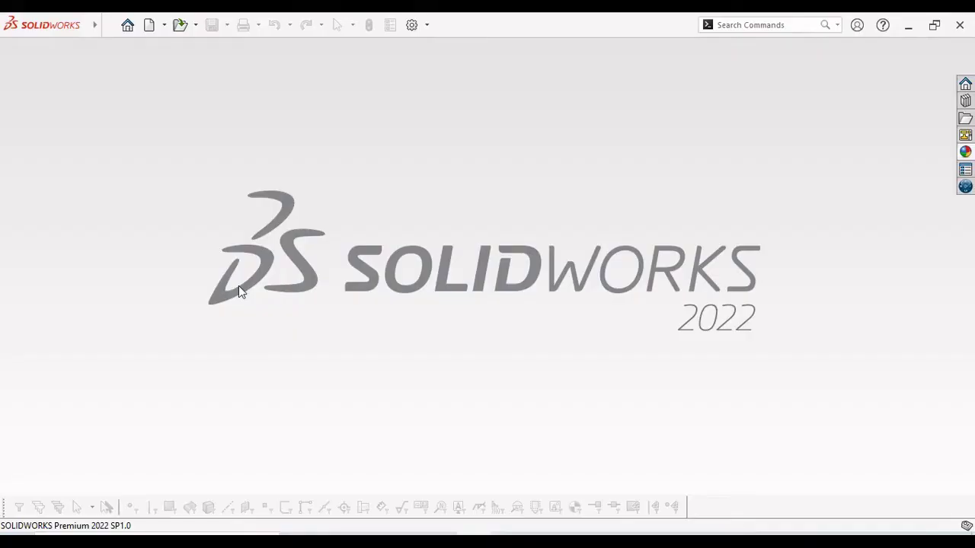
# - Create a new part document
pyautogui.click(135, 24)
pyautogui.click(587, 209)
pyautogui.click(150, 26)
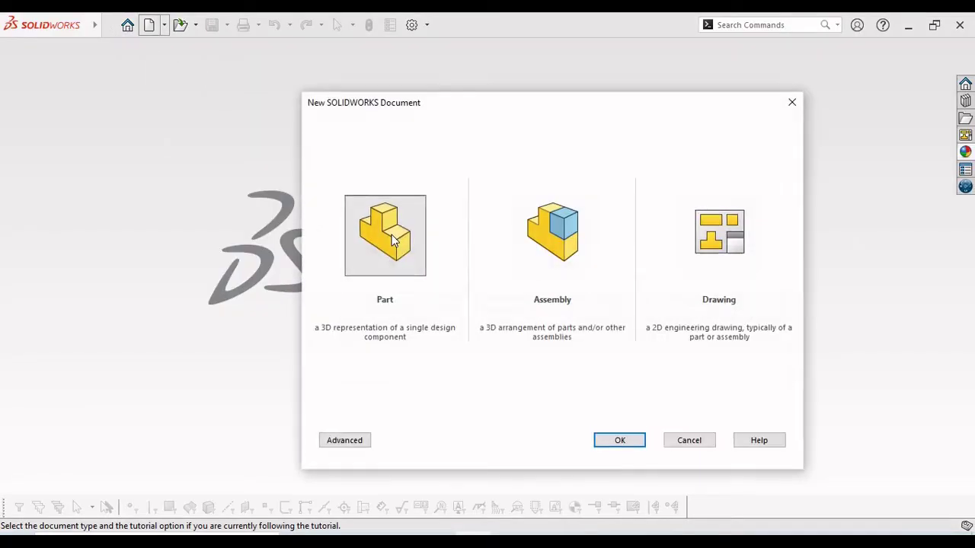
pyautogui.click(619, 441)
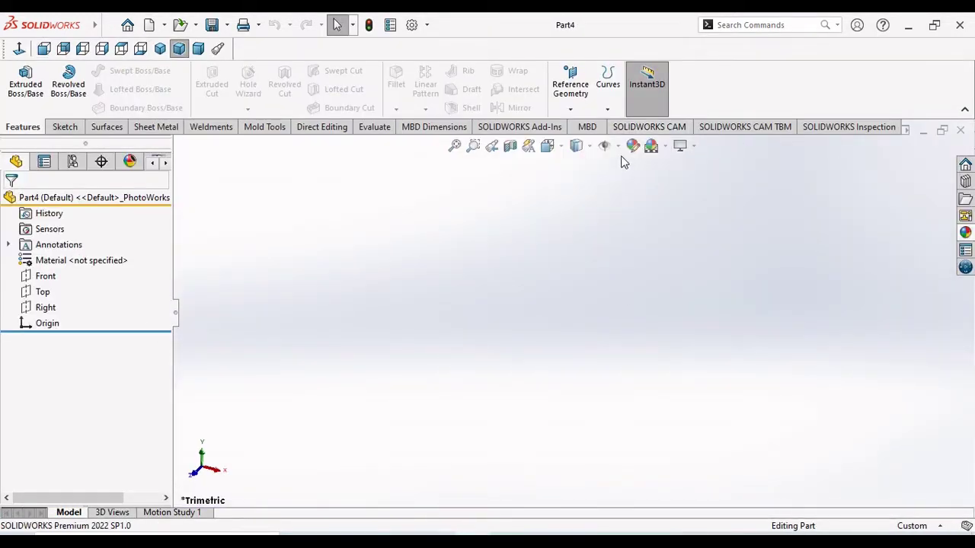
# - Apply the Plain White scene and set the unit system to MMGS
pyautogui.click(665, 147)
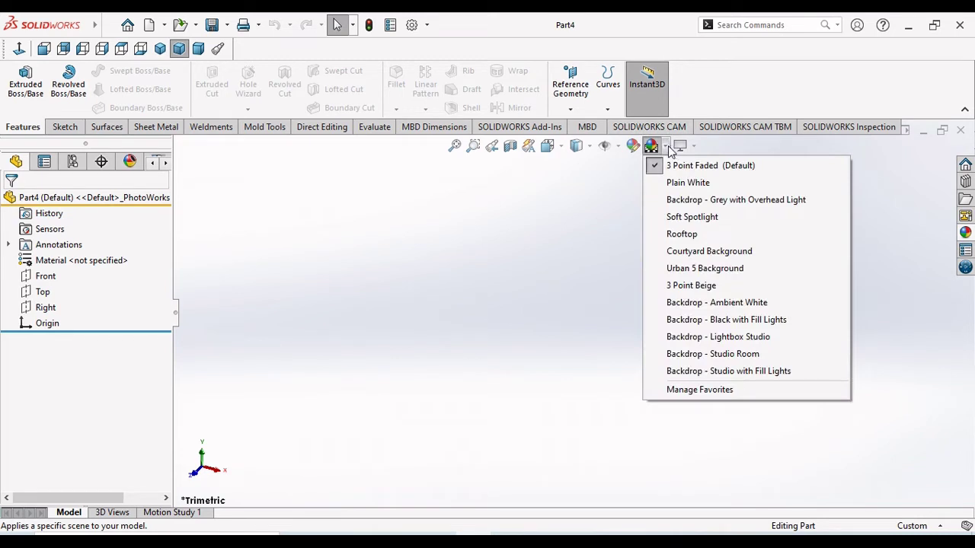
pyautogui.click(688, 183)
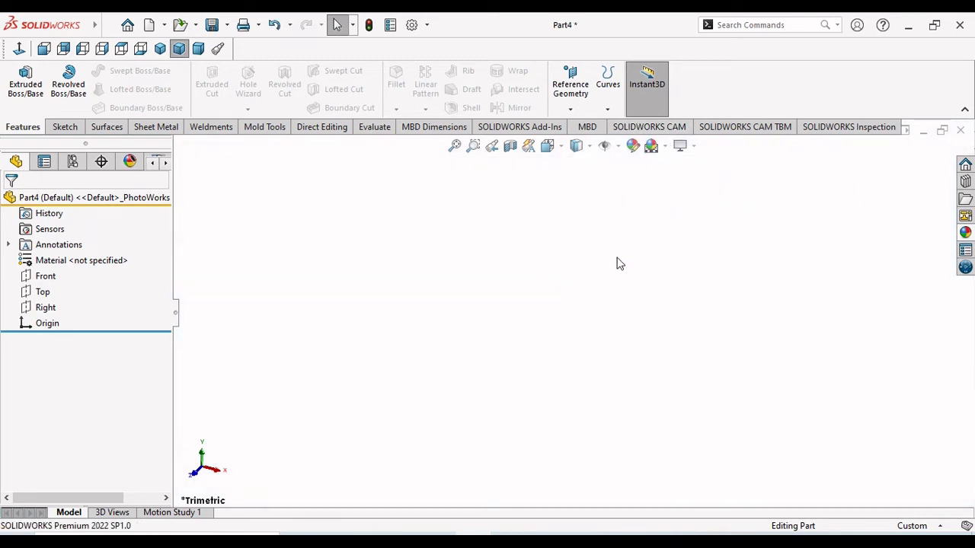
pyautogui.click(911, 525)
pyautogui.click(869, 450)
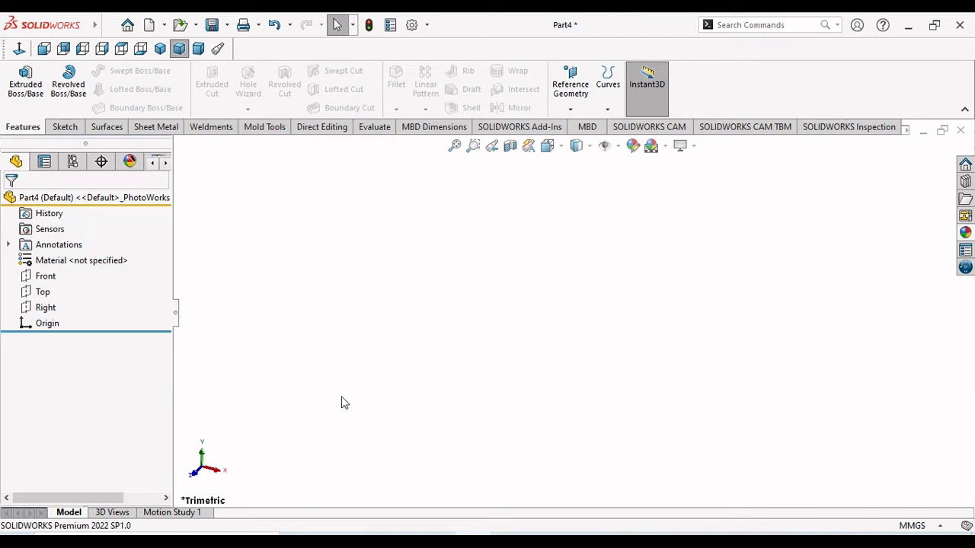
# - On the Top plane, sketch a centre rectangle anchored at the origin
pyautogui.click(43, 292)
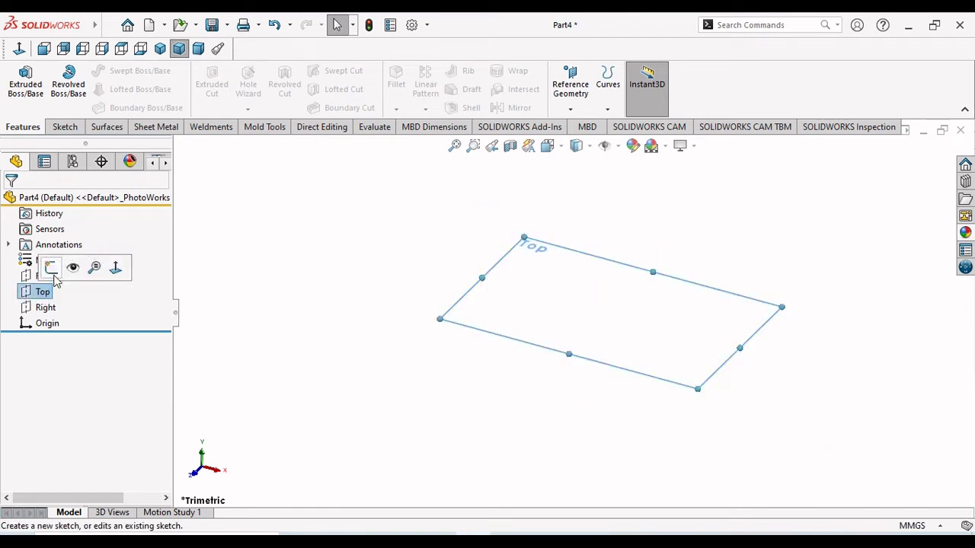
pyautogui.click(50, 268)
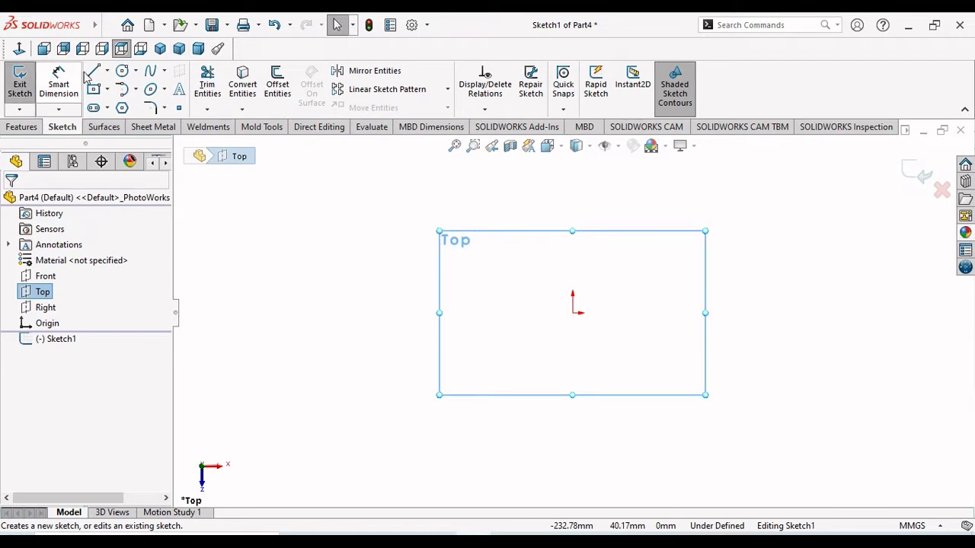
pyautogui.click(94, 89)
pyautogui.click(573, 312)
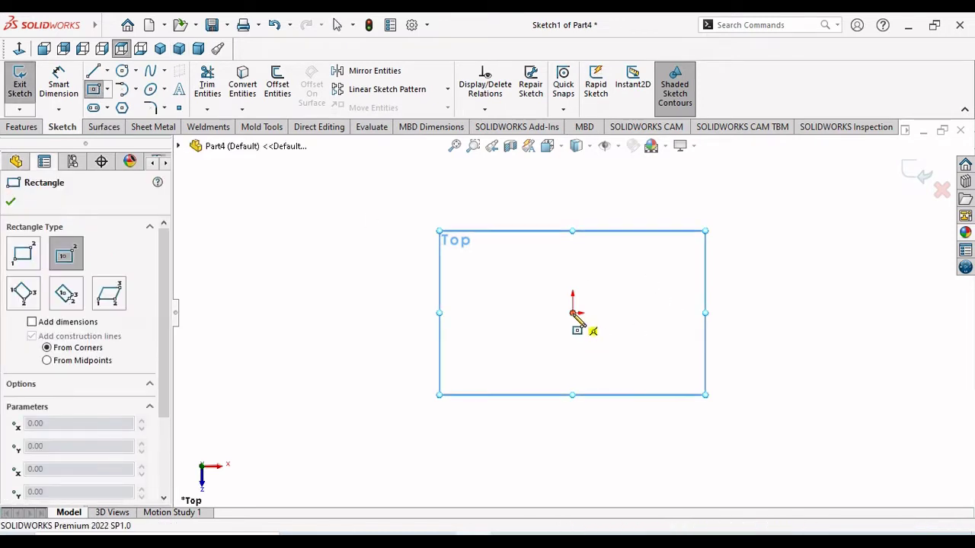
pyautogui.click(653, 335)
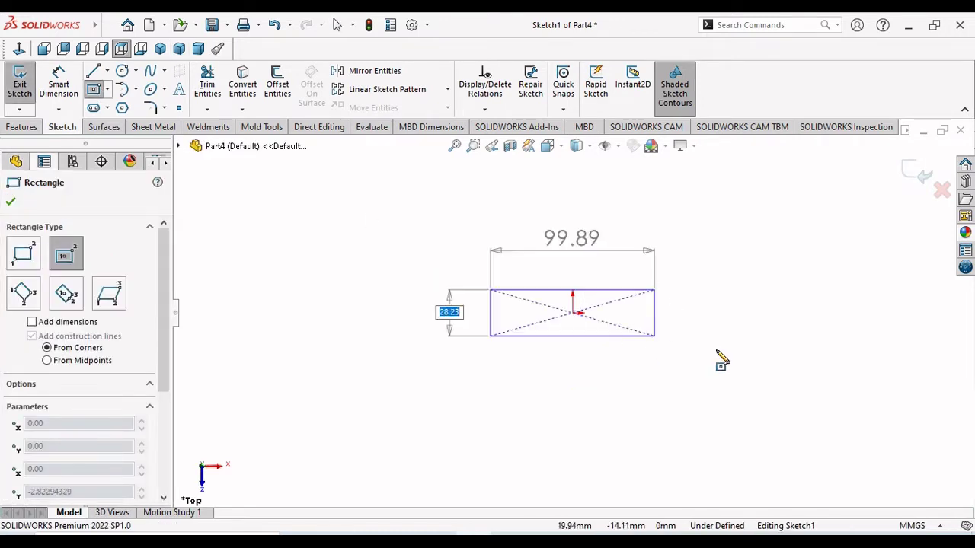
pyautogui.click(798, 372)
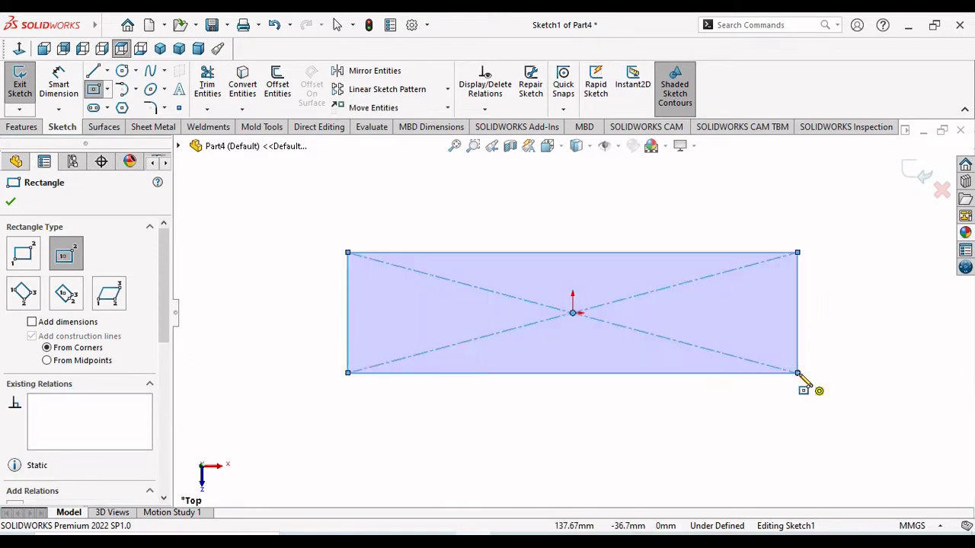
pyautogui.click(10, 201)
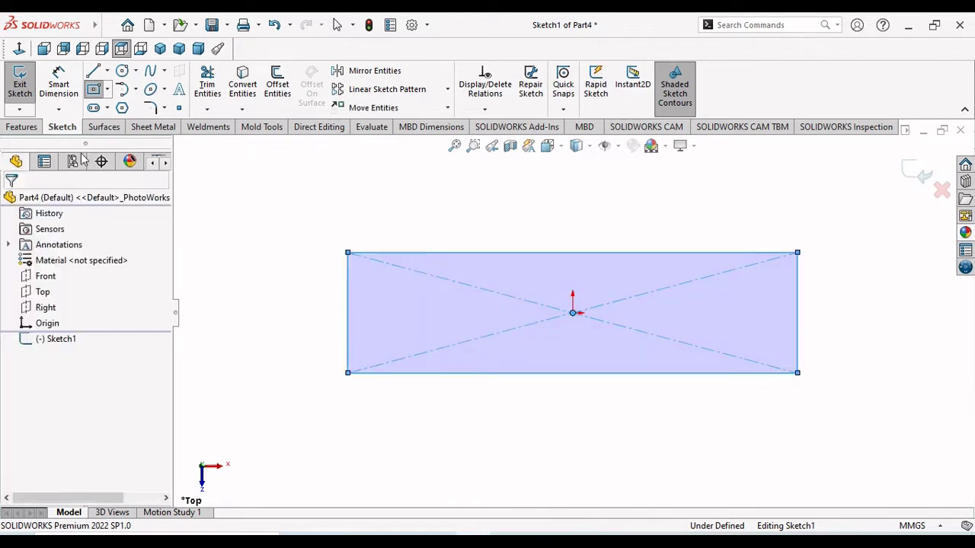
# - Dimension the rectangle's height to 95 mm
pyautogui.click(59, 84)
pyautogui.click(347, 304)
pyautogui.click(291, 312)
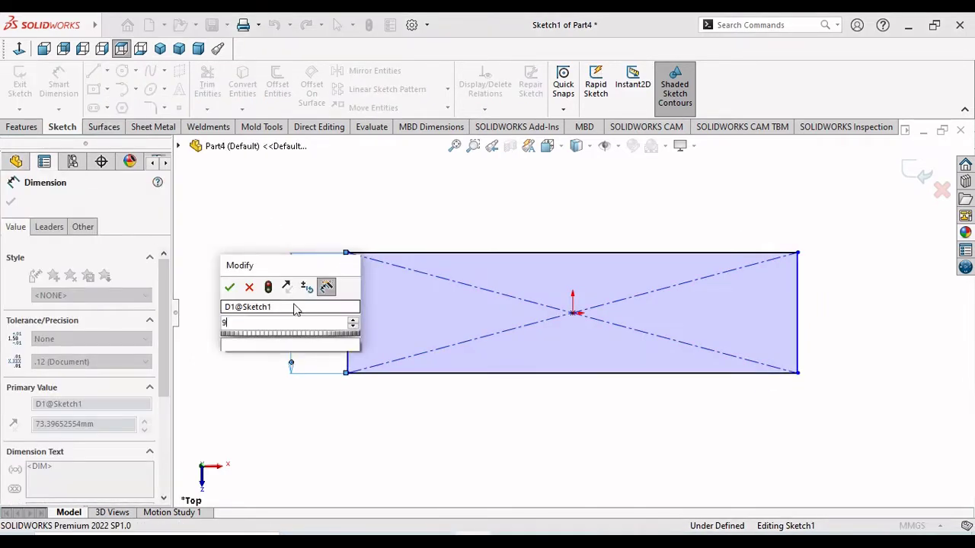
pyautogui.write('95+')
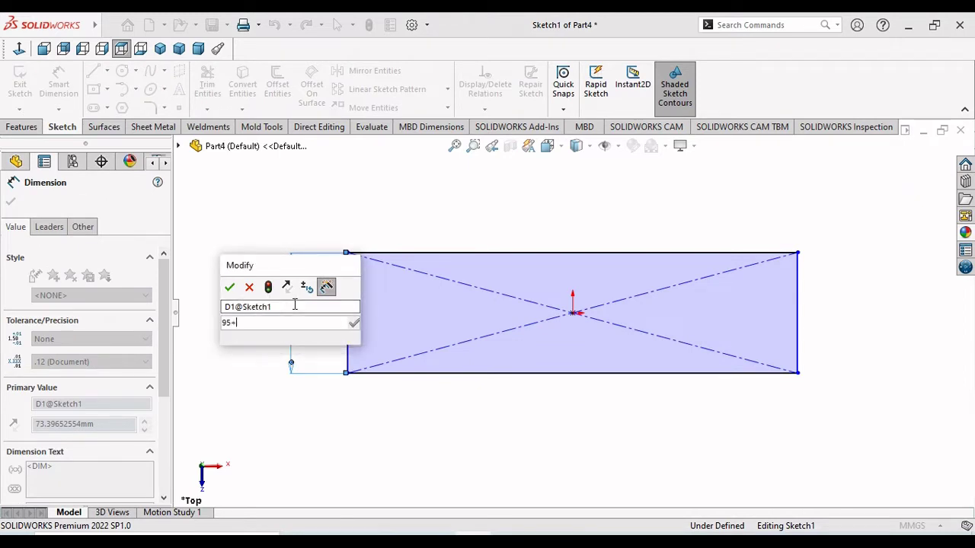
pyautogui.press('BackSpace')
pyautogui.press('Return')
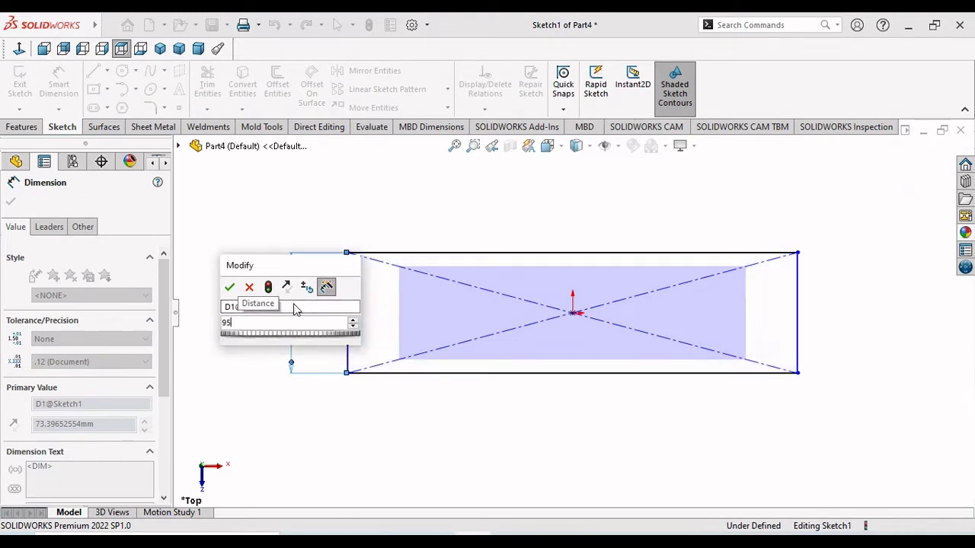
# - Dimension the rectangle's length to 355 mm, placing it just above the rectangle
pyautogui.click(520, 254)
pyautogui.click(548, 212)
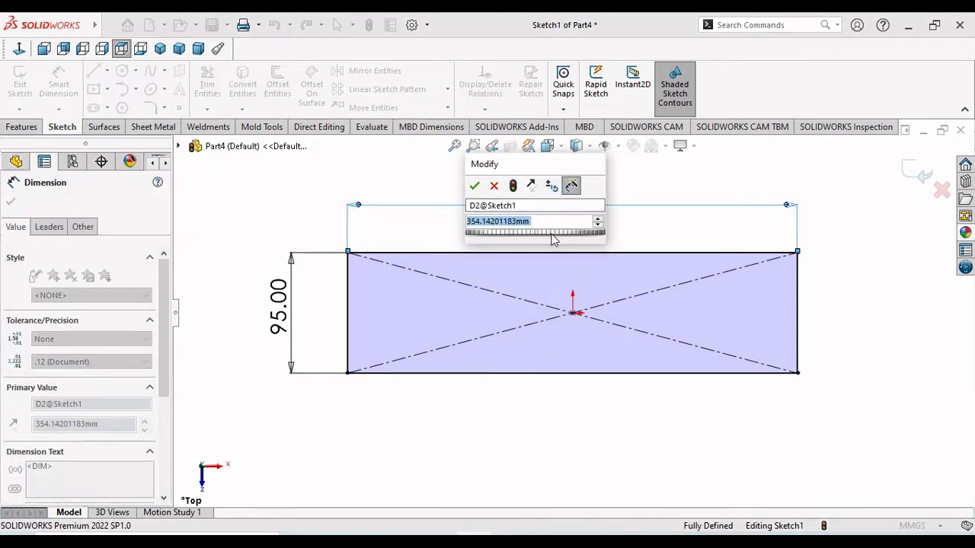
pyautogui.write('355')
pyautogui.press('Return')
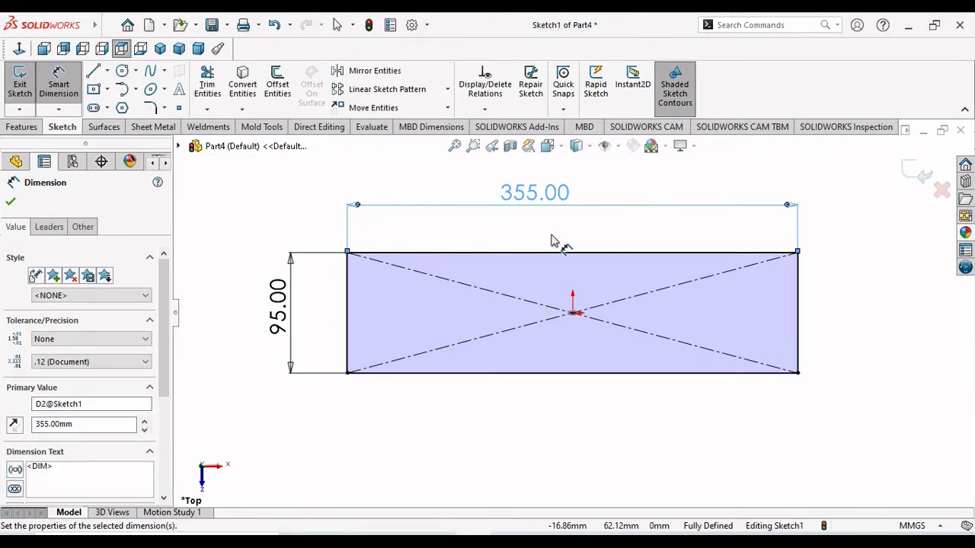
pyautogui.moveTo(545, 202); pyautogui.dragTo(570, 205)
pyautogui.click(10, 201)
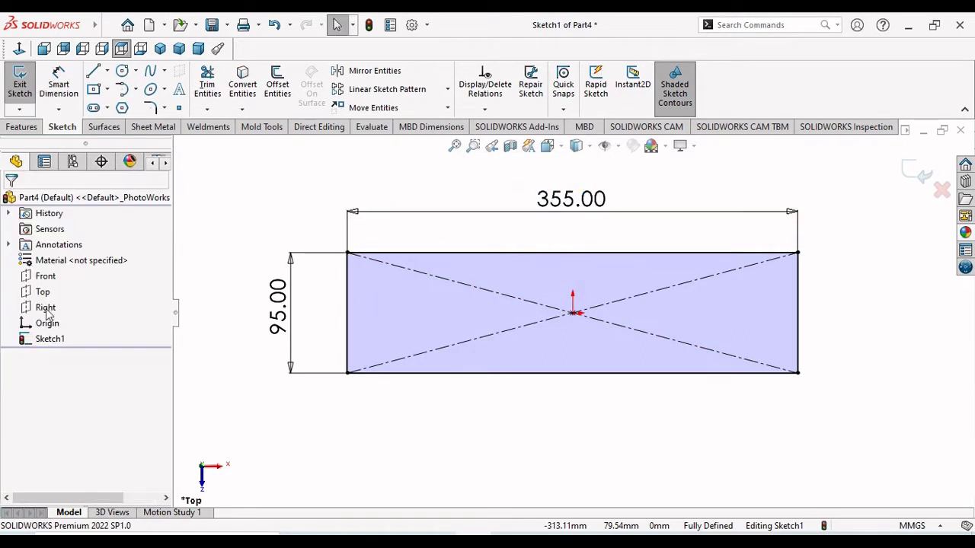
pyautogui.click(22, 127)
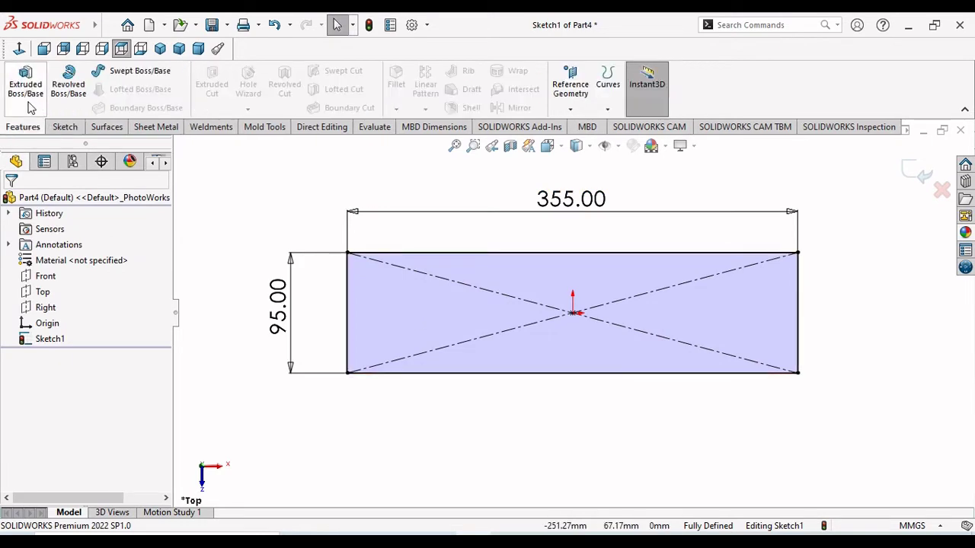
# - Extrude the 355 × 95 rectangle as a blind boss 38 mm deep
pyautogui.click(30, 109)
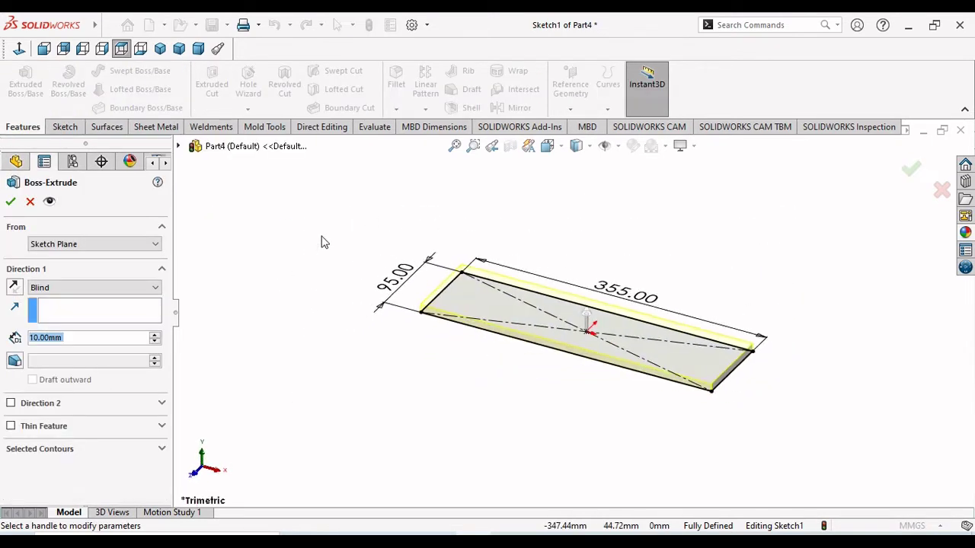
pyautogui.write('35')
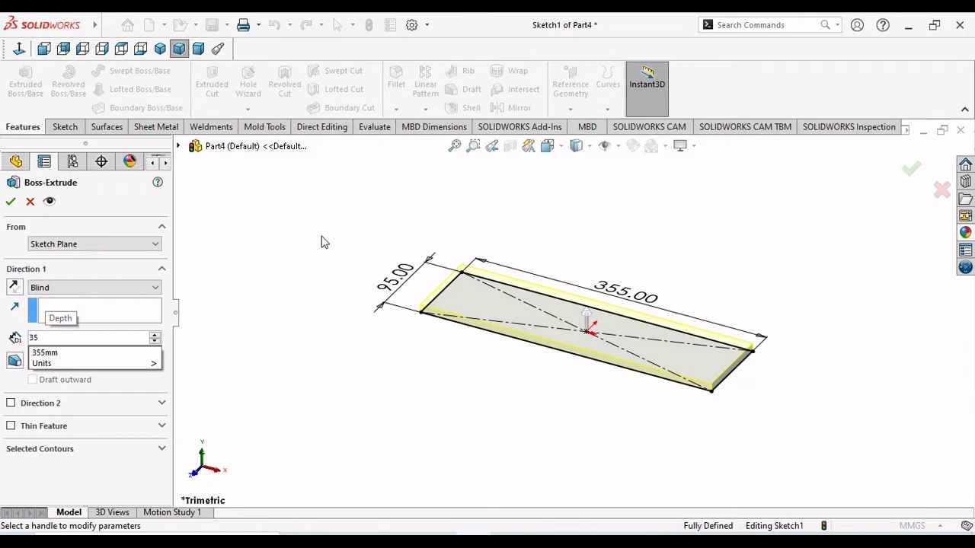
pyautogui.press('BackSpace')
pyautogui.write('8')
pyautogui.press('Return')
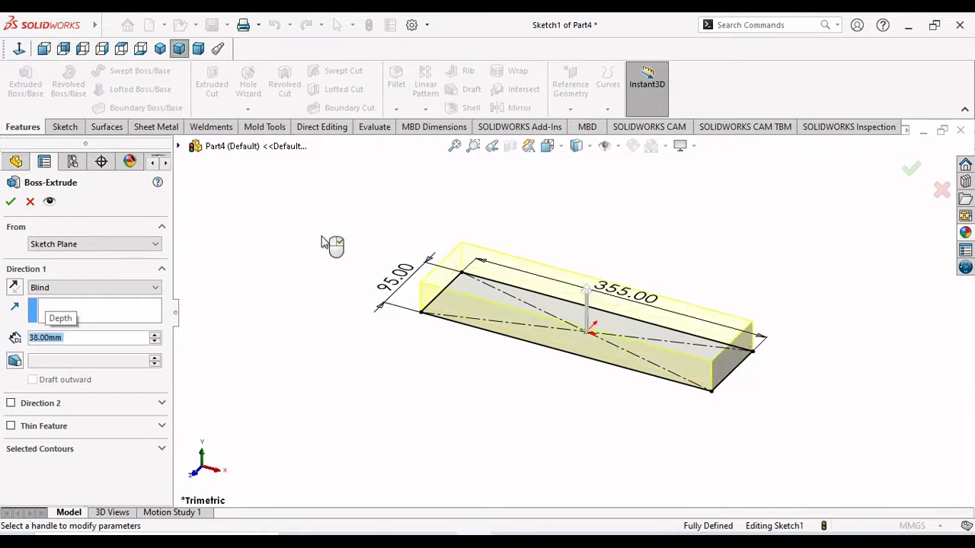
pyautogui.rightClick(322, 243)
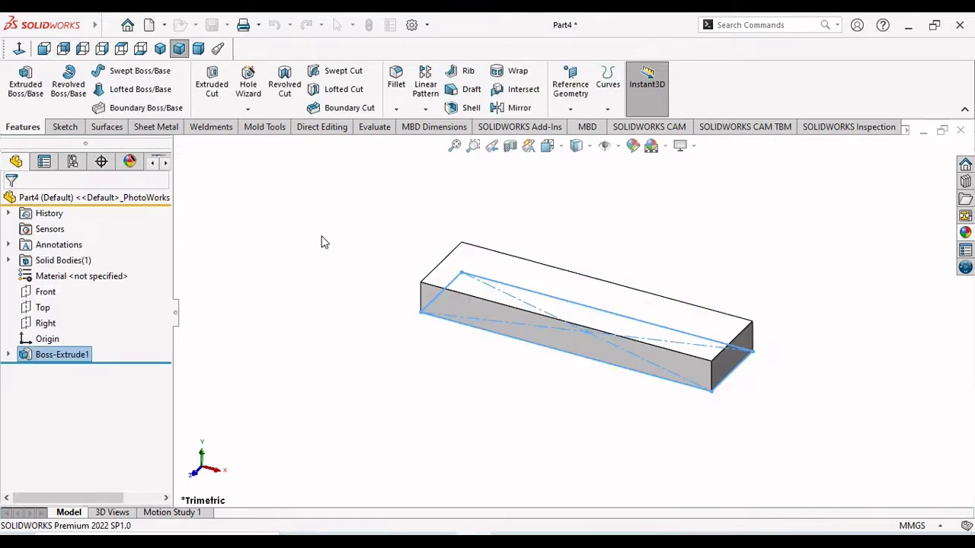
pyautogui.click(426, 413)
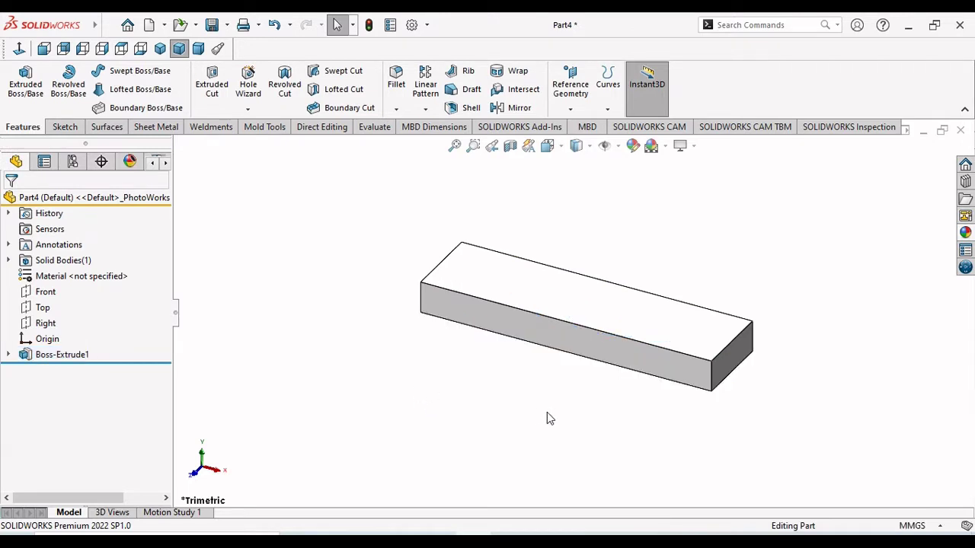
# - Start a sketch on the block's front face, then exit and discard it empty
pyautogui.click(542, 335)
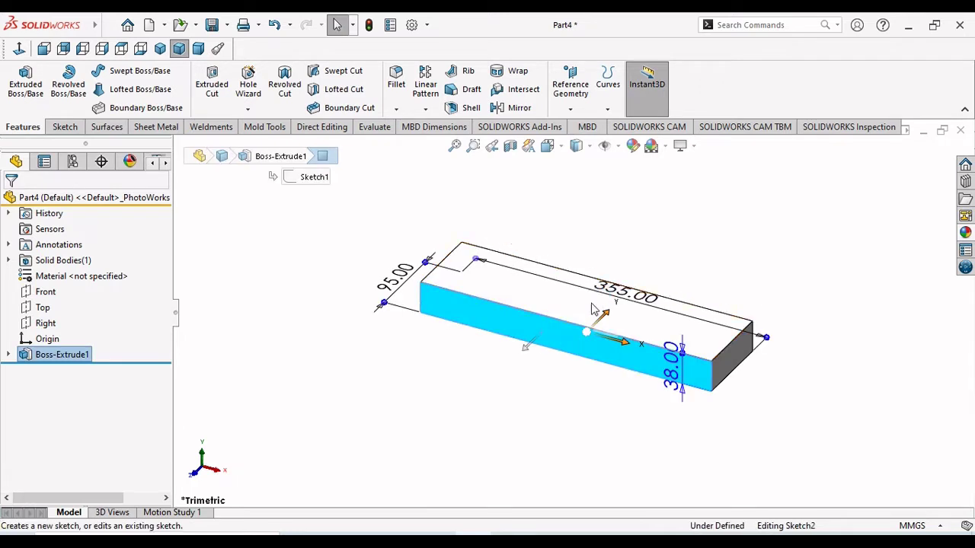
pyautogui.click(604, 291)
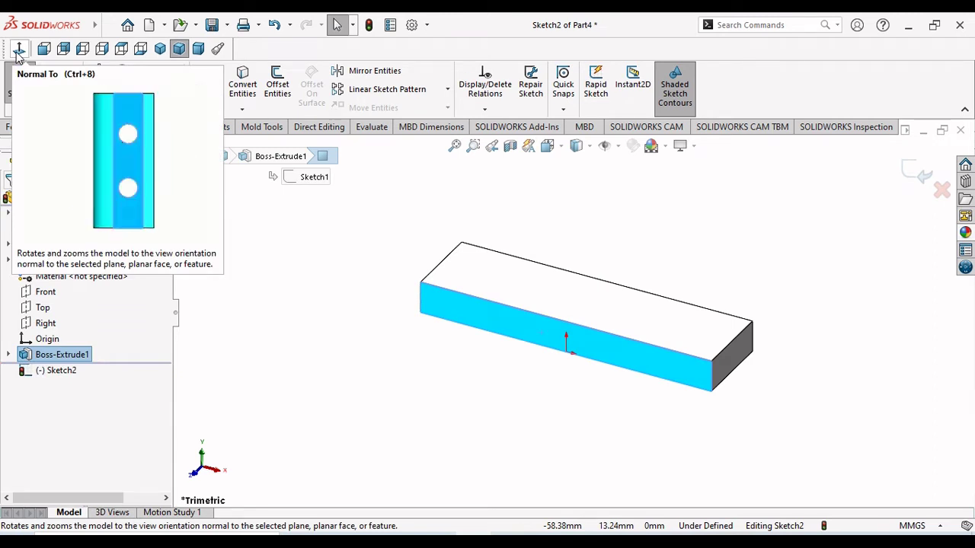
pyautogui.click(211, 312)
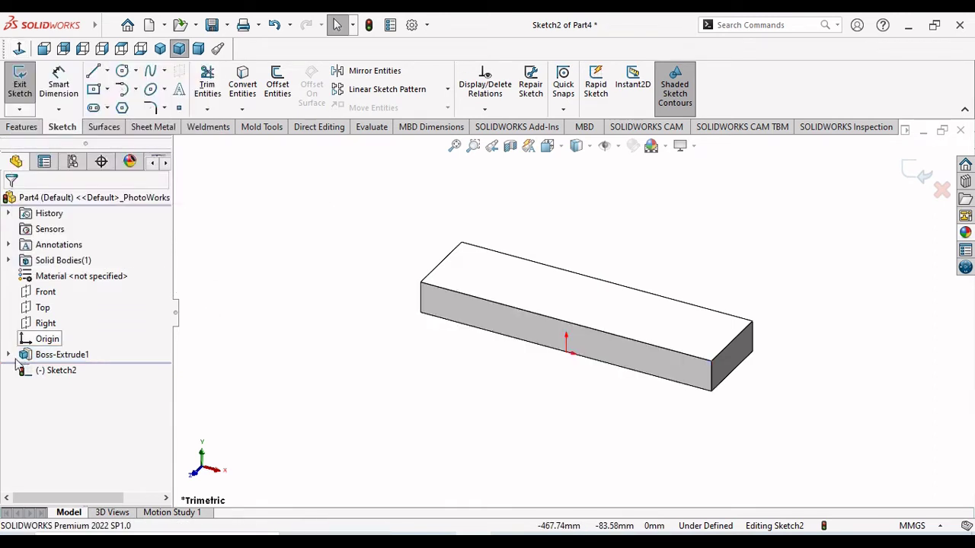
pyautogui.click(9, 355)
pyautogui.click(45, 370)
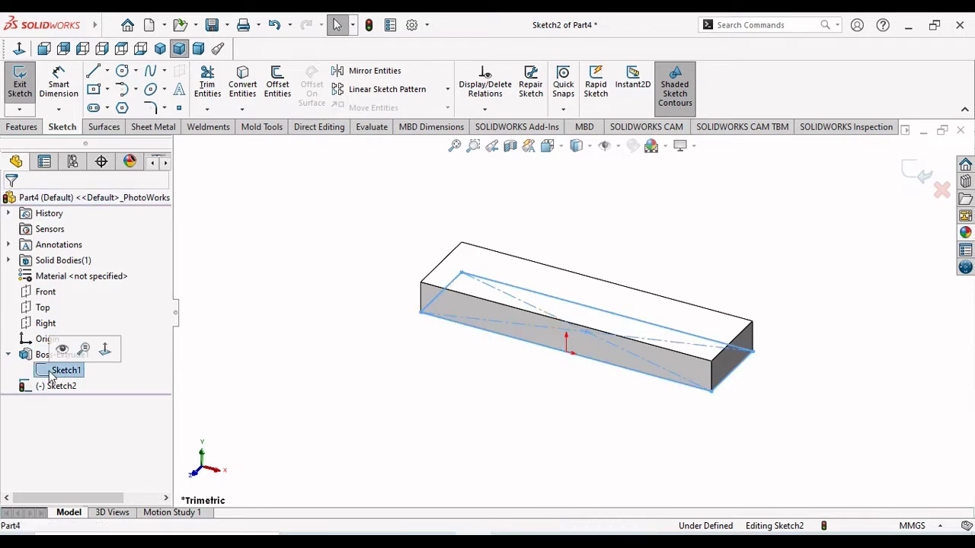
pyautogui.click(48, 355)
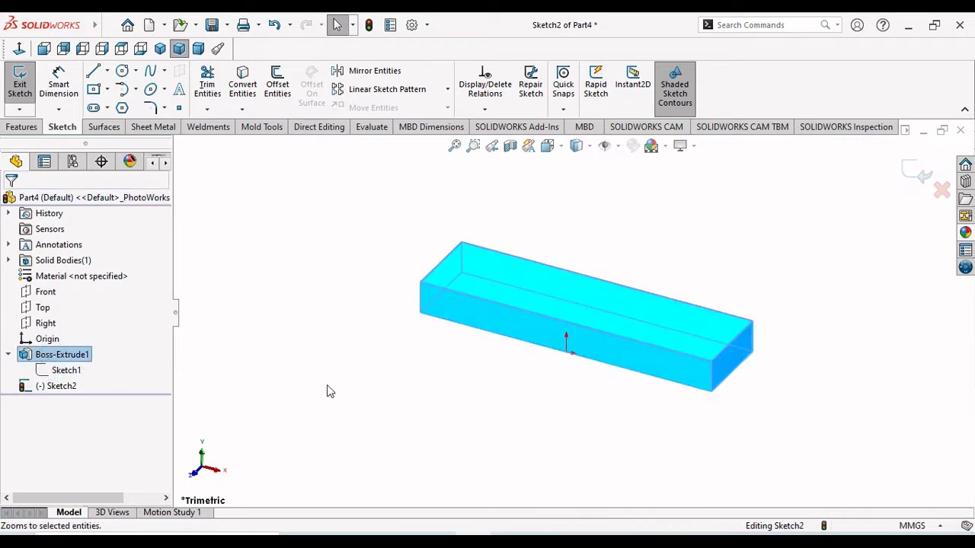
pyautogui.click(800, 228)
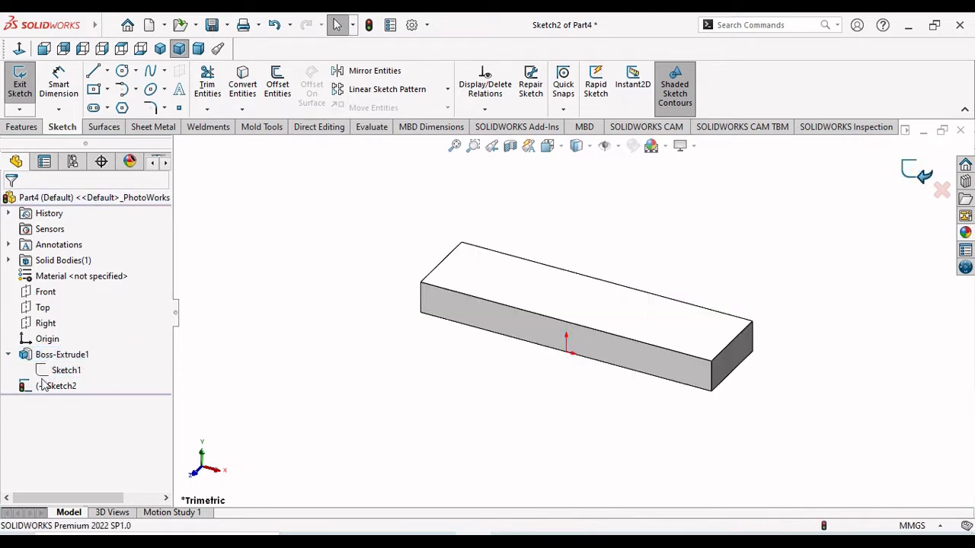
pyautogui.click(914, 174)
# - Edit Boss-Extrude1 to use the Mid Plane end condition
pyautogui.click(53, 358)
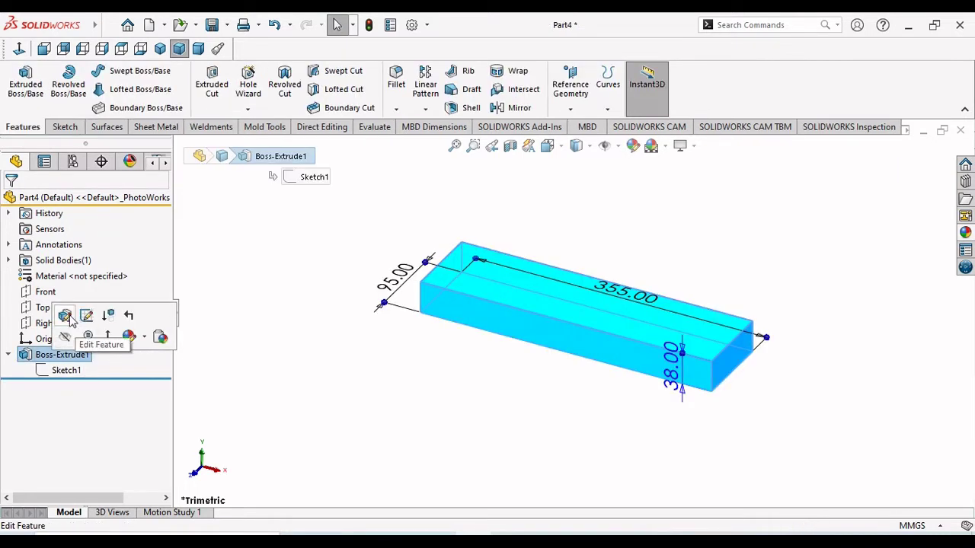
pyautogui.click(68, 314)
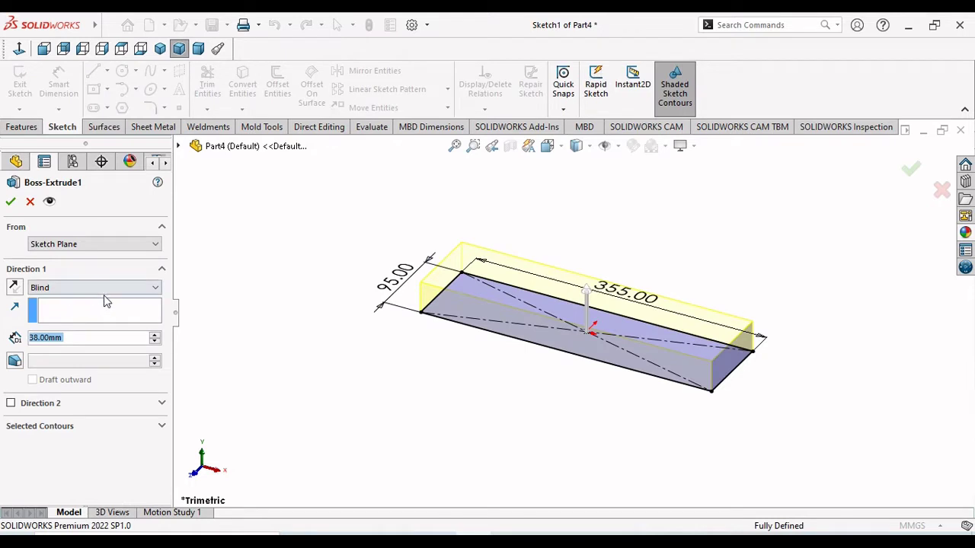
pyautogui.click(157, 288)
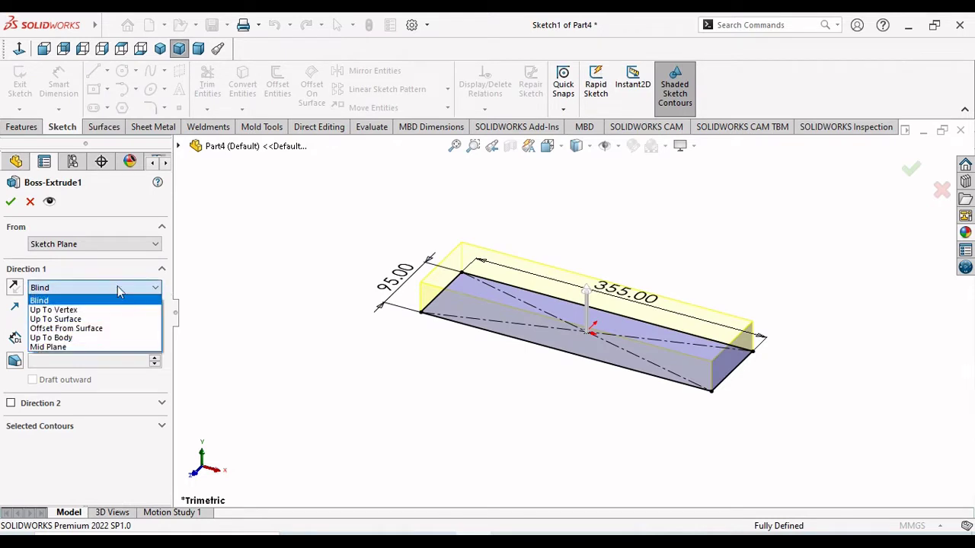
pyautogui.click(63, 345)
pyautogui.click(11, 202)
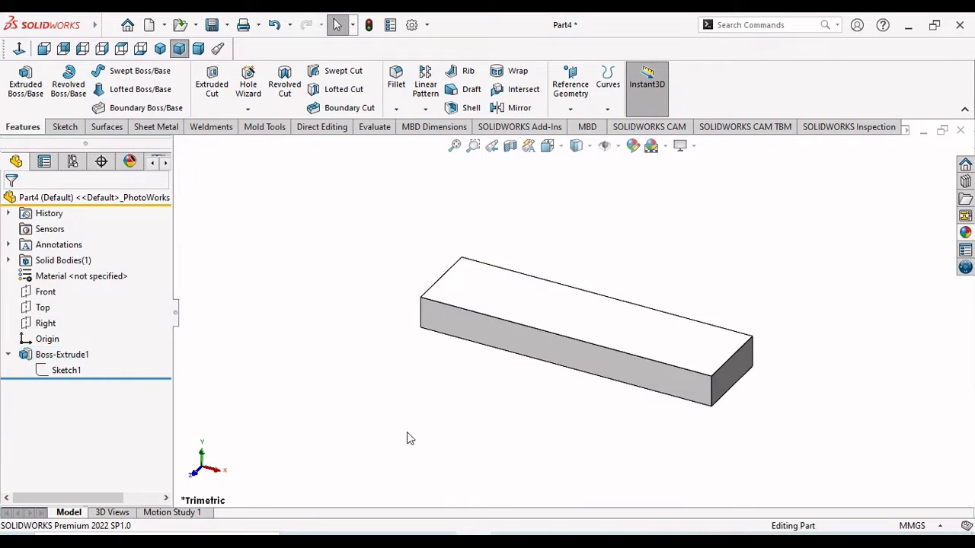
pyautogui.click(559, 358)
# - Start a sketch on the front face and try a circle at the origin, then undo it
pyautogui.click(619, 315)
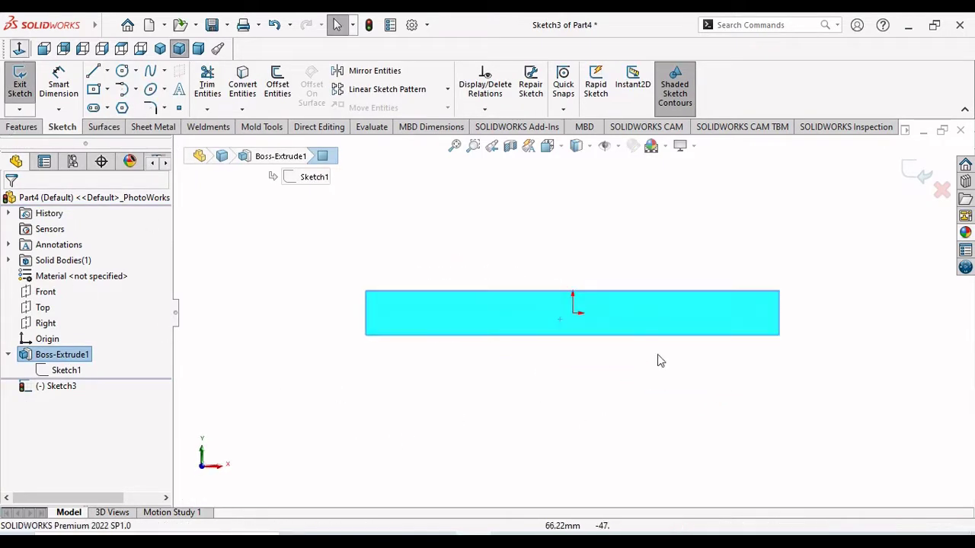
pyautogui.scroll(-2, 569, 303)
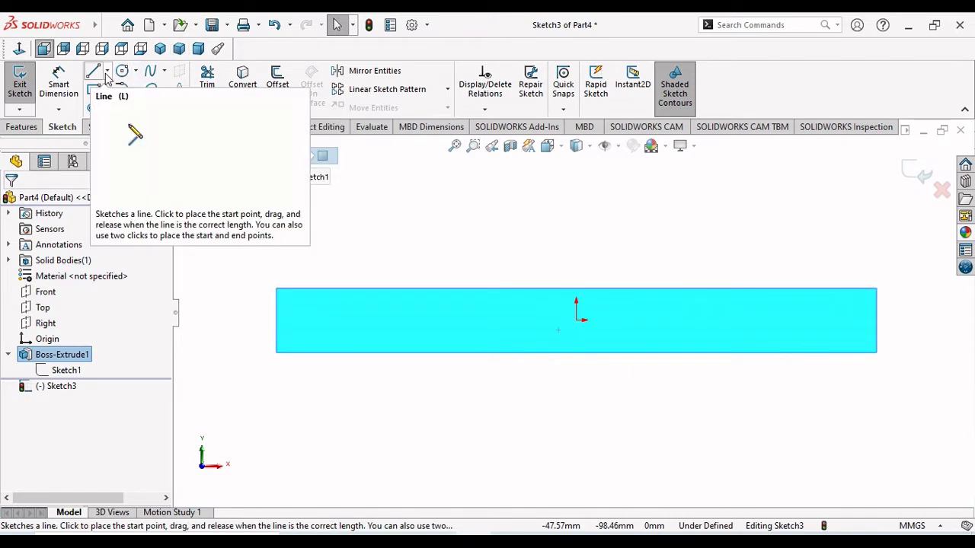
pyautogui.scroll(3, 571, 317)
pyautogui.scroll(-3, 616, 209)
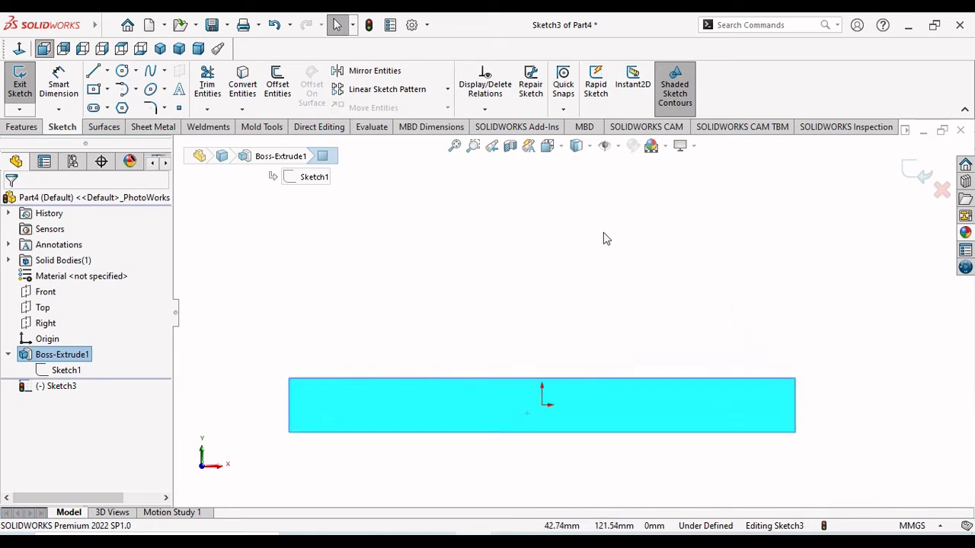
pyautogui.click(123, 72)
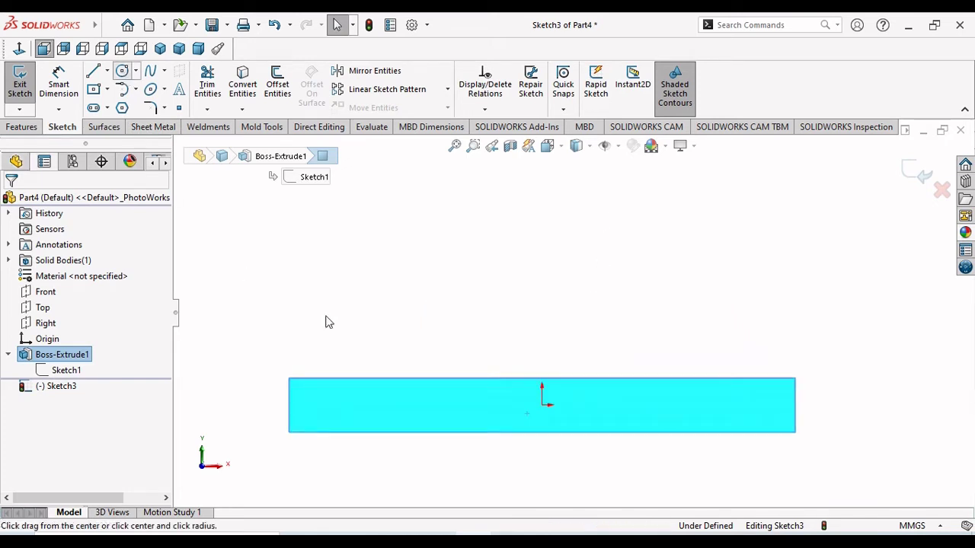
pyautogui.click(542, 405)
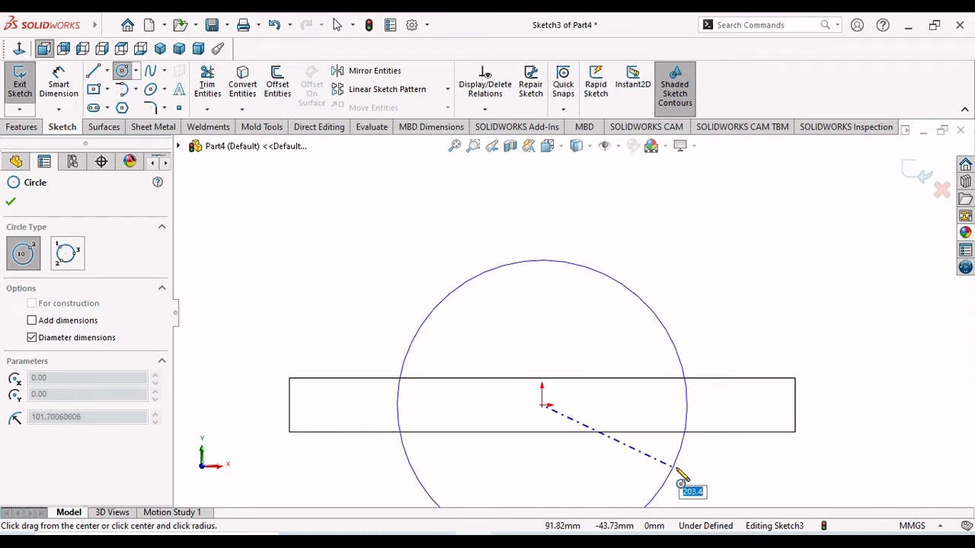
pyautogui.click(703, 470)
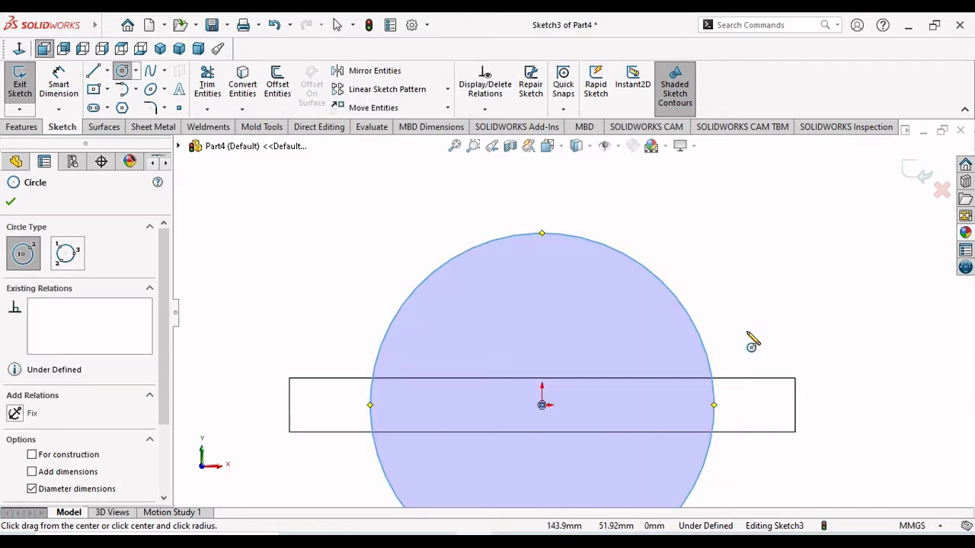
pyautogui.hotkey('ctrl', 'z')
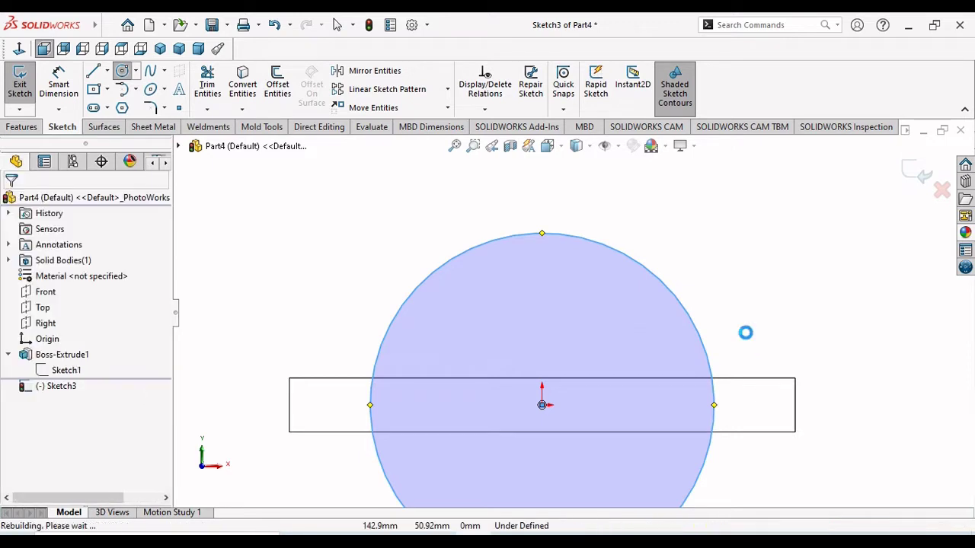
# - Draw a circle of roughly 224 mm diameter centred directly above the origin
pyautogui.click(127, 72)
pyautogui.scroll(2, 598, 299)
pyautogui.scroll(-1, 577, 255)
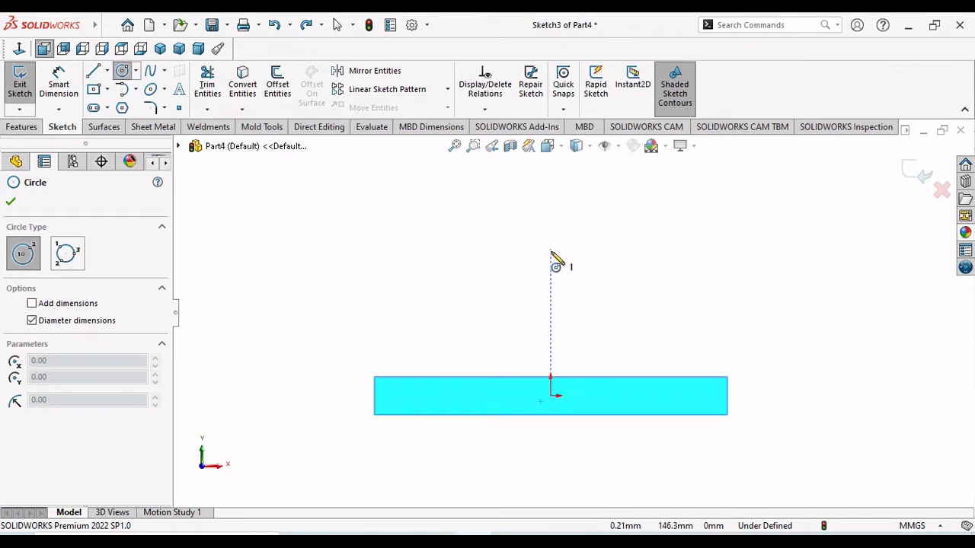
pyautogui.click(551, 255)
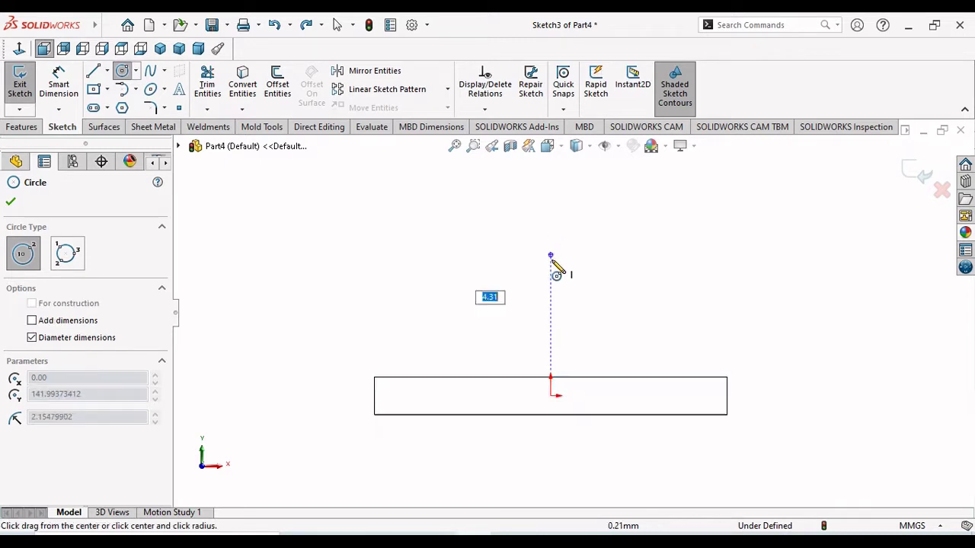
pyautogui.click(622, 351)
pyautogui.rightClick(701, 280)
pyautogui.click(709, 285)
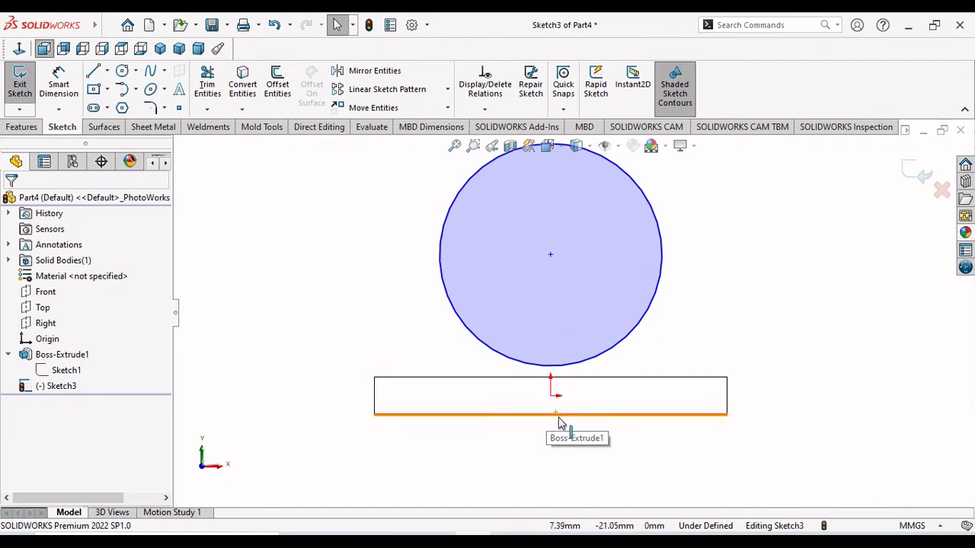
# - Dimension the circle centre 113 mm above the block's bottom edge
pyautogui.scroll(-2, 561, 420)
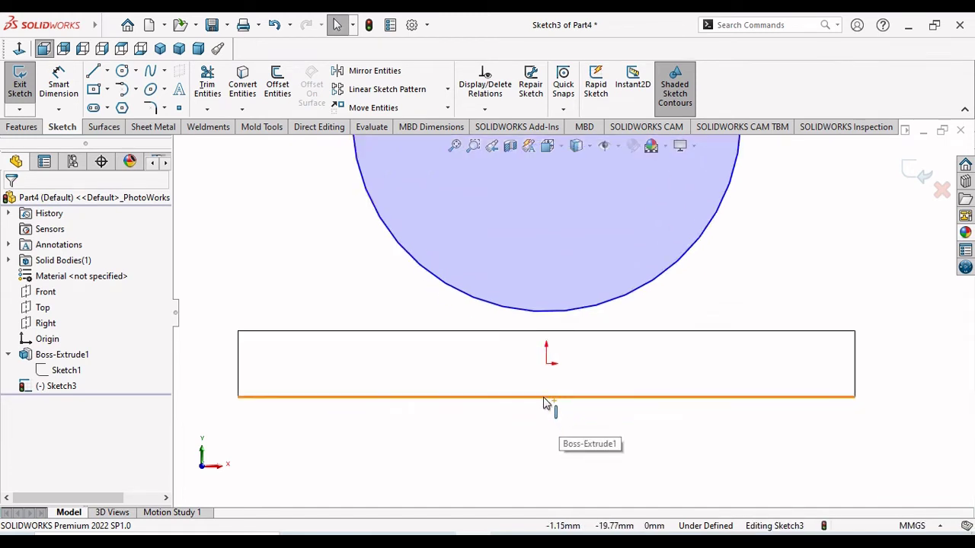
pyautogui.click(108, 25)
pyautogui.click(74, 86)
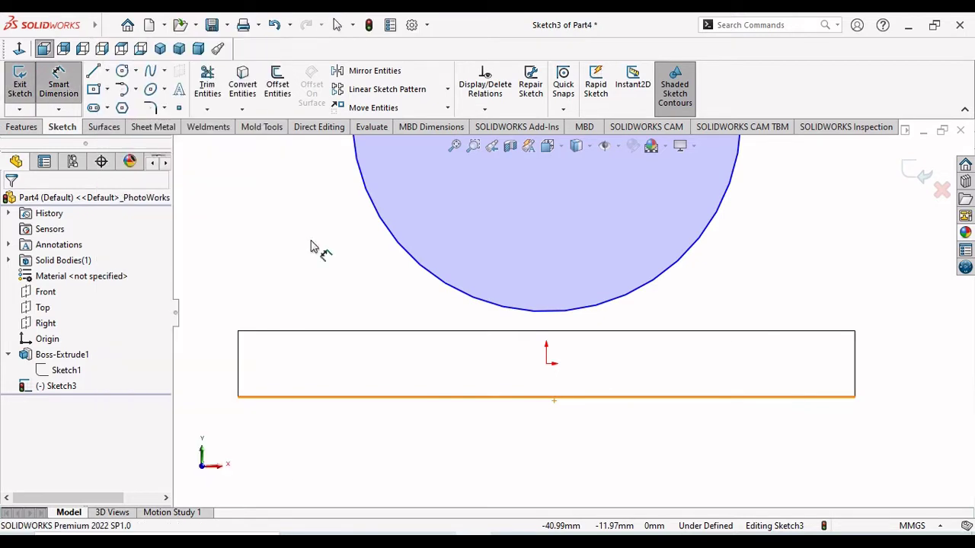
pyautogui.click(554, 396)
pyautogui.scroll(3, 559, 402)
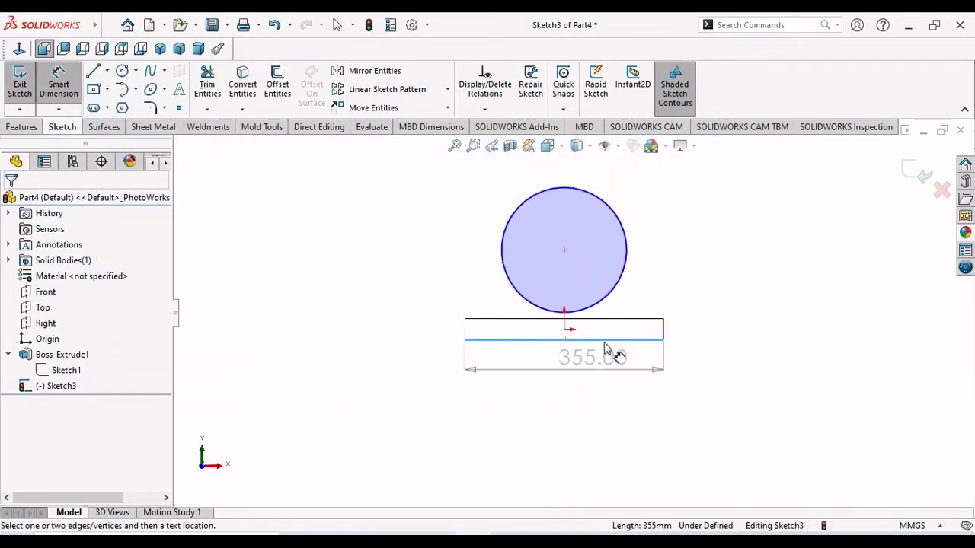
pyautogui.click(564, 250)
pyautogui.click(695, 262)
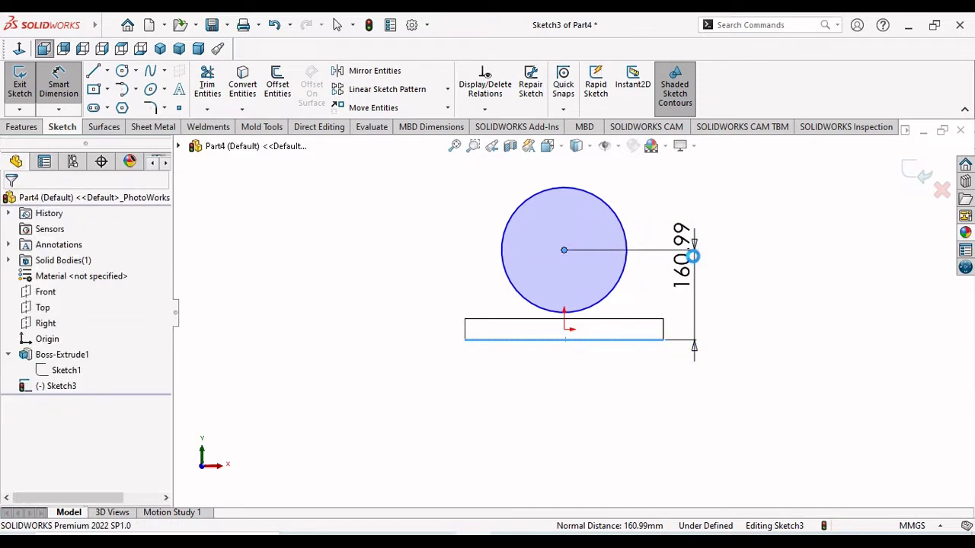
pyautogui.write('213')
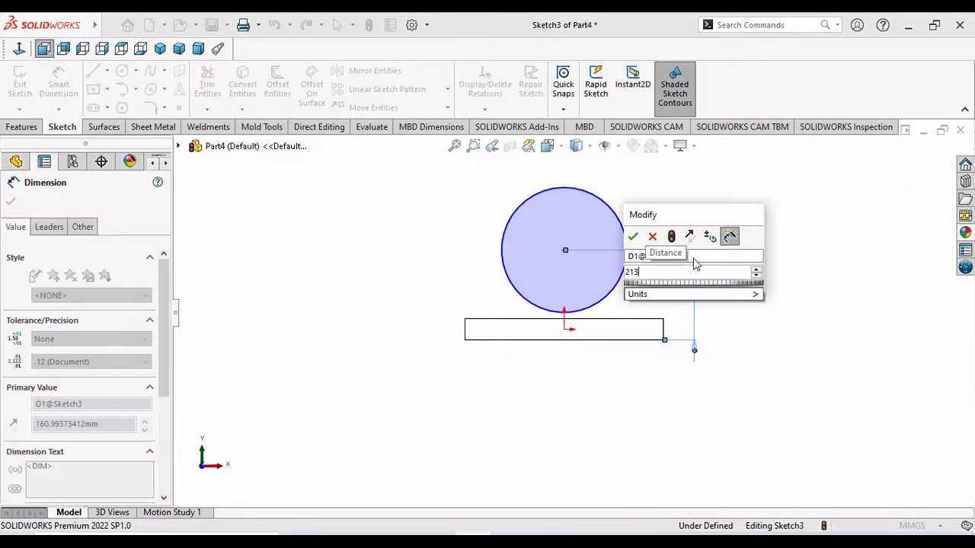
pyautogui.press('BackSpace')
pyautogui.press('BackSpace')
pyautogui.press('BackSpace')
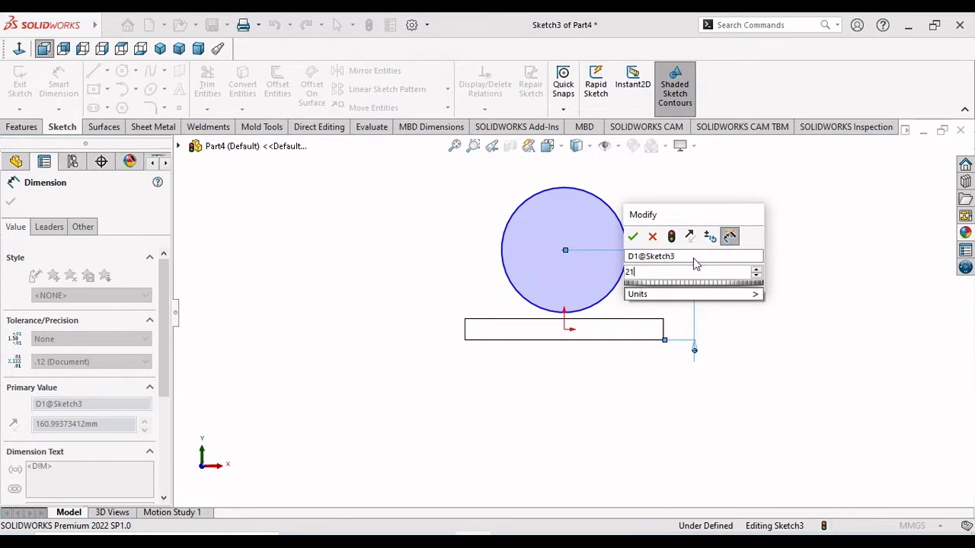
pyautogui.write('113')
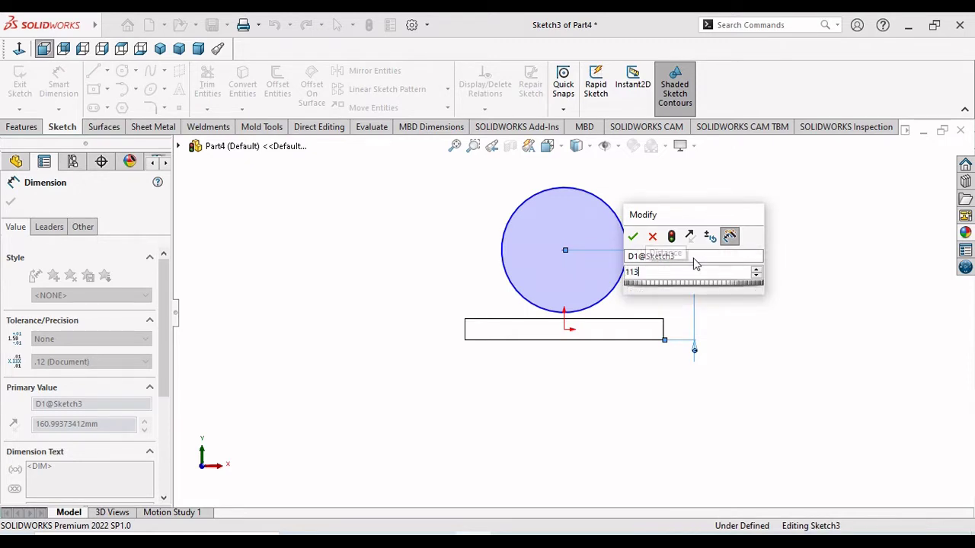
pyautogui.press('Return')
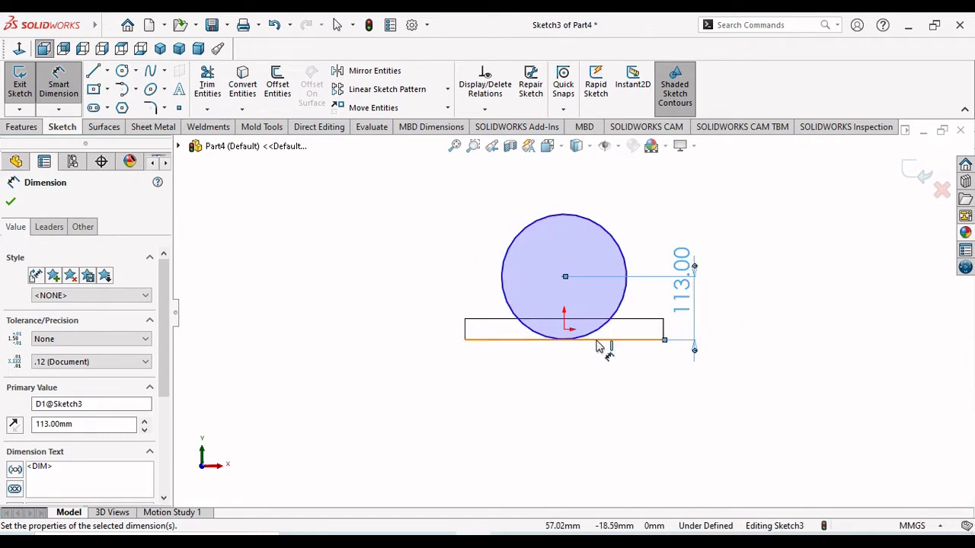
# - Set the circle's diameter to 215 mm
pyautogui.click(509, 269)
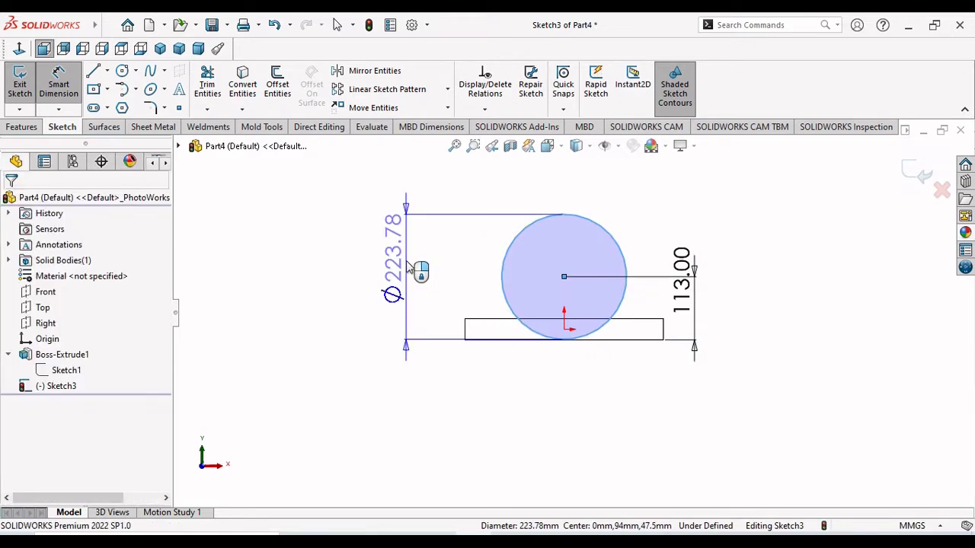
pyautogui.click(419, 268)
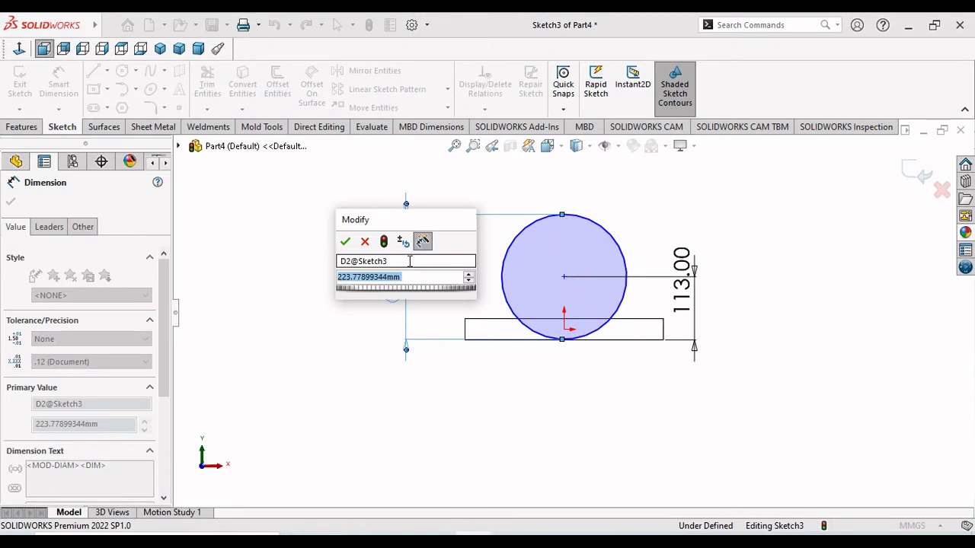
pyautogui.write('215')
pyautogui.press('Return')
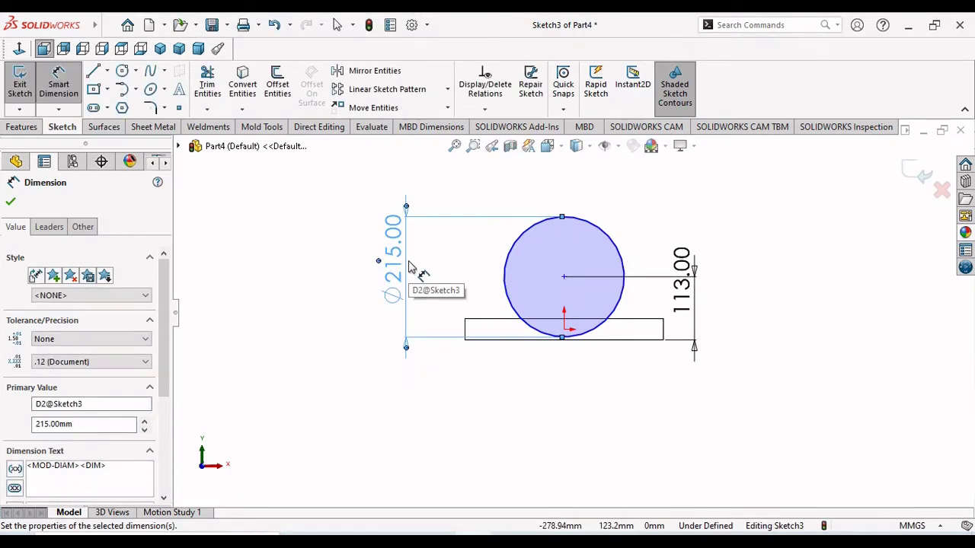
pyautogui.click(11, 202)
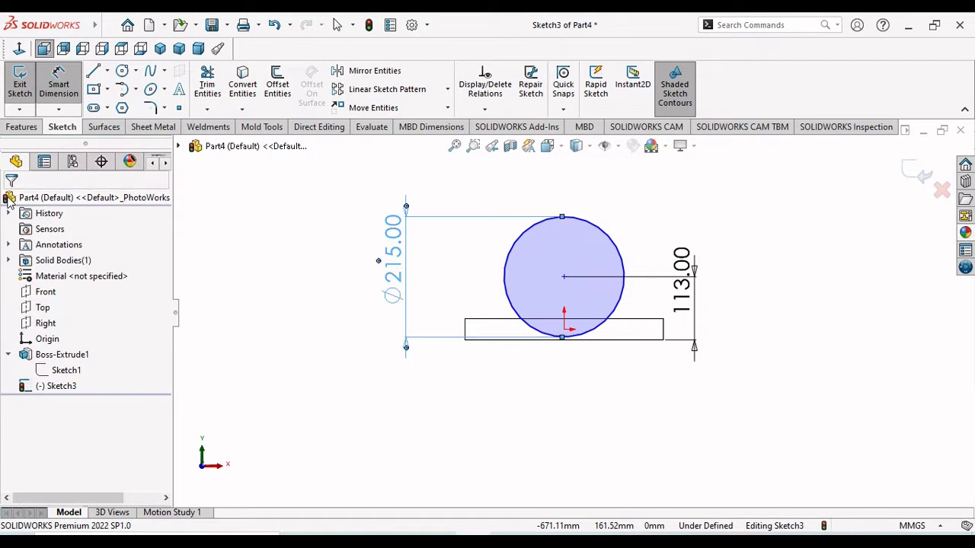
pyautogui.press('Escape')
pyautogui.scroll(-3, 670, 297)
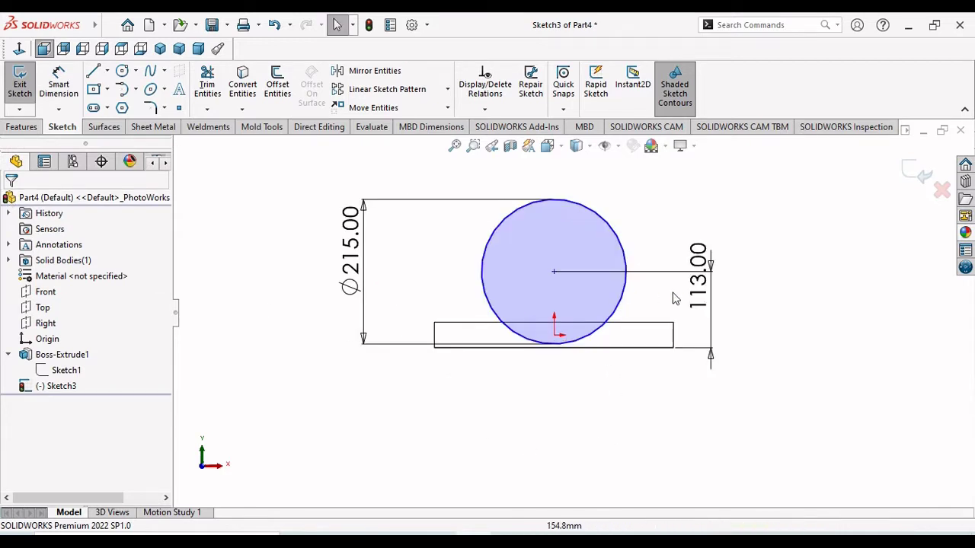
# - Draw a vertical line from the circle's left quadrant down to the block's top edge
pyautogui.click(93, 72)
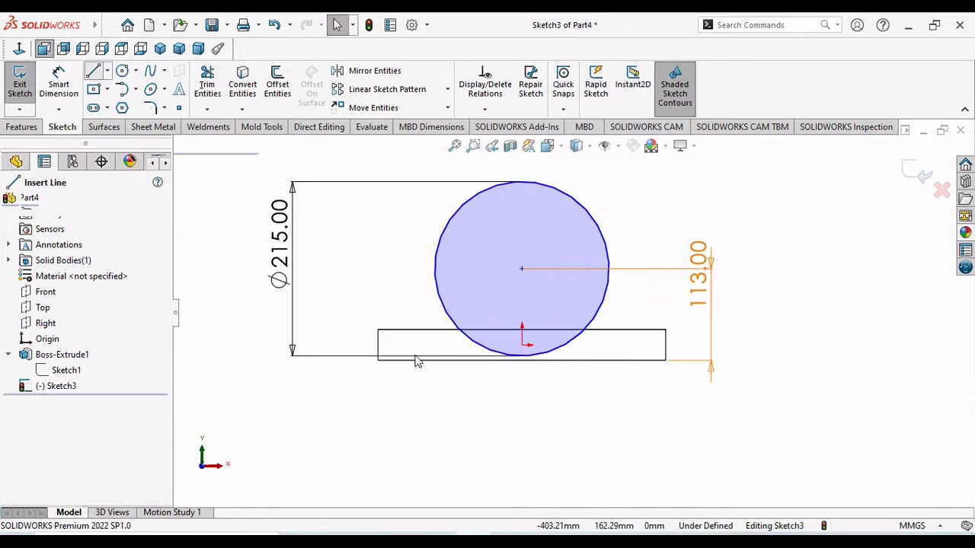
pyautogui.click(435, 268)
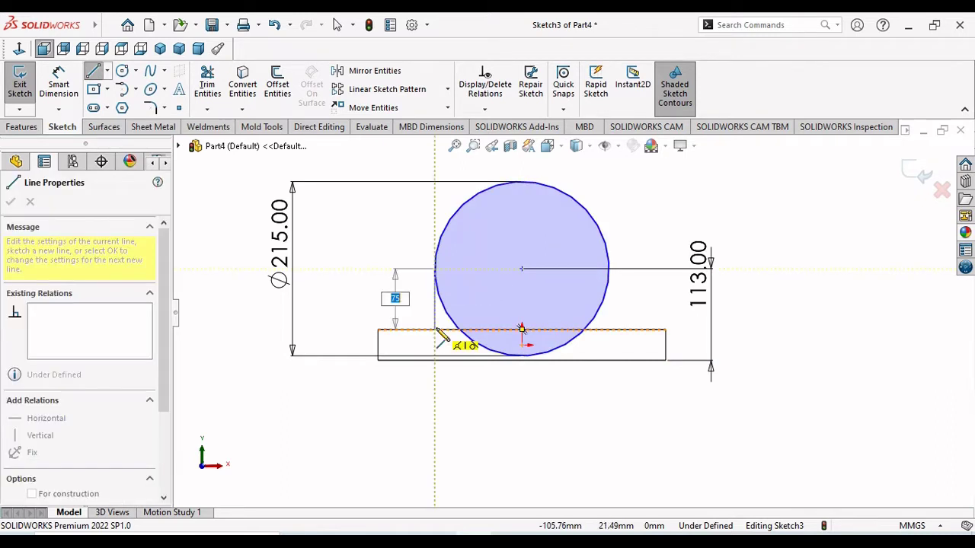
pyautogui.click(438, 330)
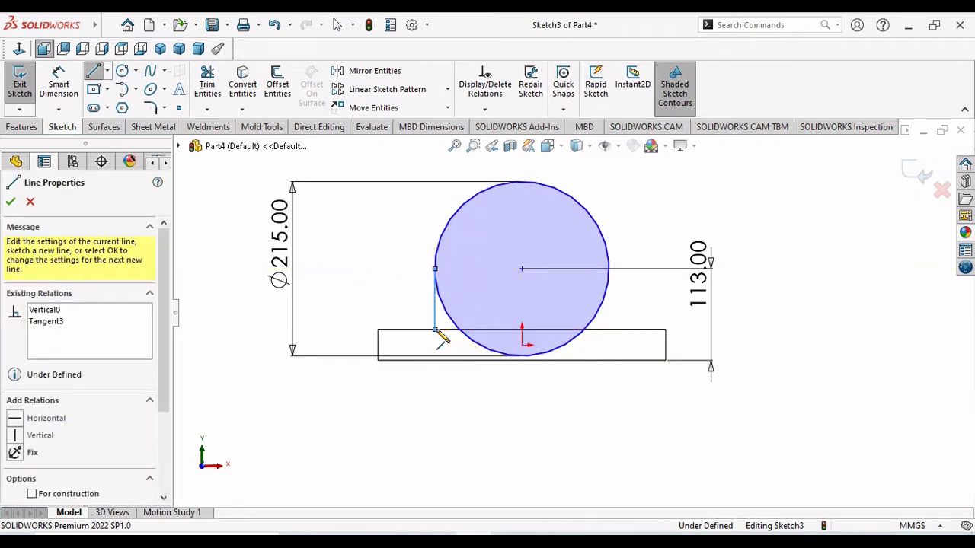
pyautogui.rightClick(391, 294)
pyautogui.click(402, 295)
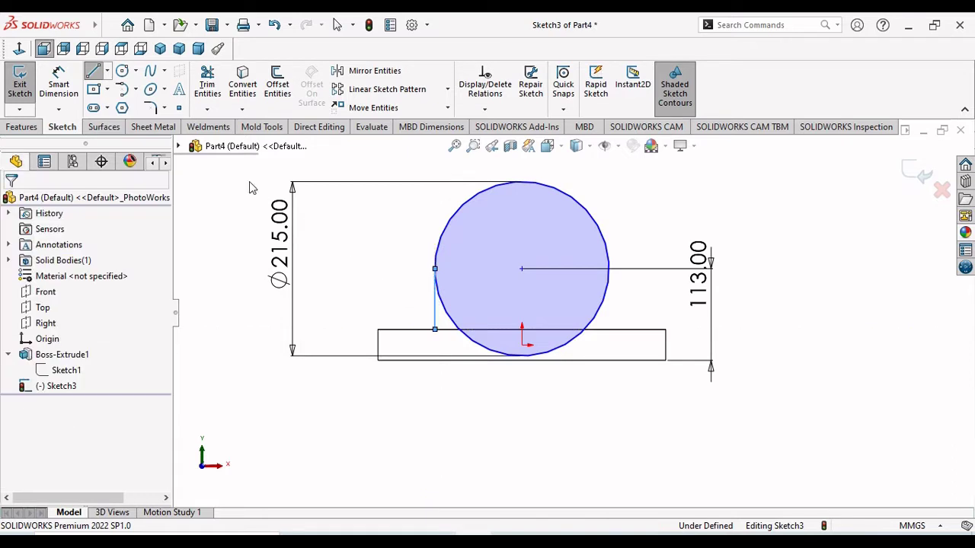
pyautogui.click(373, 71)
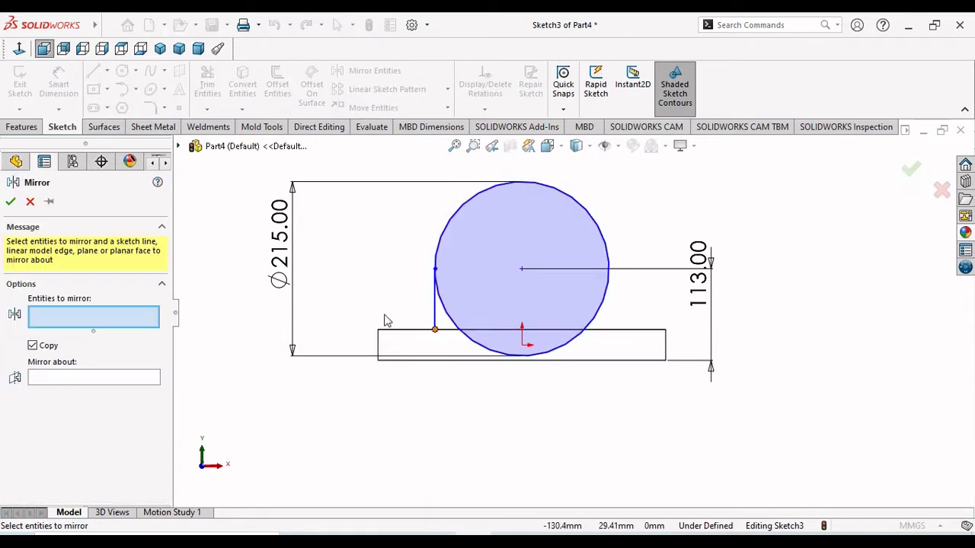
pyautogui.click(31, 202)
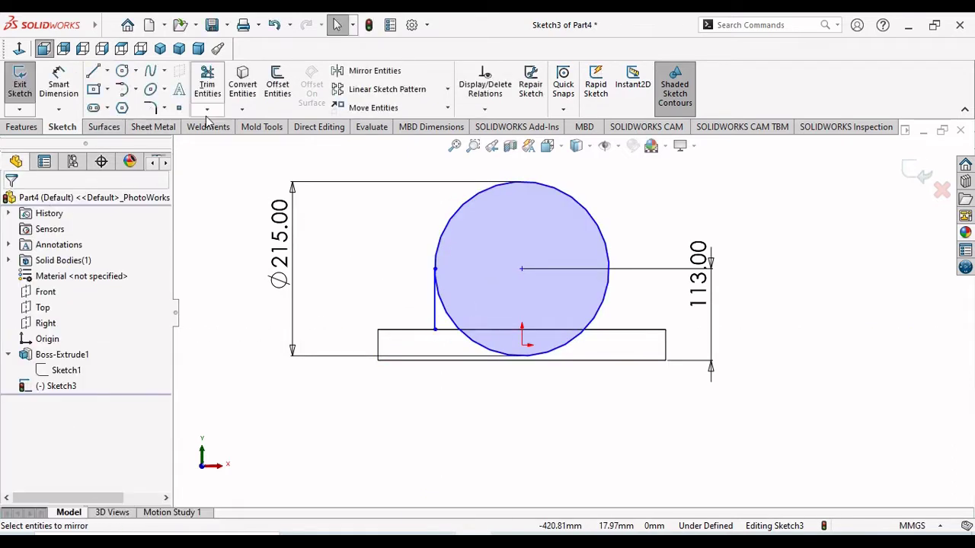
# - Add a vertical centerline from the circle centre to the block's bottom edge
pyautogui.click(108, 72)
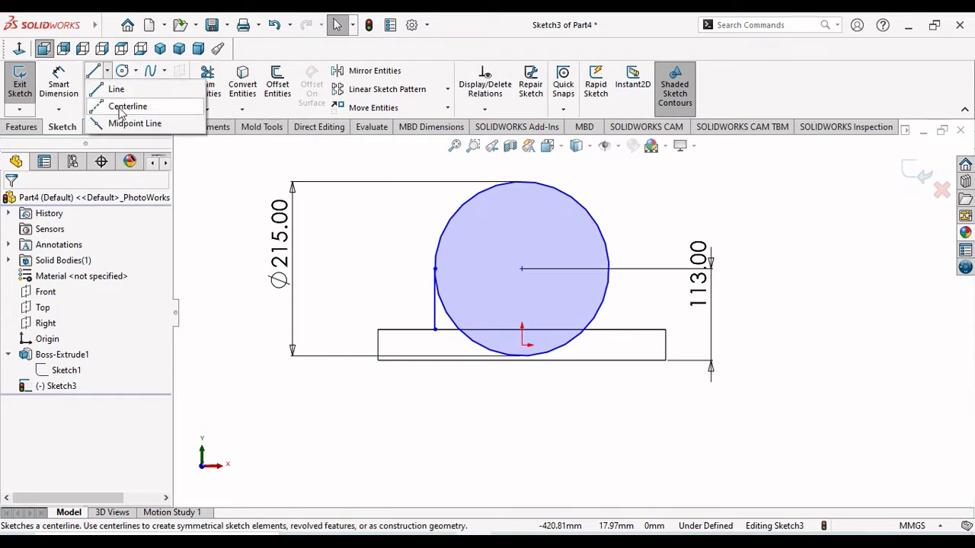
pyautogui.click(126, 106)
pyautogui.click(522, 269)
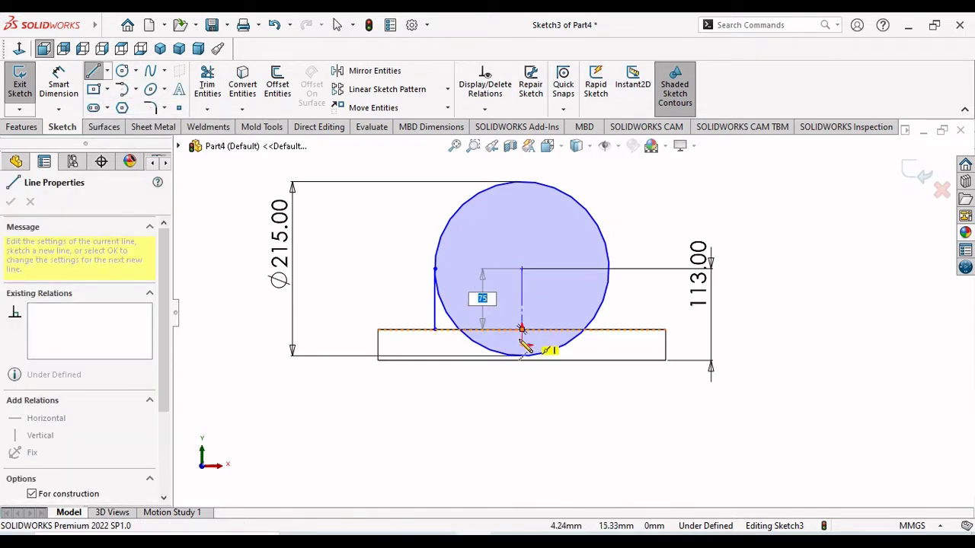
pyautogui.click(521, 359)
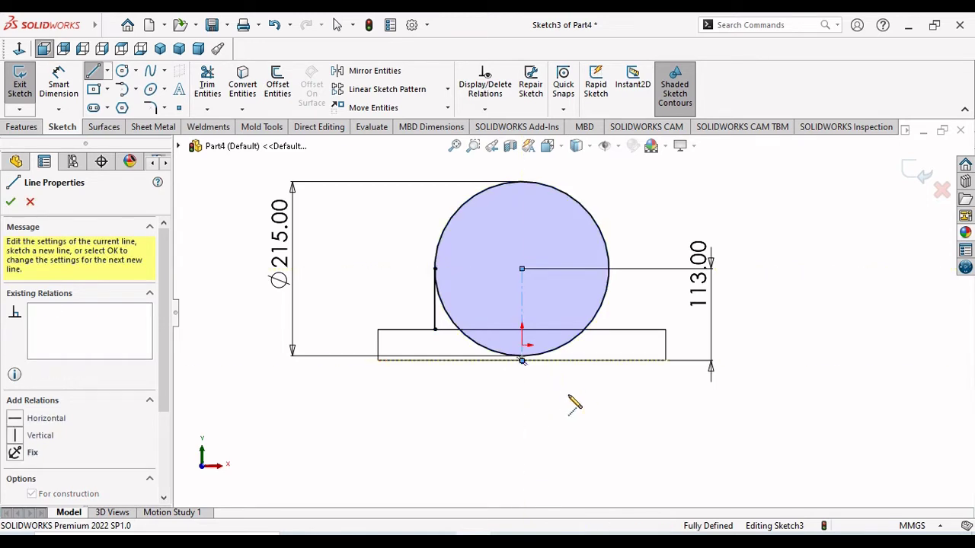
pyautogui.rightClick(571, 403)
pyautogui.click(587, 386)
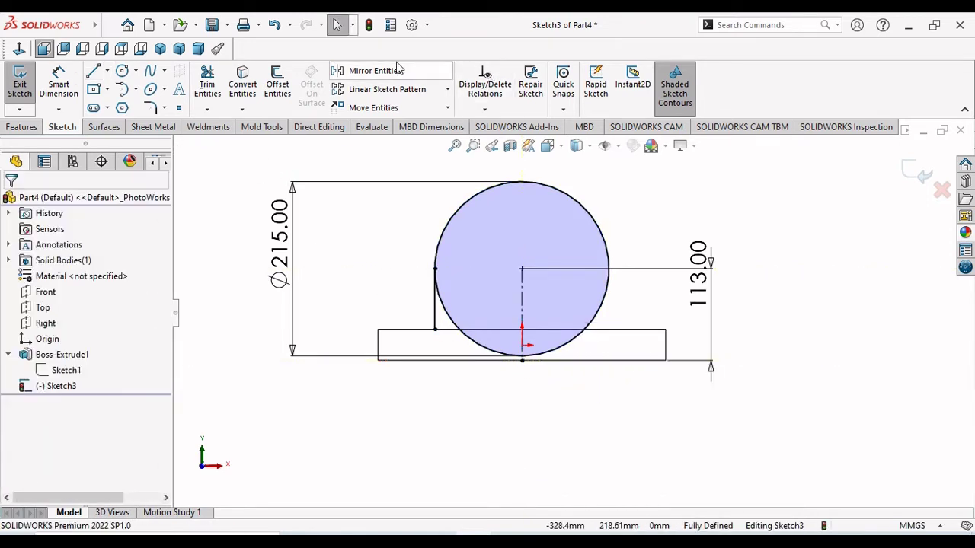
# - Mirror the left vertical line about the centerline to the circle's right side
pyautogui.click(374, 71)
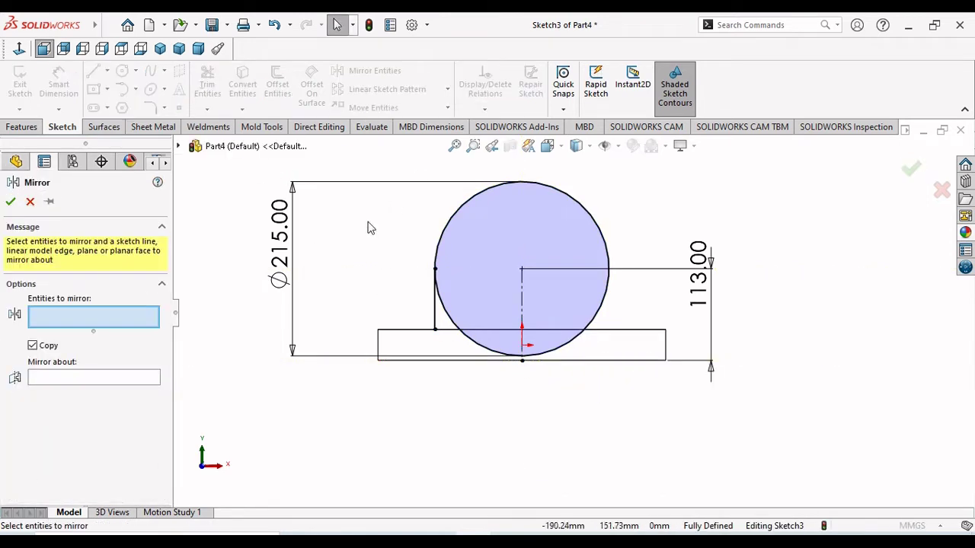
pyautogui.click(435, 309)
pyautogui.click(69, 379)
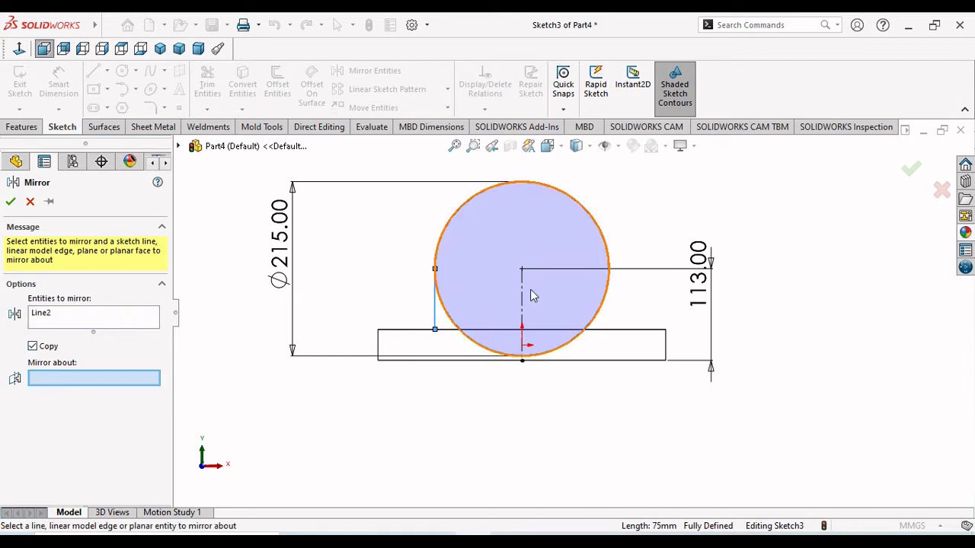
pyautogui.click(523, 295)
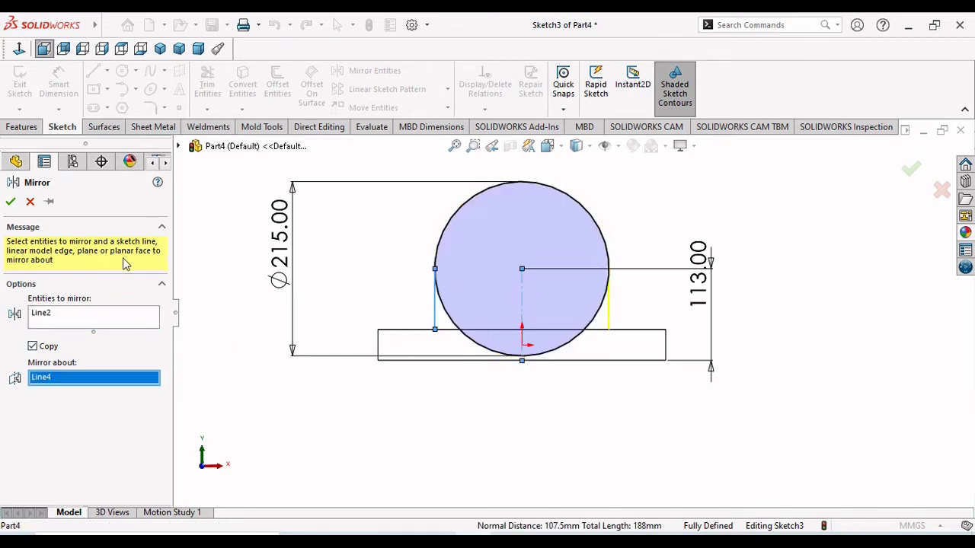
pyautogui.click(10, 201)
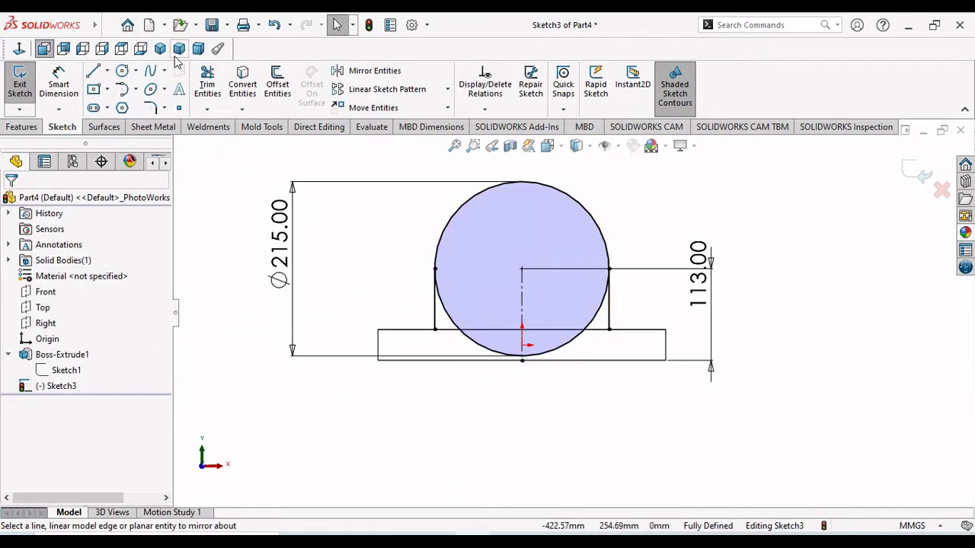
# - Trim away the circle's lower-left and lower-right arcs
pyautogui.click(214, 90)
pyautogui.moveTo(467, 293); pyautogui.dragTo(447, 326)
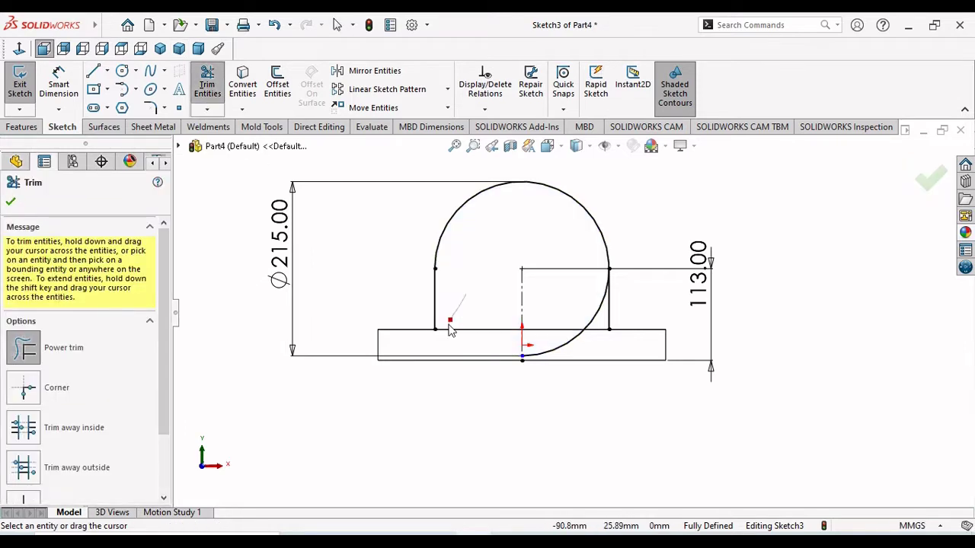
pyautogui.moveTo(572, 297)
pyautogui.mouseDown()
pyautogui.moveTo(595, 343)
pyautogui.moveTo(616, 344)
pyautogui.mouseUp()
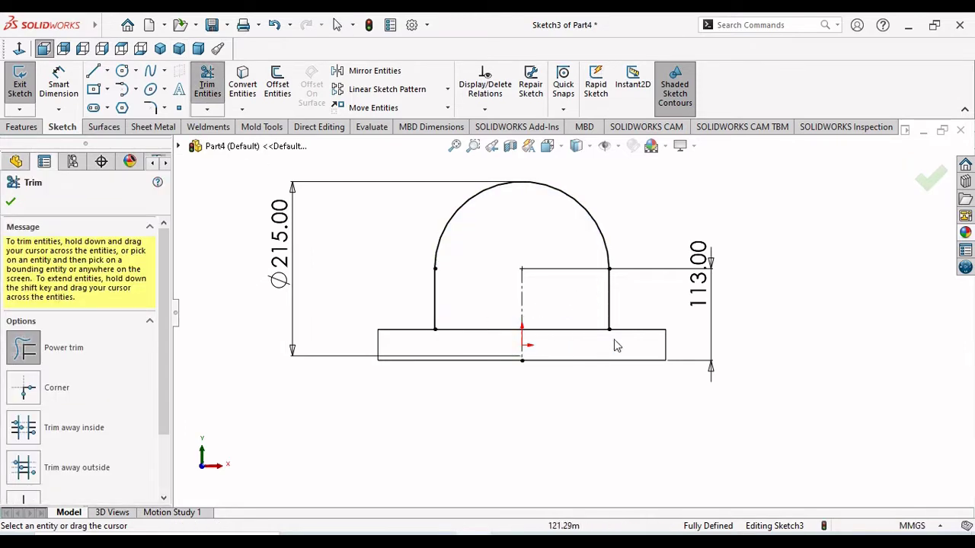
pyautogui.moveTo(429, 424)
pyautogui.mouseDown(button='middle')
pyautogui.moveTo(437, 409)
pyautogui.moveTo(450, 434)
pyautogui.mouseUp(button='middle')
pyautogui.press('Escape')
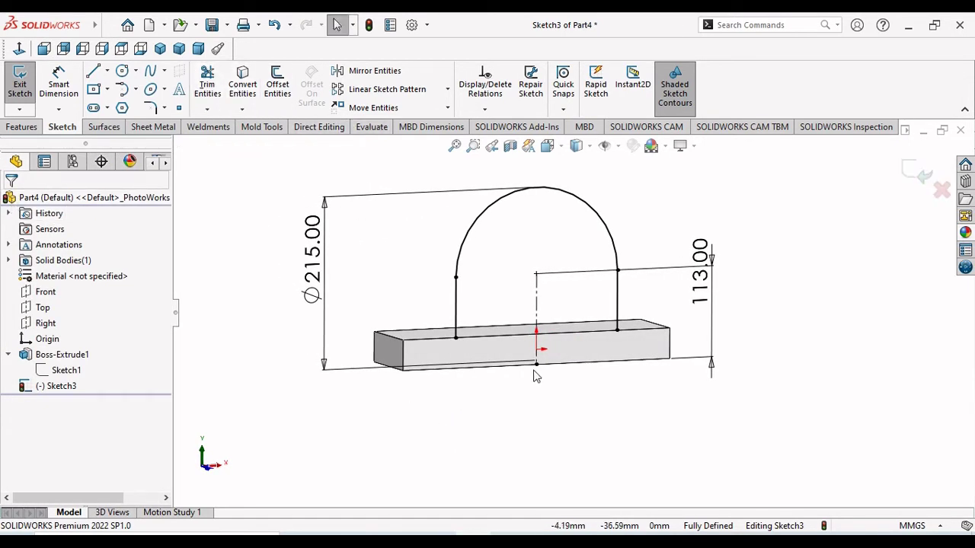
# - Convert the block's top front edge into a sketch line and trim the profile closed
pyautogui.click(522, 333)
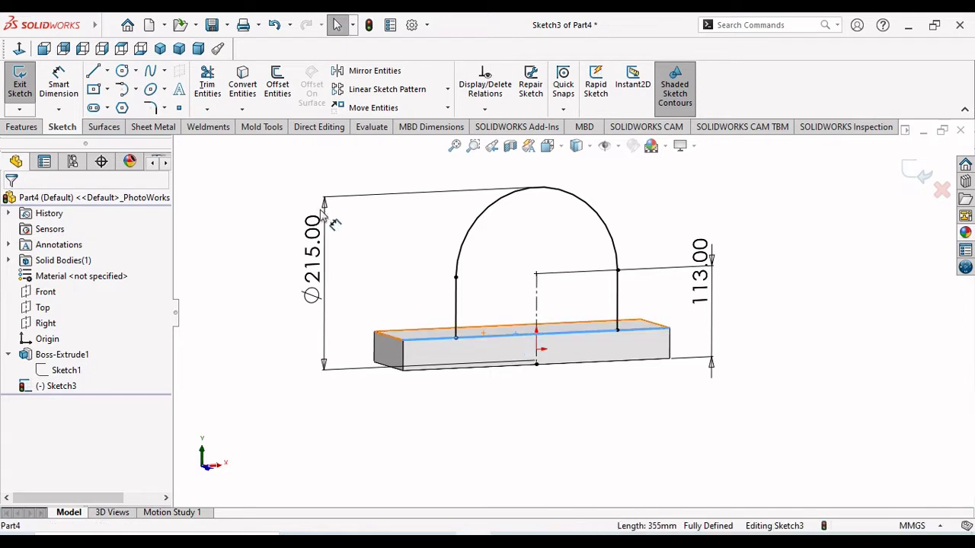
pyautogui.click(243, 82)
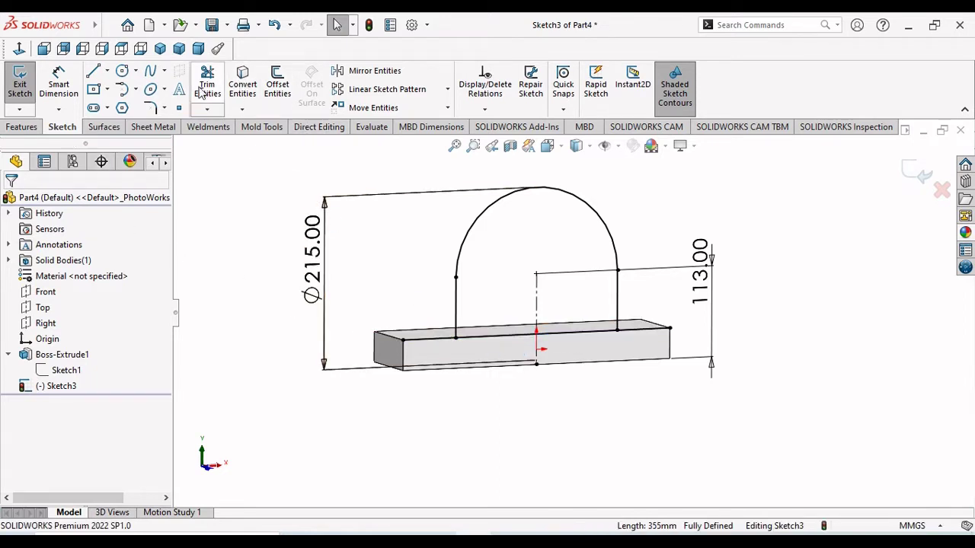
pyautogui.click(204, 83)
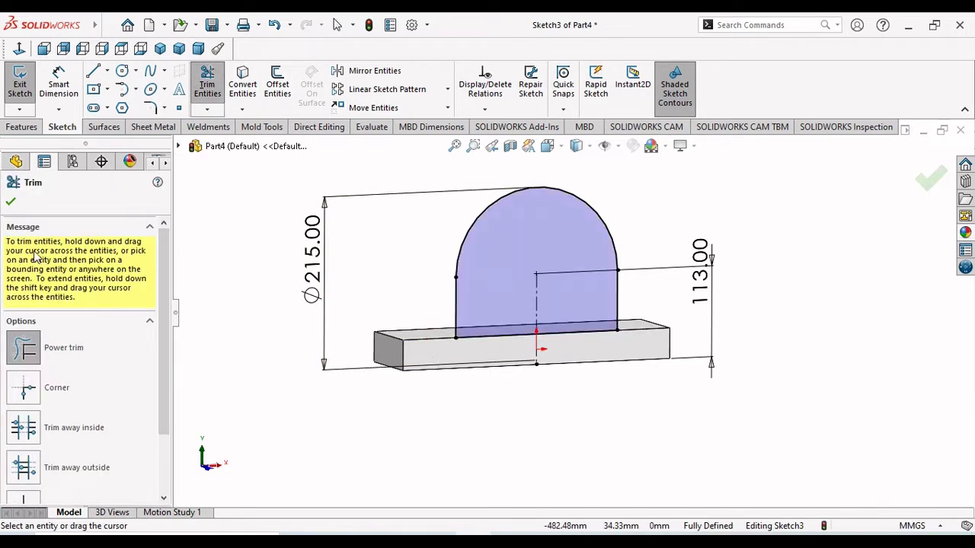
pyautogui.click(11, 202)
# - Extrude the arch profile 95 mm in the reversed direction, merged with the base block
pyautogui.click(27, 129)
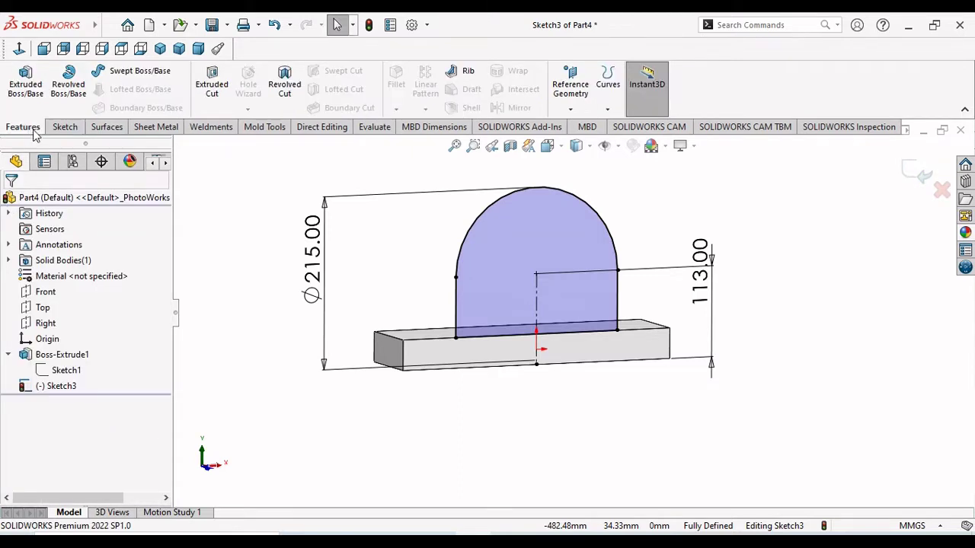
pyautogui.click(25, 80)
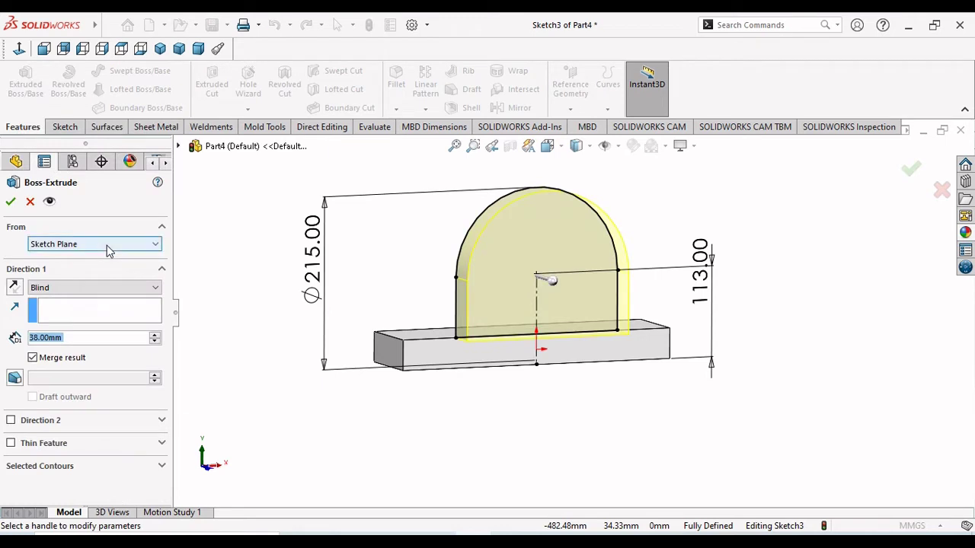
pyautogui.click(17, 288)
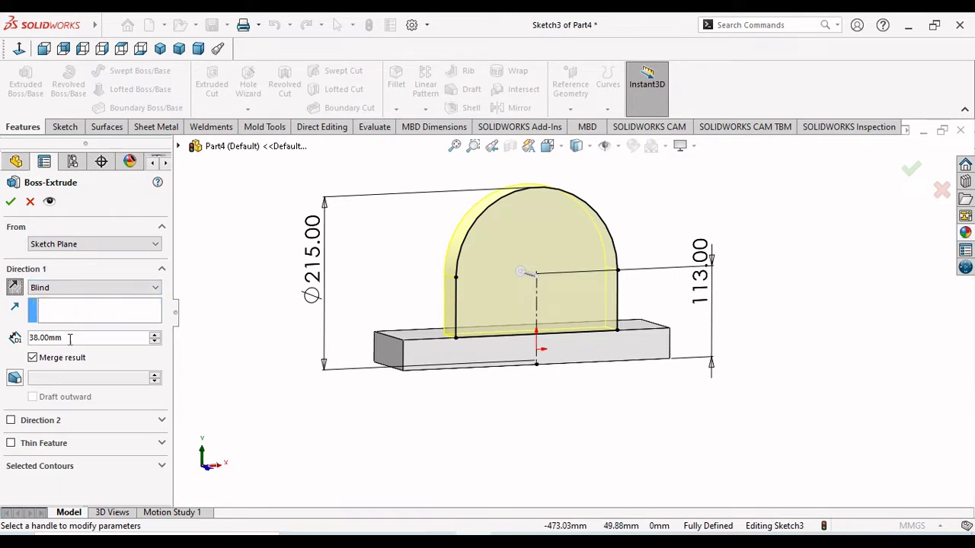
pyautogui.write('95')
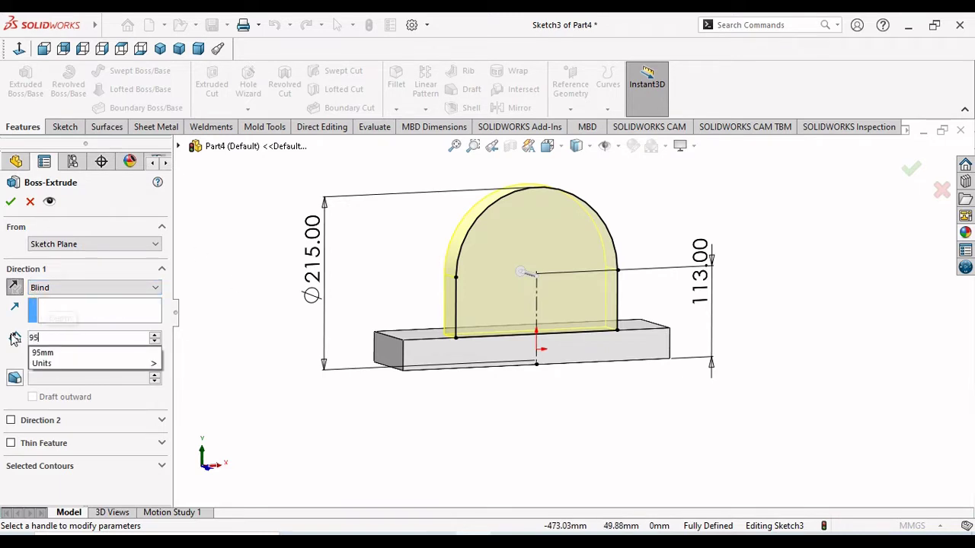
pyautogui.press('Return')
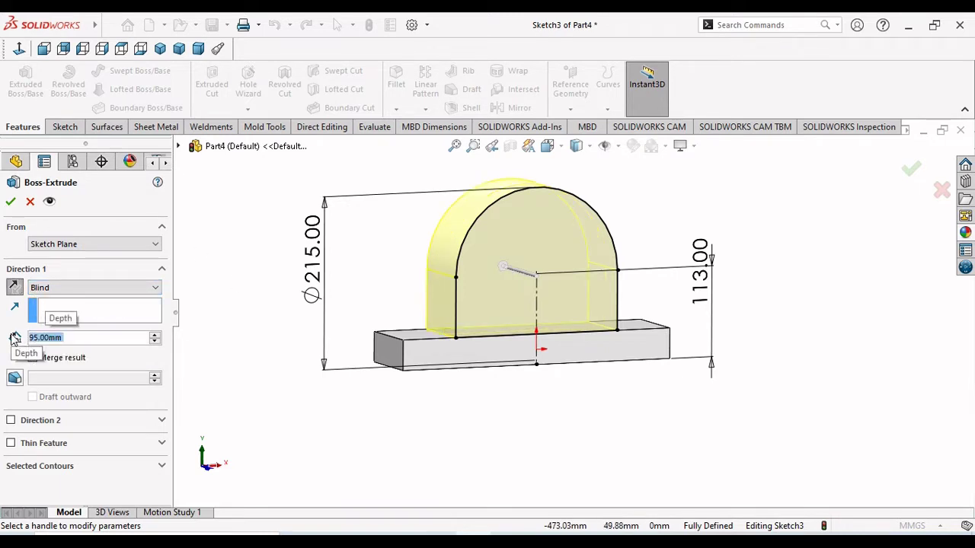
pyautogui.moveTo(350, 426)
pyautogui.mouseDown(button='middle')
pyautogui.moveTo(399, 429)
pyautogui.moveTo(374, 420)
pyautogui.mouseUp(button='middle')
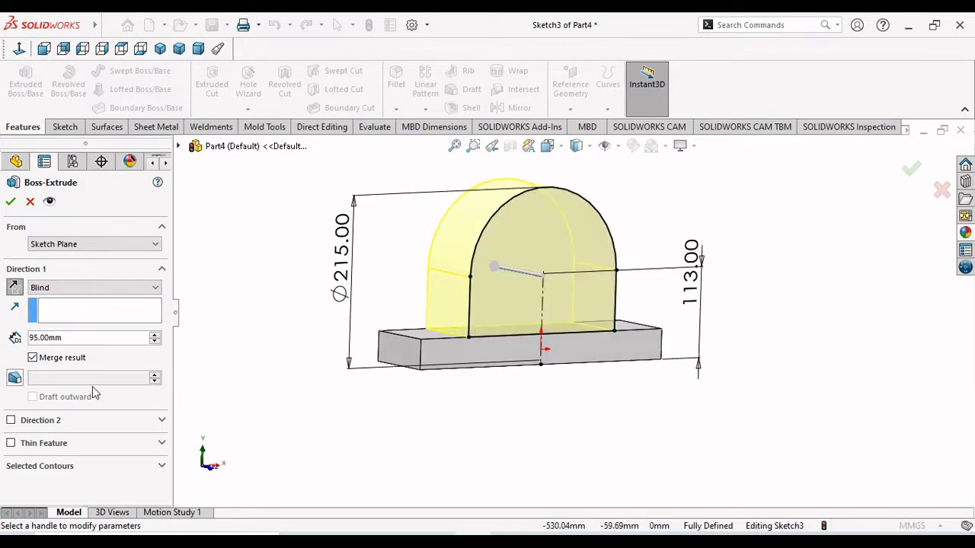
pyautogui.click(10, 202)
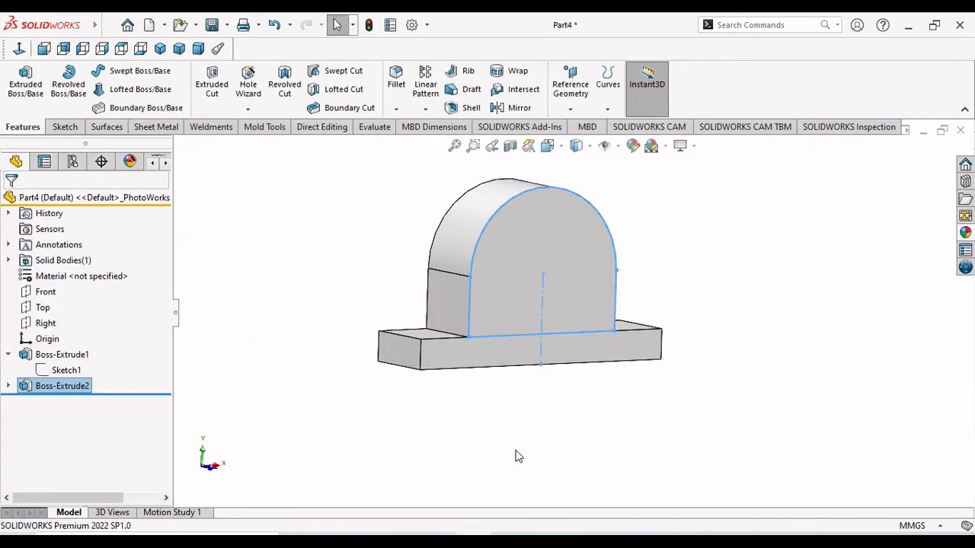
pyautogui.moveTo(459, 394)
pyautogui.mouseDown(button='middle')
pyautogui.moveTo(566, 416)
pyautogui.moveTo(462, 368)
pyautogui.moveTo(570, 257)
pyautogui.moveTo(733, 401)
pyautogui.moveTo(627, 416)
pyautogui.moveTo(579, 450)
pyautogui.mouseUp(button='middle')
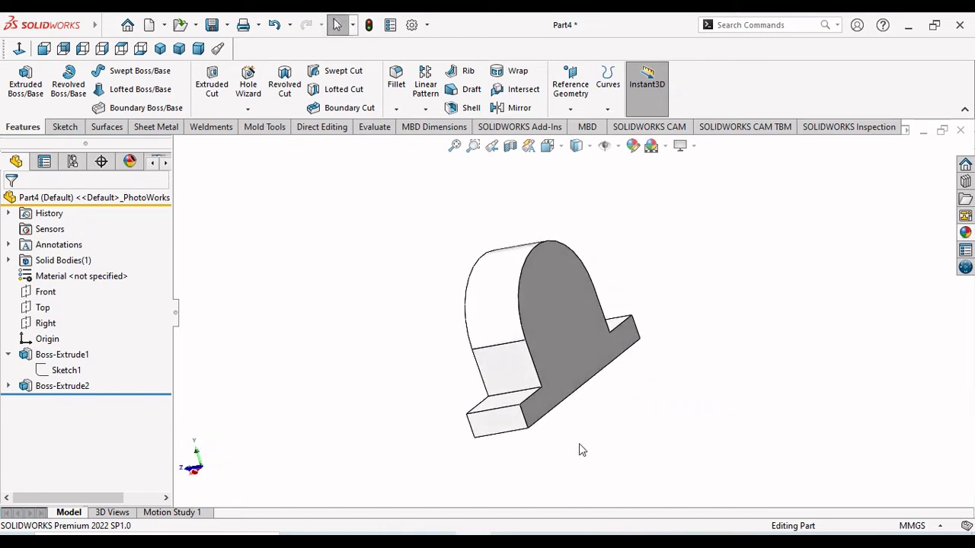
pyautogui.click(548, 298)
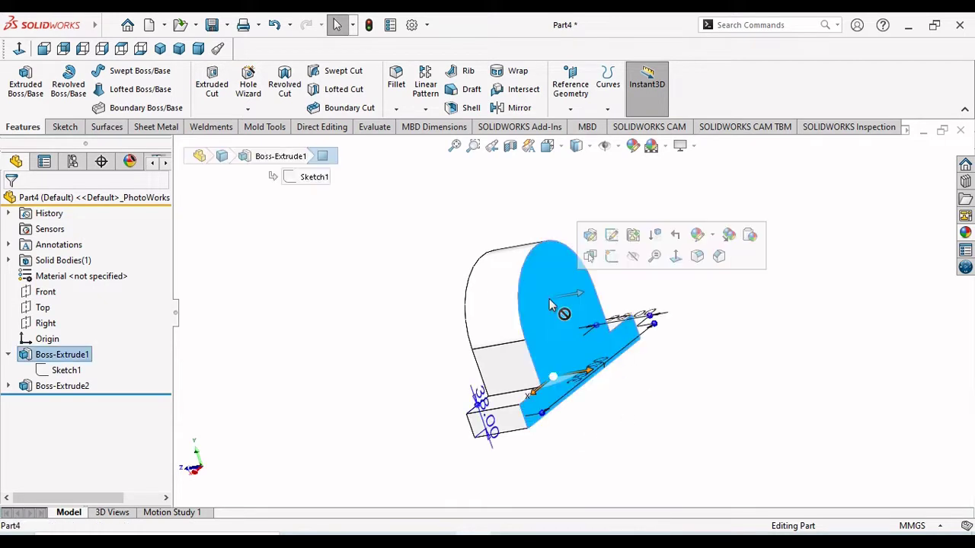
pyautogui.click(789, 355)
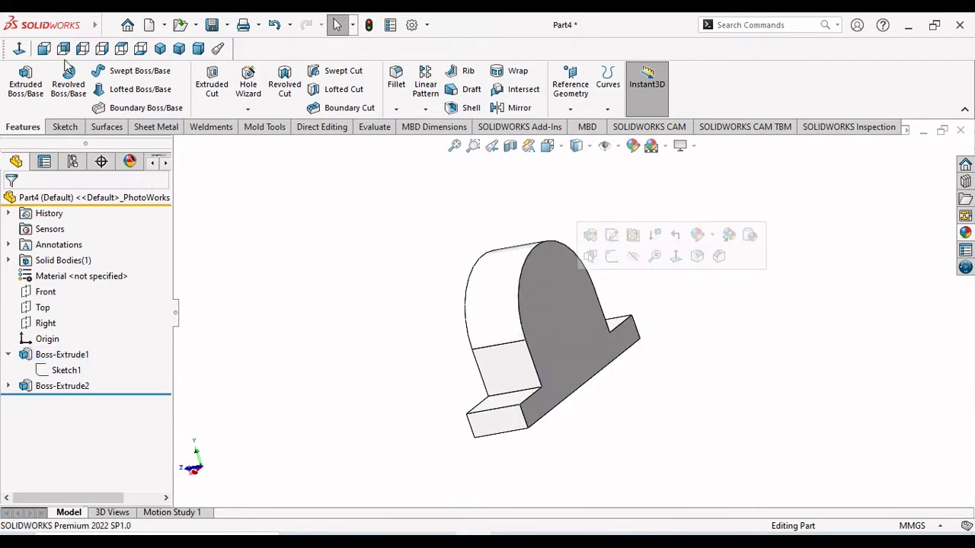
pyautogui.click(160, 49)
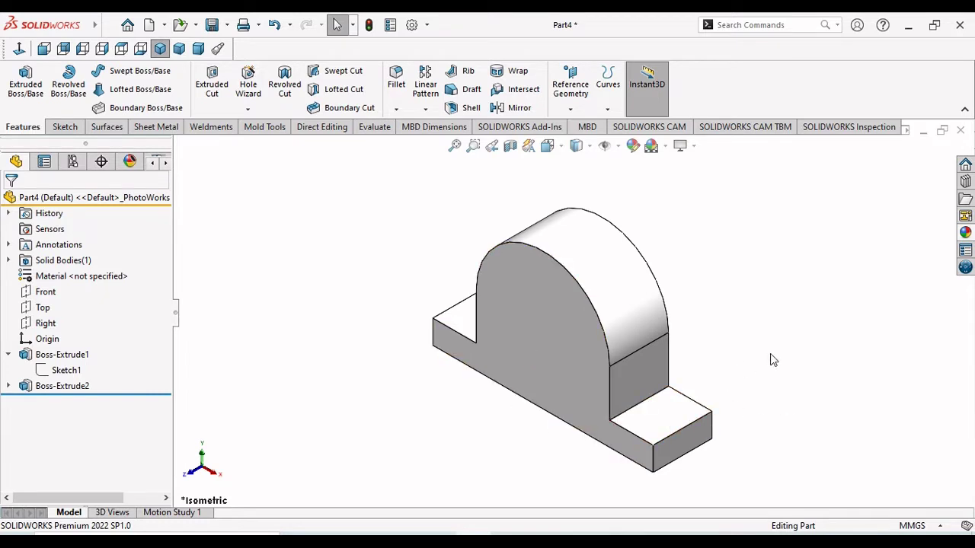
pyautogui.moveTo(770, 358); pyautogui.dragTo(689, 418, button='middle')
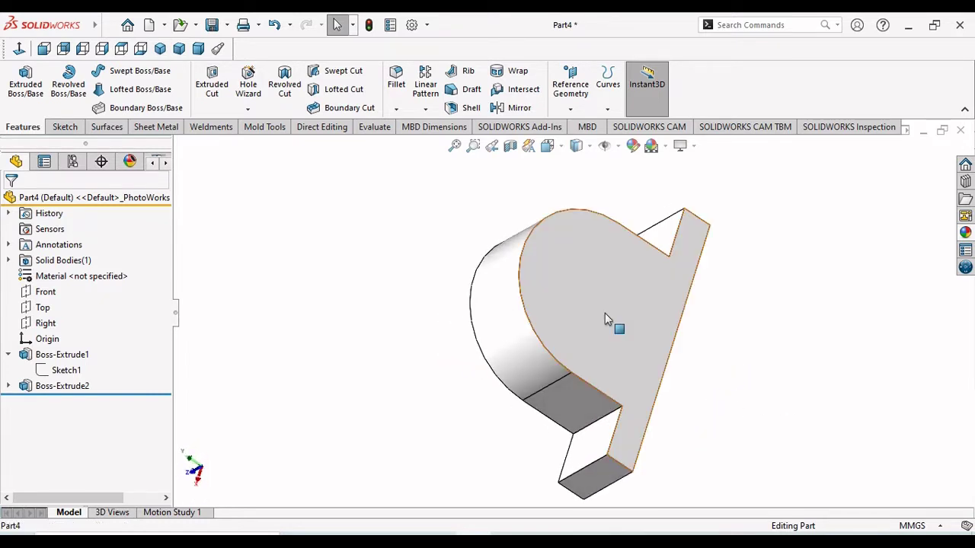
# - Sketch a circle on the housing's front face, concentric with the arched top
pyautogui.click(604, 313)
pyautogui.click(667, 272)
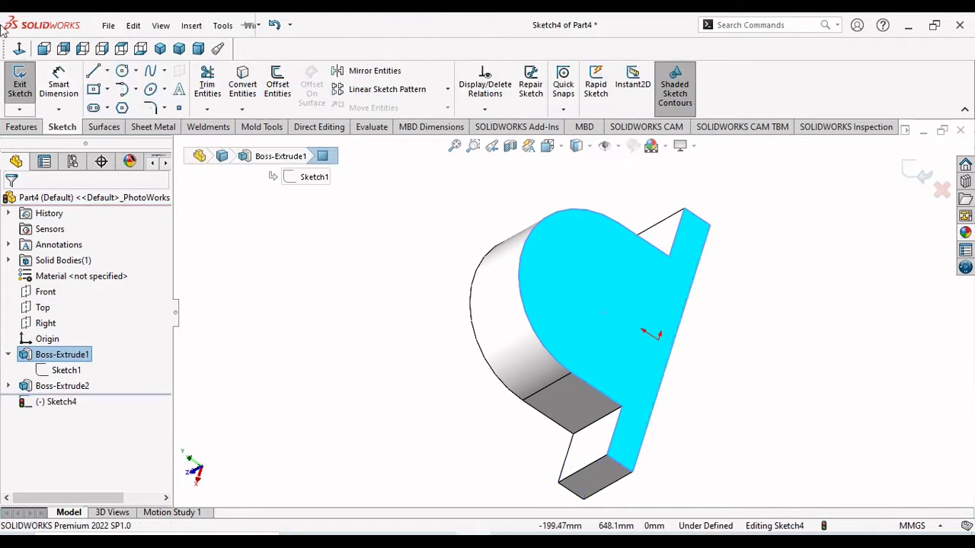
pyautogui.click(19, 49)
pyautogui.click(121, 70)
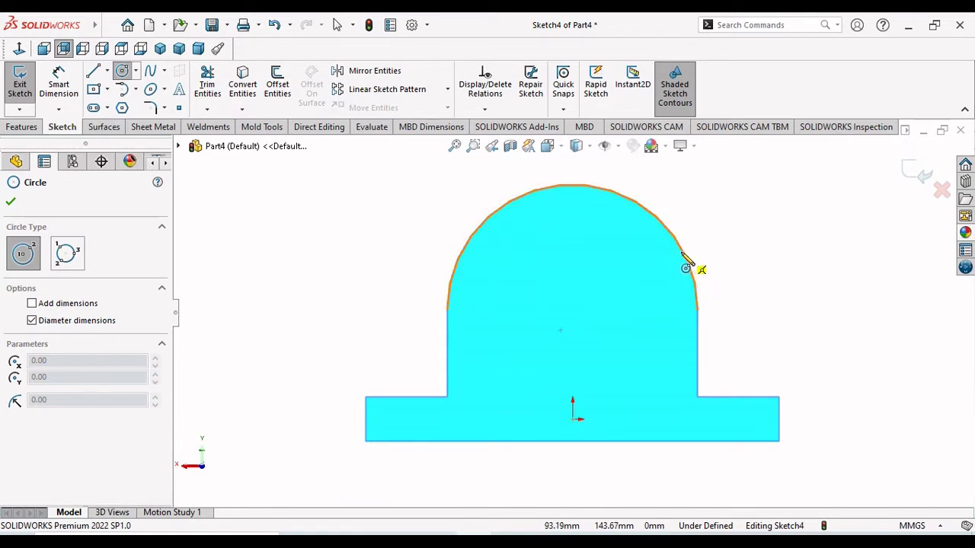
pyautogui.click(573, 311)
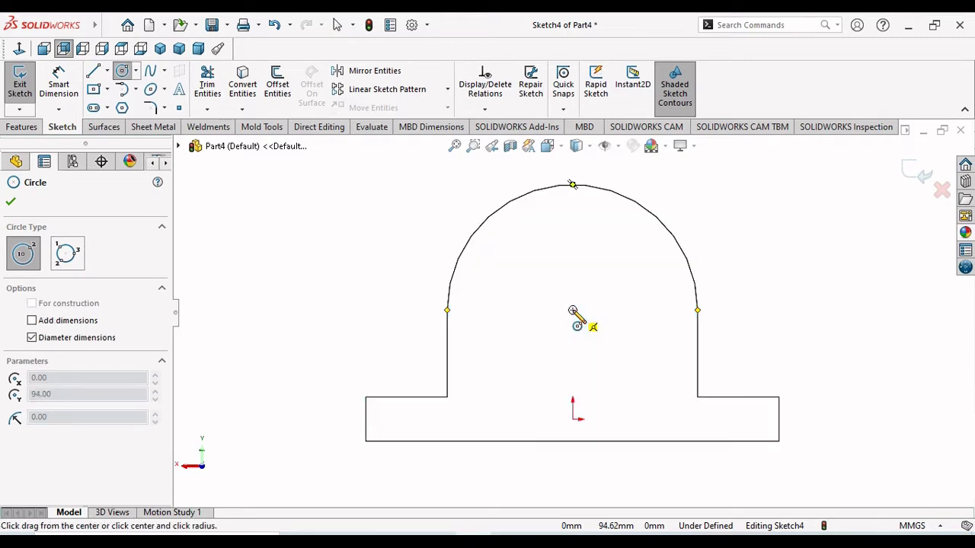
pyautogui.click(646, 381)
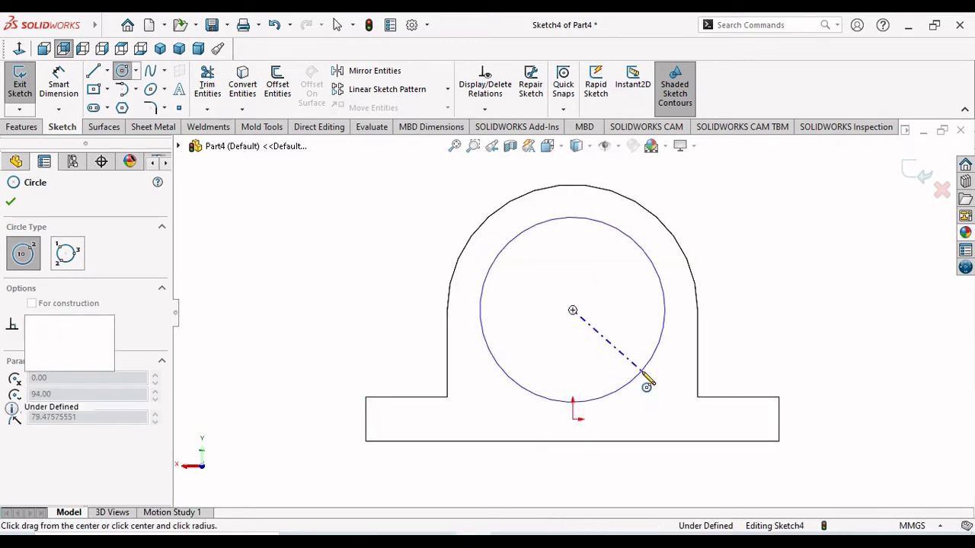
pyautogui.rightClick(751, 323)
pyautogui.click(761, 324)
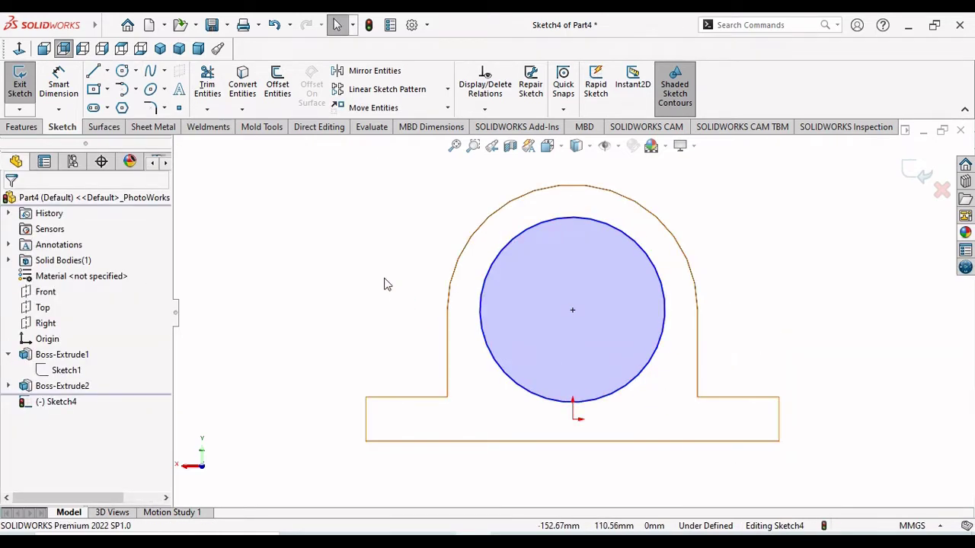
# - Dimension the circle's diameter to 148 mm
pyautogui.press('d')
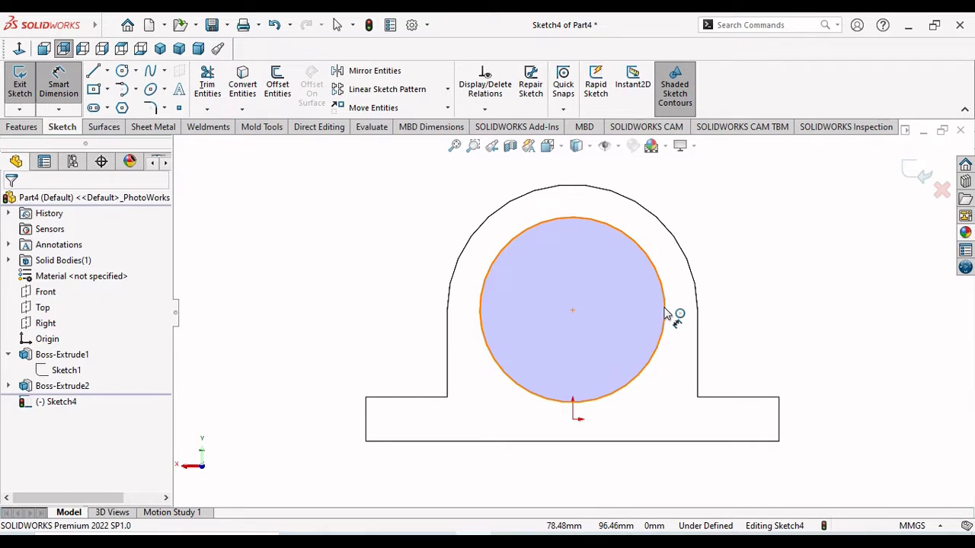
pyautogui.click(664, 313)
pyautogui.click(775, 309)
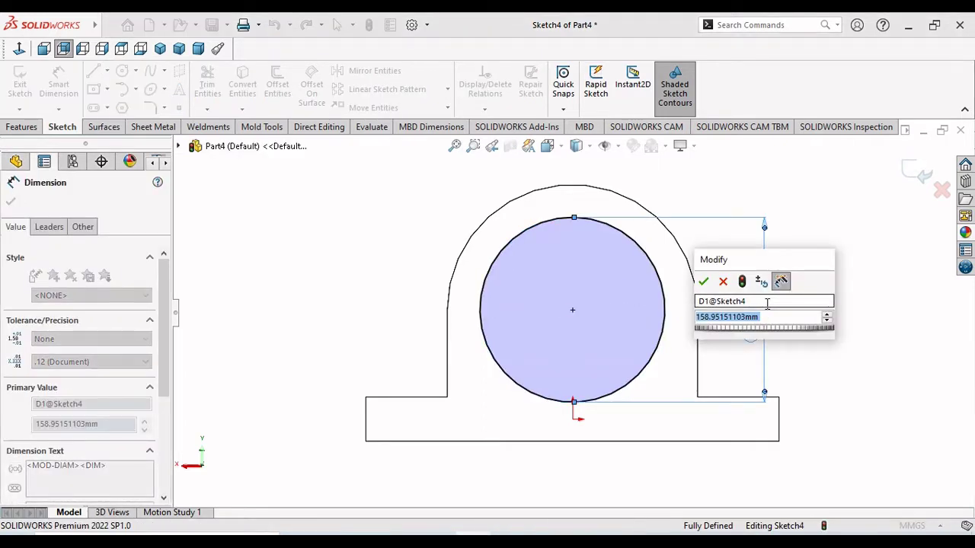
pyautogui.write('148')
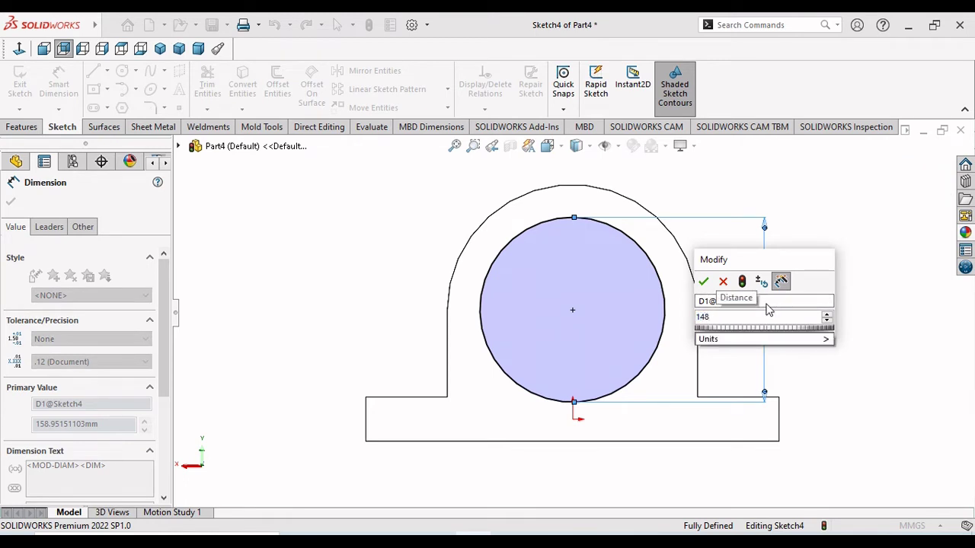
pyautogui.press('Return')
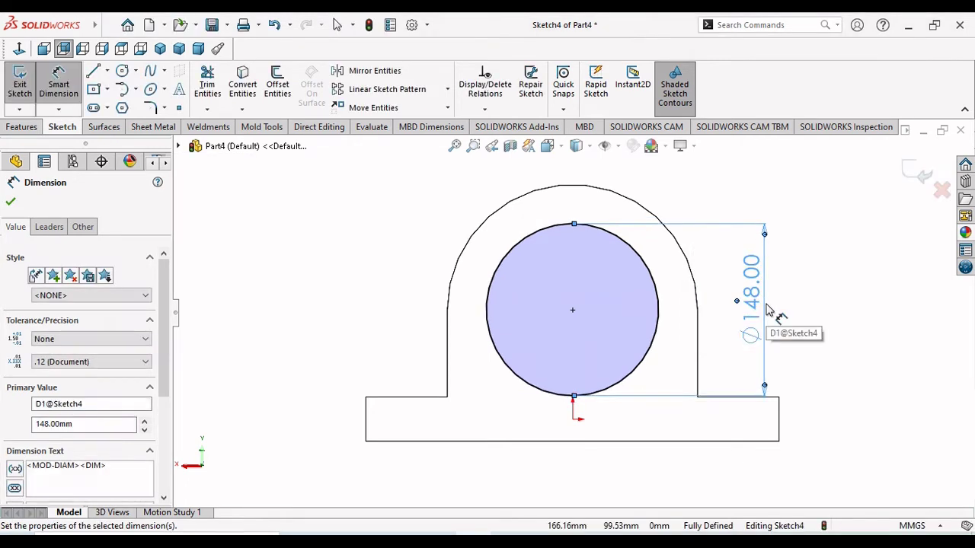
pyautogui.click(11, 202)
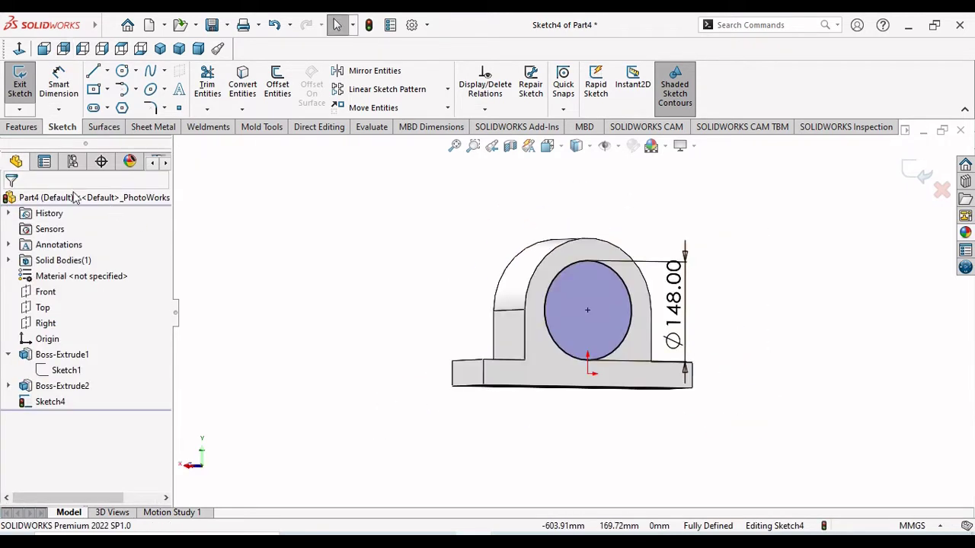
# - Extrude the 148 mm circle 288 mm (576/2) as a blind boss merged with the housing
pyautogui.click(21, 126)
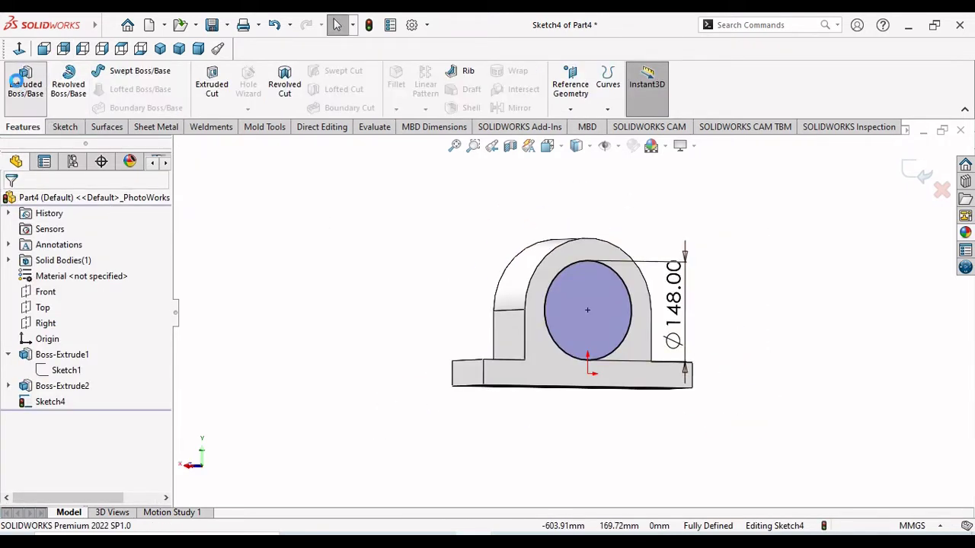
pyautogui.click(25, 82)
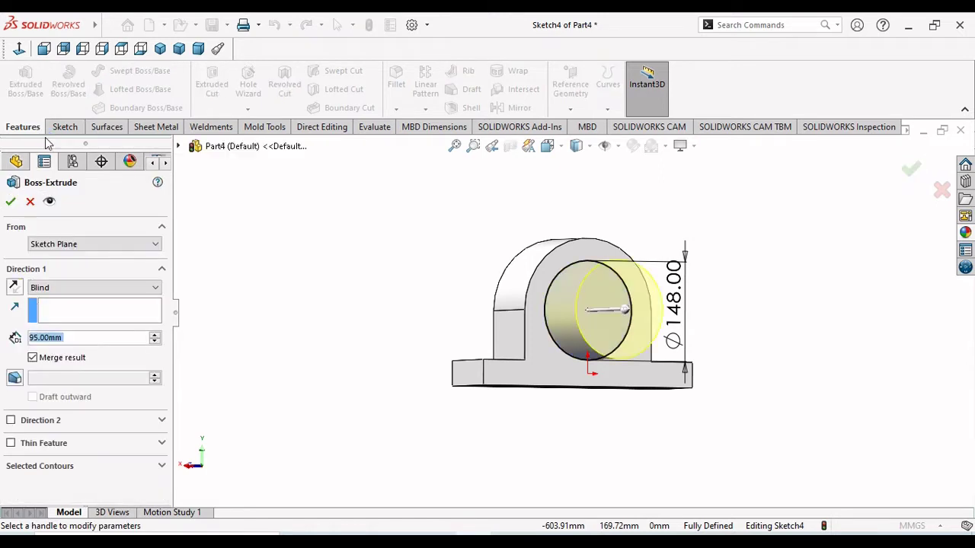
pyautogui.write('57')
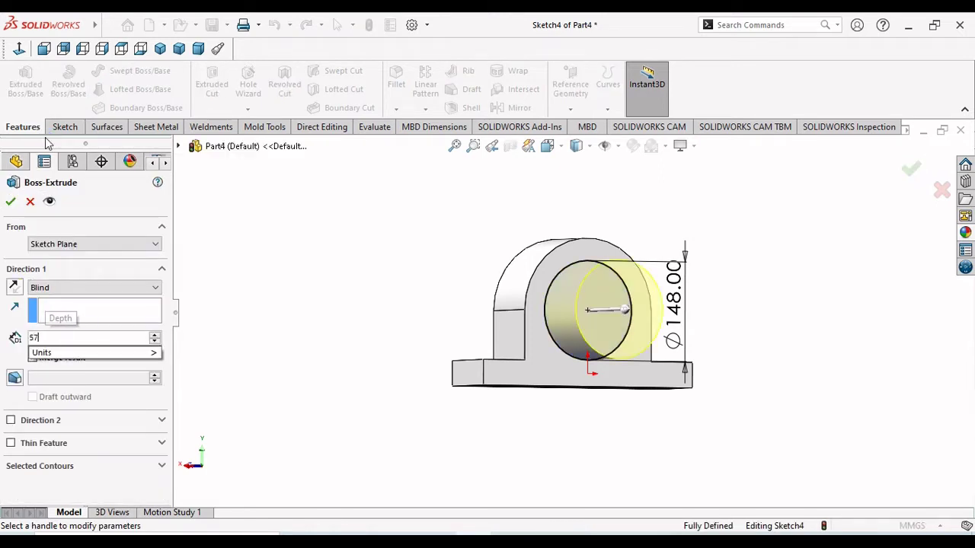
pyautogui.write('6/')
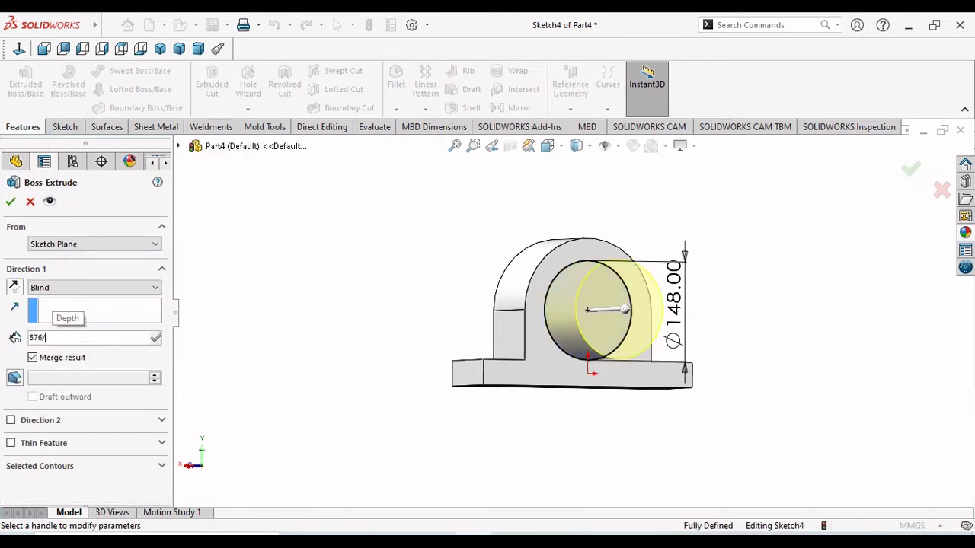
pyautogui.write('2')
pyautogui.press('Return')
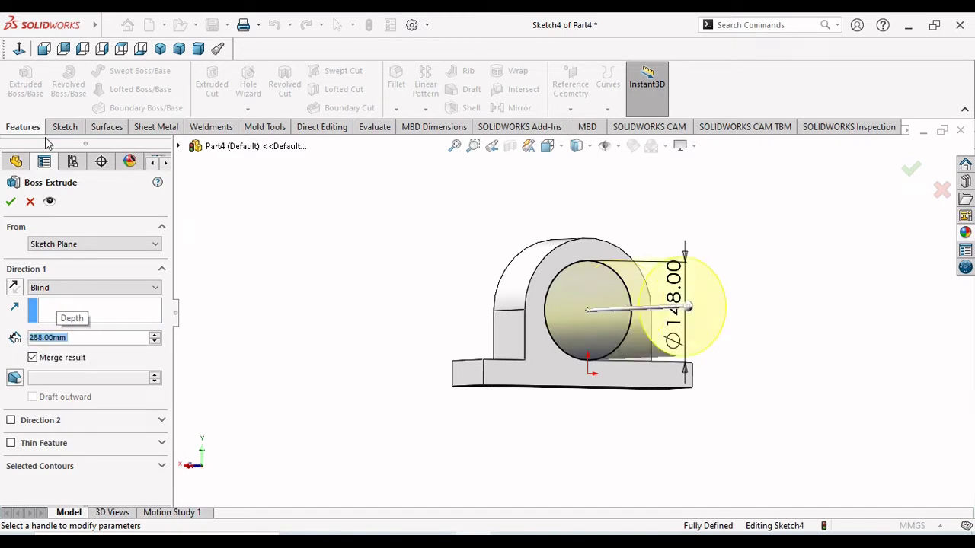
pyautogui.click(11, 202)
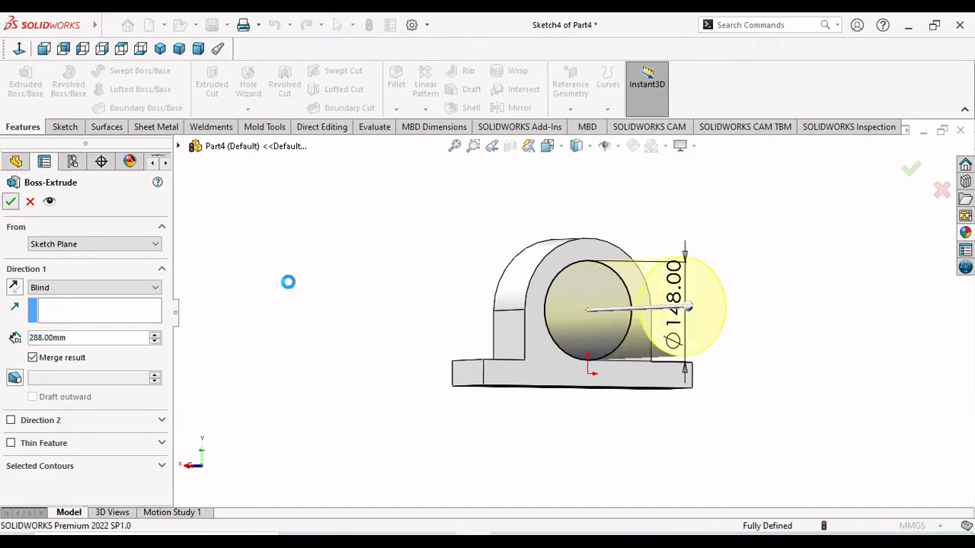
pyautogui.moveTo(403, 312); pyautogui.dragTo(406, 381, button='middle')
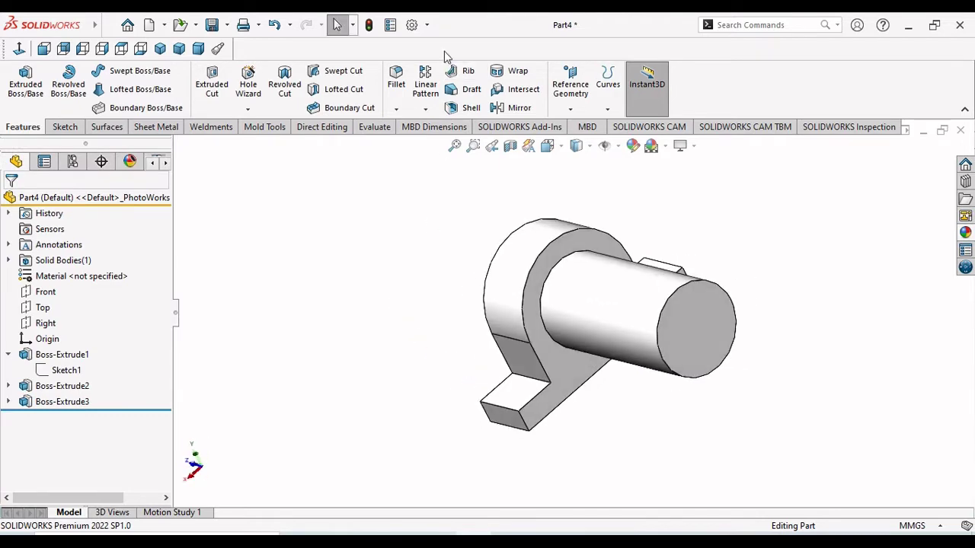
# - Raise the document's Image Quality shaded and wireframe resolution sliders to near High
pyautogui.click(411, 25)
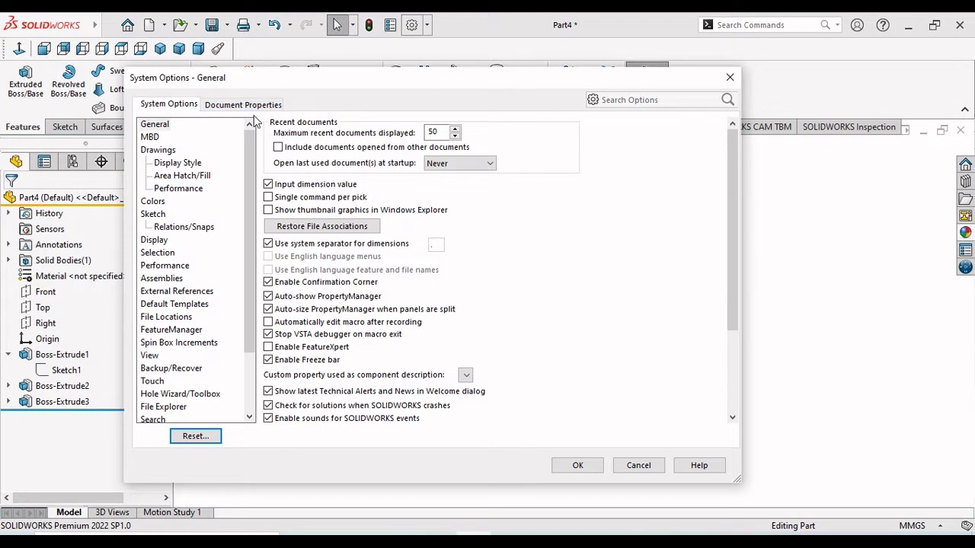
pyautogui.click(248, 107)
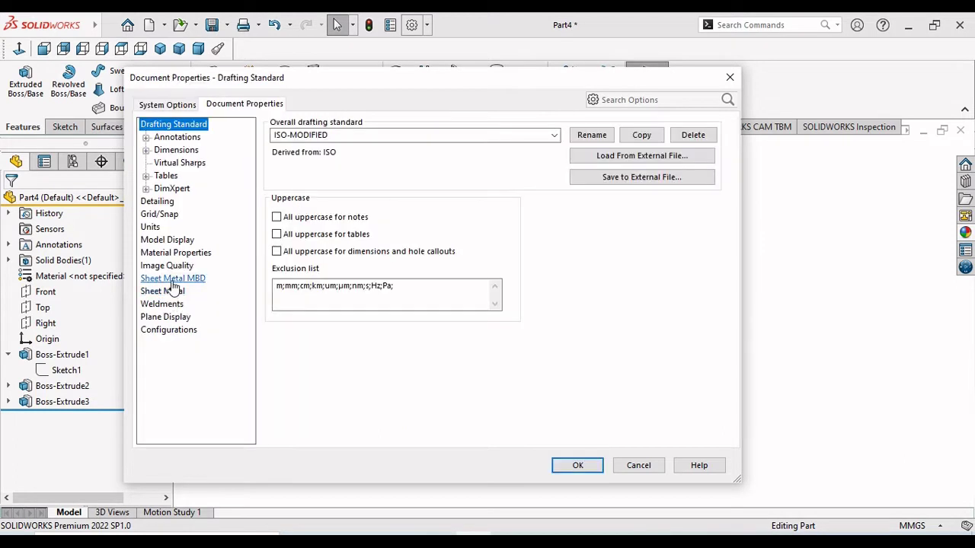
pyautogui.click(169, 267)
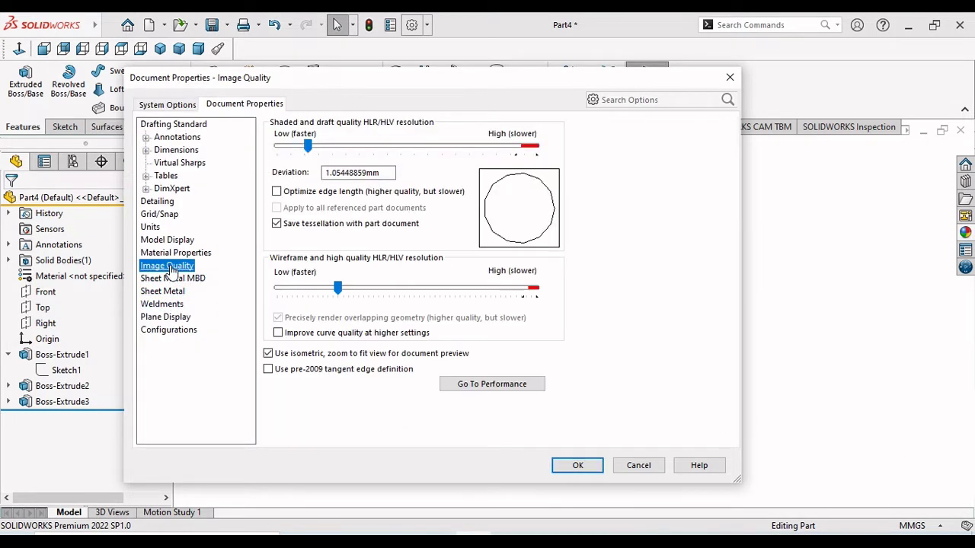
pyautogui.moveTo(298, 153); pyautogui.dragTo(511, 156)
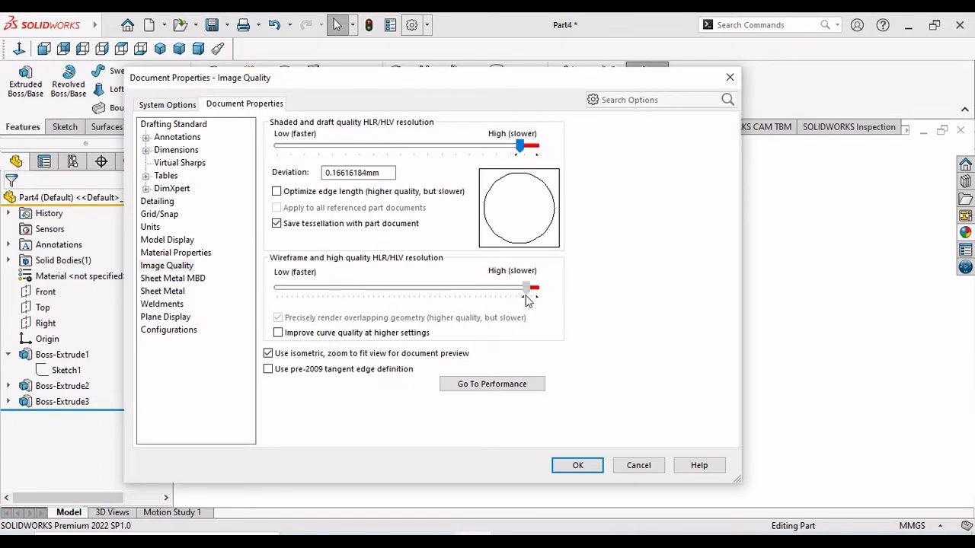
pyautogui.click(576, 467)
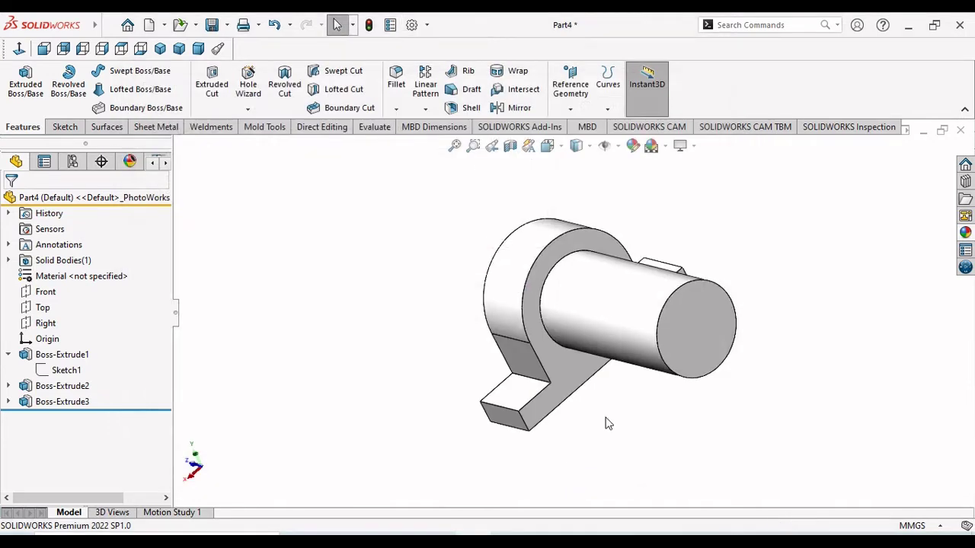
# - Sketch on the housing's front face and draw a circle centred on the arc's centre
pyautogui.moveTo(609, 424); pyautogui.dragTo(573, 317, button='middle')
pyautogui.click(574, 317)
pyautogui.click(631, 263)
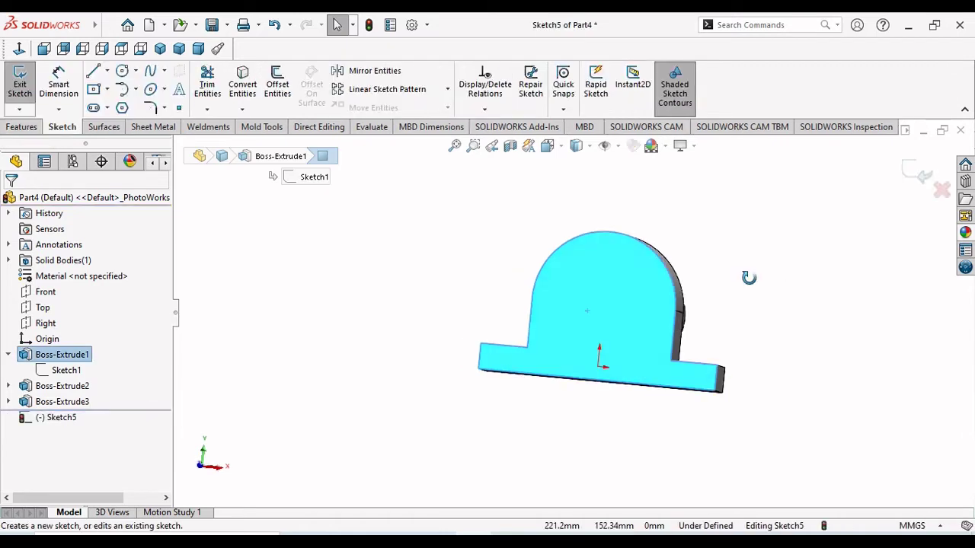
pyautogui.click(18, 49)
pyautogui.scroll(-2, 631, 298)
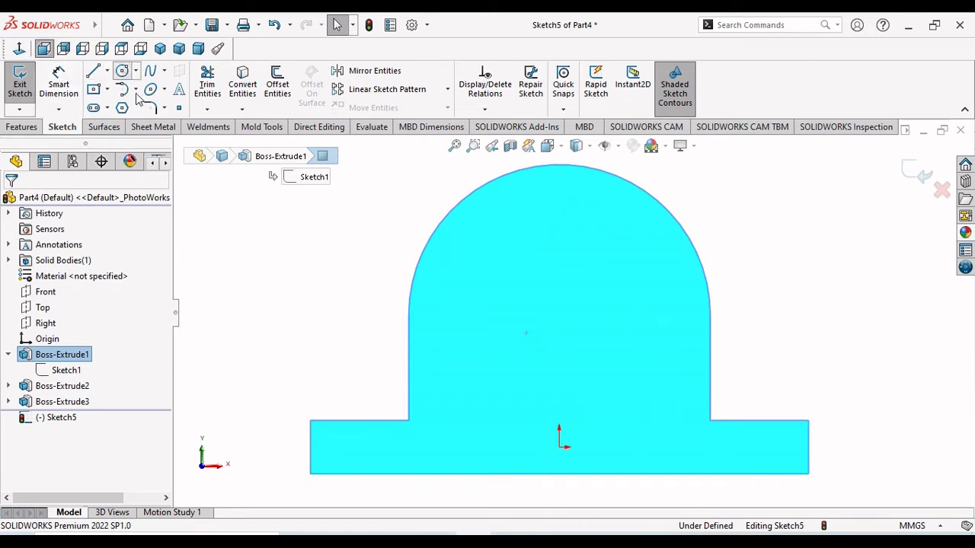
pyautogui.click(122, 71)
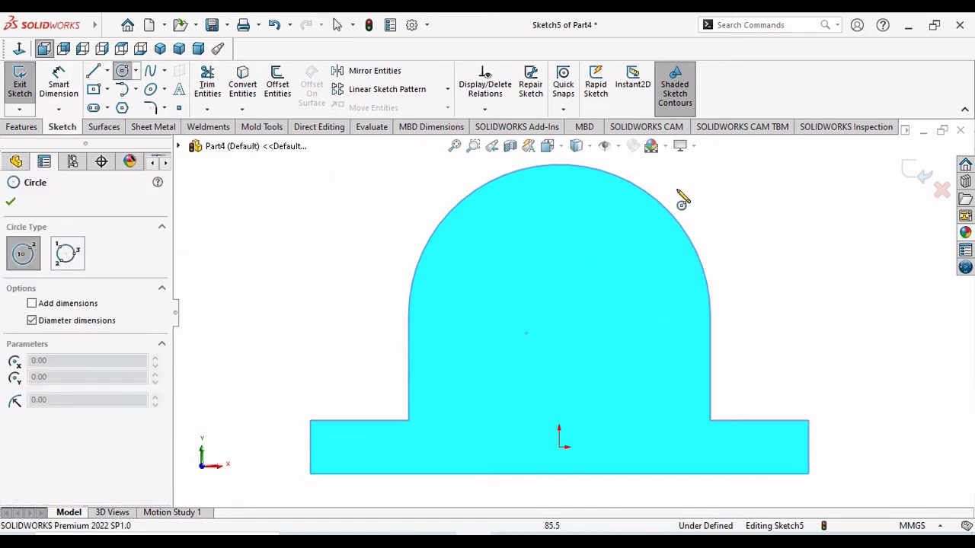
pyautogui.click(559, 315)
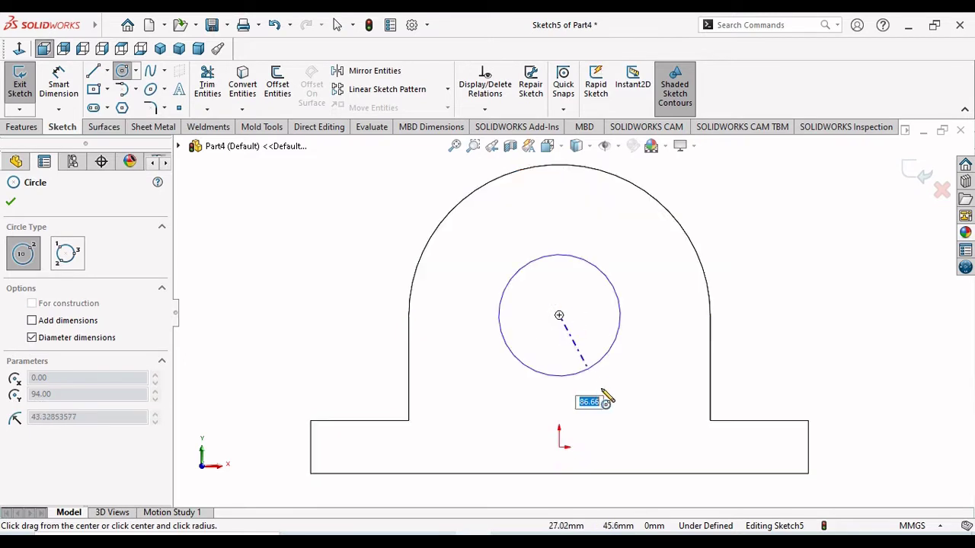
pyautogui.click(634, 394)
pyautogui.rightClick(799, 322)
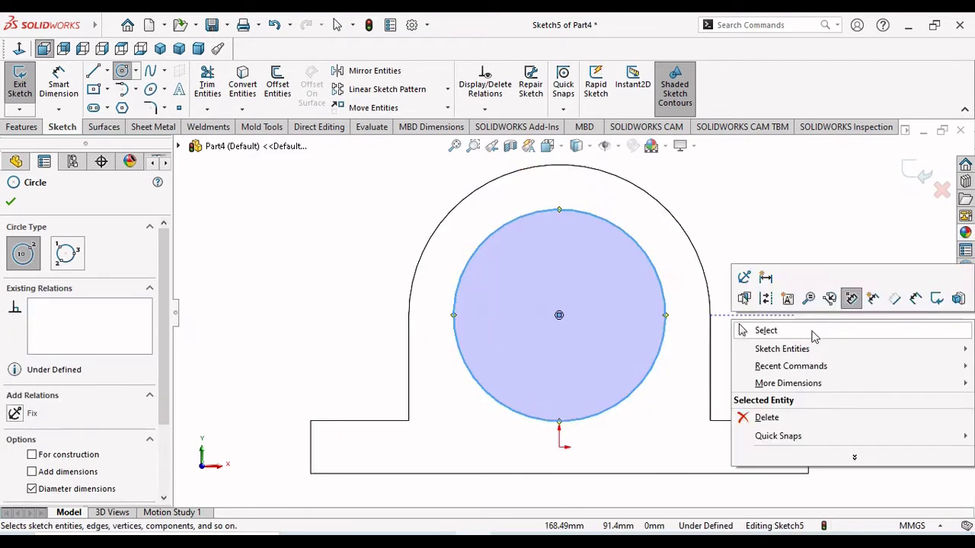
pyautogui.click(812, 330)
# - Dimension the circle's diameter to 150 mm
pyautogui.click(59, 86)
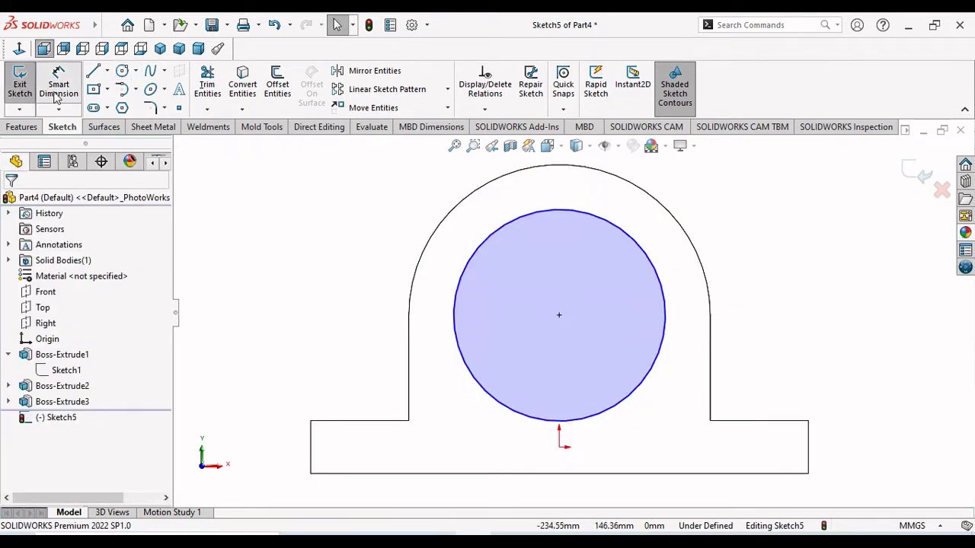
pyautogui.click(665, 333)
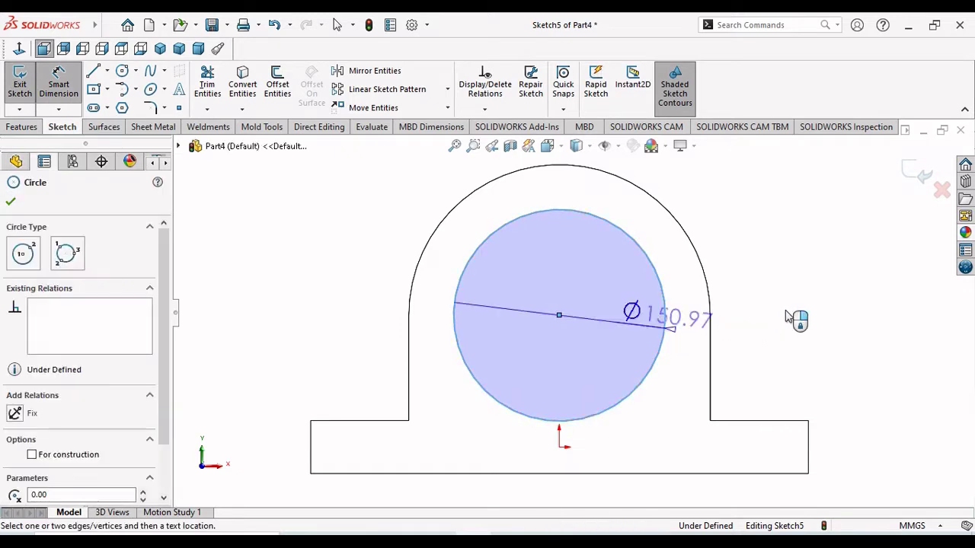
pyautogui.click(786, 316)
pyautogui.write('150.97154883mm')
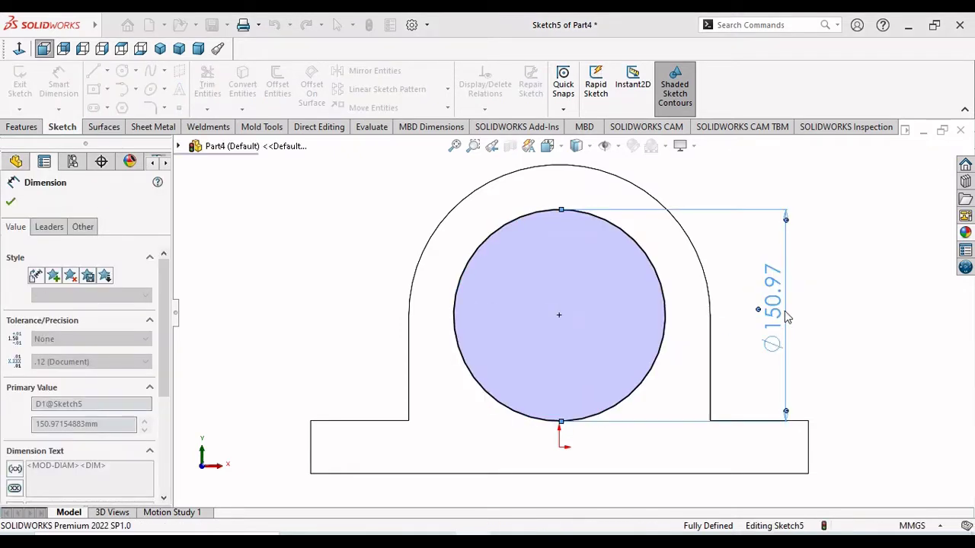
pyautogui.press('Return')
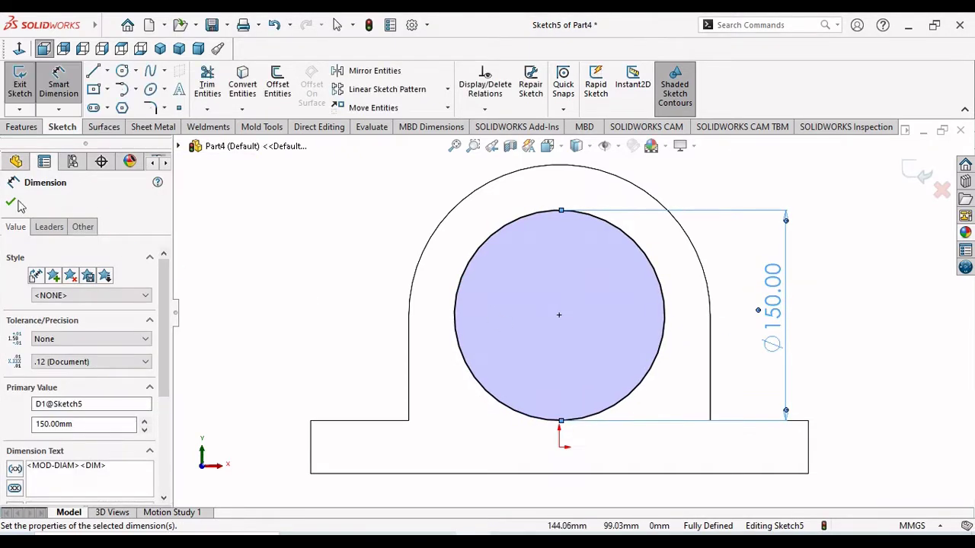
pyautogui.click(12, 202)
pyautogui.click(28, 130)
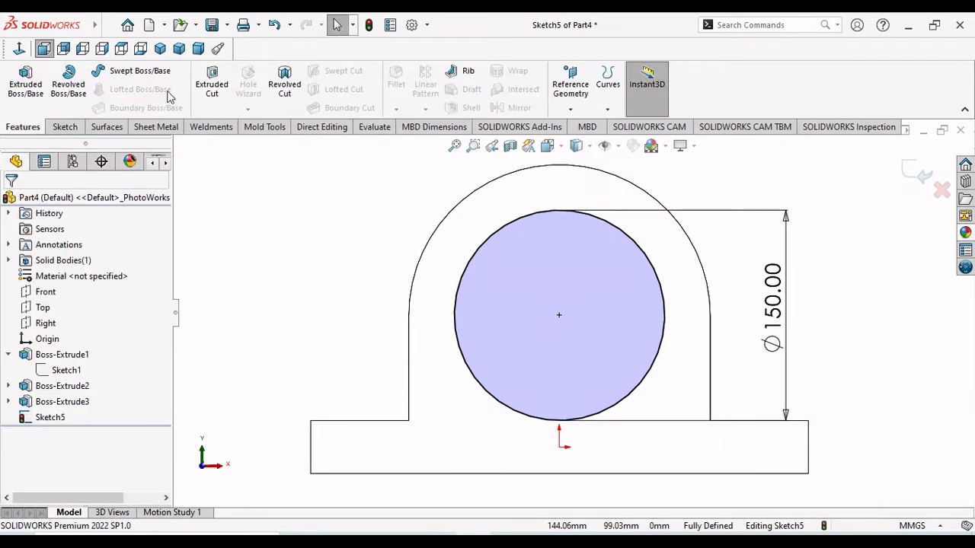
pyautogui.click(212, 85)
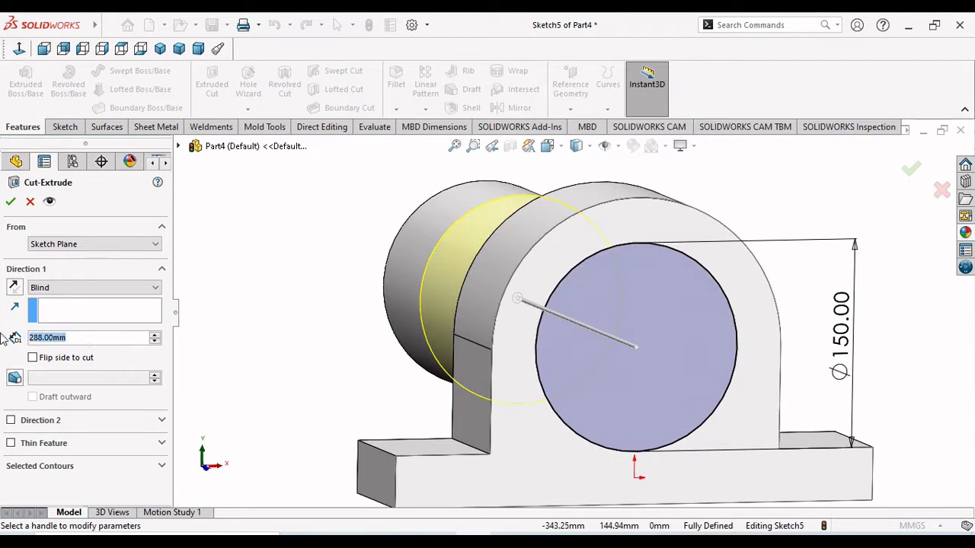
# - Set the blind cut depth to 47 mm and accept Cut-Extrude1
pyautogui.write('4')
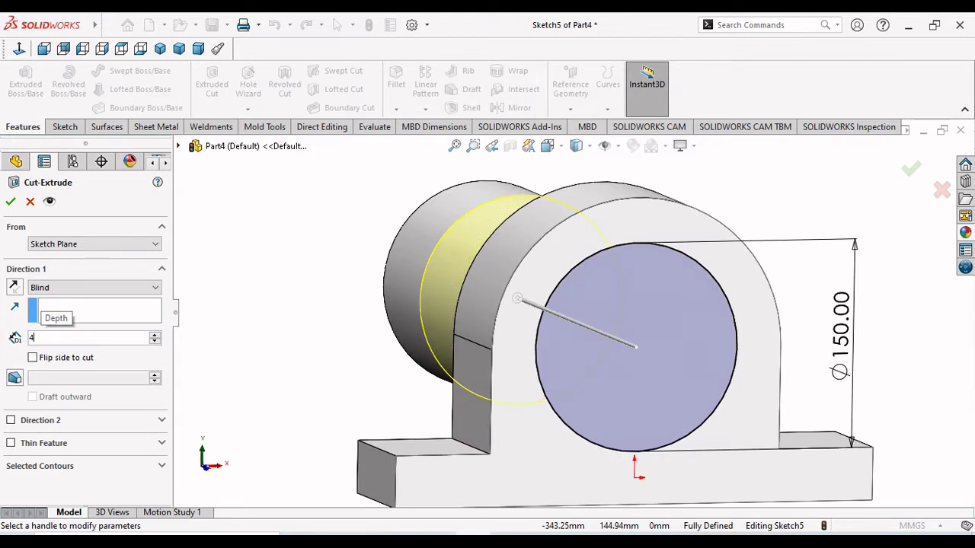
pyautogui.write('7')
pyautogui.press('Return')
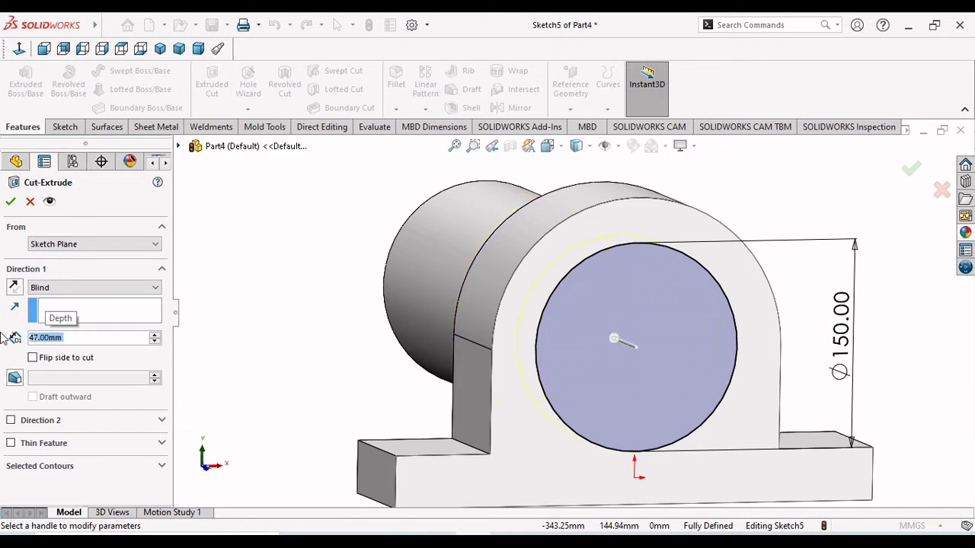
pyautogui.press('Return')
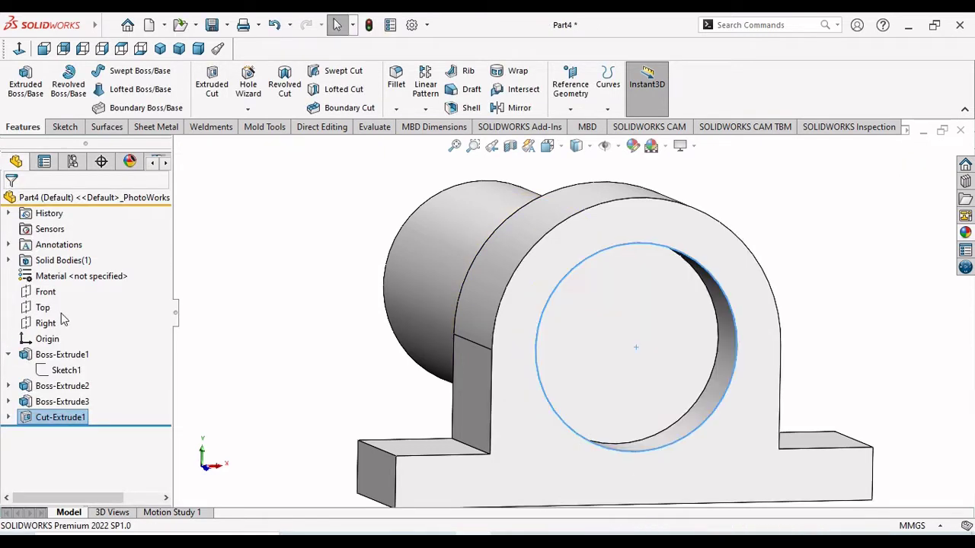
pyautogui.scroll(-2, 672, 365)
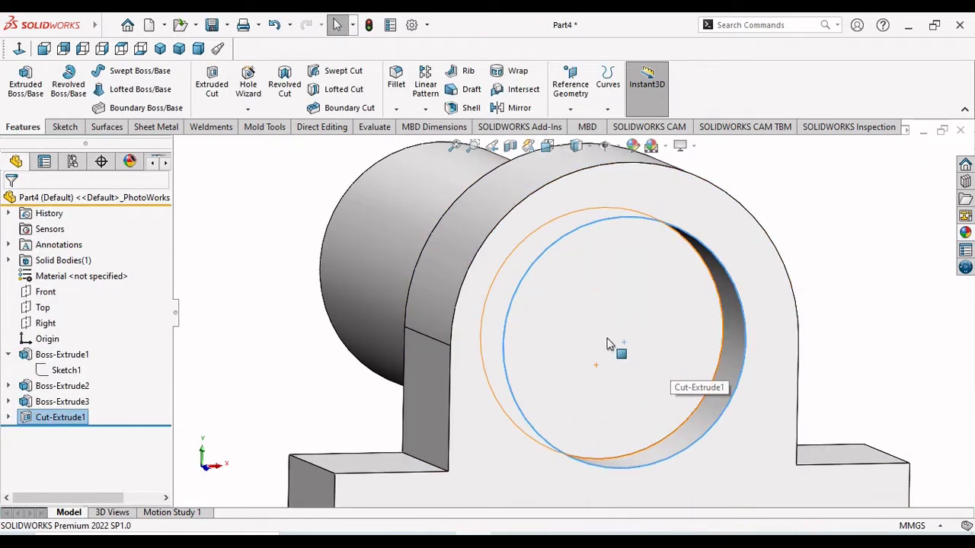
# - Sketch on the bore's bottom face and draw a circle centred on the bore
pyautogui.click(607, 344)
pyautogui.click(671, 296)
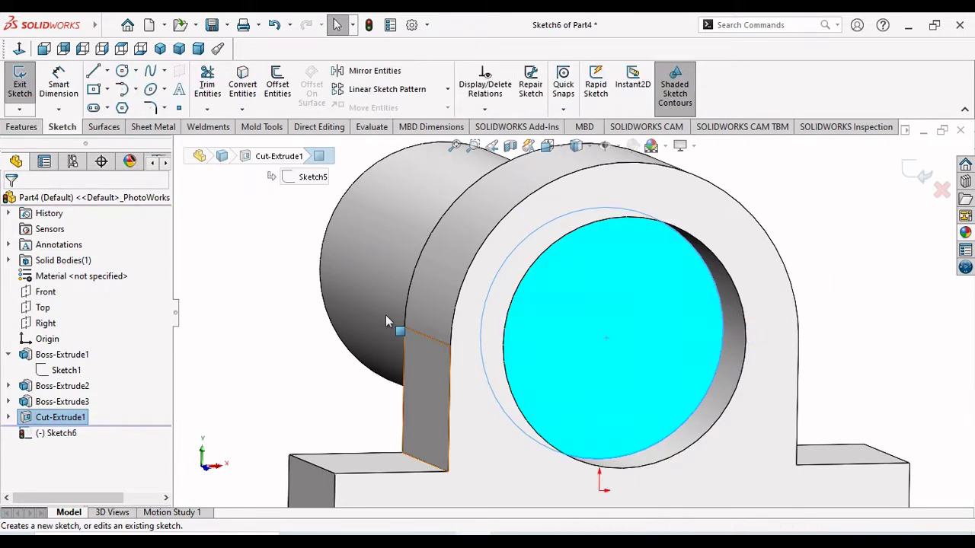
pyautogui.click(122, 71)
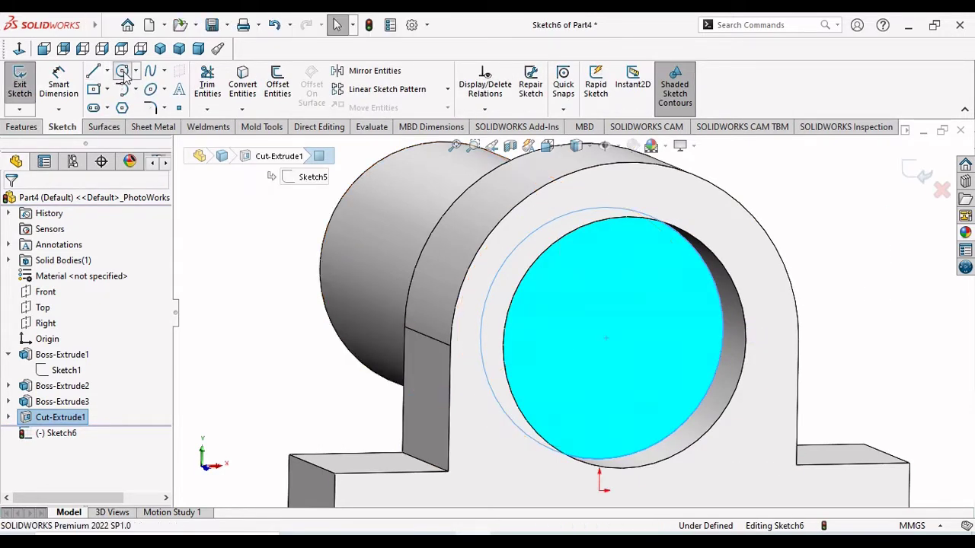
pyautogui.click(602, 335)
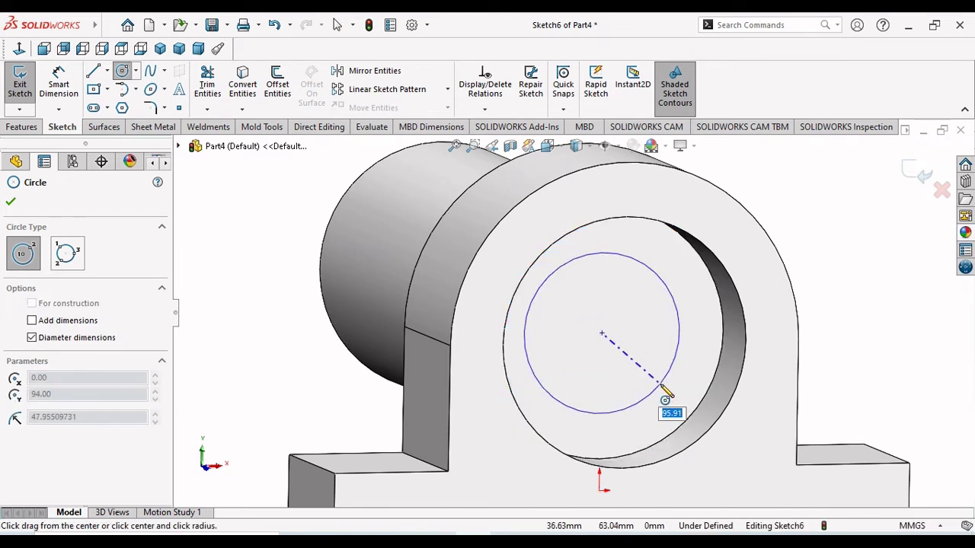
pyautogui.click(671, 399)
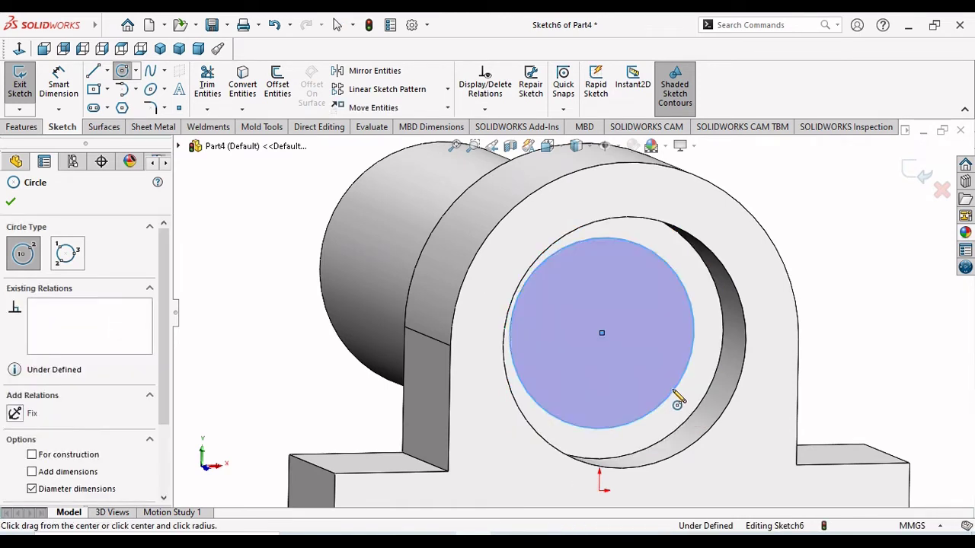
pyautogui.rightClick(841, 296)
pyautogui.click(840, 295)
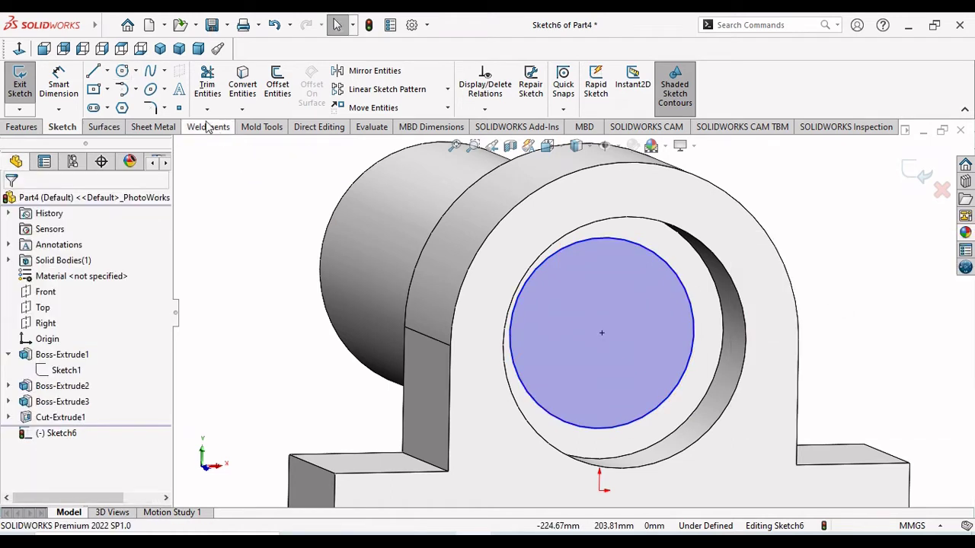
# - Dimension the new circle's diameter to 125 mm
pyautogui.click(58, 87)
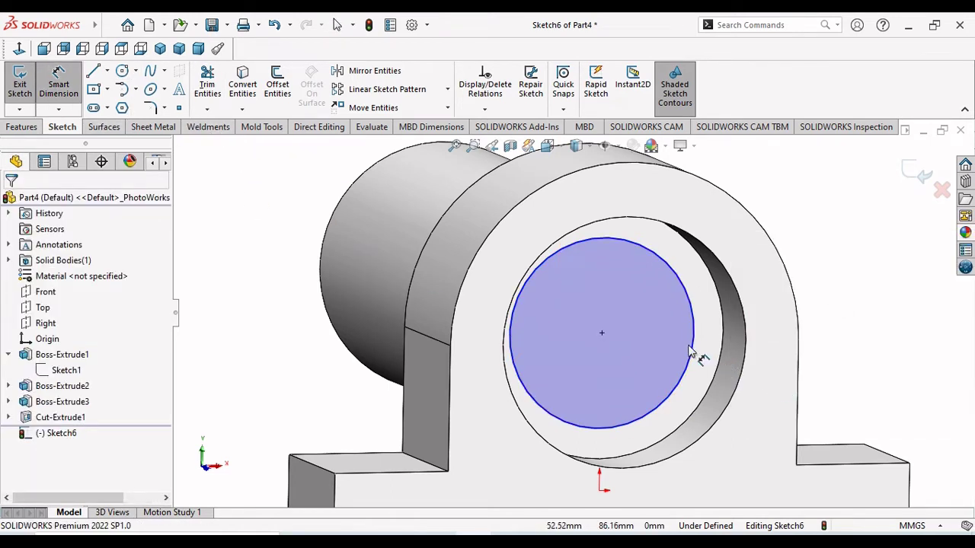
pyautogui.click(697, 352)
pyautogui.click(851, 302)
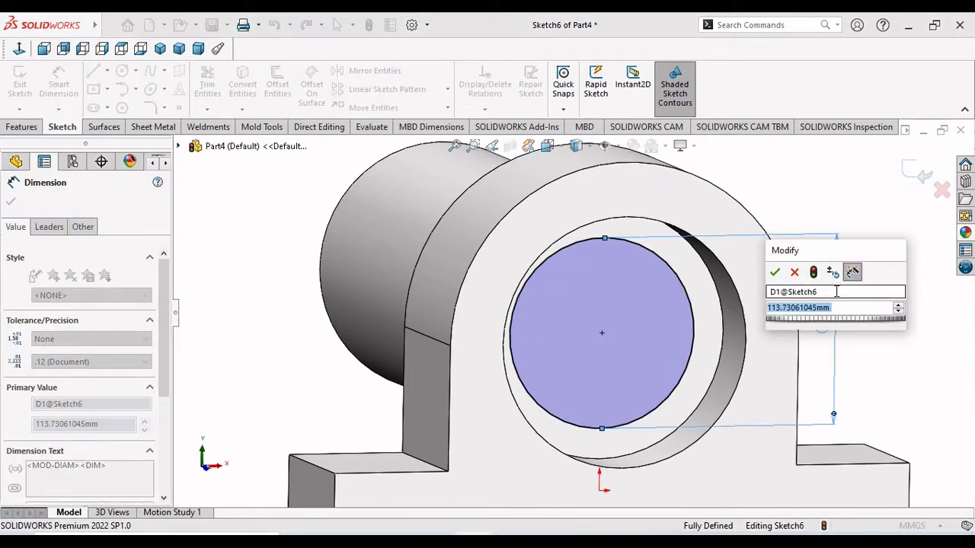
pyautogui.write('125')
pyautogui.press('Return')
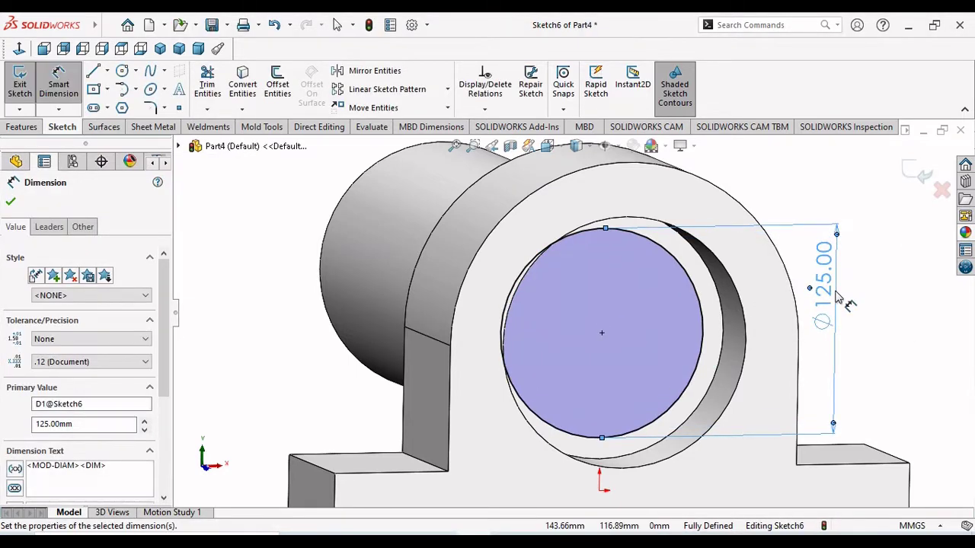
pyautogui.moveTo(865, 412)
pyautogui.mouseDown(button='middle')
pyautogui.moveTo(844, 377)
pyautogui.moveTo(897, 398)
pyautogui.mouseUp(button='middle')
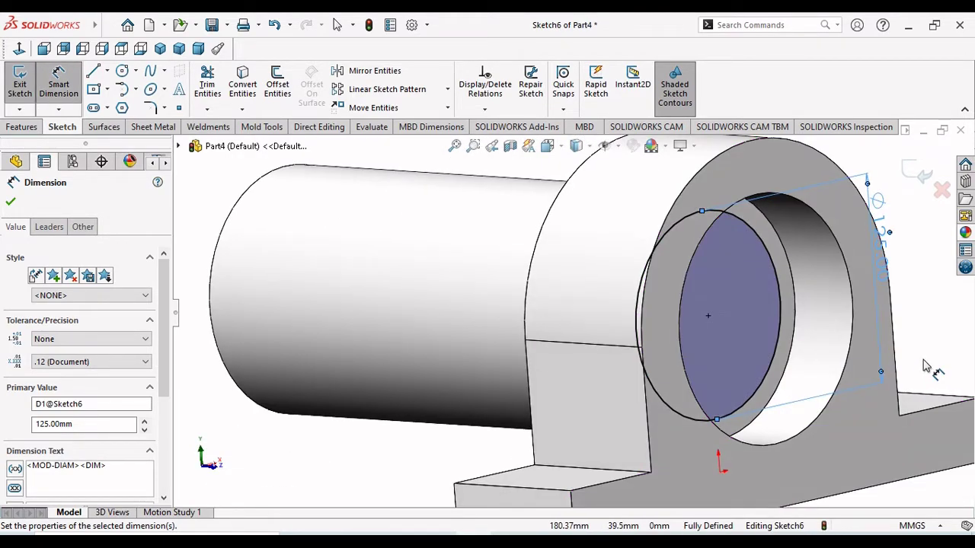
pyautogui.moveTo(925, 370); pyautogui.dragTo(735, 336, button='middle')
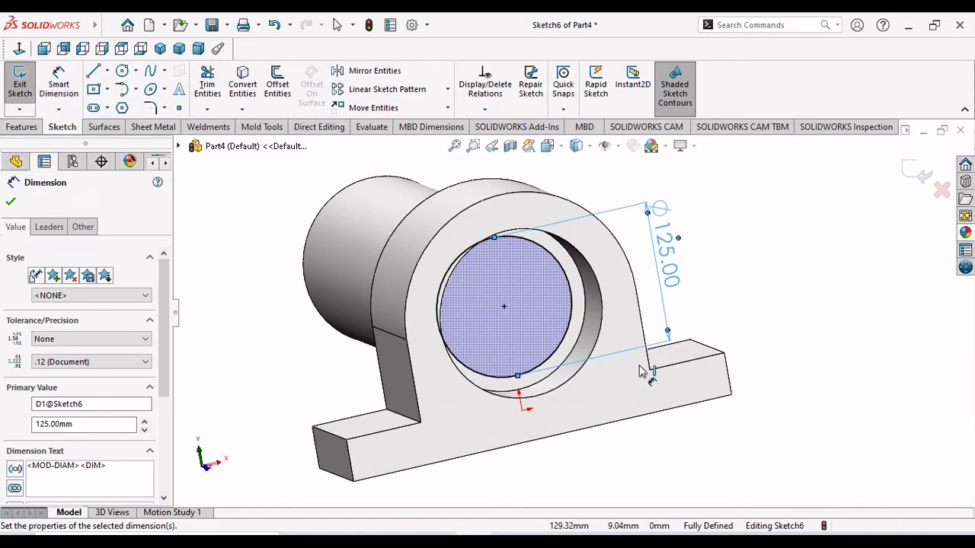
pyautogui.click(9, 202)
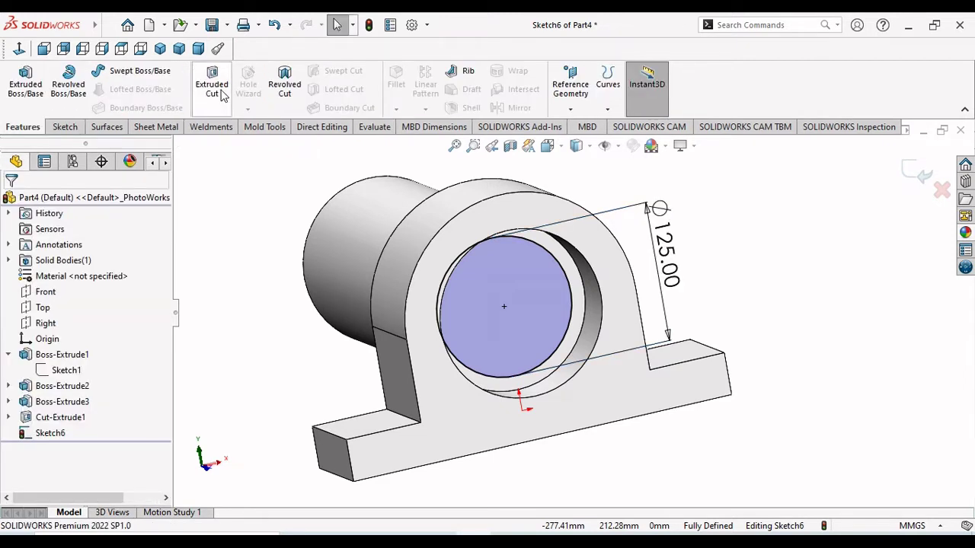
# - Create Cut-Extrude2 from the 125 mm circle with a 4 mm blind depth
pyautogui.click(219, 90)
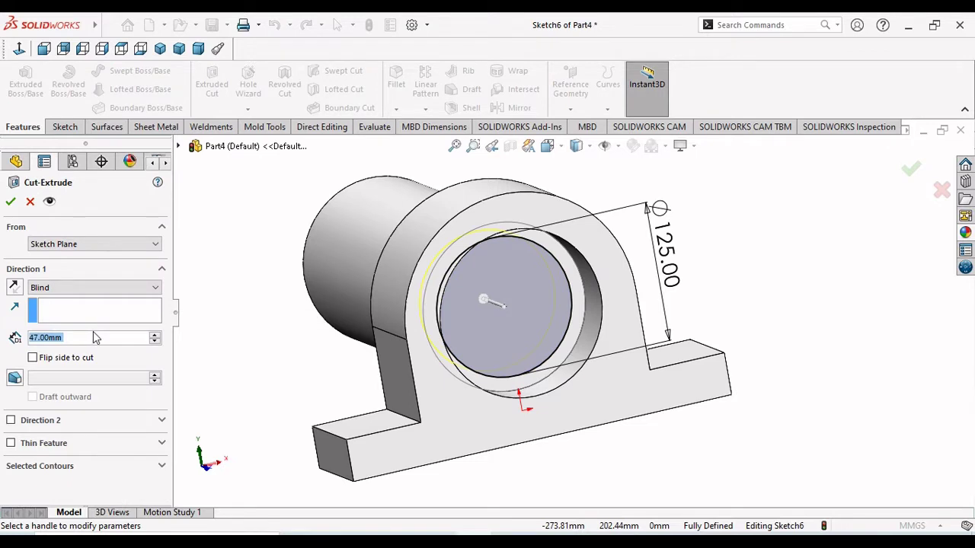
pyautogui.write('3')
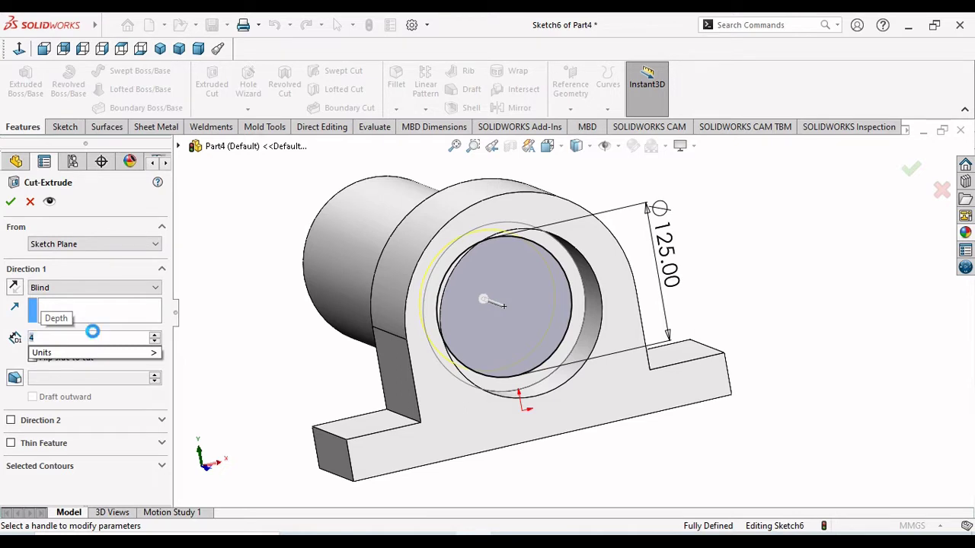
pyautogui.press('Return')
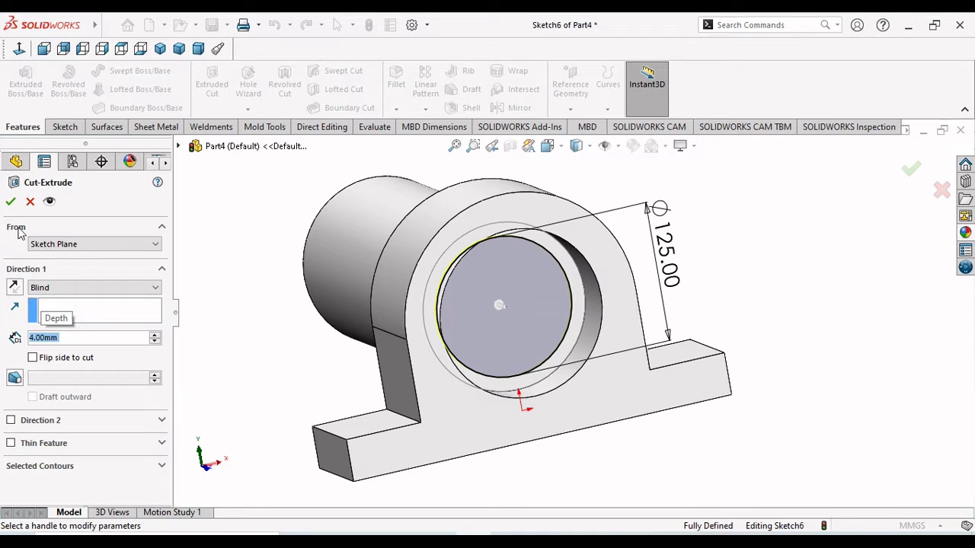
pyautogui.click(11, 201)
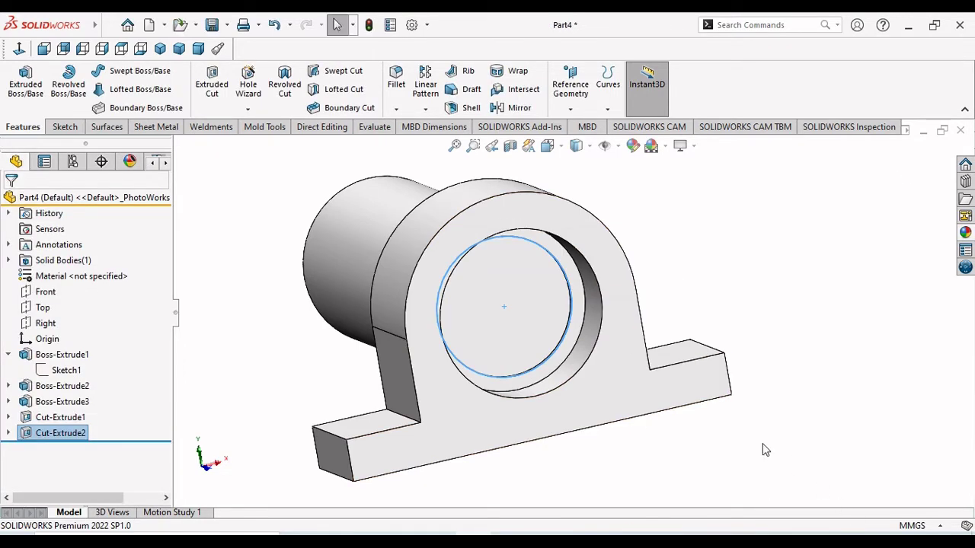
# - Sketch on the end face inside the bore and draw a smaller circle concentric with it
pyautogui.moveTo(544, 396)
pyautogui.mouseDown(button='middle')
pyautogui.moveTo(505, 376)
pyautogui.moveTo(488, 386)
pyautogui.moveTo(501, 405)
pyautogui.moveTo(555, 409)
pyautogui.mouseUp(button='middle')
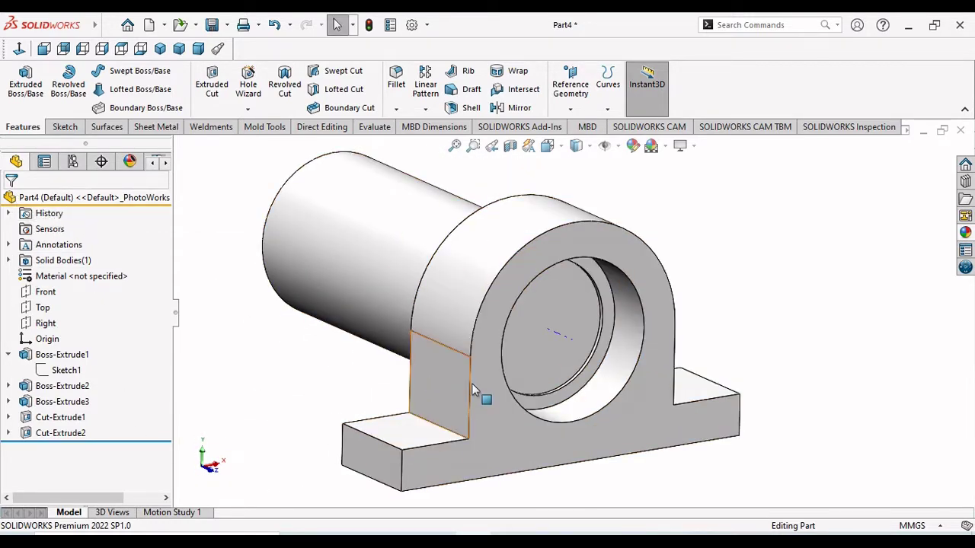
pyautogui.scroll(-2, 518, 404)
pyautogui.scroll(2, 518, 404)
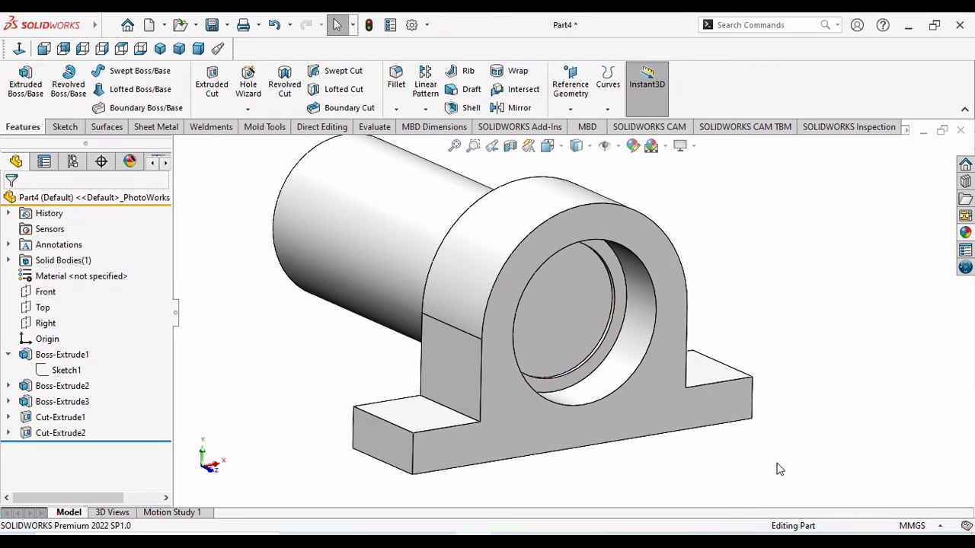
pyautogui.moveTo(780, 469); pyautogui.dragTo(729, 441, button='middle')
pyautogui.click(571, 313)
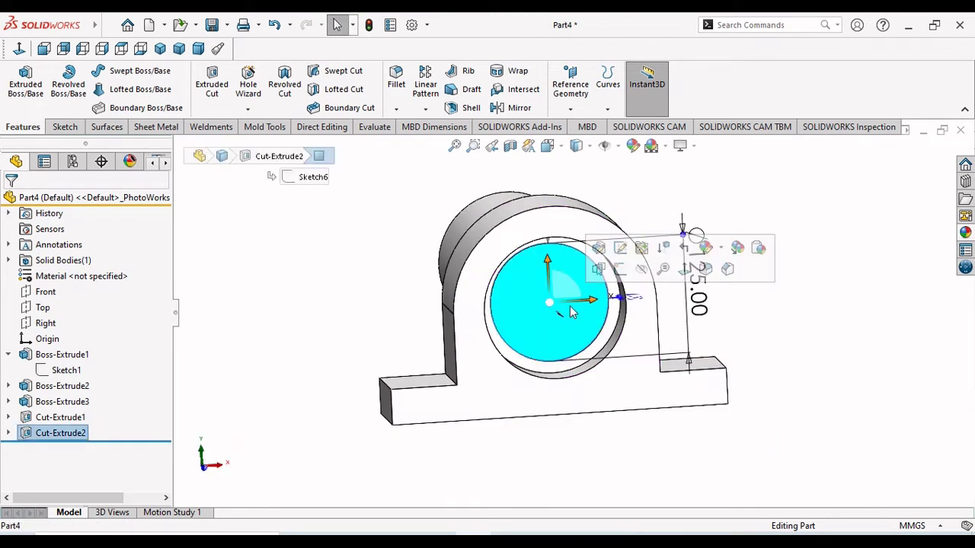
pyautogui.click(623, 269)
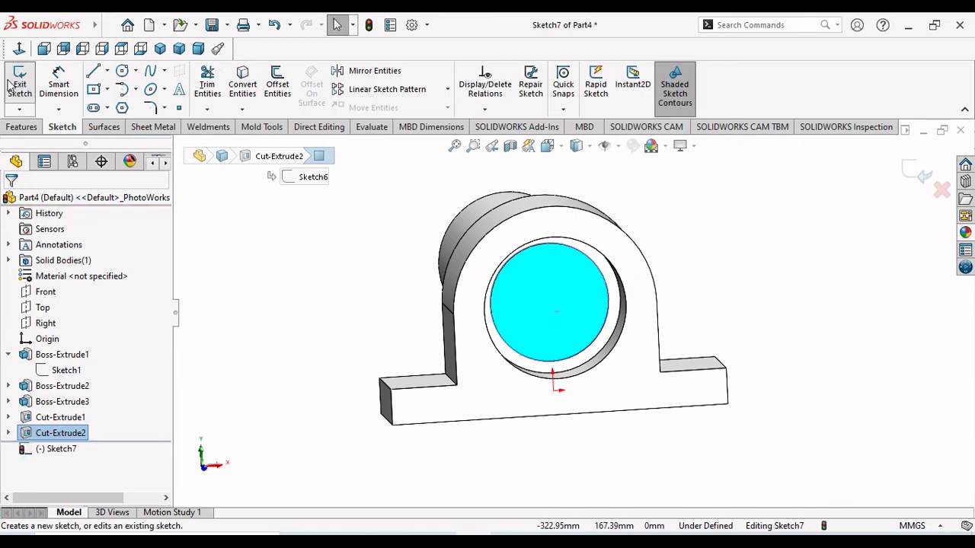
pyautogui.click(122, 70)
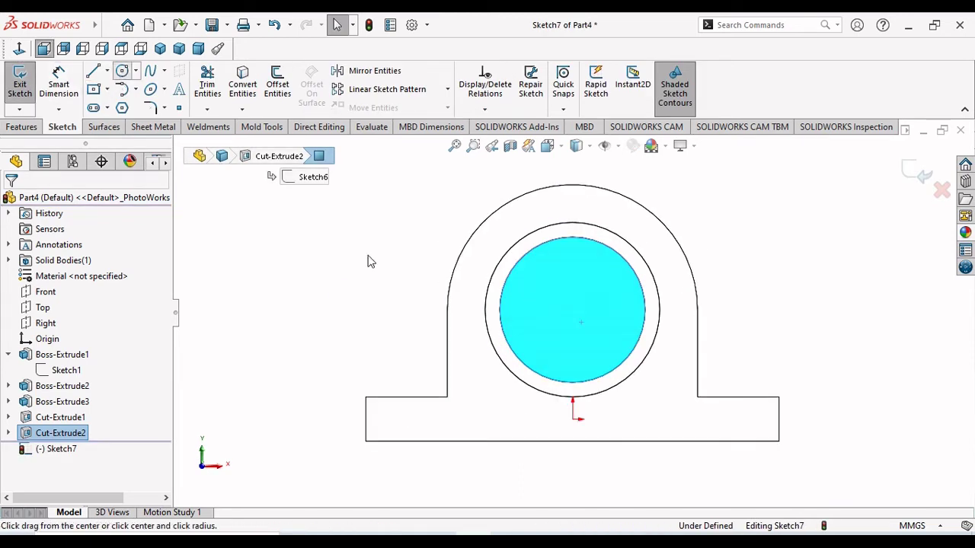
pyautogui.click(573, 310)
pyautogui.click(619, 327)
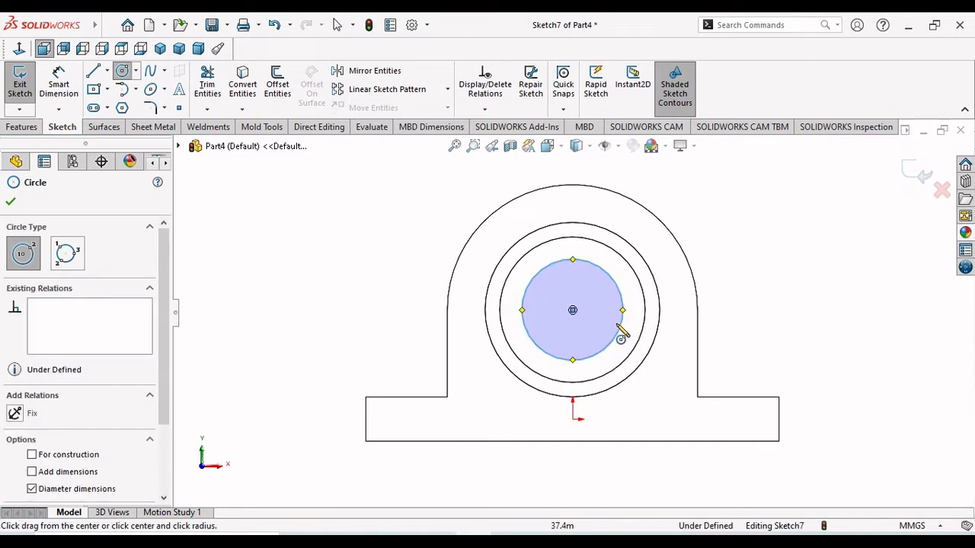
pyautogui.press('Escape')
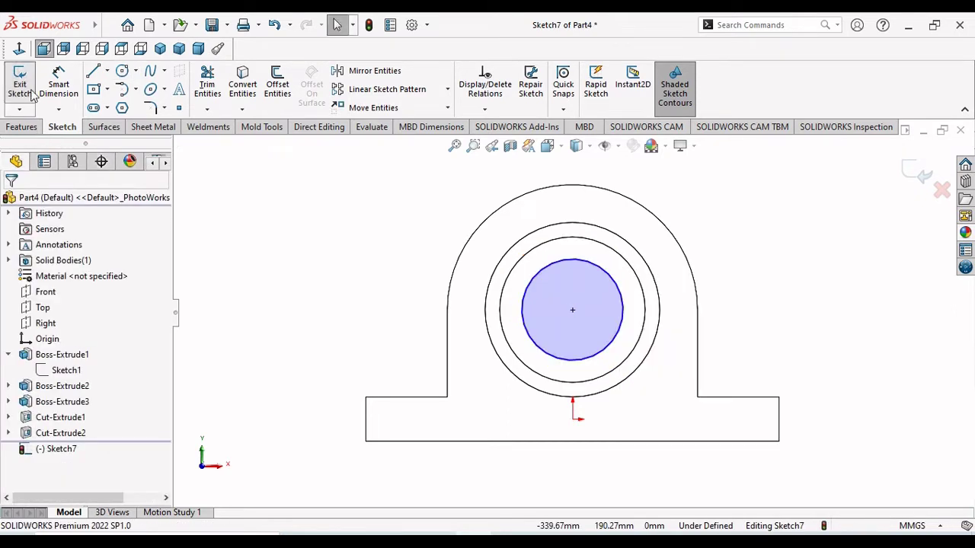
# - Dimension the small circle's diameter to 103 mm
pyautogui.click(59, 86)
pyautogui.click(623, 312)
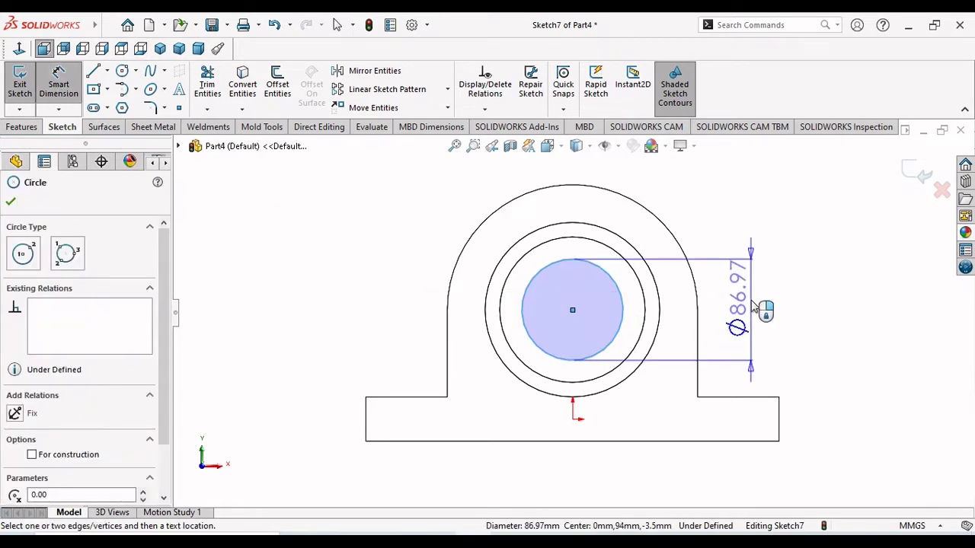
pyautogui.click(758, 309)
pyautogui.write('103')
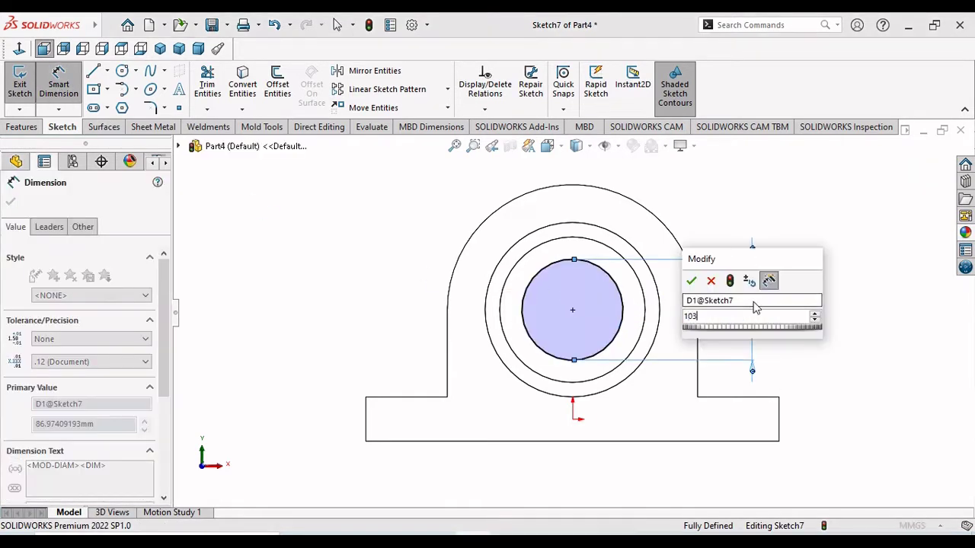
pyautogui.press('Return')
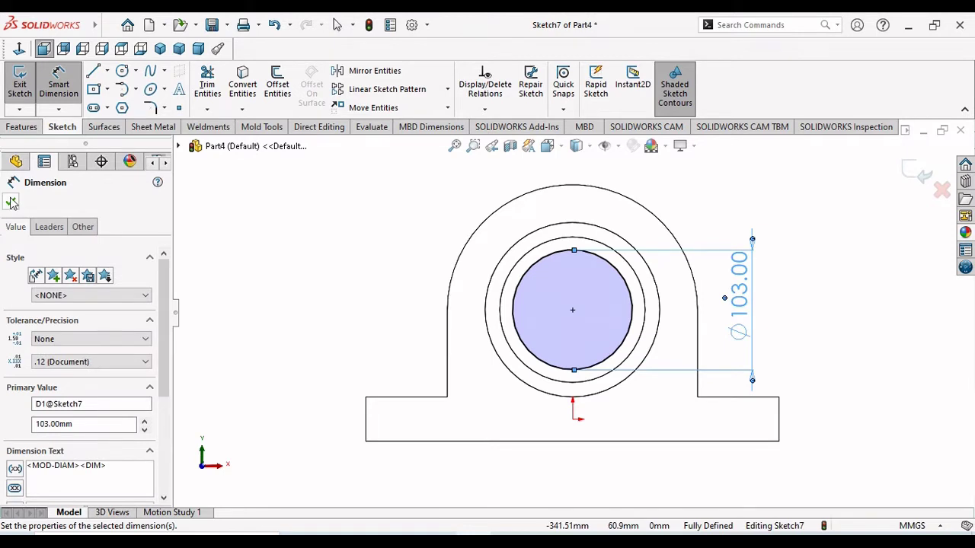
pyautogui.click(10, 202)
pyautogui.click(21, 127)
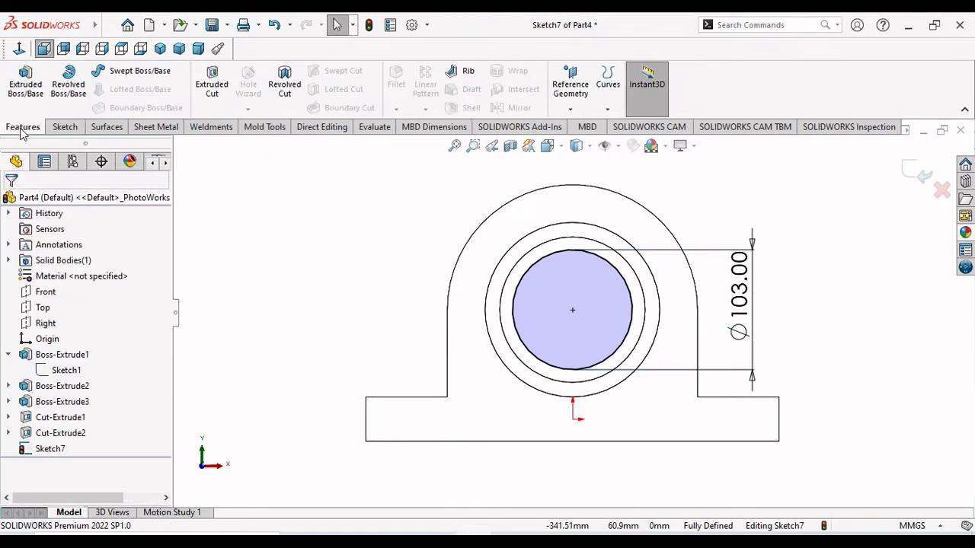
# - Cut the 103 mm circle Through All as Cut-Extrude3
pyautogui.click(213, 80)
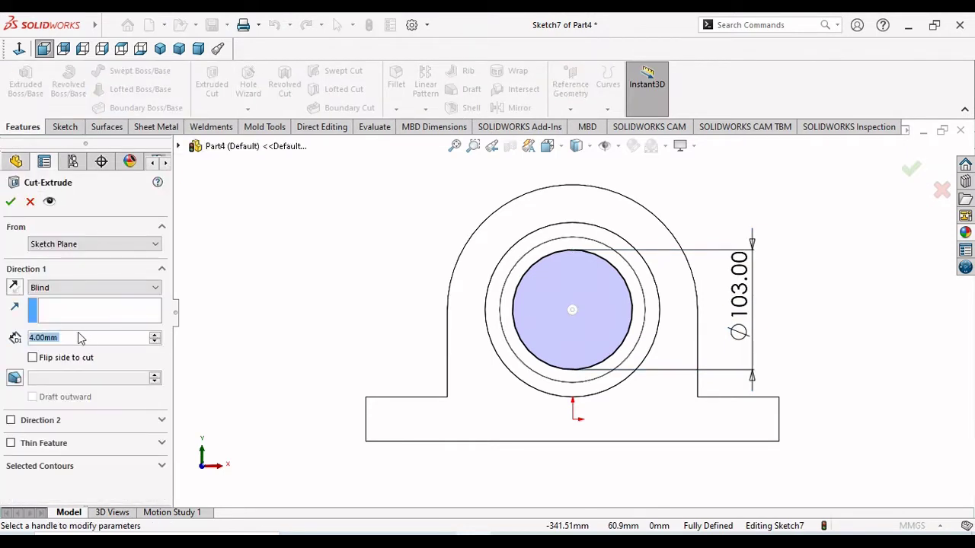
pyautogui.click(143, 289)
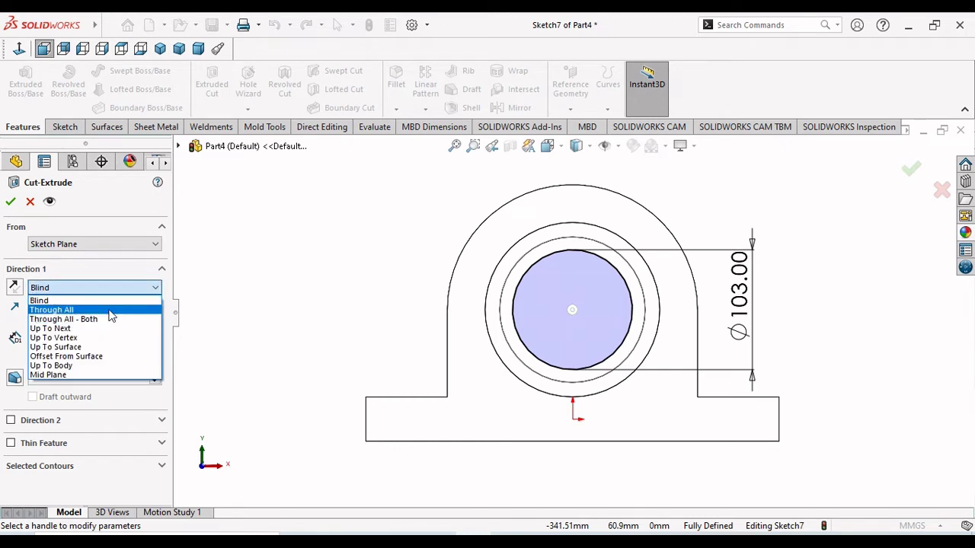
pyautogui.click(52, 310)
pyautogui.click(10, 201)
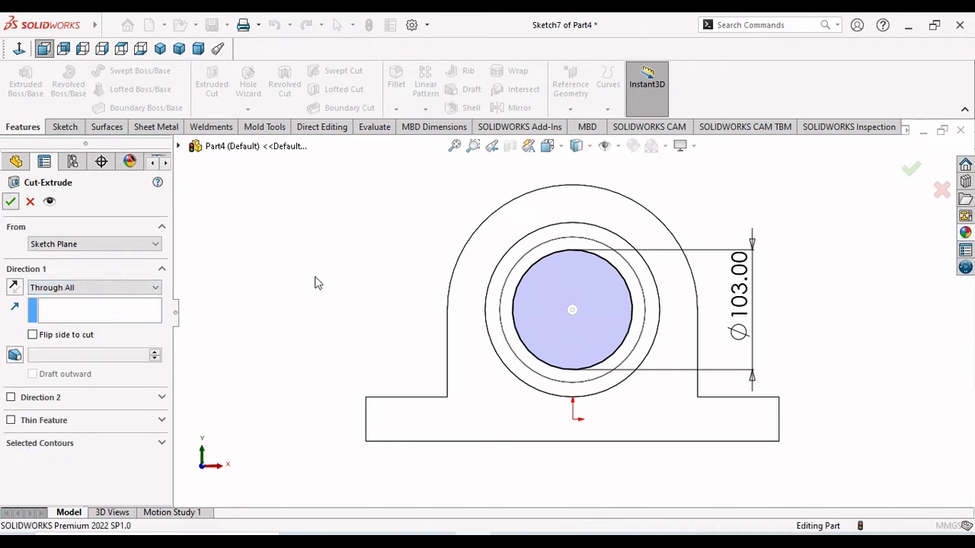
# - Inspect the through-bore in 3D, then return to Front view and select the front face
pyautogui.moveTo(942, 367)
pyautogui.mouseDown(button='middle')
pyautogui.moveTo(797, 390)
pyautogui.moveTo(712, 387)
pyautogui.mouseUp(button='middle')
pyautogui.scroll(3, 708, 381)
pyautogui.scroll(-4, 528, 370)
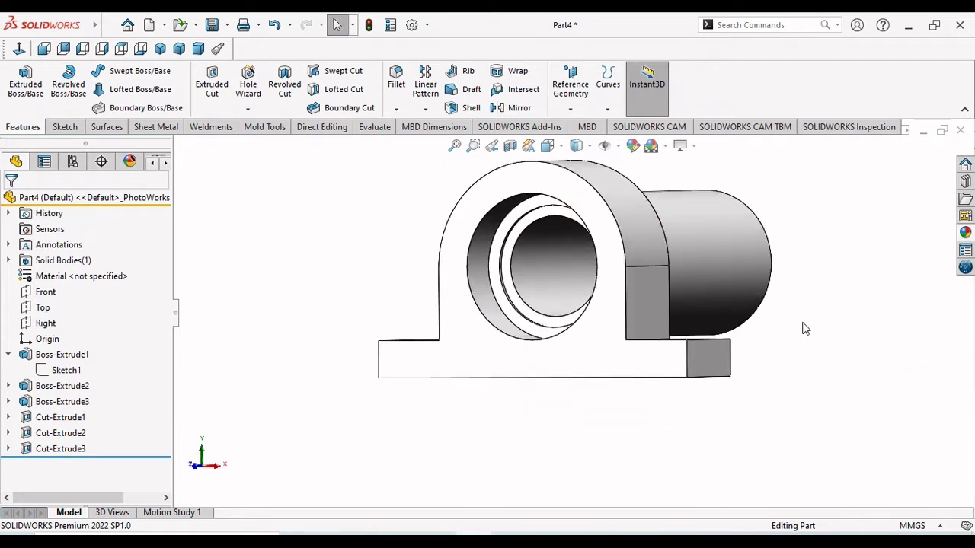
pyautogui.scroll(-1, 805, 328)
pyautogui.scroll(2, 712, 320)
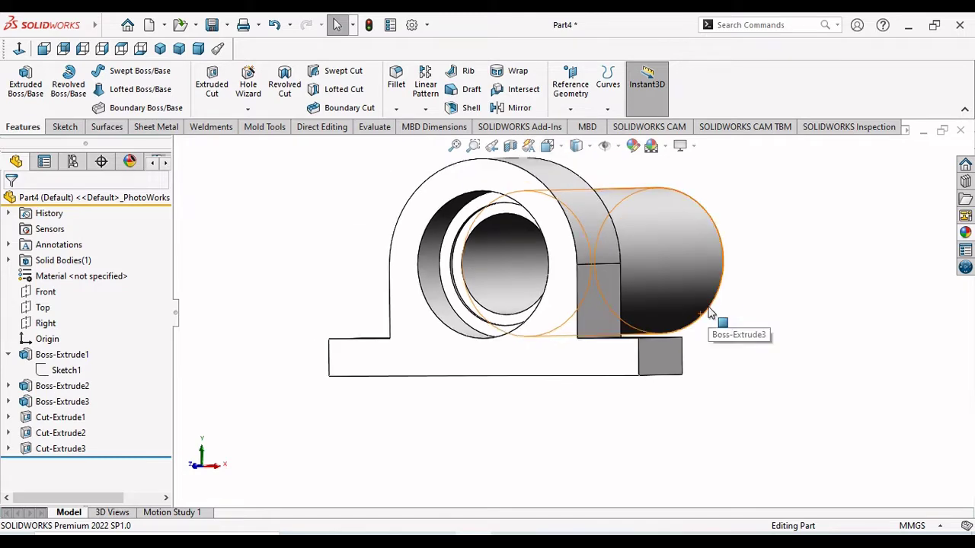
pyautogui.moveTo(759, 427)
pyautogui.mouseDown(button='middle')
pyautogui.moveTo(809, 433)
pyautogui.moveTo(766, 427)
pyautogui.mouseUp(button='middle')
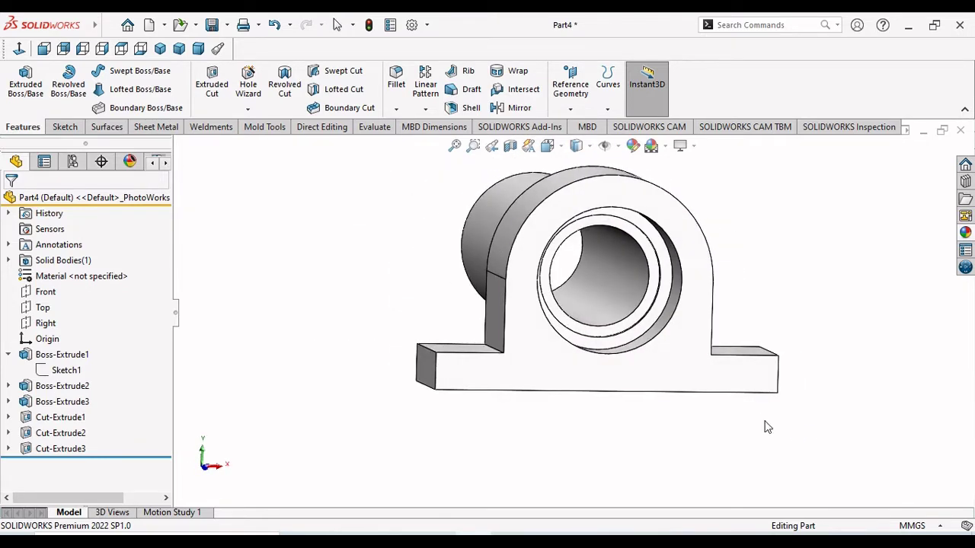
pyautogui.click(20, 49)
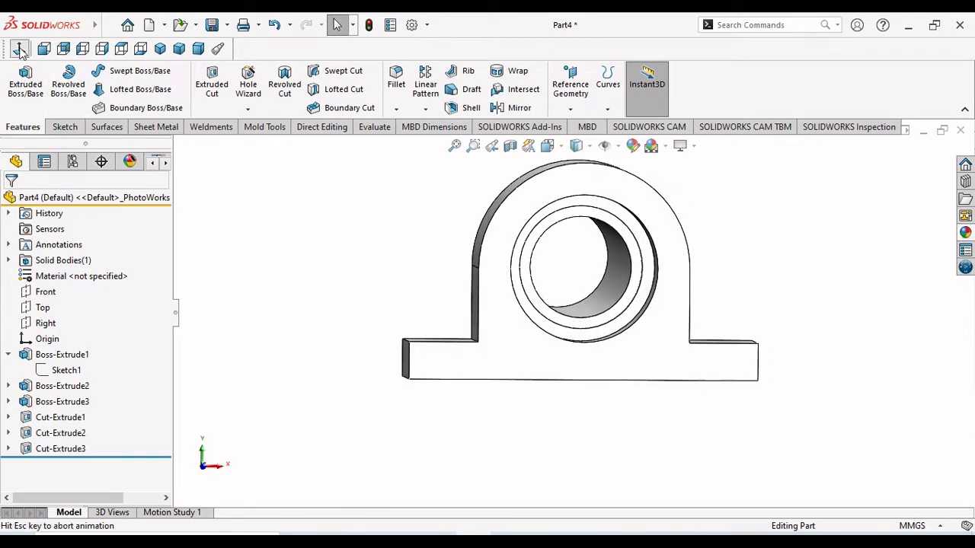
pyautogui.click(529, 201)
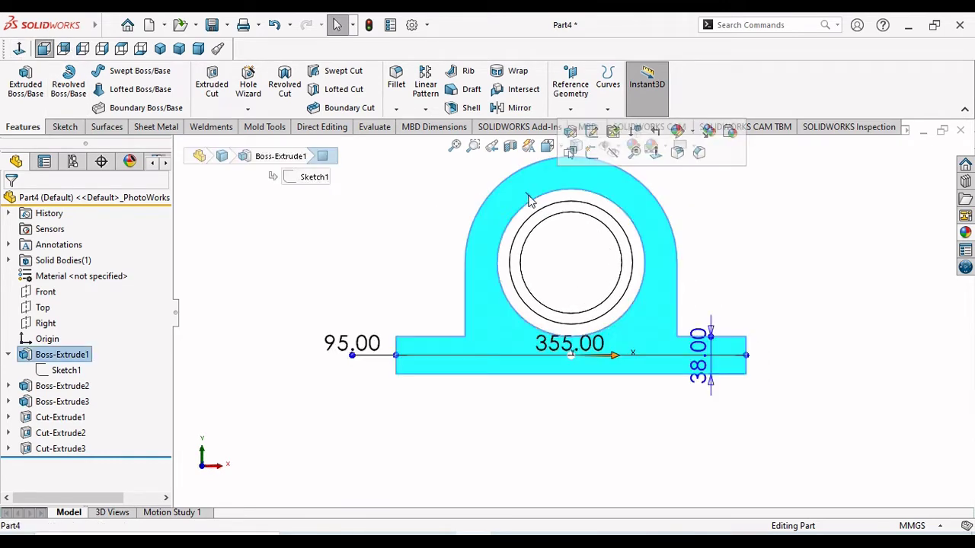
# - Sketch a circle on the front face centred on the bore and make it construction geometry
pyautogui.click(591, 152)
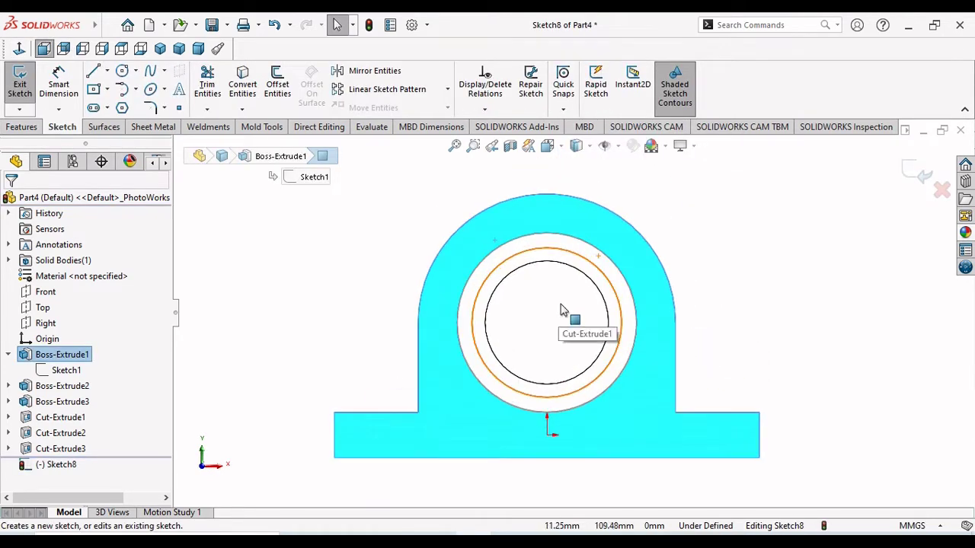
pyautogui.click(122, 73)
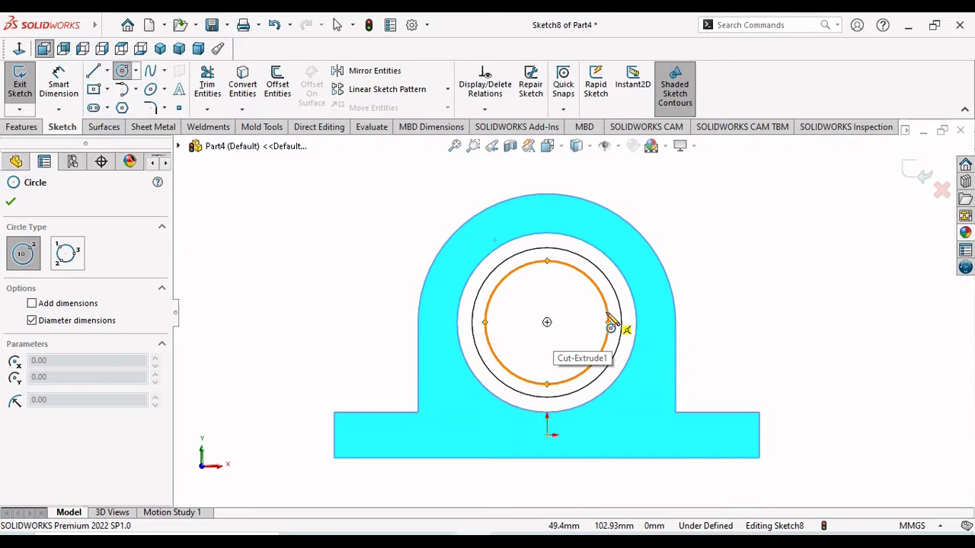
pyautogui.click(547, 323)
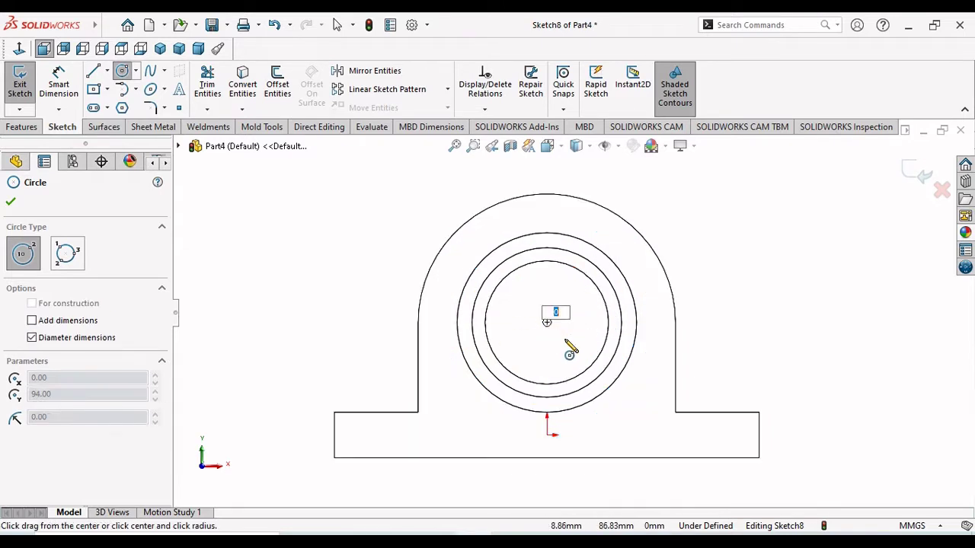
pyautogui.click(631, 399)
pyautogui.rightClick(710, 311)
pyautogui.click(731, 342)
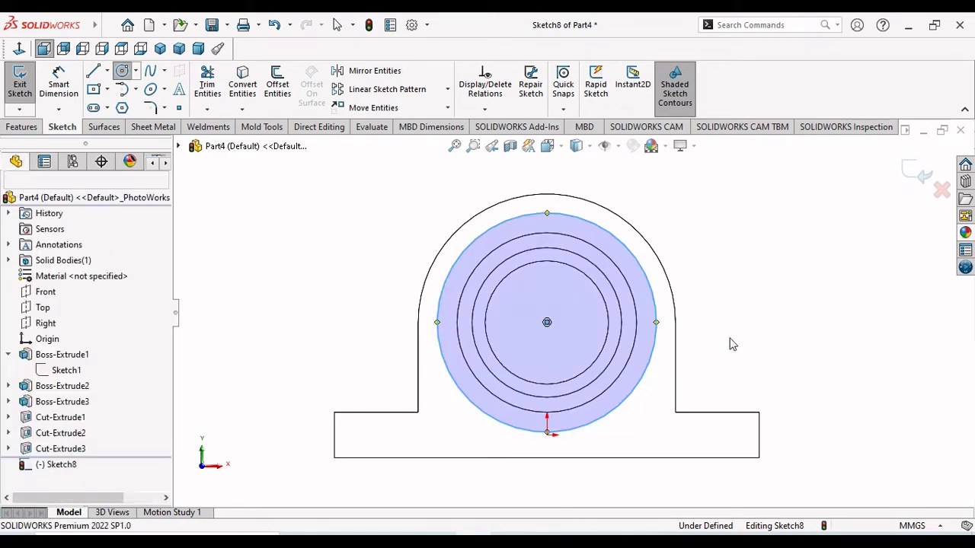
pyautogui.click(626, 249)
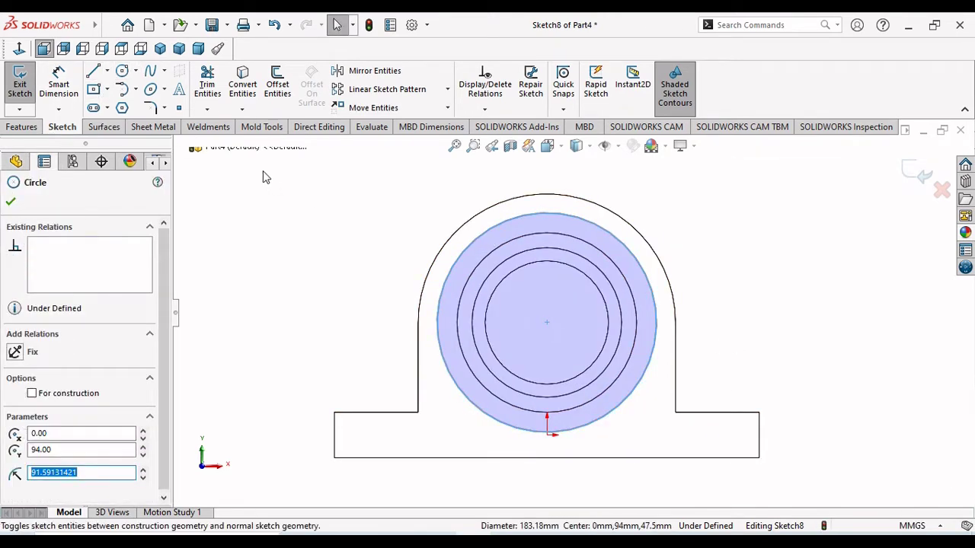
pyautogui.click(209, 131)
# - Dimension the construction circle to 180 mm diameter and exit the sketch
pyautogui.click(58, 83)
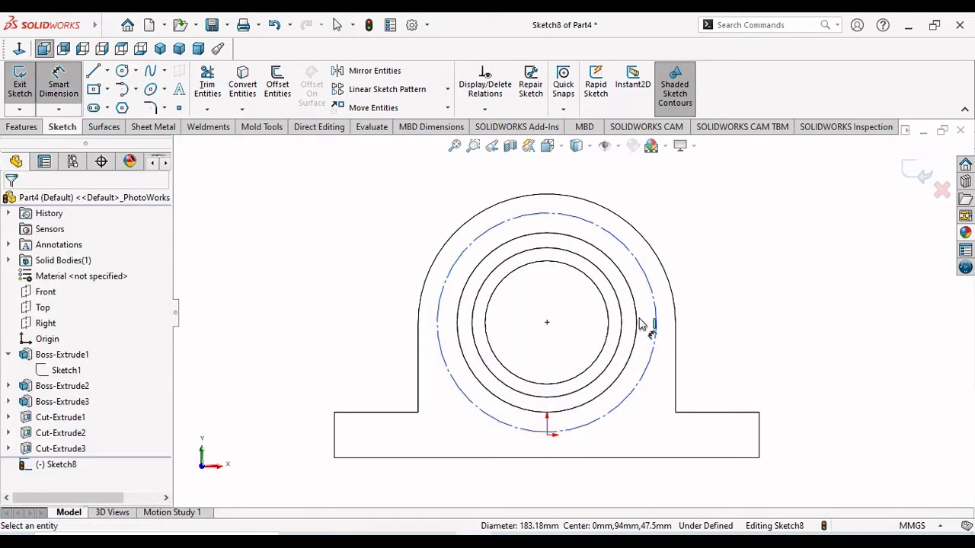
pyautogui.click(656, 328)
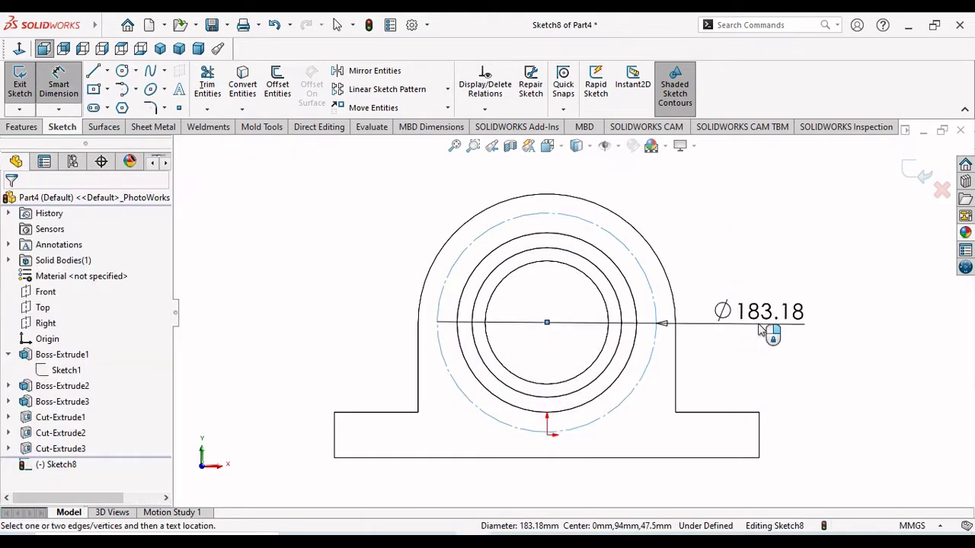
pyautogui.click(760, 329)
pyautogui.press('Return')
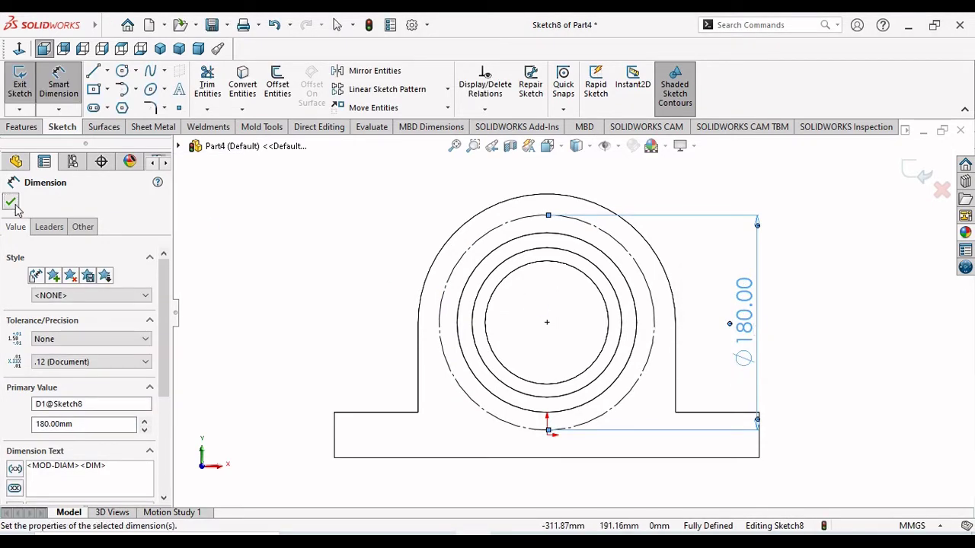
pyautogui.click(11, 203)
pyautogui.press('Escape')
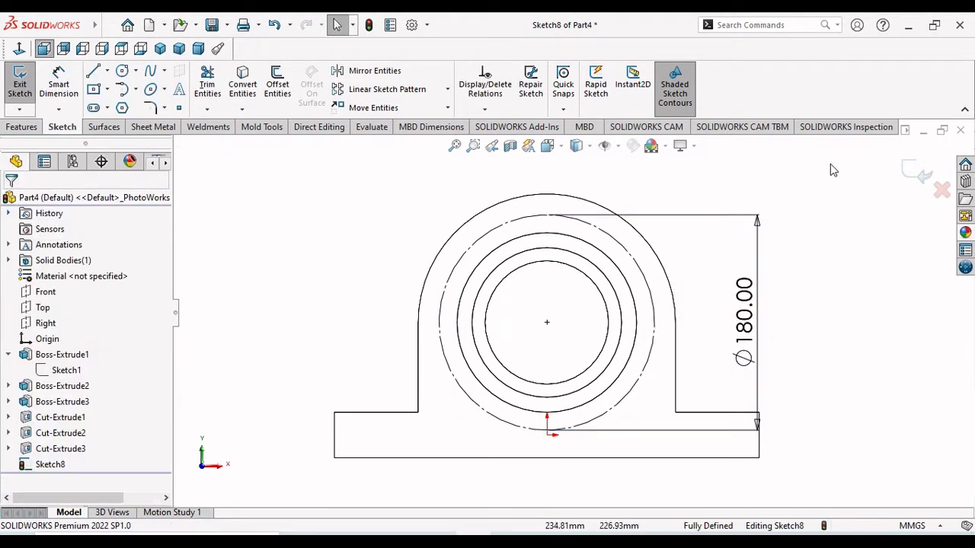
pyautogui.click(909, 172)
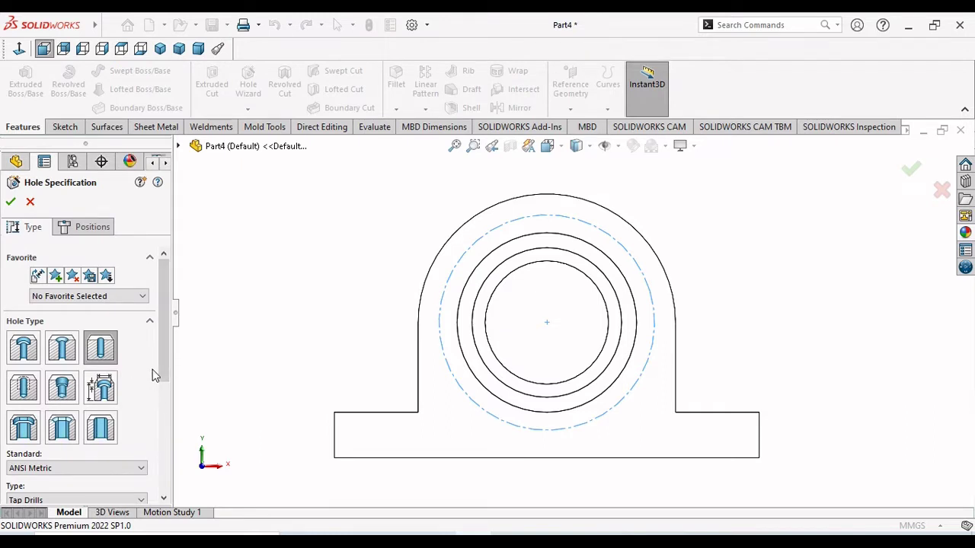
# - Position the M16x2.0 tap hole, 40 mm blind, at the bolt circle's top quadrant
pyautogui.moveTo(160, 362); pyautogui.dragTo(165, 442)
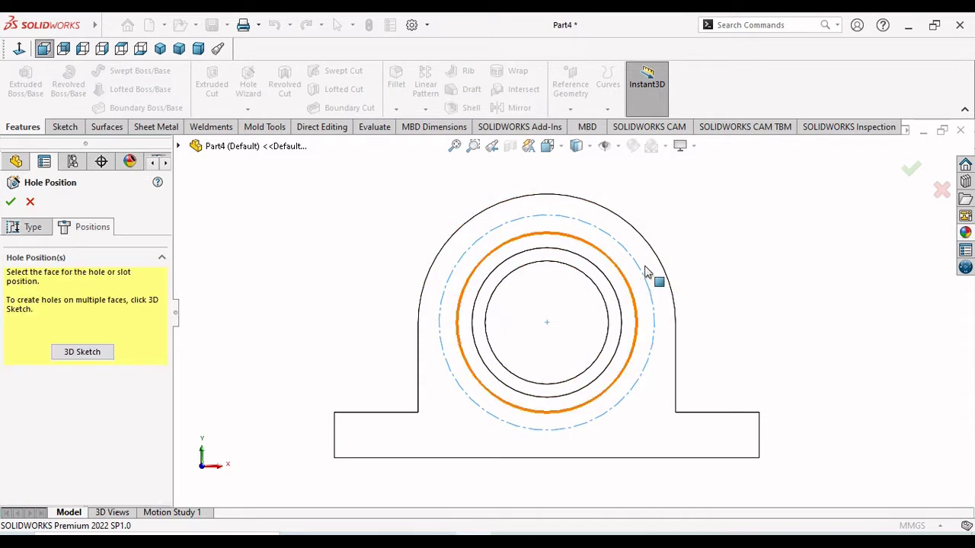
pyautogui.click(556, 221)
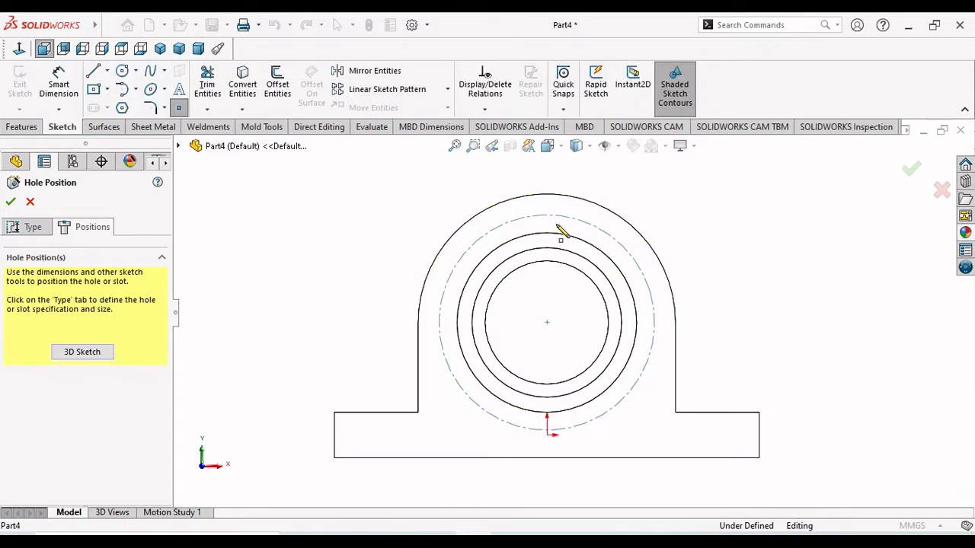
pyautogui.scroll(-3, 560, 223)
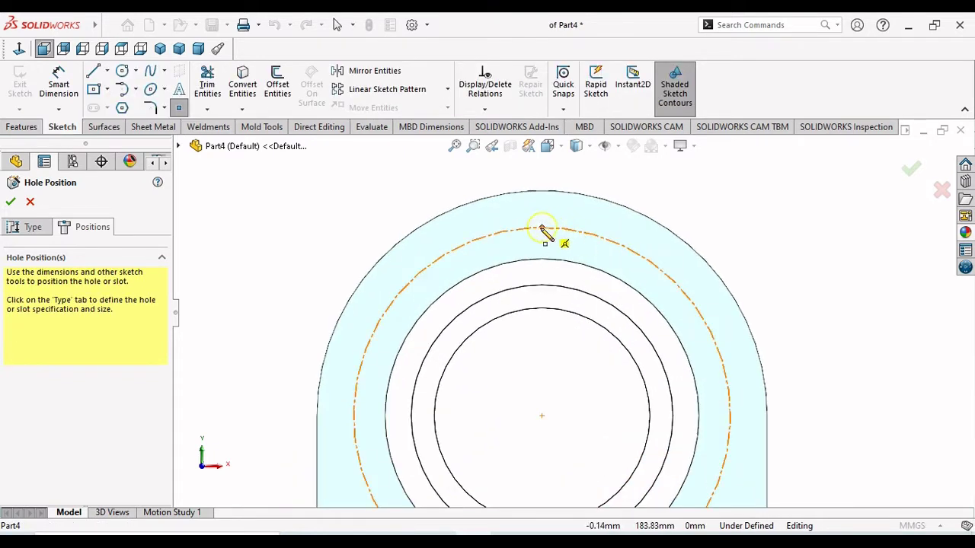
pyautogui.click(543, 228)
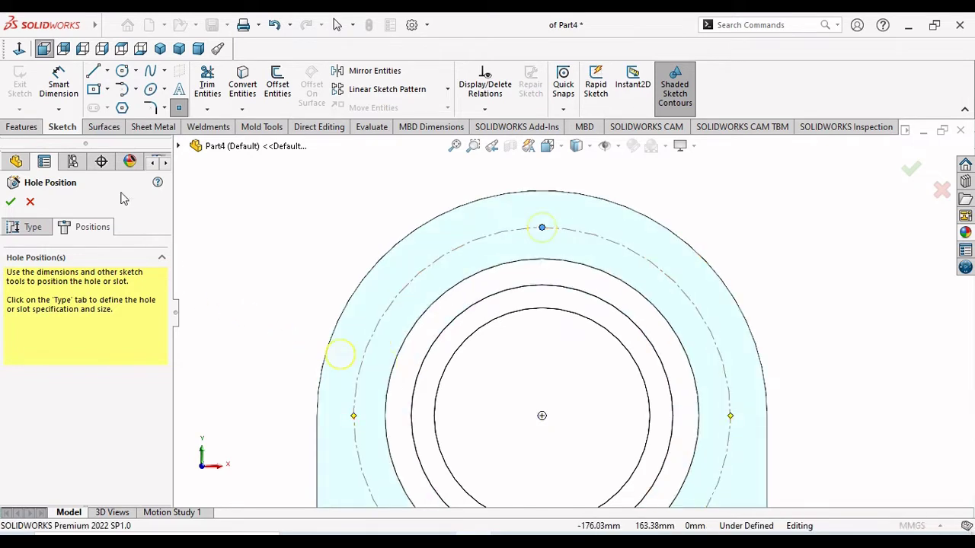
pyautogui.click(10, 202)
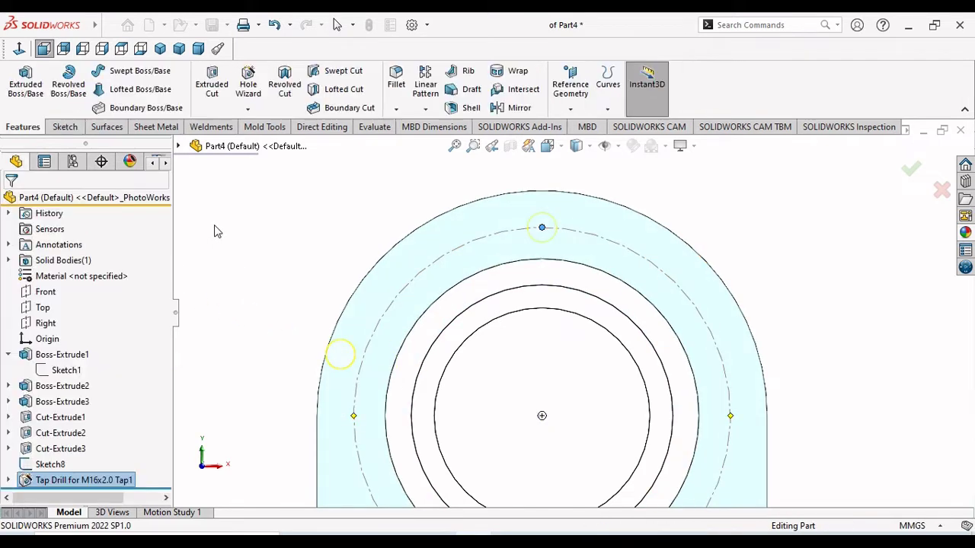
# - Show the Hole Wizard dropdown listing Hole Wizard, Advanced Hole, Thread and Stud Wizard
pyautogui.scroll(-2, 364, 227)
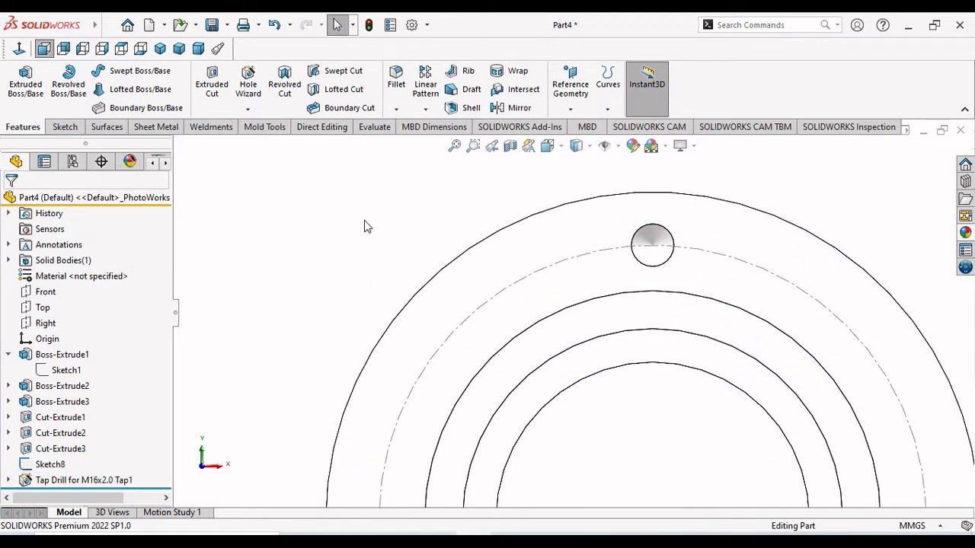
pyautogui.moveTo(725, 374)
pyautogui.mouseDown(button='middle')
pyautogui.moveTo(742, 390)
pyautogui.moveTo(707, 374)
pyautogui.moveTo(703, 398)
pyautogui.moveTo(716, 403)
pyautogui.moveTo(692, 368)
pyautogui.mouseUp(button='middle')
pyautogui.scroll(3, 746, 385)
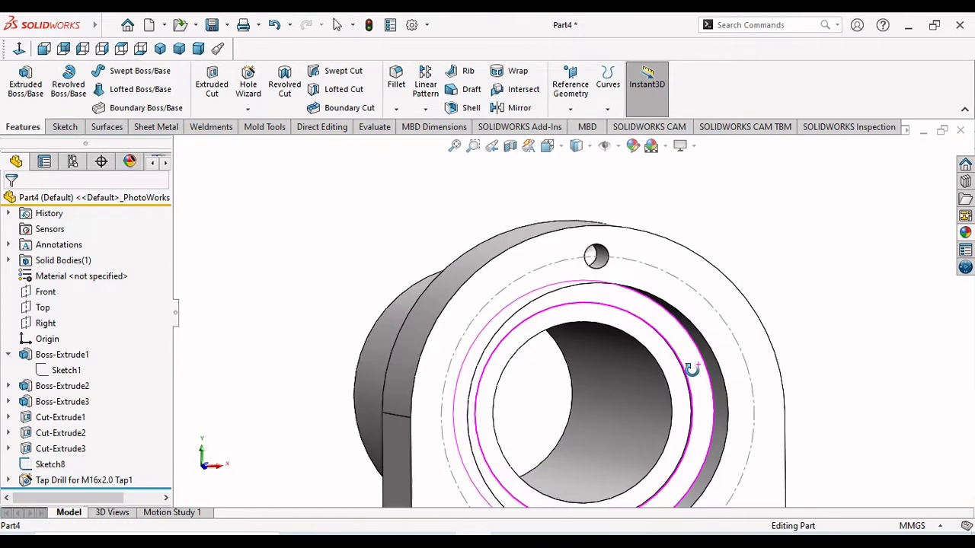
pyautogui.scroll(-2, 623, 340)
pyautogui.scroll(4, 623, 340)
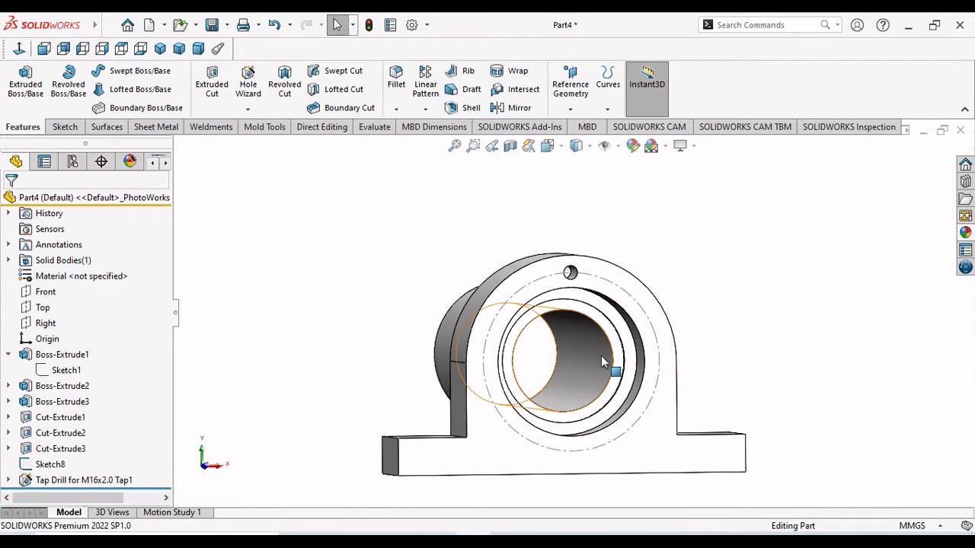
pyautogui.scroll(-1, 602, 363)
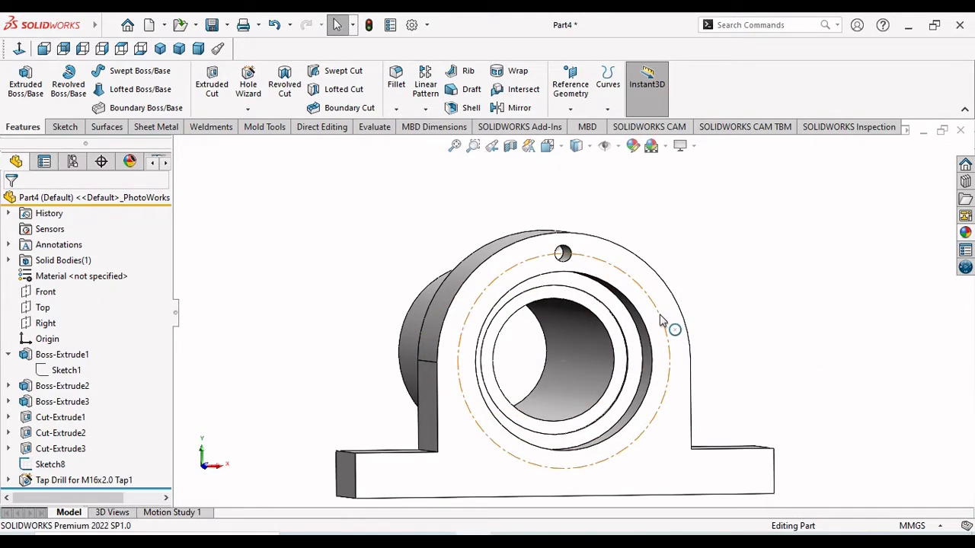
pyautogui.click(248, 109)
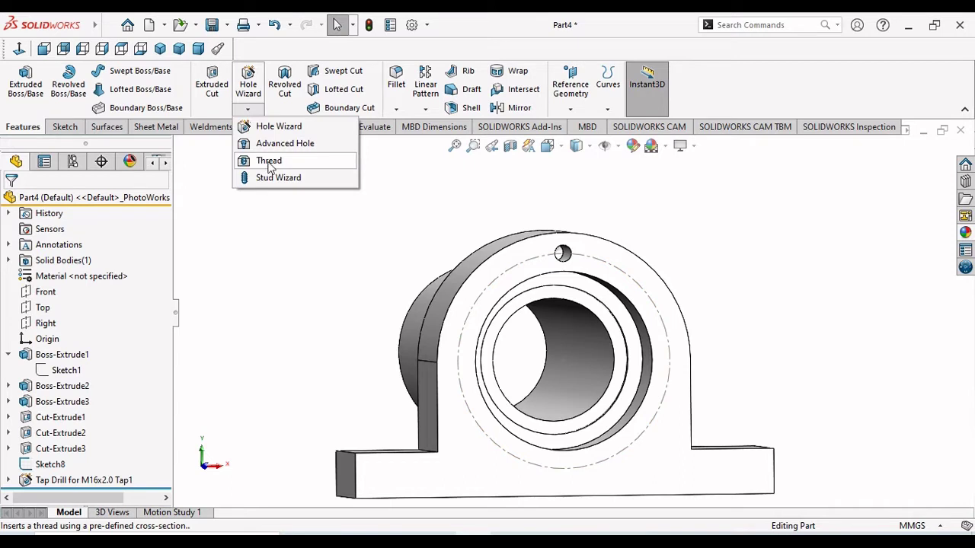
# - Create a Thread on the small hole's edge: Metric Tap M16x2.0, 39 mm blind depth
pyautogui.click(292, 162)
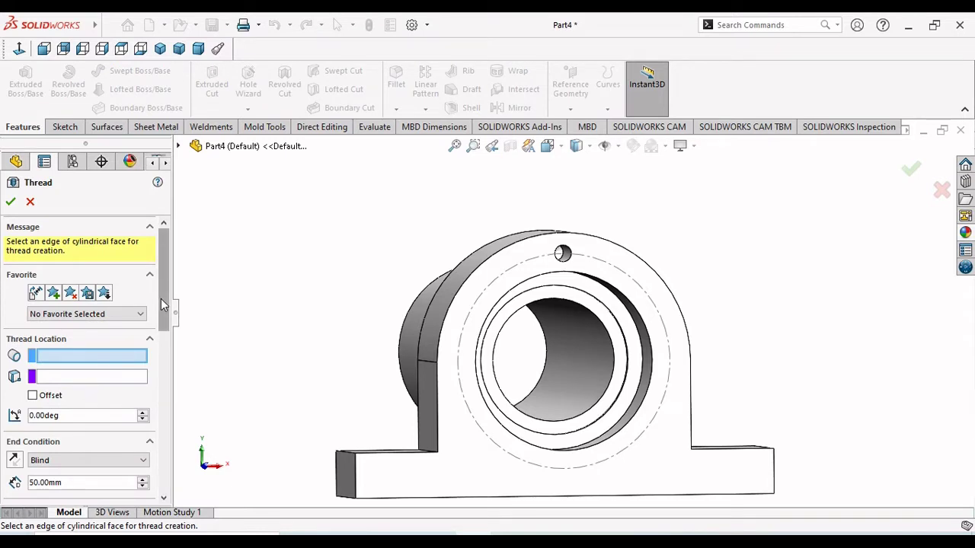
pyautogui.scroll(-3, 162, 304)
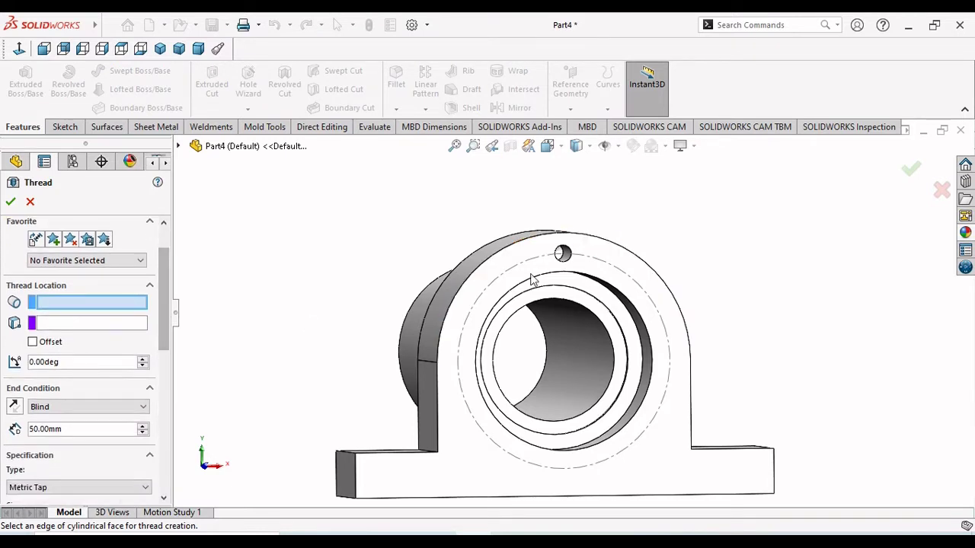
pyautogui.scroll(-2, 609, 253)
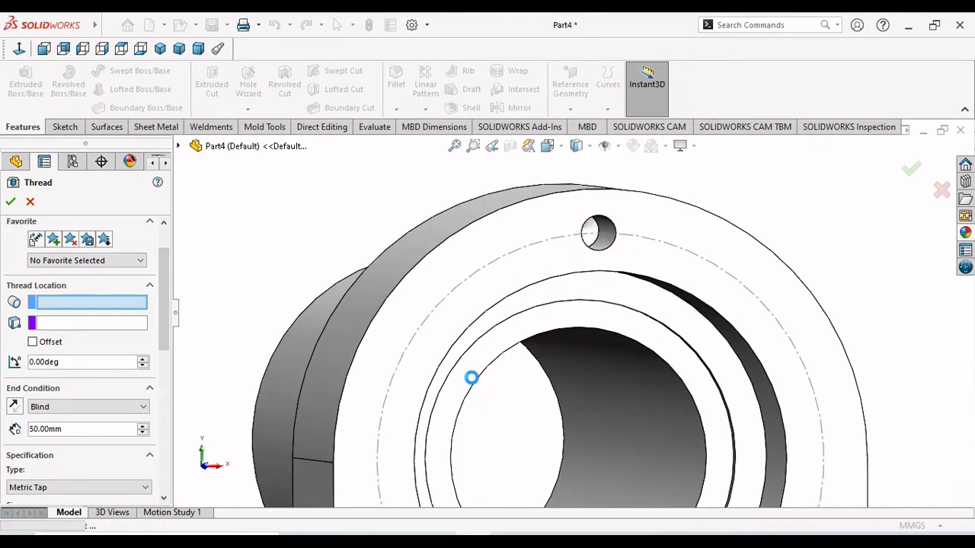
pyautogui.click(473, 385)
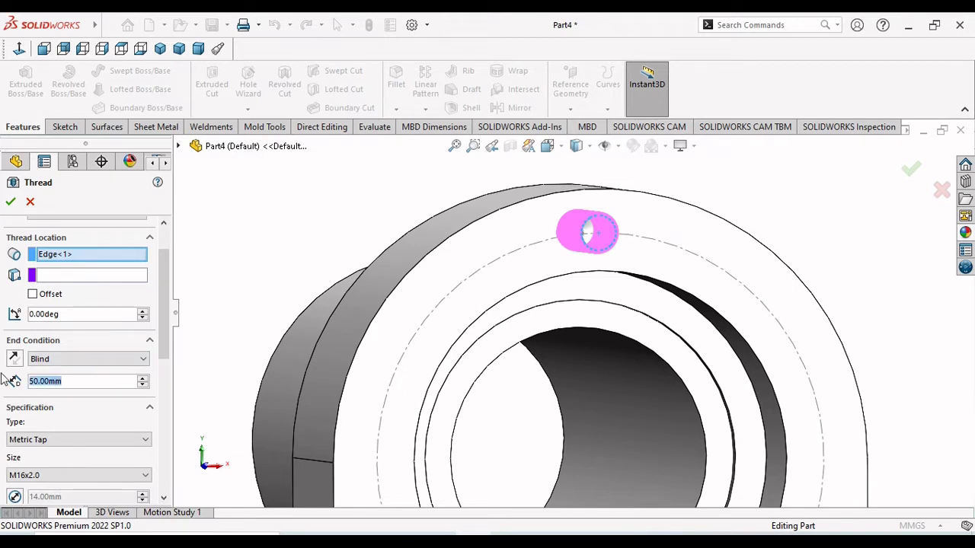
pyautogui.write('39')
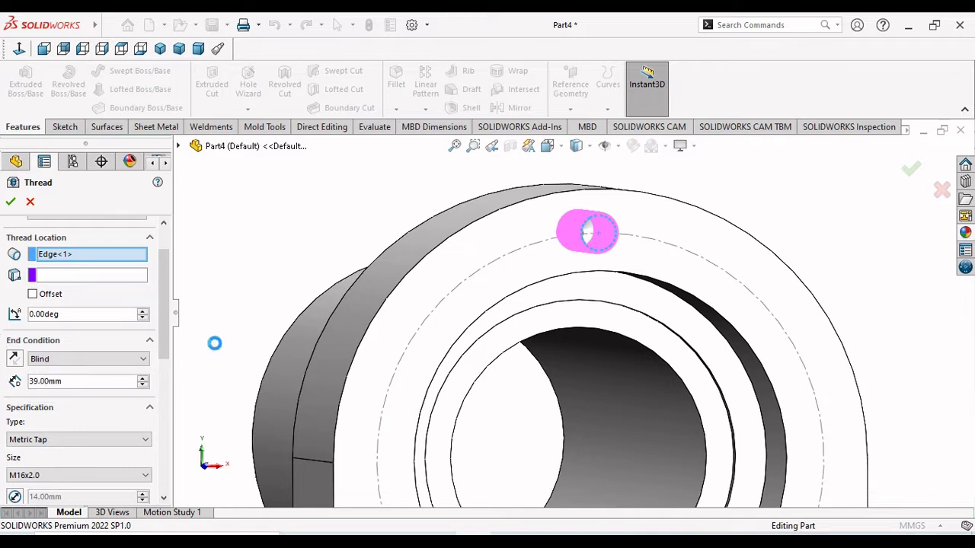
pyautogui.moveTo(166, 354); pyautogui.dragTo(141, 320)
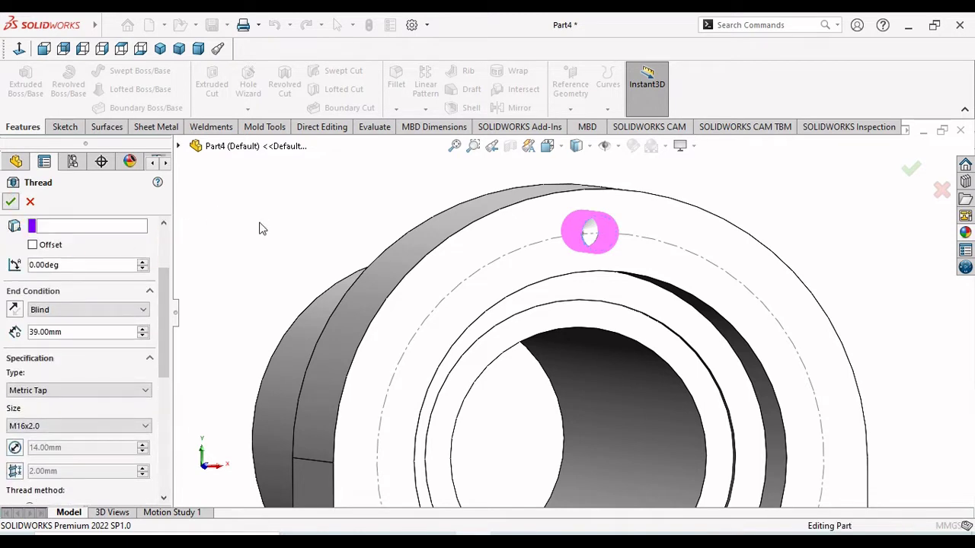
pyautogui.press('Return')
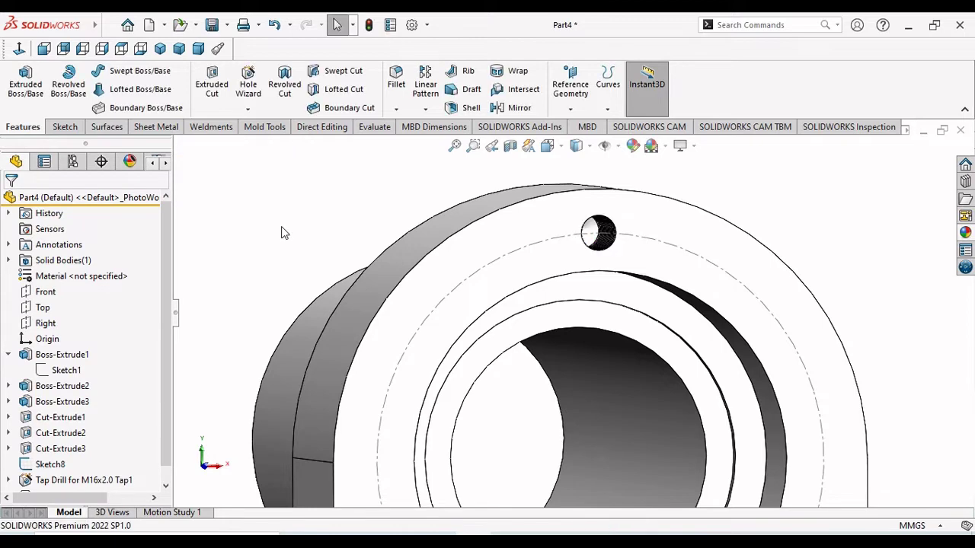
# - Orbit and zoom to inspect the thread's helical grooves end-on and across the whole part
pyautogui.scroll(-5, 609, 244)
pyautogui.moveTo(716, 269); pyautogui.dragTo(673, 331, button='middle')
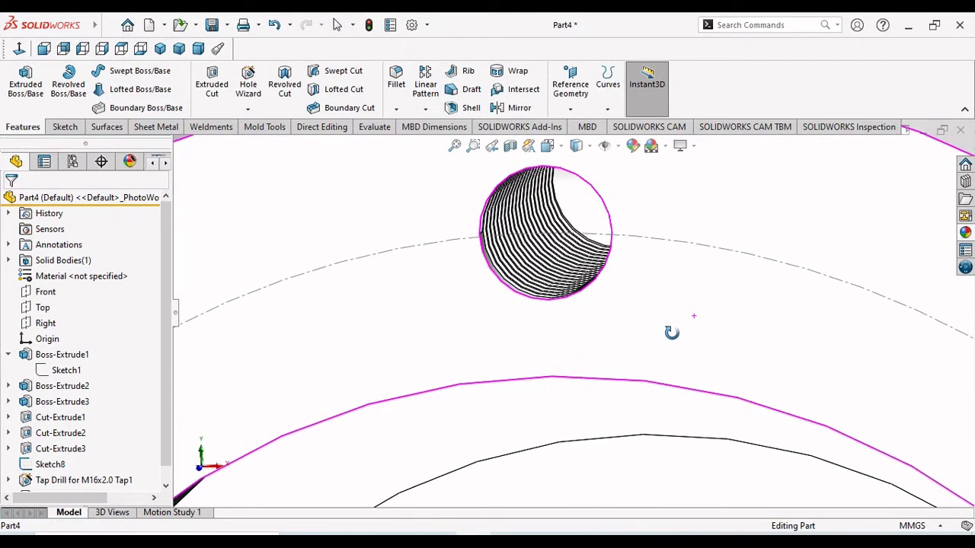
pyautogui.scroll(5, 675, 338)
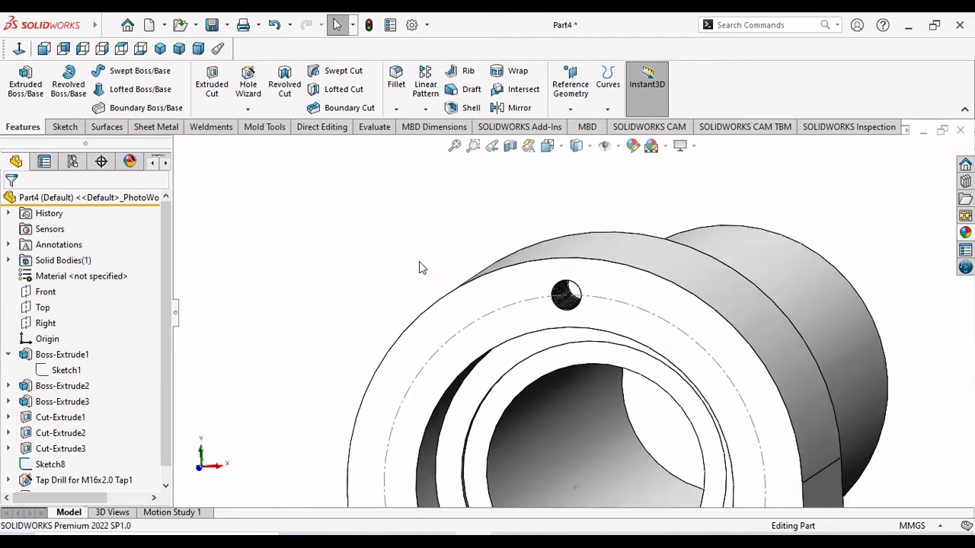
pyautogui.scroll(3, 556, 343)
pyautogui.moveTo(656, 392); pyautogui.dragTo(687, 374, button='middle')
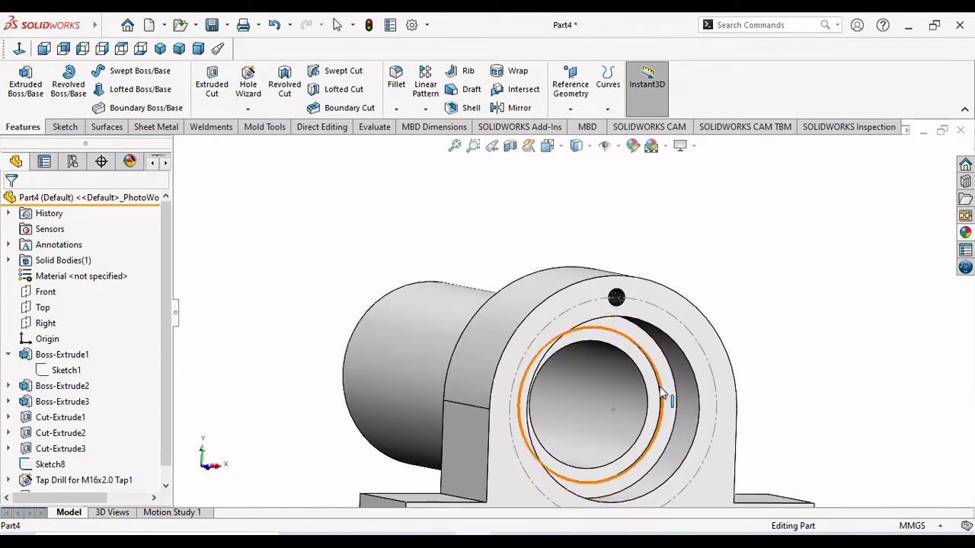
pyautogui.scroll(2, 661, 392)
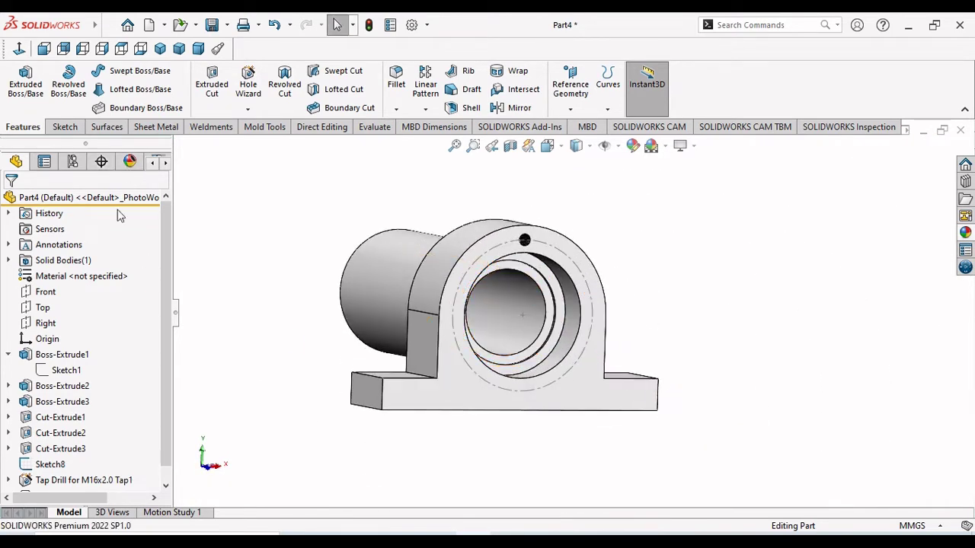
# - Circular-pattern Thread1 and the tap drill hole about the bore face, 360°, 4 instances
pyautogui.click(425, 109)
pyautogui.click(469, 142)
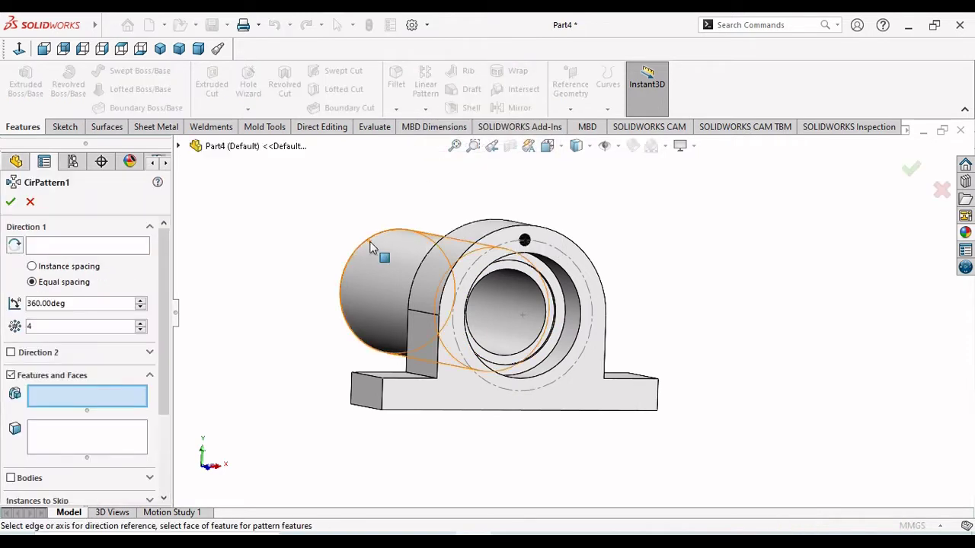
pyautogui.click(48, 253)
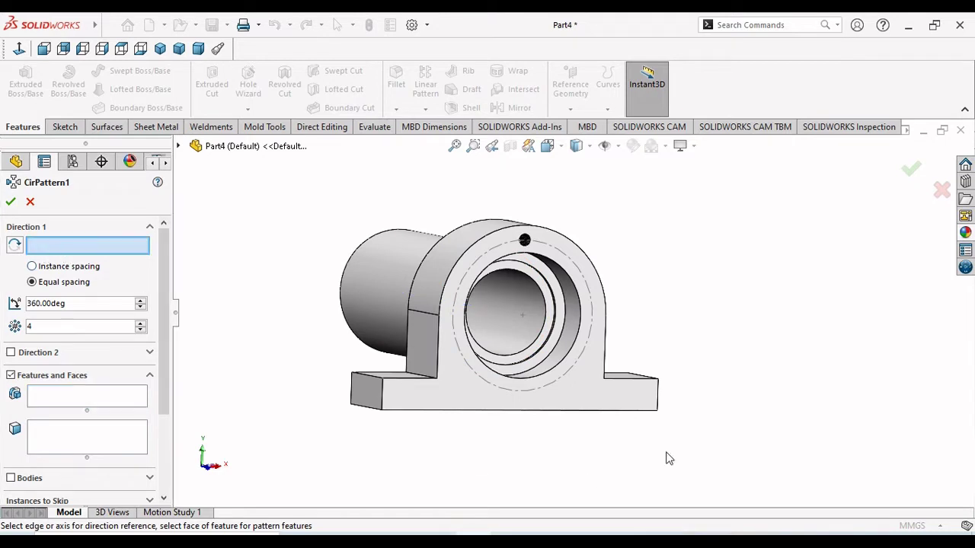
pyautogui.click(577, 330)
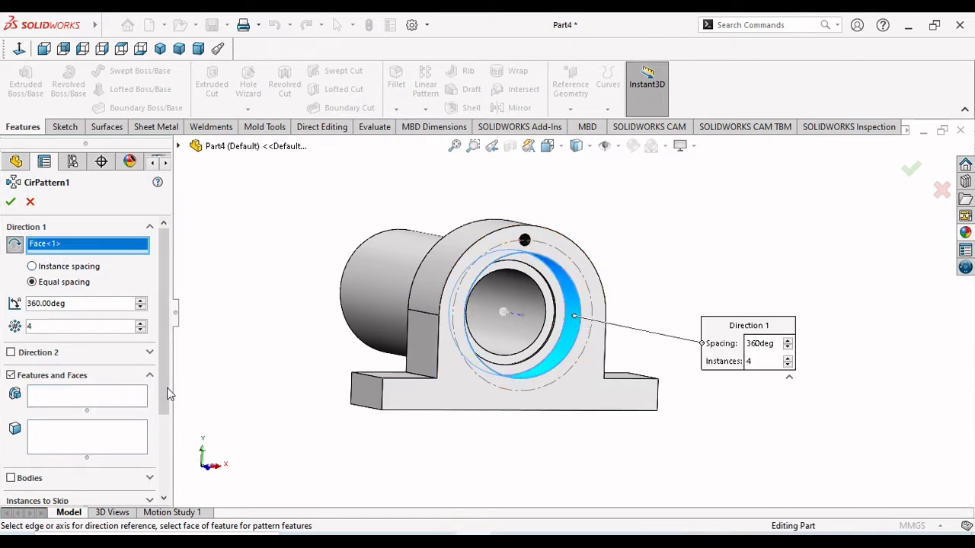
pyautogui.click(11, 479)
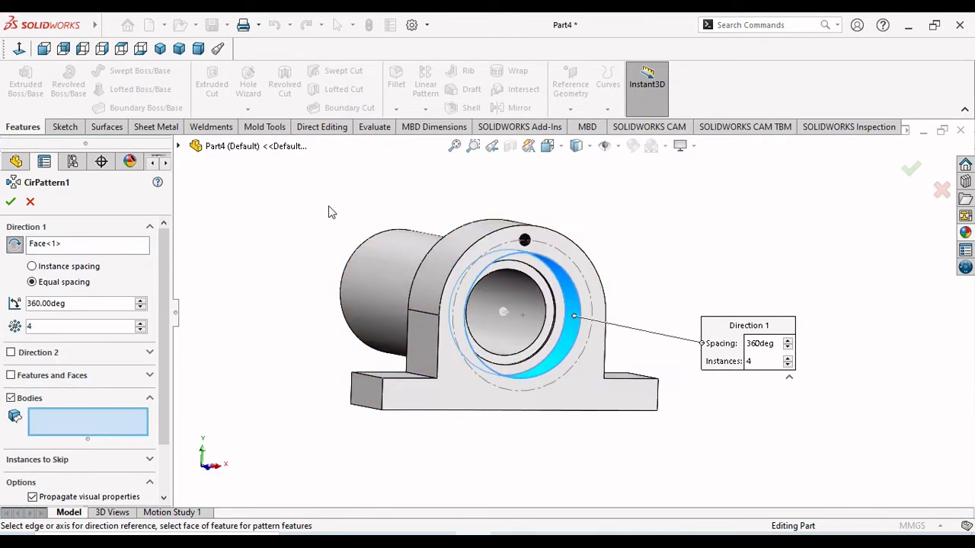
pyautogui.click(180, 146)
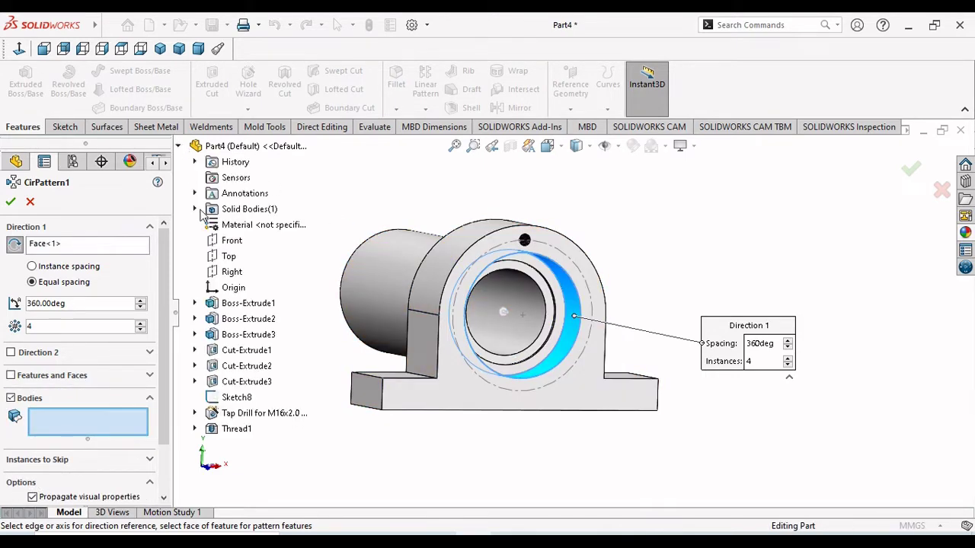
pyautogui.click(236, 429)
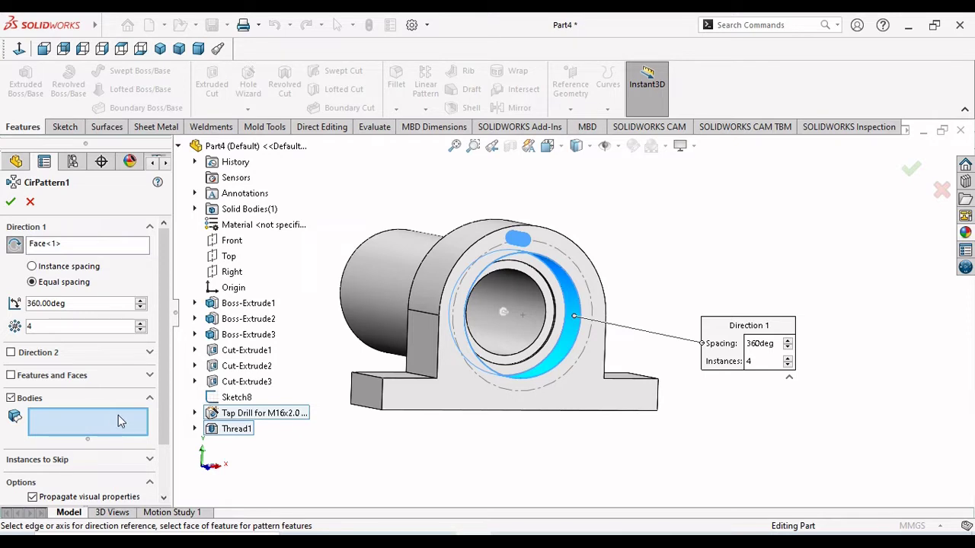
pyautogui.click(10, 375)
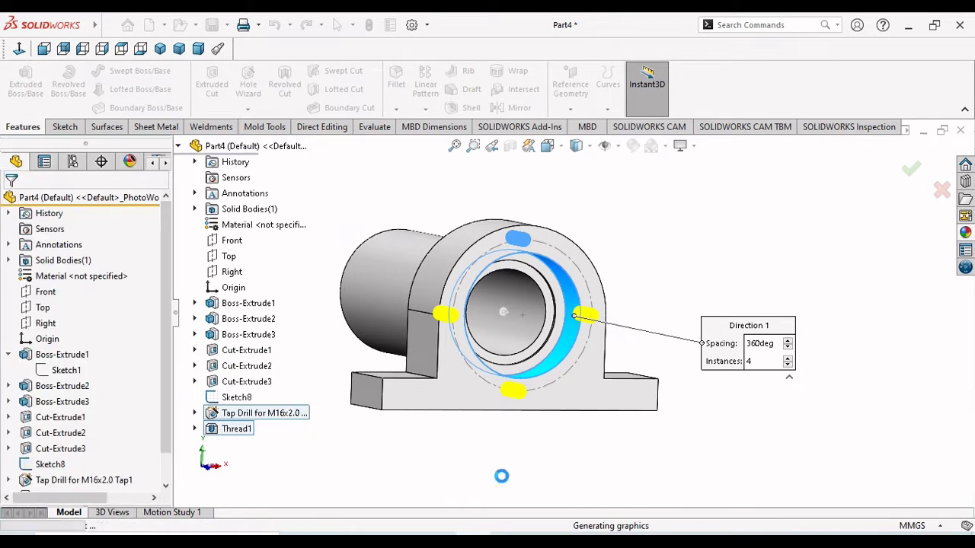
# - Hide the dashed bolt-circle sketch Sketch8
pyautogui.keyDown('ctrl'); pyautogui.moveTo(522, 472); pyautogui.dragTo(655, 247, button='middle'); pyautogui.keyUp('ctrl')
pyautogui.click(626, 233)
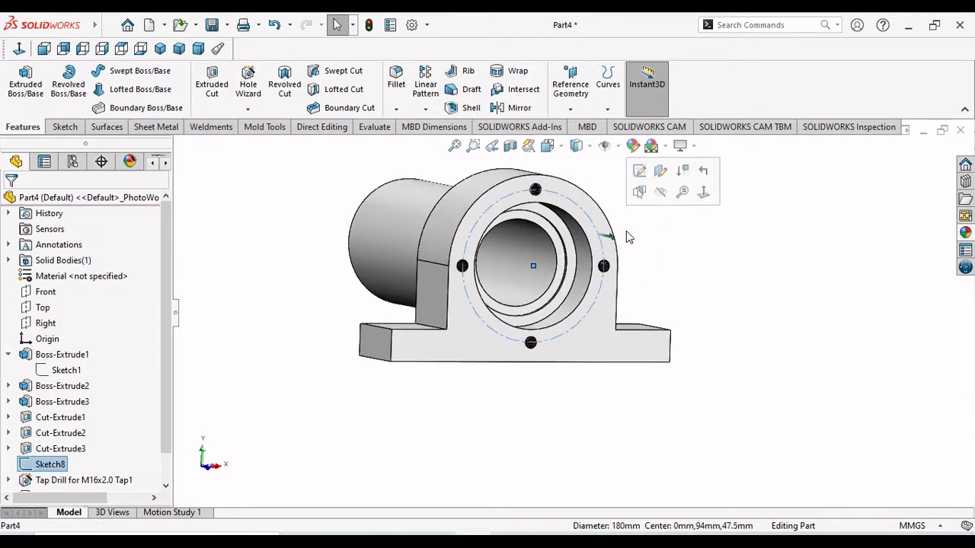
pyautogui.click(668, 200)
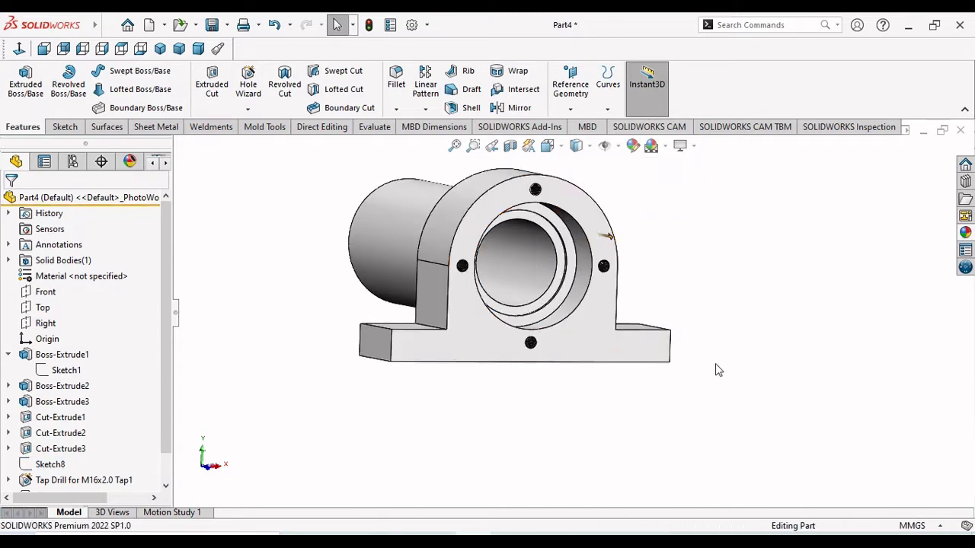
pyautogui.moveTo(716, 364); pyautogui.dragTo(627, 322, button='middle')
# - Orbit beneath the part and start a new sketch on the base's underside face
pyautogui.scroll(-5, 588, 374)
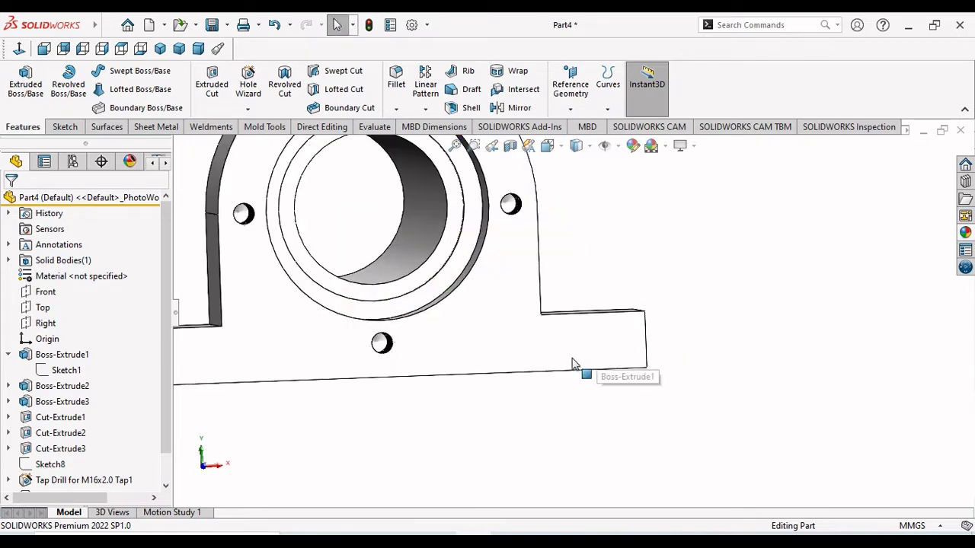
pyautogui.scroll(5, 692, 353)
pyautogui.moveTo(693, 353); pyautogui.dragTo(701, 381, button='middle')
pyautogui.moveTo(525, 397); pyautogui.dragTo(496, 321, button='middle')
pyautogui.click(496, 297)
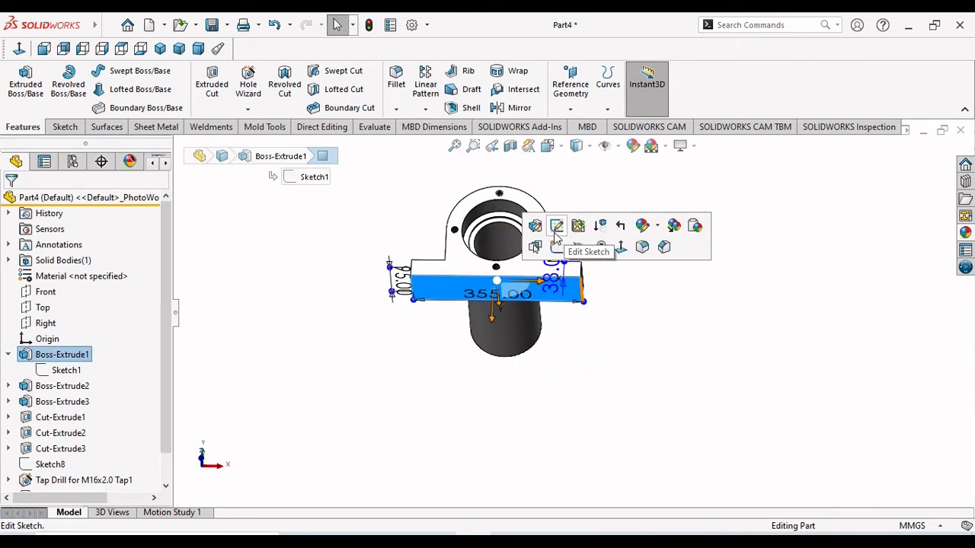
pyautogui.click(555, 227)
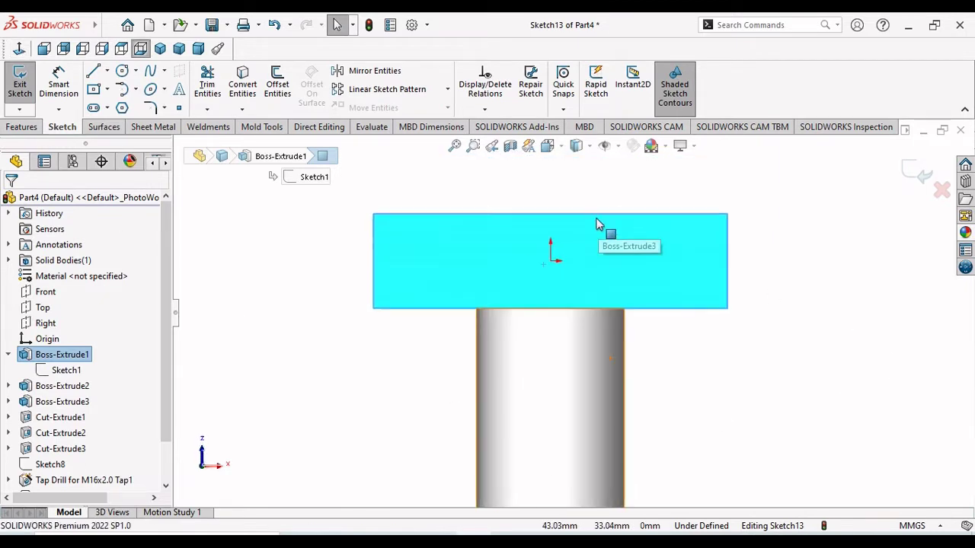
# - Draw a horizontal centerline and a circle centred on it, left of the origin
pyautogui.click(108, 71)
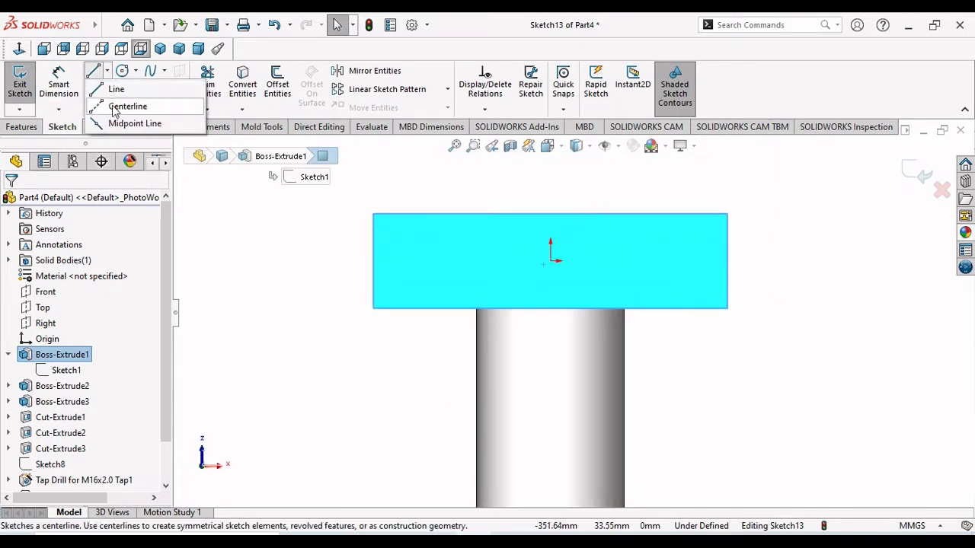
pyautogui.click(122, 85)
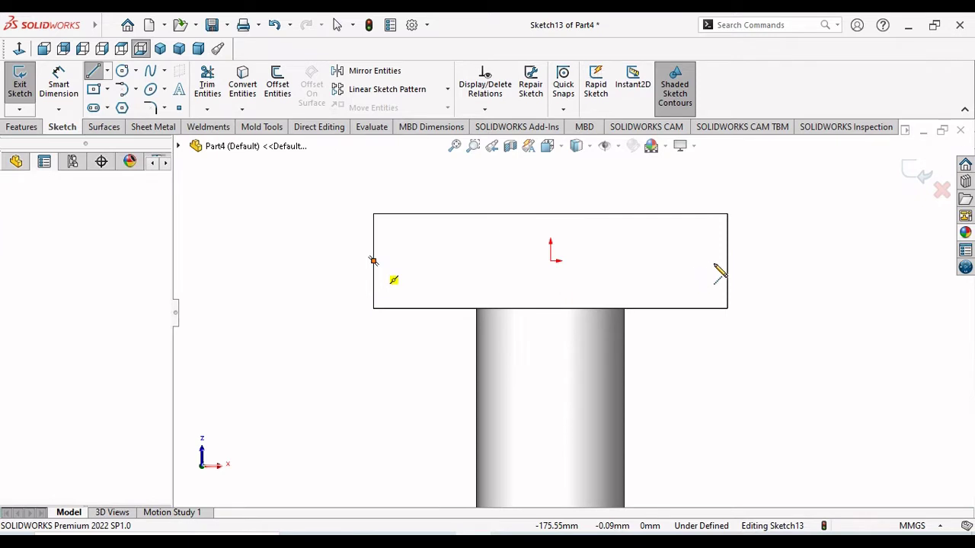
pyautogui.click(725, 262)
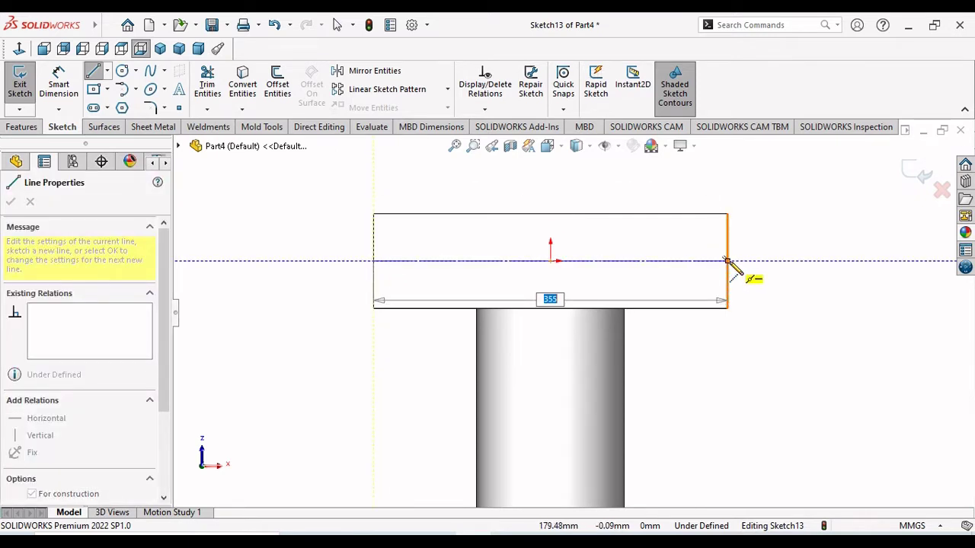
pyautogui.rightClick(758, 263)
pyautogui.click(784, 268)
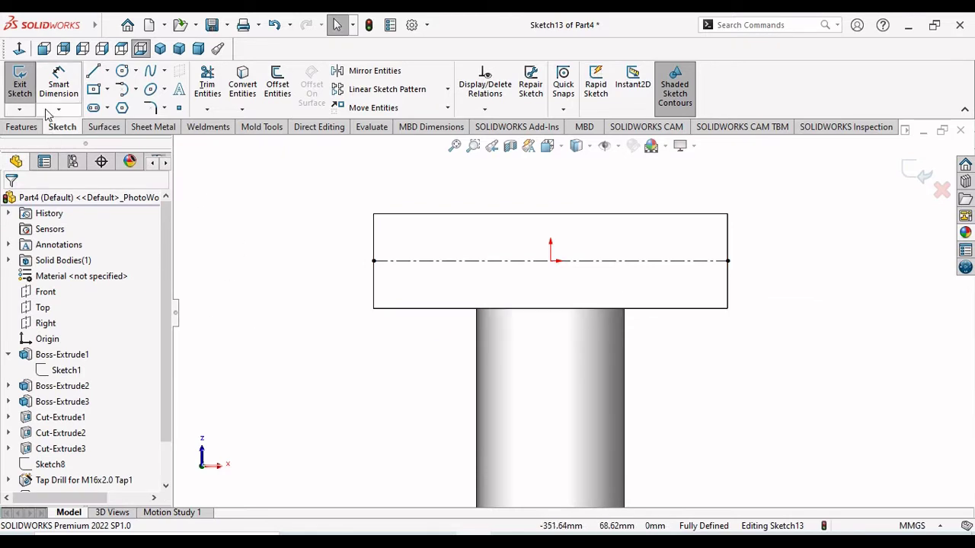
pyautogui.click(122, 70)
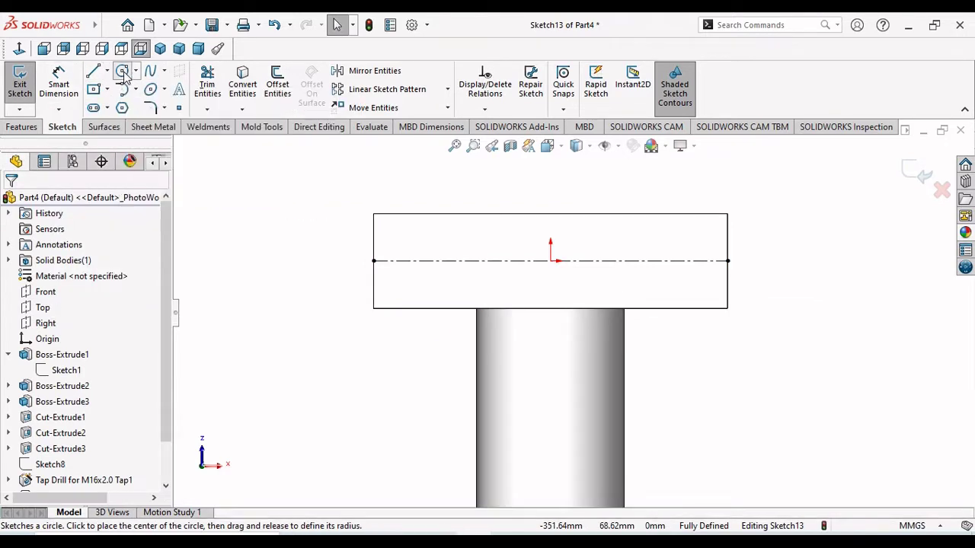
pyautogui.click(427, 261)
pyautogui.click(433, 284)
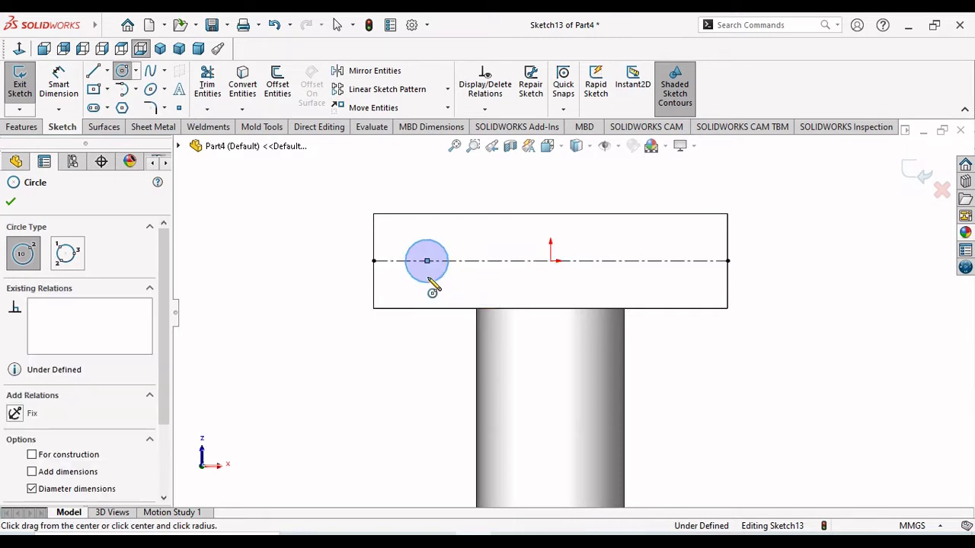
pyautogui.rightClick(320, 270)
pyautogui.click(336, 268)
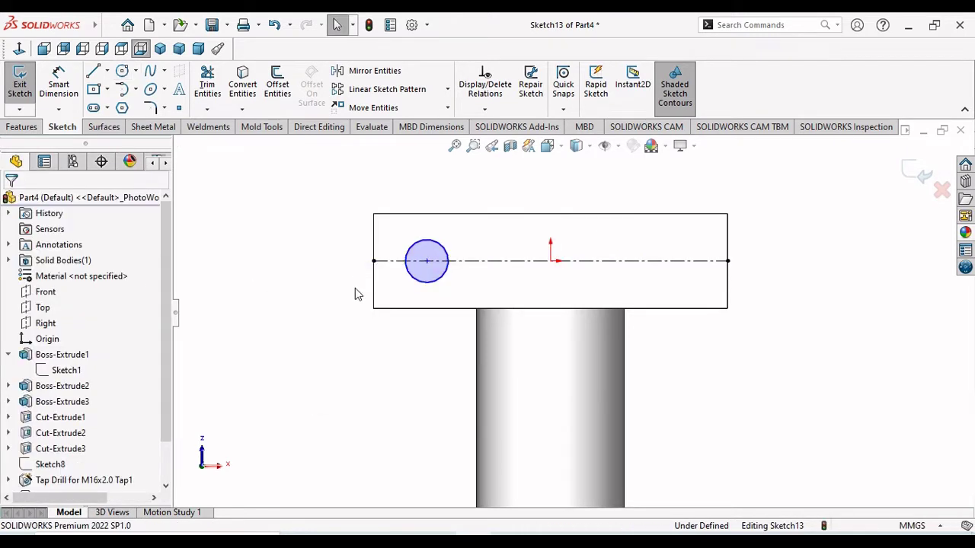
# - Dimension the circle at Ø17 and its centre 125 mm horizontally from the origin
pyautogui.press('d')
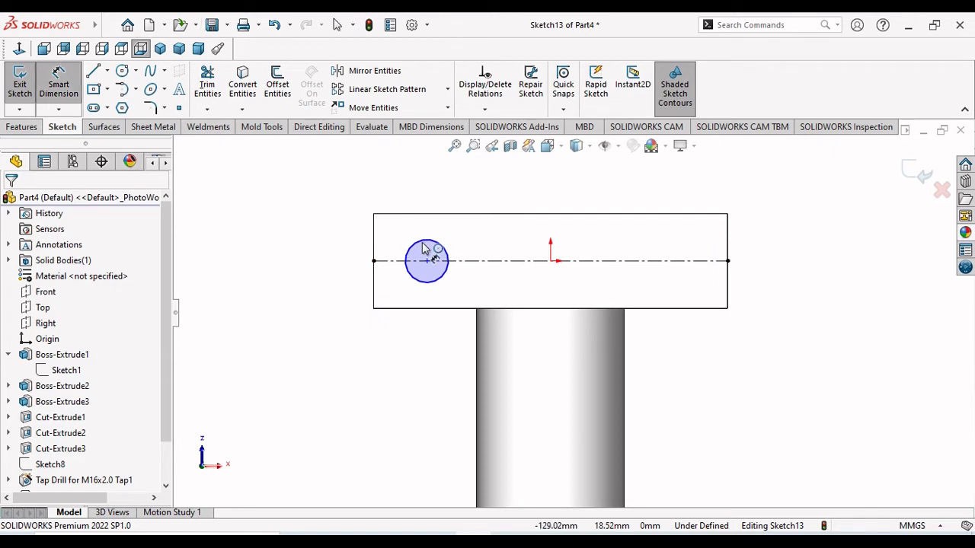
pyautogui.click(424, 246)
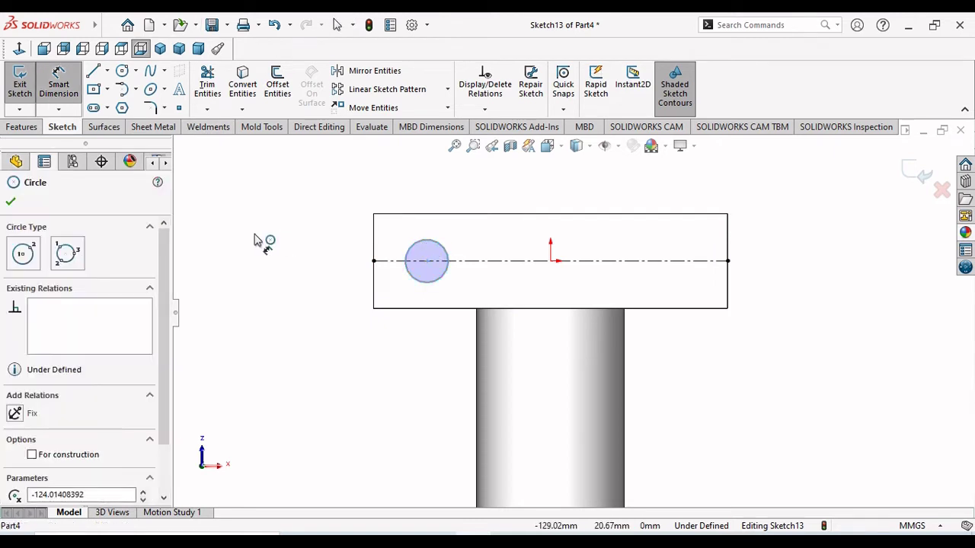
pyautogui.click(281, 245)
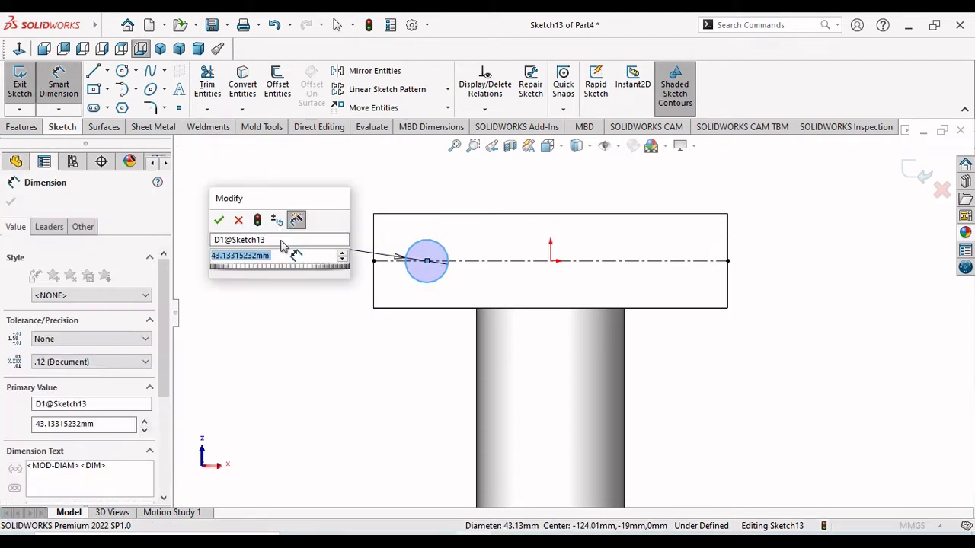
pyautogui.press('Return')
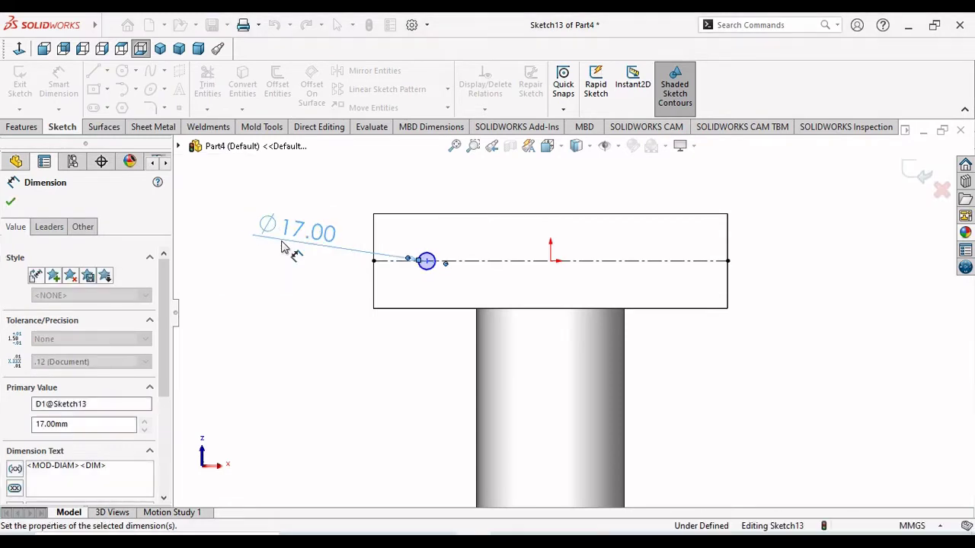
pyautogui.scroll(-2, 560, 271)
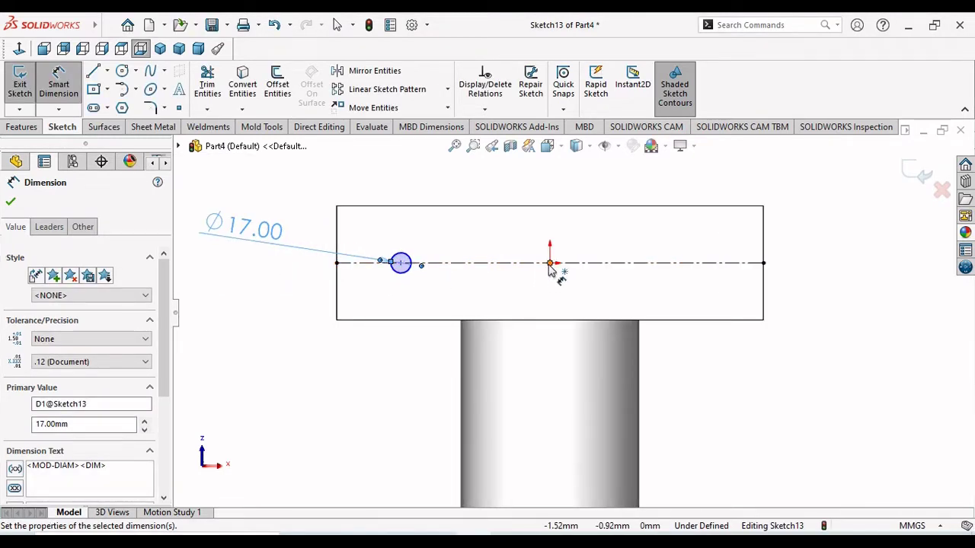
pyautogui.click(401, 262)
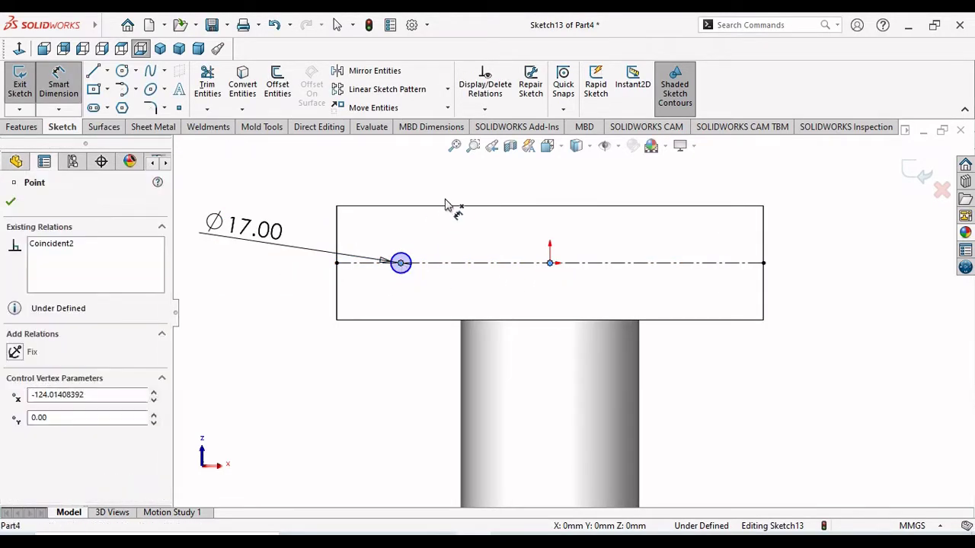
pyautogui.click(450, 199)
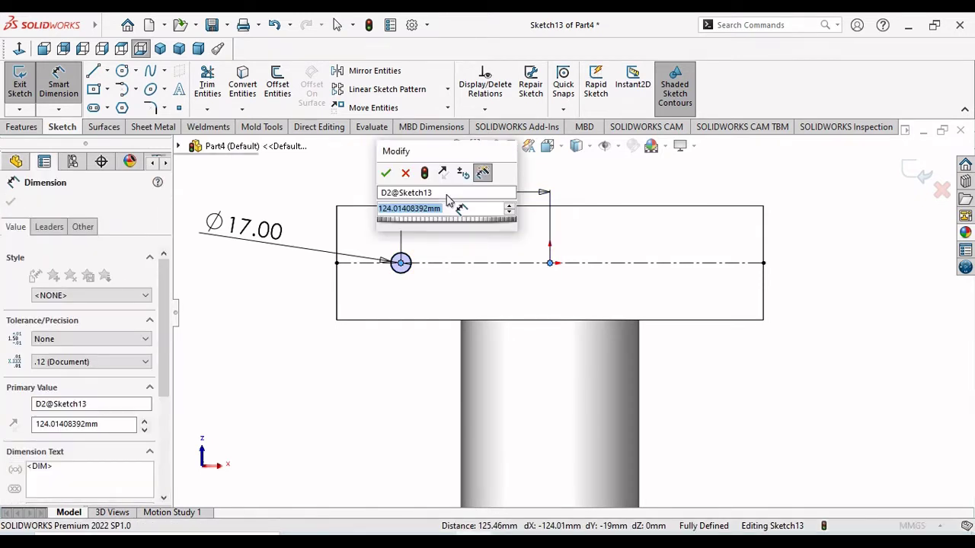
pyautogui.write('125')
pyautogui.press('Return')
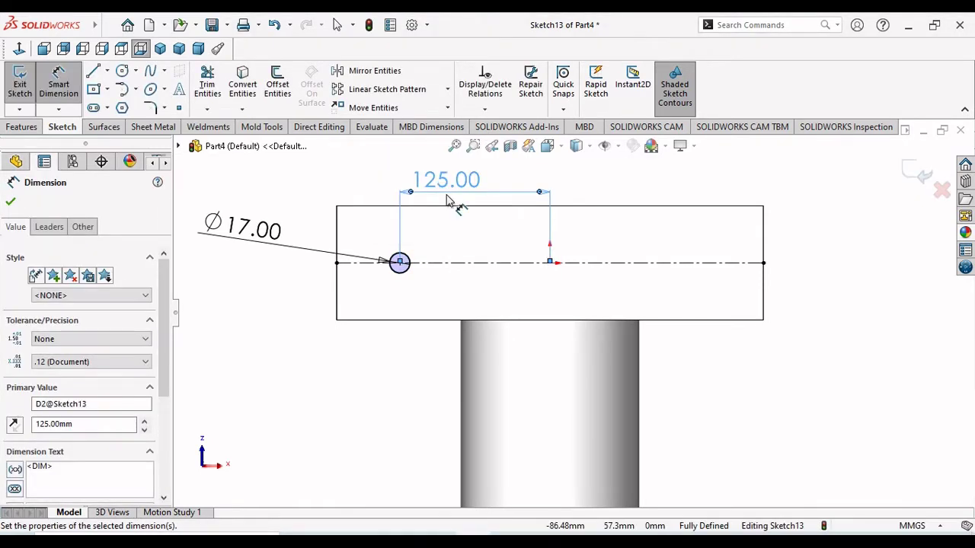
pyautogui.click(11, 201)
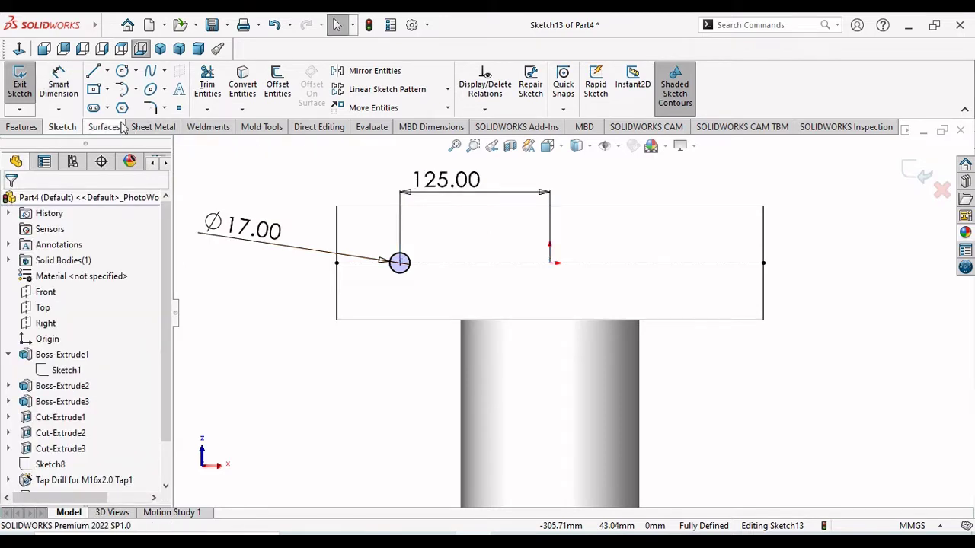
# - Draw a vertical centerline through the origin from the rectangle's top to bottom edge
pyautogui.click(107, 71)
pyautogui.click(125, 104)
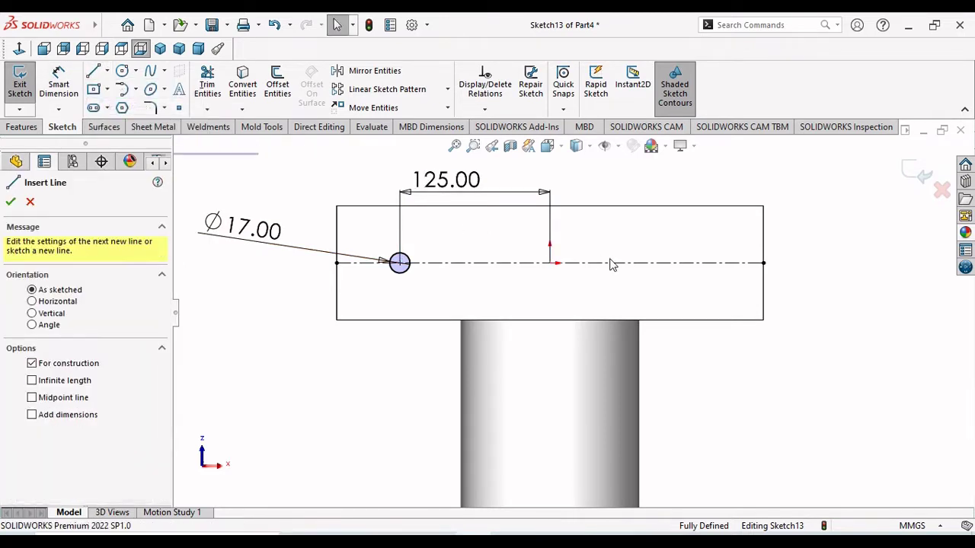
pyautogui.click(550, 205)
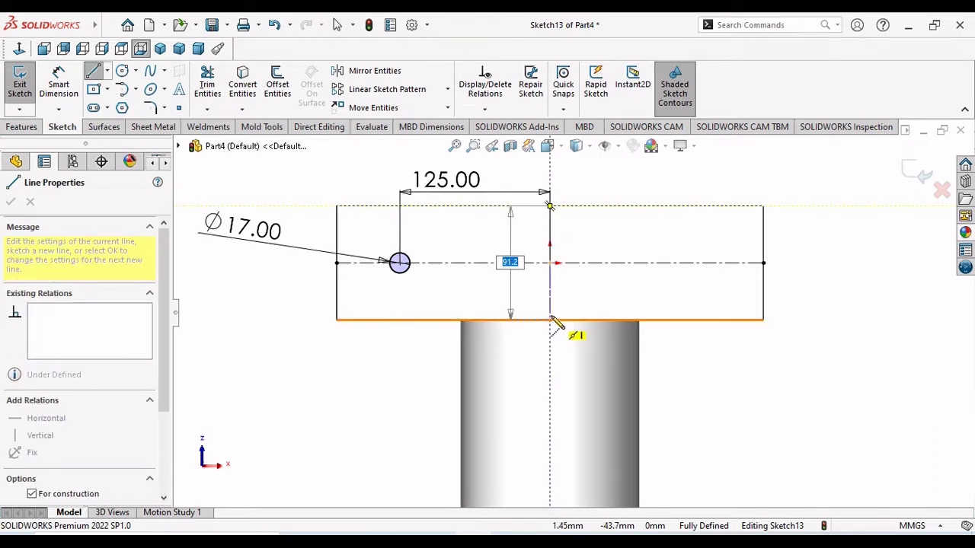
pyautogui.click(551, 320)
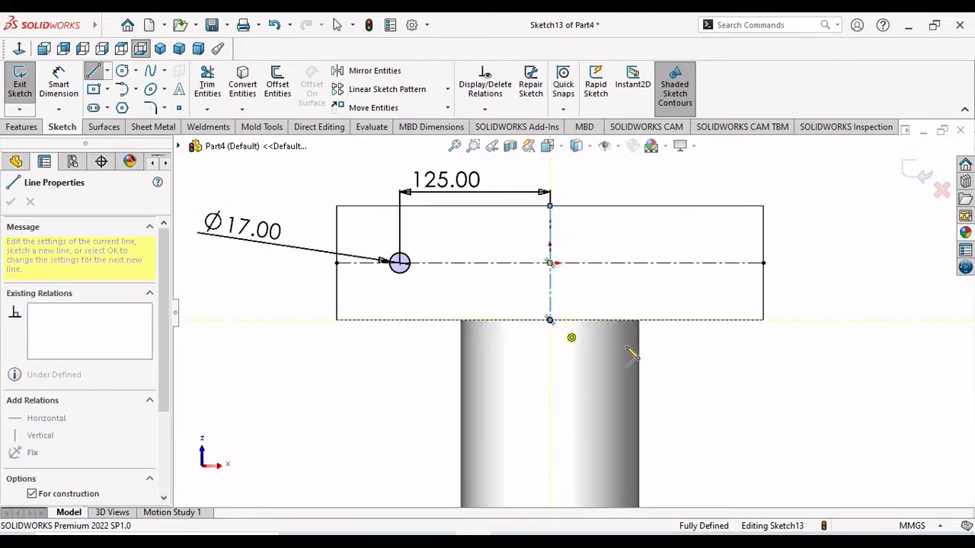
pyautogui.rightClick(716, 379)
pyautogui.click(741, 378)
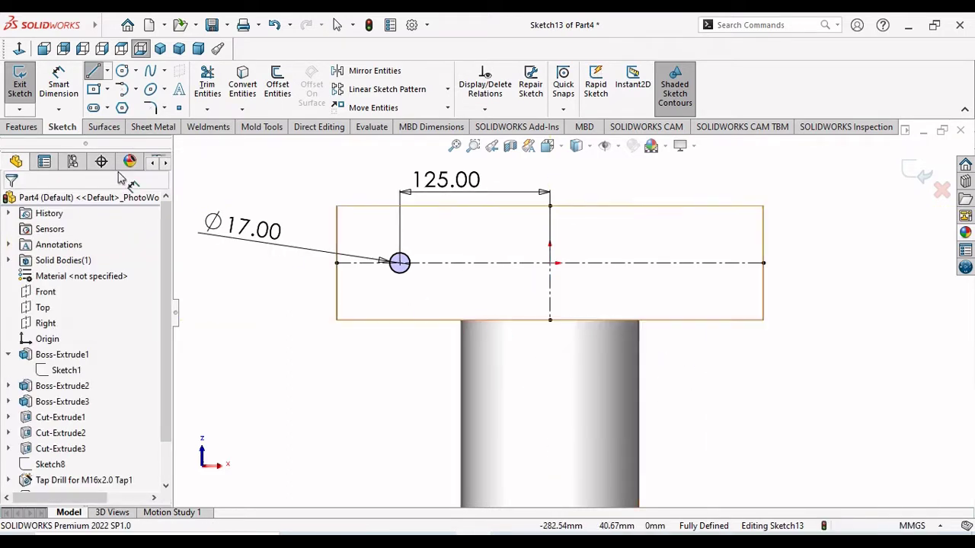
# - Mirror the Ø17 circle about the vertical centerline
pyautogui.click(400, 72)
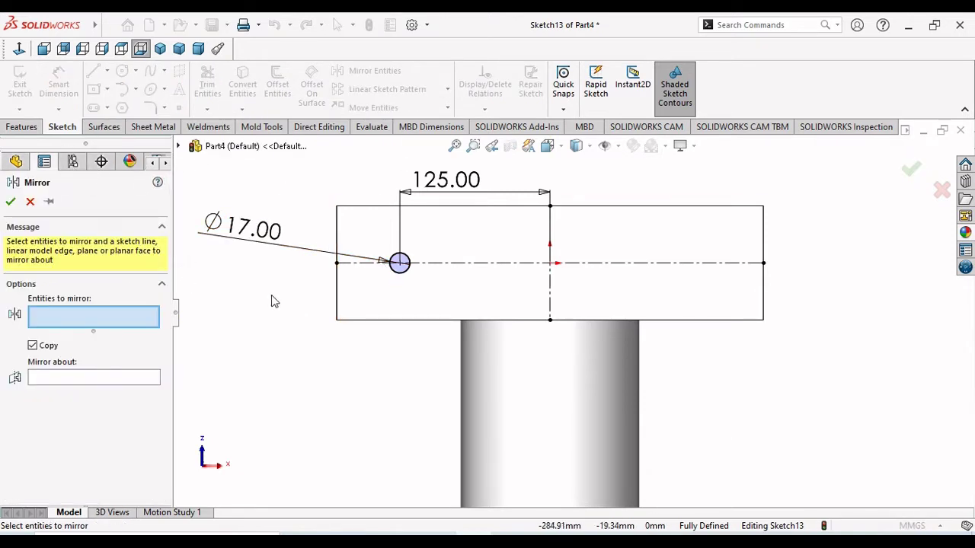
pyautogui.click(399, 264)
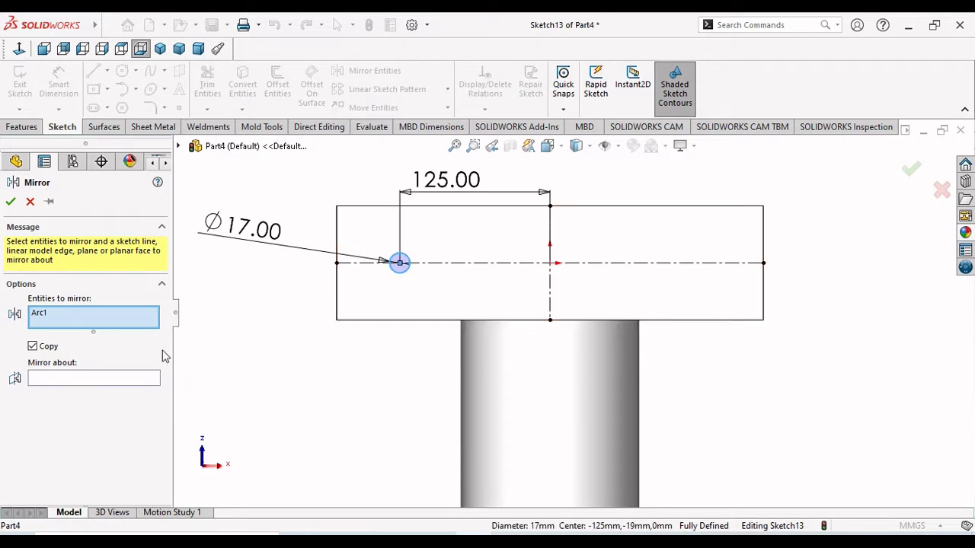
pyautogui.click(42, 386)
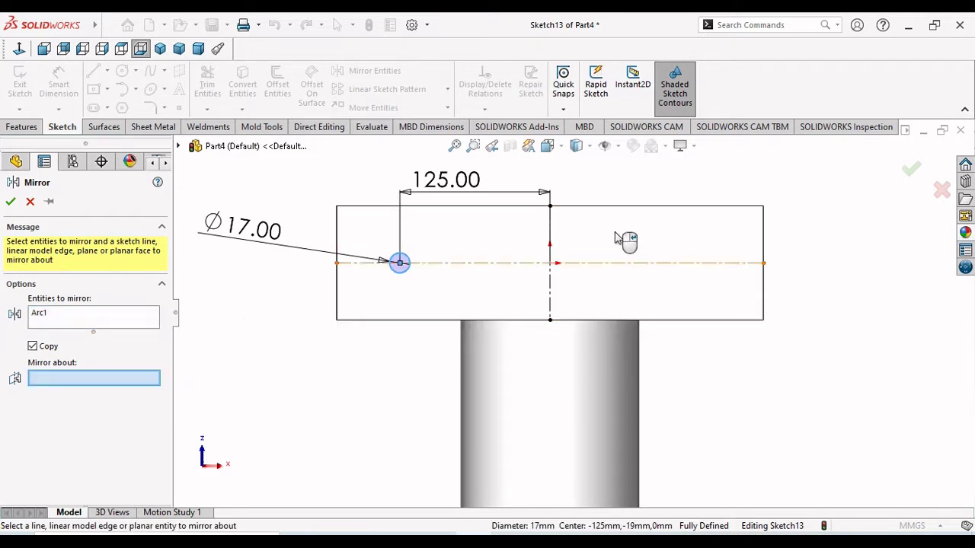
pyautogui.click(548, 289)
pyautogui.click(9, 202)
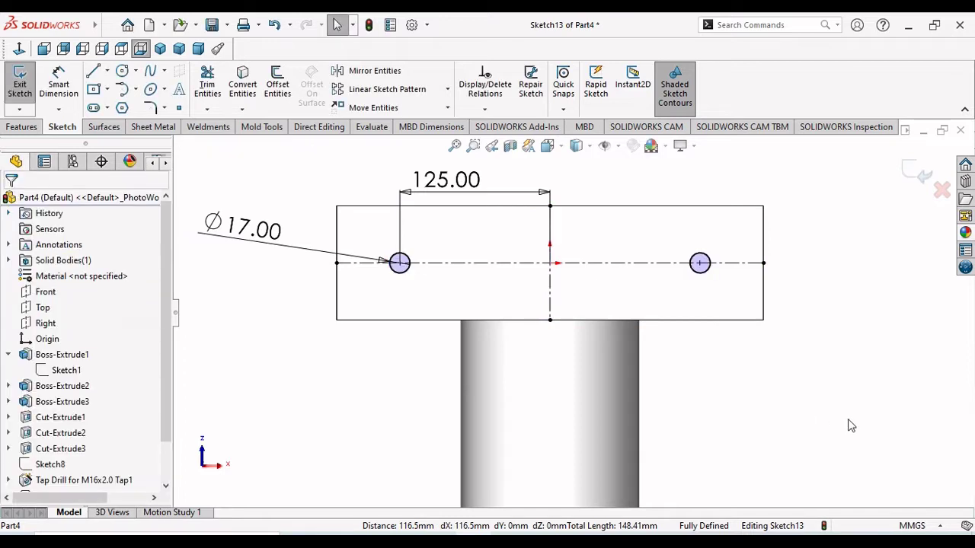
# - Delete the 125 dimension and dimension the two circle centres 285 mm apart
pyautogui.click(452, 194)
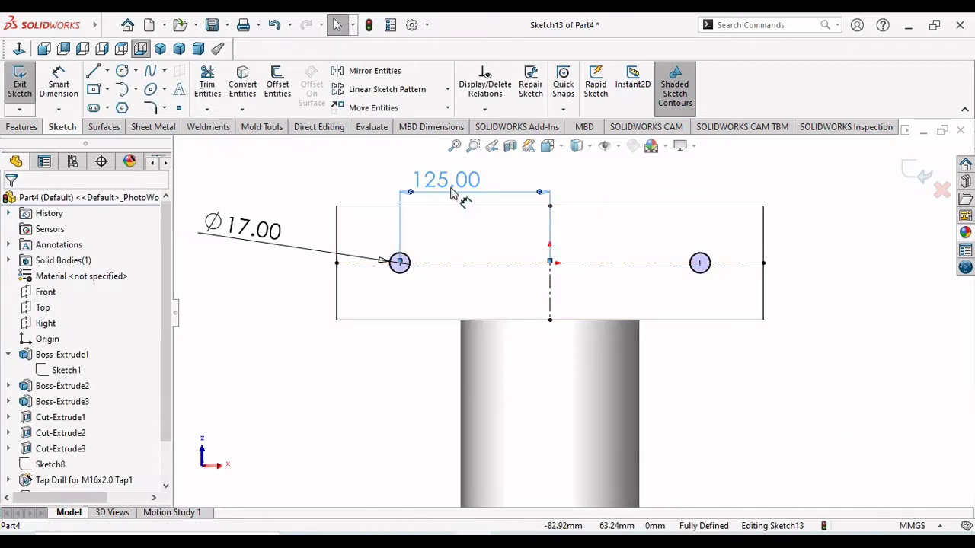
pyautogui.press('Delete')
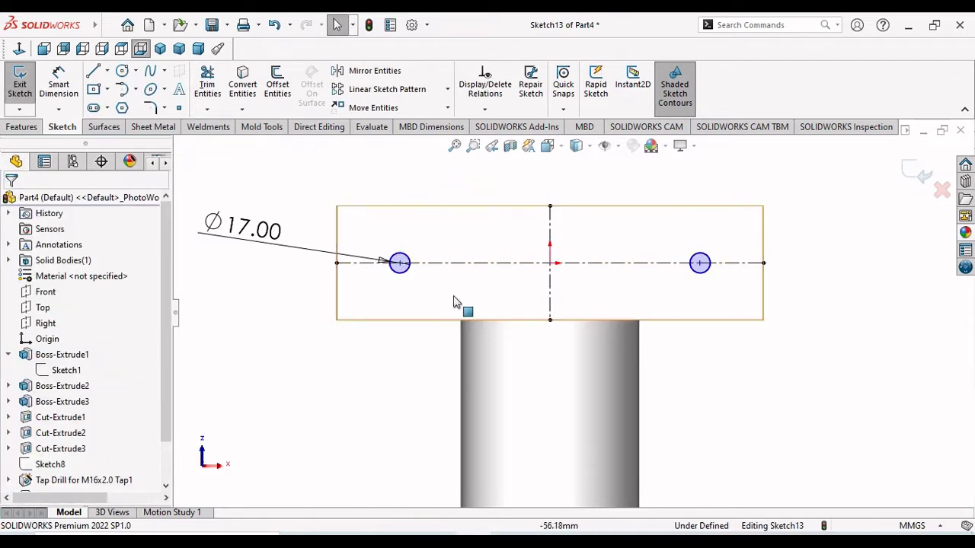
pyautogui.click(55, 84)
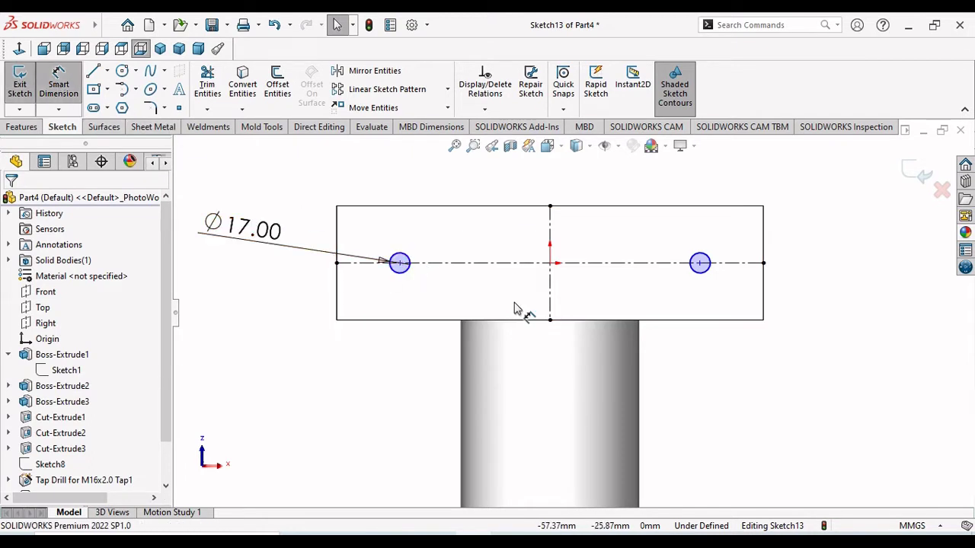
pyautogui.click(400, 265)
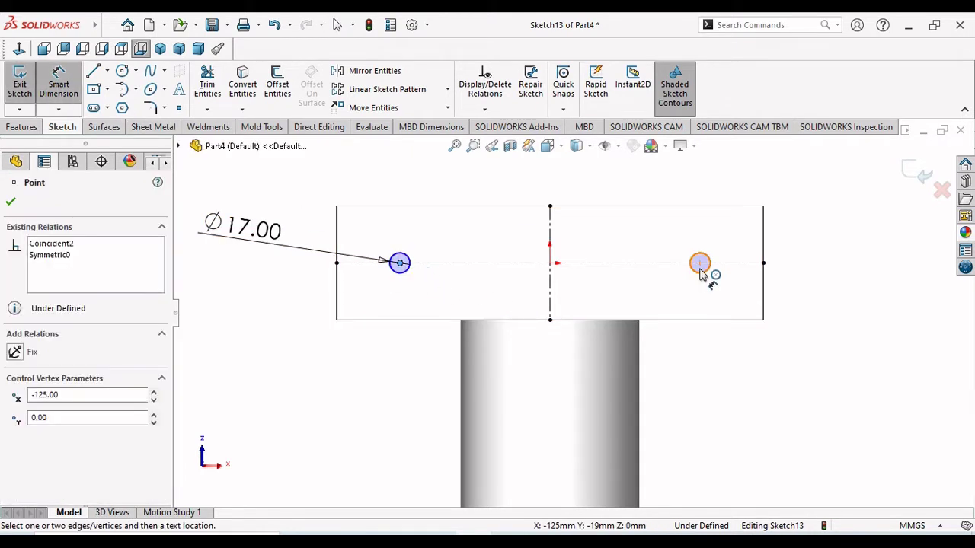
pyautogui.click(700, 264)
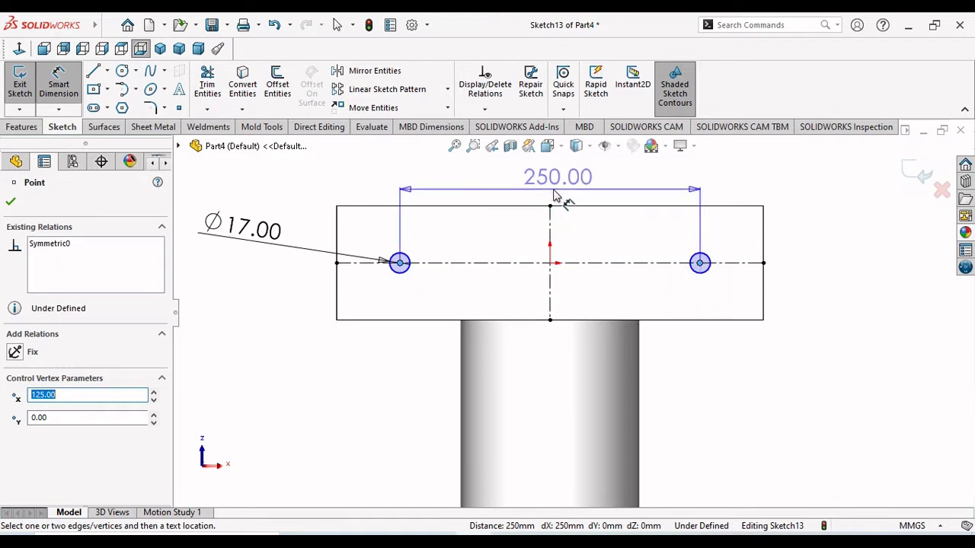
pyautogui.click(556, 194)
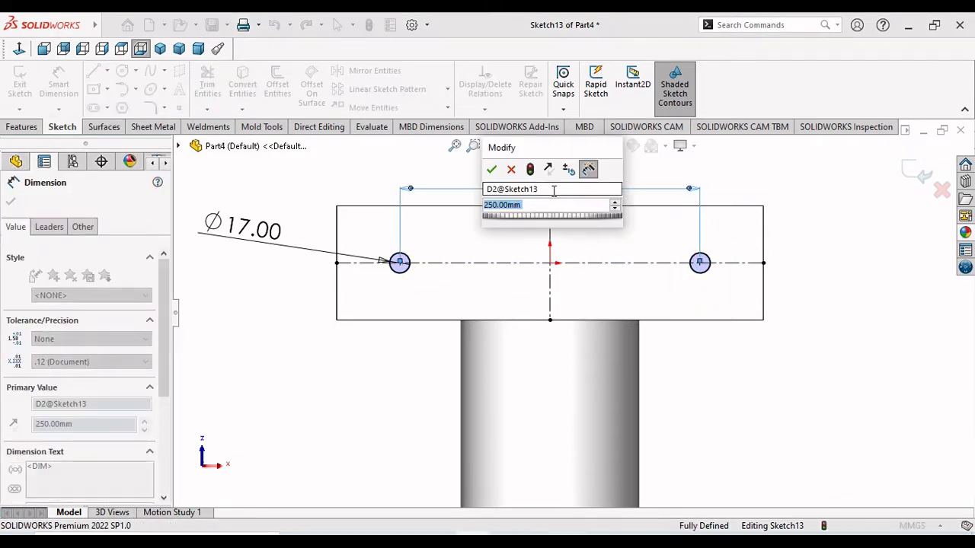
pyautogui.write('28')
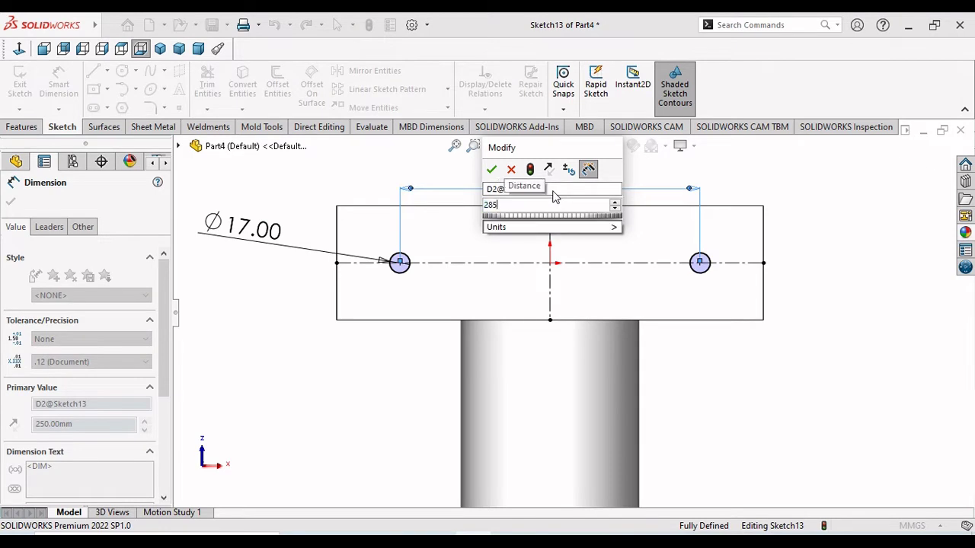
pyautogui.write('5')
pyautogui.press('Return')
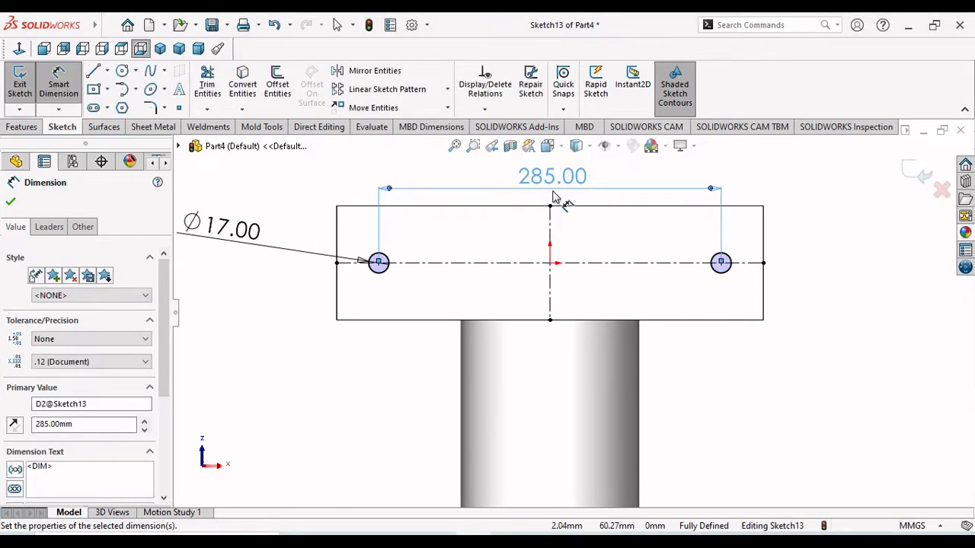
pyautogui.click(9, 202)
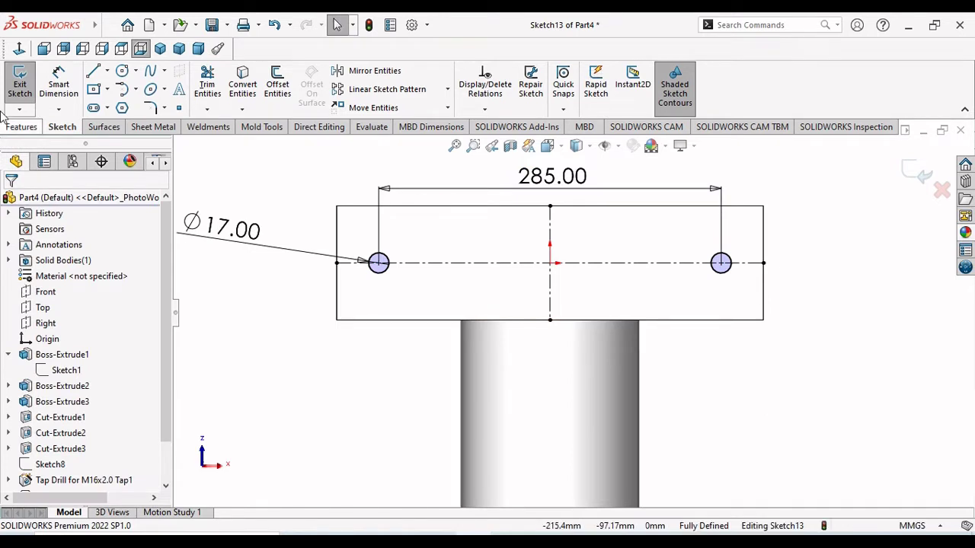
pyautogui.click(21, 127)
# - Extrude-cut the two Ø17 circles through the base block's ends
pyautogui.click(212, 82)
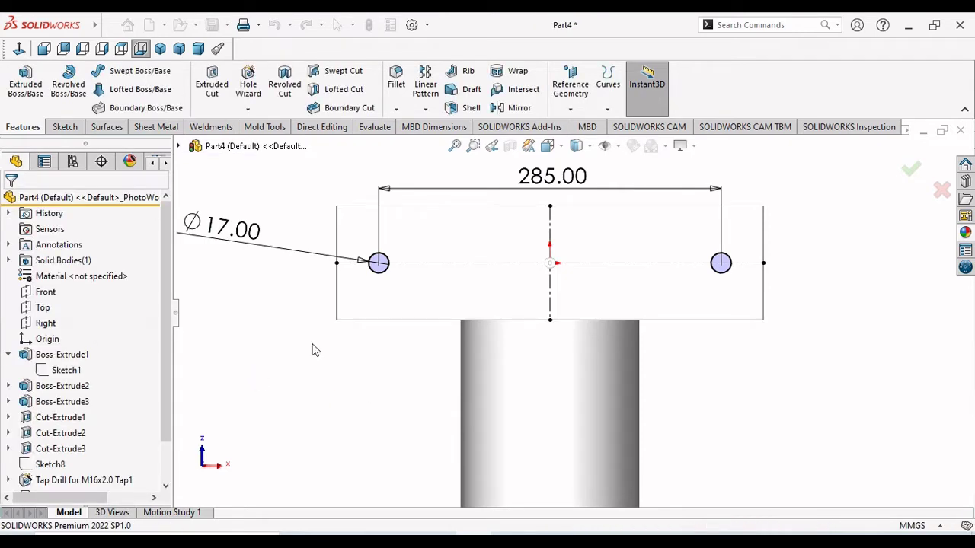
pyautogui.moveTo(257, 298); pyautogui.dragTo(637, 370, button='middle')
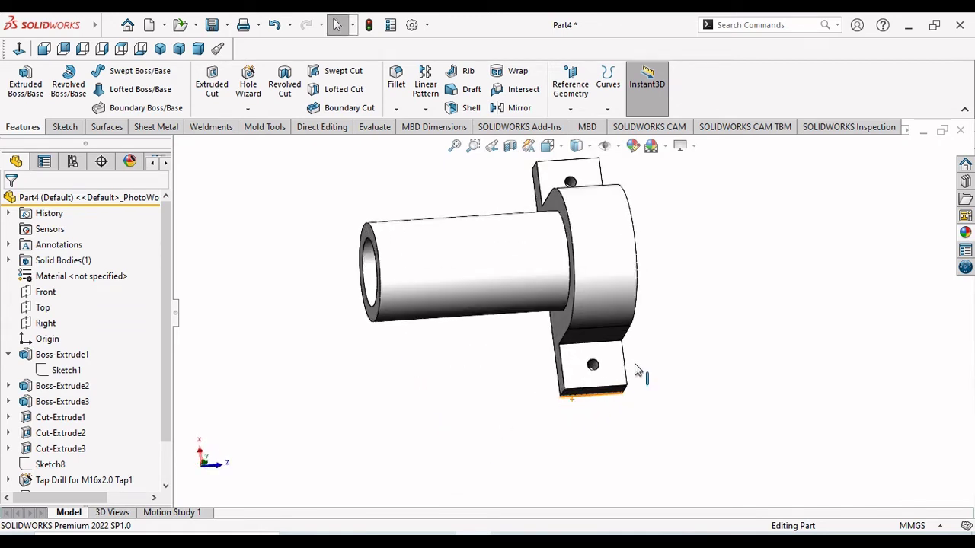
pyautogui.moveTo(696, 424); pyautogui.dragTo(617, 259, button='middle')
pyautogui.scroll(-2, 623, 265)
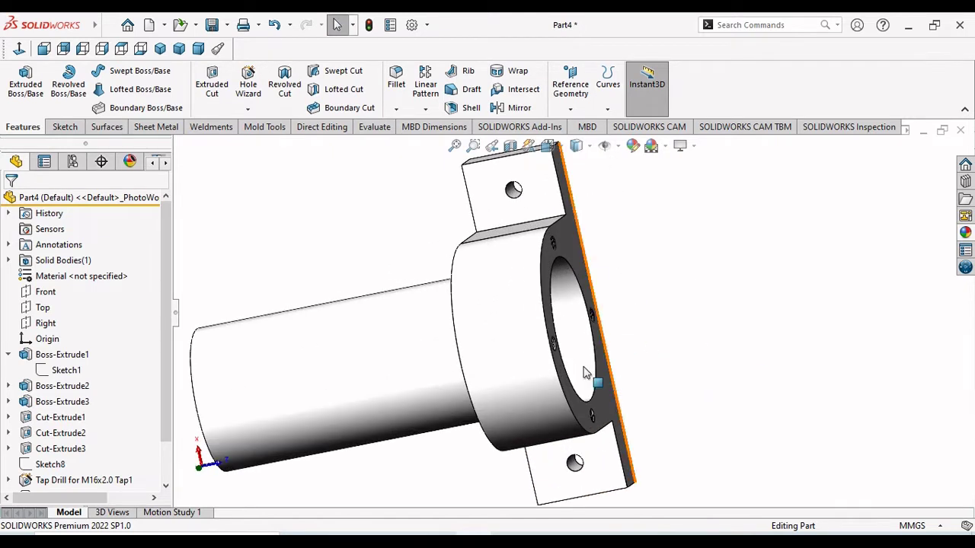
pyautogui.scroll(2, 558, 359)
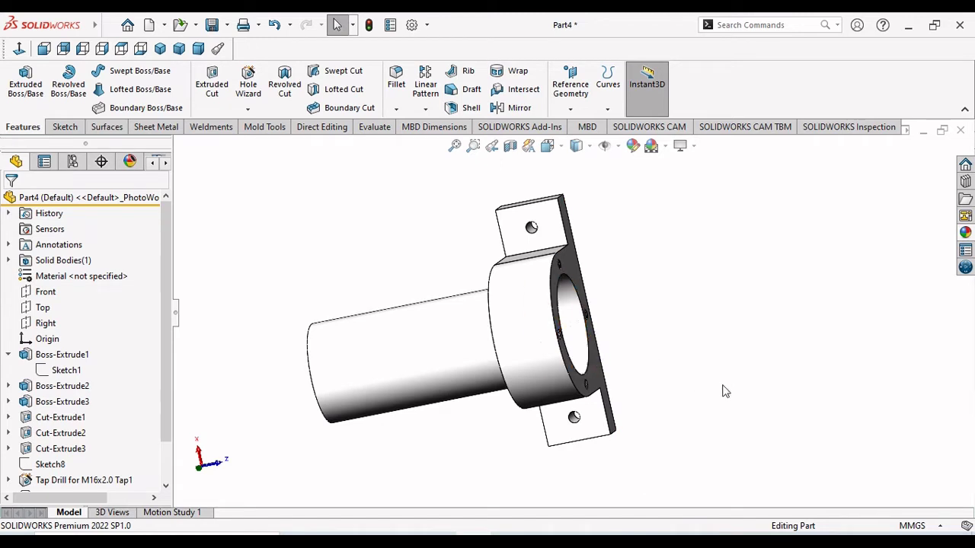
# - Turn the flange and base to face forward and select the flange's front face
pyautogui.moveTo(338, 424); pyautogui.dragTo(272, 257, button='middle')
pyautogui.moveTo(736, 313); pyautogui.dragTo(648, 353, button='middle')
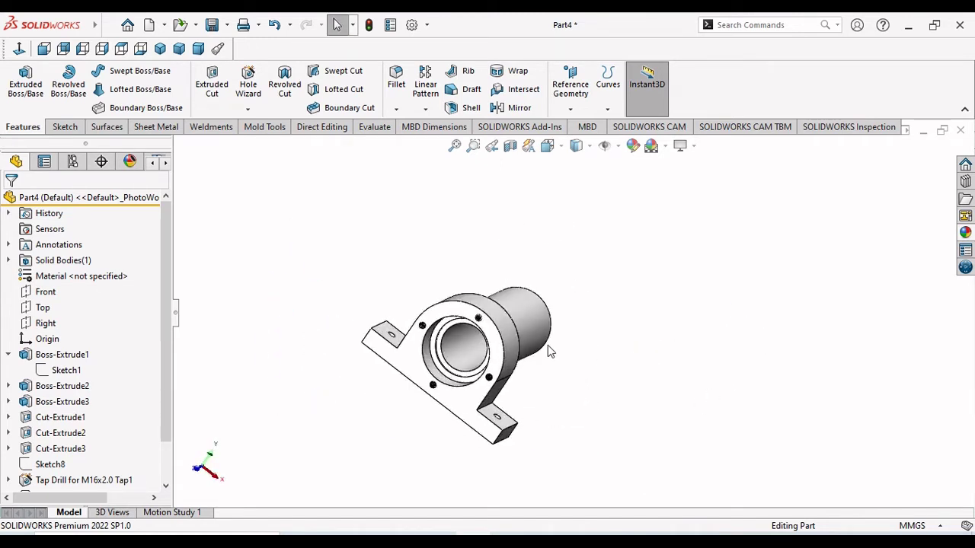
pyautogui.click(497, 302)
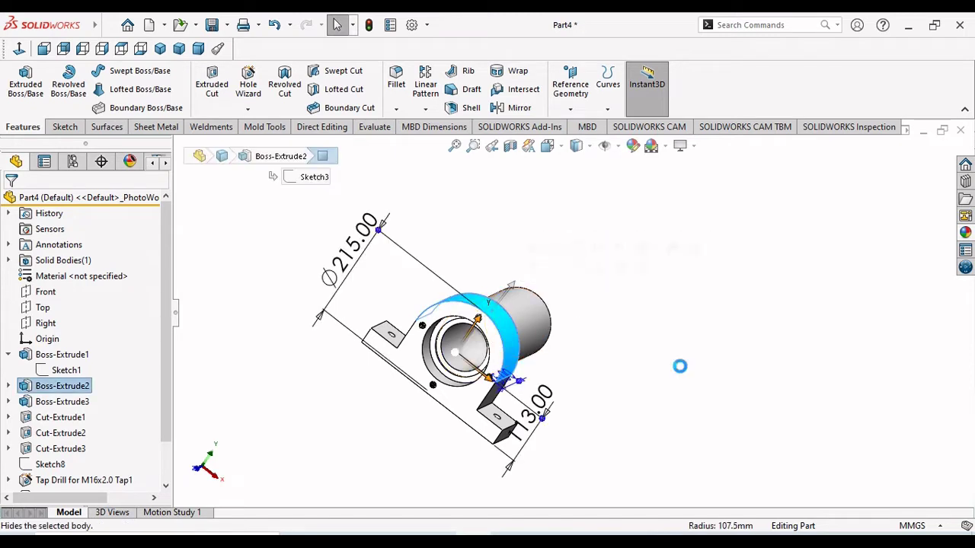
pyautogui.click(680, 366)
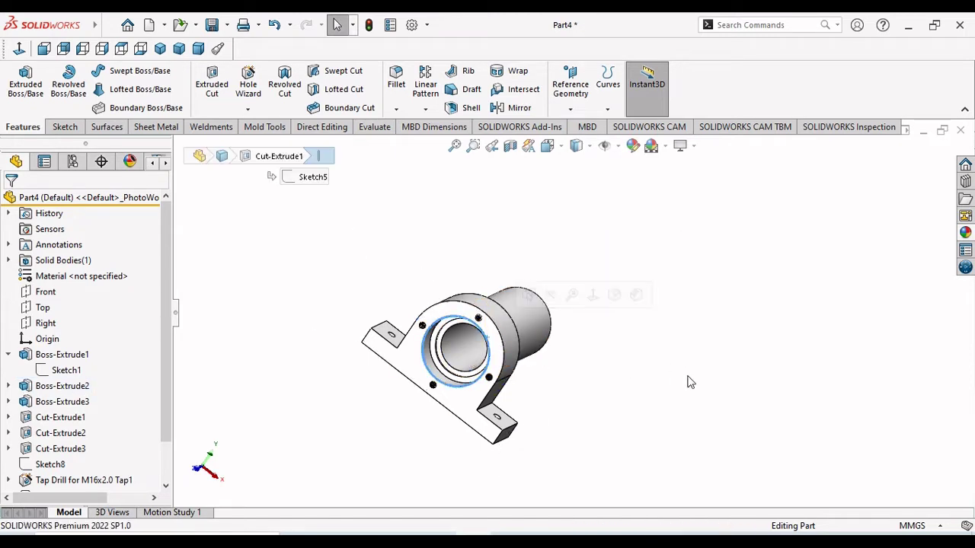
pyautogui.click(506, 362)
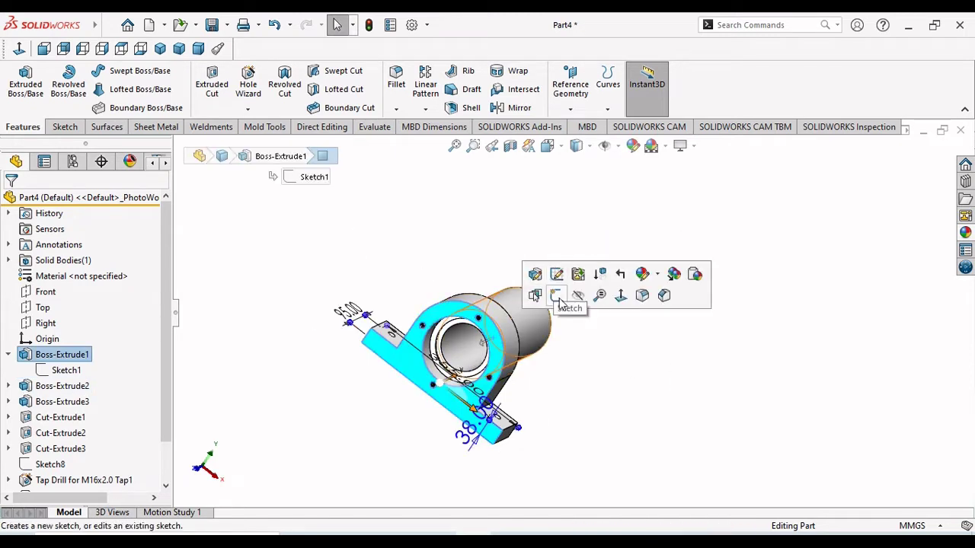
# - Start Sketch14 on the flange face and draw a horizontal line across the arch's crown
pyautogui.click(556, 294)
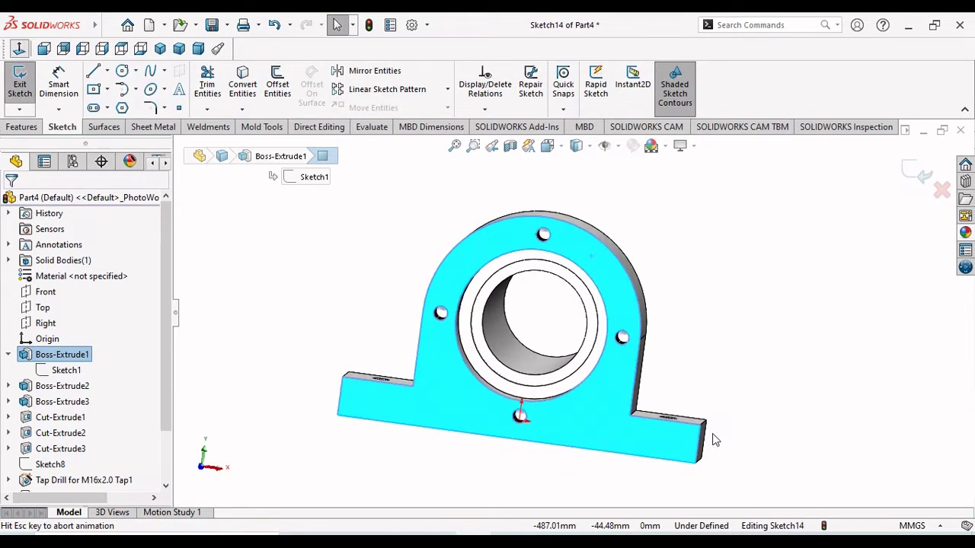
pyautogui.scroll(-2, 584, 194)
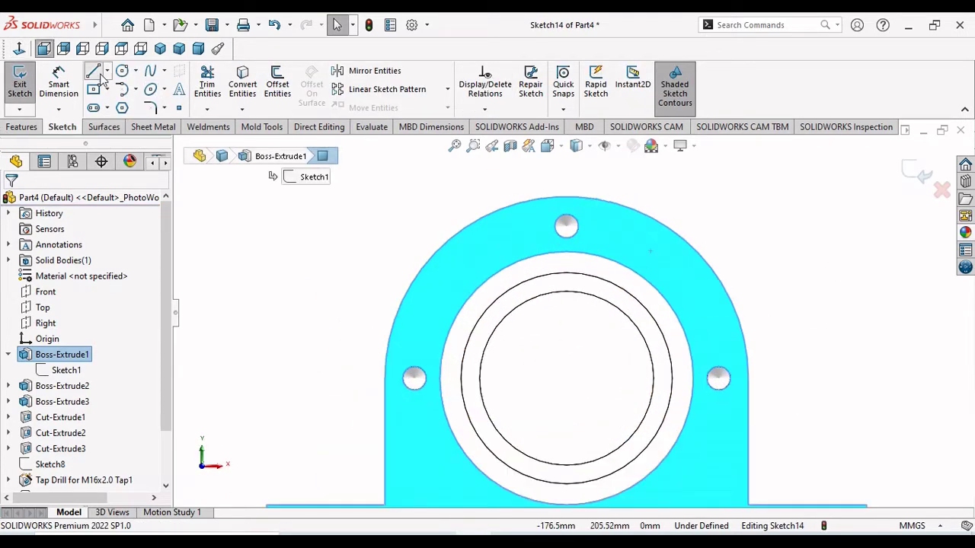
pyautogui.press('l')
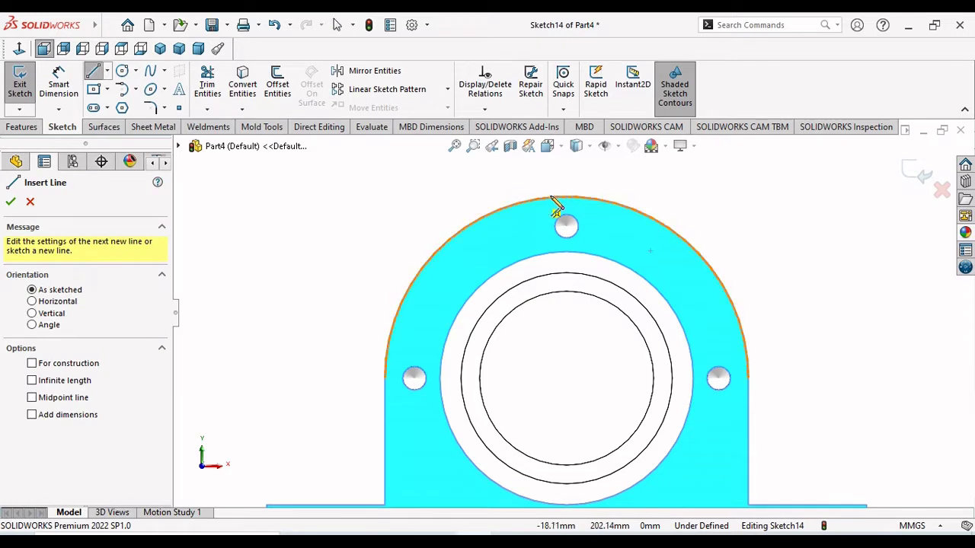
pyautogui.click(566, 196)
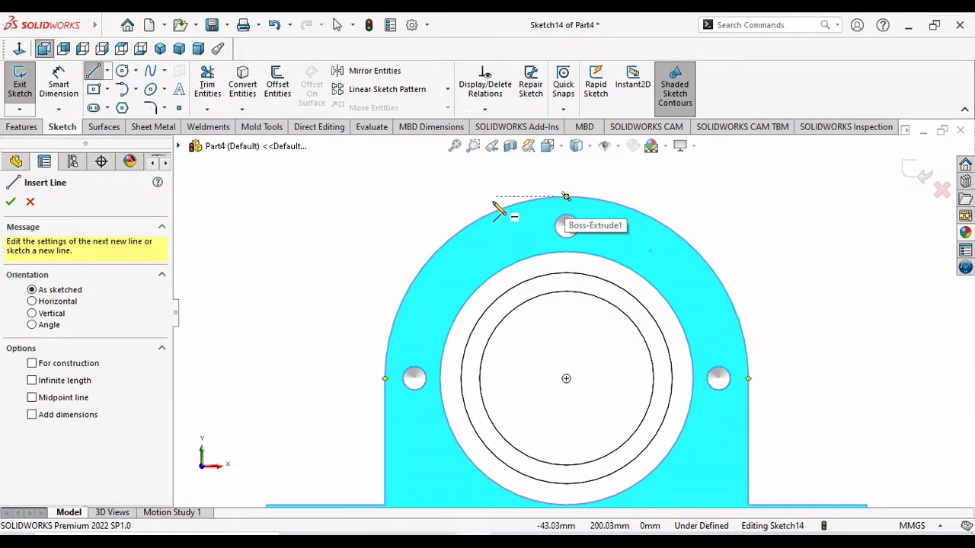
pyautogui.click(486, 206)
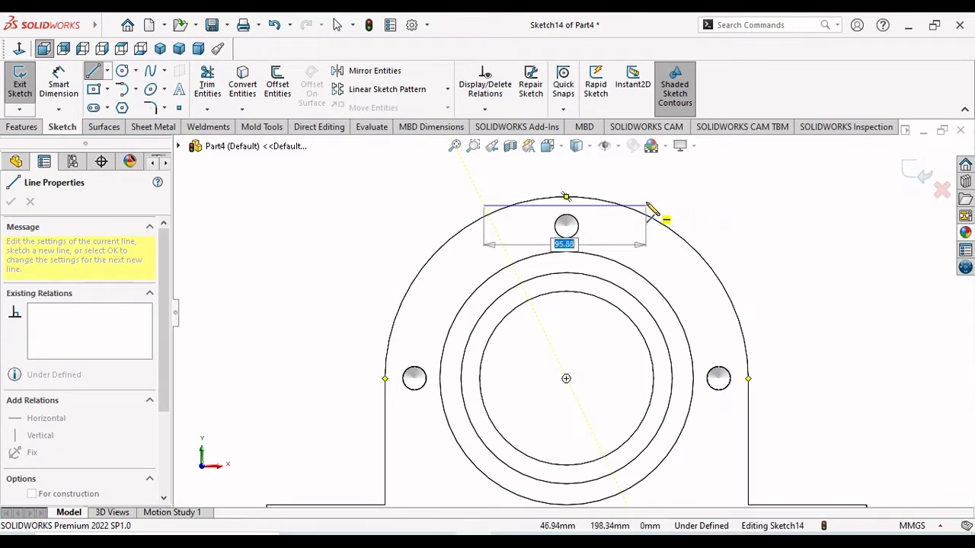
pyautogui.click(646, 206)
pyautogui.rightClick(671, 218)
pyautogui.click(736, 216)
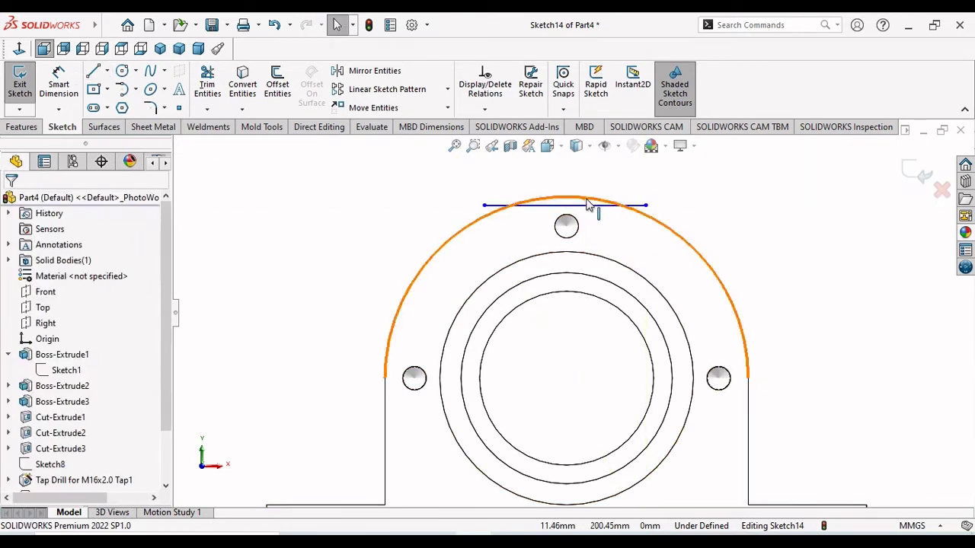
# - Select the new crown line to check its properties, then close them
pyautogui.scroll(-2, 587, 204)
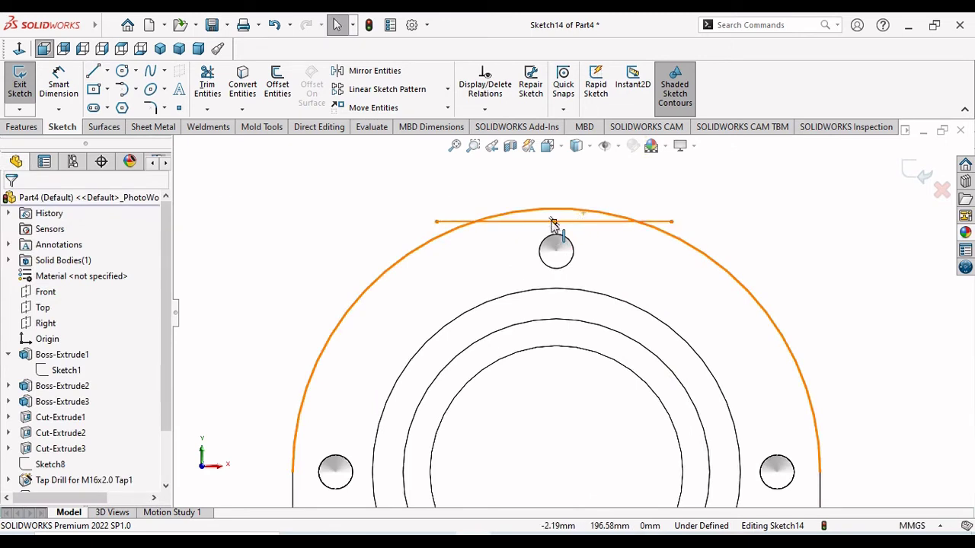
pyautogui.click(553, 222)
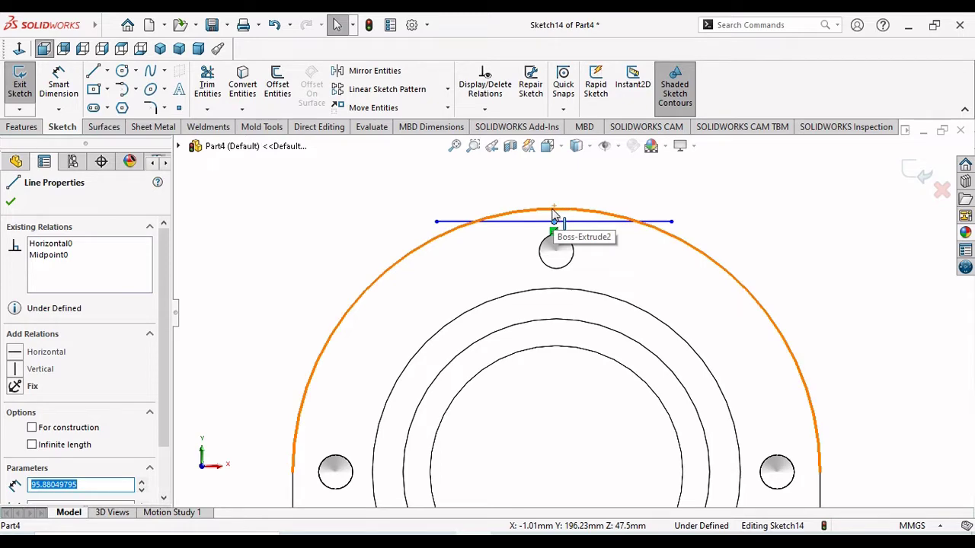
pyautogui.click(627, 206)
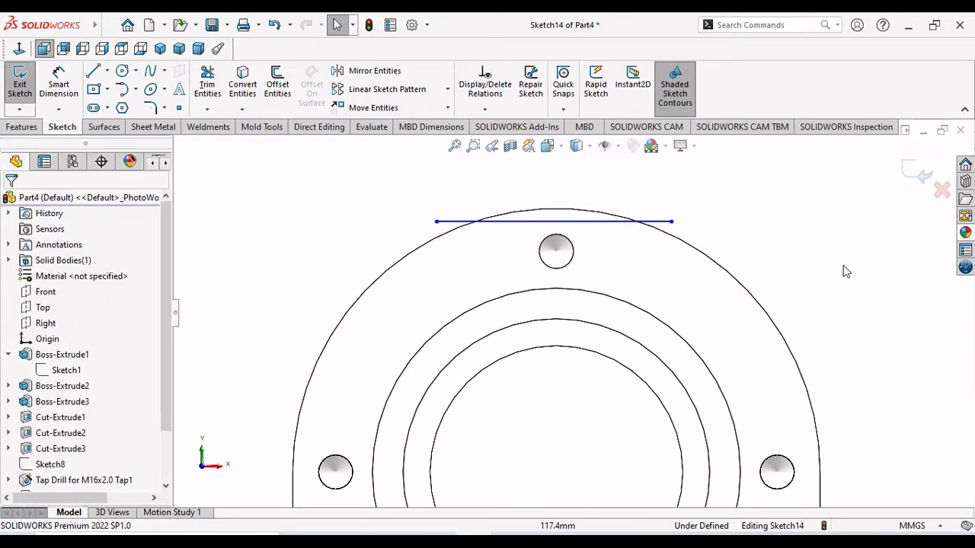
pyautogui.scroll(4, 632, 230)
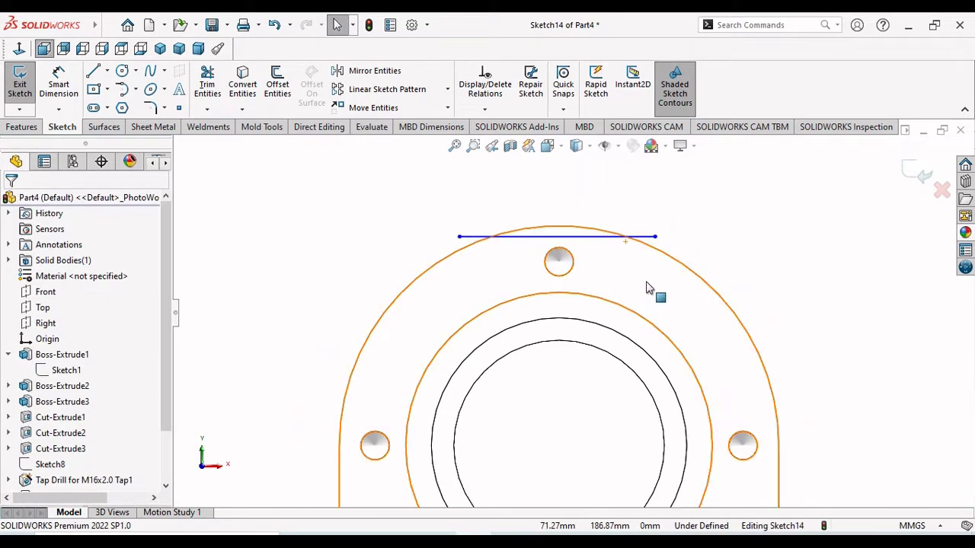
pyautogui.click(59, 80)
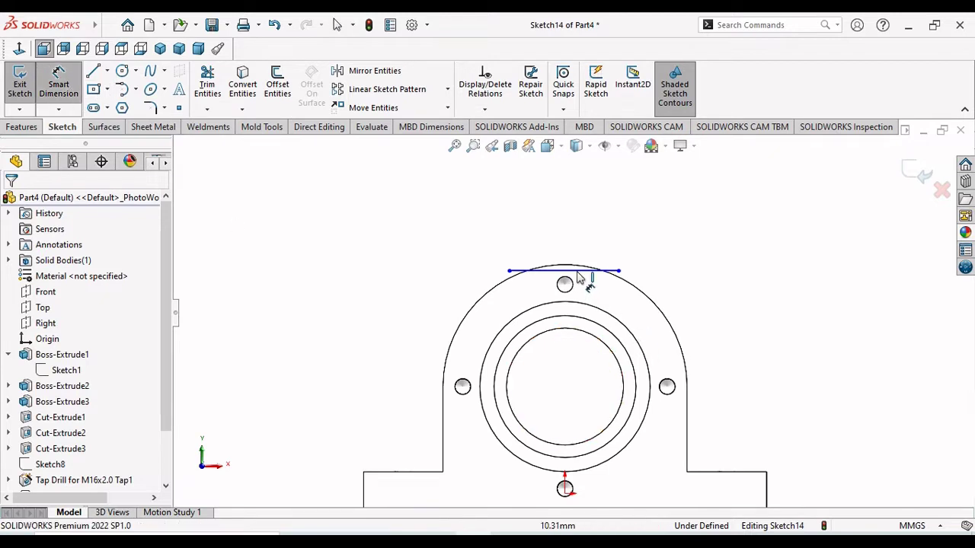
pyautogui.scroll(-2, 579, 278)
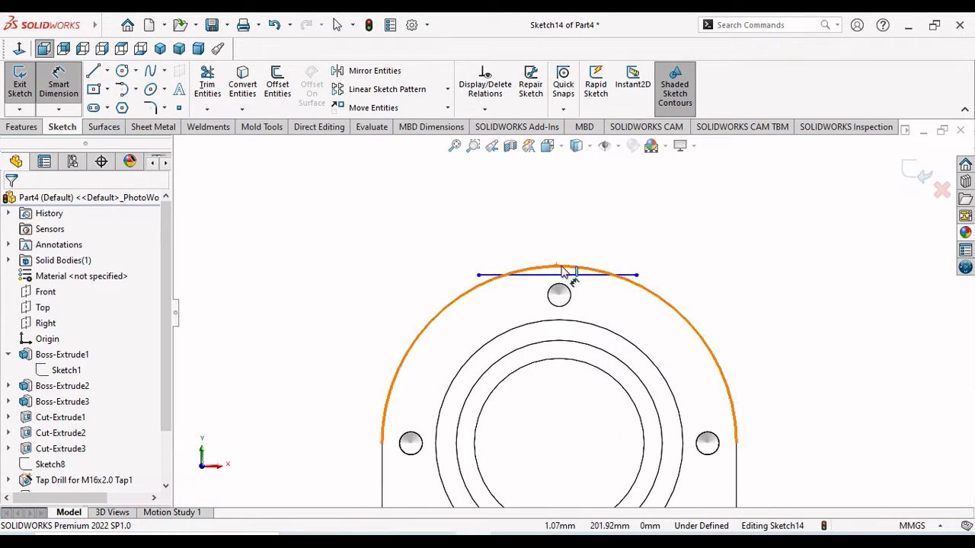
# - Dimension the crown line's distance from the bore centre, trying 115 then 112 mm
pyautogui.click(561, 274)
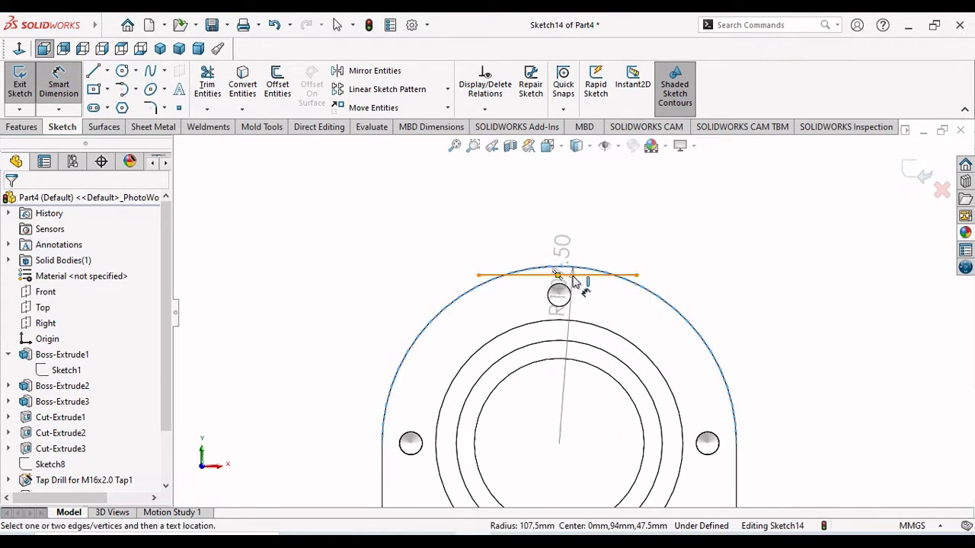
pyautogui.click(562, 276)
pyautogui.click(813, 341)
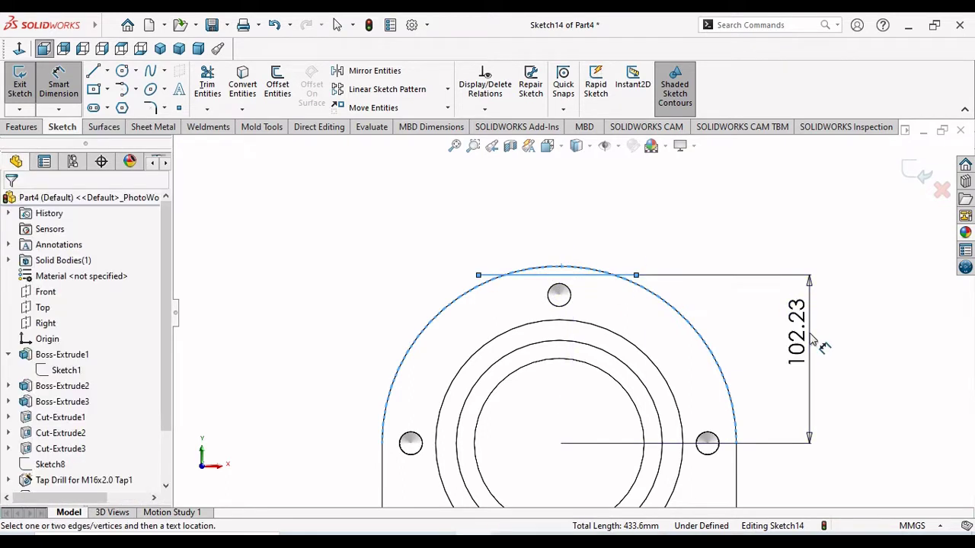
pyautogui.write('115')
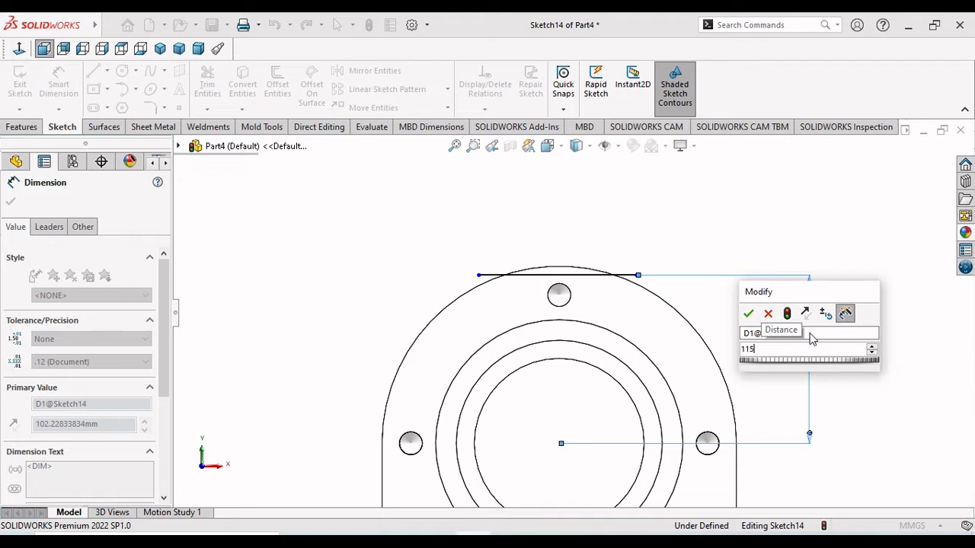
pyautogui.press('Return')
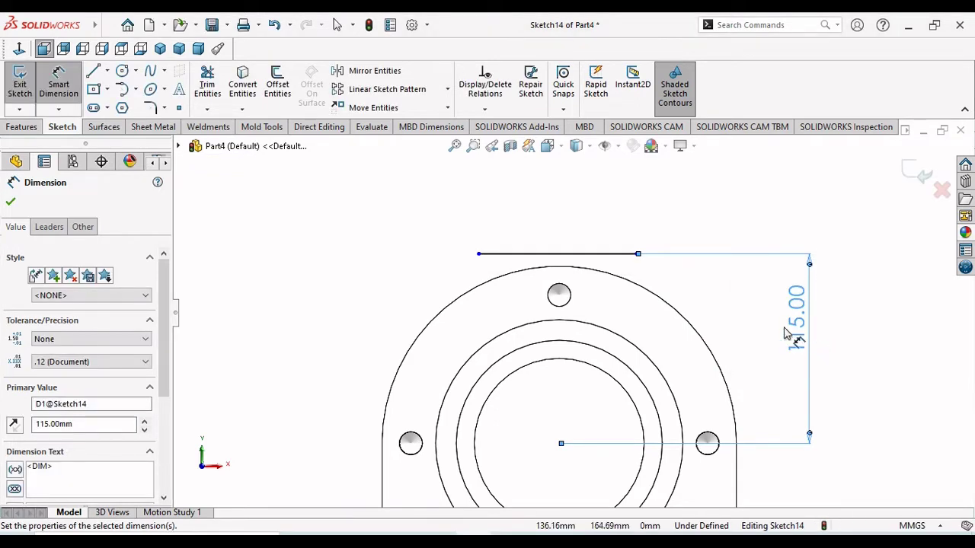
pyautogui.doubleClick(798, 329)
pyautogui.write('112')
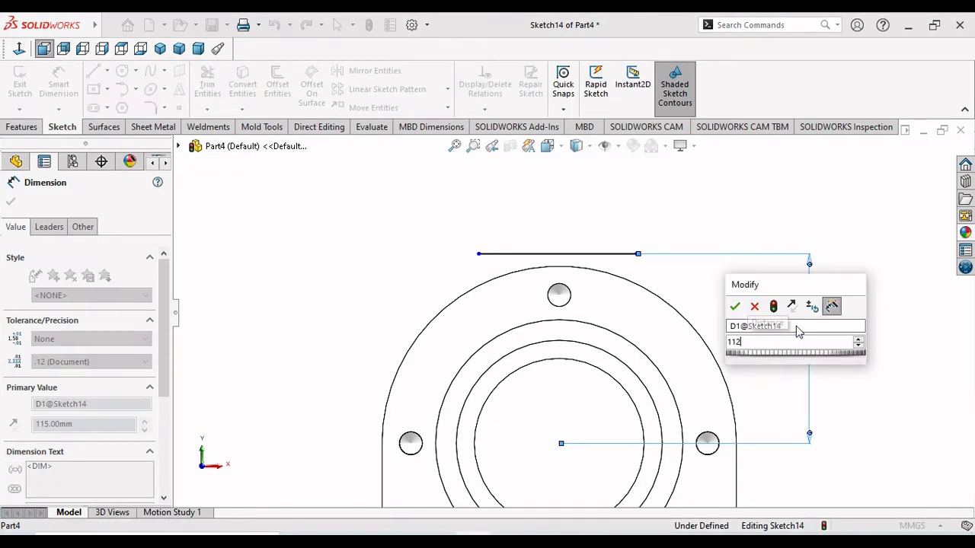
pyautogui.press('Return')
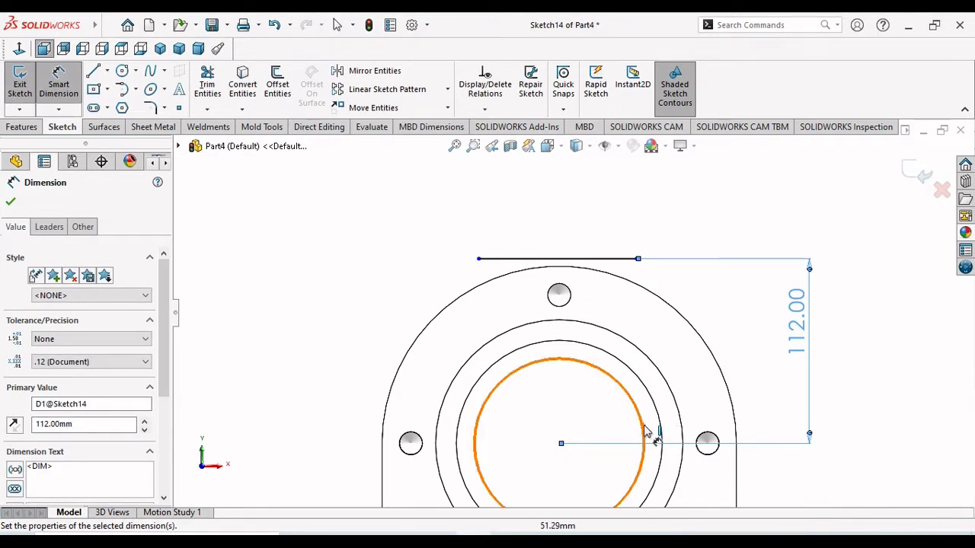
pyautogui.scroll(2, 649, 431)
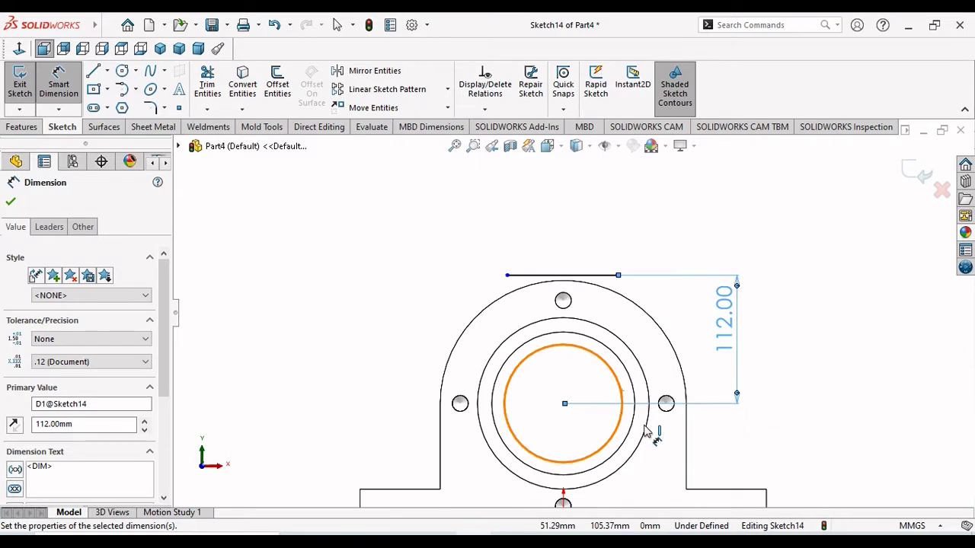
pyautogui.doubleClick(738, 281)
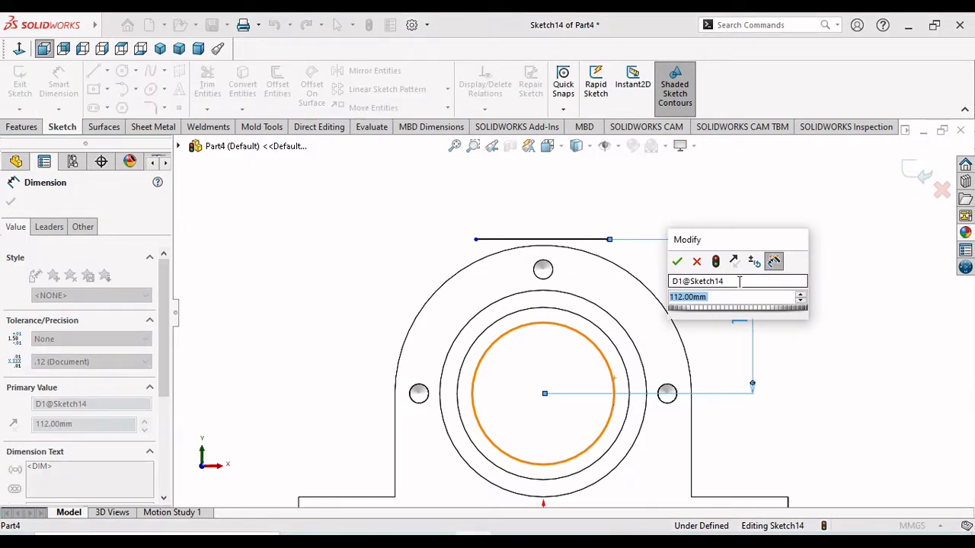
pyautogui.write('112')
pyautogui.press('Return')
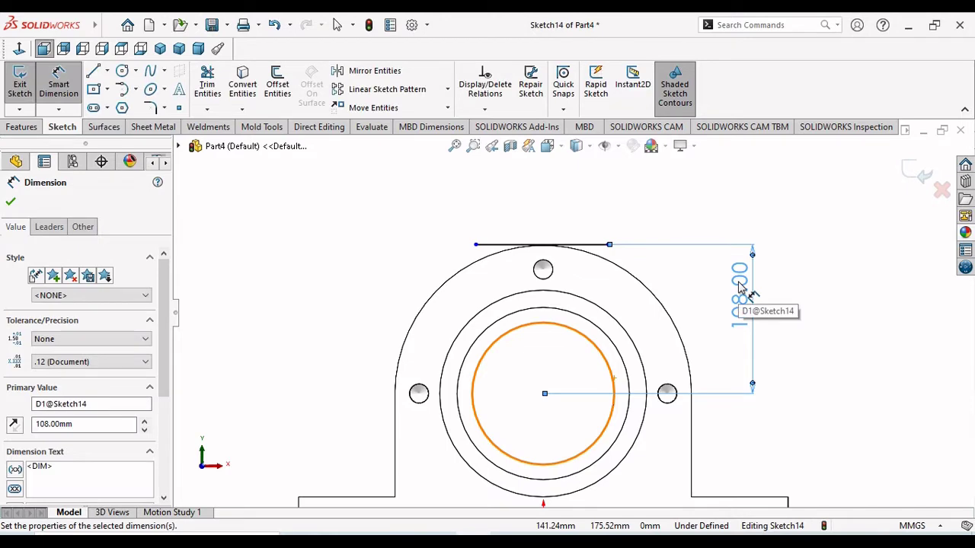
# - Change that distance to 107 mm and view the sketch face straight on
pyautogui.moveTo(561, 239)
pyautogui.mouseDown(button='middle')
pyautogui.moveTo(549, 241)
pyautogui.moveTo(543, 268)
pyautogui.moveTo(545, 251)
pyautogui.mouseUp(button='middle')
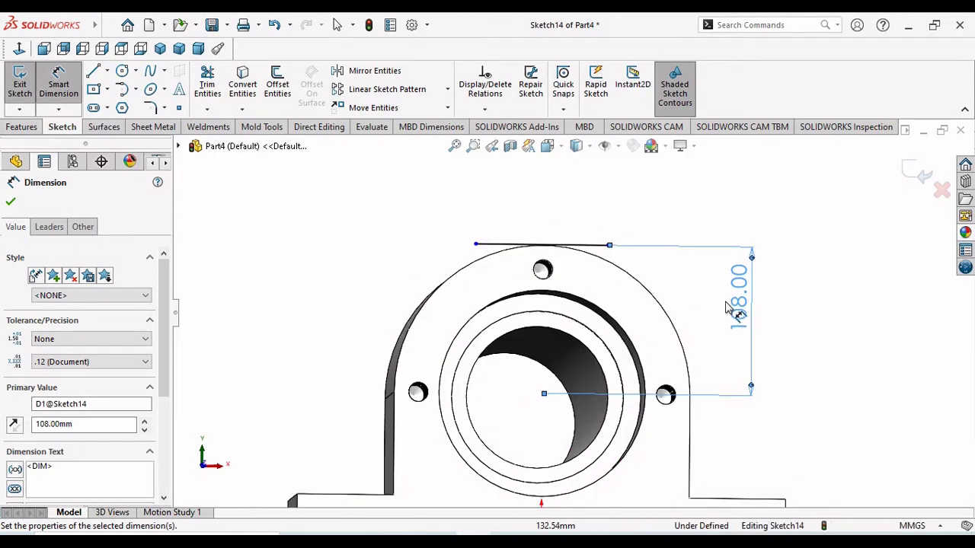
pyautogui.doubleClick(734, 308)
pyautogui.write('107')
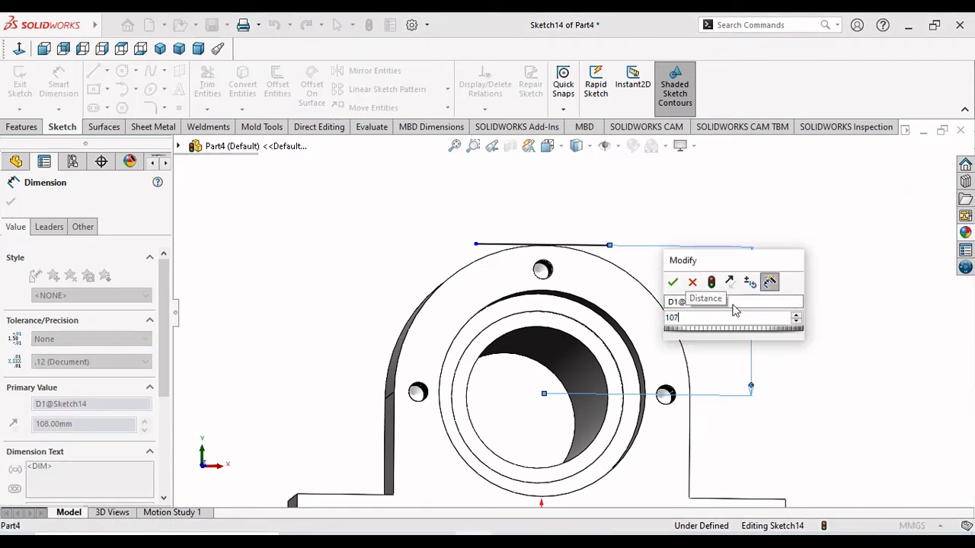
pyautogui.press('Return')
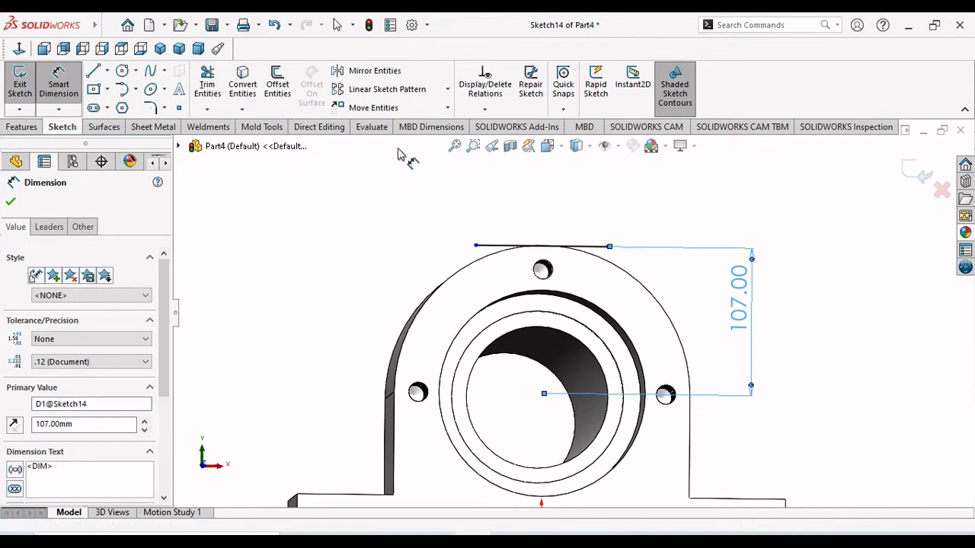
pyautogui.click(19, 47)
pyautogui.scroll(5, 584, 191)
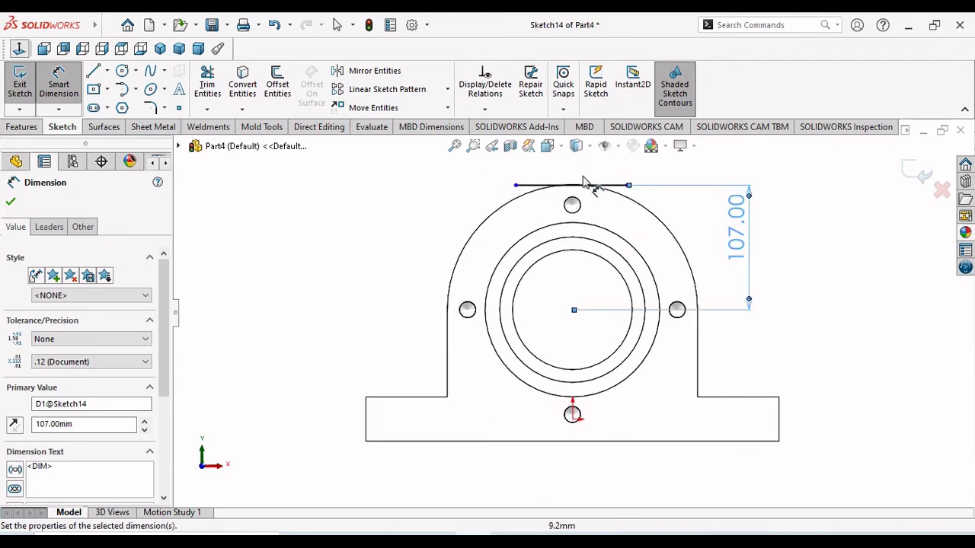
pyautogui.scroll(5, 572, 221)
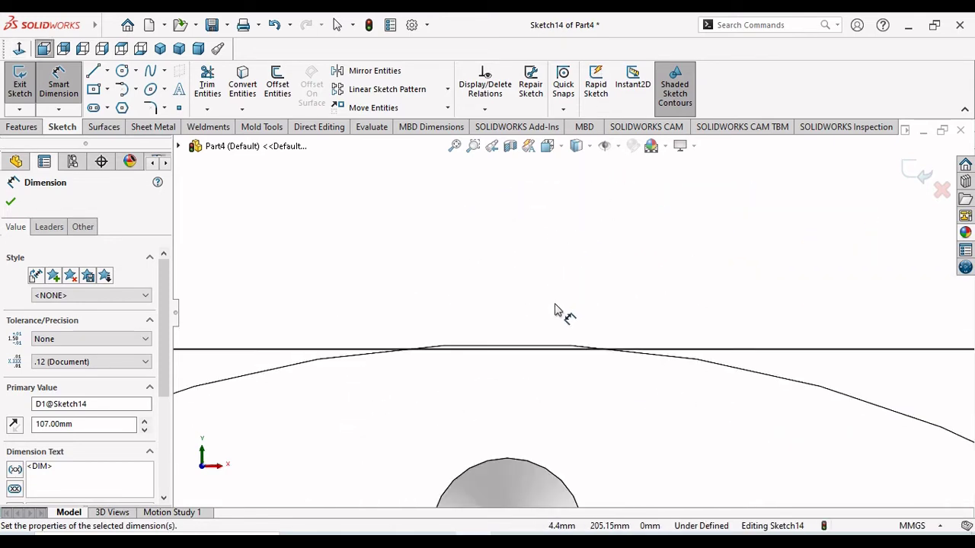
pyautogui.scroll(-6, 564, 320)
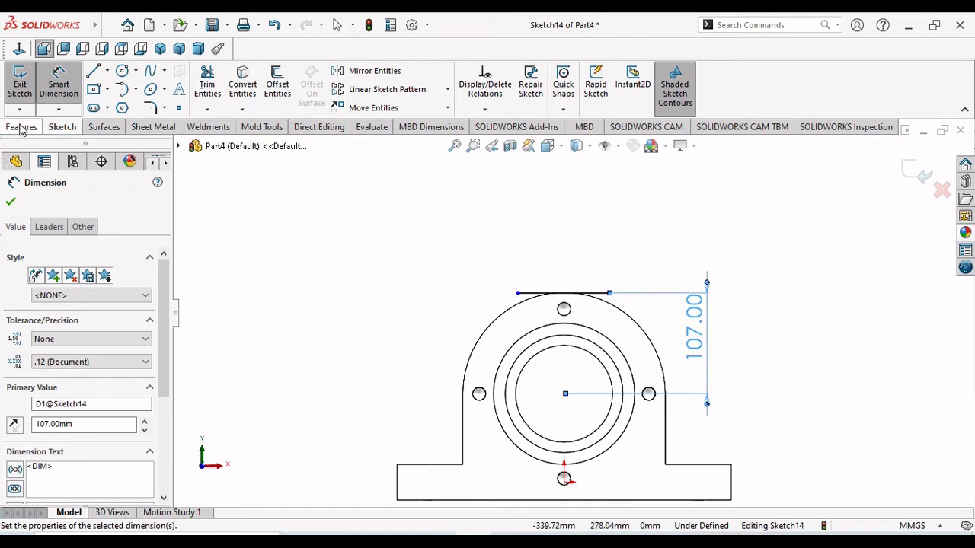
pyautogui.click(10, 202)
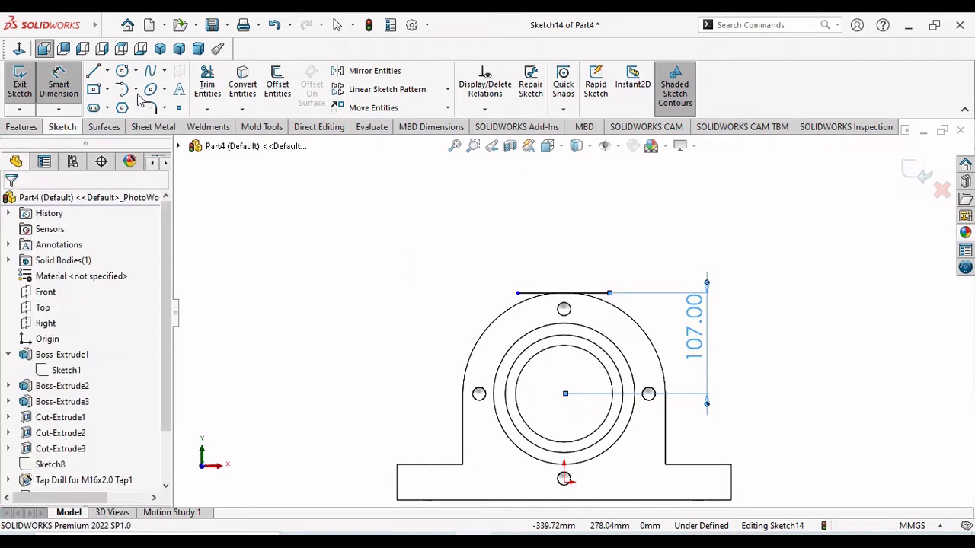
# - Draw a closed trapezoid slot outline on the crown line's two endpoints
pyautogui.click(94, 71)
pyautogui.click(518, 292)
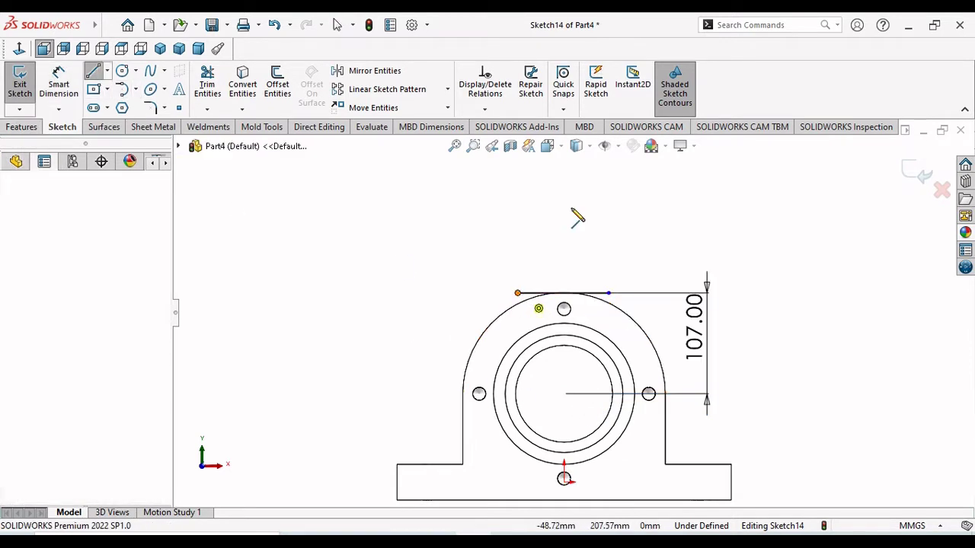
pyautogui.click(528, 247)
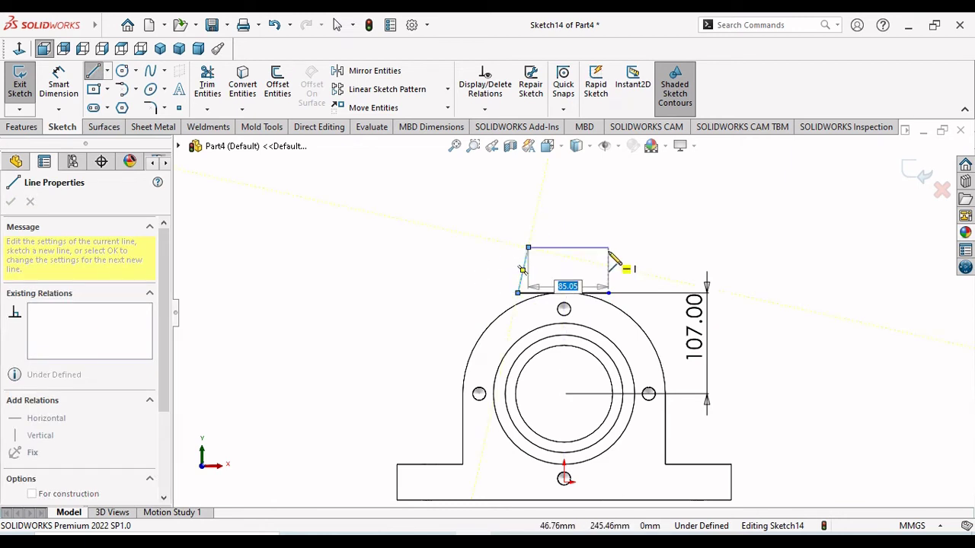
pyautogui.click(599, 247)
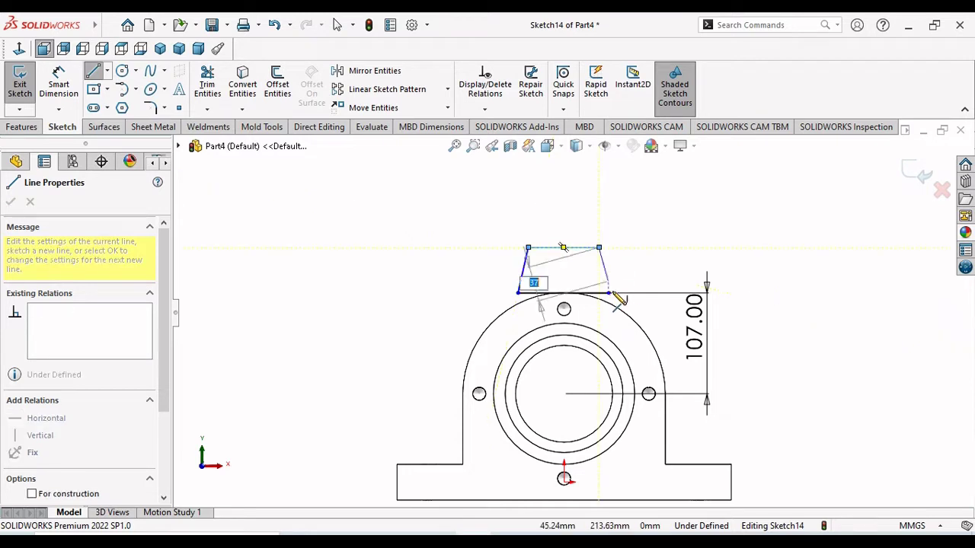
pyautogui.click(608, 292)
pyautogui.rightClick(638, 276)
pyautogui.click(654, 282)
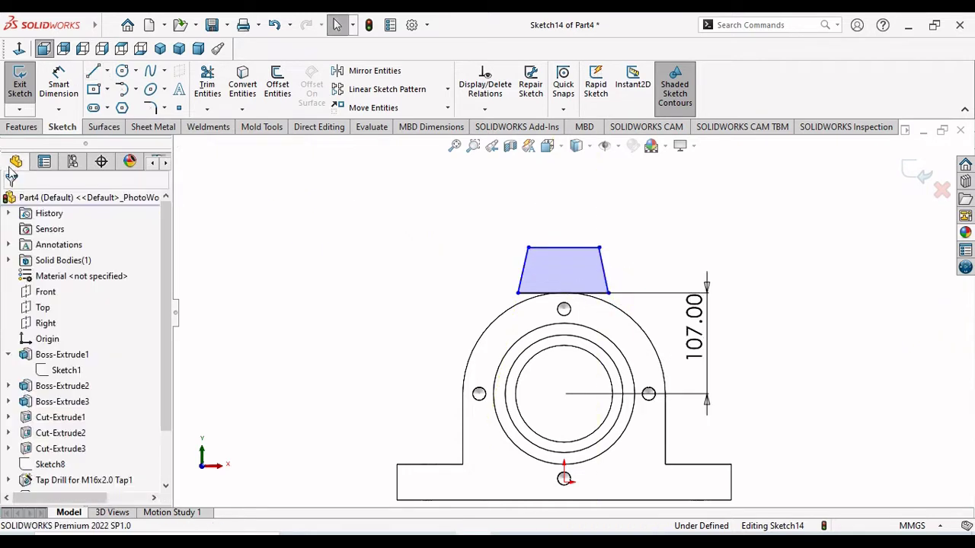
pyautogui.click(33, 134)
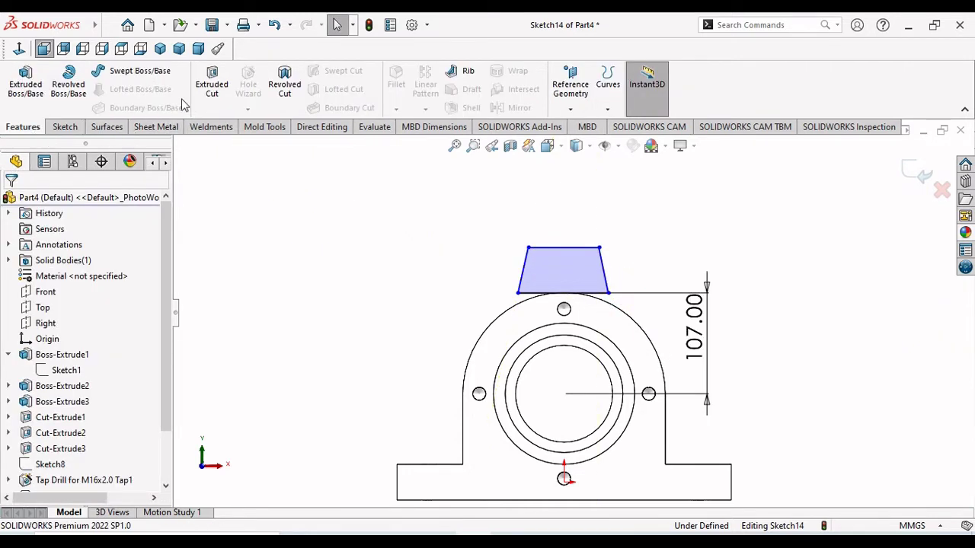
# - Cut the Sketch14 trapezoid Through All as Cut-Extrude5, then select the slot's floor face
pyautogui.click(212, 83)
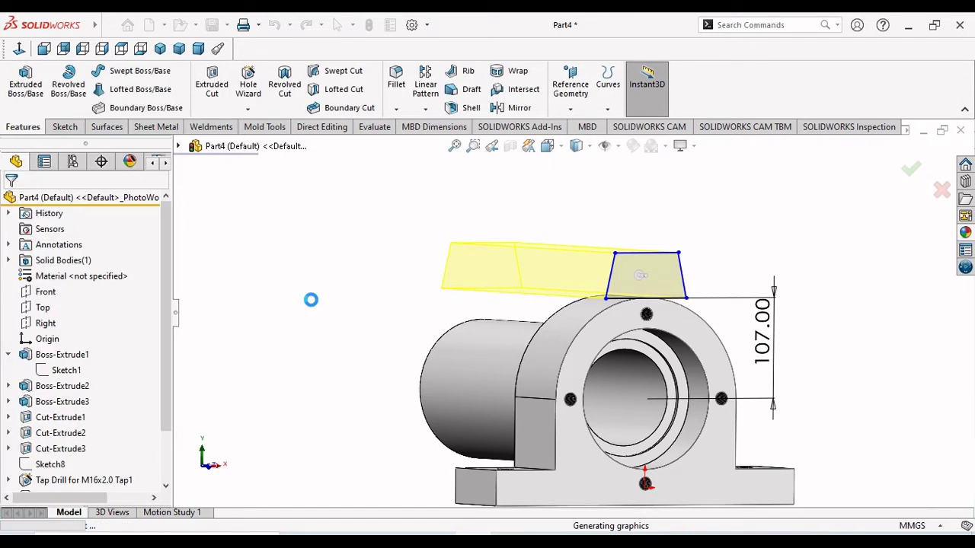
pyautogui.click(335, 308)
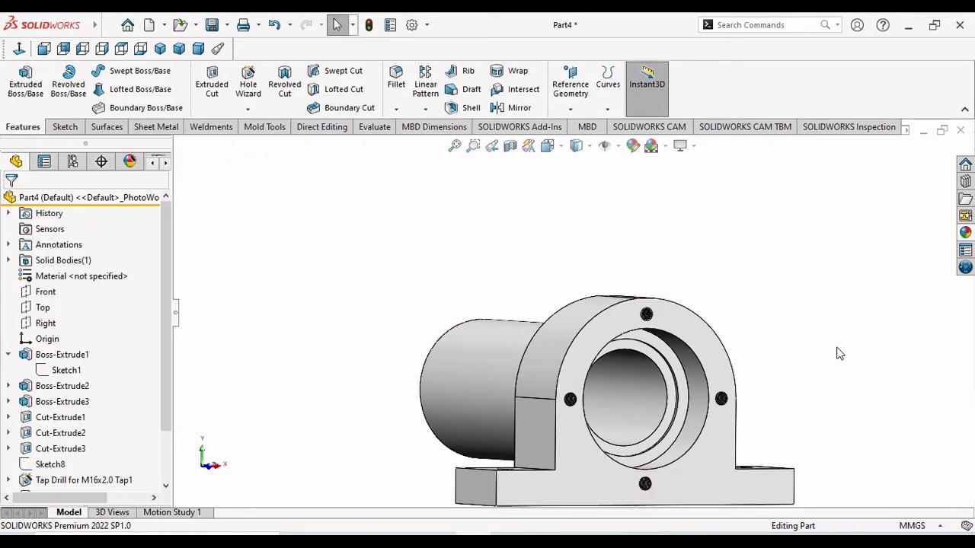
pyautogui.moveTo(840, 354); pyautogui.dragTo(673, 456, button='middle')
pyautogui.scroll(5, 673, 453)
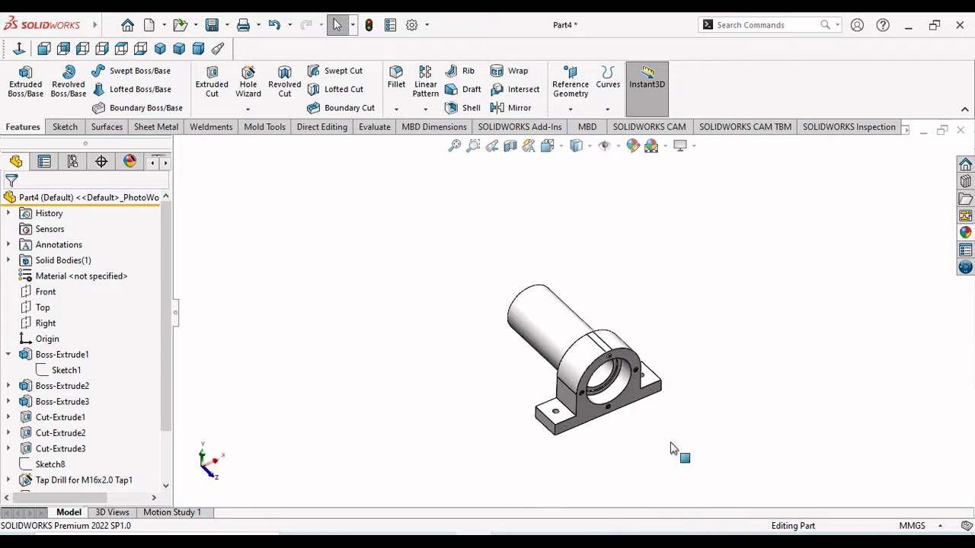
pyautogui.moveTo(705, 342); pyautogui.dragTo(624, 408, button='middle')
pyautogui.scroll(-6, 626, 406)
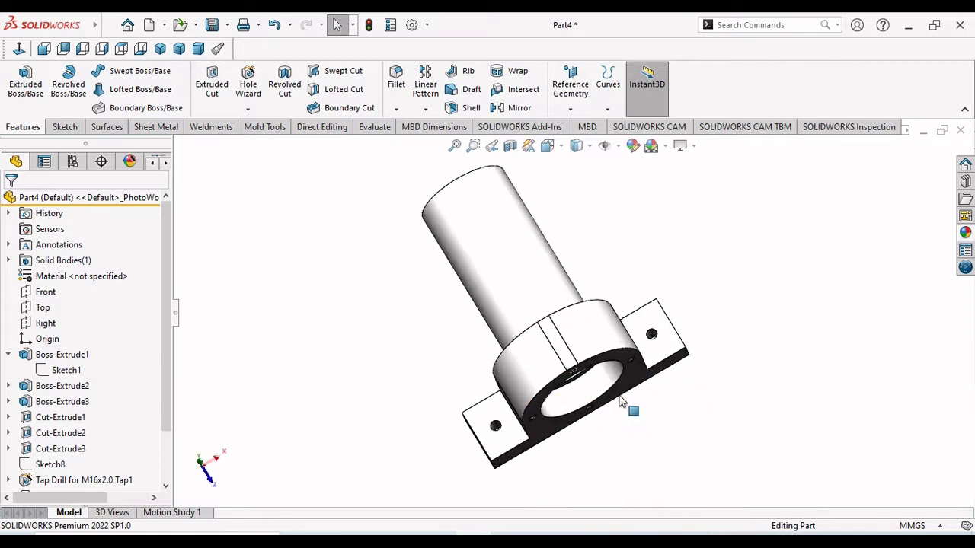
pyautogui.click(522, 307)
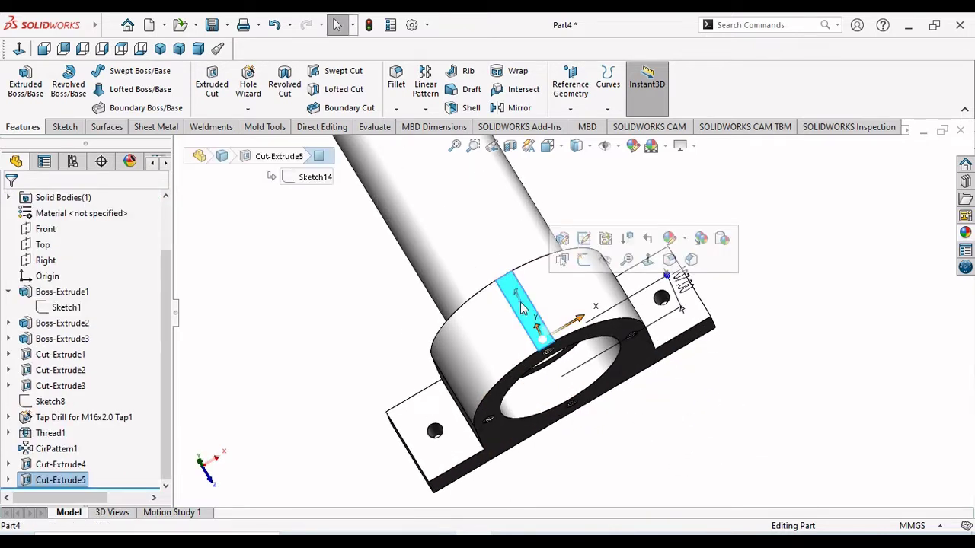
# - Start Sketch15 on the slot floor, view it Normal To, then exit it empty
pyautogui.click(583, 260)
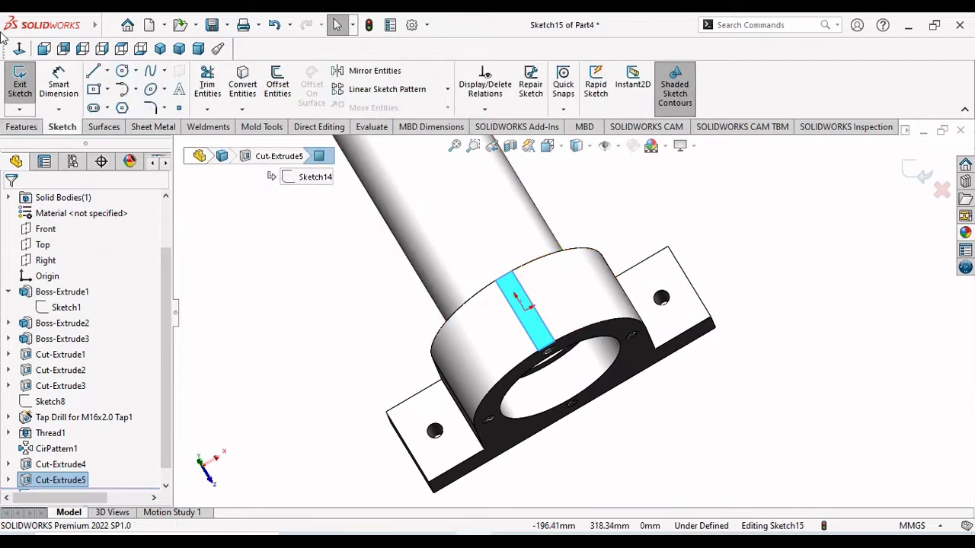
pyautogui.click(19, 48)
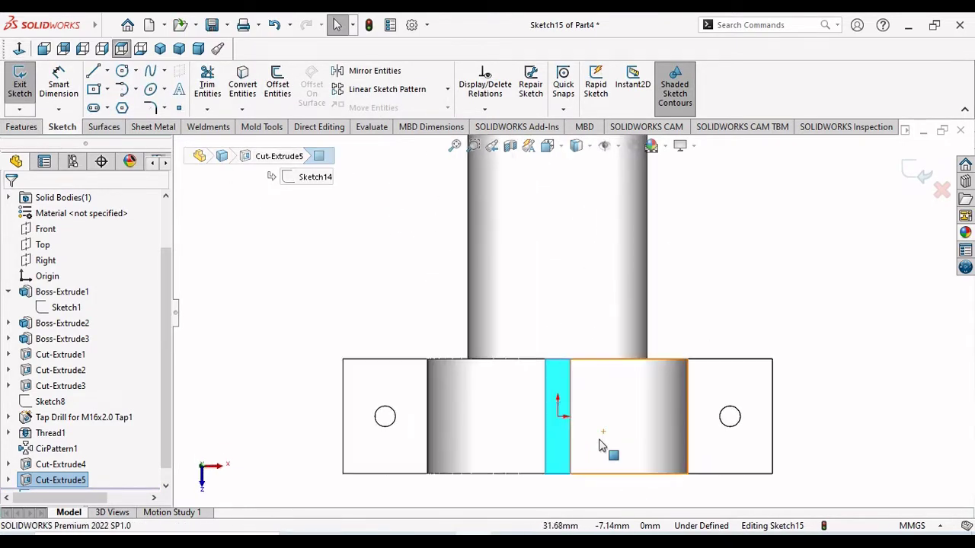
pyautogui.scroll(-3, 602, 446)
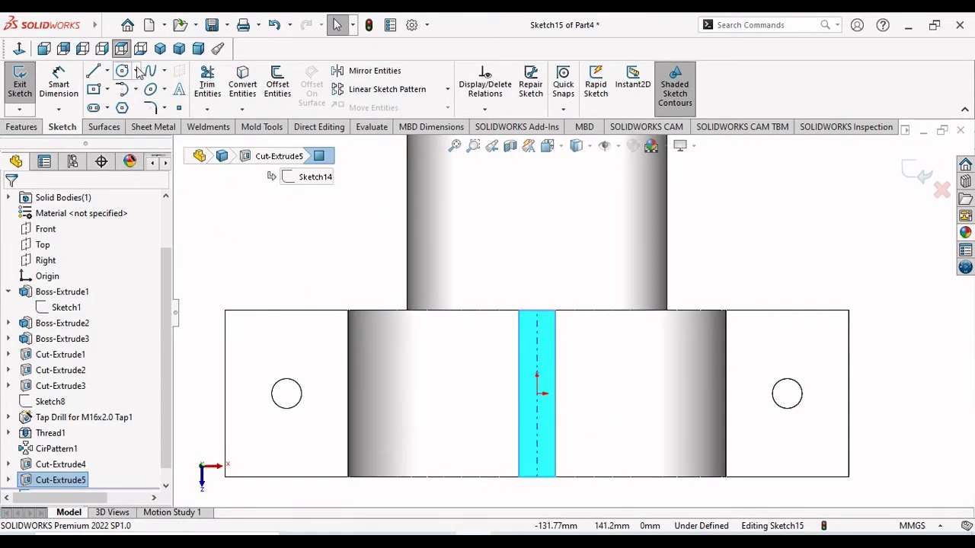
pyautogui.scroll(-2, 558, 418)
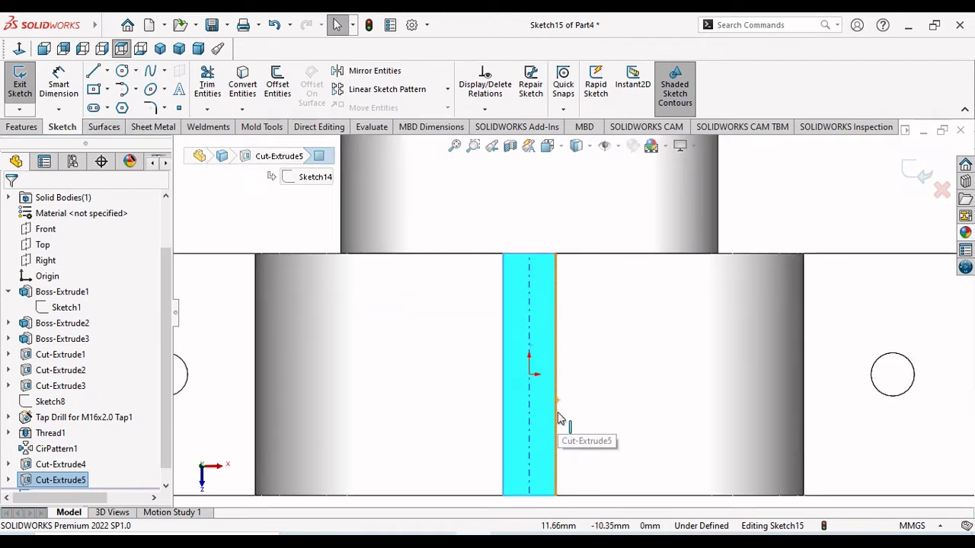
pyautogui.scroll(2, 558, 418)
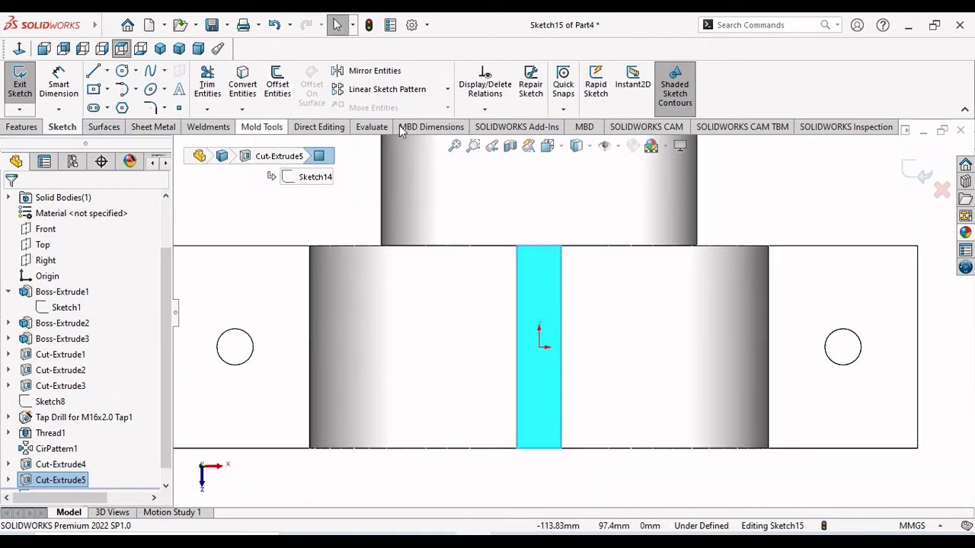
pyautogui.click(918, 179)
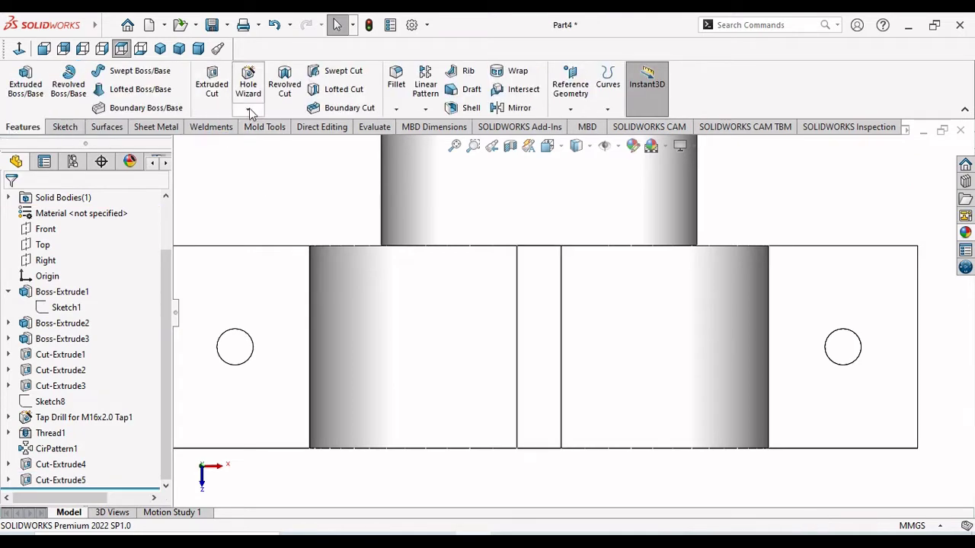
# - Open Hole Wizard and review its ANSI Metric Tap Drills M16x2.0, Blind 40 mm specification
pyautogui.click(251, 85)
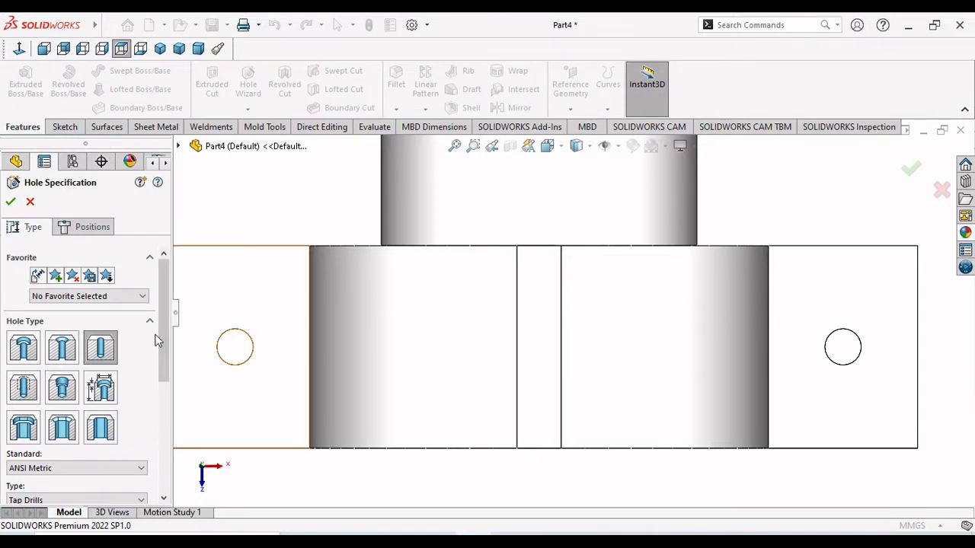
pyautogui.scroll(-4, 168, 386)
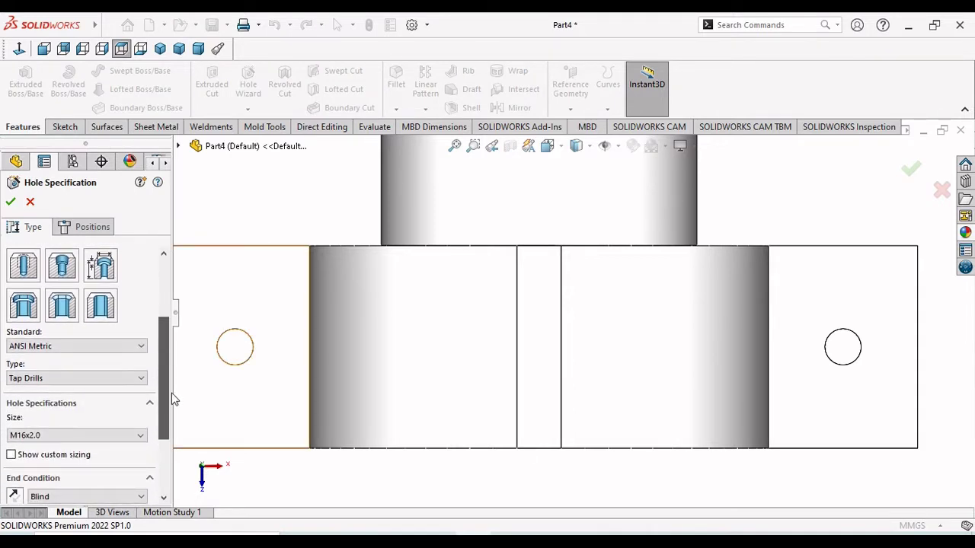
pyautogui.scroll(-3, 171, 401)
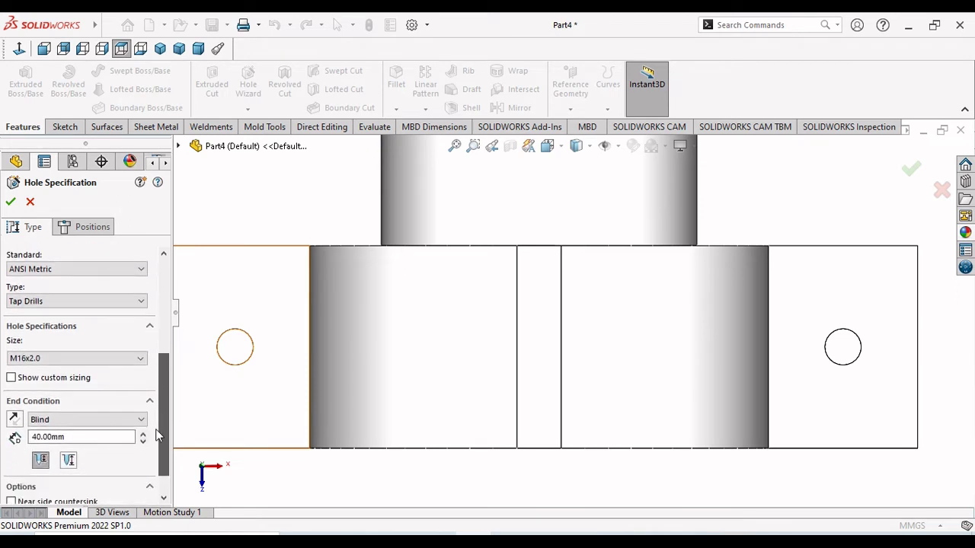
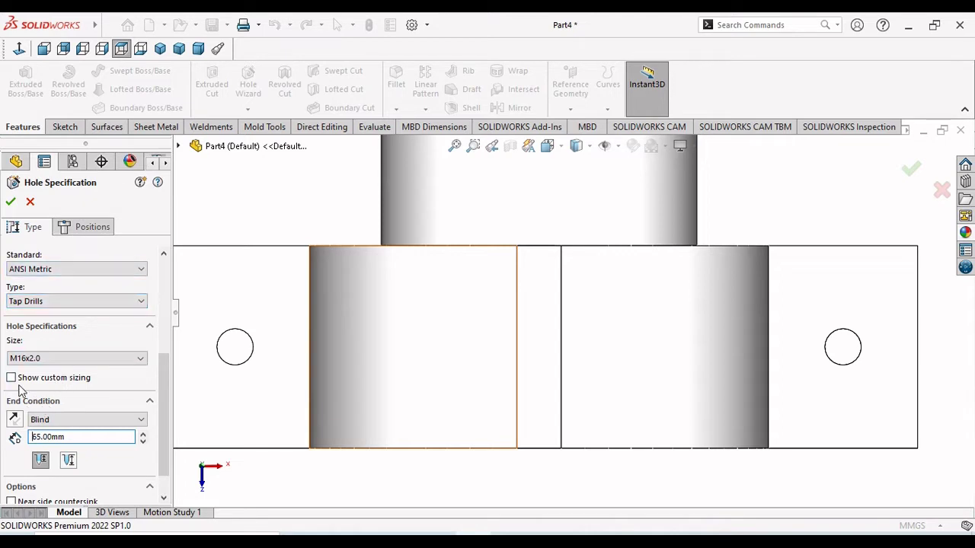
# - Place the M16x2.0 tapped hole, 65 mm blind, at the origin of the narrow middle face
pyautogui.scroll(-2, 152, 385)
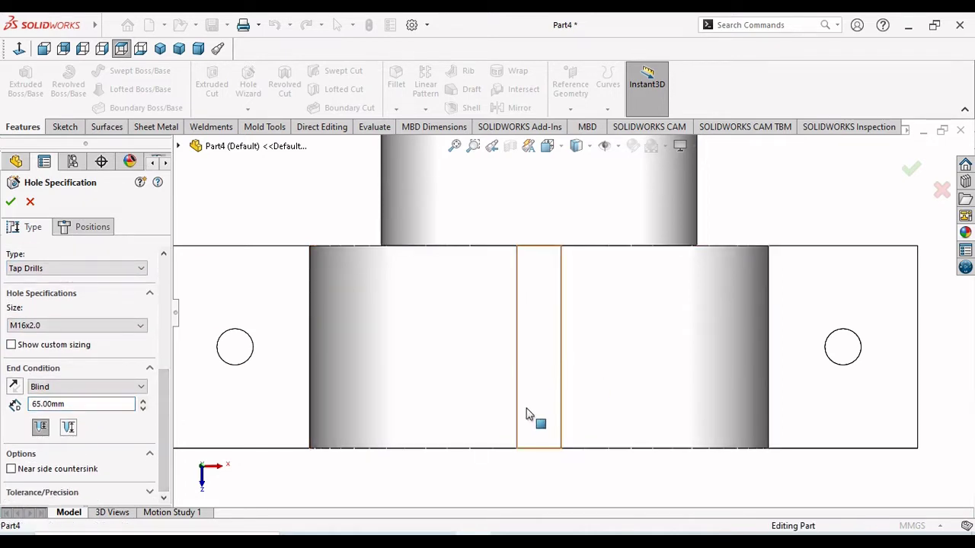
pyautogui.click(87, 227)
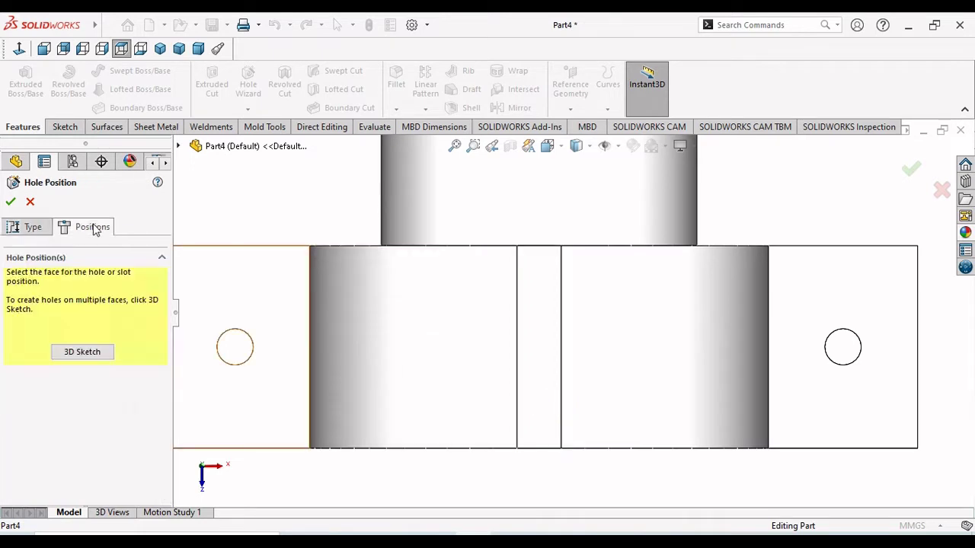
pyautogui.click(539, 344)
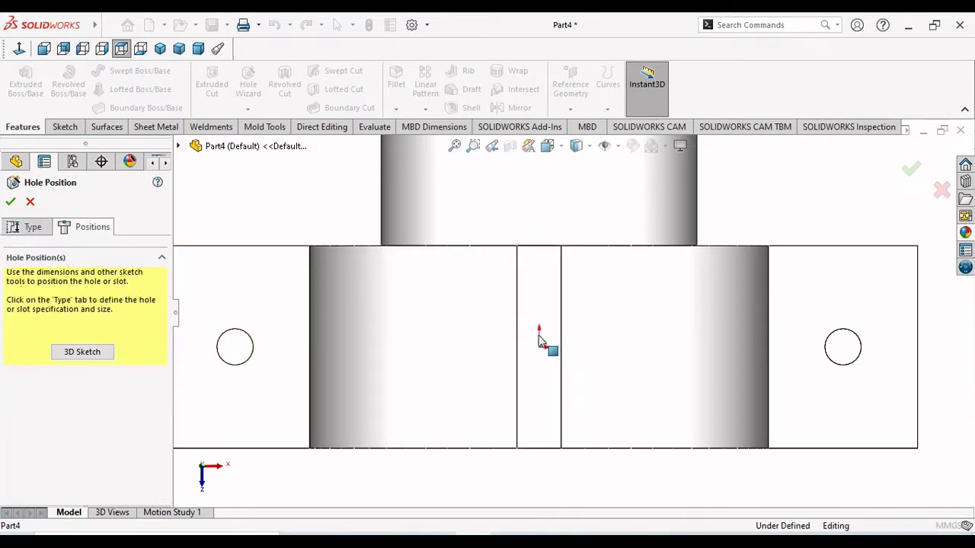
pyautogui.scroll(-5, 540, 346)
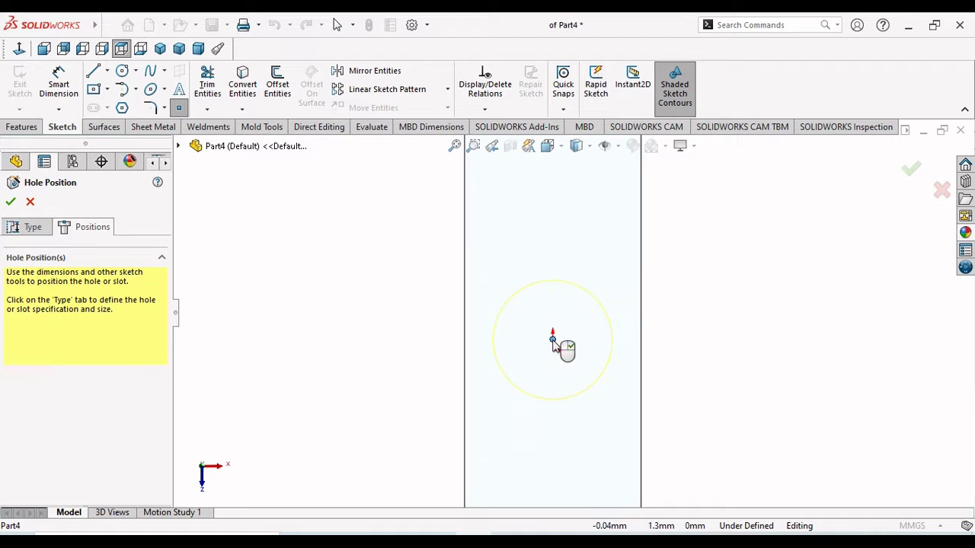
pyautogui.click(553, 340)
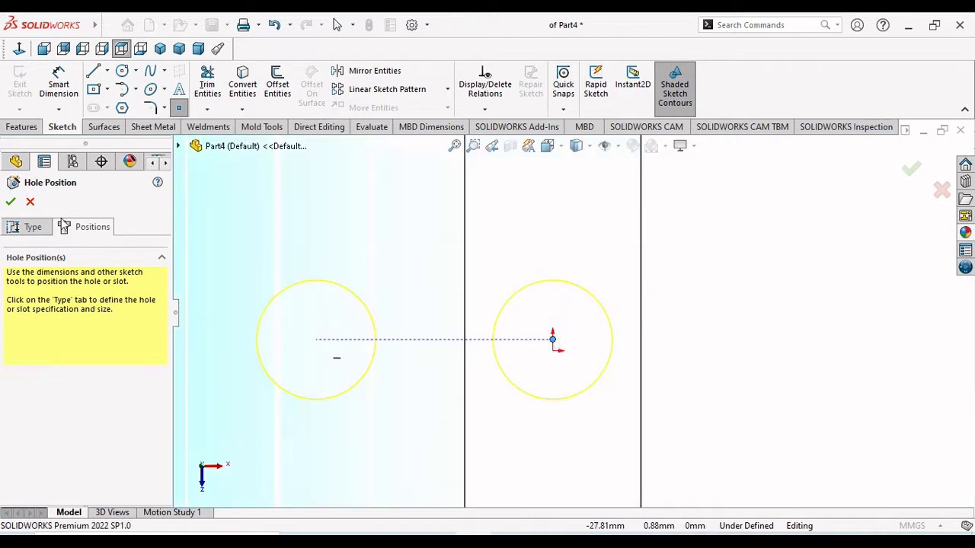
pyautogui.click(13, 202)
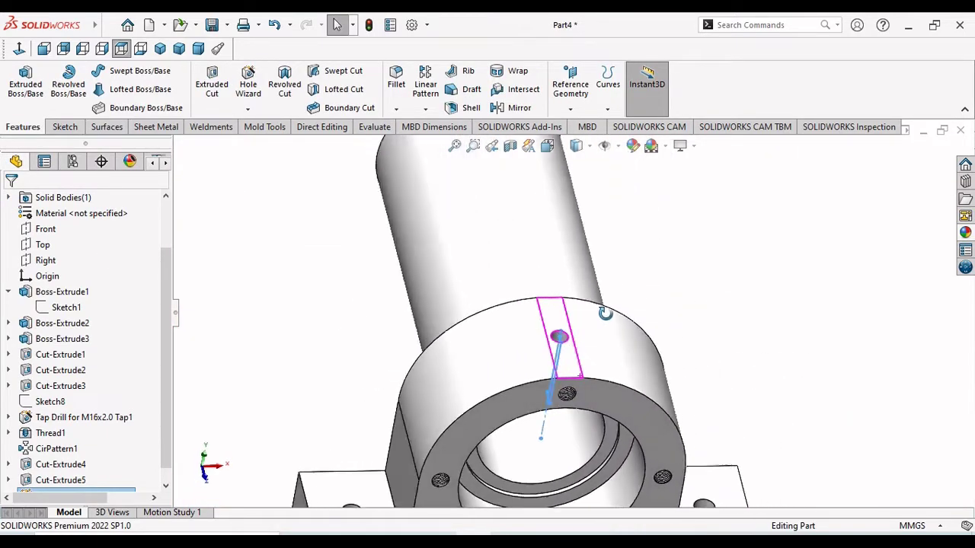
# - Orbit and zoom around the new hole to inspect it, ending in an isometric view
pyautogui.moveTo(570, 429); pyautogui.dragTo(539, 327, button='middle')
pyautogui.scroll(-5, 534, 320)
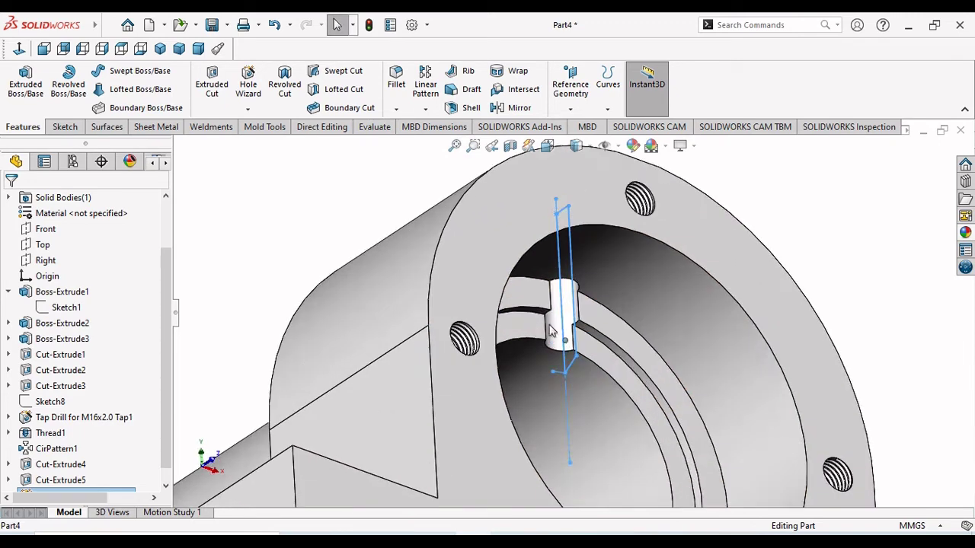
pyautogui.moveTo(598, 308); pyautogui.dragTo(578, 308, button='middle')
pyautogui.scroll(-4, 578, 308)
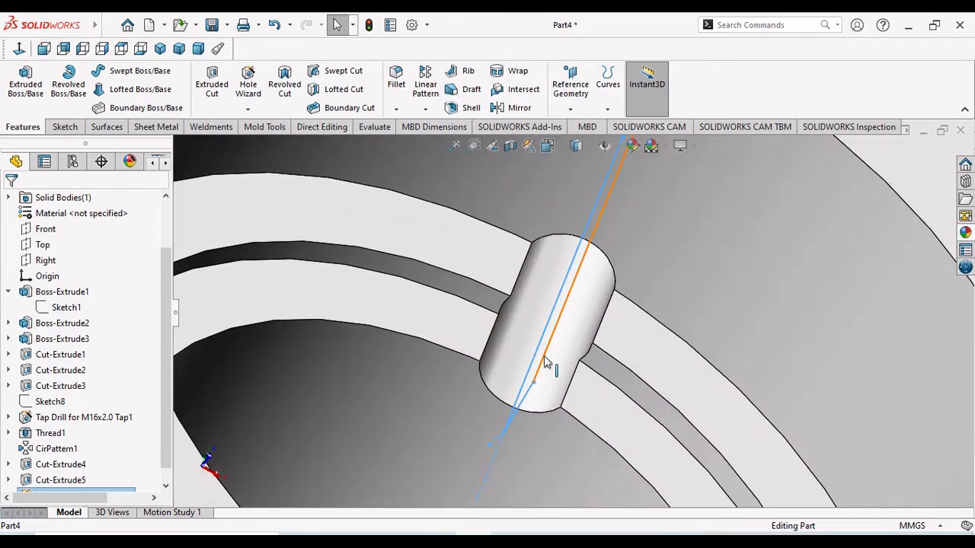
pyautogui.moveTo(511, 423); pyautogui.dragTo(516, 443, button='middle')
pyautogui.scroll(5, 516, 445)
pyautogui.moveTo(688, 285); pyautogui.dragTo(599, 392, button='middle')
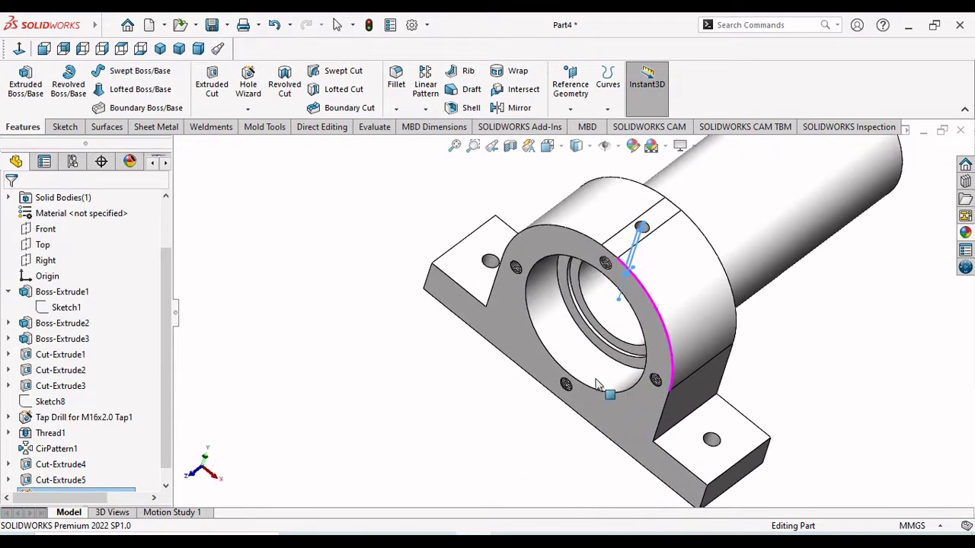
# - Switch to the side view, check the hole, and bring up the Hole Wizard feature list
pyautogui.click(19, 49)
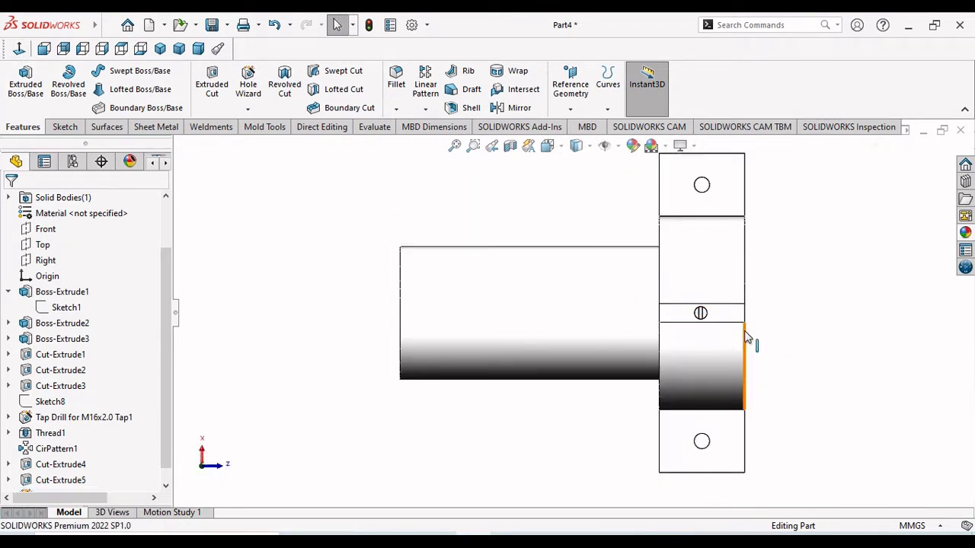
pyautogui.scroll(-5, 746, 339)
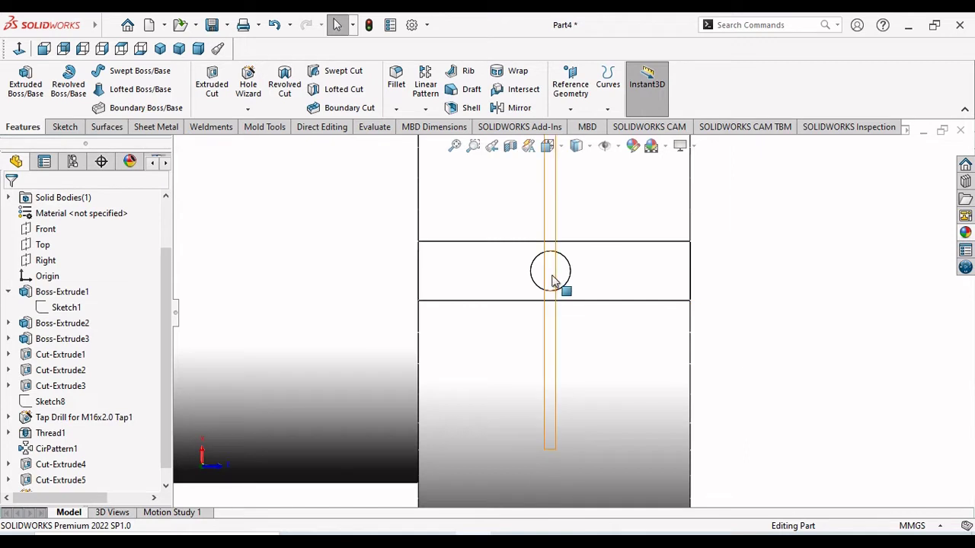
pyautogui.scroll(4, 739, 343)
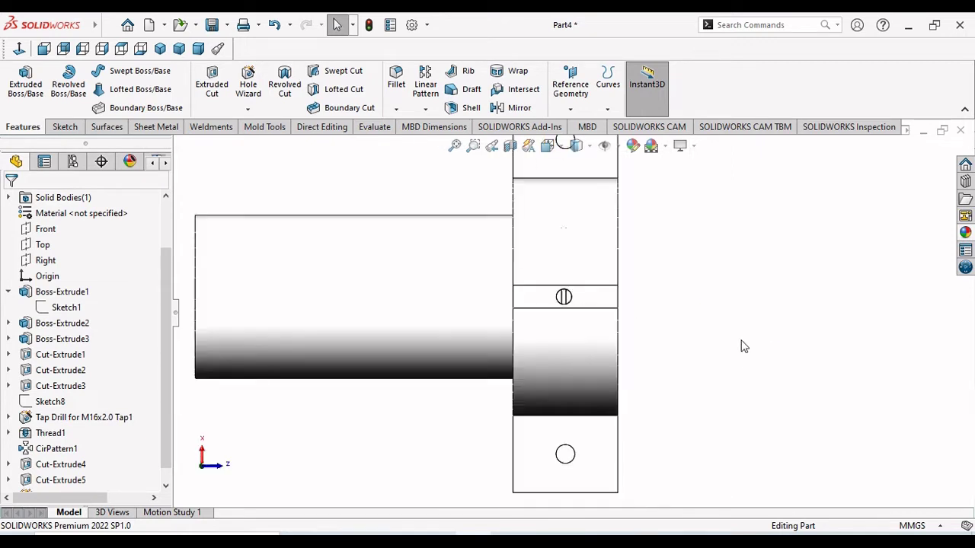
pyautogui.moveTo(735, 340); pyautogui.dragTo(745, 339, button='middle')
pyautogui.click(248, 109)
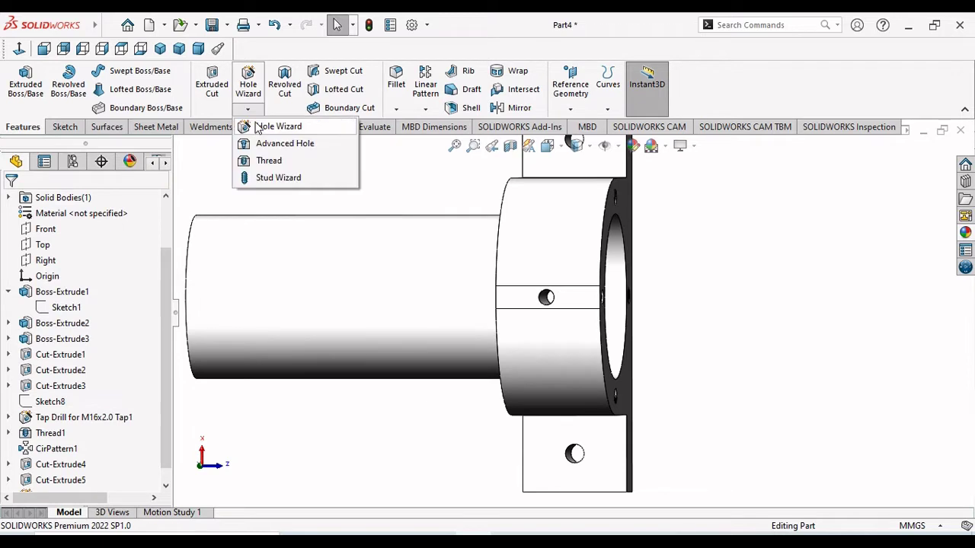
# - Start a Thread feature on the new hole's edge
pyautogui.click(267, 162)
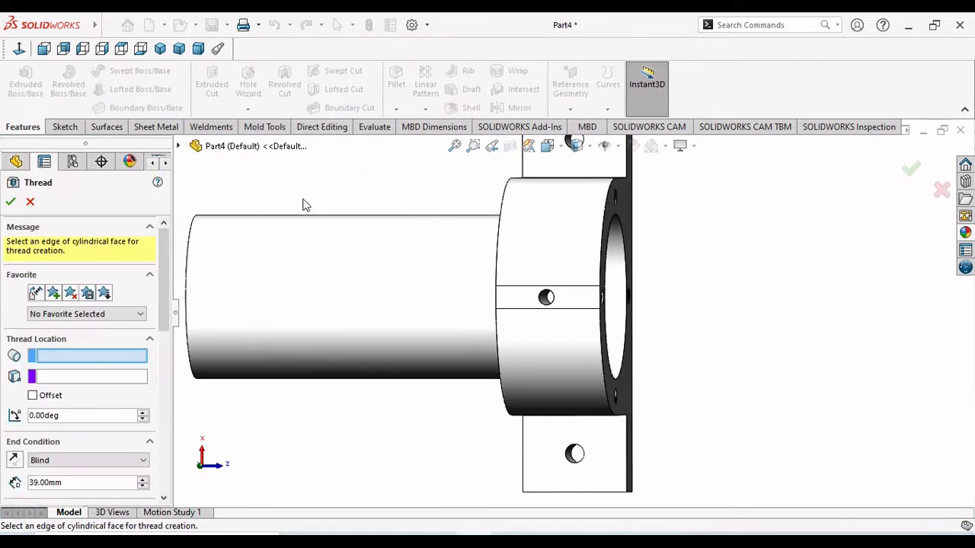
pyautogui.scroll(-3, 601, 324)
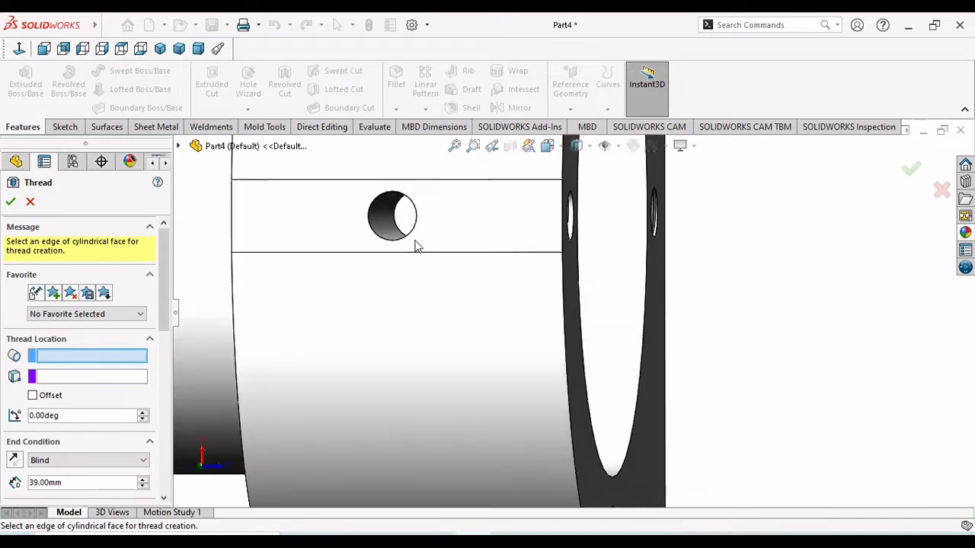
pyautogui.click(371, 216)
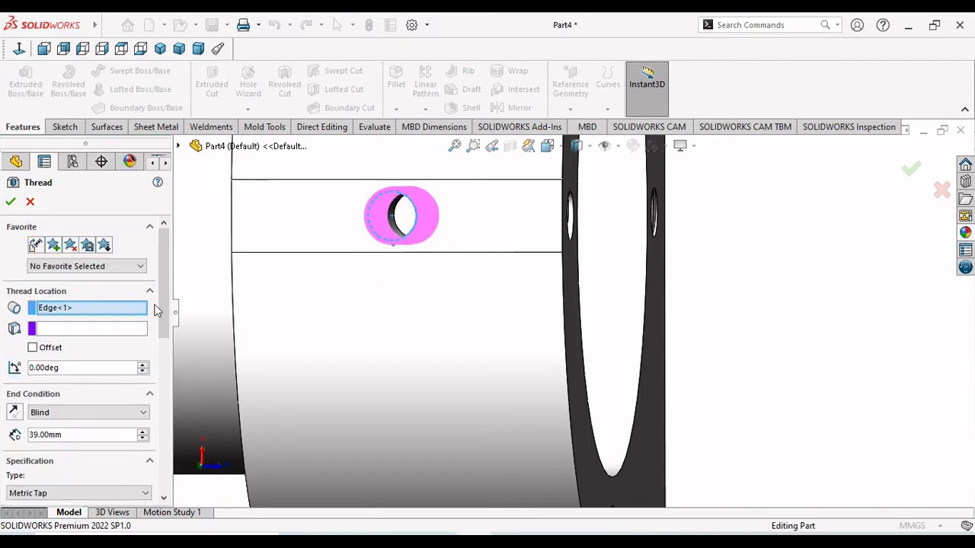
pyautogui.moveTo(159, 309); pyautogui.dragTo(187, 360)
# - Set the M16x2.0 metric tap cut thread to 30 mm blind depth and accept it
pyautogui.click(80, 318)
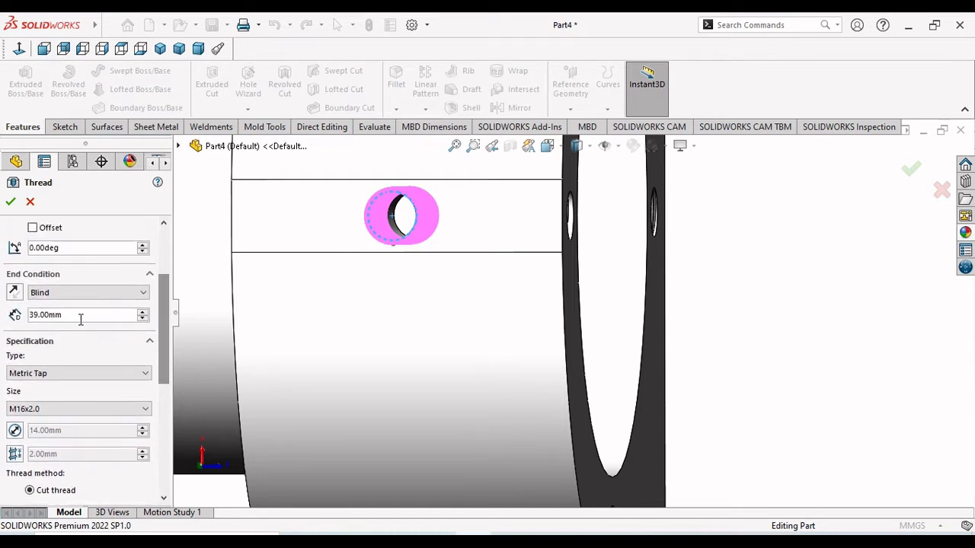
pyautogui.moveTo(54, 315); pyautogui.dragTo(28, 320)
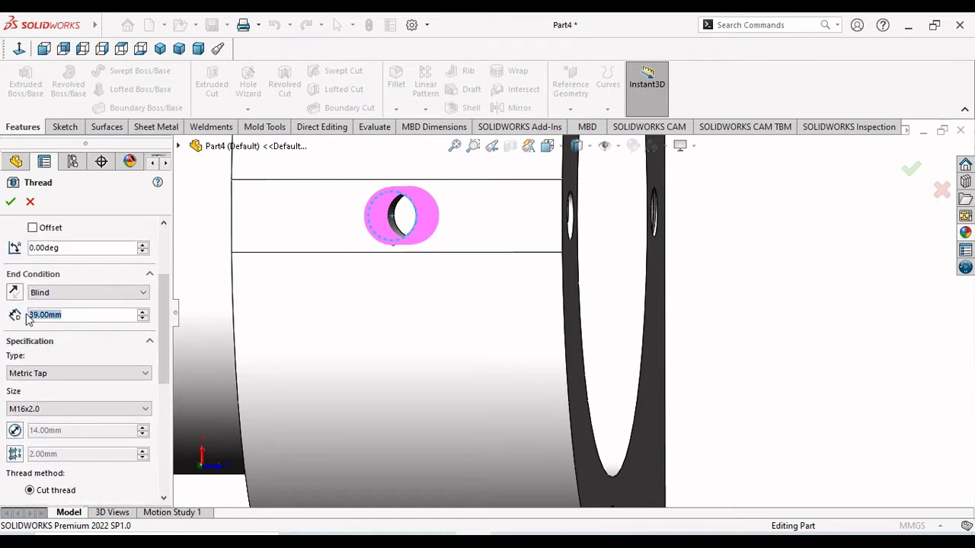
pyautogui.write('30')
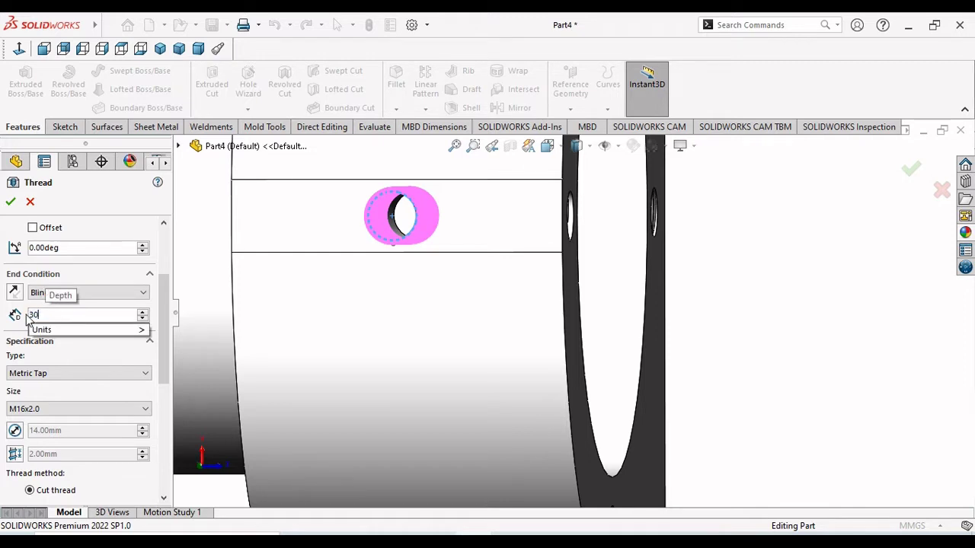
pyautogui.press('Return')
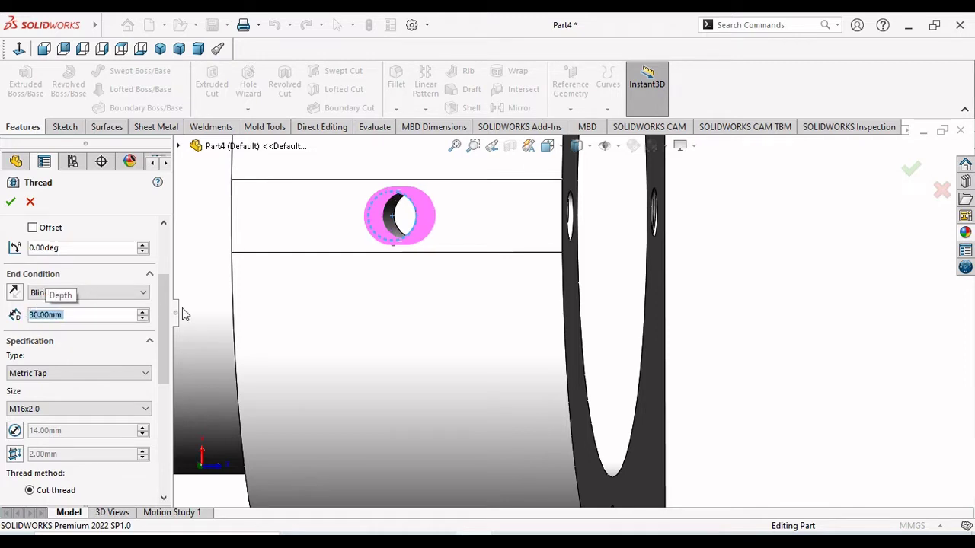
pyautogui.moveTo(162, 295); pyautogui.dragTo(162, 332)
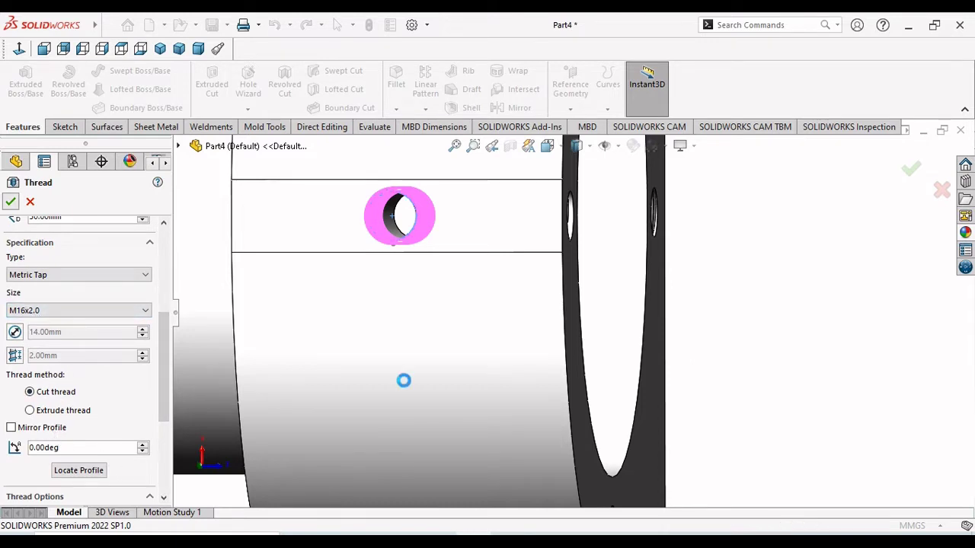
pyautogui.press('Return')
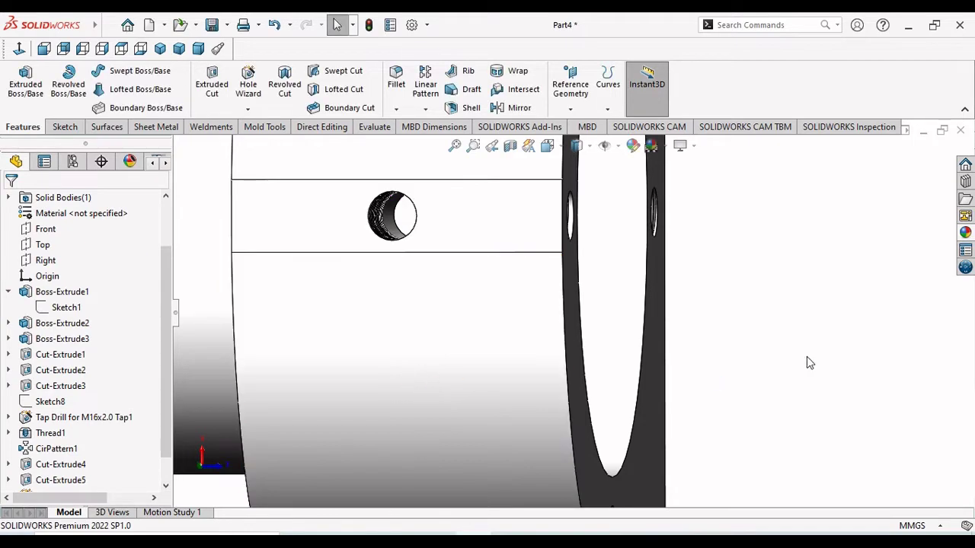
# - Look over the threaded hole and turn on RealView Graphics
pyautogui.moveTo(807, 356); pyautogui.dragTo(428, 347, button='middle')
pyautogui.moveTo(421, 342)
pyautogui.mouseDown(button='middle')
pyautogui.moveTo(464, 287)
pyautogui.moveTo(483, 327)
pyautogui.moveTo(430, 340)
pyautogui.mouseUp(button='middle')
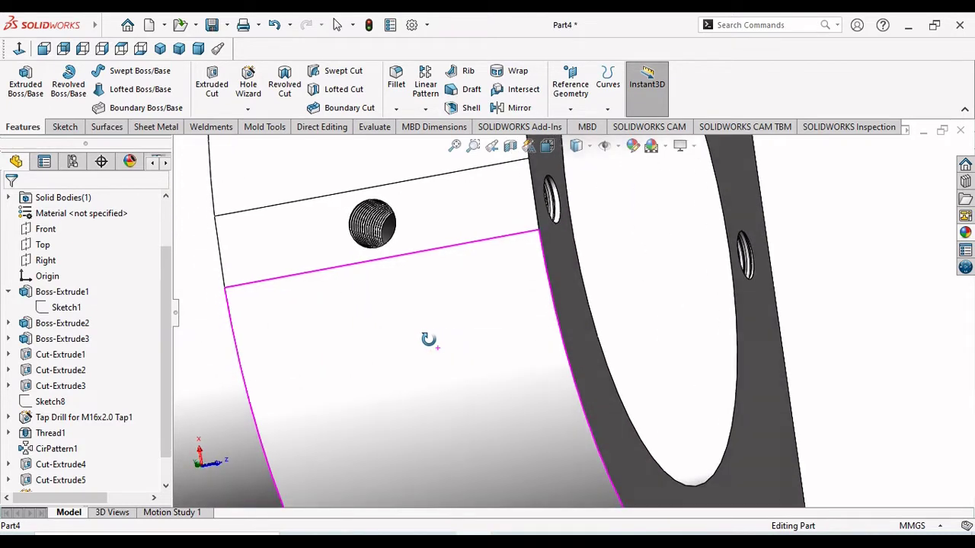
pyautogui.scroll(5, 430, 340)
pyautogui.moveTo(698, 322); pyautogui.dragTo(716, 354, button='middle')
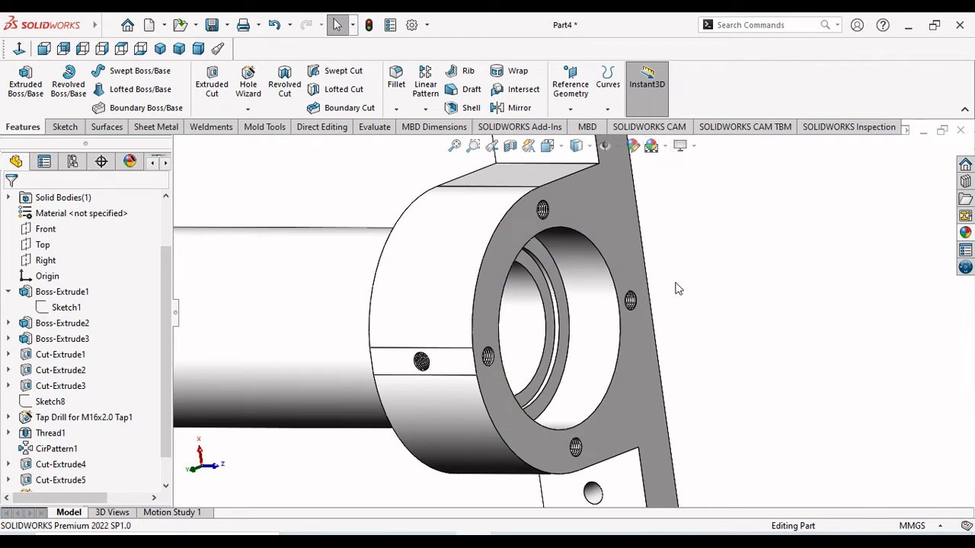
pyautogui.click(680, 145)
pyautogui.click(720, 163)
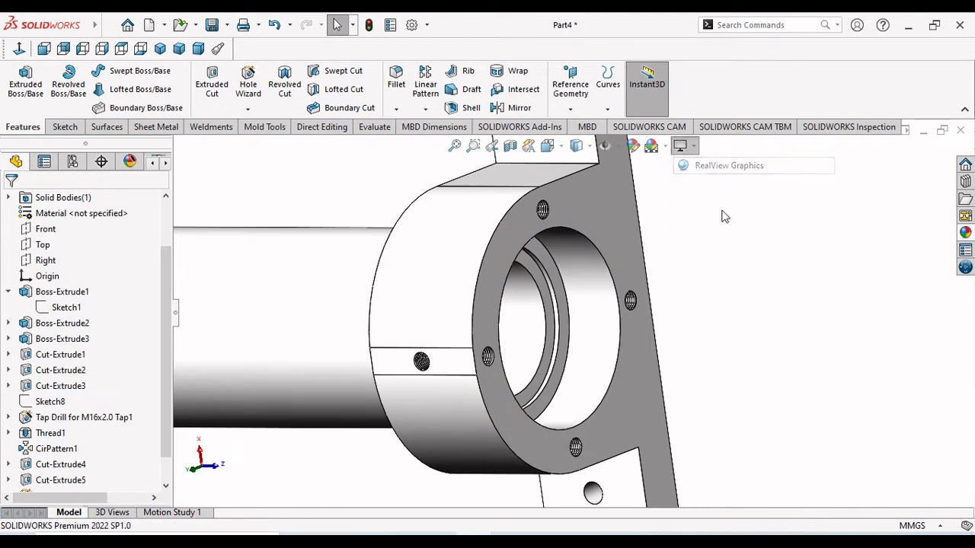
# - Orbit to view the cylinder's open end and the flange plate, then bring up the Fillet dropdown
pyautogui.scroll(5, 639, 351)
pyautogui.scroll(-3, 498, 355)
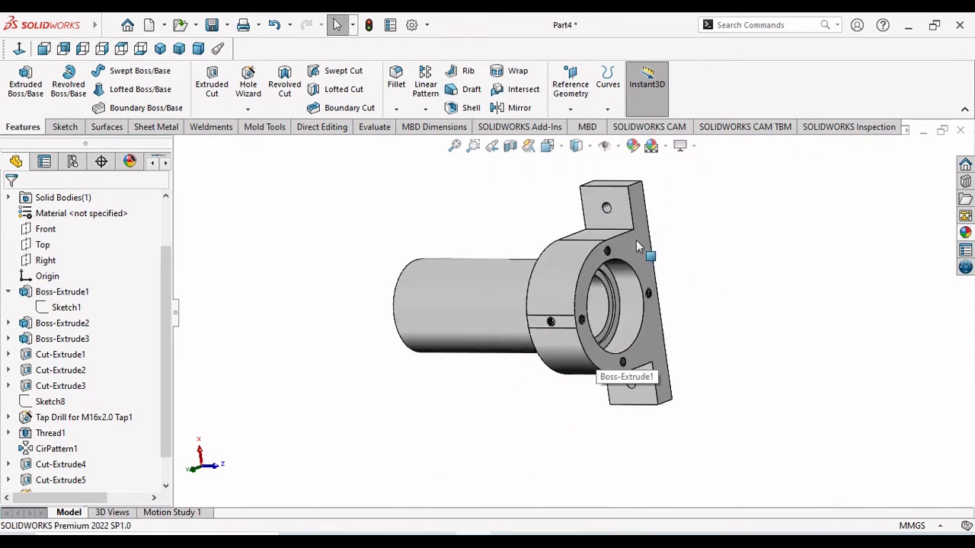
pyautogui.moveTo(750, 360); pyautogui.dragTo(812, 252, button='middle')
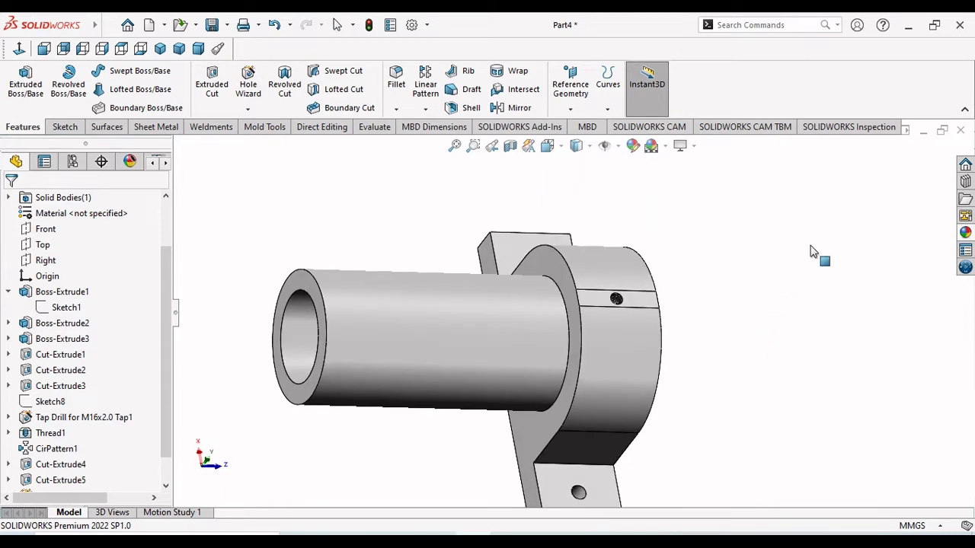
pyautogui.moveTo(361, 419); pyautogui.dragTo(584, 403, button='middle')
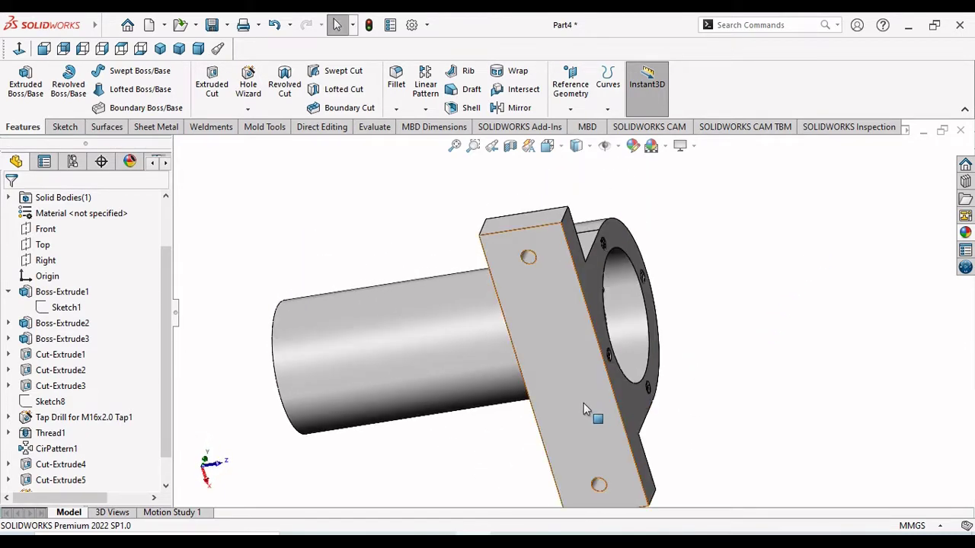
pyautogui.click(397, 110)
# - Apply a 2 mm chamfer to the edge where the tube meets the plate
pyautogui.click(411, 145)
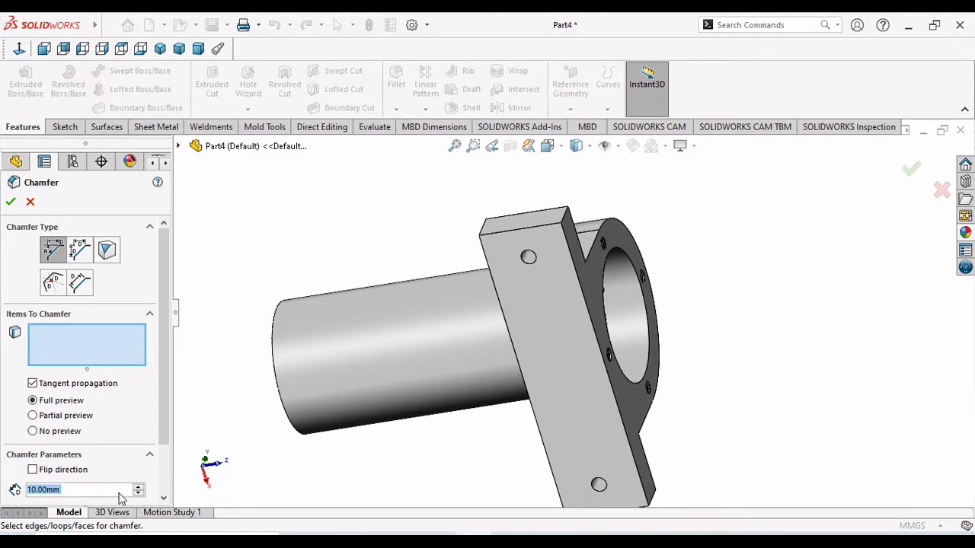
pyautogui.write('2')
pyautogui.press('Return')
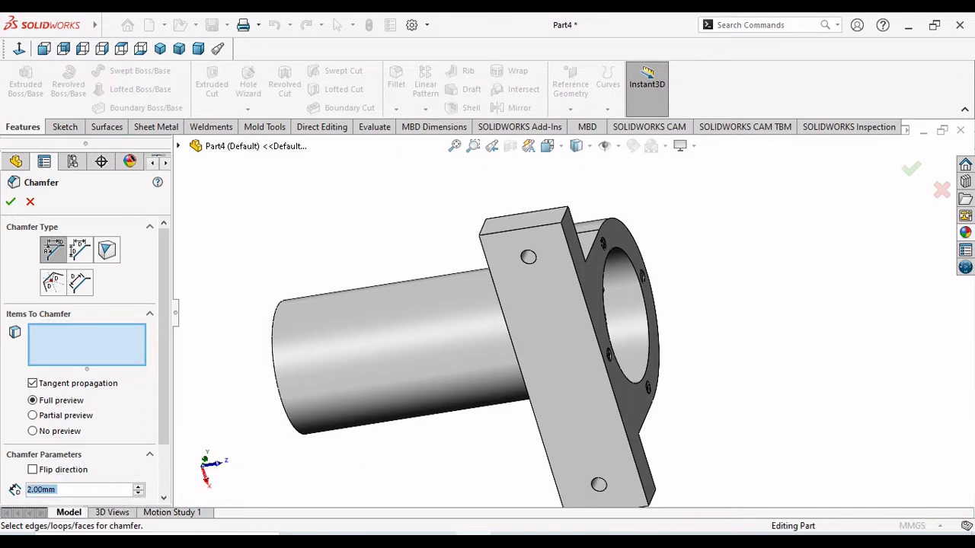
pyautogui.click(577, 390)
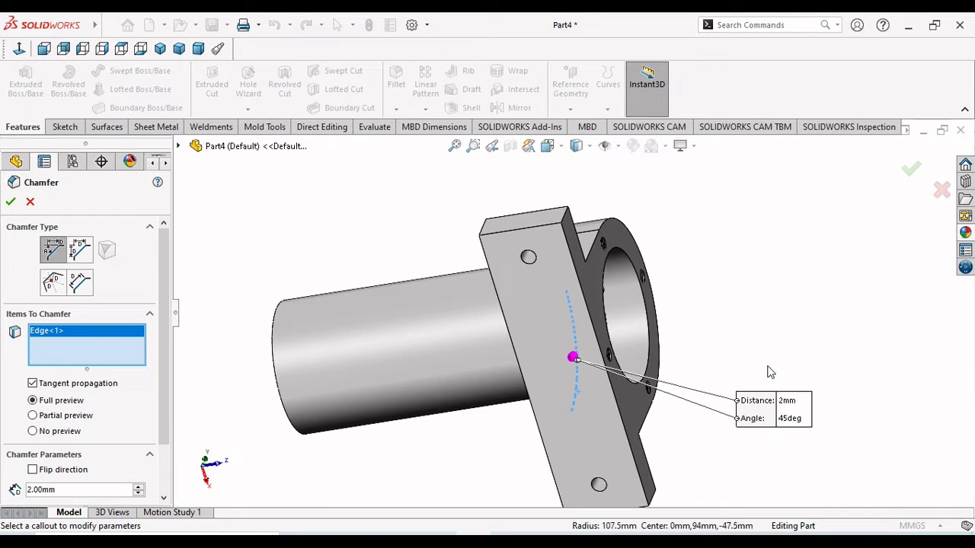
pyautogui.press('Return')
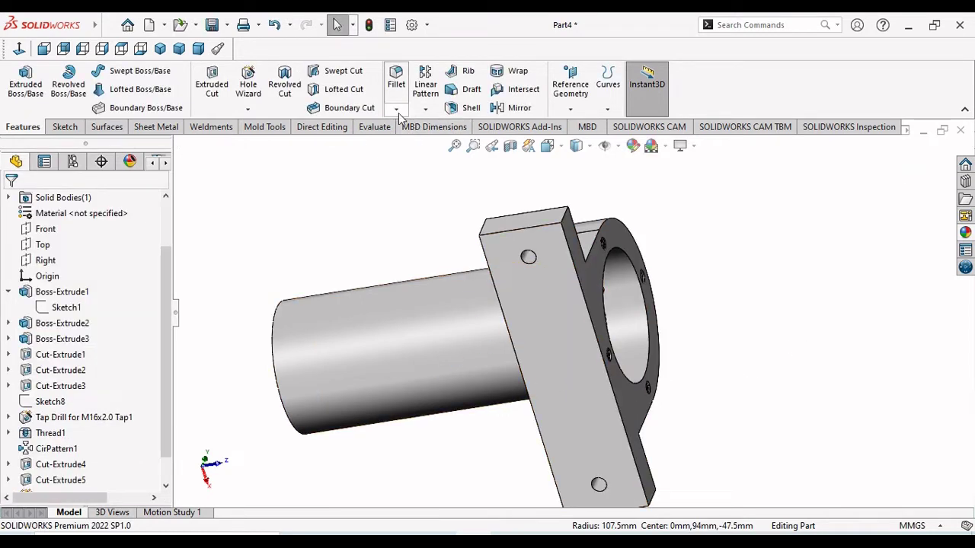
# - Start a new chamfer, pick a flange face and bolt-hole edge, then delete both picks
pyautogui.click(397, 111)
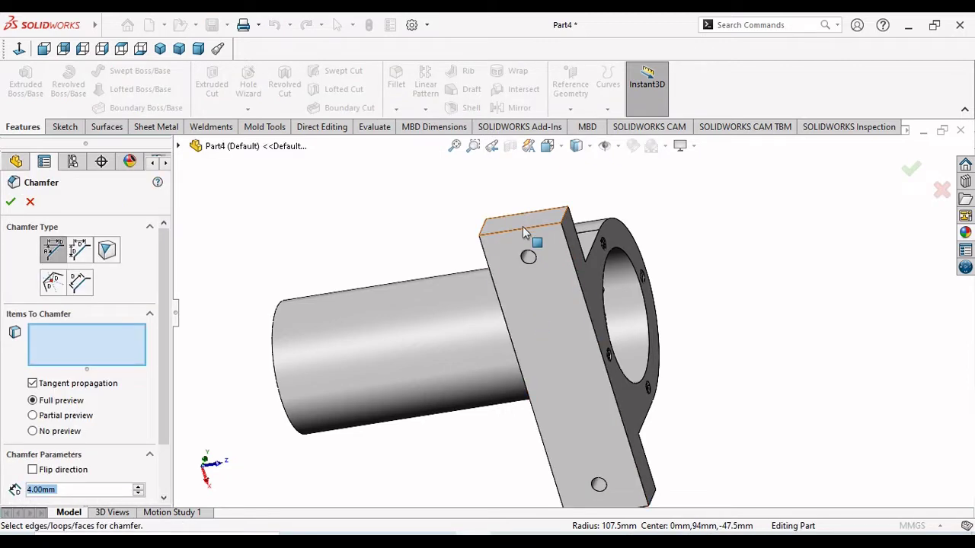
pyautogui.click(550, 298)
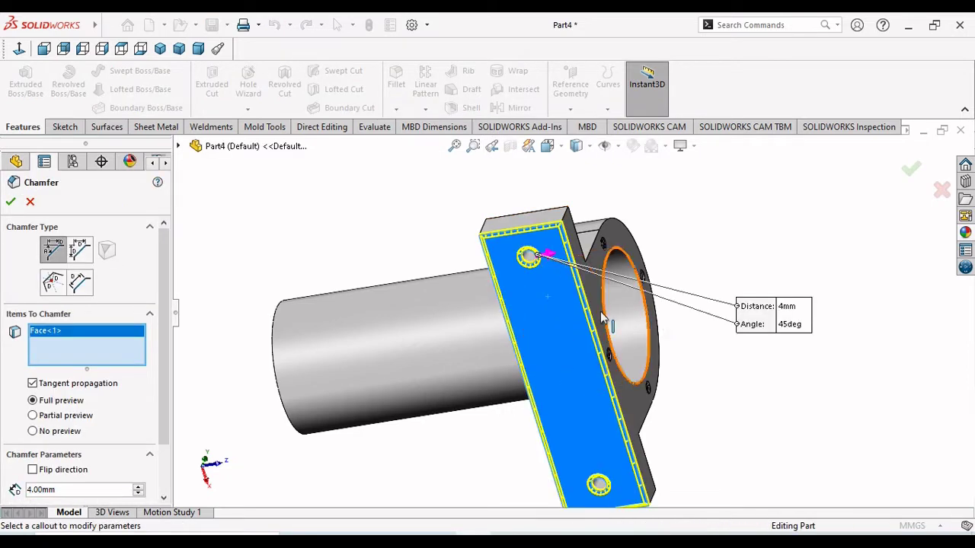
pyautogui.click(527, 264)
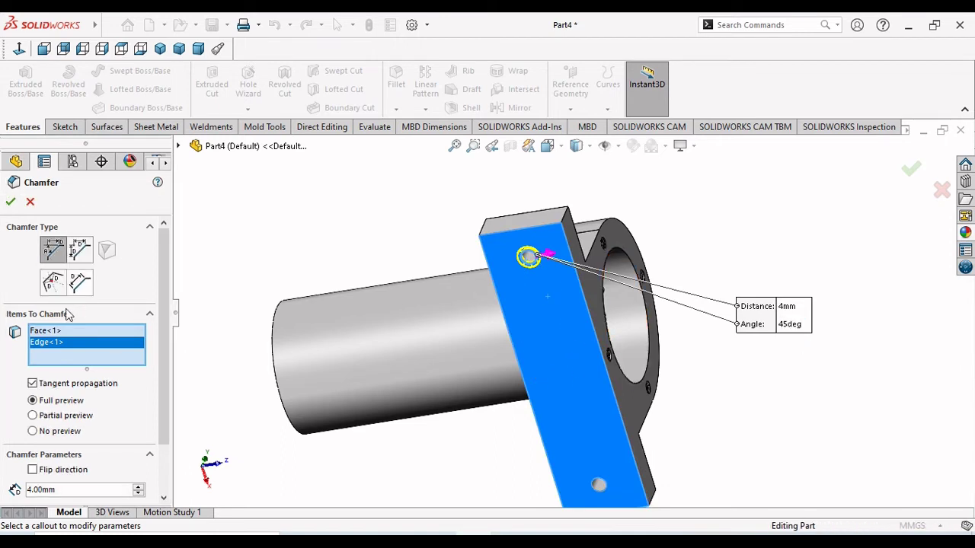
pyautogui.rightClick(55, 342)
pyautogui.click(91, 366)
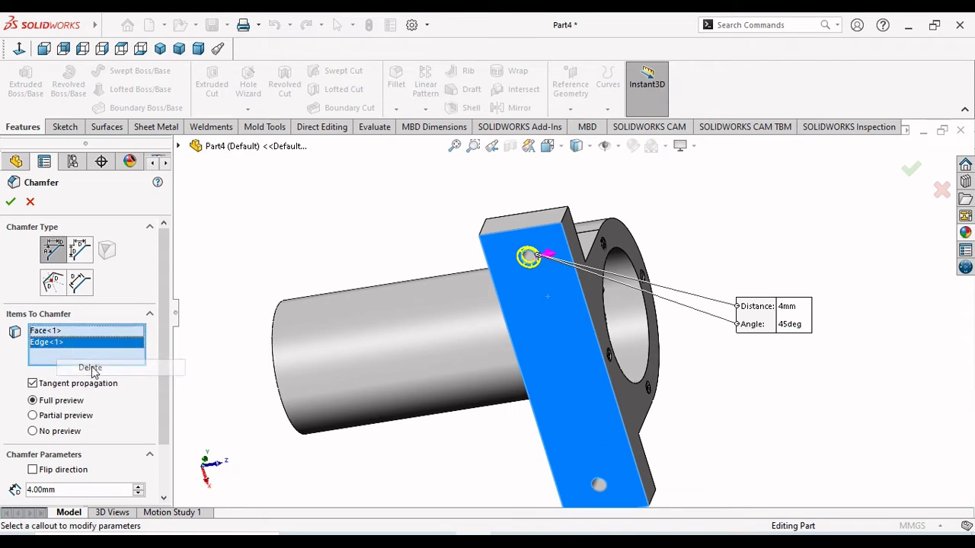
pyautogui.rightClick(76, 337)
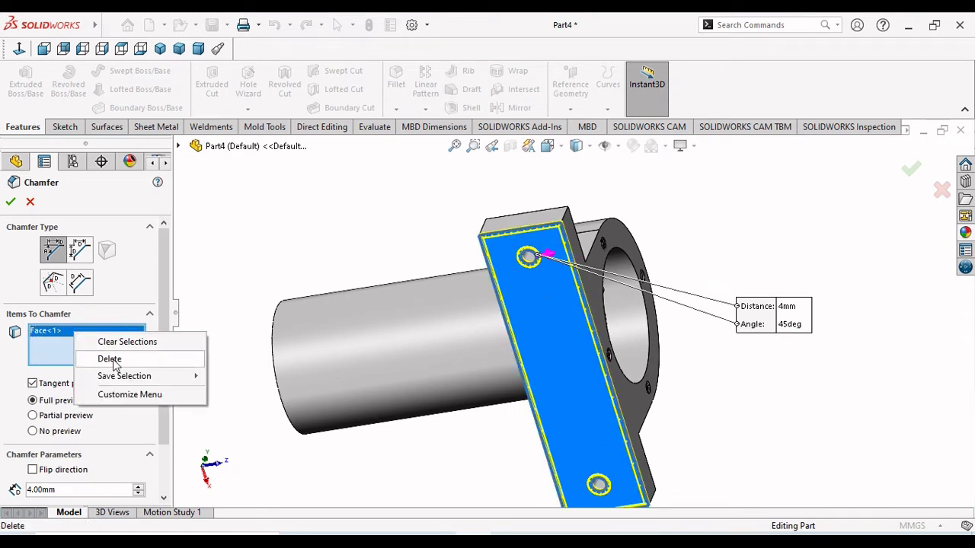
pyautogui.click(113, 358)
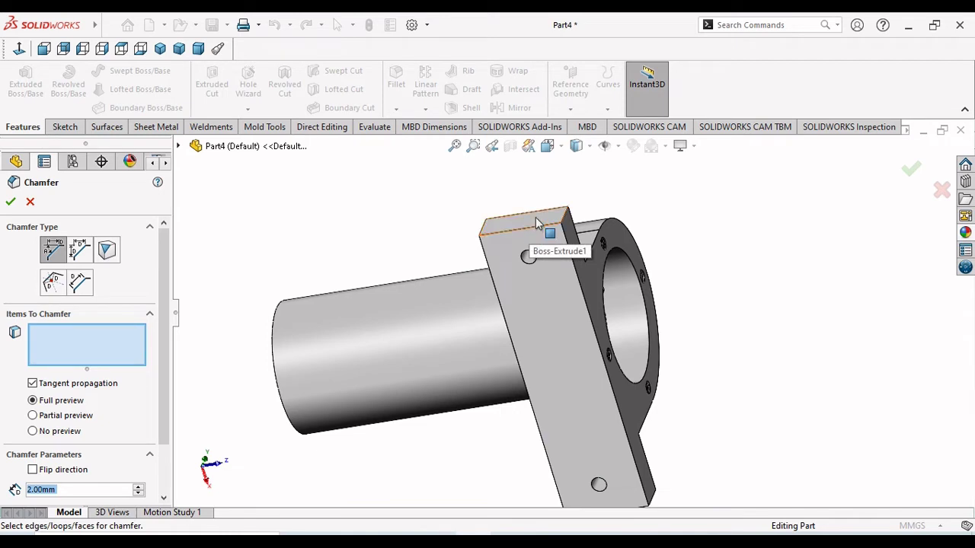
# - Add the plate's top face and both vertical edges, removing a stray hole-edge pick
pyautogui.click(537, 223)
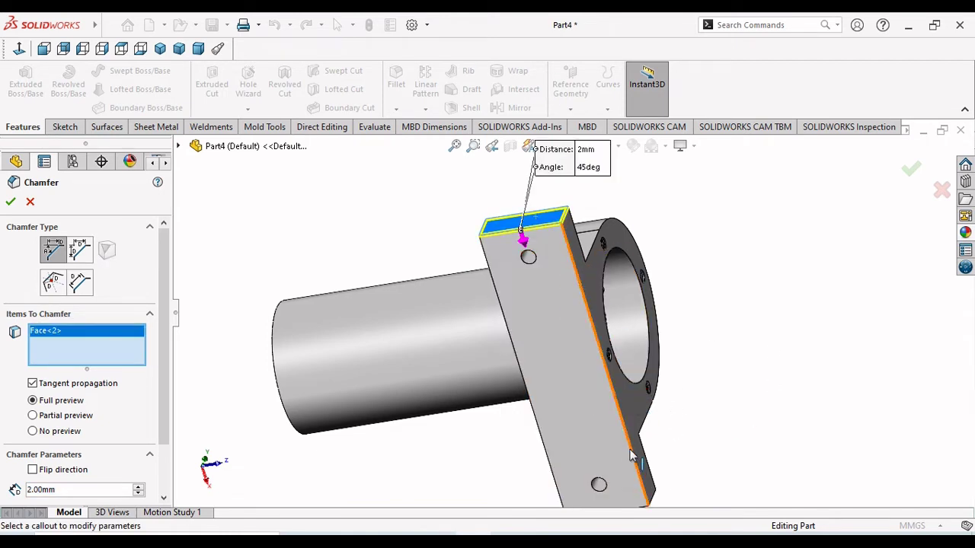
pyautogui.click(638, 476)
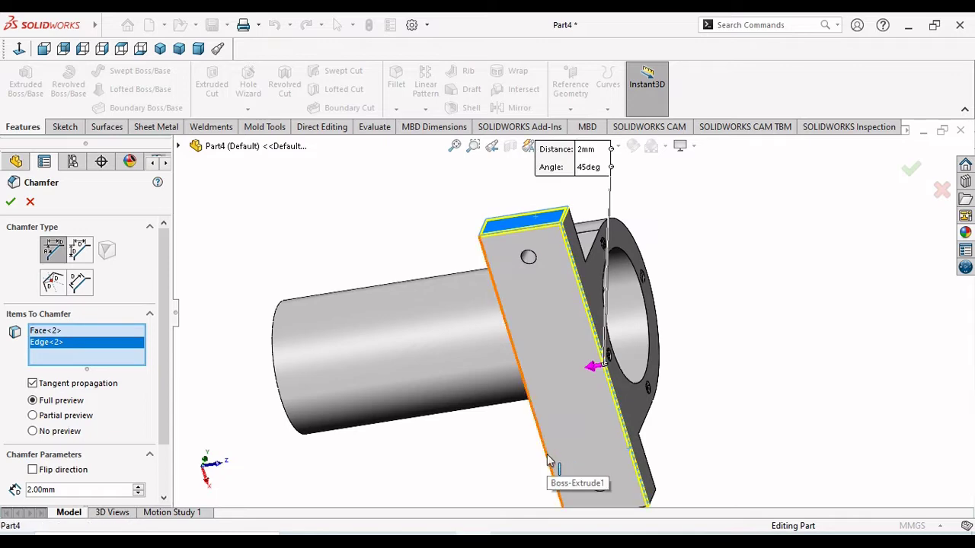
pyautogui.click(546, 457)
pyautogui.moveTo(679, 466); pyautogui.dragTo(631, 395, button='middle')
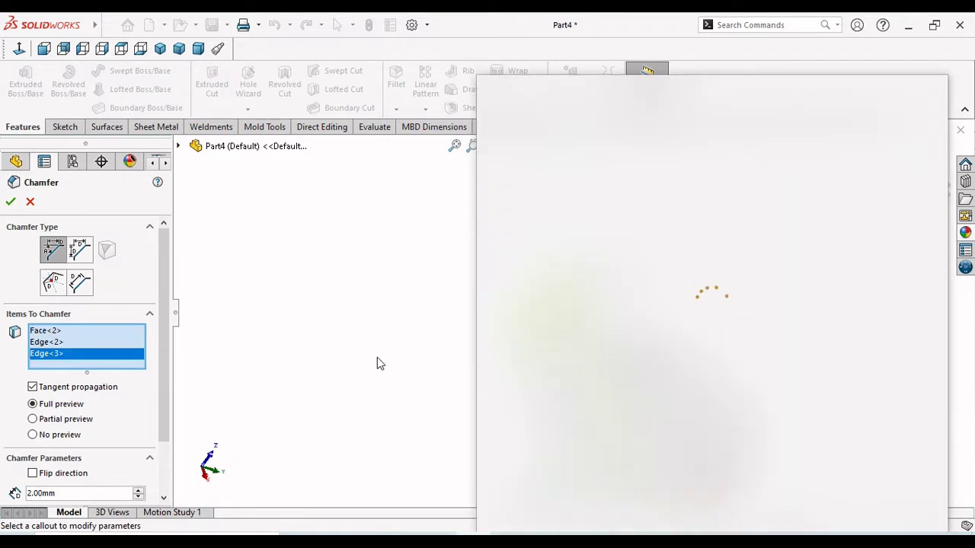
pyautogui.scroll(-2, 618, 415)
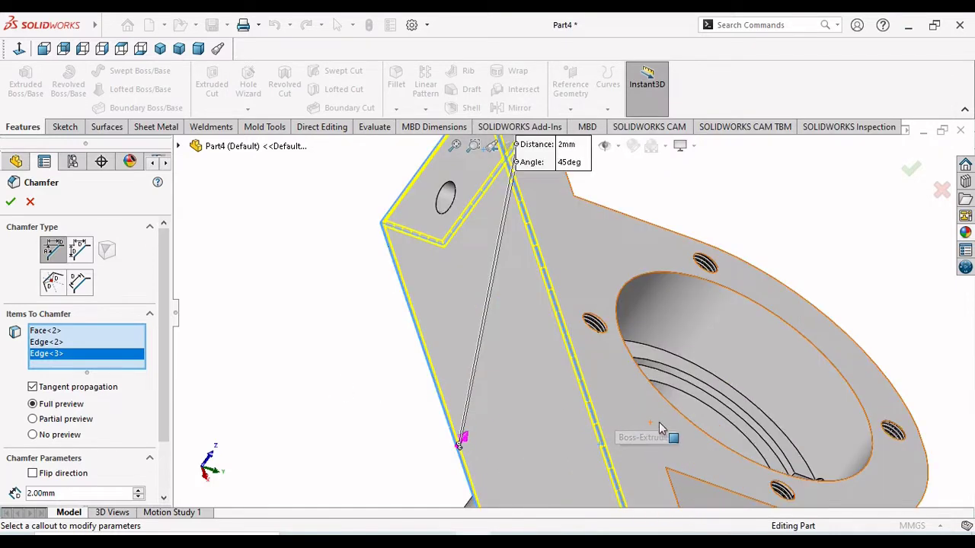
pyautogui.scroll(3, 659, 424)
pyautogui.scroll(-3, 533, 361)
pyautogui.click(535, 368)
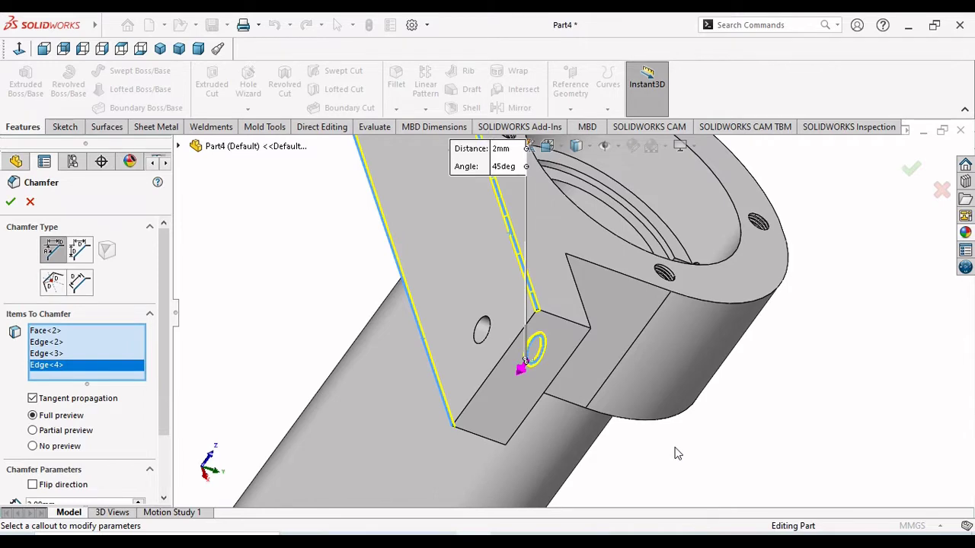
pyautogui.moveTo(663, 443); pyautogui.dragTo(526, 398, button='middle')
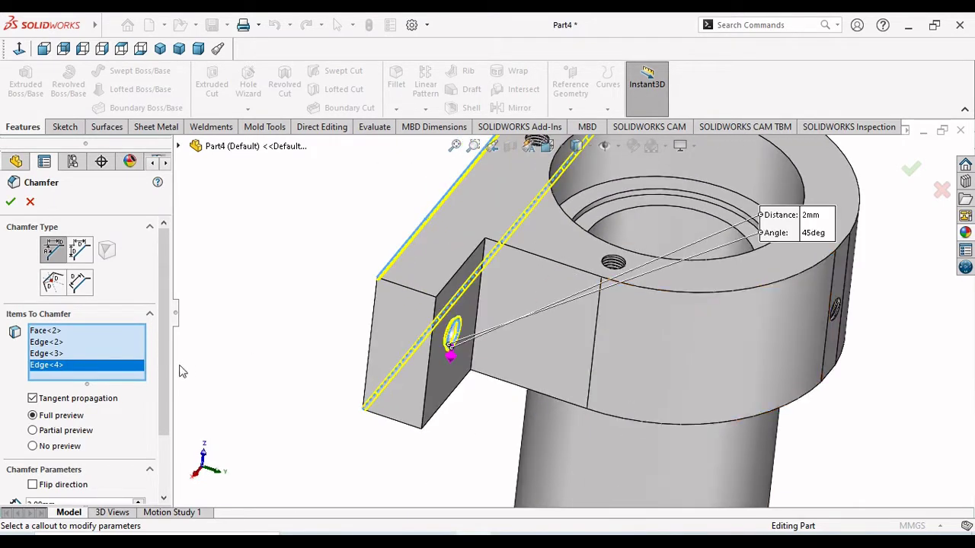
pyautogui.rightClick(53, 371)
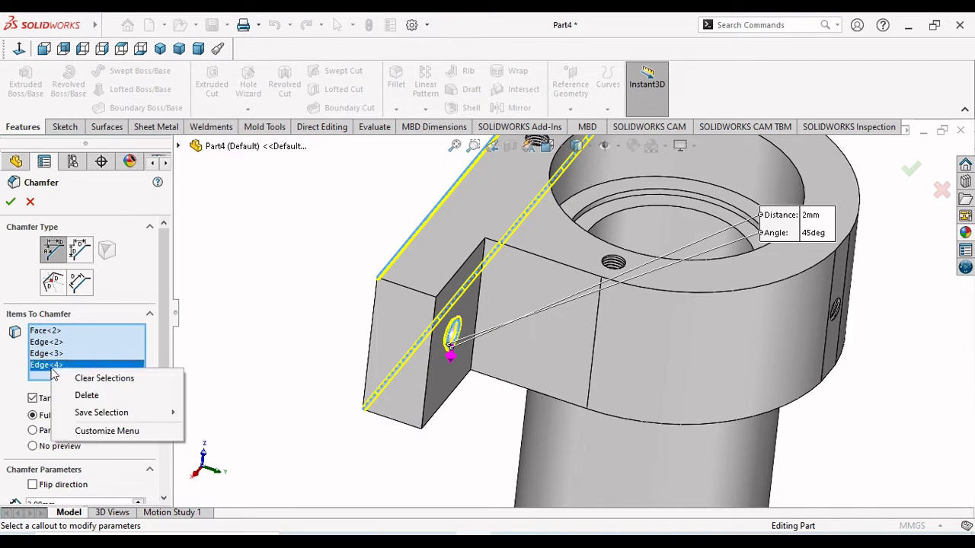
pyautogui.click(87, 395)
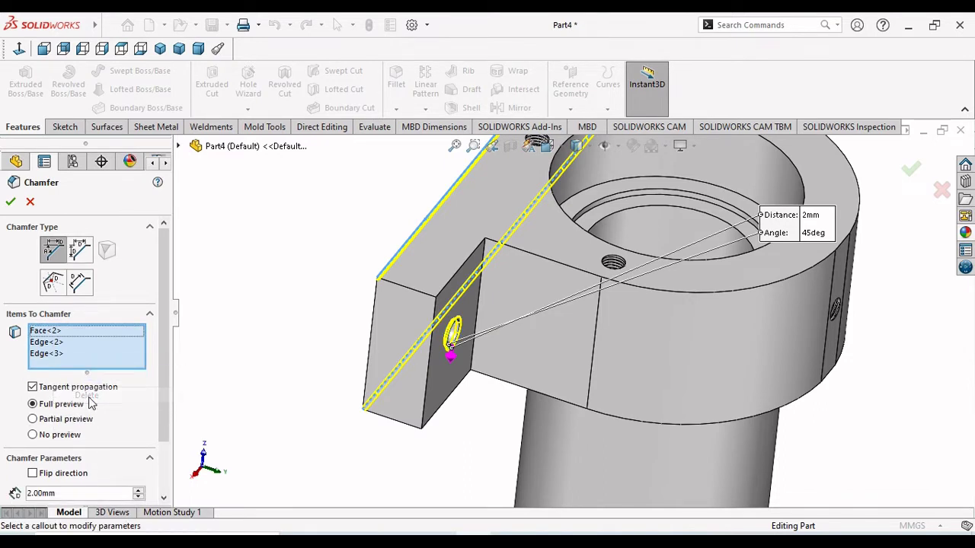
# - Add the block's front face, side and lower edges and the top face, then review the preview
pyautogui.click(400, 390)
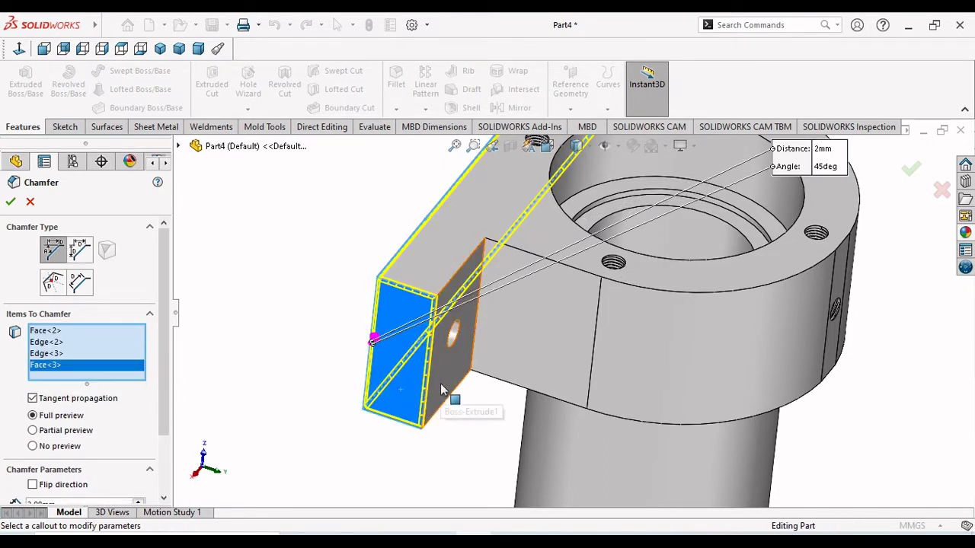
pyautogui.click(457, 280)
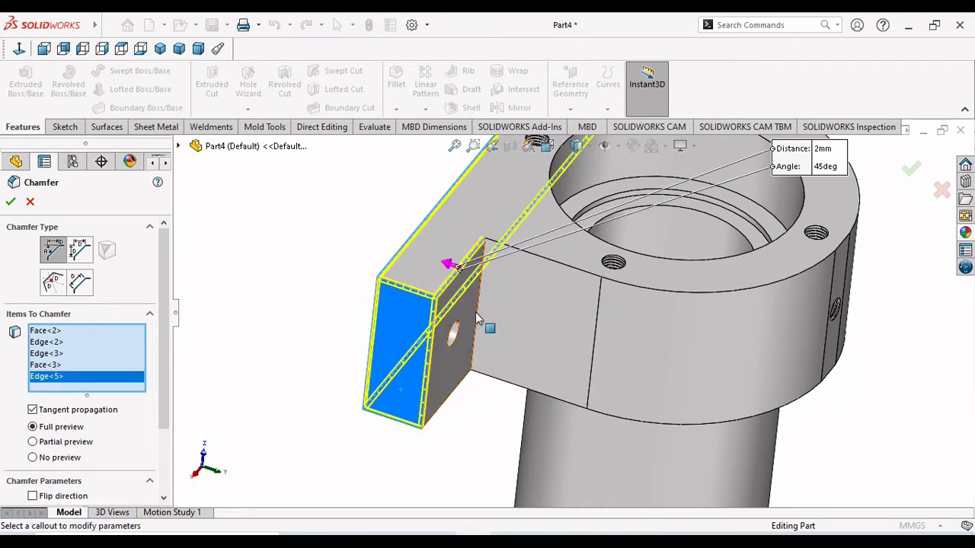
pyautogui.click(446, 406)
pyautogui.click(514, 389)
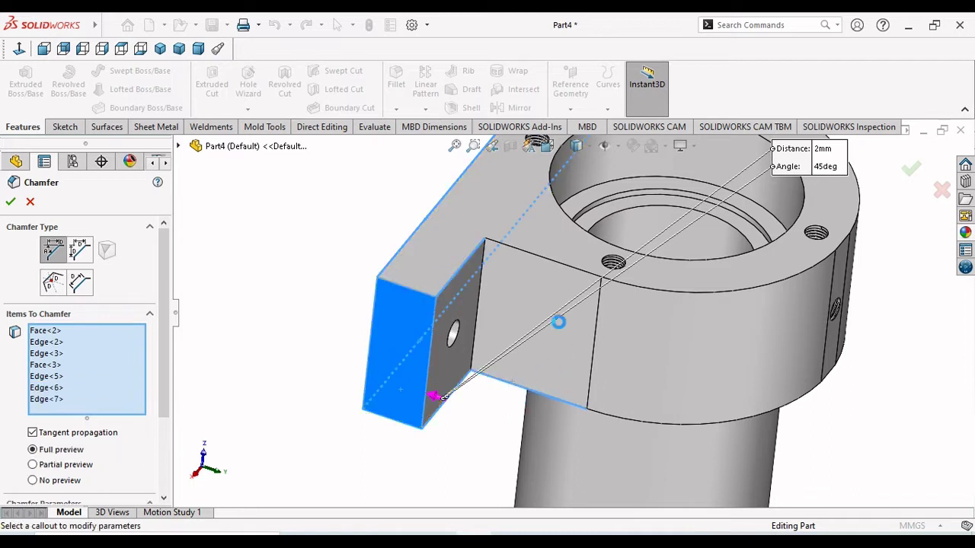
pyautogui.click(541, 253)
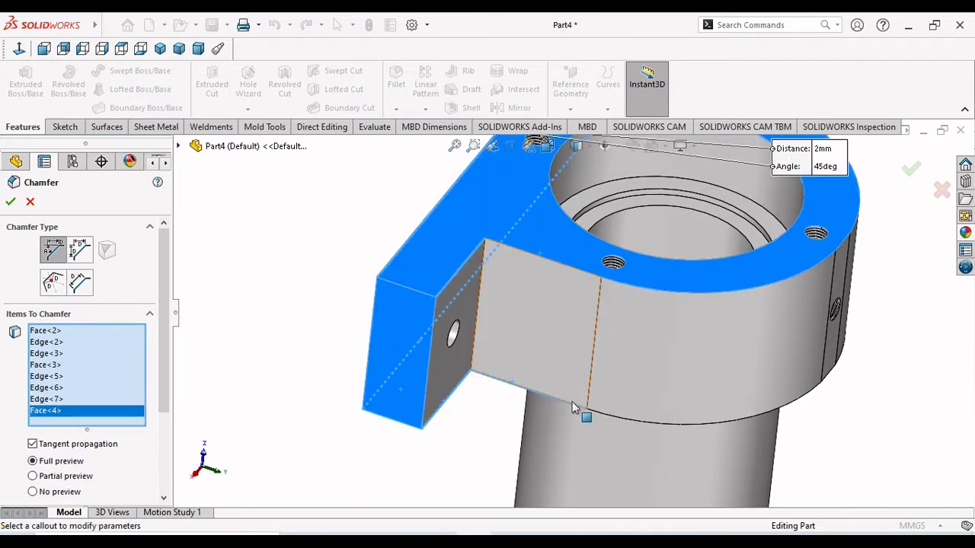
pyautogui.scroll(4, 576, 403)
pyautogui.moveTo(733, 388); pyautogui.dragTo(823, 433, button='middle')
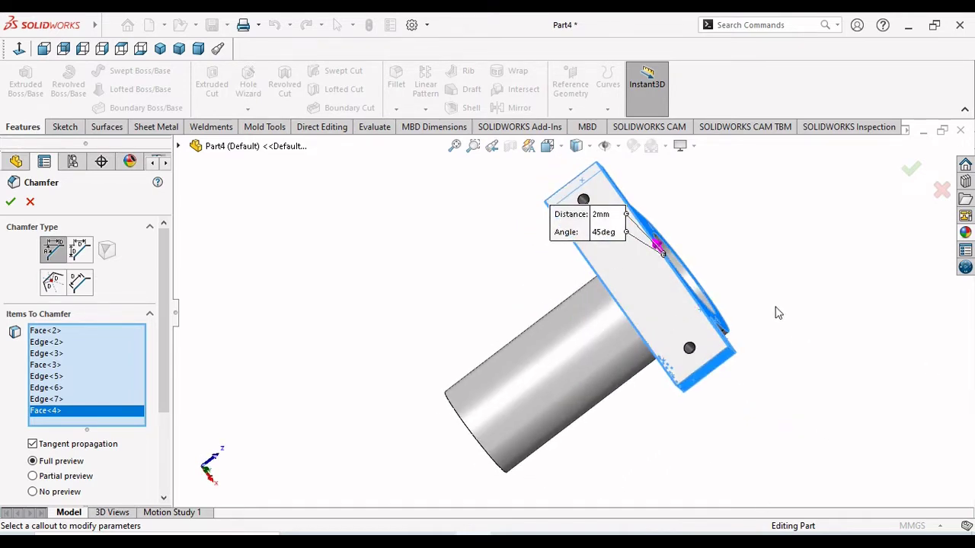
pyautogui.scroll(-3, 714, 292)
pyautogui.scroll(5, 255, 261)
pyautogui.rightClick(118, 356)
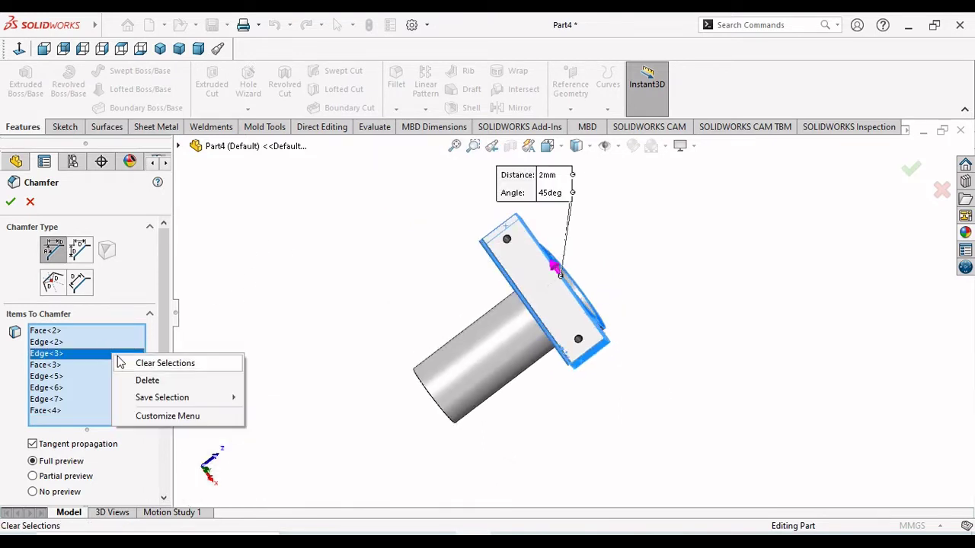
# - Clear the chamfer picks and select the plate's top, left and right vertical edges
pyautogui.click(183, 367)
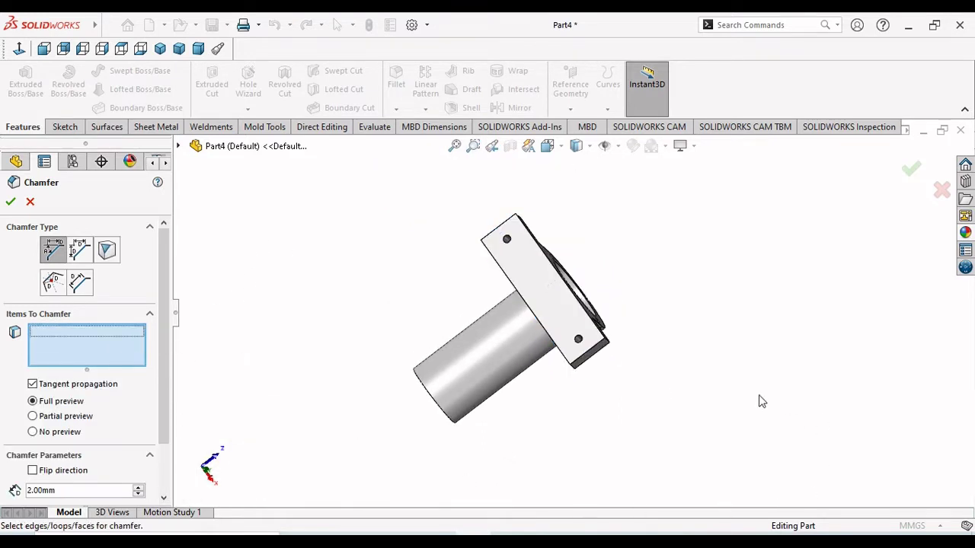
pyautogui.moveTo(821, 283); pyautogui.dragTo(674, 379, button='middle')
pyautogui.scroll(-6, 461, 290)
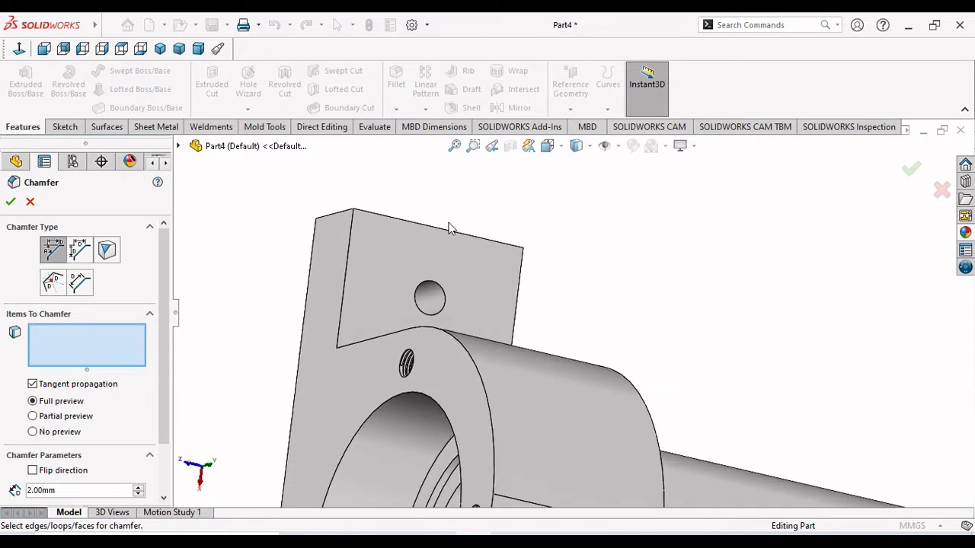
pyautogui.click(449, 238)
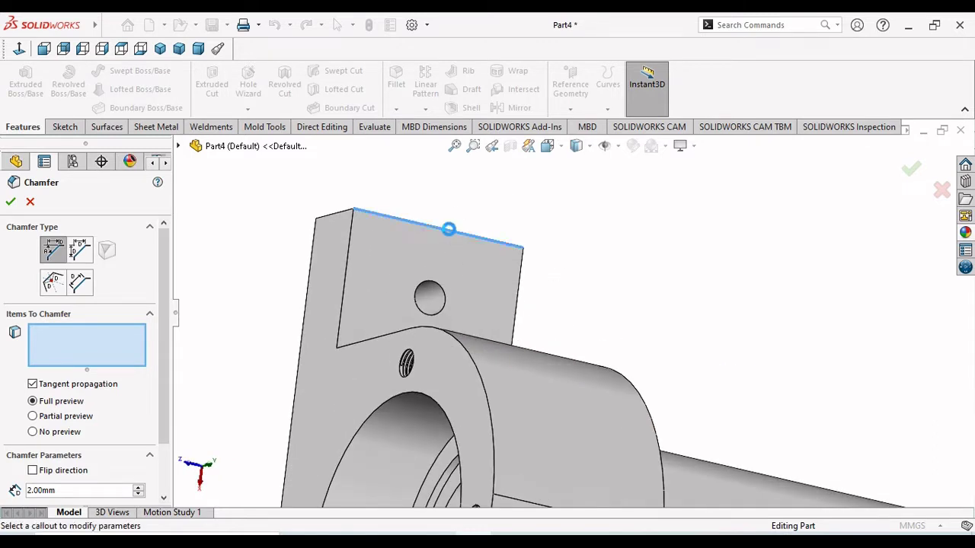
pyautogui.click(344, 257)
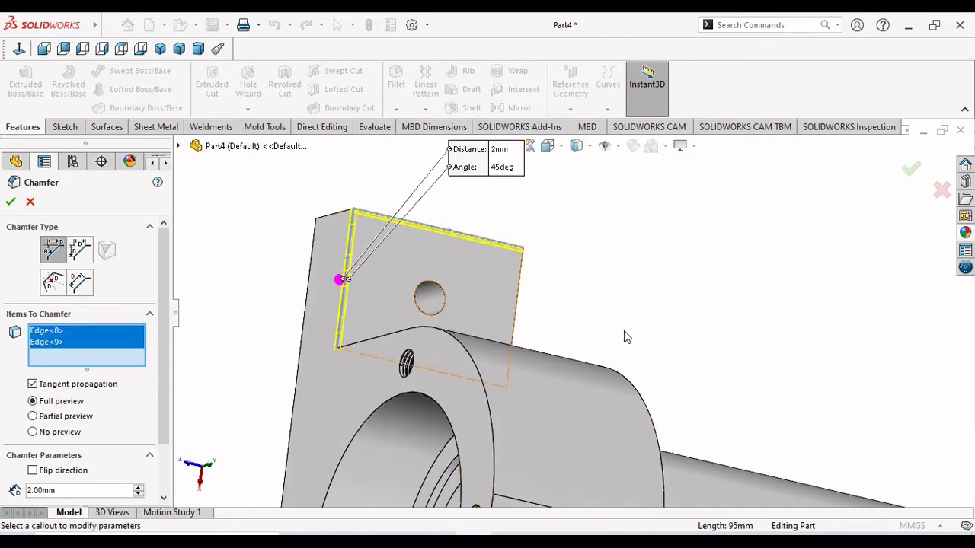
pyautogui.click(518, 316)
pyautogui.moveTo(602, 315); pyautogui.dragTo(533, 313, button='middle')
pyautogui.click(502, 238)
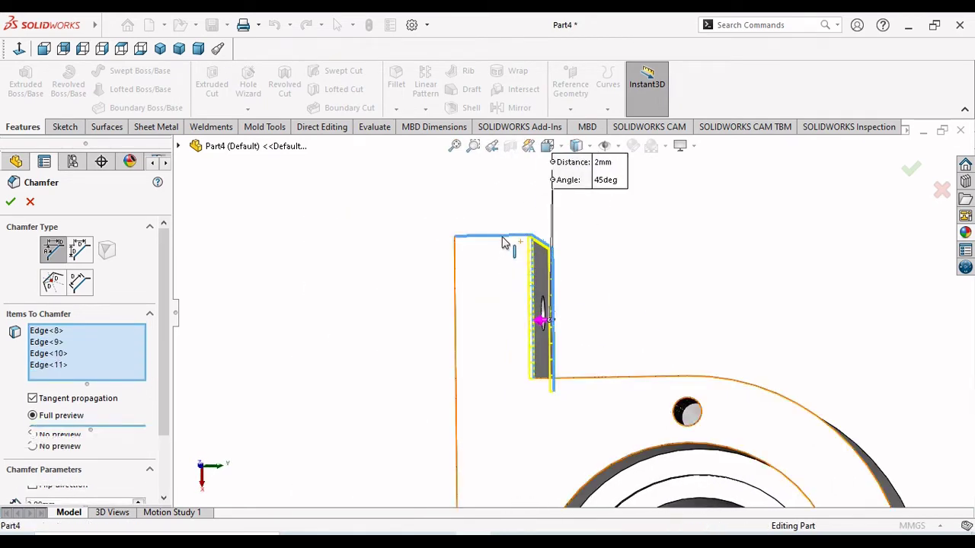
pyautogui.click(456, 276)
# - Add the block's top edges plus further vertical, bottom and right plate edges
pyautogui.moveTo(657, 244); pyautogui.dragTo(492, 283, button='middle')
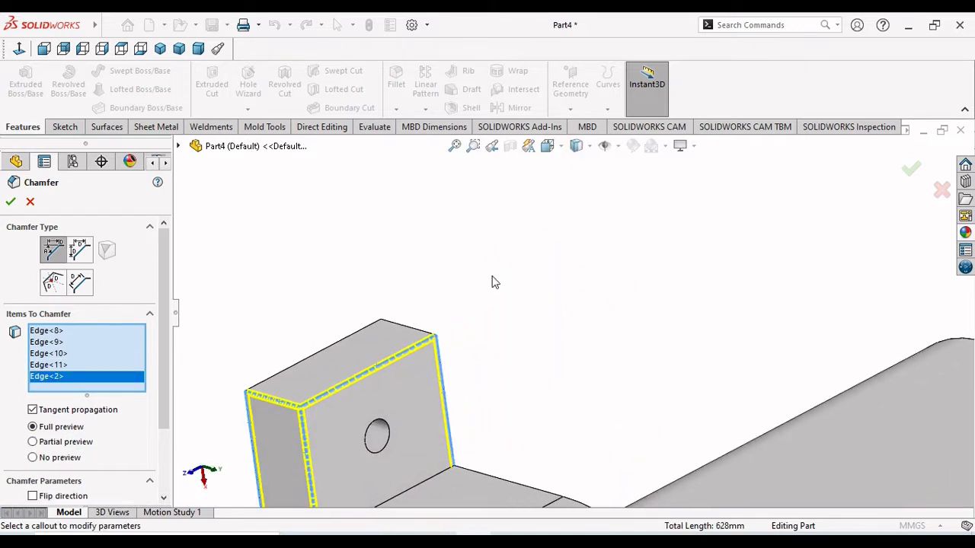
pyautogui.click(337, 342)
pyautogui.click(420, 335)
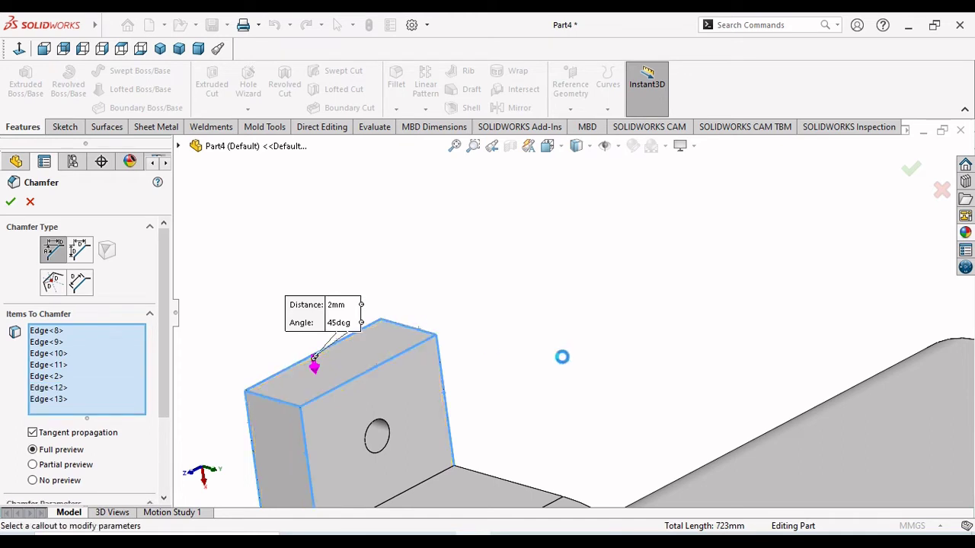
pyautogui.moveTo(470, 388); pyautogui.dragTo(703, 339, button='middle')
pyautogui.scroll(2, 667, 373)
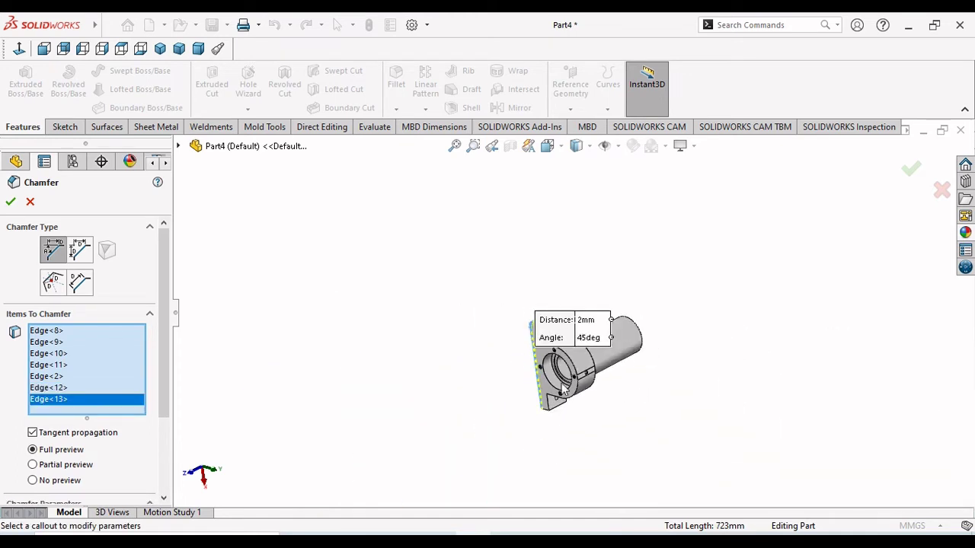
pyautogui.scroll(-6, 572, 406)
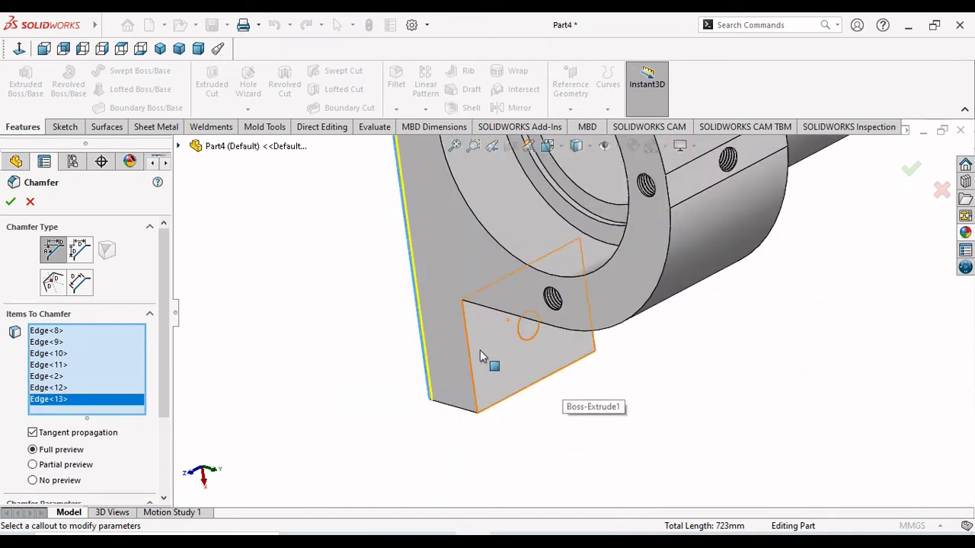
pyautogui.click(470, 369)
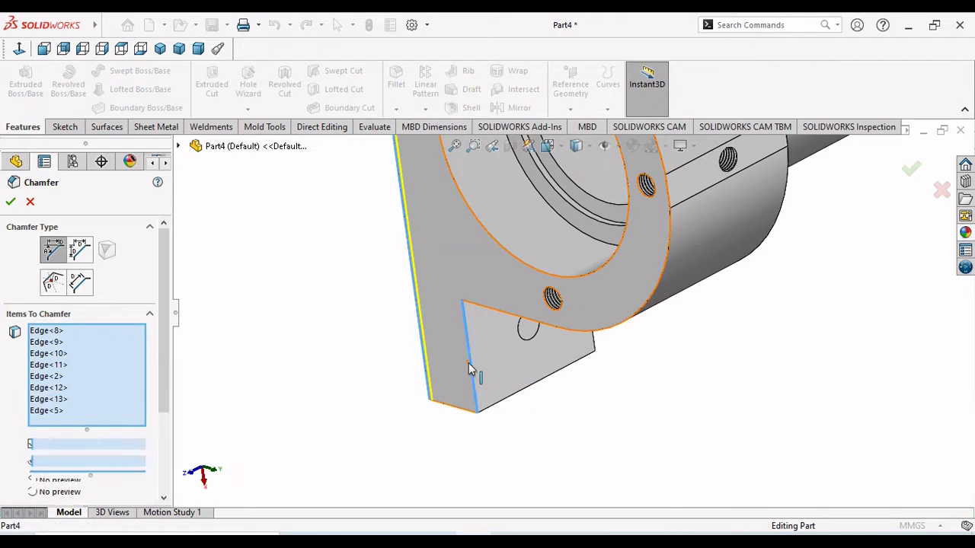
pyautogui.click(463, 413)
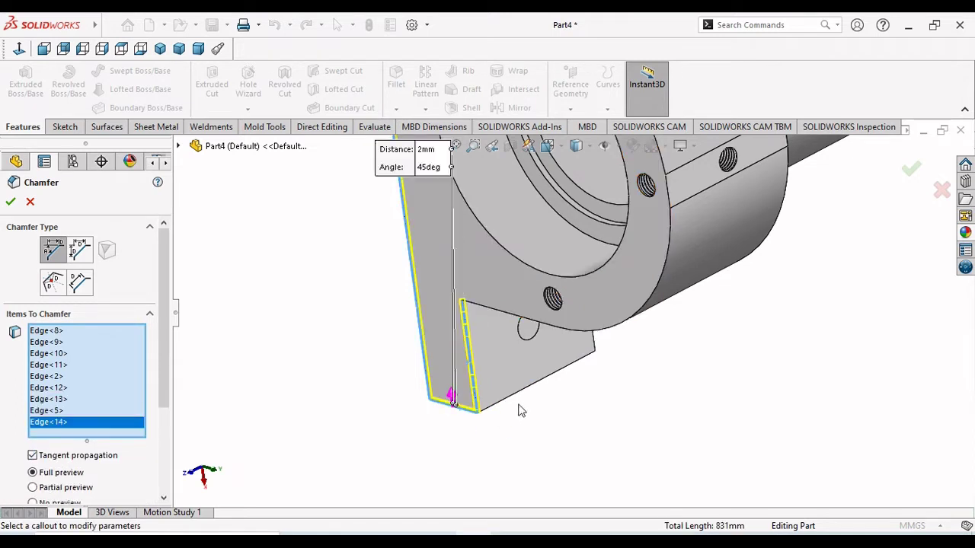
pyautogui.click(517, 402)
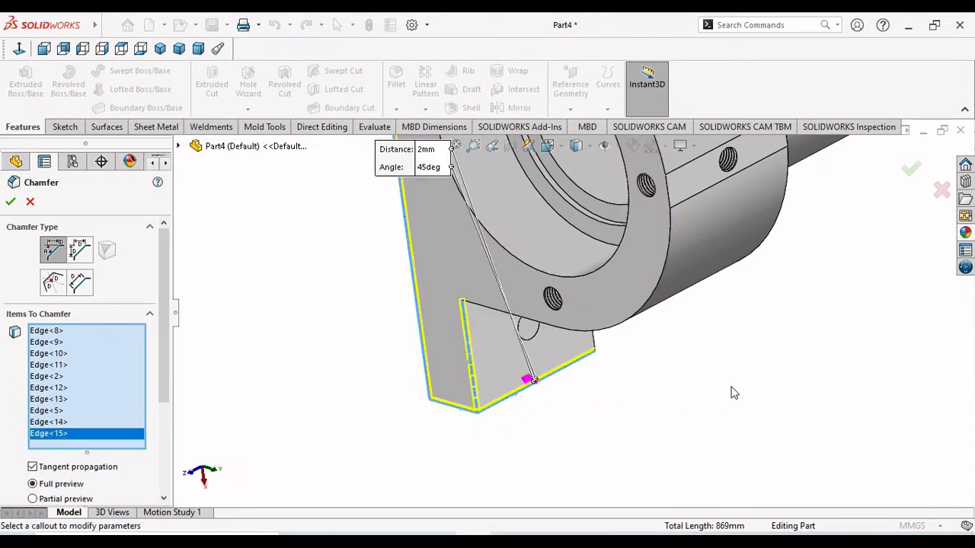
pyautogui.moveTo(734, 391); pyautogui.dragTo(668, 390, button='middle')
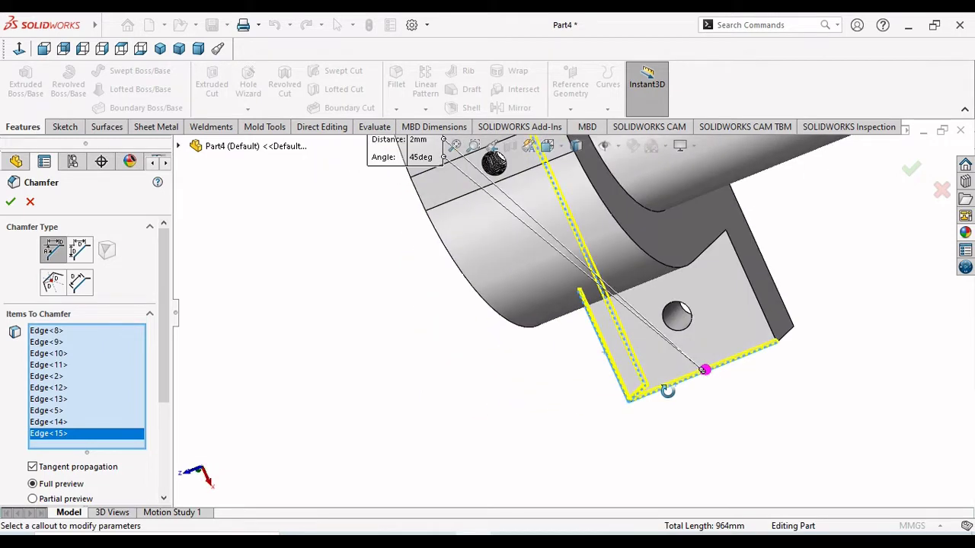
pyautogui.click(752, 294)
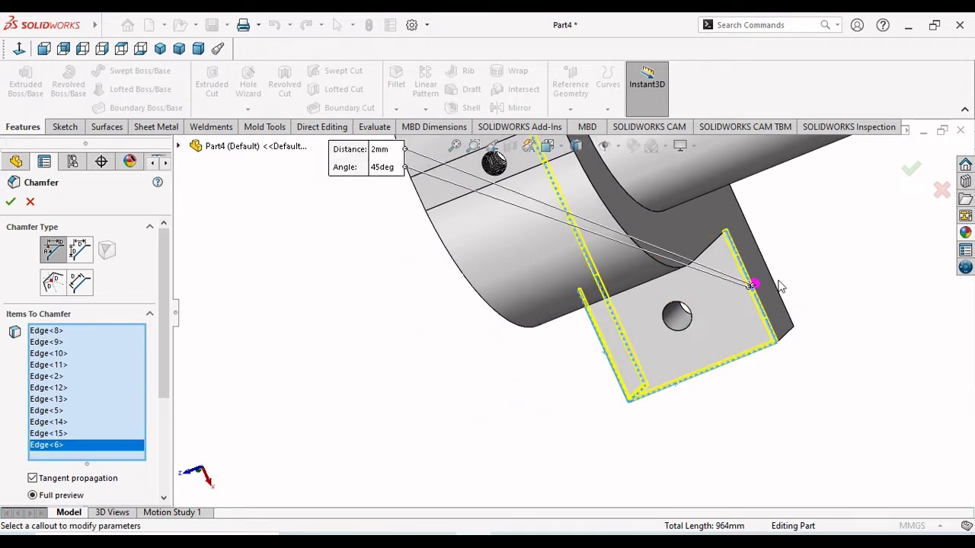
pyautogui.click(777, 288)
# - Add a top plate edge, delete wrong picks including Edge<16>, and apply the 2 mm × 45° chamfer
pyautogui.scroll(5, 696, 325)
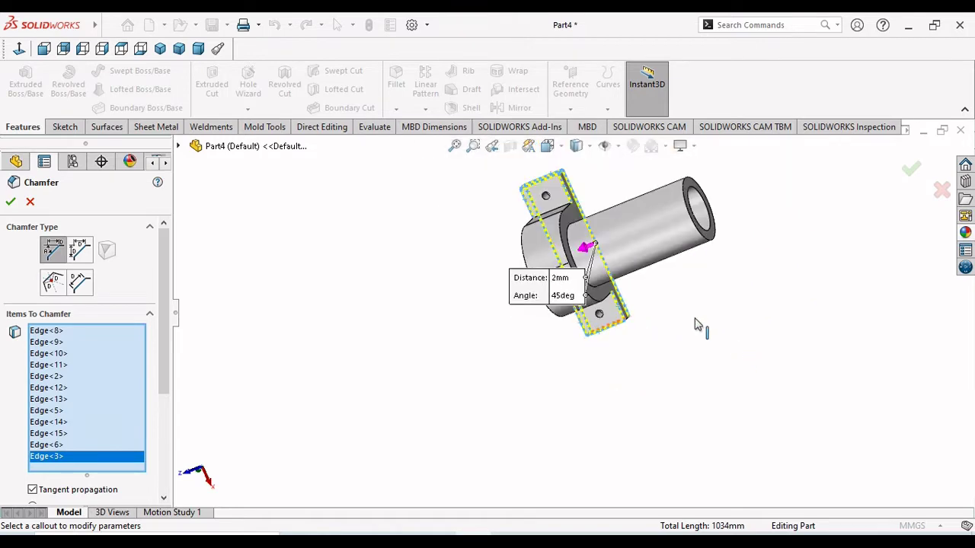
pyautogui.scroll(-5, 571, 280)
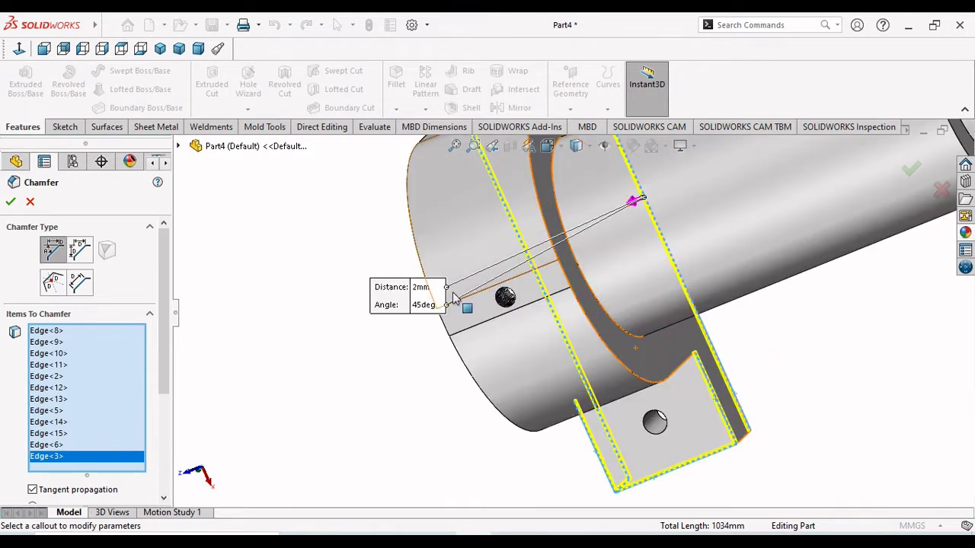
pyautogui.scroll(5, 453, 299)
pyautogui.moveTo(415, 310); pyautogui.dragTo(503, 328, button='middle')
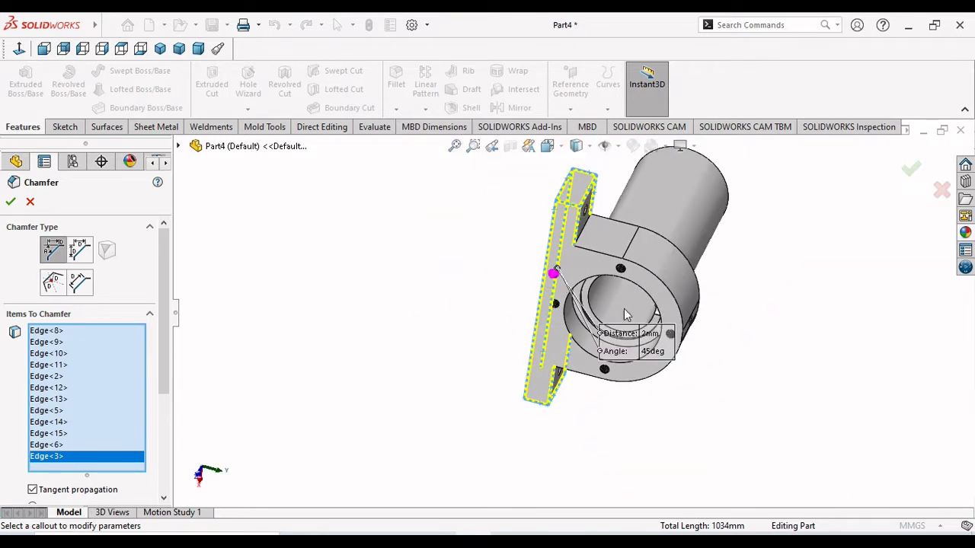
pyautogui.click(606, 254)
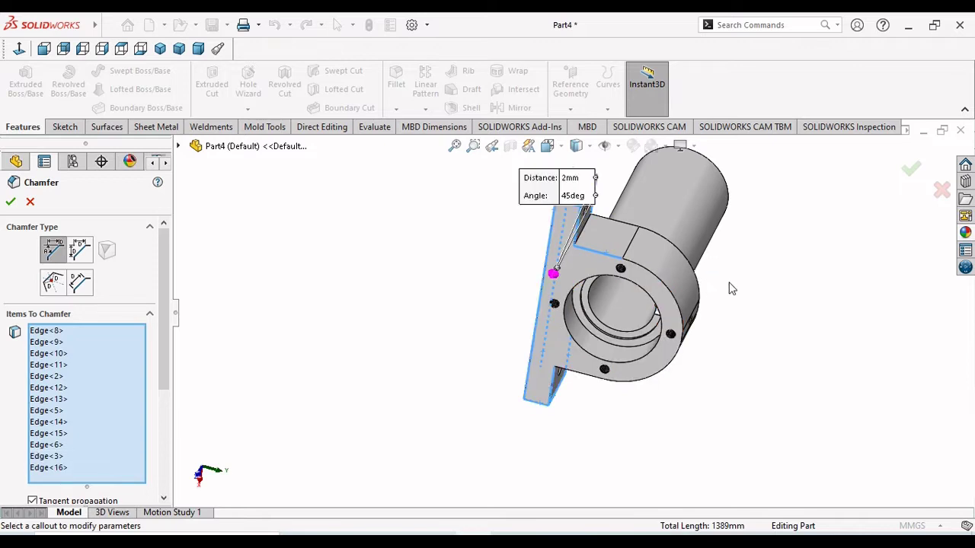
pyautogui.moveTo(802, 307); pyautogui.dragTo(789, 296, button='middle')
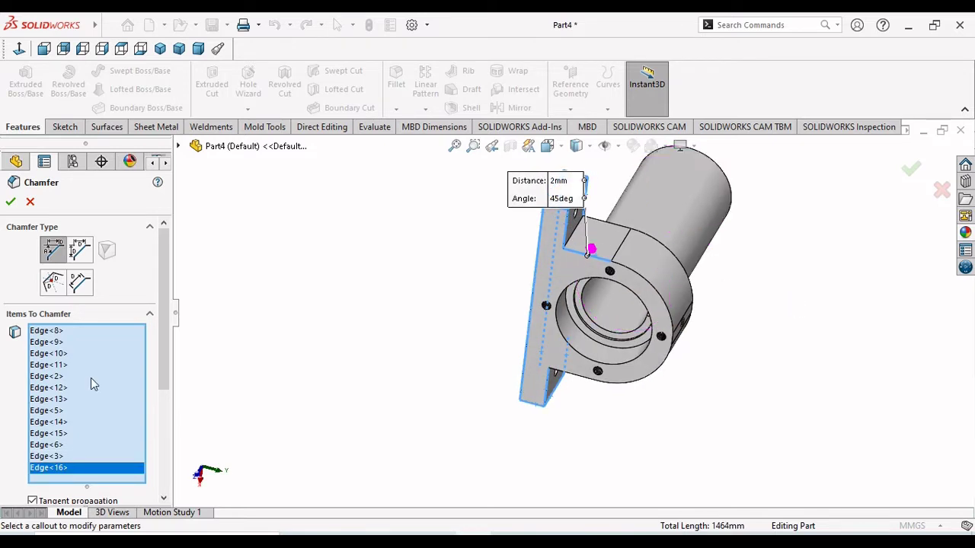
pyautogui.rightClick(47, 470)
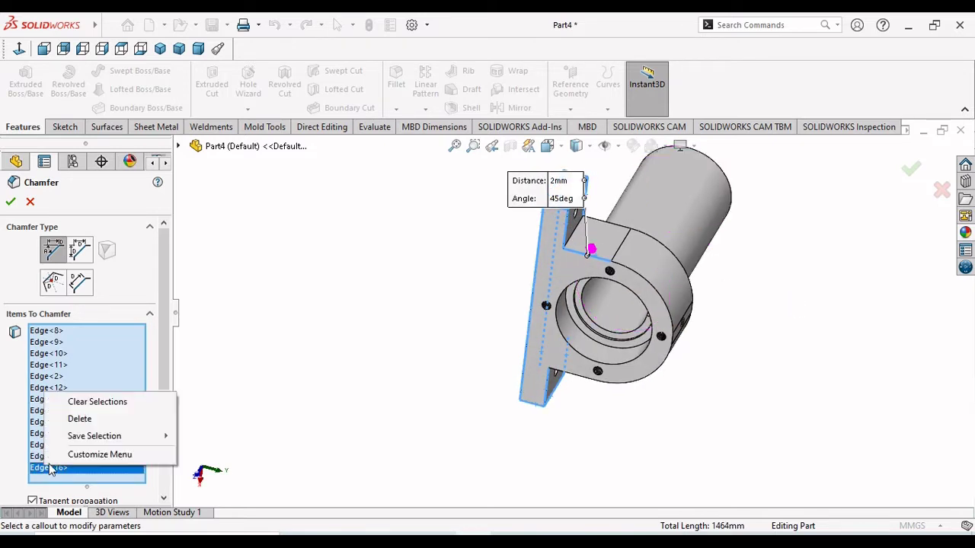
pyautogui.click(90, 422)
pyautogui.moveTo(742, 374); pyautogui.dragTo(769, 369, button='middle')
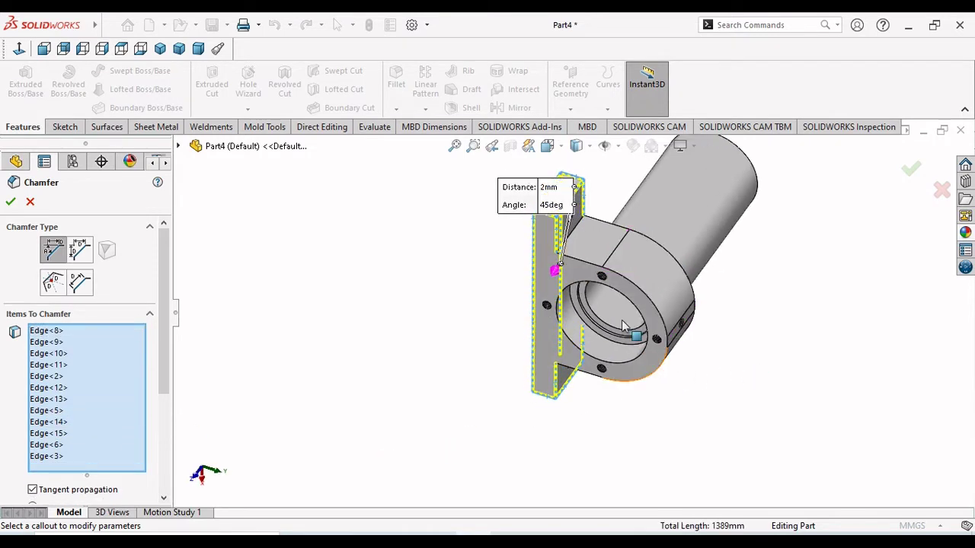
pyautogui.scroll(-5, 608, 277)
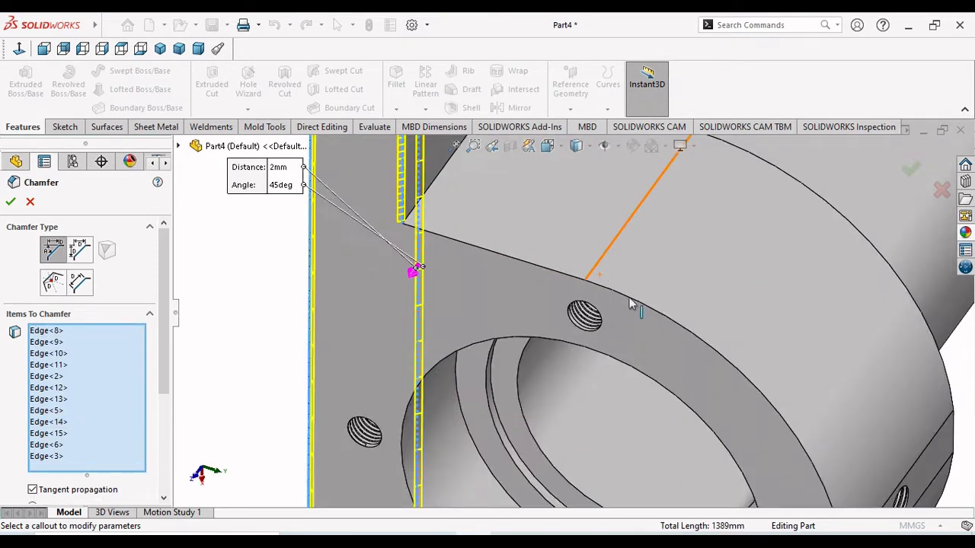
pyautogui.click(541, 270)
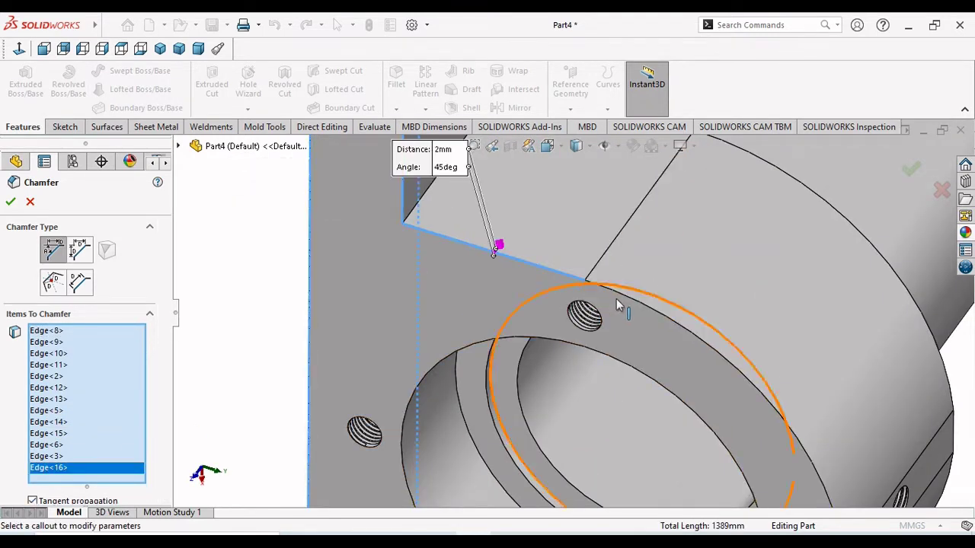
pyautogui.rightClick(49, 470)
pyautogui.click(126, 420)
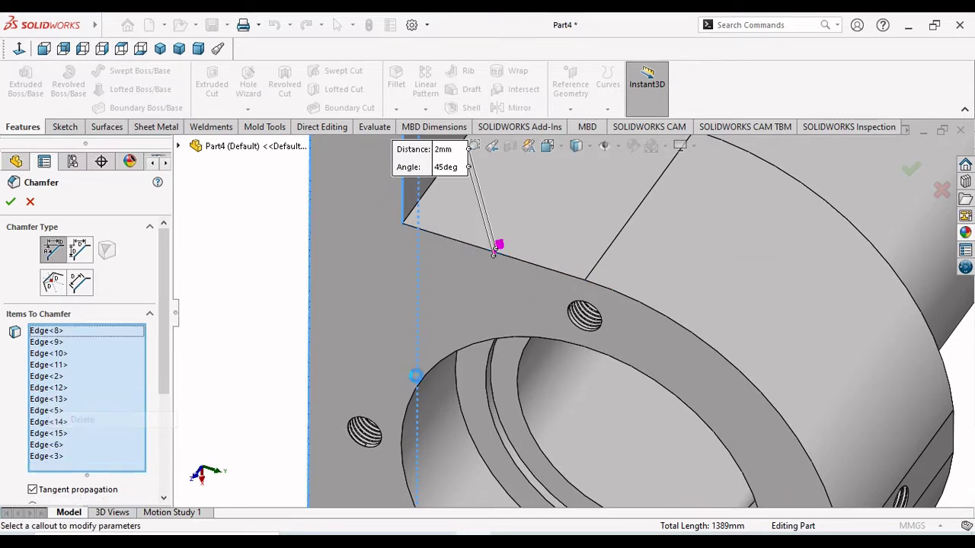
pyautogui.click(11, 202)
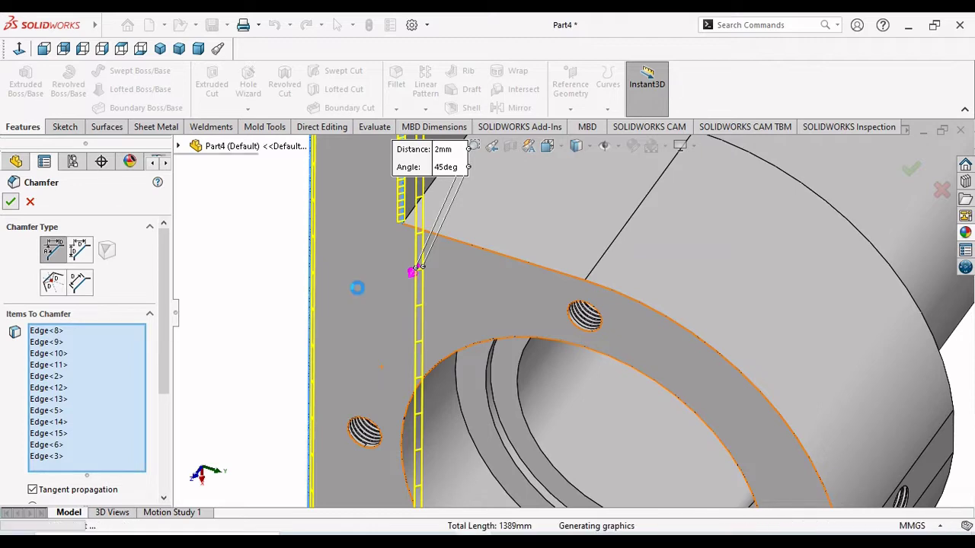
# - Orbit to face the flange, start a chamfer on its curved outer edge, then cancel it
pyautogui.scroll(10, 637, 425)
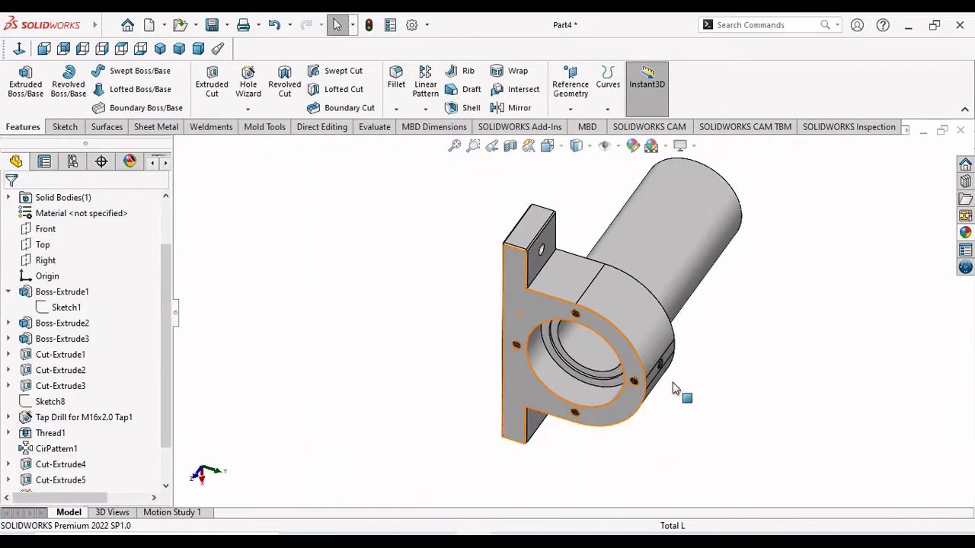
pyautogui.moveTo(673, 389); pyautogui.dragTo(659, 281, button='middle')
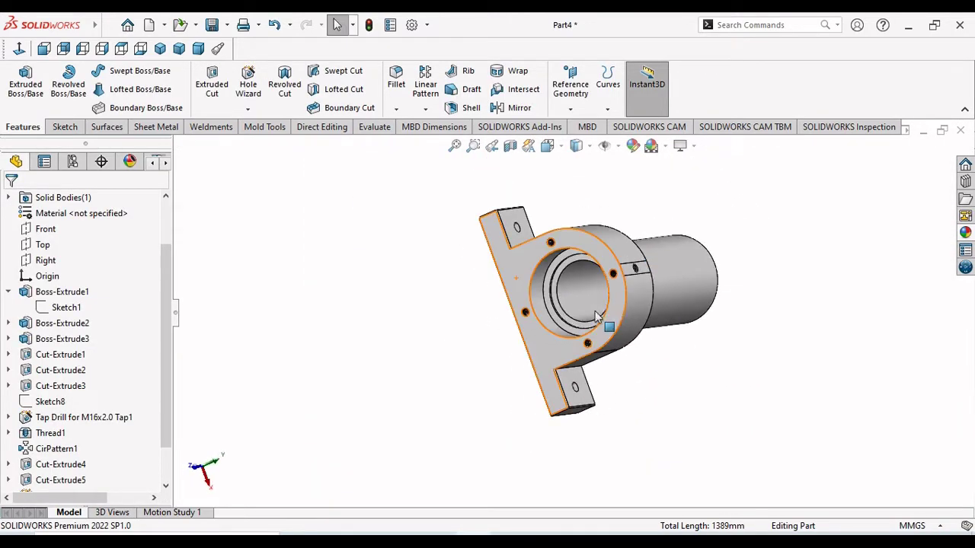
pyautogui.scroll(-4, 598, 319)
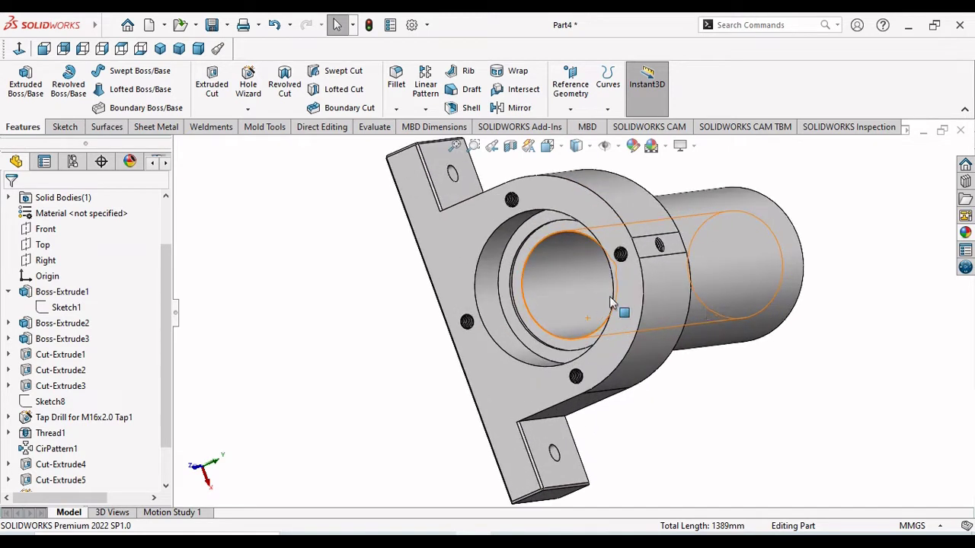
pyautogui.click(396, 110)
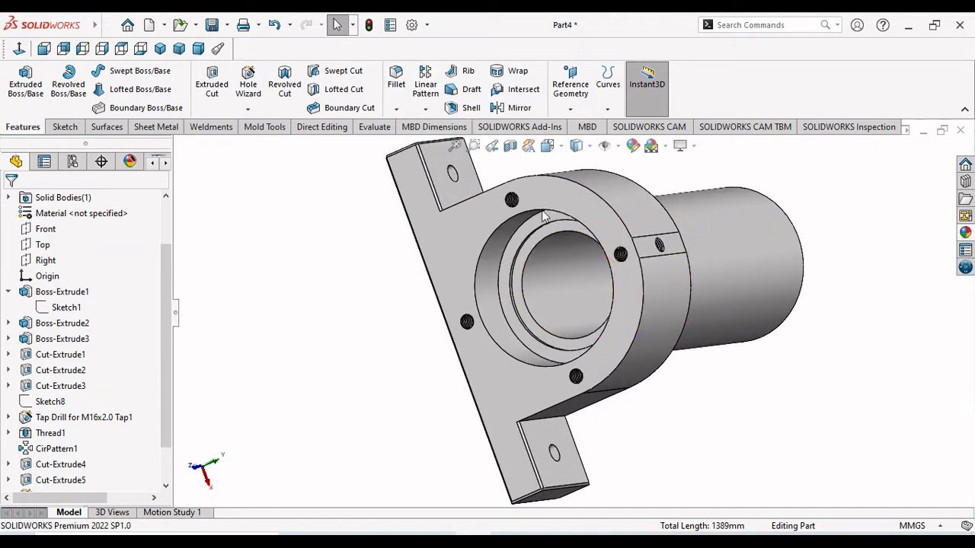
pyautogui.click(607, 207)
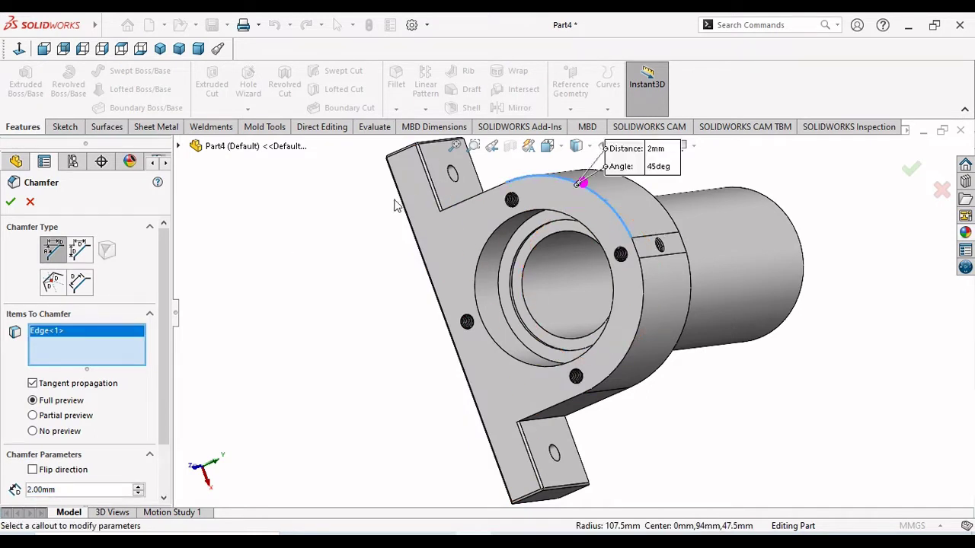
pyautogui.click(31, 202)
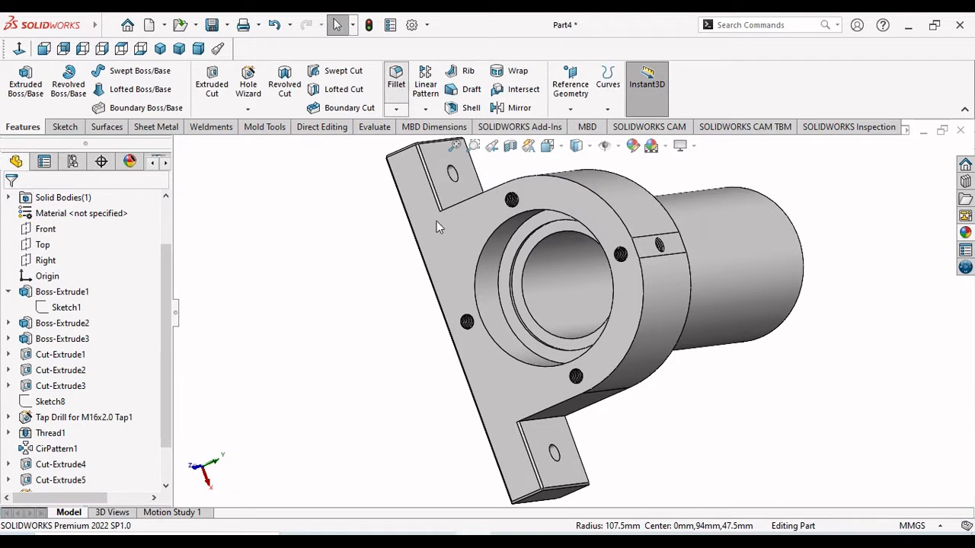
# - Start a 2 mm fillet on the plate-flange edge, flange curve, and shaft and clamp circular edges
pyautogui.press('f')
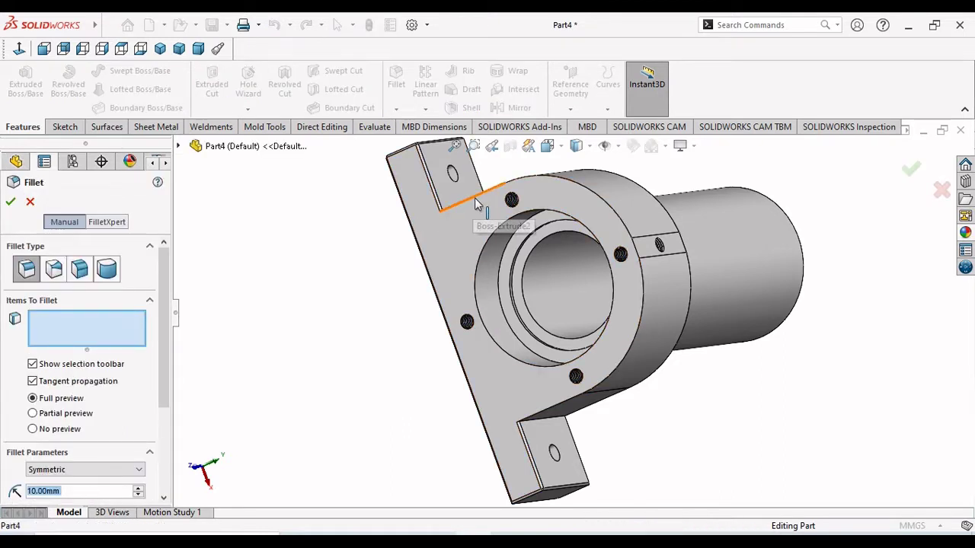
pyautogui.click(474, 198)
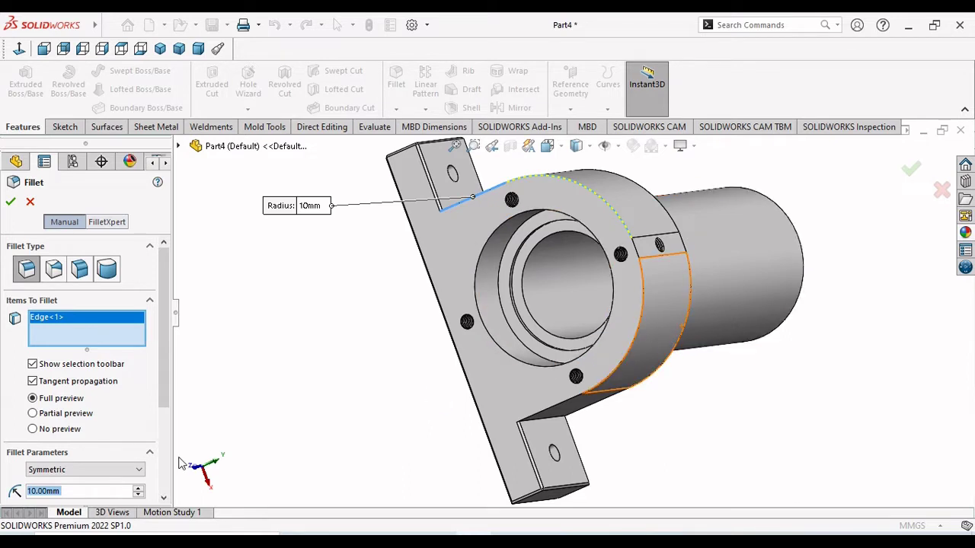
pyautogui.write('2')
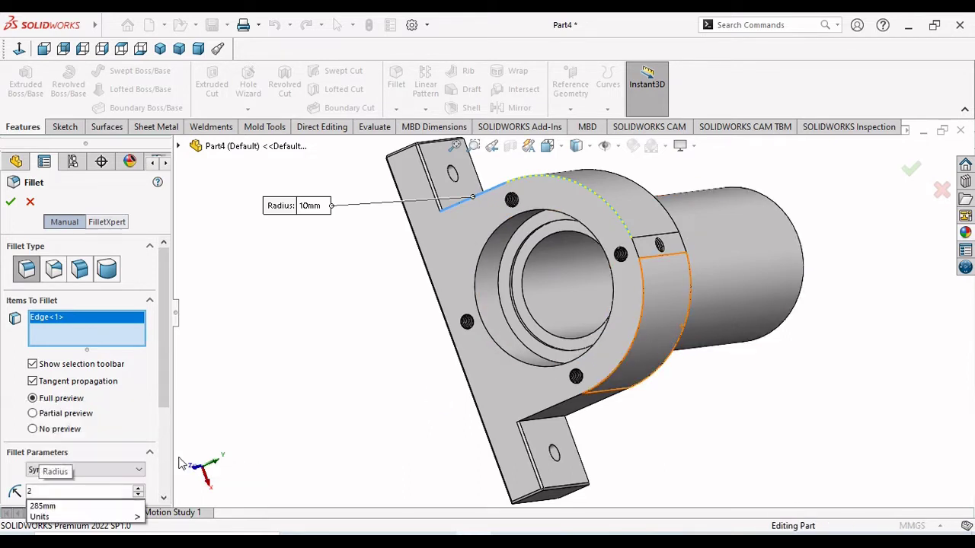
pyautogui.press('Return')
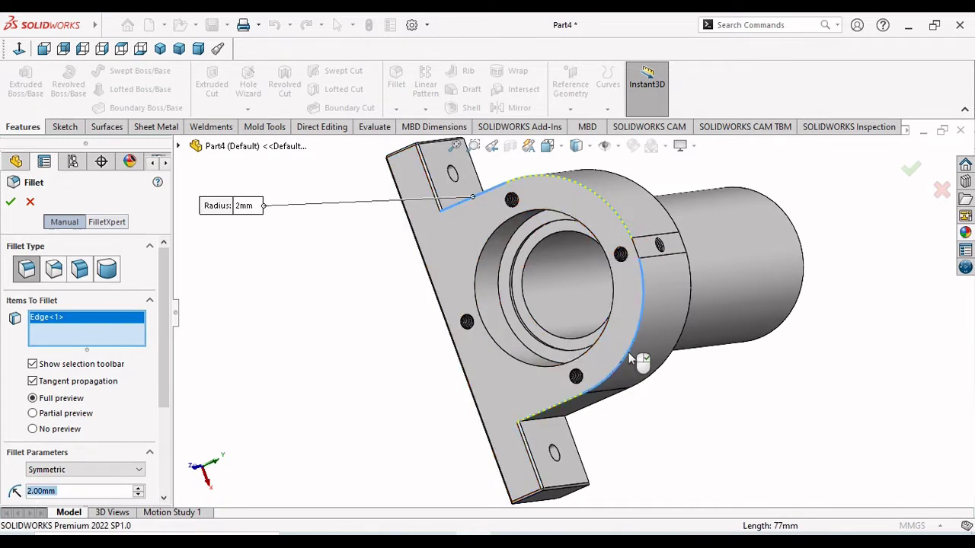
pyautogui.click(630, 357)
pyautogui.moveTo(716, 409); pyautogui.dragTo(651, 393, button='middle')
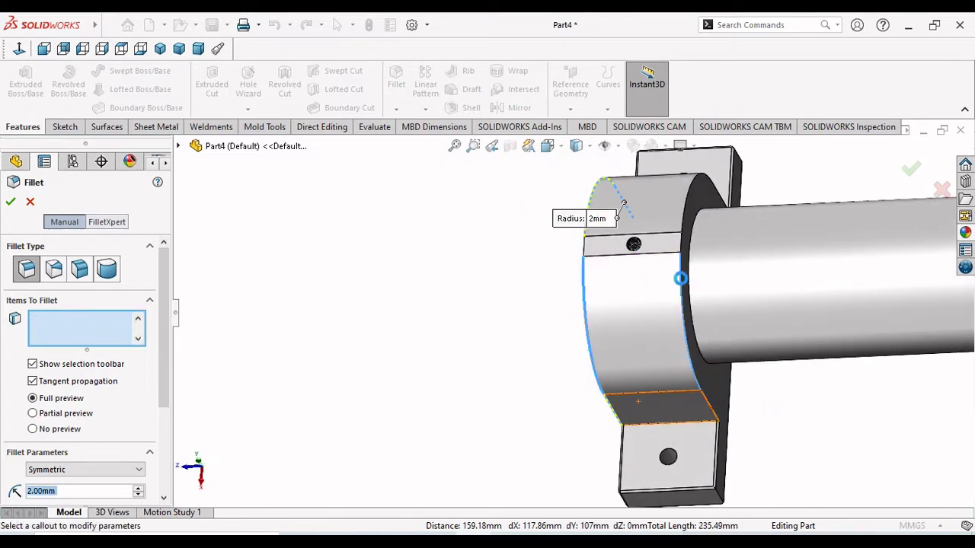
pyautogui.click(697, 221)
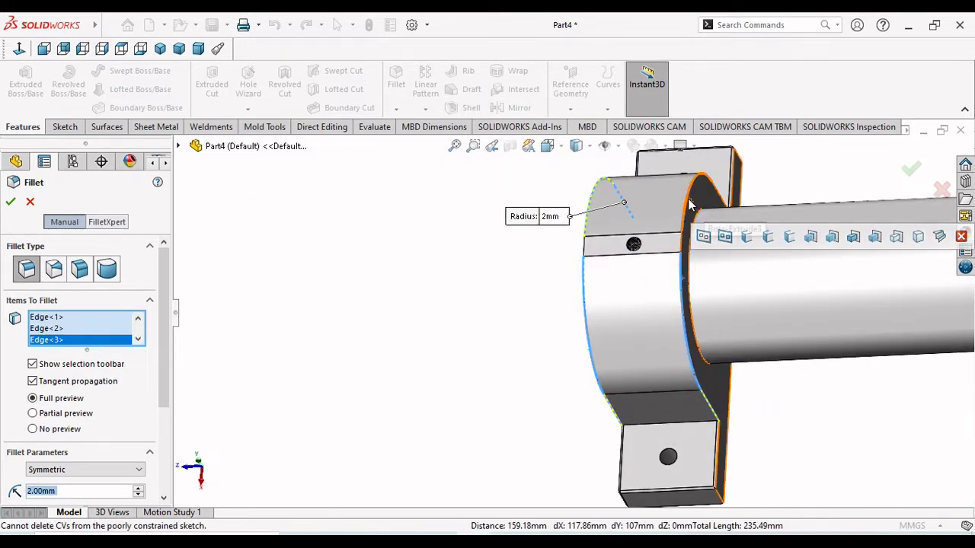
pyautogui.click(699, 205)
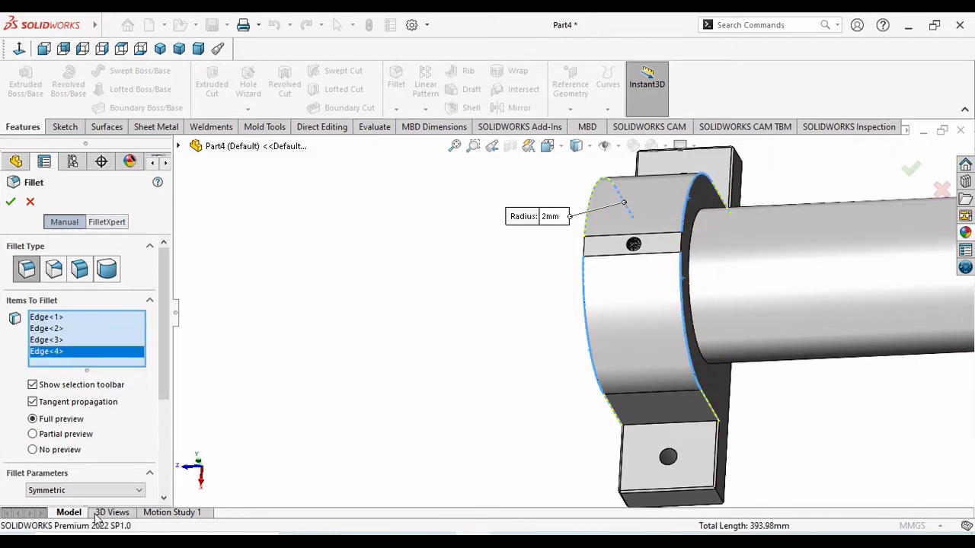
pyautogui.scroll(-1, 164, 404)
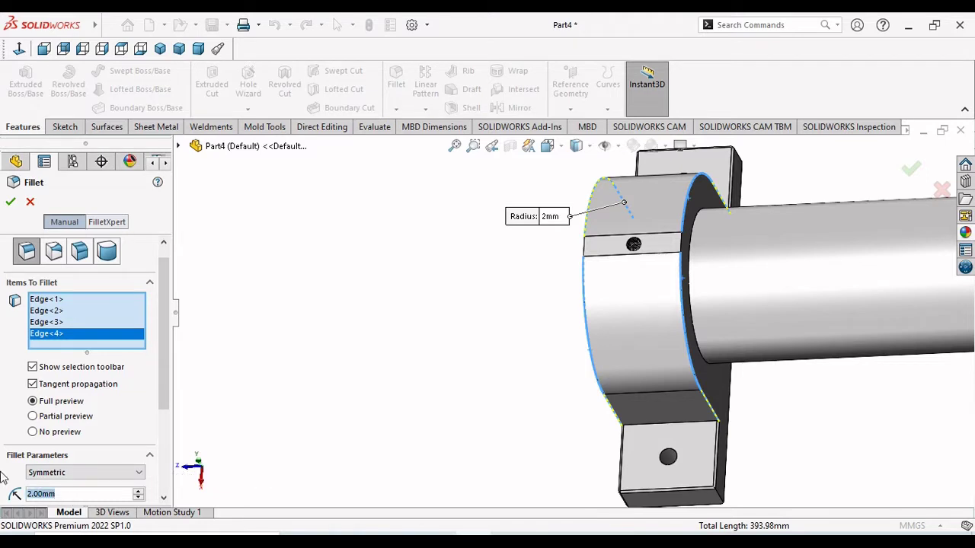
# - Change the fillet radius to 3 mm, dismiss the error report and clear the edge list
pyautogui.write('3')
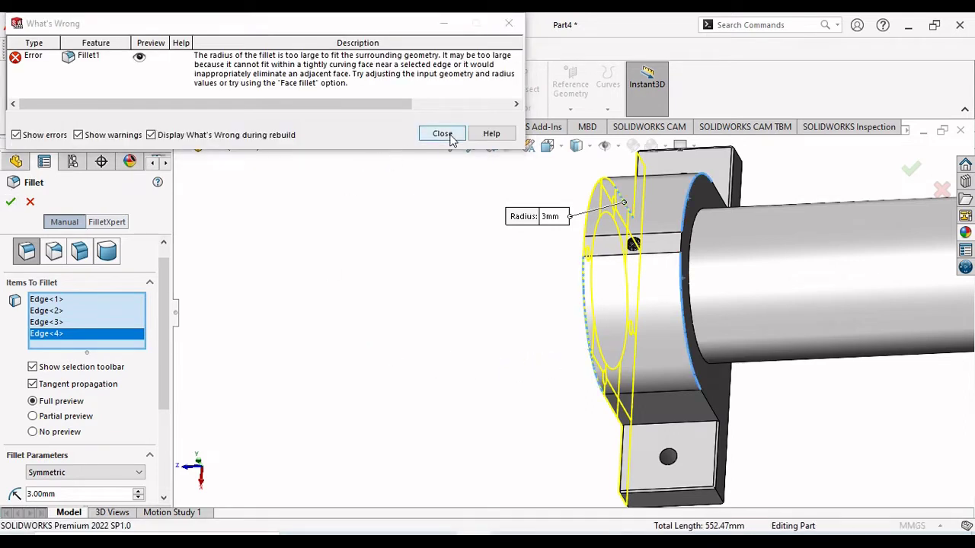
pyautogui.click(444, 134)
pyautogui.scroll(-3, 757, 328)
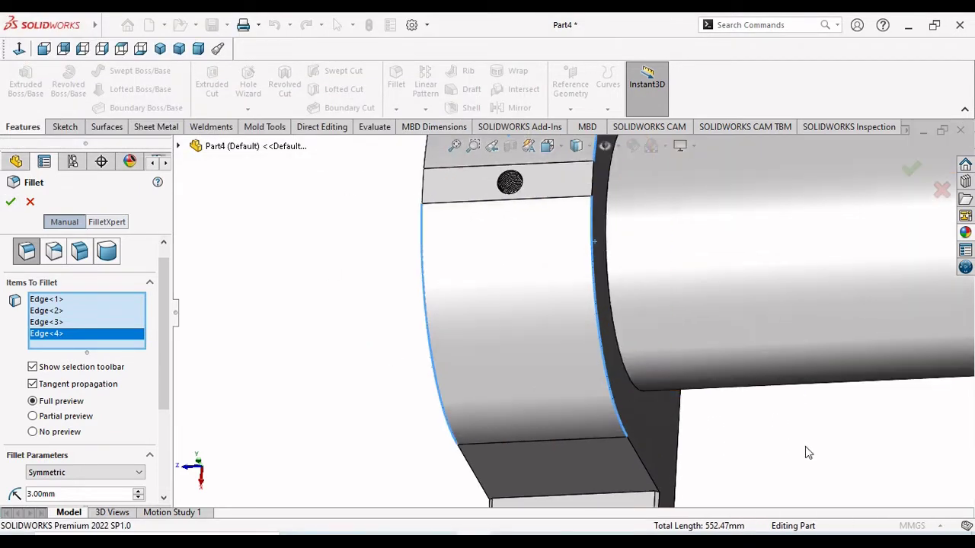
pyautogui.rightClick(52, 339)
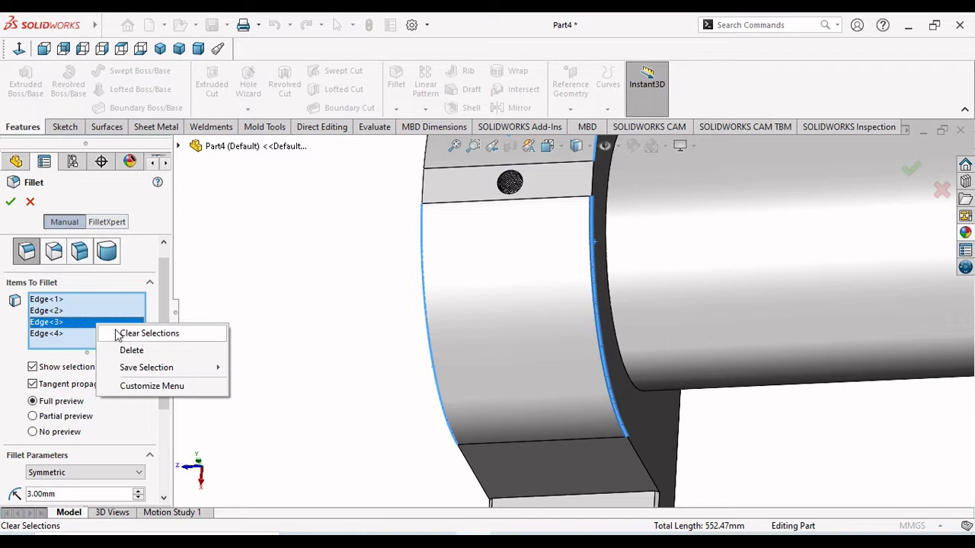
pyautogui.click(180, 335)
# - Select the arc edge atop the housing, then cancel the fillet without applying it
pyautogui.scroll(5, 728, 413)
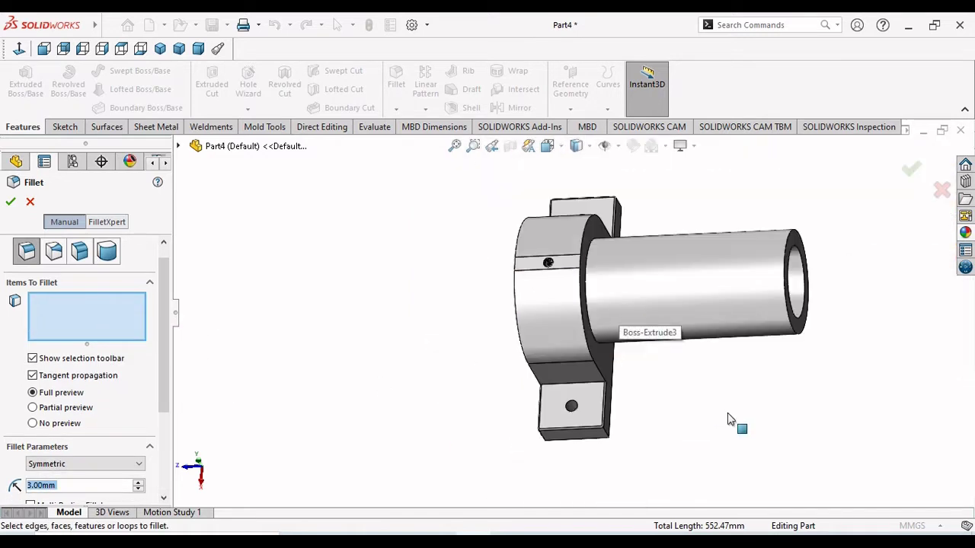
pyautogui.moveTo(727, 413); pyautogui.dragTo(701, 392, button='middle')
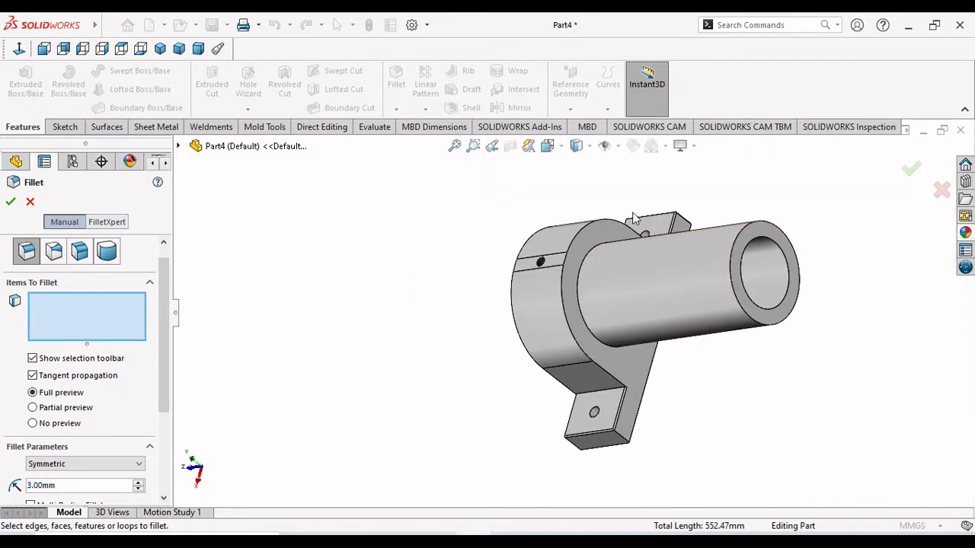
pyautogui.click(579, 242)
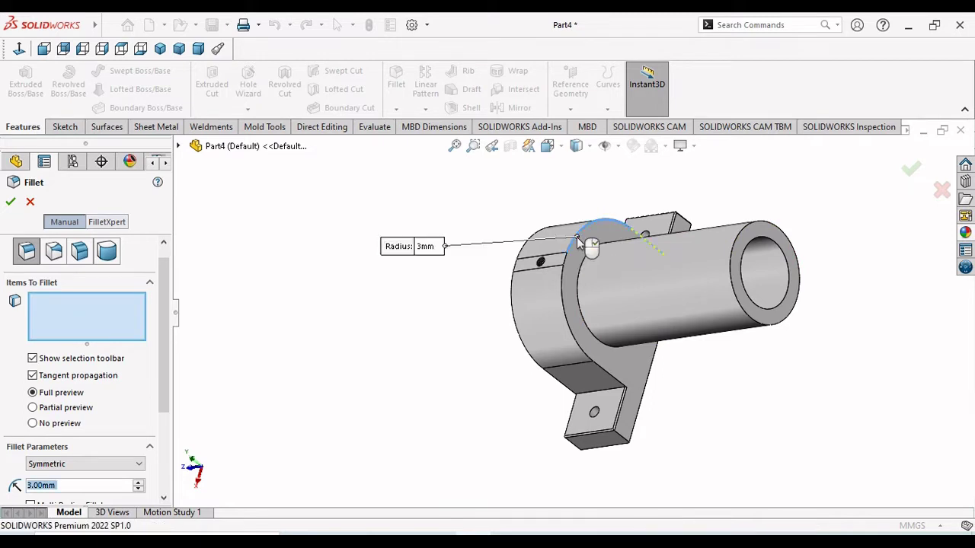
pyautogui.scroll(-5, 490, 217)
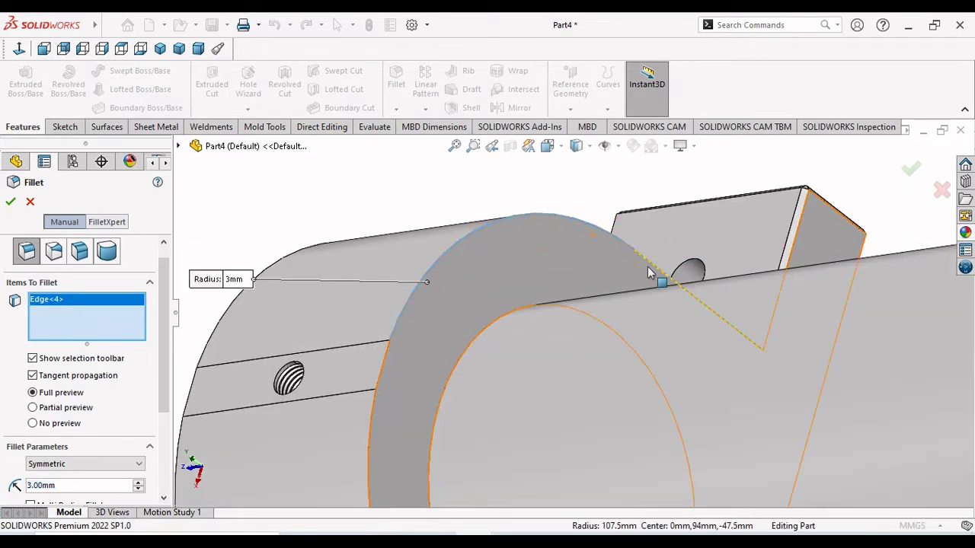
pyautogui.scroll(5, 648, 274)
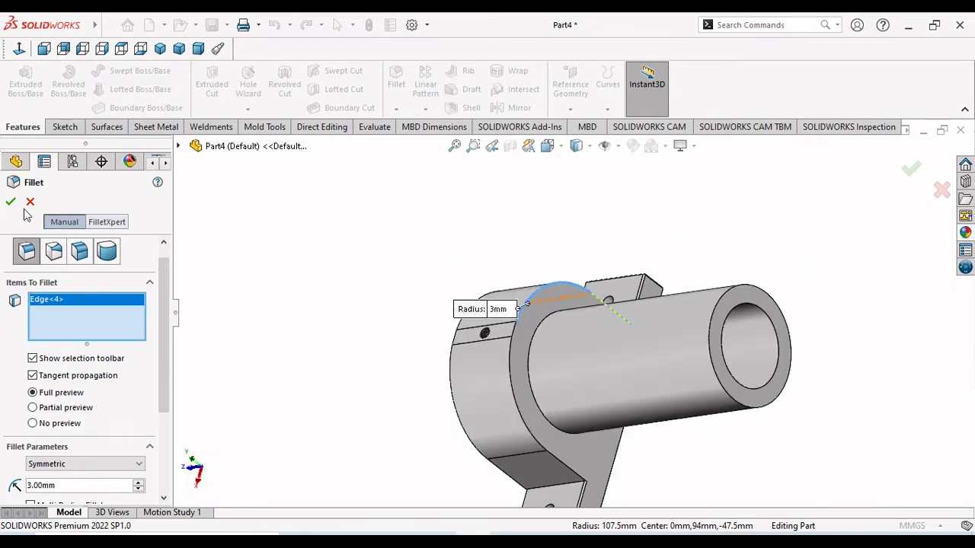
pyautogui.click(29, 202)
pyautogui.scroll(3, 603, 349)
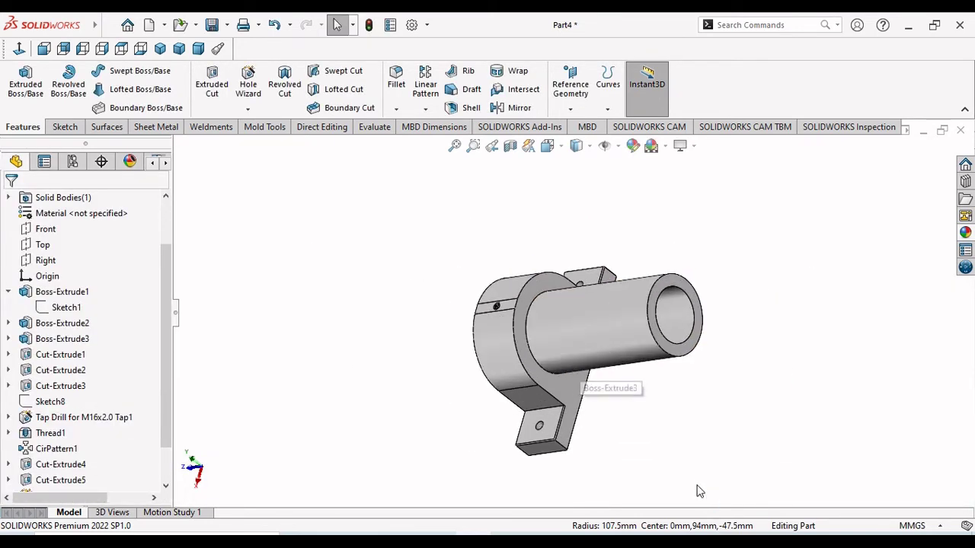
# - Fillet the circular edge where the tube meets the flange with a 5 mm radius
pyautogui.moveTo(693, 468); pyautogui.dragTo(744, 403, button='middle')
pyautogui.scroll(-4, 534, 361)
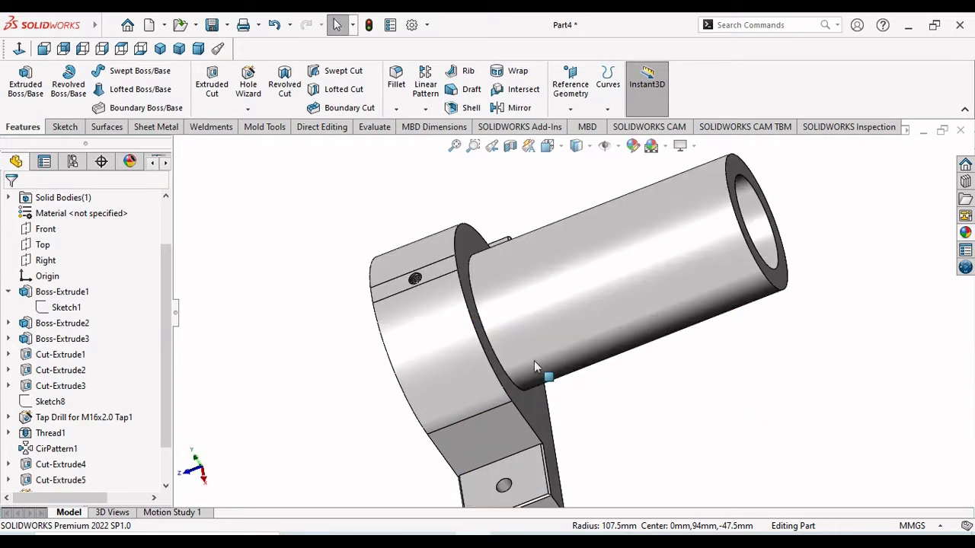
pyautogui.click(472, 280)
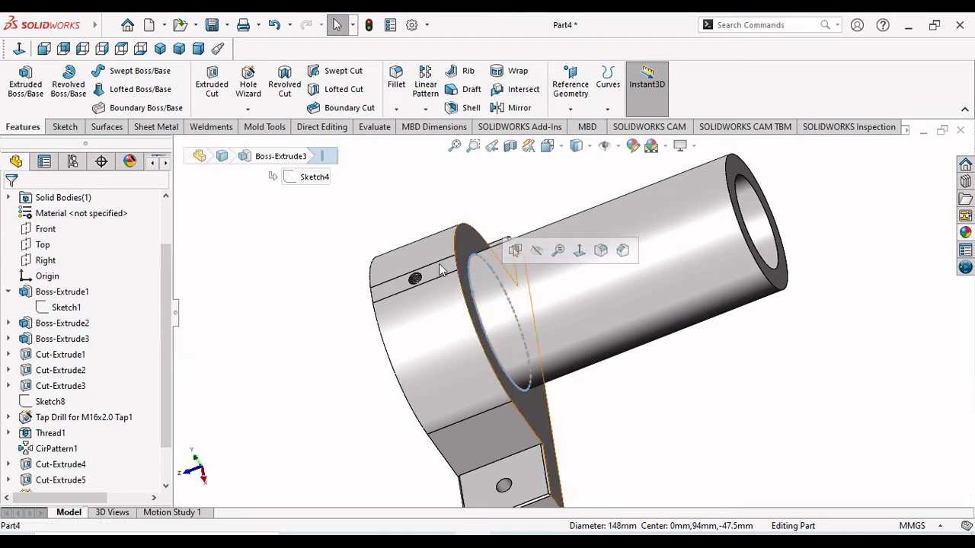
pyautogui.click(396, 79)
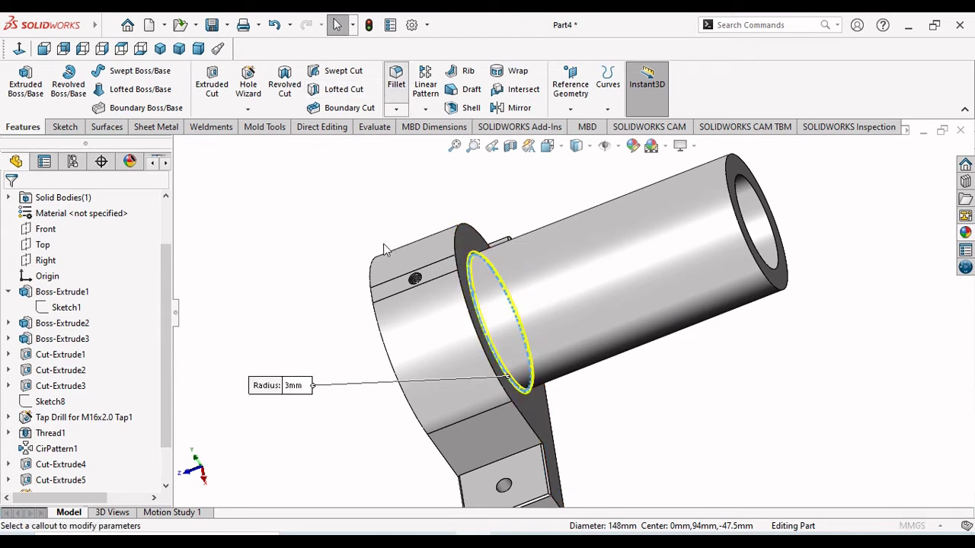
pyautogui.write('5')
pyautogui.press('Return')
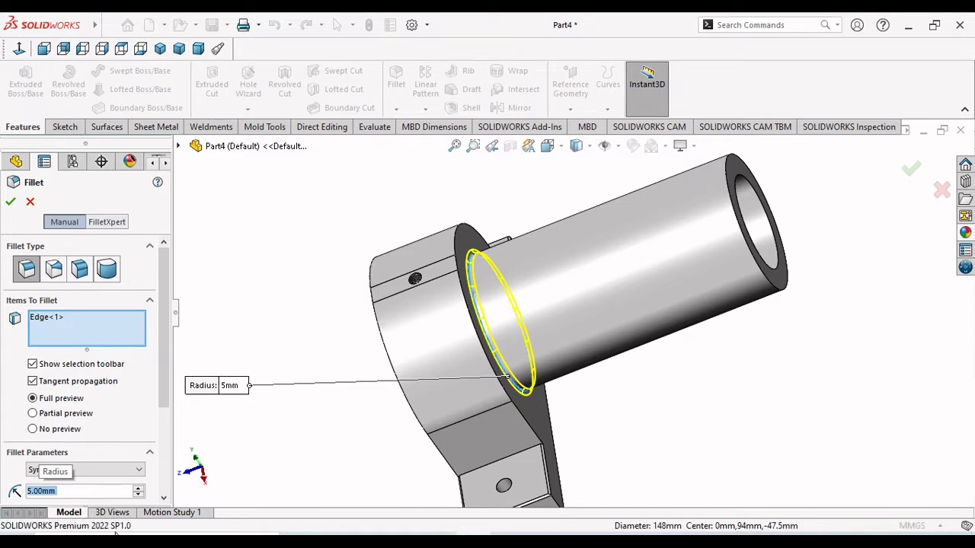
pyautogui.press('Return')
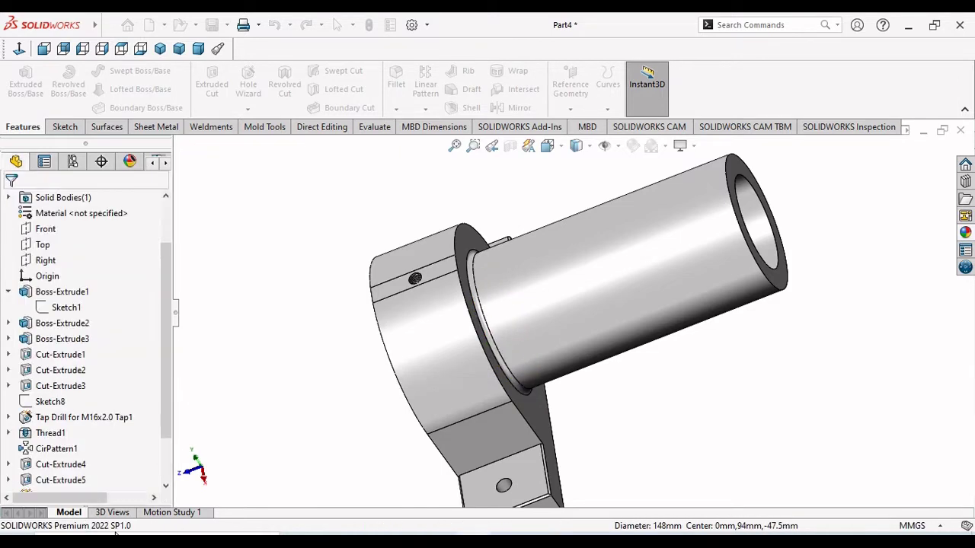
# - Fillet the bore's outer edge and two inner bore edges with a 2 mm radius
pyautogui.press('Return')
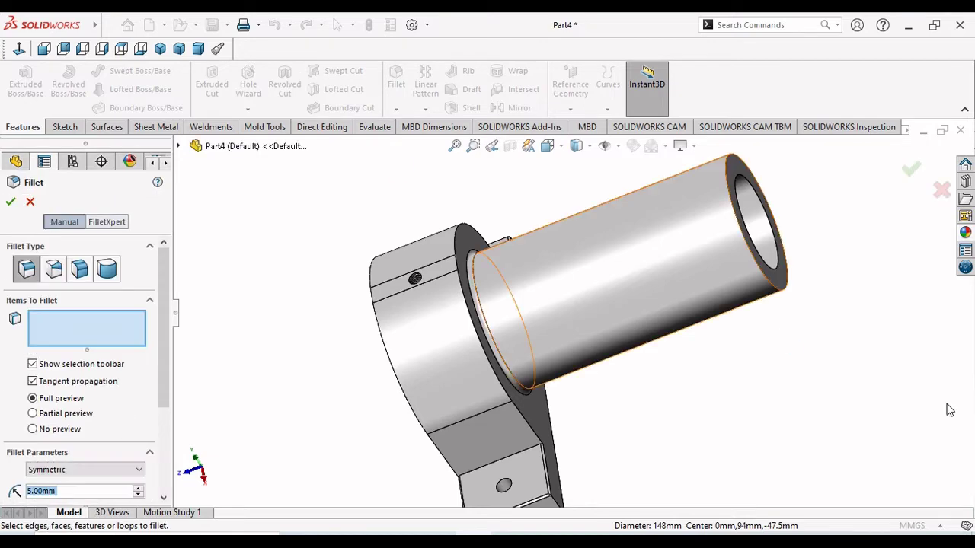
pyautogui.moveTo(946, 412); pyautogui.dragTo(526, 364, button='middle')
pyautogui.scroll(-6, 694, 420)
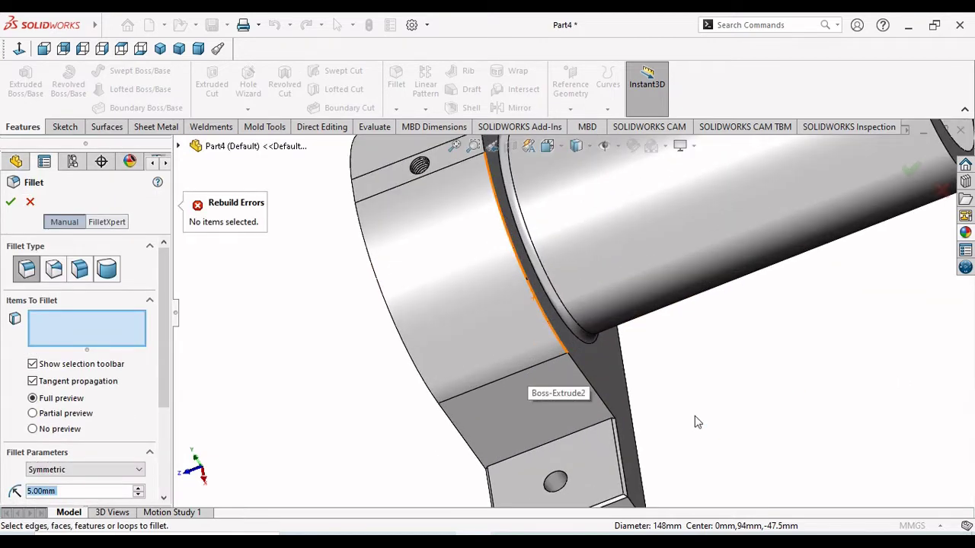
pyautogui.scroll(6, 723, 404)
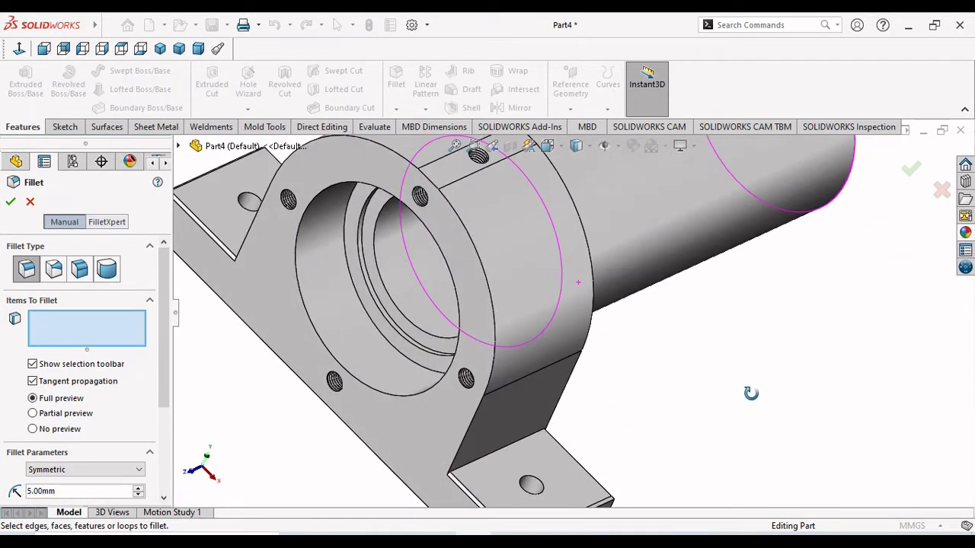
pyautogui.click(11, 202)
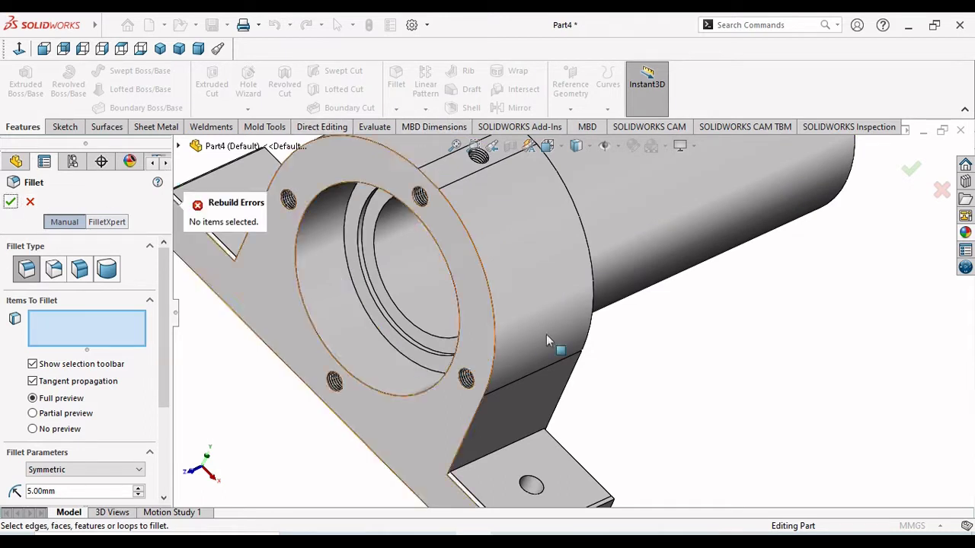
pyautogui.click(309, 320)
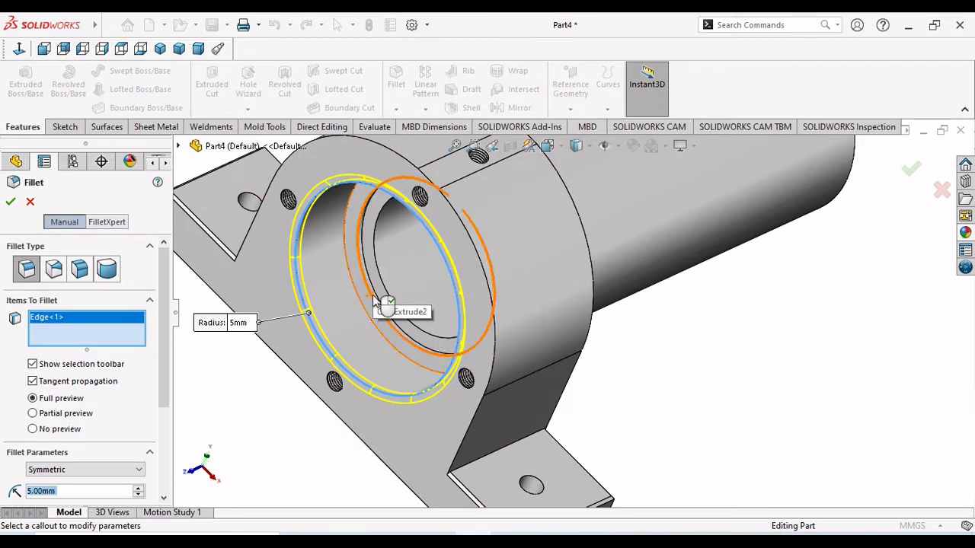
pyautogui.click(387, 297)
pyautogui.click(407, 308)
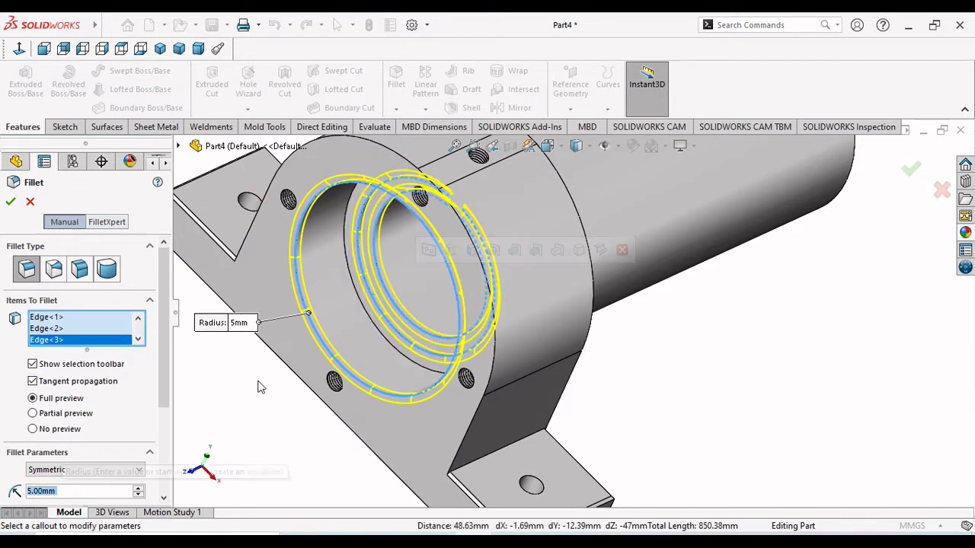
pyautogui.scroll(-3, 76, 434)
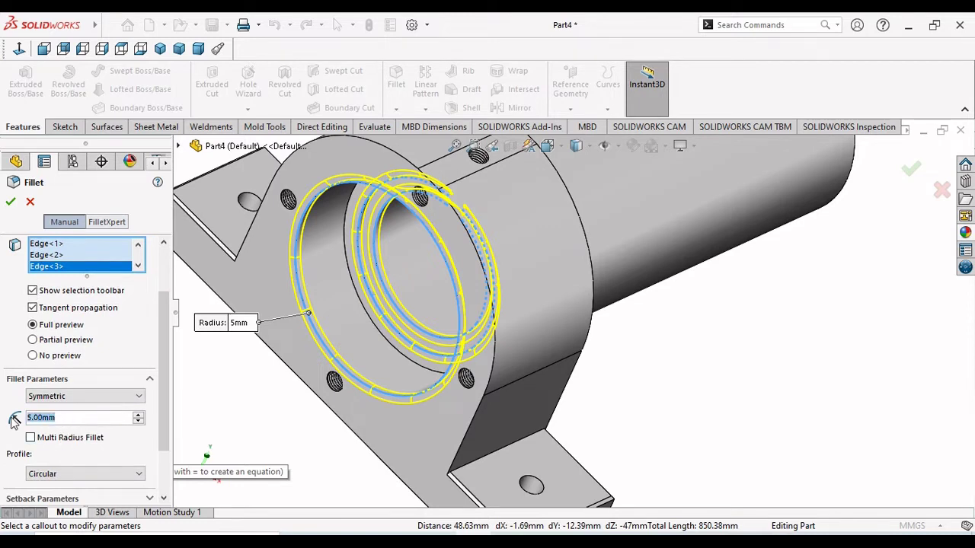
pyautogui.write('2')
pyautogui.press('Return')
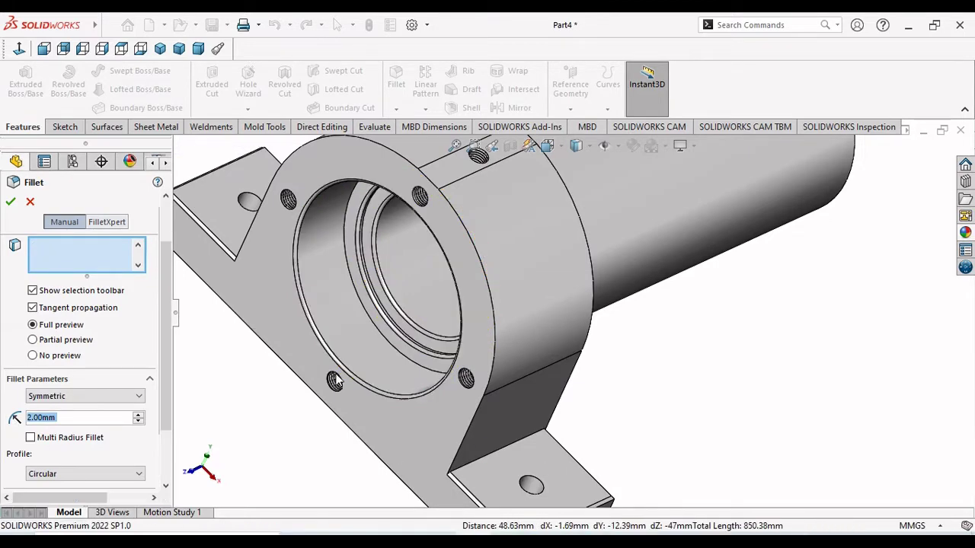
pyautogui.press('Return')
# - Apply a 3 mm fillet to the front-face edges connected to the end face and the back face's top edge
pyautogui.scroll(-3, 460, 297)
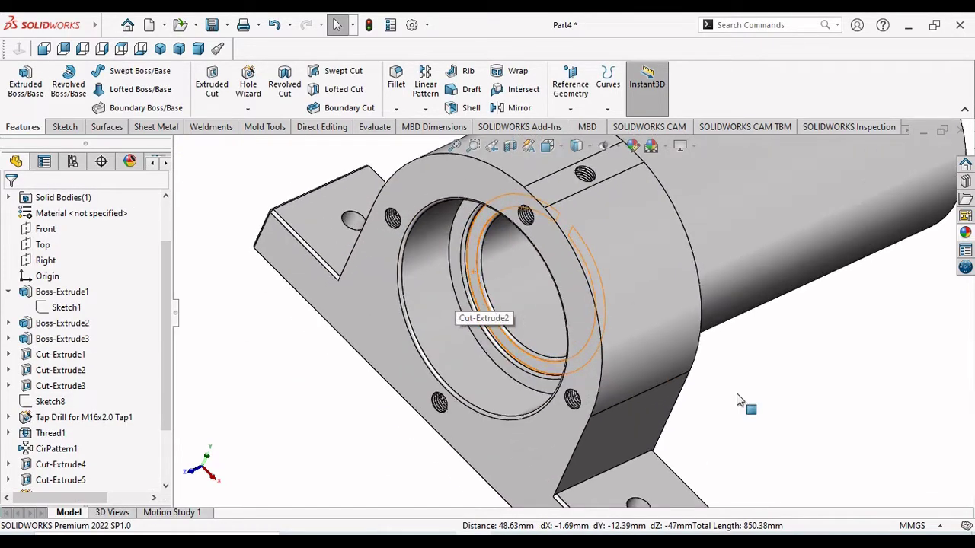
pyautogui.scroll(-2, 563, 312)
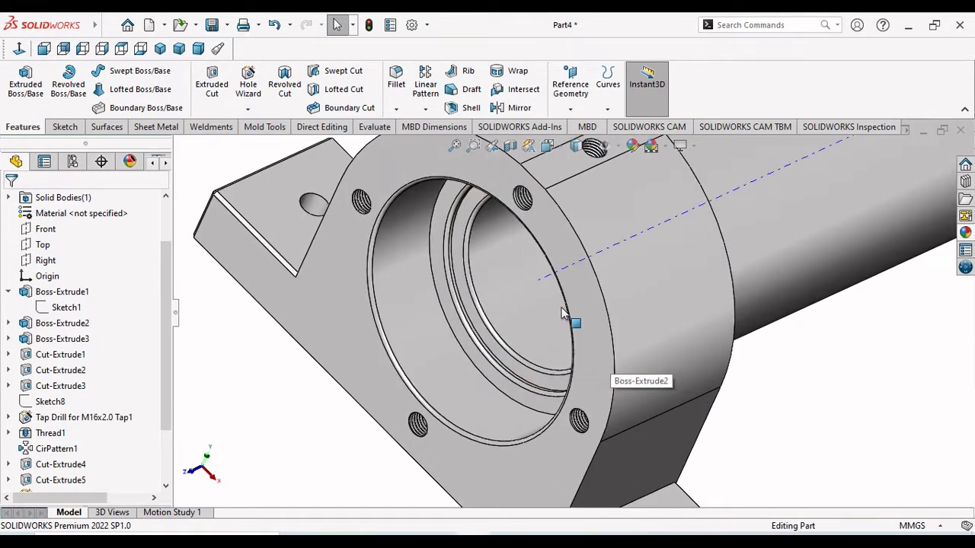
pyautogui.scroll(4, 563, 316)
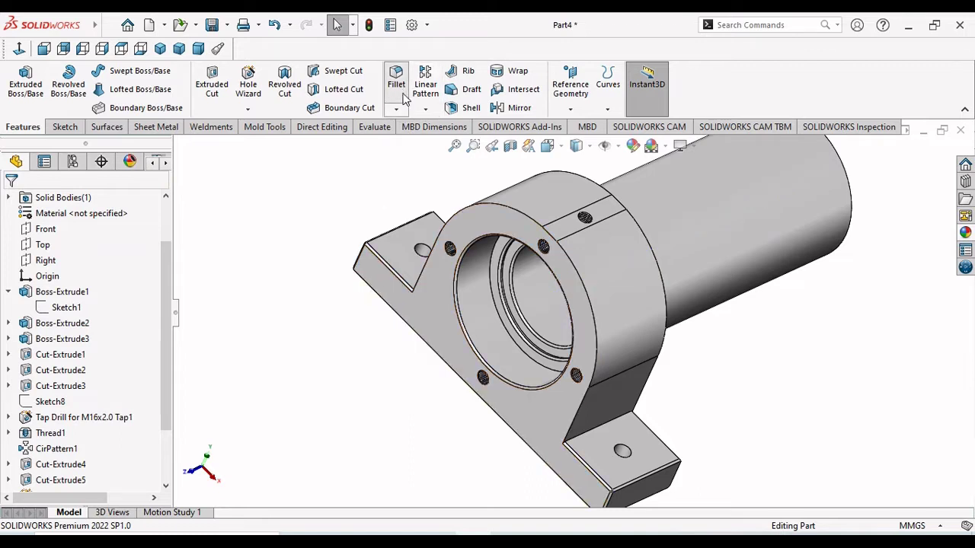
pyautogui.click(532, 223)
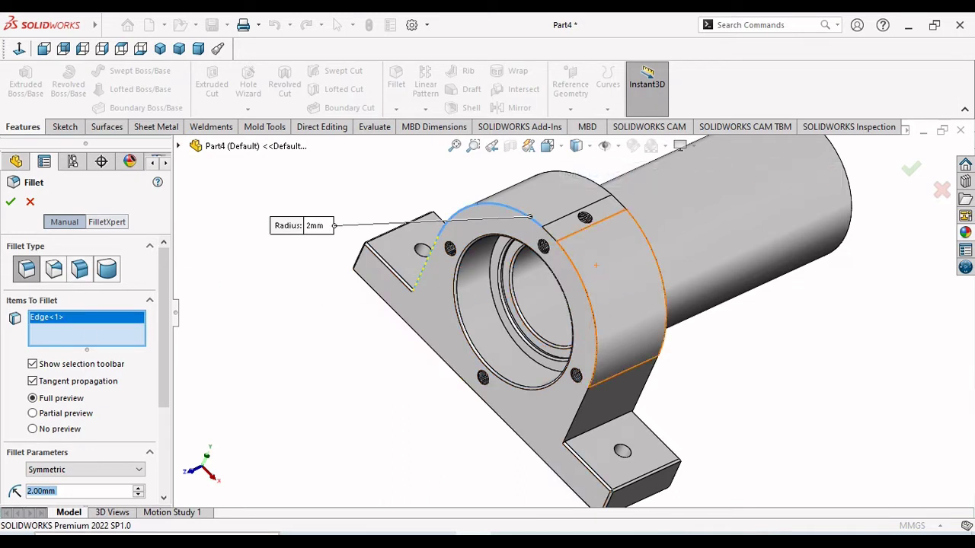
pyautogui.write('3')
pyautogui.press('Return')
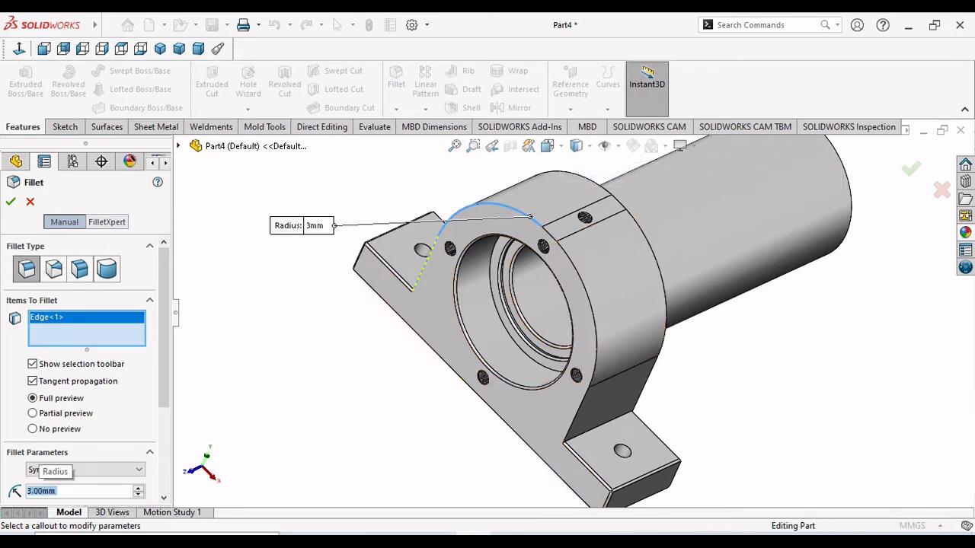
pyautogui.click(655, 409)
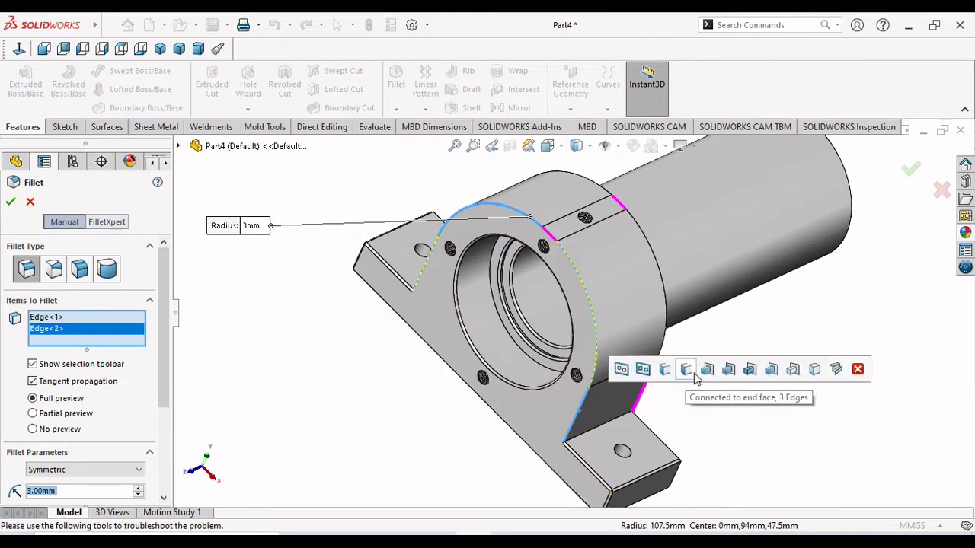
pyautogui.click(688, 371)
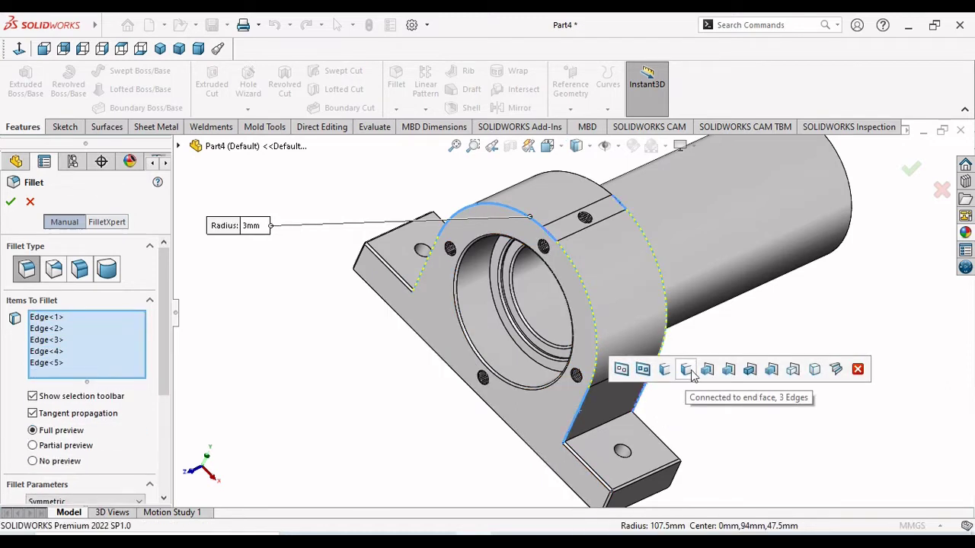
pyautogui.moveTo(862, 344); pyautogui.dragTo(861, 442, button='middle')
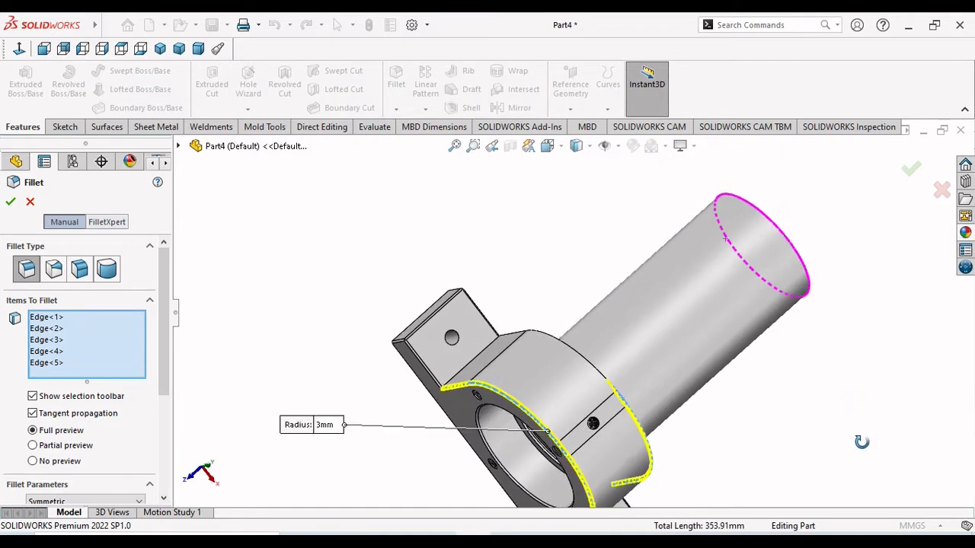
pyautogui.click(562, 344)
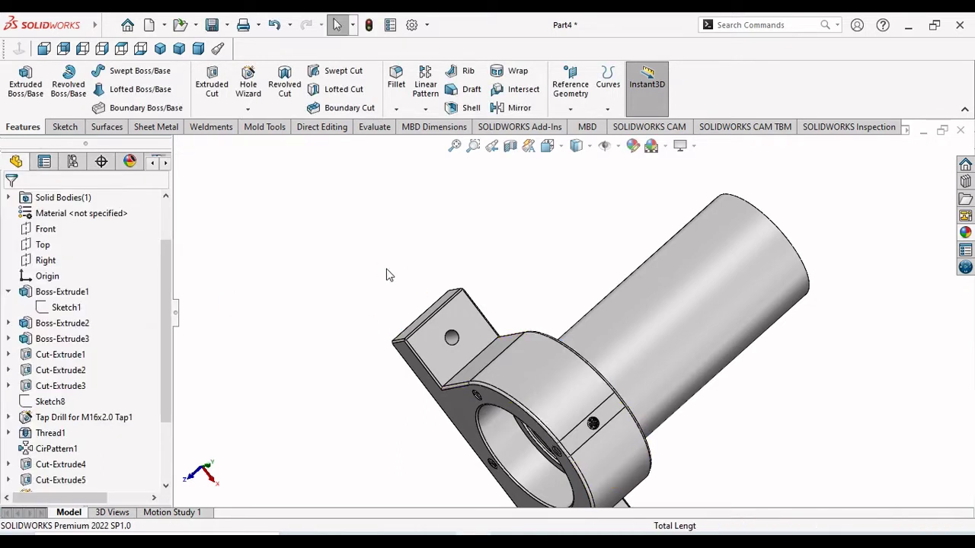
# - Orbit and zoom around the housing from several angles, ending in the isometric view
pyautogui.scroll(4, 543, 418)
pyautogui.moveTo(642, 398); pyautogui.dragTo(664, 305, button='middle')
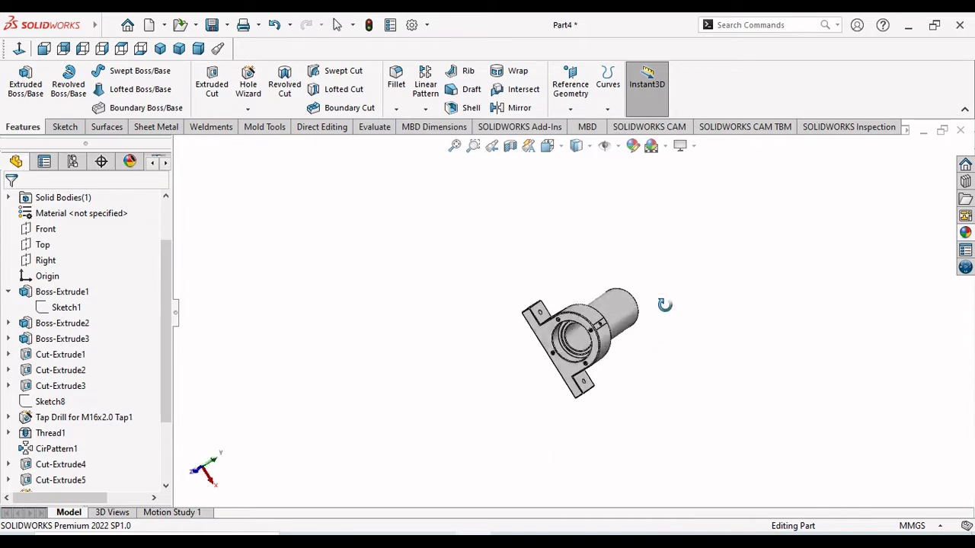
pyautogui.scroll(-3, 510, 321)
pyautogui.scroll(-4, 511, 319)
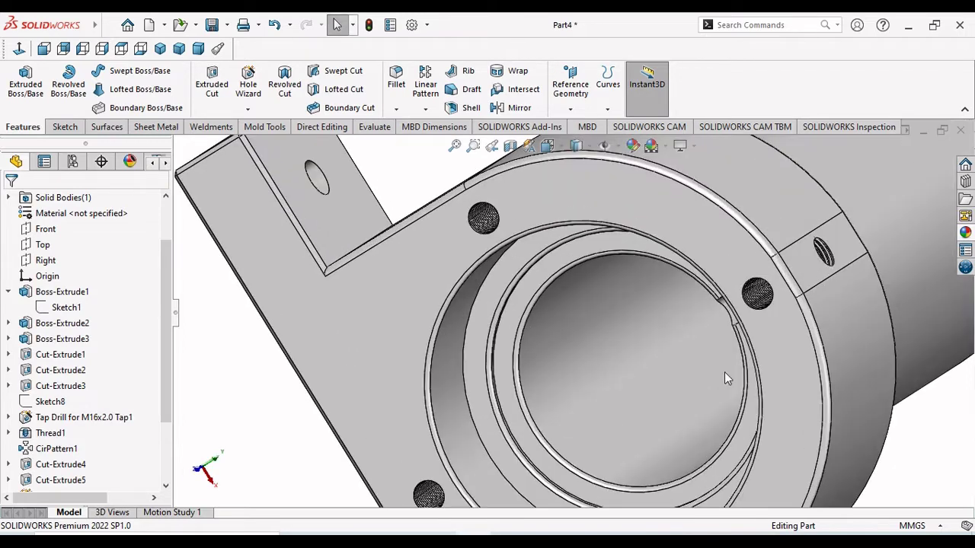
pyautogui.scroll(1, 720, 377)
pyautogui.moveTo(783, 413); pyautogui.dragTo(712, 342, button='middle')
pyautogui.press('f')
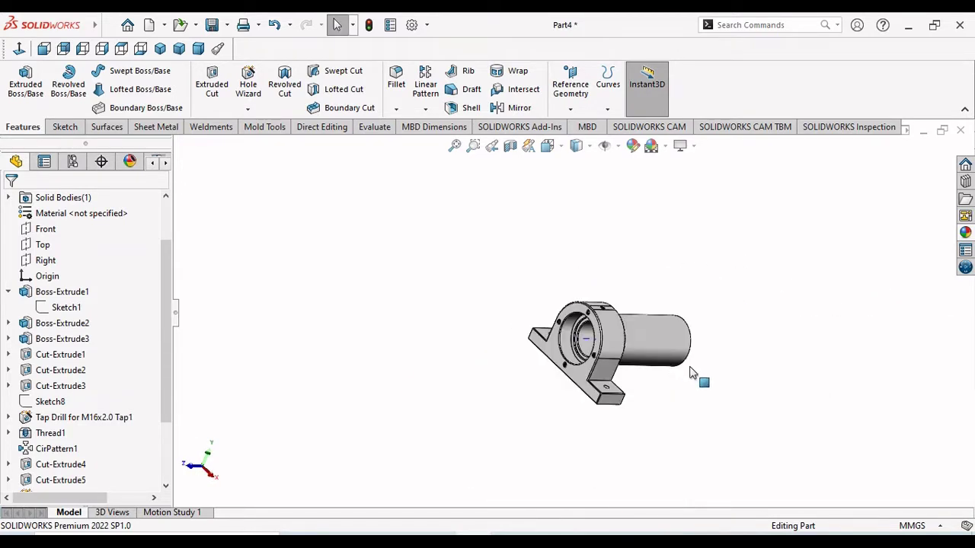
pyautogui.moveTo(615, 385); pyautogui.dragTo(606, 433, button='middle')
pyautogui.scroll(-3, 568, 412)
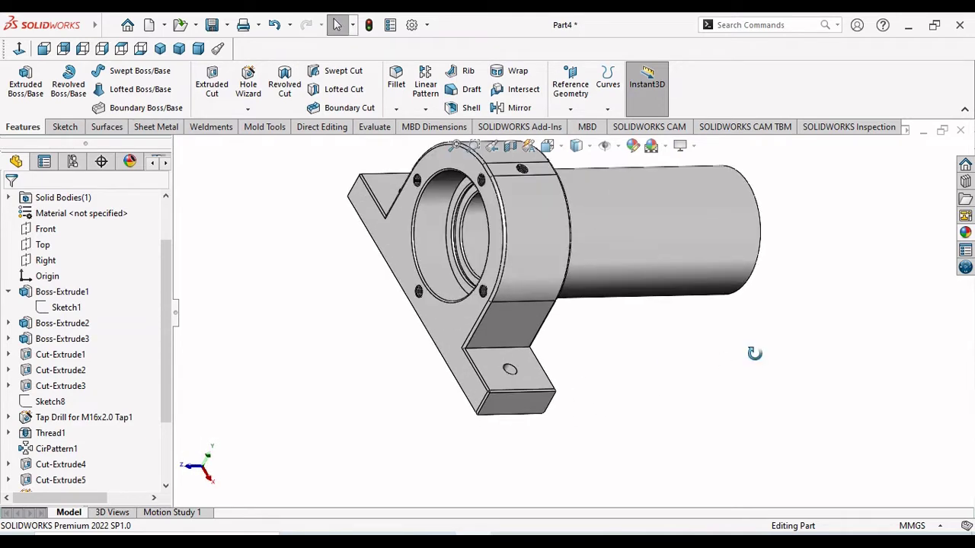
pyautogui.moveTo(754, 353); pyautogui.dragTo(859, 325, button='middle')
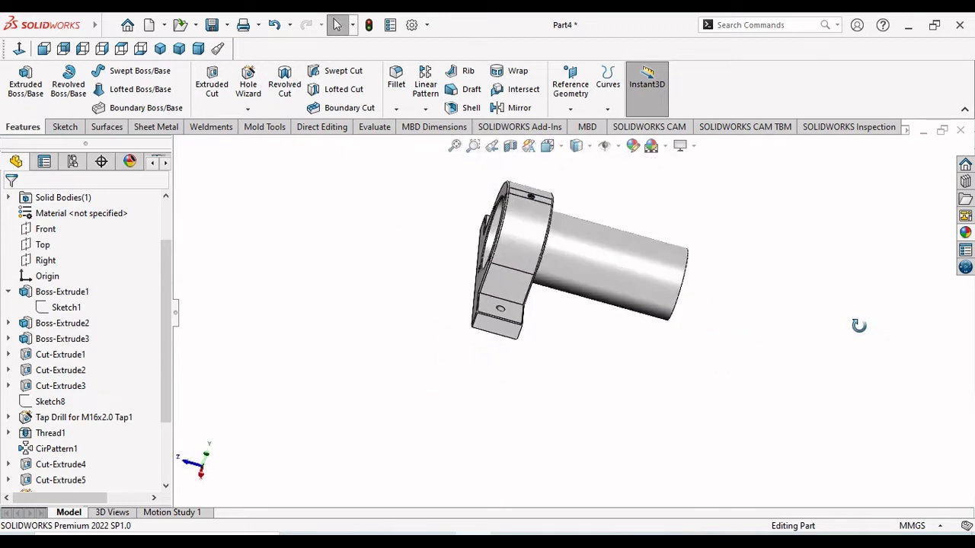
pyautogui.click(160, 48)
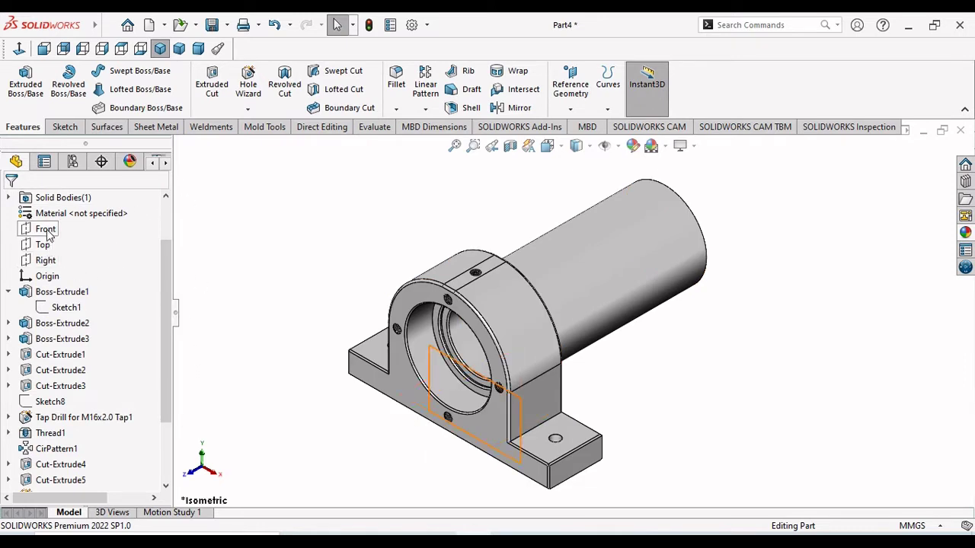
# - Start a new reference plane from the Reference Geometry menu
pyautogui.click(47, 234)
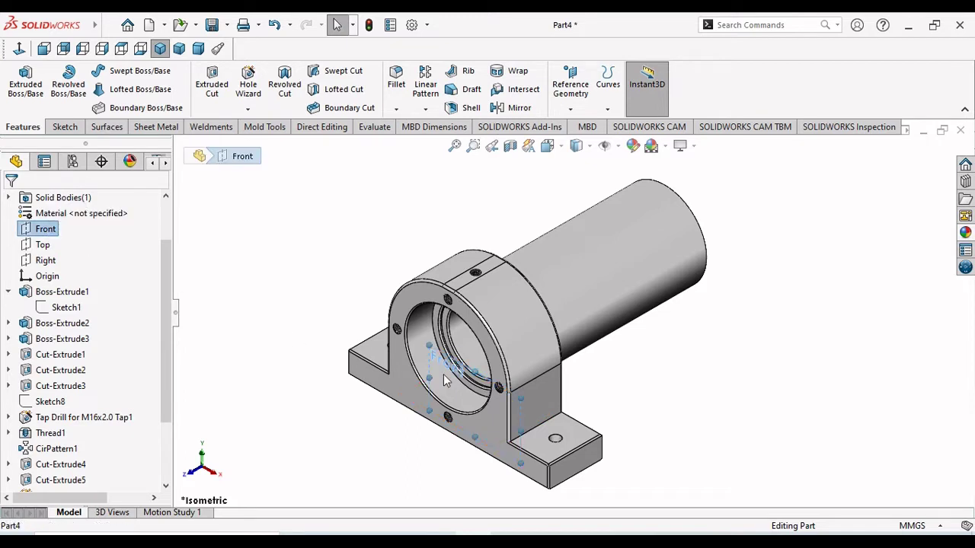
pyautogui.moveTo(735, 449); pyautogui.dragTo(687, 388, button='middle')
pyautogui.click(189, 230)
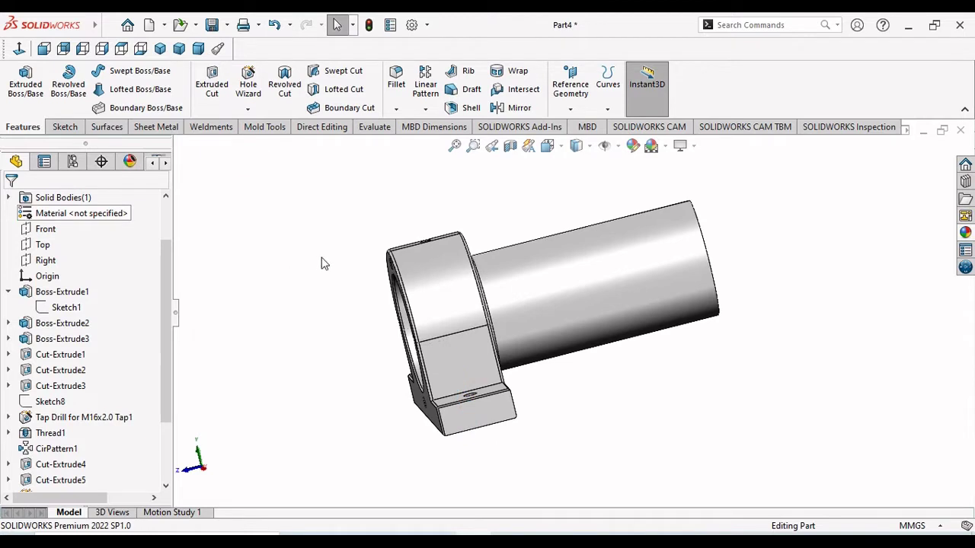
pyautogui.scroll(3, 771, 286)
pyautogui.moveTo(788, 291); pyautogui.dragTo(762, 311, button='middle')
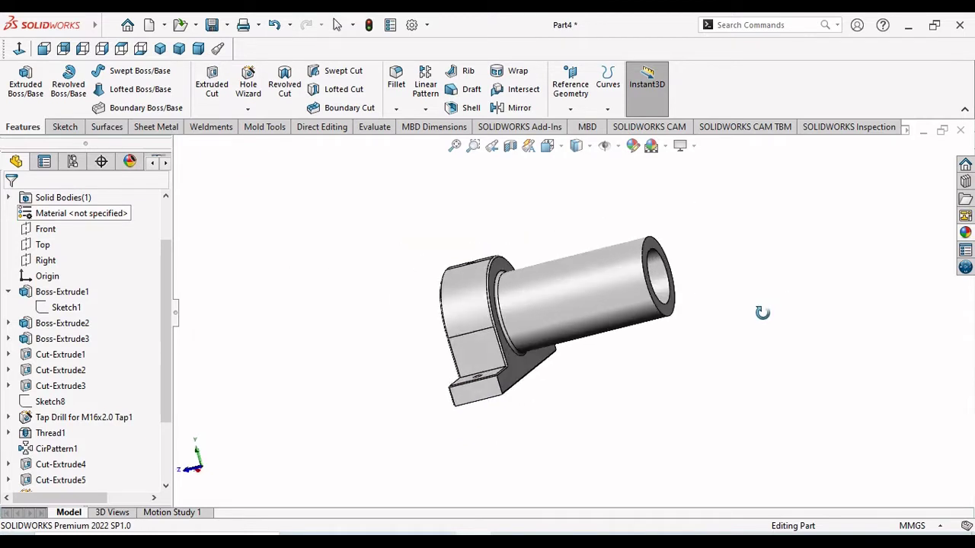
pyautogui.click(570, 109)
pyautogui.click(594, 128)
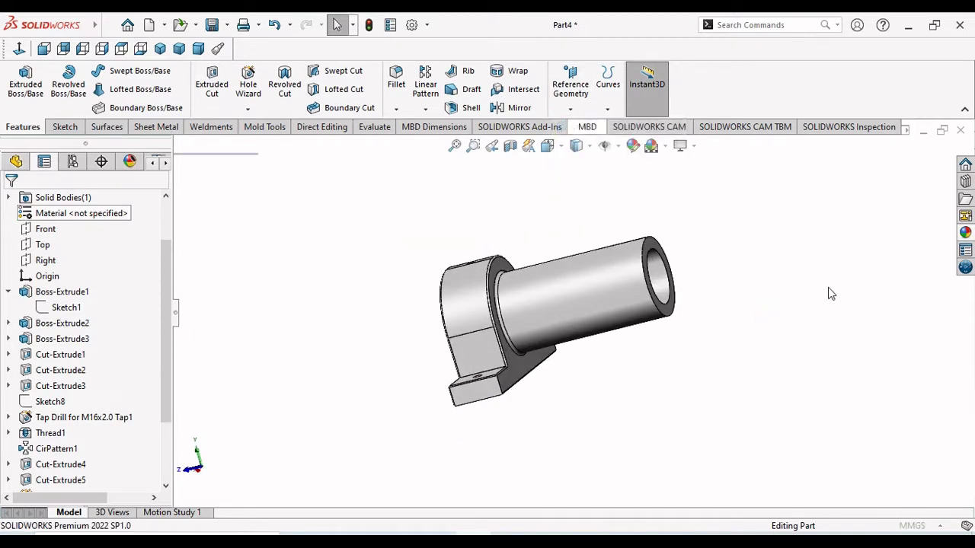
pyautogui.scroll(-3, 754, 287)
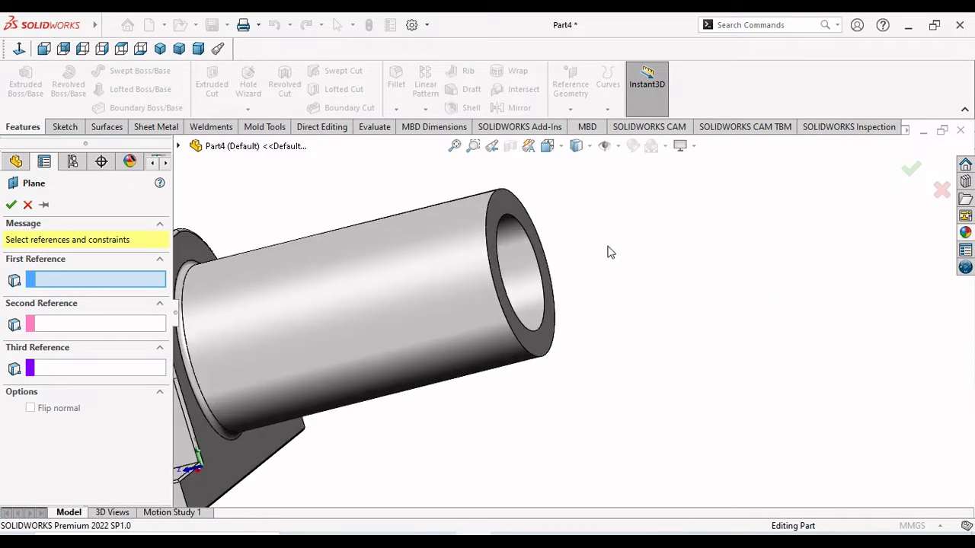
# - Create Plane3 on the tube's annular end face with a 0 mm offset
pyautogui.click(515, 204)
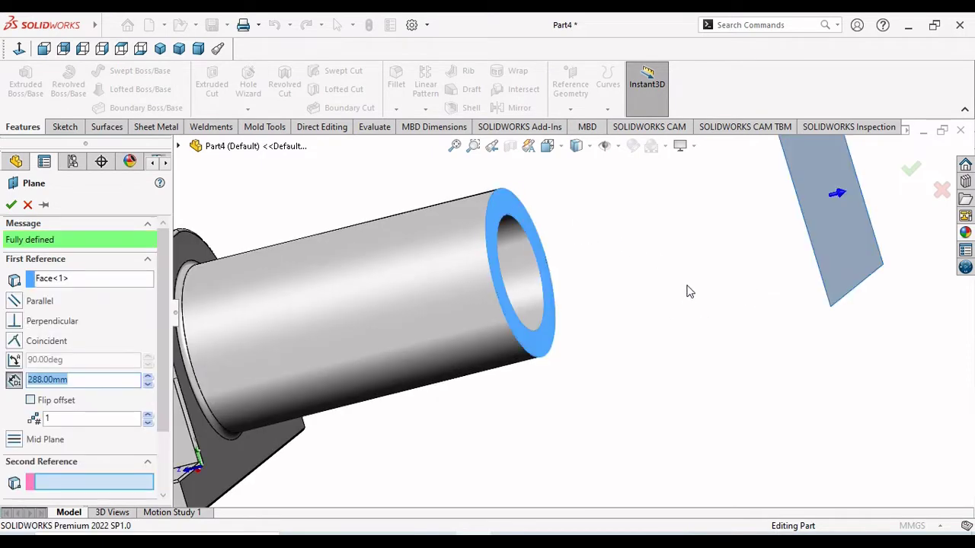
pyautogui.click(501, 210)
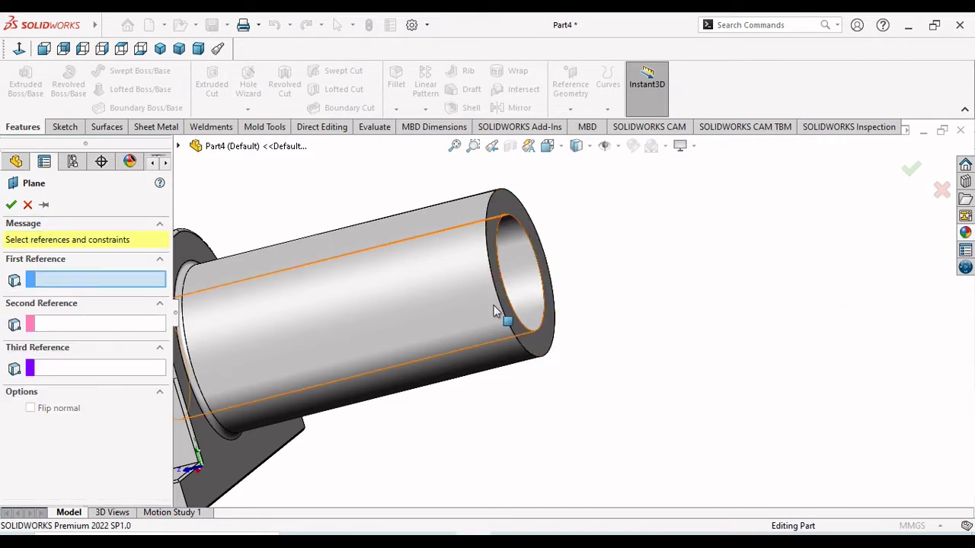
pyautogui.click(529, 339)
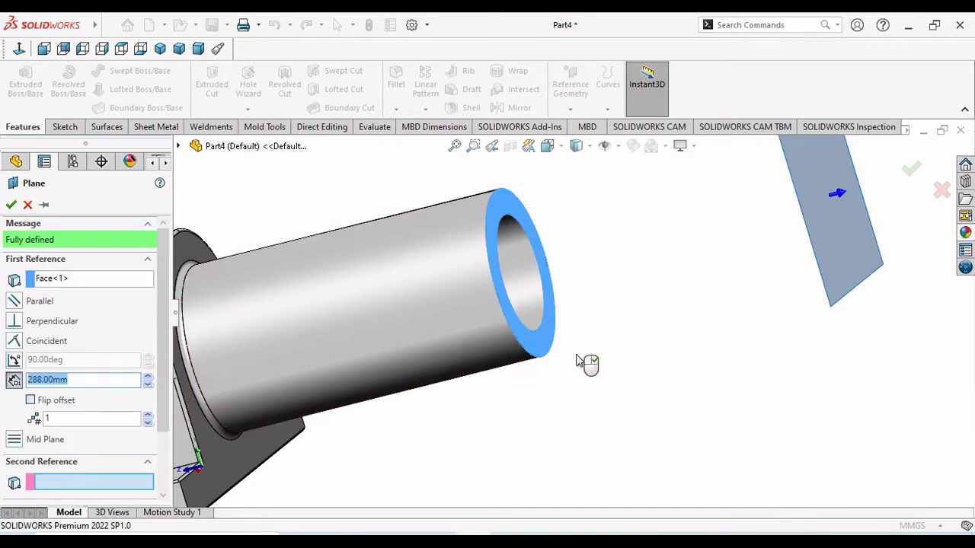
pyautogui.scroll(5, 565, 329)
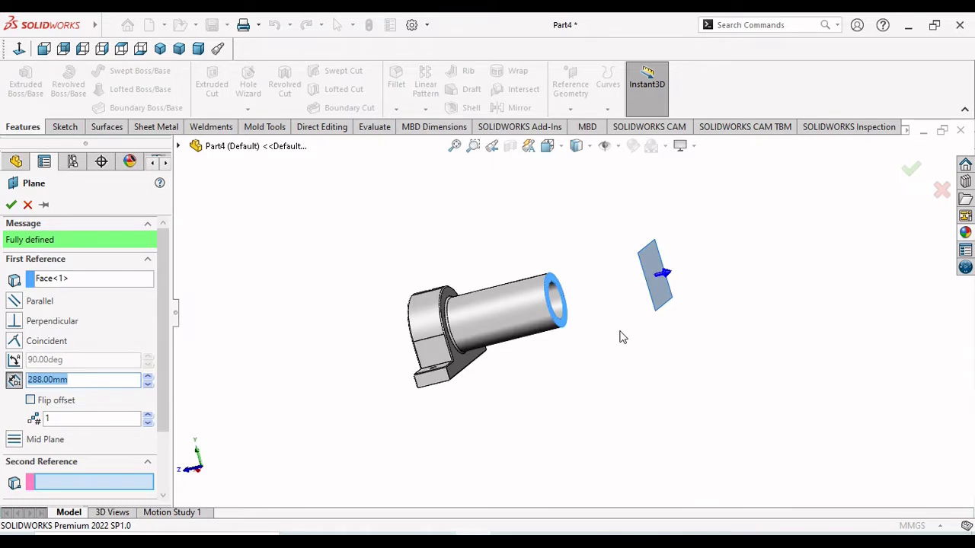
pyautogui.moveTo(622, 337); pyautogui.dragTo(620, 327, button='middle')
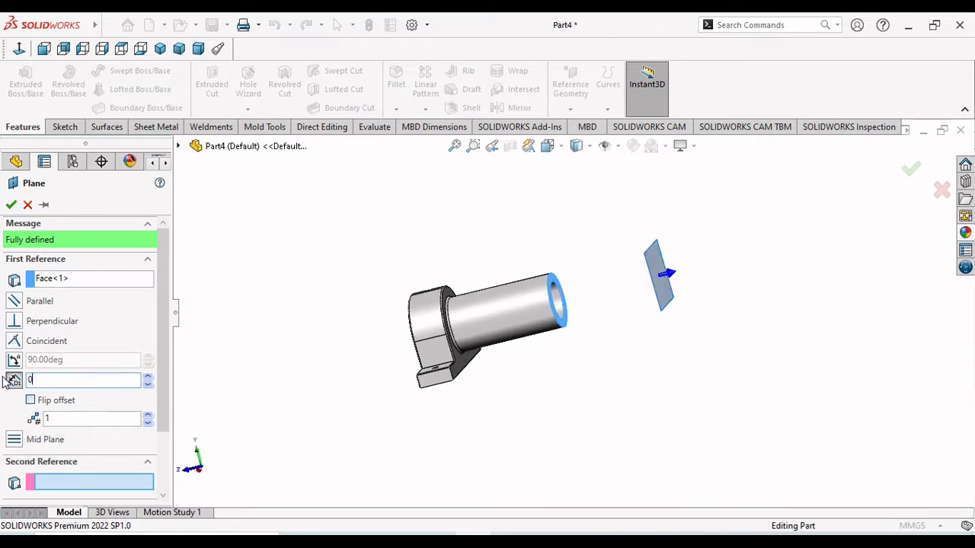
pyautogui.write('0')
pyautogui.press('Return')
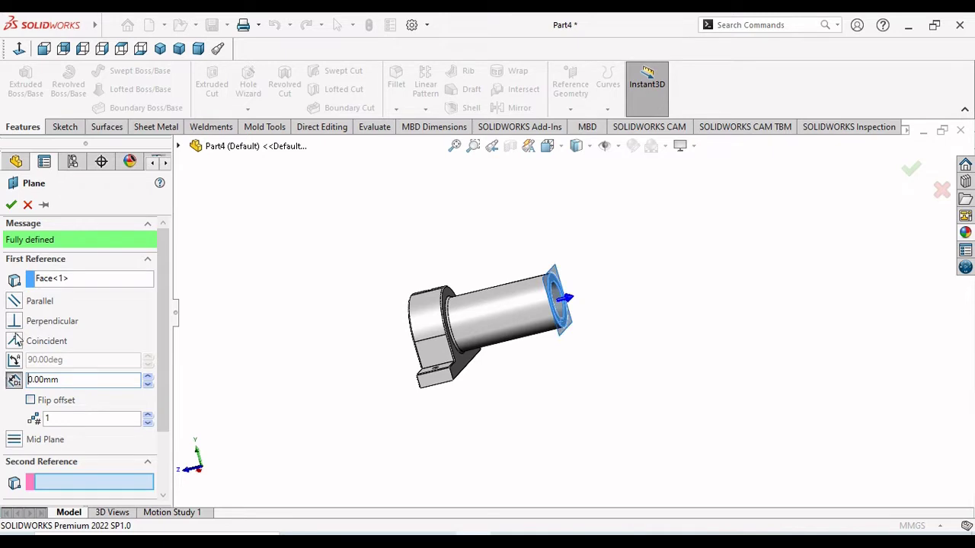
pyautogui.click(11, 204)
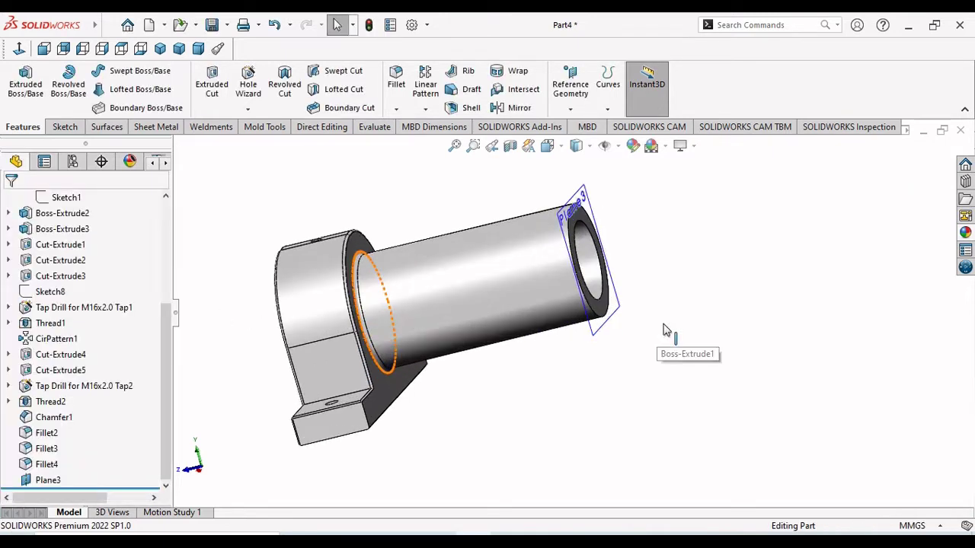
# - Mirror Part4's housing body about Plane3 with the Mirror feature
pyautogui.moveTo(683, 355); pyautogui.dragTo(693, 353, button='middle')
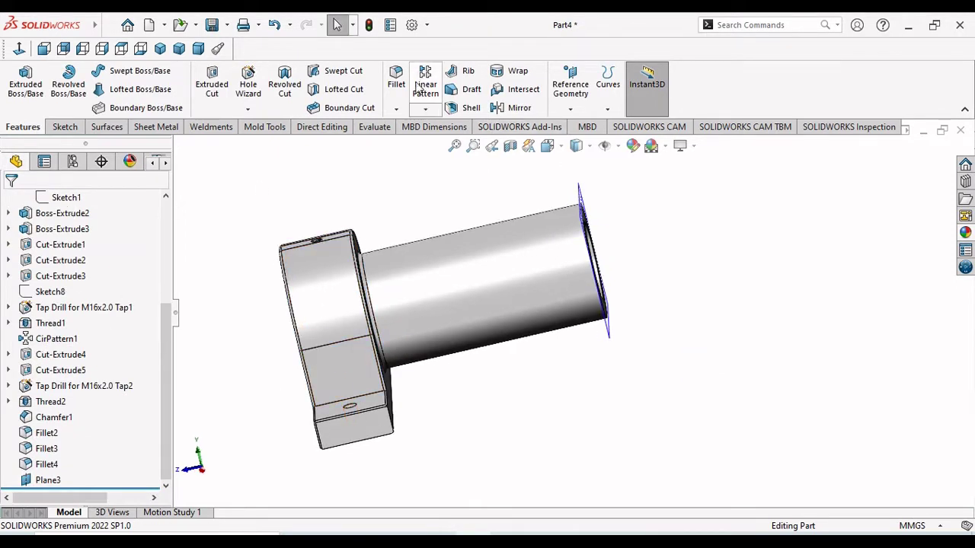
pyautogui.click(428, 109)
pyautogui.click(440, 159)
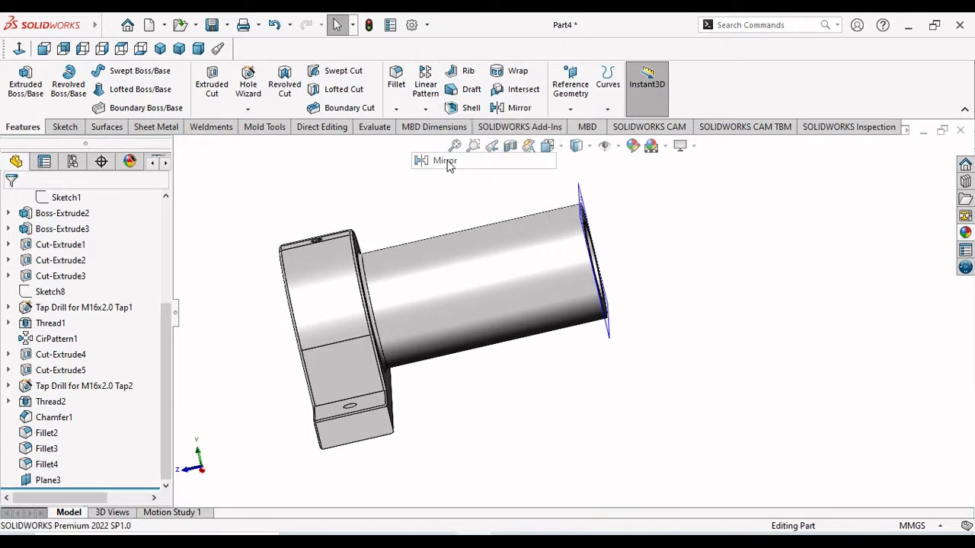
pyautogui.scroll(5, 449, 320)
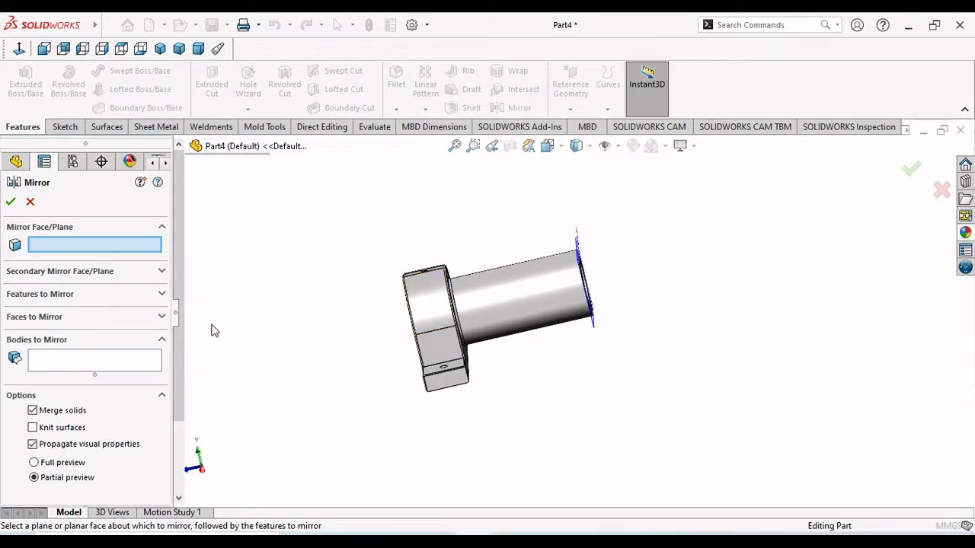
pyautogui.click(228, 146)
pyautogui.click(246, 491)
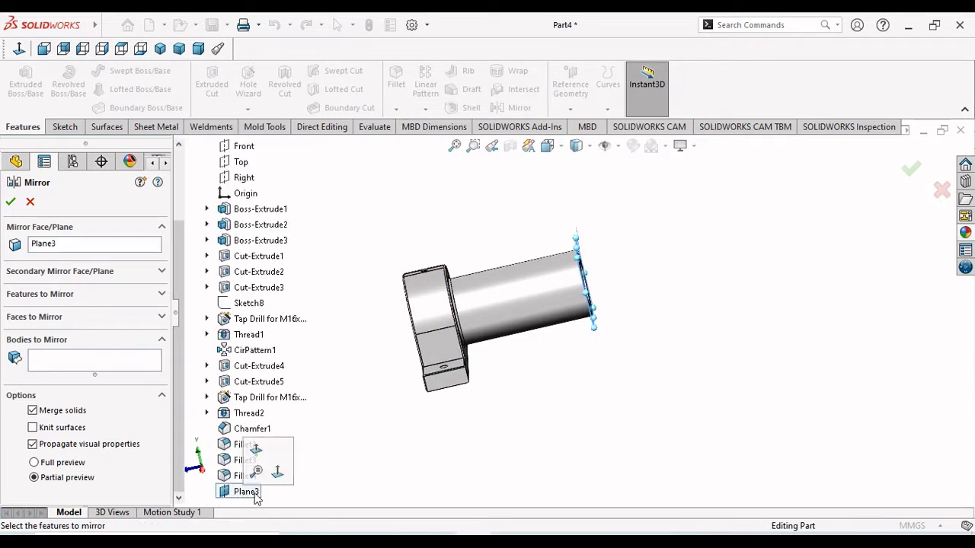
pyautogui.click(42, 360)
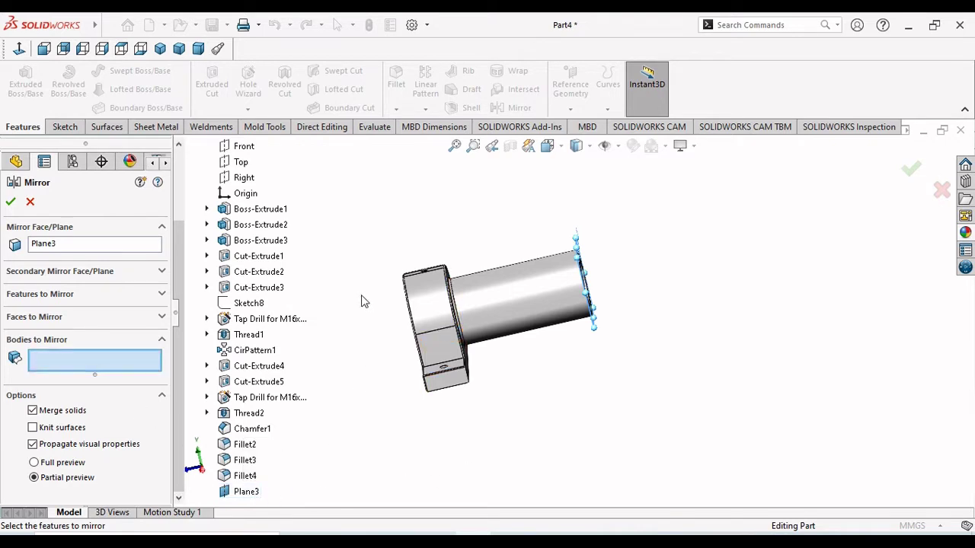
pyautogui.moveTo(343, 204); pyautogui.dragTo(681, 448)
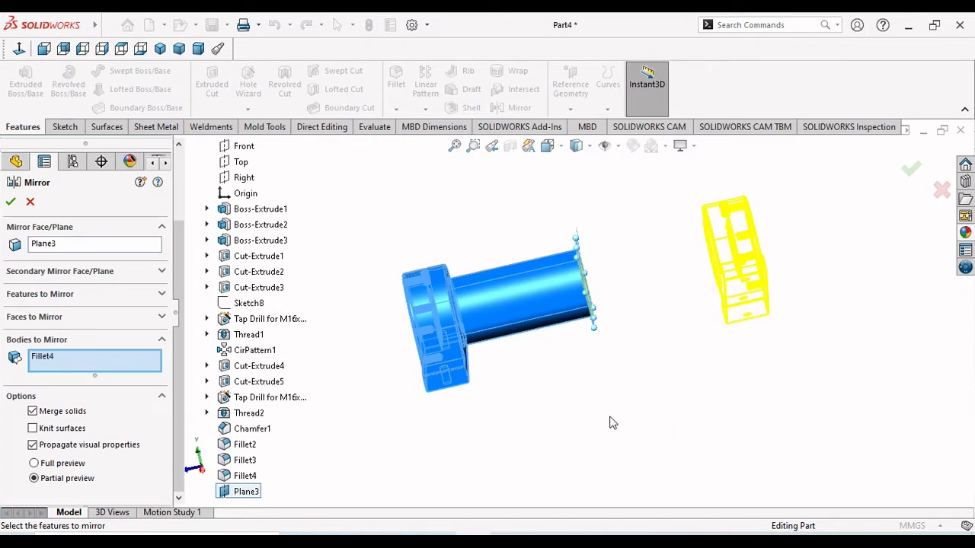
pyautogui.moveTo(652, 392); pyautogui.dragTo(665, 423, button='middle')
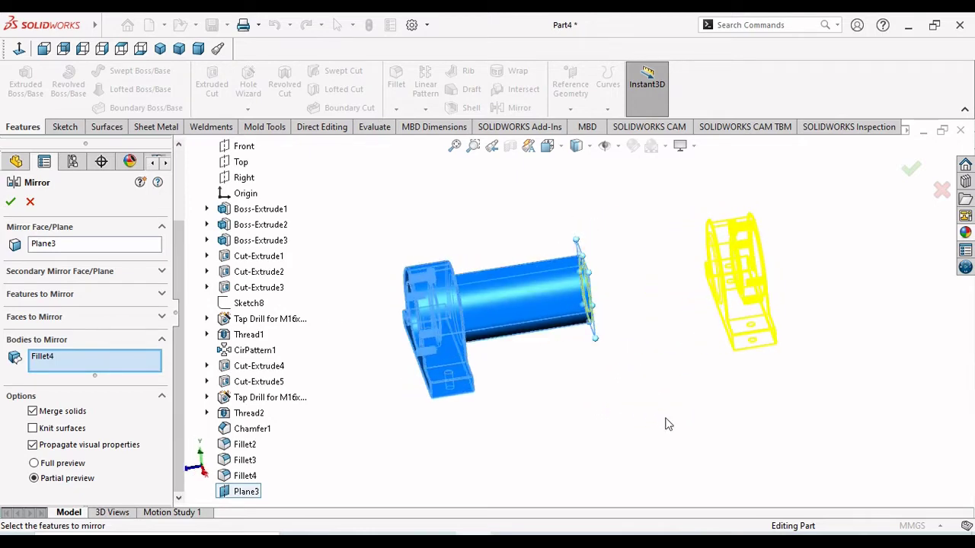
pyautogui.click(12, 202)
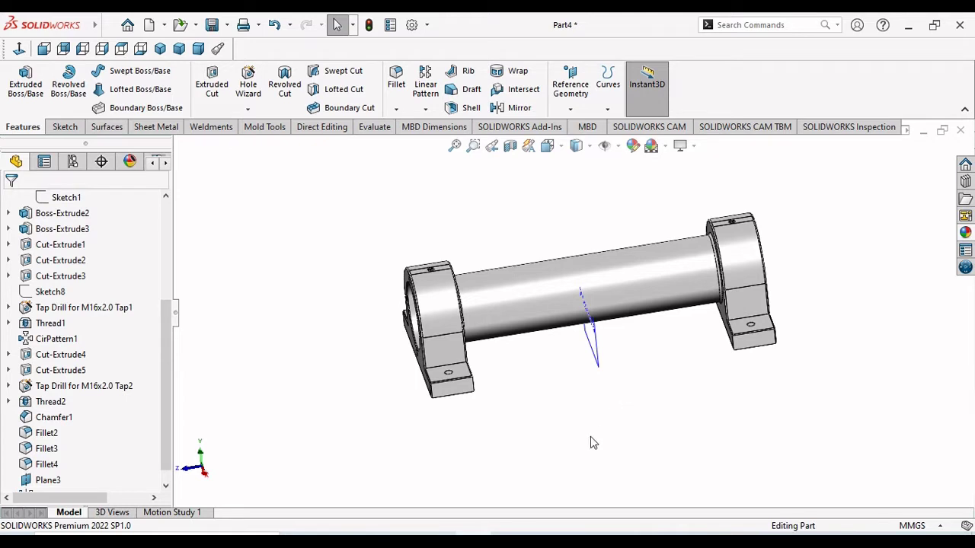
# - Inspect the mirrored part, return to isometric view, and box-select the whole housing and tube
pyautogui.click(595, 364)
pyautogui.click(663, 385)
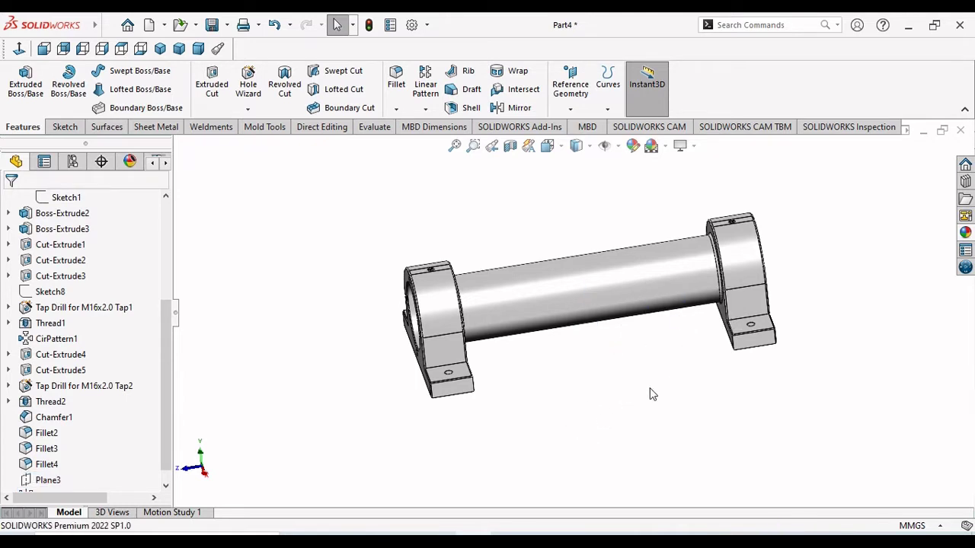
pyautogui.moveTo(653, 336); pyautogui.dragTo(618, 300, button='middle')
pyautogui.scroll(-3, 618, 302)
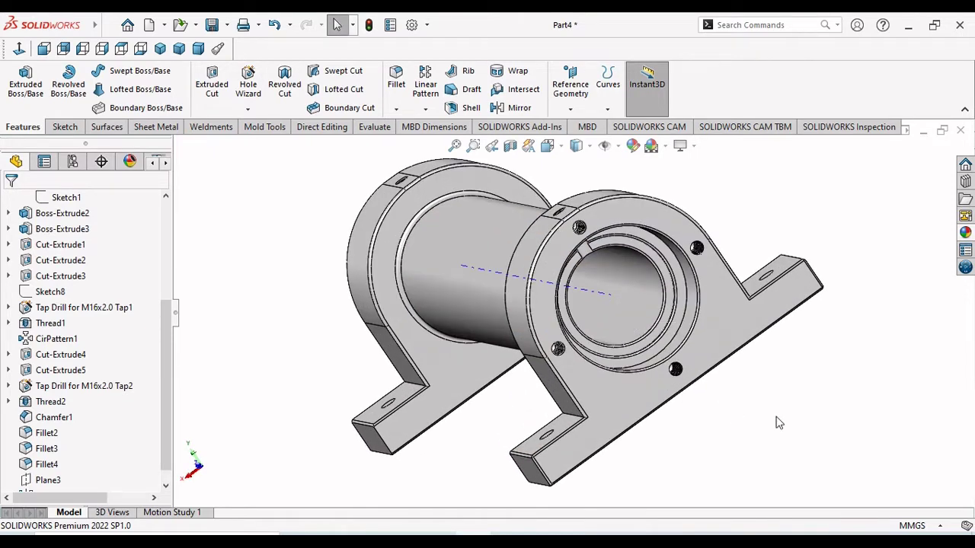
pyautogui.moveTo(757, 417); pyautogui.dragTo(823, 344, button='middle')
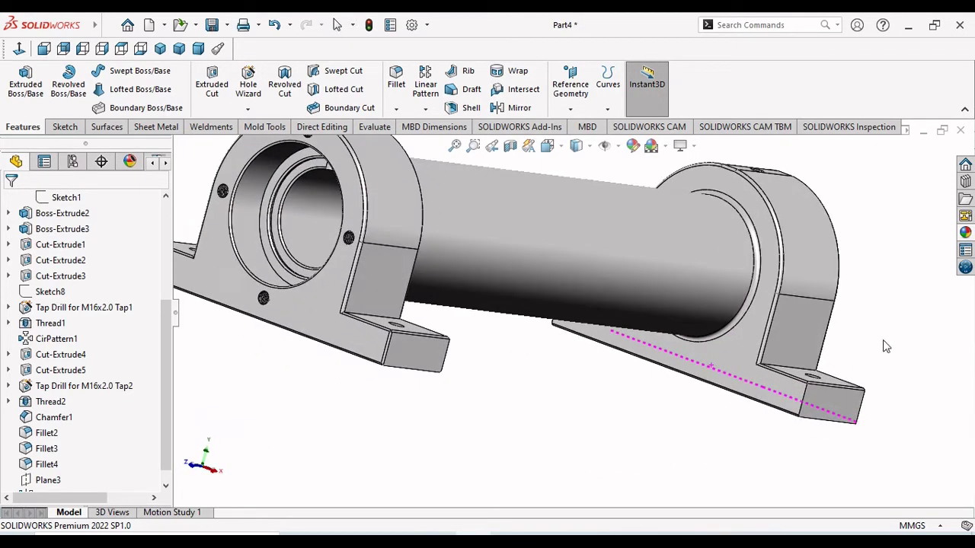
pyautogui.scroll(3, 585, 346)
pyautogui.moveTo(579, 335); pyautogui.dragTo(632, 257, button='middle')
pyautogui.scroll(2, 519, 232)
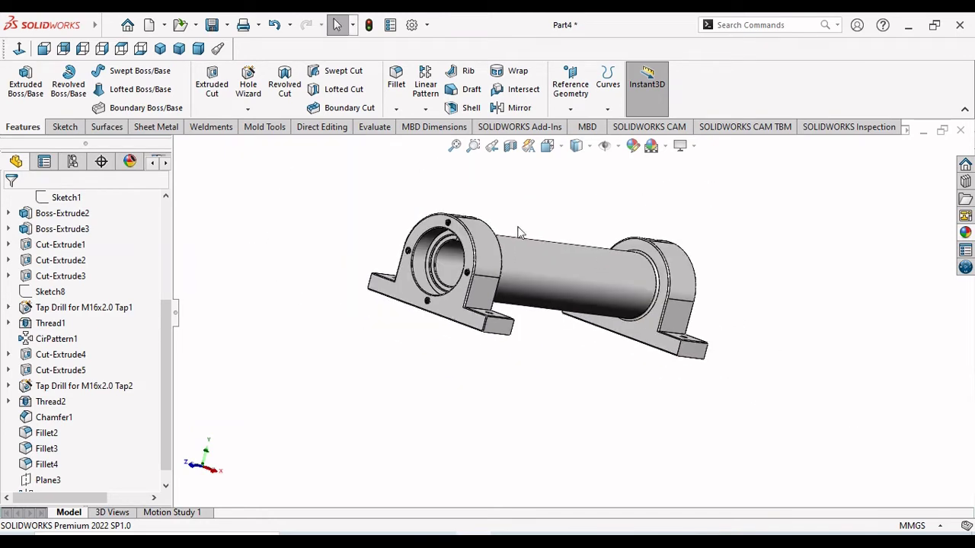
pyautogui.scroll(-3, 411, 214)
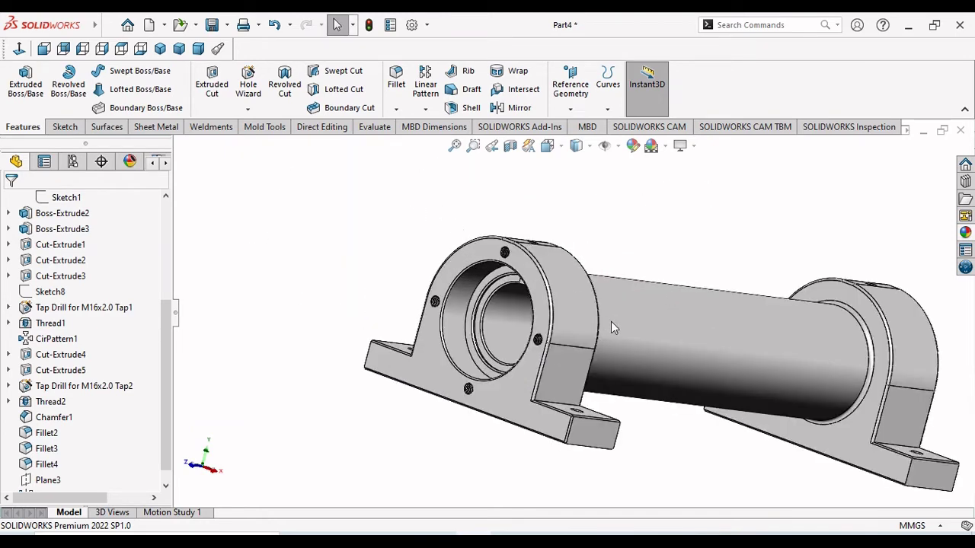
pyautogui.moveTo(611, 321); pyautogui.dragTo(579, 229, button='middle')
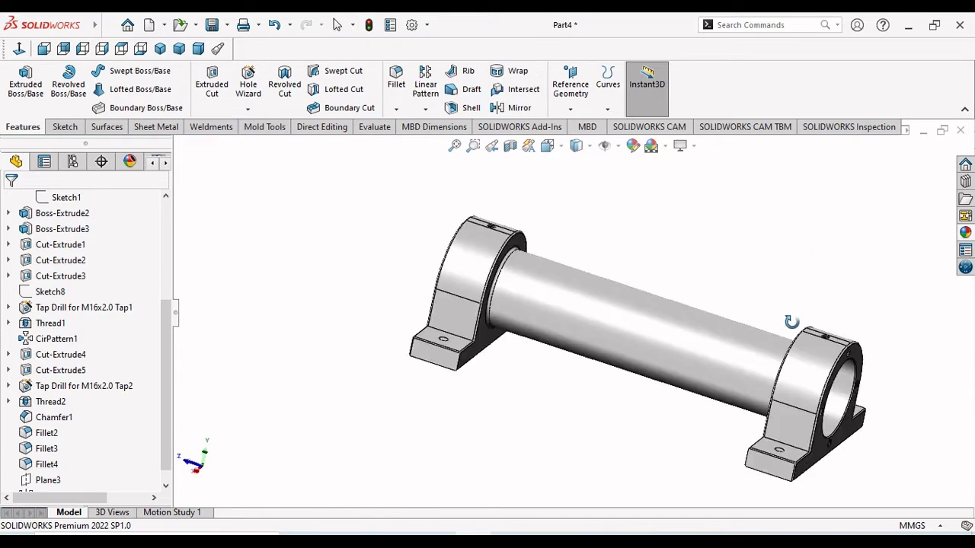
pyautogui.click(160, 48)
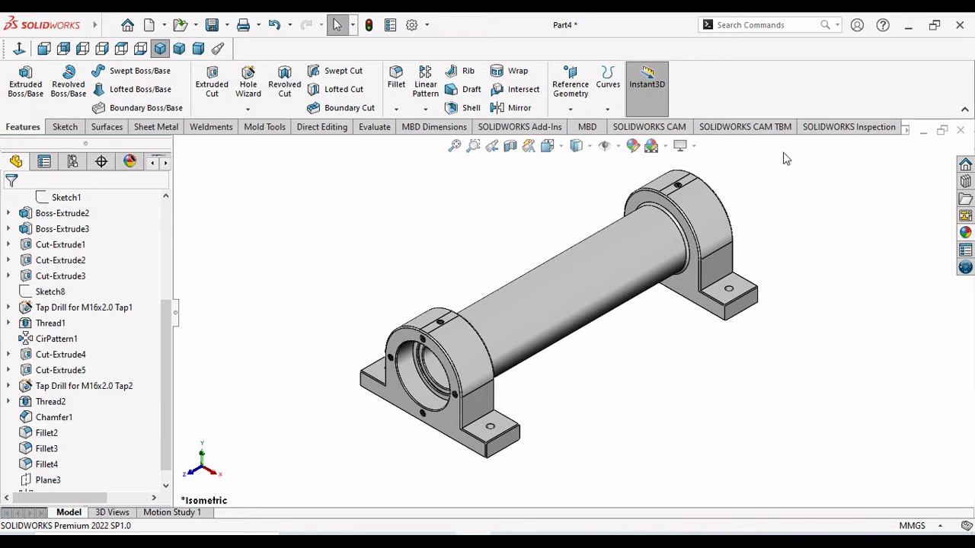
pyautogui.moveTo(786, 145); pyautogui.dragTo(296, 479)
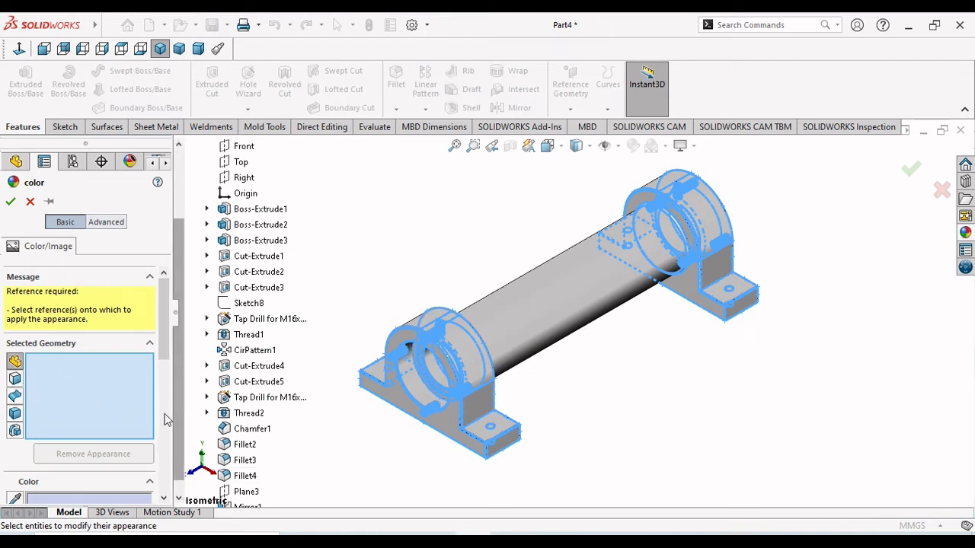
# - Choose a green colour for the appearance and restrict selection to faces
pyautogui.click(178, 499)
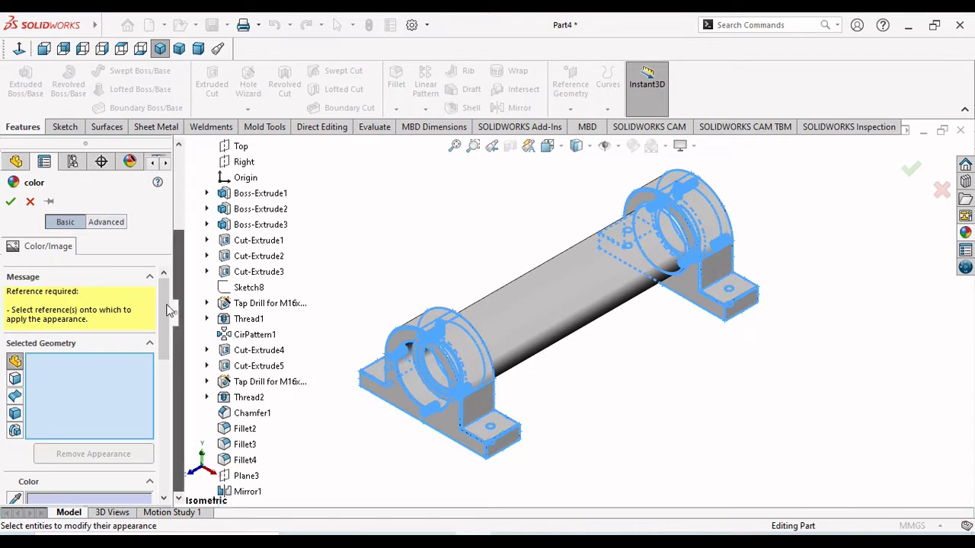
pyautogui.moveTo(169, 314); pyautogui.dragTo(169, 390)
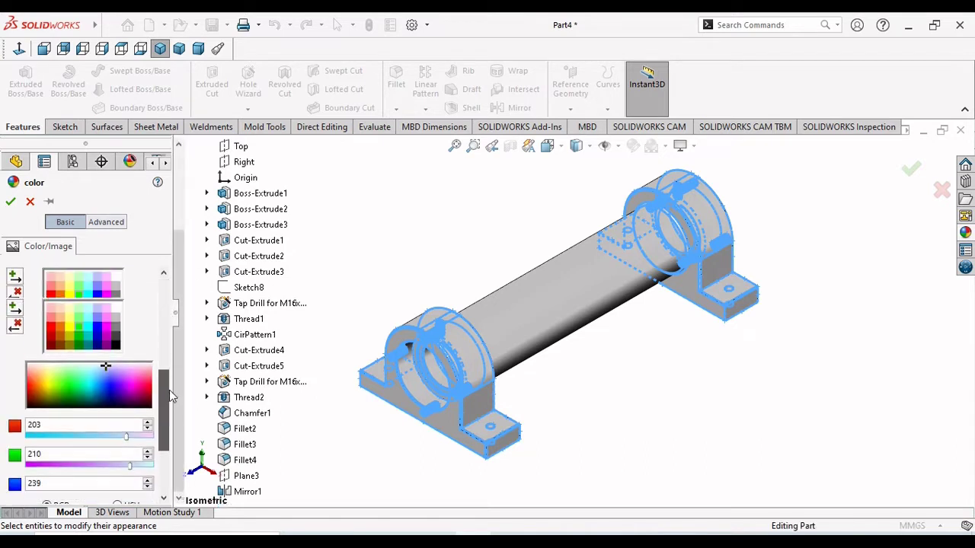
pyautogui.click(79, 341)
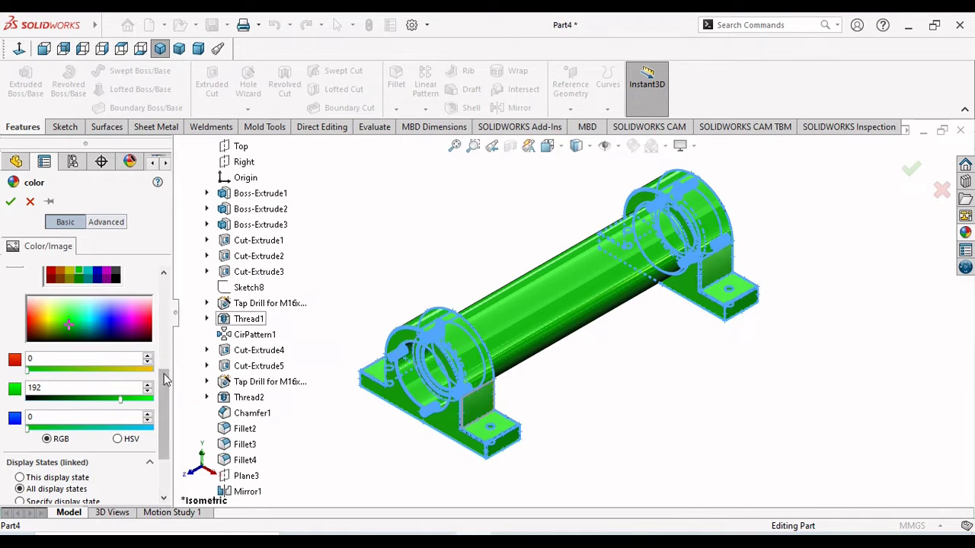
pyautogui.moveTo(163, 375); pyautogui.dragTo(166, 280)
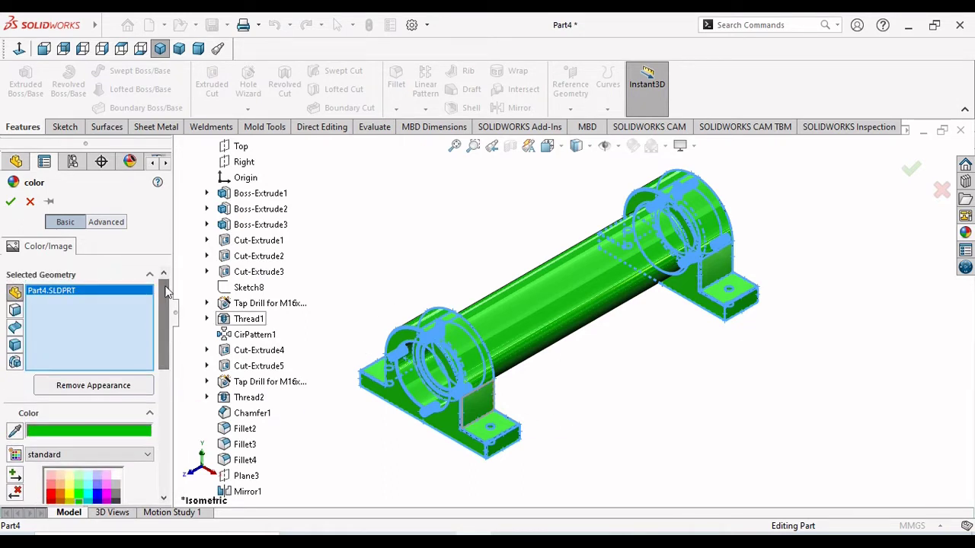
pyautogui.click(14, 310)
# - Try picking left-housing faces, then cancel so the part stays grey
pyautogui.scroll(-6, 445, 393)
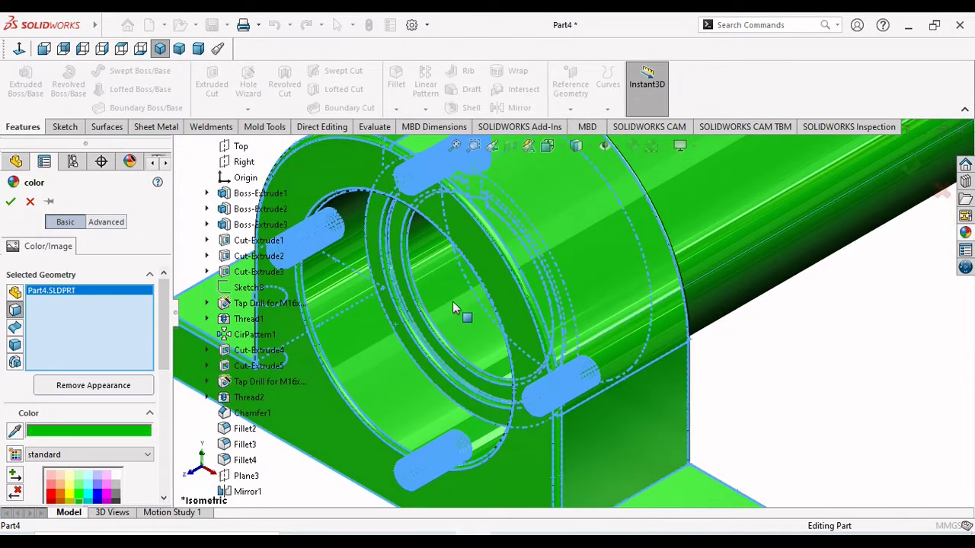
pyautogui.press('Delete')
pyautogui.click(452, 301)
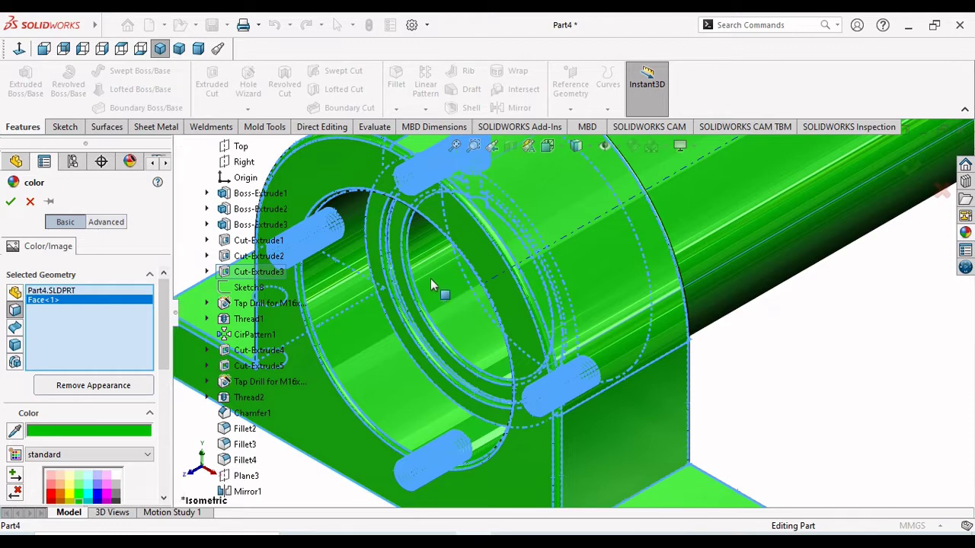
pyautogui.press('Delete')
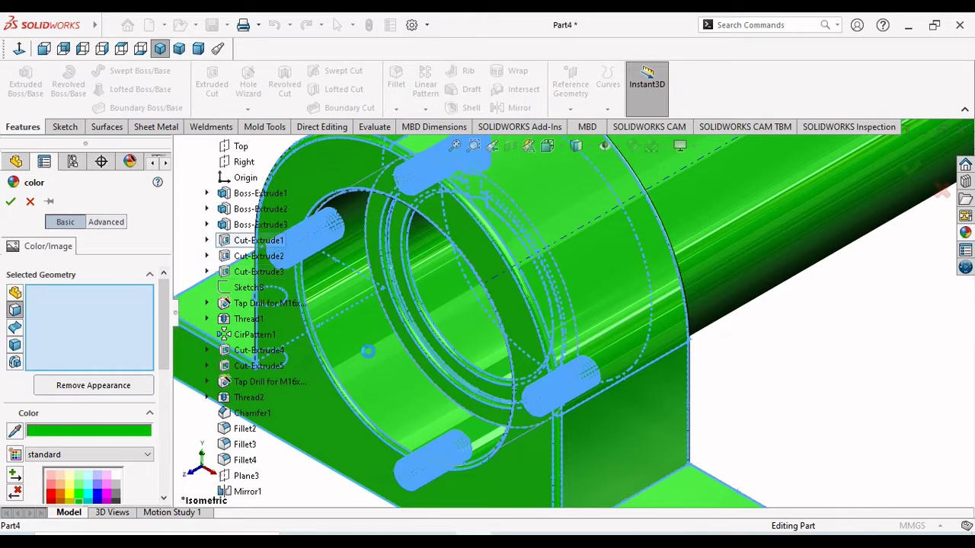
pyautogui.click(369, 355)
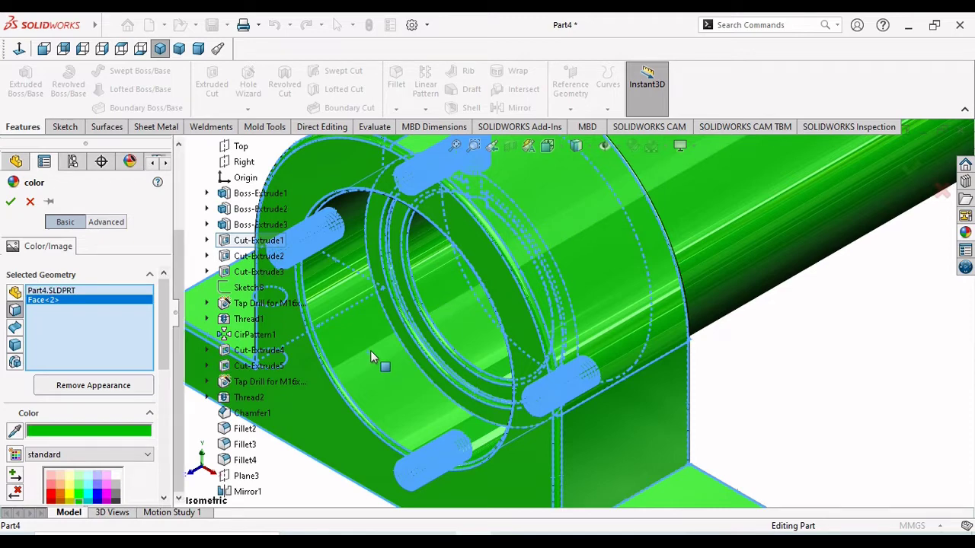
pyautogui.click(311, 406)
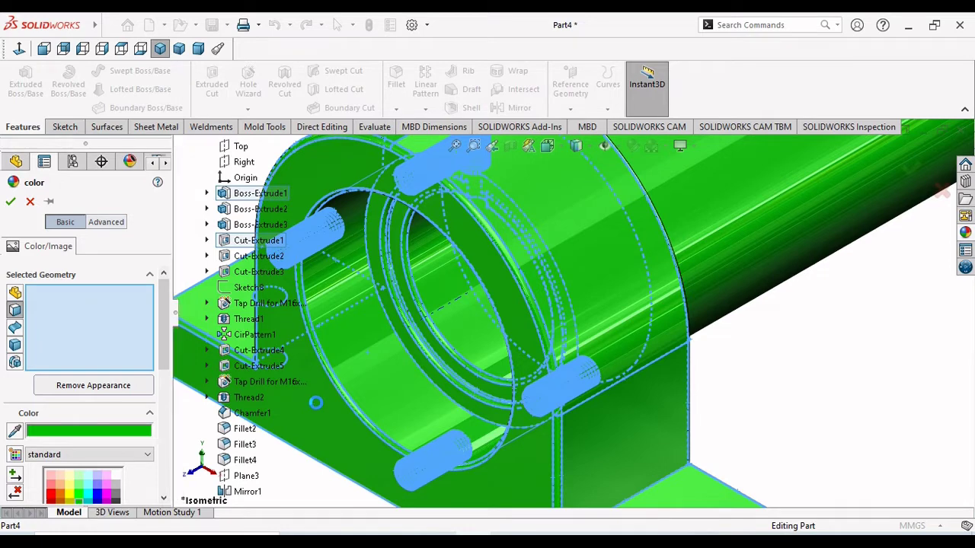
pyautogui.scroll(5, 527, 358)
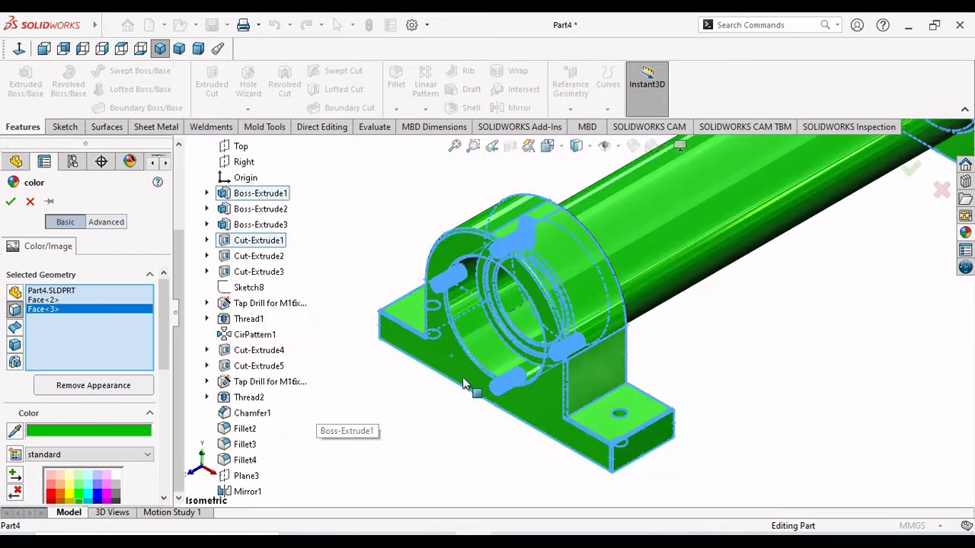
pyautogui.scroll(5, 614, 286)
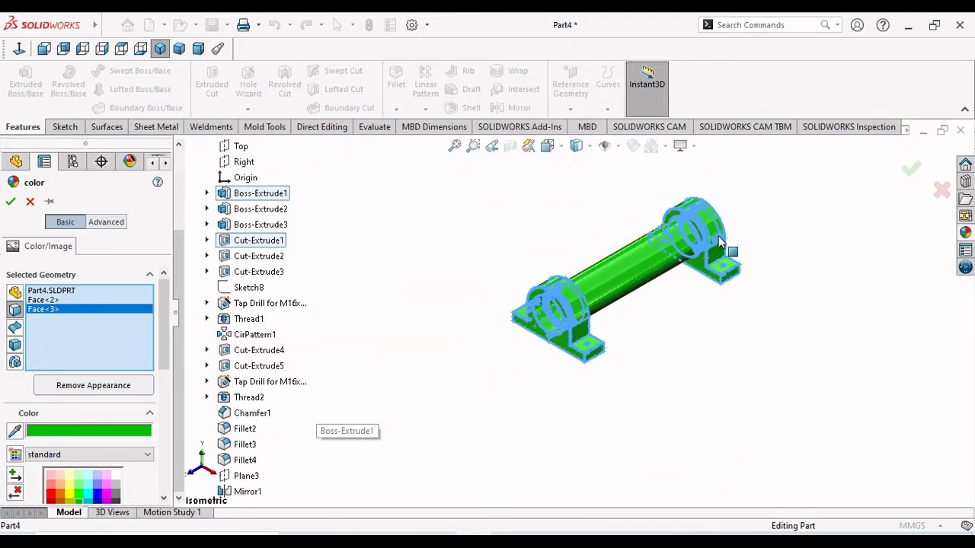
pyautogui.hotkey('ctrl', '7')
pyautogui.click(35, 204)
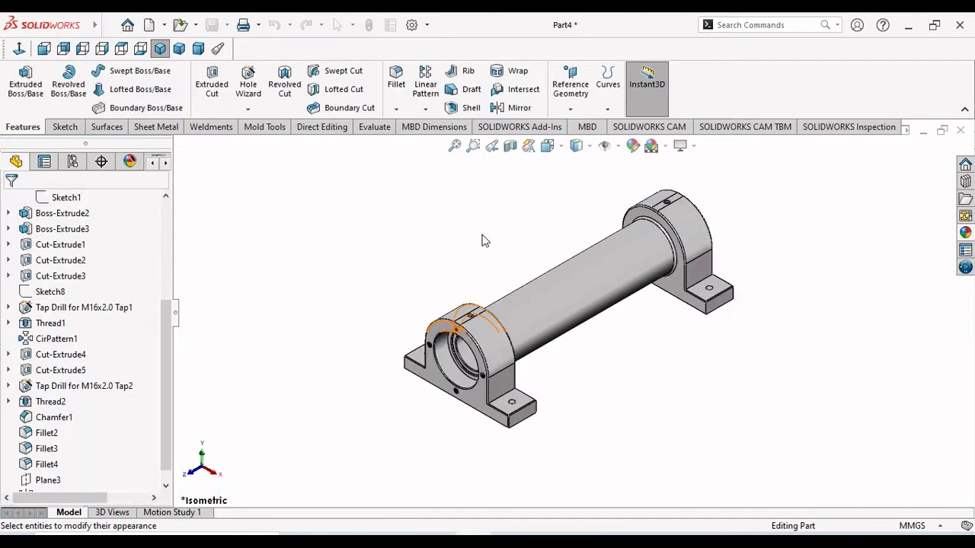
# - Apply the Metal > Iron cast iron appearance to the entire part
pyautogui.click(633, 147)
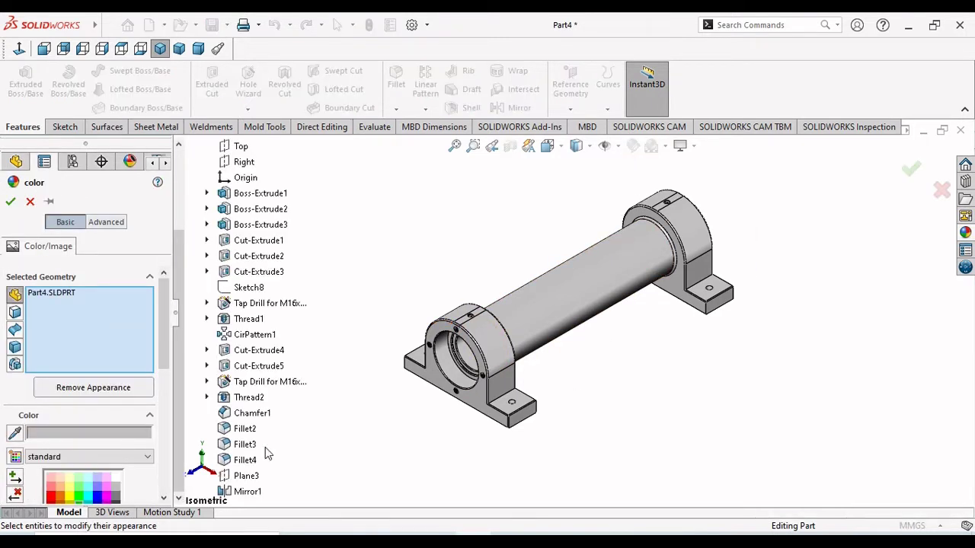
pyautogui.click(966, 234)
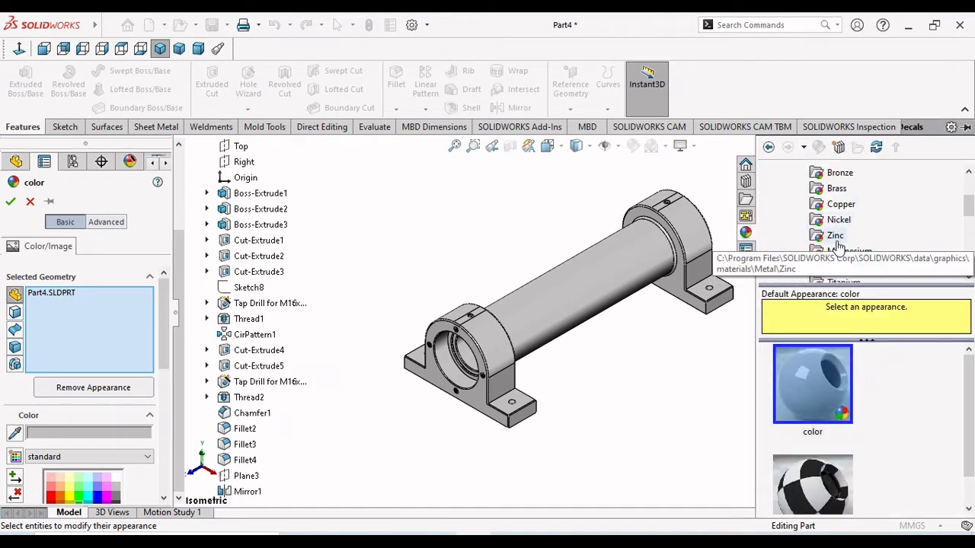
pyautogui.scroll(2, 835, 200)
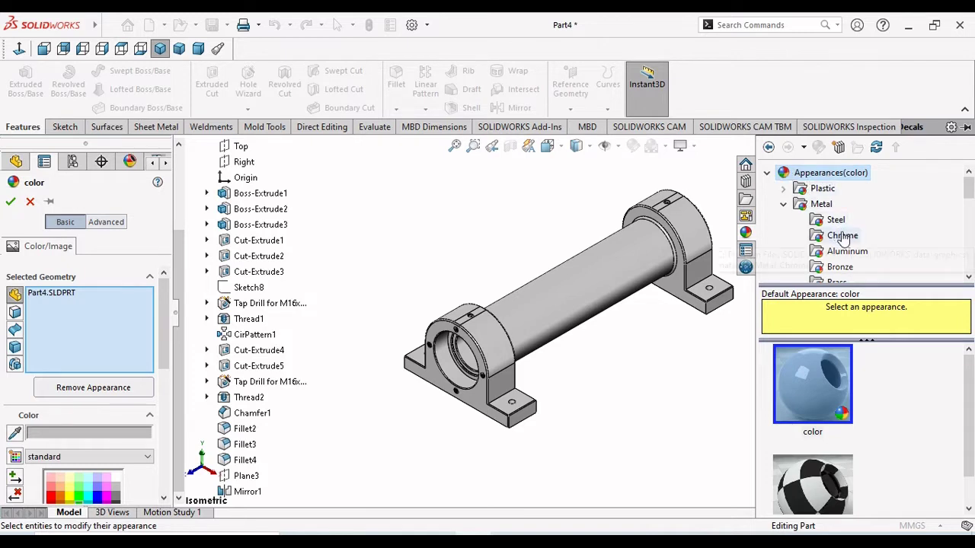
pyautogui.scroll(-1, 859, 231)
pyautogui.scroll(-2, 856, 231)
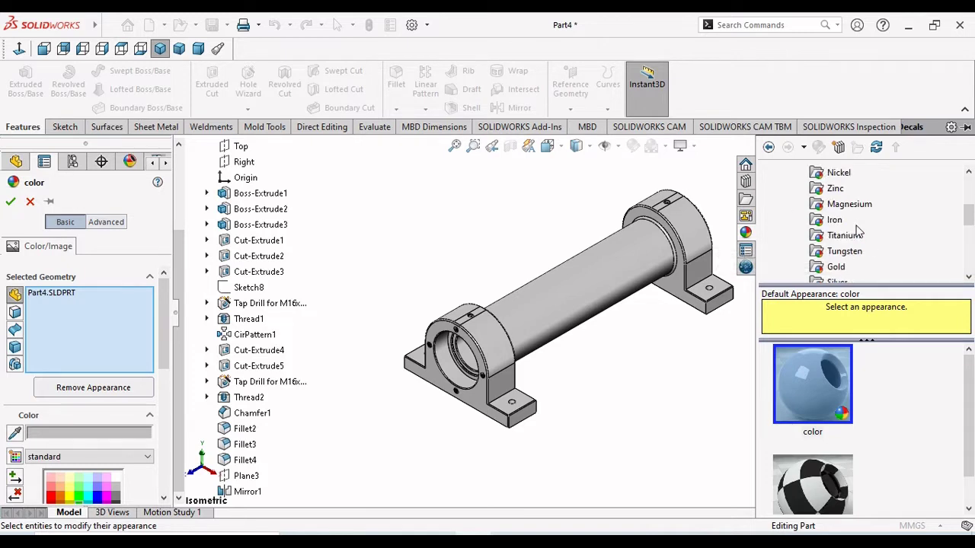
pyautogui.click(835, 220)
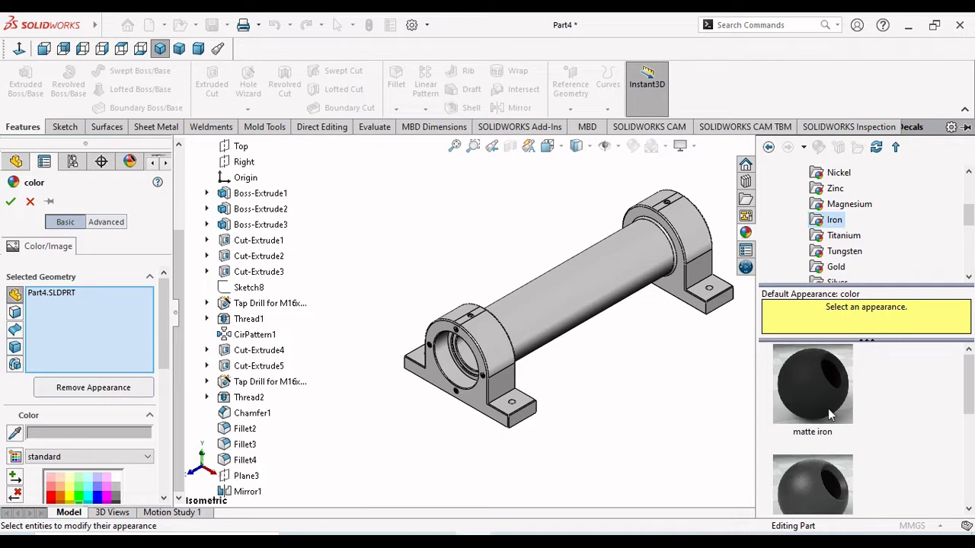
pyautogui.moveTo(969, 389); pyautogui.dragTo(969, 454)
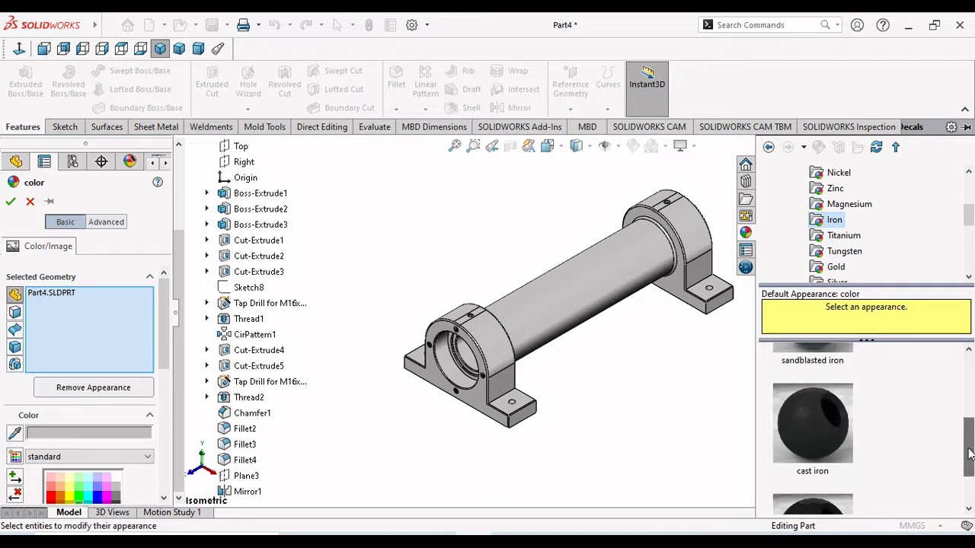
pyautogui.click(813, 428)
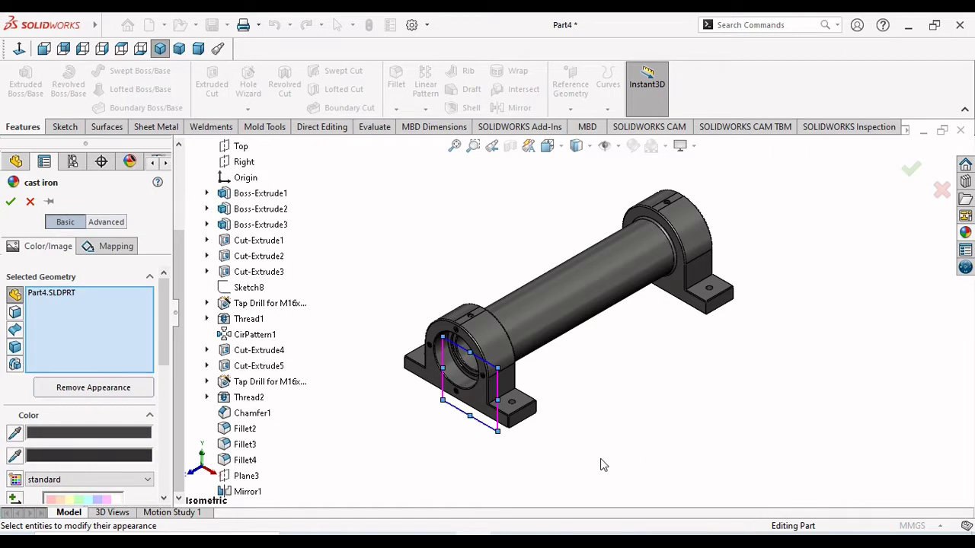
# - Set the cast iron appearance's colour to green
pyautogui.moveTo(163, 360); pyautogui.dragTo(160, 424)
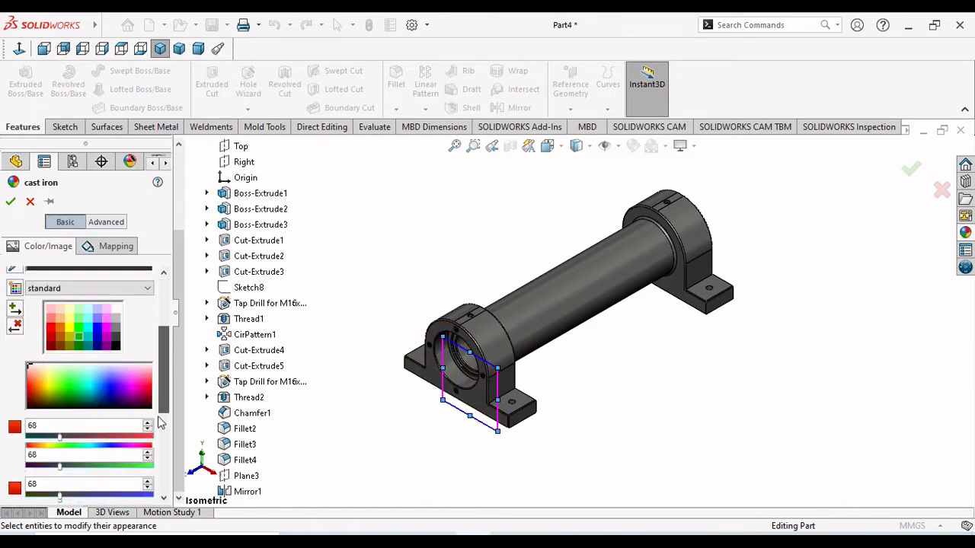
pyautogui.click(79, 338)
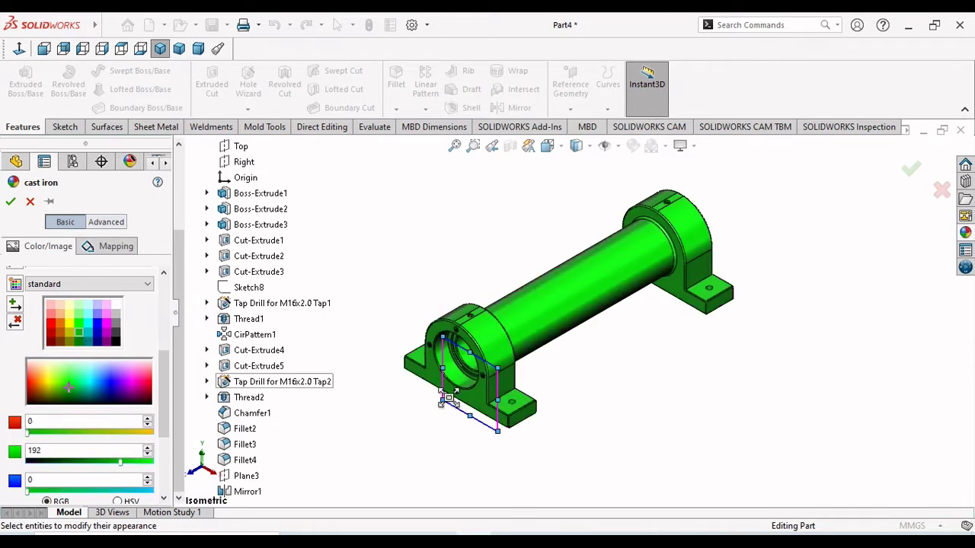
pyautogui.scroll(5, 159, 351)
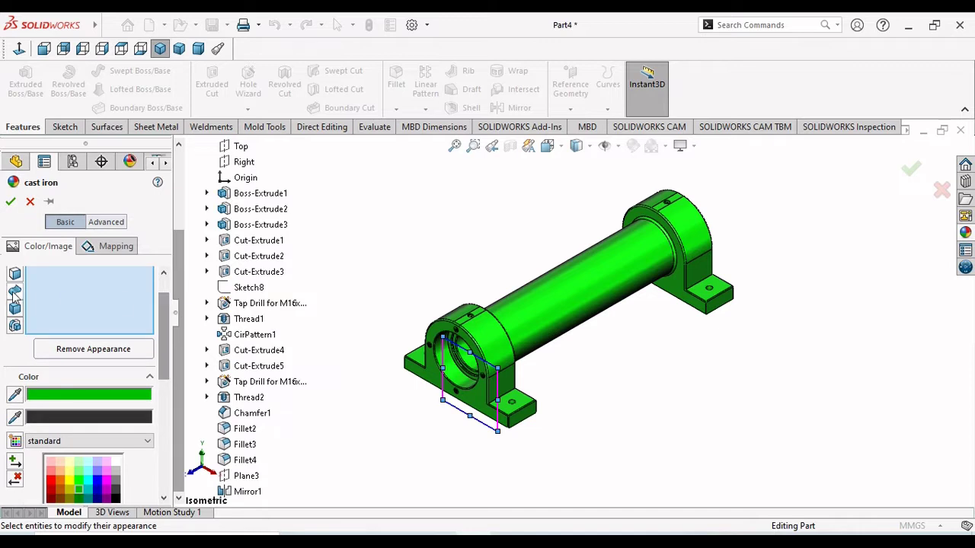
pyautogui.scroll(2, 164, 320)
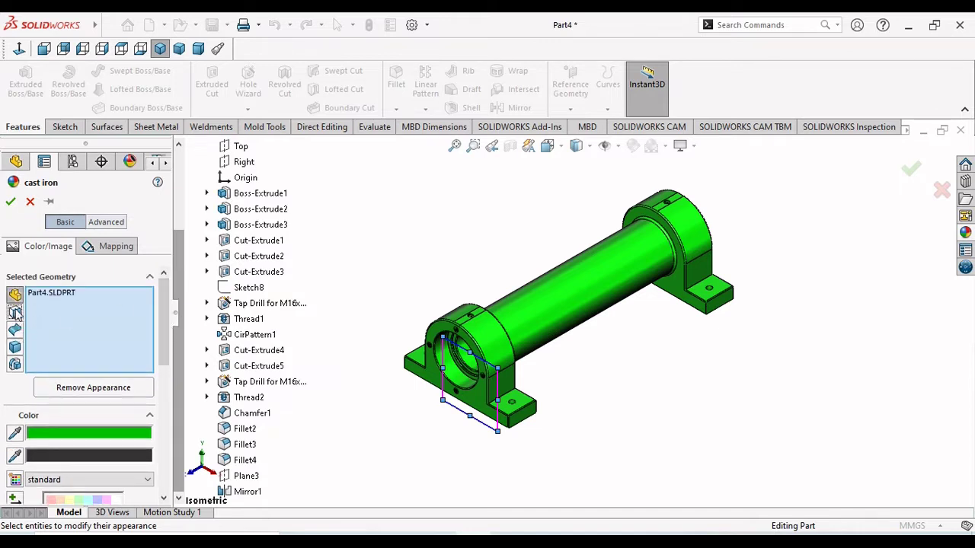
pyautogui.click(549, 321)
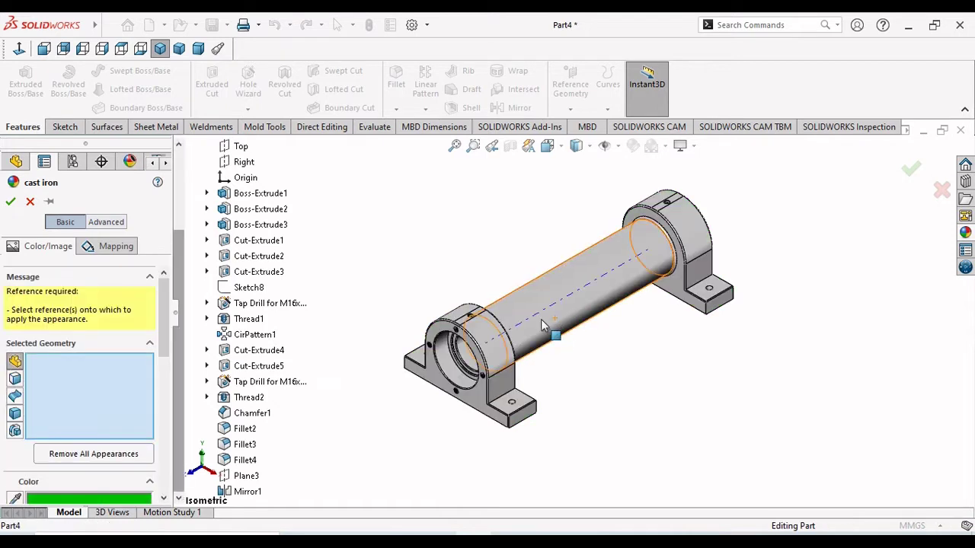
pyautogui.click(552, 324)
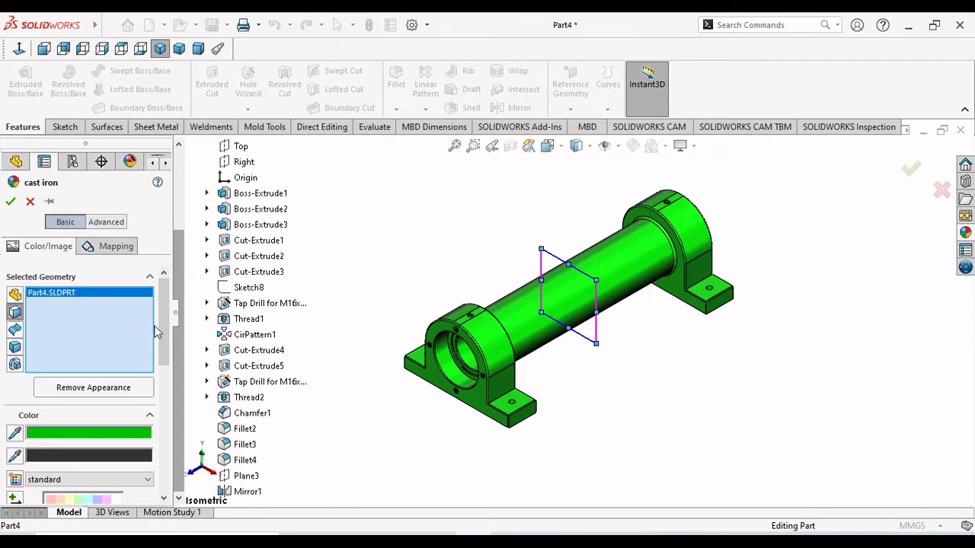
# - Limit the appearance to the tube face using the face filter, and add the left block's bore face
pyautogui.click(529, 339)
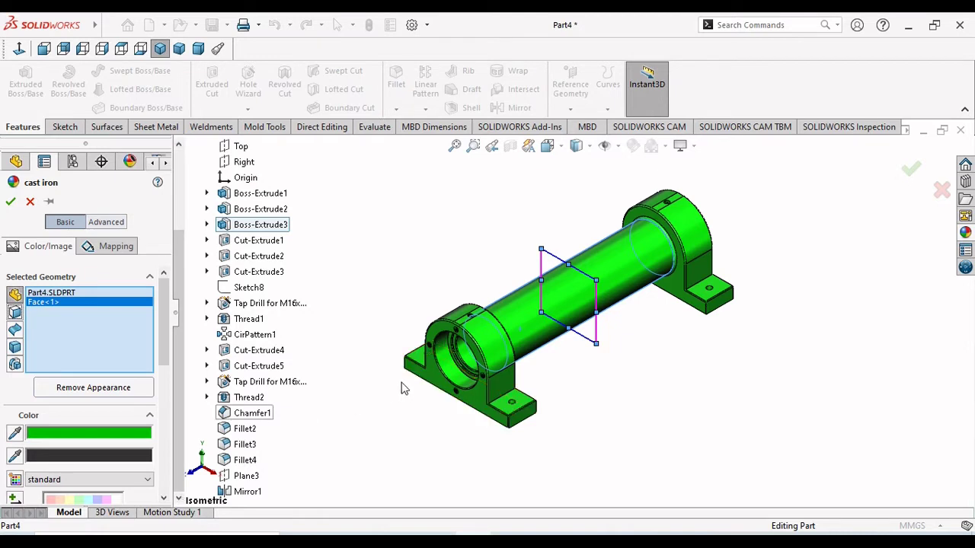
pyautogui.scroll(-2, 487, 390)
pyautogui.scroll(-2, 494, 388)
pyautogui.click(428, 375)
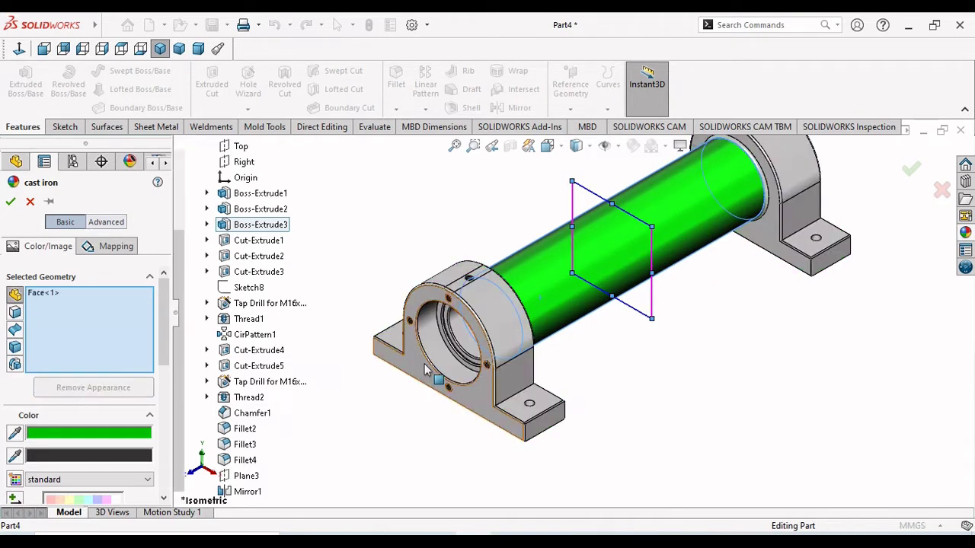
pyautogui.click(426, 366)
pyautogui.click(432, 350)
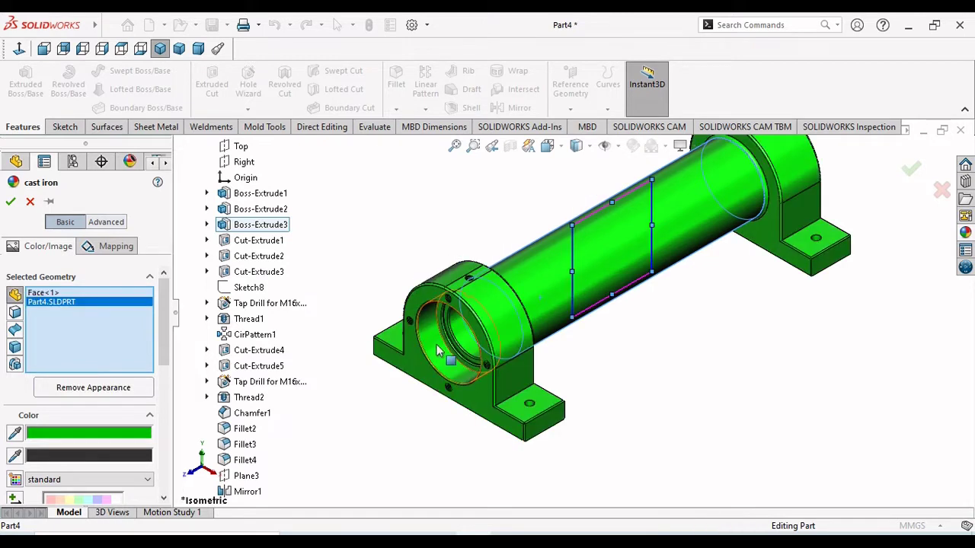
pyautogui.click(436, 350)
pyautogui.click(438, 350)
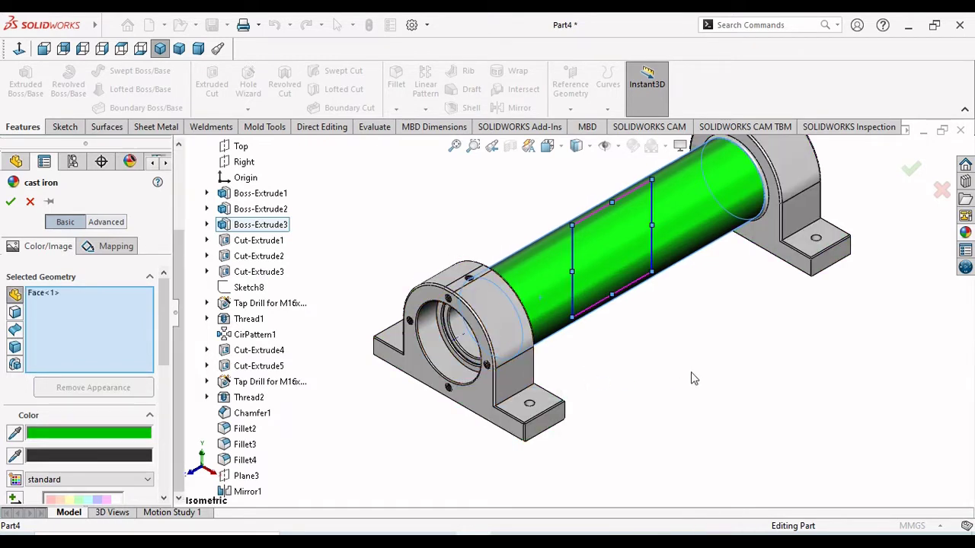
pyautogui.click(14, 329)
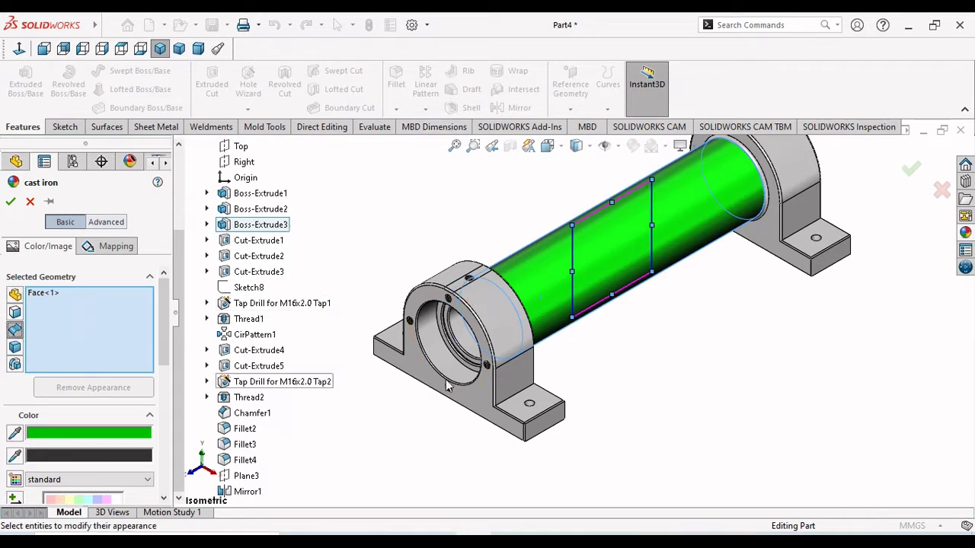
pyautogui.click(21, 316)
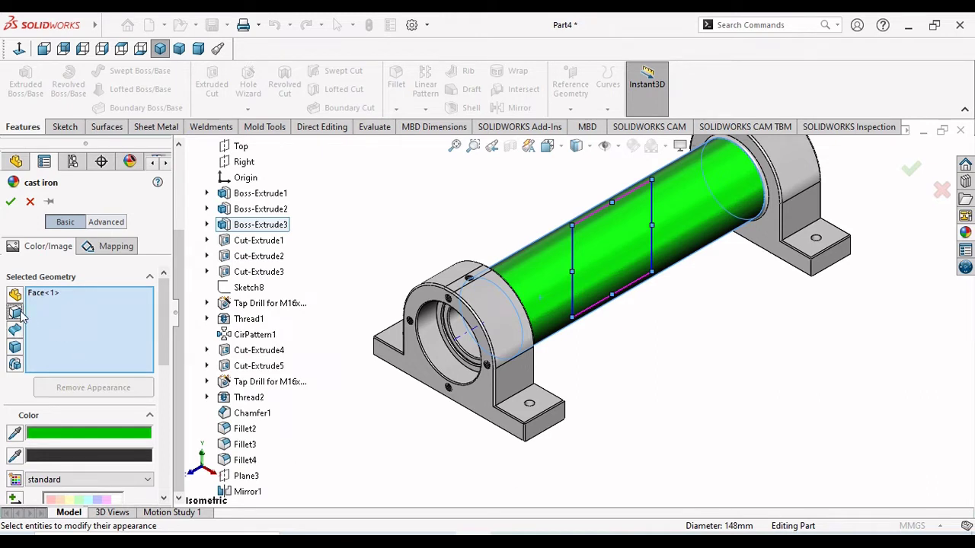
pyautogui.click(505, 344)
# - Add the left block's lower bearing, front and flange faces to the green cast iron appearance
pyautogui.click(522, 381)
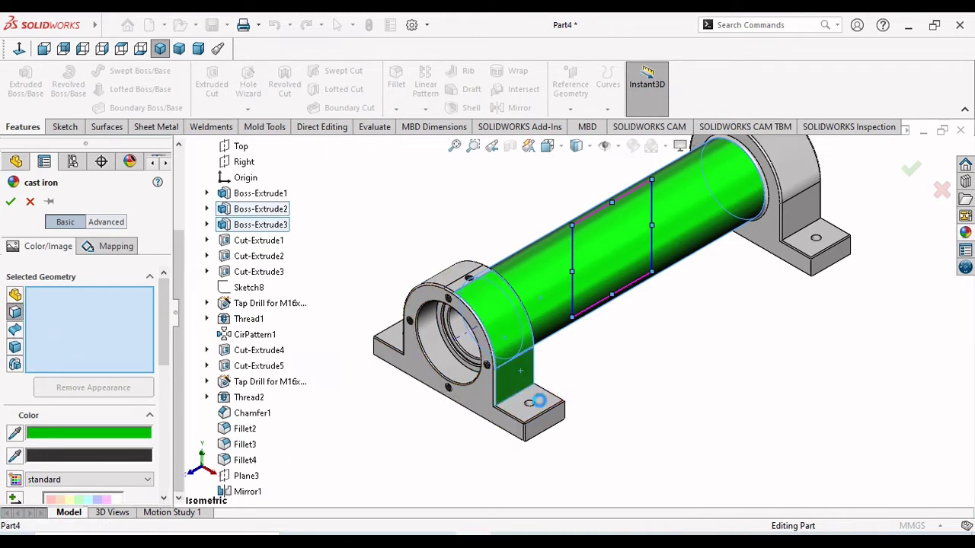
pyautogui.click(482, 398)
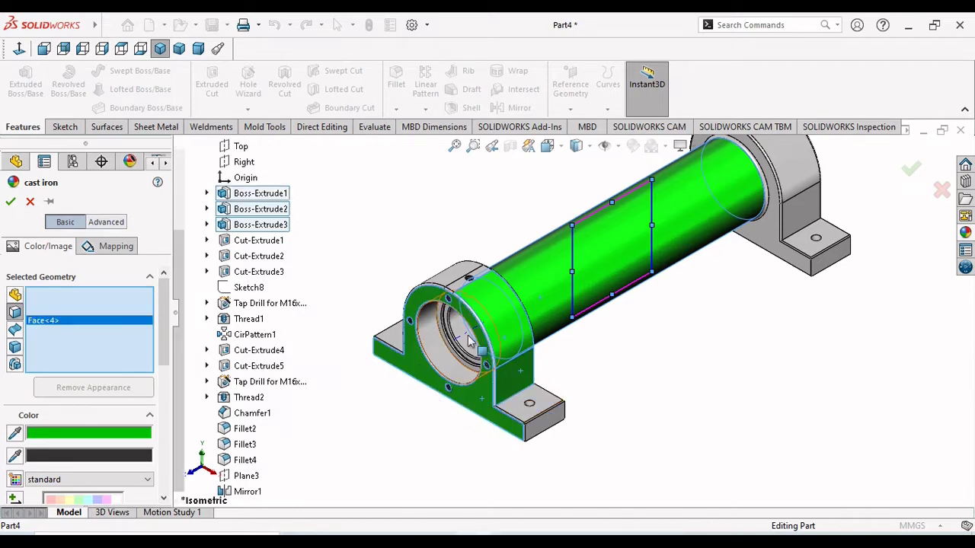
pyautogui.moveTo(485, 319); pyautogui.dragTo(453, 279, button='middle')
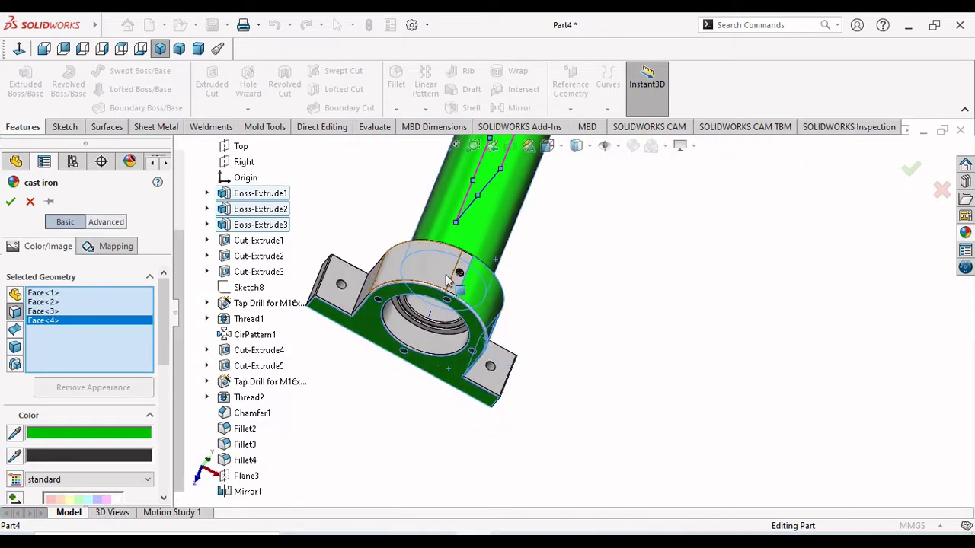
pyautogui.click(446, 283)
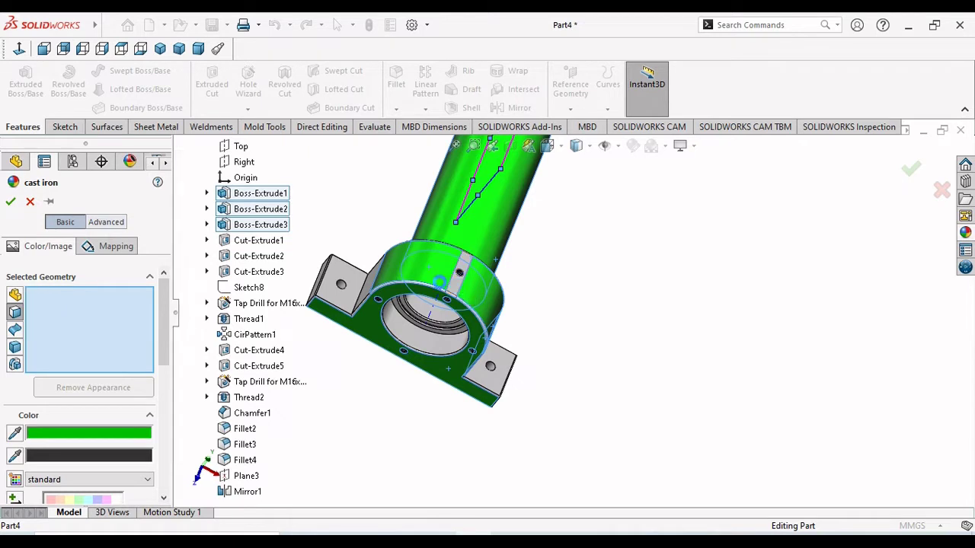
pyautogui.click(355, 290)
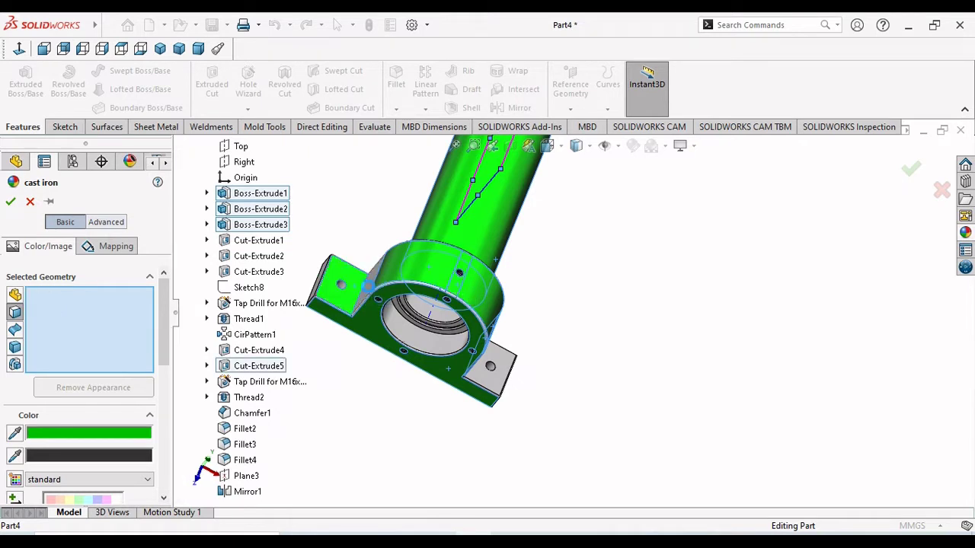
pyautogui.click(347, 298)
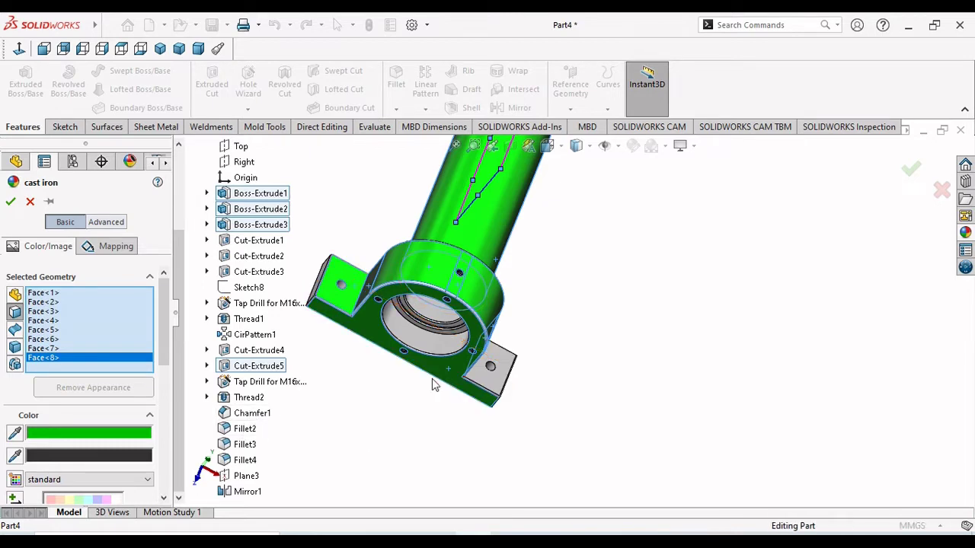
# - Add the top fillet, lower-left edge, chamfer band, tab chamfer and top faces to the appearance
pyautogui.scroll(-5, 389, 286)
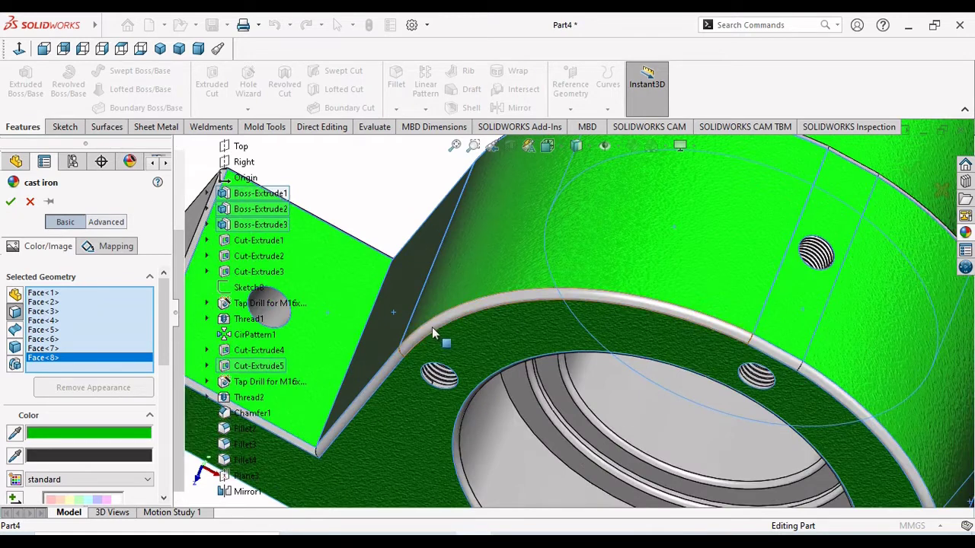
pyautogui.click(432, 333)
pyautogui.click(397, 369)
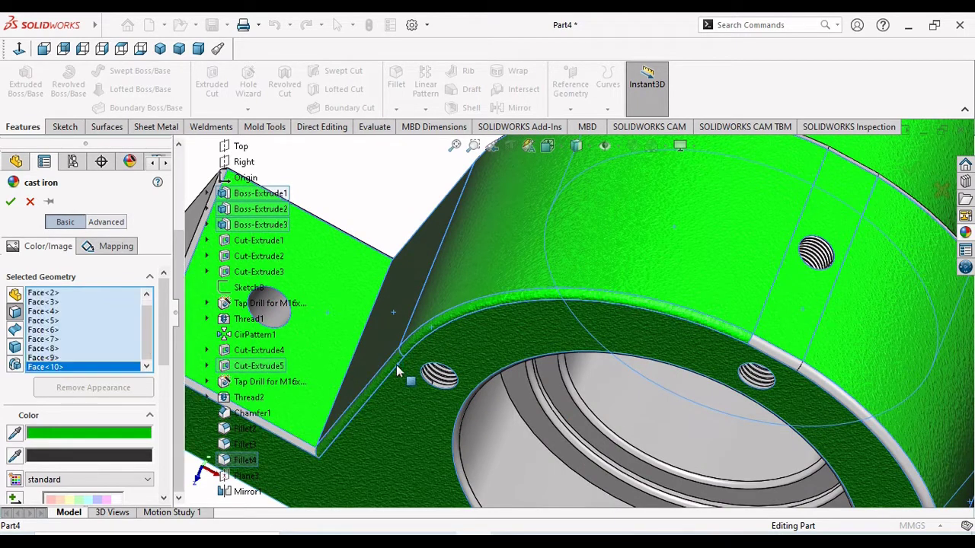
pyautogui.click(297, 442)
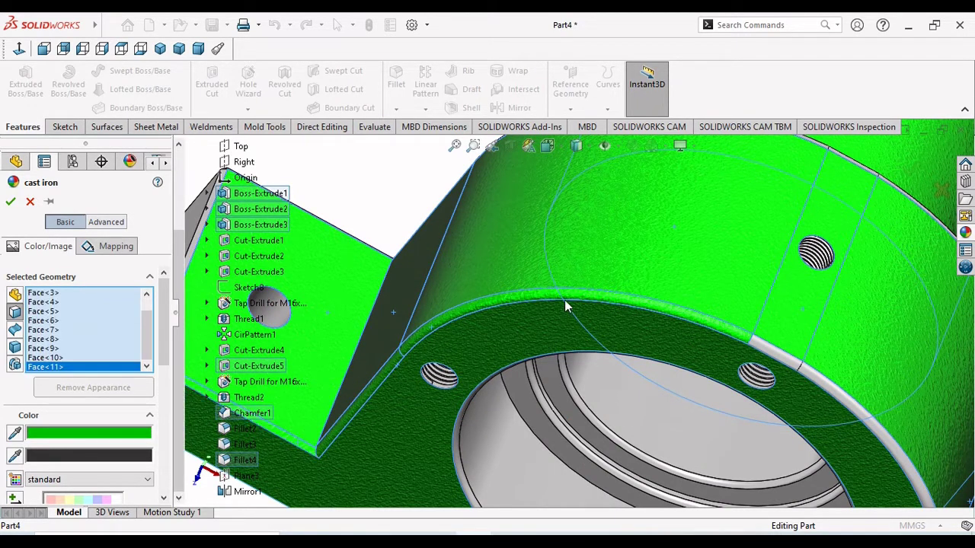
pyautogui.scroll(-5, 442, 335)
pyautogui.scroll(8, 434, 305)
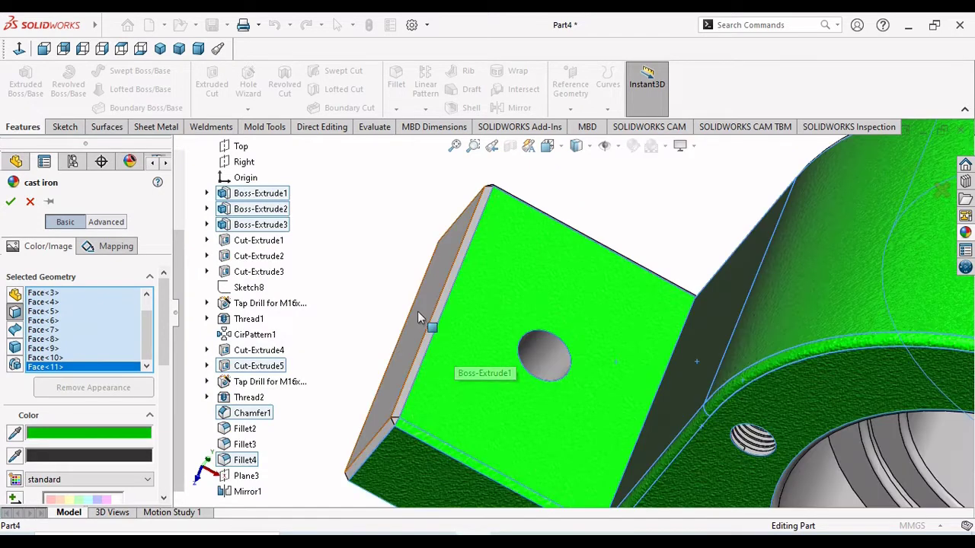
pyautogui.click(417, 311)
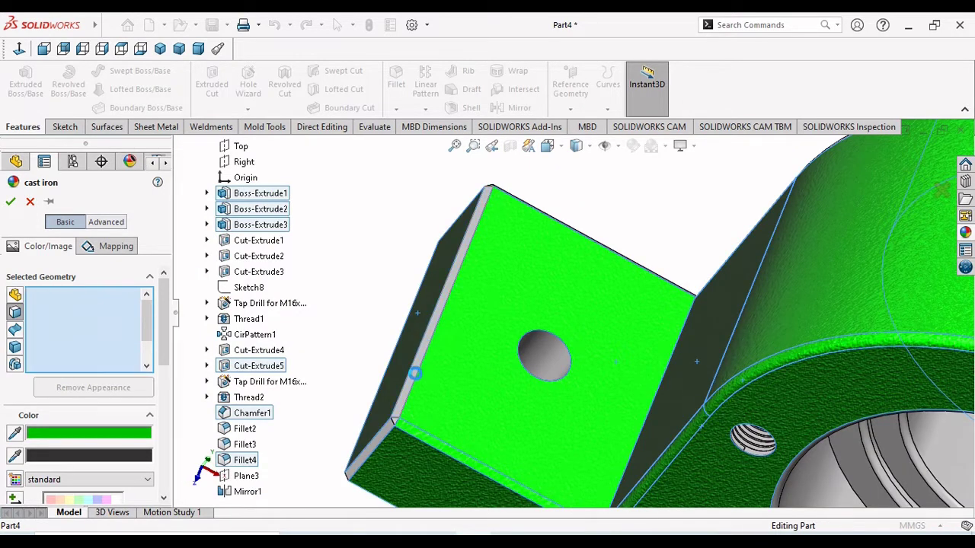
pyautogui.click(387, 433)
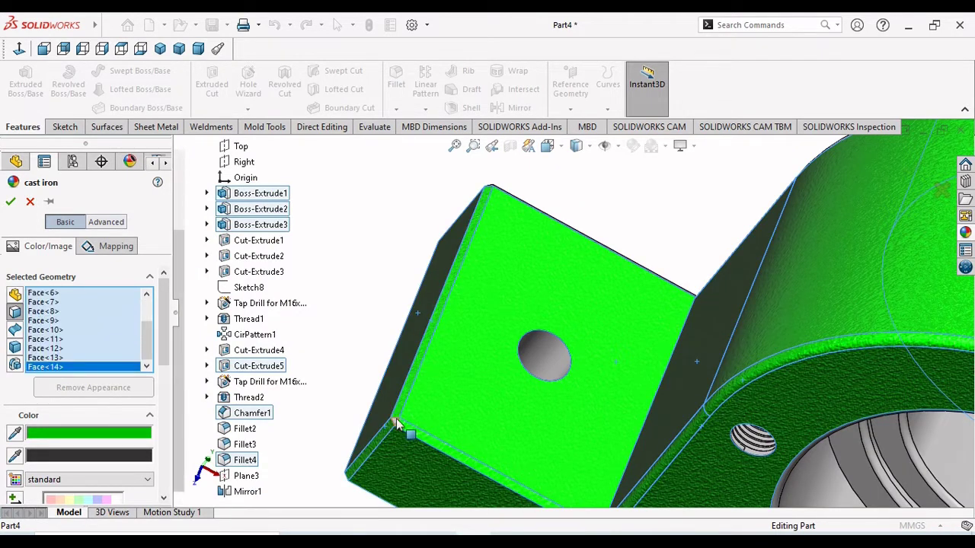
pyautogui.moveTo(636, 259); pyautogui.dragTo(622, 221, button='middle')
pyautogui.click(622, 219)
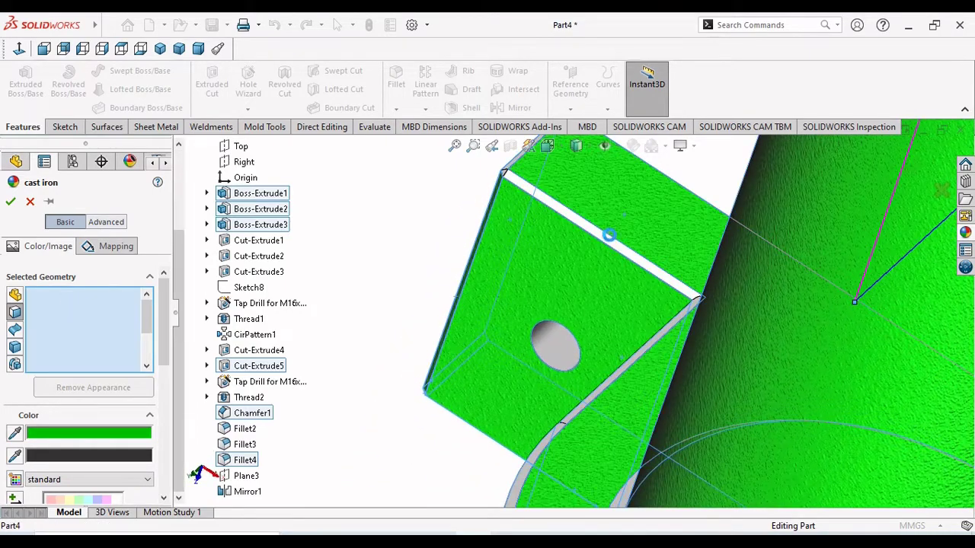
# - Add the mirrored block's tab chamfer face to the green cast iron selection
pyautogui.scroll(4, 583, 252)
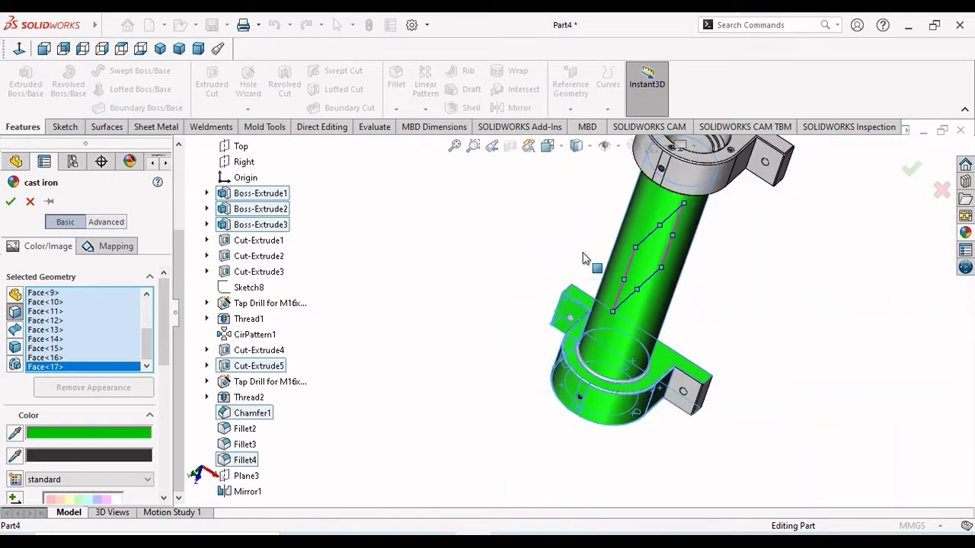
pyautogui.scroll(-2, 574, 299)
pyautogui.scroll(-5, 572, 298)
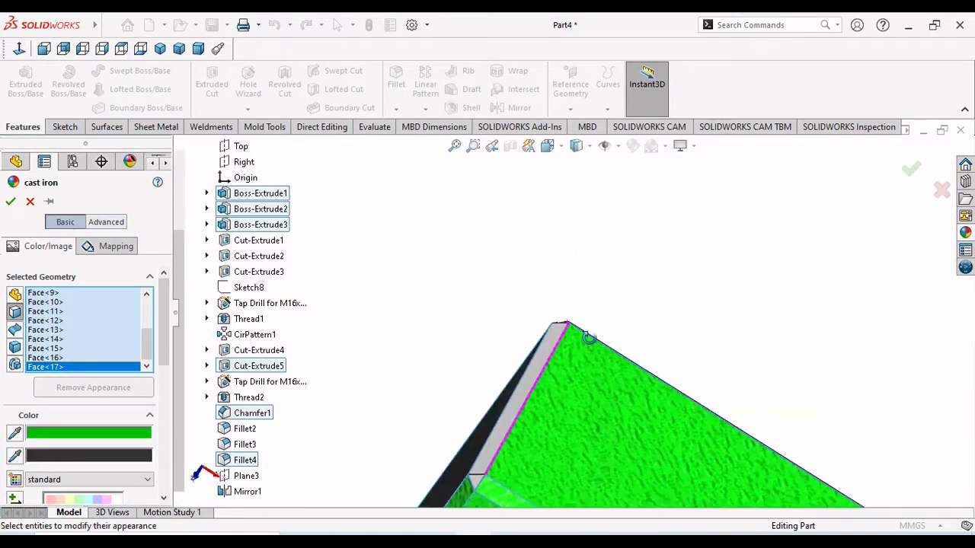
pyautogui.click(554, 350)
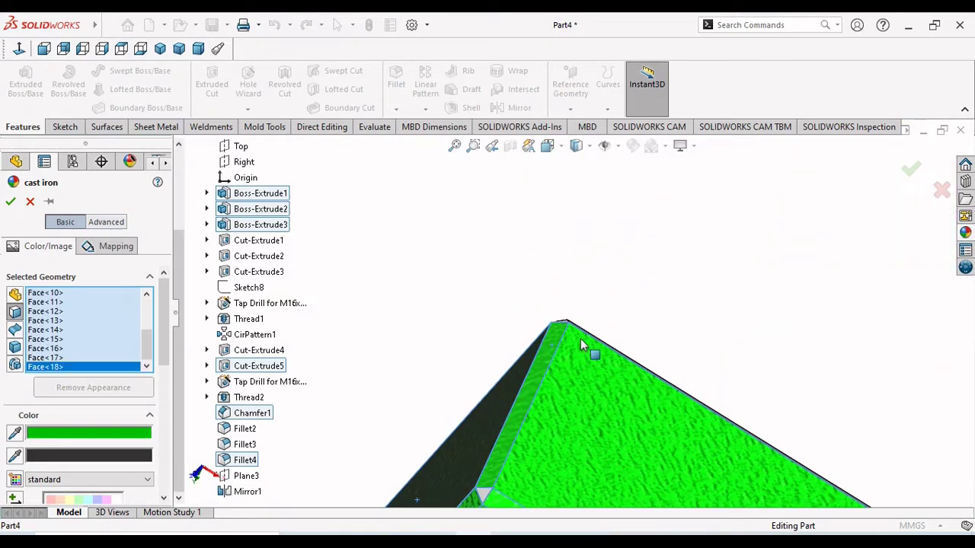
pyautogui.moveTo(581, 338); pyautogui.dragTo(670, 337, button='middle')
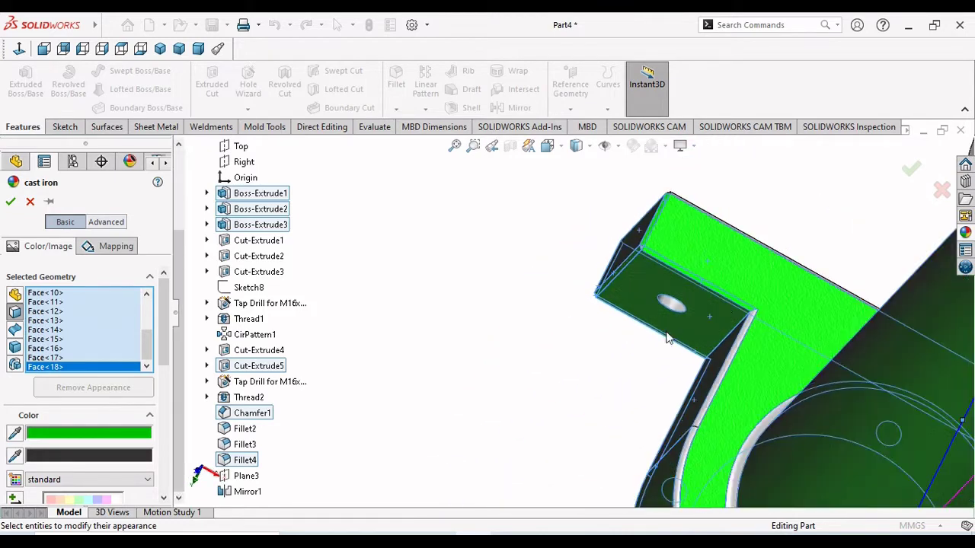
pyautogui.scroll(3, 764, 256)
pyautogui.moveTo(733, 297); pyautogui.dragTo(842, 229, button='middle')
pyautogui.press('Escape')
pyautogui.hotkey('ctrl', 'z')
# - Add two small faces near the top block to the cast iron selection
pyautogui.scroll(3, 819, 305)
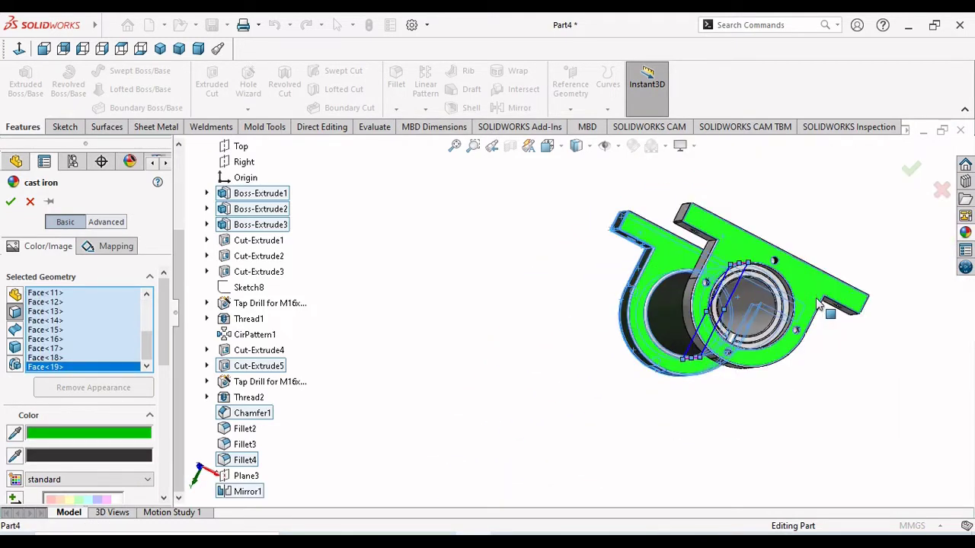
pyautogui.scroll(-1, 745, 341)
pyautogui.moveTo(745, 341); pyautogui.dragTo(743, 259, button='middle')
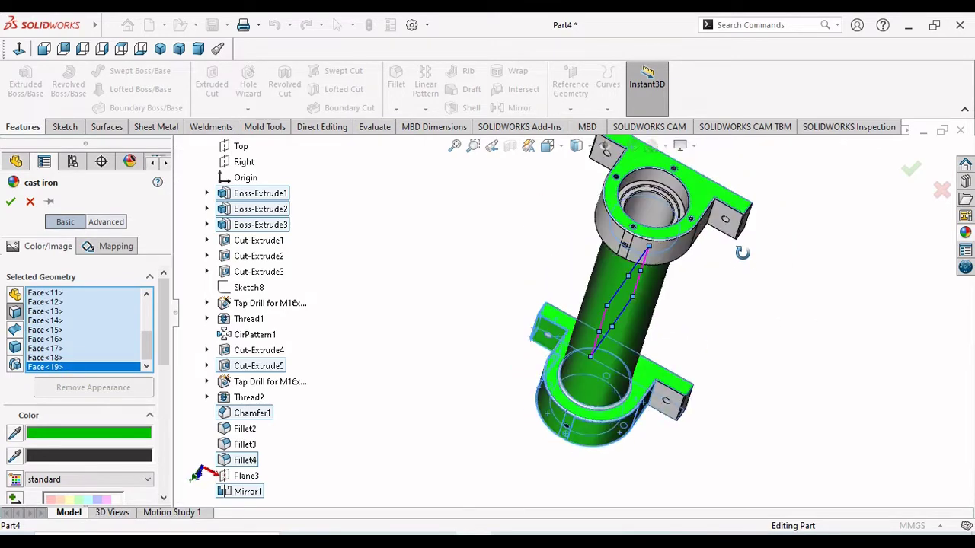
pyautogui.click(655, 258)
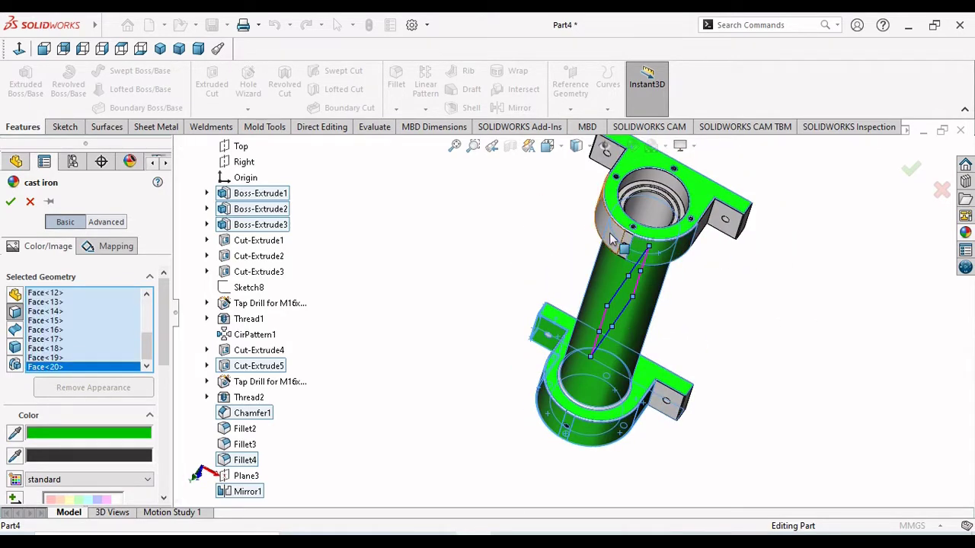
pyautogui.click(636, 254)
pyautogui.press('Escape')
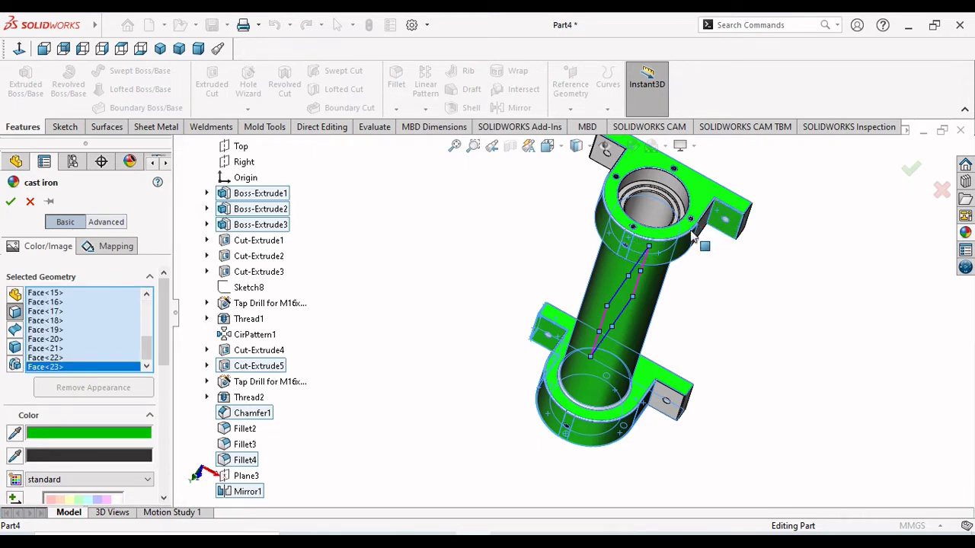
pyautogui.scroll(-5, 695, 232)
# - Add the upper flange's fillet bands, edge band and bracket face to the cast iron appearance
pyautogui.click(709, 193)
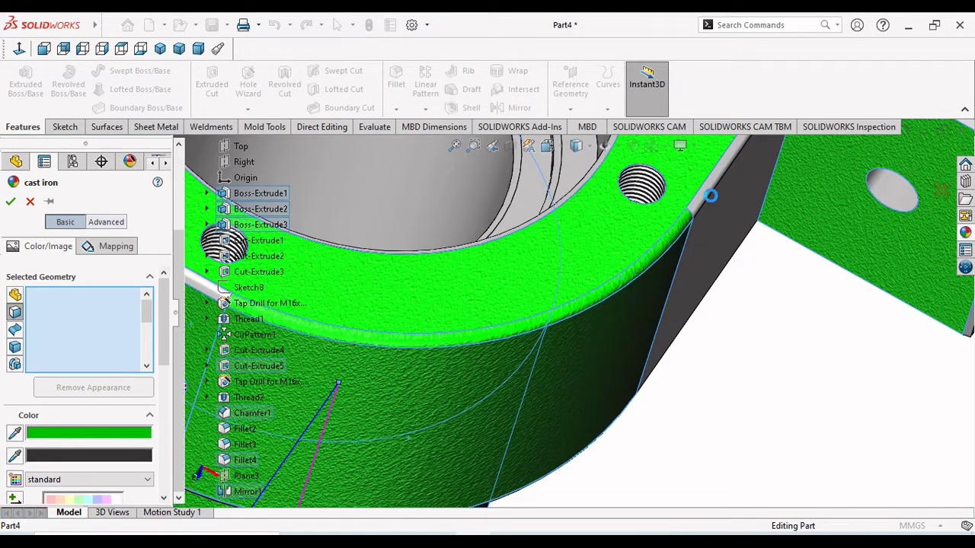
pyautogui.scroll(5, 449, 313)
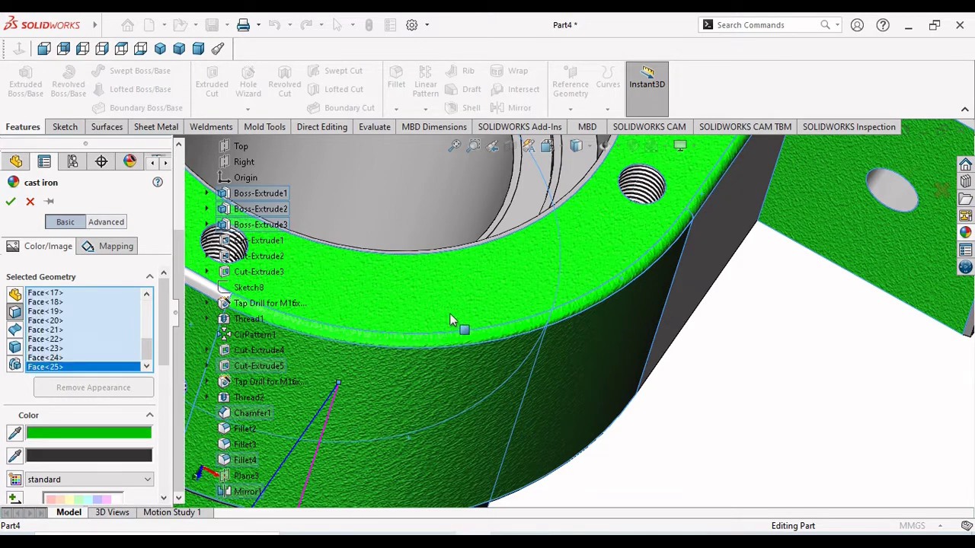
pyautogui.scroll(-4, 417, 239)
pyautogui.scroll(-3, 417, 239)
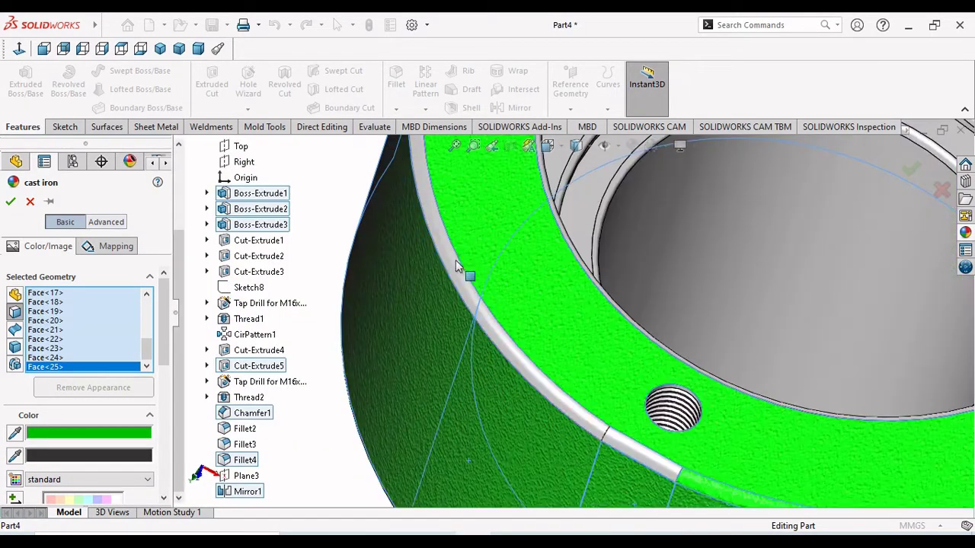
pyautogui.click(455, 265)
pyautogui.scroll(5, 479, 302)
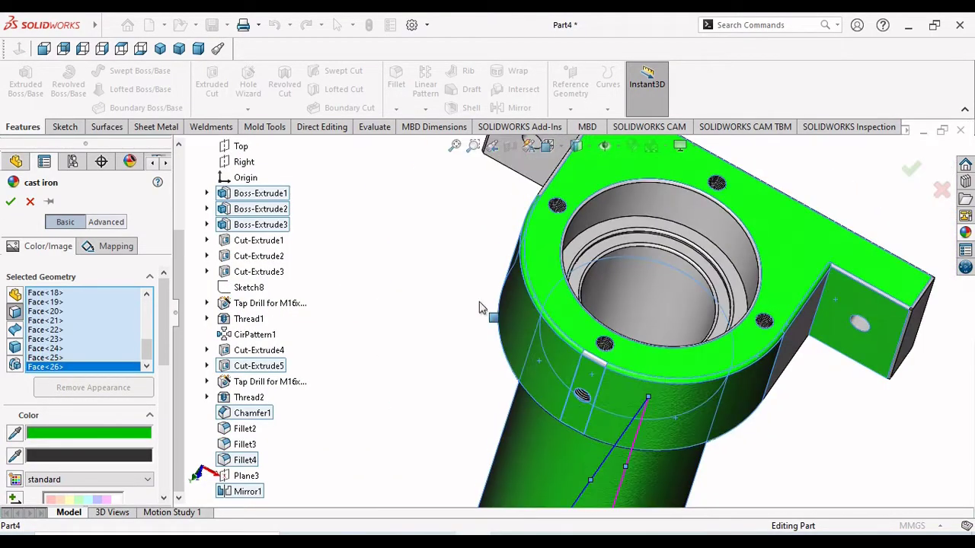
pyautogui.scroll(-6, 572, 178)
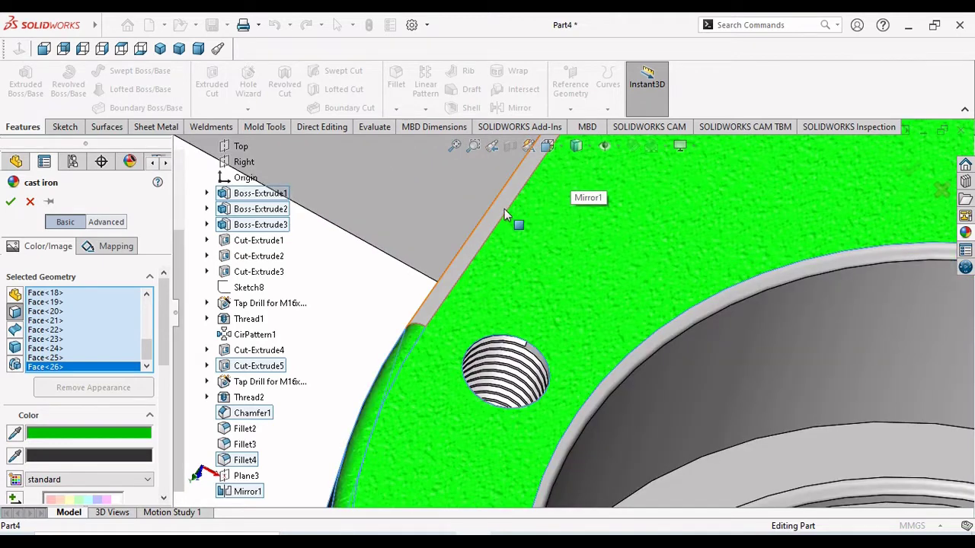
pyautogui.click(504, 209)
pyautogui.scroll(3, 514, 271)
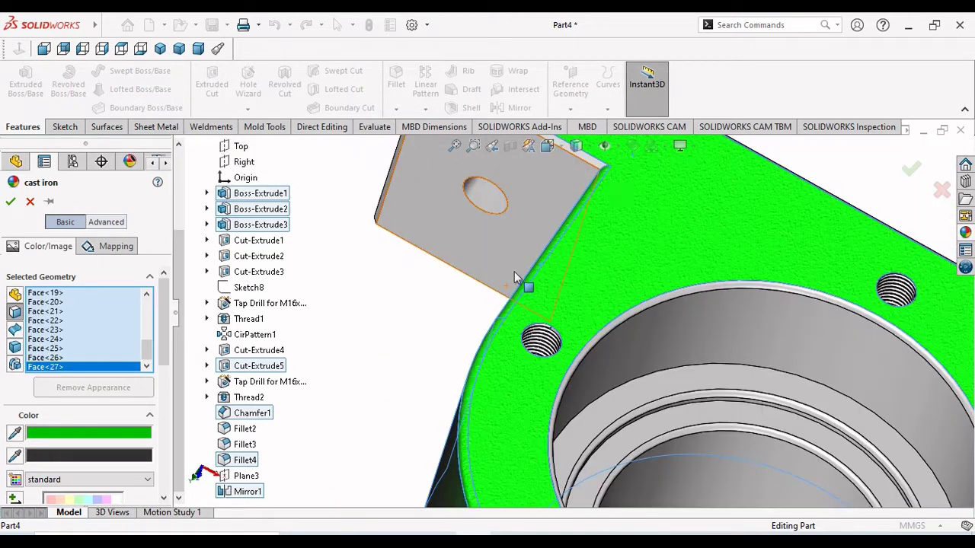
pyautogui.click(579, 183)
# - Add the grey edge band, wall face, chamfer band and top corner strip to the cast iron
pyautogui.scroll(4, 592, 224)
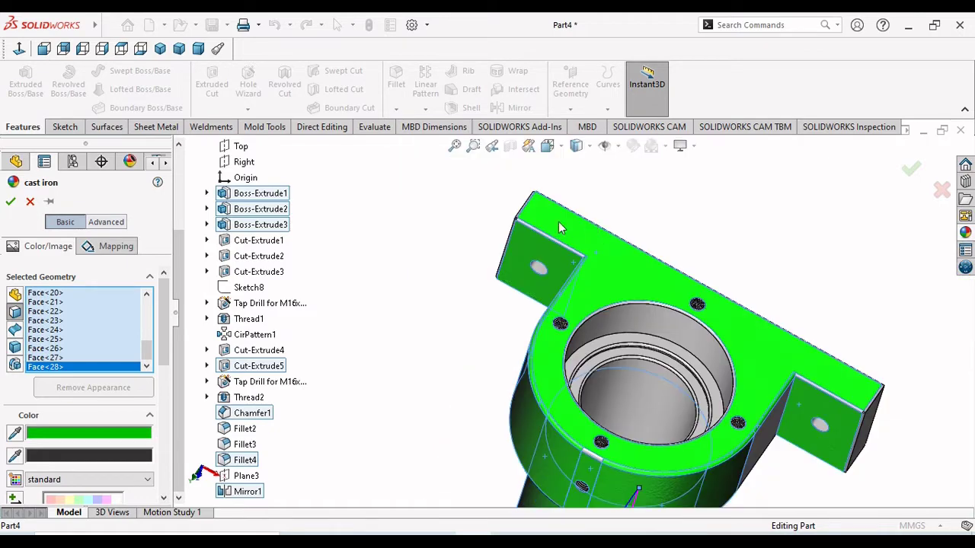
pyautogui.scroll(-7, 556, 238)
pyautogui.click(512, 314)
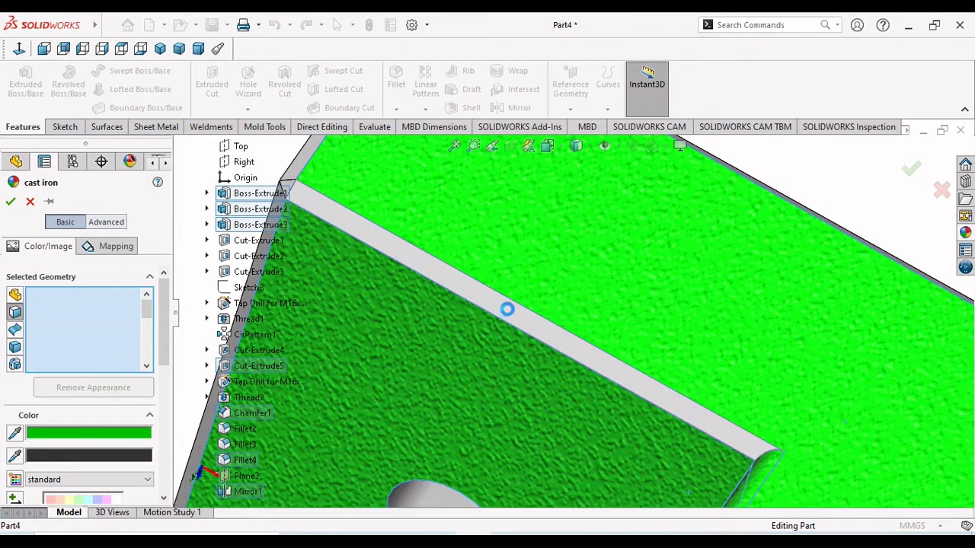
pyautogui.moveTo(500, 316); pyautogui.dragTo(458, 293, button='middle')
pyautogui.scroll(3, 512, 320)
pyautogui.scroll(-4, 458, 292)
pyautogui.click(477, 300)
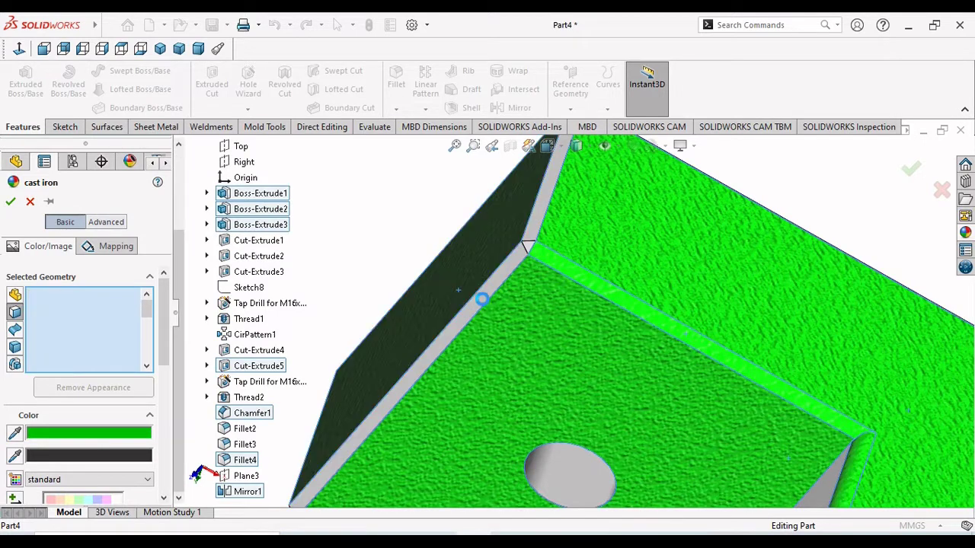
pyautogui.click(534, 230)
pyautogui.click(528, 245)
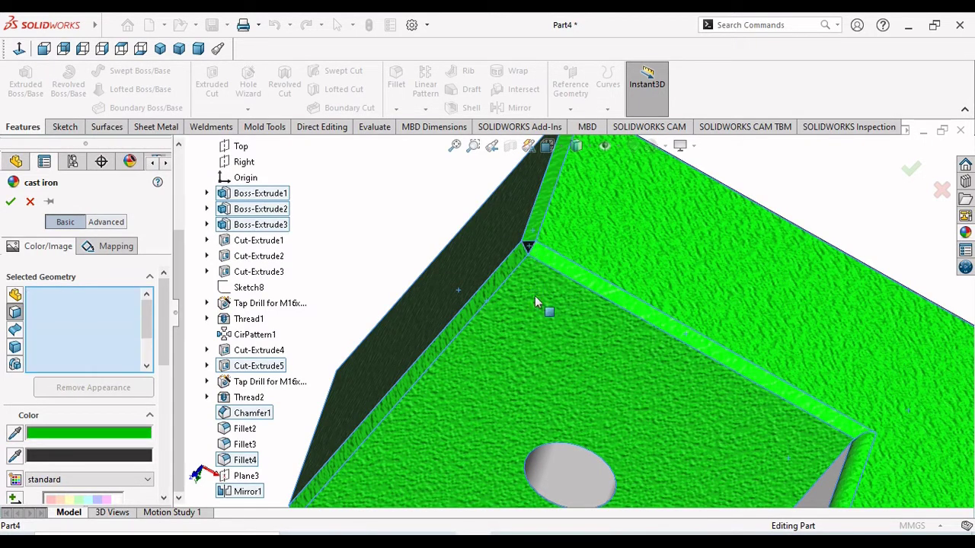
# - Apply cast iron to the chamfer along the wall's top edge and its left side face
pyautogui.scroll(3, 535, 295)
pyautogui.moveTo(536, 321); pyautogui.dragTo(499, 336, button='middle')
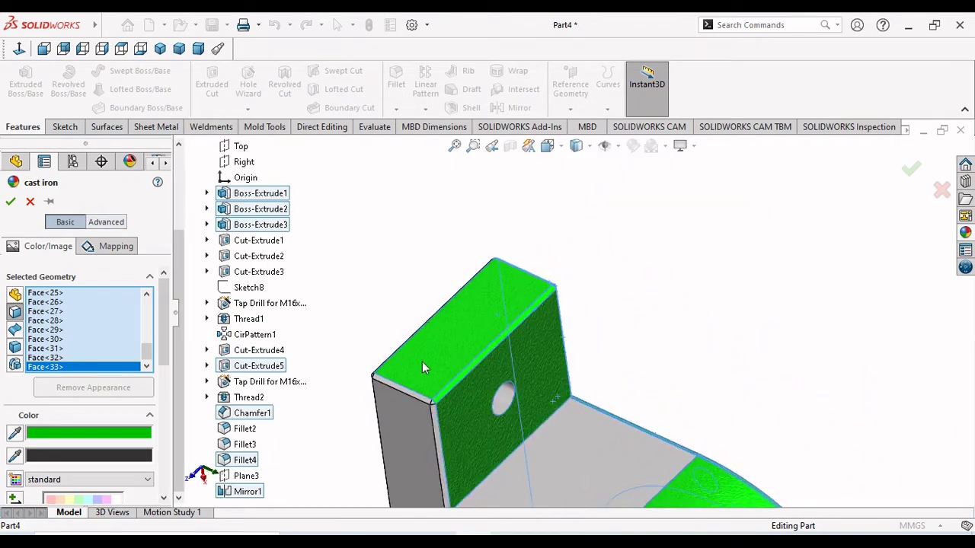
pyautogui.click(424, 402)
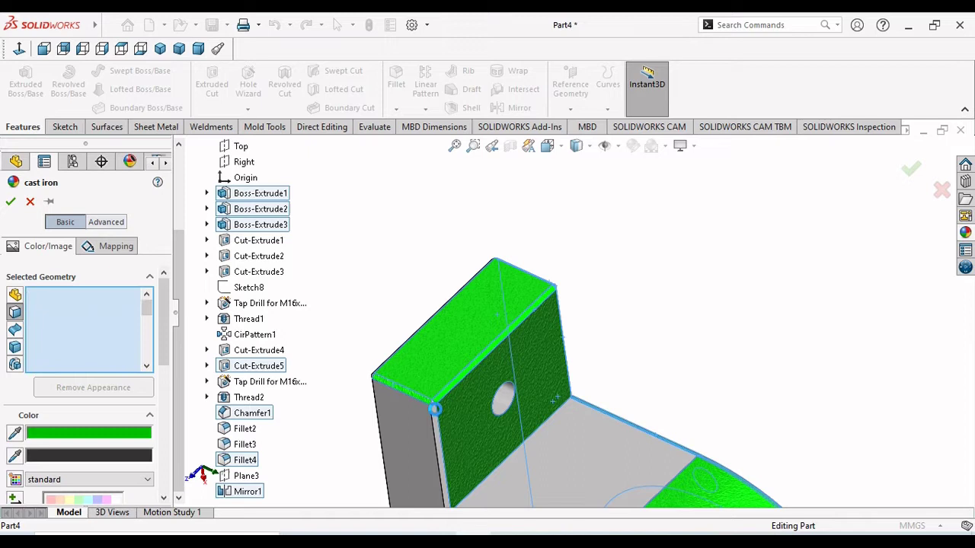
pyautogui.click(430, 409)
pyautogui.click(434, 411)
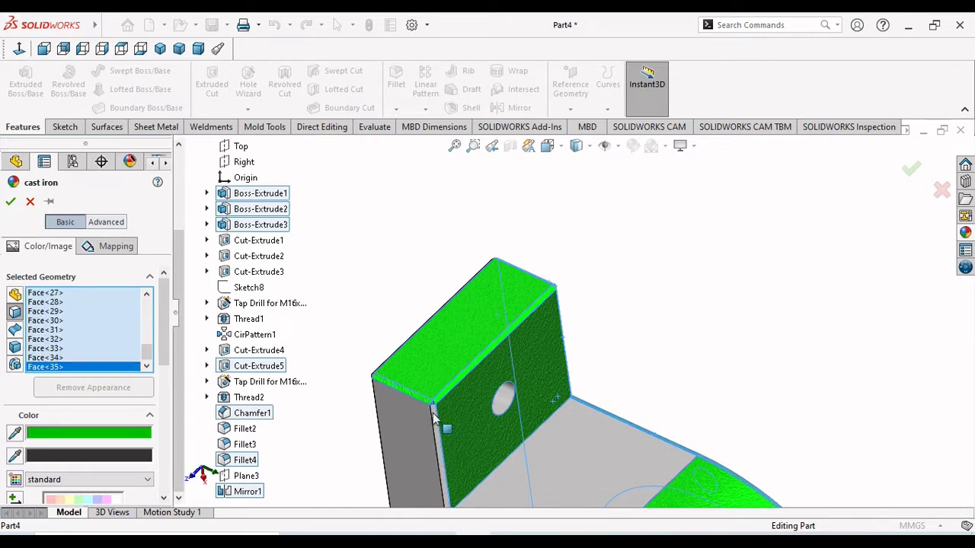
pyautogui.click(425, 415)
pyautogui.click(419, 418)
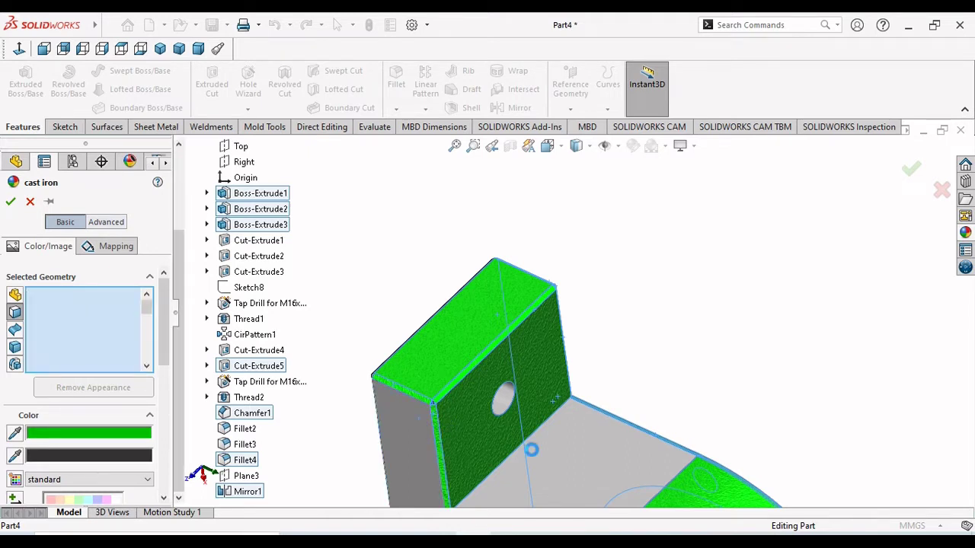
# - Add the fillet face below the ring and another grey face to the cast iron
pyautogui.moveTo(482, 435); pyautogui.dragTo(573, 375, button='middle')
pyautogui.scroll(3, 459, 414)
pyautogui.scroll(3, 571, 400)
pyautogui.scroll(-3, 543, 307)
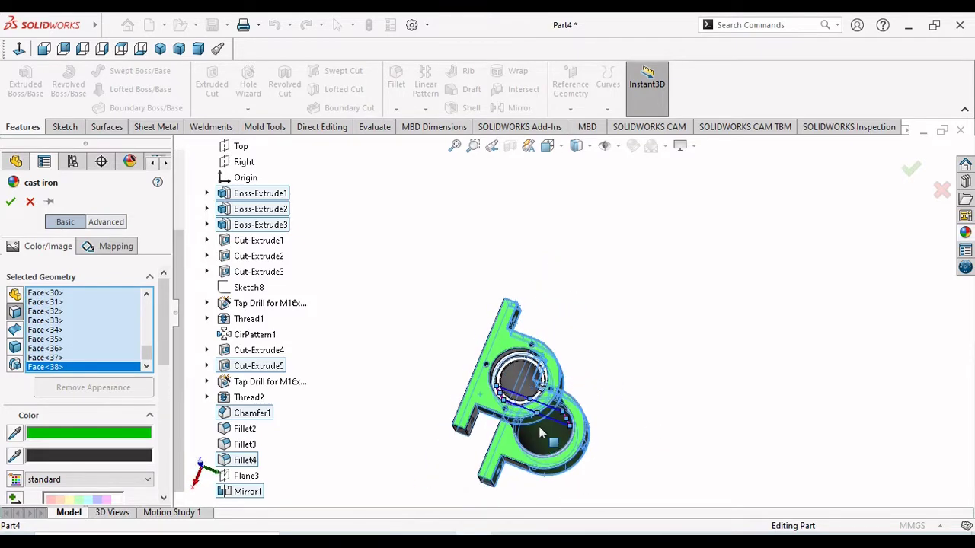
pyautogui.scroll(5, 540, 385)
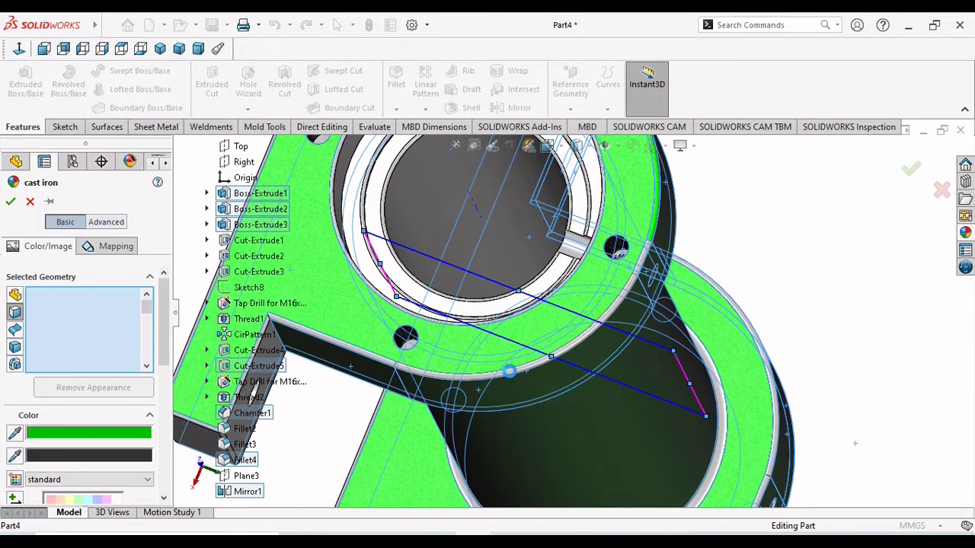
pyautogui.click(545, 382)
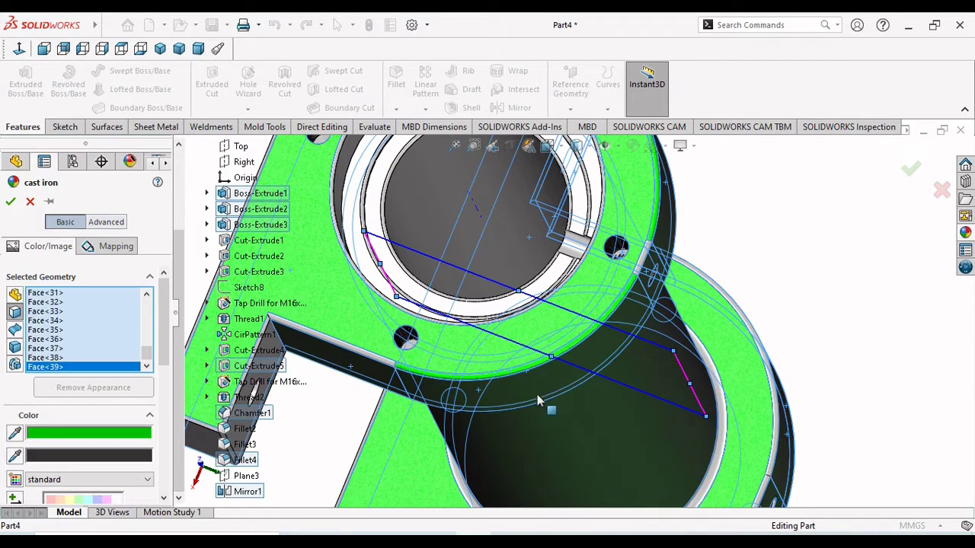
pyautogui.click(373, 363)
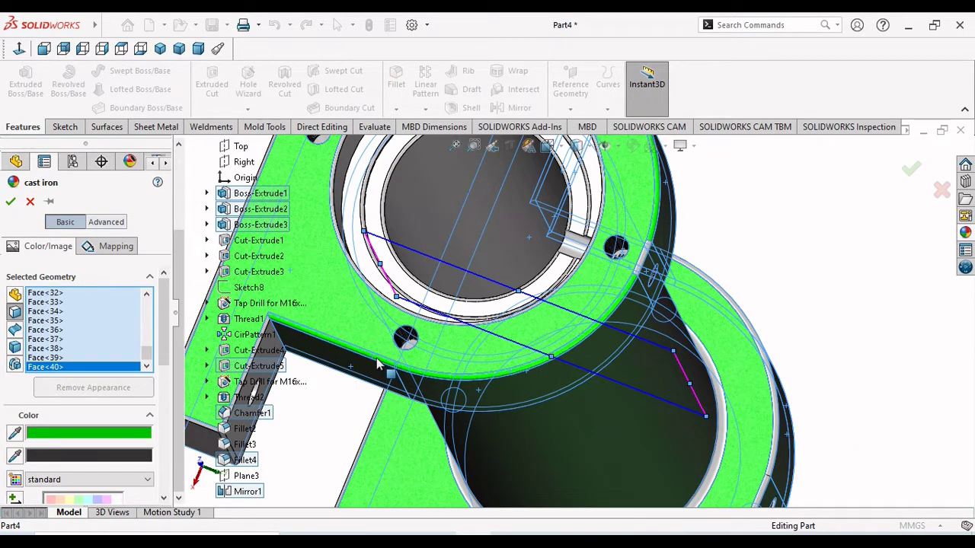
pyautogui.scroll(-10, 320, 362)
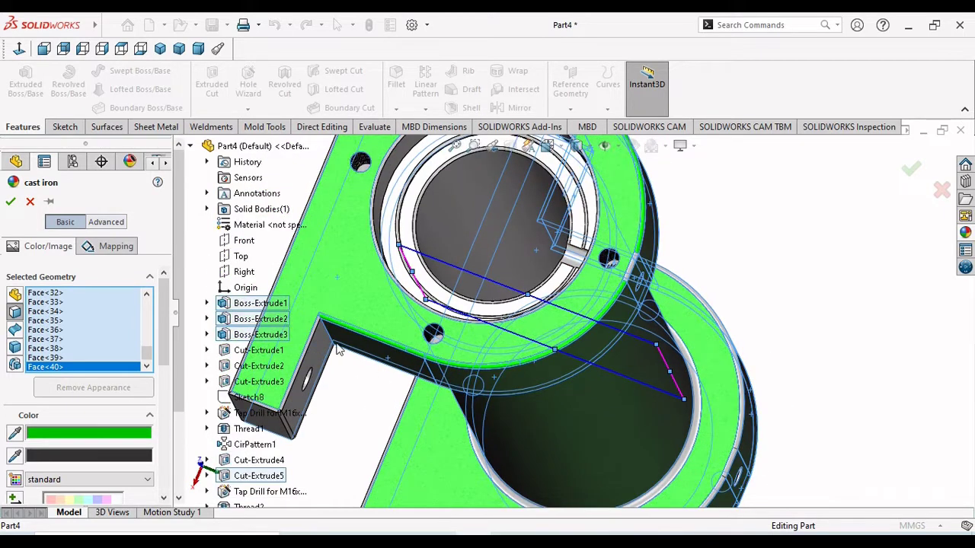
pyautogui.scroll(5, 500, 332)
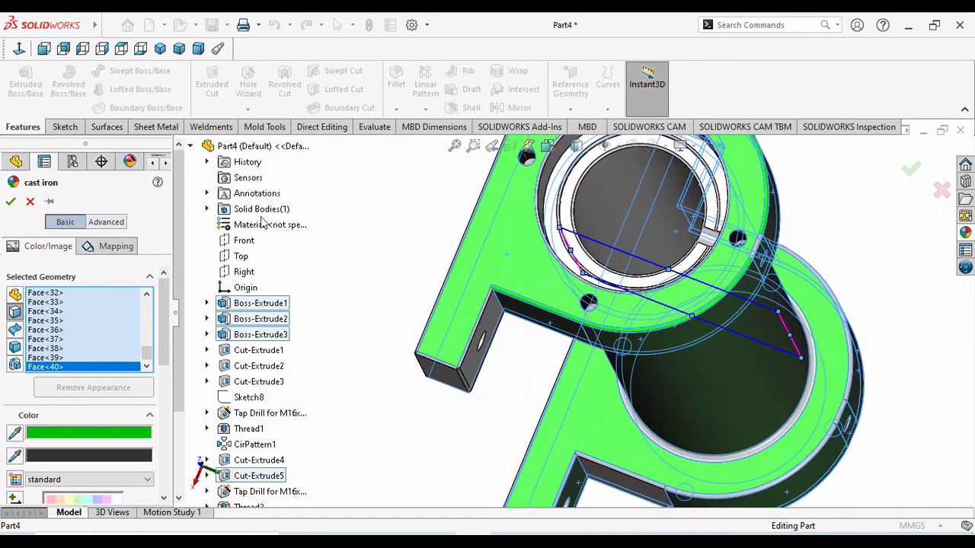
# - Collapse the feature tree and add the bracket's side face, edge strip, end face and corner edge
pyautogui.click(190, 147)
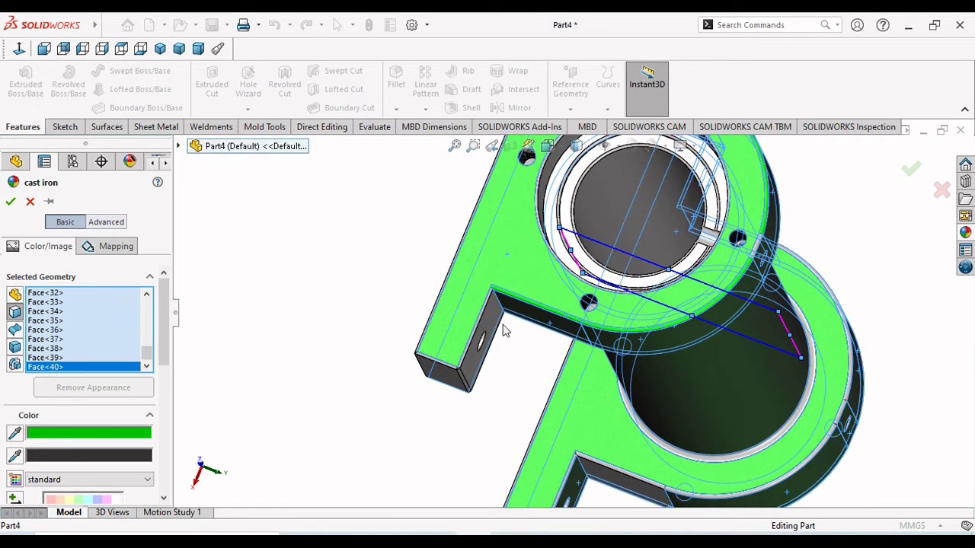
pyautogui.scroll(3, 503, 330)
pyautogui.click(487, 308)
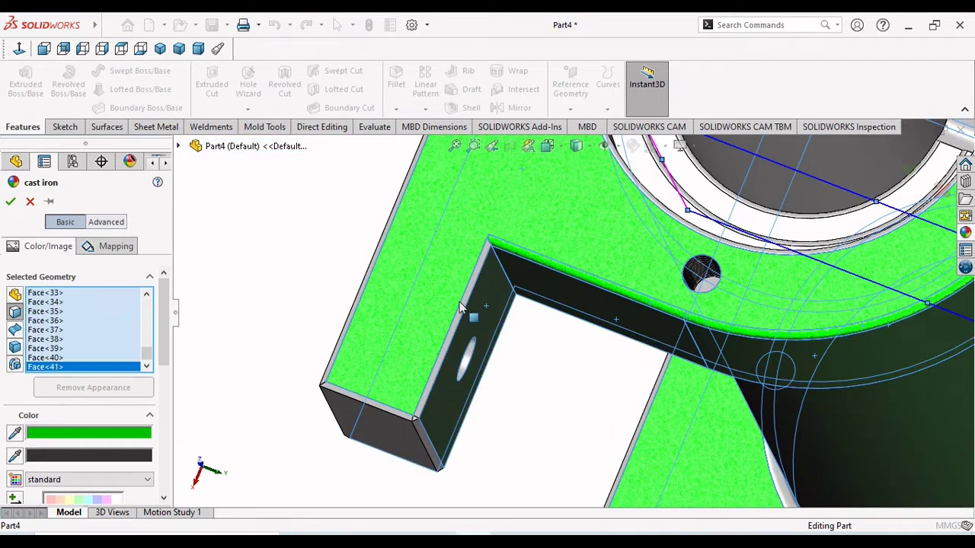
pyautogui.click(468, 320)
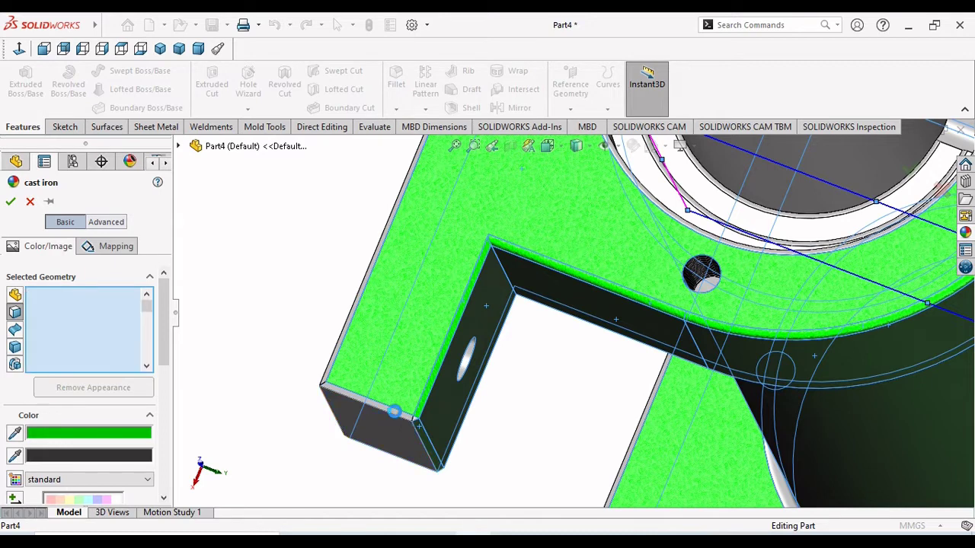
pyautogui.click(417, 423)
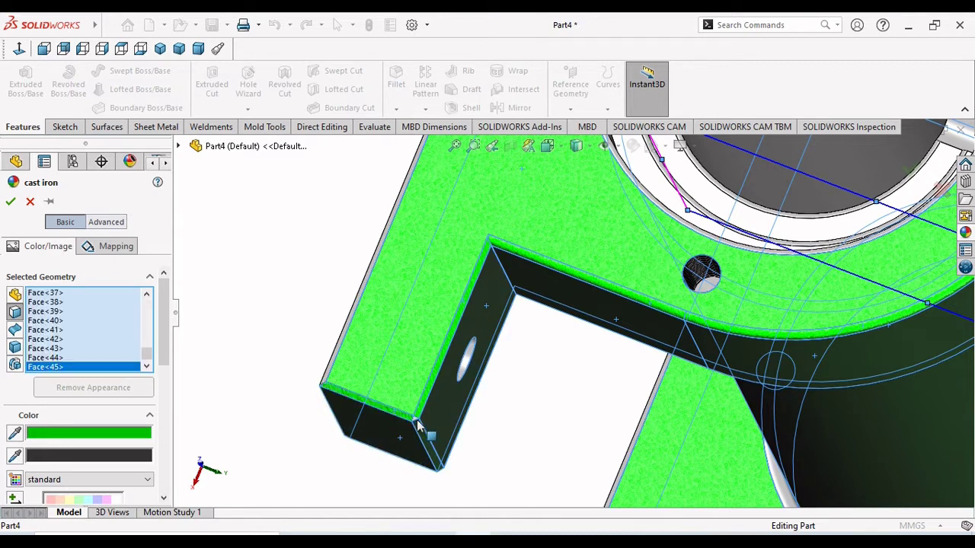
pyautogui.click(421, 420)
# - Color the bracket's thin edge faces, corner edge, inner edge, curved edge and edge strip green
pyautogui.moveTo(481, 452); pyautogui.dragTo(393, 311, button='middle')
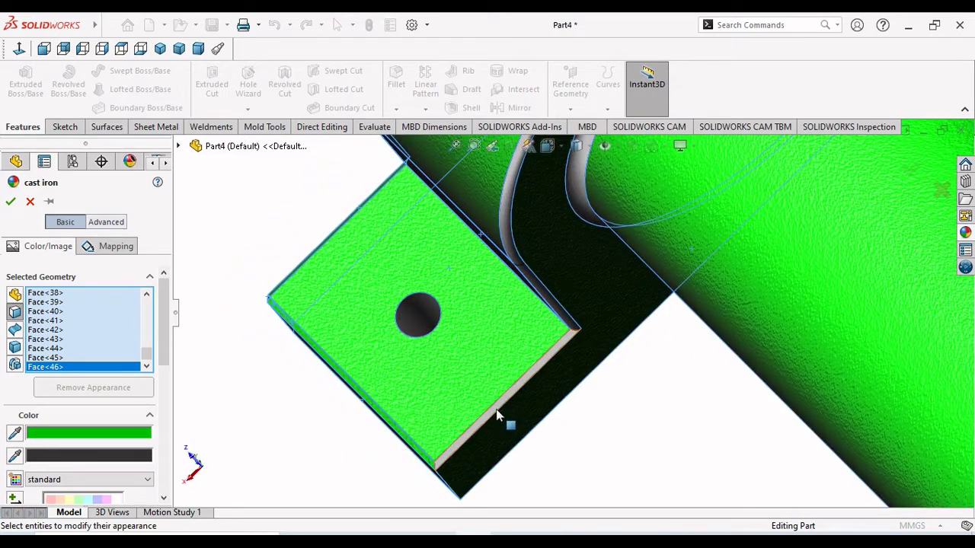
pyautogui.click(495, 410)
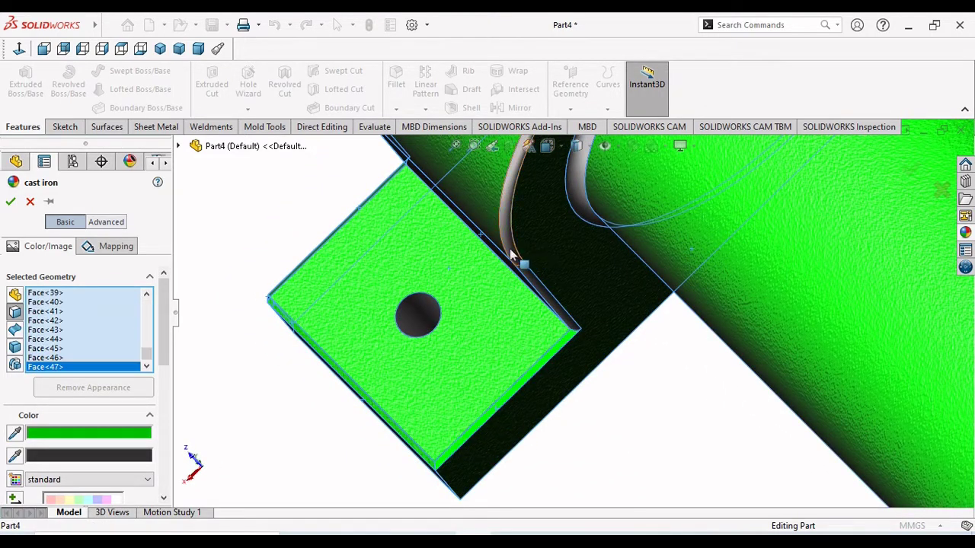
pyautogui.click(538, 288)
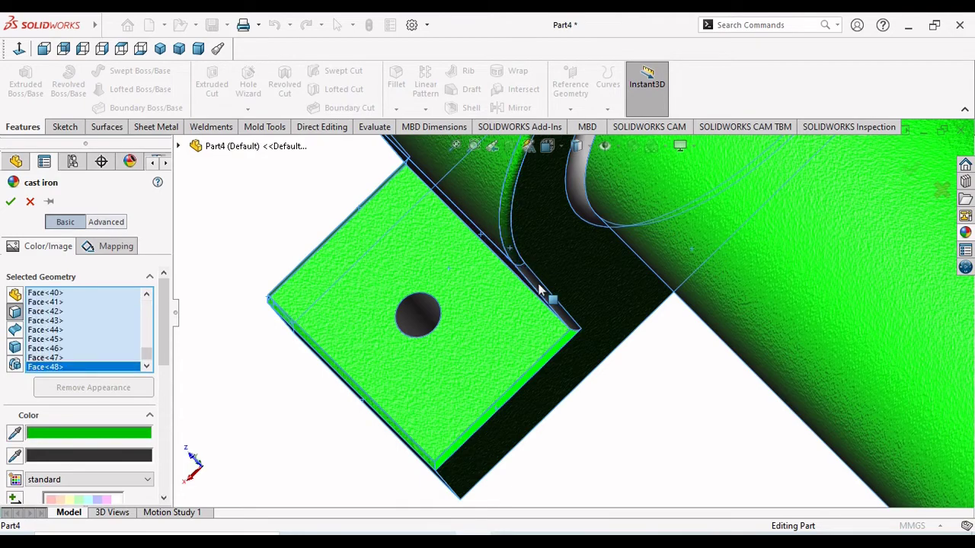
pyautogui.click(556, 332)
pyautogui.scroll(5, 556, 332)
pyautogui.scroll(-5, 625, 238)
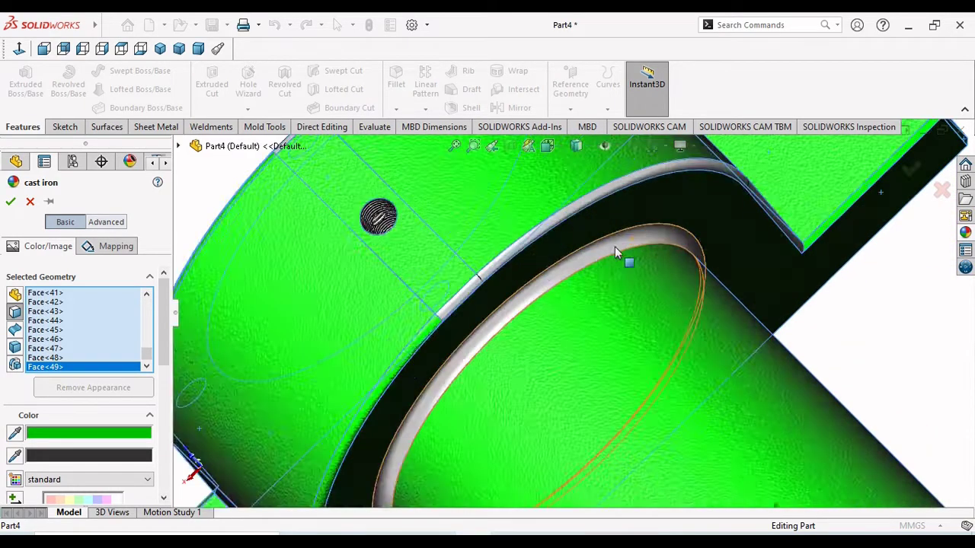
pyautogui.click(459, 277)
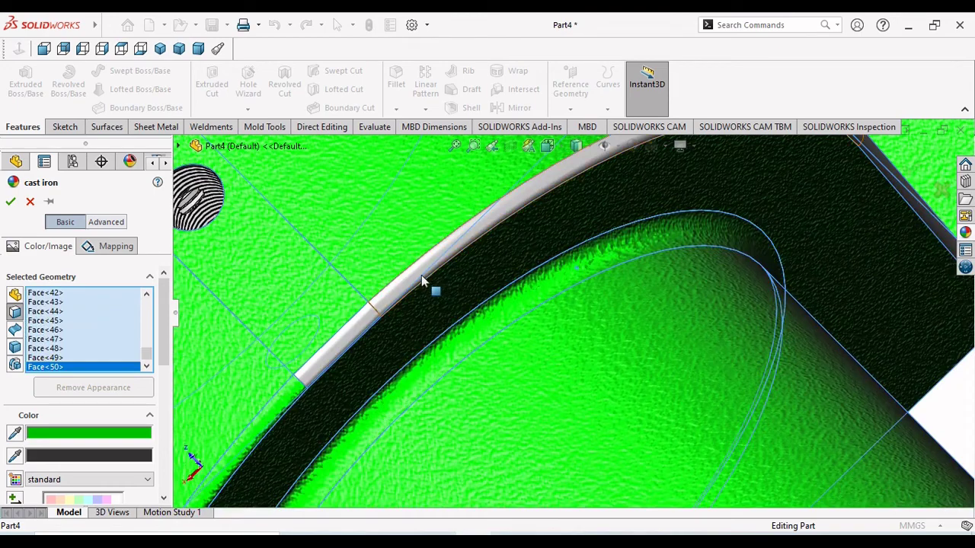
pyautogui.click(422, 282)
pyautogui.click(390, 353)
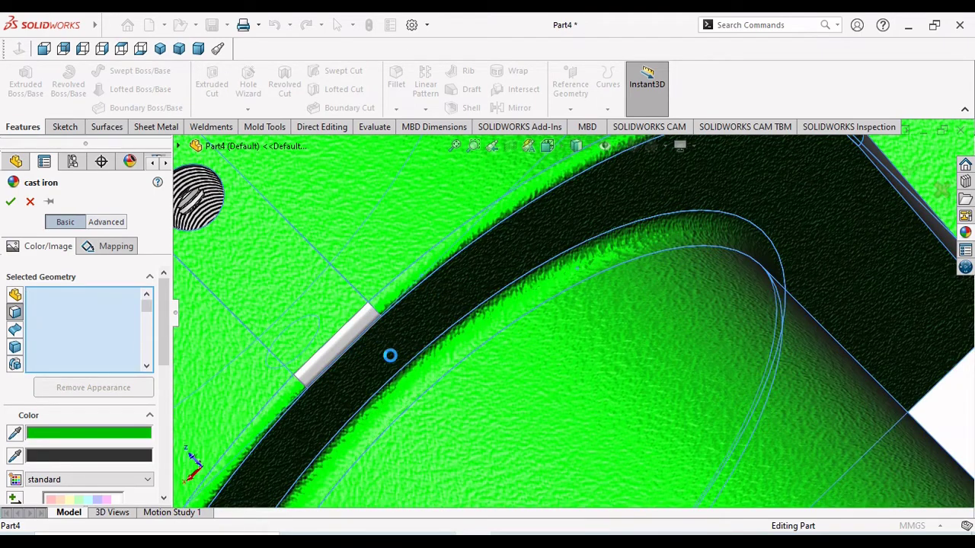
# - Add the bracket's inner corner edge face and a bore-end flange face to the cast iron
pyautogui.scroll(5, 395, 358)
pyautogui.scroll(-3, 762, 293)
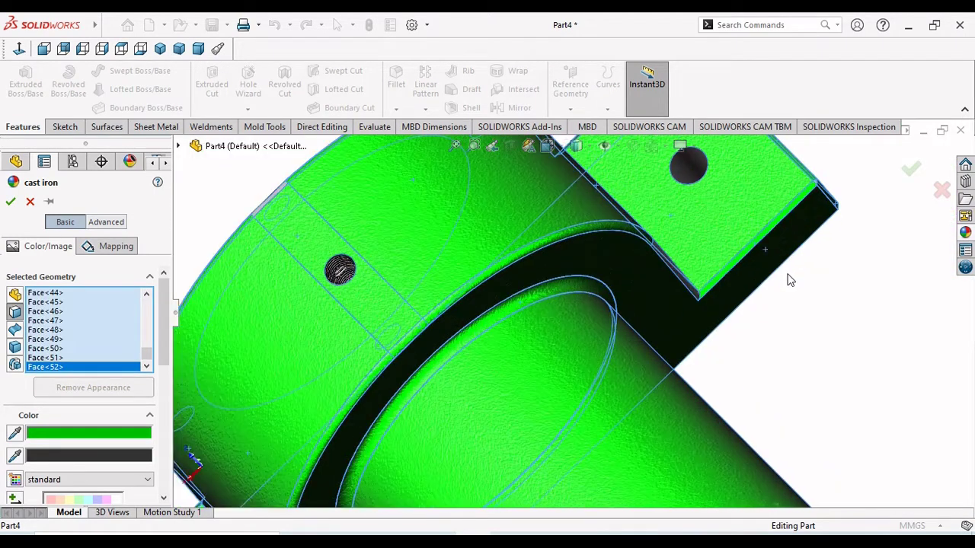
pyautogui.moveTo(799, 342); pyautogui.dragTo(764, 264, button='middle')
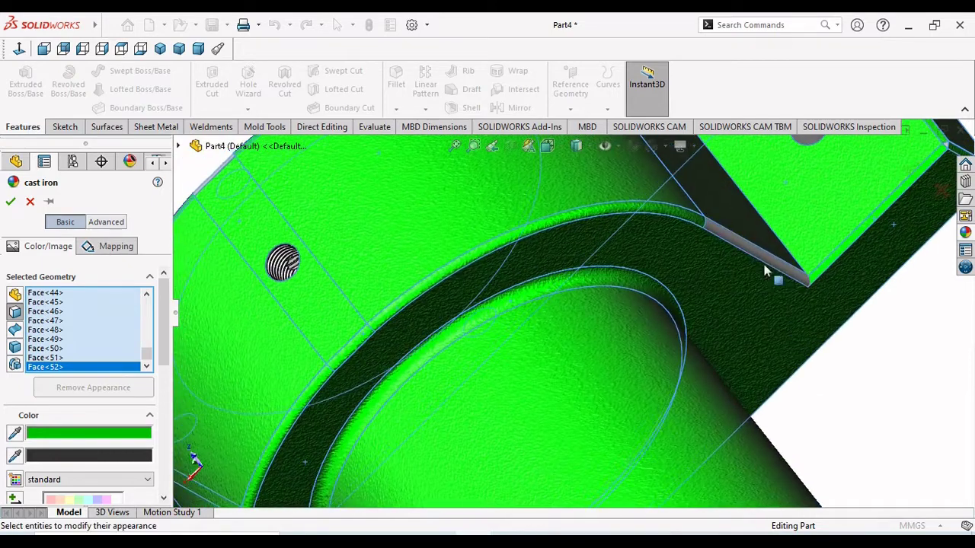
pyautogui.click(764, 255)
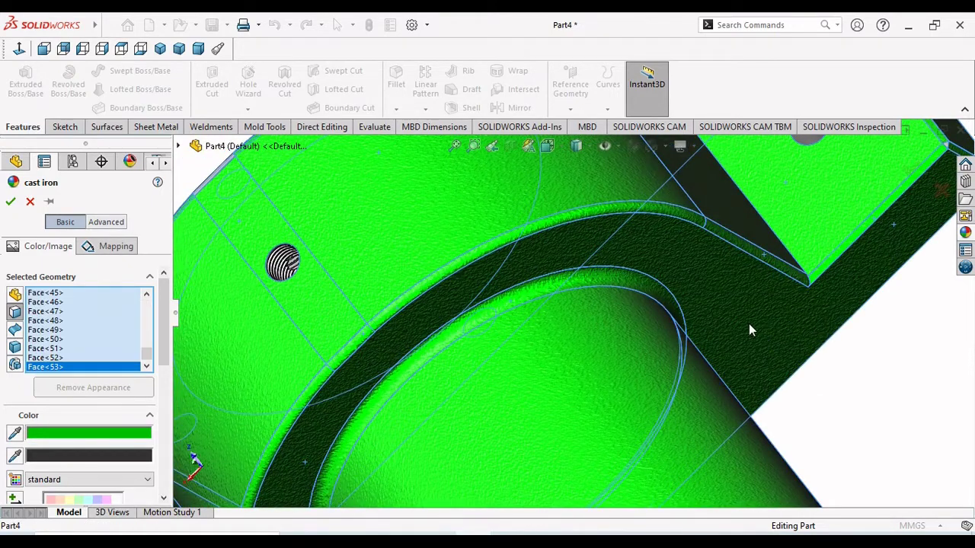
pyautogui.scroll(5, 749, 324)
pyautogui.moveTo(745, 349)
pyautogui.mouseDown(button='middle')
pyautogui.moveTo(716, 375)
pyautogui.moveTo(729, 287)
pyautogui.moveTo(758, 361)
pyautogui.mouseUp(button='middle')
pyautogui.moveTo(750, 449); pyautogui.dragTo(680, 444, button='middle')
pyautogui.scroll(-5, 771, 415)
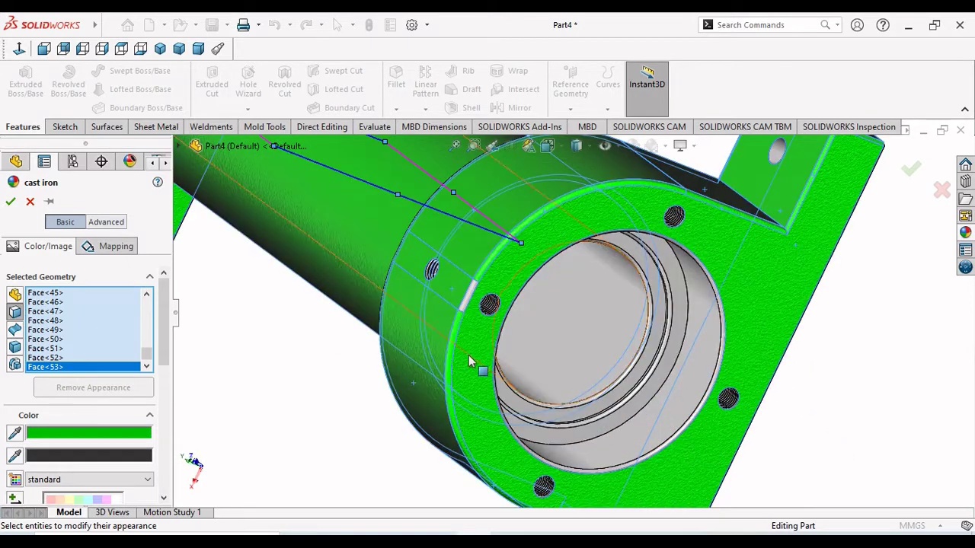
pyautogui.press('Escape')
pyautogui.click(735, 323)
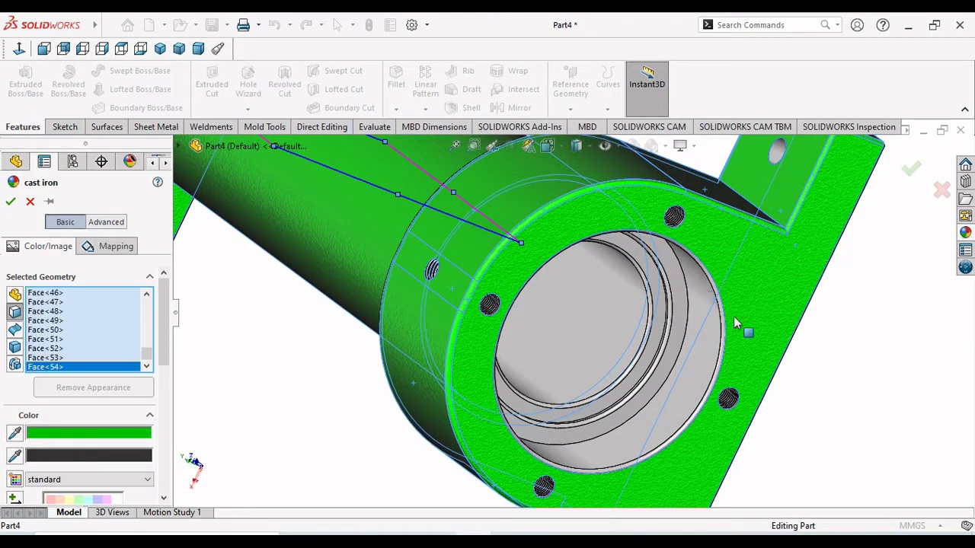
pyautogui.moveTo(821, 288); pyautogui.dragTo(781, 457, button='middle')
# - Add the block's top corner edge and a flange face to the cast iron selection
pyautogui.scroll(3, 709, 256)
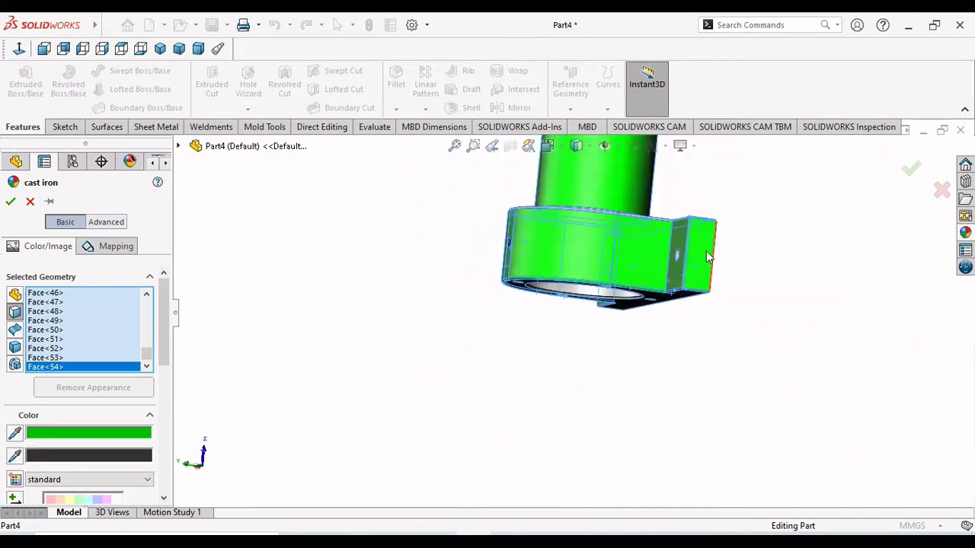
pyautogui.scroll(-3, 694, 248)
pyautogui.scroll(-5, 695, 247)
pyautogui.moveTo(751, 261); pyautogui.dragTo(758, 318, button='middle')
pyautogui.click(661, 201)
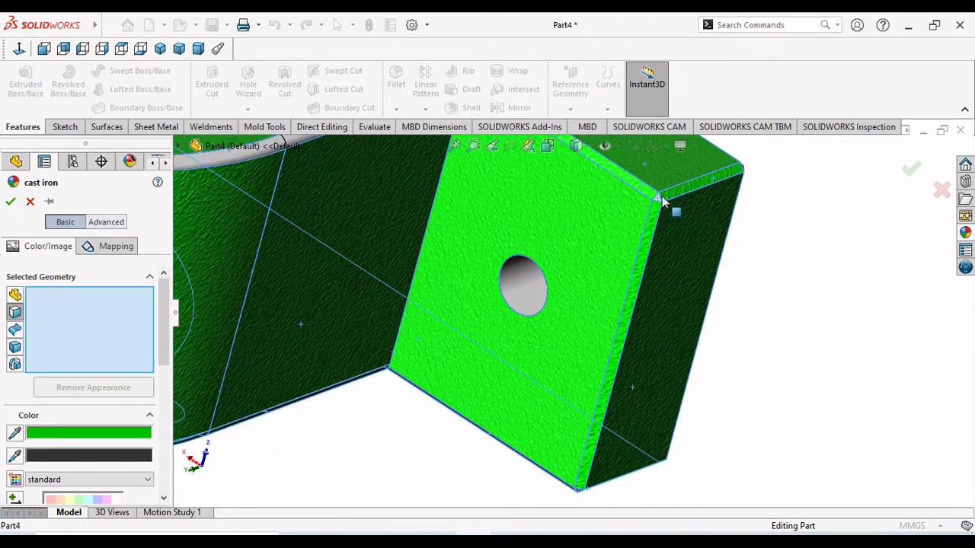
pyautogui.click(682, 316)
pyautogui.moveTo(678, 314); pyautogui.dragTo(665, 213, button='middle')
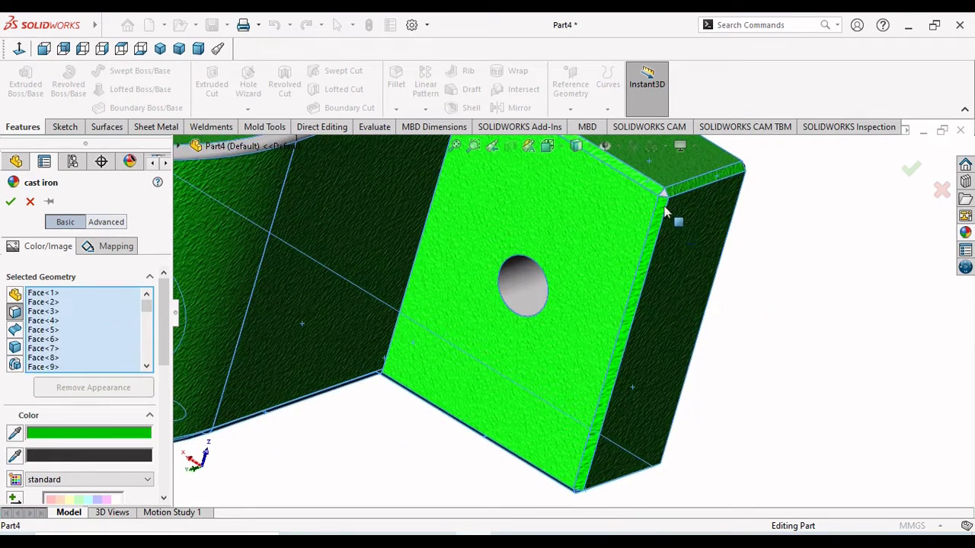
pyautogui.click(662, 197)
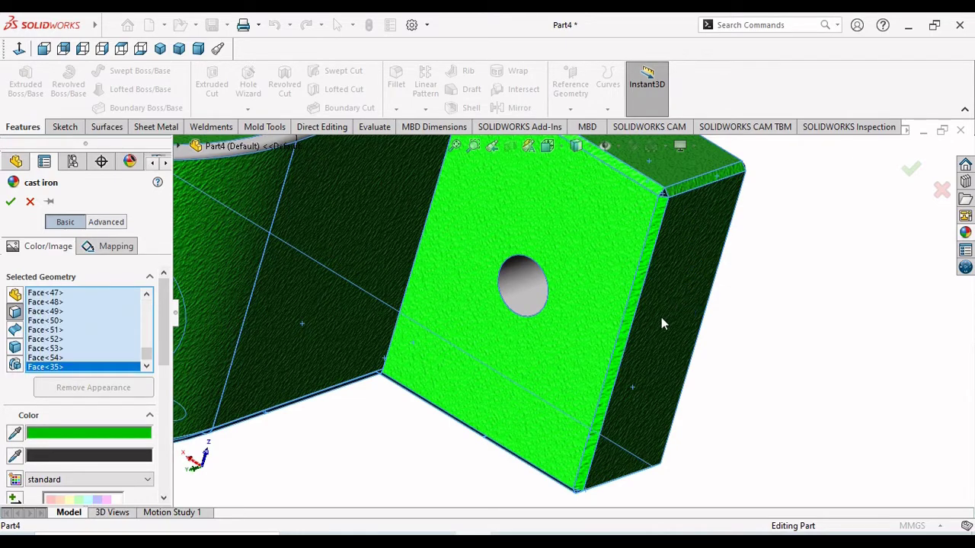
pyautogui.moveTo(659, 318); pyautogui.dragTo(591, 287, button='middle')
pyautogui.scroll(5, 609, 286)
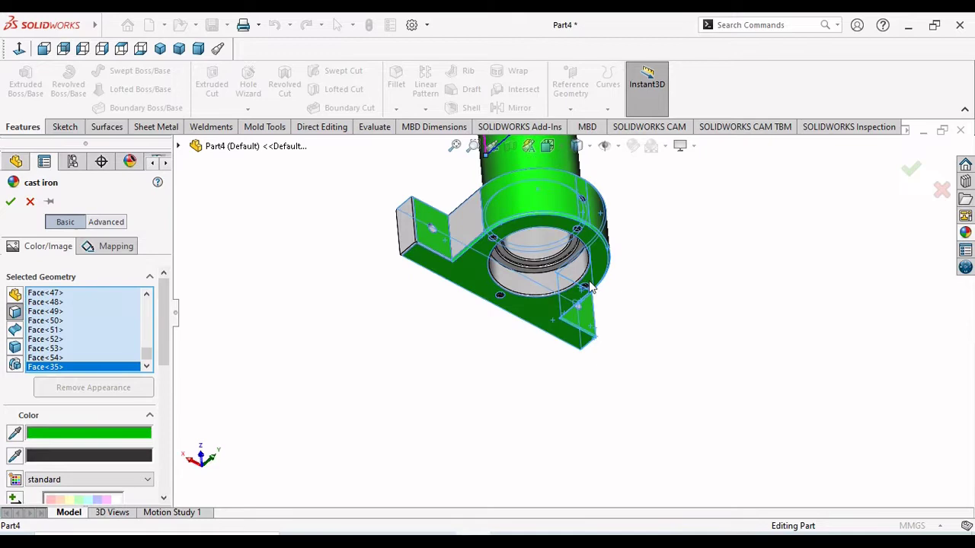
pyautogui.click(465, 237)
# - Add the bracket end face, thin vertical edge face and bottom edge strips to the selection
pyautogui.moveTo(691, 361); pyautogui.dragTo(708, 408, button='middle')
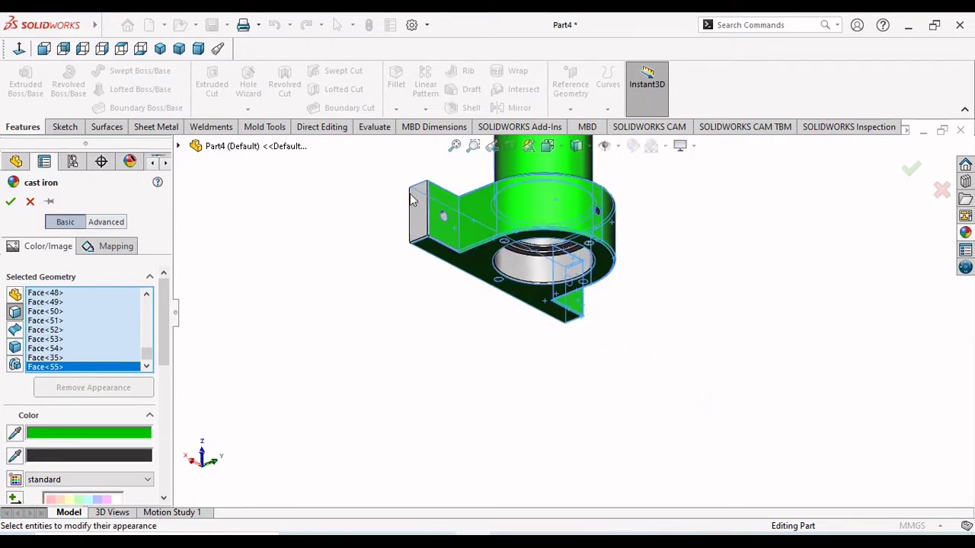
pyautogui.click(424, 211)
pyautogui.scroll(-5, 426, 221)
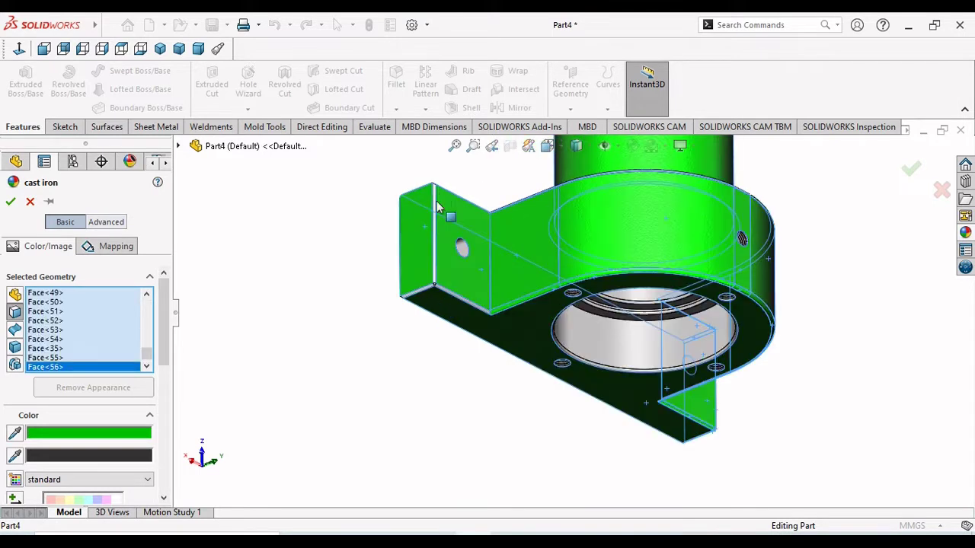
pyautogui.press('Escape')
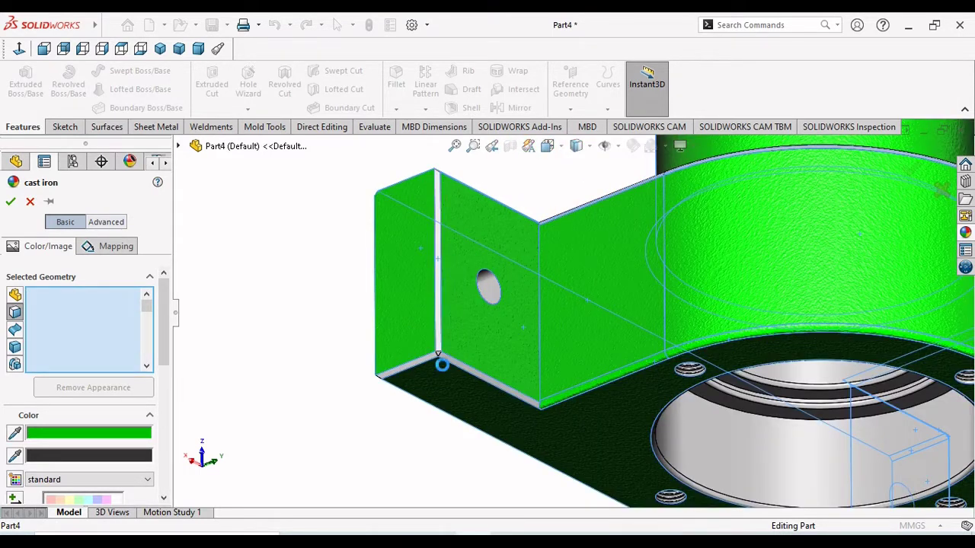
pyautogui.click(441, 364)
pyautogui.press('Escape')
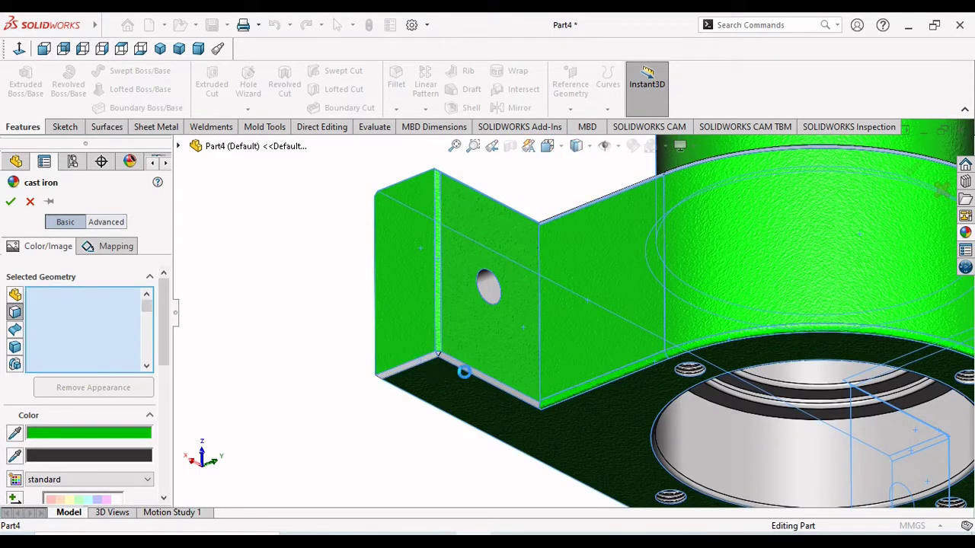
pyautogui.click(463, 372)
pyautogui.click(481, 382)
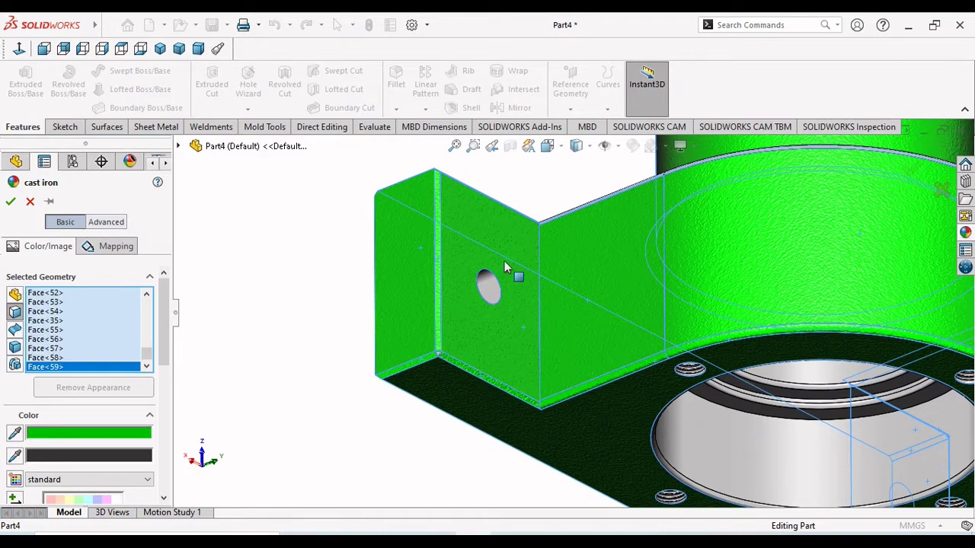
# - Add the top edge strips, inner and lower fillet rings and outer rim face to the selection
pyautogui.moveTo(499, 289); pyautogui.dragTo(495, 402, button='middle')
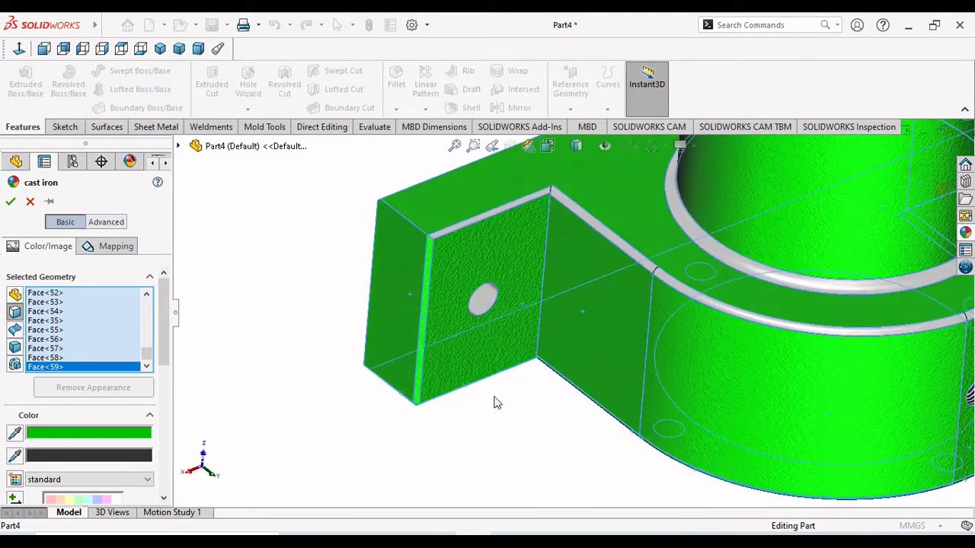
pyautogui.click(471, 220)
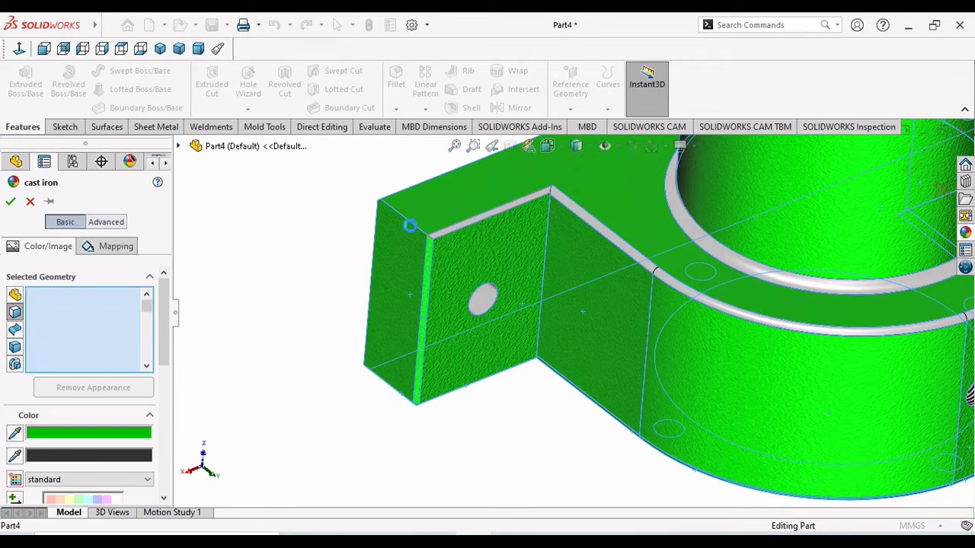
pyautogui.click(623, 251)
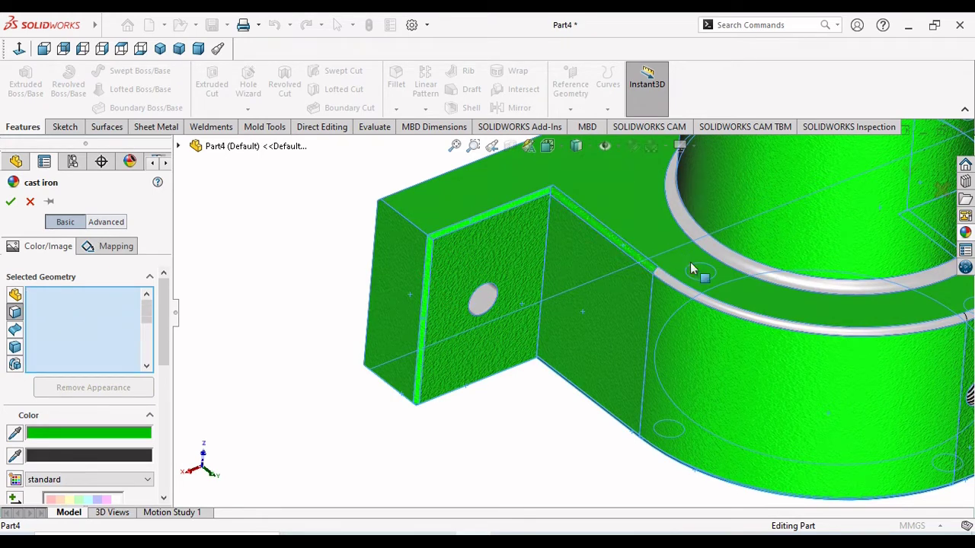
pyautogui.click(736, 263)
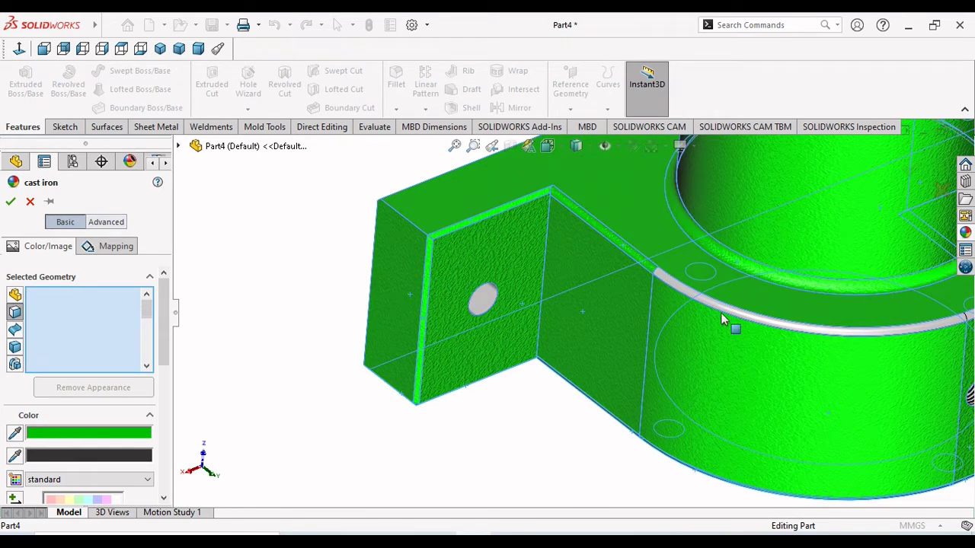
pyautogui.click(725, 310)
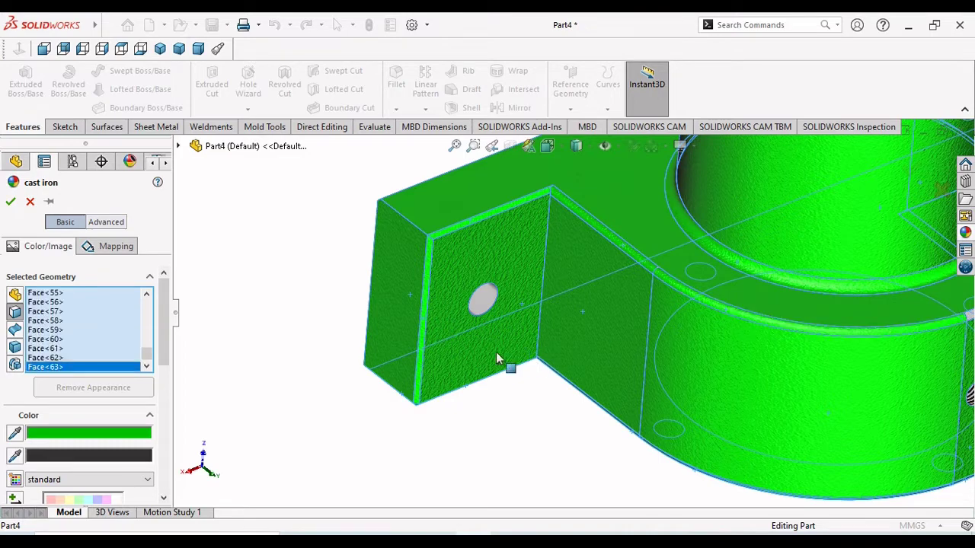
pyautogui.scroll(5, 496, 352)
pyautogui.scroll(-6, 755, 294)
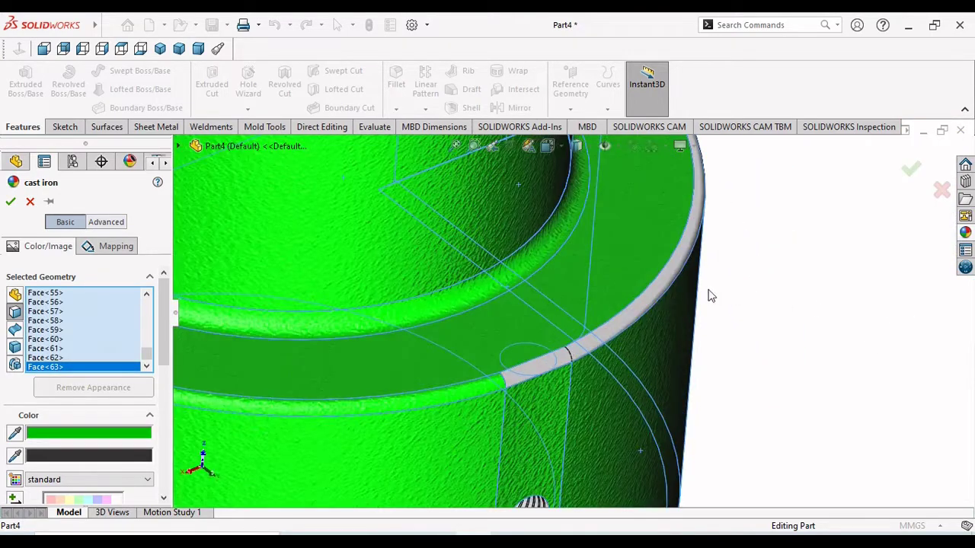
pyautogui.click(757, 281)
pyautogui.click(688, 294)
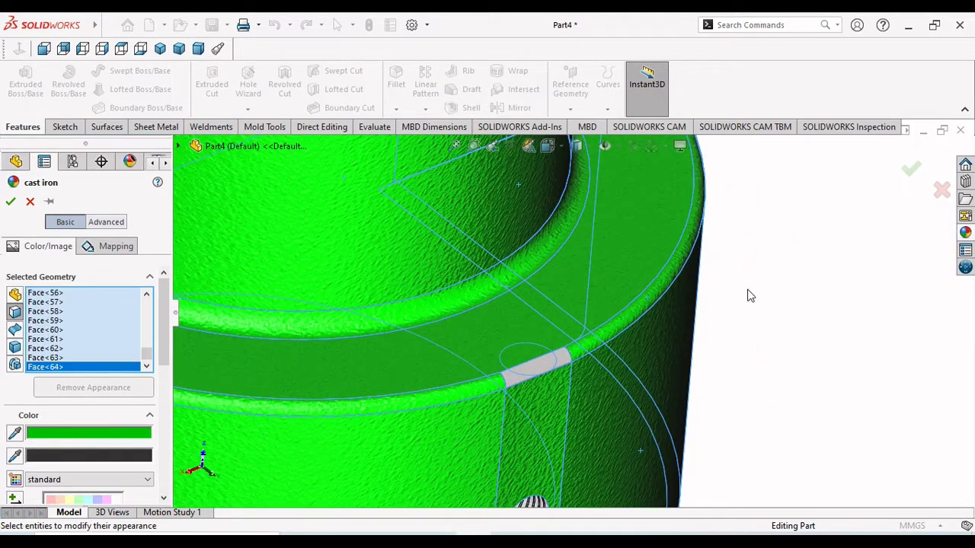
# - Add the dark outer face and grey vertical fillet strip, then view the part isometrically
pyautogui.scroll(-2, 618, 369)
pyautogui.click(656, 375)
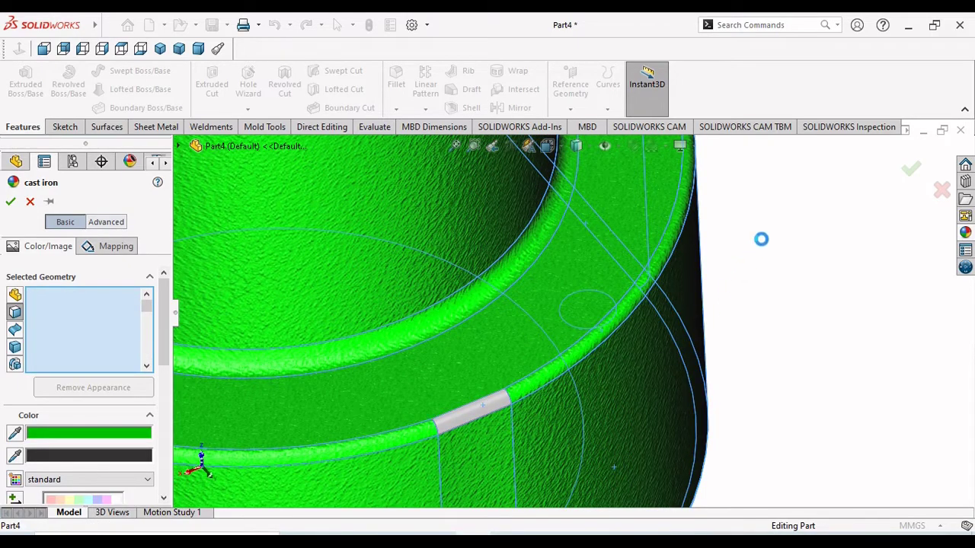
pyautogui.scroll(5, 703, 383)
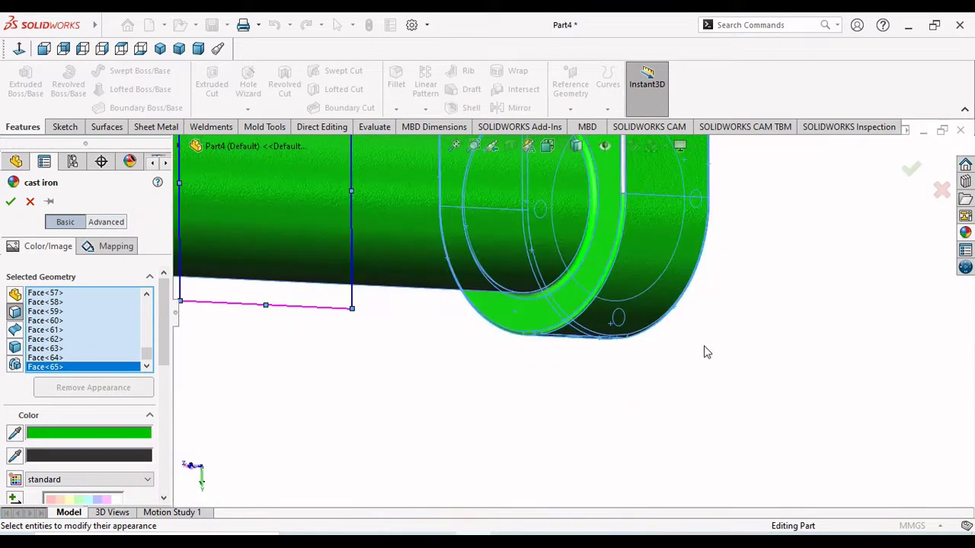
pyautogui.scroll(3, 707, 352)
pyautogui.scroll(-10, 600, 229)
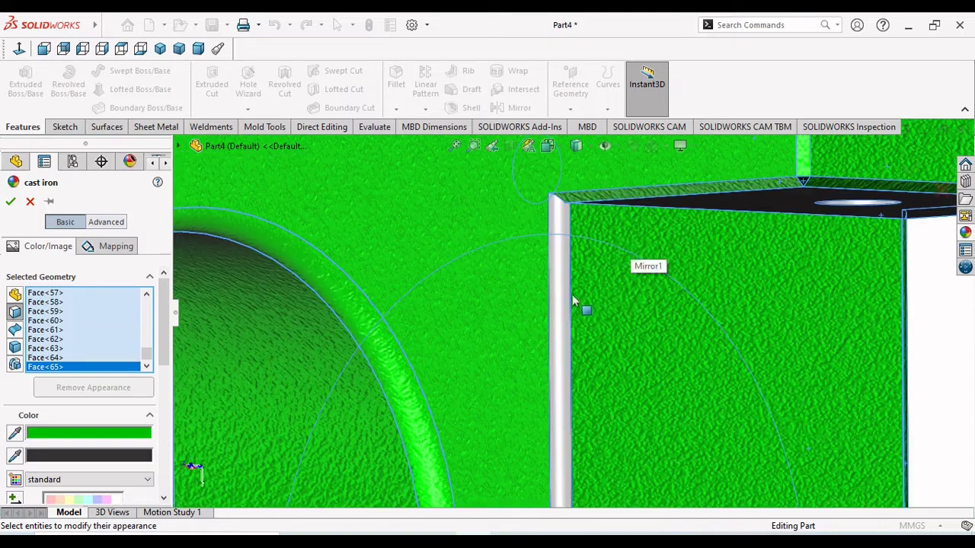
pyautogui.click(567, 308)
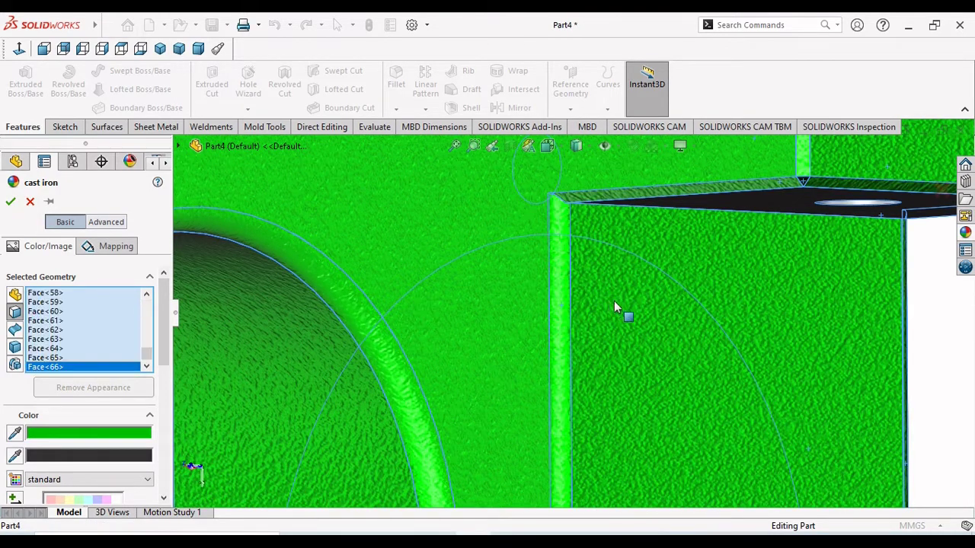
pyautogui.scroll(6, 615, 307)
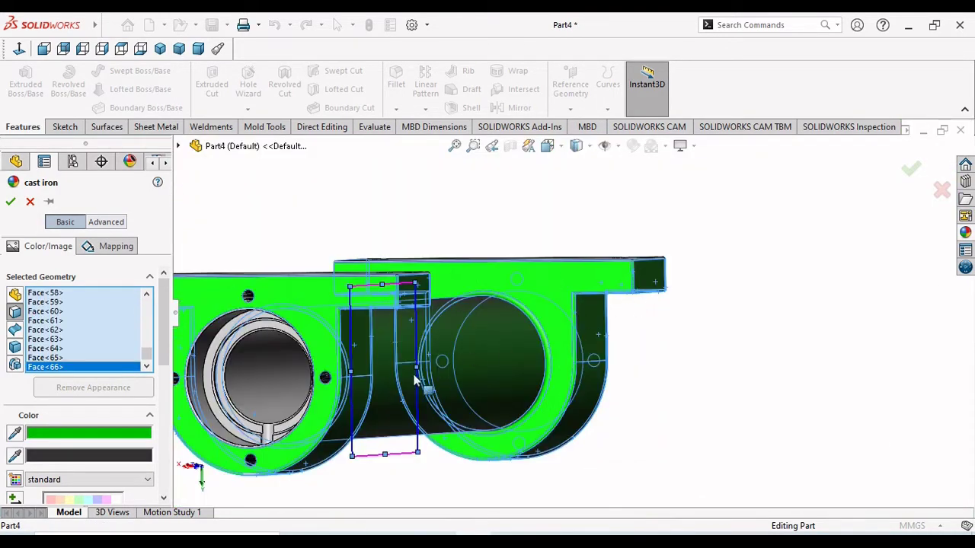
pyautogui.scroll(2, 416, 381)
pyautogui.moveTo(455, 407); pyautogui.dragTo(538, 285, button='middle')
pyautogui.scroll(-4, 550, 276)
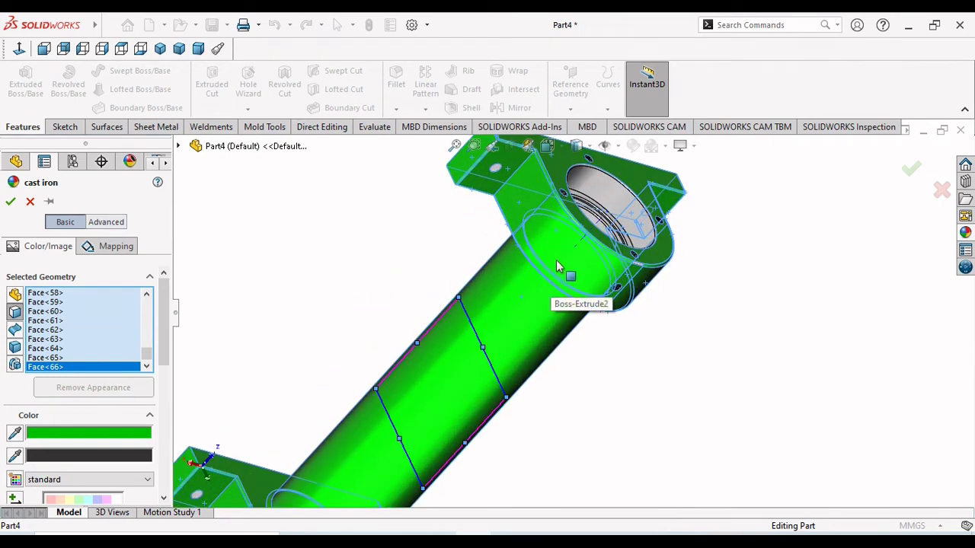
pyautogui.scroll(3, 556, 266)
pyautogui.scroll(-4, 540, 220)
pyautogui.scroll(4, 373, 465)
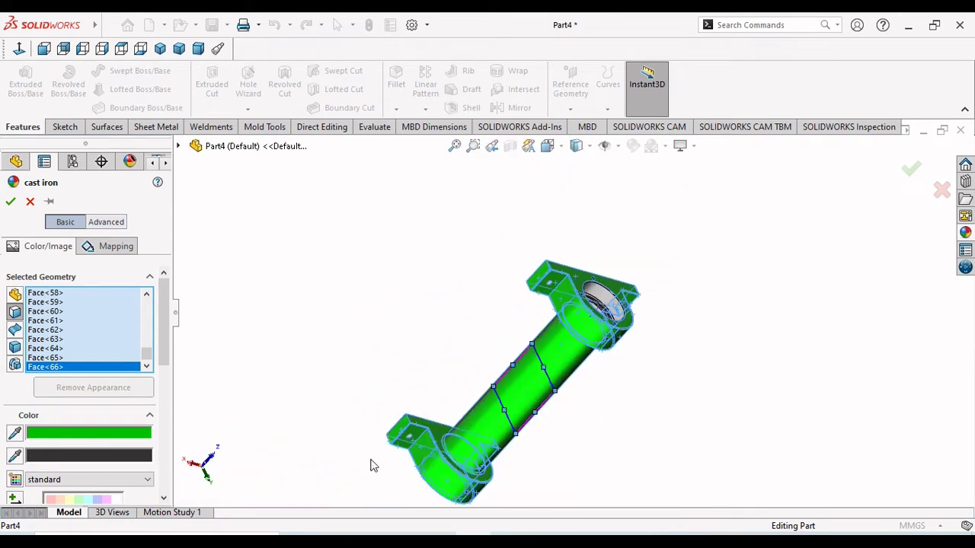
pyautogui.scroll(-5, 440, 434)
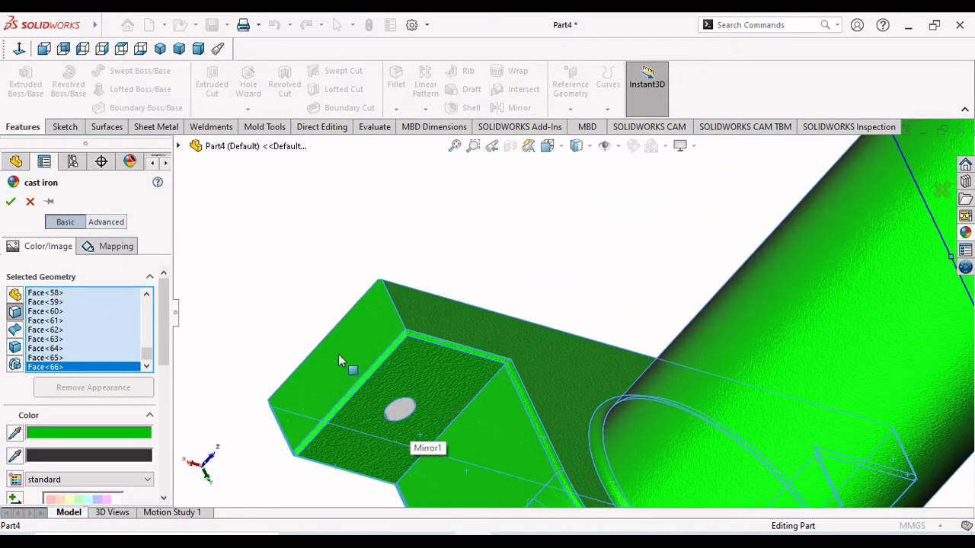
# - Confirm the cast iron appearance, then chamfer the lower bracket's short vertical corner edge 3 mm × 45°
pyautogui.click(11, 202)
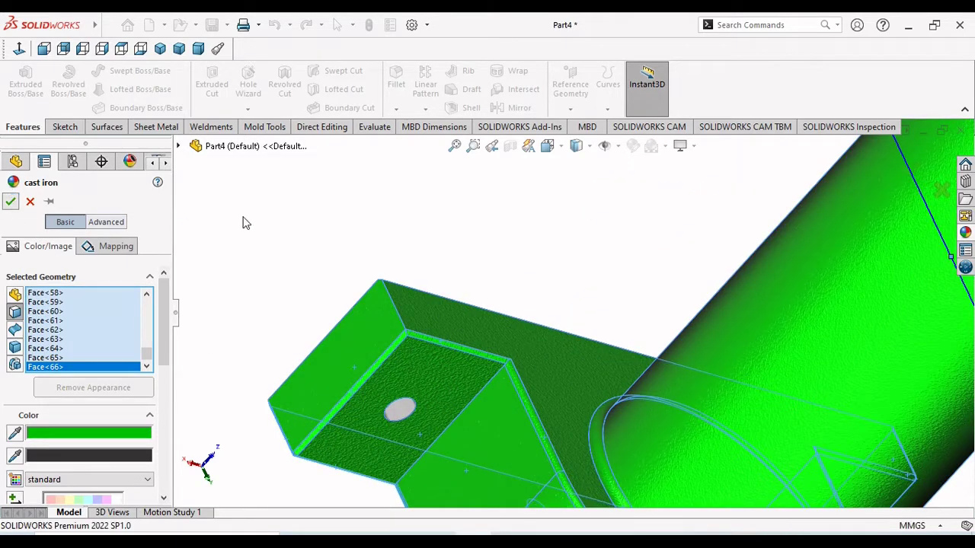
pyautogui.click(401, 112)
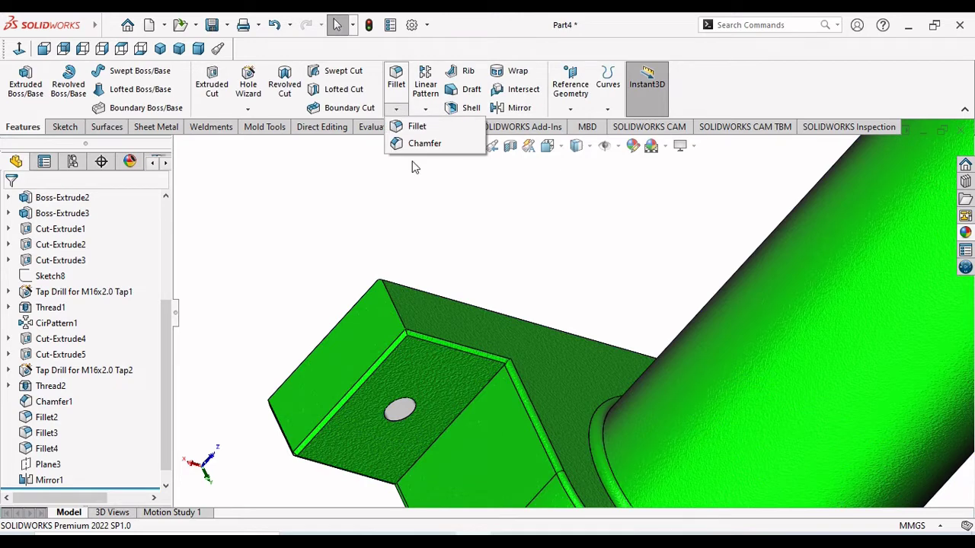
pyautogui.click(422, 144)
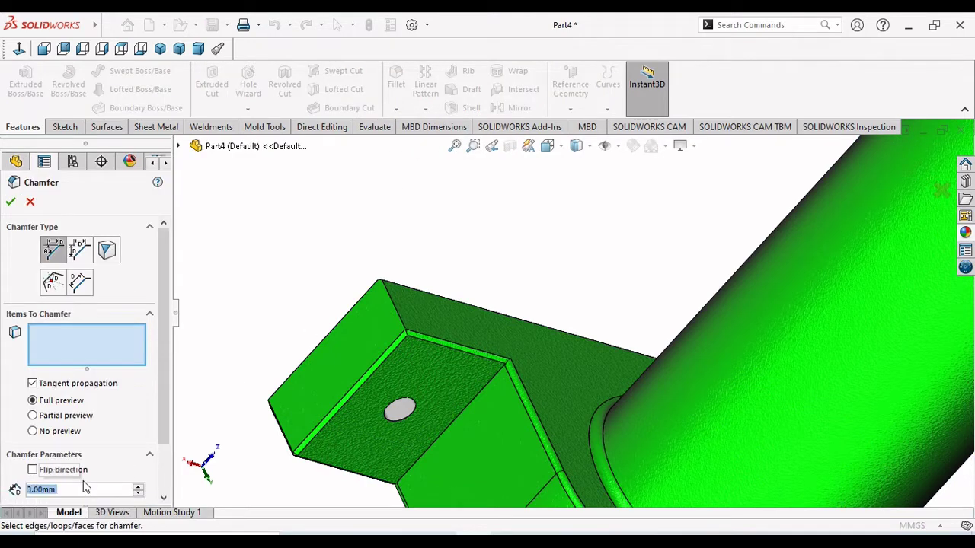
pyautogui.click(392, 306)
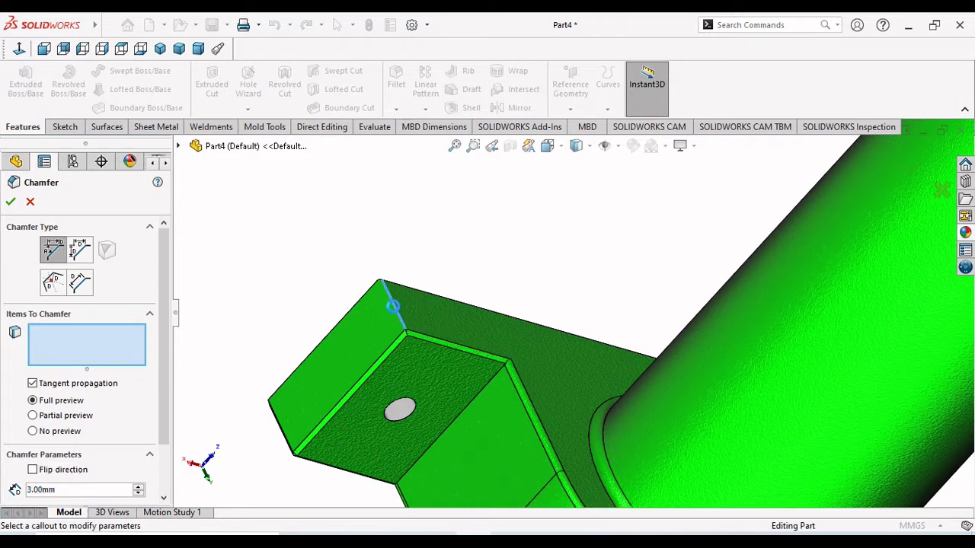
pyautogui.click(9, 203)
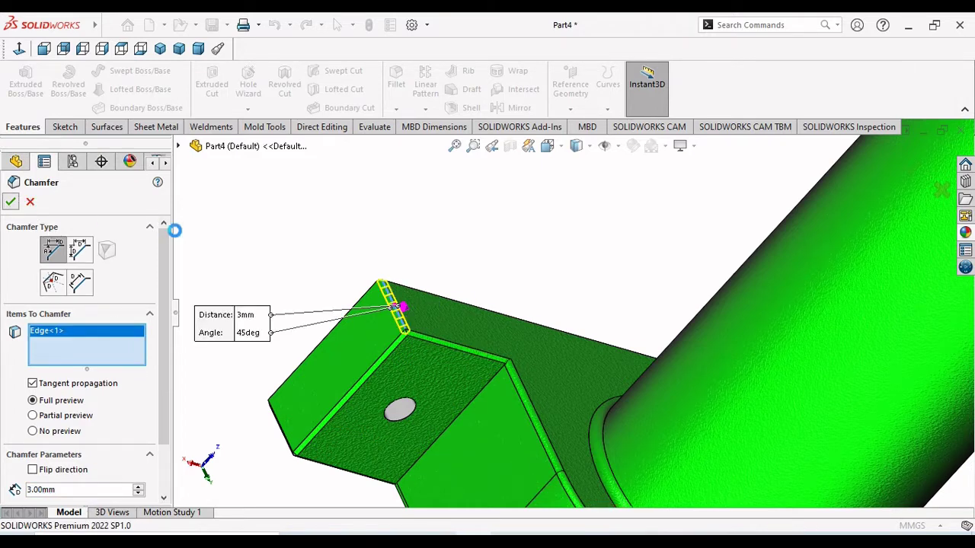
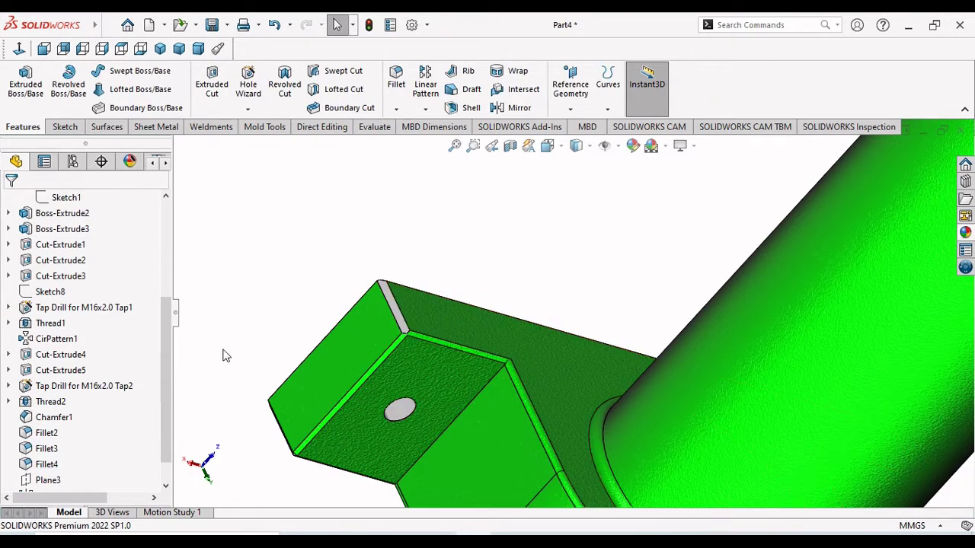
# - Use Edit Appearance to give the bracket's chamfer face a green colour
pyautogui.click(633, 145)
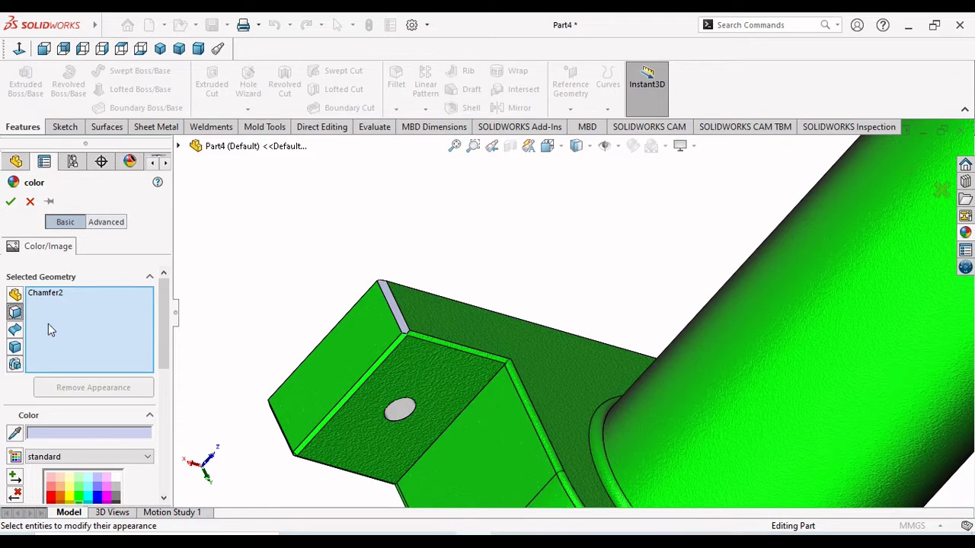
pyautogui.click(399, 315)
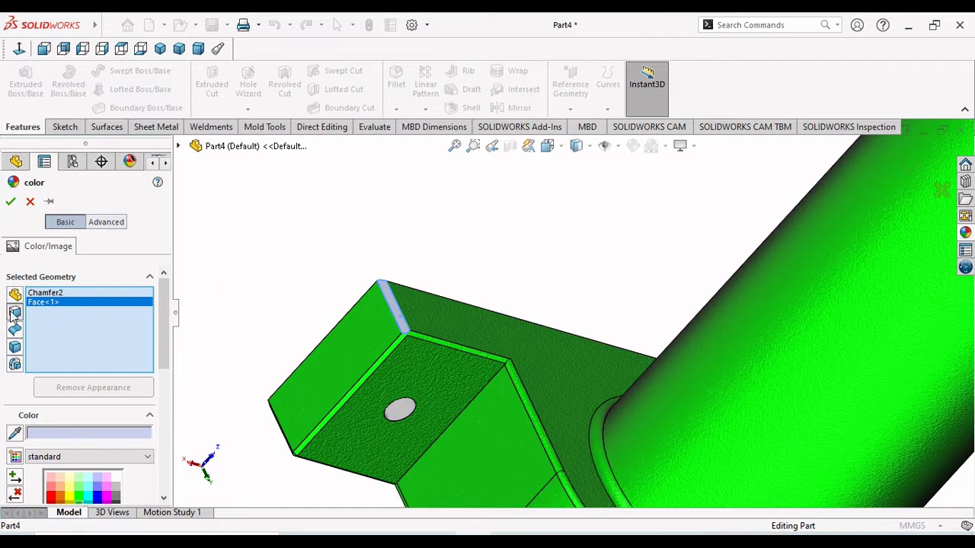
pyautogui.scroll(5, 429, 418)
pyautogui.moveTo(453, 438)
pyautogui.mouseDown(button='middle')
pyautogui.moveTo(507, 388)
pyautogui.moveTo(483, 405)
pyautogui.moveTo(457, 452)
pyautogui.mouseUp(button='middle')
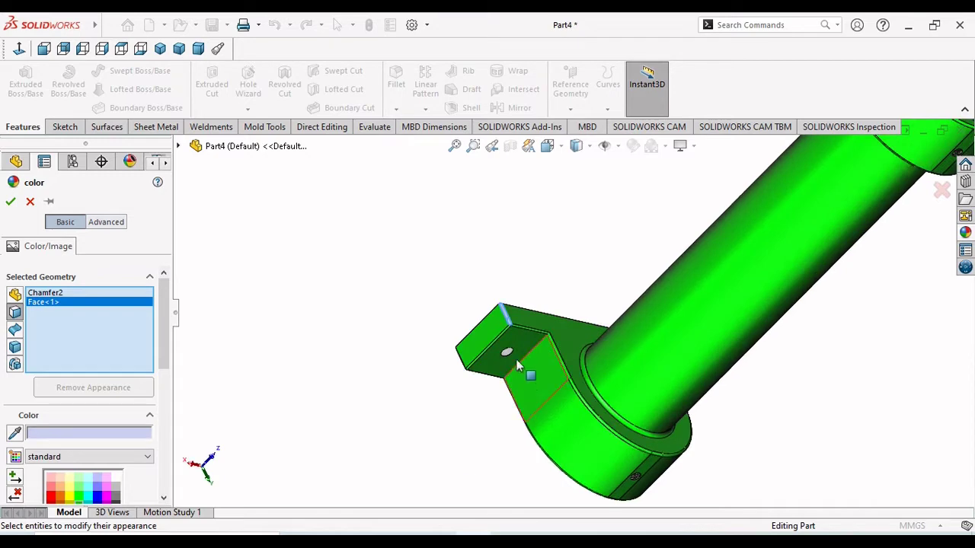
pyautogui.scroll(-8, 522, 328)
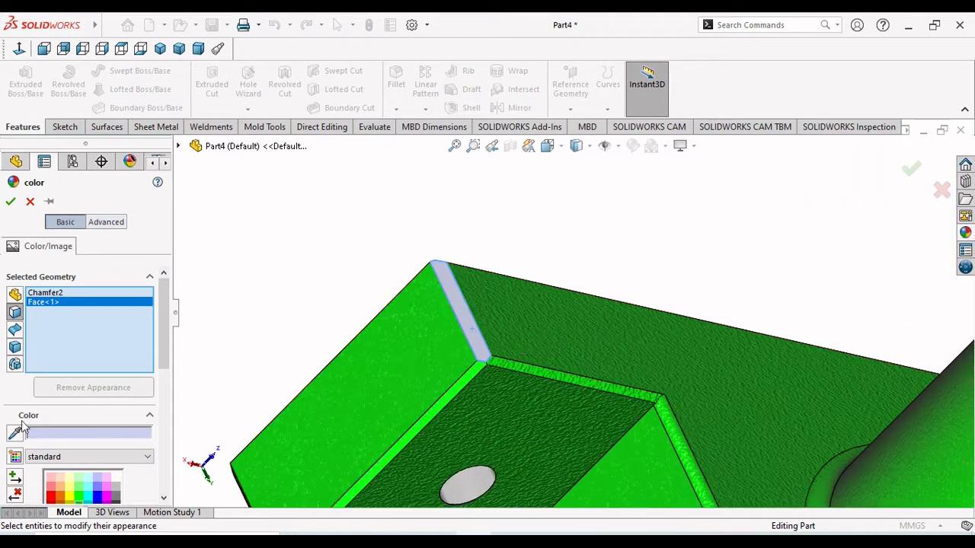
pyautogui.scroll(-3, 76, 381)
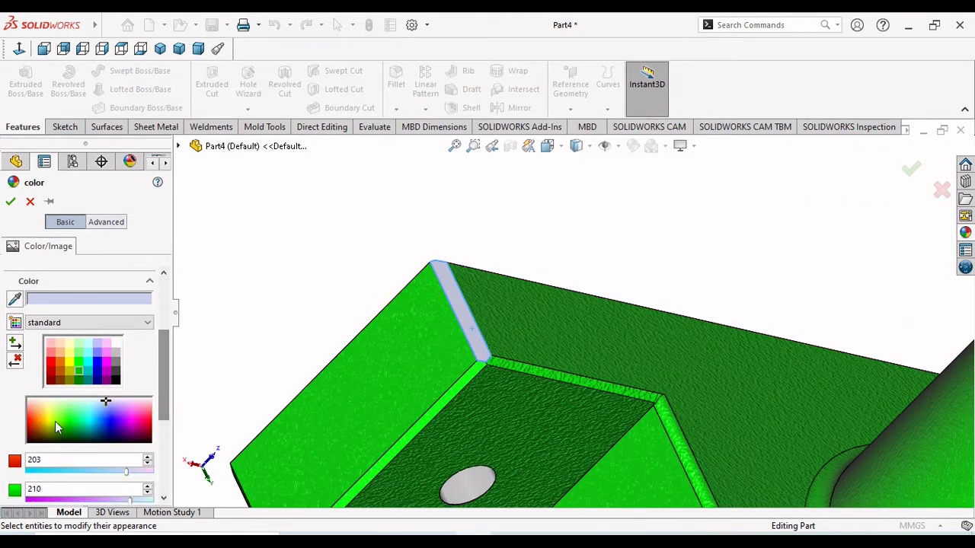
pyautogui.click(77, 374)
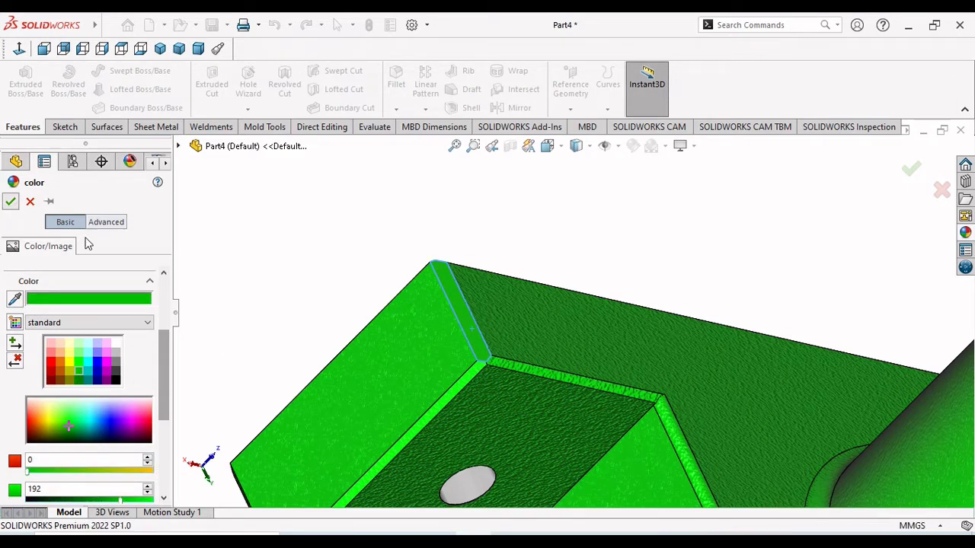
pyautogui.click(11, 201)
pyautogui.moveTo(340, 278); pyautogui.dragTo(457, 335, button='middle')
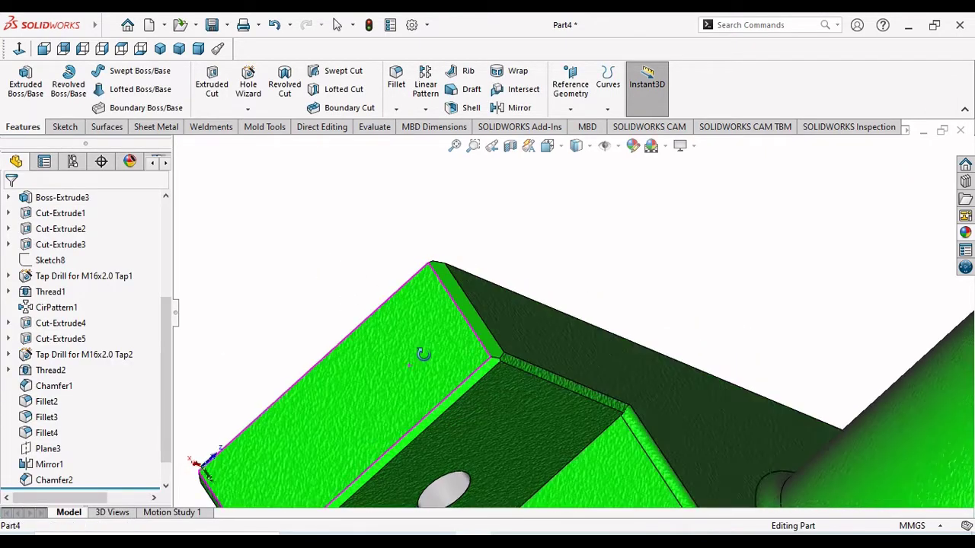
# - Drag the Metal > Iron cast iron appearance onto the selected Chamfer2 face
pyautogui.scroll(-3, 491, 310)
pyautogui.scroll(5, 472, 324)
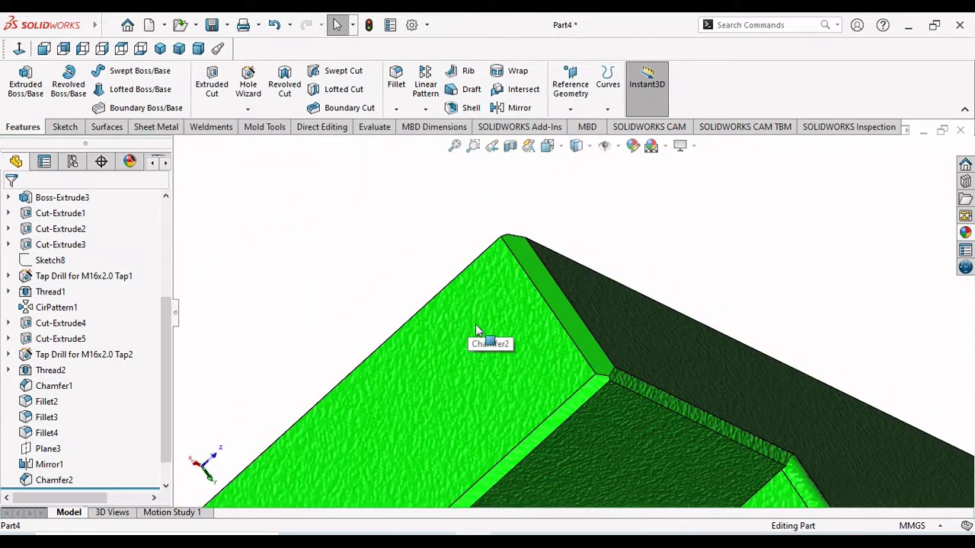
pyautogui.click(612, 326)
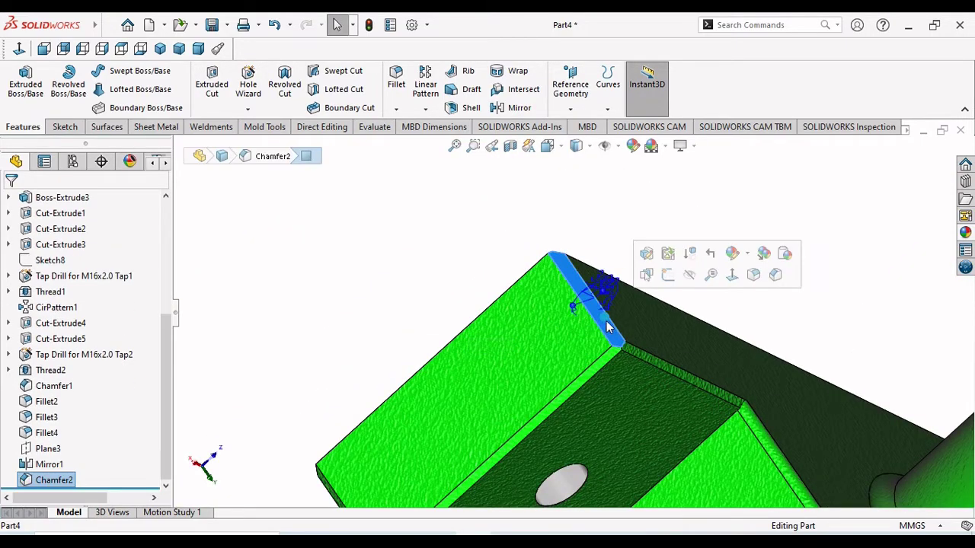
pyautogui.click(964, 233)
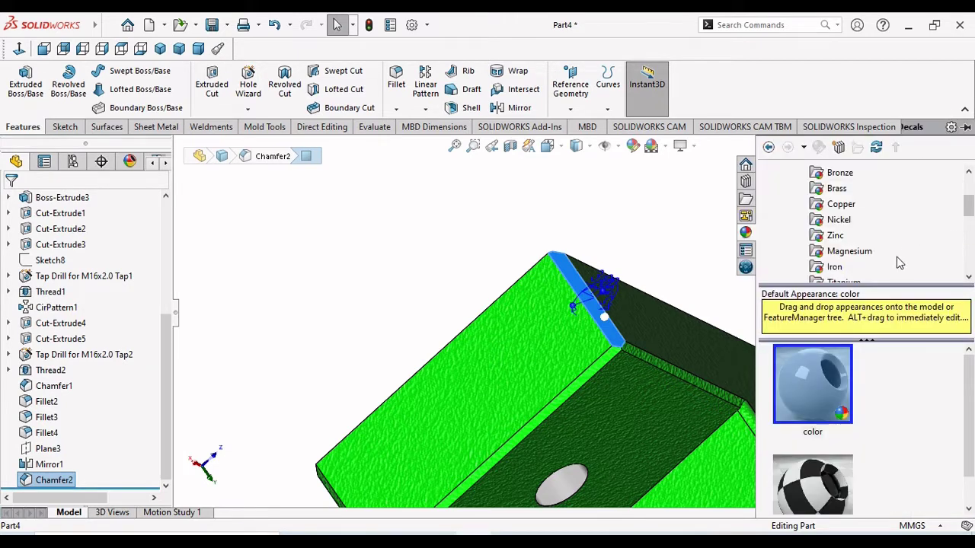
pyautogui.click(835, 268)
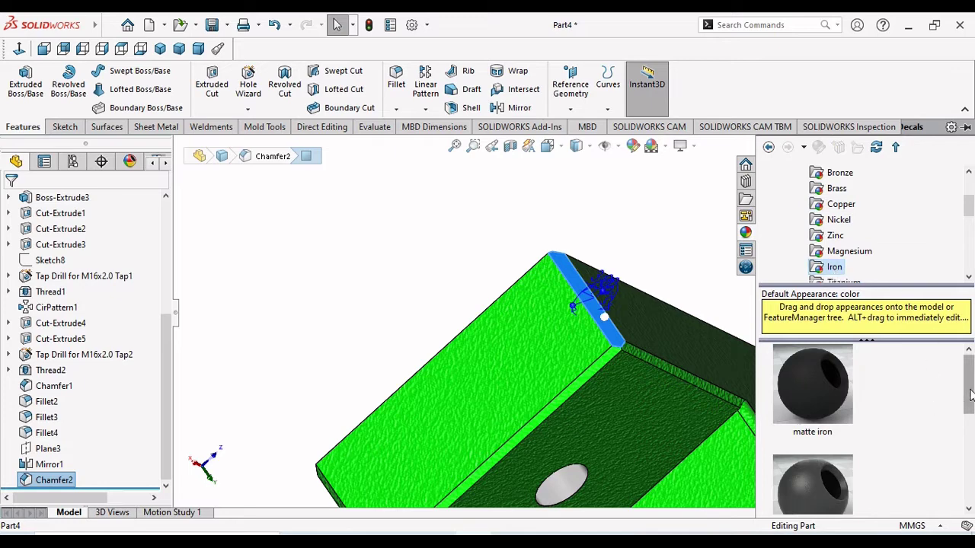
pyautogui.moveTo(968, 385); pyautogui.dragTo(968, 449)
pyautogui.click(824, 452)
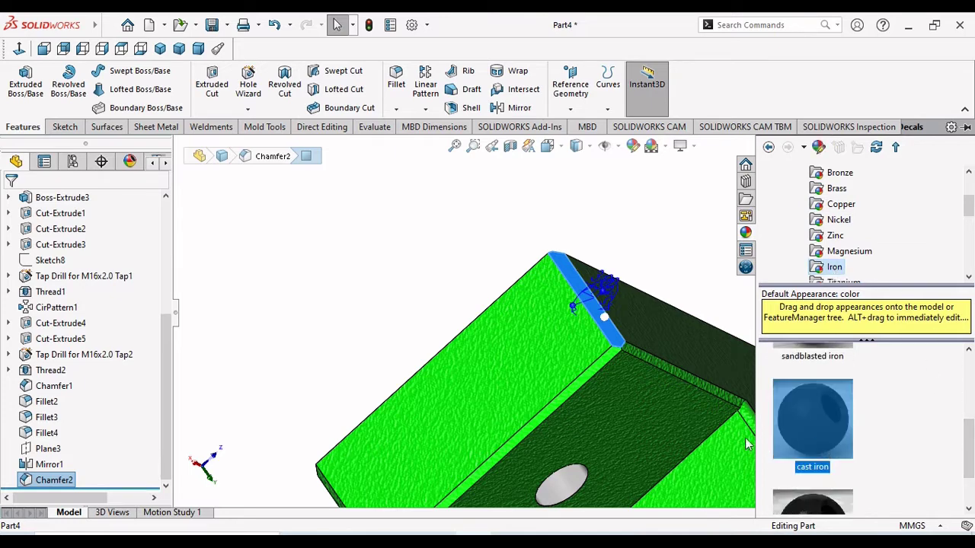
pyautogui.moveTo(798, 436); pyautogui.dragTo(493, 299)
pyautogui.scroll(-3, 677, 354)
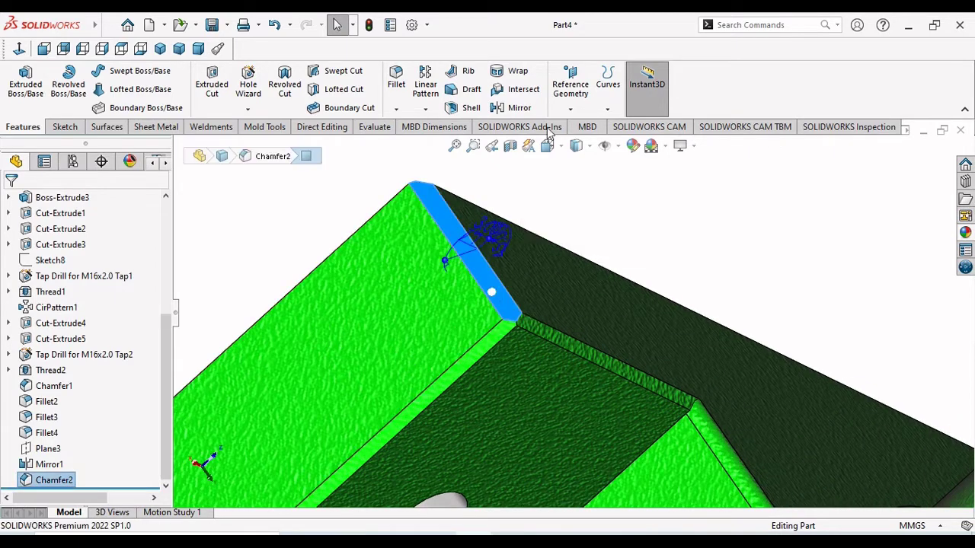
# - Try green on the chamfer and large top faces, then cancel, keeping cast iron
pyautogui.click(635, 148)
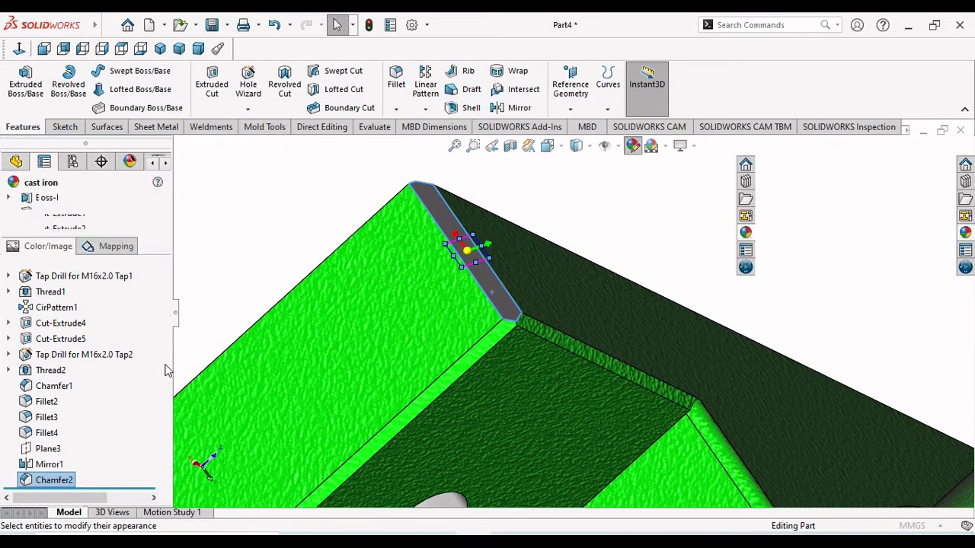
pyautogui.scroll(-2, 167, 353)
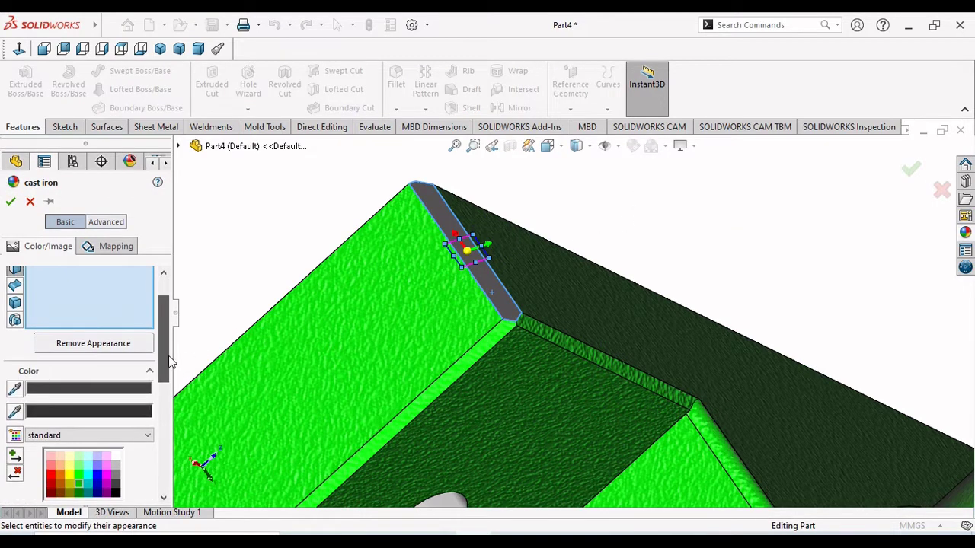
pyautogui.scroll(2, 172, 340)
pyautogui.scroll(-2, 171, 345)
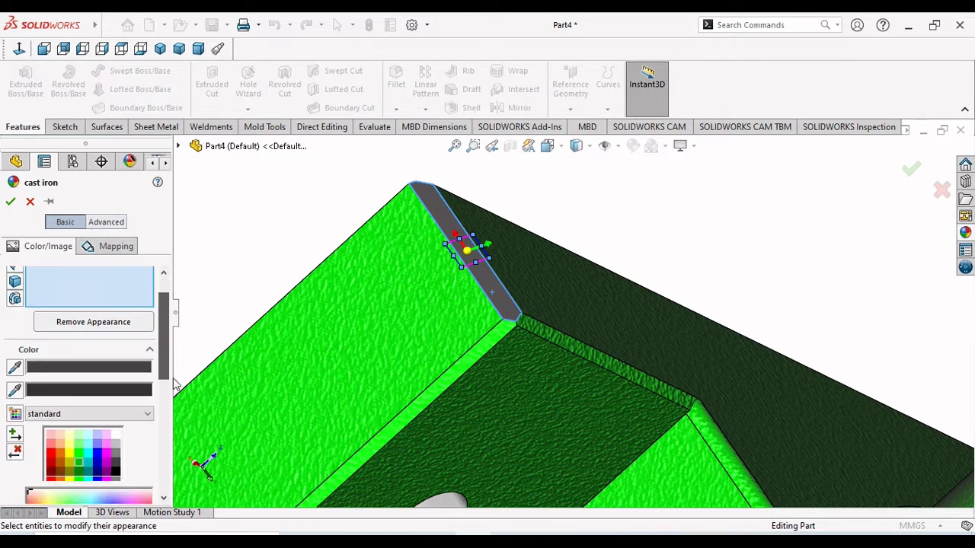
pyautogui.click(79, 449)
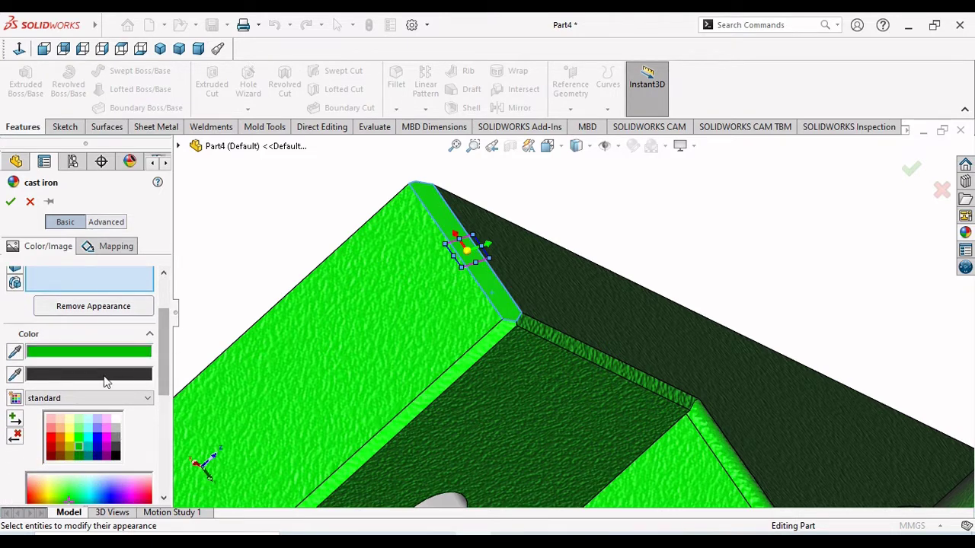
pyautogui.click(329, 346)
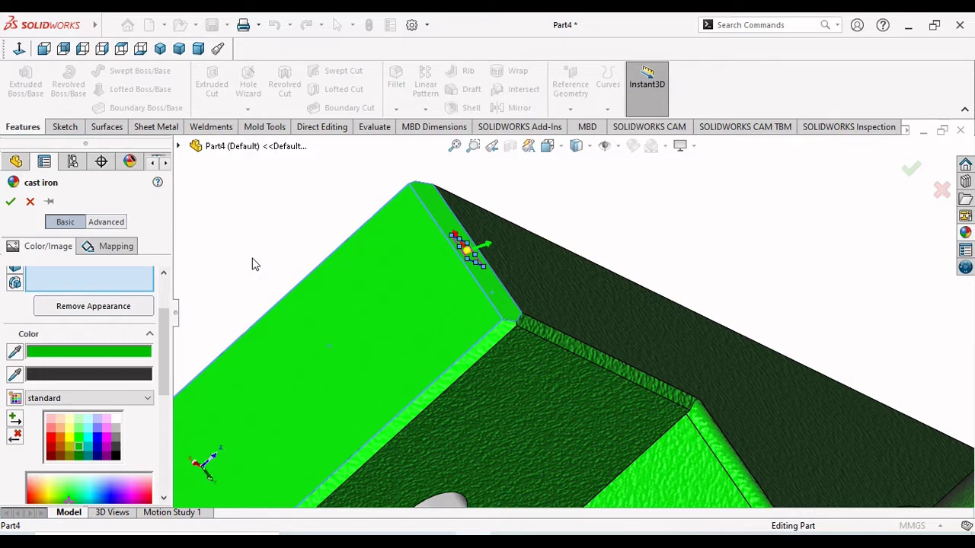
pyautogui.click(31, 202)
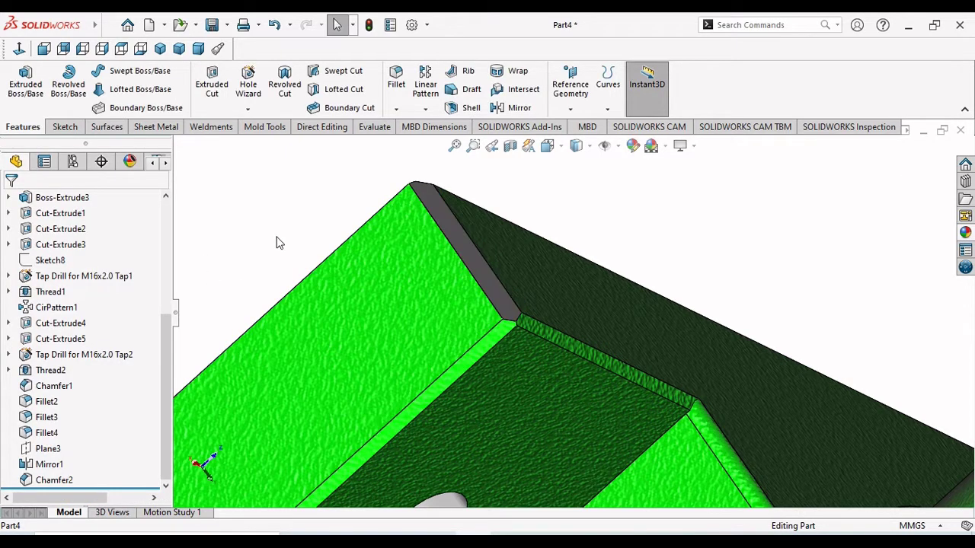
# - Reselect the Chamfer2 face, colour it green and accept with Enter
pyautogui.moveTo(521, 354); pyautogui.dragTo(537, 296, button='middle')
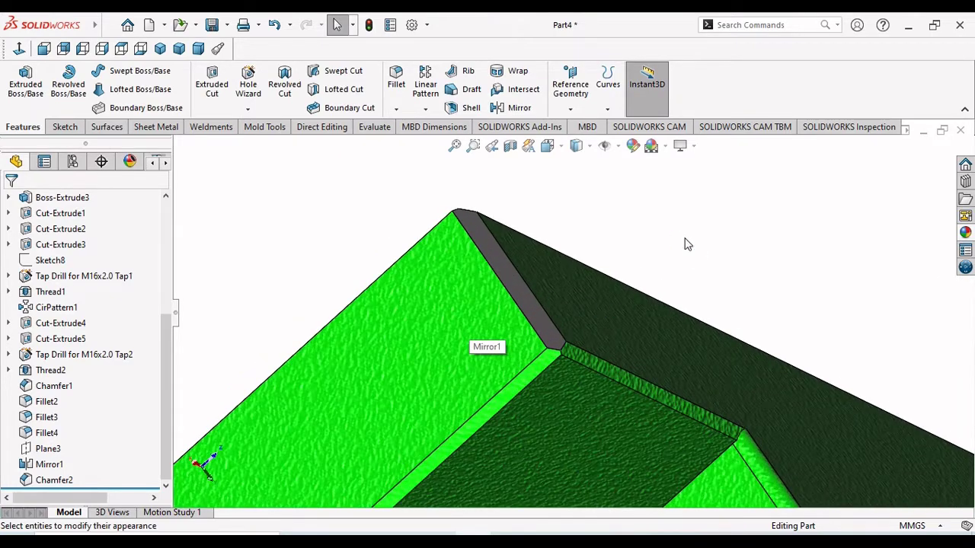
pyautogui.moveTo(685, 253); pyautogui.dragTo(653, 241, button='middle')
pyautogui.click(690, 336)
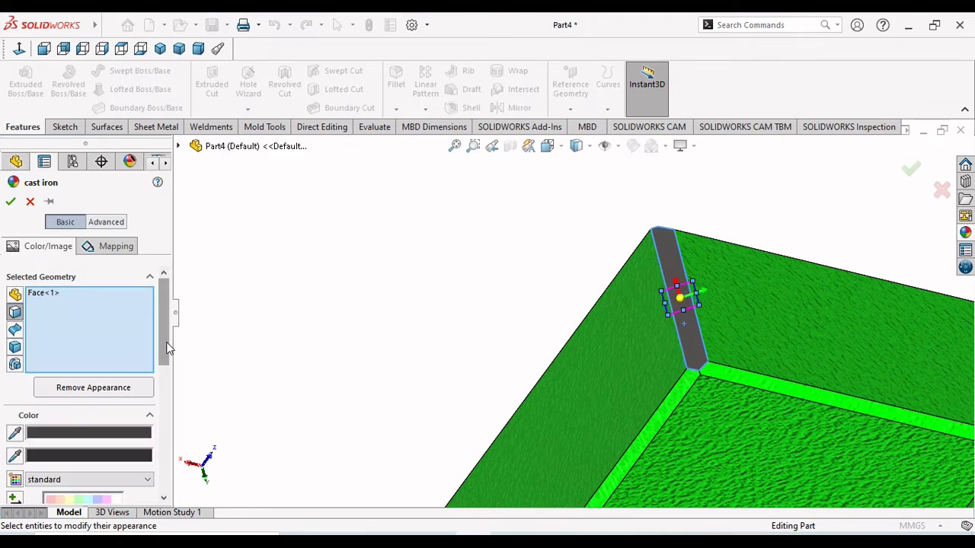
pyautogui.moveTo(167, 358); pyautogui.dragTo(170, 402)
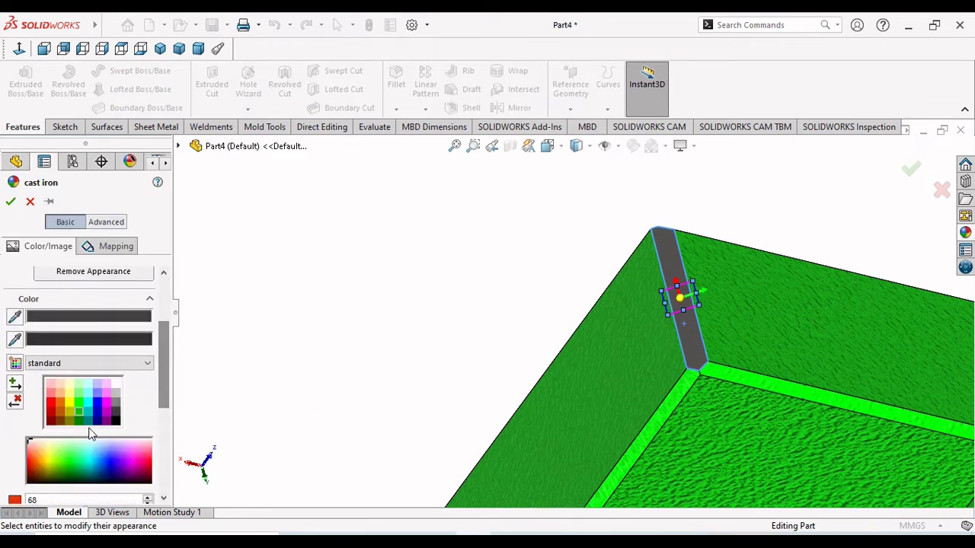
pyautogui.click(80, 413)
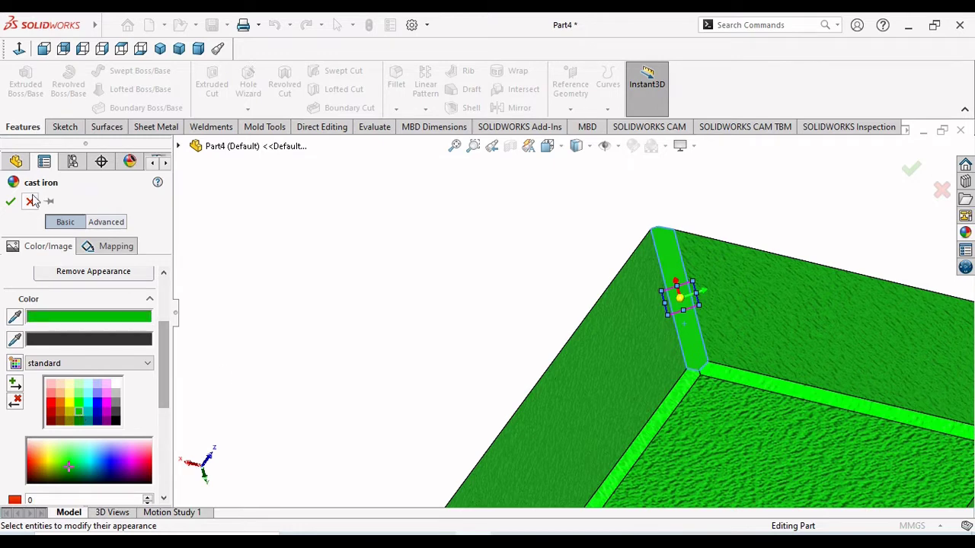
pyautogui.press('Return')
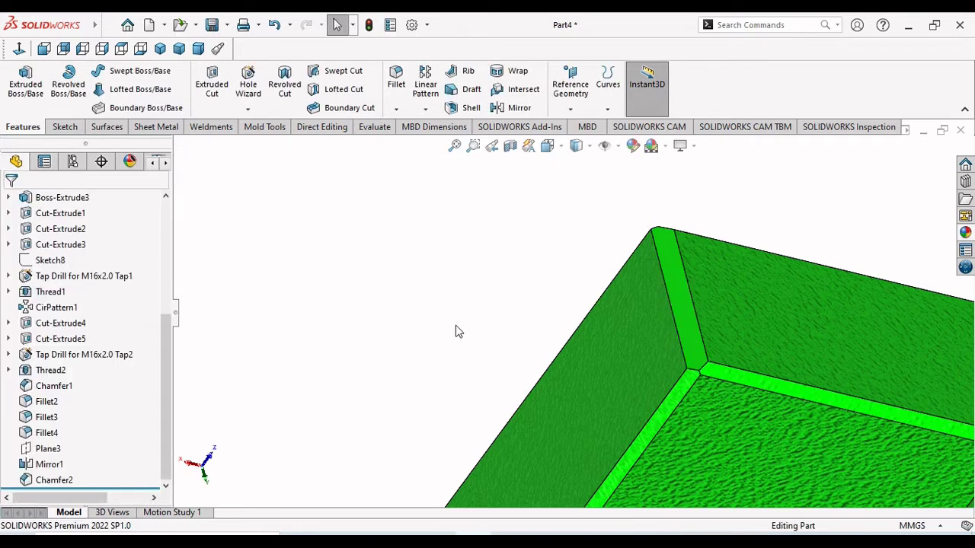
pyautogui.scroll(10, 457, 332)
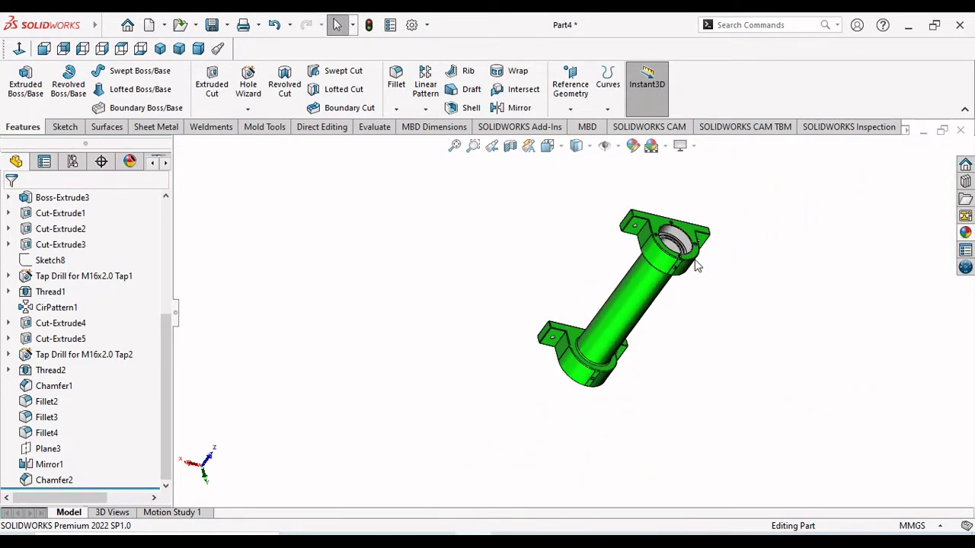
# - Orbit the bracket, snap to the front view, and tilt down onto the bore
pyautogui.scroll(-8, 696, 263)
pyautogui.moveTo(738, 278); pyautogui.dragTo(768, 383, button='middle')
pyautogui.scroll(10, 671, 384)
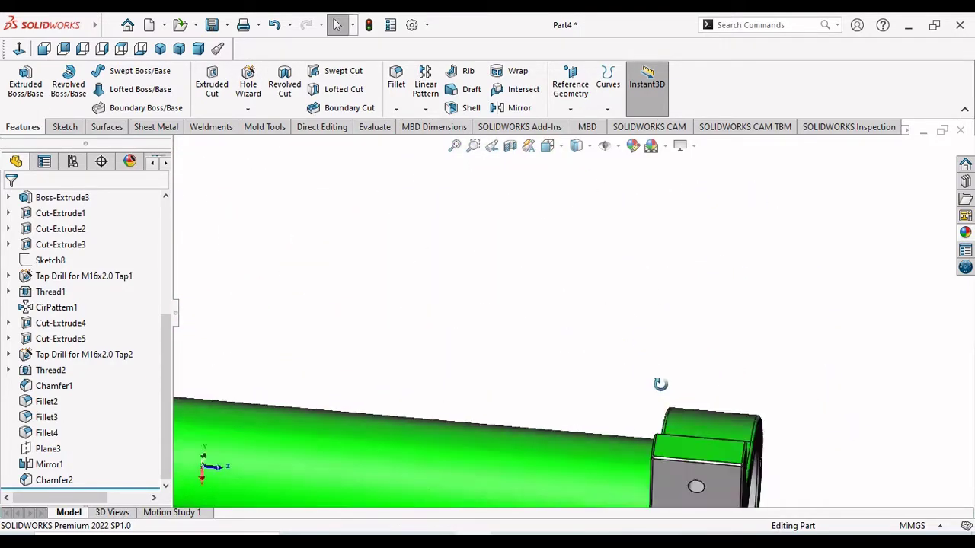
pyautogui.moveTo(574, 428); pyautogui.dragTo(565, 440, button='middle')
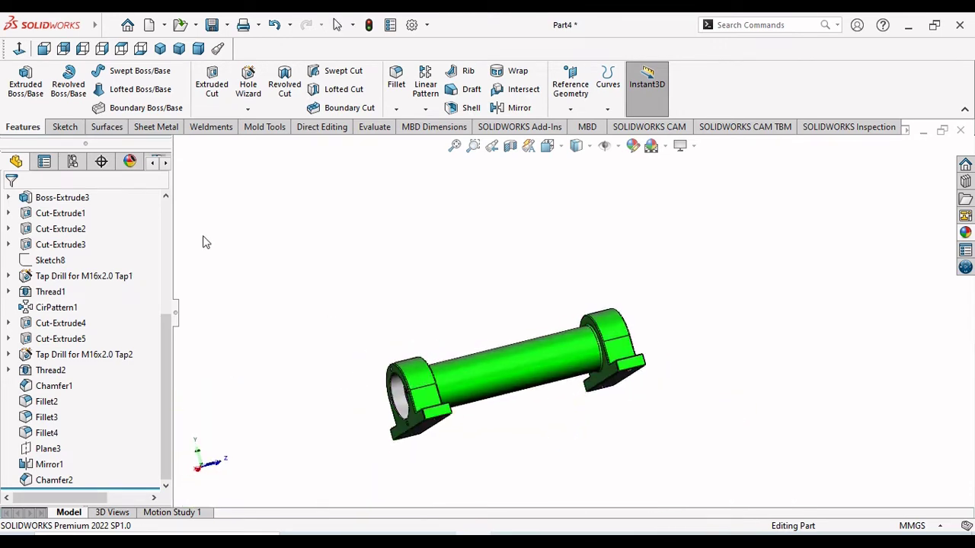
pyautogui.click(43, 50)
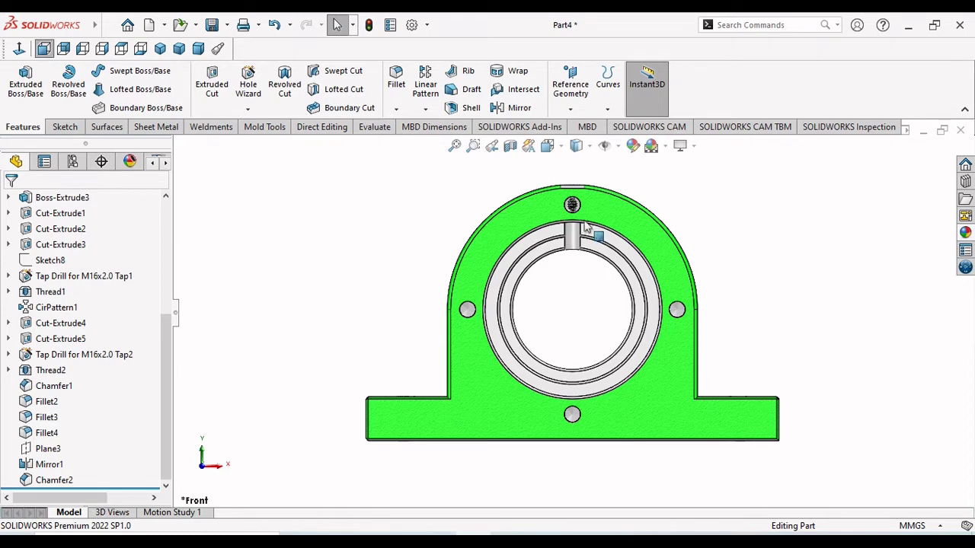
pyautogui.moveTo(648, 187); pyautogui.dragTo(638, 252, button='middle')
pyautogui.scroll(-3, 636, 253)
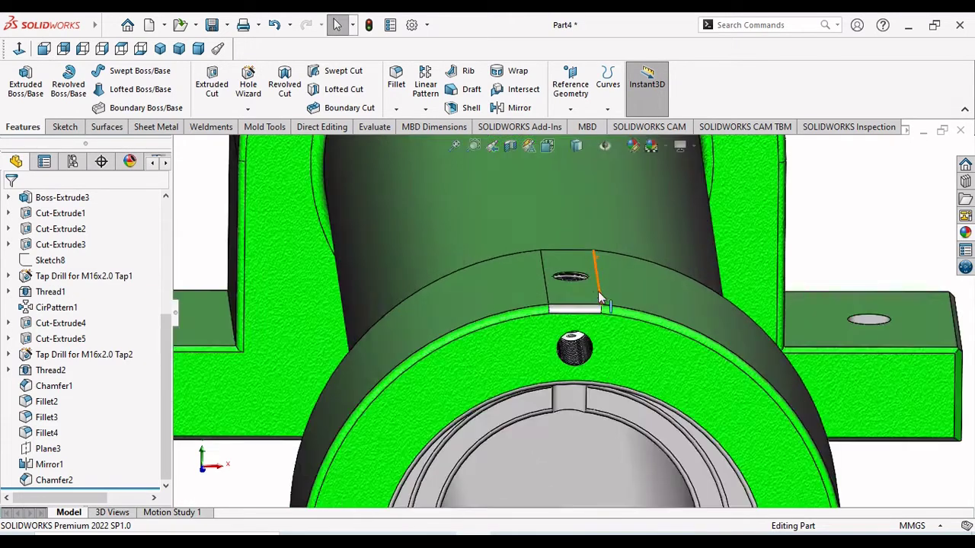
# - Start Edit Appearance on the housing part and scroll to the colour palette
pyautogui.click(636, 147)
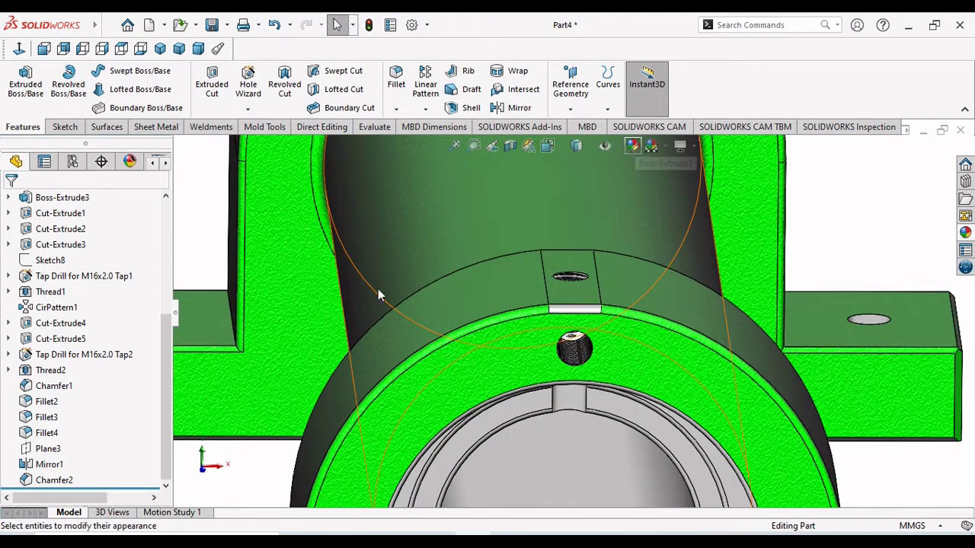
pyautogui.click(380, 296)
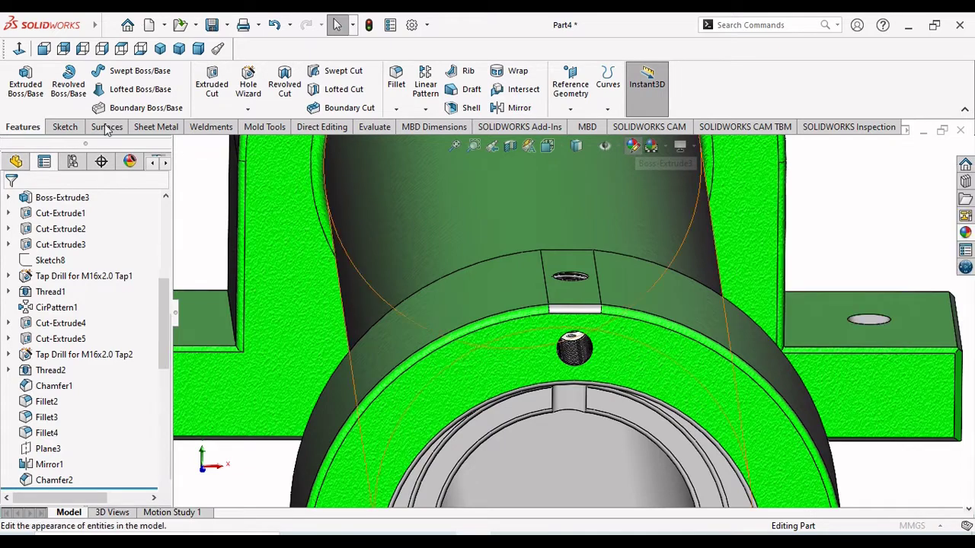
pyautogui.scroll(-5, 169, 331)
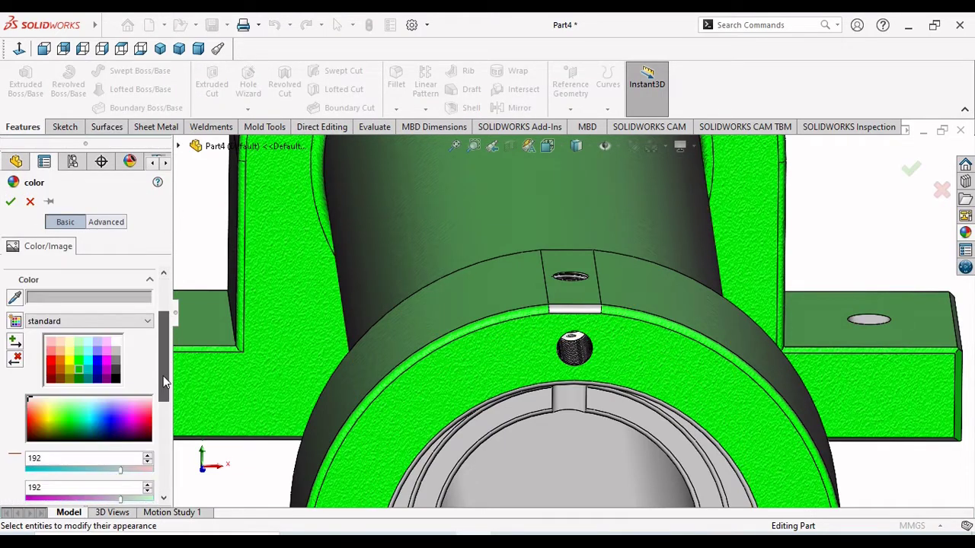
# - Cancel the part-wide green, then colour only the Fillet4 face green and confirm
pyautogui.click(84, 369)
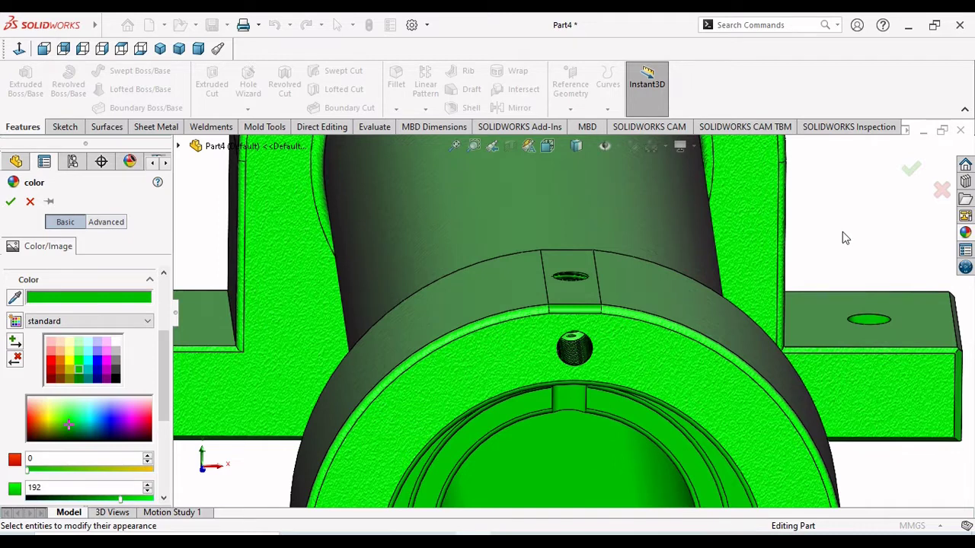
pyautogui.click(29, 202)
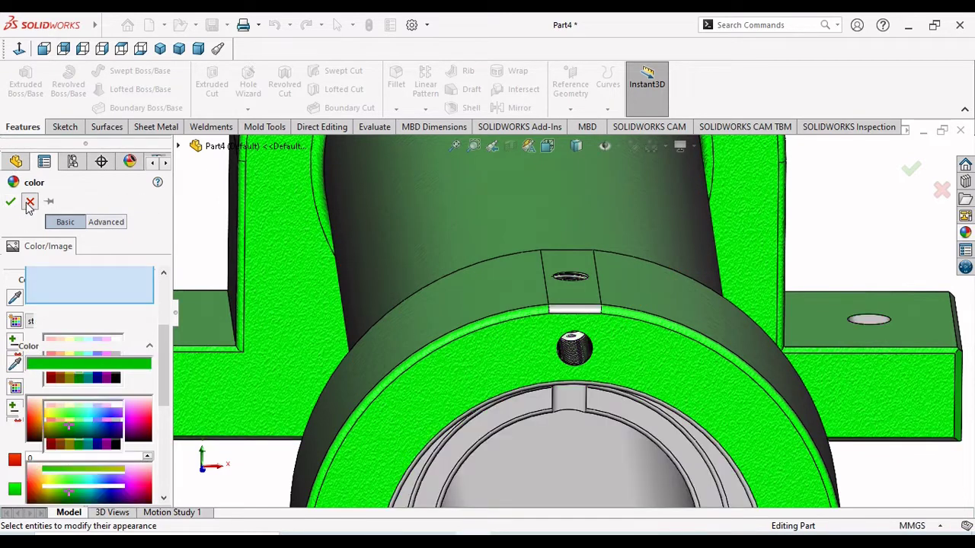
pyautogui.click(564, 308)
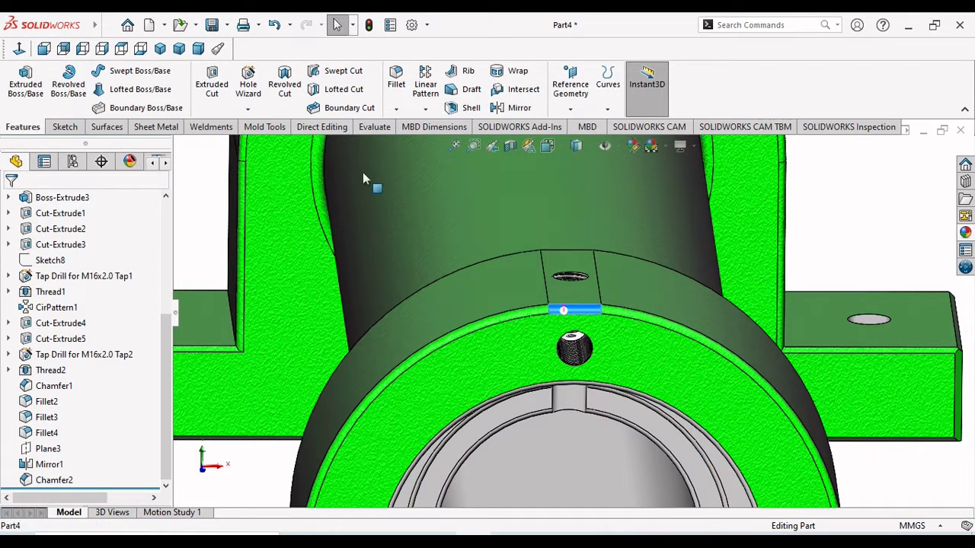
pyautogui.click(632, 148)
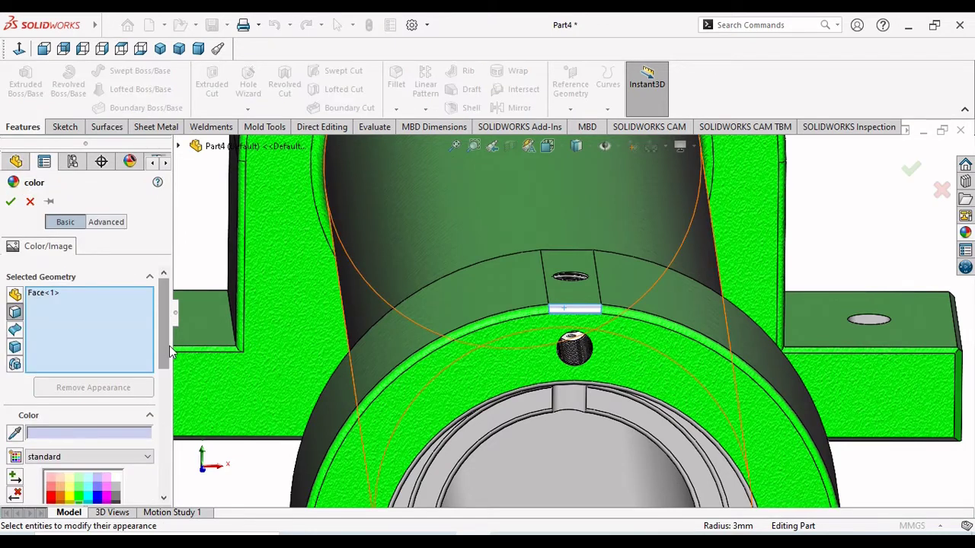
pyautogui.scroll(-3, 164, 381)
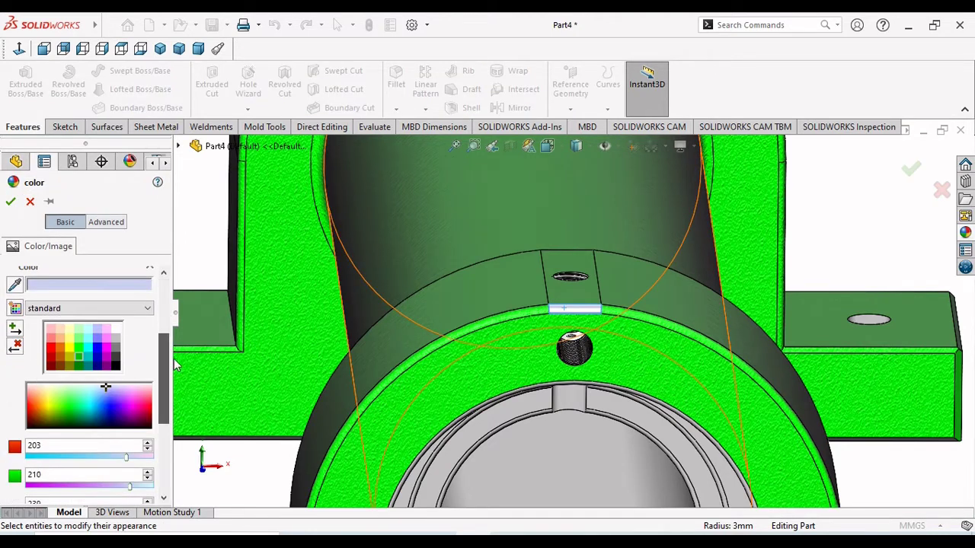
pyautogui.click(80, 364)
pyautogui.click(11, 201)
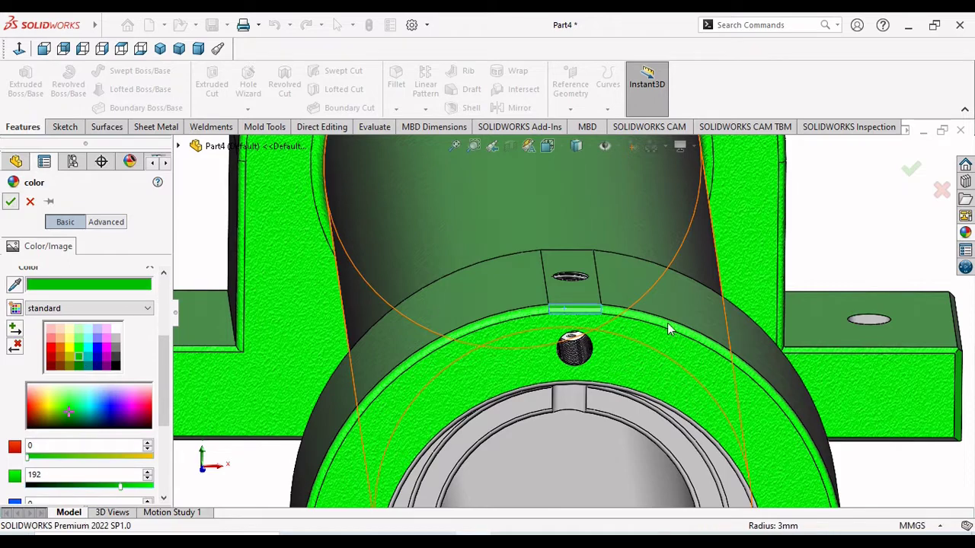
pyautogui.scroll(6, 601, 484)
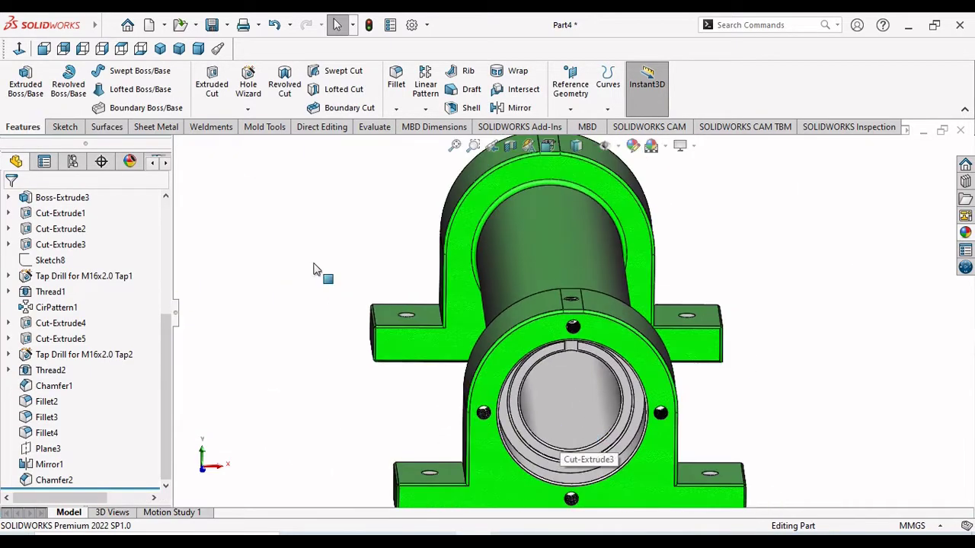
# - View the housing from Front, Back, Left, Right, Top, Bottom, then Isometric
pyautogui.click(45, 49)
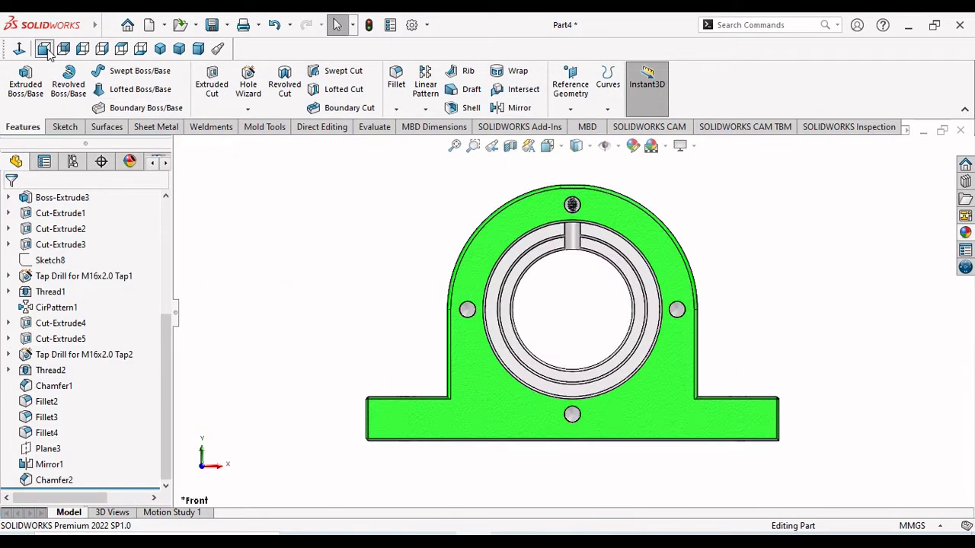
pyautogui.click(64, 49)
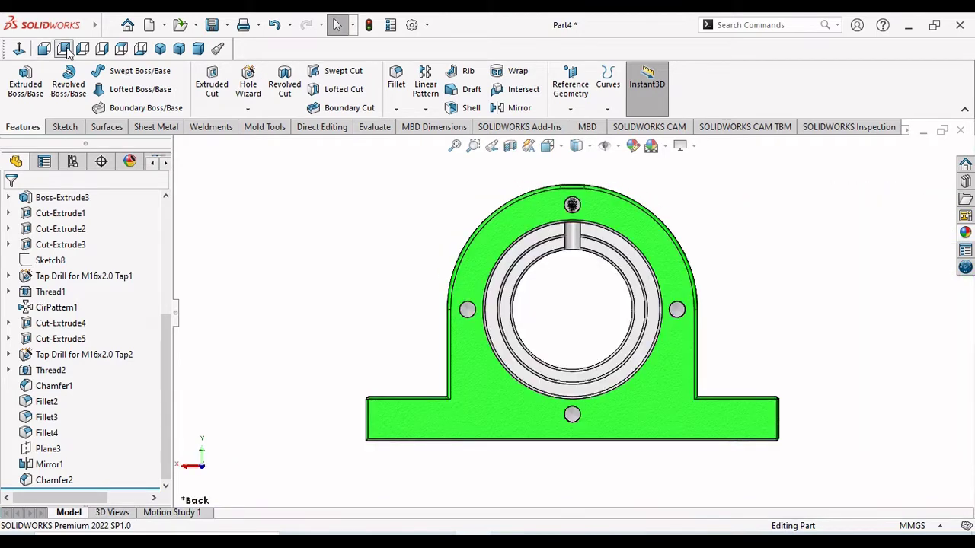
pyautogui.click(82, 49)
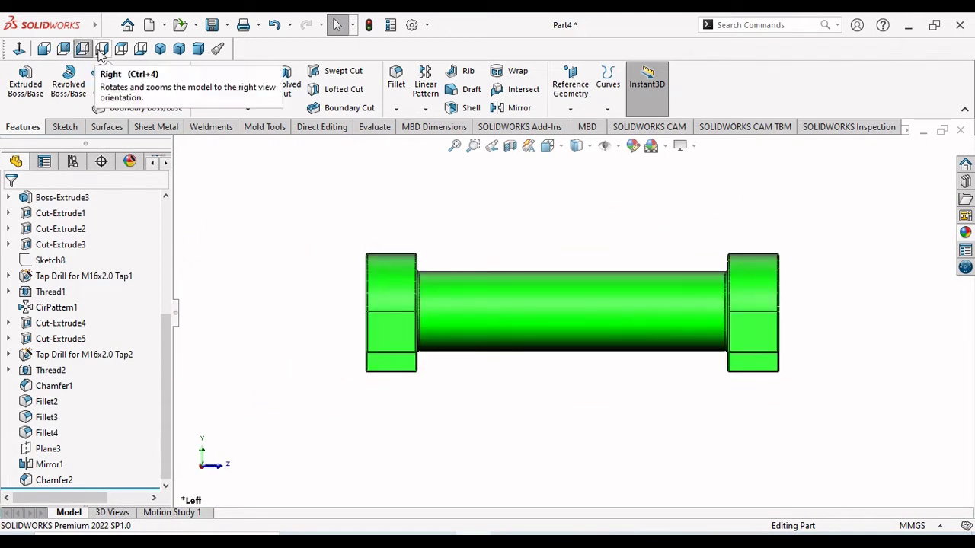
pyautogui.click(102, 48)
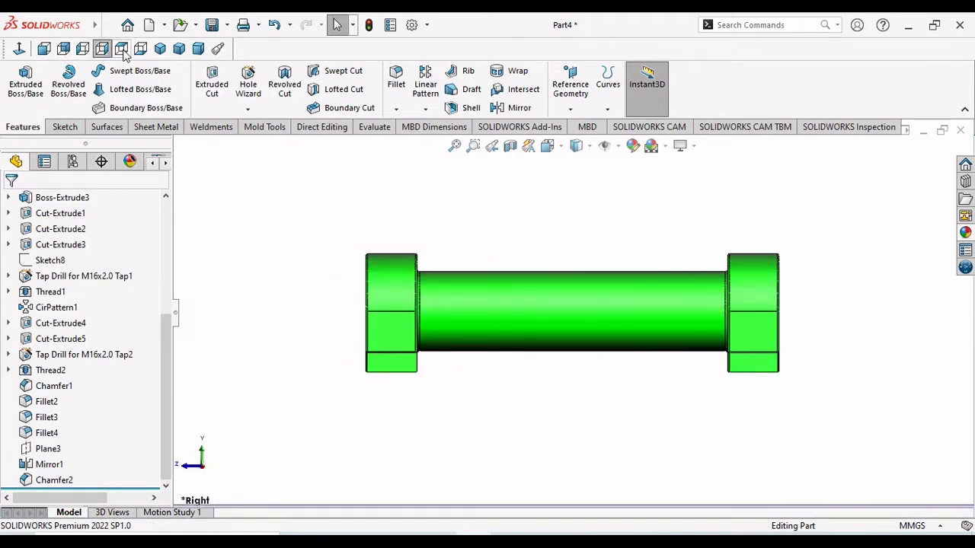
pyautogui.click(121, 49)
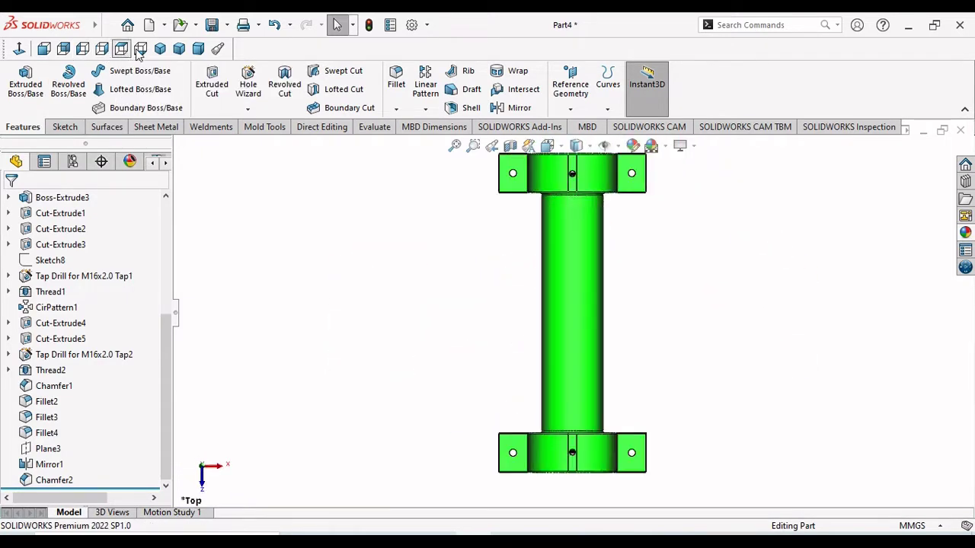
pyautogui.click(140, 49)
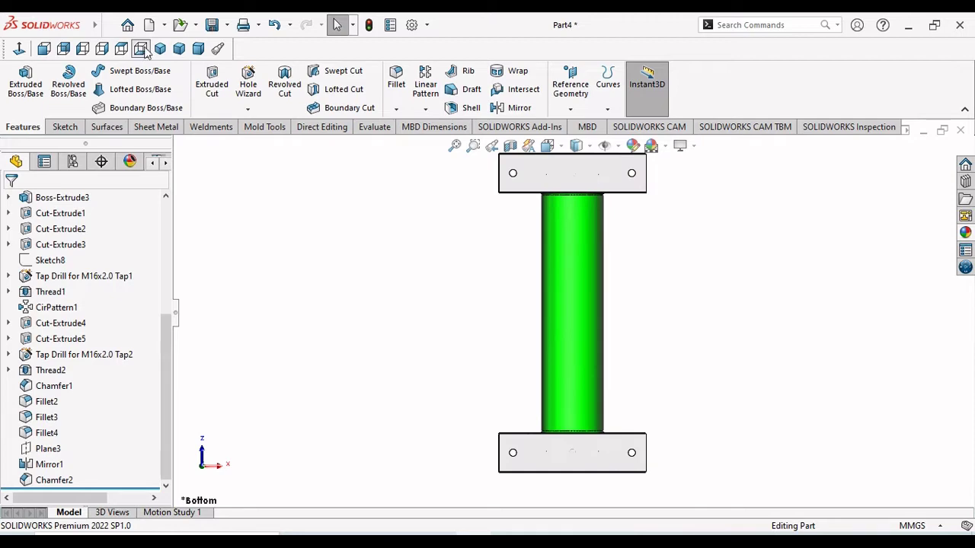
pyautogui.click(160, 49)
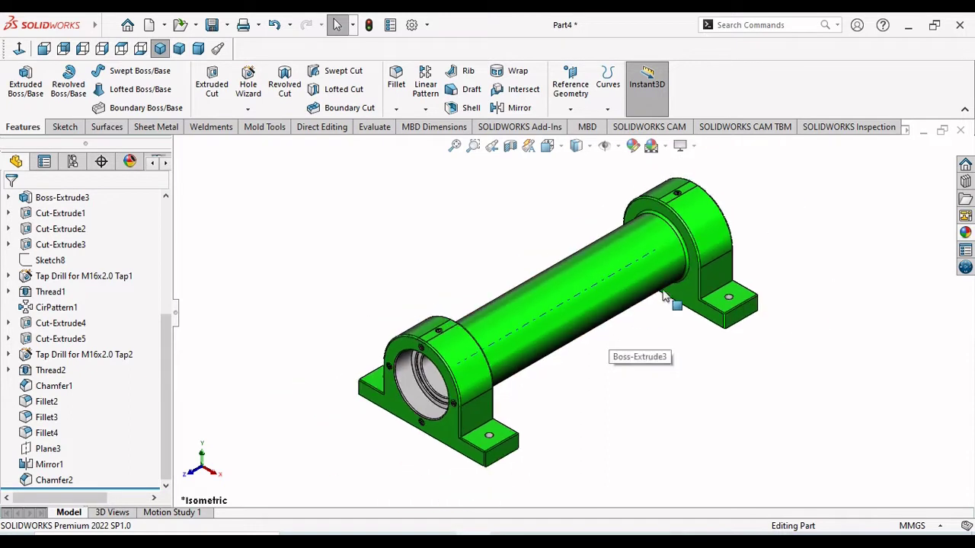
# - Turn off RealView Graphics and return to the isometric view
pyautogui.scroll(-1, 803, 225)
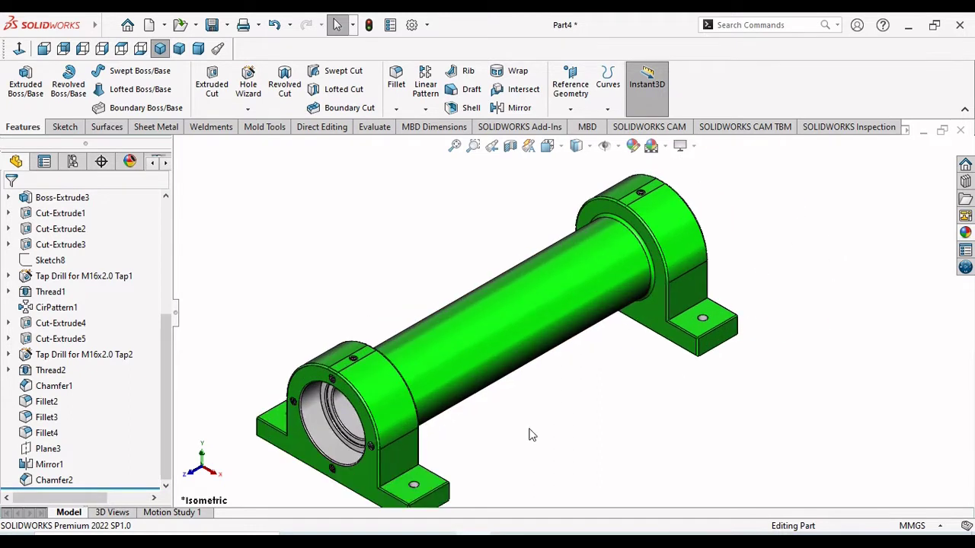
pyautogui.scroll(1, 577, 372)
pyautogui.click(693, 146)
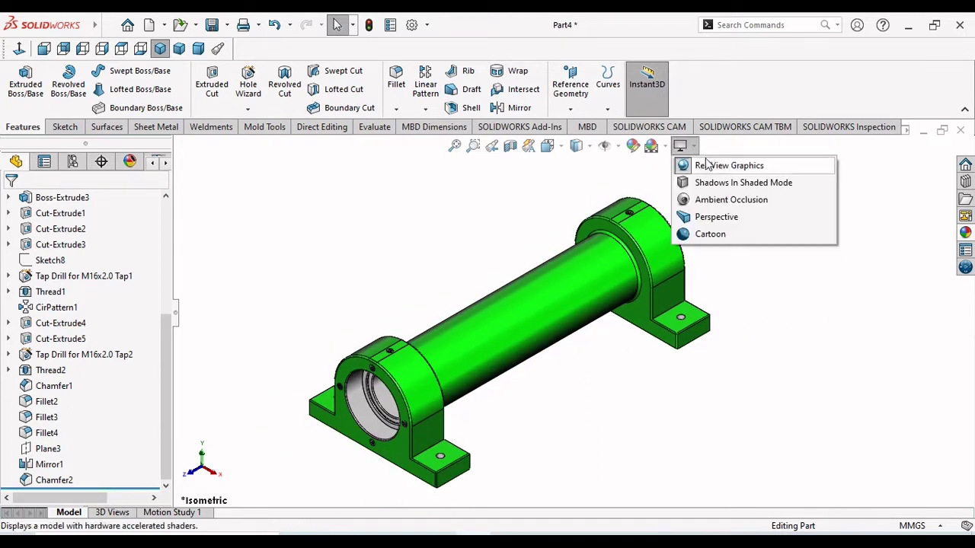
pyautogui.click(711, 164)
pyautogui.moveTo(662, 369); pyautogui.dragTo(368, 330, button='middle')
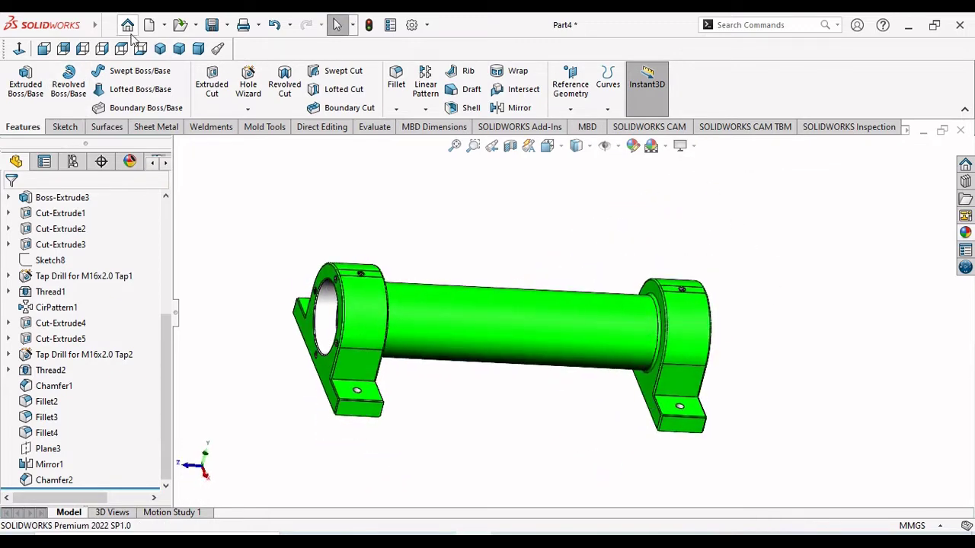
pyautogui.click(160, 49)
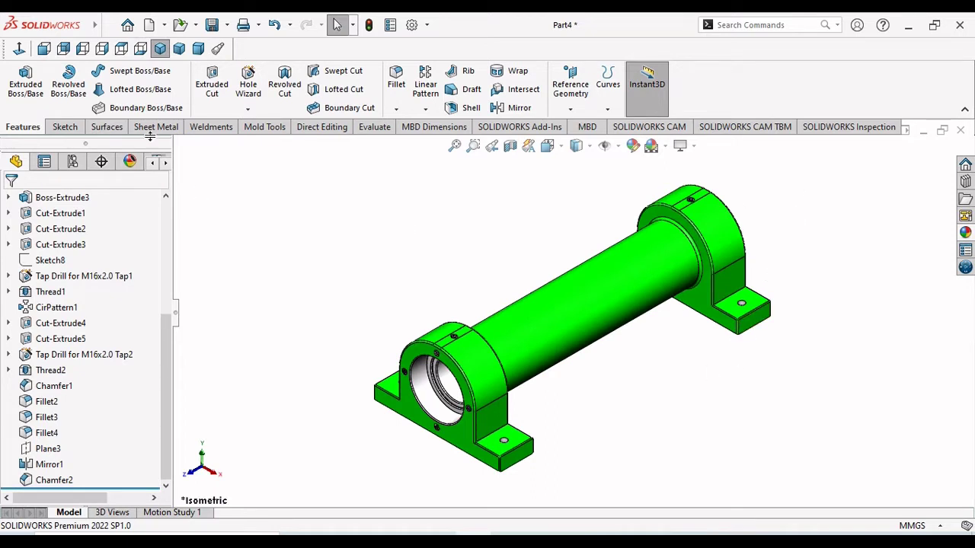
# - Save the part as housing, replacing the existing file, then start a new document
pyautogui.click(213, 31)
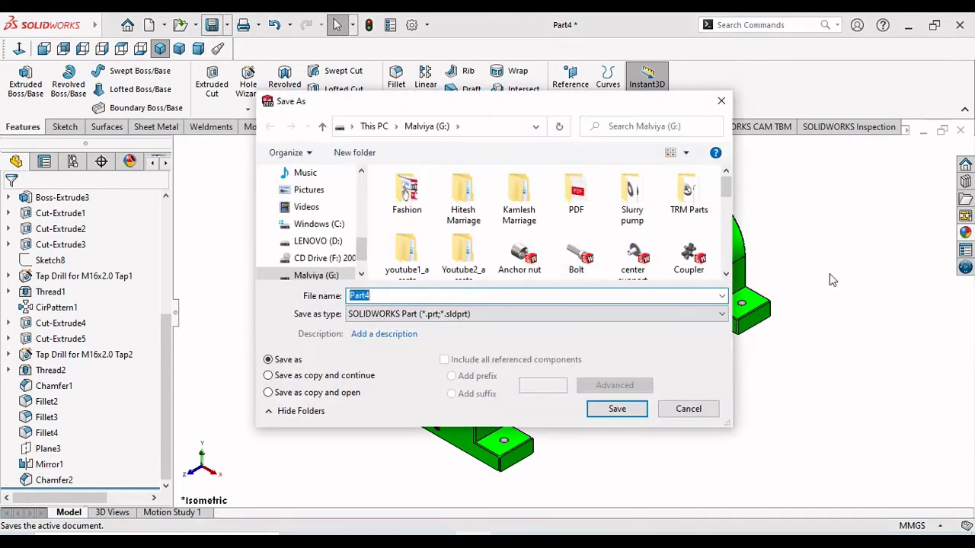
pyautogui.moveTo(728, 186); pyautogui.dragTo(727, 230)
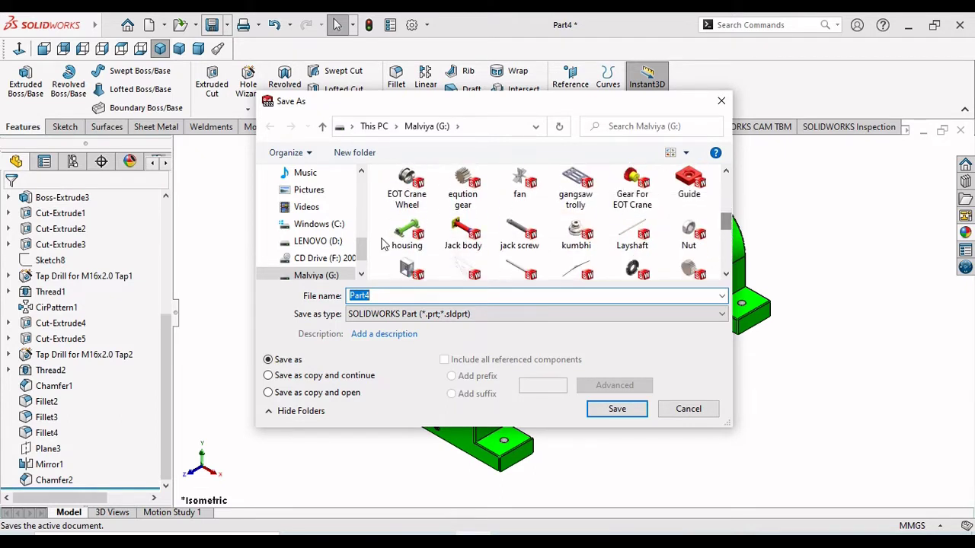
pyautogui.click(407, 233)
pyautogui.click(602, 409)
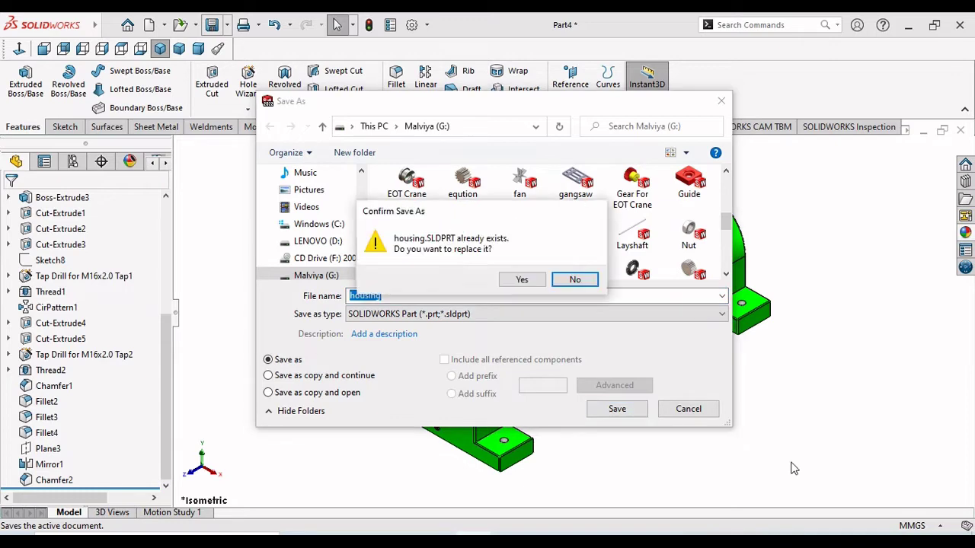
pyautogui.click(521, 279)
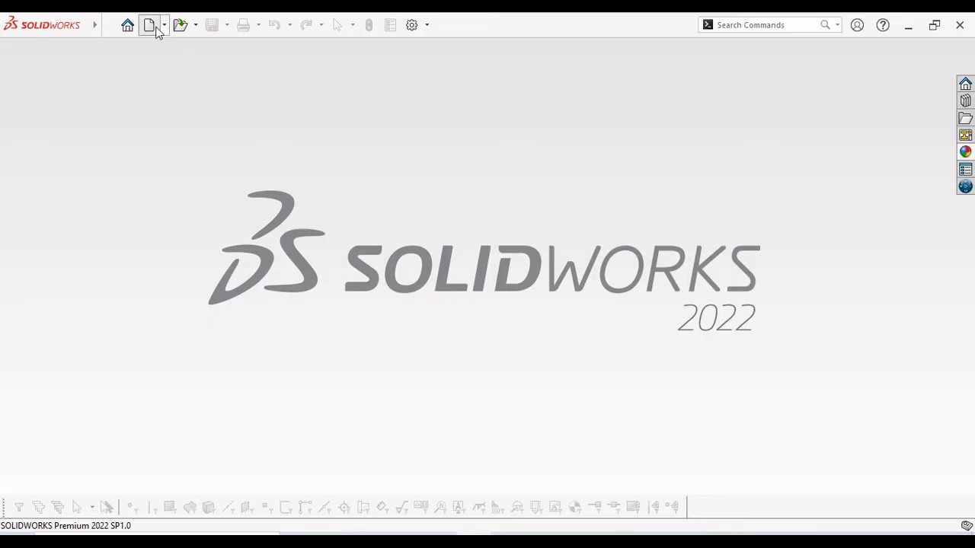
pyautogui.click(155, 26)
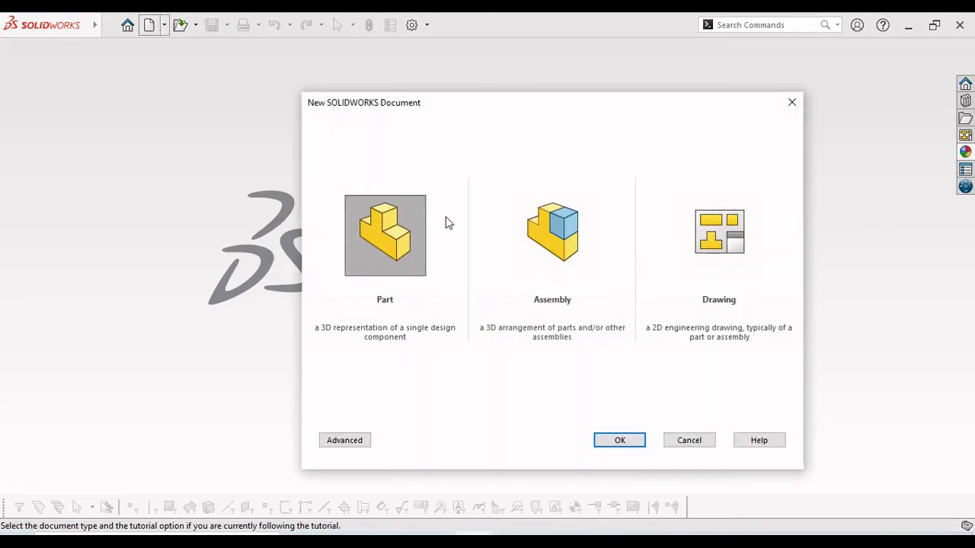
# - Create a new part with a plain white scene and MMGS units
pyautogui.click(618, 440)
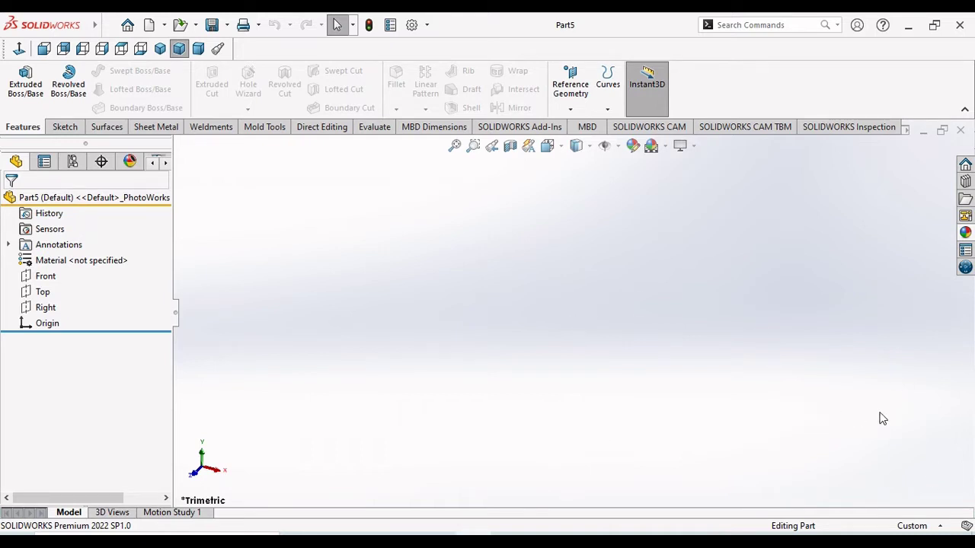
pyautogui.click(664, 146)
pyautogui.click(673, 187)
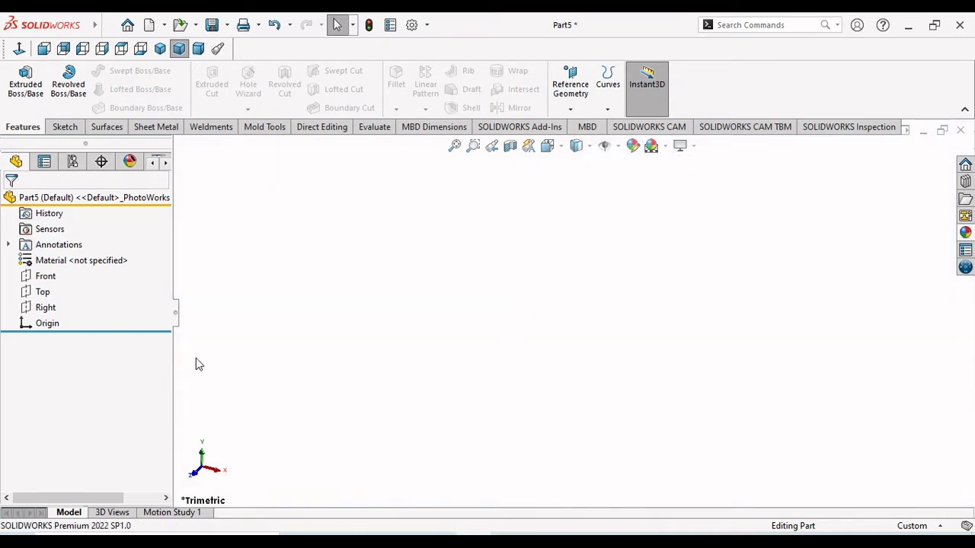
pyautogui.click(913, 526)
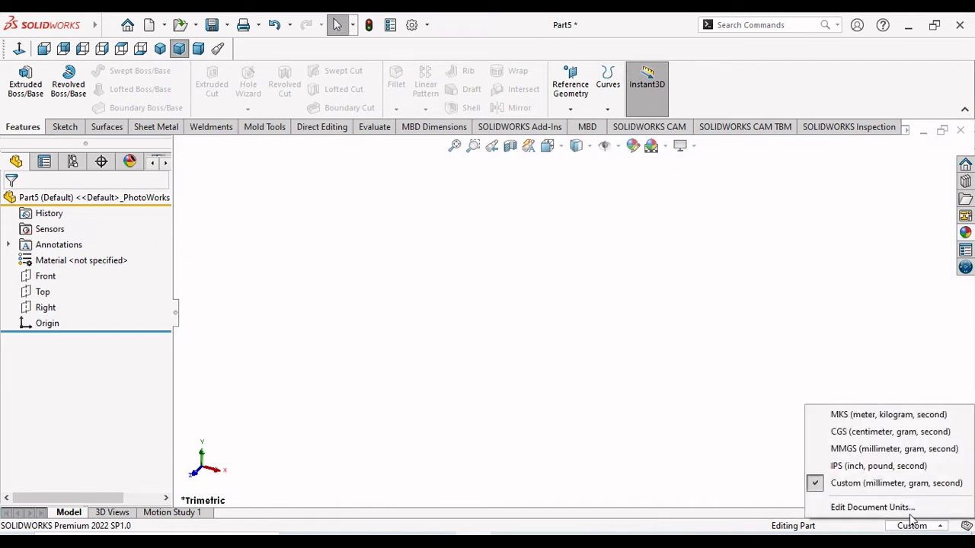
pyautogui.click(864, 453)
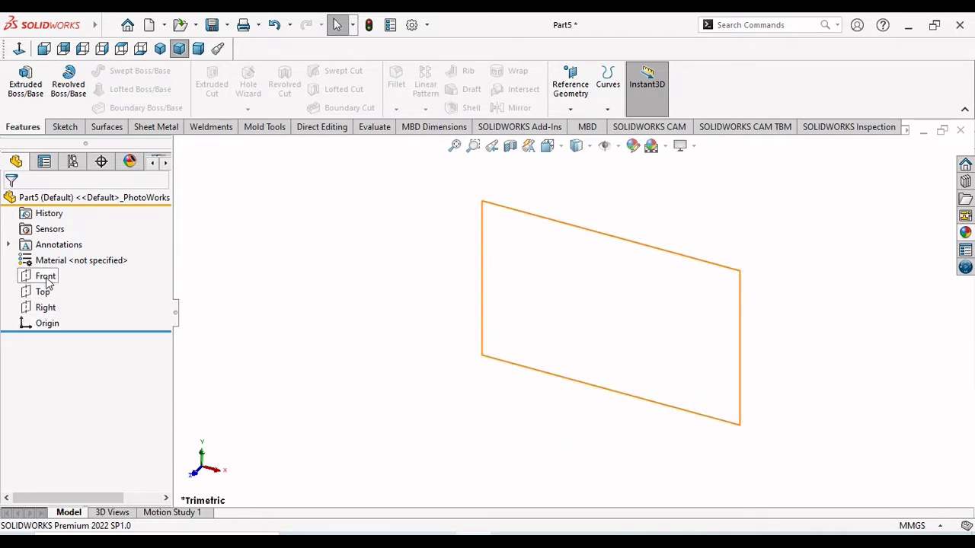
# - Look normal to the Right plane and zoom in
pyautogui.click(47, 304)
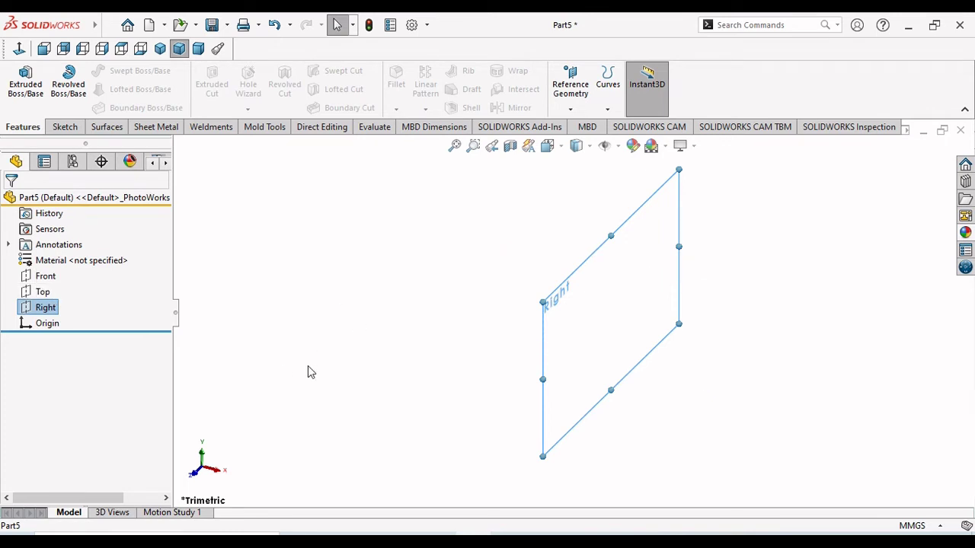
pyautogui.click(19, 48)
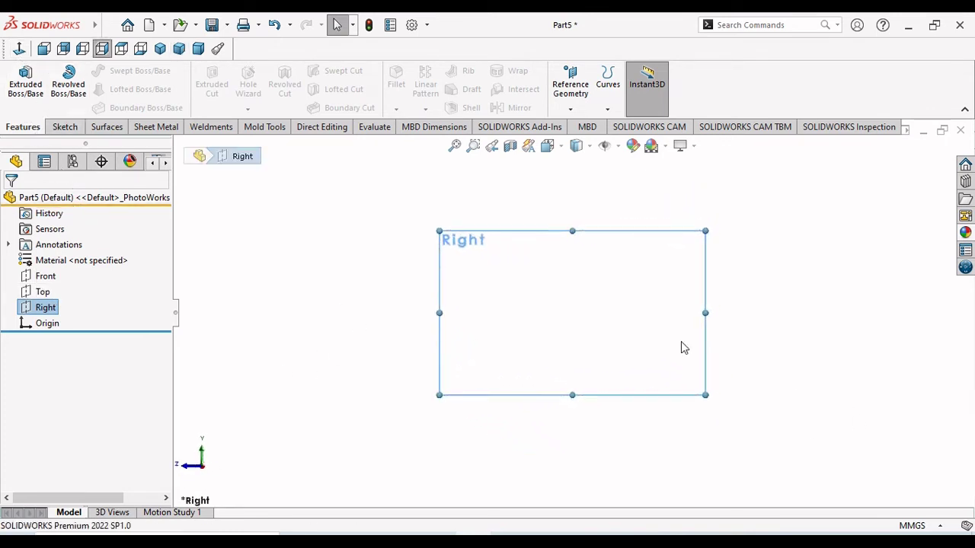
pyautogui.scroll(-2, 598, 311)
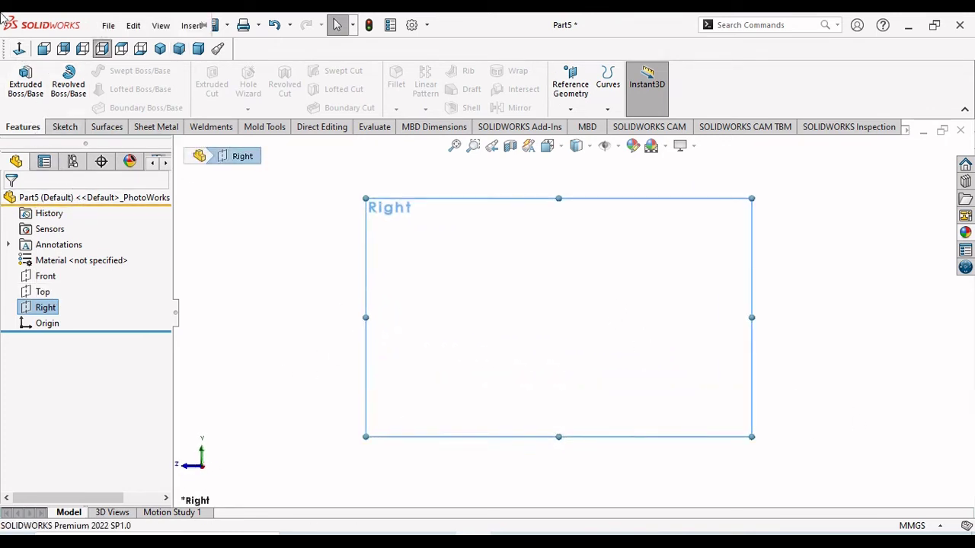
# - Sketch a horizontal centerline through the origin on the Right plane, left to right
pyautogui.click(55, 127)
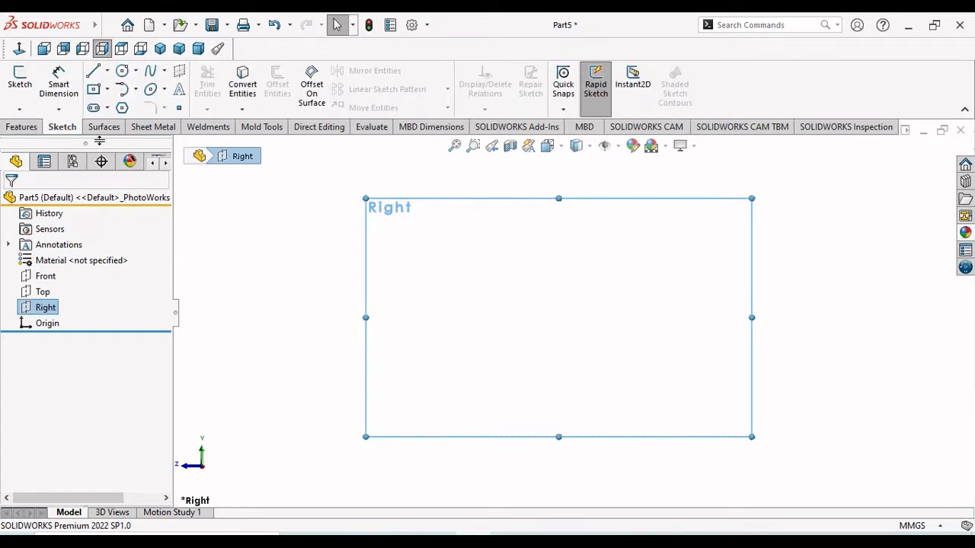
pyautogui.click(93, 72)
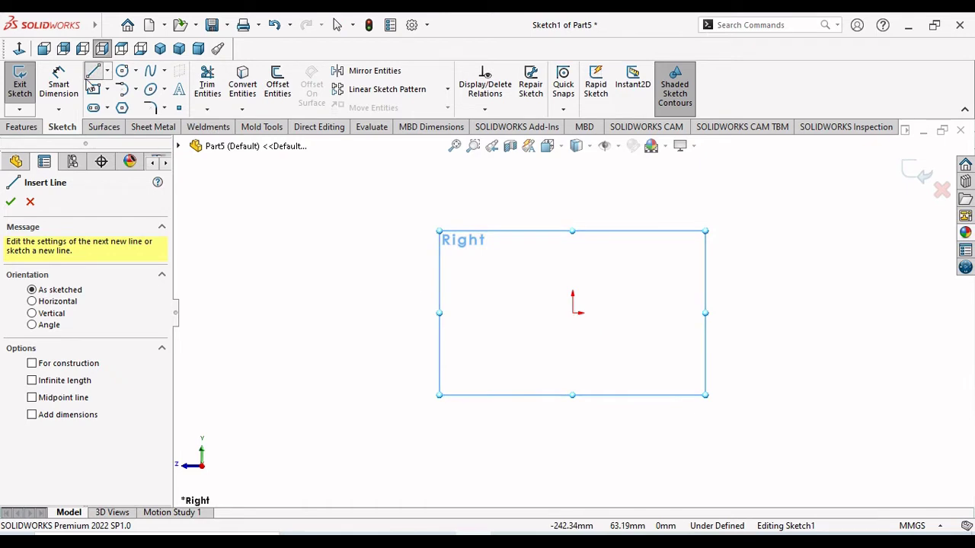
pyautogui.click(107, 72)
pyautogui.click(114, 106)
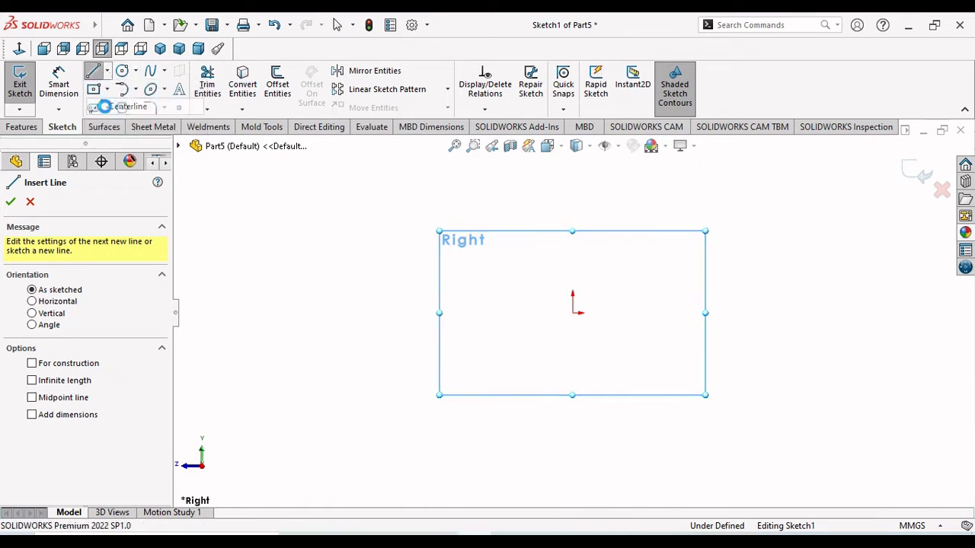
pyautogui.click(252, 312)
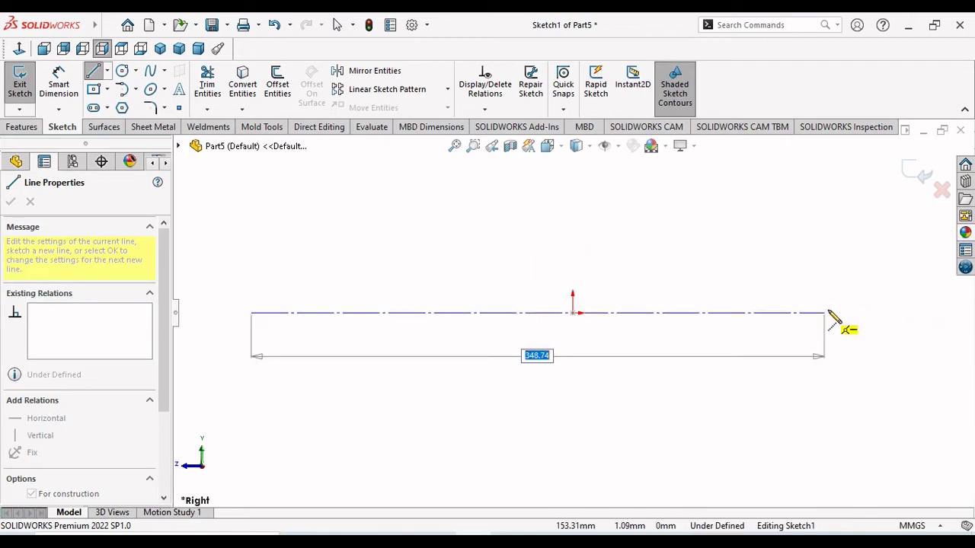
pyautogui.click(876, 313)
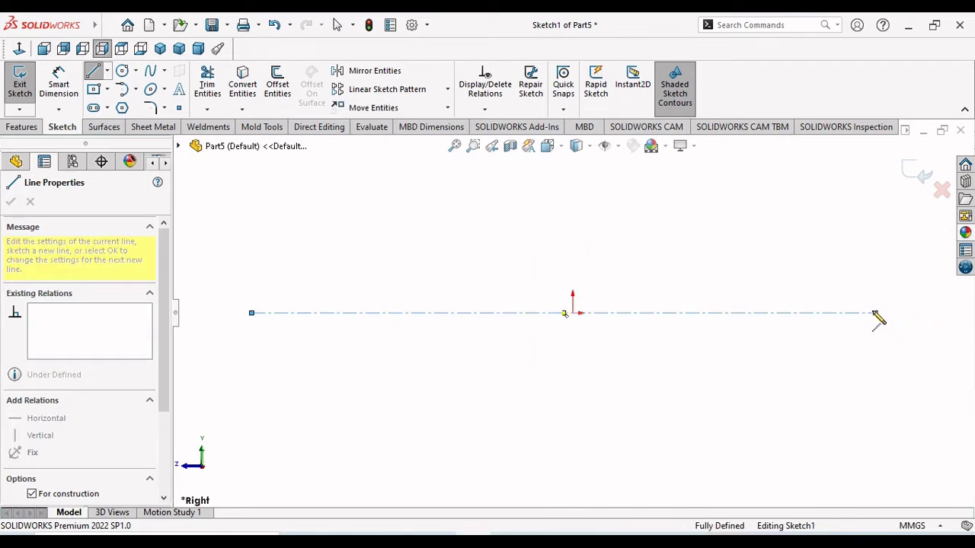
pyautogui.rightClick(733, 283)
pyautogui.click(742, 285)
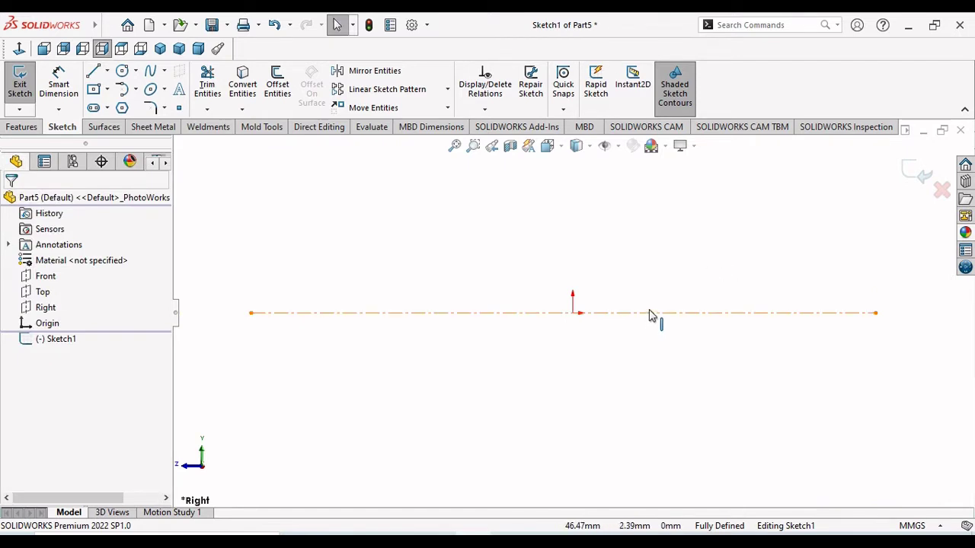
# - Draw the left side of the profile, rising in steps including a 54.71 step to the largest diameter
pyautogui.click(93, 71)
pyautogui.click(252, 313)
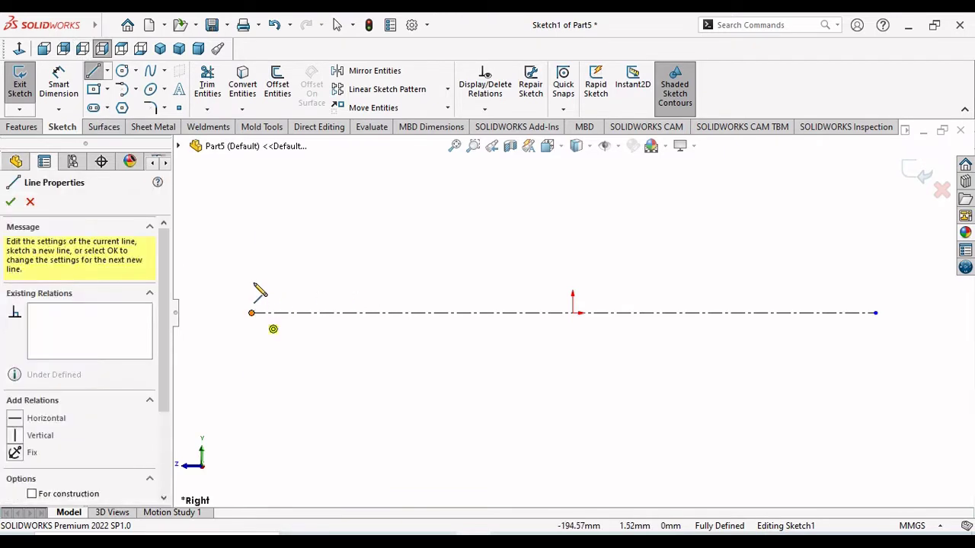
pyautogui.click(251, 287)
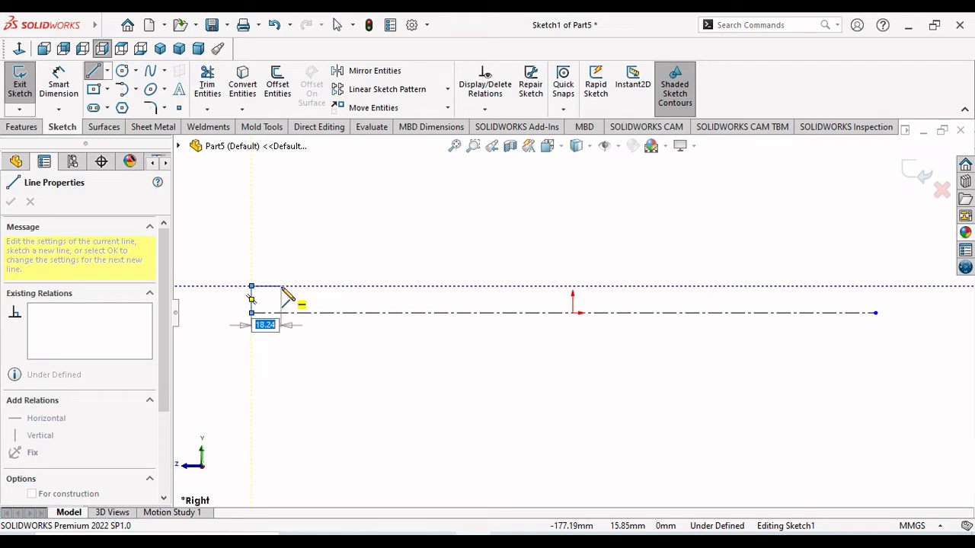
pyautogui.click(282, 287)
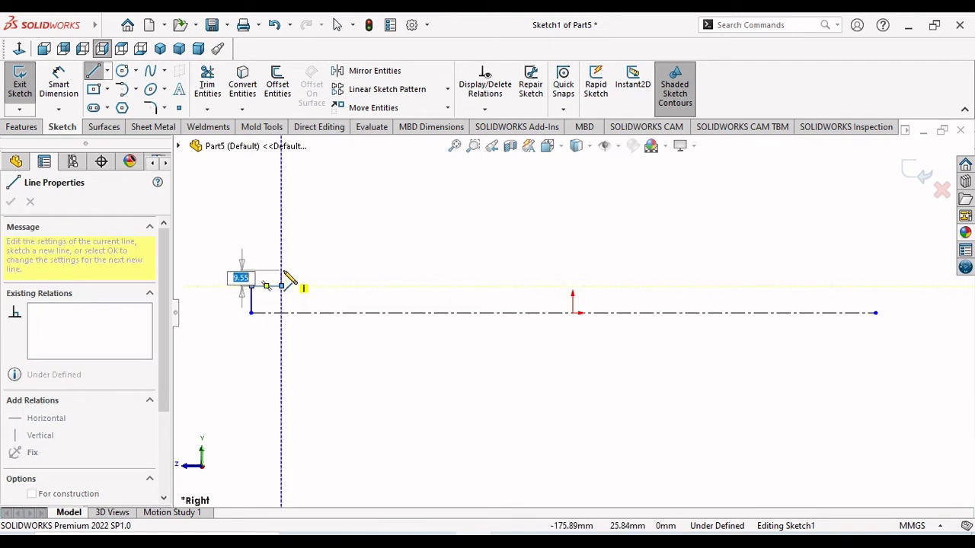
pyautogui.click(282, 271)
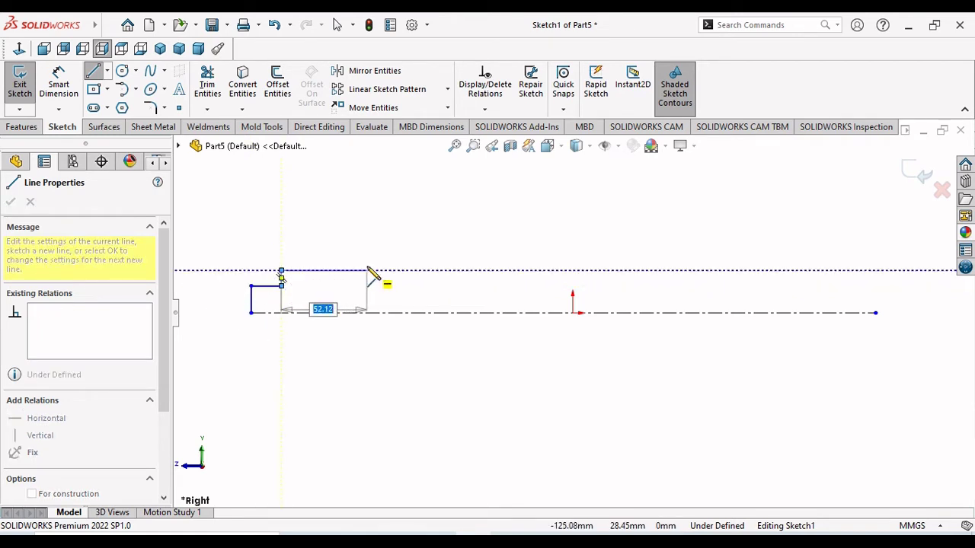
pyautogui.click(368, 270)
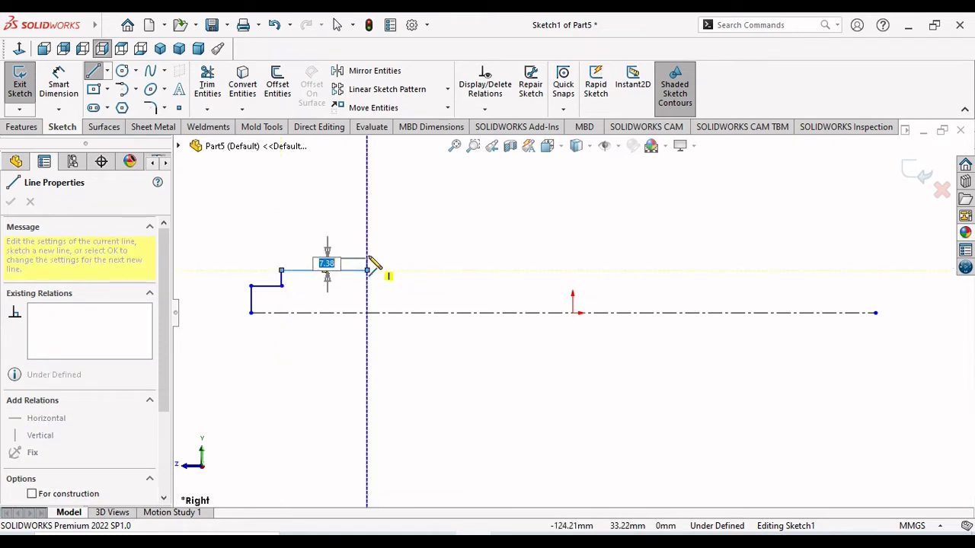
pyautogui.click(368, 255)
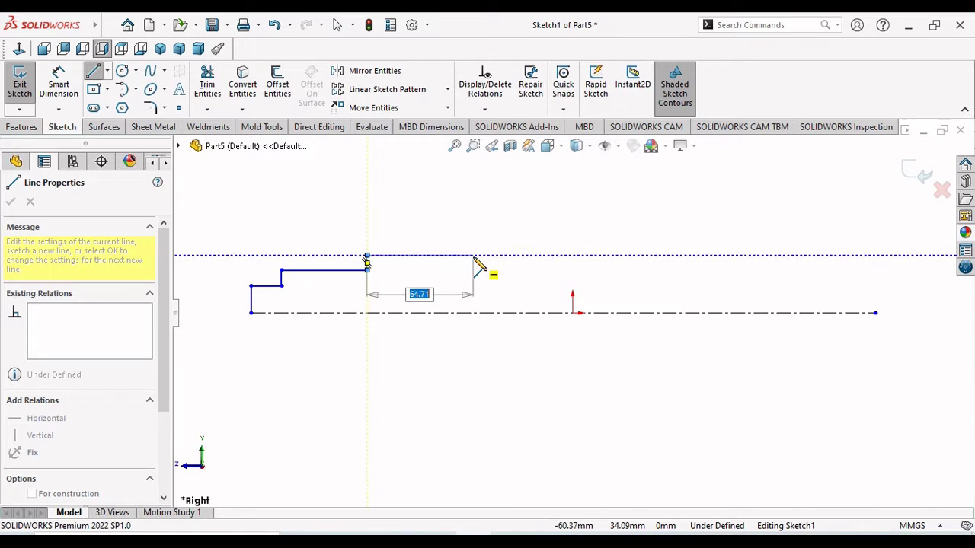
pyautogui.click(473, 256)
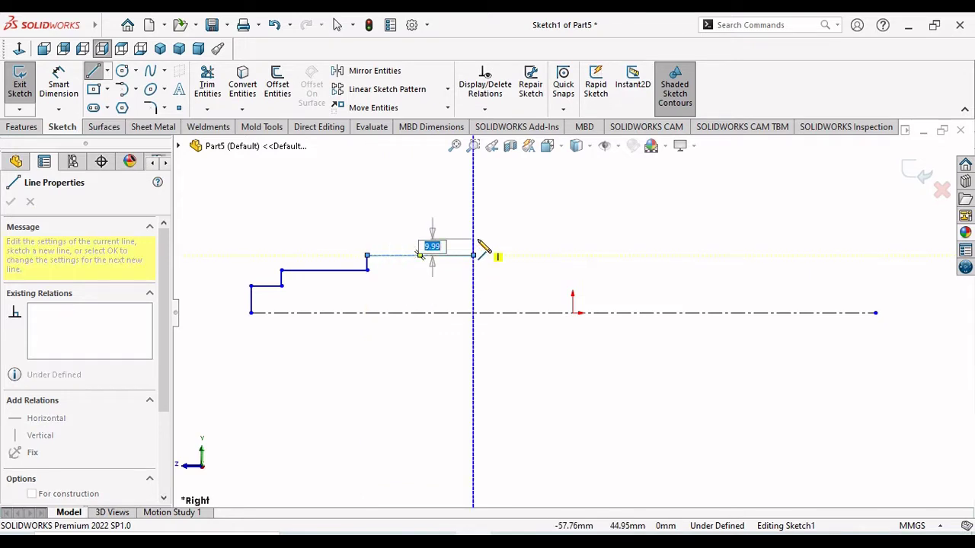
pyautogui.click(474, 239)
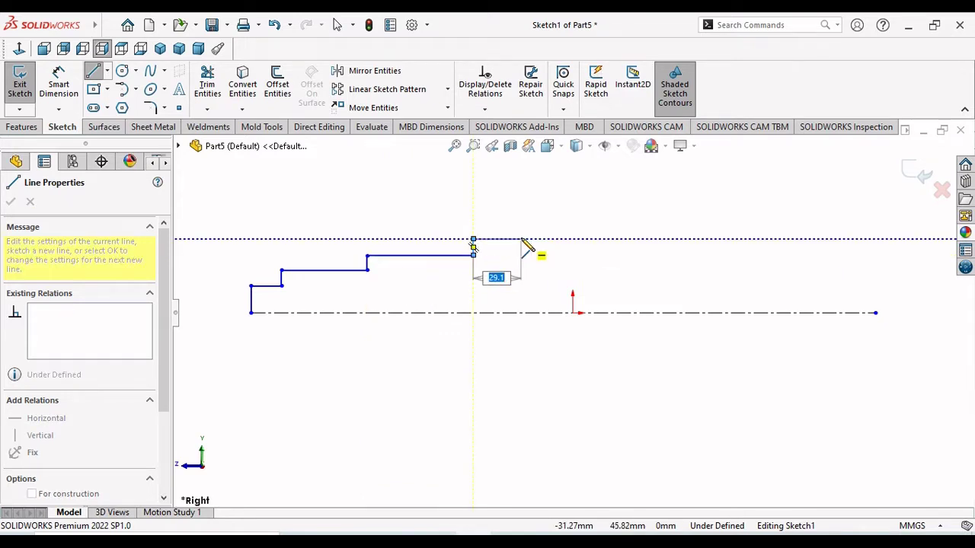
pyautogui.click(502, 239)
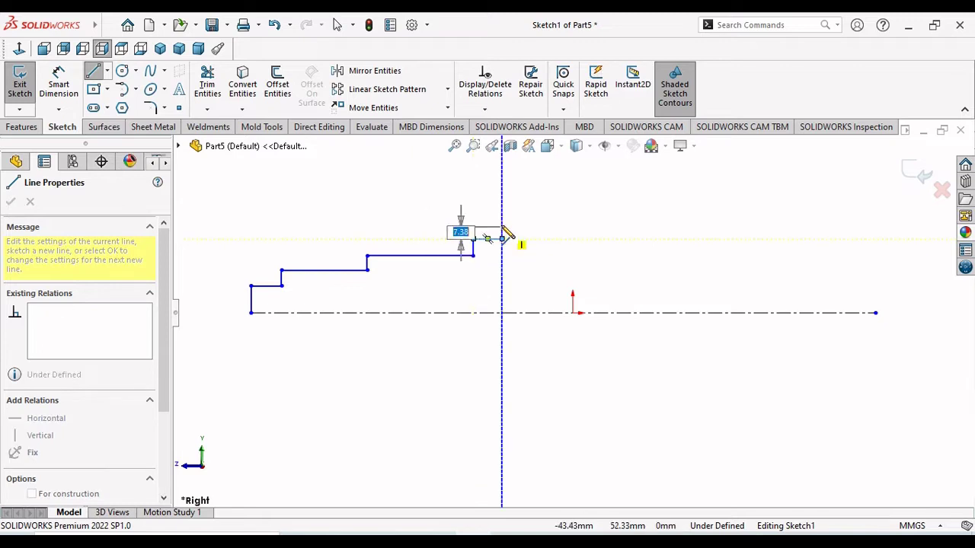
pyautogui.click(502, 223)
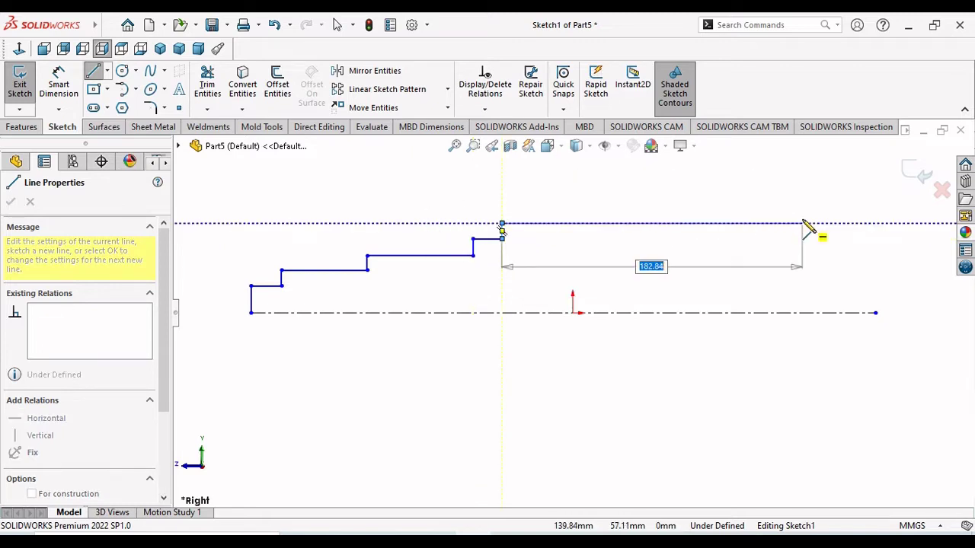
# - Draw the long top segment and descending right steps, including 45.75, closing down to the centerline
pyautogui.scroll(4, 796, 242)
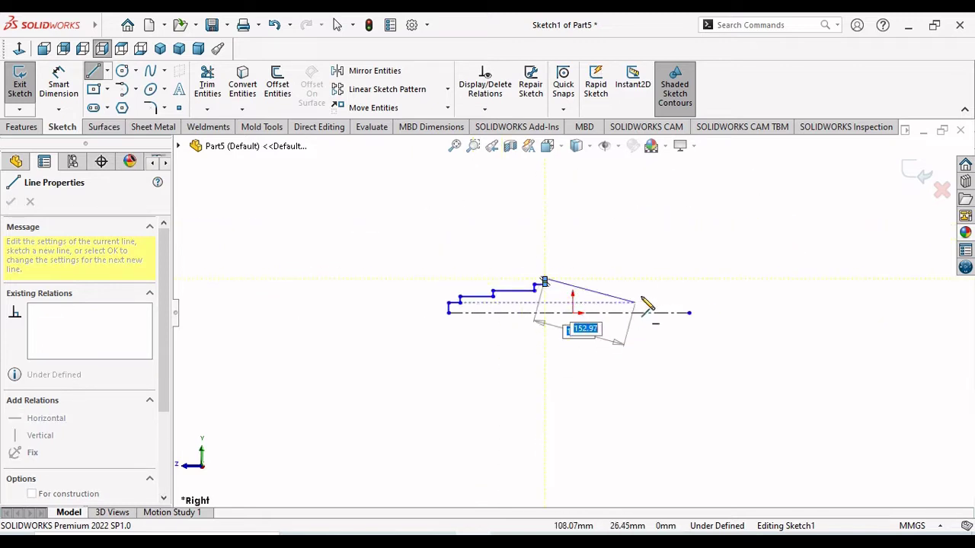
pyautogui.scroll(-2, 646, 308)
pyautogui.scroll(-2, 647, 297)
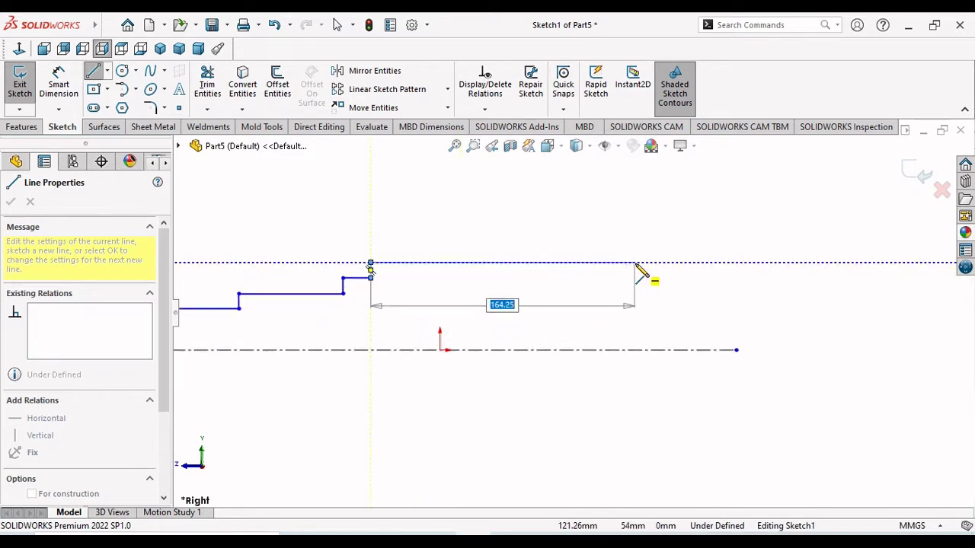
pyautogui.click(636, 264)
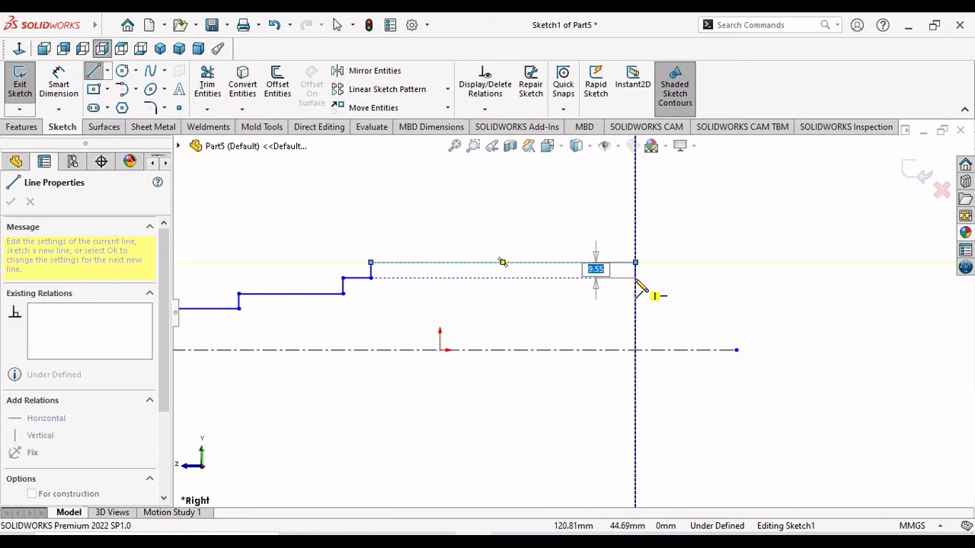
pyautogui.click(636, 277)
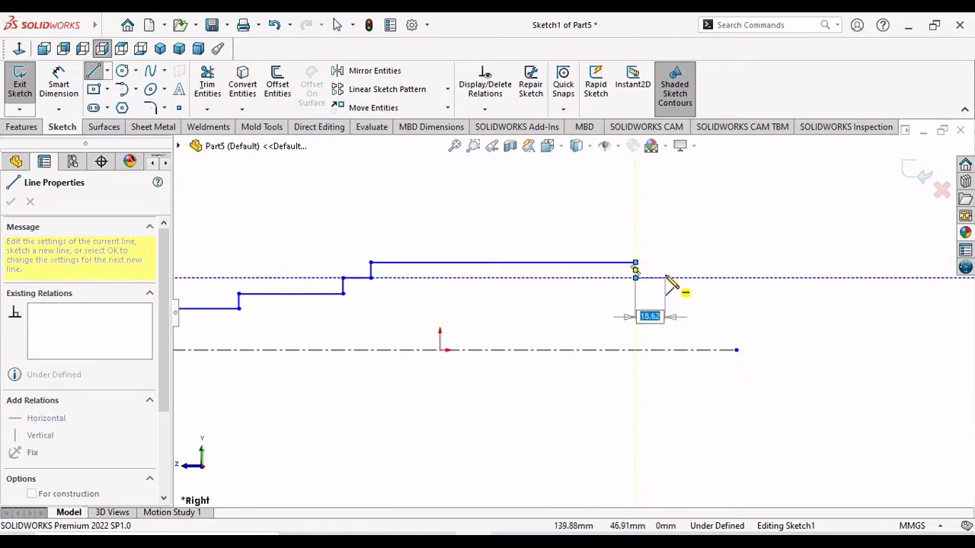
pyautogui.click(666, 278)
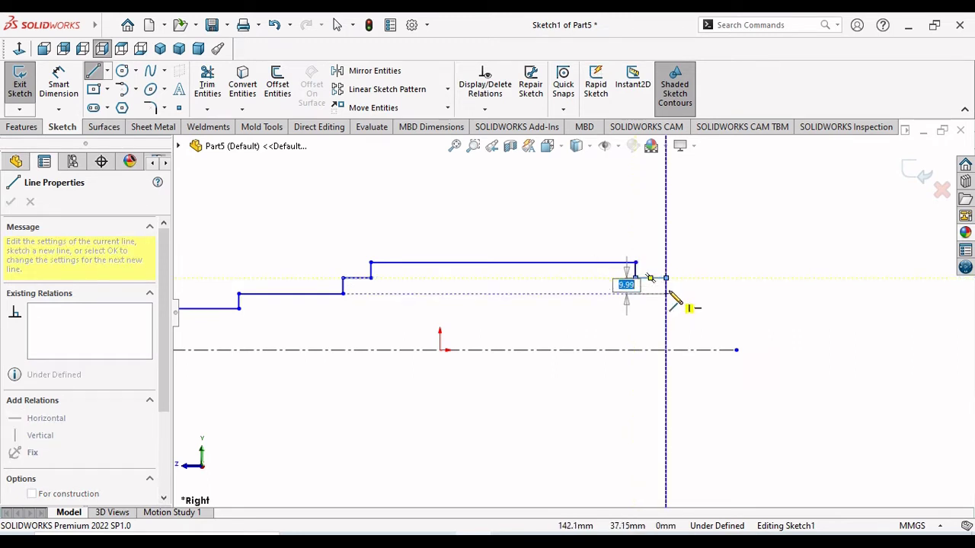
pyautogui.click(667, 293)
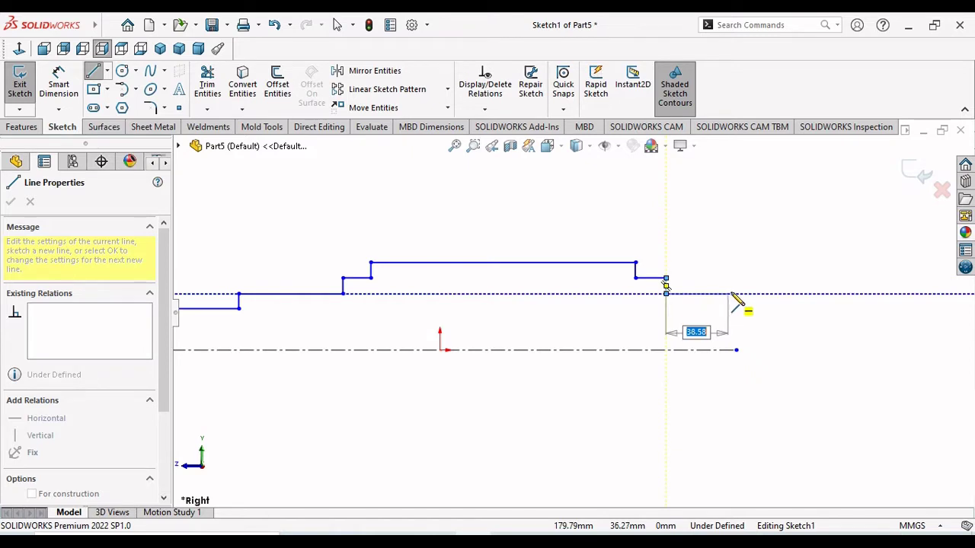
pyautogui.click(737, 293)
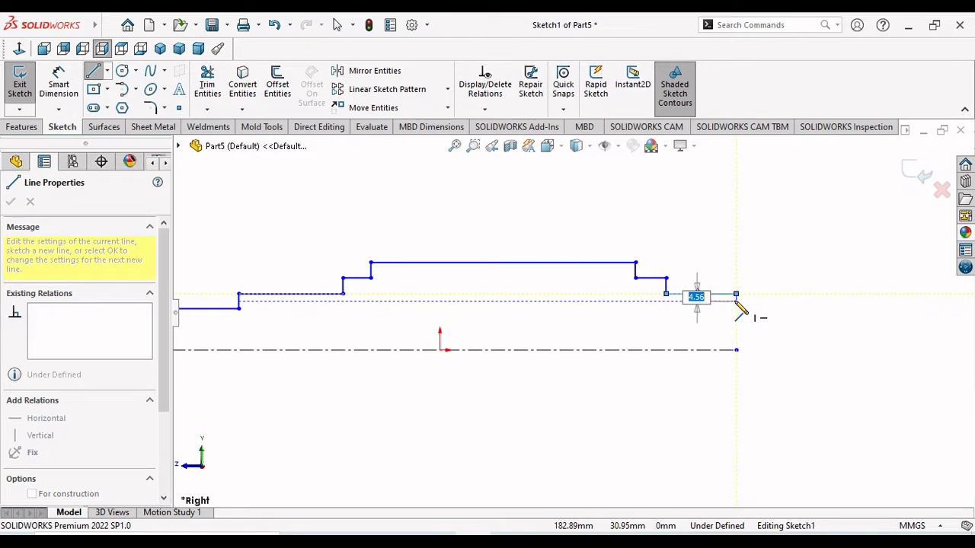
pyautogui.click(736, 306)
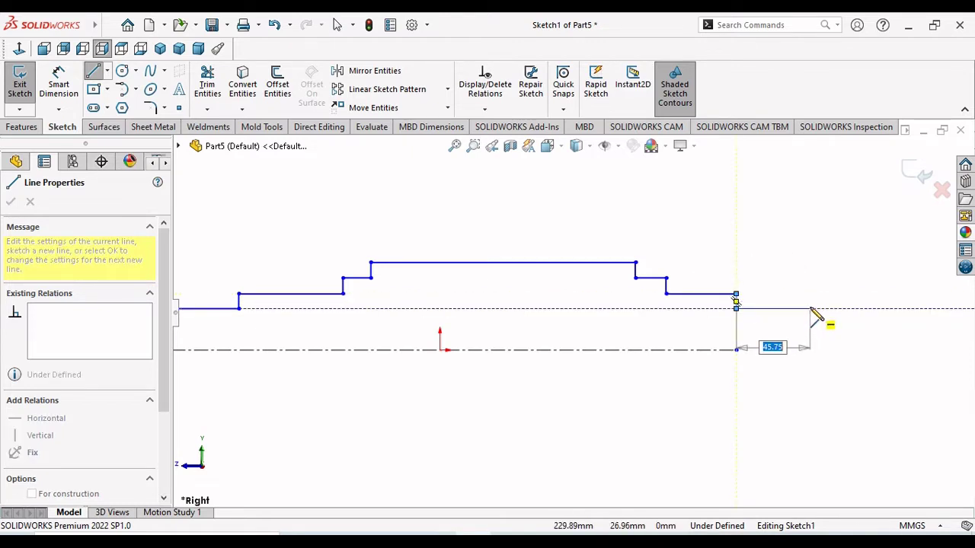
pyautogui.click(811, 309)
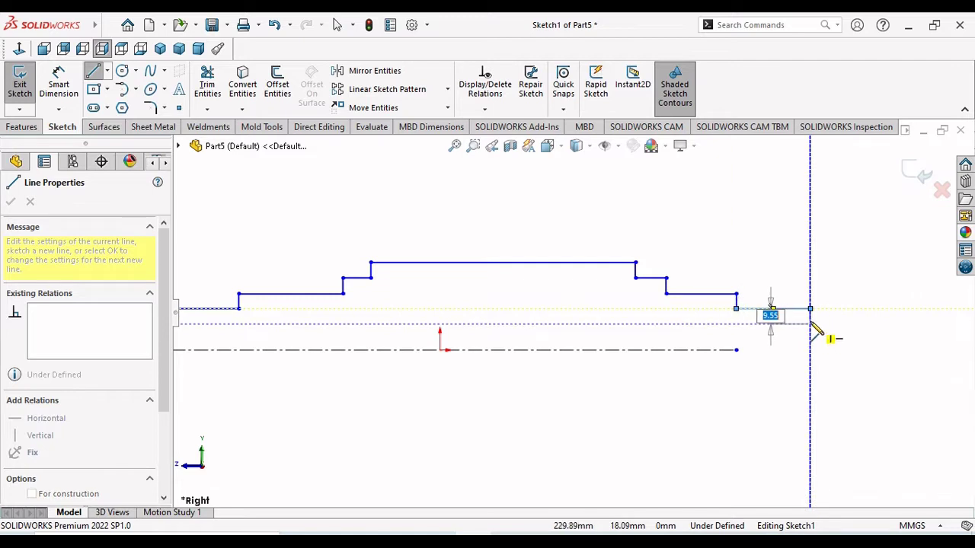
pyautogui.click(844, 316)
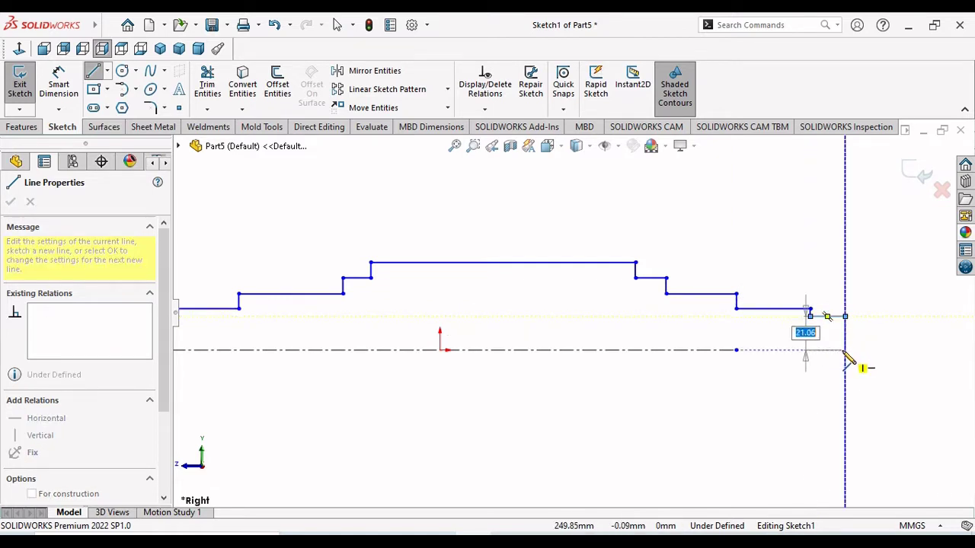
pyautogui.click(845, 350)
# - End the line chain, zoom to fit, and inspect the finished profile
pyautogui.rightClick(792, 373)
pyautogui.click(789, 407)
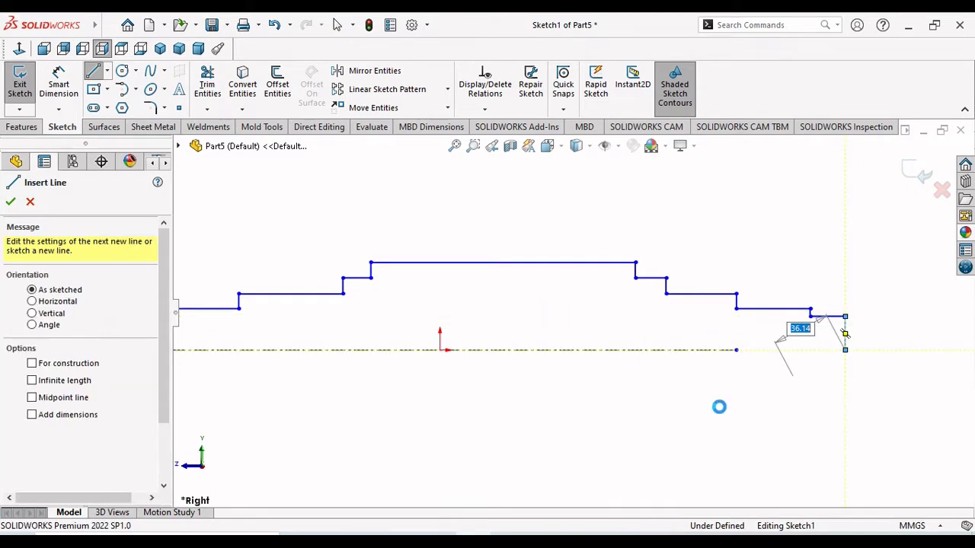
pyautogui.press('f')
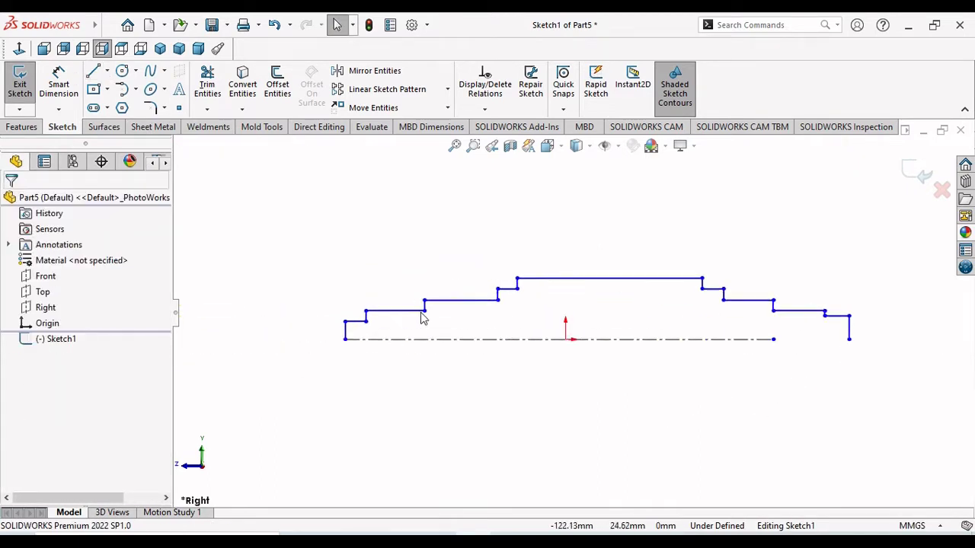
pyautogui.scroll(-1, 483, 297)
pyautogui.scroll(1, 805, 331)
pyautogui.scroll(-1, 797, 331)
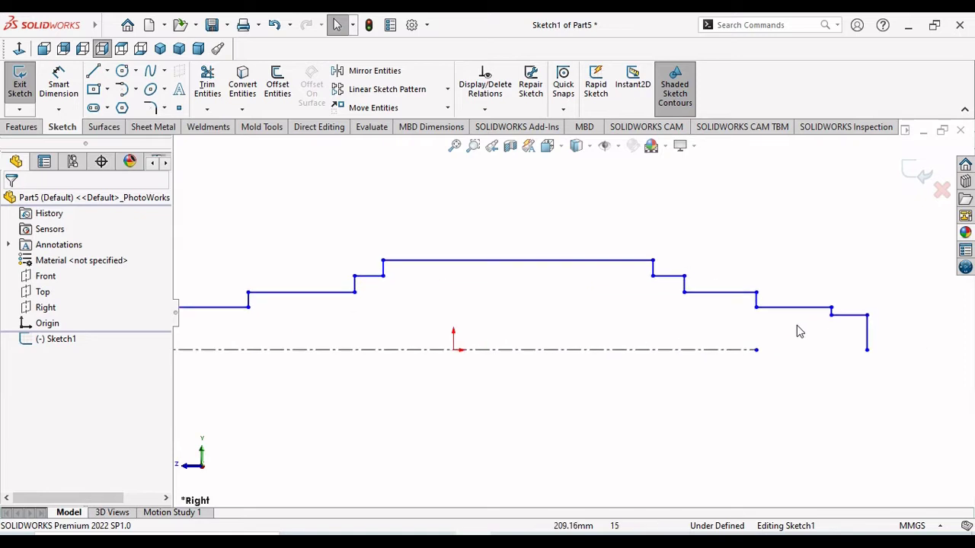
pyautogui.scroll(1, 498, 348)
pyautogui.scroll(-1, 488, 341)
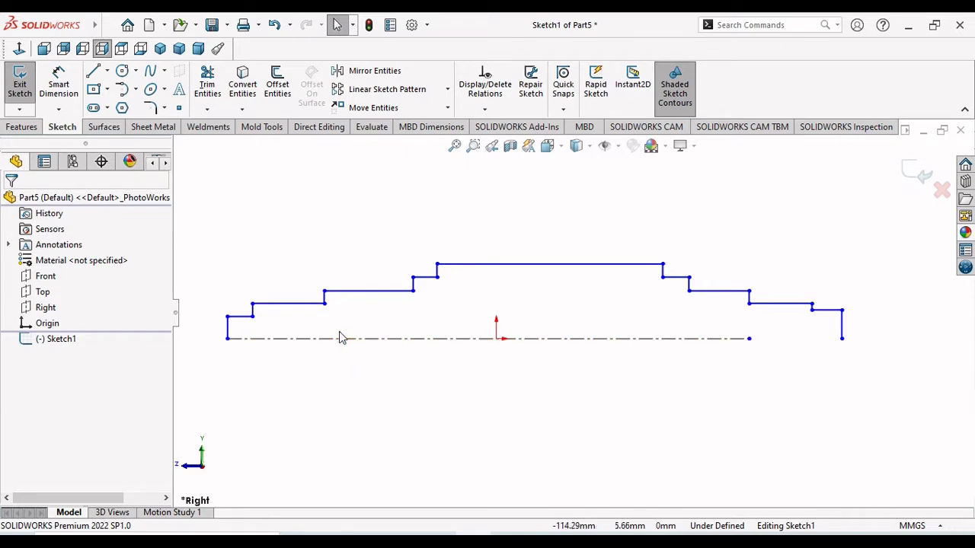
# - Dimension the first shaft step 41 mm above the centreline and move the dimension left of the profile
pyautogui.click(60, 90)
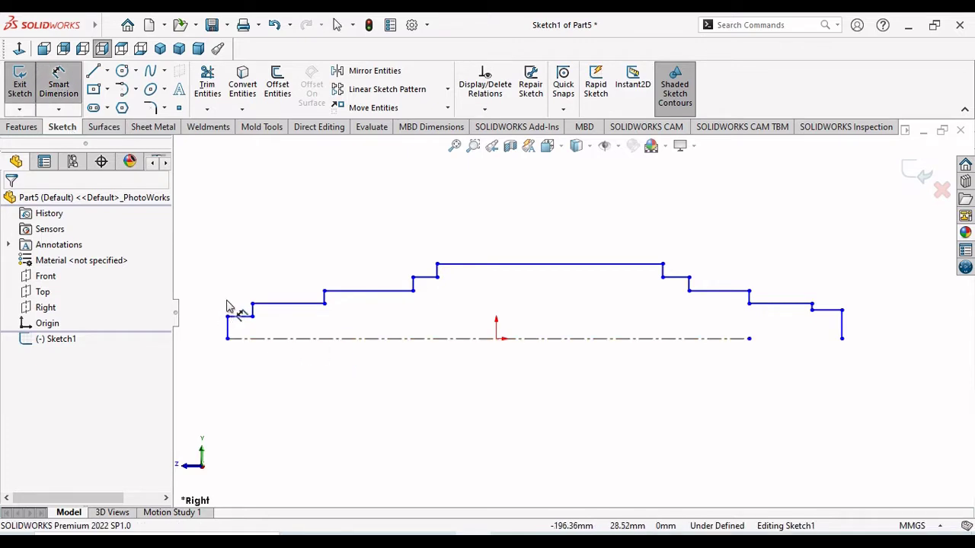
pyautogui.click(239, 316)
pyautogui.click(225, 338)
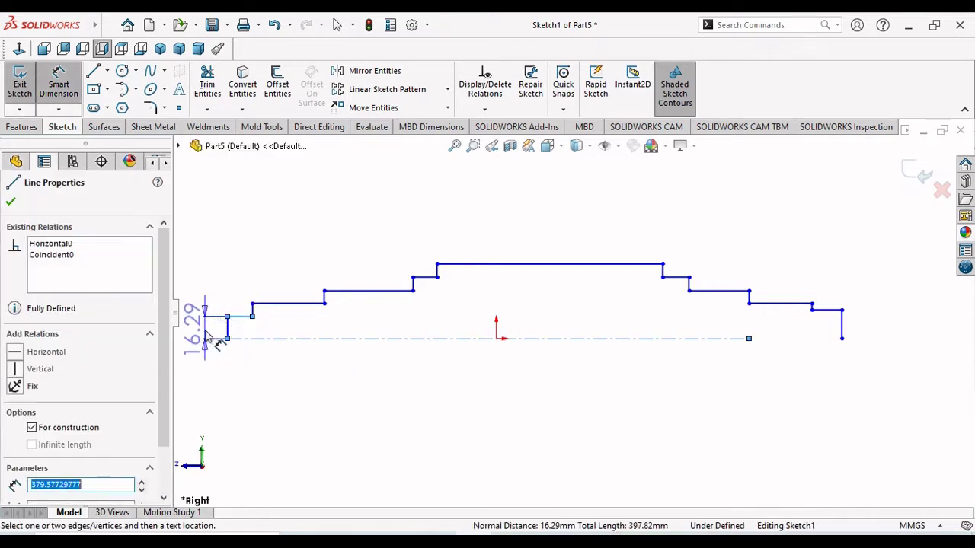
pyautogui.click(253, 341)
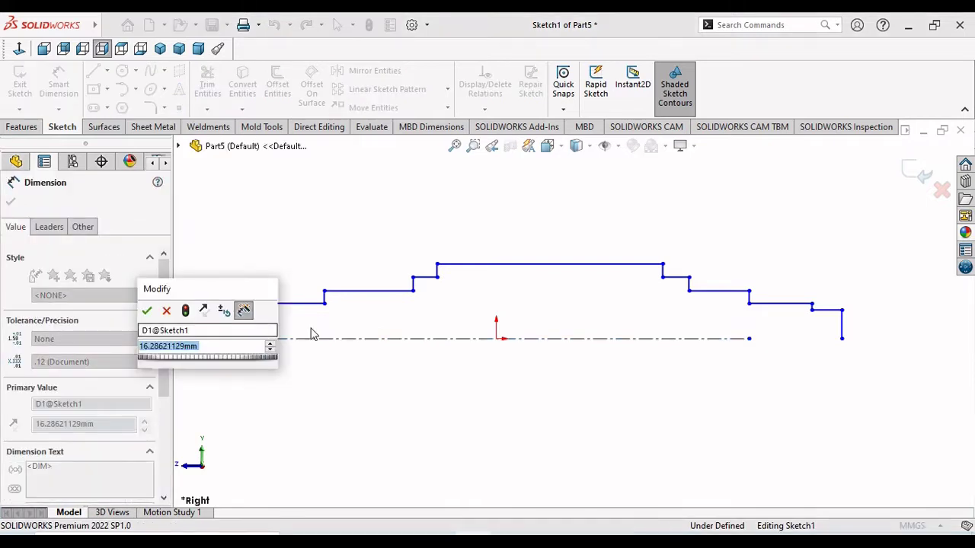
pyautogui.write('41')
pyautogui.press('Return')
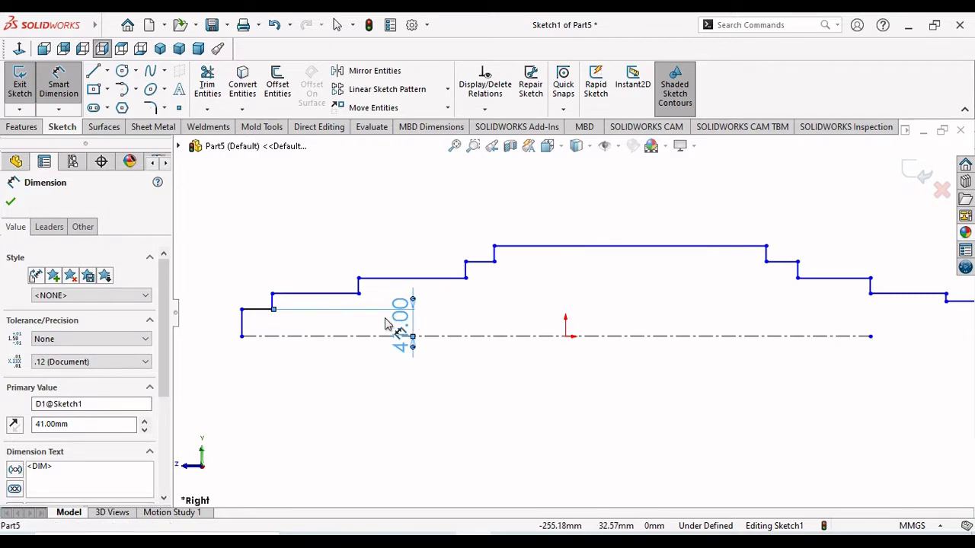
pyautogui.moveTo(398, 320); pyautogui.dragTo(212, 343)
# - In Document Properties, switch the overall drafting standard from ISO-MODIFIED to ANSI
pyautogui.click(412, 26)
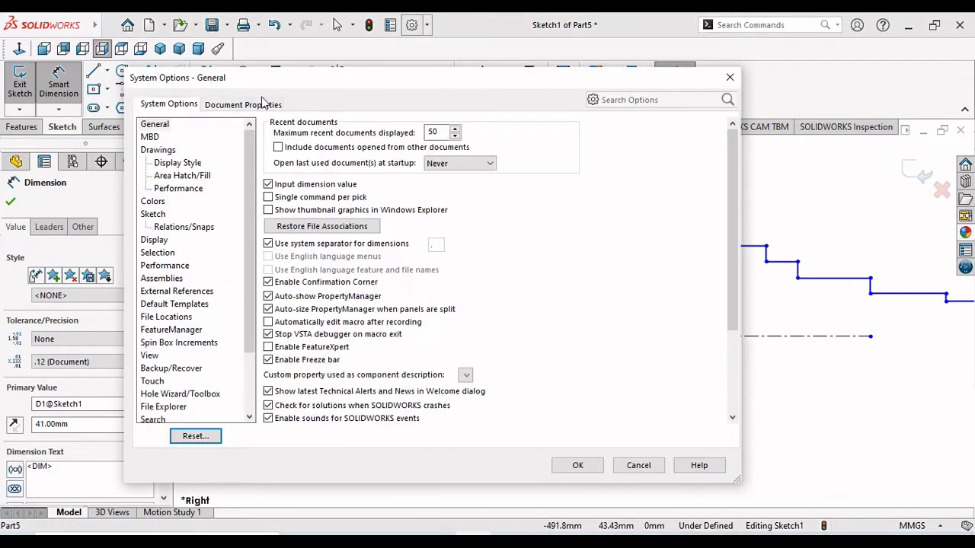
pyautogui.click(256, 104)
pyautogui.click(554, 135)
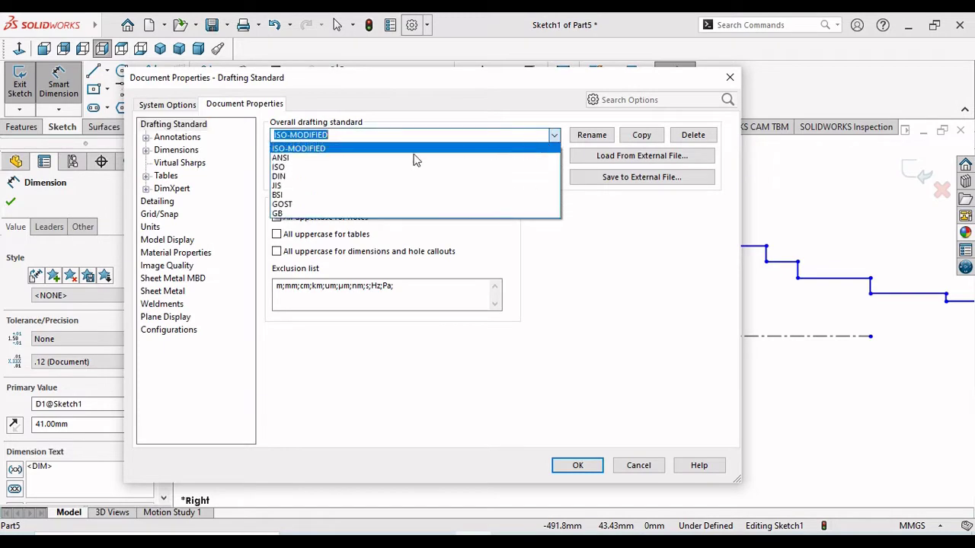
pyautogui.click(414, 158)
pyautogui.click(573, 468)
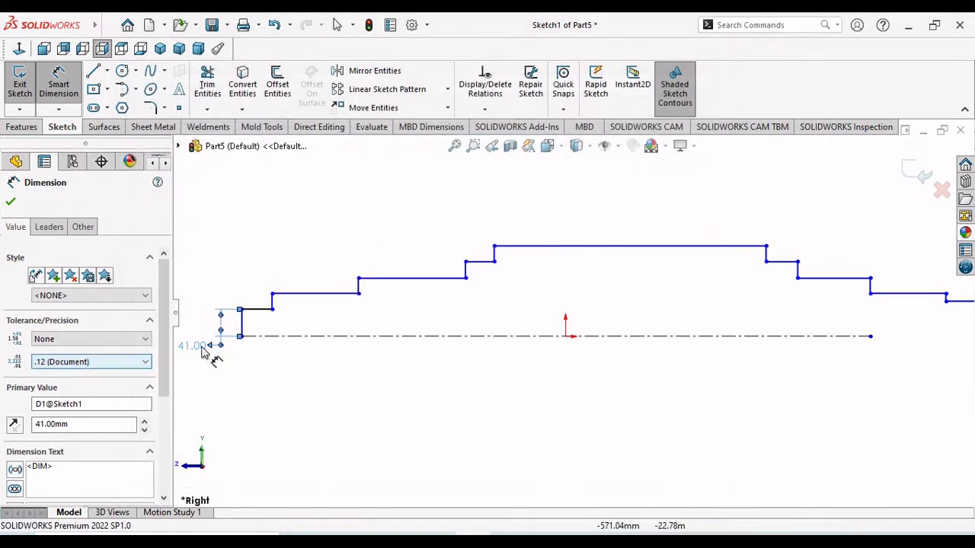
pyautogui.scroll(-4, 229, 344)
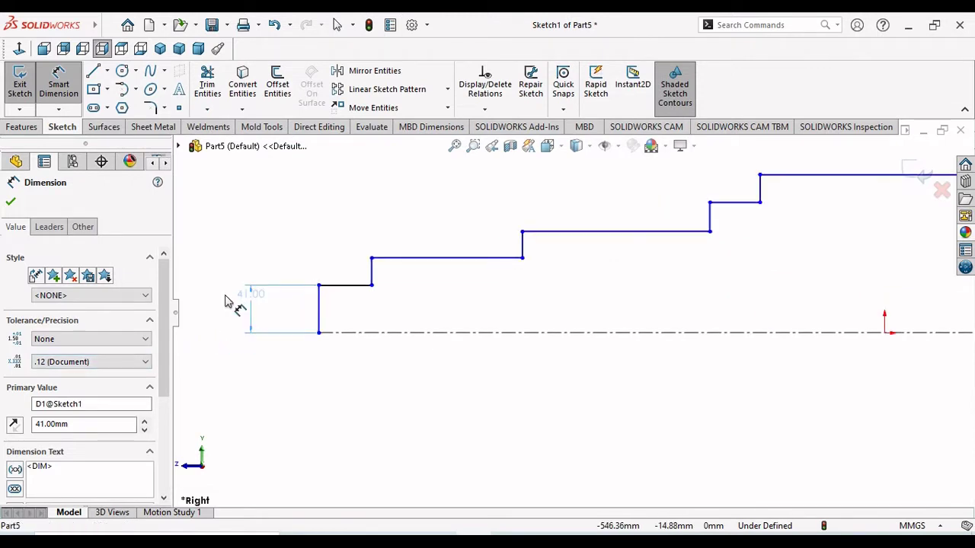
# - Dimension the second shaft step at 63 mm from the centreline
pyautogui.click(271, 318)
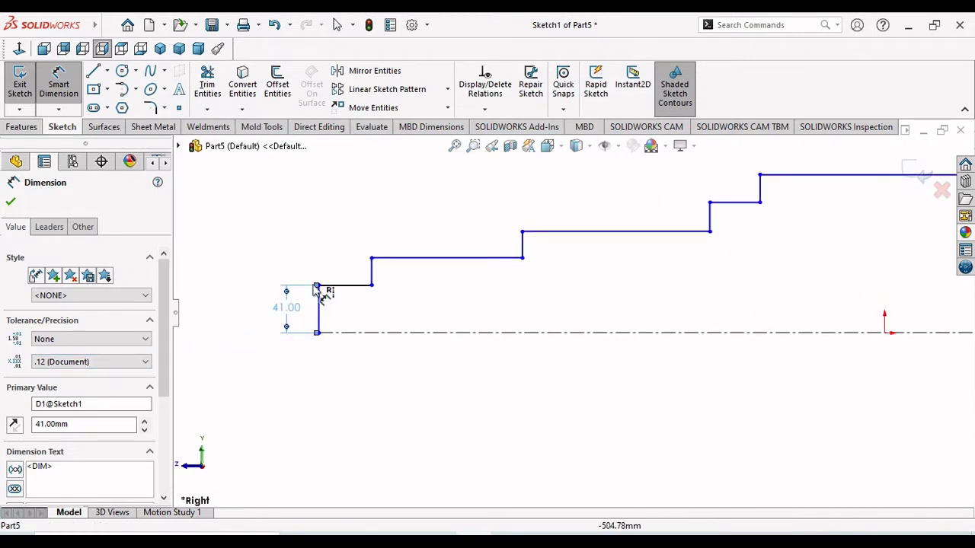
pyautogui.click(403, 259)
pyautogui.click(415, 333)
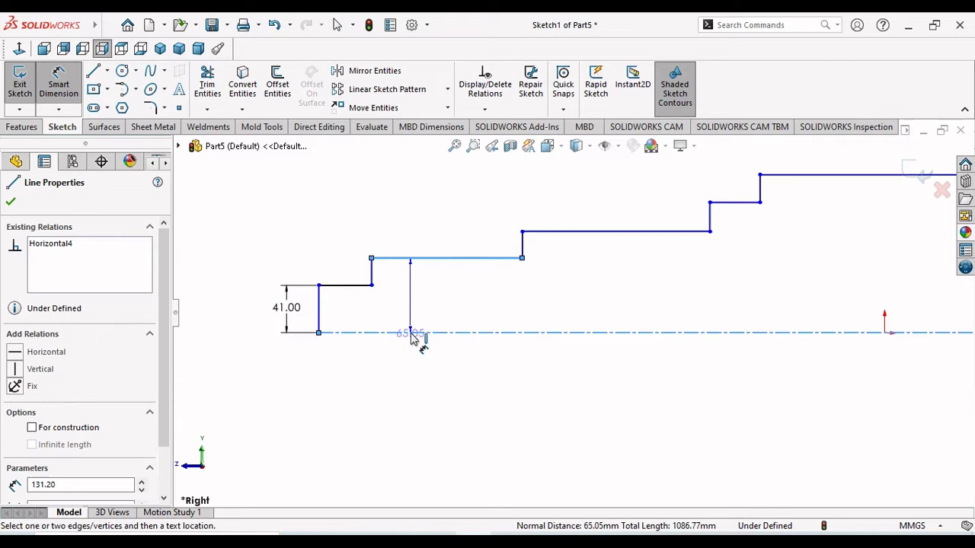
pyautogui.click(432, 299)
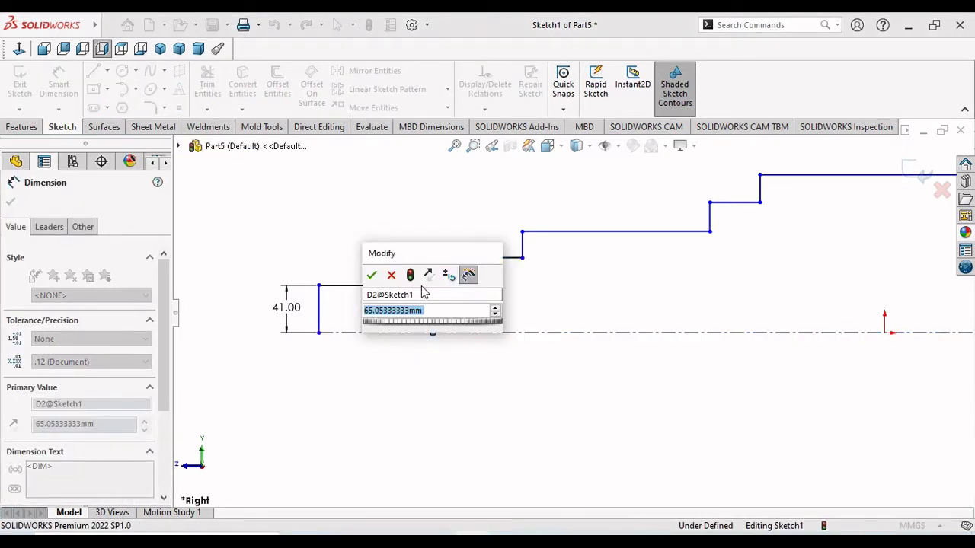
pyautogui.write('63')
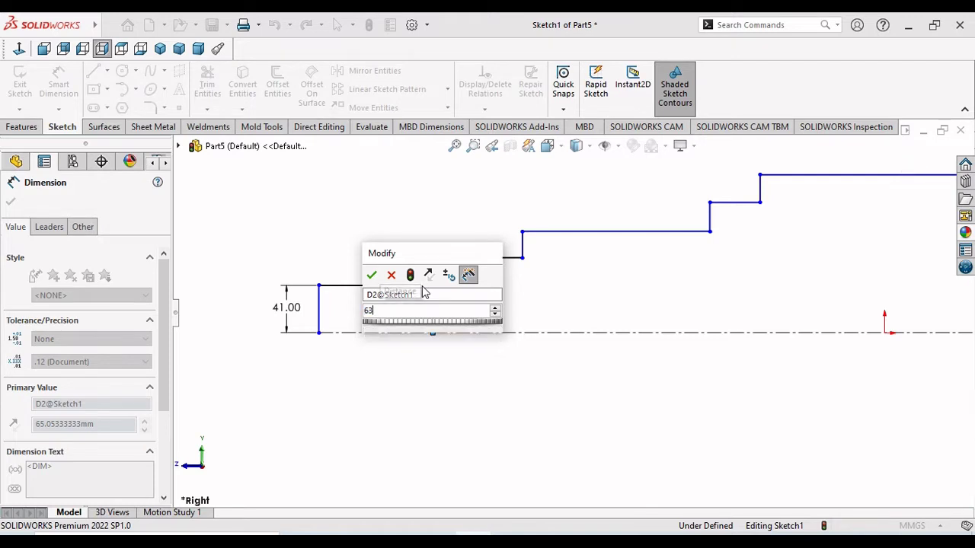
pyautogui.press('Return')
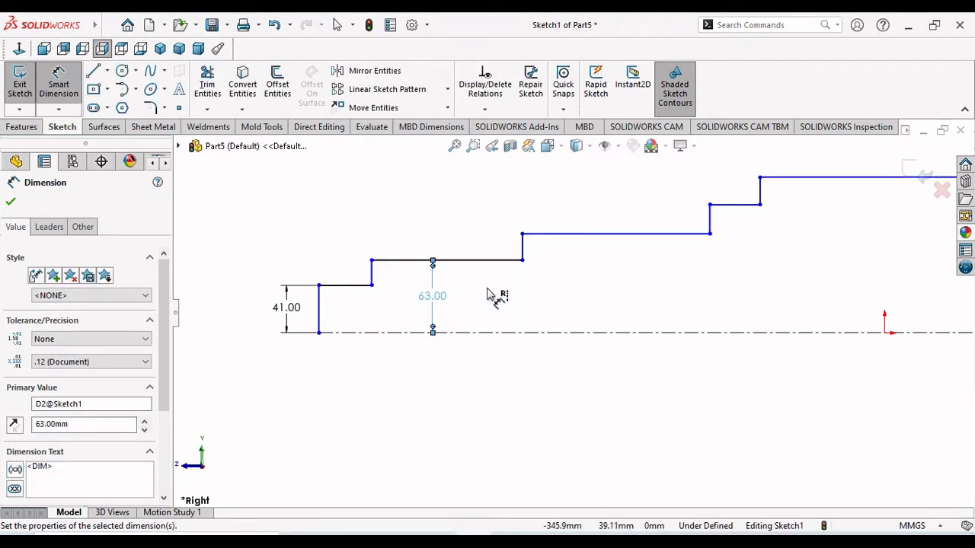
# - Dimension the third step, cancel a conflicting 63 mm value, and set it to 66 mm
pyautogui.click(586, 234)
pyautogui.click(610, 297)
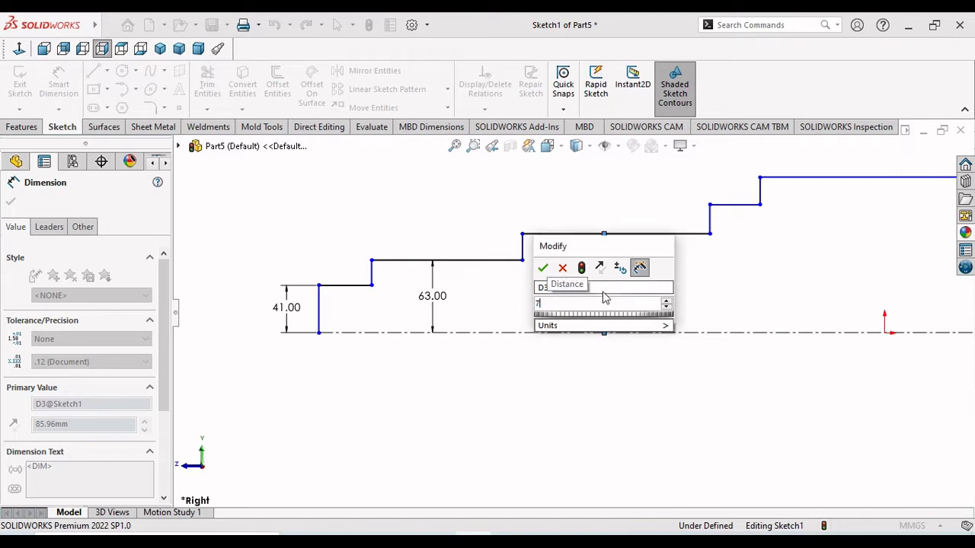
pyautogui.press('Return')
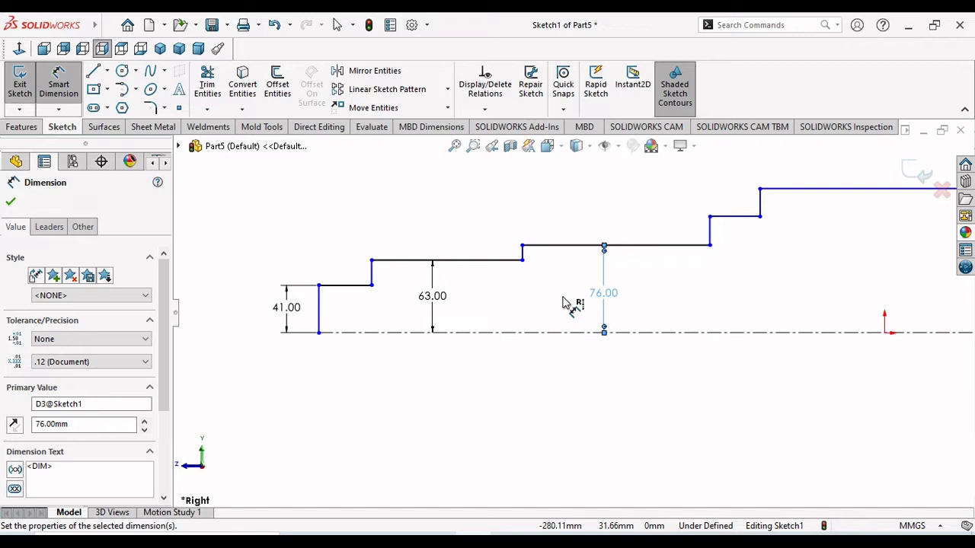
pyautogui.doubleClick(603, 293)
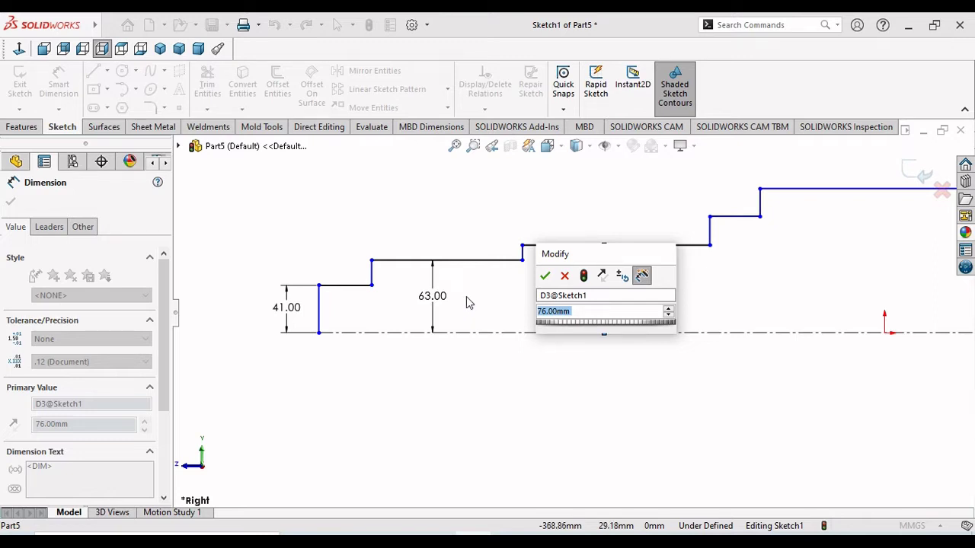
pyautogui.write('63')
pyautogui.press('Return')
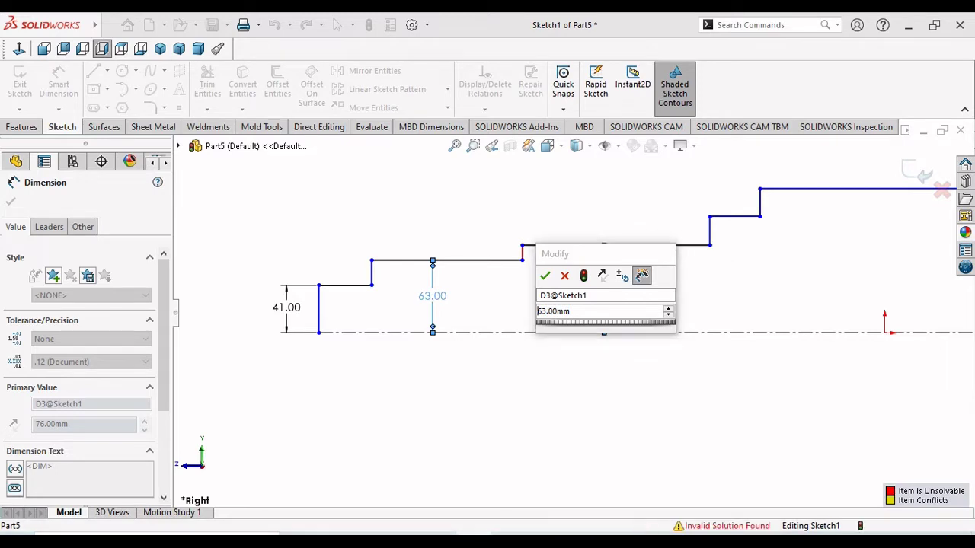
pyautogui.click(565, 276)
pyautogui.doubleClick(605, 293)
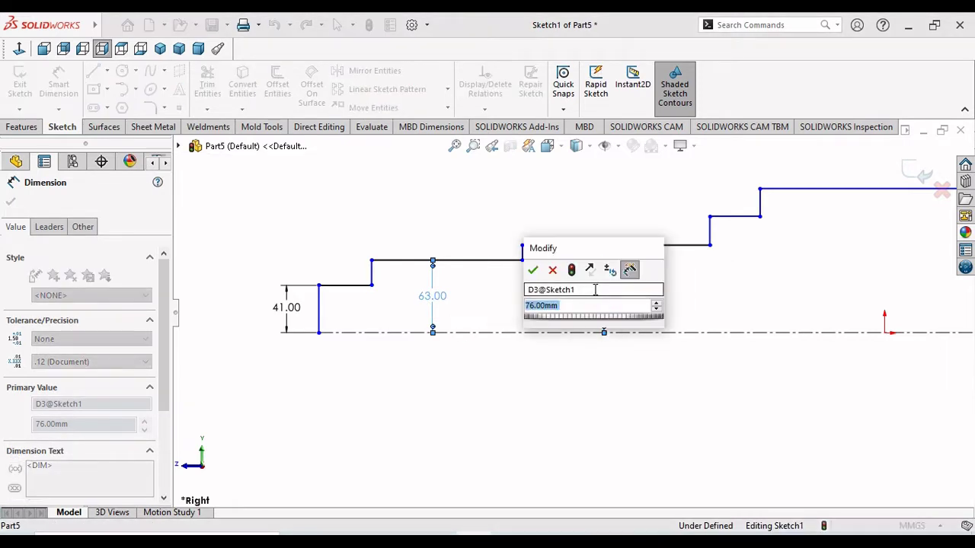
pyautogui.write('66')
pyautogui.press('Return')
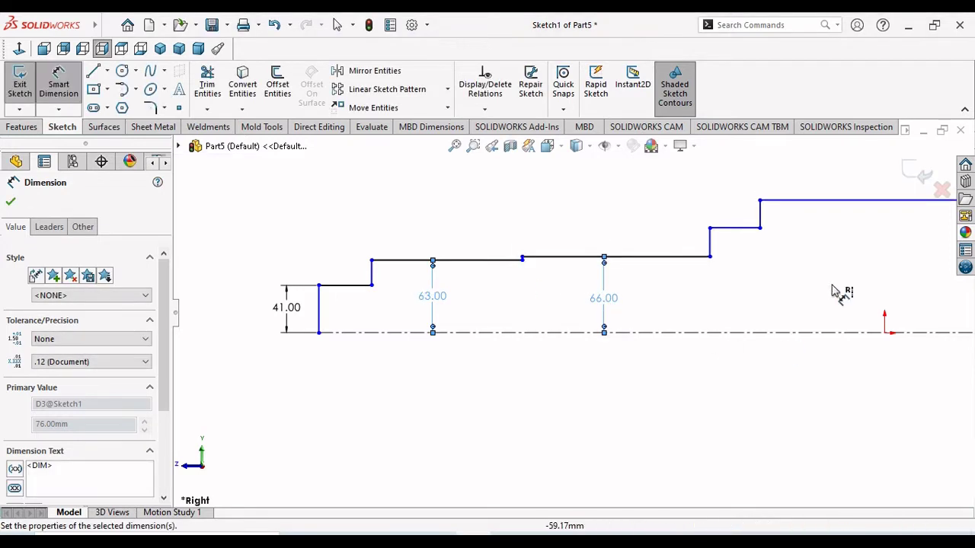
# - Dimension the fourth step at 70 mm and the central top section at 85 mm from the centreline
pyautogui.click(743, 229)
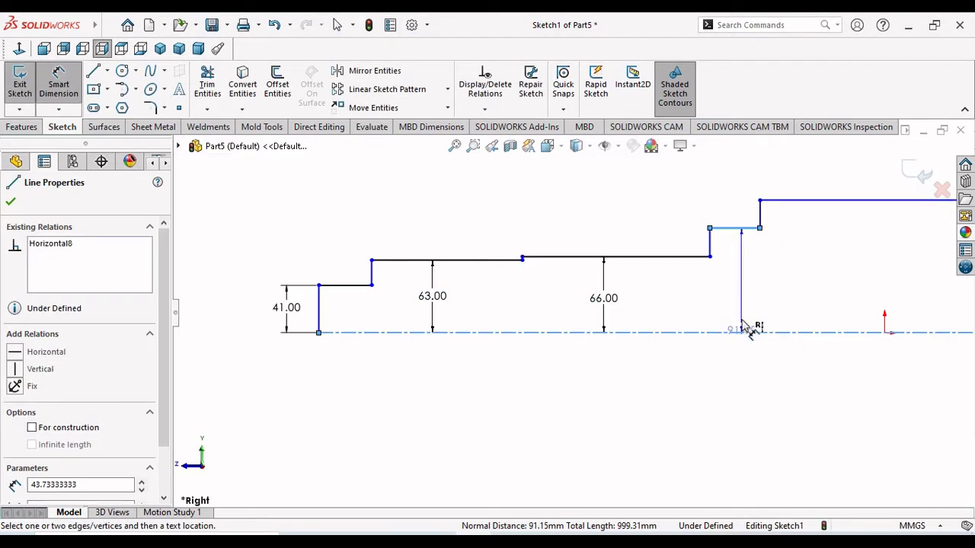
pyautogui.click(746, 332)
pyautogui.click(738, 304)
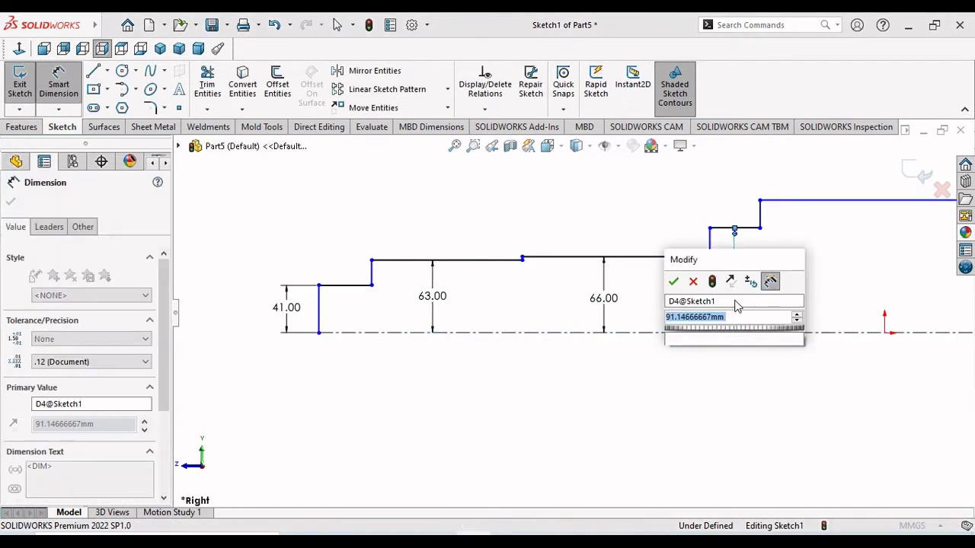
pyautogui.write('91')
pyautogui.press('Return')
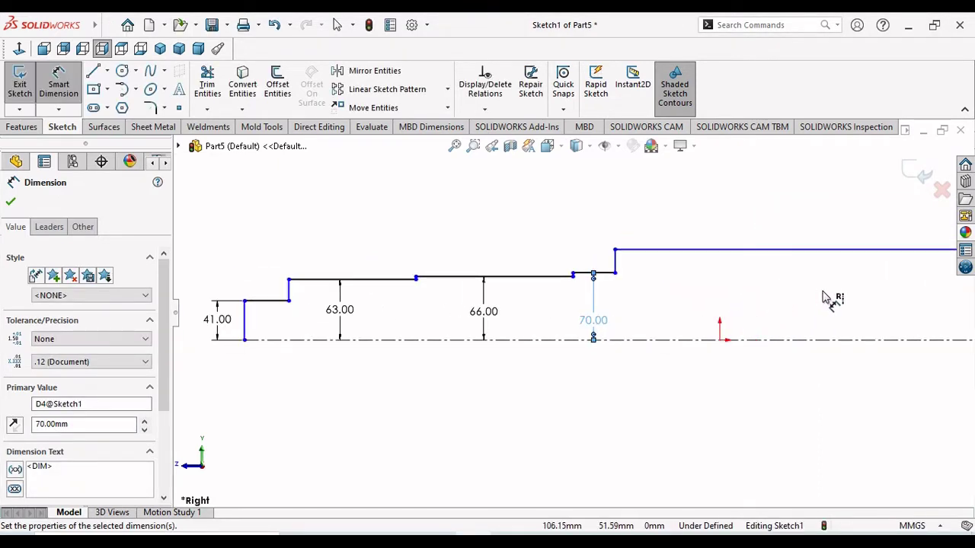
pyautogui.click(766, 251)
pyautogui.click(771, 338)
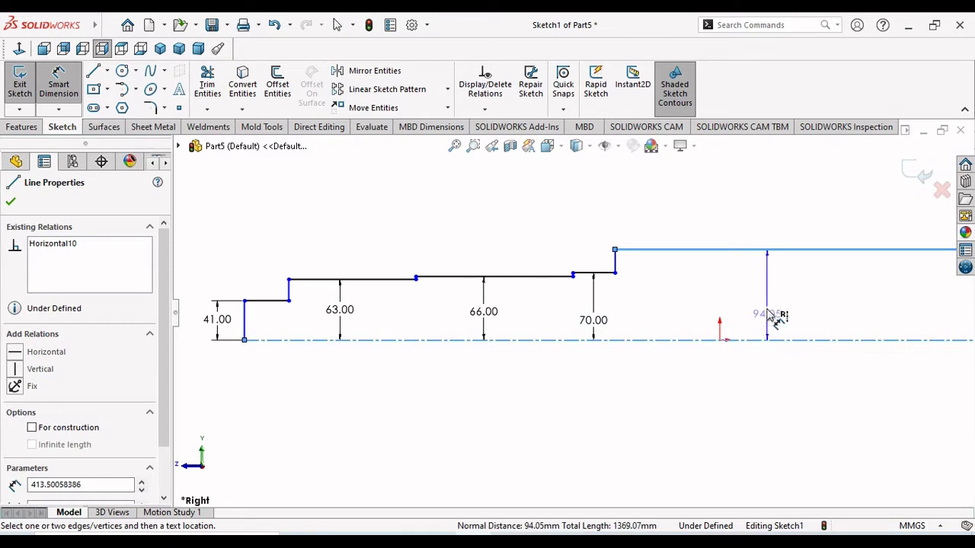
pyautogui.click(765, 303)
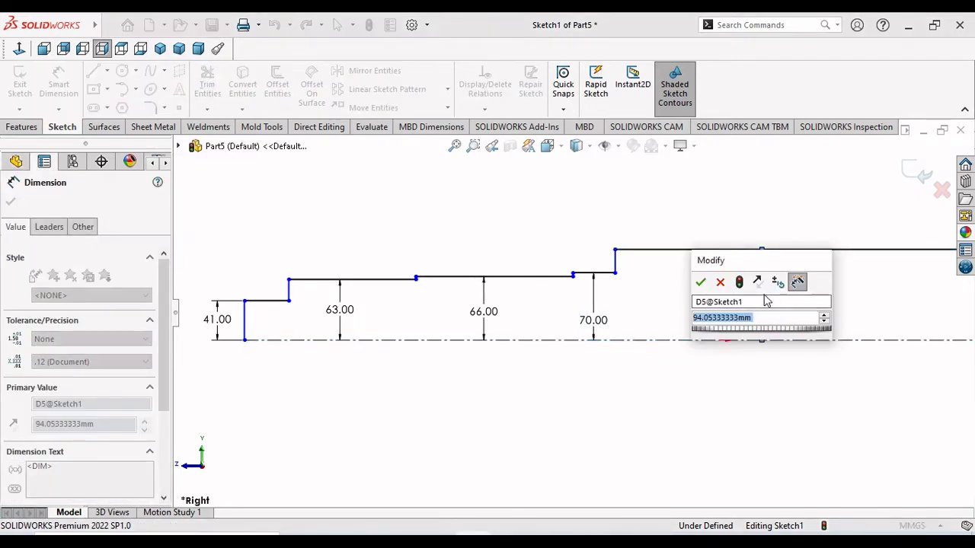
pyautogui.write('85')
pyautogui.press('Return')
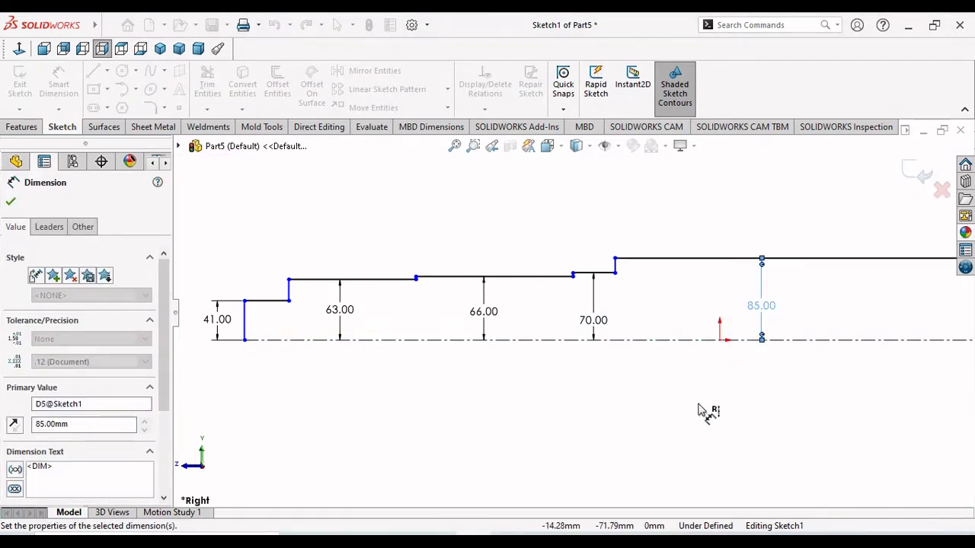
# - Dimension the steps right of centre at 70 mm and 66 mm radius
pyautogui.scroll(-2, 873, 320)
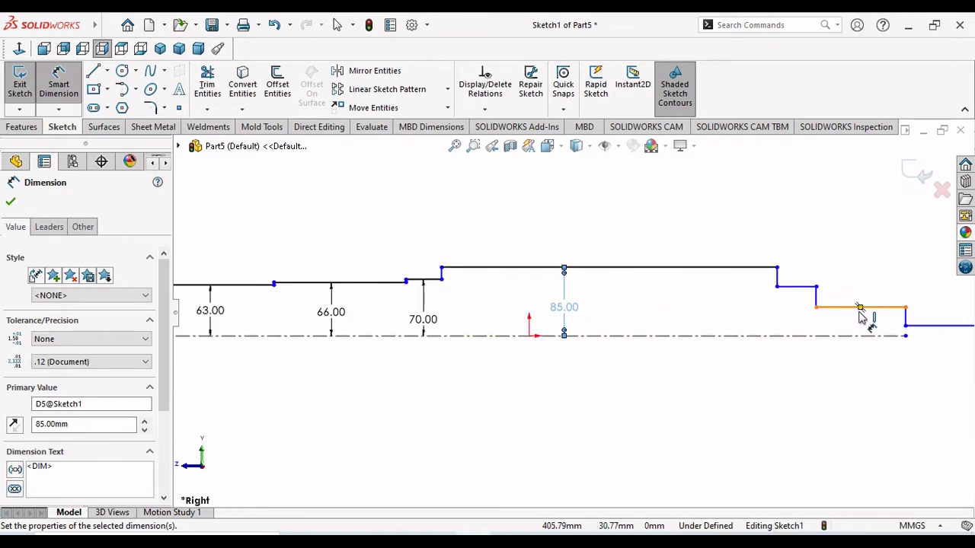
pyautogui.click(797, 288)
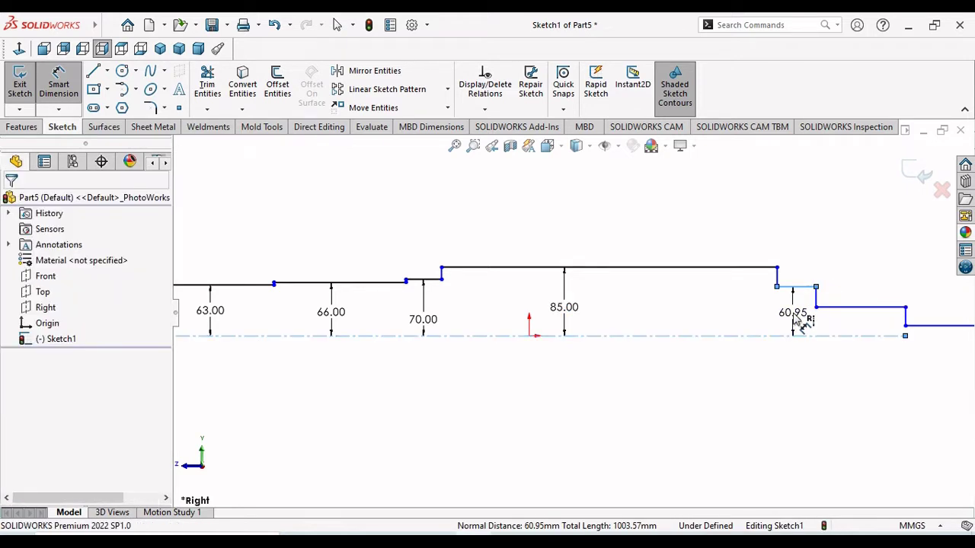
pyautogui.click(799, 321)
pyautogui.write('70')
pyautogui.press('Return')
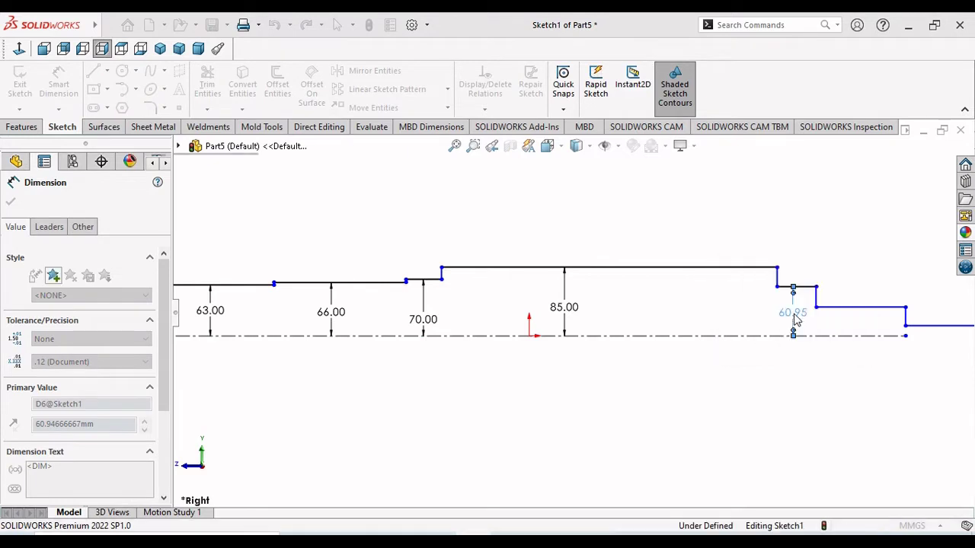
pyautogui.click(851, 300)
pyautogui.click(858, 326)
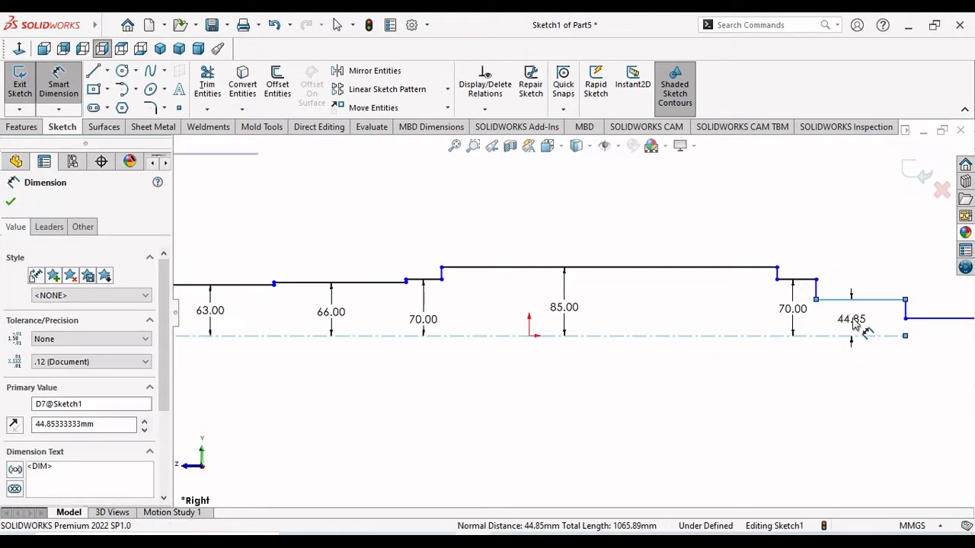
pyautogui.write('66')
pyautogui.press('Return')
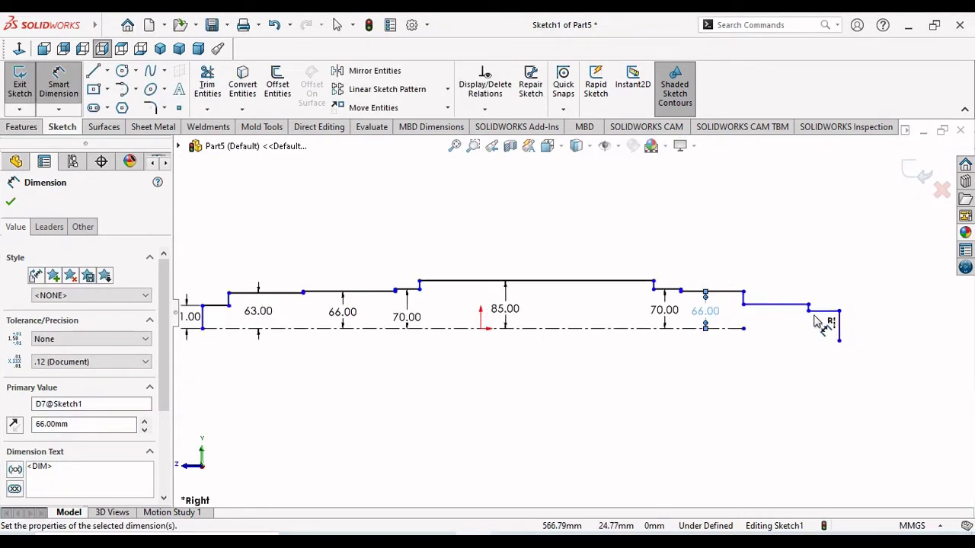
# - Add the 63 mm and 41 mm radii to the right-hand end steps and finish dimensioning
pyautogui.click(776, 305)
pyautogui.click(773, 329)
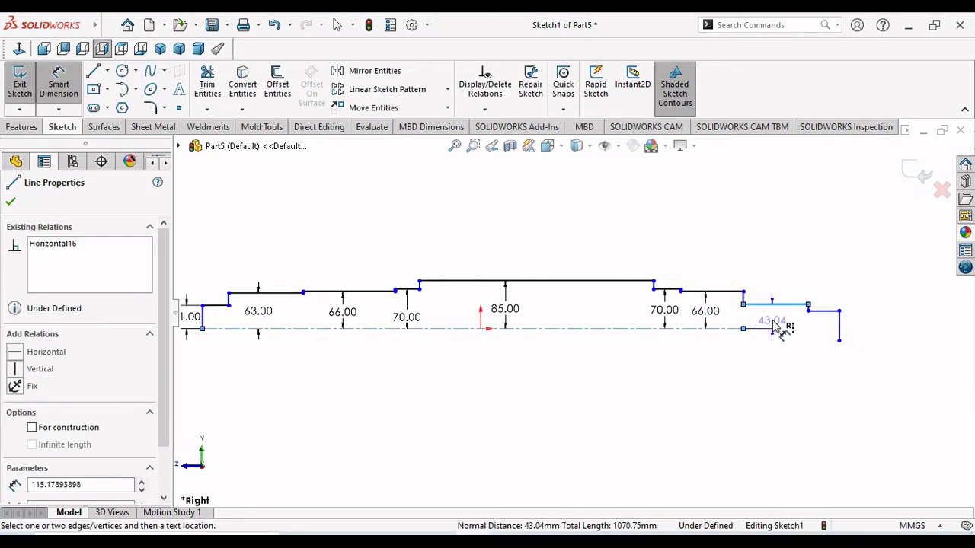
pyautogui.click(777, 326)
pyautogui.write('34')
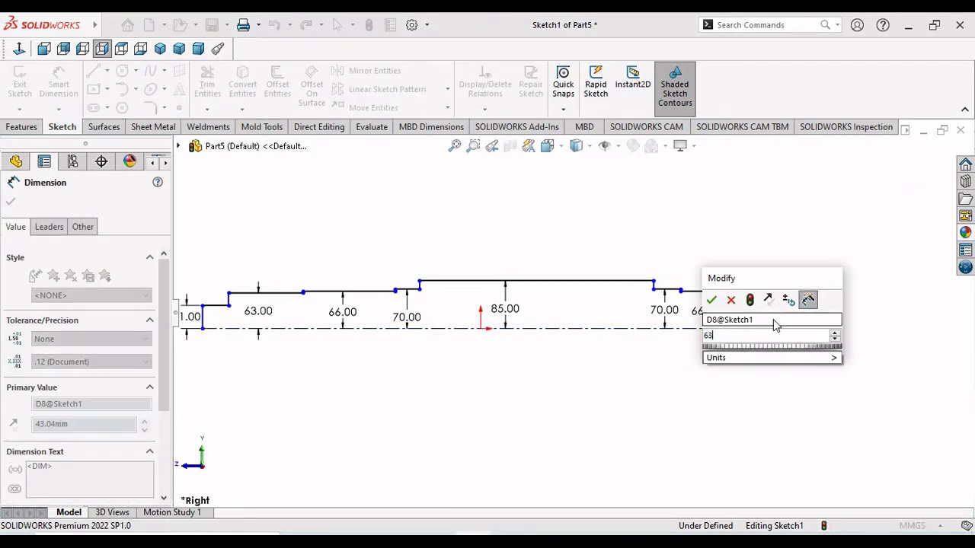
pyautogui.press('Return')
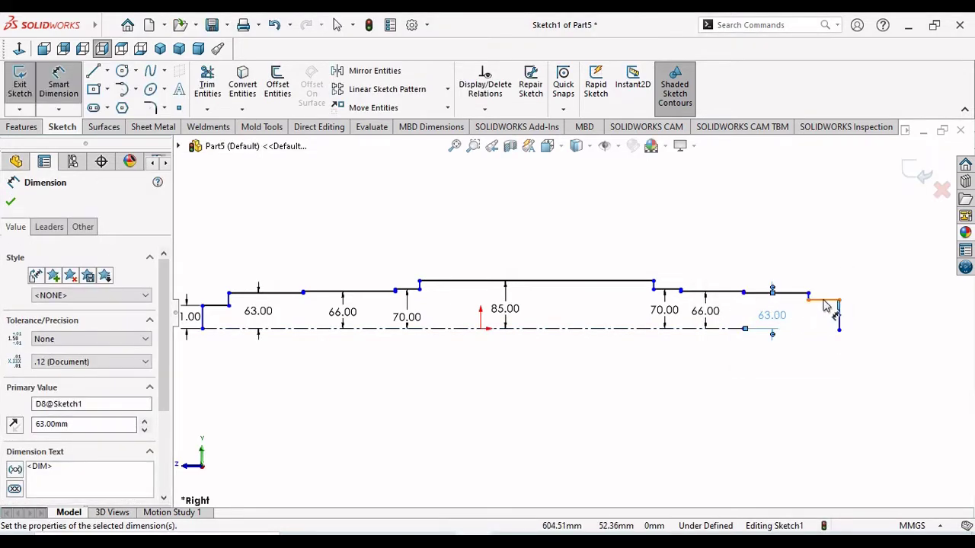
pyautogui.click(827, 303)
pyautogui.click(826, 328)
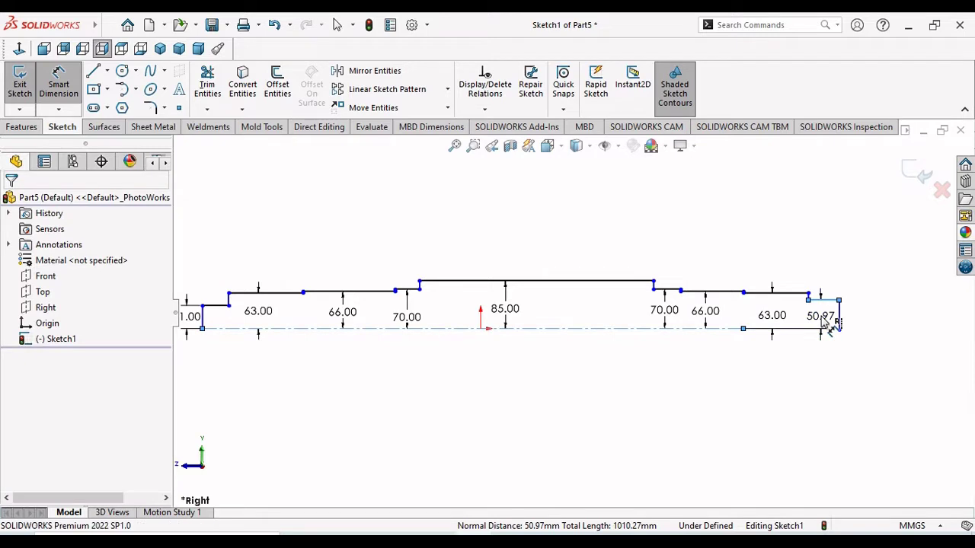
pyautogui.click(829, 323)
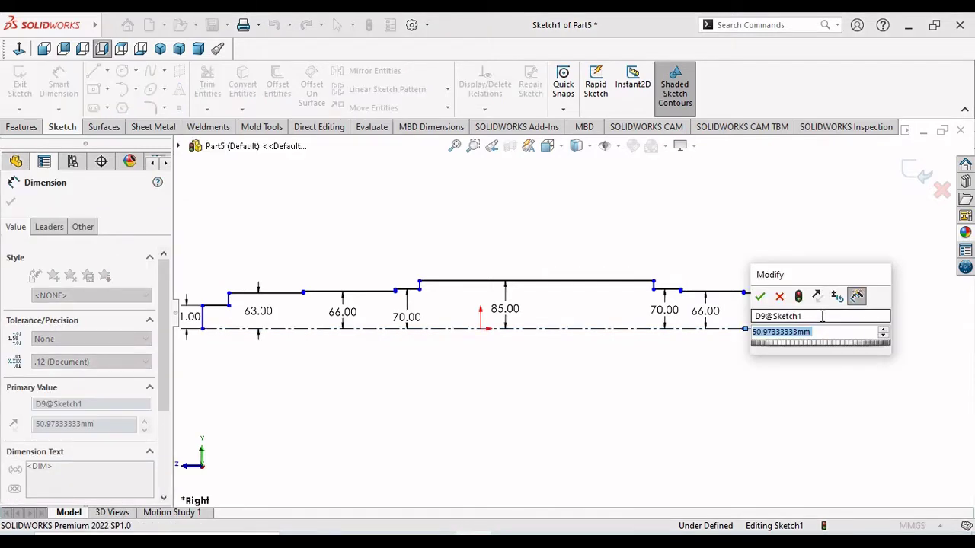
pyautogui.write('41')
pyautogui.press('Return')
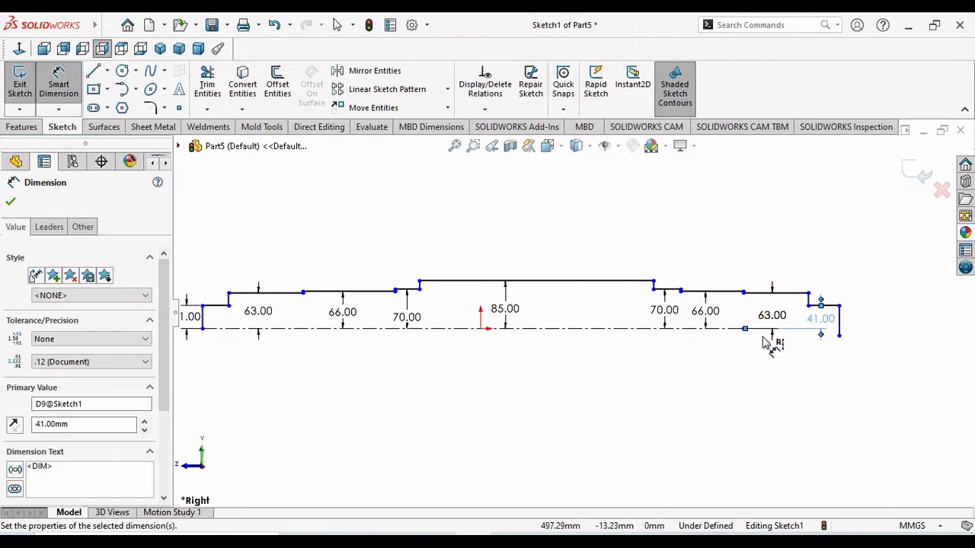
pyautogui.press('z')
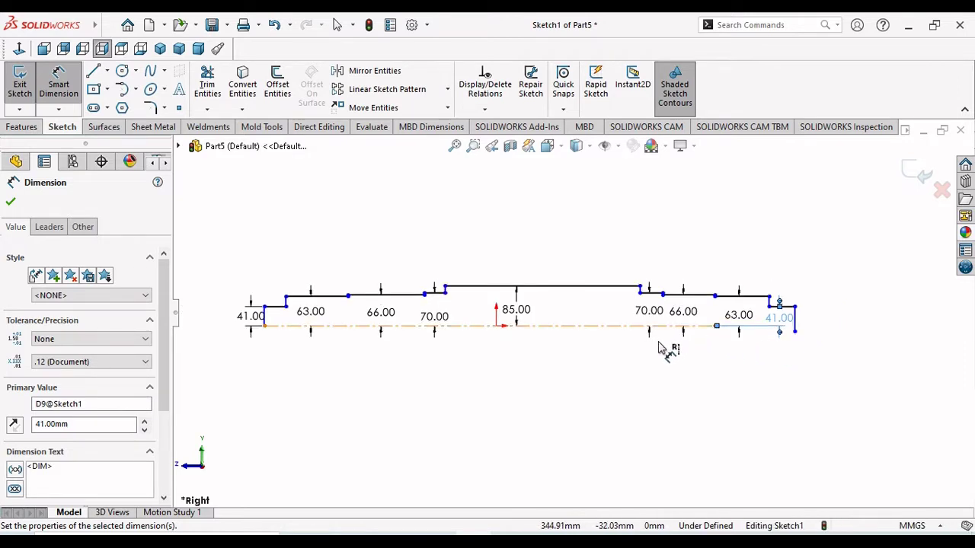
pyautogui.press('z')
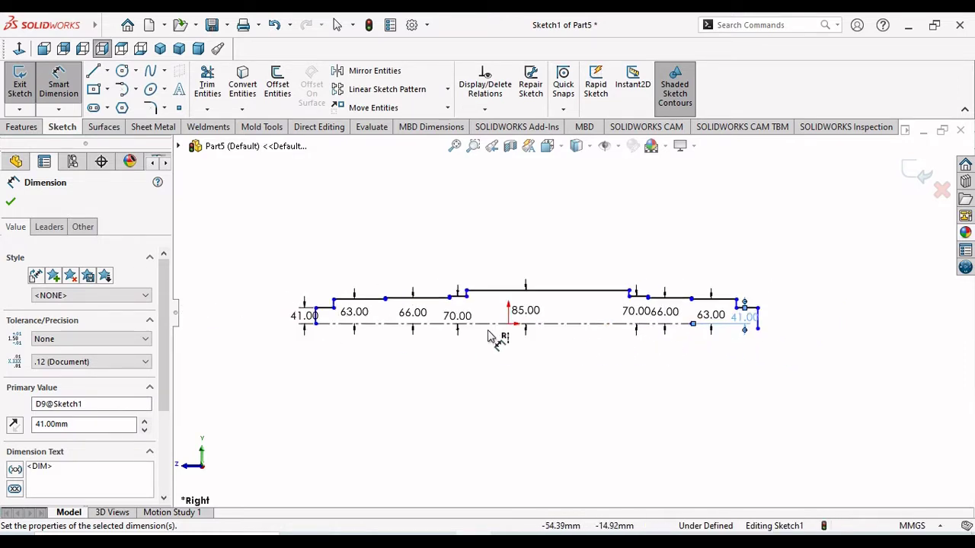
pyautogui.click(11, 202)
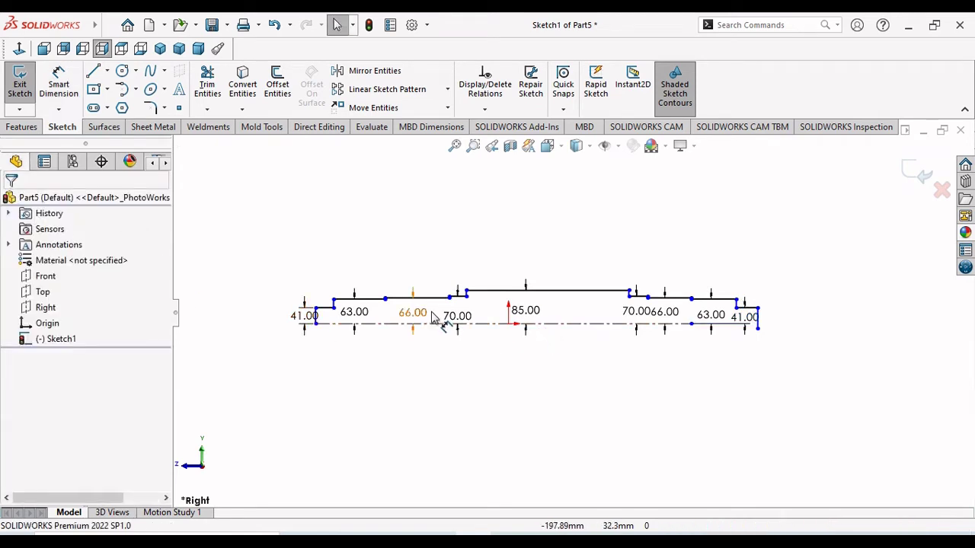
pyautogui.scroll(-2, 396, 315)
pyautogui.scroll(-1, 213, 309)
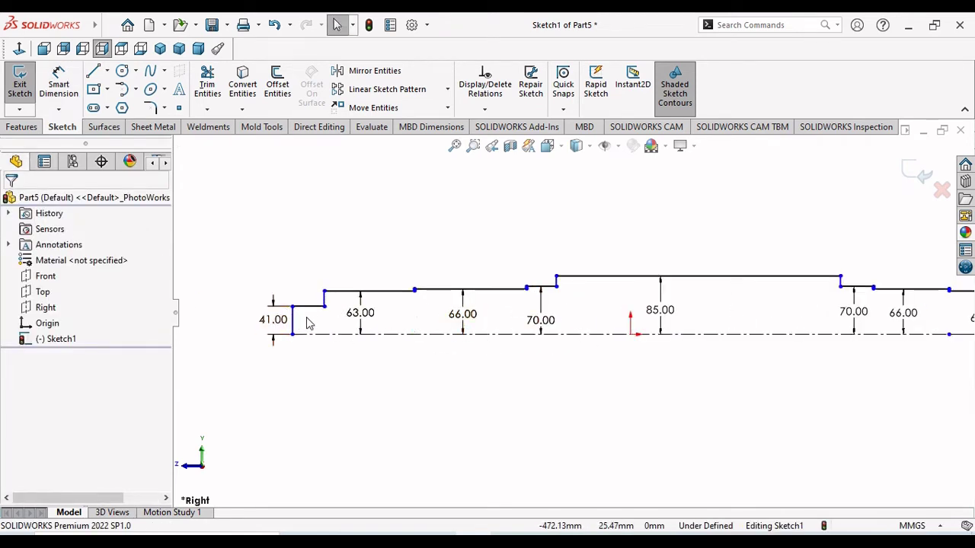
# - Dimension the short left step's length as 38 mm
pyautogui.click(58, 86)
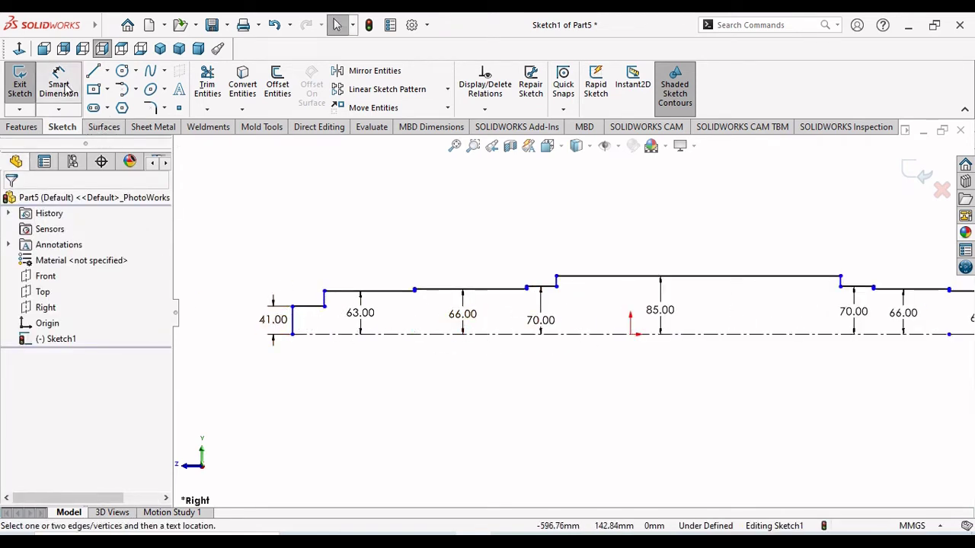
pyautogui.click(309, 306)
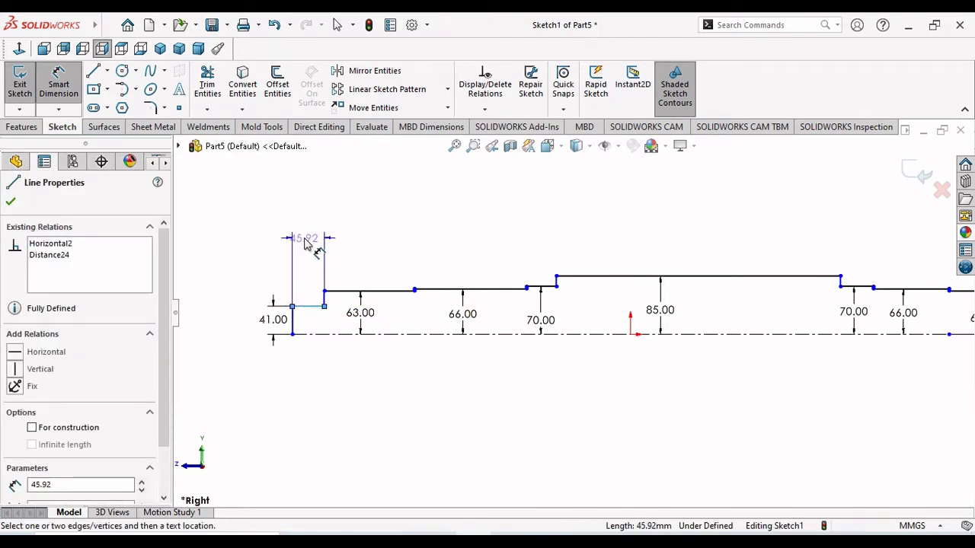
pyautogui.click(310, 242)
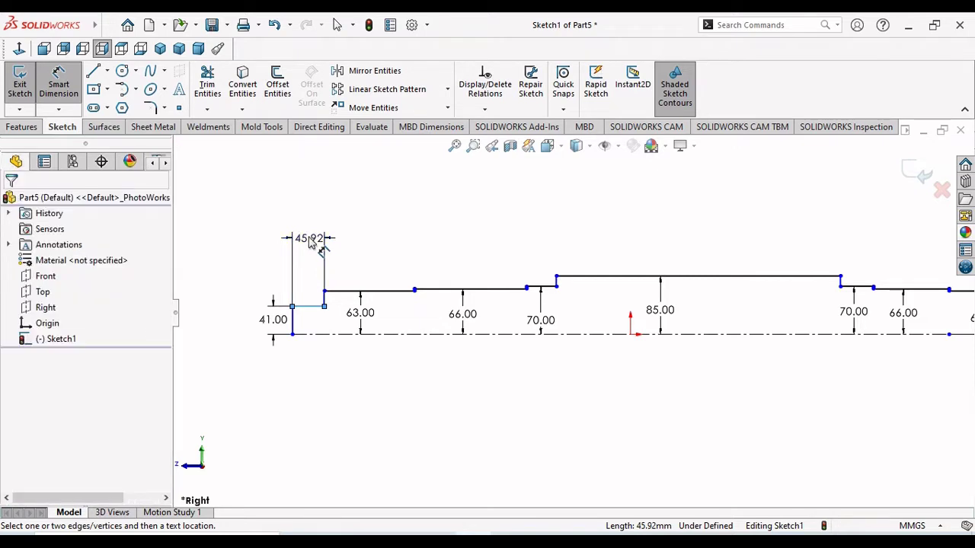
pyautogui.write('38')
pyautogui.press('Return')
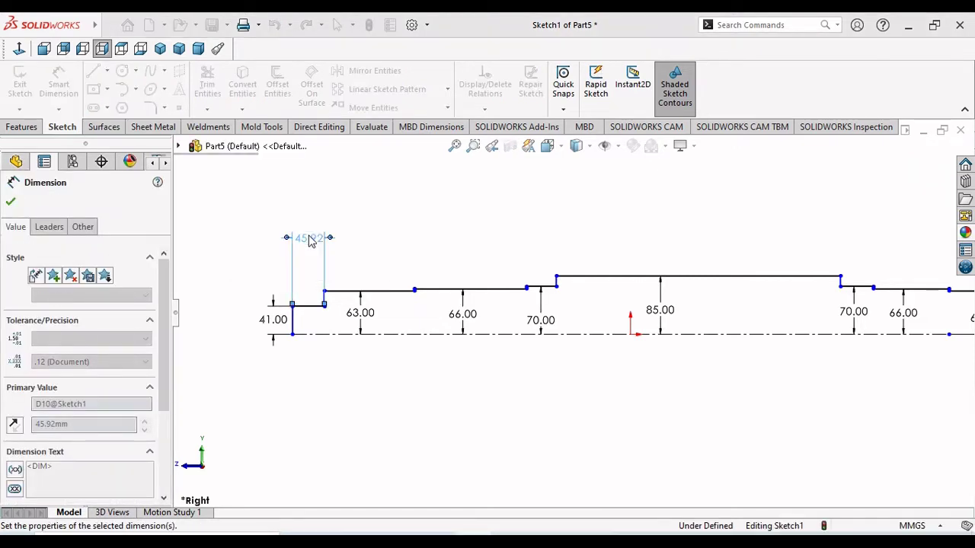
# - Set the next two left step lengths to 185 mm and 178 mm
pyautogui.click(381, 292)
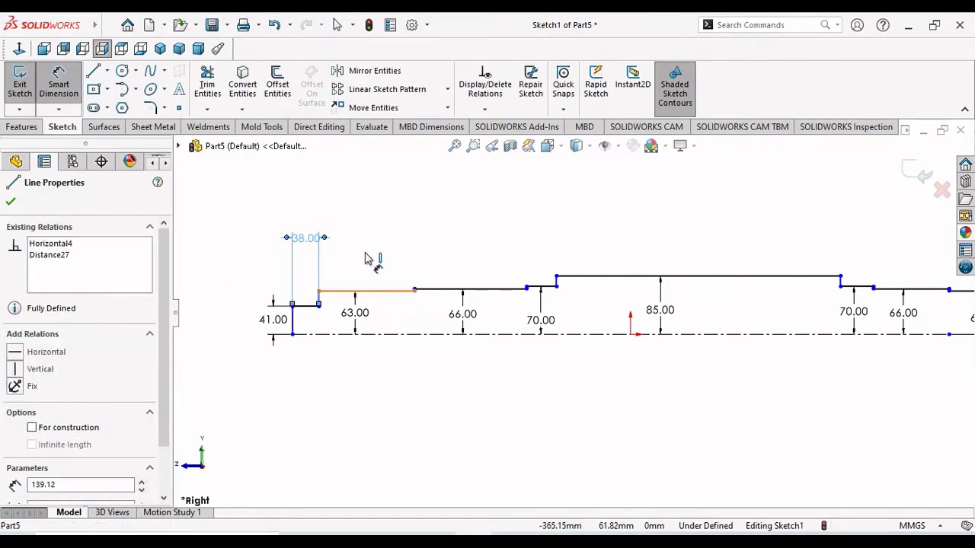
pyautogui.click(368, 268)
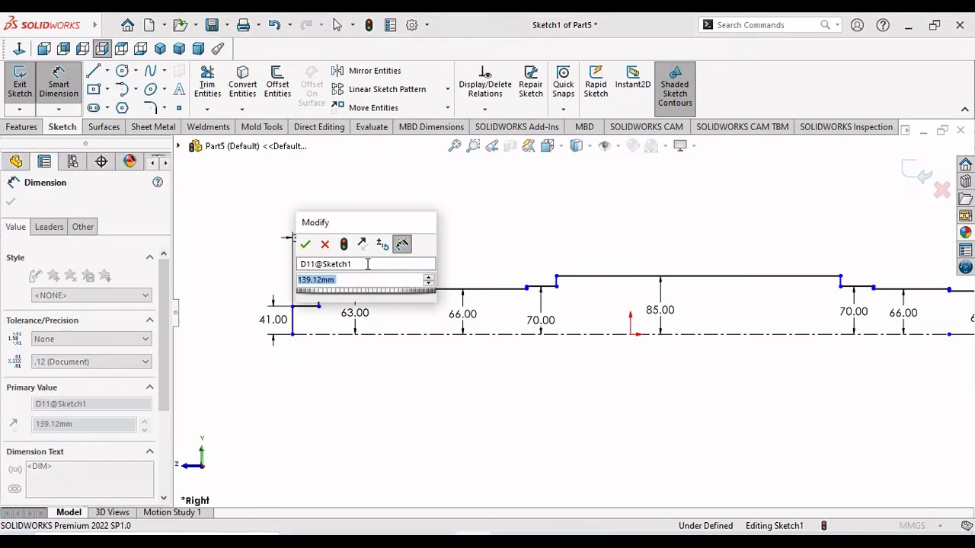
pyautogui.write('100')
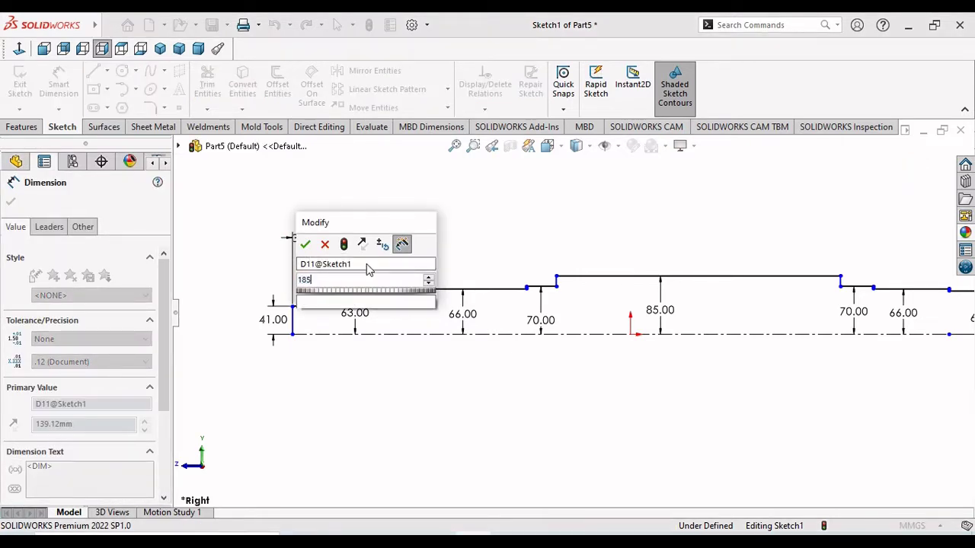
pyautogui.press('Escape')
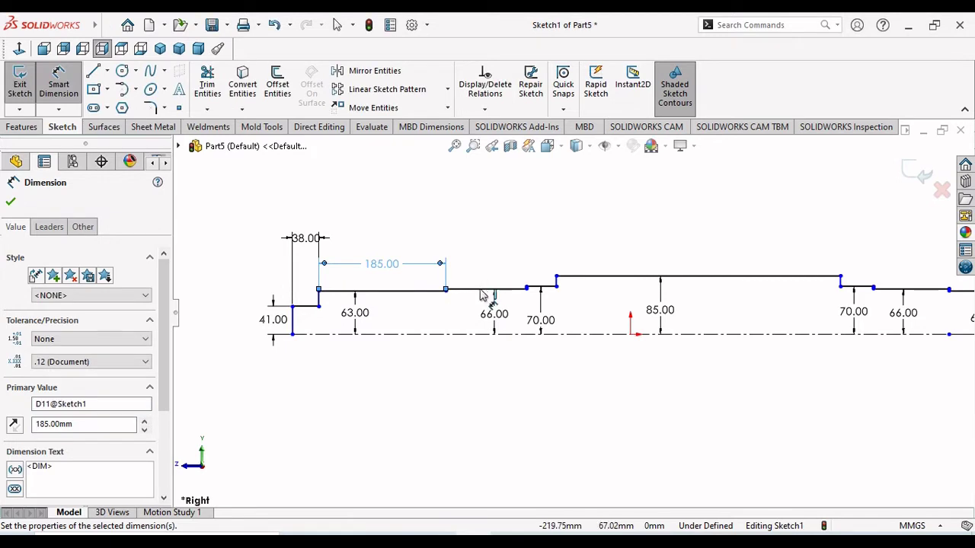
pyautogui.click(492, 285)
pyautogui.click(490, 271)
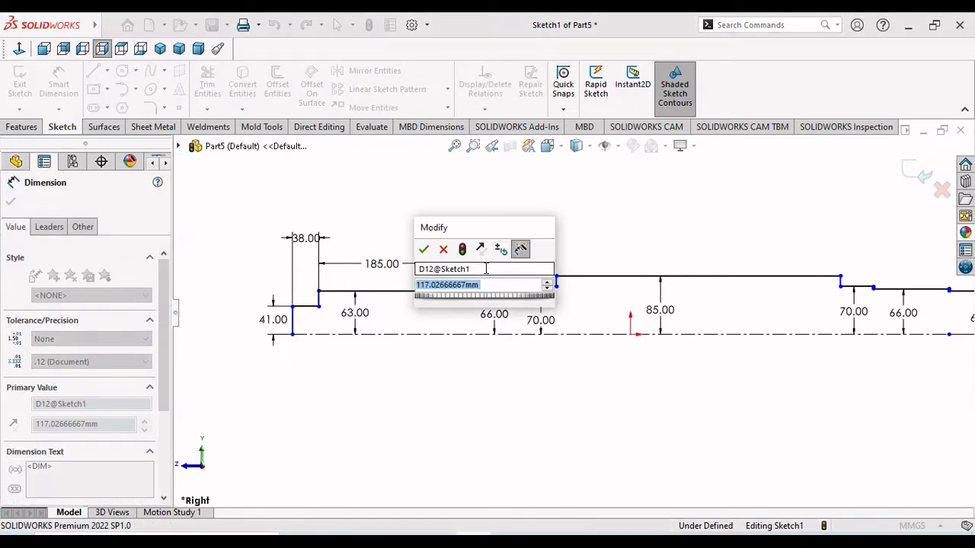
pyautogui.write('116')
pyautogui.press('Return')
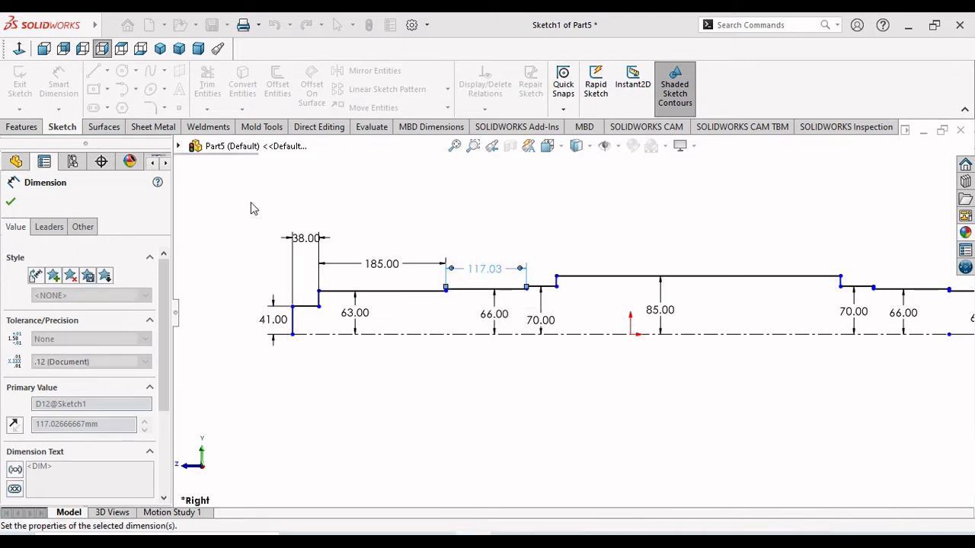
pyautogui.scroll(-3, 604, 289)
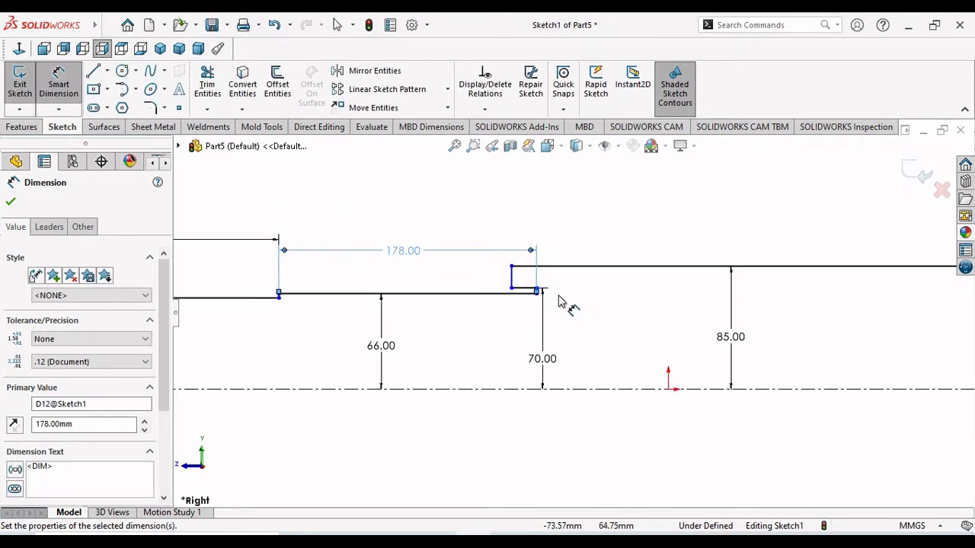
pyautogui.rightClick(581, 236)
# - Drag the short step's corner point to the right to reshape the step
pyautogui.click(505, 235)
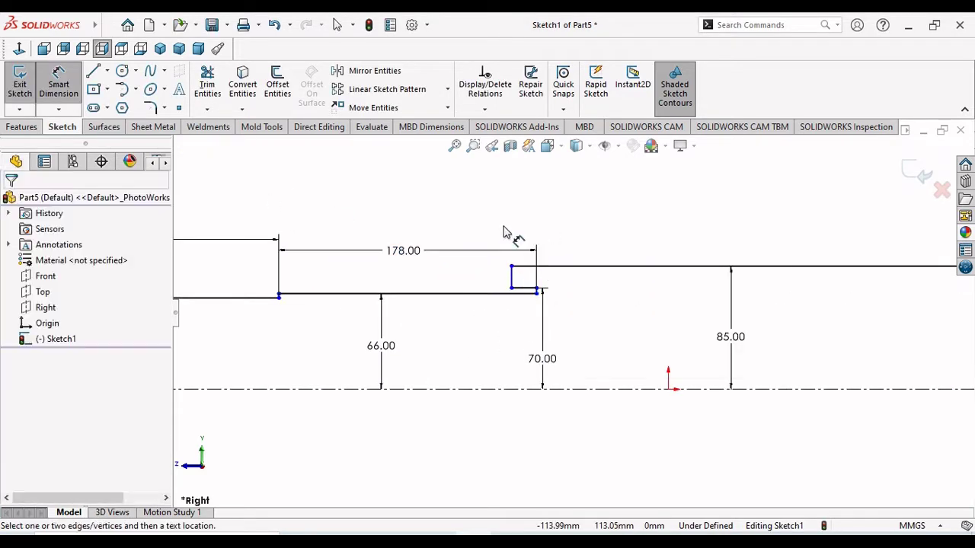
pyautogui.click(512, 268)
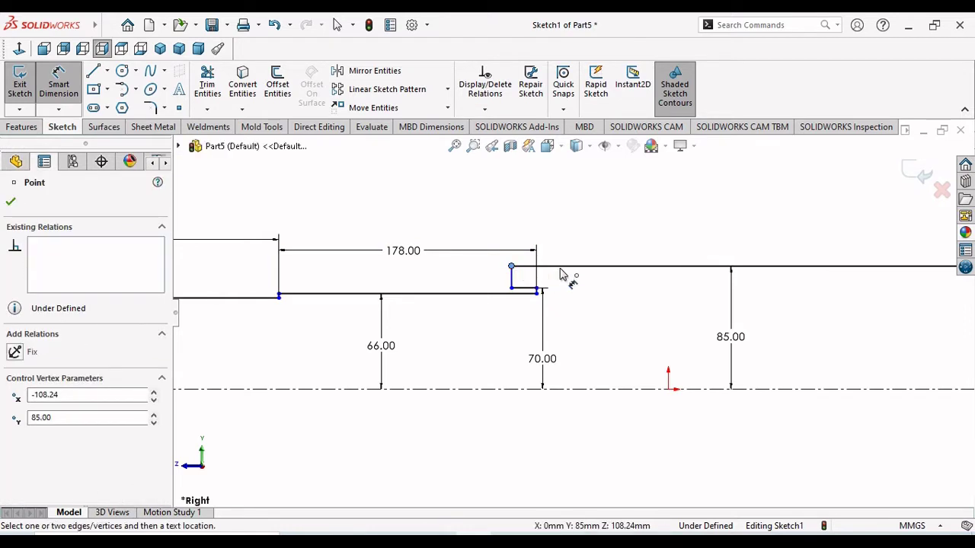
pyautogui.click(10, 203)
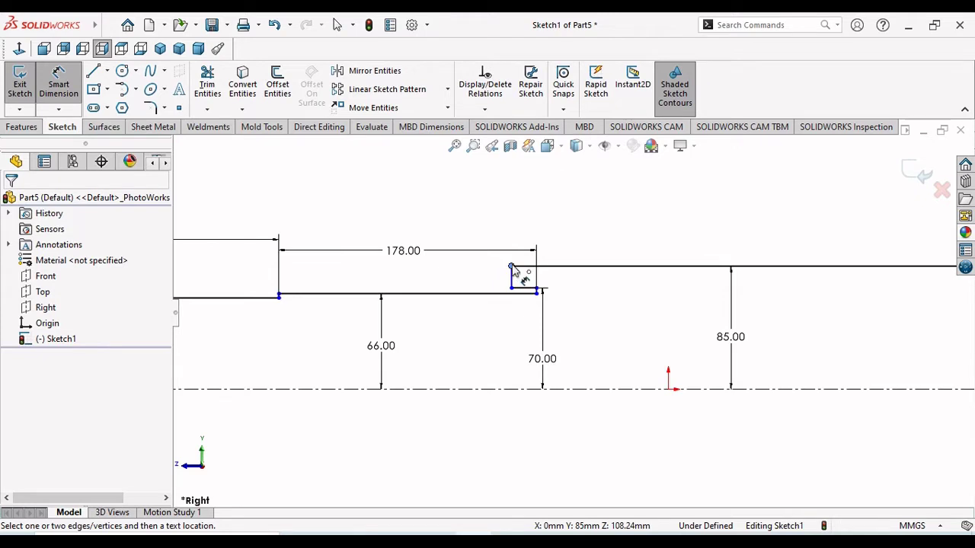
pyautogui.click(511, 289)
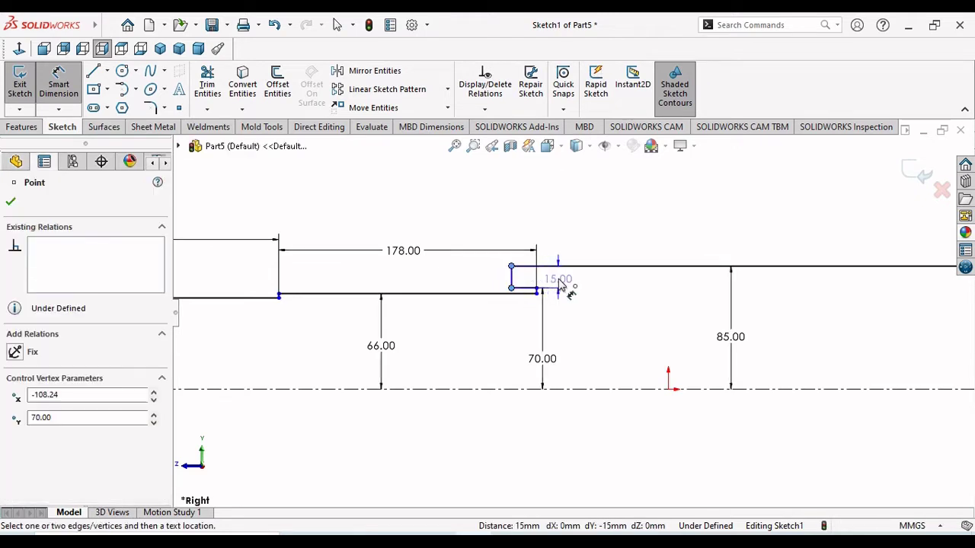
pyautogui.press('Escape')
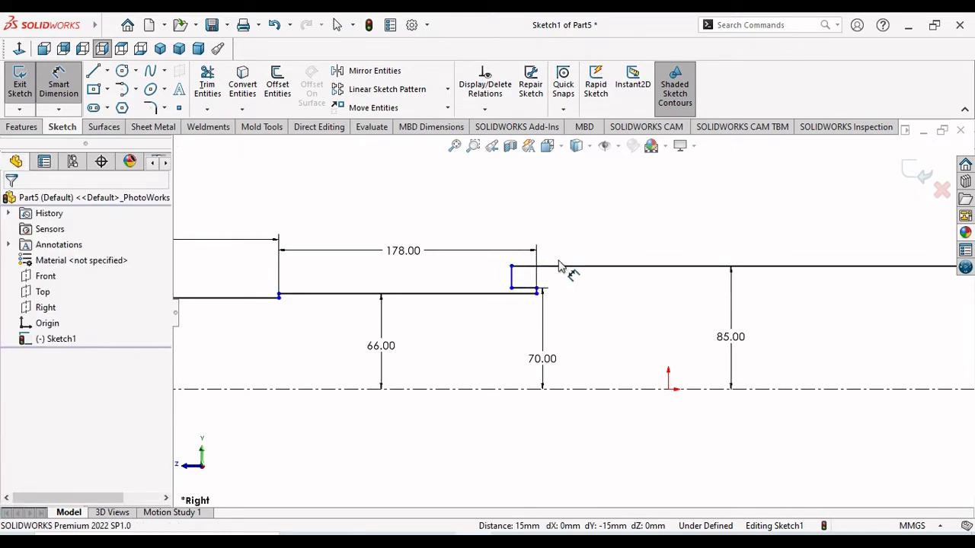
pyautogui.press('Escape')
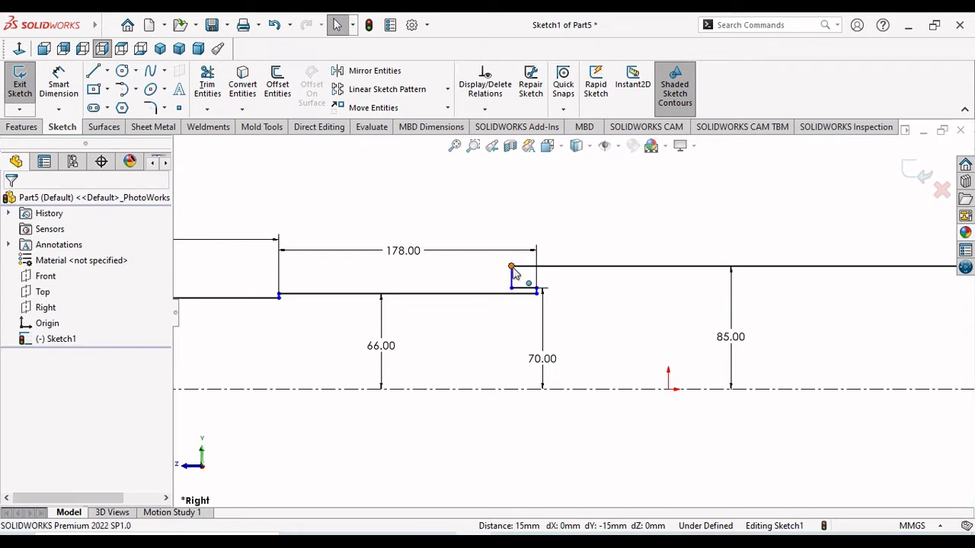
pyautogui.moveTo(515, 275); pyautogui.dragTo(585, 275)
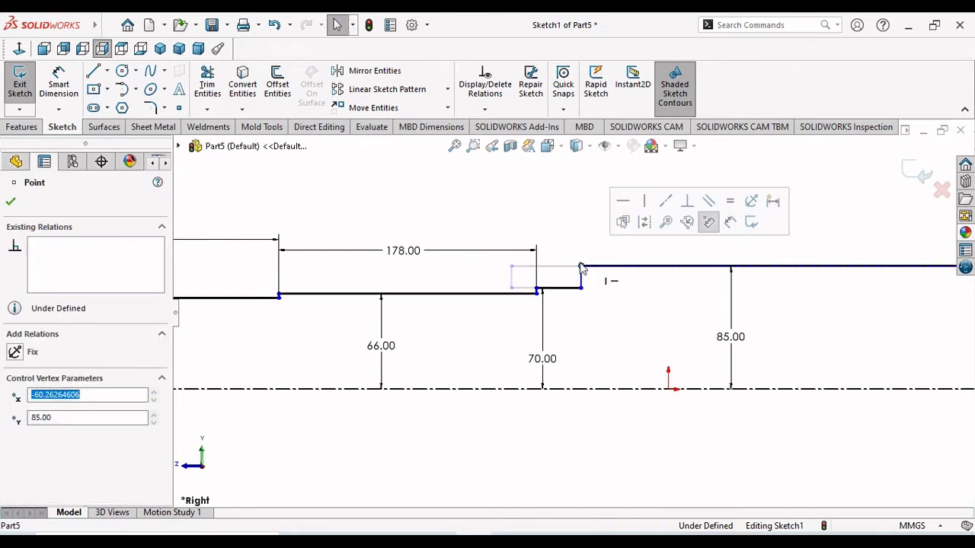
pyautogui.click(574, 246)
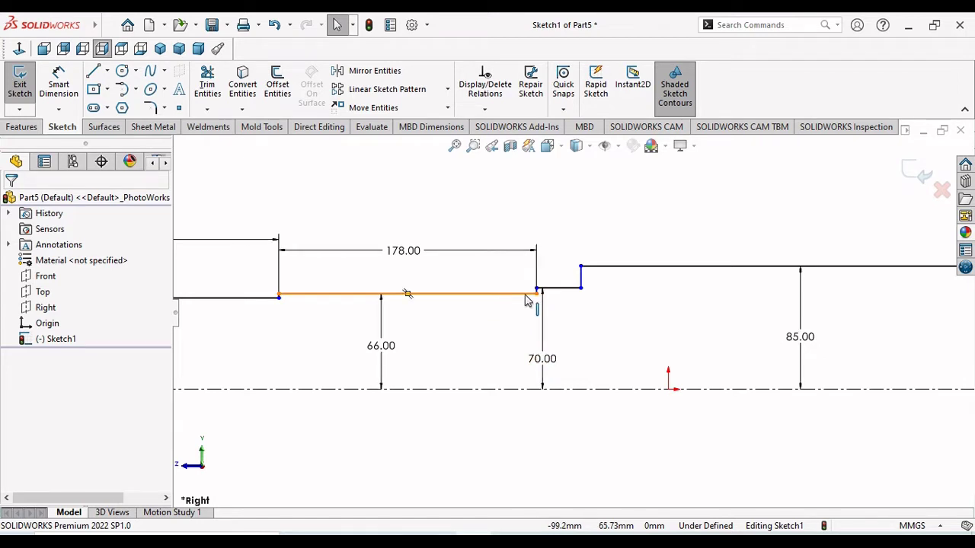
# - Dimension the short step line to 33 mm
pyautogui.click(69, 79)
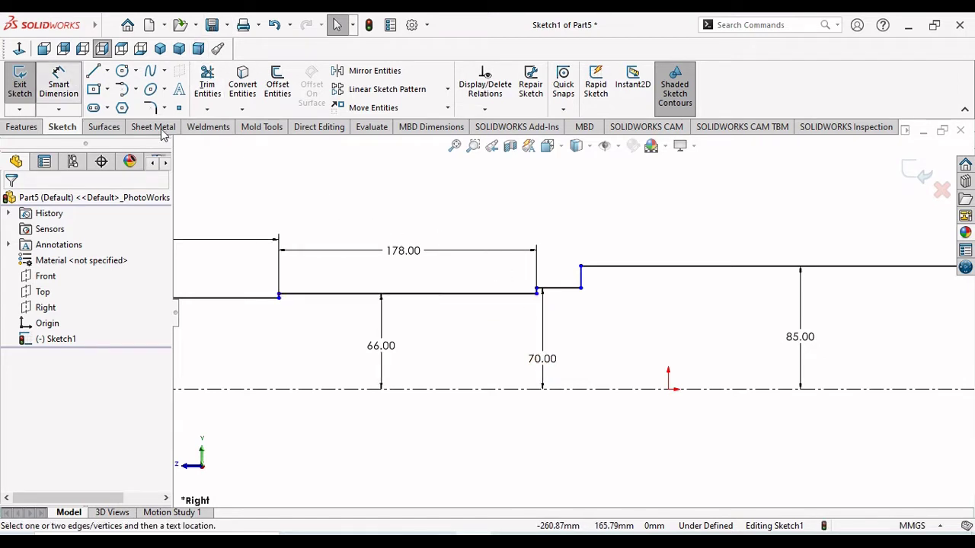
pyautogui.click(569, 288)
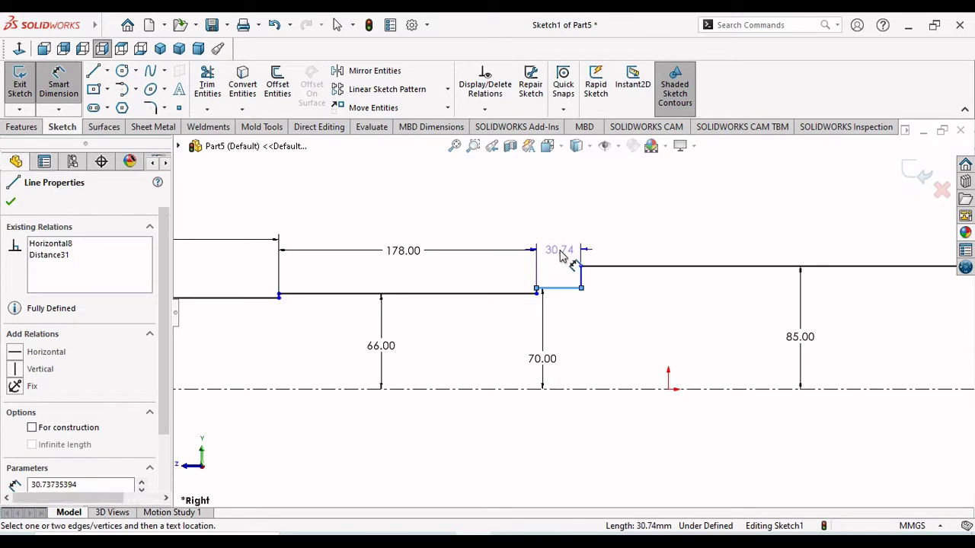
pyautogui.click(562, 257)
pyautogui.write('33')
pyautogui.press('Return')
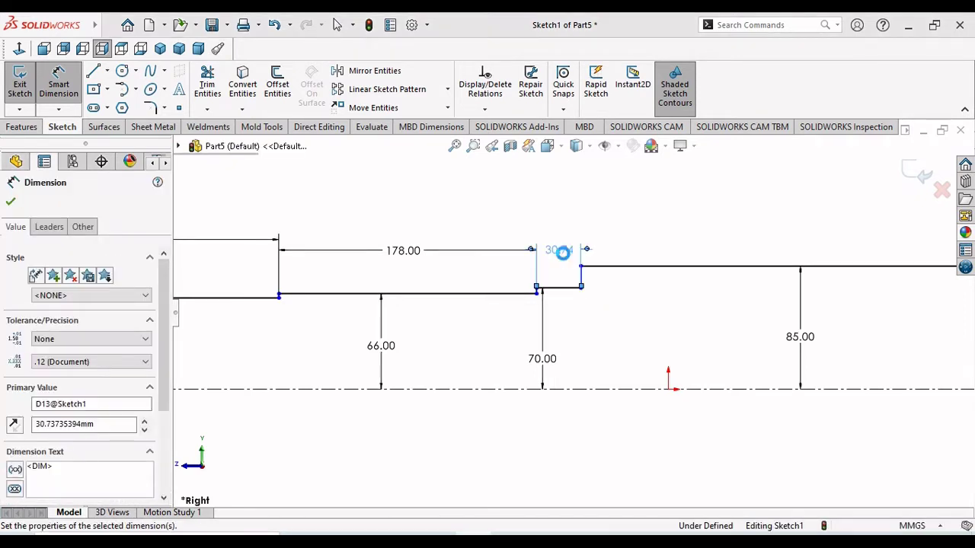
# - Set the long 85-radius top section's length to 481 mm
pyautogui.press('f')
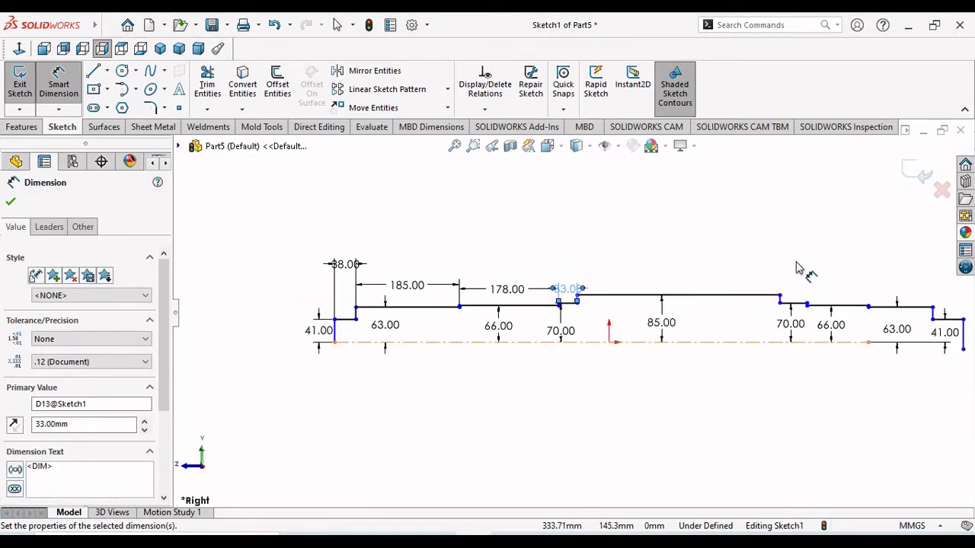
pyautogui.scroll(-3, 796, 275)
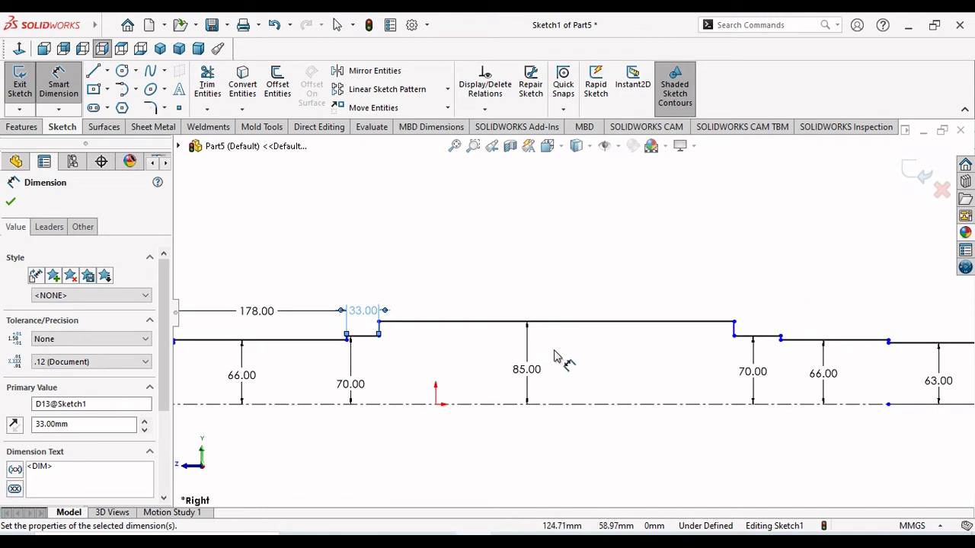
pyautogui.click(560, 322)
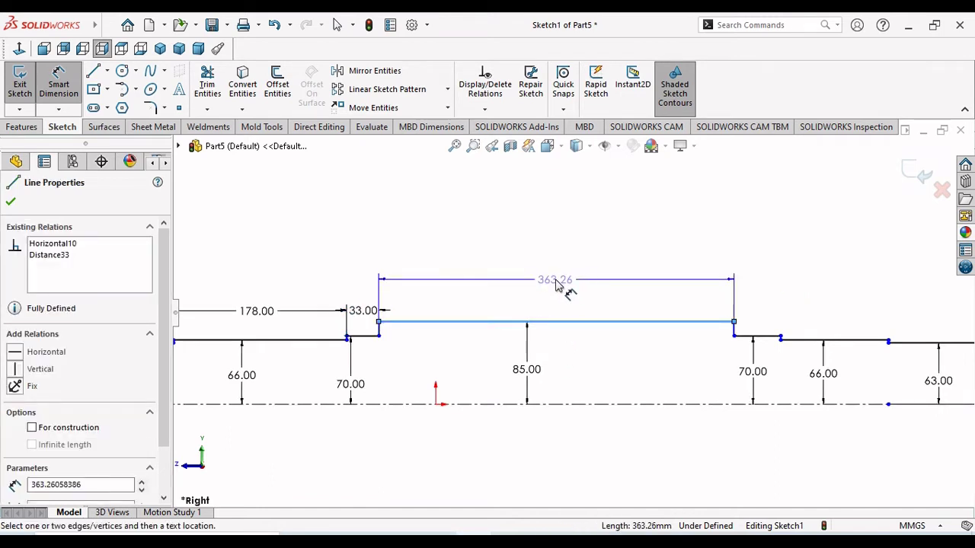
pyautogui.click(557, 283)
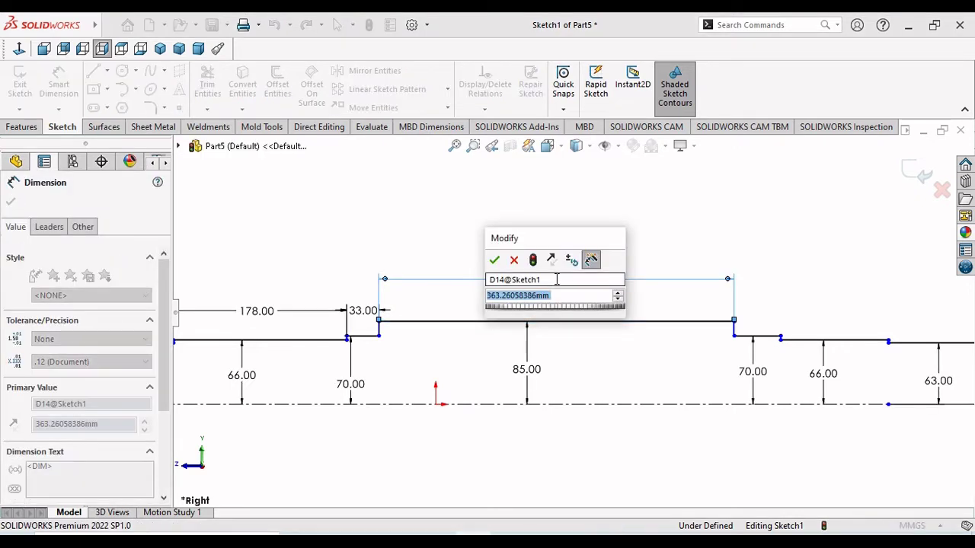
pyautogui.write('481')
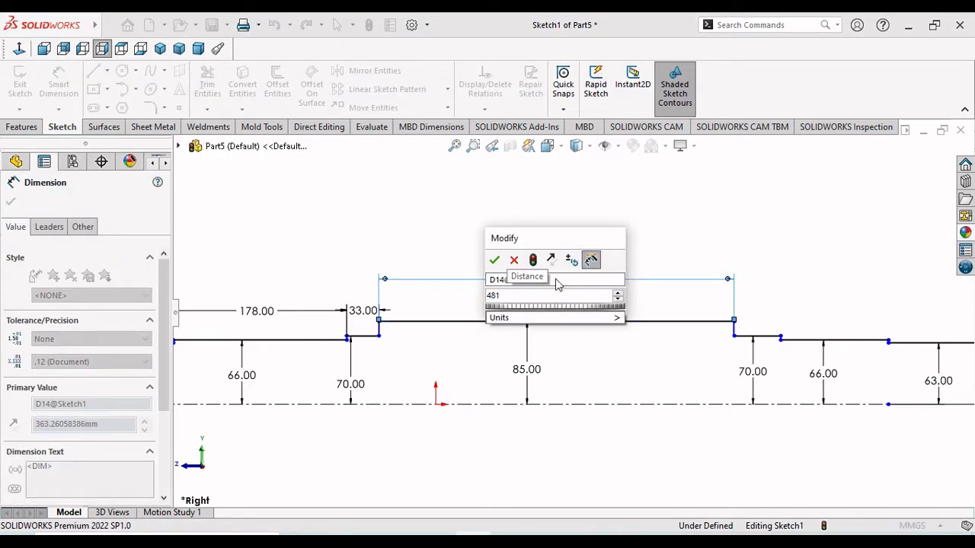
pyautogui.press('Return')
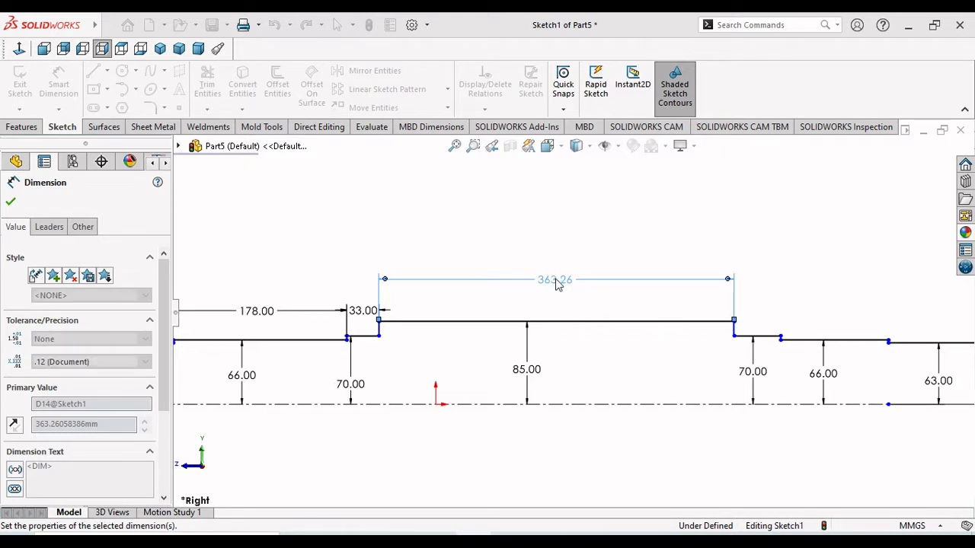
pyautogui.scroll(3, 568, 320)
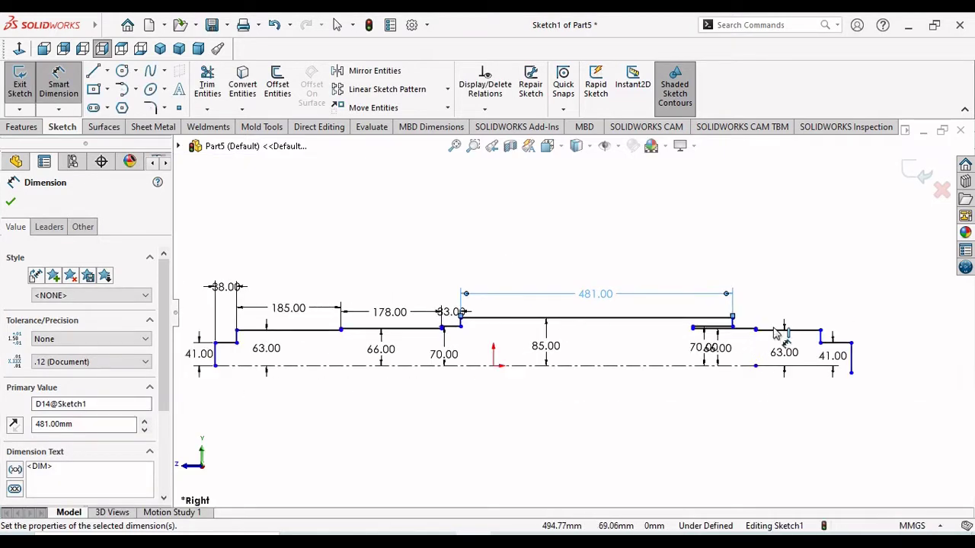
pyautogui.scroll(-3, 776, 334)
pyautogui.rightClick(534, 221)
pyautogui.click(499, 222)
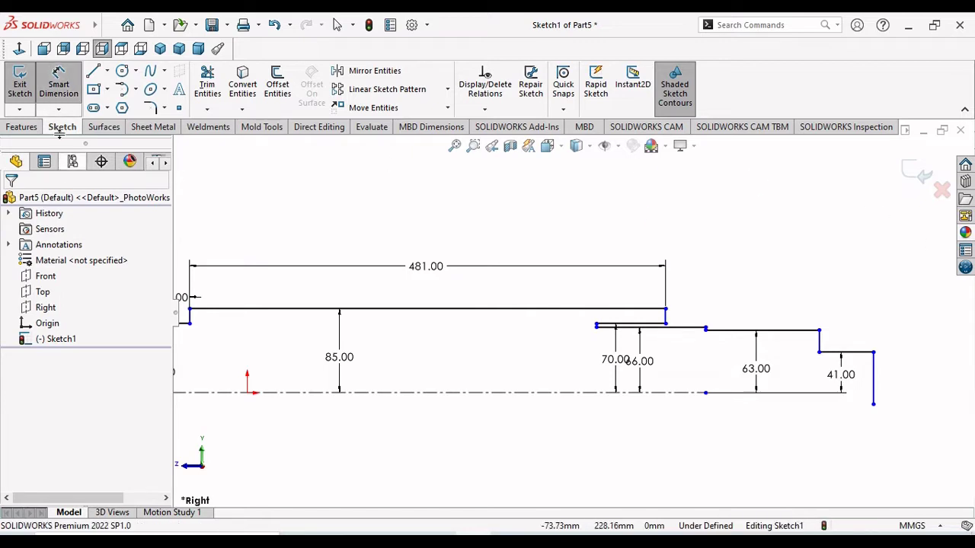
# - Stretch the right step further right and dimension the short step after the 481 section as 33
pyautogui.press('Escape')
pyautogui.scroll(-2, 694, 327)
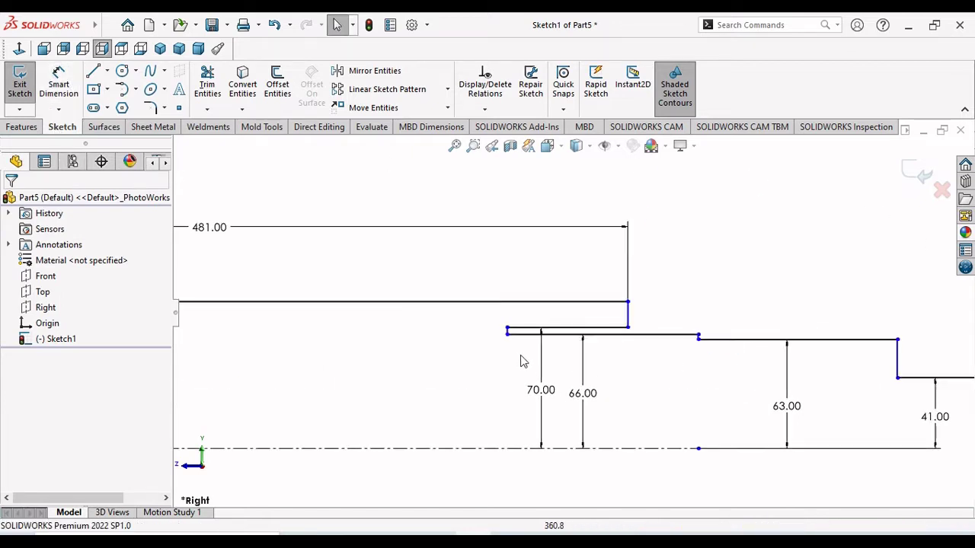
pyautogui.moveTo(507, 335)
pyautogui.mouseDown()
pyautogui.moveTo(745, 339)
pyautogui.moveTo(728, 352)
pyautogui.mouseUp()
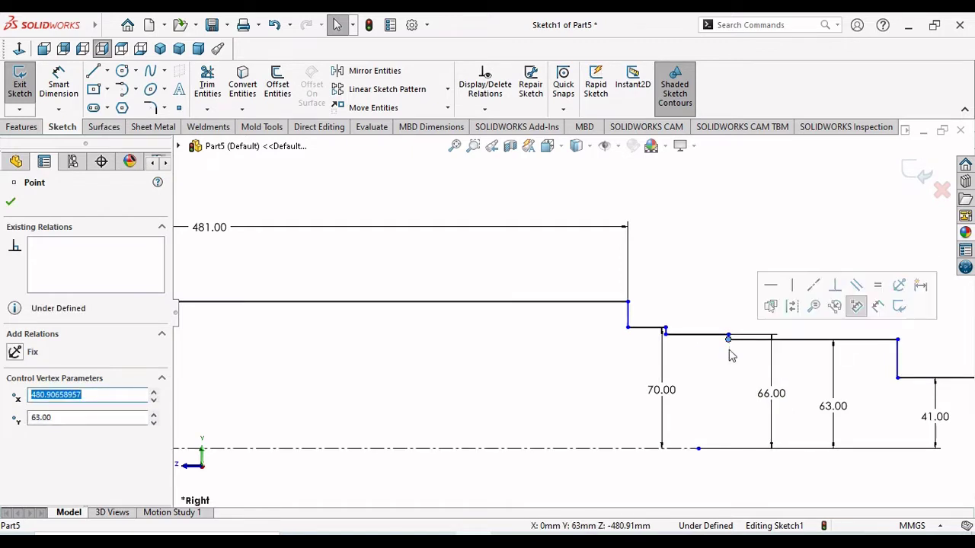
pyautogui.scroll(-3, 777, 345)
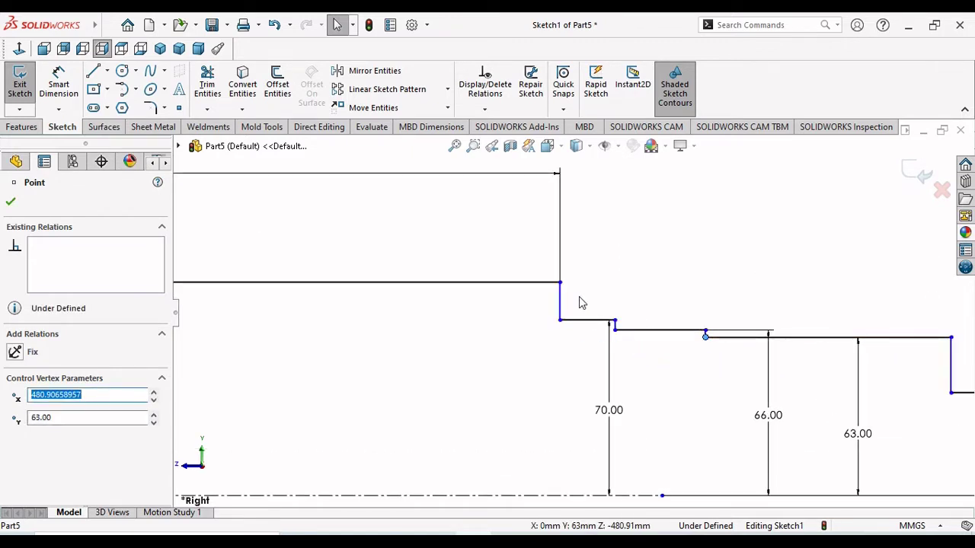
pyautogui.scroll(1, 579, 303)
pyautogui.click(50, 90)
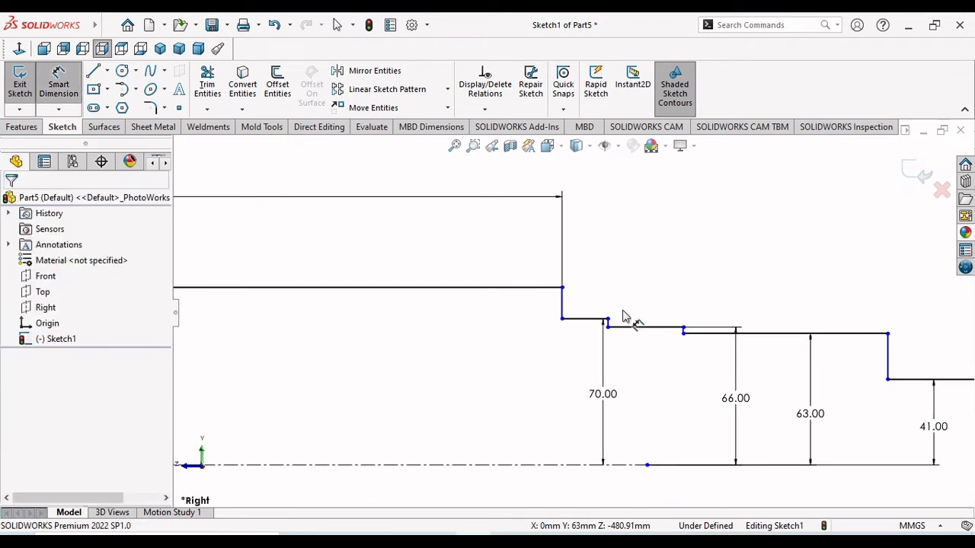
pyautogui.click(586, 319)
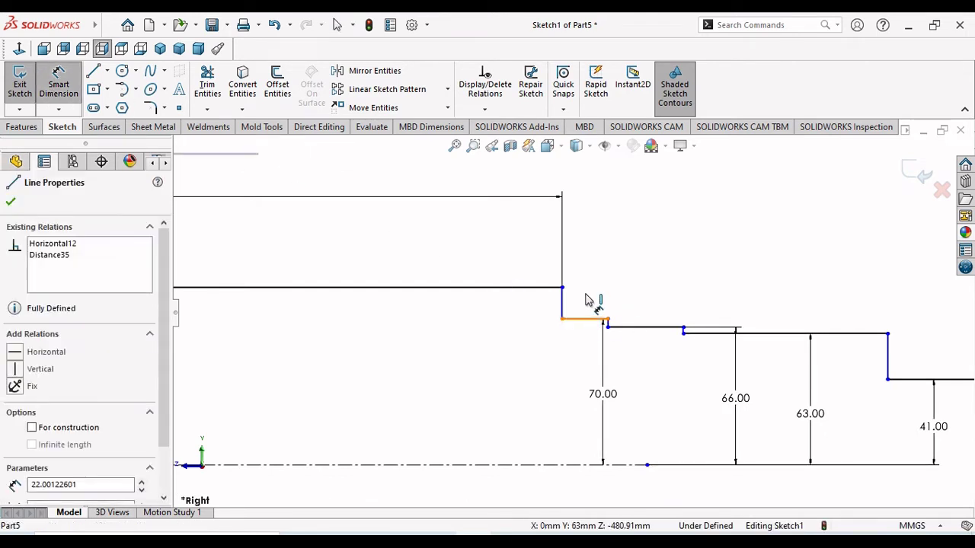
pyautogui.click(593, 257)
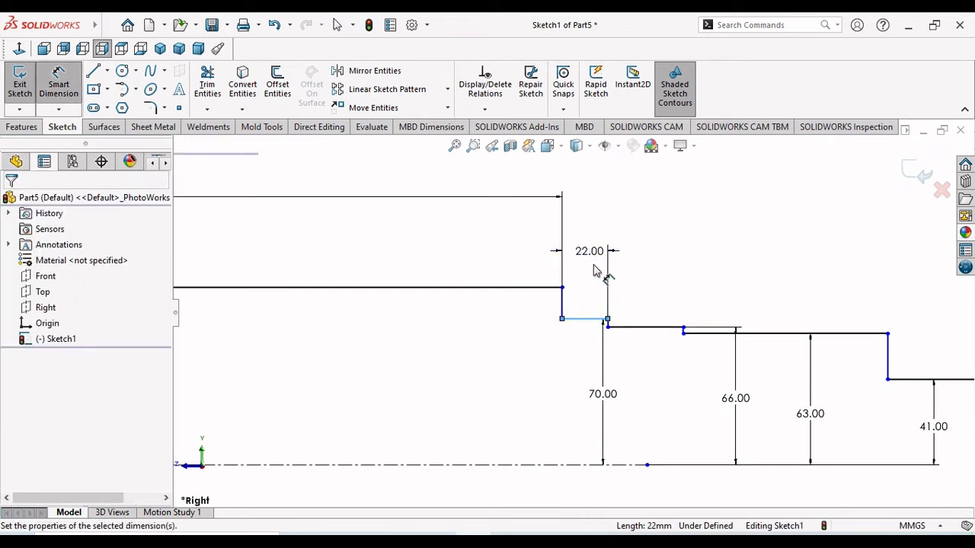
pyautogui.press('Return')
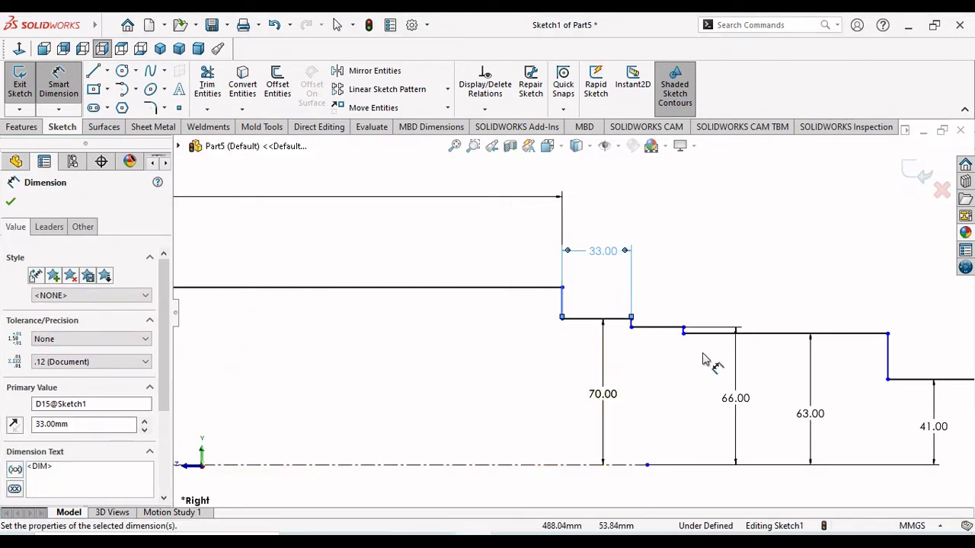
# - Dimension the next short step, giving the 66-radius section a length of 120
pyautogui.scroll(4, 743, 395)
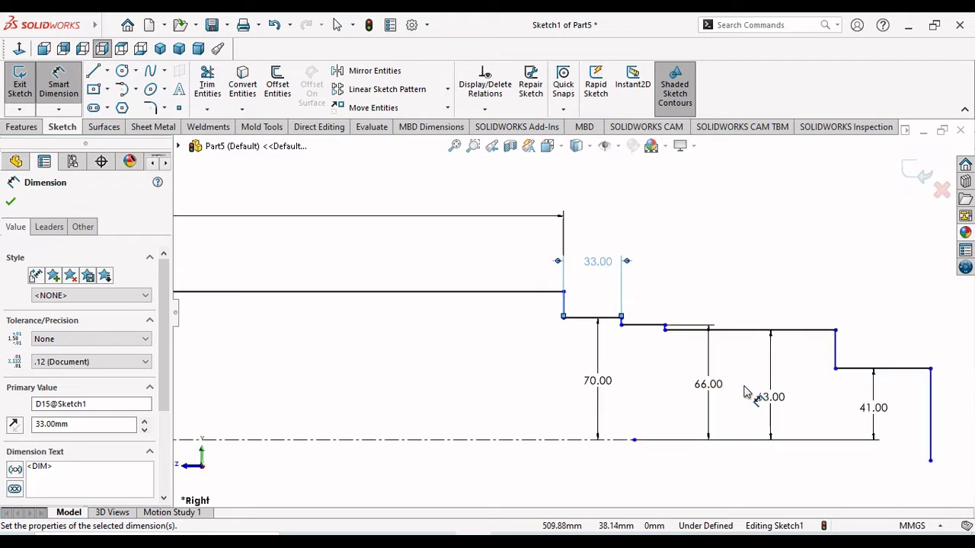
pyautogui.scroll(-2, 693, 328)
pyautogui.scroll(4, 576, 308)
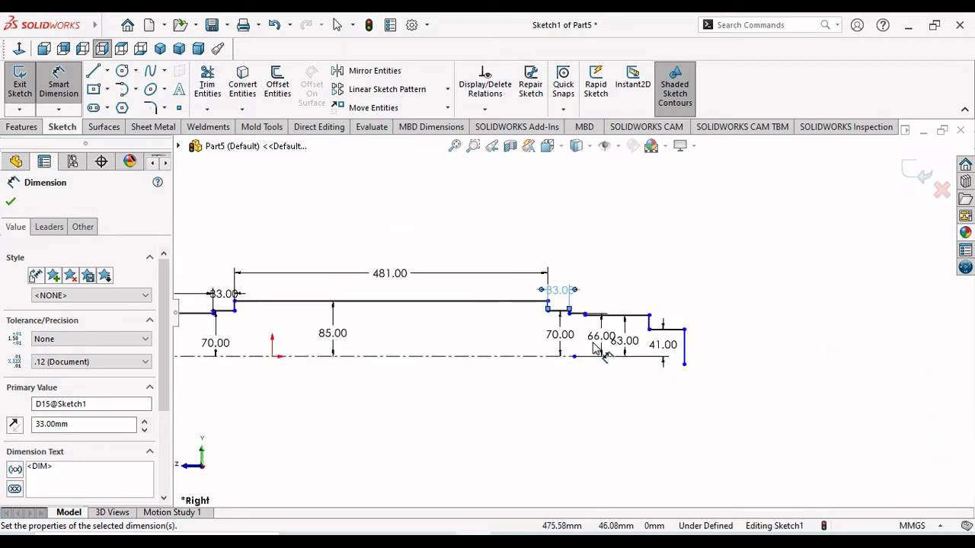
pyautogui.scroll(-2, 579, 316)
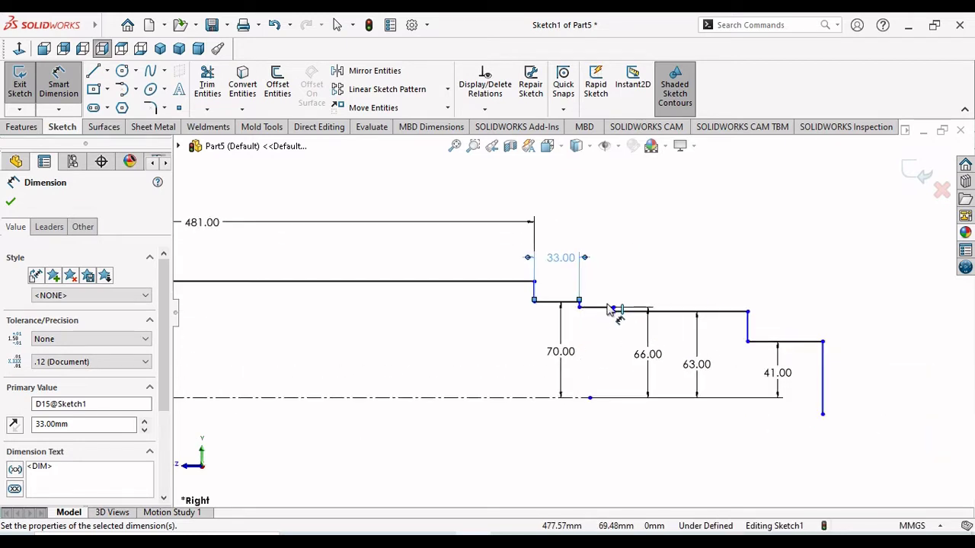
pyautogui.click(606, 306)
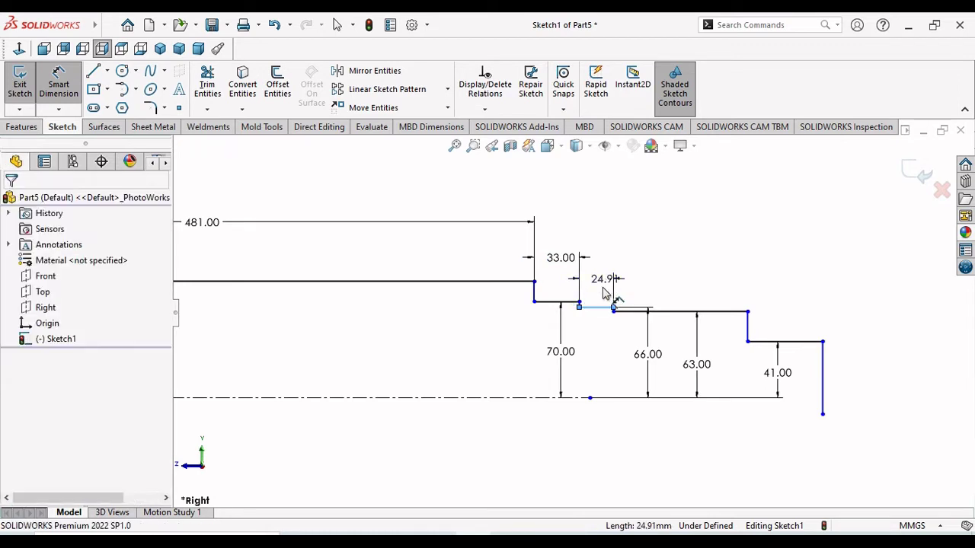
pyautogui.click(604, 289)
pyautogui.write('18')
pyautogui.press('Escape')
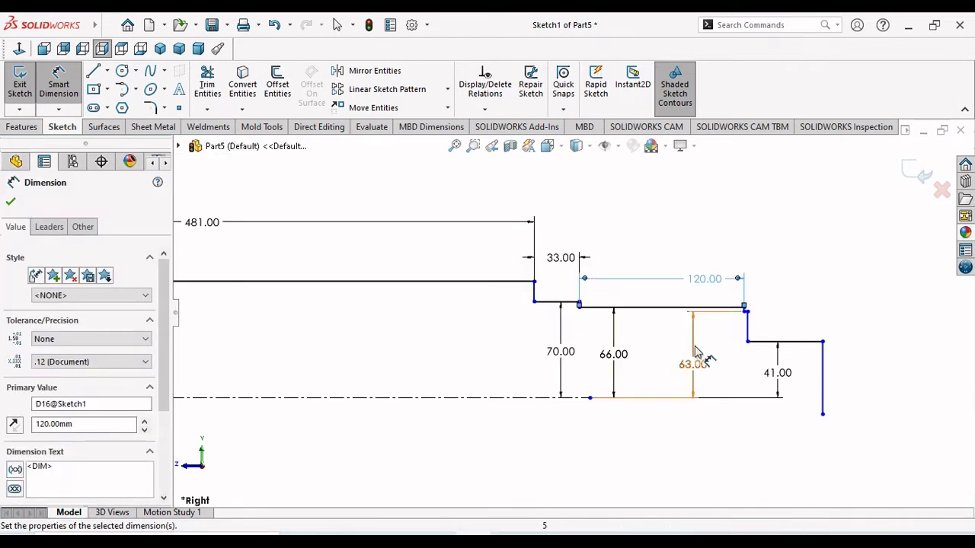
# - Drag the 63-radius step corner and the last step's vertical line farther right
pyautogui.scroll(-3, 775, 315)
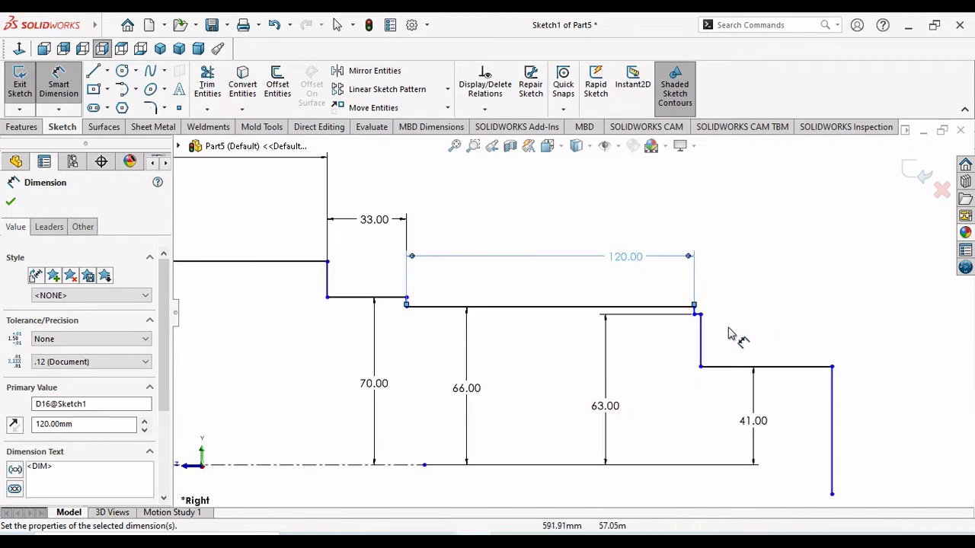
pyautogui.click(700, 313)
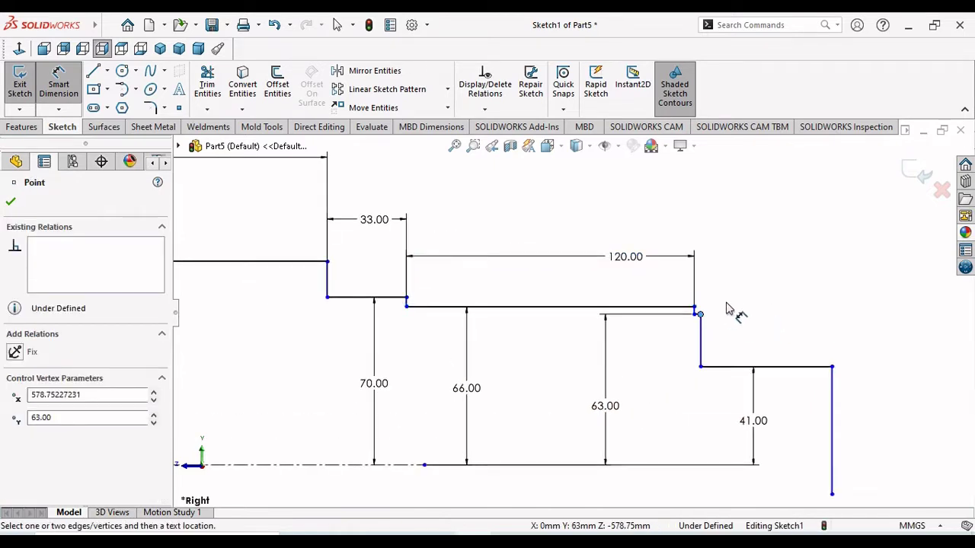
pyautogui.rightClick(735, 301)
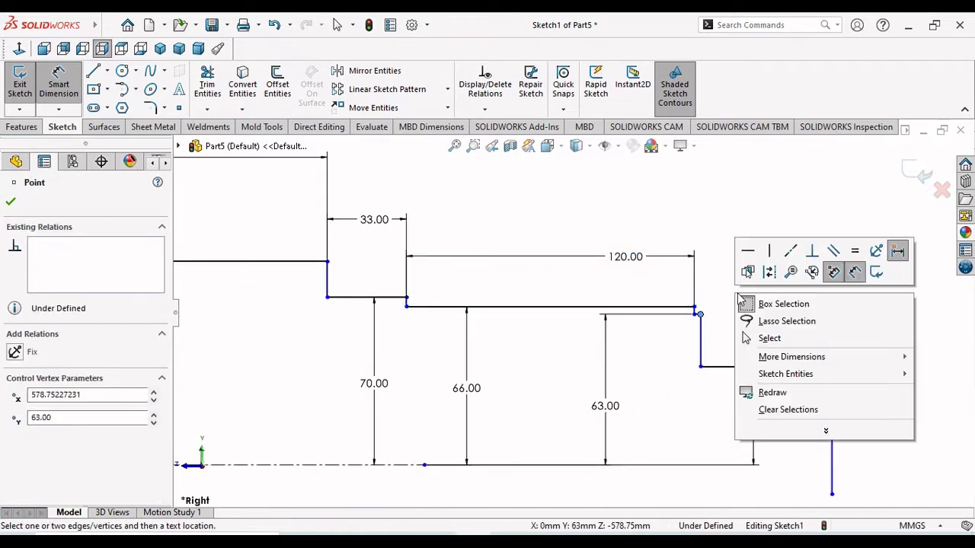
pyautogui.click(9, 202)
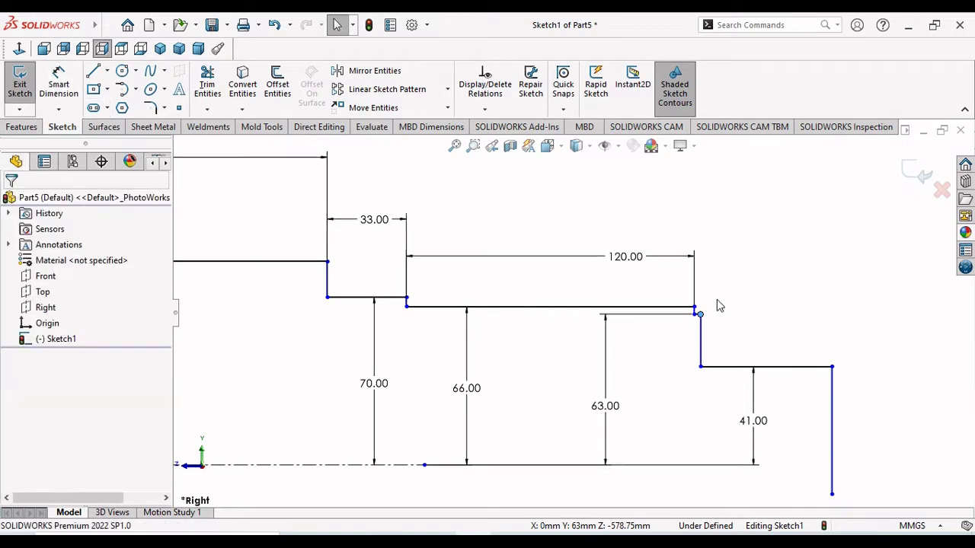
pyautogui.moveTo(701, 315); pyautogui.dragTo(809, 323)
pyautogui.press('z')
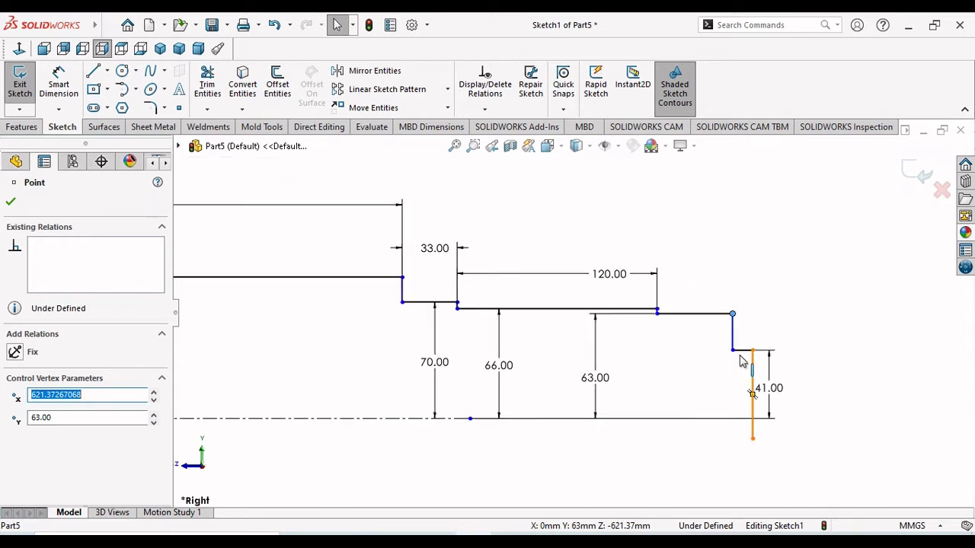
pyautogui.scroll(-2, 754, 364)
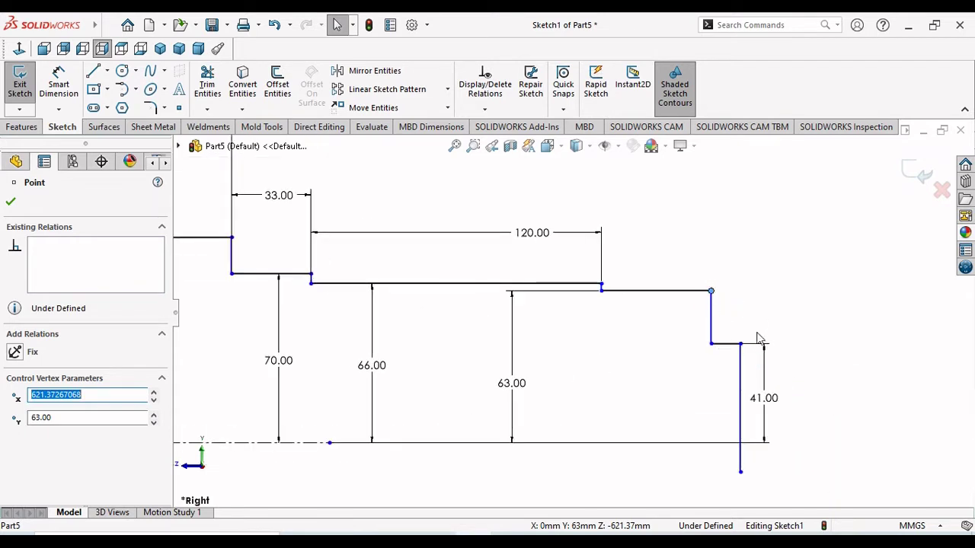
pyautogui.moveTo(741, 344); pyautogui.dragTo(805, 344)
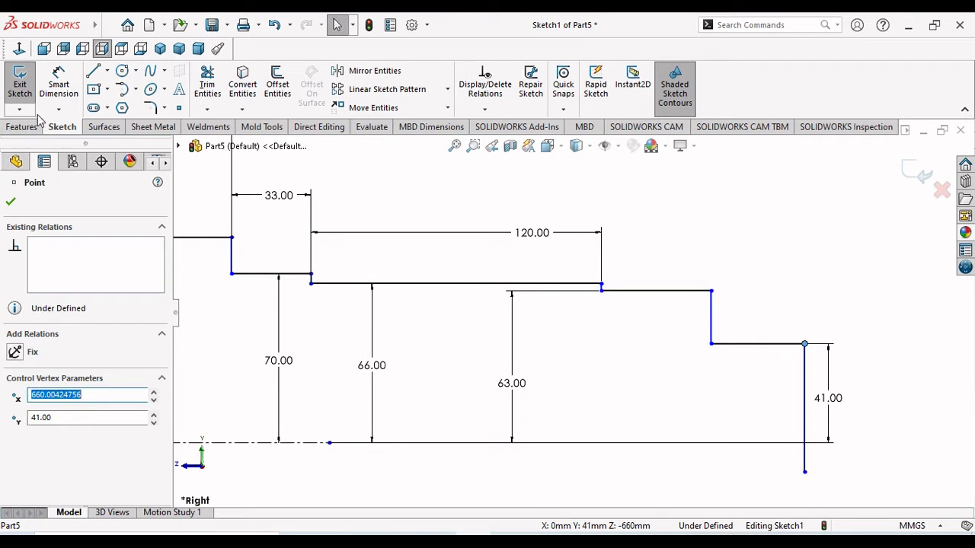
# - Dimension the 63-radius step's top edge to a length of 108 mm
pyautogui.click(59, 83)
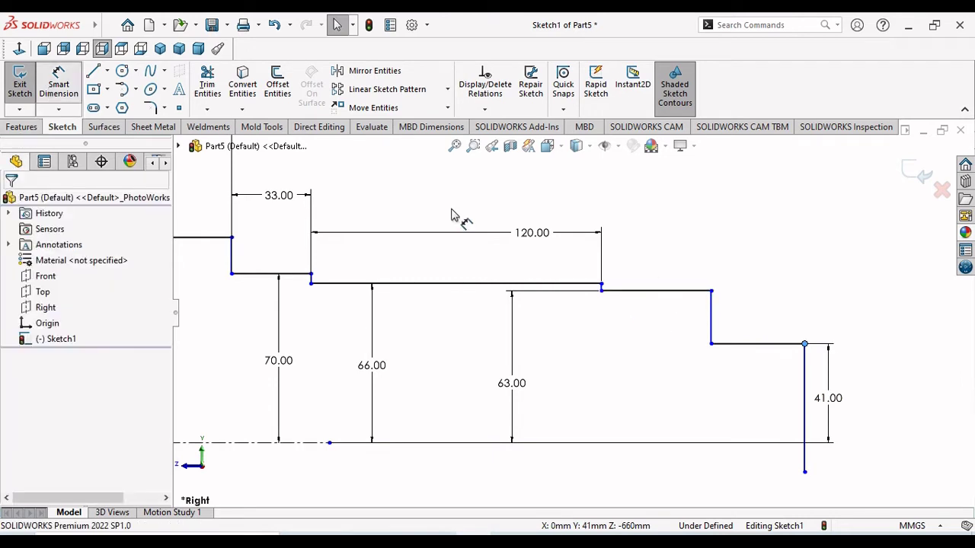
pyautogui.click(662, 269)
pyautogui.click(657, 281)
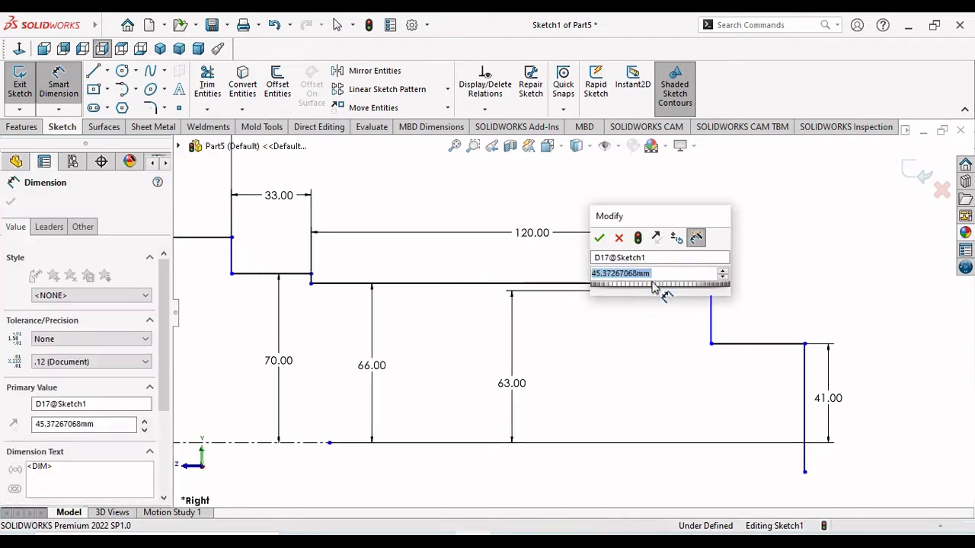
pyautogui.write('108')
pyautogui.press('Return')
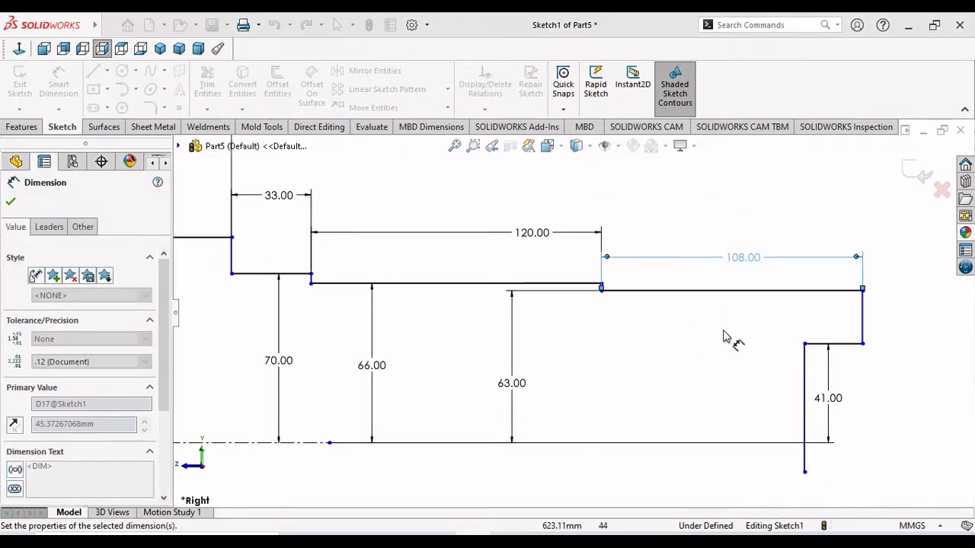
pyautogui.scroll(3, 914, 355)
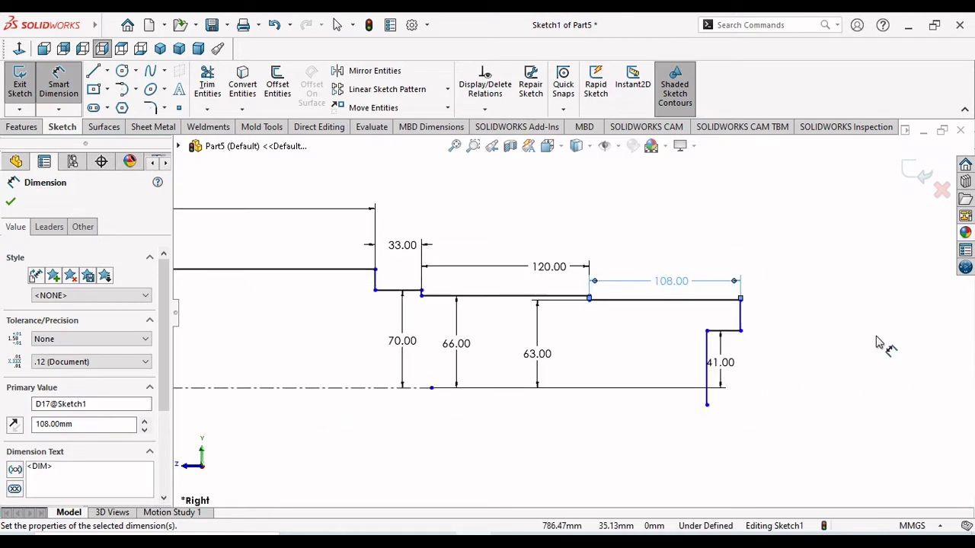
pyautogui.scroll(-3, 846, 331)
pyautogui.scroll(1, 731, 335)
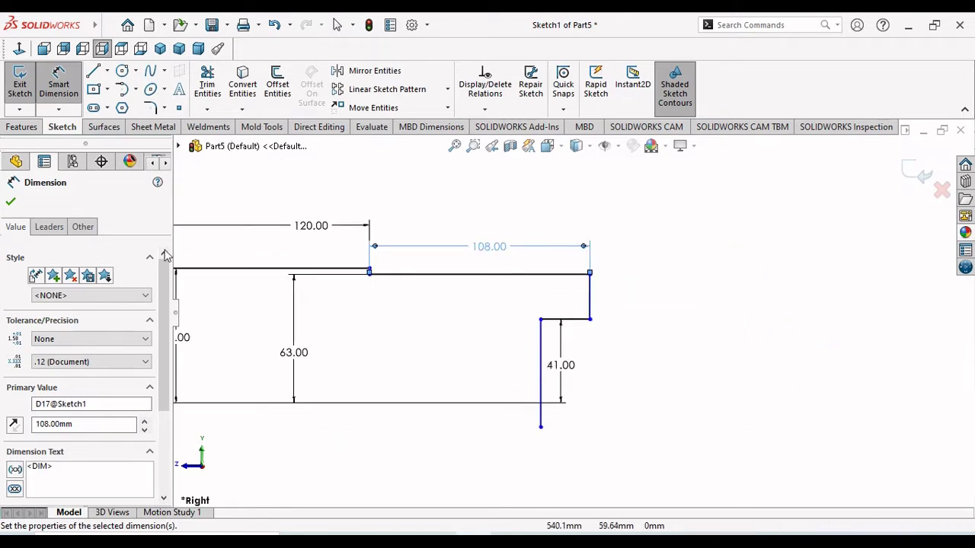
# - Lengthen the last step and dimension its horizontal edge to 38 mm
pyautogui.click(337, 24)
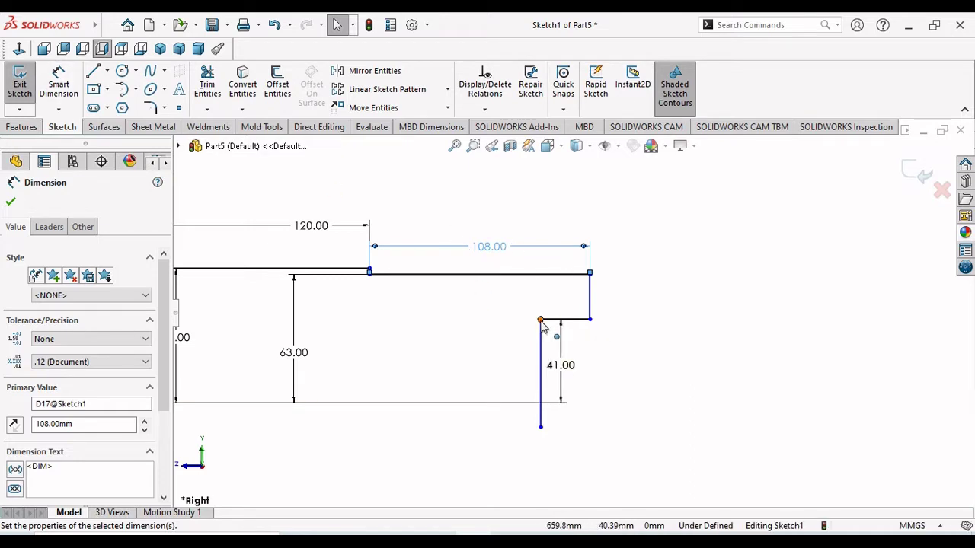
pyautogui.moveTo(540, 319); pyautogui.dragTo(697, 323)
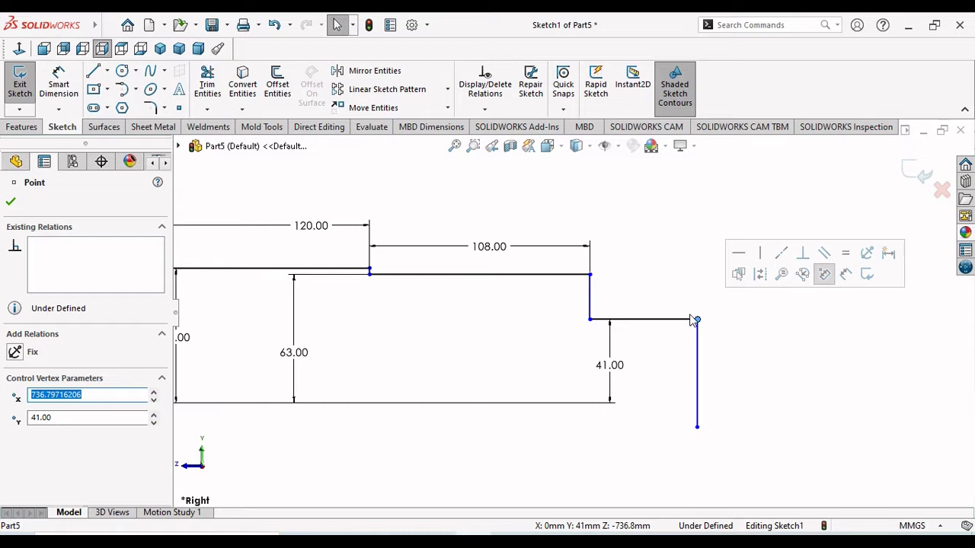
pyautogui.press('d')
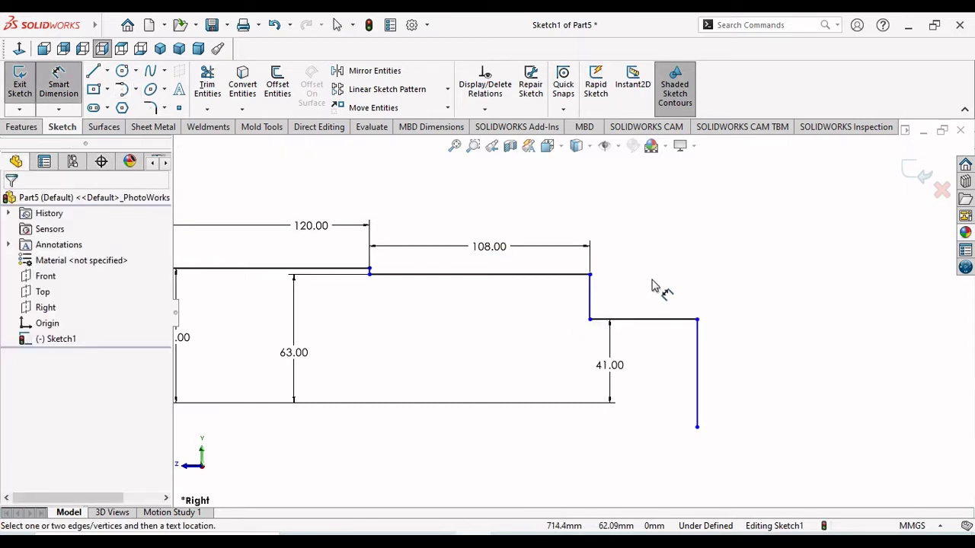
pyautogui.click(657, 321)
pyautogui.click(648, 279)
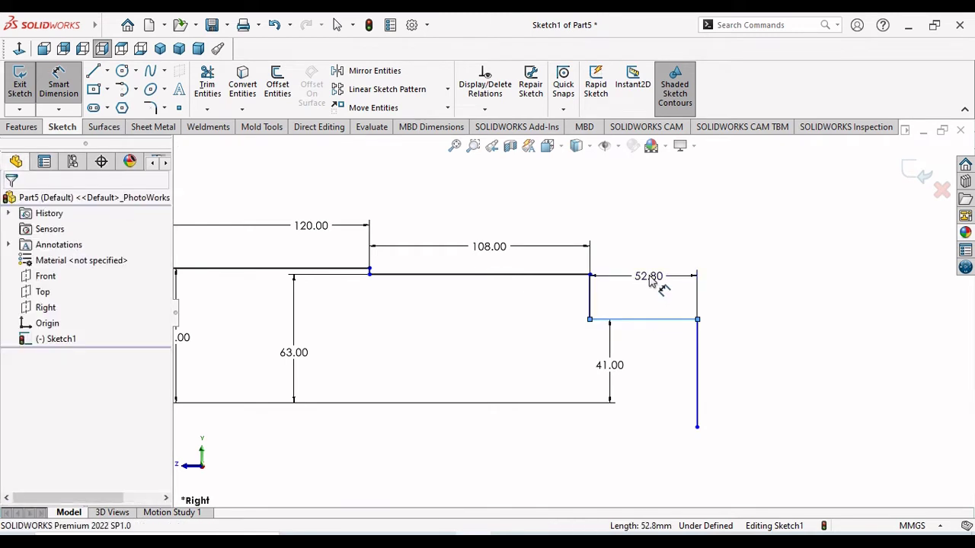
pyautogui.write('34')
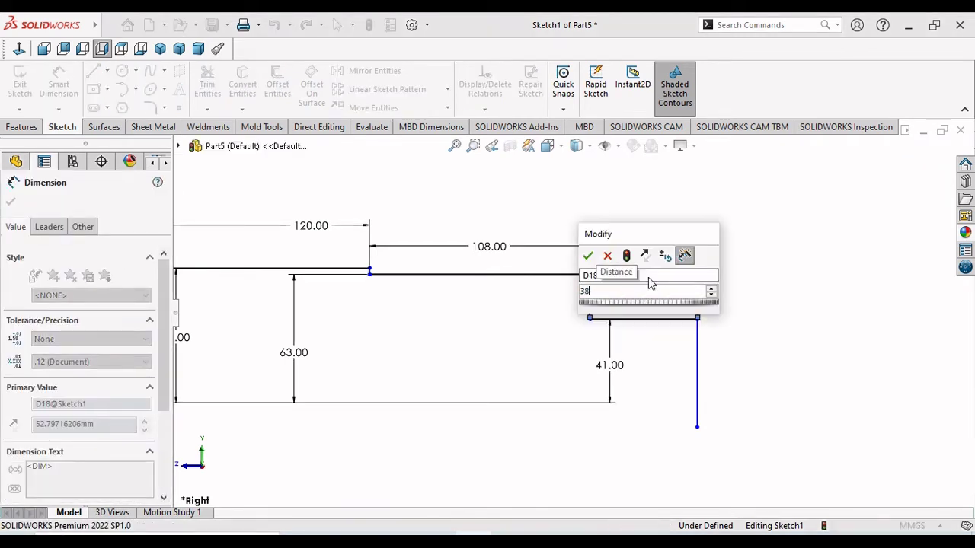
pyautogui.press('Escape')
pyautogui.scroll(2, 675, 414)
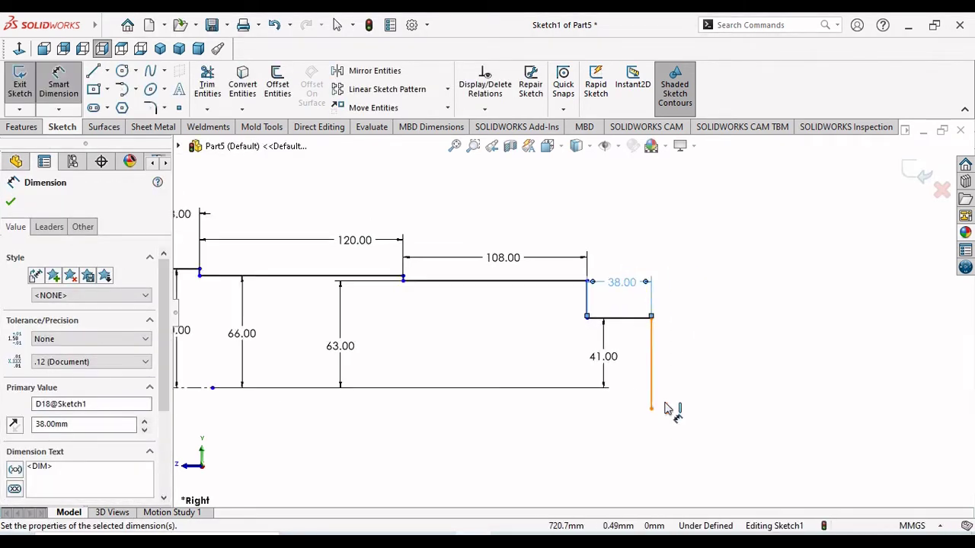
pyautogui.scroll(-2, 565, 388)
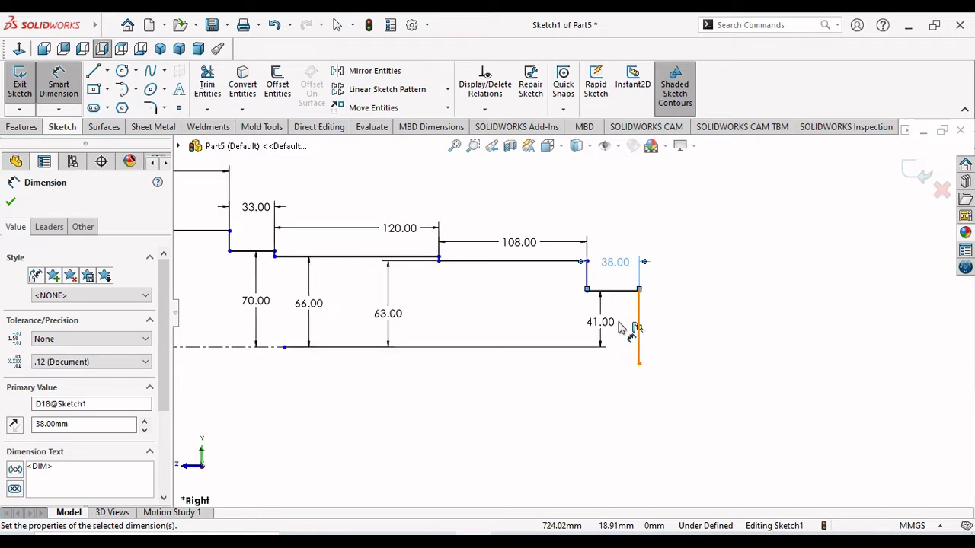
# - Shorten the shaft's end vertical line so its bottom point stops on the centerline
pyautogui.click(11, 205)
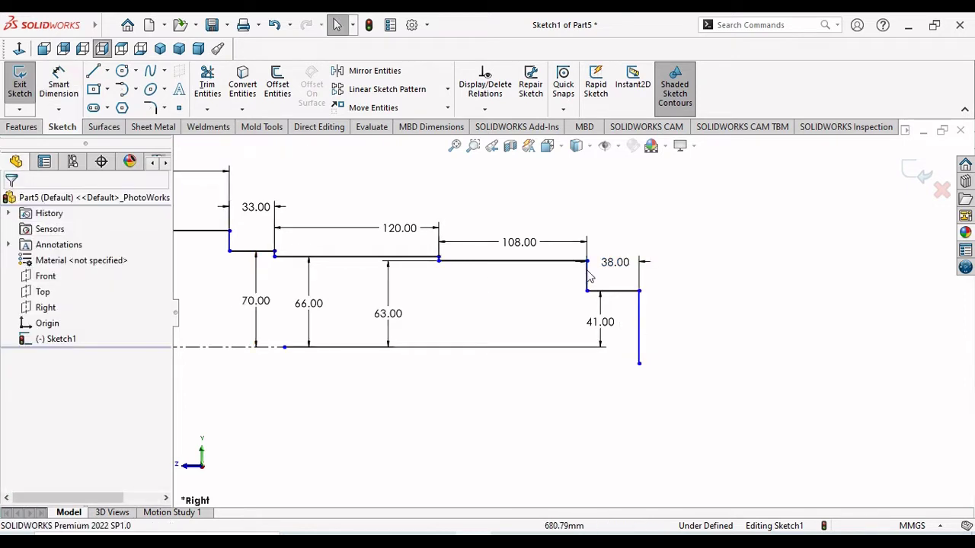
pyautogui.click(642, 339)
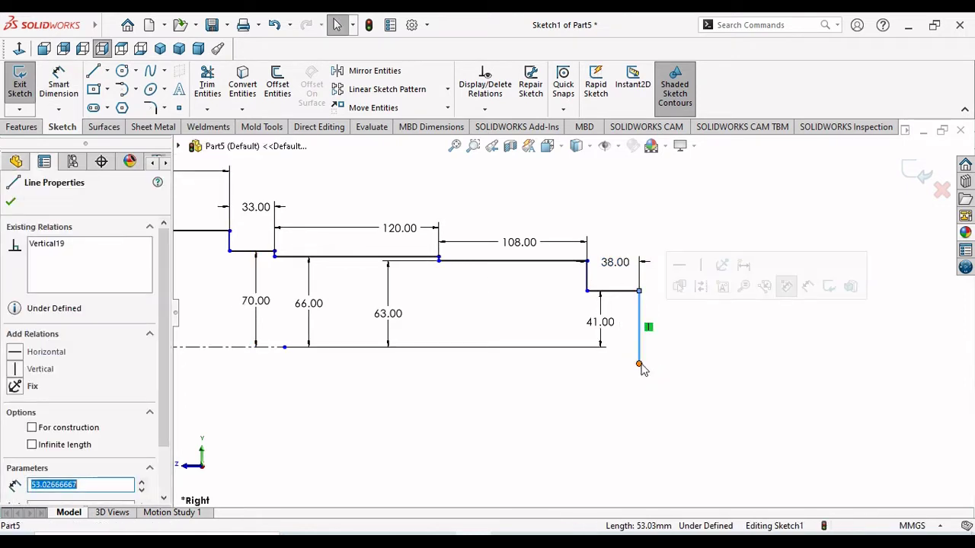
pyautogui.moveTo(639, 363); pyautogui.dragTo(639, 348)
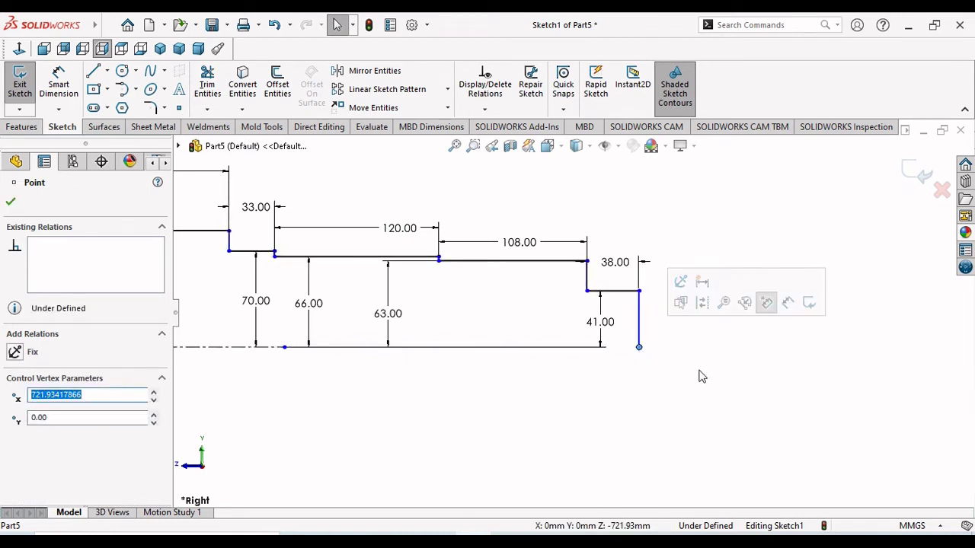
pyautogui.click(701, 376)
# - Make the centerline's loose endpoint coincident with the profile's bottom-right endpoint
pyautogui.scroll(-3, 479, 357)
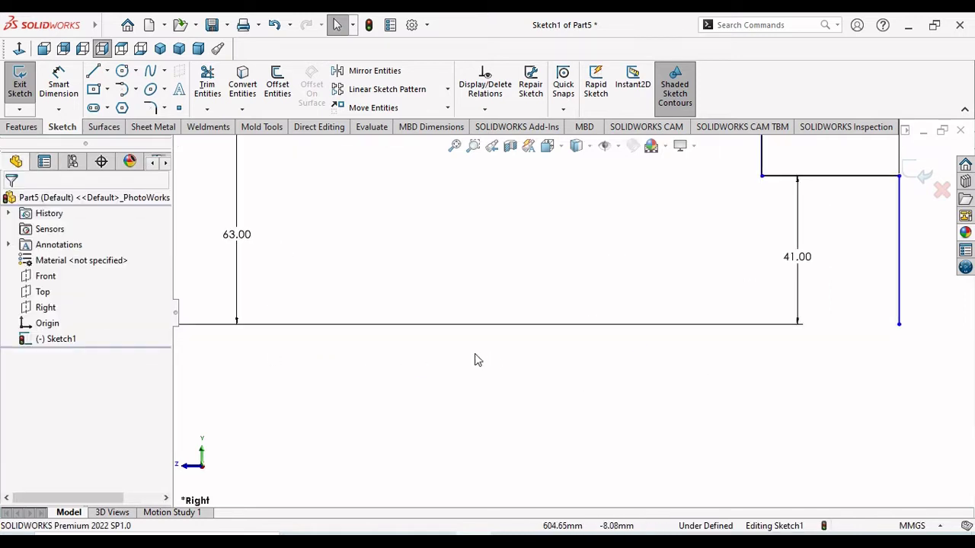
pyautogui.scroll(2, 475, 358)
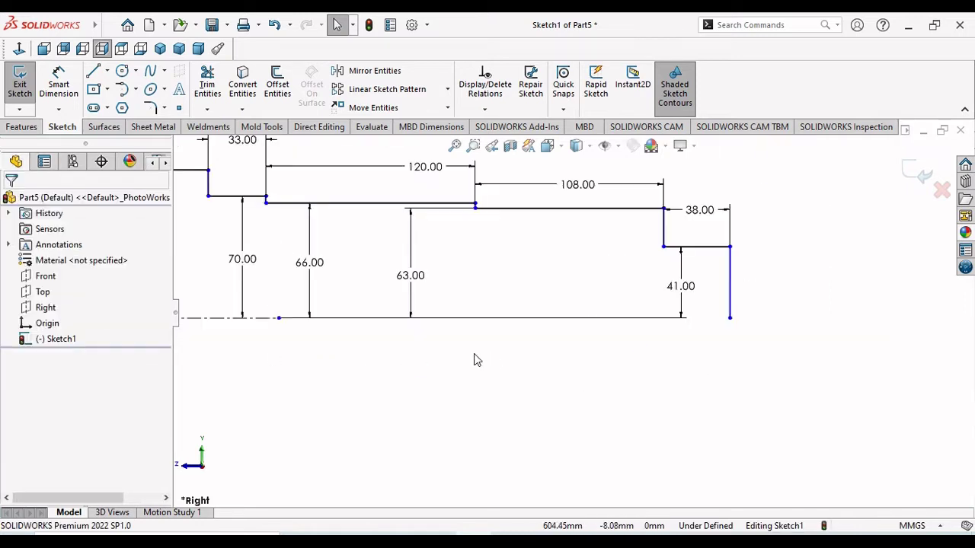
pyautogui.click(279, 319)
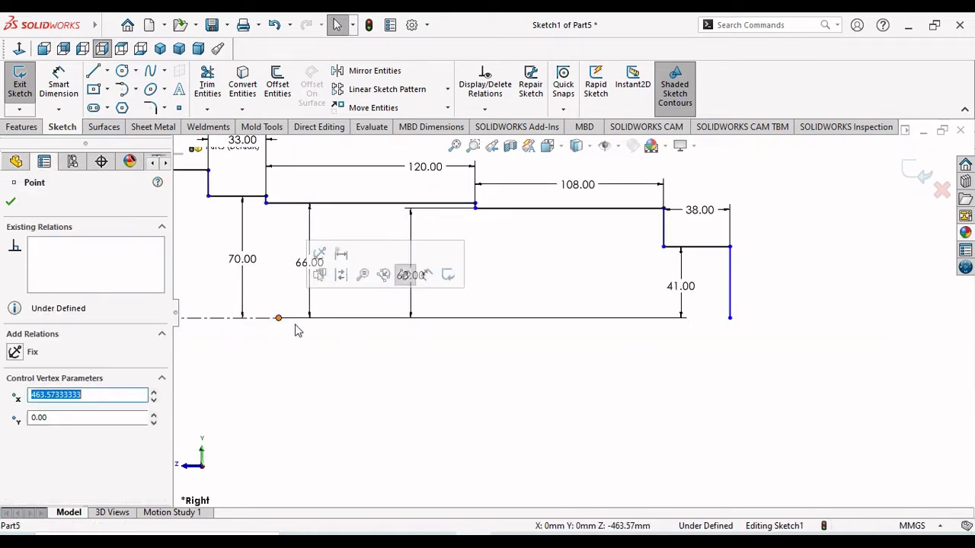
pyautogui.keyDown('ctrl'); pyautogui.click(731, 320); pyautogui.keyUp('ctrl')
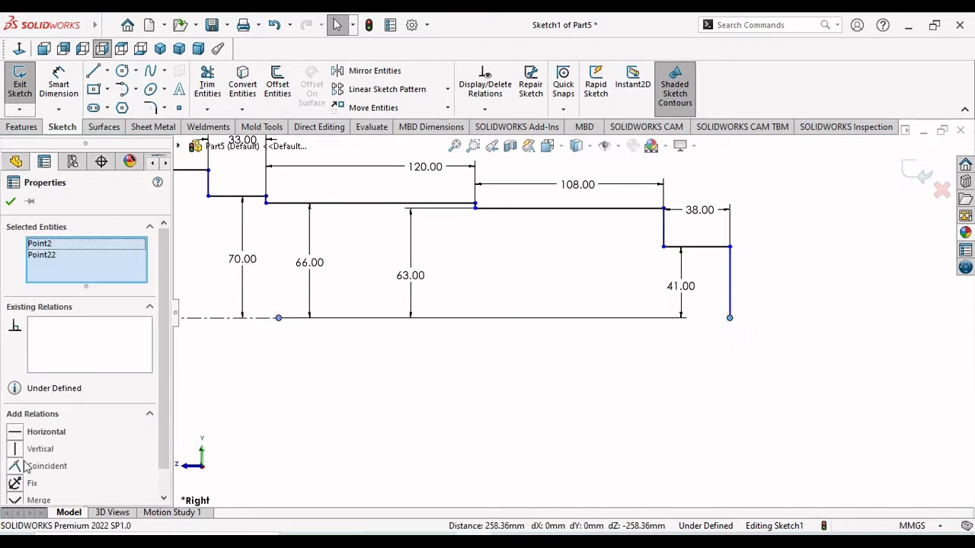
pyautogui.click(15, 467)
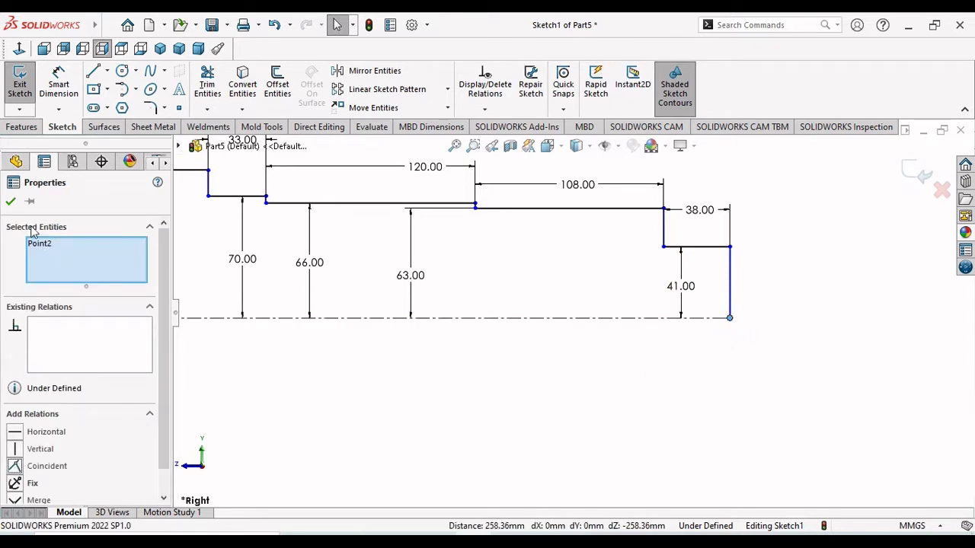
pyautogui.click(11, 201)
# - Make the centerline point below the 85.00 dimension coincident with the sketch origin
pyautogui.press('z')
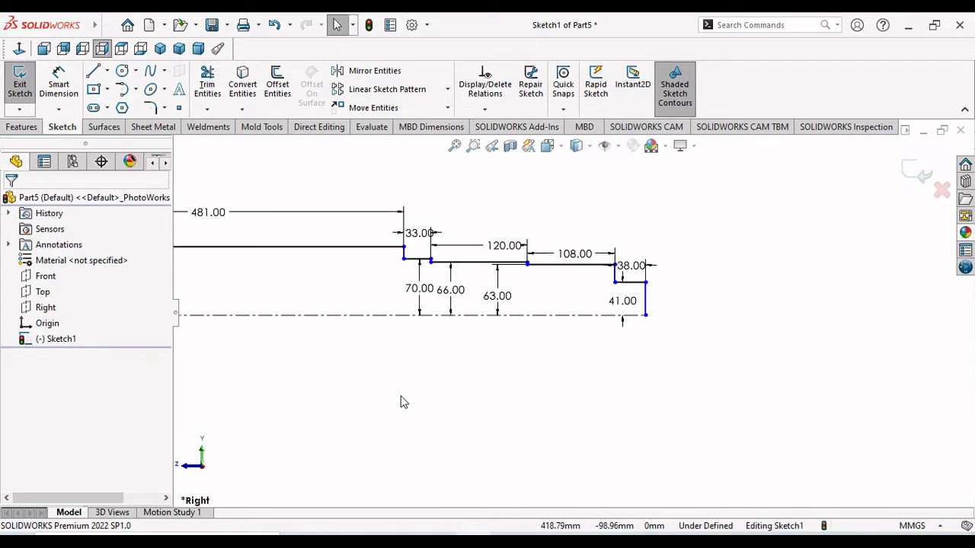
pyautogui.press('z')
pyautogui.press('z')
pyautogui.press('z')
pyautogui.press('z')
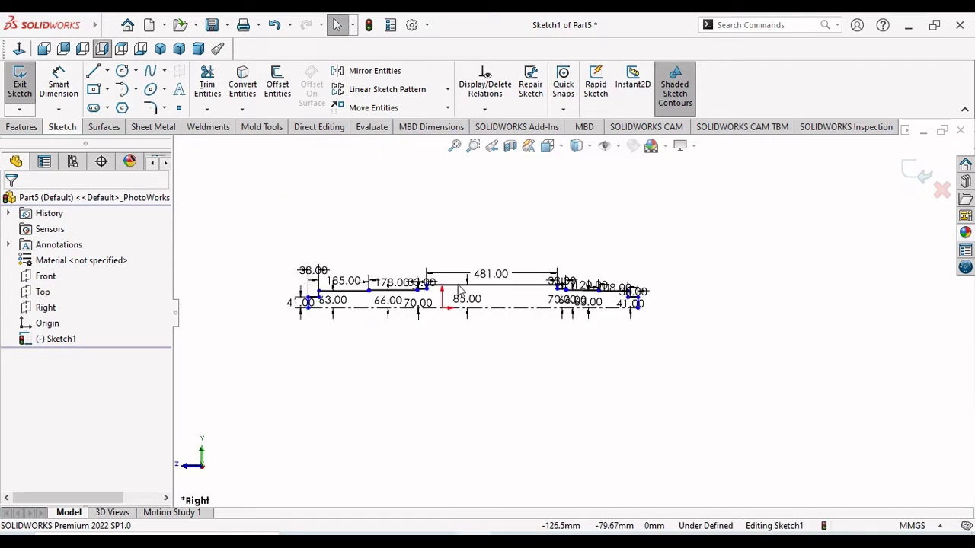
pyautogui.hotkey('shift', 'z')
pyautogui.hotkey('shift', 'z')
pyautogui.hotkey('shift', 'z')
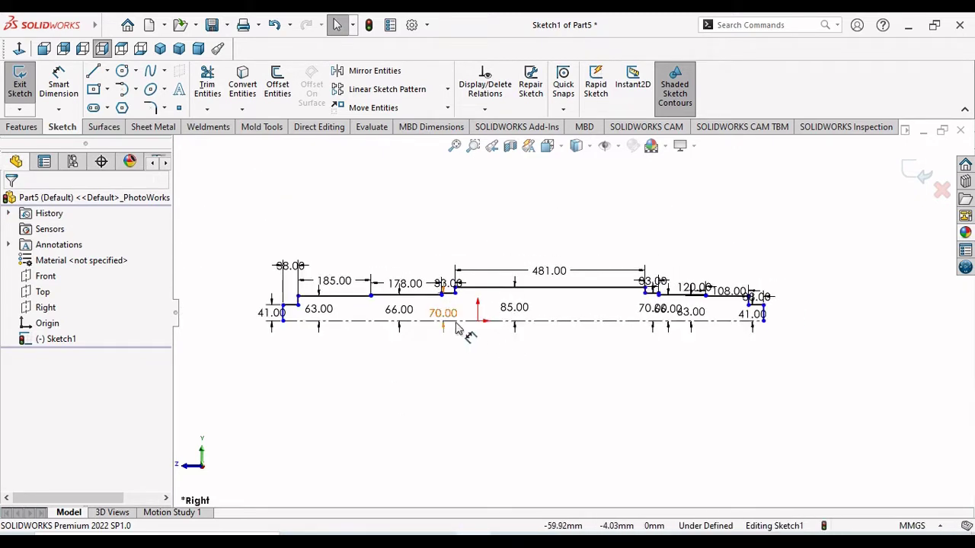
pyautogui.hotkey('shift', 'z')
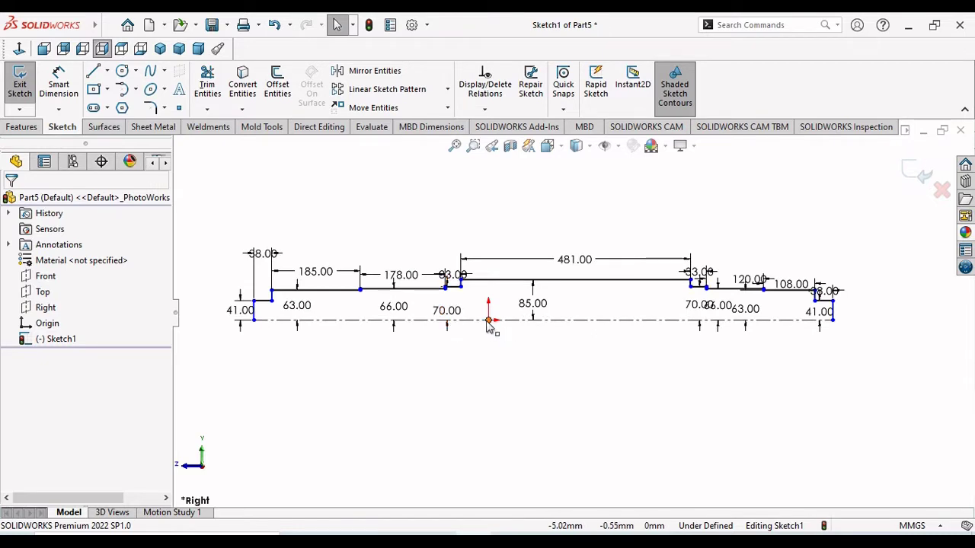
pyautogui.click(489, 323)
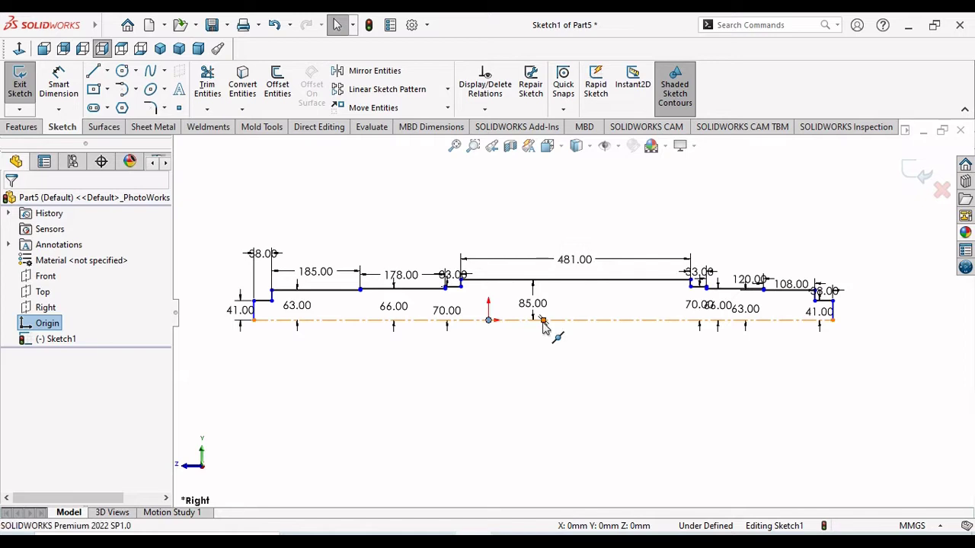
pyautogui.keyDown('ctrl'); pyautogui.click(544, 320); pyautogui.keyUp('ctrl')
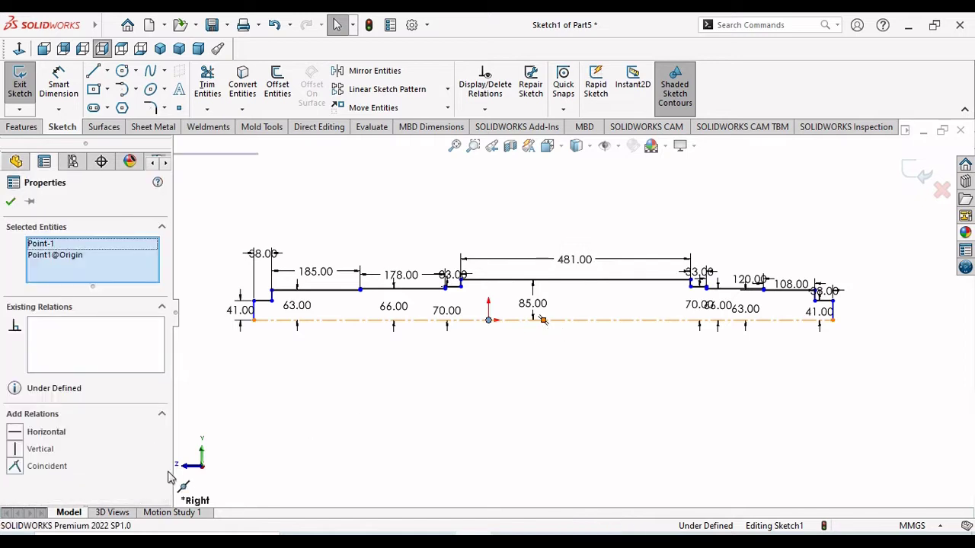
pyautogui.click(15, 466)
pyautogui.press('z')
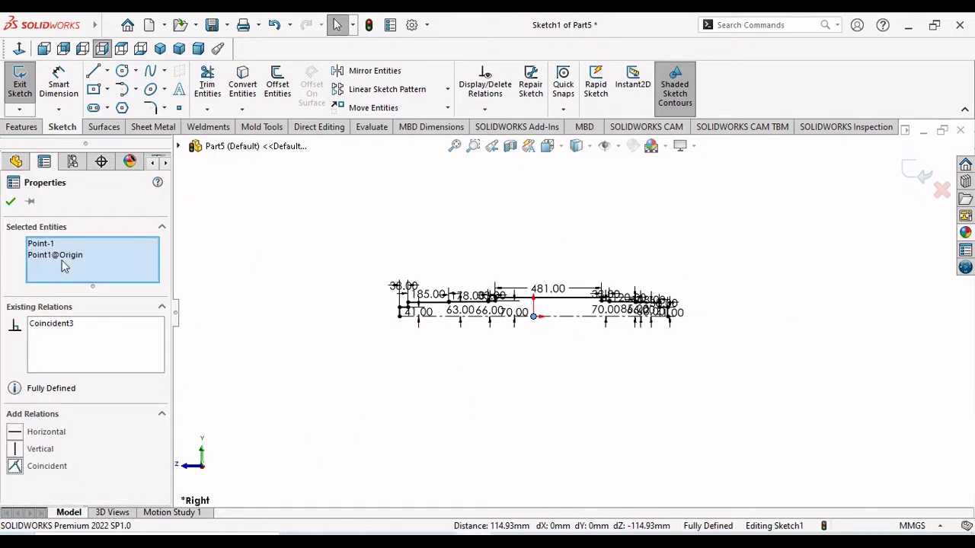
pyautogui.click(10, 203)
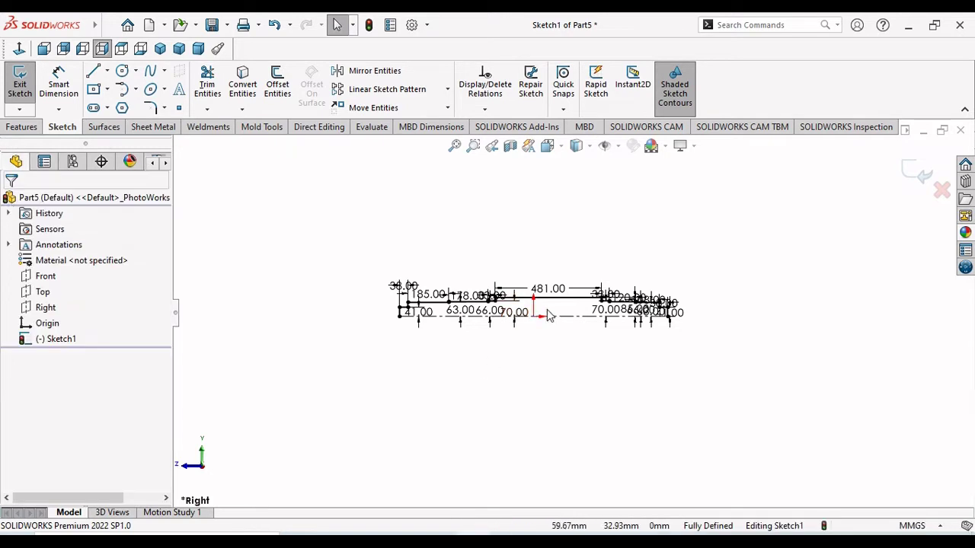
# - Move the 38, 33, 178 and 120 length dimensions above the profile, clear of each other
pyautogui.scroll(-2, 550, 316)
pyautogui.scroll(-3, 550, 316)
pyautogui.scroll(2, 487, 413)
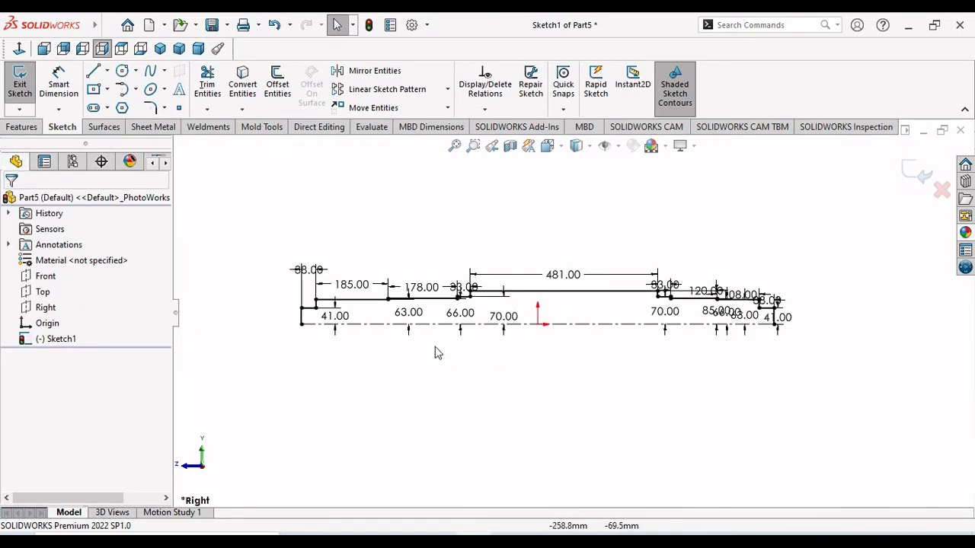
pyautogui.moveTo(318, 275); pyautogui.dragTo(273, 259)
pyautogui.moveTo(466, 287); pyautogui.dragTo(427, 255)
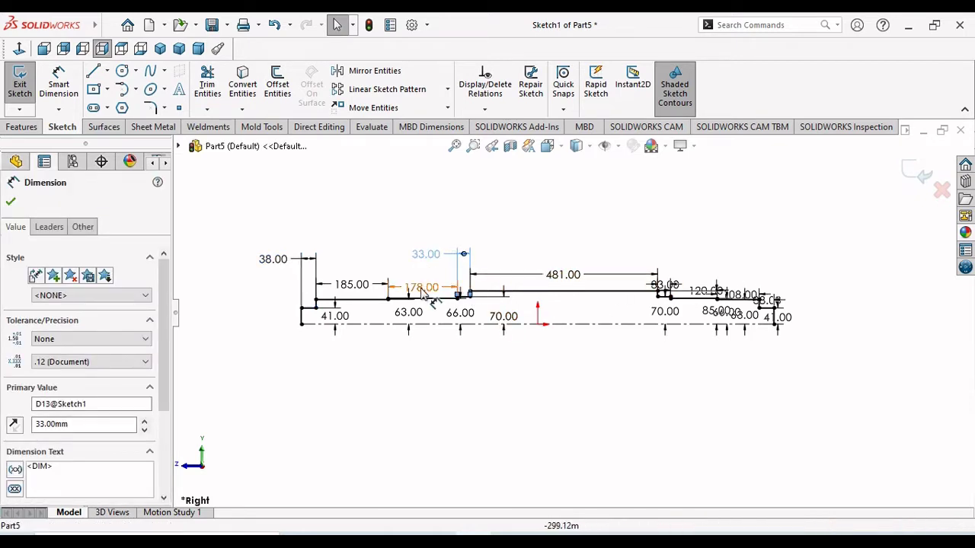
pyautogui.moveTo(422, 290); pyautogui.dragTo(414, 287)
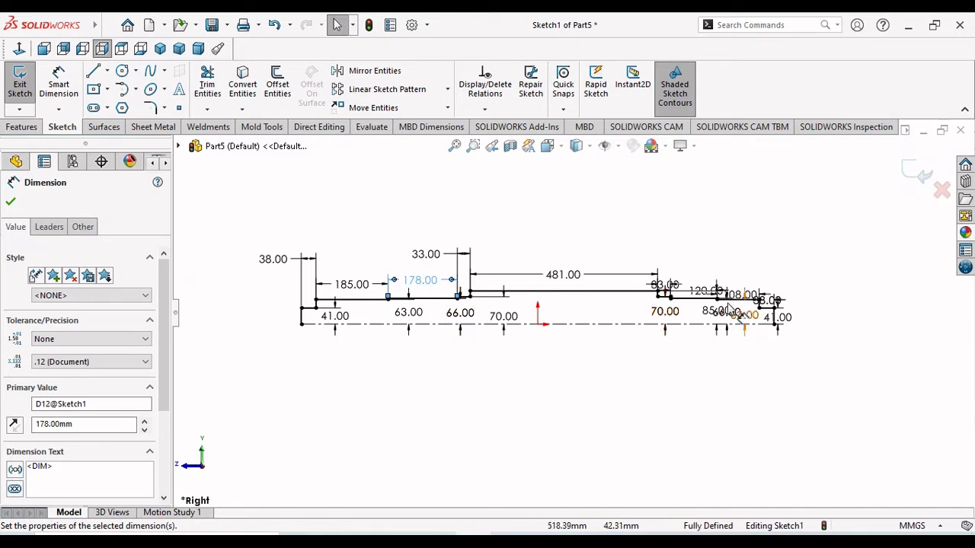
pyautogui.scroll(-3, 754, 308)
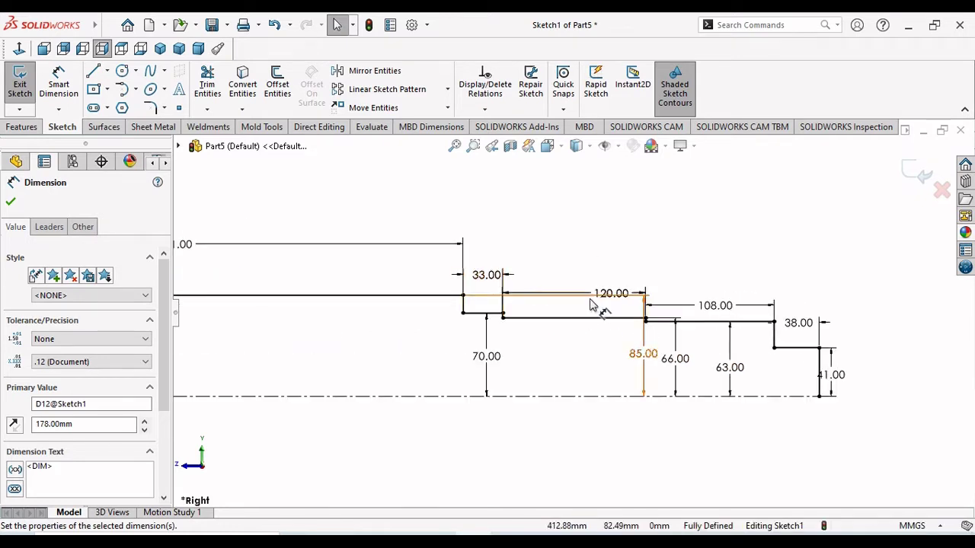
pyautogui.moveTo(587, 298); pyautogui.dragTo(588, 239)
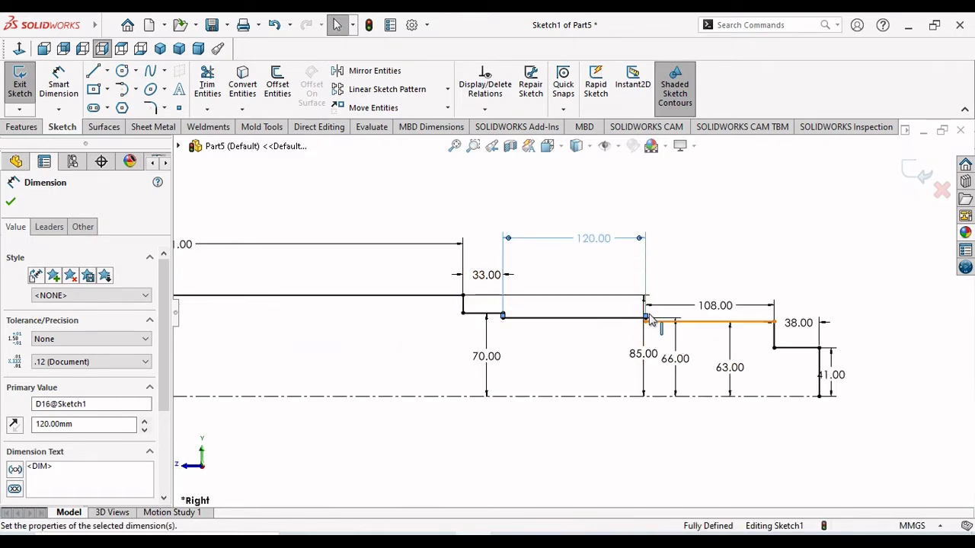
pyautogui.moveTo(493, 285); pyautogui.dragTo(512, 265)
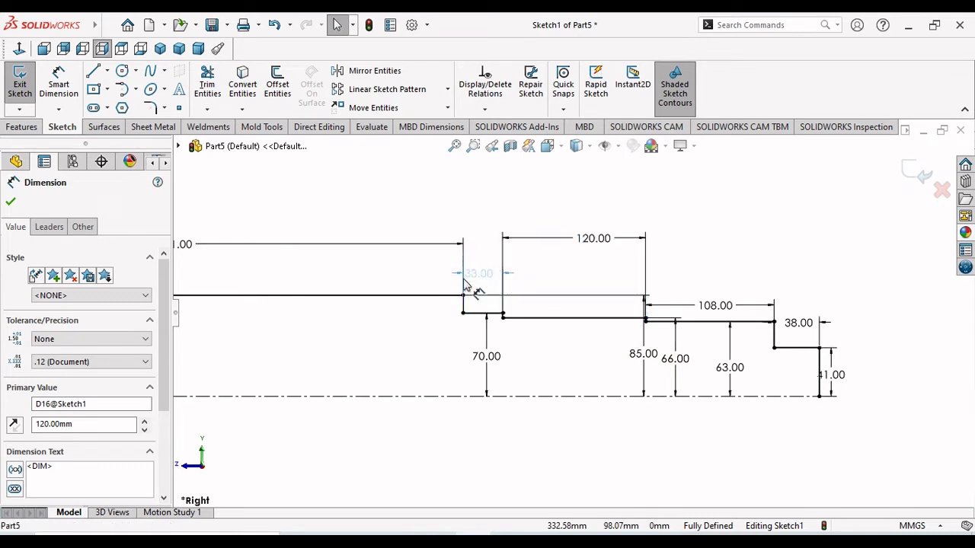
pyautogui.moveTo(432, 285); pyautogui.dragTo(432, 285)
# - Reposition the 85, 66 and 41 radius dimensions and the 38 end-step dimension clear of the profile
pyautogui.click(577, 300)
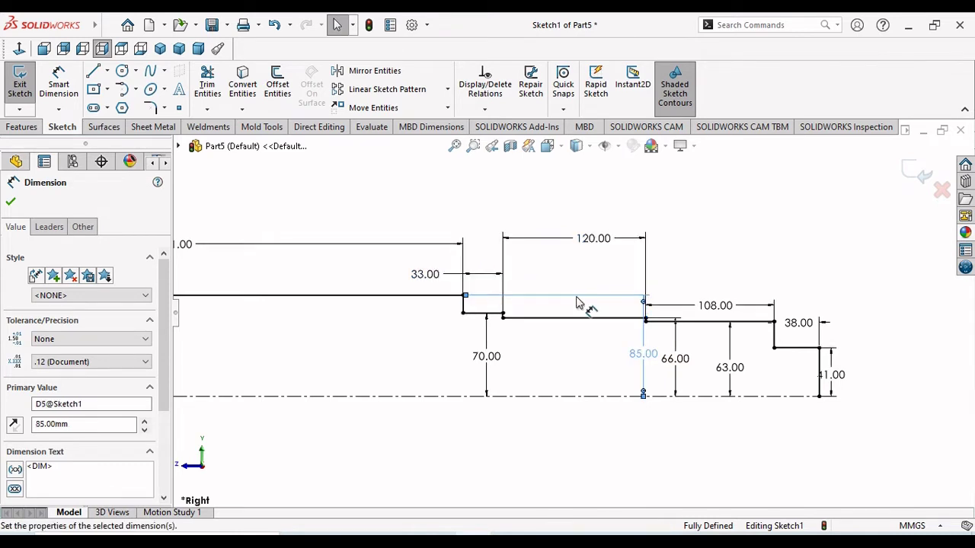
pyautogui.moveTo(639, 354); pyautogui.dragTo(476, 369)
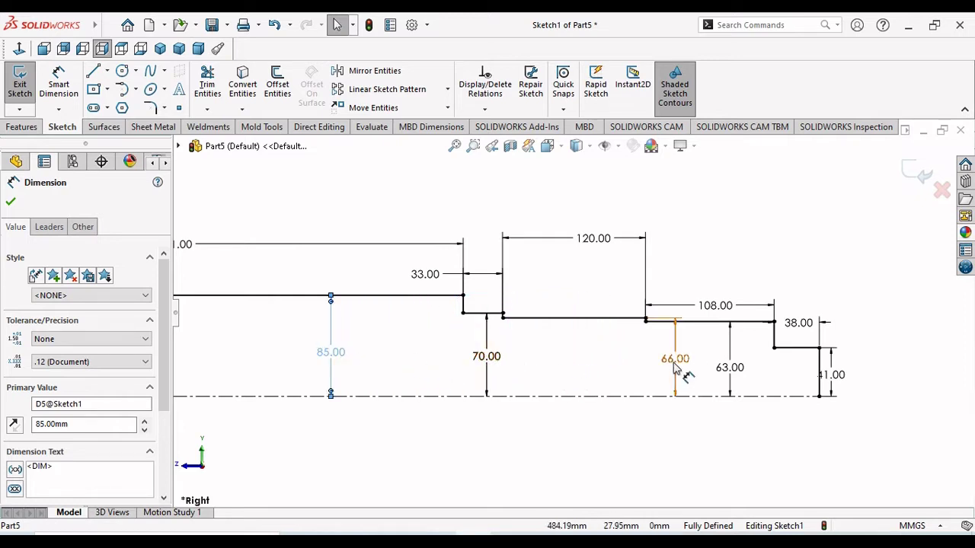
pyautogui.moveTo(674, 368); pyautogui.dragTo(581, 371)
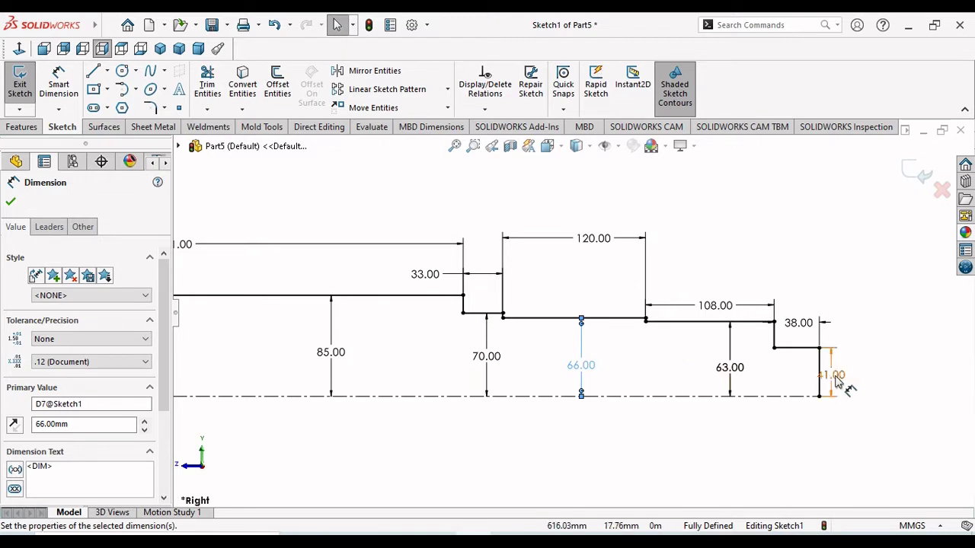
pyautogui.moveTo(836, 381)
pyautogui.mouseDown()
pyautogui.moveTo(782, 378)
pyautogui.moveTo(802, 370)
pyautogui.mouseUp()
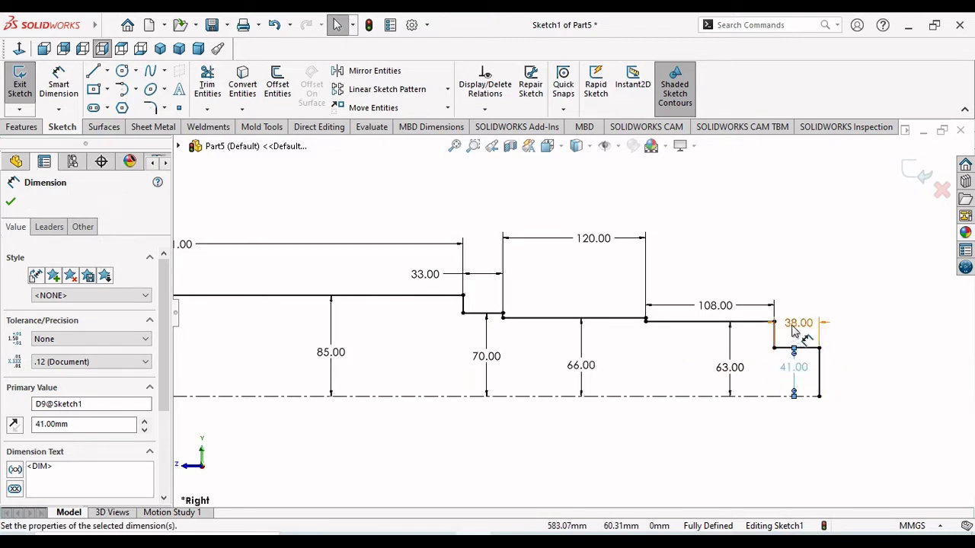
pyautogui.moveTo(798, 322); pyautogui.dragTo(800, 309)
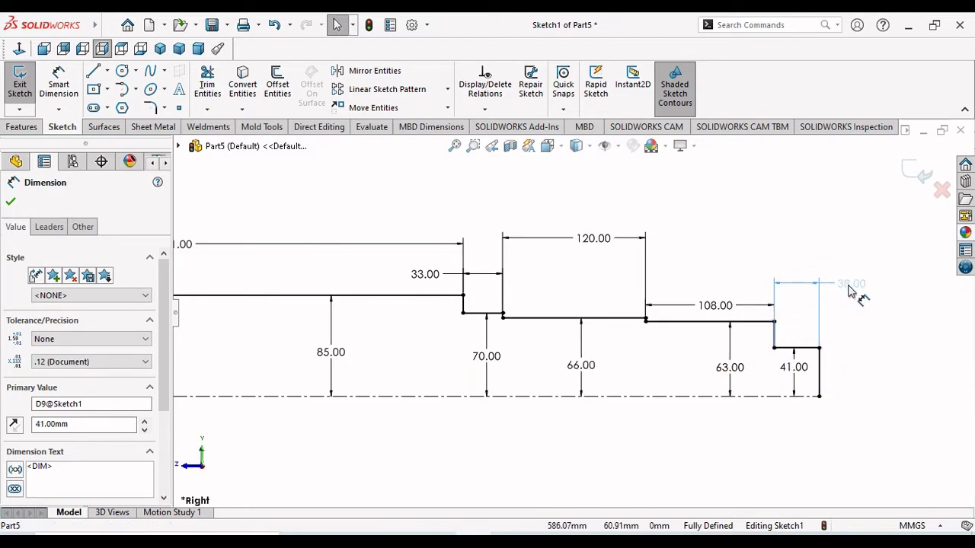
pyautogui.moveTo(853, 292); pyautogui.dragTo(854, 290)
pyautogui.scroll(5, 578, 320)
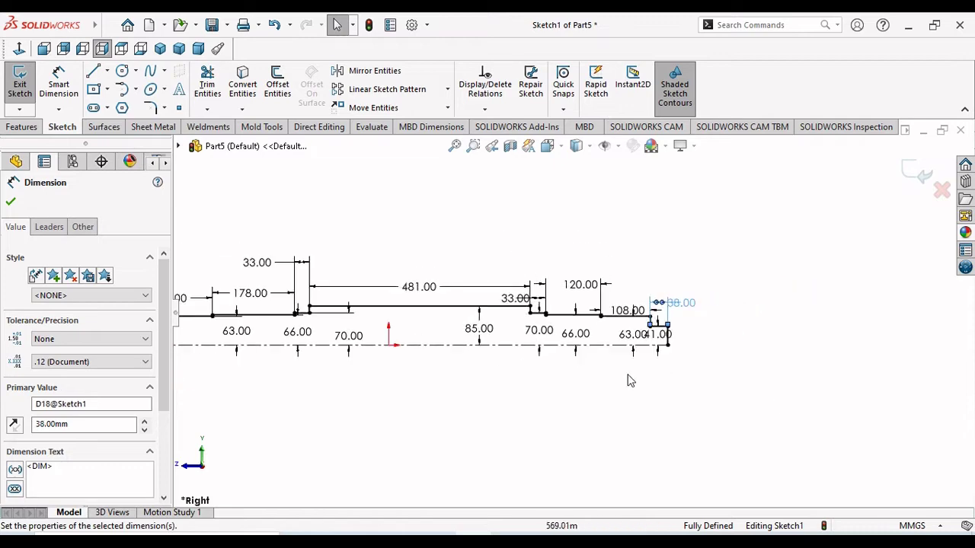
pyautogui.scroll(-1, 376, 387)
pyautogui.scroll(-3, 305, 358)
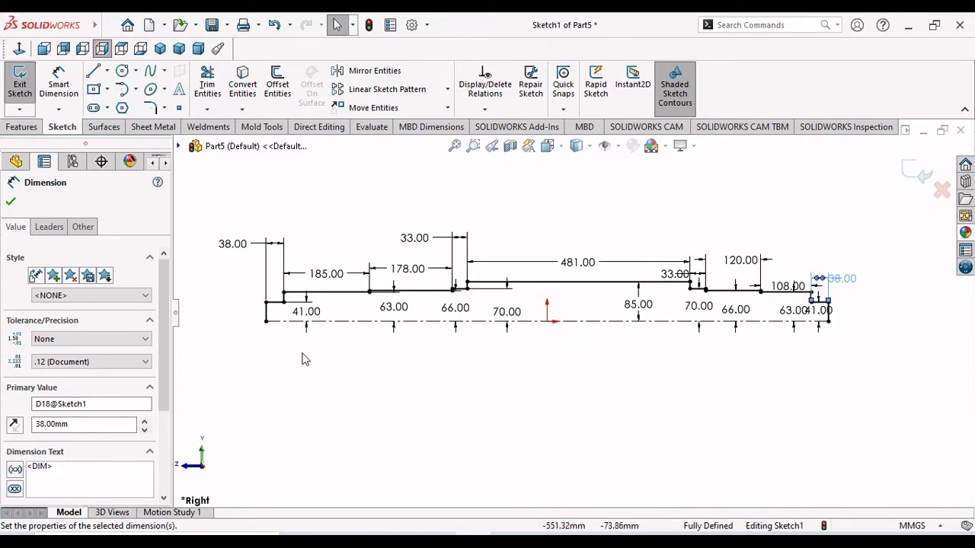
pyautogui.scroll(-3, 445, 321)
pyautogui.moveTo(523, 302); pyautogui.dragTo(542, 295)
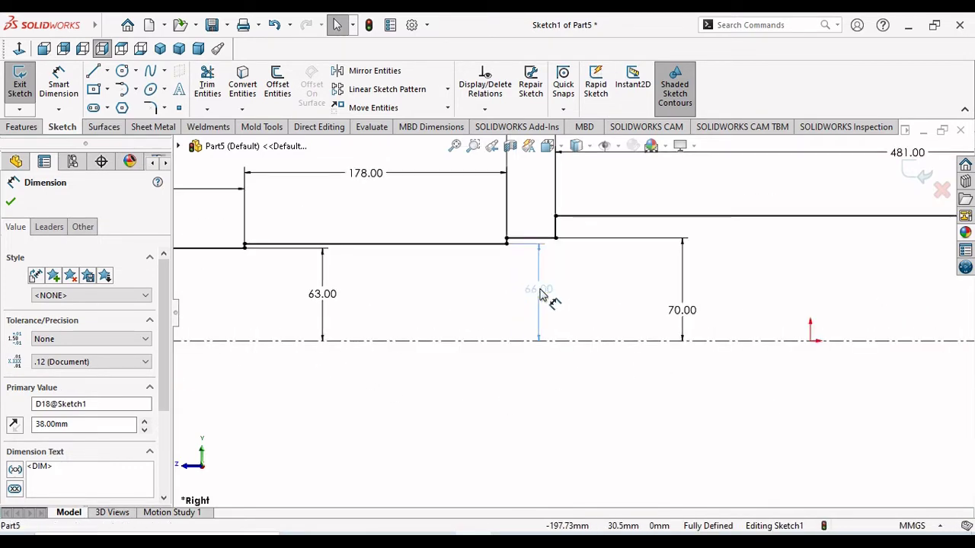
pyautogui.moveTo(445, 303); pyautogui.dragTo(232, 323)
pyautogui.scroll(2, 378, 329)
pyautogui.scroll(-2, 223, 318)
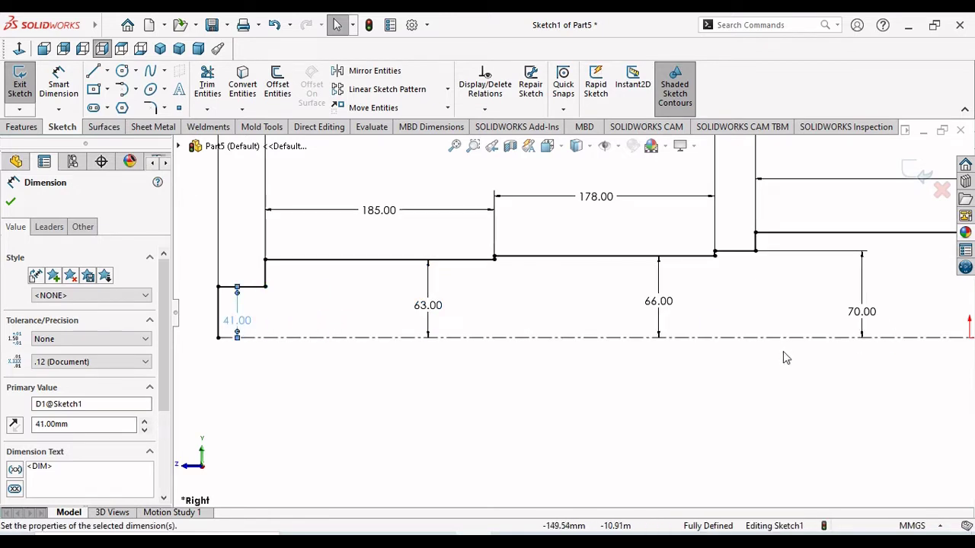
# - Shift the 70.00 dimension left and view the whole sketch face-on
pyautogui.press('f')
pyautogui.moveTo(775, 318)
pyautogui.mouseDown()
pyautogui.moveTo(680, 324)
pyautogui.moveTo(687, 316)
pyautogui.mouseUp()
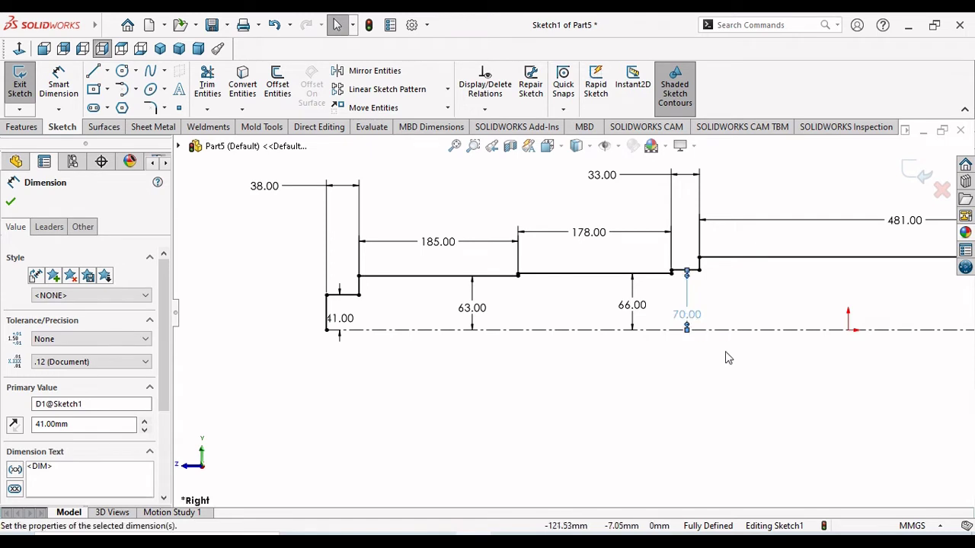
pyautogui.press('f')
pyautogui.scroll(-3, 783, 329)
pyautogui.scroll(-3, 783, 329)
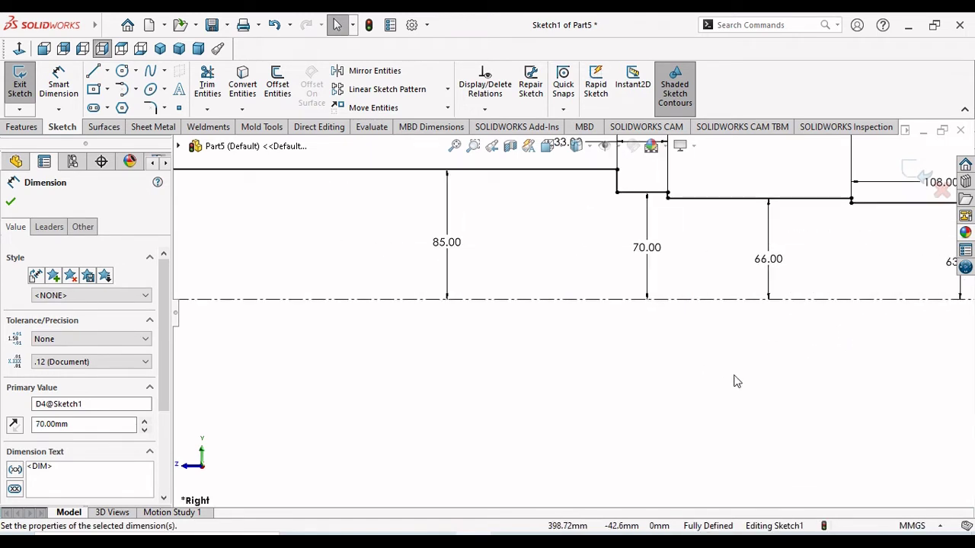
pyautogui.press('z')
pyautogui.press('z')
pyautogui.press('z')
pyautogui.press('z')
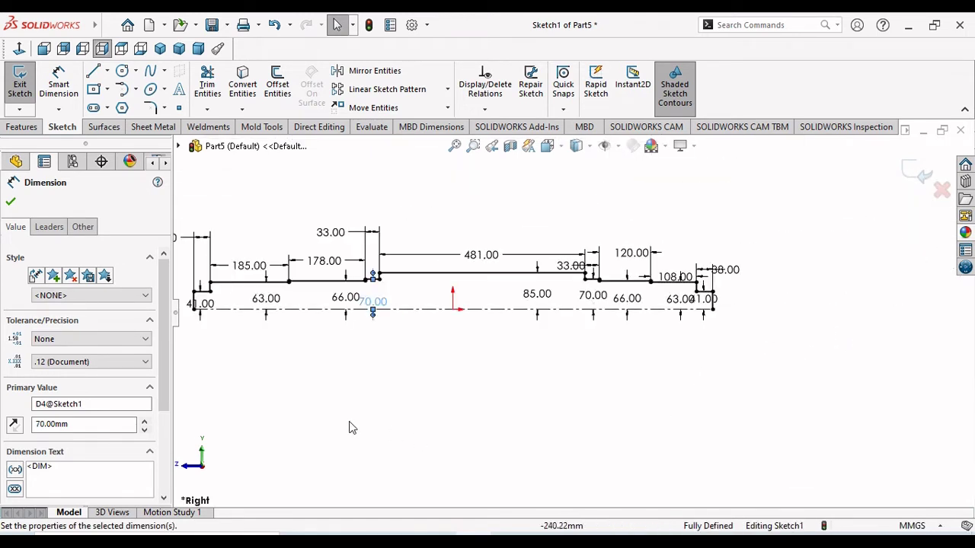
pyautogui.press('z')
pyautogui.hotkey('shift', 'z')
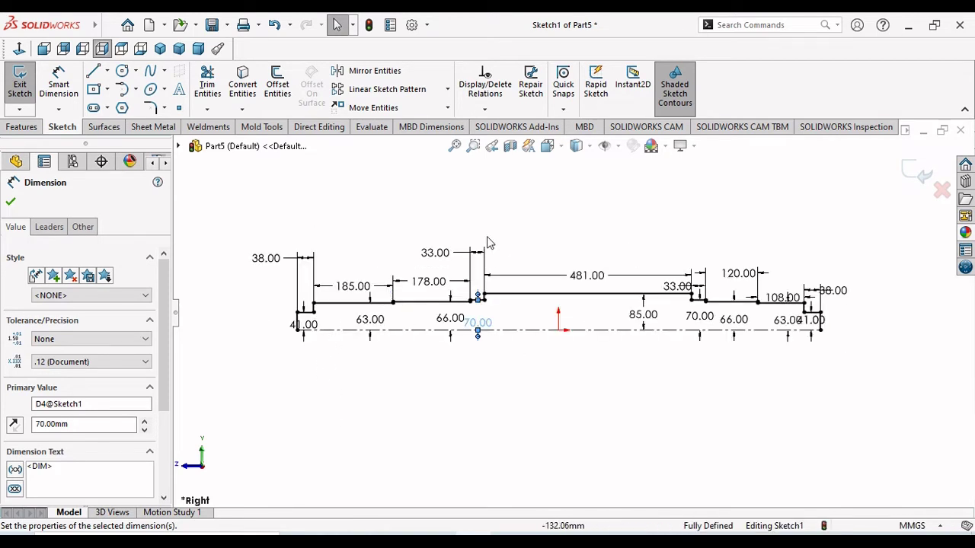
pyautogui.click(20, 49)
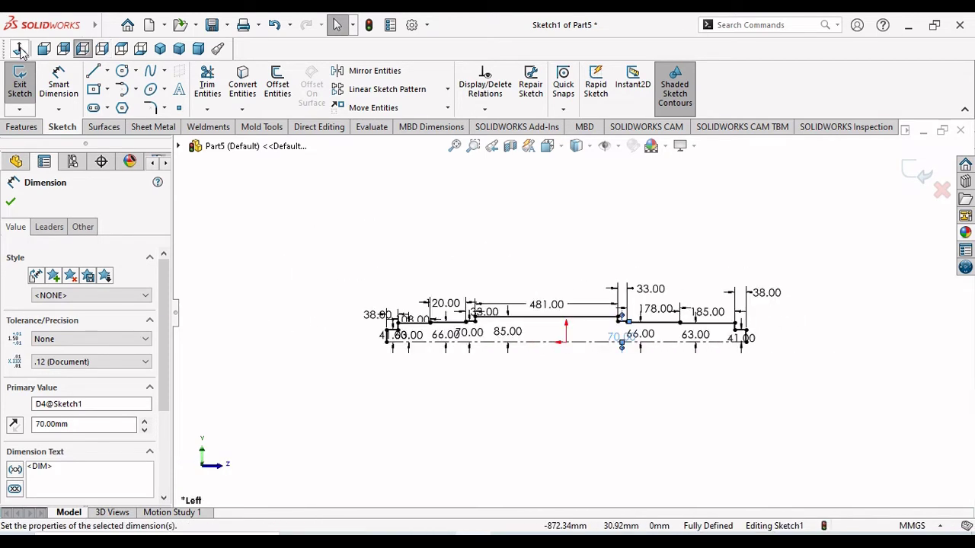
pyautogui.click(20, 49)
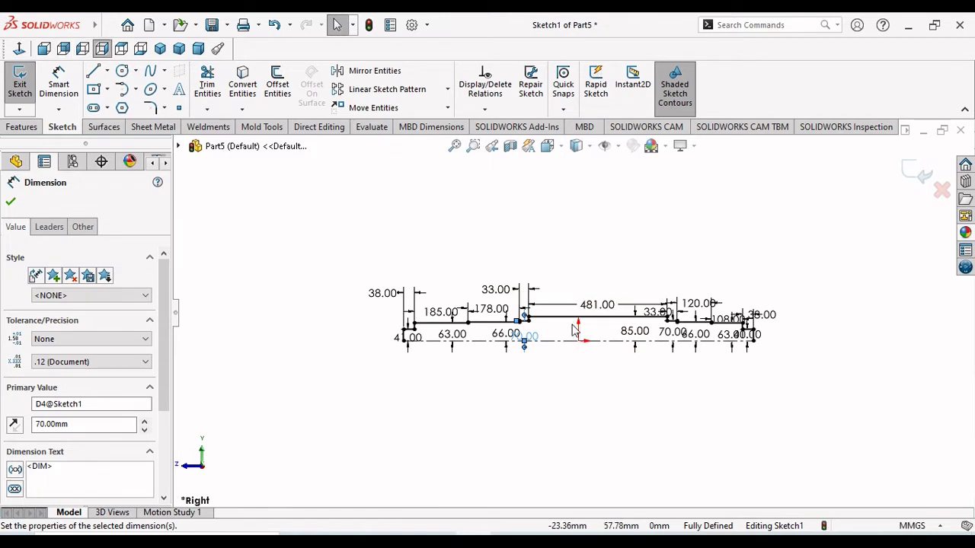
pyautogui.scroll(-3, 575, 329)
# - Revolve Sketch1 around its centerline into a solid, letting the open sketch close automatically
pyautogui.click(11, 204)
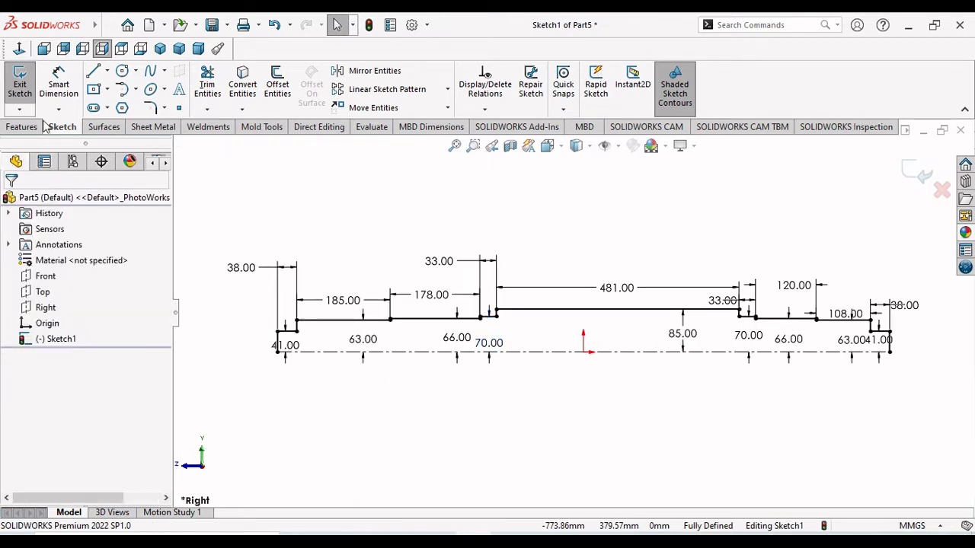
pyautogui.click(22, 128)
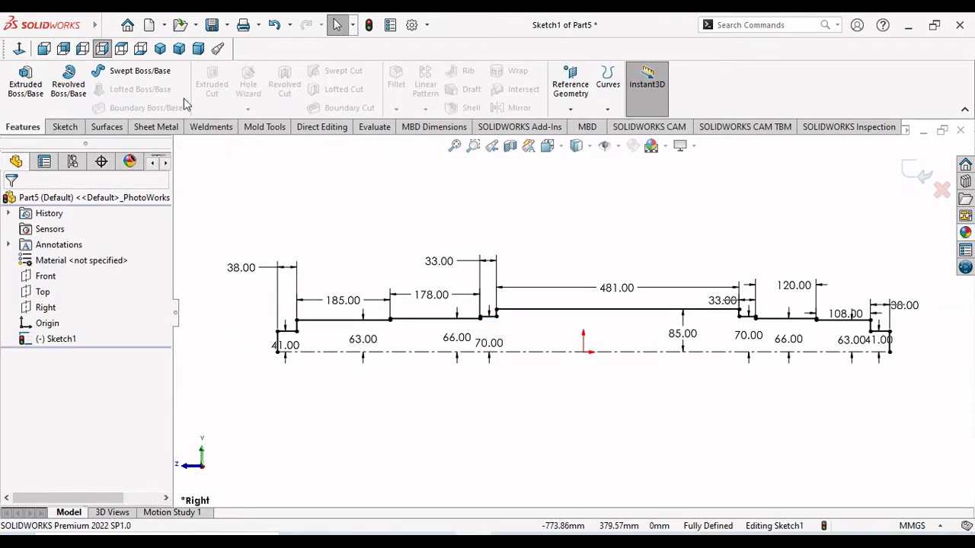
pyautogui.click(69, 82)
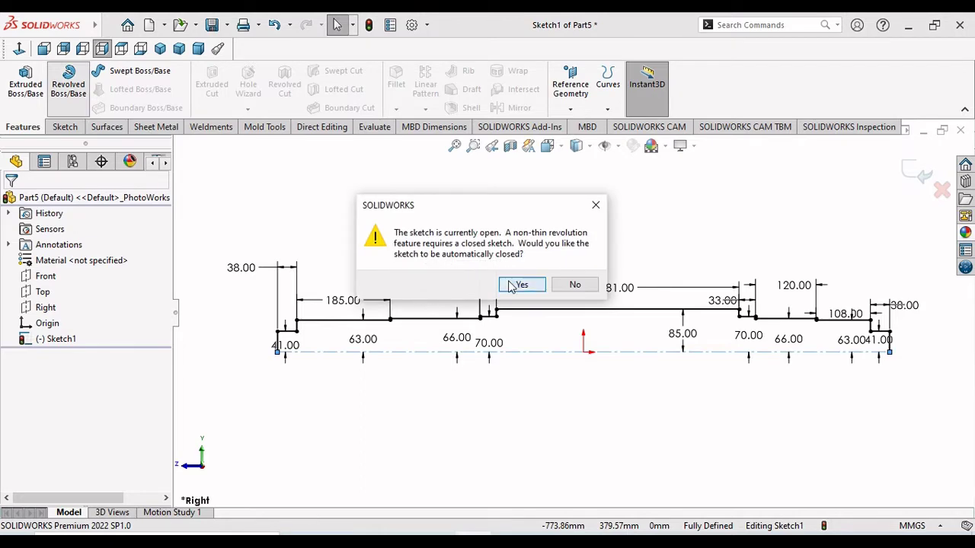
pyautogui.click(520, 285)
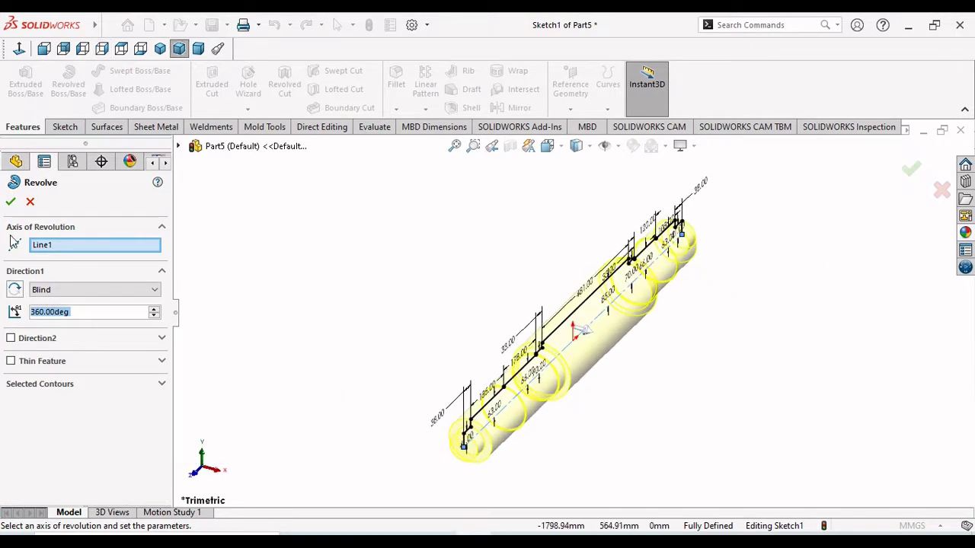
pyautogui.click(11, 204)
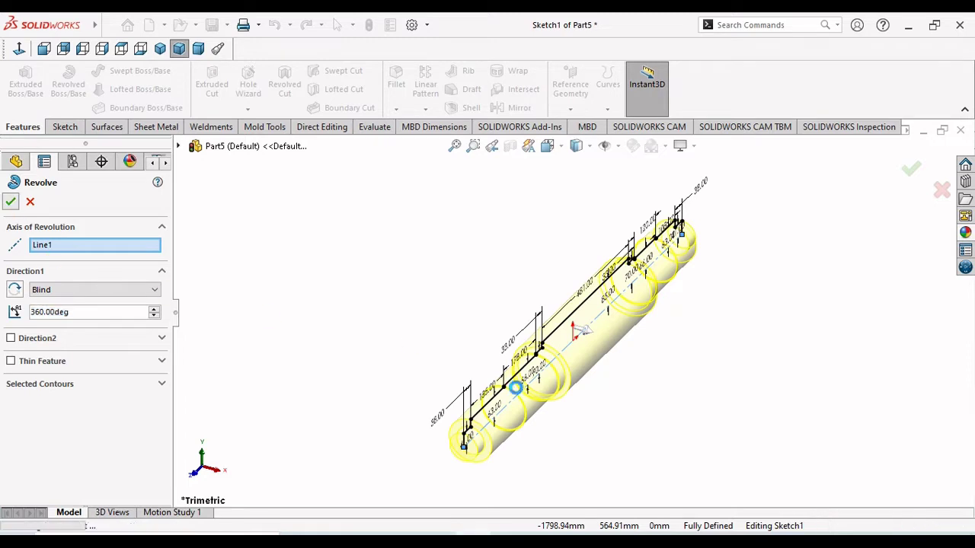
pyautogui.click(651, 426)
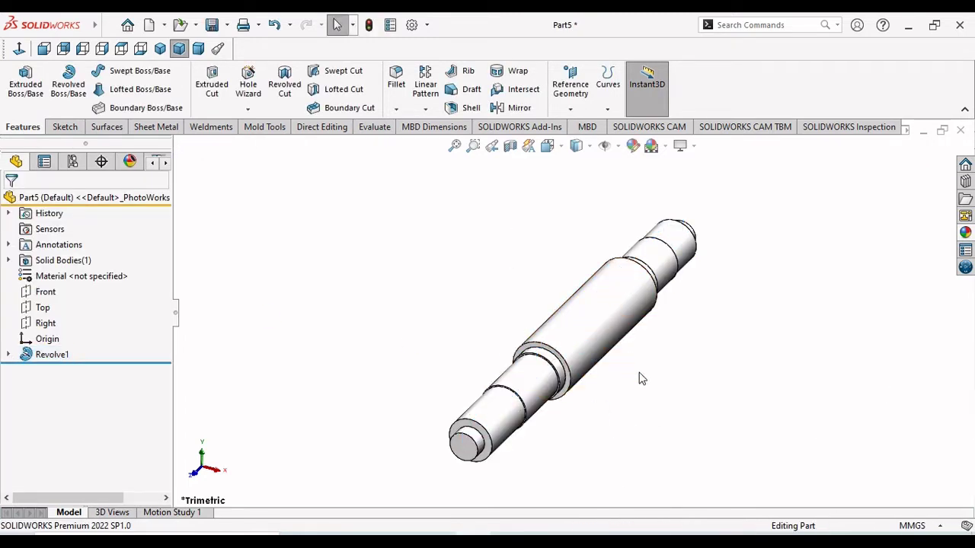
# - Orbit the shaft, return to a straight side view, and expand Revolve1 to show its sketch
pyautogui.moveTo(640, 376); pyautogui.dragTo(573, 353, button='middle')
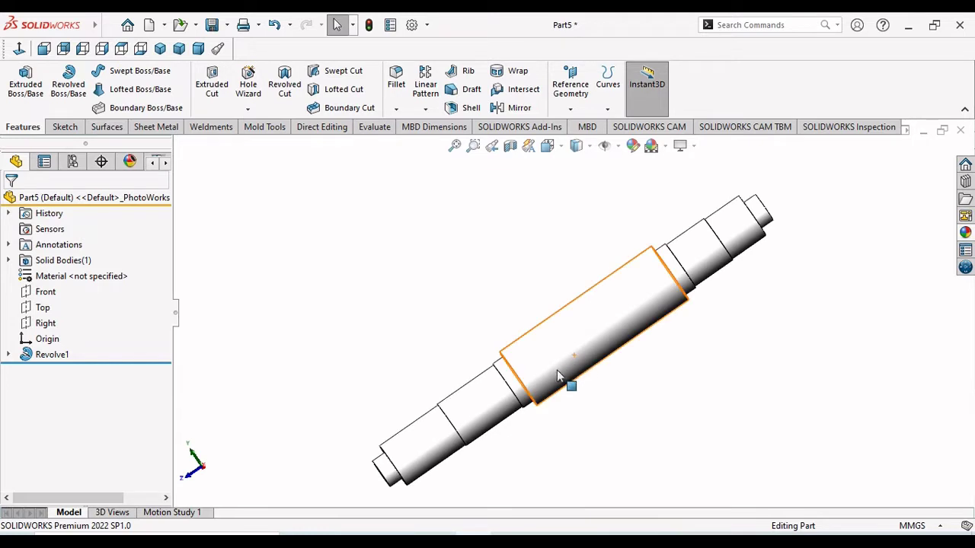
pyautogui.scroll(-5, 505, 396)
pyautogui.scroll(5, 463, 412)
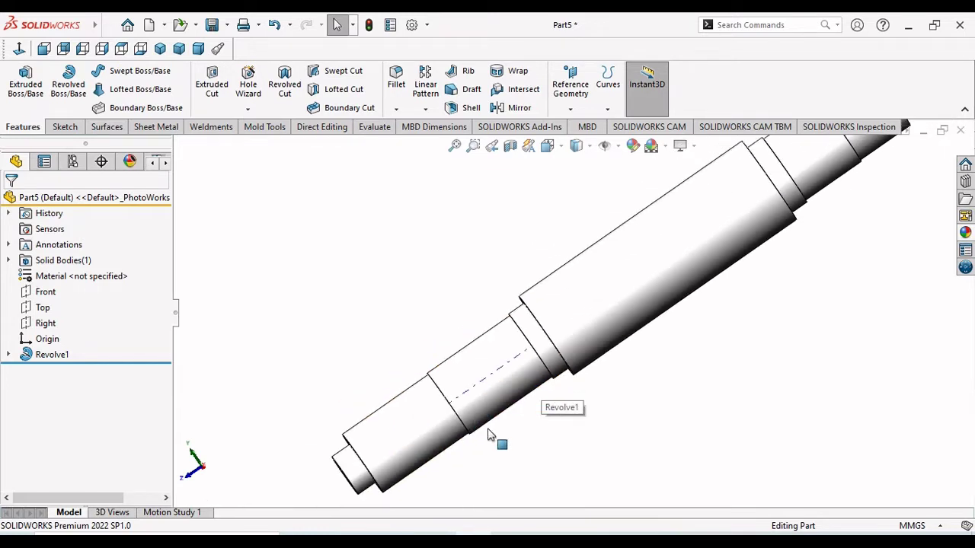
pyautogui.click(19, 49)
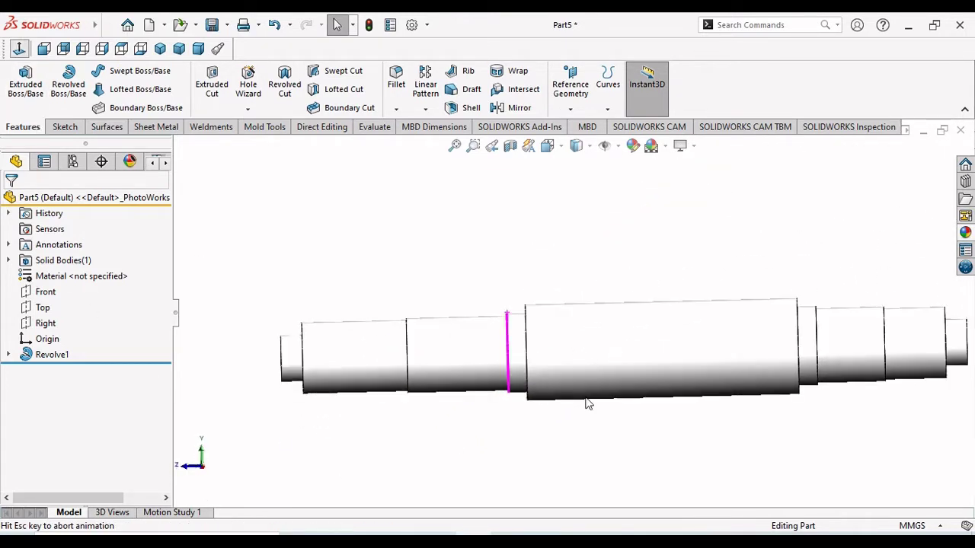
pyautogui.scroll(-2, 647, 368)
pyautogui.scroll(3, 647, 370)
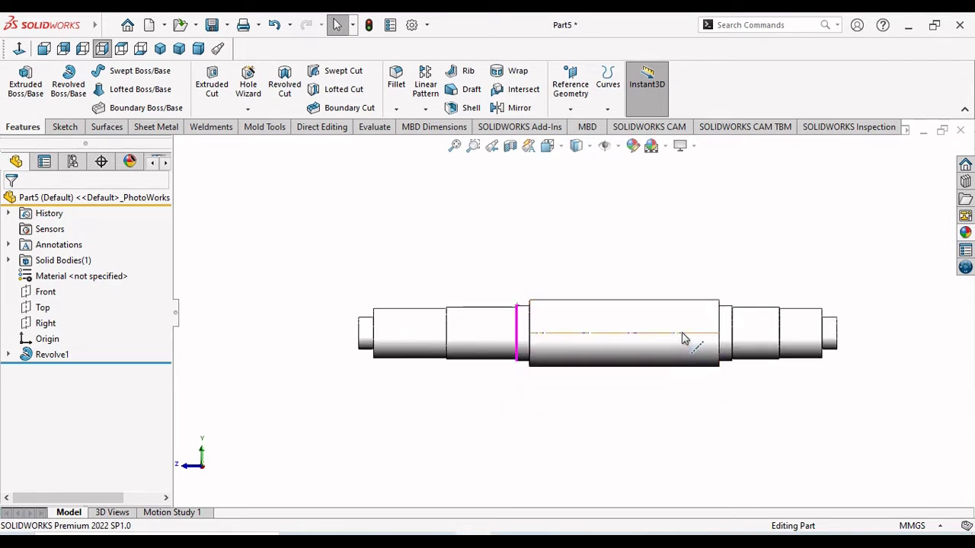
pyautogui.click(9, 357)
# - Edit Sketch1 and halve the R41.00 end-step dimension to R20.50
pyautogui.click(53, 370)
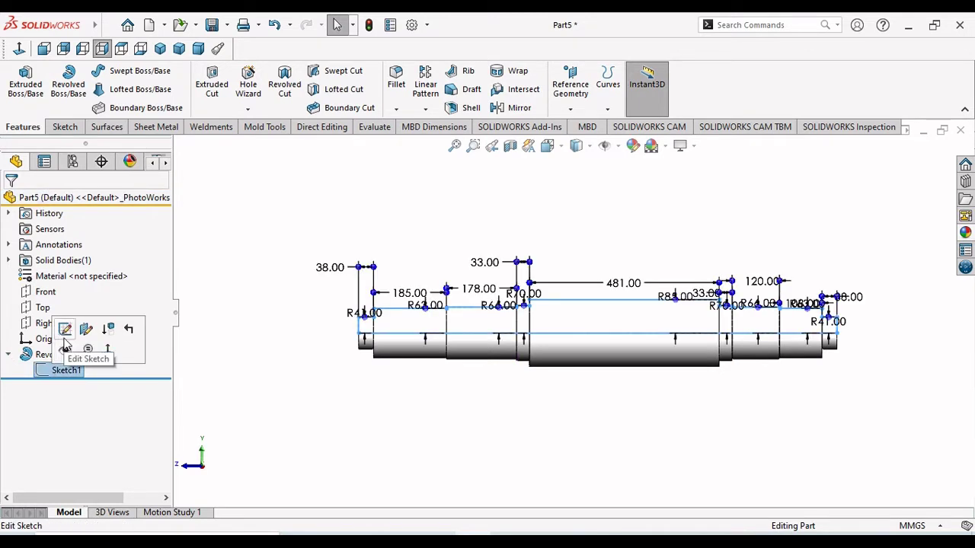
pyautogui.click(65, 339)
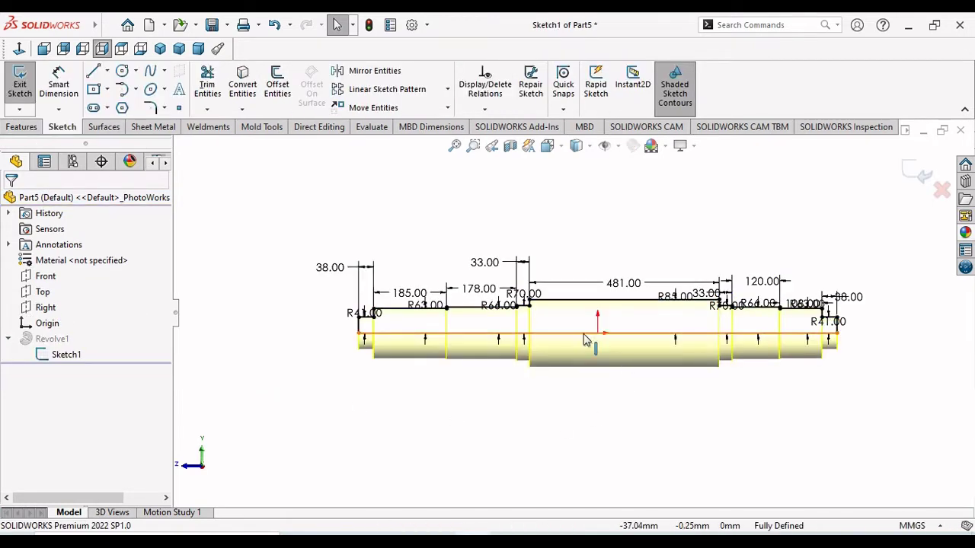
pyautogui.scroll(3, 579, 335)
pyautogui.scroll(-3, 571, 323)
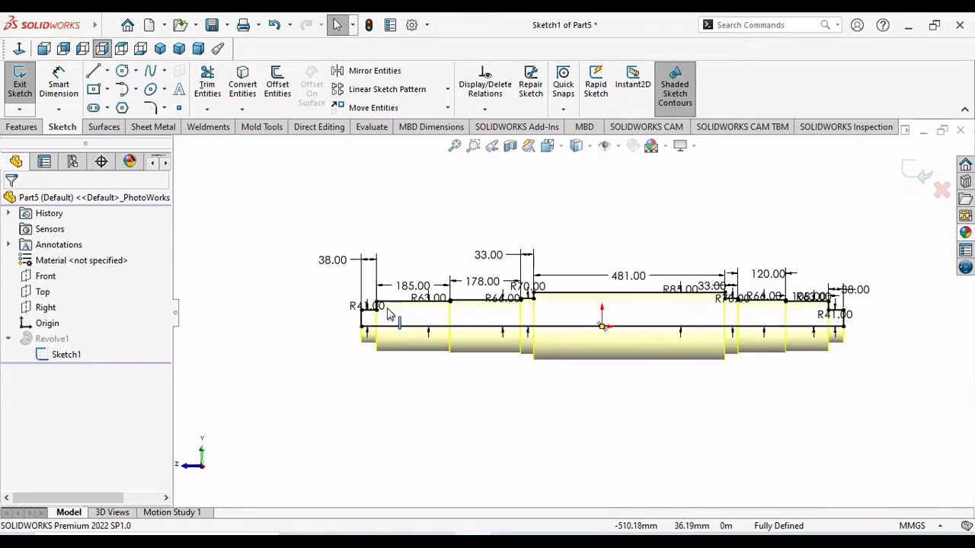
pyautogui.scroll(3, 393, 316)
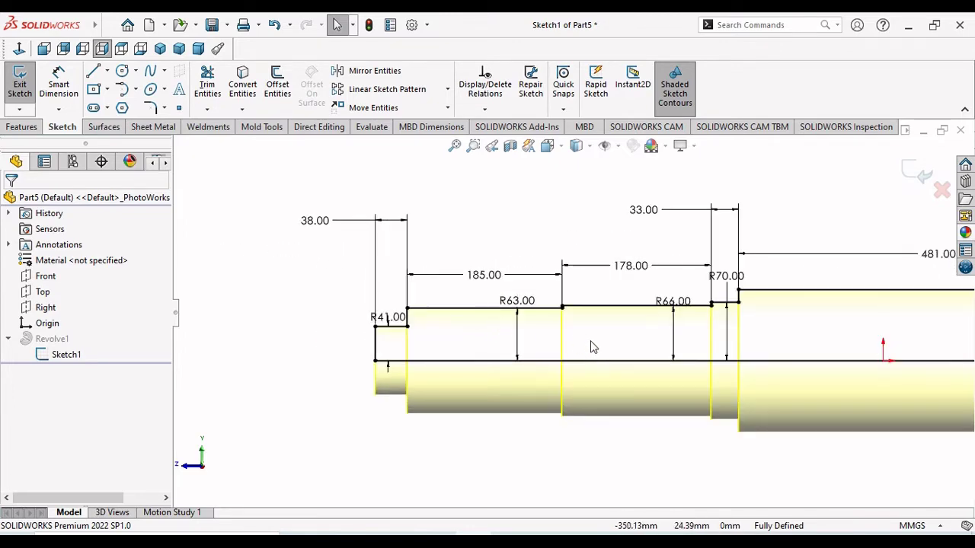
pyautogui.scroll(1, 620, 346)
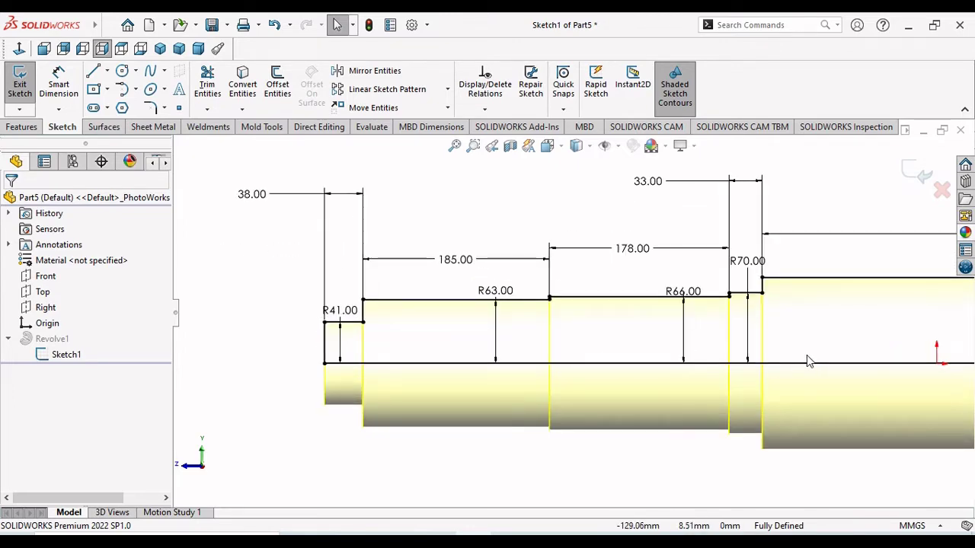
pyautogui.doubleClick(340, 311)
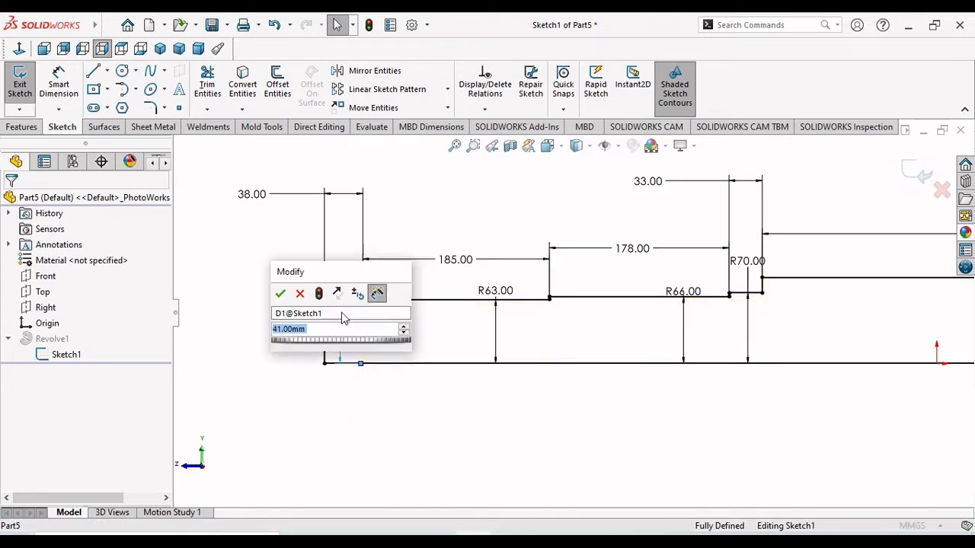
pyautogui.write('41')
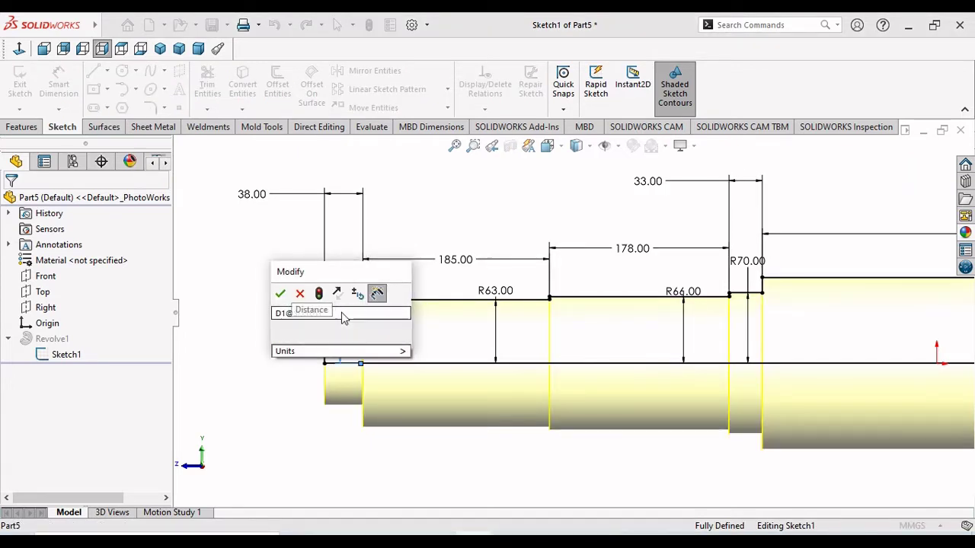
pyautogui.press('Return')
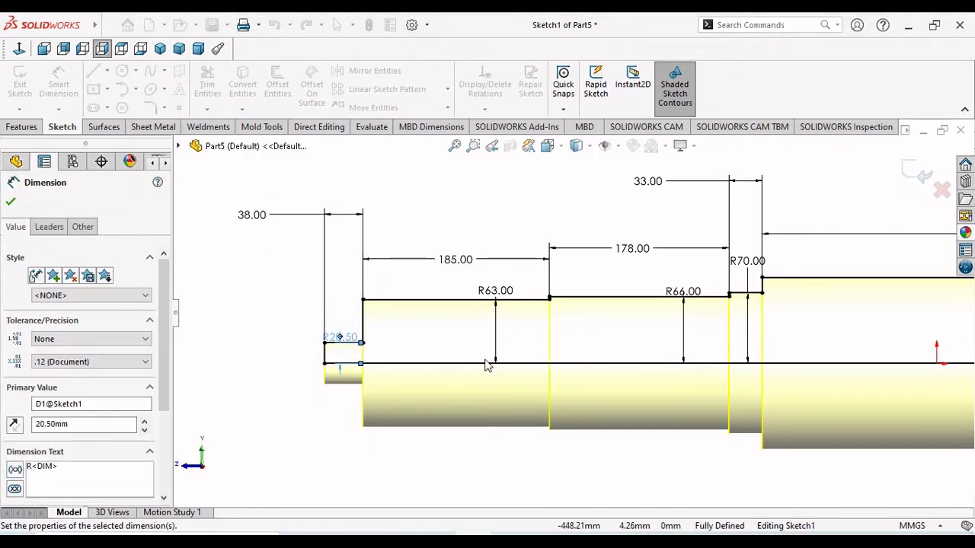
# - Halve the R63.00, R66.00 and R70.00 step dimensions to 31.50, 33.00 and 35.00
pyautogui.doubleClick(502, 303)
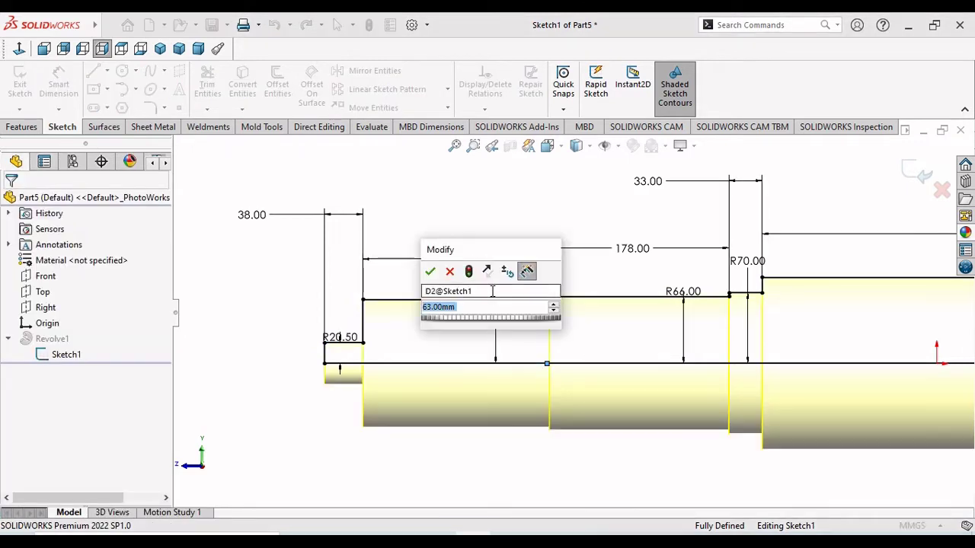
pyautogui.write('63/2')
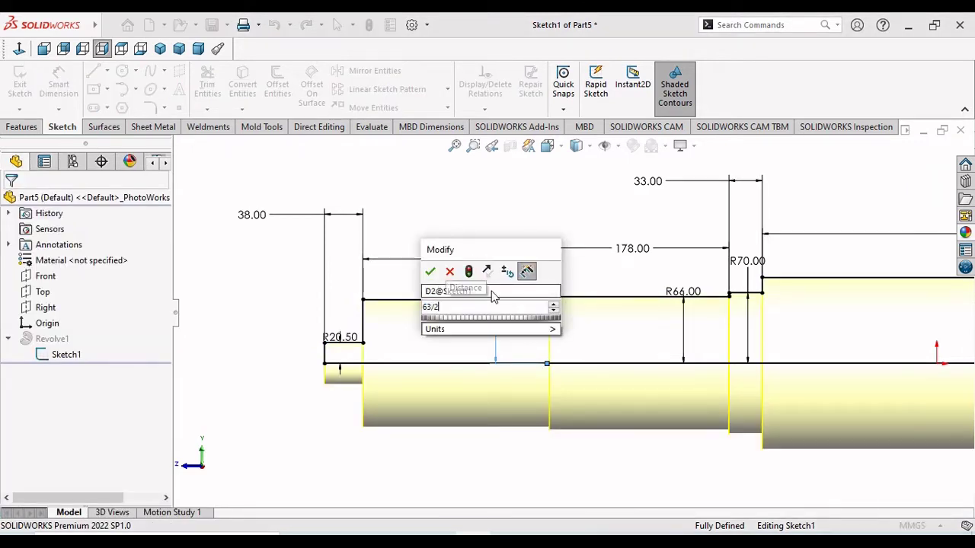
pyautogui.press('Return')
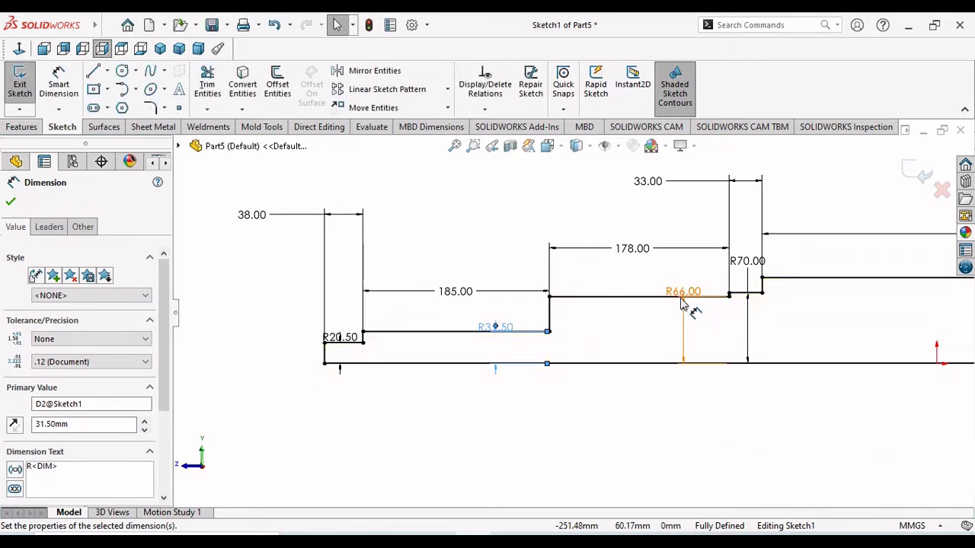
pyautogui.doubleClick(680, 294)
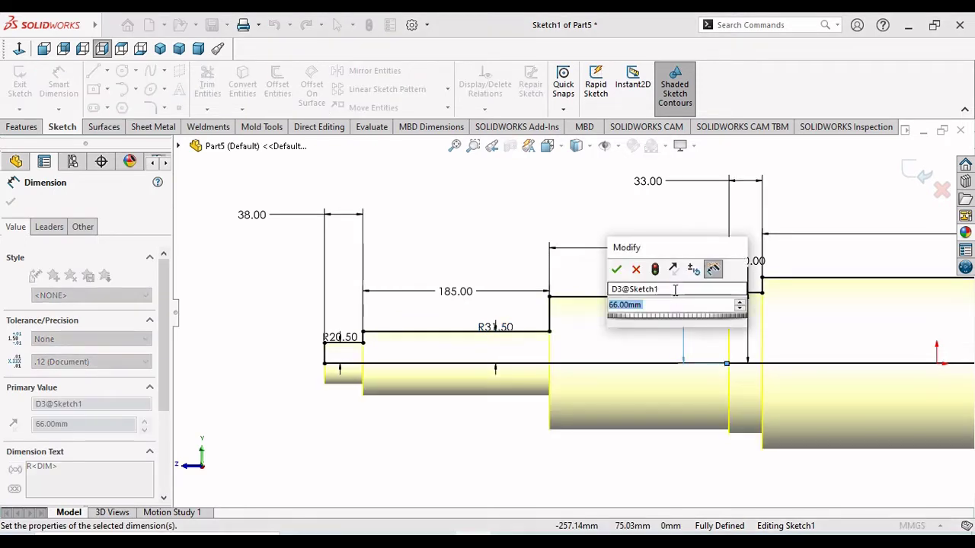
pyautogui.write('66/2')
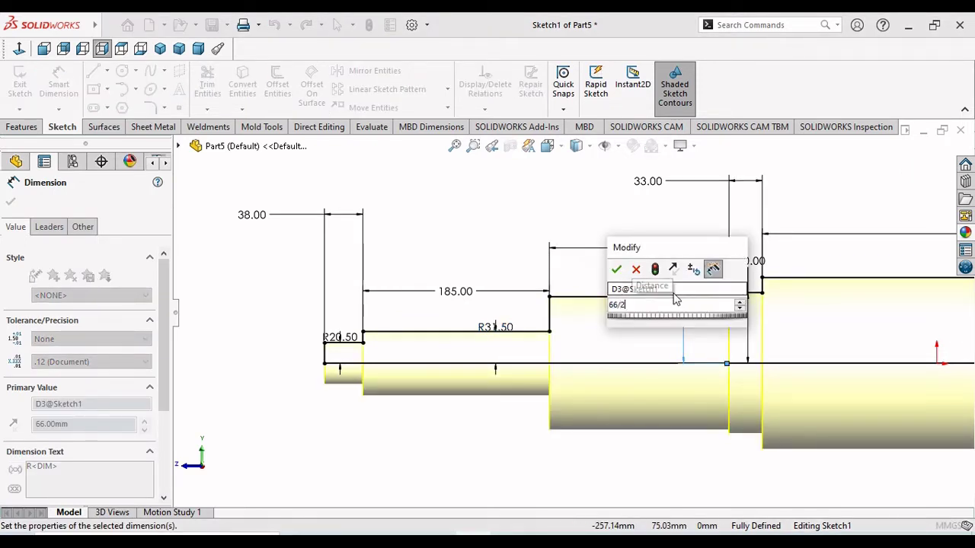
pyautogui.press('Return')
pyautogui.scroll(3, 576, 313)
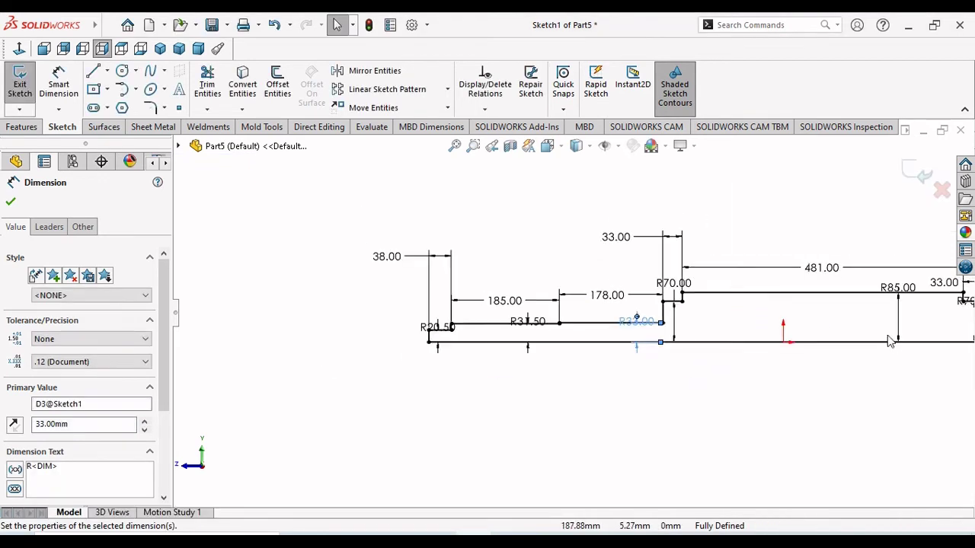
pyautogui.scroll(-5, 745, 301)
pyautogui.doubleClick(522, 270)
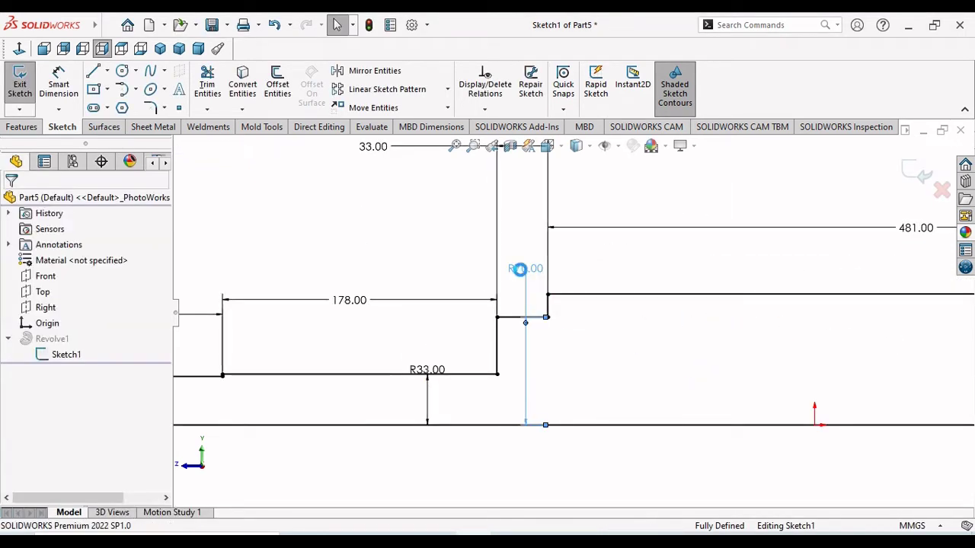
pyautogui.write('70/2')
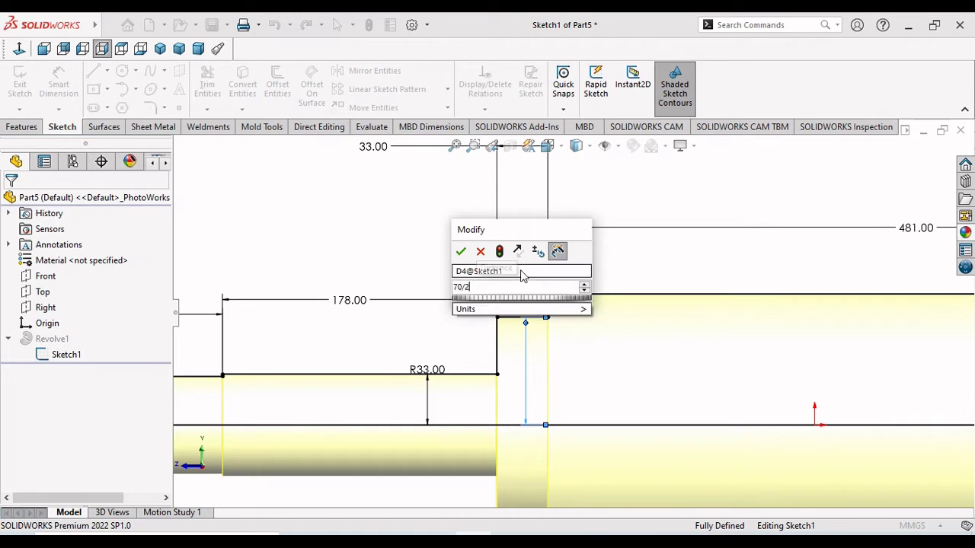
pyautogui.press('Return')
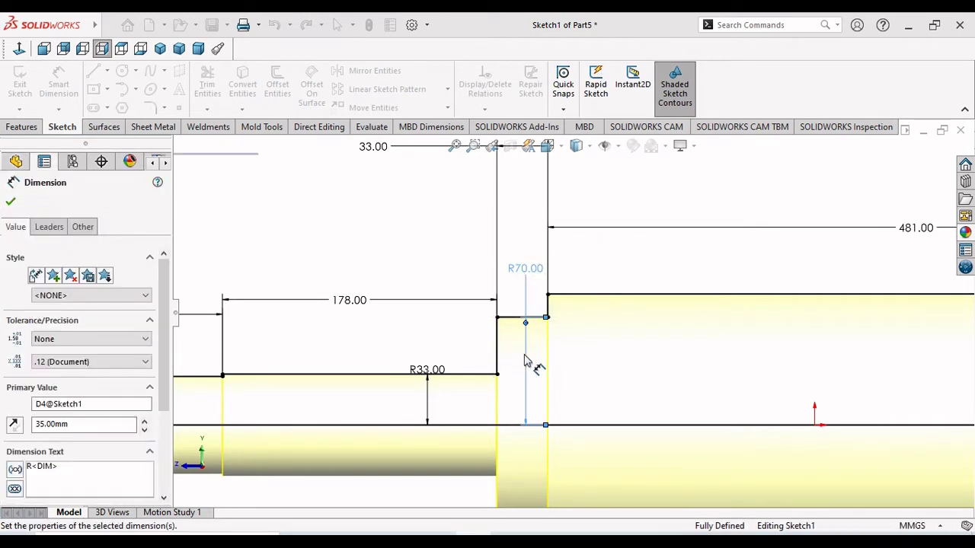
# - Halve the R85.00 body to 42.50, plus the right-hand R70.00 and R66.00 steps to 35.00 and 33.00
pyautogui.scroll(3, 548, 365)
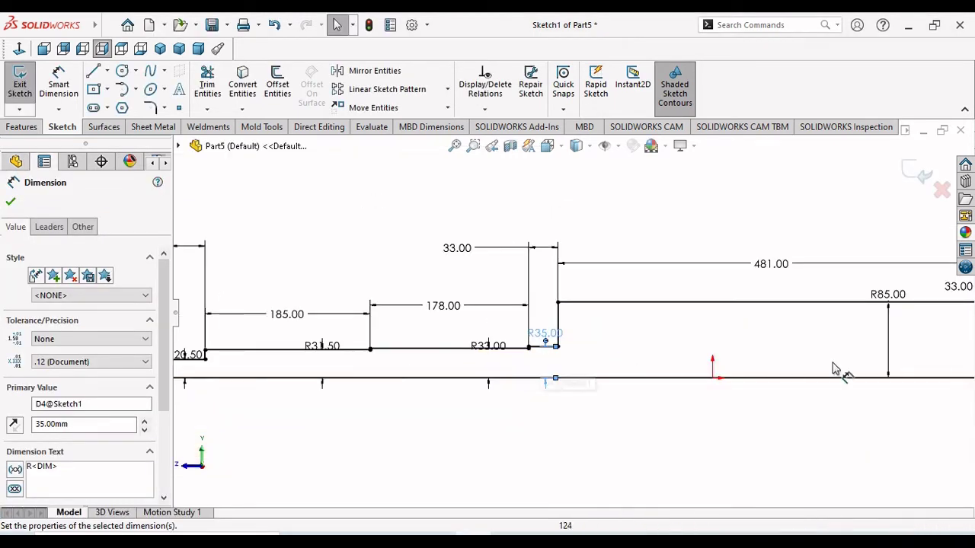
pyautogui.doubleClick(885, 296)
pyautogui.write('85/2')
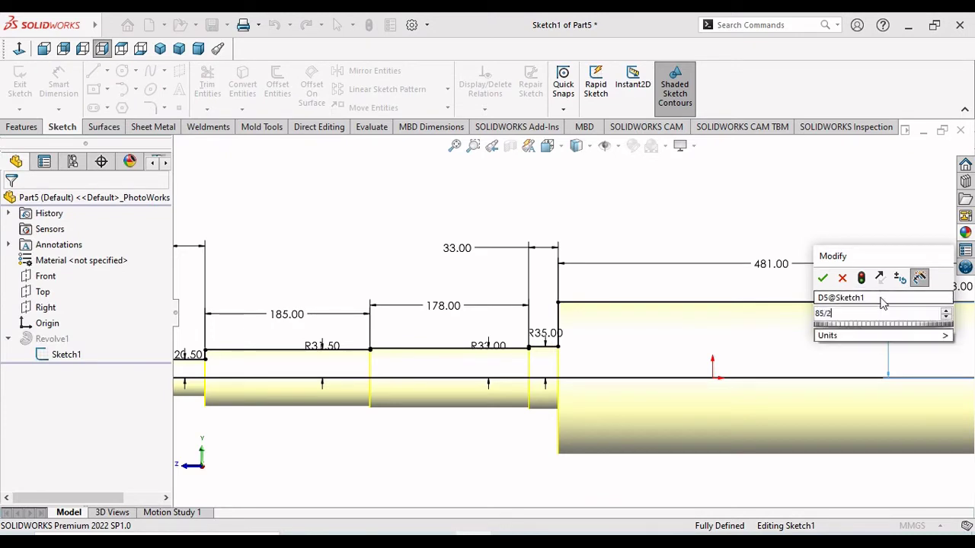
pyautogui.press('Return')
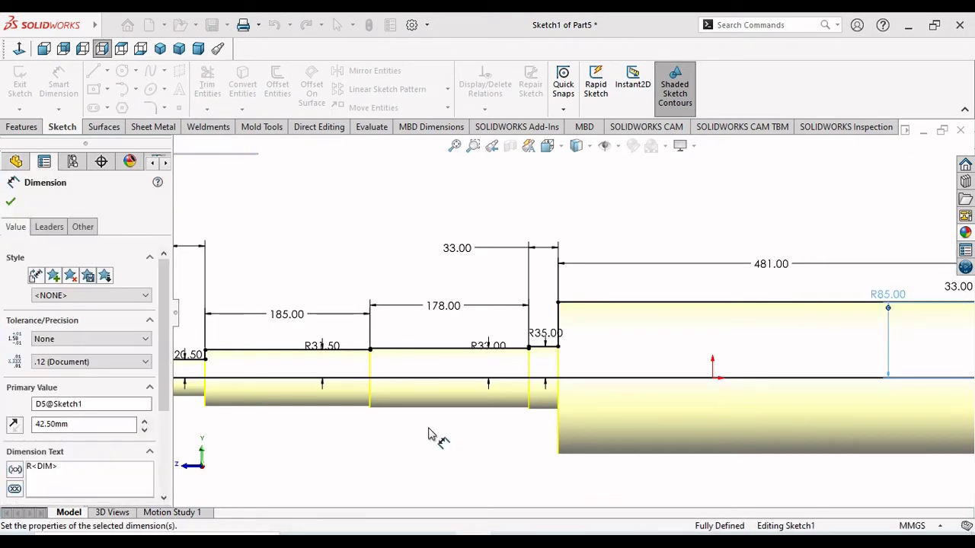
pyautogui.scroll(3, 595, 399)
pyautogui.scroll(-5, 760, 335)
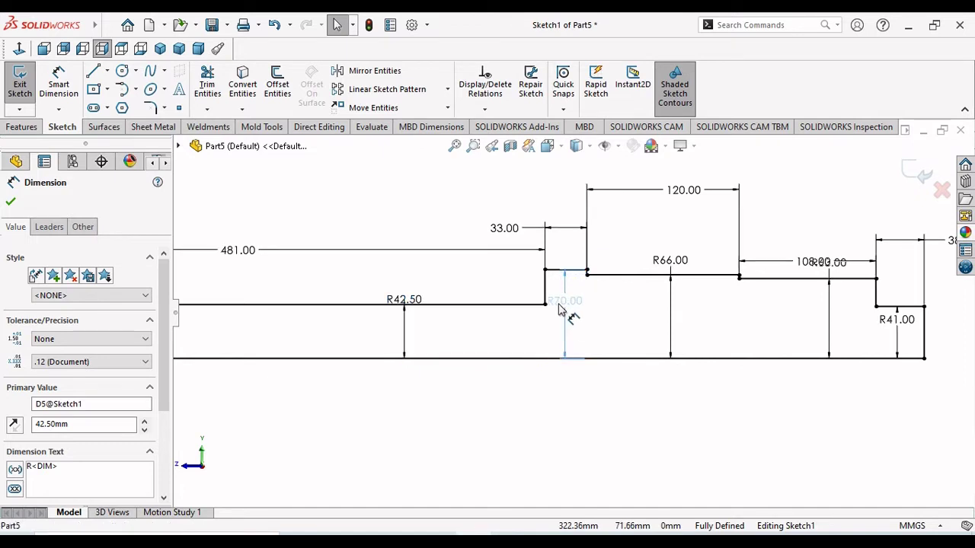
pyautogui.write('70/')
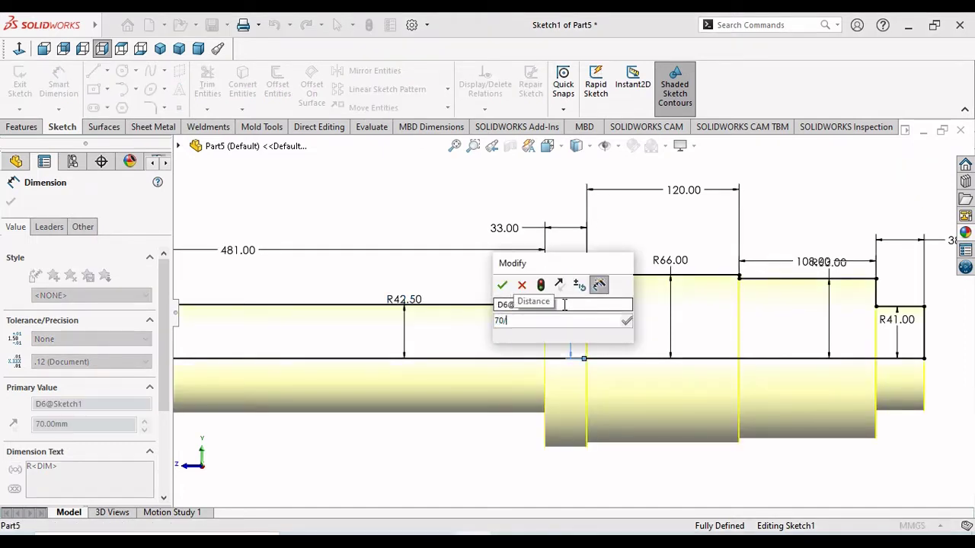
pyautogui.press('Return')
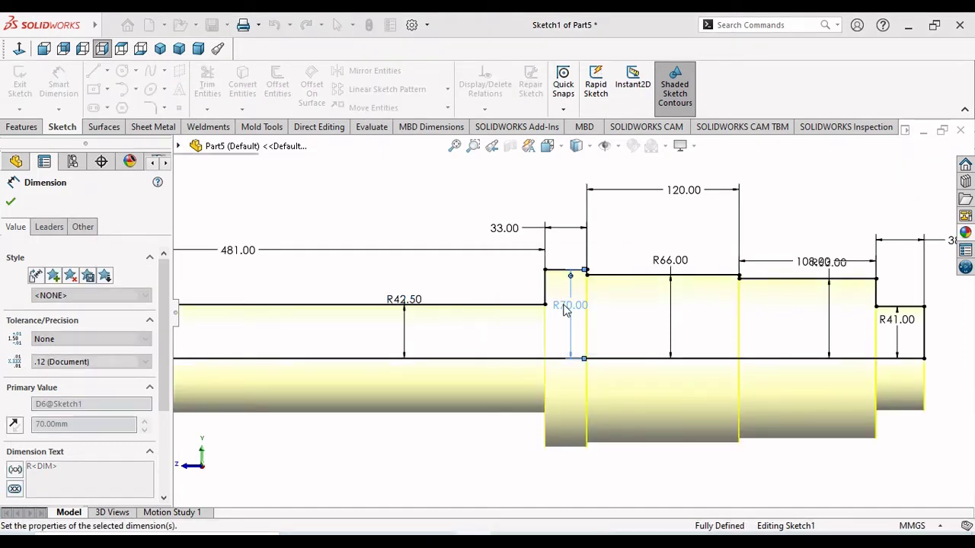
pyautogui.doubleClick(662, 261)
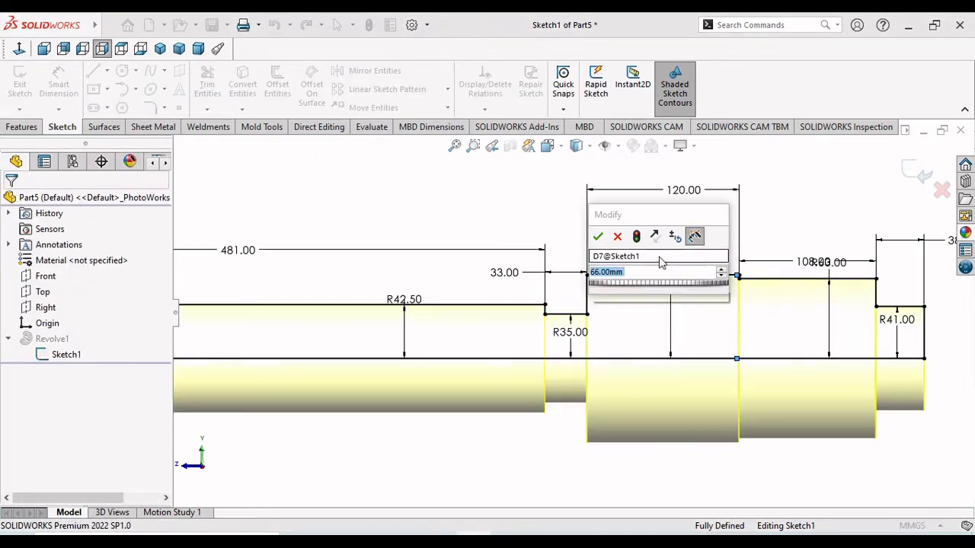
pyautogui.write('66/2')
pyautogui.press('Return')
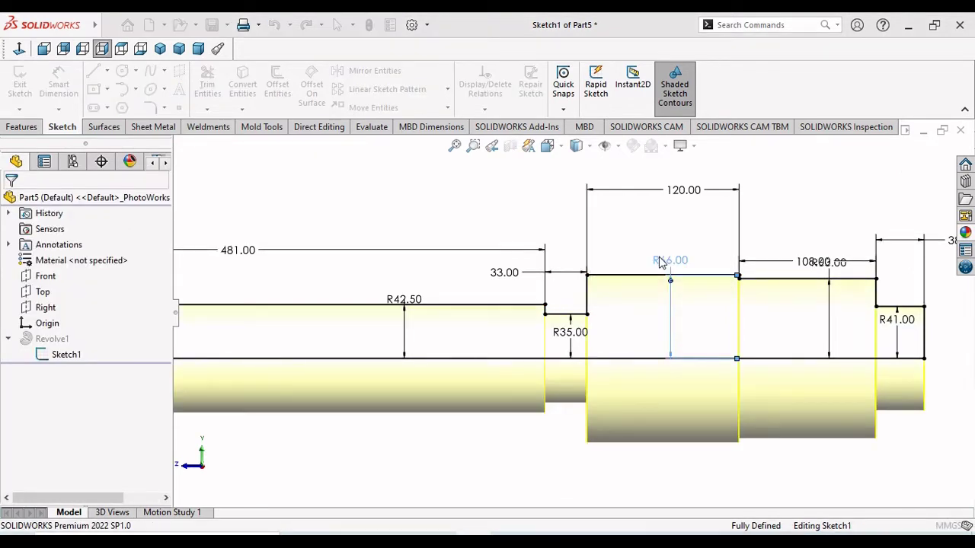
# - Enter 63/2 for the remaining R63.00 dimension and dimension the end step as 82/2
pyautogui.click(829, 279)
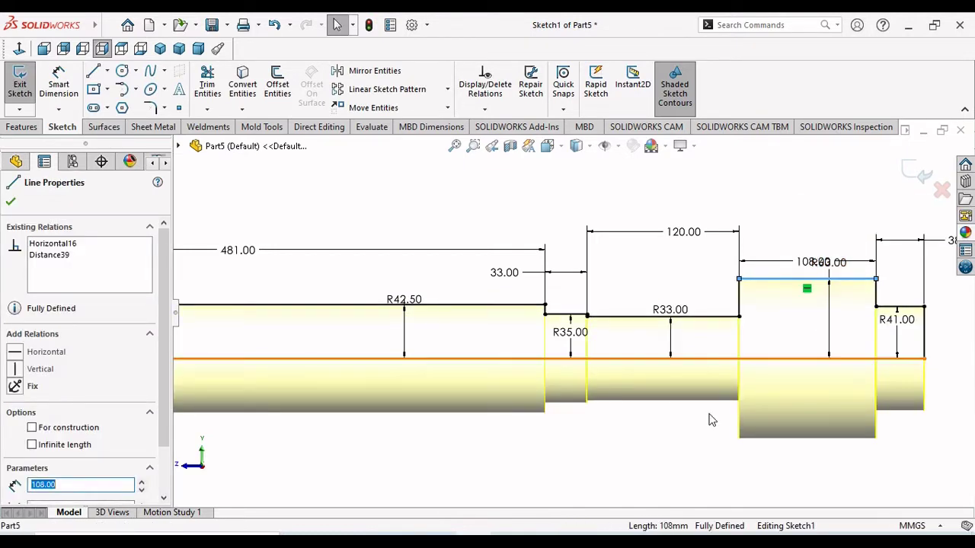
pyautogui.click(683, 460)
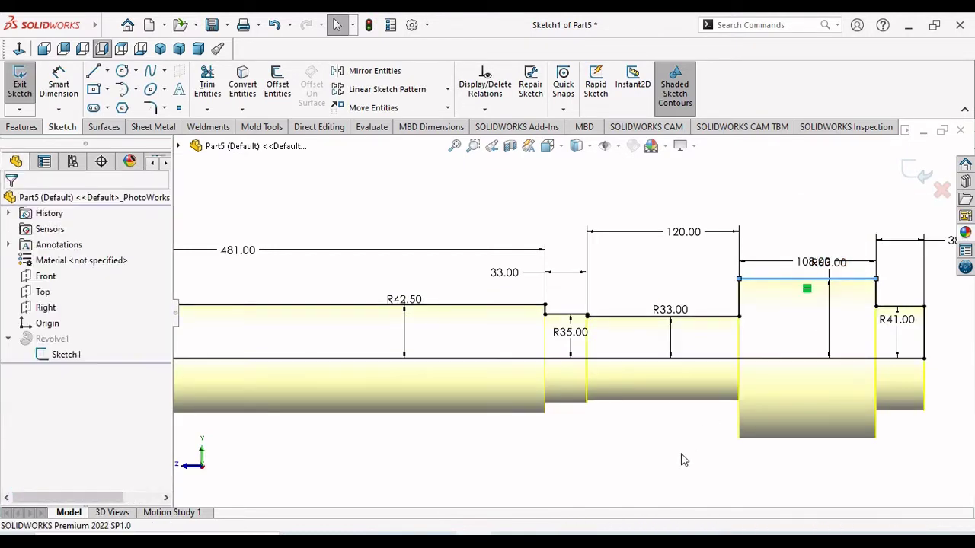
pyautogui.click(820, 317)
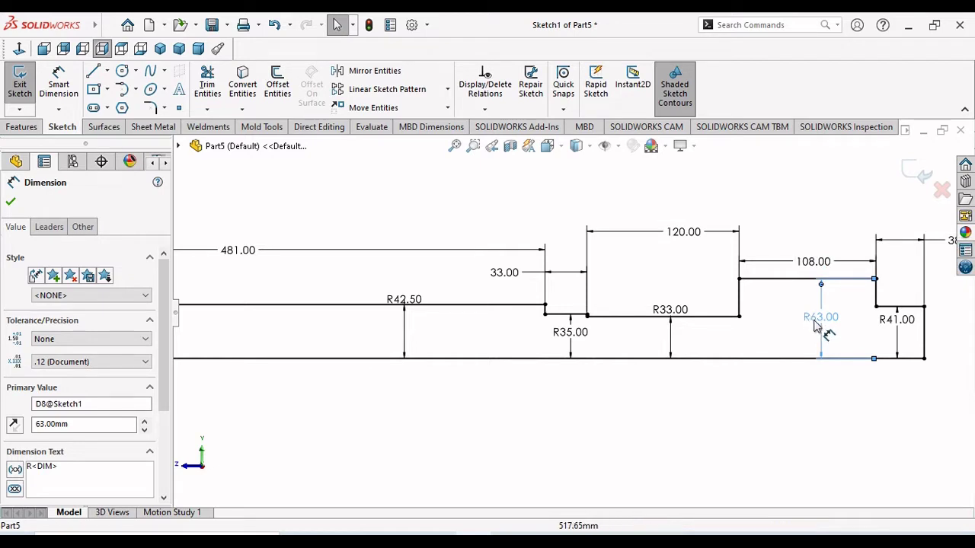
pyautogui.doubleClick(820, 317)
pyautogui.write('6')
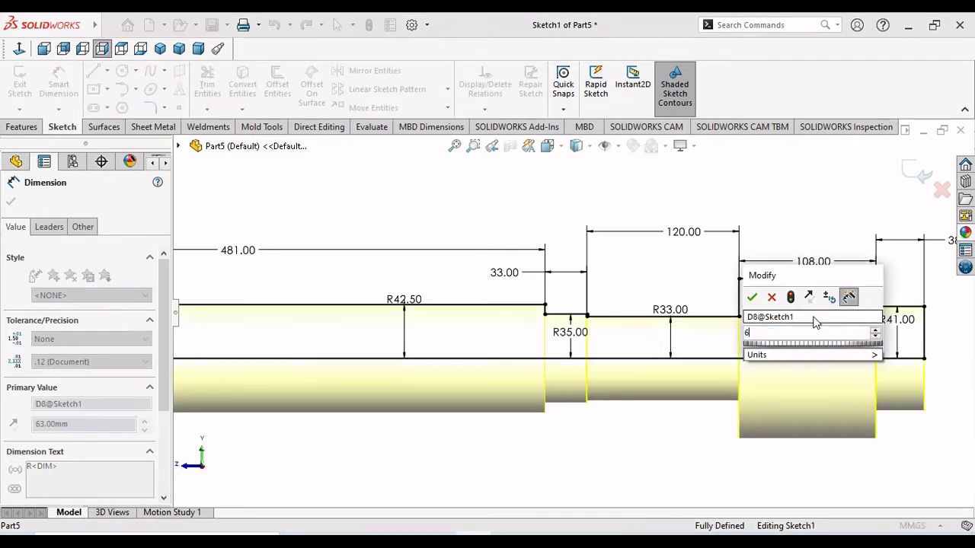
pyautogui.write('3/2')
pyautogui.press('Return')
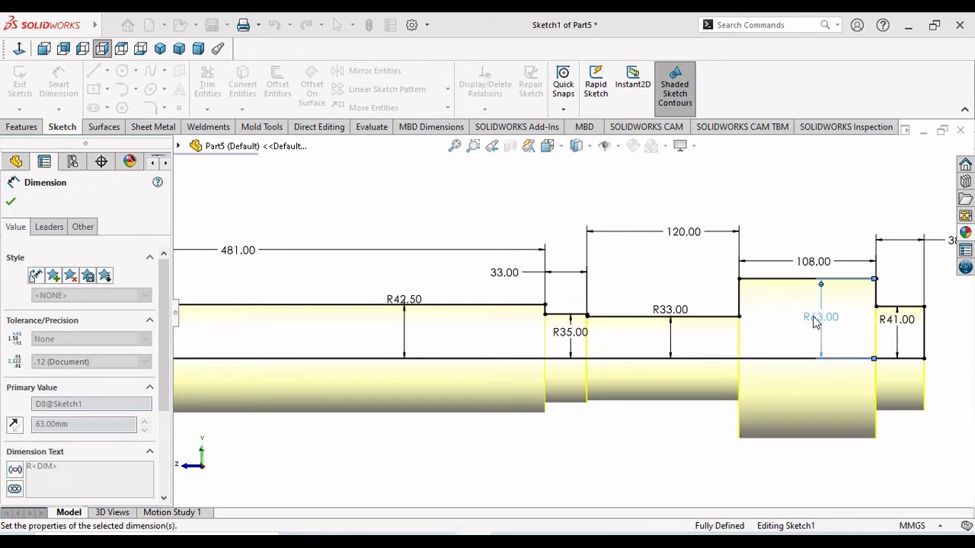
pyautogui.scroll(-1, 934, 341)
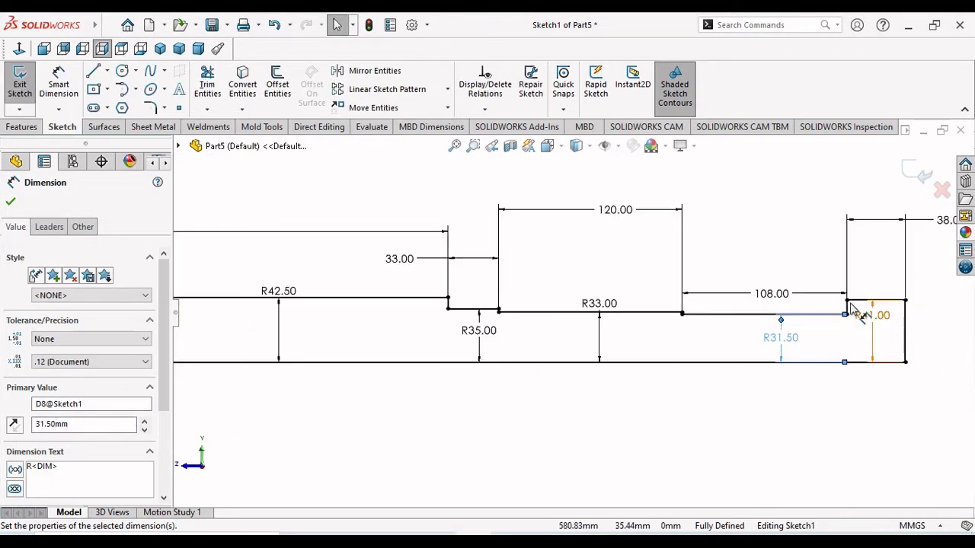
pyautogui.click(868, 322)
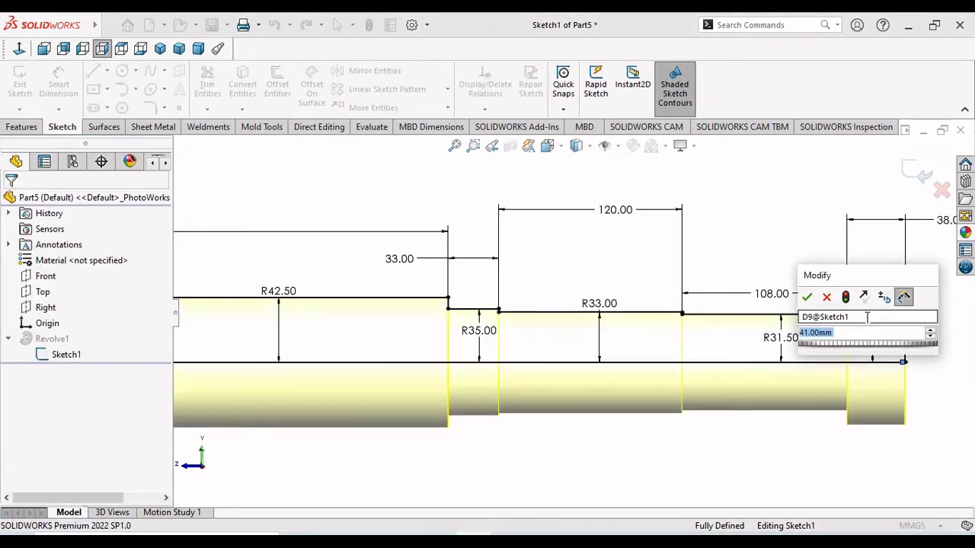
pyautogui.write('82/2')
pyautogui.press('Return')
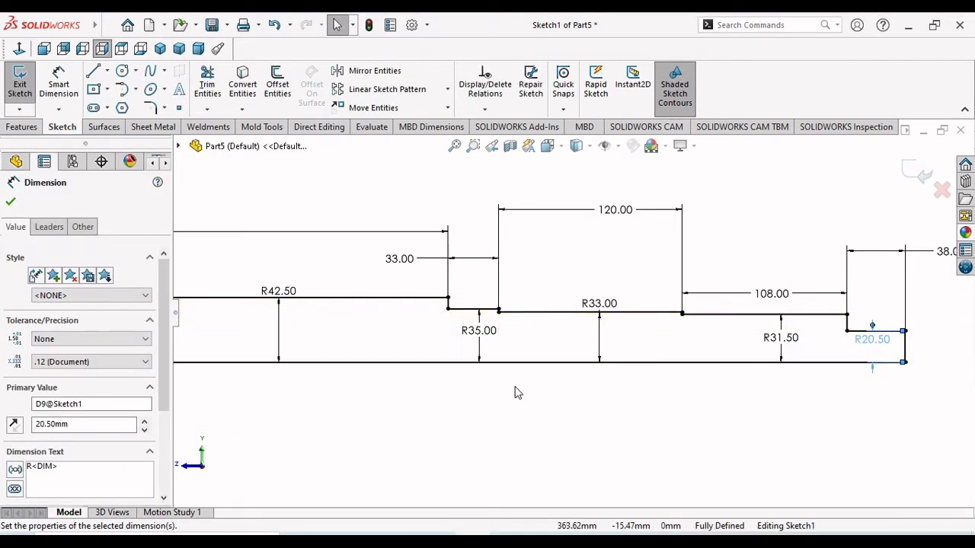
pyautogui.scroll(5, 694, 381)
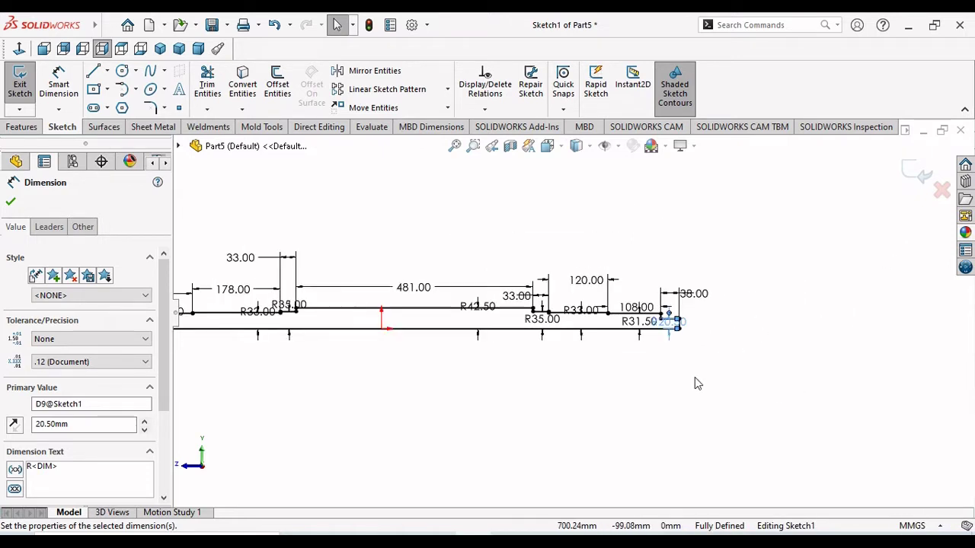
pyautogui.scroll(2, 658, 381)
pyautogui.scroll(-3, 562, 331)
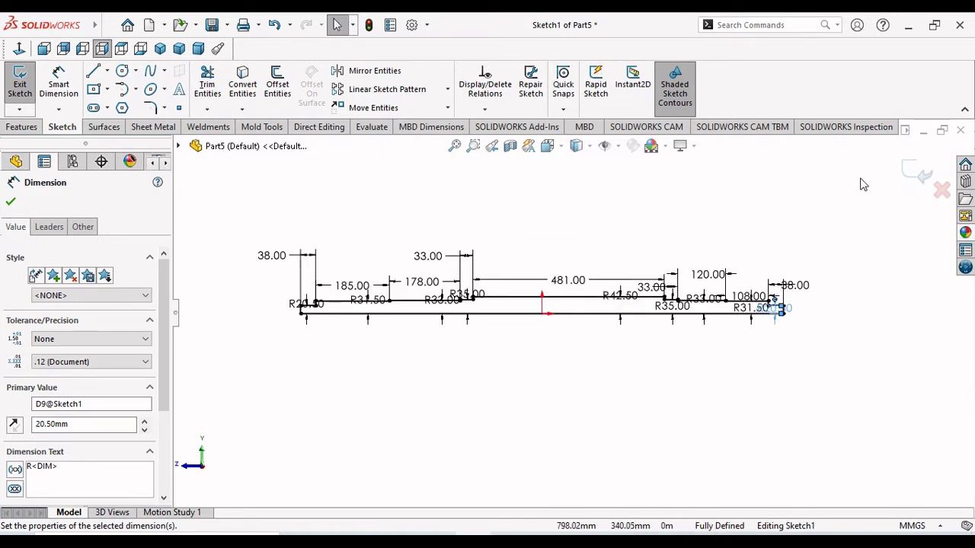
# - Exit the sketch to rebuild the revolved shaft, then orbit to inspect it
pyautogui.click(919, 181)
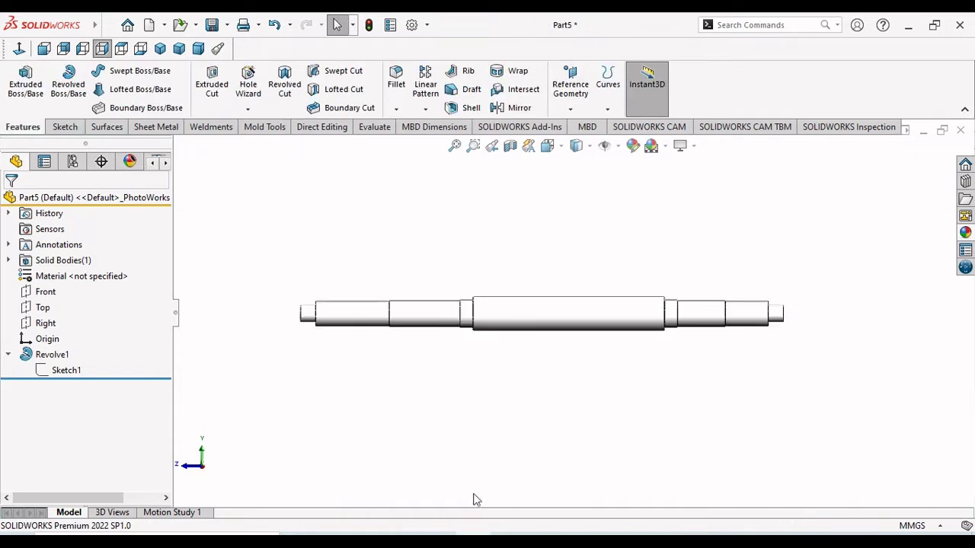
pyautogui.moveTo(532, 355); pyautogui.dragTo(563, 399, button='middle')
pyautogui.scroll(-3, 548, 327)
pyautogui.scroll(3, 562, 375)
pyautogui.scroll(-3, 593, 365)
pyautogui.scroll(4, 588, 339)
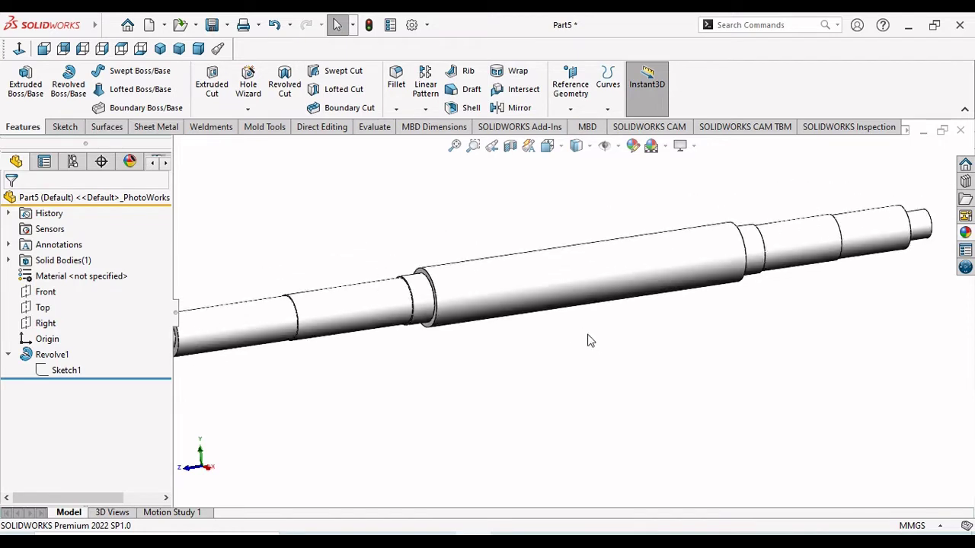
pyautogui.scroll(-2, 587, 335)
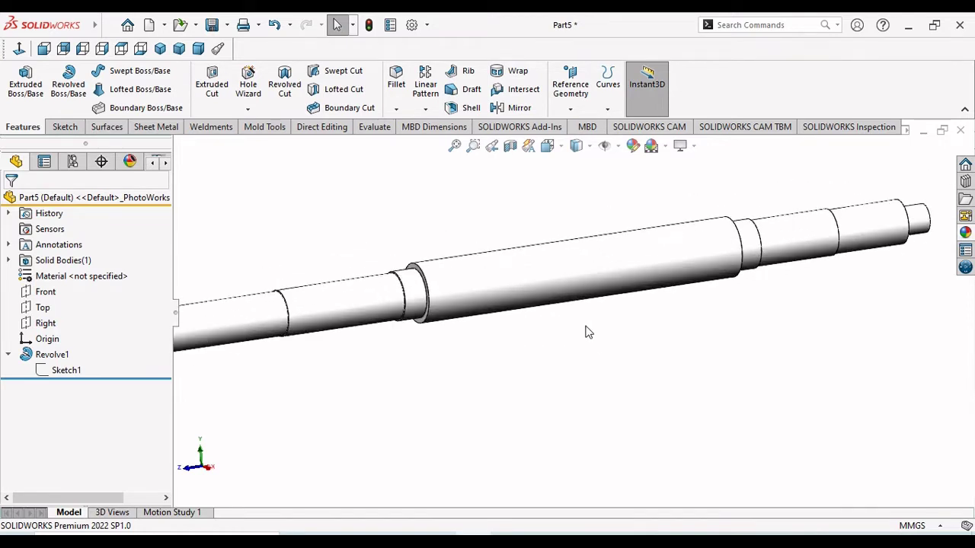
pyautogui.scroll(3, 495, 320)
pyautogui.scroll(-1, 474, 300)
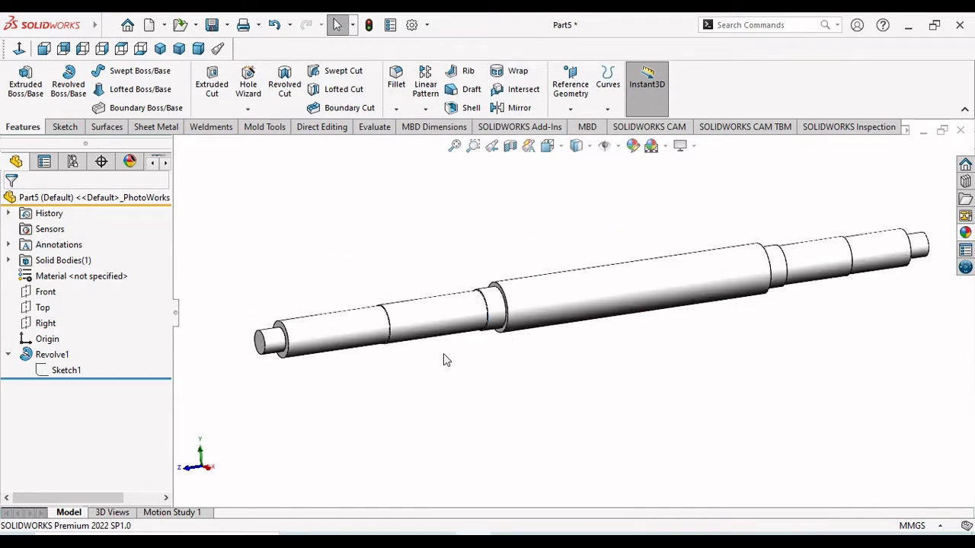
pyautogui.moveTo(443, 354); pyautogui.dragTo(540, 368, button='middle')
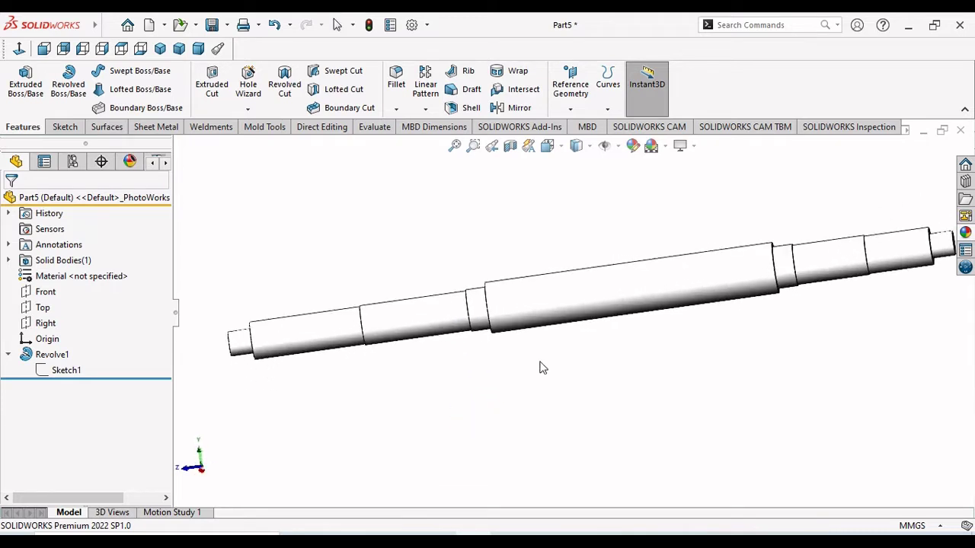
# - Turn on RealView Graphics and apply the Plain White scene to the shaft
pyautogui.click(694, 151)
pyautogui.click(691, 166)
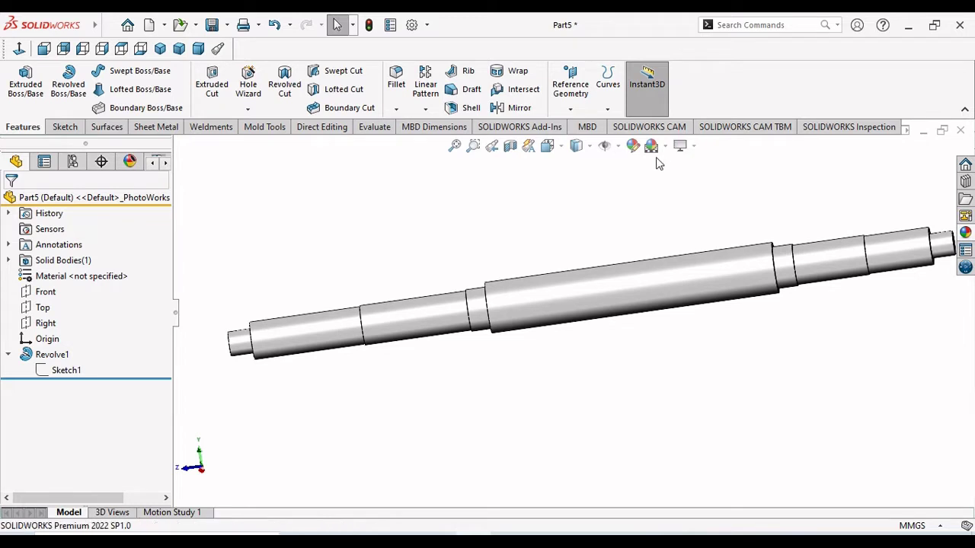
pyautogui.click(652, 147)
pyautogui.click(671, 162)
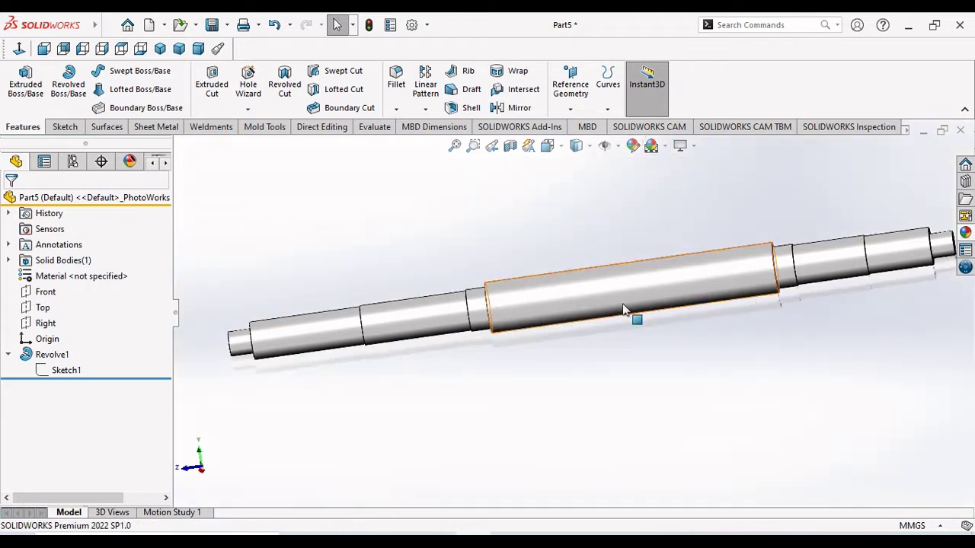
pyautogui.moveTo(623, 309); pyautogui.dragTo(627, 386, button='middle')
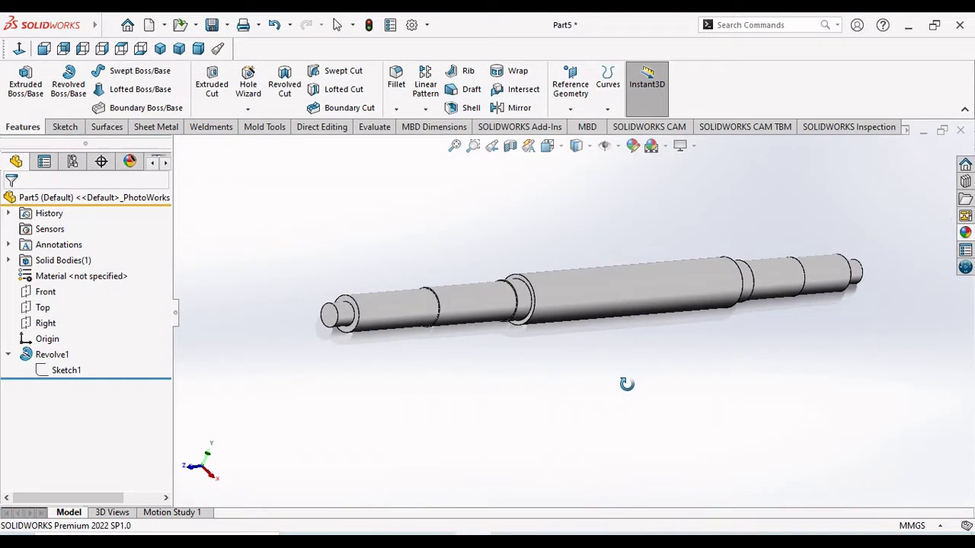
pyautogui.click(667, 147)
pyautogui.click(675, 183)
pyautogui.scroll(2, 624, 267)
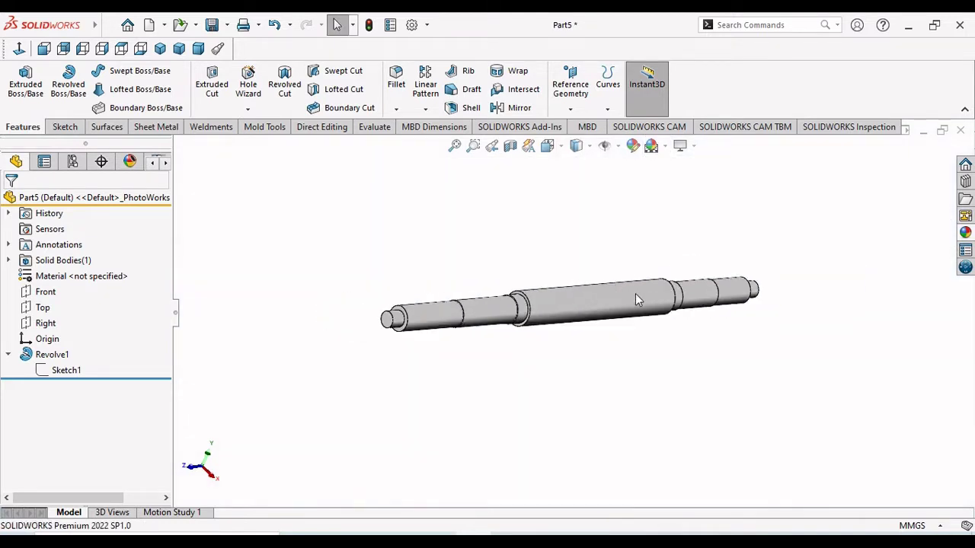
pyautogui.scroll(-3, 642, 452)
pyautogui.moveTo(633, 412)
pyautogui.mouseDown(button='middle')
pyautogui.moveTo(585, 404)
pyautogui.moveTo(616, 386)
pyautogui.moveTo(638, 392)
pyautogui.moveTo(627, 371)
pyautogui.moveTo(588, 372)
pyautogui.moveTo(610, 385)
pyautogui.mouseUp(button='middle')
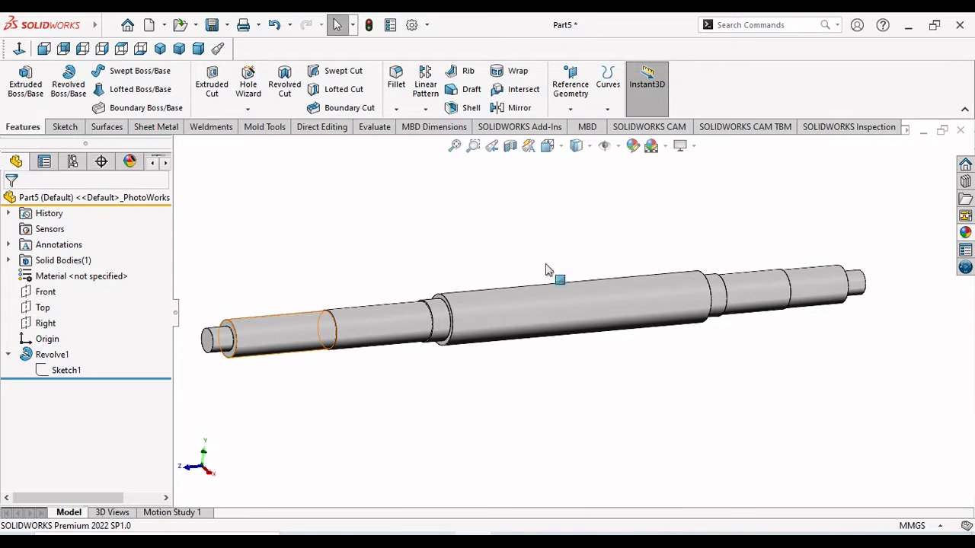
# - Create Plane1 referencing the Top plane and the left step's cylindrical face, set Parallel
pyautogui.click(571, 111)
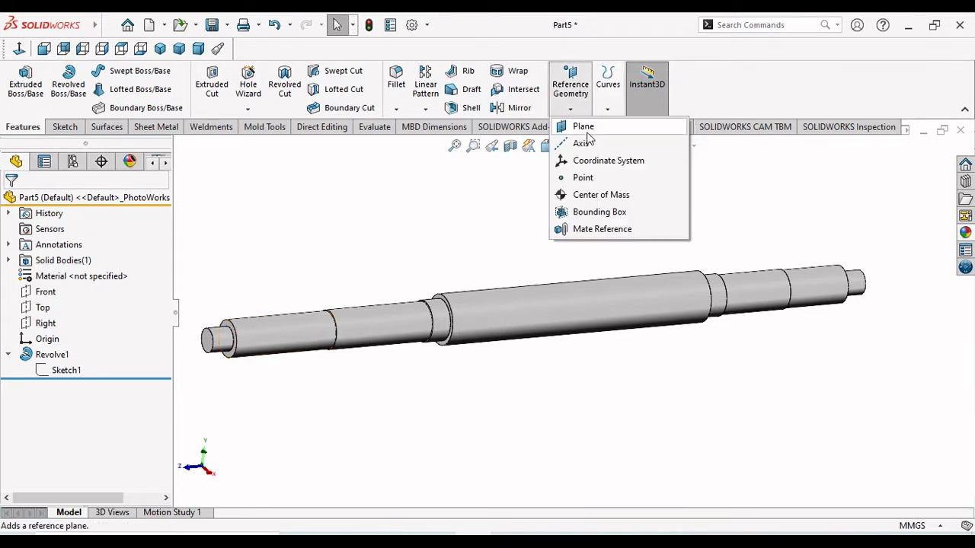
pyautogui.click(585, 127)
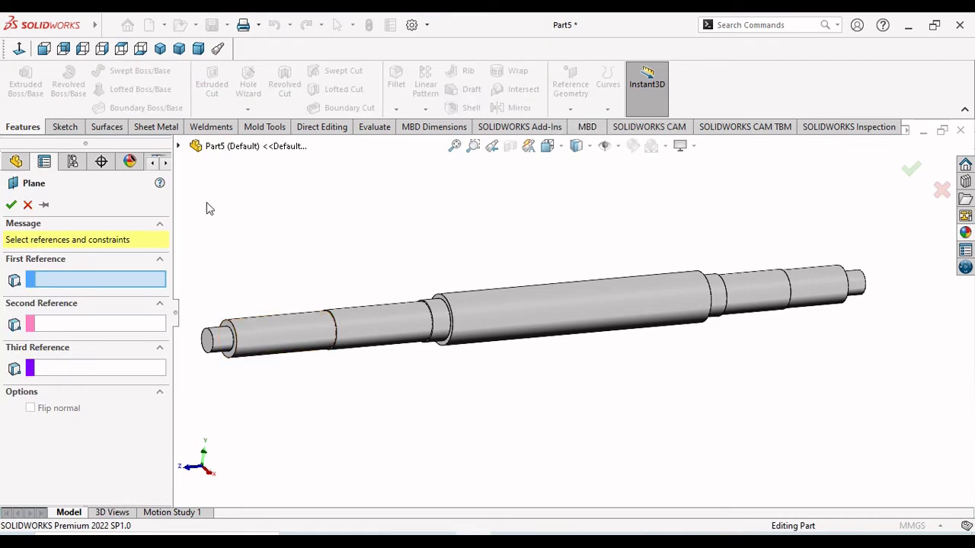
pyautogui.click(179, 146)
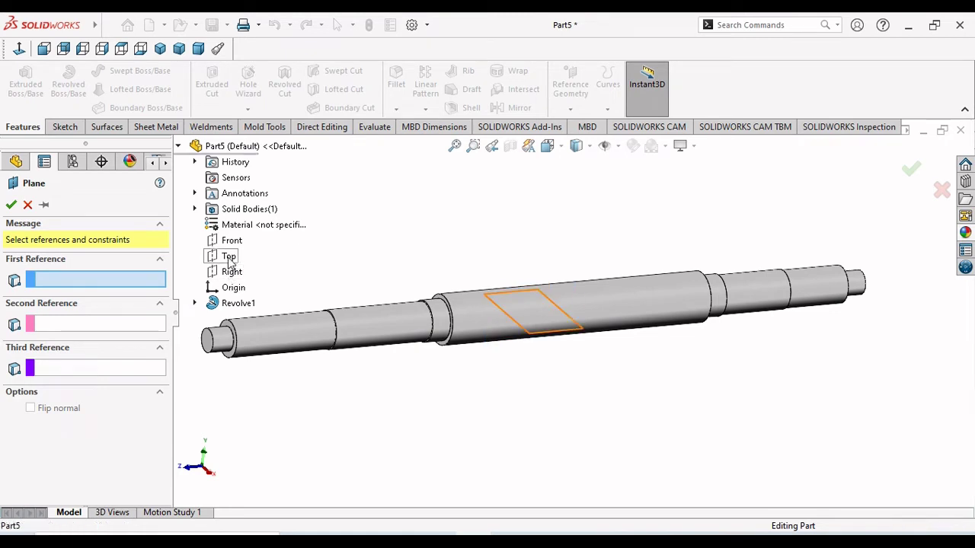
pyautogui.click(229, 258)
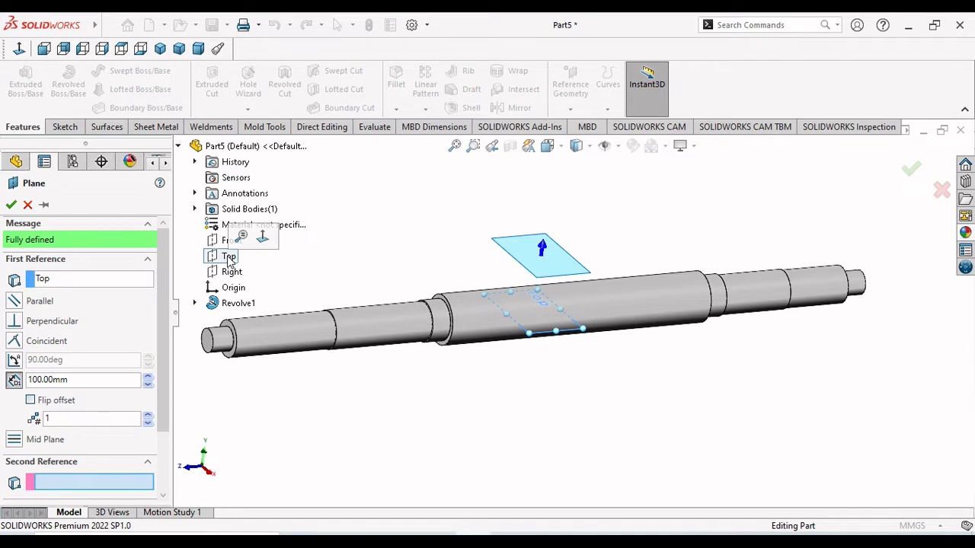
pyautogui.click(276, 329)
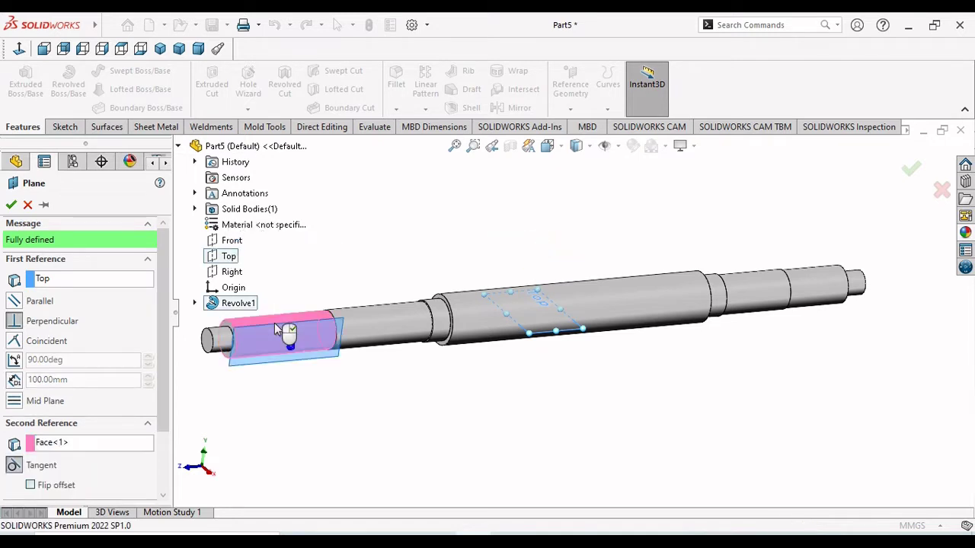
pyautogui.click(16, 302)
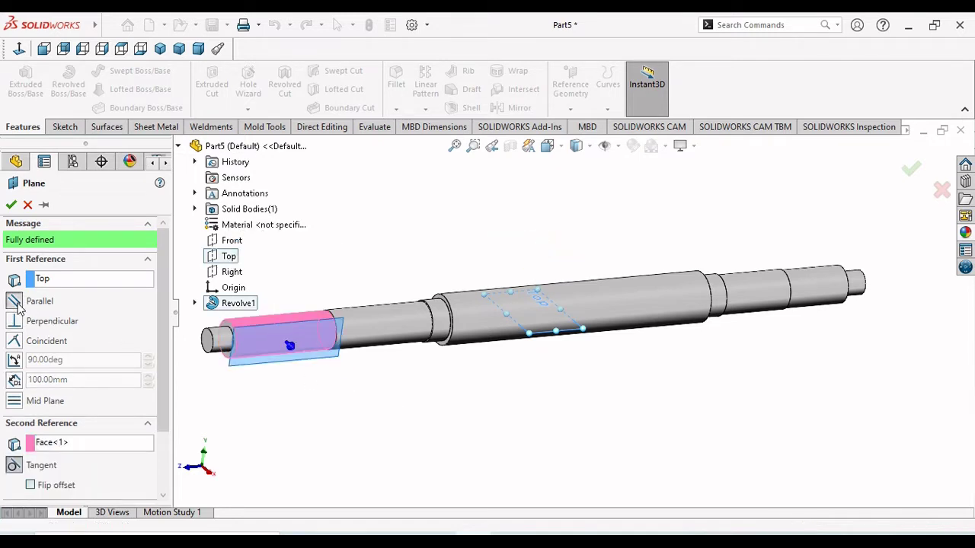
pyautogui.click(11, 205)
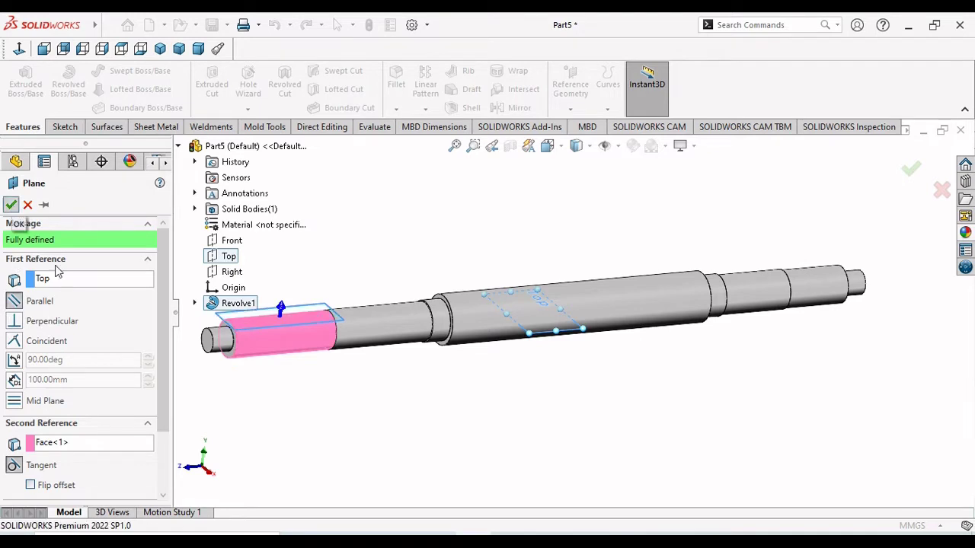
# - View Plane1 face-on and sketch a vertical centerline along the shaft step
pyautogui.click(19, 50)
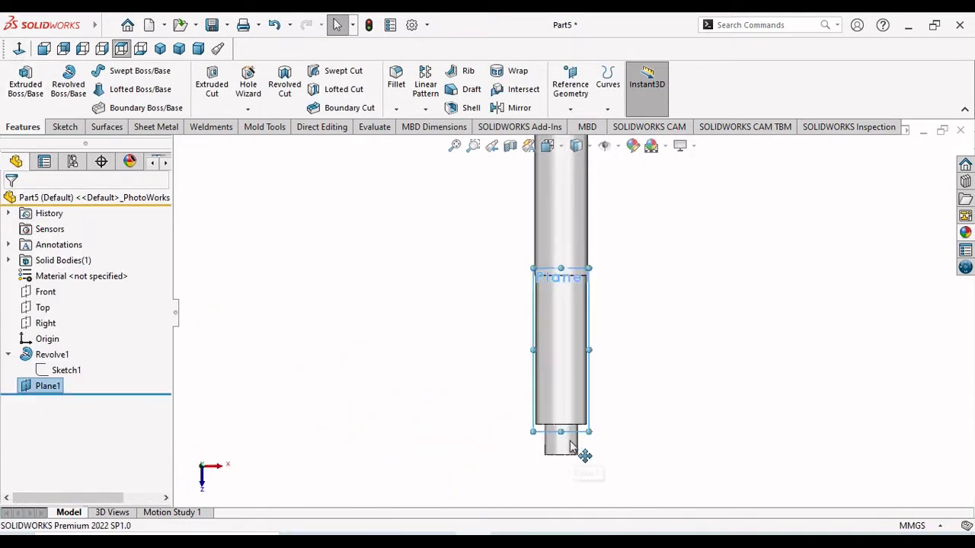
pyautogui.scroll(-3, 600, 406)
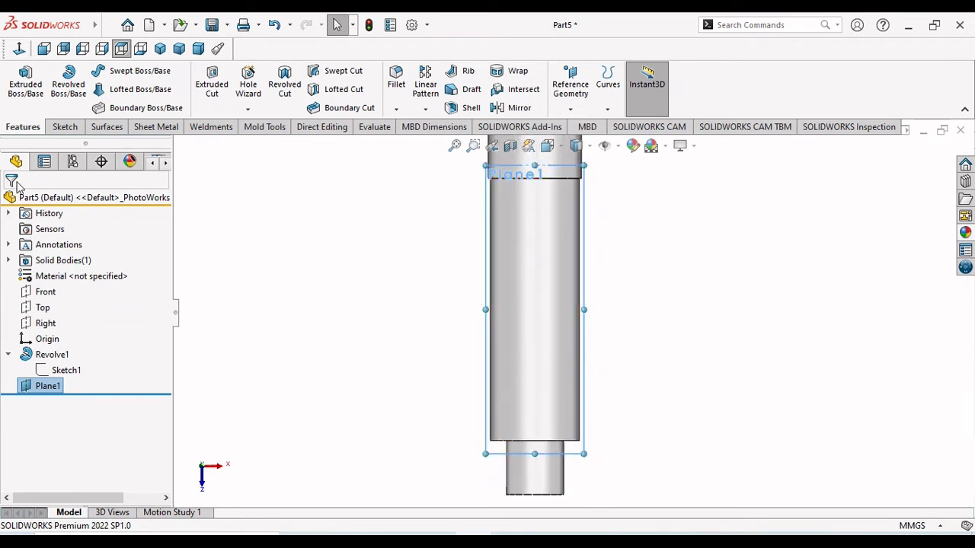
pyautogui.click(65, 127)
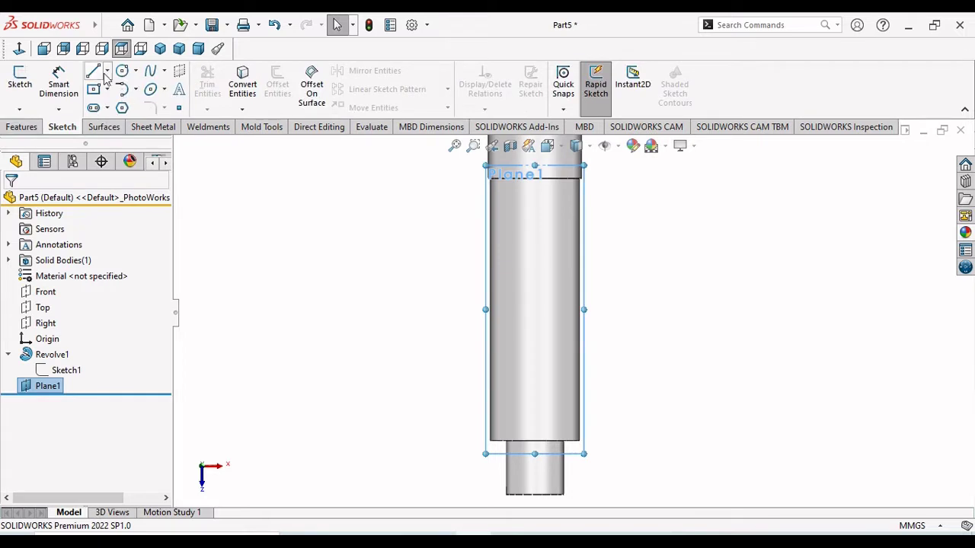
pyautogui.click(107, 71)
pyautogui.click(126, 105)
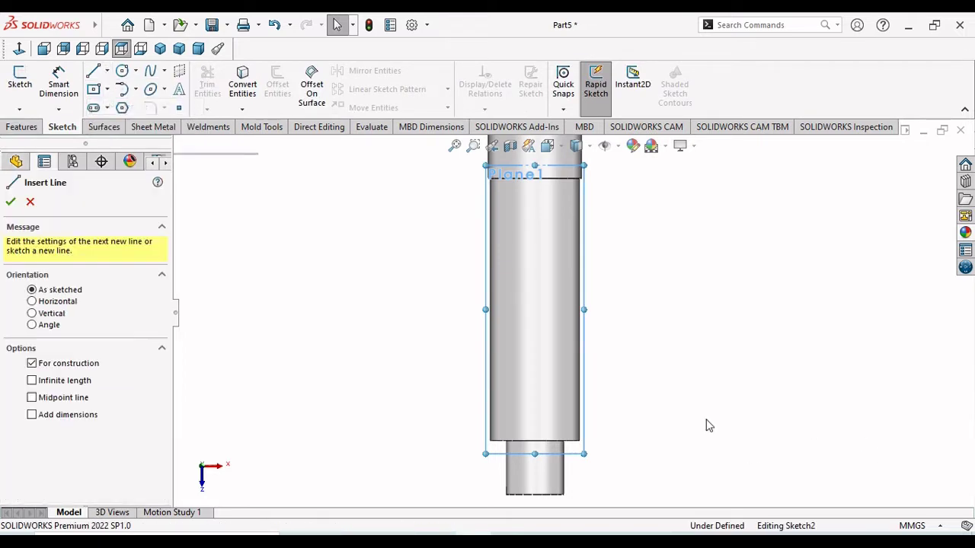
pyautogui.click(539, 453)
pyautogui.click(535, 442)
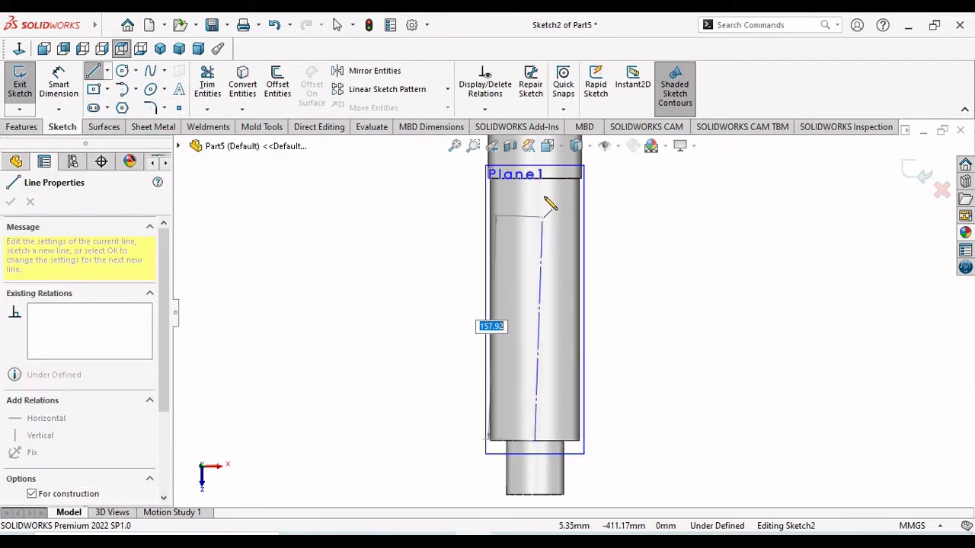
pyautogui.click(535, 177)
pyautogui.rightClick(621, 226)
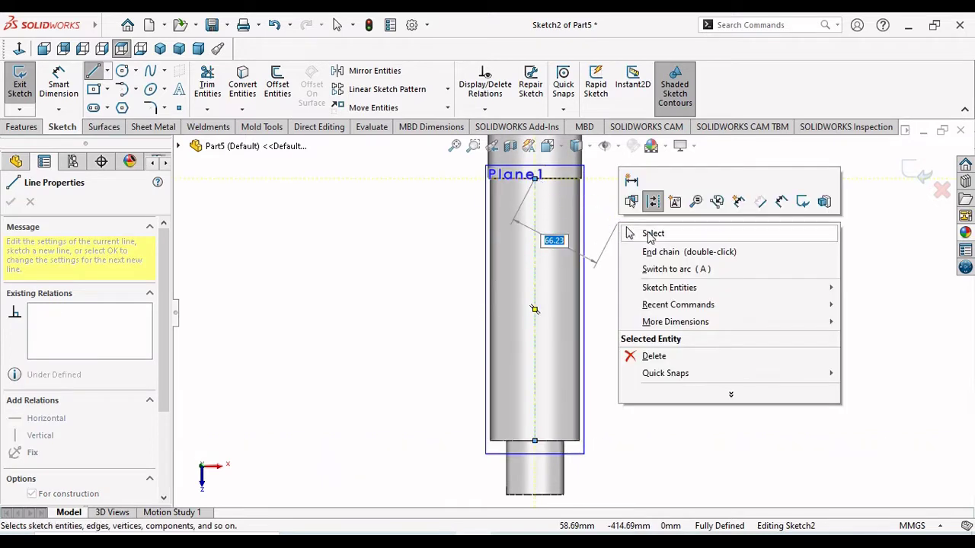
pyautogui.click(652, 234)
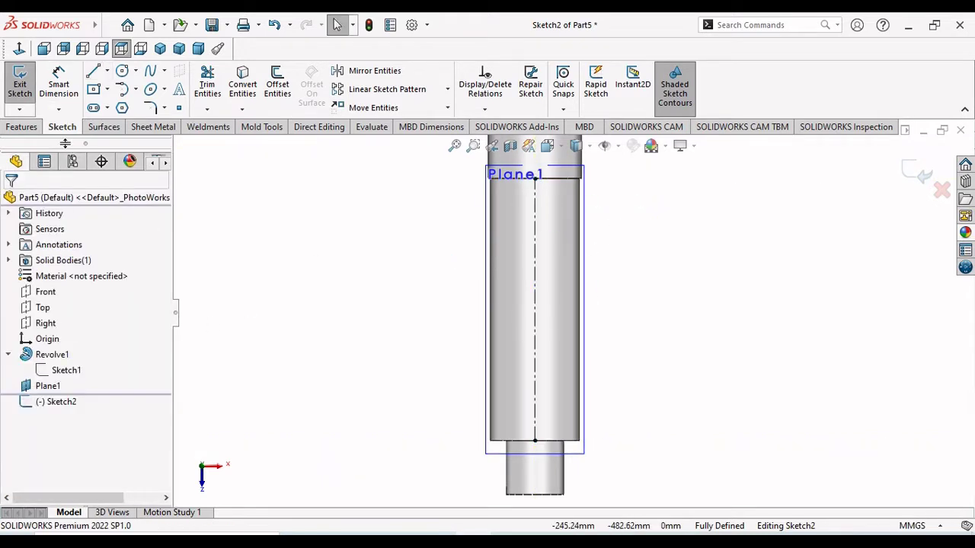
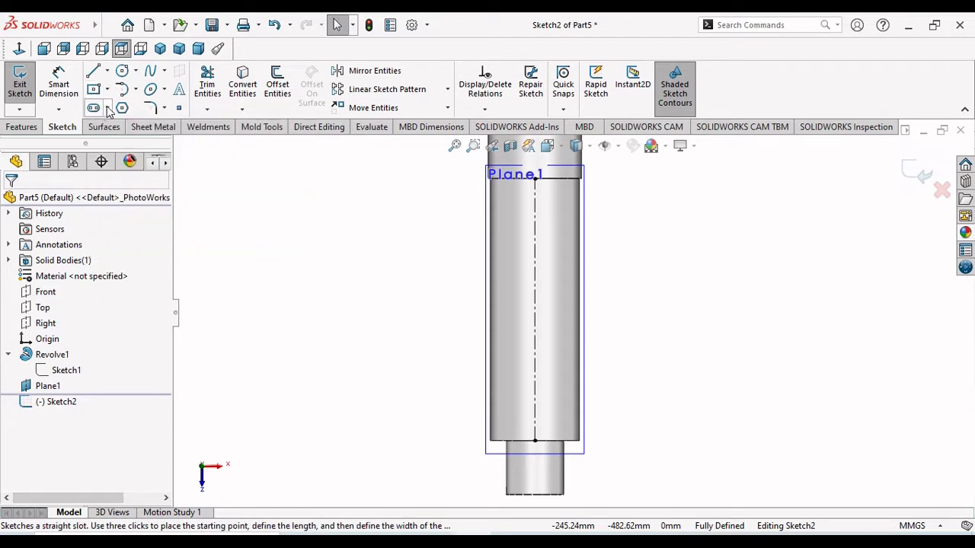
# - Draw a straight slot along the shaft's centerline from top to bottom end
pyautogui.click(106, 109)
pyautogui.click(111, 127)
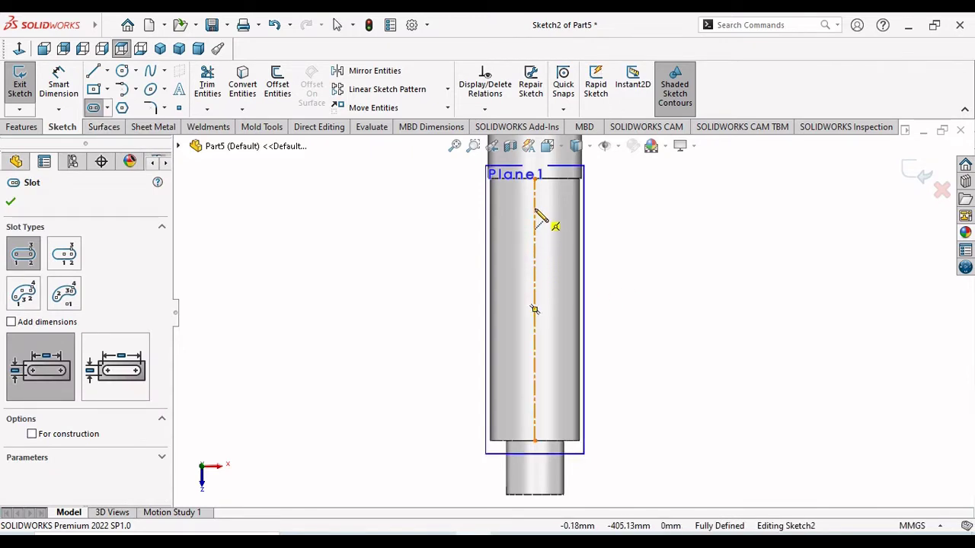
pyautogui.click(536, 209)
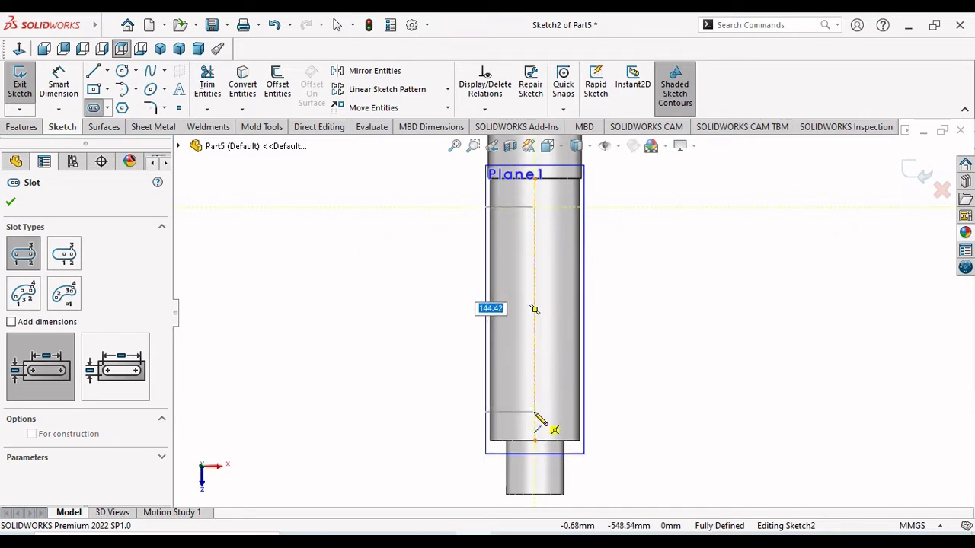
pyautogui.click(535, 461)
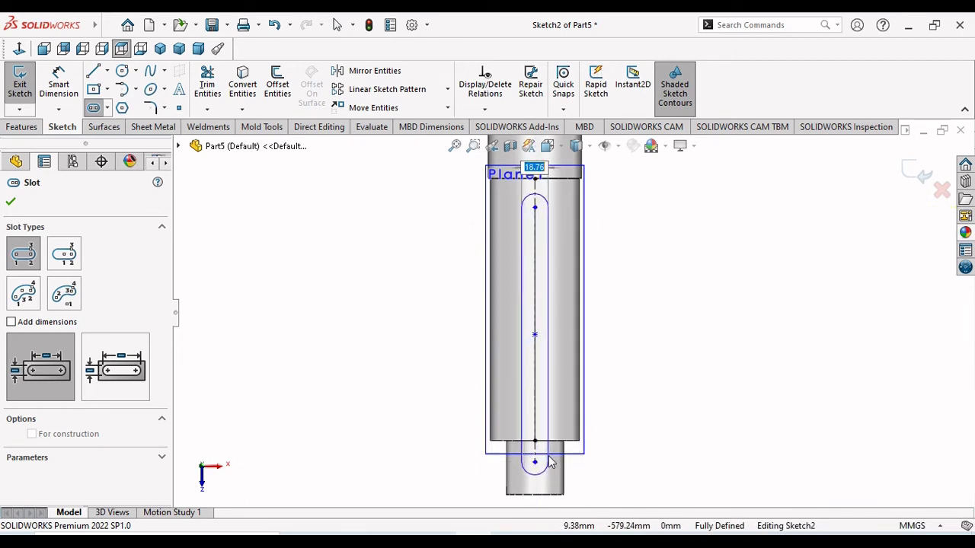
pyautogui.click(551, 462)
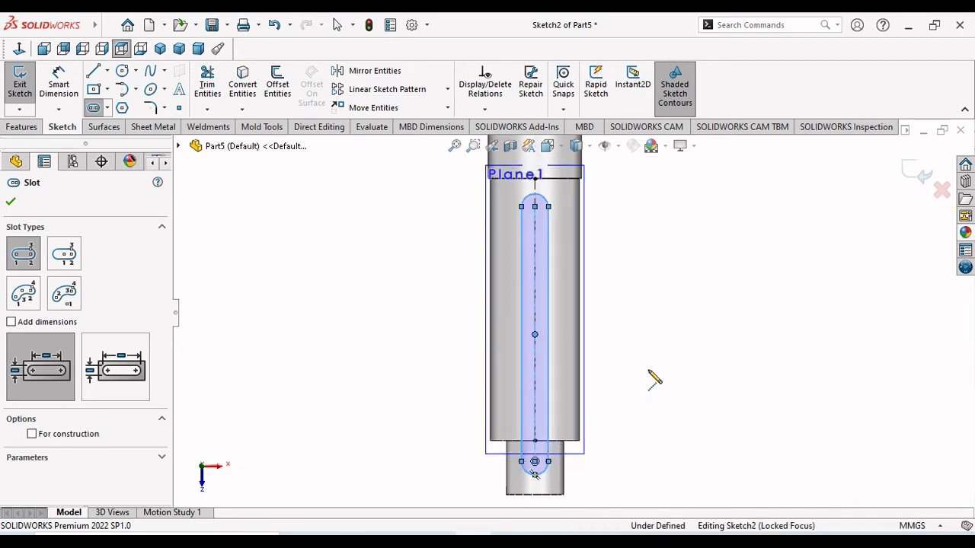
pyautogui.rightClick(648, 387)
pyautogui.click(655, 383)
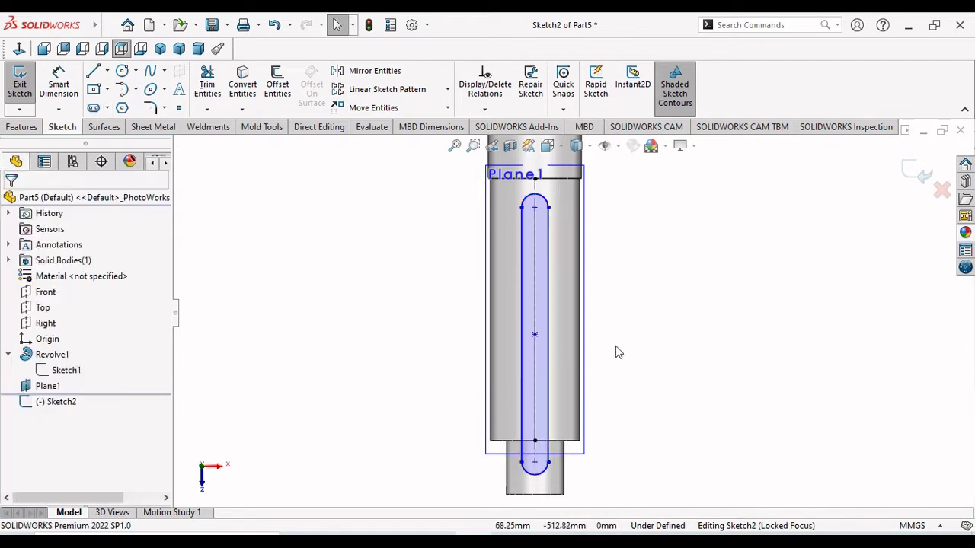
# - Dimension the slot width to 16 mm
pyautogui.click(59, 84)
pyautogui.click(535, 316)
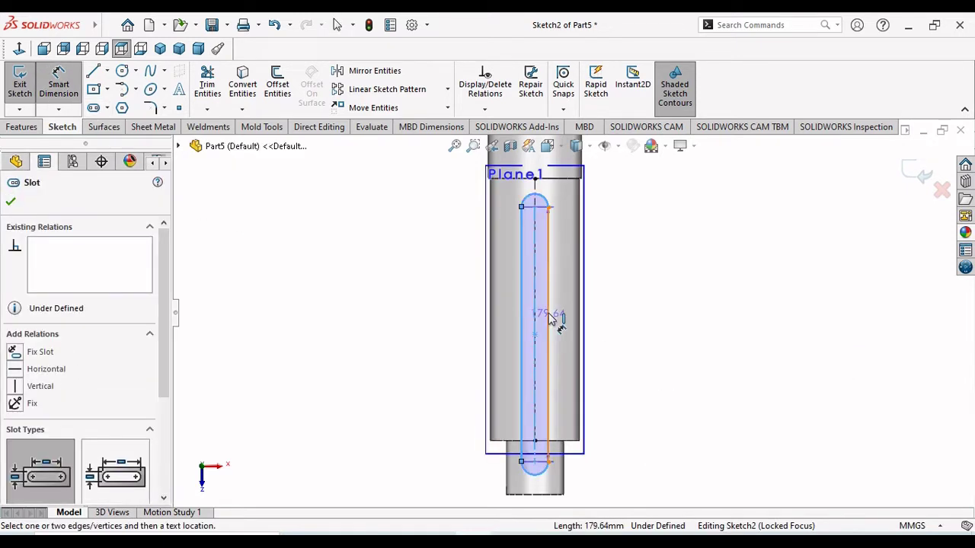
pyautogui.click(549, 319)
pyautogui.click(640, 320)
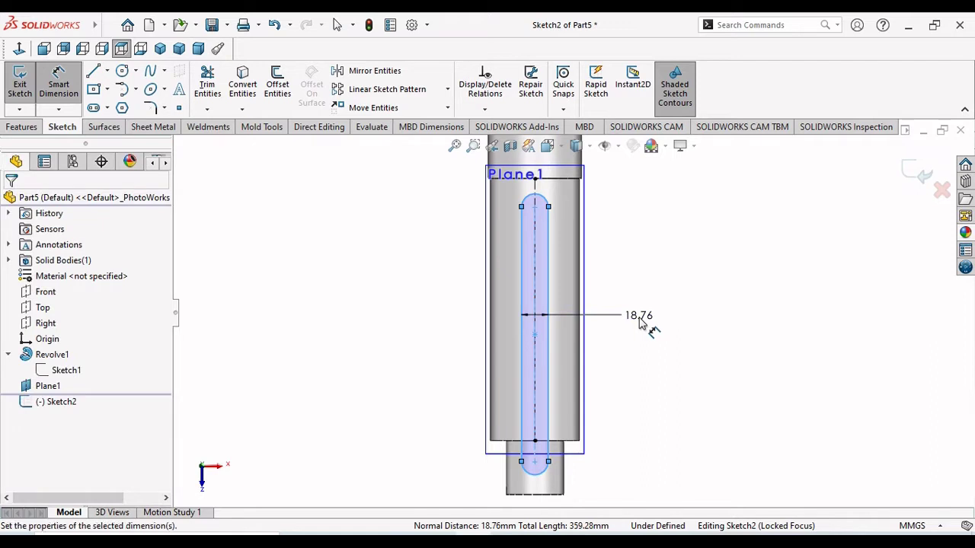
pyautogui.write('16')
pyautogui.press('Return')
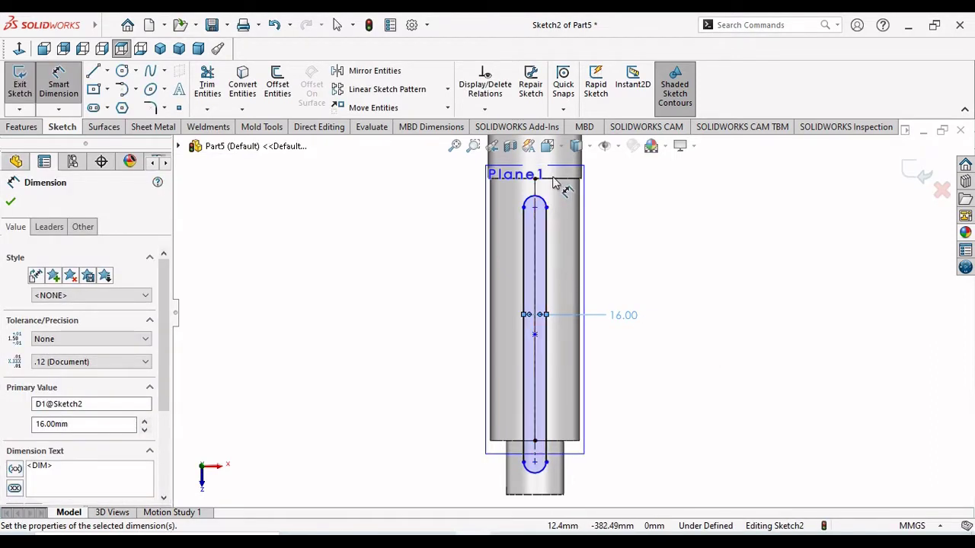
# - Dimension the slot's top arc centre 18 mm below the shoulder edge
pyautogui.scroll(-3, 563, 183)
pyautogui.click(521, 219)
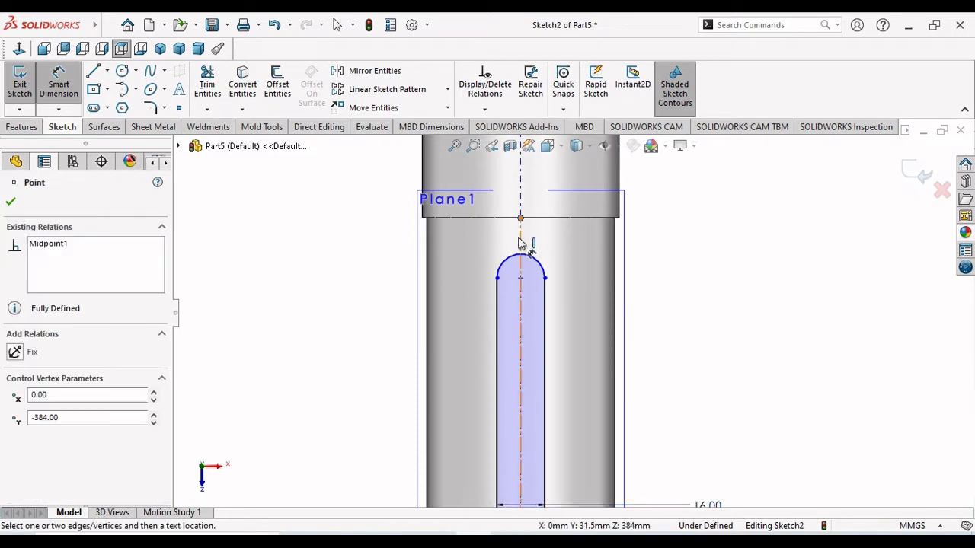
pyautogui.click(521, 279)
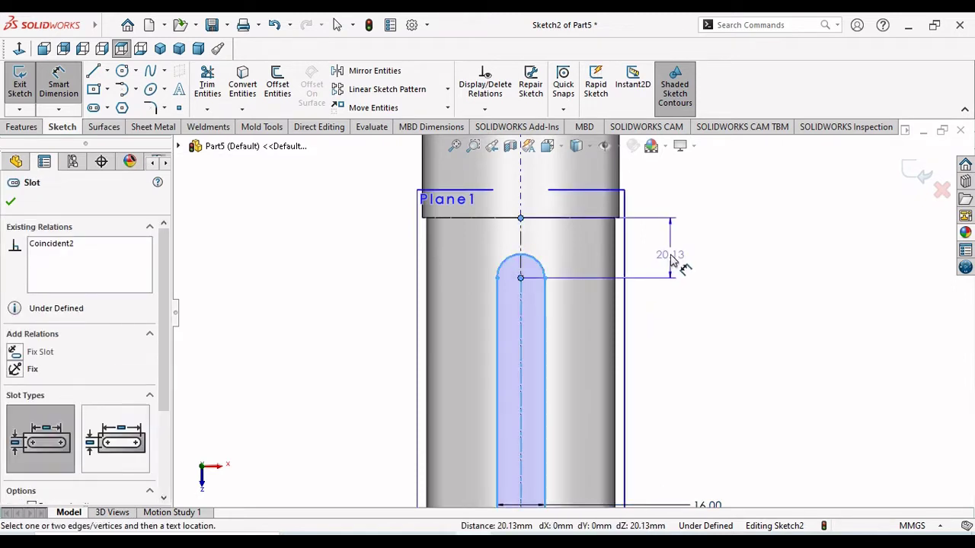
pyautogui.click(671, 261)
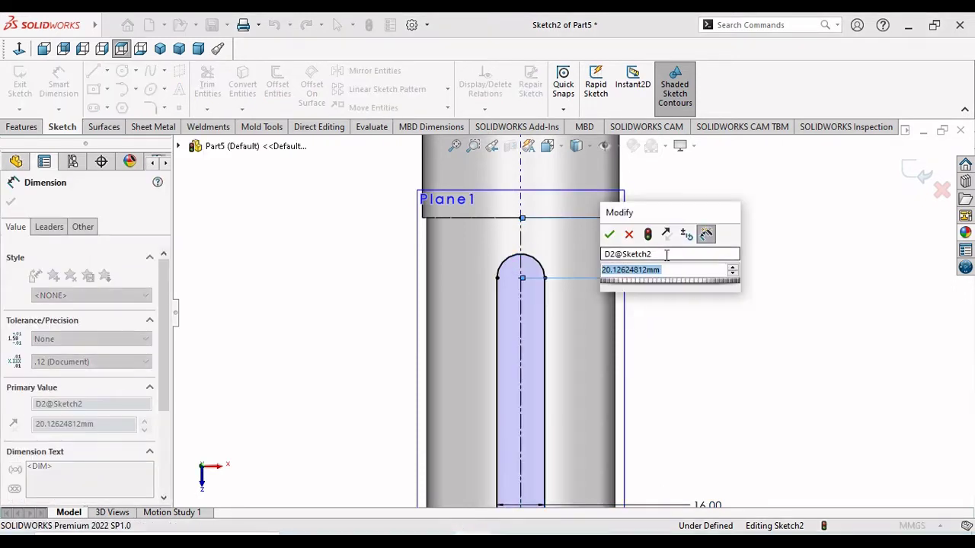
pyautogui.write('18')
pyautogui.press('Return')
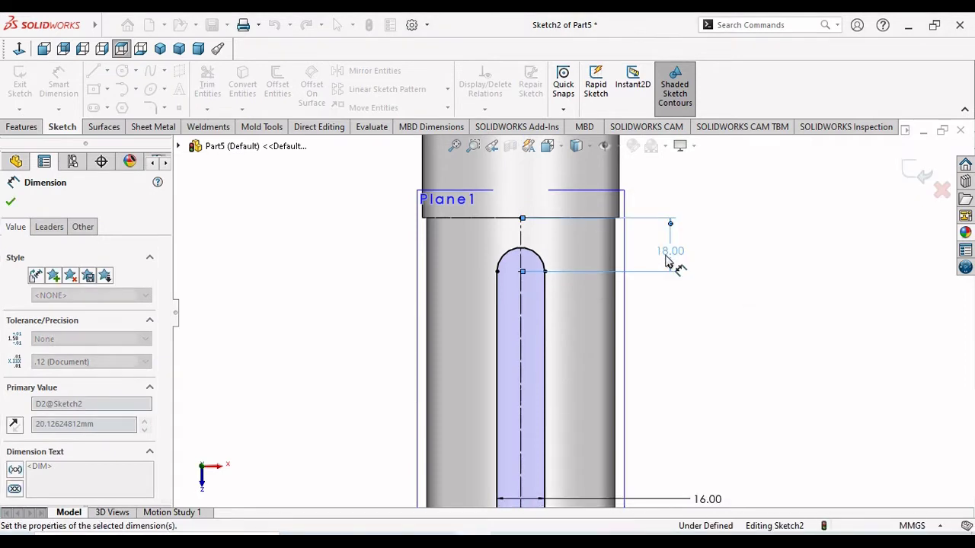
pyautogui.click(11, 203)
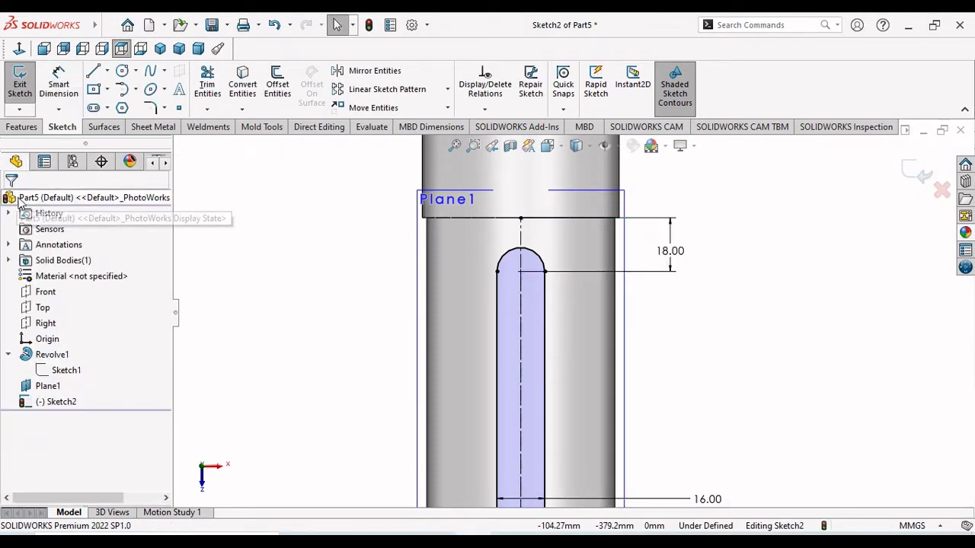
pyautogui.click(21, 126)
# - Extrude-cut the slot sketch Blind to 9.00 mm depth, creating Cut-Extrude1
pyautogui.click(212, 86)
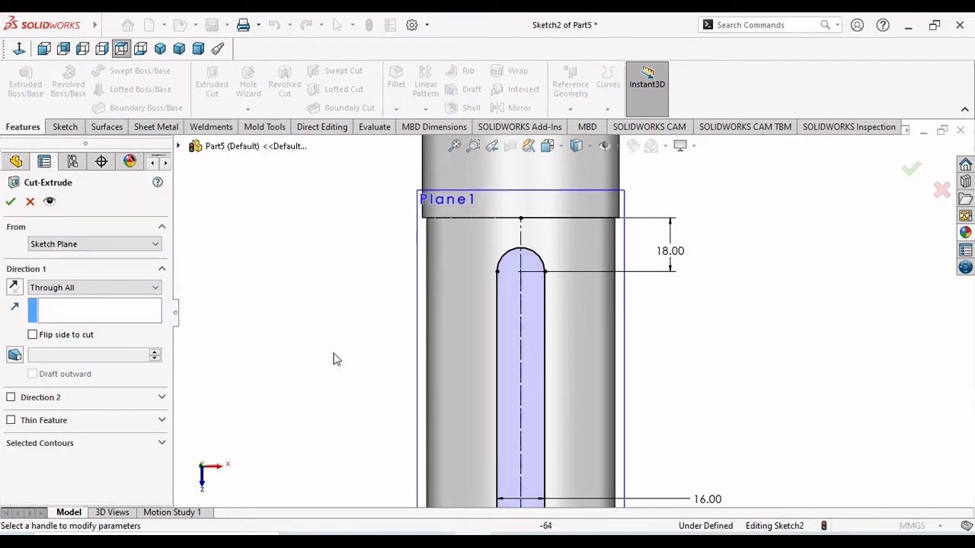
pyautogui.click(74, 287)
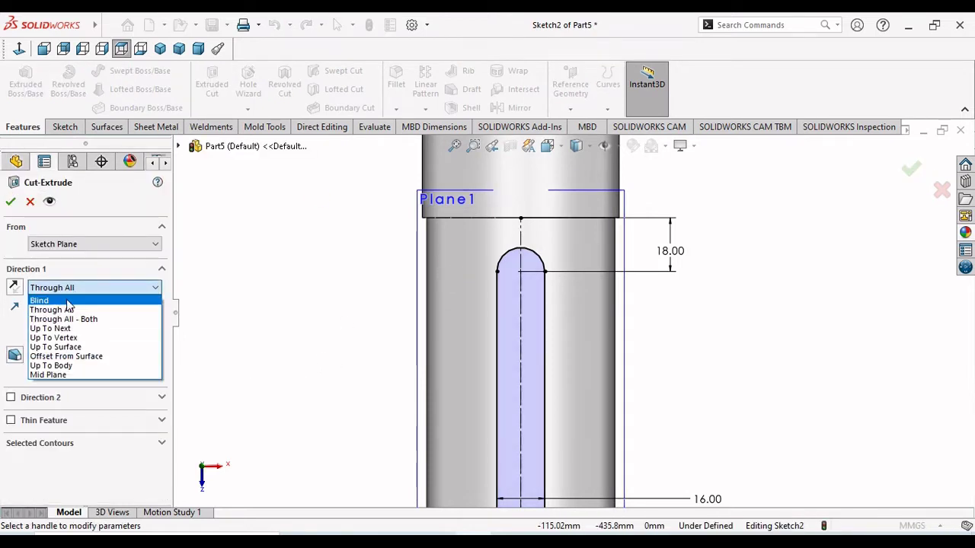
pyautogui.click(69, 302)
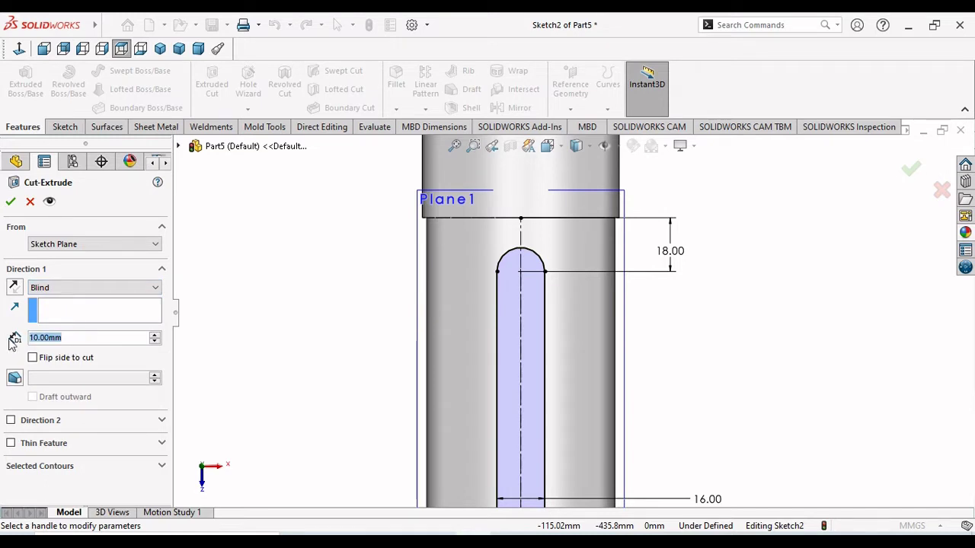
pyautogui.press('Down')
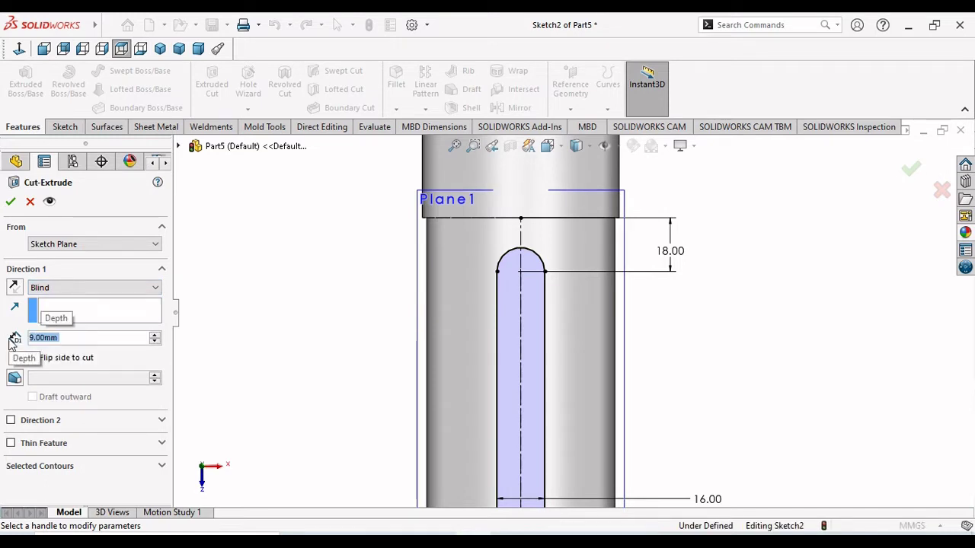
pyautogui.click(10, 202)
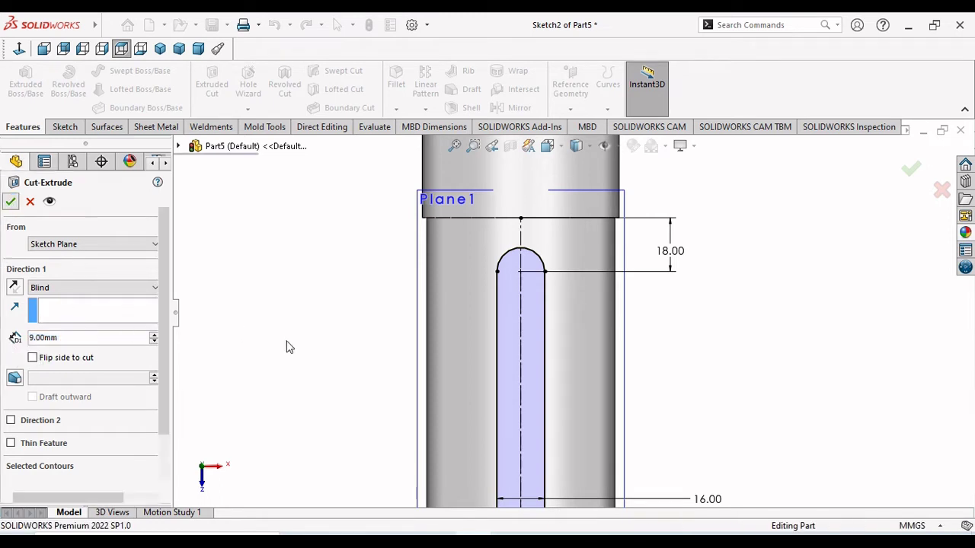
pyautogui.moveTo(359, 374); pyautogui.dragTo(413, 394, button='middle')
pyautogui.moveTo(538, 385); pyautogui.dragTo(632, 409, button='middle')
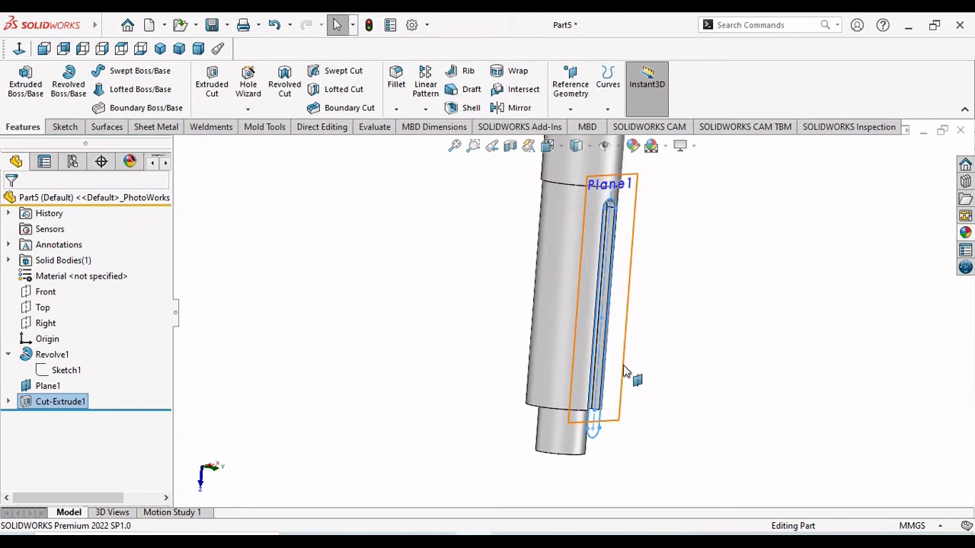
# - Hide Plane1 and orbit the shaft to inspect the keyway
pyautogui.click(629, 374)
pyautogui.click(708, 322)
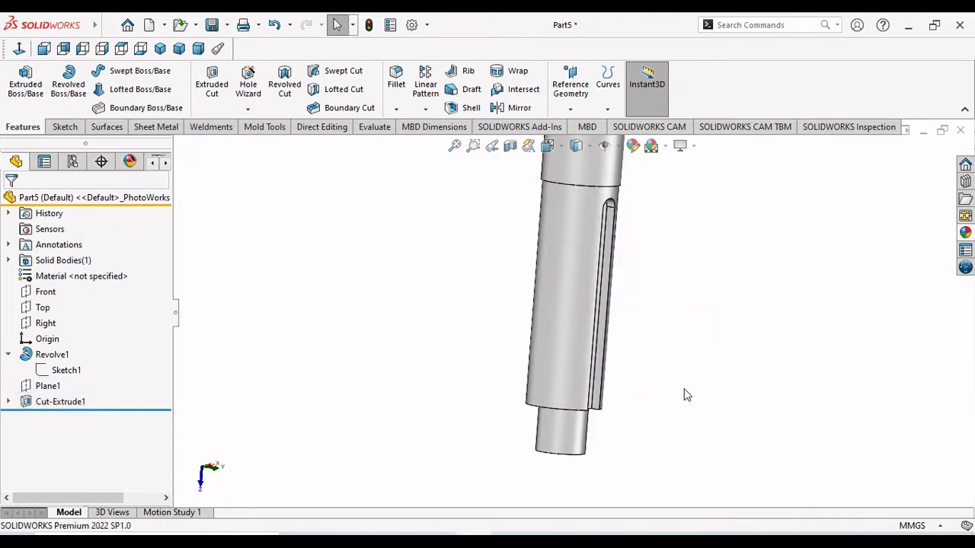
pyautogui.moveTo(685, 394); pyautogui.dragTo(518, 383, button='middle')
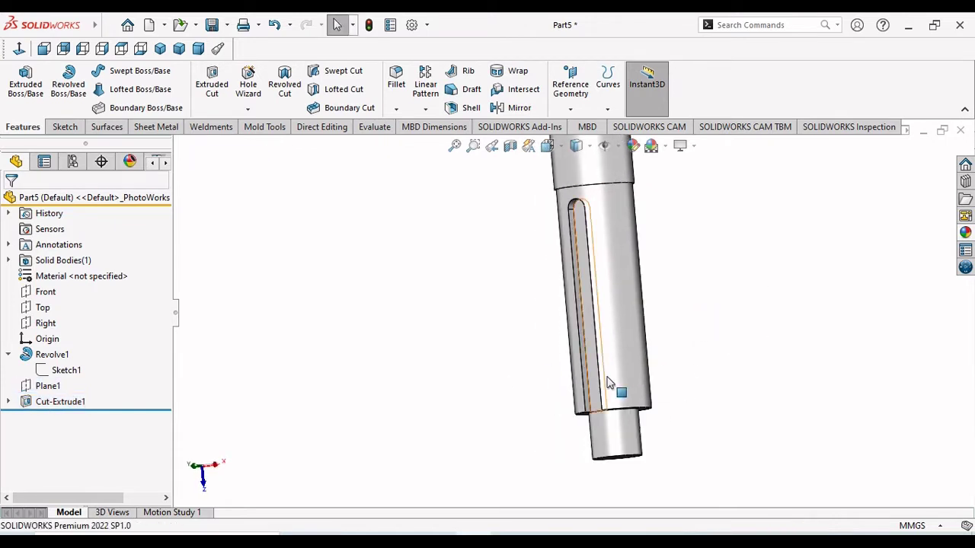
pyautogui.moveTo(609, 392); pyautogui.dragTo(468, 384, button='middle')
# - Inspect the shaft through front, right and tilted 3D views
pyautogui.click(122, 48)
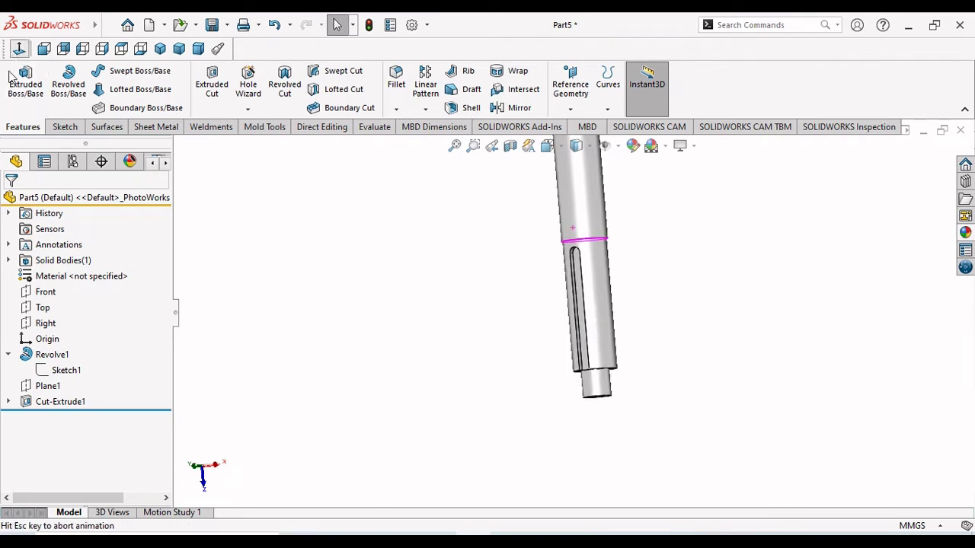
pyautogui.moveTo(581, 424); pyautogui.dragTo(449, 411, button='middle')
pyautogui.click(43, 48)
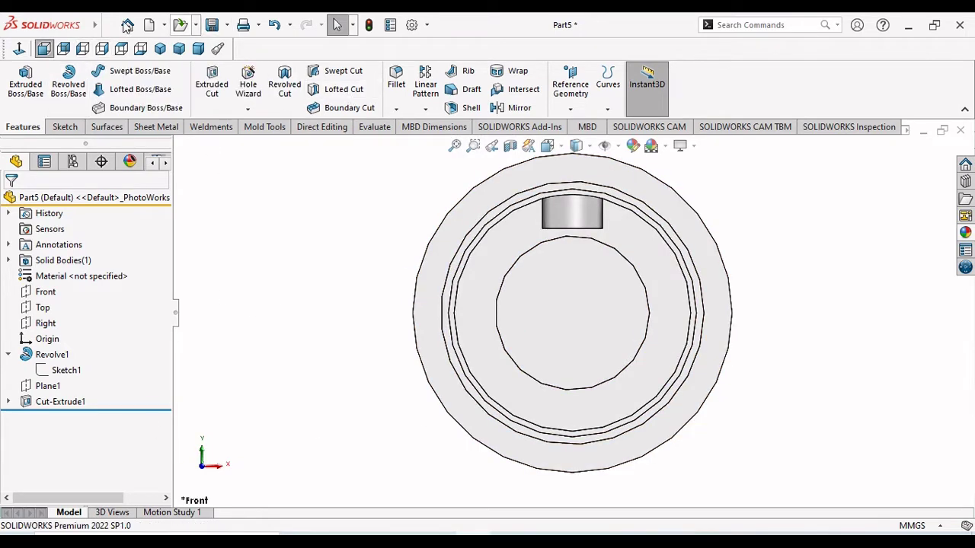
pyautogui.click(101, 49)
pyautogui.moveTo(476, 295); pyautogui.dragTo(430, 273, button='middle')
pyautogui.scroll(-10, 430, 272)
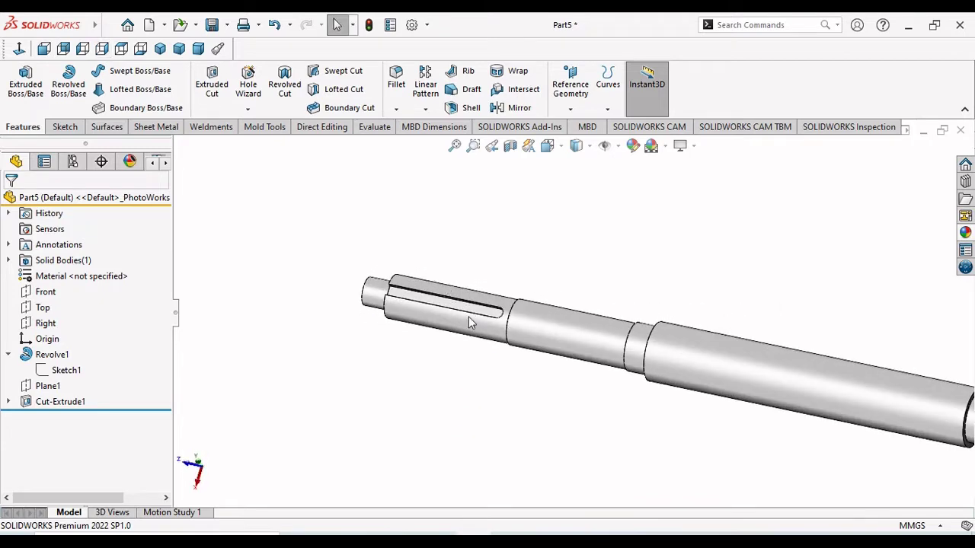
pyautogui.moveTo(441, 394); pyautogui.dragTo(441, 427, button='middle')
pyautogui.scroll(3, 440, 423)
pyautogui.scroll(5, 439, 419)
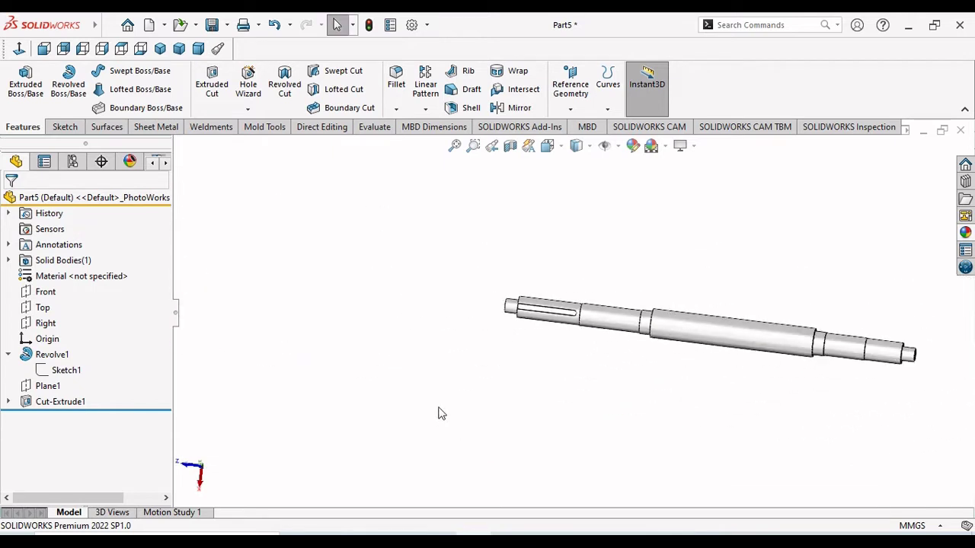
pyautogui.scroll(-4, 797, 328)
pyautogui.scroll(2, 747, 401)
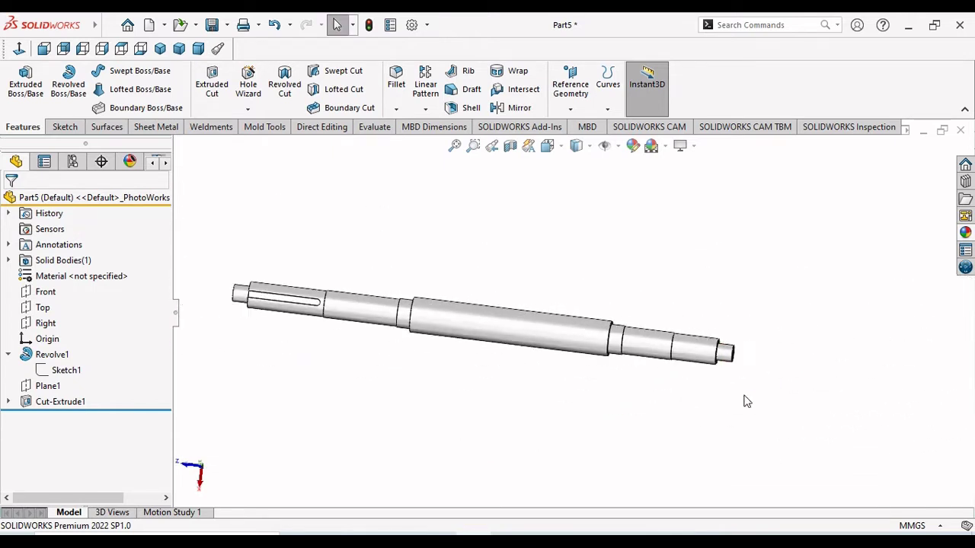
pyautogui.moveTo(657, 423); pyautogui.dragTo(583, 392, button='middle')
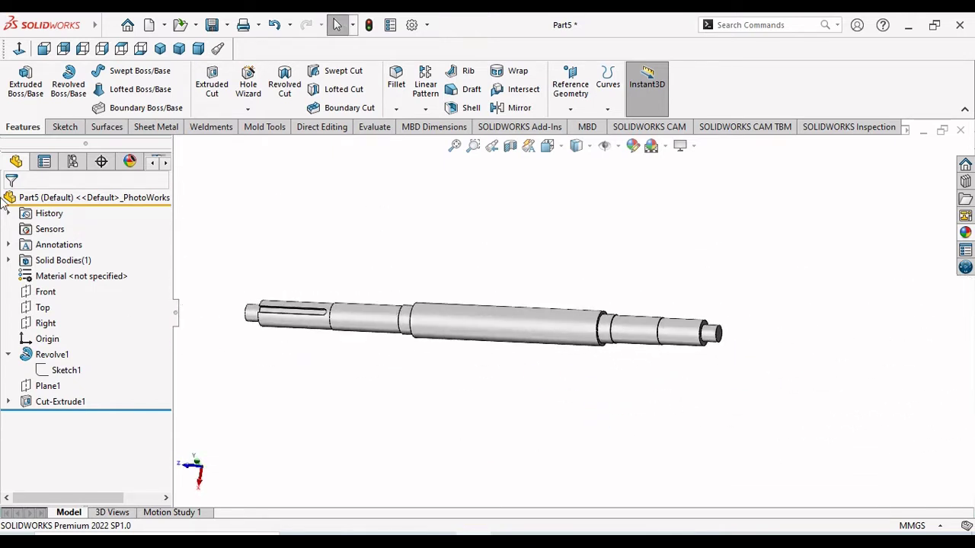
pyautogui.click(21, 50)
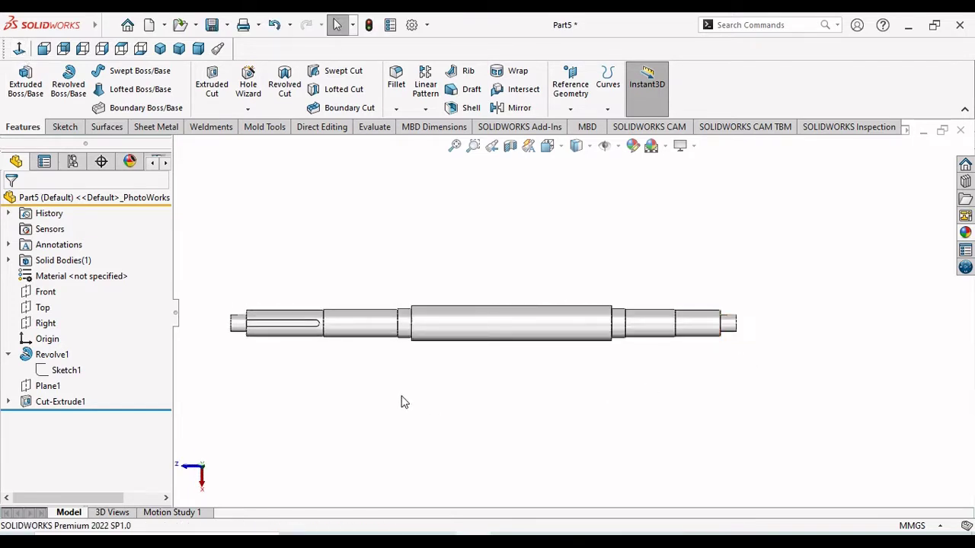
pyautogui.moveTo(404, 402); pyautogui.dragTo(444, 352, button='middle')
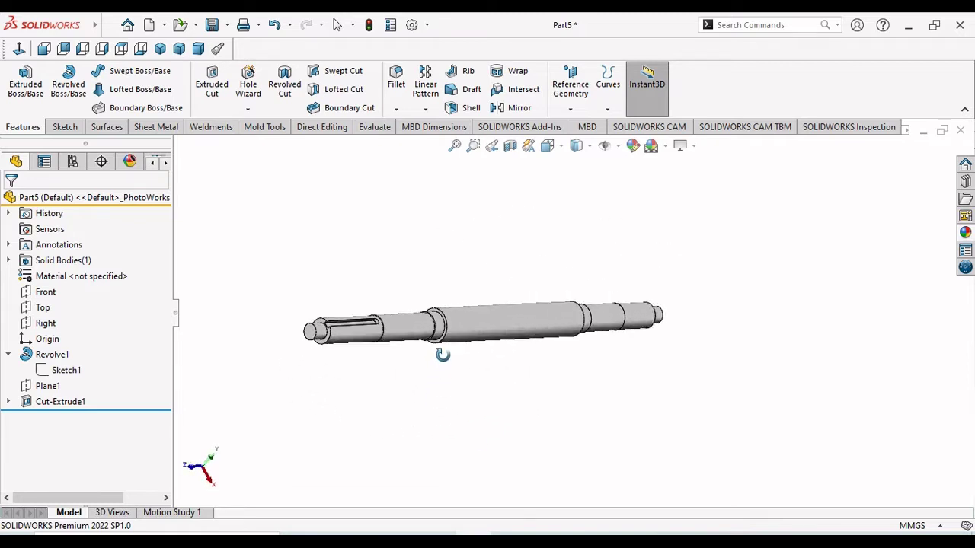
pyautogui.click(20, 49)
pyautogui.scroll(-4, 720, 343)
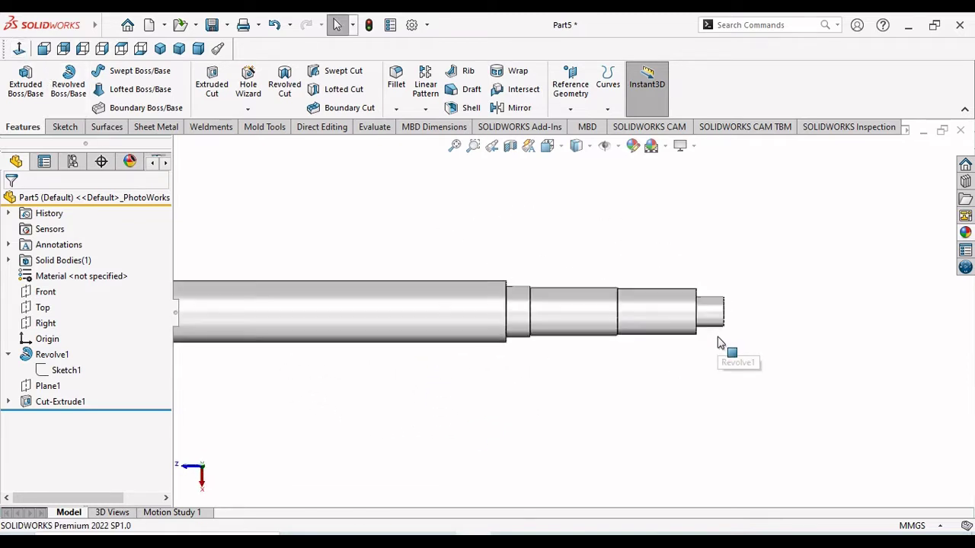
pyautogui.scroll(4, 719, 343)
pyautogui.moveTo(370, 370); pyautogui.dragTo(292, 381, button='middle')
# - View normal to Plane1, clear the selection, and start a new reference plane
pyautogui.click(60, 387)
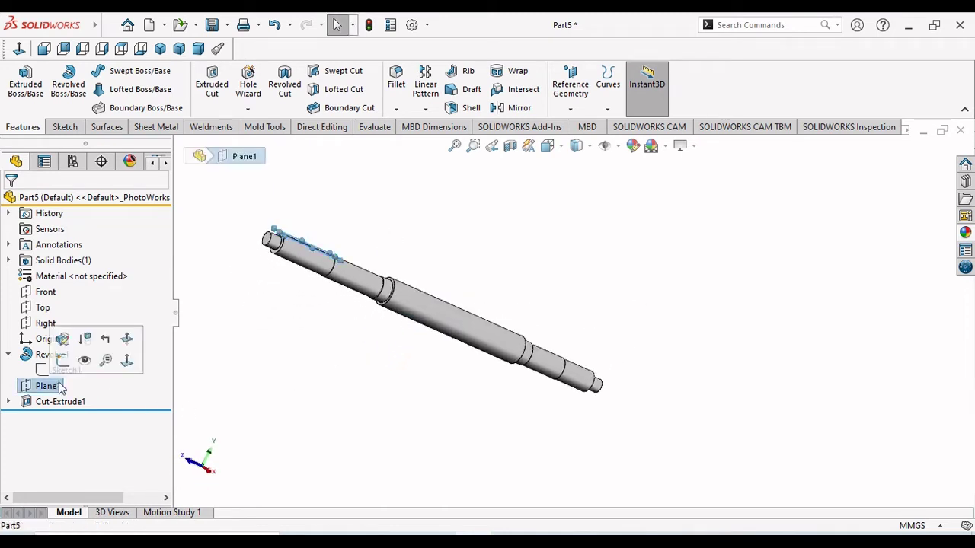
pyautogui.click(20, 49)
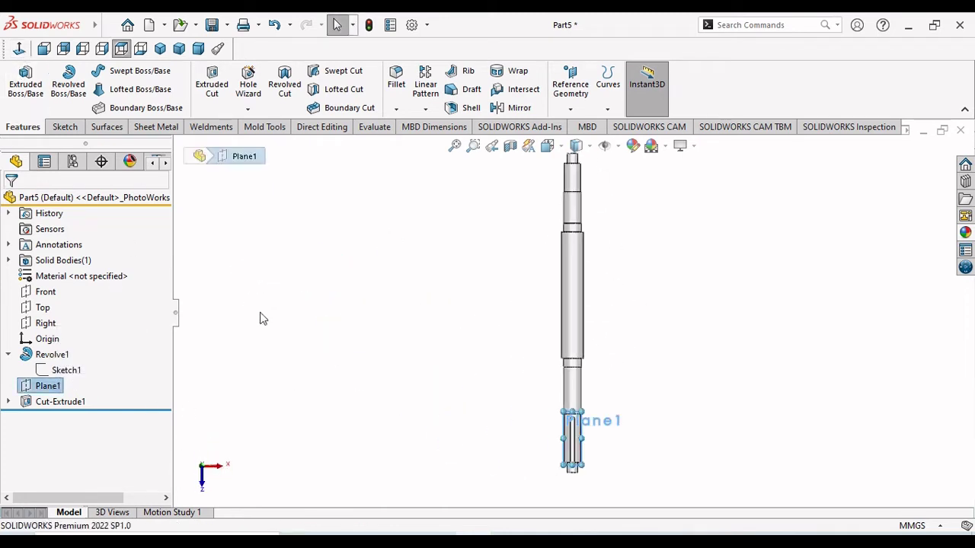
pyautogui.click(688, 358)
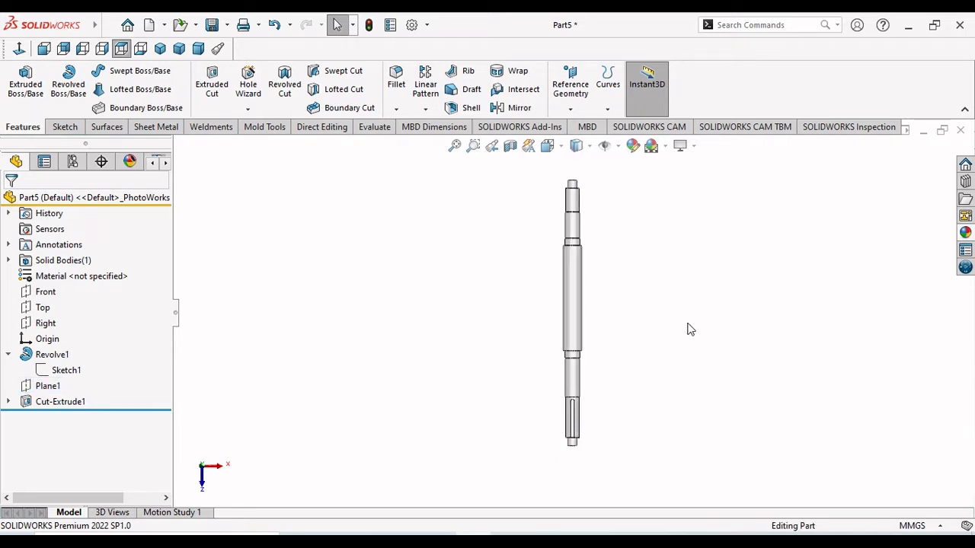
pyautogui.scroll(-2, 653, 314)
pyautogui.scroll(1, 628, 285)
pyautogui.scroll(-1, 583, 206)
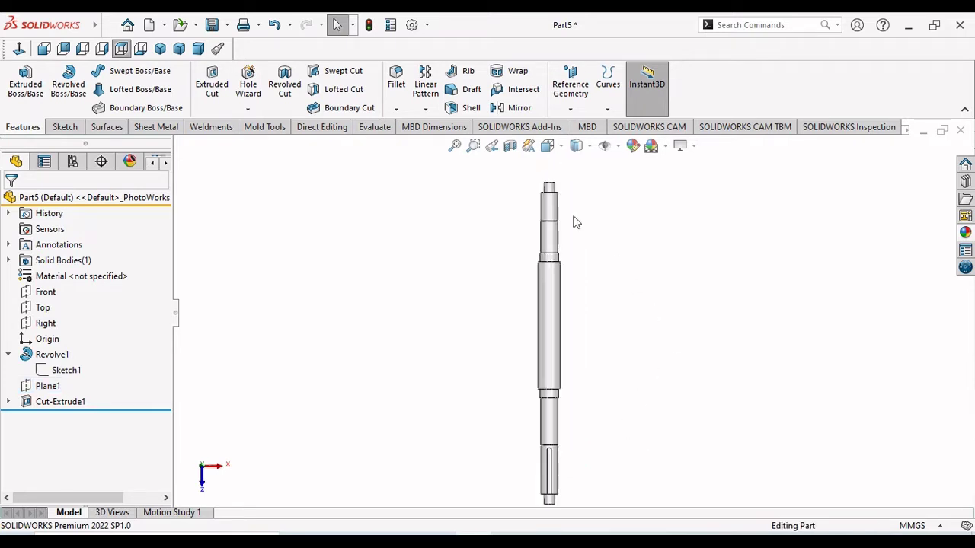
pyautogui.click(569, 109)
pyautogui.click(572, 129)
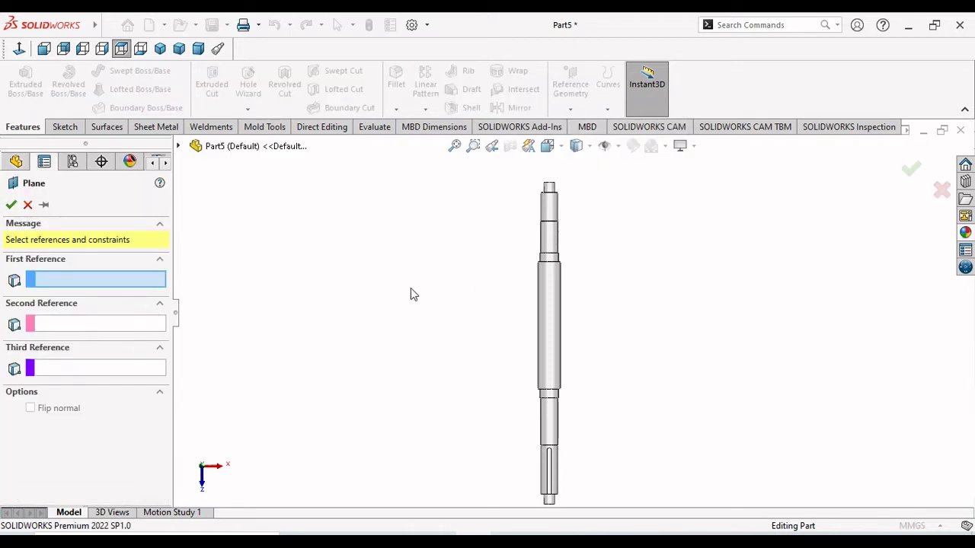
# - Create Plane2 parallel to Top and tangent to the upper step's cylindrical face
pyautogui.click(180, 146)
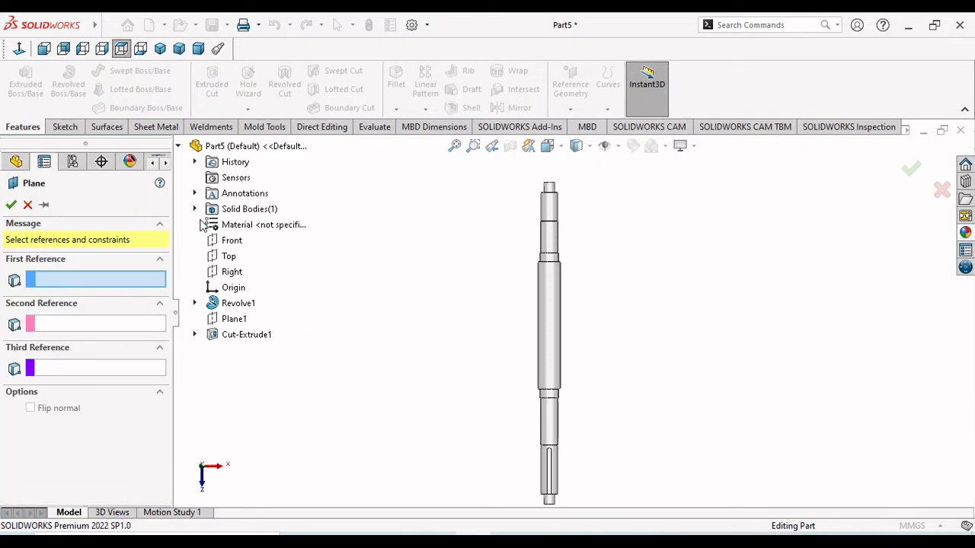
pyautogui.click(226, 257)
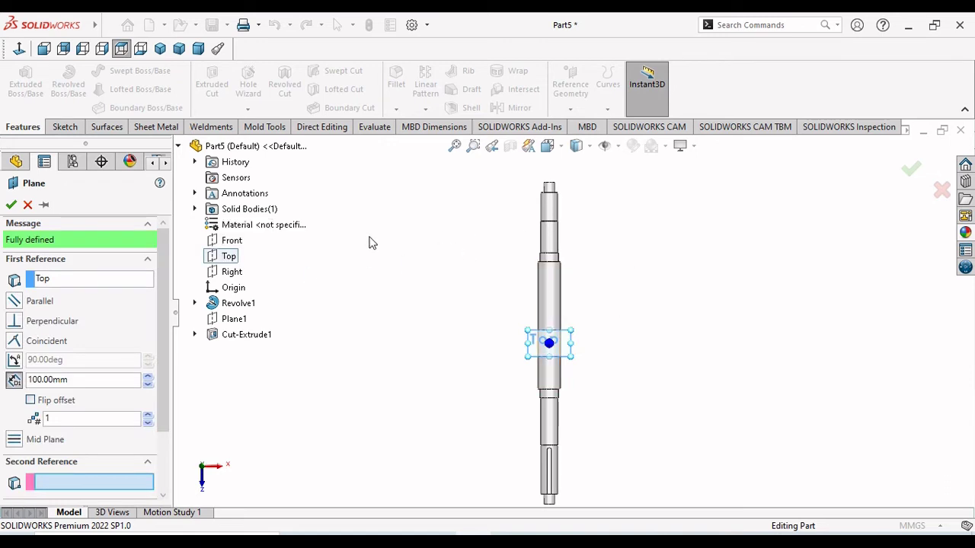
pyautogui.click(550, 212)
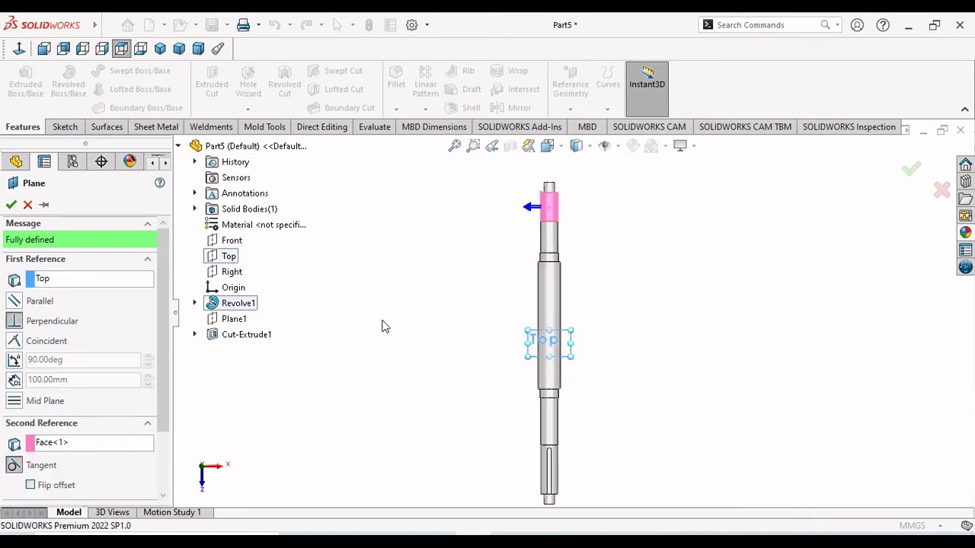
pyautogui.moveTo(457, 325); pyautogui.dragTo(475, 332, button='middle')
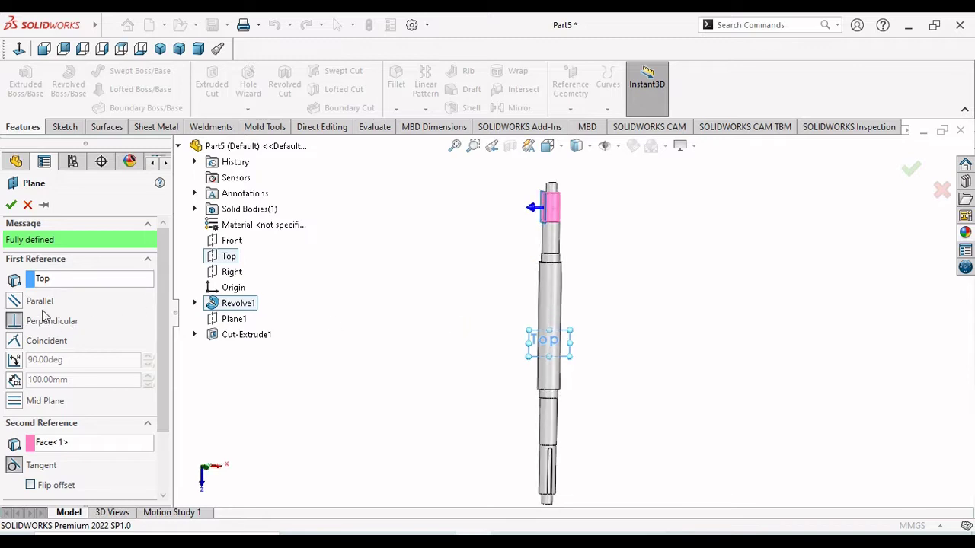
pyautogui.click(17, 303)
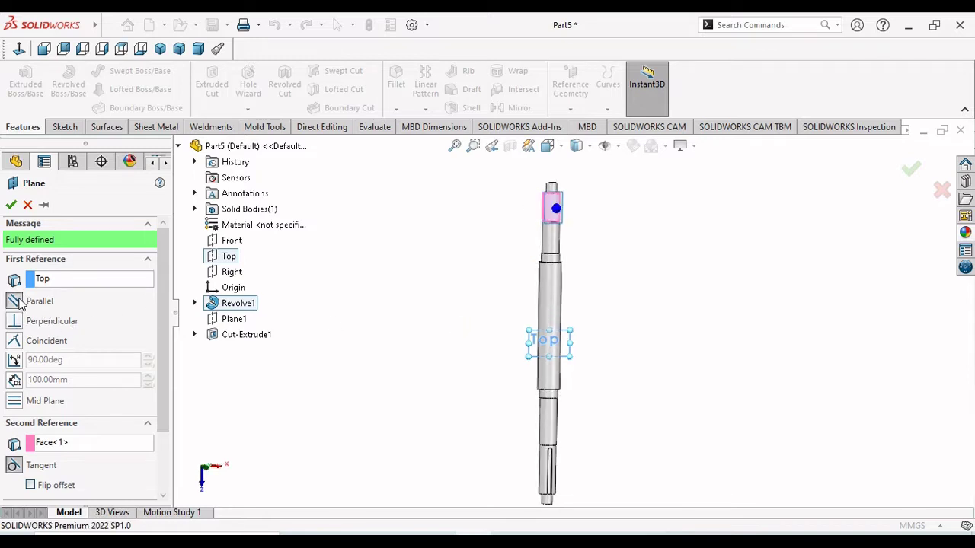
pyautogui.click(12, 204)
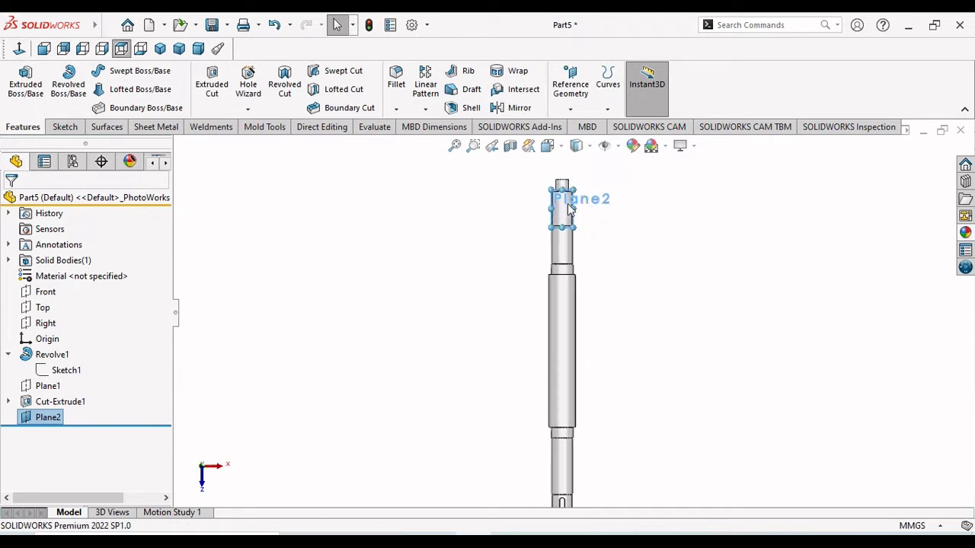
# - Cancel the accidental centerline and open Sketch3 on Plane2
pyautogui.scroll(-8, 576, 164)
pyautogui.click(716, 303)
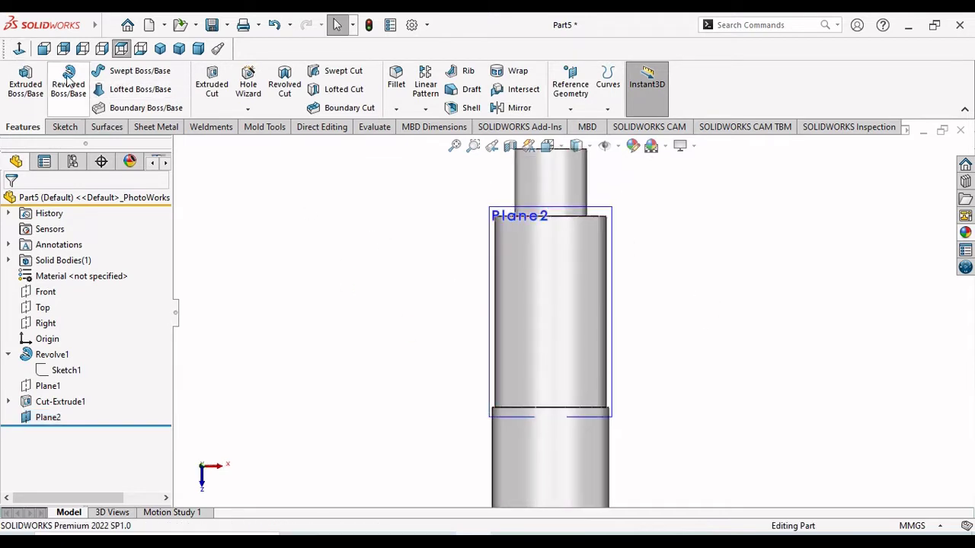
pyautogui.click(64, 128)
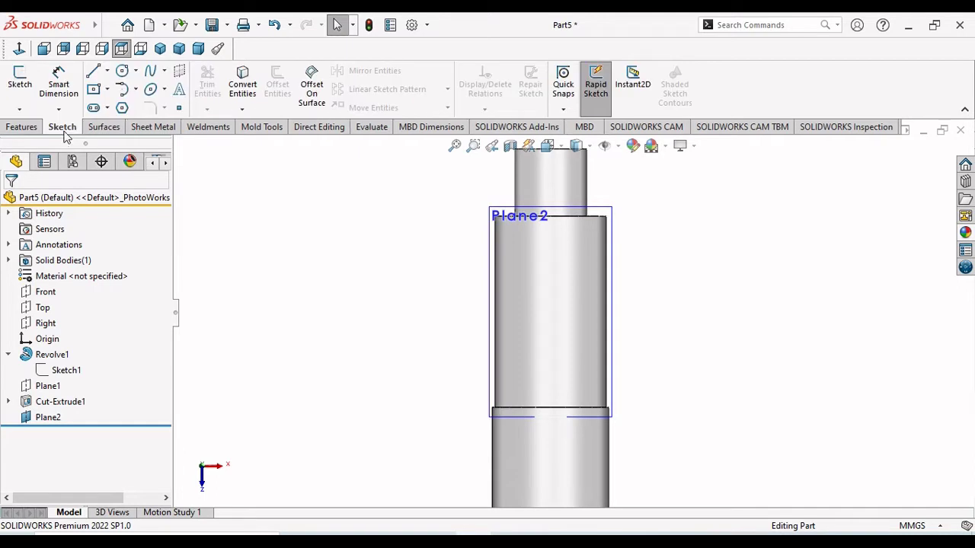
pyautogui.click(107, 70)
pyautogui.click(110, 105)
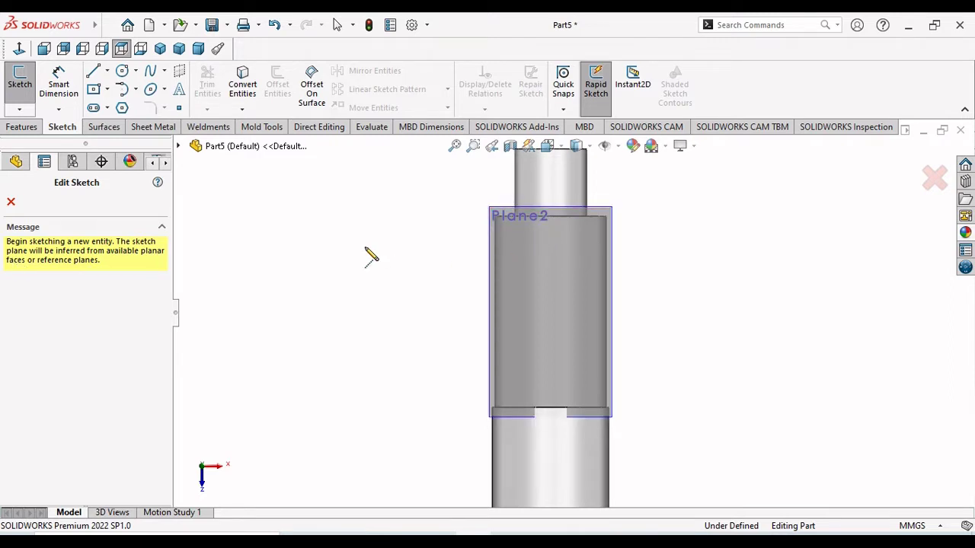
pyautogui.press('Escape')
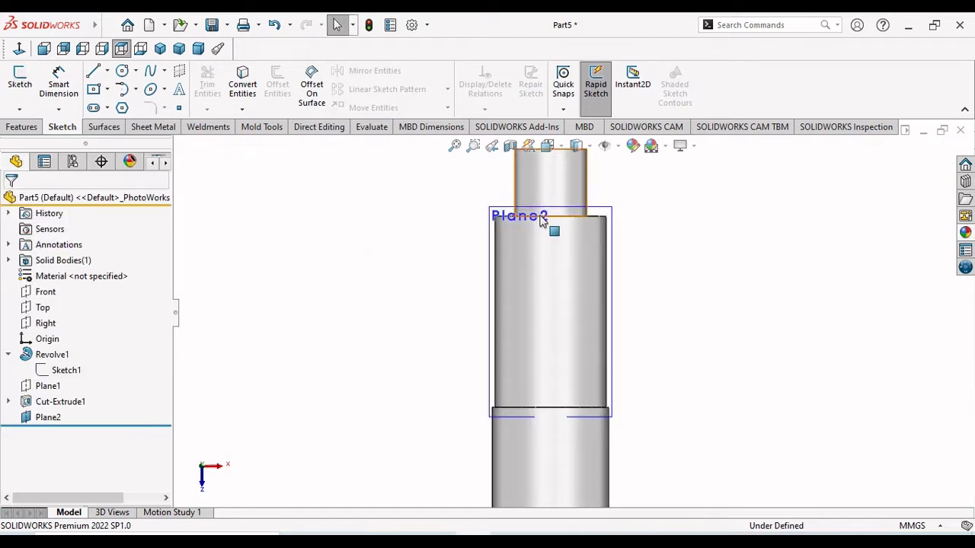
pyautogui.click(545, 213)
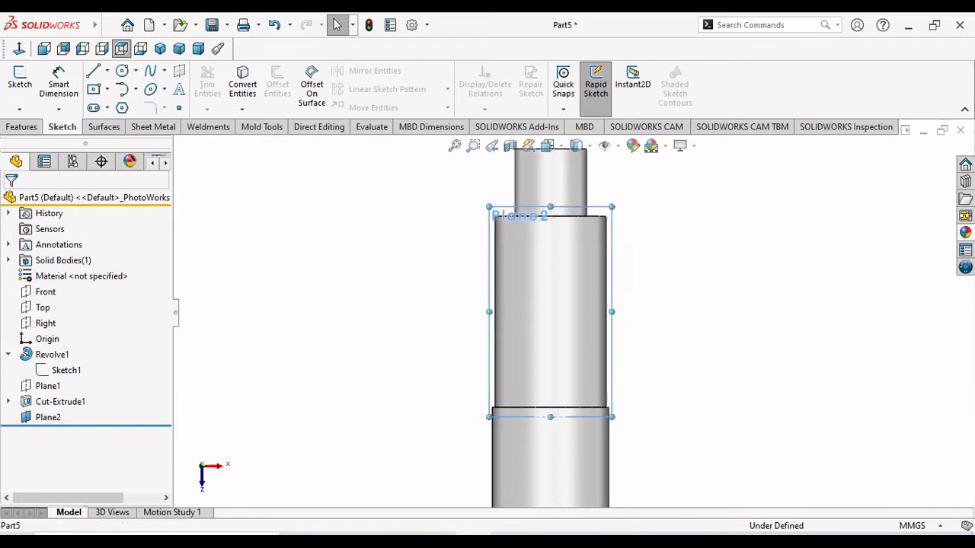
pyautogui.click(614, 160)
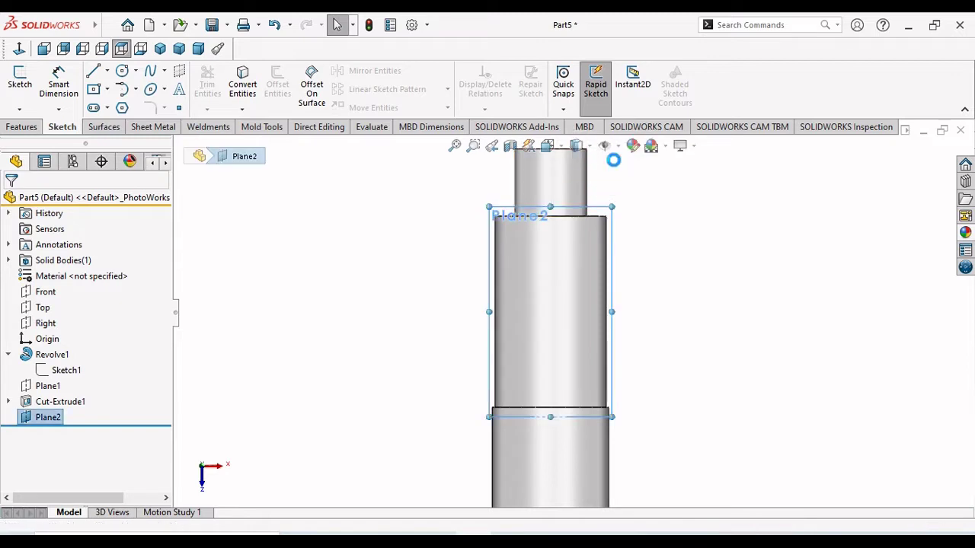
# - Draw a vertical centerline from the upper step's top edge to its bottom edge
pyautogui.click(107, 70)
pyautogui.click(116, 108)
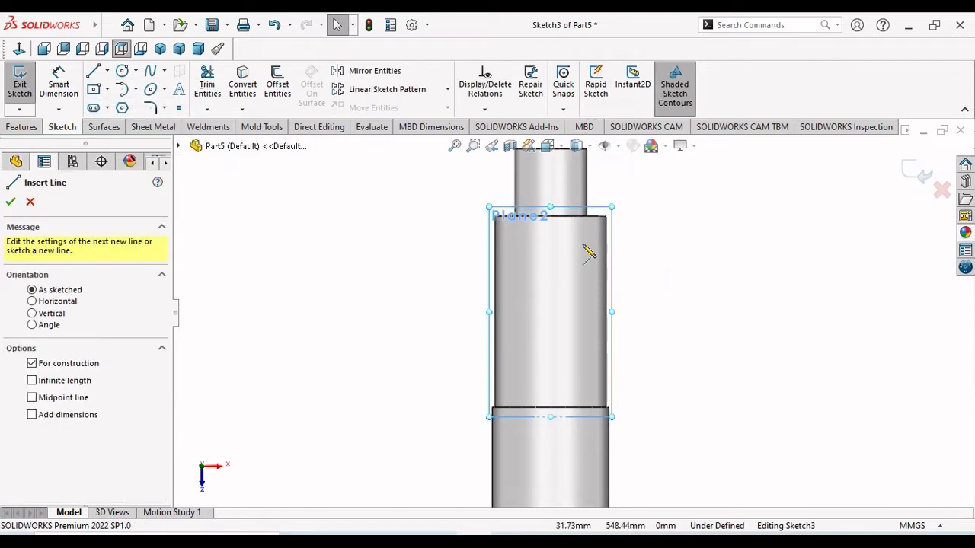
pyautogui.click(551, 217)
pyautogui.click(551, 412)
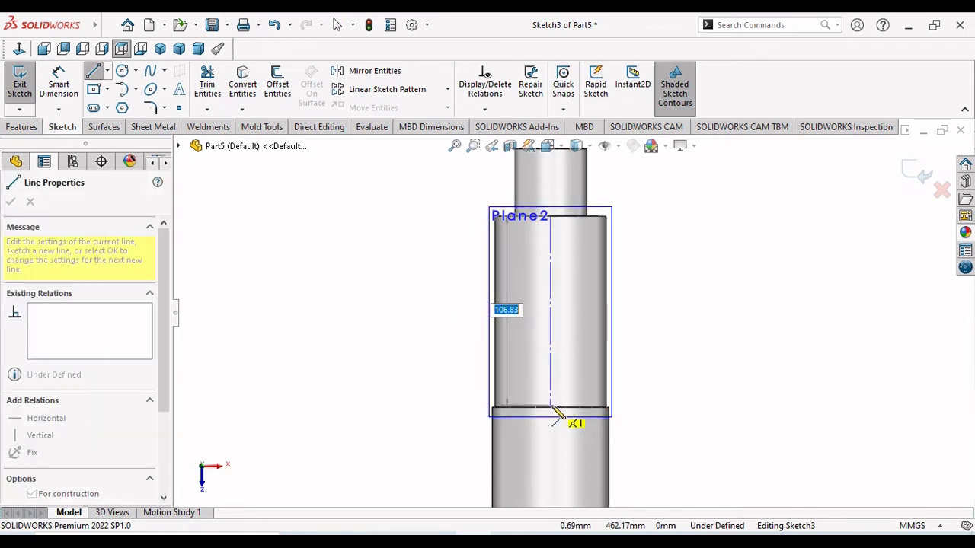
pyautogui.click(551, 409)
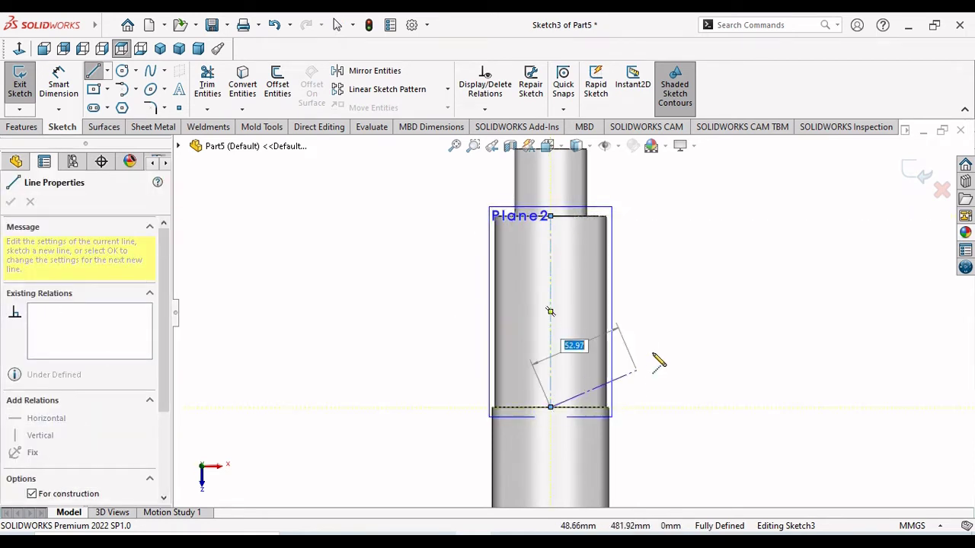
pyautogui.rightClick(670, 347)
pyautogui.click(678, 376)
pyautogui.press('Escape')
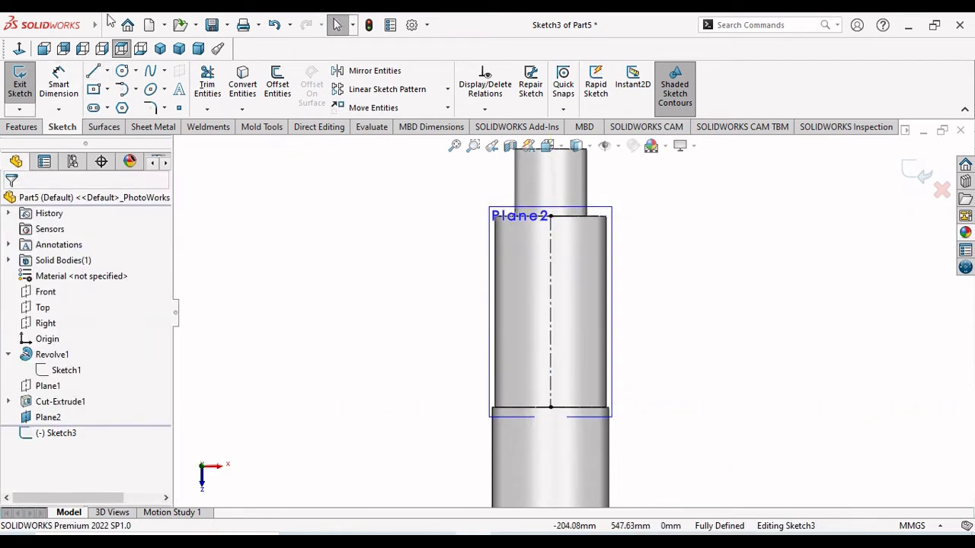
# - Draw a straight slot between the centerline's top and bottom ends
pyautogui.click(95, 108)
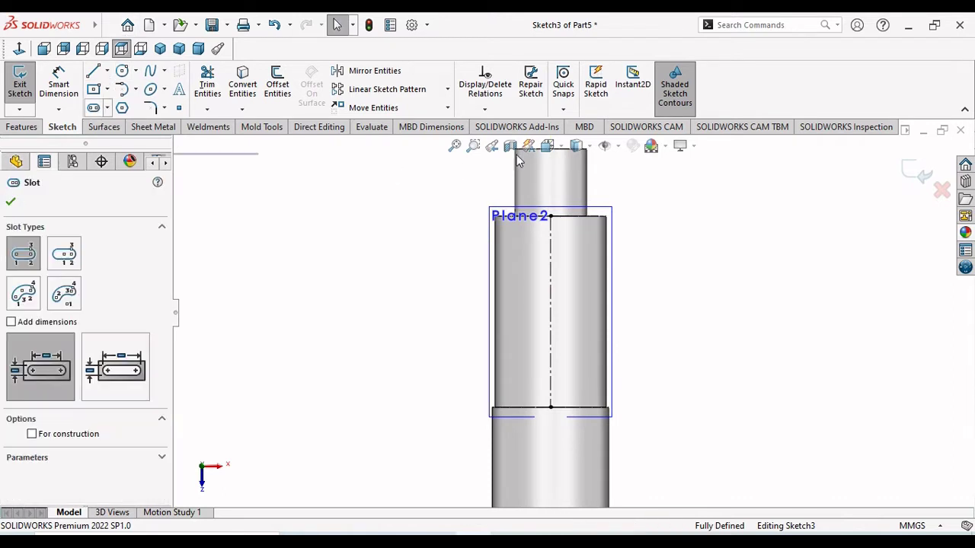
pyautogui.click(550, 217)
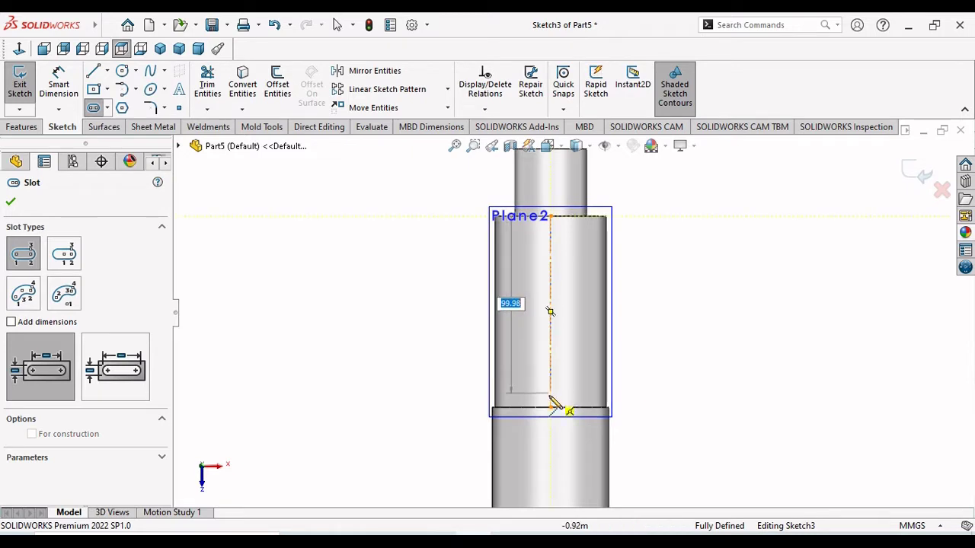
pyautogui.click(552, 399)
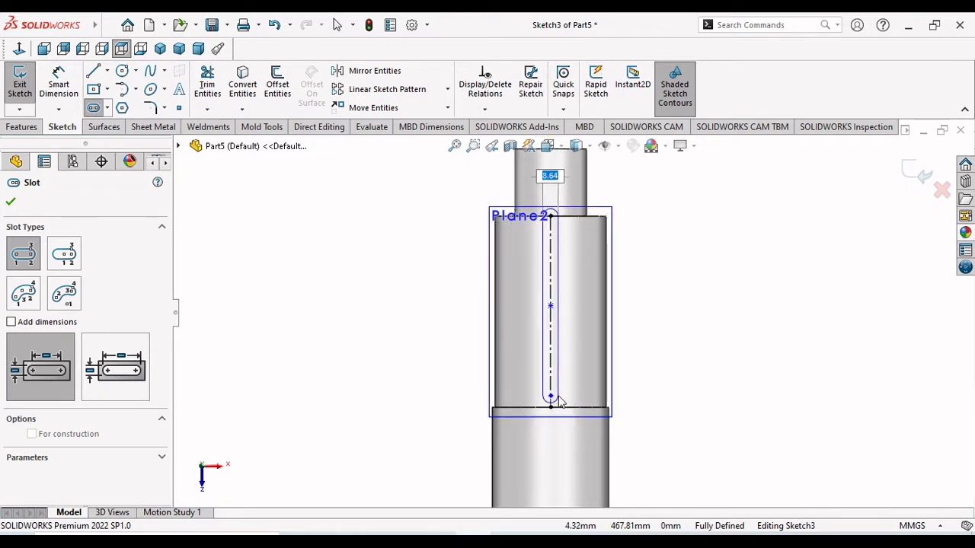
pyautogui.click(561, 401)
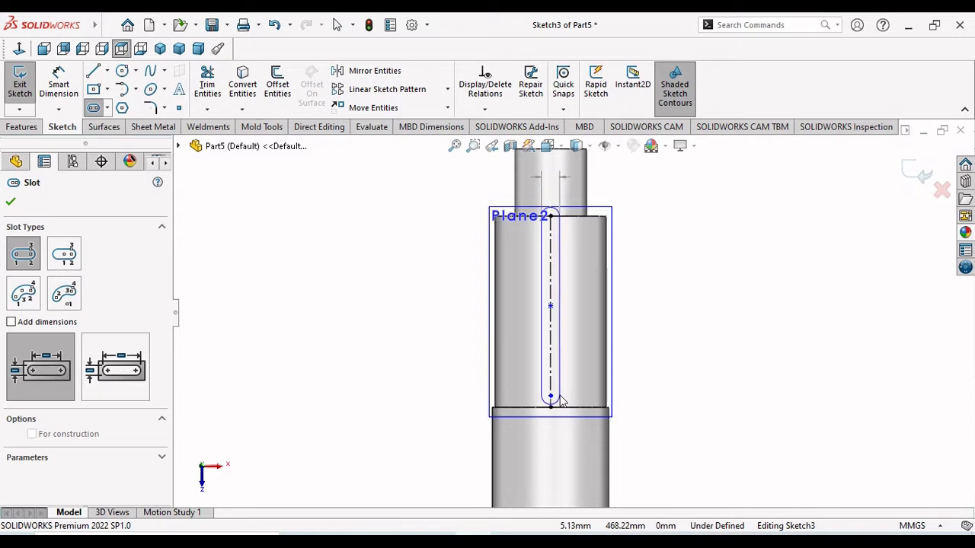
pyautogui.rightClick(668, 329)
pyautogui.click(695, 329)
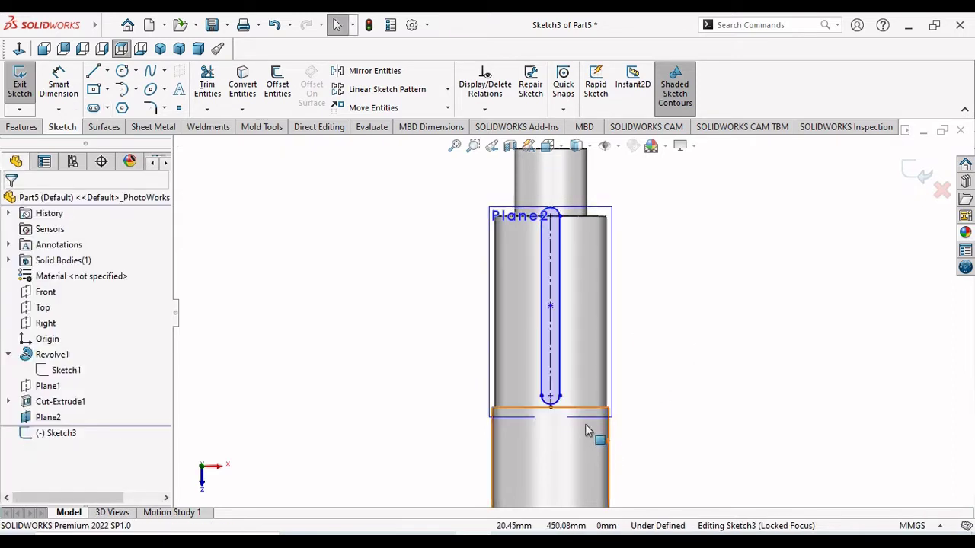
# - Dimension the Sketch3 slot width to 16 mm
pyautogui.scroll(-2, 572, 378)
pyautogui.click(59, 83)
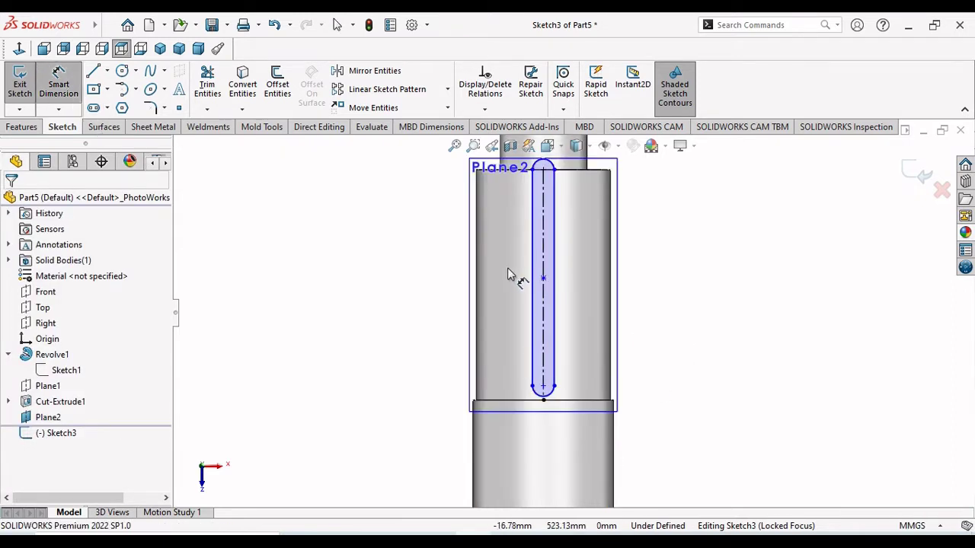
pyautogui.click(532, 304)
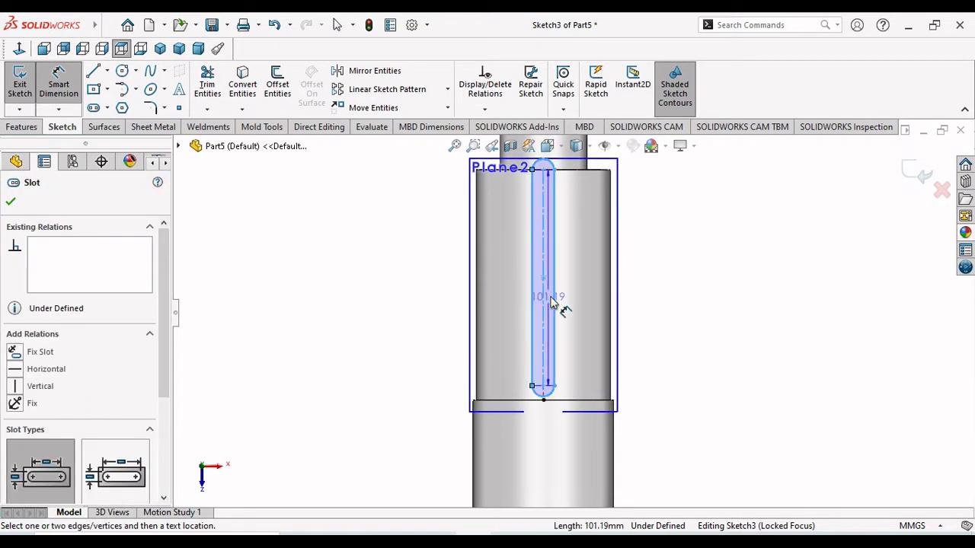
pyautogui.click(555, 303)
pyautogui.click(661, 308)
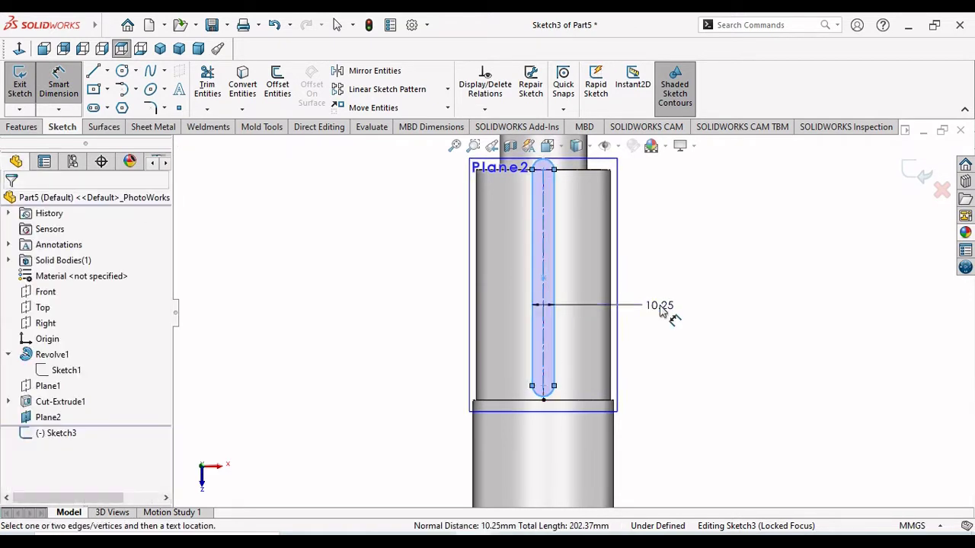
pyautogui.write('16')
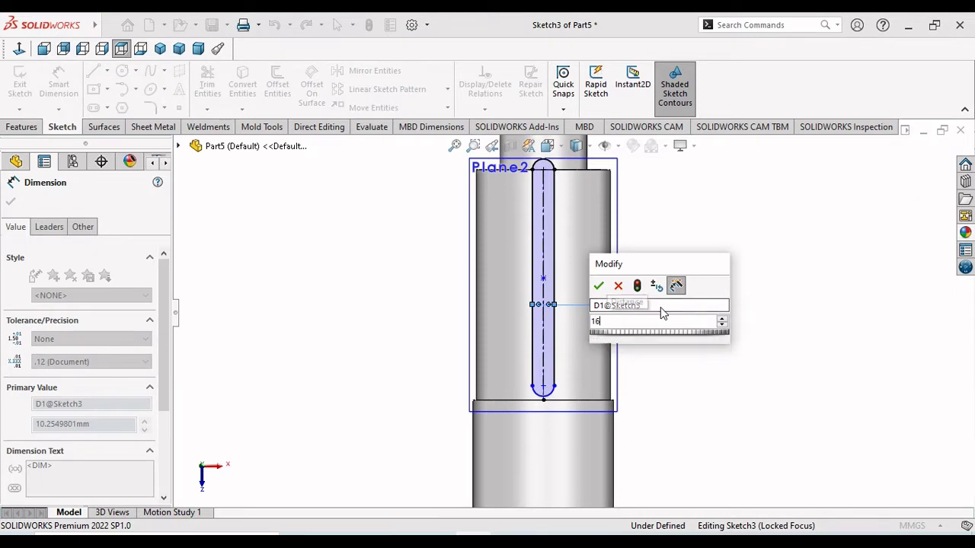
pyautogui.press('Return')
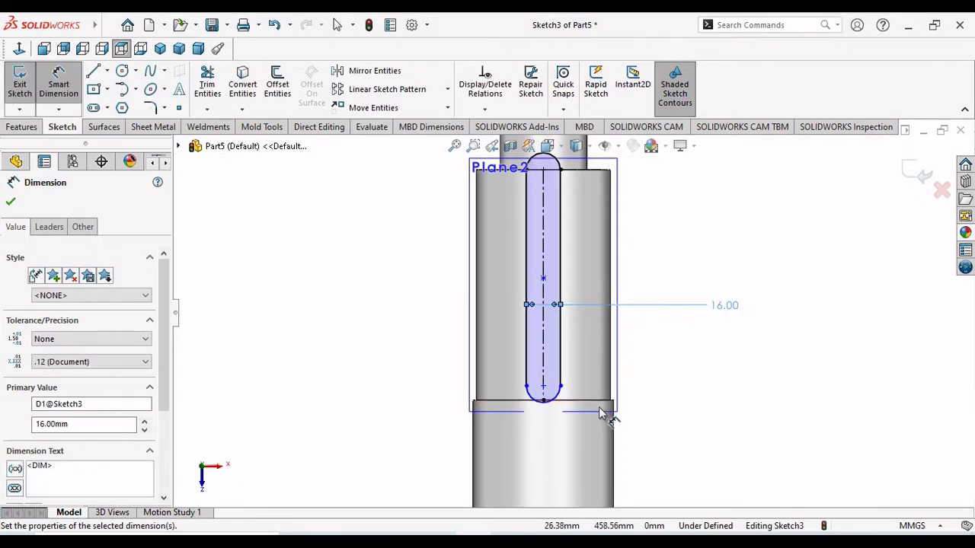
# - Dimension the slot's arc centre 12 mm from the shaft step edge
pyautogui.scroll(-4, 605, 414)
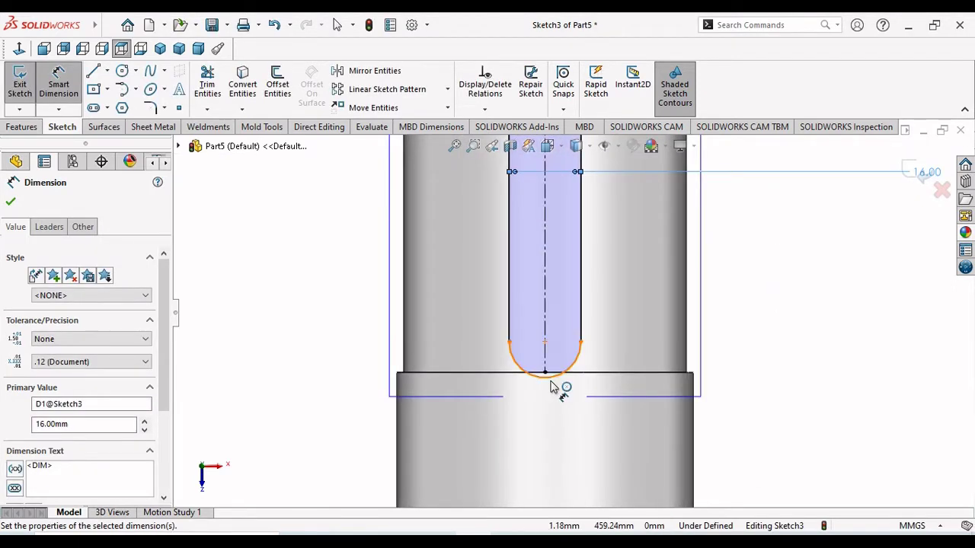
pyautogui.scroll(-1, 557, 387)
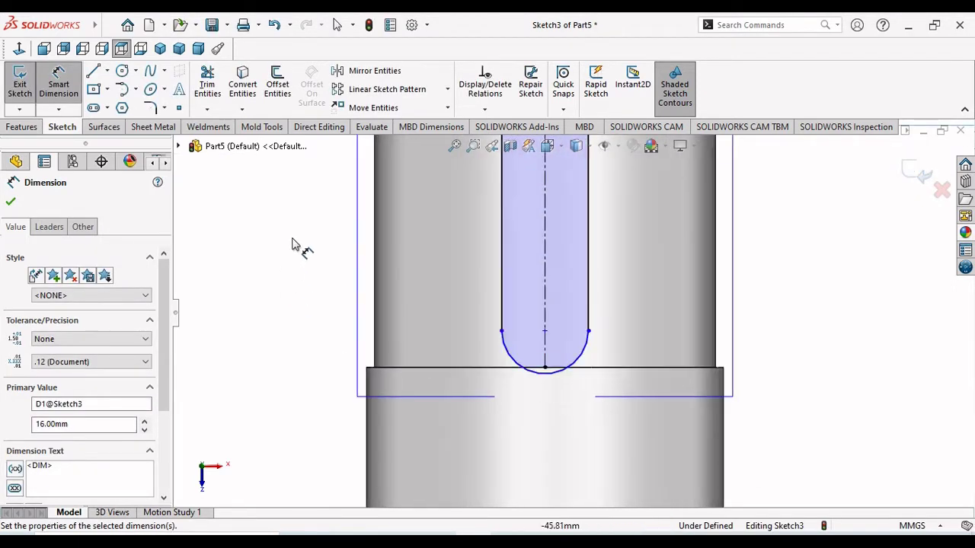
pyautogui.click(592, 370)
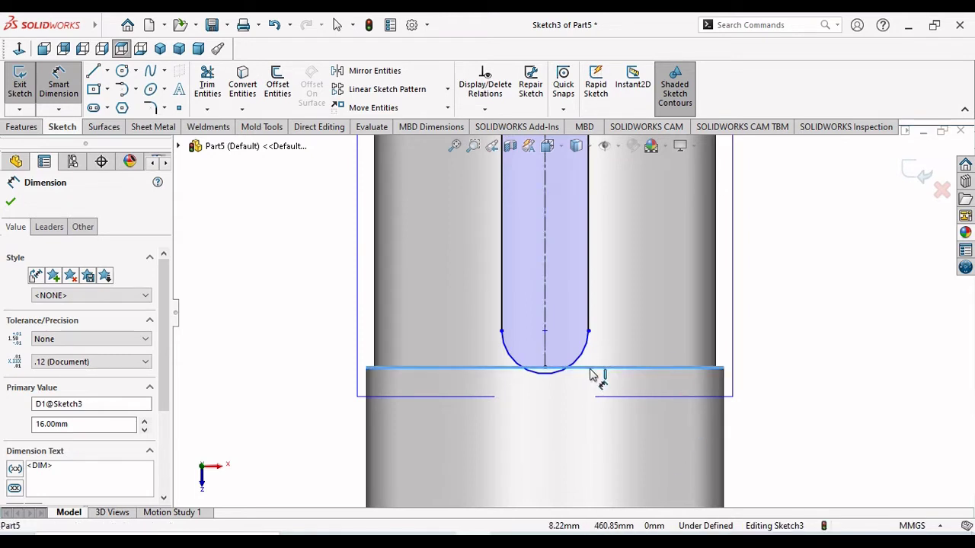
pyautogui.click(545, 332)
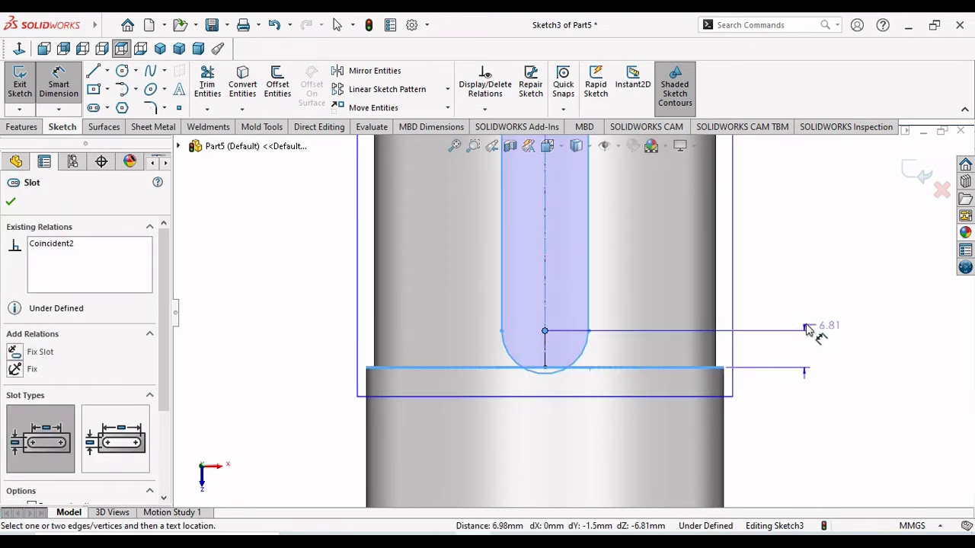
pyautogui.click(861, 356)
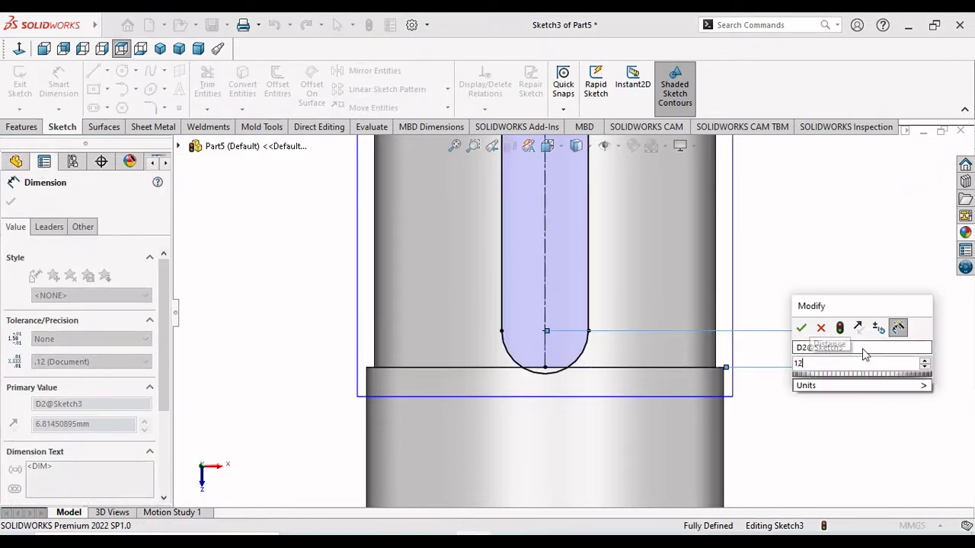
pyautogui.press('Return')
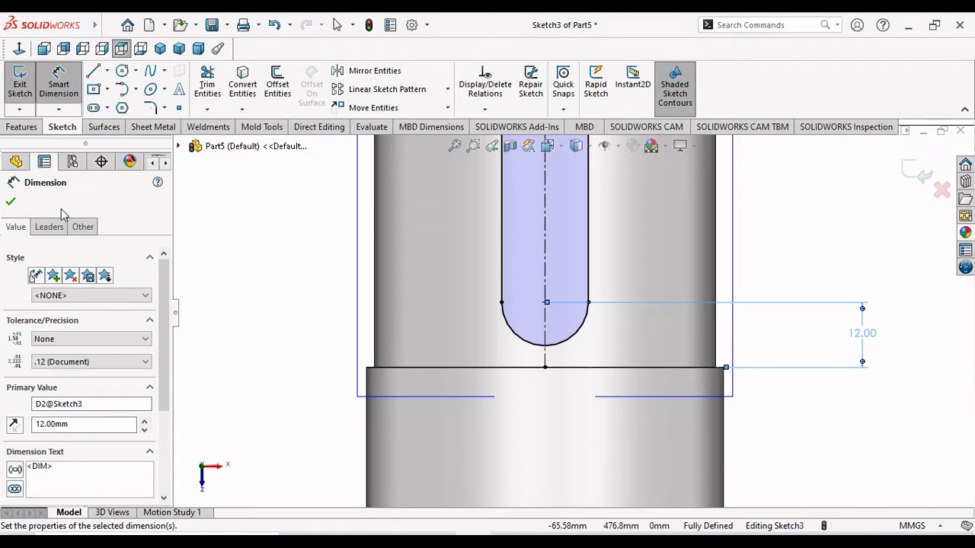
pyautogui.click(9, 204)
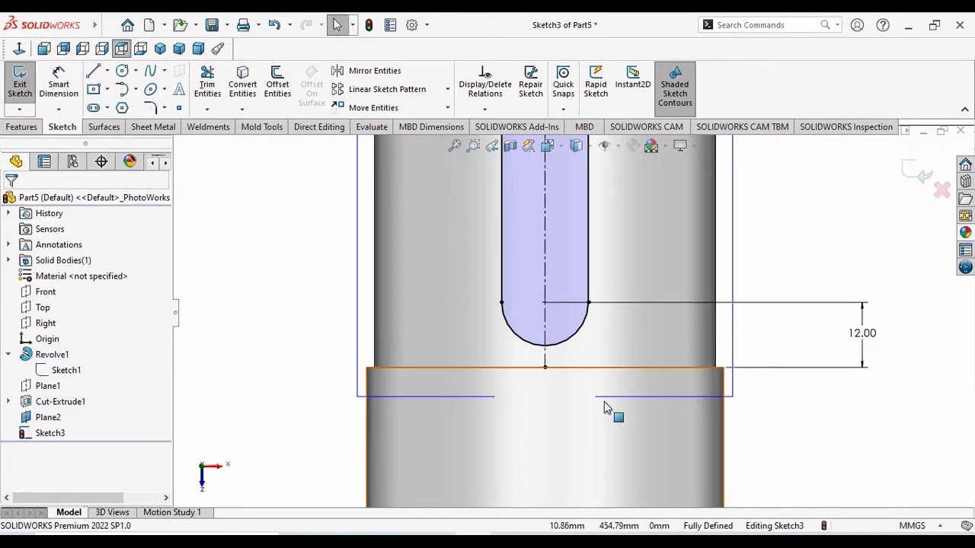
pyautogui.scroll(2, 602, 407)
pyautogui.scroll(2, 600, 407)
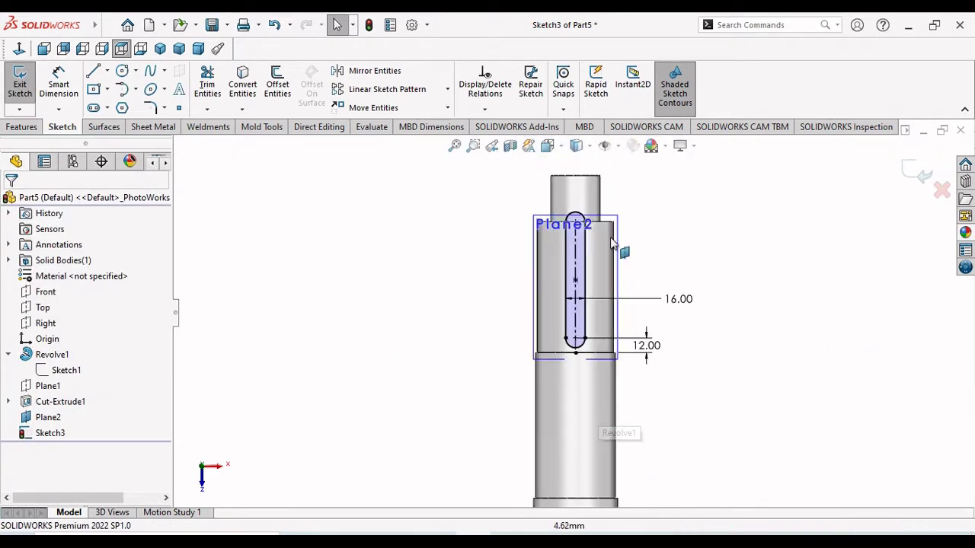
pyautogui.click(23, 127)
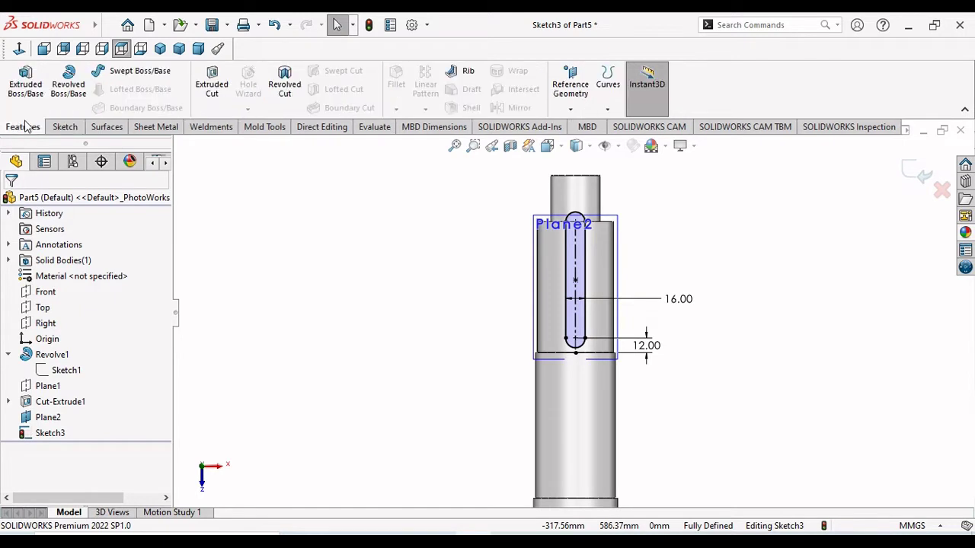
# - Extrude-cut the Sketch3 slot Blind 9.00 mm deep, creating Cut-Extrude2
pyautogui.click(213, 92)
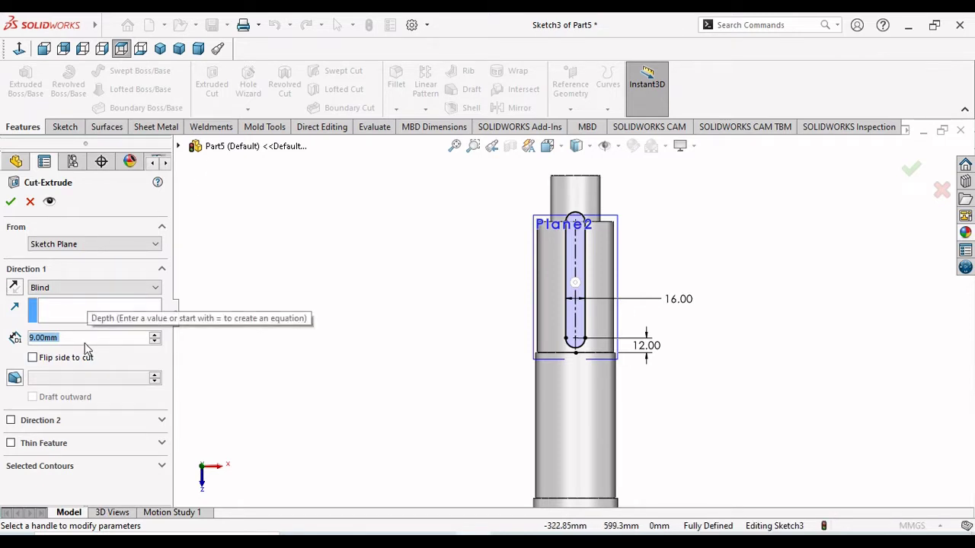
pyautogui.click(65, 315)
pyautogui.click(11, 201)
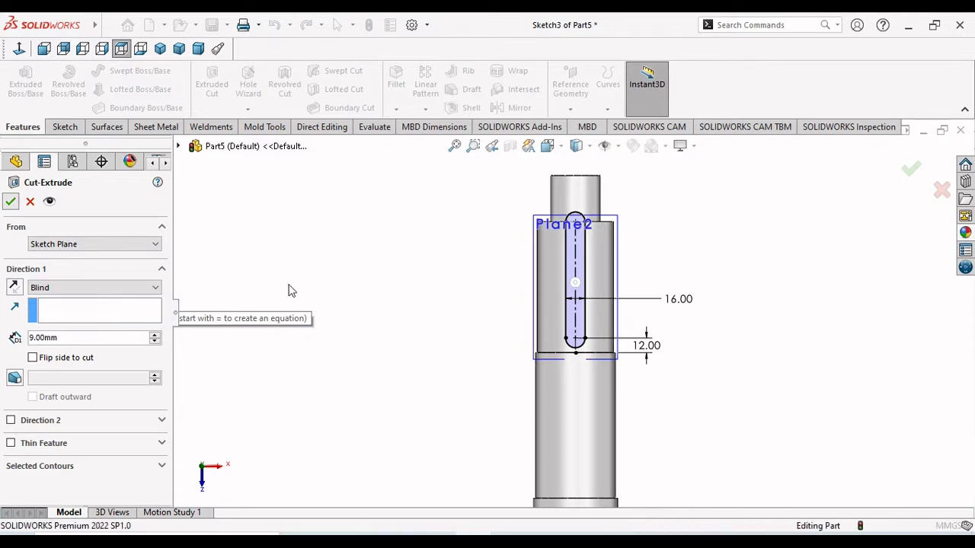
pyautogui.moveTo(390, 330); pyautogui.dragTo(427, 344, button='middle')
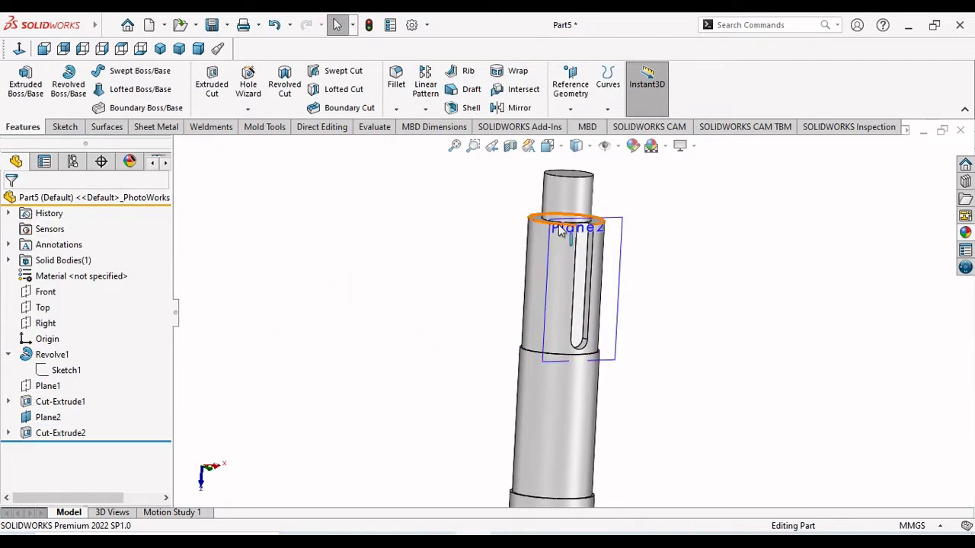
# - Hide Plane2 on the model
pyautogui.click(581, 238)
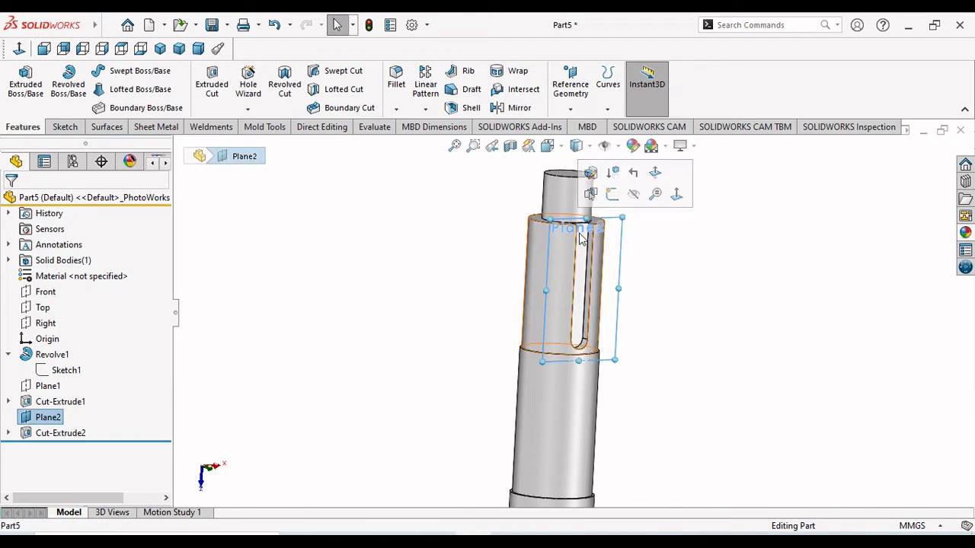
pyautogui.click(633, 194)
pyautogui.scroll(6, 647, 392)
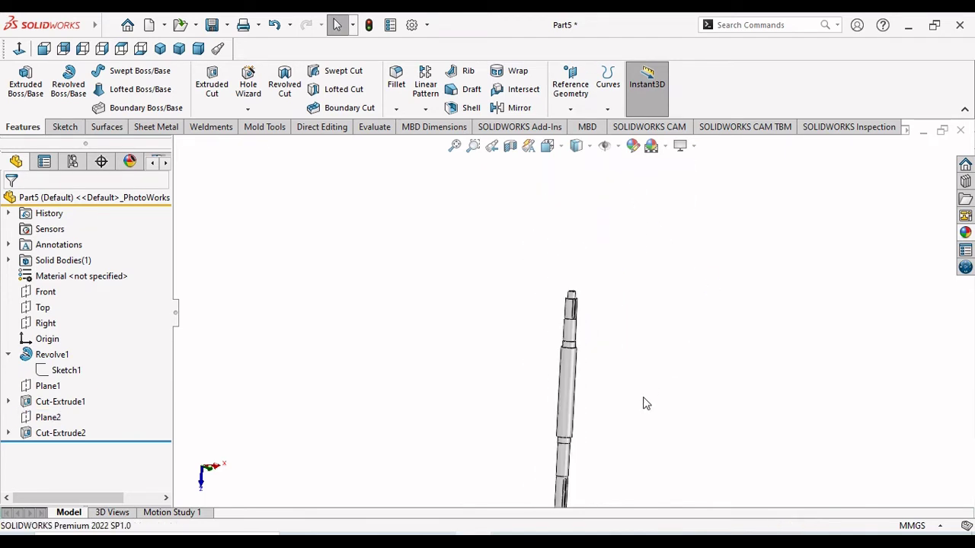
pyautogui.moveTo(616, 447); pyautogui.dragTo(588, 398, button='middle')
pyautogui.scroll(1, 609, 405)
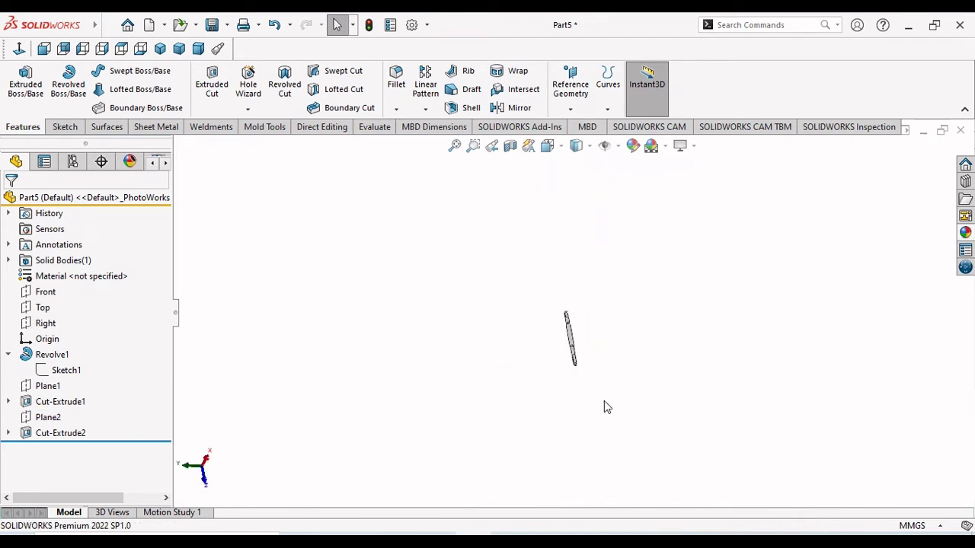
pyautogui.scroll(-4, 594, 415)
pyautogui.scroll(-3, 592, 431)
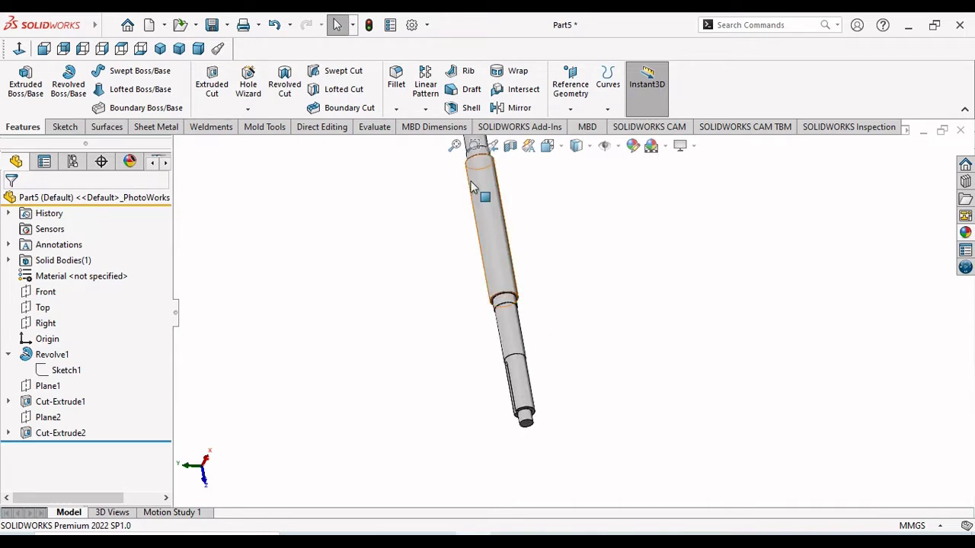
# - Zoom to fit, then view the shaft isometric, from the right, and orbited
pyautogui.click(454, 145)
pyautogui.scroll(-2, 610, 282)
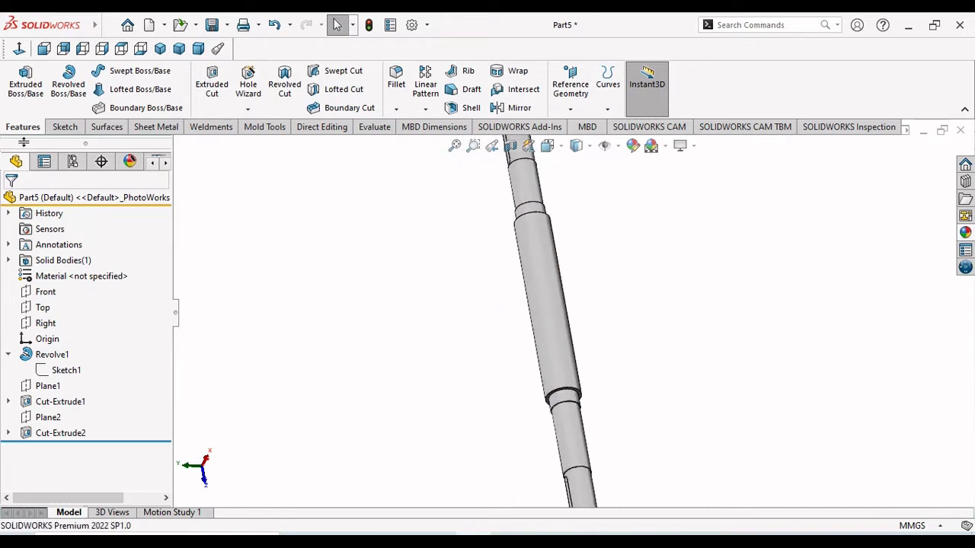
pyautogui.click(161, 49)
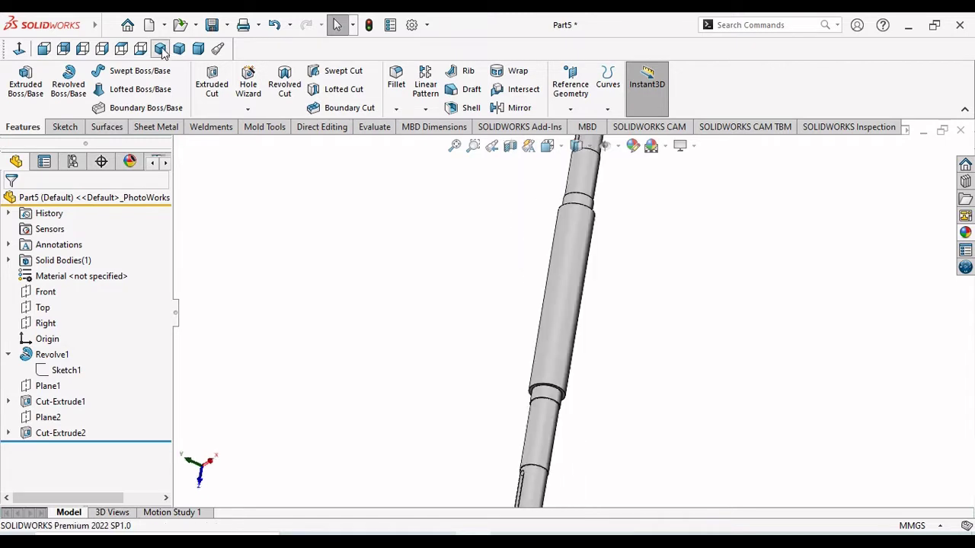
pyautogui.scroll(-2, 747, 243)
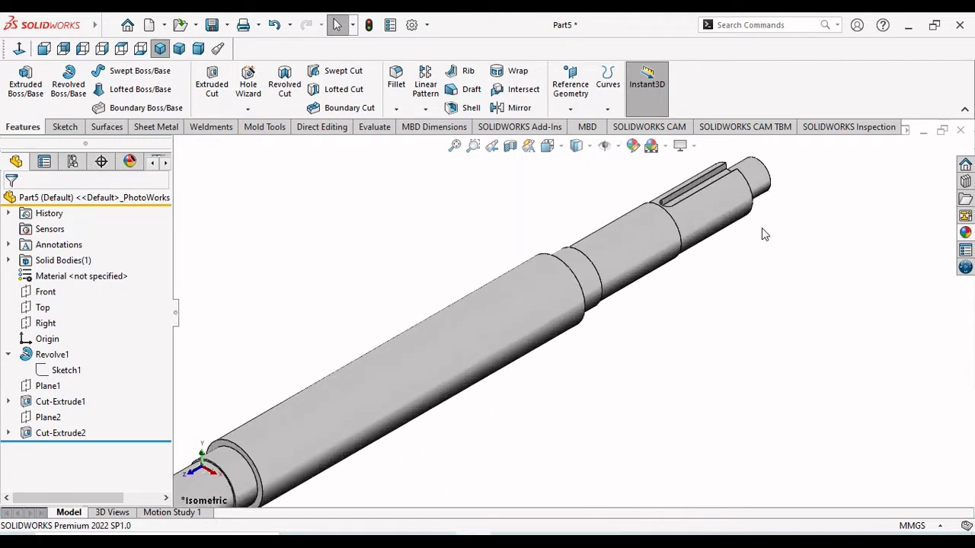
pyautogui.click(101, 49)
pyautogui.scroll(-2, 778, 327)
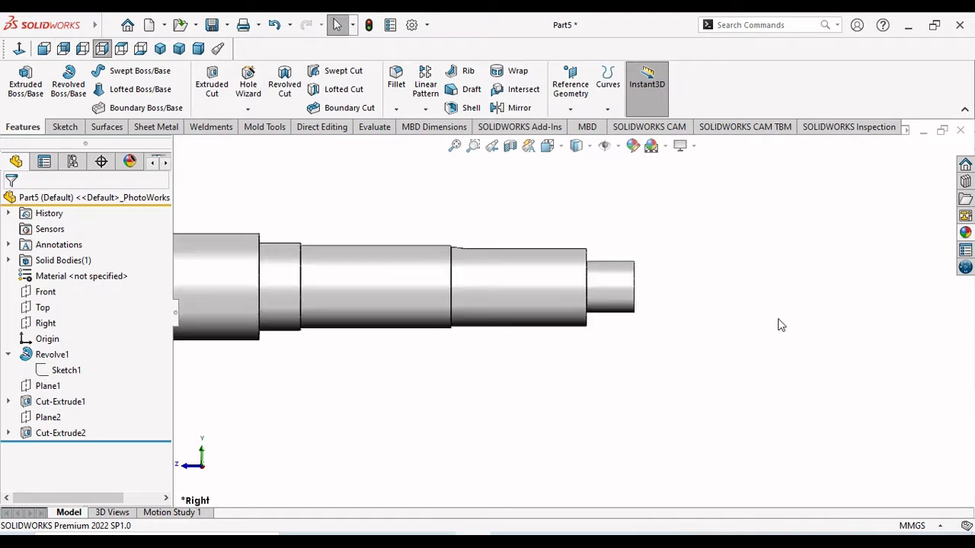
pyautogui.moveTo(778, 326); pyautogui.dragTo(688, 307, button='middle')
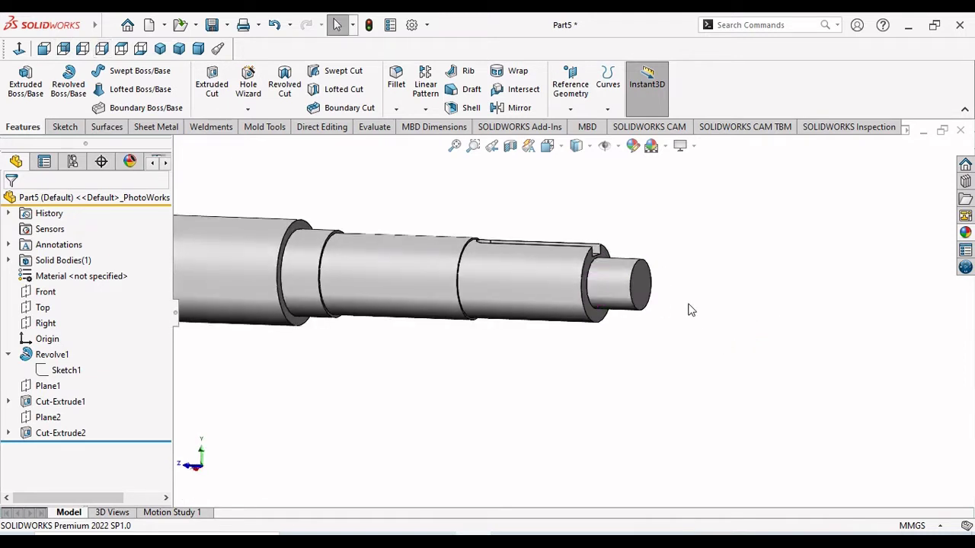
# - Sketch on the small end face and convert its edge into a 41 mm circle
pyautogui.click(638, 288)
pyautogui.click(695, 253)
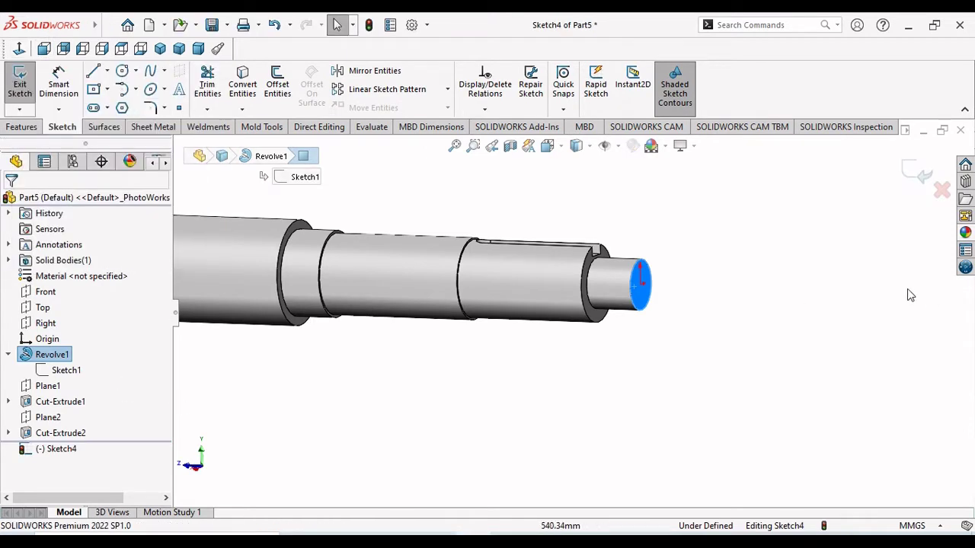
pyautogui.scroll(-4, 656, 270)
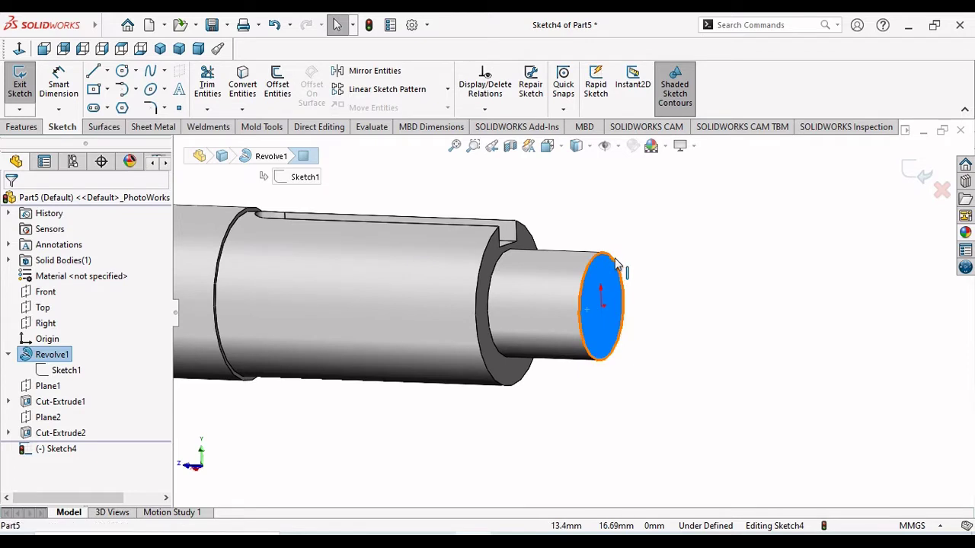
pyautogui.click(243, 80)
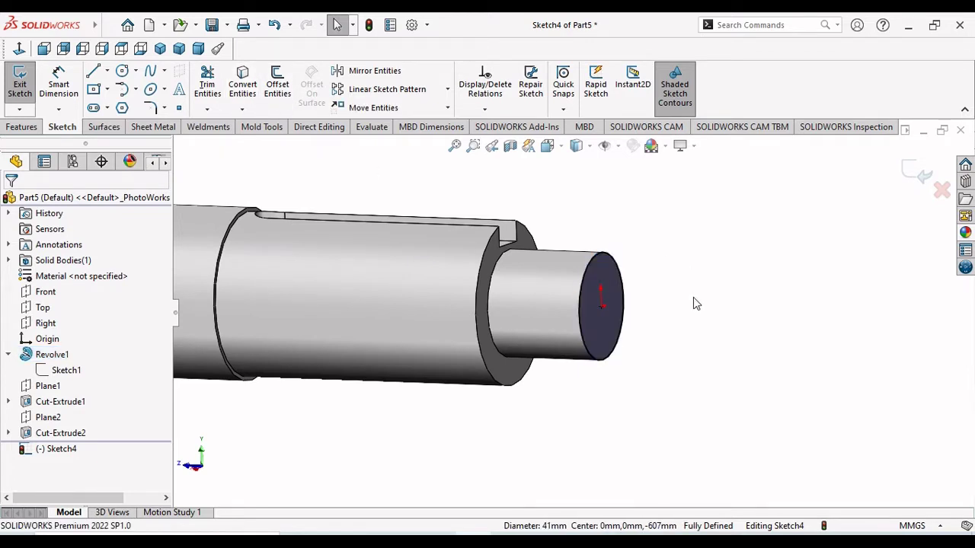
pyautogui.moveTo(686, 298); pyautogui.dragTo(610, 298, button='middle')
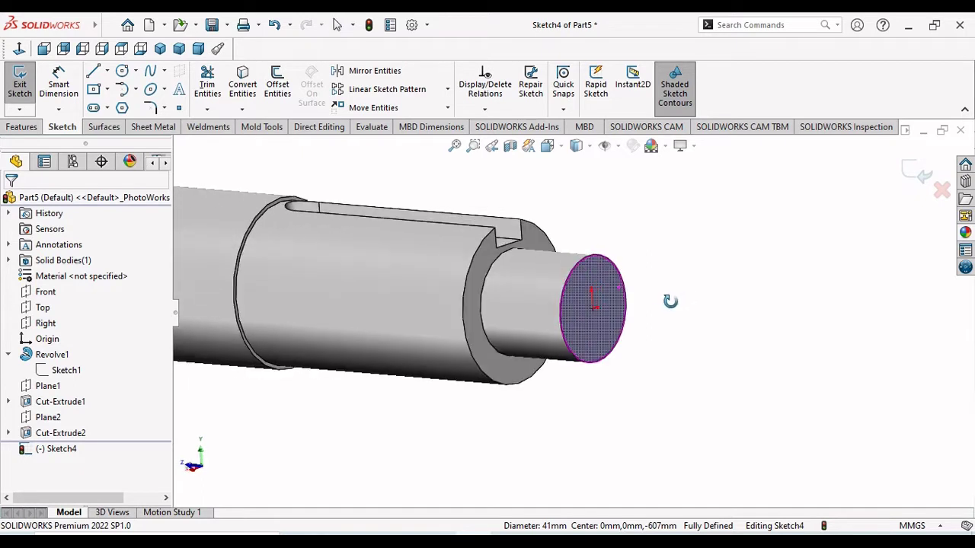
pyautogui.click(21, 127)
# - Start a helix on the end circle, defined by height and pitch, with a 38 mm height
pyautogui.click(606, 111)
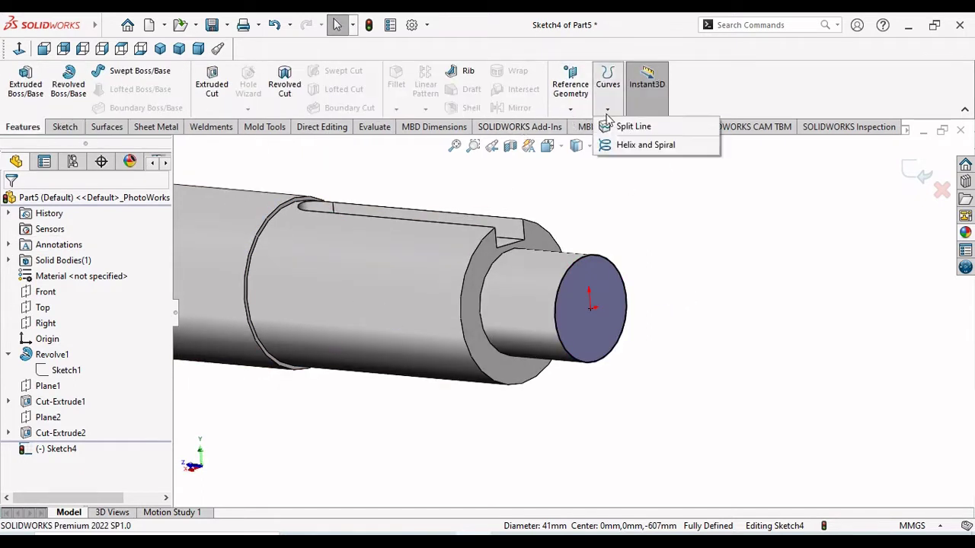
pyautogui.click(644, 144)
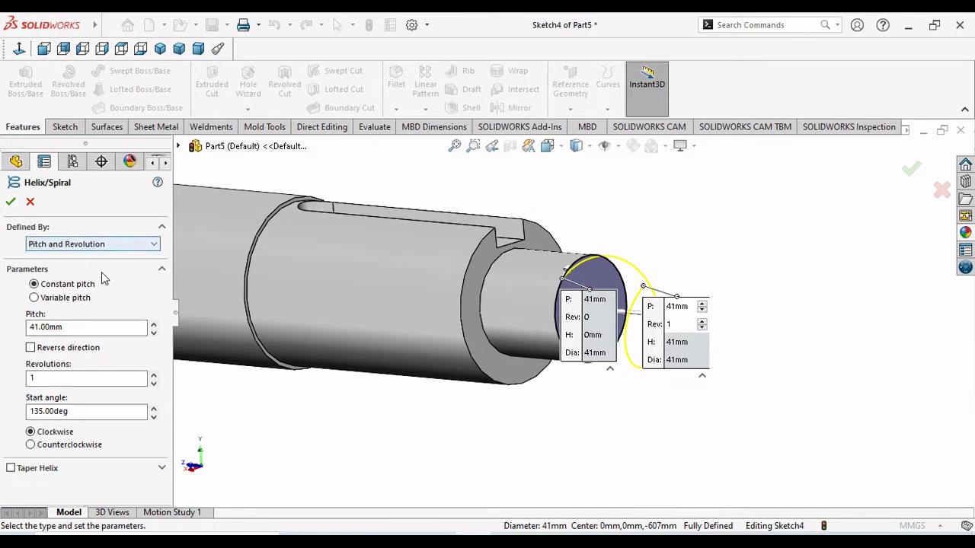
pyautogui.click(155, 251)
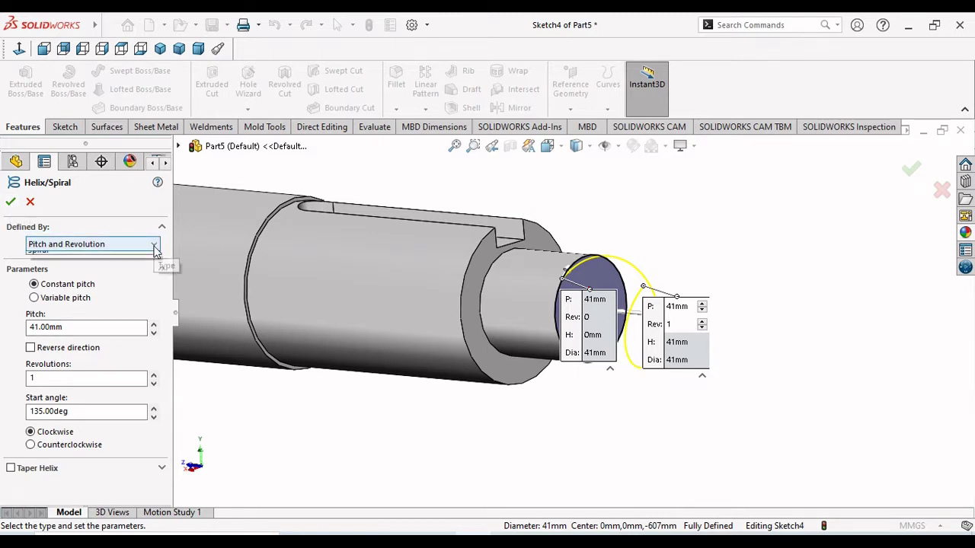
pyautogui.click(114, 276)
pyautogui.click(76, 330)
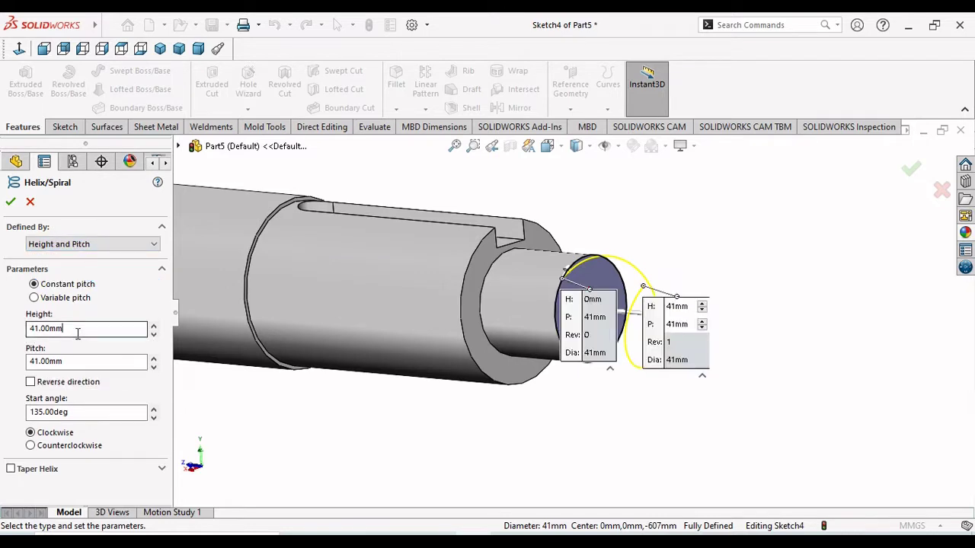
pyautogui.moveTo(76, 329); pyautogui.dragTo(2, 336)
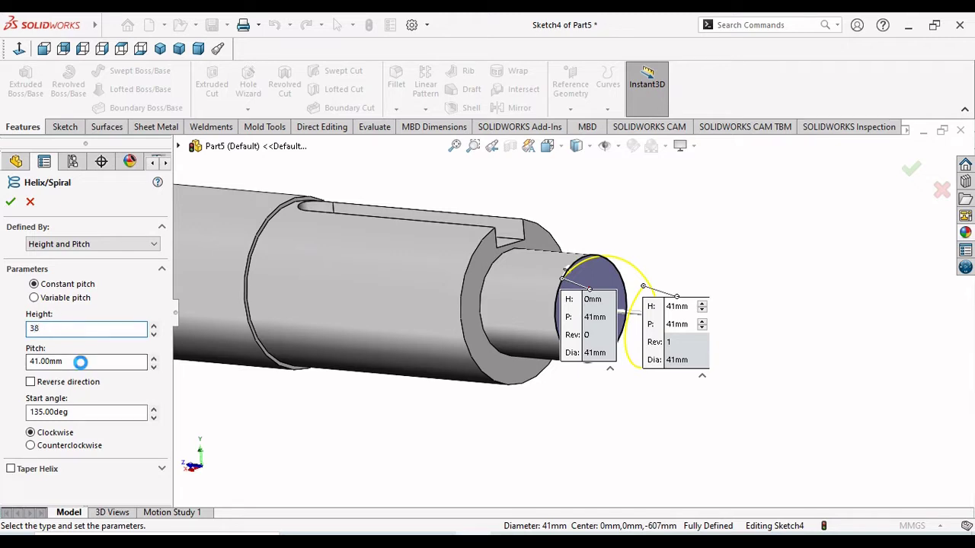
# - Set 2 mm pitch, 90° start angle and reversed direction, then accept the helix
pyautogui.moveTo(80, 362); pyautogui.dragTo(2, 374)
pyautogui.write('2')
pyautogui.press('Return')
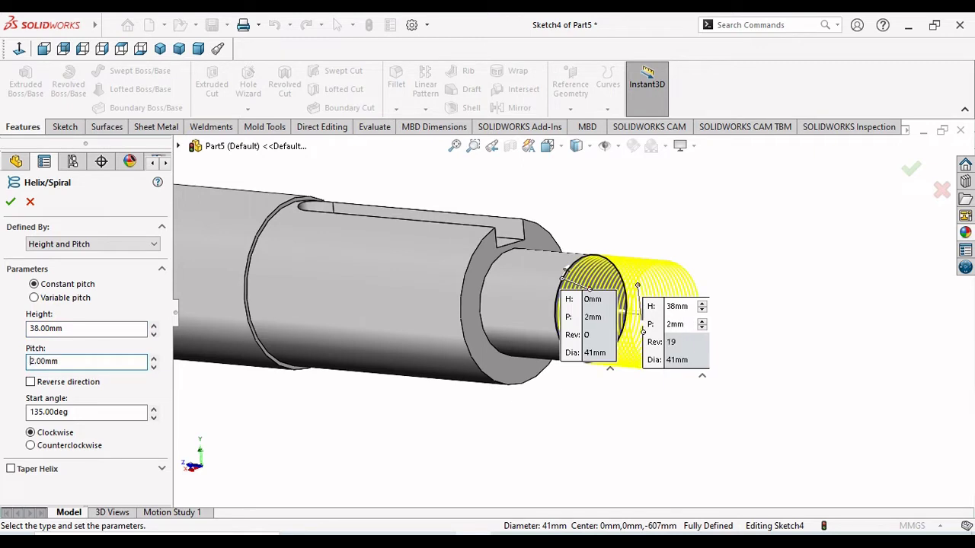
pyautogui.moveTo(106, 412); pyautogui.dragTo(8, 418)
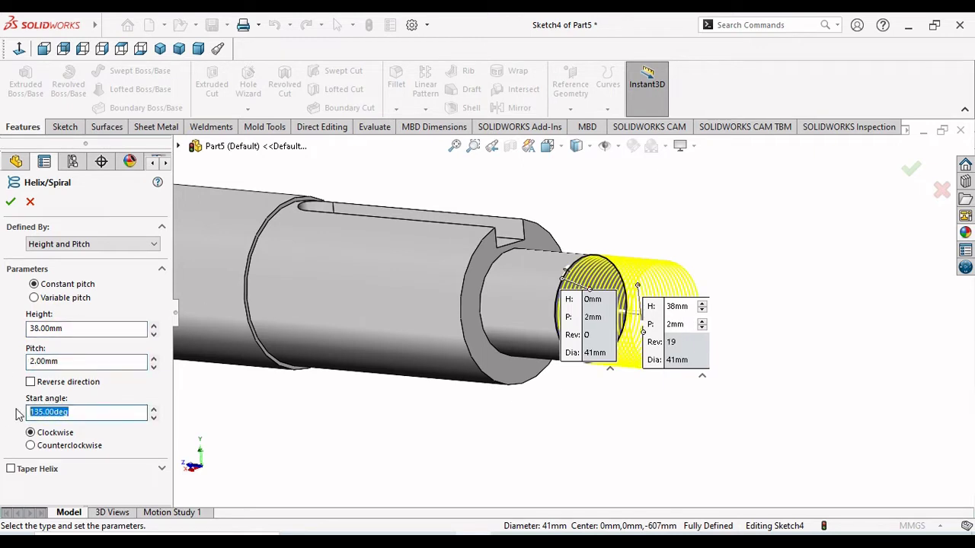
pyautogui.write('90')
pyautogui.press('Return')
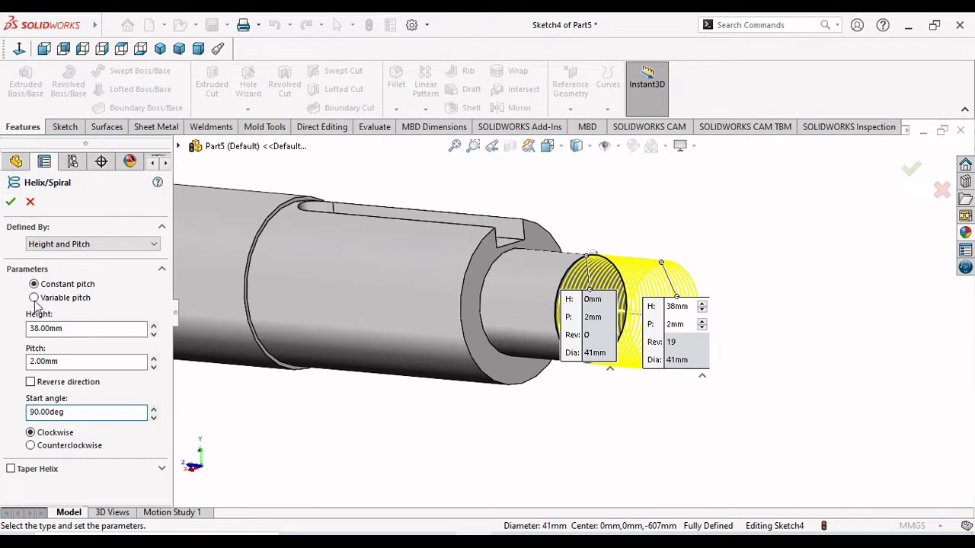
pyautogui.click(29, 381)
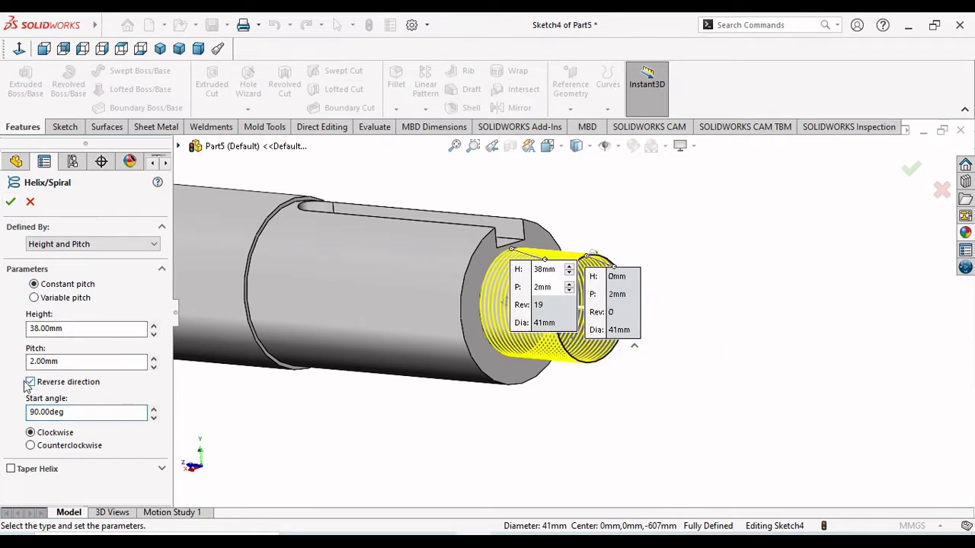
pyautogui.click(10, 203)
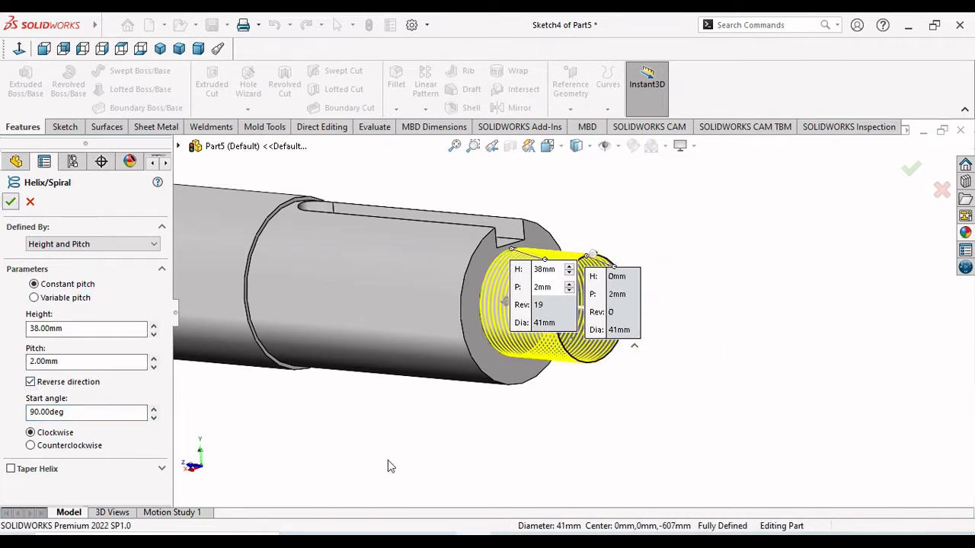
pyautogui.click(556, 423)
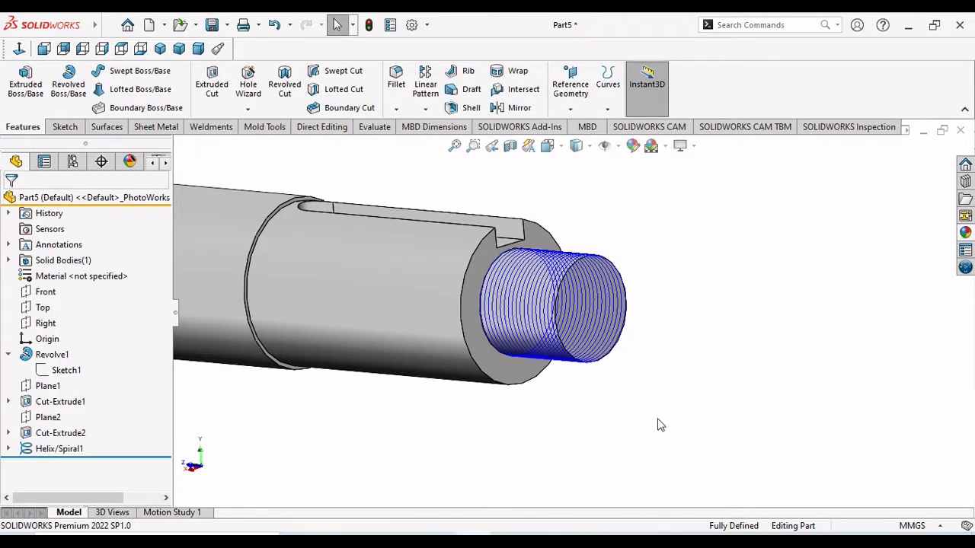
# - Open a new sketch on the Right plane, viewed normal-to and zoomed onto the helix end
pyautogui.moveTo(660, 425); pyautogui.dragTo(659, 418, button='middle')
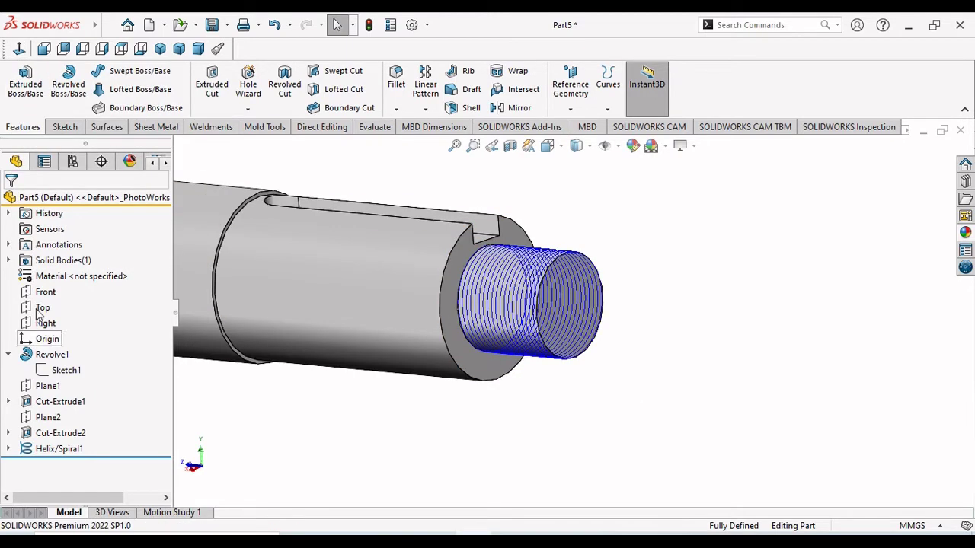
pyautogui.scroll(6, 448, 391)
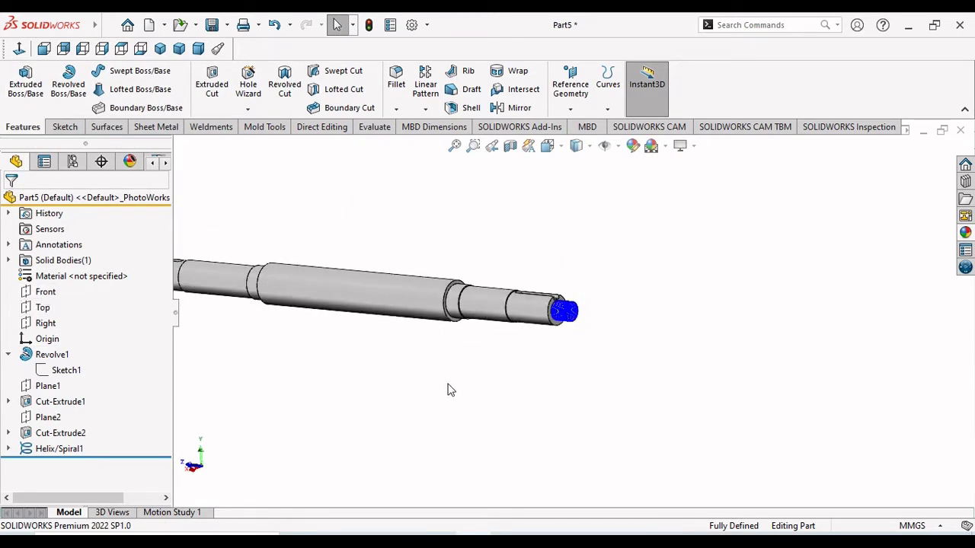
pyautogui.scroll(-1, 358, 321)
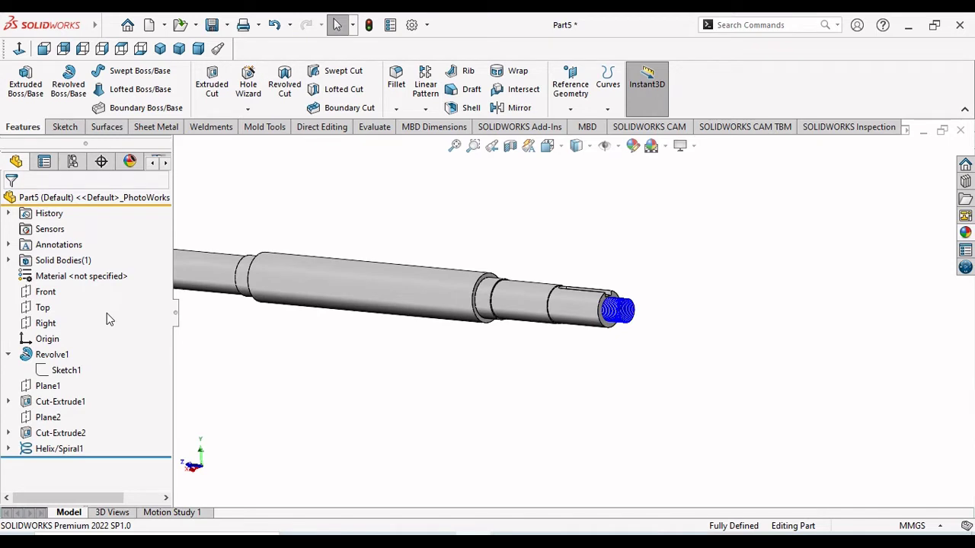
pyautogui.click(44, 323)
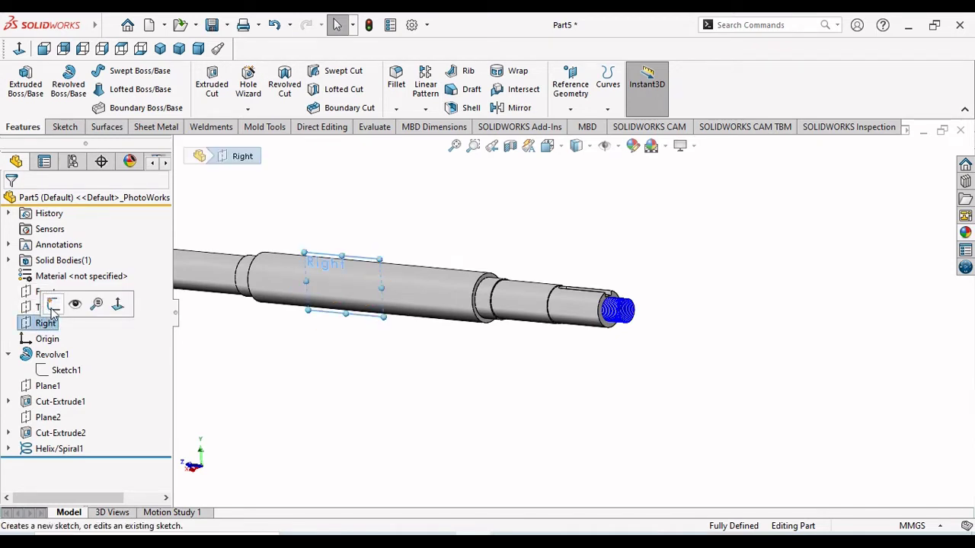
pyautogui.click(54, 306)
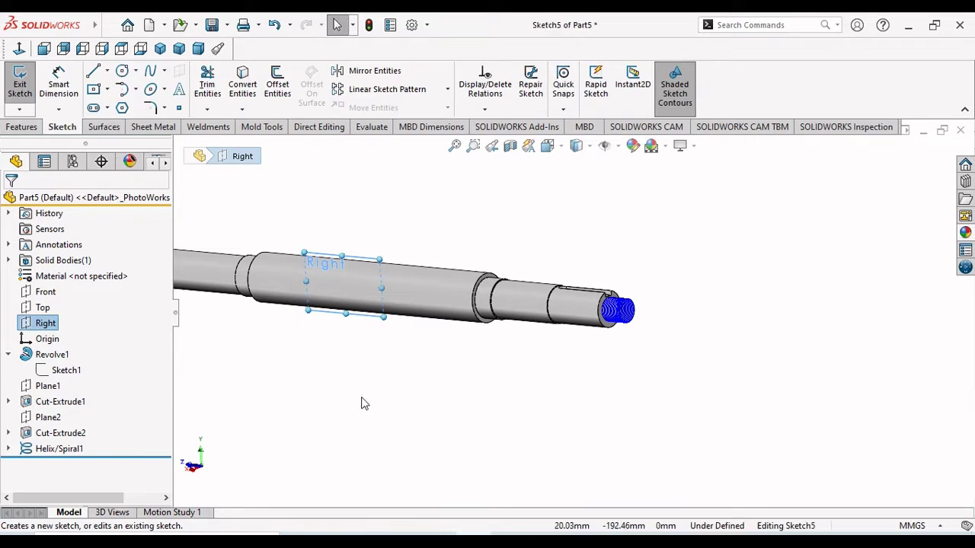
pyautogui.click(19, 48)
pyautogui.scroll(-10, 786, 312)
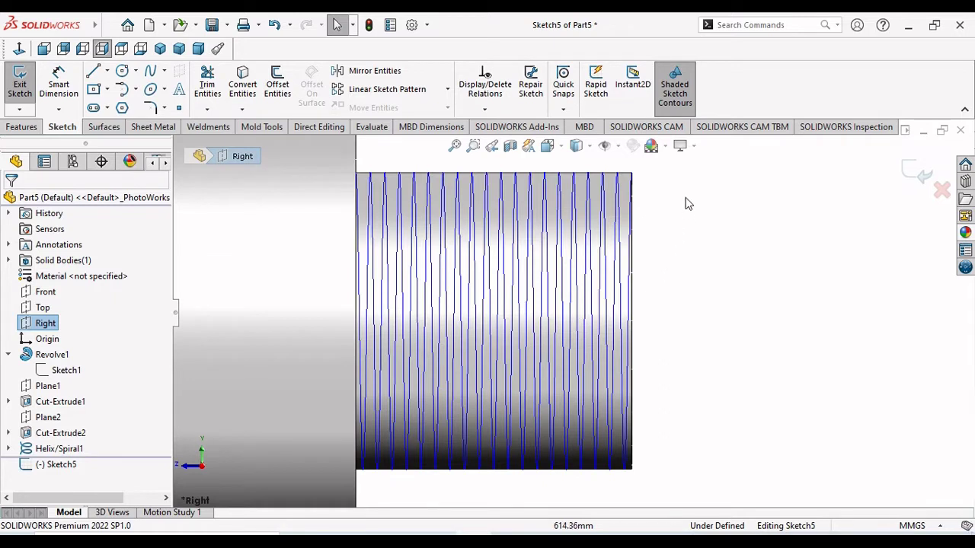
pyautogui.scroll(-1, 686, 202)
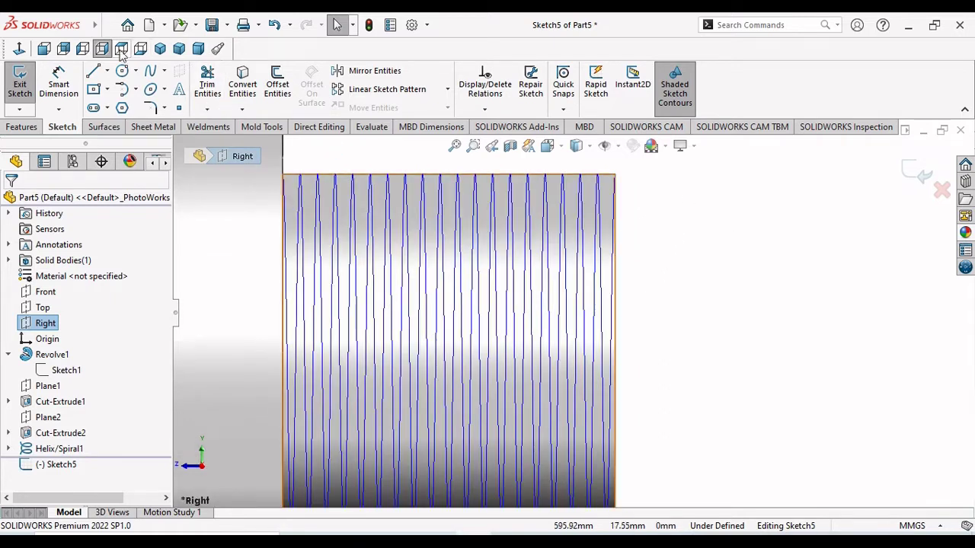
# - Draw a closed downward-pointing triangle with a horizontal top edge beside the threaded end
pyautogui.click(94, 72)
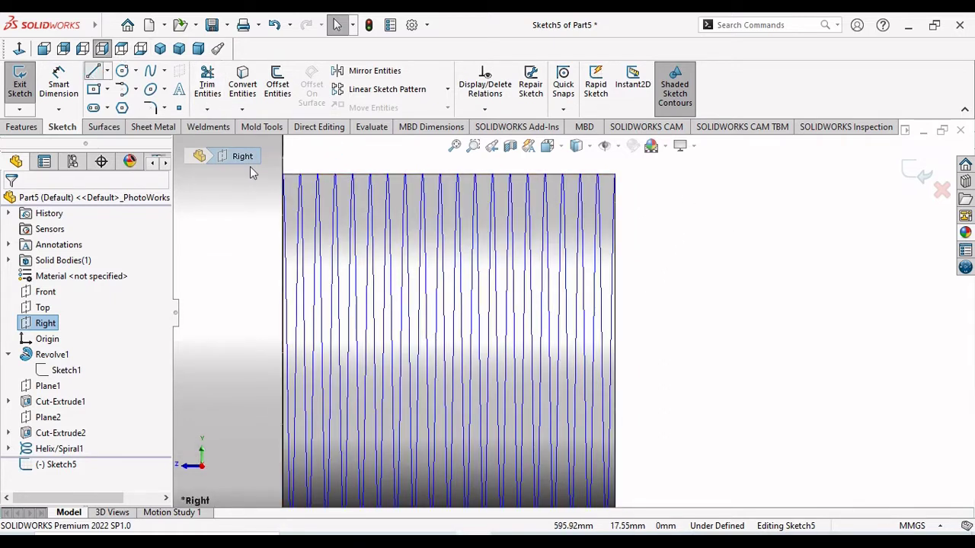
pyautogui.click(665, 175)
pyautogui.click(724, 174)
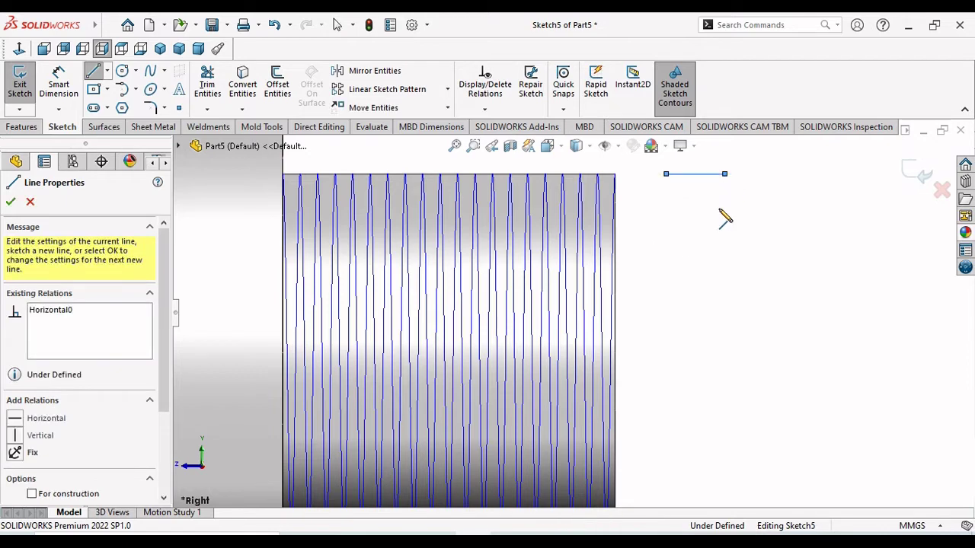
pyautogui.click(702, 244)
pyautogui.click(666, 174)
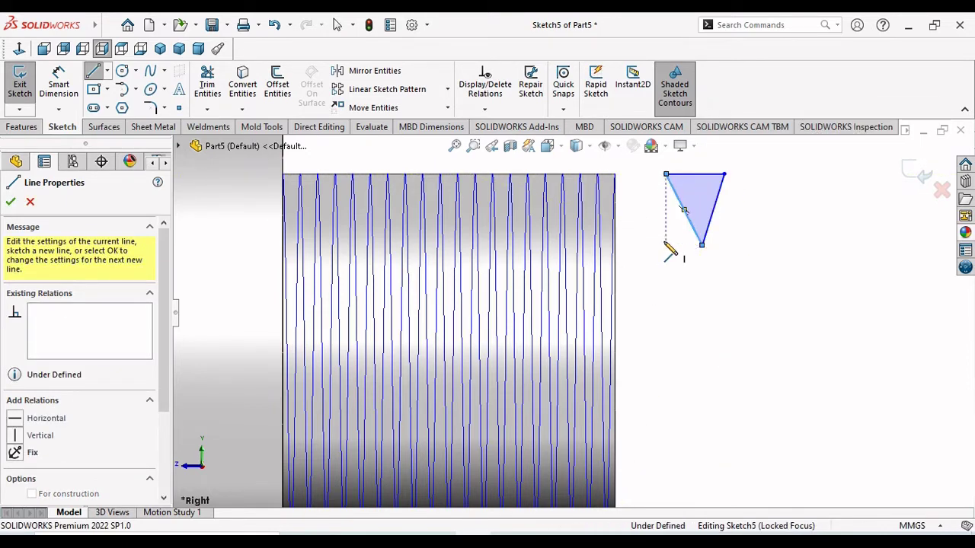
pyautogui.press('Escape')
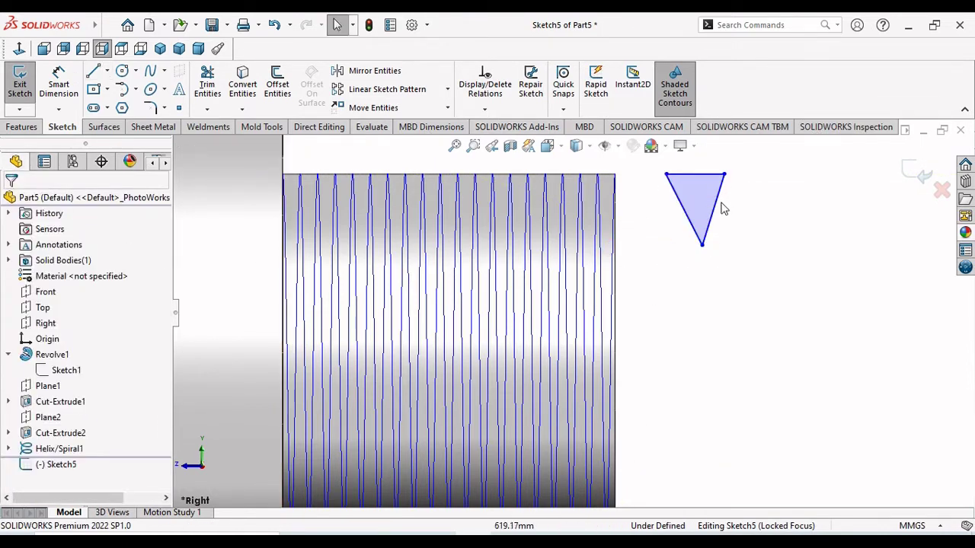
# - Make the triangle's two slanted sides equal in length
pyautogui.click(716, 215)
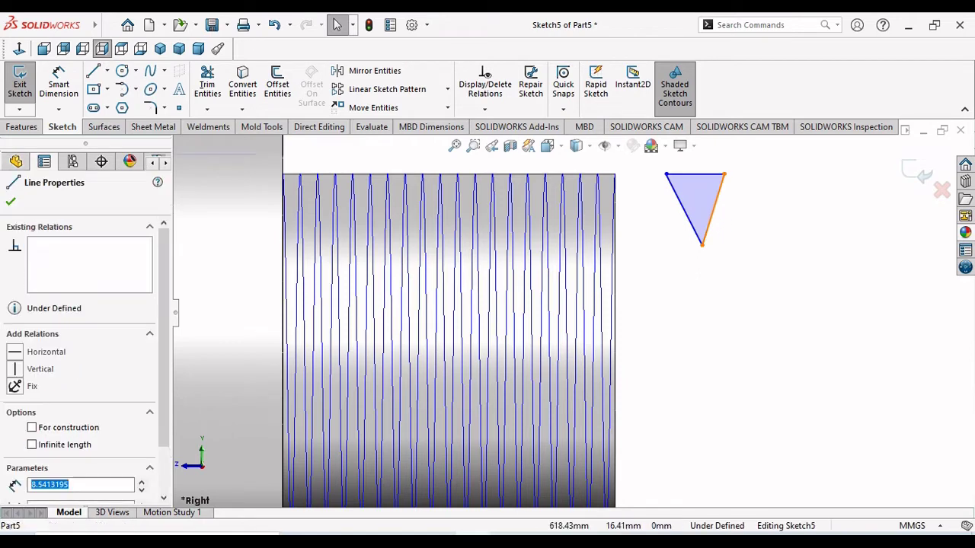
pyautogui.keyDown('ctrl'); pyautogui.click(697, 232); pyautogui.keyUp('ctrl')
pyautogui.click(839, 158)
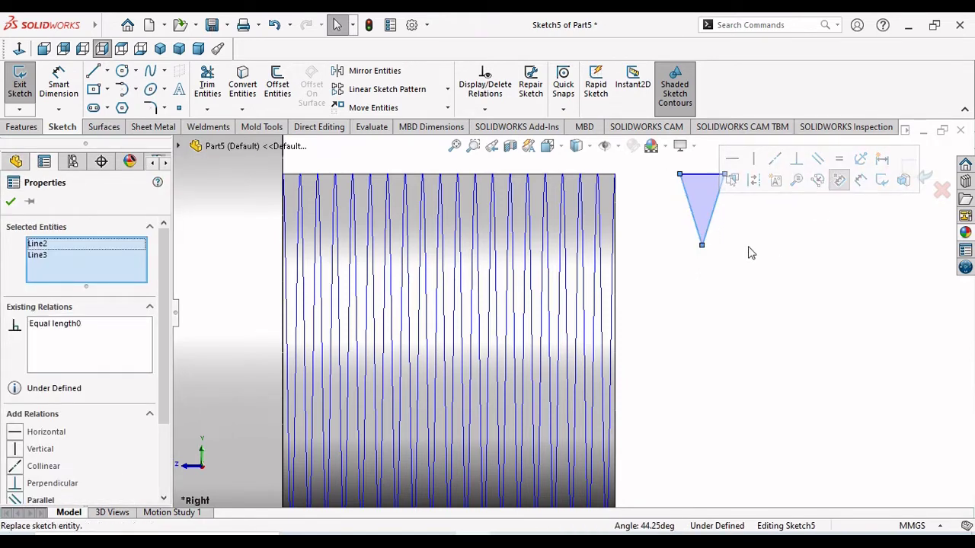
pyautogui.press('f')
pyautogui.scroll(-2, 669, 220)
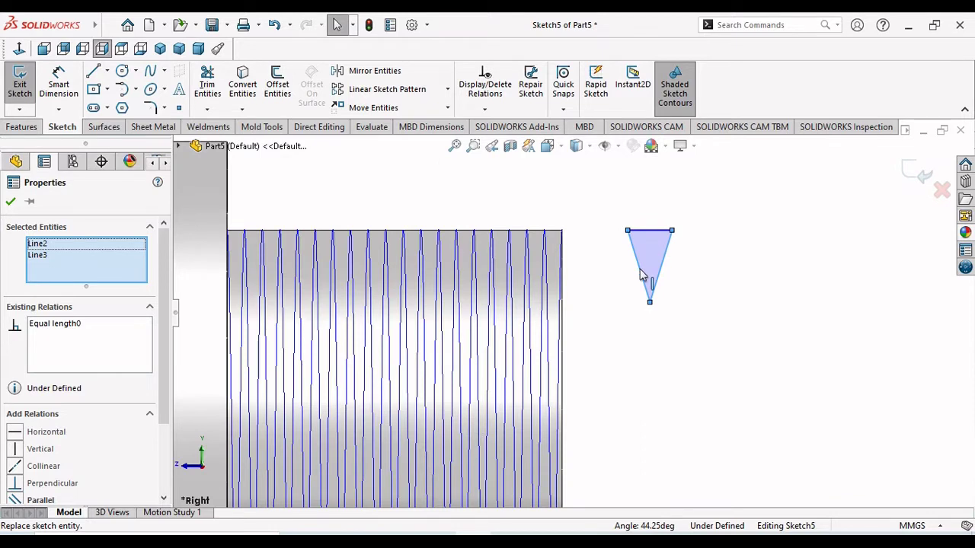
pyautogui.click(10, 203)
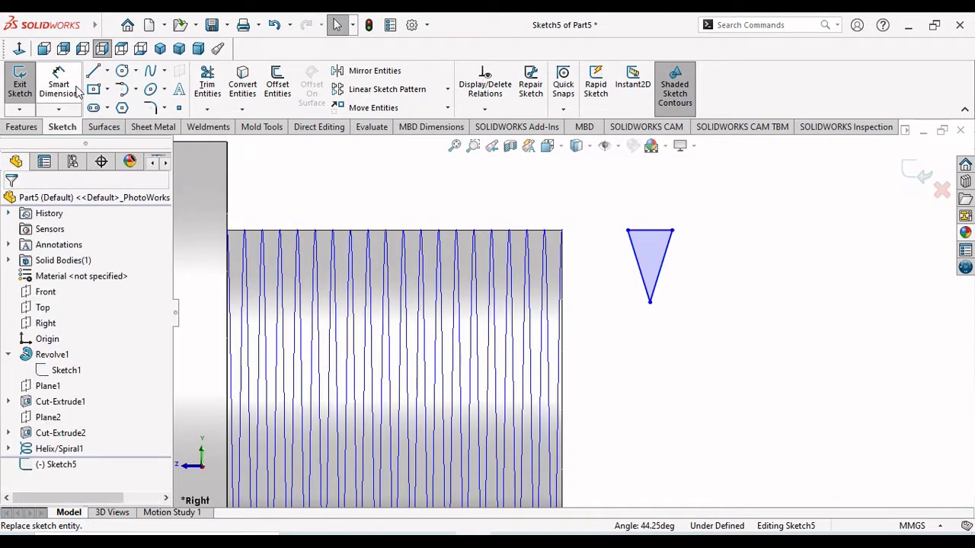
# - Dimension the angle between the triangle's slanted sides to 60°
pyautogui.click(660, 267)
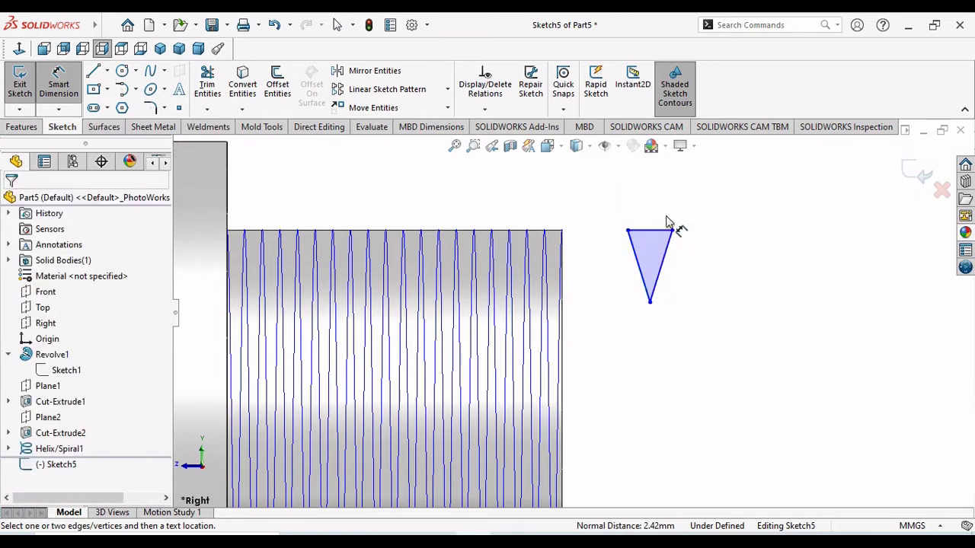
pyautogui.click(661, 268)
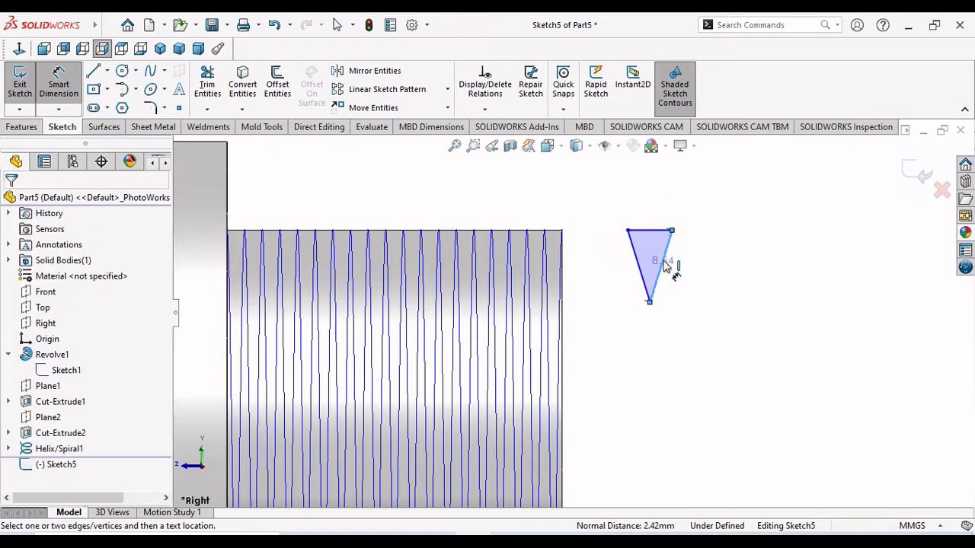
pyautogui.click(642, 264)
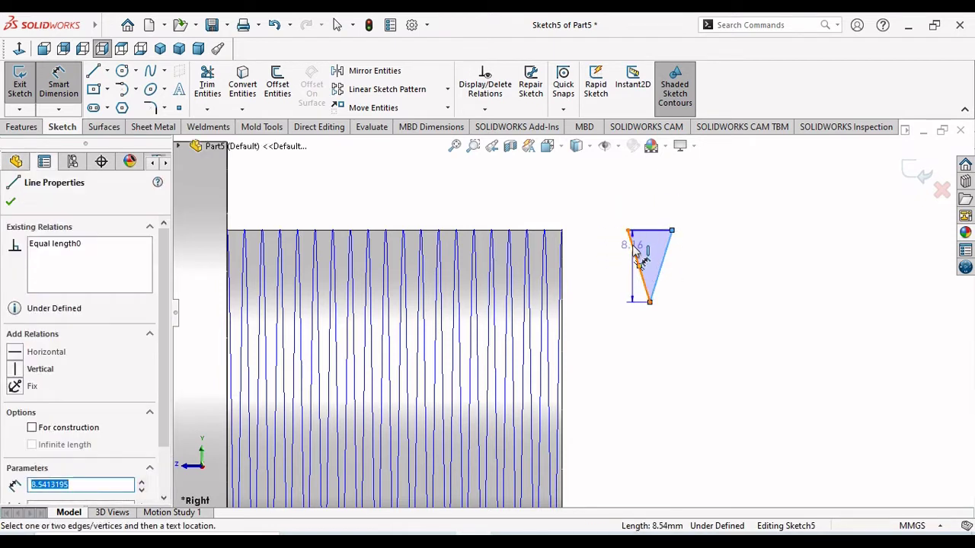
pyautogui.press('Escape')
pyautogui.press('Escape')
pyautogui.click(633, 256)
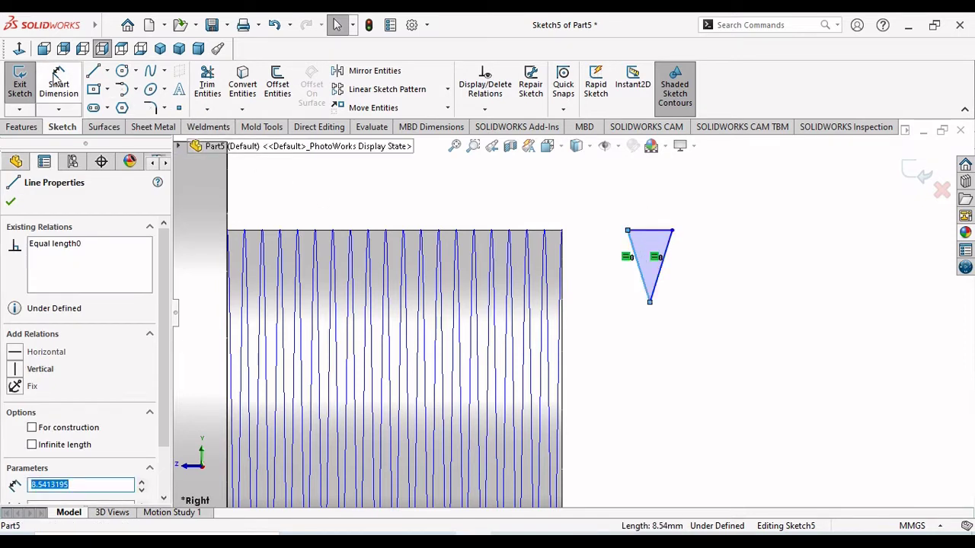
pyautogui.click(58, 76)
pyautogui.click(644, 279)
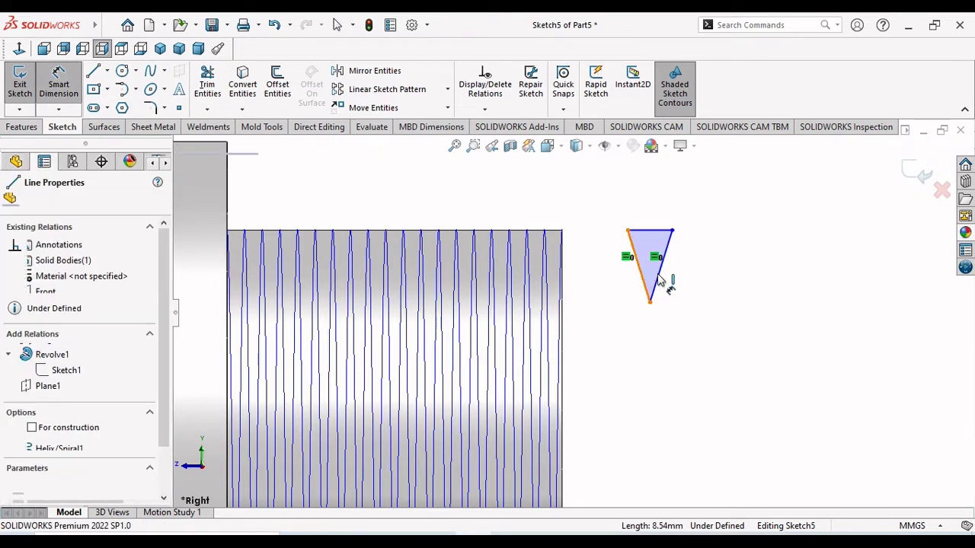
pyautogui.click(662, 279)
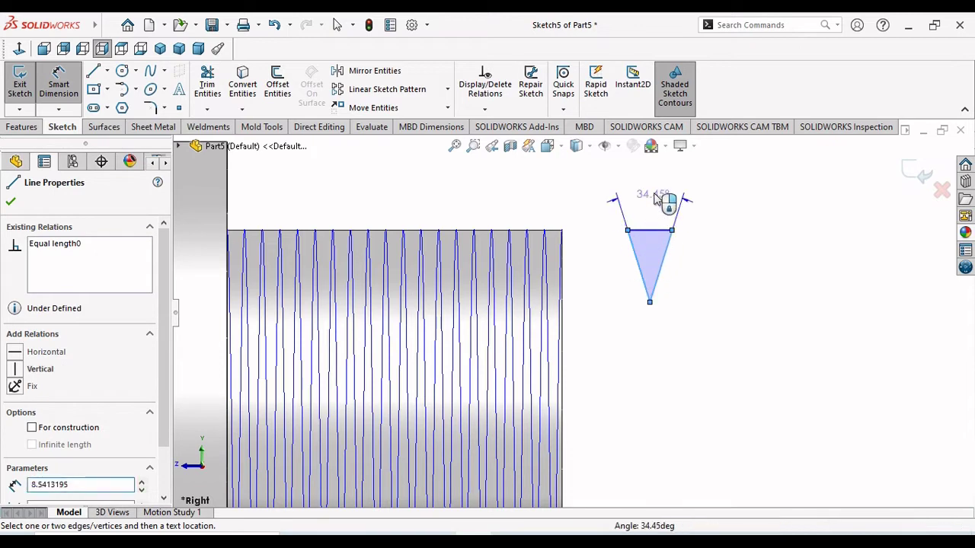
pyautogui.click(654, 196)
pyautogui.write('60')
pyautogui.press('Return')
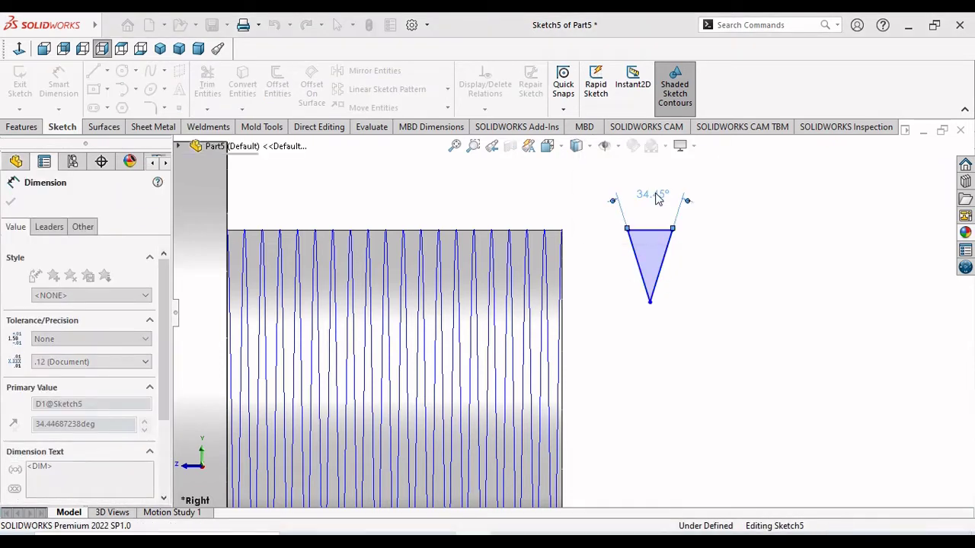
# - Dimension the triangle's depth at 2 mm, then change it to 2.30 mm
pyautogui.click(665, 236)
pyautogui.click(666, 296)
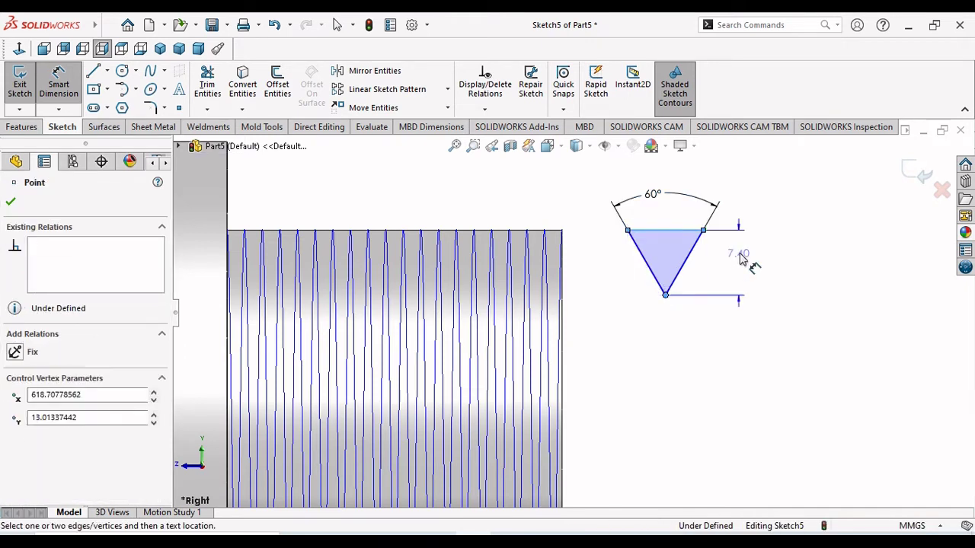
pyautogui.click(742, 259)
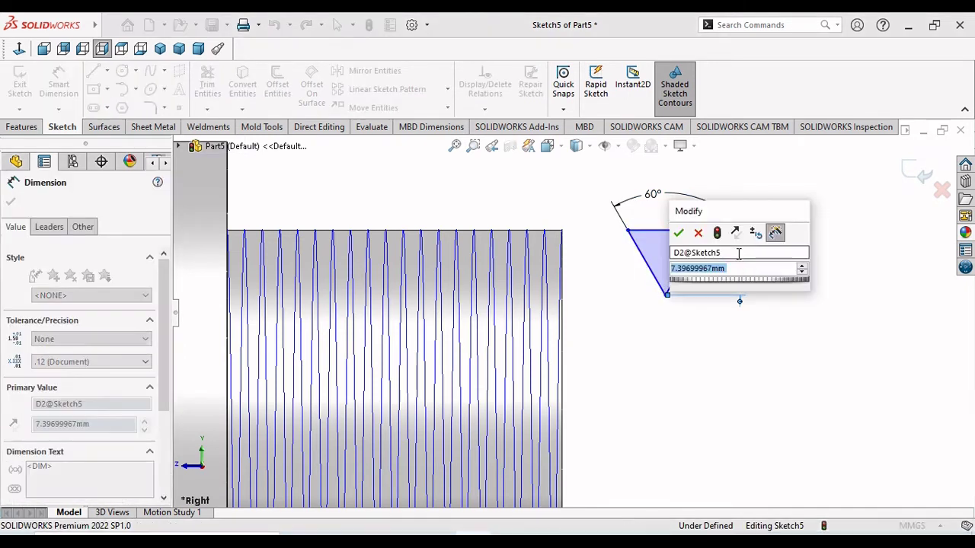
pyautogui.write('2')
pyautogui.press('Return')
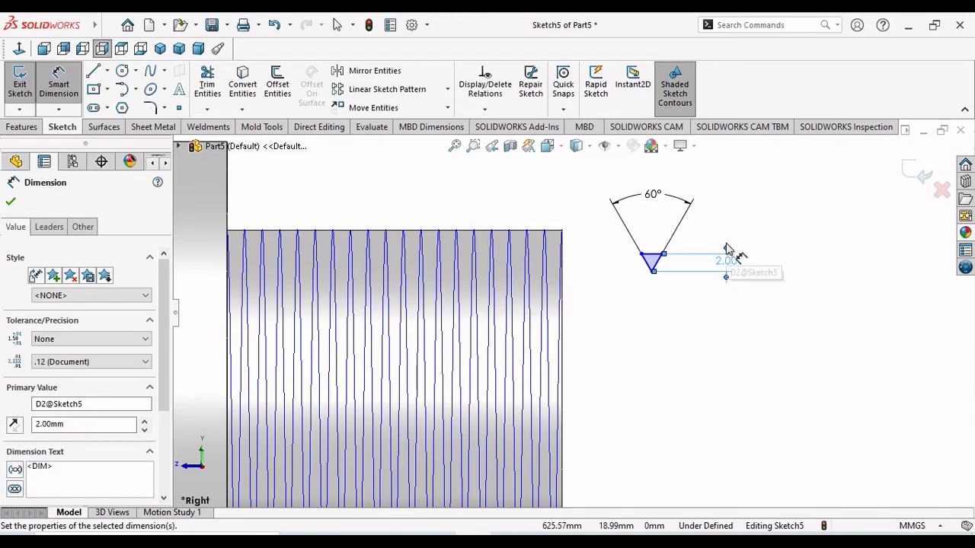
pyautogui.scroll(-4, 683, 264)
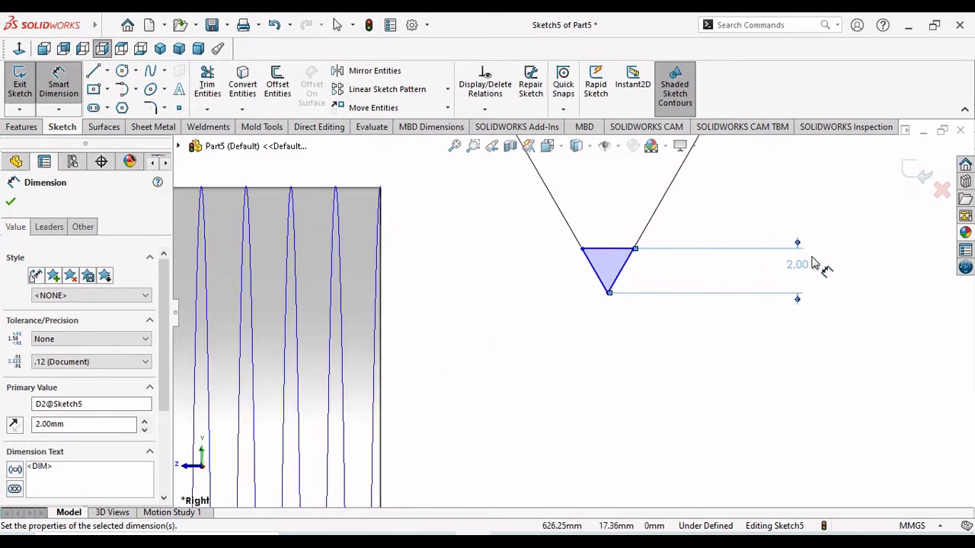
pyautogui.doubleClick(797, 267)
pyautogui.write('2.')
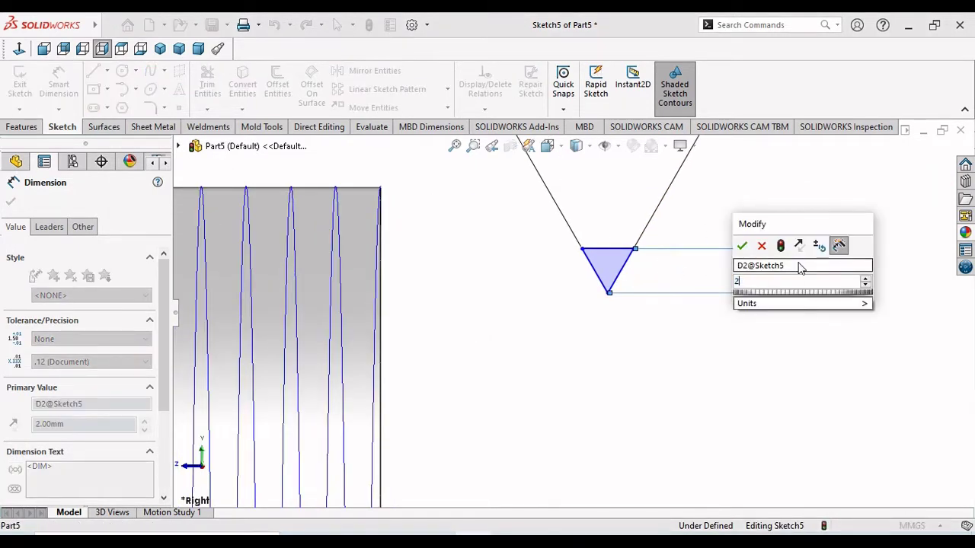
pyautogui.write('3')
pyautogui.press('Return')
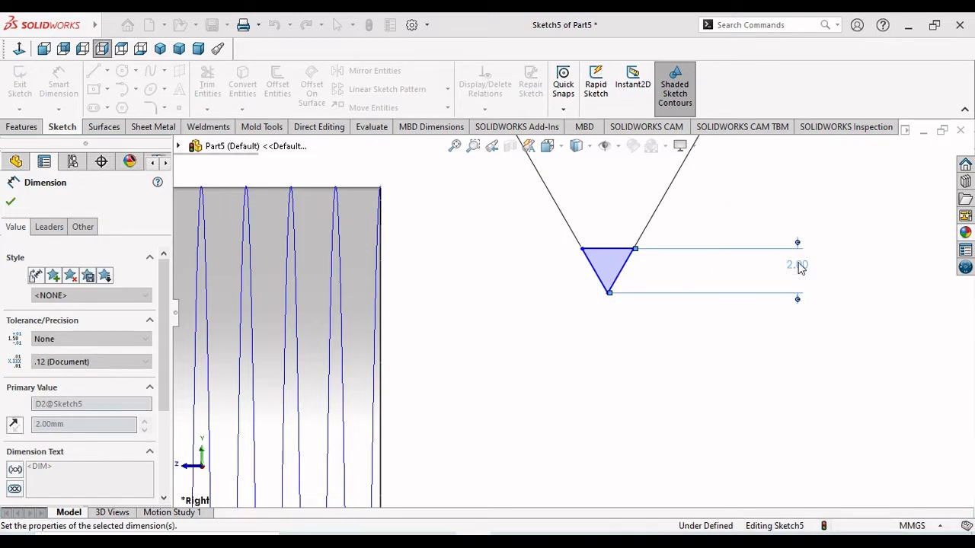
# - Add a driven reference width dimension on the triangle's top edge
pyautogui.click(604, 246)
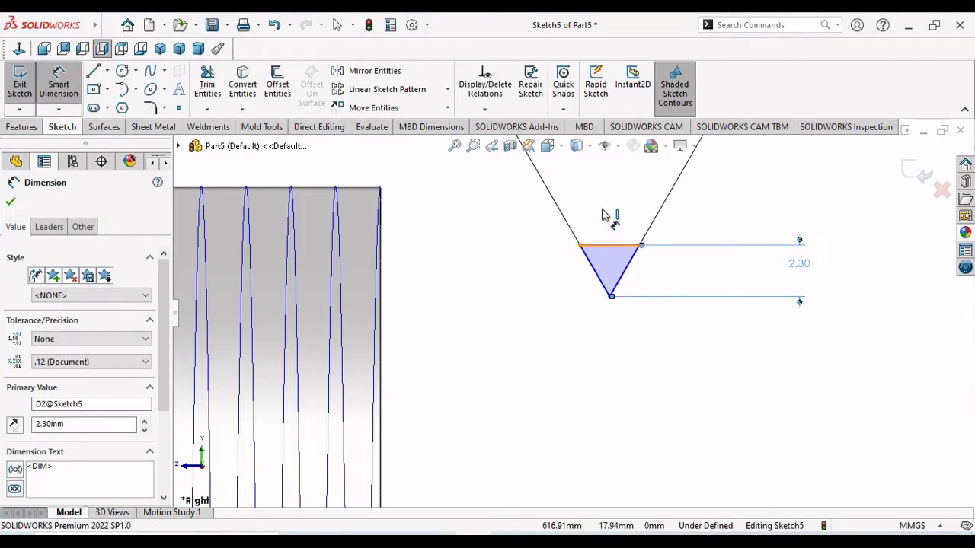
pyautogui.click(601, 213)
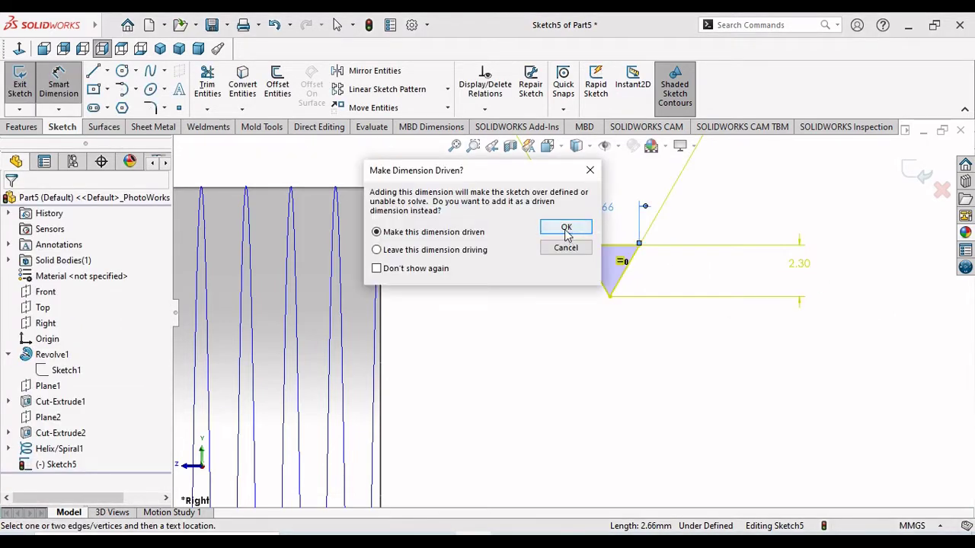
pyautogui.click(566, 230)
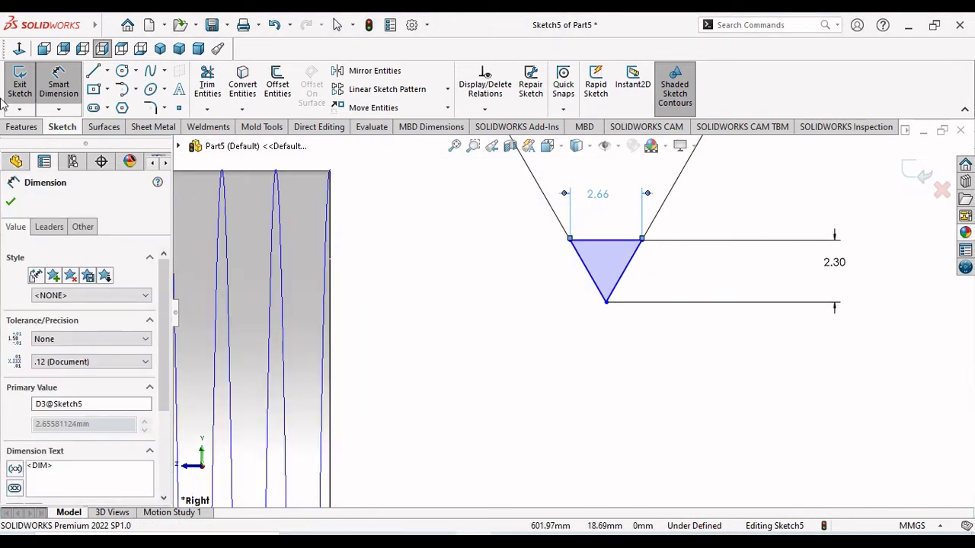
pyautogui.click(11, 197)
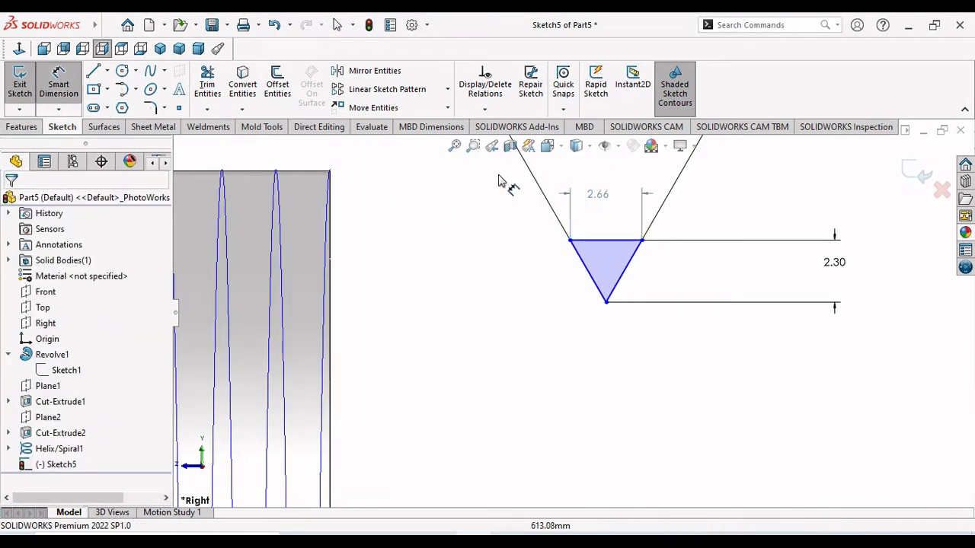
pyautogui.press('Escape')
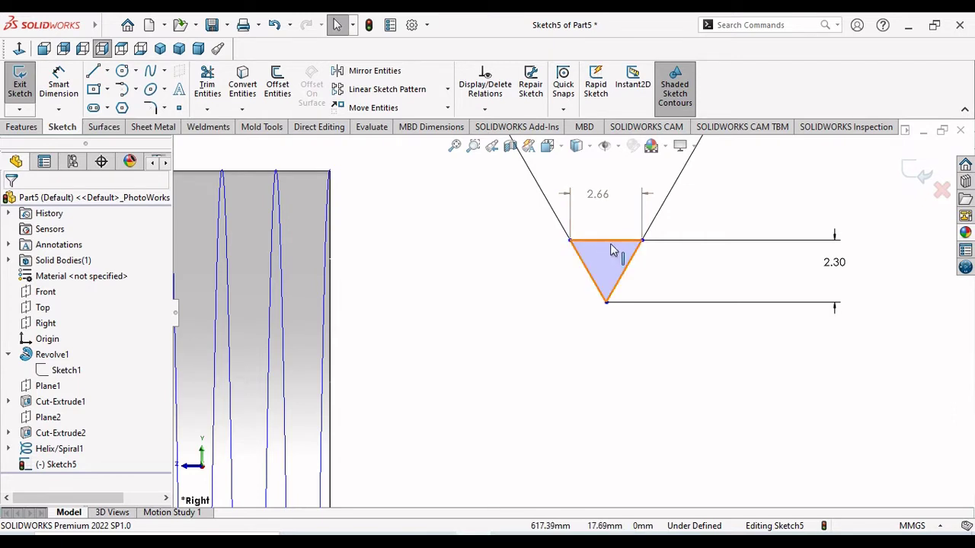
# - Pierce the top edge's midpoint onto the helix to fully define the sketch
pyautogui.click(579, 241)
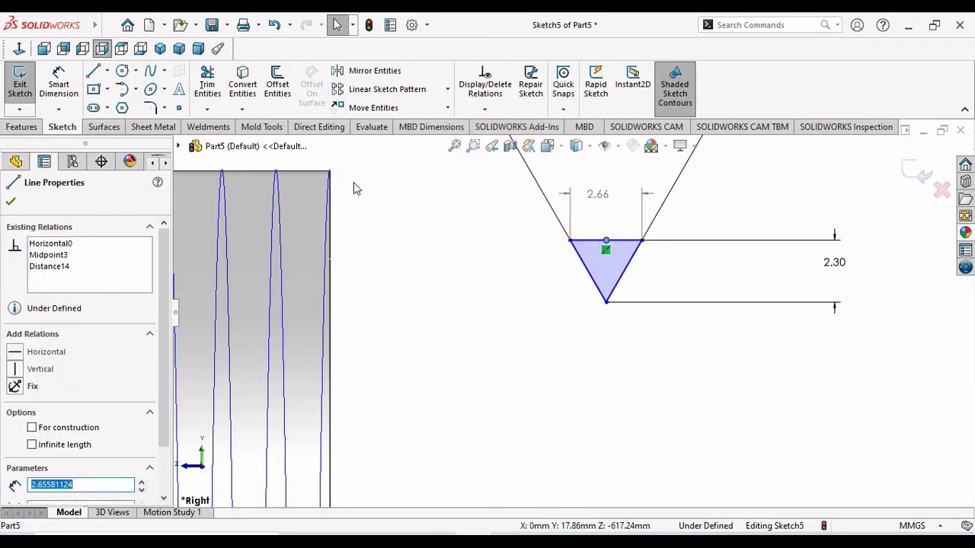
pyautogui.click(328, 193)
pyautogui.keyDown('ctrl'); pyautogui.click(327, 203); pyautogui.keyUp('ctrl')
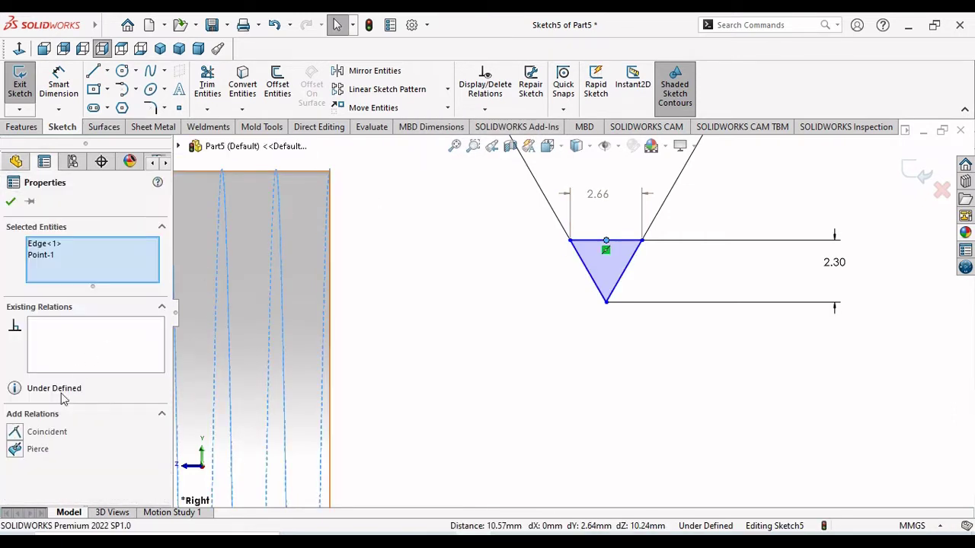
pyautogui.click(15, 450)
pyautogui.scroll(6, 434, 338)
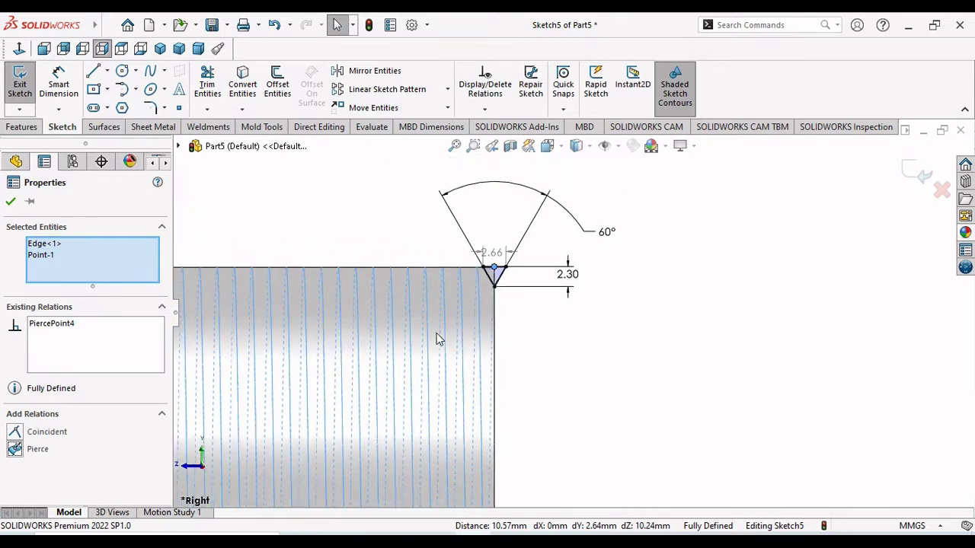
pyautogui.scroll(-1, 548, 404)
pyautogui.scroll(3, 550, 407)
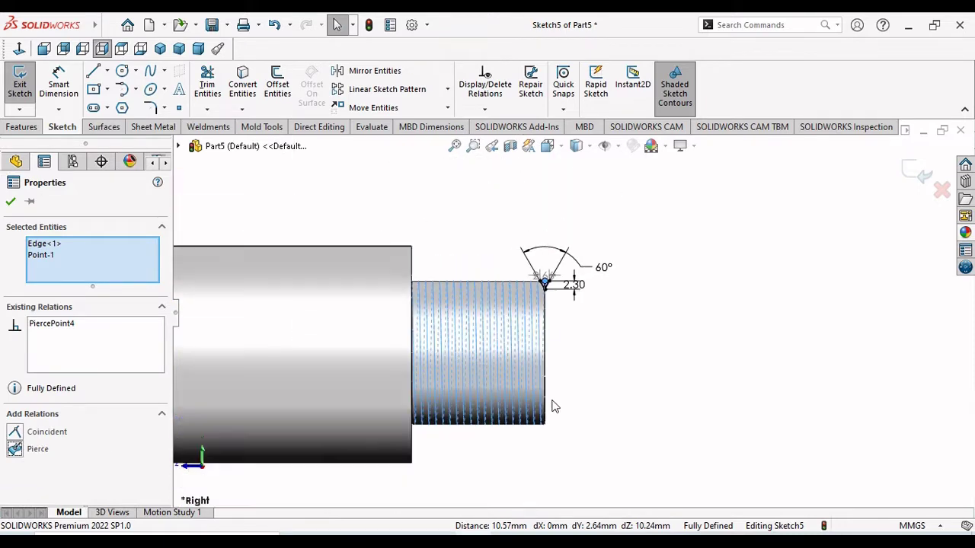
pyautogui.scroll(-2, 551, 406)
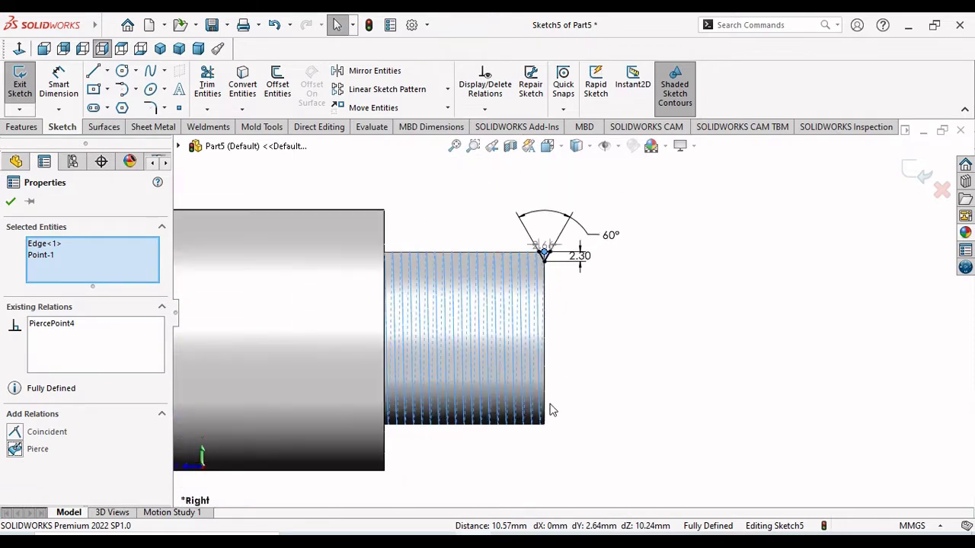
pyautogui.click(11, 203)
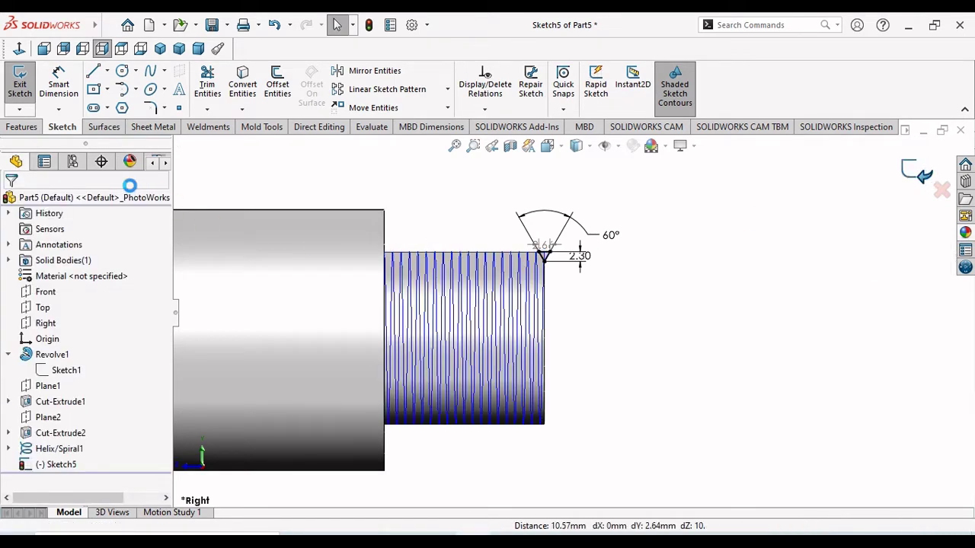
# - Exit the sketch and swept-cut the Sketch5 profile along Helix/Spiral1 to form the thread
pyautogui.hotkey('ctrl', 'b')
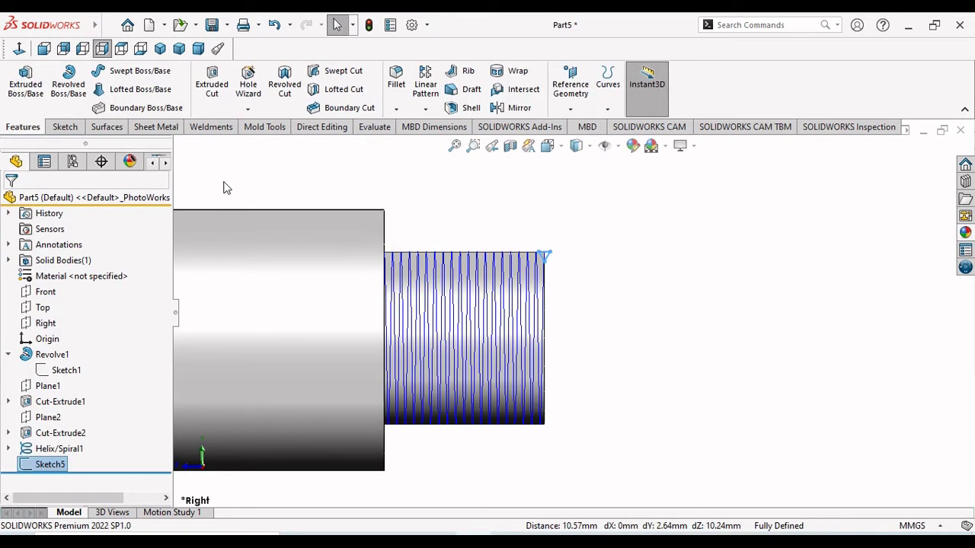
pyautogui.click(341, 71)
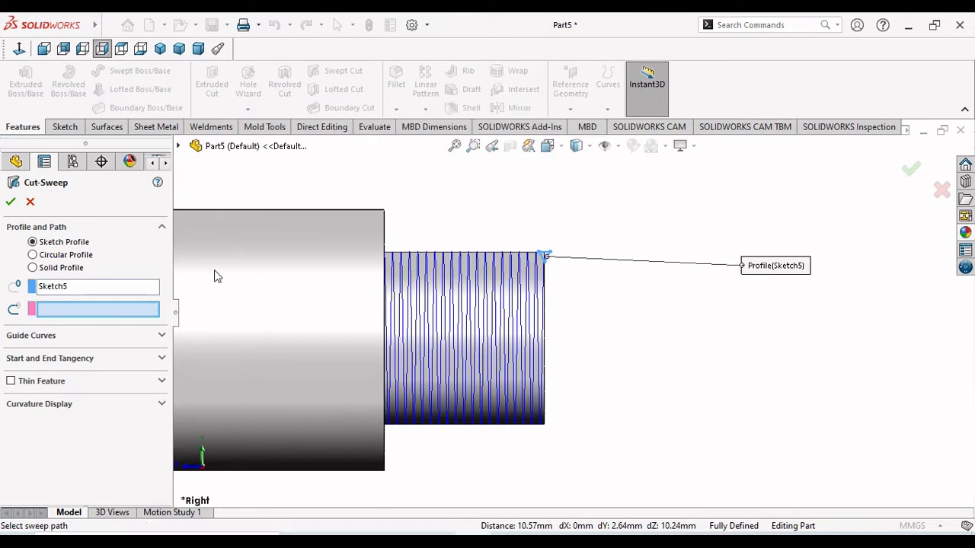
pyautogui.click(542, 280)
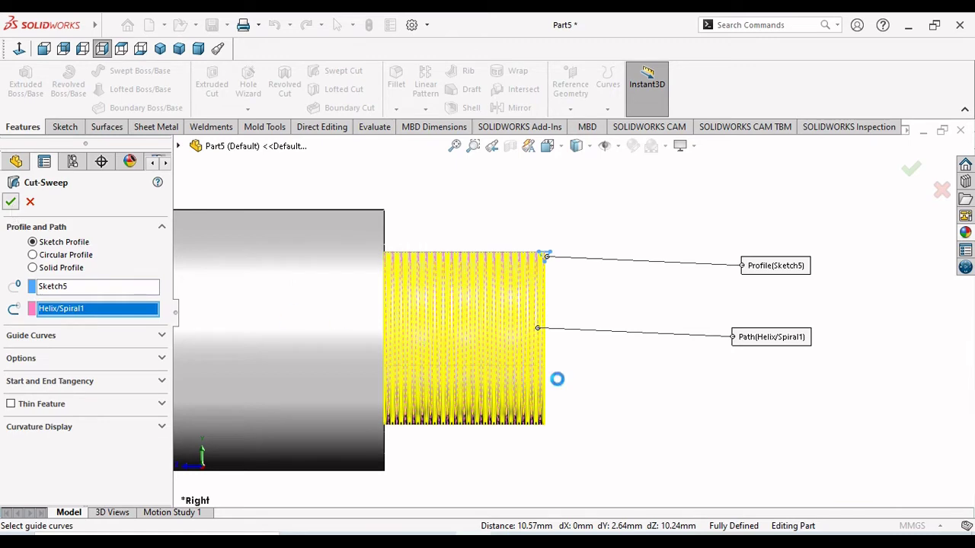
pyautogui.press('Return')
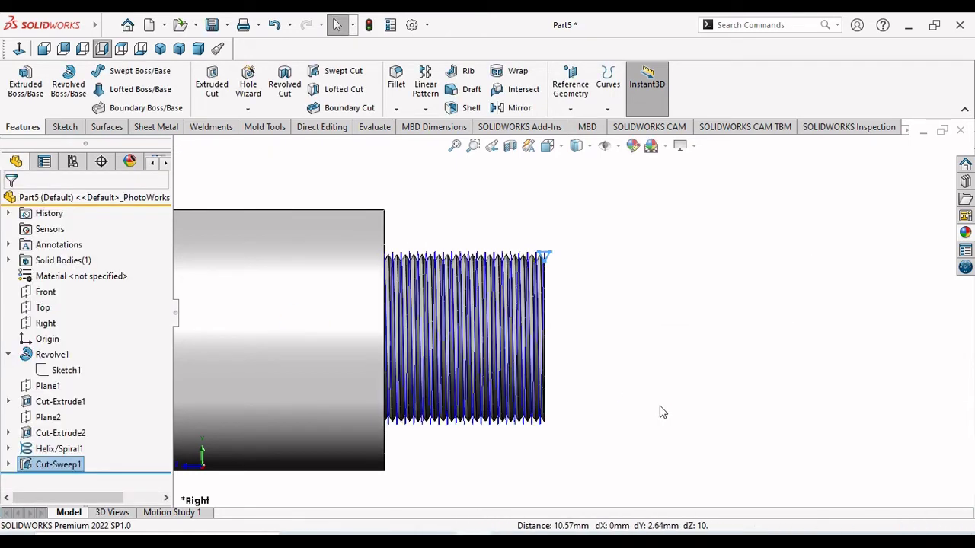
pyautogui.click(58, 449)
pyautogui.click(755, 424)
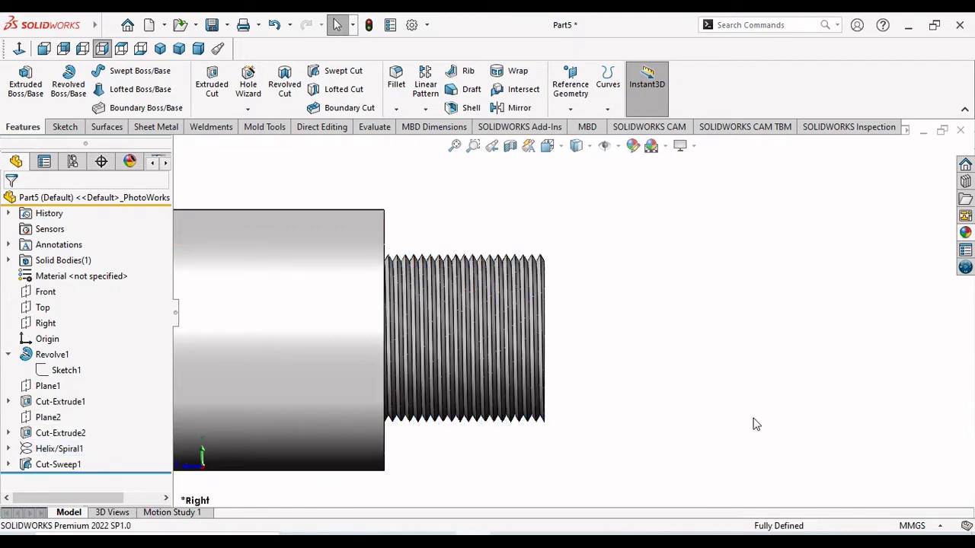
pyautogui.moveTo(652, 369); pyautogui.dragTo(689, 385, button='middle')
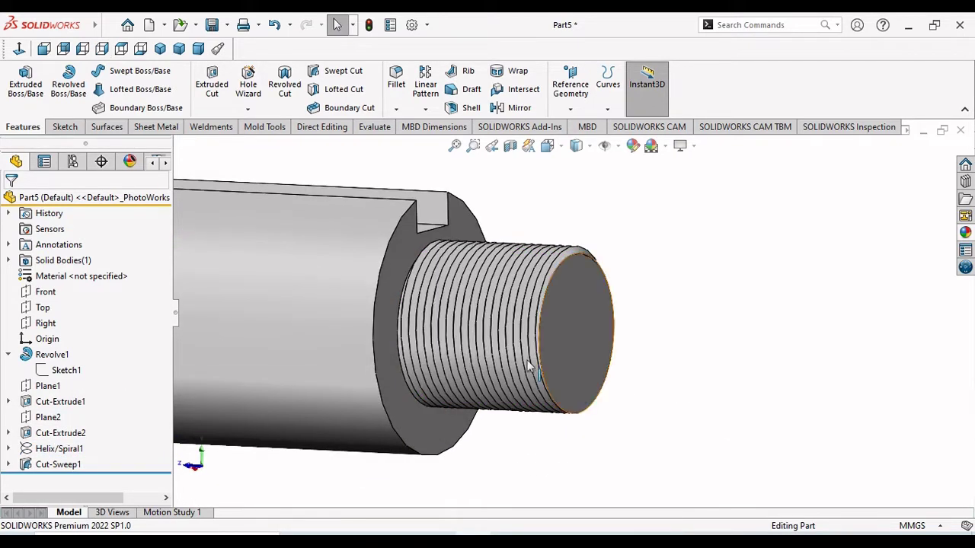
pyautogui.scroll(3, 528, 365)
pyautogui.scroll(-3, 537, 373)
pyautogui.moveTo(537, 373); pyautogui.dragTo(711, 389, button='middle')
pyautogui.scroll(-3, 574, 327)
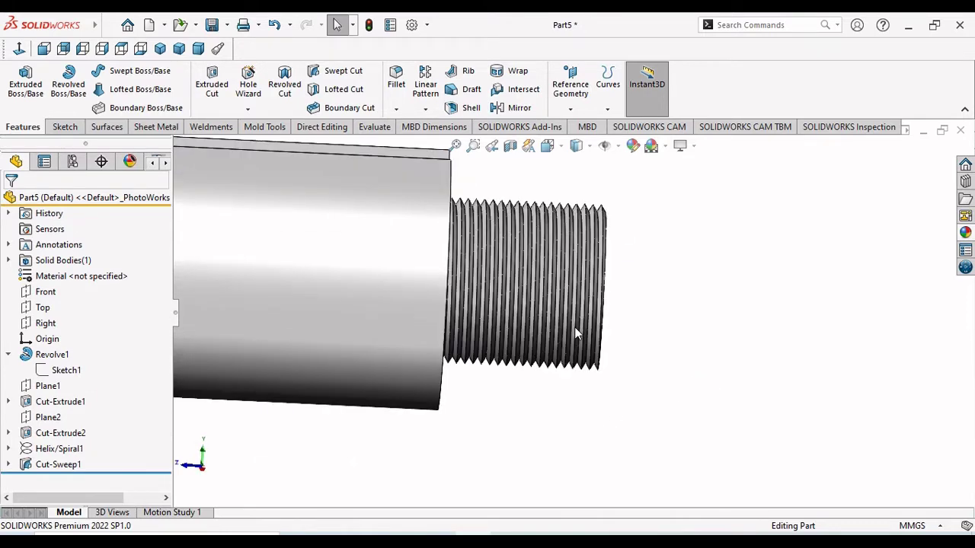
pyautogui.scroll(-1, 575, 327)
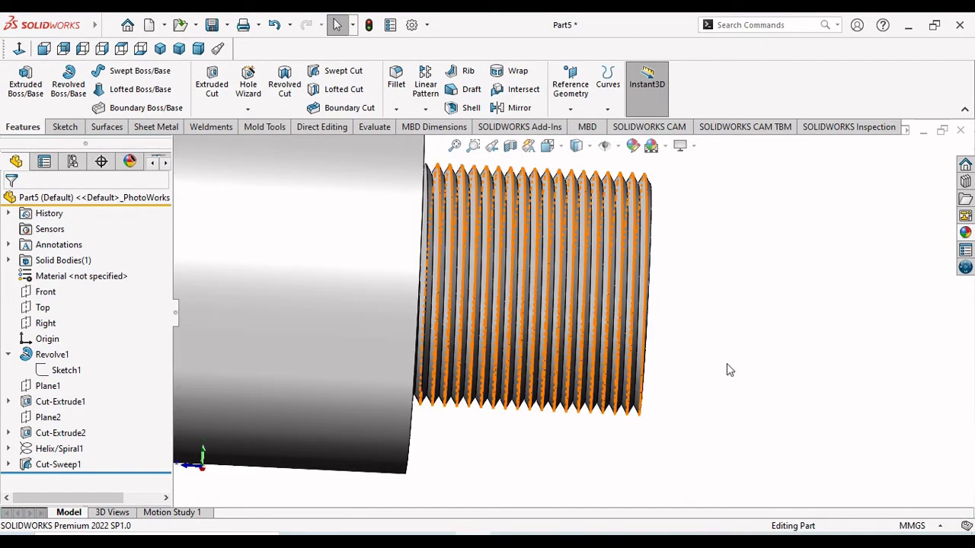
pyautogui.scroll(3, 732, 370)
pyautogui.scroll(6, 731, 370)
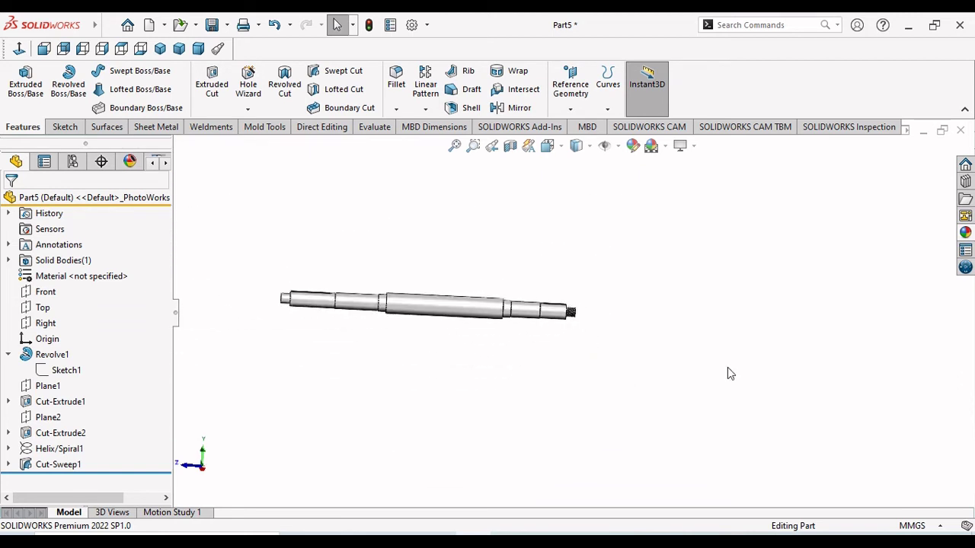
pyautogui.scroll(-4, 371, 313)
pyautogui.scroll(-3, 371, 313)
pyautogui.moveTo(394, 368); pyautogui.dragTo(596, 277, button='middle')
pyautogui.scroll(-2, 520, 377)
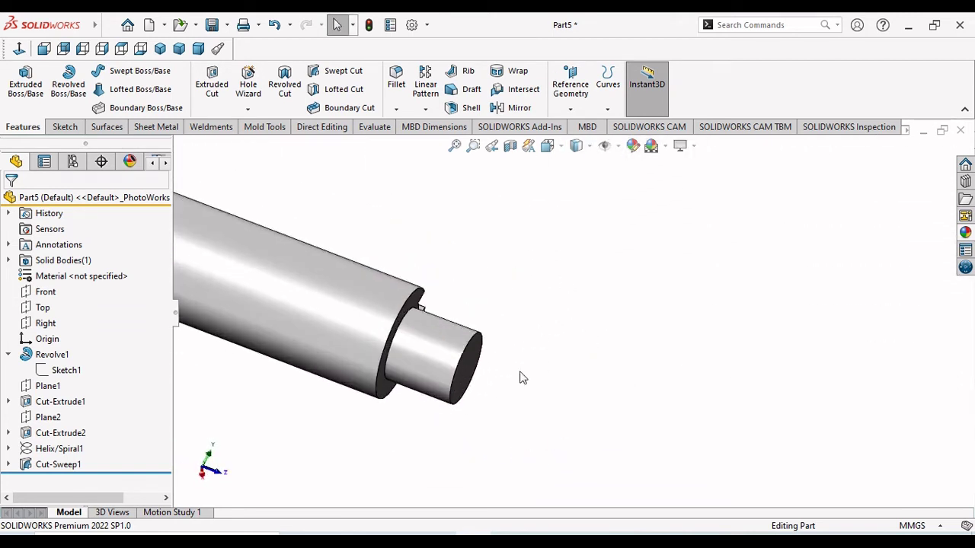
pyautogui.moveTo(520, 376); pyautogui.dragTo(458, 357, button='middle')
# - Sketch on the unthreaded end face and convert its circular edge into the sketch
pyautogui.click(458, 357)
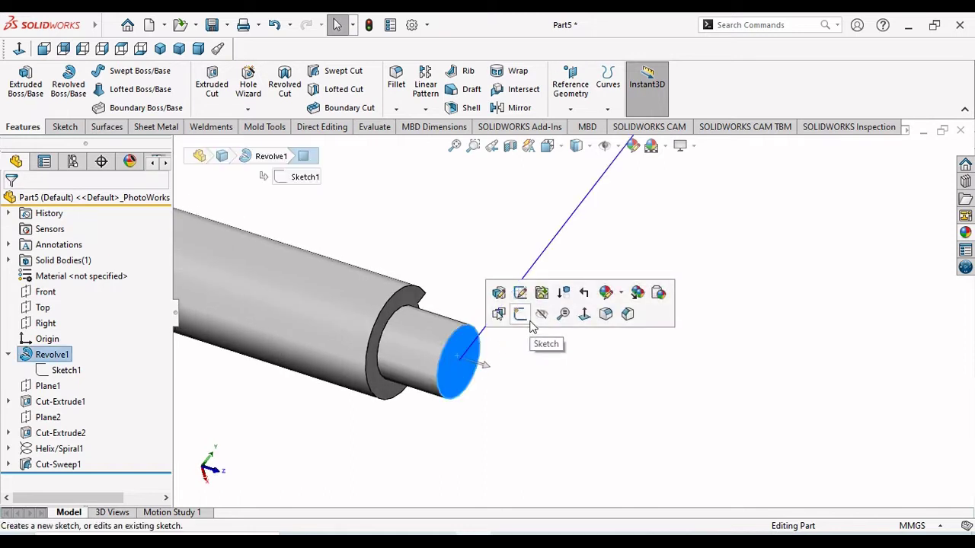
pyautogui.click(522, 320)
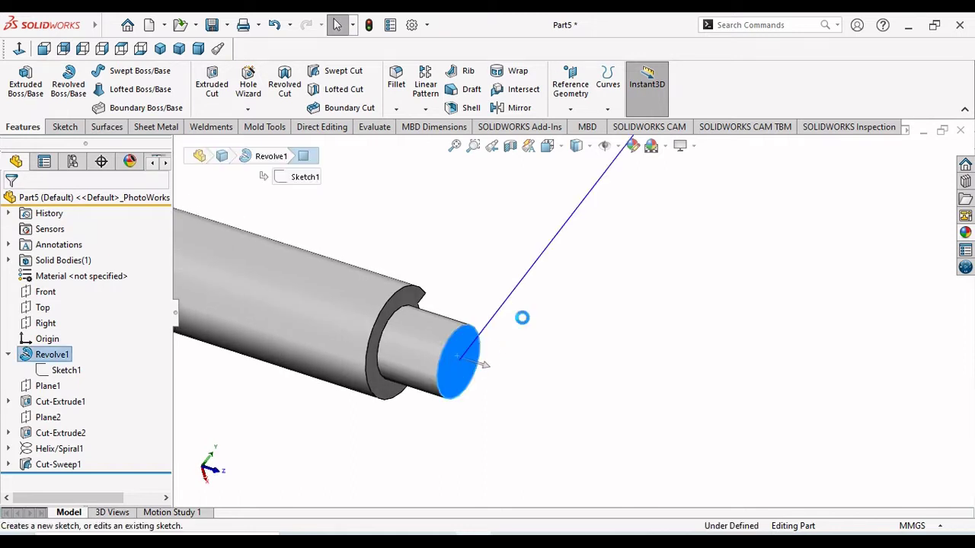
pyautogui.click(450, 324)
pyautogui.click(240, 110)
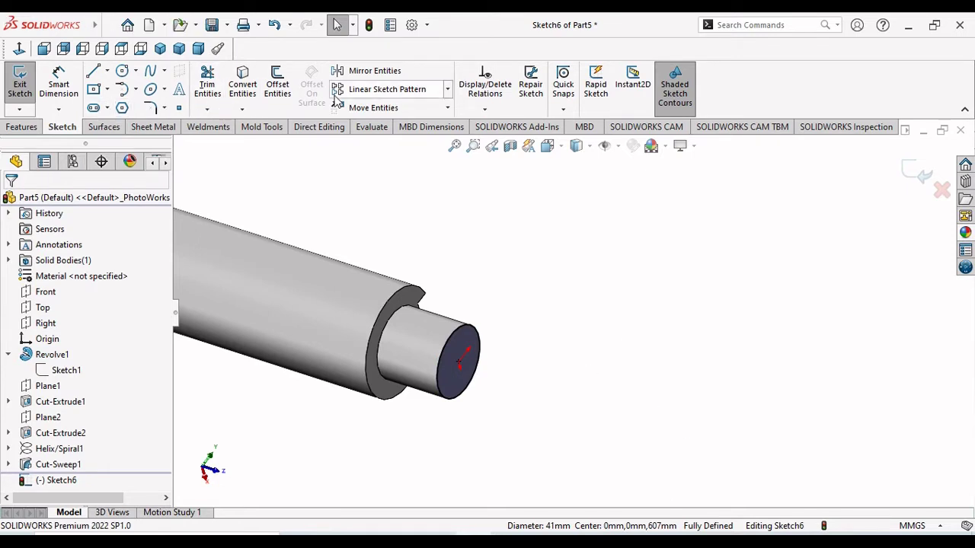
# - Create a 38 mm, 2 mm pitch, reversed counterclockwise helix from the converted circle
pyautogui.click(23, 127)
pyautogui.click(609, 110)
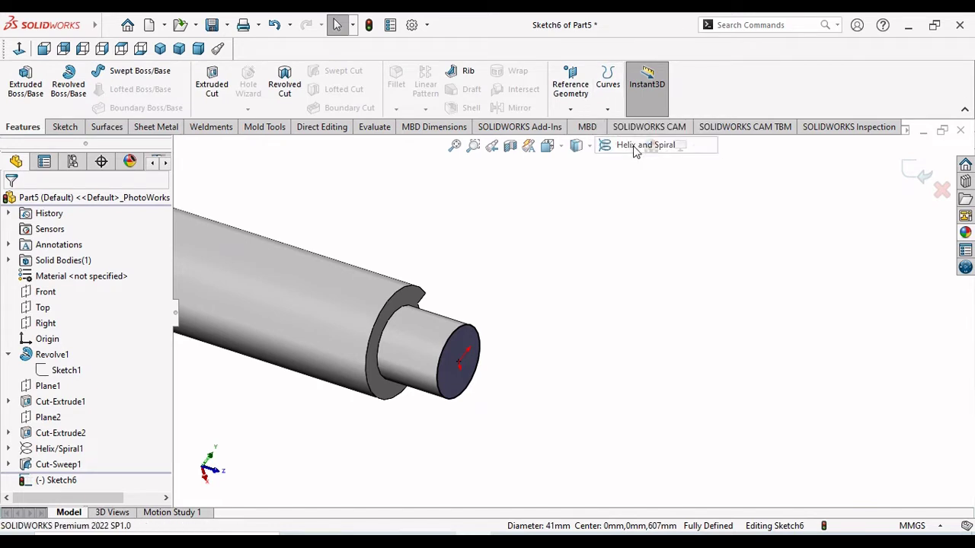
pyautogui.click(632, 144)
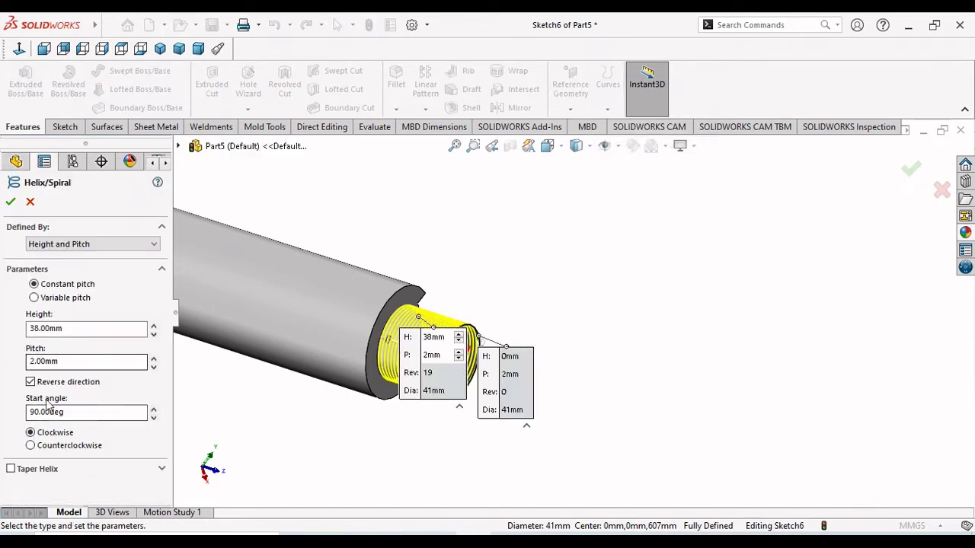
pyautogui.click(30, 382)
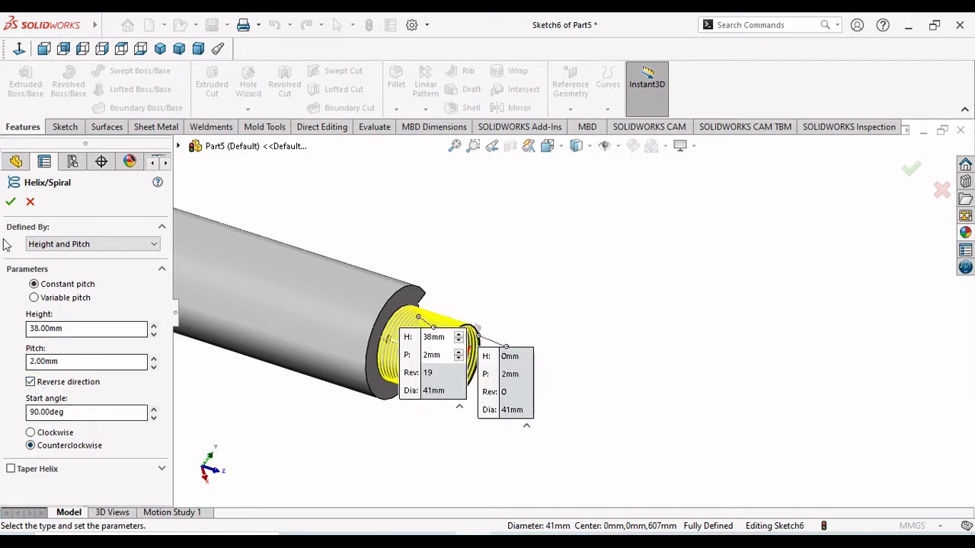
pyautogui.click(10, 201)
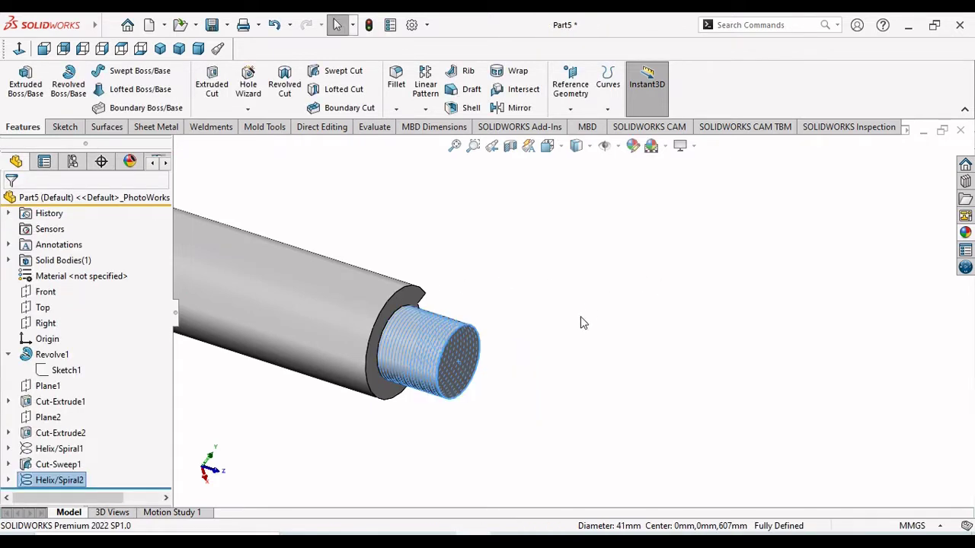
pyautogui.scroll(5, 352, 329)
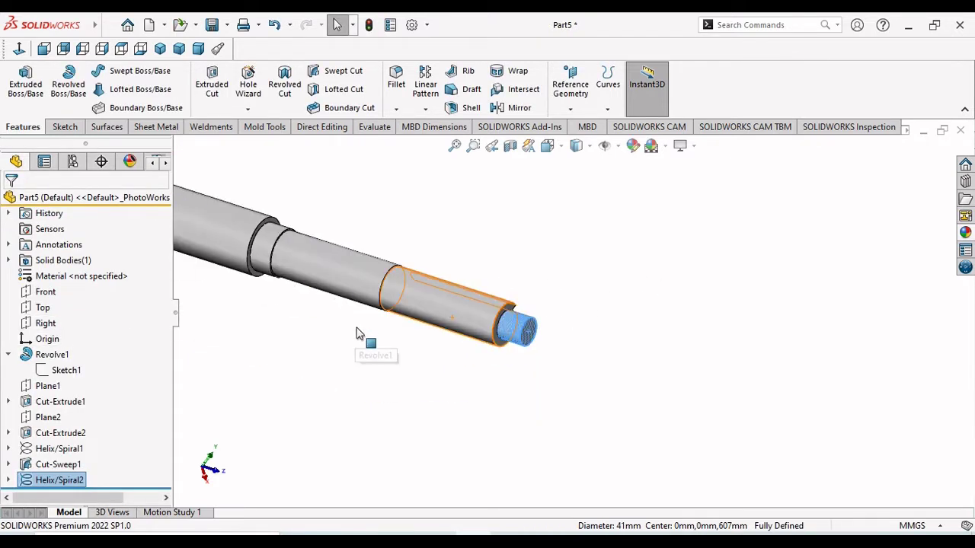
# - Start a sketch on the Right plane and draw a closed downward-pointing triangle
pyautogui.click(45, 323)
pyautogui.click(63, 298)
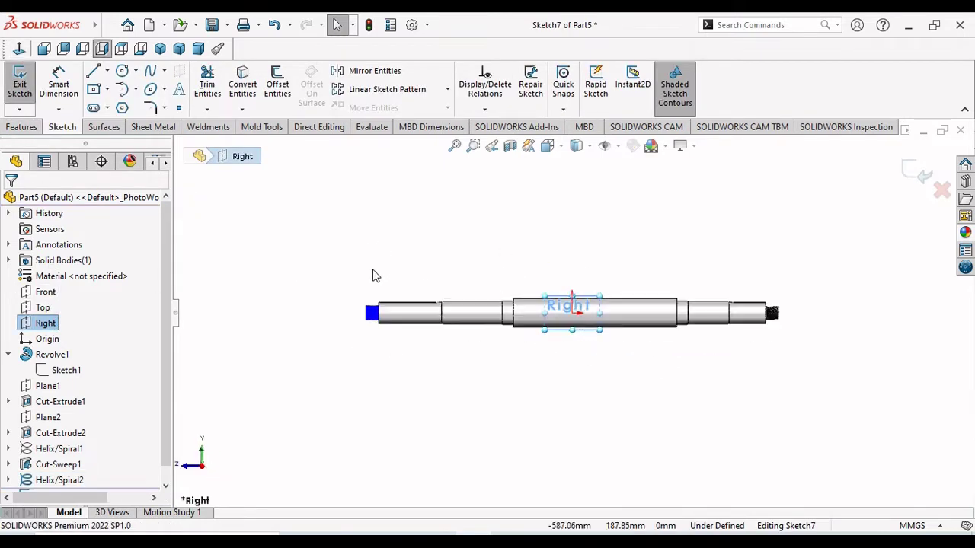
pyautogui.scroll(-10, 385, 305)
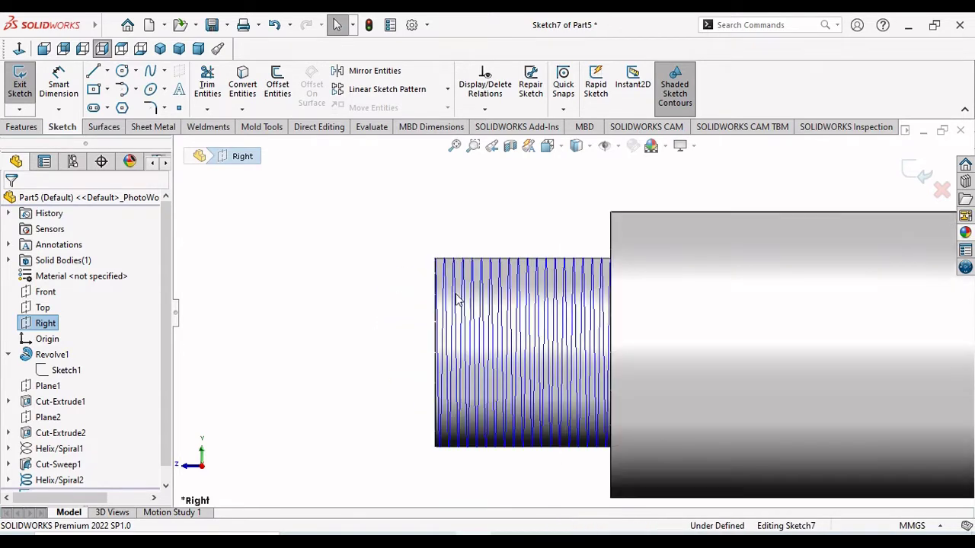
pyautogui.scroll(-3, 470, 322)
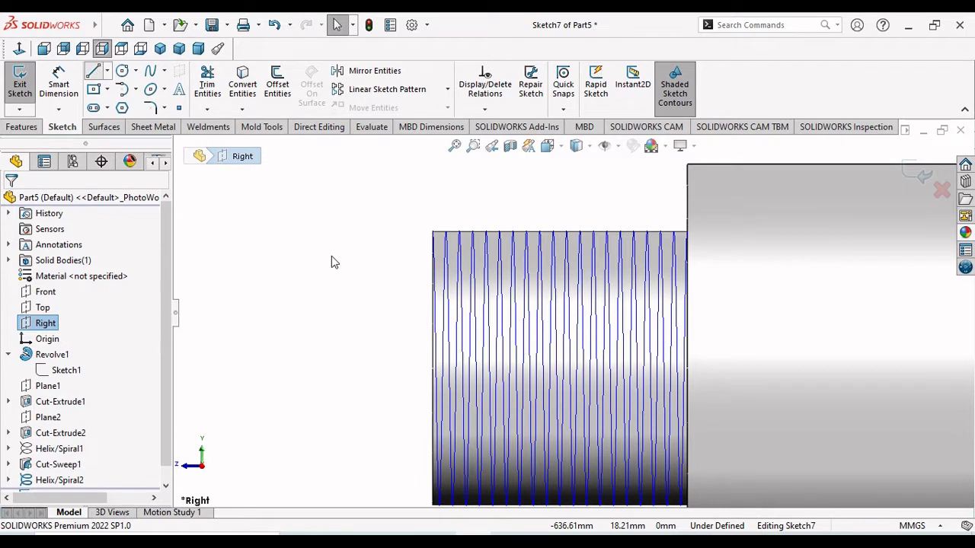
pyautogui.press('l')
pyautogui.click(311, 224)
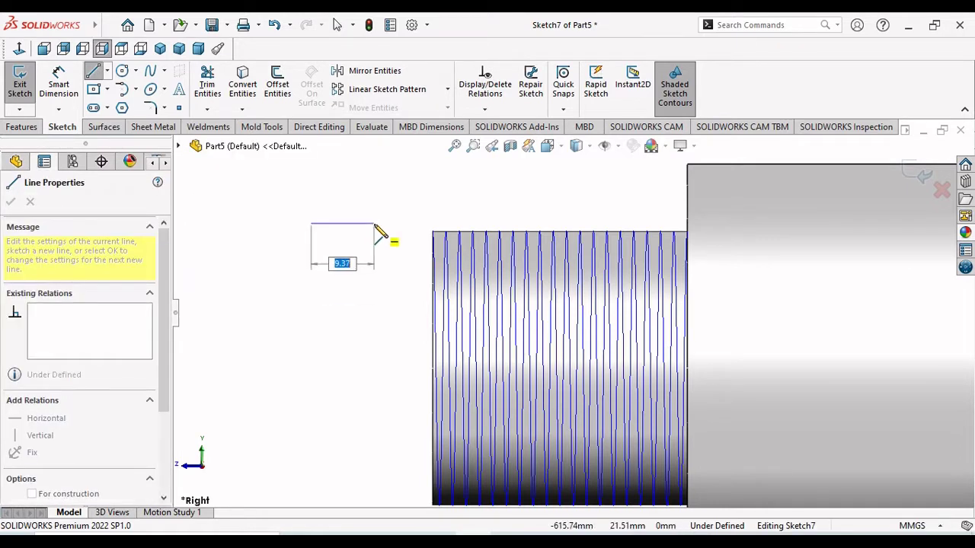
pyautogui.click(374, 223)
pyautogui.click(342, 299)
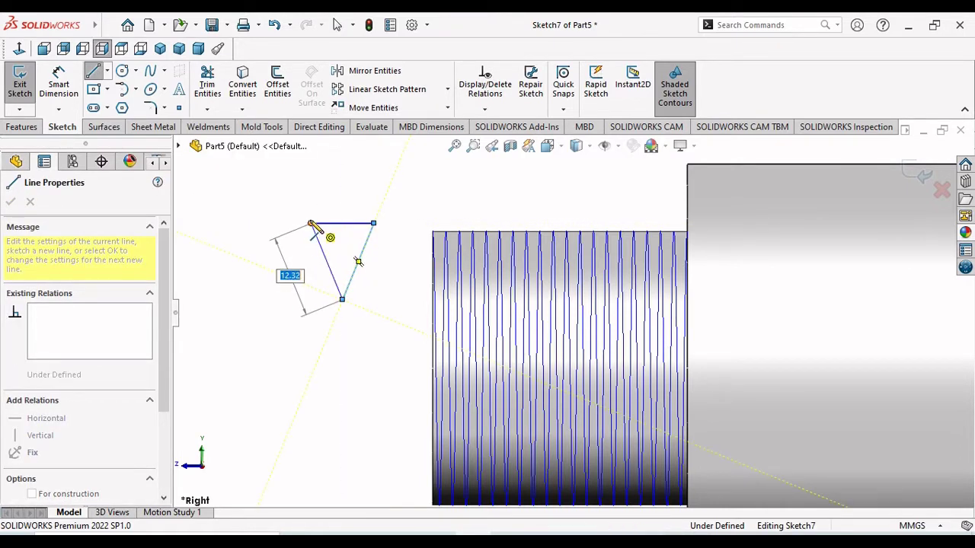
pyautogui.click(311, 224)
pyautogui.rightClick(311, 224)
pyautogui.click(325, 218)
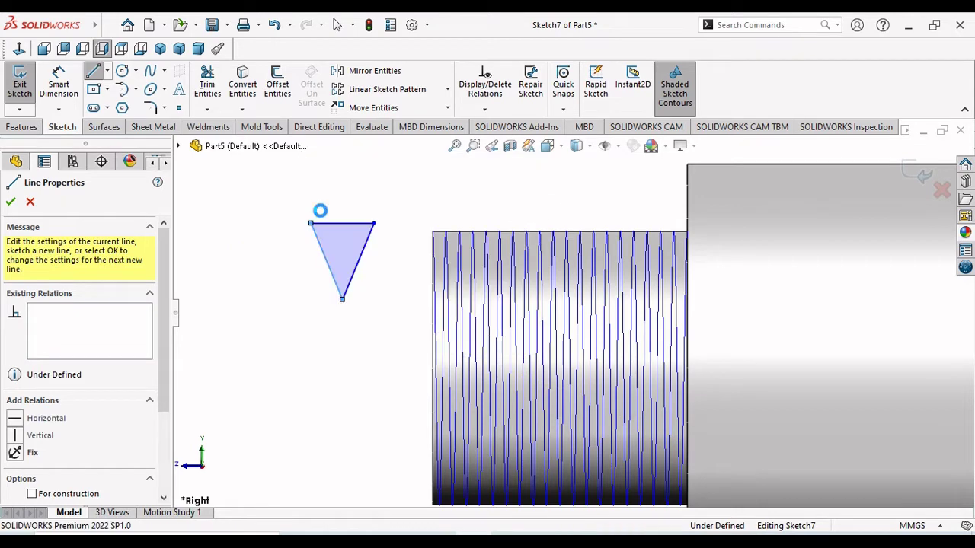
# - Make the triangle's two slanted sides equal length
pyautogui.click(339, 283)
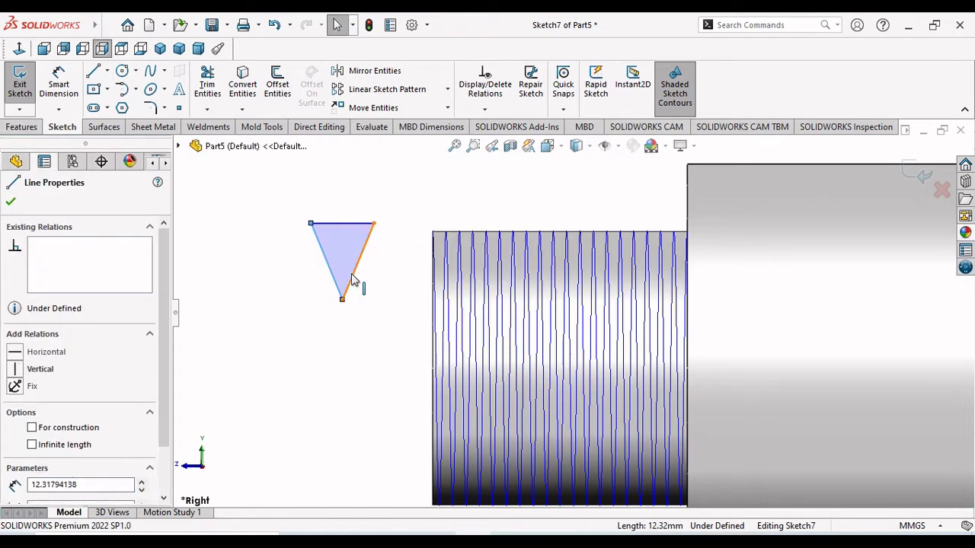
pyautogui.keyDown('ctrl'); pyautogui.click(358, 263); pyautogui.keyUp('ctrl')
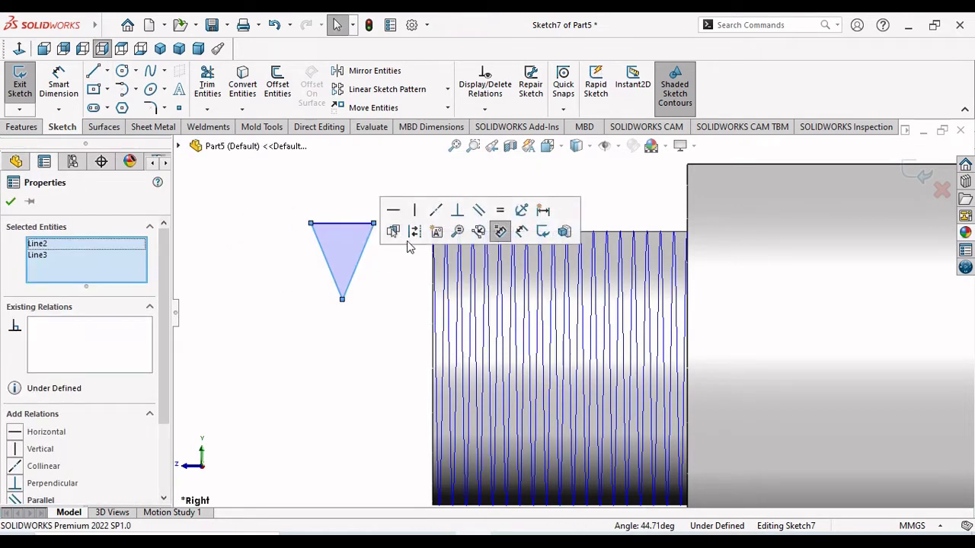
pyautogui.click(500, 211)
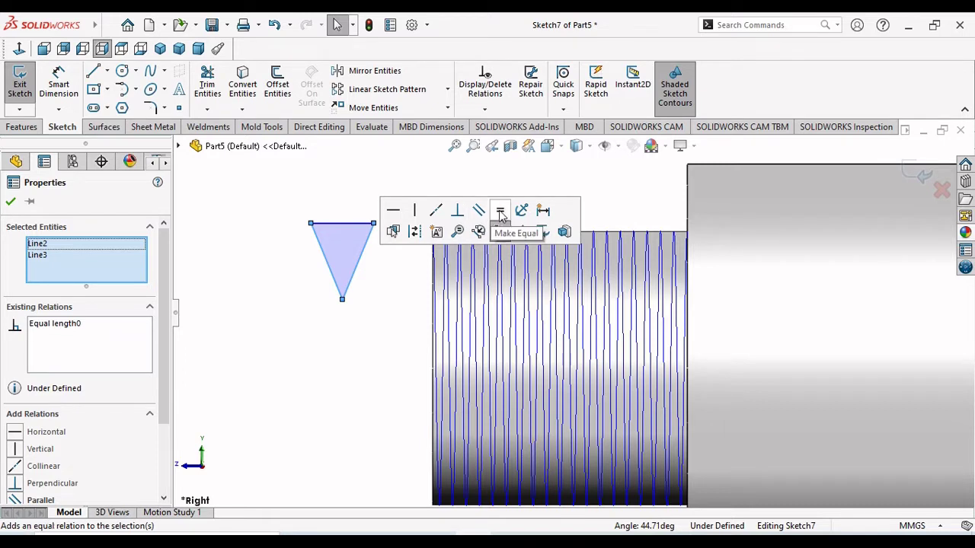
pyautogui.press('Escape')
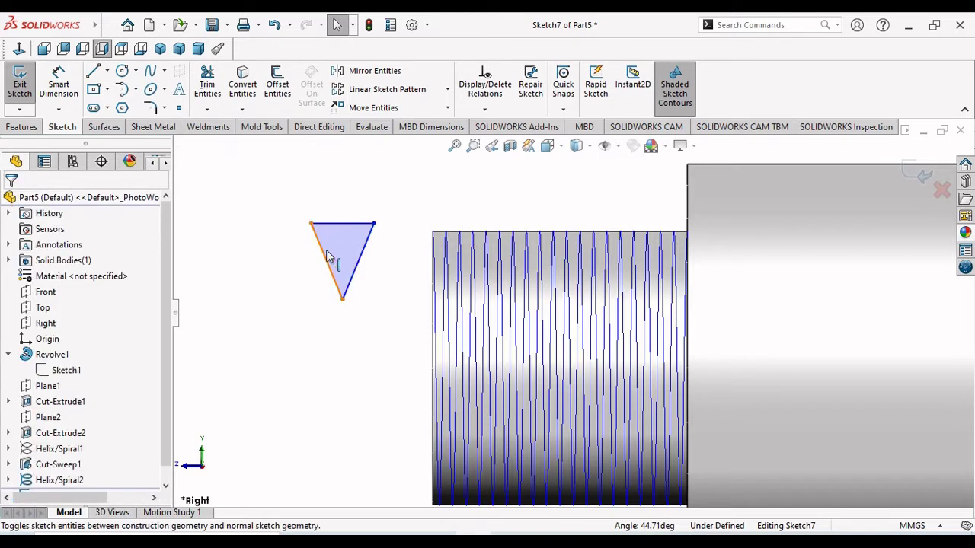
# - Dimension the angle between the slanted sides to 60°
pyautogui.click(60, 82)
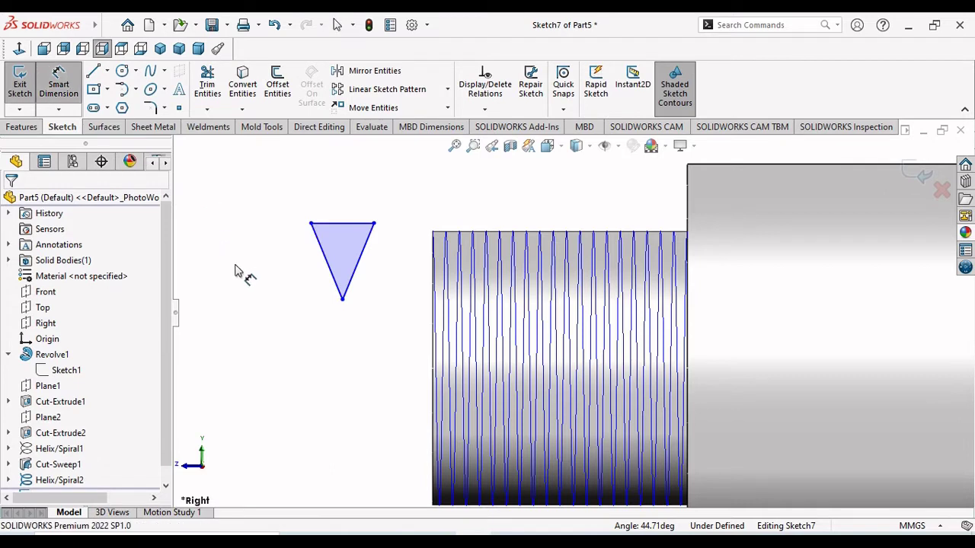
pyautogui.click(330, 270)
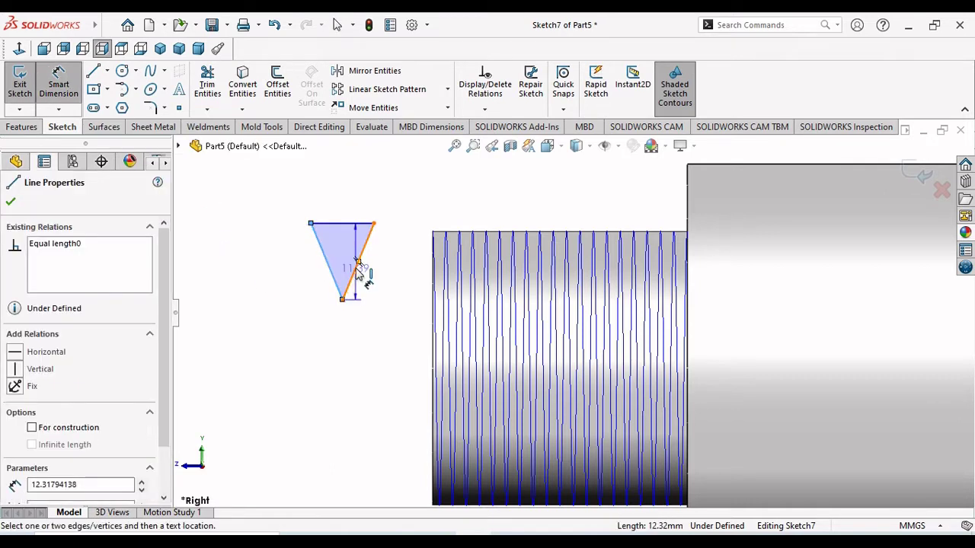
pyautogui.click(358, 266)
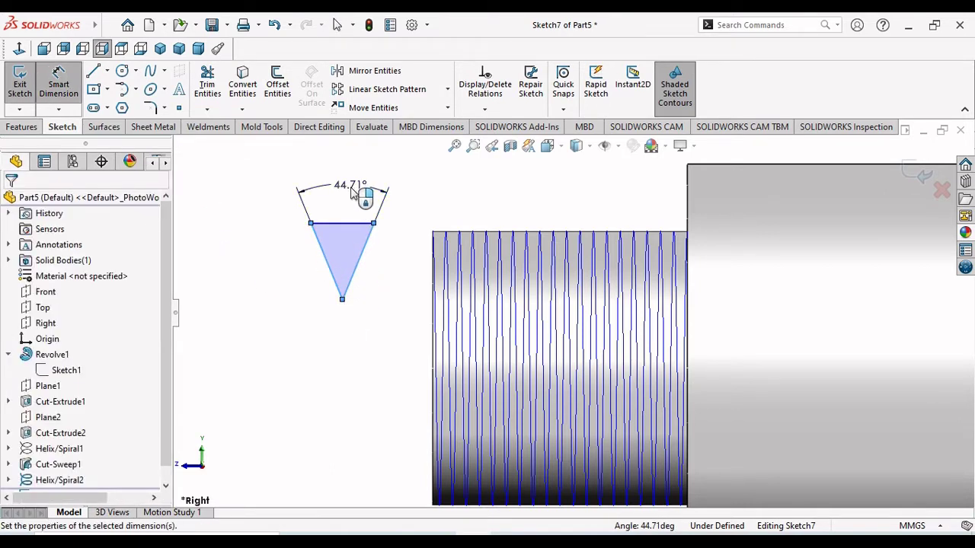
pyautogui.click(352, 192)
pyautogui.write('60')
pyautogui.press('Return')
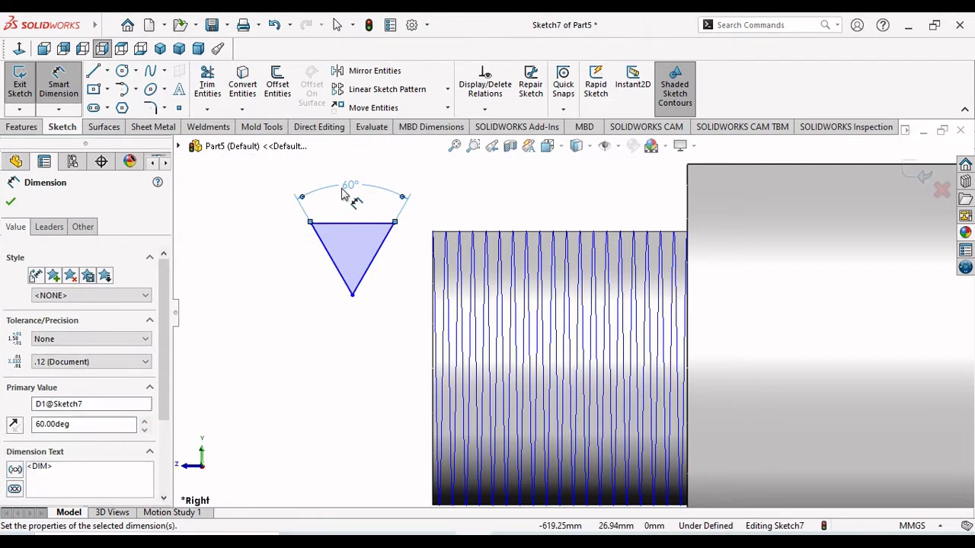
# - Add the triangle's top-to-point depth dimension, entered as 1.8, and reposition the 60° dimension
pyautogui.click(355, 224)
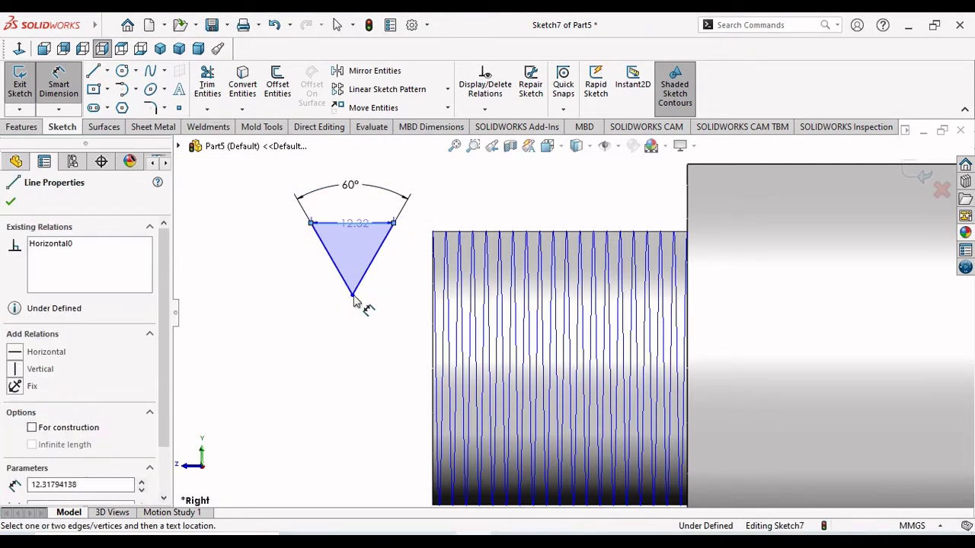
pyautogui.click(351, 295)
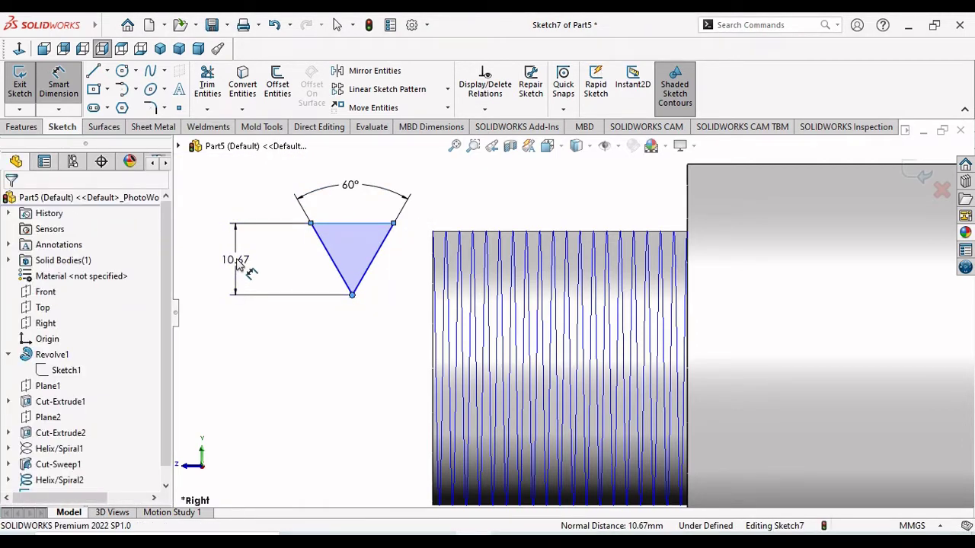
pyautogui.click(238, 262)
pyautogui.write('1.8')
pyautogui.press('Return')
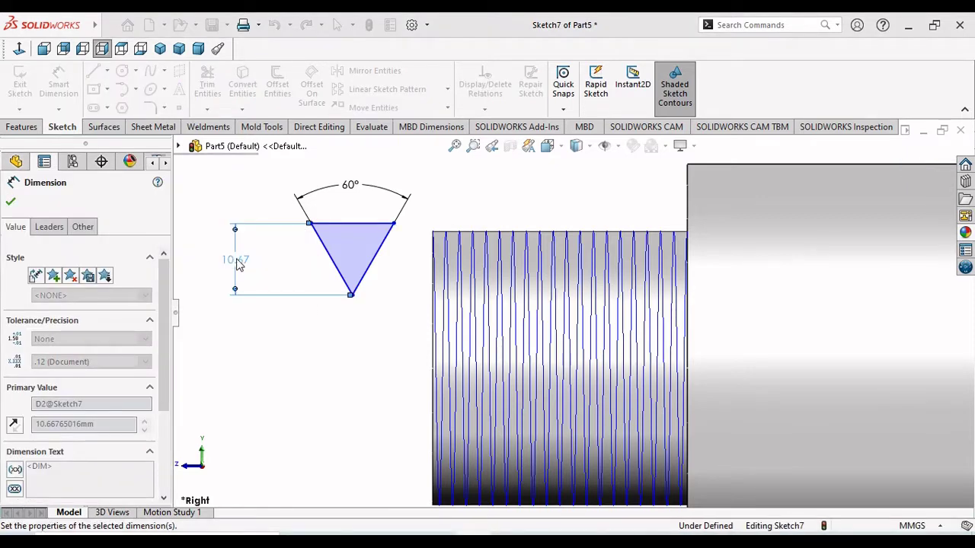
pyautogui.scroll(-4, 429, 298)
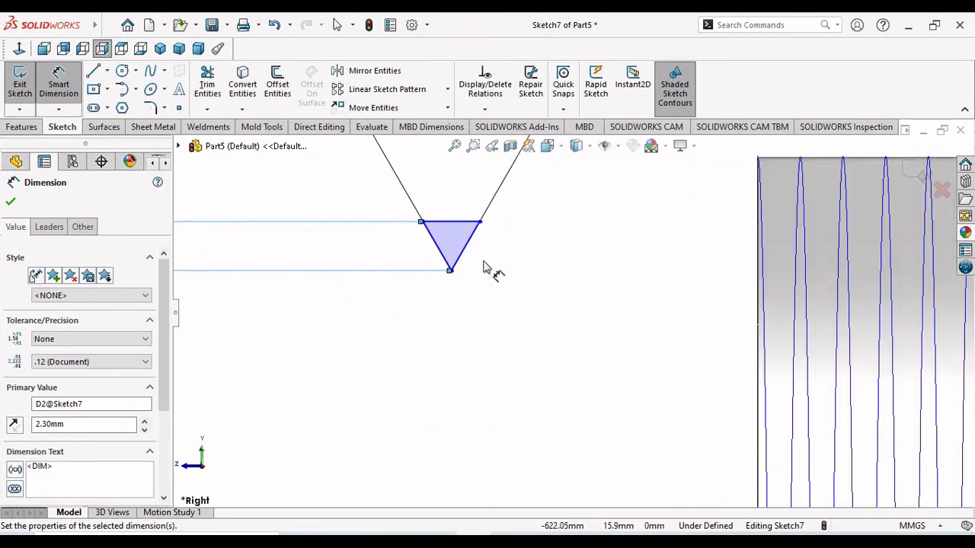
pyautogui.click(11, 202)
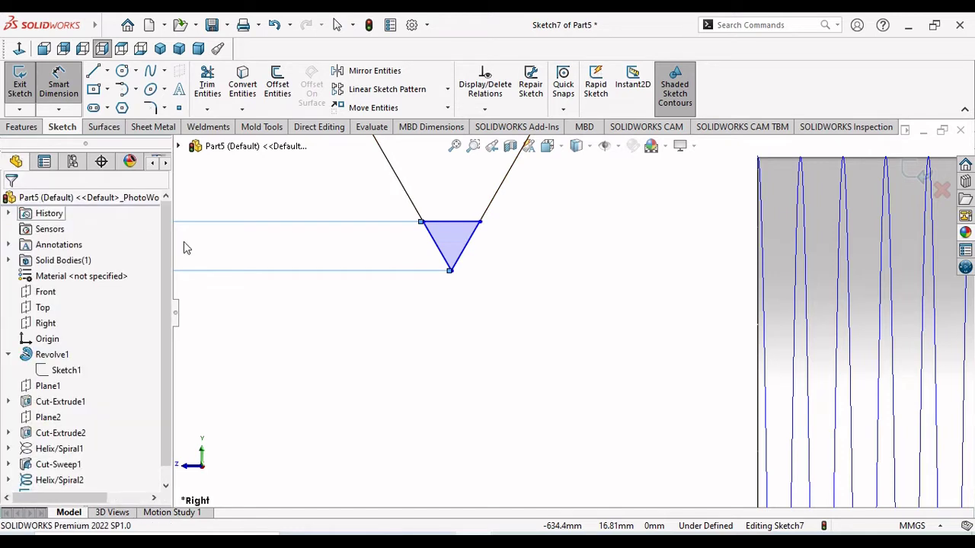
pyautogui.scroll(3, 481, 285)
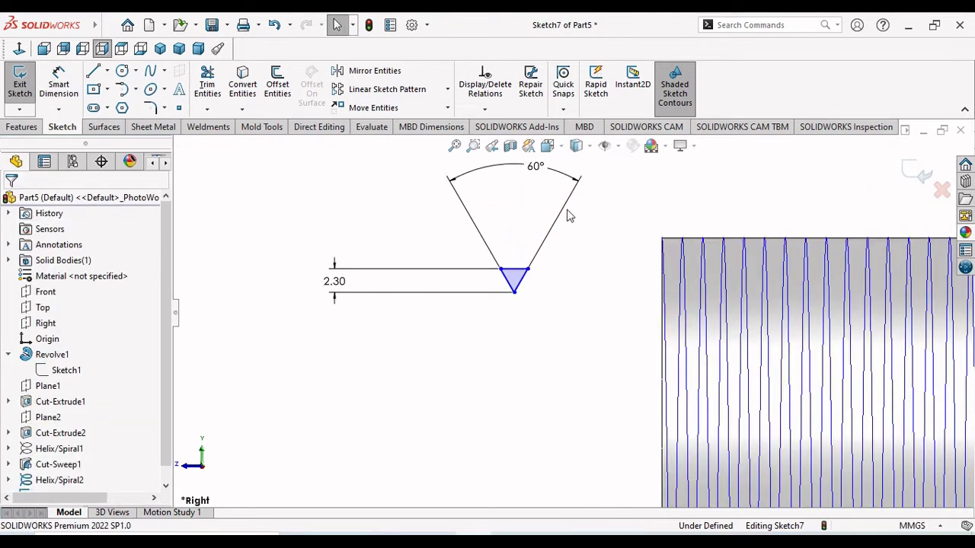
pyautogui.moveTo(529, 187); pyautogui.dragTo(517, 213)
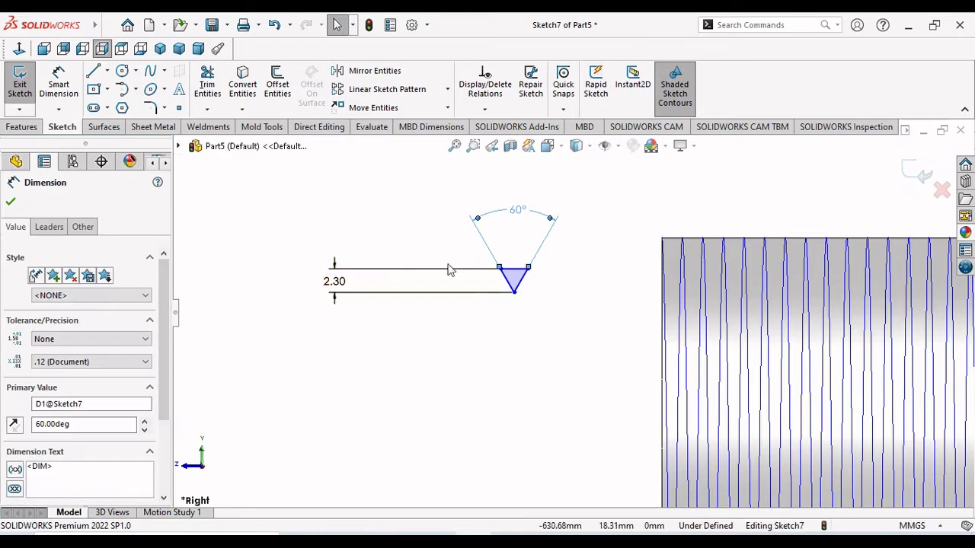
pyautogui.scroll(-2, 531, 282)
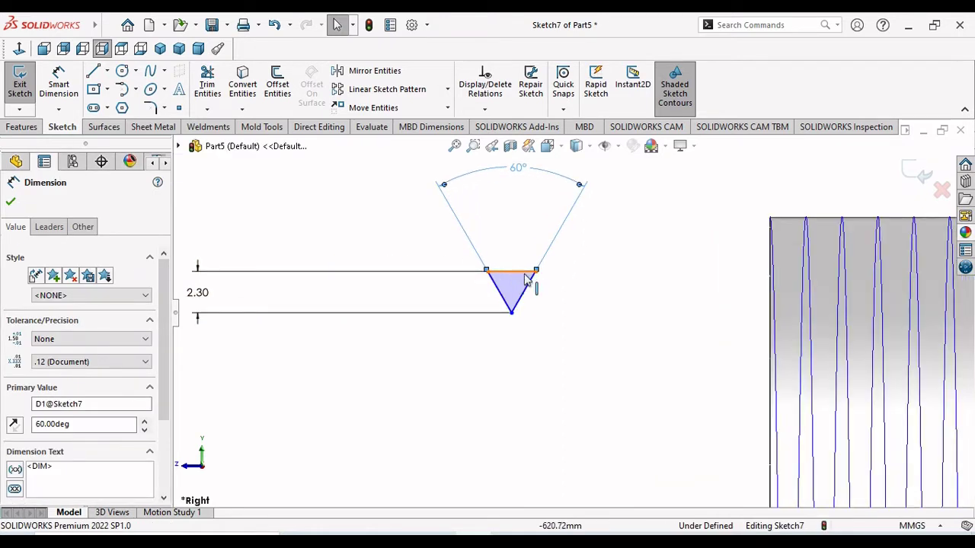
pyautogui.scroll(-2, 524, 280)
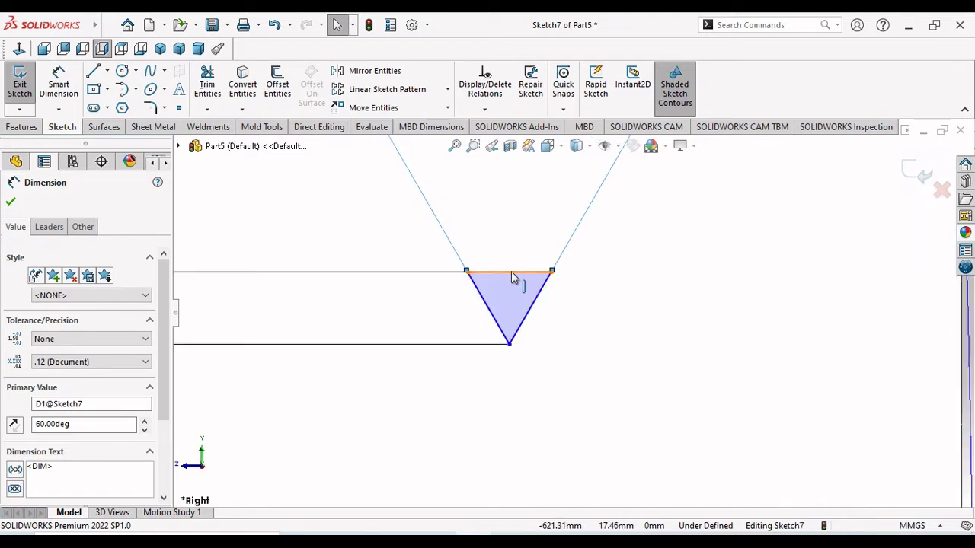
# - Pierce the triangle's top-edge midpoint onto the second helix and exit Sketch7
pyautogui.click(10, 204)
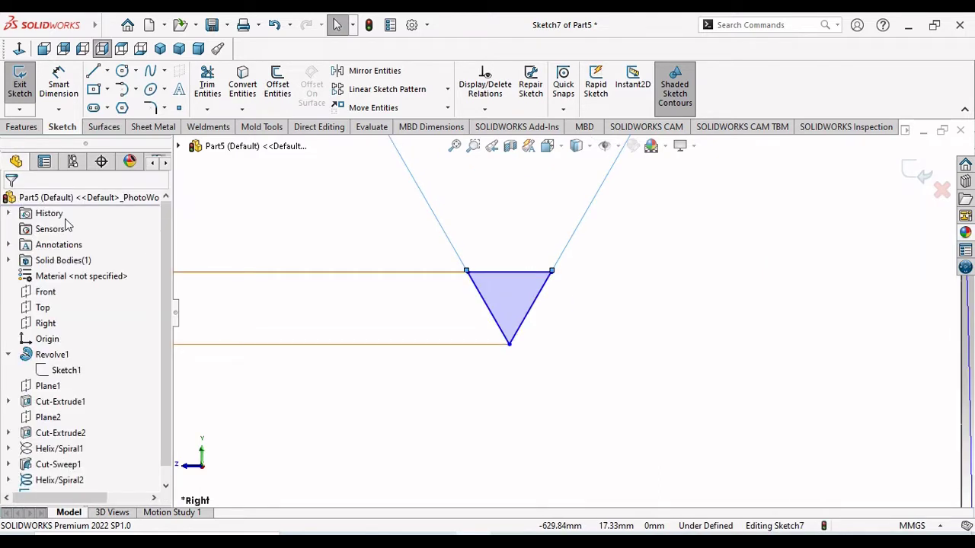
pyautogui.click(508, 272)
pyautogui.scroll(3, 557, 305)
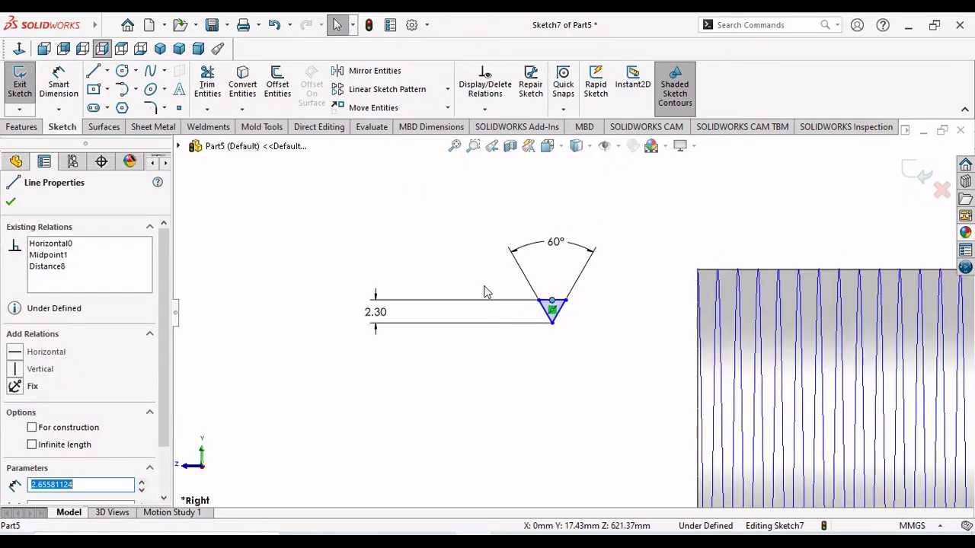
pyautogui.scroll(-1, 690, 305)
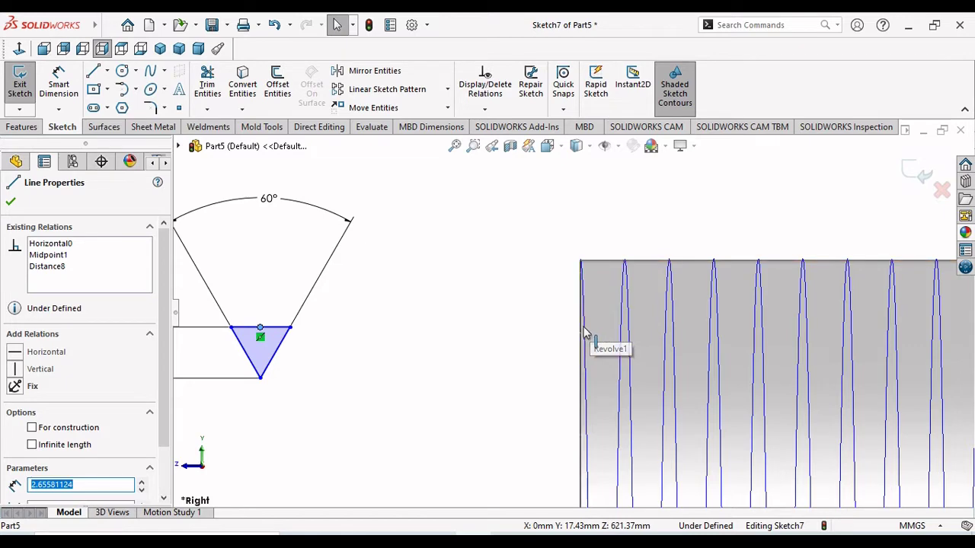
pyautogui.keyDown('ctrl'); pyautogui.click(585, 331); pyautogui.keyUp('ctrl')
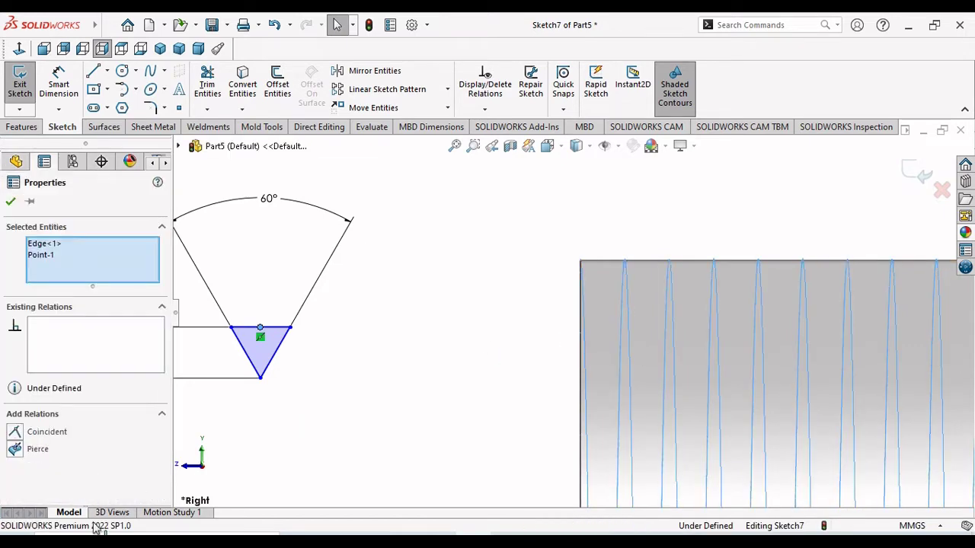
pyautogui.click(15, 450)
pyautogui.click(10, 201)
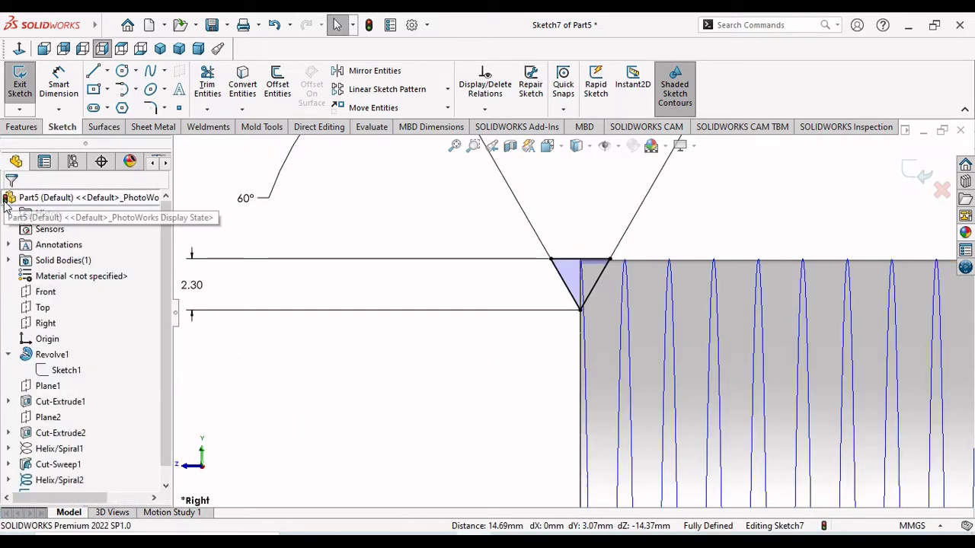
pyautogui.click(917, 172)
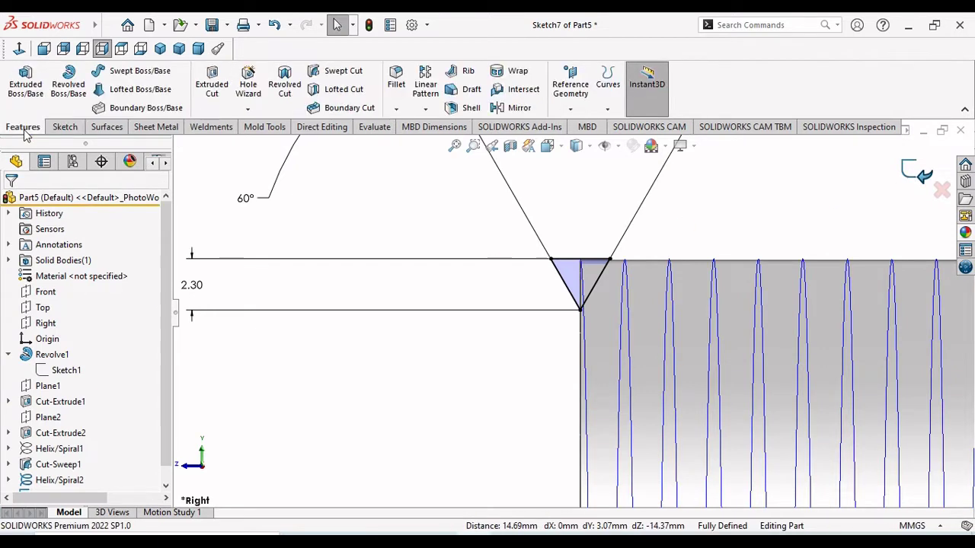
pyautogui.click(314, 74)
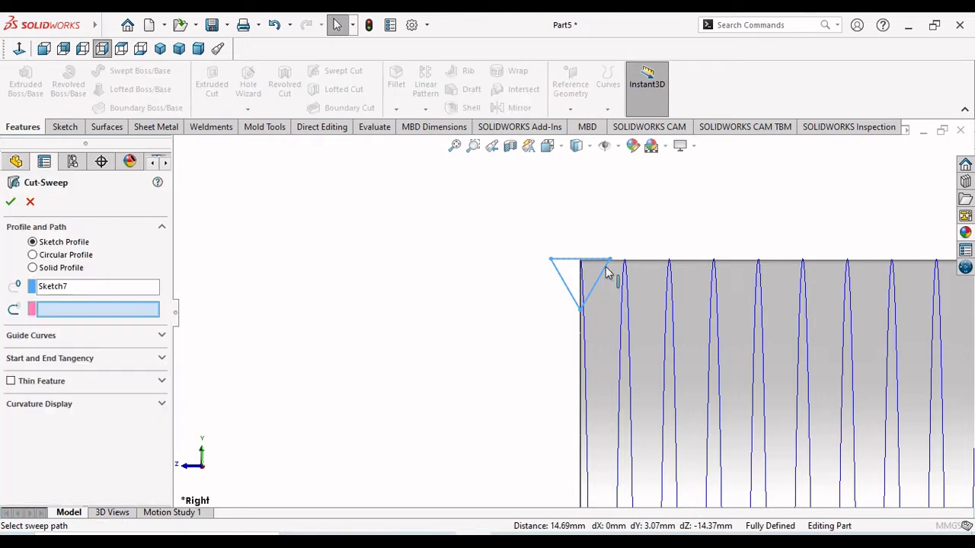
pyautogui.click(633, 344)
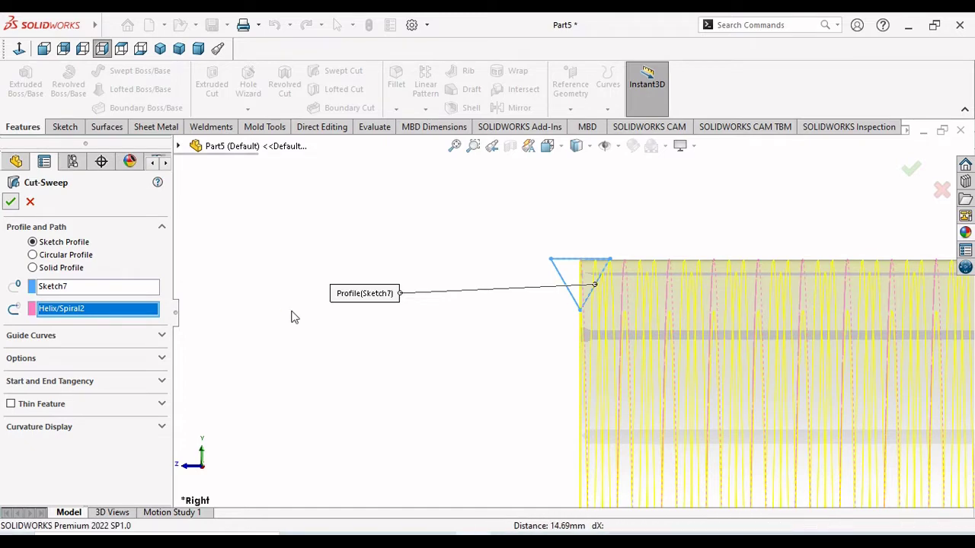
pyautogui.press('Return')
pyautogui.scroll(3, 447, 355)
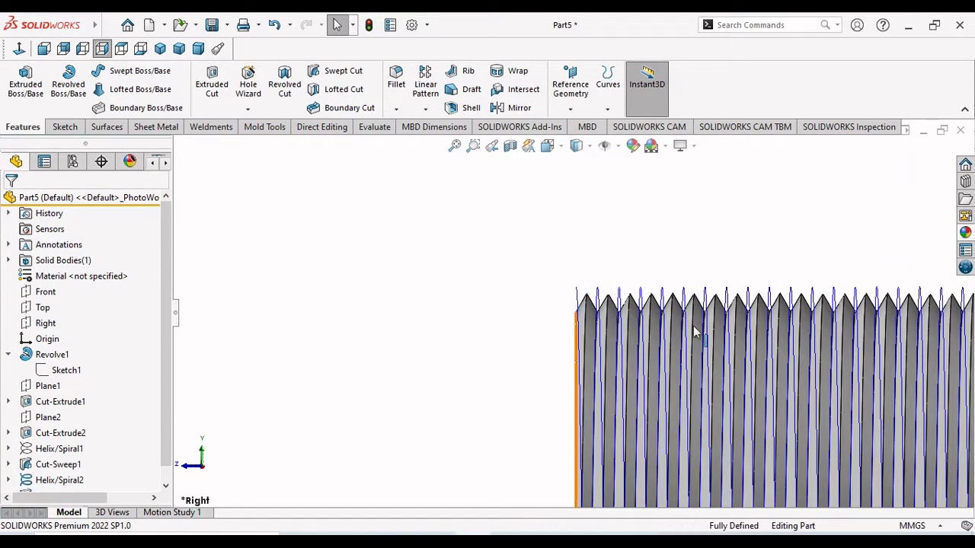
# - Hide the helix curve lying over the thread
pyautogui.click(667, 303)
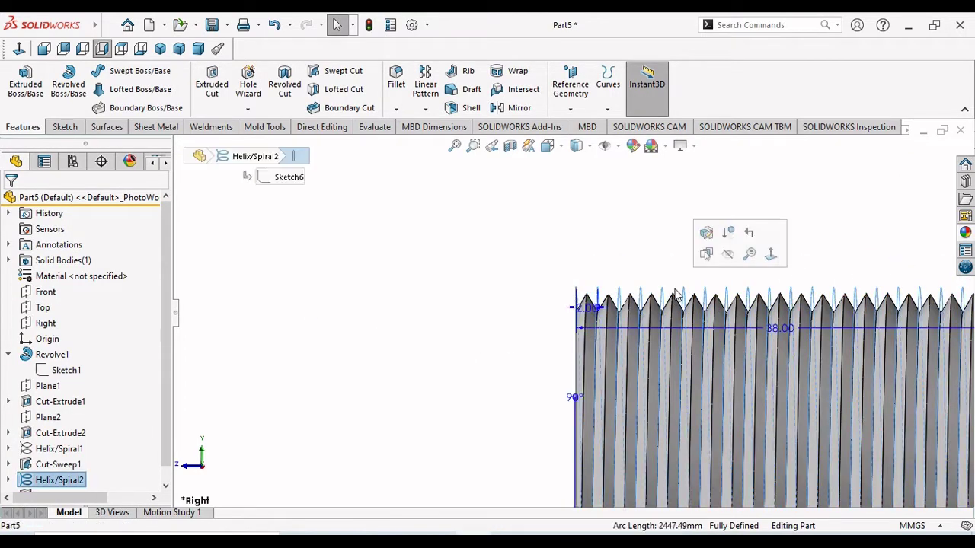
pyautogui.click(733, 256)
pyautogui.scroll(2, 651, 380)
pyautogui.scroll(-2, 705, 382)
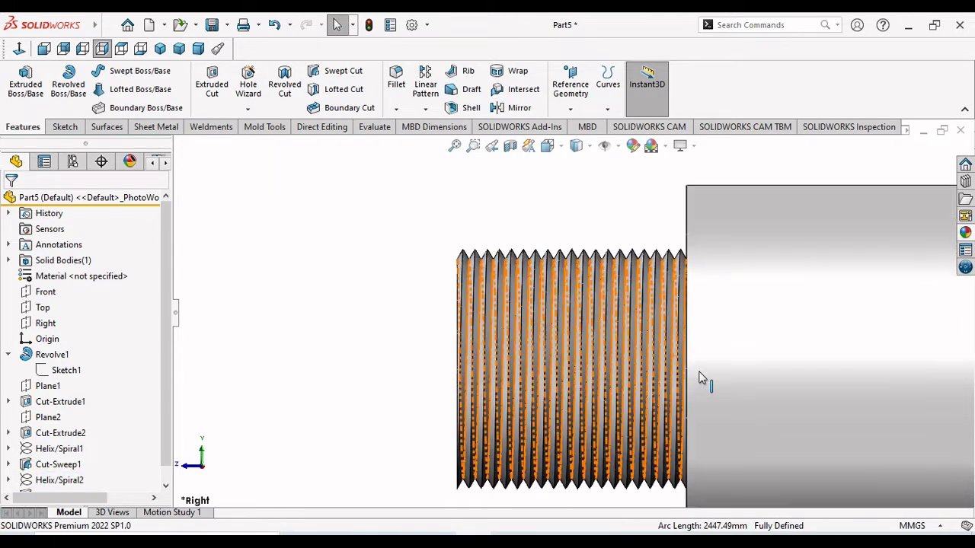
pyautogui.scroll(2, 671, 390)
pyautogui.scroll(-2, 609, 420)
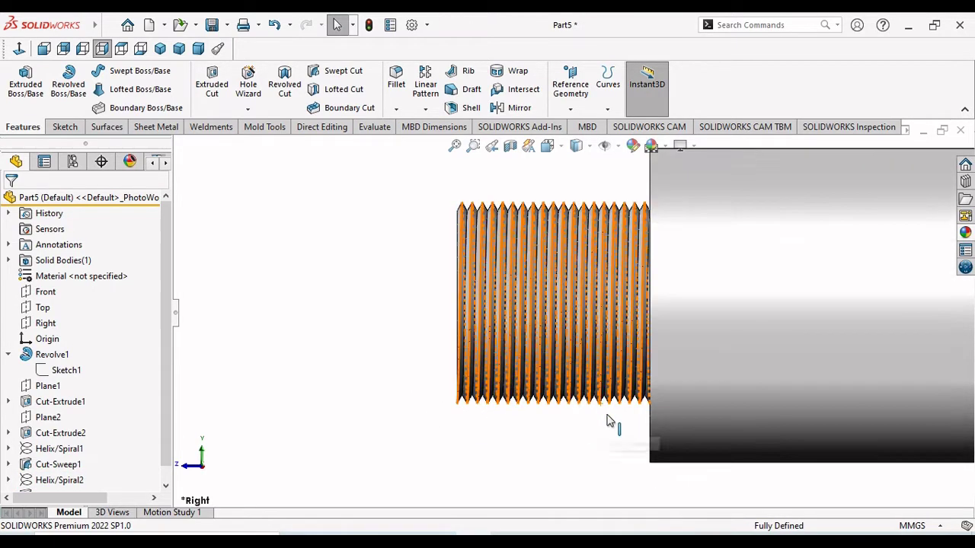
pyautogui.scroll(2, 534, 431)
pyautogui.scroll(-3, 742, 350)
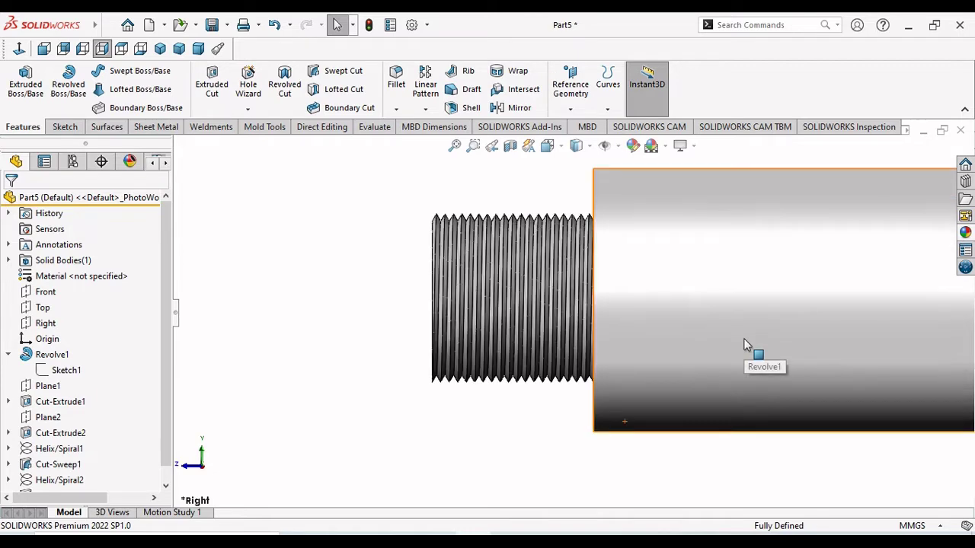
# - Select the circular step edges beside the thread and along the shaft for chamfering
pyautogui.moveTo(322, 435); pyautogui.dragTo(354, 440, button='middle')
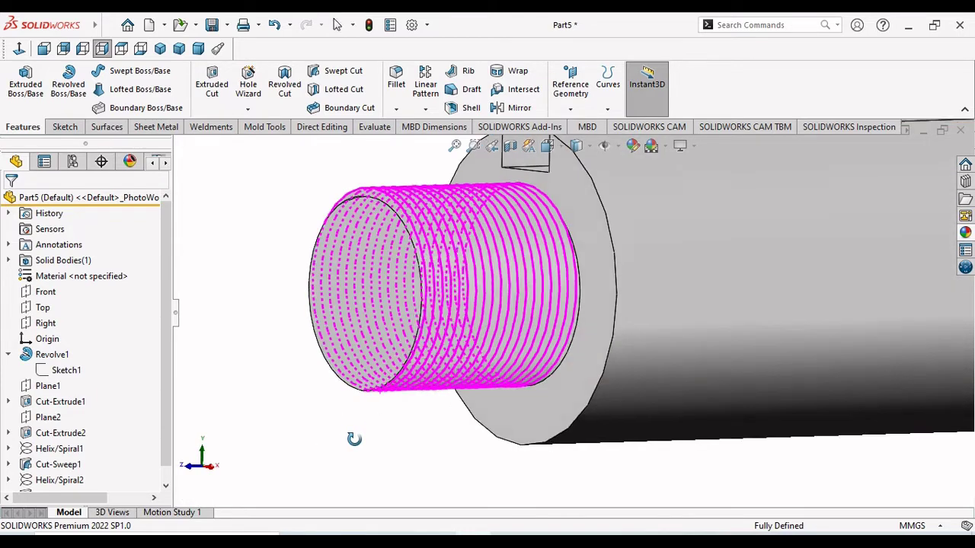
pyautogui.click(618, 321)
pyautogui.scroll(3, 472, 391)
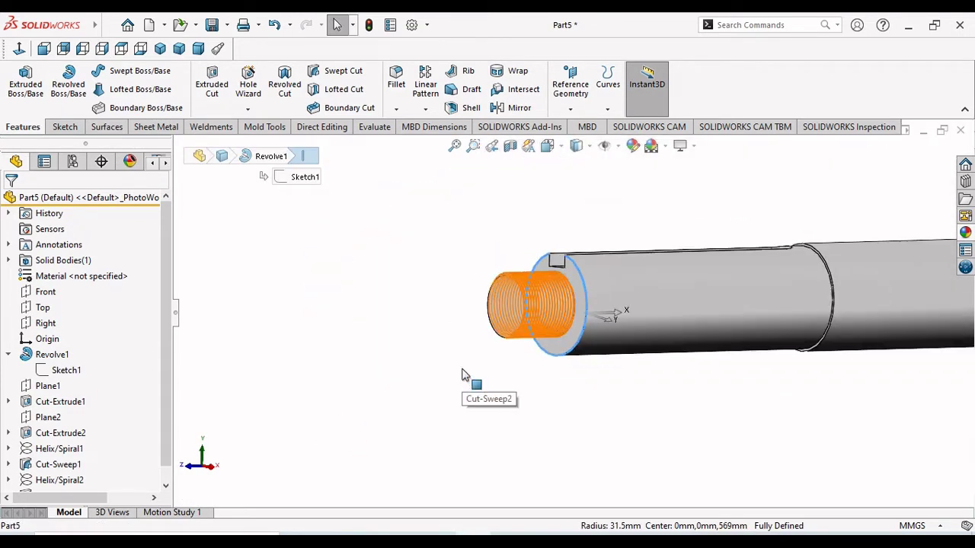
pyautogui.scroll(-3, 788, 287)
pyautogui.scroll(-3, 788, 286)
pyautogui.scroll(5, 587, 355)
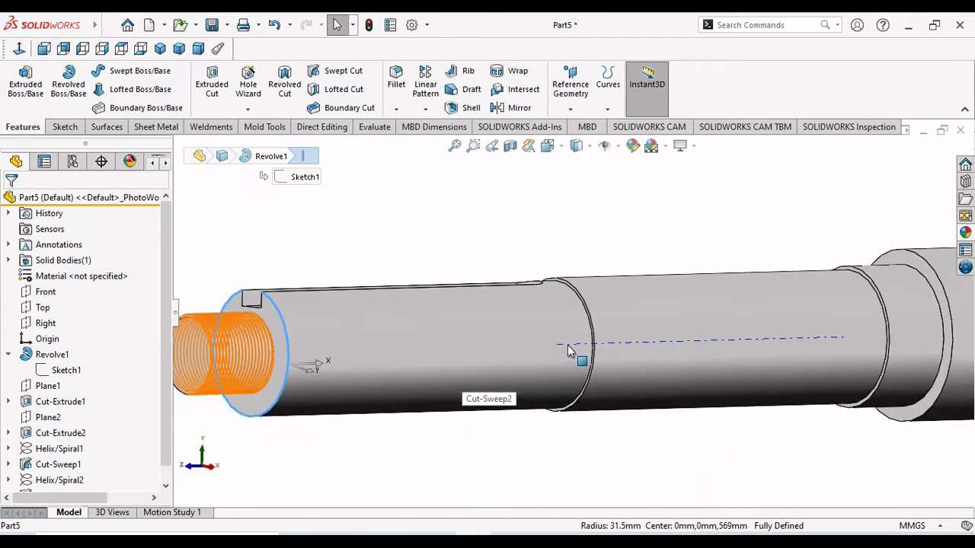
pyautogui.scroll(-3, 928, 320)
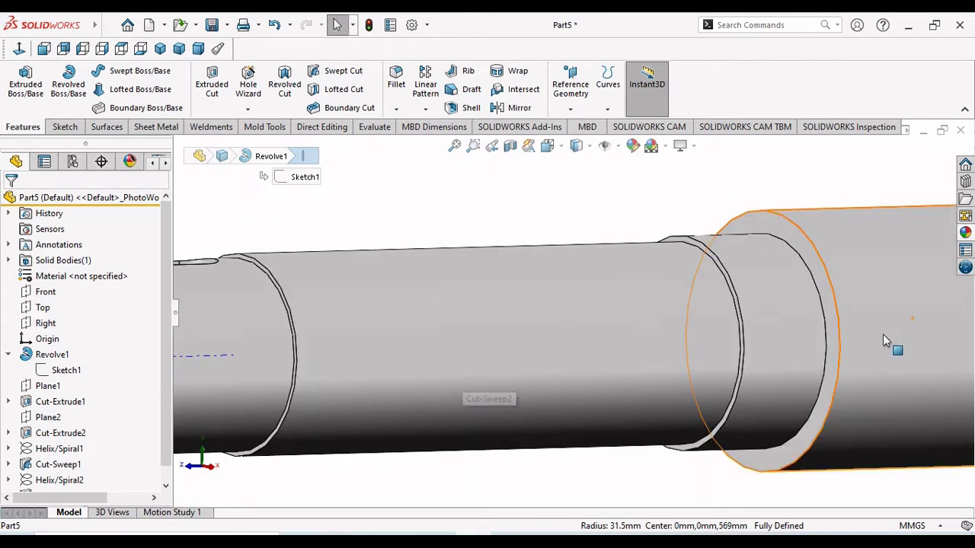
pyautogui.keyDown('ctrl'); pyautogui.click(838, 313); pyautogui.keyUp('ctrl')
pyautogui.scroll(4, 570, 368)
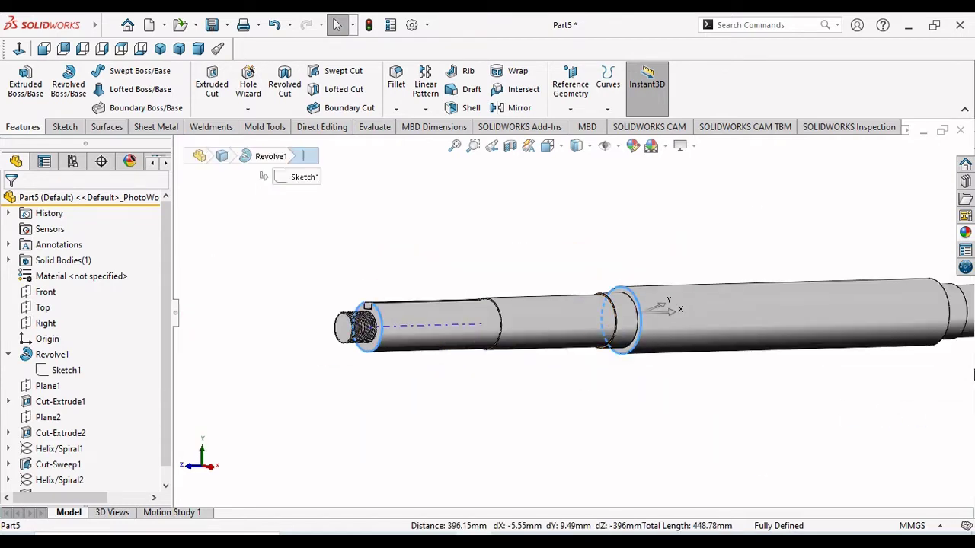
pyautogui.moveTo(908, 381); pyautogui.dragTo(805, 406, button='middle')
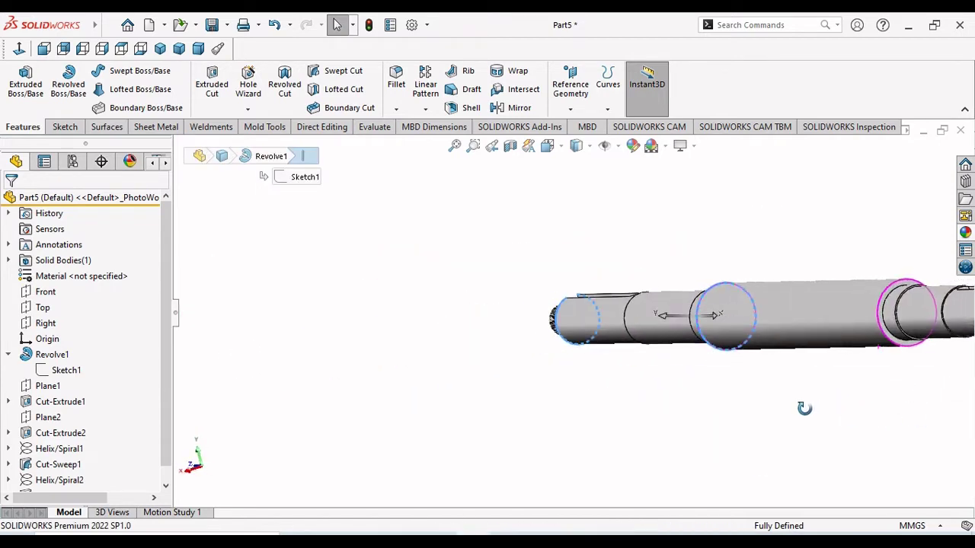
pyautogui.scroll(-5, 862, 306)
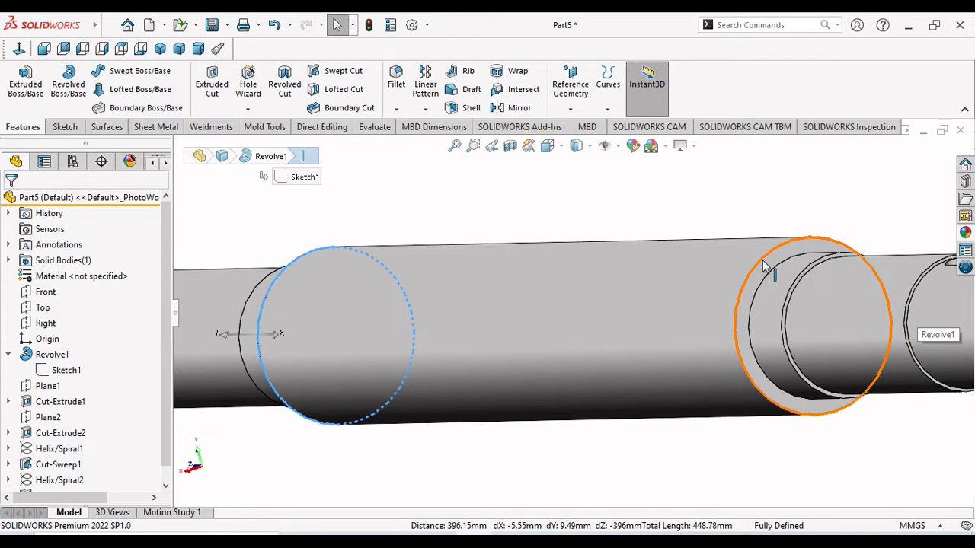
pyautogui.scroll(5, 632, 366)
pyautogui.scroll(-3, 716, 335)
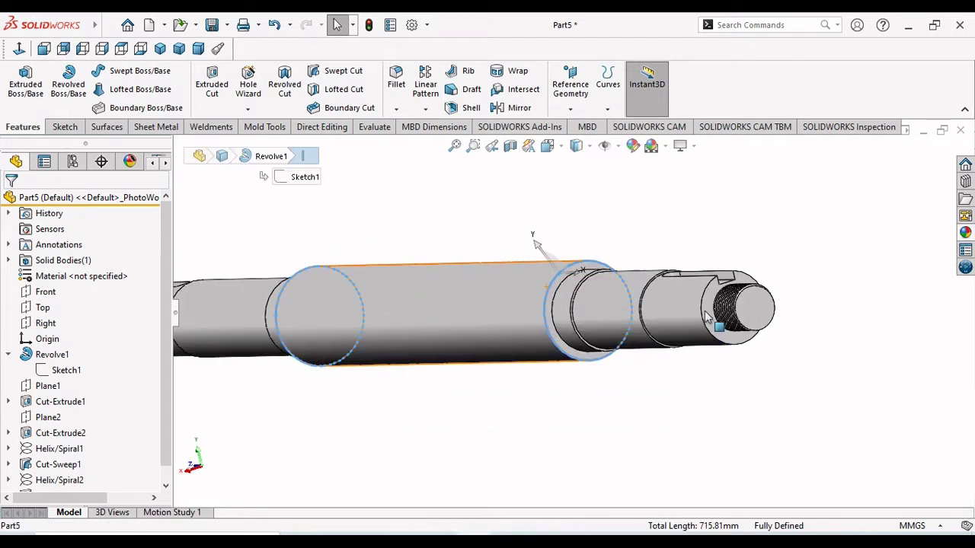
pyautogui.keyDown('ctrl'); pyautogui.click(707, 332); pyautogui.keyUp('ctrl')
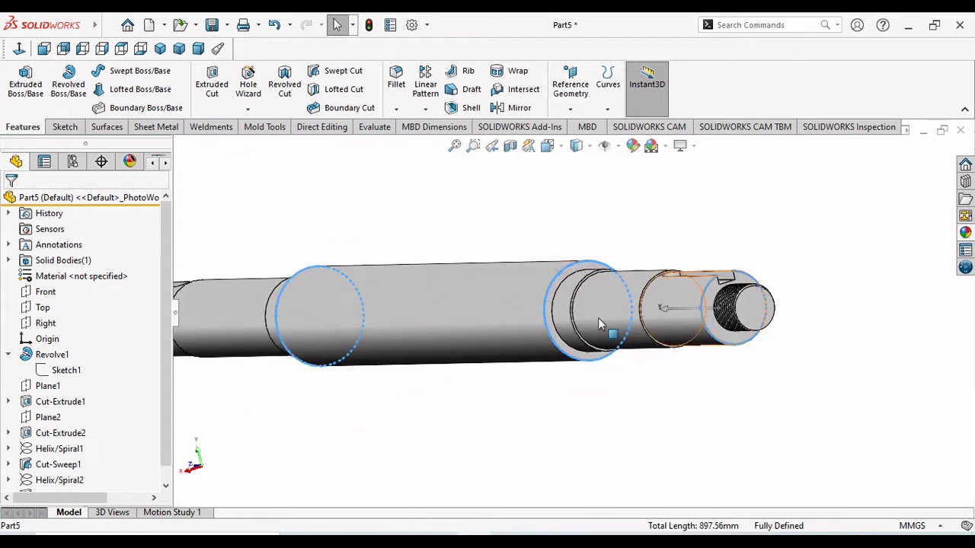
# - Chamfer the selected step edges at 1.5 mm × 45°
pyautogui.click(396, 112)
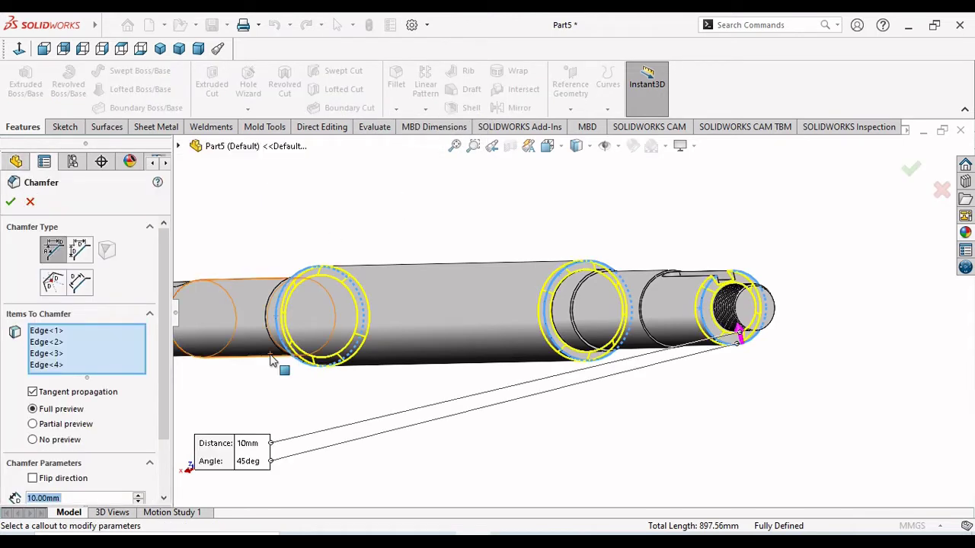
pyautogui.write('1.5')
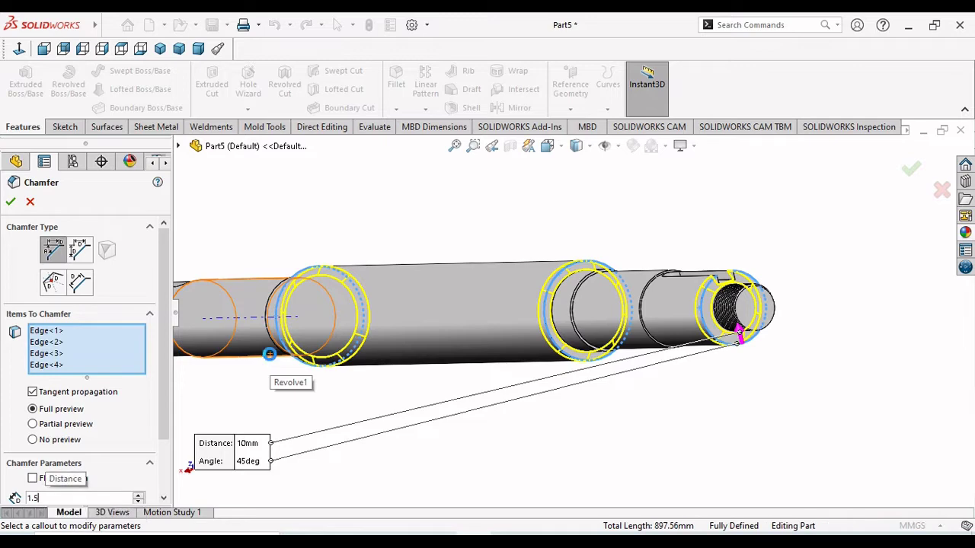
pyautogui.press('Return')
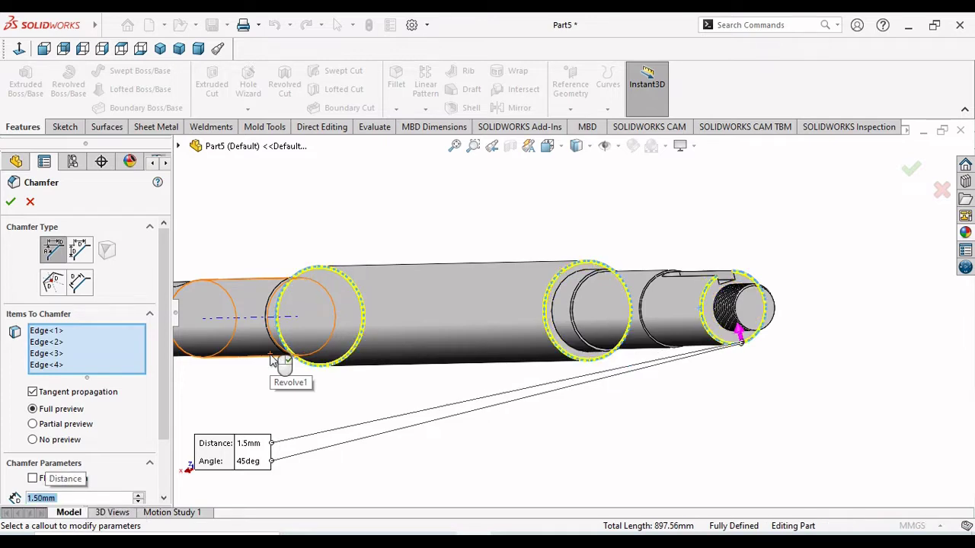
pyautogui.press('Return')
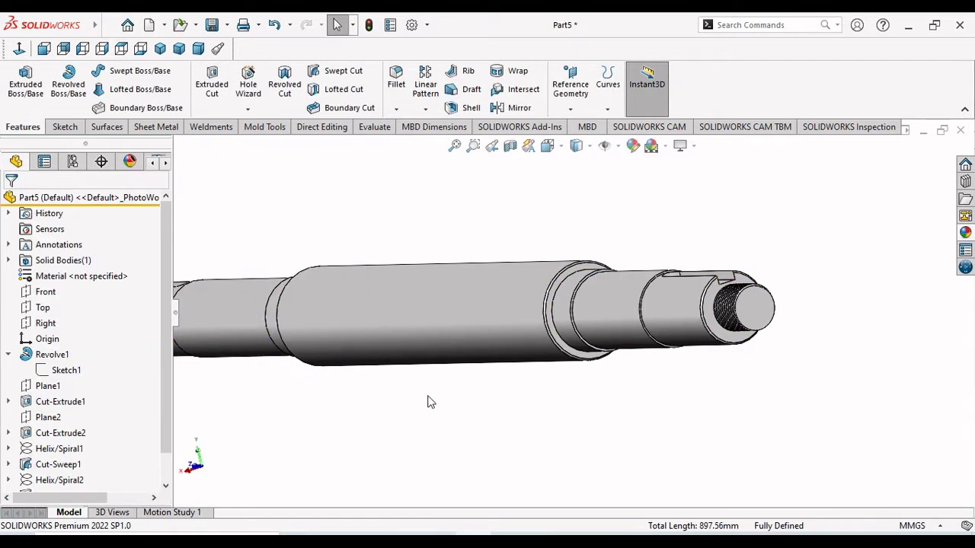
pyautogui.scroll(-6, 610, 328)
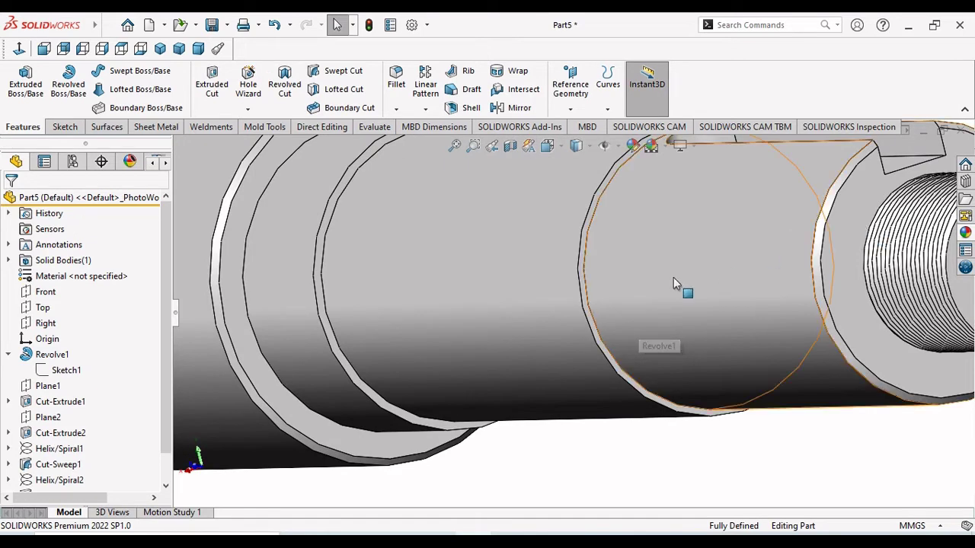
# - Raise the document's shaded image quality toward High, deviation about 0.0449 mm
pyautogui.click(411, 24)
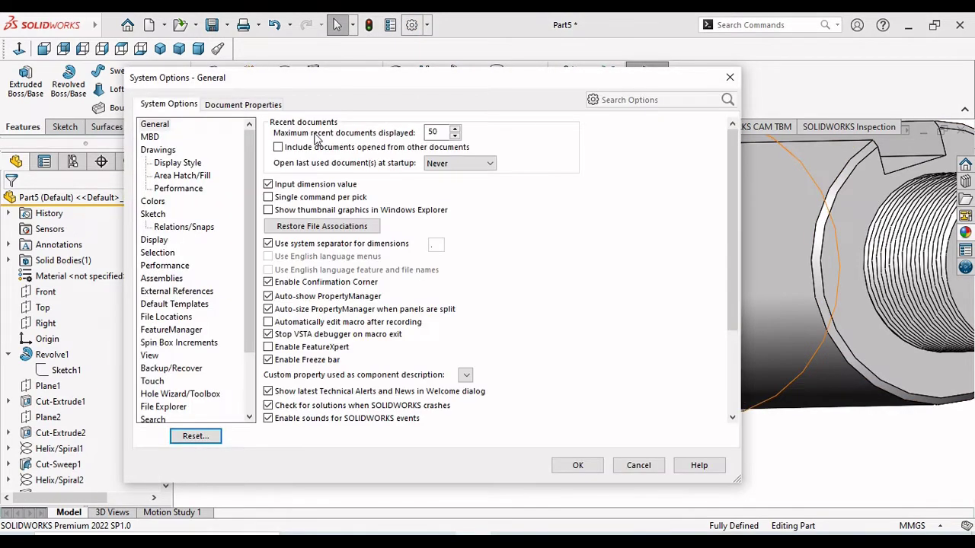
pyautogui.click(259, 106)
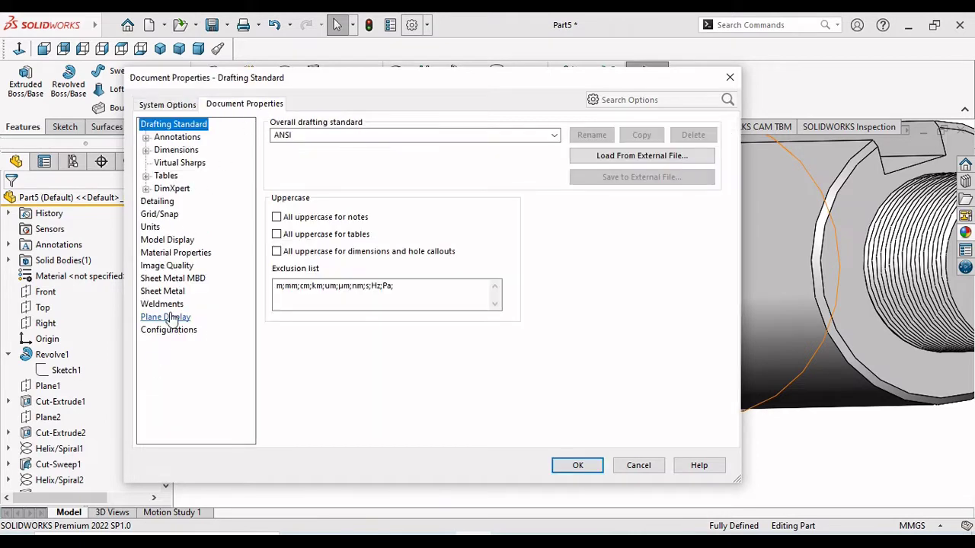
pyautogui.click(166, 266)
pyautogui.moveTo(310, 148); pyautogui.dragTo(507, 143)
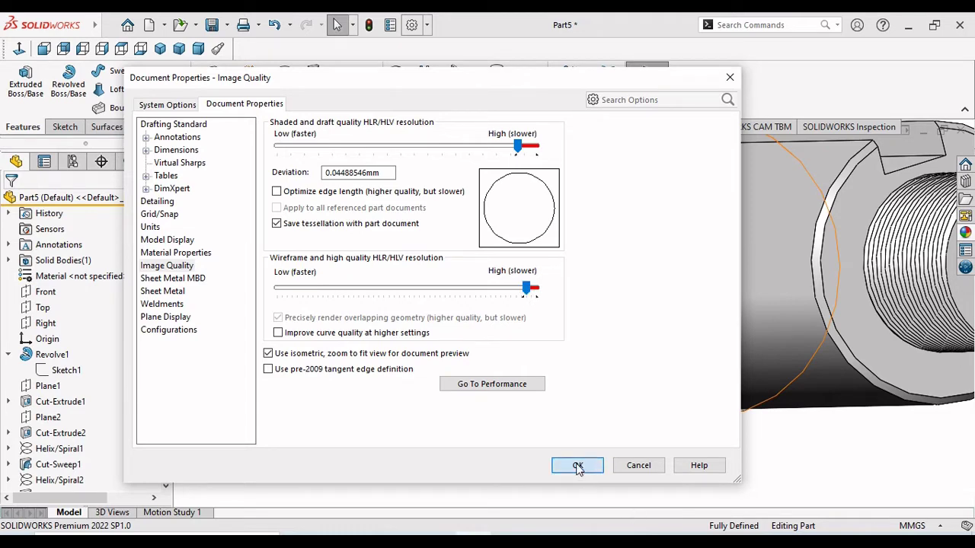
pyautogui.click(638, 466)
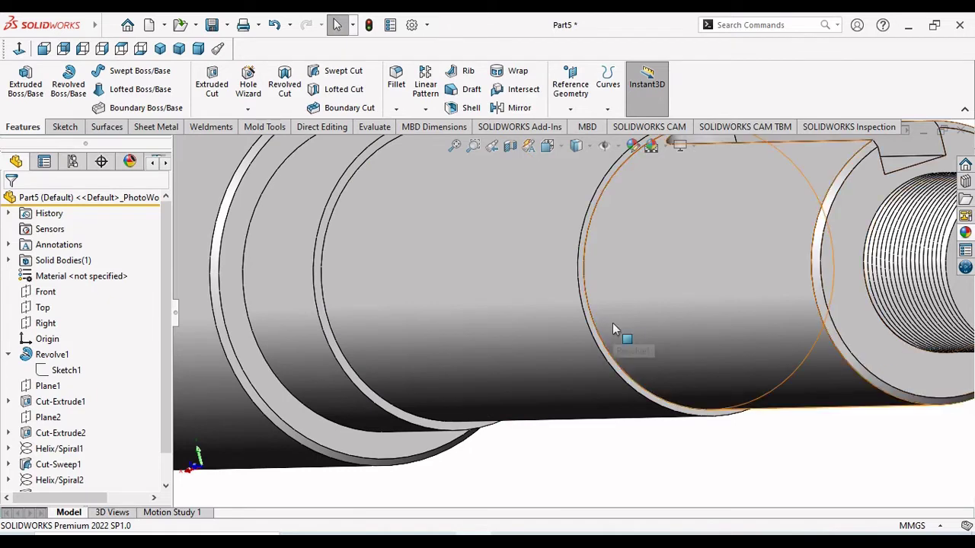
# - Select the four circular step edges around the keyed section of the shaft
pyautogui.click(587, 326)
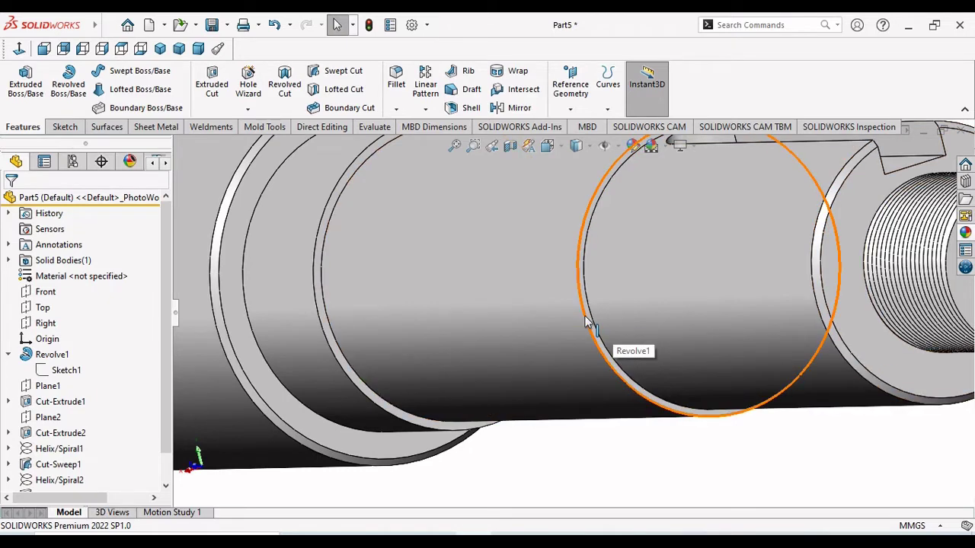
pyautogui.keyDown('ctrl'); pyautogui.click(336, 347); pyautogui.keyUp('ctrl')
pyautogui.scroll(5, 344, 374)
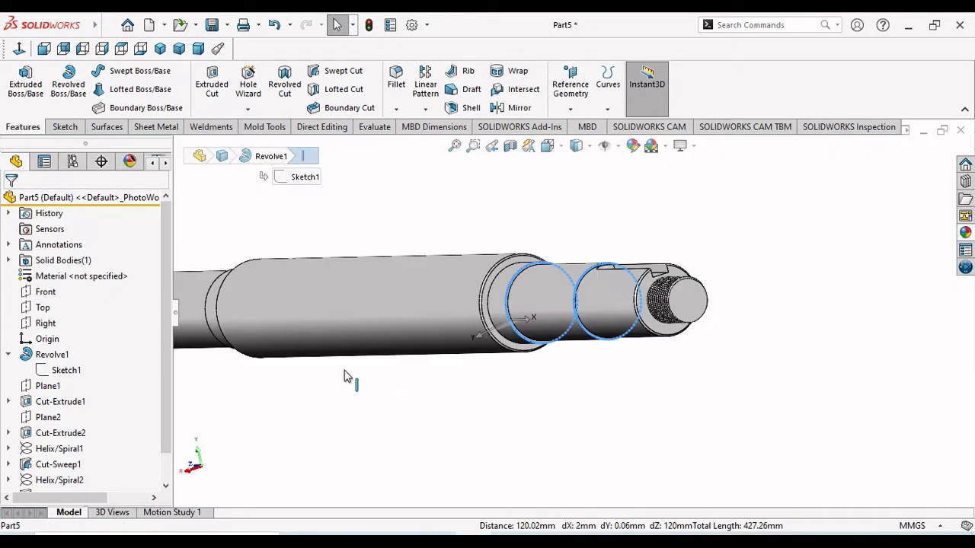
pyautogui.scroll(3, 344, 371)
pyautogui.moveTo(349, 374); pyautogui.dragTo(483, 393, button='middle')
pyautogui.scroll(-3, 411, 324)
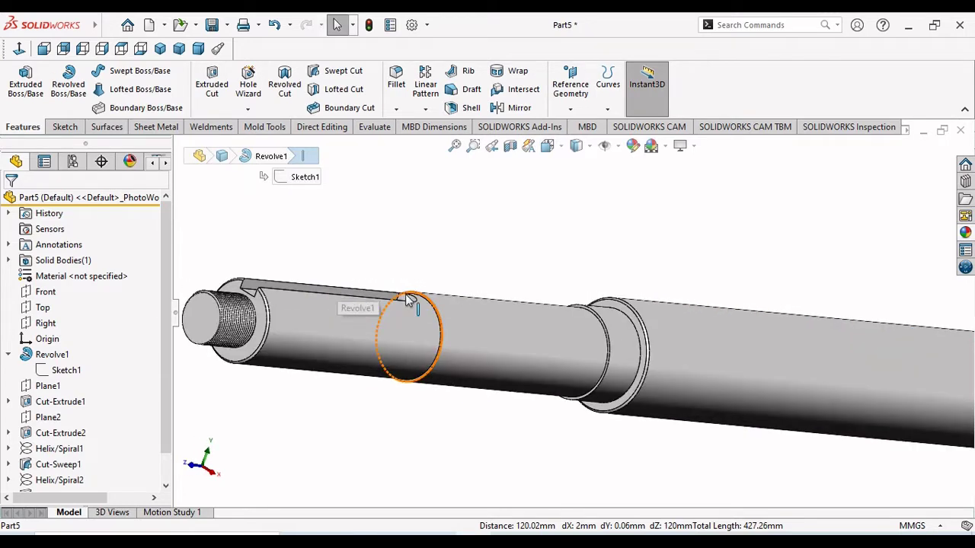
pyautogui.click(441, 326)
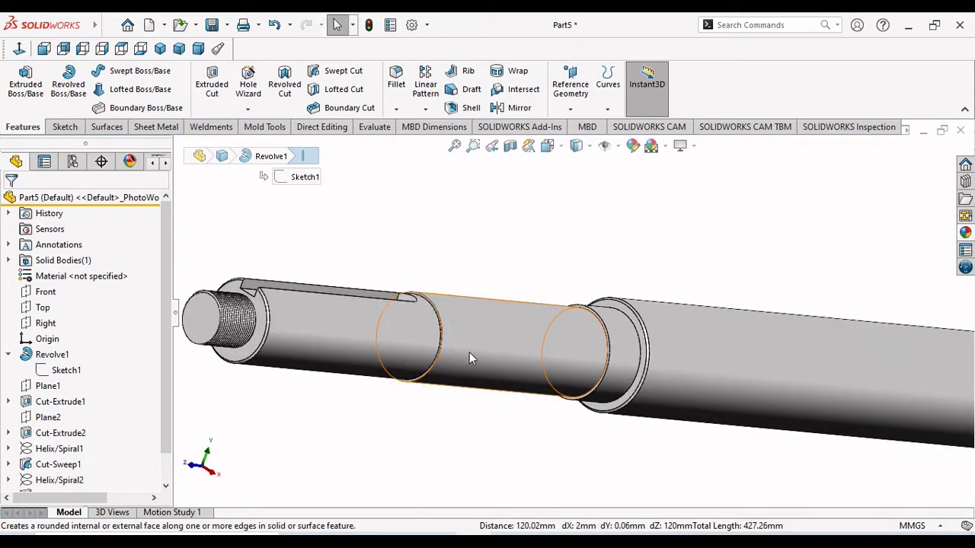
pyautogui.scroll(-3, 464, 358)
pyautogui.click(420, 283)
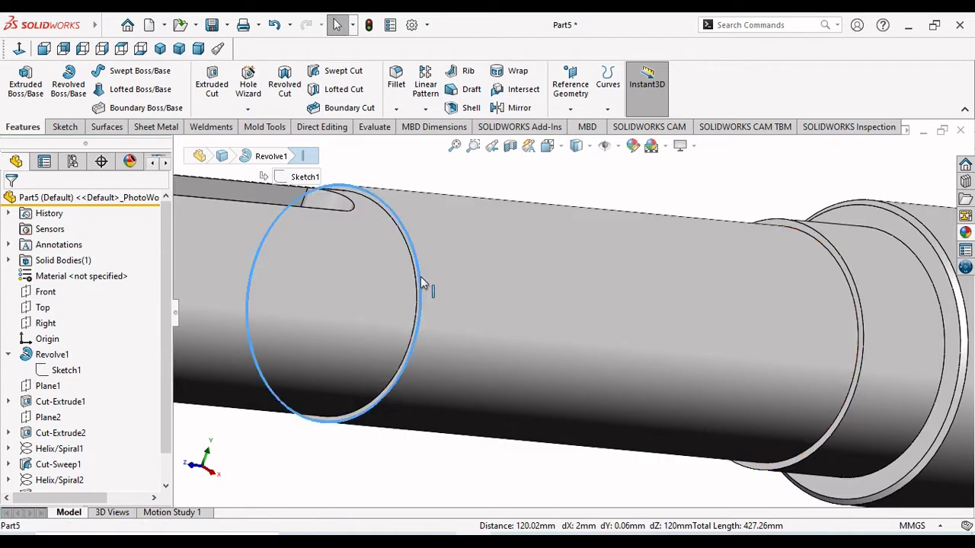
pyautogui.keyDown('ctrl'); pyautogui.click(858, 287); pyautogui.keyUp('ctrl')
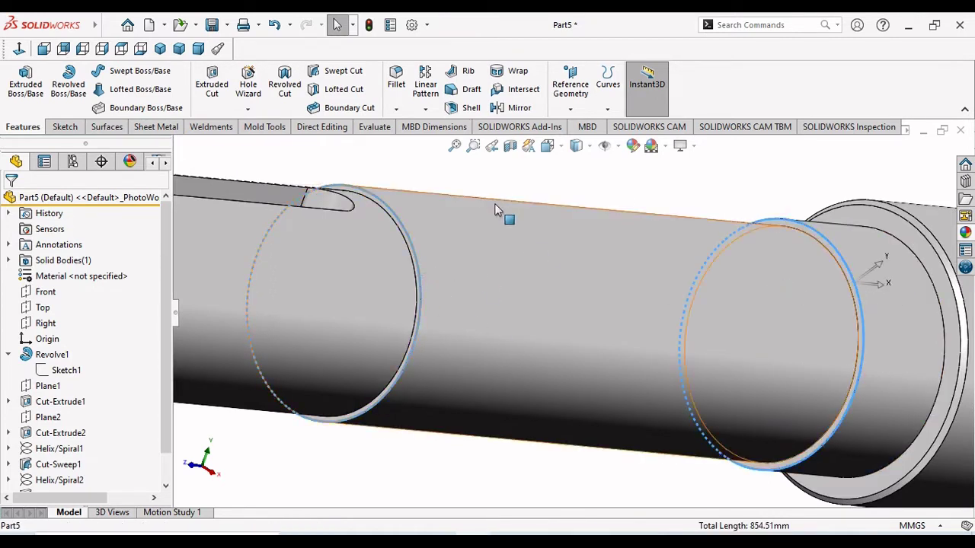
# - Chamfer those four edges at 0.8 mm × 45°
pyautogui.click(396, 109)
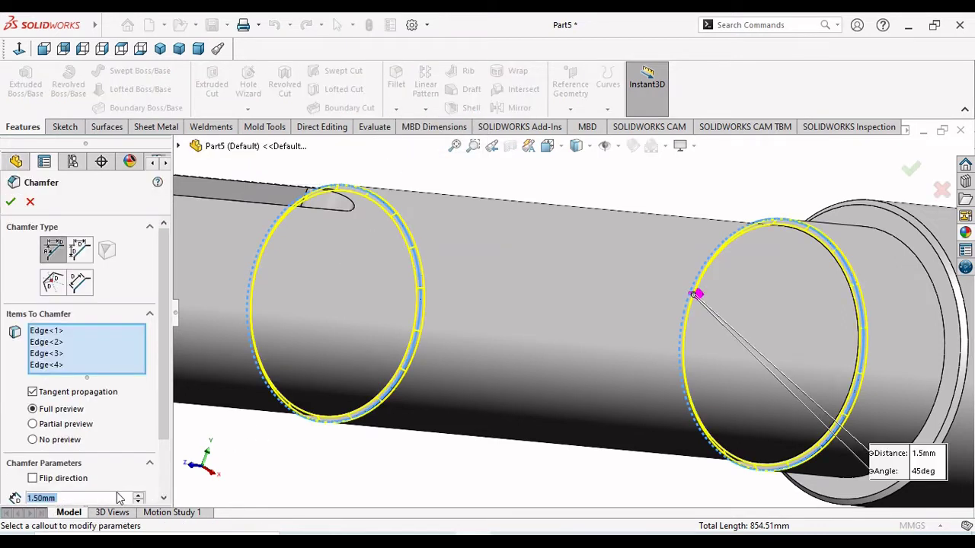
pyautogui.write('0.8')
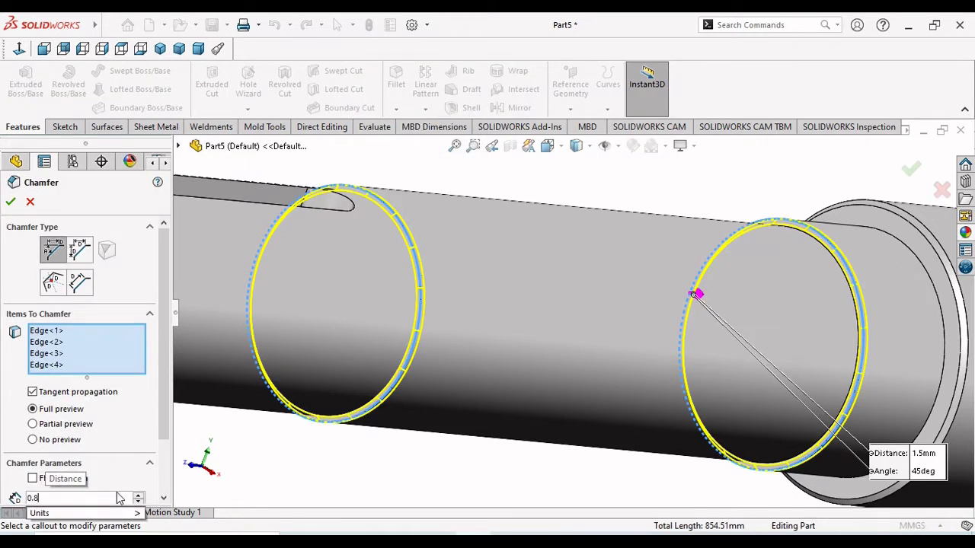
pyautogui.press('Return')
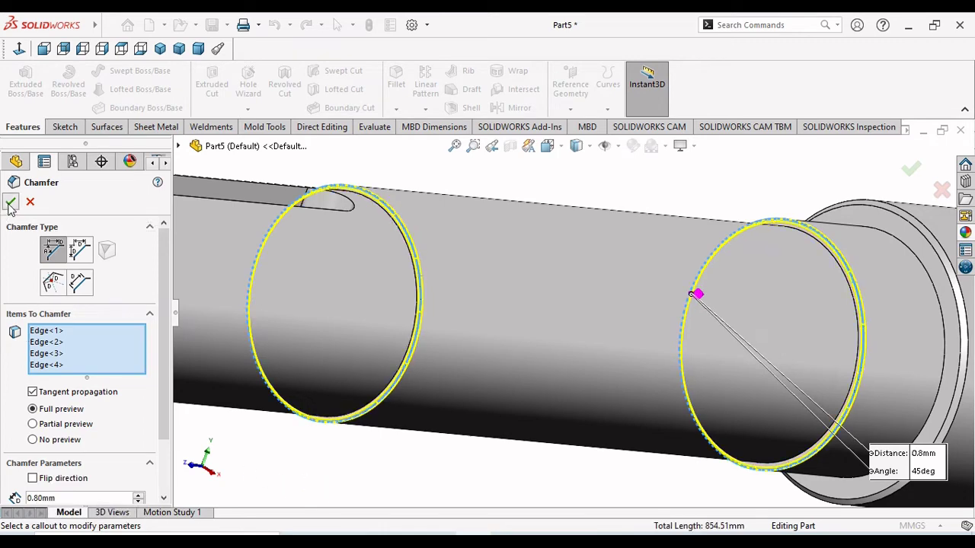
pyautogui.click(10, 204)
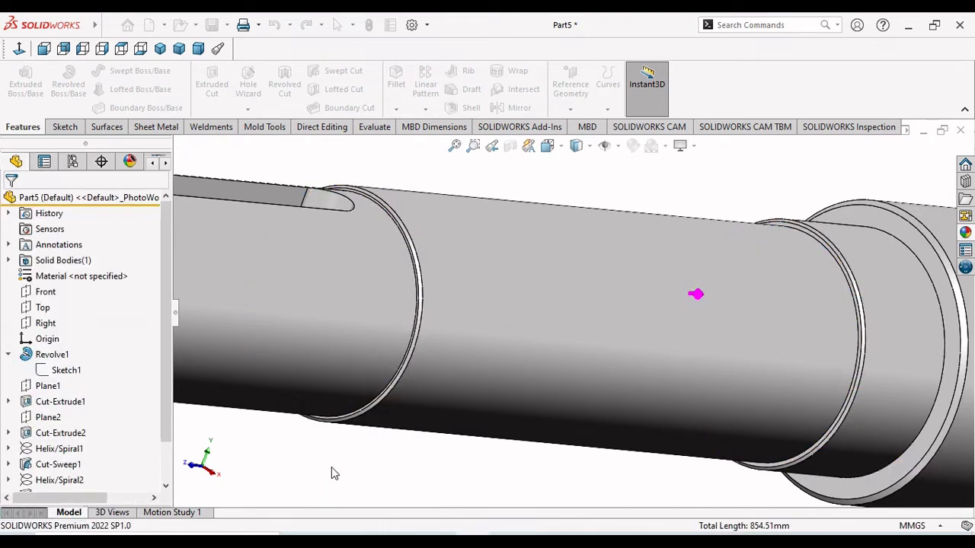
pyautogui.scroll(5, 376, 394)
pyautogui.scroll(5, 511, 385)
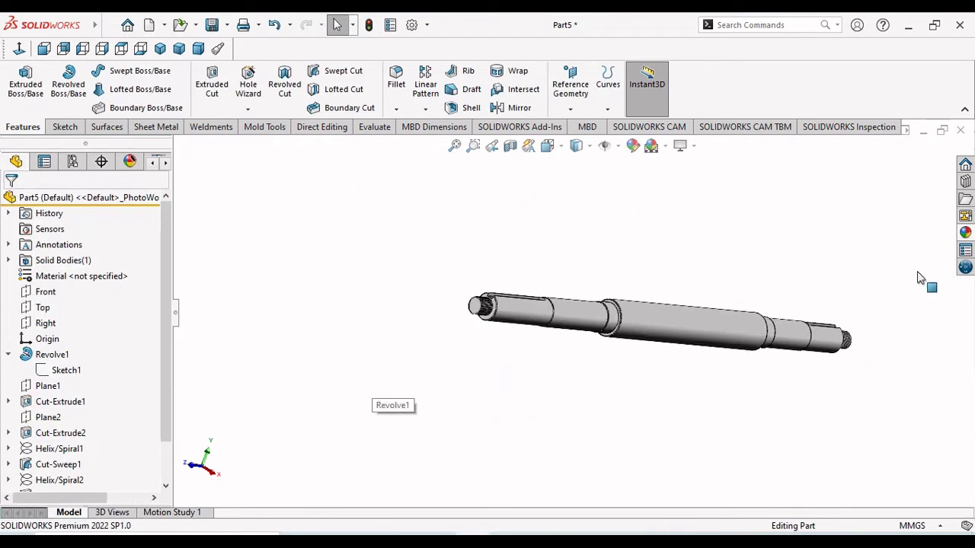
pyautogui.scroll(-5, 707, 451)
pyautogui.scroll(4, 642, 442)
pyautogui.moveTo(674, 381); pyautogui.dragTo(547, 393, button='middle')
pyautogui.scroll(4, 547, 393)
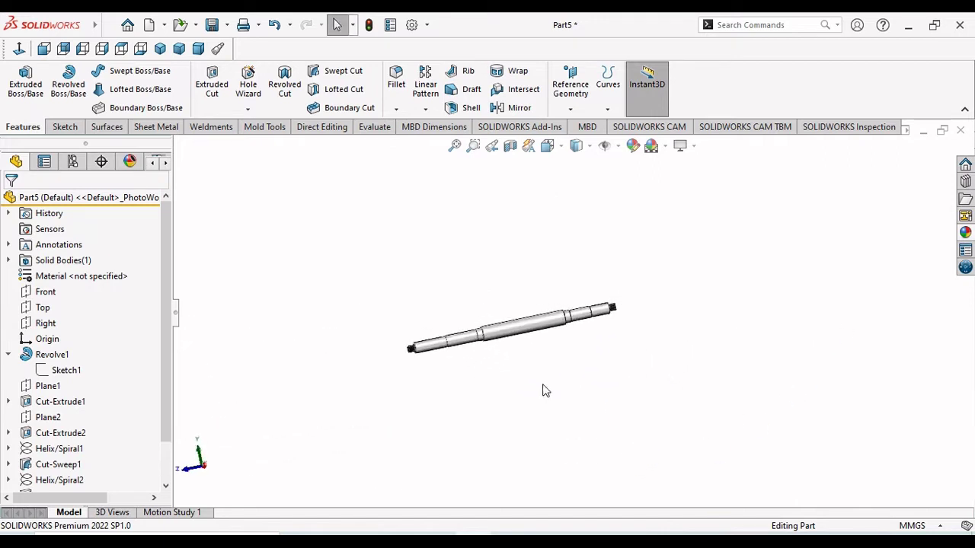
pyautogui.scroll(-6, 601, 331)
pyautogui.scroll(2, 644, 361)
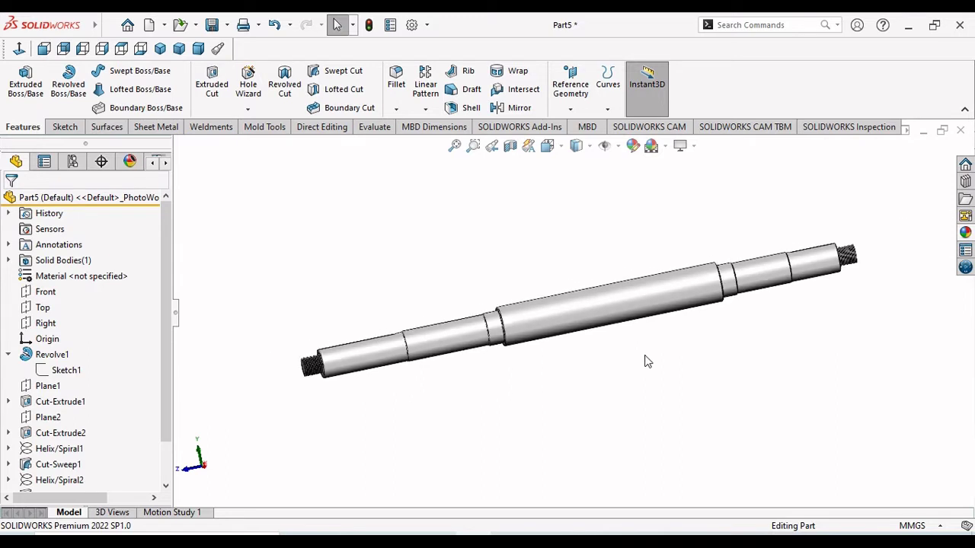
pyautogui.scroll(-1, 820, 268)
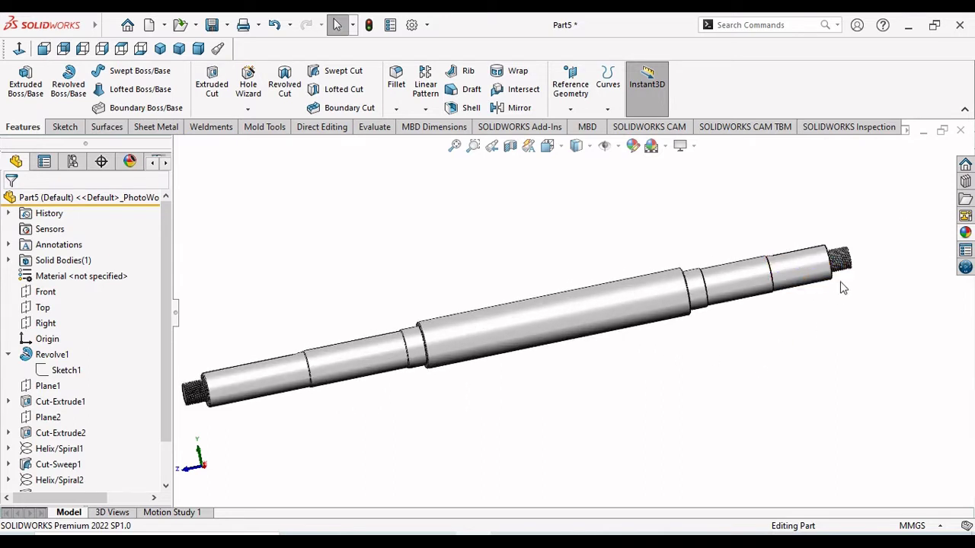
pyautogui.moveTo(843, 287); pyautogui.dragTo(805, 320, button='middle')
pyautogui.scroll(2, 802, 320)
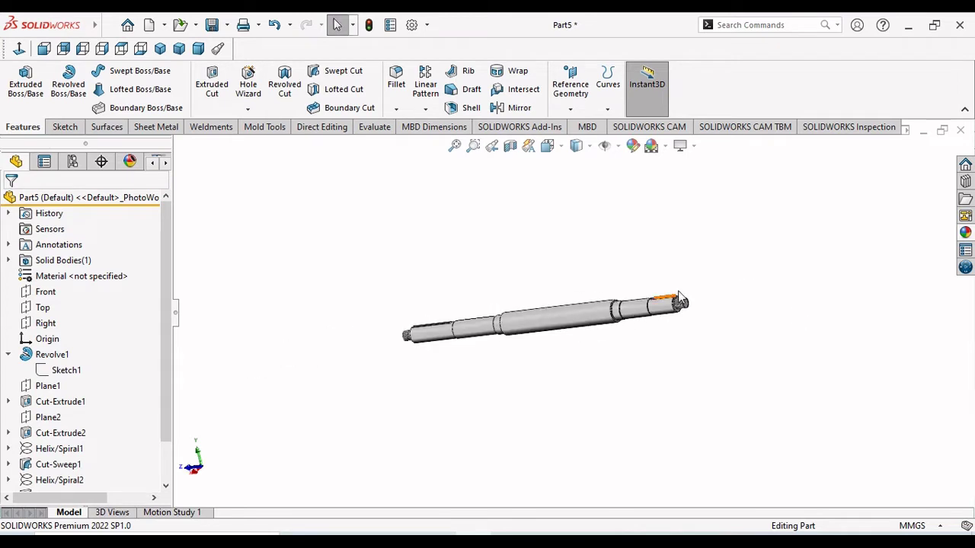
pyautogui.scroll(-3, 680, 300)
pyautogui.scroll(-3, 702, 396)
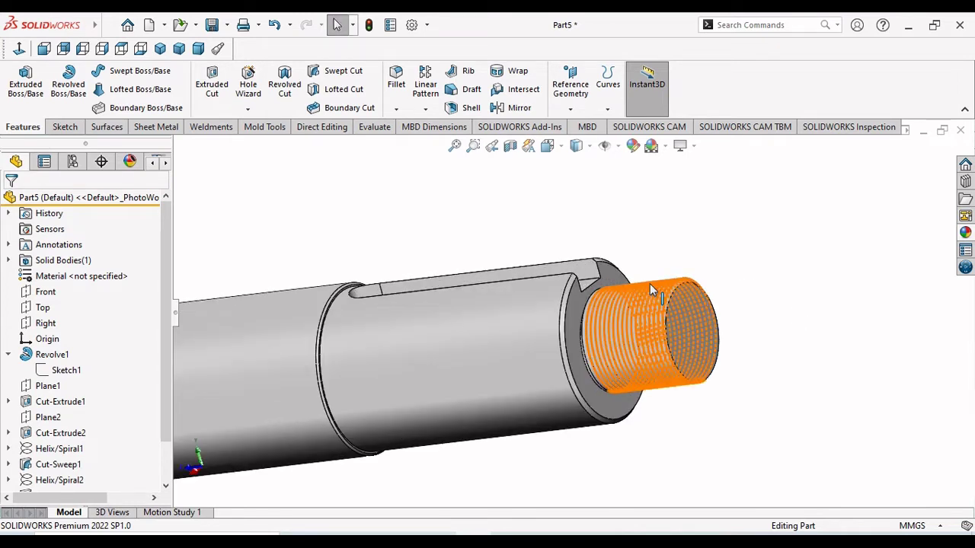
pyautogui.scroll(6, 701, 392)
pyautogui.scroll(-1, 442, 366)
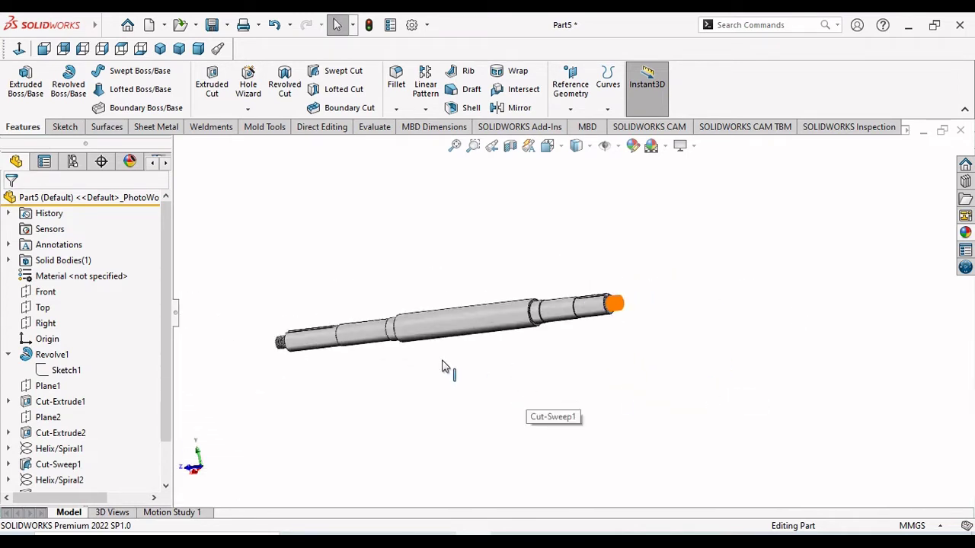
# - Apply the polished steel appearance from Appearances › Metal › Steel to the shaft
pyautogui.click(965, 232)
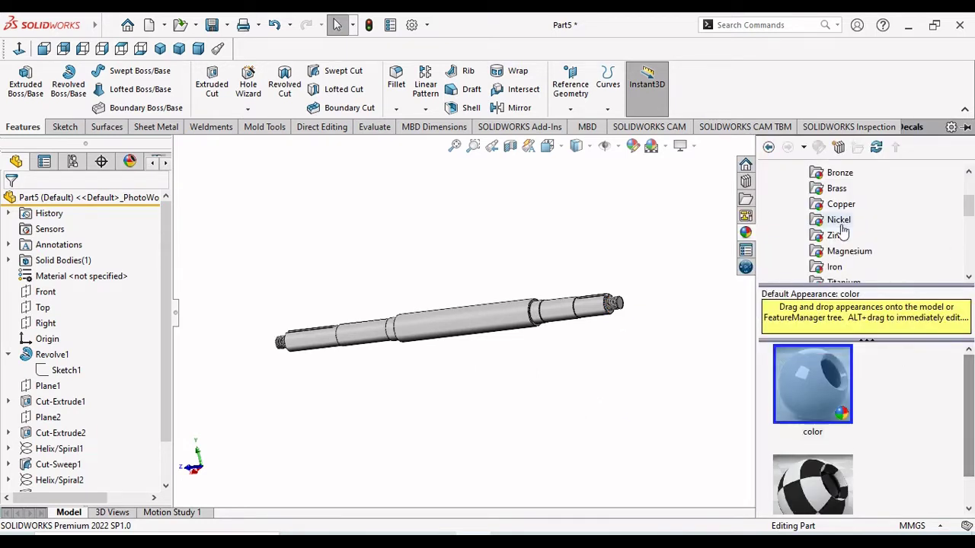
pyautogui.scroll(2, 837, 221)
pyautogui.doubleClick(800, 175)
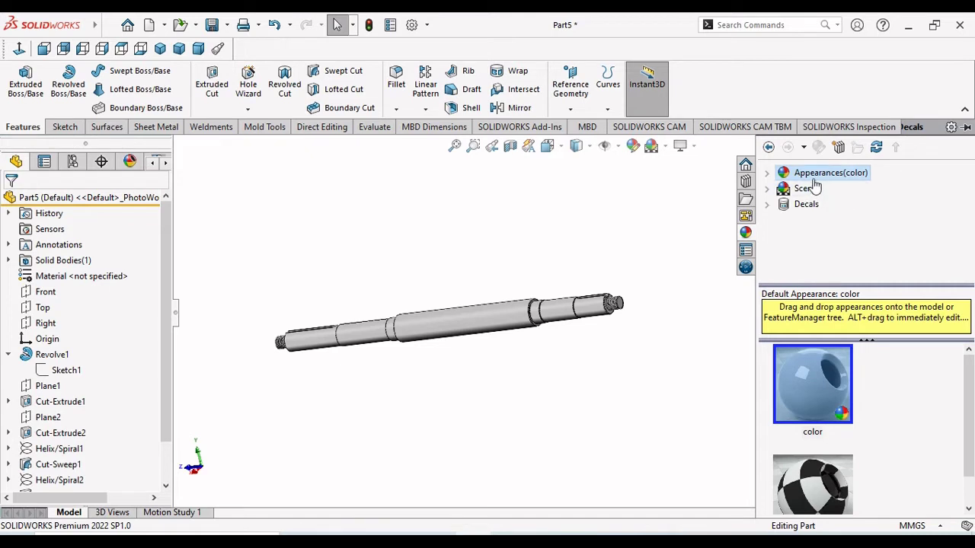
pyautogui.doubleClick(819, 176)
pyautogui.click(821, 205)
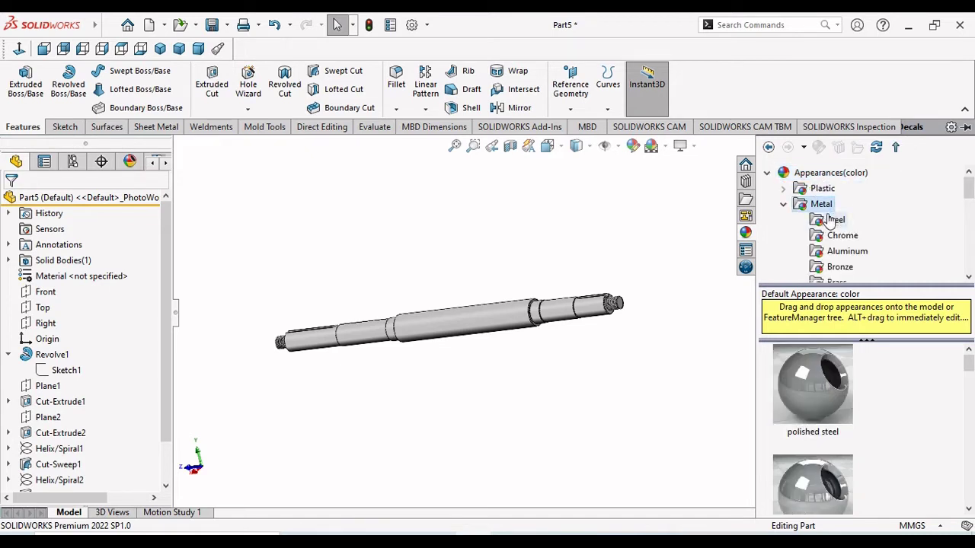
pyautogui.click(830, 220)
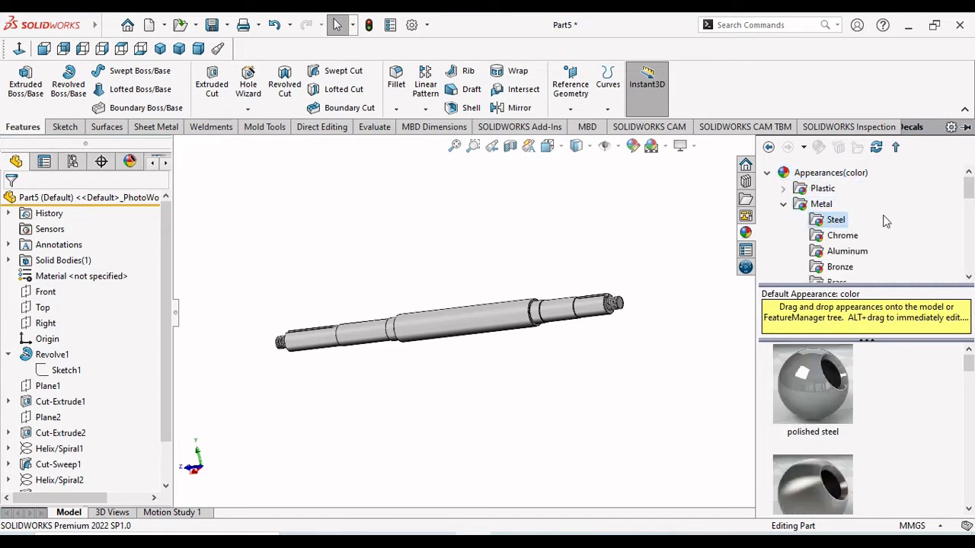
pyautogui.moveTo(967, 372)
pyautogui.mouseDown()
pyautogui.moveTo(971, 391)
pyautogui.moveTo(972, 372)
pyautogui.mouseUp()
pyautogui.click(822, 404)
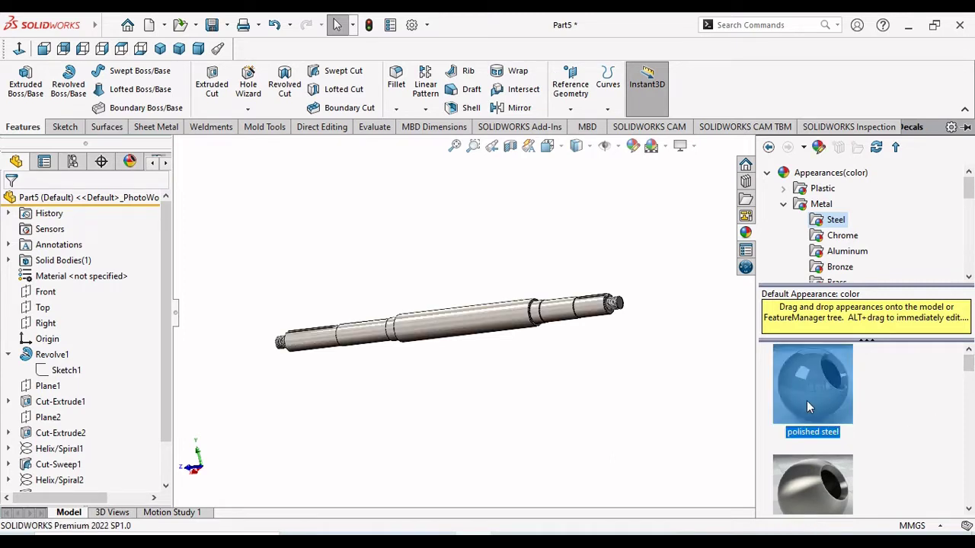
# - Turn on RealView Graphics for realistic rendering of the steel finish
pyautogui.click(680, 146)
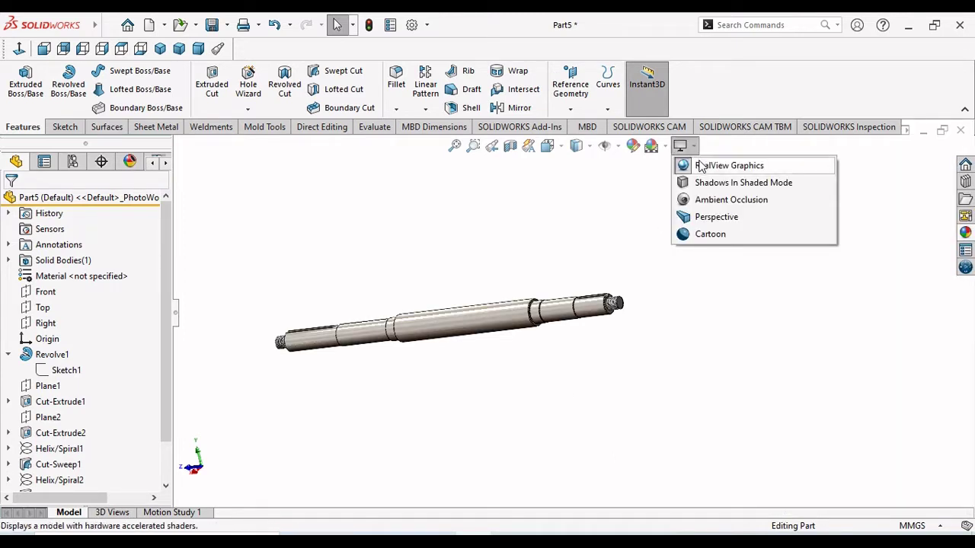
pyautogui.click(698, 165)
pyautogui.click(695, 147)
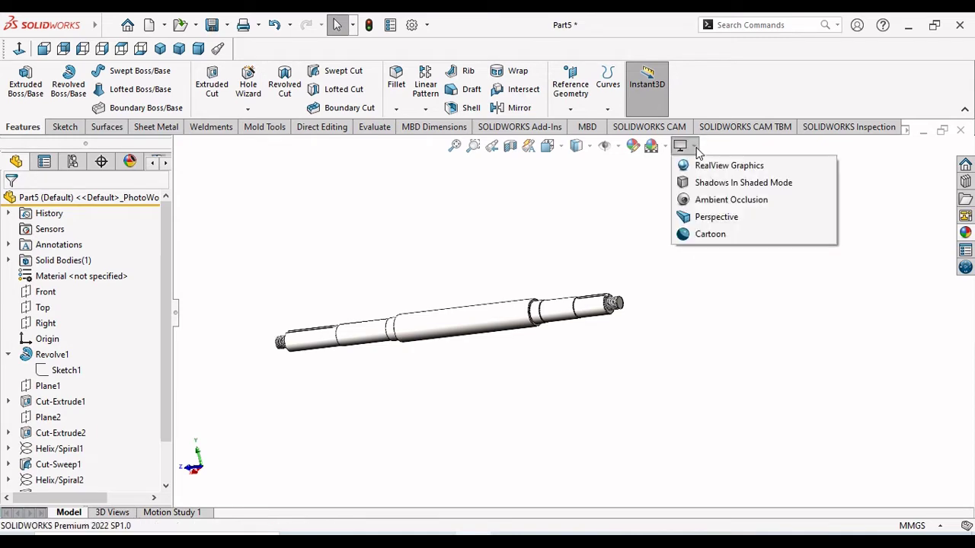
pyautogui.click(702, 164)
pyautogui.scroll(-4, 477, 344)
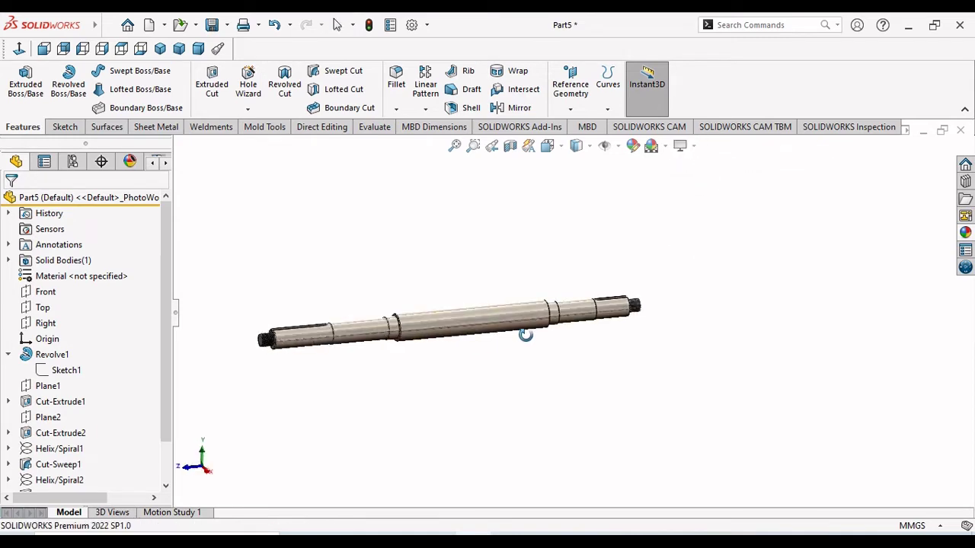
pyautogui.scroll(-2, 457, 347)
pyautogui.scroll(5, 556, 396)
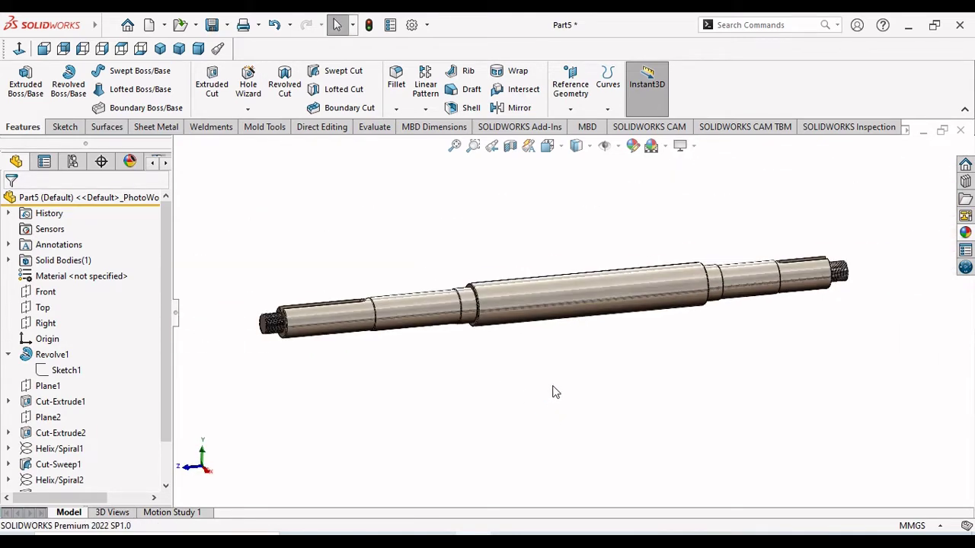
pyautogui.scroll(-1, 668, 345)
pyautogui.scroll(1, 668, 346)
# - Set the shaft to the standard isometric view
pyautogui.moveTo(668, 345); pyautogui.dragTo(685, 305, button='middle')
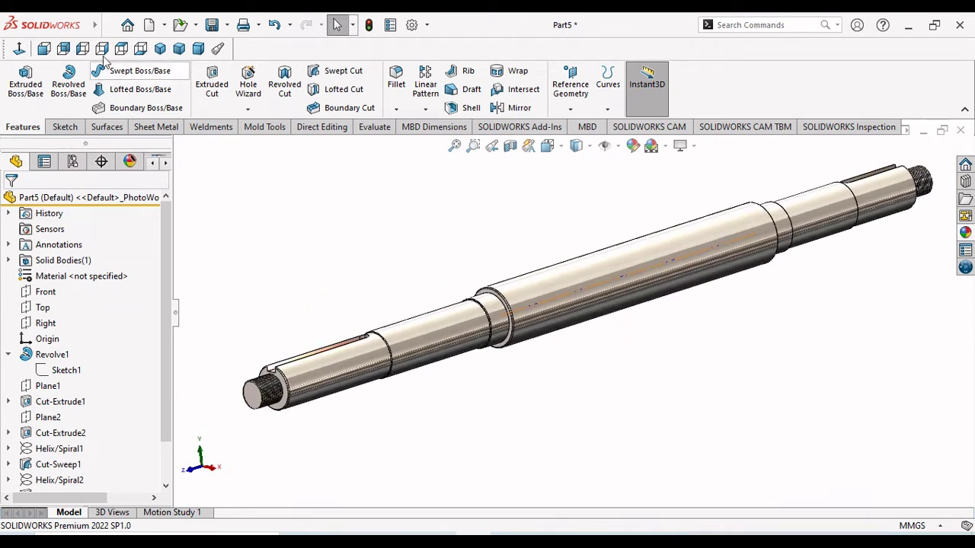
pyautogui.click(160, 25)
pyautogui.click(448, 181)
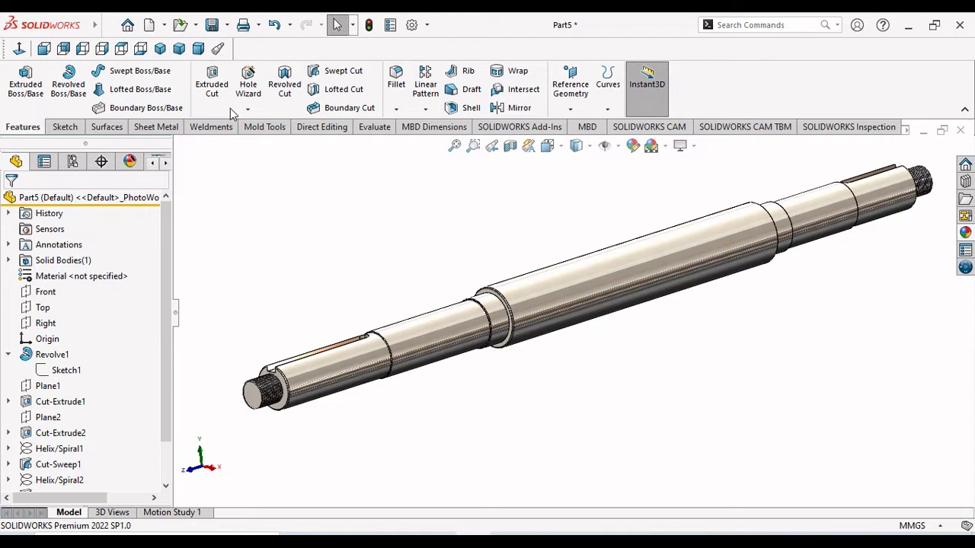
pyautogui.click(160, 48)
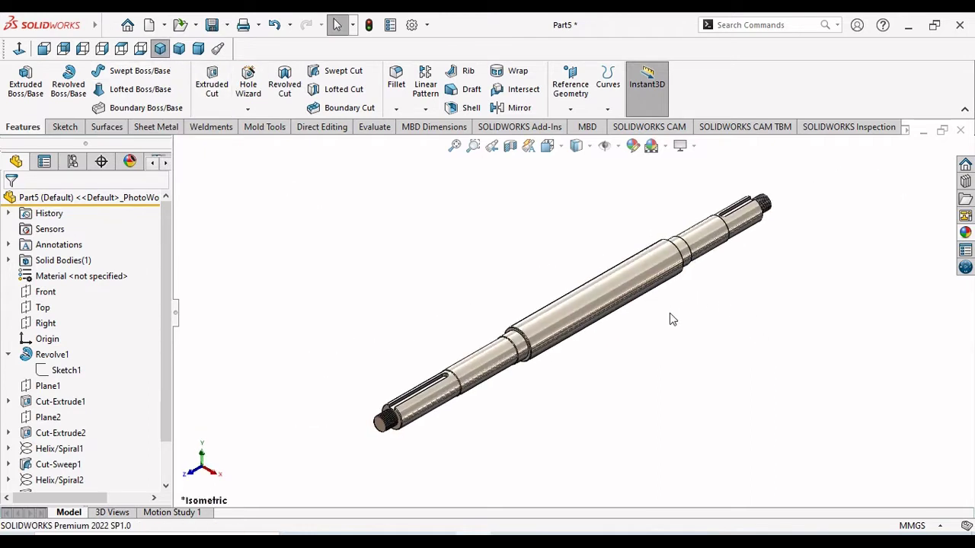
pyautogui.scroll(-2, 672, 318)
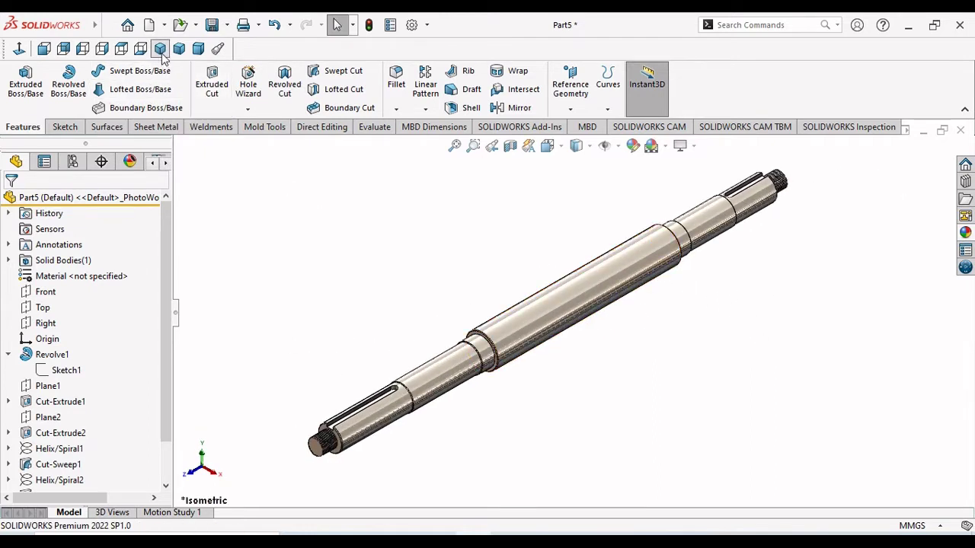
# - Save the part under the file name 'housing shaft'
pyautogui.hotkey('ctrl', 's')
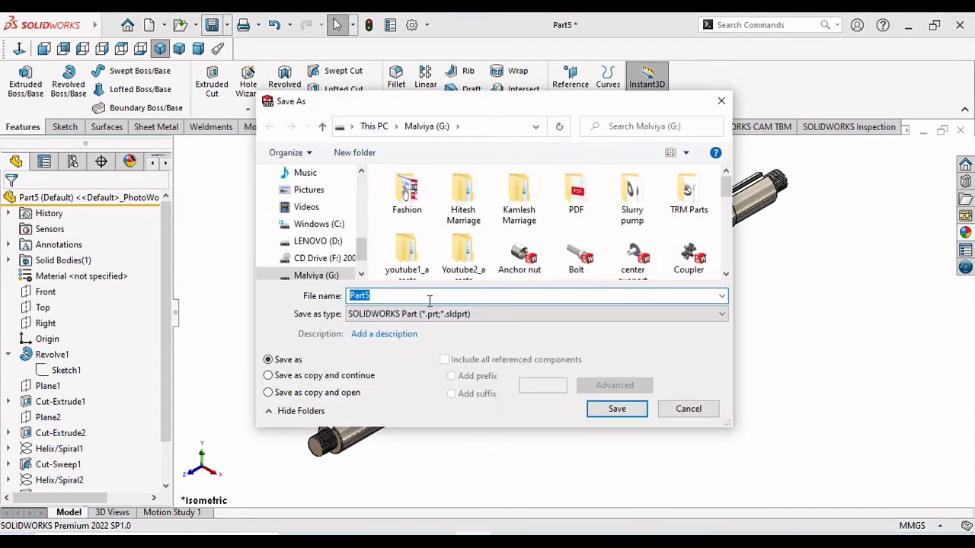
pyautogui.write('housin')
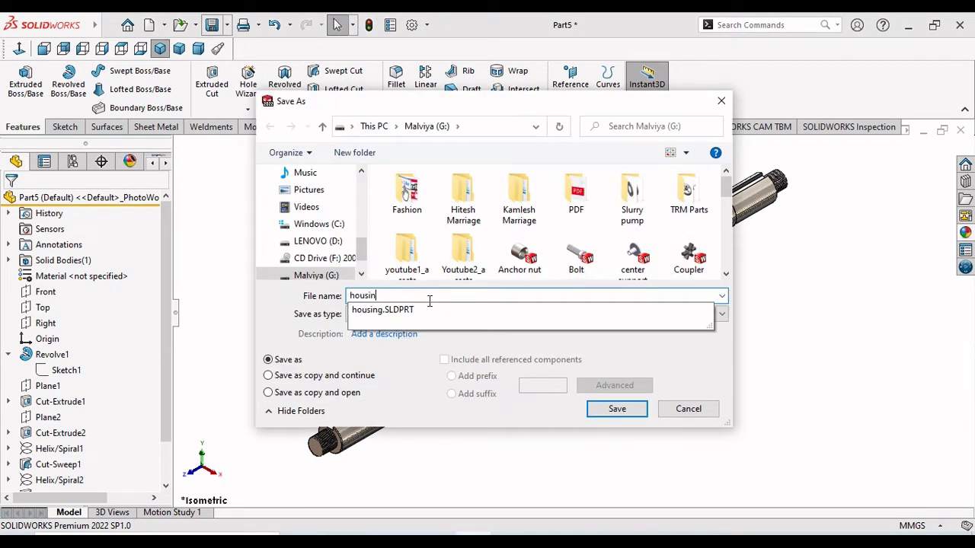
pyautogui.write('g shaft')
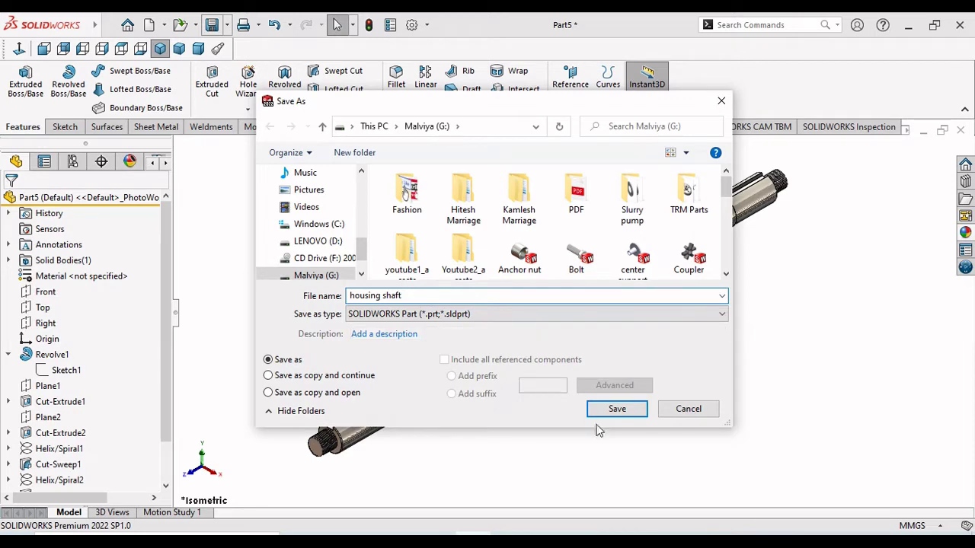
pyautogui.click(616, 409)
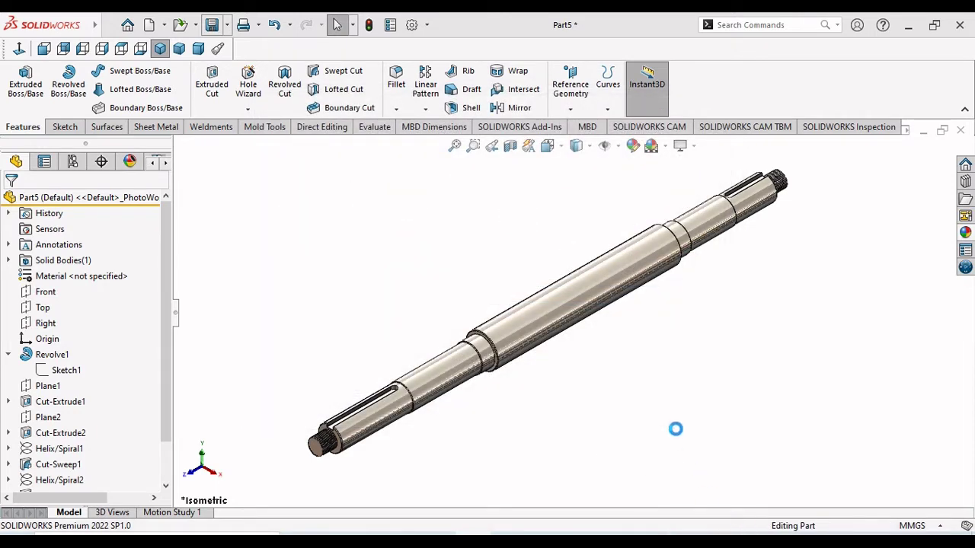
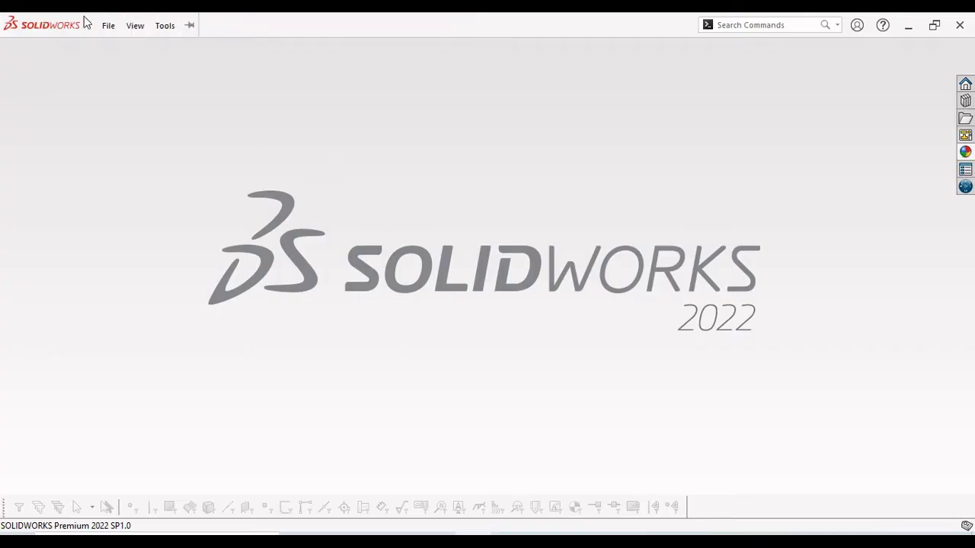
# - Create a new part document
pyautogui.click(135, 24)
pyautogui.click(360, 213)
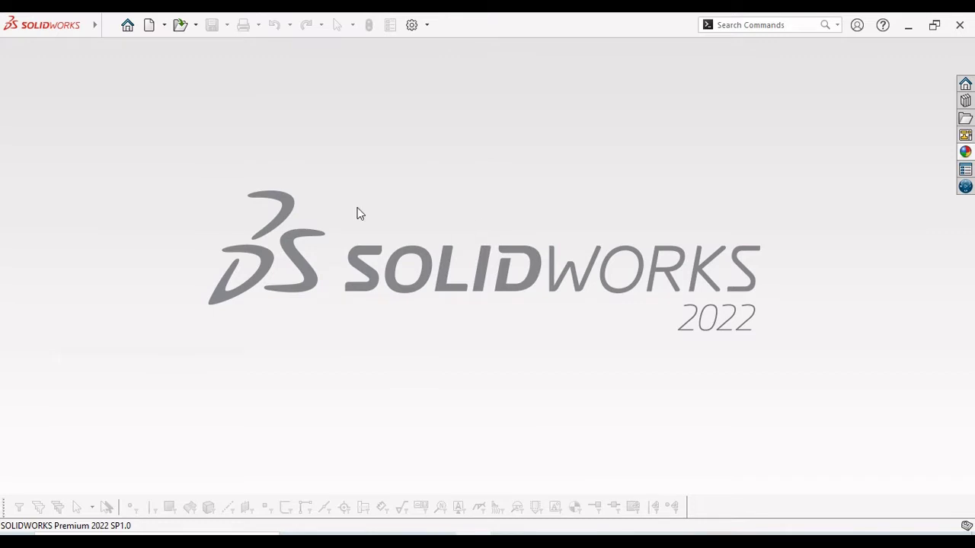
pyautogui.click(157, 27)
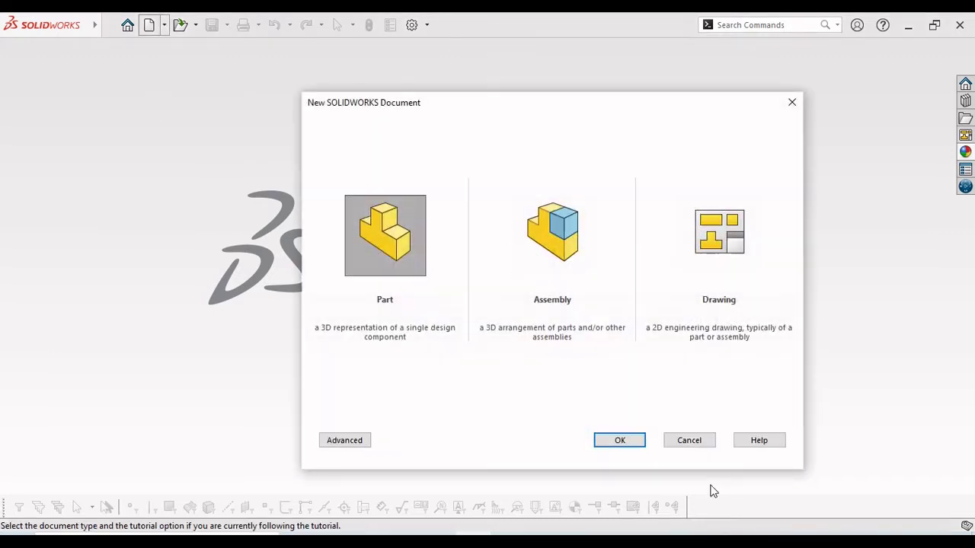
pyautogui.click(619, 440)
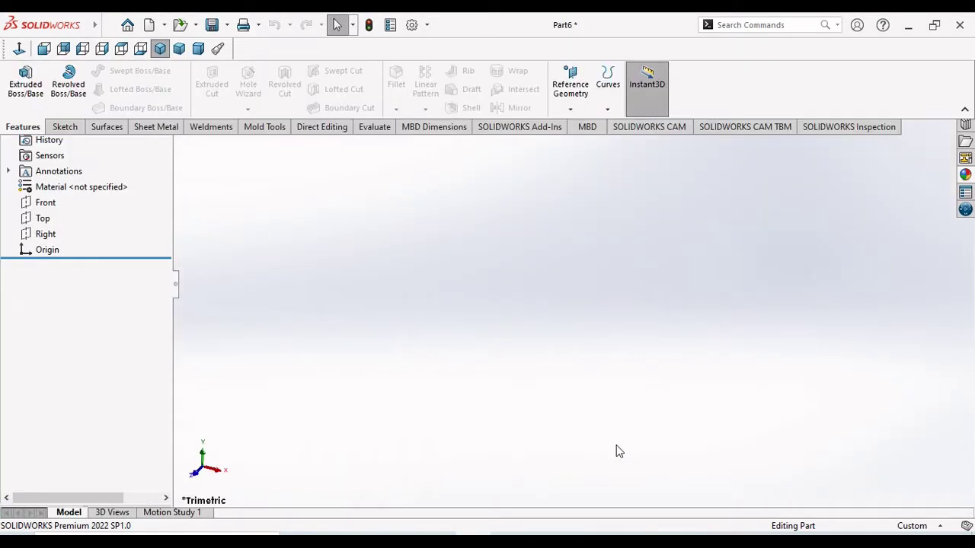
# - Apply the Plain White scene and switch the part to MMGS units
pyautogui.click(666, 150)
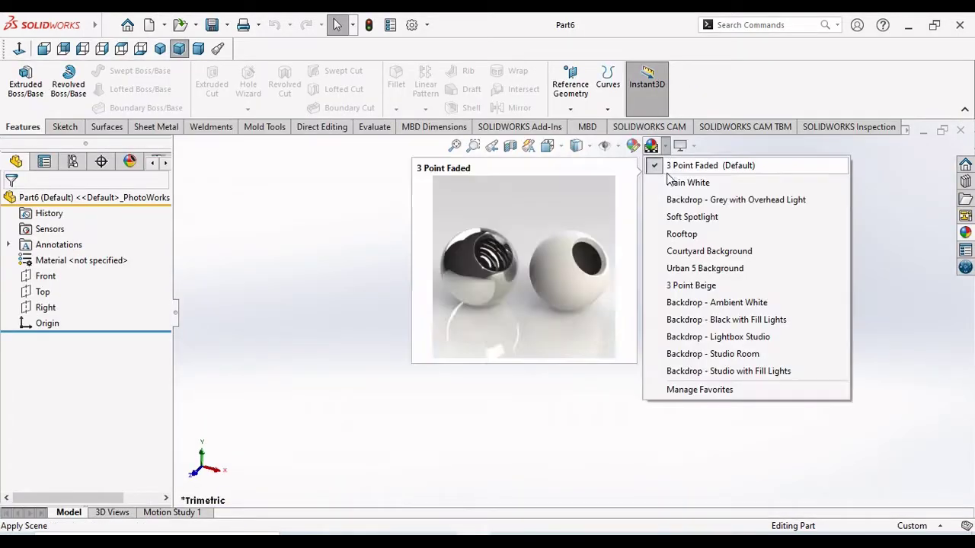
pyautogui.click(678, 187)
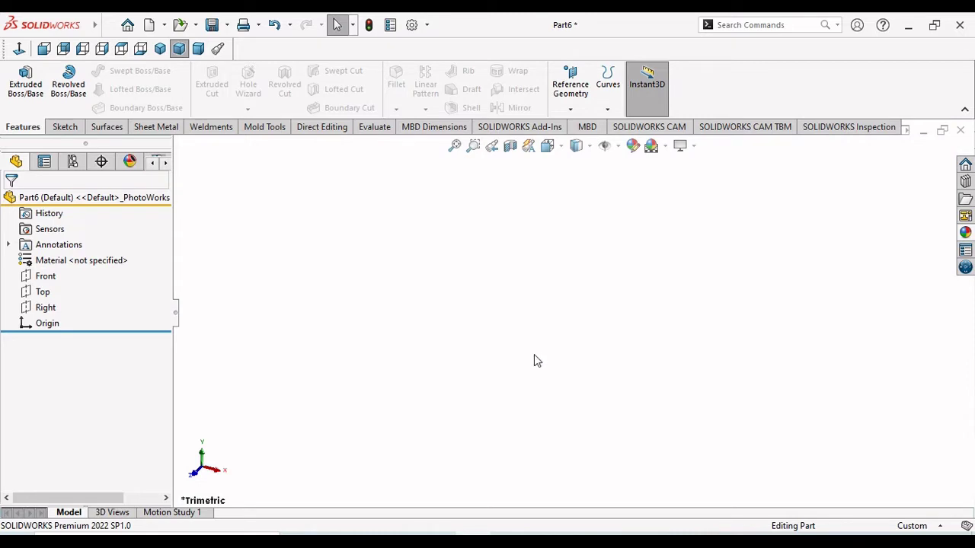
pyautogui.click(914, 527)
pyautogui.click(847, 449)
# - Start a sketch on the Right plane and draw the outer circle centred on the origin
pyautogui.click(38, 311)
pyautogui.click(46, 287)
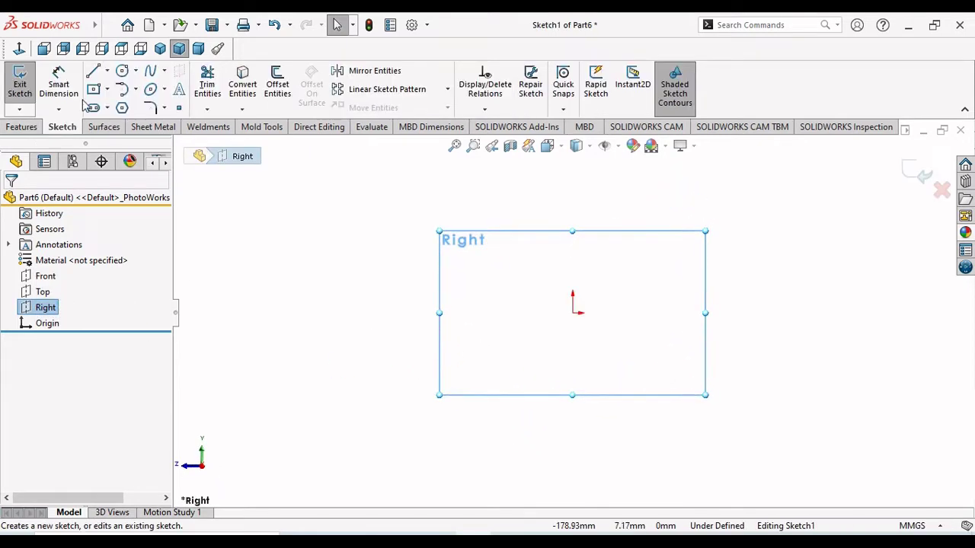
pyautogui.click(107, 24)
pyautogui.click(394, 233)
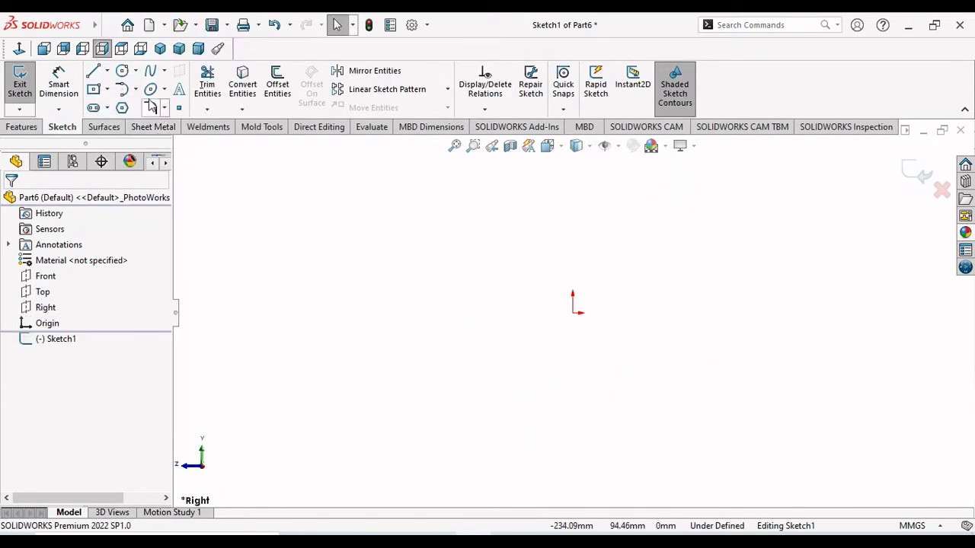
pyautogui.click(122, 71)
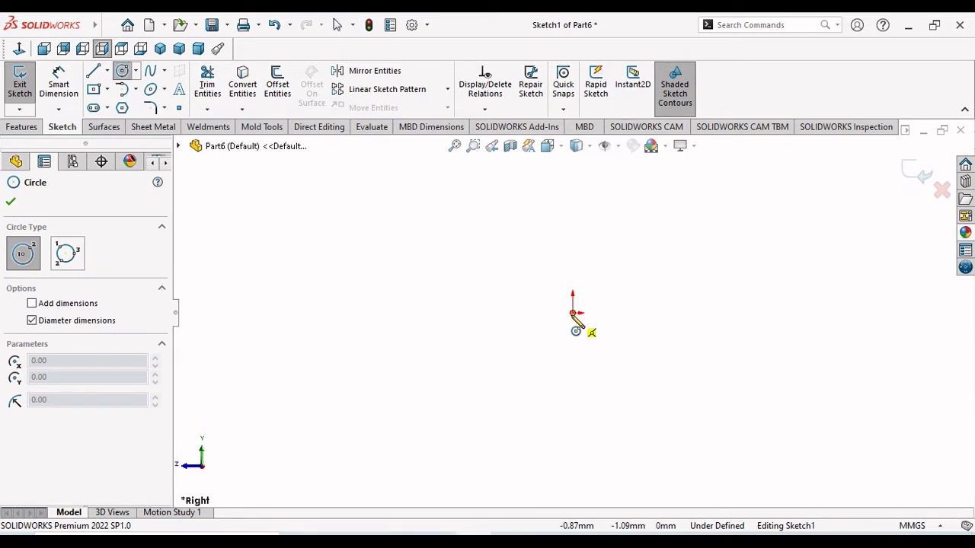
pyautogui.click(573, 313)
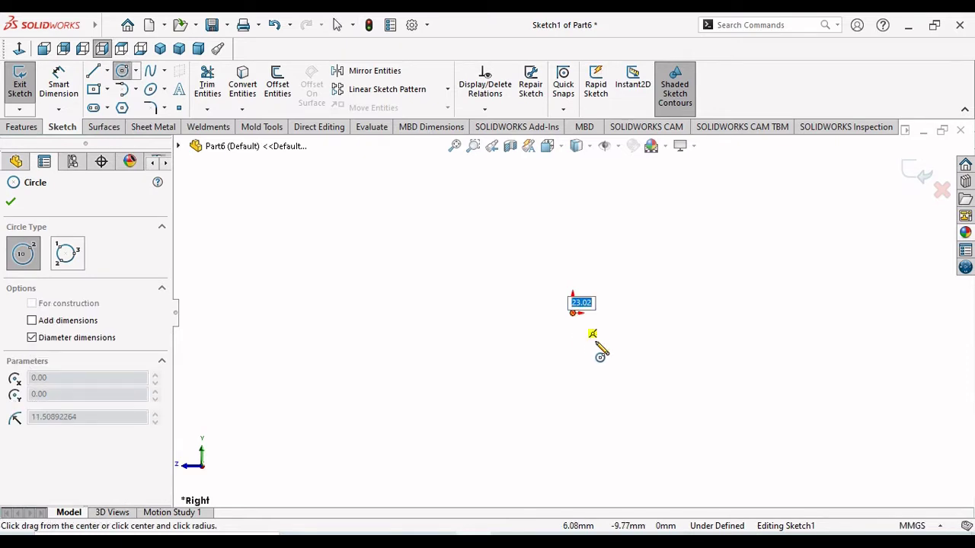
pyautogui.click(637, 396)
pyautogui.rightClick(694, 344)
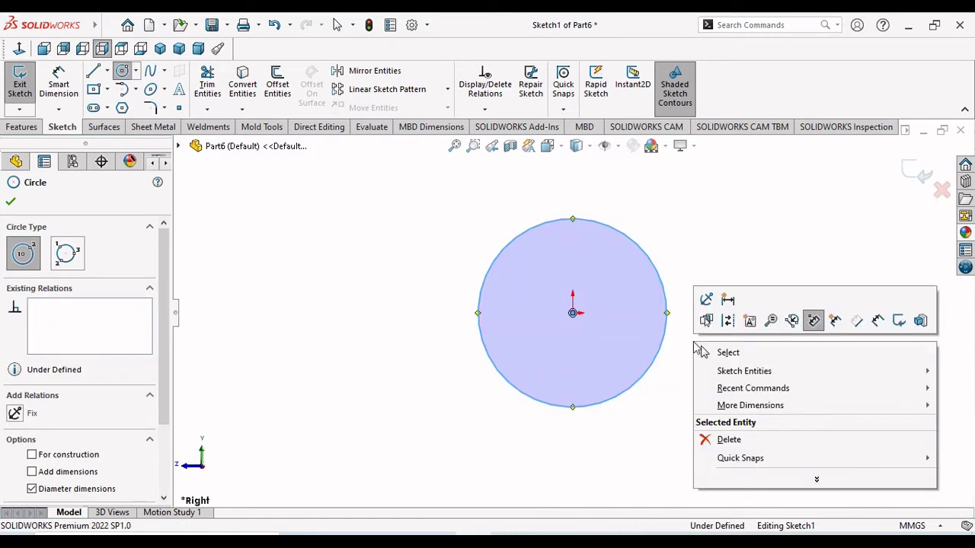
pyautogui.click(708, 349)
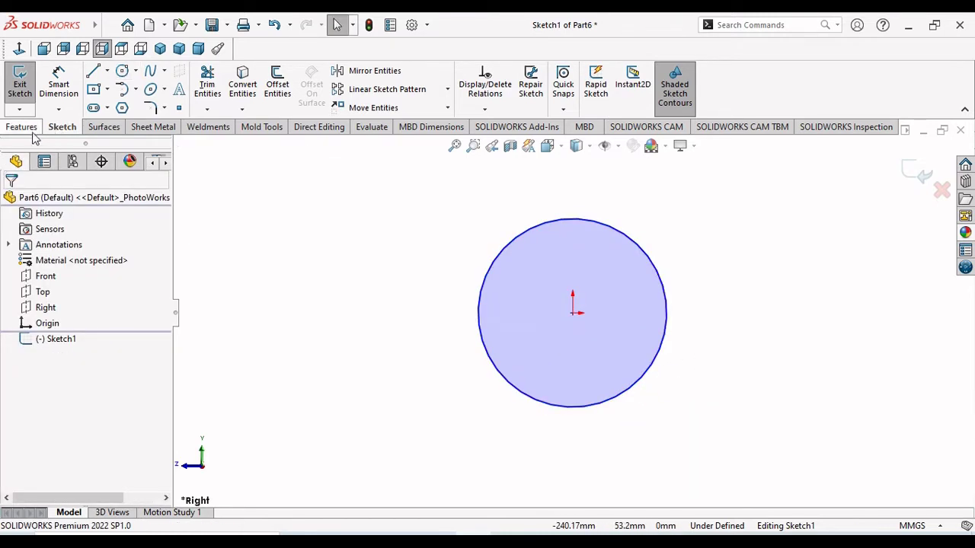
# - Draw a smaller inner circle concentric with it at the origin
pyautogui.click(58, 84)
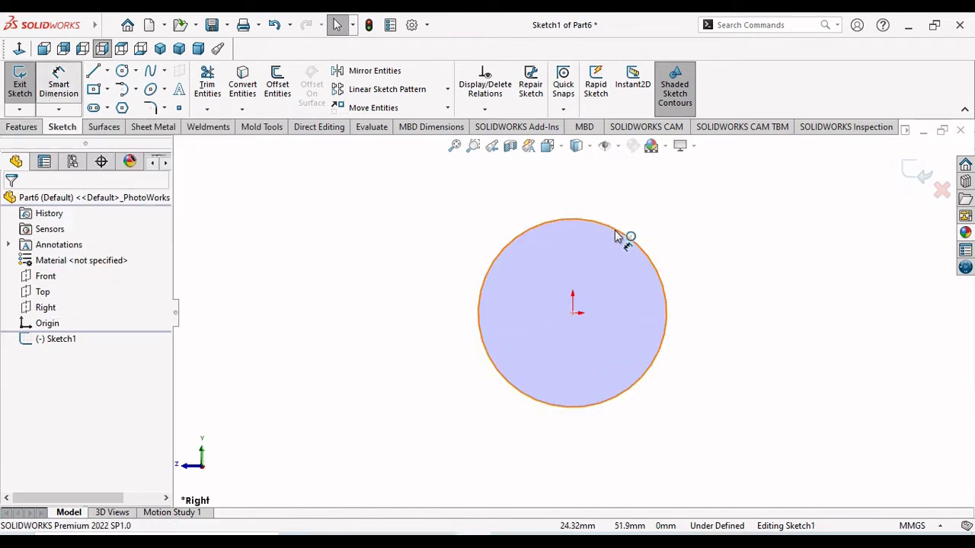
pyautogui.click(122, 70)
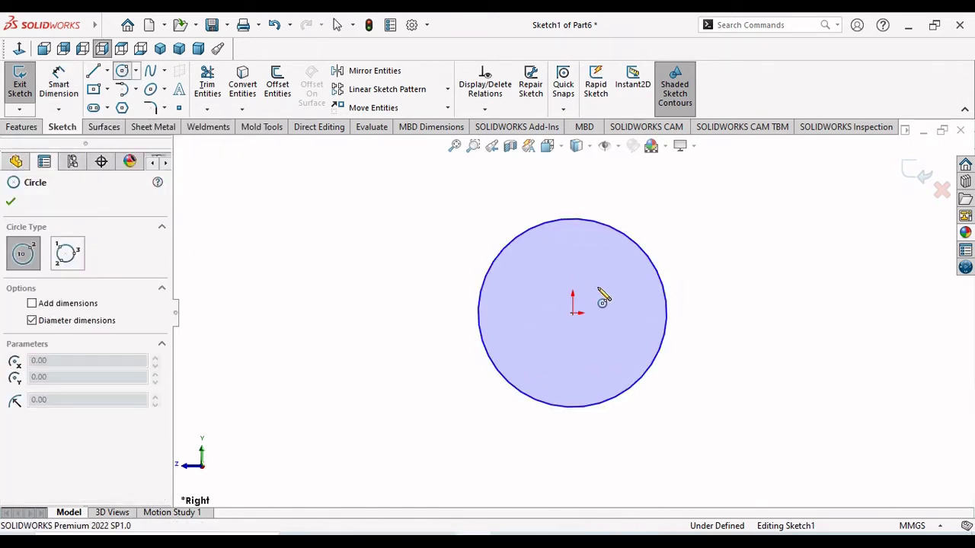
pyautogui.click(572, 313)
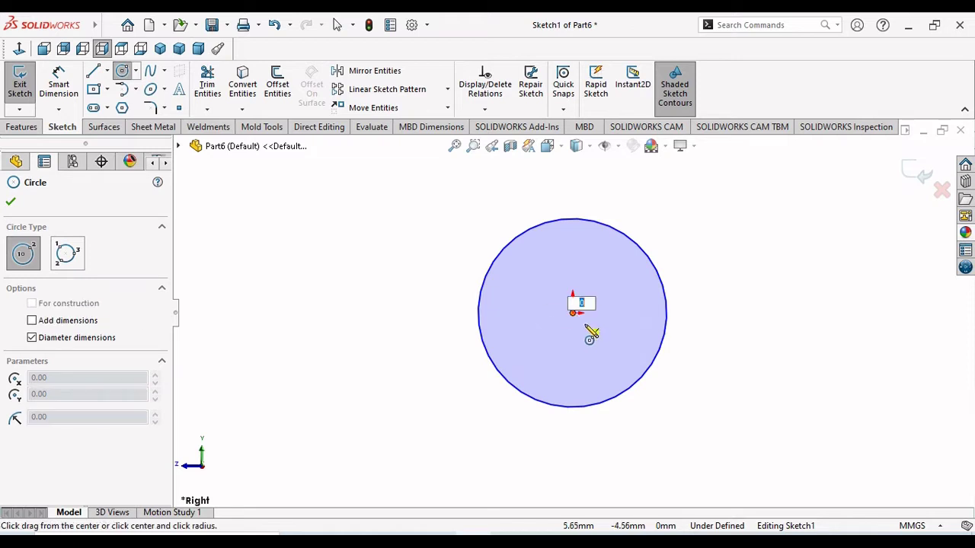
pyautogui.click(618, 361)
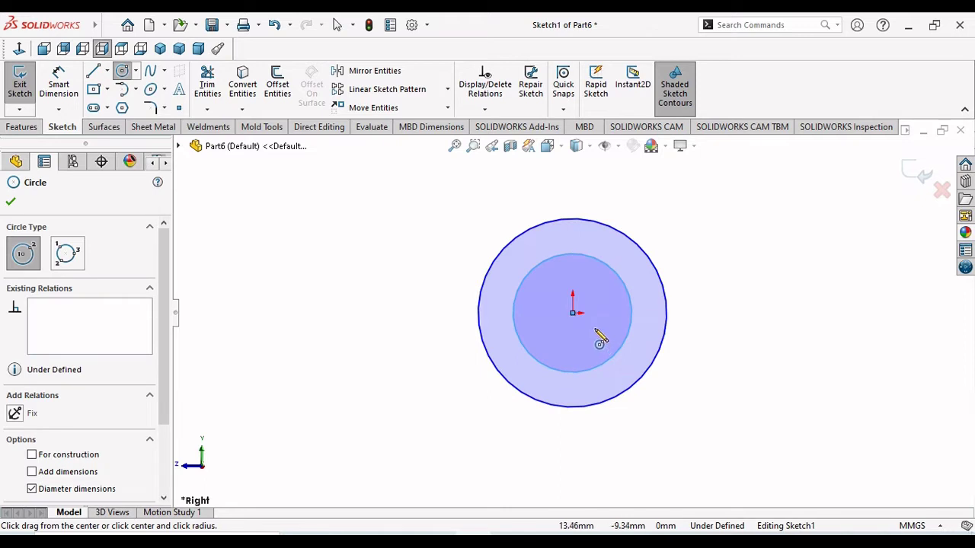
pyautogui.rightClick(708, 333)
pyautogui.click(720, 336)
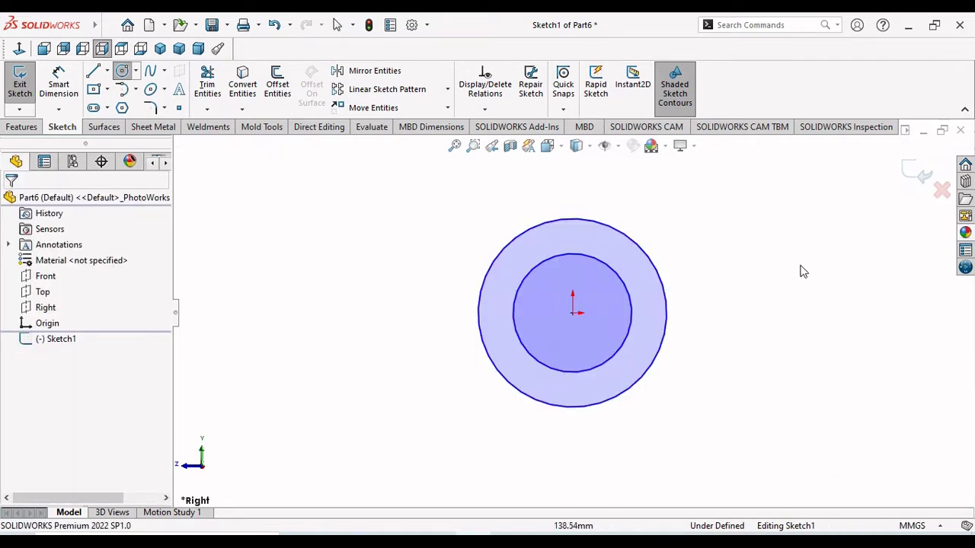
pyautogui.scroll(-2, 736, 290)
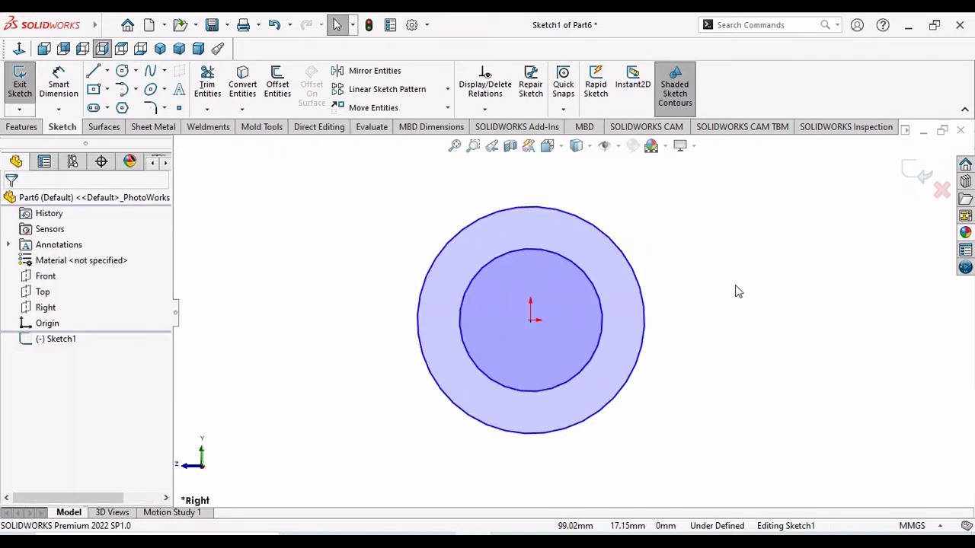
# - Raise the part's shaded image quality toward High, reaching 0.15243902 mm deviation
pyautogui.click(413, 25)
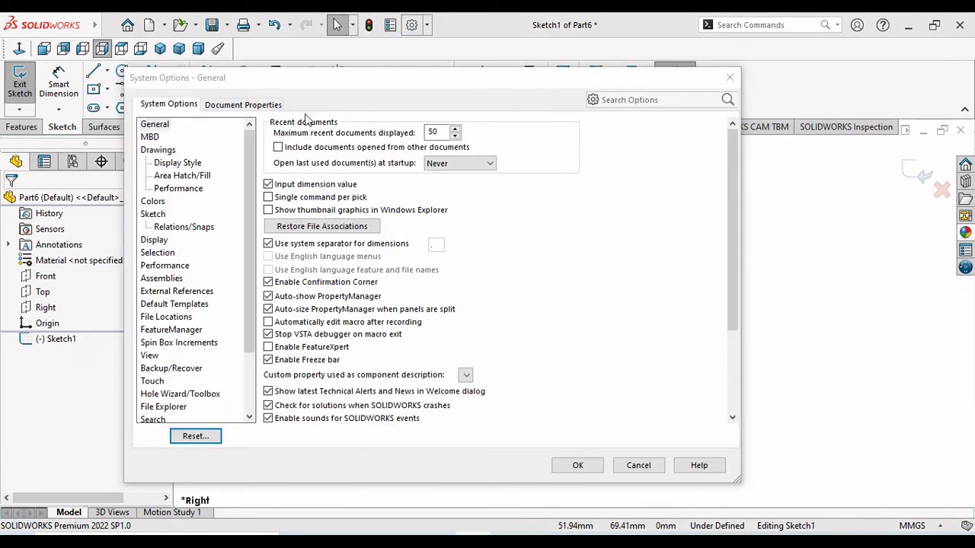
pyautogui.click(268, 103)
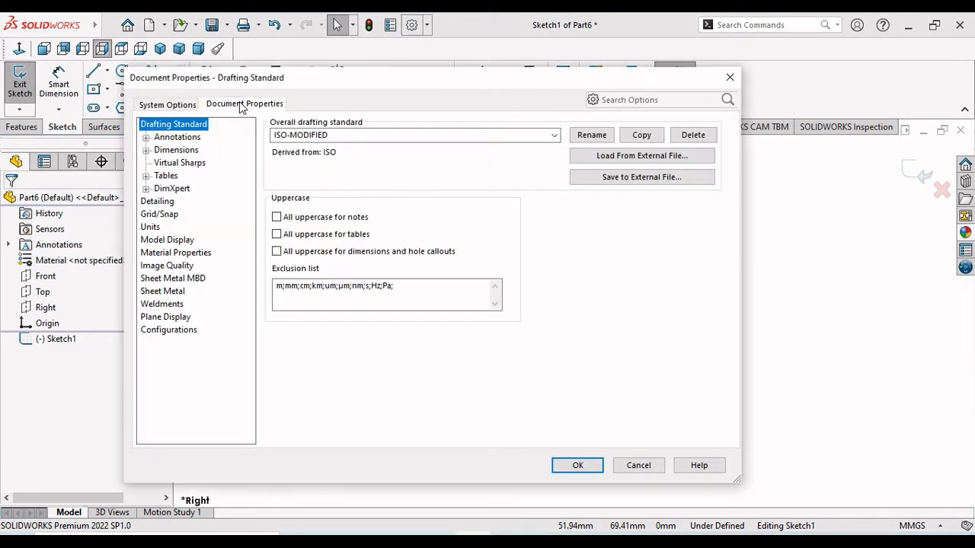
pyautogui.click(188, 266)
pyautogui.moveTo(307, 145); pyautogui.dragTo(517, 146)
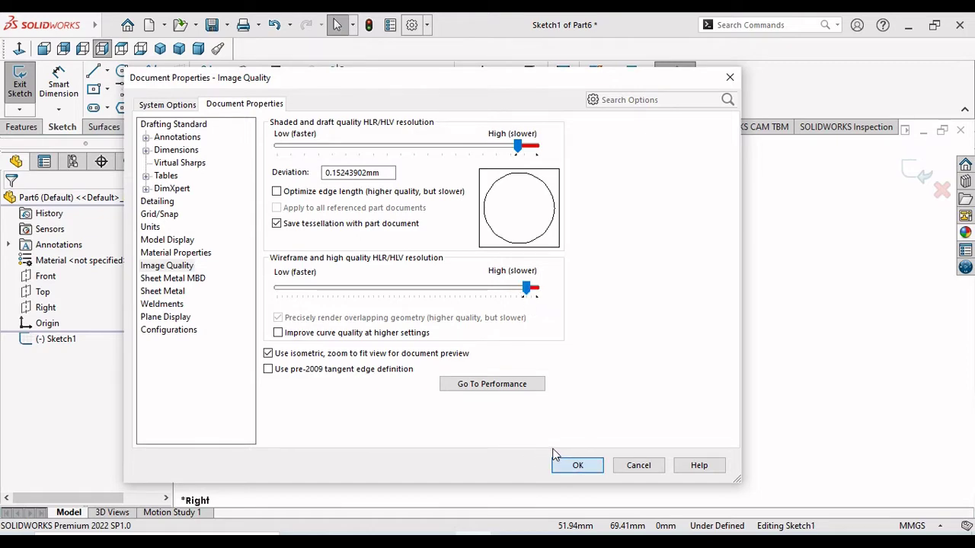
pyautogui.click(571, 465)
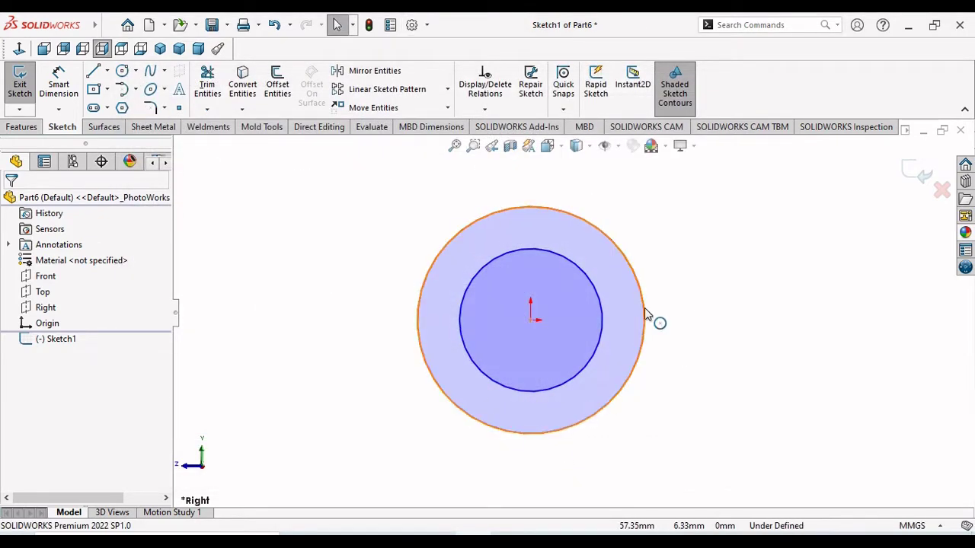
# - Dimension the outer circle Ø101.60 mm (4 in) and the inner circle Ø63.00 mm
pyautogui.scroll(-2, 644, 307)
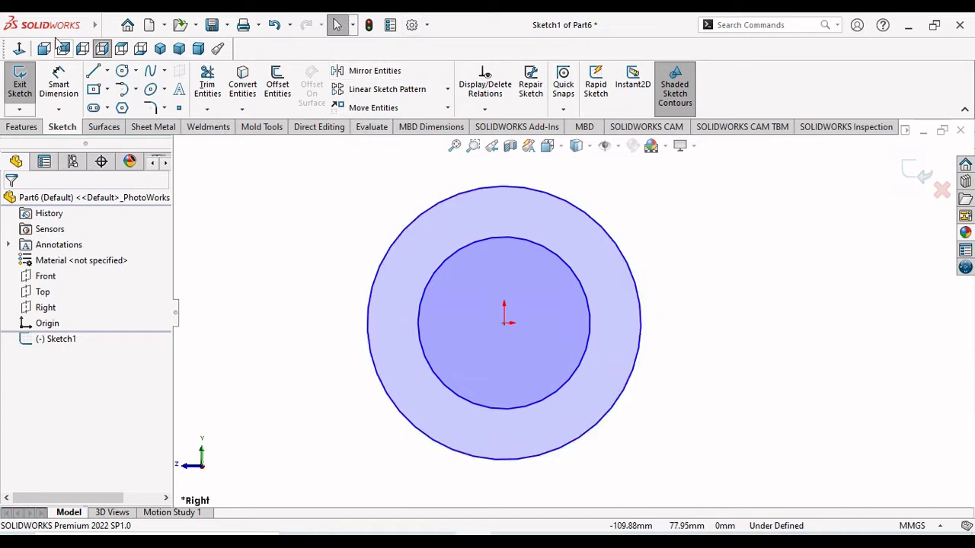
pyautogui.click(58, 82)
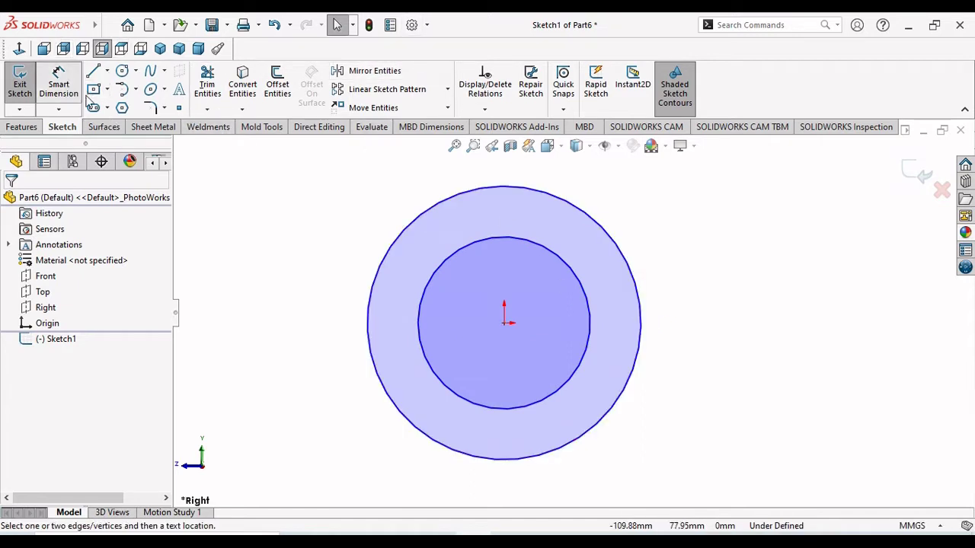
pyautogui.click(636, 297)
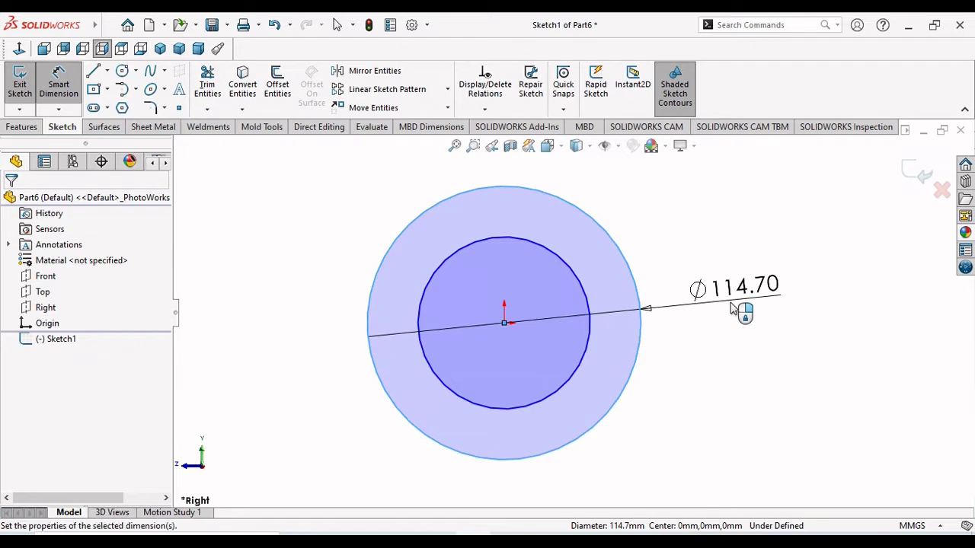
pyautogui.click(729, 307)
pyautogui.write('25.4"')
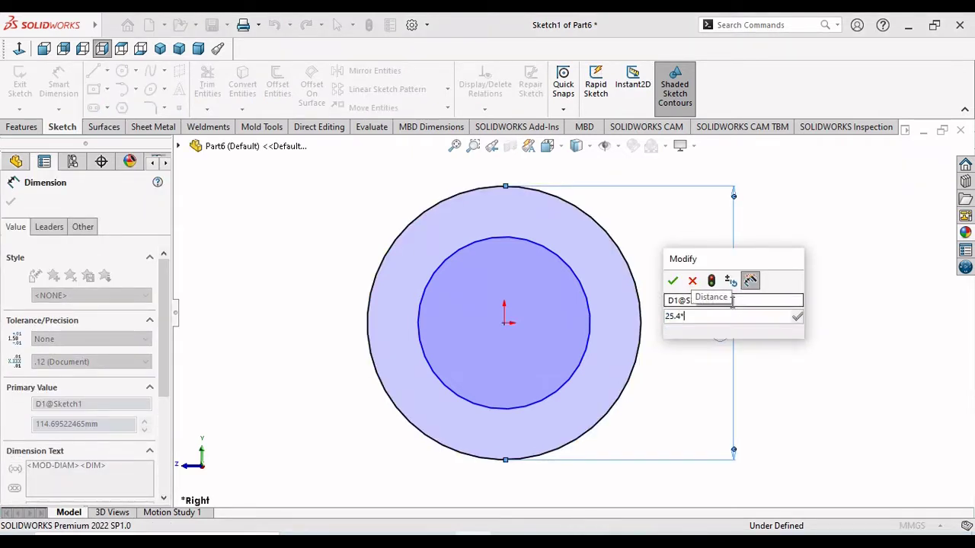
pyautogui.write('4')
pyautogui.press('Return')
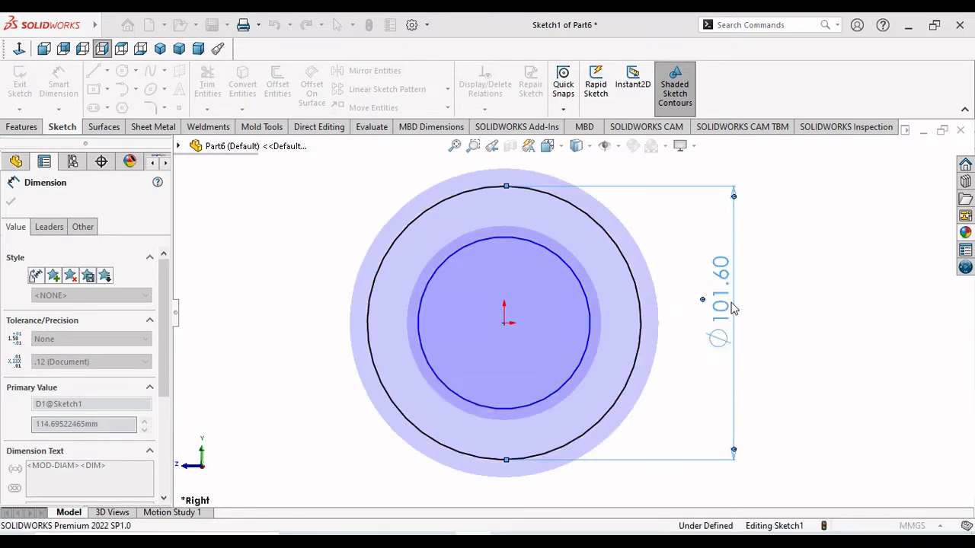
pyautogui.click(598, 333)
pyautogui.click(673, 333)
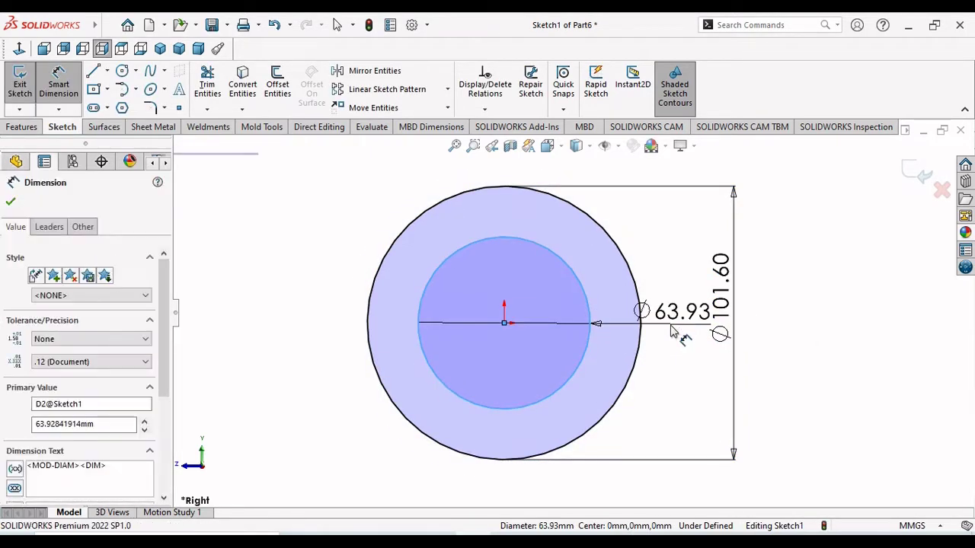
pyautogui.write('25')
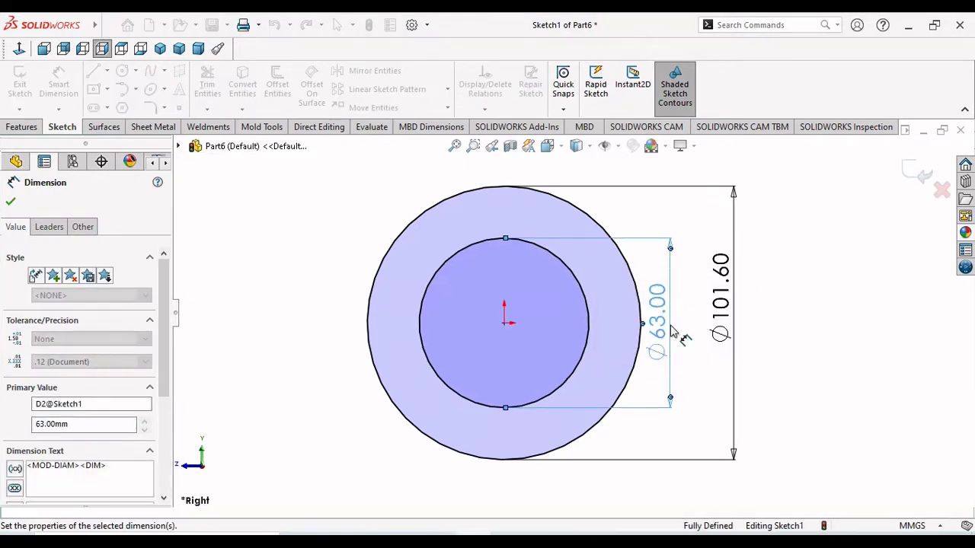
pyautogui.click(11, 203)
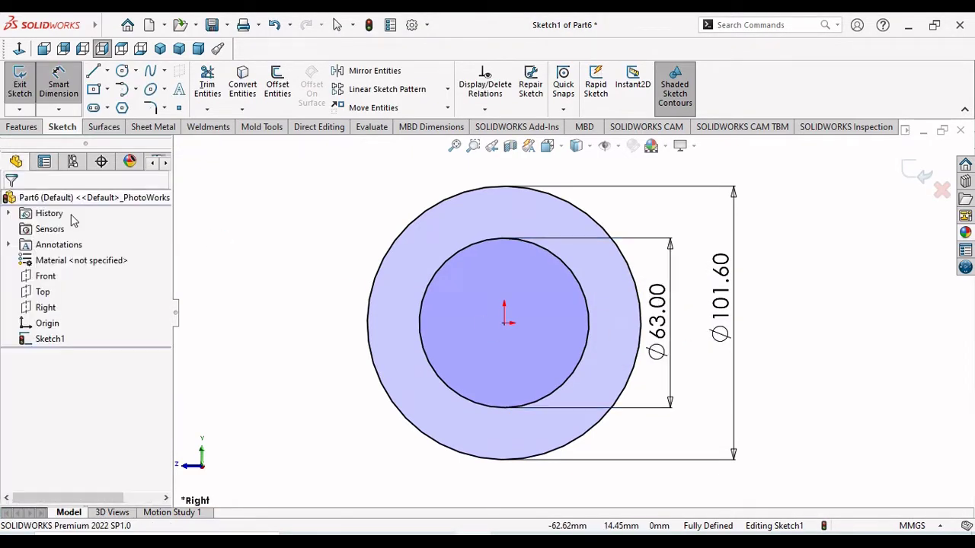
# - Draw a centre rectangle on the inner circle's top point for the keyway
pyautogui.click(92, 89)
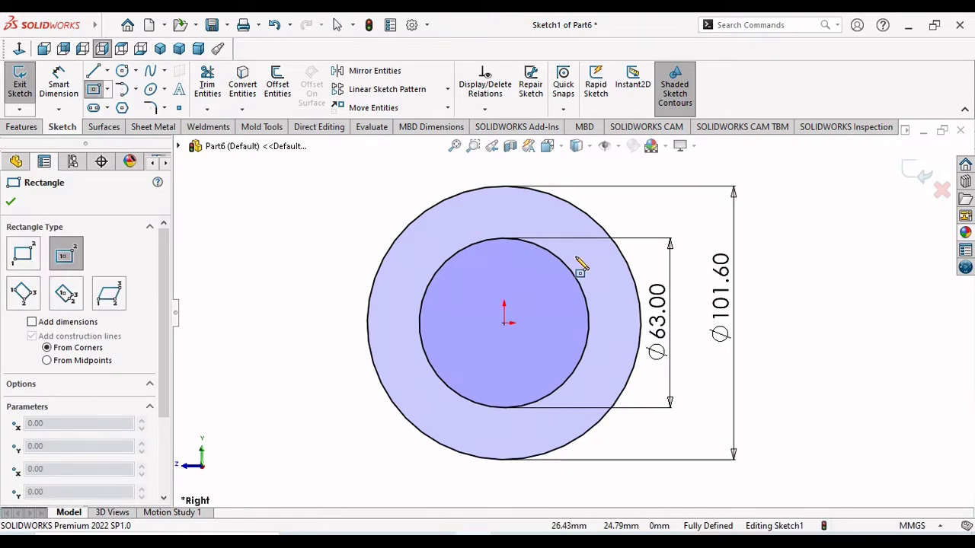
pyautogui.click(504, 240)
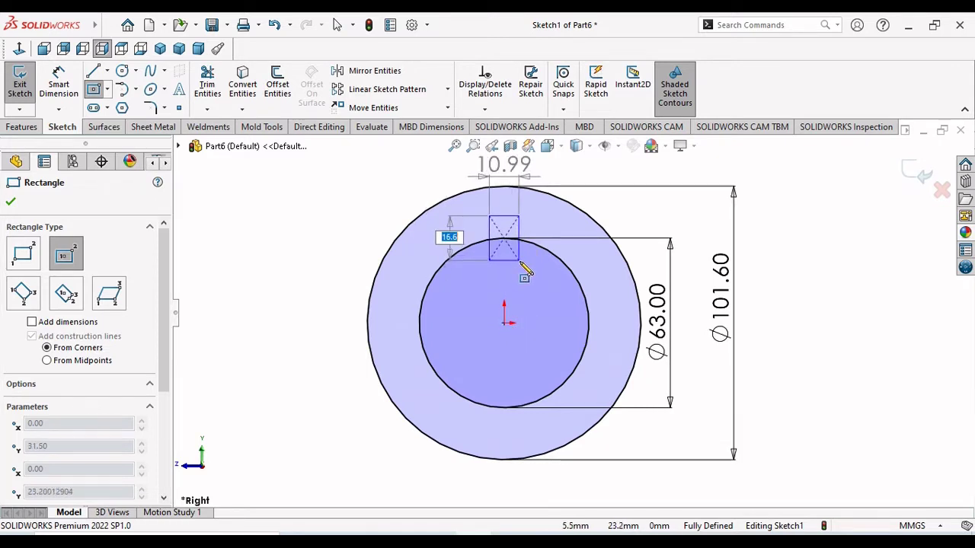
pyautogui.click(530, 261)
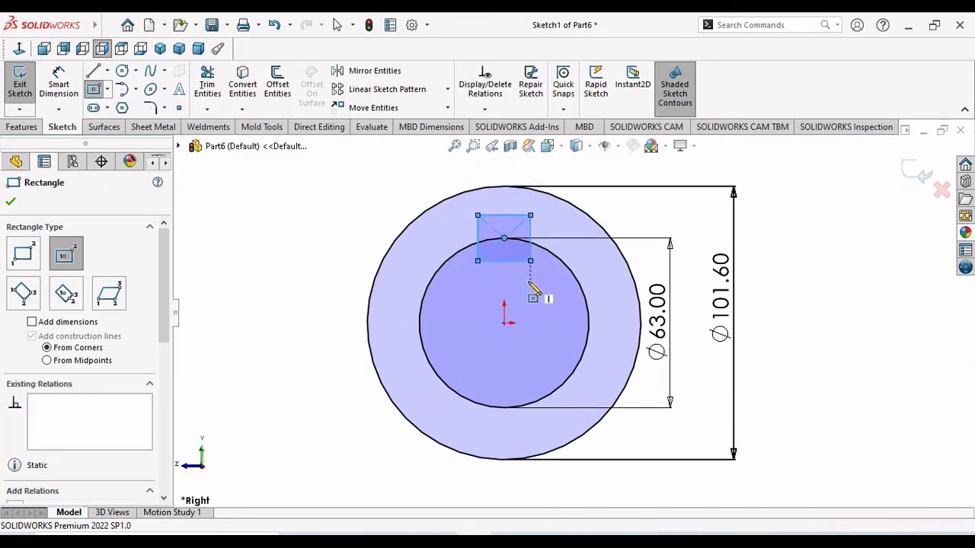
pyautogui.rightClick(532, 288)
pyautogui.click(560, 290)
pyautogui.scroll(-2, 549, 220)
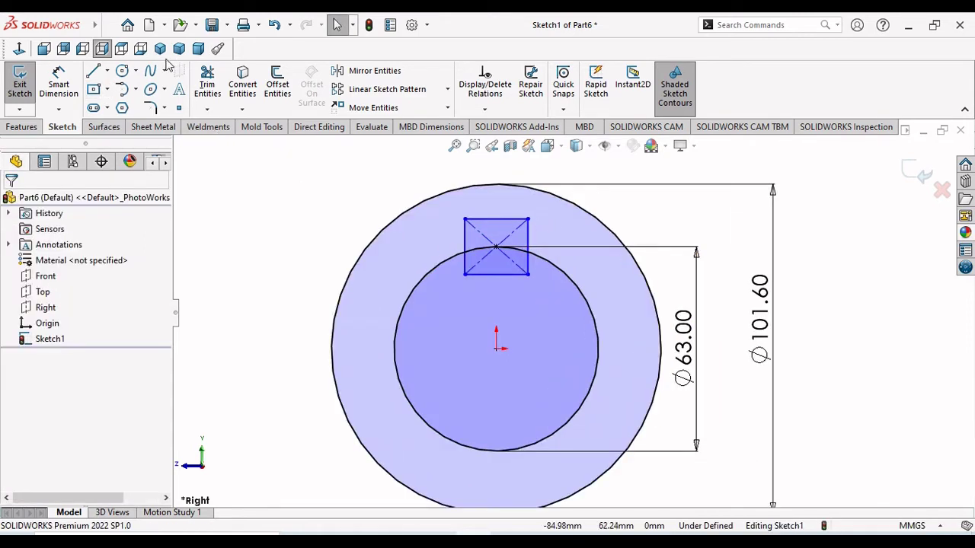
# - Dimension the keyway's top edge 16.00 wide and 37.00 above the origin
pyautogui.click(58, 83)
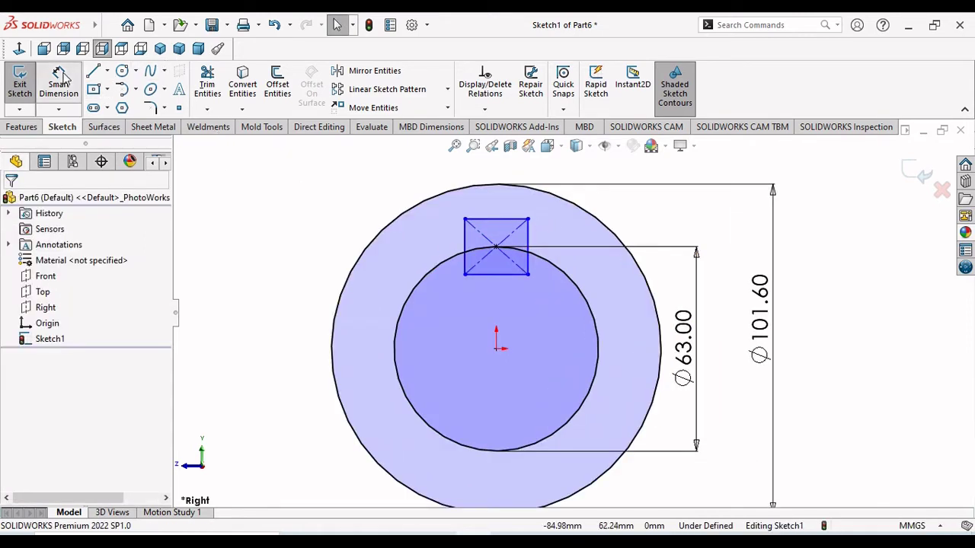
pyautogui.click(497, 226)
pyautogui.click(502, 213)
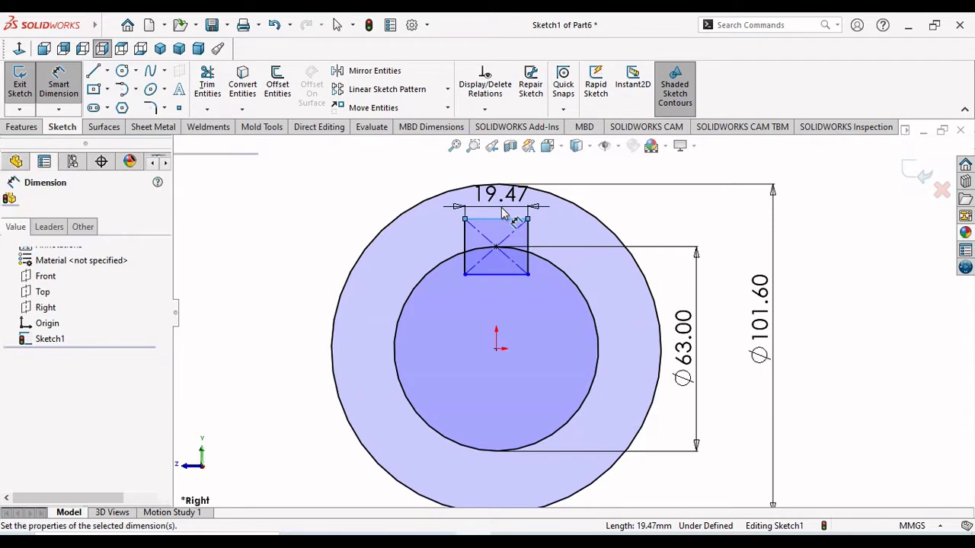
pyautogui.write('16')
pyautogui.press('Return')
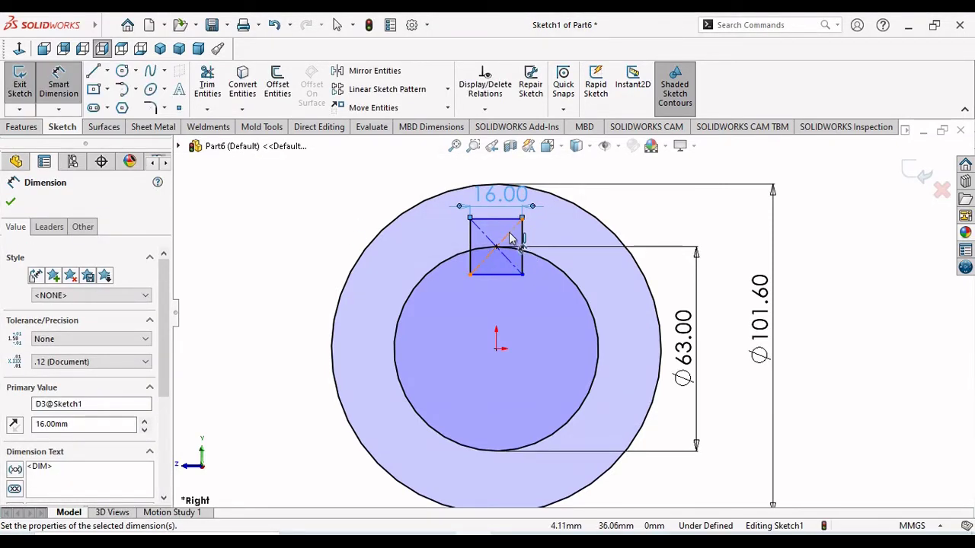
pyautogui.click(500, 220)
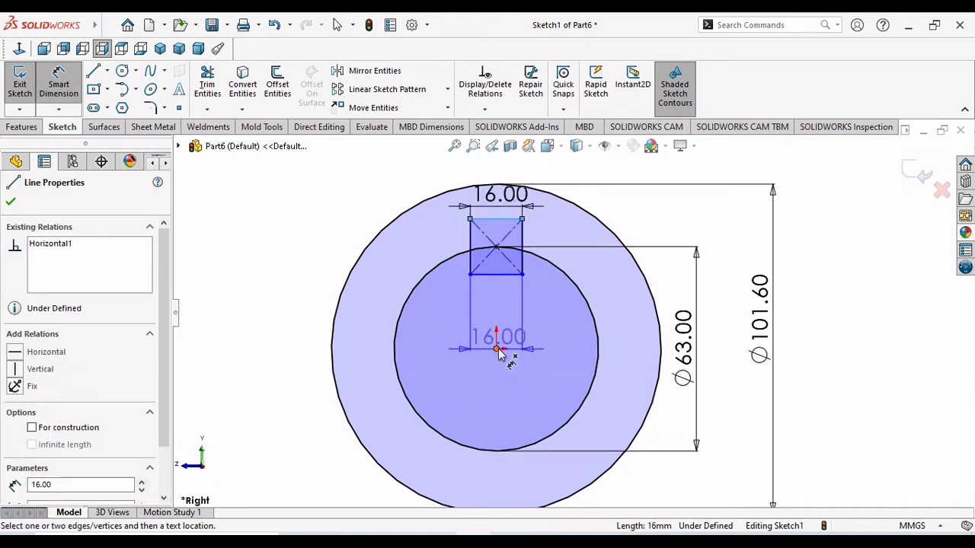
pyautogui.click(496, 349)
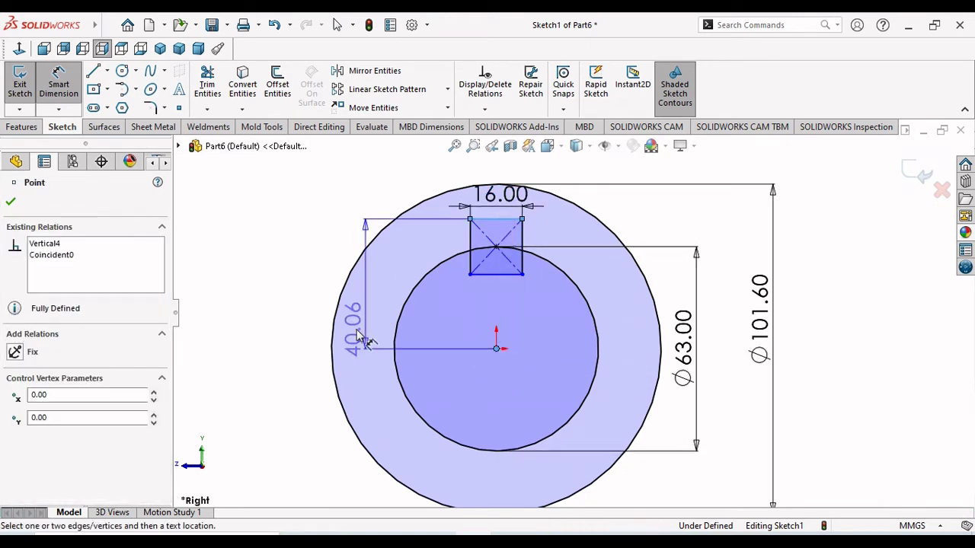
pyautogui.click(297, 338)
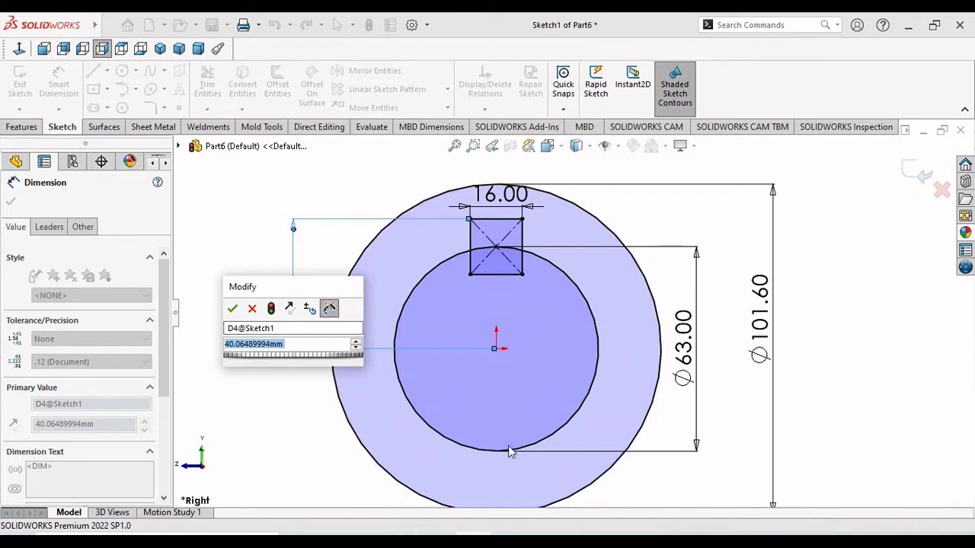
pyautogui.write('=')
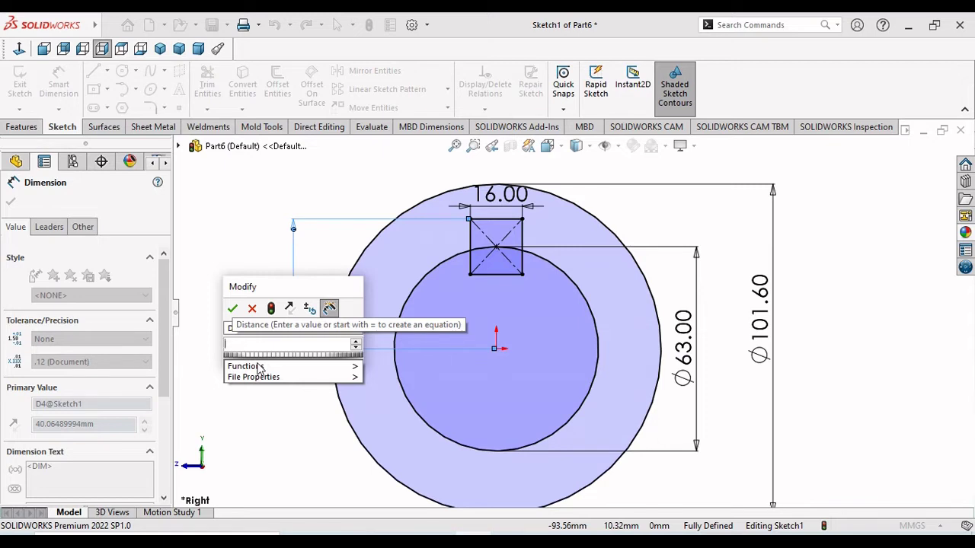
pyautogui.write('37')
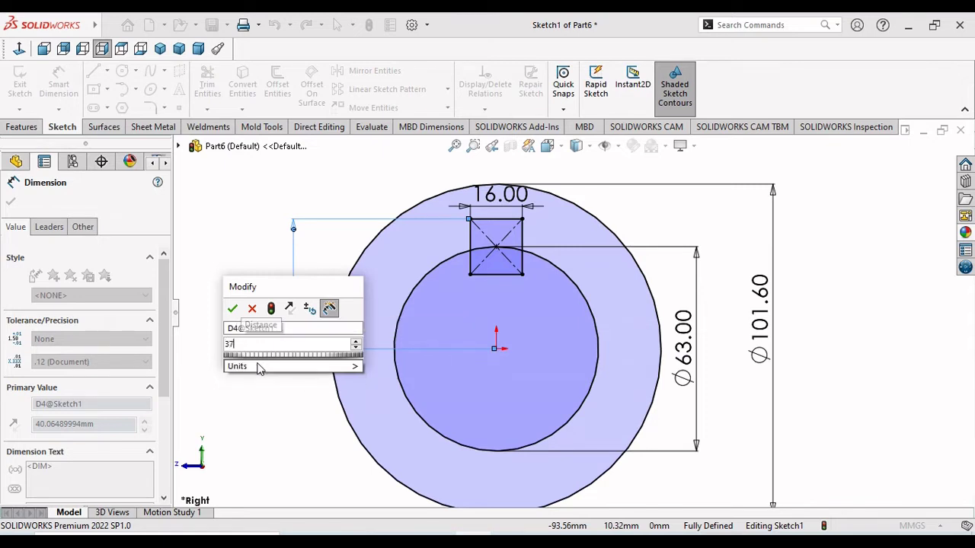
pyautogui.click(232, 308)
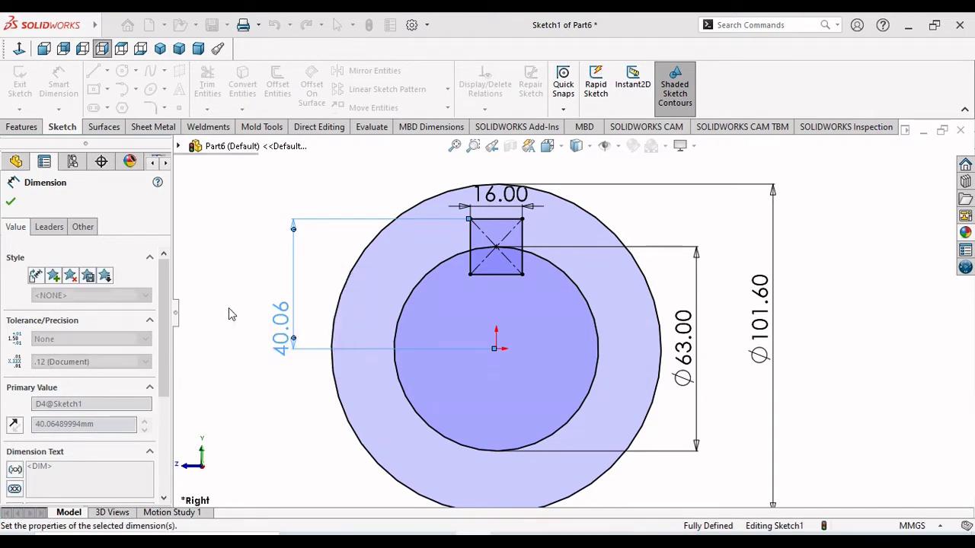
pyautogui.click(11, 205)
pyautogui.click(207, 82)
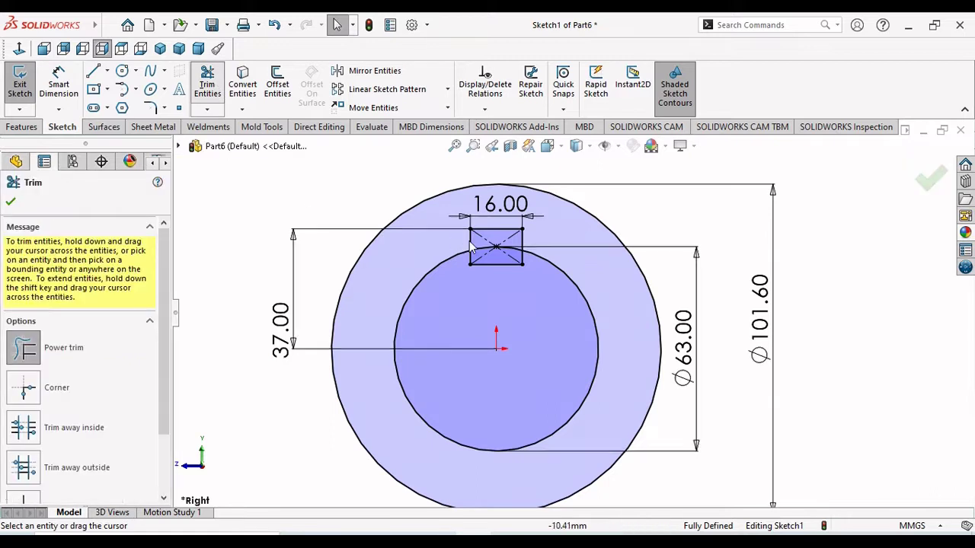
# - Trim the keyway's bottom edge, diagonals and the bore arc between its sides
pyautogui.scroll(-3, 470, 248)
pyautogui.moveTo(468, 276)
pyautogui.mouseDown()
pyautogui.moveTo(487, 269)
pyautogui.moveTo(459, 262)
pyautogui.moveTo(483, 248)
pyautogui.moveTo(496, 270)
pyautogui.moveTo(516, 231)
pyautogui.mouseUp()
pyautogui.click(447, 254)
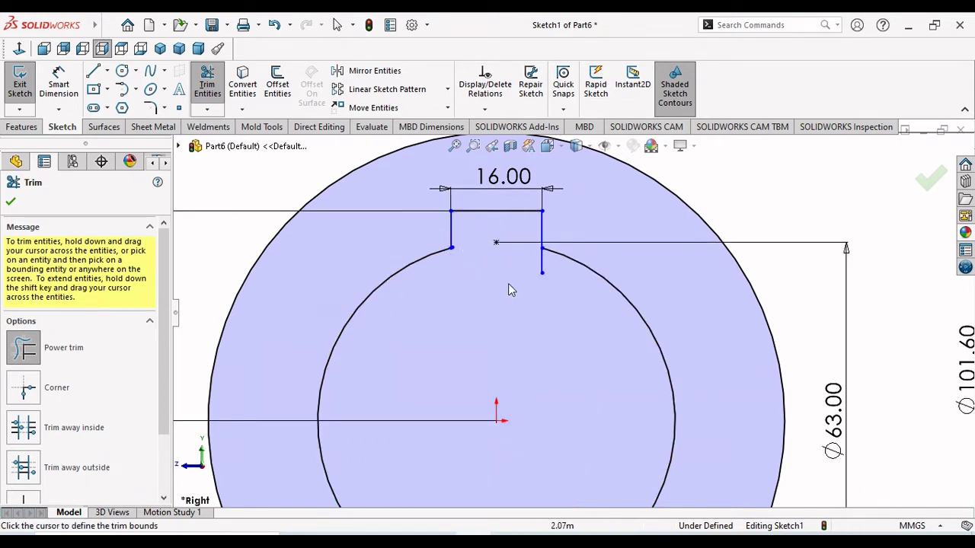
pyautogui.scroll(3, 511, 286)
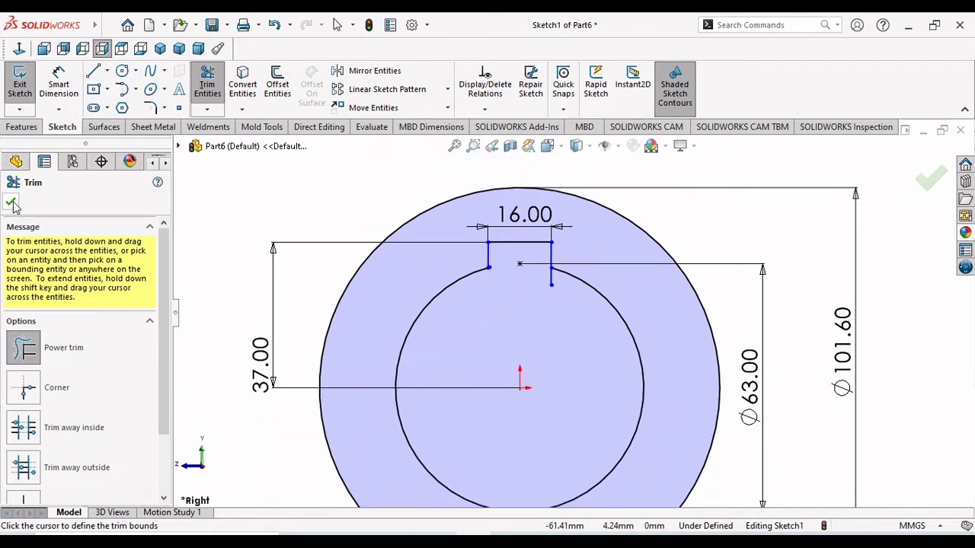
pyautogui.click(10, 202)
pyautogui.scroll(4, 312, 435)
pyautogui.scroll(-1, 579, 427)
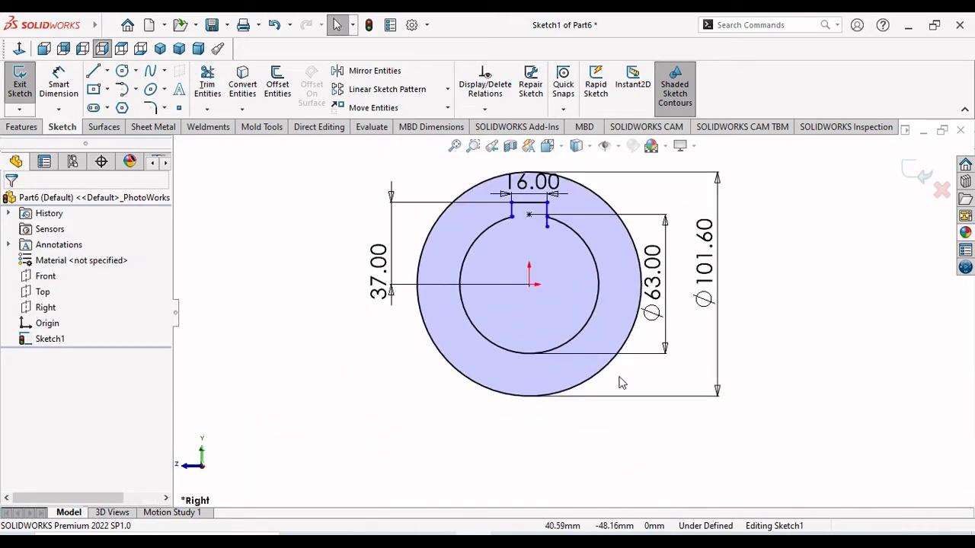
pyautogui.scroll(1, 602, 343)
pyautogui.scroll(-3, 594, 297)
pyautogui.scroll(2, 602, 283)
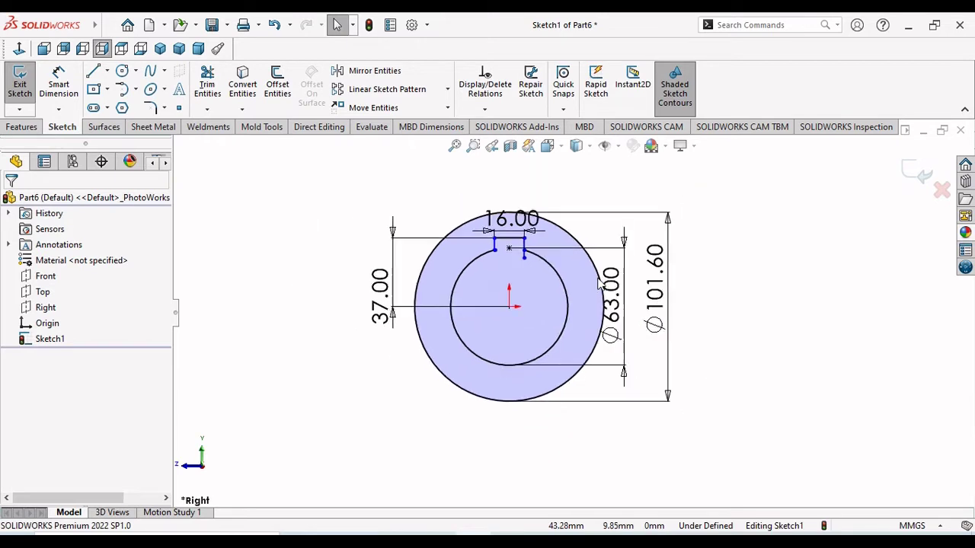
pyautogui.scroll(-2, 601, 283)
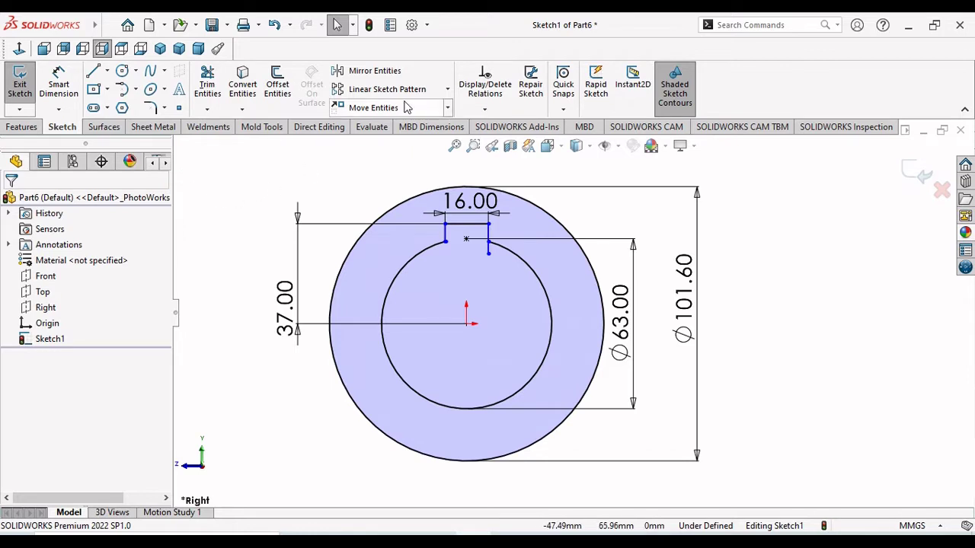
# - Attempt a 185 mm mid-plane boss extrusion of the hub sketch
pyautogui.click(23, 127)
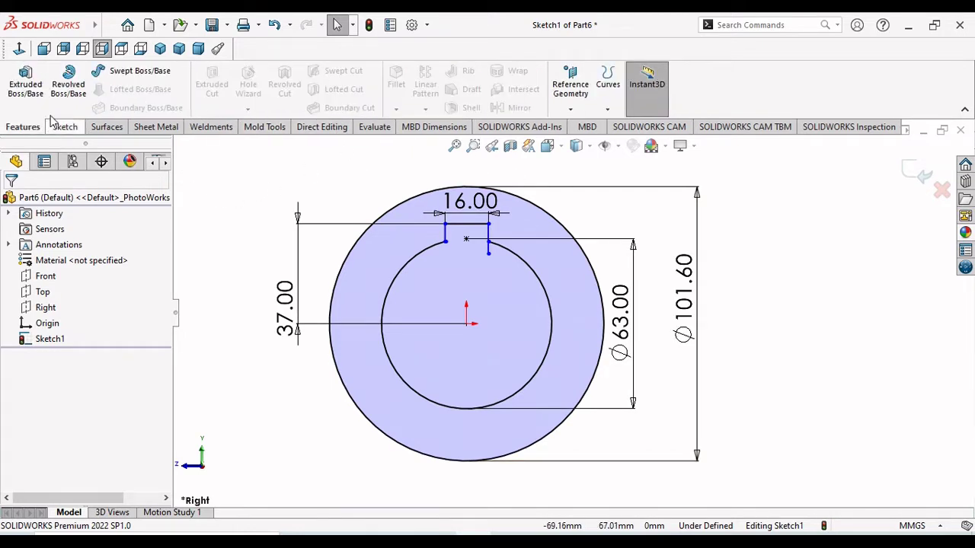
pyautogui.click(25, 86)
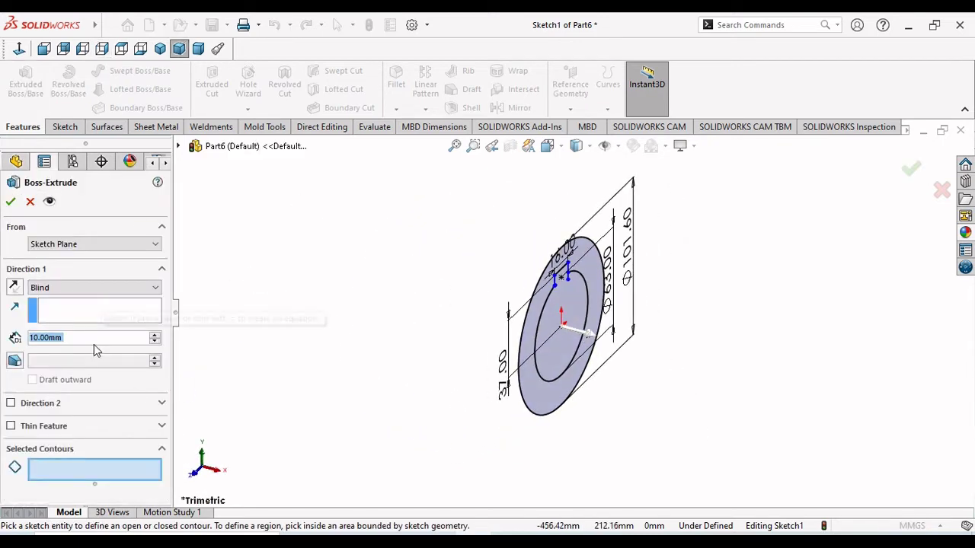
pyautogui.write('185')
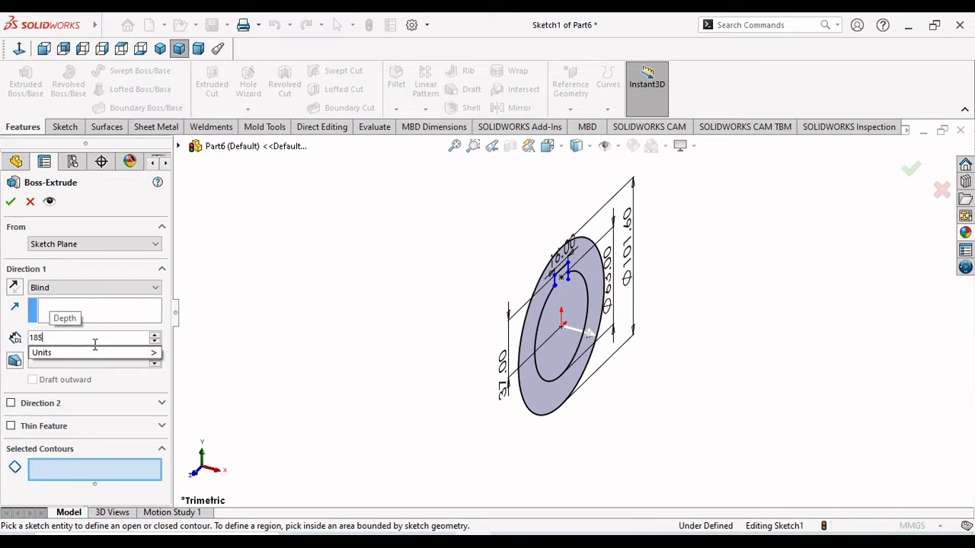
pyautogui.press('Return')
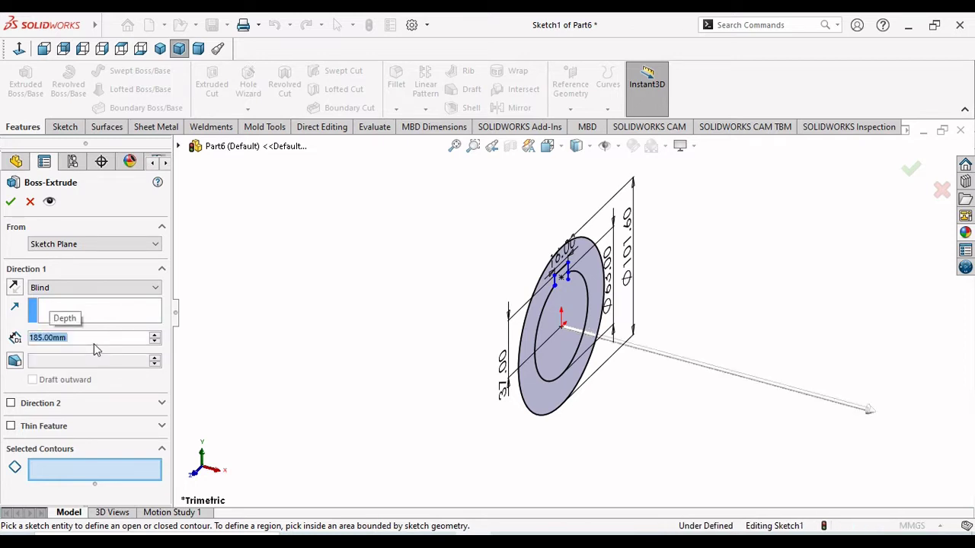
pyautogui.click(114, 289)
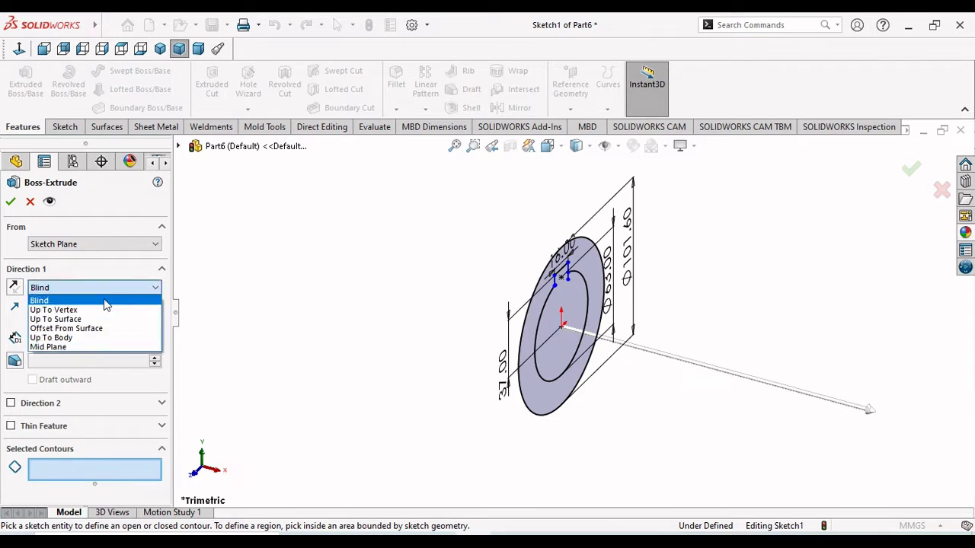
pyautogui.click(80, 347)
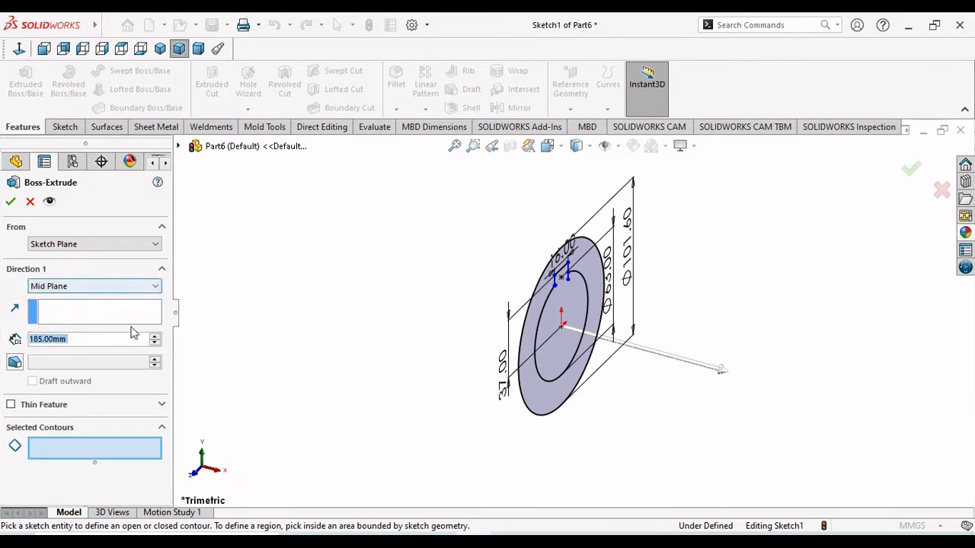
pyautogui.click(10, 203)
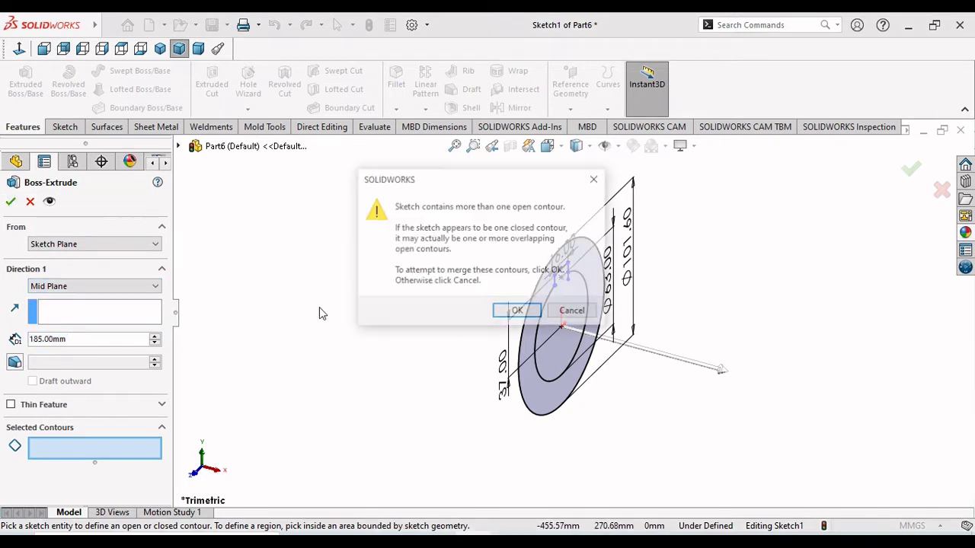
# - Dismiss the open-contour warnings, retry with the ring region, then cancel the extrusion
pyautogui.click(516, 310)
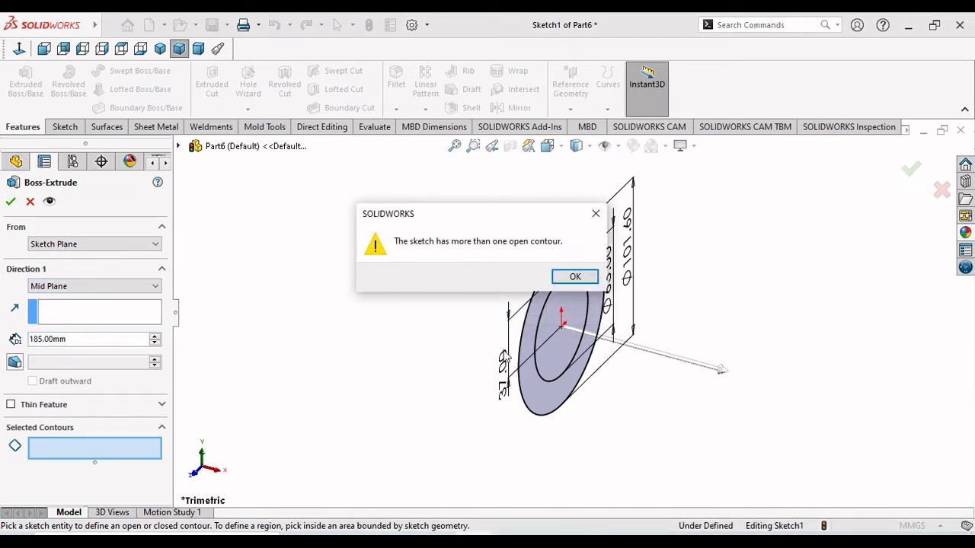
pyautogui.click(577, 279)
pyautogui.click(598, 284)
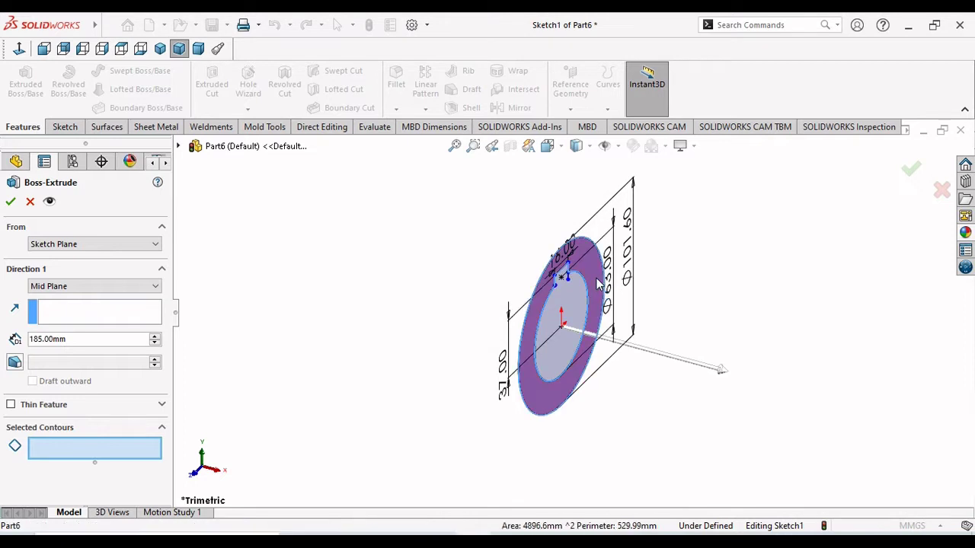
pyautogui.click(10, 201)
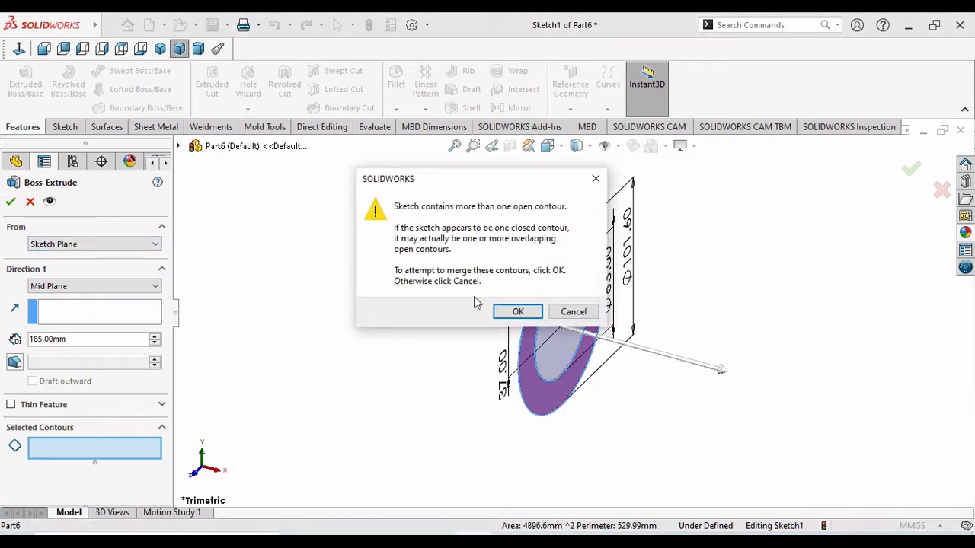
pyautogui.click(506, 312)
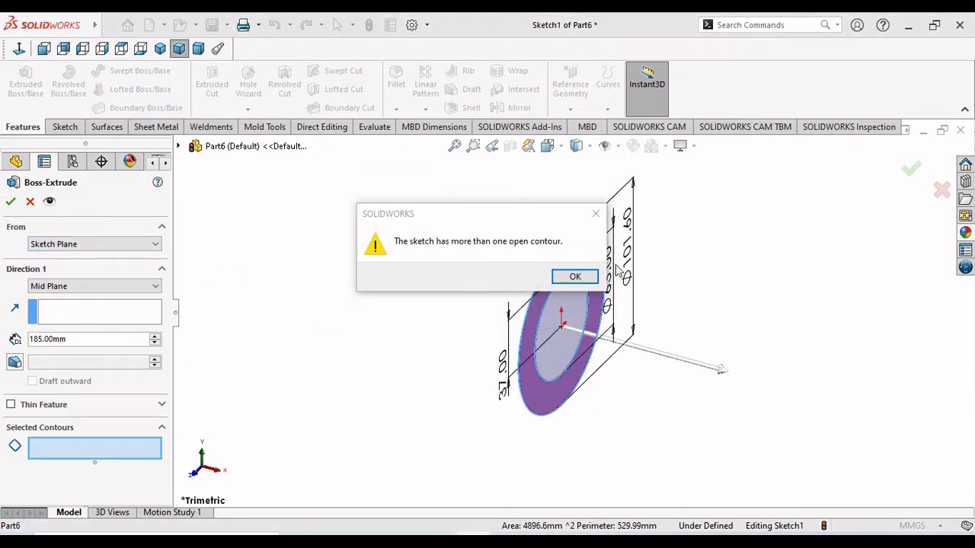
pyautogui.click(577, 277)
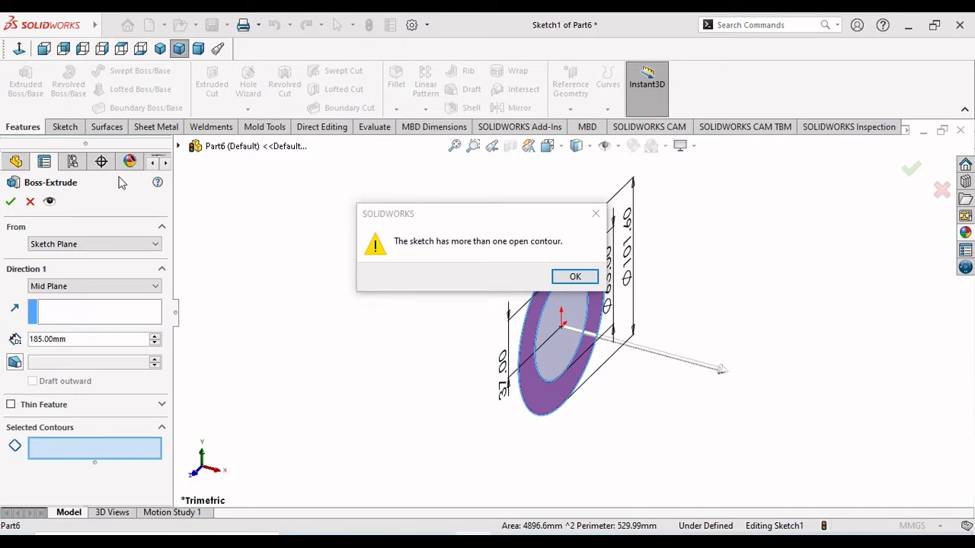
pyautogui.click(596, 217)
pyautogui.click(30, 202)
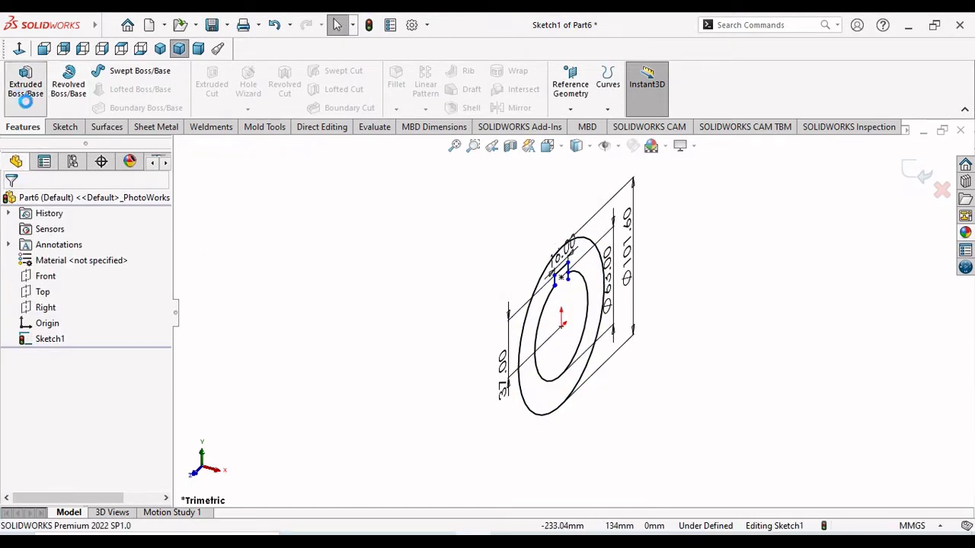
# - Extrude the keyed ring region 185 mm mid-plane into Boss-Extrude1
pyautogui.click(25, 87)
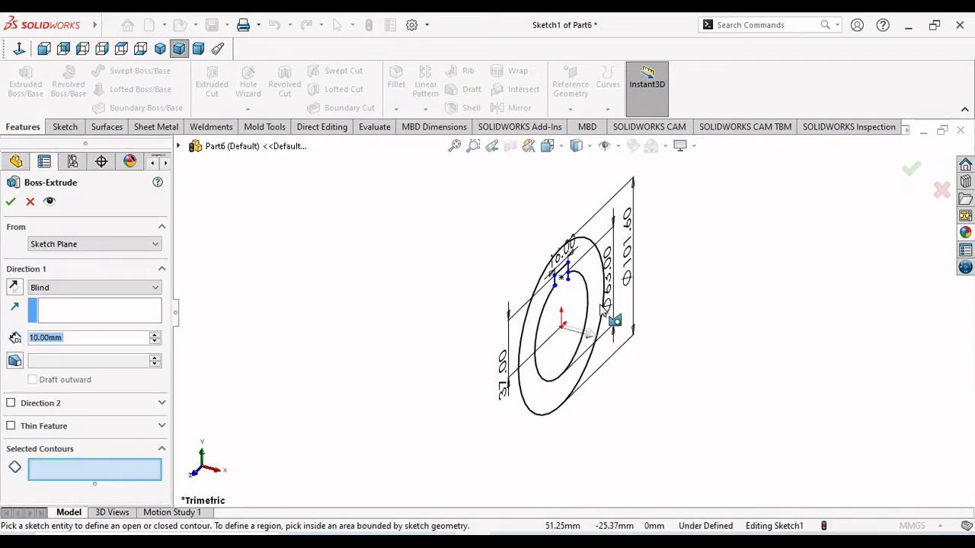
pyautogui.scroll(-5, 605, 281)
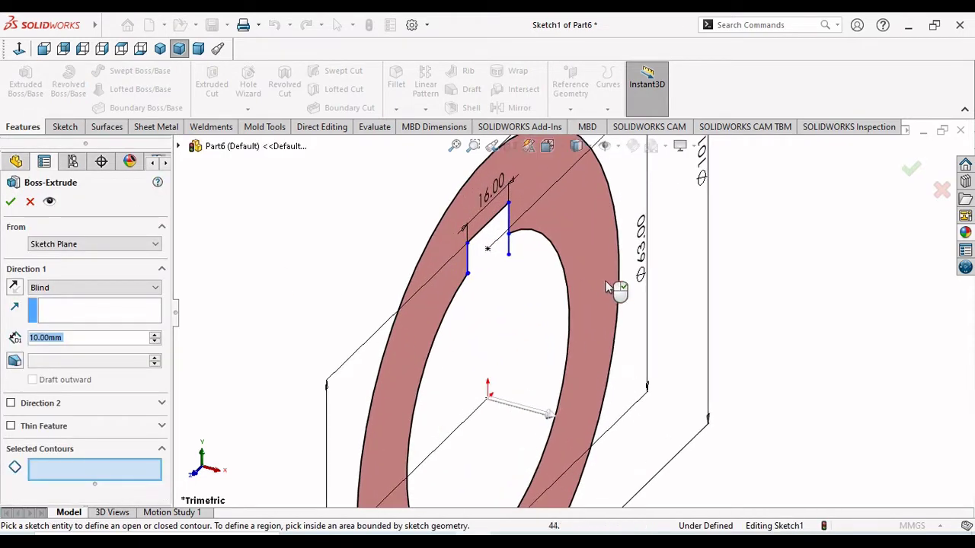
pyautogui.click(585, 240)
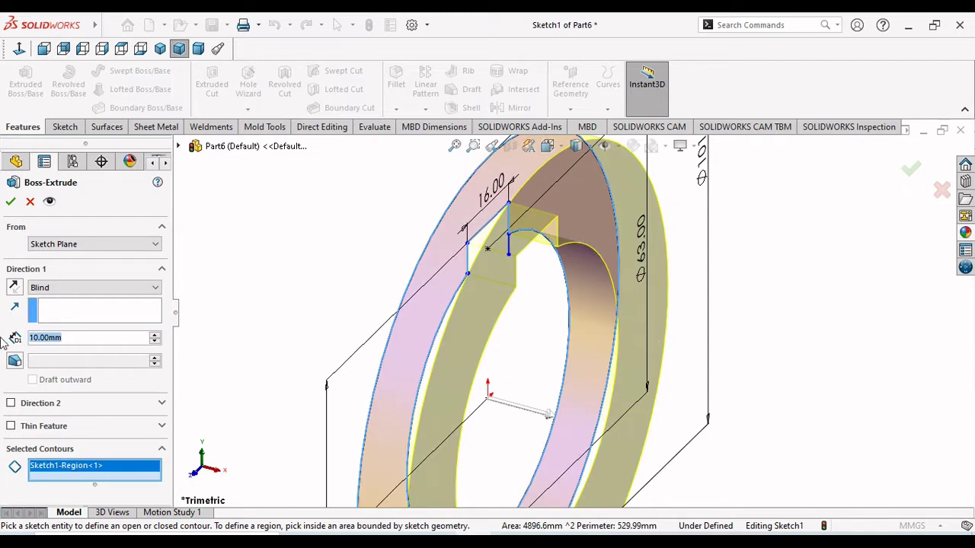
pyautogui.write('185')
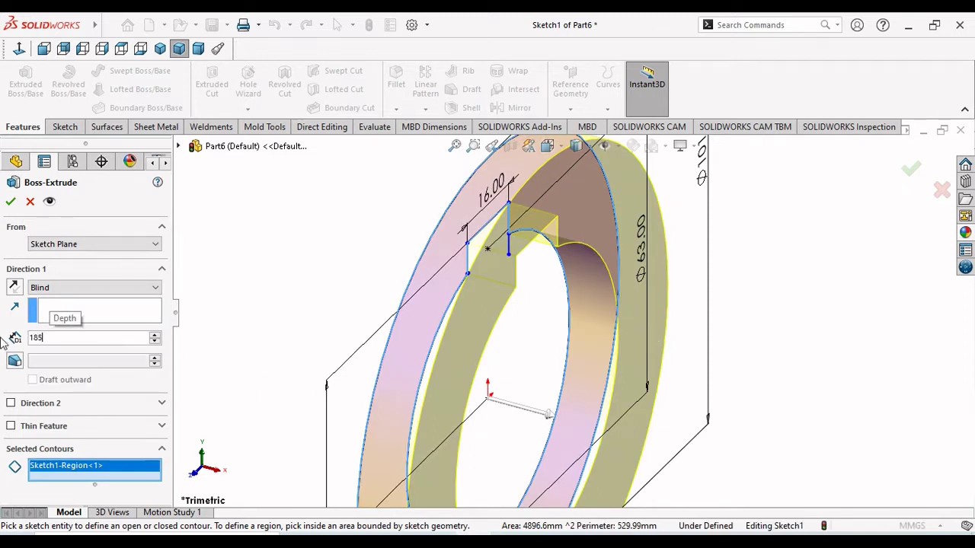
pyautogui.press('Return')
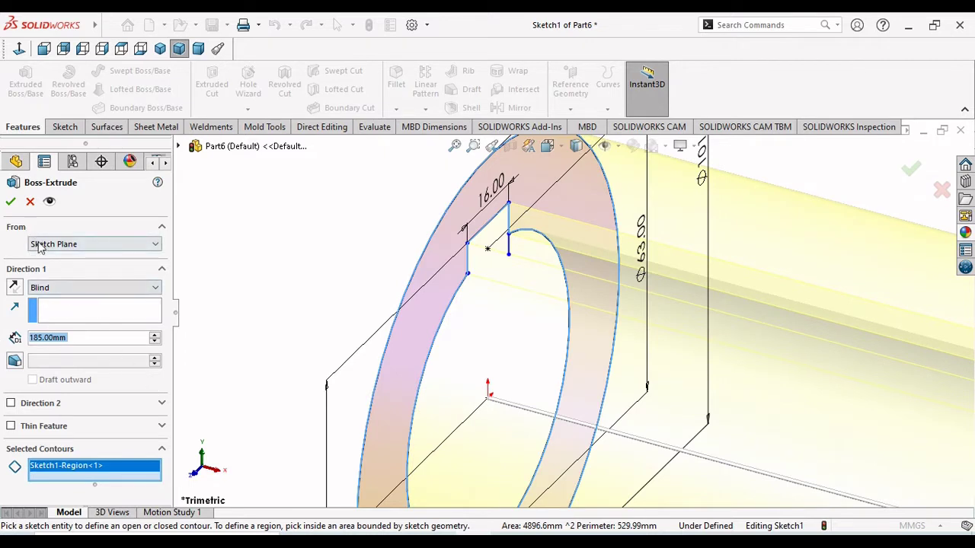
pyautogui.click(82, 287)
pyautogui.click(62, 346)
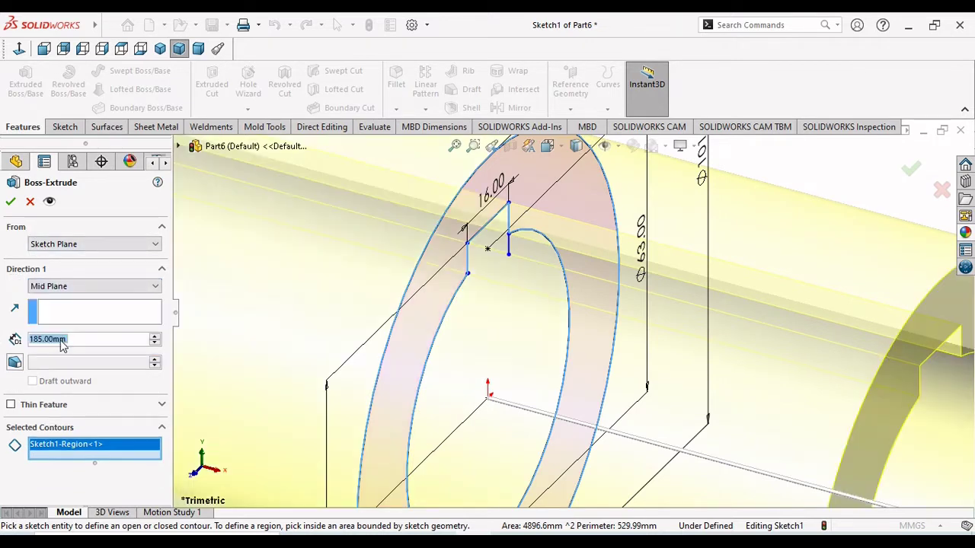
pyautogui.rightClick(270, 361)
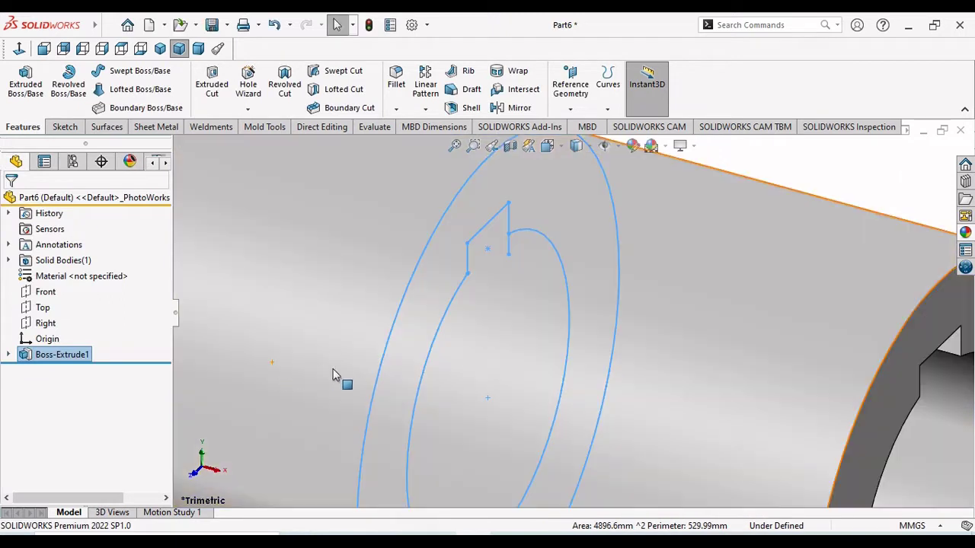
# - Inspect the hub tube, locate the Right plane, then select the Front plane
pyautogui.press('f')
pyautogui.click(764, 395)
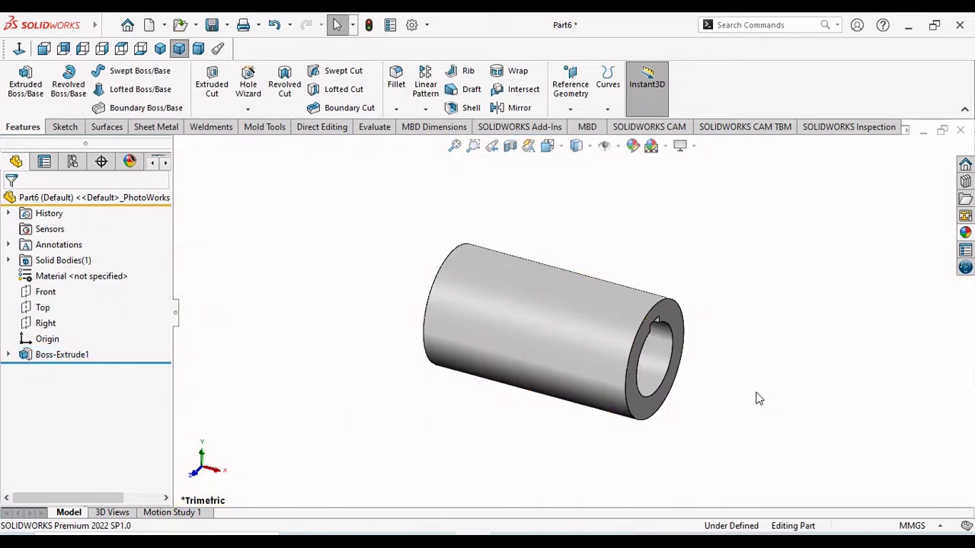
pyautogui.scroll(3, 737, 402)
pyautogui.moveTo(738, 402); pyautogui.dragTo(599, 318, button='middle')
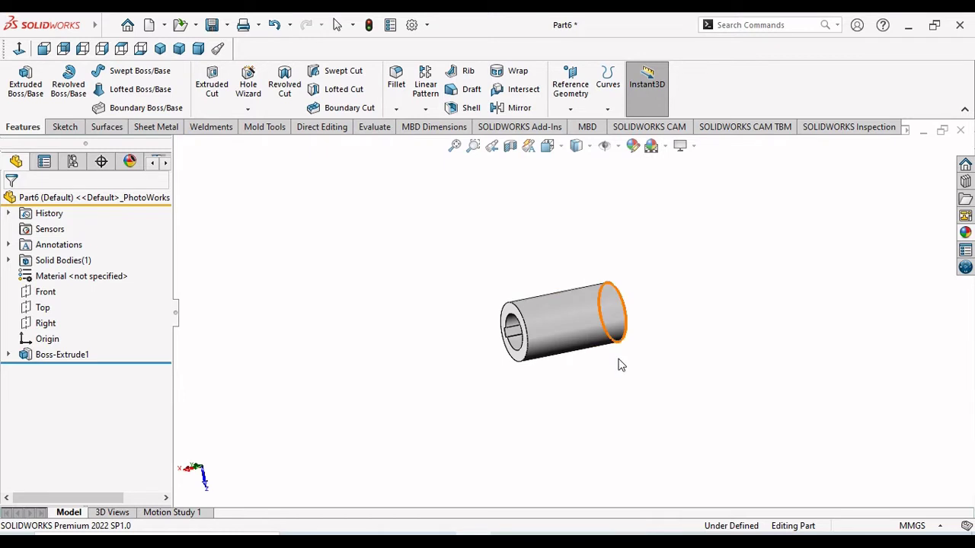
pyautogui.scroll(-3, 602, 359)
pyautogui.scroll(2, 579, 344)
pyautogui.scroll(-4, 567, 281)
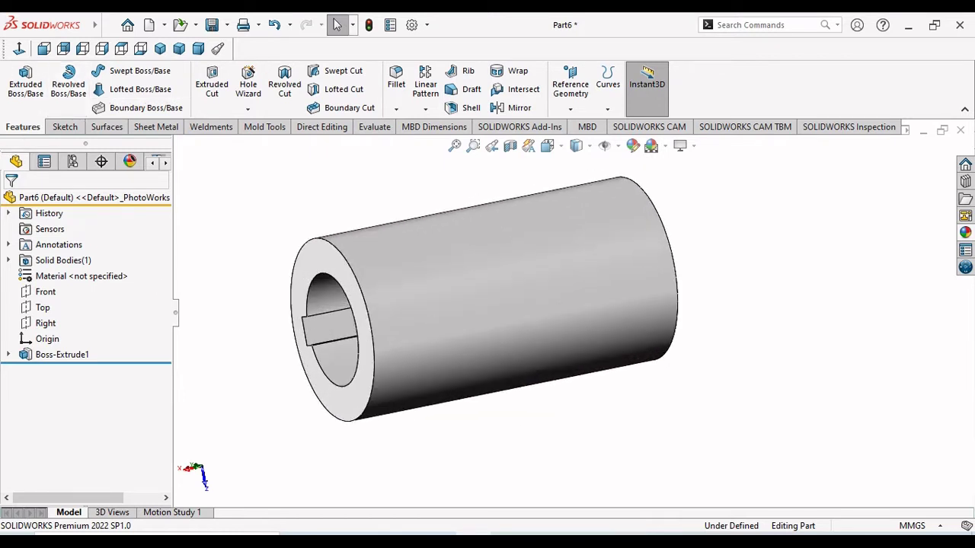
pyautogui.click(44, 326)
pyautogui.moveTo(199, 339)
pyautogui.mouseDown(button='middle')
pyautogui.moveTo(225, 341)
pyautogui.moveTo(217, 340)
pyautogui.mouseUp(button='middle')
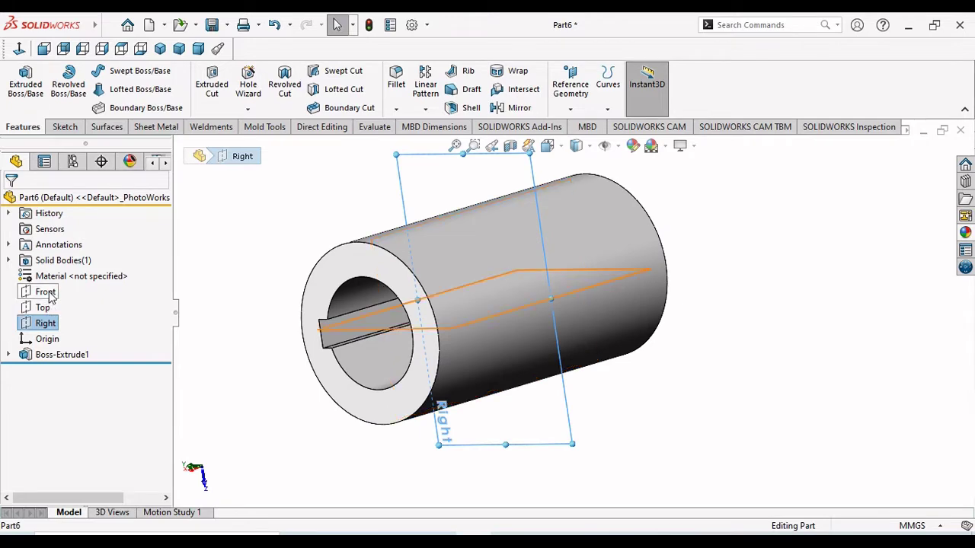
pyautogui.click(46, 293)
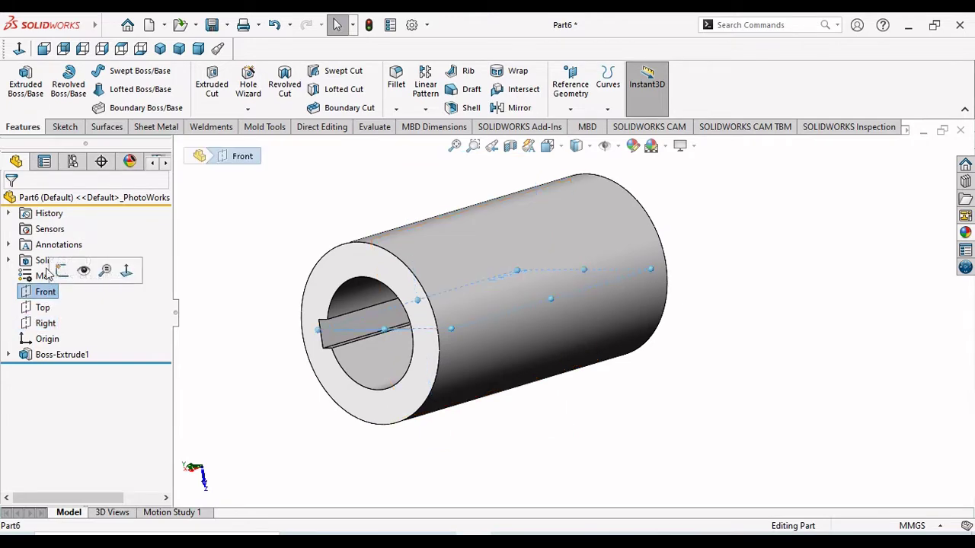
# - Start a sketch on the Front plane, viewed normal to it
pyautogui.click(62, 270)
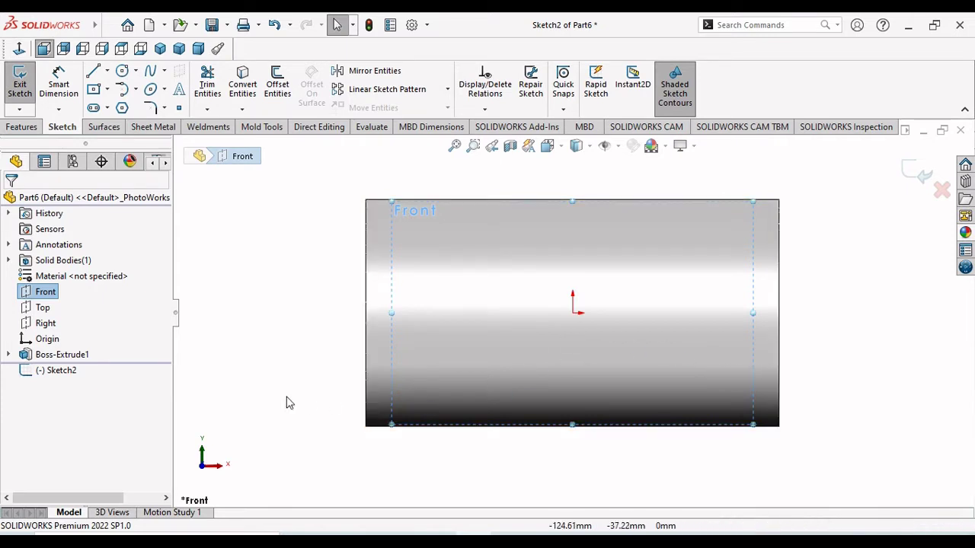
pyautogui.moveTo(294, 398); pyautogui.dragTo(314, 401, button='middle')
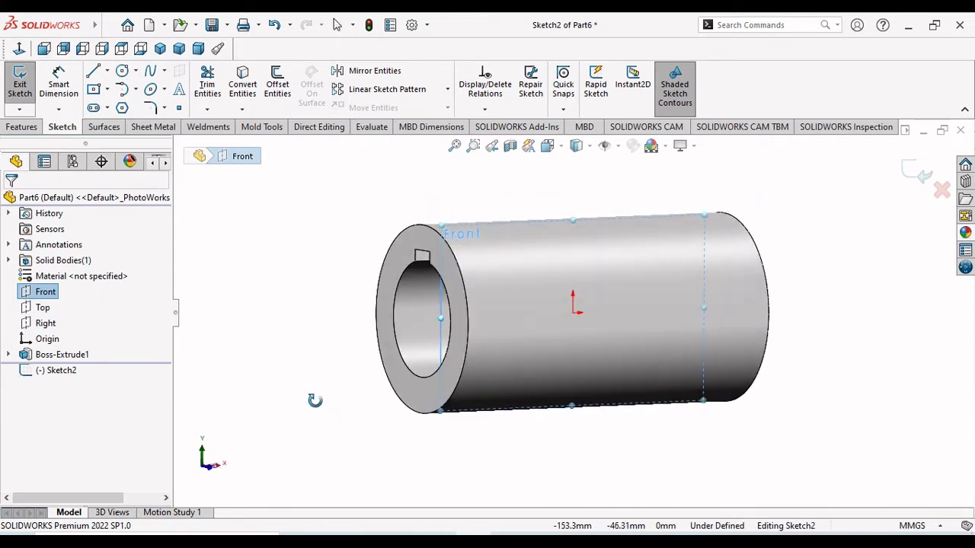
pyautogui.click(19, 48)
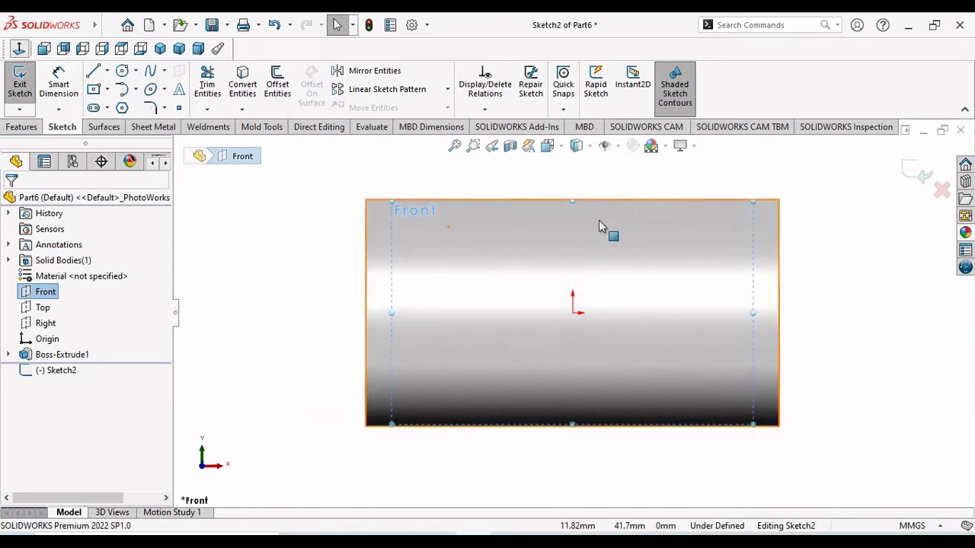
pyautogui.hotkey('ctrl', '1')
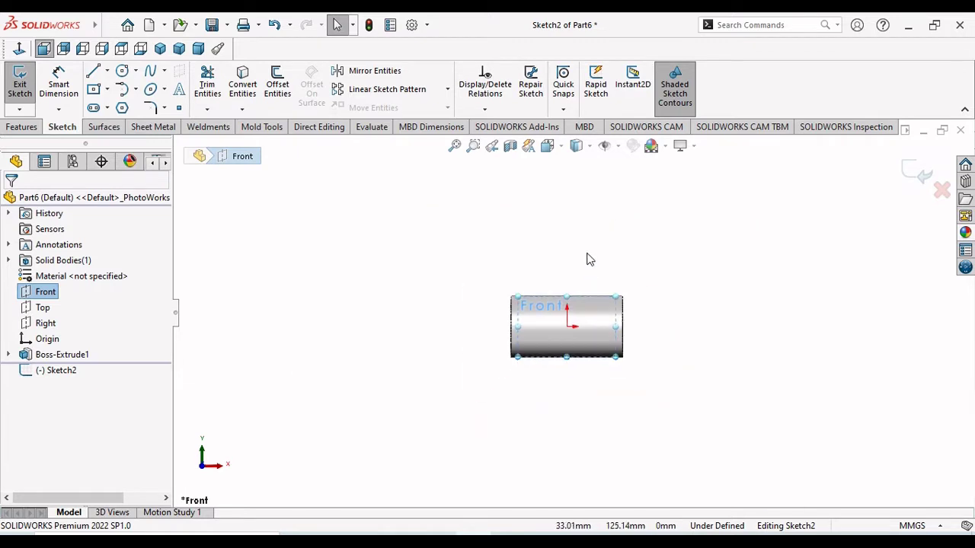
pyautogui.scroll(-2, 588, 278)
pyautogui.click(780, 419)
pyautogui.scroll(-3, 632, 355)
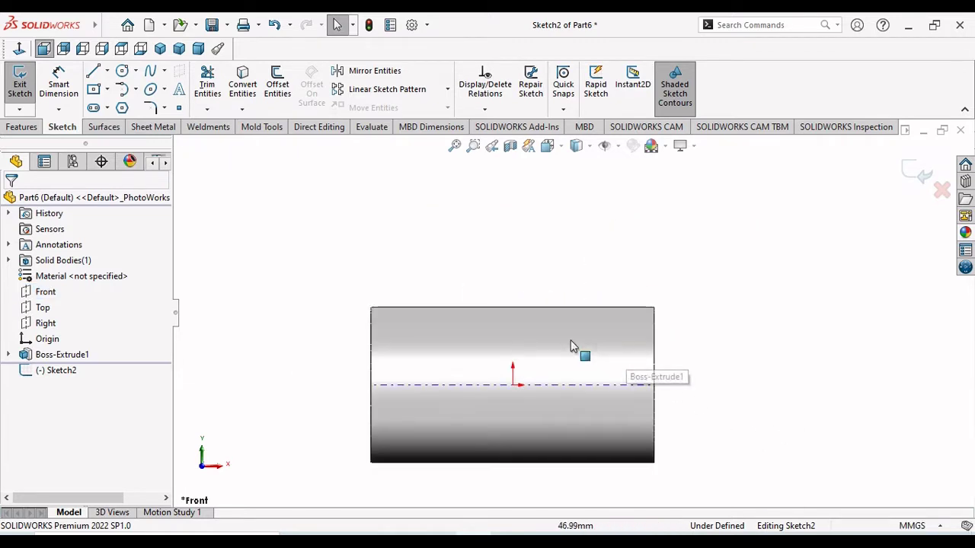
pyautogui.scroll(3, 450, 306)
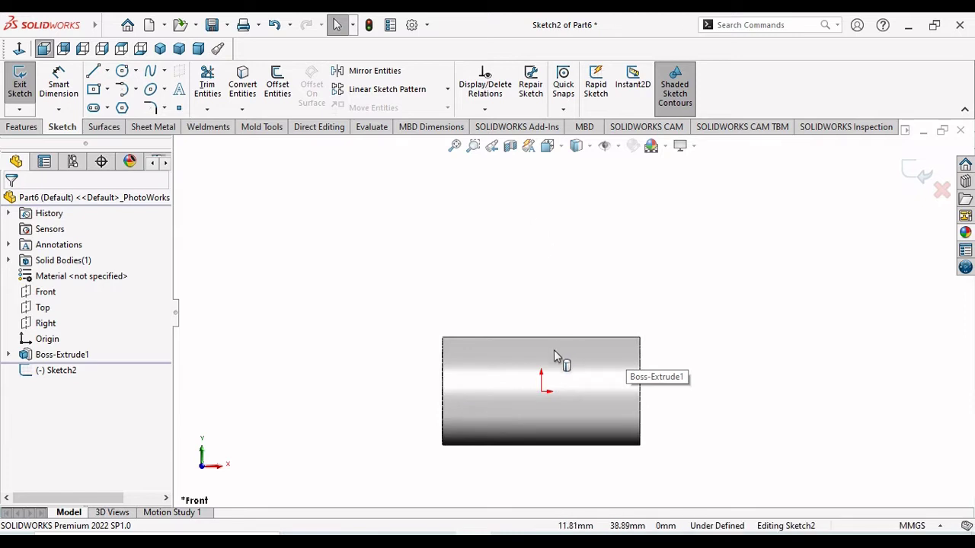
# - Draw a connected slanted, vertical, then horizontal line chain from the hub's top-left corner
pyautogui.click(93, 72)
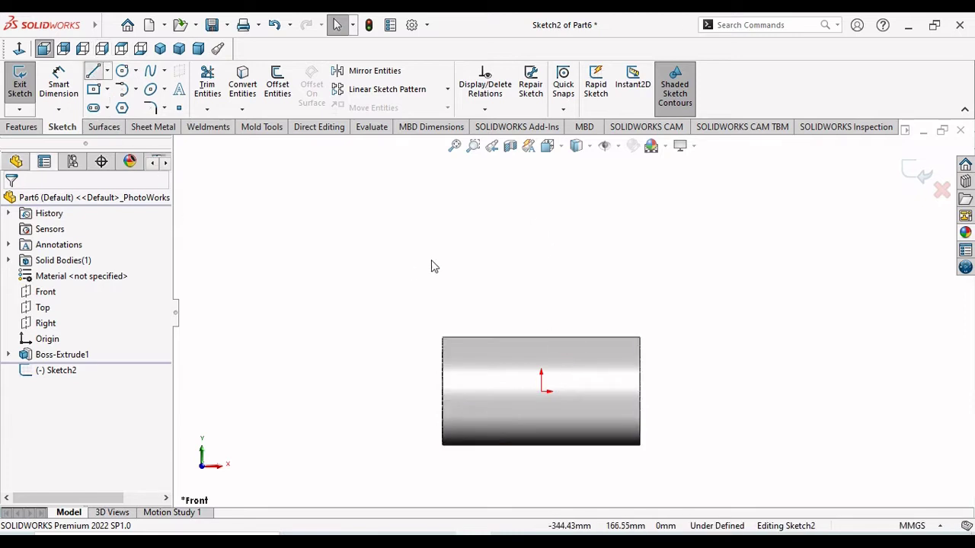
pyautogui.click(442, 338)
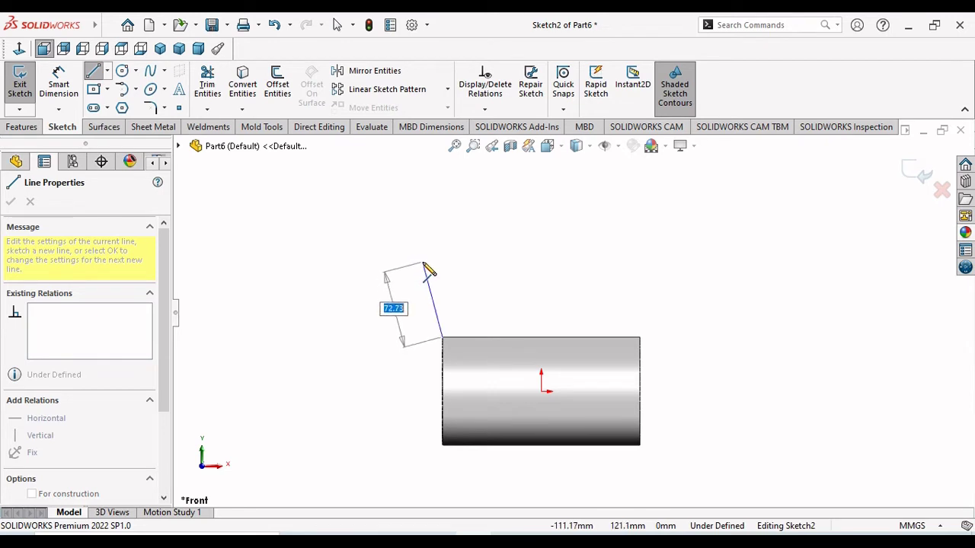
pyautogui.scroll(3, 505, 305)
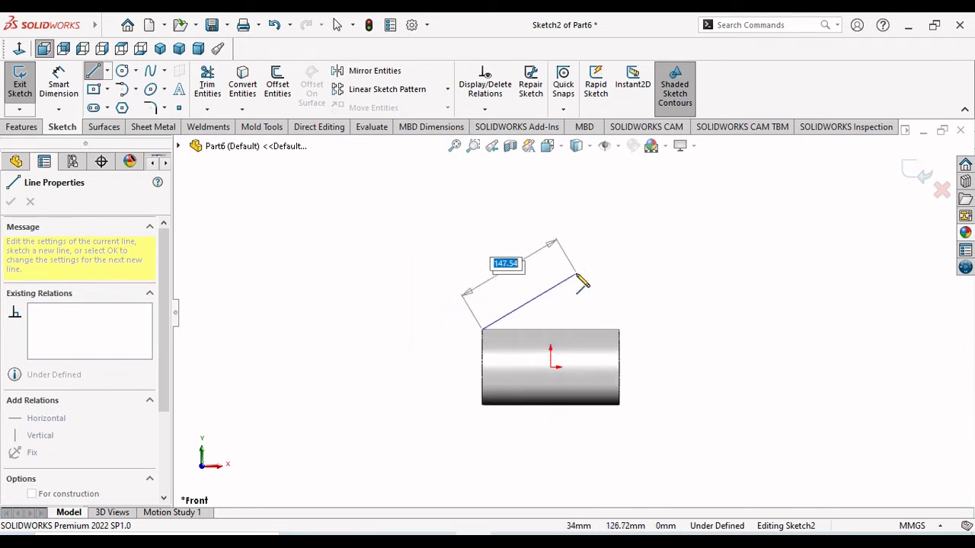
pyautogui.scroll(-3, 561, 268)
pyautogui.scroll(3, 549, 266)
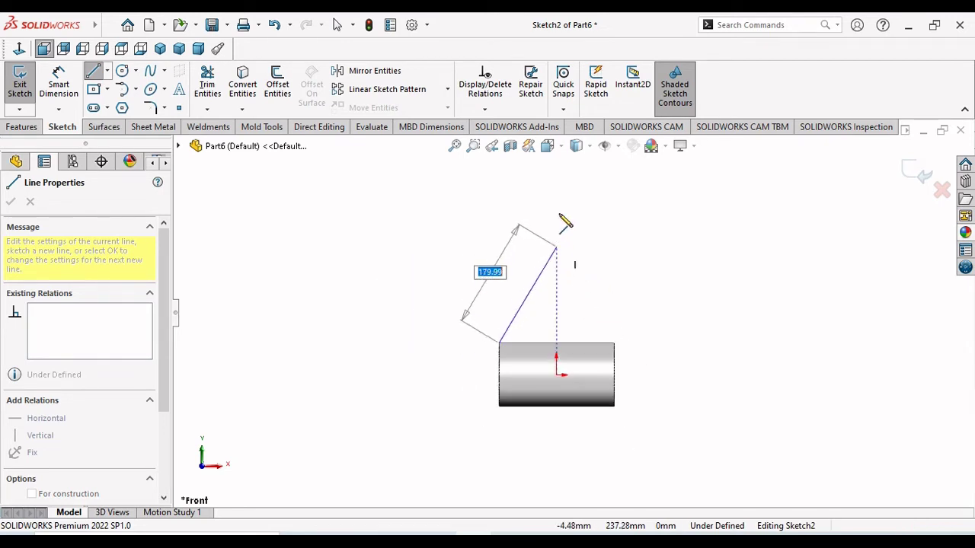
pyautogui.scroll(-2, 576, 209)
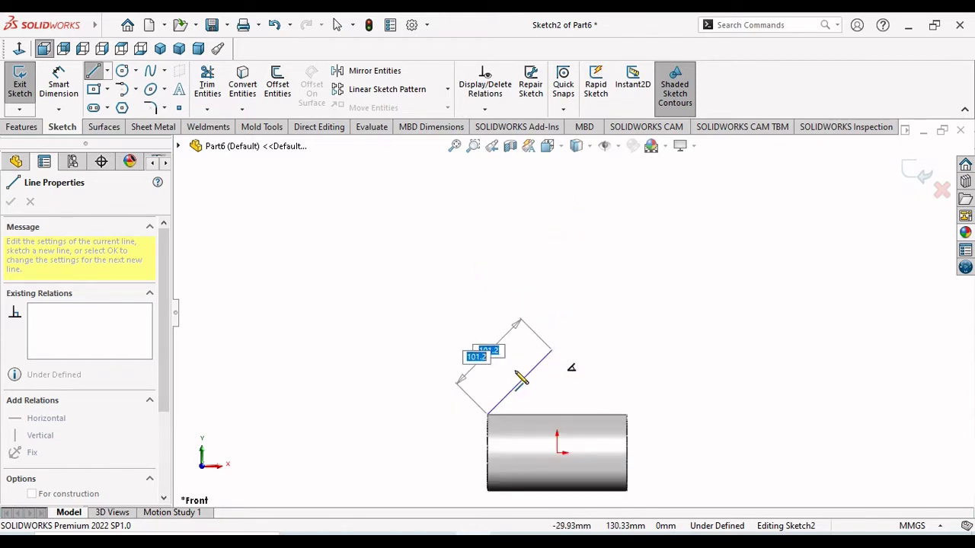
pyautogui.click(468, 342)
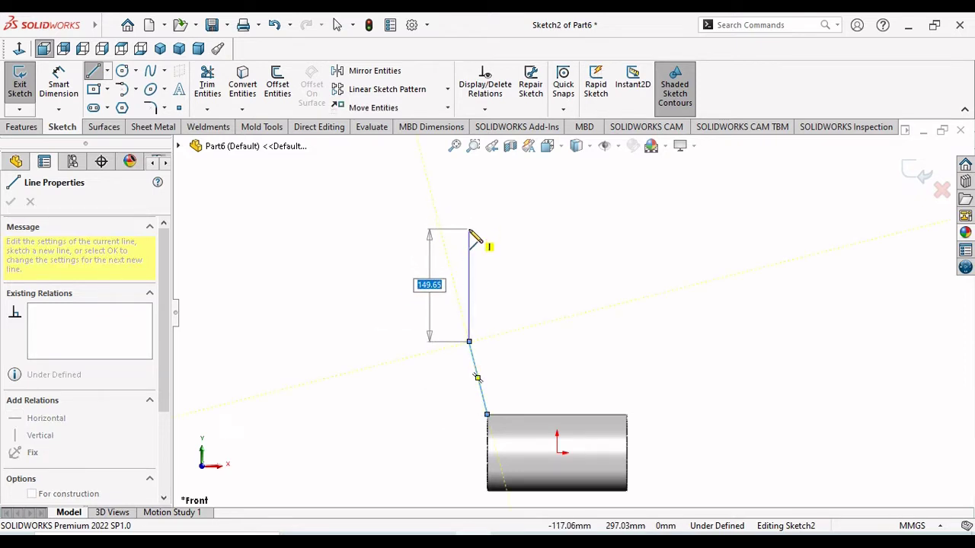
pyautogui.click(469, 229)
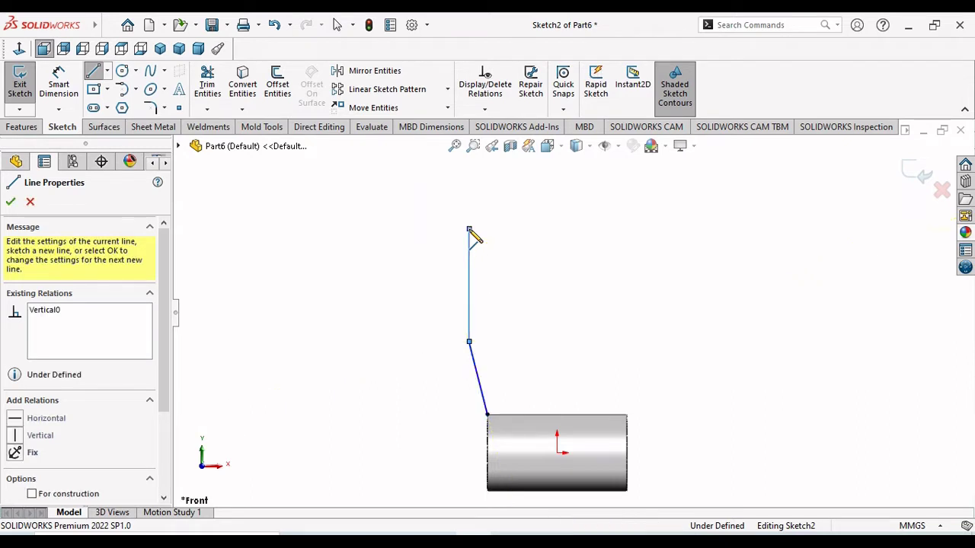
pyautogui.click(558, 229)
pyautogui.rightClick(655, 229)
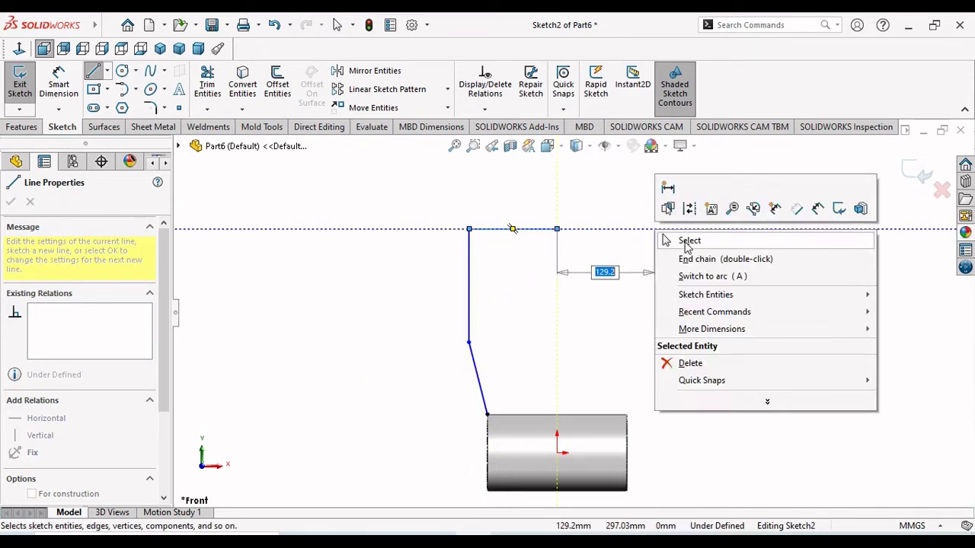
pyautogui.click(689, 241)
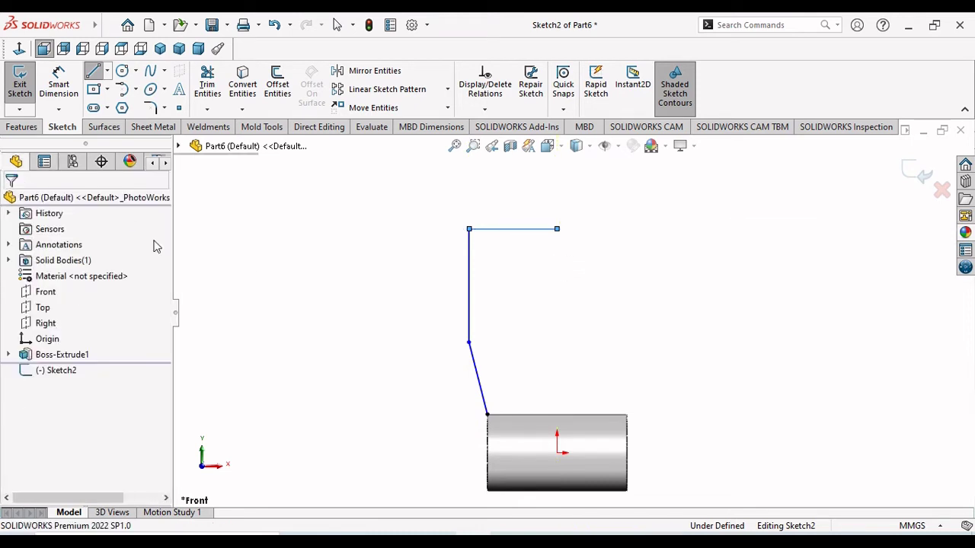
# - Draw a vertical centerline from above the profile down to the origin
pyautogui.click(109, 71)
pyautogui.click(126, 103)
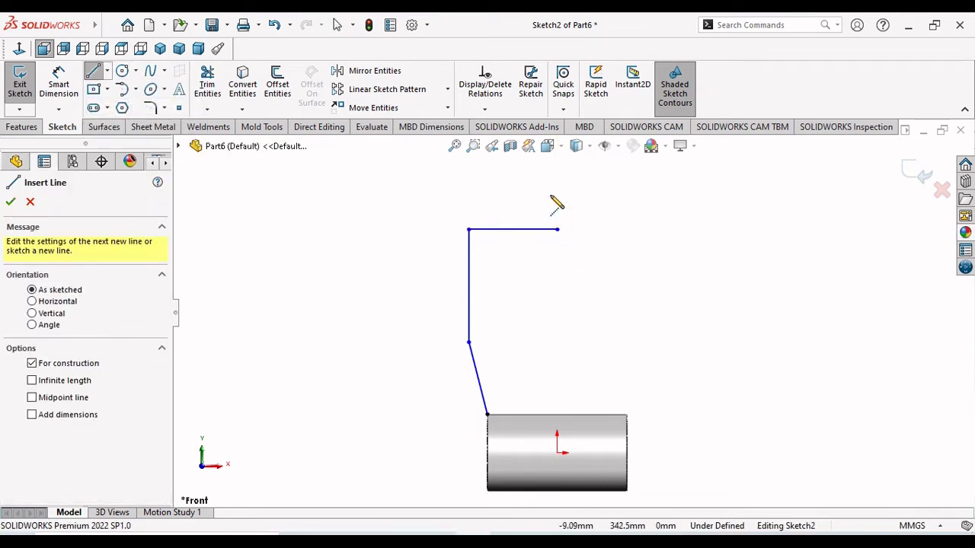
pyautogui.click(557, 190)
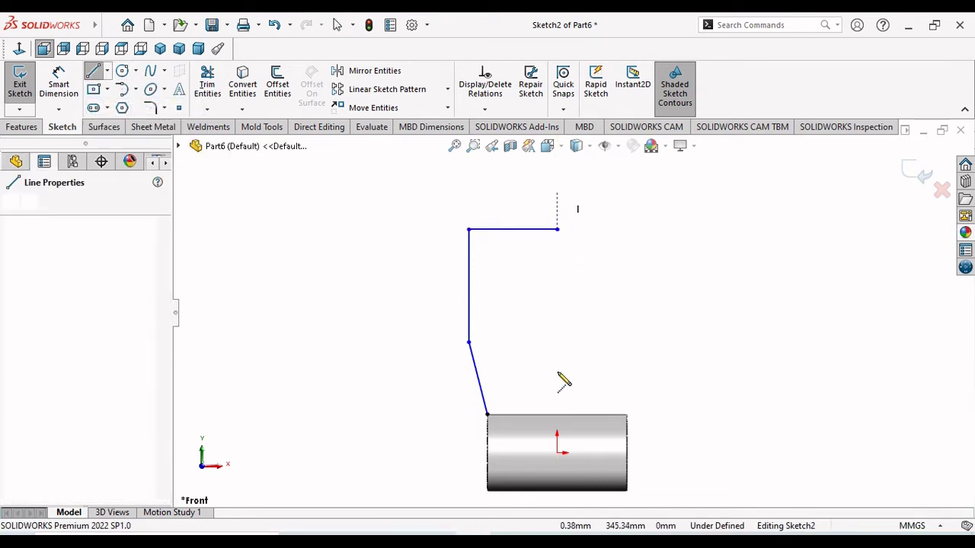
pyautogui.click(557, 453)
pyautogui.rightClick(611, 356)
pyautogui.click(660, 355)
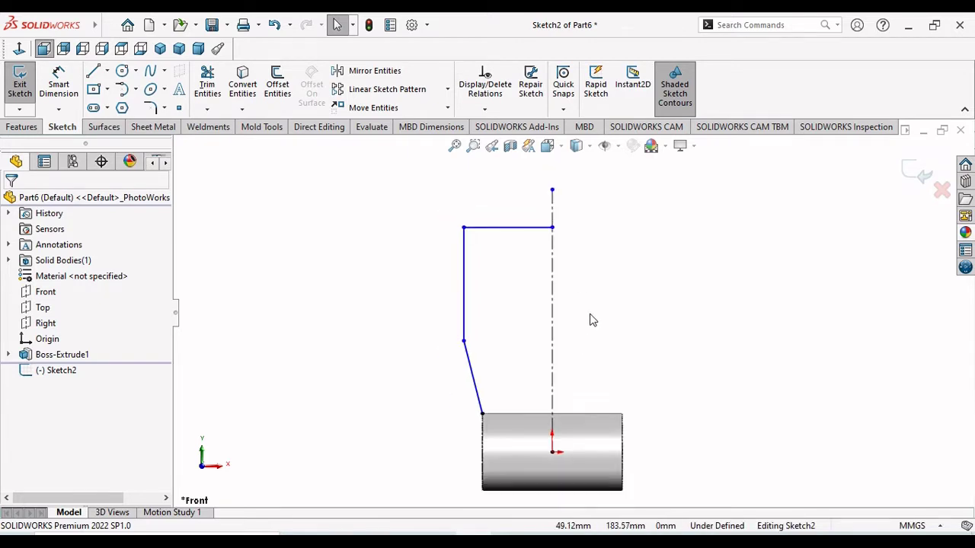
# - Dimension the slanted line at 102° from the hub's top edge
pyautogui.click(60, 84)
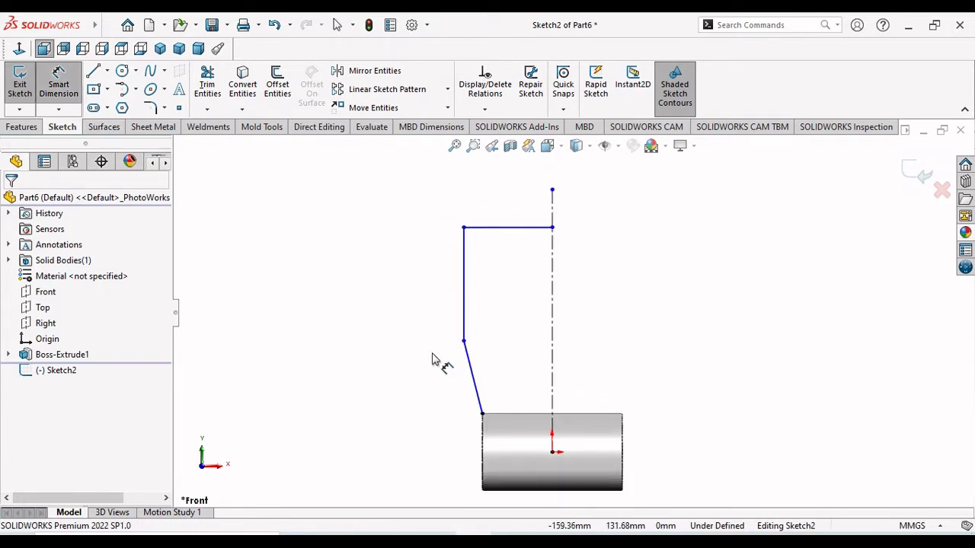
pyautogui.click(509, 415)
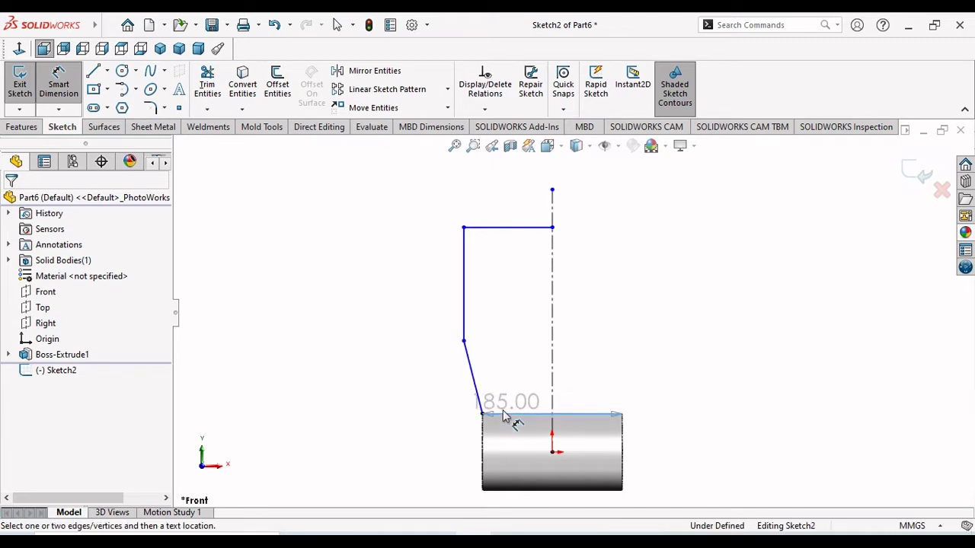
pyautogui.click(476, 392)
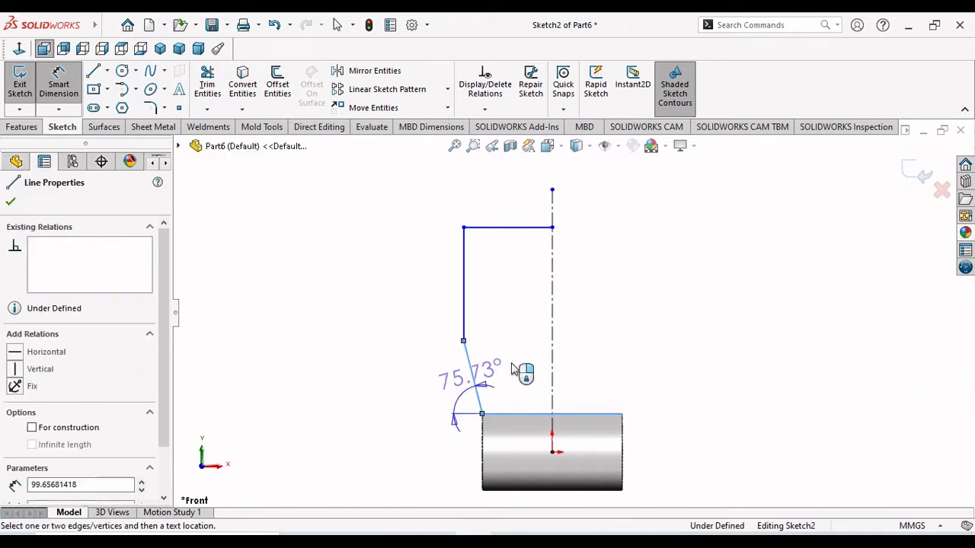
pyautogui.click(523, 380)
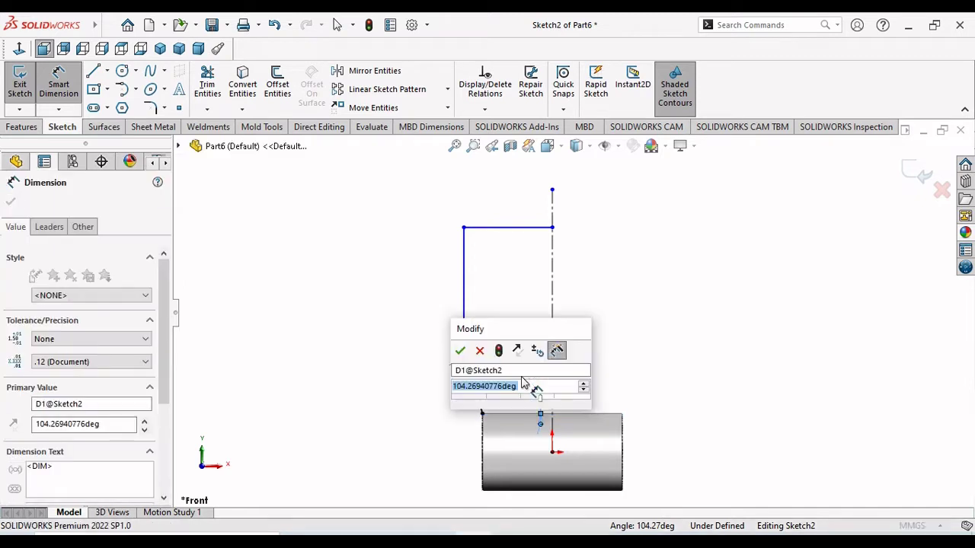
pyautogui.write('102')
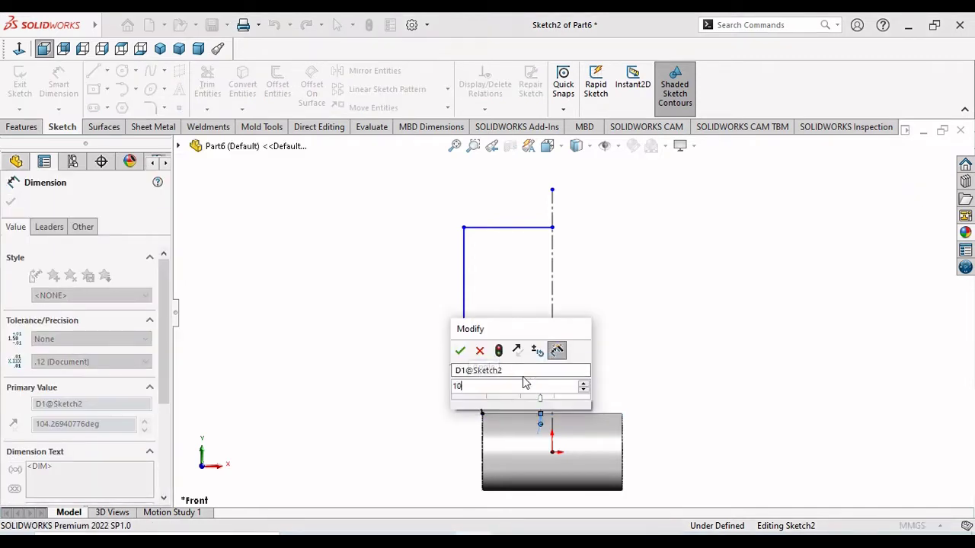
pyautogui.press('Return')
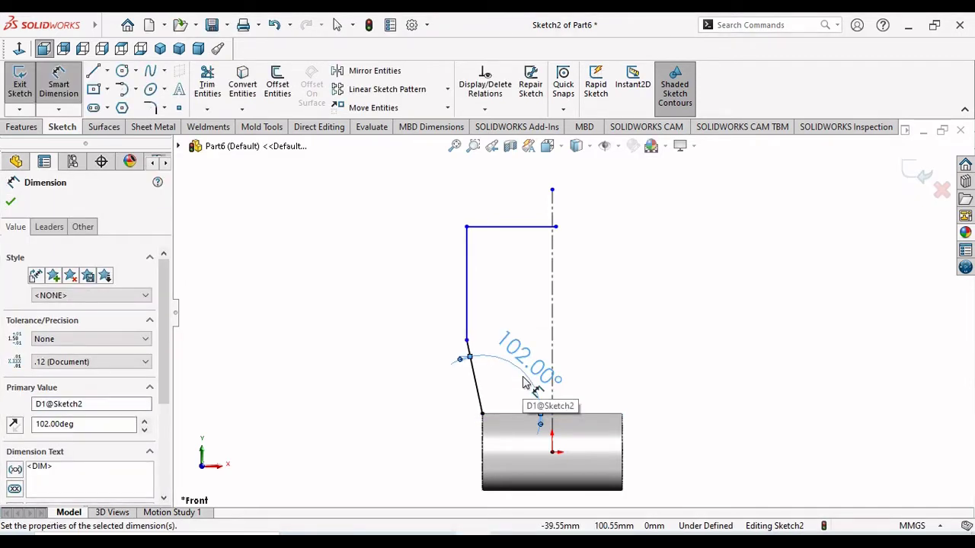
pyautogui.click(11, 202)
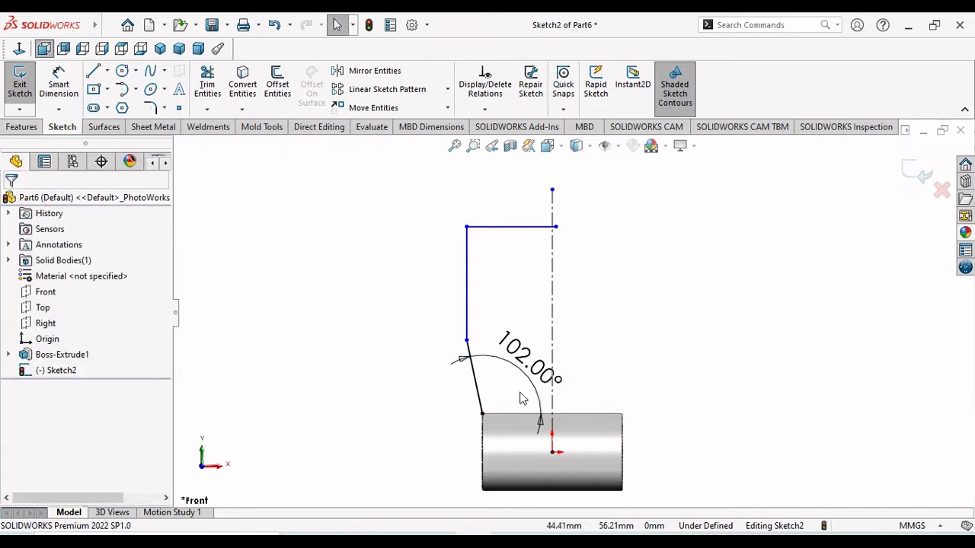
# - Set the kink point's height above the hub edge to 25.4*5 (127 mm)
pyautogui.click(466, 341)
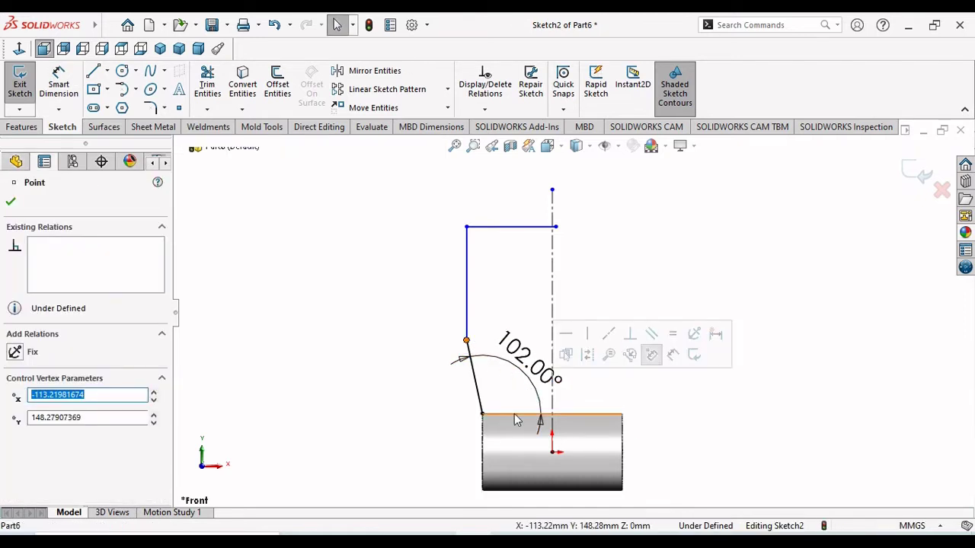
pyautogui.click(58, 84)
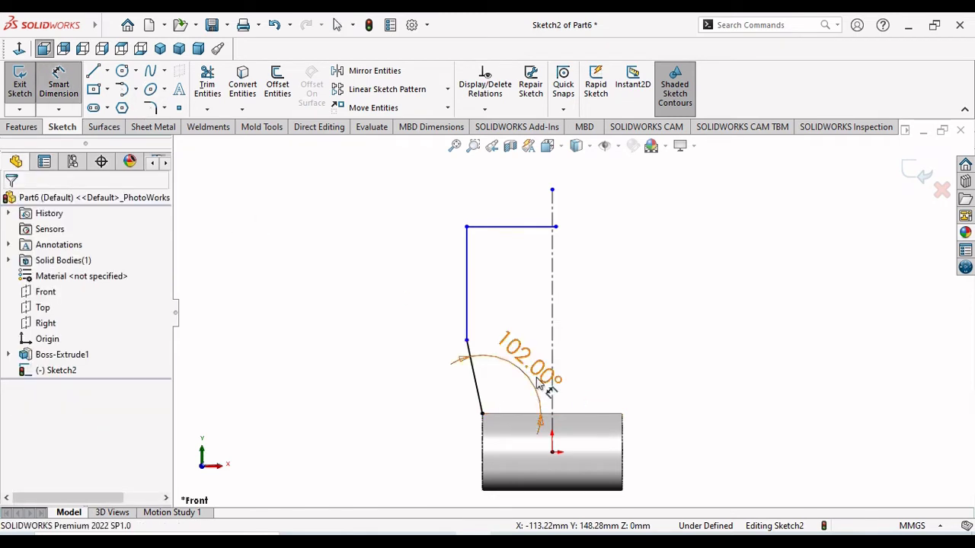
pyautogui.click(466, 341)
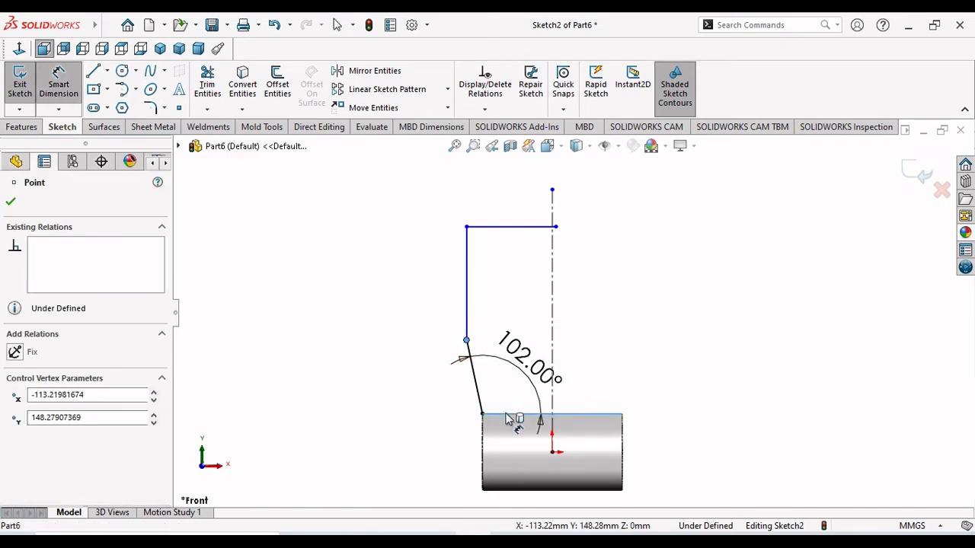
pyautogui.click(512, 416)
pyautogui.click(392, 382)
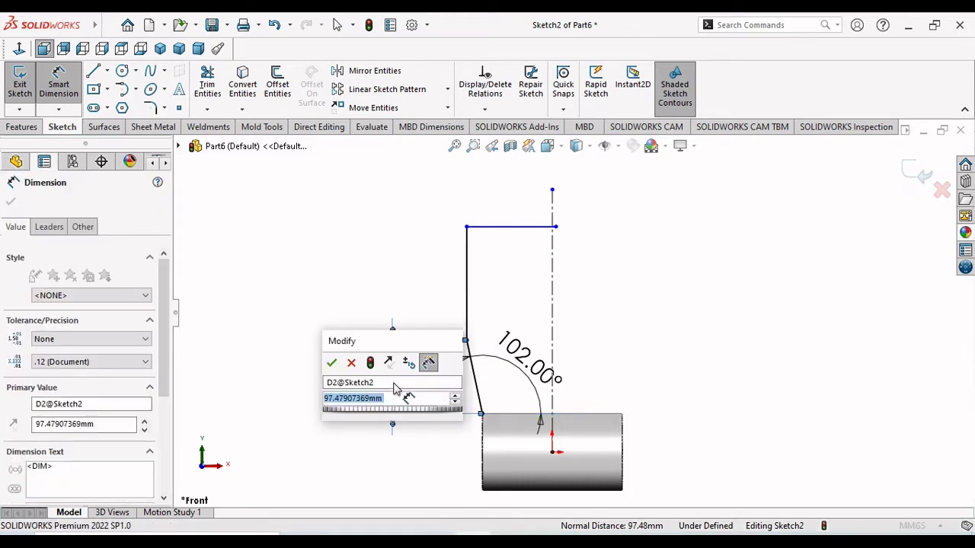
pyautogui.write('25.4')
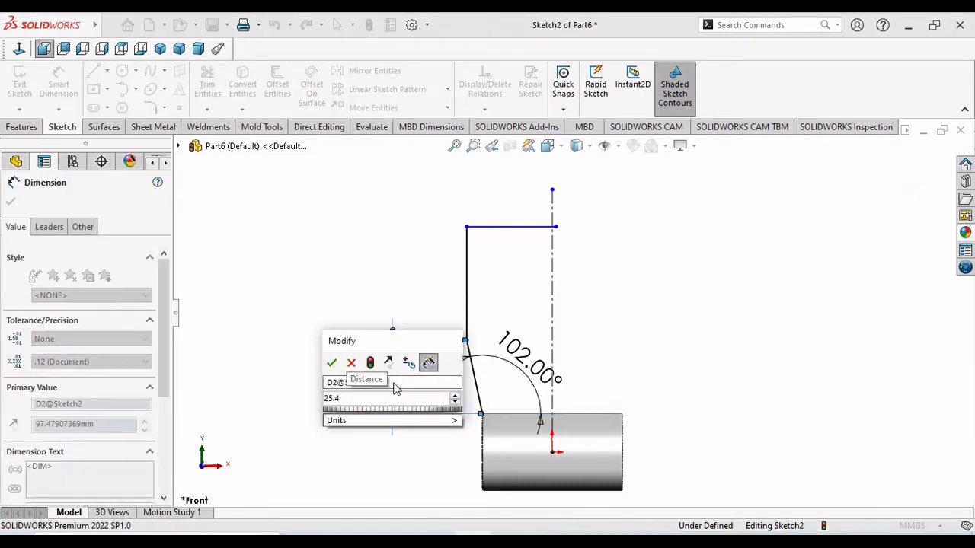
pyautogui.write('*5')
pyautogui.press('Return')
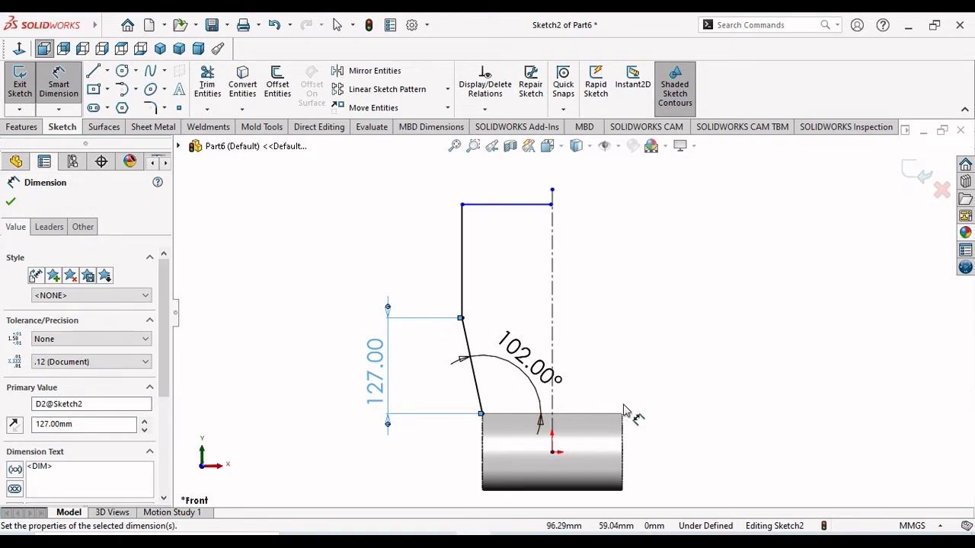
pyautogui.click(472, 207)
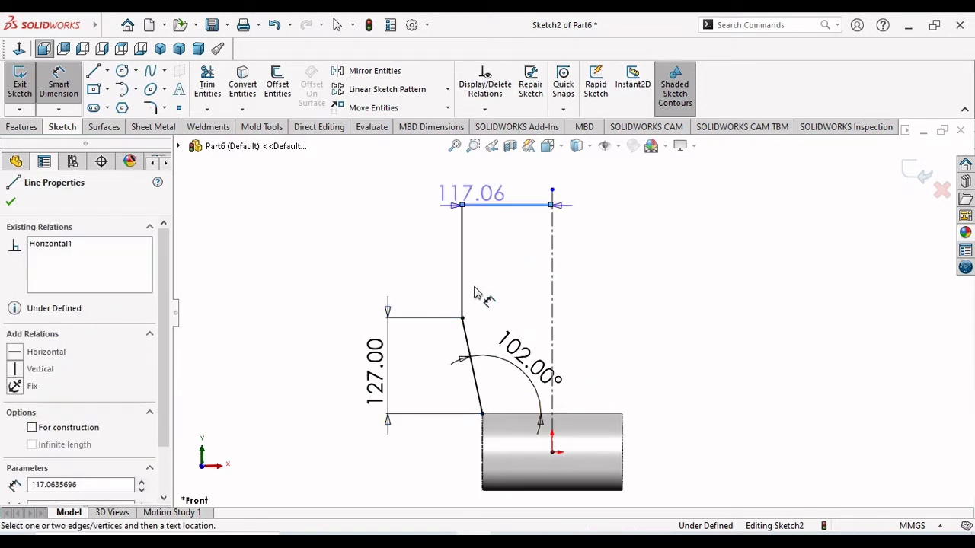
# - Dimension the upper vertical section's height to 152.40 mm
pyautogui.click(462, 317)
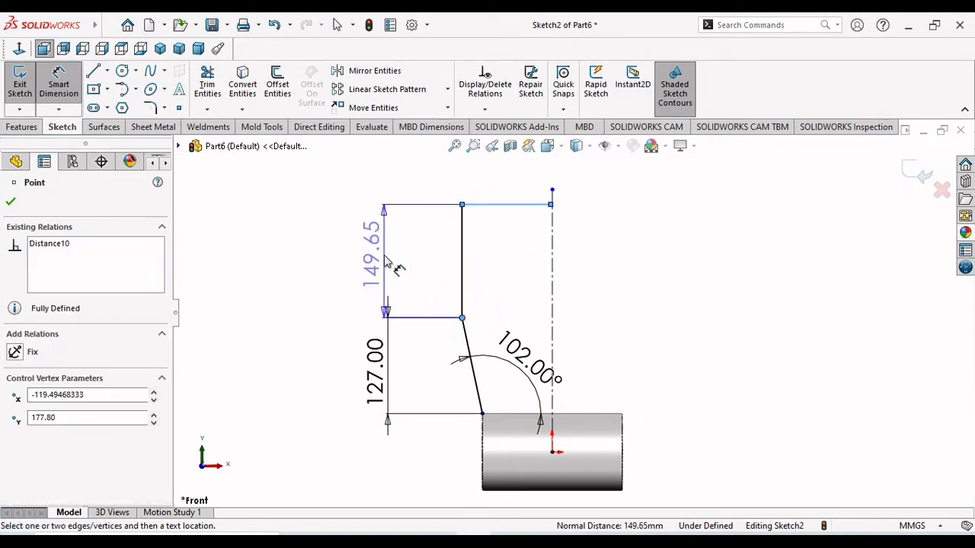
pyautogui.click(389, 266)
pyautogui.write('25.')
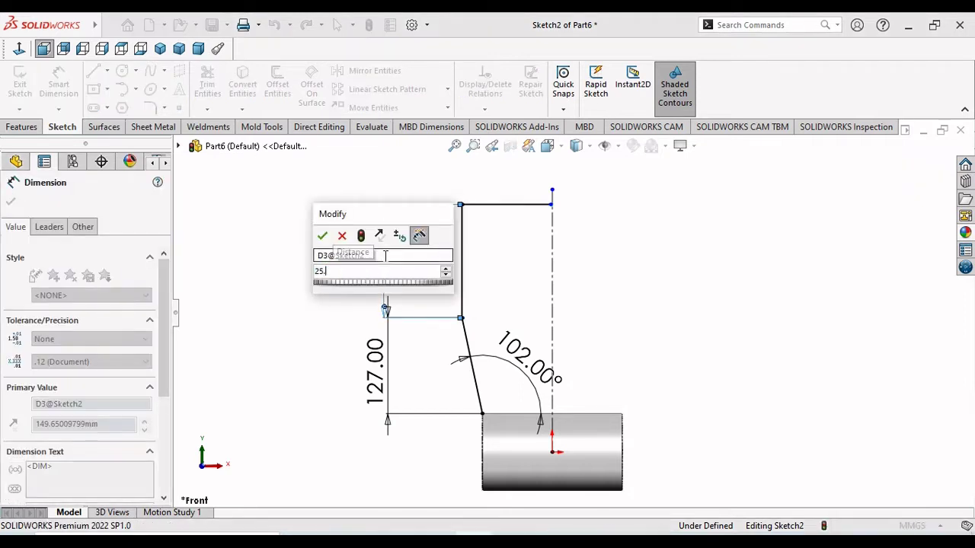
pyautogui.write('4*6')
pyautogui.press('Return')
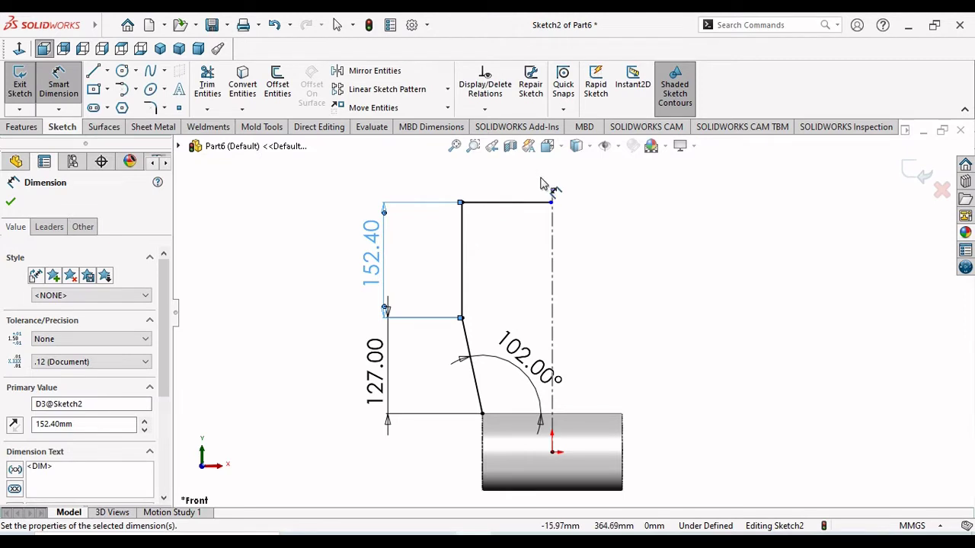
pyautogui.scroll(-3, 544, 189)
pyautogui.scroll(1, 548, 202)
pyautogui.scroll(-1, 568, 233)
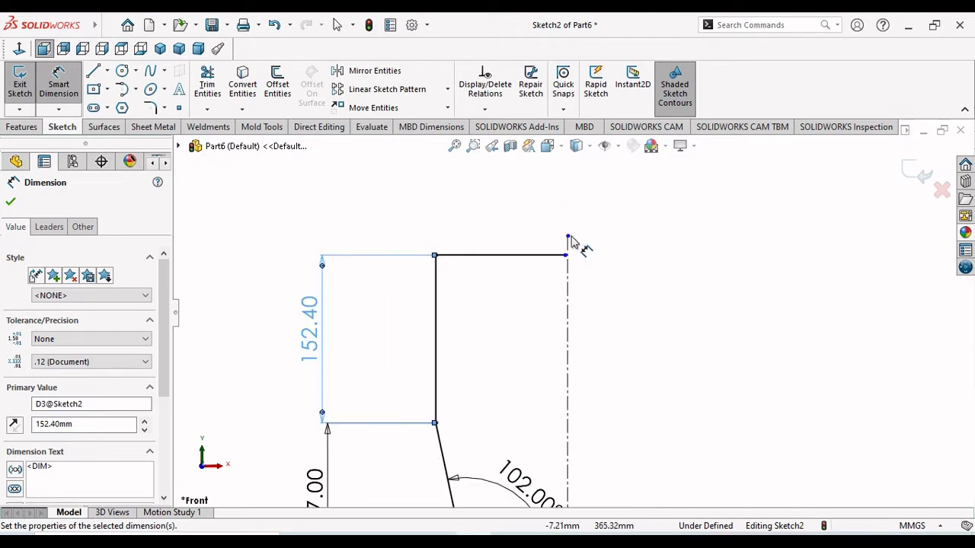
# - Try top-line width and gap dimensions to the centerline, discarding the redundant ones
pyautogui.click(508, 258)
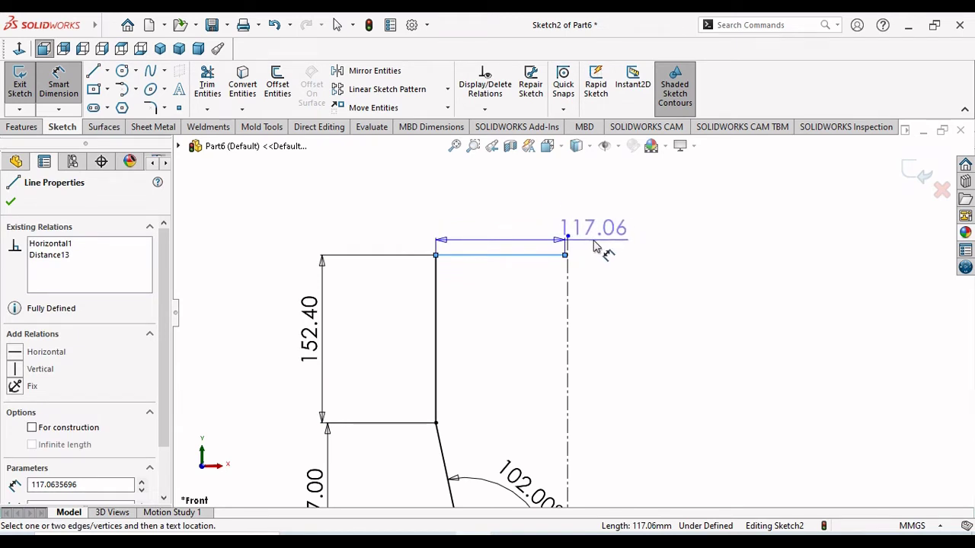
pyautogui.press('Escape')
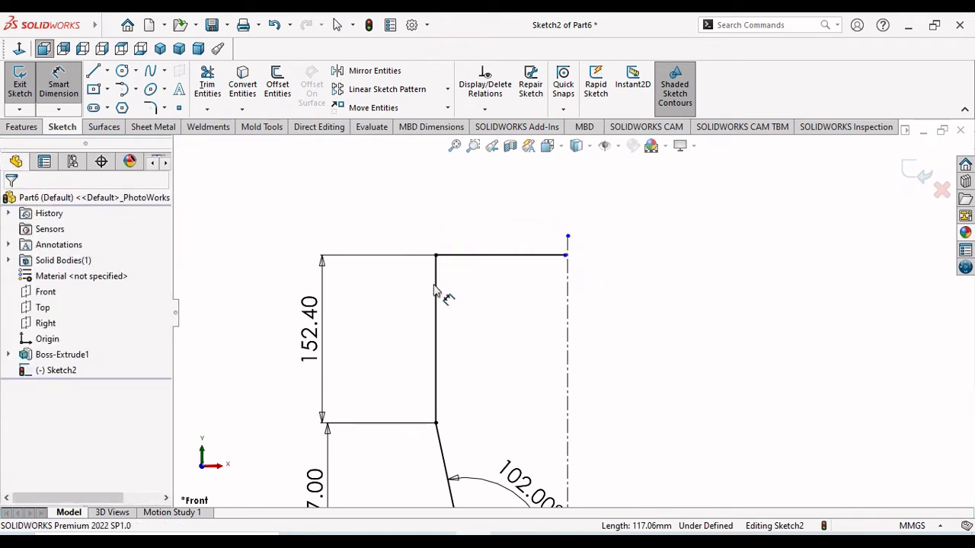
pyautogui.click(436, 292)
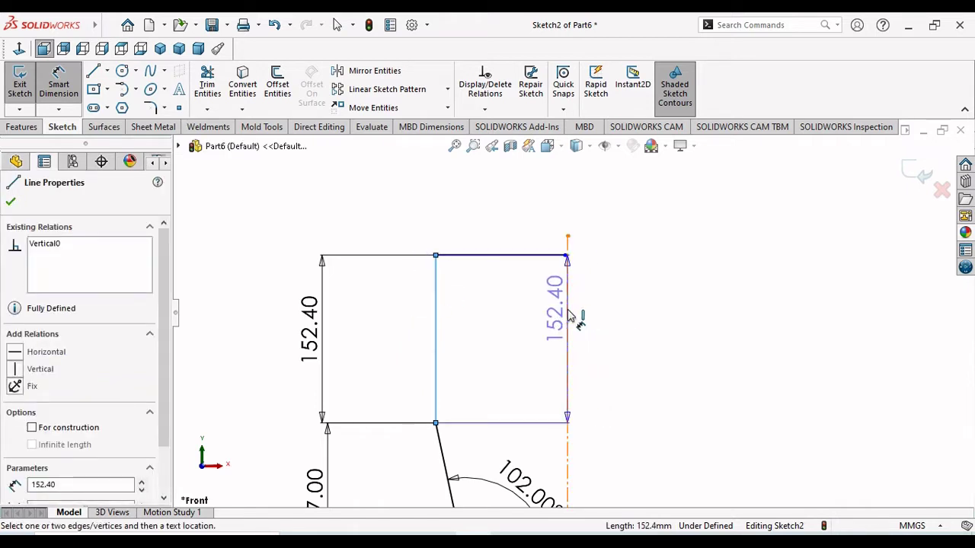
pyautogui.click(568, 316)
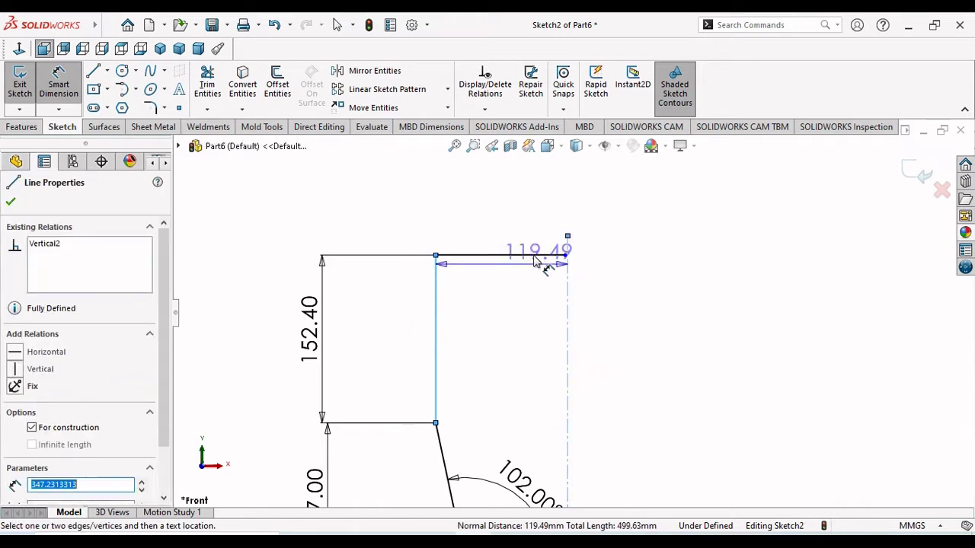
pyautogui.click(501, 219)
pyautogui.click(570, 248)
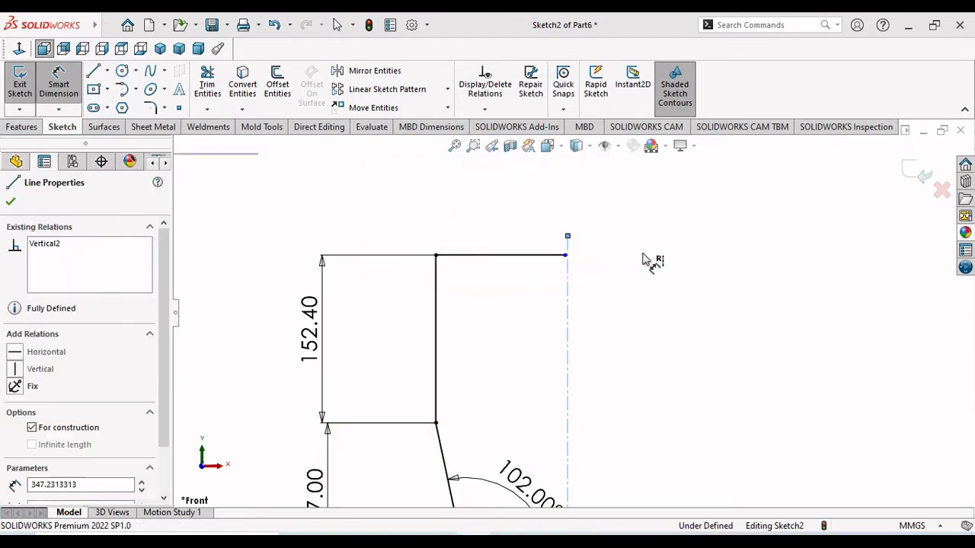
pyautogui.scroll(-5, 577, 267)
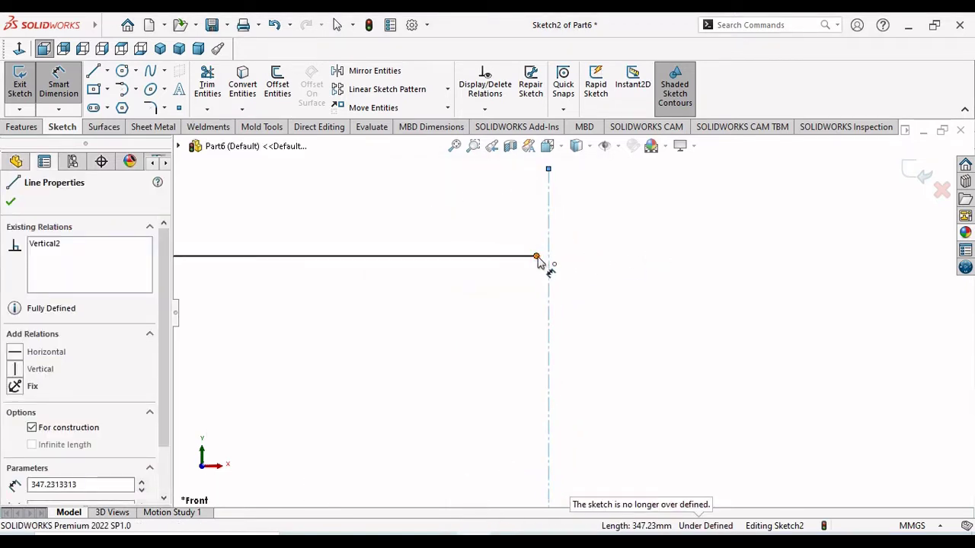
pyautogui.click(537, 260)
pyautogui.click(549, 266)
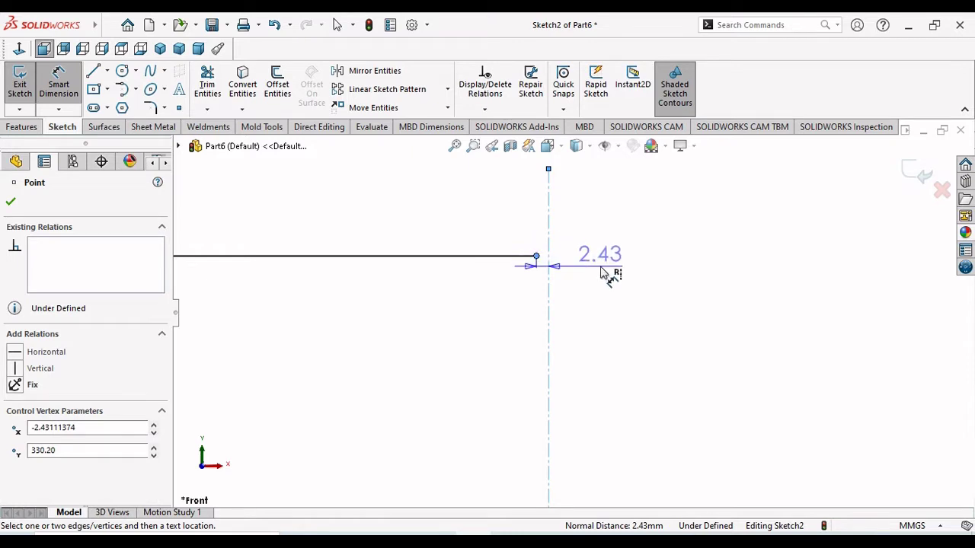
pyautogui.press('Escape')
# - Close the Point properties panel
pyautogui.scroll(6, 564, 294)
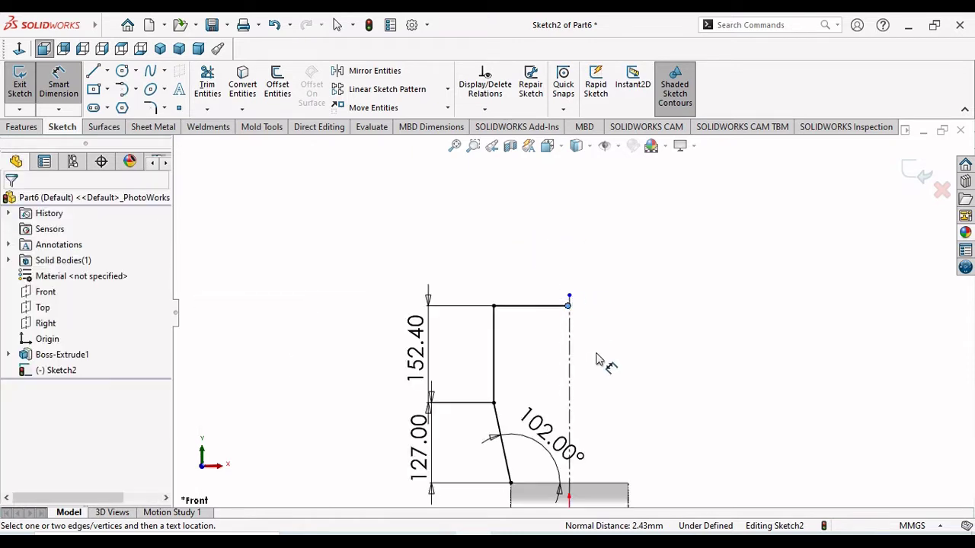
pyautogui.scroll(-2, 596, 404)
pyautogui.rightClick(657, 374)
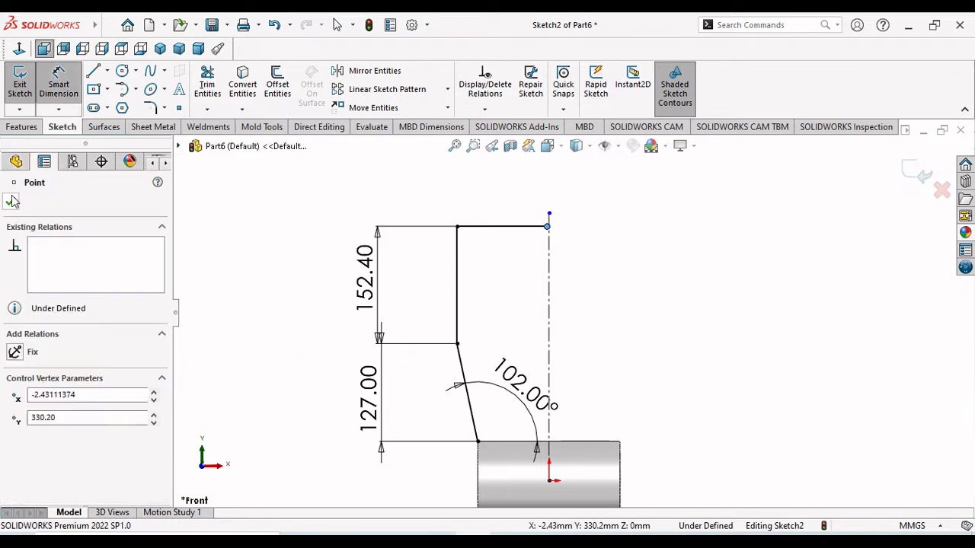
pyautogui.click(12, 201)
pyautogui.click(58, 85)
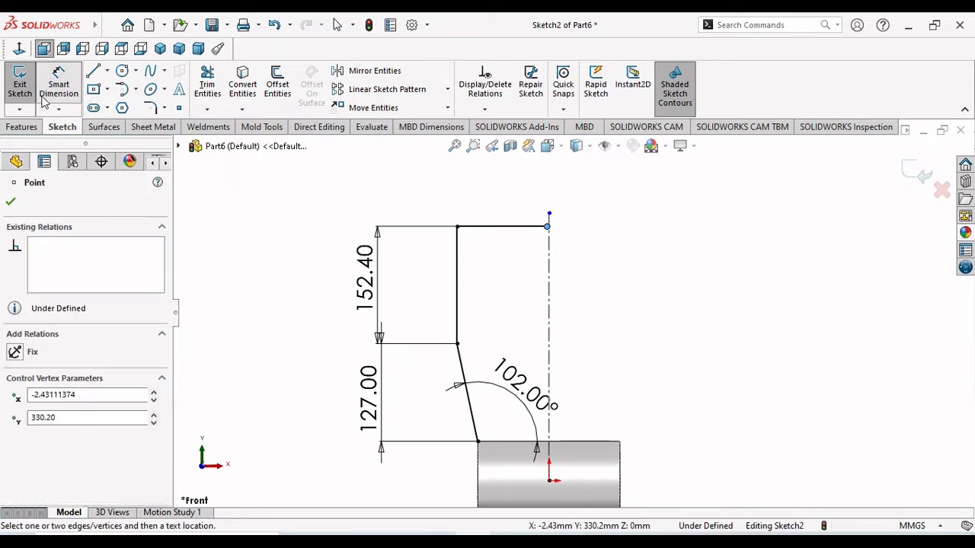
pyautogui.click(12, 202)
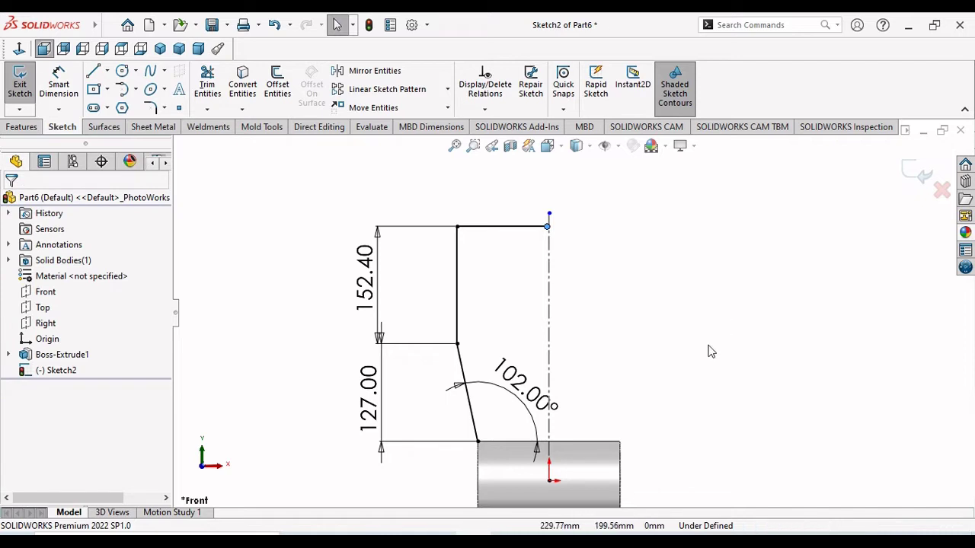
# - Delete the 102.00° angle dimension
pyautogui.click(518, 400)
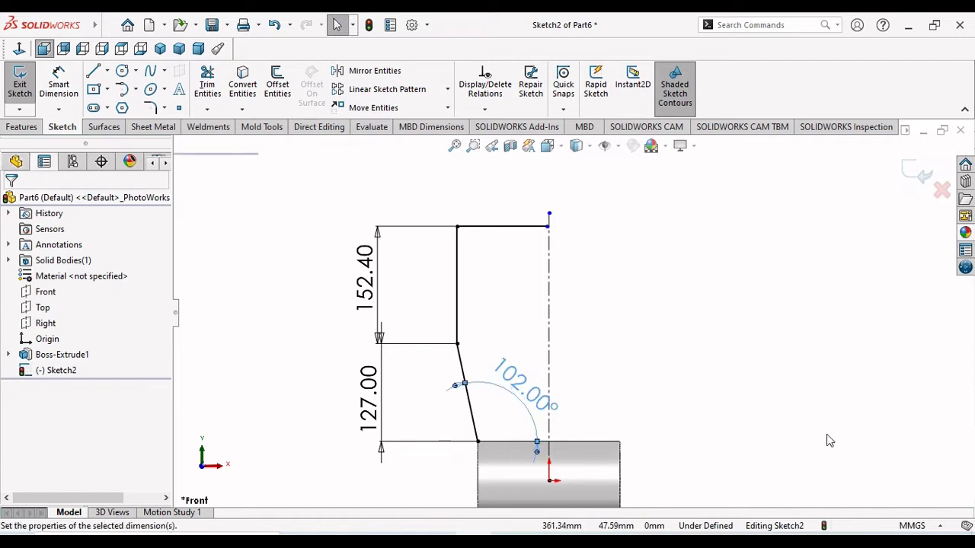
pyautogui.press('Delete')
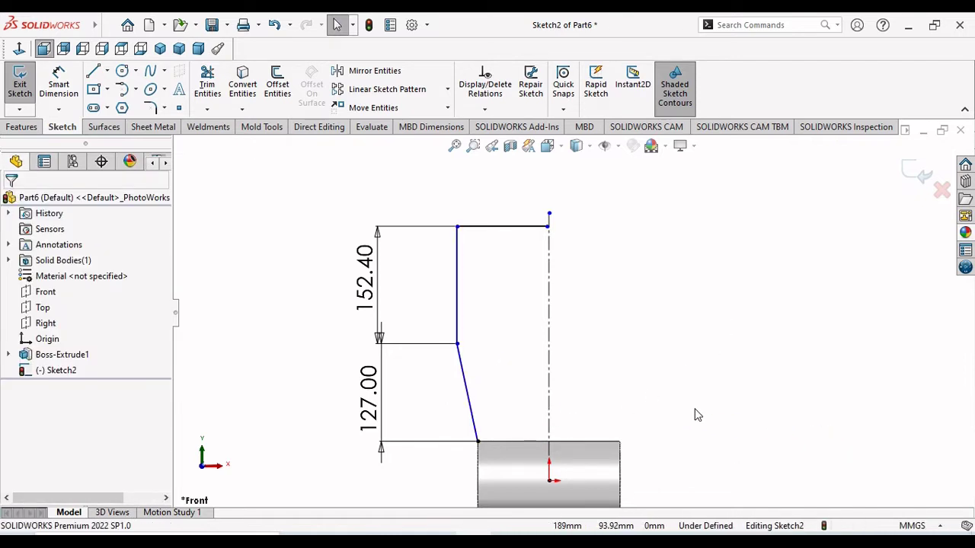
pyautogui.scroll(-3, 548, 211)
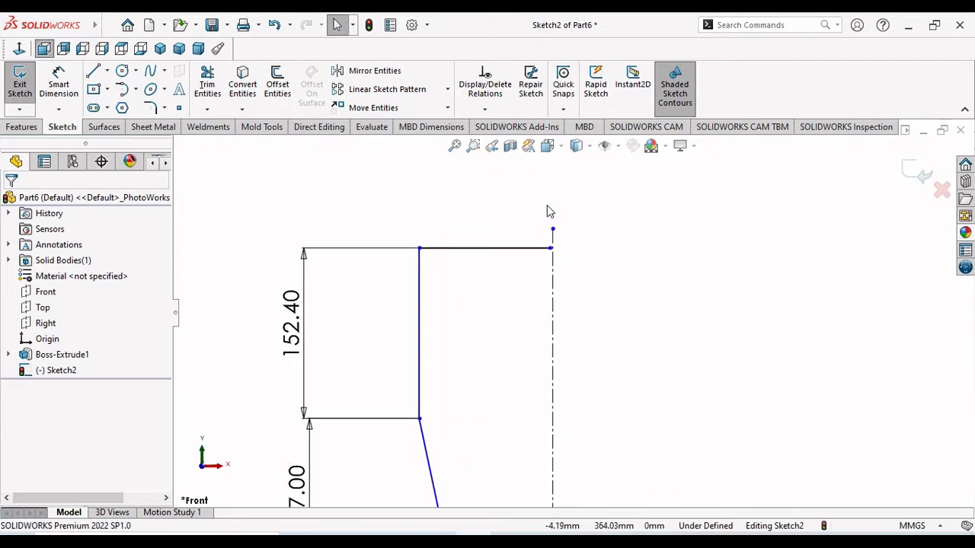
pyautogui.scroll(-1, 558, 229)
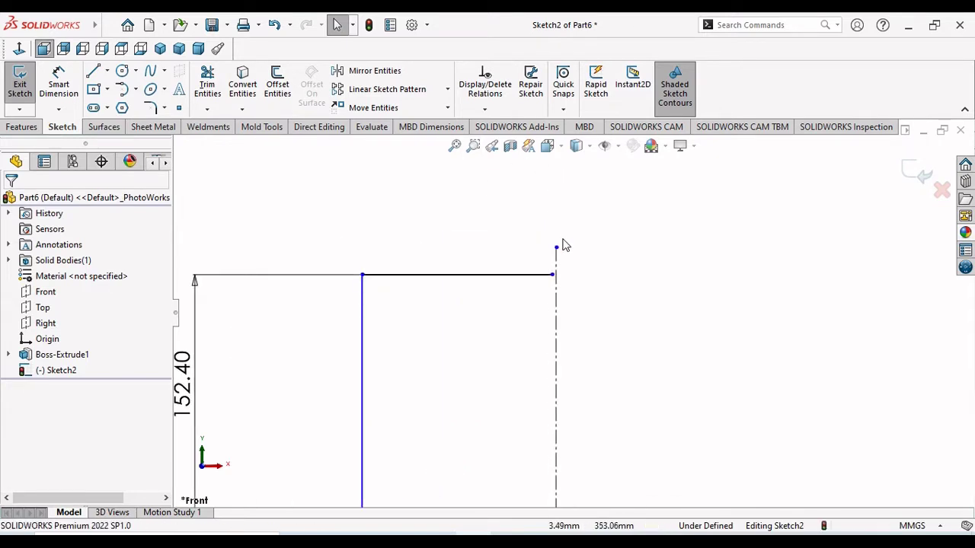
pyautogui.scroll(-1, 526, 301)
pyautogui.scroll(2, 525, 301)
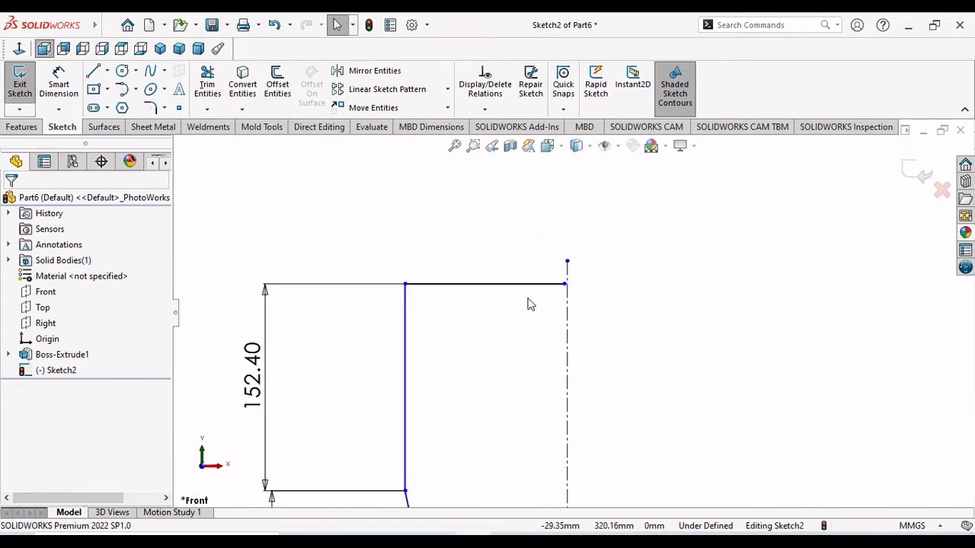
pyautogui.scroll(-1, 516, 311)
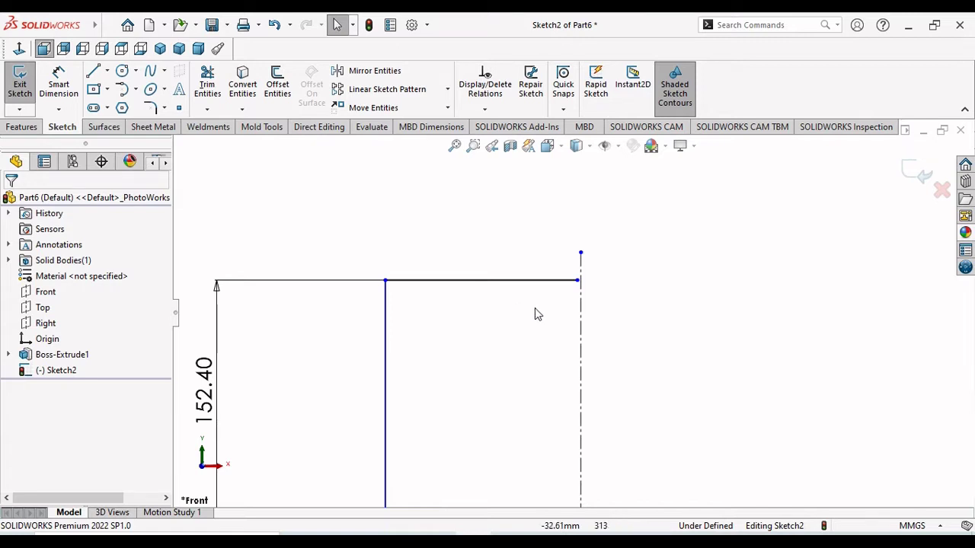
# - Dimension the tall vertical edge 25.4*4.75 (120.65 mm) from the centreline
pyautogui.click(74, 97)
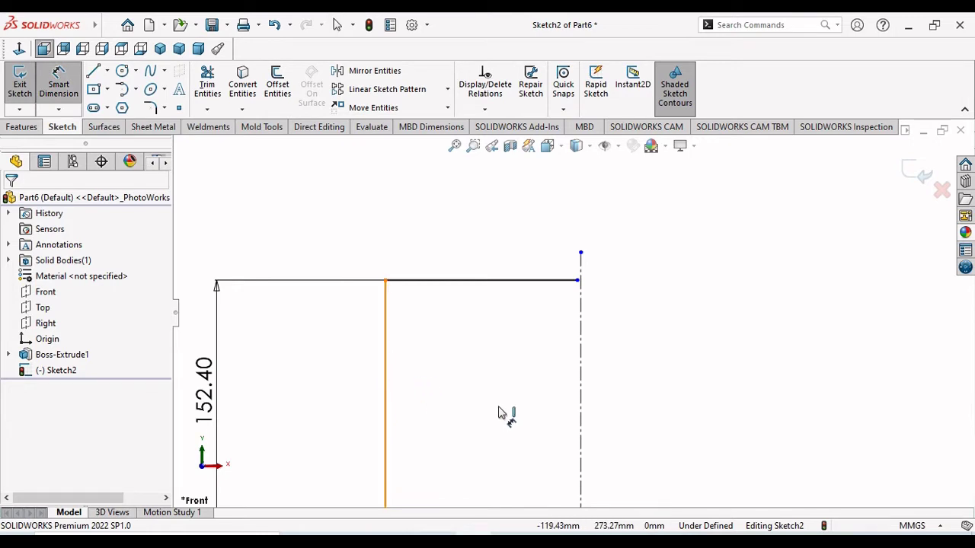
pyautogui.click(386, 412)
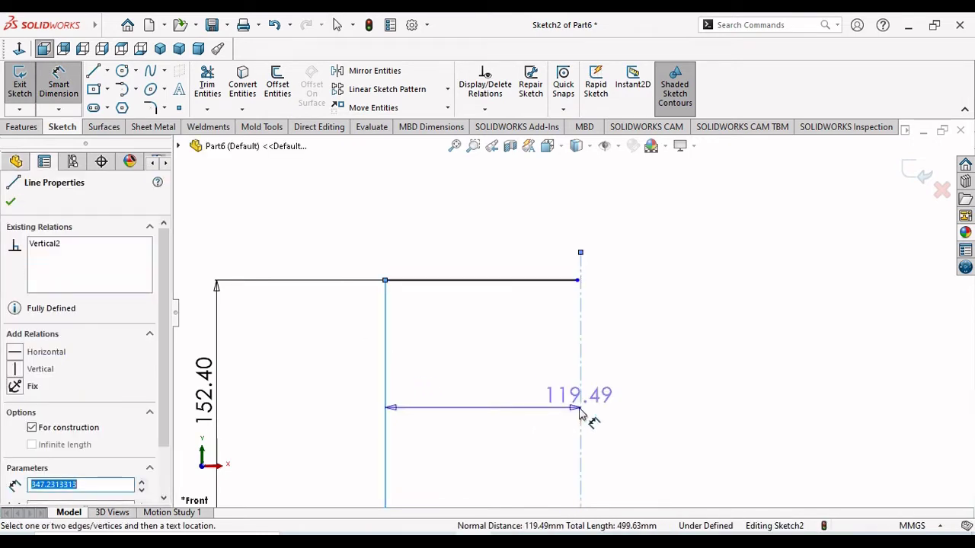
pyautogui.click(458, 214)
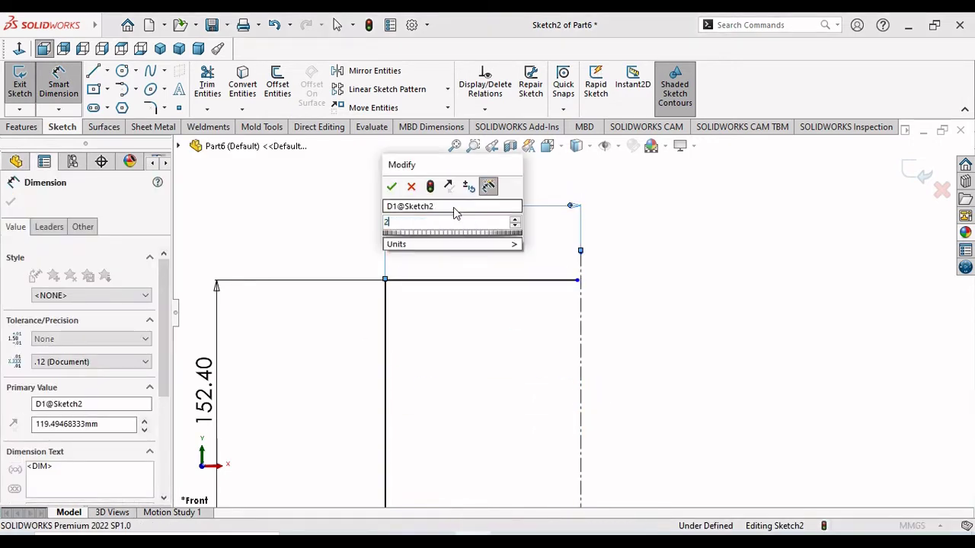
pyautogui.write('25.4*')
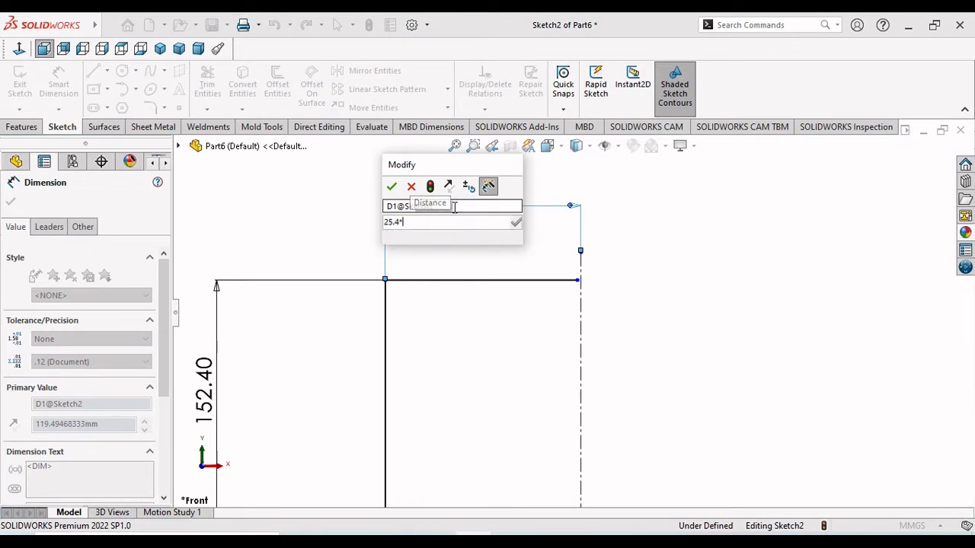
pyautogui.write('4.75')
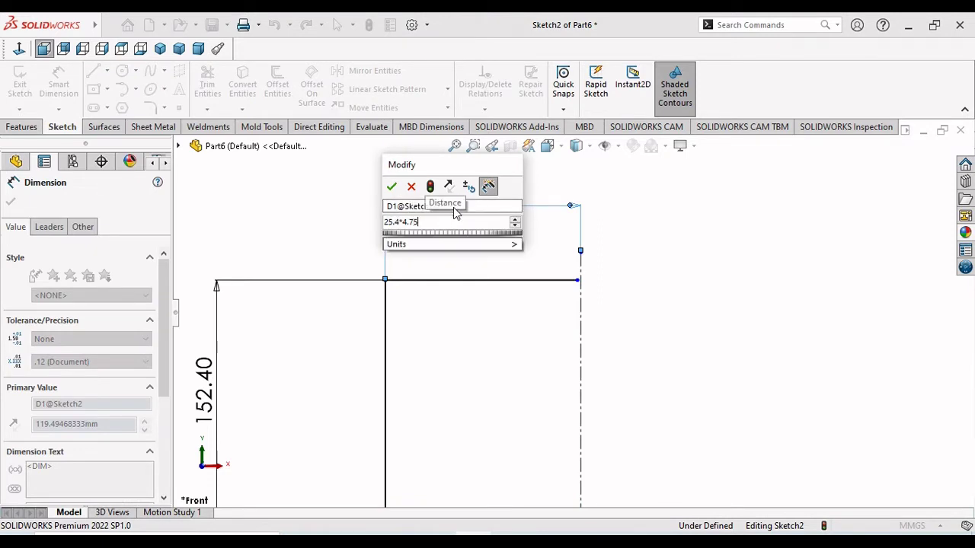
pyautogui.press('Return')
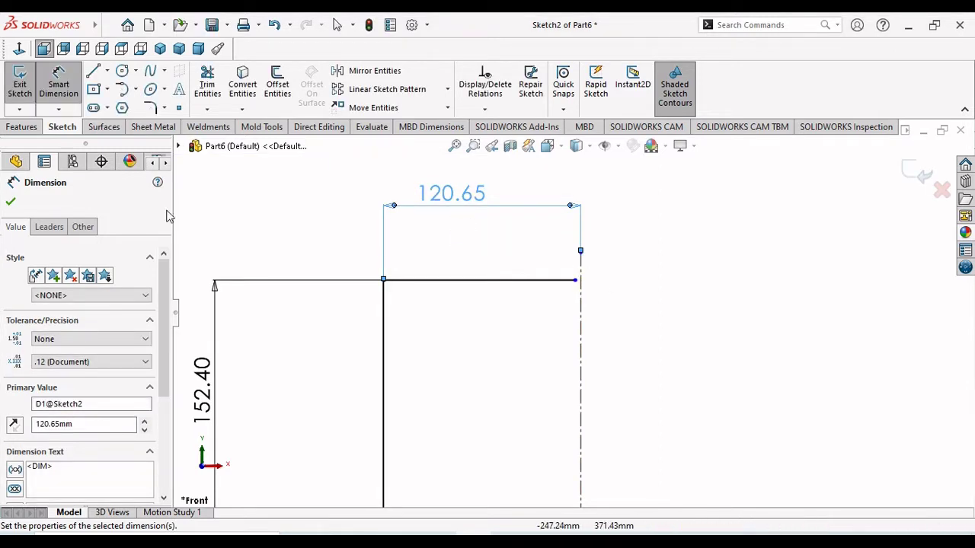
pyautogui.click(11, 204)
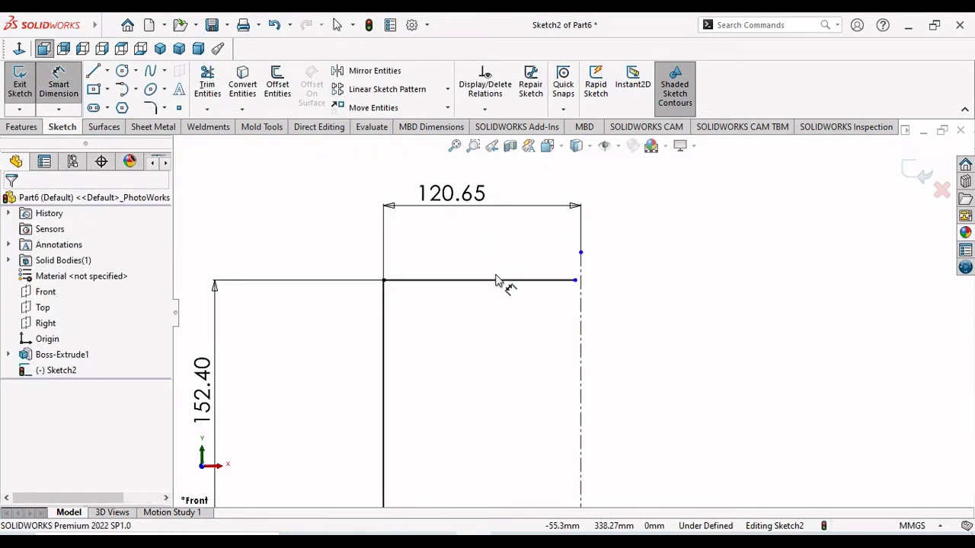
# - Make the top line's right endpoint coincident with the vertical centreline
pyautogui.click(54, 95)
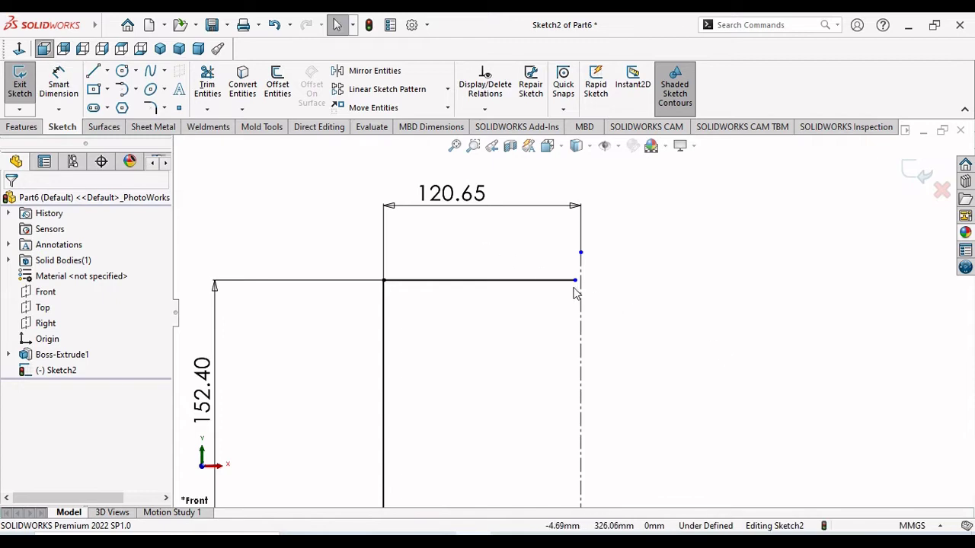
pyautogui.scroll(-3, 568, 288)
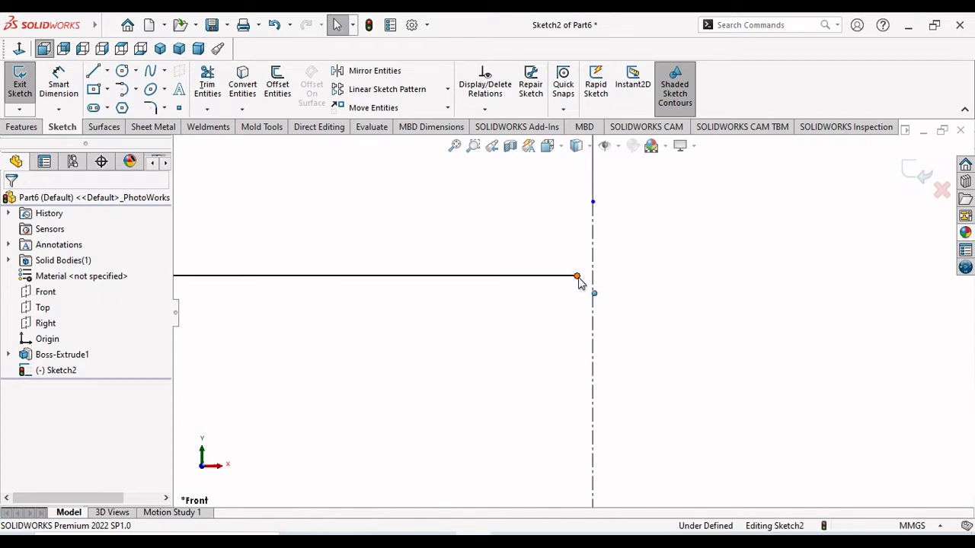
pyautogui.click(578, 278)
pyautogui.keyDown('ctrl'); pyautogui.click(593, 283); pyautogui.keyUp('ctrl')
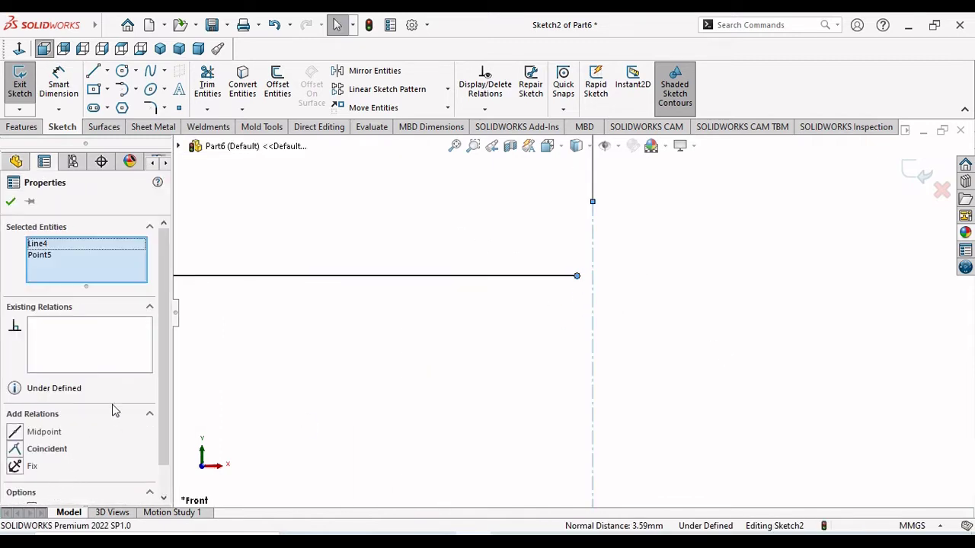
pyautogui.click(15, 451)
pyautogui.click(10, 202)
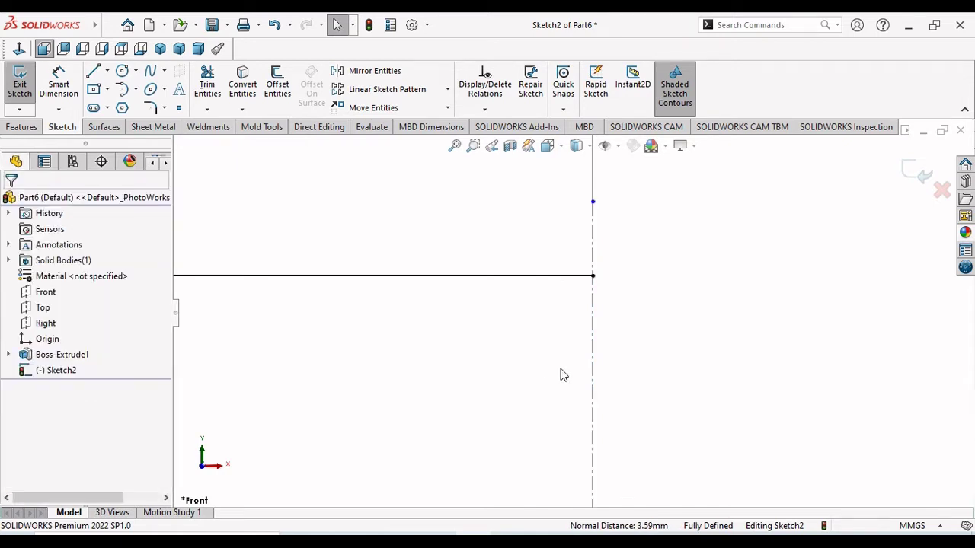
pyautogui.scroll(5, 562, 375)
pyautogui.scroll(-3, 562, 419)
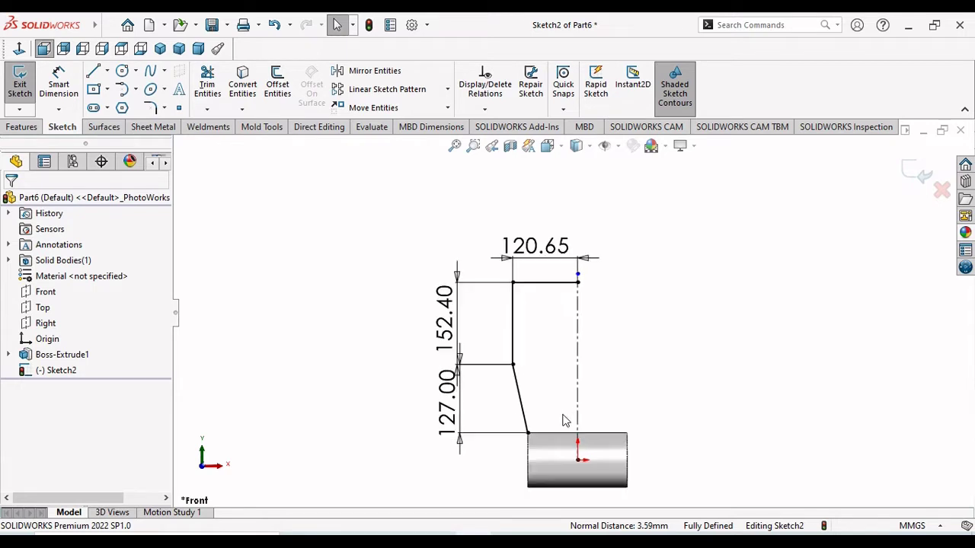
# - Add a driven 102.50° angle between the slanted line and the hub edge
pyautogui.click(58, 82)
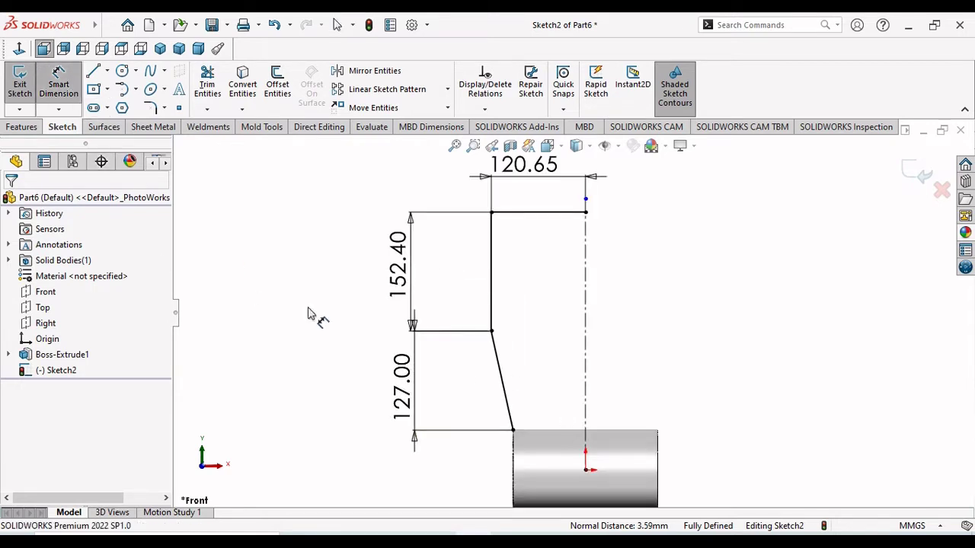
pyautogui.click(509, 412)
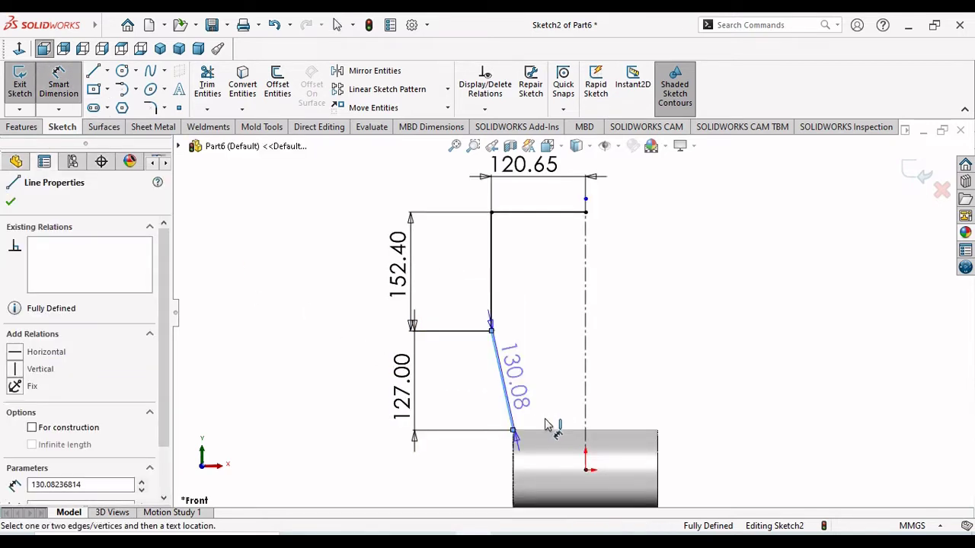
pyautogui.click(544, 431)
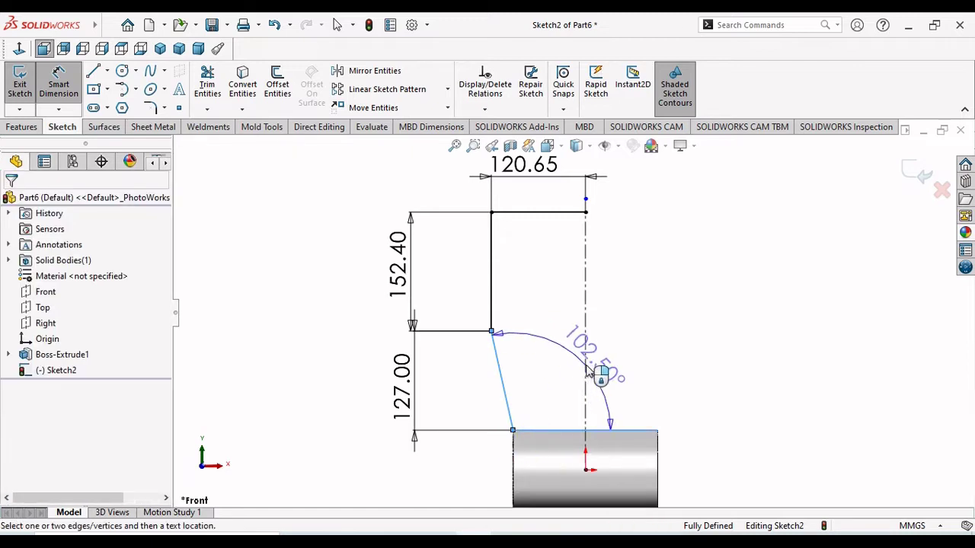
pyautogui.click(601, 370)
pyautogui.click(566, 228)
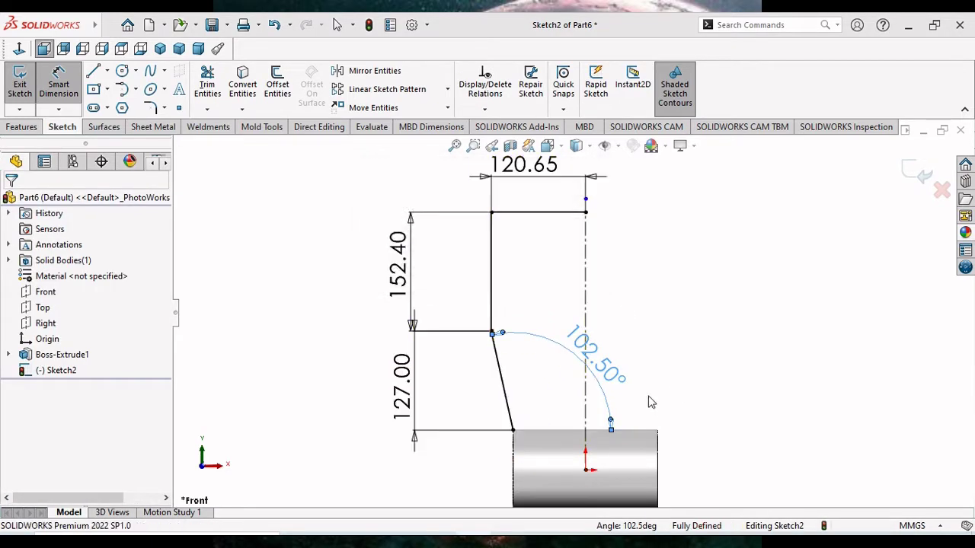
pyautogui.click(560, 413)
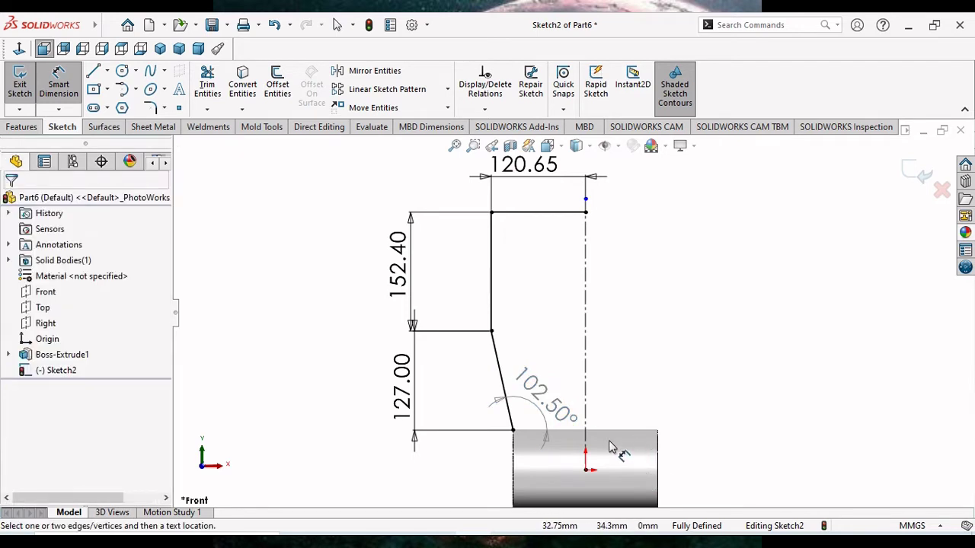
pyautogui.scroll(-1, 618, 448)
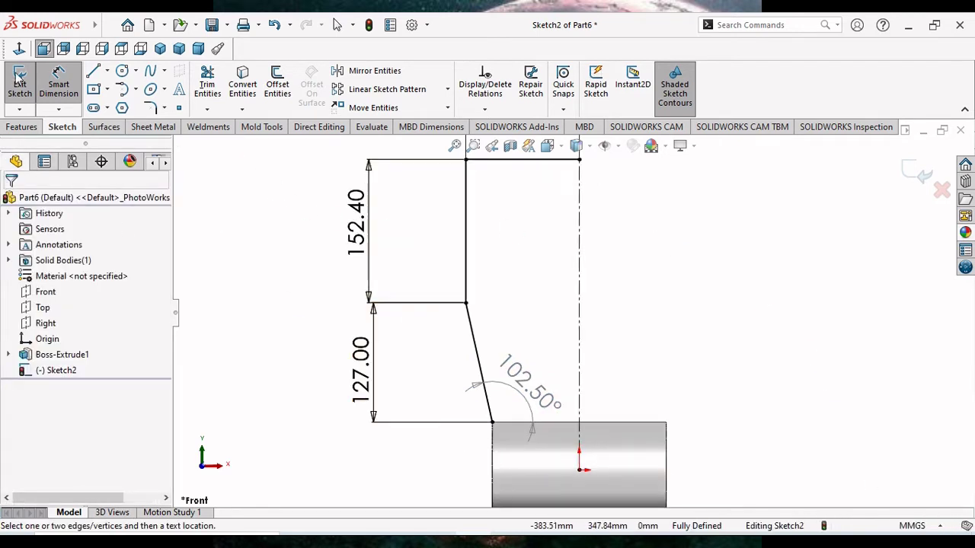
# - Draw a bottom line from the slanted edge's lower corner to the centreline
pyautogui.click(94, 72)
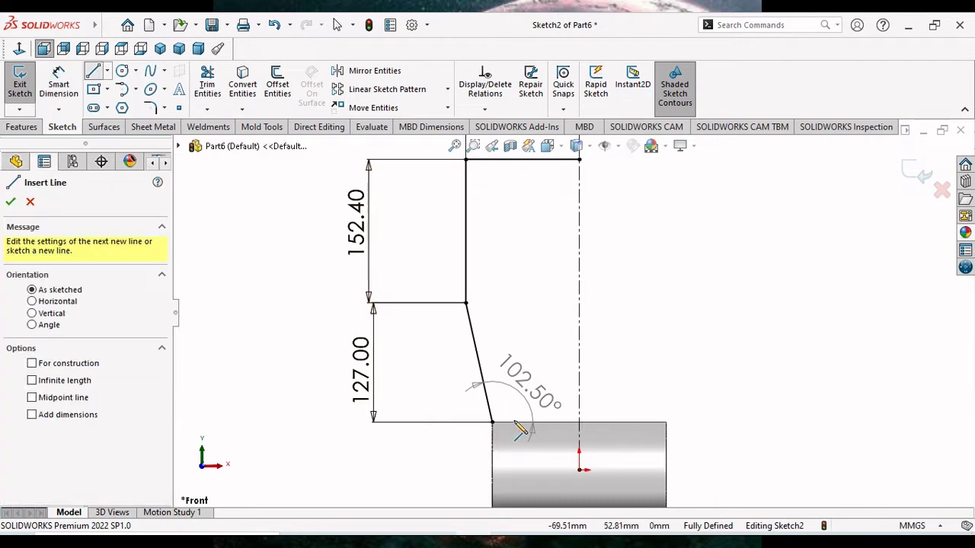
pyautogui.click(493, 424)
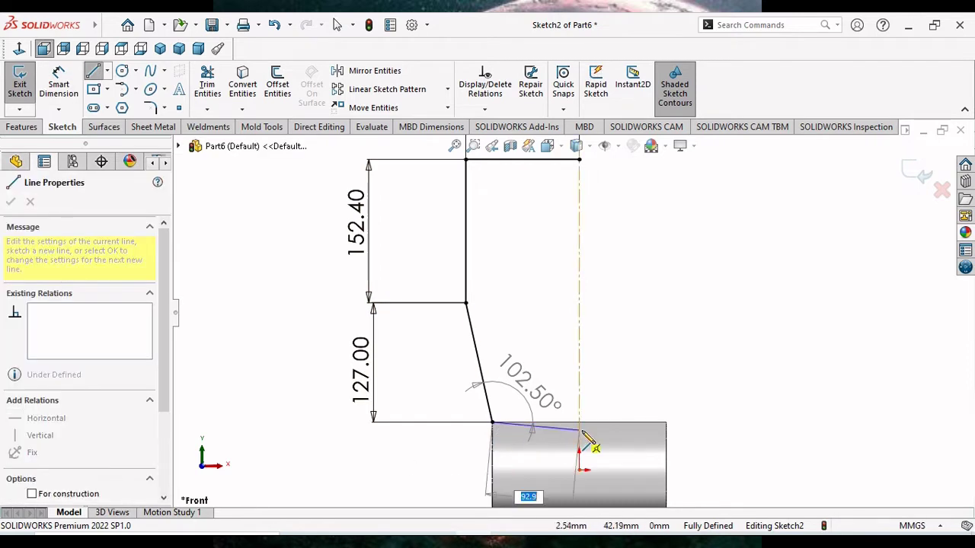
pyautogui.click(579, 424)
pyautogui.rightClick(648, 371)
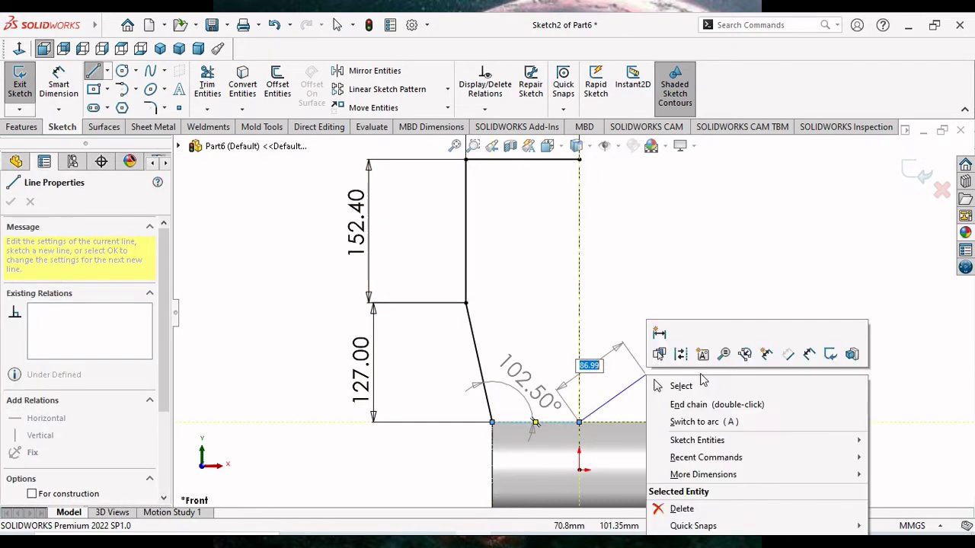
pyautogui.click(700, 387)
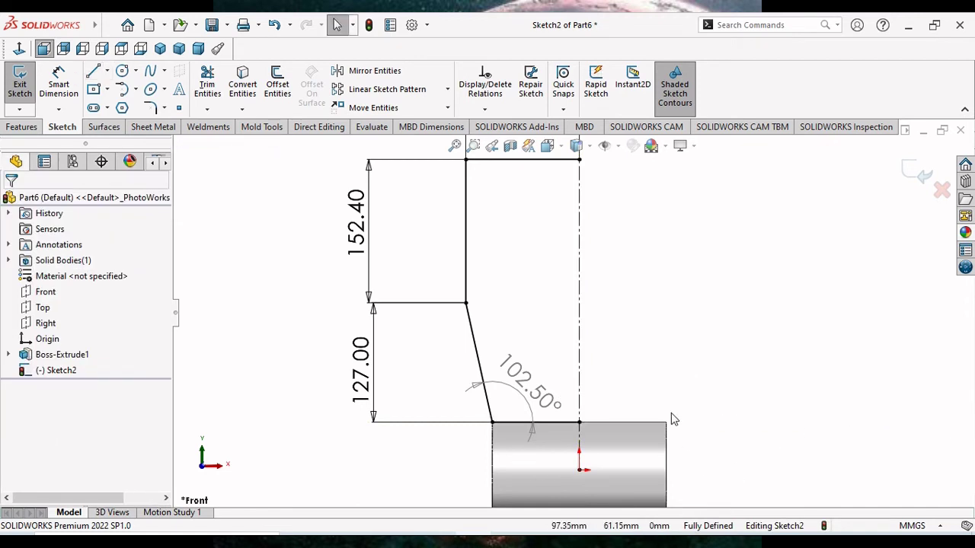
pyautogui.press('f')
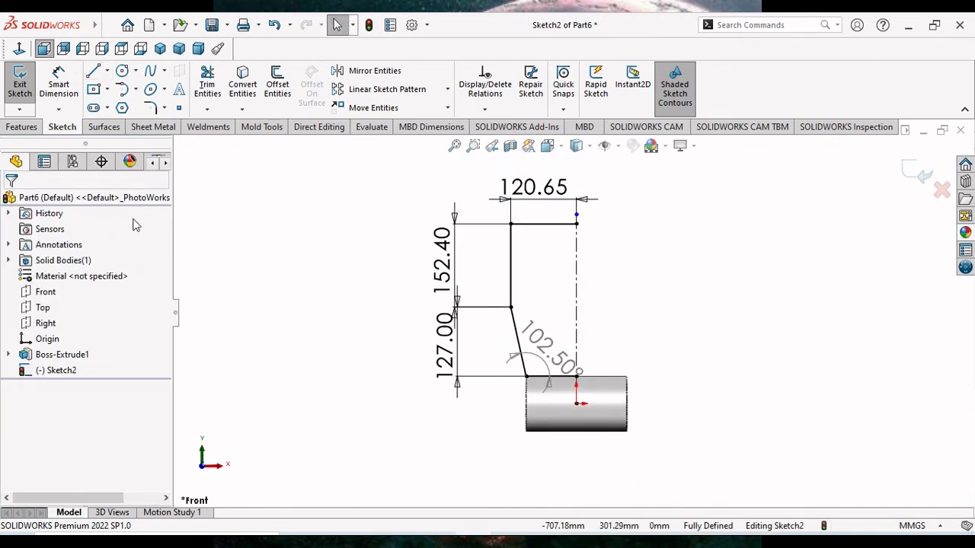
# - Cancel the extrusion and go back to the sketch tools
pyautogui.click(26, 128)
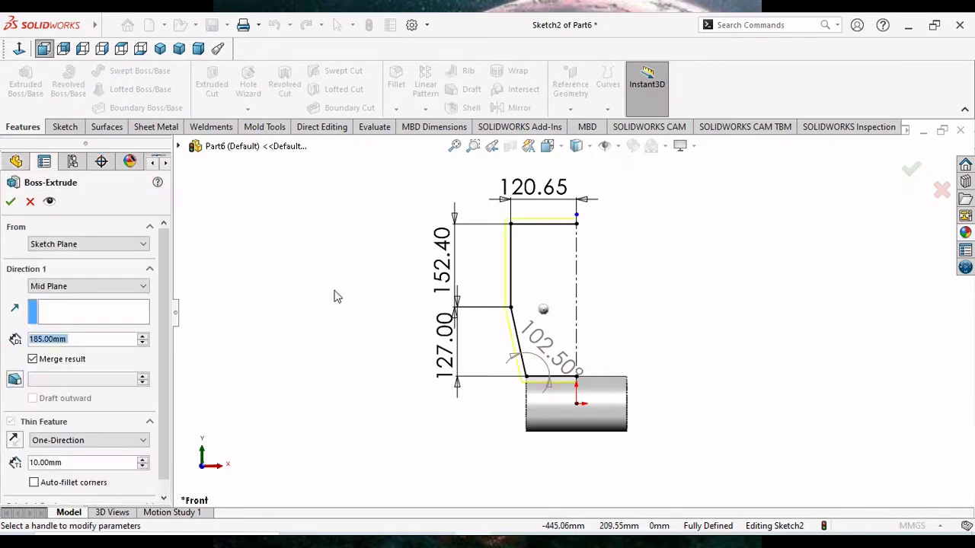
pyautogui.press('Escape')
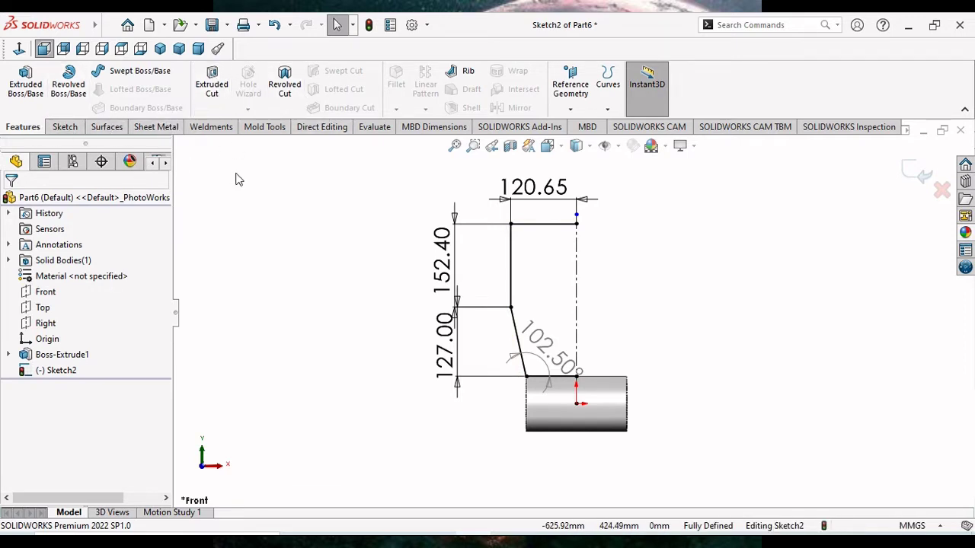
pyautogui.click(65, 126)
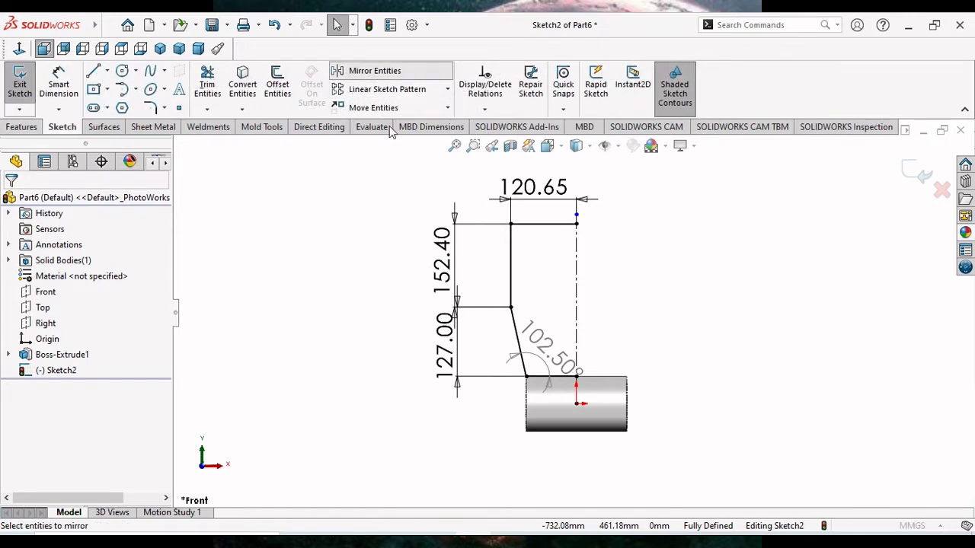
# - Mirror the four blade outline lines about the vertical centerline
pyautogui.click(545, 224)
pyautogui.click(513, 255)
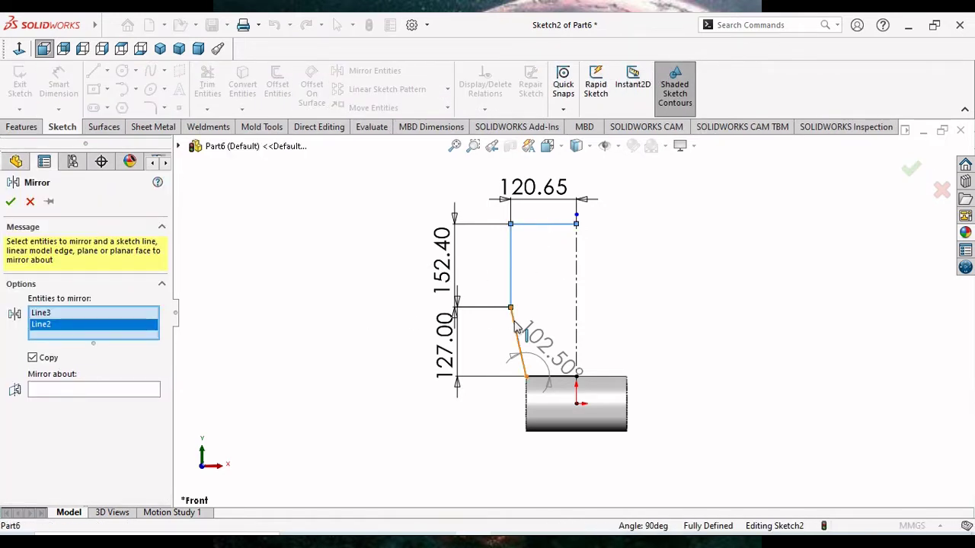
pyautogui.click(515, 335)
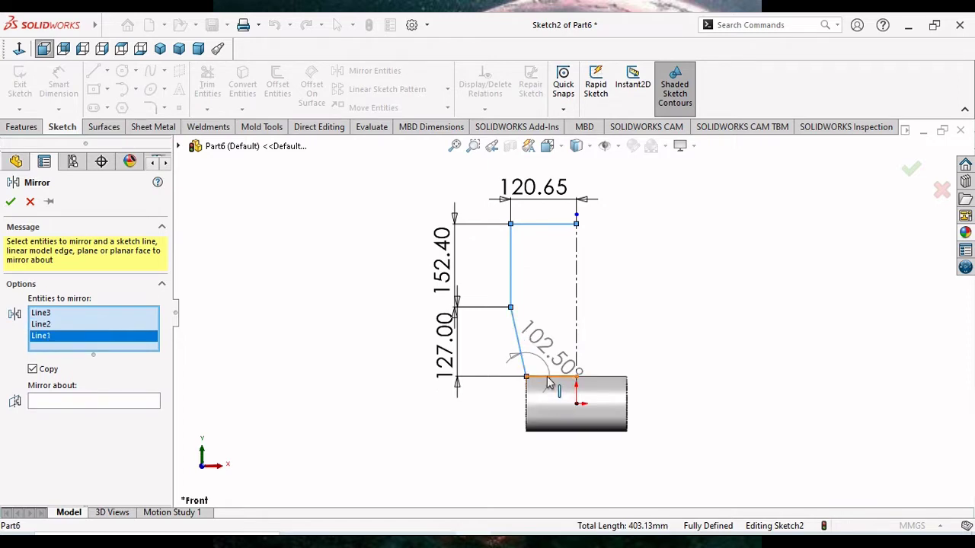
pyautogui.click(547, 378)
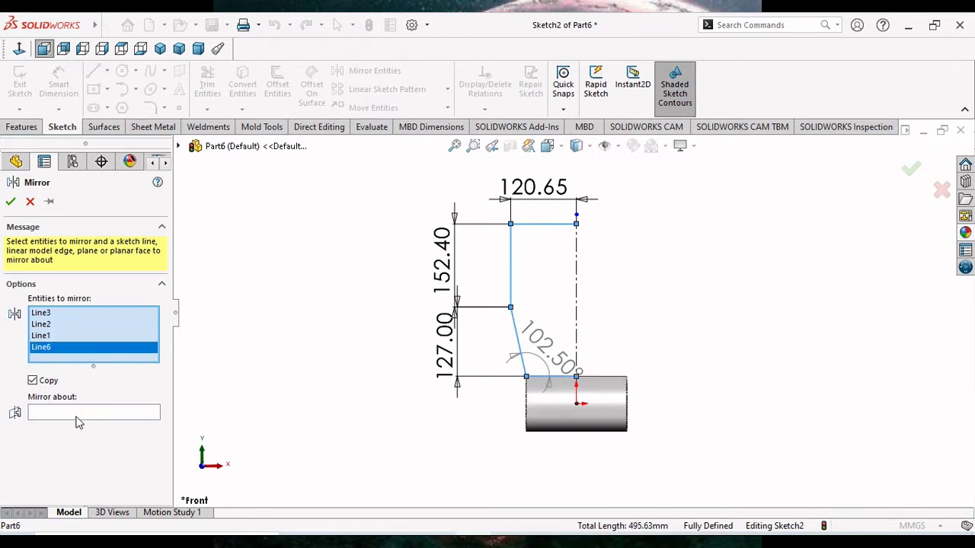
pyautogui.click(45, 415)
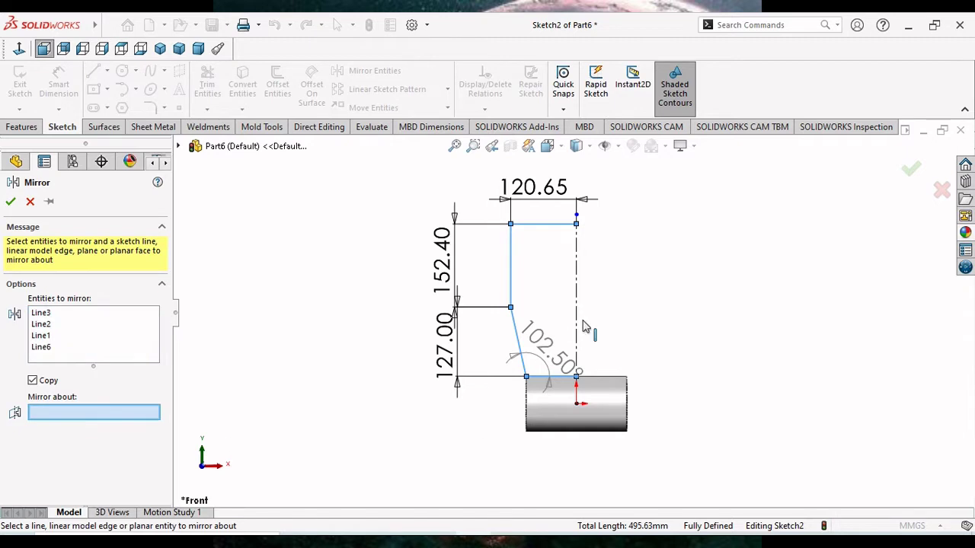
pyautogui.click(577, 297)
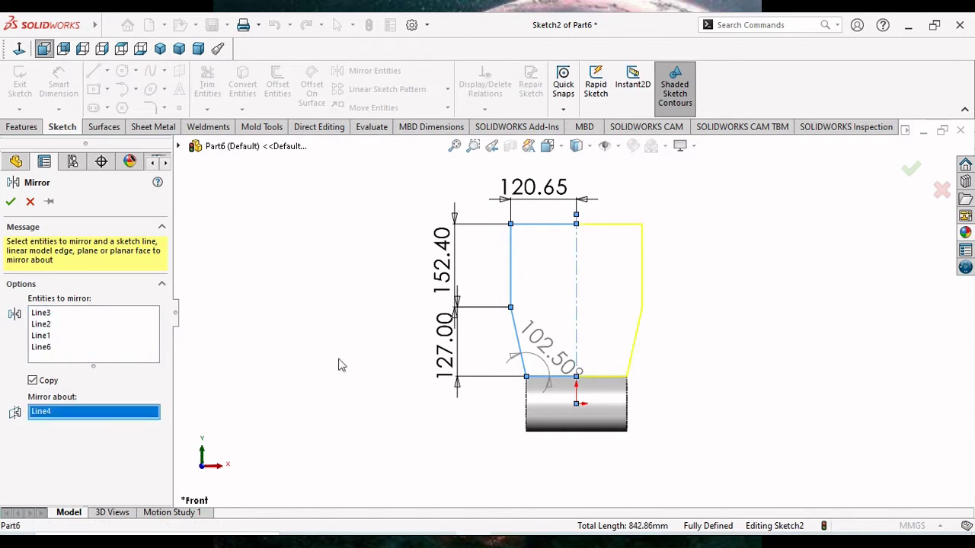
pyautogui.click(10, 202)
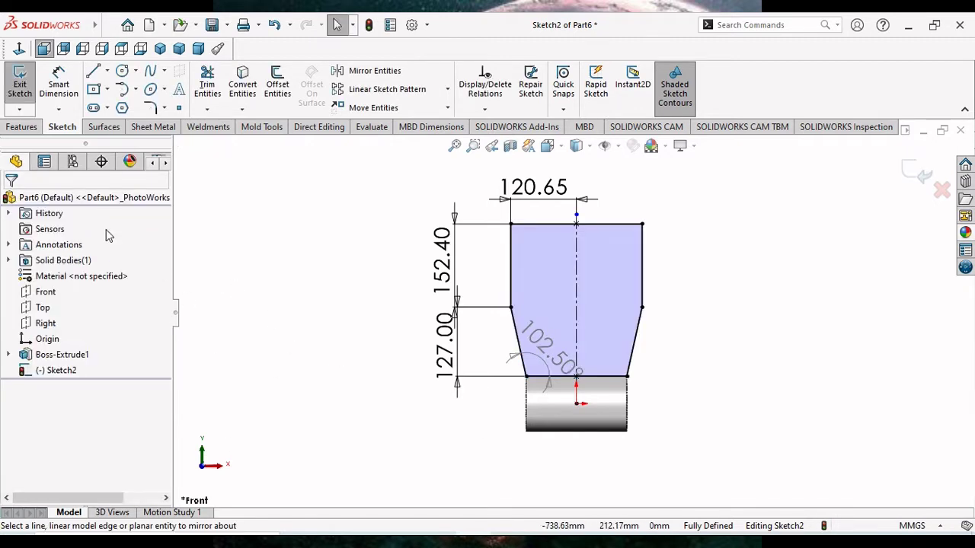
# - Extrude the closed blade profile 5 mm with a Mid Plane end condition
pyautogui.click(21, 126)
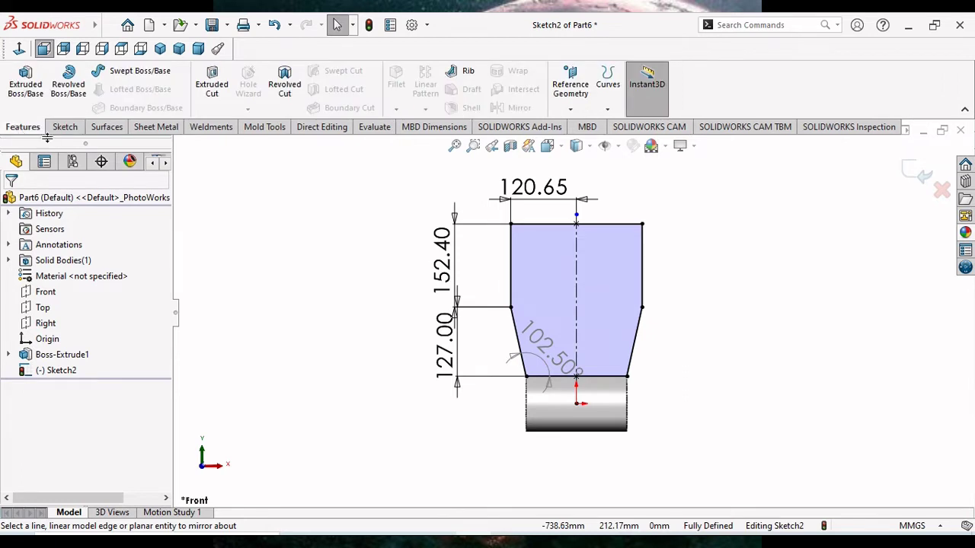
pyautogui.click(38, 96)
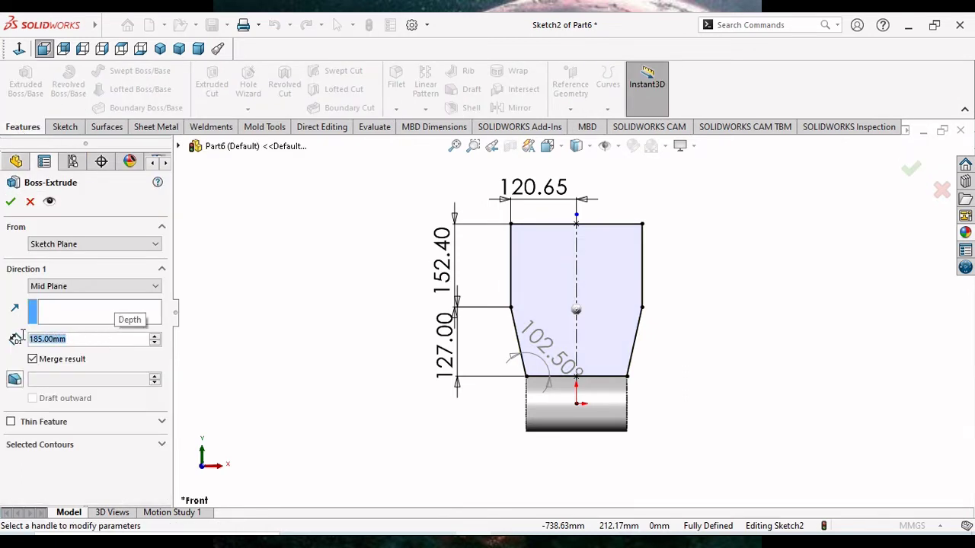
pyautogui.write('5')
pyautogui.press('Return')
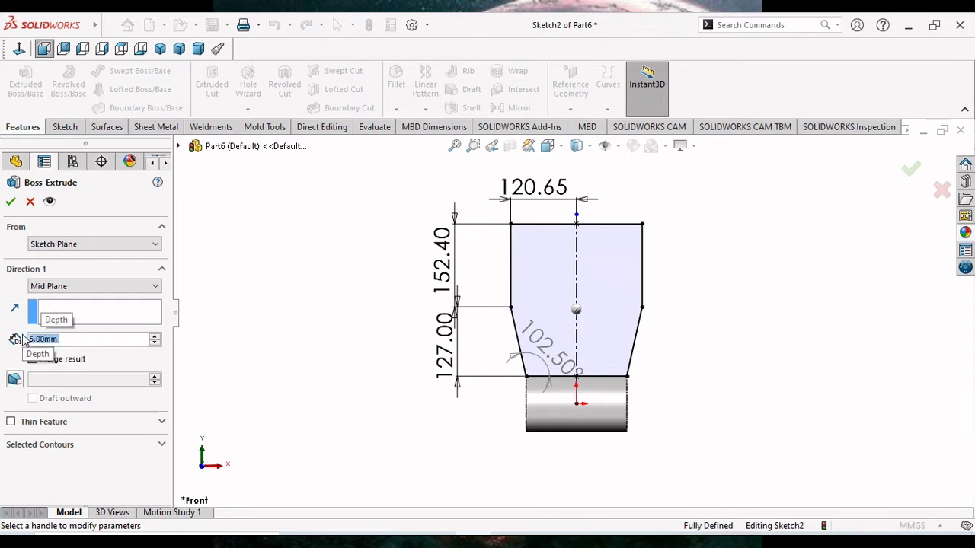
pyautogui.click(145, 286)
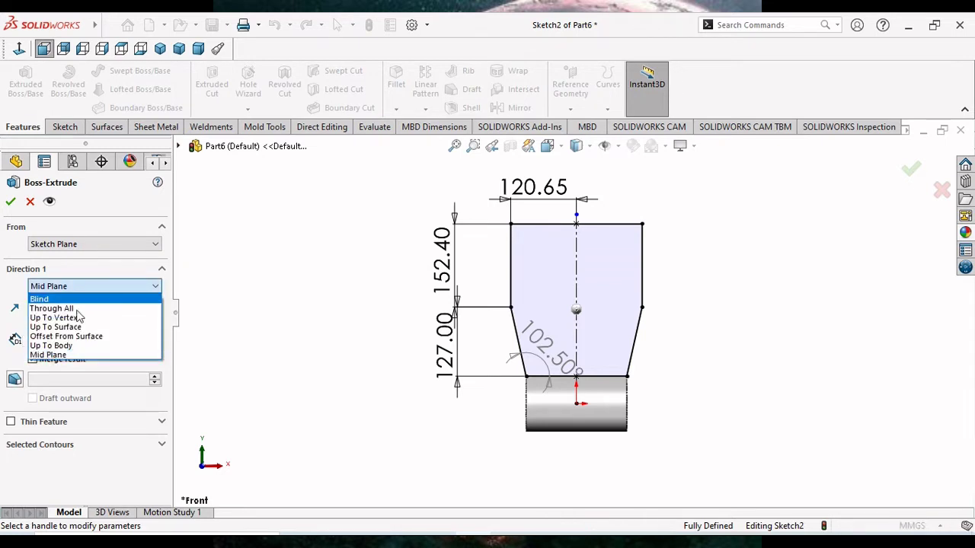
pyautogui.click(71, 355)
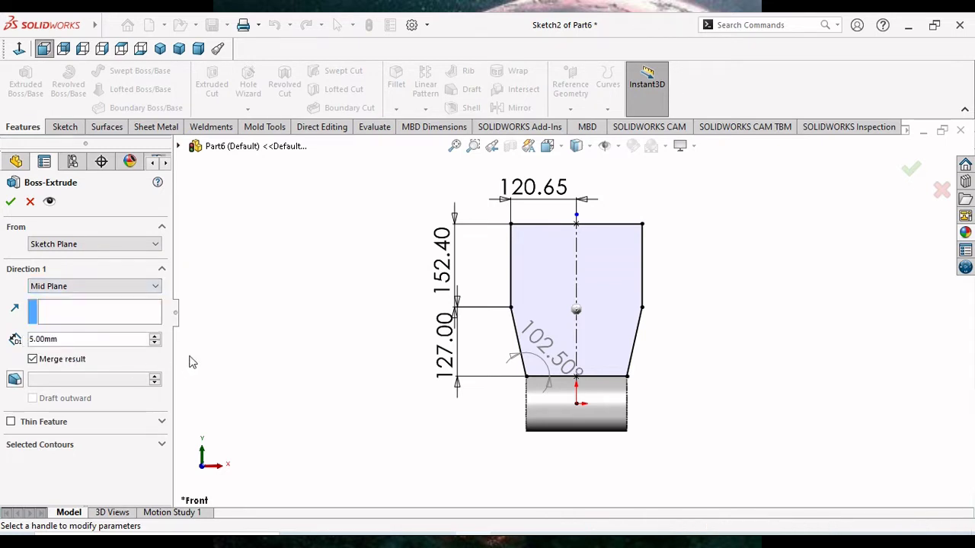
pyautogui.click(11, 200)
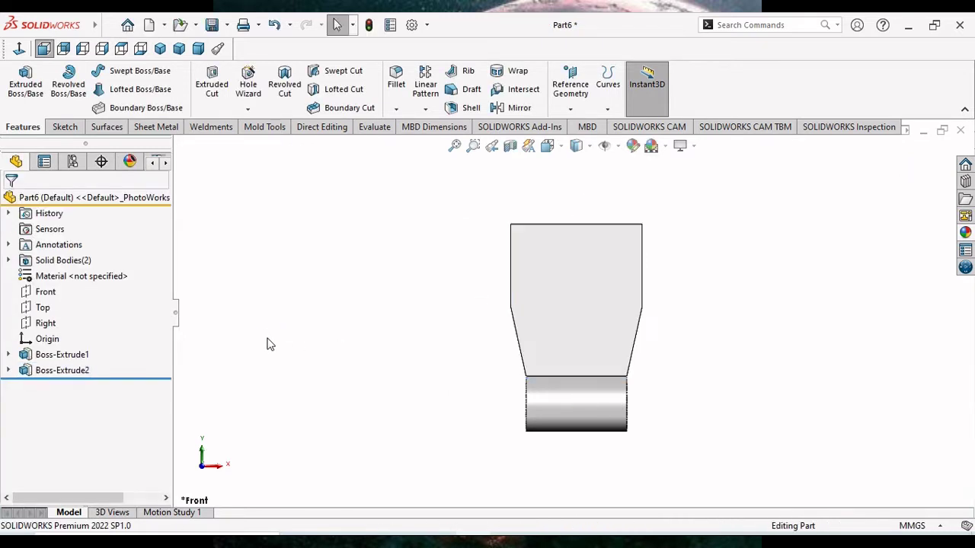
pyautogui.moveTo(333, 343); pyautogui.dragTo(544, 392, button='middle')
# - Circular-pattern the Boss-Extrude2 blade body 6 times around the hub's cylindrical face
pyautogui.scroll(-2, 552, 393)
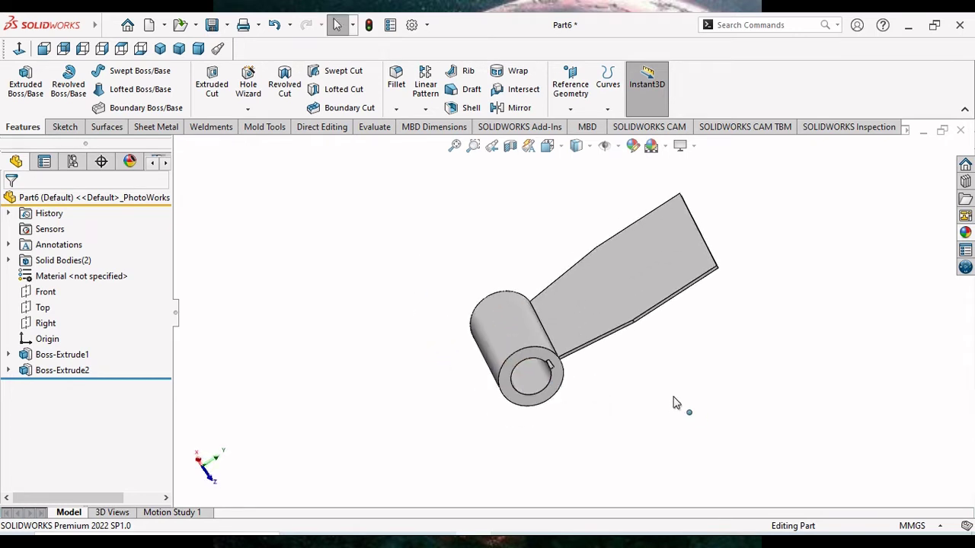
pyautogui.moveTo(674, 403); pyautogui.dragTo(647, 371, button='middle')
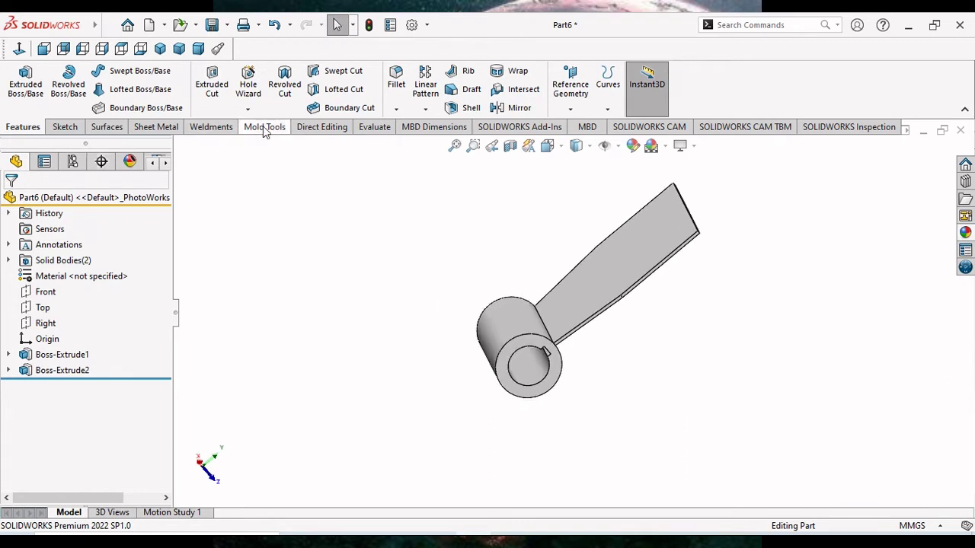
pyautogui.click(425, 111)
pyautogui.click(450, 144)
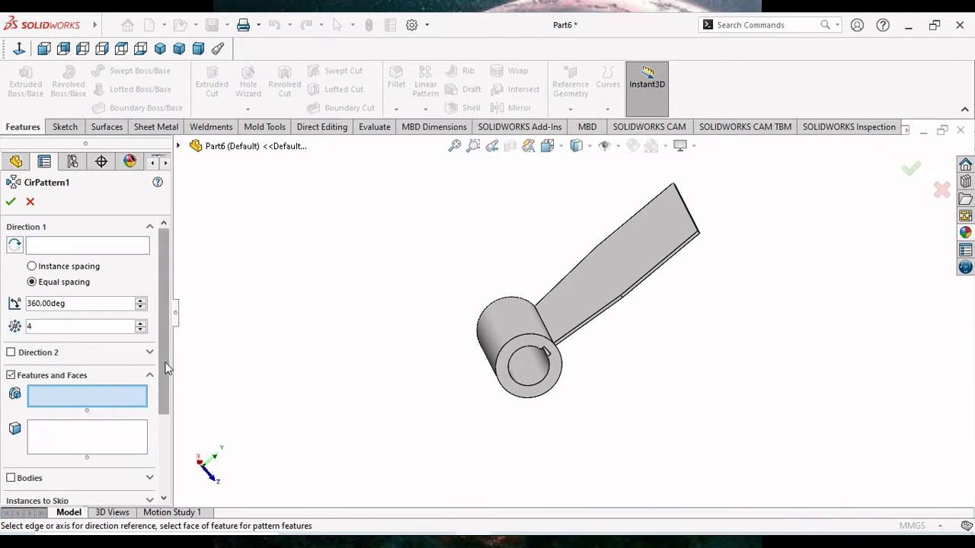
pyautogui.scroll(-3, 22, 381)
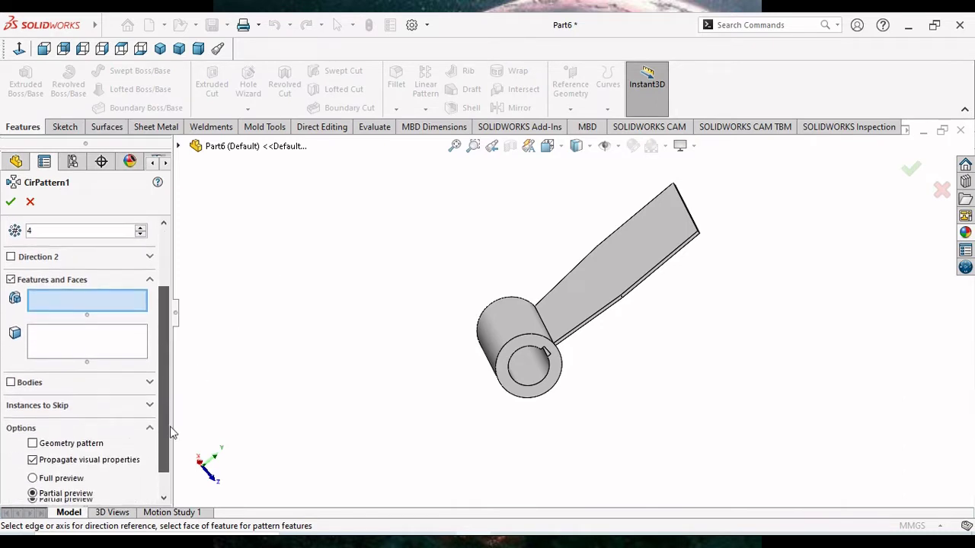
pyautogui.click(13, 380)
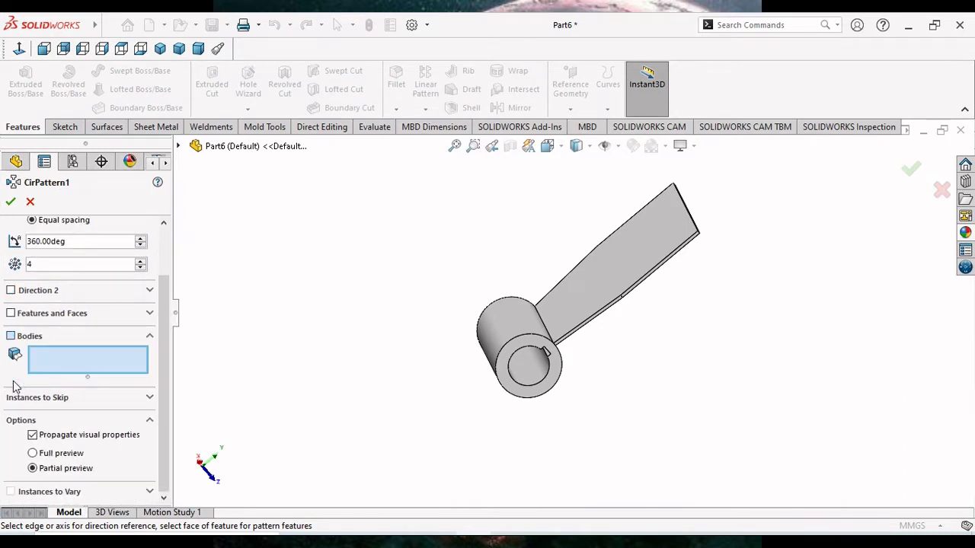
pyautogui.click(612, 278)
pyautogui.moveTo(161, 322); pyautogui.dragTo(162, 259)
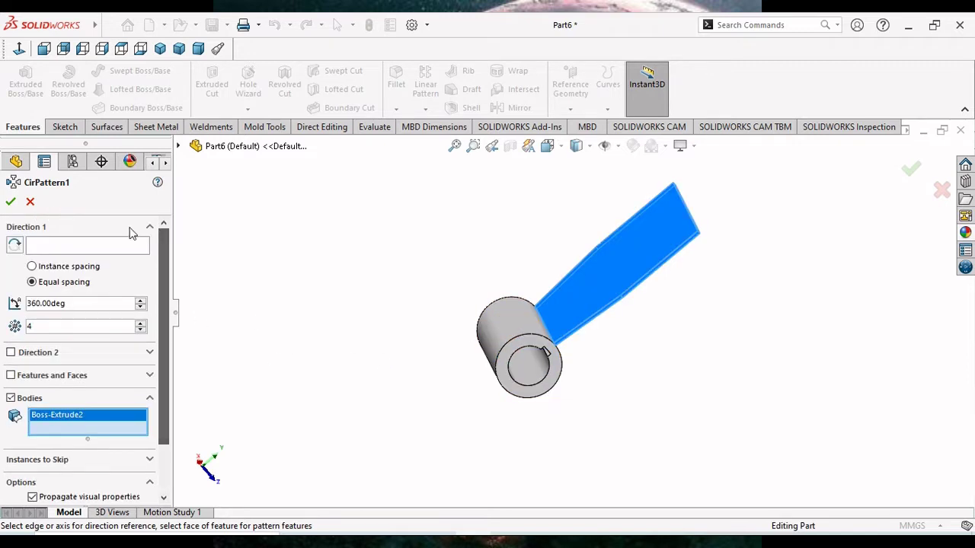
pyautogui.click(60, 247)
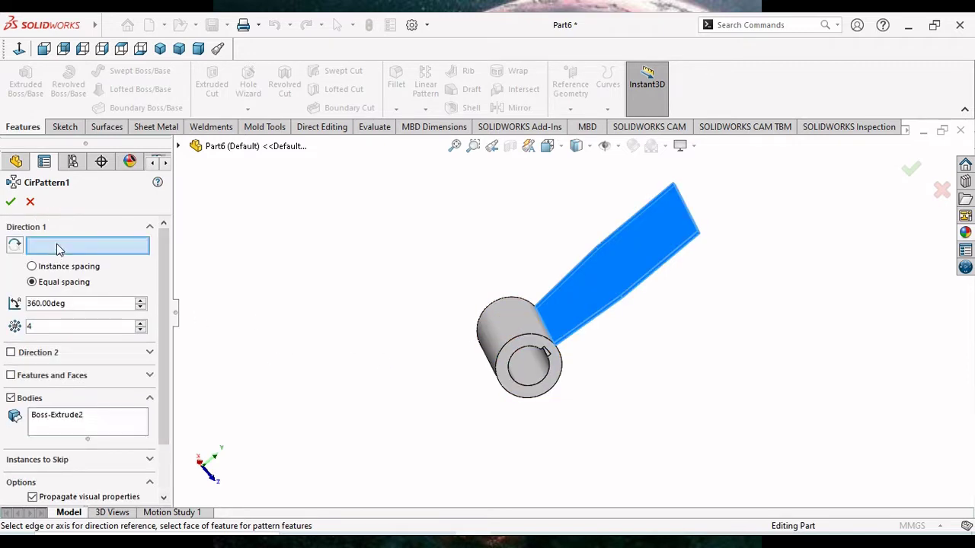
pyautogui.click(506, 335)
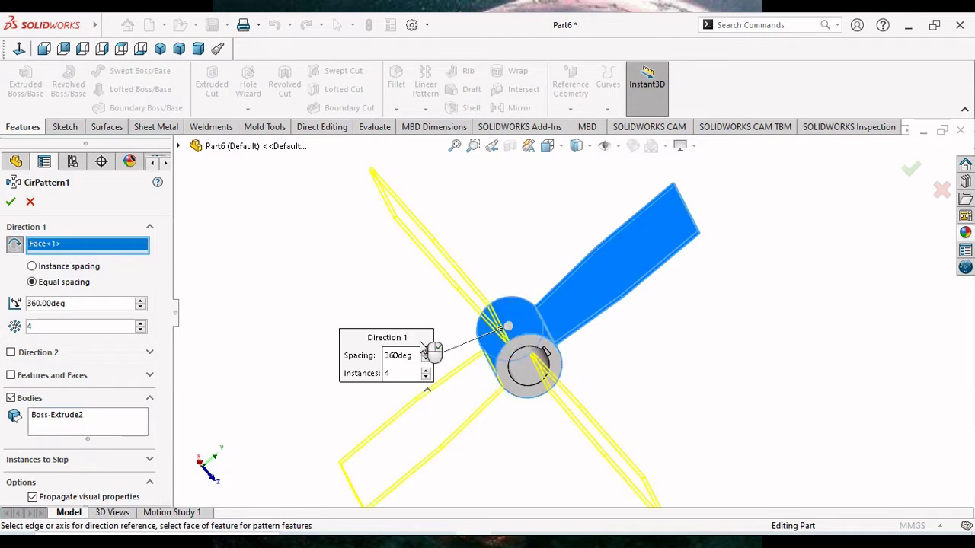
pyautogui.click(141, 323)
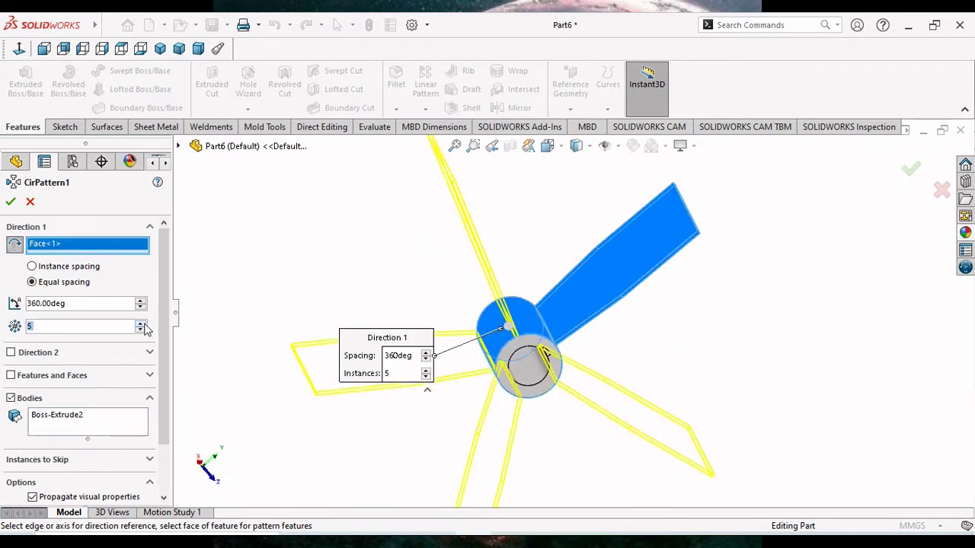
pyautogui.click(140, 324)
pyautogui.click(11, 202)
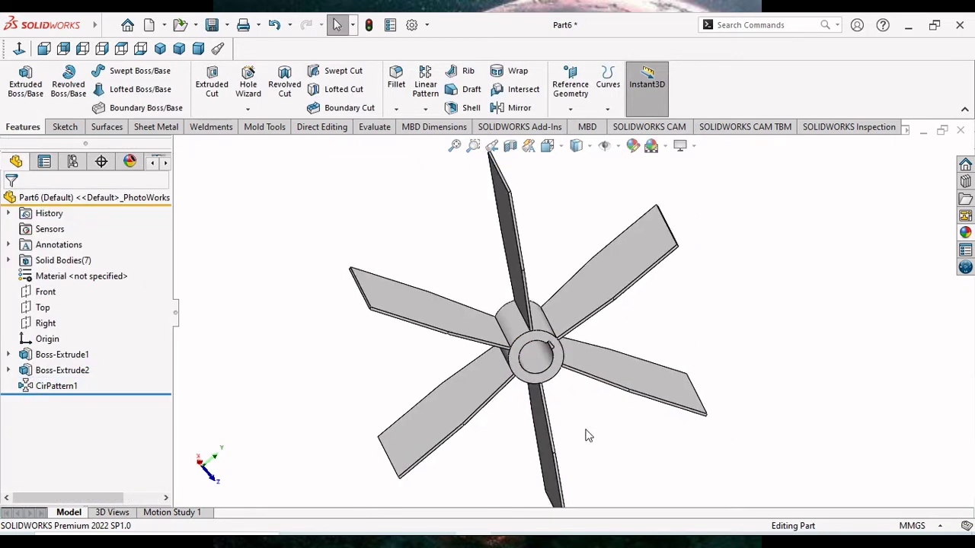
pyautogui.moveTo(585, 436); pyautogui.dragTo(581, 320, button='middle')
# - Abandon the Front-plane sketch and open a new sketch on the Right plane
pyautogui.scroll(-2, 581, 320)
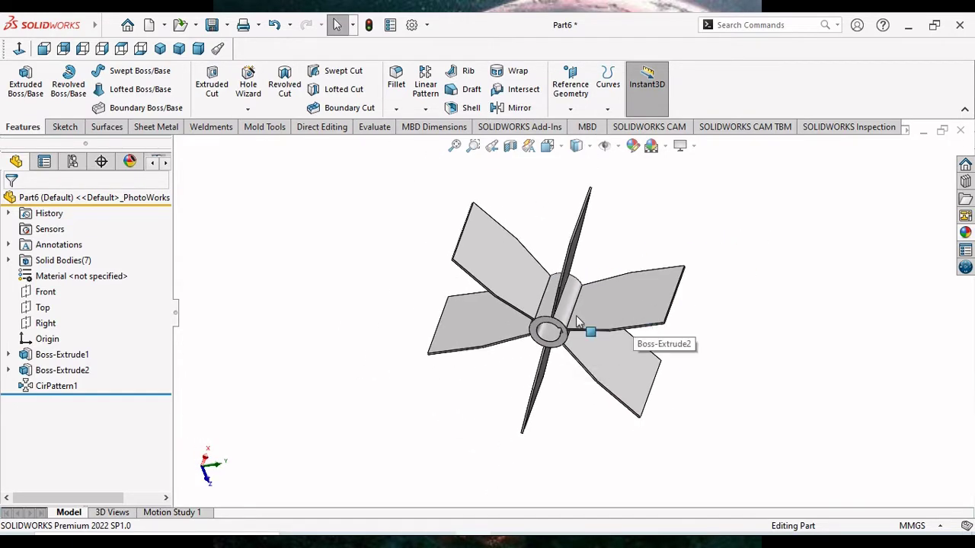
pyautogui.click(43, 292)
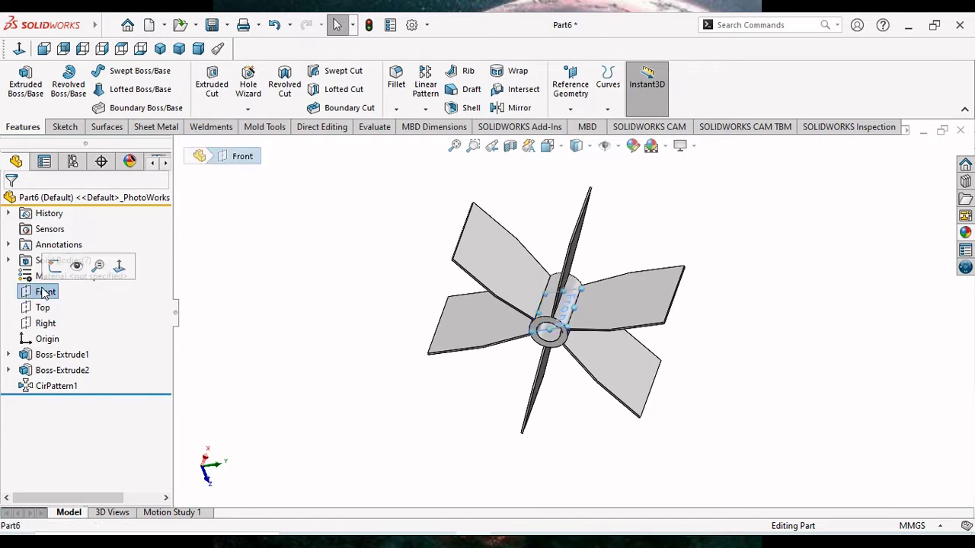
pyautogui.click(54, 266)
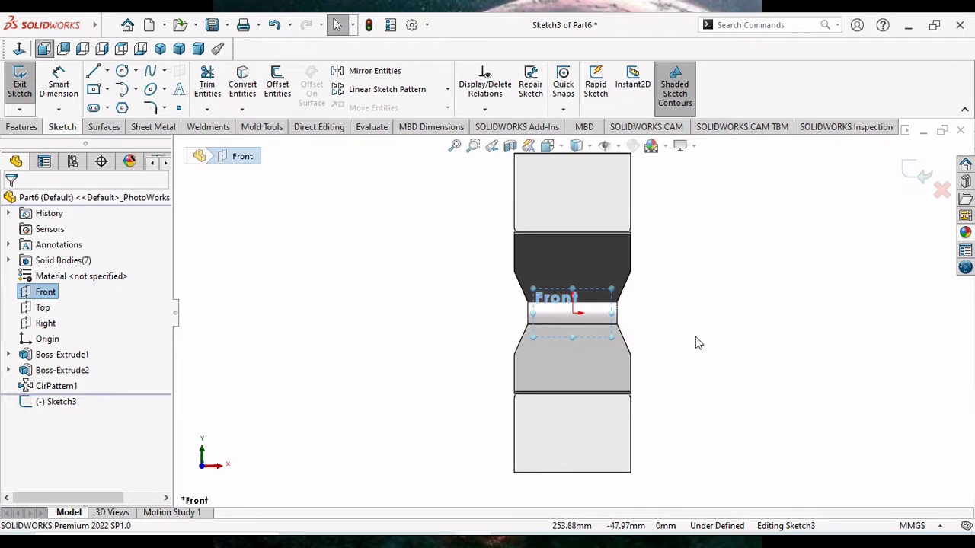
pyautogui.moveTo(701, 342); pyautogui.dragTo(648, 349, button='middle')
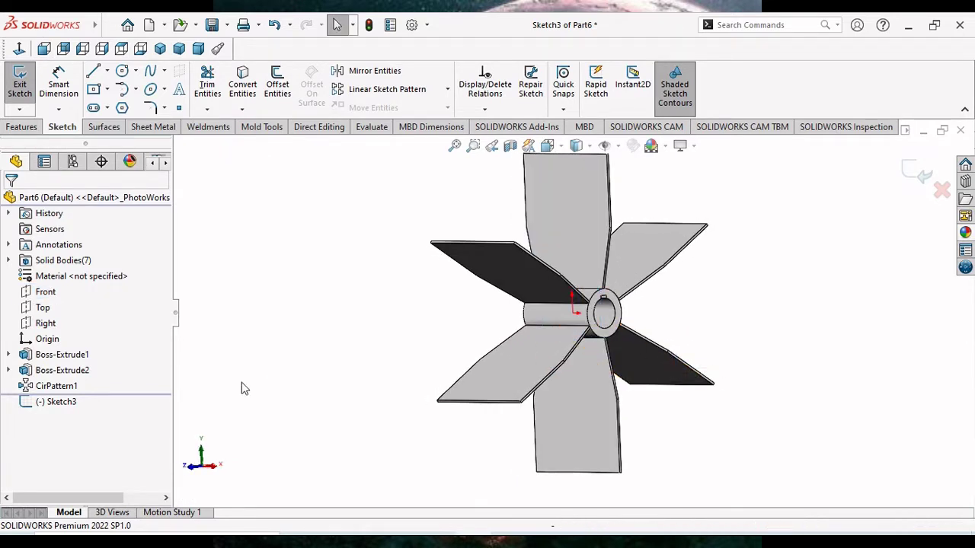
pyautogui.press('Escape')
pyautogui.rightClick(66, 406)
pyautogui.click(302, 406)
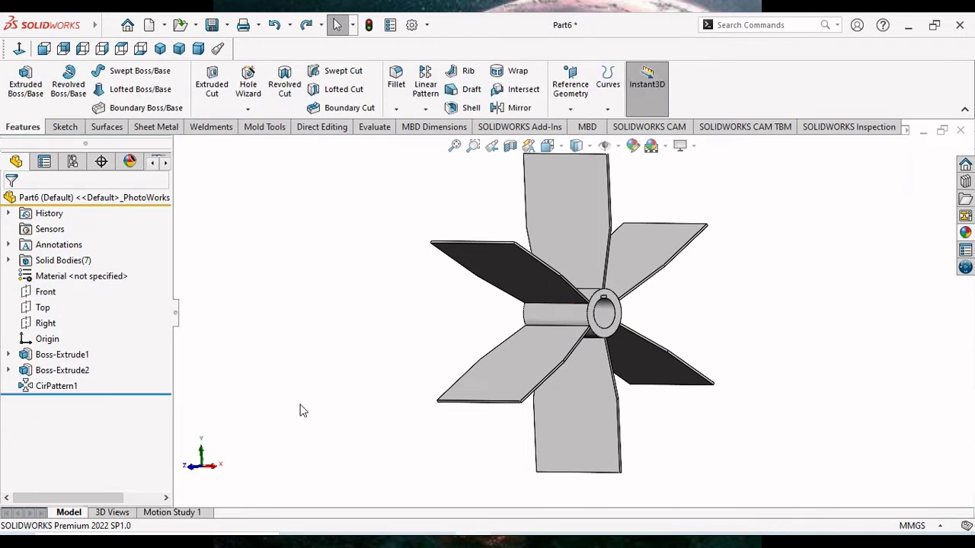
pyautogui.click(46, 324)
pyautogui.click(61, 300)
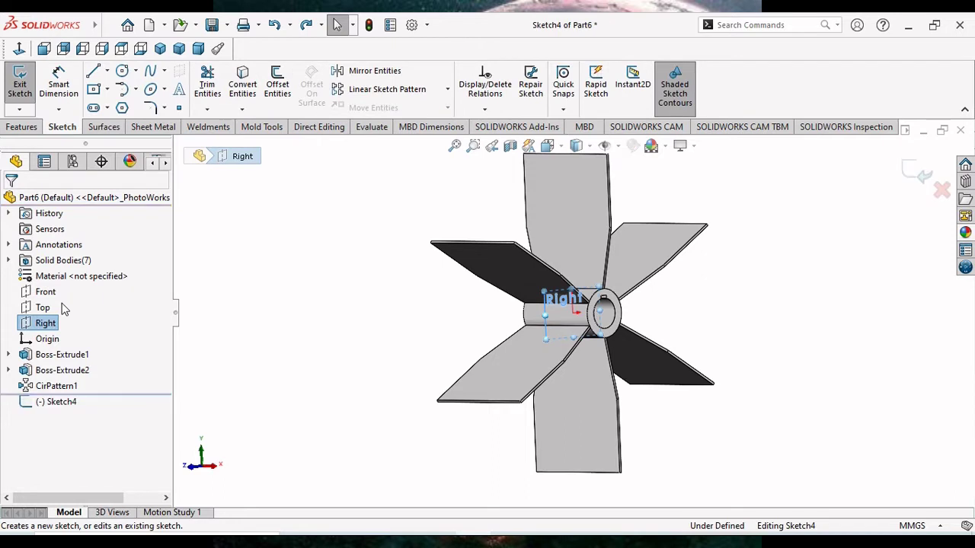
# - View the Right sketch plane head-on with nothing selected
pyautogui.click(20, 50)
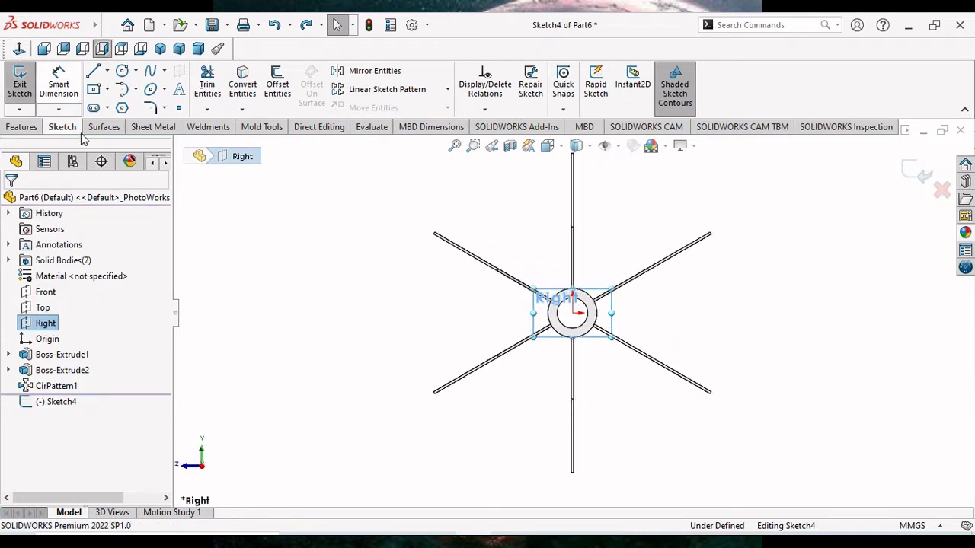
pyautogui.scroll(-3, 601, 303)
pyautogui.click(744, 348)
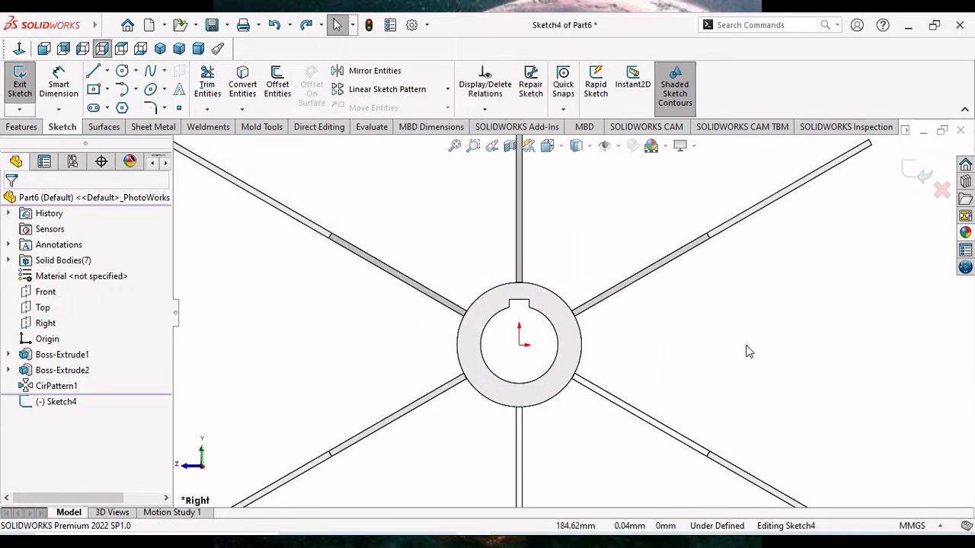
pyautogui.scroll(2, 679, 348)
pyautogui.scroll(-3, 639, 213)
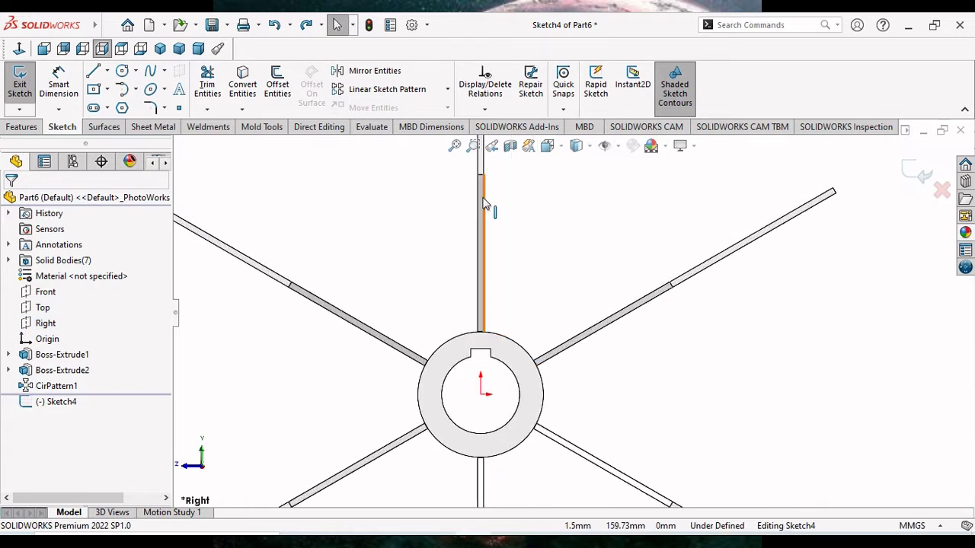
# - Draw a chain of lines and tangent arcs from the vertical spoke to the angled spoke
pyautogui.click(94, 71)
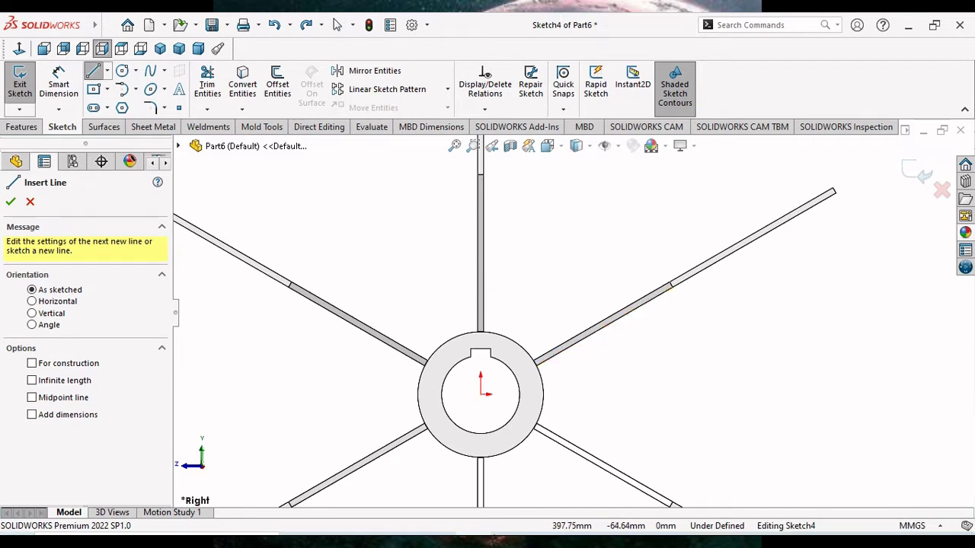
pyautogui.click(485, 275)
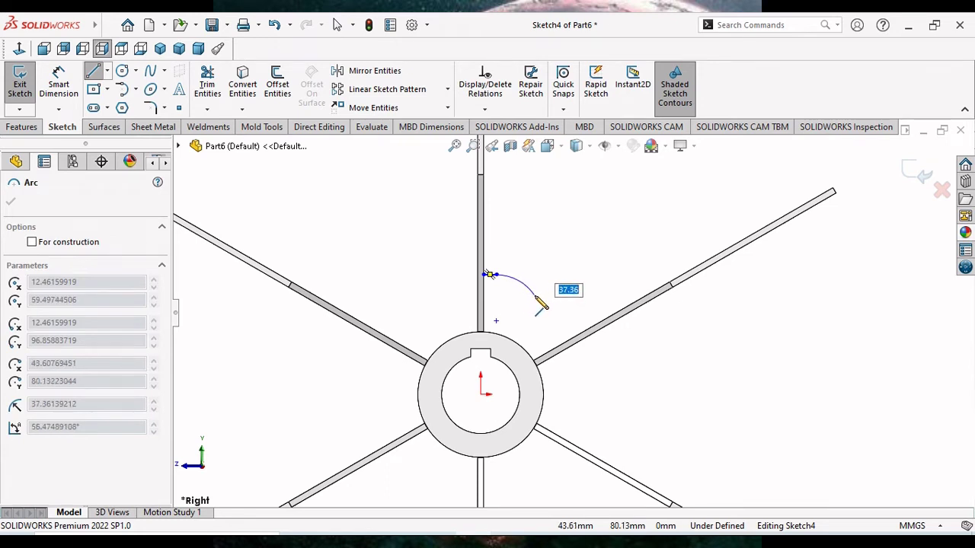
pyautogui.click(527, 289)
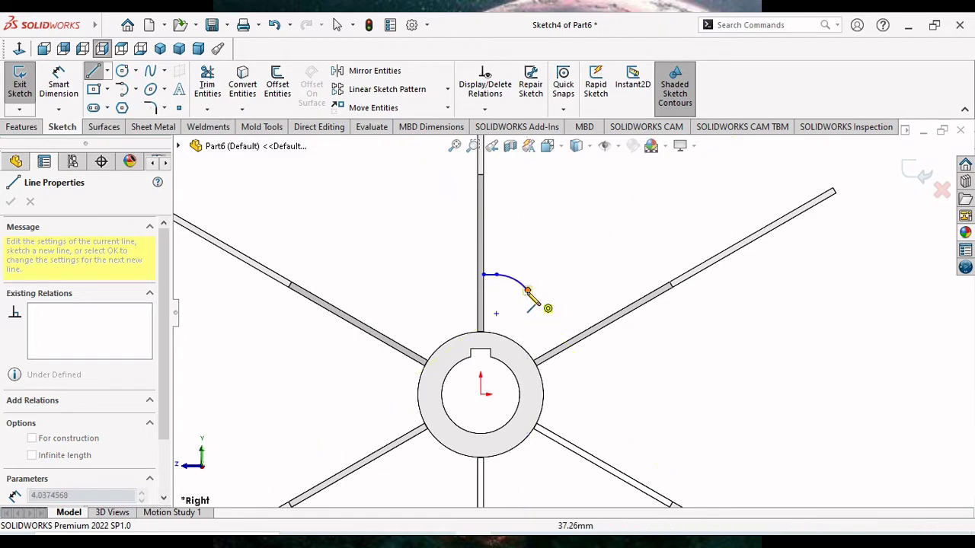
pyautogui.press('a')
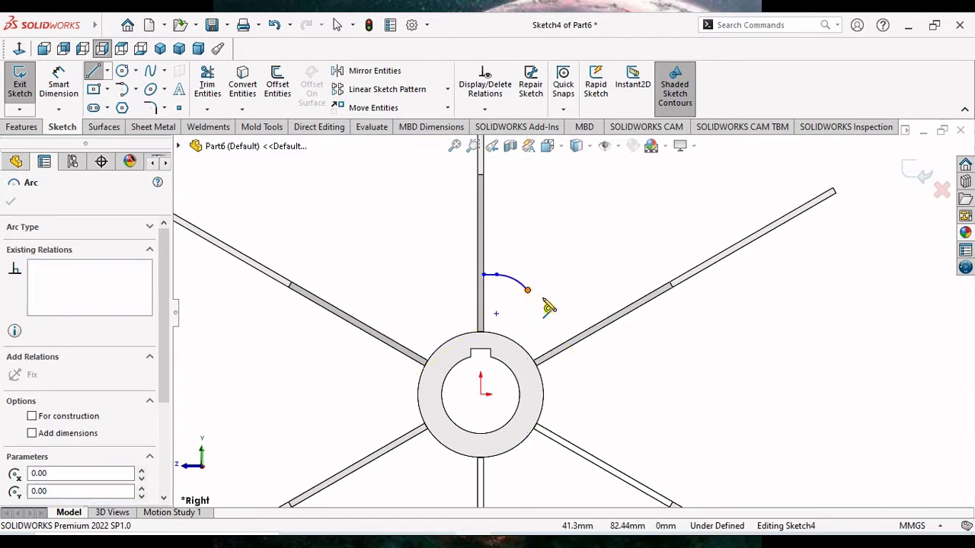
pyautogui.click(527, 289)
pyautogui.click(553, 303)
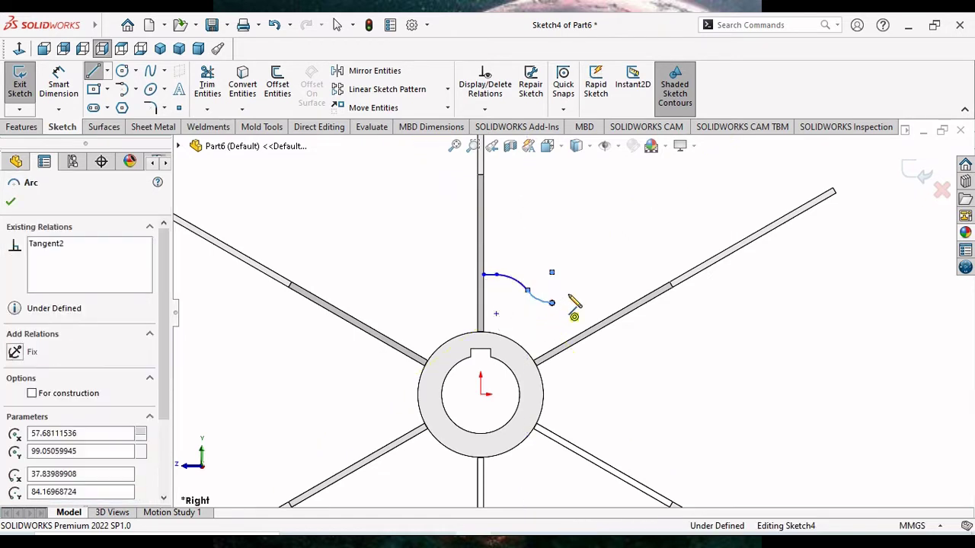
pyautogui.doubleClick(553, 304)
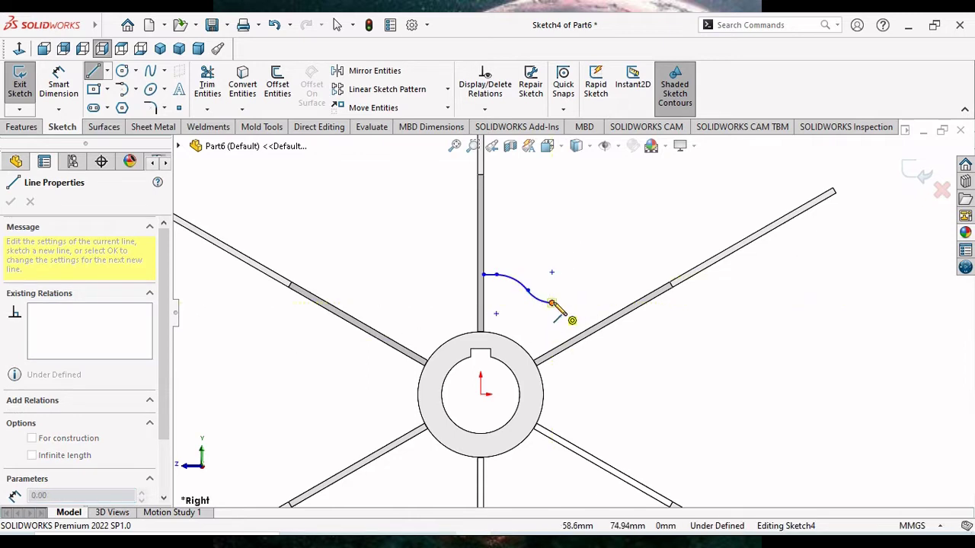
pyautogui.click(552, 302)
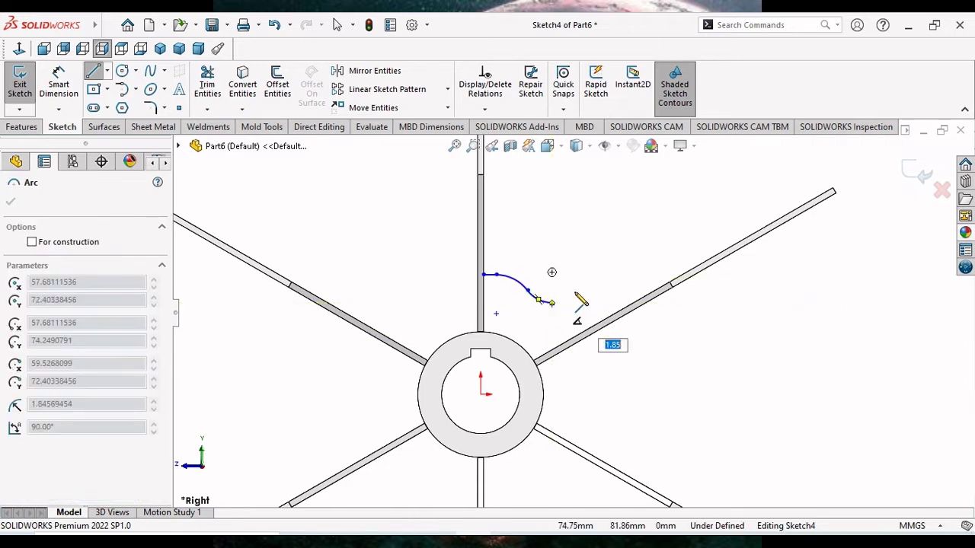
pyautogui.click(609, 285)
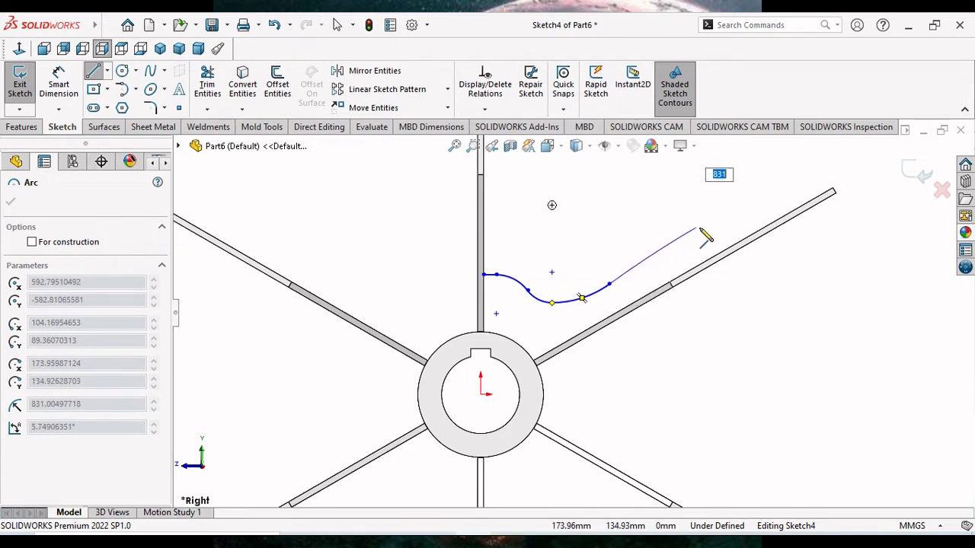
pyautogui.click(746, 221)
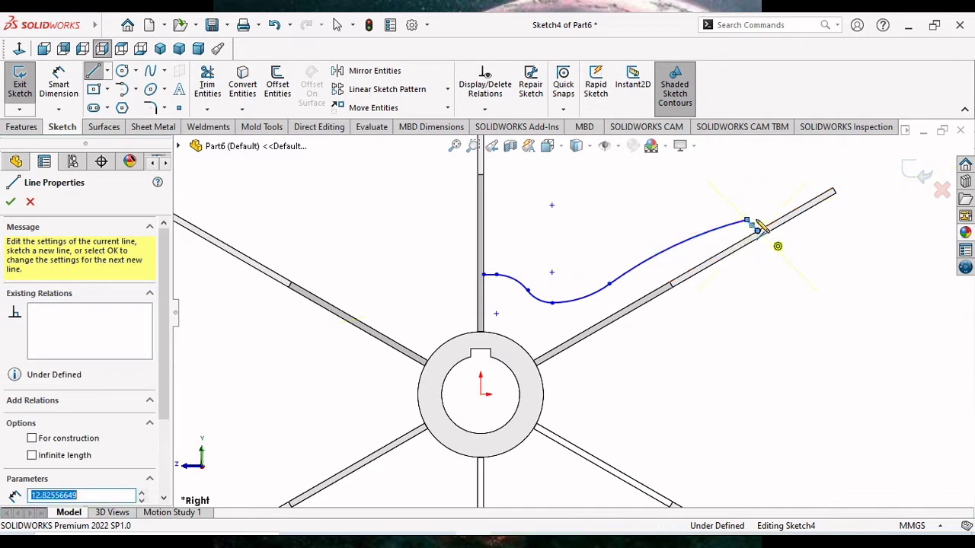
pyautogui.rightClick(747, 205)
pyautogui.click(759, 211)
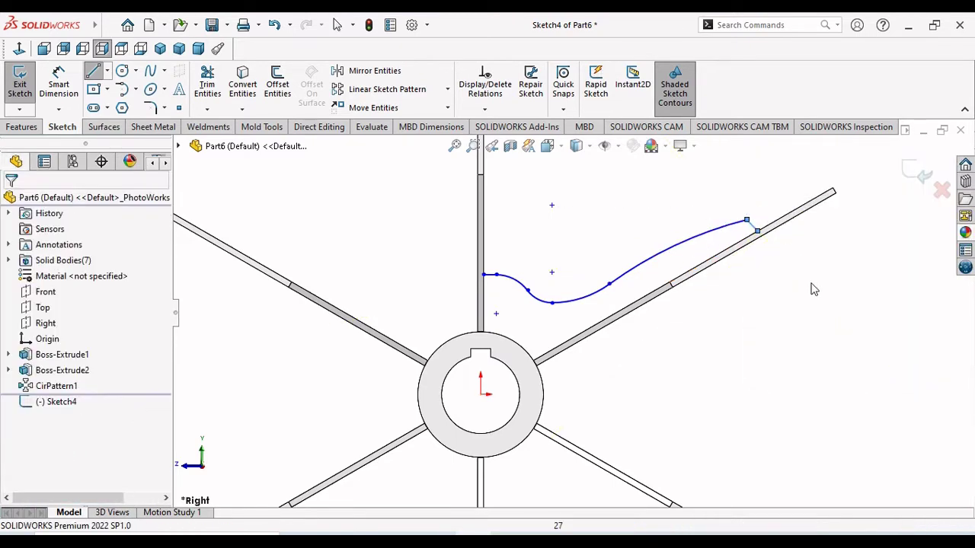
# - Make the short start line tangent to the first arc, and the first arc tangent to the second
pyautogui.scroll(-4, 762, 243)
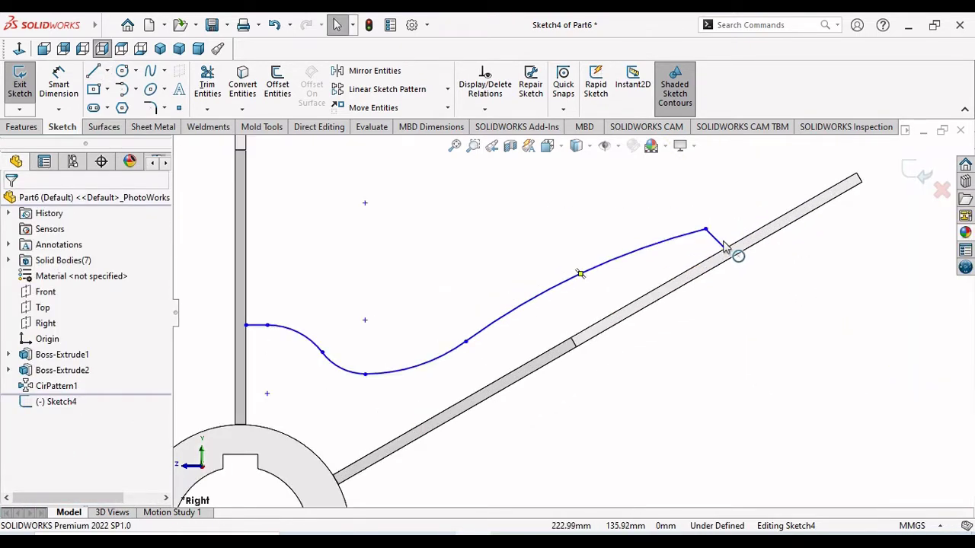
pyautogui.scroll(2, 723, 252)
pyautogui.scroll(-2, 323, 358)
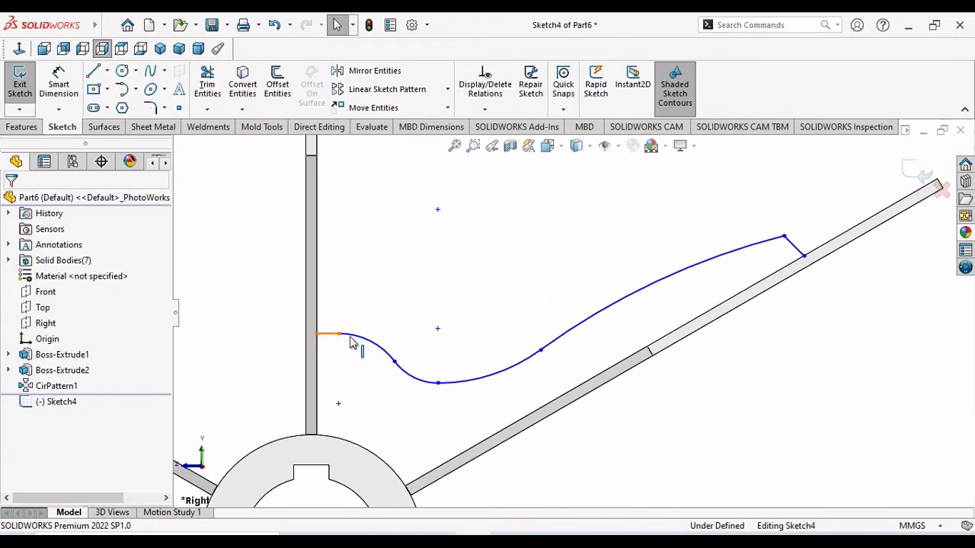
pyautogui.click(355, 340)
pyautogui.click(366, 344)
pyautogui.keyDown('ctrl'); pyautogui.click(327, 333); pyautogui.keyUp('ctrl')
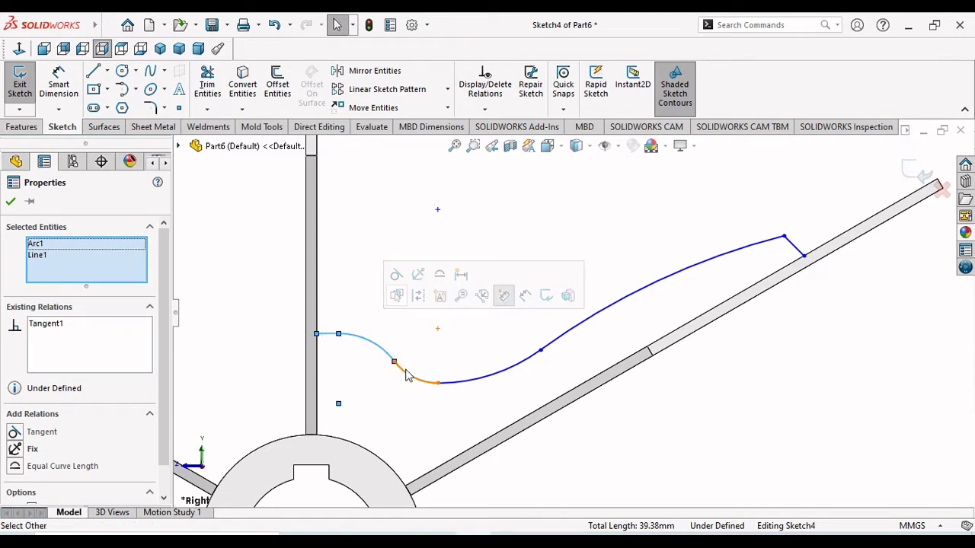
pyautogui.click(393, 373)
pyautogui.keyDown('ctrl'); pyautogui.click(387, 356); pyautogui.keyUp('ctrl')
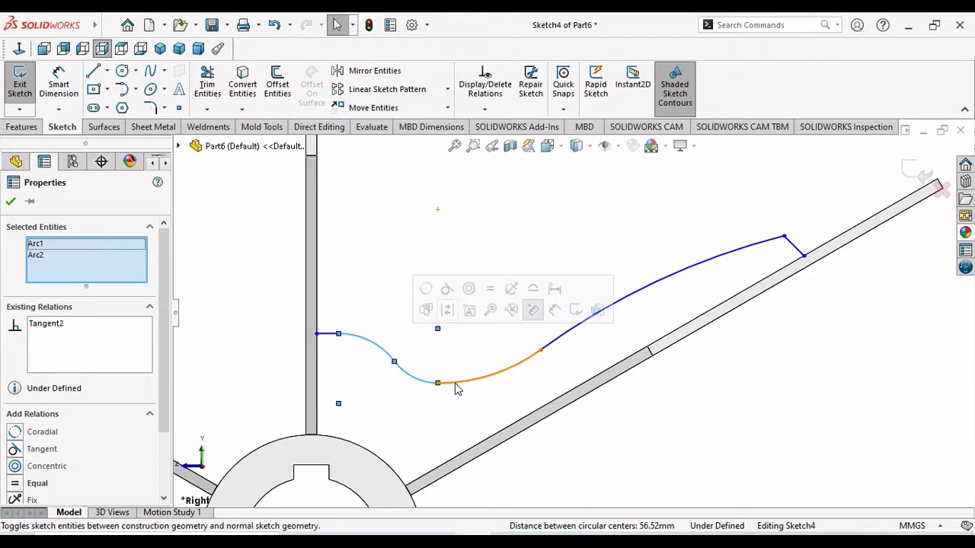
pyautogui.click(429, 390)
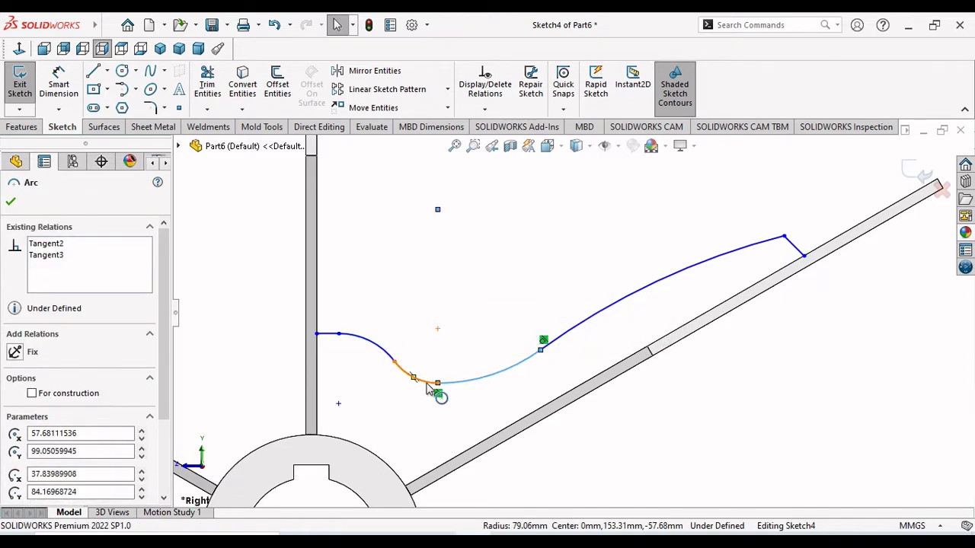
# - Make the second and third arcs tangent, then select the third arc with the long final arc
pyautogui.keyDown('ctrl'); pyautogui.click(457, 381); pyautogui.keyUp('ctrl')
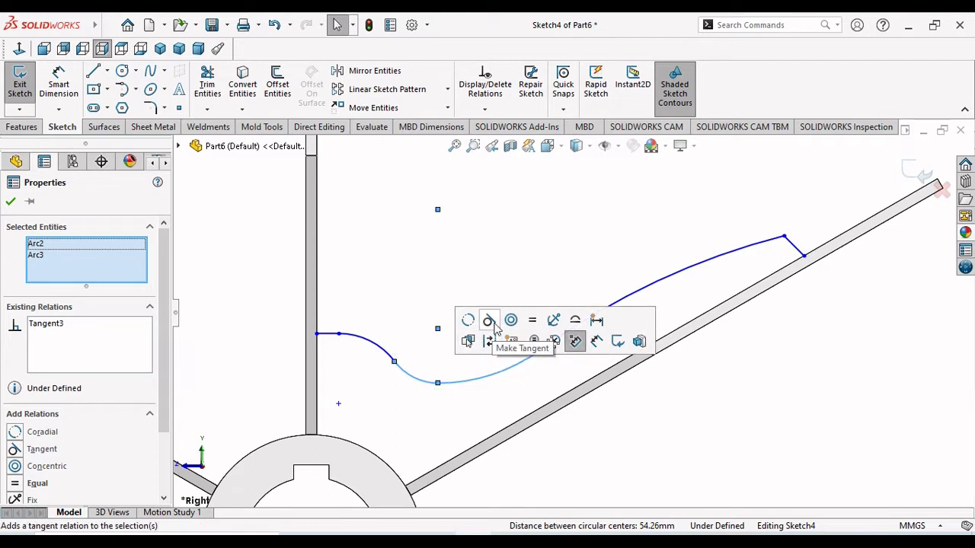
pyautogui.click(518, 403)
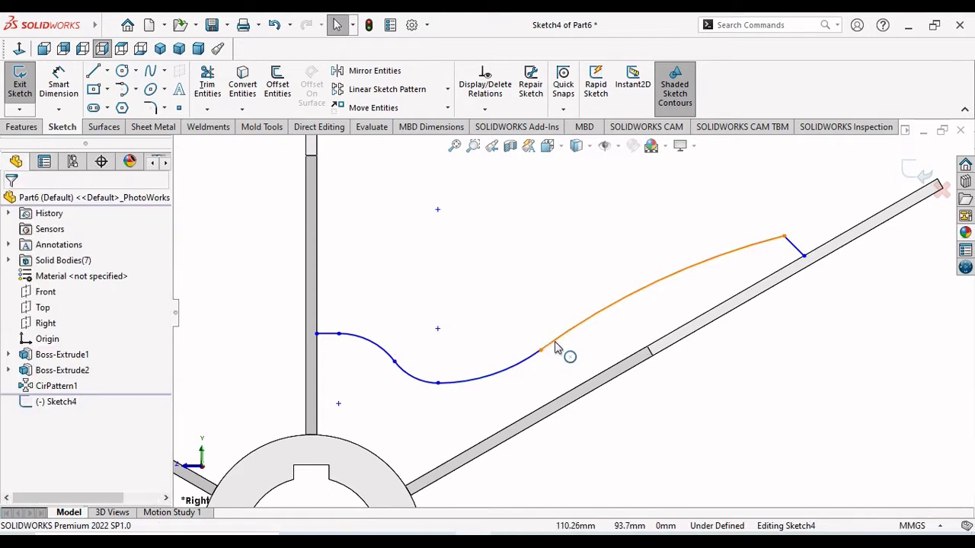
pyautogui.click(534, 353)
pyautogui.keyDown('ctrl'); pyautogui.click(550, 343); pyautogui.keyUp('ctrl')
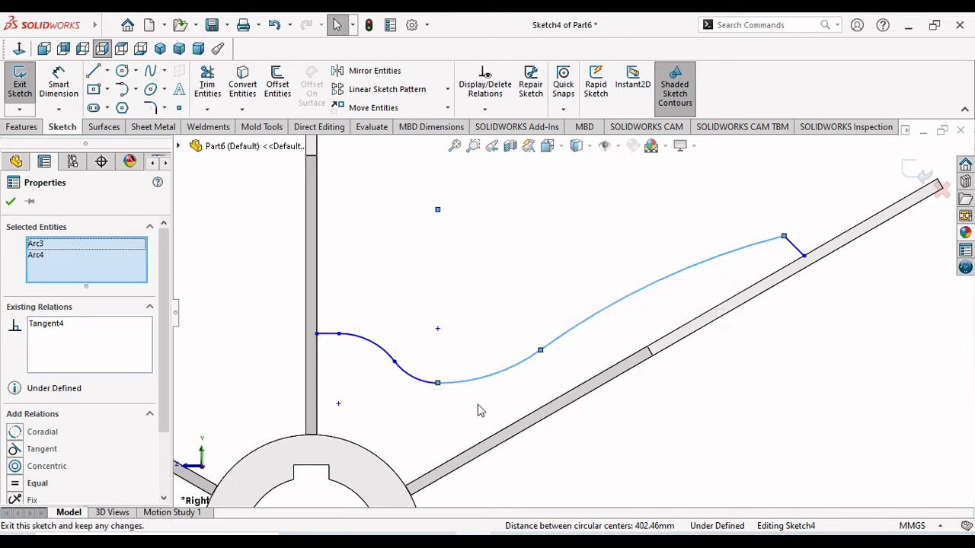
pyautogui.scroll(2, 479, 405)
pyautogui.scroll(-3, 423, 424)
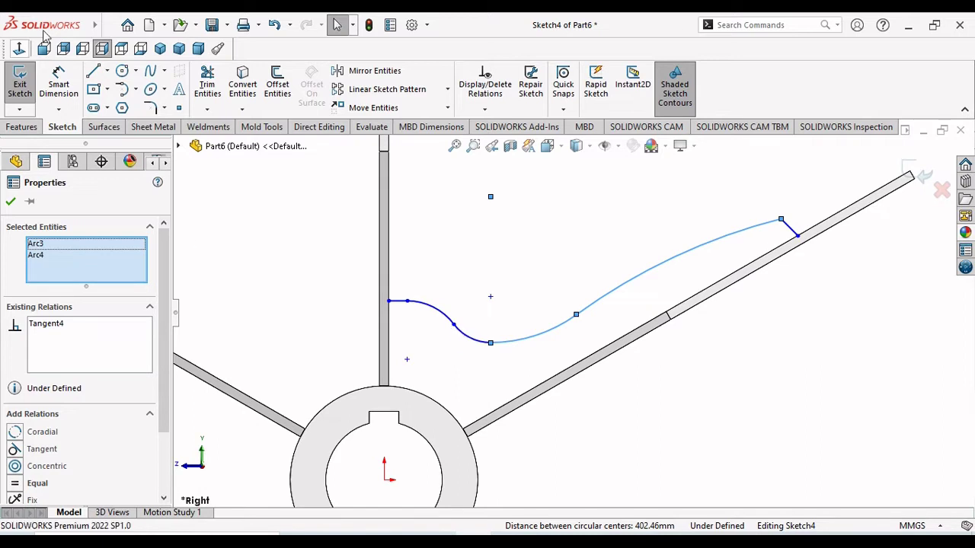
# - Dimension the curve's start point 35 mm vertically above the hub top
pyautogui.press('Escape')
pyautogui.click(61, 86)
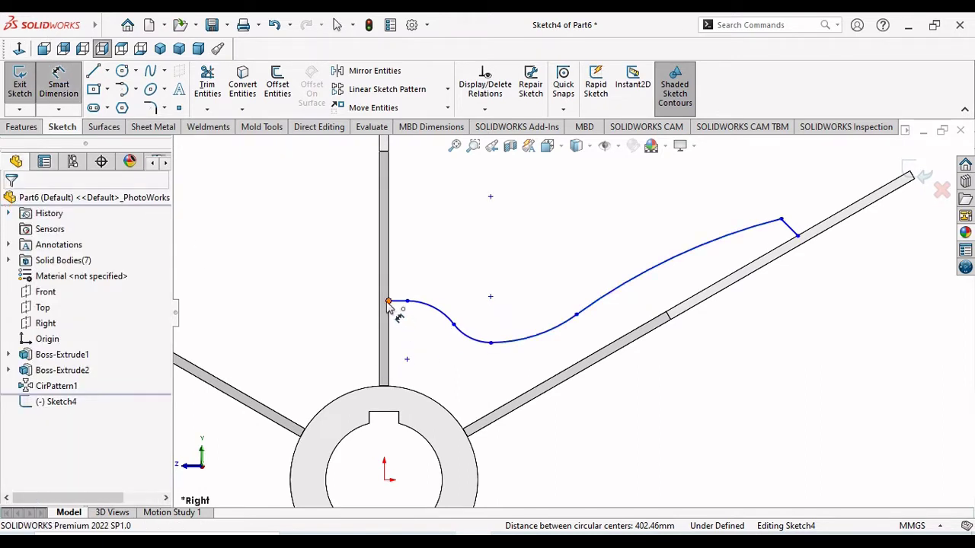
pyautogui.click(389, 303)
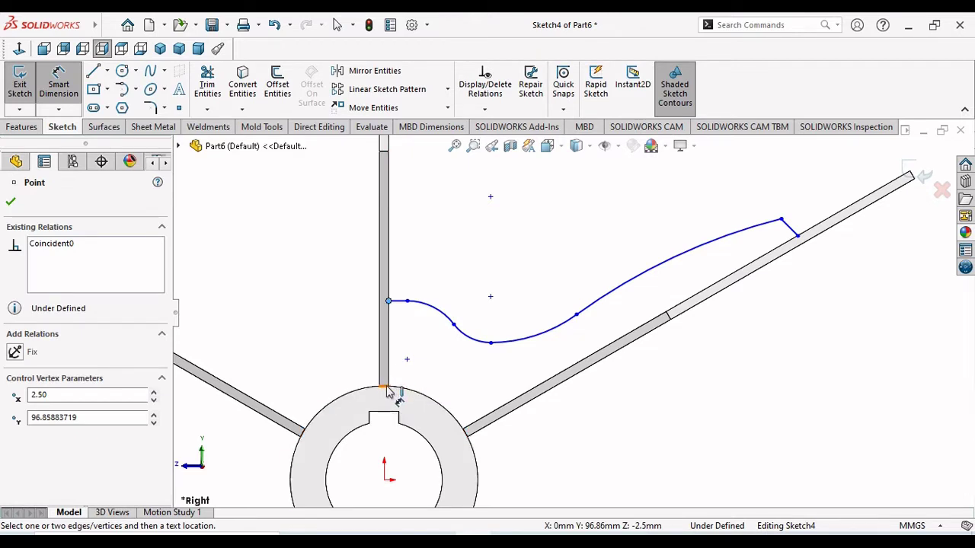
pyautogui.press('Tab')
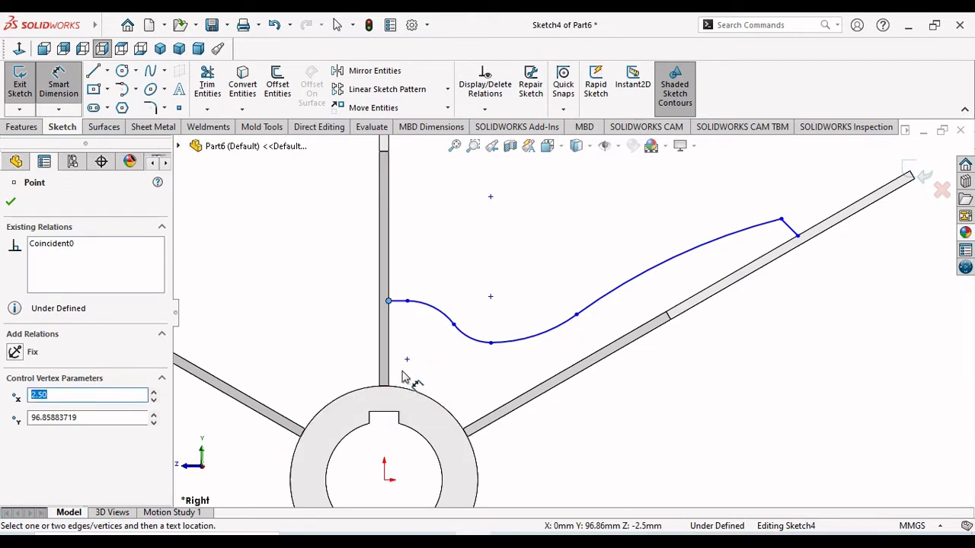
pyautogui.scroll(-2, 404, 377)
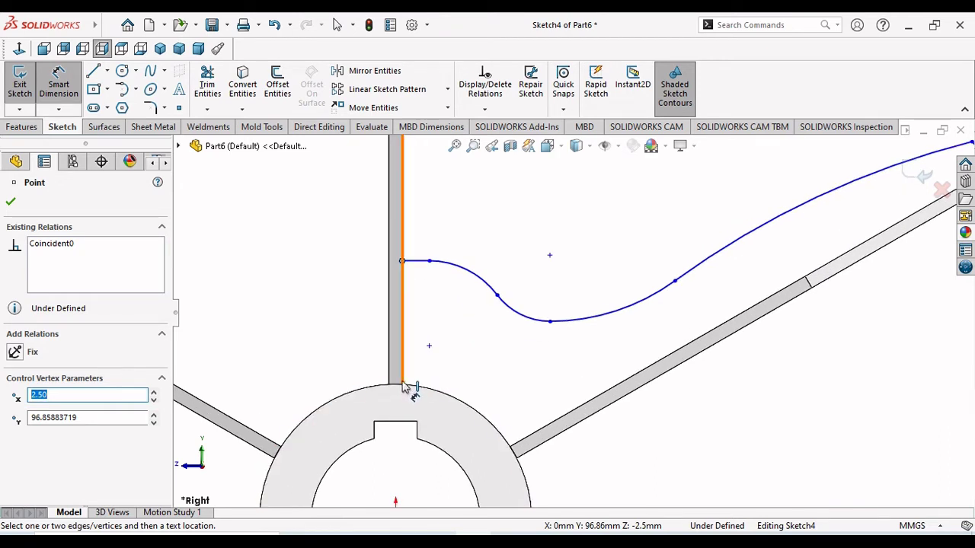
pyautogui.click(404, 387)
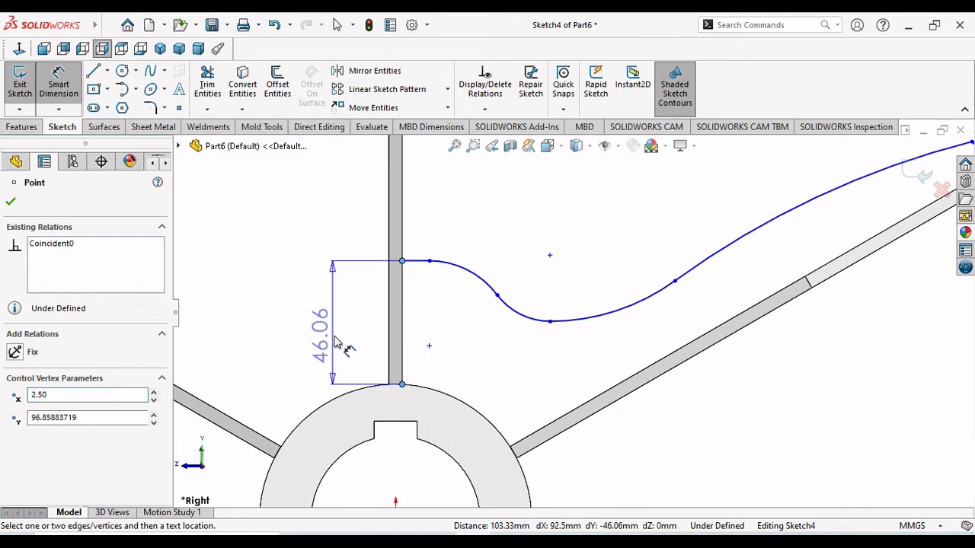
pyautogui.click(337, 344)
pyautogui.write('35')
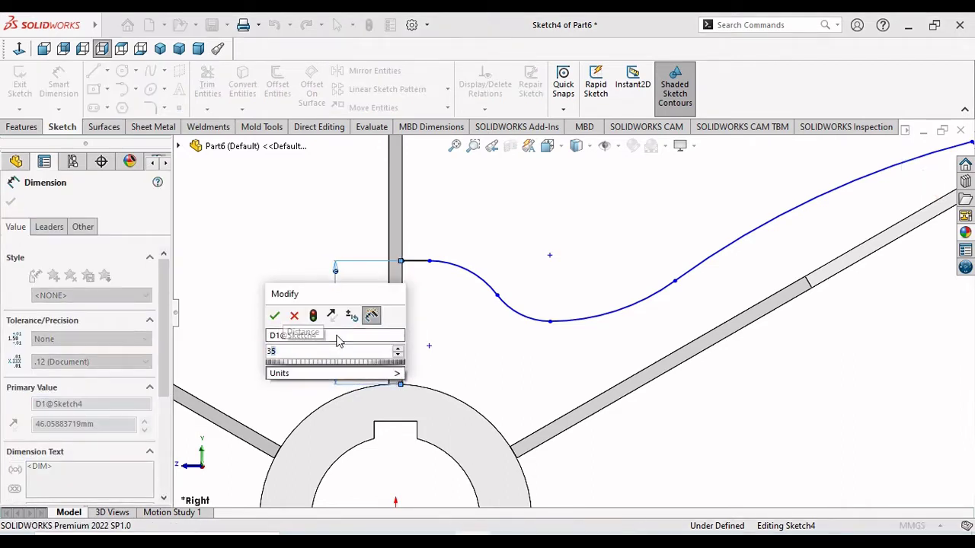
pyautogui.press('Return')
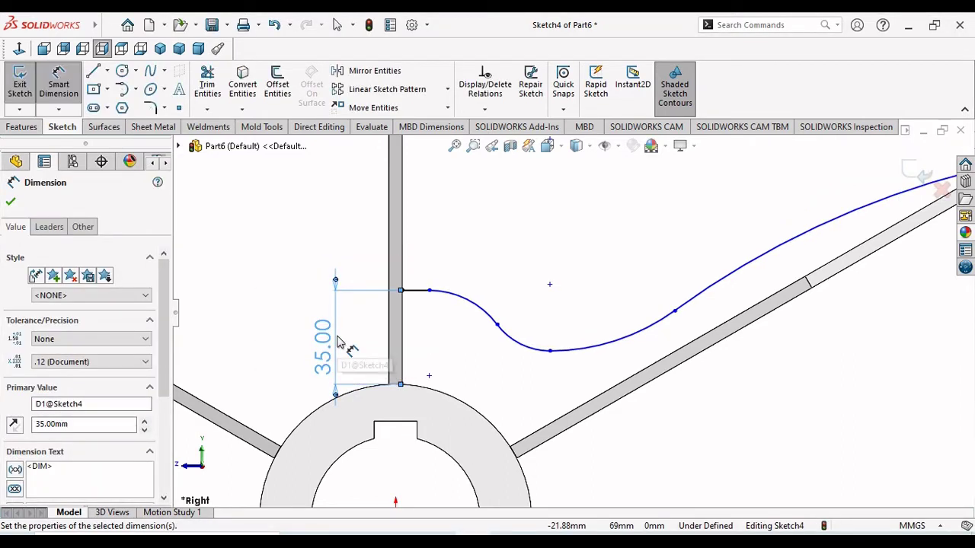
# - Select a point on the blade curve to show its coordinates
pyautogui.scroll(2, 620, 413)
pyautogui.scroll(-2, 642, 349)
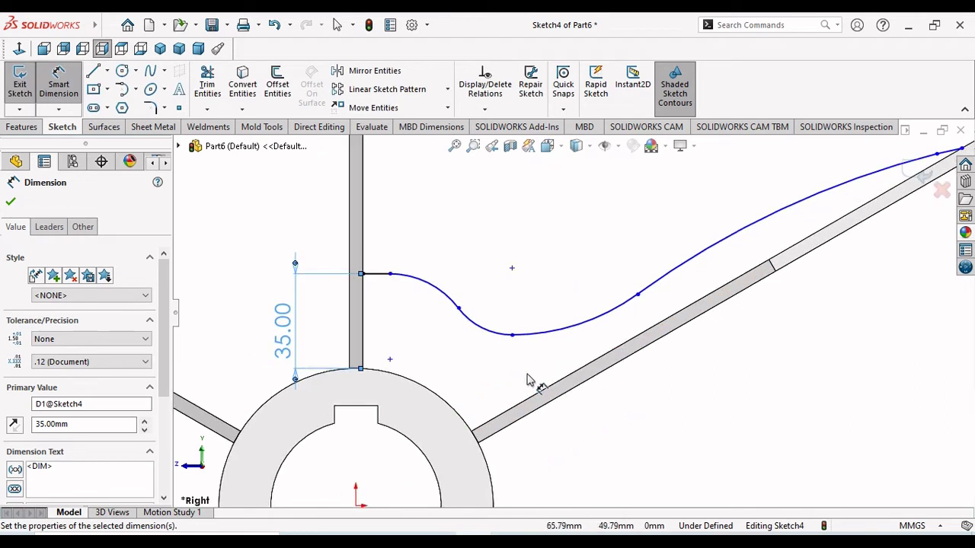
pyautogui.click(458, 308)
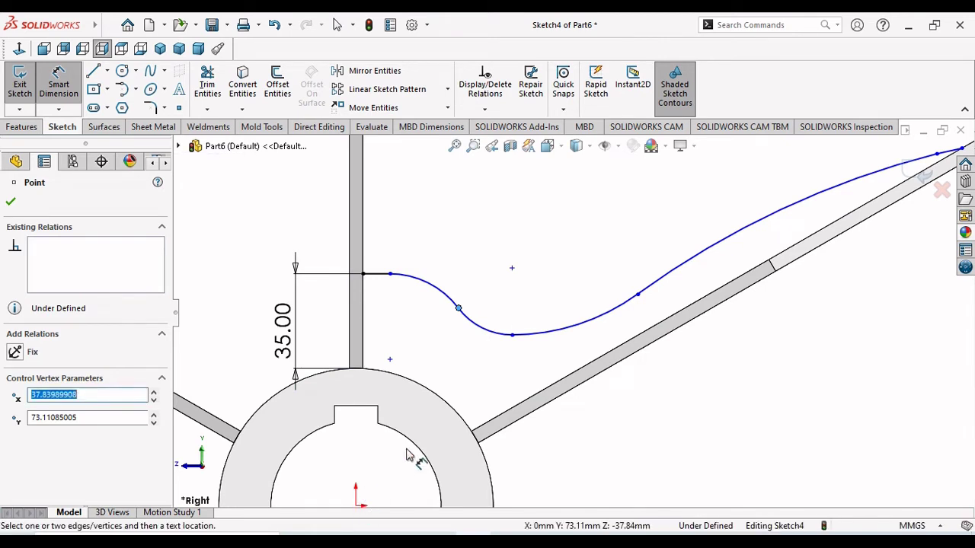
pyautogui.scroll(2, 430, 415)
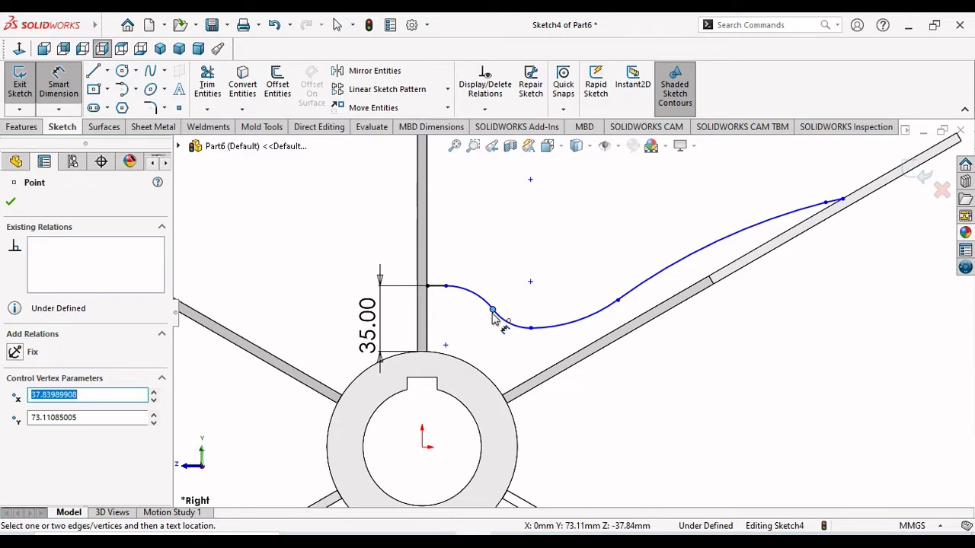
# - Close the point properties and try dimensioning the first blade arc against the origin
pyautogui.click(10, 202)
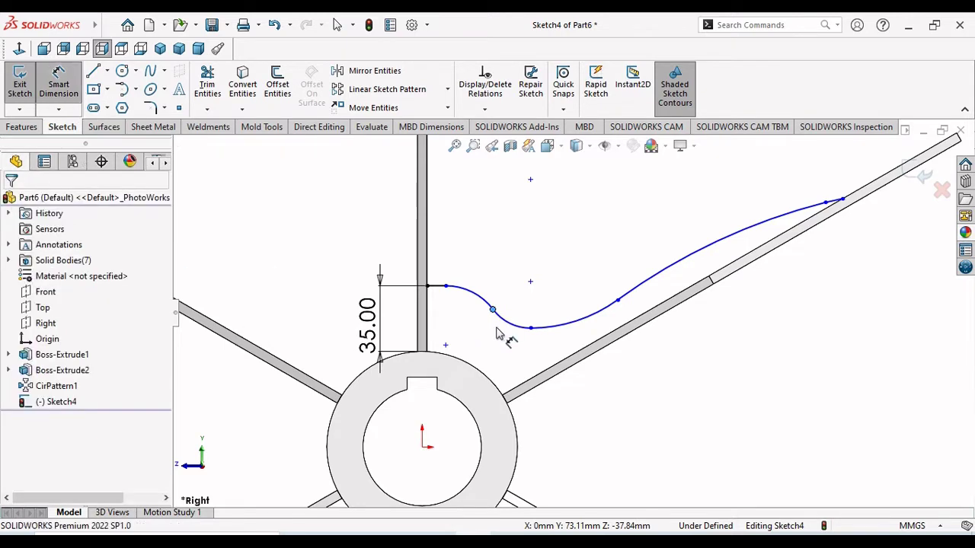
pyautogui.click(473, 294)
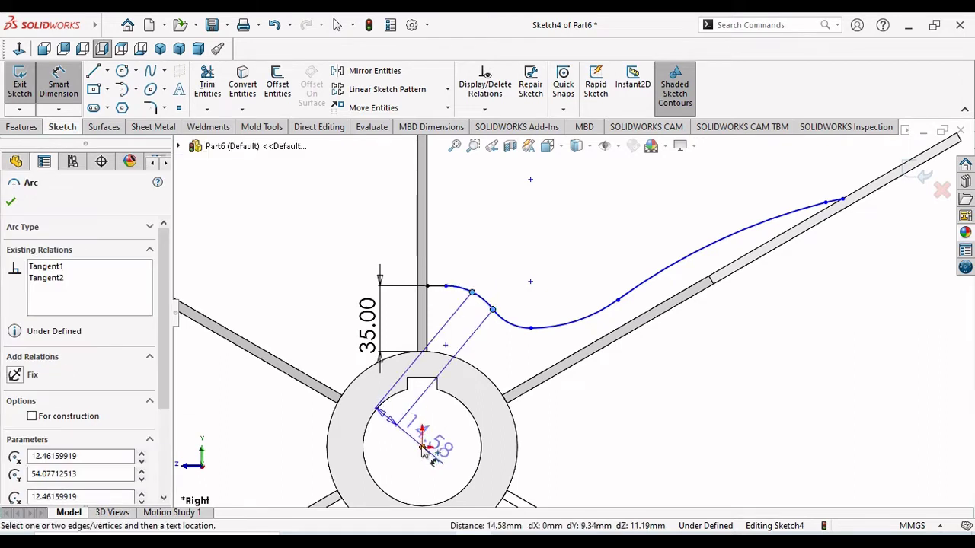
pyautogui.press('Escape')
pyautogui.click(493, 310)
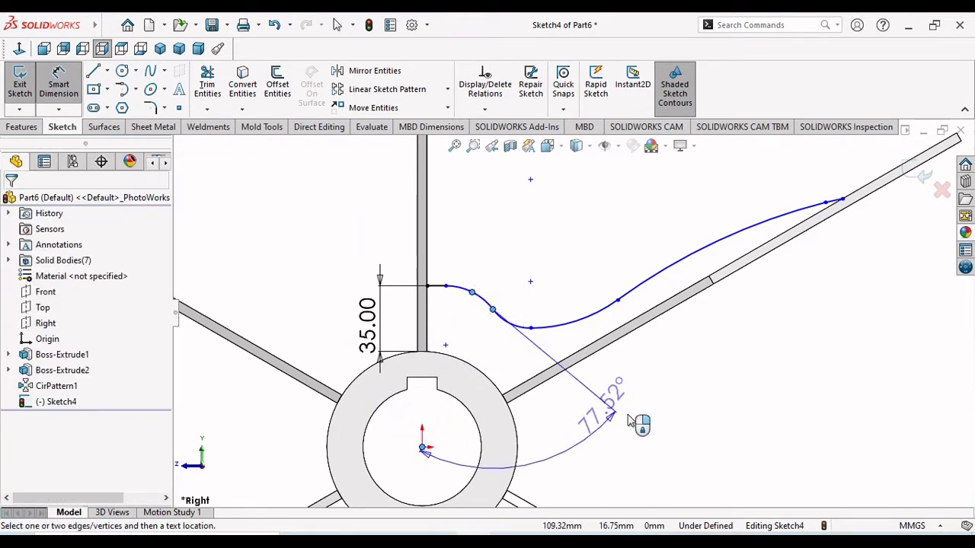
pyautogui.click(472, 292)
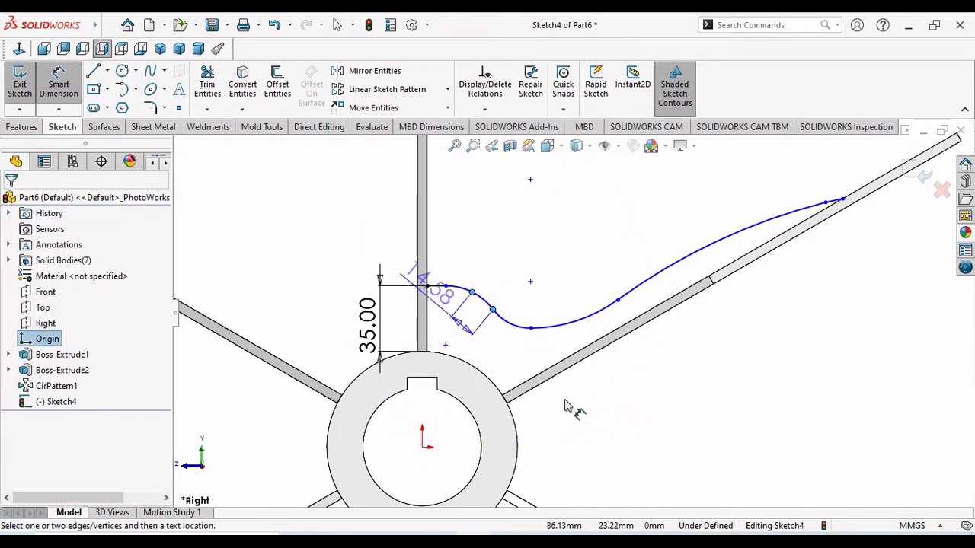
pyautogui.press('Escape')
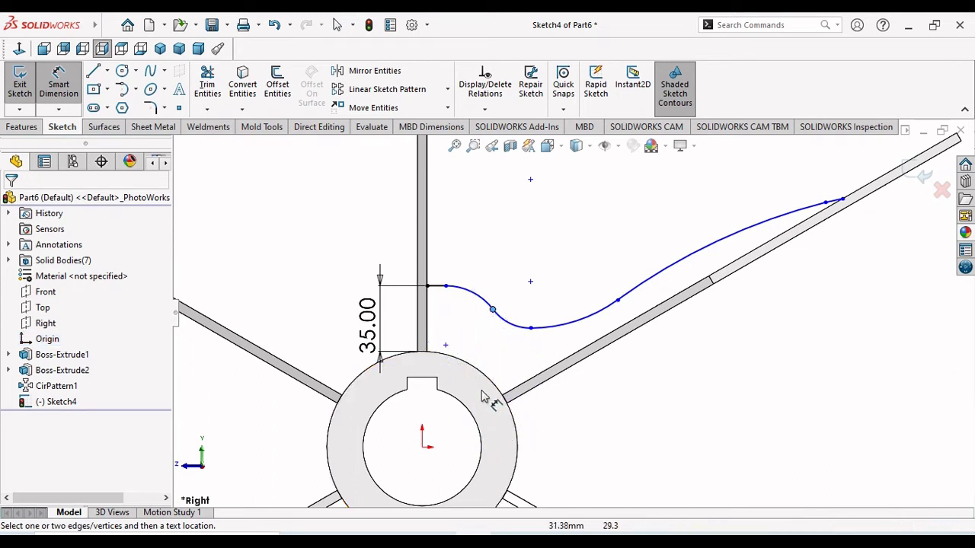
pyautogui.click(472, 293)
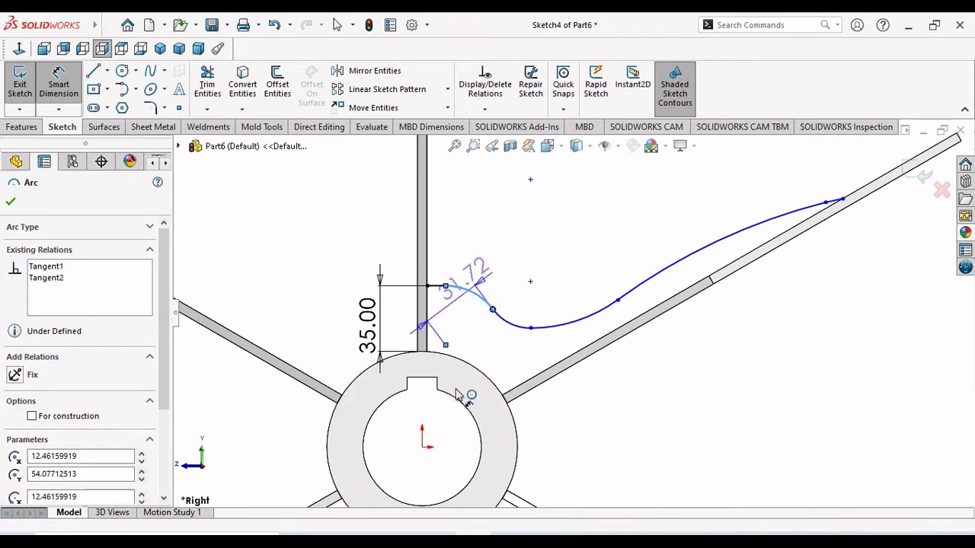
pyautogui.click(427, 444)
pyautogui.press('Escape')
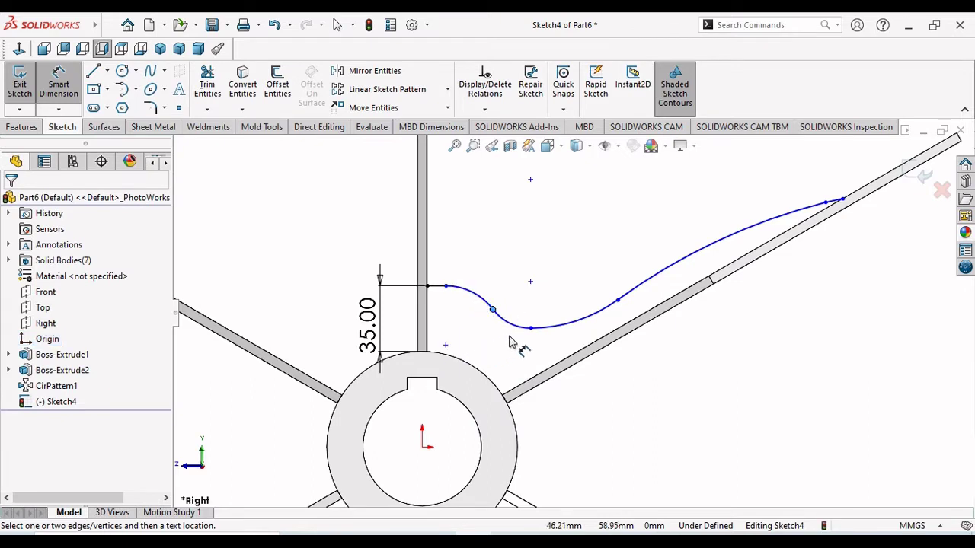
pyautogui.scroll(-2, 488, 333)
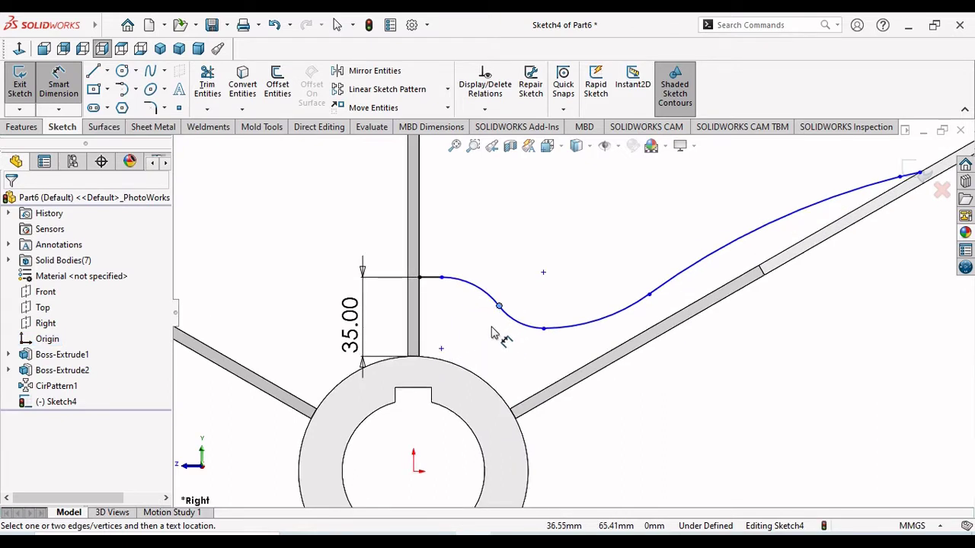
# - Place a horizontal dimension above the first arc, entering 27 mm
pyautogui.click(476, 292)
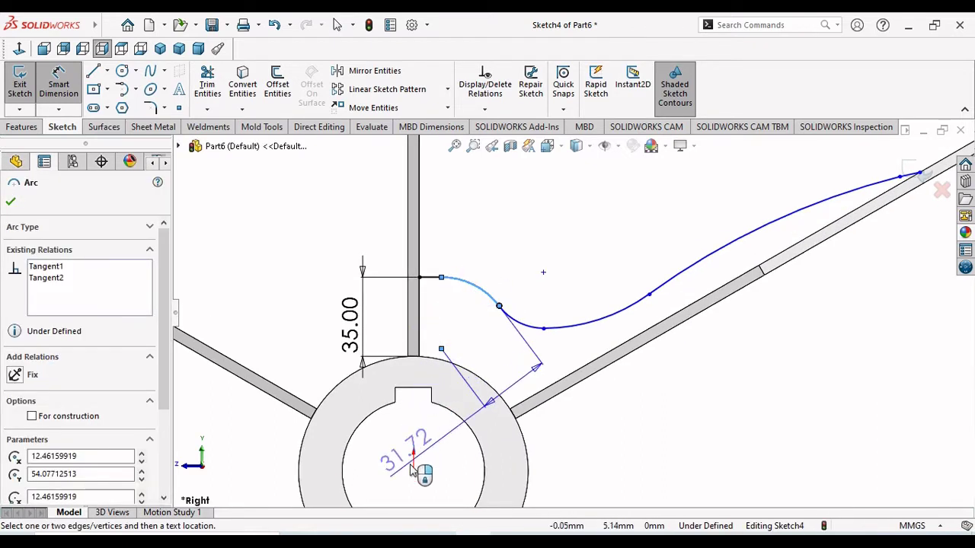
pyautogui.click(413, 468)
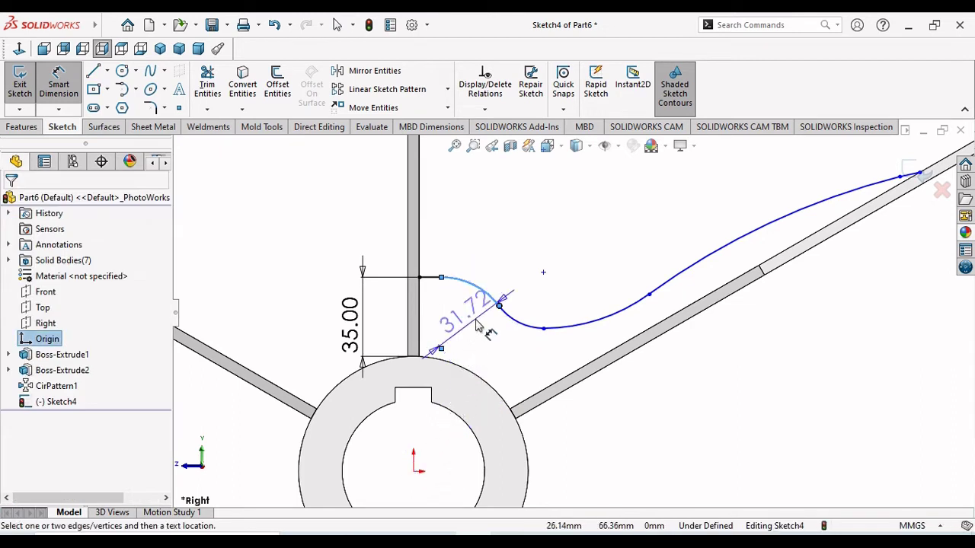
pyautogui.click(491, 306)
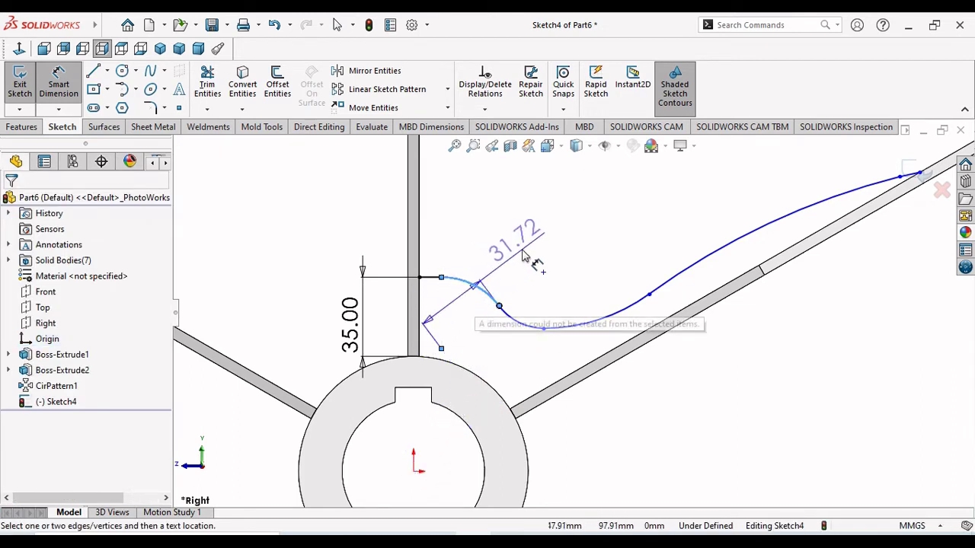
pyautogui.click(525, 248)
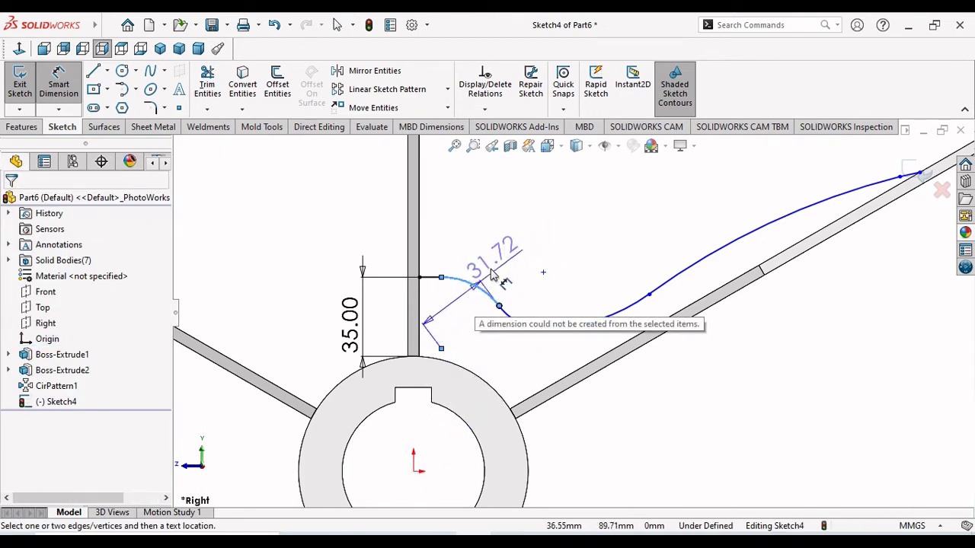
pyautogui.click(473, 249)
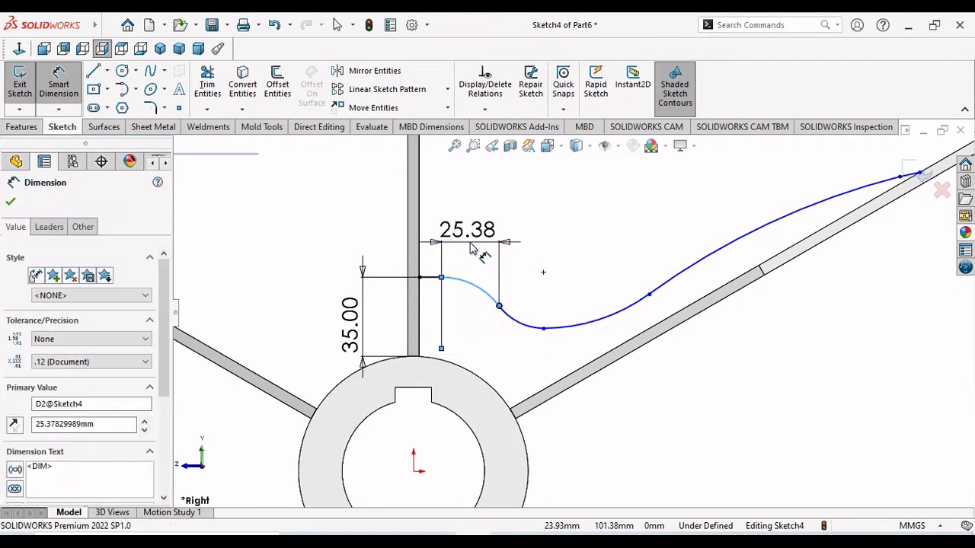
pyautogui.write('27')
pyautogui.press('Return')
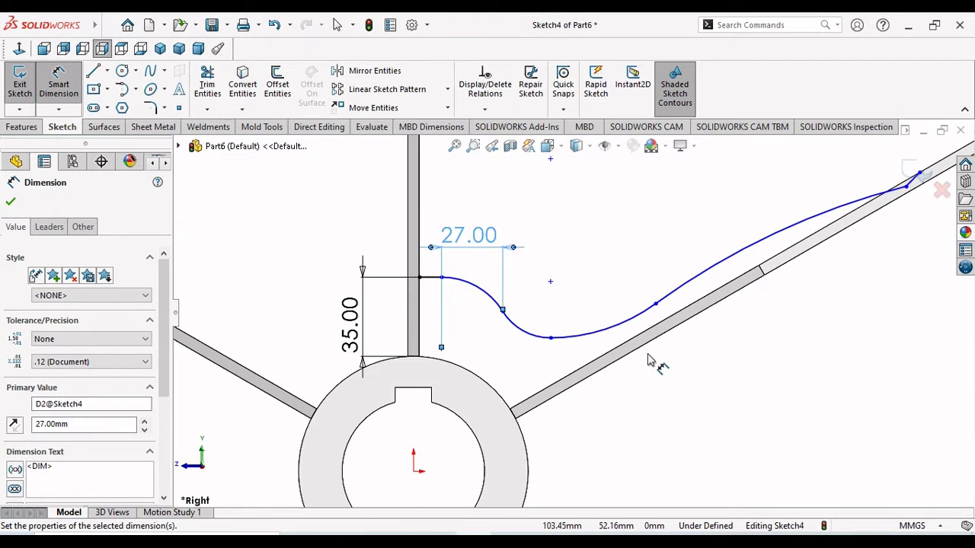
# - Change the horizontal arc dimension from 27 to 23 mm
pyautogui.scroll(-2, 649, 359)
pyautogui.doubleClick(390, 186)
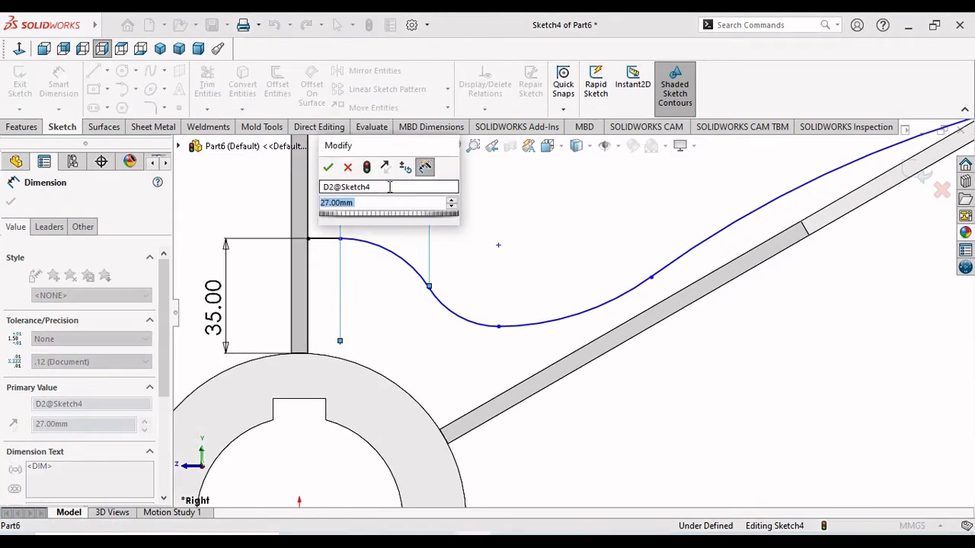
pyautogui.write('23')
pyautogui.press('Return')
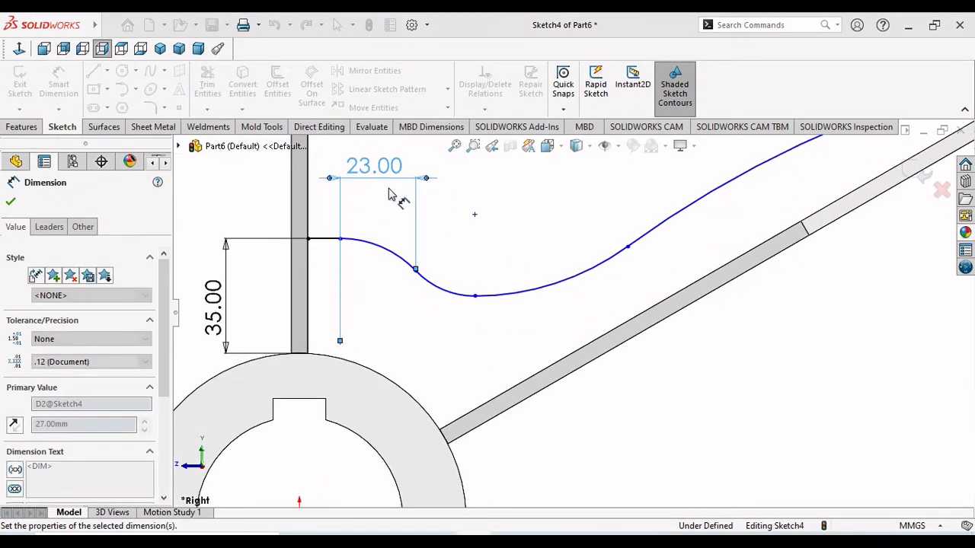
pyautogui.scroll(2, 457, 327)
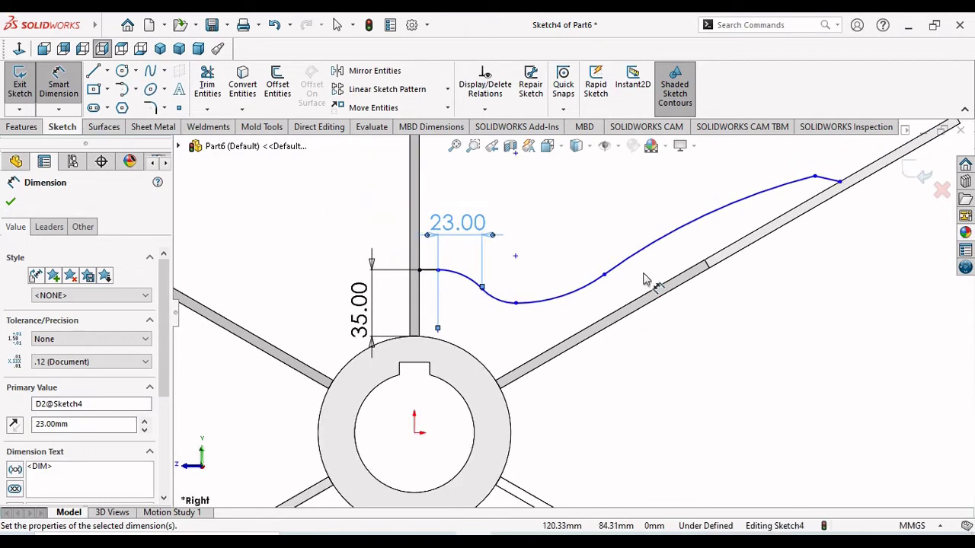
pyautogui.scroll(-1, 646, 279)
pyautogui.scroll(1, 646, 278)
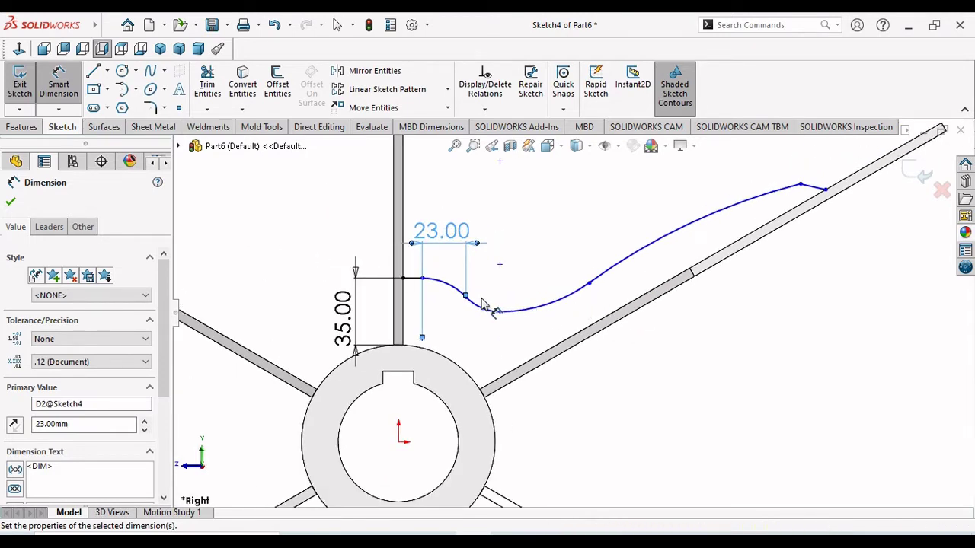
# - Dimension the first blade arc's radius at 30 mm
pyautogui.click(451, 289)
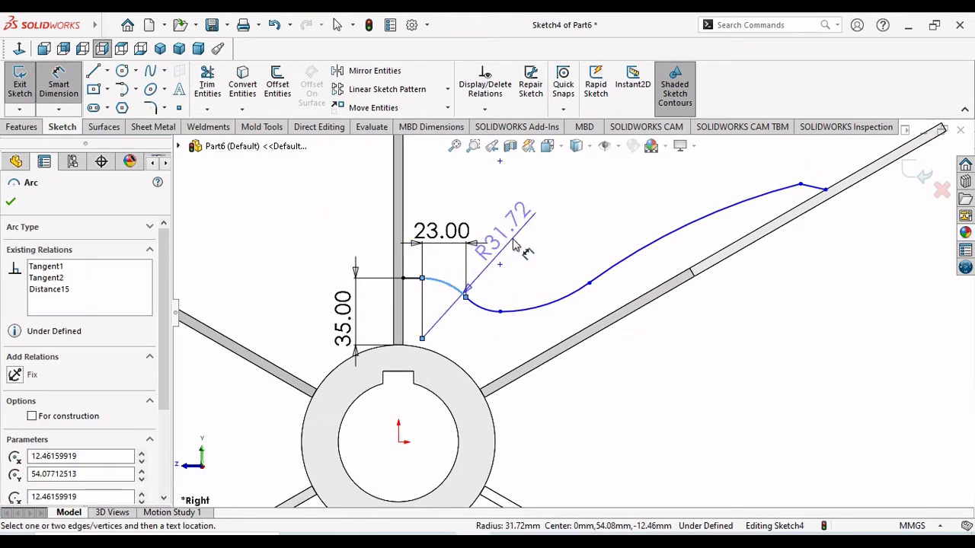
pyautogui.click(515, 242)
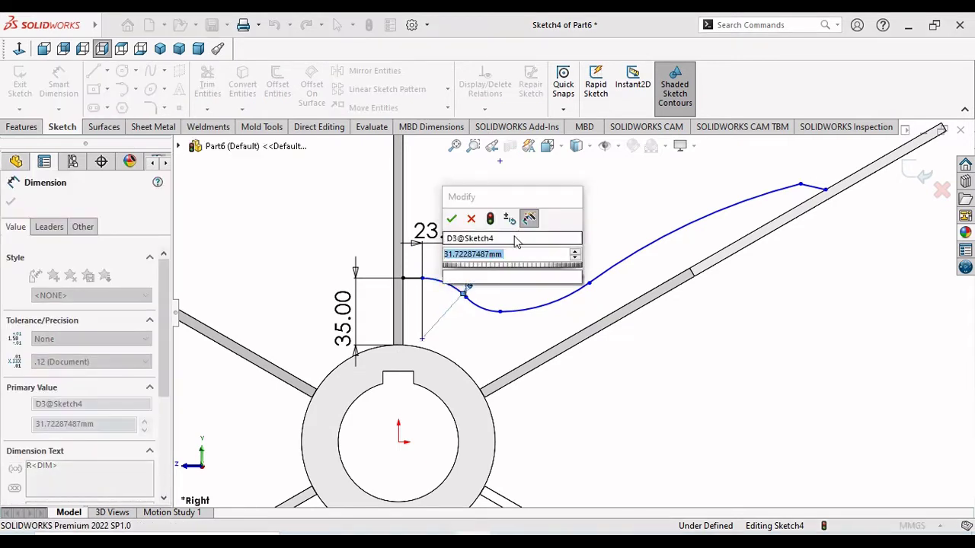
pyautogui.press('Escape')
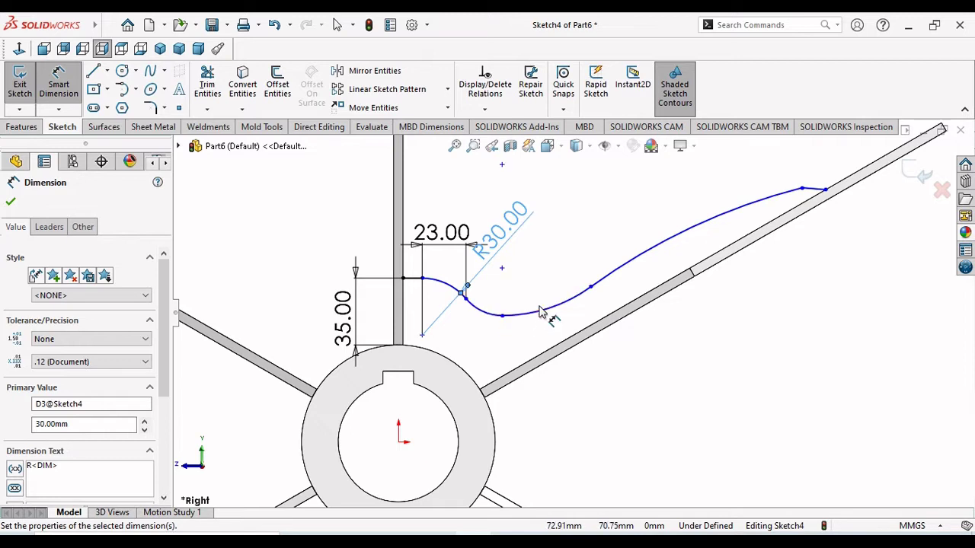
# - Dimension the second blade arc's radius, changing it to 75 mm
pyautogui.click(540, 315)
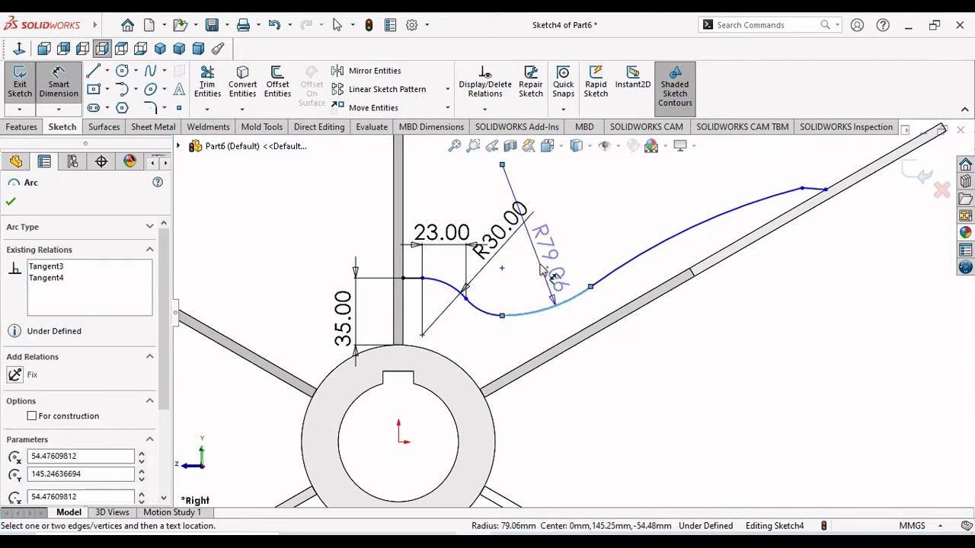
pyautogui.click(542, 268)
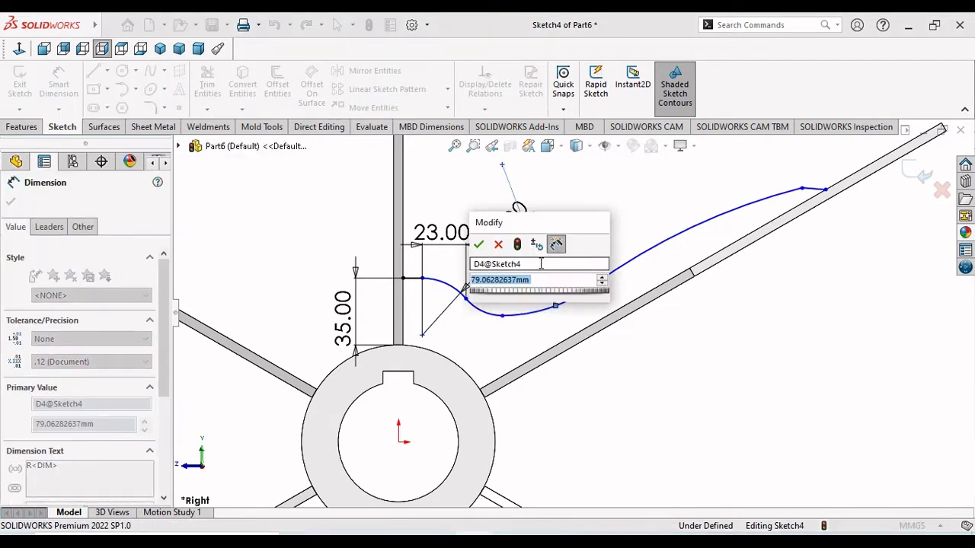
pyautogui.write('75')
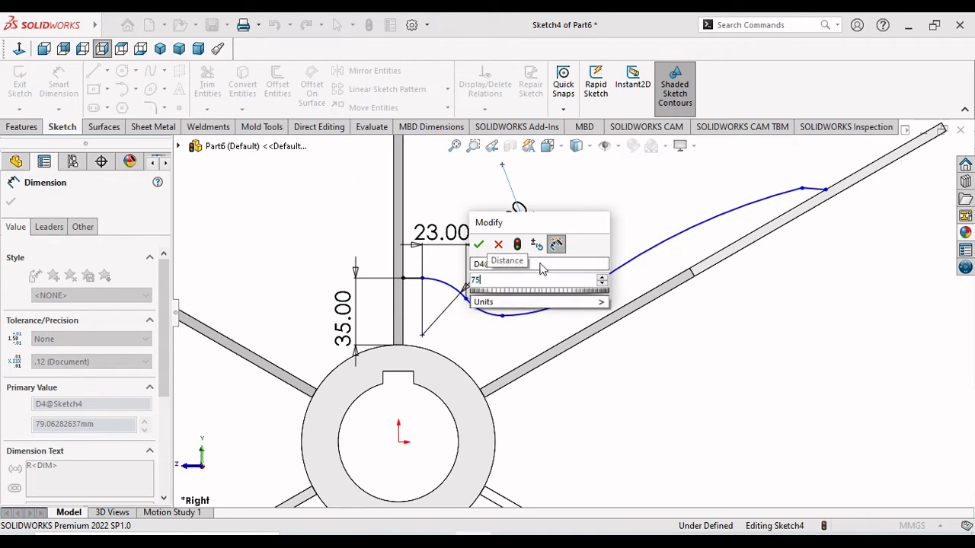
pyautogui.press('Return')
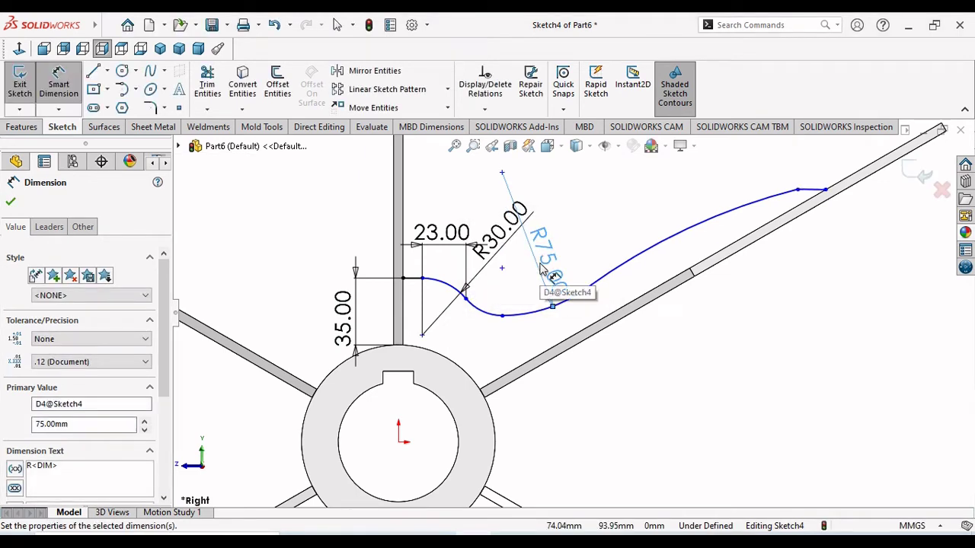
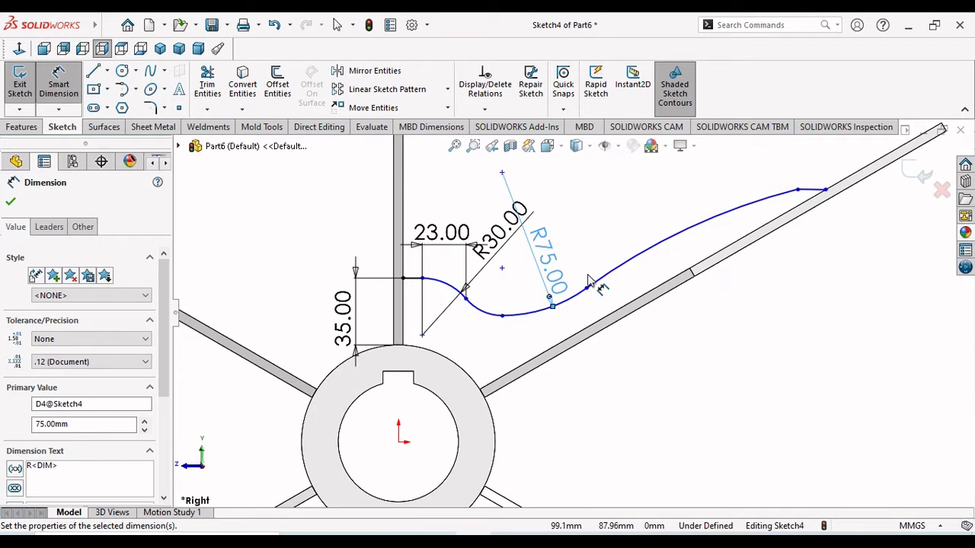
# - Dimension the upper blade arc to a 320 mm radius
pyautogui.click(692, 230)
pyautogui.click(660, 219)
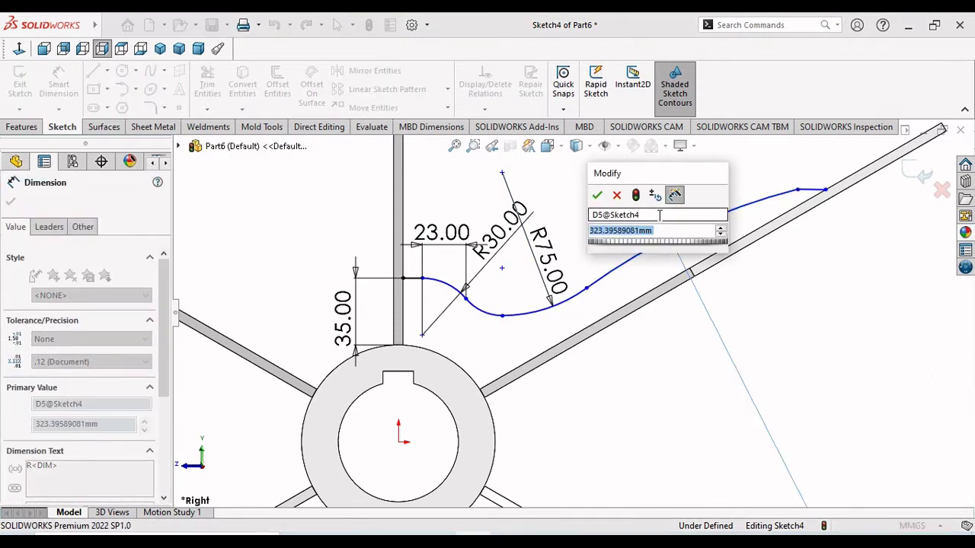
pyautogui.write('320')
pyautogui.press('Return')
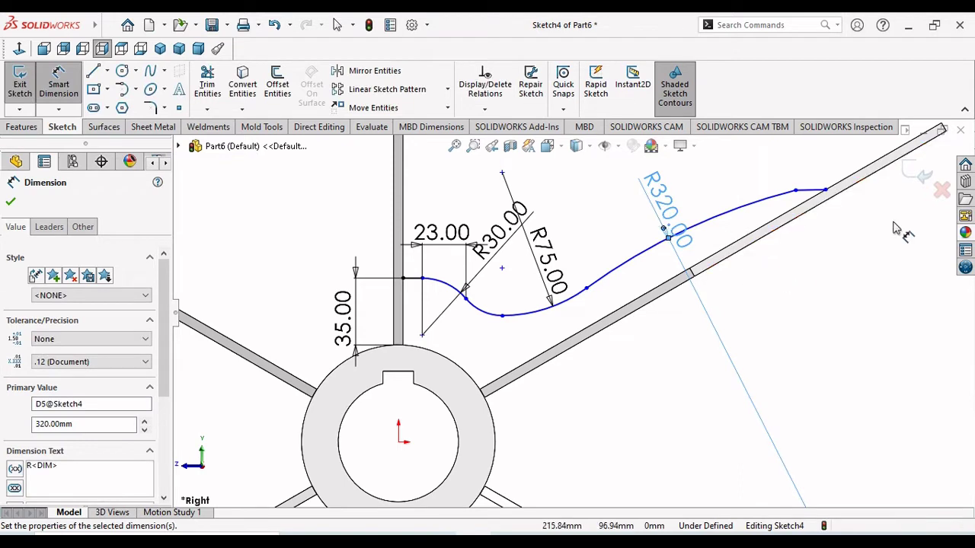
# - Select the blade curve's top-right end point, dismiss its options and clear the selection
pyautogui.click(825, 190)
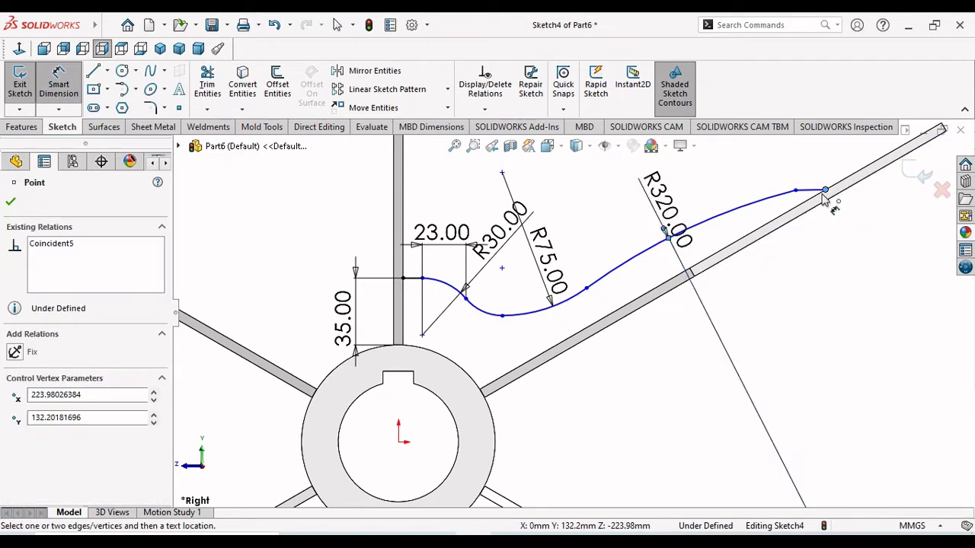
pyautogui.rightClick(815, 204)
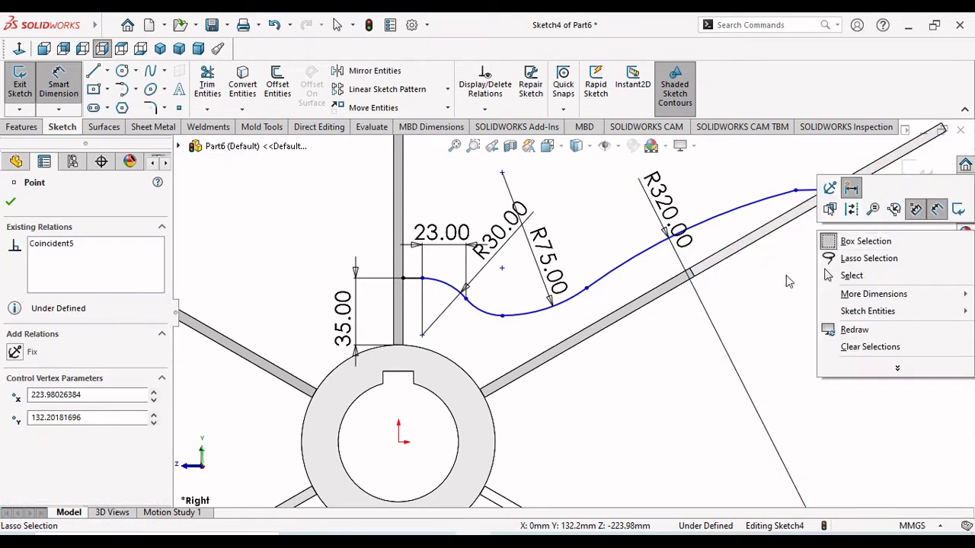
pyautogui.press('Escape')
pyautogui.click(10, 197)
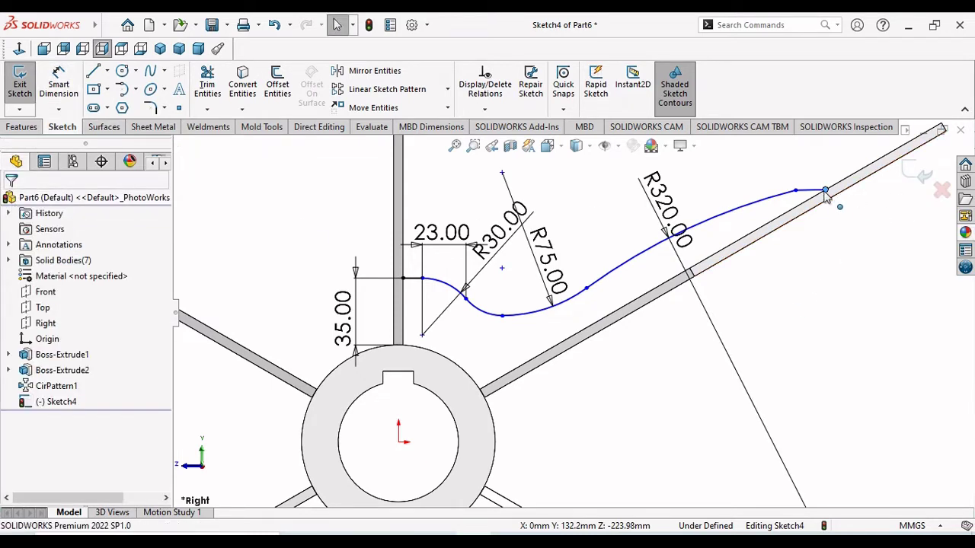
# - Slide the blade tip's end point down along the spoke edge
pyautogui.moveTo(820, 202); pyautogui.dragTo(809, 211)
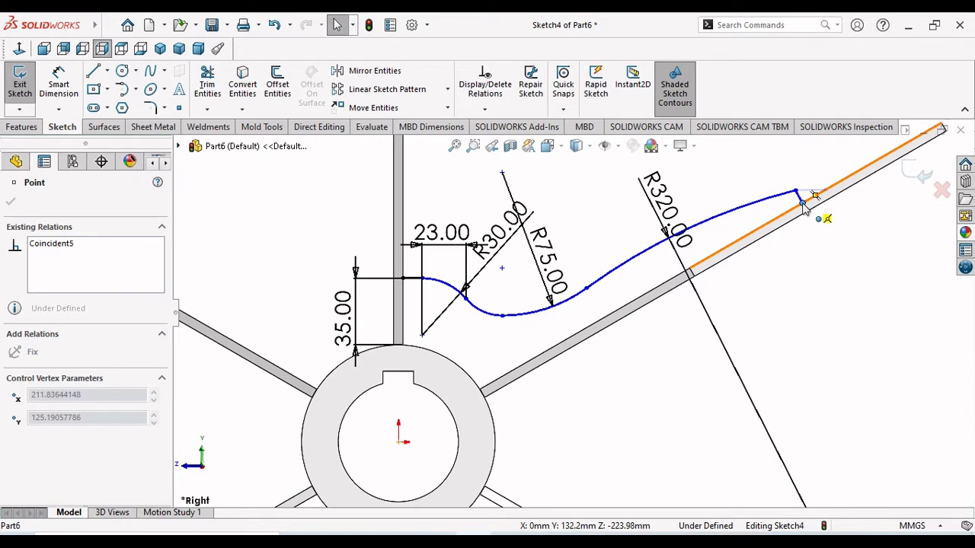
pyautogui.click(827, 242)
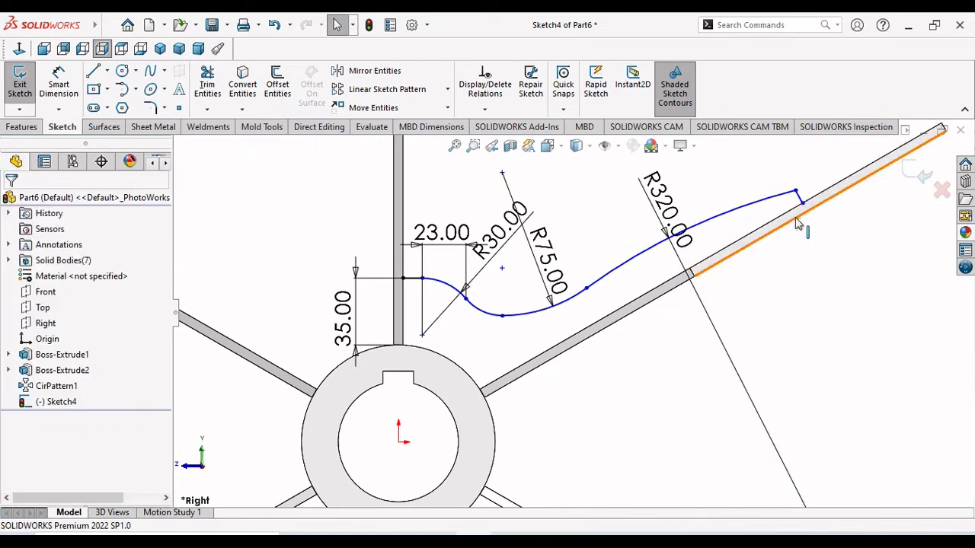
pyautogui.scroll(-1, 809, 197)
pyautogui.scroll(-2, 807, 202)
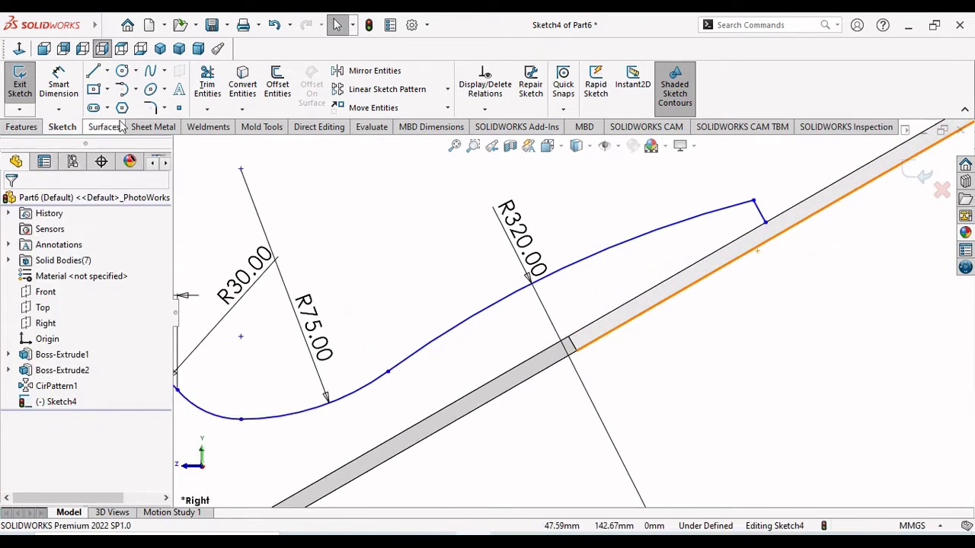
# - Round the corner between the short tip line and the R320 arc with a 4 mm sketch fillet
pyautogui.press('f')
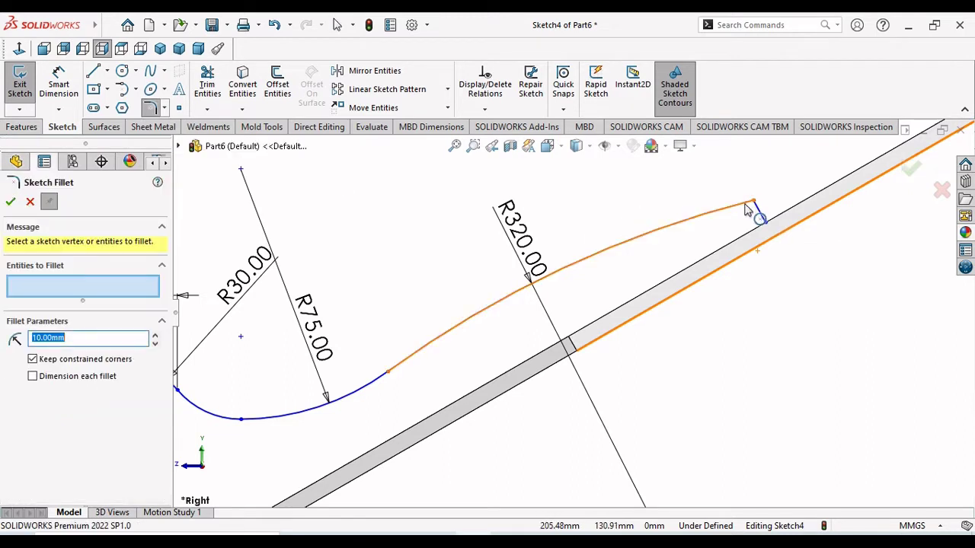
pyautogui.click(749, 206)
pyautogui.click(759, 216)
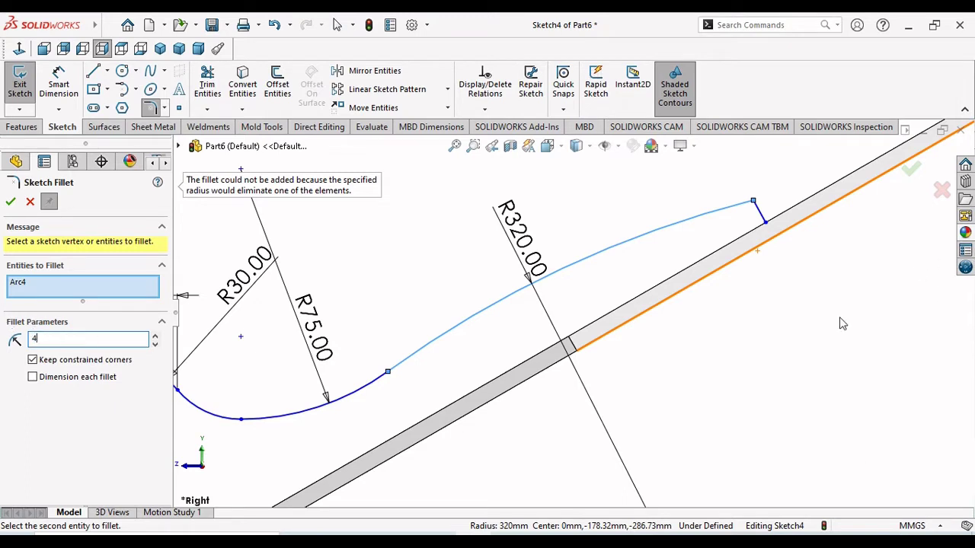
pyautogui.press('Return')
pyautogui.click(747, 207)
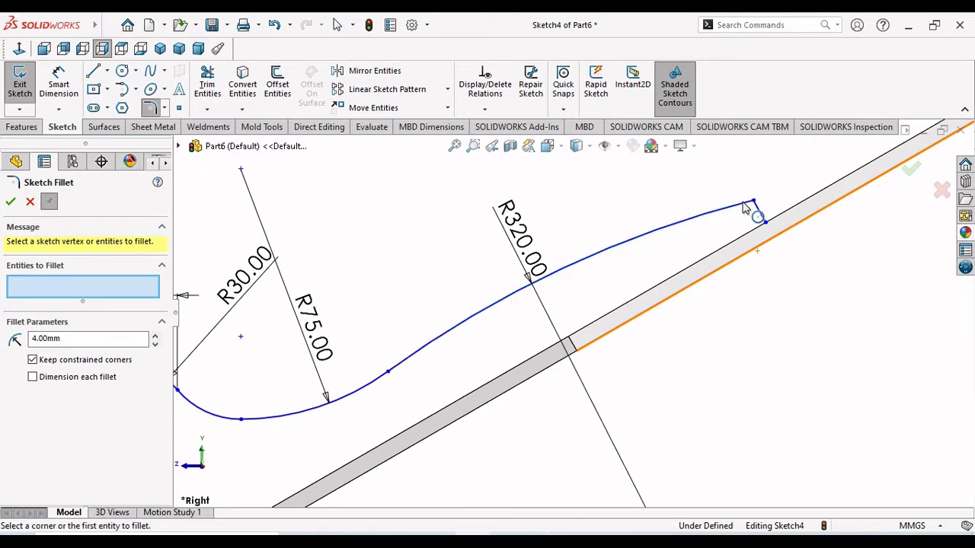
pyautogui.click(759, 213)
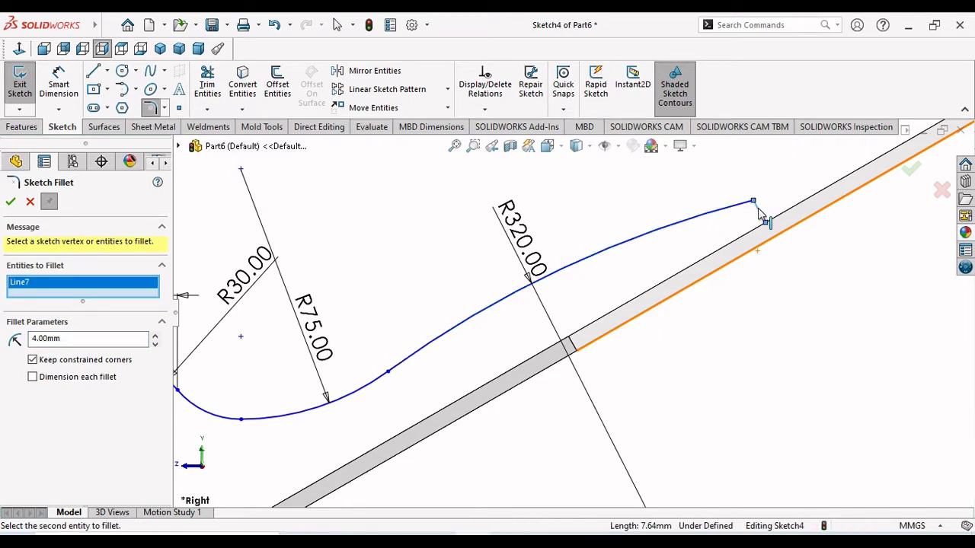
pyautogui.click(751, 208)
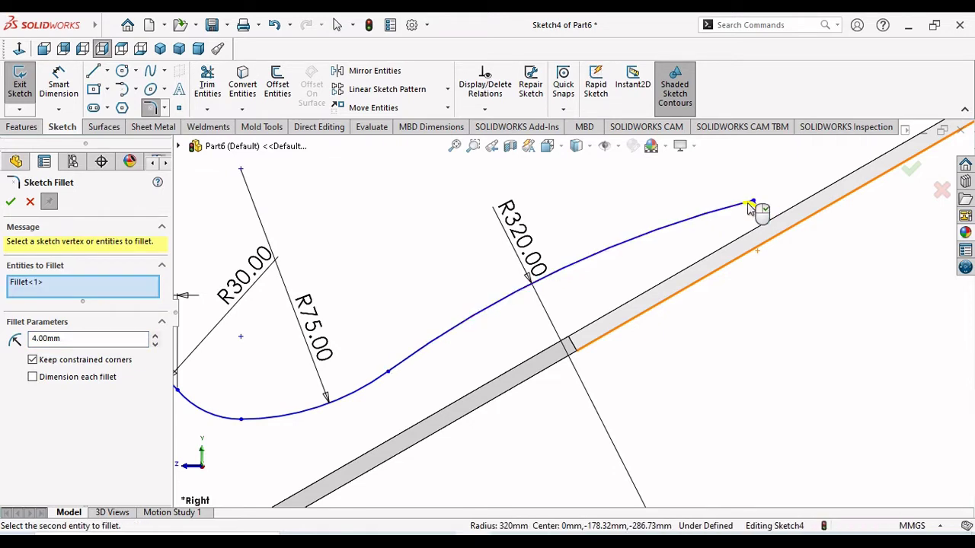
pyautogui.click(9, 201)
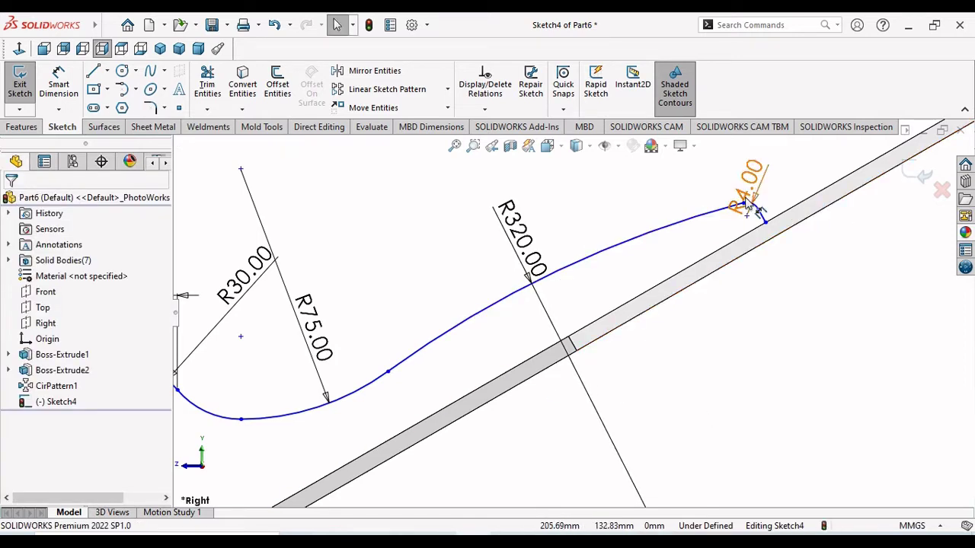
# - Move the R4.00 dimension label clear of the blade tip
pyautogui.moveTo(750, 186); pyautogui.dragTo(780, 165)
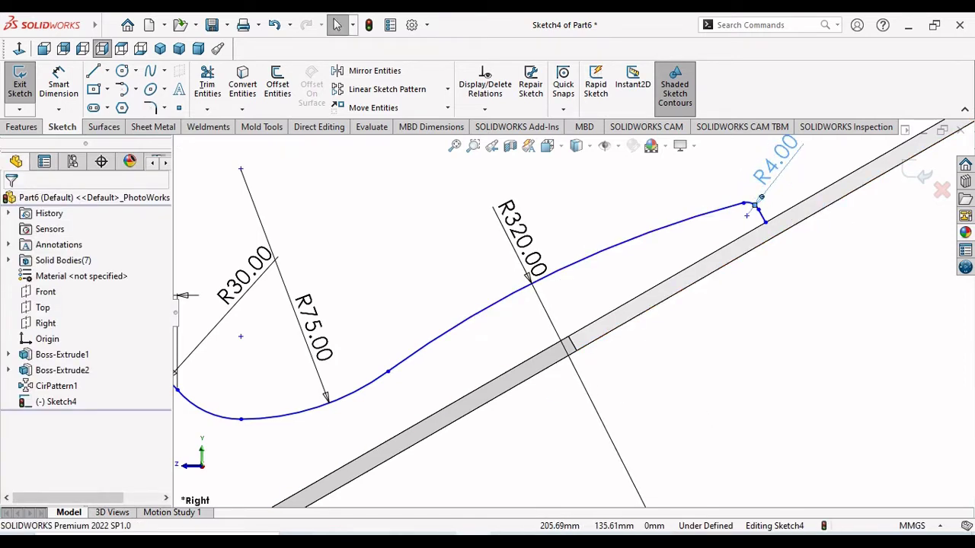
pyautogui.click(831, 319)
pyautogui.scroll(-2, 769, 217)
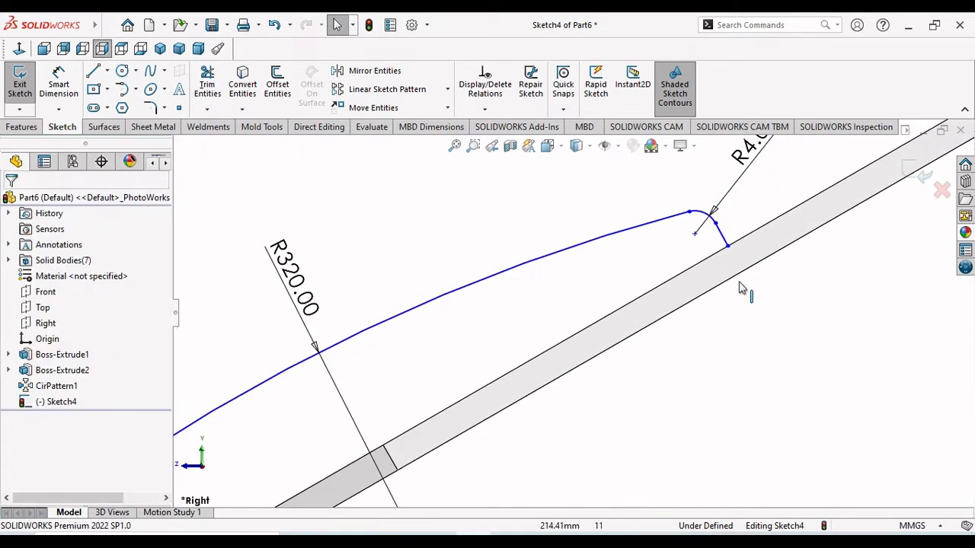
pyautogui.scroll(3, 746, 314)
pyautogui.scroll(3, 571, 266)
pyautogui.scroll(-1, 407, 385)
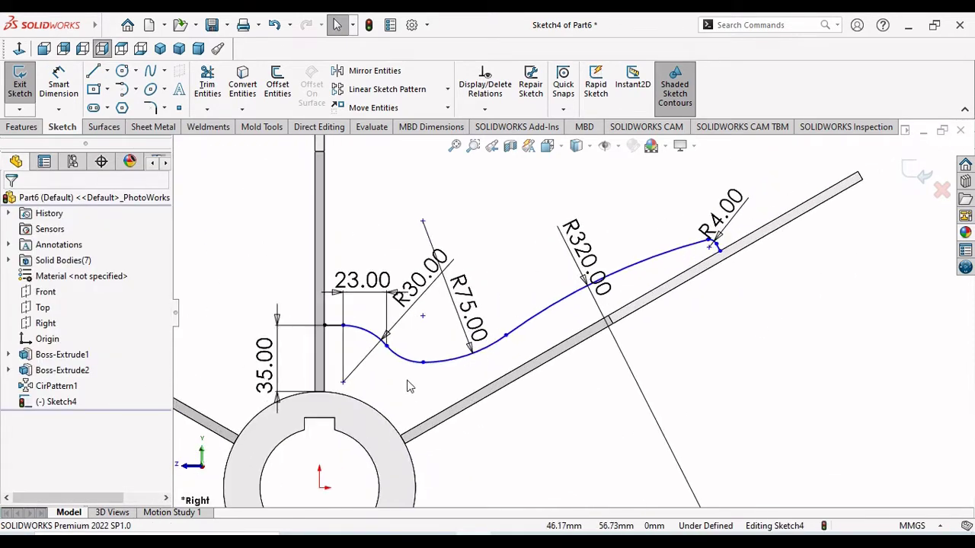
pyautogui.scroll(-1, 498, 379)
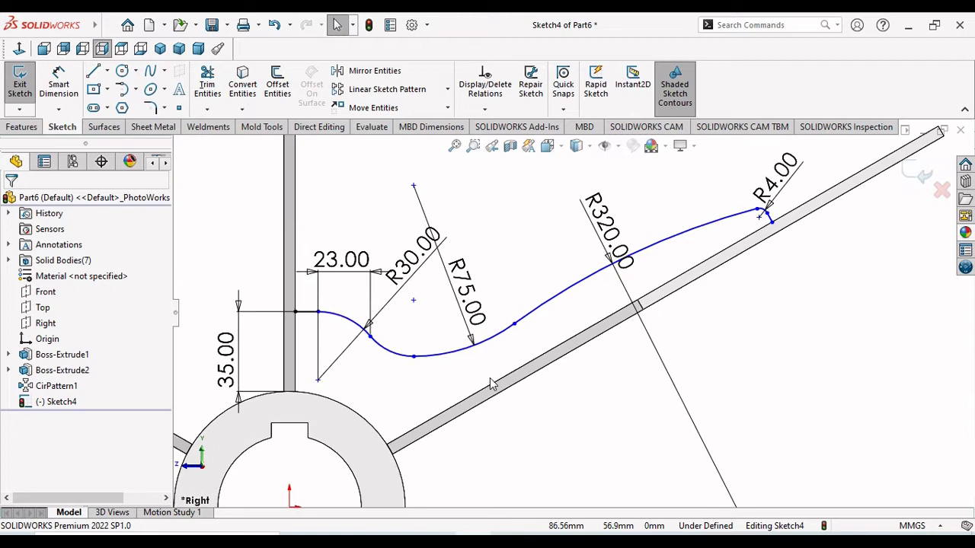
# - Dimension the blade curve's middle point to the lower spoke edge at 19 mm
pyautogui.click(515, 326)
pyautogui.click(536, 355)
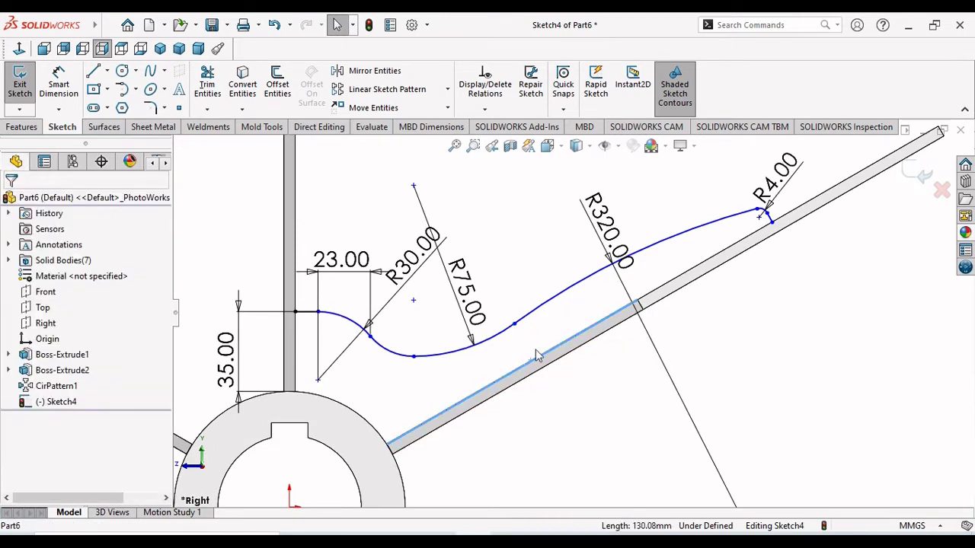
pyautogui.click(59, 84)
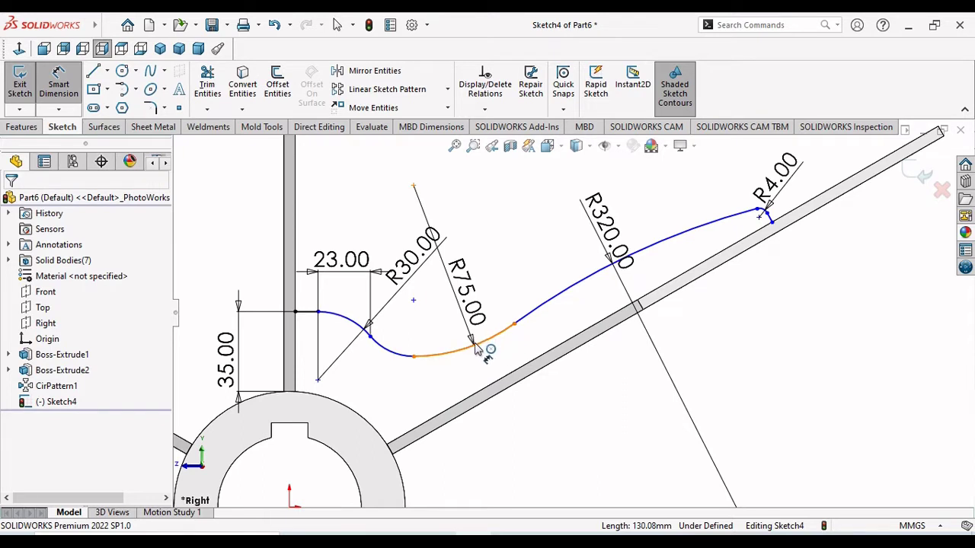
pyautogui.click(517, 326)
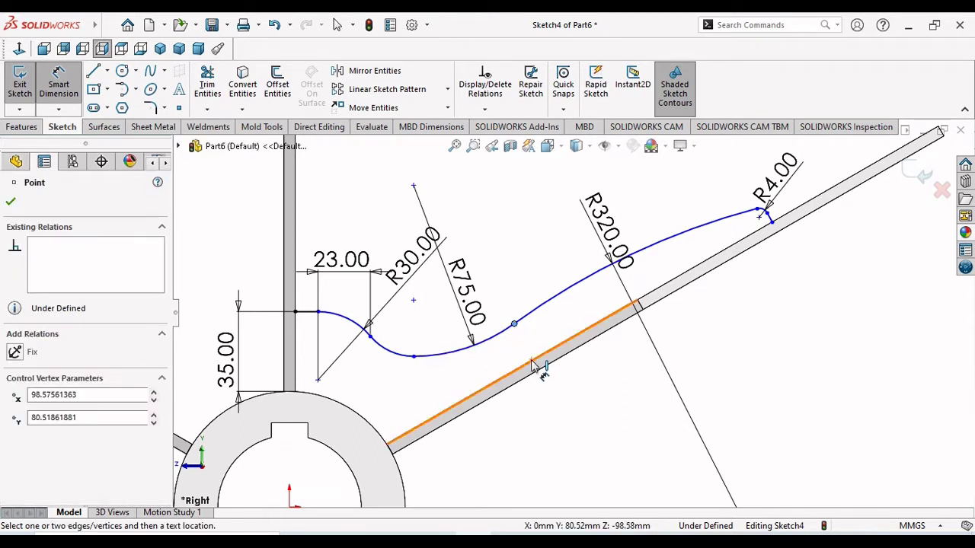
pyautogui.click(536, 367)
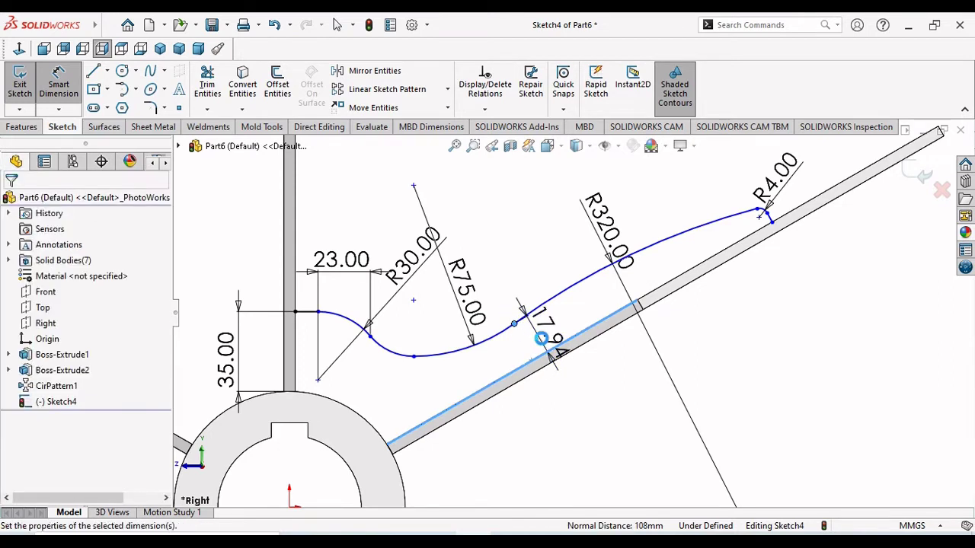
pyautogui.click(541, 338)
pyautogui.write('1')
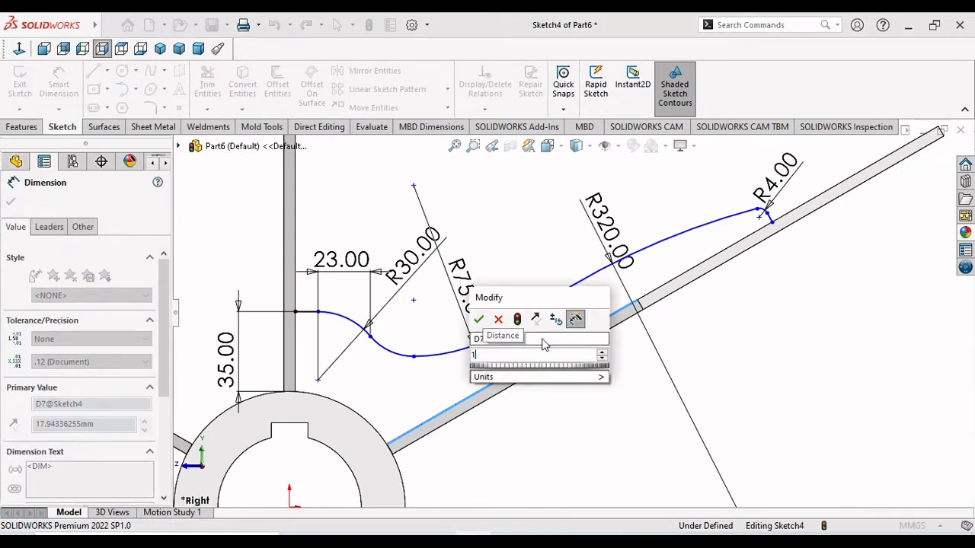
pyautogui.write('9')
pyautogui.press('Return')
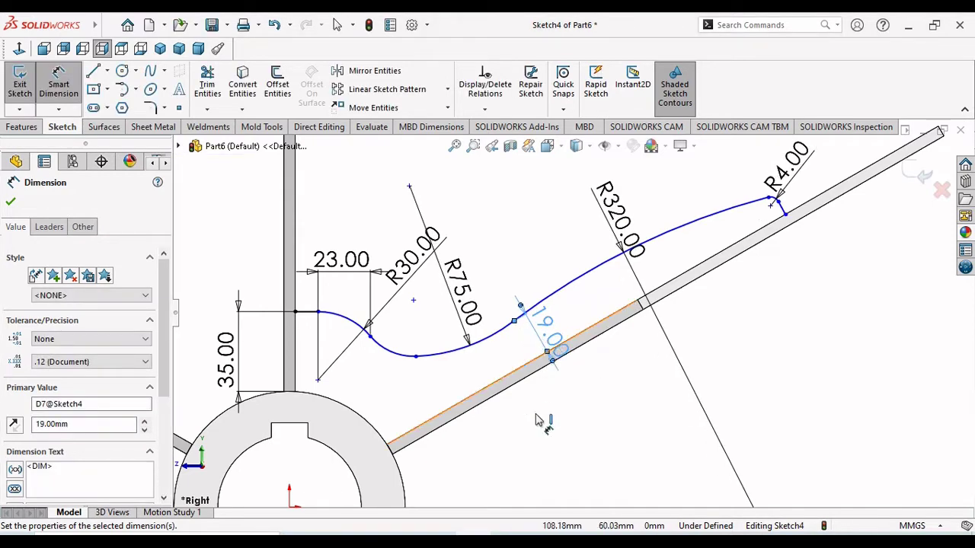
pyautogui.scroll(2, 418, 416)
pyautogui.scroll(-1, 521, 380)
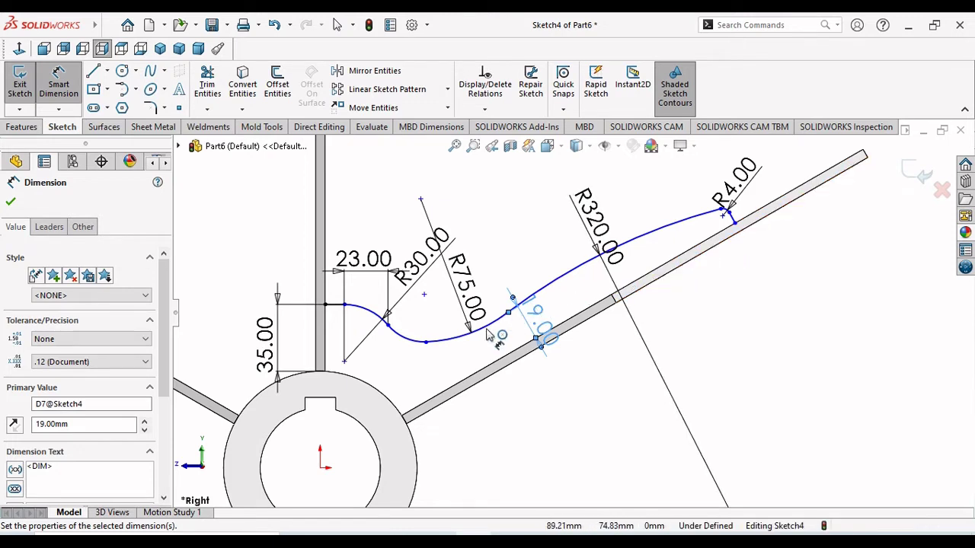
# - Give the small lower arc of the blade curve a 22 mm radius
pyautogui.click(403, 344)
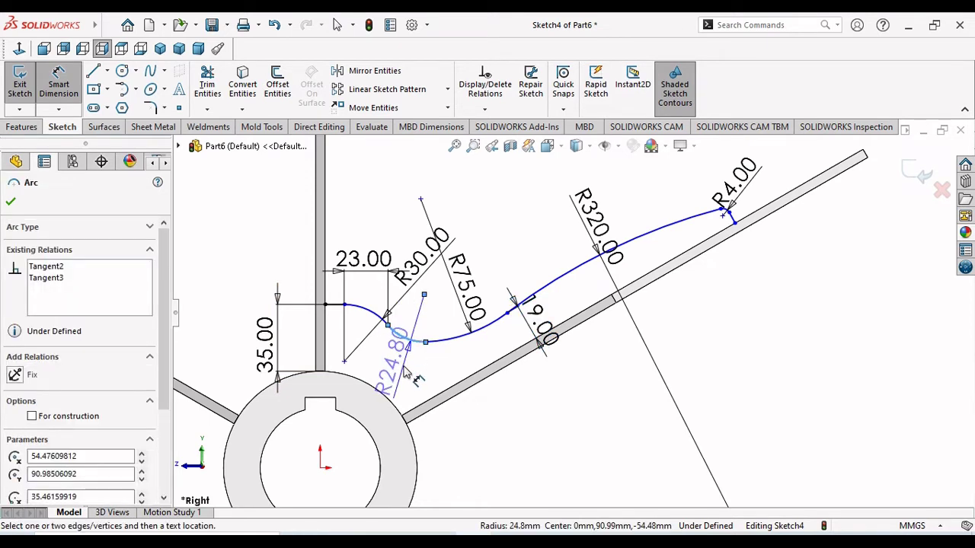
pyautogui.click(405, 372)
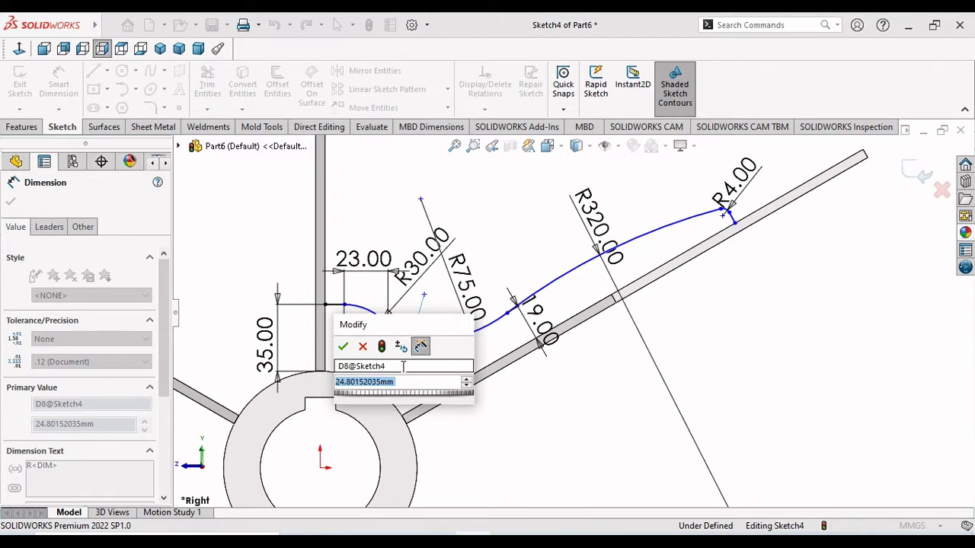
pyautogui.write('22')
pyautogui.press('Return')
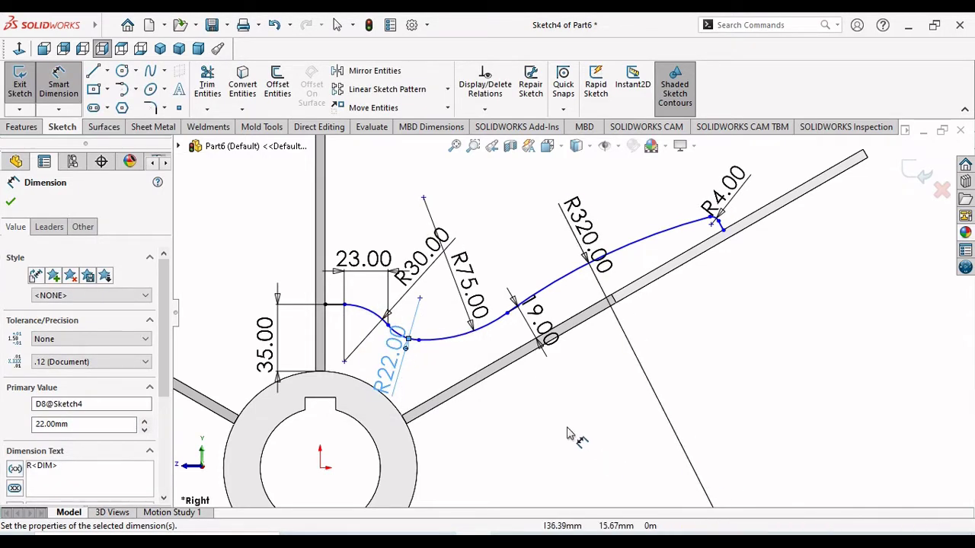
pyautogui.scroll(-2, 339, 316)
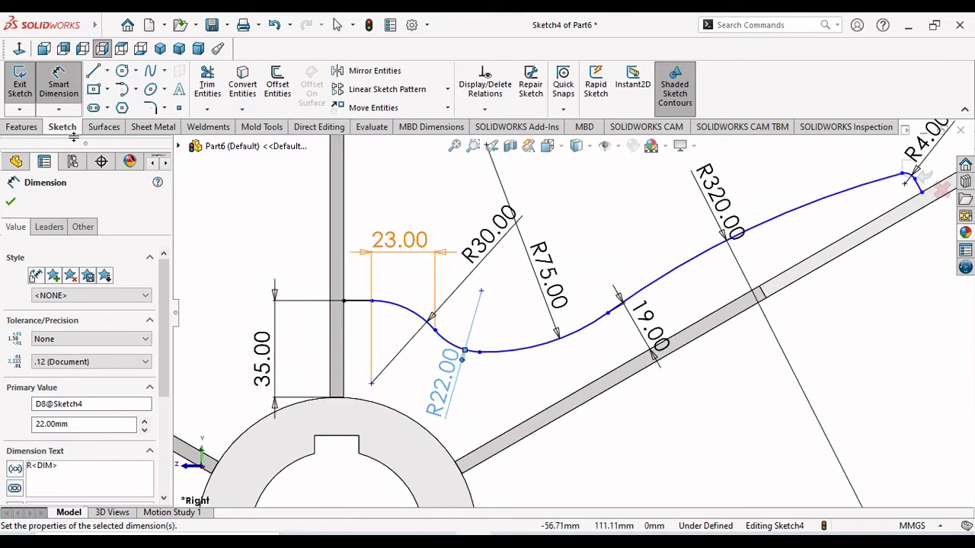
pyautogui.click(10, 201)
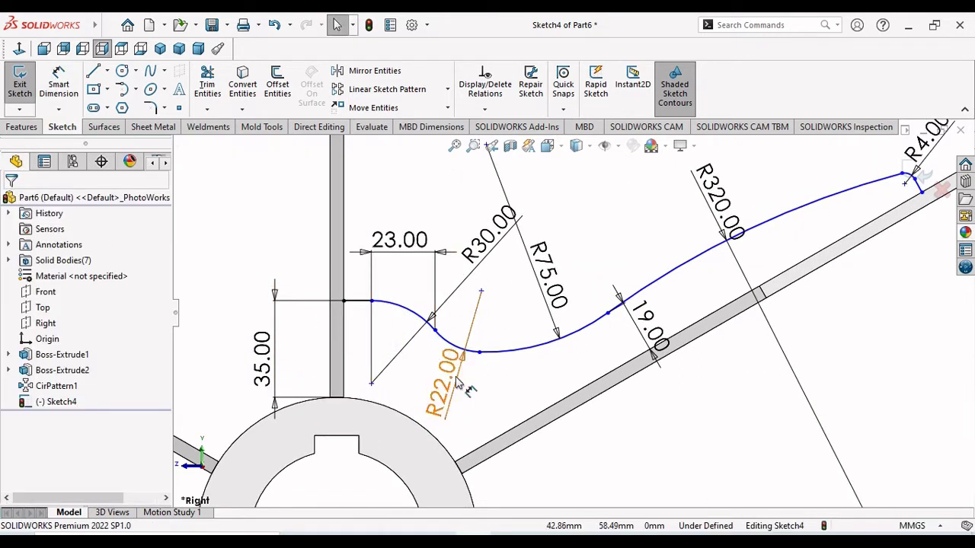
# - Turn off View Sketch Dimensions in the Hide/Show Items menu
pyautogui.scroll(1, 448, 395)
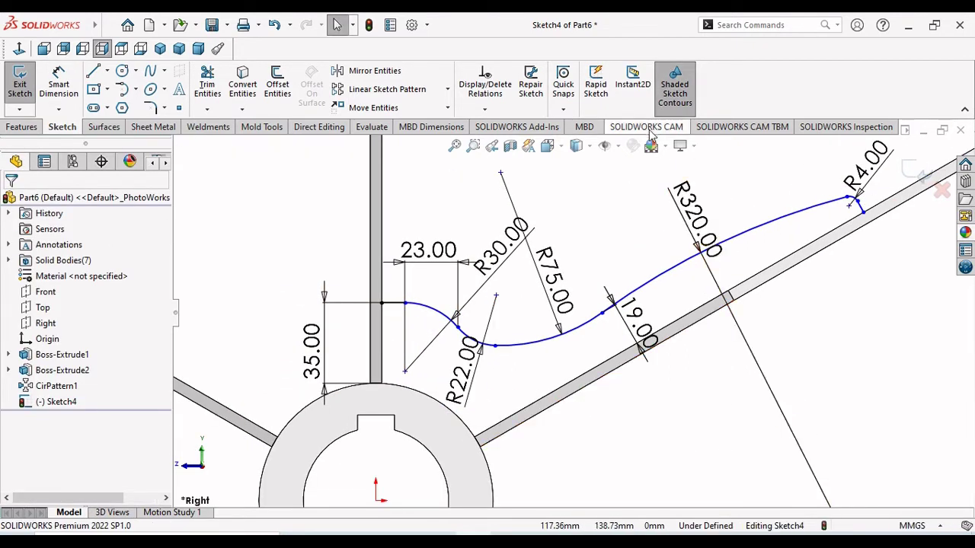
pyautogui.click(618, 147)
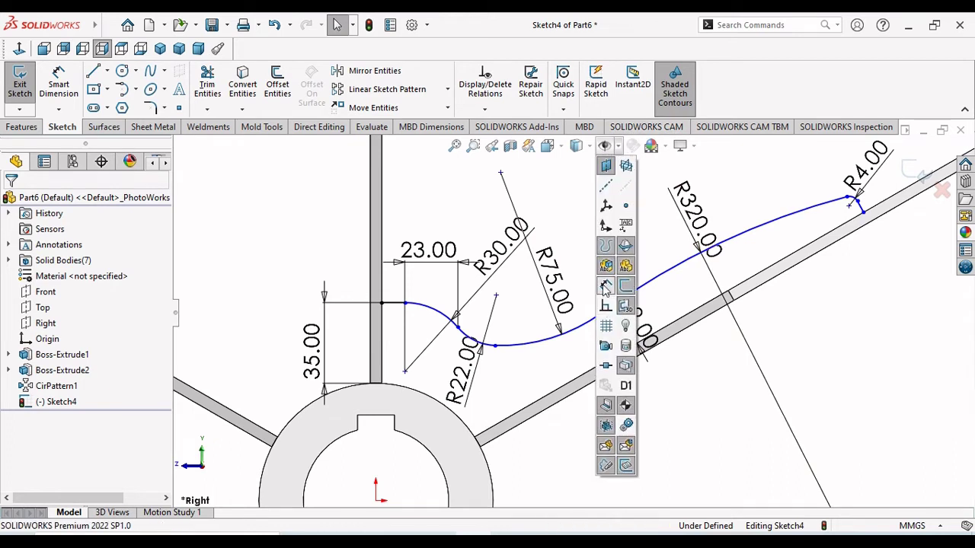
pyautogui.click(605, 287)
pyautogui.scroll(1, 544, 440)
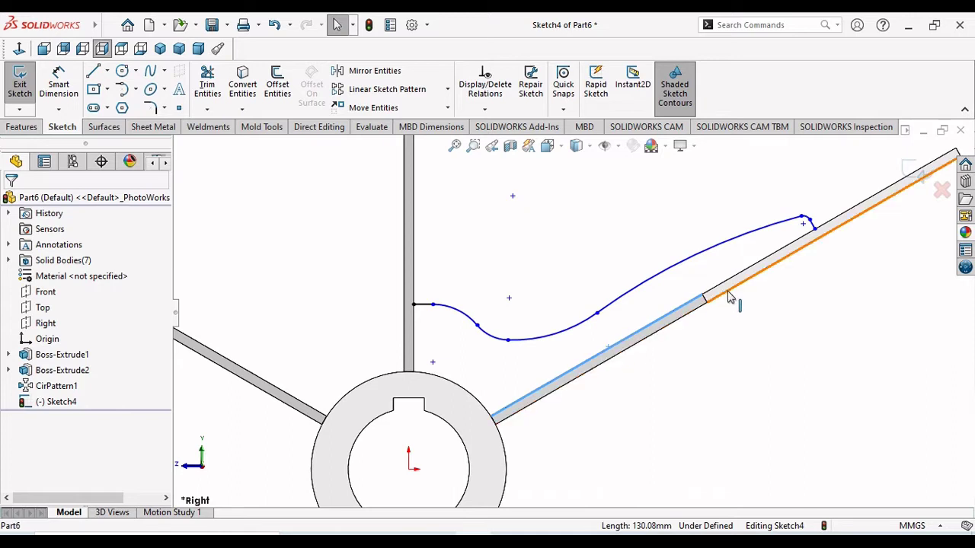
# - Convert both spoke edges into sketch lines and trim them to the blade outline
pyautogui.keyDown('ctrl'); pyautogui.click(412, 333); pyautogui.keyUp('ctrl')
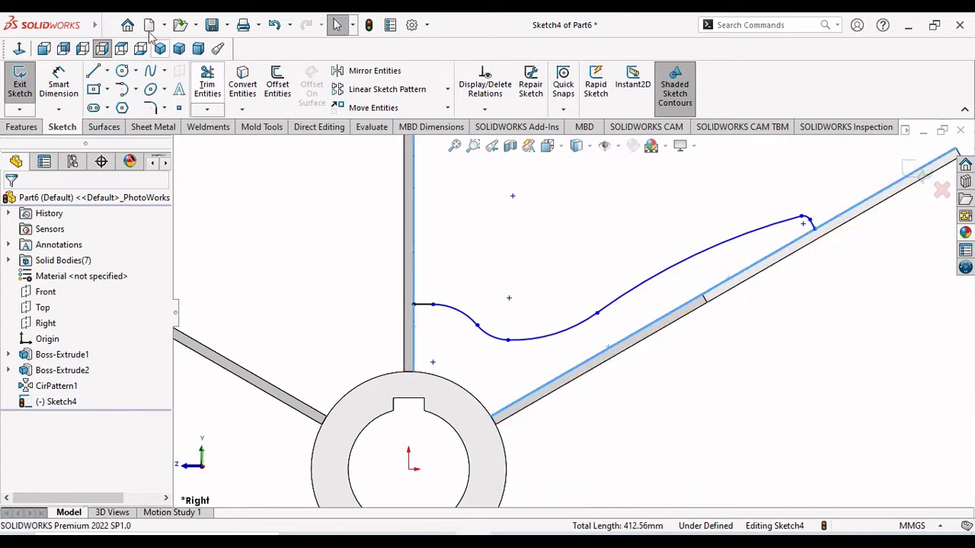
pyautogui.click(242, 89)
pyautogui.scroll(3, 769, 388)
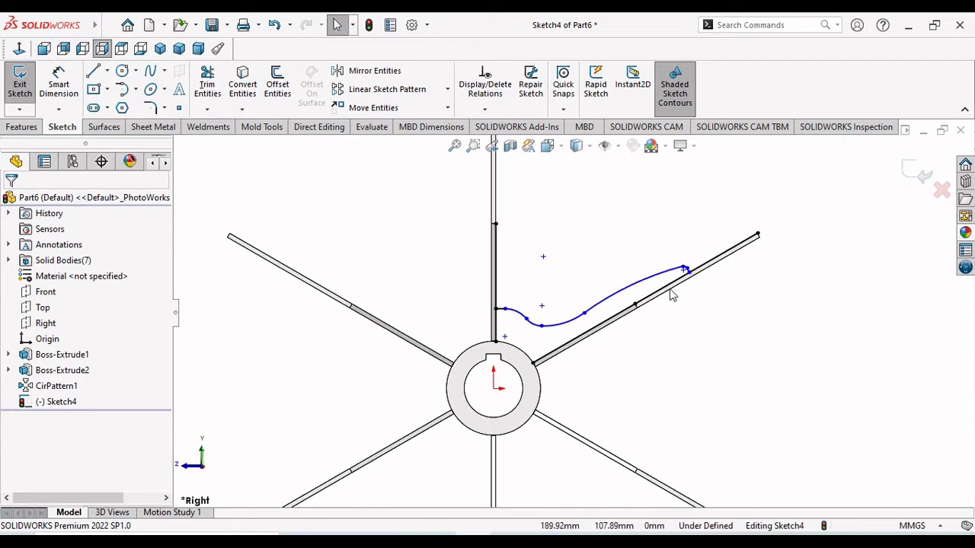
pyautogui.scroll(-1, 682, 267)
pyautogui.click(206, 86)
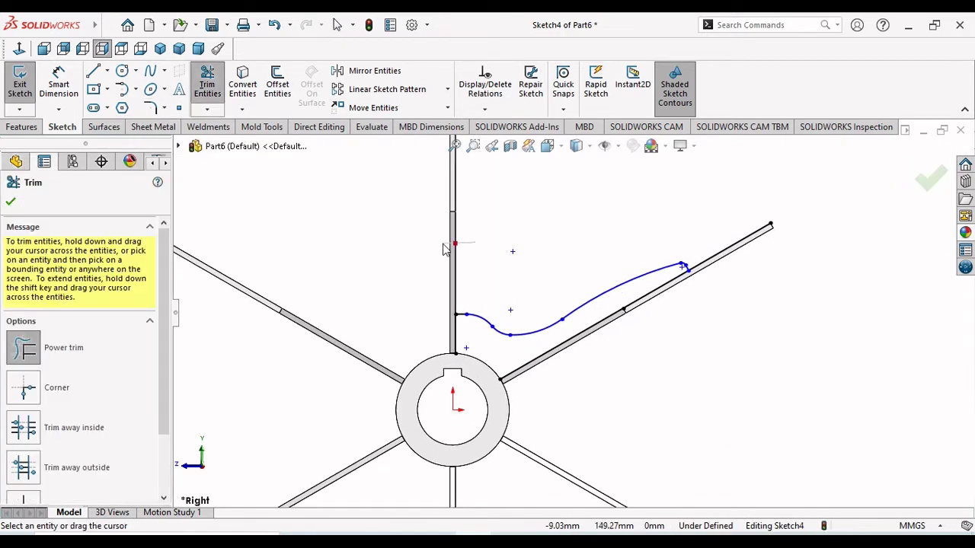
pyautogui.scroll(2, 548, 397)
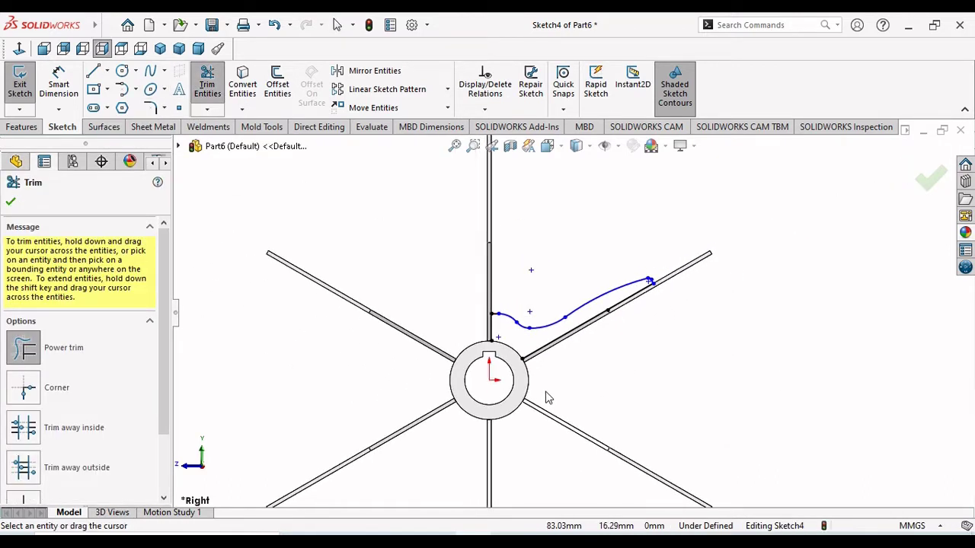
pyautogui.scroll(-2, 539, 350)
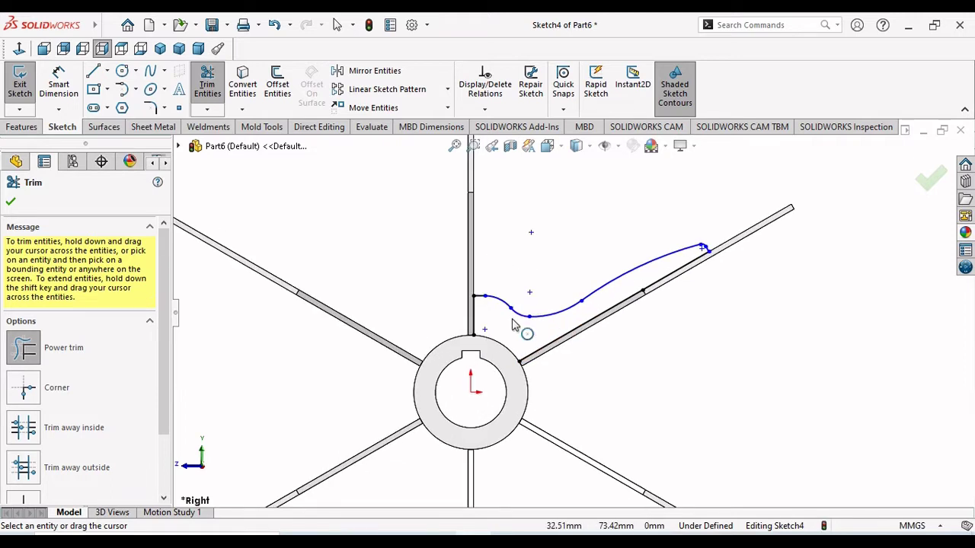
pyautogui.scroll(-2, 514, 335)
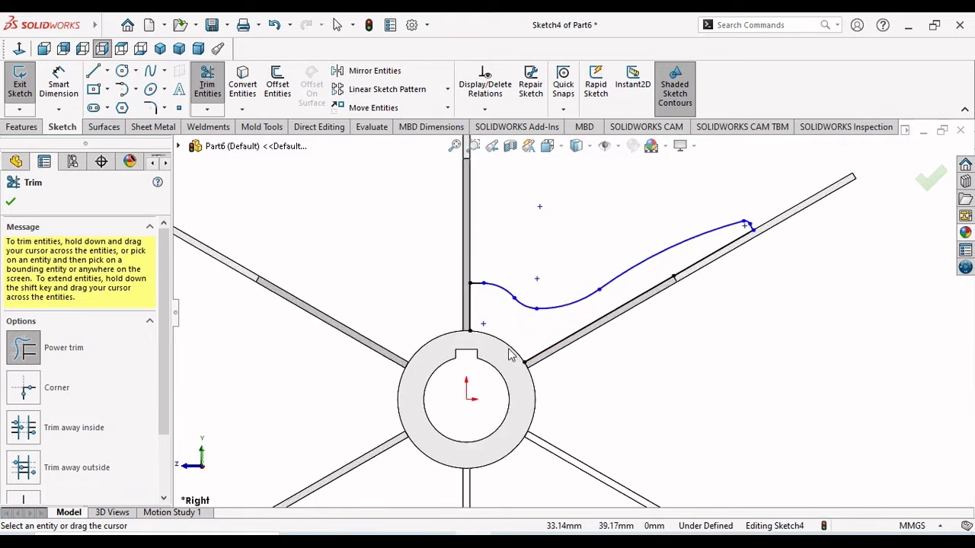
pyautogui.click(20, 200)
# - Draw a tangent arc along the hub between the two spoke line ends, closing the profile
pyautogui.click(122, 89)
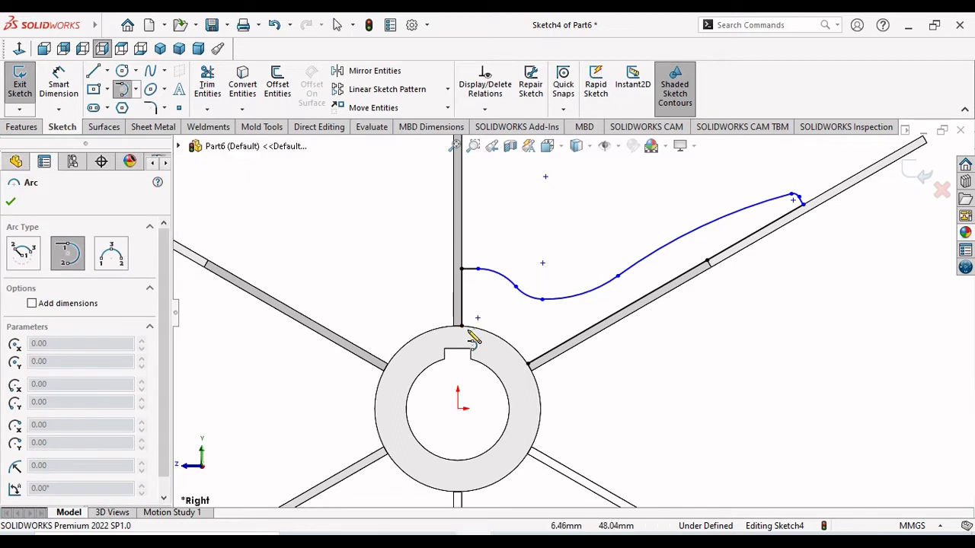
pyautogui.click(134, 90)
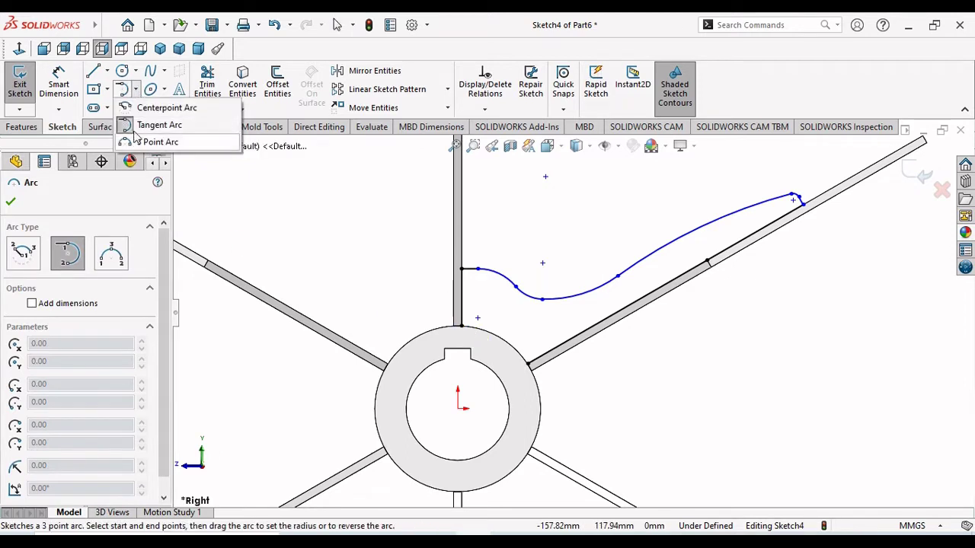
pyautogui.press('Escape')
pyautogui.press('Escape')
pyautogui.press('Escape')
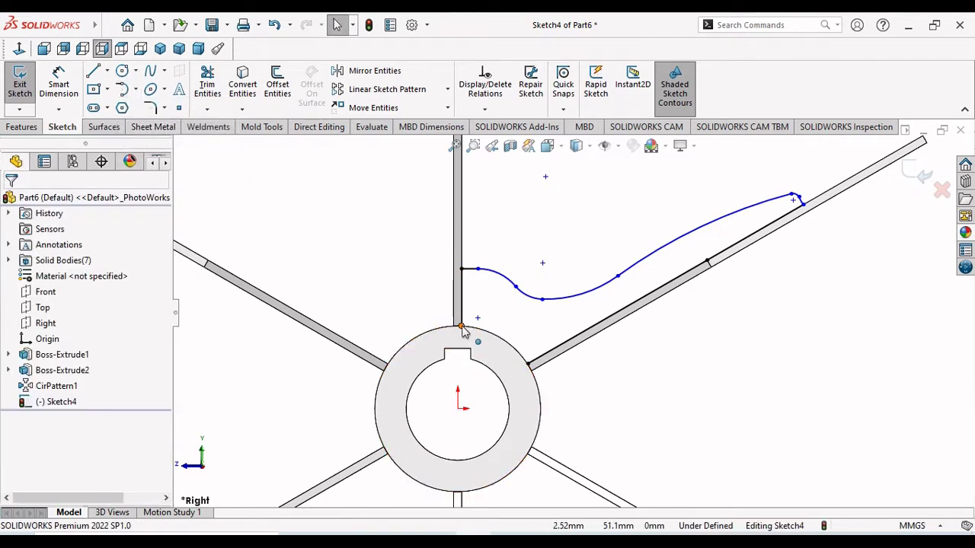
pyautogui.click(122, 89)
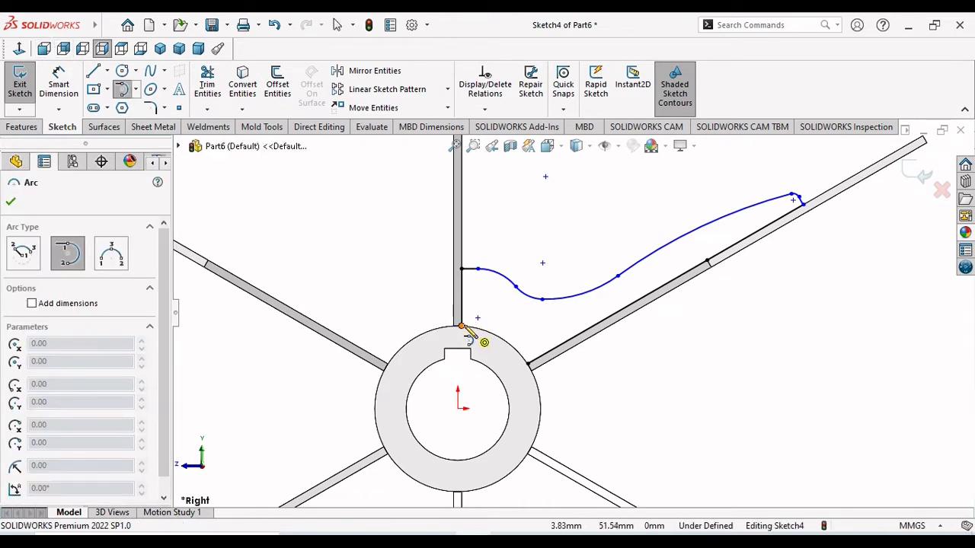
pyautogui.click(461, 326)
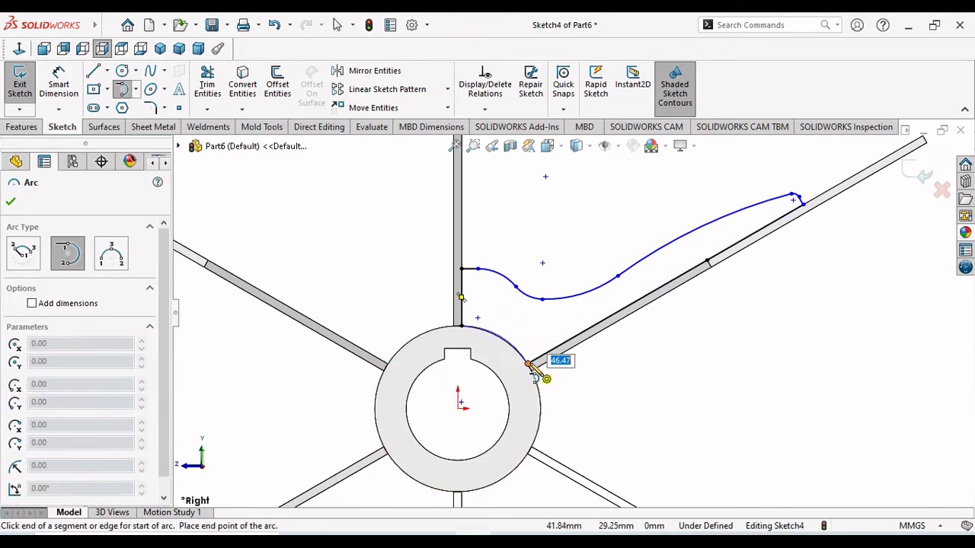
pyautogui.click(528, 365)
pyautogui.rightClick(533, 341)
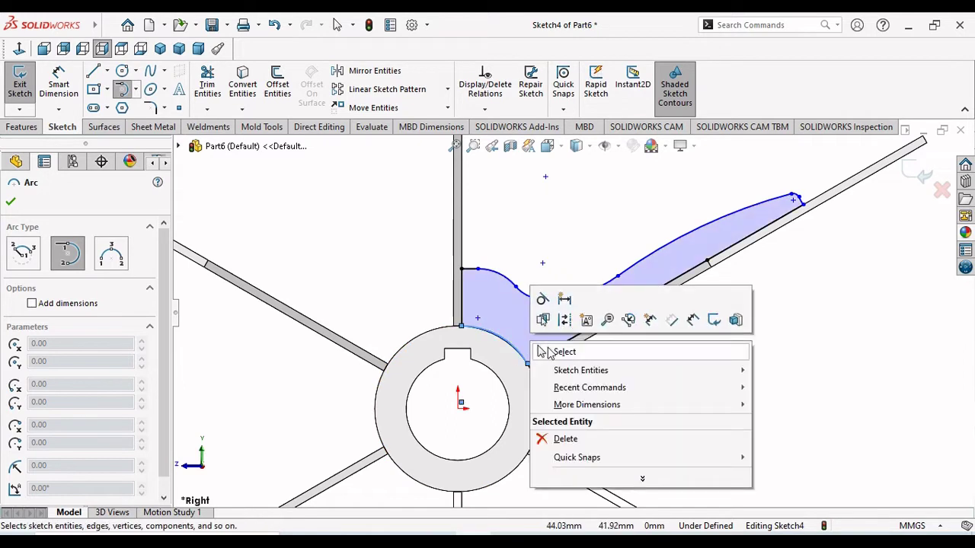
pyautogui.click(545, 350)
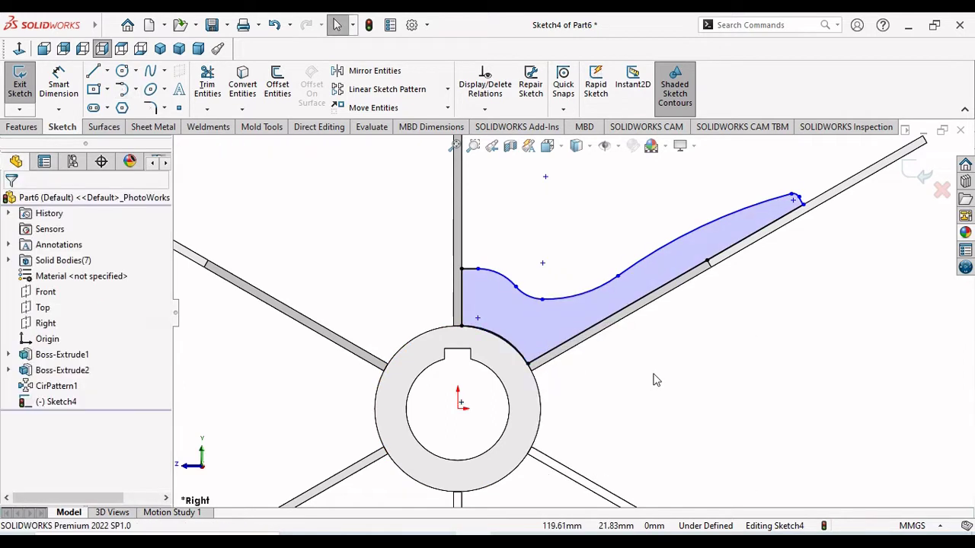
# - Extrude the closed blade profile 5.00 mm Mid Plane as Boss-Extrude3, then orbit to view it in 3D
pyautogui.click(21, 127)
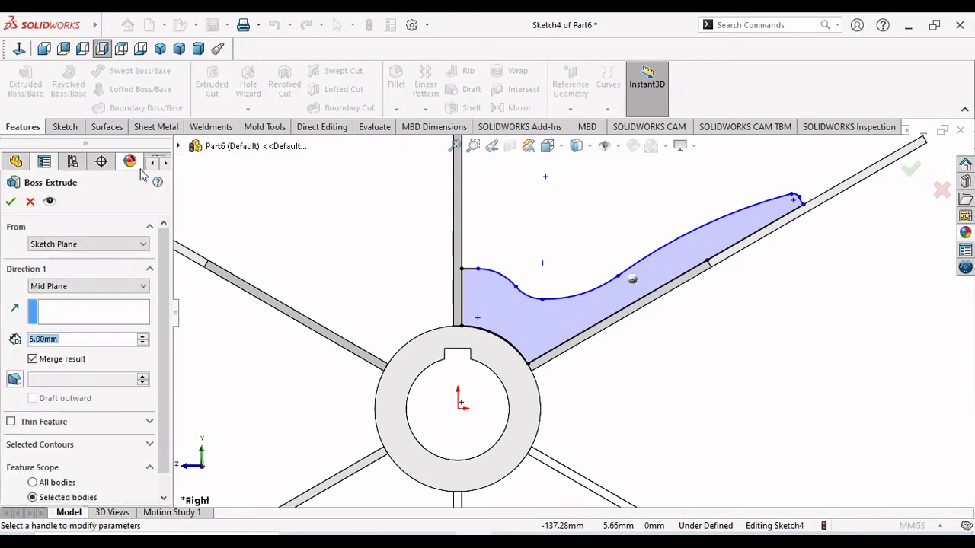
pyautogui.click(84, 286)
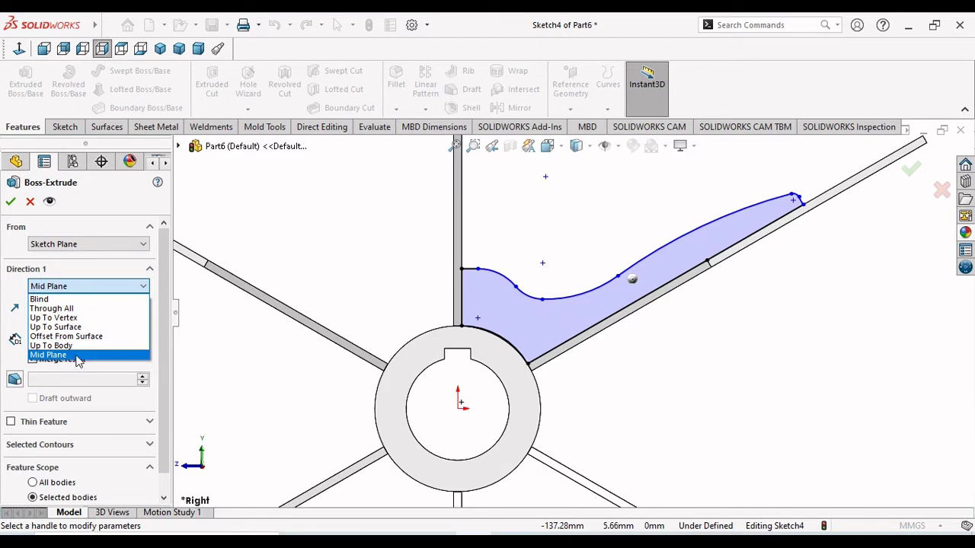
pyautogui.click(77, 356)
pyautogui.click(11, 202)
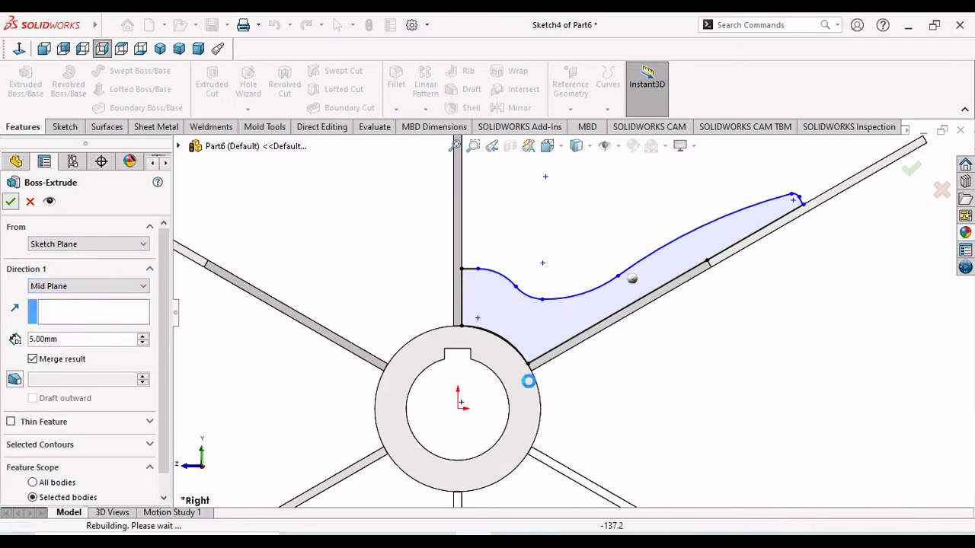
pyautogui.moveTo(621, 409); pyautogui.dragTo(579, 415, button='middle')
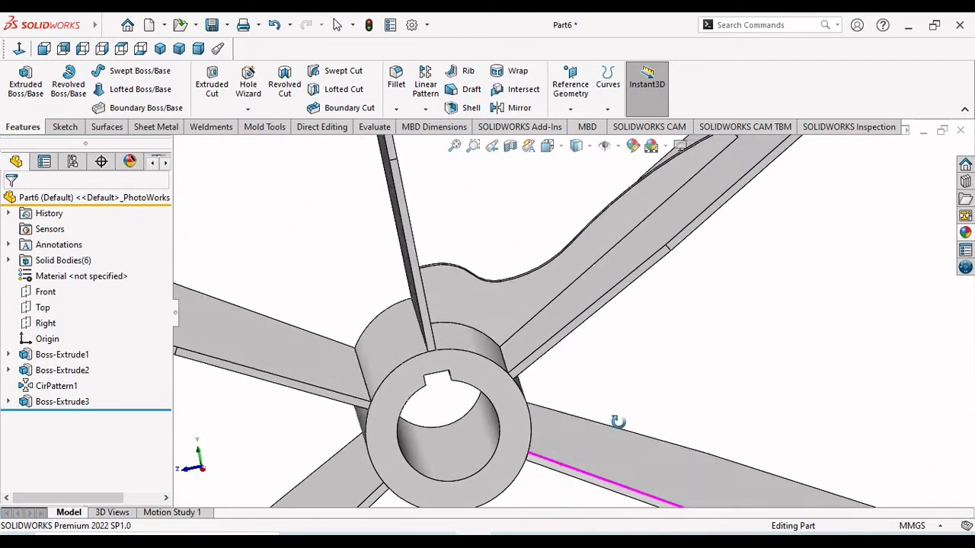
pyautogui.scroll(5, 558, 410)
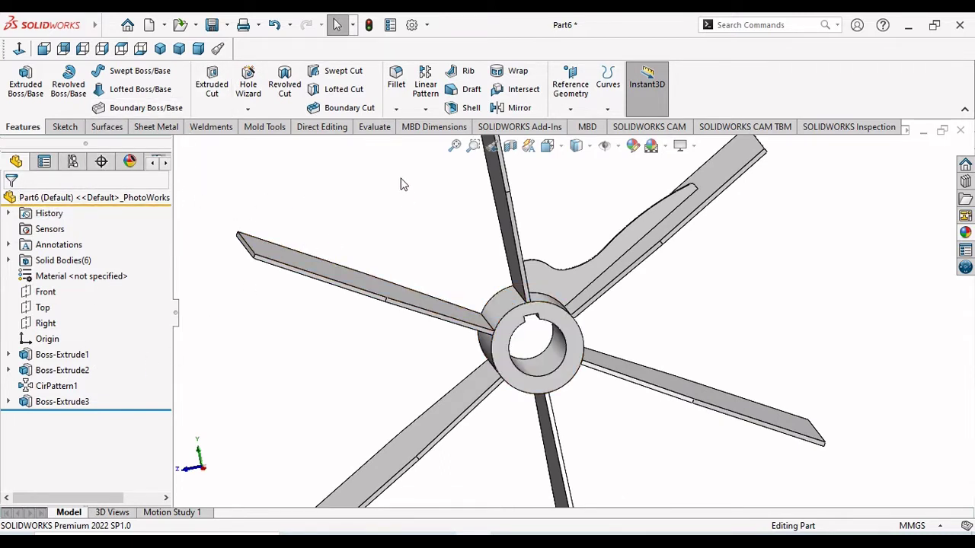
# - Try starting a circular pattern twice, picking the hub face and then Boss-Extrude1, cancelling each time
pyautogui.click(425, 109)
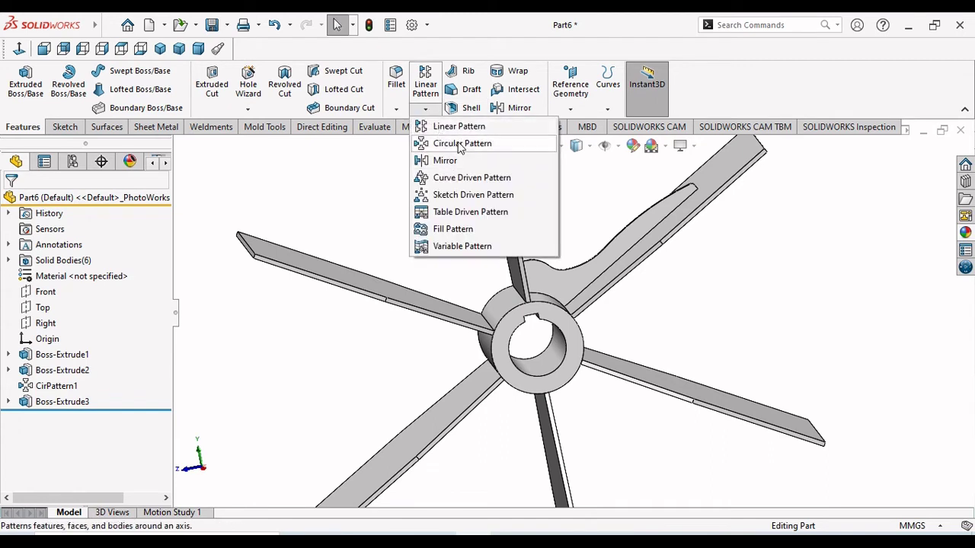
pyautogui.click(463, 143)
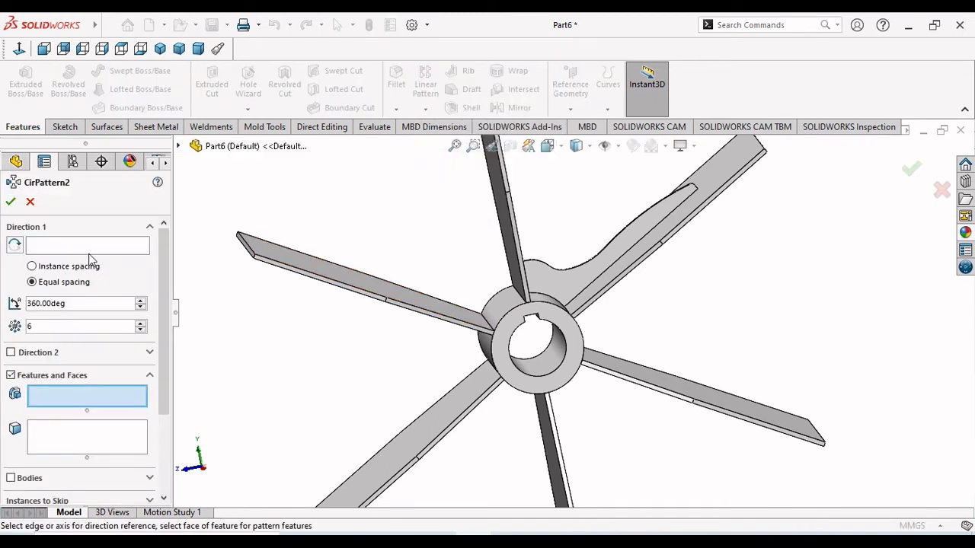
pyautogui.click(89, 247)
pyautogui.scroll(3, 510, 370)
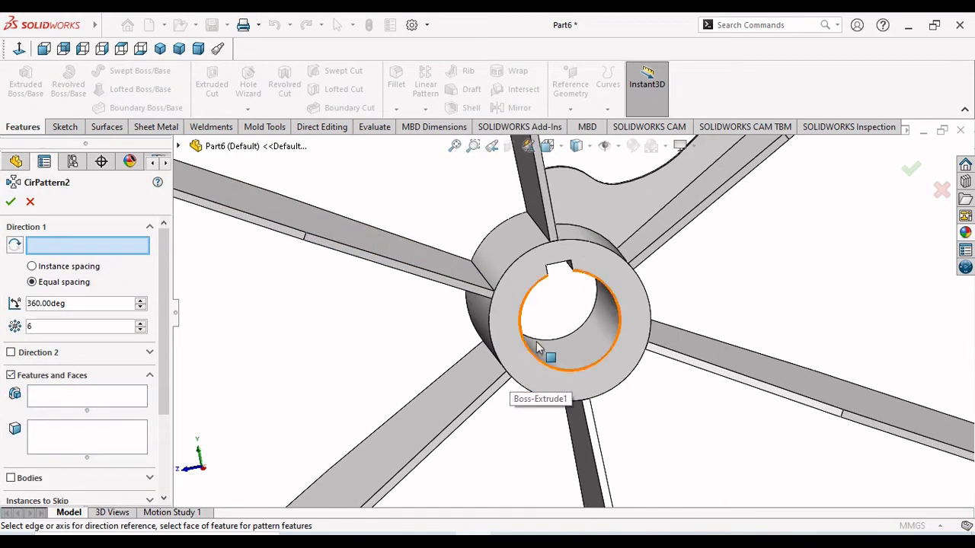
pyautogui.moveTo(537, 348); pyautogui.dragTo(551, 342, button='middle')
pyautogui.click(598, 322)
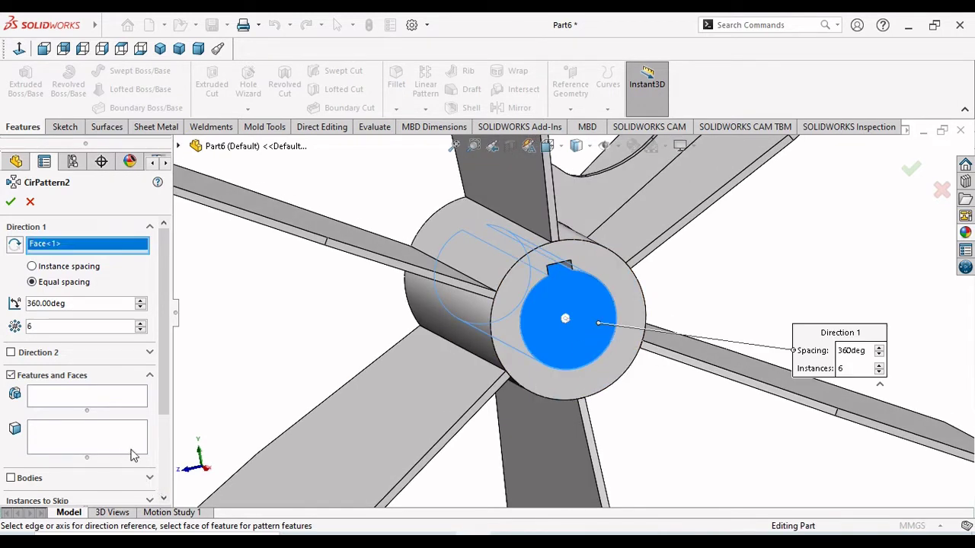
pyautogui.press('Escape')
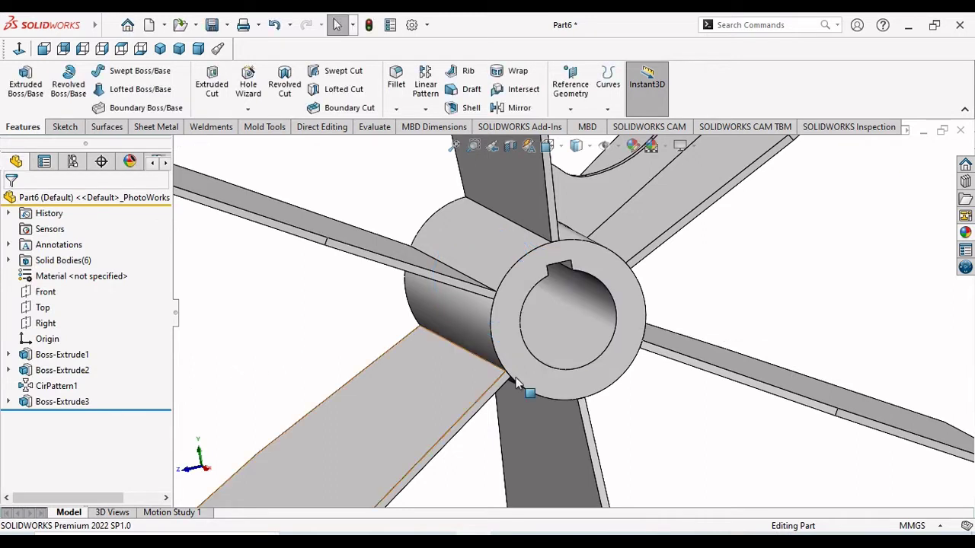
pyautogui.click(425, 109)
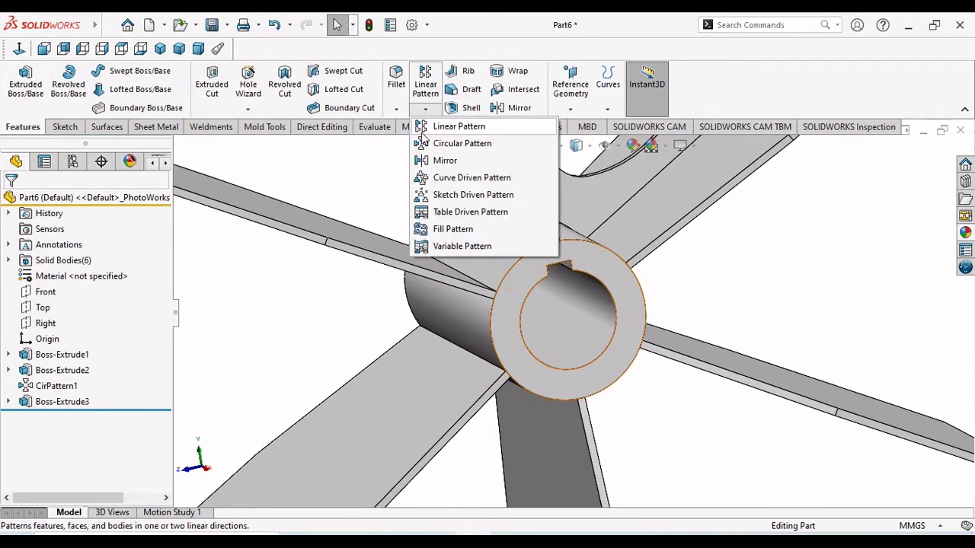
pyautogui.click(442, 143)
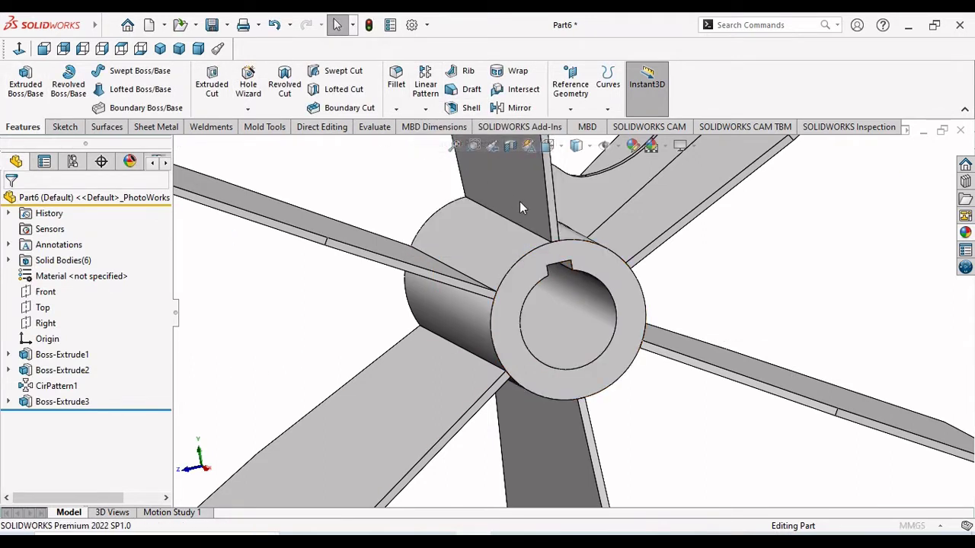
pyautogui.click(499, 256)
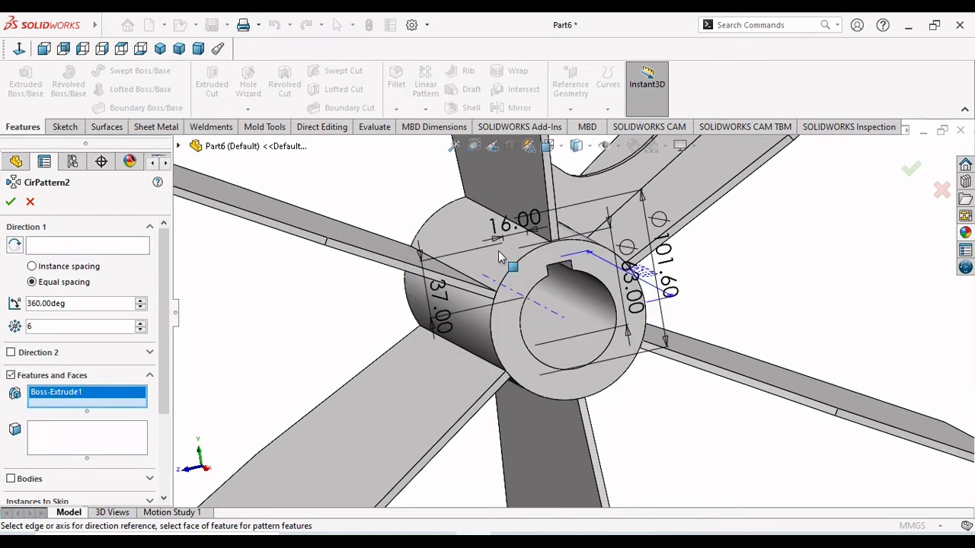
pyautogui.press('Escape')
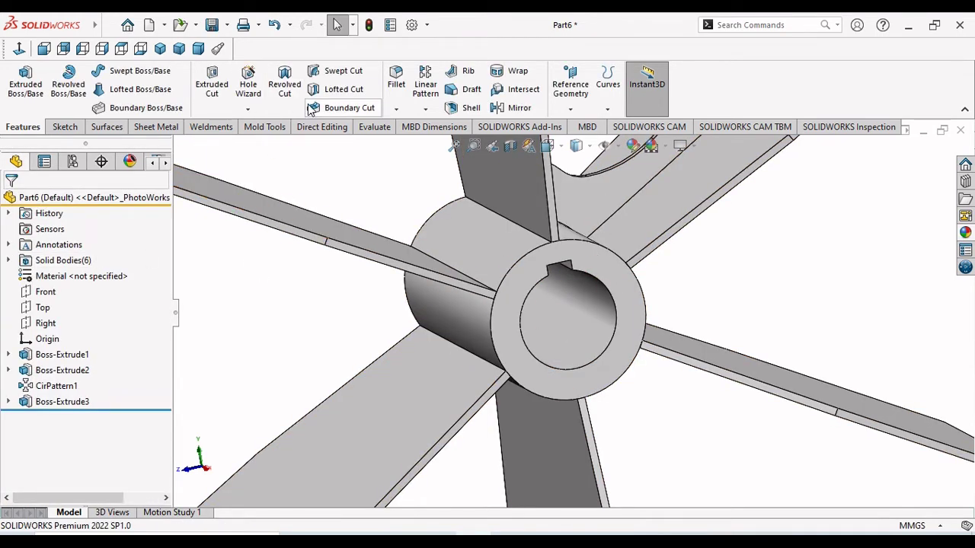
# - Start the circular pattern again using the hub's cylindrical face as the axis
pyautogui.click(424, 111)
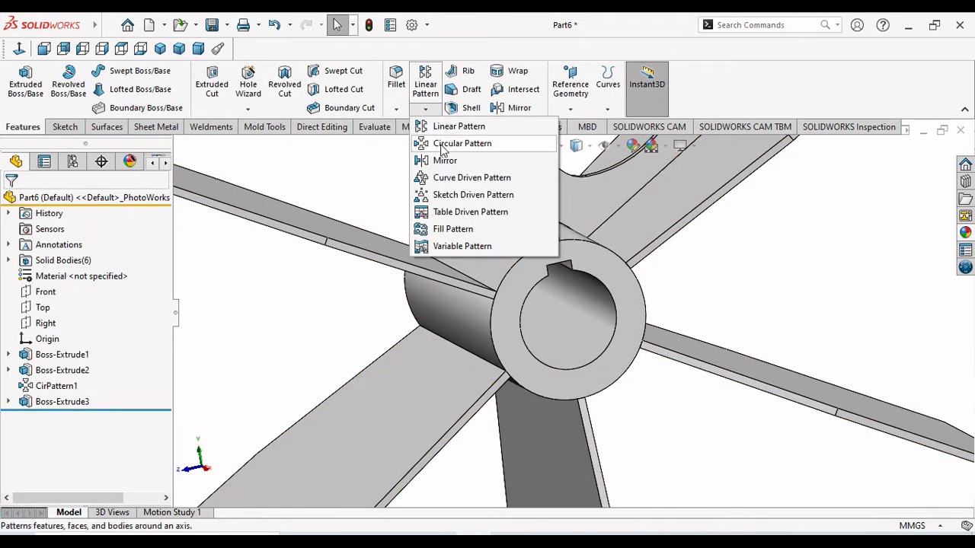
pyautogui.click(442, 144)
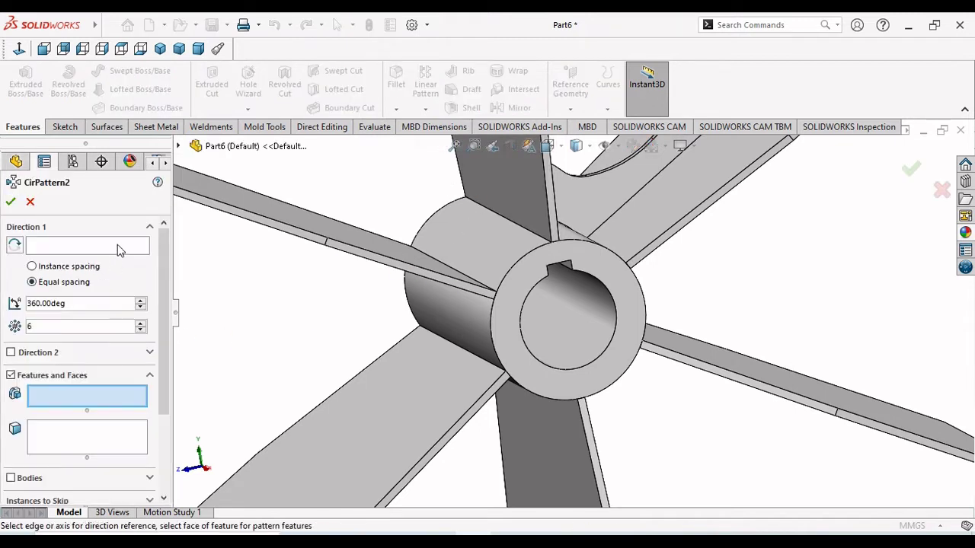
pyautogui.click(90, 247)
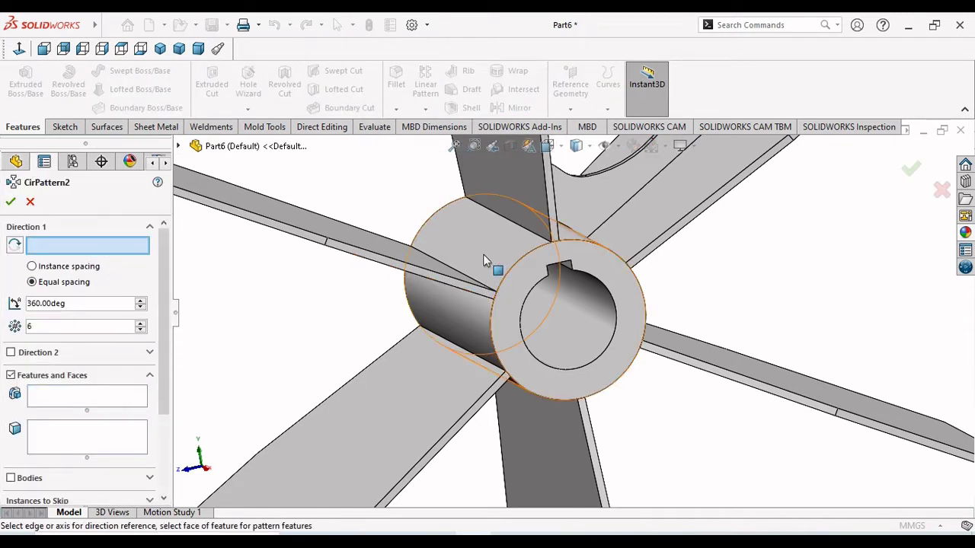
pyautogui.click(484, 257)
pyautogui.moveTo(163, 375); pyautogui.dragTo(162, 450)
# - After invalid feature picks, pattern the Boss-Extrude3 web body with Bodies checked and finish CirPattern2
pyautogui.click(11, 366)
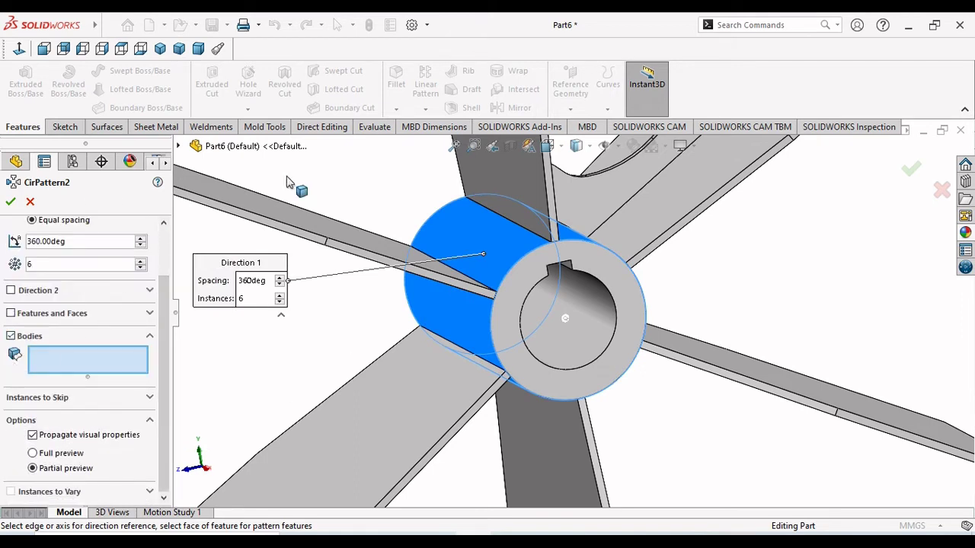
pyautogui.click(179, 147)
pyautogui.click(248, 350)
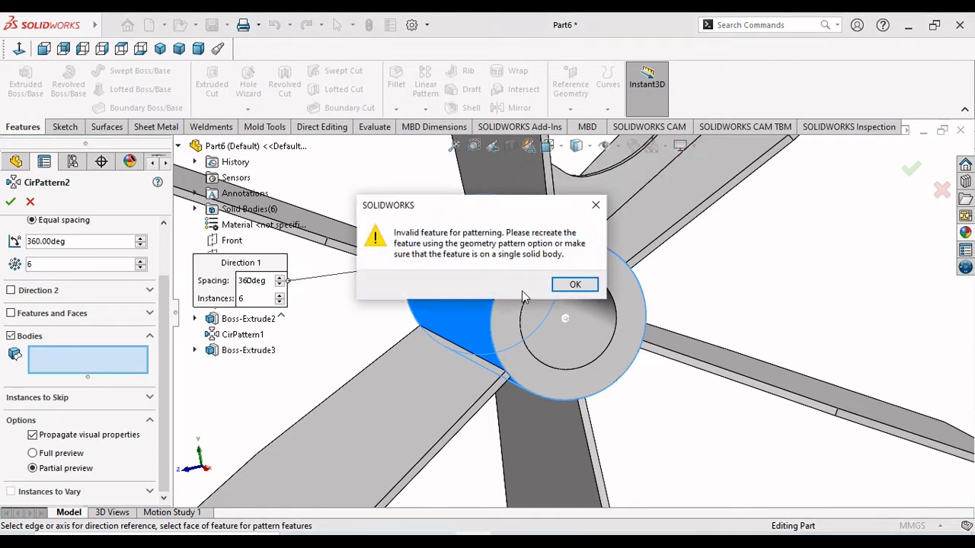
pyautogui.click(573, 285)
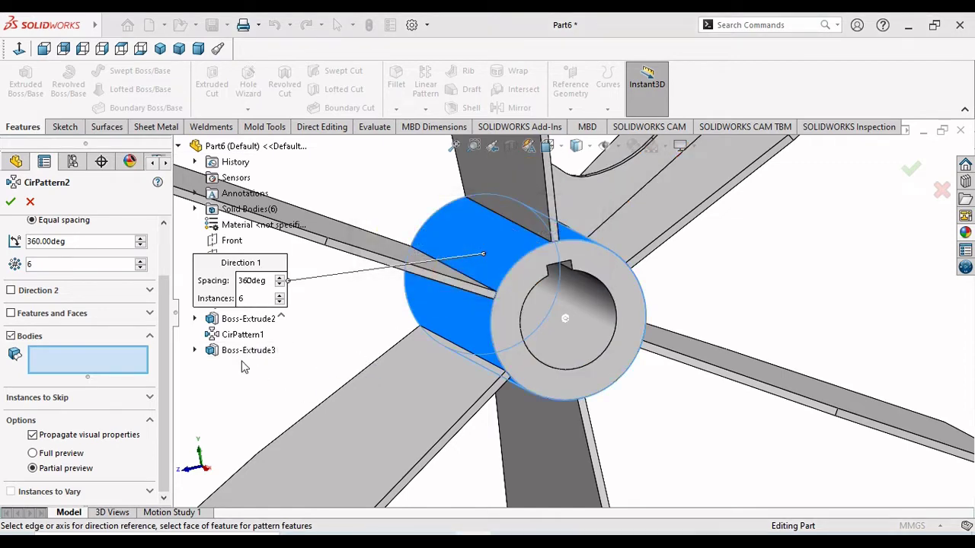
pyautogui.click(65, 319)
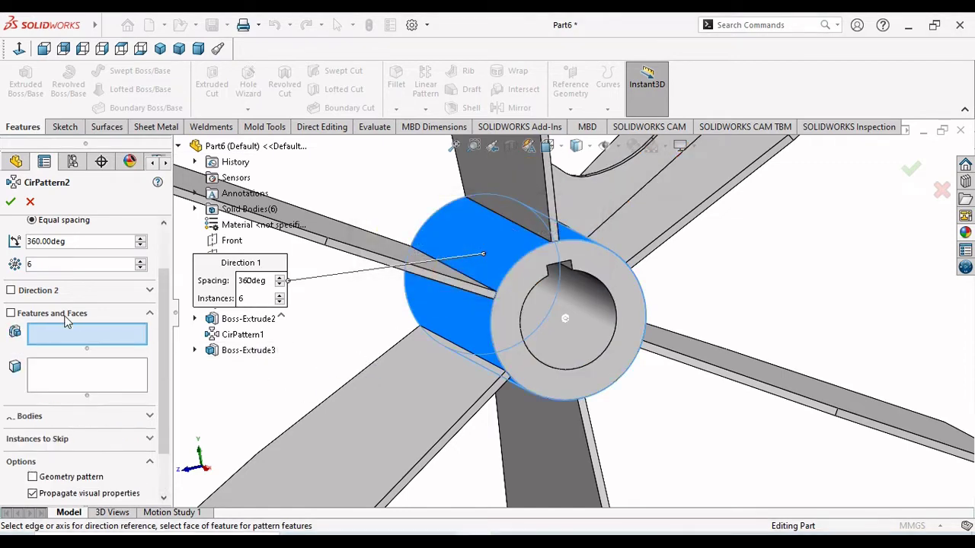
pyautogui.click(604, 206)
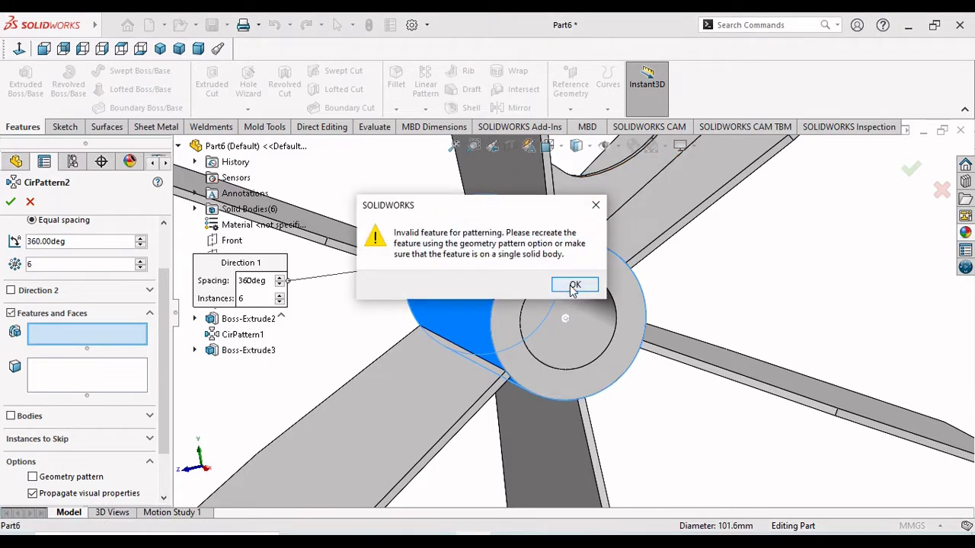
pyautogui.click(573, 287)
pyautogui.click(10, 416)
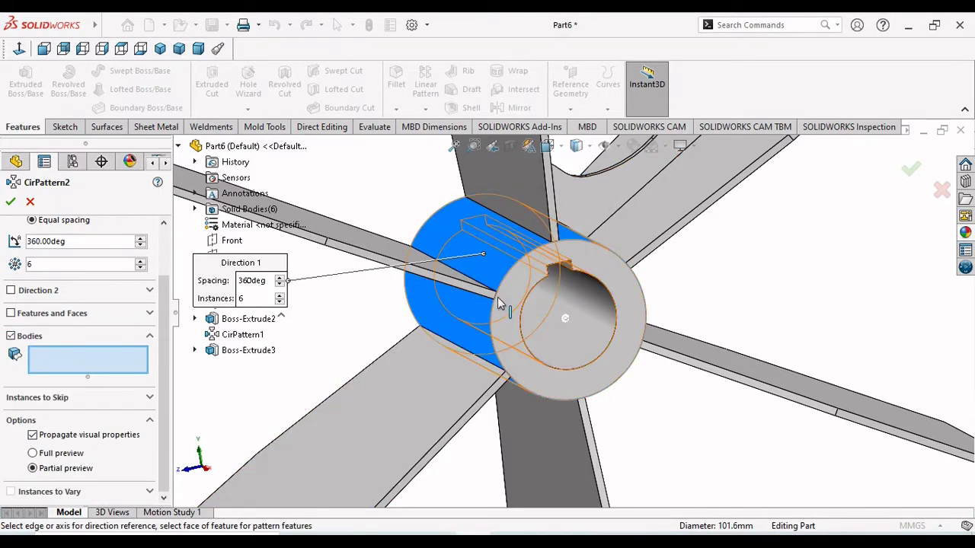
pyautogui.click(583, 202)
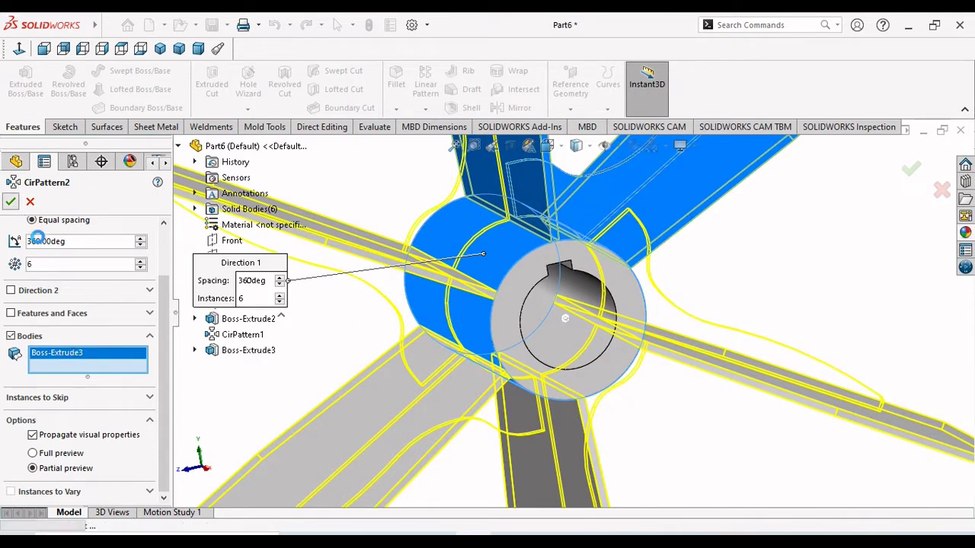
pyautogui.click(10, 201)
# - Select the hub end face and bore edge, then the outer circular edge at the other end
pyautogui.scroll(5, 574, 416)
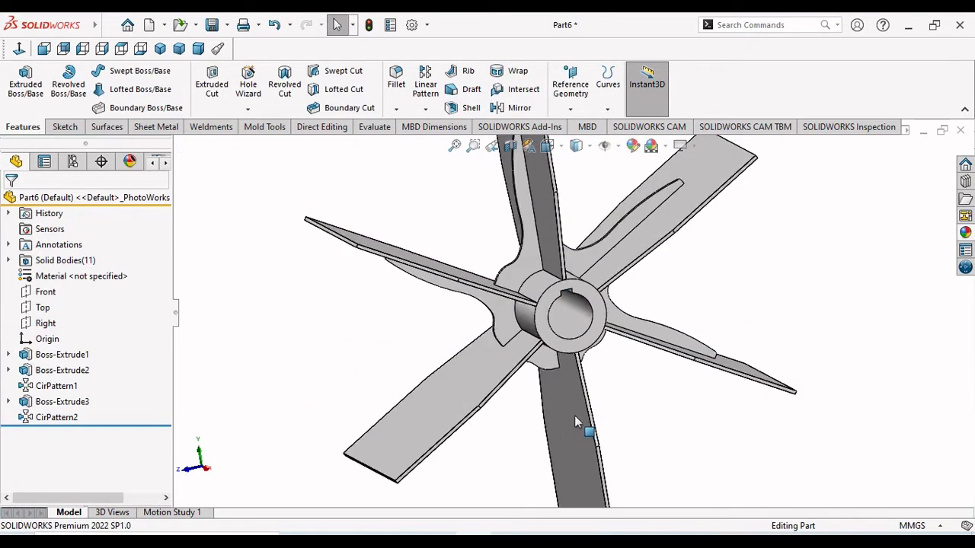
pyautogui.moveTo(574, 415); pyautogui.dragTo(644, 405, button='middle')
pyautogui.scroll(-8, 578, 311)
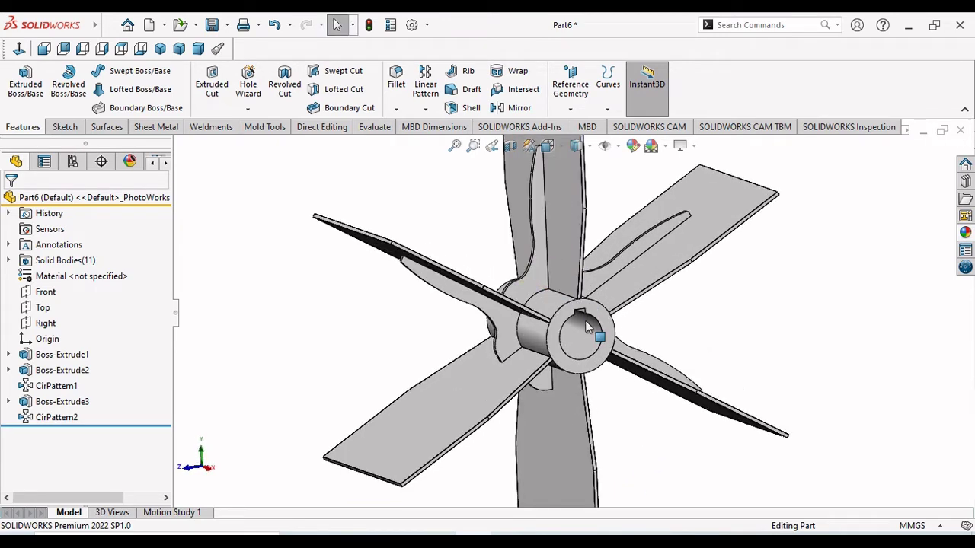
pyautogui.click(511, 252)
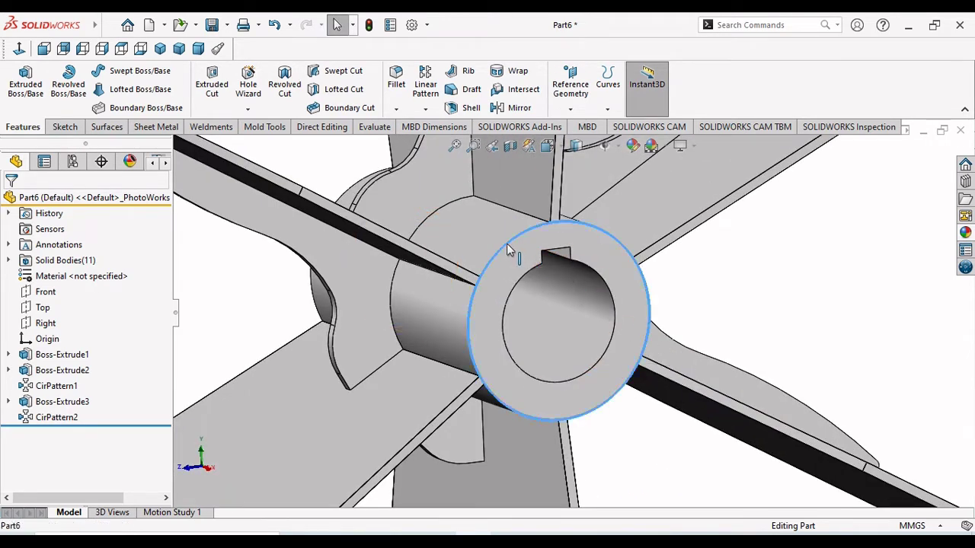
pyautogui.keyDown('ctrl'); pyautogui.click(615, 339); pyautogui.keyUp('ctrl')
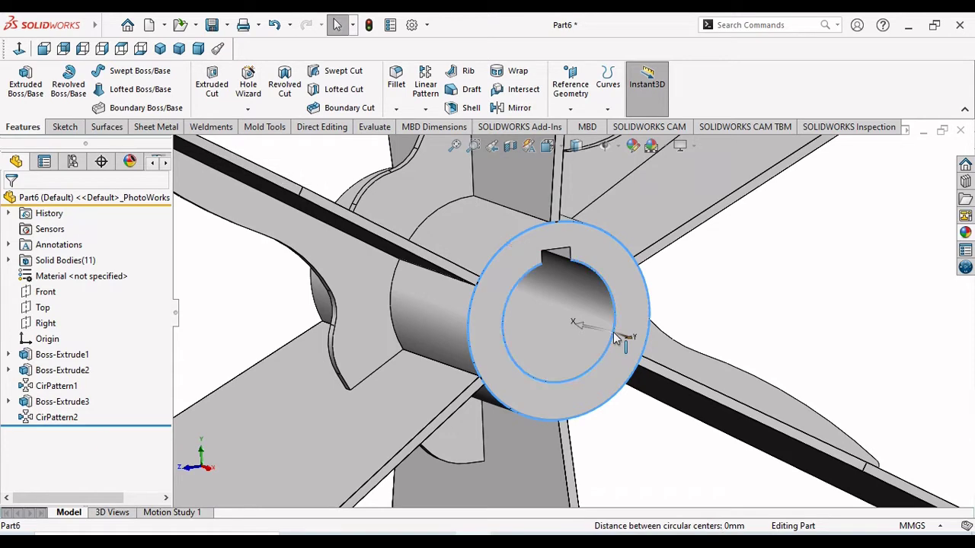
pyautogui.moveTo(582, 371); pyautogui.dragTo(719, 414, button='middle')
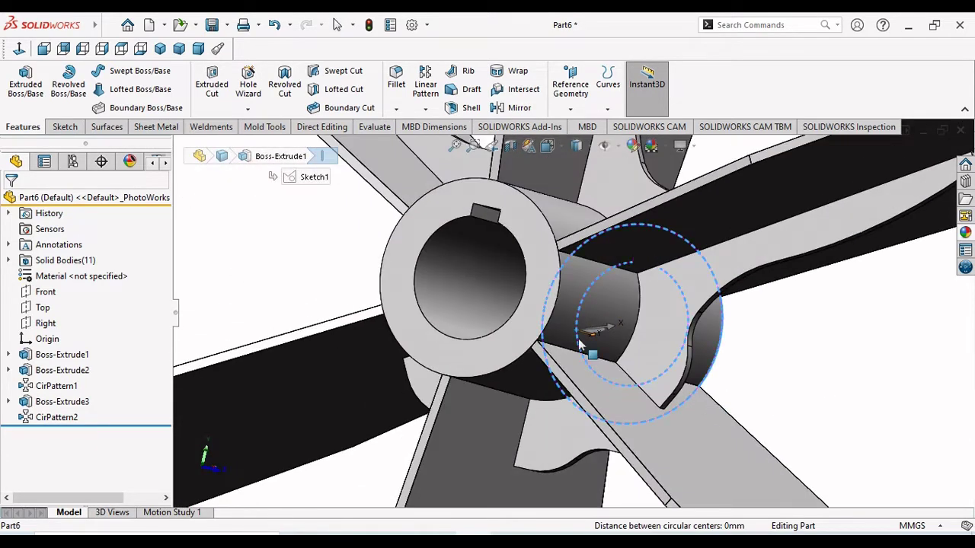
pyautogui.keyDown('ctrl'); pyautogui.click(413, 224); pyautogui.keyUp('ctrl')
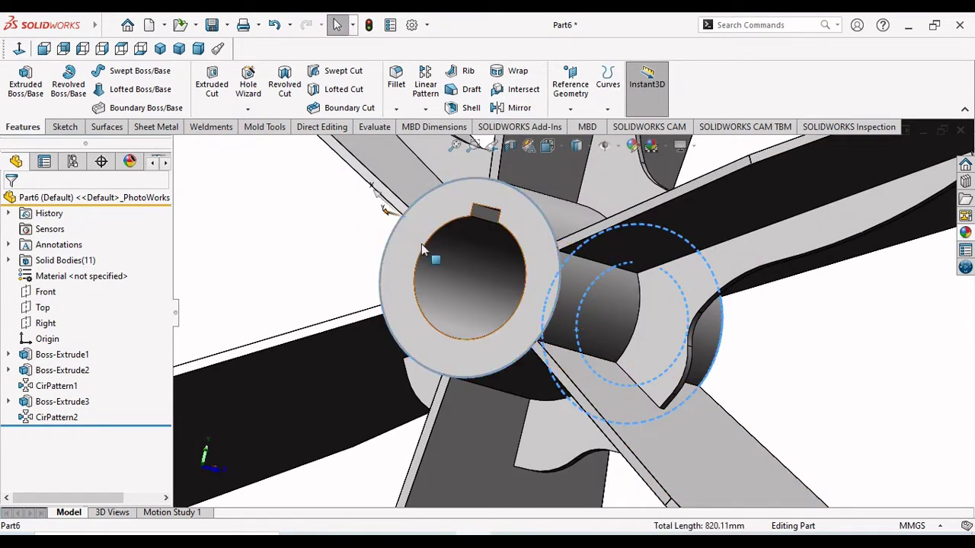
# - Chamfer the selected hub edges at 2 mm distance and 45°
pyautogui.click(394, 109)
pyautogui.click(424, 144)
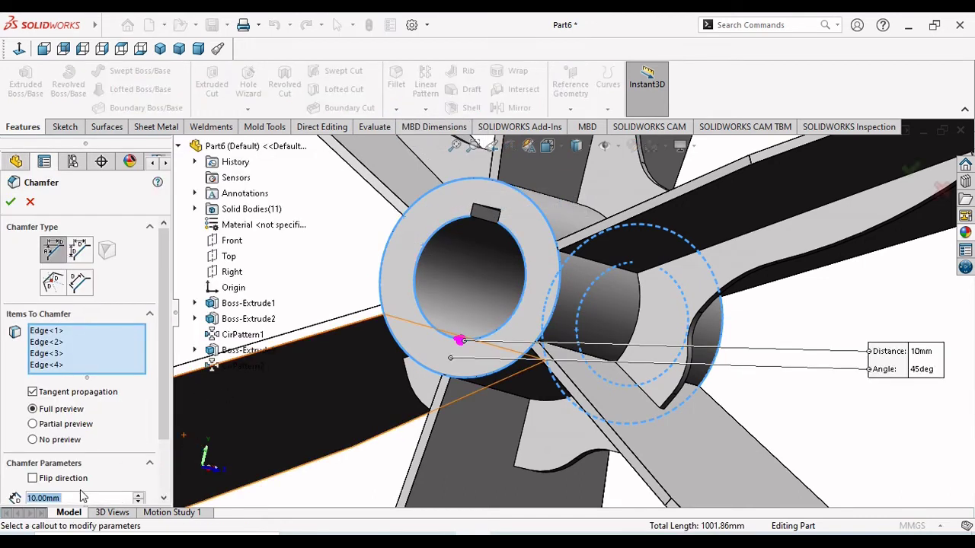
pyautogui.write('2')
pyautogui.press('Return')
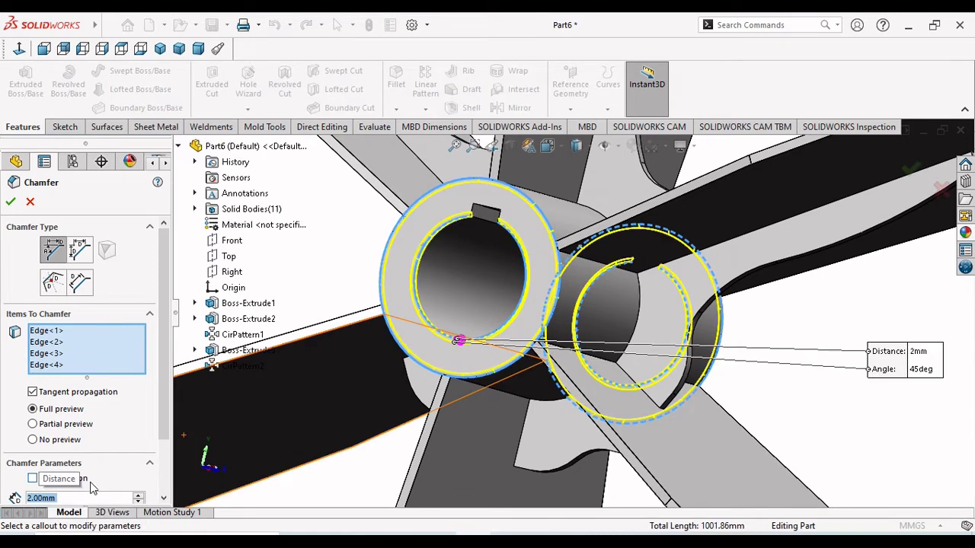
pyautogui.click(11, 201)
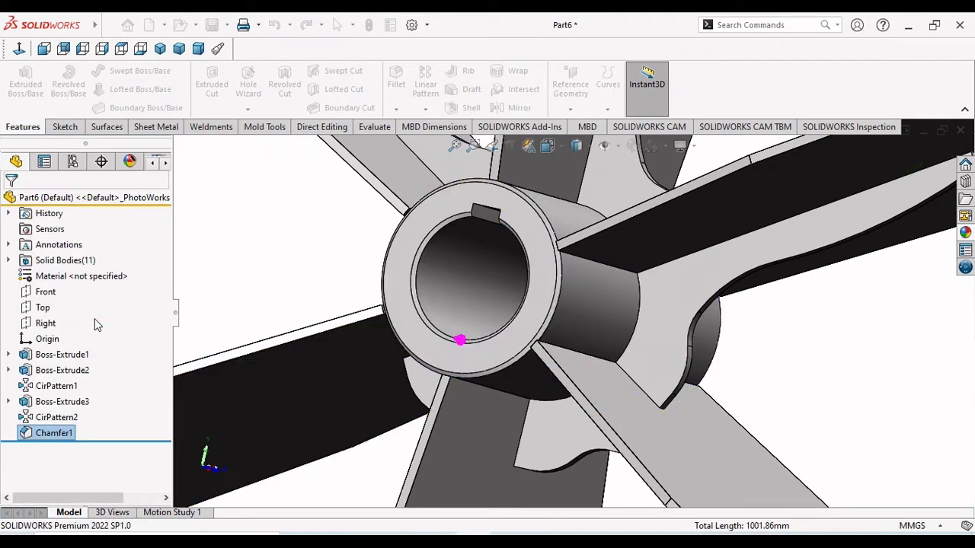
# - Fit the fan in view and orbit and zoom around the blades and hub end
pyautogui.press('f')
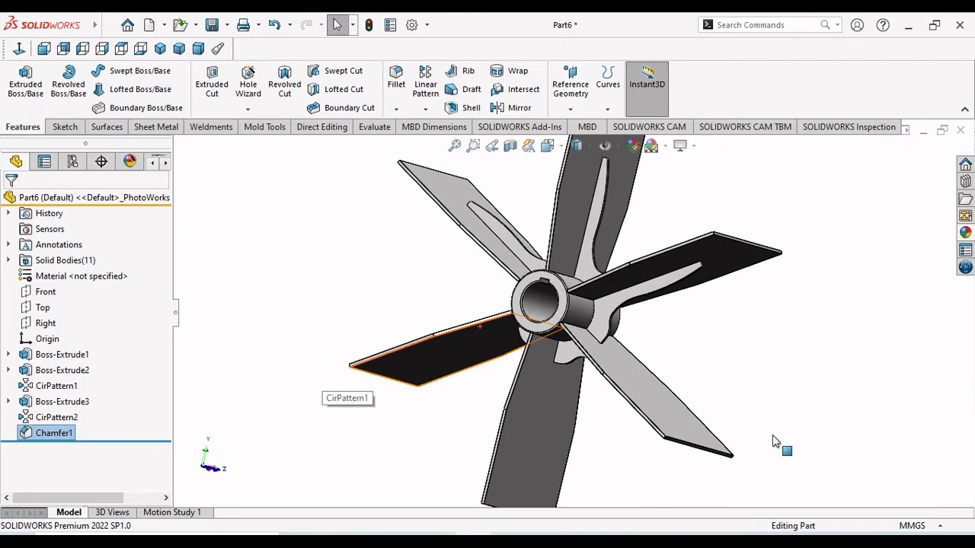
pyautogui.moveTo(779, 446); pyautogui.dragTo(692, 418, button='middle')
pyautogui.scroll(-5, 660, 404)
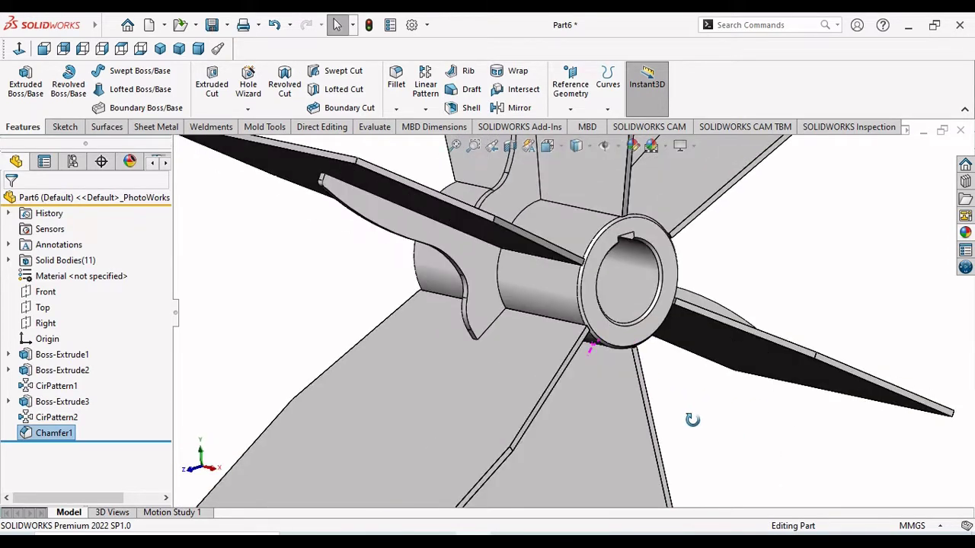
pyautogui.scroll(-3, 602, 417)
pyautogui.scroll(5, 603, 407)
pyautogui.scroll(-6, 553, 329)
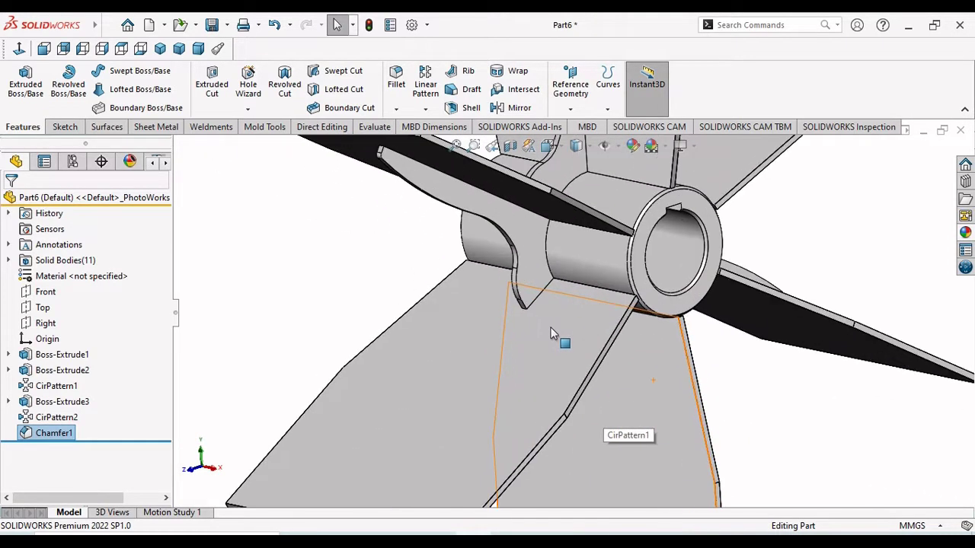
pyautogui.scroll(-3, 552, 328)
pyautogui.scroll(2, 581, 314)
pyautogui.scroll(-3, 522, 228)
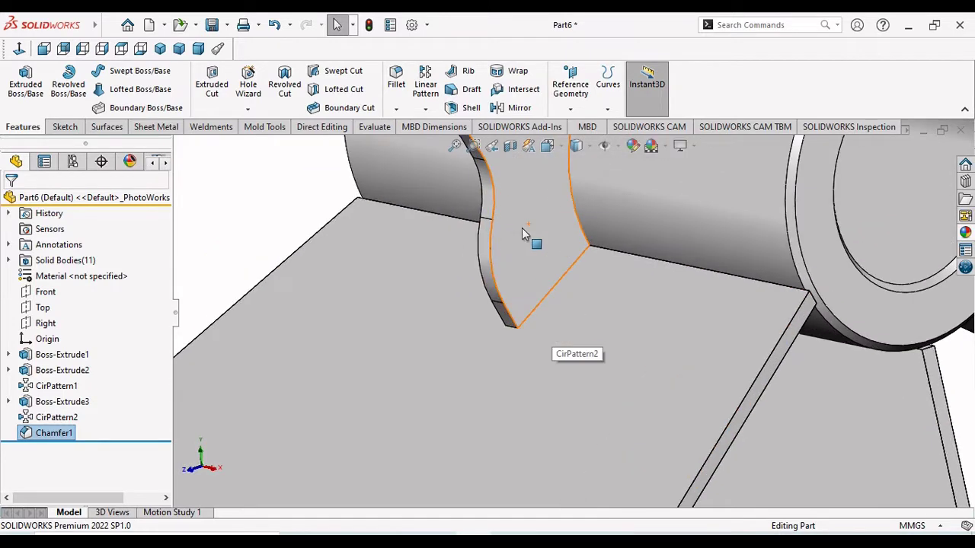
pyautogui.scroll(3, 573, 283)
pyautogui.scroll(3, 574, 284)
pyautogui.scroll(-3, 413, 297)
pyautogui.moveTo(413, 297); pyautogui.dragTo(482, 285, button='middle')
pyautogui.scroll(-4, 482, 285)
pyautogui.moveTo(752, 384); pyautogui.dragTo(772, 398, button='middle')
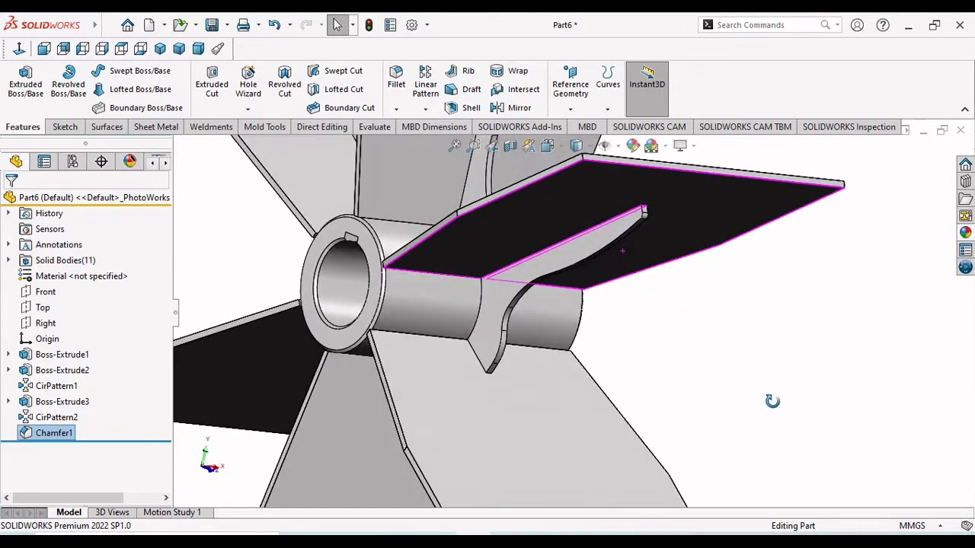
pyautogui.scroll(-3, 543, 362)
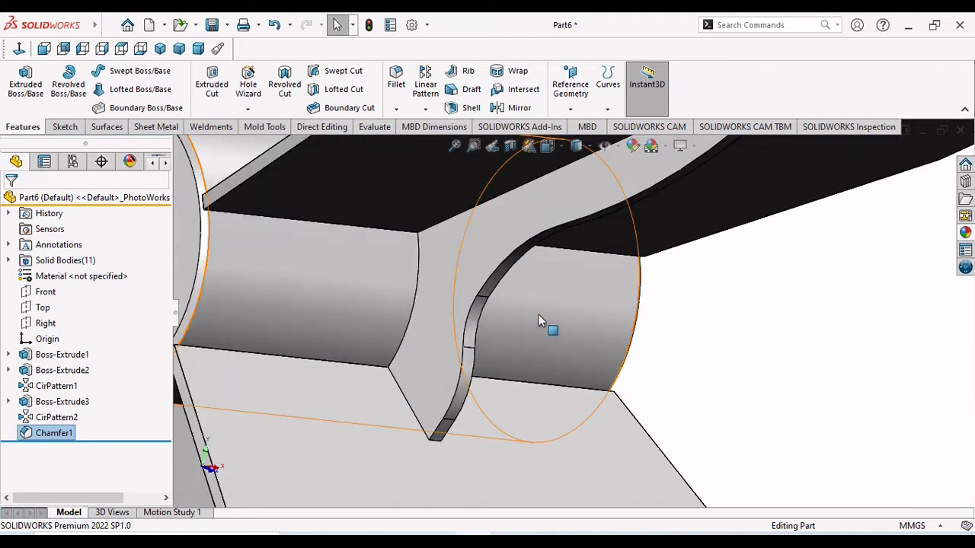
# - Show the CirPattern2 dimensions and examine the web-root edges from both sides
pyautogui.click(491, 203)
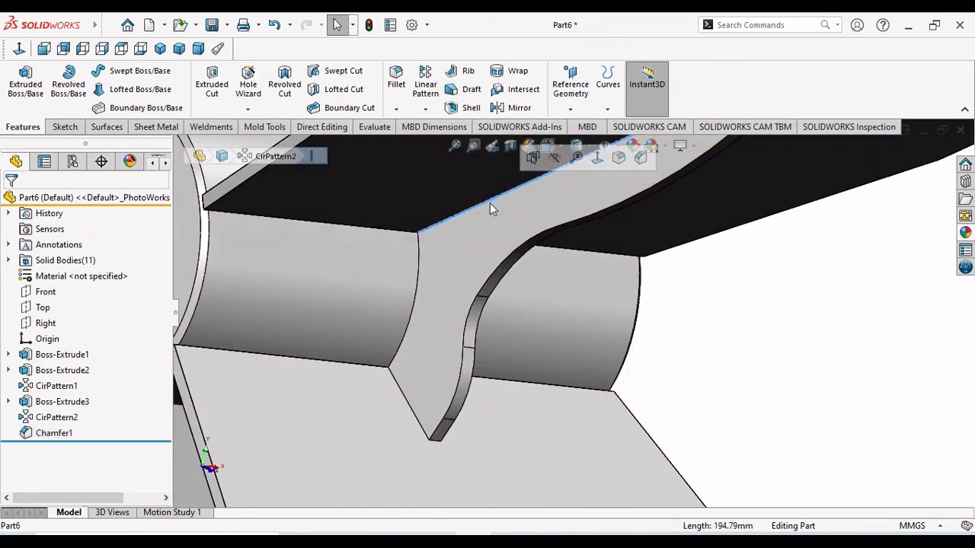
pyautogui.doubleClick(398, 235)
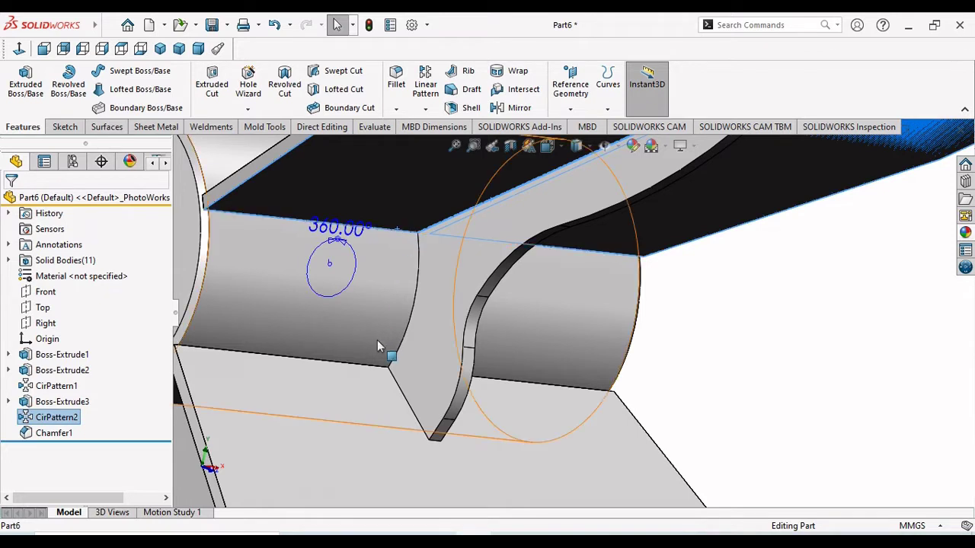
pyautogui.click(361, 367)
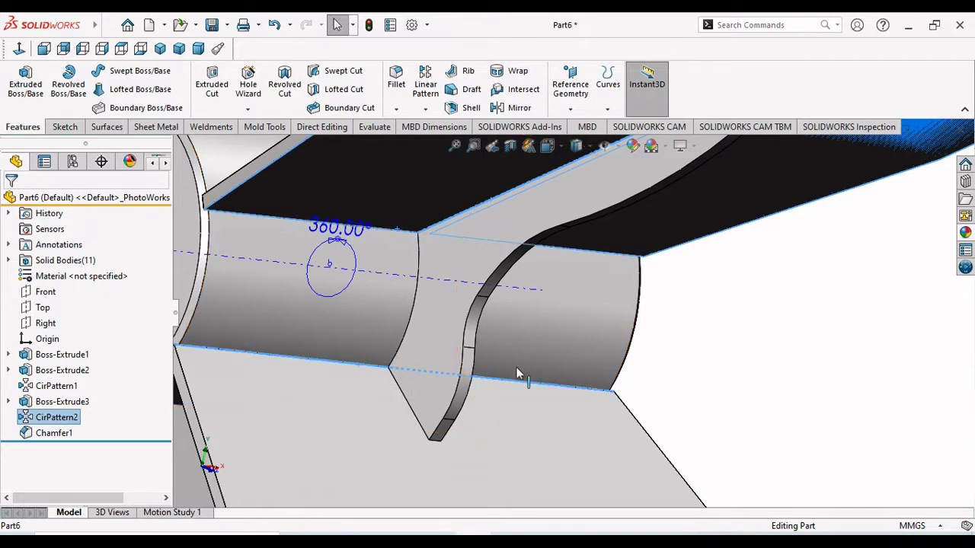
pyautogui.moveTo(785, 419); pyautogui.dragTo(666, 387, button='middle')
pyautogui.click(667, 306)
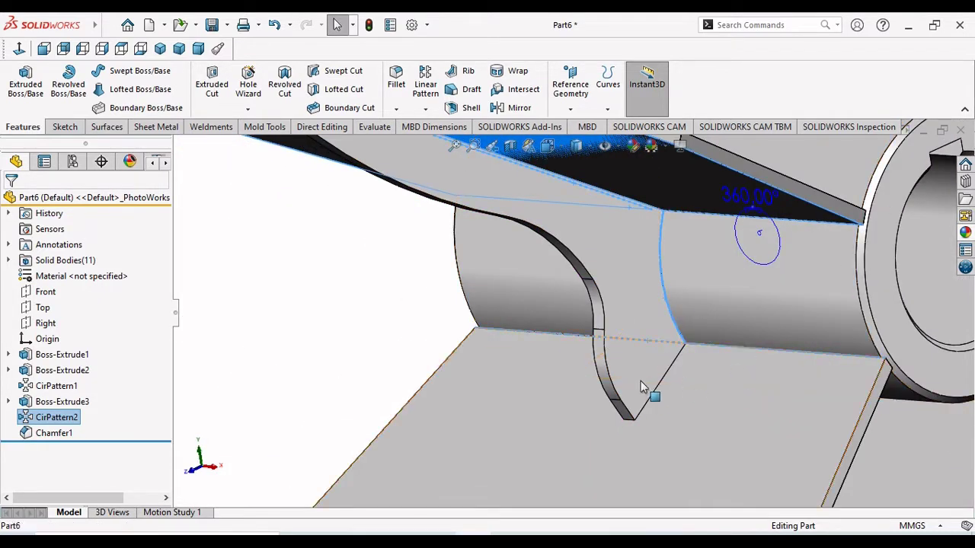
pyautogui.moveTo(641, 381); pyautogui.dragTo(712, 394, button='middle')
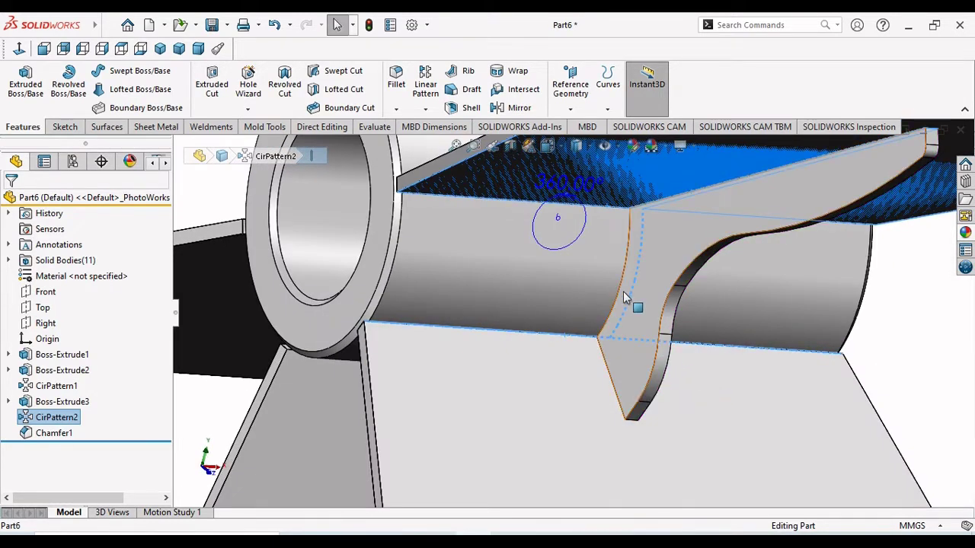
pyautogui.scroll(-3, 621, 287)
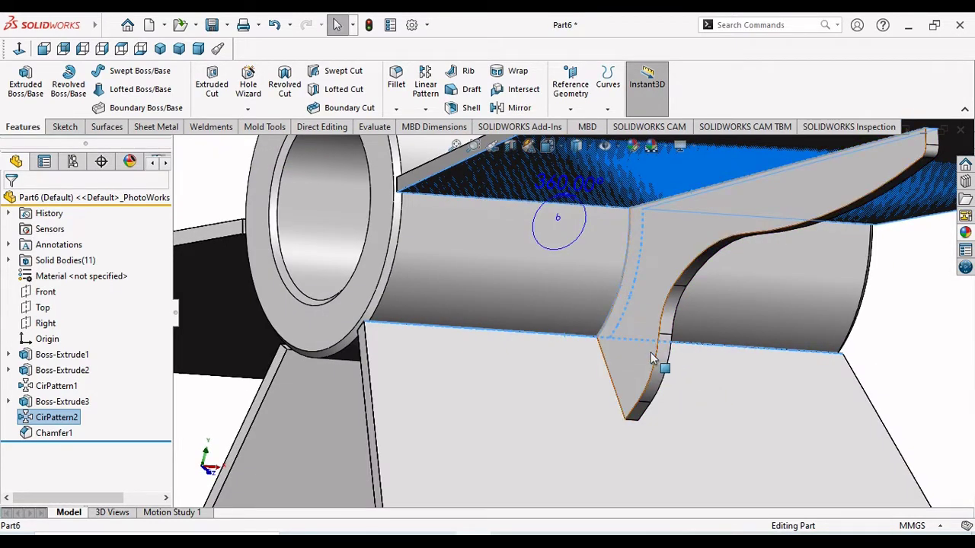
pyautogui.scroll(-5, 652, 356)
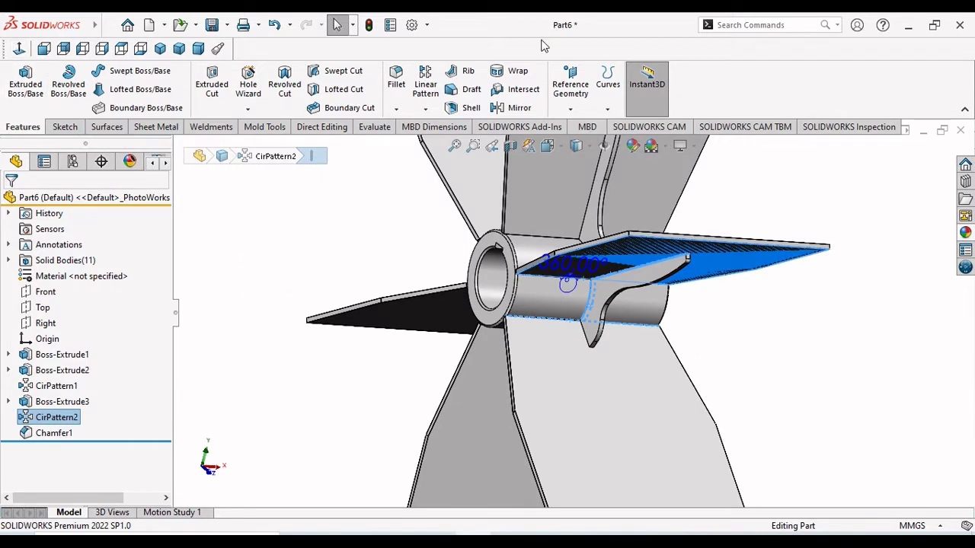
# - Try a 5 mm fillet on the web's face and two edges, then dismiss the failure report
pyautogui.click(396, 109)
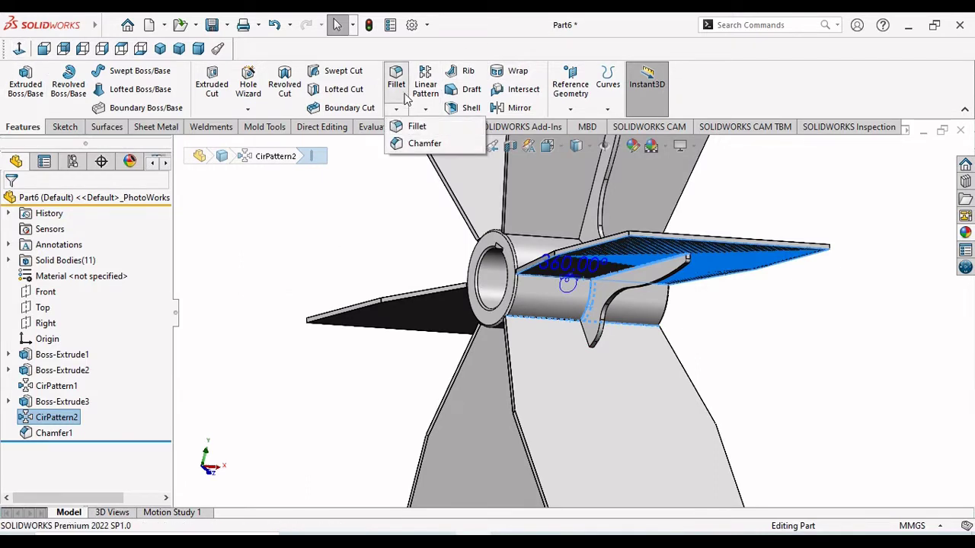
pyautogui.click(392, 108)
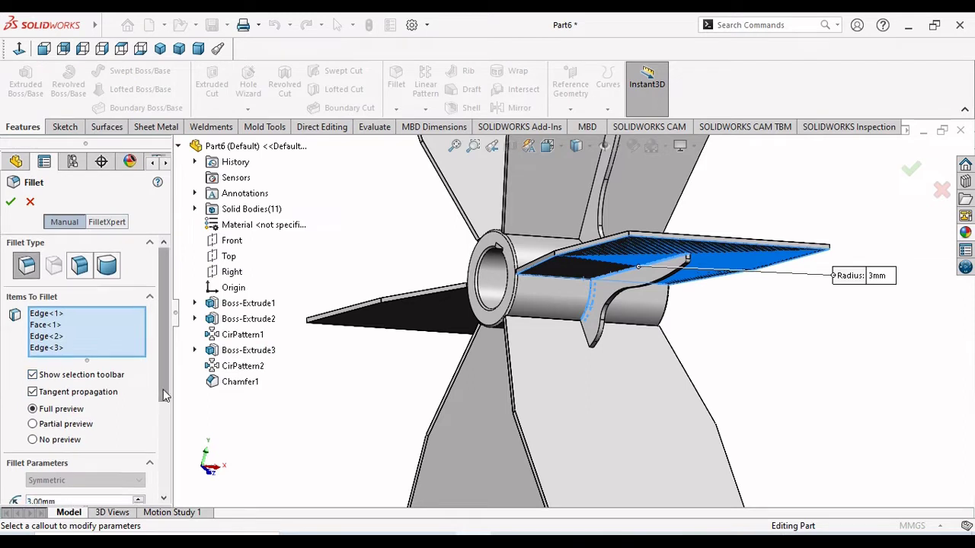
pyautogui.scroll(-3, 163, 389)
pyautogui.click(88, 412)
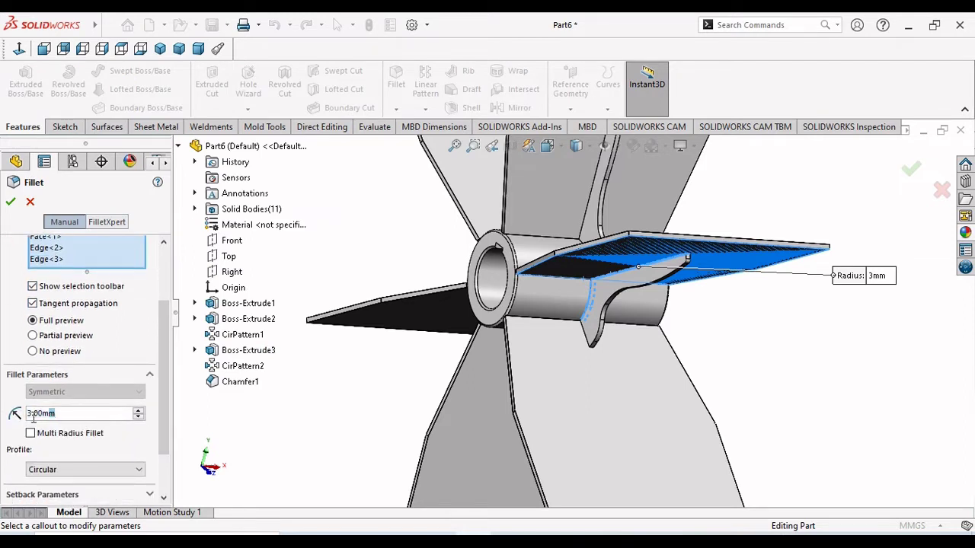
pyautogui.write('5')
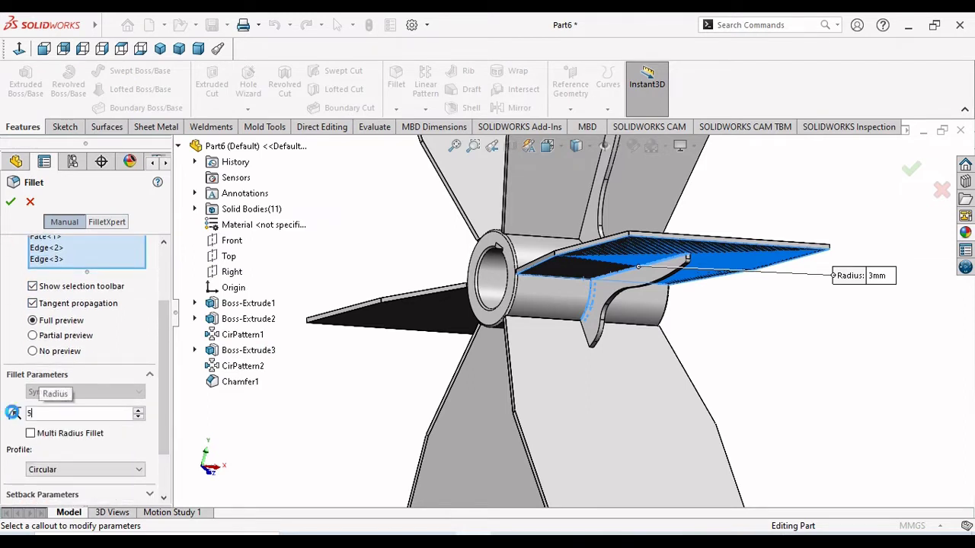
pyautogui.press('Return')
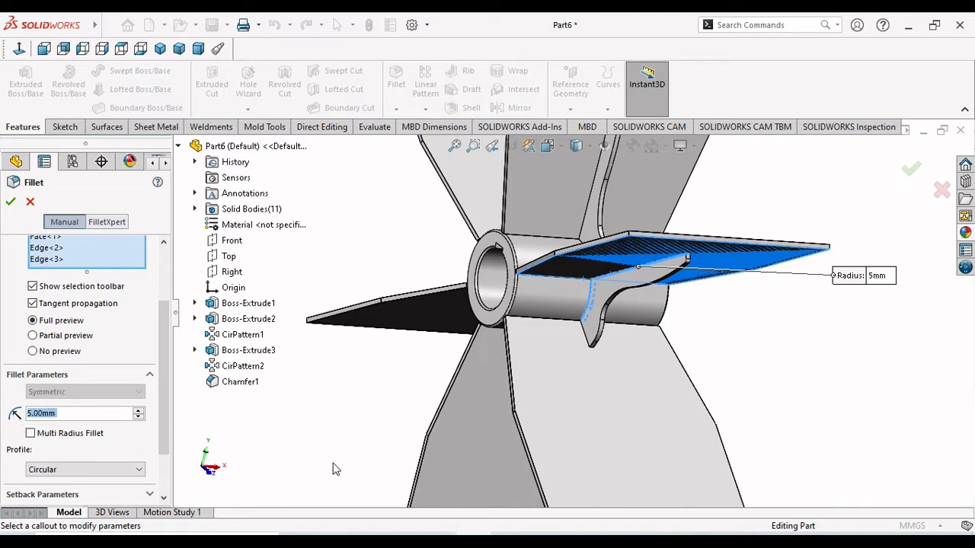
pyautogui.click(12, 204)
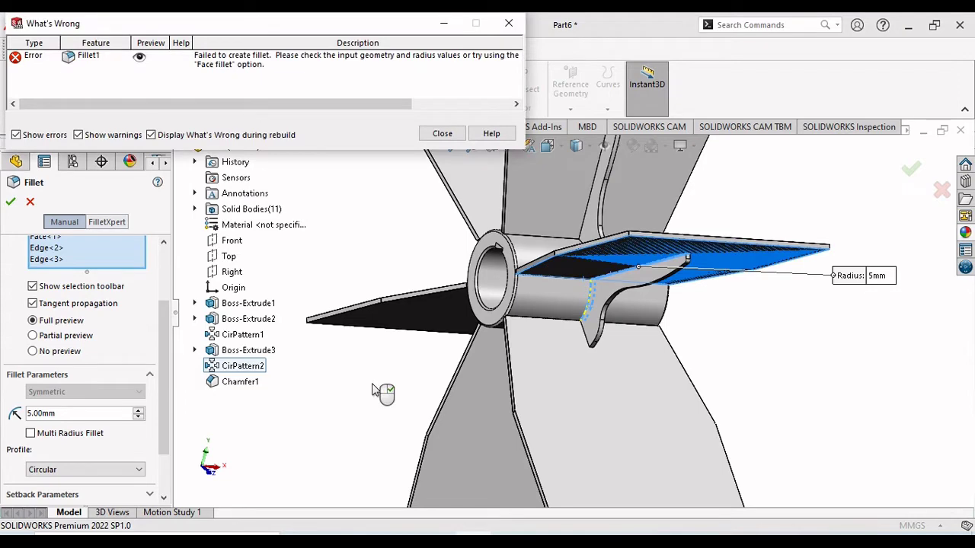
pyautogui.click(443, 133)
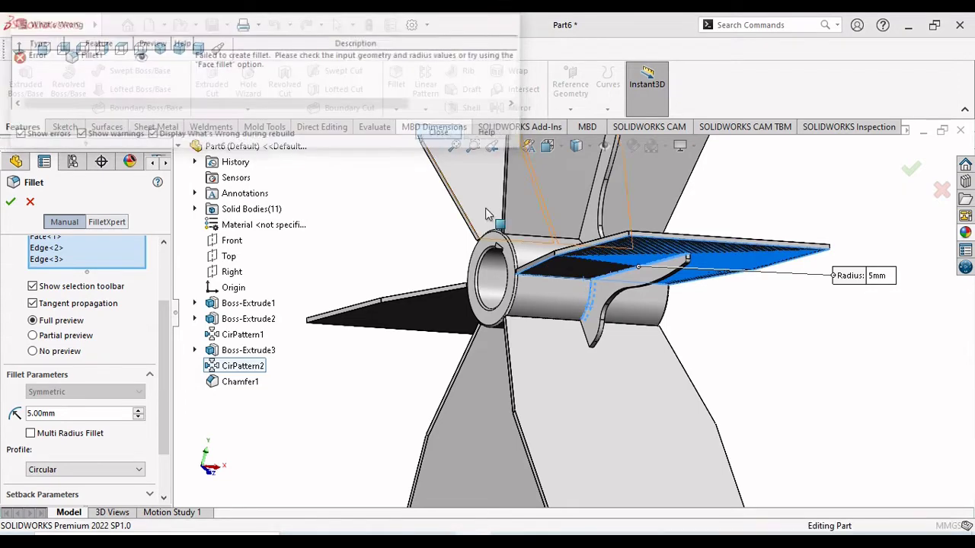
pyautogui.moveTo(655, 335); pyautogui.dragTo(705, 255, button='middle')
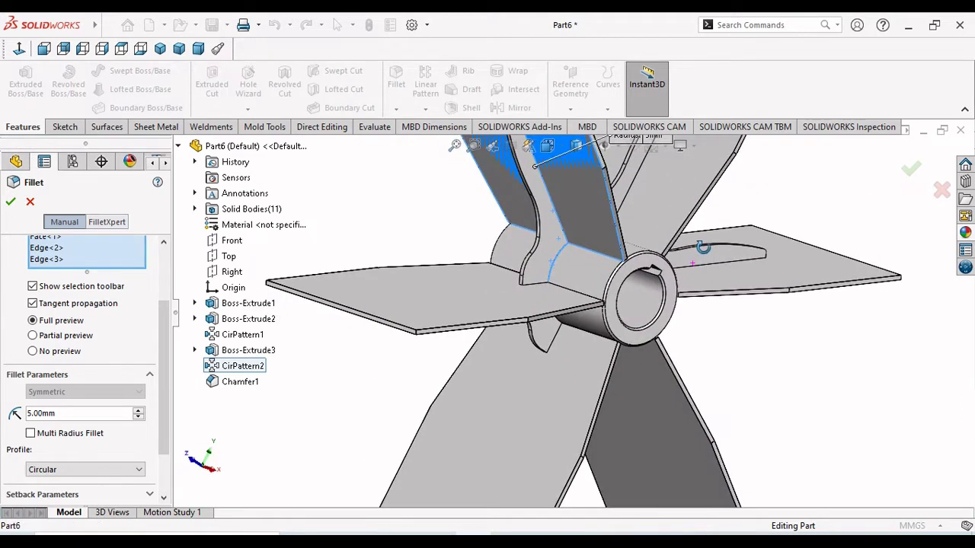
# - Cancel the failed fillet and select both long edges of one blade's web
pyautogui.click(29, 202)
pyautogui.moveTo(487, 228); pyautogui.dragTo(550, 178, button='middle')
pyautogui.scroll(-5, 555, 202)
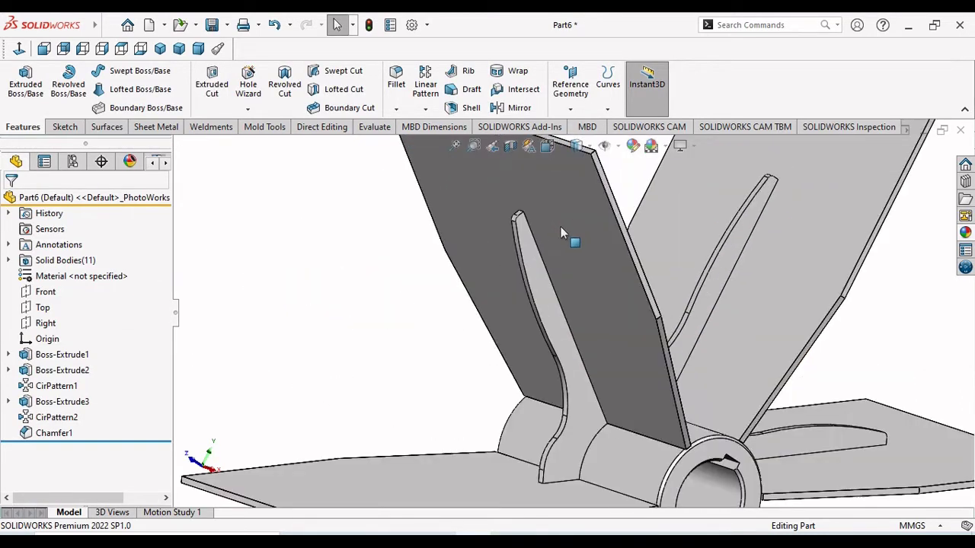
pyautogui.scroll(-3, 561, 226)
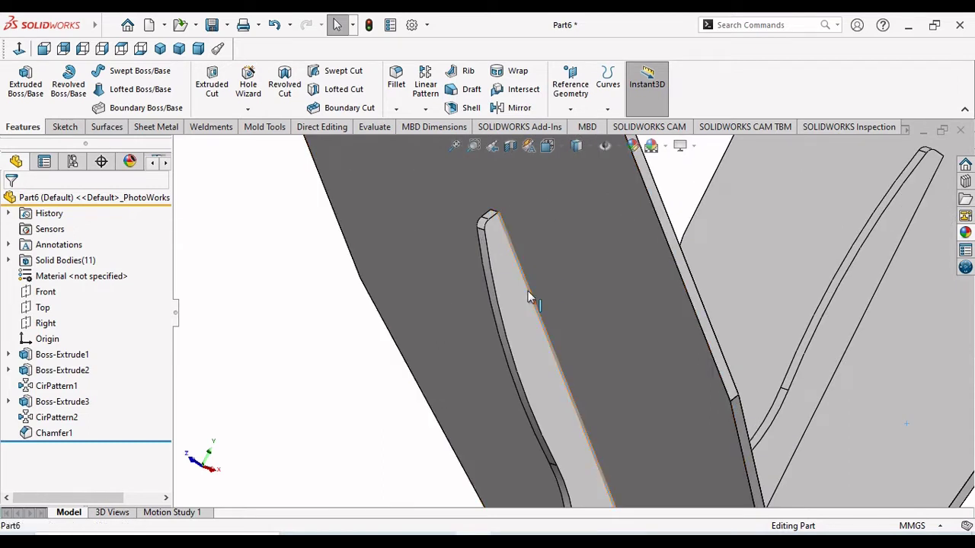
pyautogui.click(528, 294)
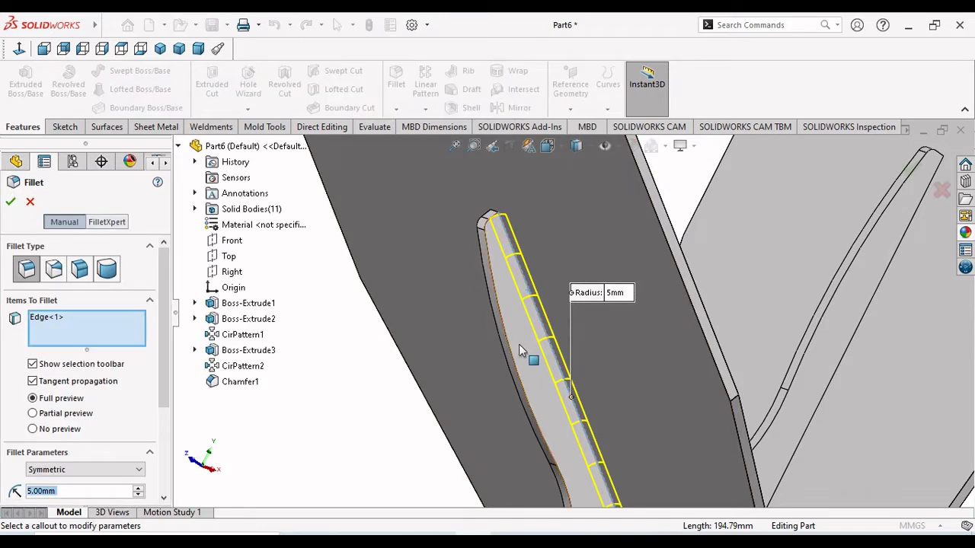
pyautogui.scroll(4, 517, 350)
pyautogui.moveTo(517, 396); pyautogui.dragTo(675, 413, button='middle')
pyautogui.scroll(-3, 674, 412)
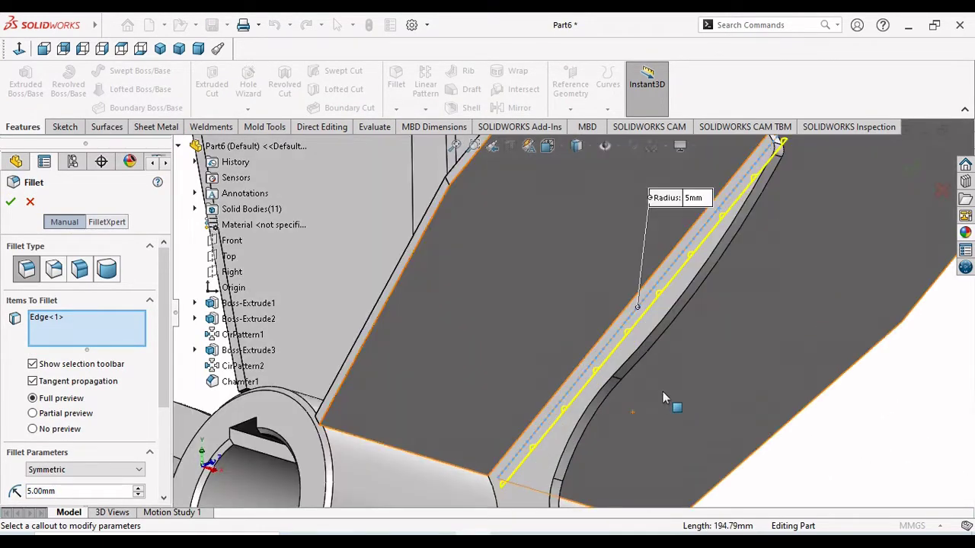
pyautogui.scroll(-3, 564, 338)
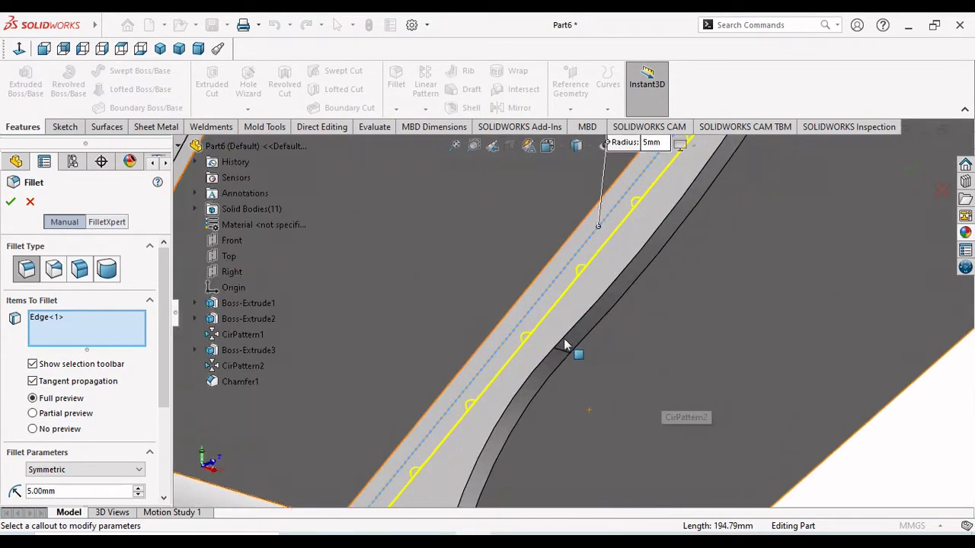
pyautogui.click(537, 274)
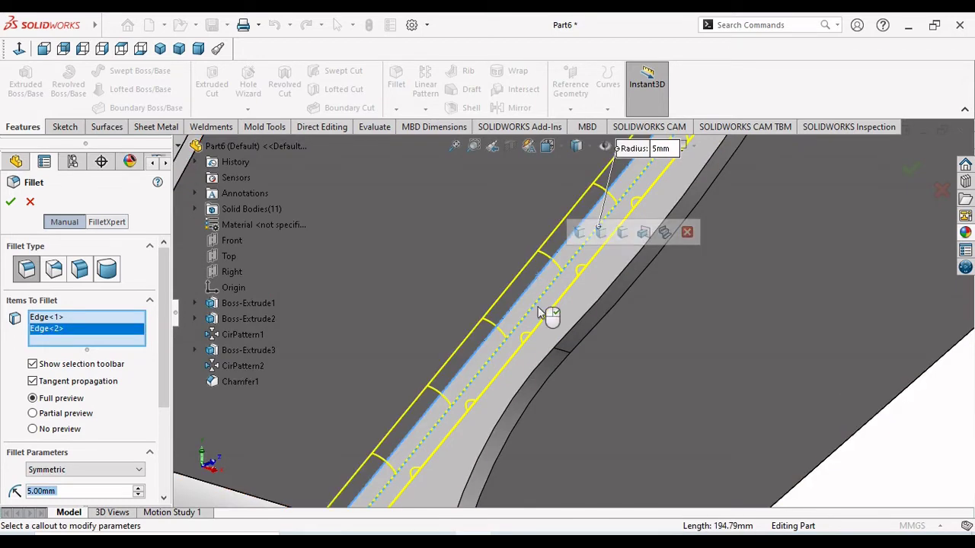
# - Try adding the web's root edges, then remove them again from Items To Fillet
pyautogui.scroll(3, 537, 311)
pyautogui.scroll(-5, 504, 404)
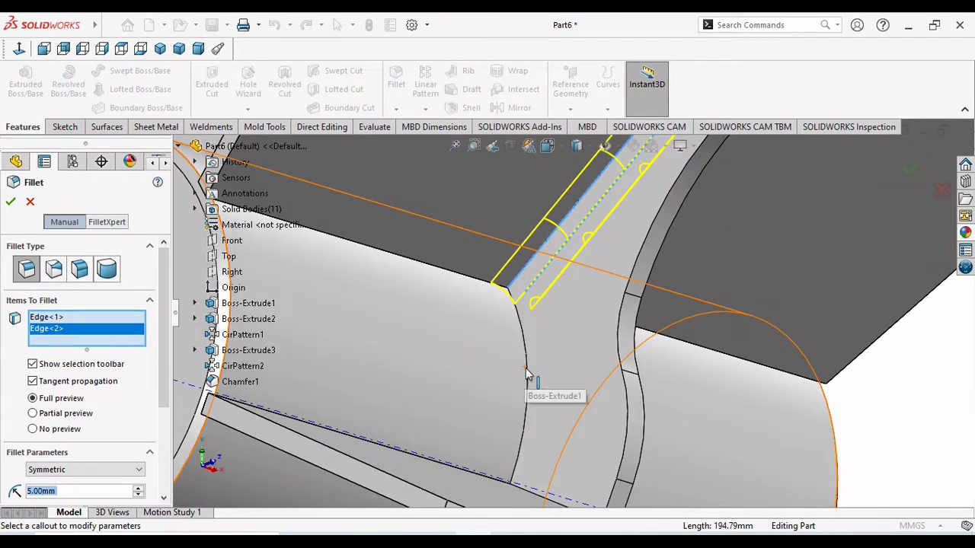
pyautogui.click(526, 379)
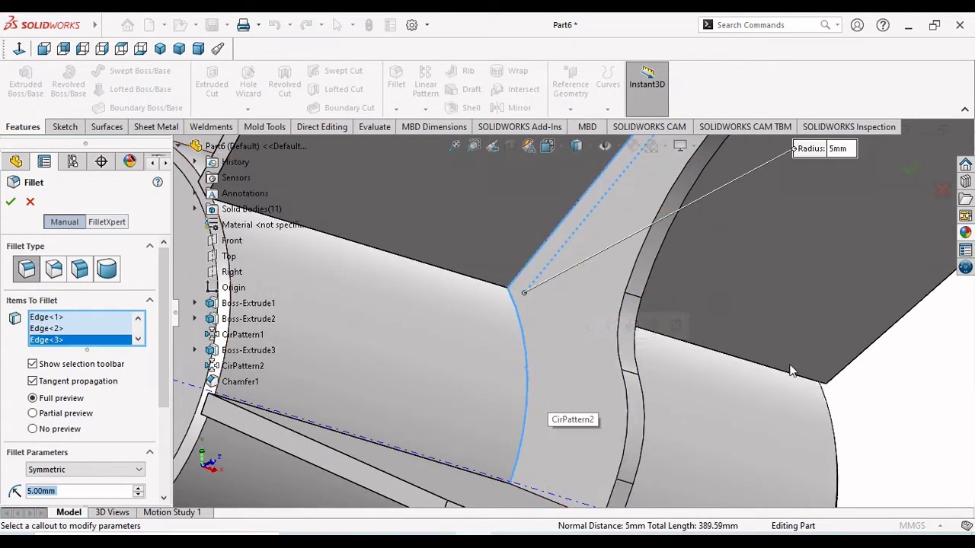
pyautogui.rightClick(73, 340)
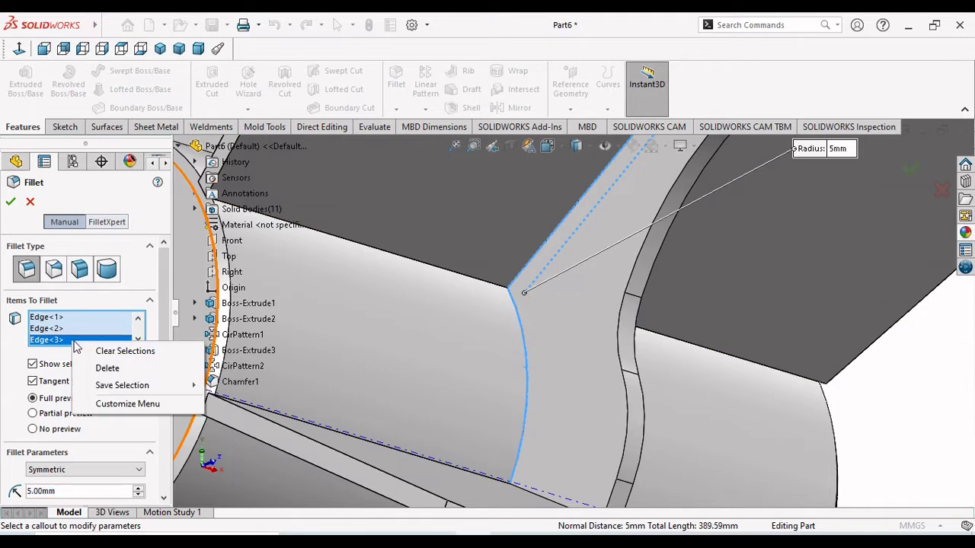
pyautogui.click(161, 365)
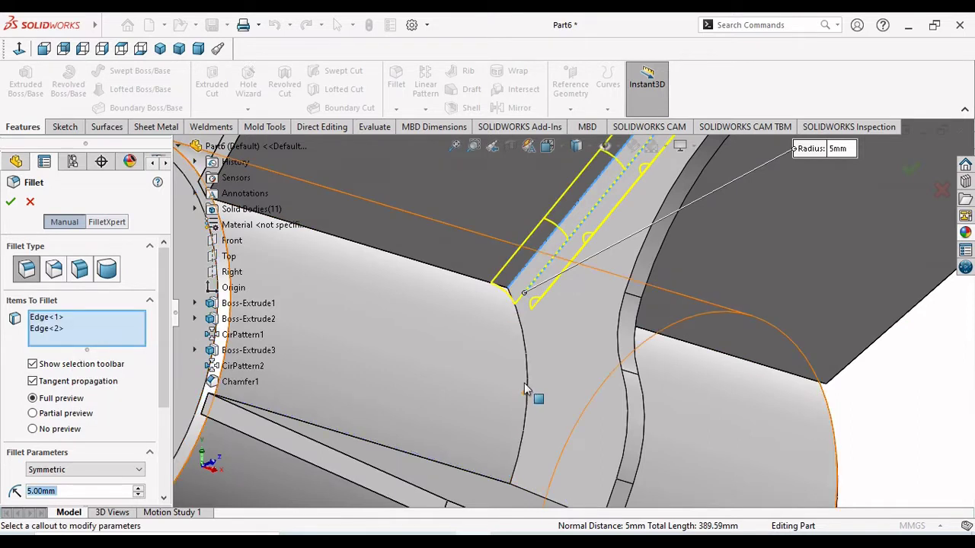
pyautogui.click(526, 389)
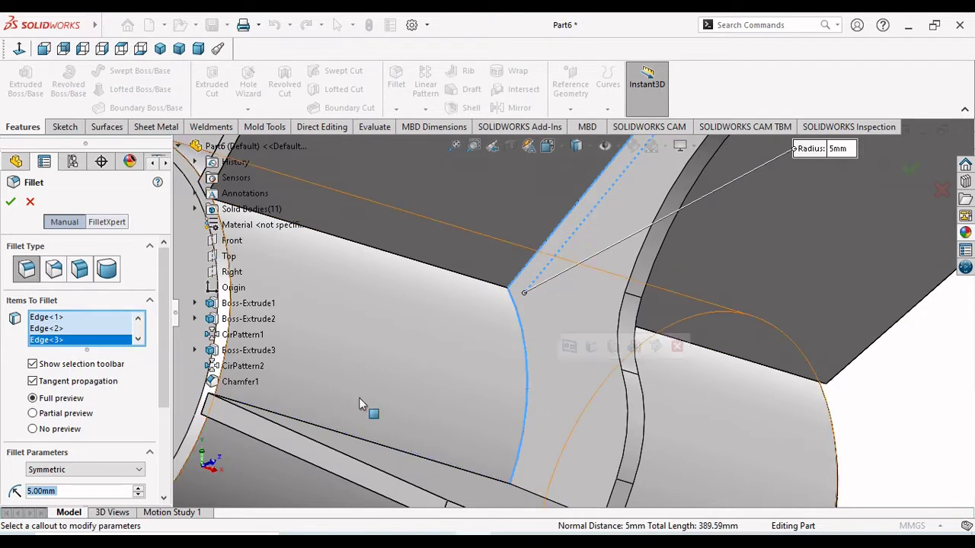
pyautogui.rightClick(90, 345)
pyautogui.click(122, 364)
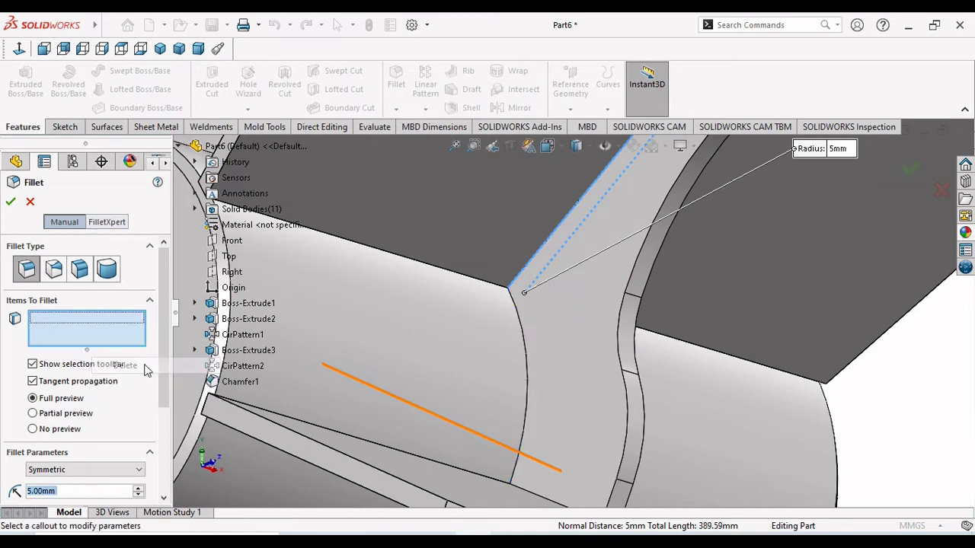
# - Try adding hub edges to the 5 mm fillet selection
pyautogui.scroll(5, 513, 382)
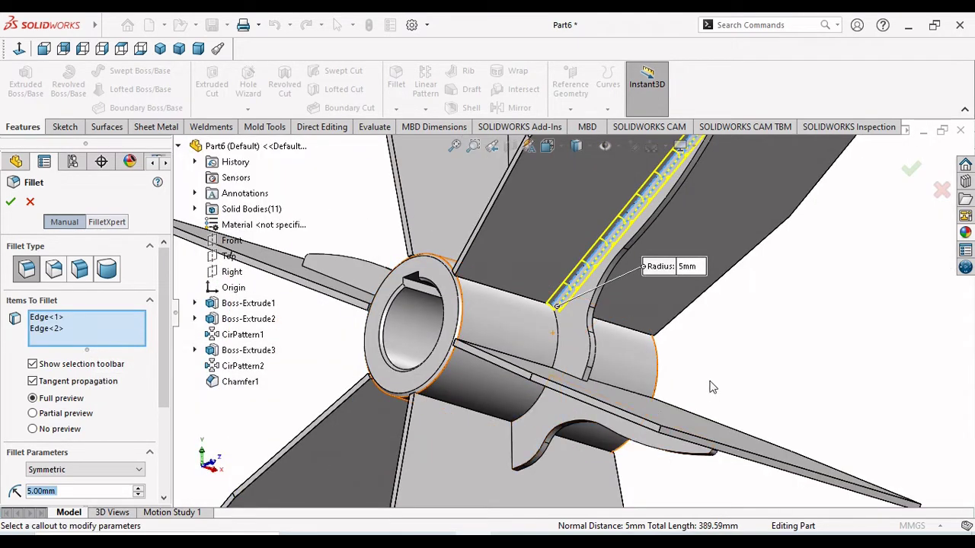
pyautogui.scroll(-5, 647, 342)
pyautogui.moveTo(648, 342); pyautogui.dragTo(628, 331, button='middle')
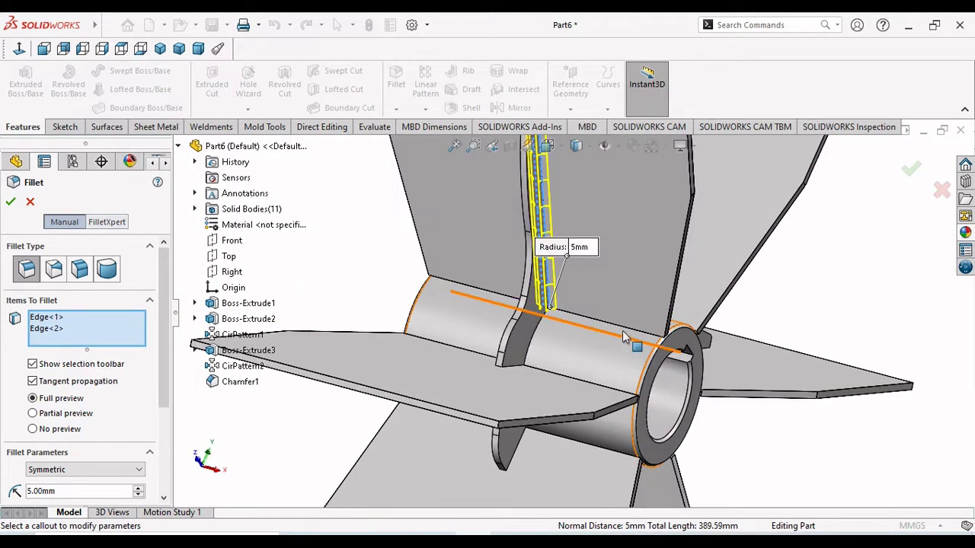
pyautogui.click(628, 332)
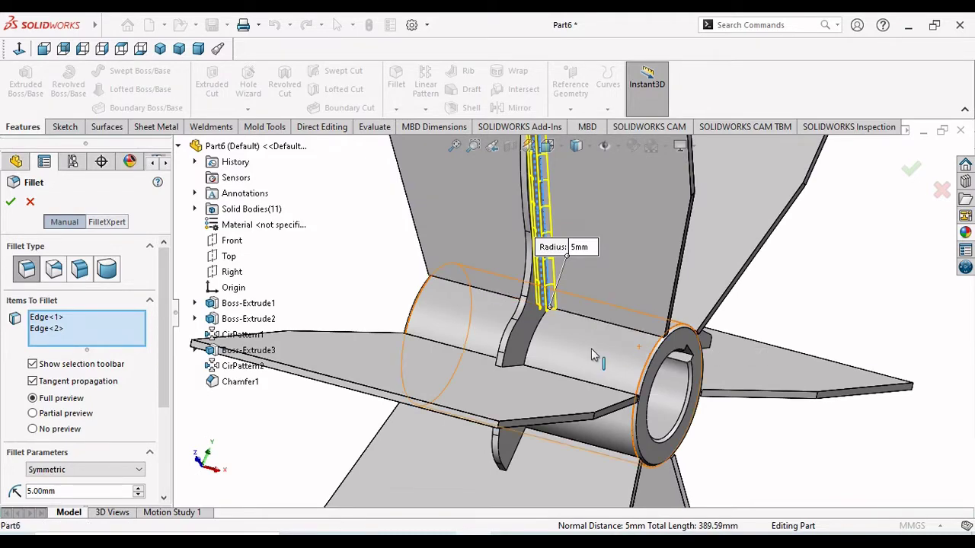
pyautogui.scroll(-3, 526, 357)
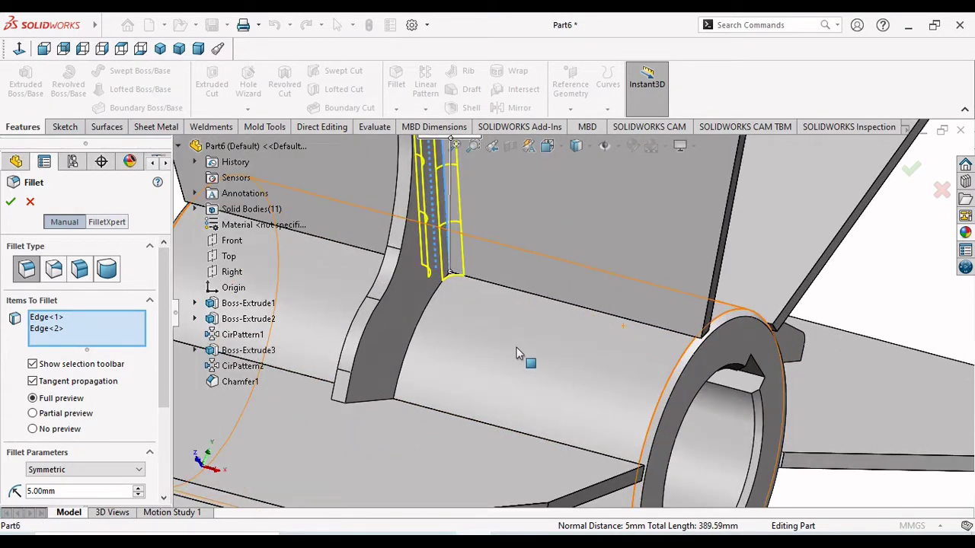
pyautogui.click(561, 312)
pyautogui.scroll(3, 451, 382)
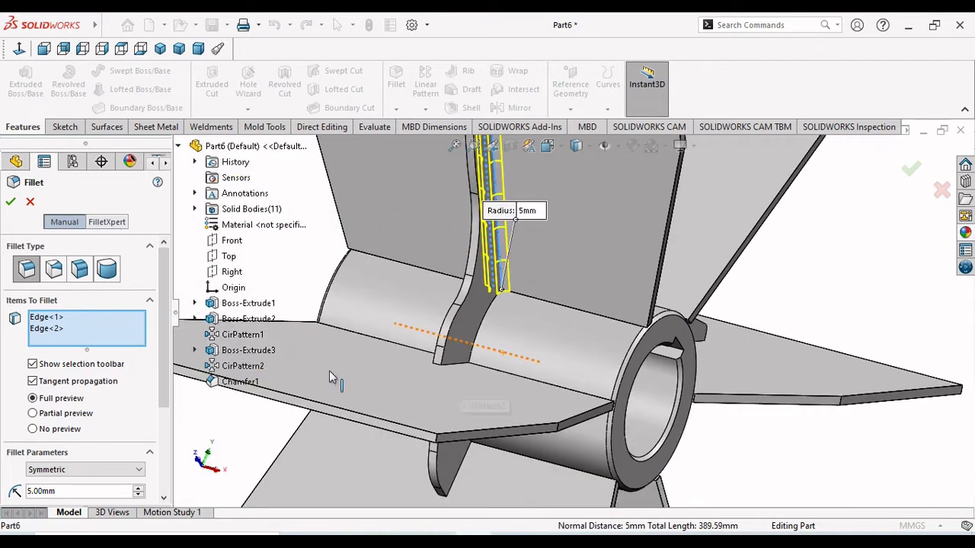
# - Accept Fillet2, the 5 mm fillet on the web's two long edges
pyautogui.click(11, 203)
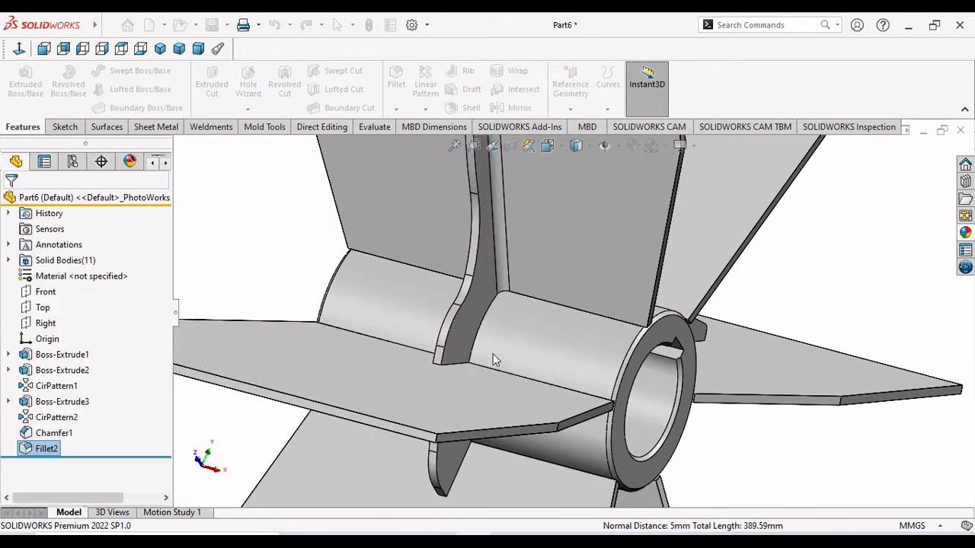
pyautogui.scroll(3, 493, 353)
pyautogui.moveTo(604, 332); pyautogui.dragTo(716, 276, button='middle')
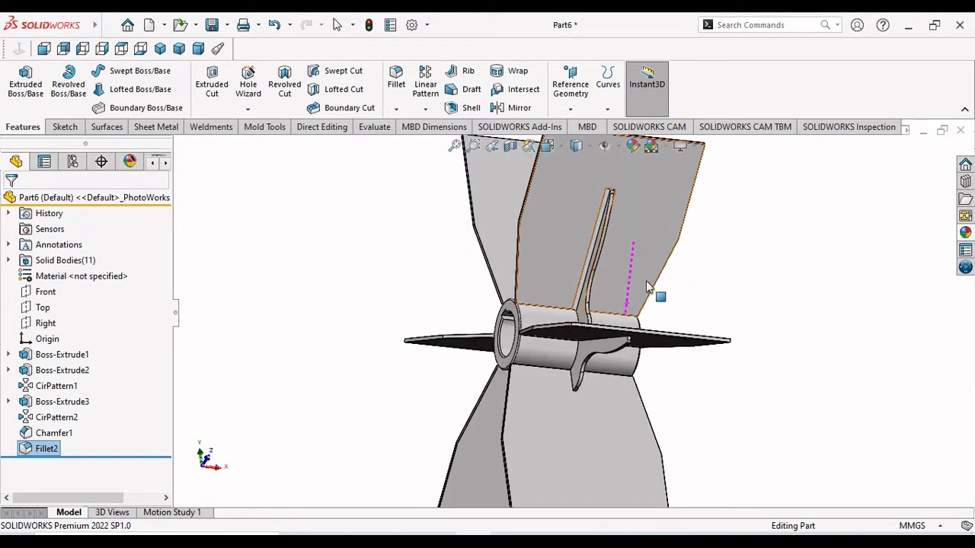
pyautogui.scroll(-5, 632, 284)
pyautogui.scroll(3, 512, 293)
pyautogui.scroll(-5, 579, 305)
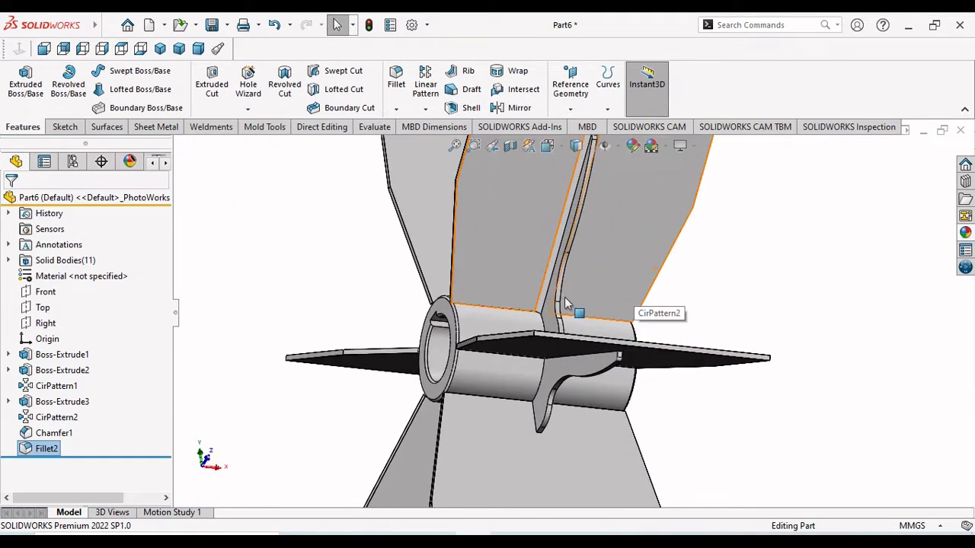
pyautogui.moveTo(751, 335); pyautogui.dragTo(762, 391, button='middle')
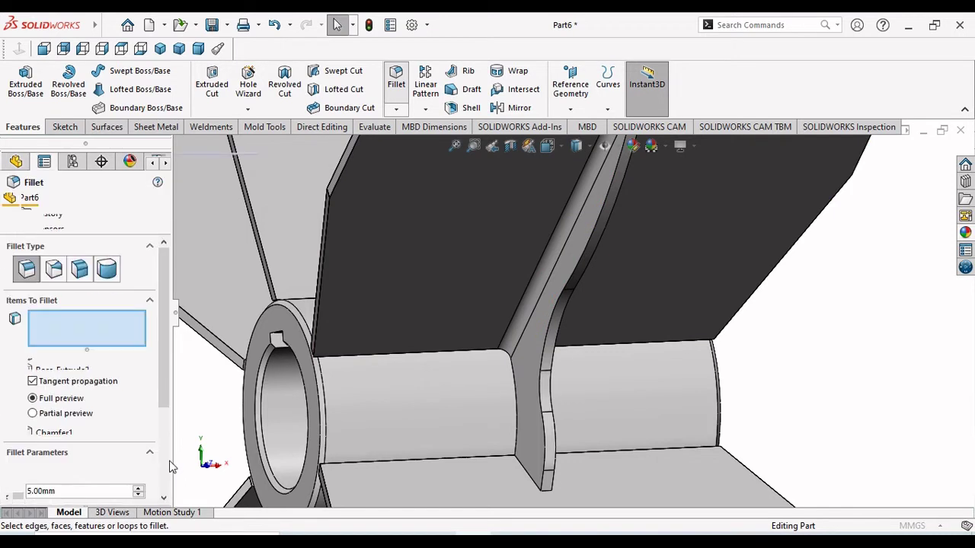
# - Start a 2 mm fillet on the web-to-hub edge, removing extra edges picked along the way
pyautogui.scroll(-2, 101, 488)
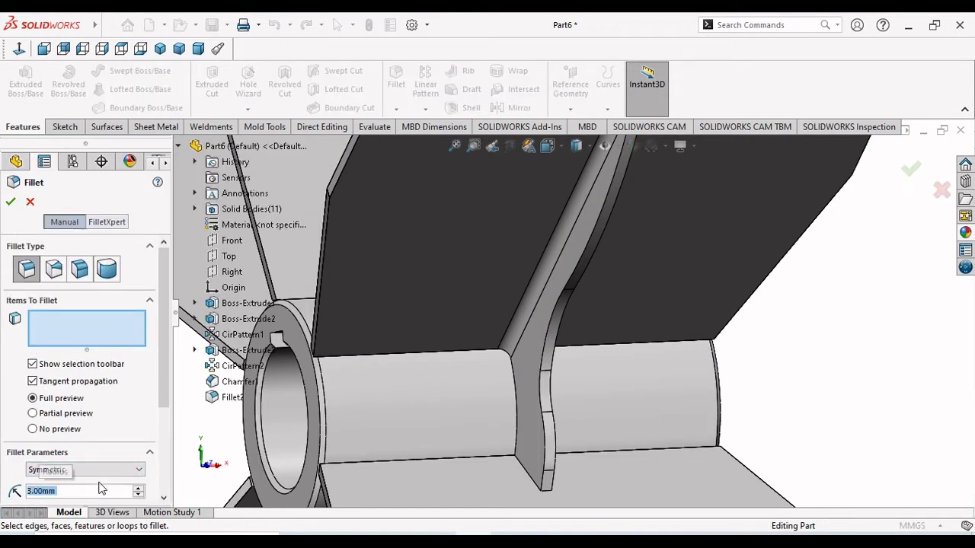
pyautogui.click(518, 411)
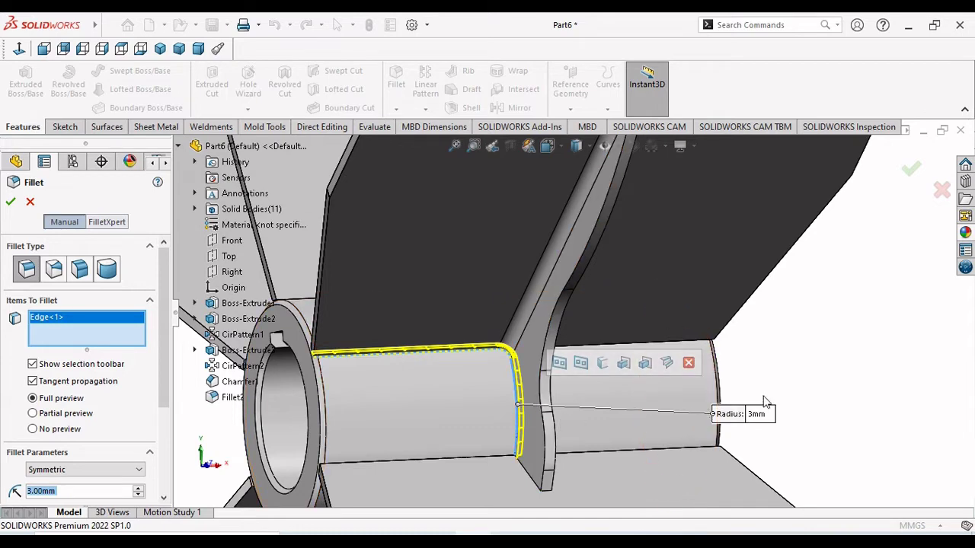
pyautogui.moveTo(809, 394); pyautogui.dragTo(541, 393, button='middle')
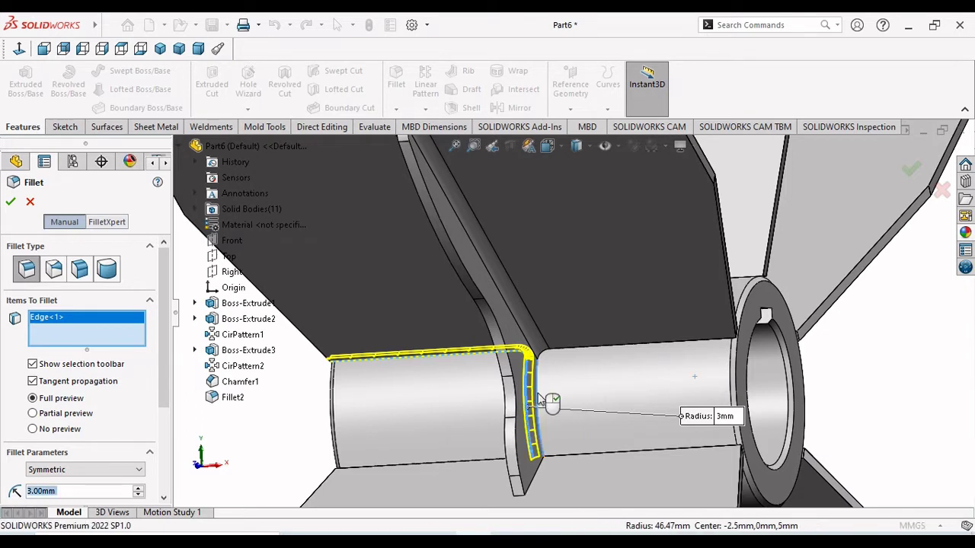
pyautogui.click(538, 398)
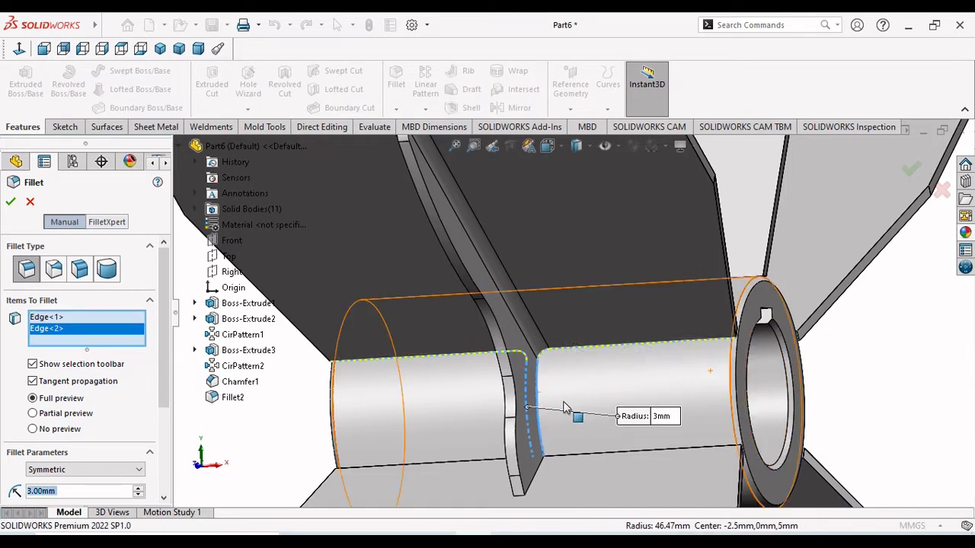
pyautogui.rightClick(47, 339)
pyautogui.click(76, 352)
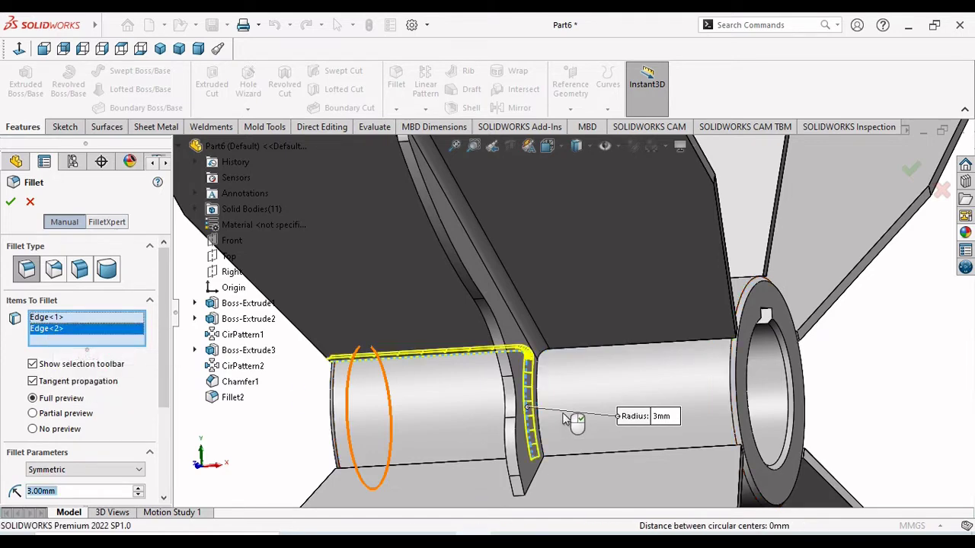
pyautogui.scroll(-5, 587, 391)
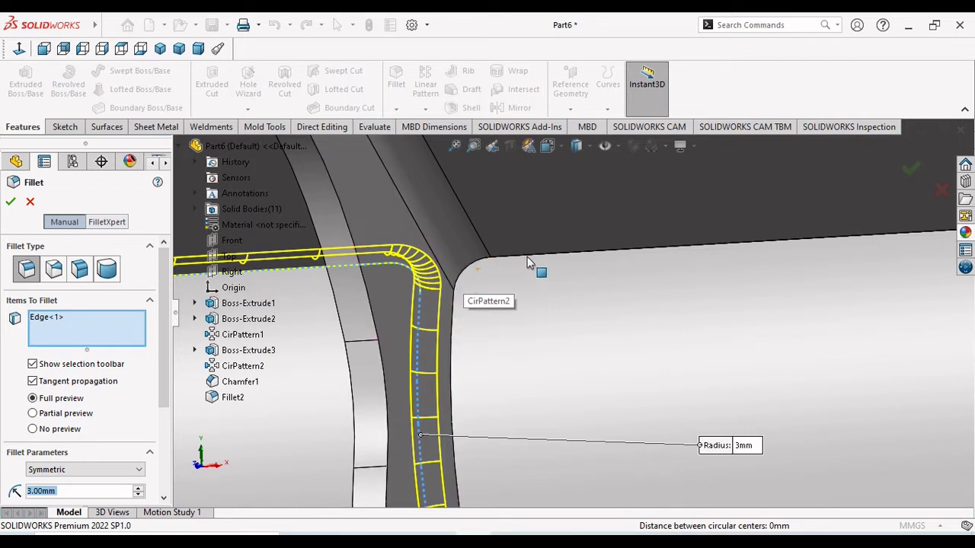
pyautogui.click(452, 336)
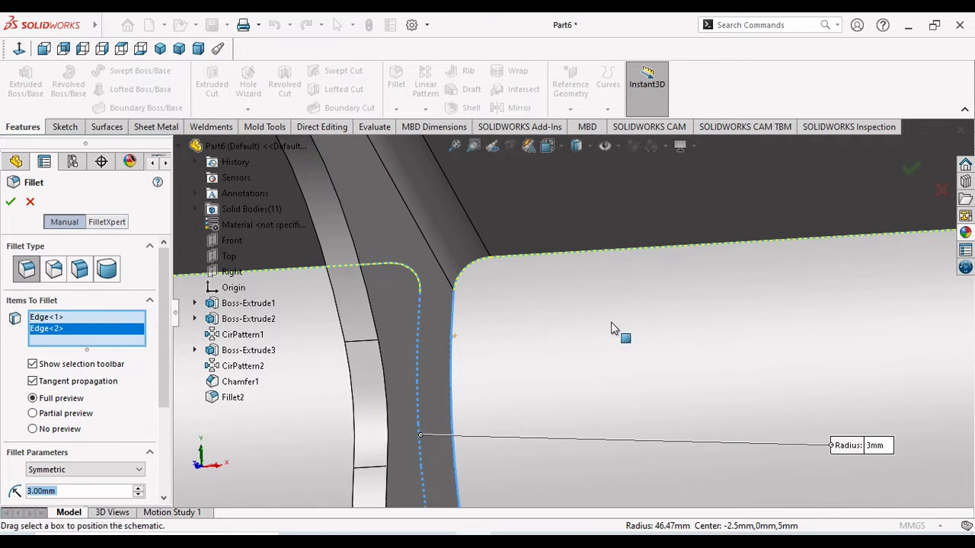
pyautogui.rightClick(48, 329)
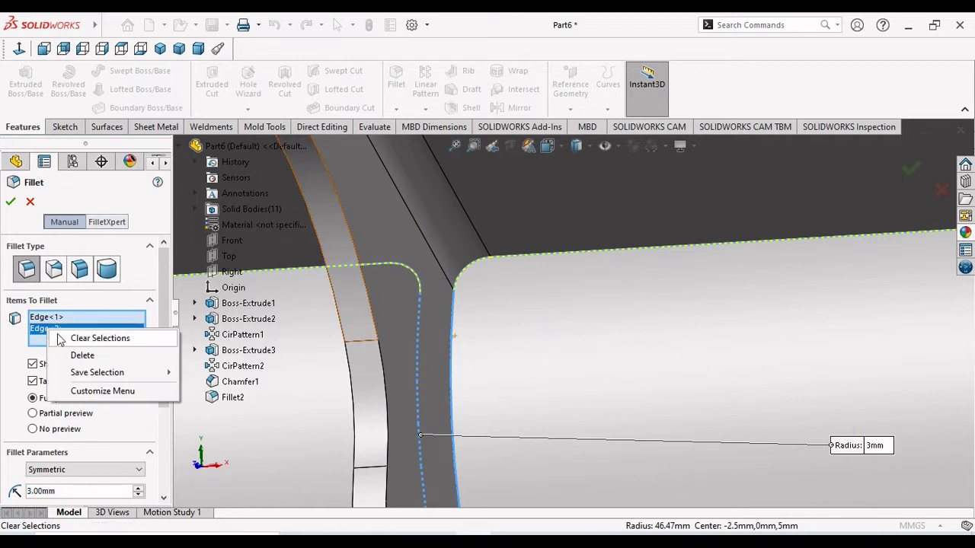
pyautogui.click(92, 353)
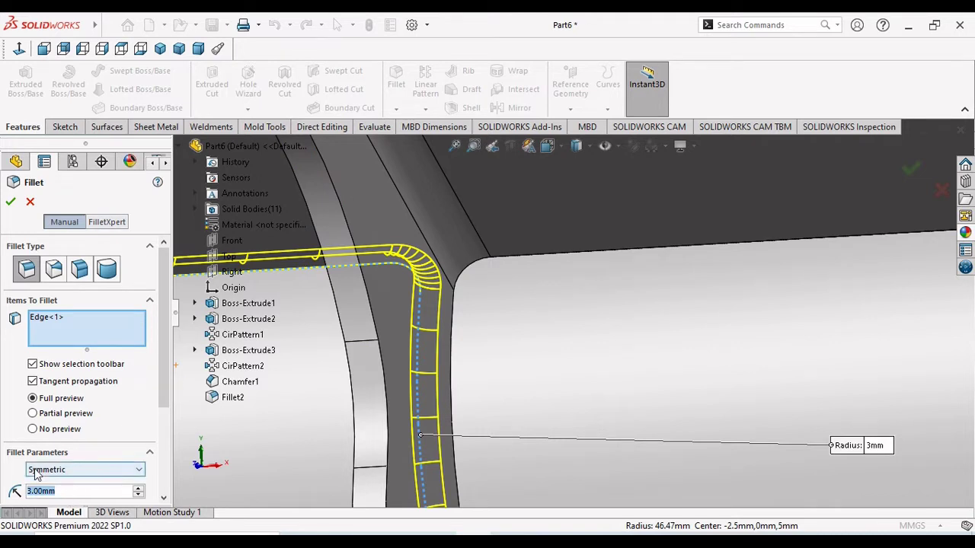
pyautogui.write('2')
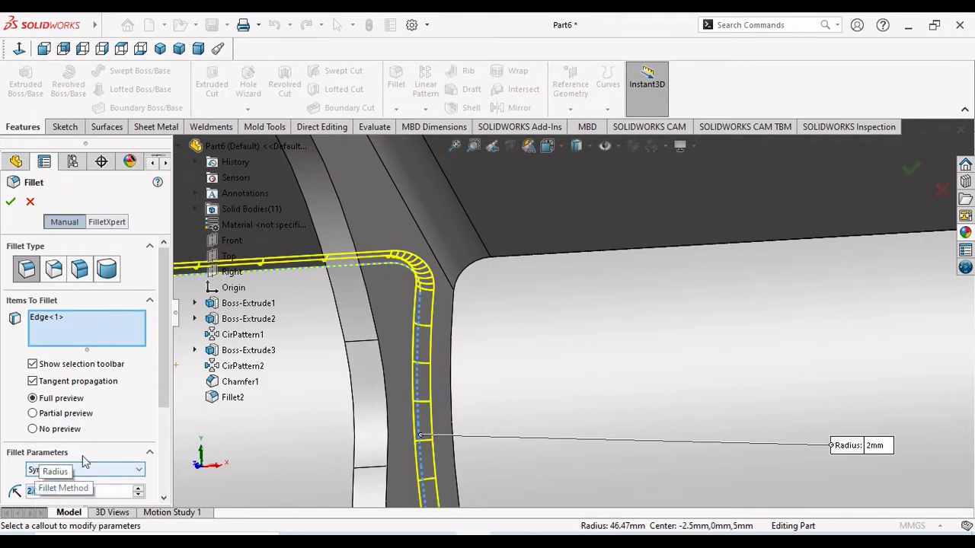
# - Add the web's other side edge, dropping the wrongly picked fin edges from Items To Fillet
pyautogui.click(455, 299)
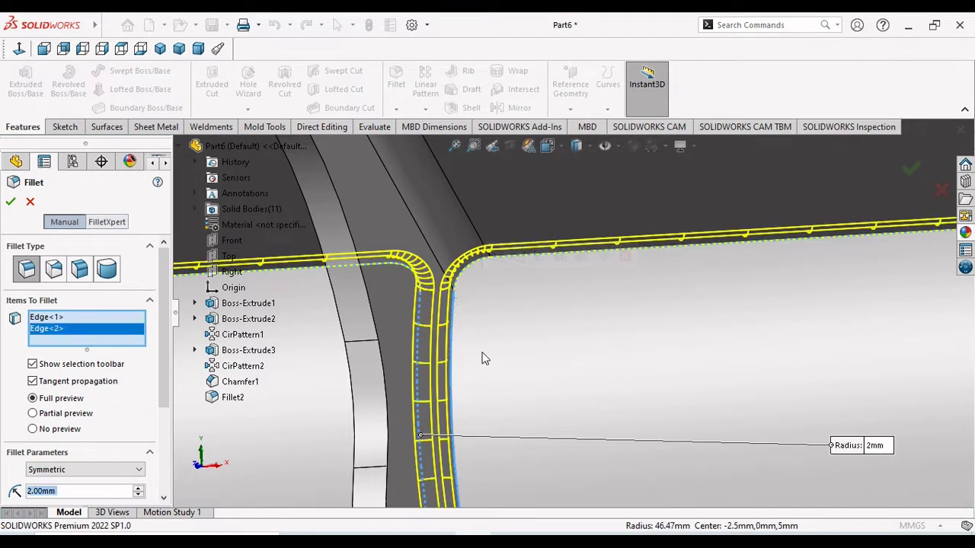
pyautogui.scroll(5, 484, 358)
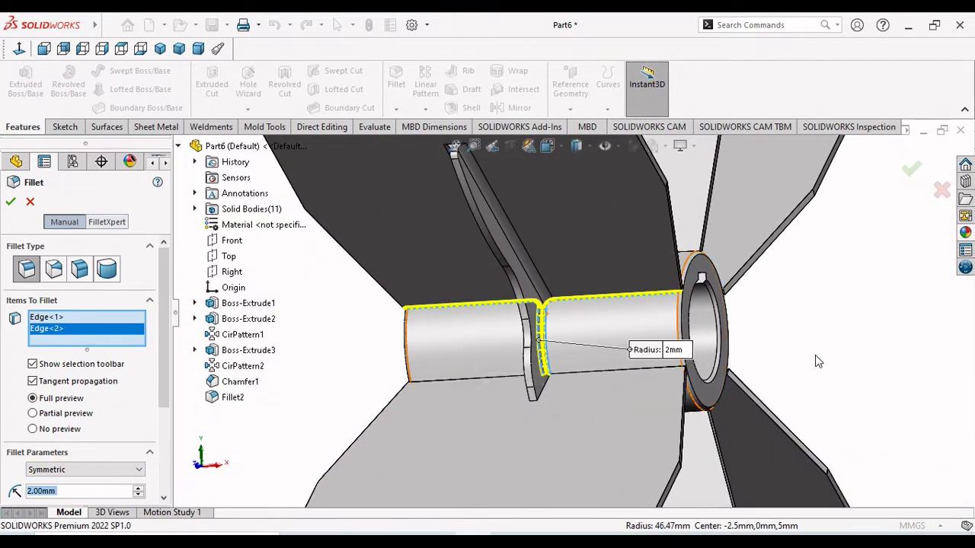
pyautogui.scroll(-5, 525, 389)
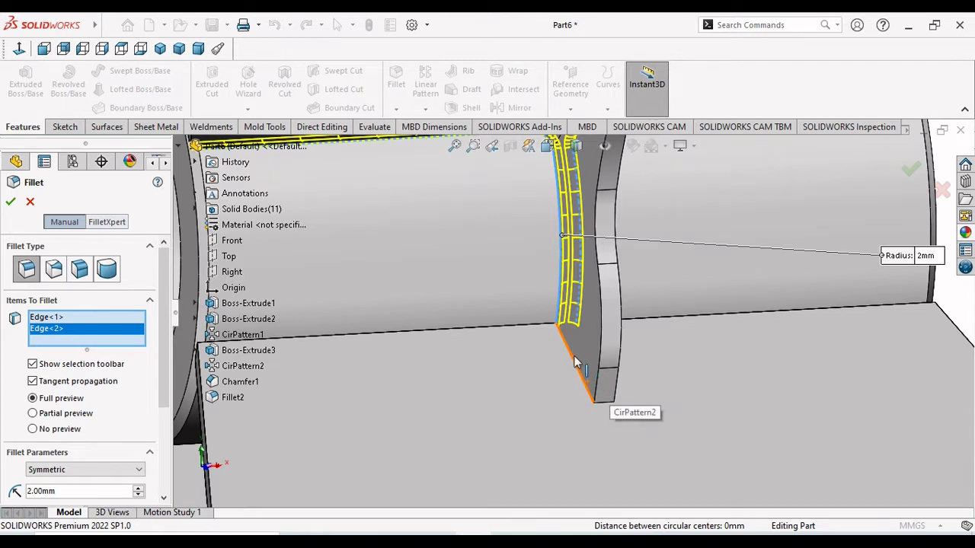
pyautogui.click(576, 373)
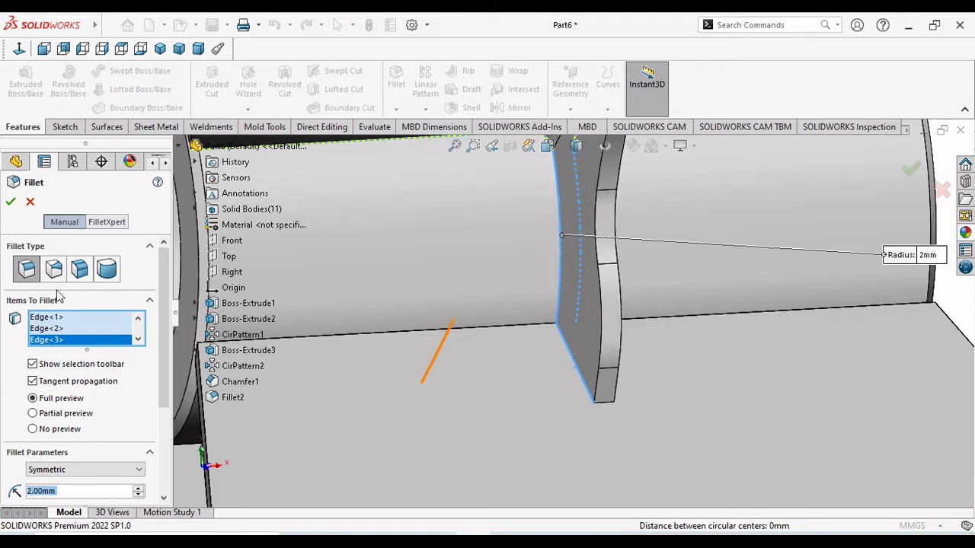
pyautogui.rightClick(80, 347)
pyautogui.click(137, 366)
pyautogui.scroll(-5, 620, 369)
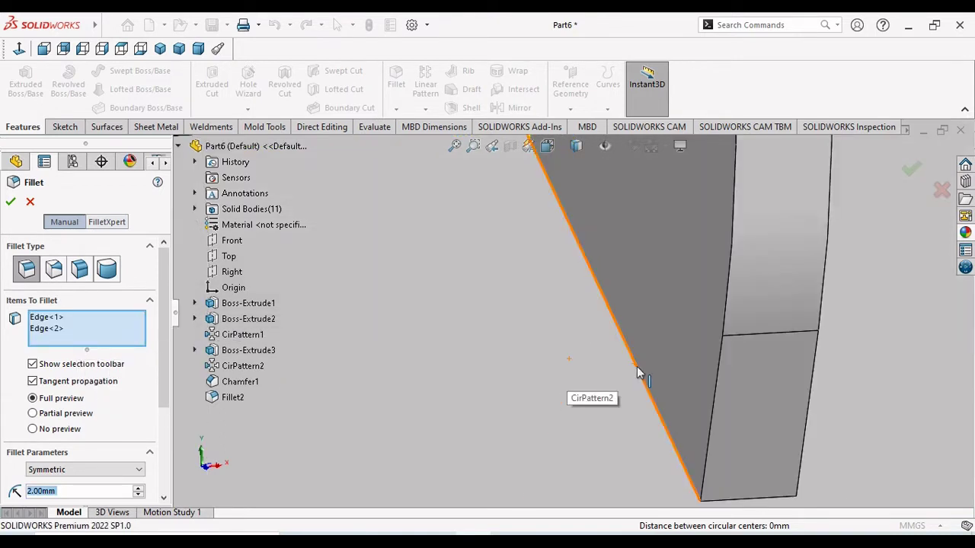
pyautogui.click(639, 372)
pyautogui.scroll(3, 560, 393)
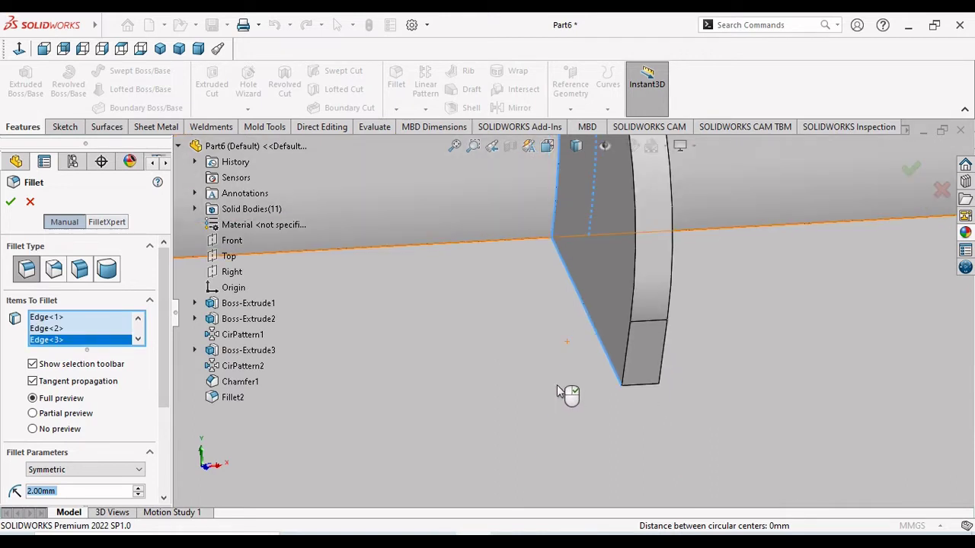
pyautogui.rightClick(73, 347)
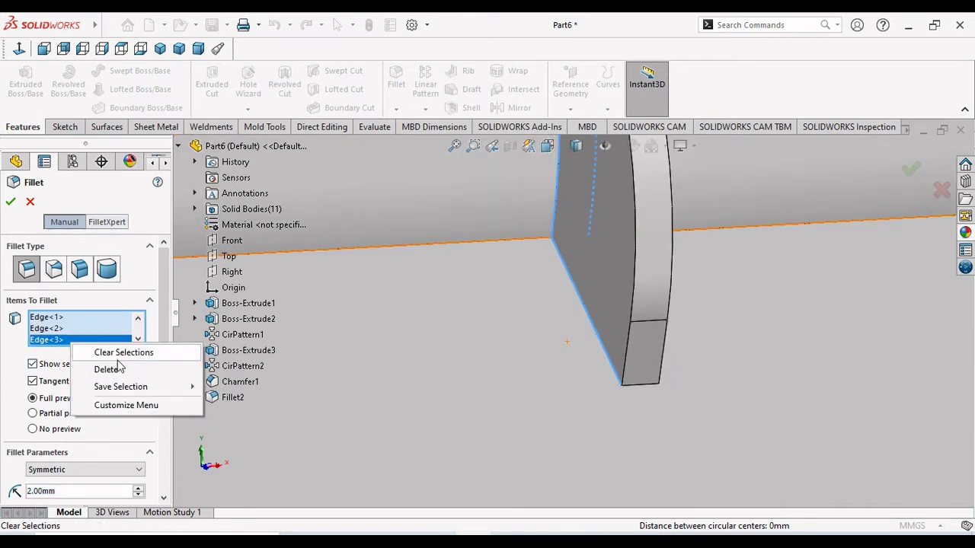
pyautogui.click(114, 368)
# - Apply the 2 mm fillet on the web-to-hub edges and inspect it around the hub
pyautogui.click(11, 204)
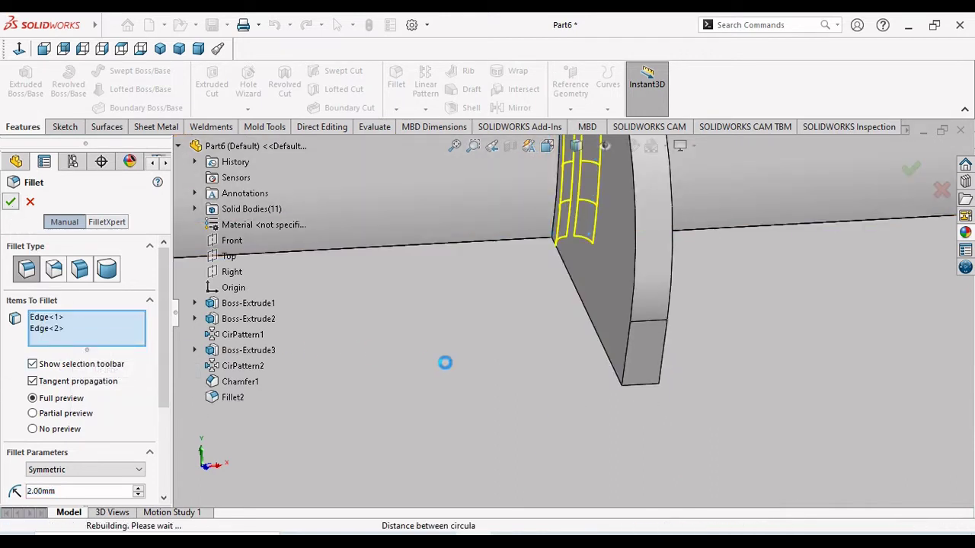
pyautogui.scroll(-5, 555, 417)
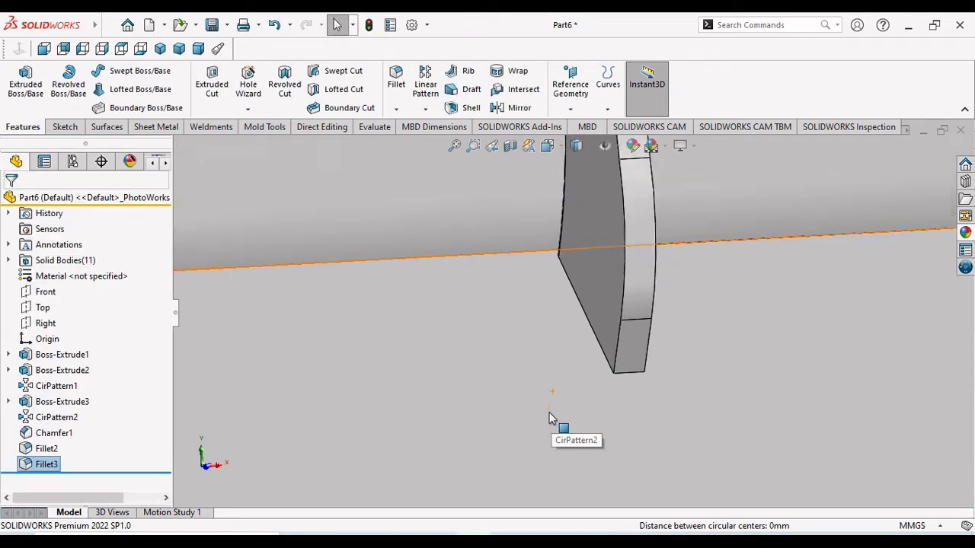
pyautogui.scroll(4, 588, 296)
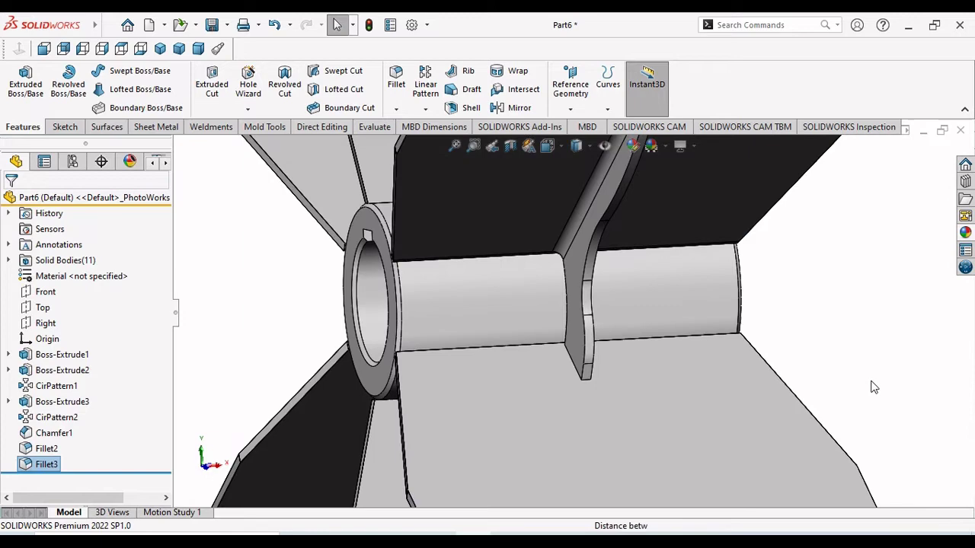
pyautogui.moveTo(875, 387); pyautogui.dragTo(637, 360, button='middle')
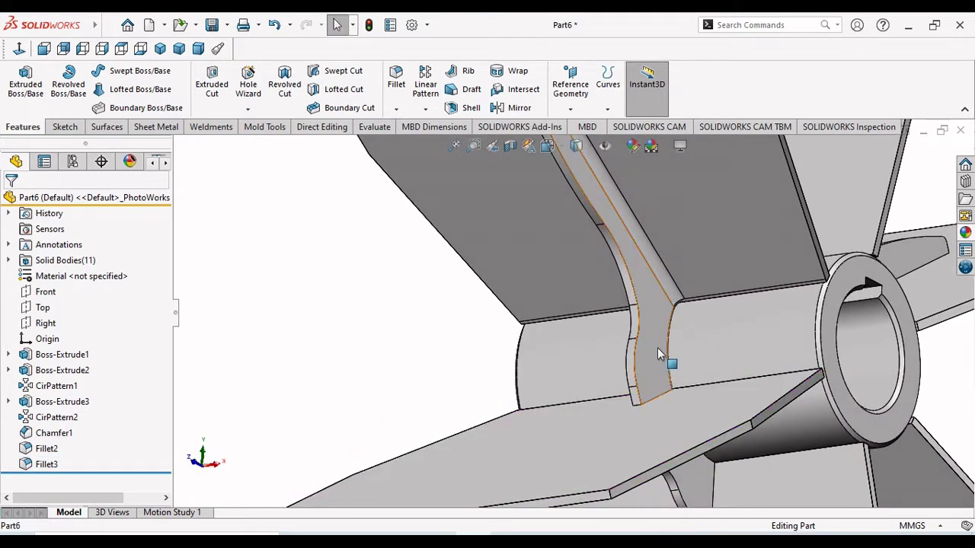
pyautogui.scroll(-2, 658, 348)
pyautogui.moveTo(747, 367)
pyautogui.mouseDown(button='middle')
pyautogui.moveTo(899, 370)
pyautogui.moveTo(888, 381)
pyautogui.moveTo(849, 307)
pyautogui.mouseUp(button='middle')
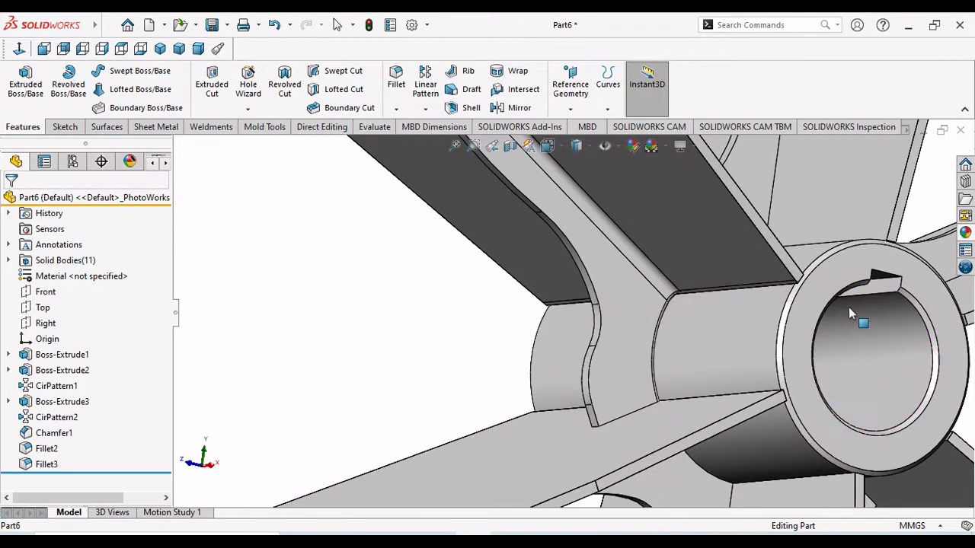
pyautogui.scroll(-4, 788, 290)
pyautogui.scroll(3, 643, 284)
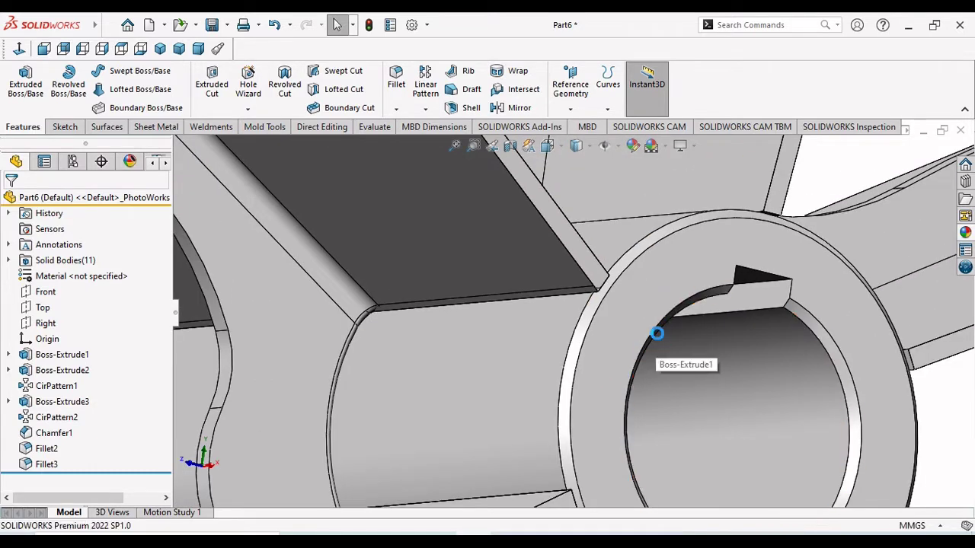
pyautogui.scroll(-3, 659, 340)
pyautogui.scroll(6, 658, 333)
# - Undo the 2 mm web fillet with Ctrl+Z
pyautogui.hotkey('ctrl', 'z')
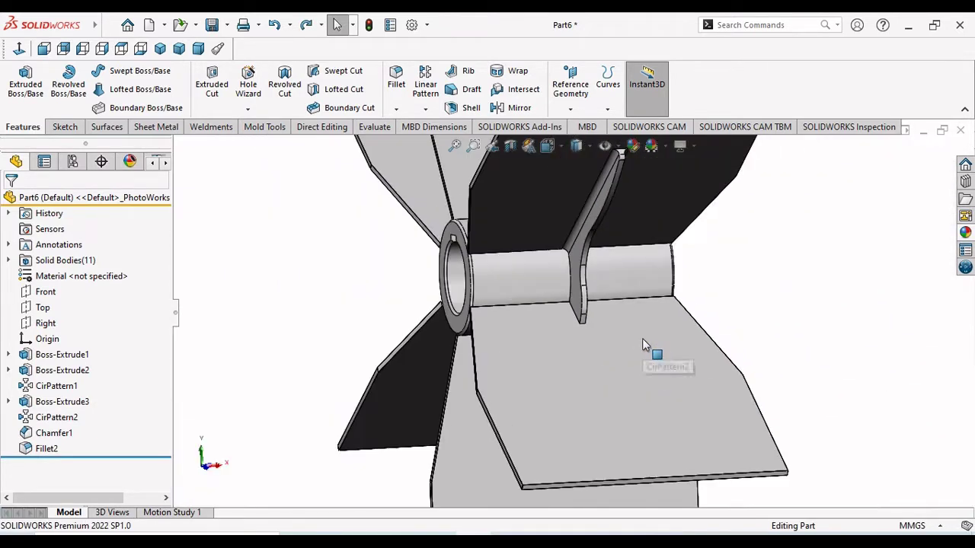
pyautogui.scroll(-5, 571, 311)
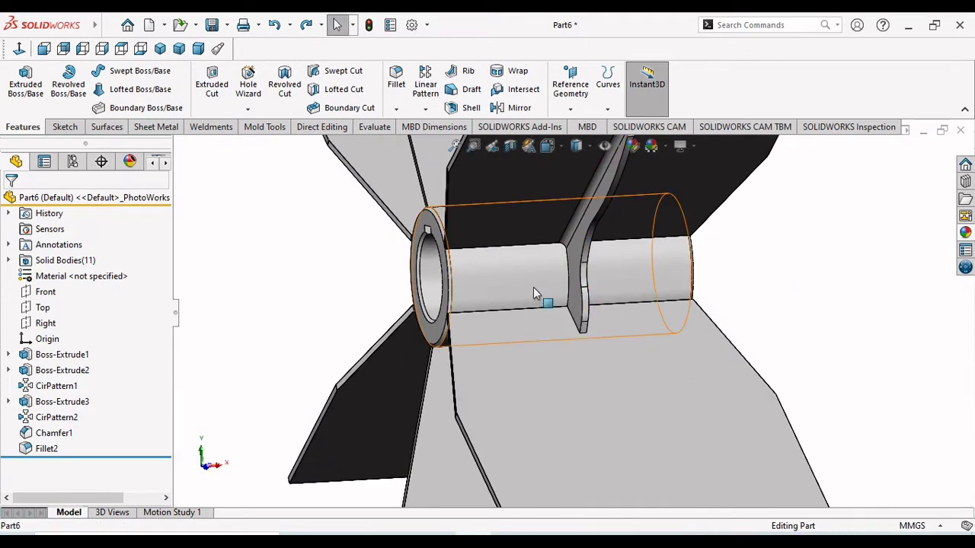
pyautogui.scroll(-3, 623, 297)
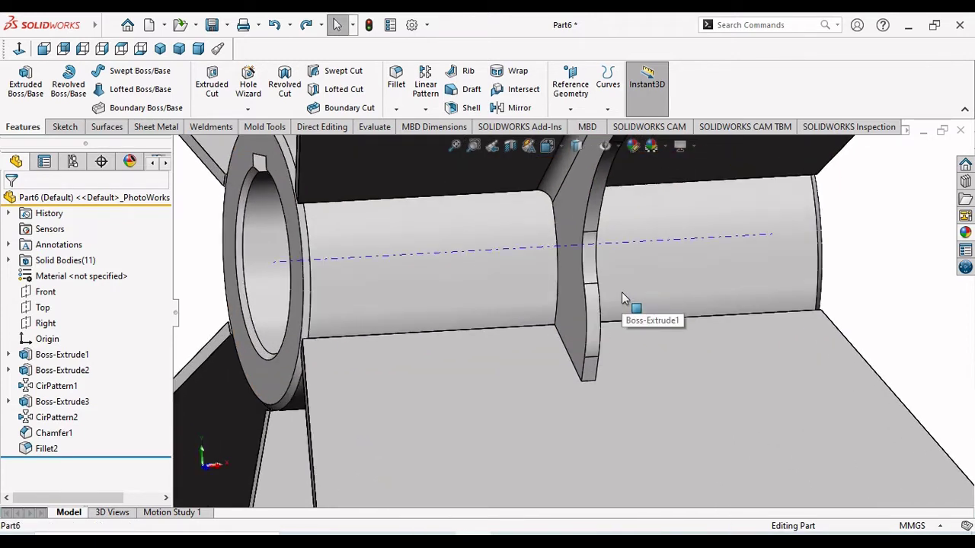
pyautogui.scroll(5, 623, 297)
pyautogui.moveTo(622, 296); pyautogui.dragTo(685, 358, button='middle')
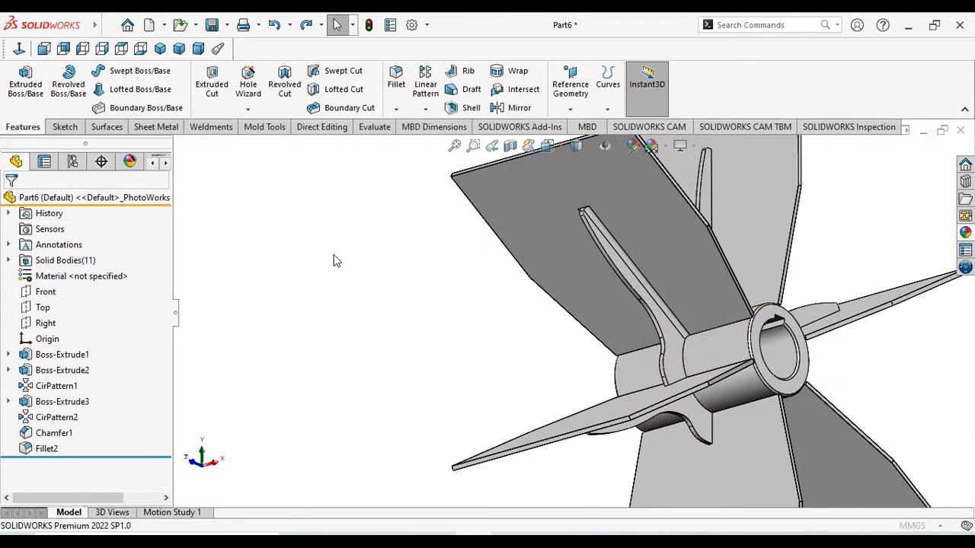
# - In CirPattern3, pick Fillet2 and Boss-Extrude1 around the hub's cylindrical face, then cancel
pyautogui.click(178, 147)
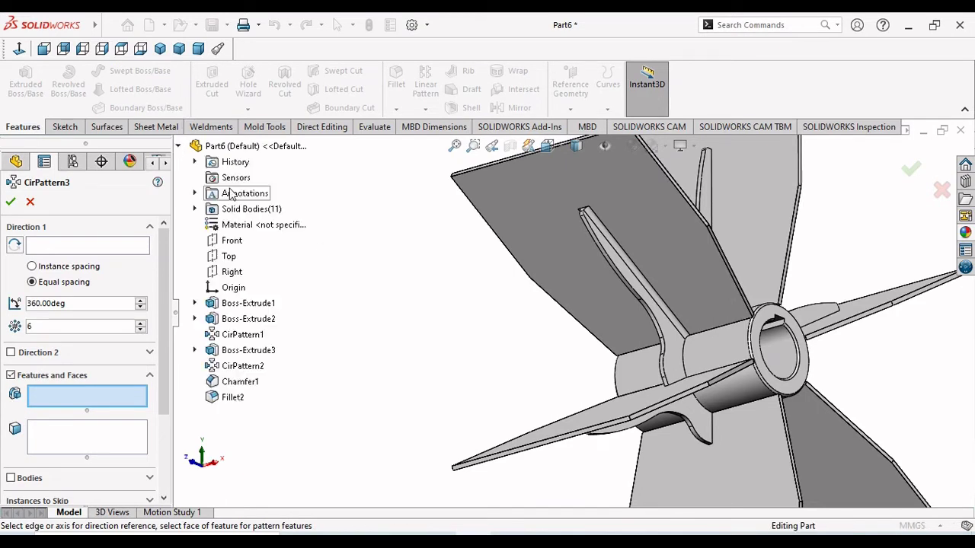
pyautogui.click(232, 397)
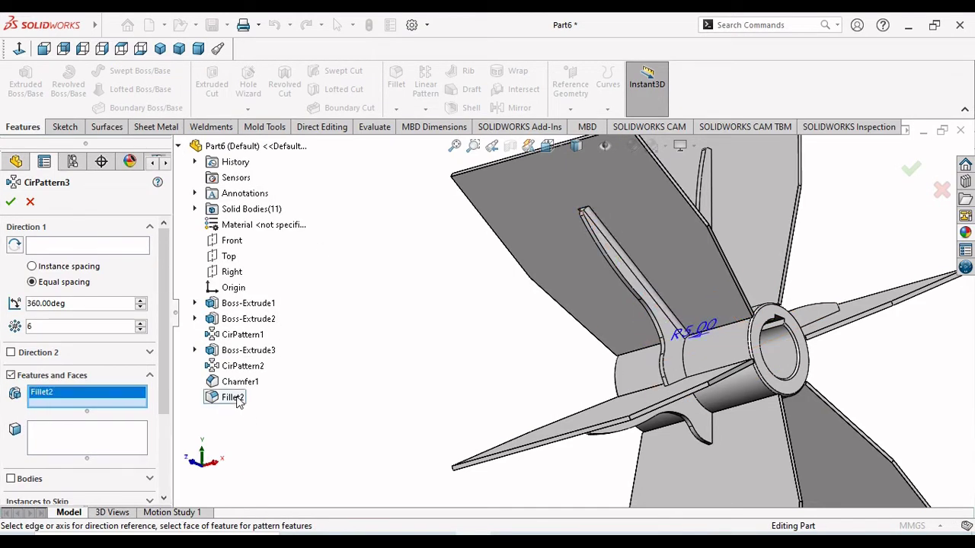
pyautogui.click(80, 247)
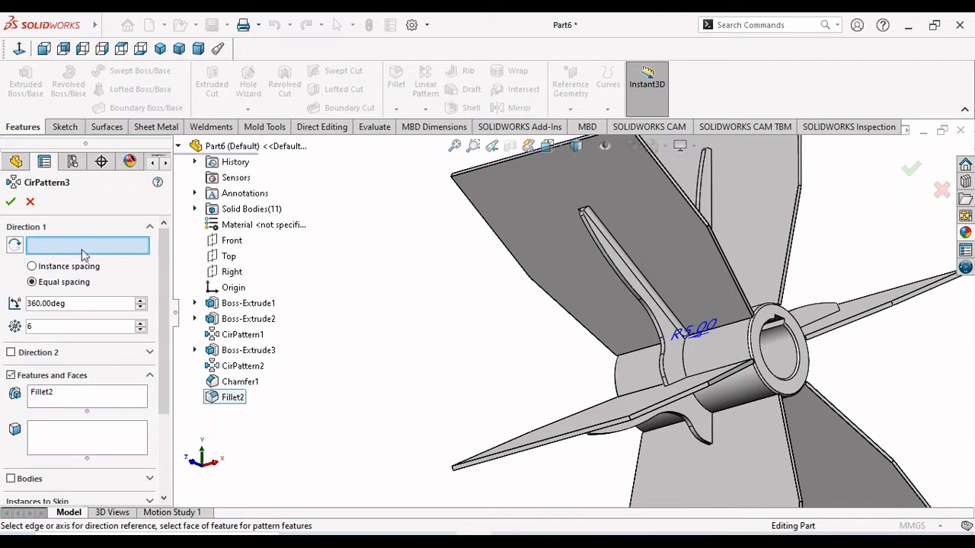
pyautogui.click(726, 347)
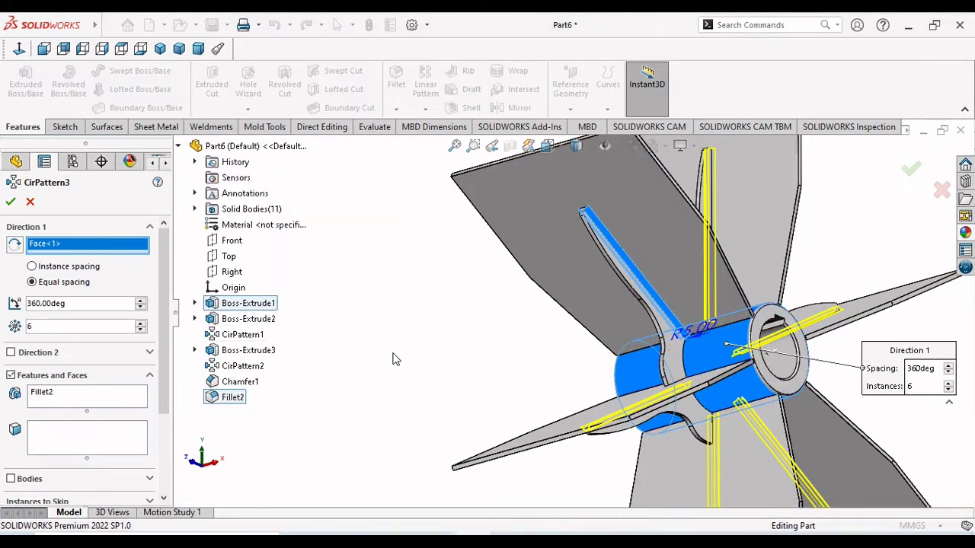
pyautogui.click(249, 304)
pyautogui.rightClick(370, 318)
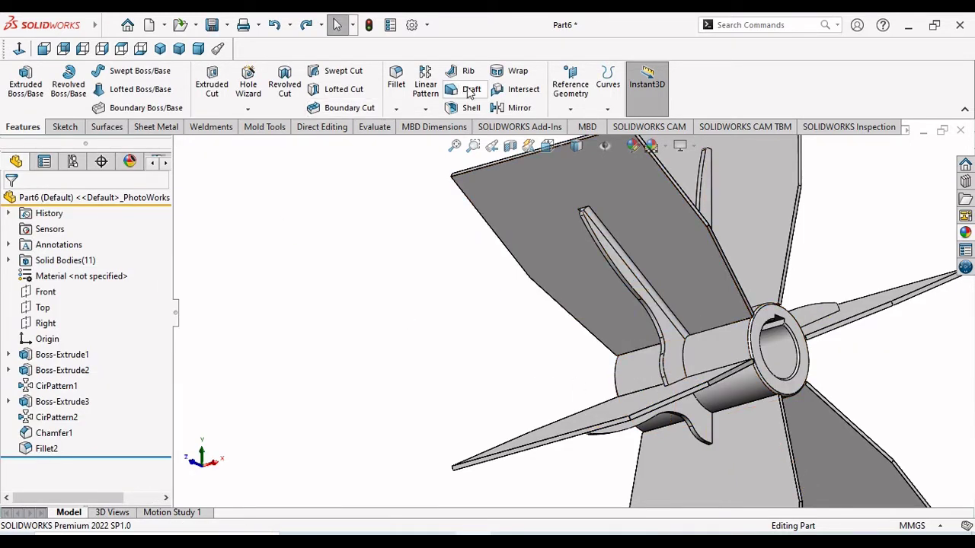
# - Create a new circular pattern of Fillet2 about the hub's cylindrical face and confirm it
pyautogui.click(425, 109)
pyautogui.click(415, 144)
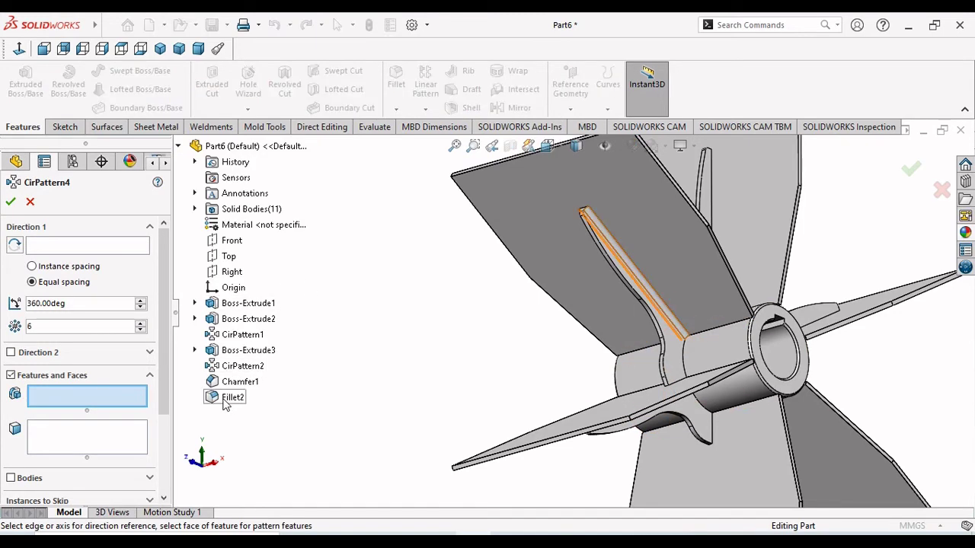
pyautogui.click(31, 478)
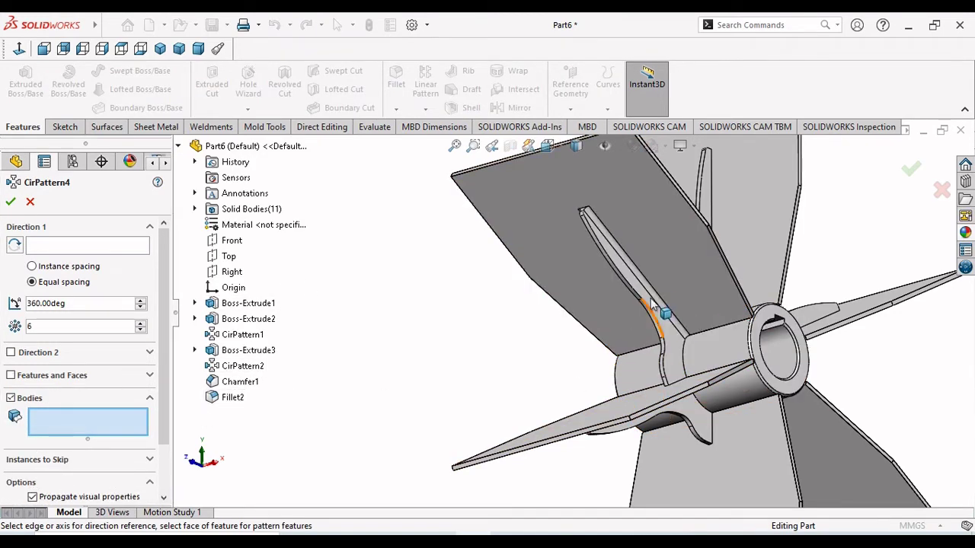
pyautogui.moveTo(226, 395); pyautogui.dragTo(221, 402)
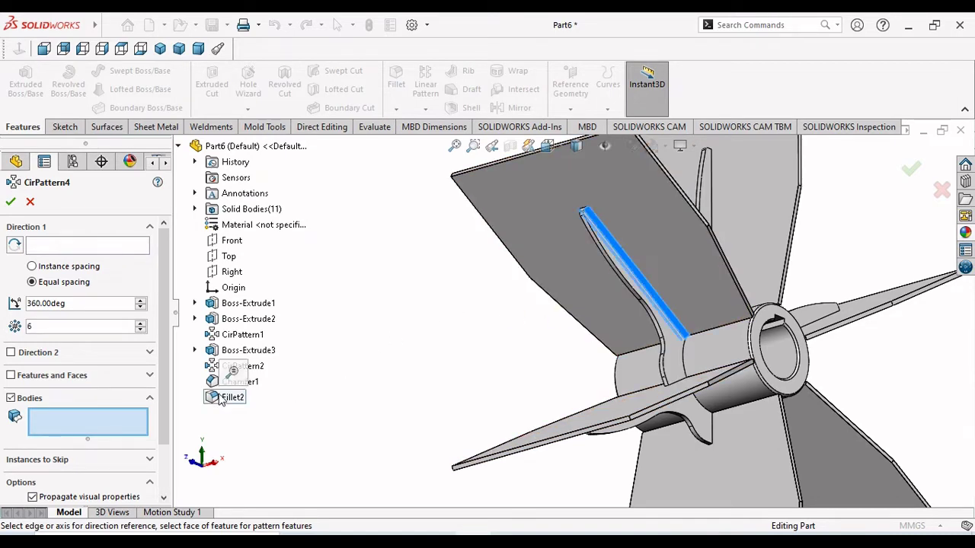
pyautogui.click(87, 245)
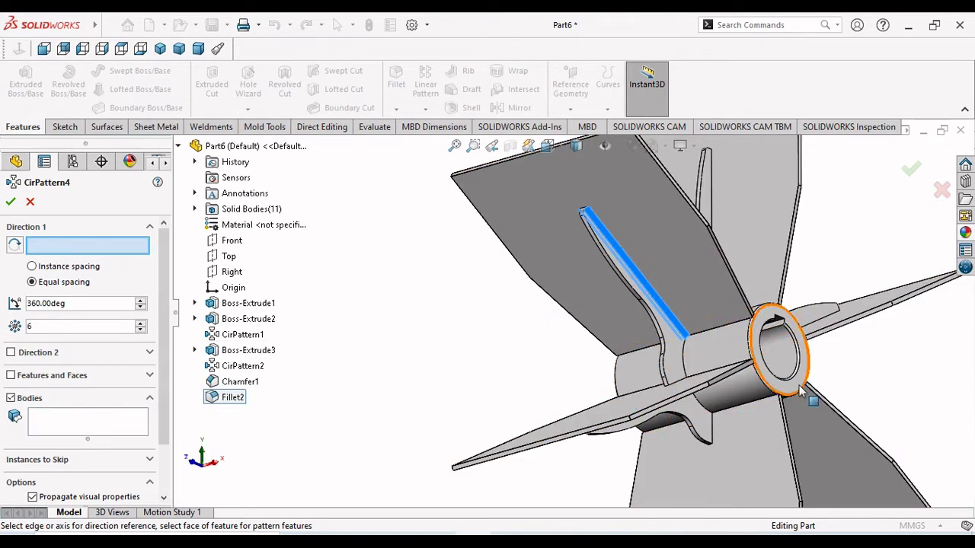
pyautogui.click(735, 355)
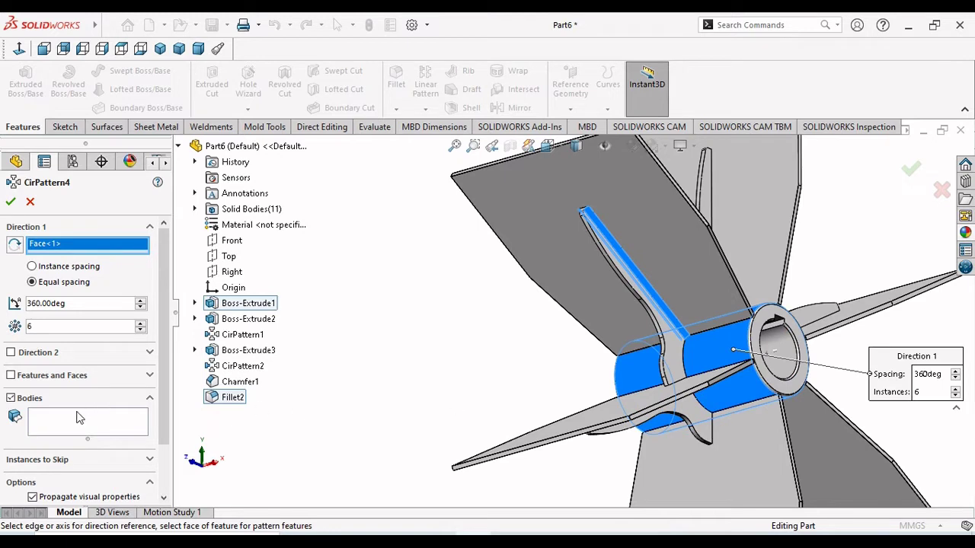
pyautogui.click(11, 375)
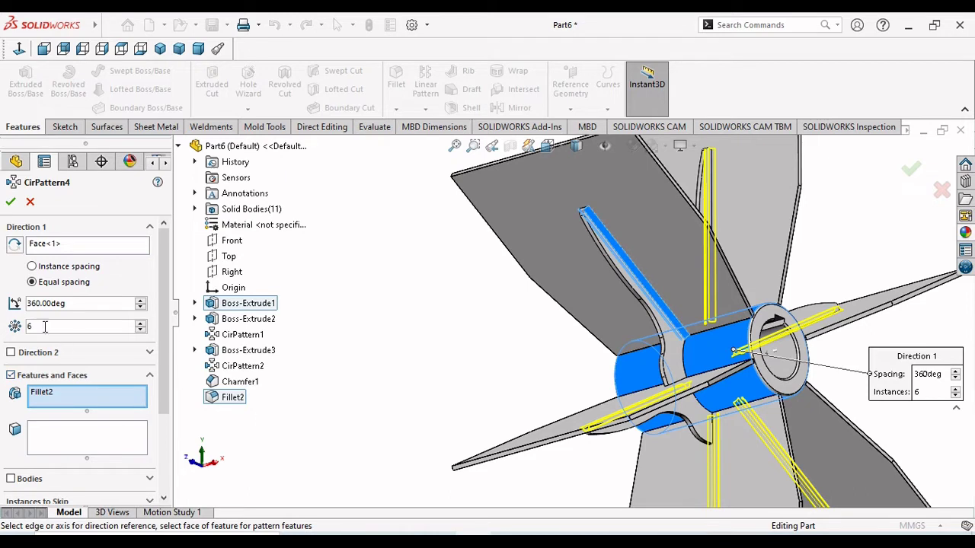
pyautogui.click(10, 201)
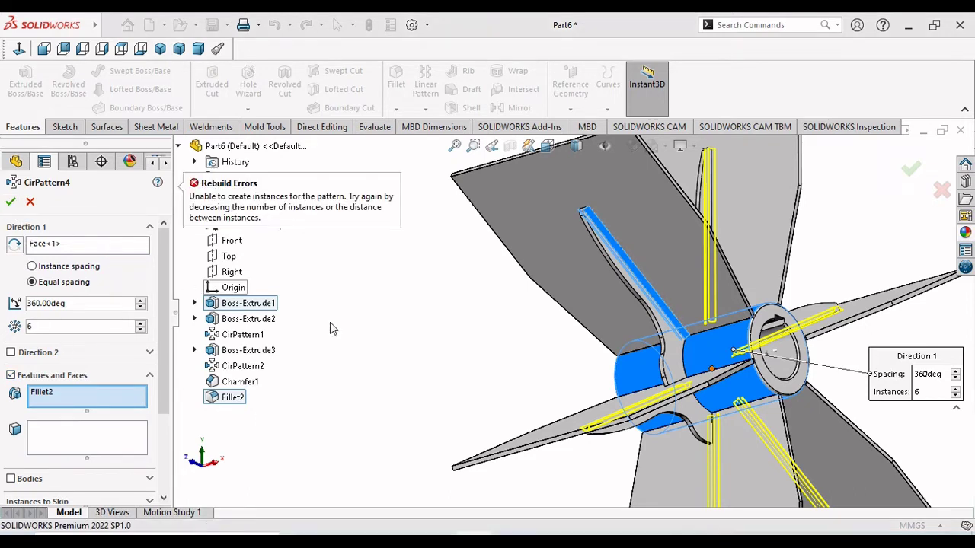
# - Swap the direction to the hub's end face, retry, then cancel the failed pattern and fit the view
pyautogui.click(77, 246)
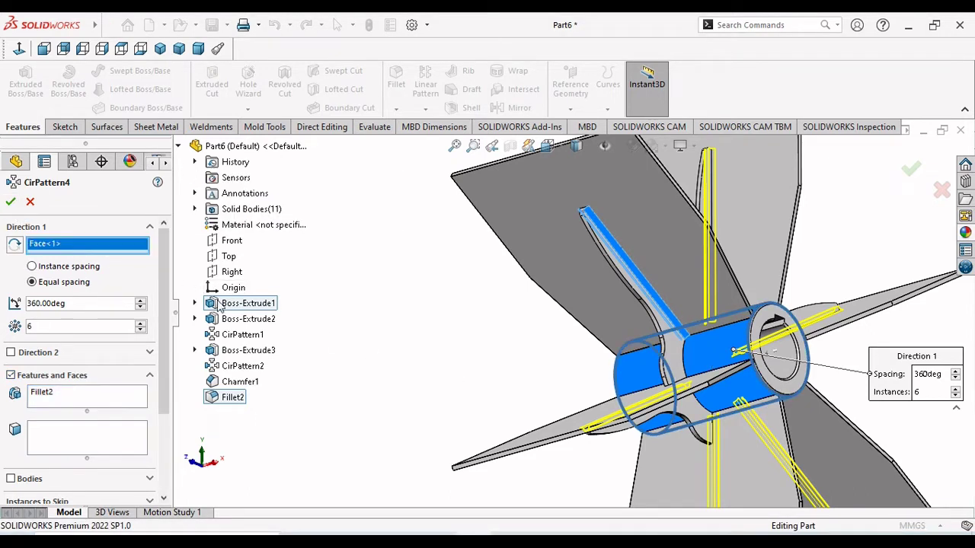
pyautogui.rightClick(99, 254)
pyautogui.click(128, 276)
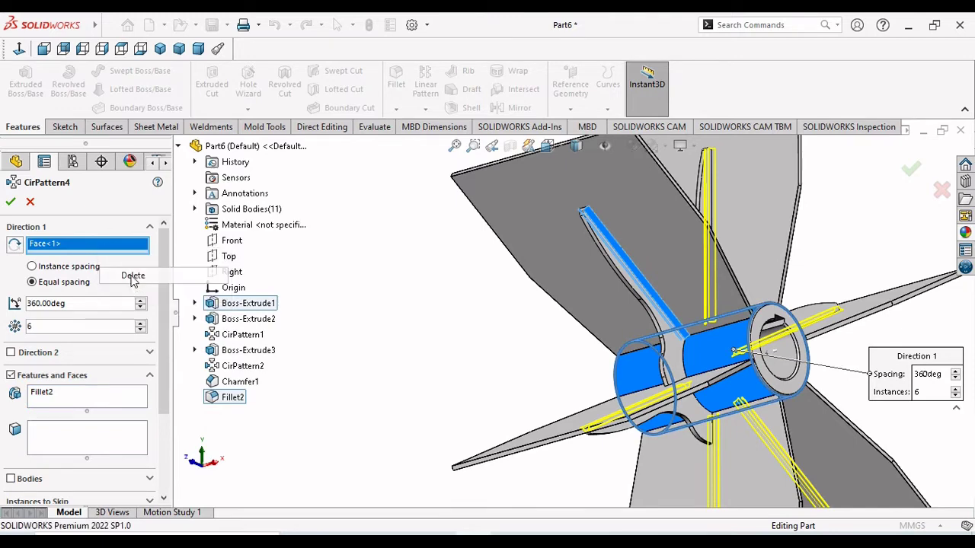
pyautogui.moveTo(768, 421); pyautogui.dragTo(777, 313, button='middle')
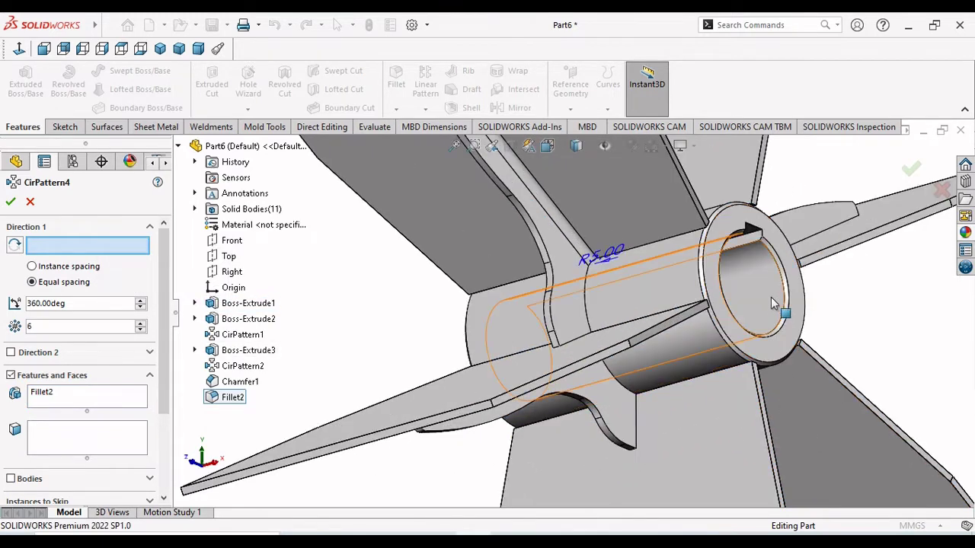
pyautogui.click(781, 309)
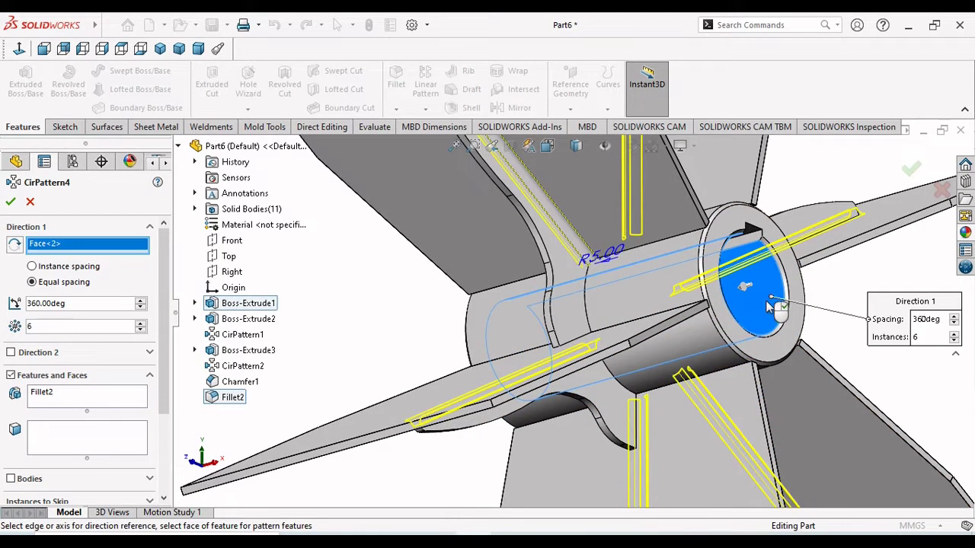
pyautogui.click(11, 201)
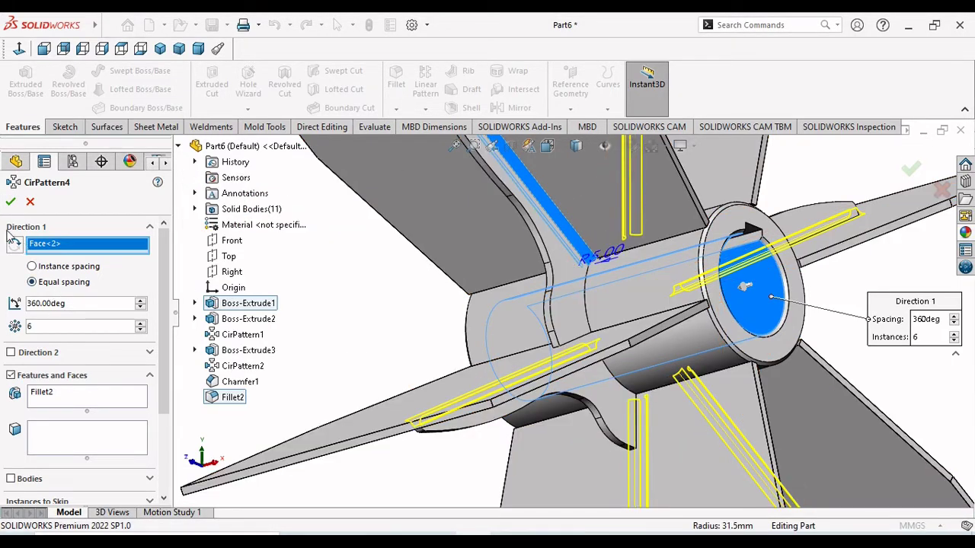
pyautogui.click(30, 202)
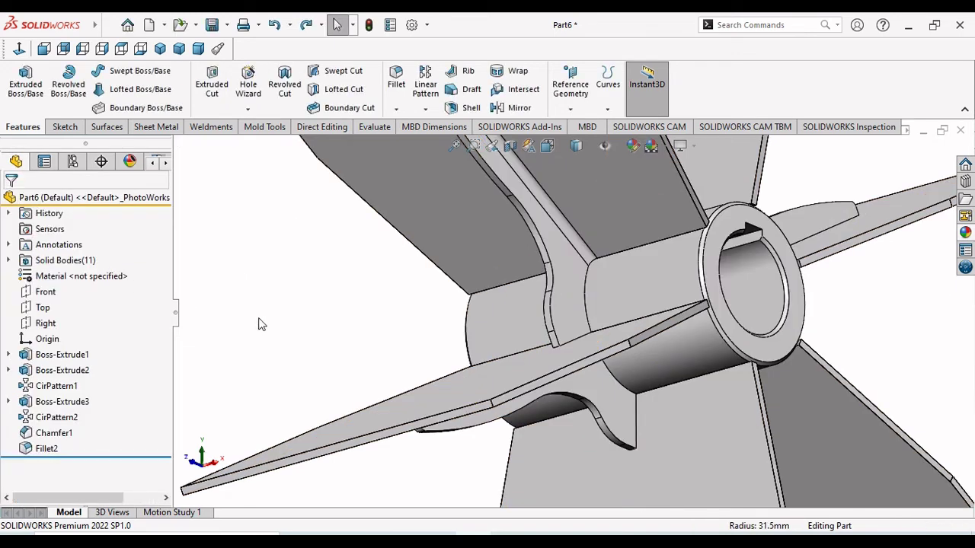
pyautogui.press('f')
pyautogui.scroll(-3, 610, 393)
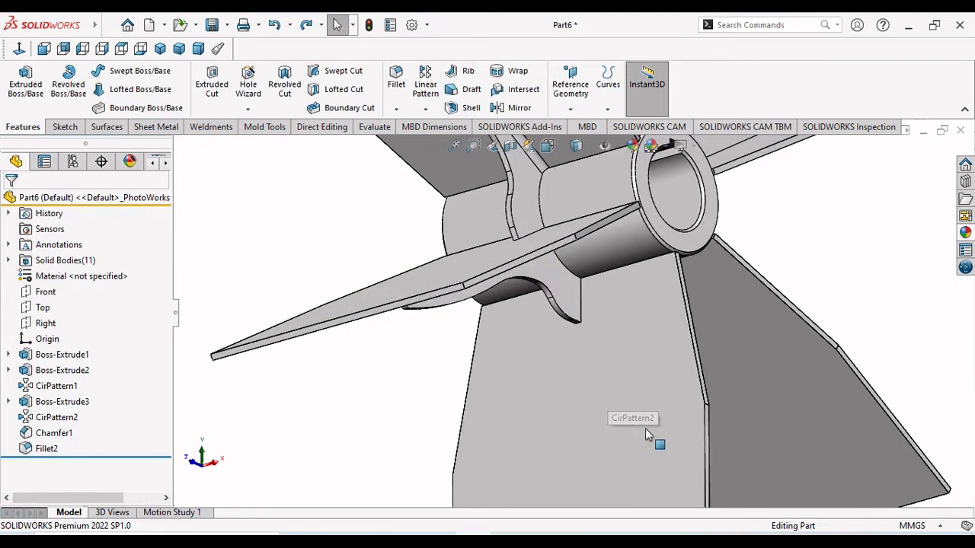
pyautogui.scroll(2, 561, 274)
pyautogui.scroll(-2, 549, 265)
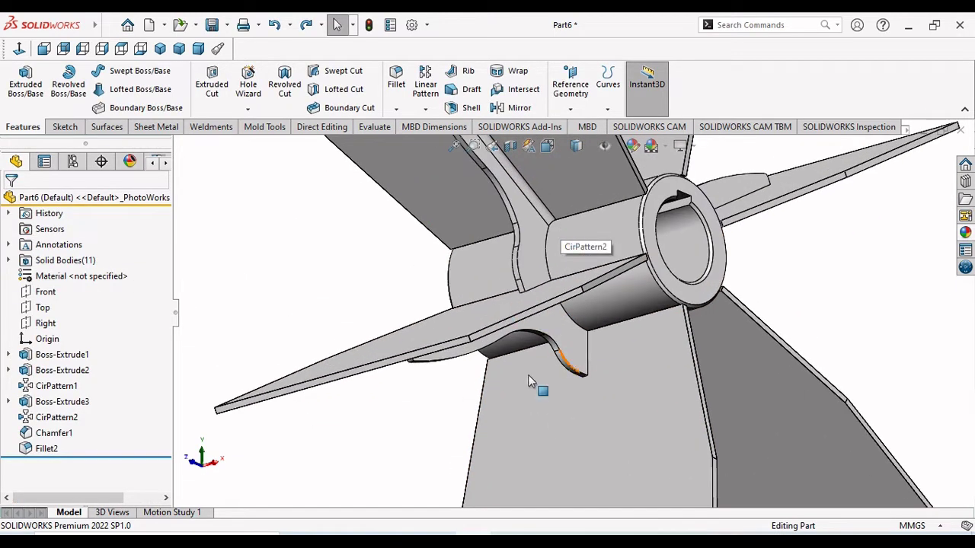
# - Select the web's long outer edge and start a 3 mm fillet on it
pyautogui.moveTo(531, 381); pyautogui.dragTo(513, 307, button='middle')
pyautogui.scroll(-2, 511, 315)
pyautogui.scroll(2, 517, 304)
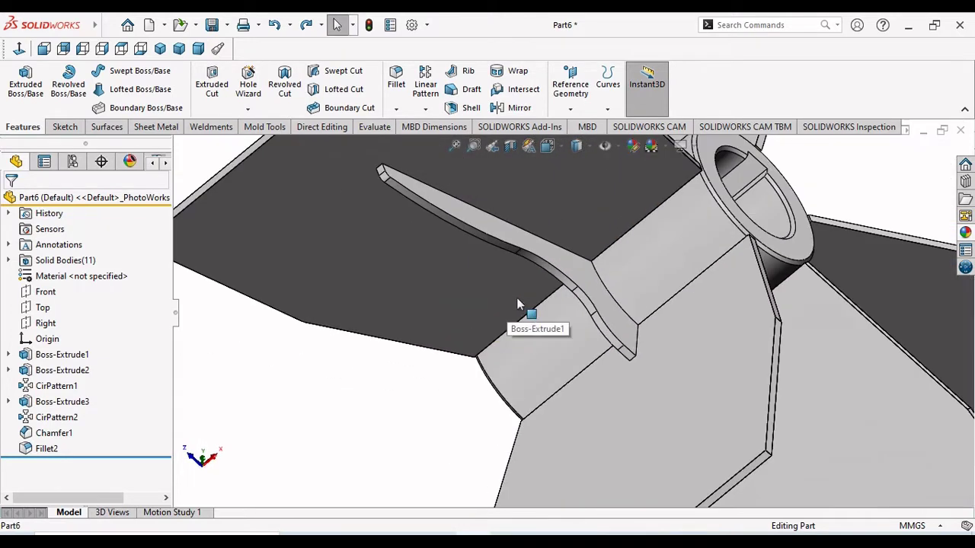
pyautogui.click(537, 237)
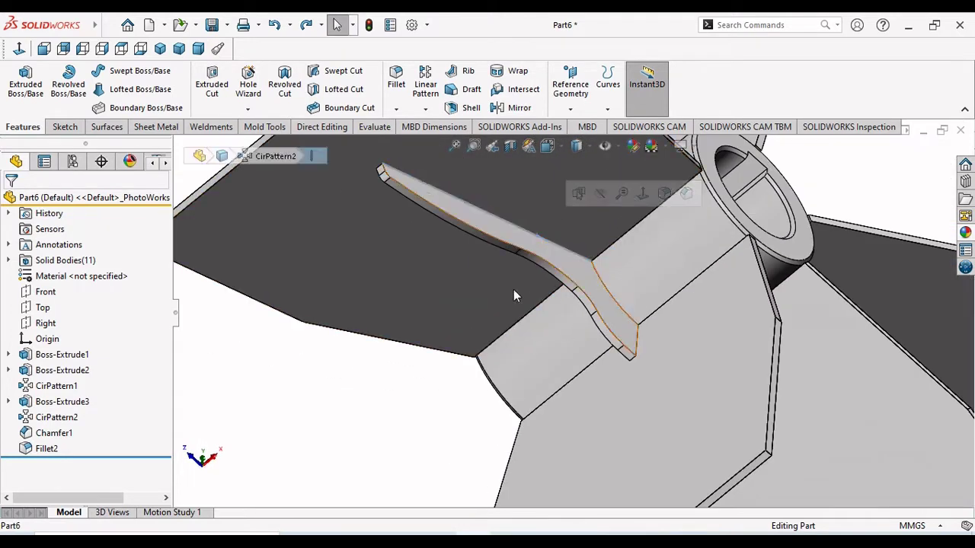
pyautogui.click(514, 296)
pyautogui.moveTo(483, 295); pyautogui.dragTo(451, 170, button='middle')
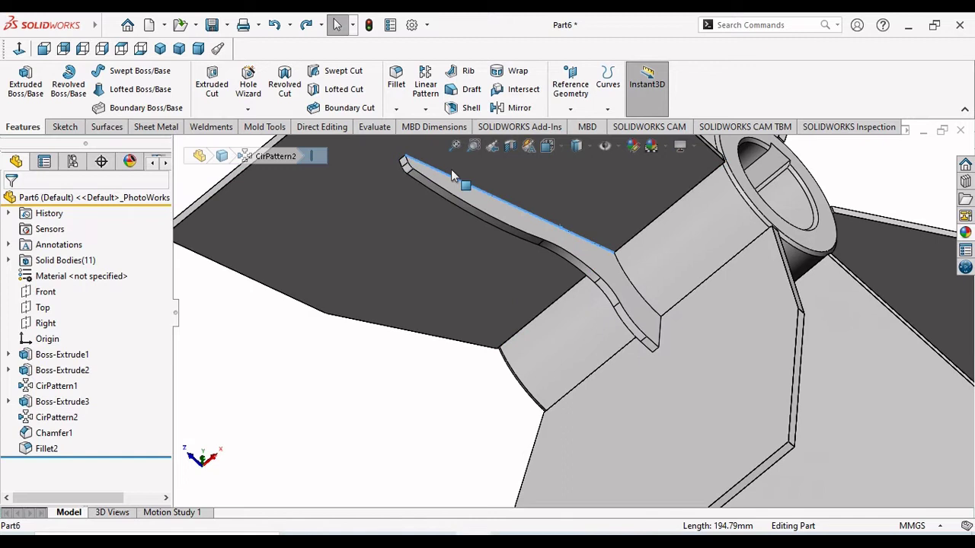
pyautogui.click(397, 82)
pyautogui.click(527, 208)
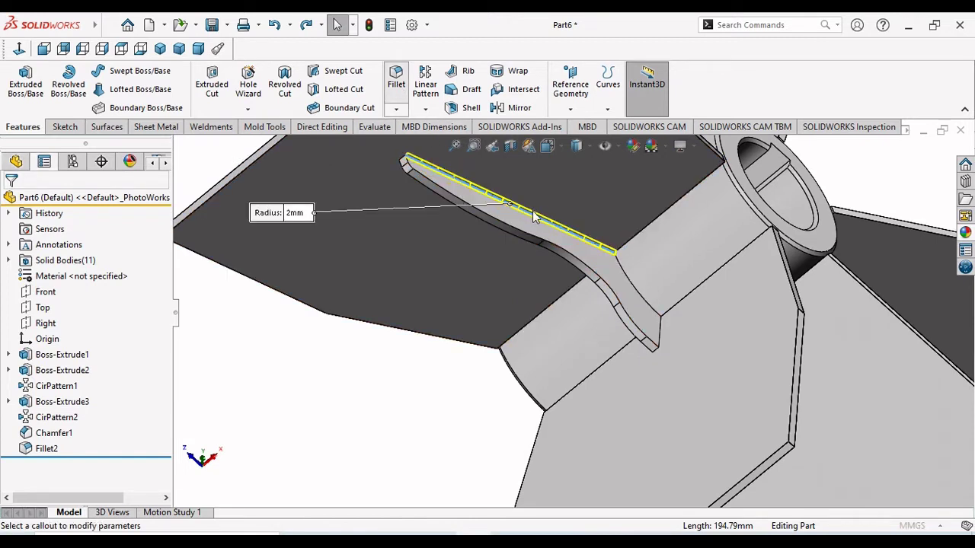
pyautogui.write('3')
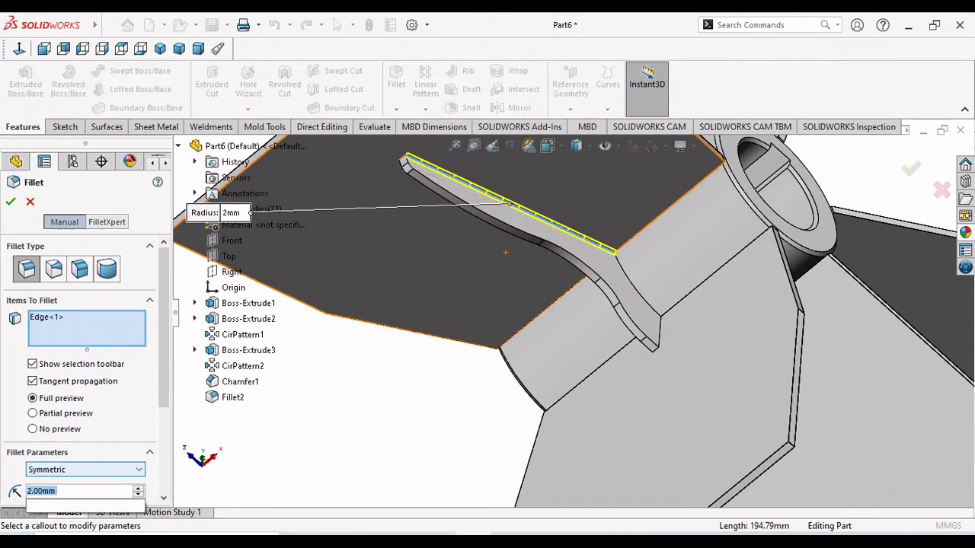
pyautogui.press('Return')
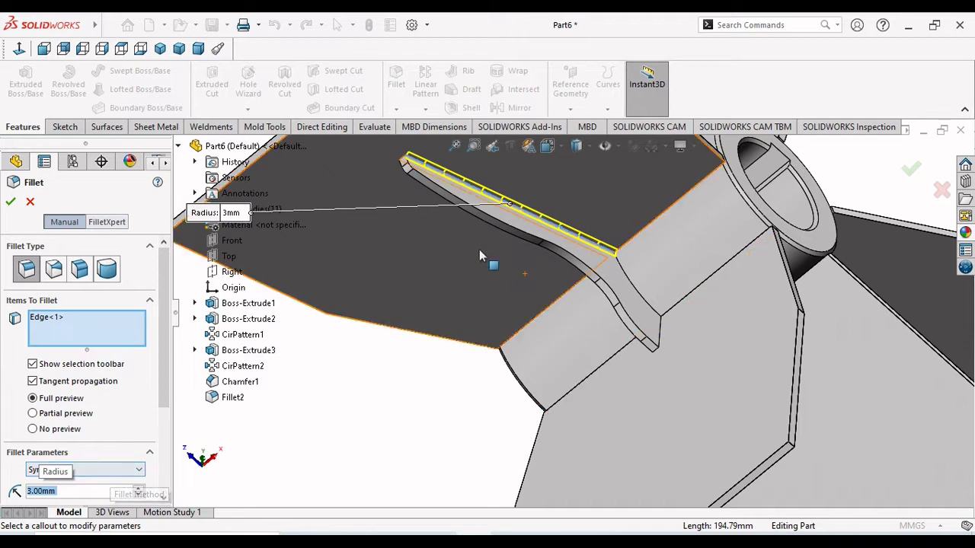
# - Add a blade edge to the 3 mm fillet and accept it as Fillet4
pyautogui.moveTo(477, 249); pyautogui.dragTo(524, 233, button='middle')
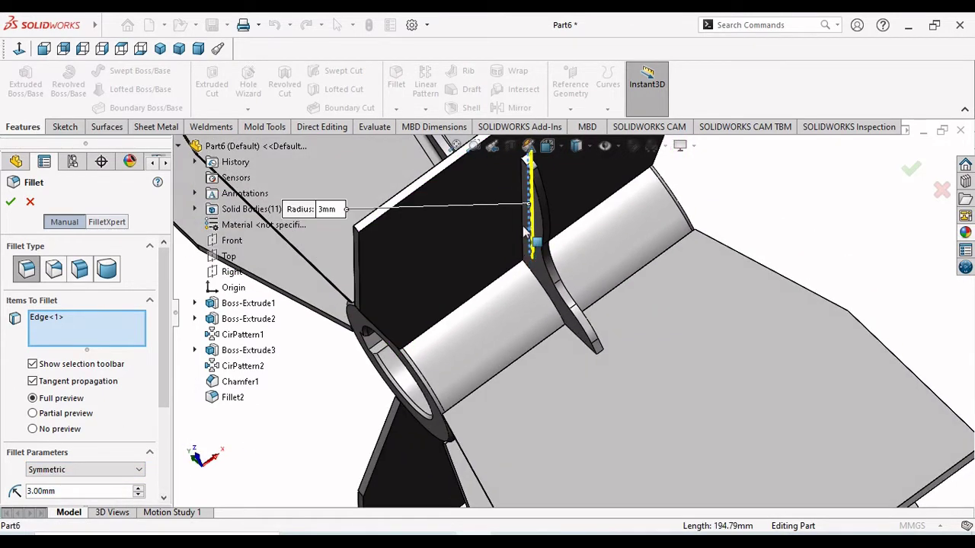
pyautogui.click(587, 403)
pyautogui.scroll(-5, 544, 315)
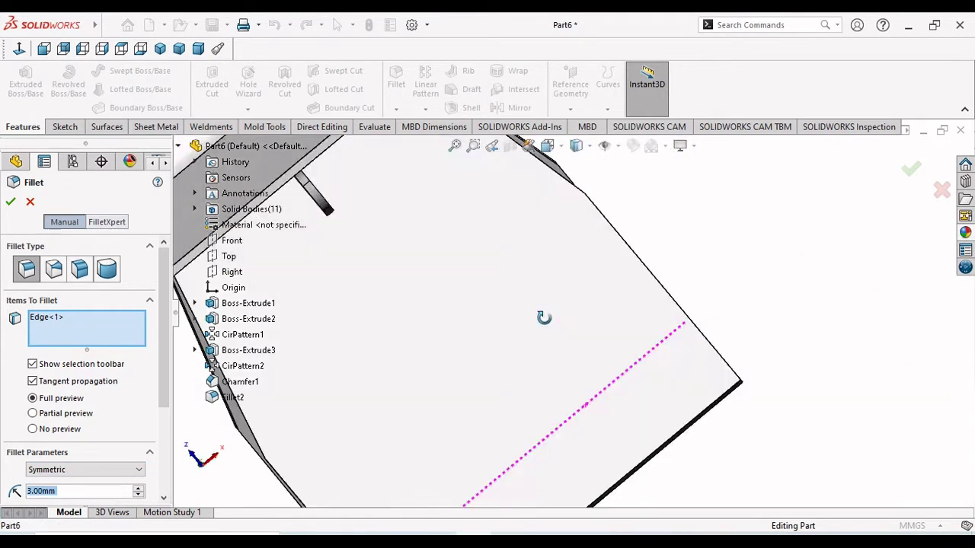
pyautogui.scroll(5, 516, 253)
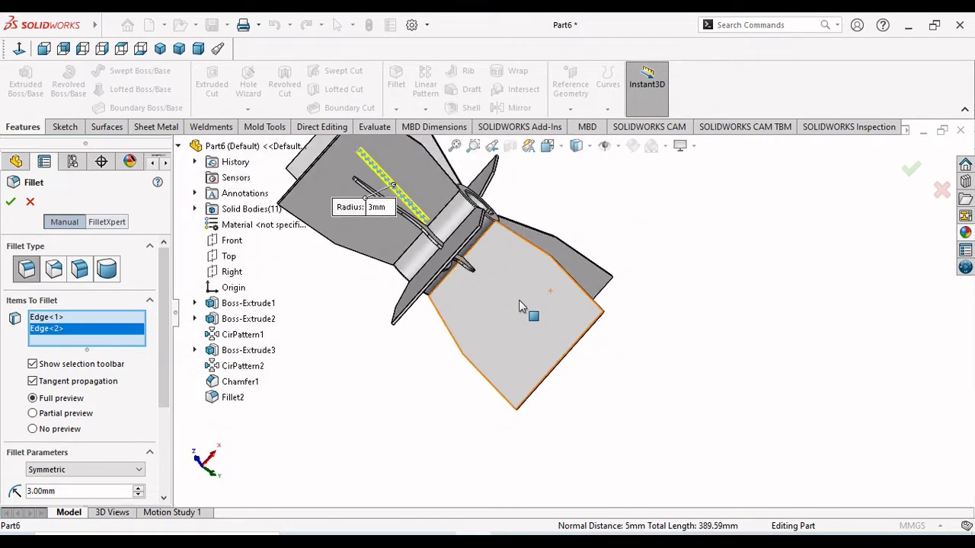
pyautogui.moveTo(514, 306); pyautogui.dragTo(431, 262, button='middle')
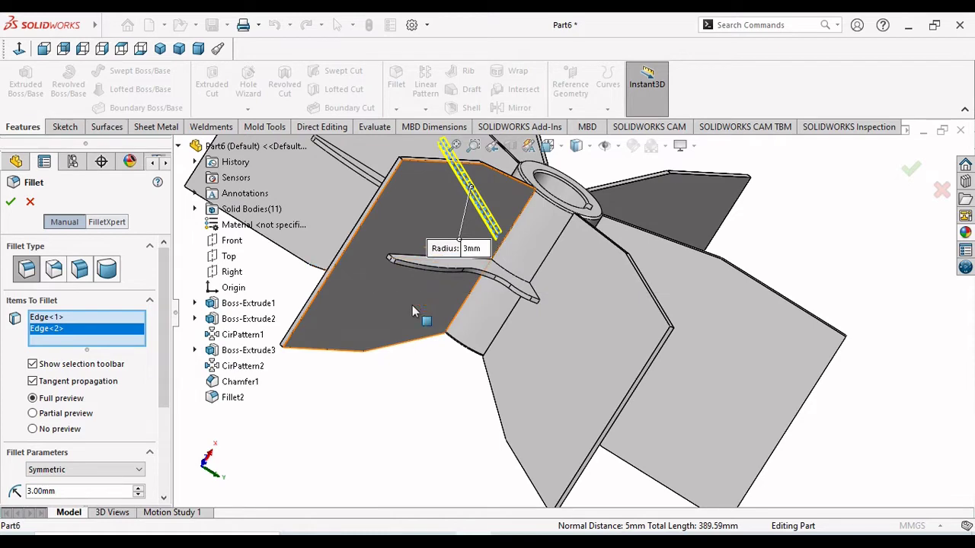
pyautogui.scroll(-3, 432, 259)
pyautogui.scroll(-2, 434, 255)
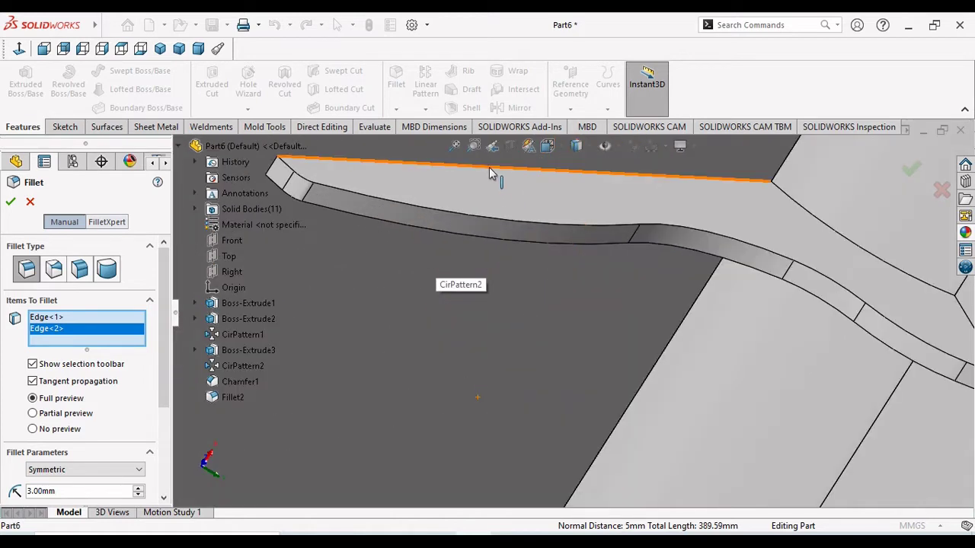
pyautogui.scroll(3, 558, 267)
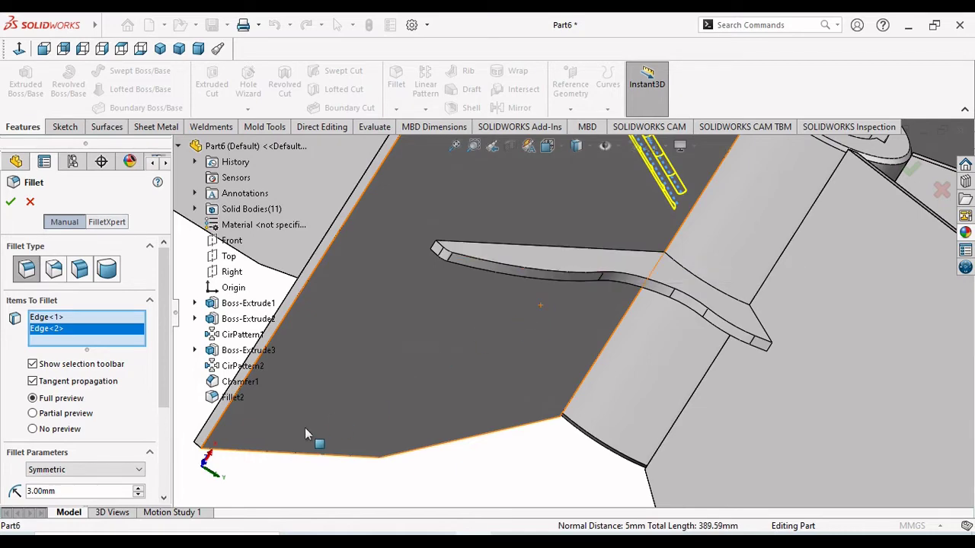
pyautogui.moveTo(390, 402); pyautogui.dragTo(454, 337, button='middle')
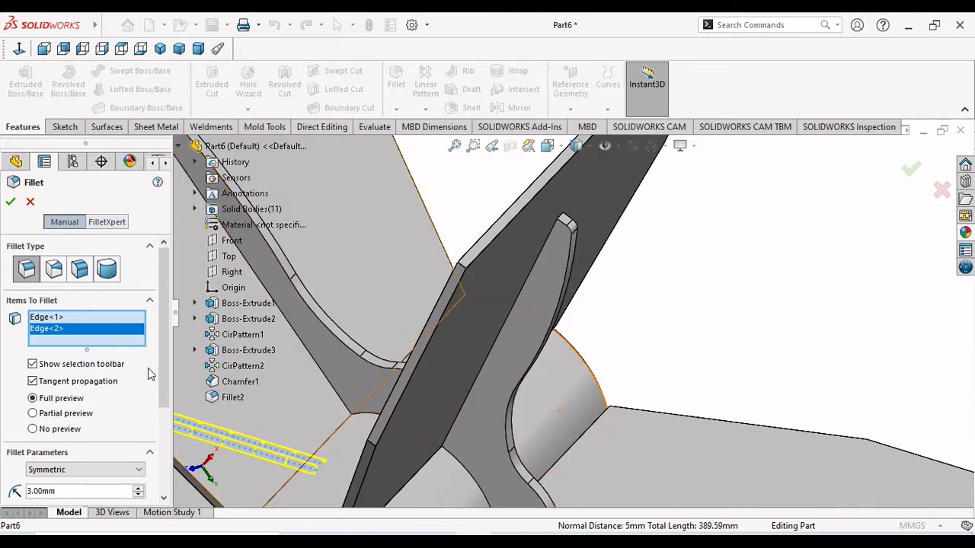
pyautogui.moveTo(649, 355); pyautogui.dragTo(591, 359, button='middle')
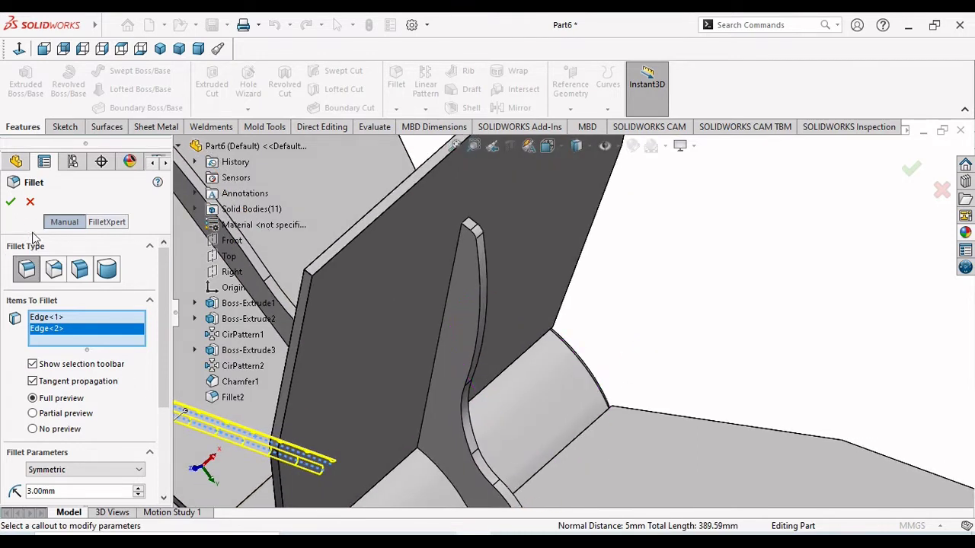
pyautogui.click(11, 203)
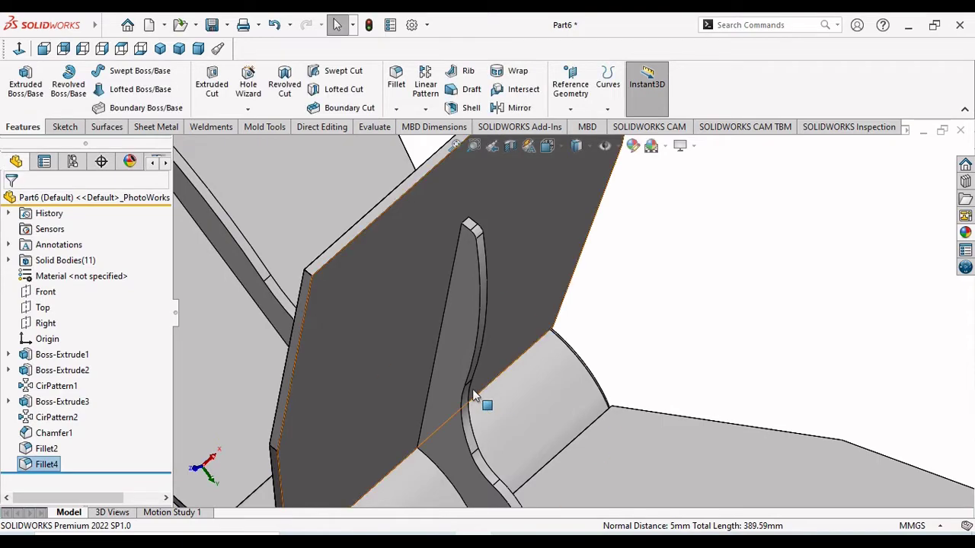
# - Round both long edges of the first curved rib with a 3 mm fillet
pyautogui.press('f')
pyautogui.scroll(3, 457, 335)
pyautogui.moveTo(419, 343); pyautogui.dragTo(442, 363, button='middle')
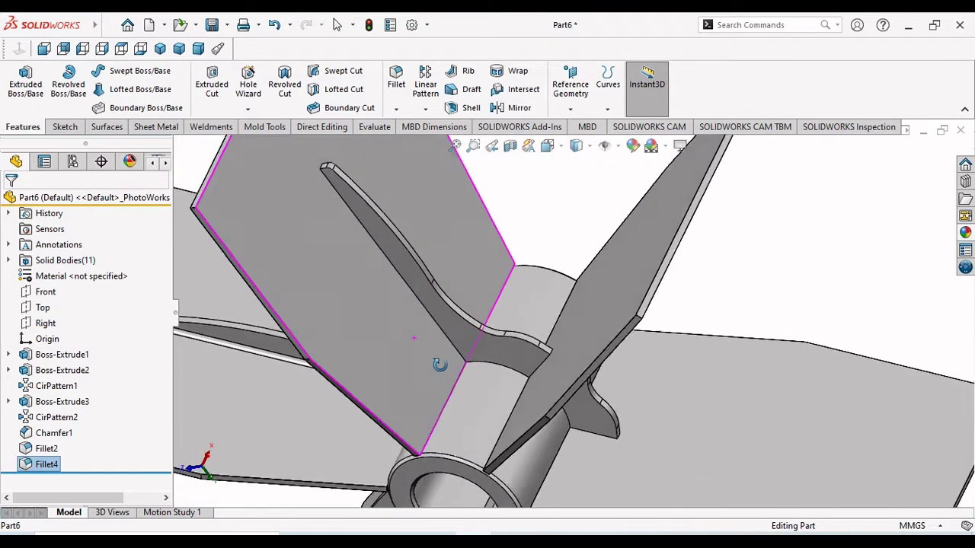
pyautogui.click(396, 271)
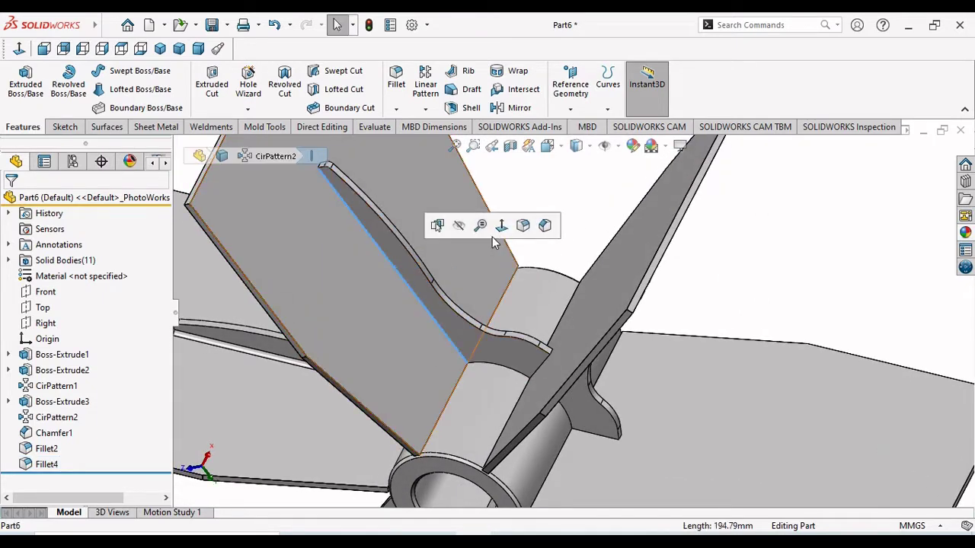
pyautogui.moveTo(459, 267); pyautogui.dragTo(443, 248, button='middle')
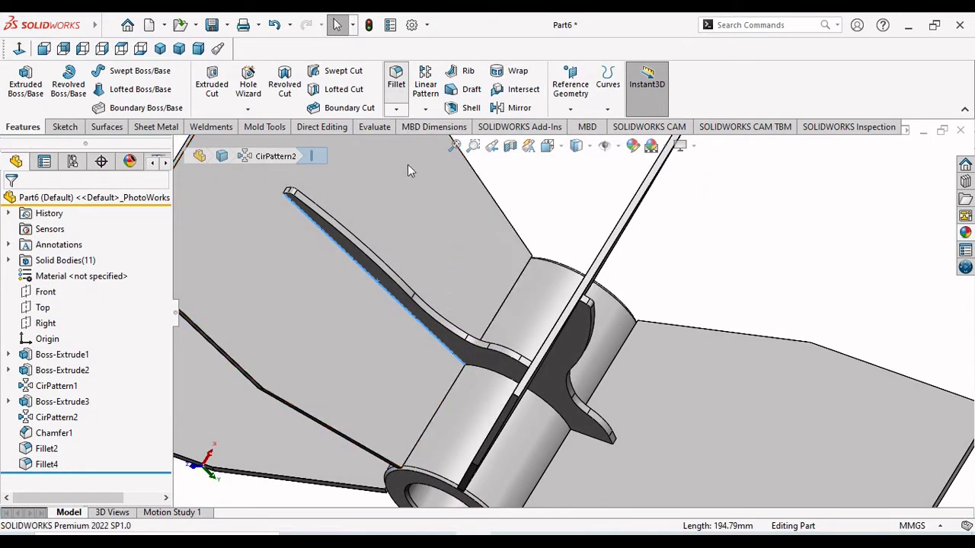
pyautogui.click(432, 240)
pyautogui.moveTo(424, 262); pyautogui.dragTo(413, 291, button='middle')
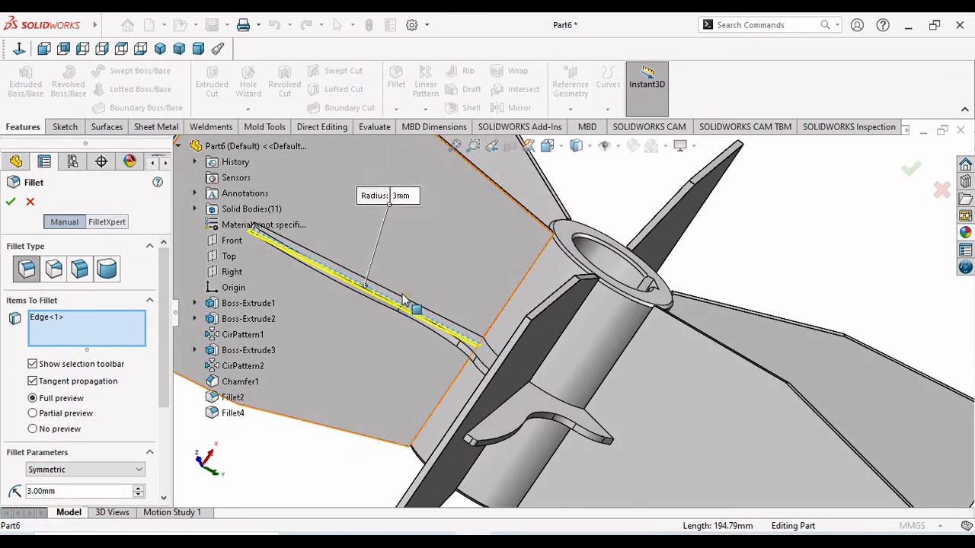
pyautogui.click(412, 302)
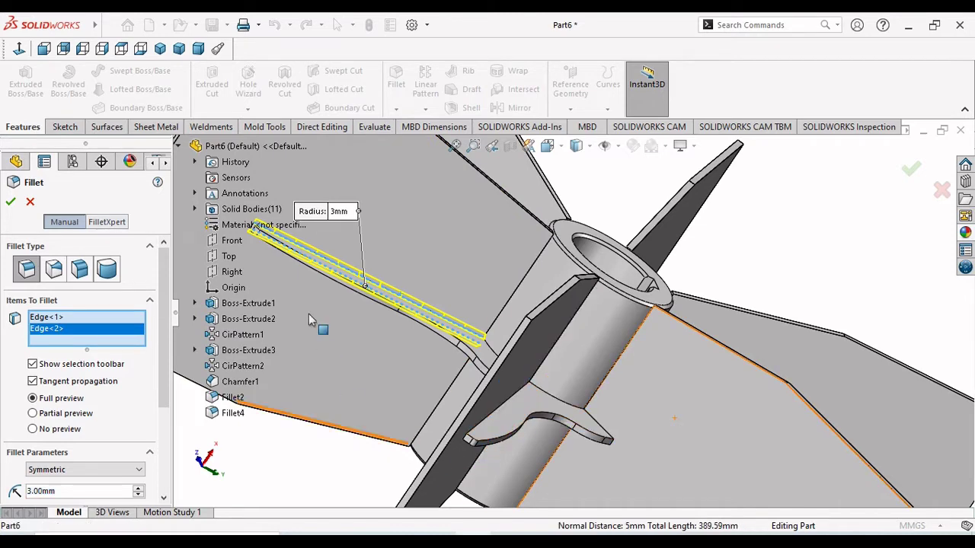
pyautogui.click(11, 201)
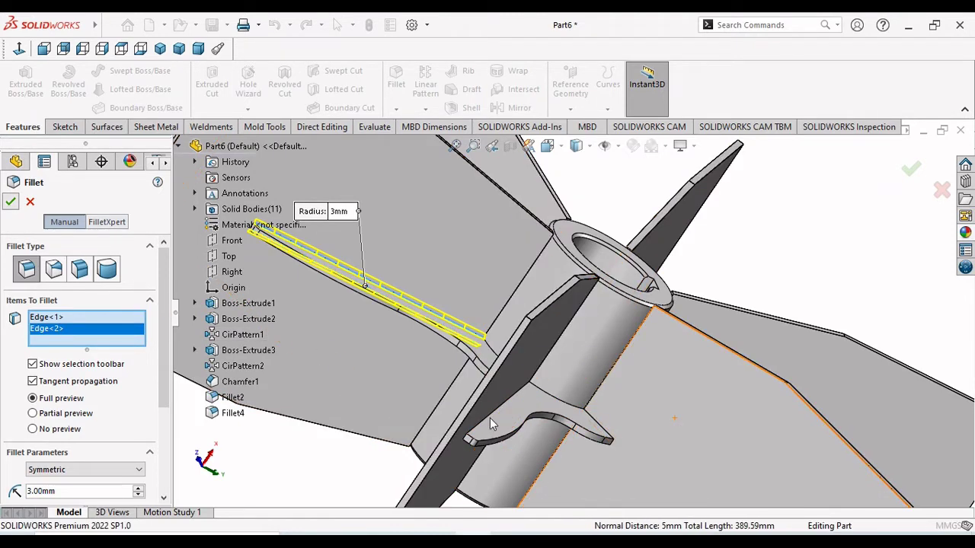
# - Add another 3 mm fillet to both long edges of the rib next to the hub
pyautogui.press('Return')
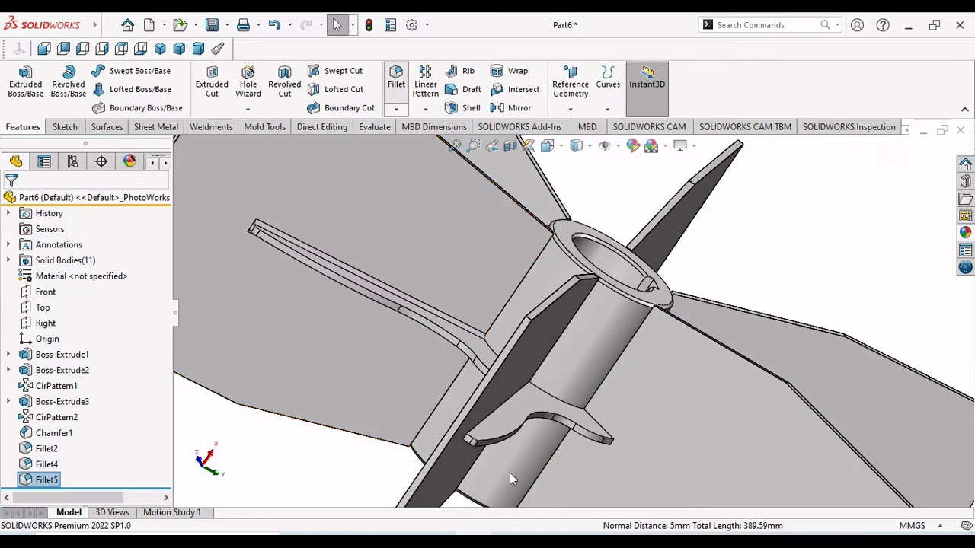
pyautogui.click(493, 415)
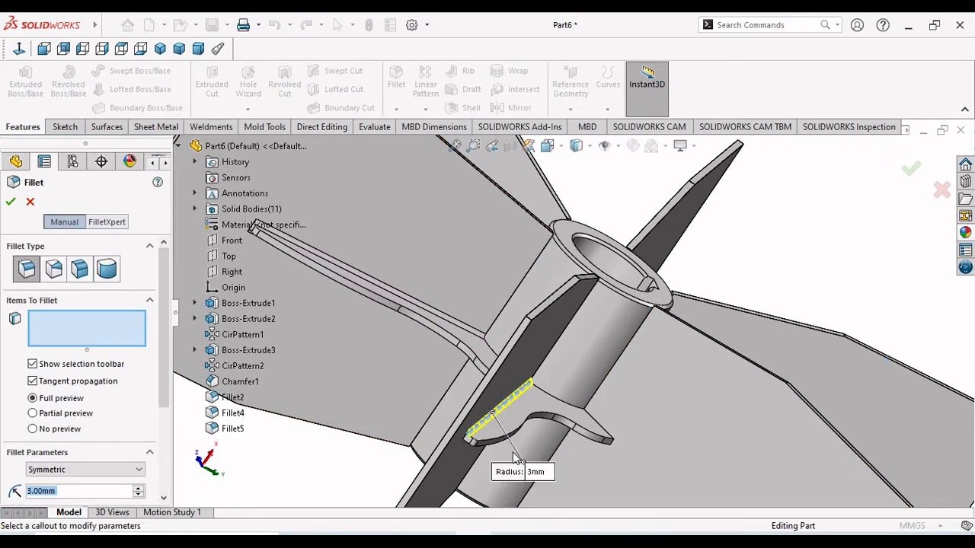
pyautogui.moveTo(503, 454); pyautogui.dragTo(632, 363, button='middle')
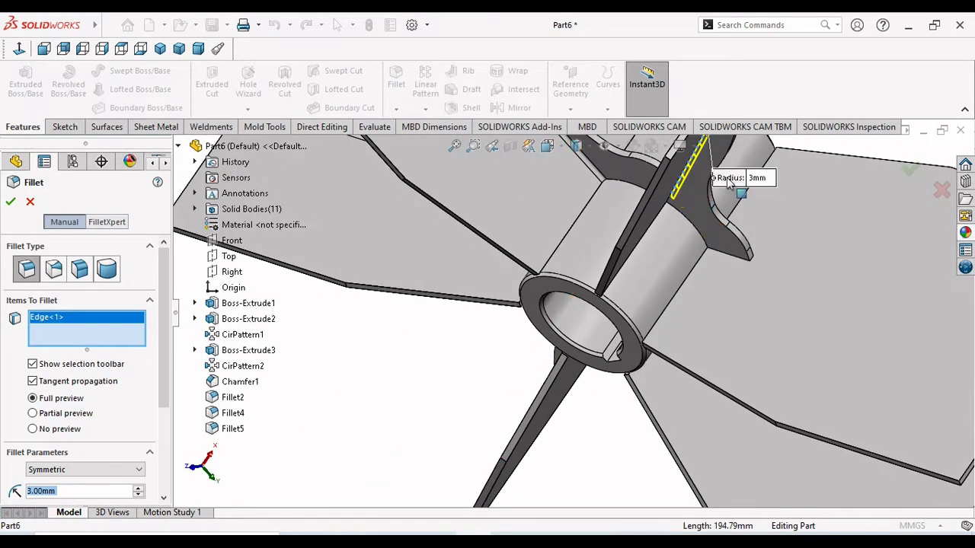
pyautogui.moveTo(728, 183); pyautogui.dragTo(606, 277, button='middle')
pyautogui.scroll(-5, 626, 226)
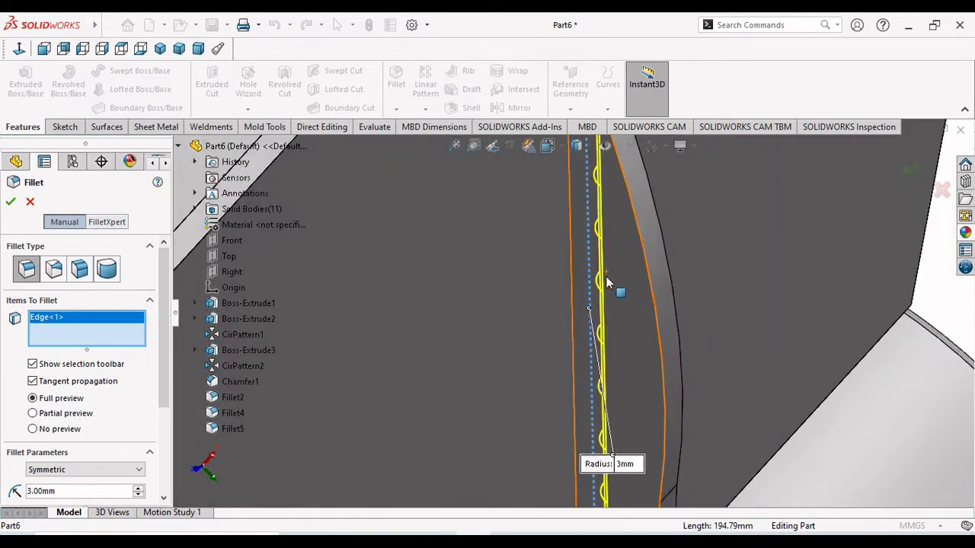
pyautogui.scroll(3, 606, 277)
pyautogui.click(570, 343)
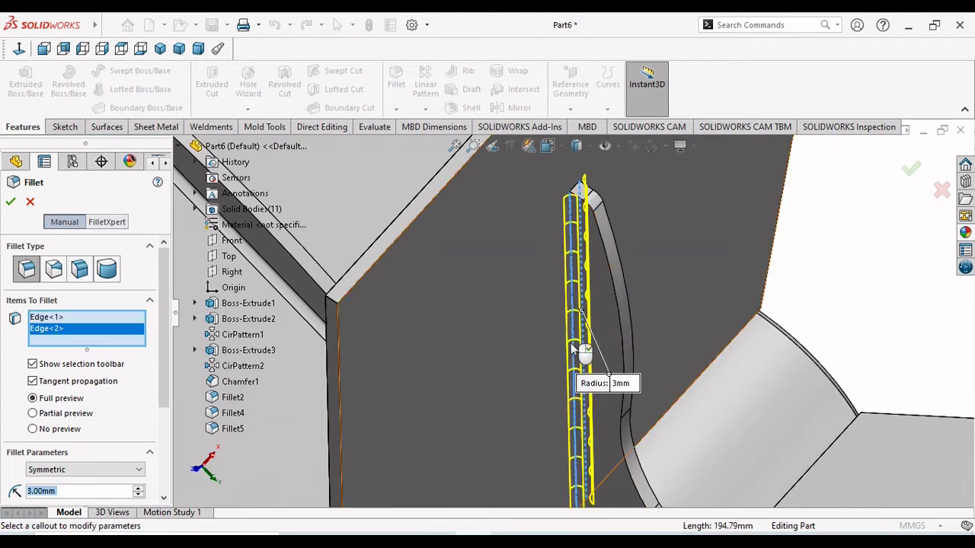
pyautogui.scroll(5, 566, 343)
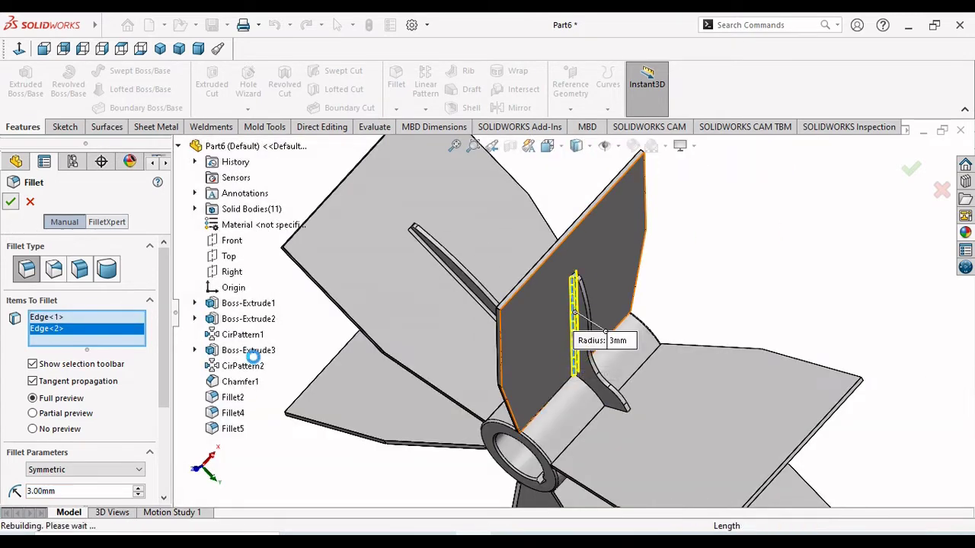
pyautogui.press('Return')
pyautogui.moveTo(652, 417); pyautogui.dragTo(630, 475, button='middle')
pyautogui.scroll(-3, 630, 475)
pyautogui.moveTo(681, 446); pyautogui.dragTo(711, 435, button='middle')
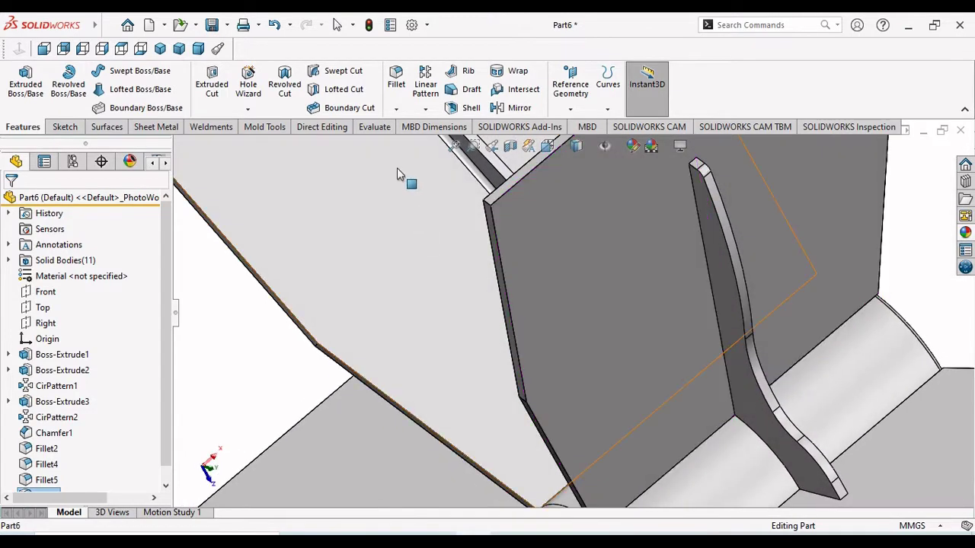
# - Fillet both long edges of the next curved rib at 3 mm
pyautogui.click(394, 79)
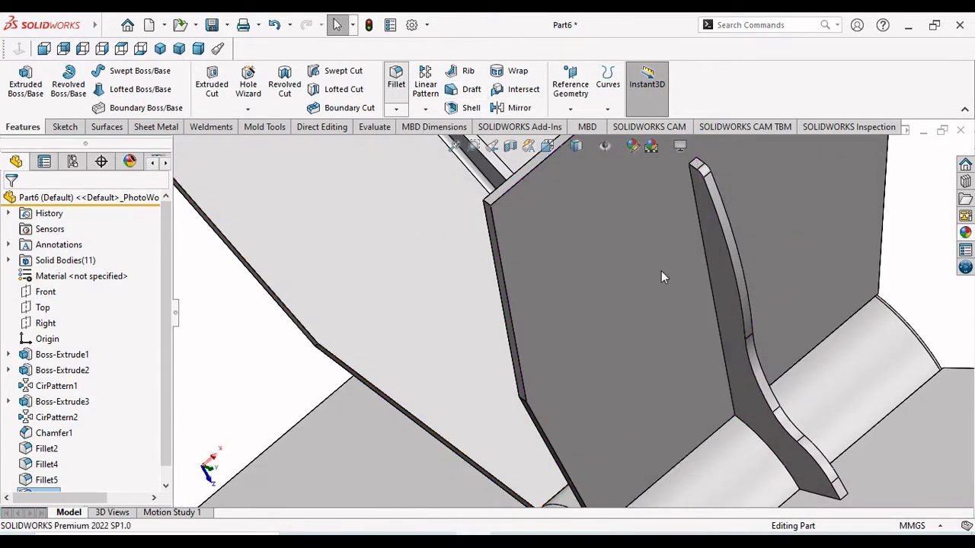
pyautogui.click(716, 313)
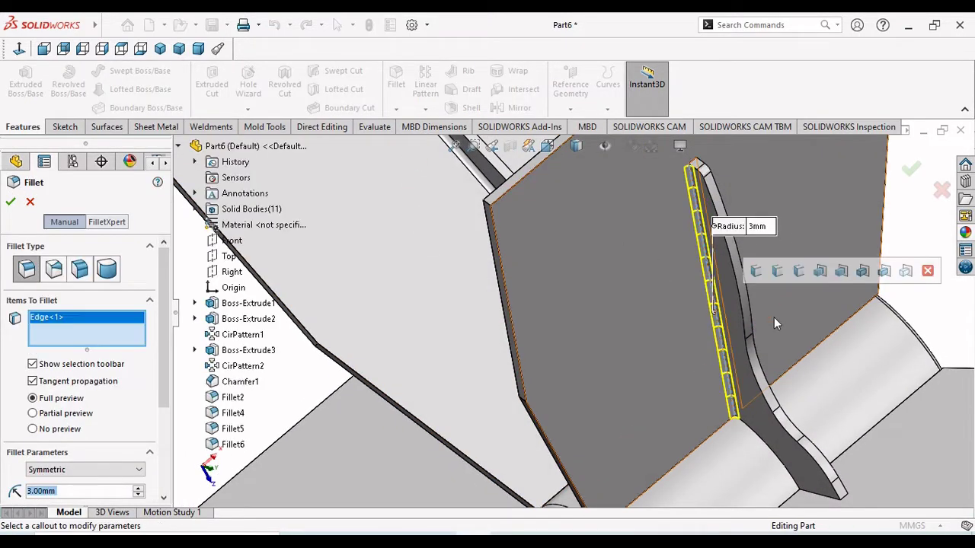
pyautogui.moveTo(774, 319); pyautogui.dragTo(705, 337, button='middle')
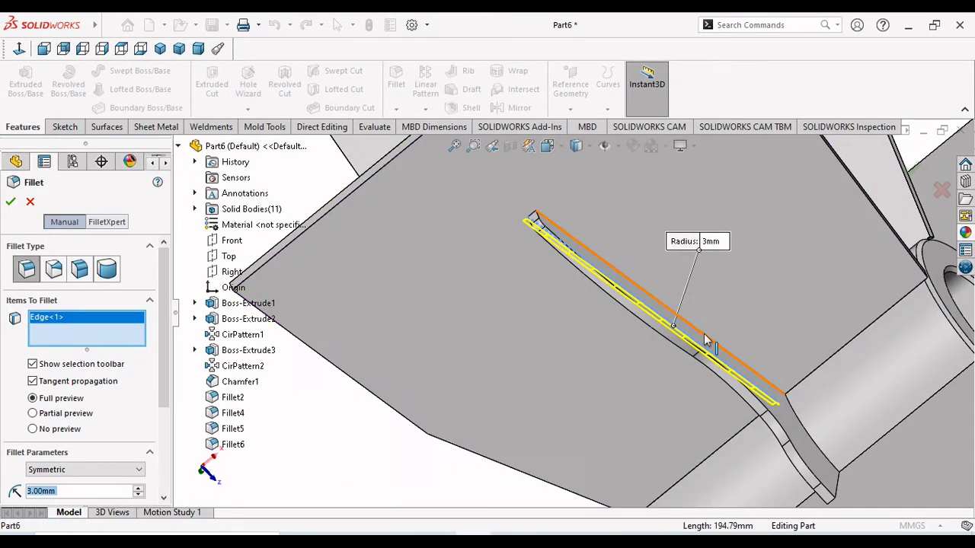
pyautogui.click(706, 341)
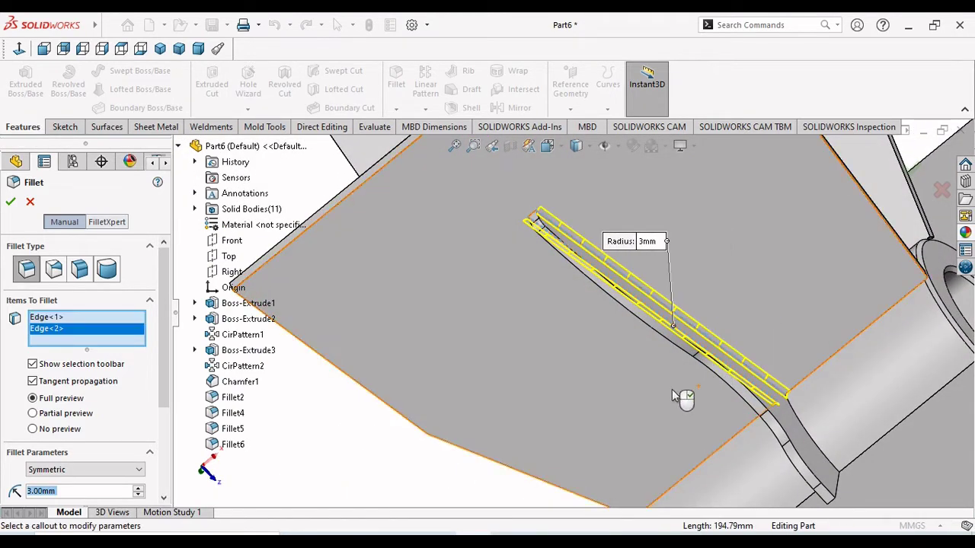
pyautogui.click(10, 203)
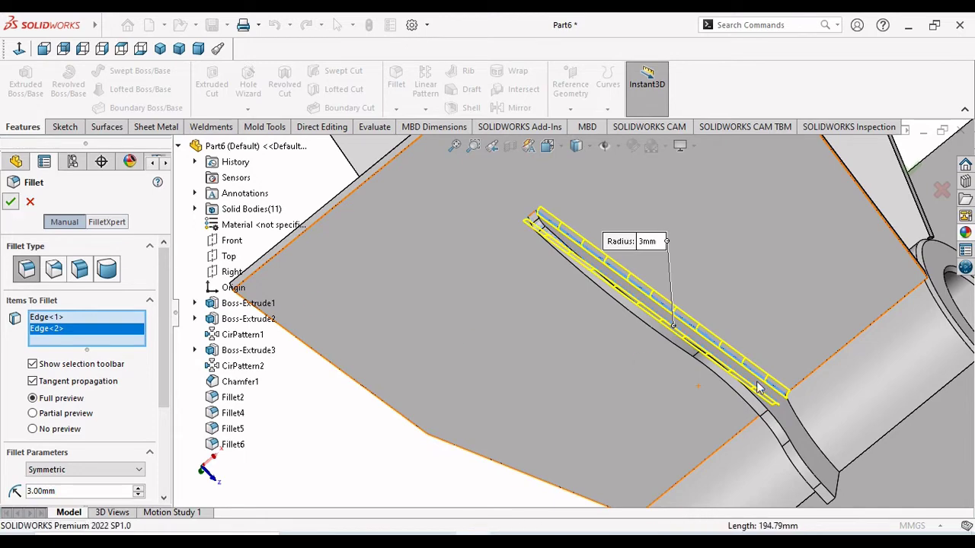
pyautogui.scroll(5, 616, 361)
pyautogui.moveTo(686, 414); pyautogui.dragTo(615, 303, button='middle')
pyautogui.scroll(-5, 609, 308)
pyautogui.moveTo(504, 360); pyautogui.dragTo(455, 273, button='middle')
# - Apply a 3 mm fillet to both long edges of the remaining rib
pyautogui.click(396, 80)
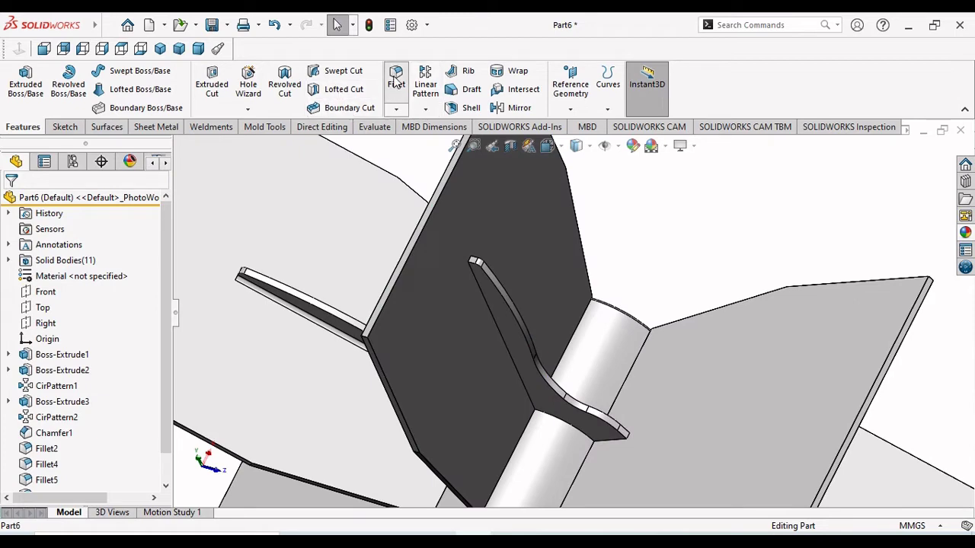
pyautogui.click(498, 329)
pyautogui.moveTo(499, 328); pyautogui.dragTo(486, 374, button='middle')
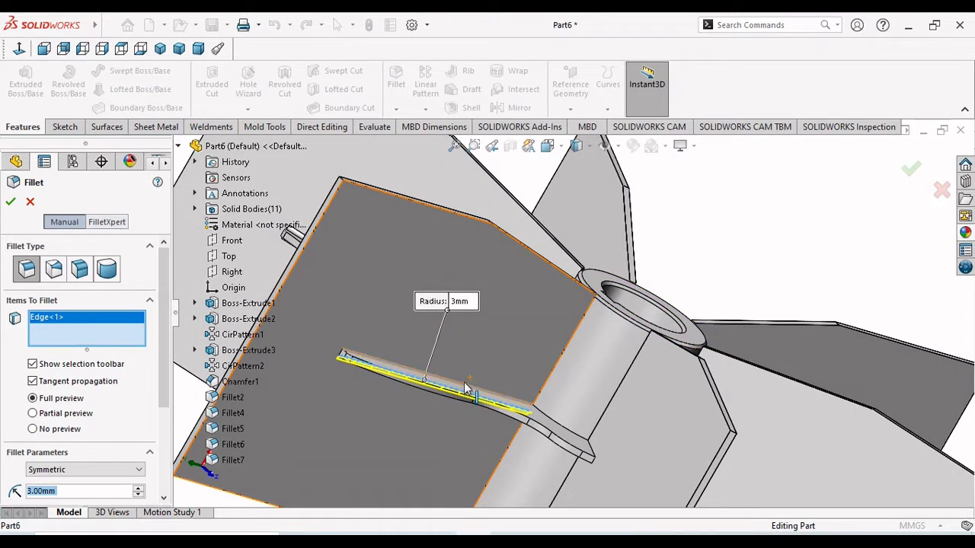
pyautogui.click(468, 388)
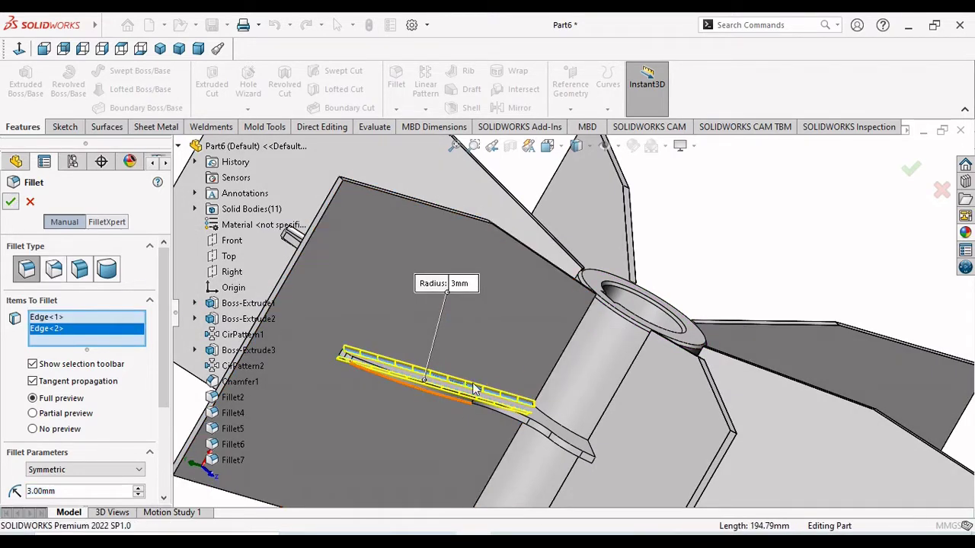
pyautogui.click(11, 201)
pyautogui.moveTo(575, 452); pyautogui.dragTo(611, 394, button='middle')
pyautogui.scroll(-3, 693, 493)
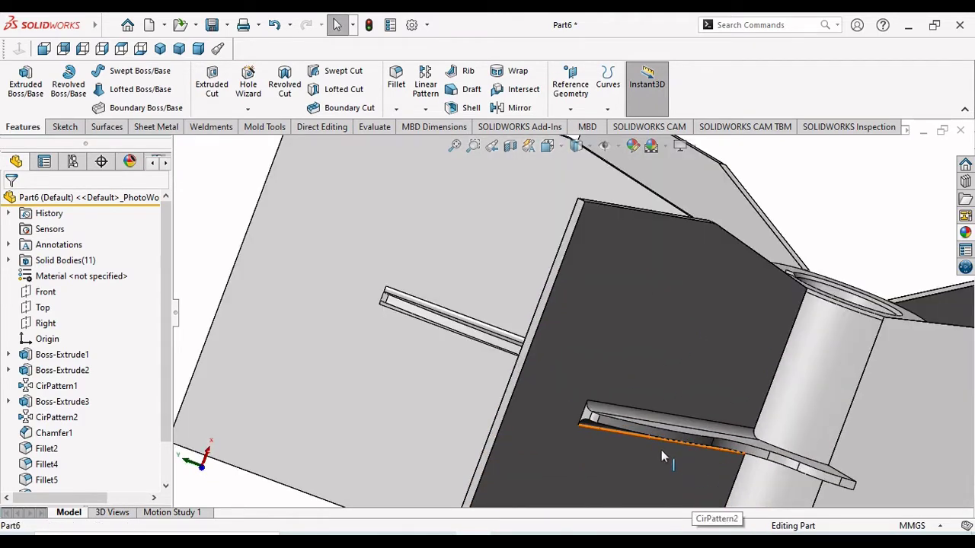
pyautogui.scroll(5, 661, 451)
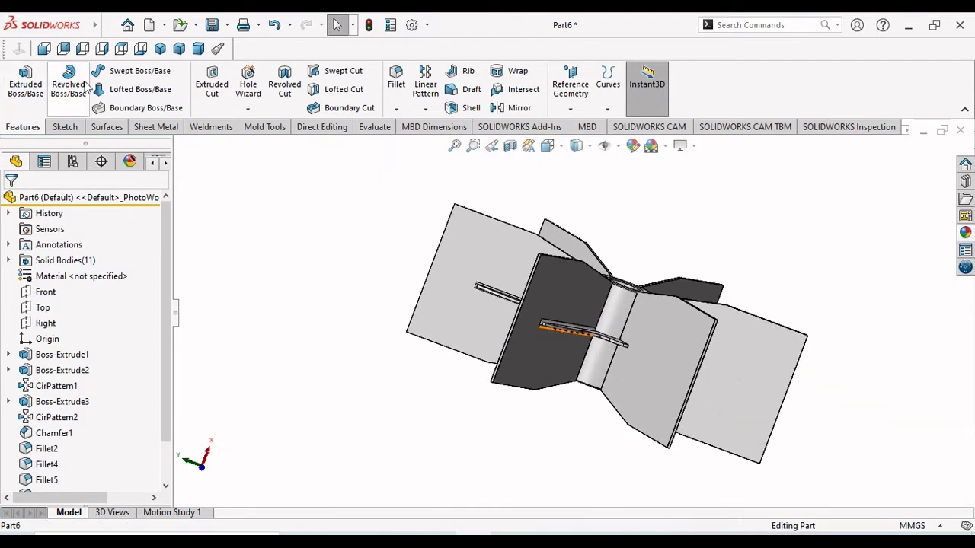
pyautogui.click(160, 48)
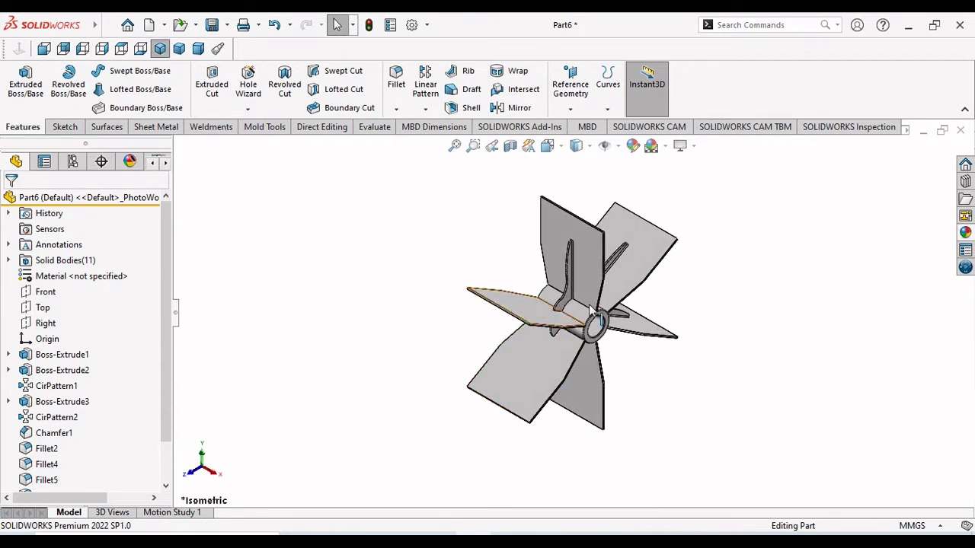
pyautogui.moveTo(590, 308); pyautogui.dragTo(840, 365, button='middle')
pyautogui.click(964, 233)
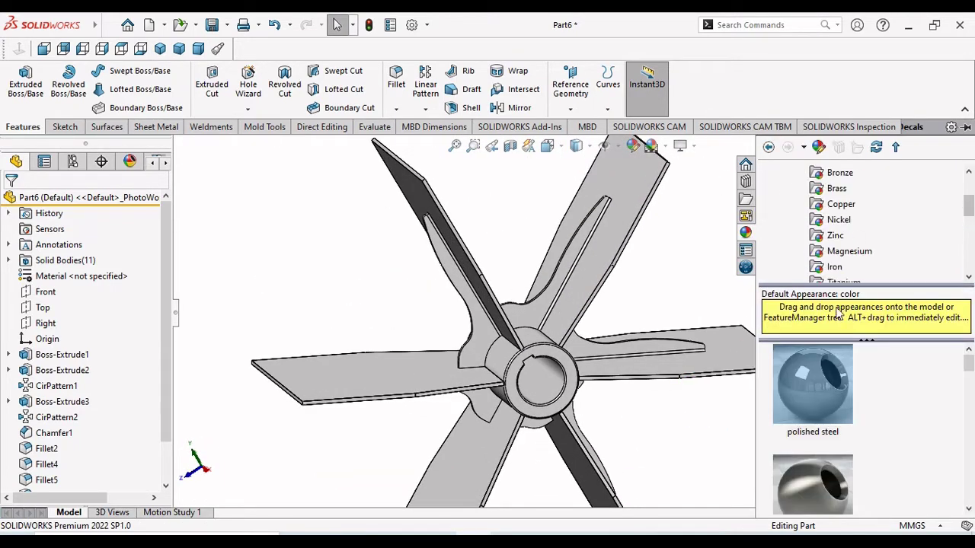
pyautogui.moveTo(966, 214); pyautogui.dragTo(970, 194)
pyautogui.doubleClick(813, 207)
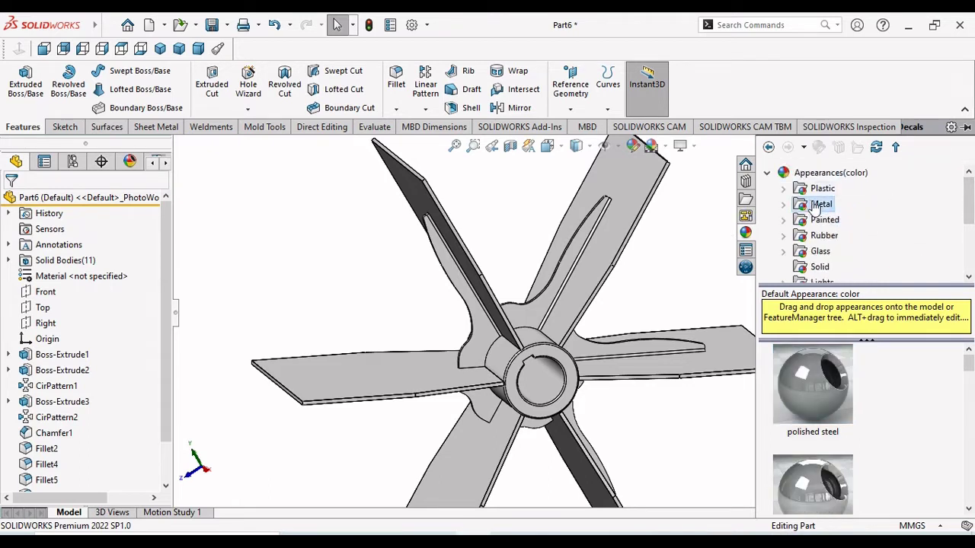
pyautogui.doubleClick(826, 209)
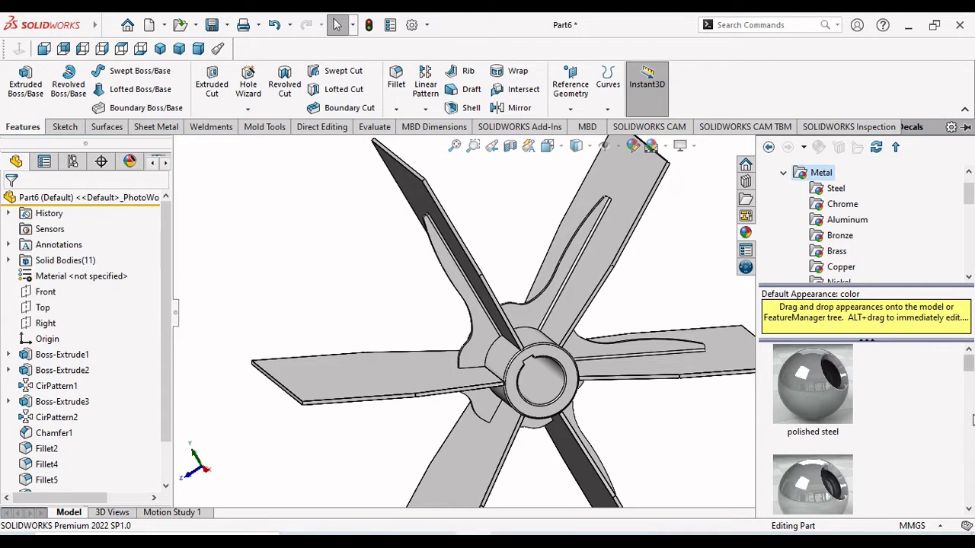
pyautogui.moveTo(970, 372)
pyautogui.mouseDown()
pyautogui.moveTo(972, 393)
pyautogui.moveTo(970, 365)
pyautogui.mouseUp()
pyautogui.click(831, 193)
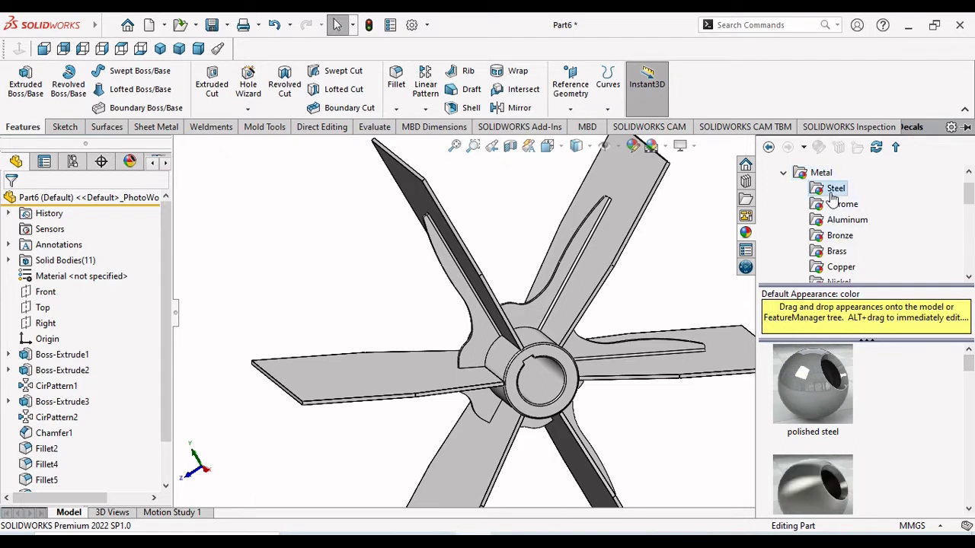
pyautogui.moveTo(972, 370); pyautogui.dragTo(972, 378)
pyautogui.click(822, 383)
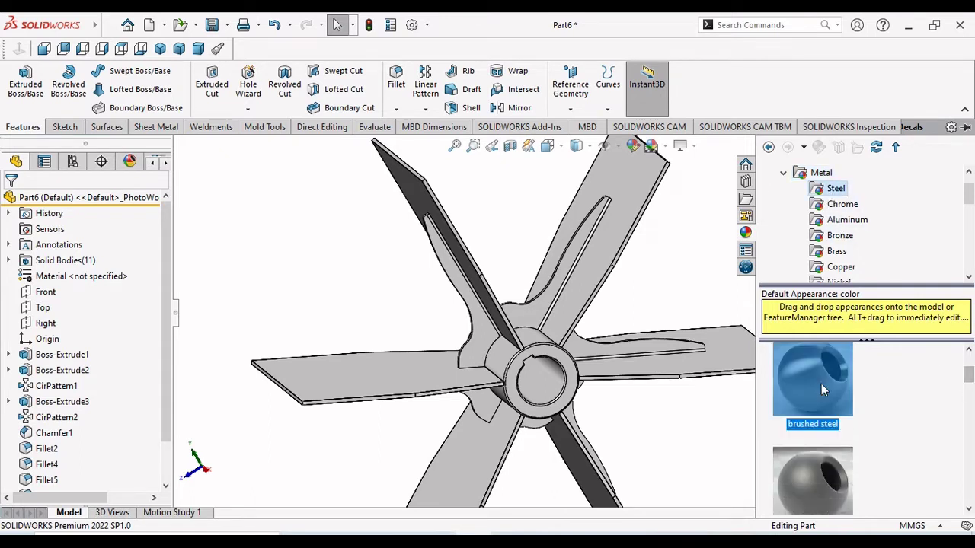
pyautogui.moveTo(813, 420)
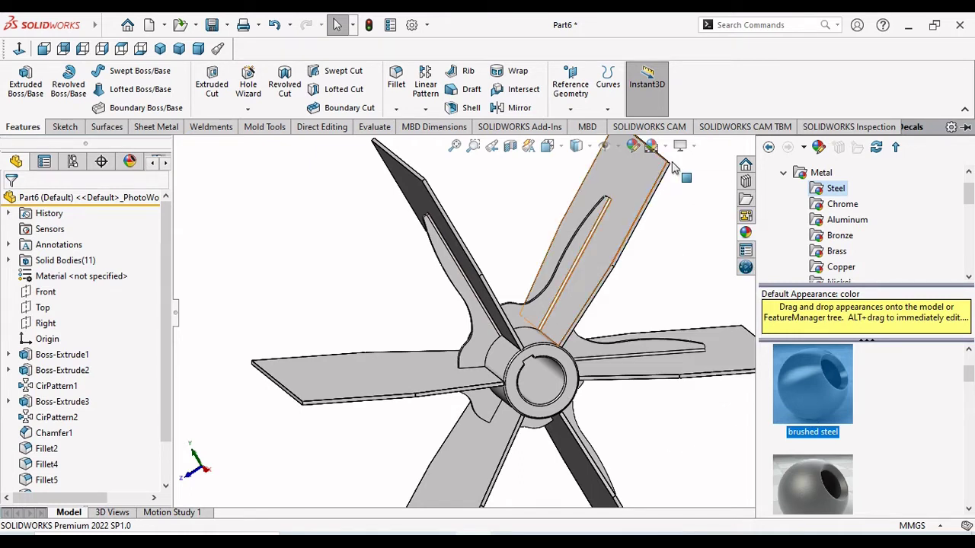
pyautogui.moveTo(822, 381); pyautogui.dragTo(537, 347)
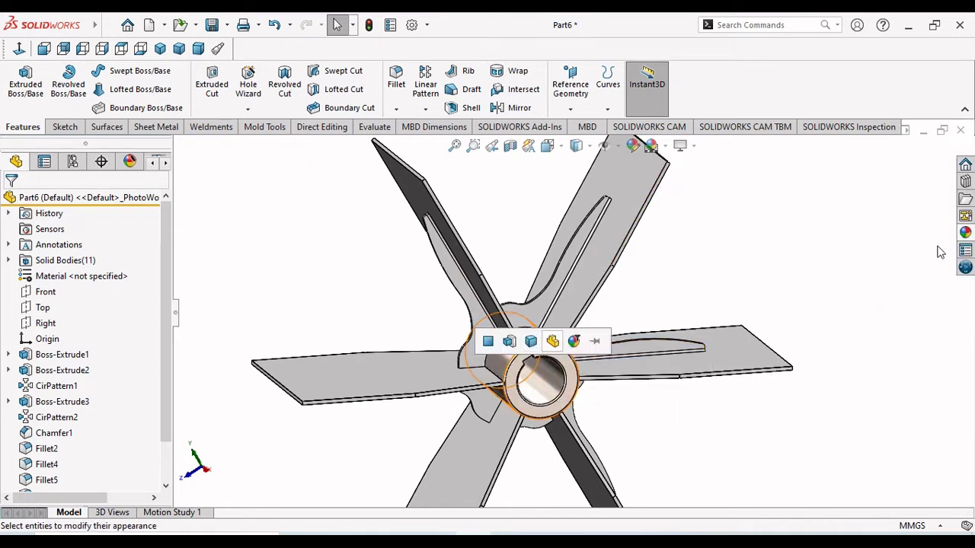
pyautogui.click(681, 145)
pyautogui.click(731, 233)
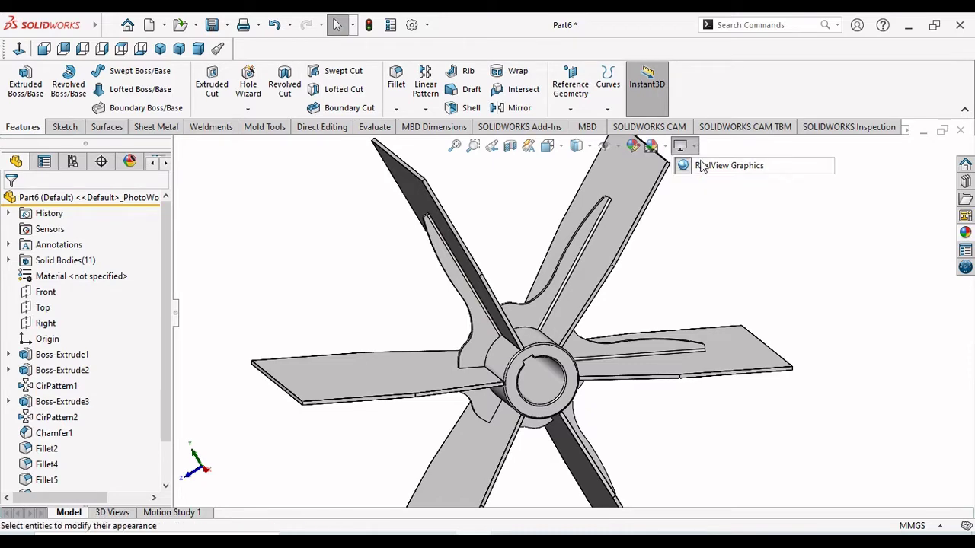
pyautogui.moveTo(745, 328); pyautogui.dragTo(792, 335, button='middle')
pyautogui.scroll(3, 693, 405)
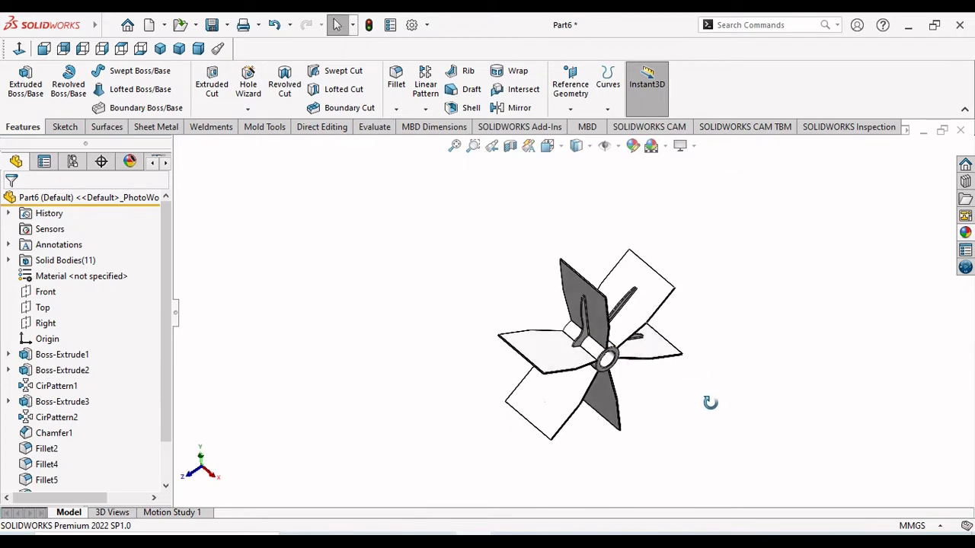
pyautogui.moveTo(710, 402); pyautogui.dragTo(533, 457, button='middle')
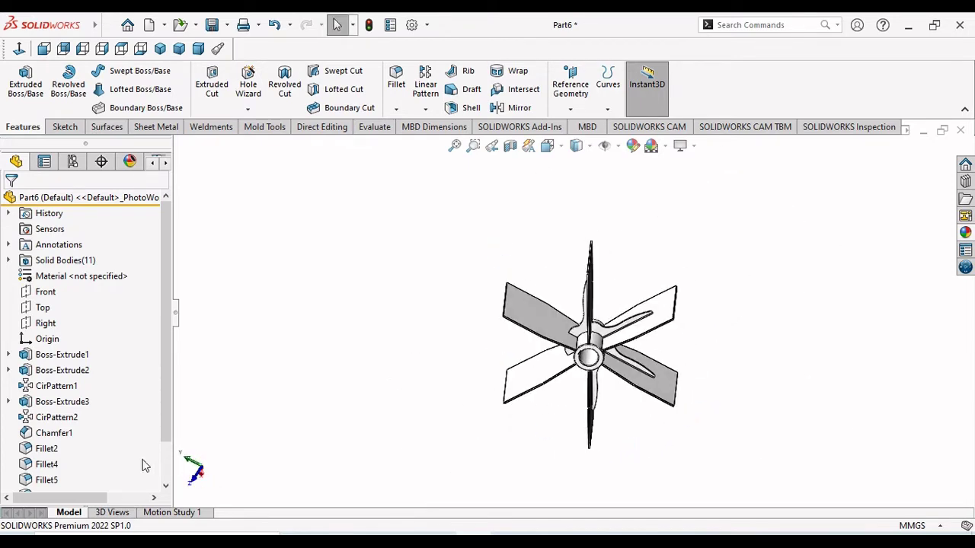
# - Give the whole fan part a red appearance colour
pyautogui.click(632, 146)
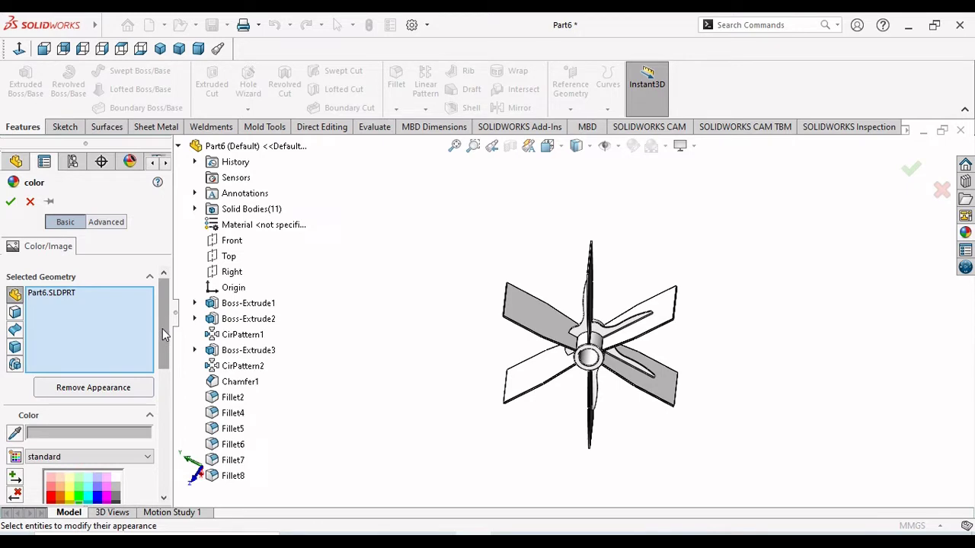
pyautogui.scroll(-3, 162, 328)
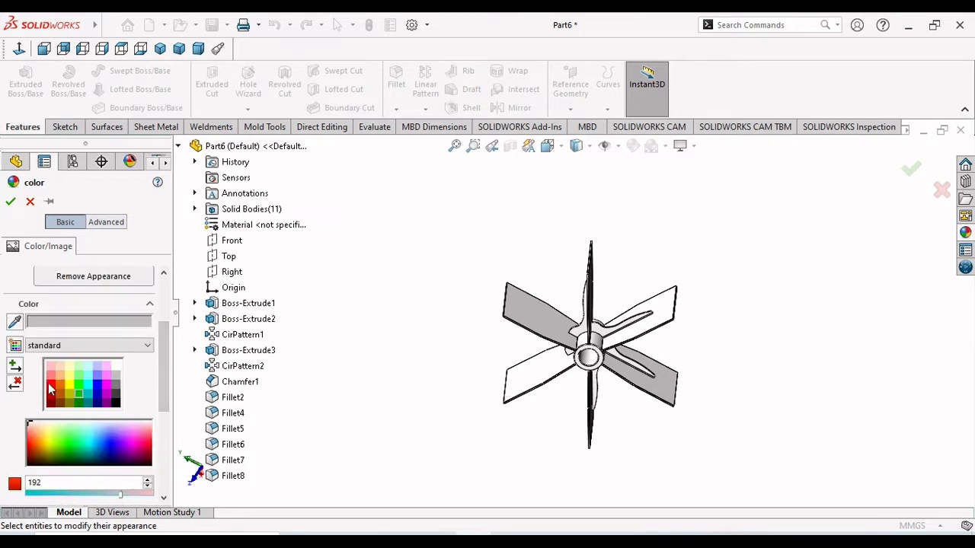
pyautogui.click(51, 385)
pyautogui.moveTo(592, 462); pyautogui.dragTo(701, 159, button='middle')
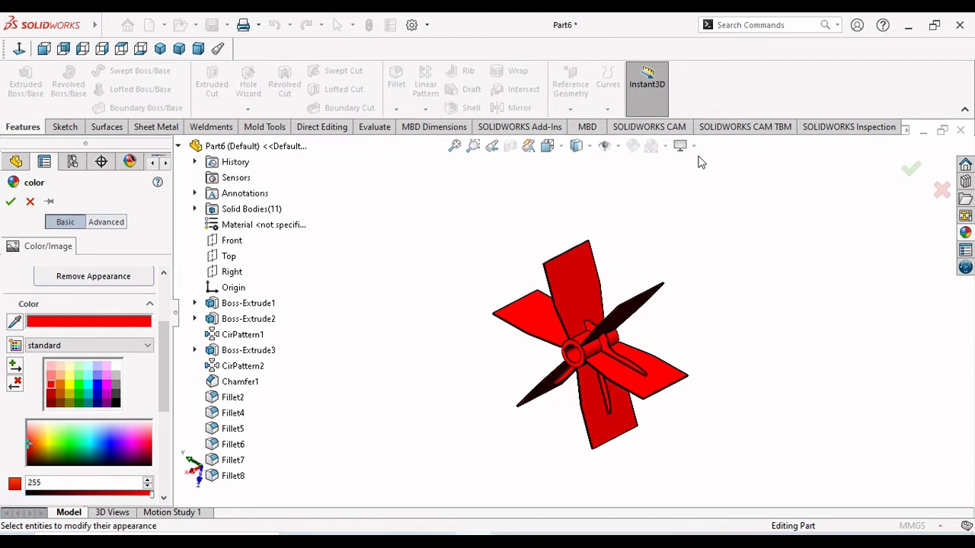
pyautogui.click(695, 147)
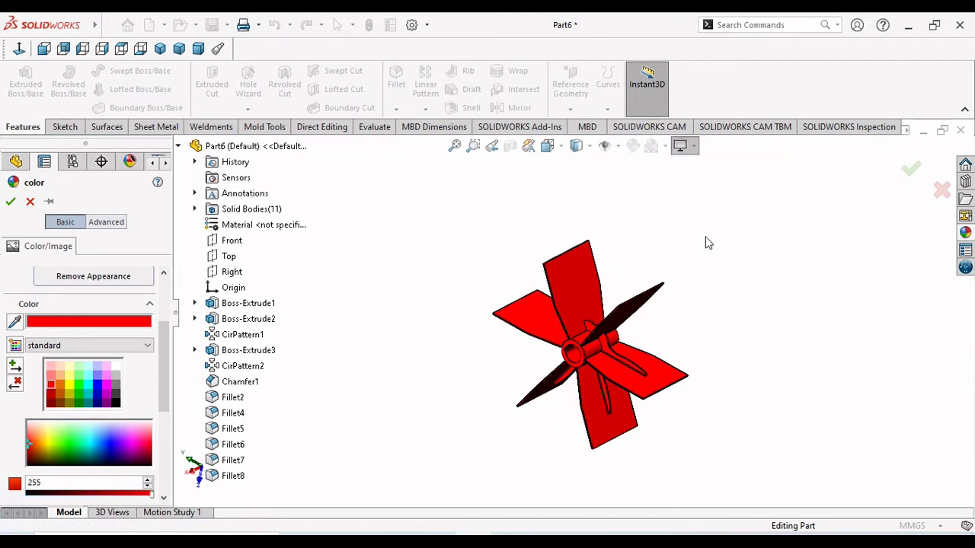
pyautogui.moveTo(641, 348); pyautogui.dragTo(677, 402, button='middle')
pyautogui.scroll(-3, 602, 365)
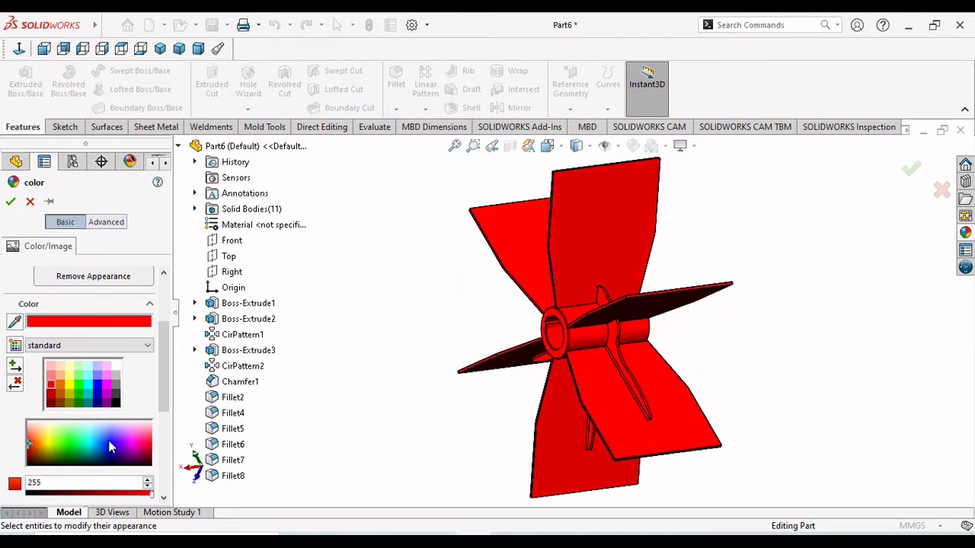
# - Change the part colour from blue to cyan in the spectrum and confirm it
pyautogui.click(108, 442)
pyautogui.moveTo(107, 451); pyautogui.dragTo(88, 444)
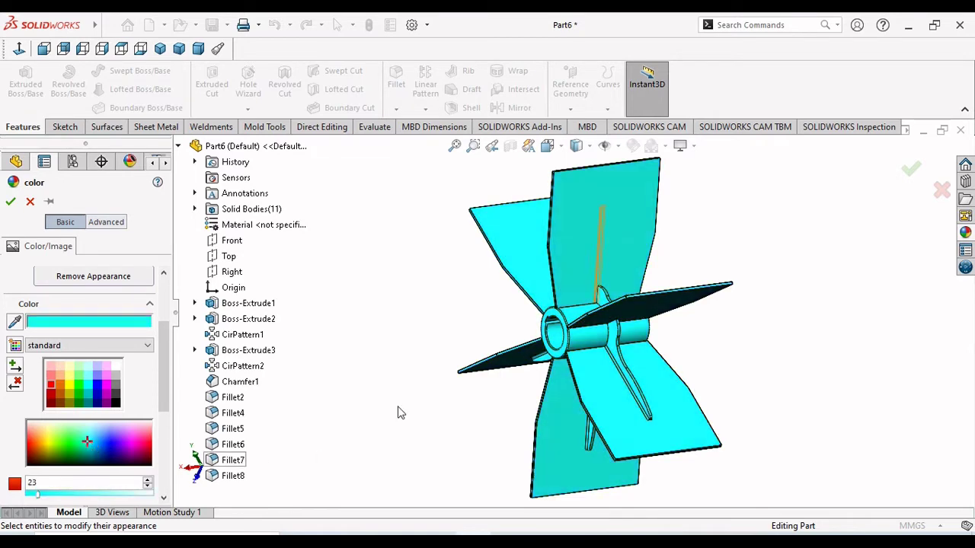
pyautogui.moveTo(435, 379); pyautogui.dragTo(452, 397, button='middle')
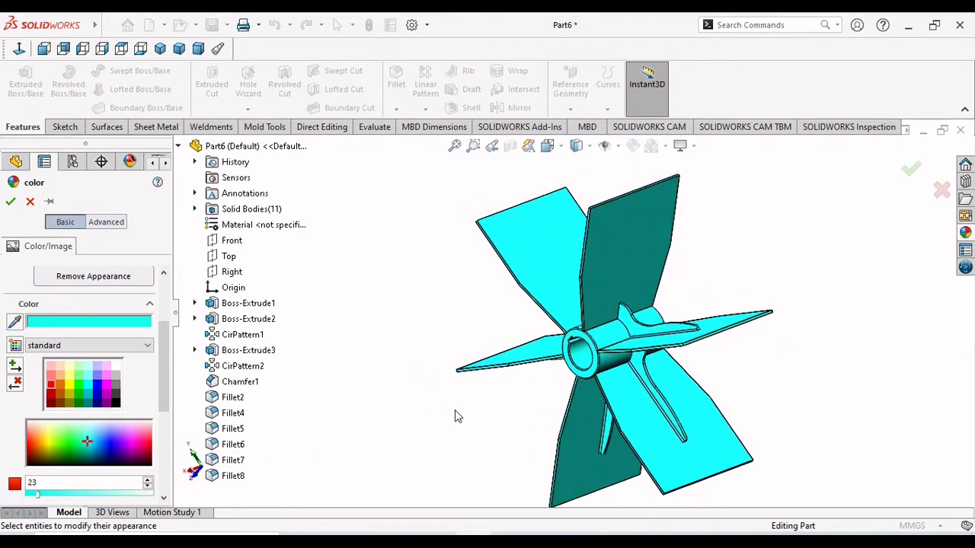
pyautogui.click(9, 203)
pyautogui.moveTo(563, 434); pyautogui.dragTo(703, 183, button='middle')
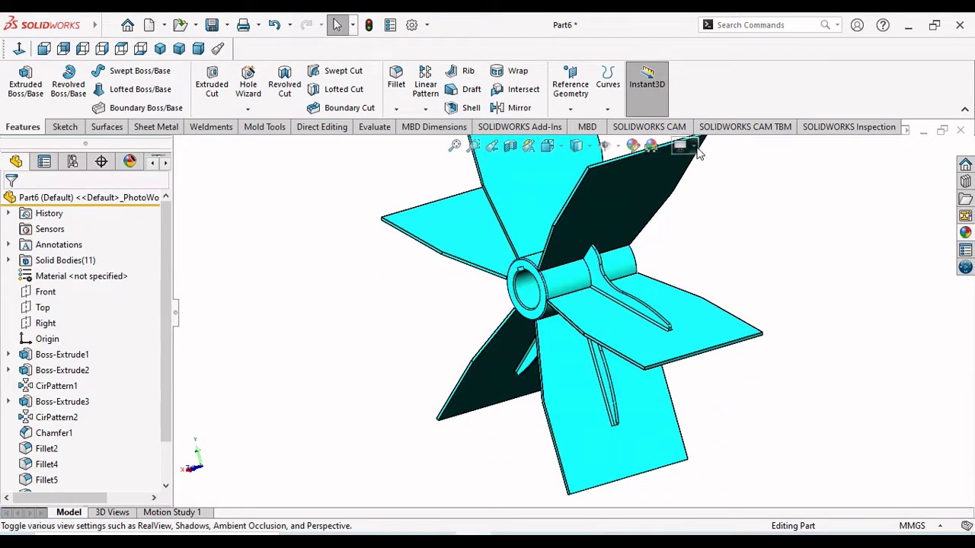
# - Toggle RealView Graphics on and off and orbit the cyan fan
pyautogui.click(681, 146)
pyautogui.click(701, 169)
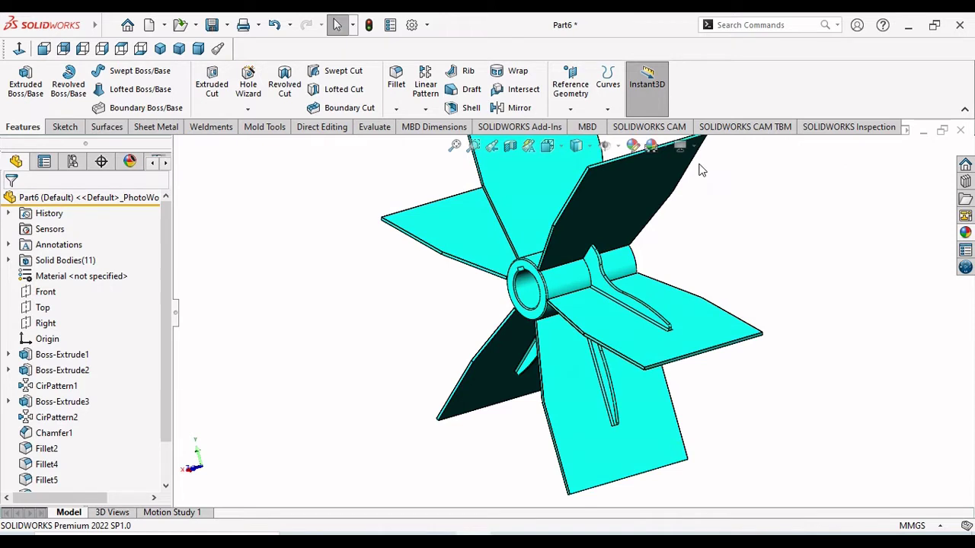
pyautogui.click(681, 145)
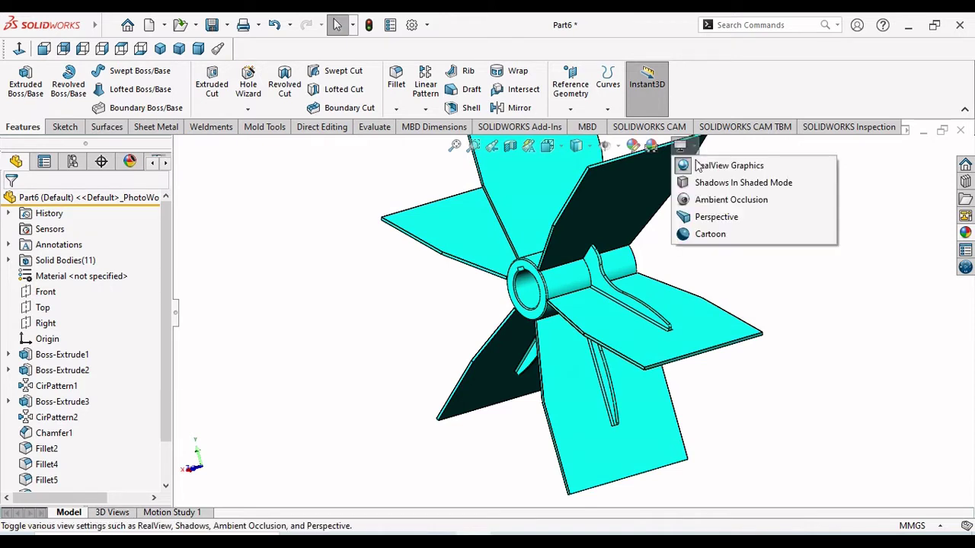
pyautogui.click(699, 168)
pyautogui.scroll(3, 632, 266)
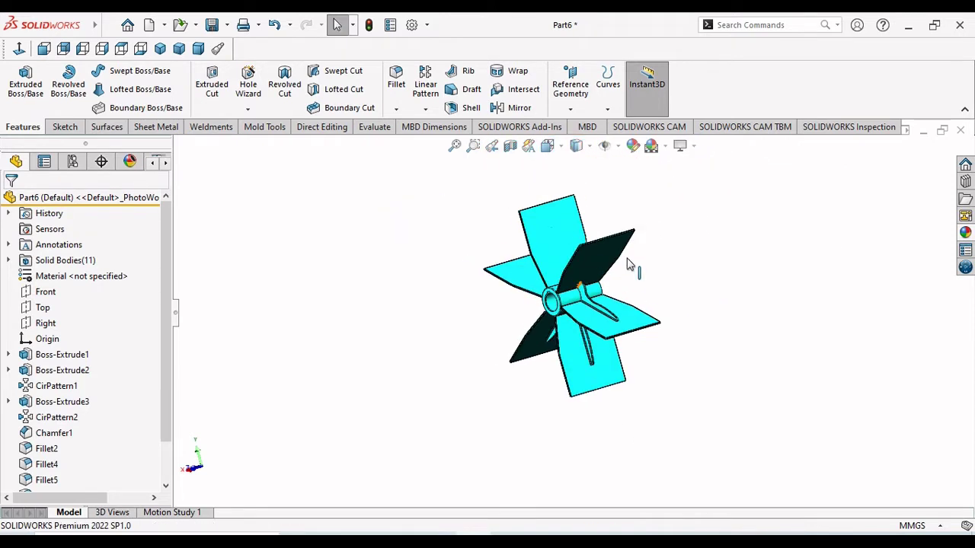
pyautogui.moveTo(631, 265); pyautogui.dragTo(636, 329, button='middle')
pyautogui.scroll(-5, 636, 329)
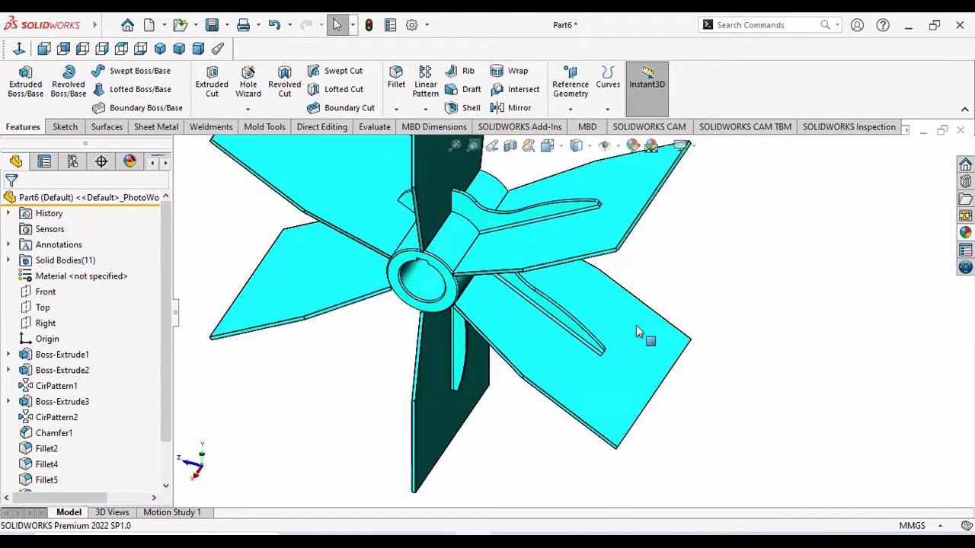
# - Toggle RealView again, inspect the fan from other sides, then snap to the isometric view
pyautogui.click(695, 147)
pyautogui.click(689, 162)
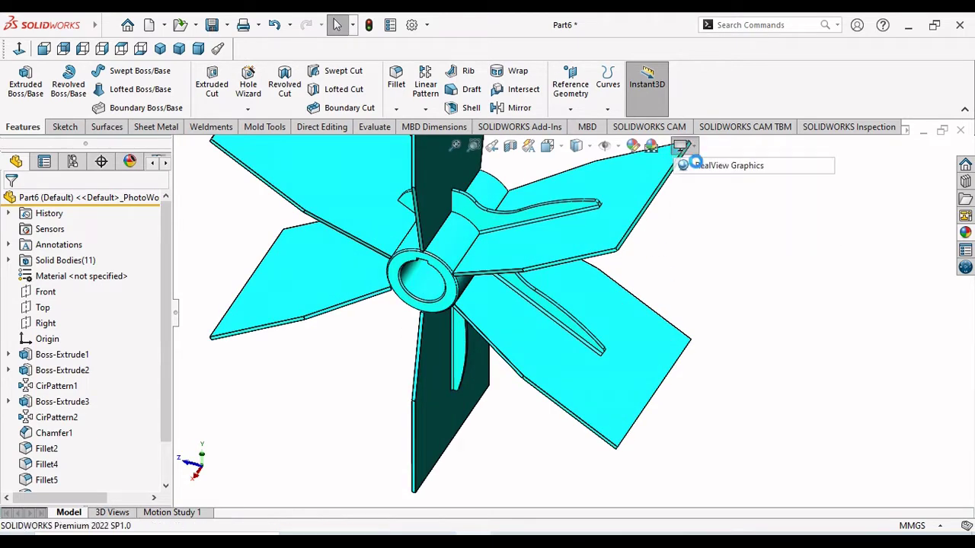
pyautogui.scroll(3, 594, 305)
pyautogui.moveTo(598, 254); pyautogui.dragTo(613, 309, button='middle')
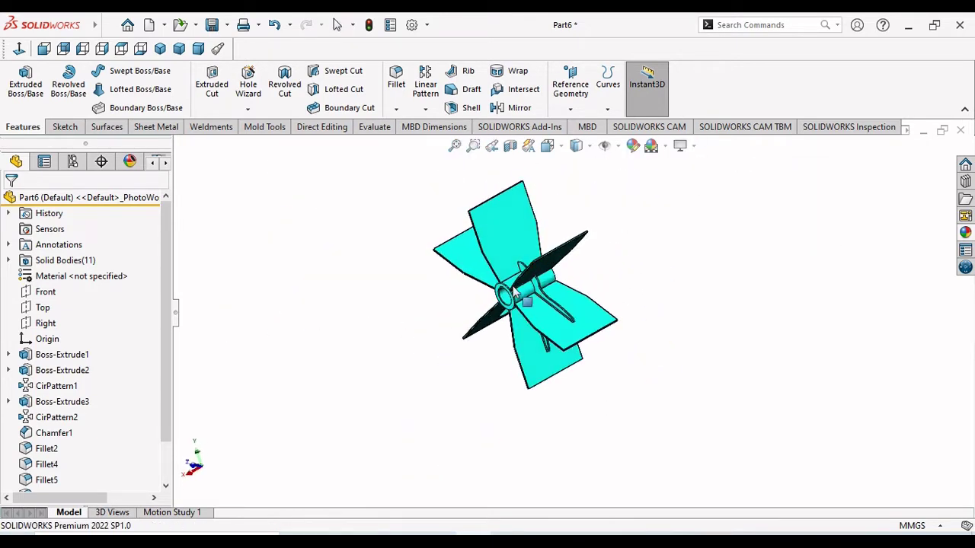
pyautogui.scroll(-5, 623, 320)
pyautogui.scroll(5, 661, 322)
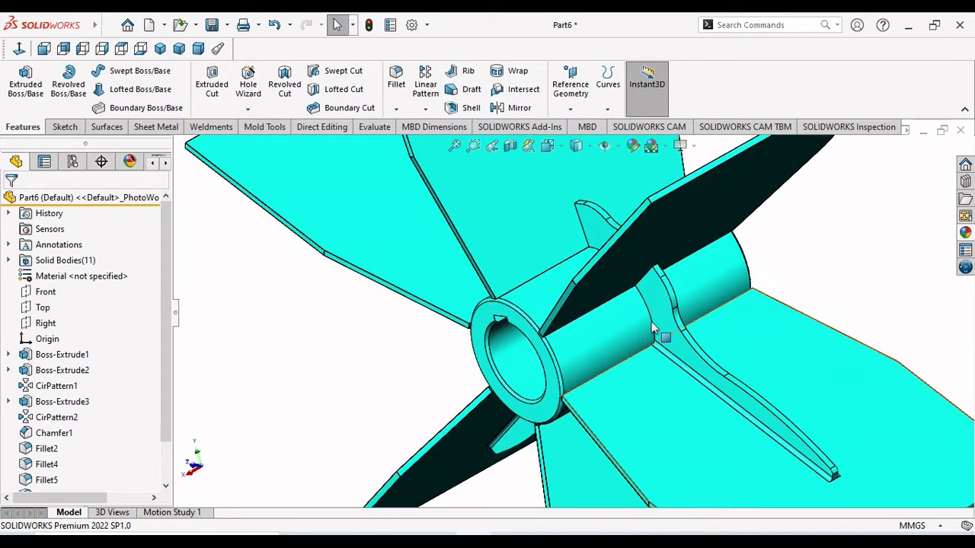
pyautogui.hotkey('ctrl', 'Left')
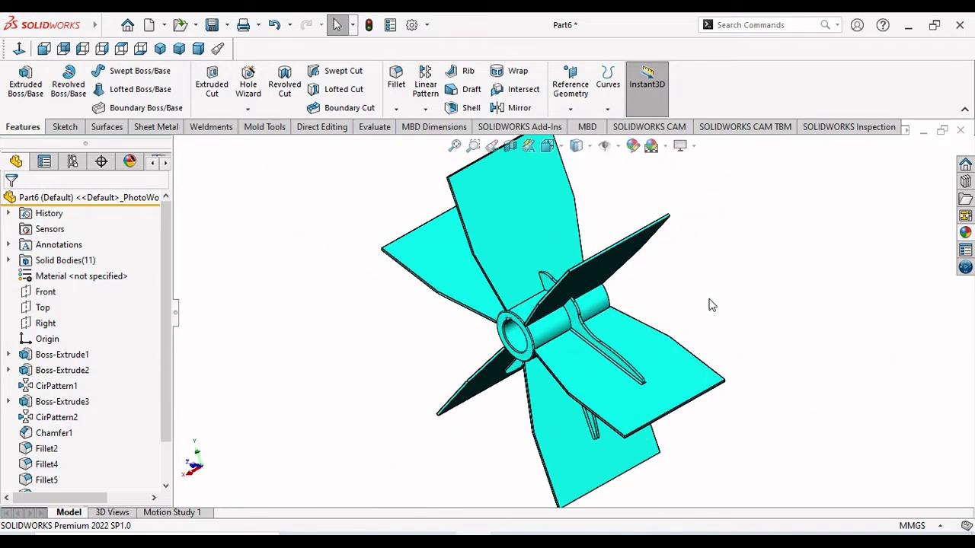
pyautogui.moveTo(728, 299)
pyautogui.mouseDown(button='middle')
pyautogui.moveTo(770, 298)
pyautogui.moveTo(809, 249)
pyautogui.moveTo(775, 211)
pyautogui.moveTo(723, 303)
pyautogui.mouseUp(button='middle')
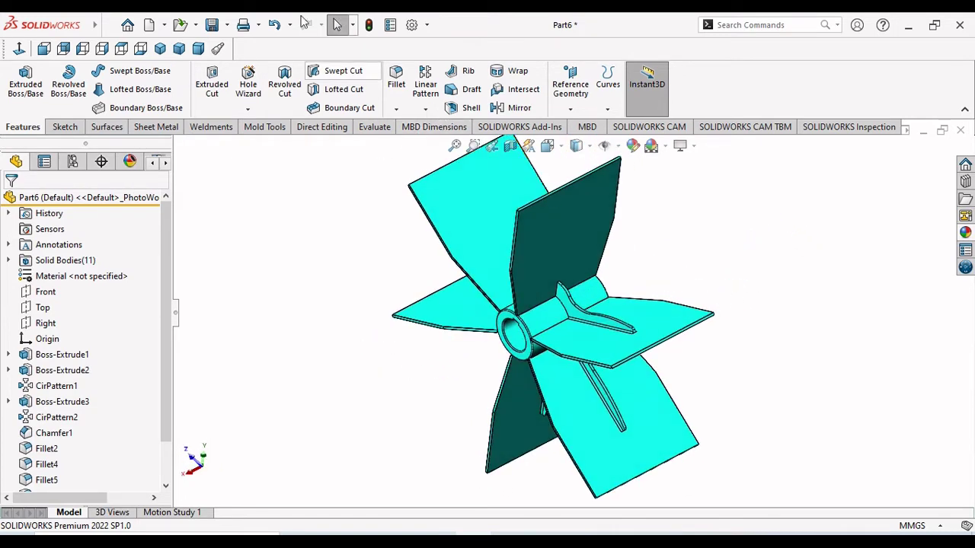
pyautogui.click(160, 48)
pyautogui.scroll(-5, 651, 329)
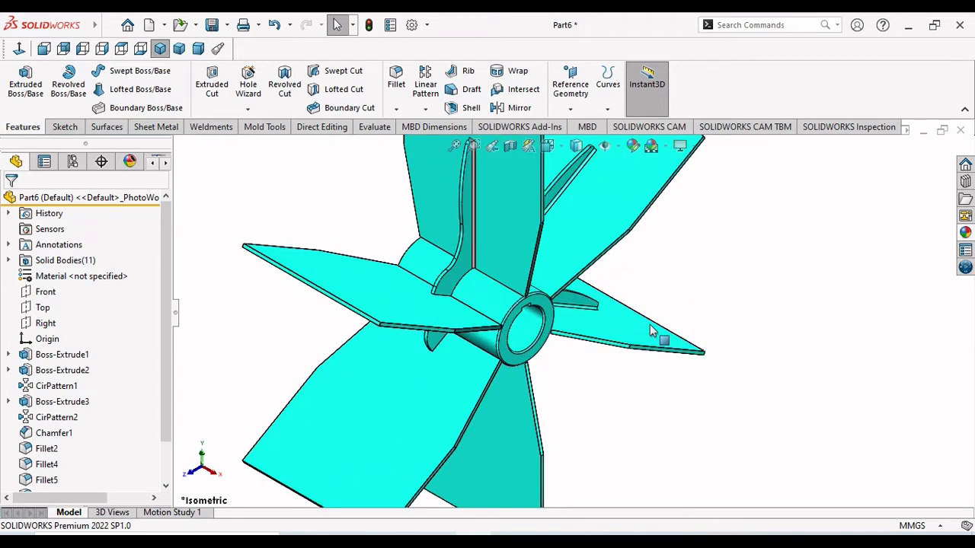
pyautogui.scroll(4, 668, 320)
pyautogui.scroll(-2, 657, 228)
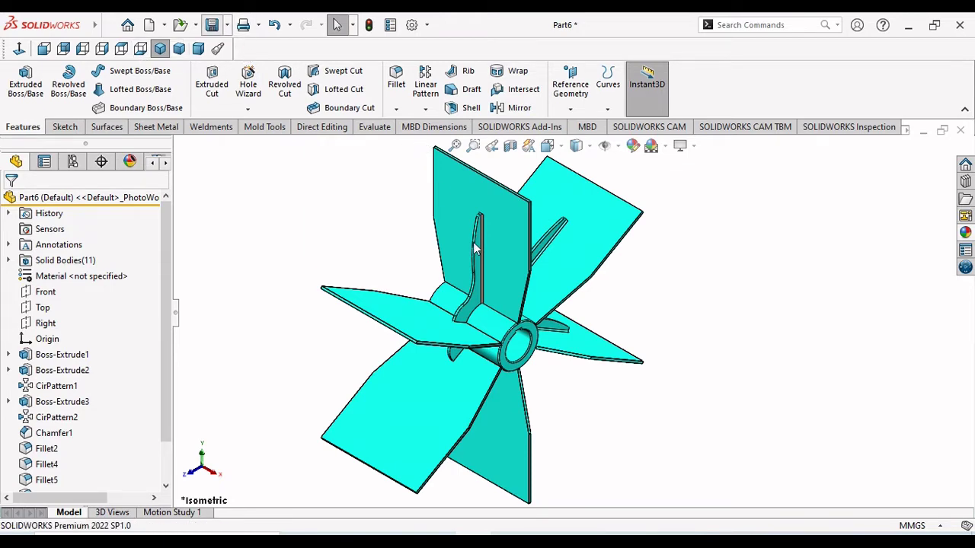
# - Start saving the part and enter 'fan' as the file name
pyautogui.hotkey('ctrl', 's')
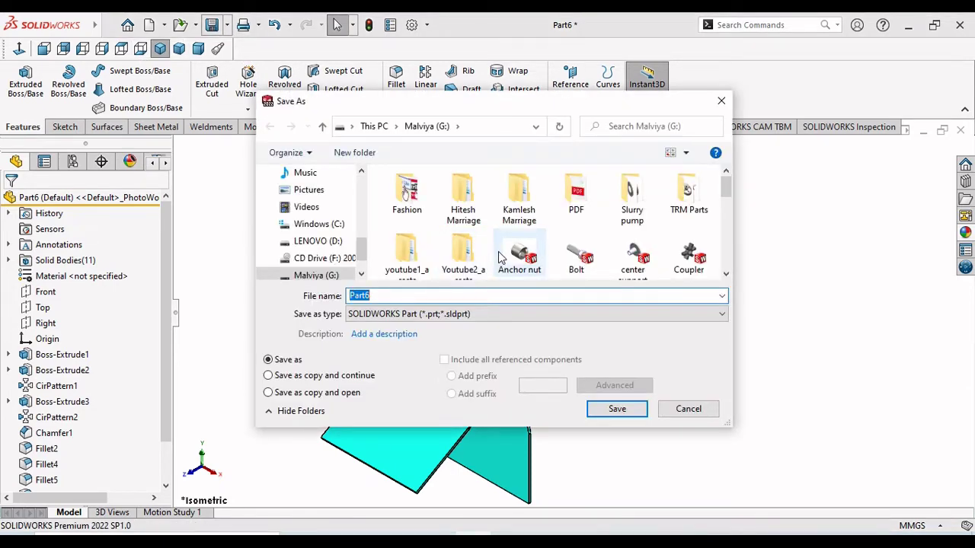
pyautogui.write('Fa')
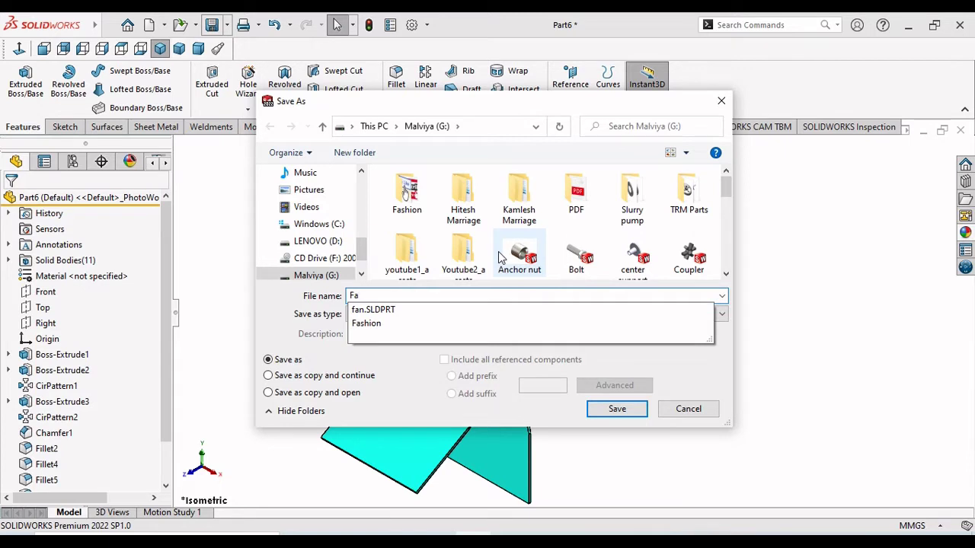
pyautogui.write('n')
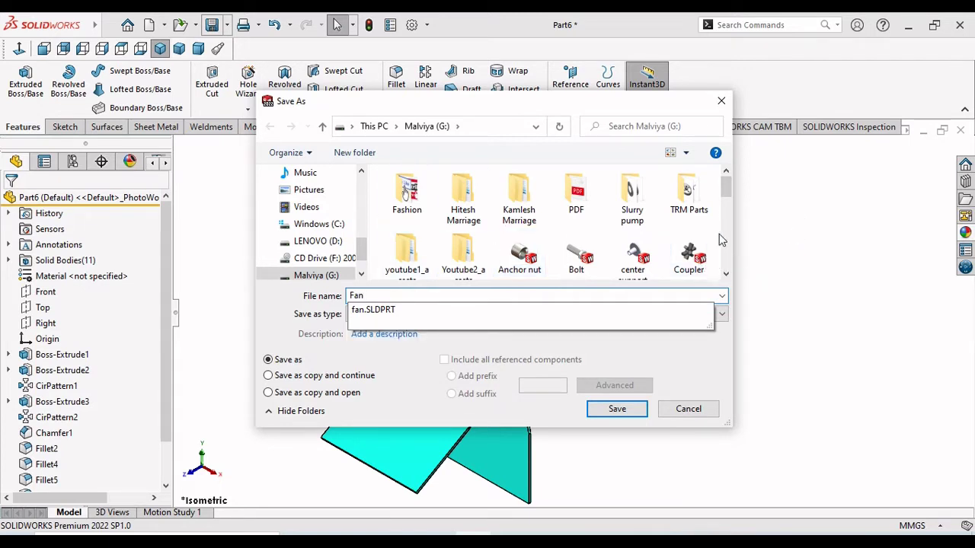
pyautogui.moveTo(725, 185); pyautogui.dragTo(725, 265)
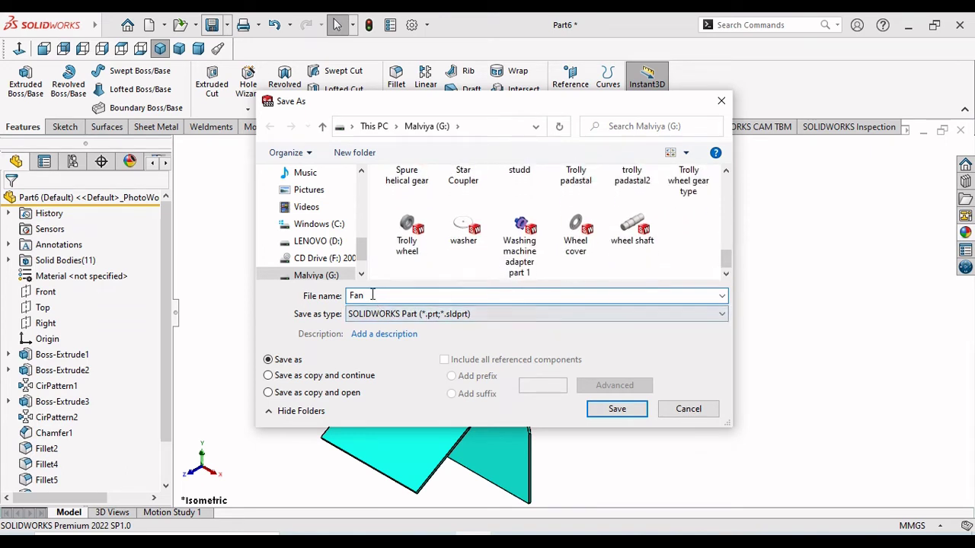
pyautogui.press('BackSpace')
pyautogui.press('BackSpace')
pyautogui.press('BackSpace')
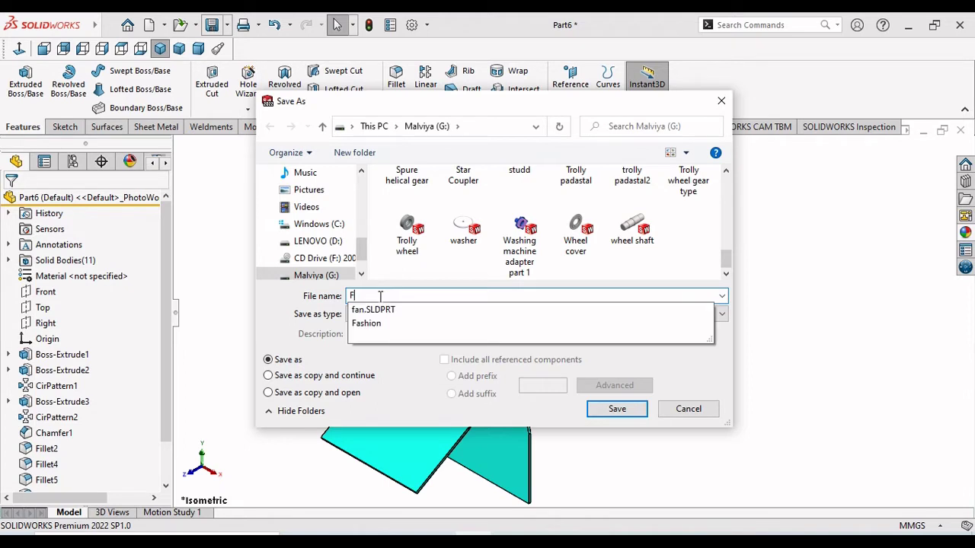
pyautogui.write('fan')
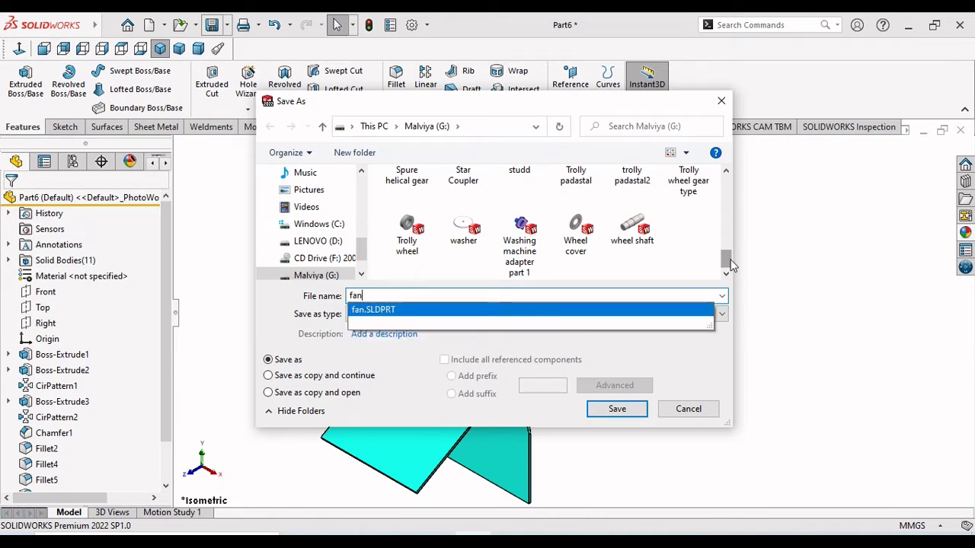
pyautogui.moveTo(728, 263); pyautogui.dragTo(734, 217)
# - Save over the existing fan.SLDPRT, confirm the replacement, and close the document
pyautogui.click(518, 238)
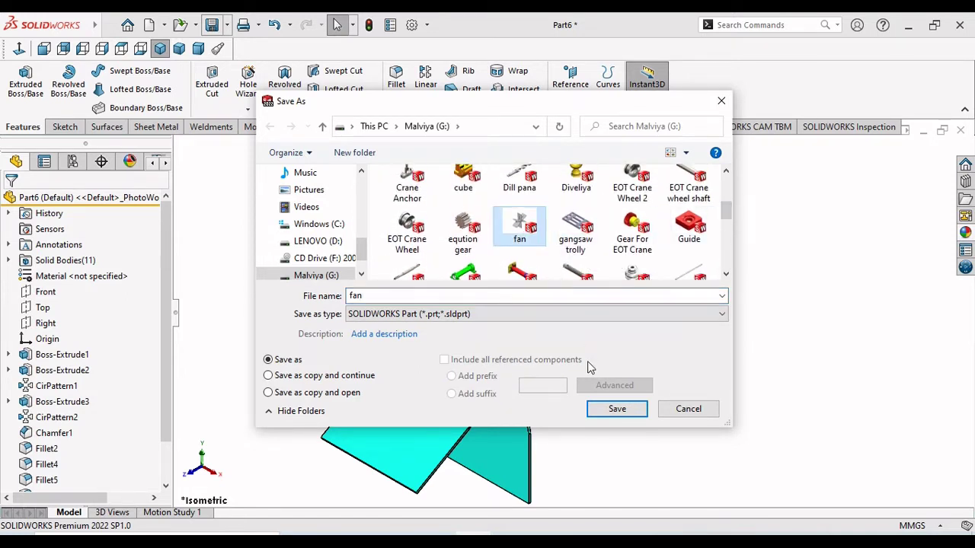
pyautogui.click(604, 412)
pyautogui.click(524, 282)
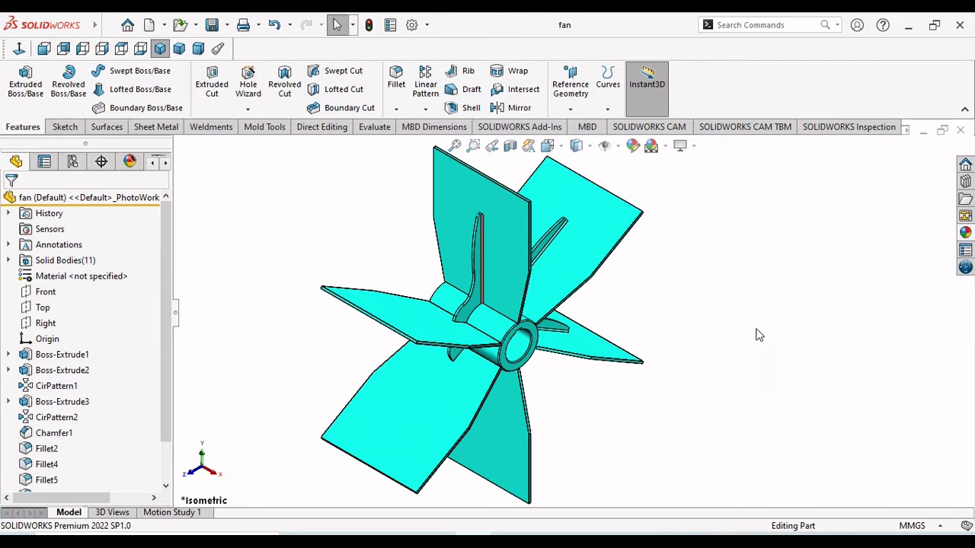
pyautogui.moveTo(724, 339); pyautogui.dragTo(738, 295, button='middle')
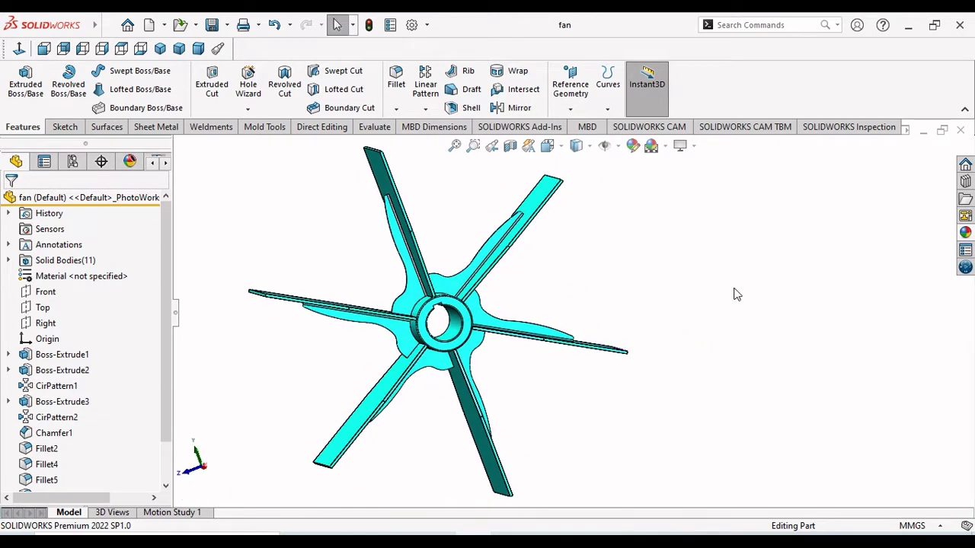
pyautogui.click(962, 131)
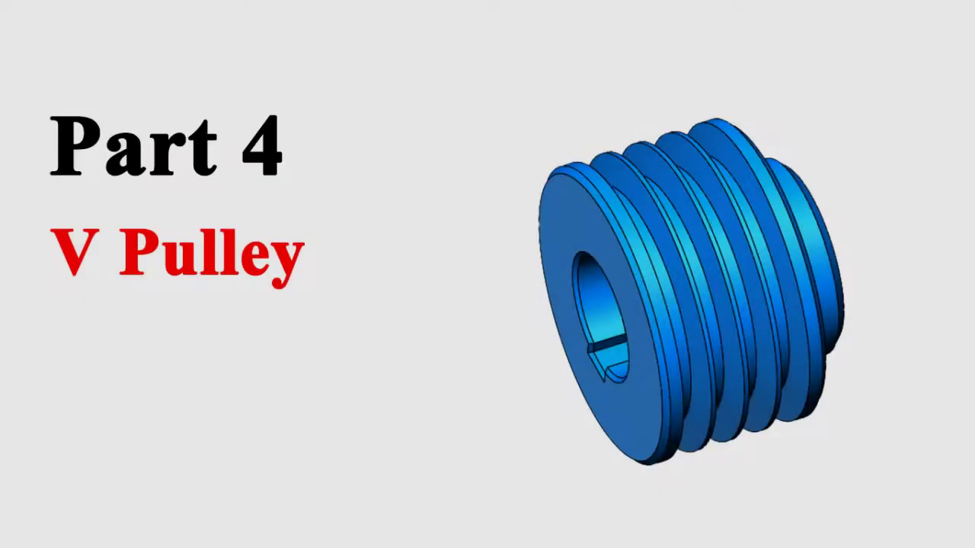
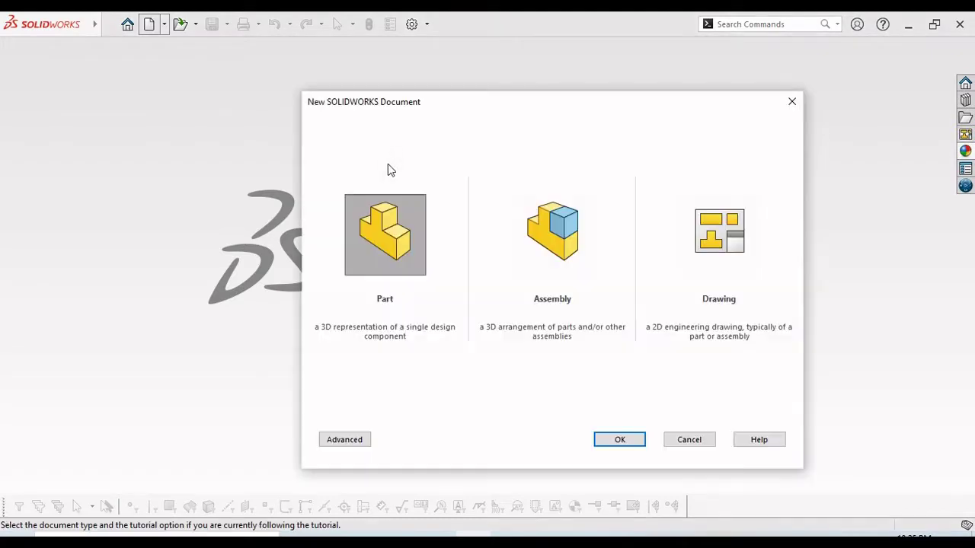
# - Create a new part document with a Plain White background scene
pyautogui.click(608, 445)
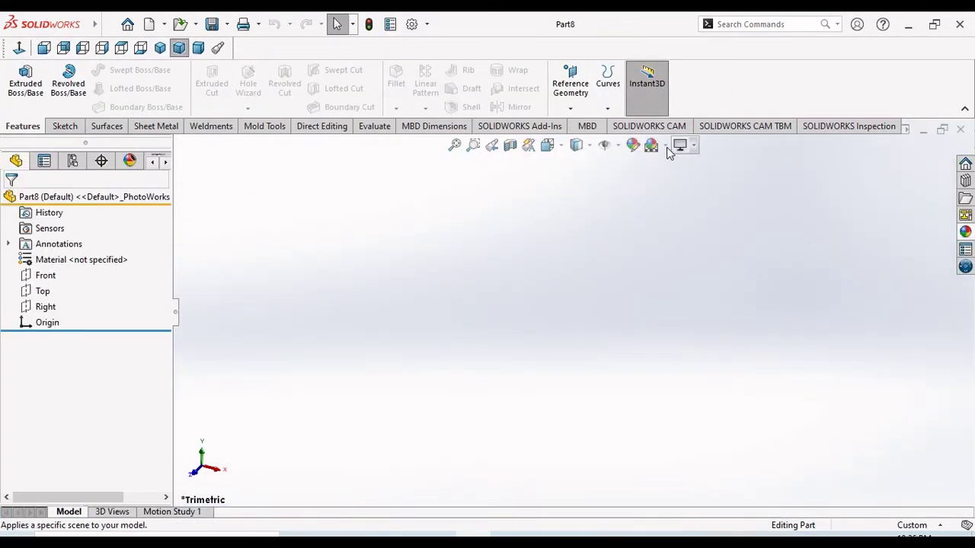
pyautogui.click(665, 144)
pyautogui.click(666, 182)
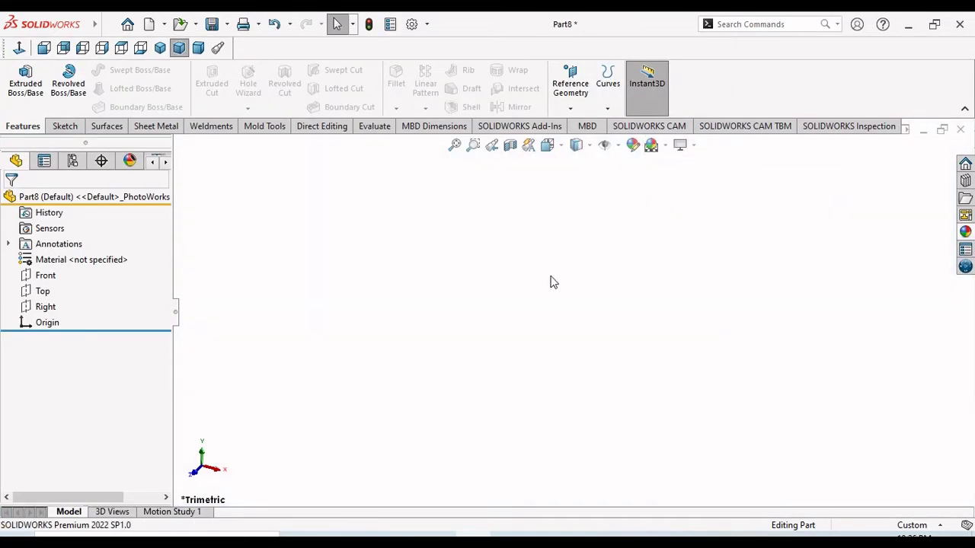
# - Set the document's drafting standard to ANSI and shaded image quality to High
pyautogui.click(412, 24)
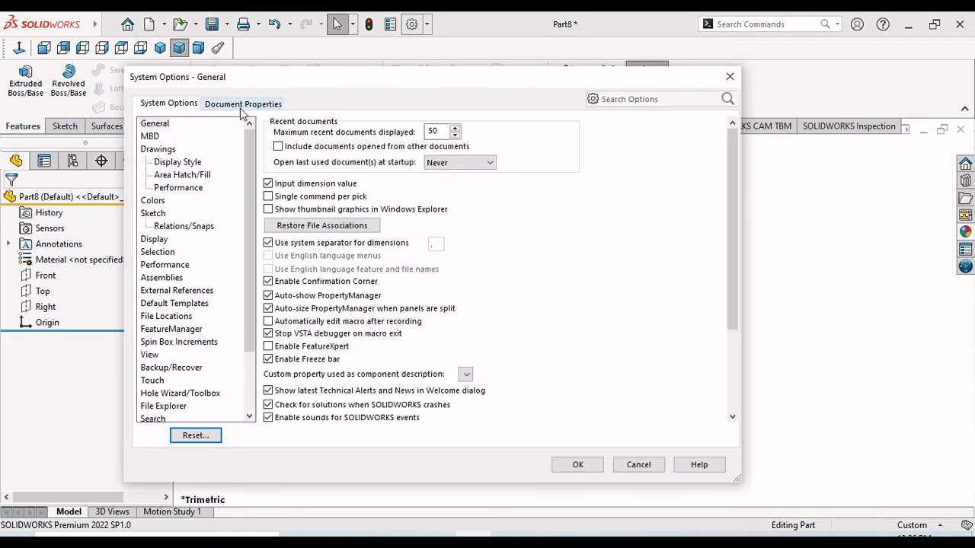
pyautogui.click(240, 105)
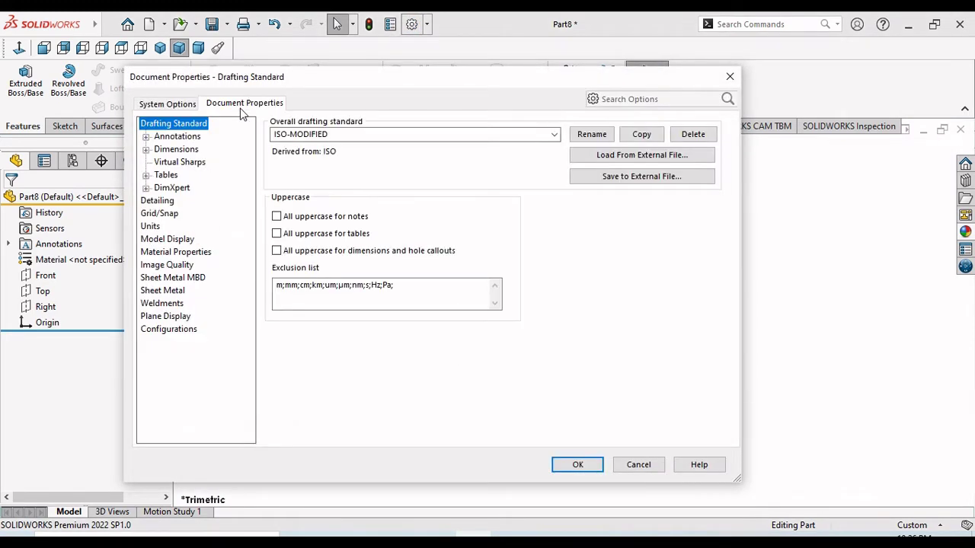
pyautogui.click(554, 135)
pyautogui.click(324, 160)
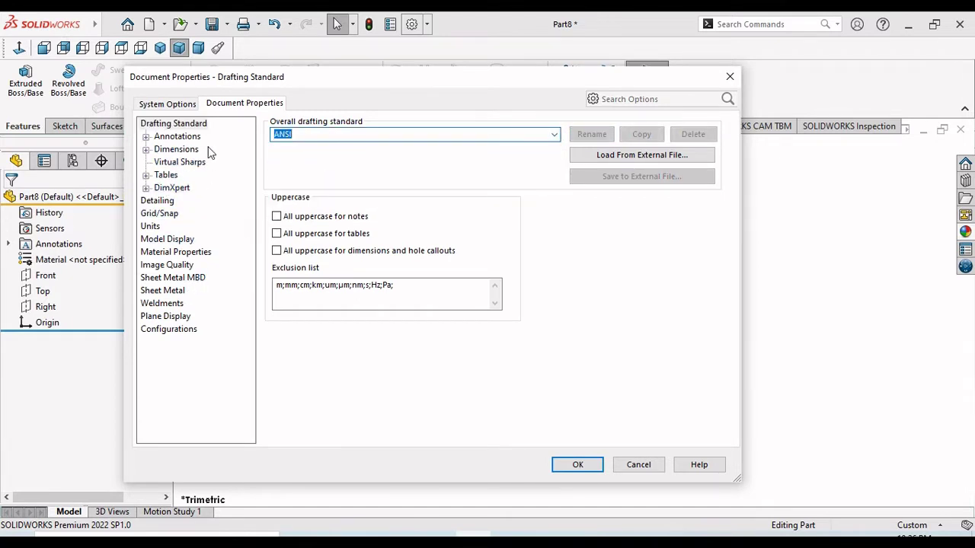
pyautogui.click(164, 264)
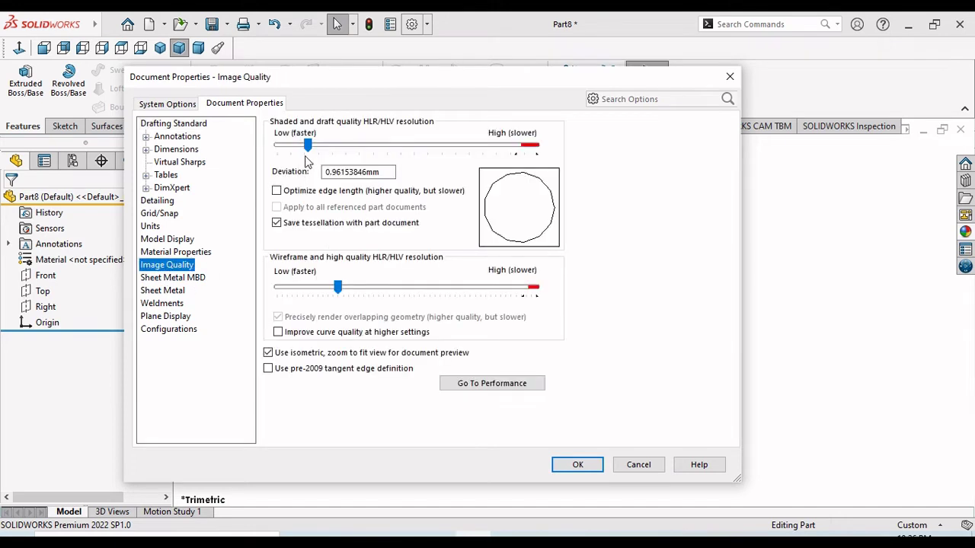
pyautogui.moveTo(307, 144); pyautogui.dragTo(522, 146)
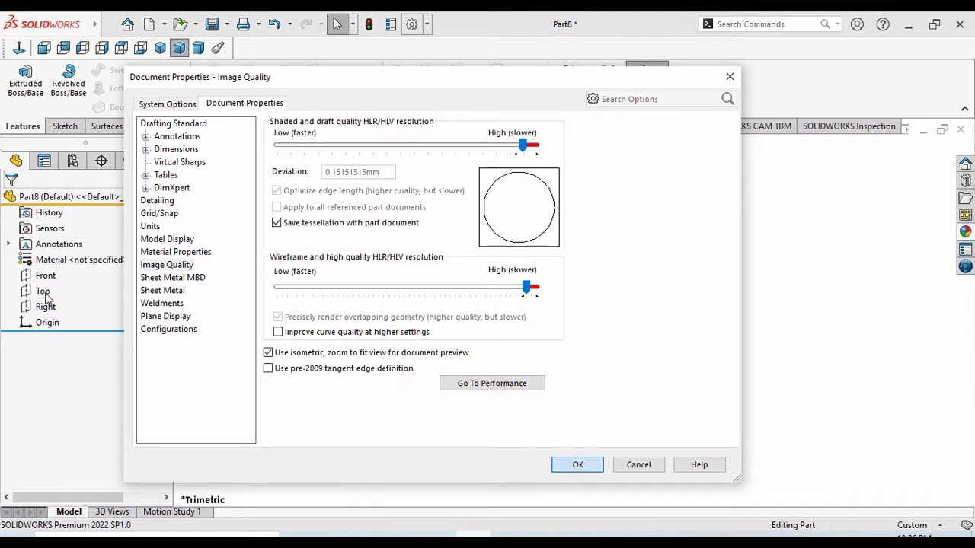
pyautogui.press('Return')
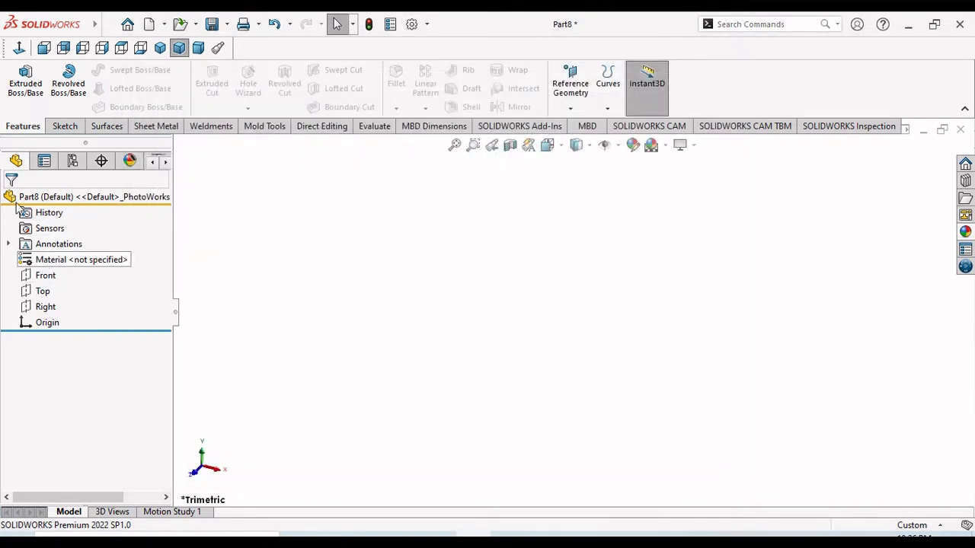
# - Start a sketch on the Right plane and draw a horizontal centerline through the origin
pyautogui.click(46, 306)
pyautogui.click(45, 283)
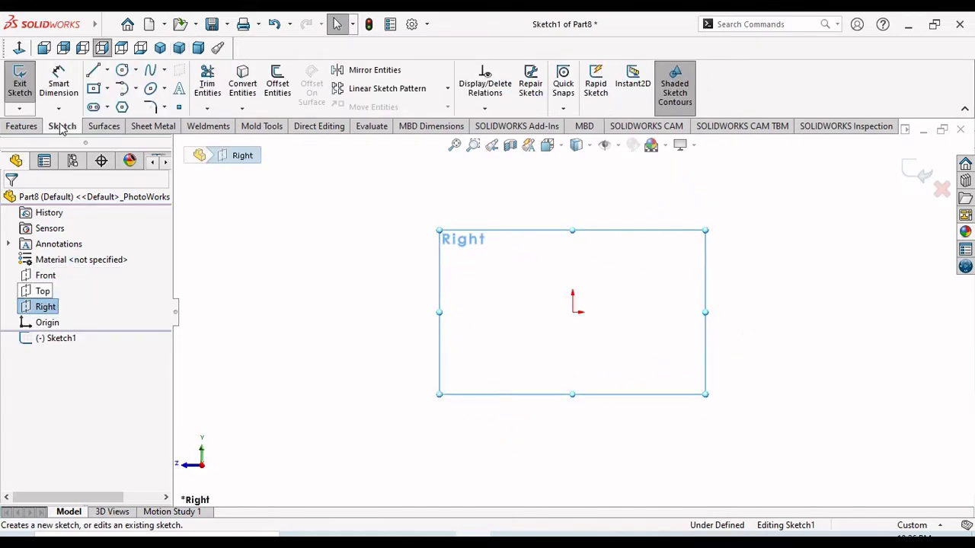
pyautogui.click(107, 70)
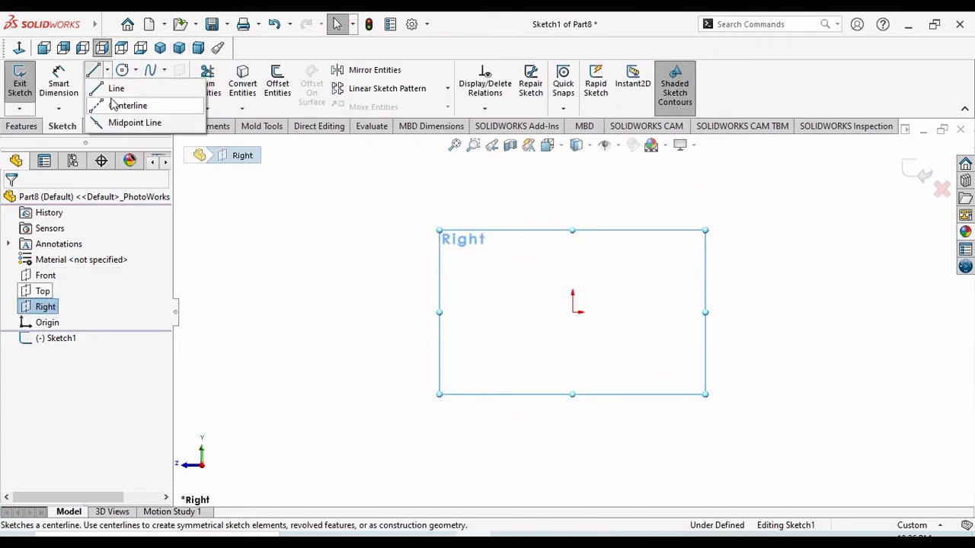
pyautogui.click(116, 104)
pyautogui.click(370, 313)
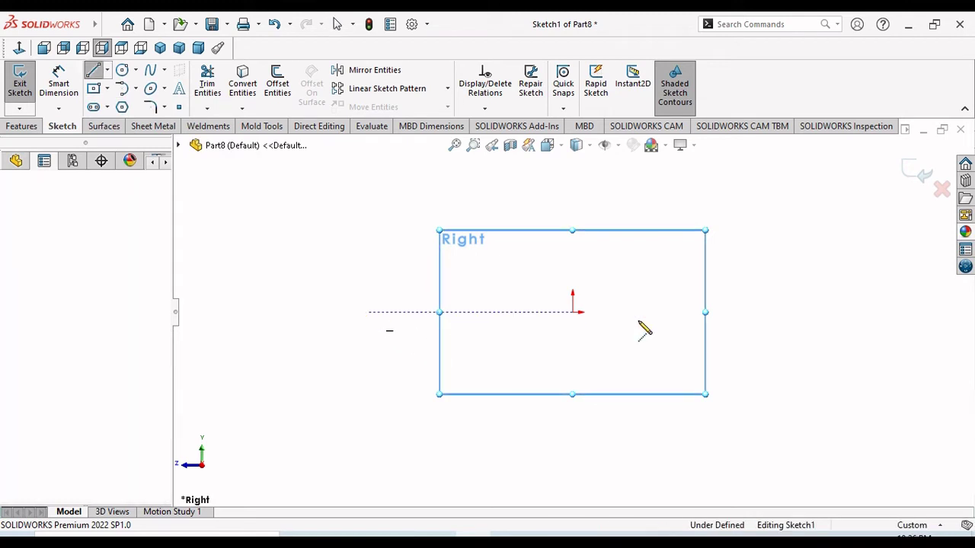
pyautogui.click(764, 320)
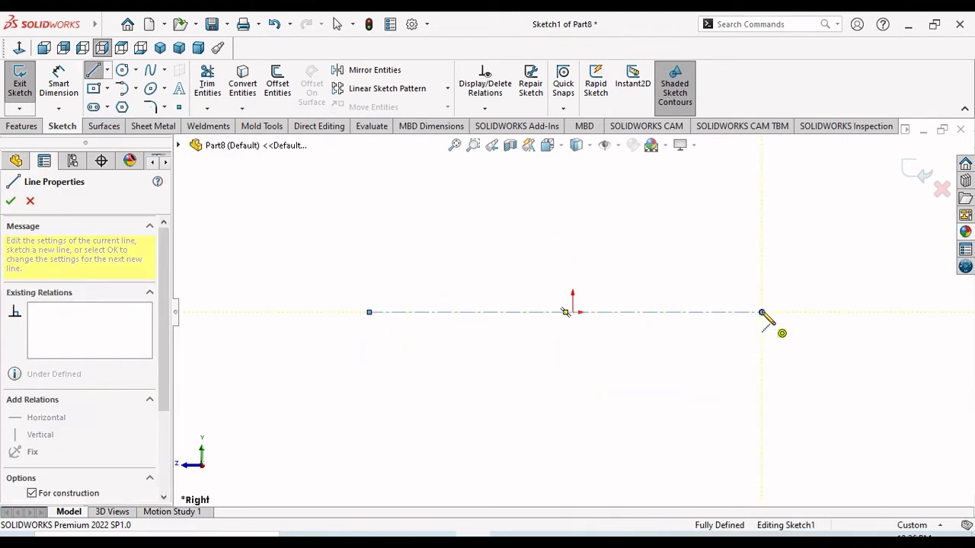
pyautogui.rightClick(766, 320)
pyautogui.click(805, 326)
pyautogui.press('Escape')
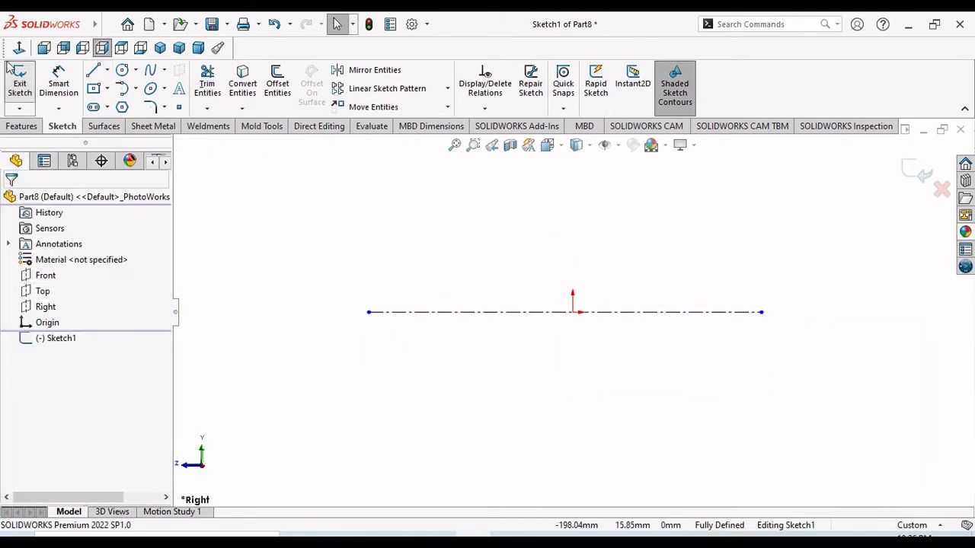
# - Dimension the horizontal centerline to 110 mm
pyautogui.click(58, 84)
pyautogui.click(556, 313)
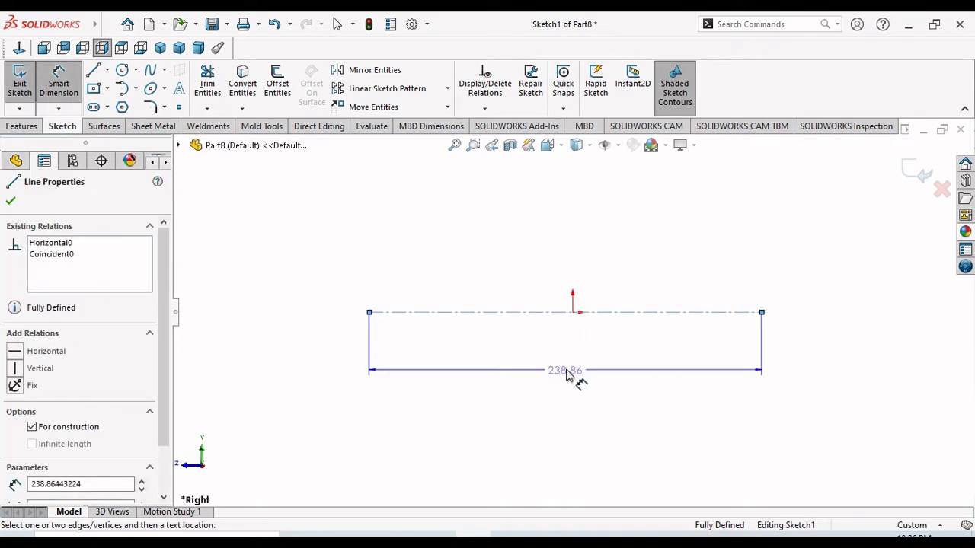
pyautogui.click(579, 381)
pyautogui.write('110')
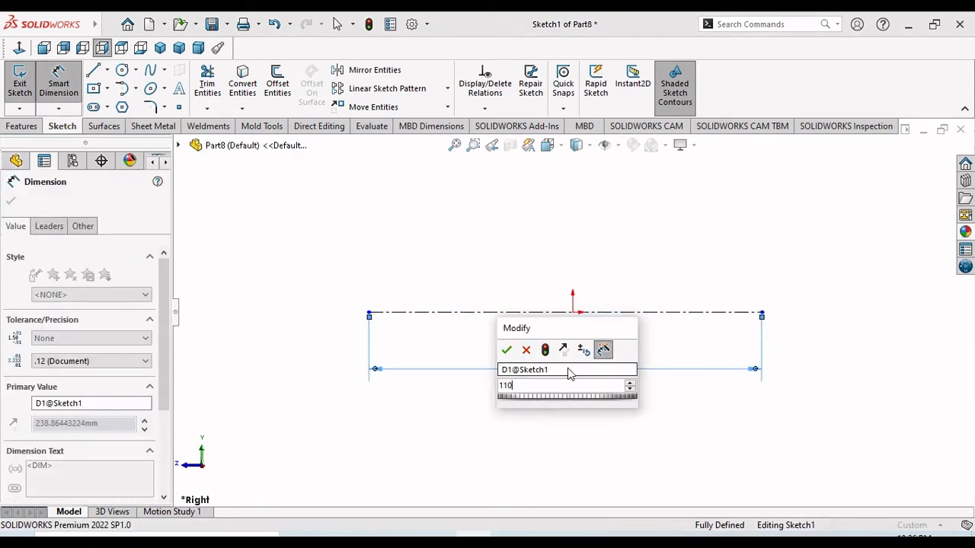
pyautogui.press('Return')
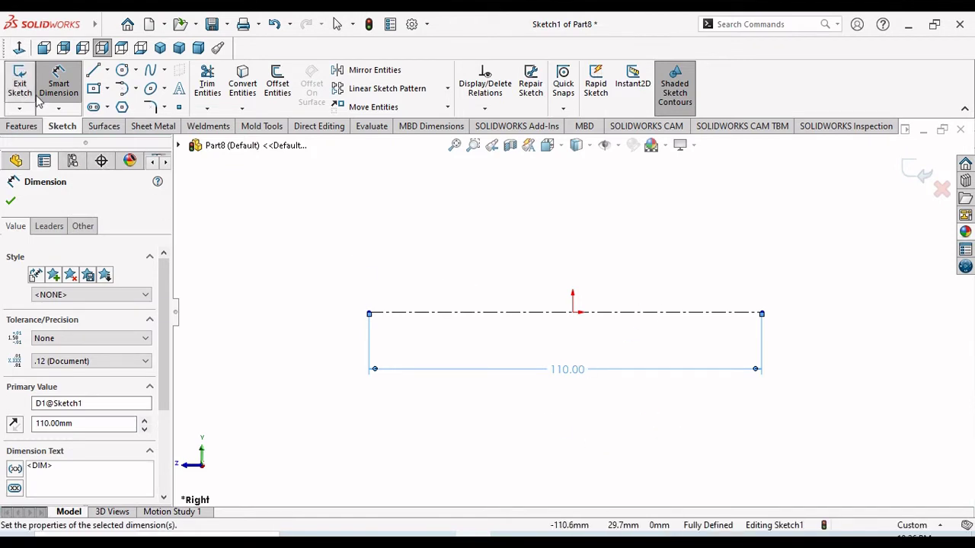
# - Draw a vertical line up from the centerline's left end and a short horizontal line on top
pyautogui.click(94, 72)
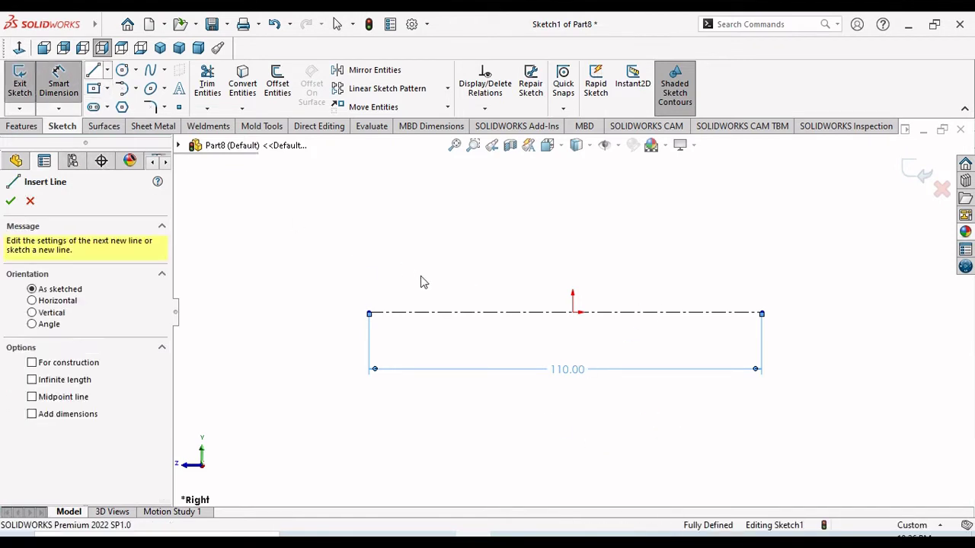
pyautogui.click(371, 315)
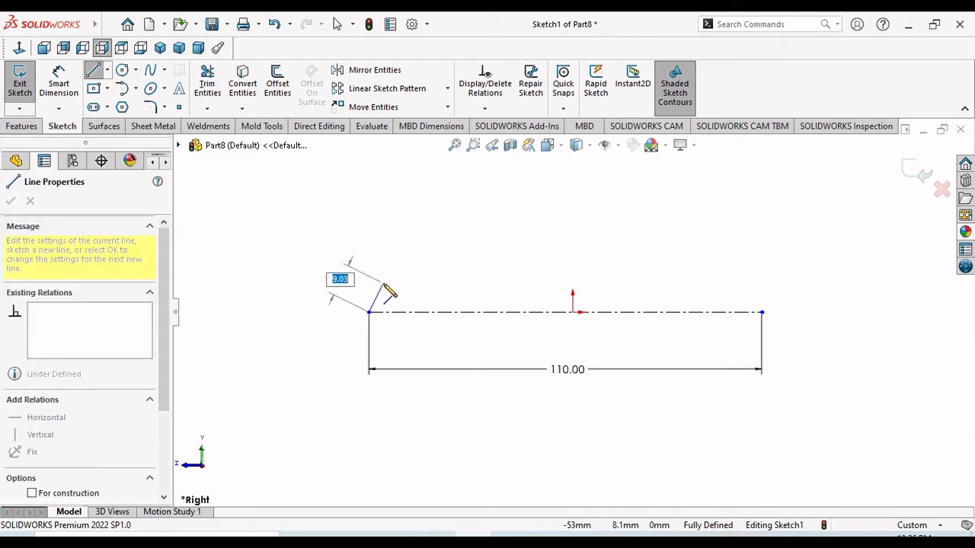
pyautogui.press('z')
pyautogui.press('z')
pyautogui.scroll(-3, 512, 221)
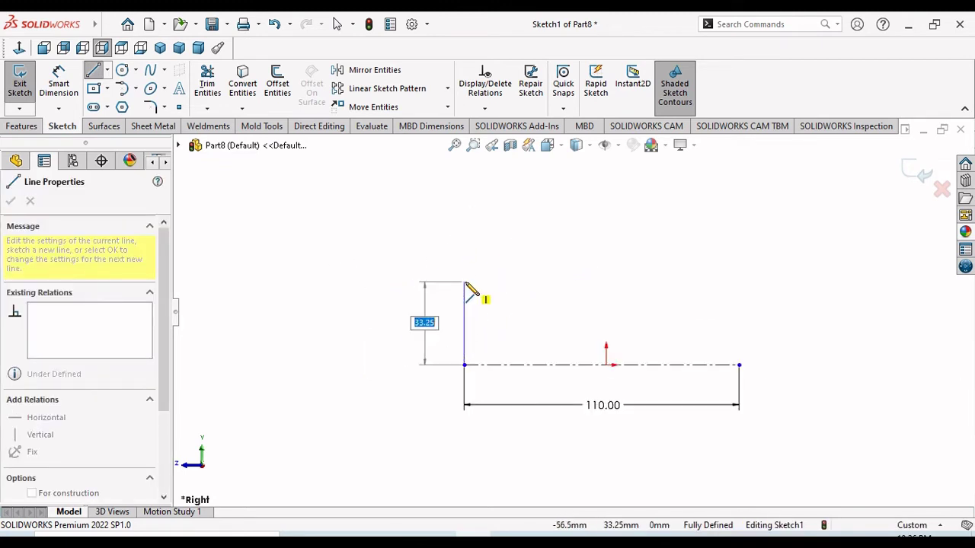
pyautogui.click(465, 283)
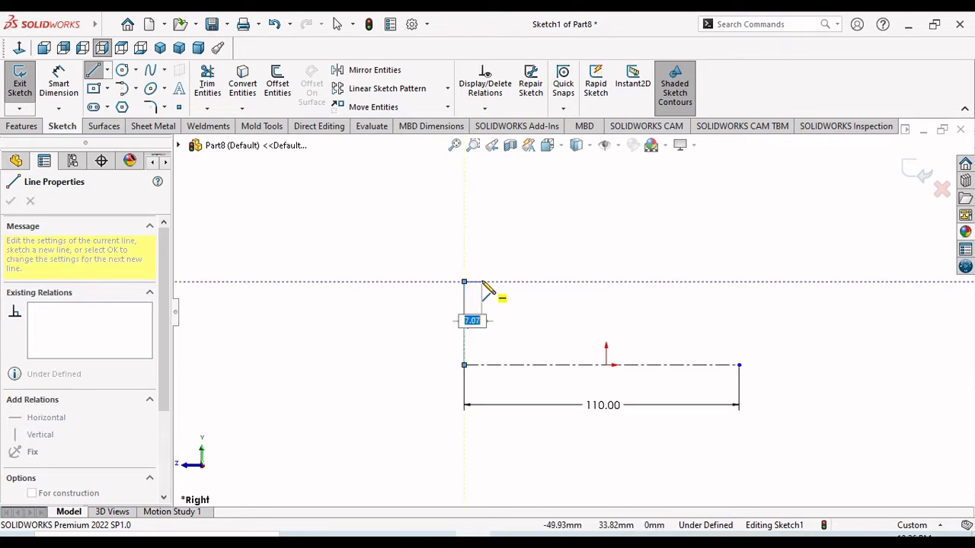
pyautogui.scroll(-3, 495, 292)
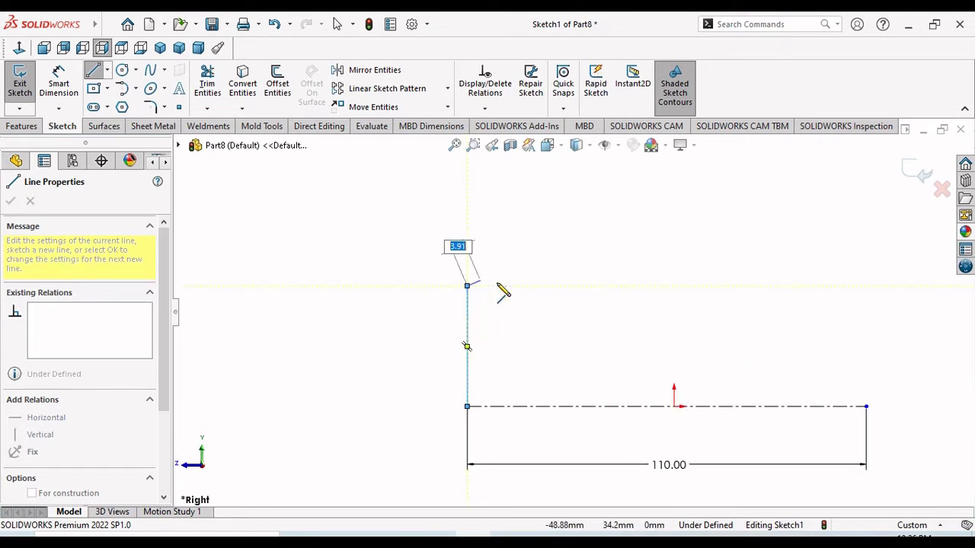
pyautogui.click(491, 287)
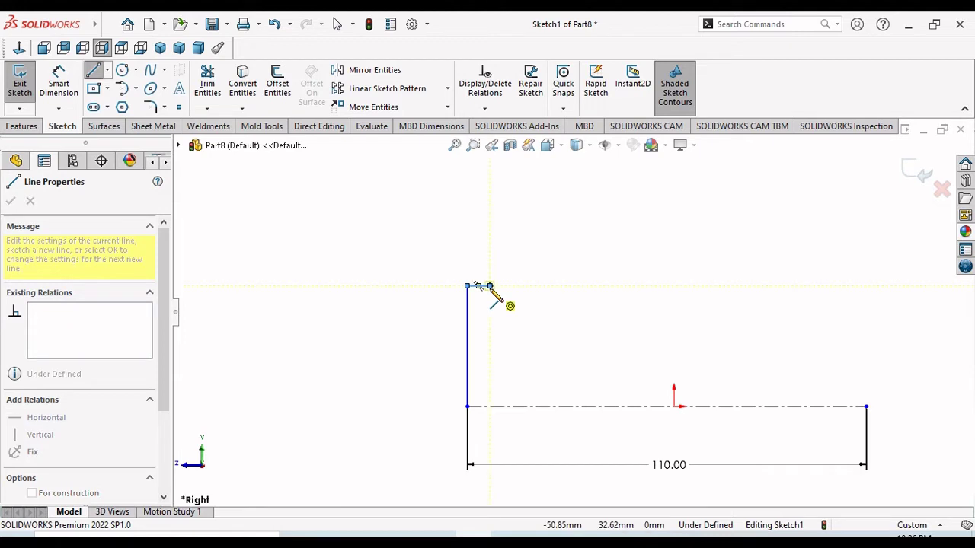
pyautogui.rightClick(489, 282)
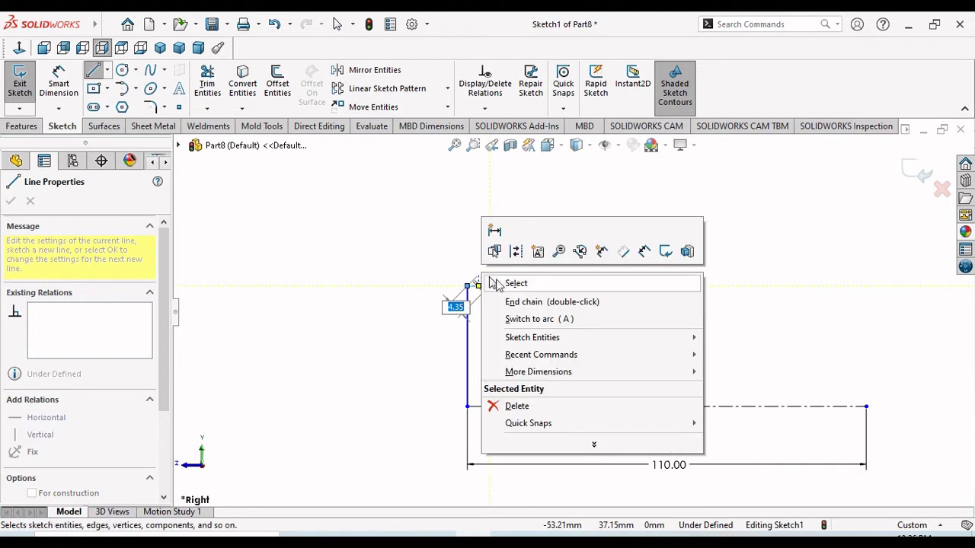
pyautogui.click(516, 283)
pyautogui.scroll(2, 575, 373)
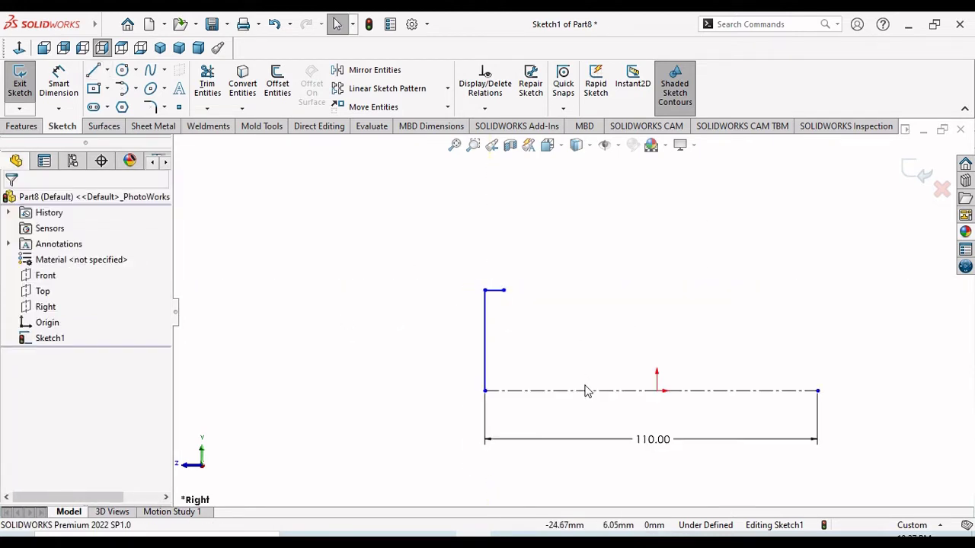
pyautogui.scroll(-3, 674, 330)
pyautogui.scroll(1, 674, 331)
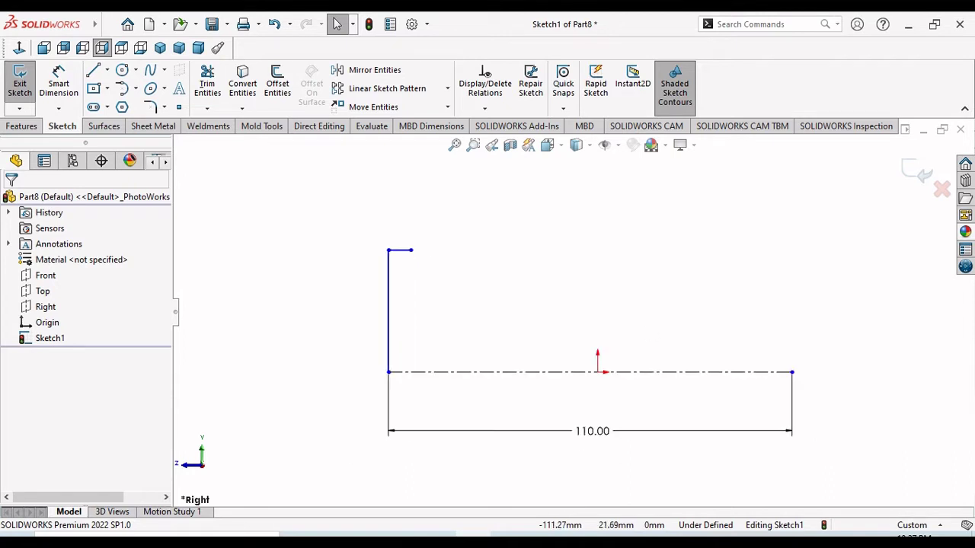
pyautogui.click(107, 70)
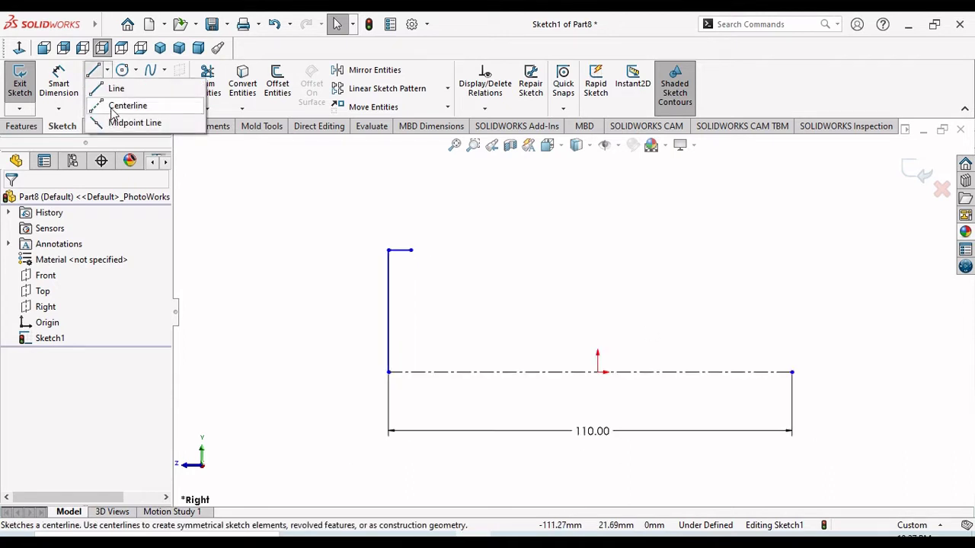
# - Draw a short horizontal centerline from the vertical line and dimension it 17.5 mm
pyautogui.click(114, 107)
pyautogui.click(388, 313)
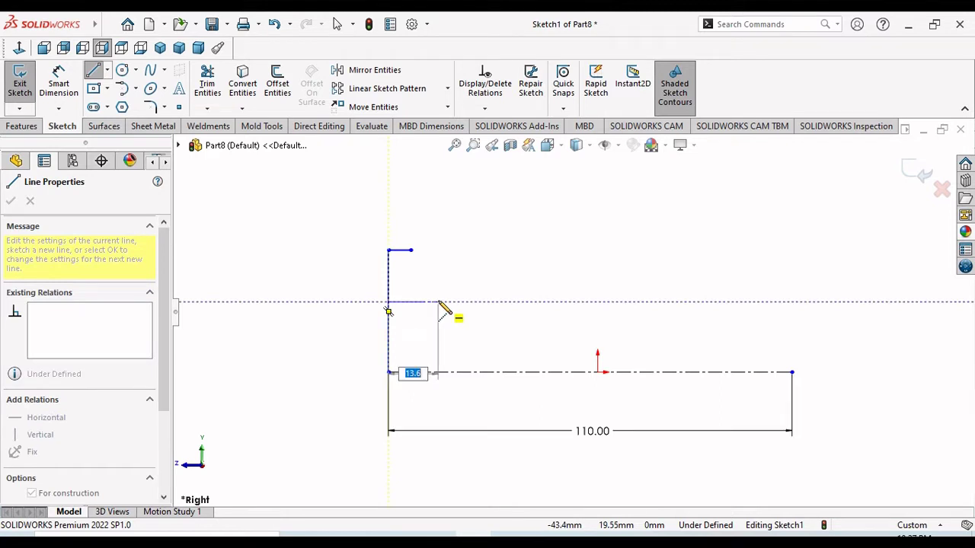
pyautogui.click(444, 303)
pyautogui.rightClick(516, 252)
pyautogui.click(533, 255)
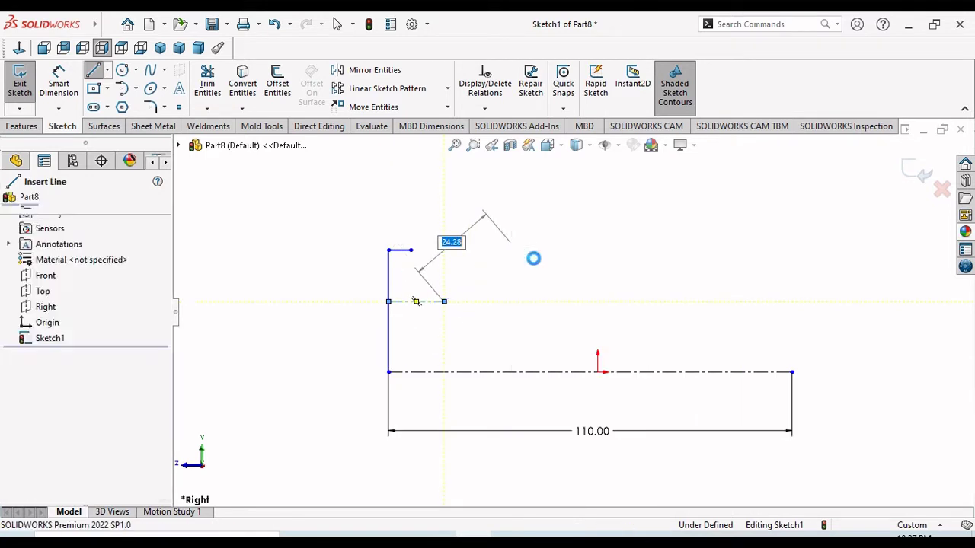
pyautogui.click(58, 85)
pyautogui.click(403, 303)
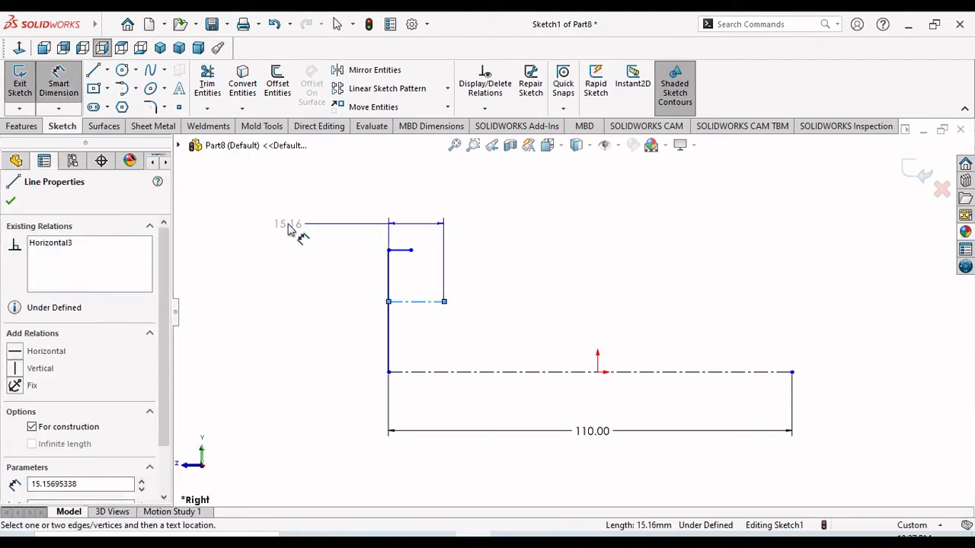
pyautogui.click(353, 215)
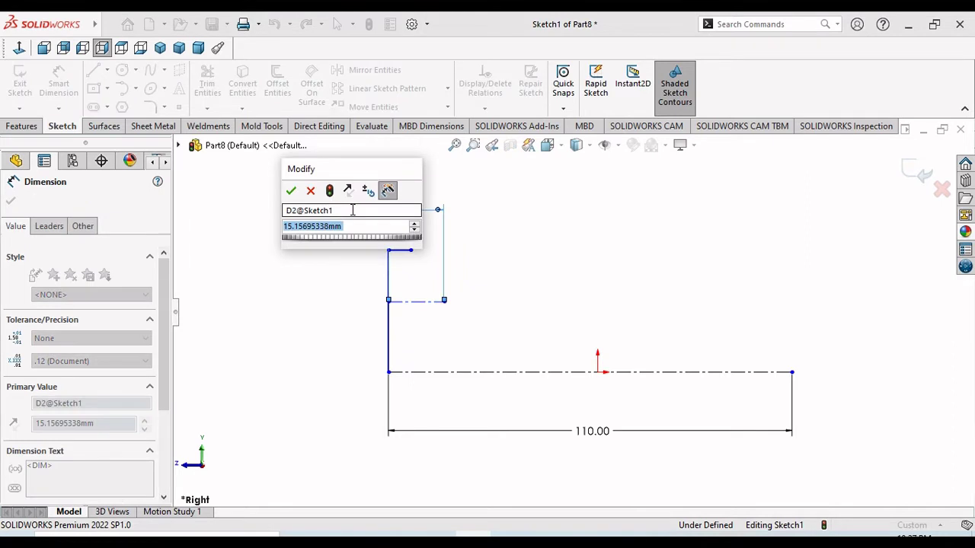
pyautogui.write('17.5')
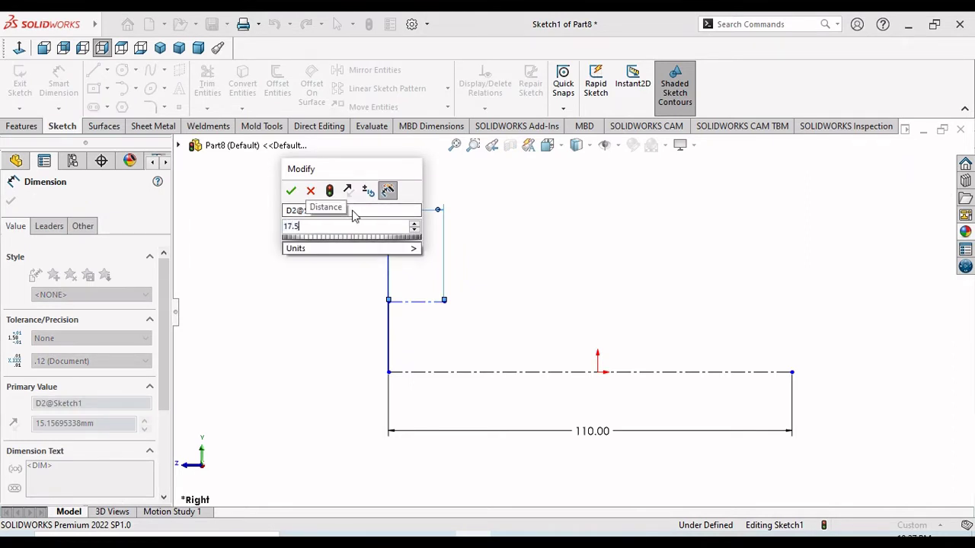
pyautogui.press('Return')
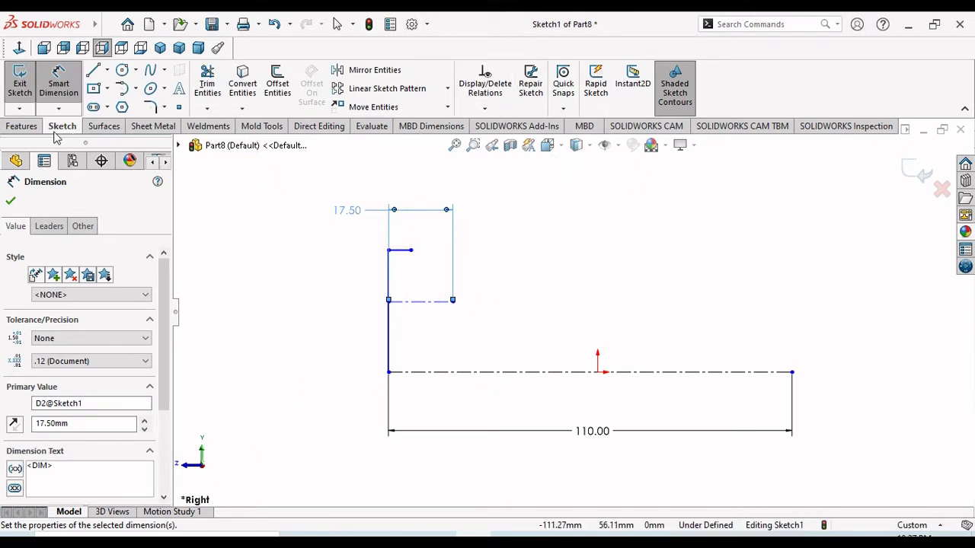
# - Dimension the short top line 15 mm above the horizontal centerline
pyautogui.click(398, 254)
pyautogui.click(413, 302)
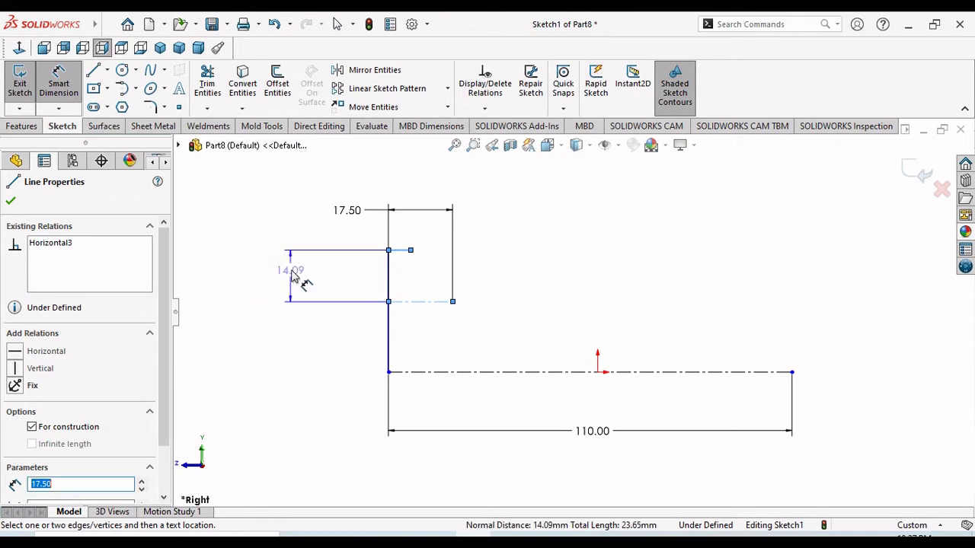
pyautogui.click(295, 276)
pyautogui.write('15')
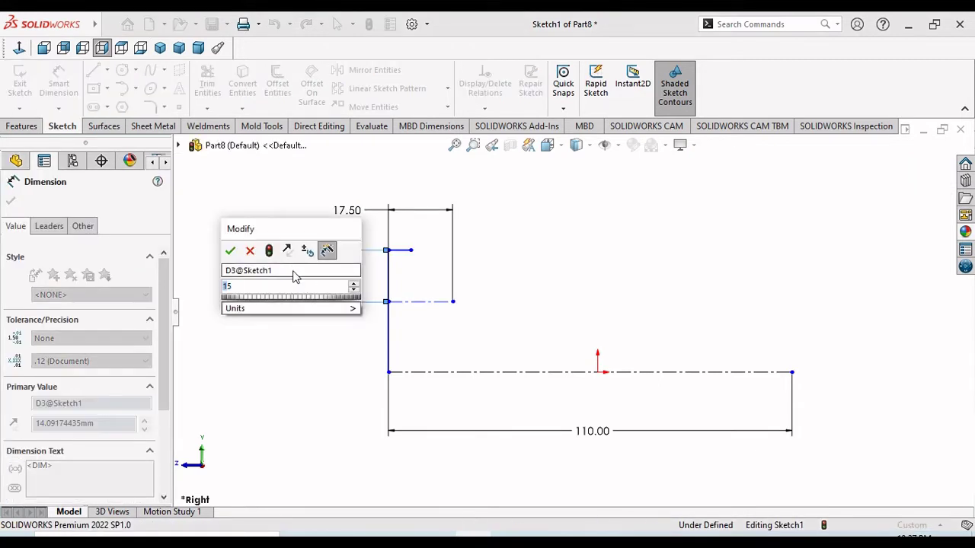
pyautogui.press('Return')
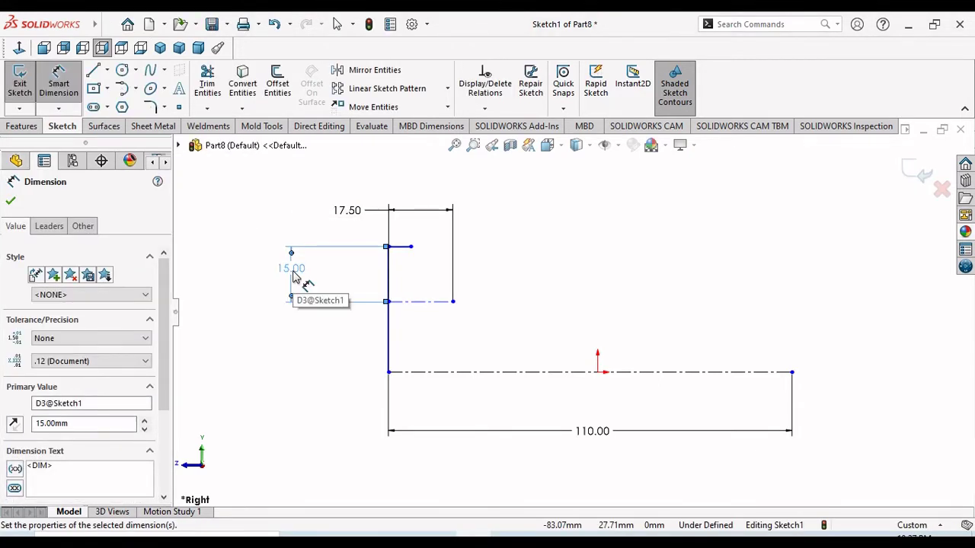
pyautogui.scroll(-3, 447, 244)
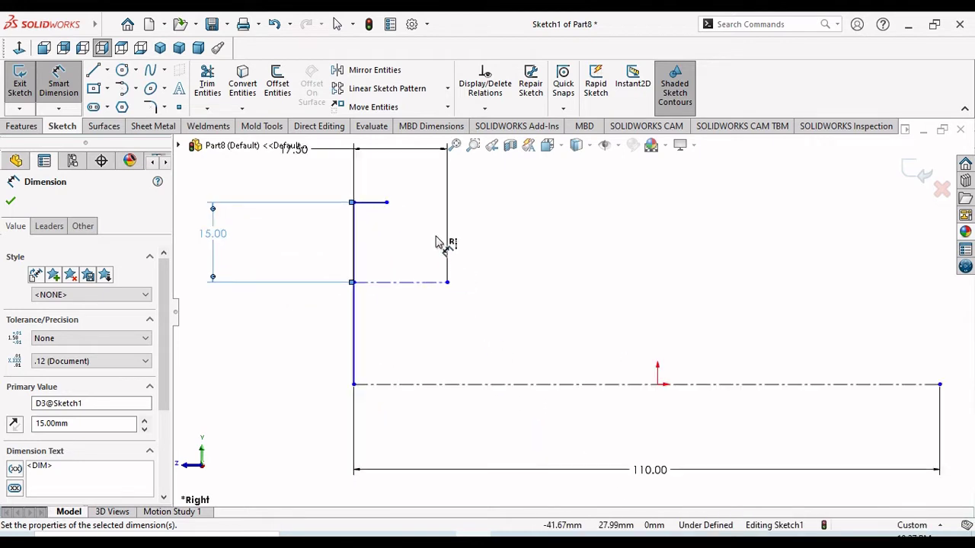
pyautogui.scroll(2, 524, 268)
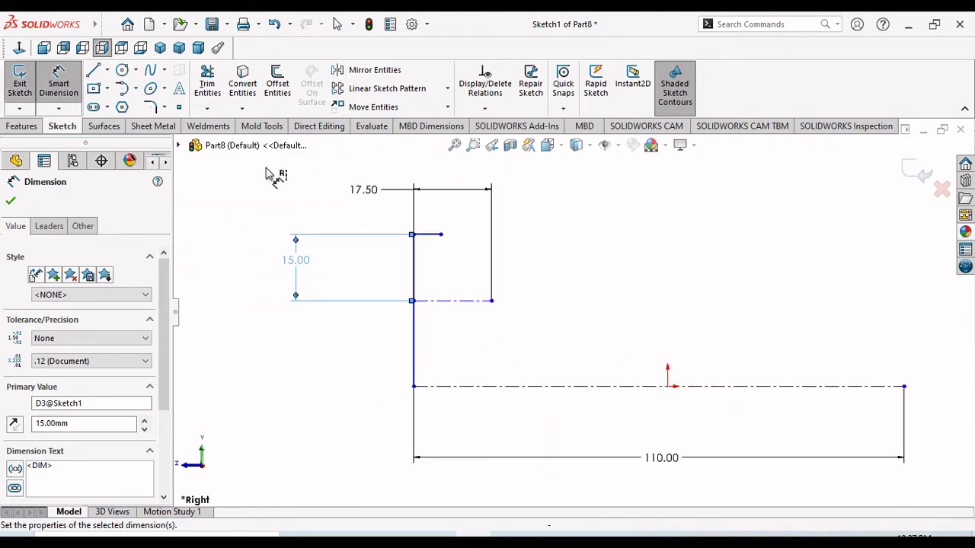
# - Select the 17.50 dimension and test dragging the short centerline's right endpoint
pyautogui.click(94, 71)
pyautogui.scroll(1, 480, 294)
pyautogui.scroll(-2, 482, 290)
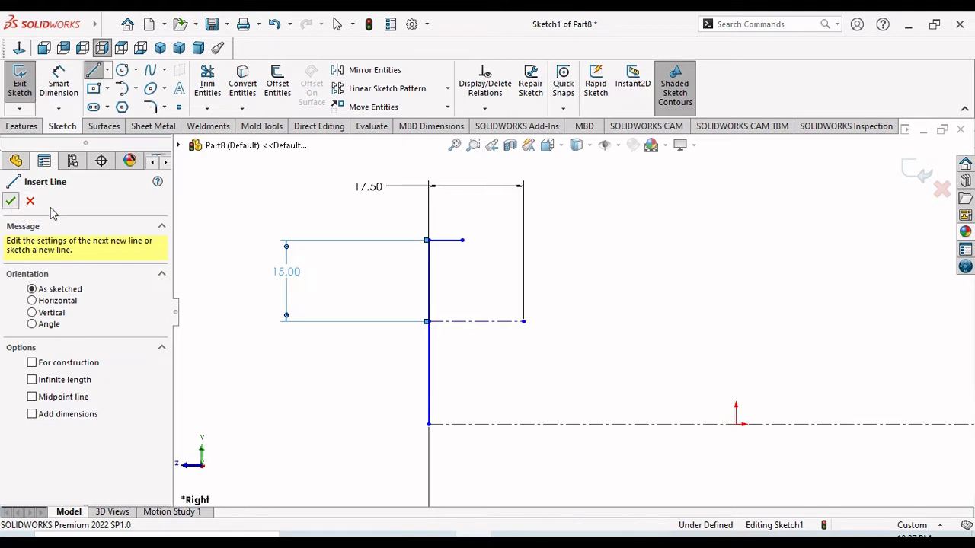
pyautogui.click(9, 200)
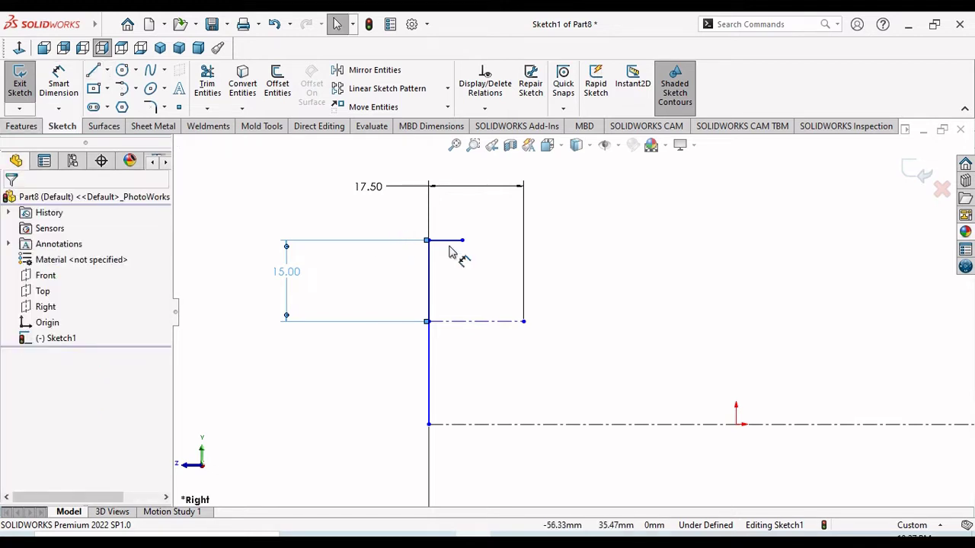
pyautogui.click(524, 271)
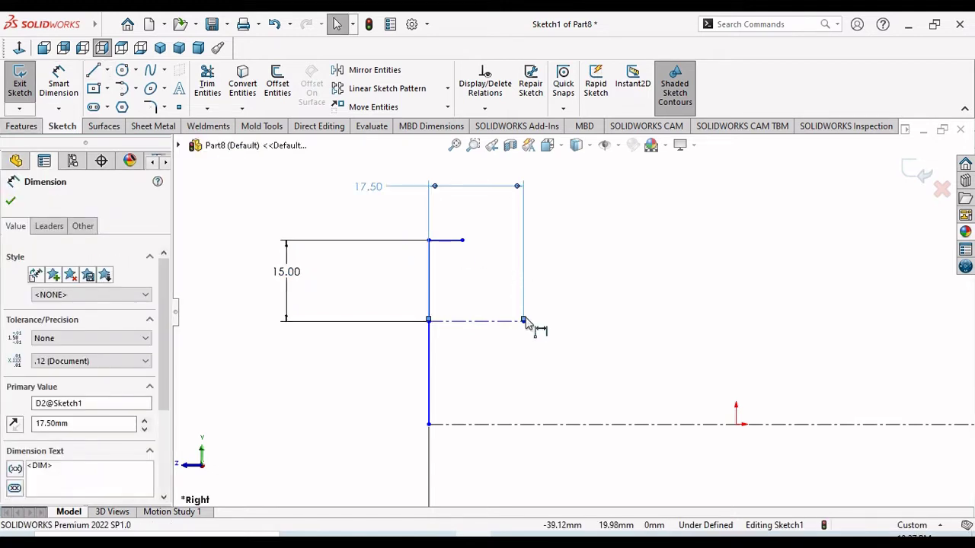
pyautogui.moveTo(521, 313)
pyautogui.mouseDown()
pyautogui.moveTo(522, 244)
pyautogui.moveTo(526, 290)
pyautogui.moveTo(526, 280)
pyautogui.mouseUp()
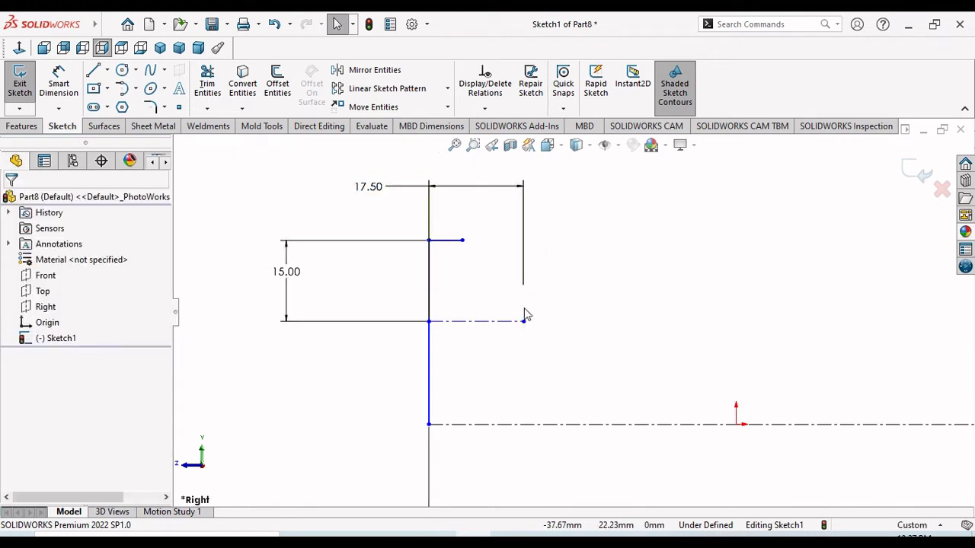
# - Draw a vertical centerline up from the short centerline's right end
pyautogui.click(107, 69)
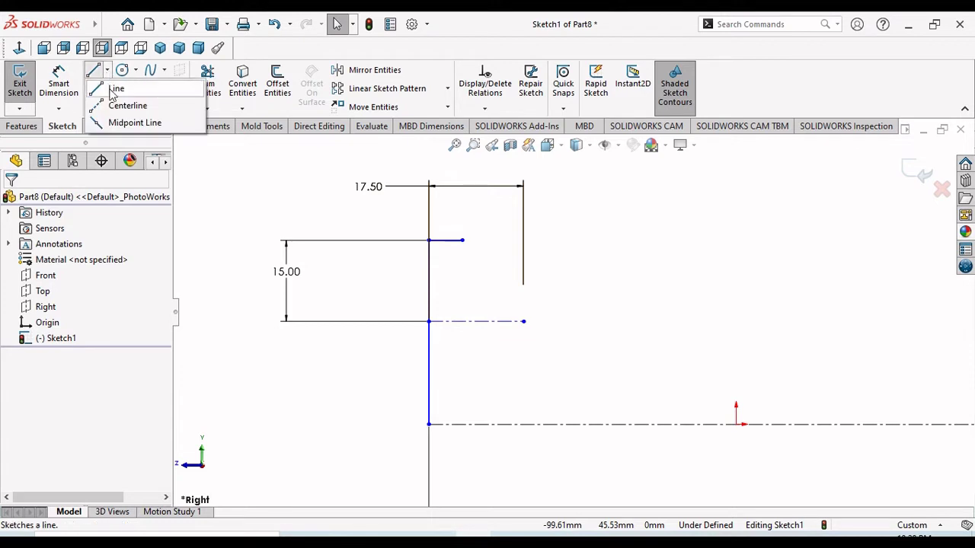
pyautogui.click(122, 105)
pyautogui.click(524, 321)
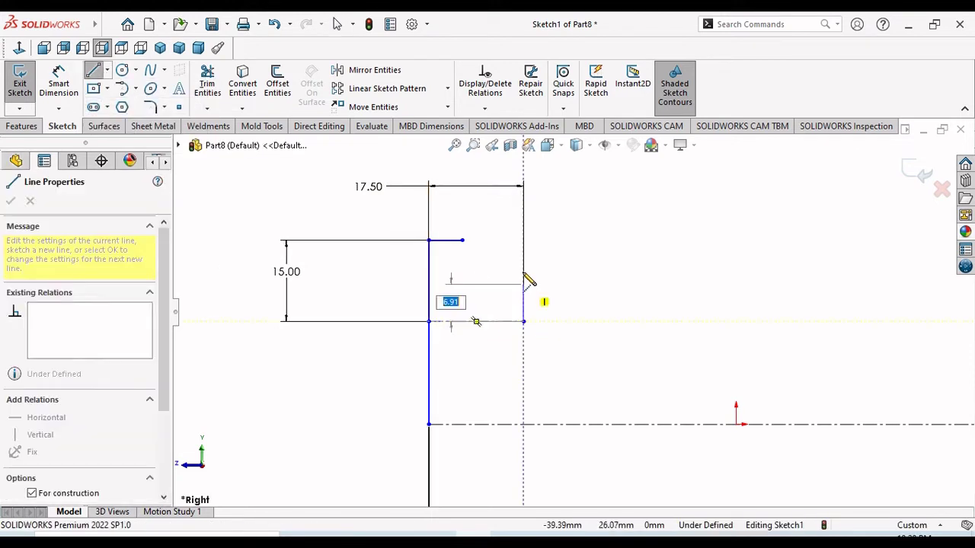
pyautogui.click(523, 168)
pyautogui.rightClick(584, 183)
pyautogui.click(618, 233)
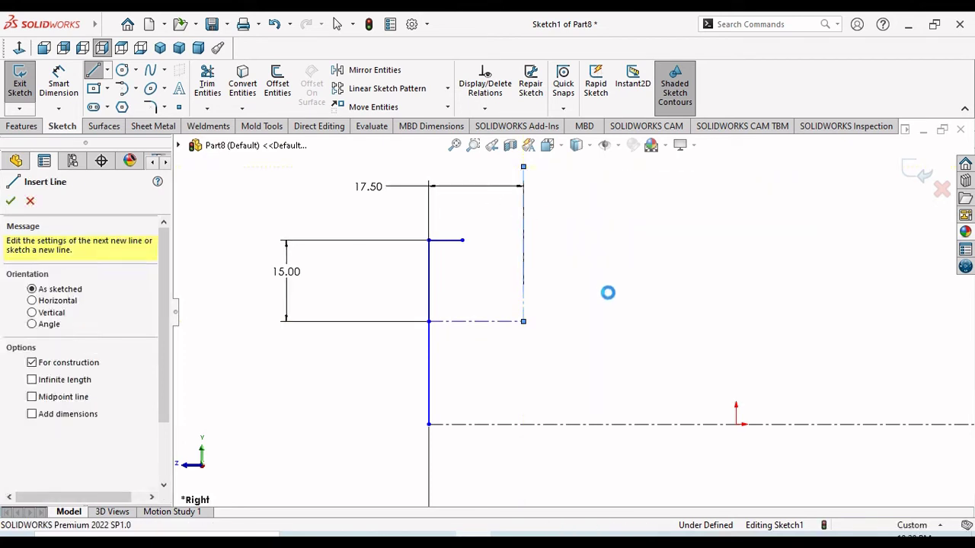
pyautogui.scroll(-2, 526, 286)
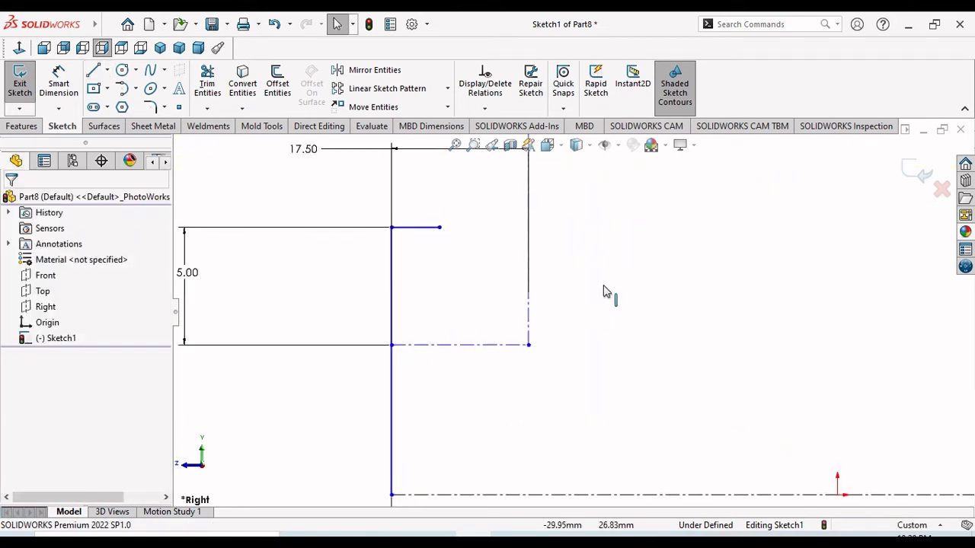
pyautogui.scroll(2, 586, 317)
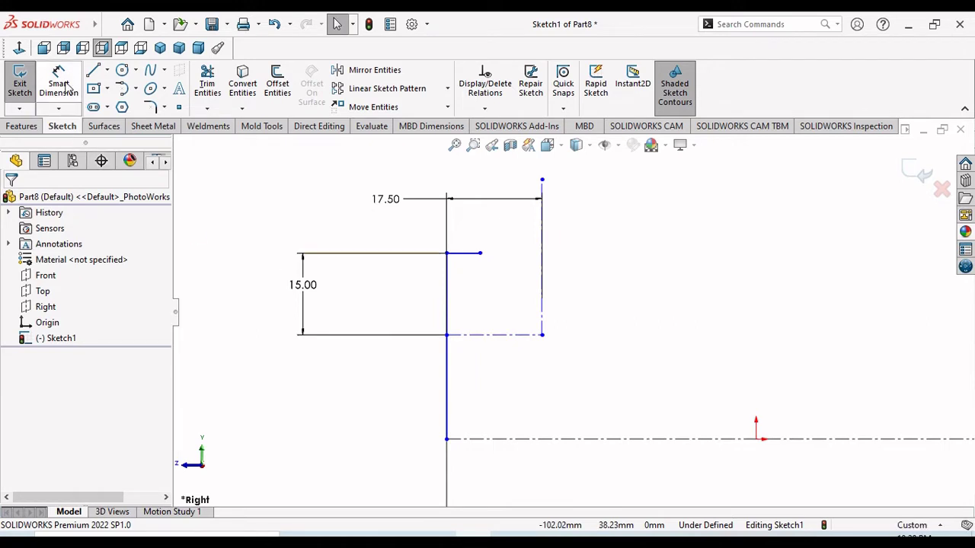
# - Draw a slanted groove line from the top line's end down to the horizontal centerline
pyautogui.click(94, 71)
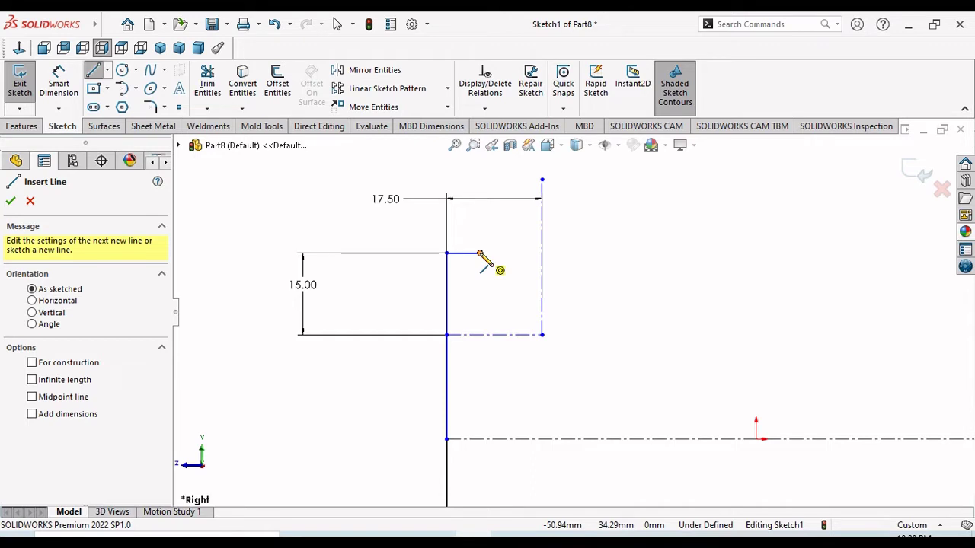
pyautogui.click(479, 253)
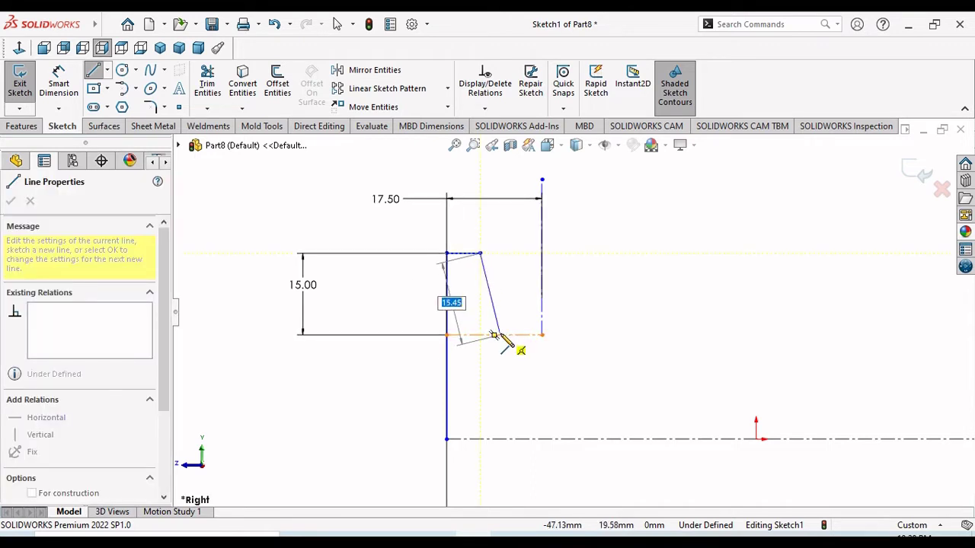
pyautogui.click(503, 336)
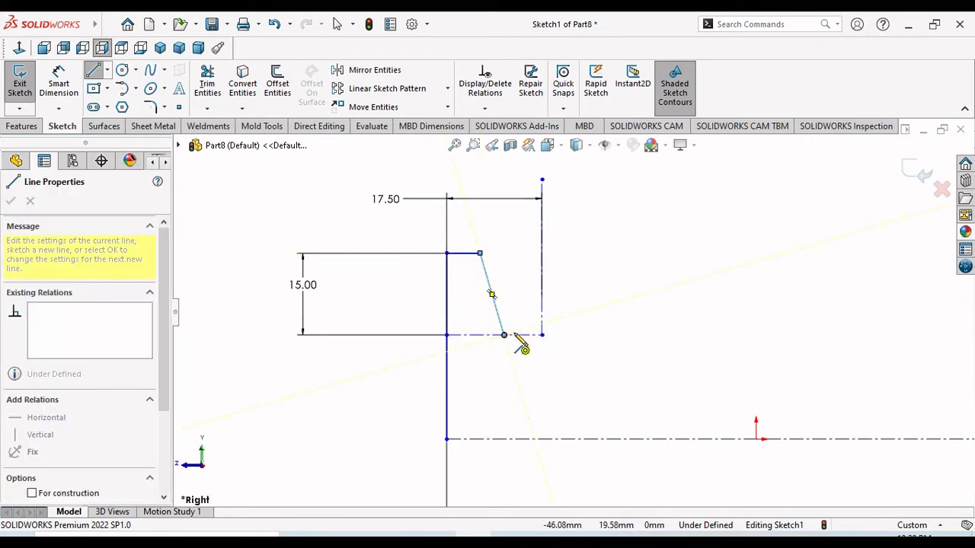
pyautogui.rightClick(577, 315)
pyautogui.click(580, 316)
pyautogui.scroll(-3, 513, 253)
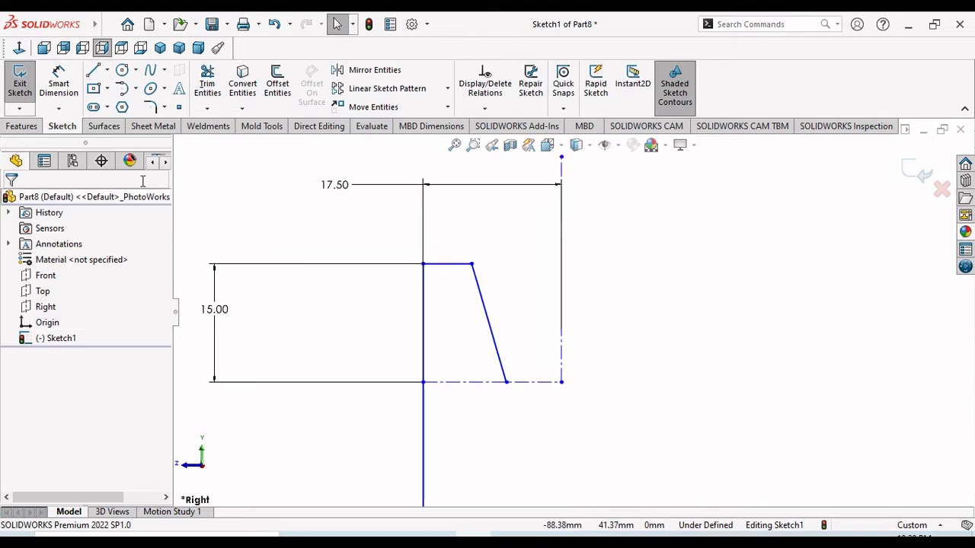
# - Dimension the slanted line's top end 7.5 mm from the vertical centerline
pyautogui.click(69, 89)
pyautogui.click(561, 272)
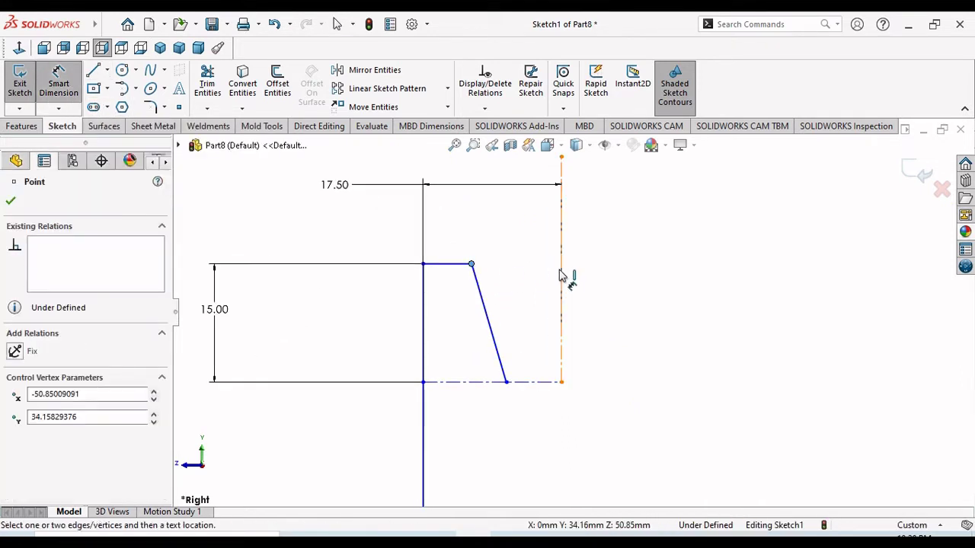
pyautogui.click(563, 354)
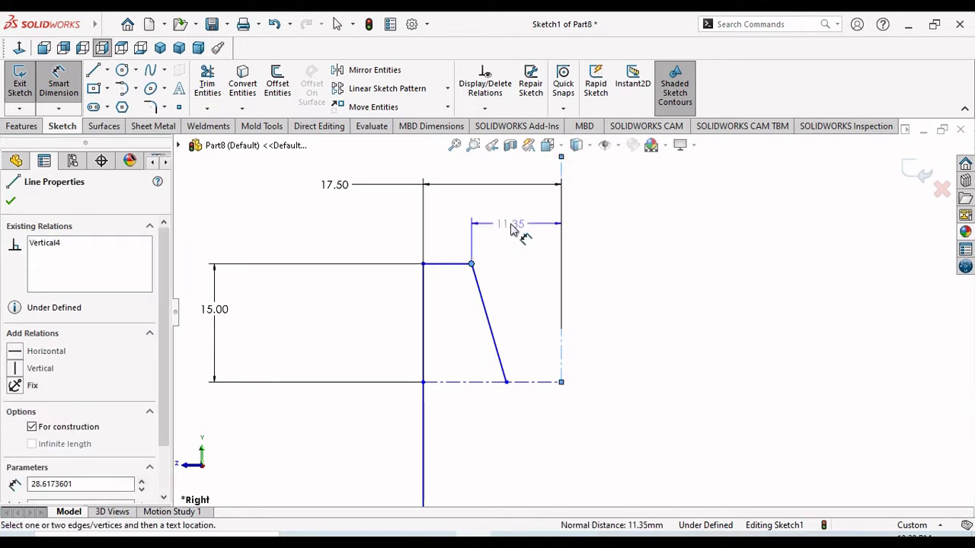
pyautogui.click(517, 233)
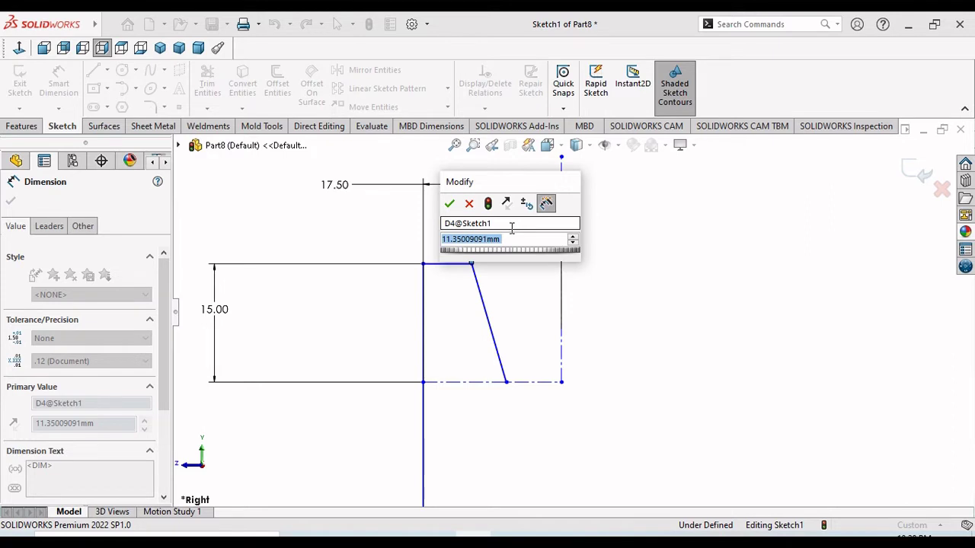
pyautogui.write('7.5')
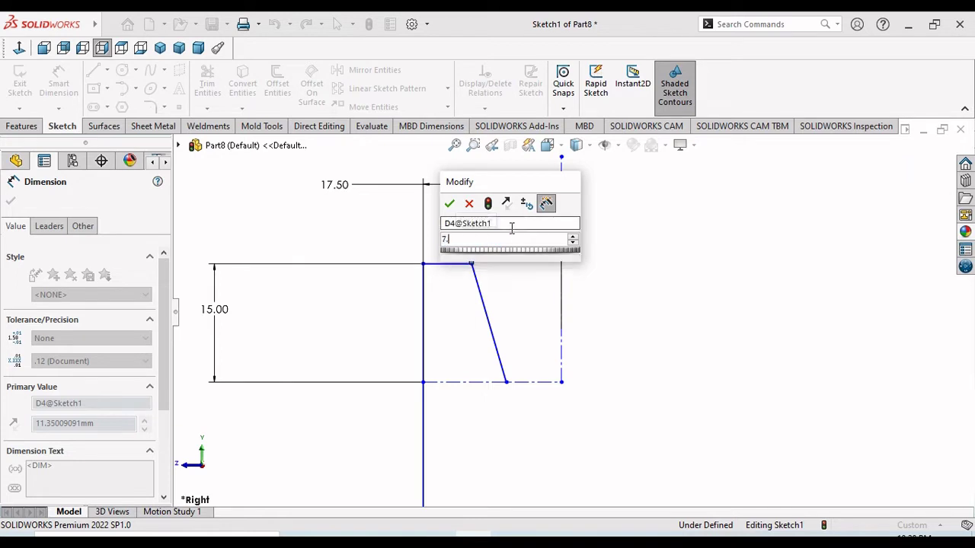
pyautogui.press('Return')
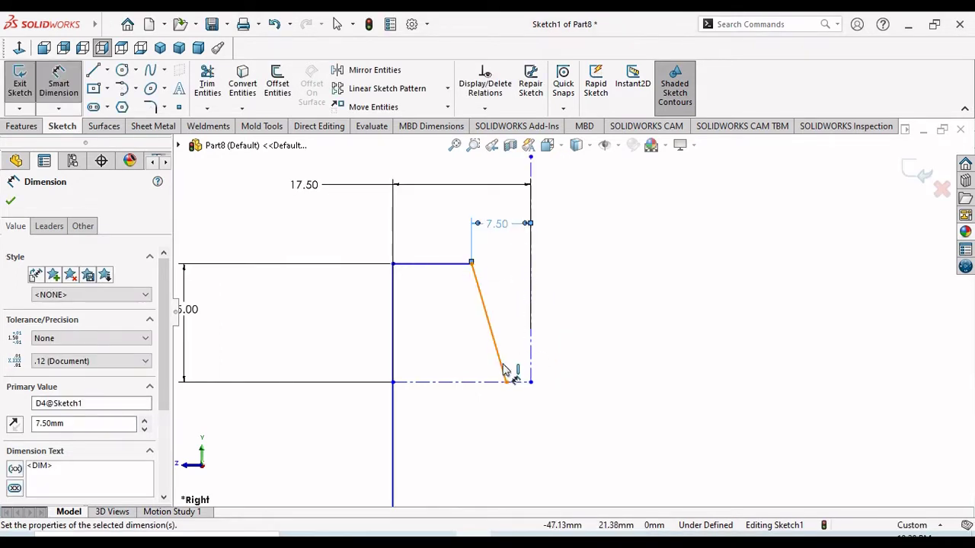
# - Dimension the slanted line's bottom end 3.25 mm from the vertical centerline
pyautogui.scroll(-2, 508, 254)
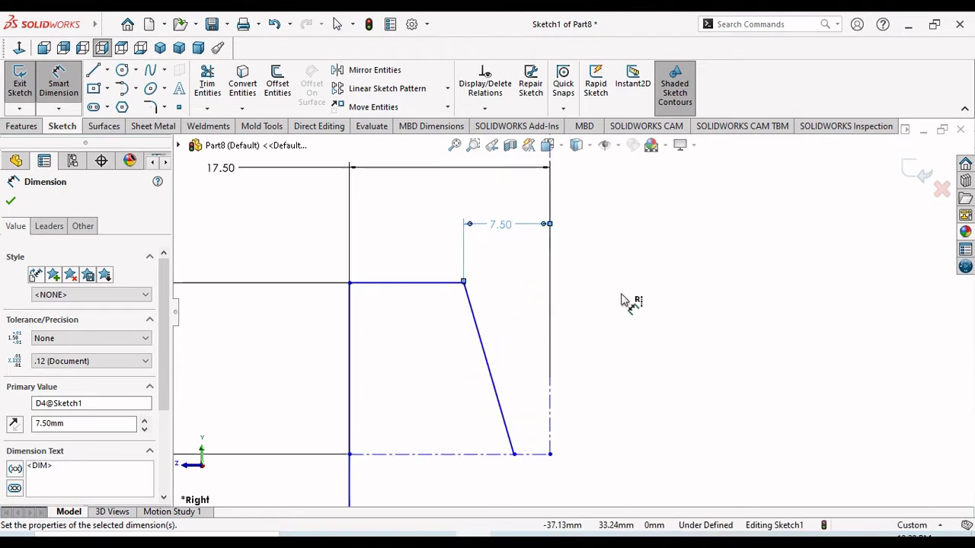
pyautogui.click(547, 500)
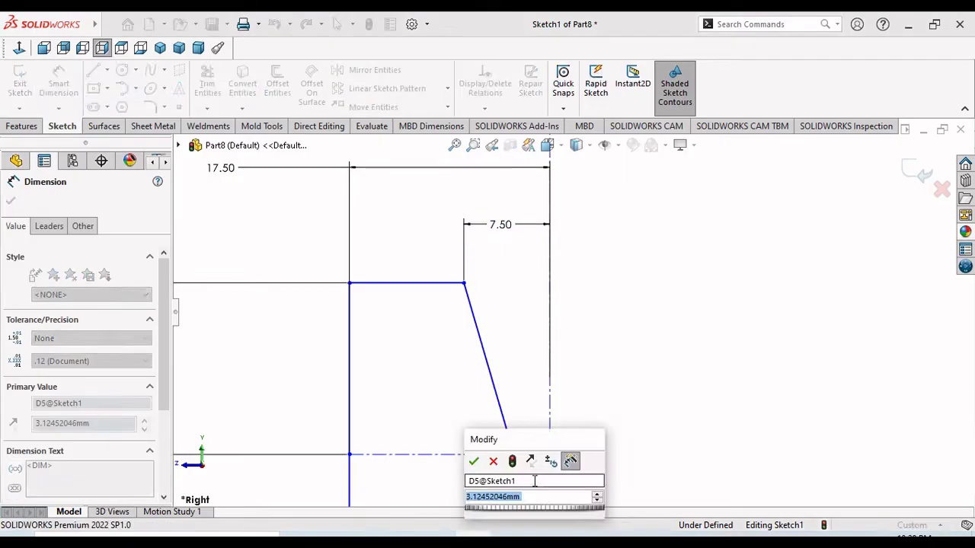
pyautogui.press('Return')
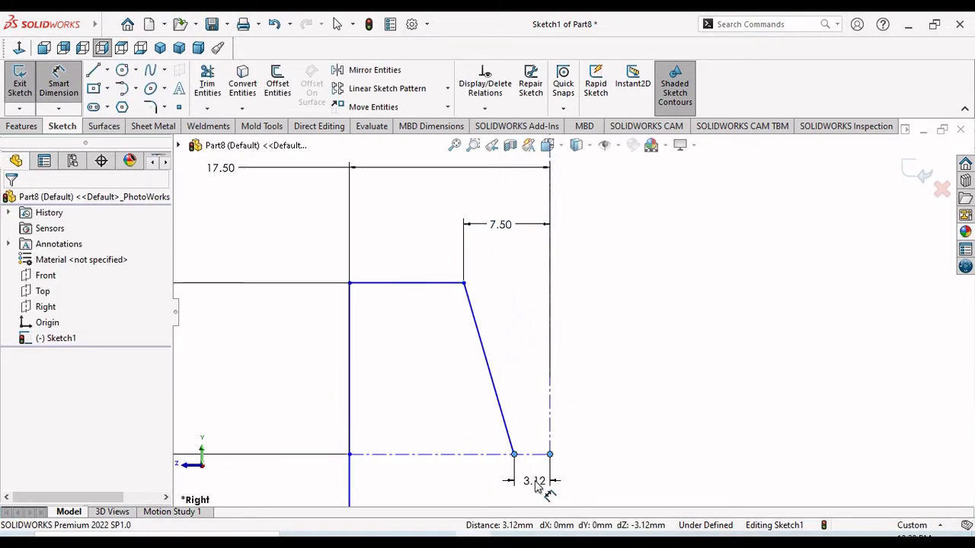
pyautogui.doubleClick(536, 485)
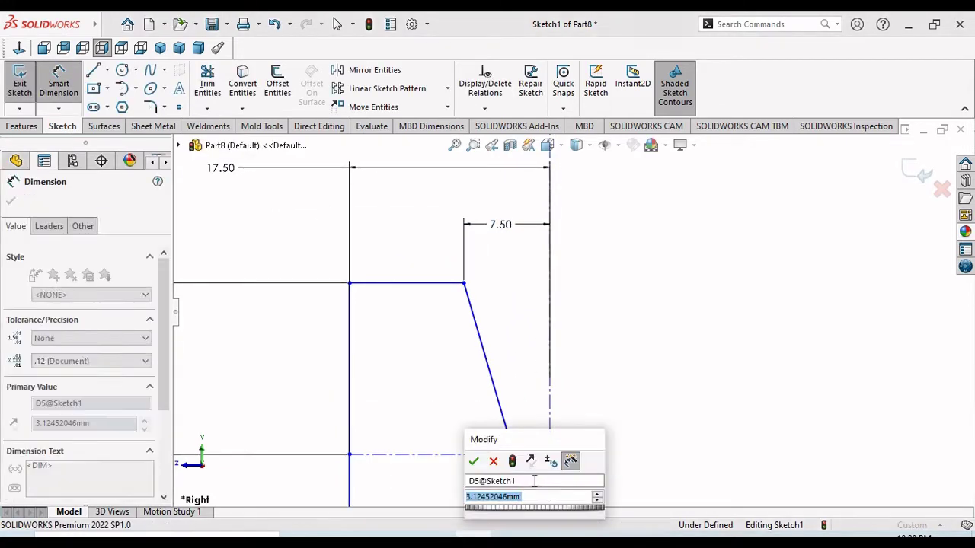
pyautogui.write('3.25')
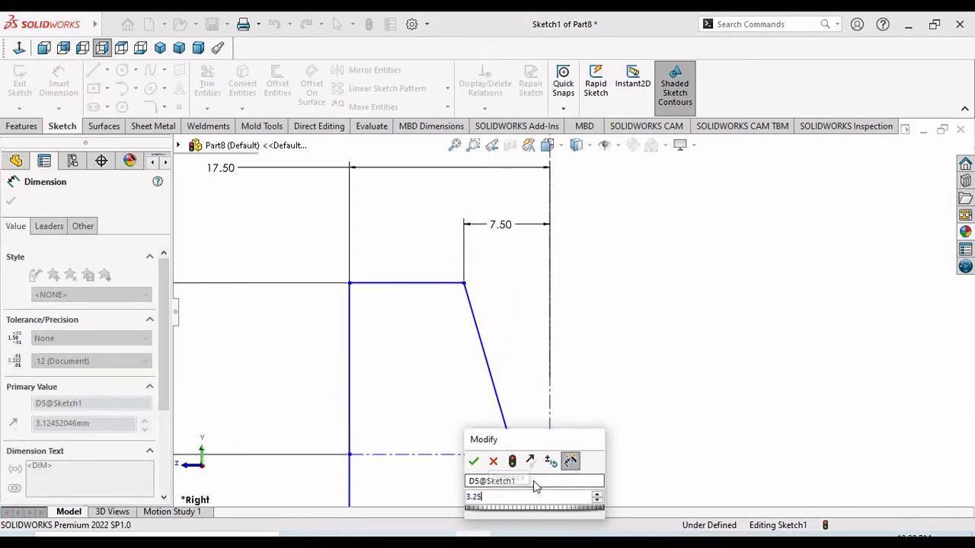
pyautogui.press('Return')
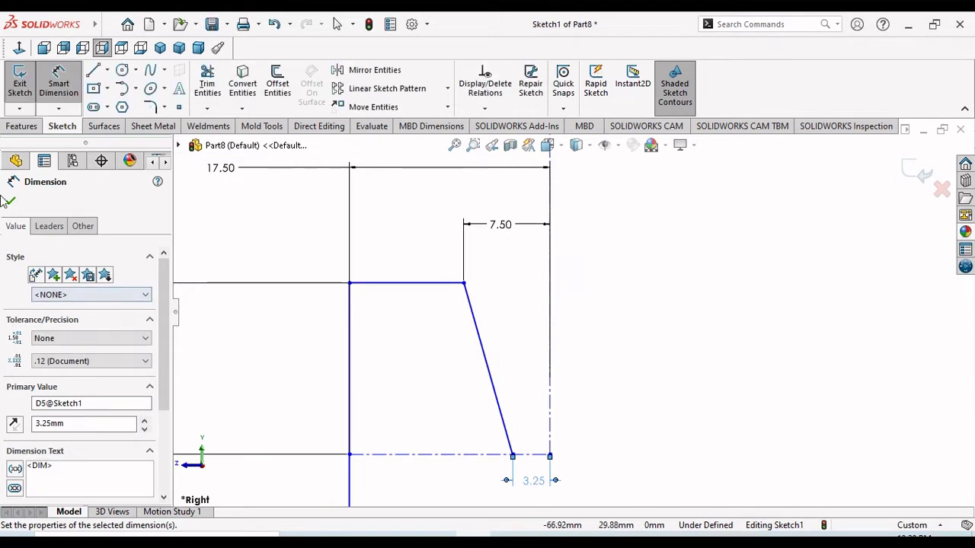
pyautogui.click(11, 201)
pyautogui.press('Escape')
pyautogui.scroll(2, 579, 457)
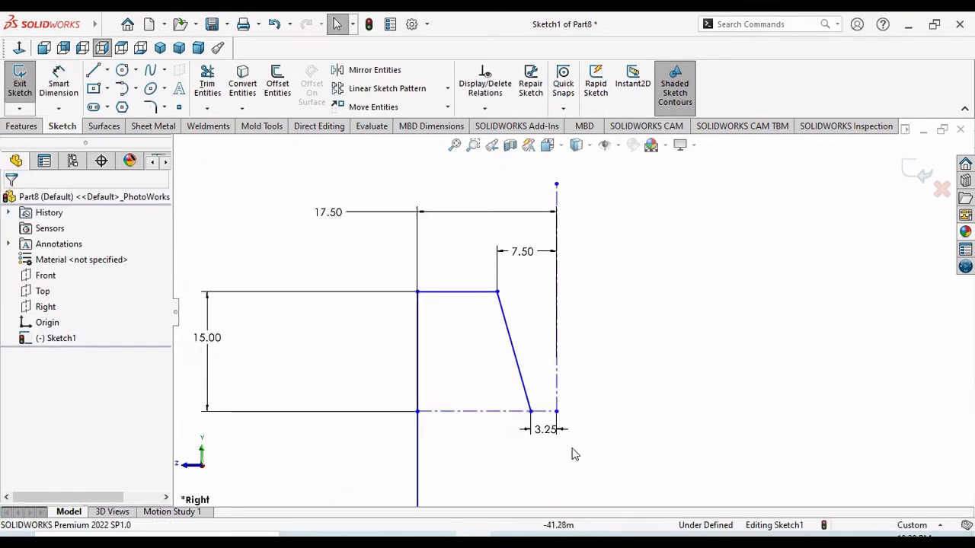
# - Mirror the slanted groove line about the vertical centerline
pyautogui.scroll(-1, 571, 424)
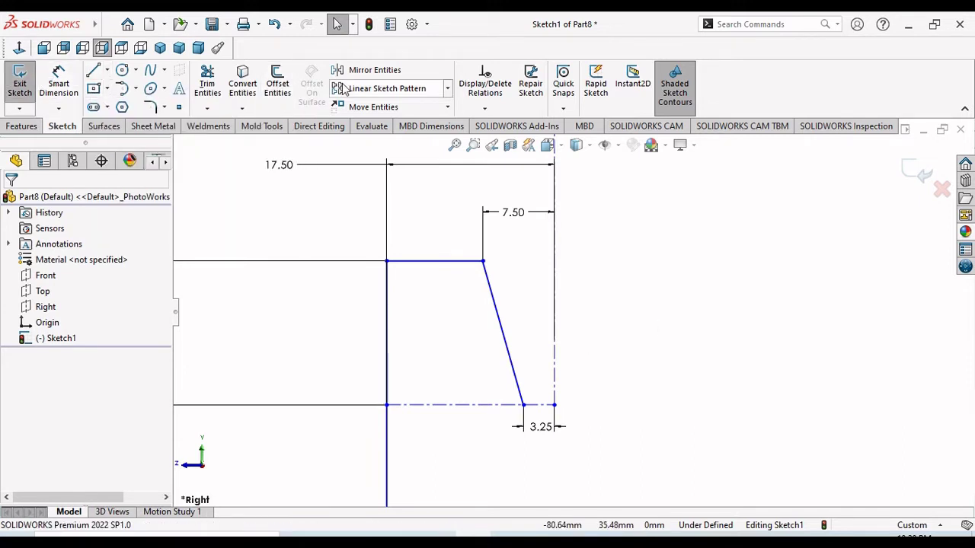
pyautogui.click(371, 71)
pyautogui.click(503, 322)
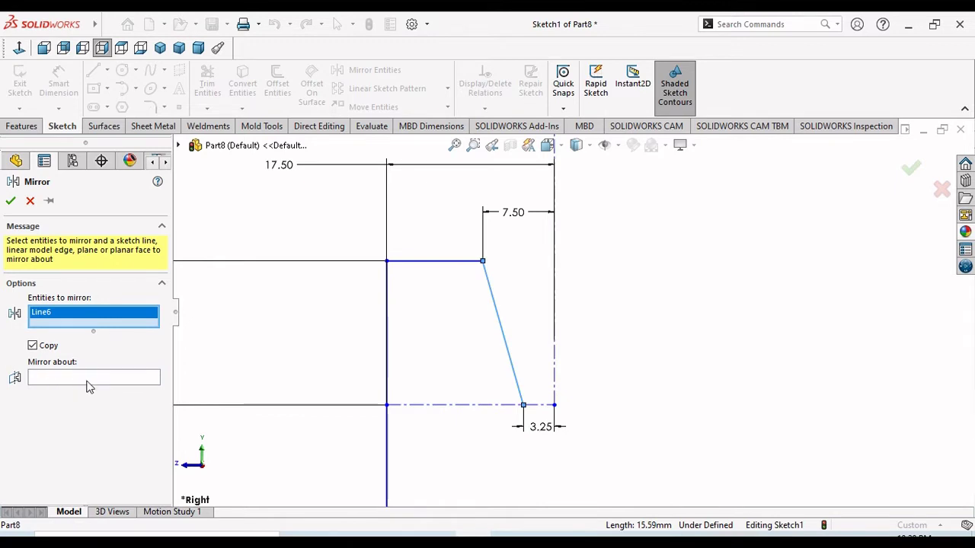
pyautogui.click(59, 378)
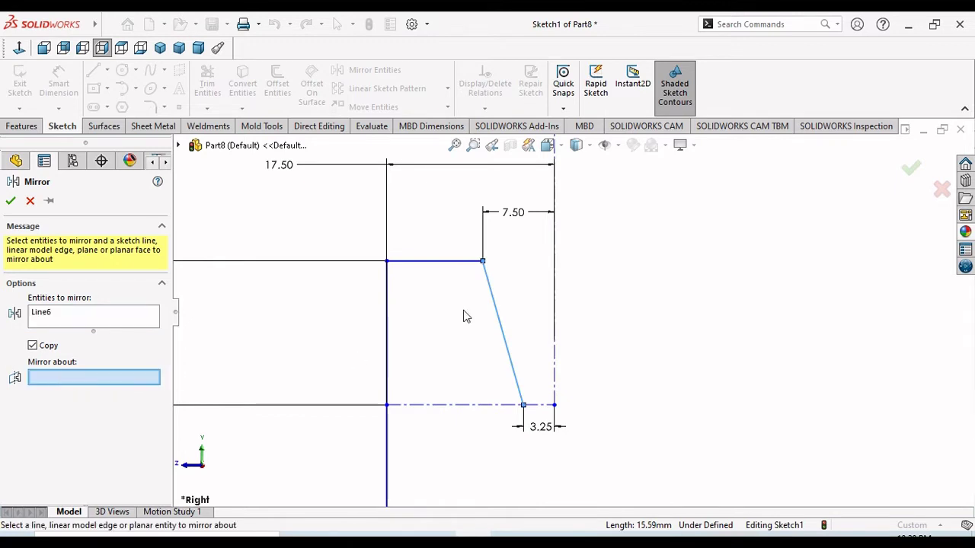
pyautogui.click(555, 359)
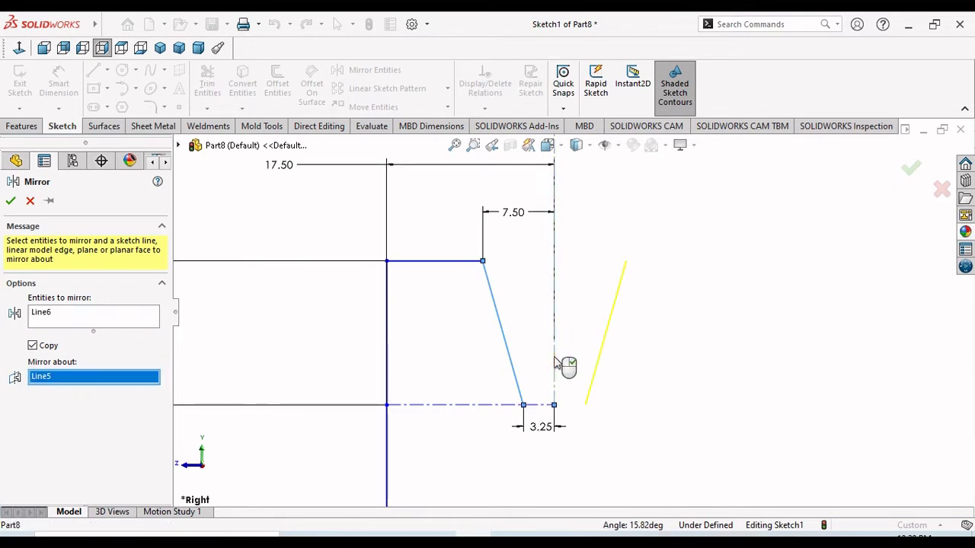
pyautogui.click(10, 202)
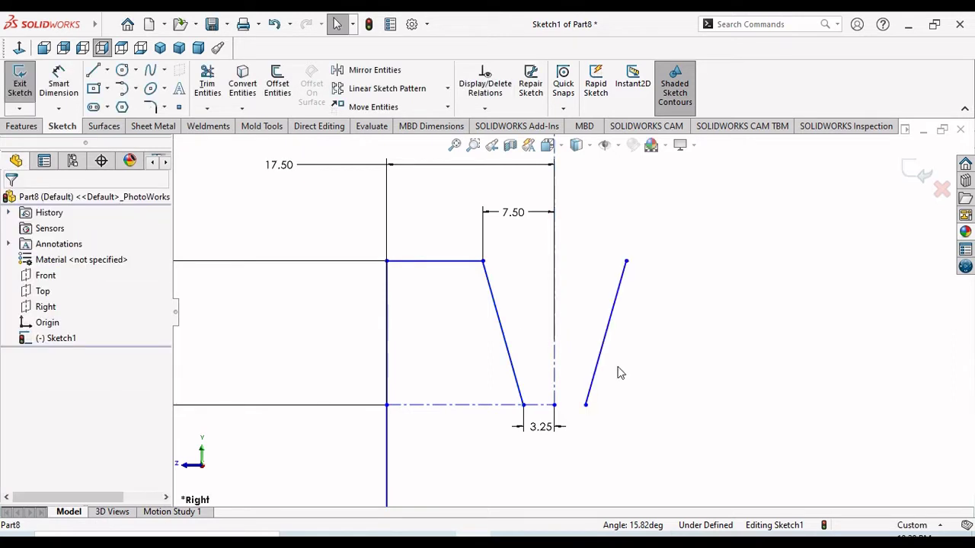
pyautogui.click(93, 71)
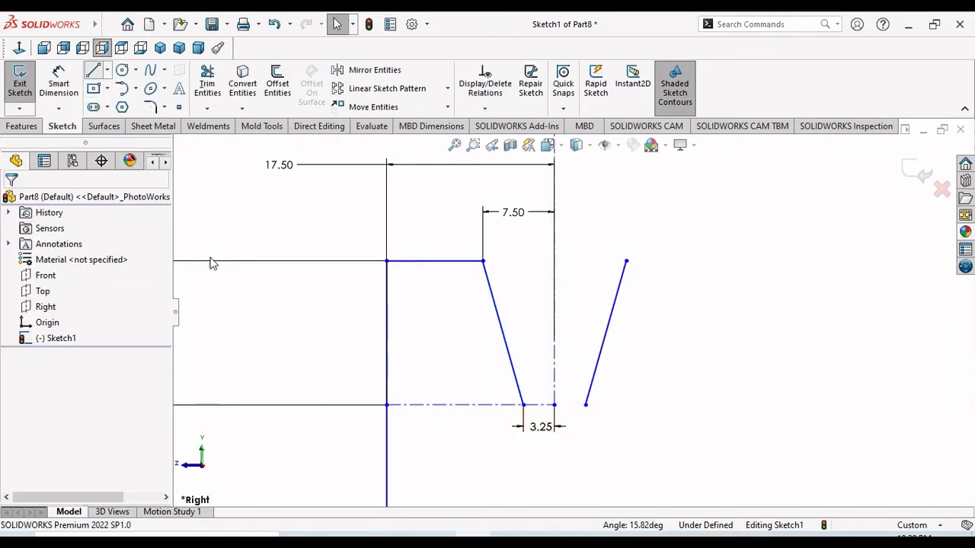
# - Draw a horizontal line joining the bottom endpoints of the two slanted groove sides
pyautogui.click(523, 405)
pyautogui.click(585, 405)
pyautogui.rightClick(637, 372)
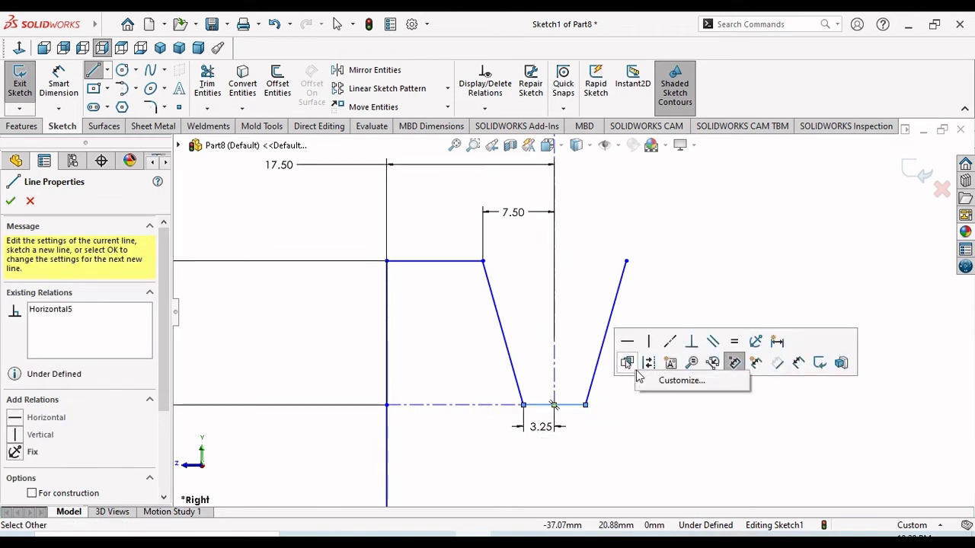
pyautogui.press('Escape')
pyautogui.rightClick(638, 414)
pyautogui.click(656, 420)
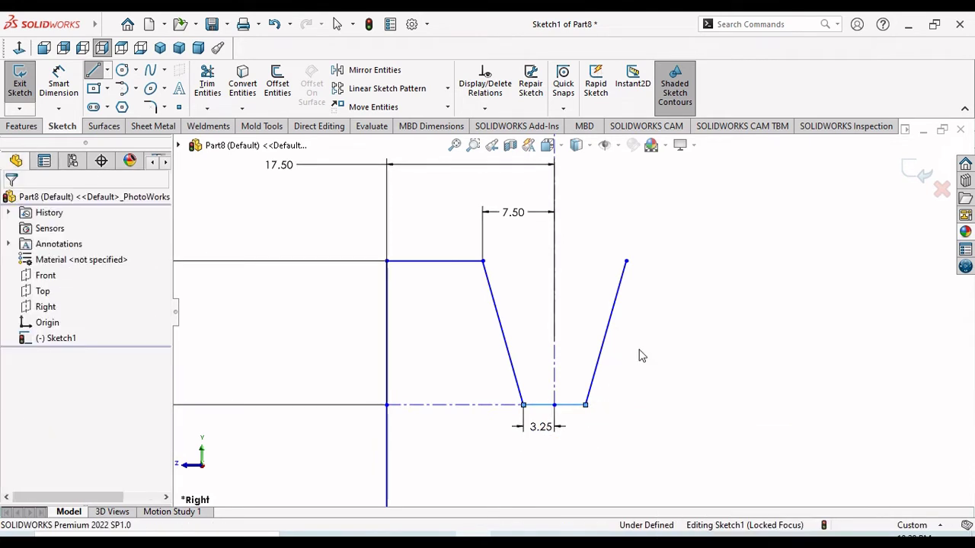
pyautogui.scroll(1, 659, 346)
pyautogui.scroll(-1, 667, 329)
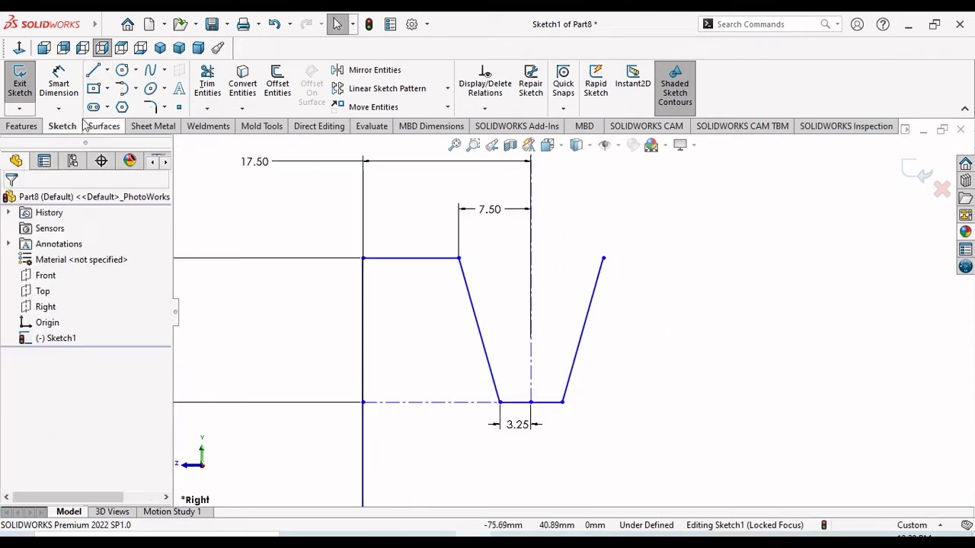
# - Draw a short top flat from the mirrored side's top and dimension it 2.5 mm
pyautogui.press('l')
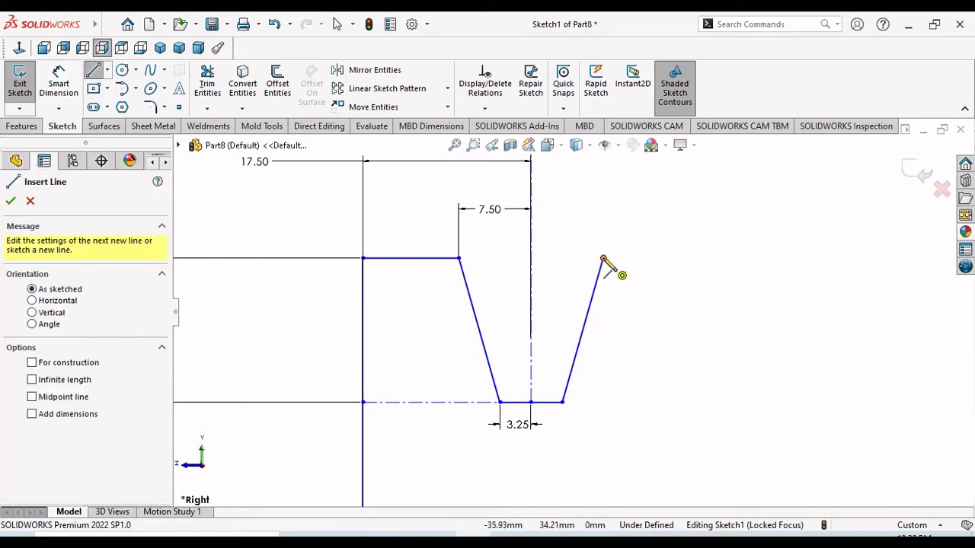
pyautogui.click(603, 260)
pyautogui.click(626, 260)
pyautogui.rightClick(659, 278)
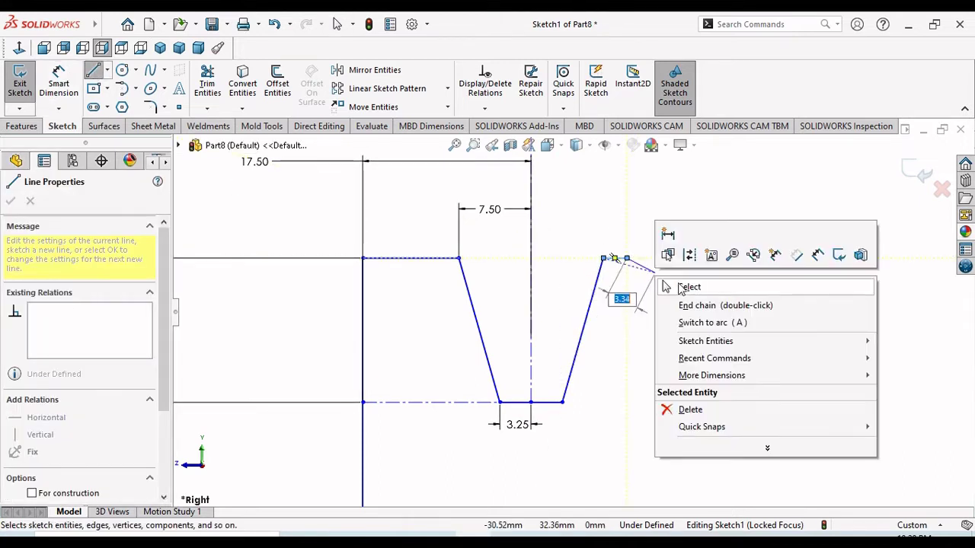
pyautogui.click(686, 287)
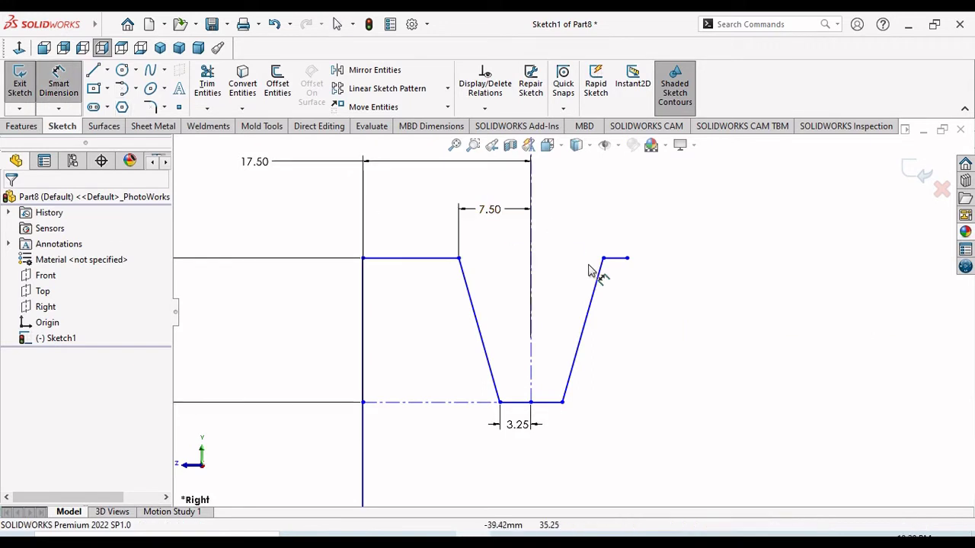
pyautogui.click(617, 259)
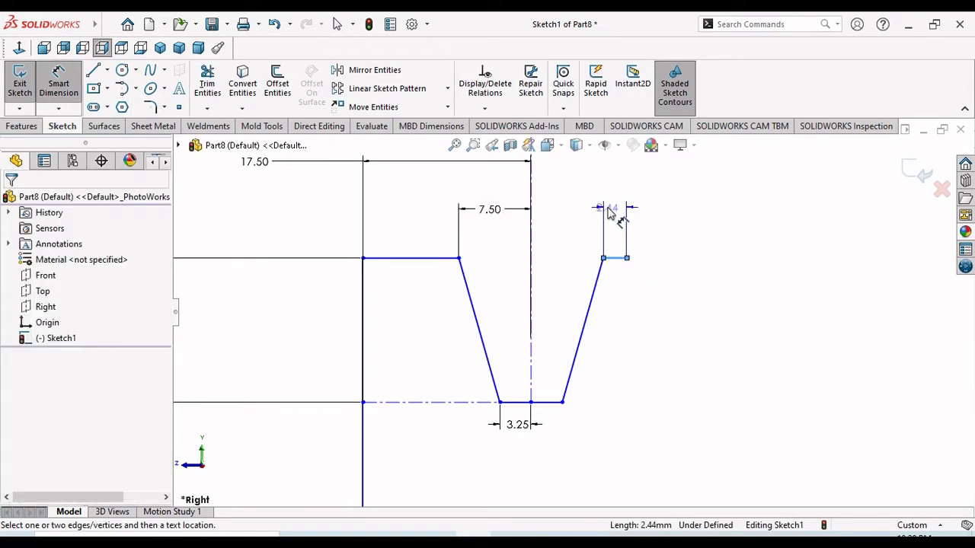
pyautogui.click(608, 214)
pyautogui.write('2.5')
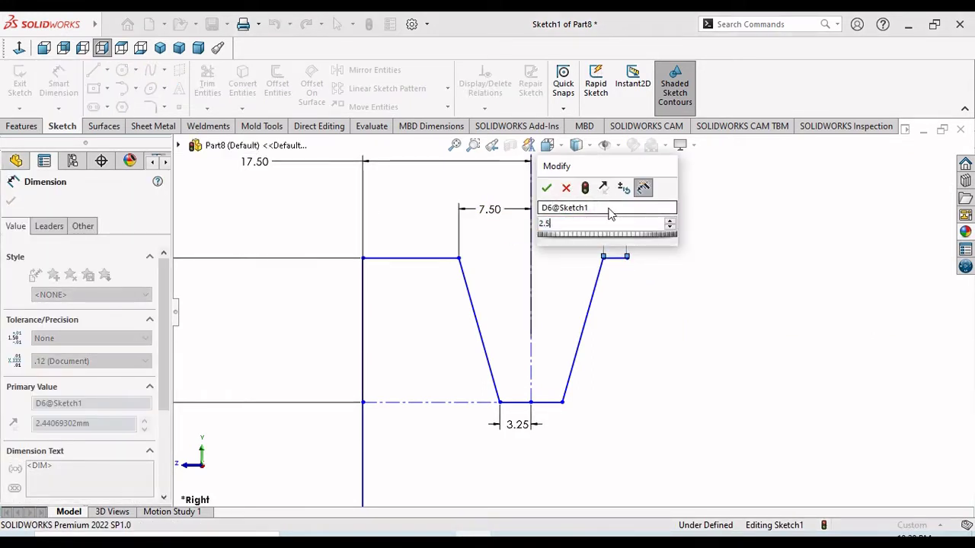
pyautogui.press('Return')
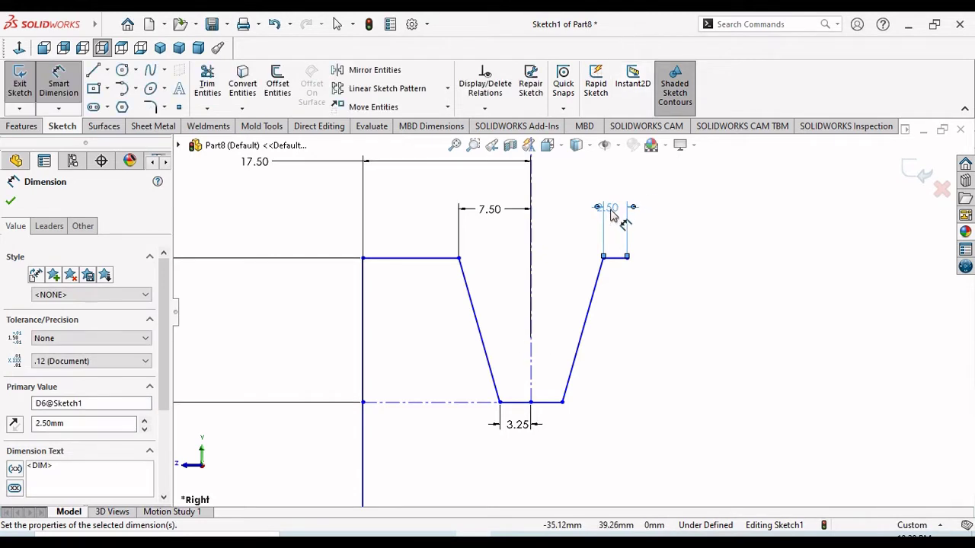
pyautogui.click(674, 324)
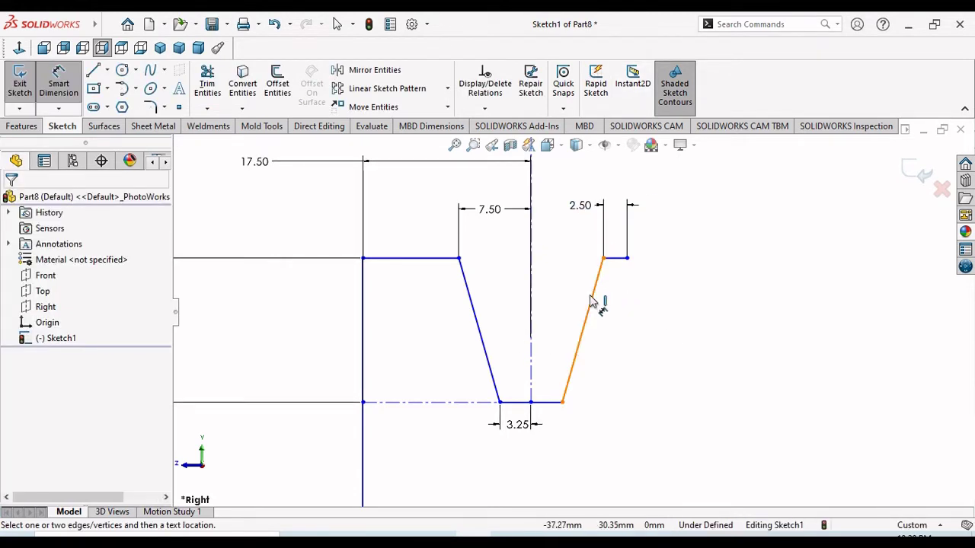
pyautogui.scroll(2, 614, 298)
pyautogui.scroll(-2, 617, 298)
pyautogui.scroll(1, 613, 335)
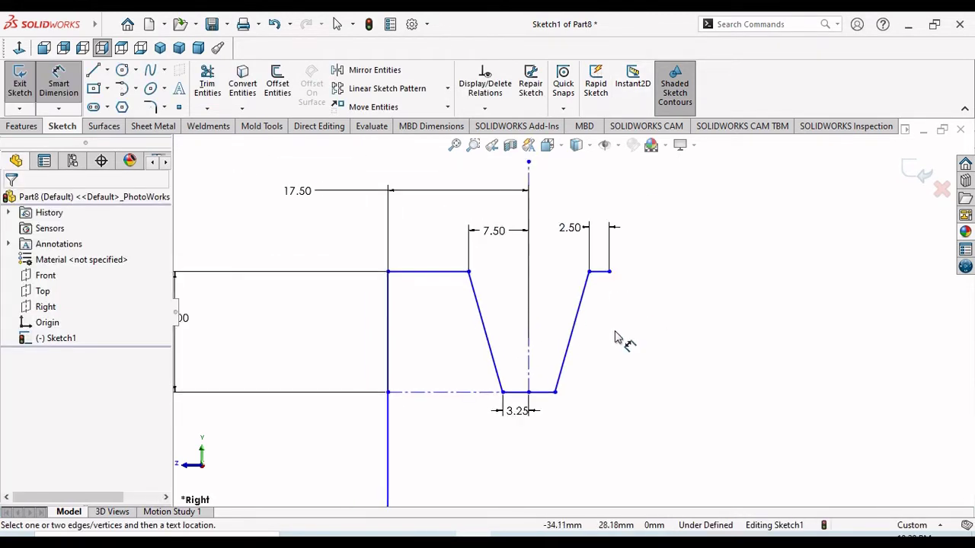
pyautogui.scroll(3, 636, 382)
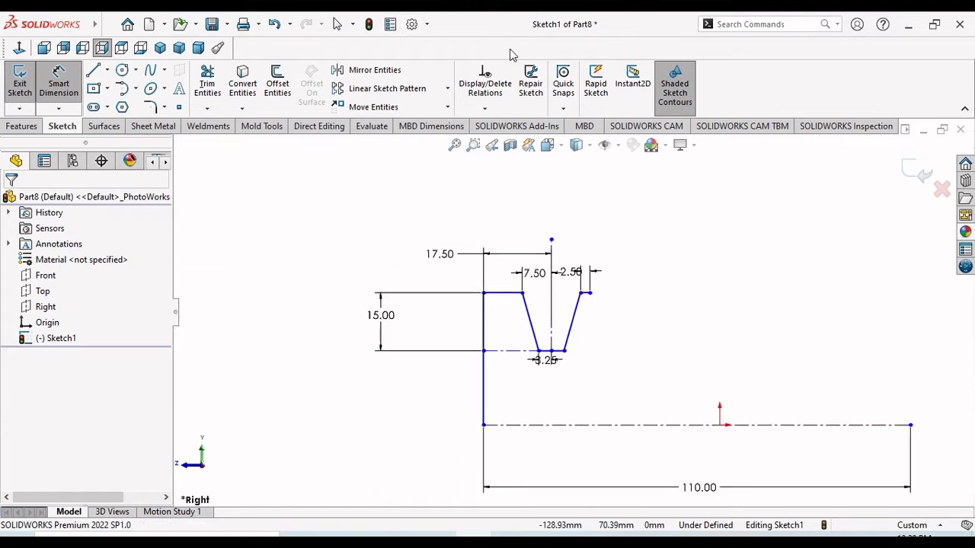
# - Start a linear sketch pattern along the horizontal centerline with the groove's three lines selected
pyautogui.click(375, 93)
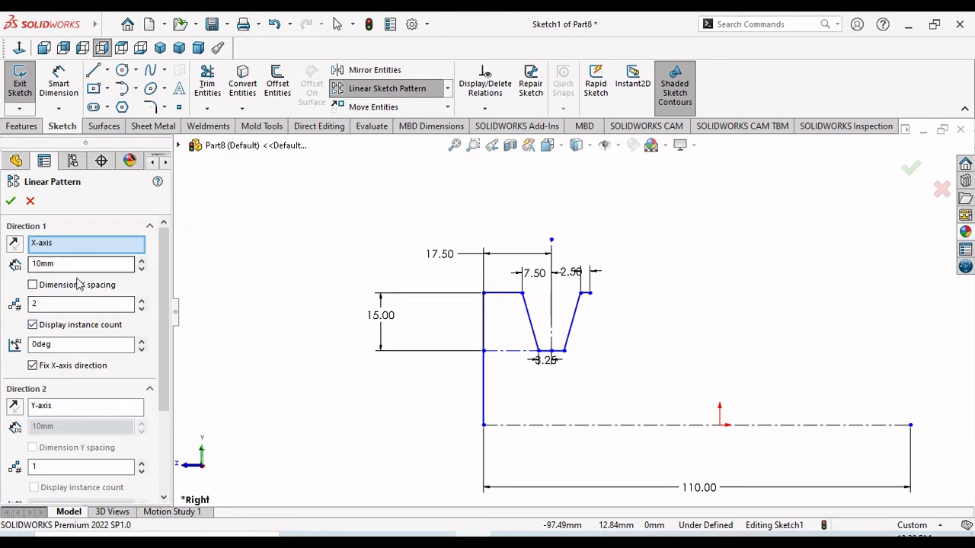
pyautogui.click(554, 425)
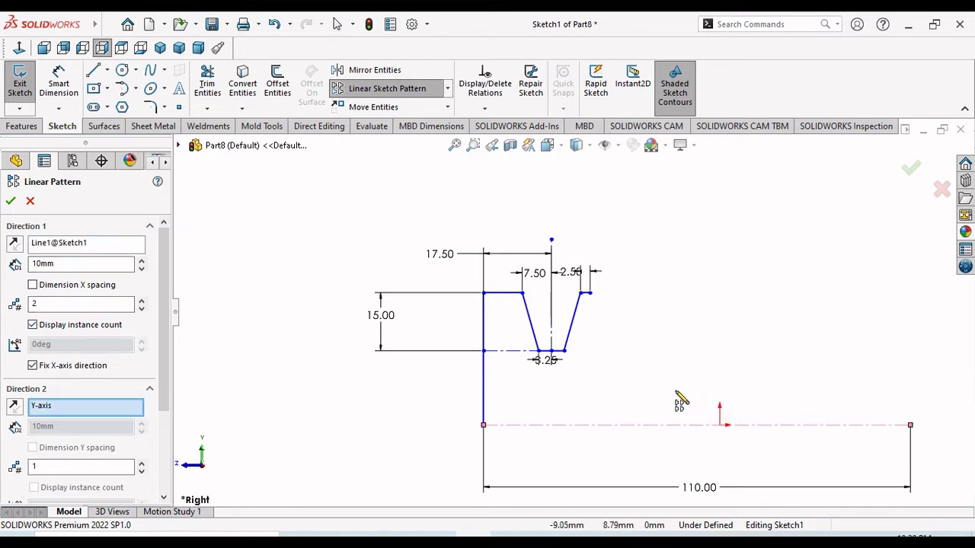
pyautogui.scroll(-3, 145, 441)
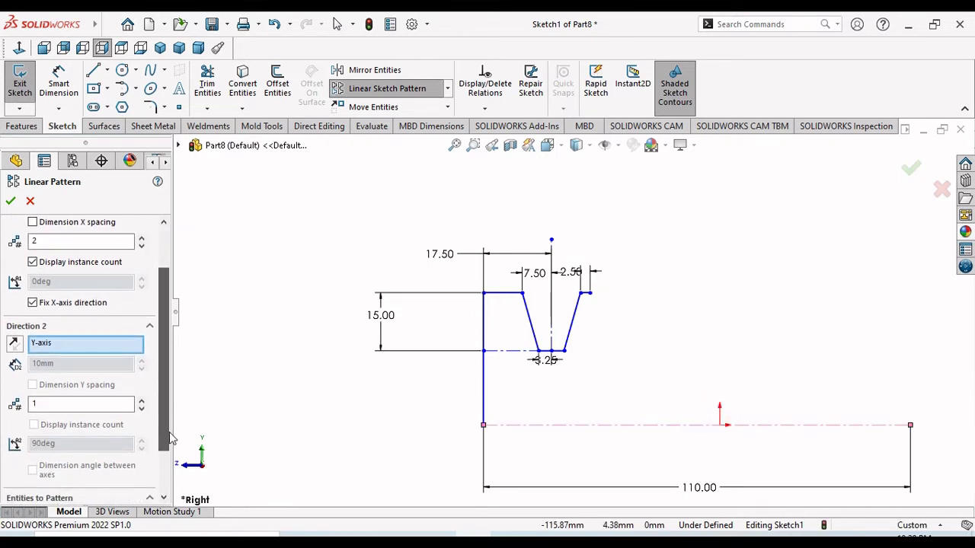
pyautogui.click(131, 465)
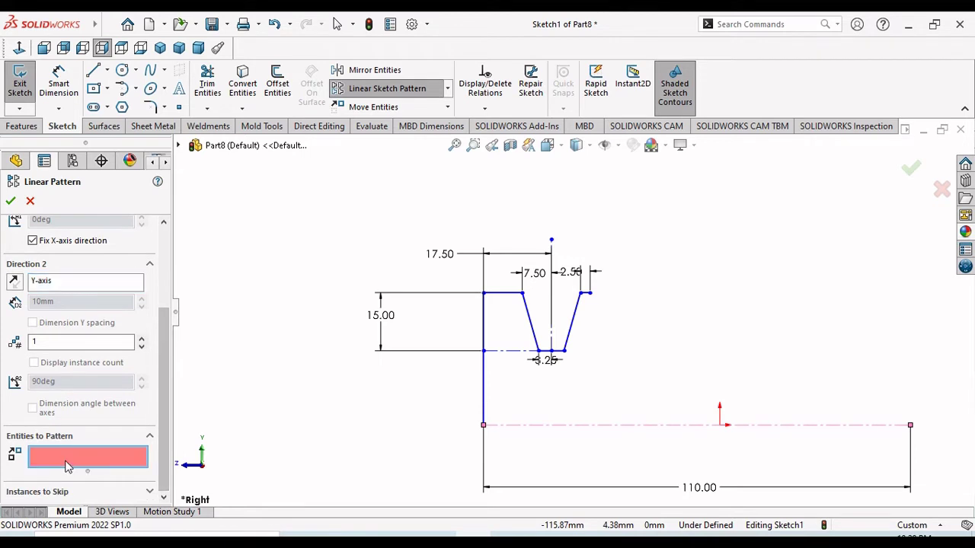
pyautogui.click(531, 323)
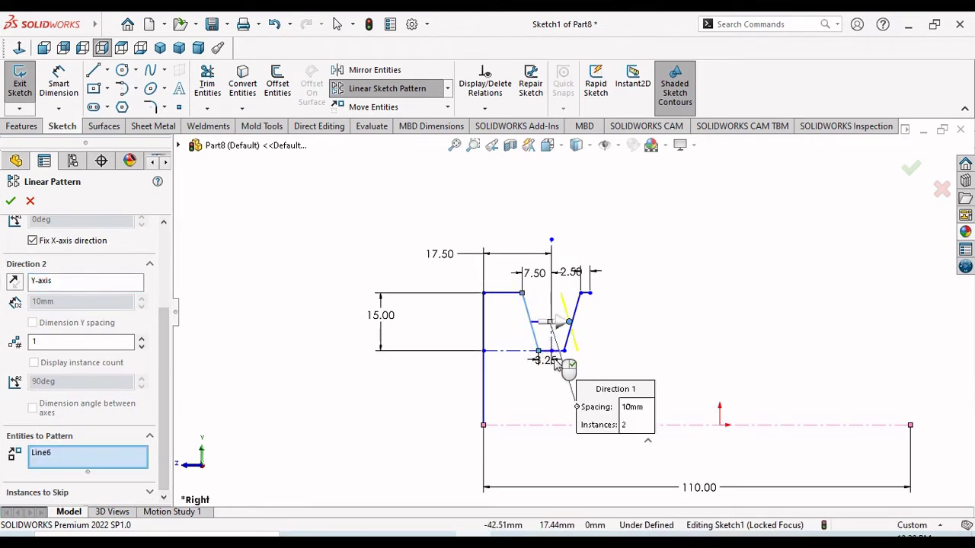
pyautogui.scroll(-2, 537, 347)
pyautogui.click(552, 342)
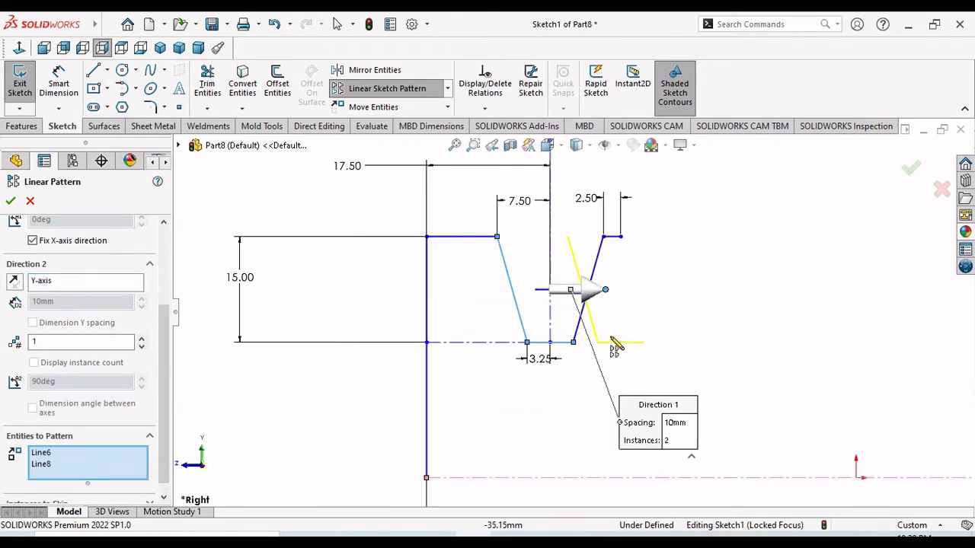
pyautogui.click(599, 263)
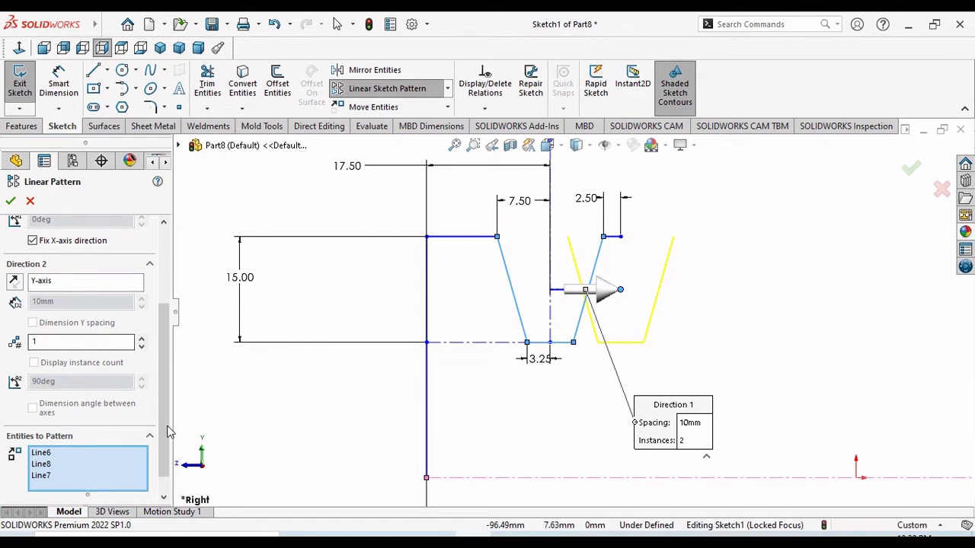
pyautogui.moveTo(166, 433); pyautogui.dragTo(166, 355)
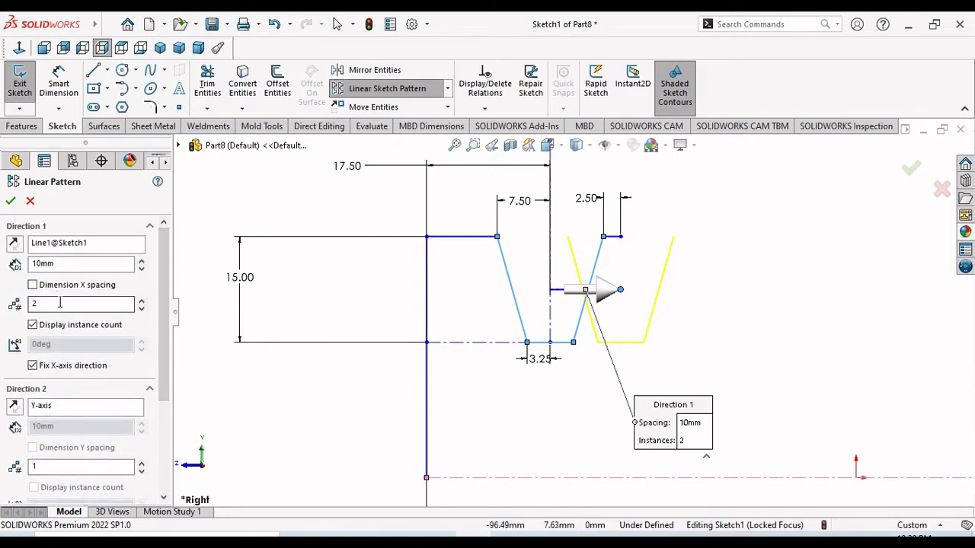
# - Set 4 instances at 17.5 mm spacing, add the top flat, and accept the pattern
pyautogui.click(141, 301)
pyautogui.click(142, 301)
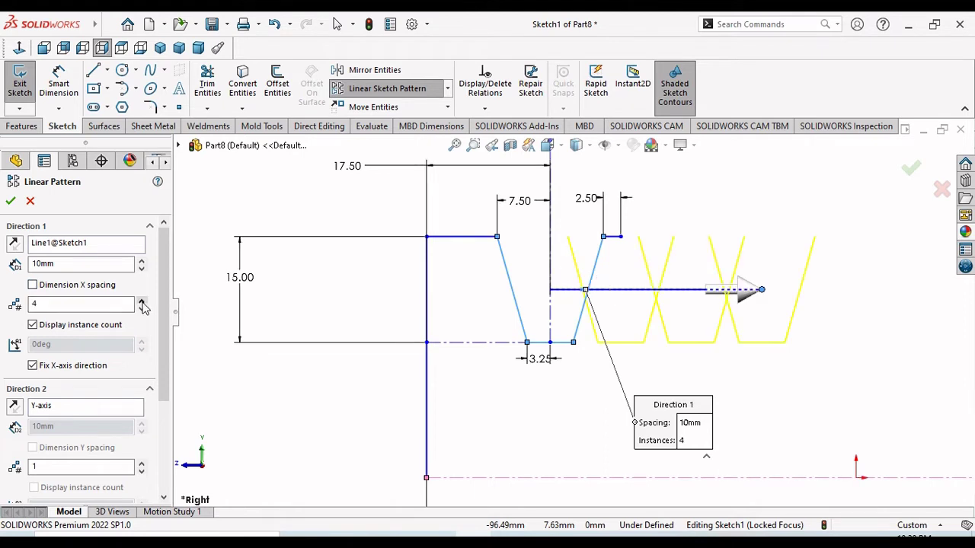
pyautogui.doubleClick(63, 263)
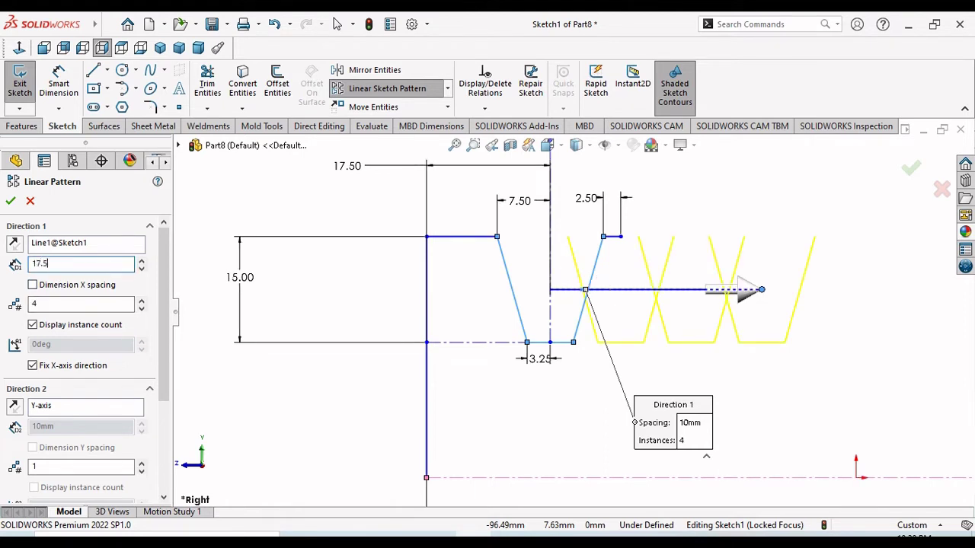
pyautogui.press('Return')
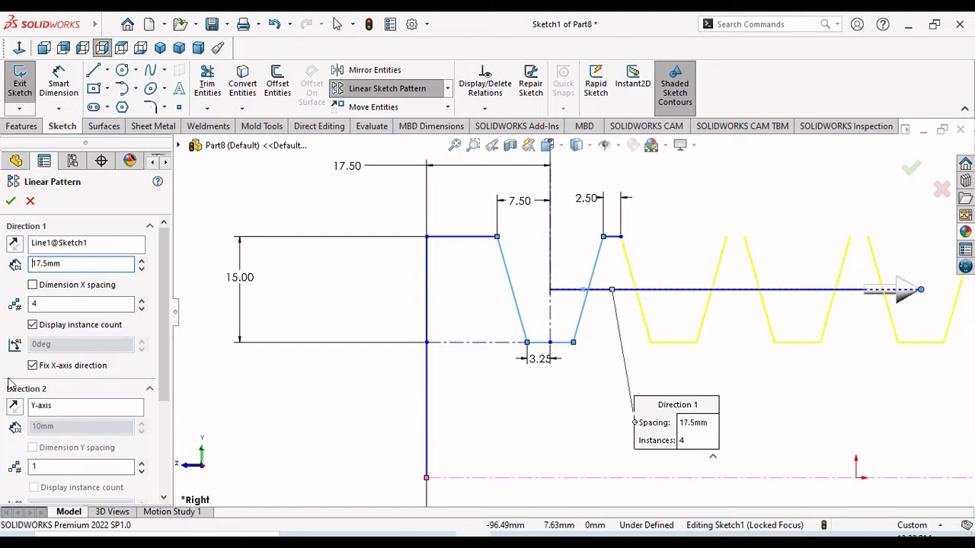
pyautogui.scroll(-3, 76, 491)
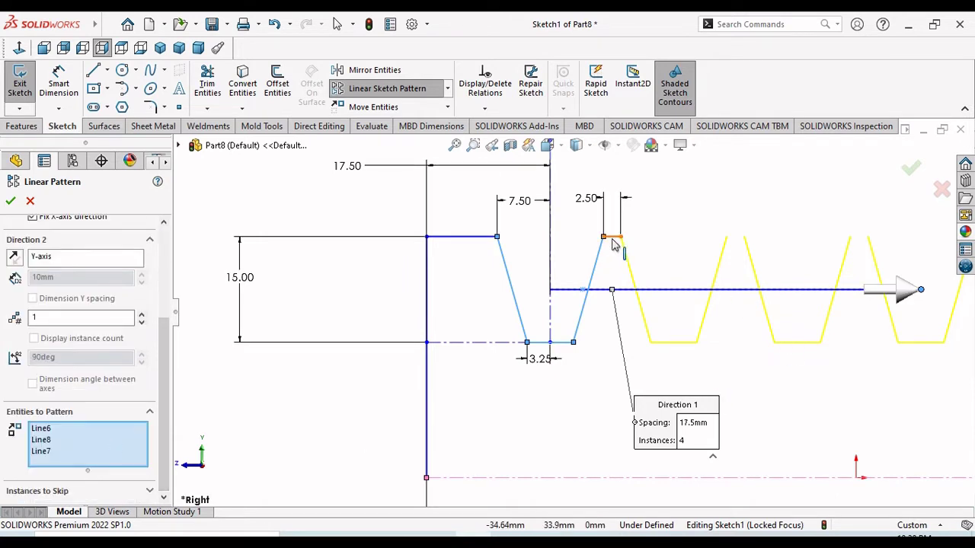
pyautogui.click(613, 239)
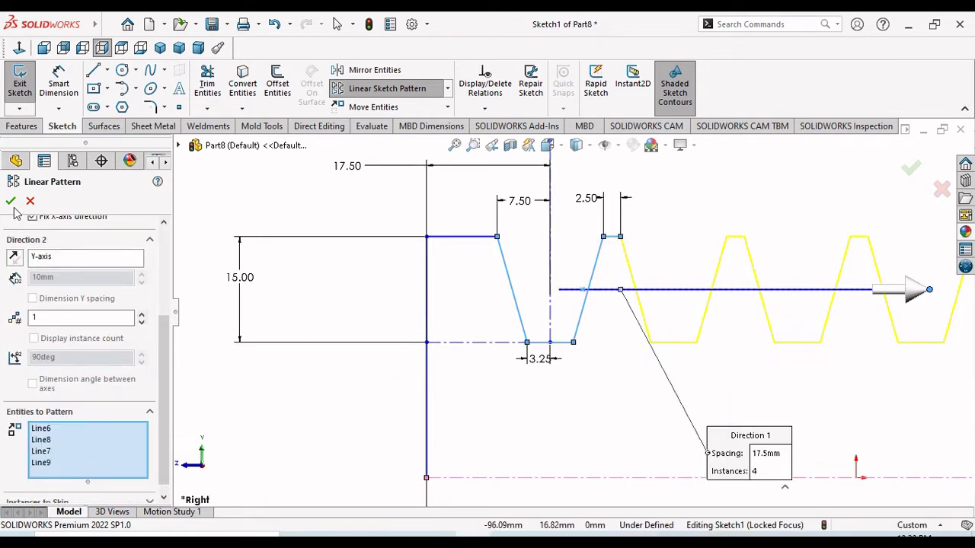
pyautogui.press('Return')
pyautogui.scroll(3, 572, 374)
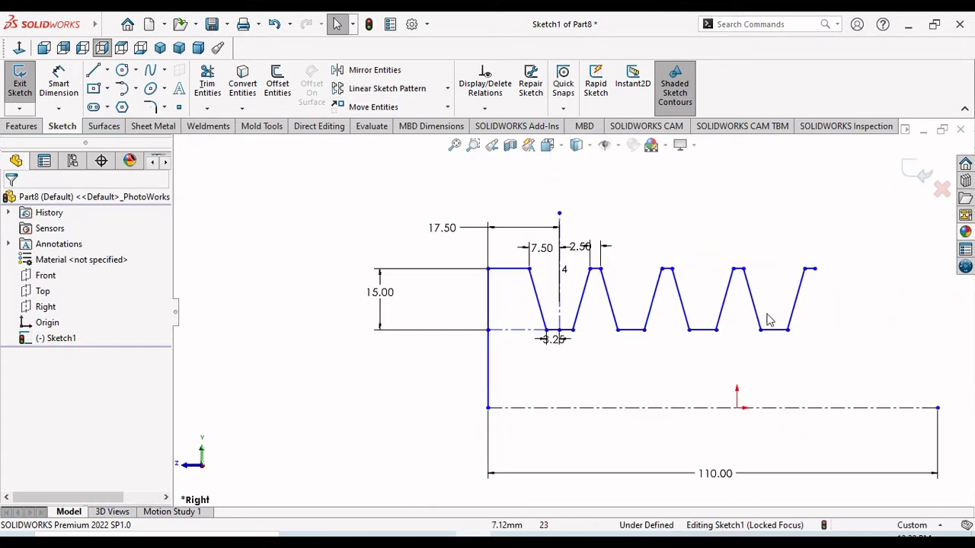
pyautogui.scroll(-1, 947, 386)
pyautogui.scroll(-1, 946, 386)
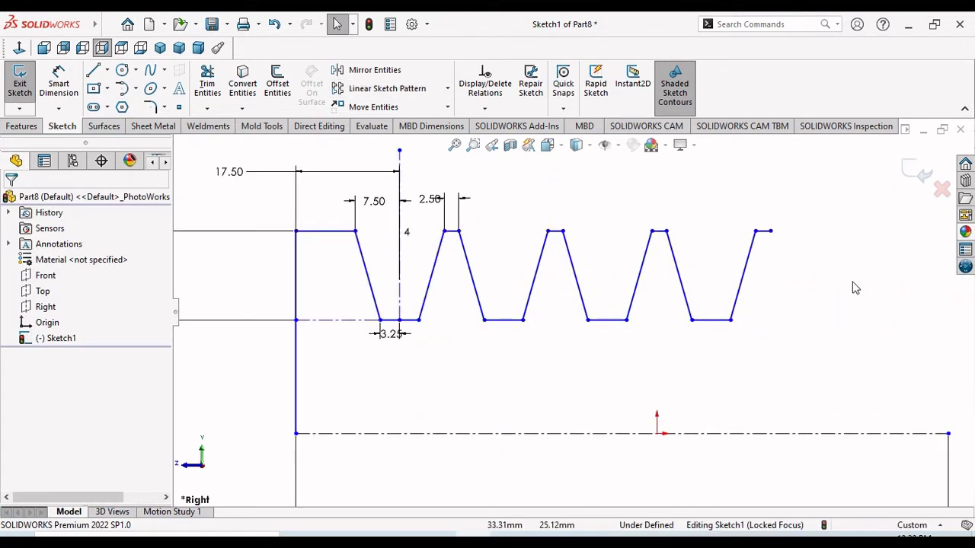
pyautogui.scroll(1, 846, 276)
pyautogui.scroll(-1, 795, 270)
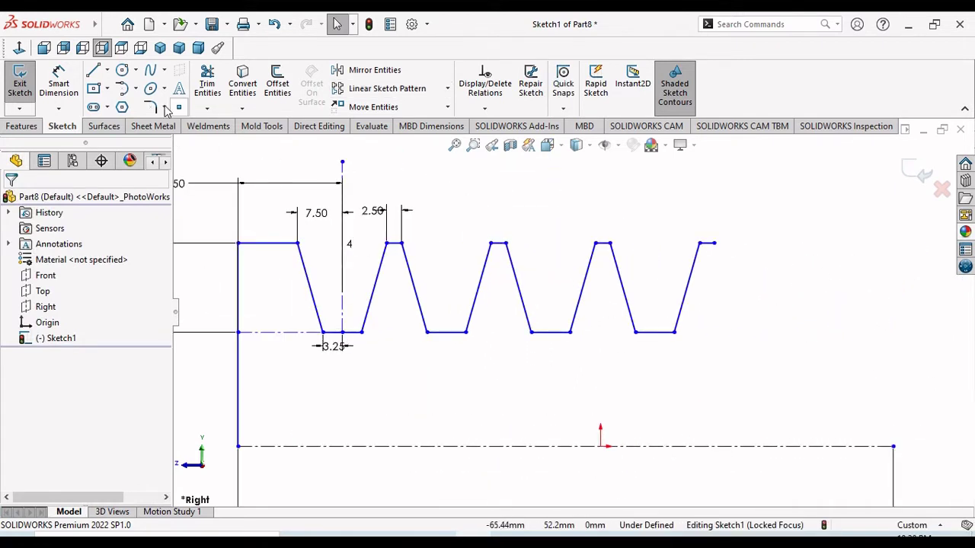
pyautogui.click(206, 108)
pyautogui.click(228, 142)
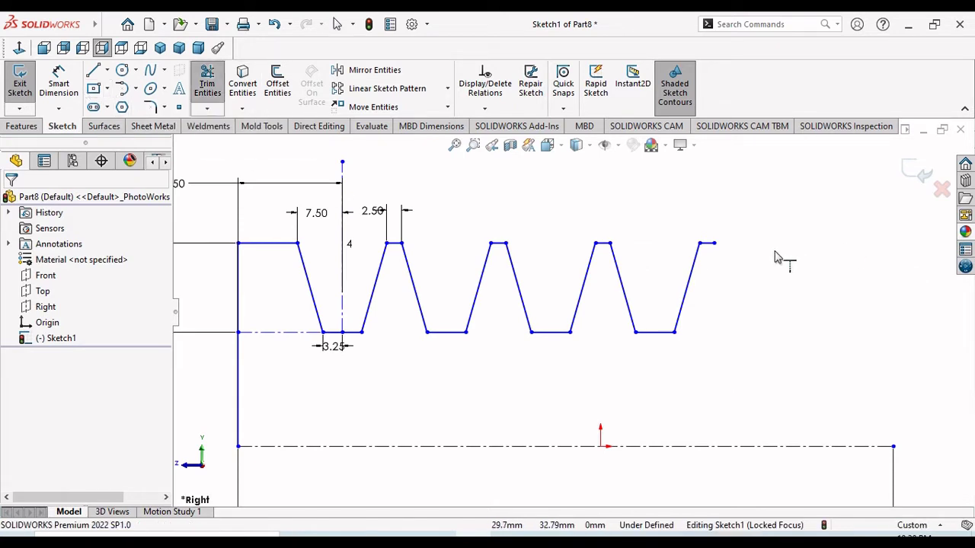
pyautogui.scroll(-3, 777, 257)
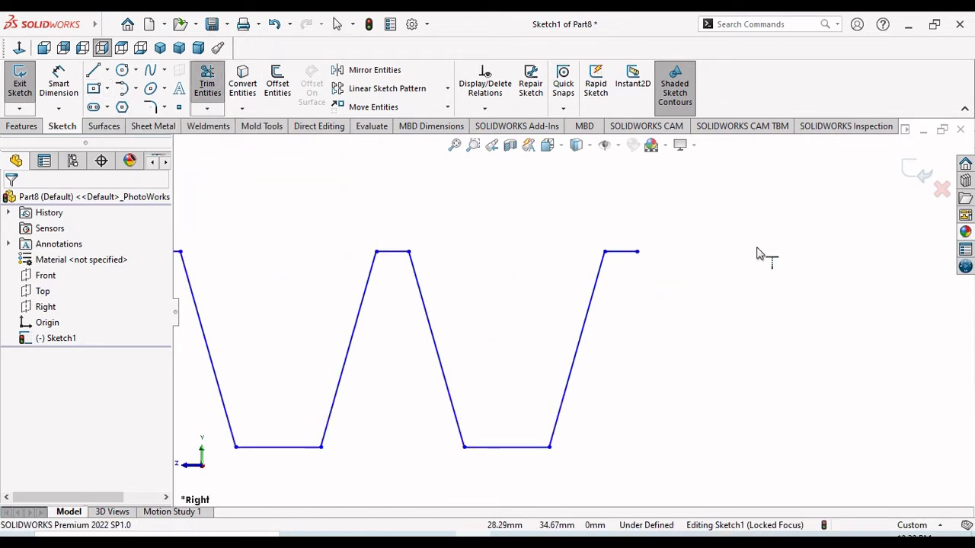
pyautogui.click(630, 254)
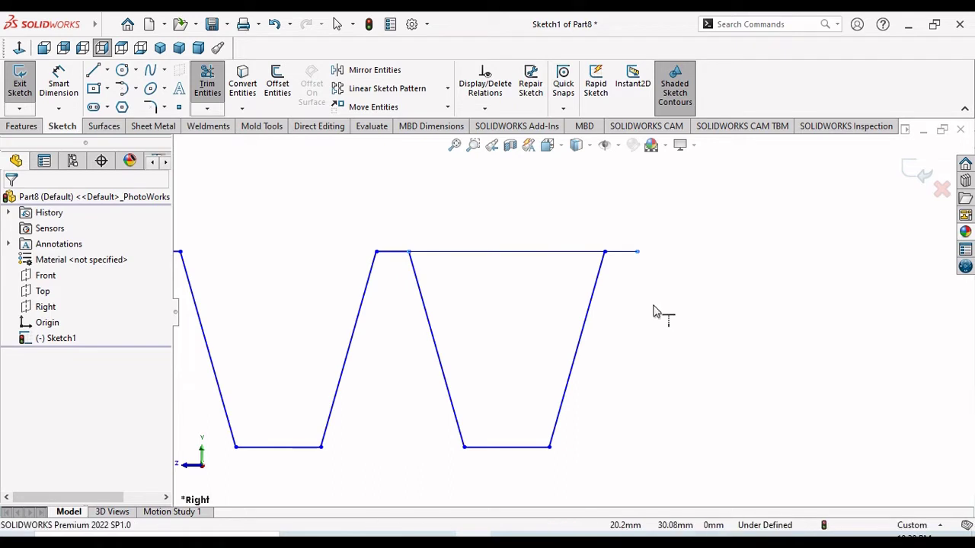
pyautogui.hotkey('ctrl', 'z')
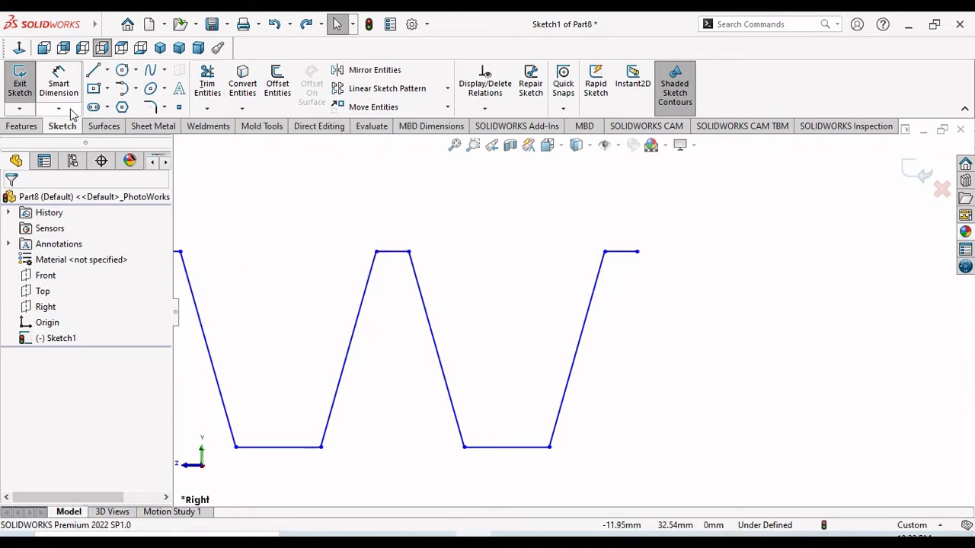
# - Draw a horizontal line extending right from the profile's top-right endpoint
pyautogui.press('l')
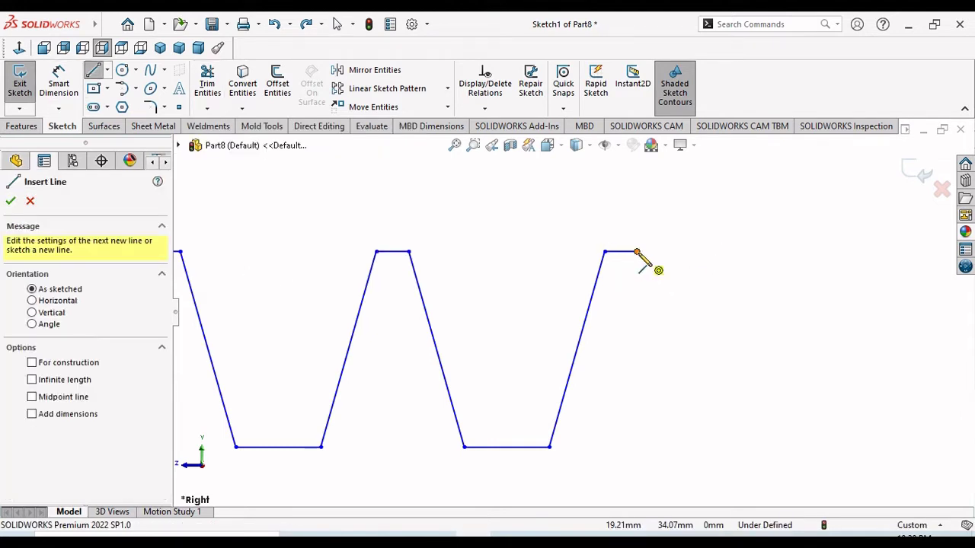
pyautogui.click(637, 252)
pyautogui.rightClick(734, 285)
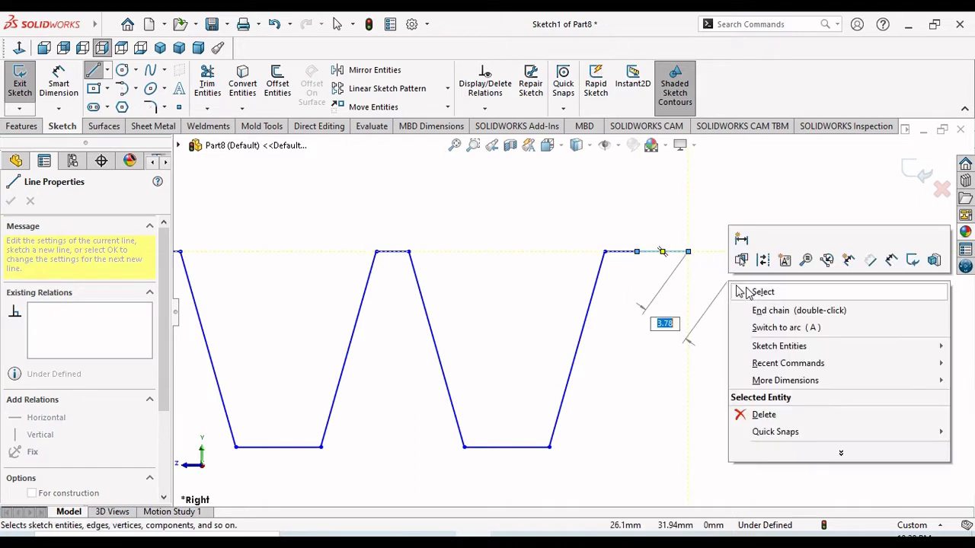
pyautogui.click(739, 290)
# - Dimension the new top-right line to 7.5 mm
pyautogui.click(72, 86)
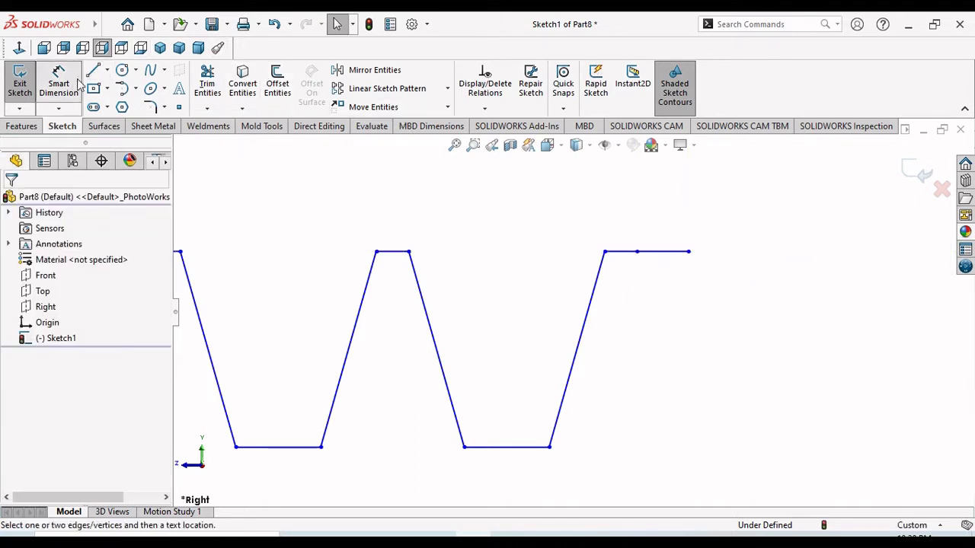
pyautogui.click(669, 252)
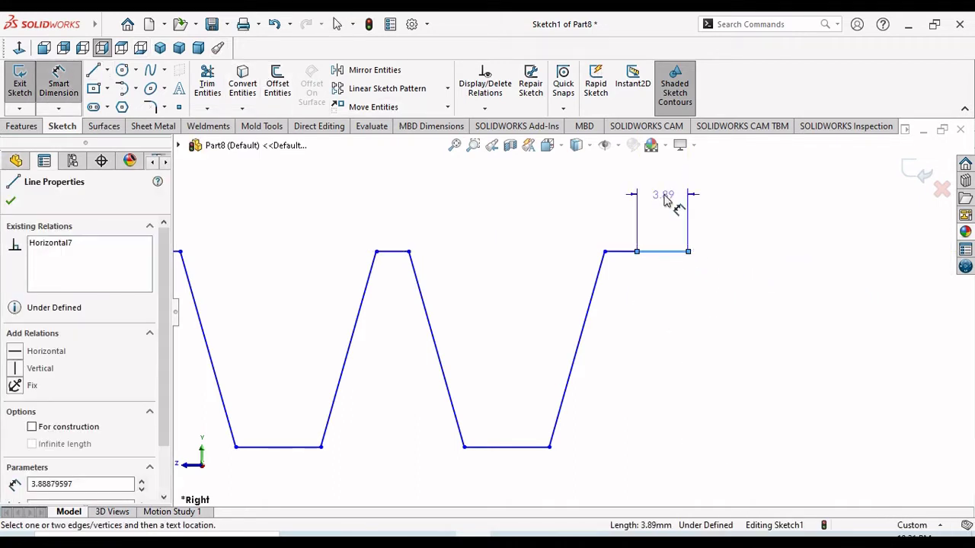
pyautogui.click(668, 199)
pyautogui.write('7.5')
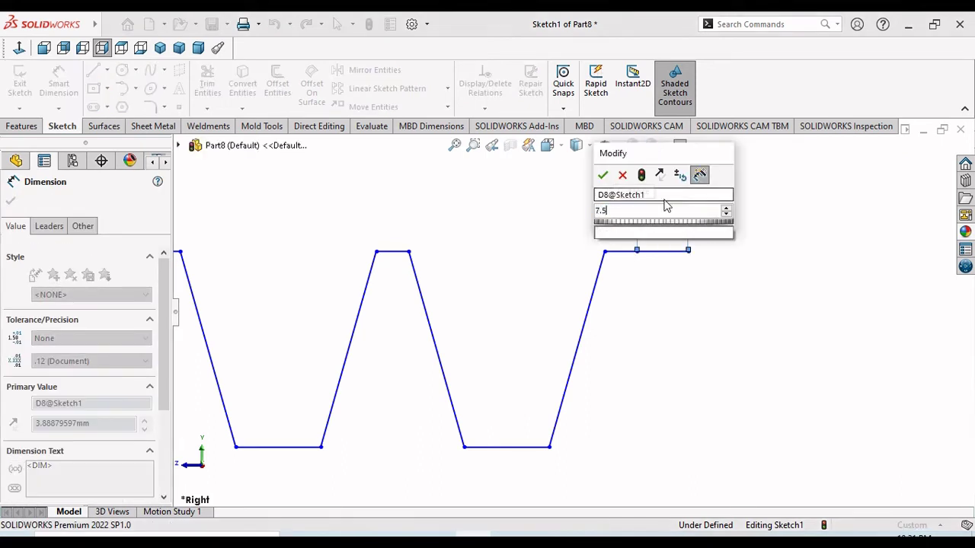
pyautogui.press('Return')
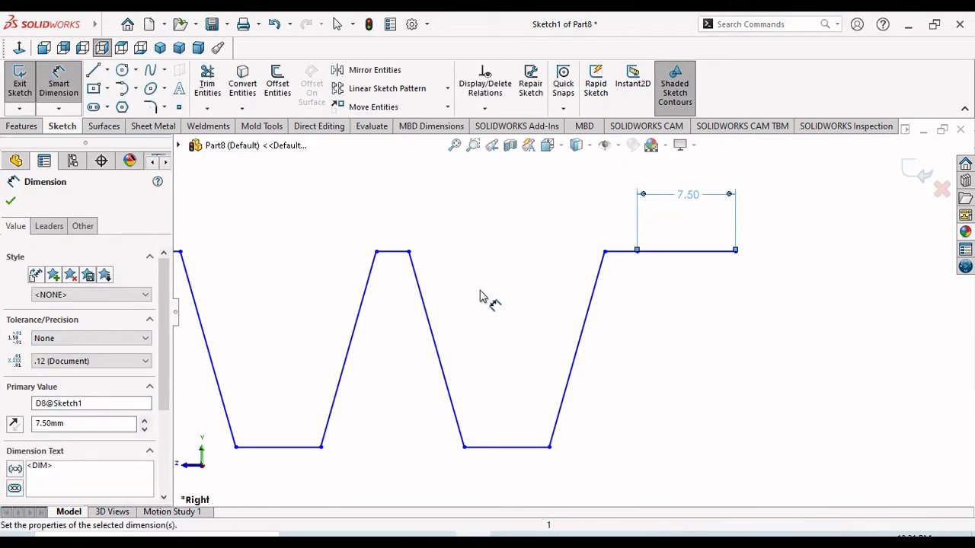
pyautogui.press('Escape')
pyautogui.press('Escape')
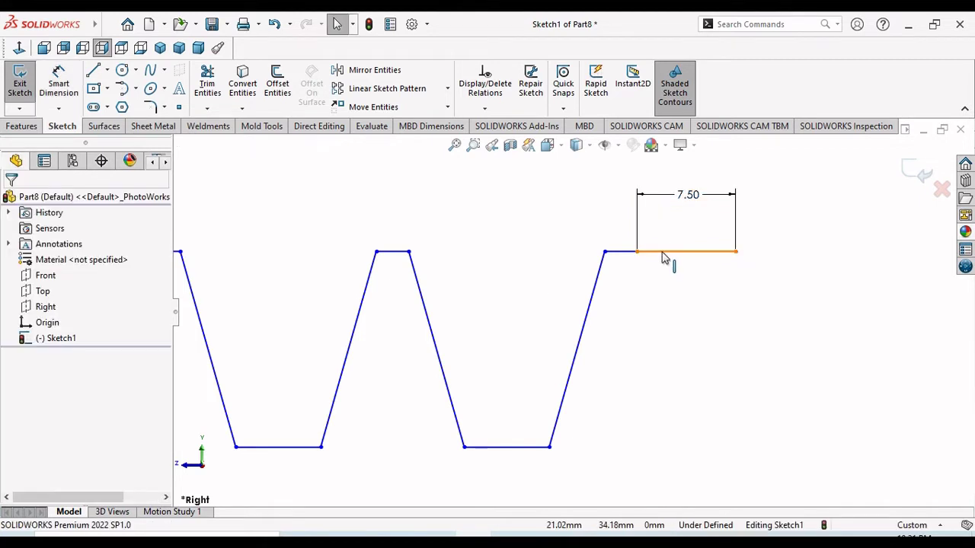
pyautogui.click(663, 253)
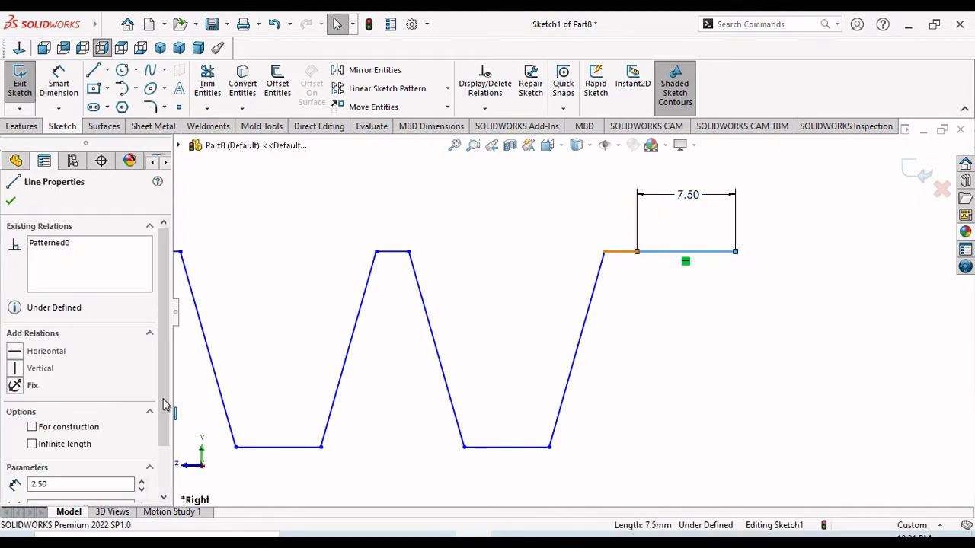
pyautogui.moveTo(159, 407); pyautogui.dragTo(171, 474)
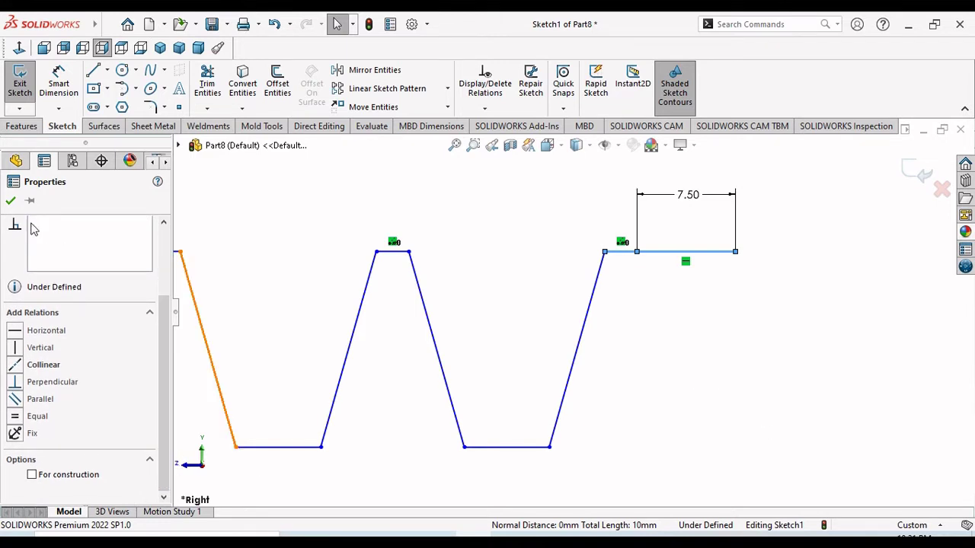
pyautogui.click(11, 200)
pyautogui.scroll(1, 777, 333)
pyautogui.scroll(4, 700, 330)
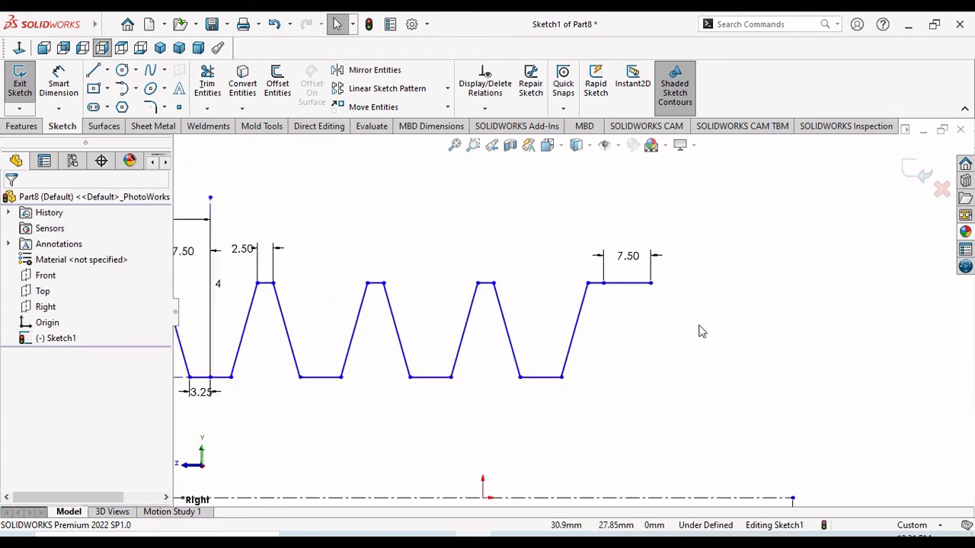
pyautogui.scroll(-1, 623, 370)
# - Draw a vertical drop, a horizontal run right, and a vertical line down to the centerline's end
pyautogui.click(93, 70)
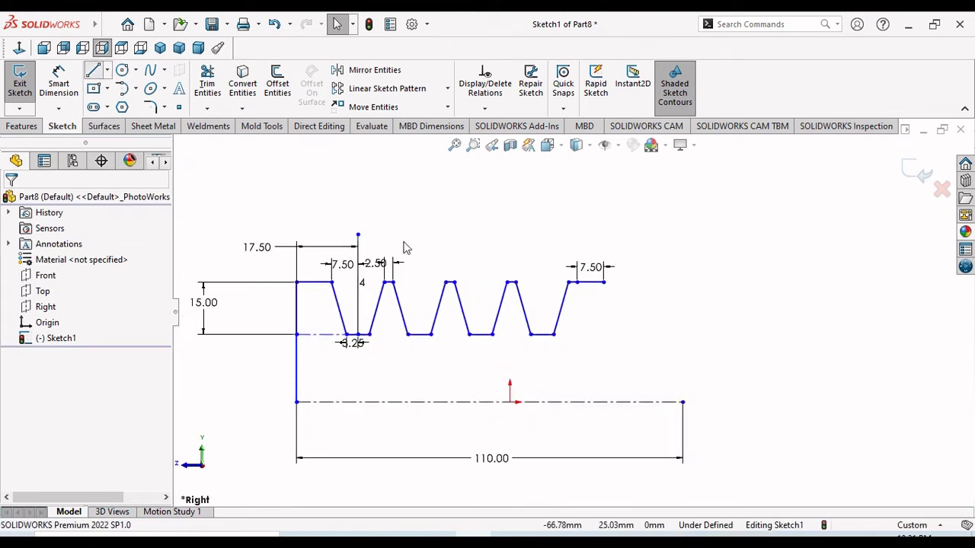
pyautogui.click(604, 284)
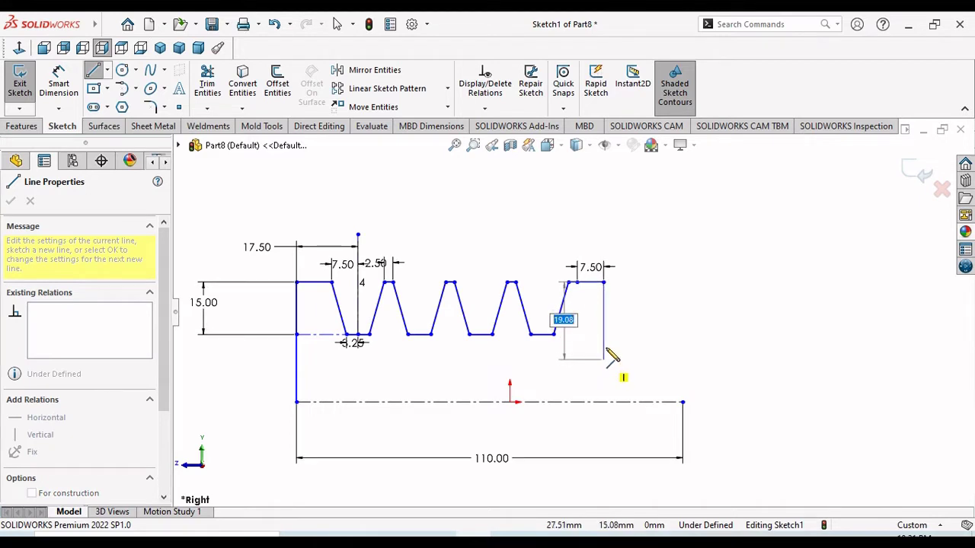
pyautogui.click(604, 328)
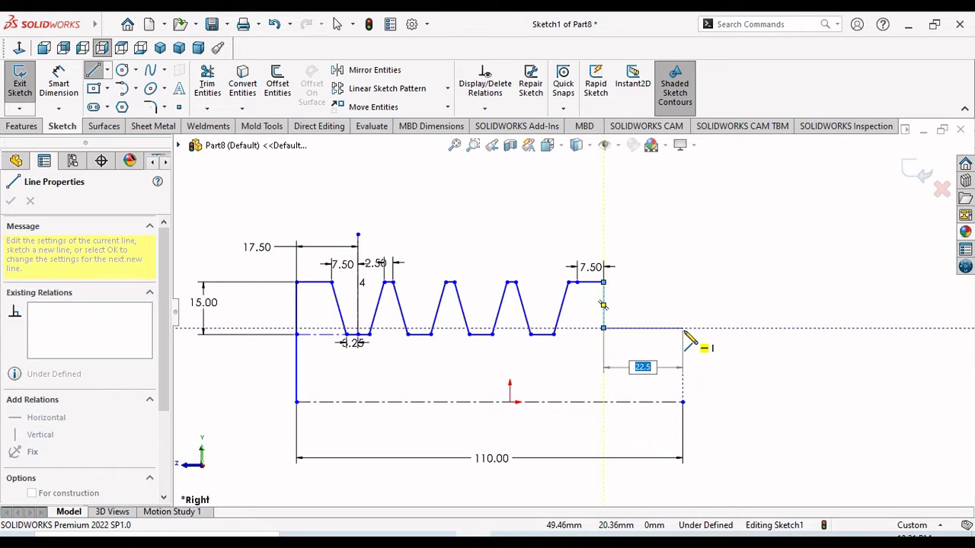
pyautogui.click(683, 328)
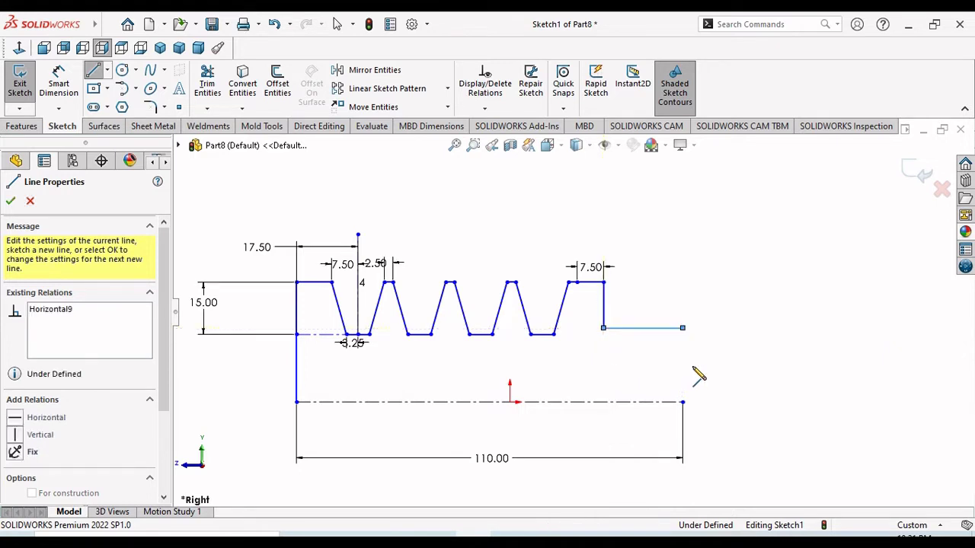
pyautogui.click(682, 401)
pyautogui.rightClick(728, 355)
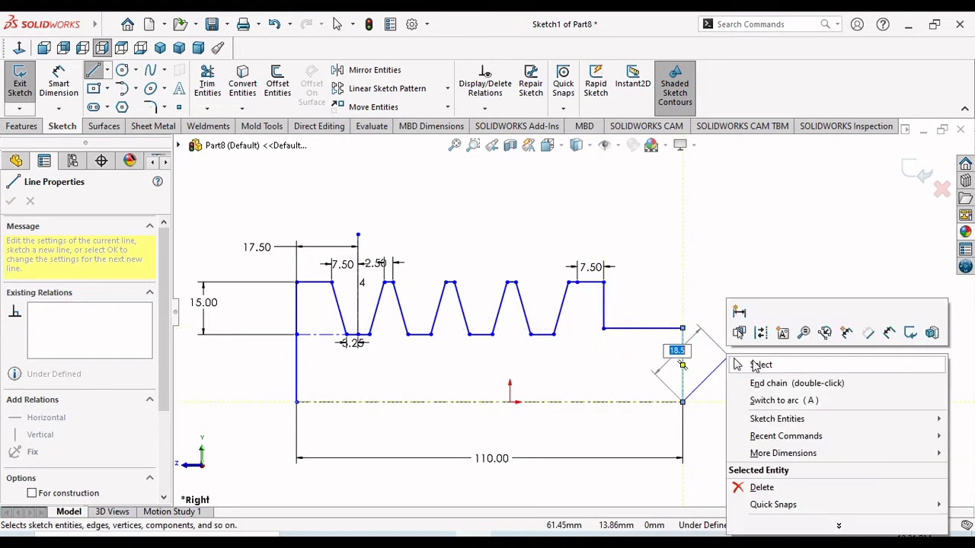
pyautogui.click(761, 382)
pyautogui.press('Escape')
pyautogui.scroll(-3, 613, 361)
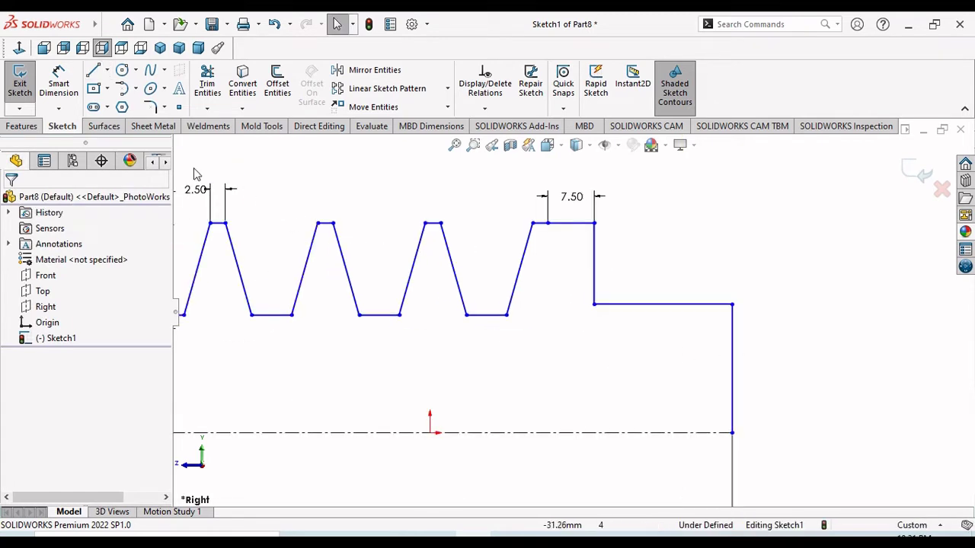
# - Dimension the lower right horizontal line's height above the centerline, accepting 20.97 mm
pyautogui.click(61, 85)
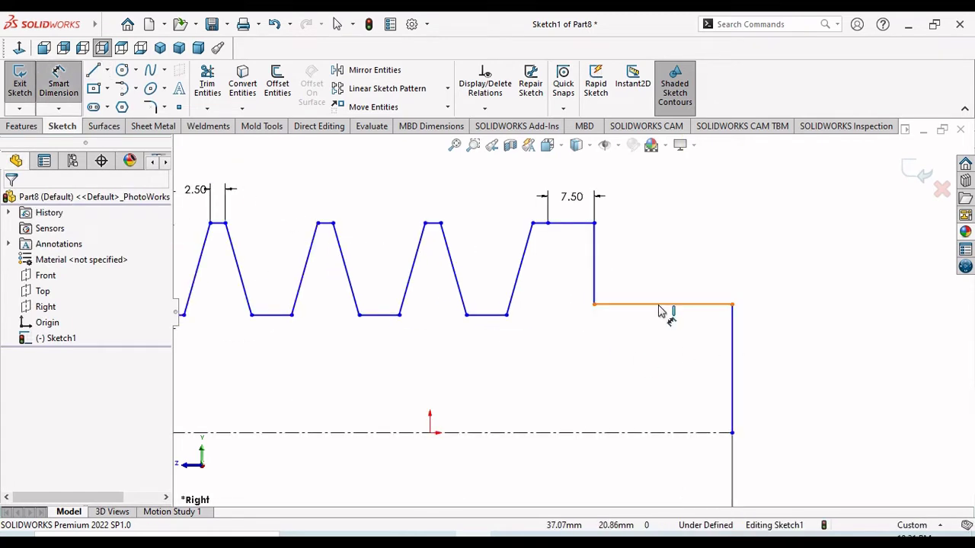
pyautogui.click(661, 309)
pyautogui.click(653, 433)
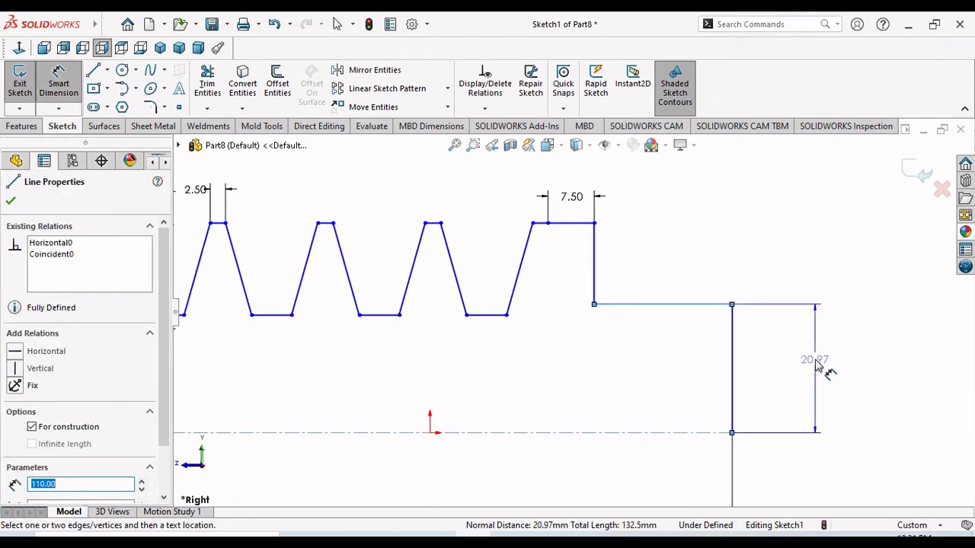
pyautogui.click(823, 367)
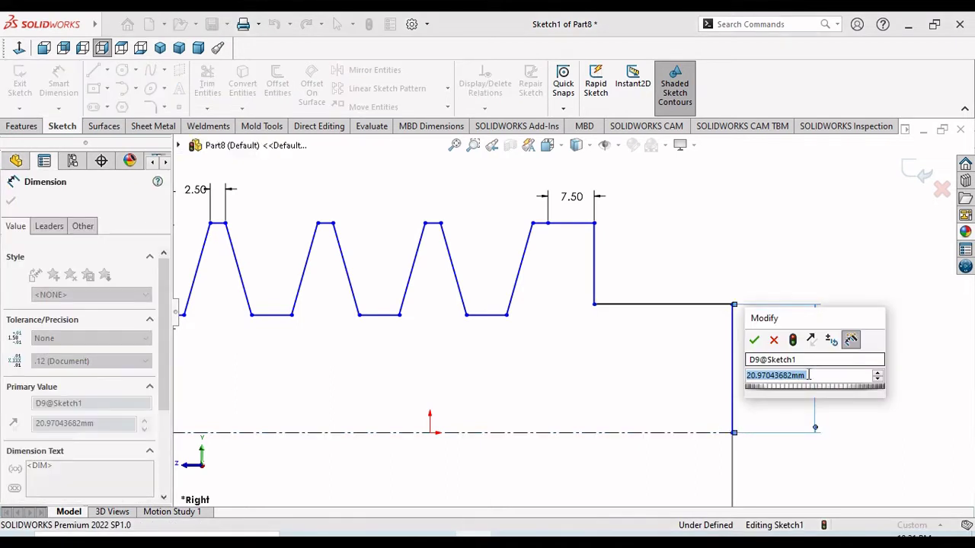
pyautogui.middleClick(775, 447)
pyautogui.middleClick(775, 446)
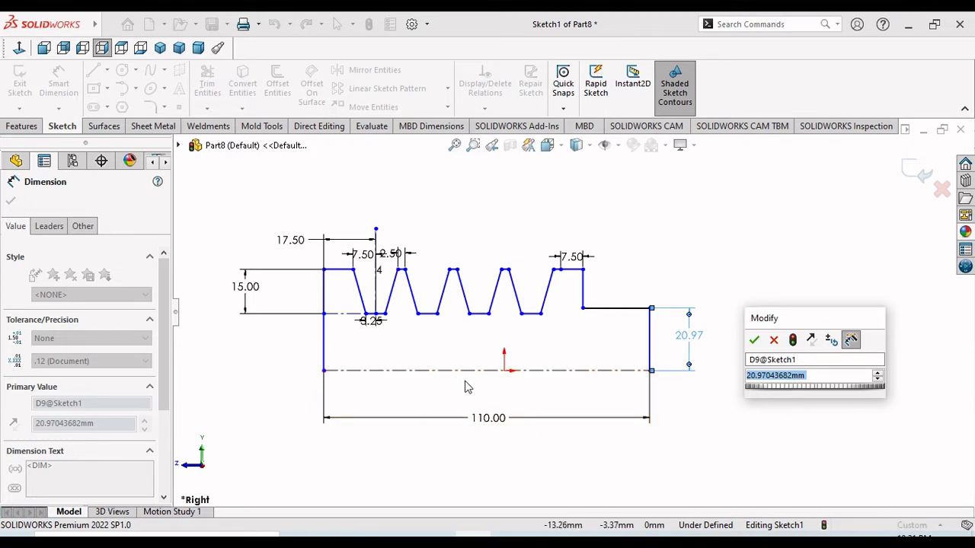
pyautogui.click(734, 398)
pyautogui.scroll(-5, 381, 355)
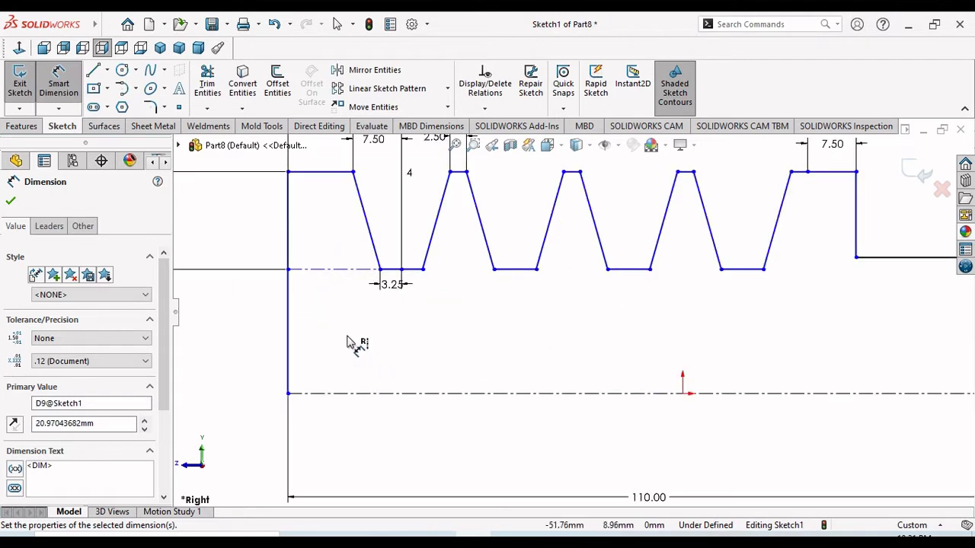
pyautogui.scroll(3, 407, 261)
pyautogui.scroll(-1, 407, 261)
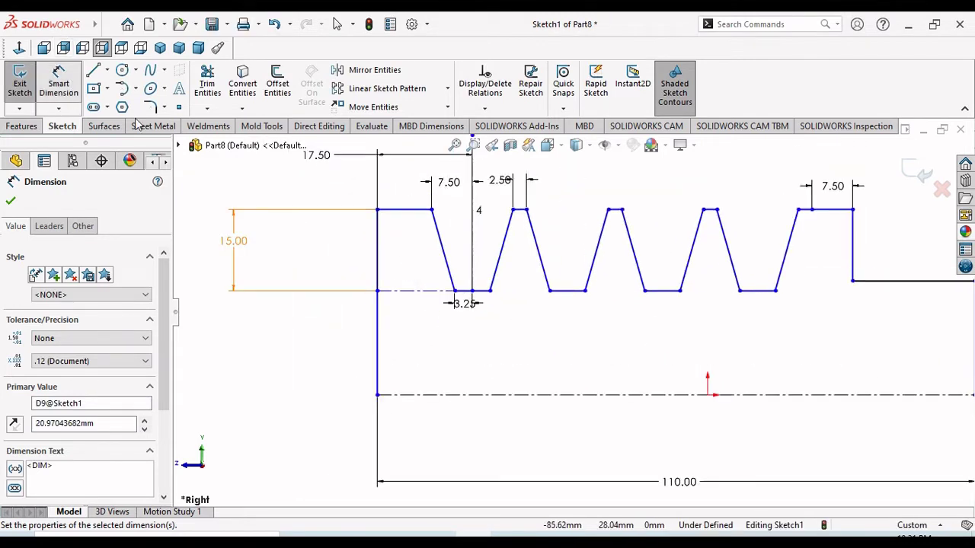
# - Dimension the top-left line's distance from the centerline as 3*25.4 (76.20 mm)
pyautogui.click(398, 211)
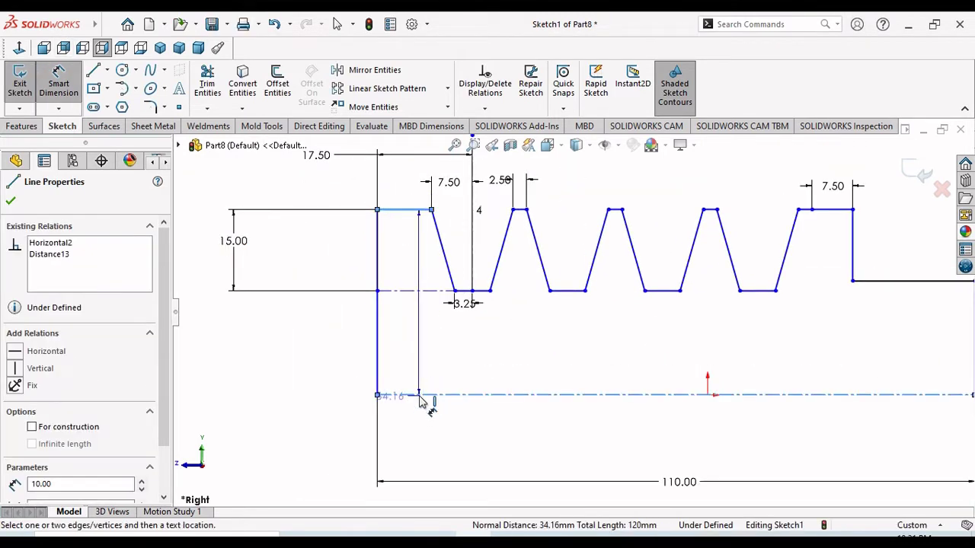
pyautogui.click(429, 395)
pyautogui.click(309, 385)
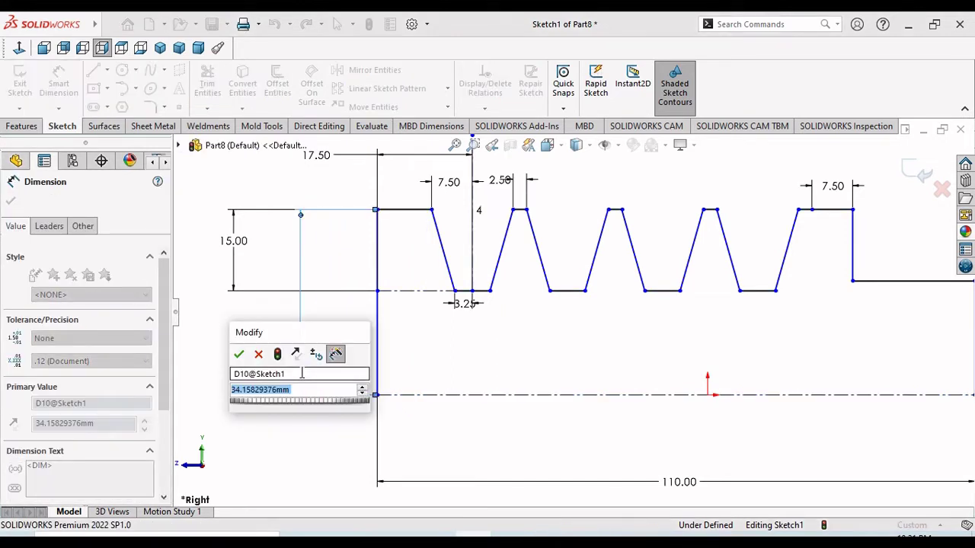
pyautogui.write('3.')
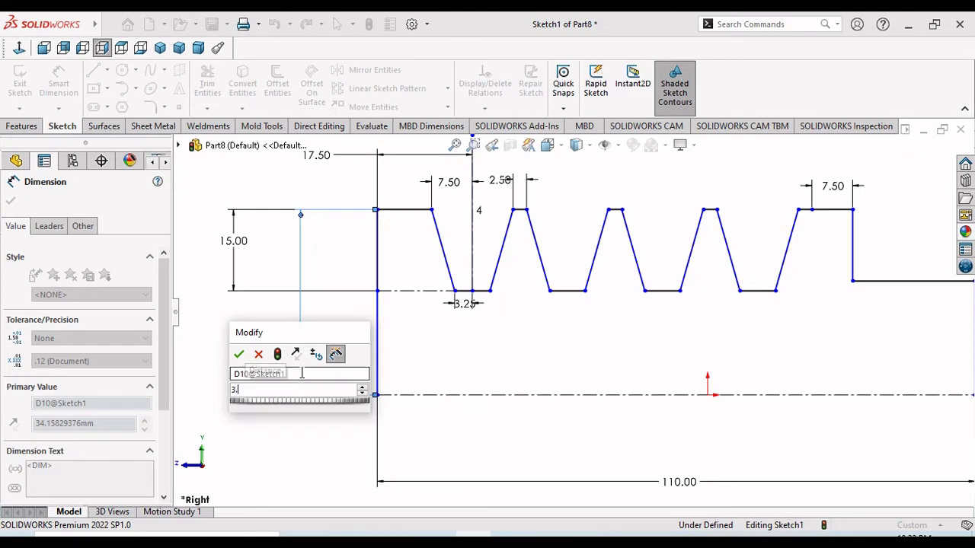
pyautogui.write('25.4')
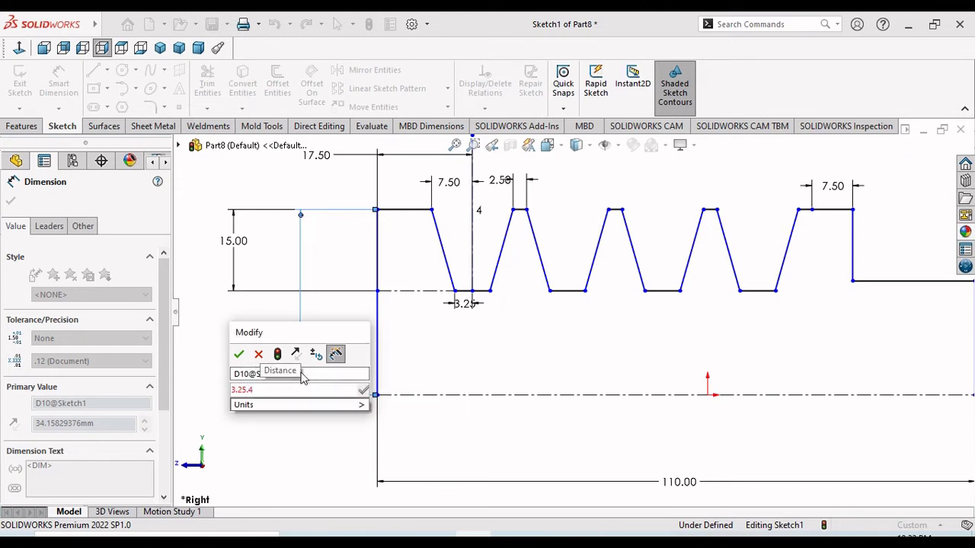
pyautogui.press('BackSpace')
pyautogui.press('BackSpace')
pyautogui.press('BackSpace')
pyautogui.press('BackSpace')
pyautogui.press('BackSpace')
pyautogui.press('BackSpace')
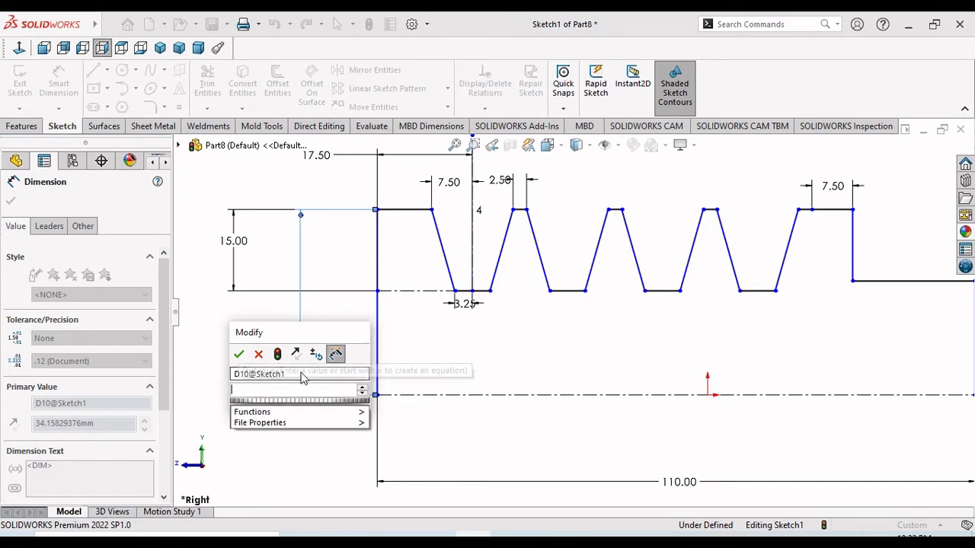
pyautogui.write('3')
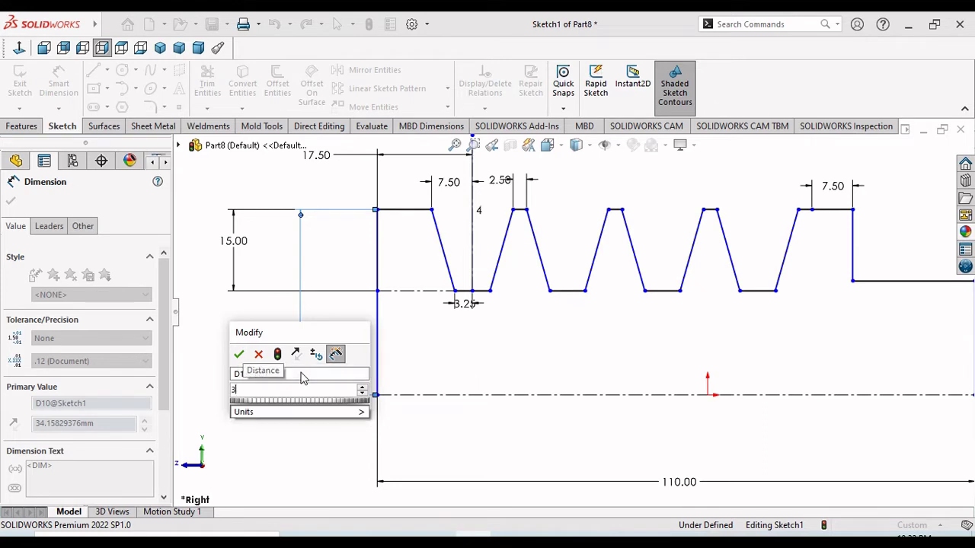
pyautogui.write('*25.4')
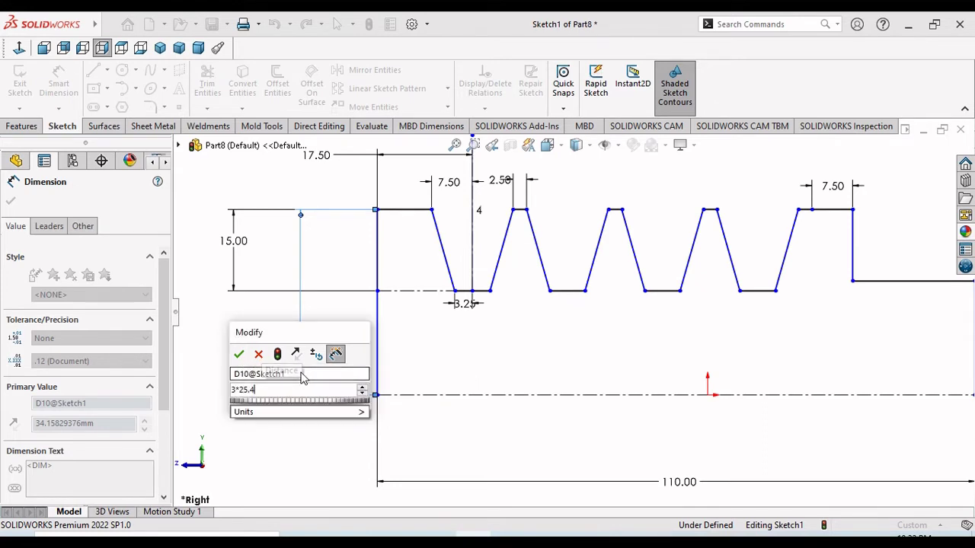
pyautogui.press('Return')
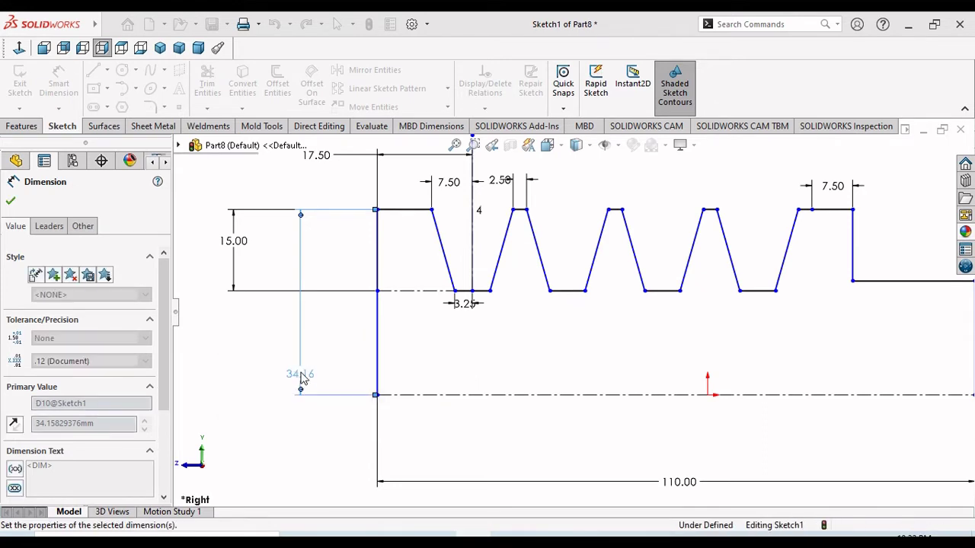
# - Change the right step height from 20.97 to 45 mm
pyautogui.scroll(5, 685, 388)
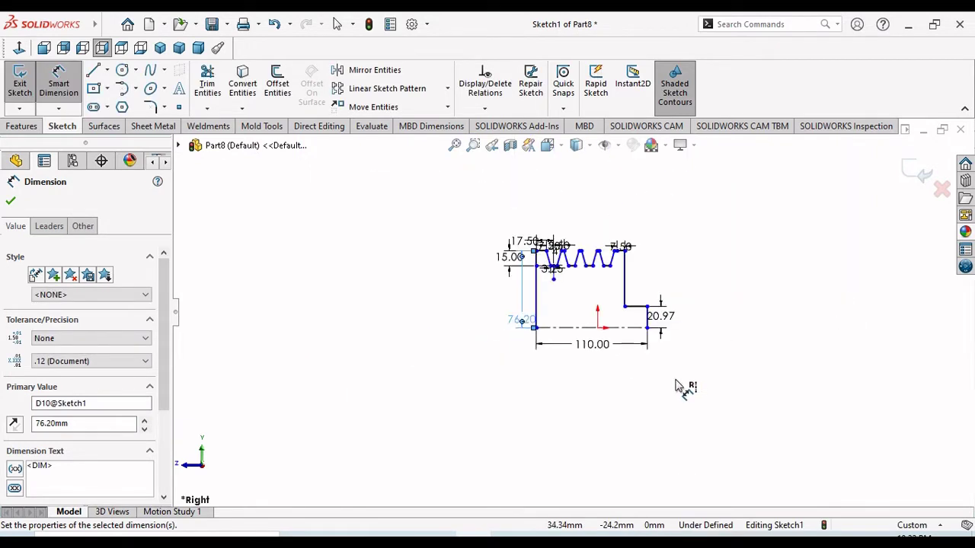
pyautogui.scroll(-2, 648, 339)
pyautogui.doubleClick(634, 325)
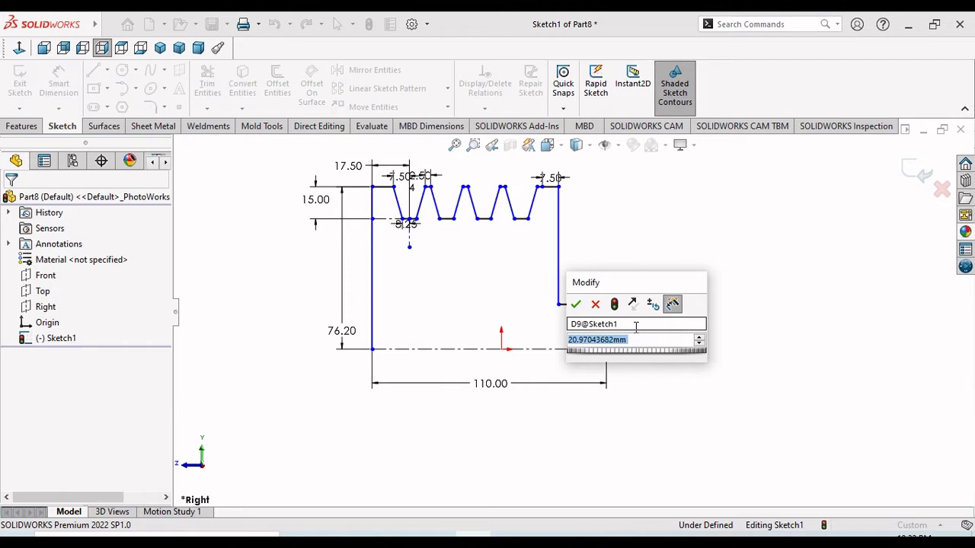
pyautogui.write('45')
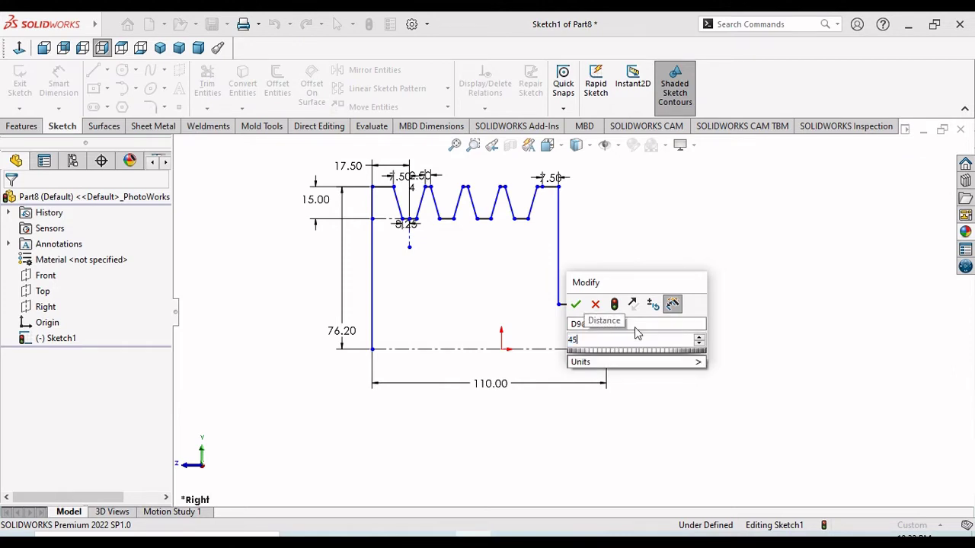
pyautogui.press('Return')
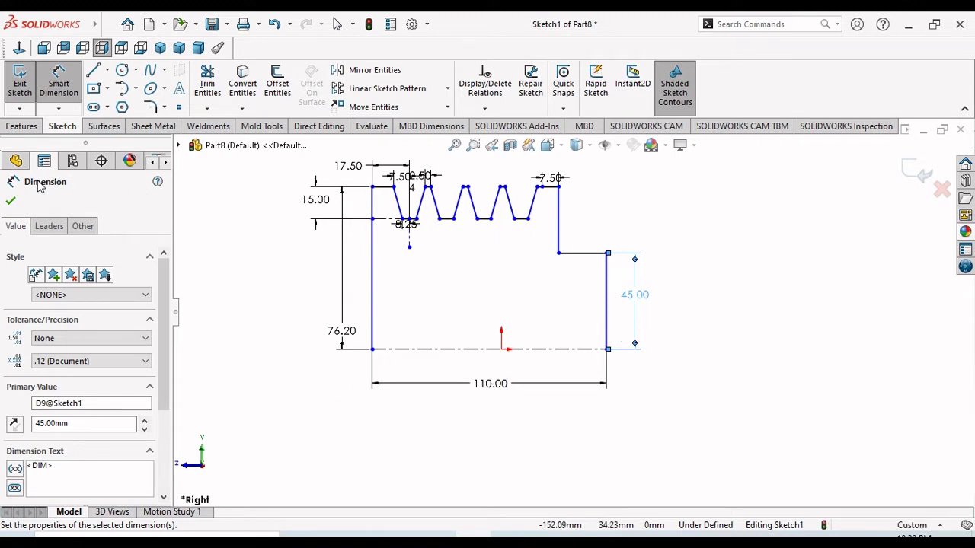
# - Accept the dimension properties, orbit to inspect the profile, then return to Normal To view with Ctrl+8
pyautogui.click(10, 200)
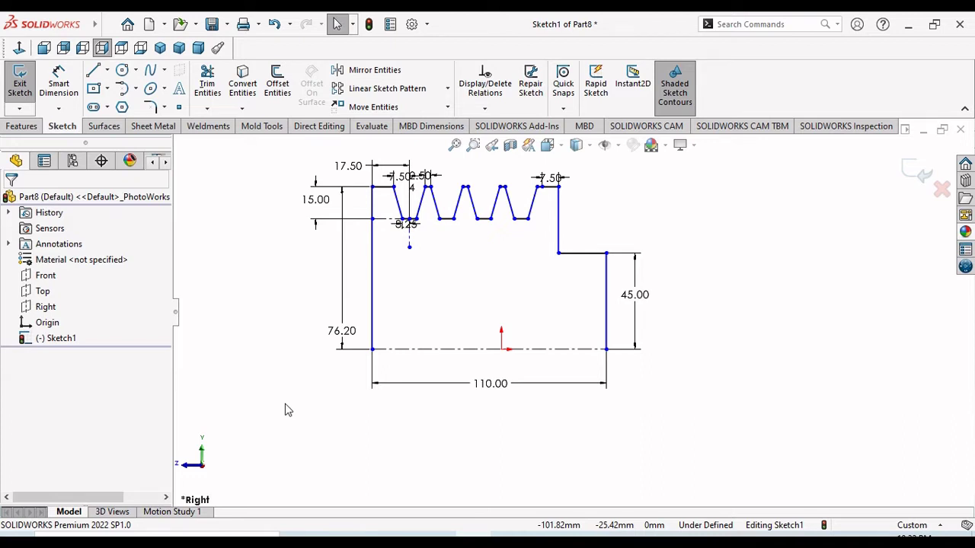
pyautogui.scroll(2, 602, 350)
pyautogui.scroll(-4, 514, 311)
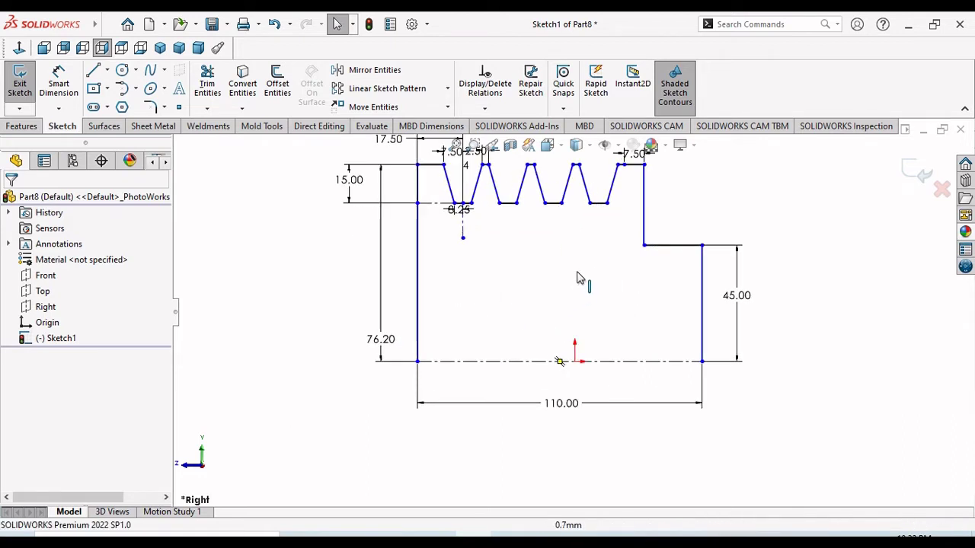
pyautogui.scroll(-1, 632, 267)
pyautogui.scroll(3, 684, 235)
pyautogui.scroll(-5, 599, 256)
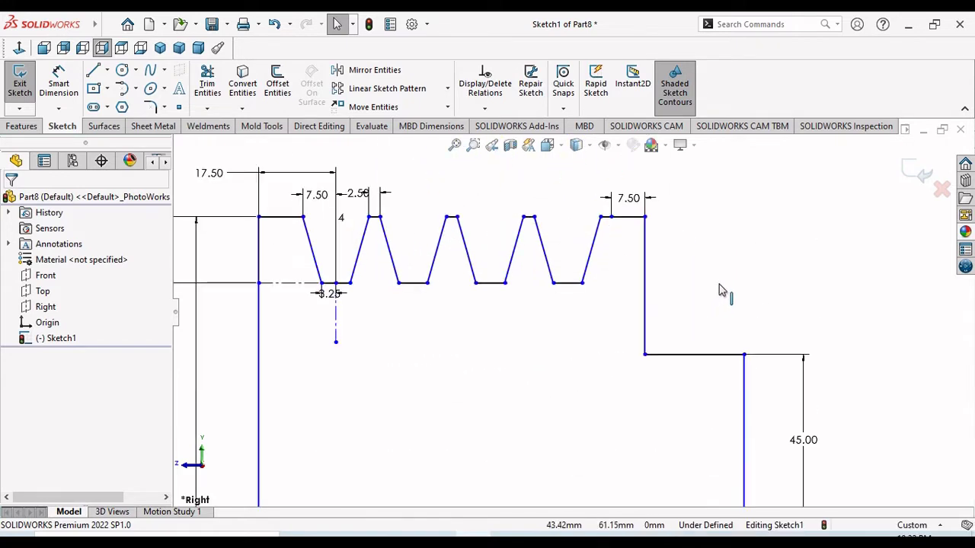
pyautogui.scroll(3, 496, 359)
pyautogui.scroll(-1, 551, 392)
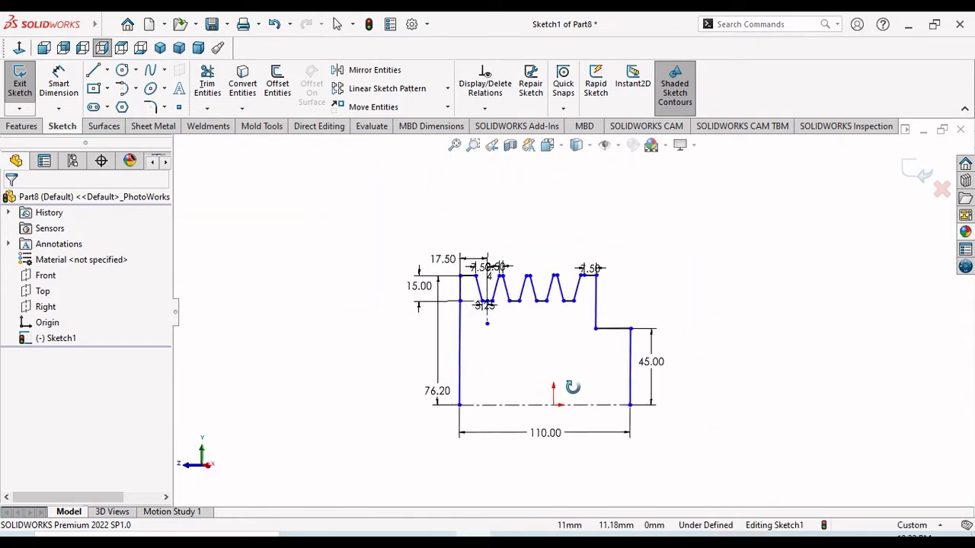
pyautogui.moveTo(572, 387)
pyautogui.mouseDown(button='middle')
pyautogui.moveTo(570, 405)
pyautogui.moveTo(559, 392)
pyautogui.mouseUp(button='middle')
pyautogui.scroll(-3, 568, 350)
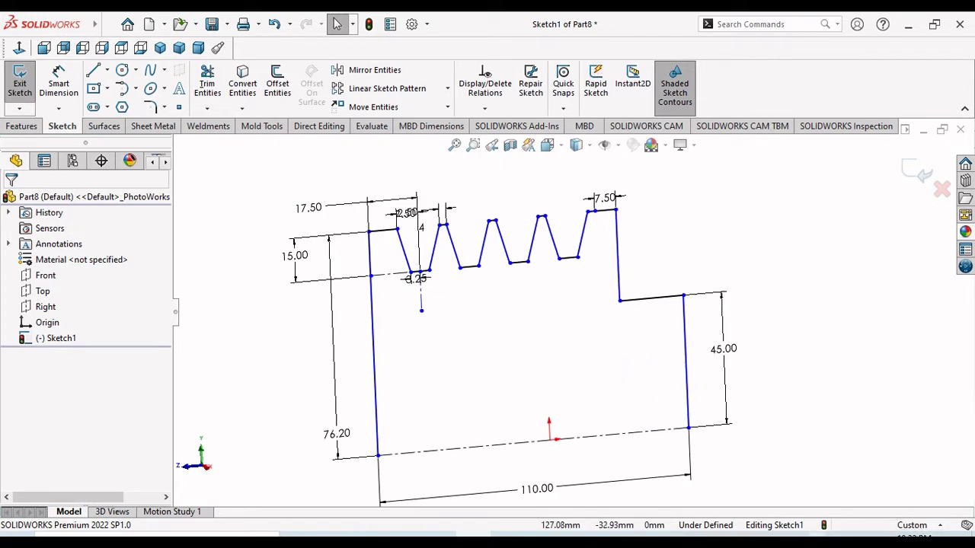
pyautogui.scroll(2, 535, 428)
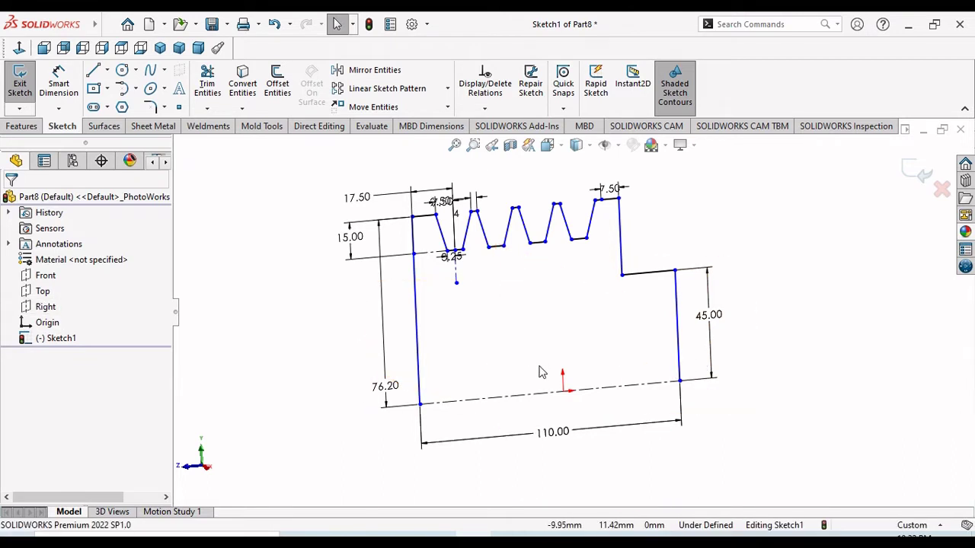
pyautogui.hotkey('ctrl', '8')
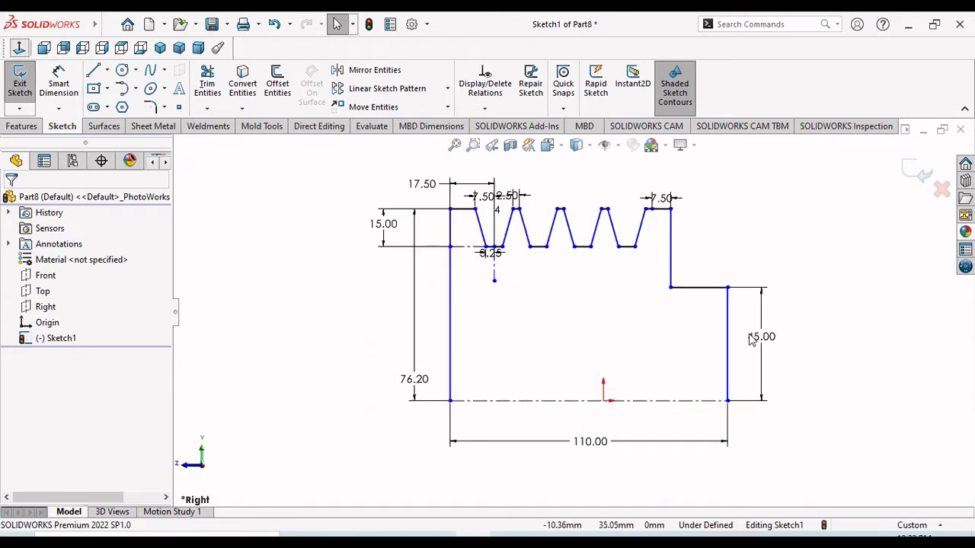
pyautogui.scroll(-3, 649, 212)
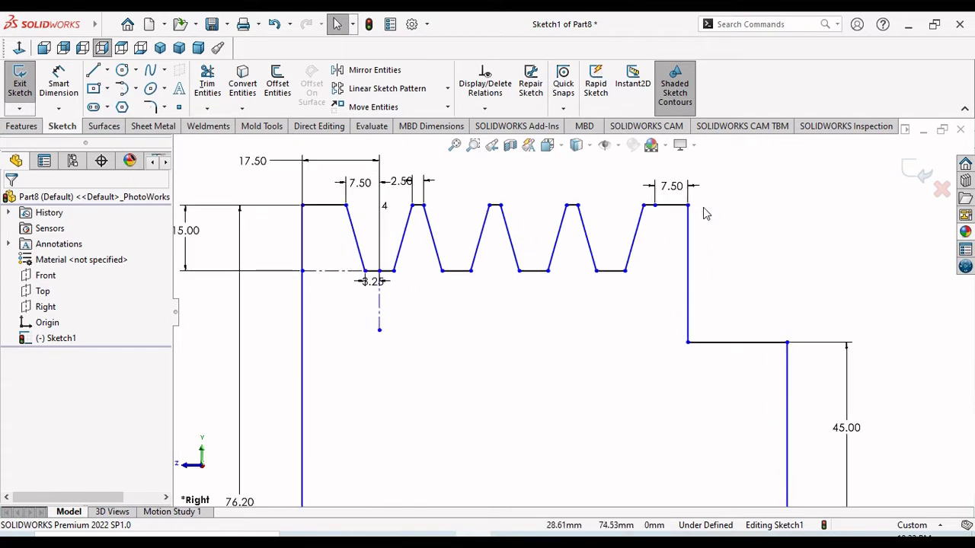
pyautogui.click(150, 108)
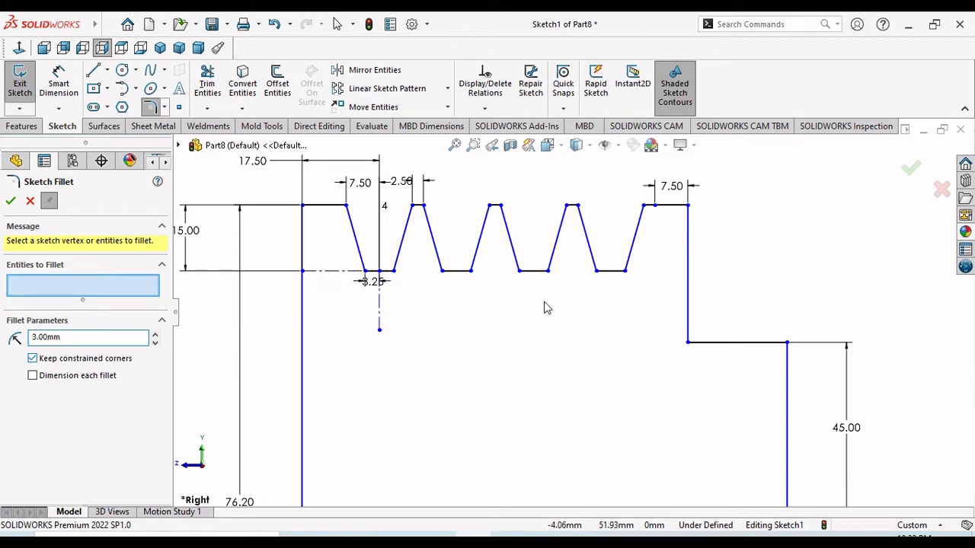
pyautogui.click(305, 227)
pyautogui.click(318, 205)
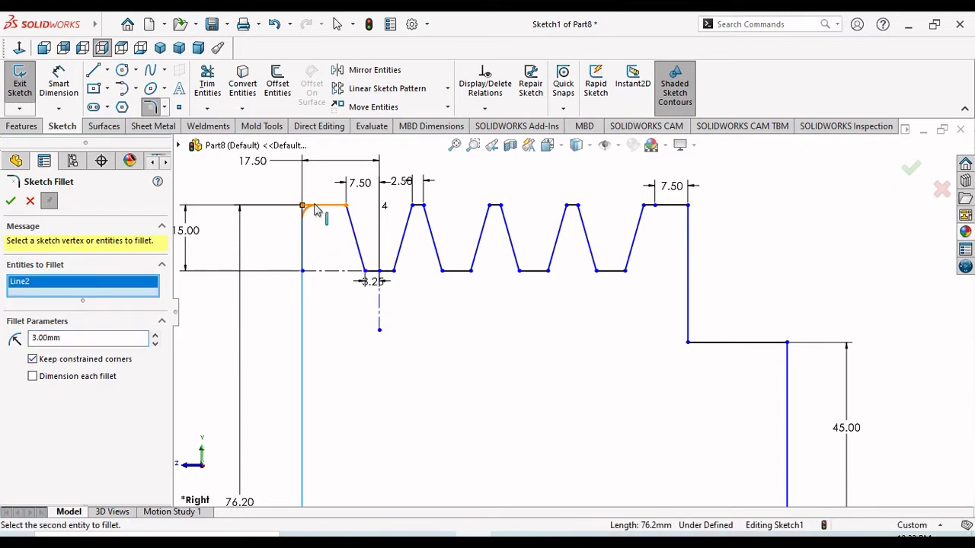
pyautogui.click(688, 229)
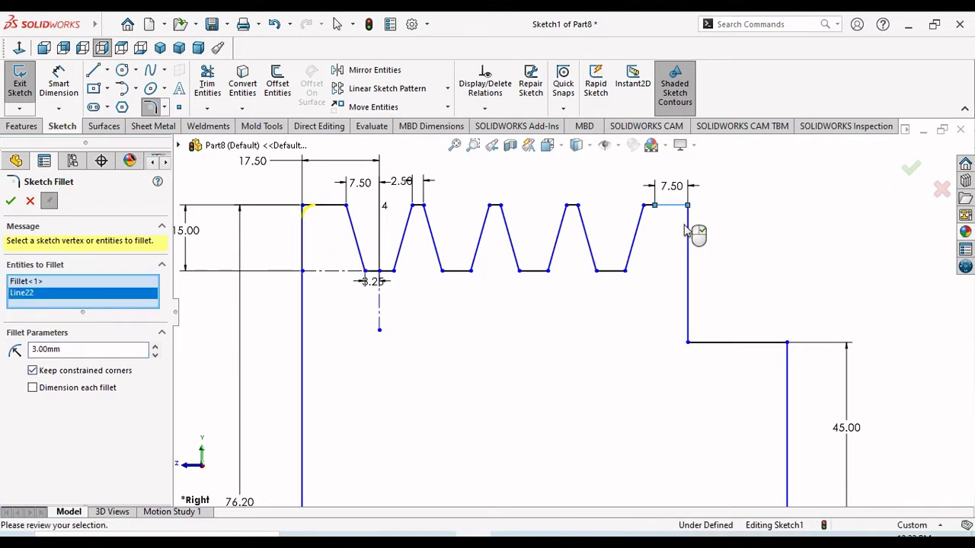
pyautogui.click(12, 202)
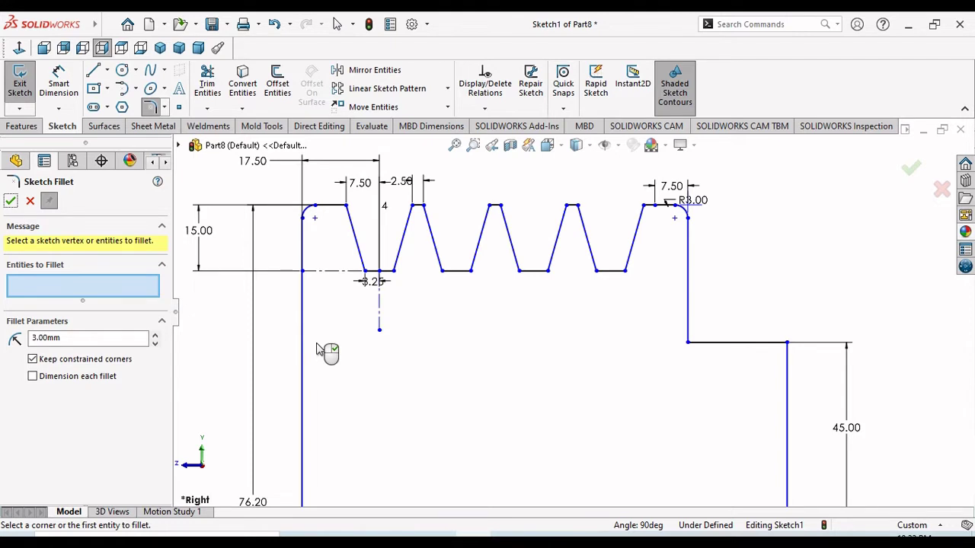
pyautogui.press('Escape')
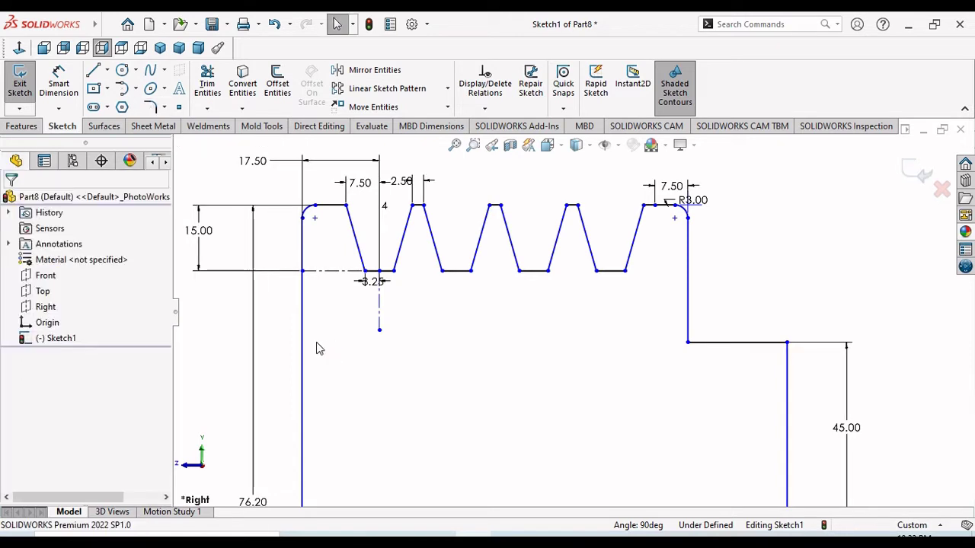
pyautogui.hotkey('ctrl', 'z')
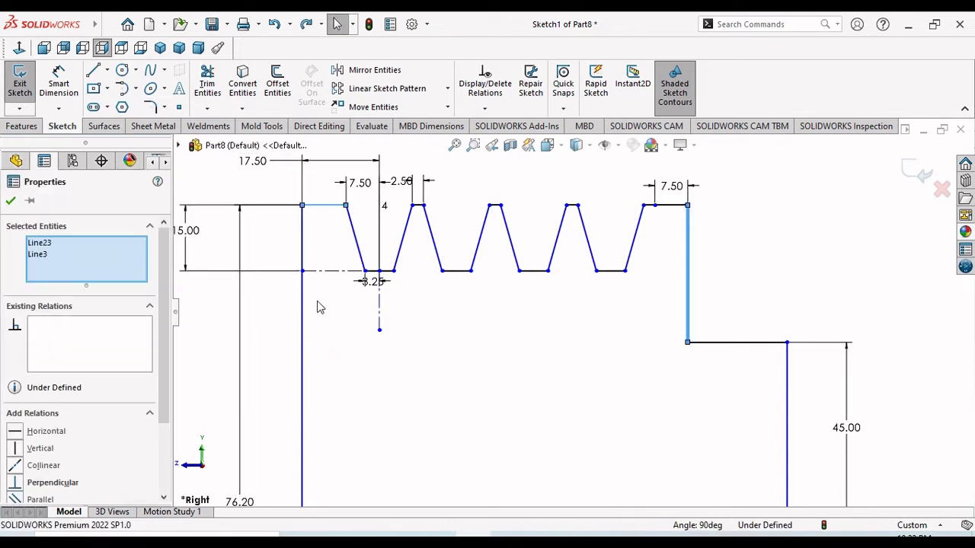
# - Chamfer the profile's top-right and top-left corners by 3 mm
pyautogui.click(166, 110)
pyautogui.click(191, 142)
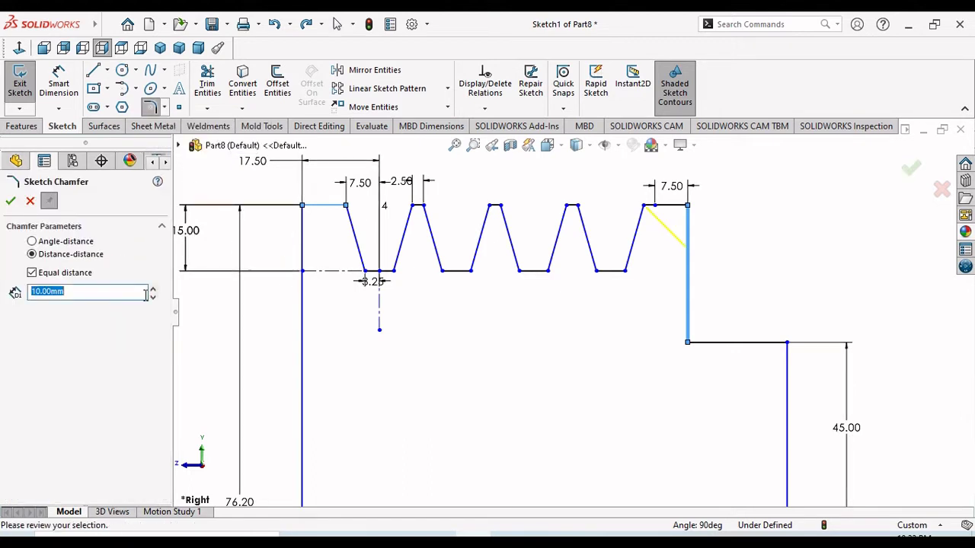
pyautogui.write('3')
pyautogui.press('Return')
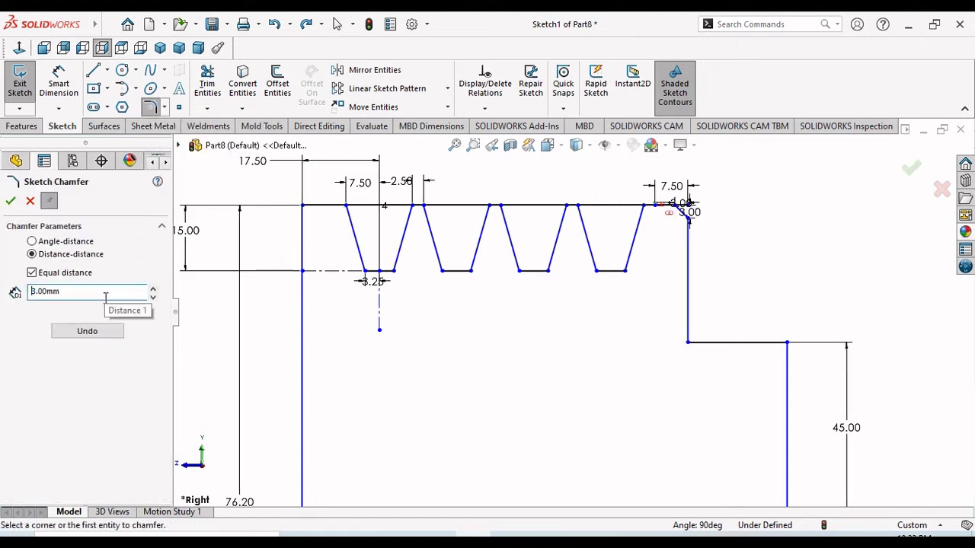
pyautogui.click(312, 212)
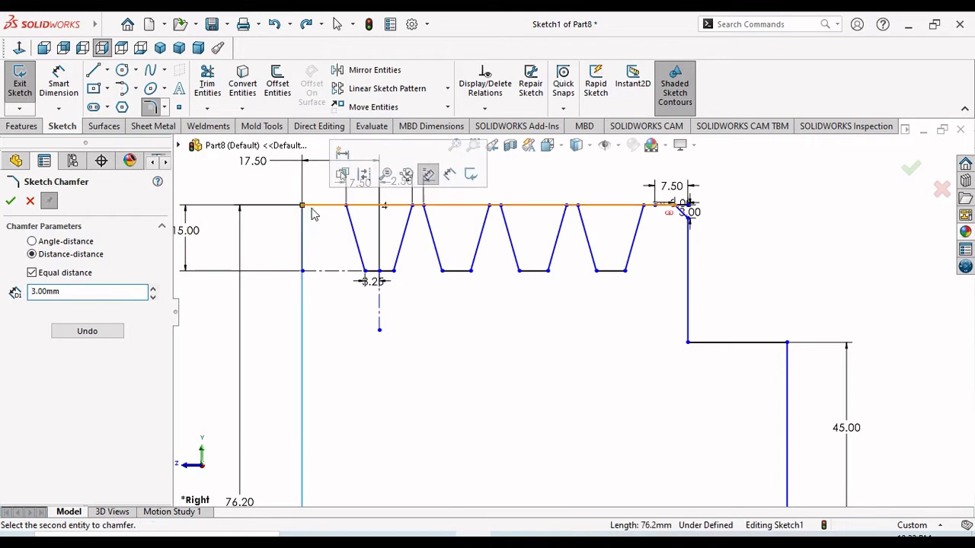
pyautogui.click(307, 216)
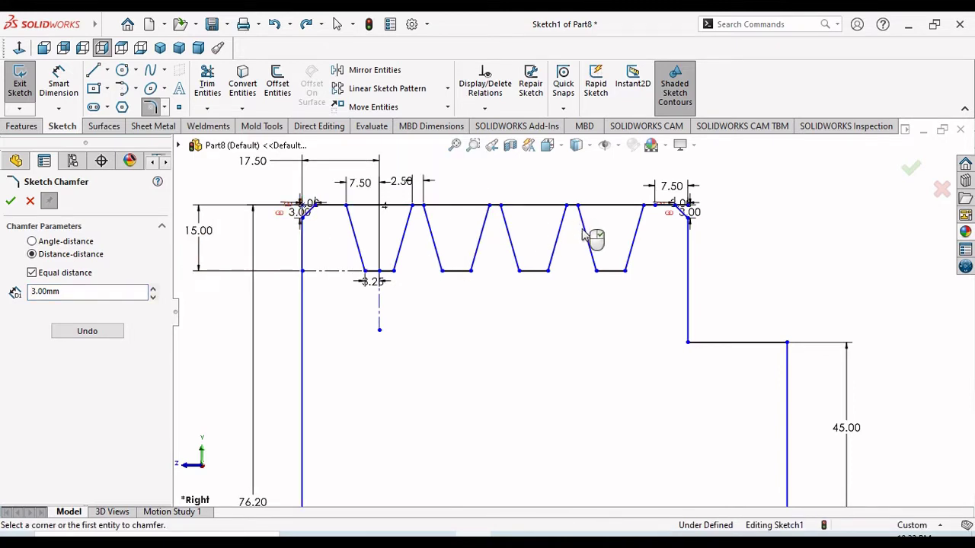
pyautogui.click(10, 202)
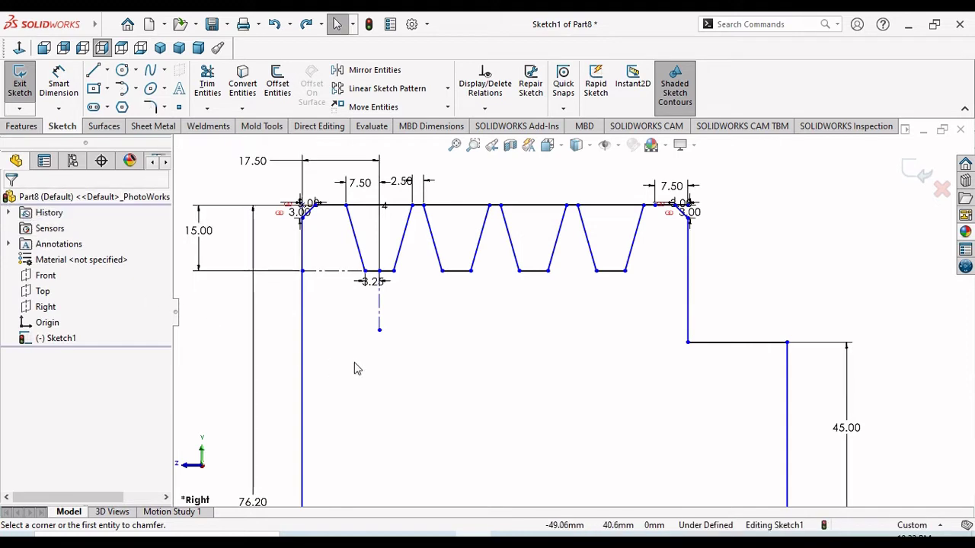
# - Move the chamfer dimensions clear of the profile
pyautogui.scroll(-3, 322, 239)
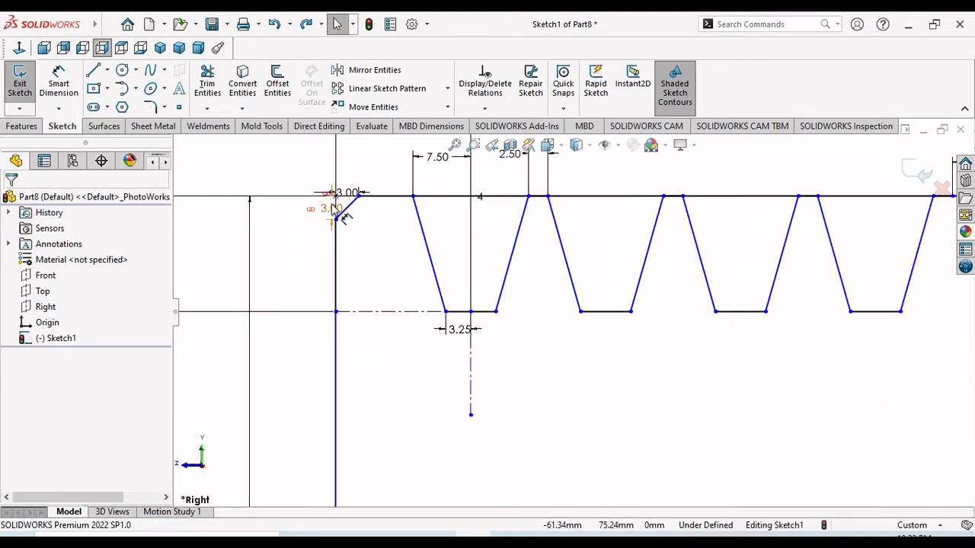
pyautogui.moveTo(333, 213); pyautogui.dragTo(284, 211)
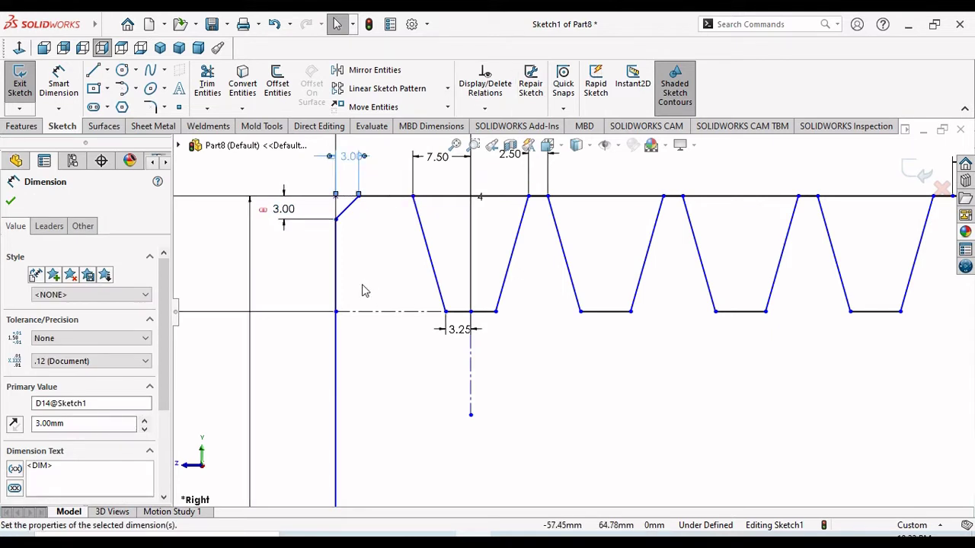
pyautogui.scroll(5, 572, 316)
pyautogui.scroll(-3, 784, 305)
pyautogui.scroll(-3, 621, 232)
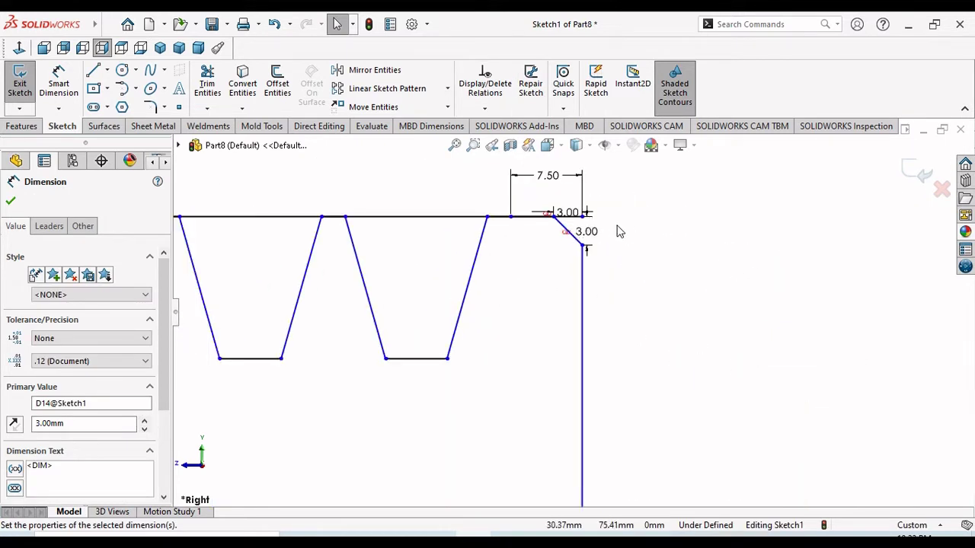
pyautogui.moveTo(556, 221); pyautogui.dragTo(631, 189)
pyautogui.moveTo(587, 232); pyautogui.dragTo(644, 238)
pyautogui.click(426, 320)
pyautogui.scroll(3, 432, 320)
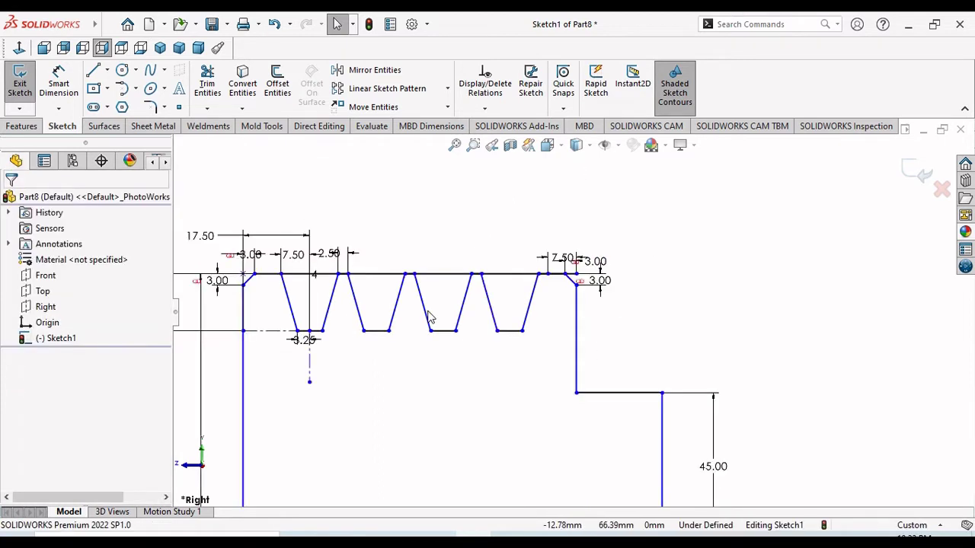
pyautogui.scroll(3, 532, 375)
pyautogui.scroll(-1, 637, 406)
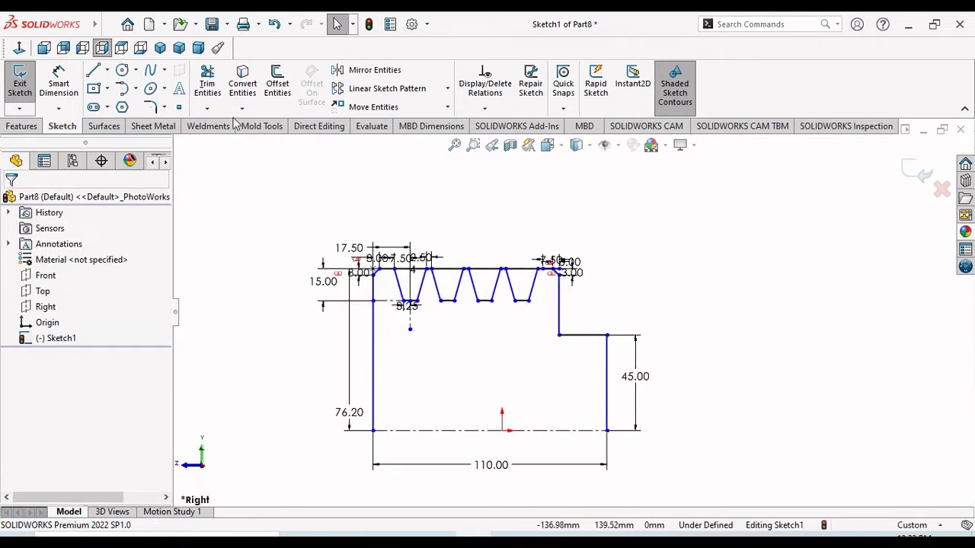
# - Add a 5 mm equal-distance chamfer at the step corner and start a Revolved Boss/Base
pyautogui.click(163, 108)
pyautogui.click(190, 143)
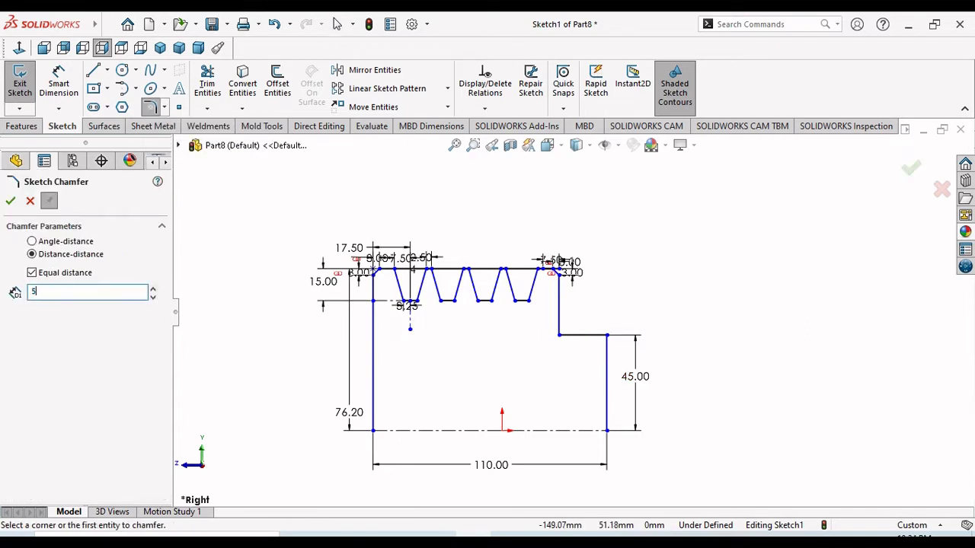
pyautogui.click(595, 335)
pyautogui.click(607, 354)
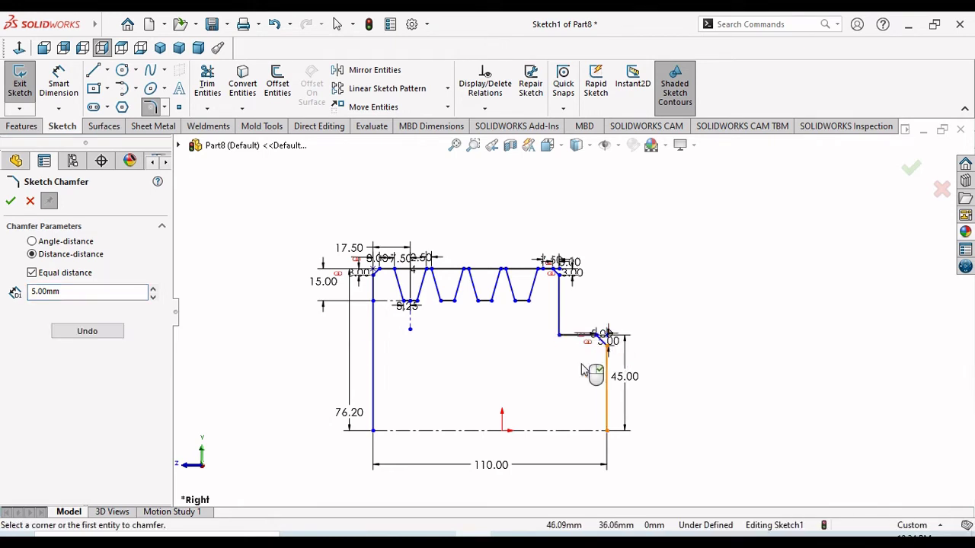
pyautogui.click(10, 201)
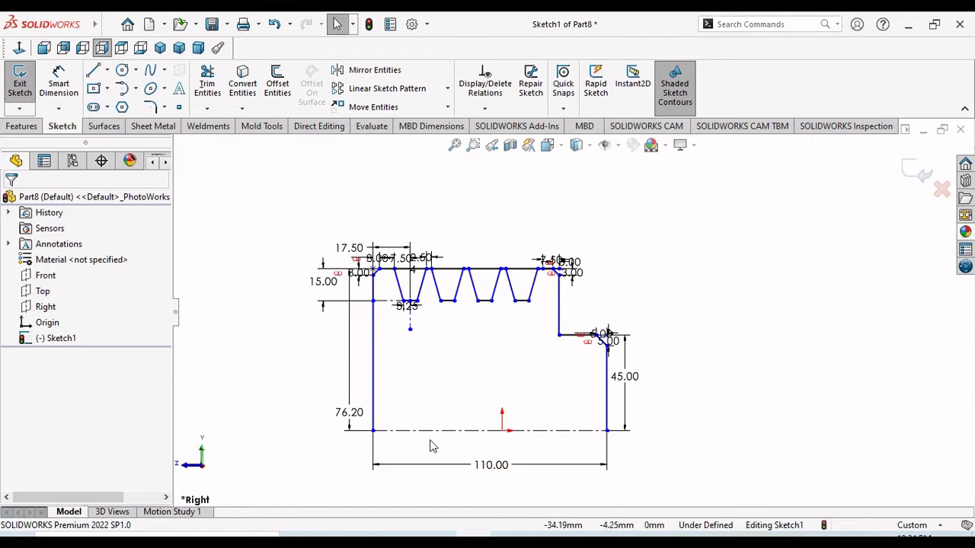
pyautogui.scroll(-2, 409, 430)
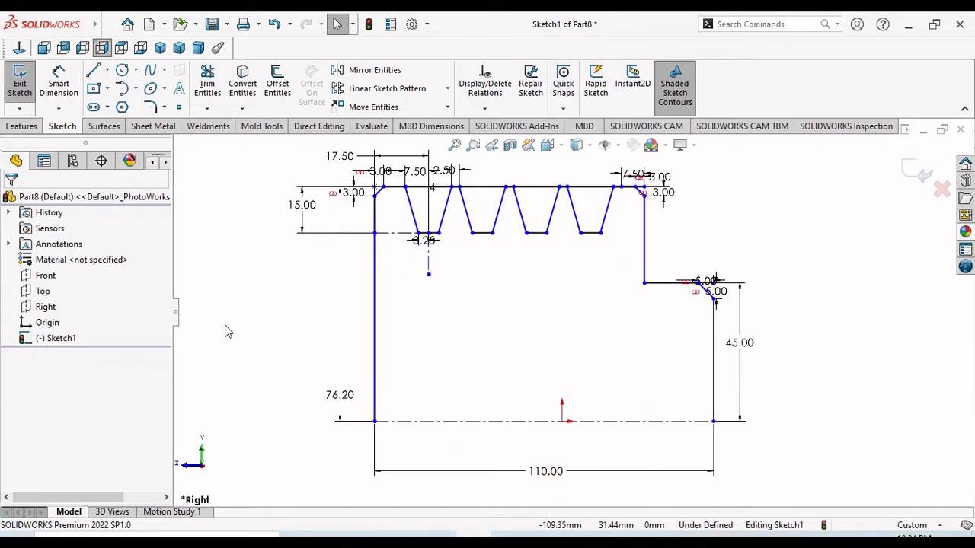
pyautogui.click(21, 126)
pyautogui.click(68, 82)
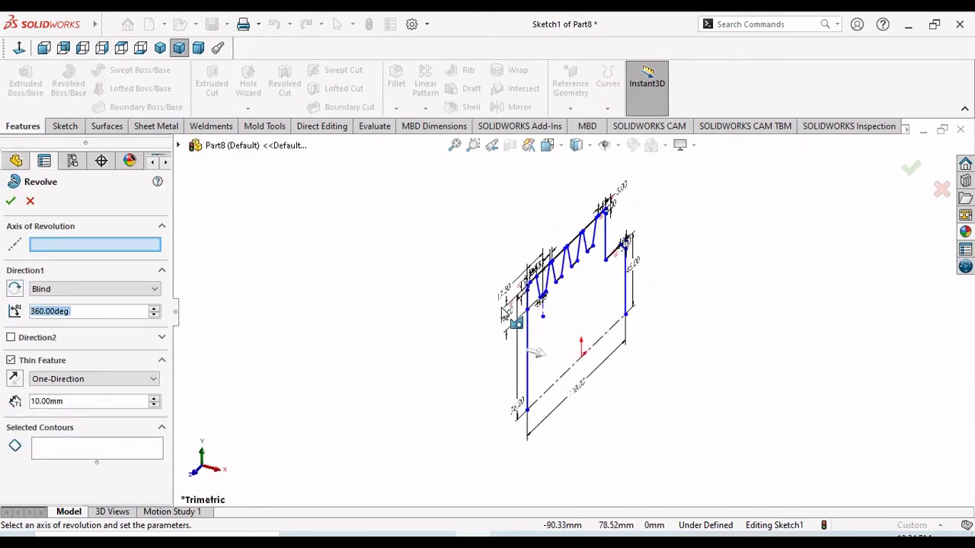
pyautogui.click(560, 378)
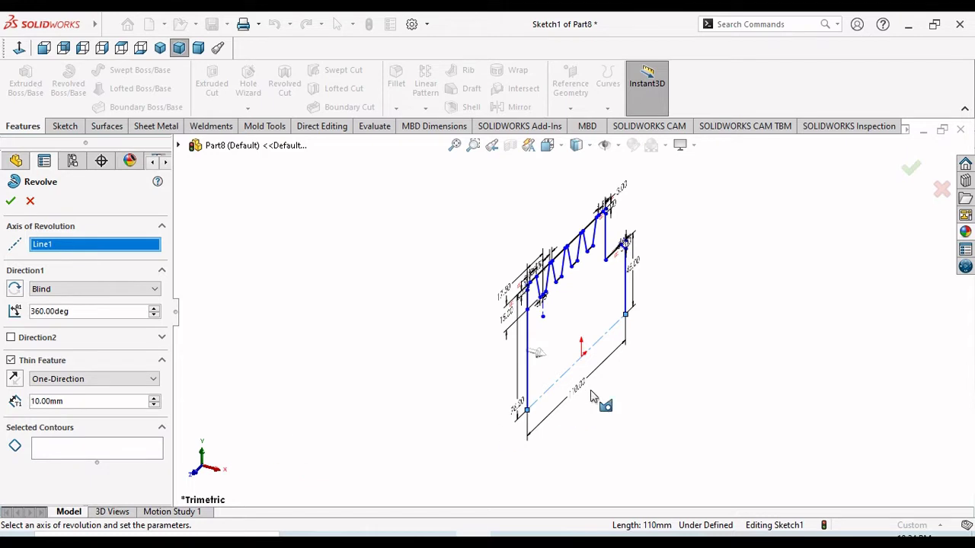
pyautogui.scroll(-2, 592, 396)
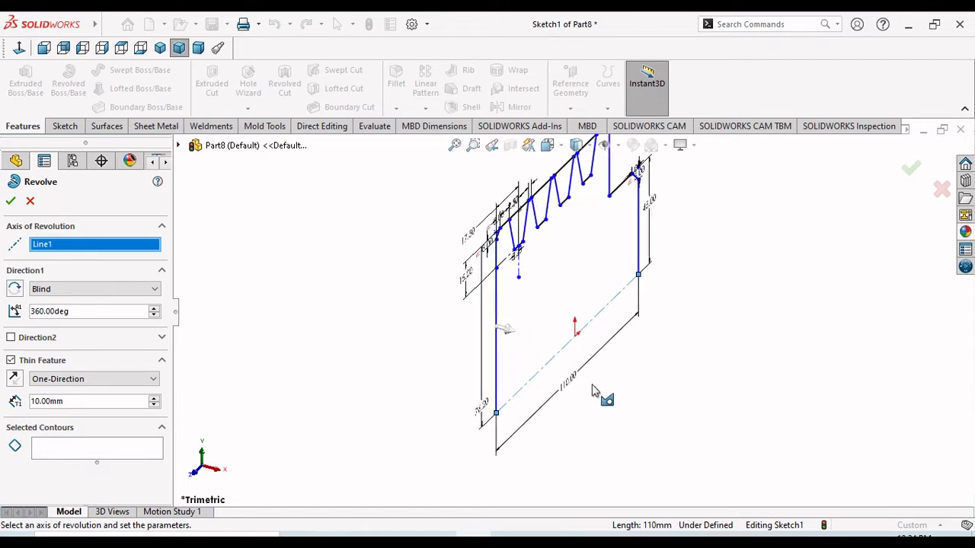
pyautogui.click(507, 330)
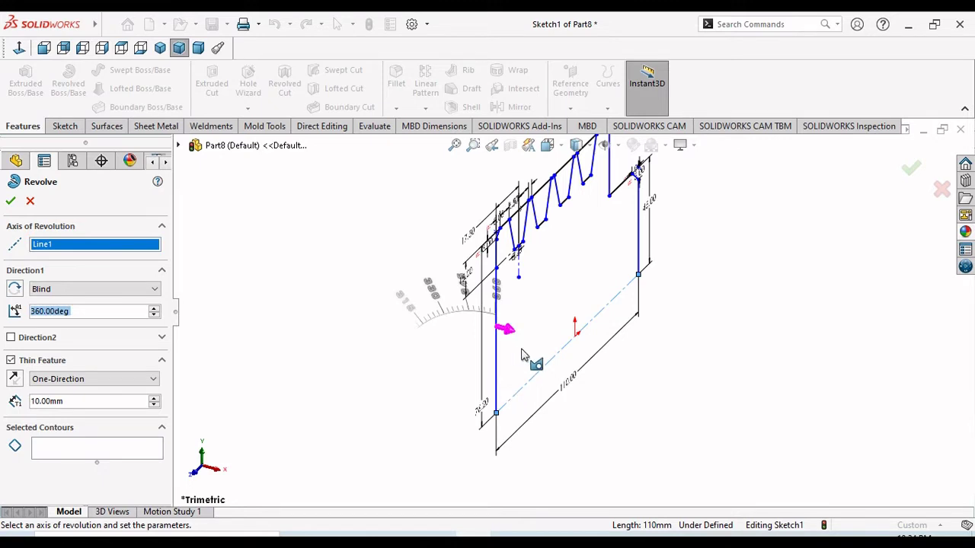
pyautogui.click(31, 201)
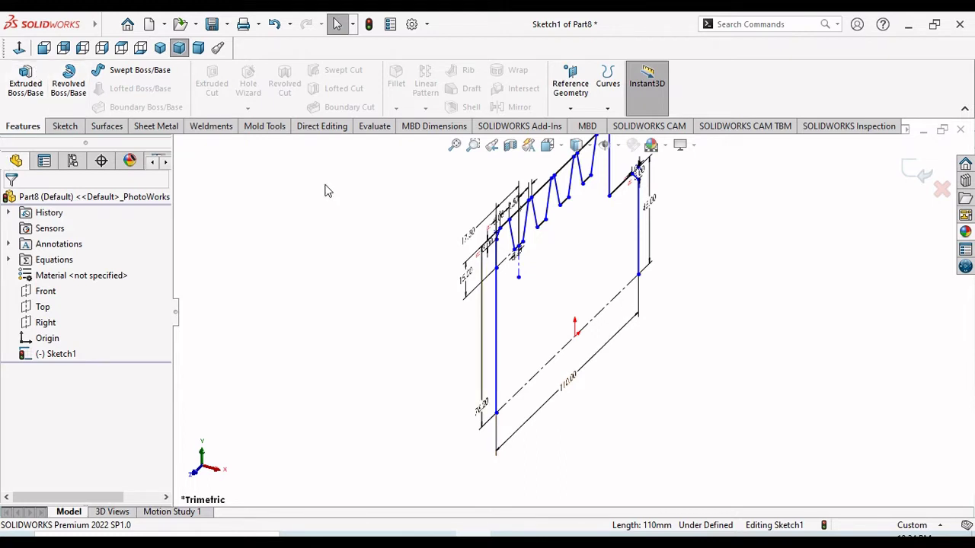
pyautogui.click(68, 85)
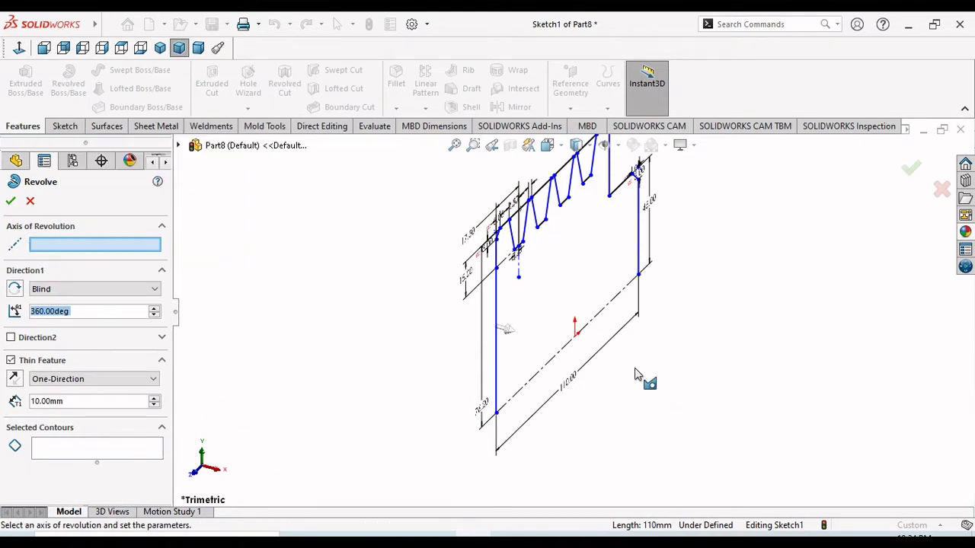
pyautogui.click(608, 310)
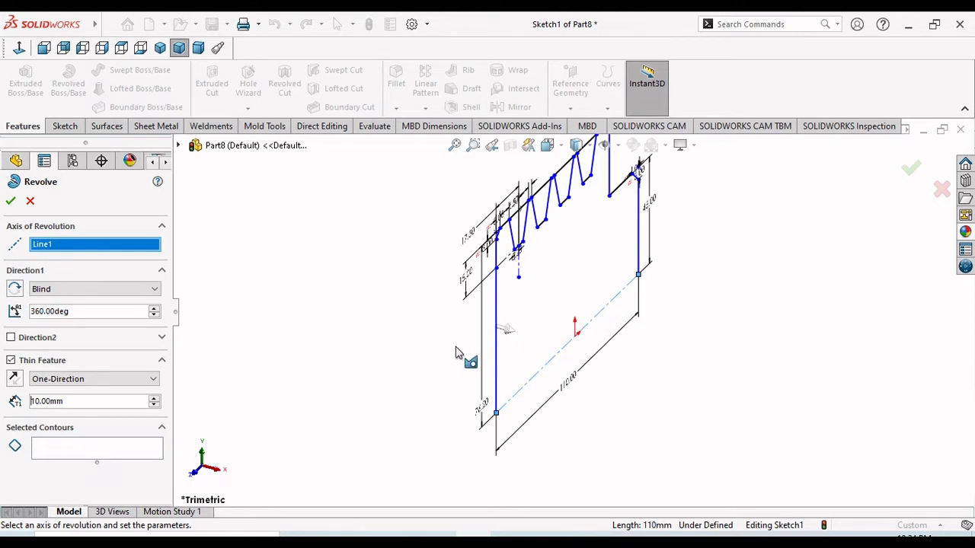
# - Cancel the revolve, rebuild to exit the sketch, then try and cancel another revolve
pyautogui.click(30, 201)
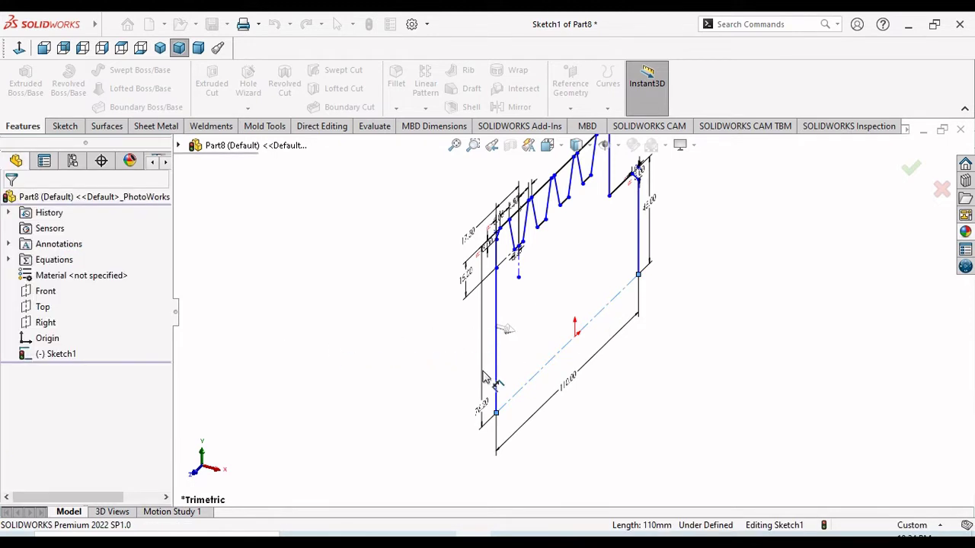
pyautogui.scroll(5, 404, 361)
pyautogui.scroll(-2, 628, 340)
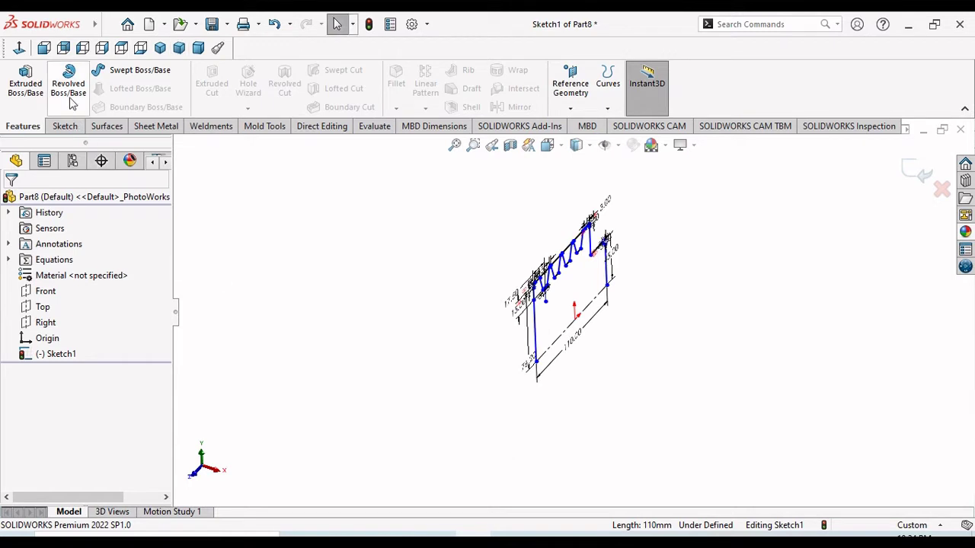
pyautogui.click(19, 48)
pyautogui.scroll(-3, 526, 253)
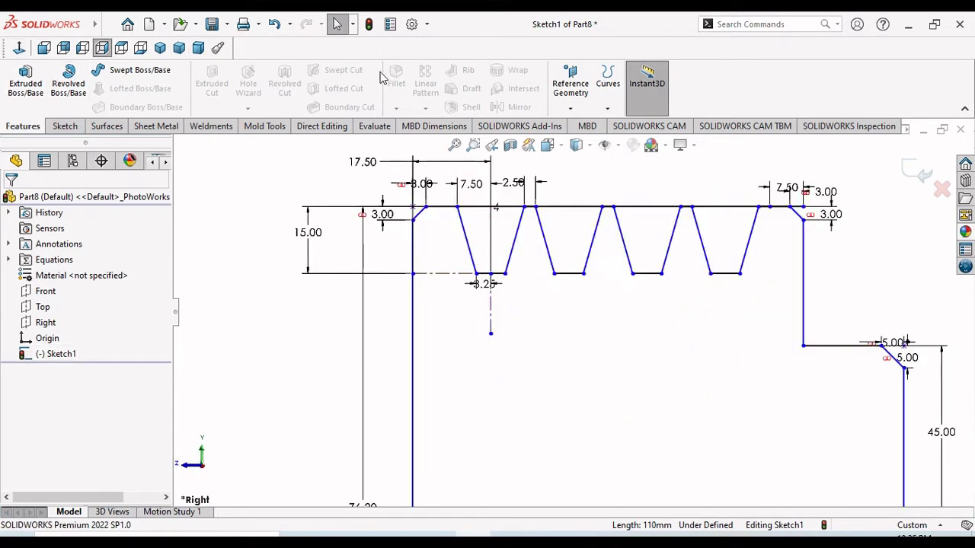
pyautogui.click(369, 25)
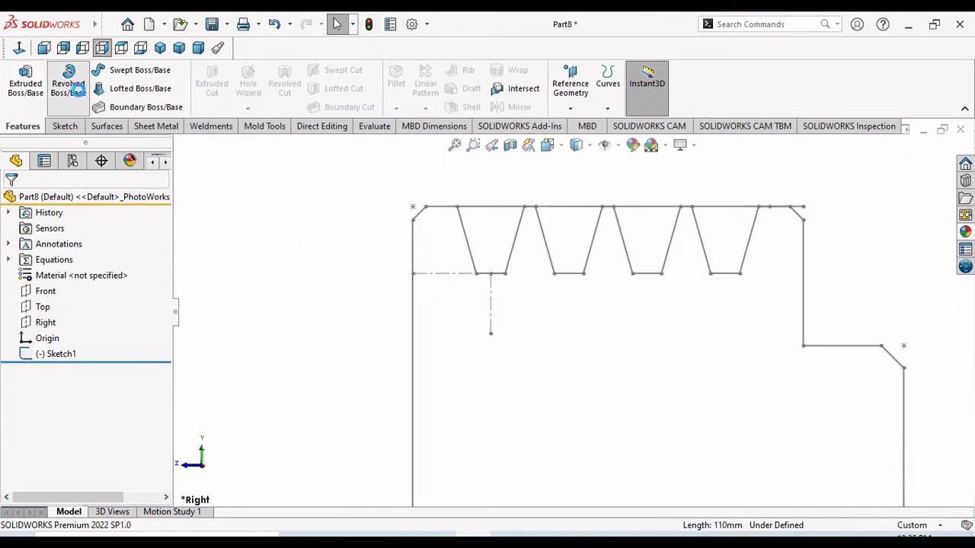
pyautogui.click(68, 77)
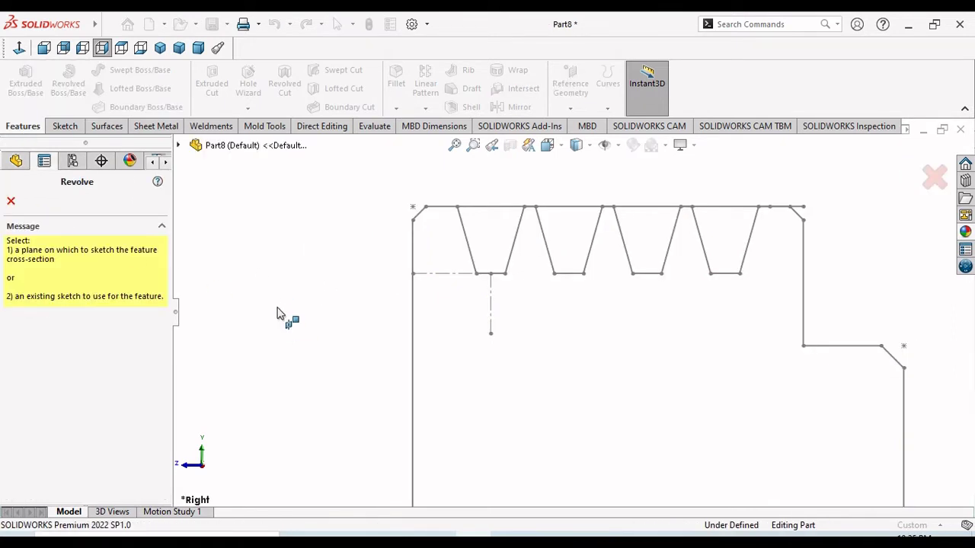
pyautogui.moveTo(278, 313); pyautogui.dragTo(283, 347, button='middle')
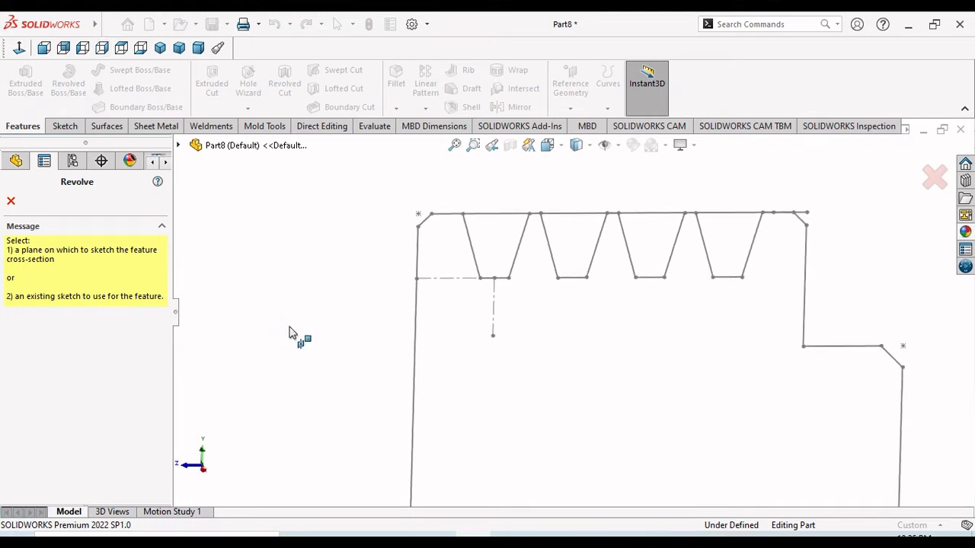
pyautogui.click(11, 202)
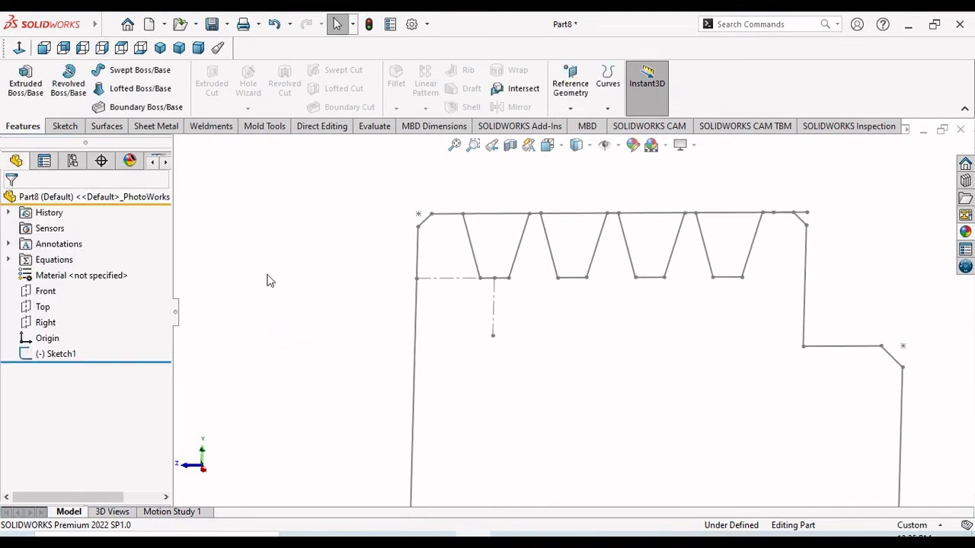
# - Select Sketch1 in the tree, attempt to revolve it, and cancel
pyautogui.click(71, 354)
pyautogui.click(320, 382)
pyautogui.click(71, 354)
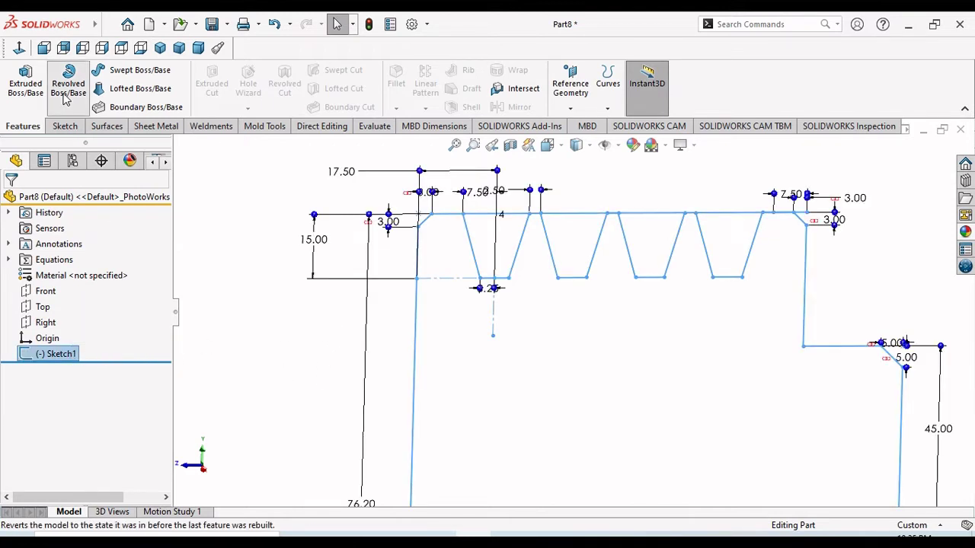
pyautogui.click(67, 88)
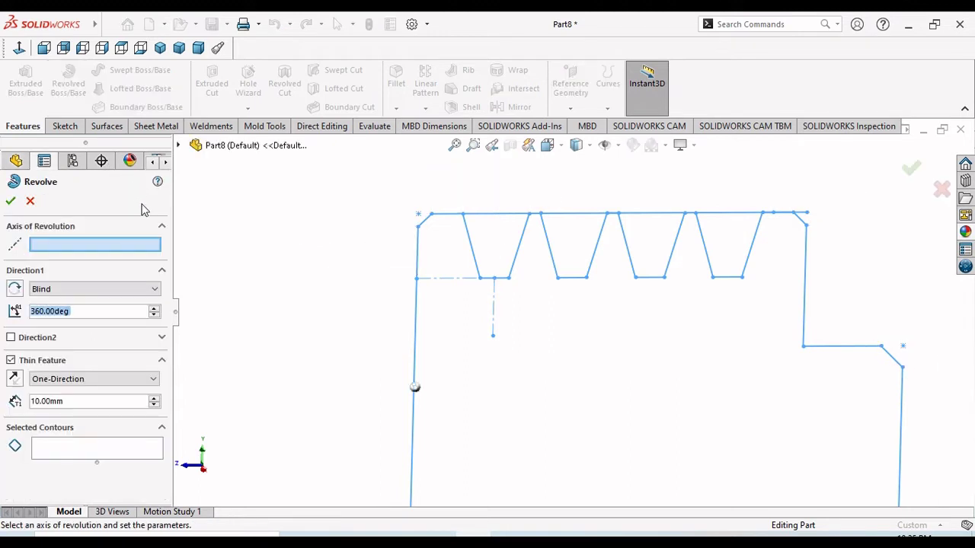
pyautogui.moveTo(289, 314)
pyautogui.mouseDown(button='middle')
pyautogui.moveTo(276, 318)
pyautogui.moveTo(305, 333)
pyautogui.mouseUp(button='middle')
pyautogui.scroll(-5, 592, 398)
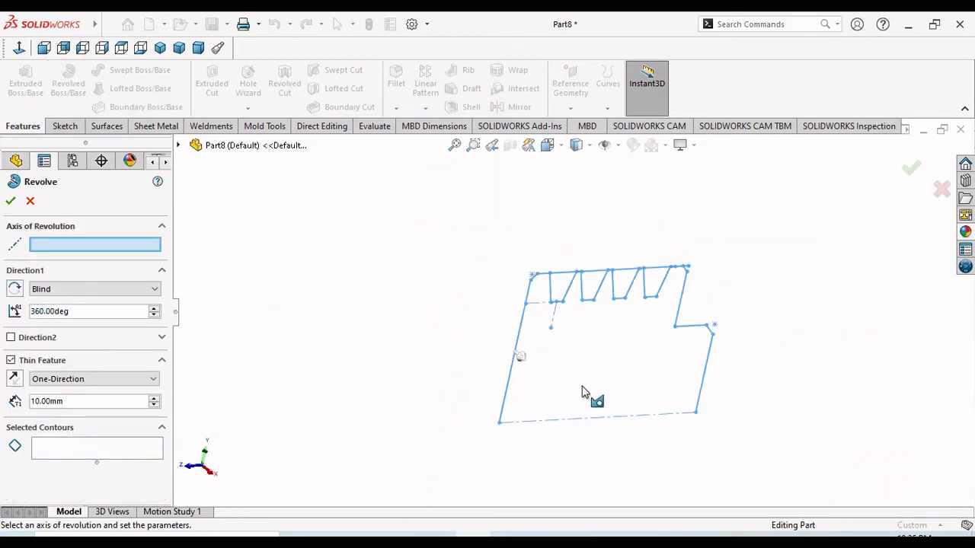
pyautogui.scroll(4, 581, 259)
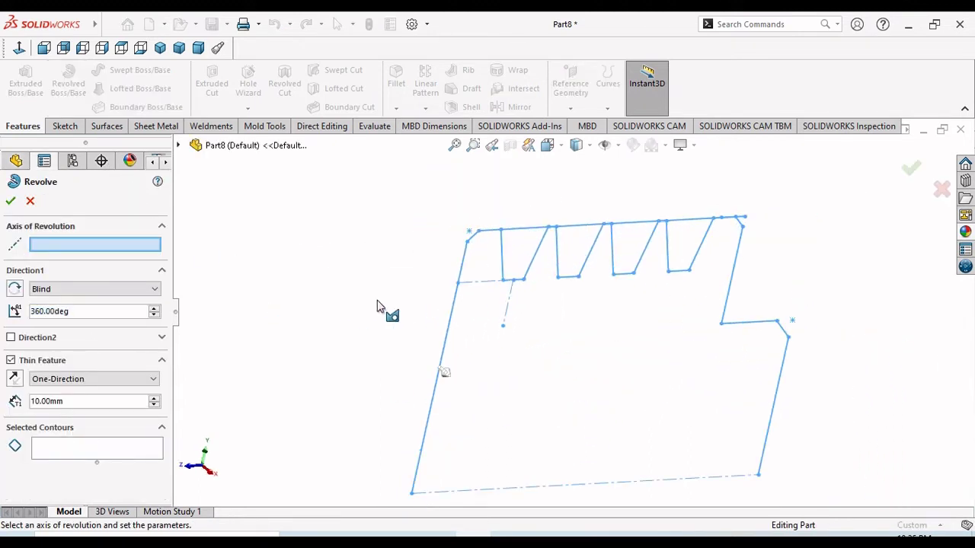
pyautogui.click(31, 201)
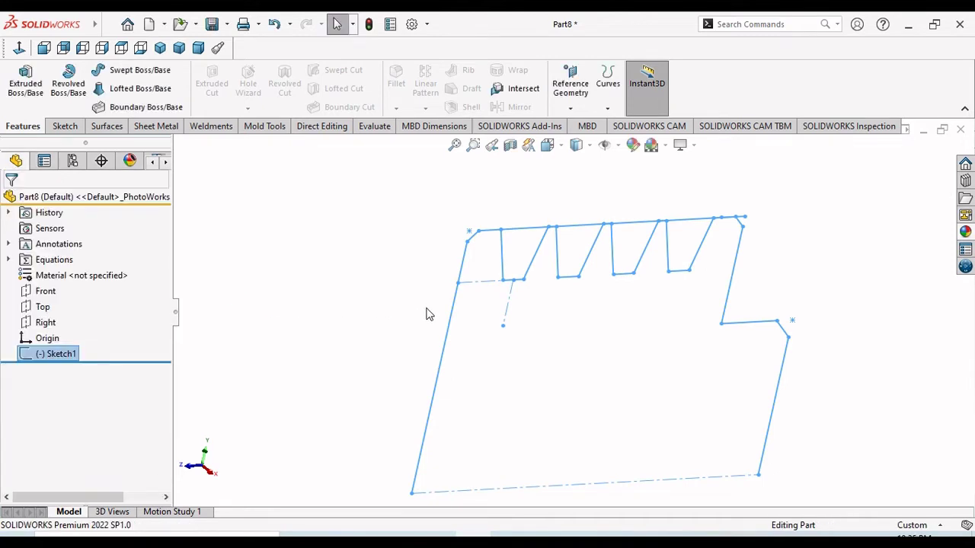
# - Return to the Right view and reopen Sketch1 with Edit Sketch
pyautogui.moveTo(429, 312); pyautogui.dragTo(550, 309, button='middle')
pyautogui.click(17, 48)
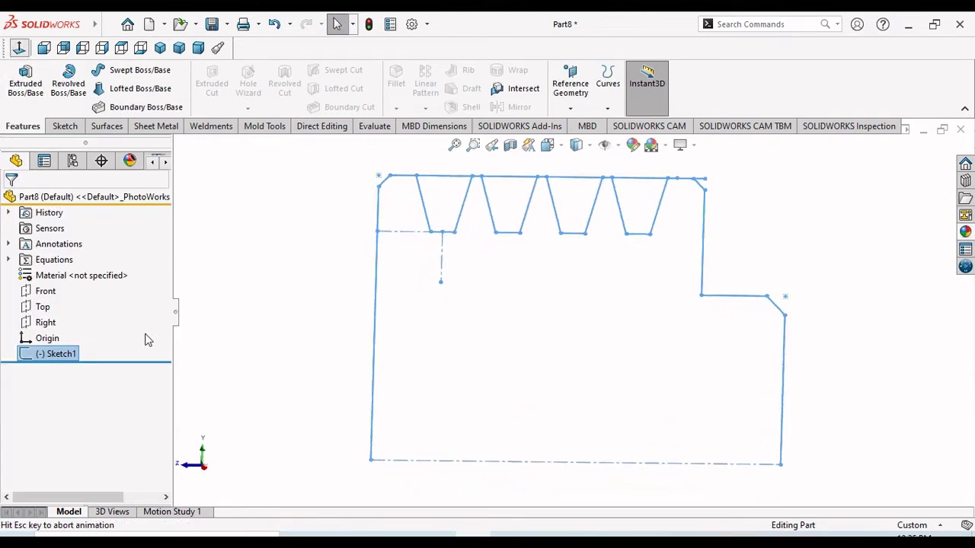
pyautogui.click(60, 354)
pyautogui.click(60, 354)
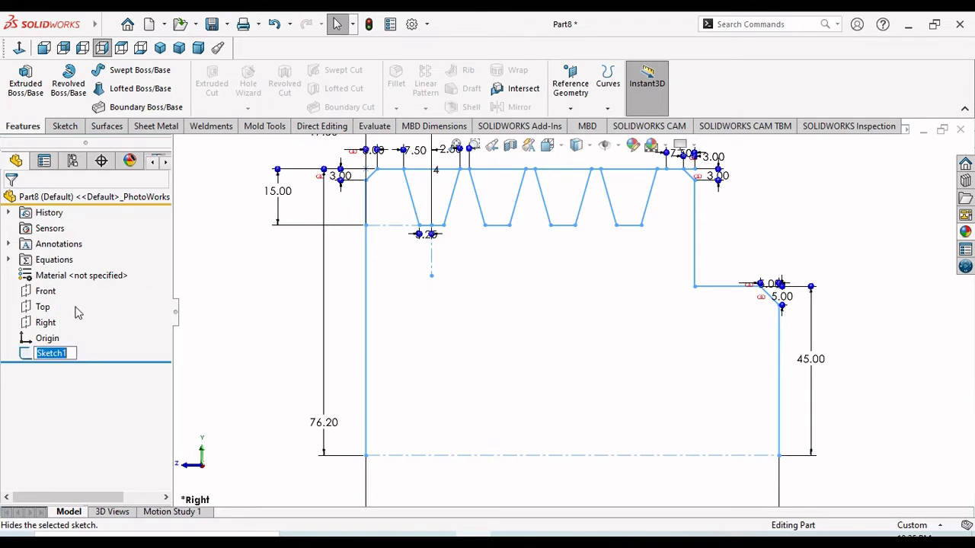
pyautogui.click(202, 379)
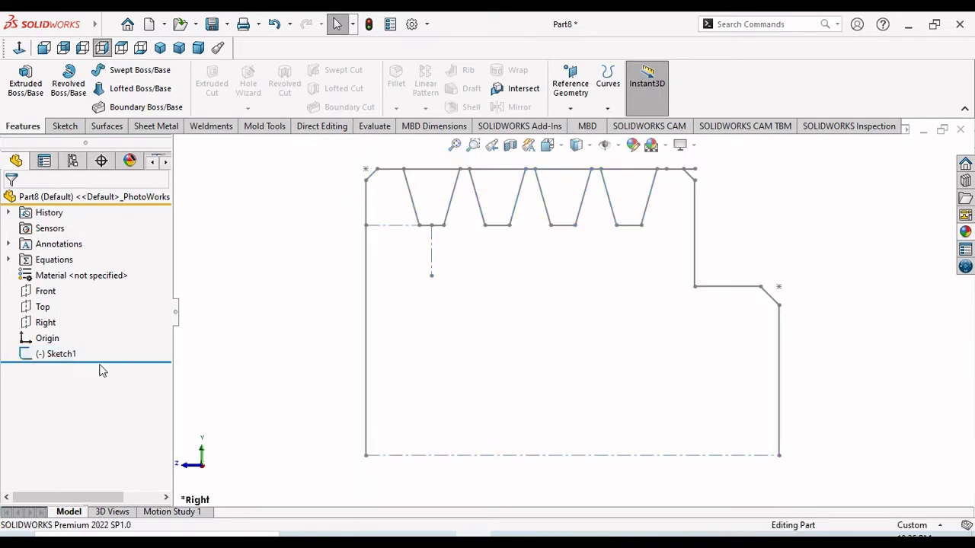
pyautogui.click(78, 355)
pyautogui.click(89, 315)
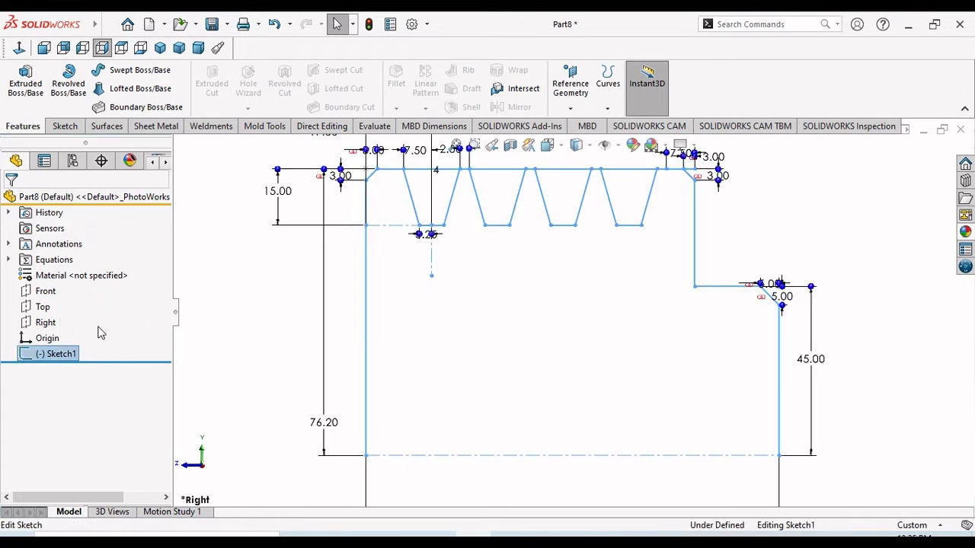
pyautogui.press('f')
pyautogui.scroll(-3, 559, 246)
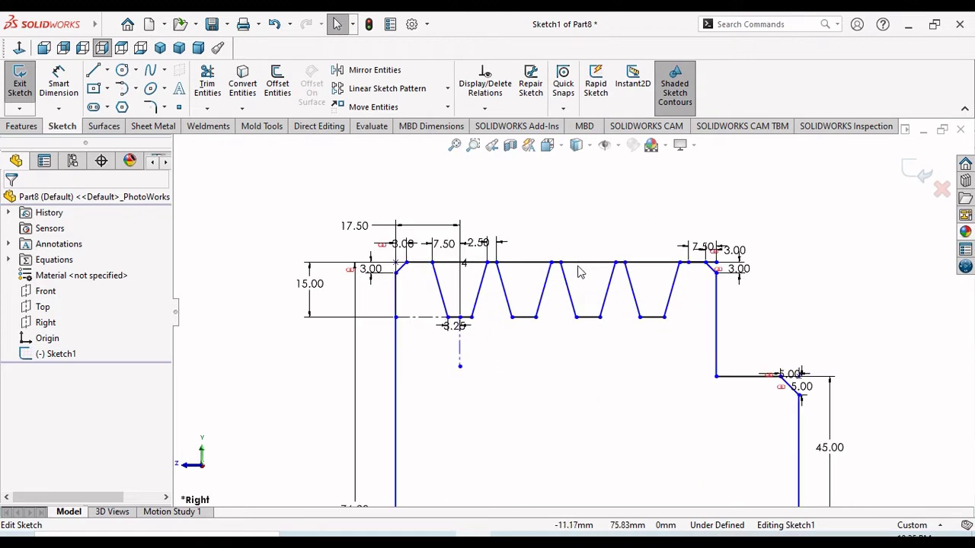
pyautogui.click(207, 85)
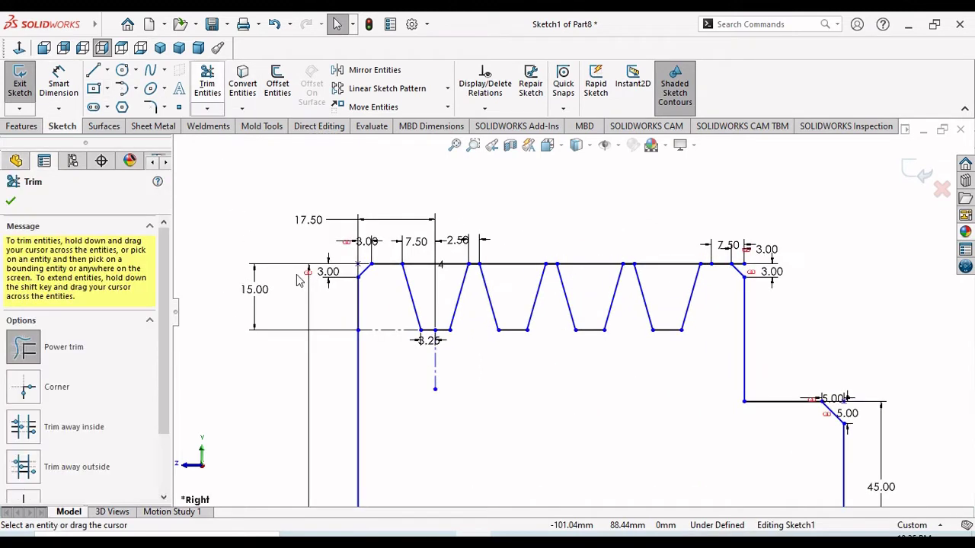
pyautogui.moveTo(418, 259); pyautogui.dragTo(442, 262)
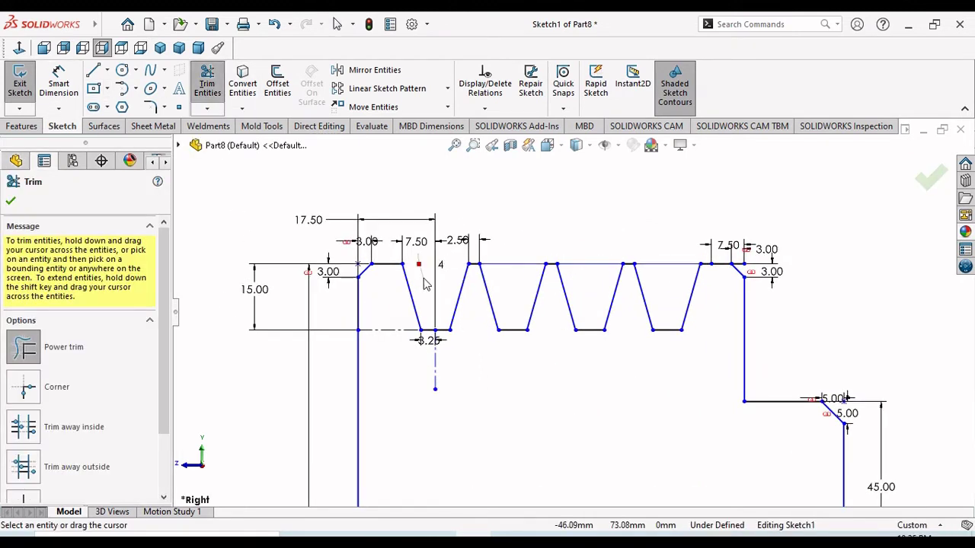
pyautogui.moveTo(517, 285)
pyautogui.mouseDown()
pyautogui.moveTo(588, 243)
pyautogui.moveTo(594, 294)
pyautogui.moveTo(653, 235)
pyautogui.moveTo(672, 289)
pyautogui.mouseUp()
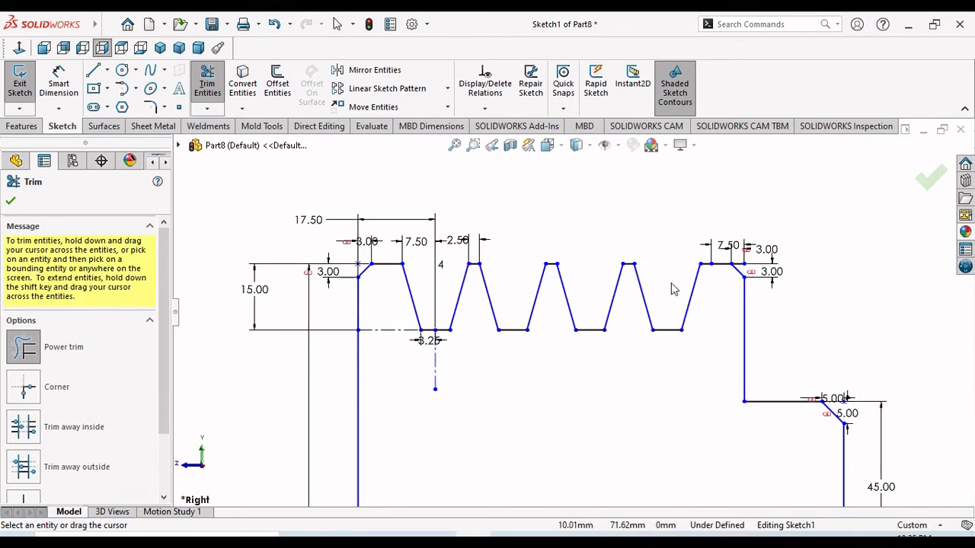
pyautogui.click(10, 202)
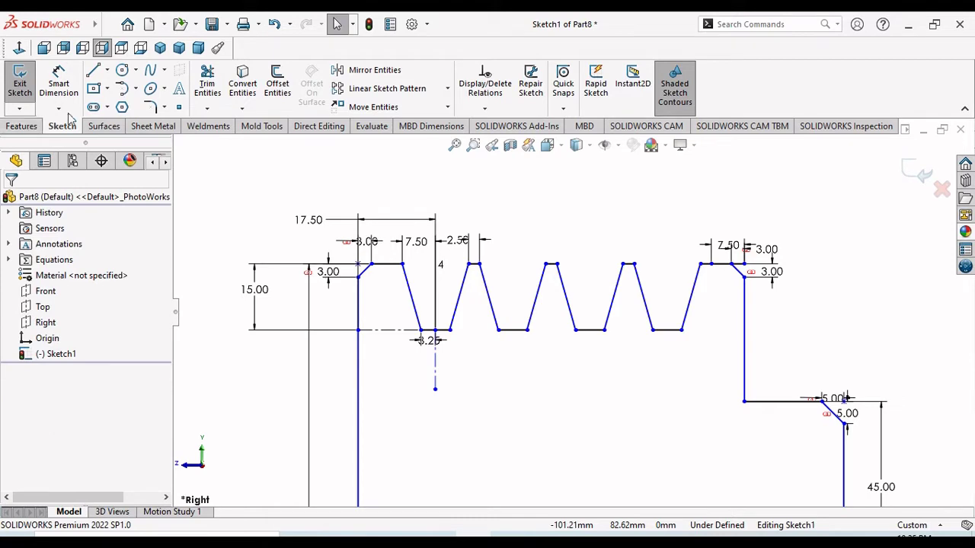
pyautogui.click(22, 126)
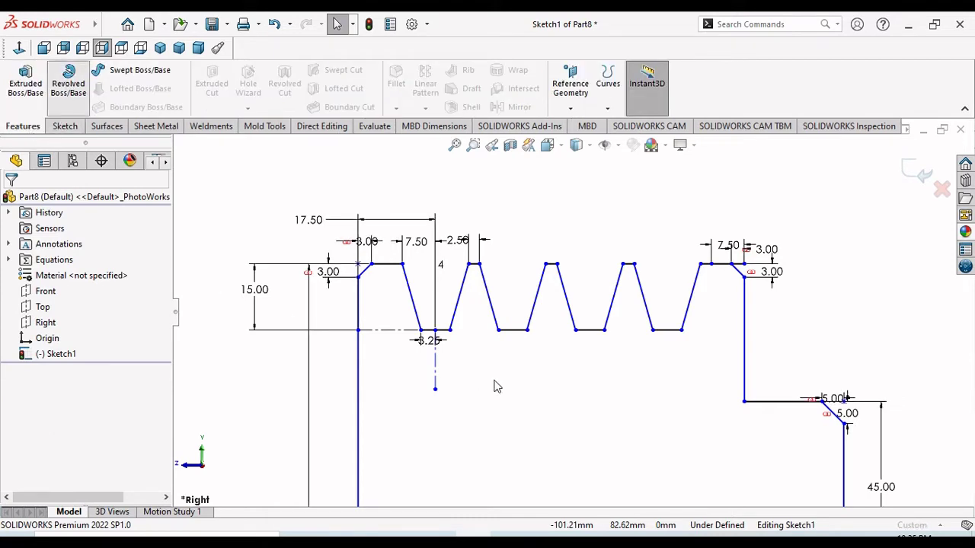
pyautogui.press('r')
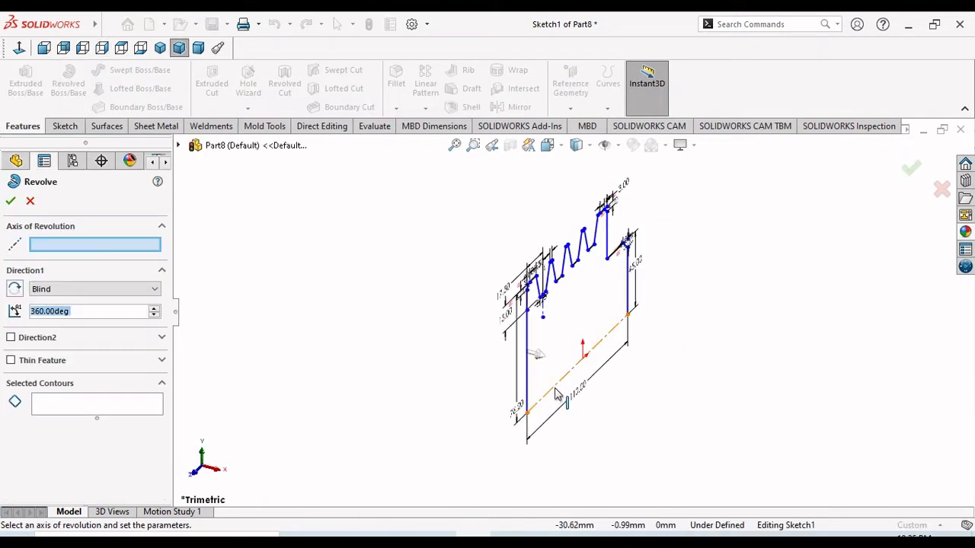
pyautogui.click(556, 392)
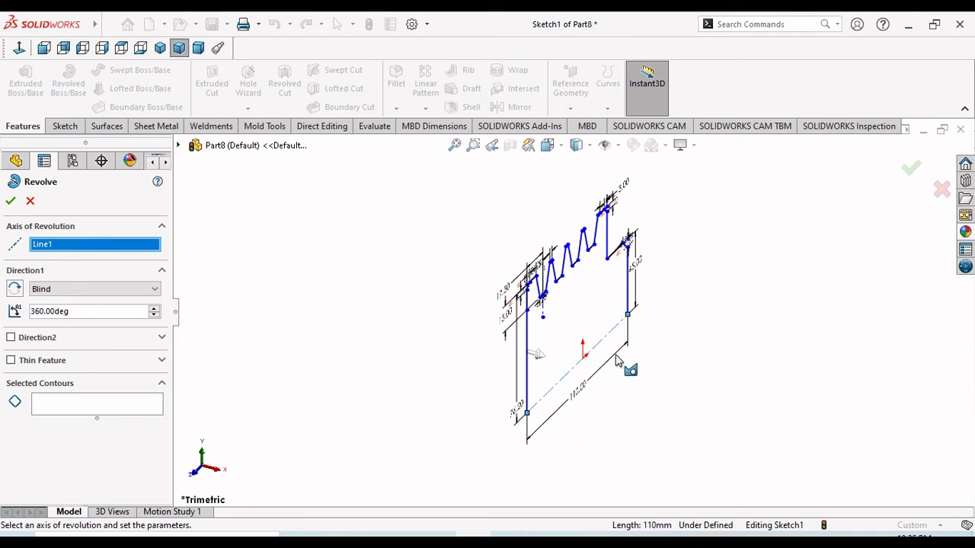
pyautogui.click(30, 202)
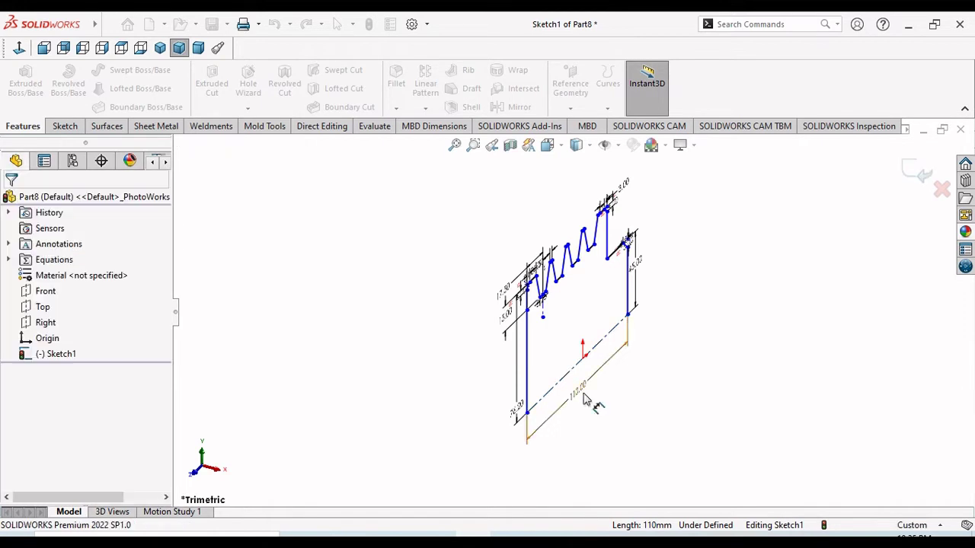
# - Delete the vertical construction line and the horizontal 17.50 construction line from the profile sketch
pyautogui.click(19, 48)
pyautogui.scroll(-3, 731, 335)
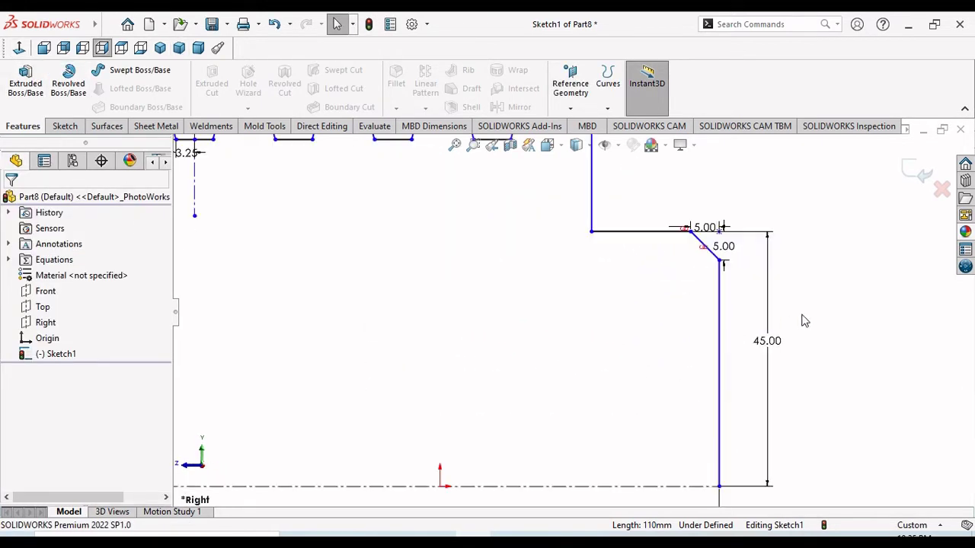
pyautogui.scroll(-2, 663, 258)
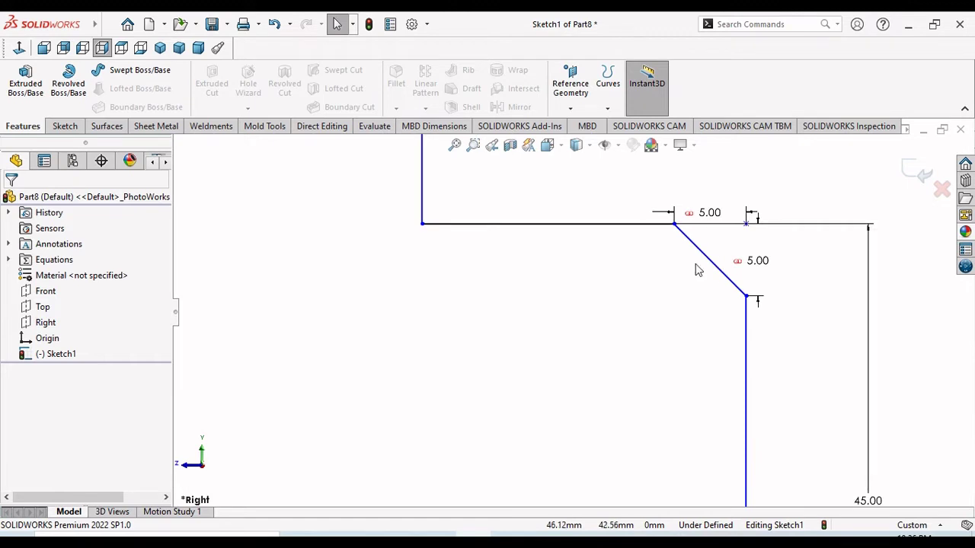
pyautogui.scroll(5, 620, 316)
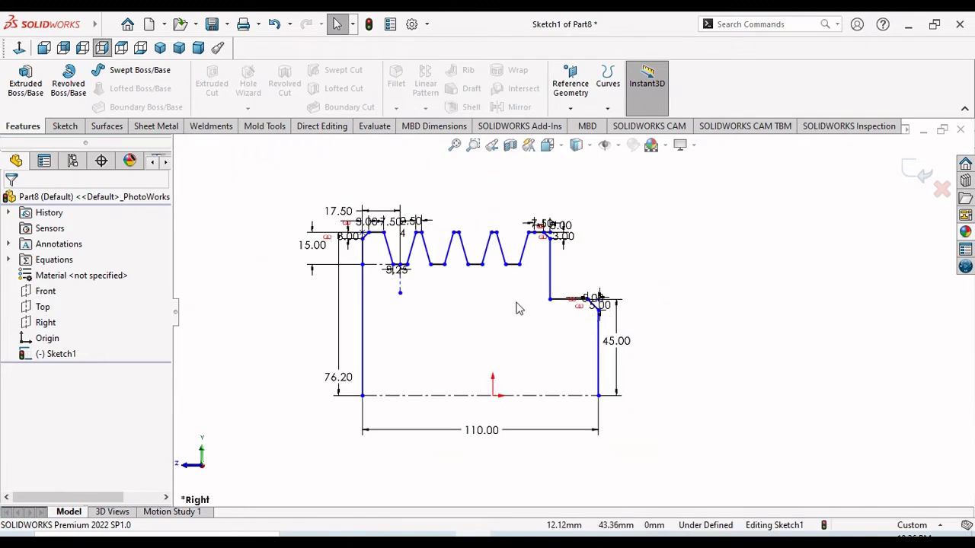
pyautogui.scroll(-6, 536, 253)
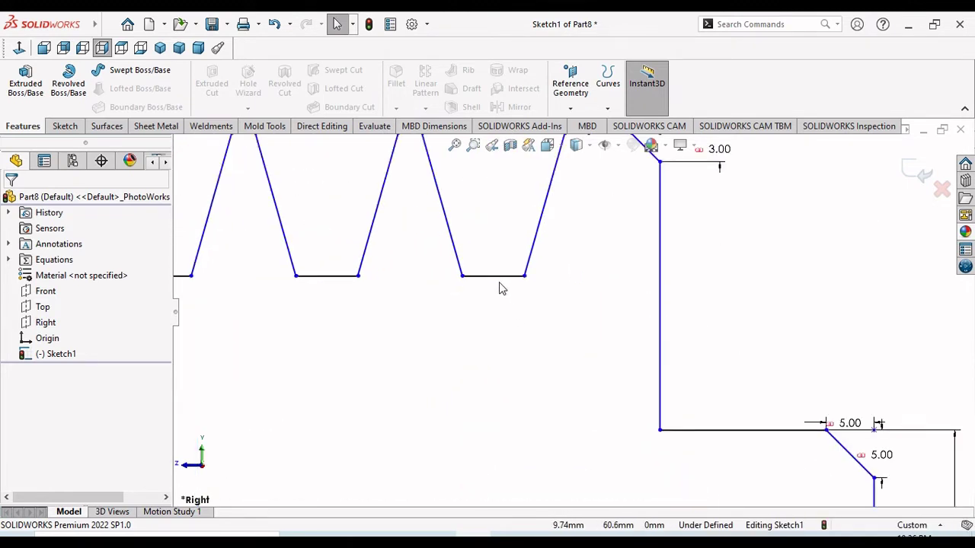
pyautogui.scroll(4, 525, 303)
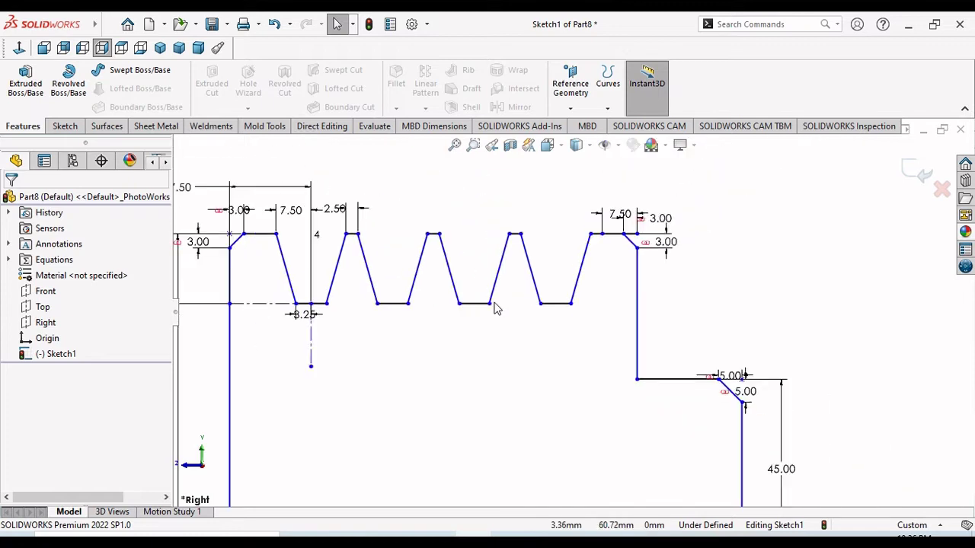
pyautogui.scroll(-2, 258, 294)
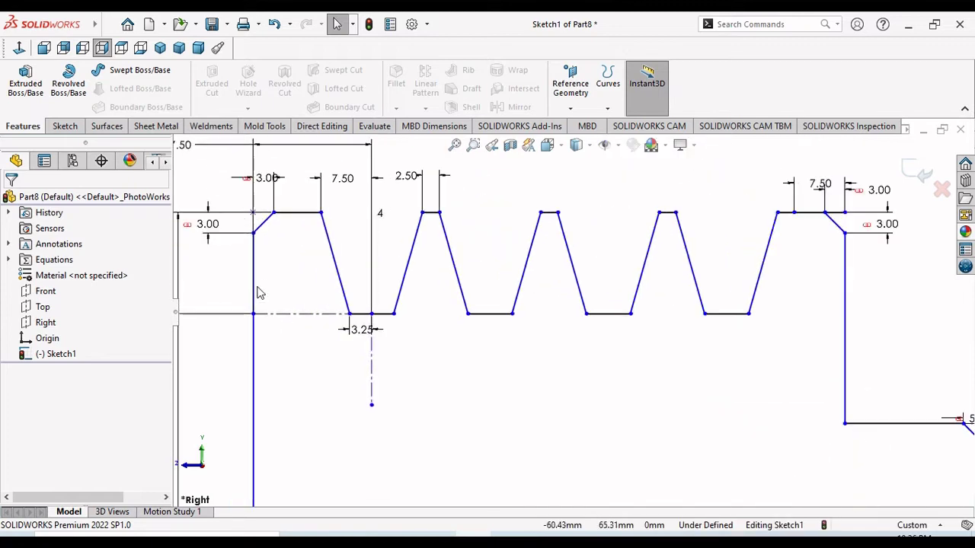
pyautogui.click(373, 354)
pyautogui.press('Delete')
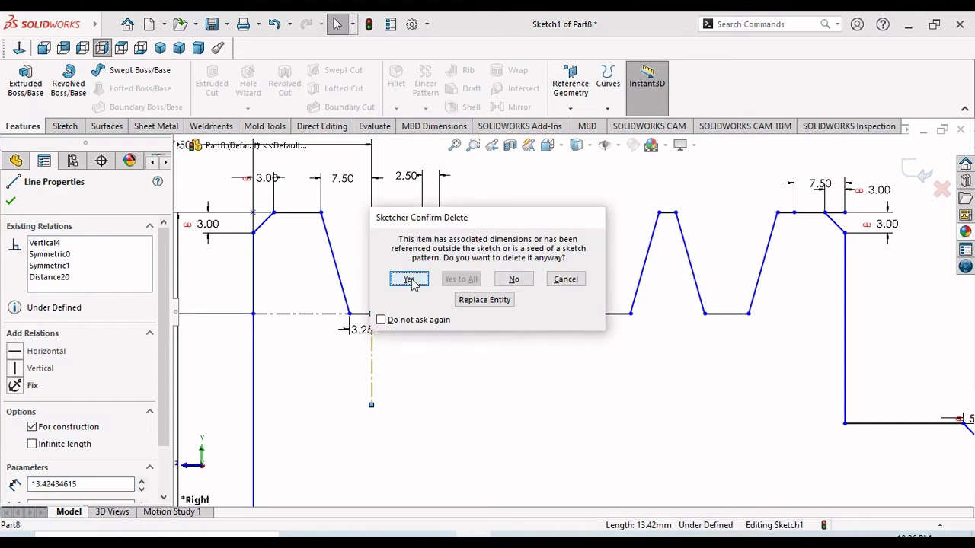
pyautogui.click(409, 279)
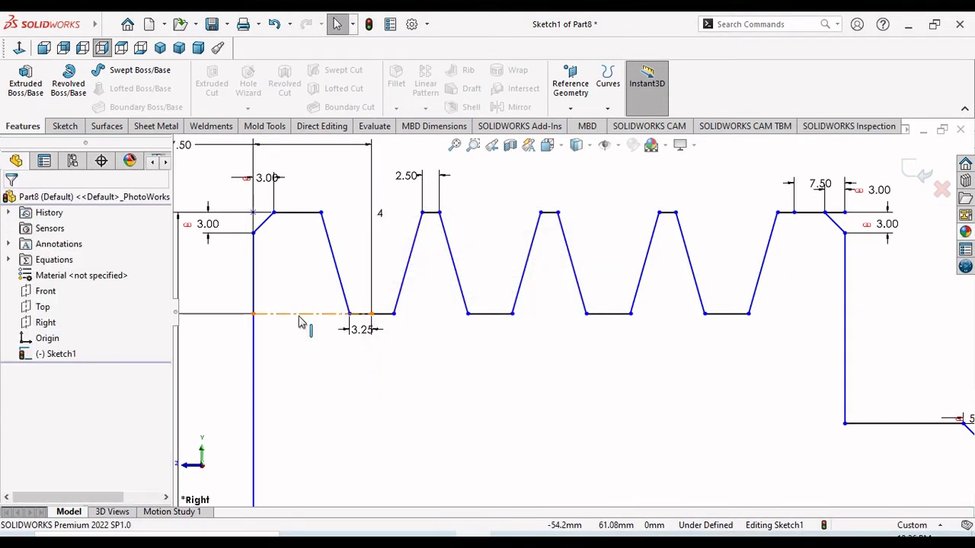
pyautogui.click(300, 319)
pyautogui.press('Delete')
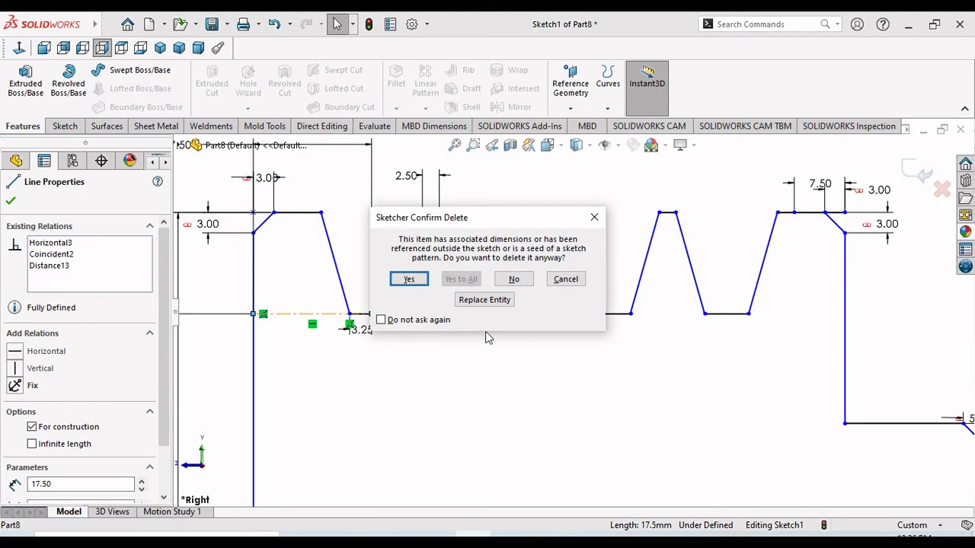
pyautogui.click(415, 288)
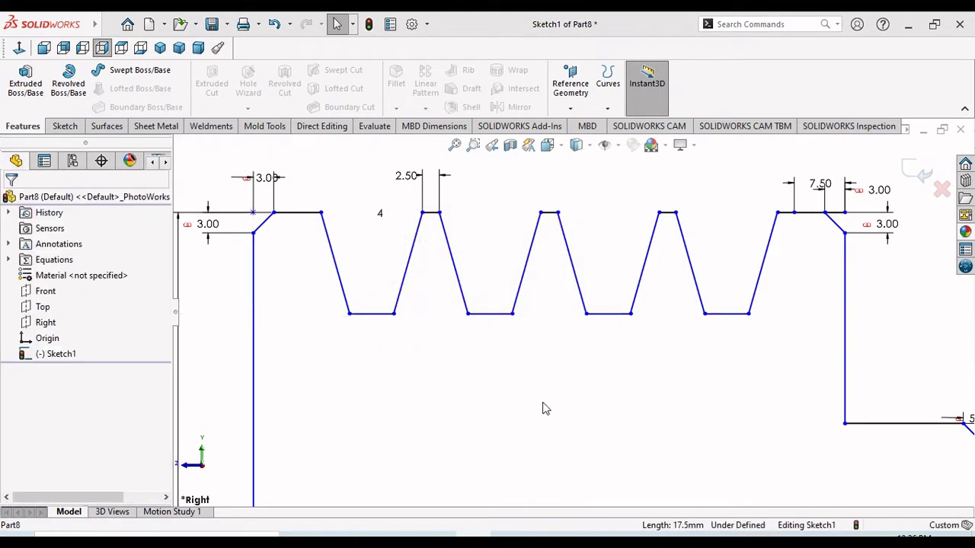
# - Delete the two 3.00 chamfer dimensions
pyautogui.press('z')
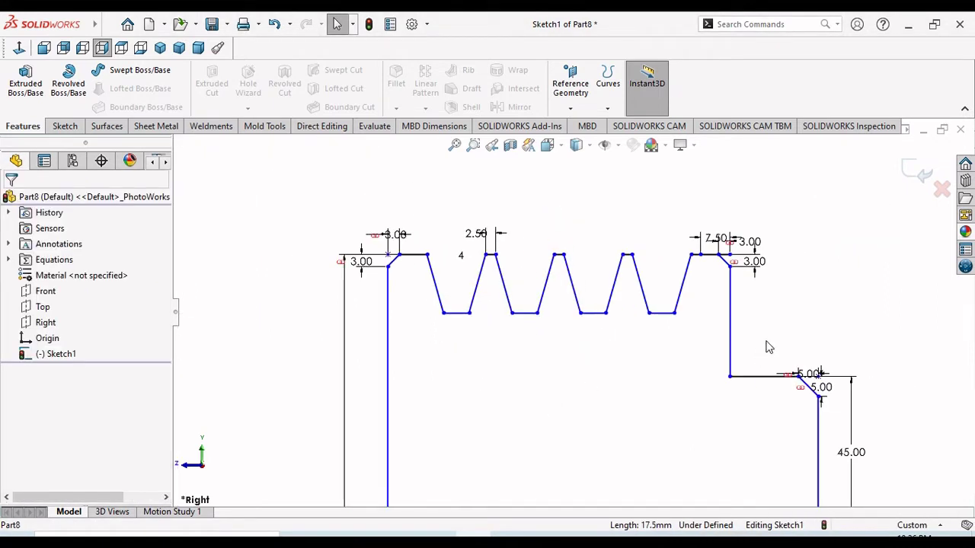
pyautogui.click(752, 262)
pyautogui.press('Delete')
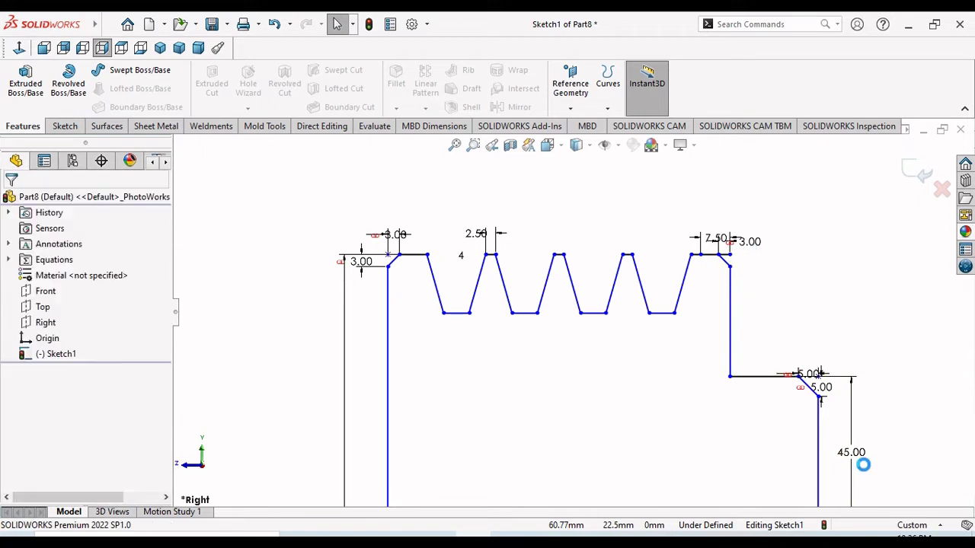
pyautogui.click(757, 244)
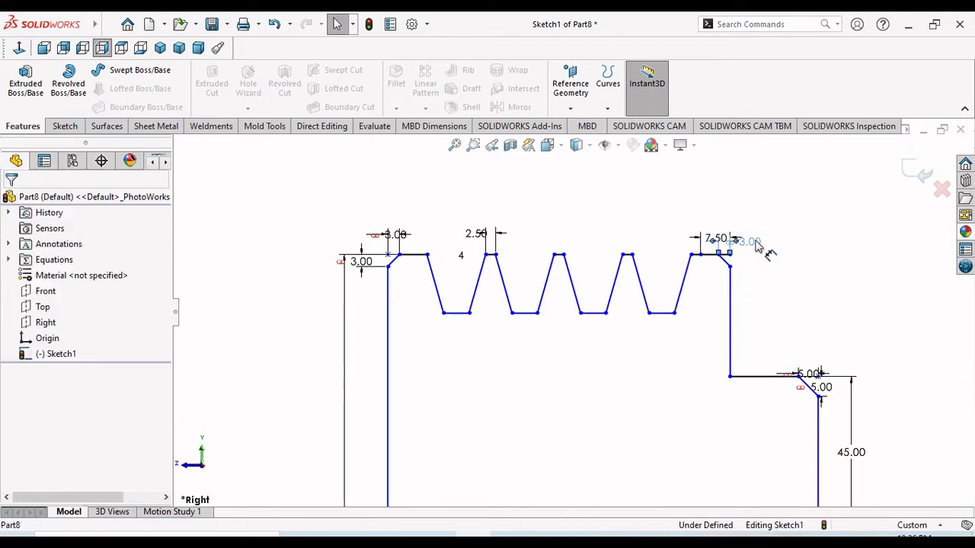
pyautogui.press('Delete')
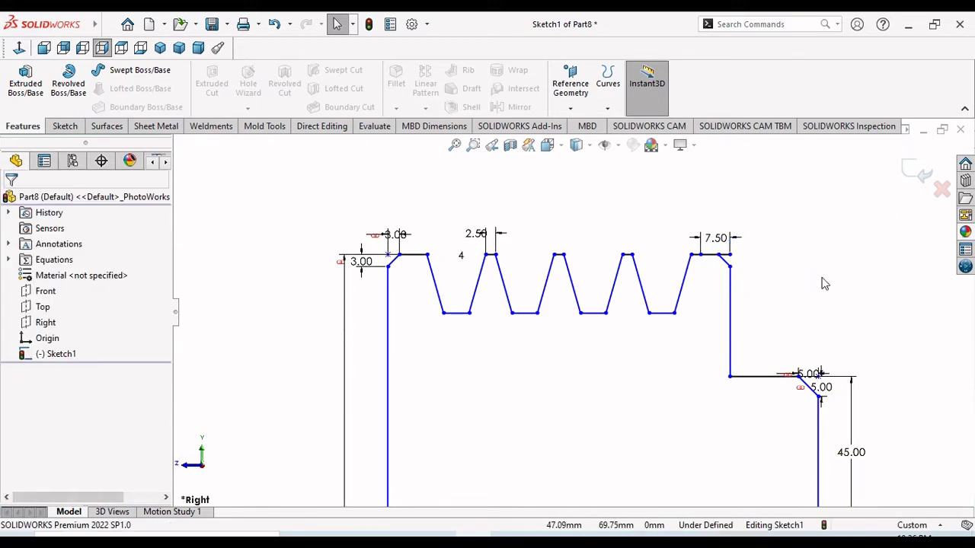
pyautogui.scroll(-5, 760, 282)
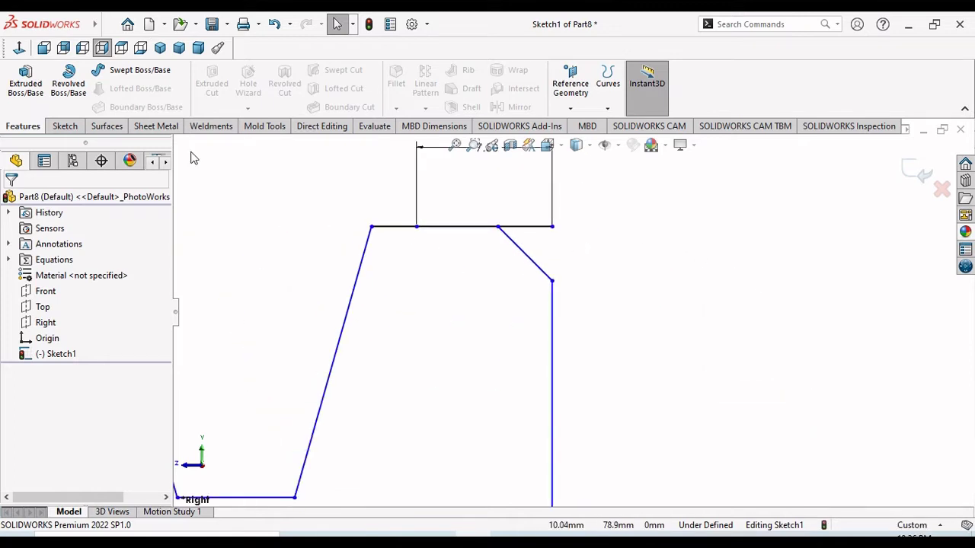
# - Power-trim away the stray lines above the right chamfer
pyautogui.click(64, 126)
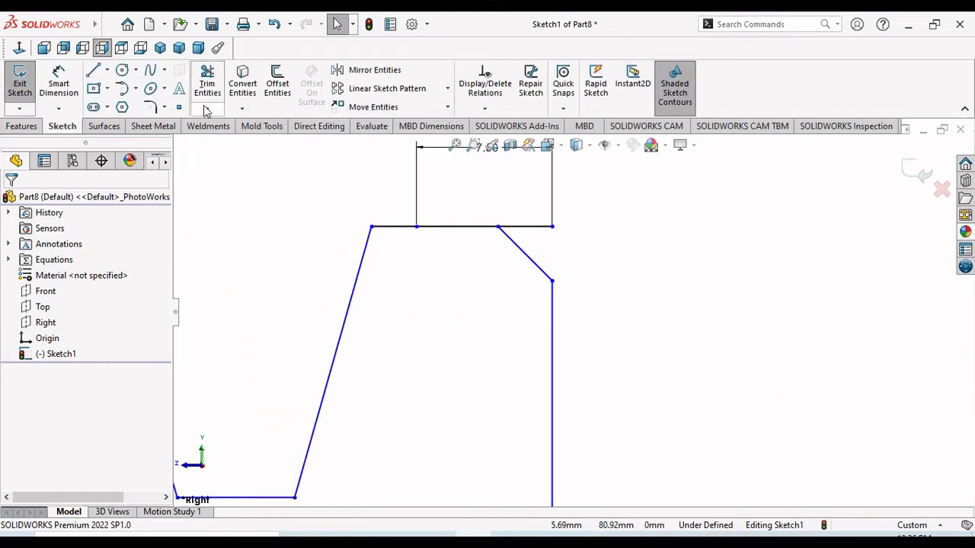
pyautogui.click(207, 84)
pyautogui.moveTo(571, 264); pyautogui.dragTo(521, 219)
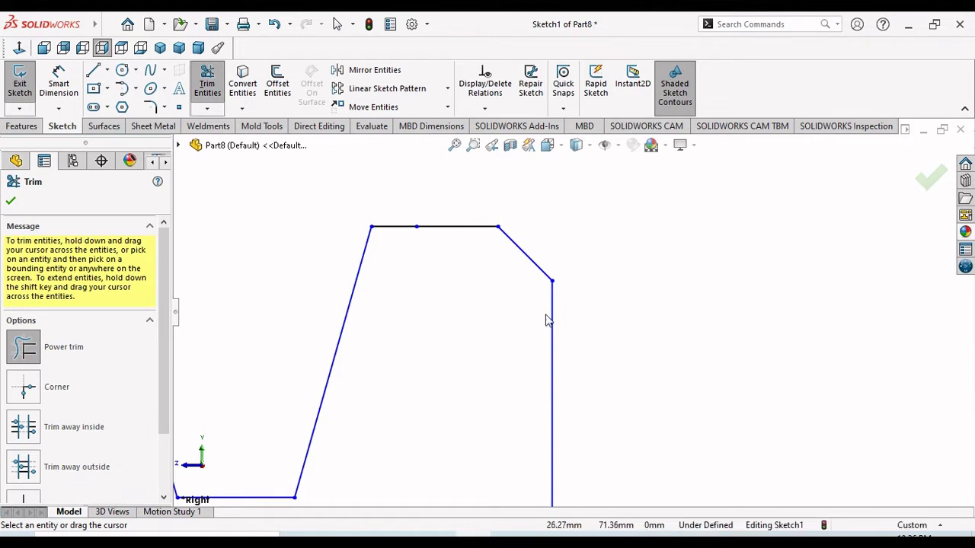
pyautogui.scroll(3, 546, 320)
pyautogui.scroll(-5, 318, 315)
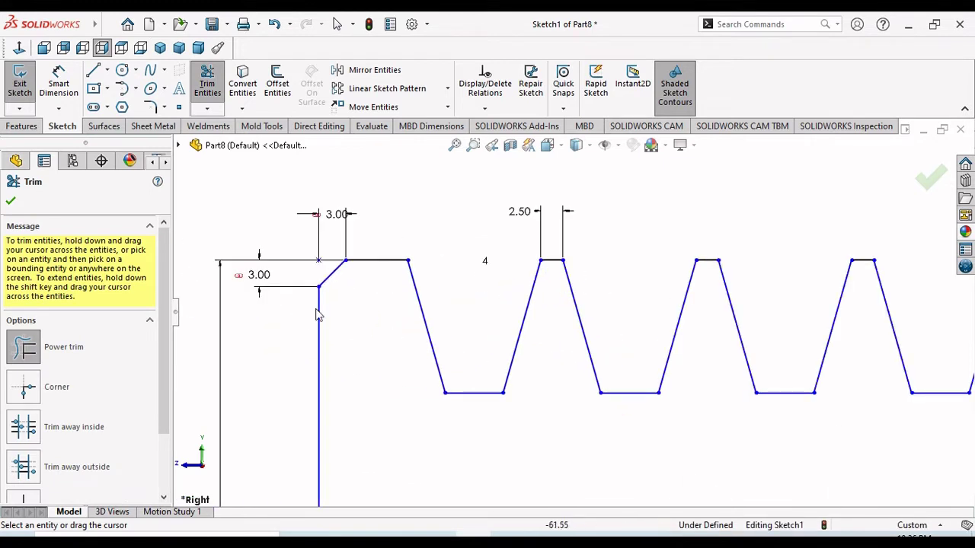
pyautogui.scroll(-3, 318, 314)
pyautogui.scroll(8, 435, 312)
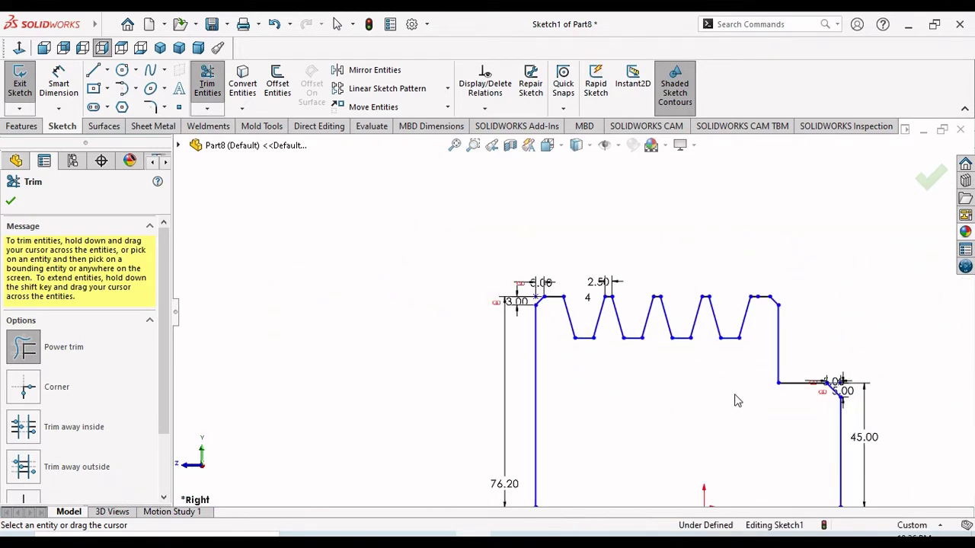
pyautogui.scroll(2, 736, 401)
pyautogui.scroll(-2, 755, 404)
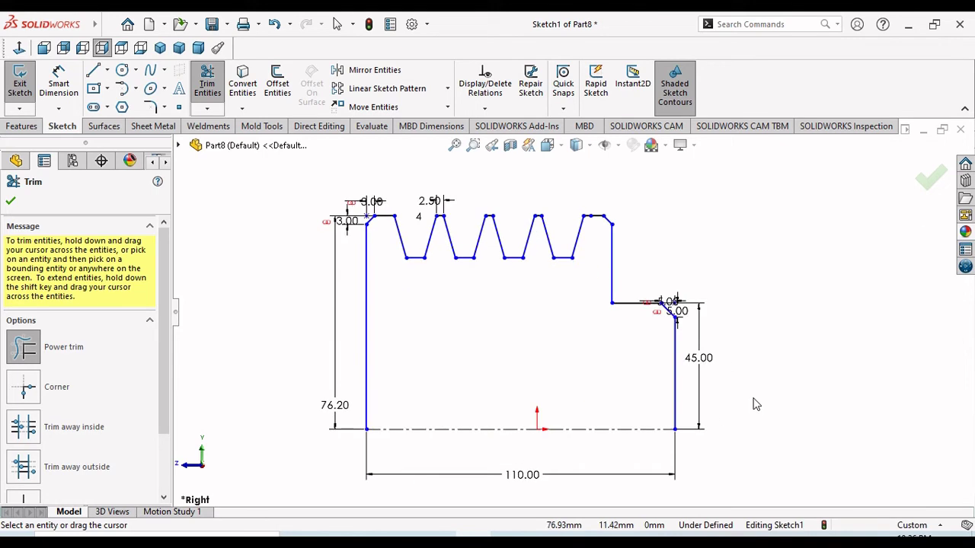
pyautogui.click(10, 203)
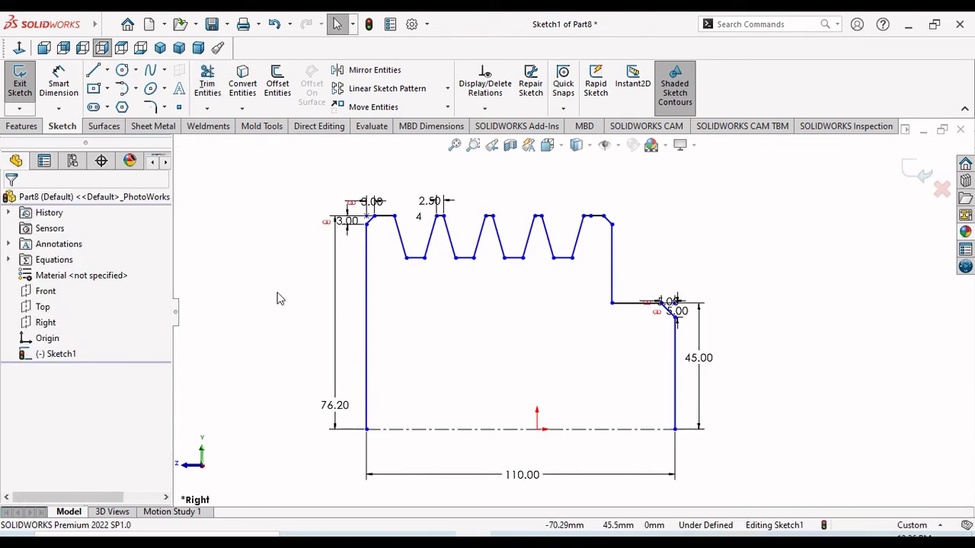
# - Hide all sketch dimensions in the view
pyautogui.click(615, 145)
pyautogui.click(617, 307)
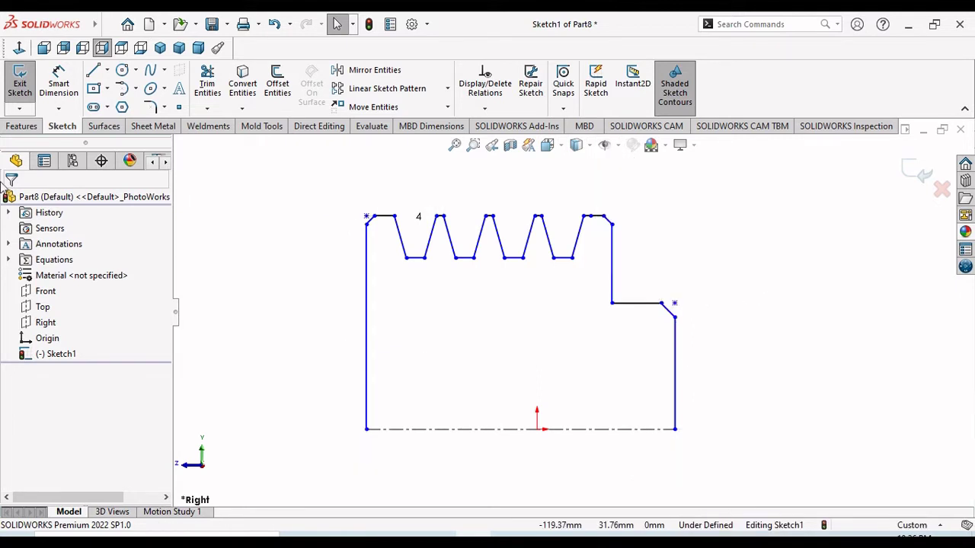
pyautogui.click(21, 126)
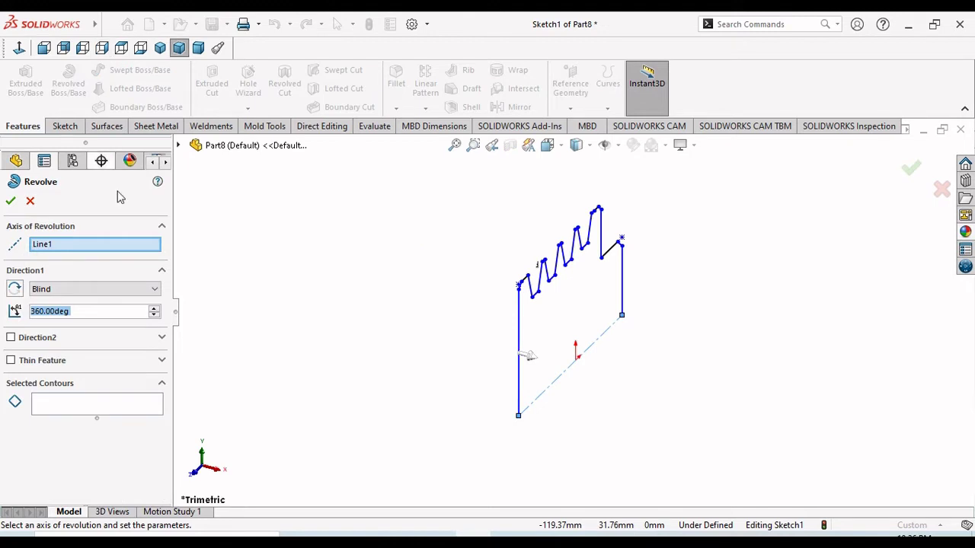
# - Revolve the enclosed profile region 360° into a solid, removing the extra contour from the selection
pyautogui.scroll(-2, 614, 352)
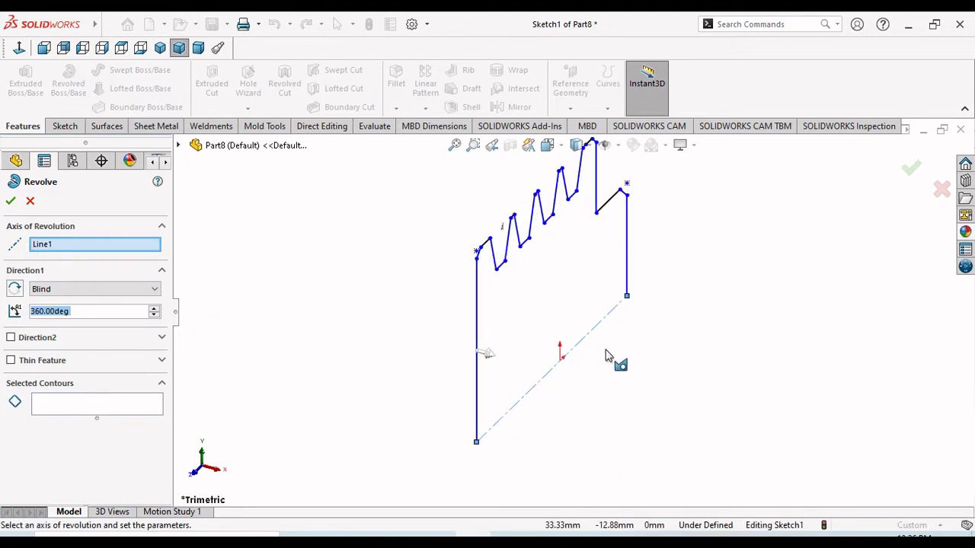
pyautogui.scroll(-2, 620, 187)
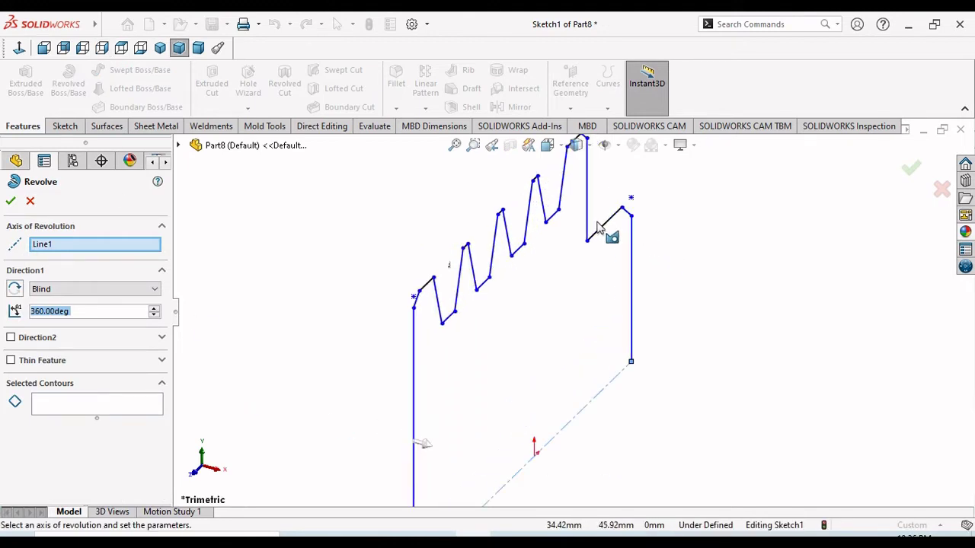
pyautogui.click(619, 309)
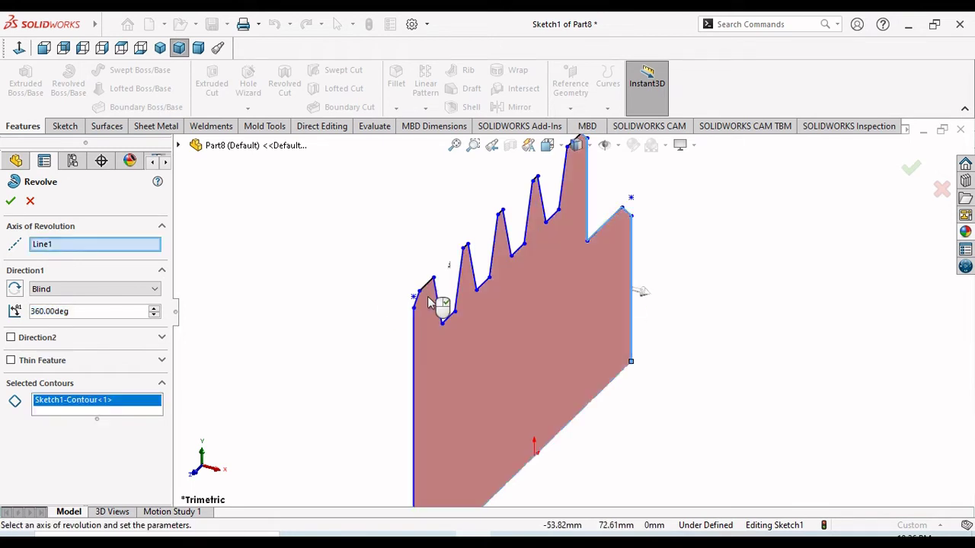
pyautogui.click(429, 297)
pyautogui.scroll(2, 447, 363)
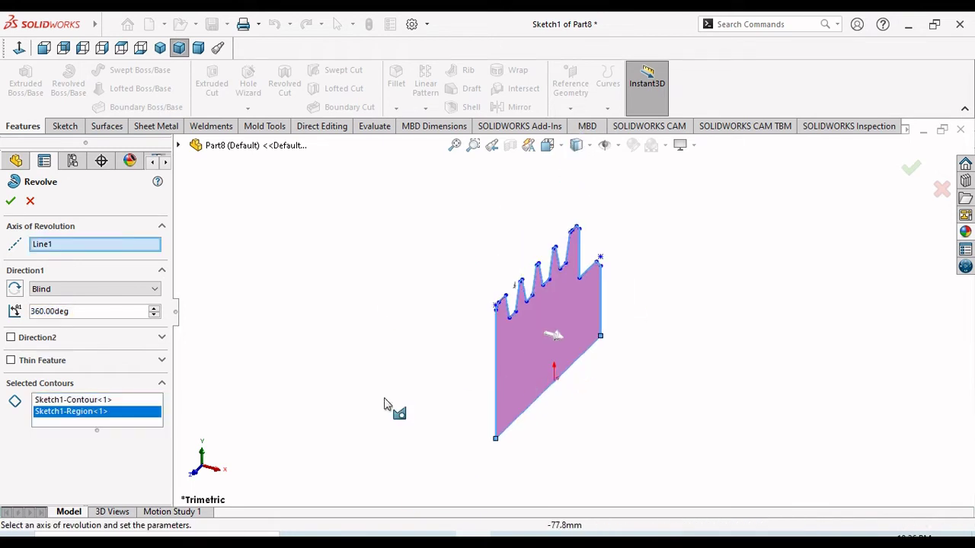
pyautogui.rightClick(101, 404)
pyautogui.click(136, 426)
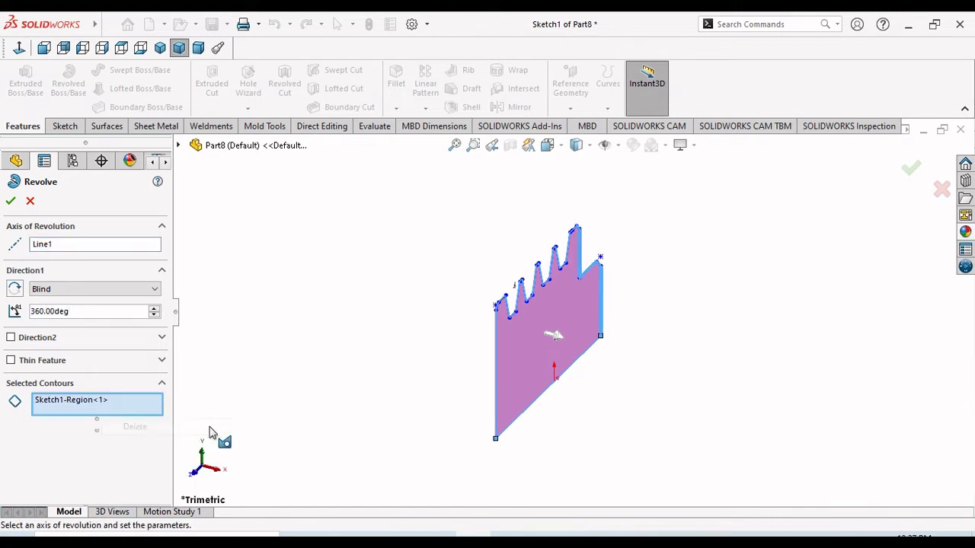
pyautogui.click(11, 201)
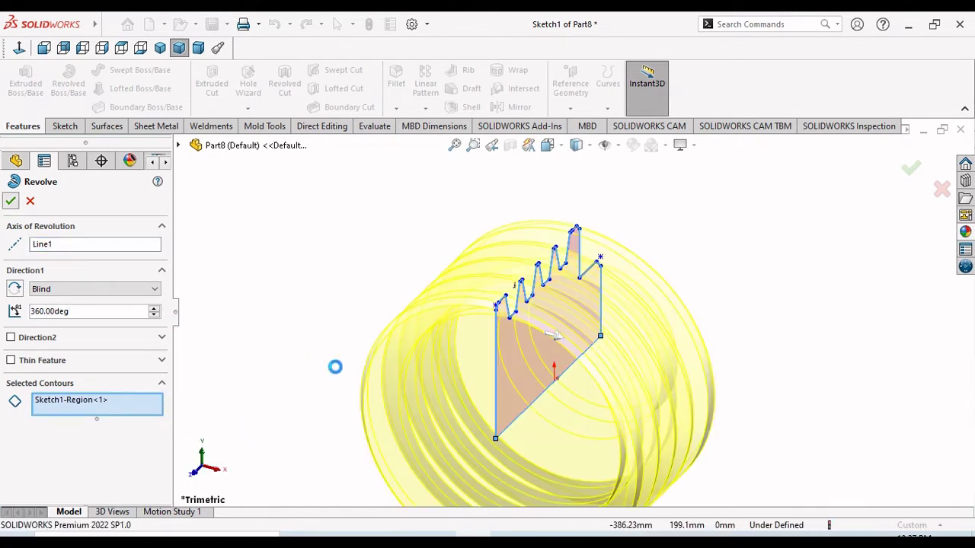
# - Fit the revolved part to the view and orbit it to inspect several sides
pyautogui.press('f')
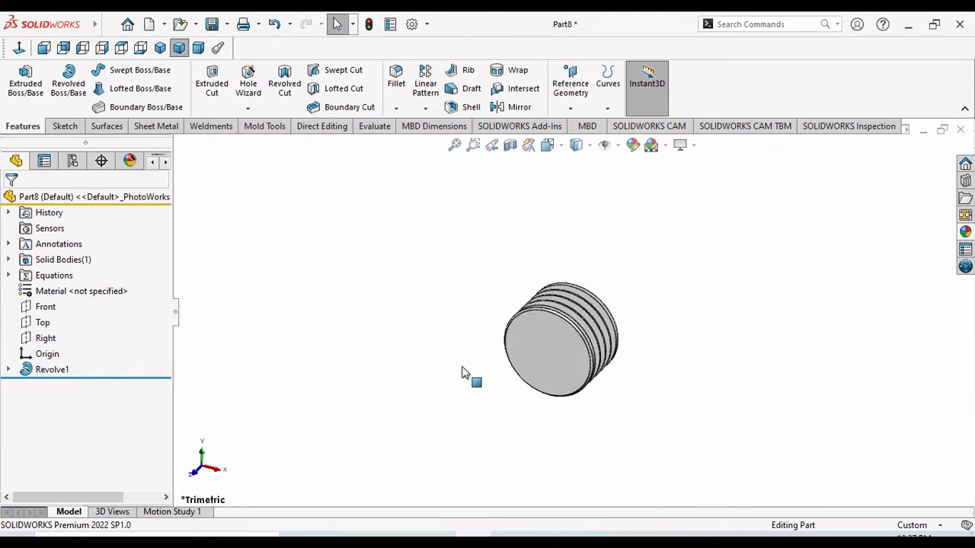
pyautogui.moveTo(461, 376); pyautogui.dragTo(575, 366, button='middle')
pyautogui.scroll(-5, 572, 354)
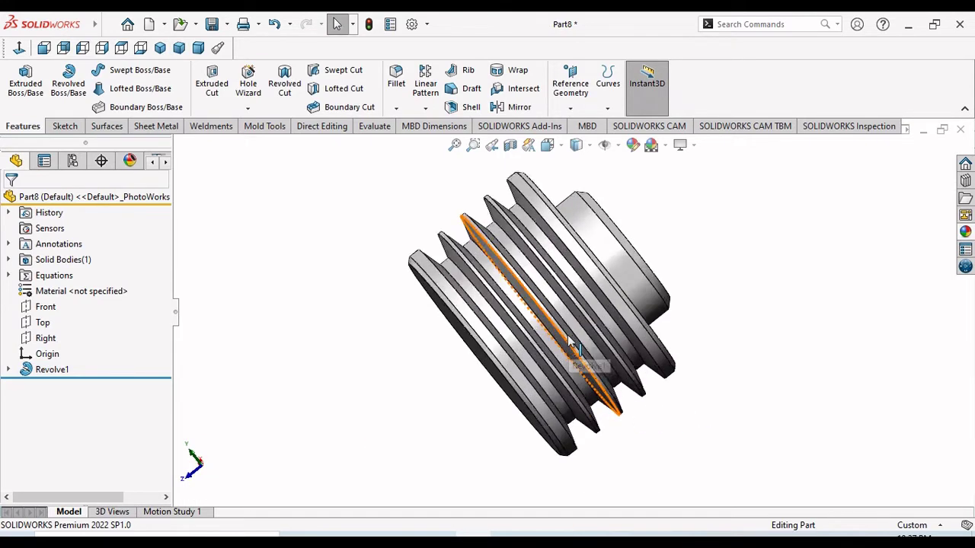
pyautogui.moveTo(432, 449); pyautogui.dragTo(598, 304, button='middle')
pyautogui.scroll(2, 598, 309)
pyautogui.scroll(2, 599, 308)
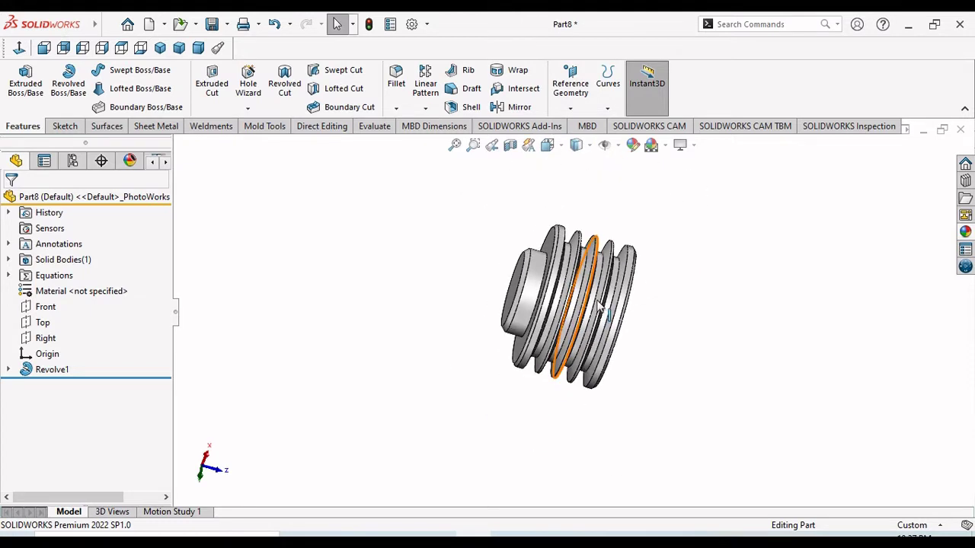
pyautogui.moveTo(657, 312); pyautogui.dragTo(473, 272, button='middle')
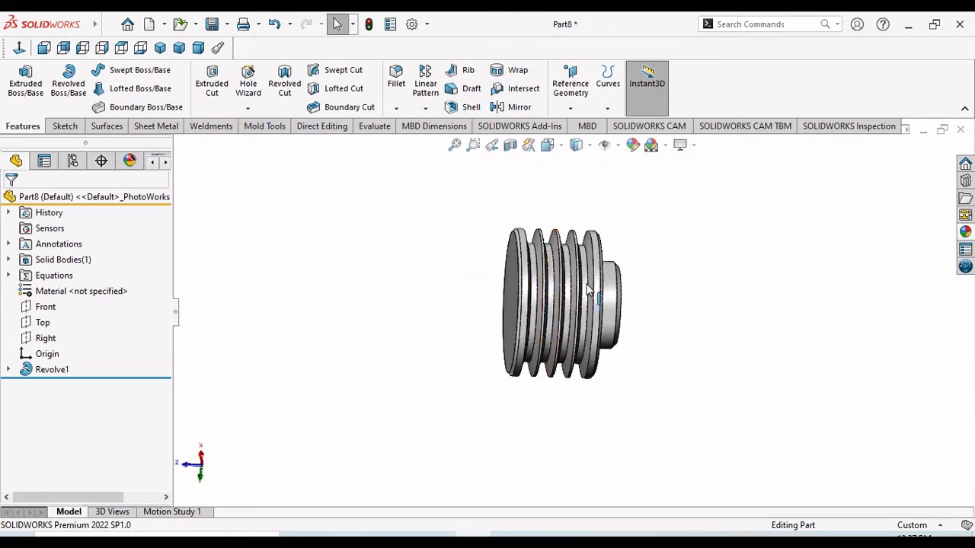
pyautogui.scroll(-3, 595, 297)
pyautogui.moveTo(738, 304)
pyautogui.mouseDown(button='middle')
pyautogui.moveTo(712, 309)
pyautogui.moveTo(741, 313)
pyautogui.mouseUp(button='middle')
pyautogui.scroll(1, 729, 310)
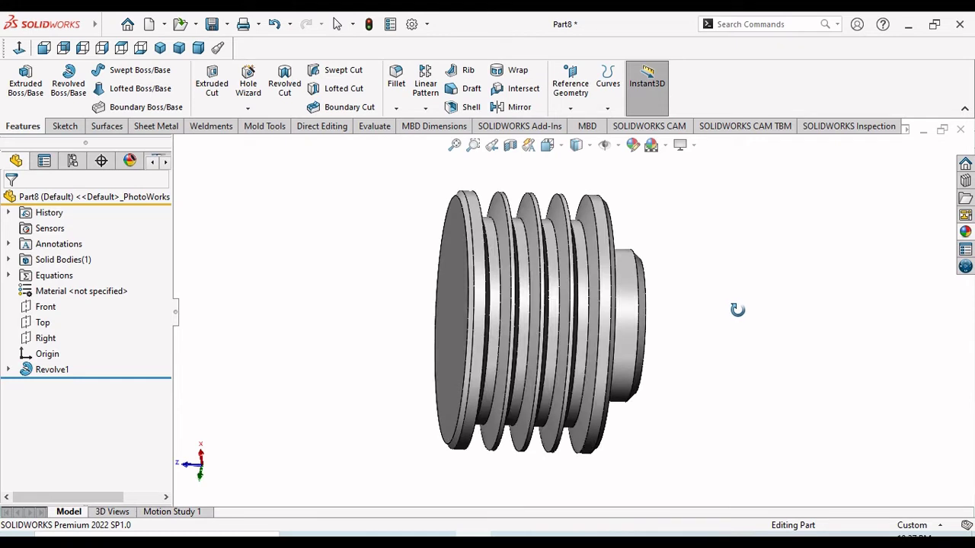
# - Apply the Iron > cast iron appearance to the part
pyautogui.click(965, 232)
pyautogui.moveTo(970, 385); pyautogui.dragTo(969, 407)
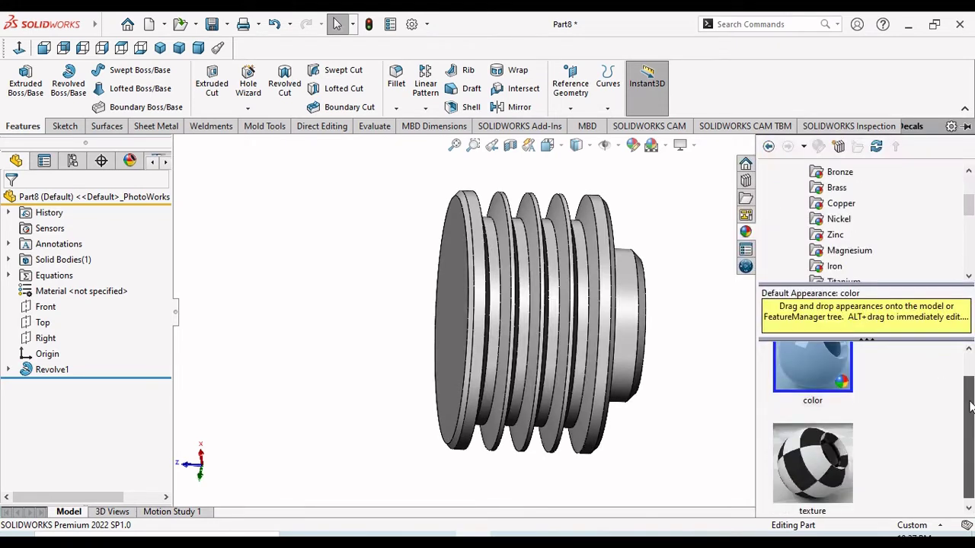
pyautogui.click(834, 267)
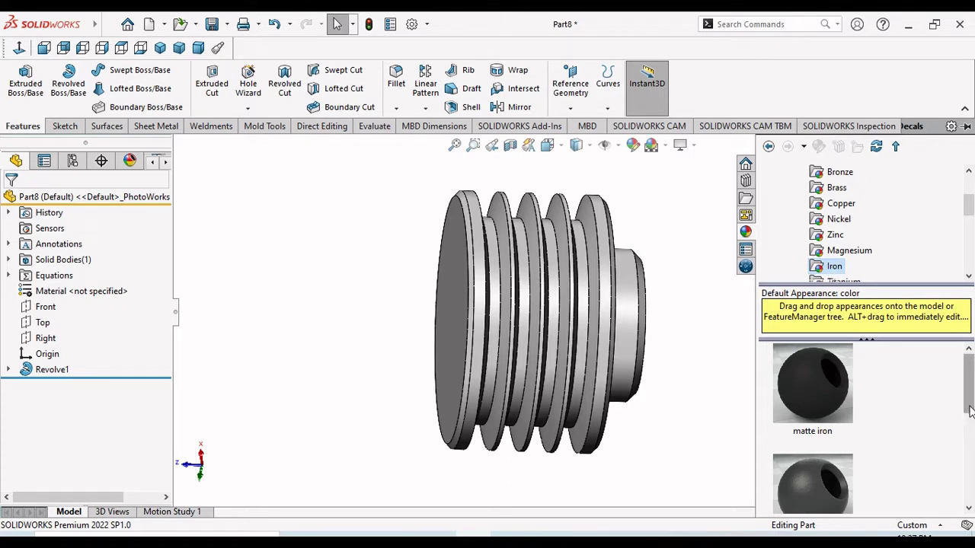
pyautogui.moveTo(970, 411); pyautogui.dragTo(970, 478)
pyautogui.click(804, 427)
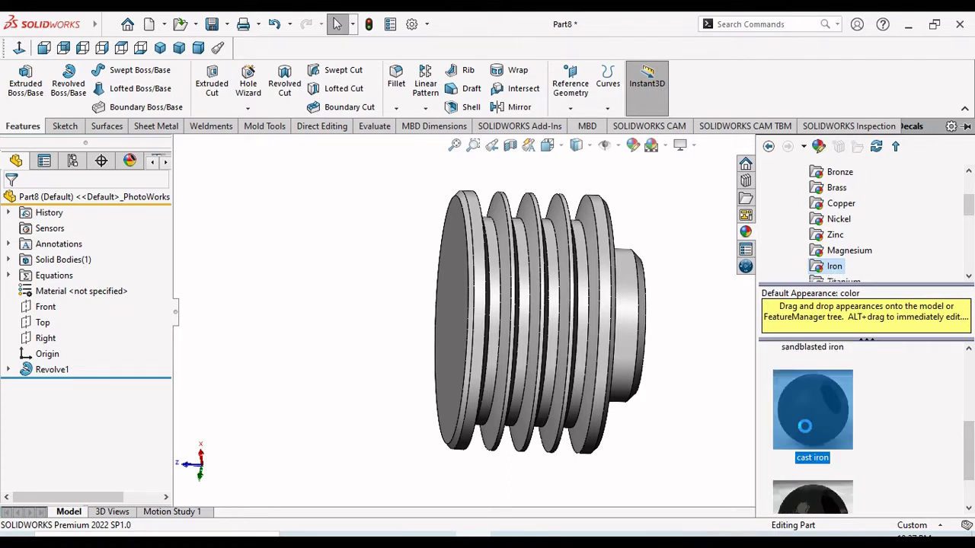
pyautogui.moveTo(675, 464); pyautogui.dragTo(661, 276, button='middle')
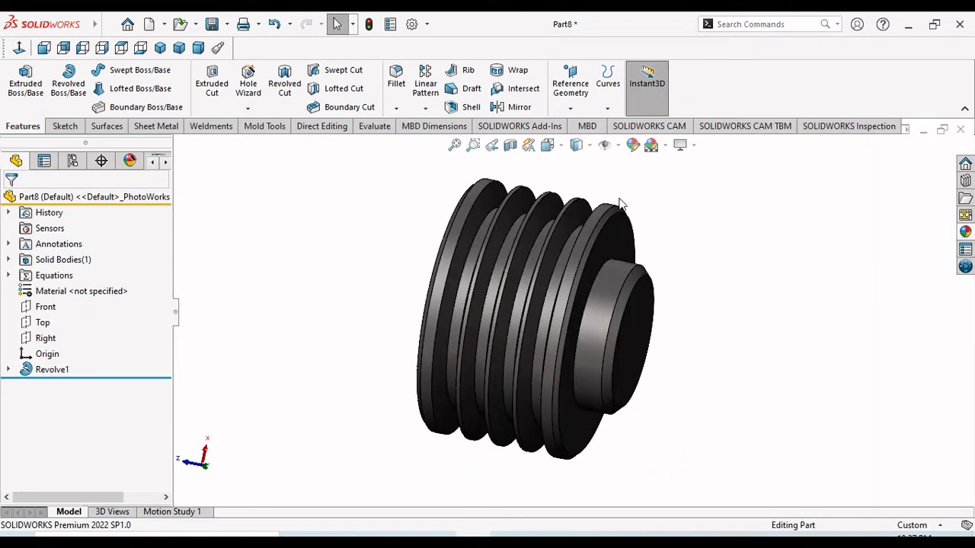
# - Recolour the part's appearance blue at RGB 0, 124, 247
pyautogui.click(633, 145)
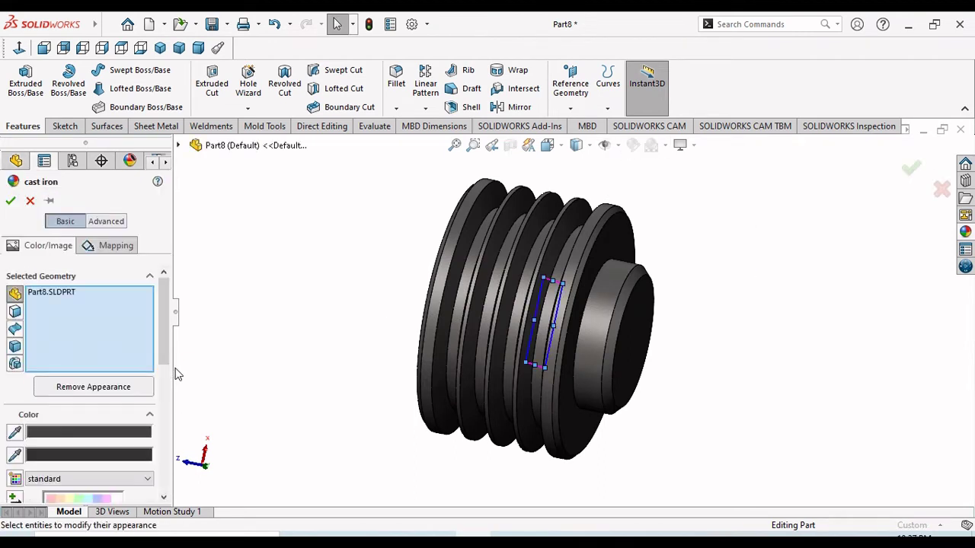
pyautogui.scroll(-3, 169, 429)
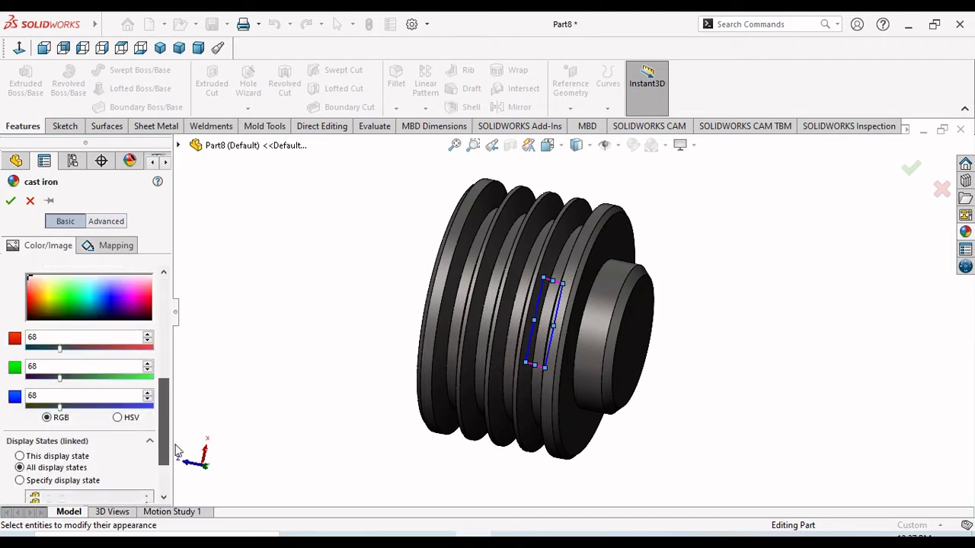
pyautogui.moveTo(169, 412); pyautogui.dragTo(169, 349)
pyautogui.click(101, 411)
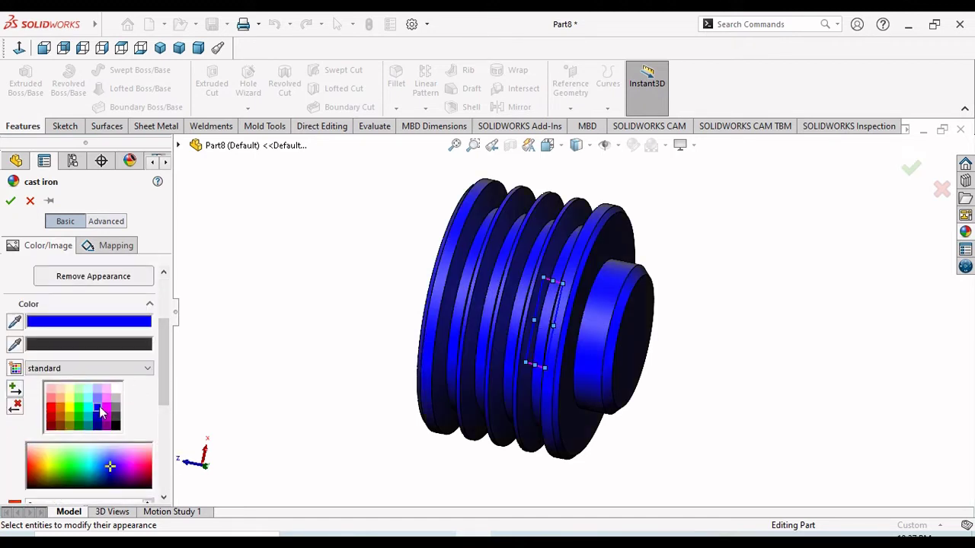
pyautogui.click(96, 399)
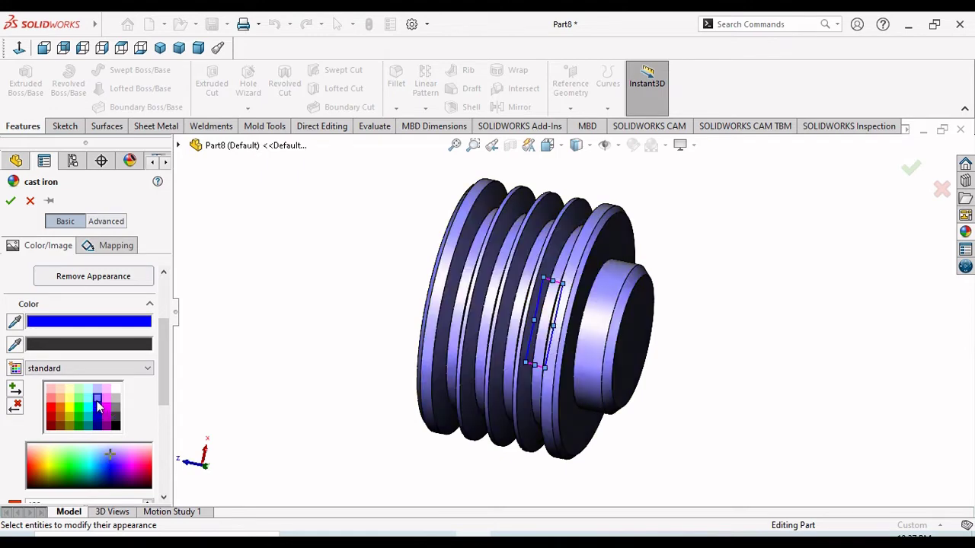
pyautogui.moveTo(319, 328); pyautogui.dragTo(358, 411, button='middle')
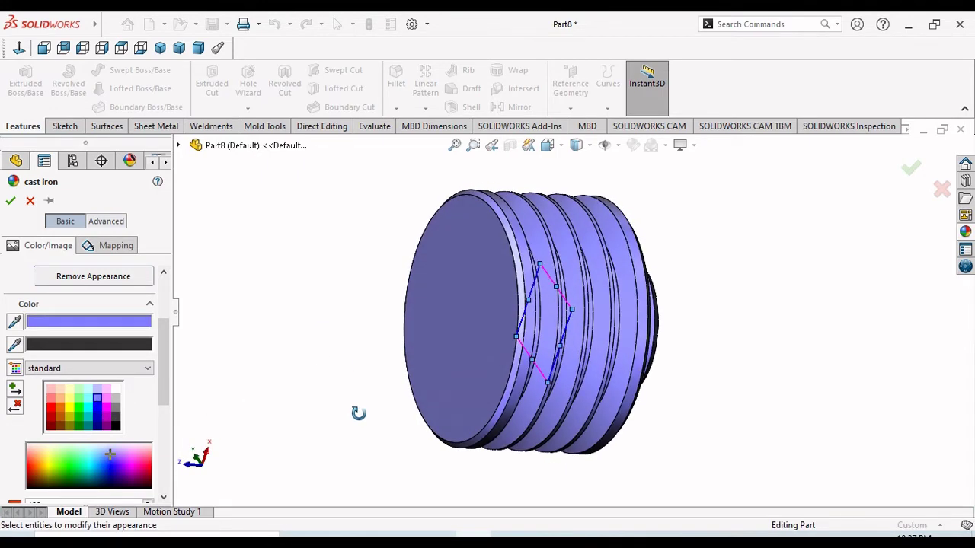
pyautogui.click(97, 408)
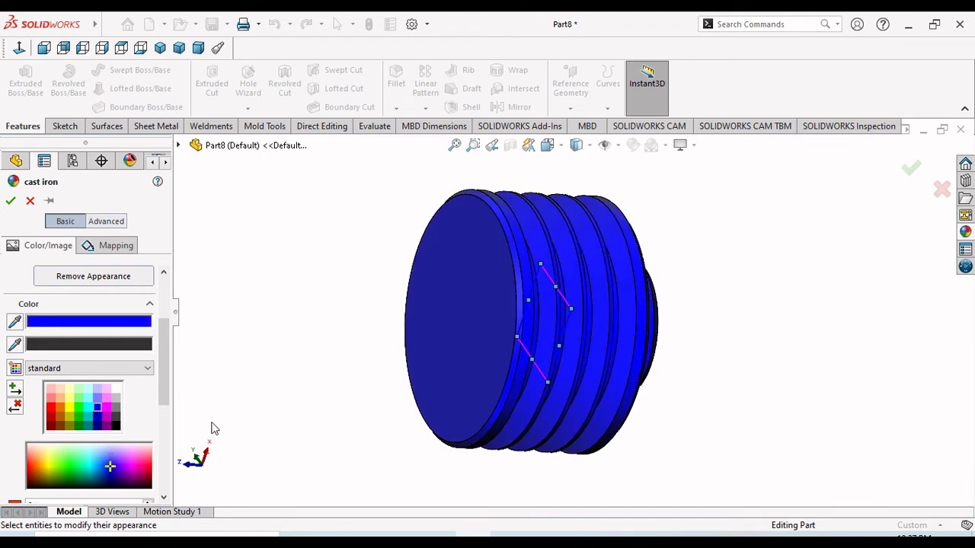
pyautogui.moveTo(160, 397); pyautogui.dragTo(173, 437)
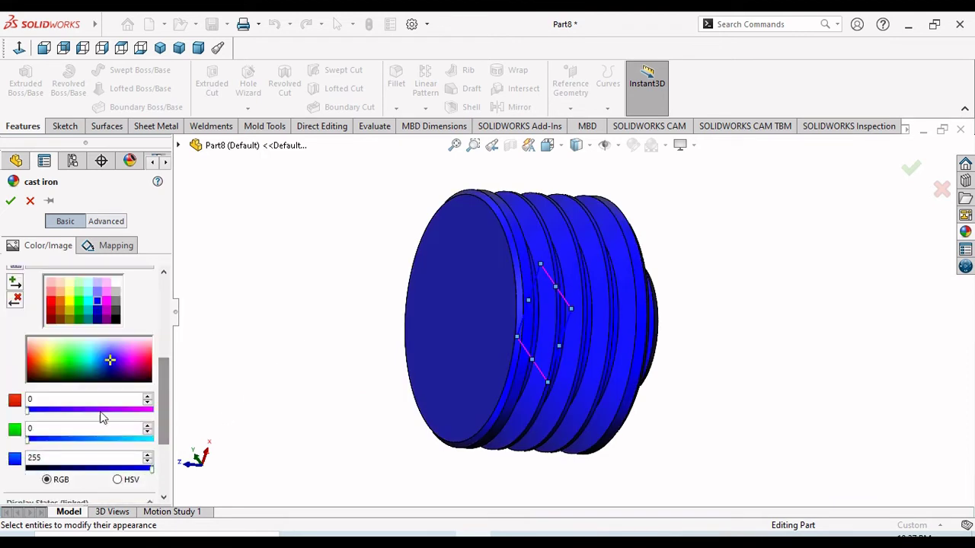
pyautogui.moveTo(112, 361); pyautogui.dragTo(102, 365)
pyautogui.click(10, 202)
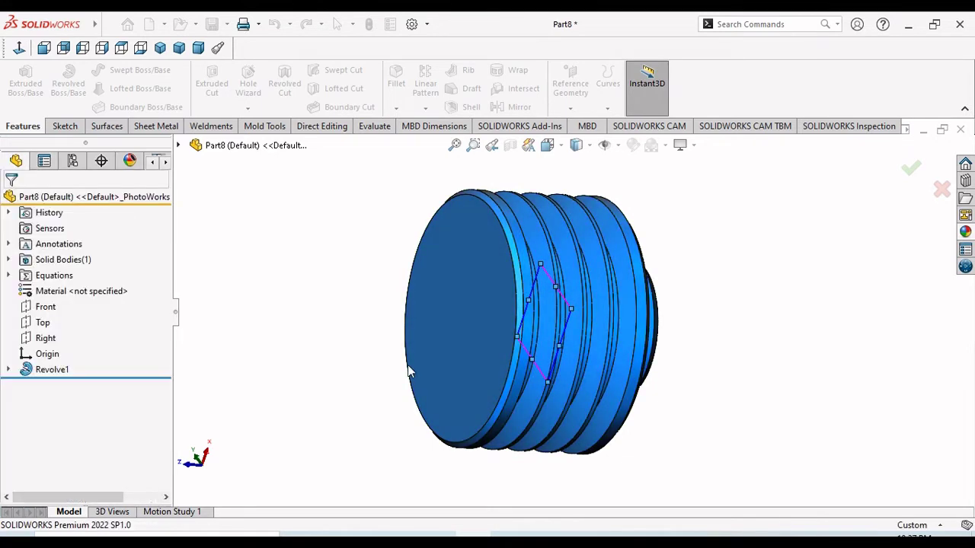
# - Toggle RealView Graphics and view the part from a front angle
pyautogui.moveTo(806, 314); pyautogui.dragTo(768, 239, button='middle')
pyautogui.click(687, 153)
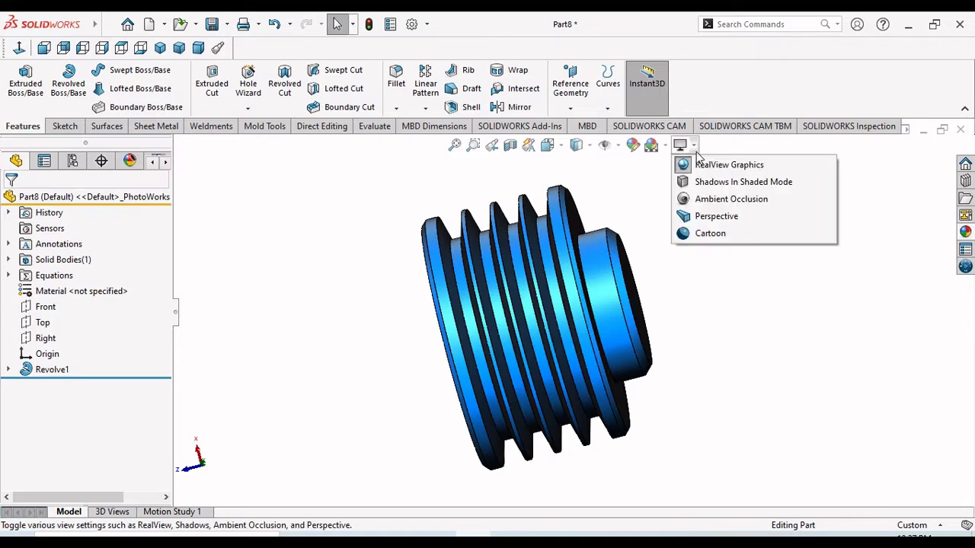
pyautogui.click(695, 163)
pyautogui.moveTo(718, 297); pyautogui.dragTo(589, 363, button='middle')
# - Sketch on the end face, viewed normal, a circle centred on the origin
pyautogui.click(589, 363)
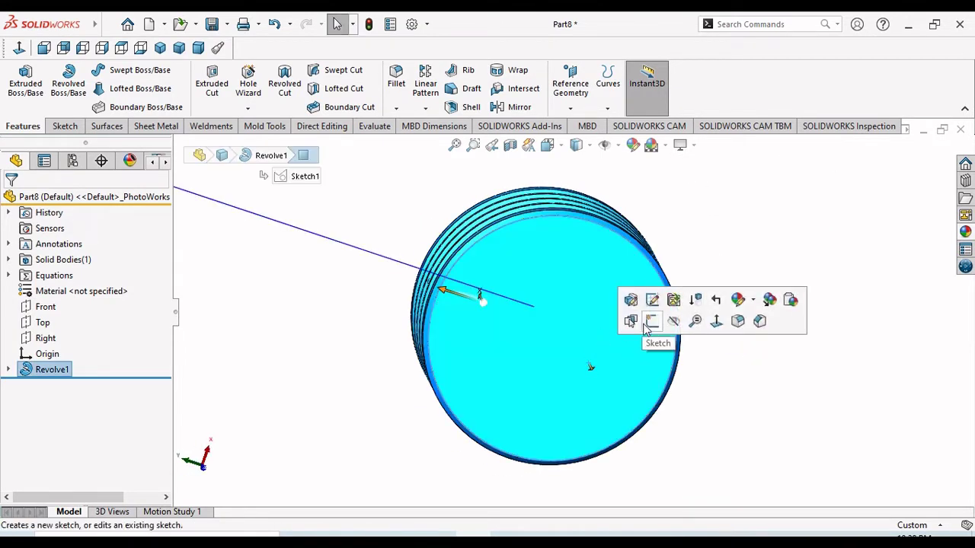
pyautogui.click(648, 322)
pyautogui.click(20, 48)
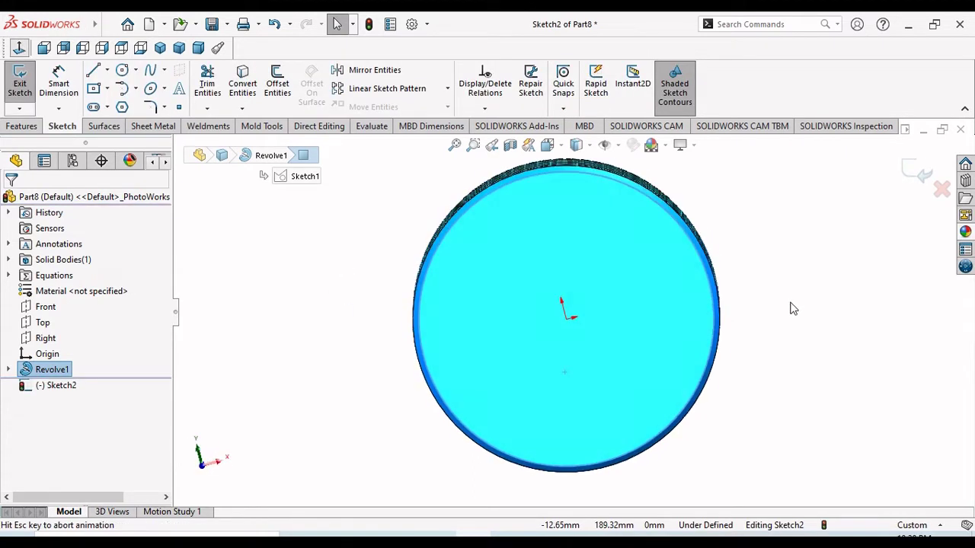
pyautogui.click(122, 70)
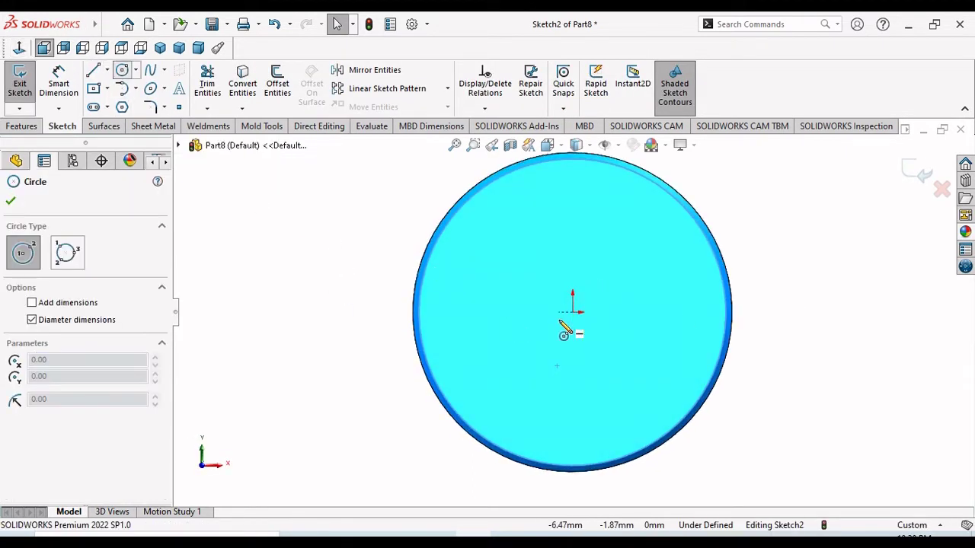
pyautogui.click(572, 312)
pyautogui.click(616, 385)
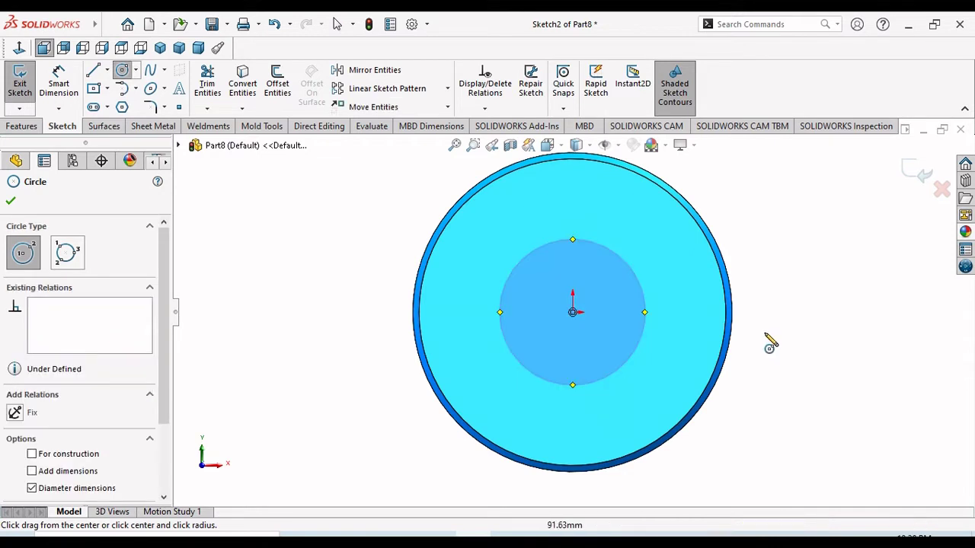
pyautogui.rightClick(769, 343)
pyautogui.click(766, 344)
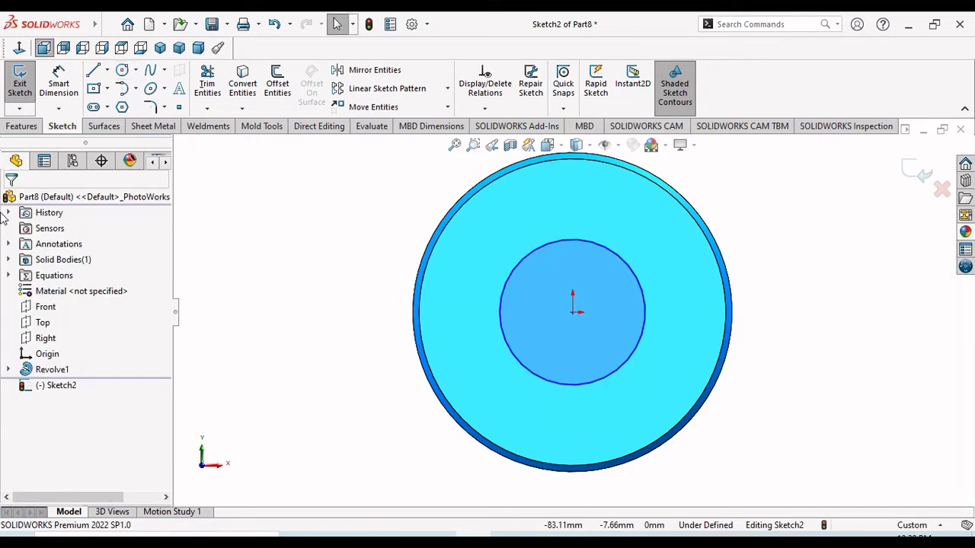
# - Dimension the circle's diameter to 63 mm
pyautogui.click(58, 84)
pyautogui.click(646, 314)
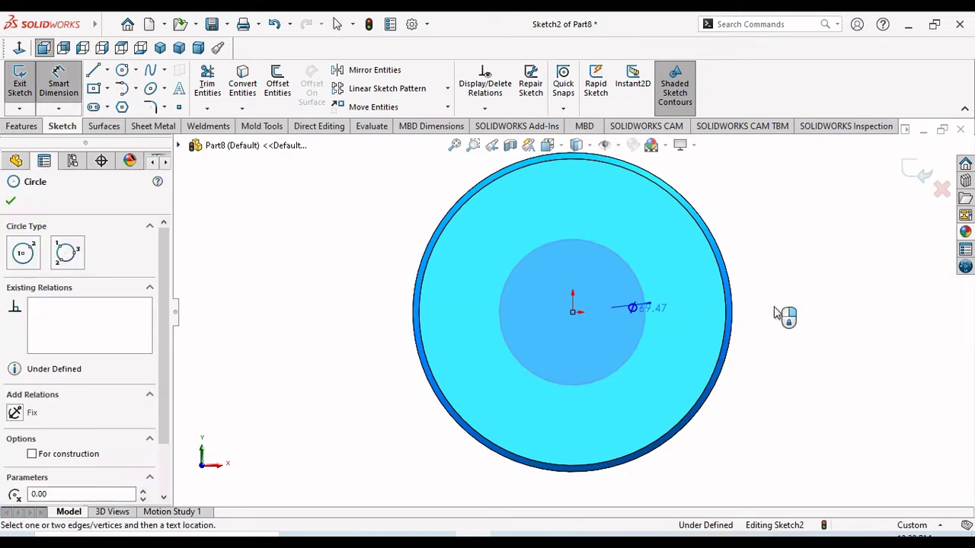
pyautogui.click(785, 314)
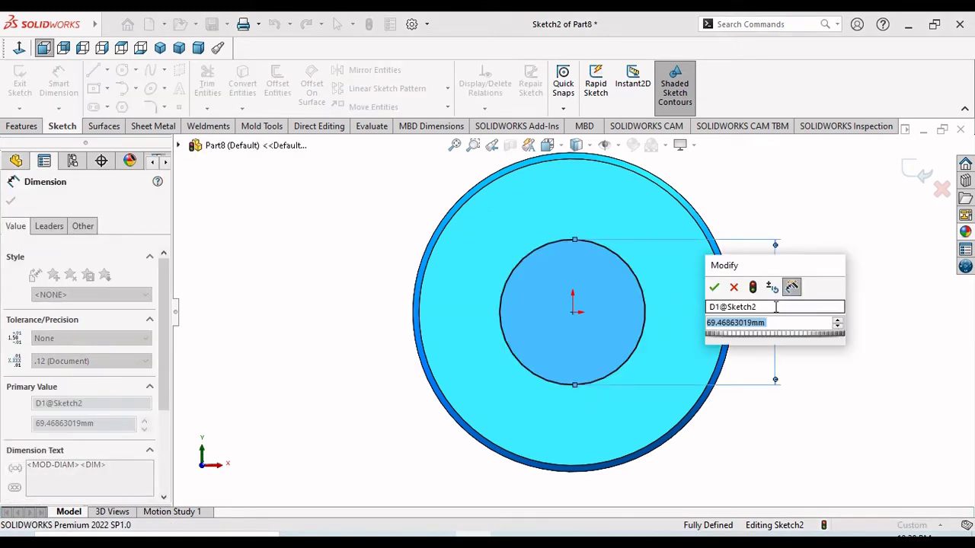
pyautogui.write('69.47')
pyautogui.press('Return')
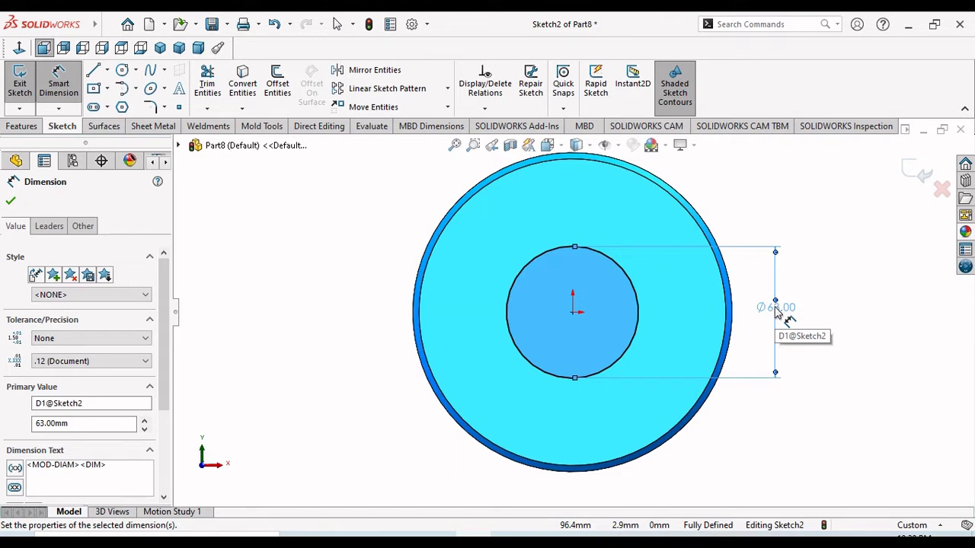
# - Draw a vertical centerline from the sketch origin up to the top of the bore circle
pyautogui.click(10, 202)
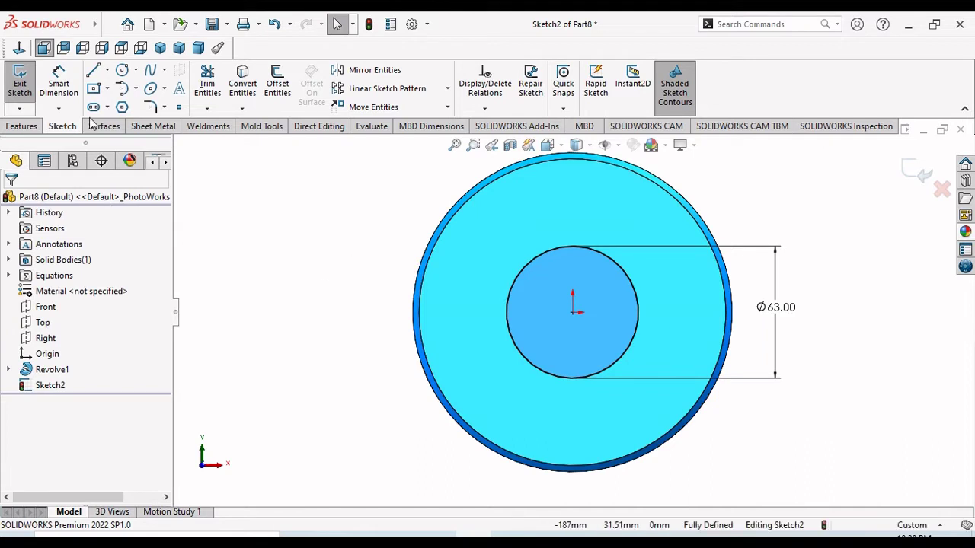
pyautogui.click(107, 70)
pyautogui.click(114, 104)
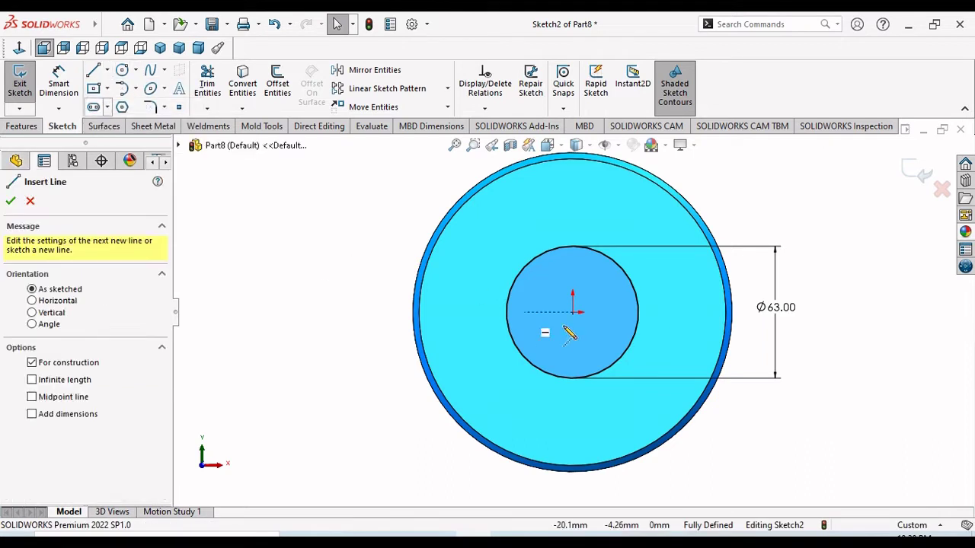
pyautogui.click(574, 313)
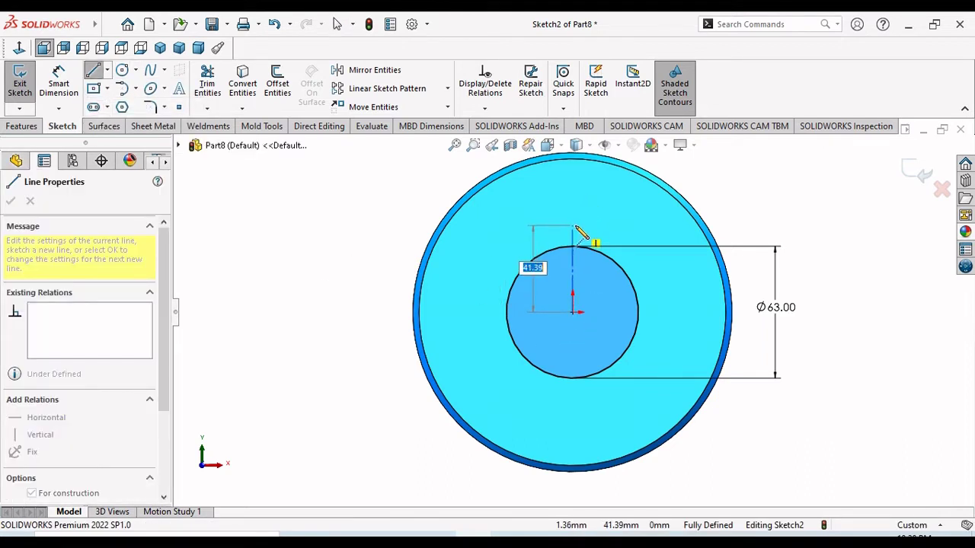
pyautogui.click(574, 248)
pyautogui.rightClick(587, 217)
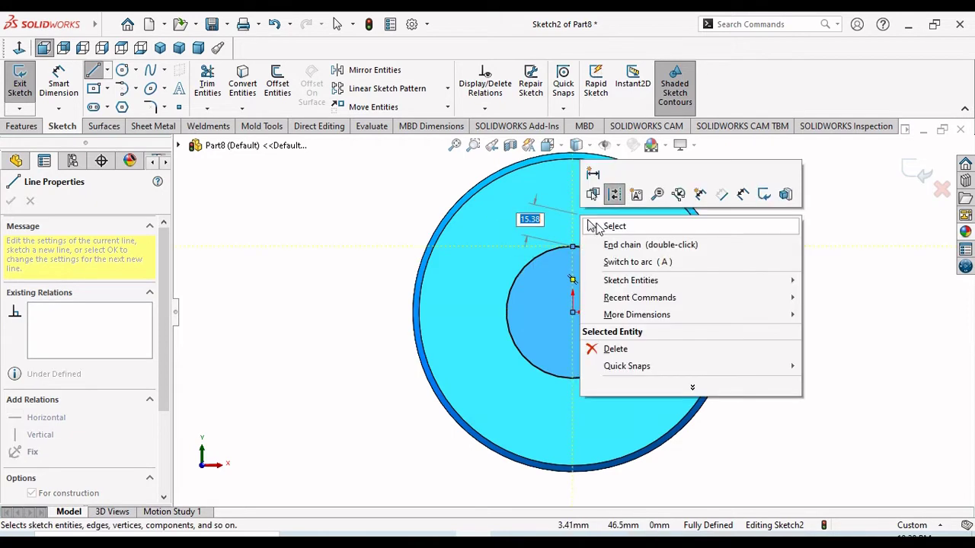
pyautogui.click(603, 226)
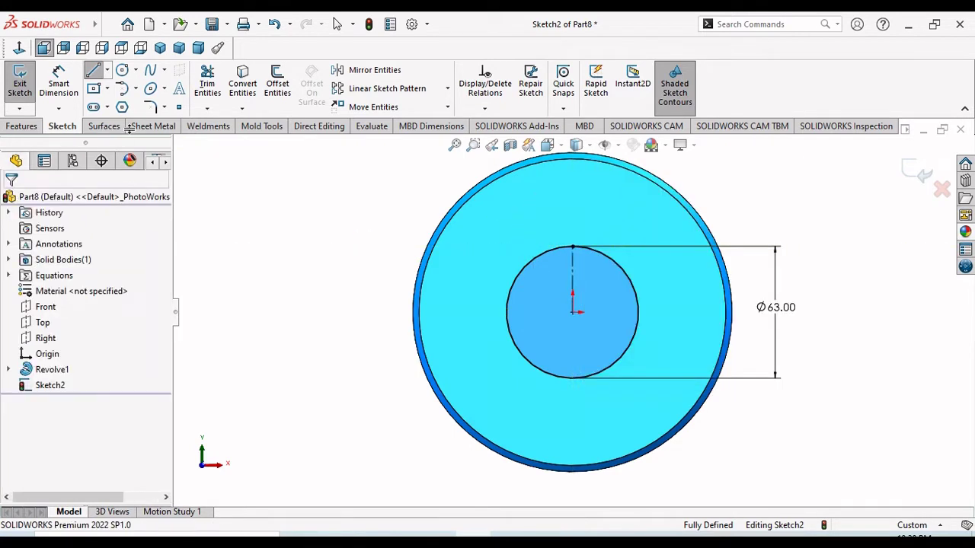
# - Draw a center rectangle centred on the top point of the bore circle
pyautogui.click(575, 248)
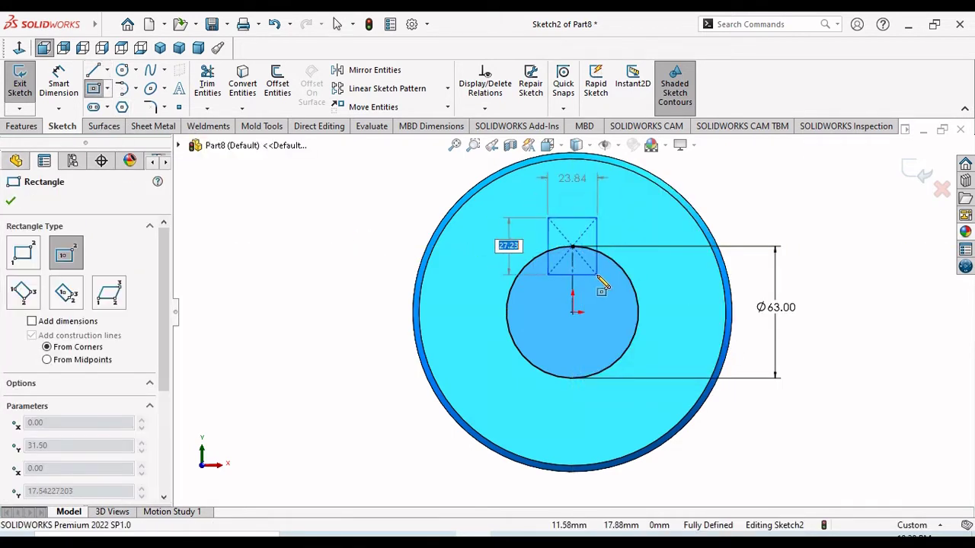
pyautogui.click(597, 274)
pyautogui.rightClick(645, 288)
pyautogui.click(673, 291)
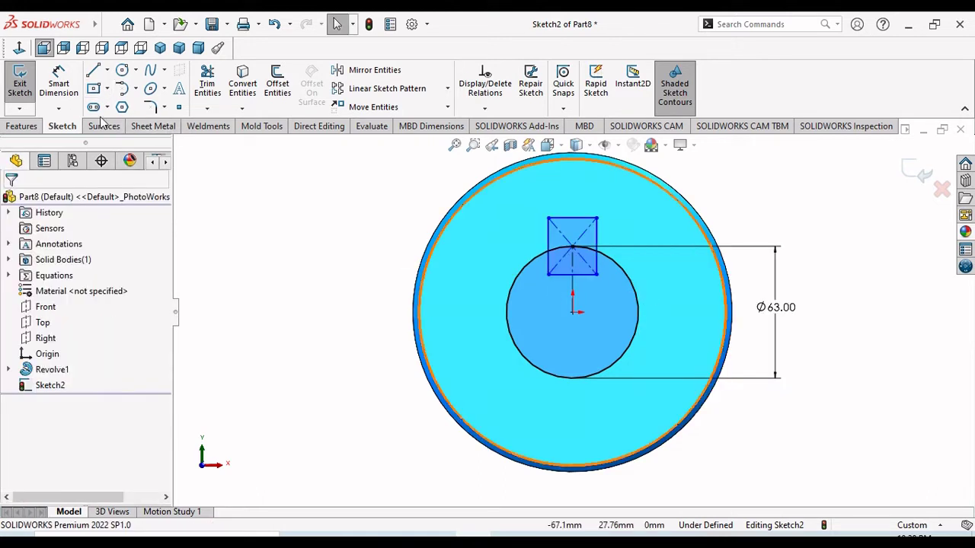
# - Dimension the keyway rectangle 16 mm wide, with its top edge 37 mm from the centre
pyautogui.click(59, 82)
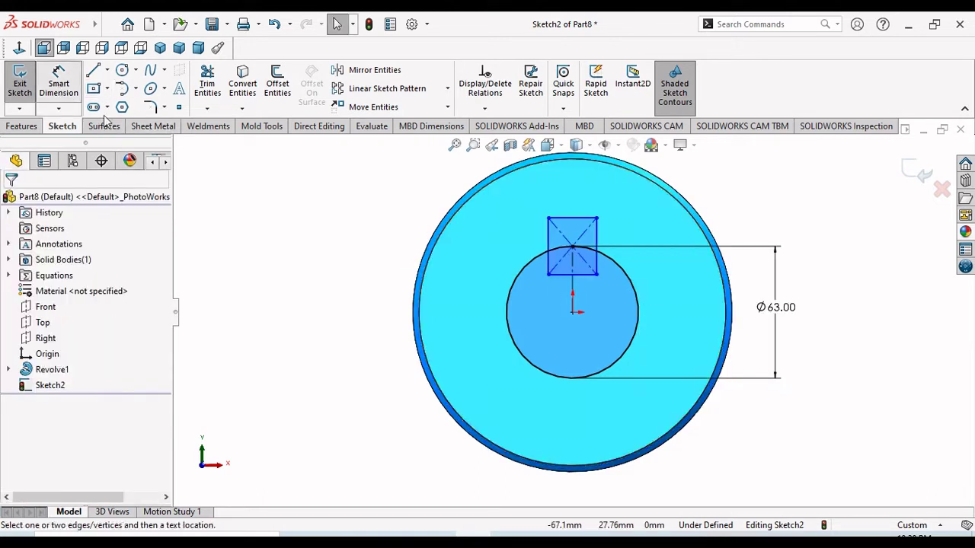
pyautogui.click(589, 219)
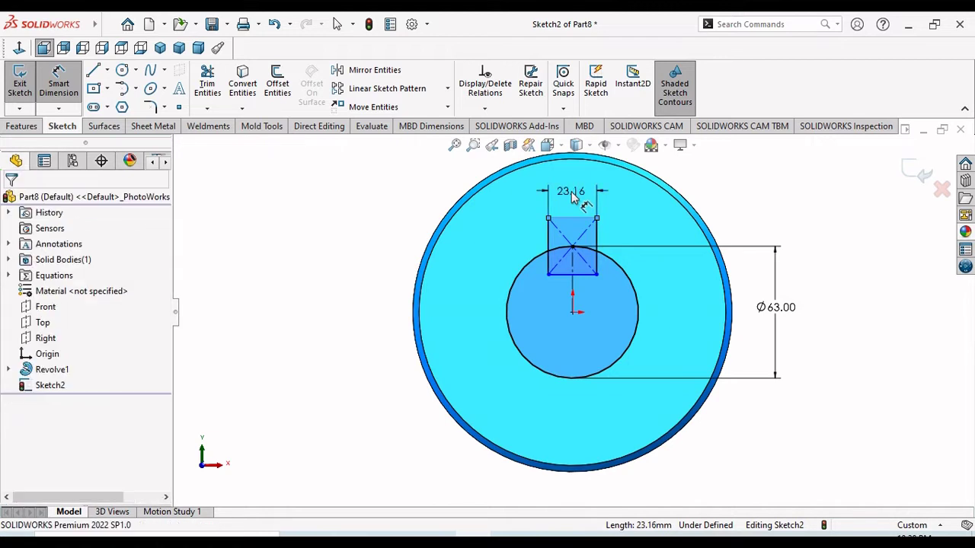
pyautogui.click(574, 196)
pyautogui.write('16')
pyautogui.press('Return')
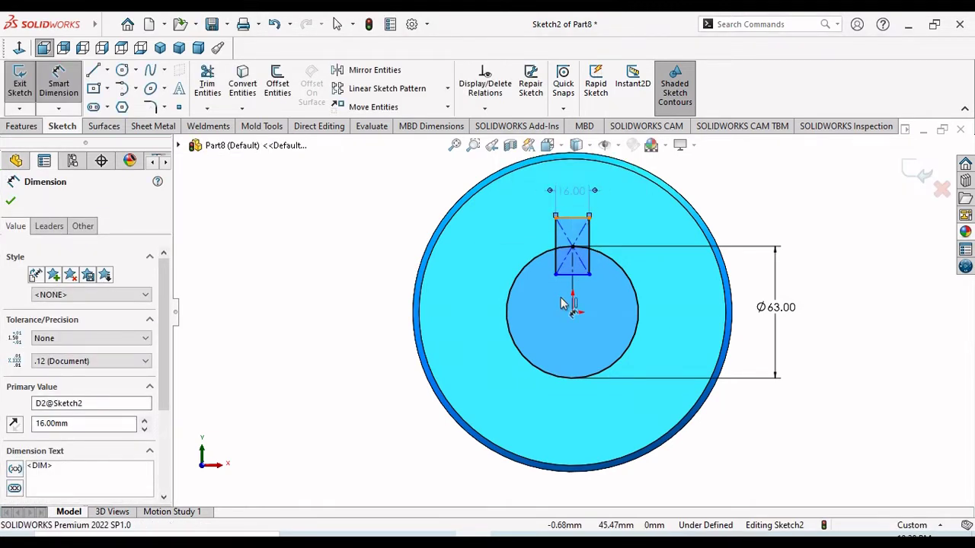
pyautogui.click(572, 275)
pyautogui.click(573, 313)
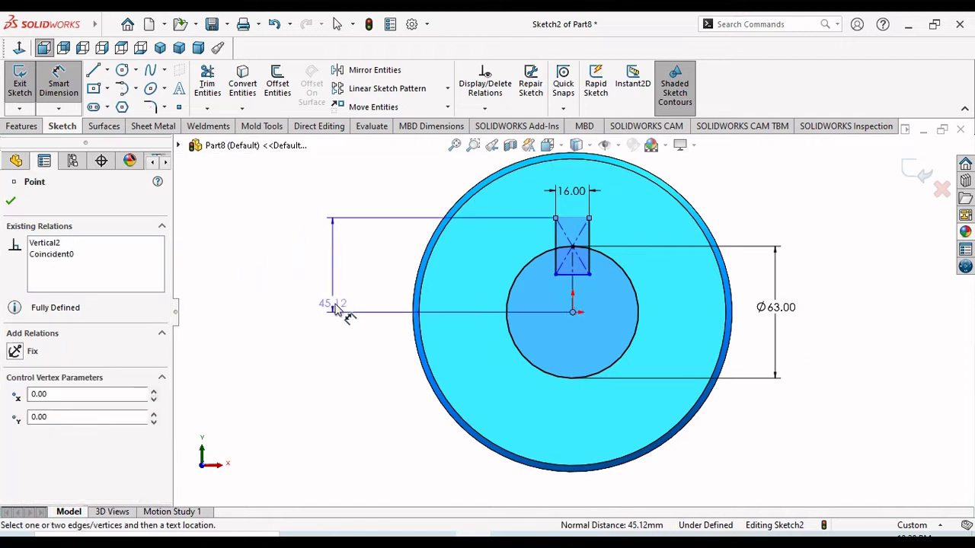
pyautogui.click(375, 270)
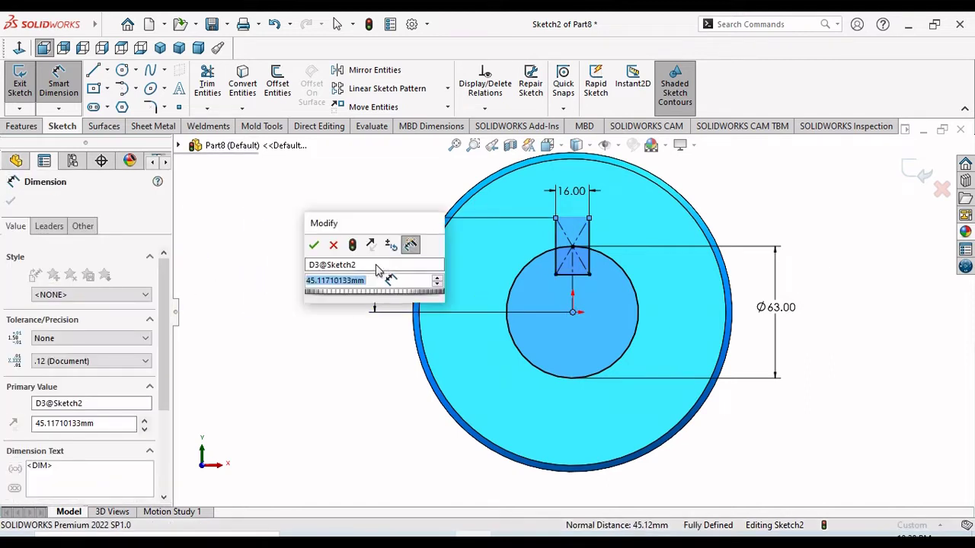
pyautogui.write('37')
pyautogui.press('Return')
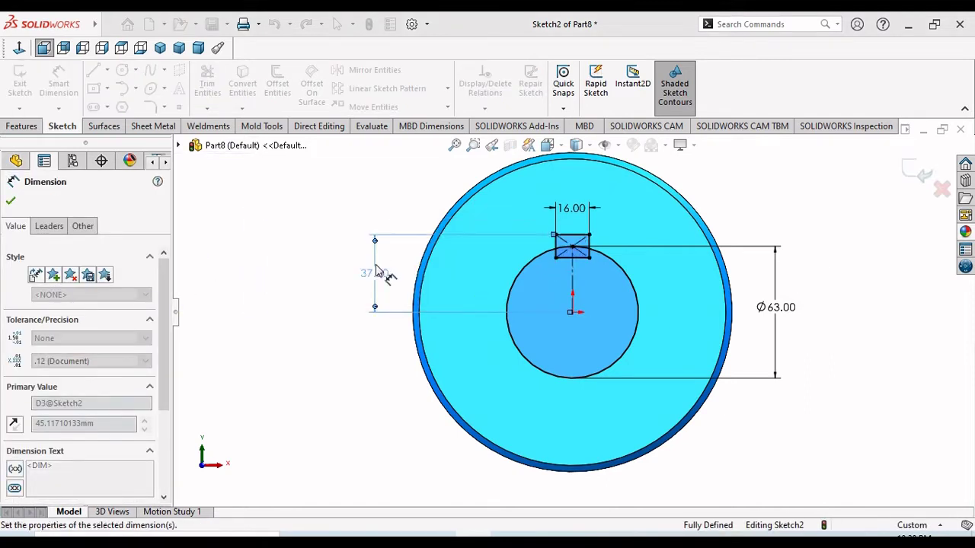
pyautogui.click(12, 201)
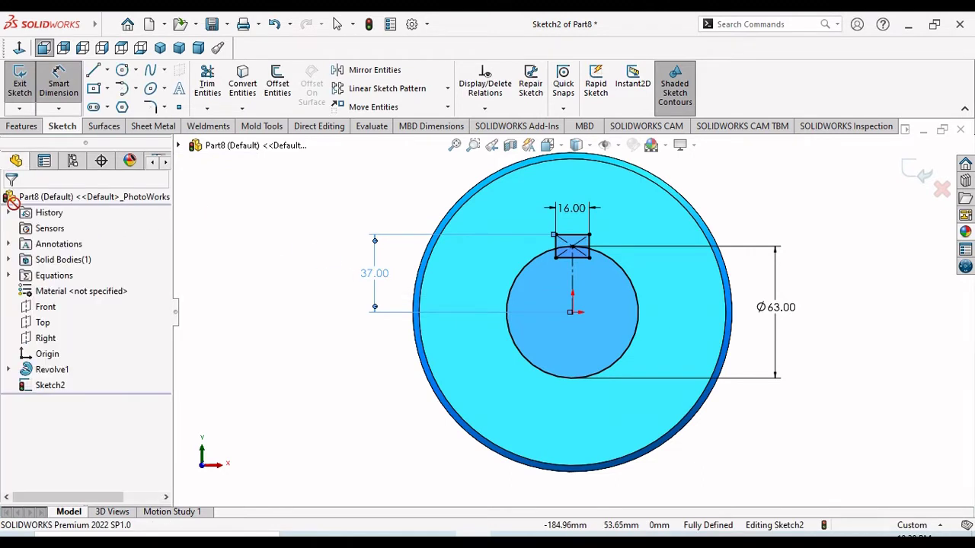
# - Power-trim the rectangle's bottom edges, the bore arc inside the keyway and both leftover stubs
pyautogui.click(32, 129)
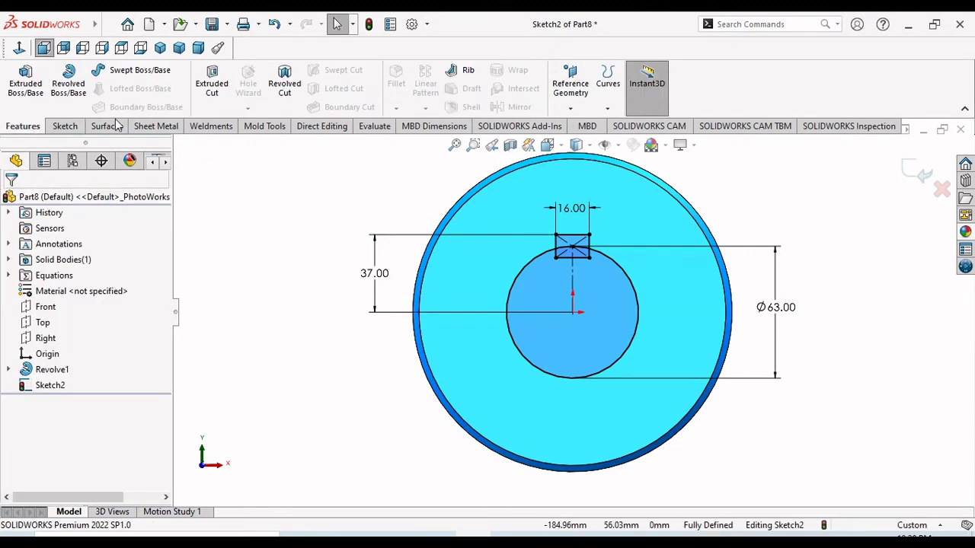
pyautogui.click(50, 128)
pyautogui.click(207, 84)
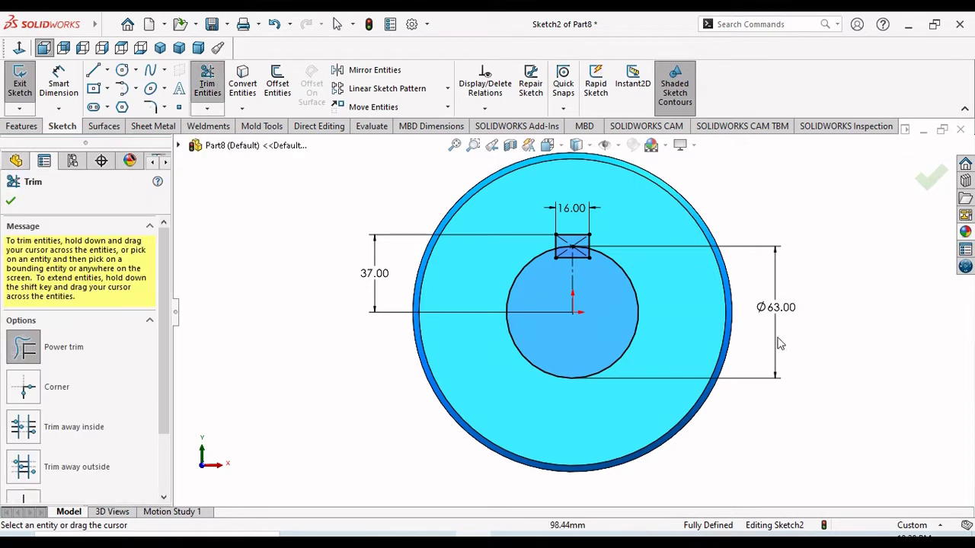
pyautogui.scroll(-5, 607, 253)
pyautogui.moveTo(471, 356); pyautogui.dragTo(473, 306)
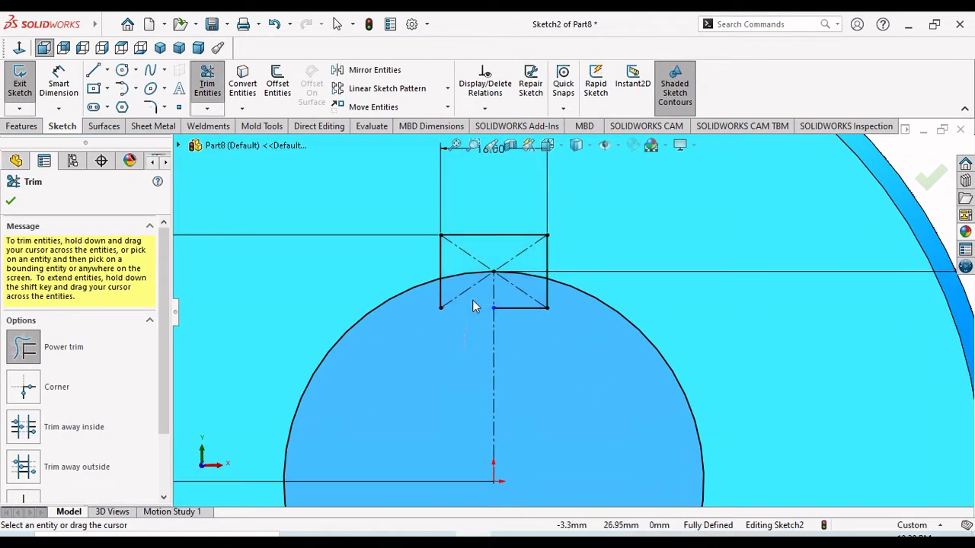
pyautogui.moveTo(543, 343); pyautogui.dragTo(522, 289)
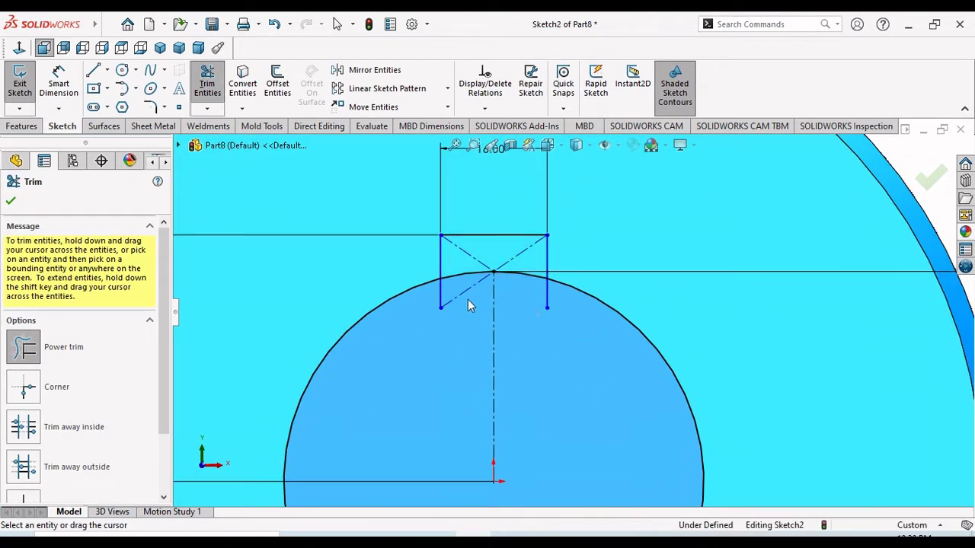
pyautogui.moveTo(469, 306); pyautogui.dragTo(463, 265)
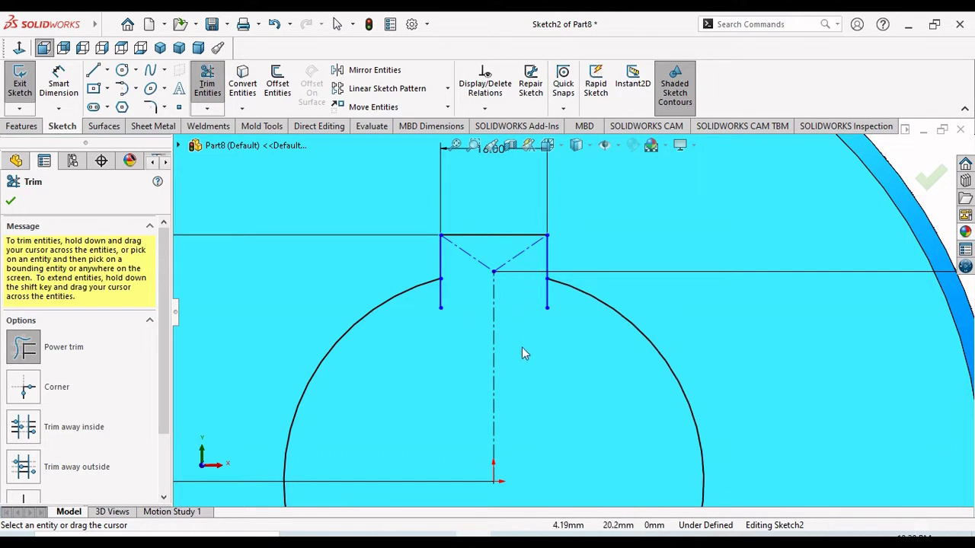
pyautogui.moveTo(424, 316); pyautogui.dragTo(460, 302)
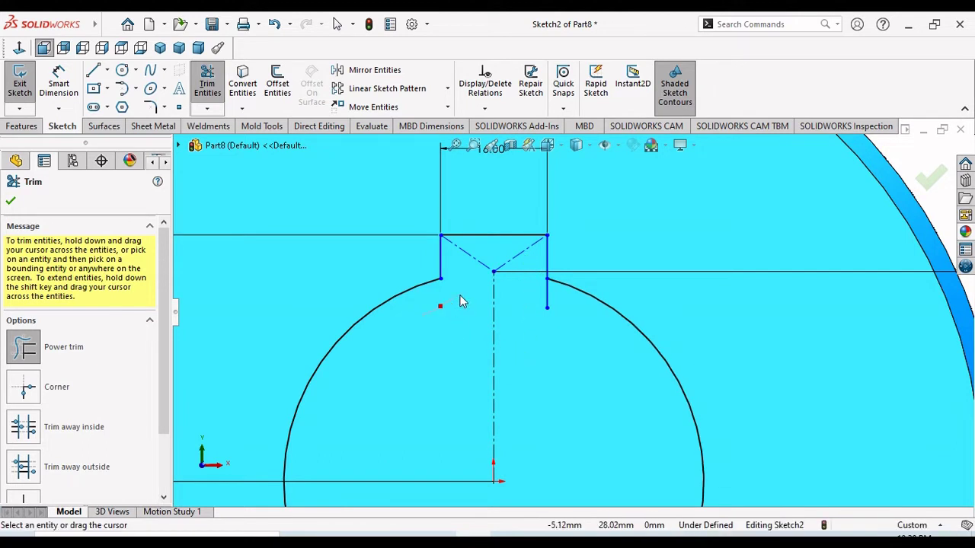
pyautogui.moveTo(537, 294); pyautogui.dragTo(560, 299)
# - Extruded-cut the keyway profile Through All, then orbit to check the keyed bore
pyautogui.press('f')
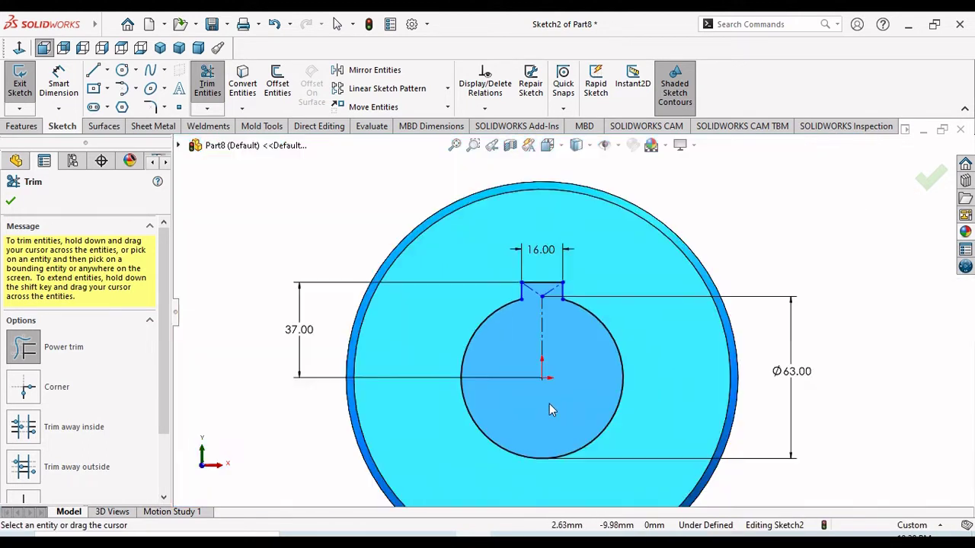
pyautogui.click(11, 203)
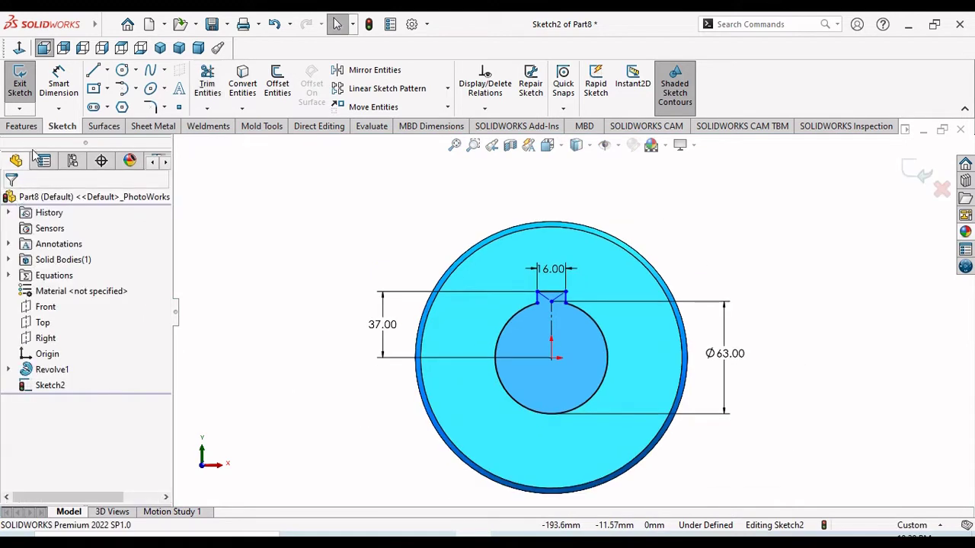
pyautogui.click(23, 127)
pyautogui.click(212, 83)
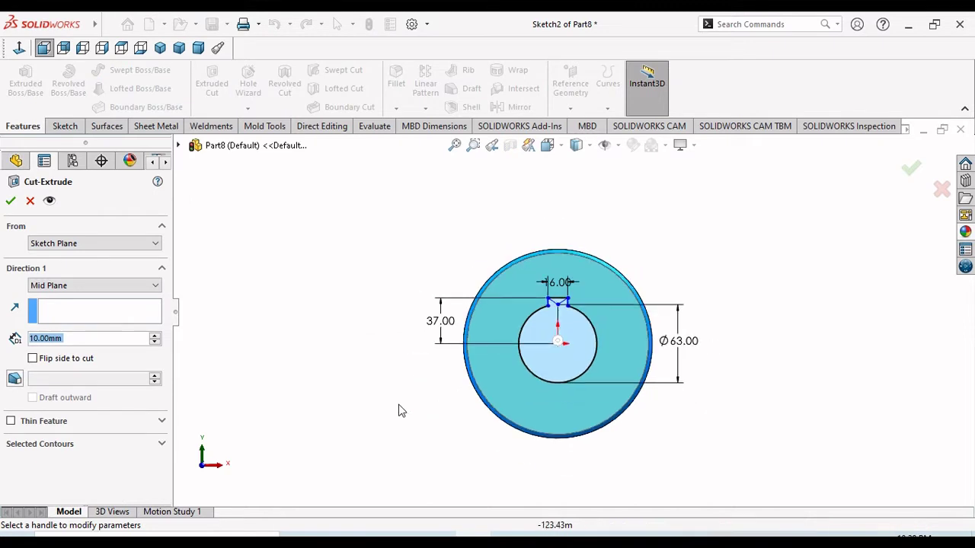
pyautogui.click(137, 286)
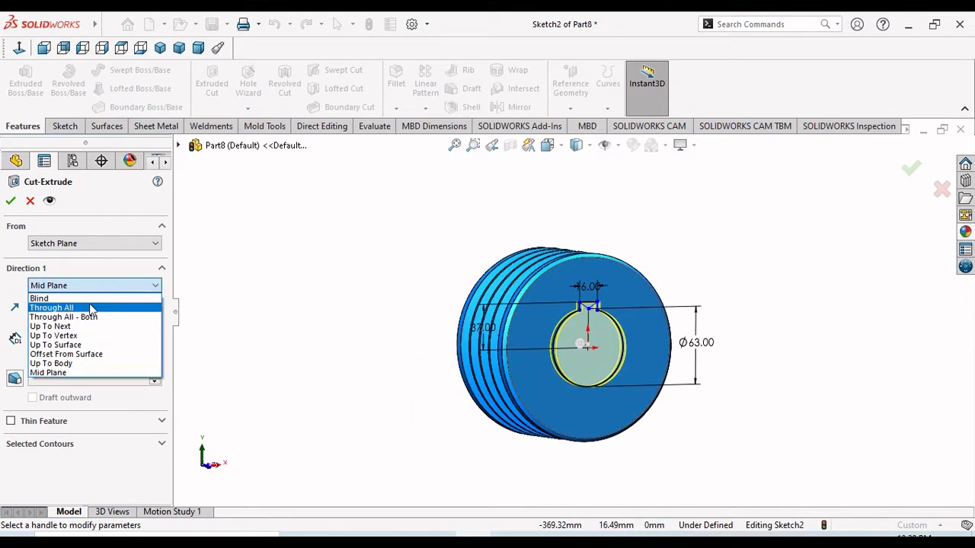
pyautogui.click(67, 307)
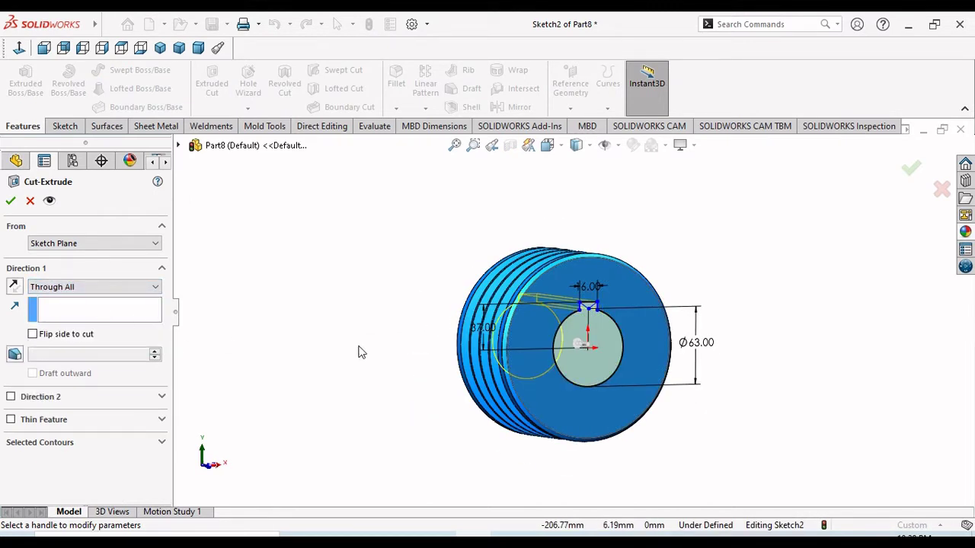
pyautogui.click(10, 201)
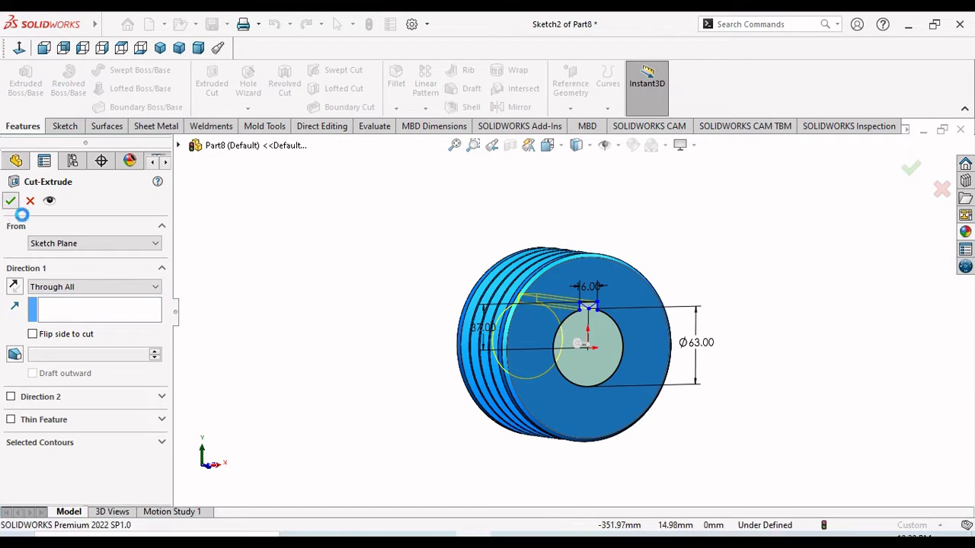
pyautogui.moveTo(393, 333); pyautogui.dragTo(602, 394, button='middle')
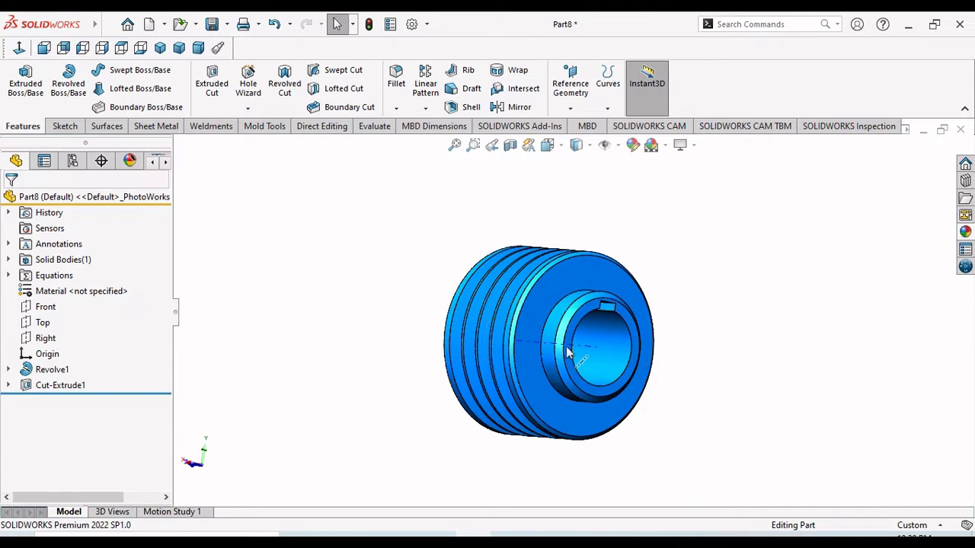
pyautogui.scroll(5, 632, 354)
pyautogui.click(676, 345)
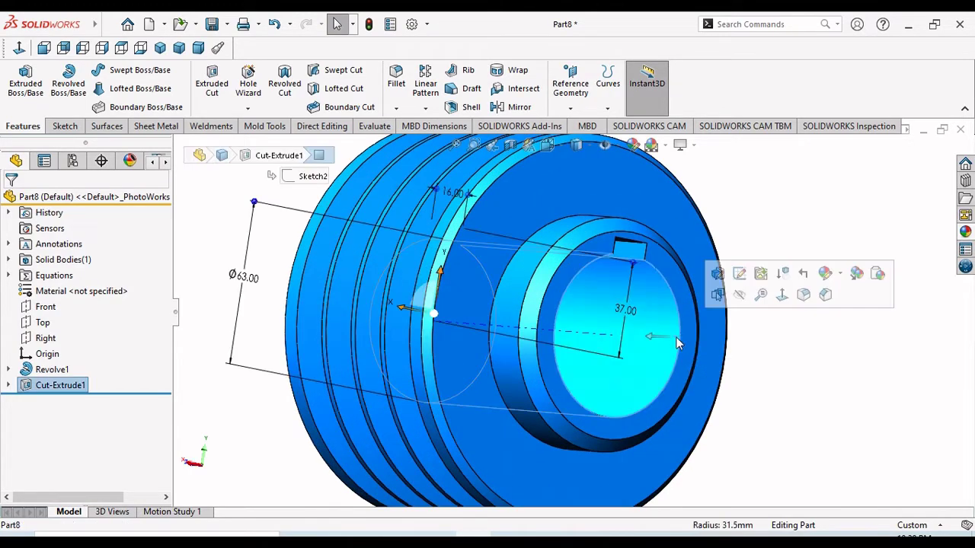
pyautogui.moveTo(676, 338); pyautogui.dragTo(582, 340, button='middle')
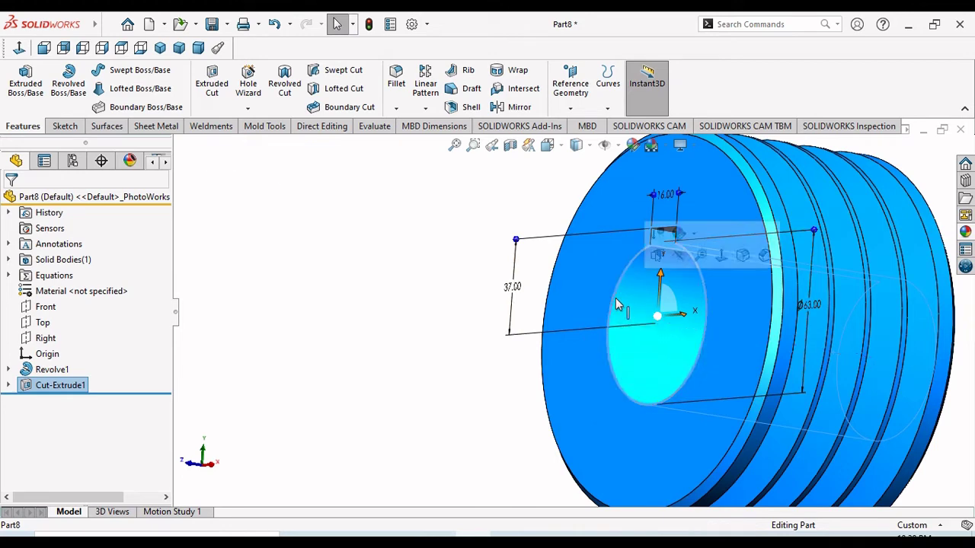
pyautogui.click(396, 108)
pyautogui.click(413, 144)
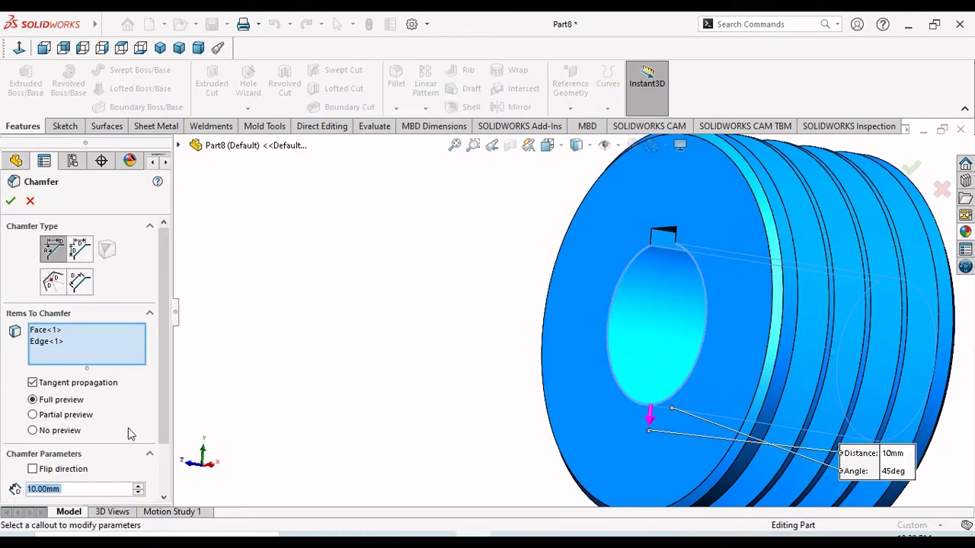
pyautogui.write('2')
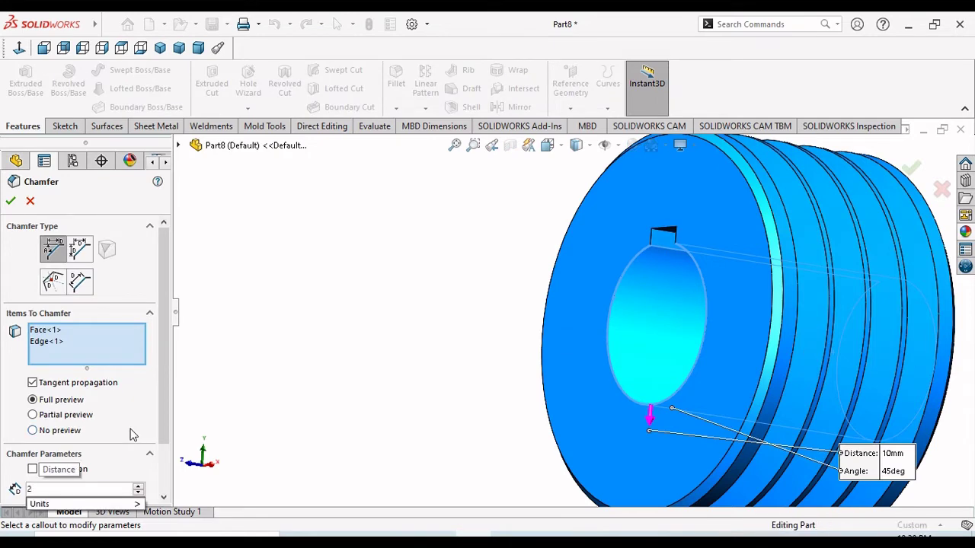
pyautogui.click(617, 288)
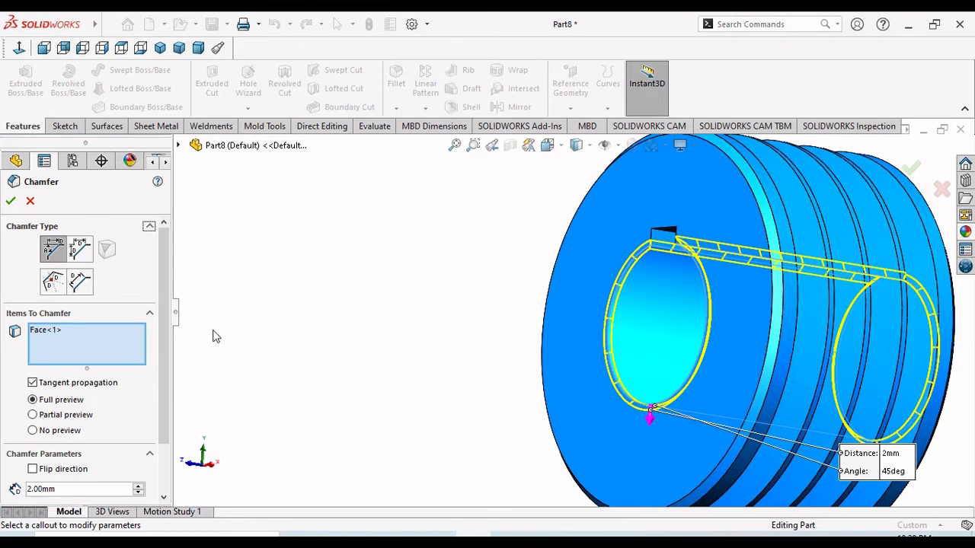
pyautogui.scroll(-3, 664, 290)
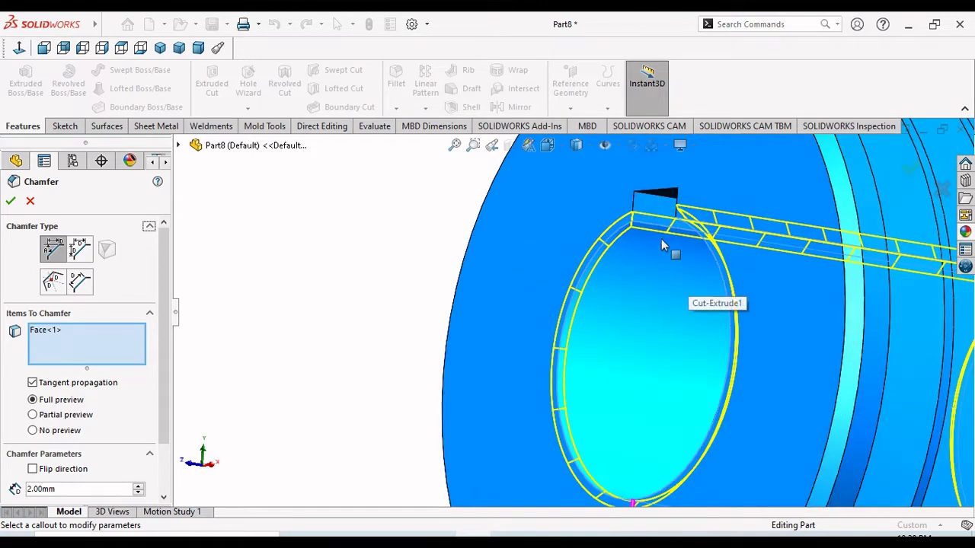
pyautogui.click(646, 199)
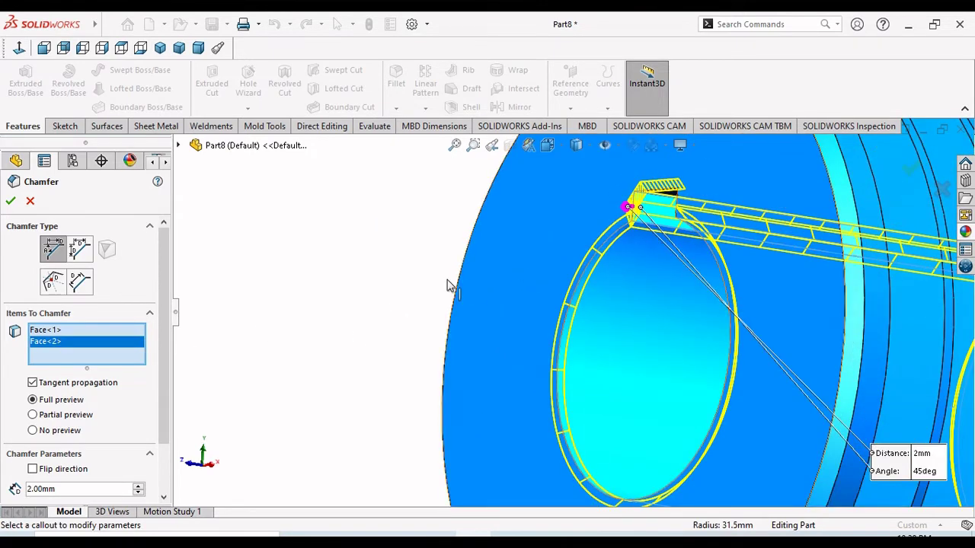
pyautogui.press('Escape')
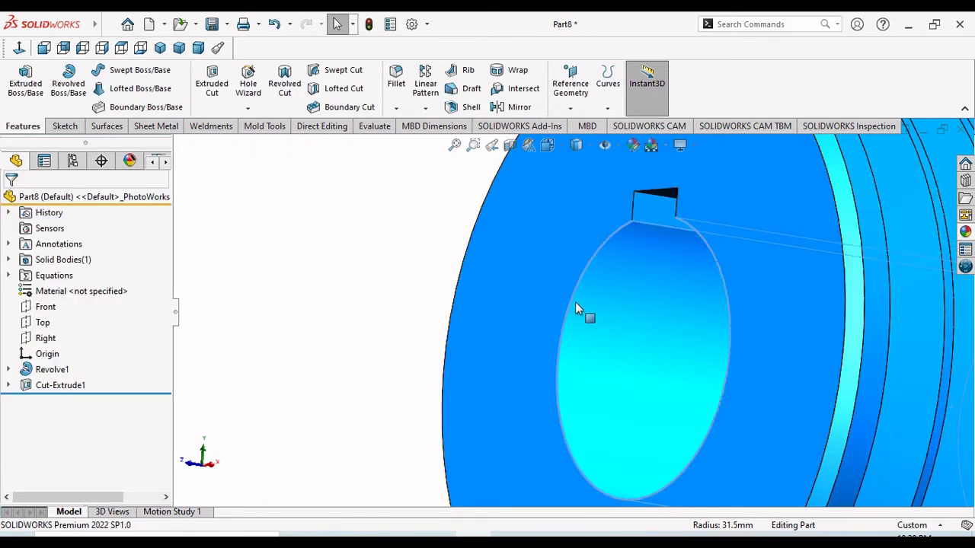
# - Try a chamfer on the bore's two edges, then cancel that attempt
pyautogui.click(568, 301)
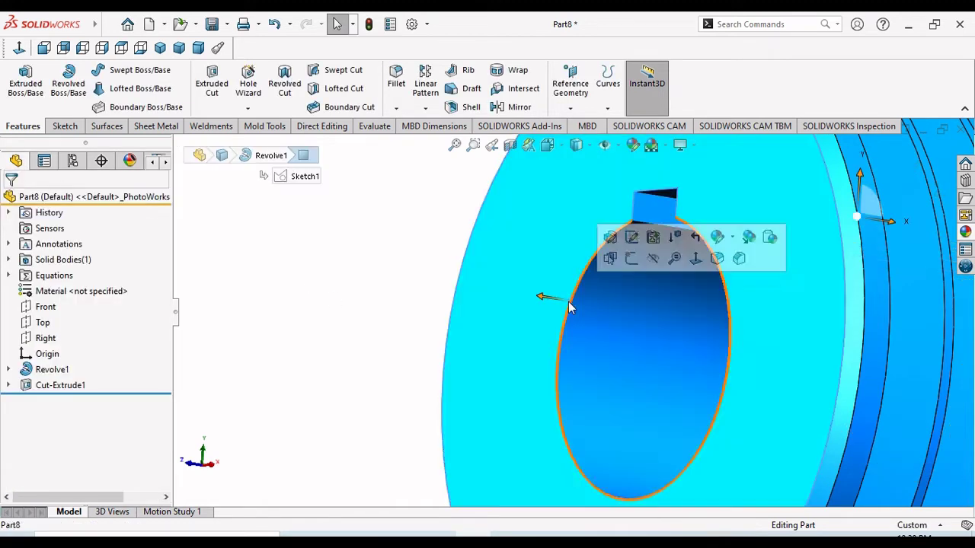
pyautogui.click(396, 108)
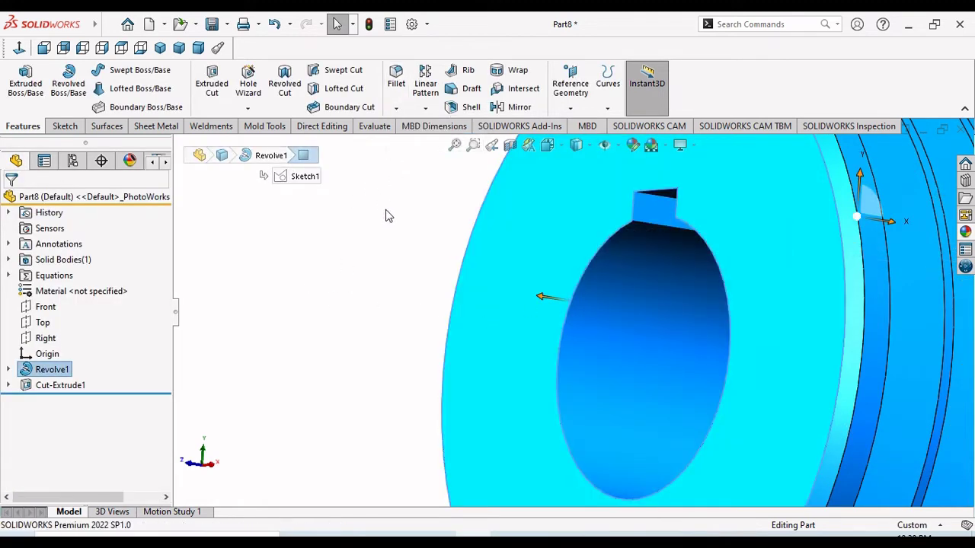
pyautogui.click(561, 342)
pyautogui.press('f')
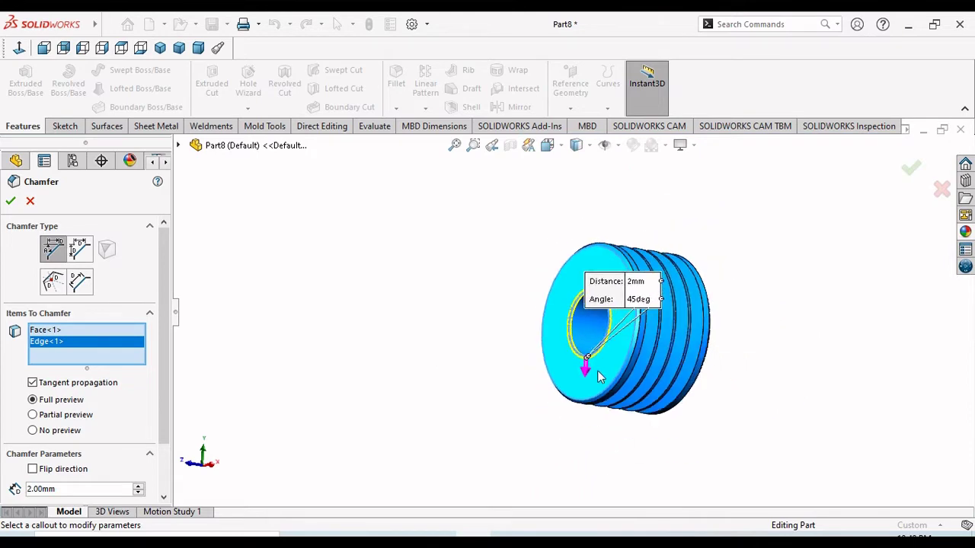
pyautogui.moveTo(769, 347); pyautogui.dragTo(686, 348, button='middle')
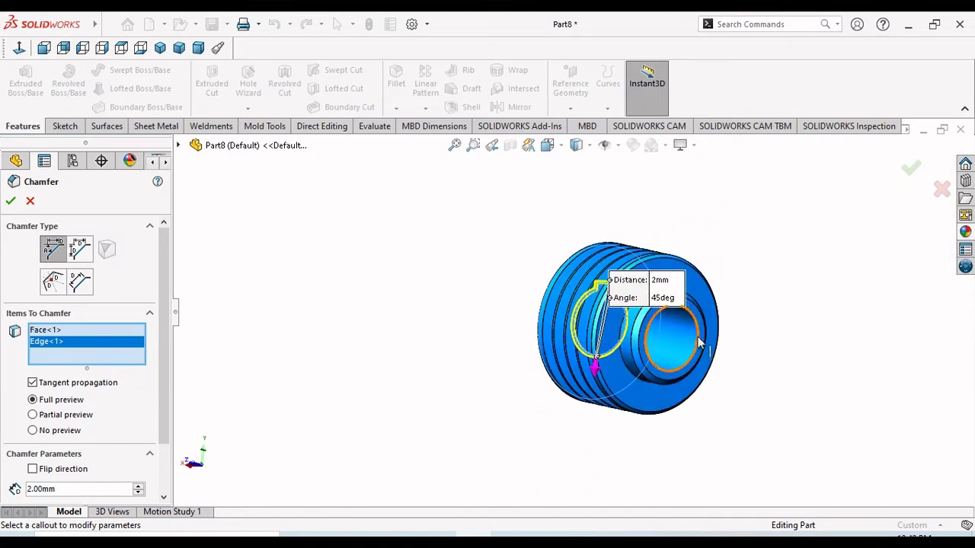
pyautogui.scroll(-5, 665, 347)
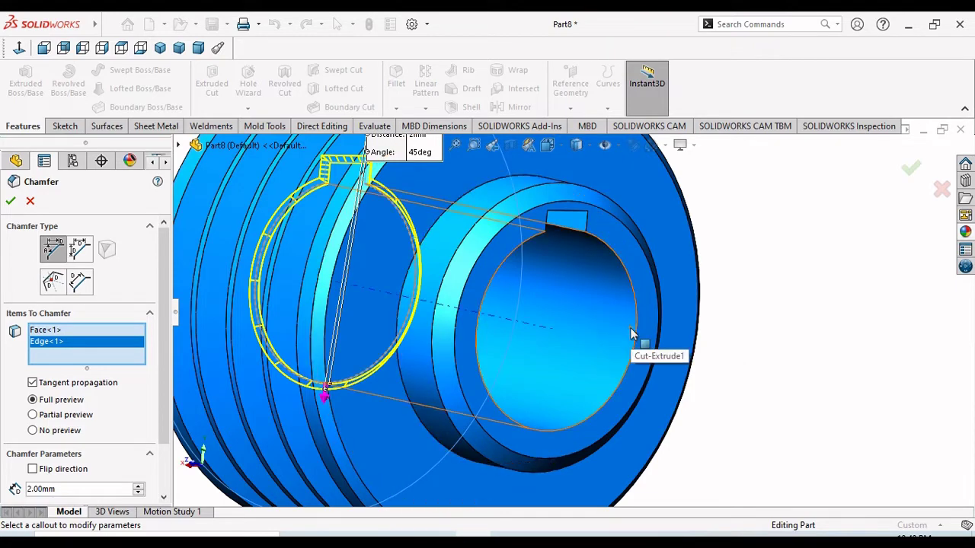
pyautogui.click(632, 335)
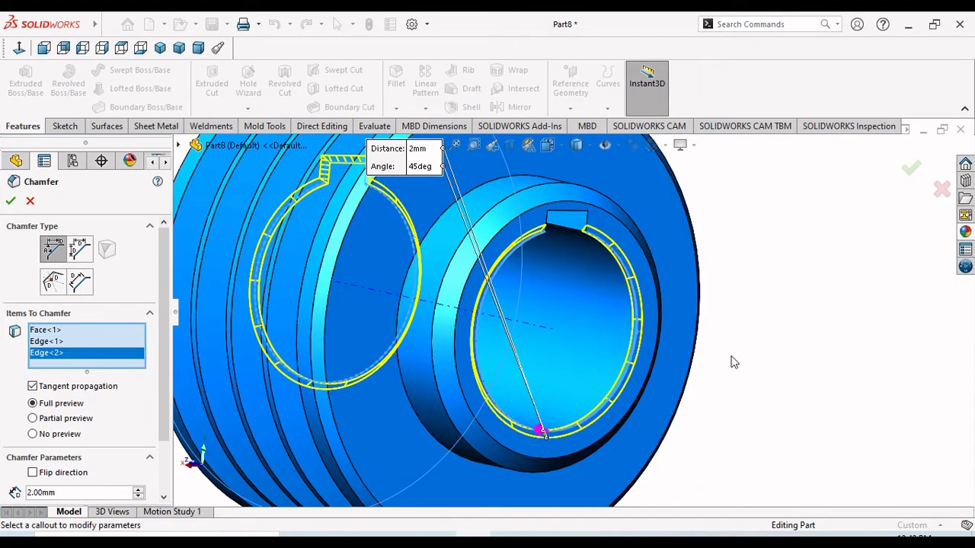
pyautogui.moveTo(682, 367); pyautogui.dragTo(807, 396, button='middle')
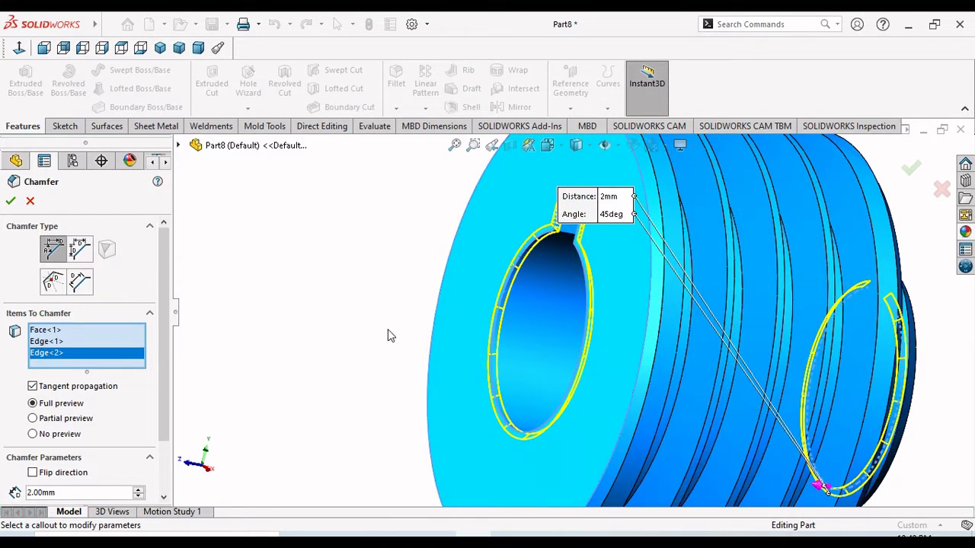
pyautogui.moveTo(645, 393); pyautogui.dragTo(610, 387, button='middle')
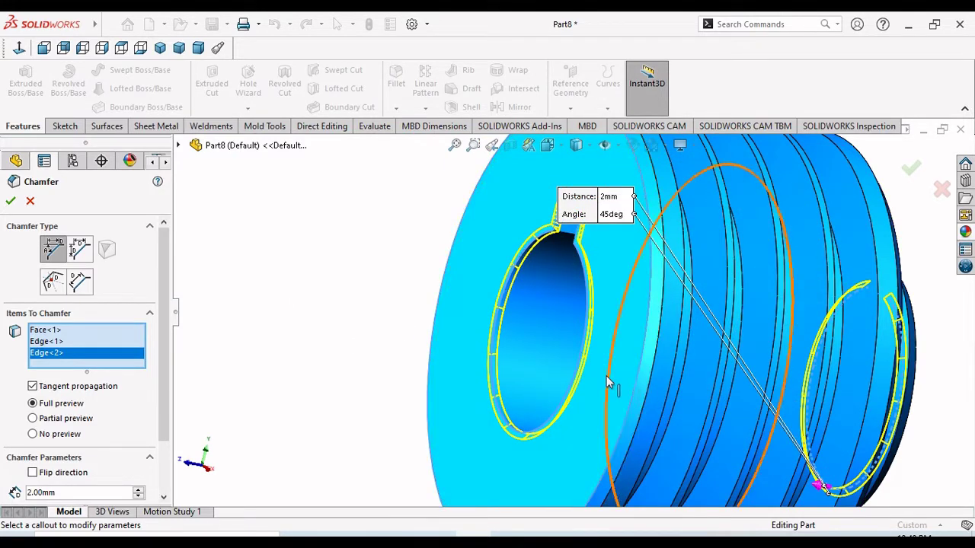
pyautogui.scroll(5, 642, 380)
pyautogui.scroll(-3, 675, 310)
pyautogui.moveTo(675, 310); pyautogui.dragTo(731, 342, button='middle')
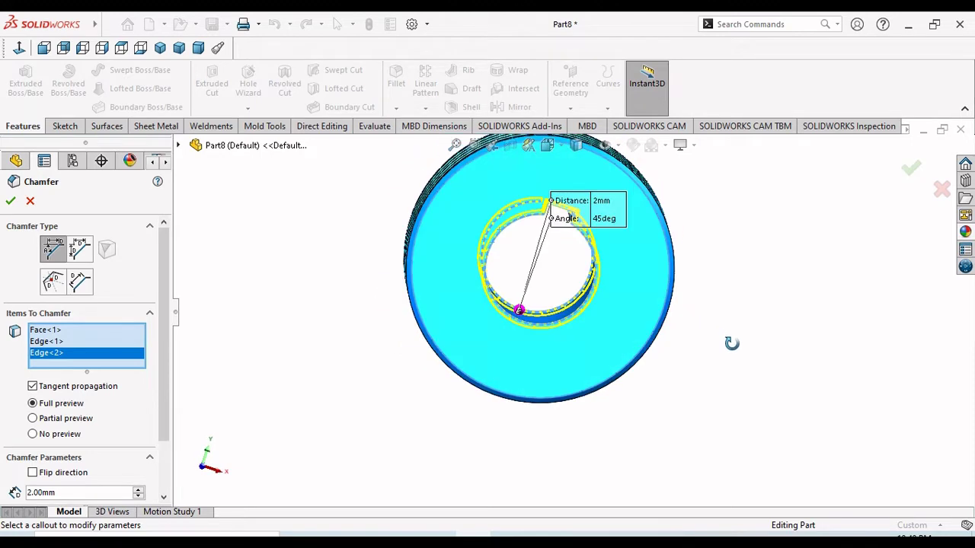
pyautogui.click(10, 199)
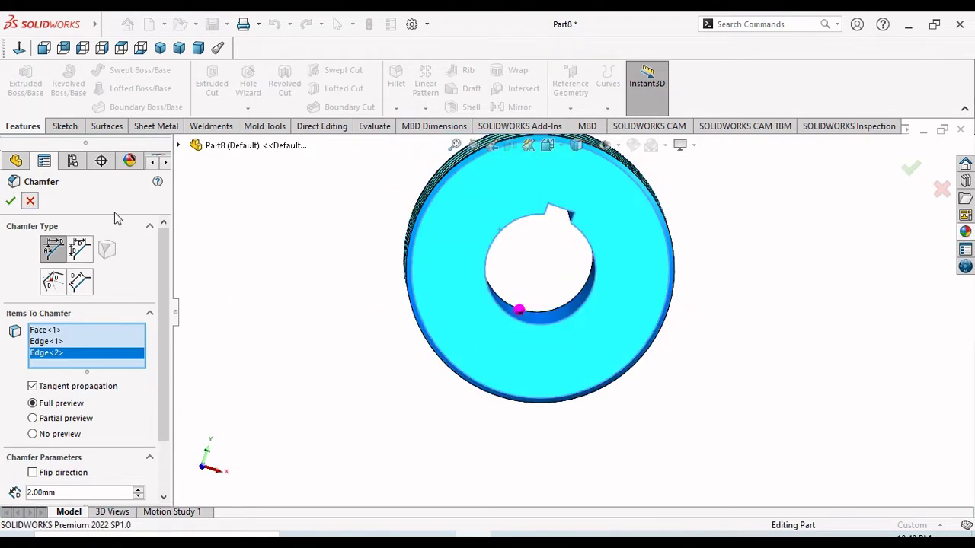
# - Chamfer the bore face and its front and back edges at 2 mm × 45°
pyautogui.moveTo(710, 284); pyautogui.dragTo(736, 327, button='middle')
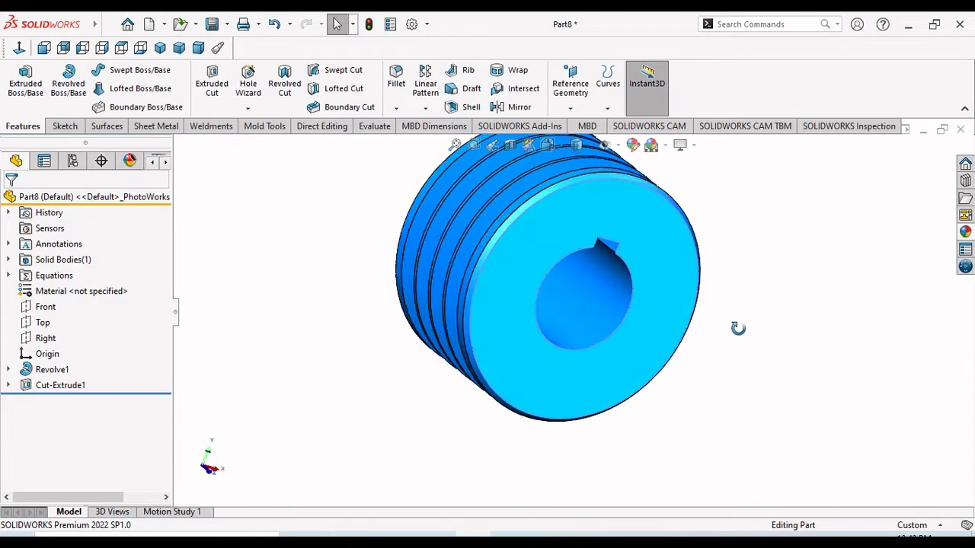
pyautogui.click(392, 107)
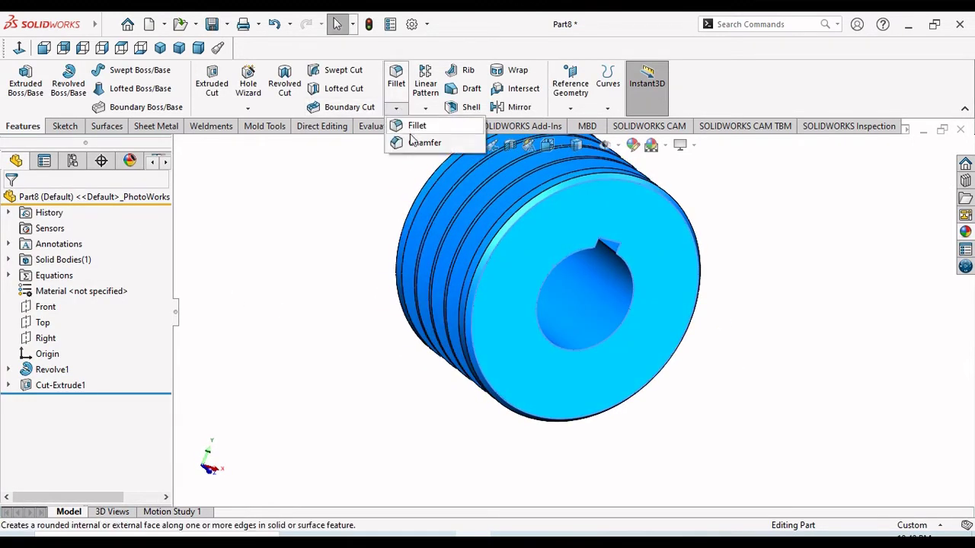
pyautogui.click(616, 334)
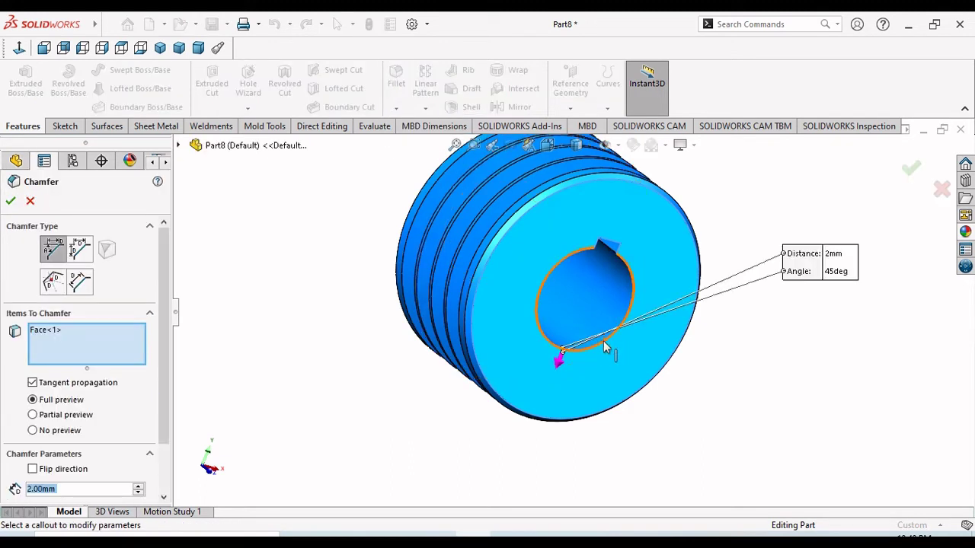
pyautogui.click(600, 348)
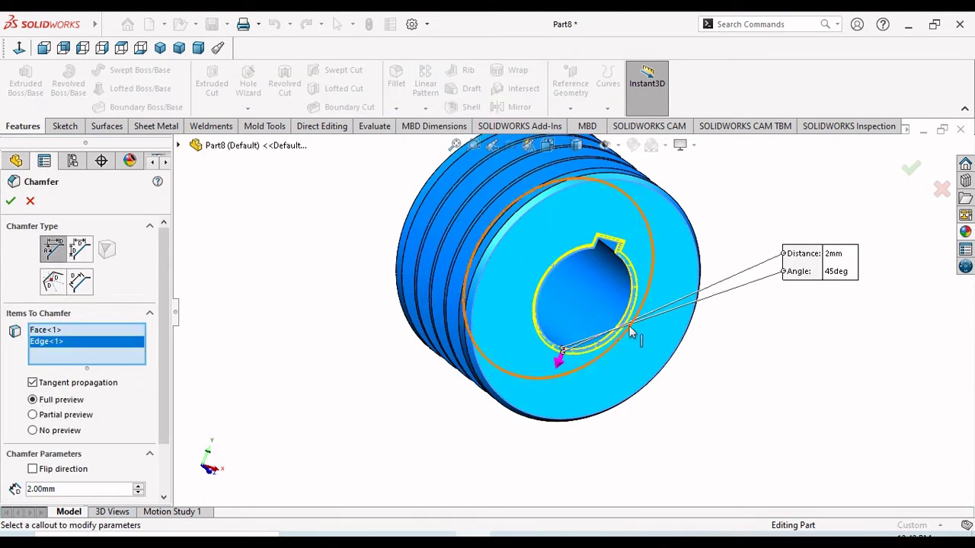
pyautogui.moveTo(631, 333); pyautogui.dragTo(704, 345, button='middle')
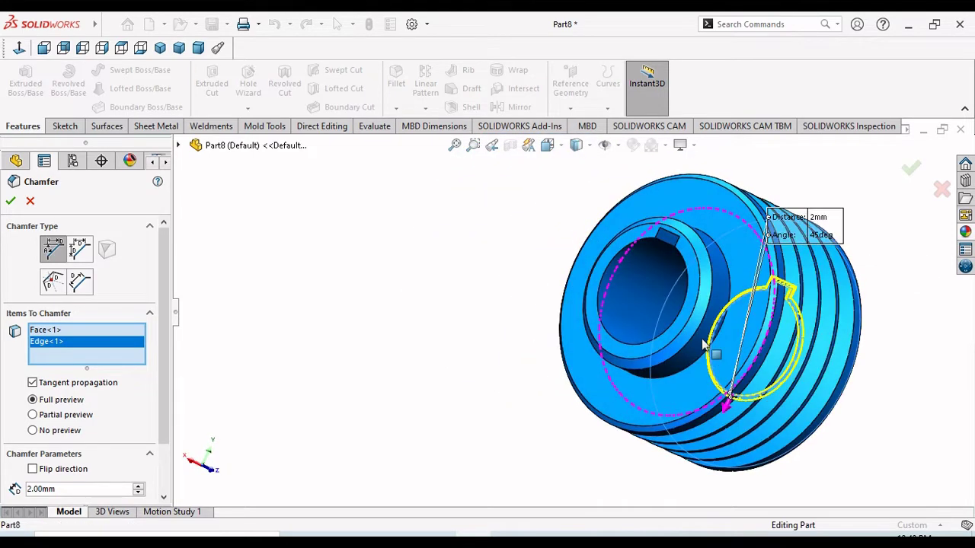
pyautogui.click(610, 267)
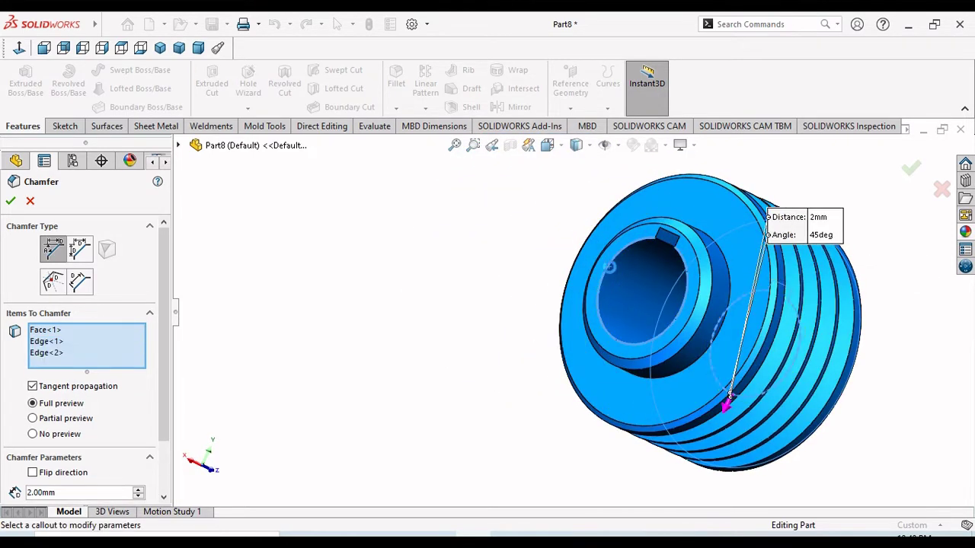
pyautogui.click(10, 200)
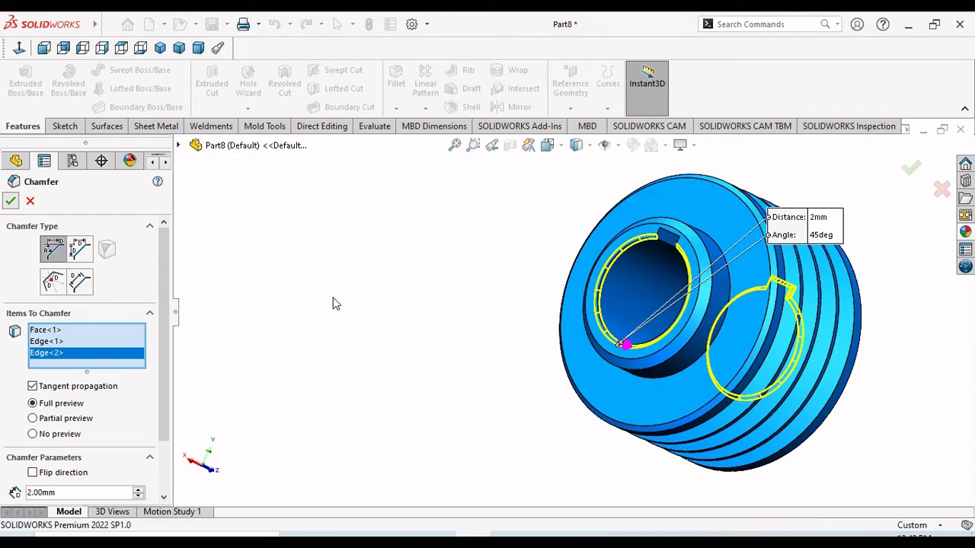
# - Orbit and zoom the pulley to inspect the grooved rim and the keyed bore
pyautogui.scroll(-5, 800, 339)
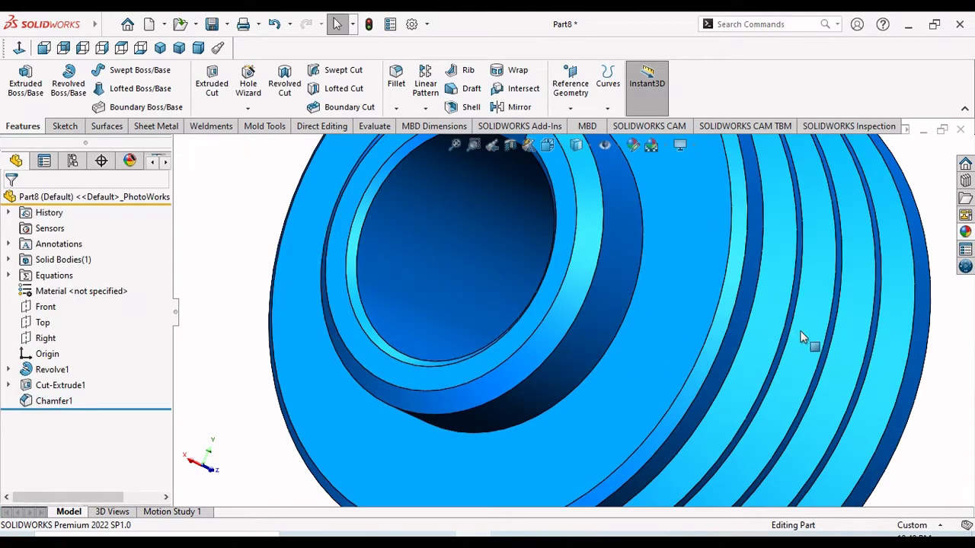
pyautogui.moveTo(805, 341); pyautogui.dragTo(674, 343, button='middle')
pyautogui.scroll(6, 851, 359)
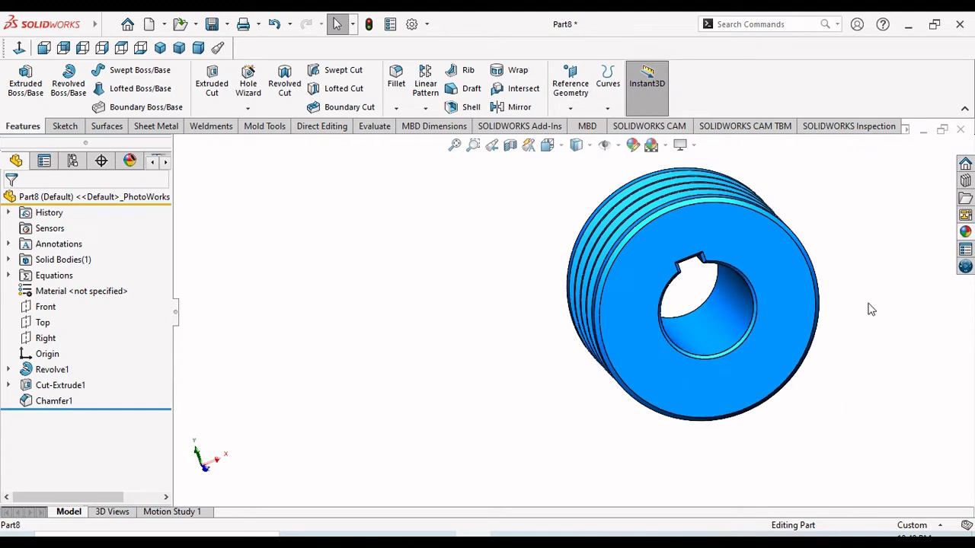
pyautogui.scroll(-4, 792, 314)
pyautogui.moveTo(823, 320); pyautogui.dragTo(686, 305, button='middle')
pyautogui.scroll(-3, 661, 305)
pyautogui.scroll(8, 787, 286)
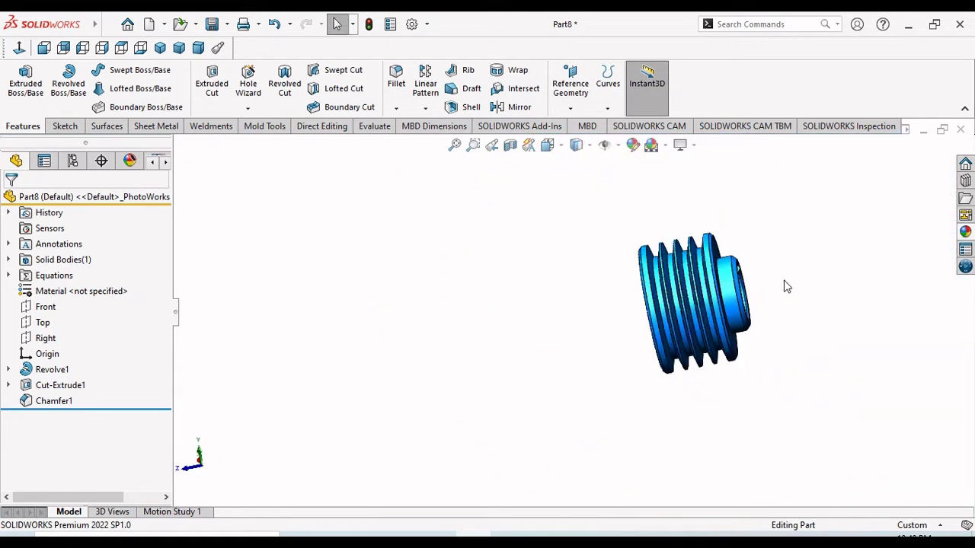
pyautogui.scroll(-8, 787, 287)
pyautogui.moveTo(686, 312); pyautogui.dragTo(625, 335, button='middle')
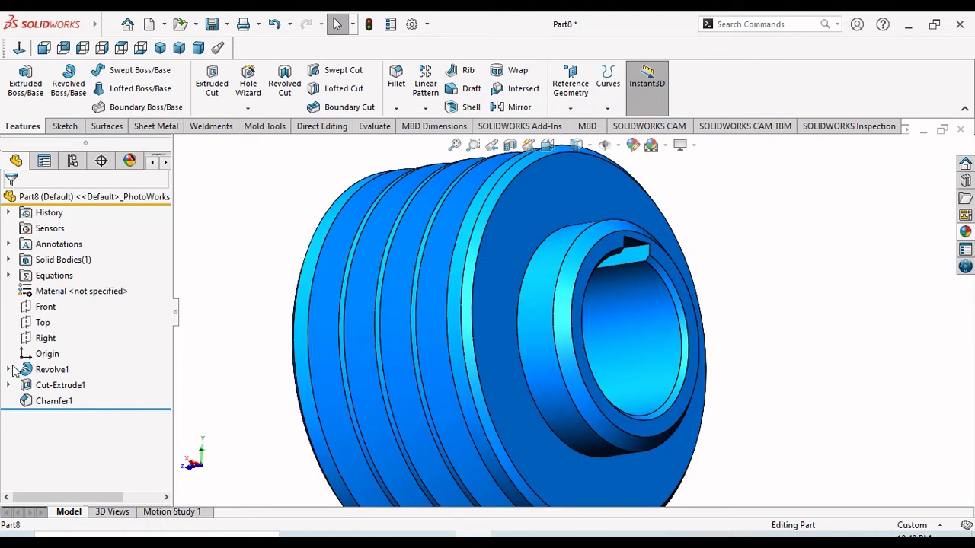
# - Edit the revolve's profile sketch and change the 45.00 radius dimension value to 5
pyautogui.click(9, 370)
pyautogui.click(72, 385)
pyautogui.click(122, 369)
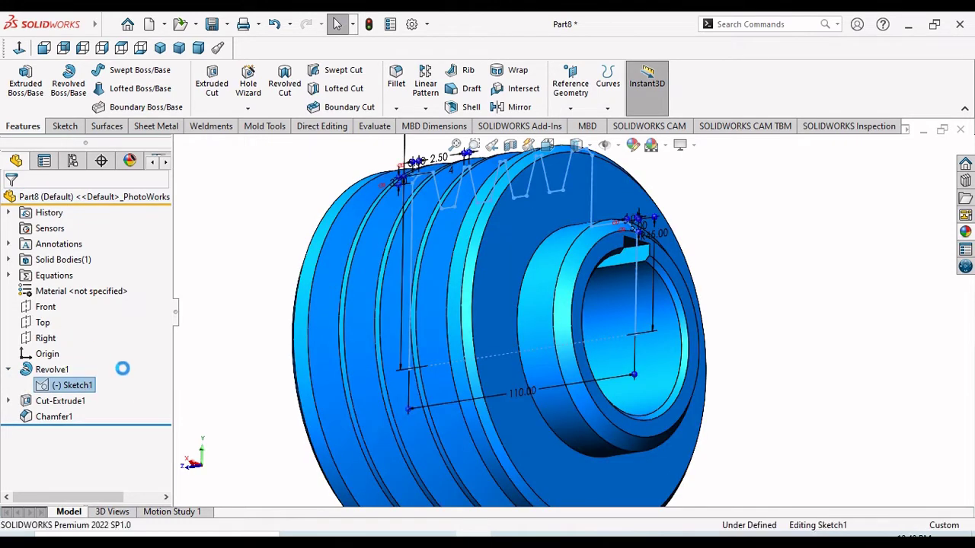
pyautogui.doubleClick(651, 238)
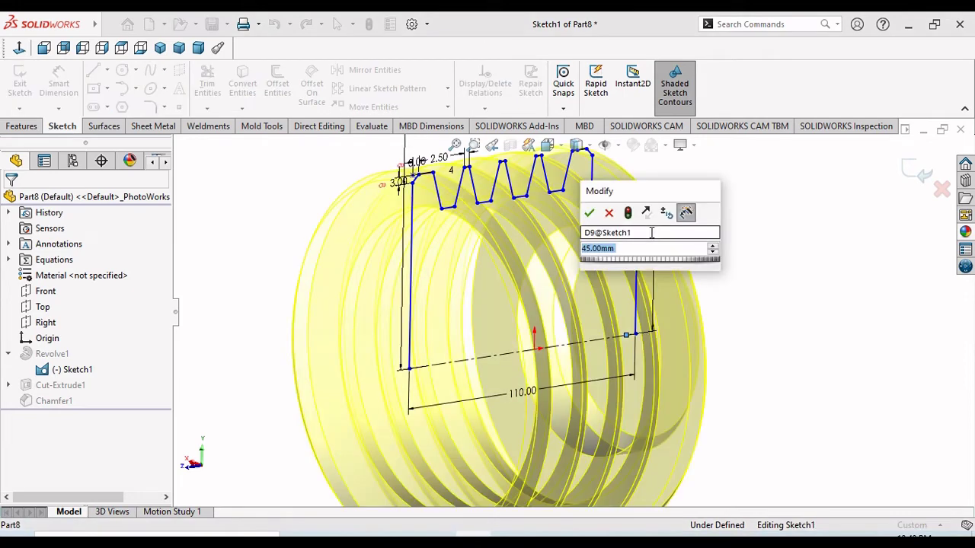
pyautogui.write('50')
pyautogui.press('Return')
pyautogui.click(652, 239)
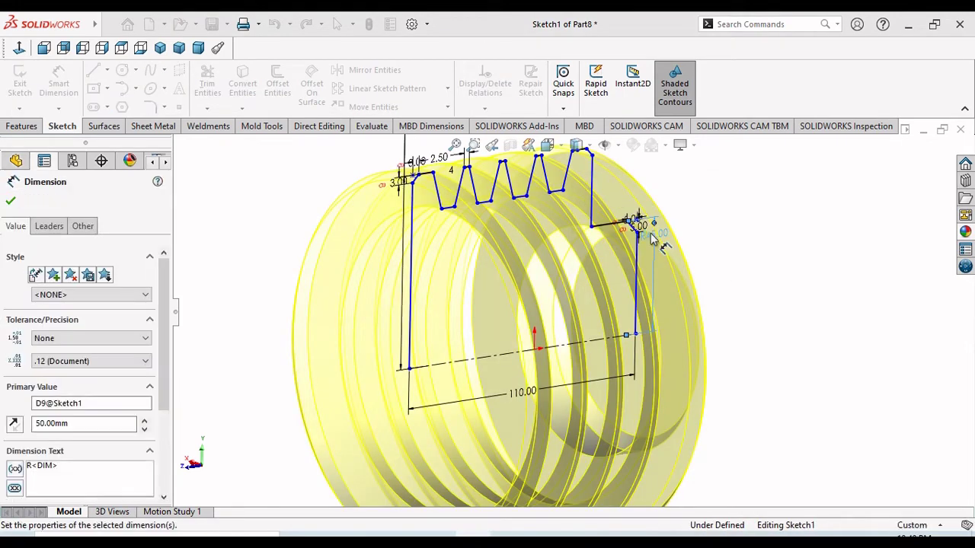
pyautogui.click(10, 199)
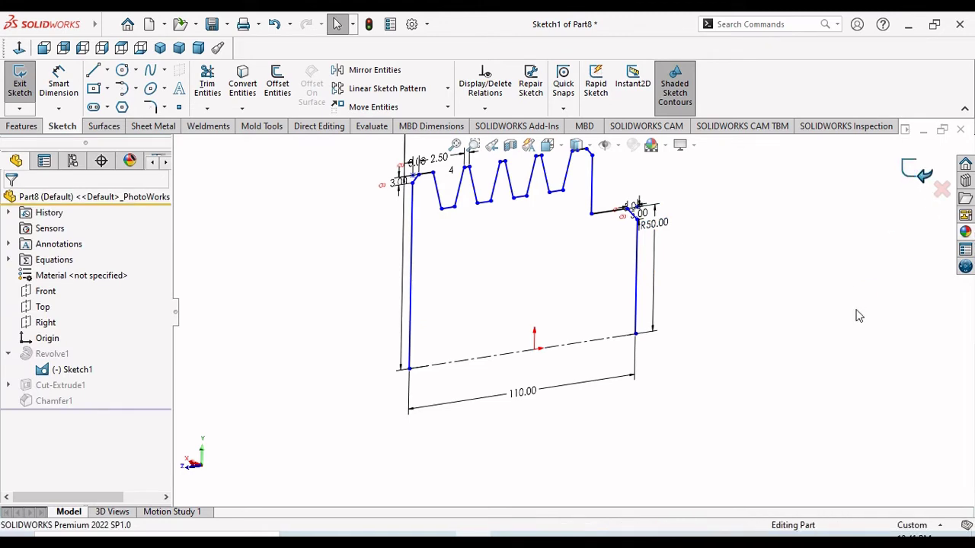
# - Exit the sketch to rebuild the pulley and orbit so the keyed bore faces left
pyautogui.hotkey('ctrl', 'b')
pyautogui.press('f')
pyautogui.moveTo(786, 351); pyautogui.dragTo(720, 390, button='middle')
# - Show the pulley in isometric view and save the part as 'pulley'
pyautogui.scroll(-3, 648, 365)
pyautogui.scroll(2, 298, 221)
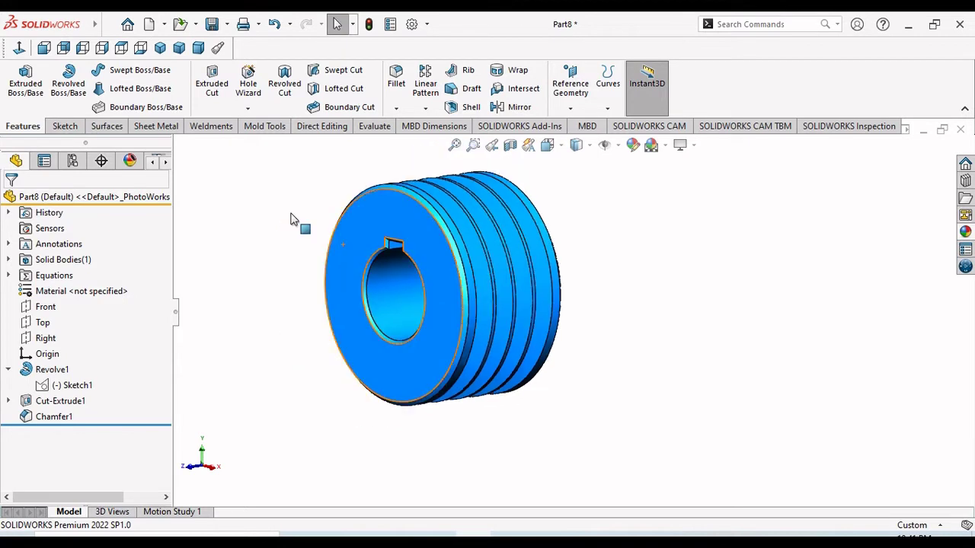
pyautogui.scroll(-3, 552, 324)
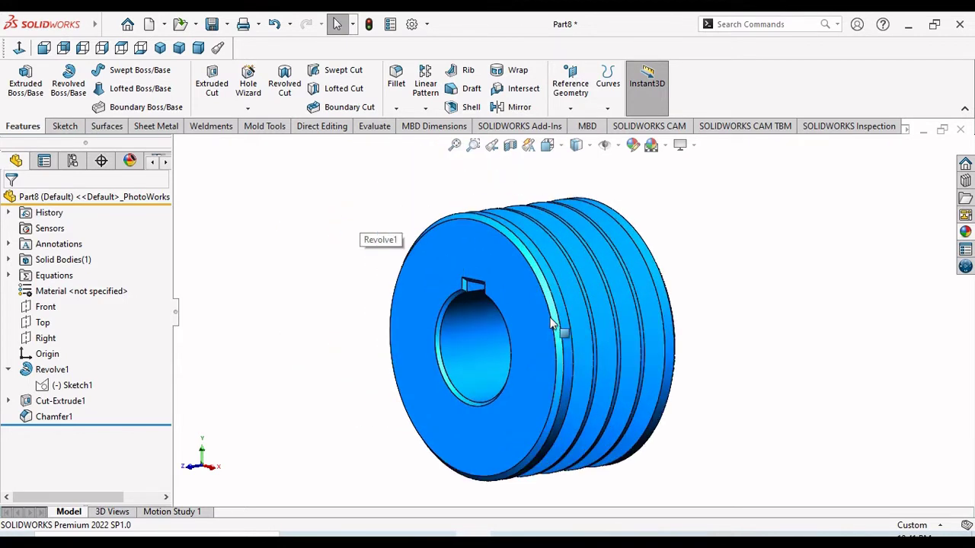
pyautogui.click(160, 48)
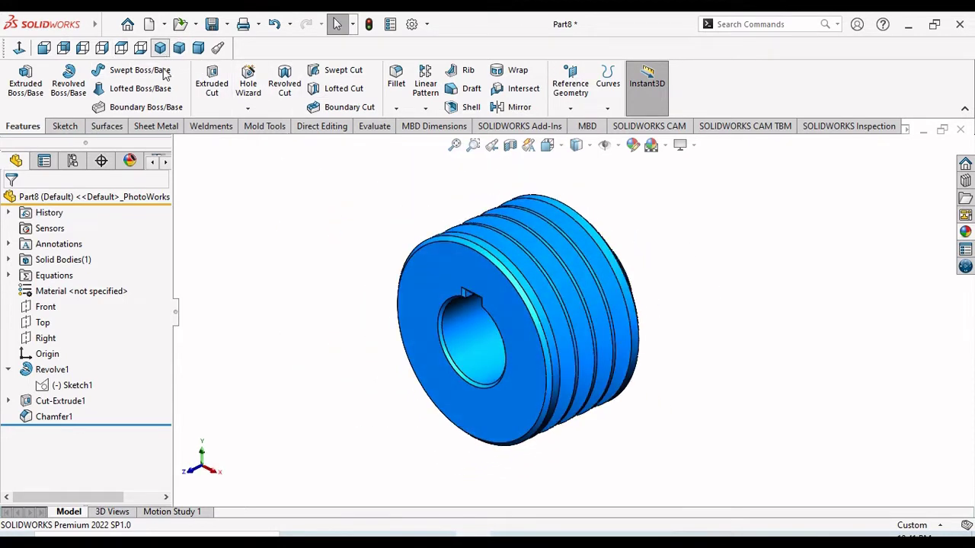
pyautogui.scroll(-2, 618, 255)
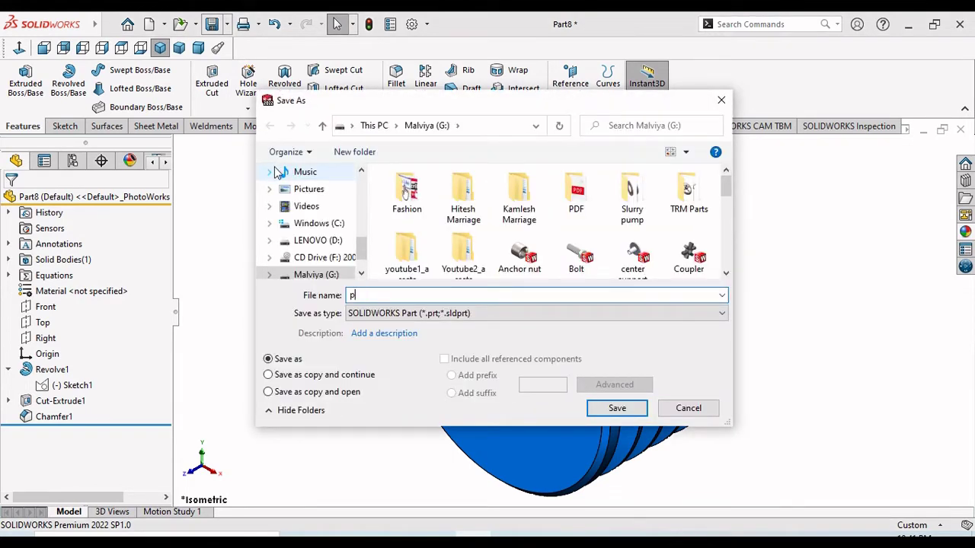
pyautogui.write('ulley')
pyautogui.click(599, 415)
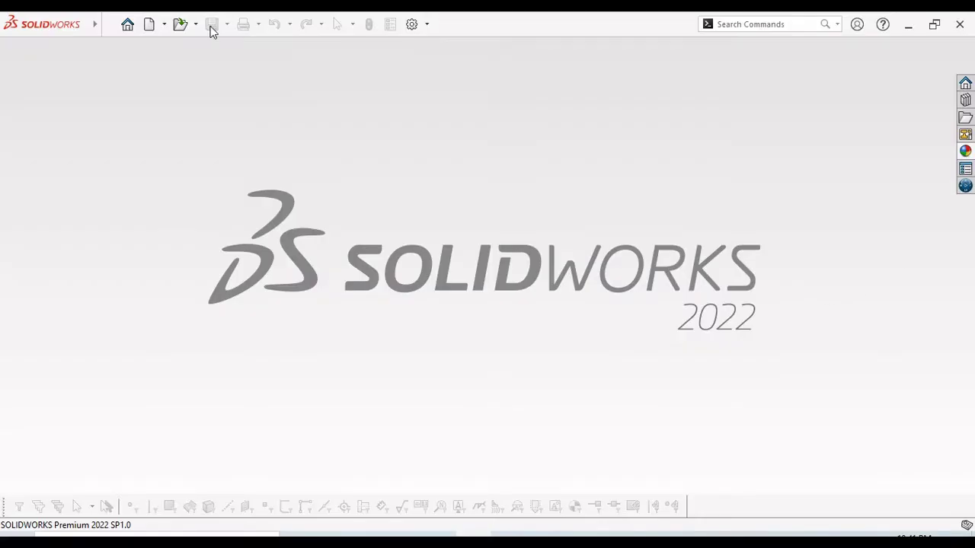
# - Create a new part document with the Plain White scene and MMGS units
pyautogui.click(151, 25)
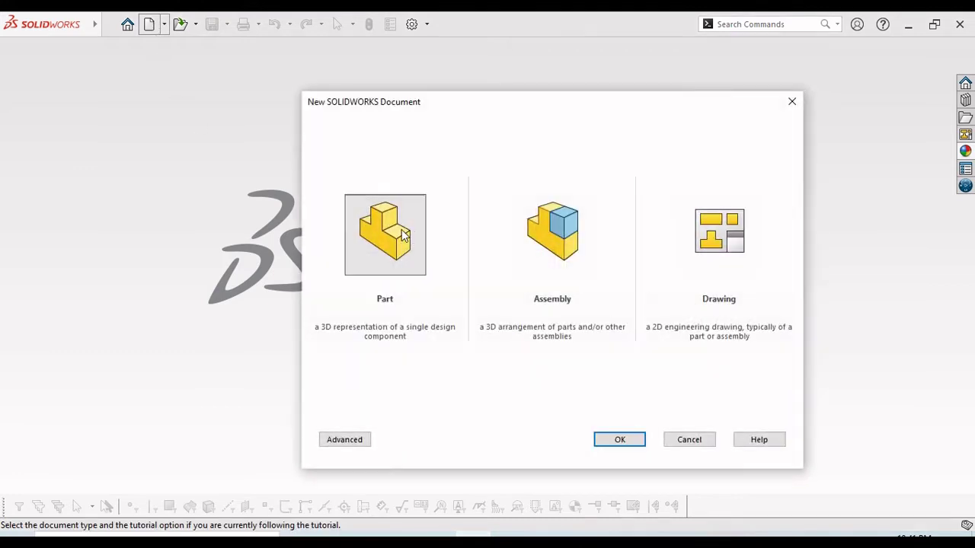
pyautogui.click(636, 445)
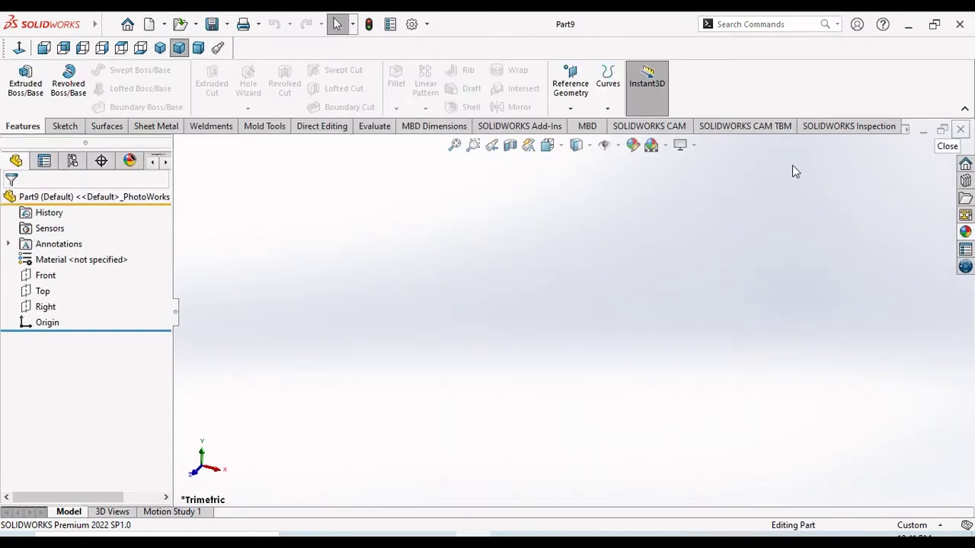
pyautogui.click(651, 145)
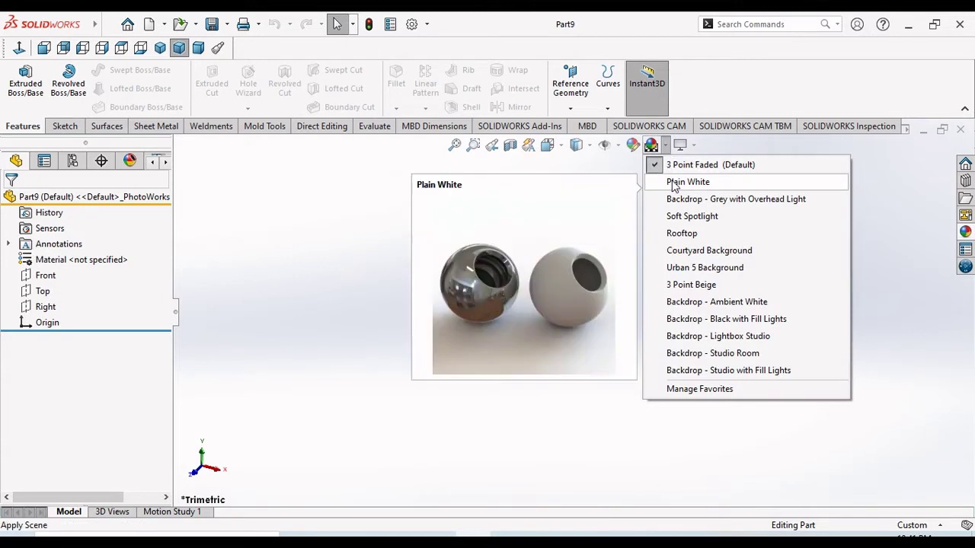
pyautogui.click(674, 184)
pyautogui.click(907, 525)
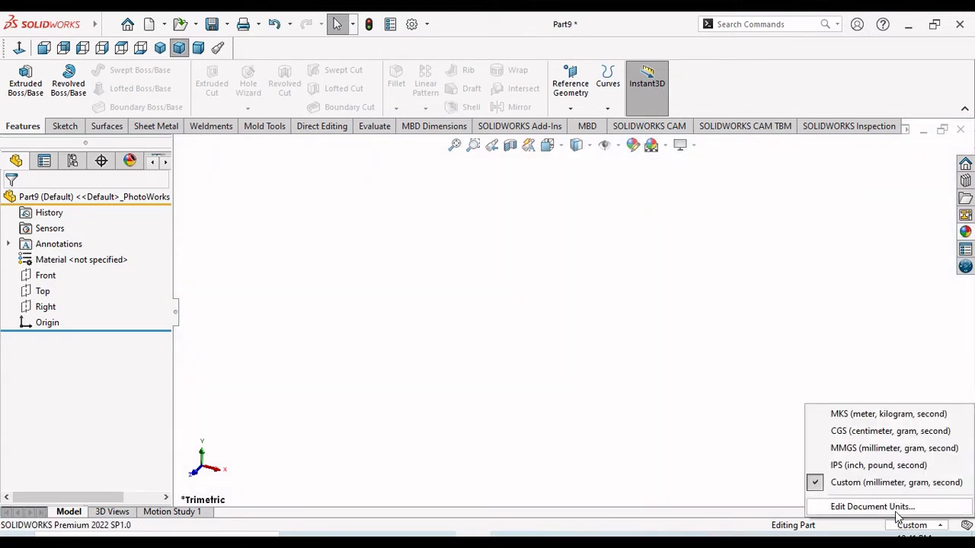
pyautogui.click(876, 447)
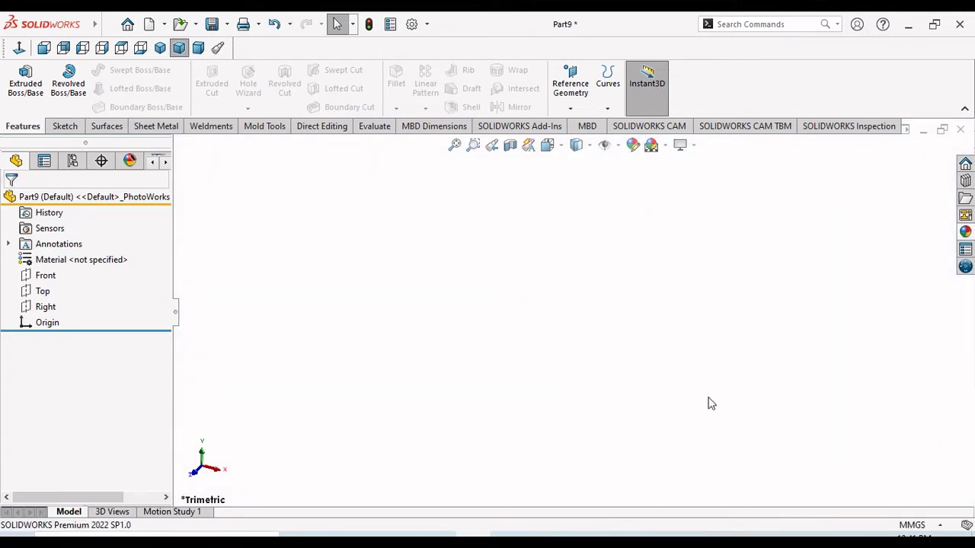
# - On the Right plane, sketch two concentric circles centred on the origin
pyautogui.click(44, 307)
pyautogui.click(38, 283)
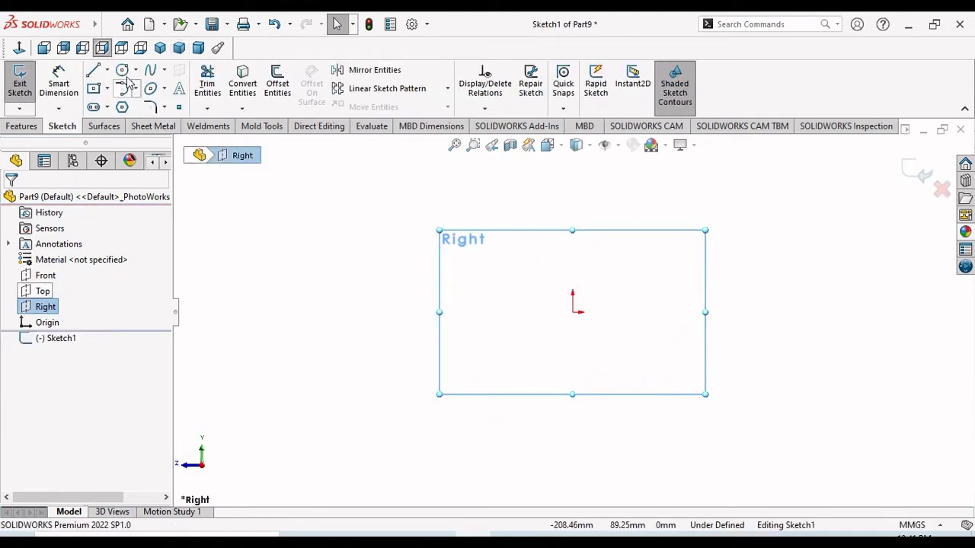
pyautogui.click(122, 70)
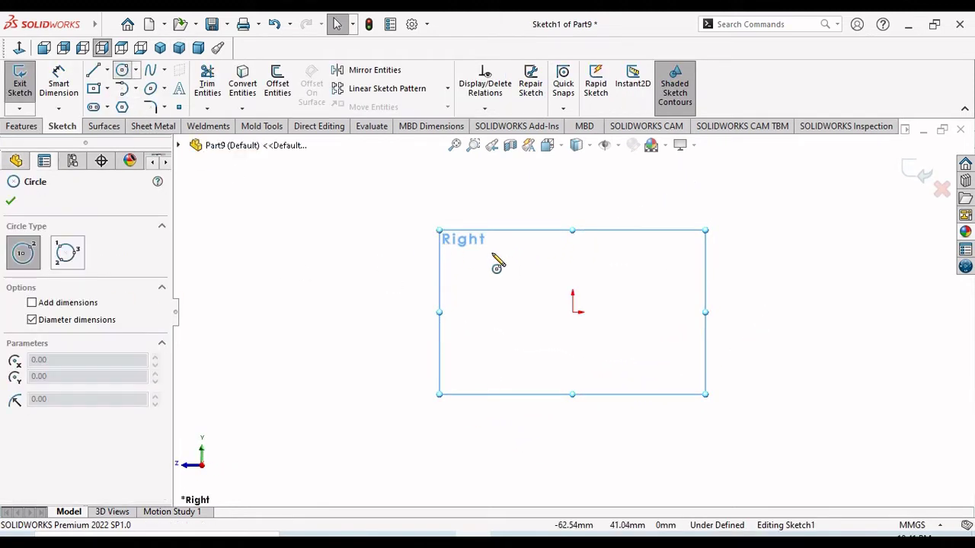
pyautogui.click(573, 312)
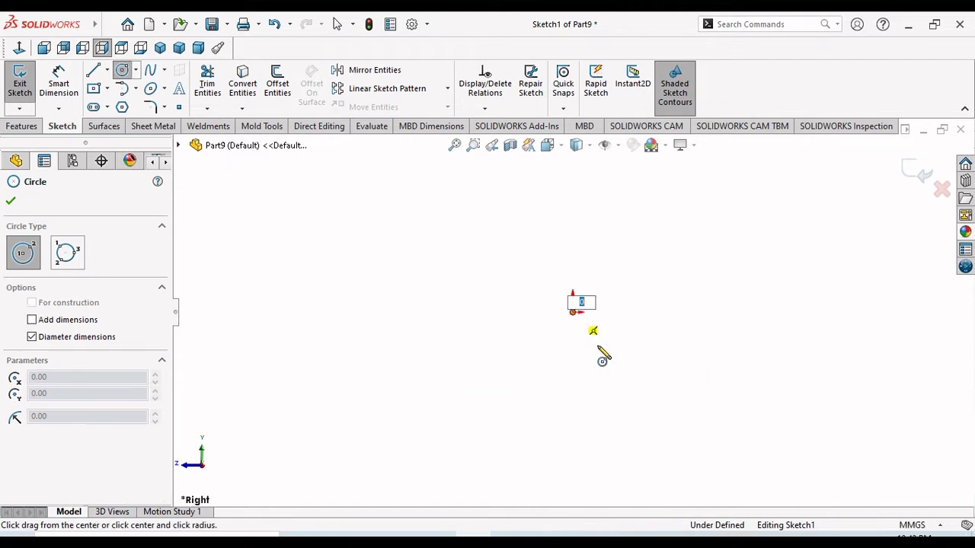
pyautogui.click(646, 397)
pyautogui.rightClick(725, 361)
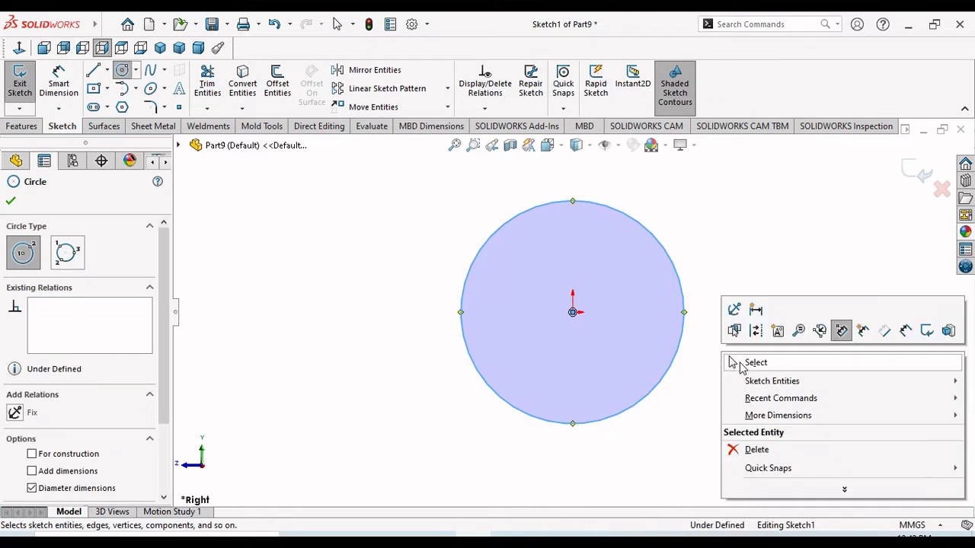
pyautogui.click(738, 363)
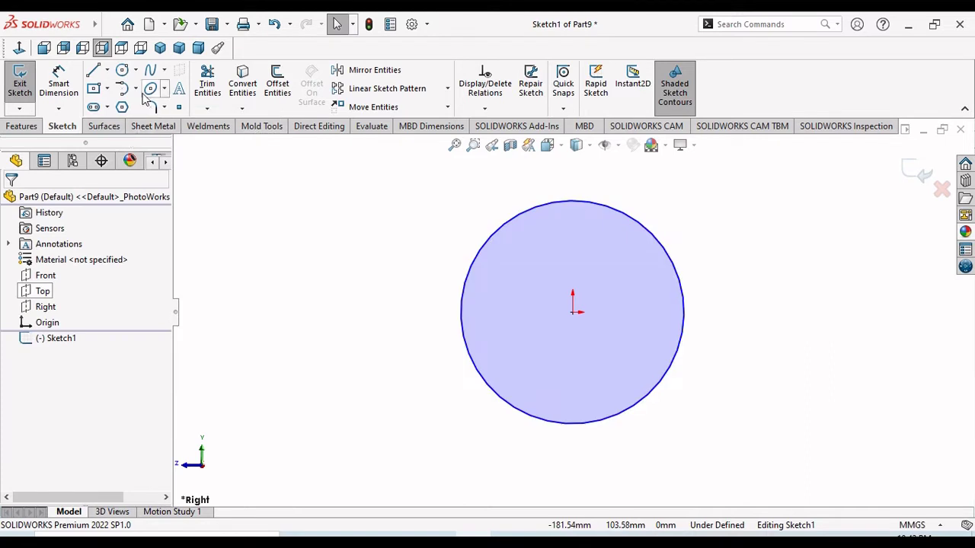
pyautogui.click(122, 69)
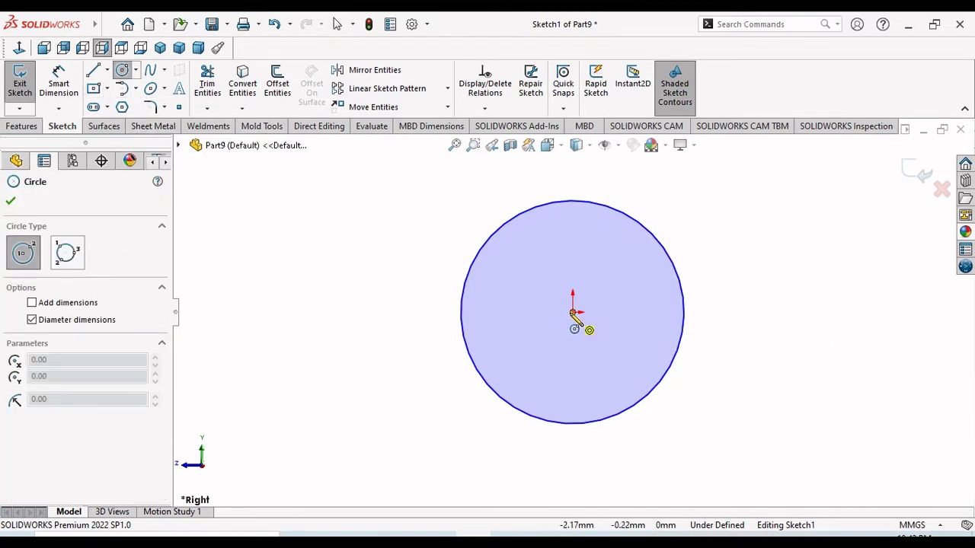
pyautogui.click(572, 312)
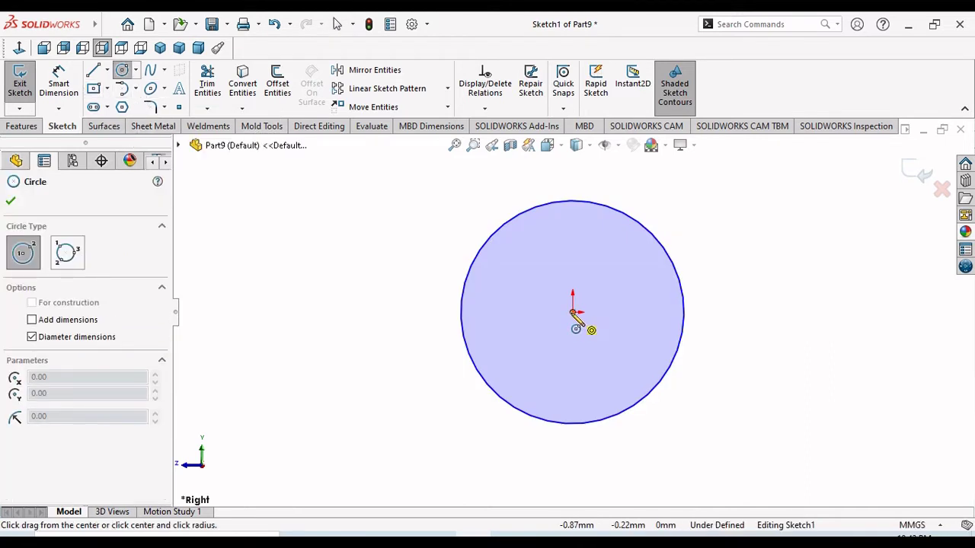
pyautogui.click(633, 371)
pyautogui.rightClick(735, 322)
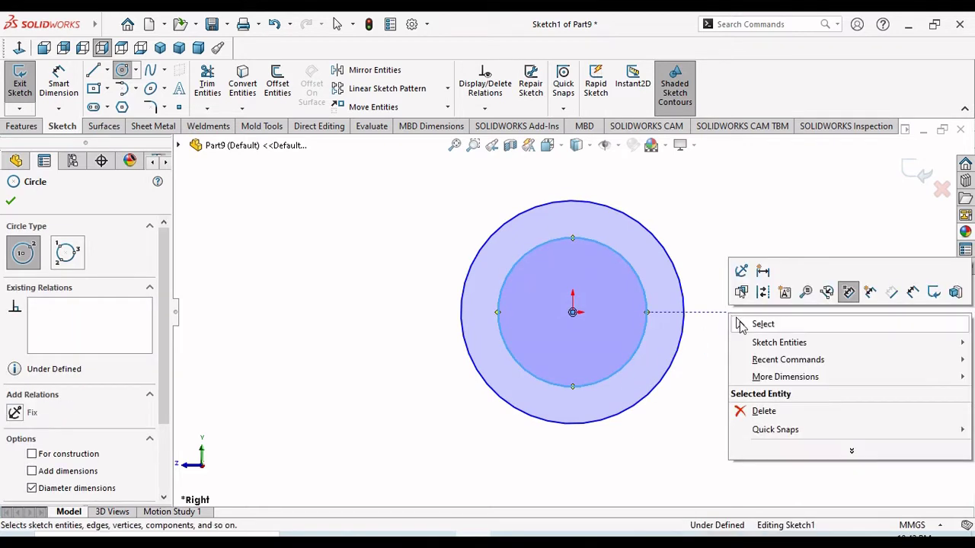
pyautogui.click(739, 323)
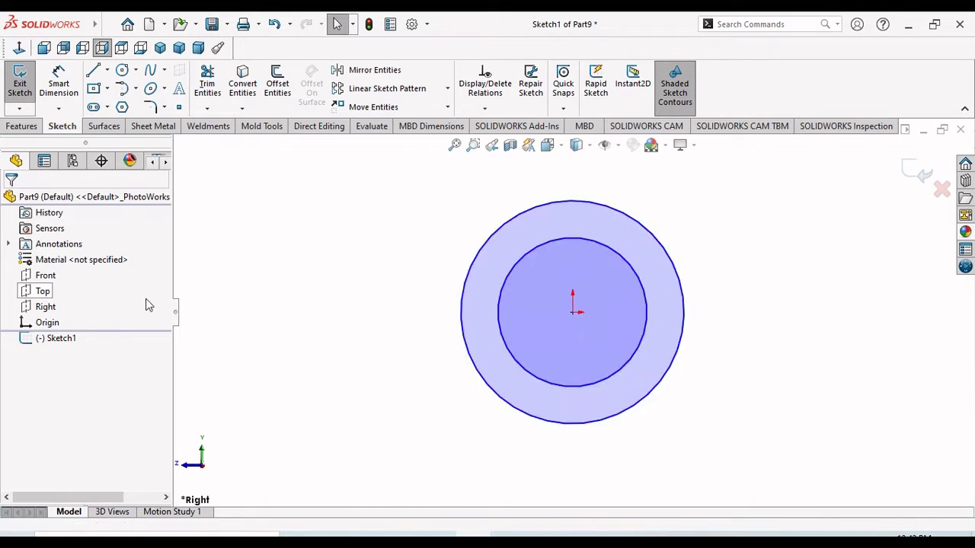
# - Dimension the outer circle at Ø90 mm and the inner circle at Ø39 mm
pyautogui.click(58, 83)
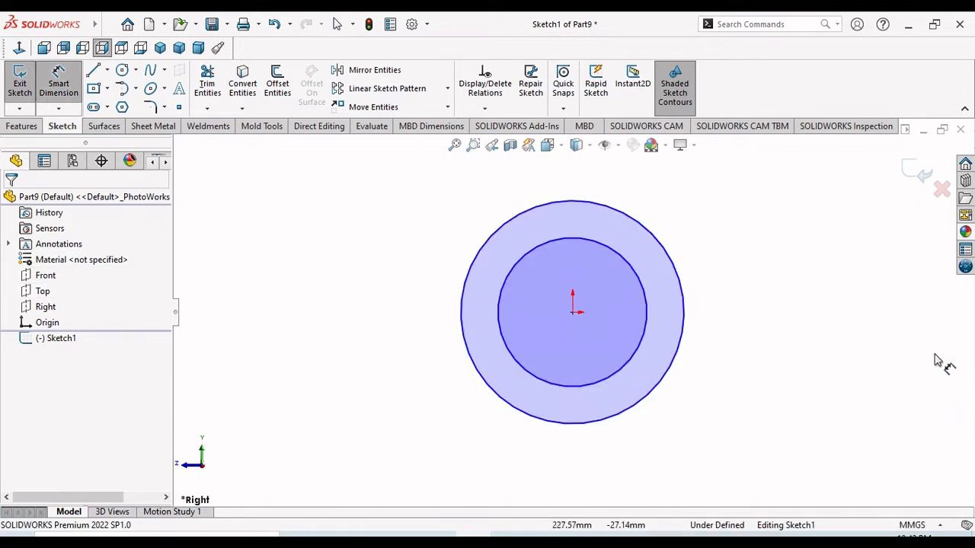
pyautogui.click(686, 307)
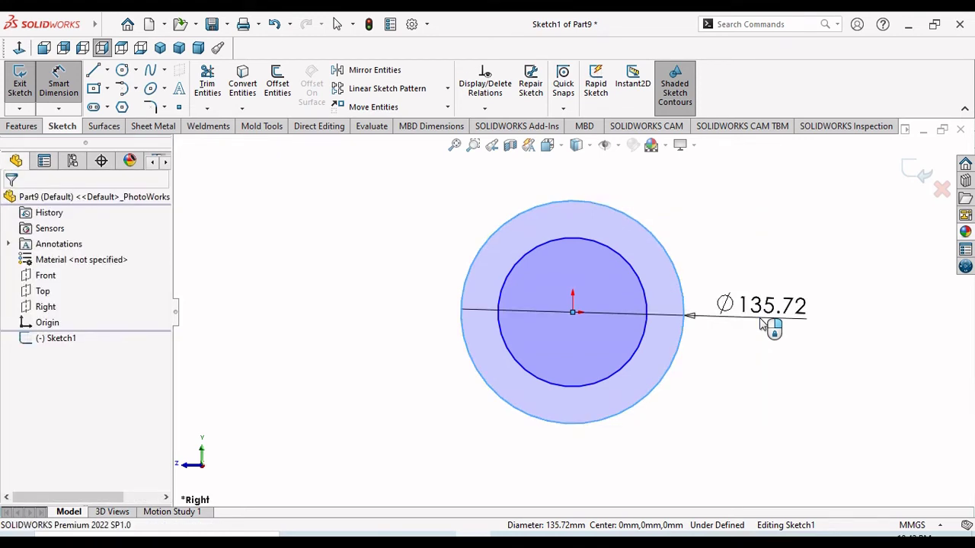
pyautogui.click(761, 321)
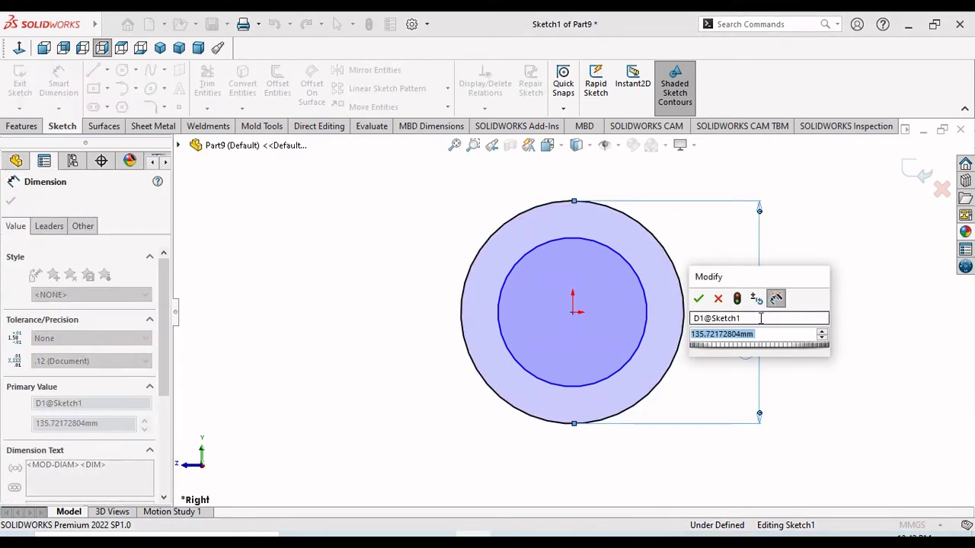
pyautogui.write('90')
pyautogui.press('Return')
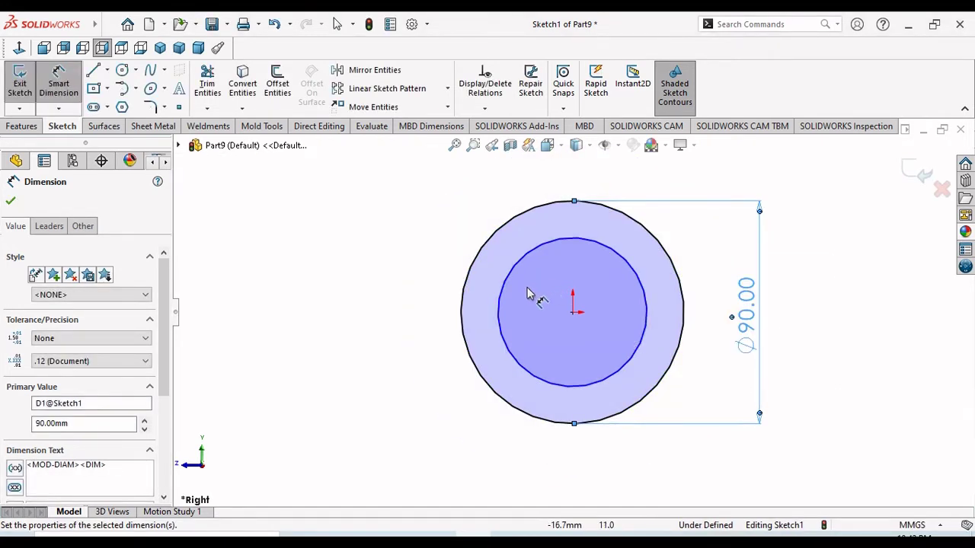
pyautogui.click(450, 301)
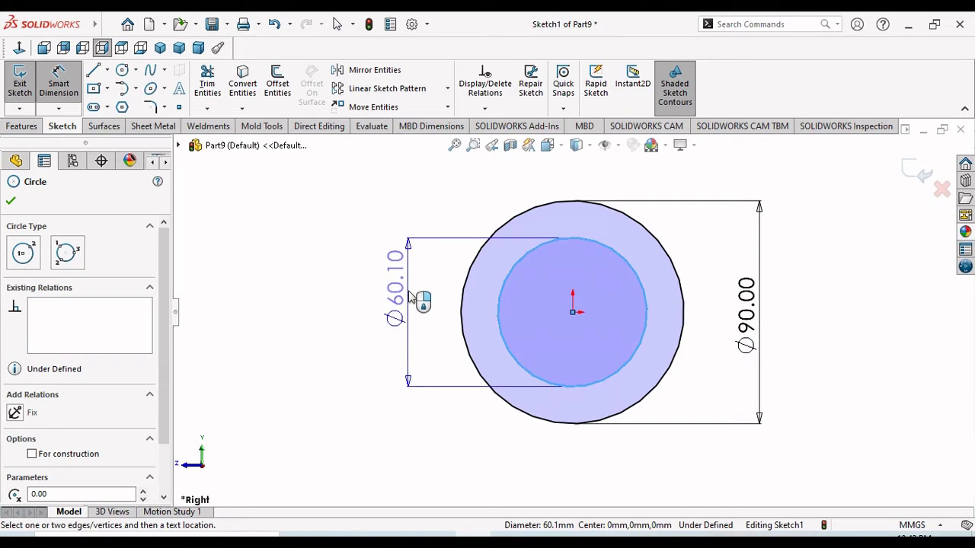
pyautogui.click(418, 299)
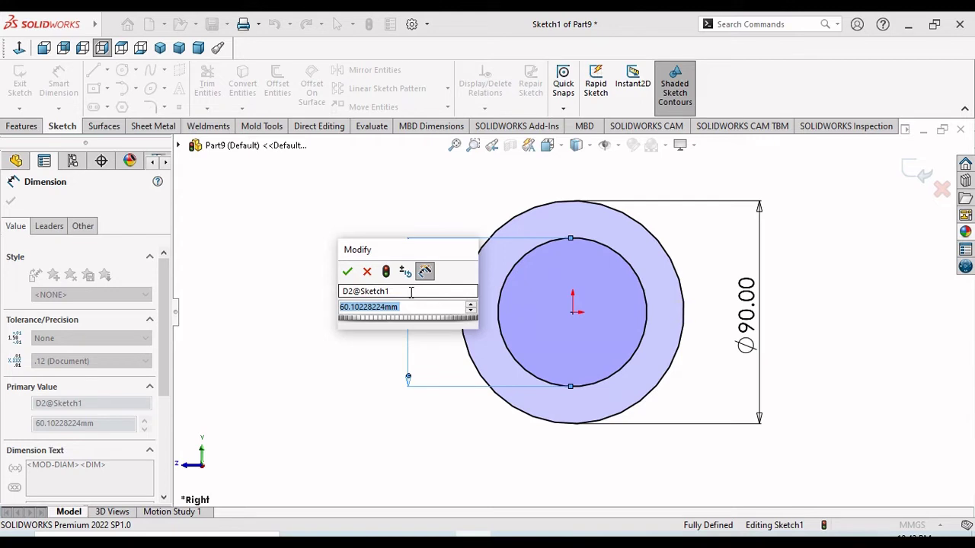
pyautogui.write('39')
pyautogui.press('Return')
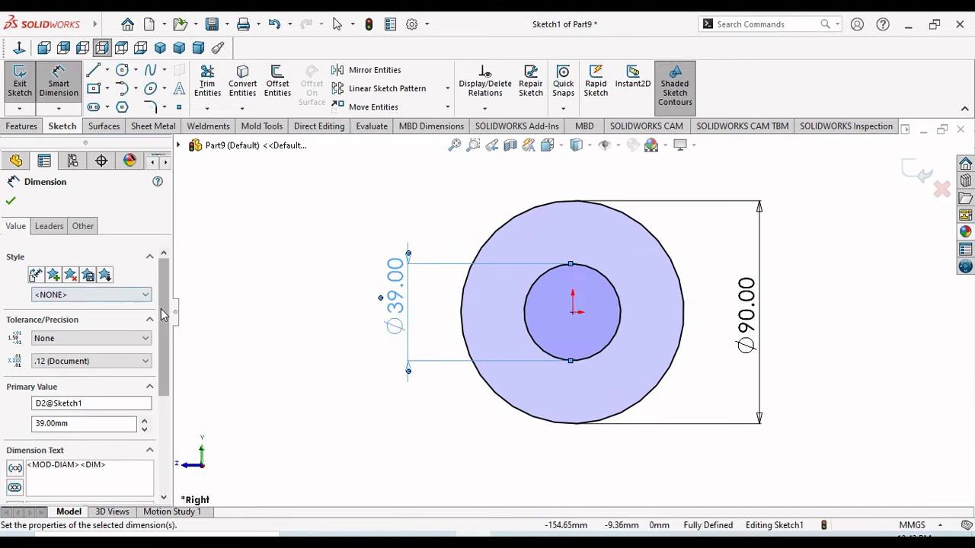
pyautogui.click(11, 202)
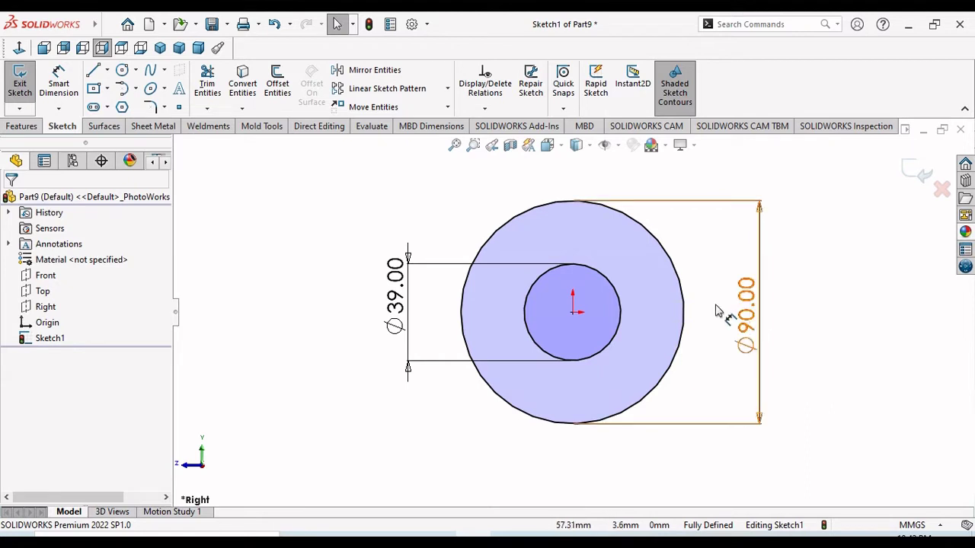
# - Re-edit the outer circle's Ø90 diameter dimension and accept the value
pyautogui.doubleClick(749, 335)
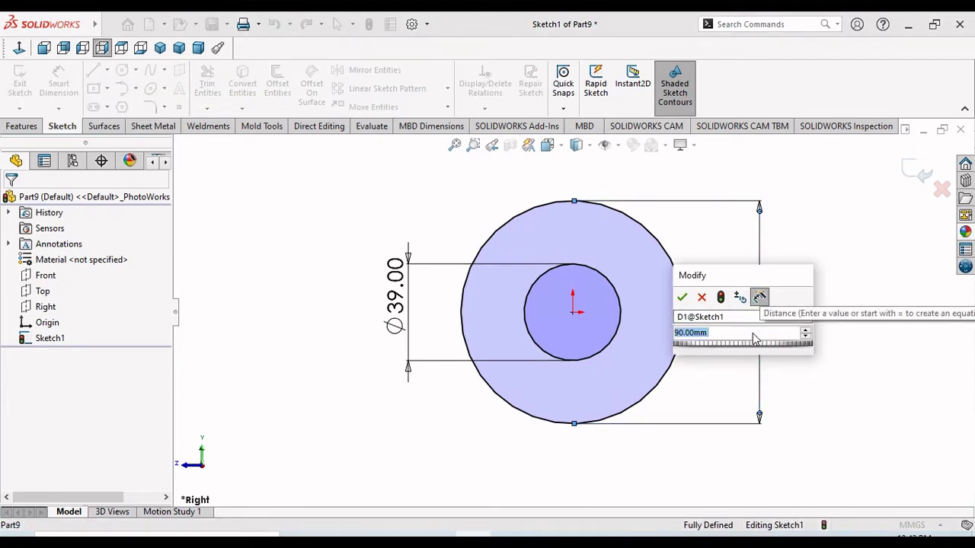
pyautogui.write('90')
pyautogui.press('Return')
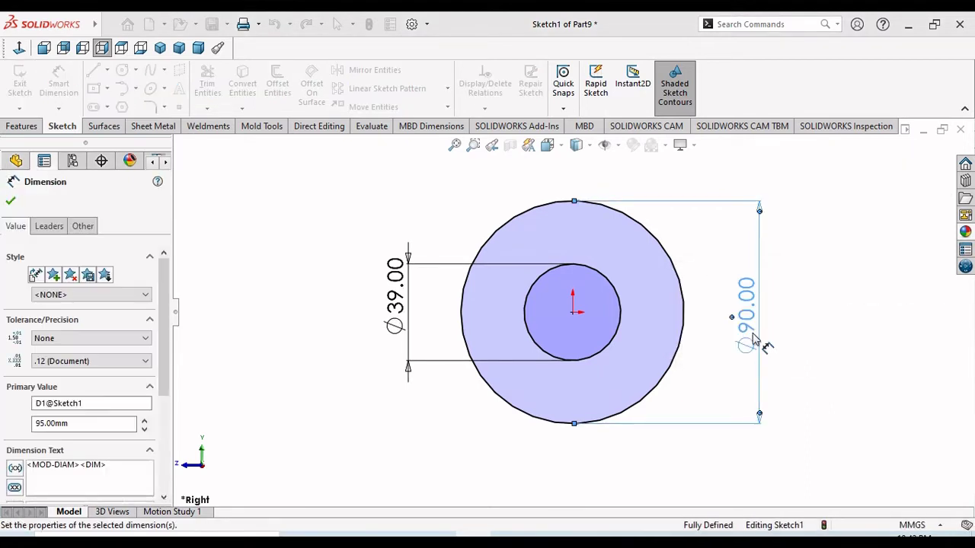
pyautogui.click(10, 202)
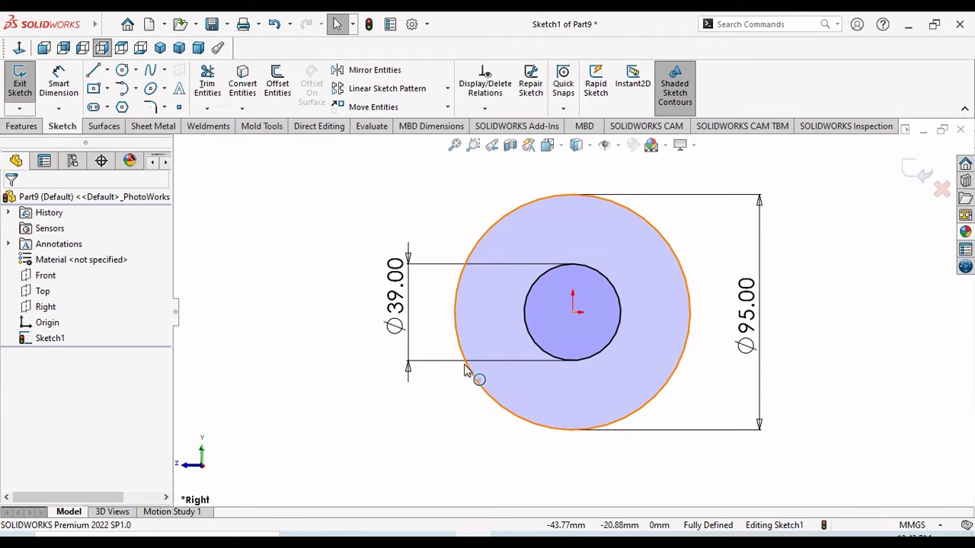
# - Extrude the ring sketch 20 mm with a Mid Plane end condition, then orbit the washer
pyautogui.click(21, 127)
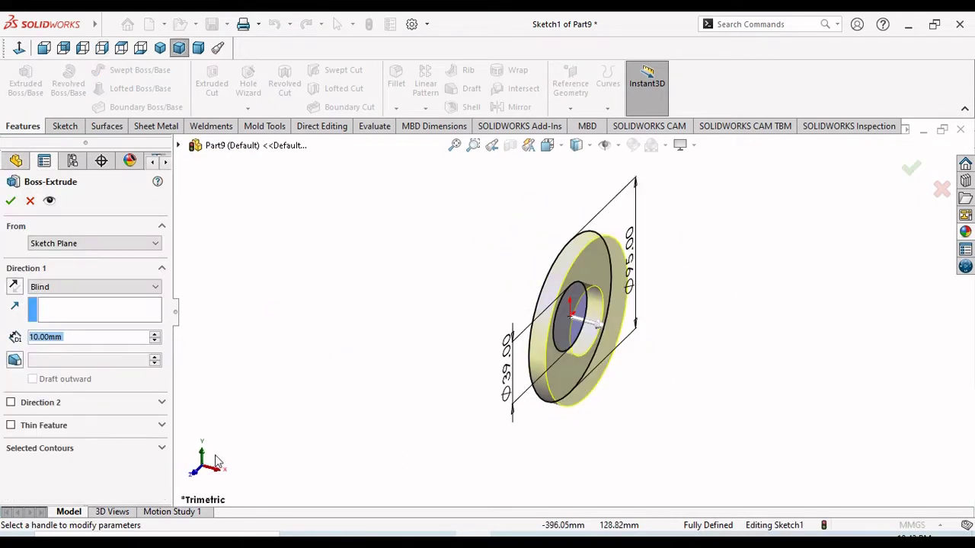
pyautogui.write('20')
pyautogui.press('Return')
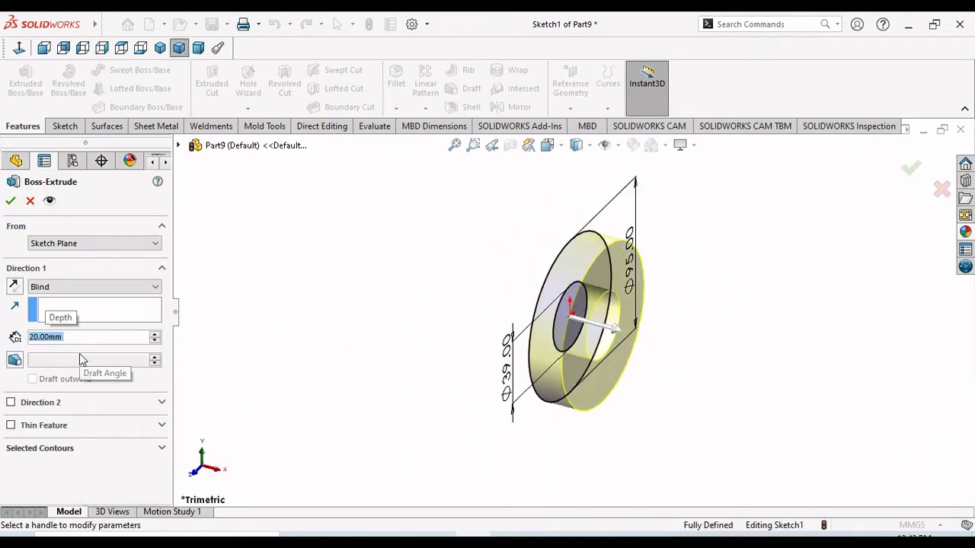
pyautogui.click(76, 288)
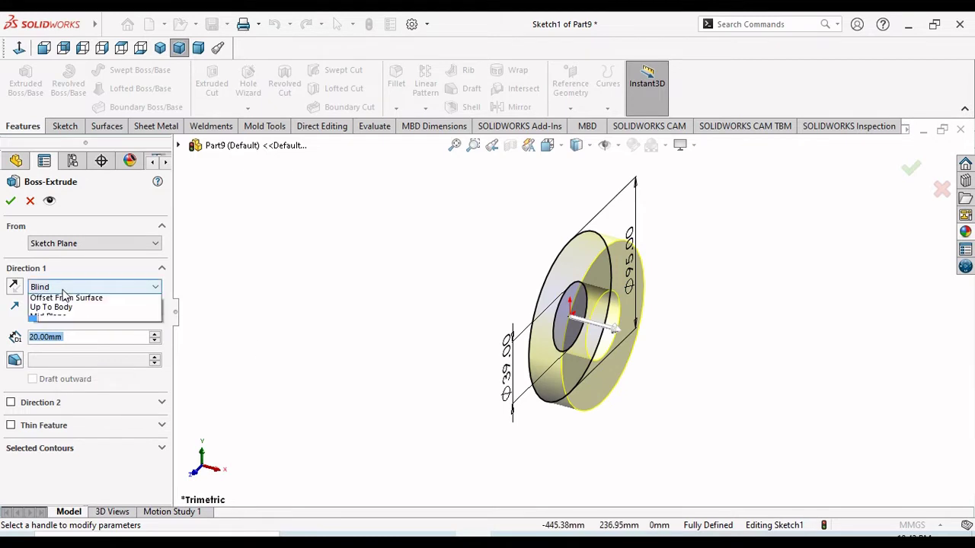
pyautogui.click(60, 349)
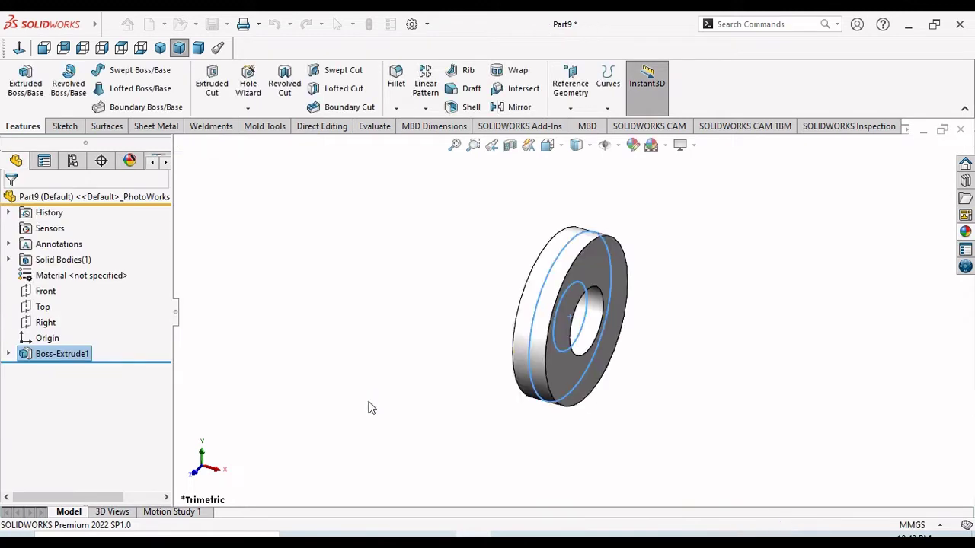
pyautogui.moveTo(694, 356); pyautogui.dragTo(583, 359, button='middle')
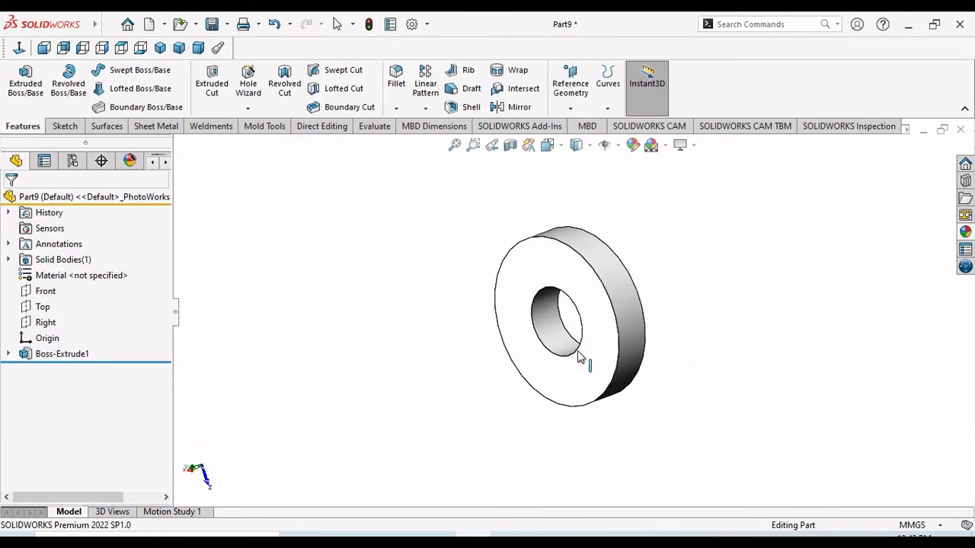
# - Chamfer the washer's outer face 3 mm at 45°, then orbit to an edge-on view
pyautogui.click(629, 307)
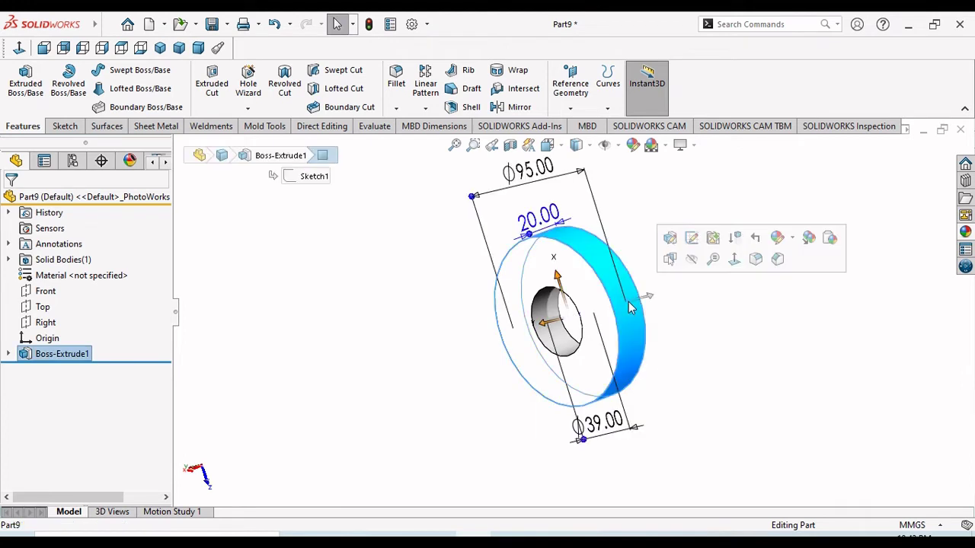
pyautogui.click(742, 362)
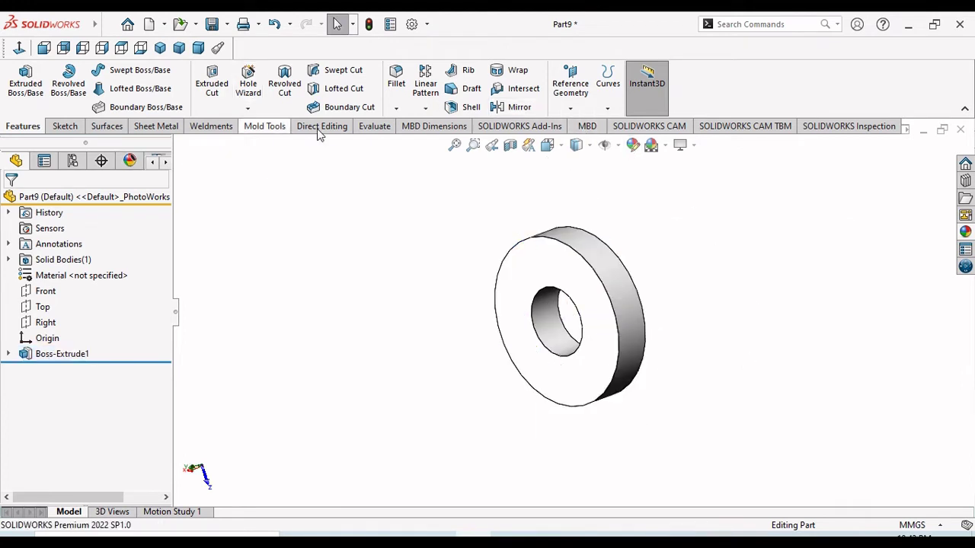
pyautogui.click(396, 111)
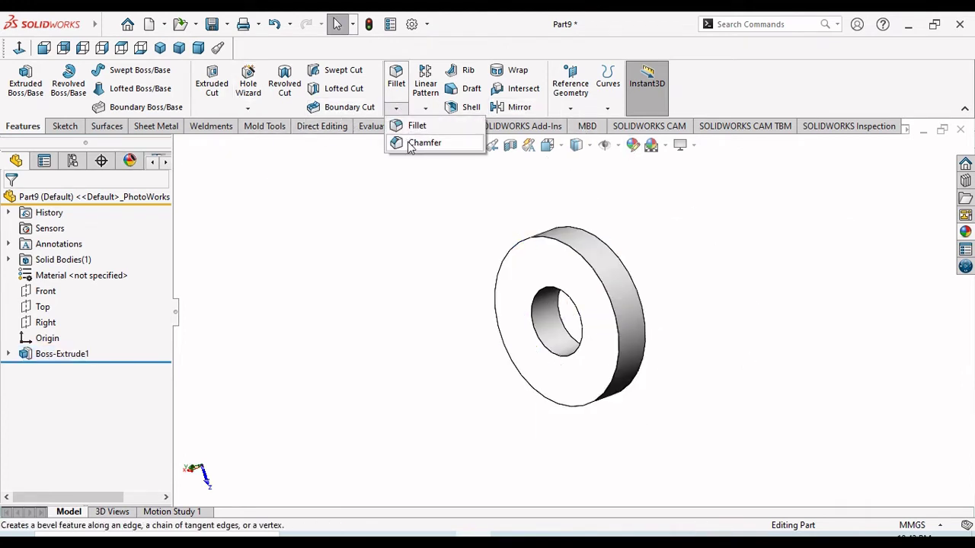
pyautogui.click(606, 266)
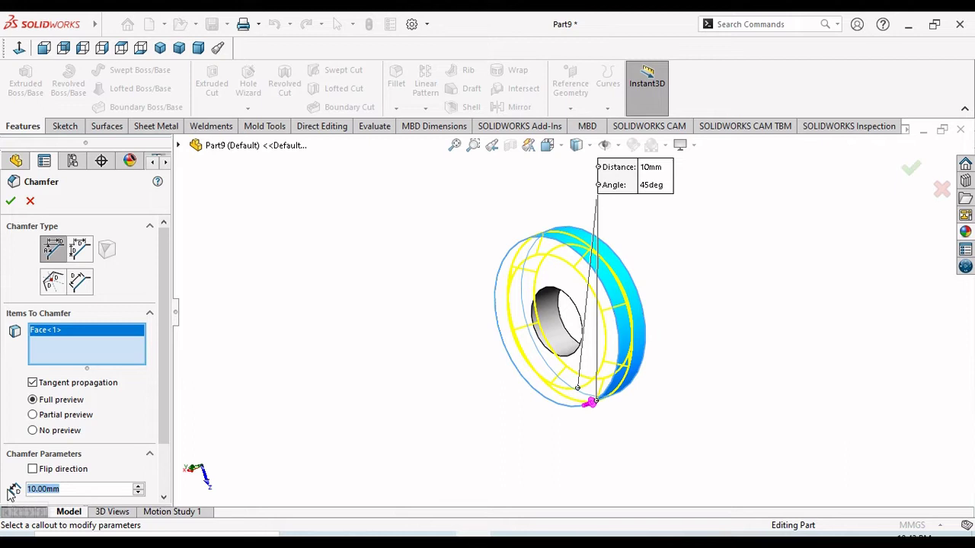
pyautogui.write('3')
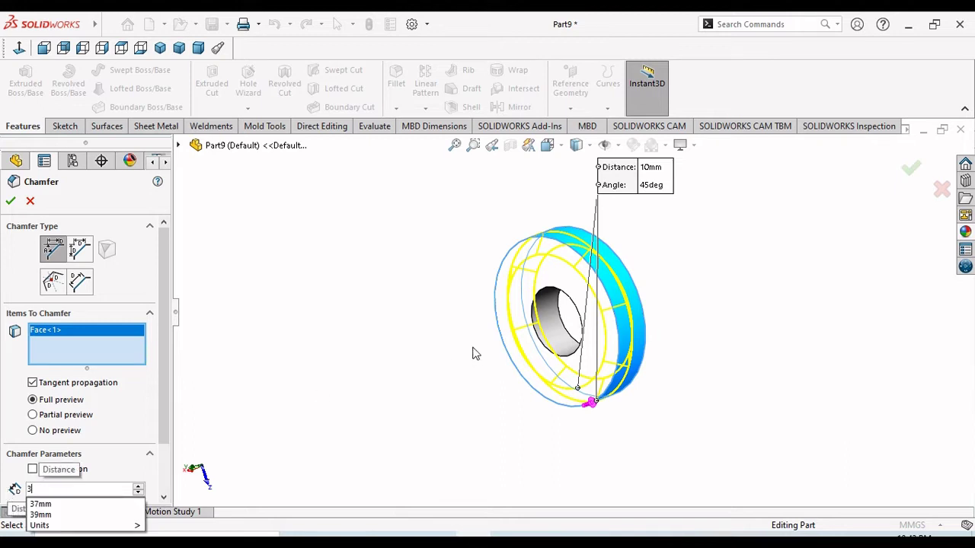
pyautogui.press('Return')
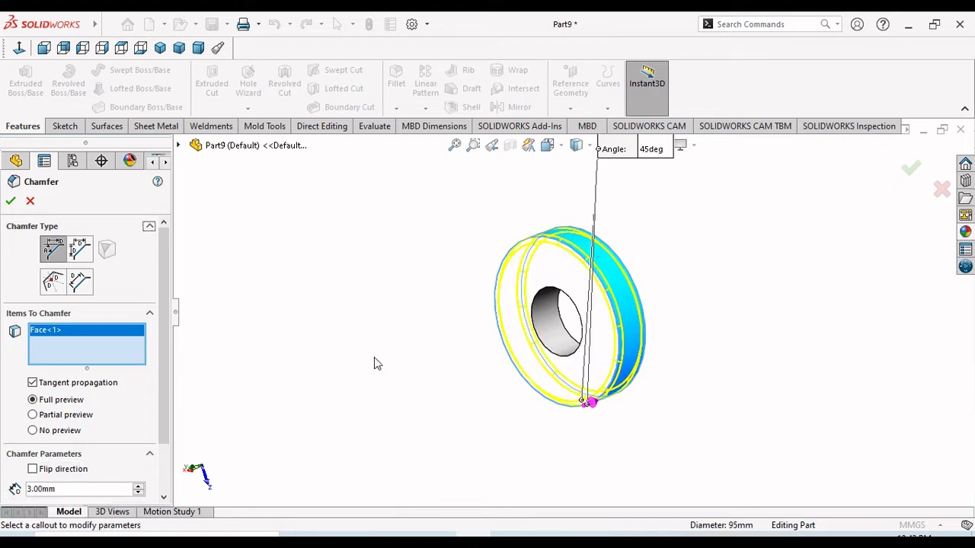
pyautogui.click(11, 201)
pyautogui.moveTo(701, 385); pyautogui.dragTo(671, 240, button='middle')
# - Sketch on the washer's front face and convert the Ø39 hole edge into a circle
pyautogui.click(606, 285)
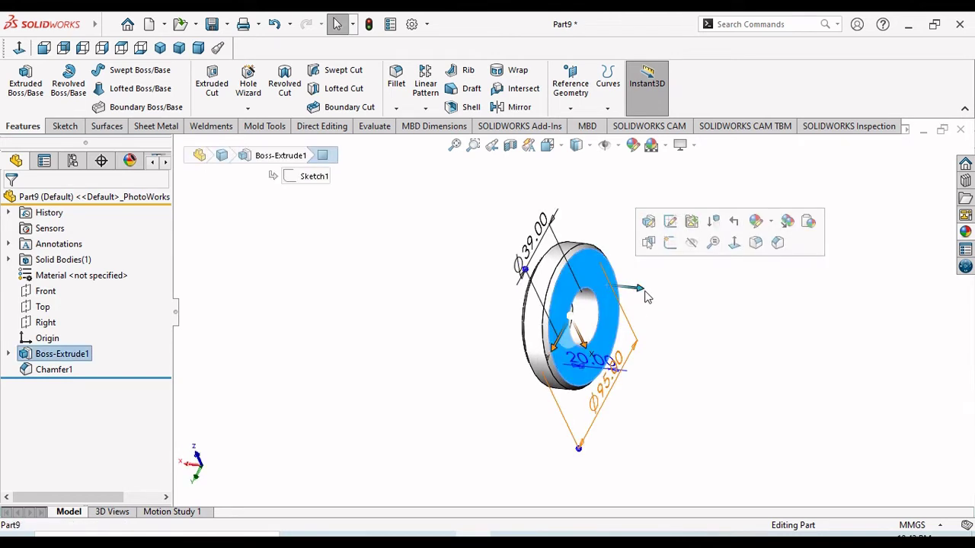
pyautogui.click(670, 242)
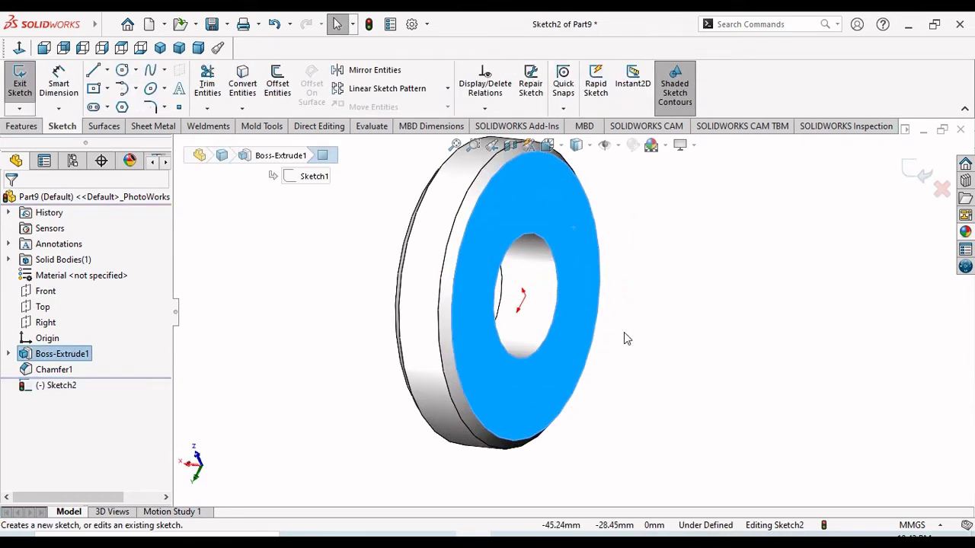
pyautogui.click(545, 244)
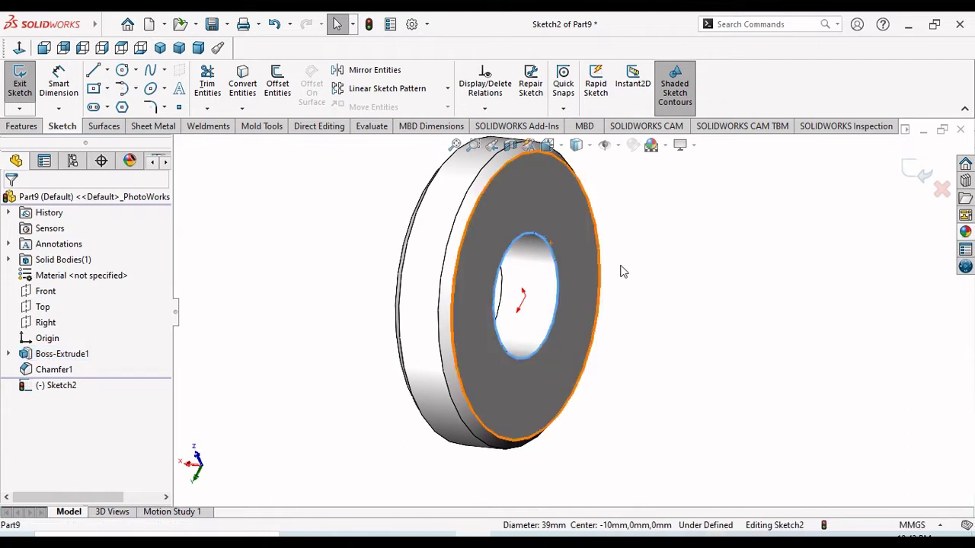
pyautogui.click(243, 84)
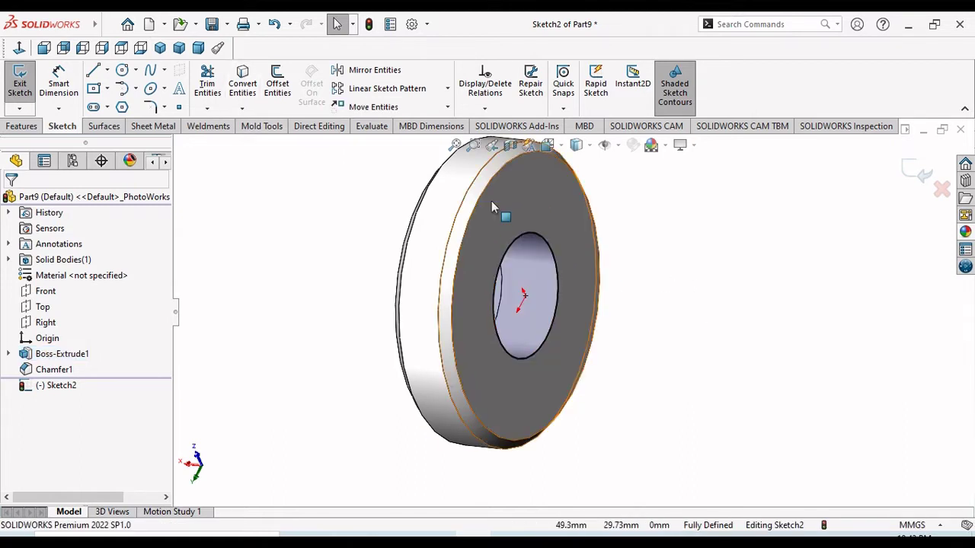
# - Create a helix from that circle with 25 mm height and 2 mm pitch
pyautogui.click(22, 126)
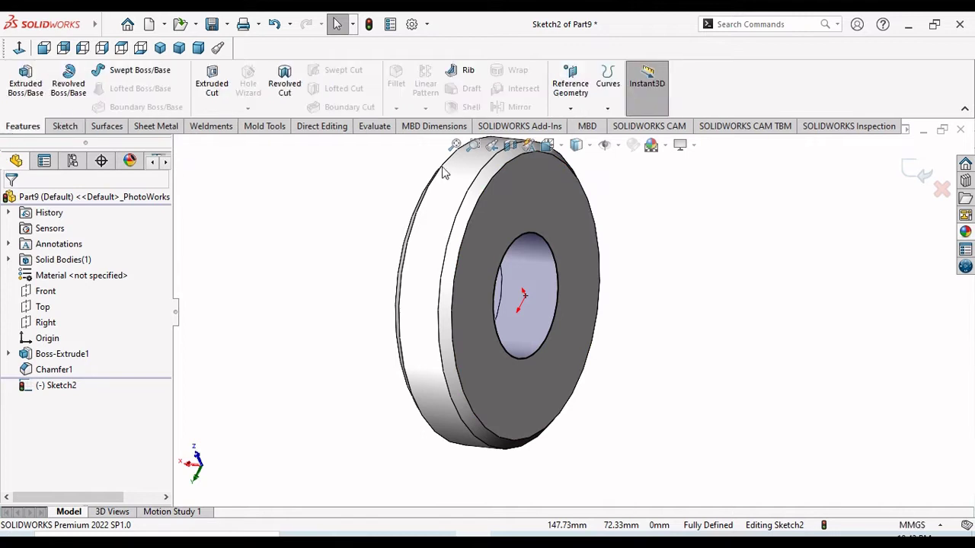
pyautogui.click(607, 108)
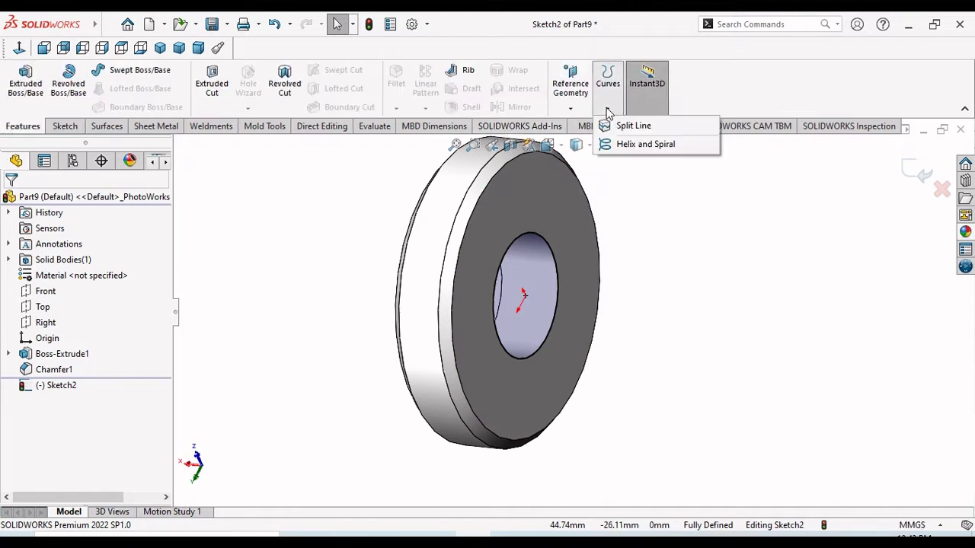
pyautogui.click(636, 144)
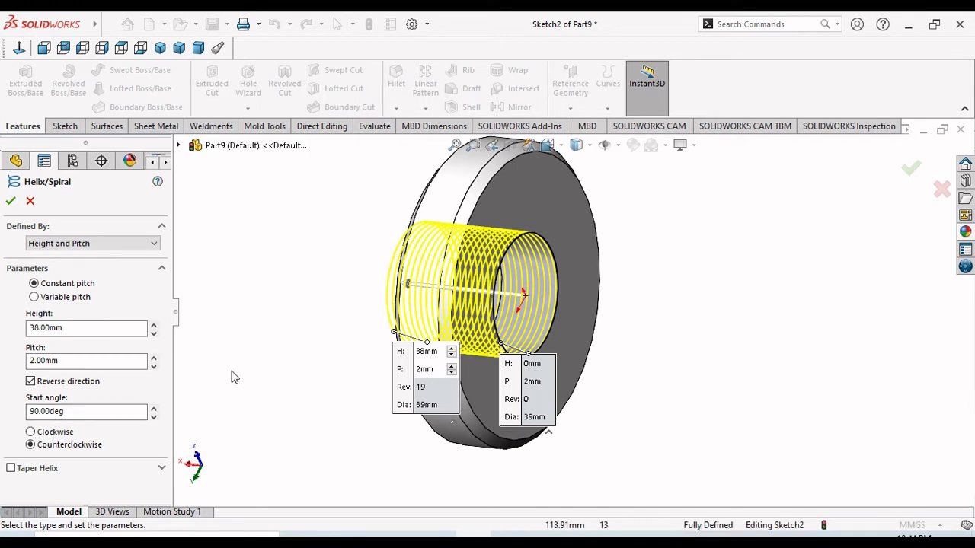
pyautogui.click(77, 328)
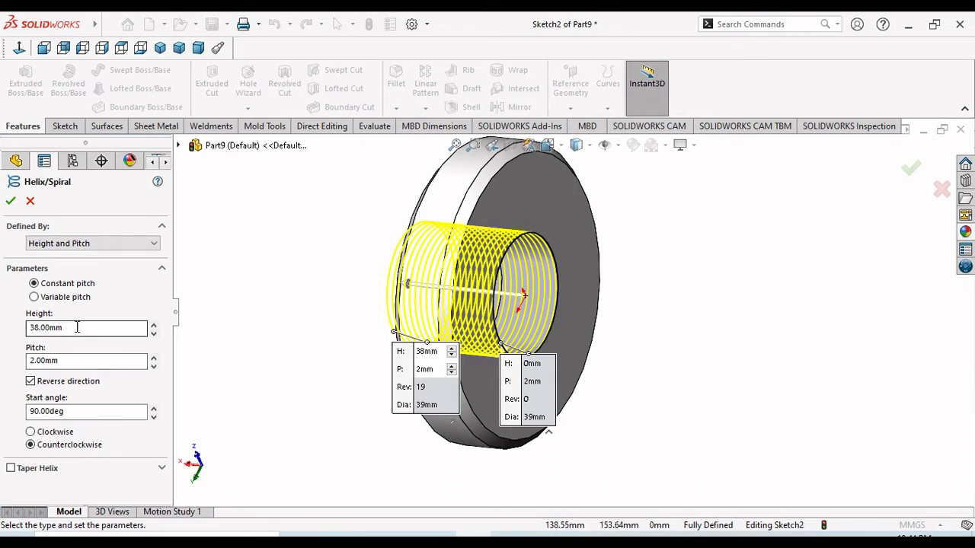
pyautogui.moveTo(79, 328); pyautogui.dragTo(2, 328)
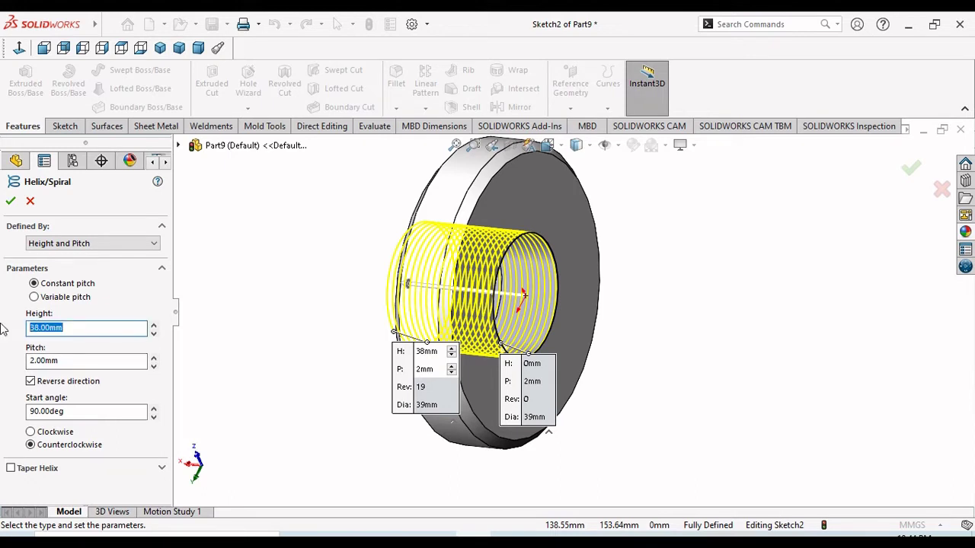
pyautogui.press('Return')
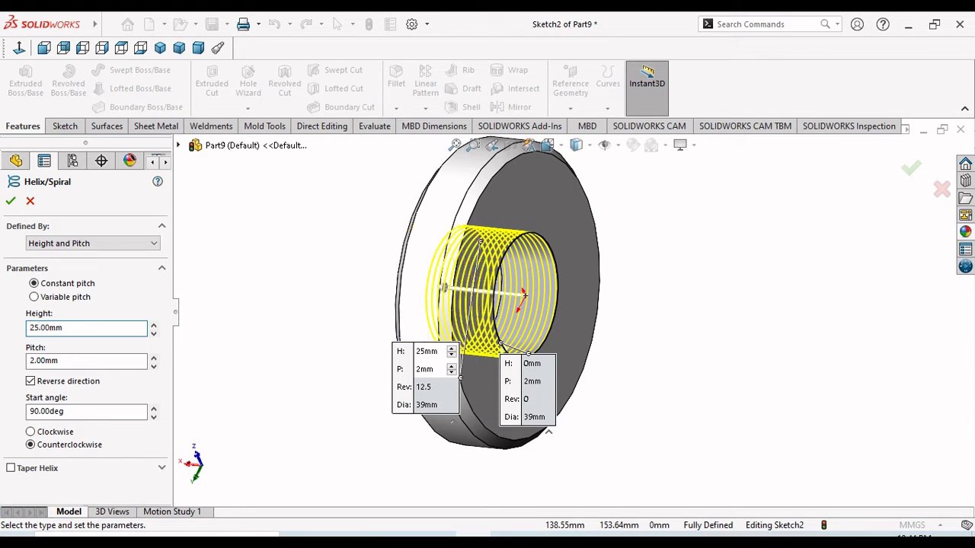
pyautogui.press('Return')
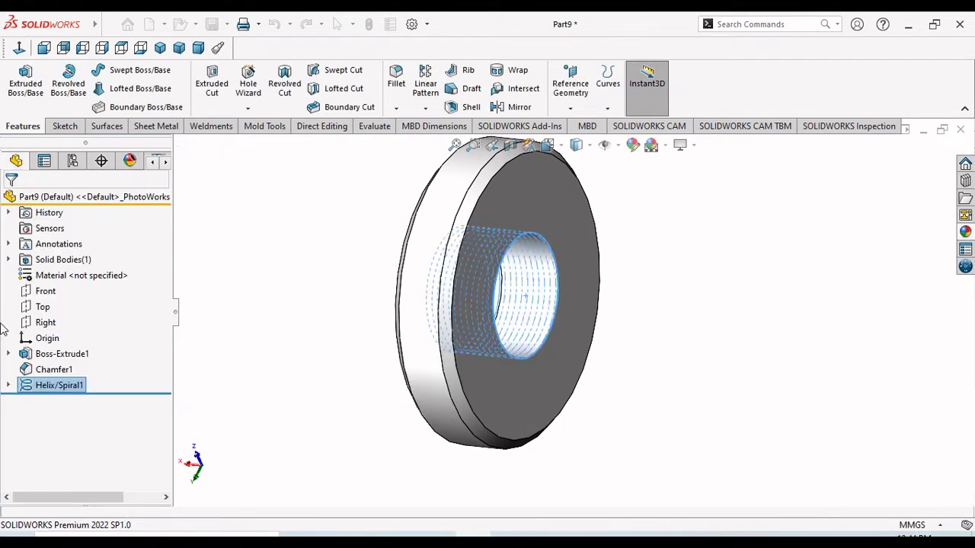
pyautogui.click(333, 409)
pyautogui.moveTo(333, 409); pyautogui.dragTo(386, 401, button='middle')
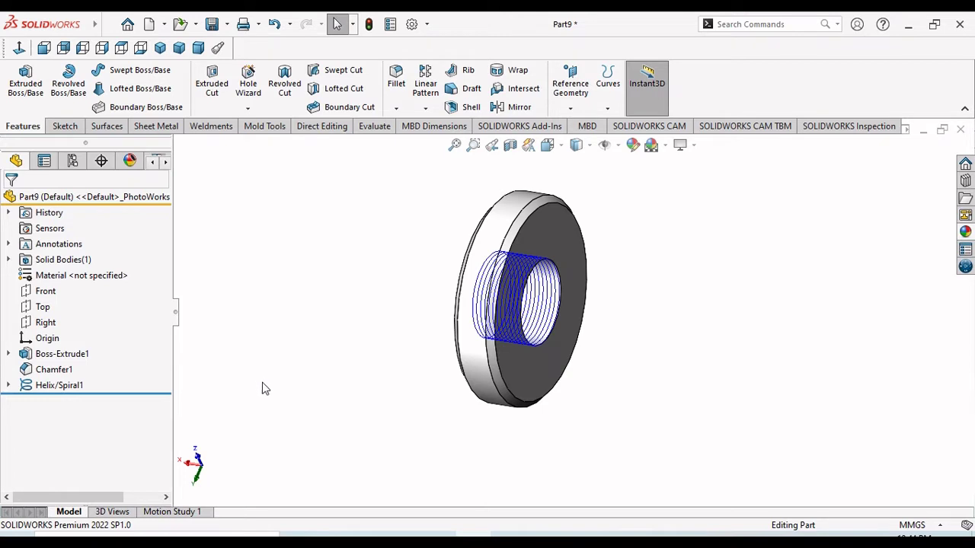
# - Re-accept Helix/Spiral1 with reverse direction, a 90° start angle and counterclockwise turns
pyautogui.click(76, 385)
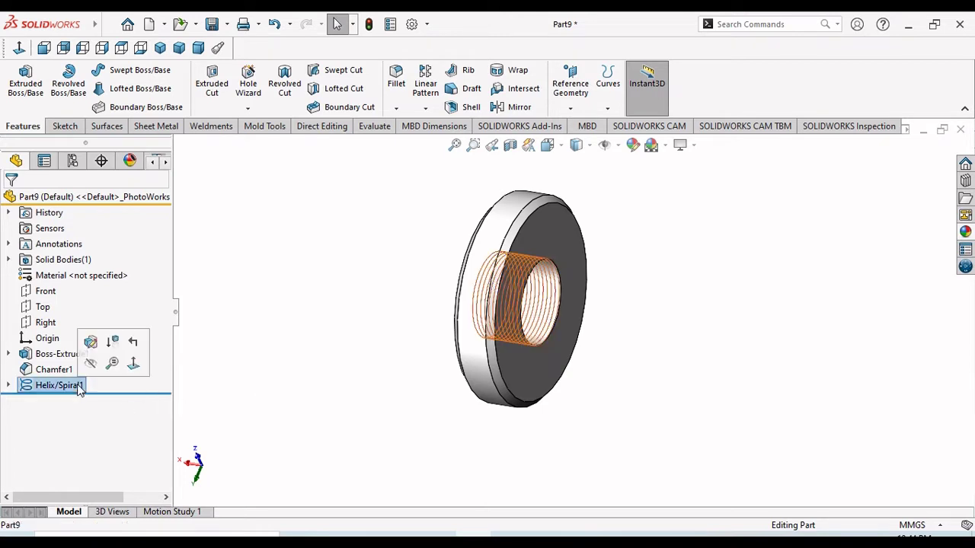
pyautogui.click(90, 344)
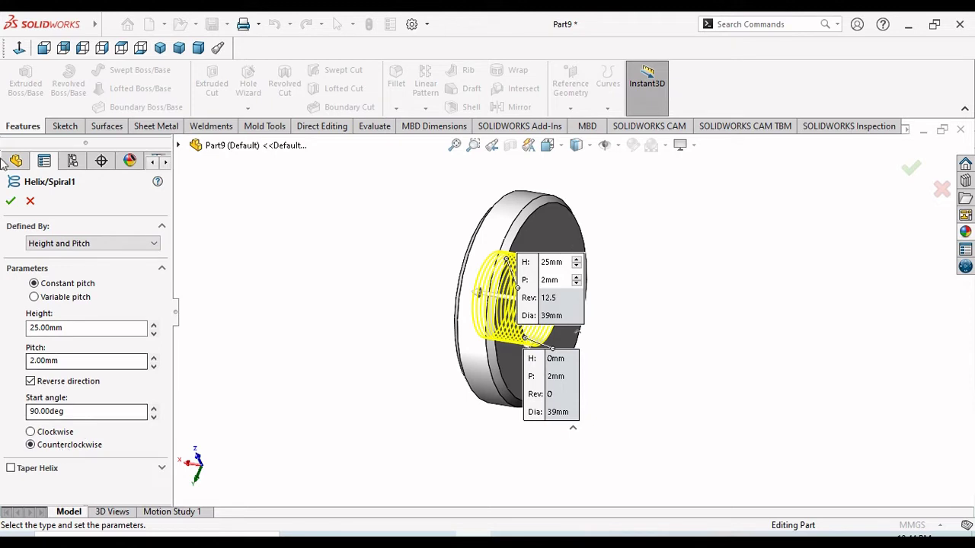
pyautogui.click(11, 200)
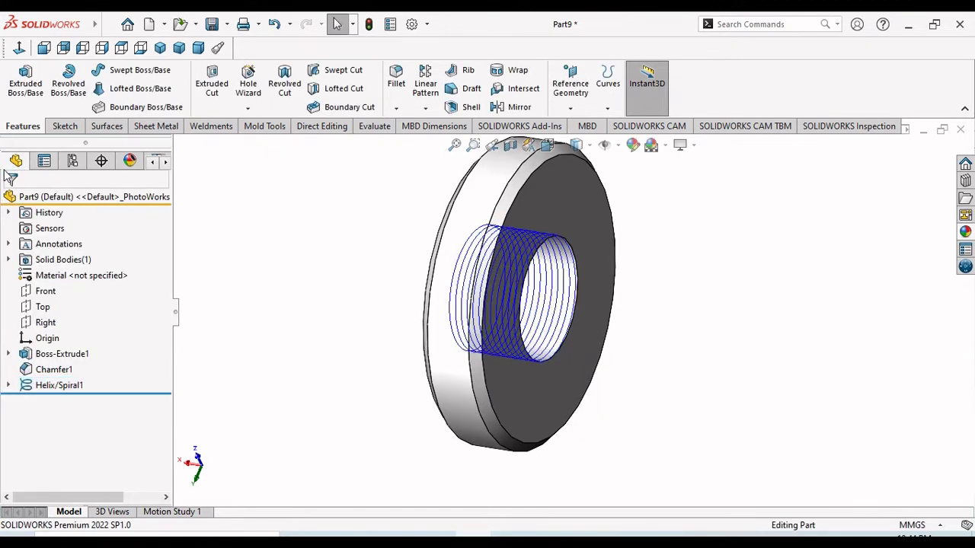
pyautogui.click(46, 299)
pyautogui.moveTo(198, 312); pyautogui.dragTo(265, 311, button='middle')
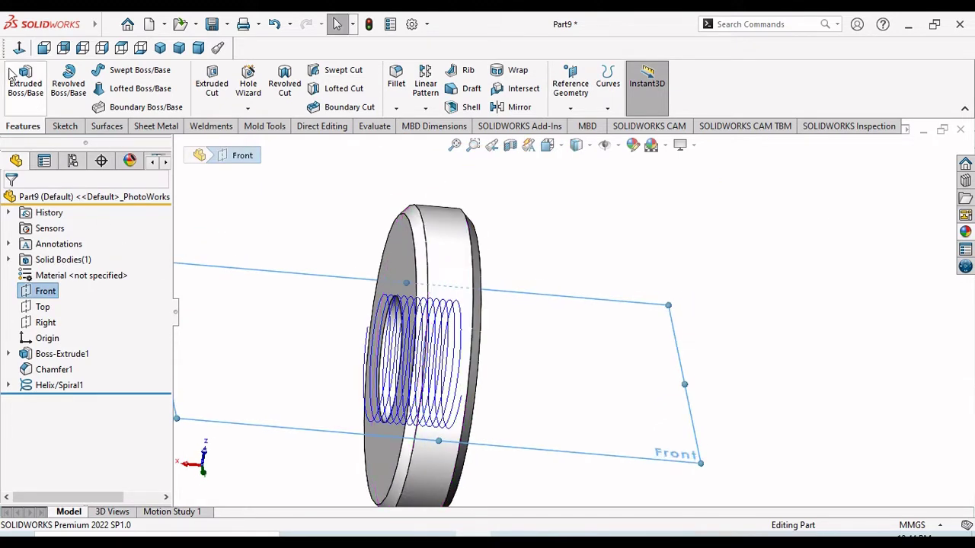
# - Start a sketch on the Front plane and draw a three-line triangle
pyautogui.click(46, 291)
pyautogui.click(68, 273)
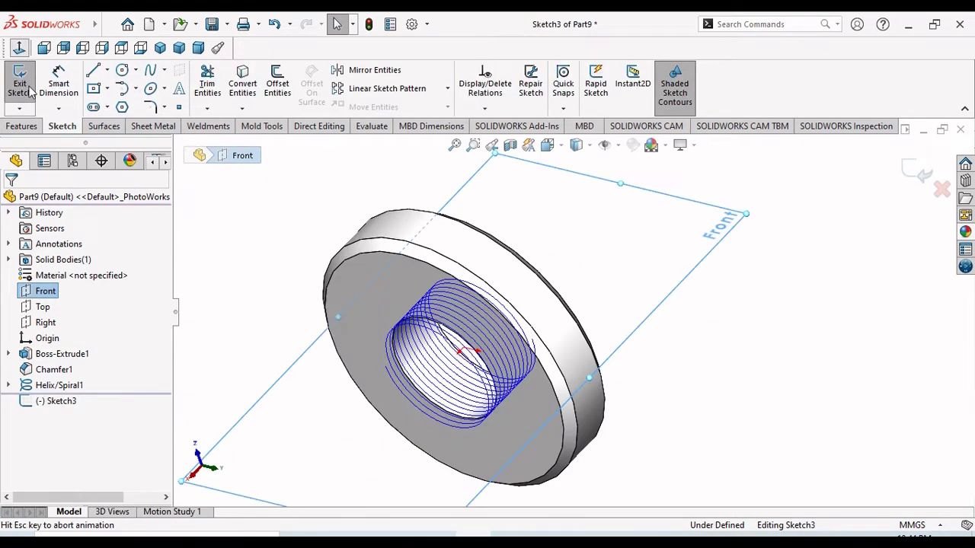
pyautogui.scroll(-2, 640, 358)
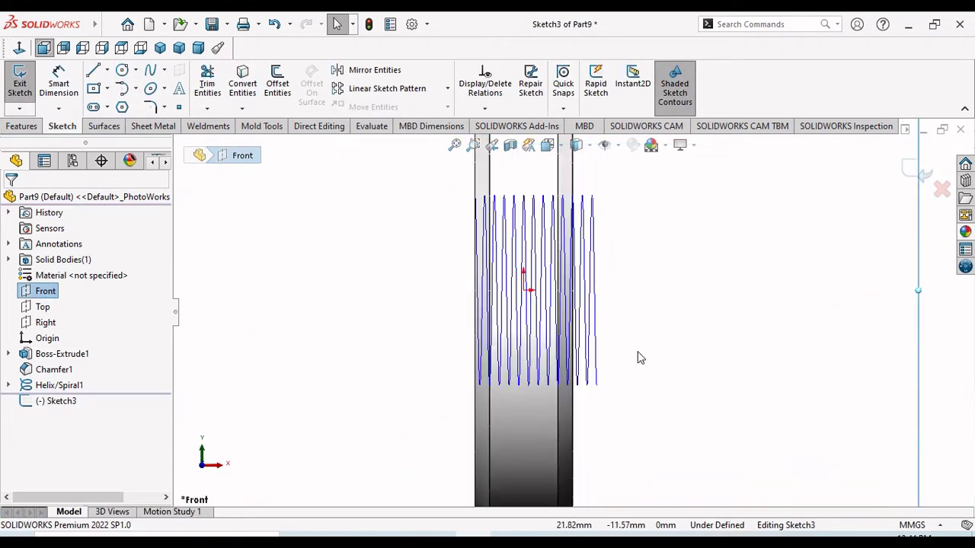
pyautogui.scroll(-1, 629, 362)
pyautogui.scroll(-1, 631, 360)
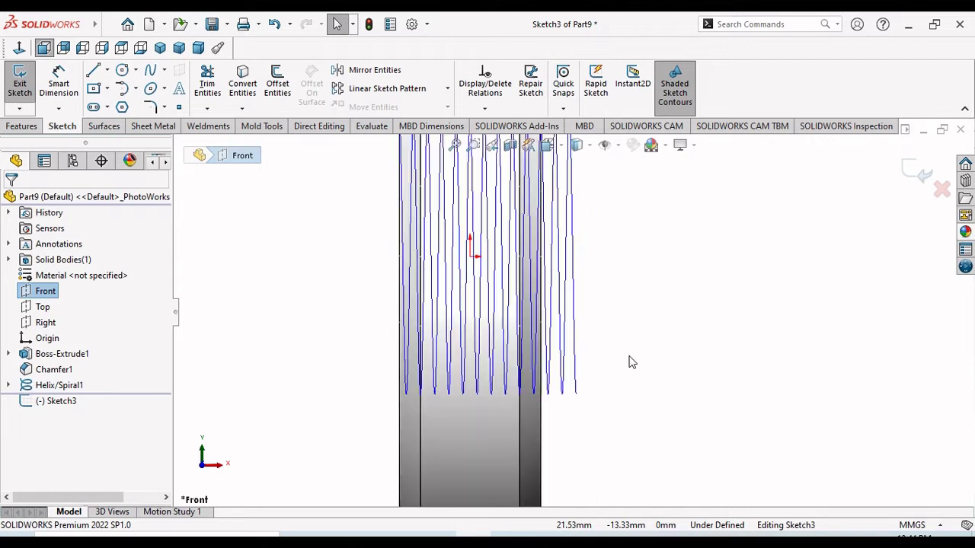
pyautogui.scroll(1, 593, 371)
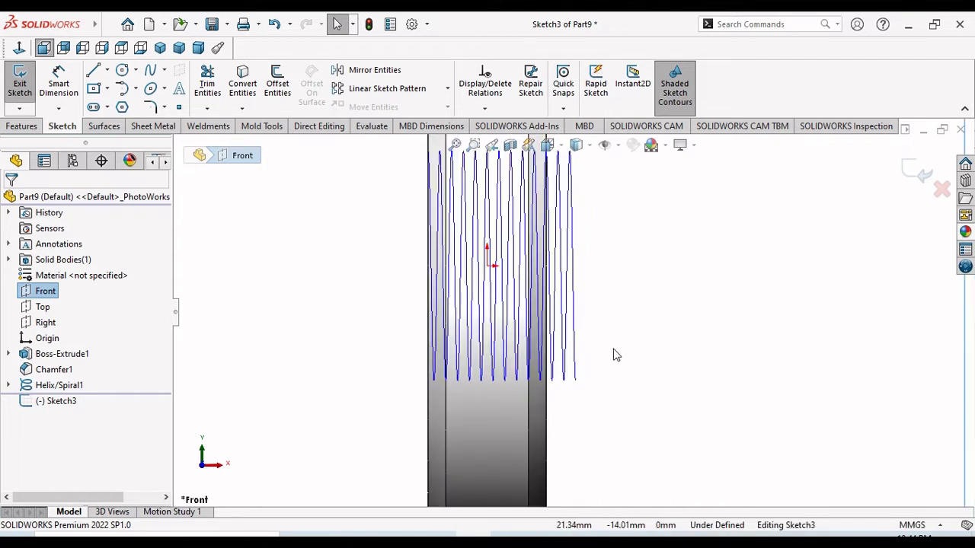
pyautogui.press('l')
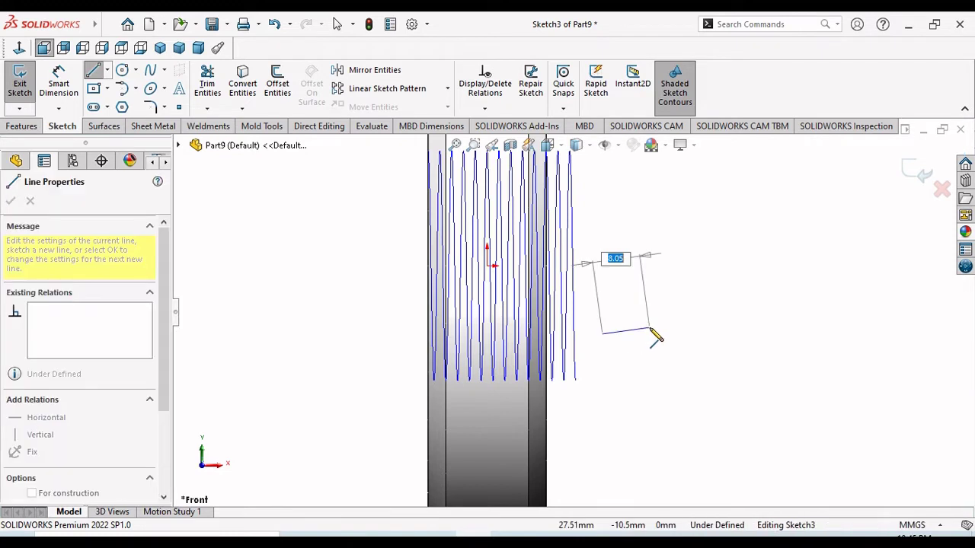
pyautogui.click(648, 333)
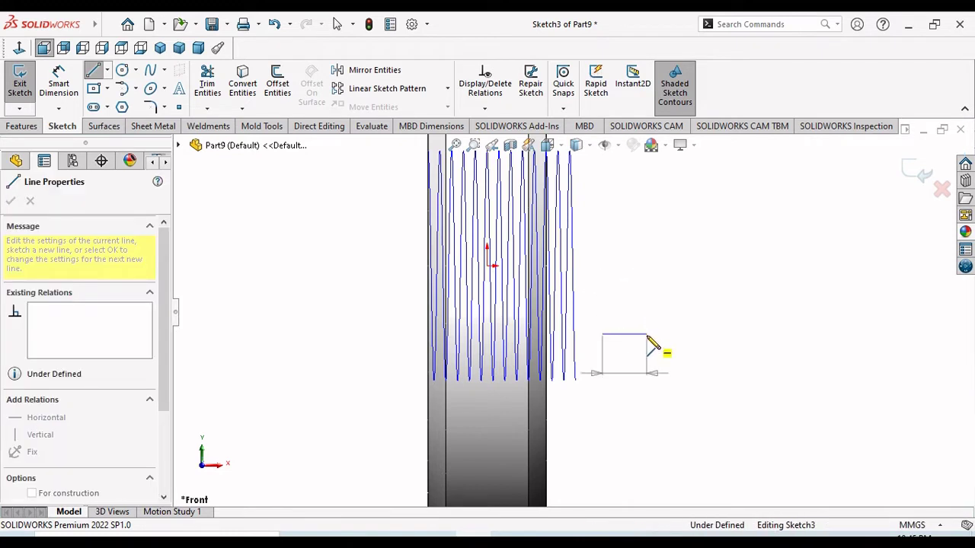
pyautogui.click(624, 385)
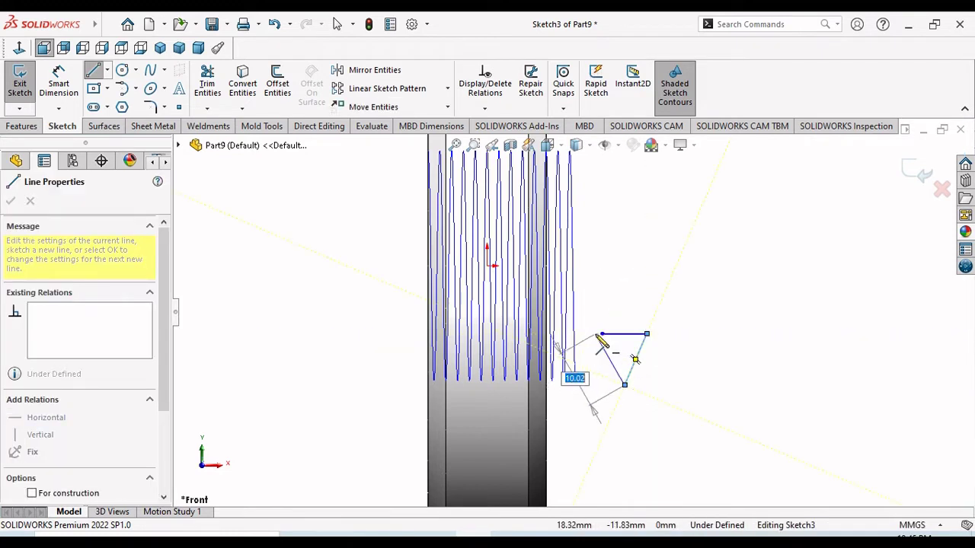
pyautogui.click(602, 336)
pyautogui.rightClick(617, 294)
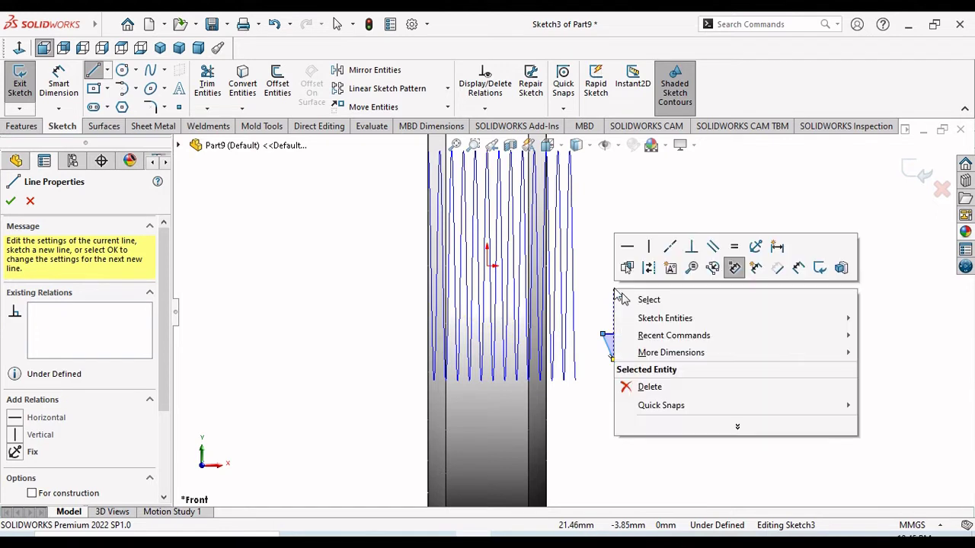
pyautogui.click(647, 301)
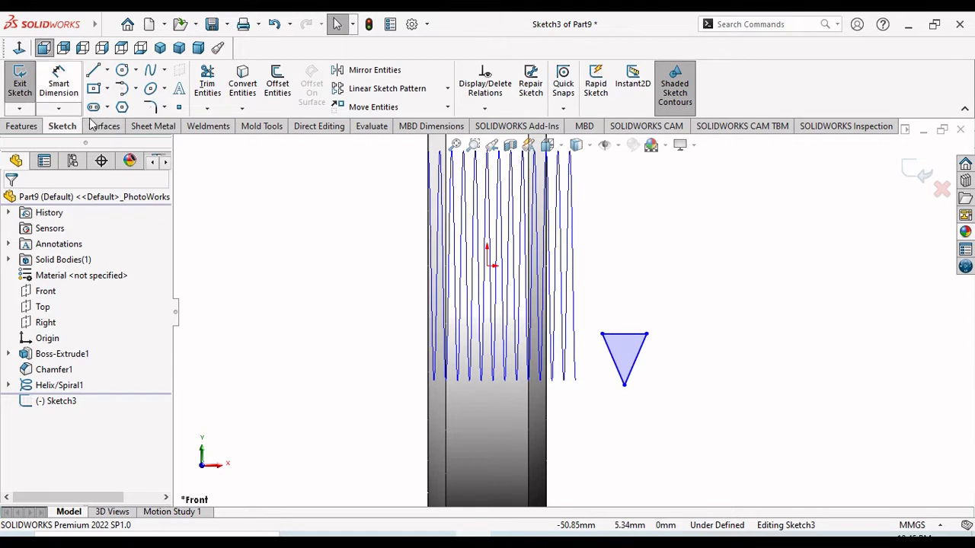
# - Make the triangle's two sloped sides equal in length
pyautogui.click(620, 371)
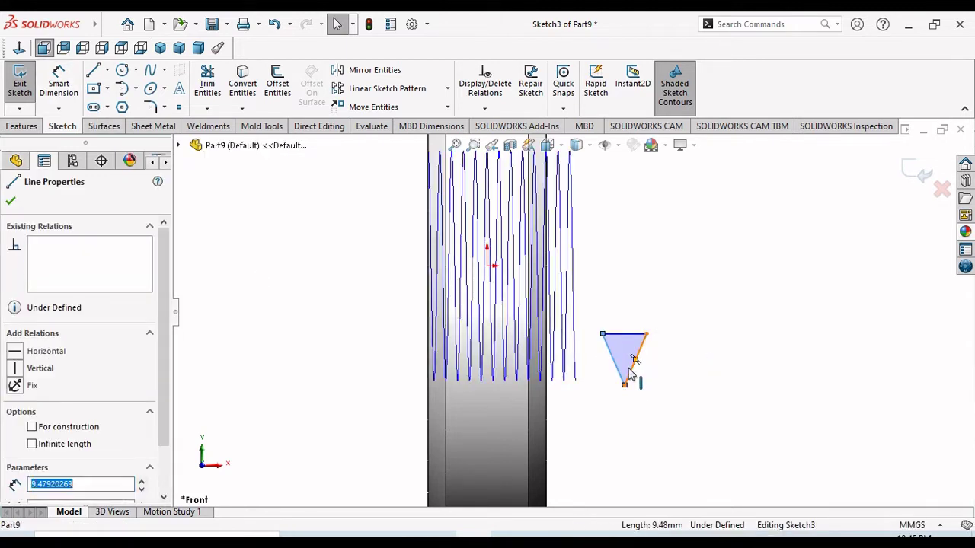
pyautogui.keyDown('ctrl'); pyautogui.click(631, 373); pyautogui.keyUp('ctrl')
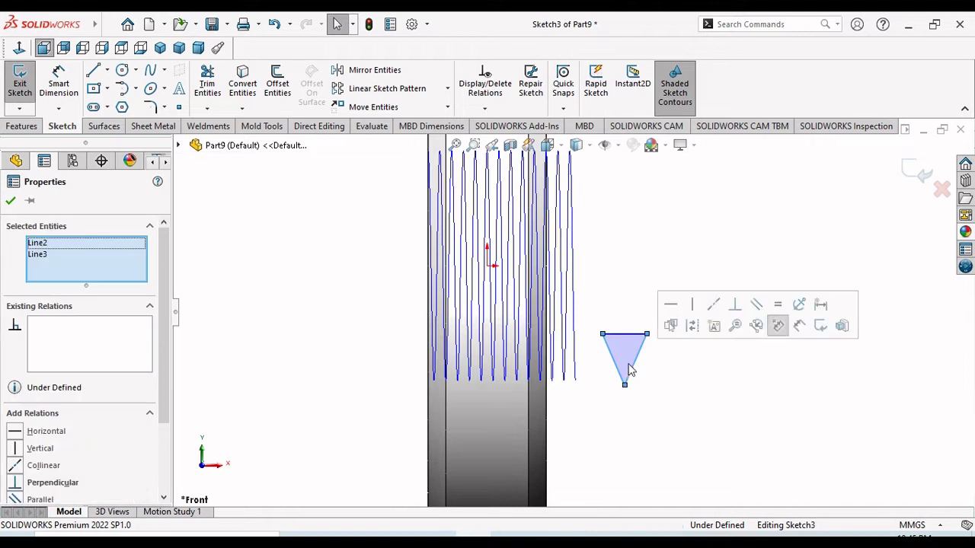
pyautogui.click(780, 306)
pyautogui.click(10, 201)
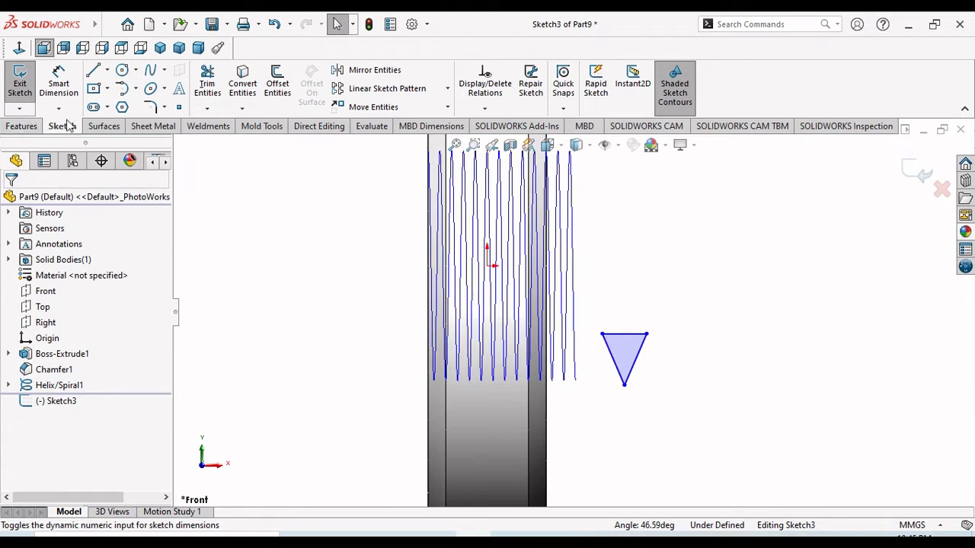
# - Dimension the triangle with a 60° angle between the sloped sides and a height
pyautogui.click(58, 84)
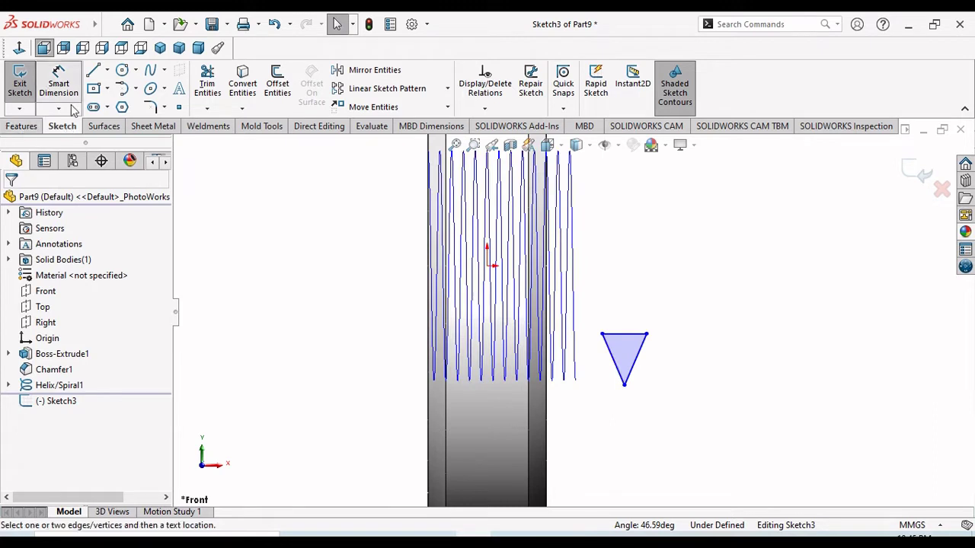
pyautogui.click(623, 375)
pyautogui.click(639, 353)
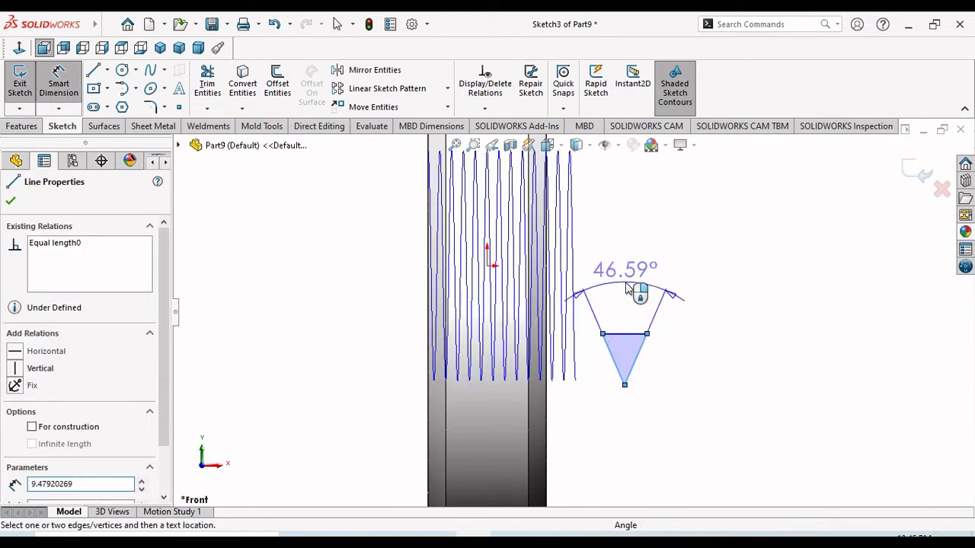
pyautogui.click(626, 288)
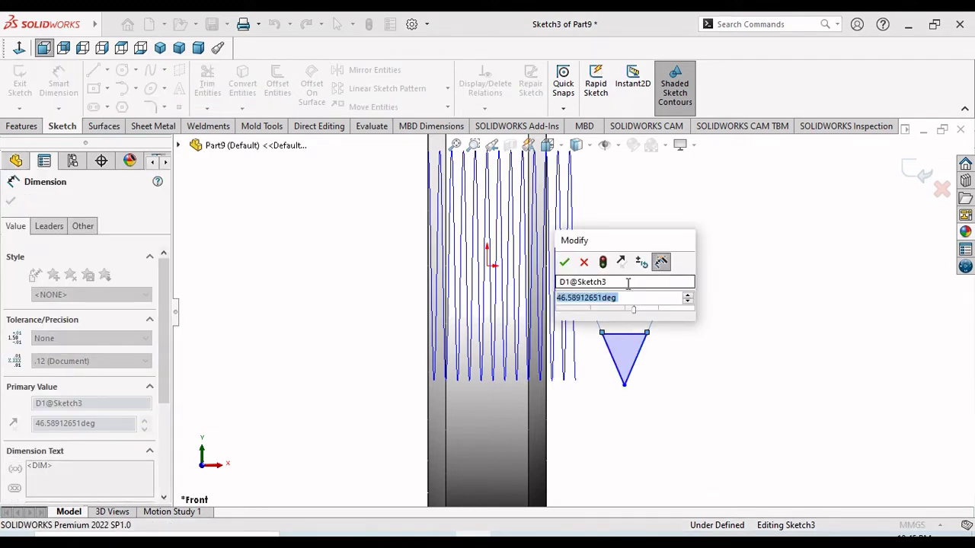
pyautogui.write('40')
pyautogui.press('Escape')
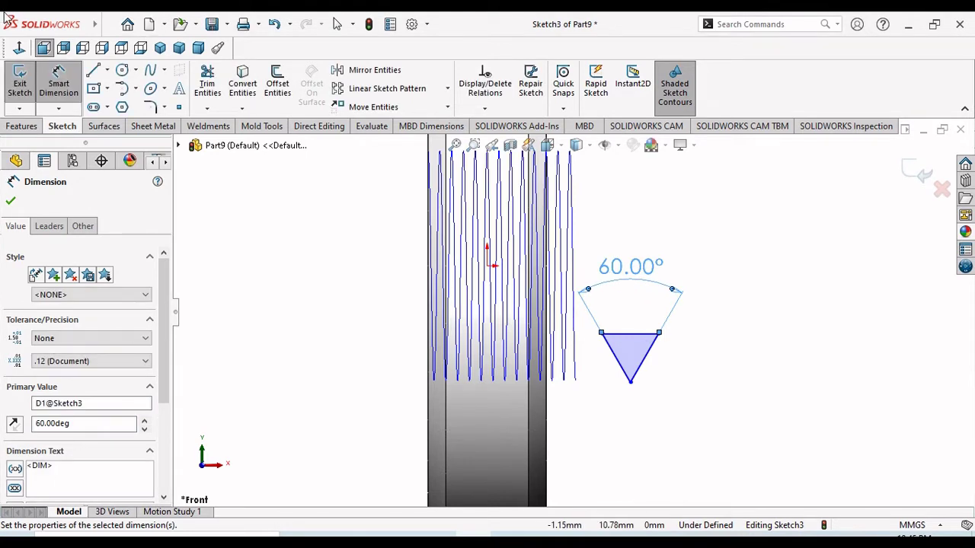
pyautogui.click(636, 340)
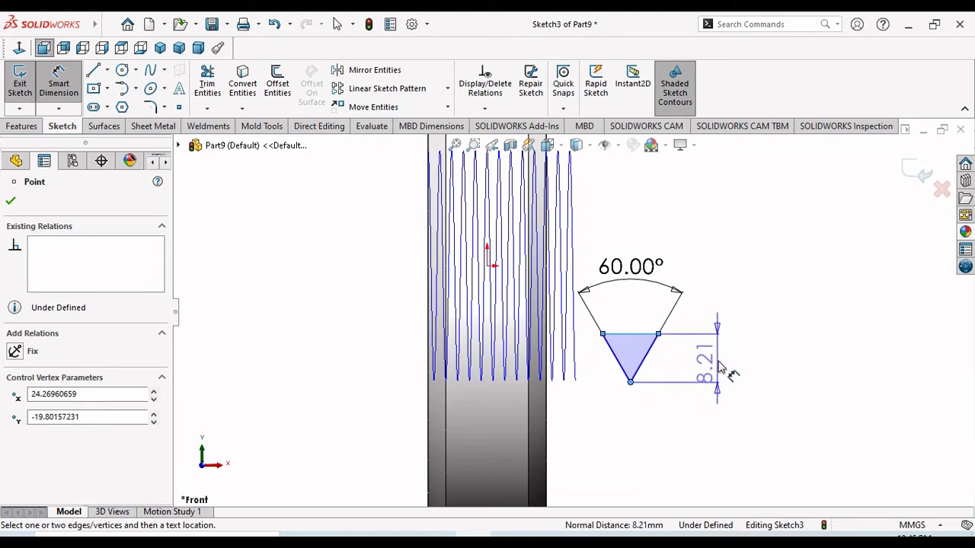
pyautogui.click(726, 367)
pyautogui.write('8.21')
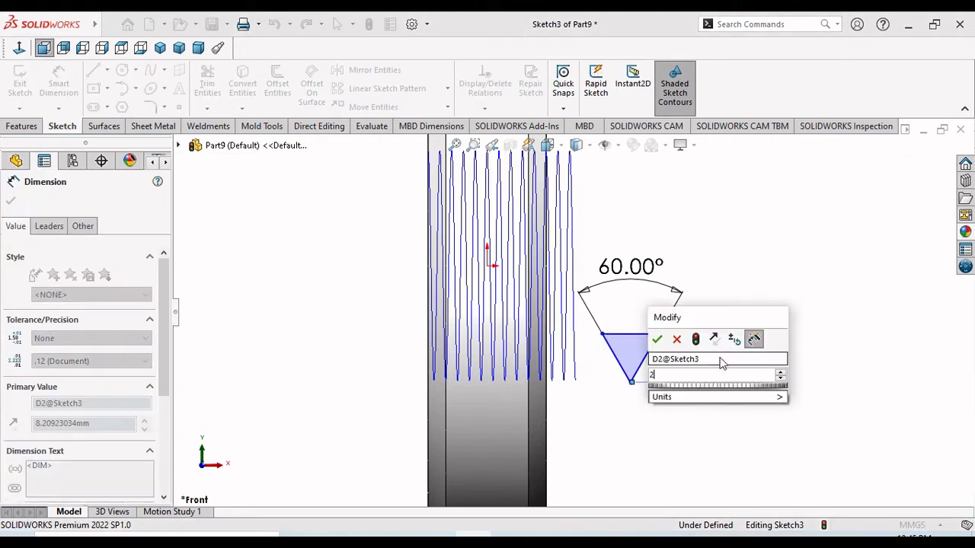
pyautogui.press('Return')
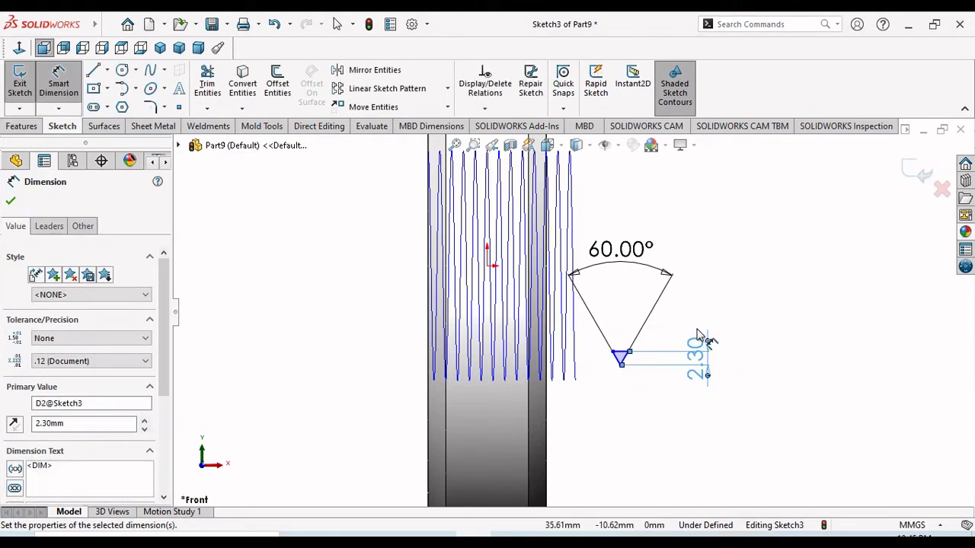
pyautogui.scroll(-4, 623, 351)
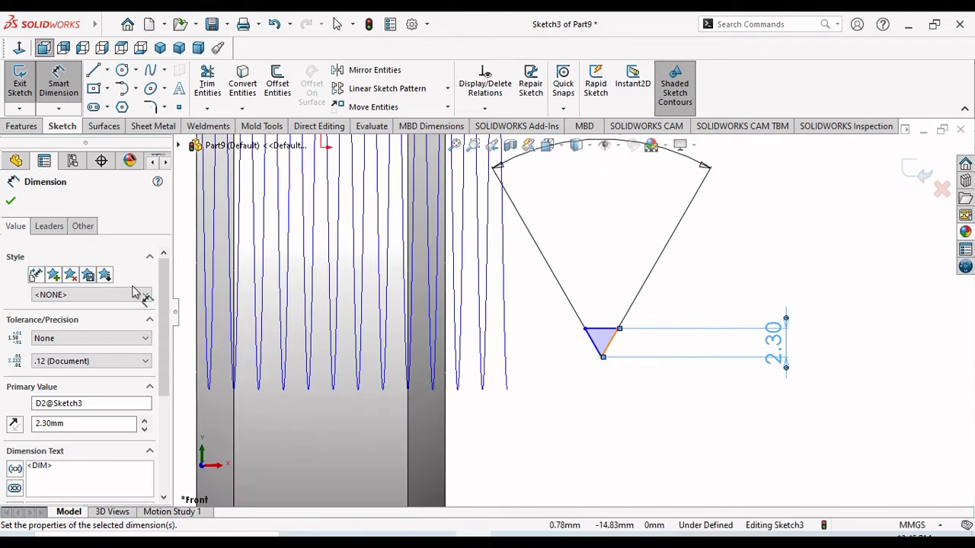
pyautogui.click(11, 201)
# - Pierce the top edge's midpoint onto the helix and exit the thread-profile sketch
pyautogui.scroll(-1, 652, 383)
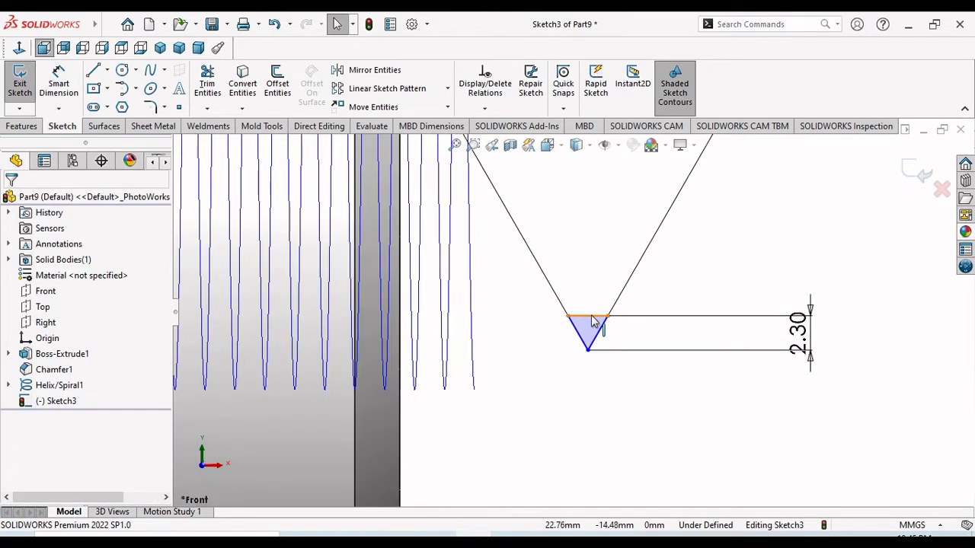
pyautogui.click(586, 315)
pyautogui.click(474, 392)
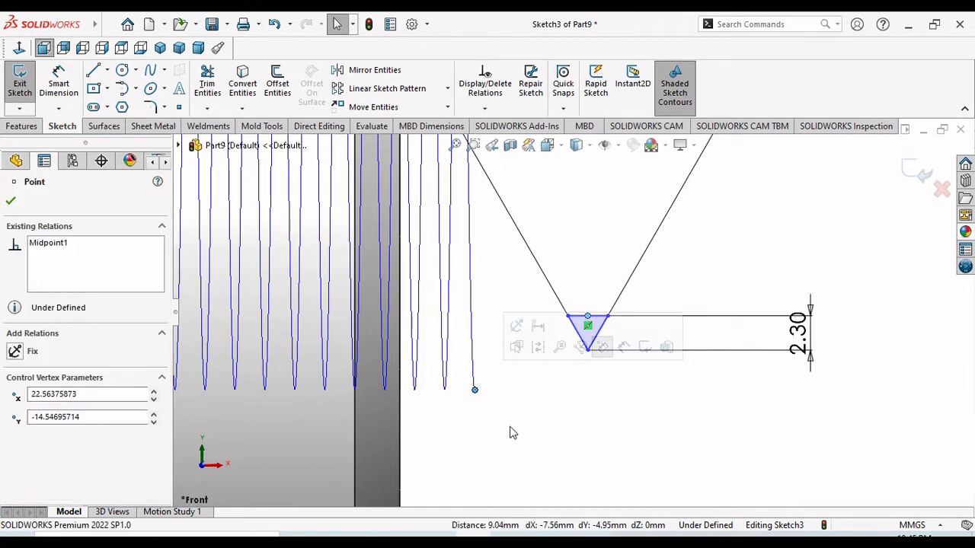
pyautogui.click(686, 462)
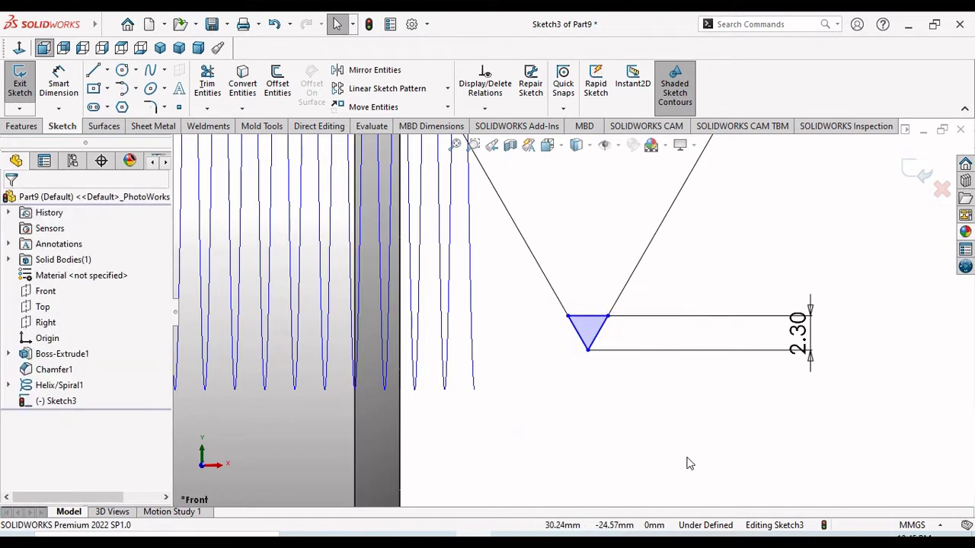
pyautogui.click(587, 320)
pyautogui.keyDown('ctrl'); pyautogui.click(475, 363); pyautogui.keyUp('ctrl')
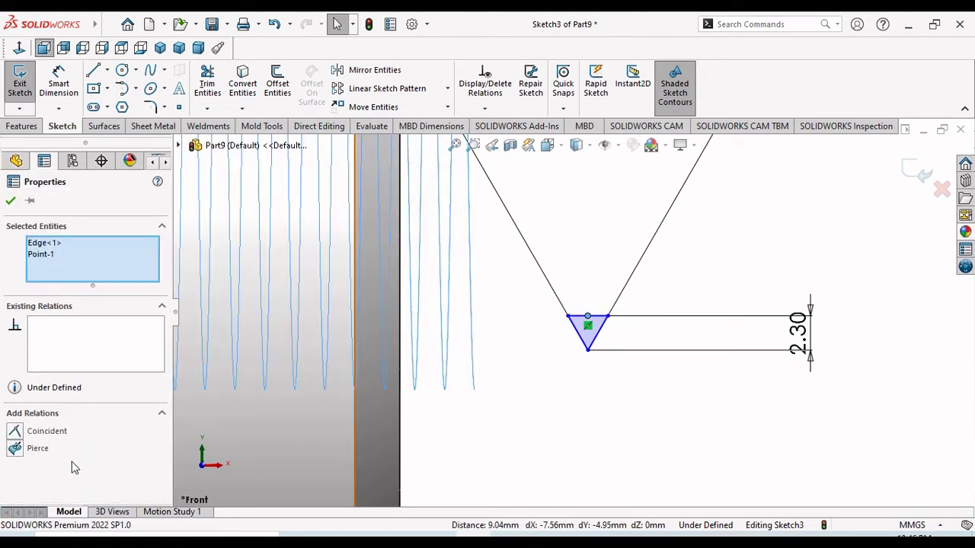
pyautogui.click(14, 449)
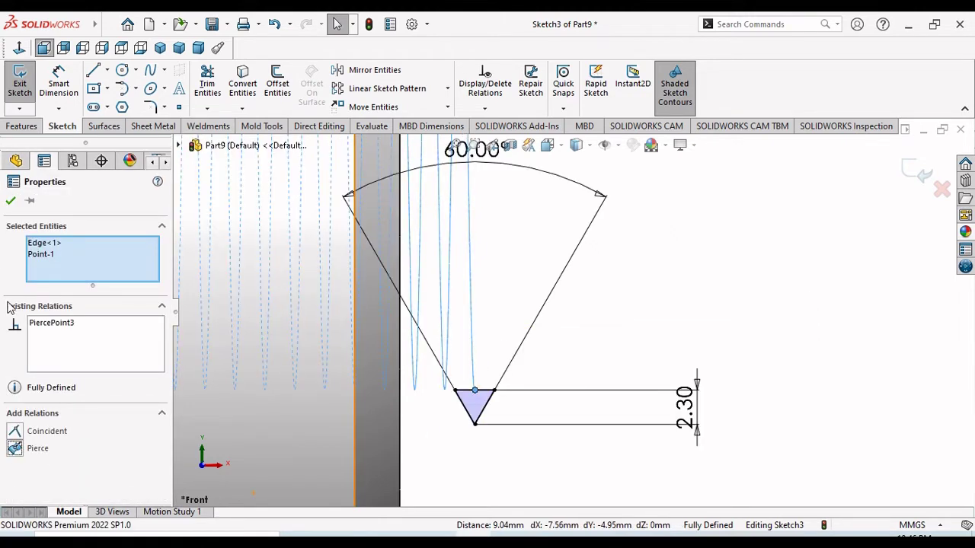
pyautogui.click(11, 202)
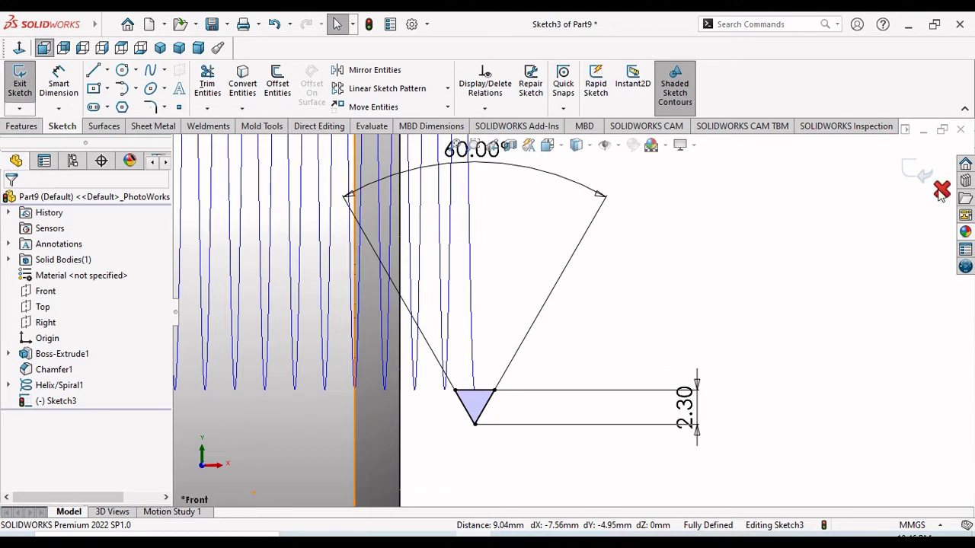
pyautogui.click(918, 170)
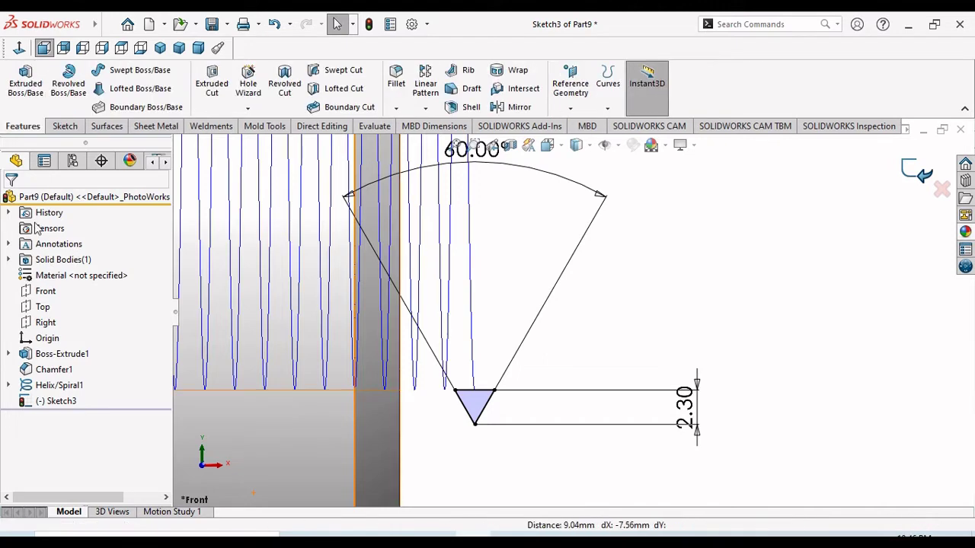
# - Swept-cut the triangular profile along the helix to form the internal thread
pyautogui.click(340, 70)
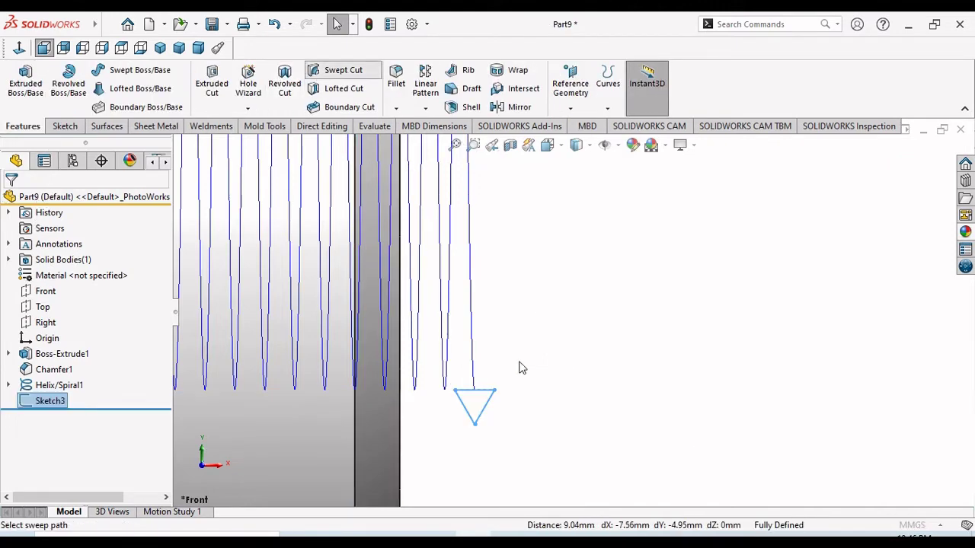
pyautogui.click(472, 342)
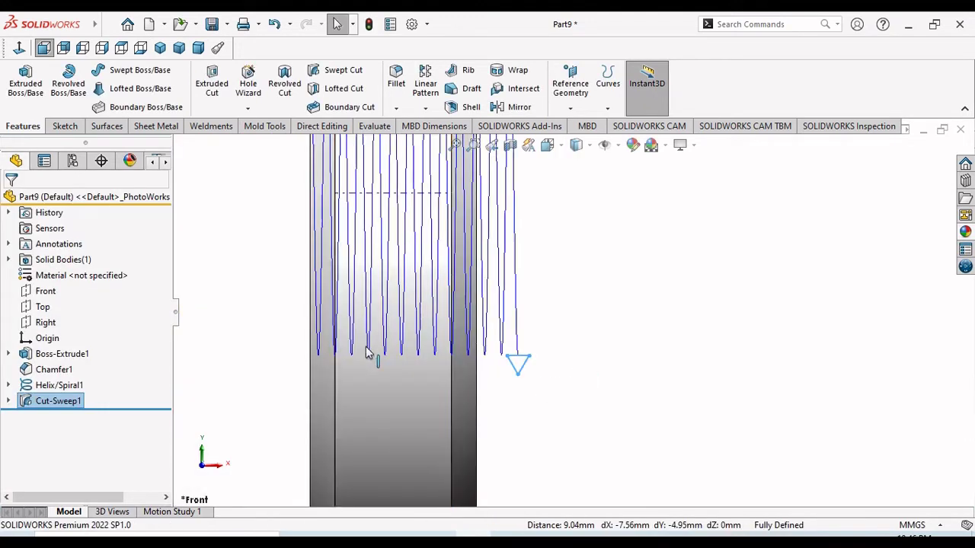
pyautogui.press('f')
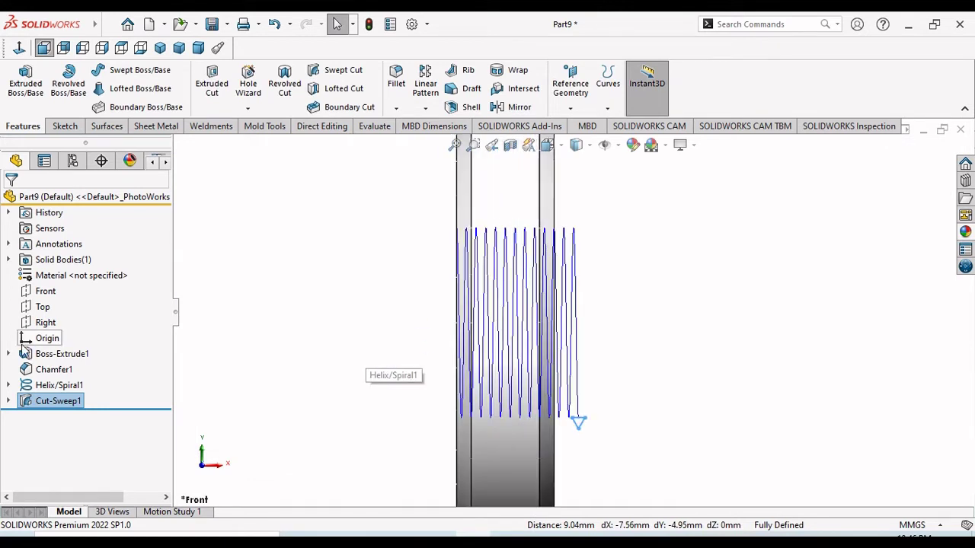
# - Hide Helix/Spiral1 and orbit the ring to inspect the cut thread
pyautogui.click(54, 386)
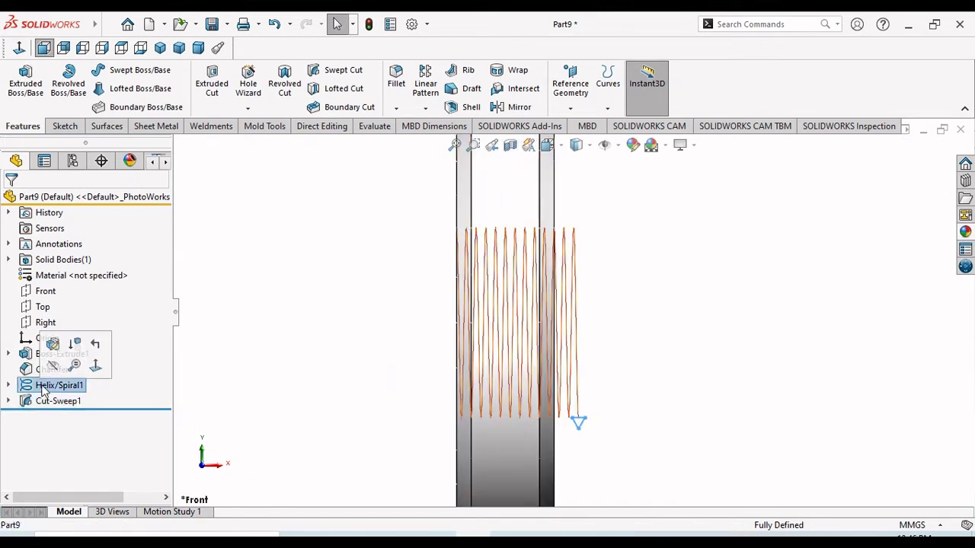
pyautogui.click(65, 367)
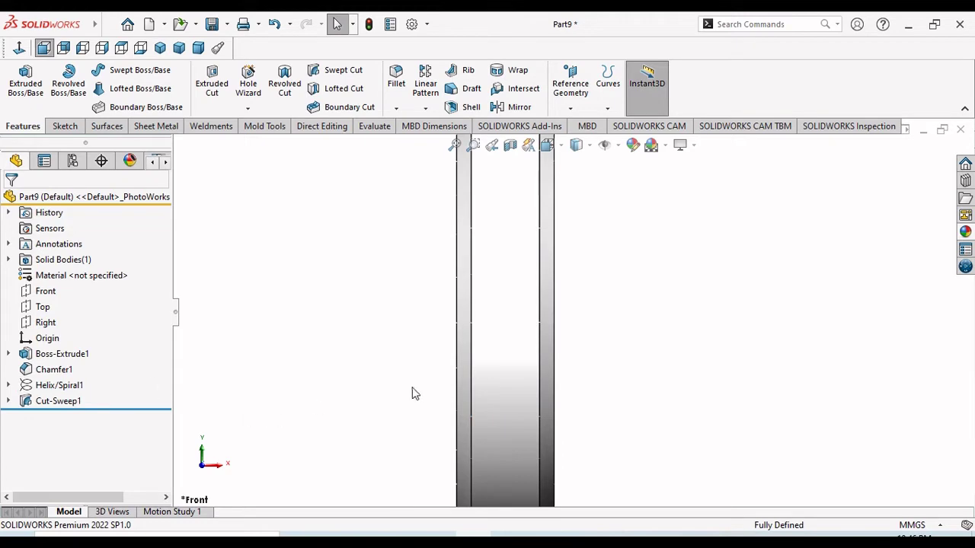
pyautogui.moveTo(663, 370); pyautogui.dragTo(579, 433, button='middle')
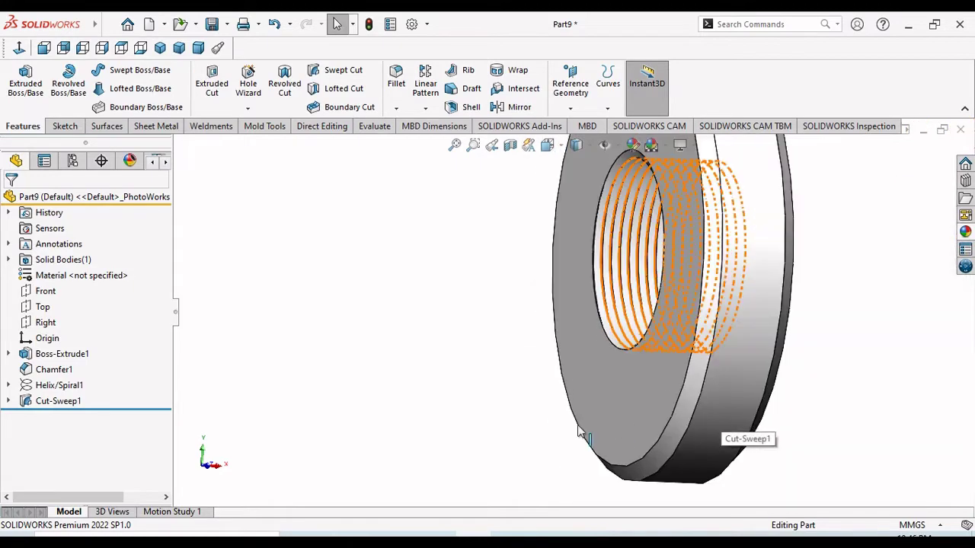
pyautogui.moveTo(481, 359); pyautogui.dragTo(613, 470, button='middle')
pyautogui.hotkey('ctrl', '7')
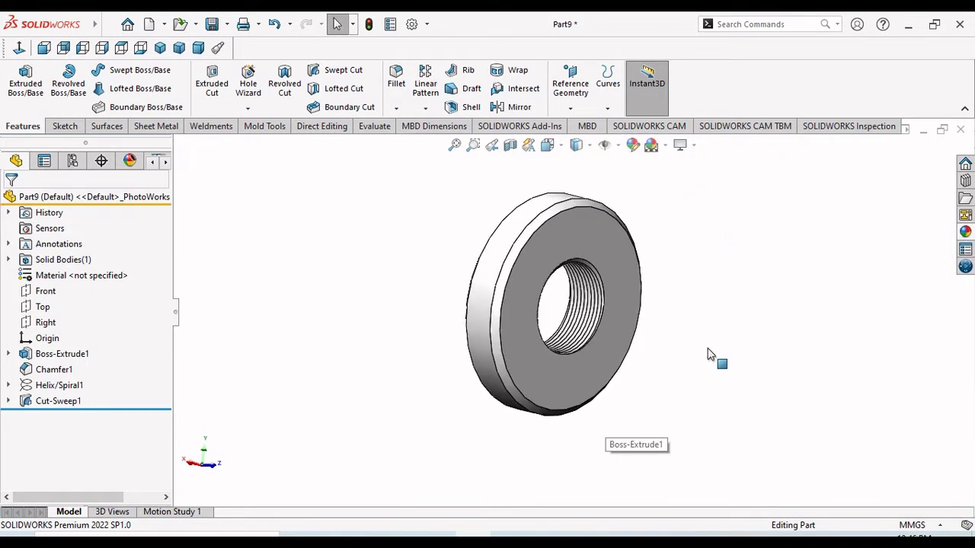
pyautogui.moveTo(708, 355)
pyautogui.mouseDown(button='middle')
pyautogui.moveTo(724, 346)
pyautogui.moveTo(677, 346)
pyautogui.moveTo(815, 346)
pyautogui.moveTo(705, 358)
pyautogui.moveTo(701, 369)
pyautogui.mouseUp(button='middle')
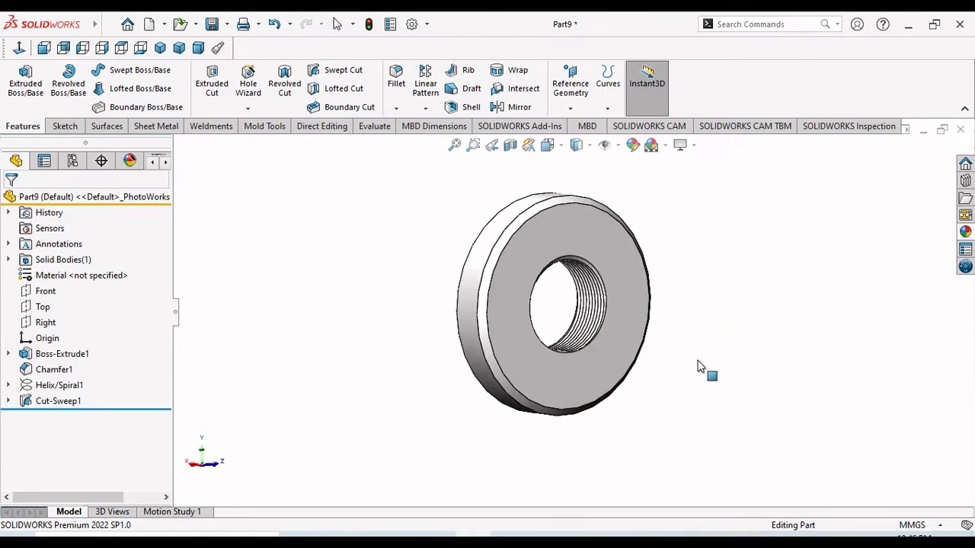
pyautogui.moveTo(671, 418); pyautogui.dragTo(625, 411, button='middle')
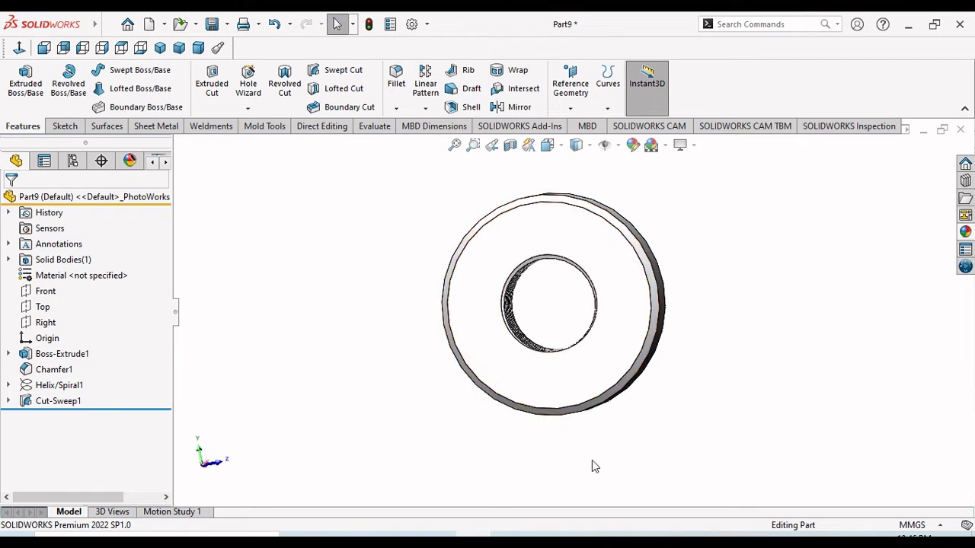
# - Abandon the stray front-face sketch with Discard Changes and Exit
pyautogui.click(512, 241)
pyautogui.click(506, 239)
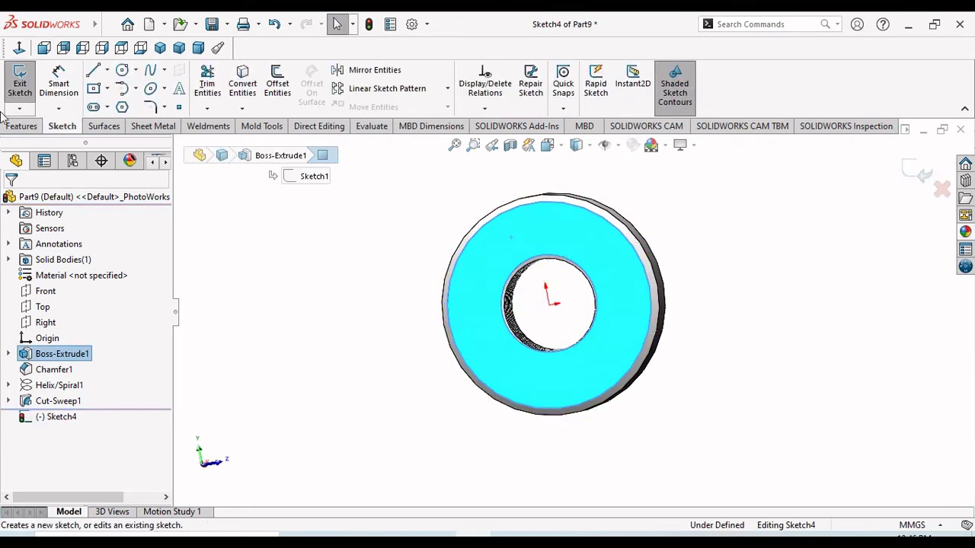
pyautogui.click(136, 70)
pyautogui.click(150, 111)
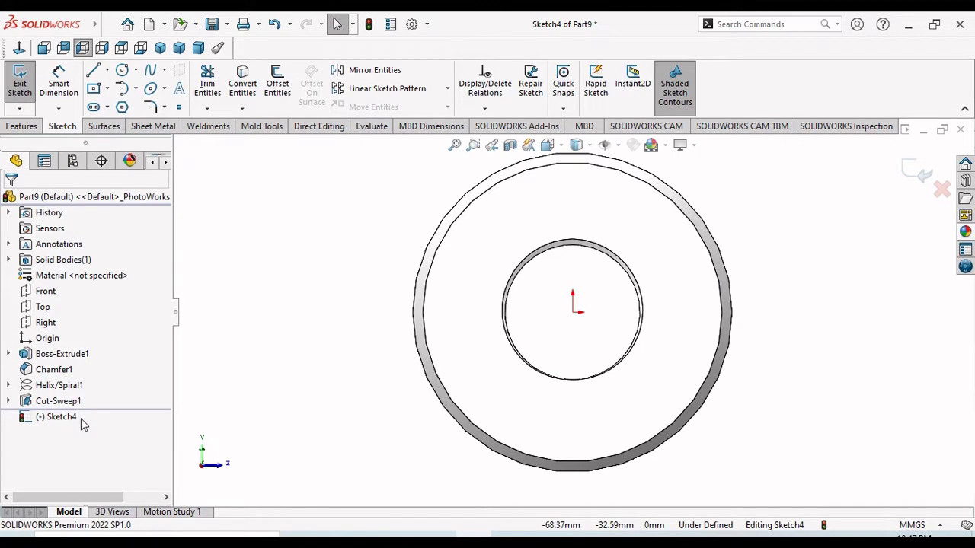
pyautogui.click(942, 190)
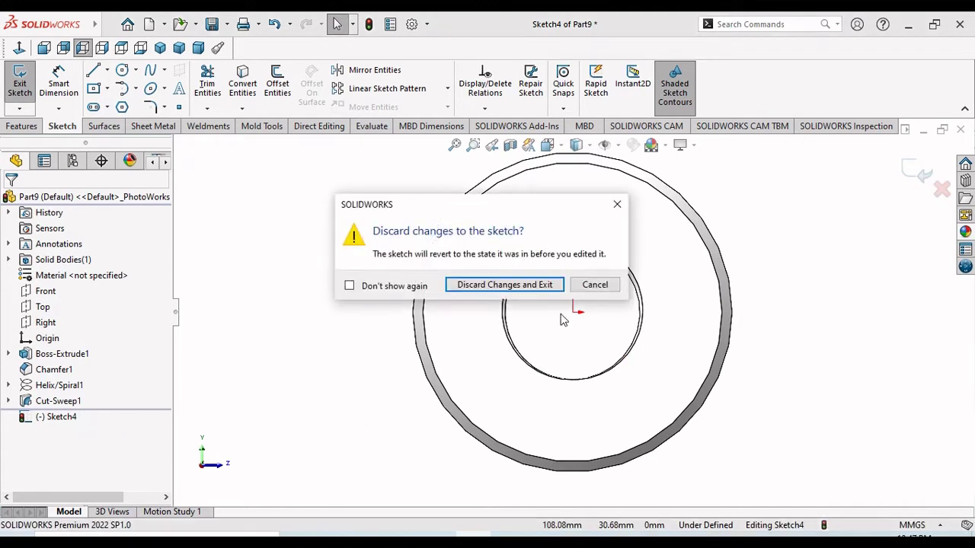
pyautogui.click(506, 288)
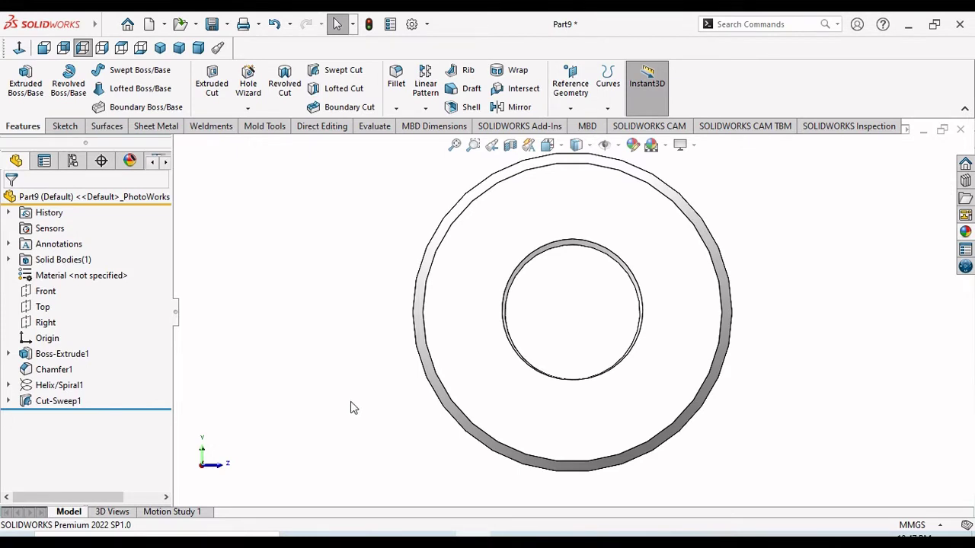
# - Apply the polished steel appearance to the ring and enable RealView Graphics
pyautogui.click(965, 232)
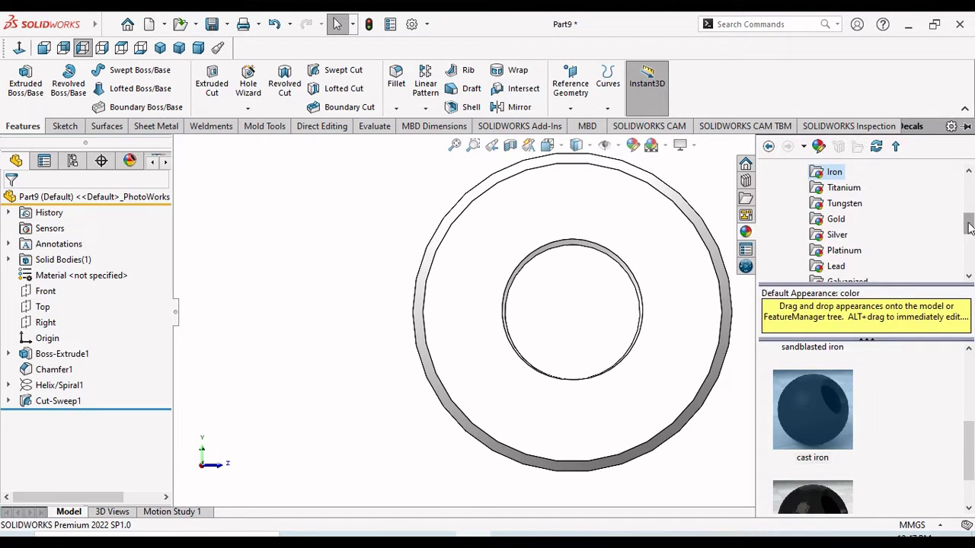
pyautogui.moveTo(969, 228); pyautogui.dragTo(969, 185)
pyautogui.click(835, 219)
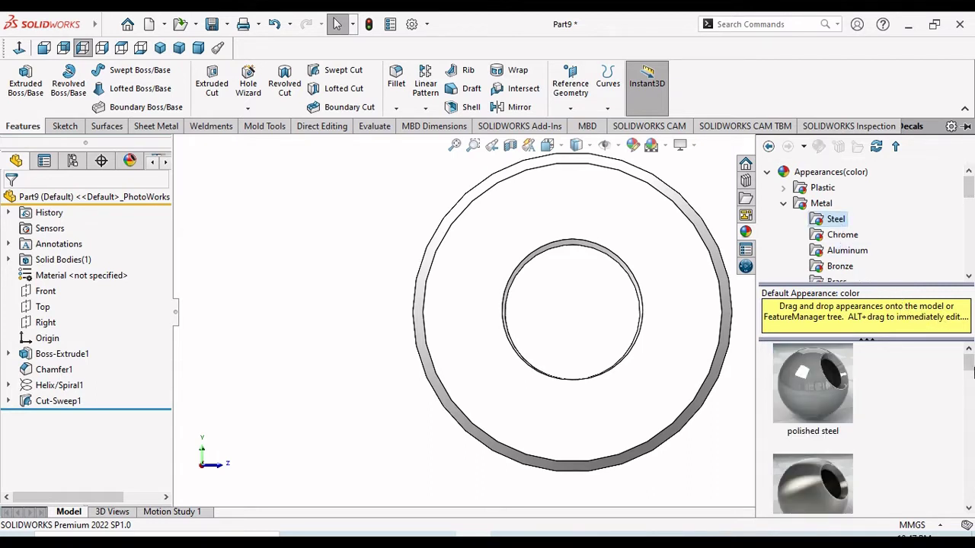
pyautogui.click(826, 396)
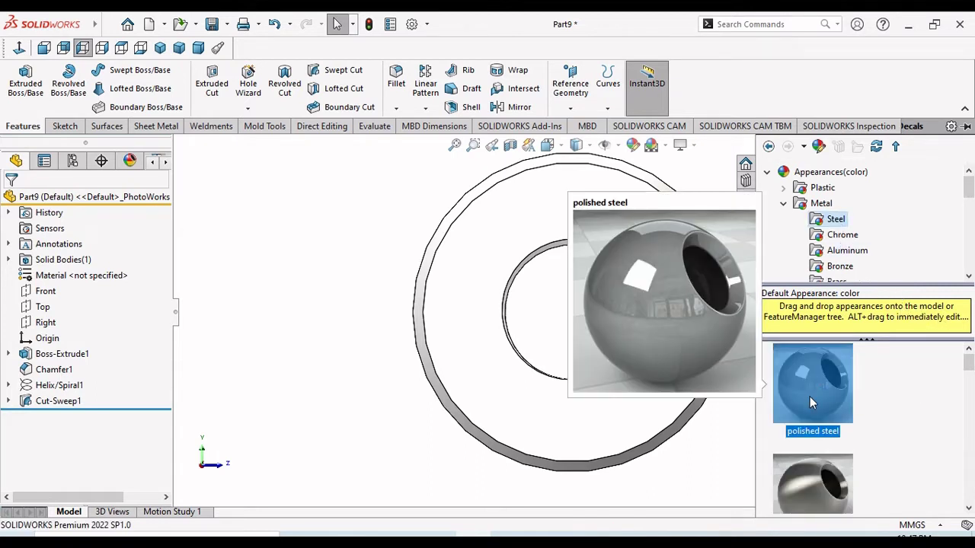
pyautogui.moveTo(812, 404); pyautogui.dragTo(415, 370)
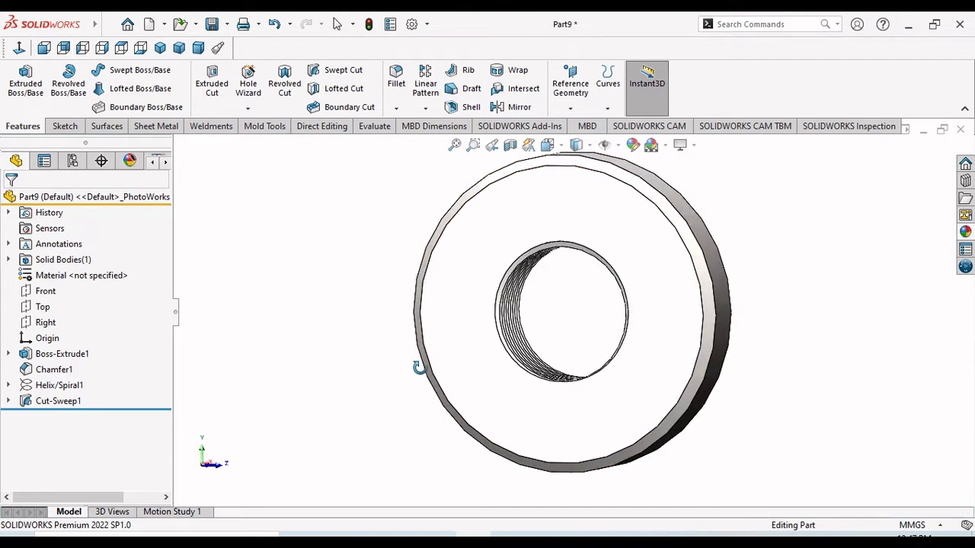
pyautogui.click(707, 165)
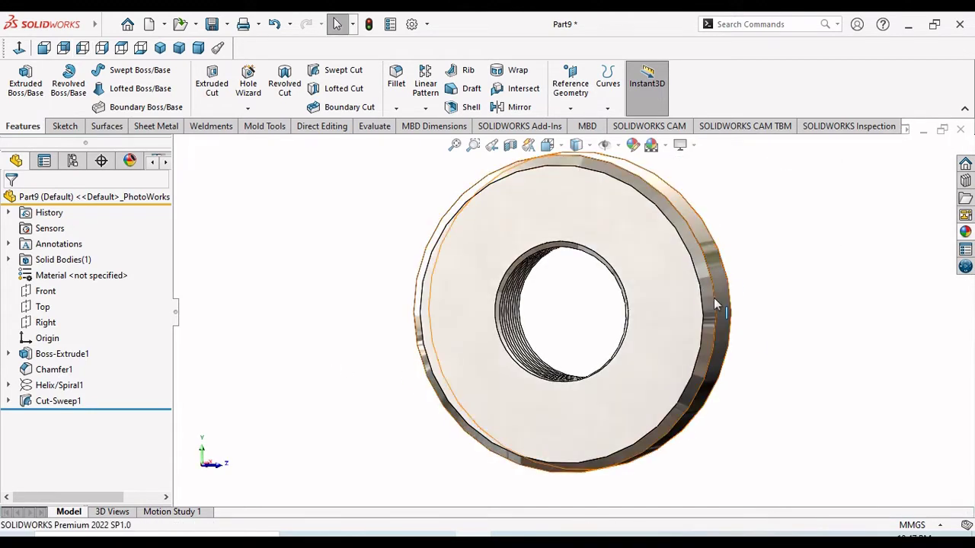
pyautogui.moveTo(762, 331)
pyautogui.mouseDown(button='middle')
pyautogui.moveTo(739, 408)
pyautogui.moveTo(777, 450)
pyautogui.moveTo(846, 457)
pyautogui.moveTo(848, 406)
pyautogui.moveTo(769, 328)
pyautogui.moveTo(734, 359)
pyautogui.moveTo(664, 386)
pyautogui.mouseUp(button='middle')
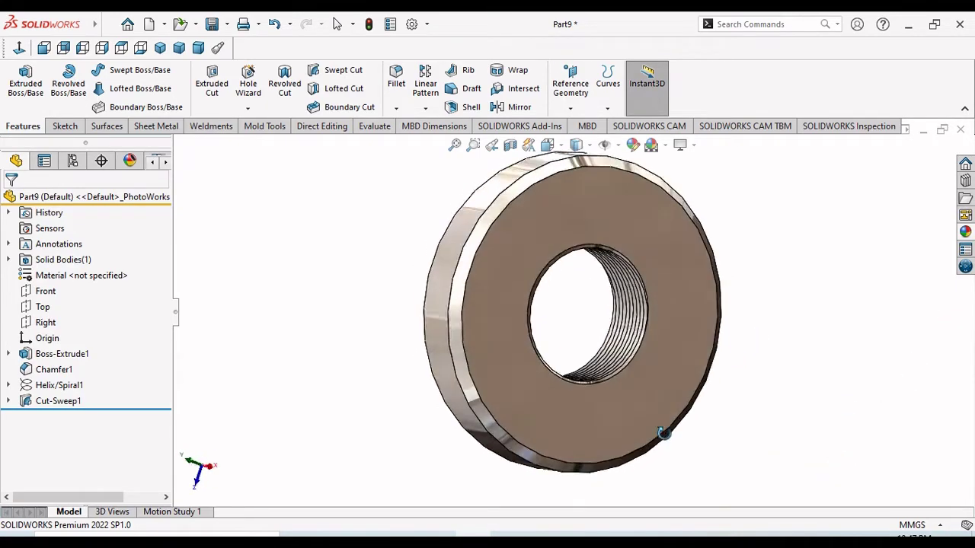
pyautogui.scroll(4, 650, 418)
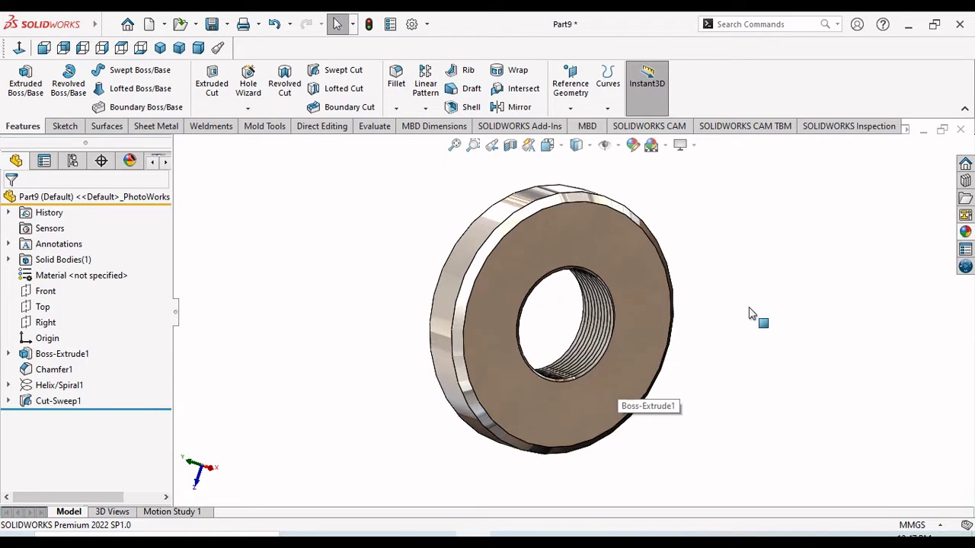
pyautogui.moveTo(751, 311); pyautogui.dragTo(746, 274, button='middle')
pyautogui.press('Escape')
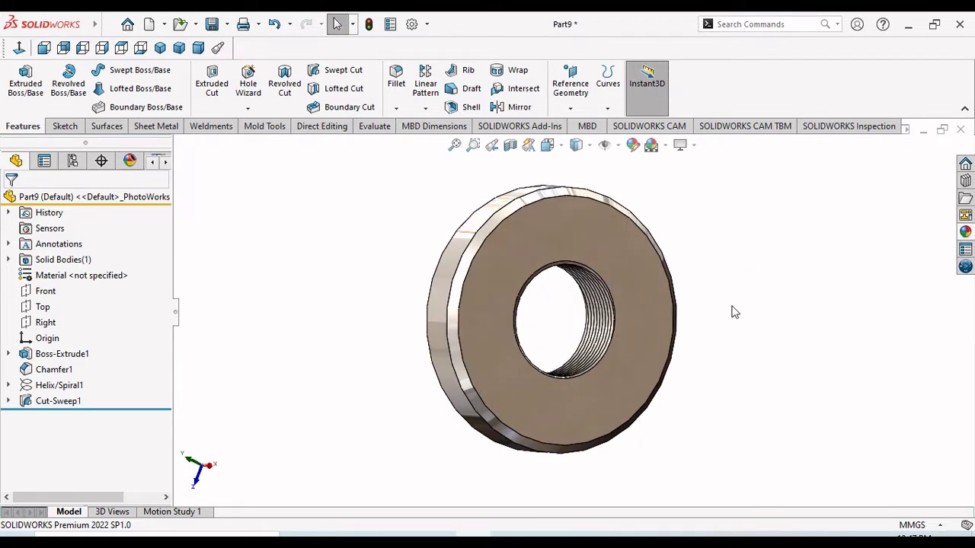
# - Sketch on the ring's front face with a vertical centerline from the origin to the rim
pyautogui.click(101, 48)
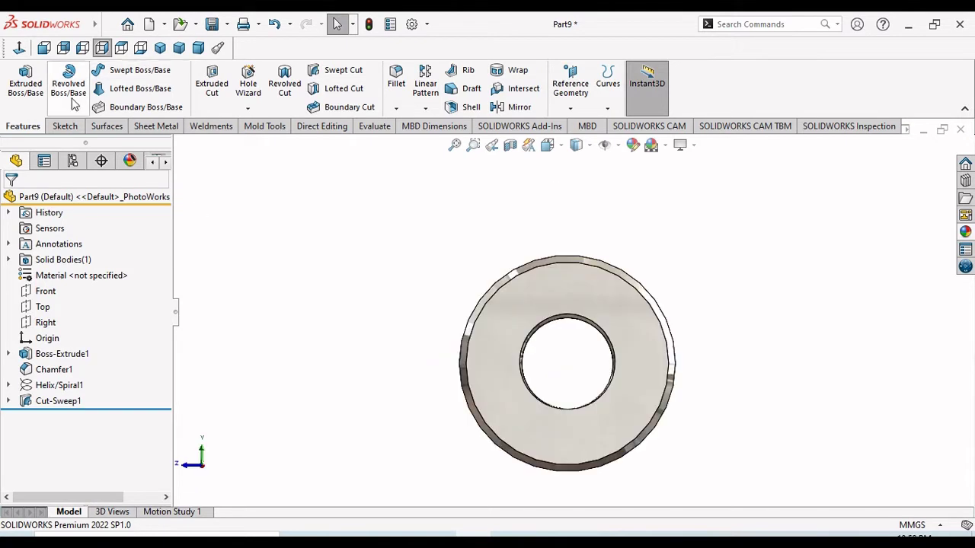
pyautogui.click(507, 330)
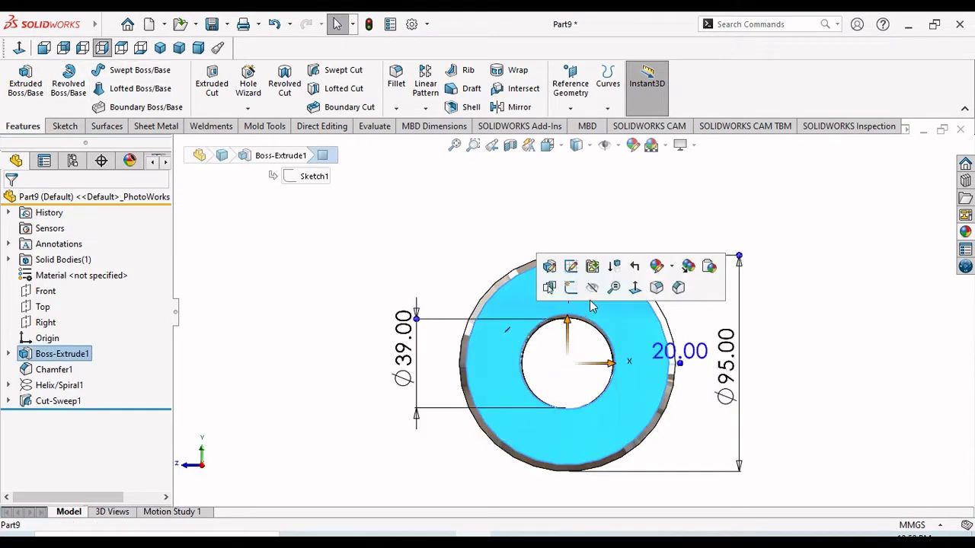
pyautogui.click(571, 288)
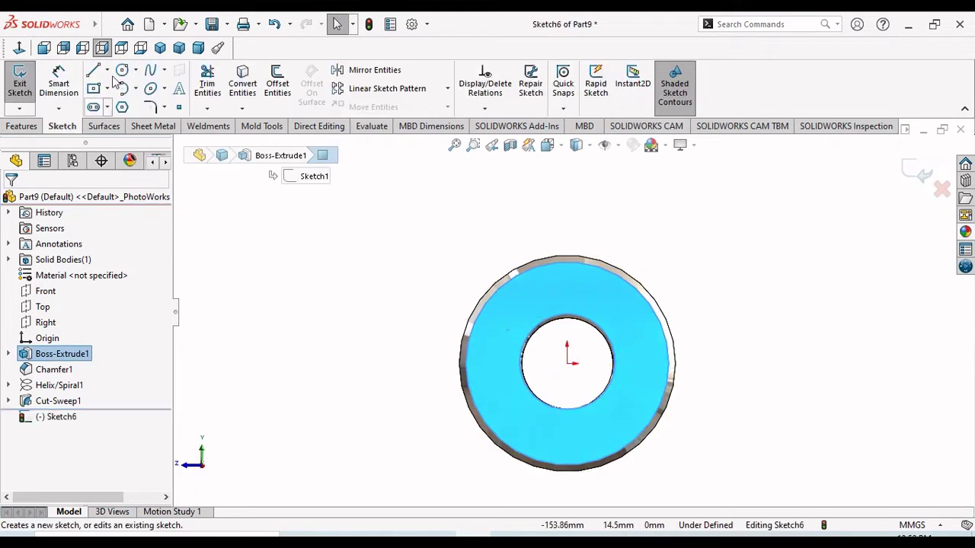
pyautogui.click(106, 69)
pyautogui.click(126, 104)
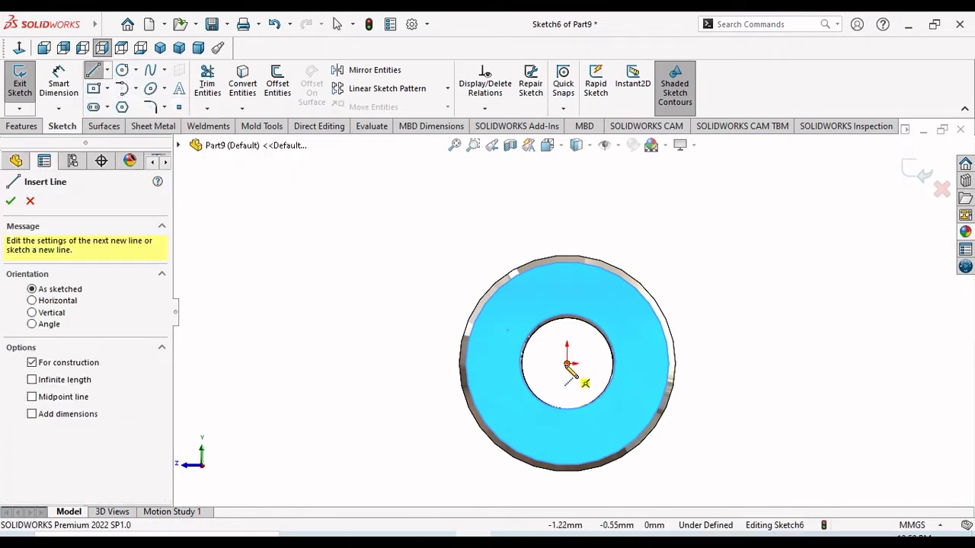
pyautogui.moveTo(567, 364); pyautogui.dragTo(566, 256)
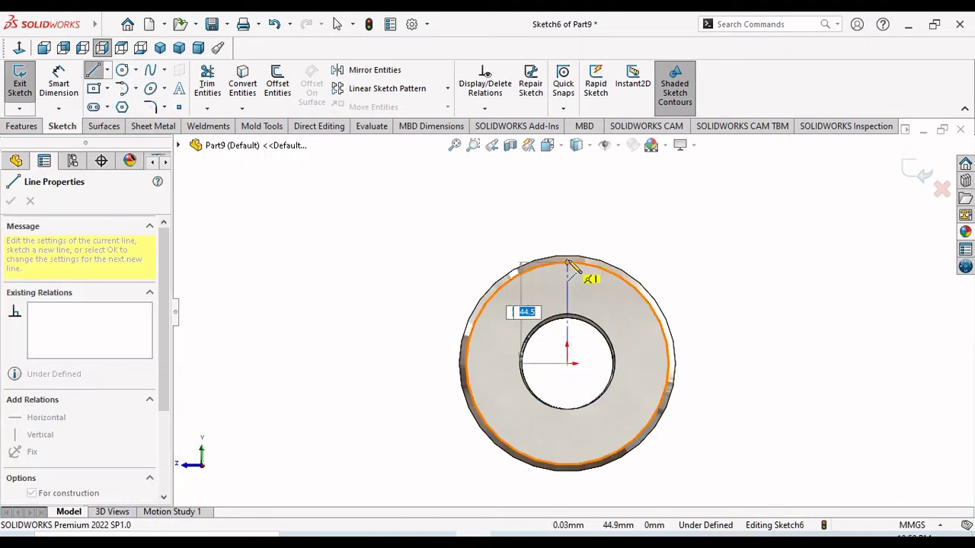
pyautogui.rightClick(607, 253)
pyautogui.click(634, 254)
pyautogui.scroll(3, 635, 315)
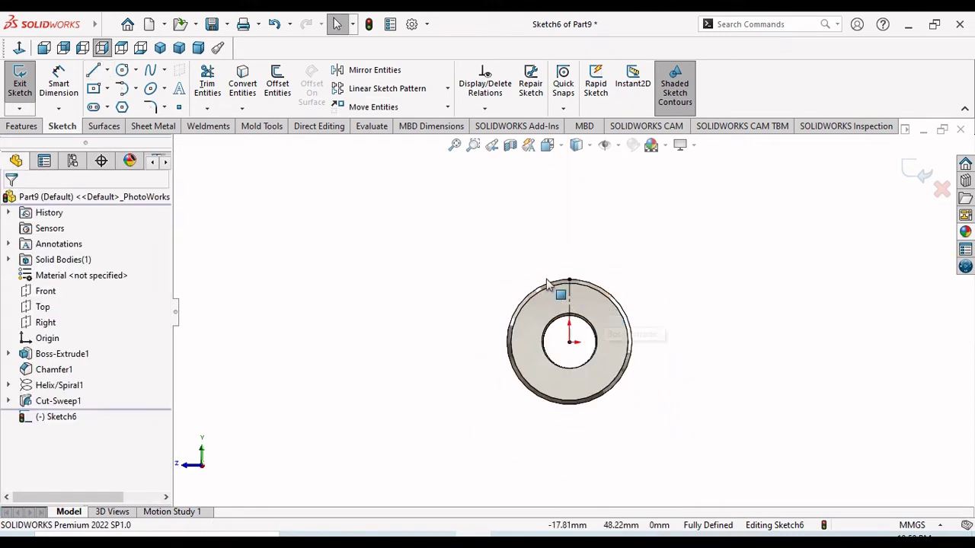
pyautogui.scroll(-5, 610, 320)
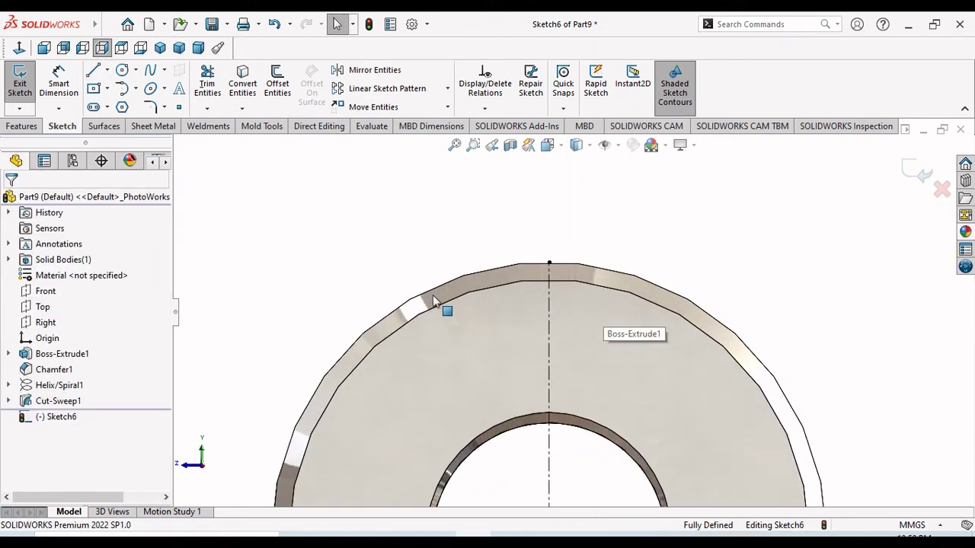
# - Draw a center rectangle on the centerline's top point
pyautogui.click(93, 90)
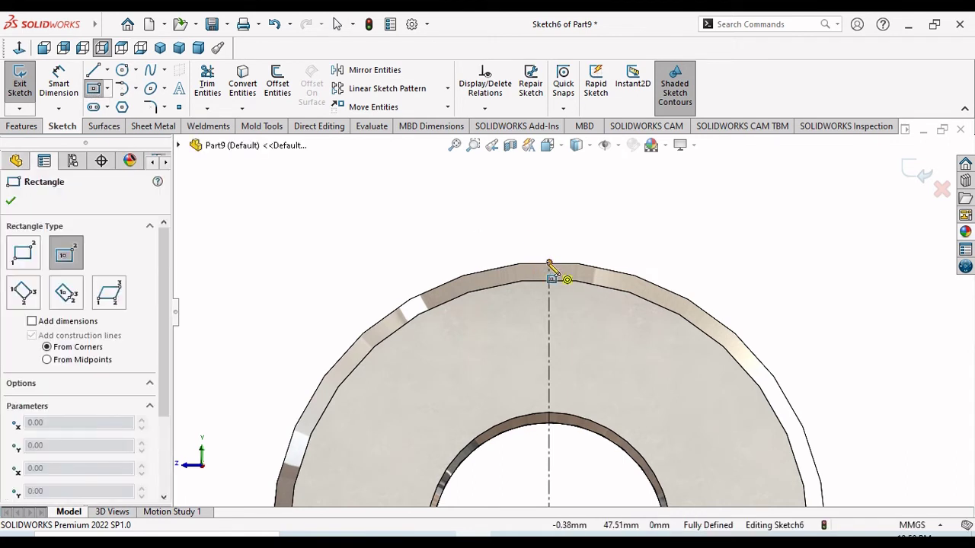
pyautogui.click(548, 263)
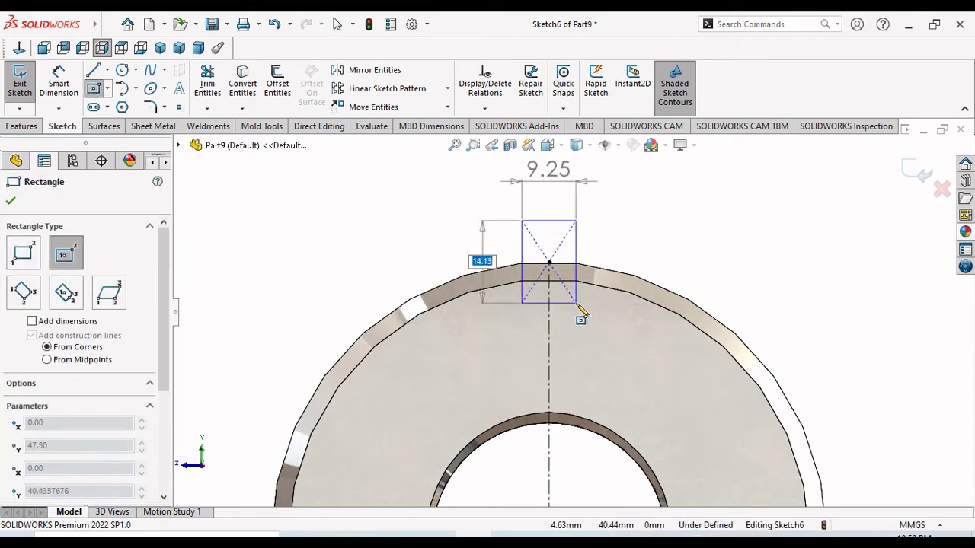
pyautogui.click(576, 302)
pyautogui.rightClick(608, 232)
pyautogui.click(643, 242)
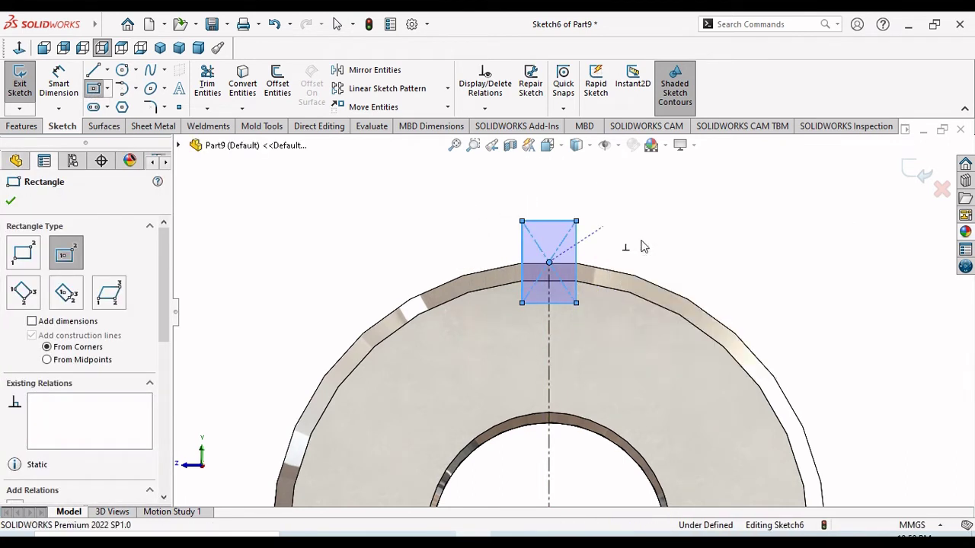
# - Dimension the rectangle 40 mm above the origin and 8 mm wide
pyautogui.click(66, 93)
pyautogui.scroll(3, 531, 407)
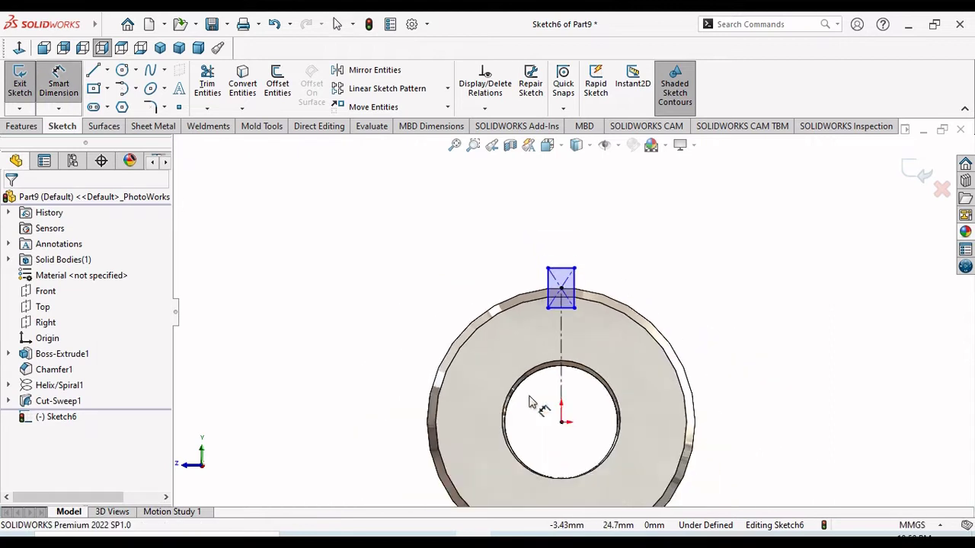
pyautogui.click(562, 421)
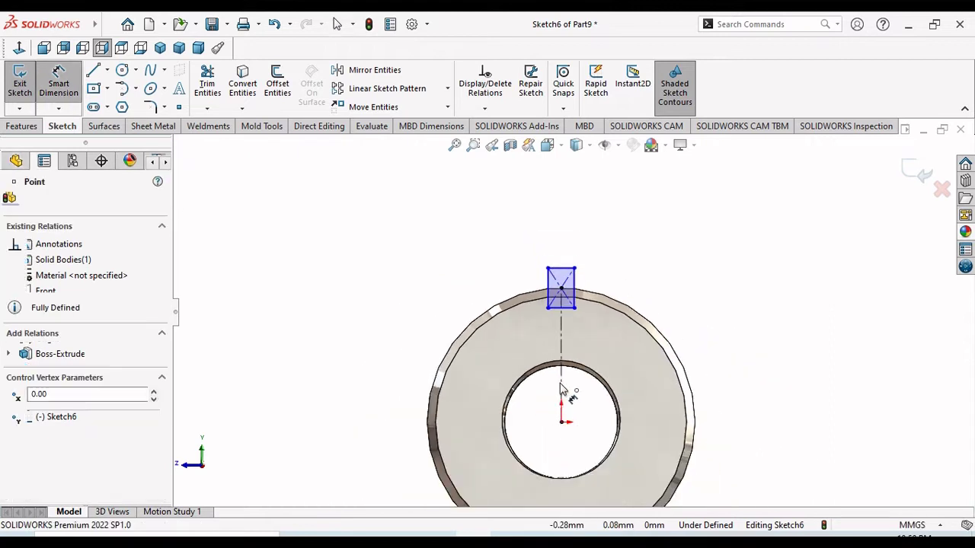
pyautogui.click(565, 308)
pyautogui.click(712, 335)
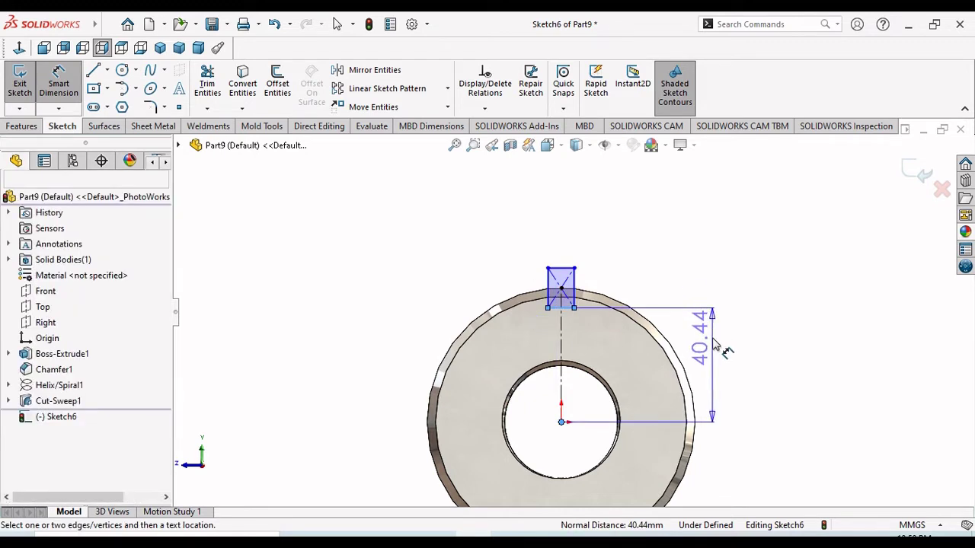
pyautogui.write('40')
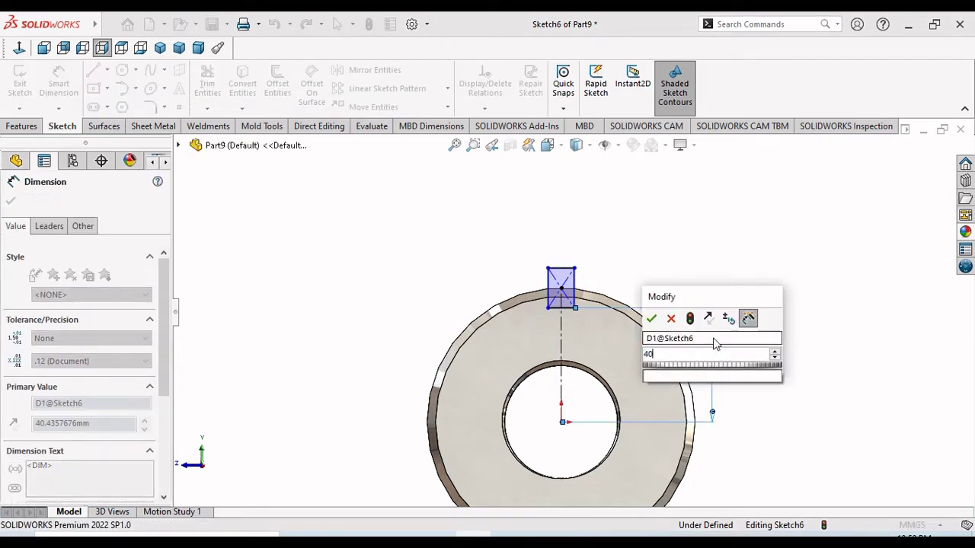
pyautogui.press('Return')
pyautogui.scroll(-4, 609, 373)
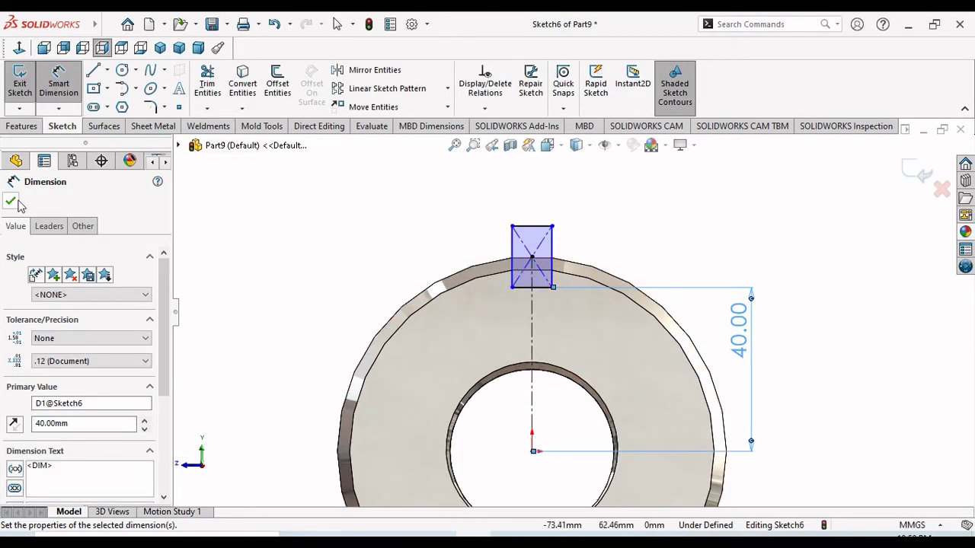
pyautogui.click(538, 227)
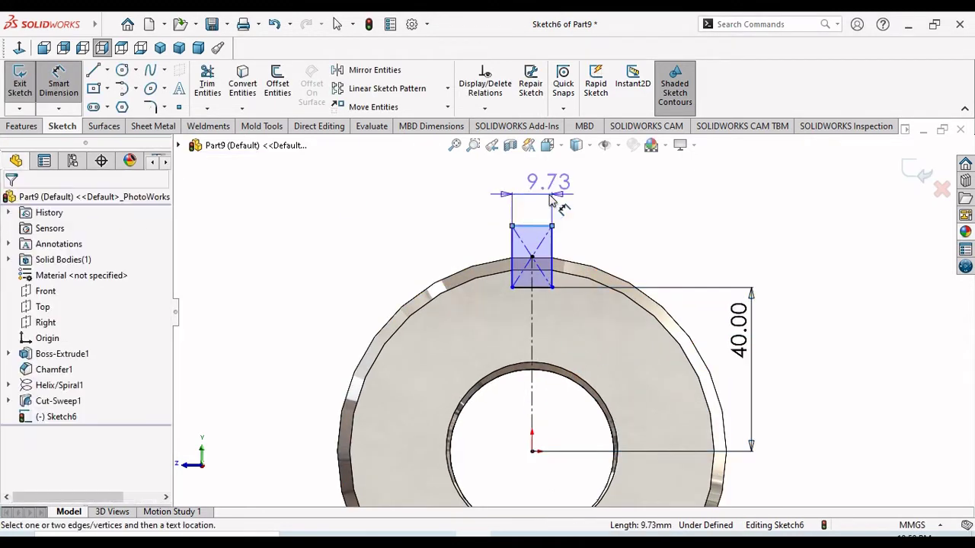
pyautogui.click(553, 205)
pyautogui.press('Return')
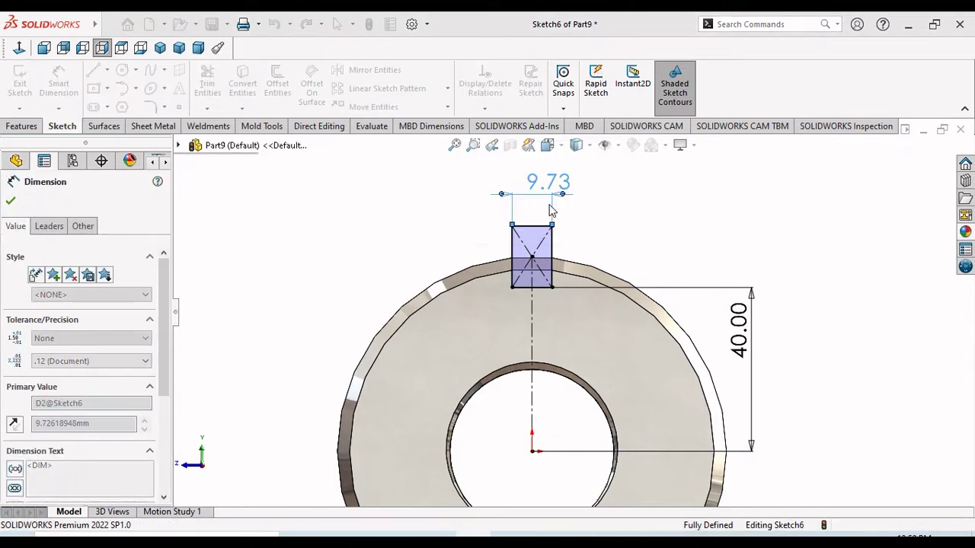
pyautogui.click(11, 202)
pyautogui.press('Escape')
# - Extrude-cut the rectangle Through All to notch a slot in the ring's rim
pyautogui.press('f')
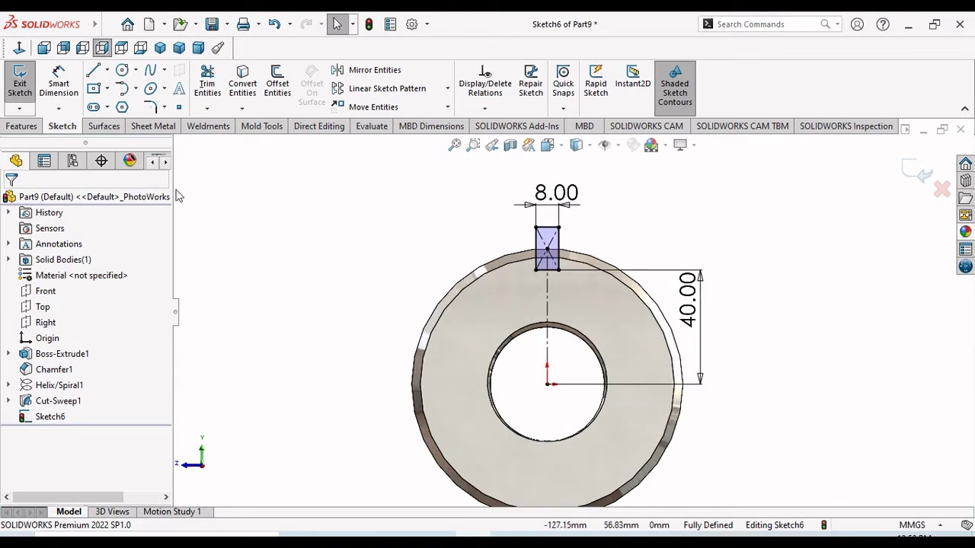
pyautogui.click(17, 126)
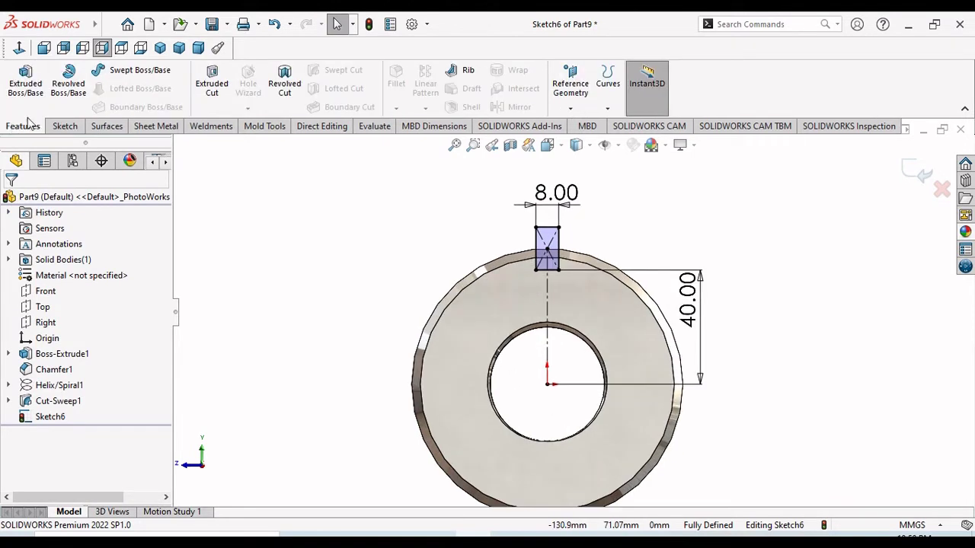
pyautogui.click(211, 83)
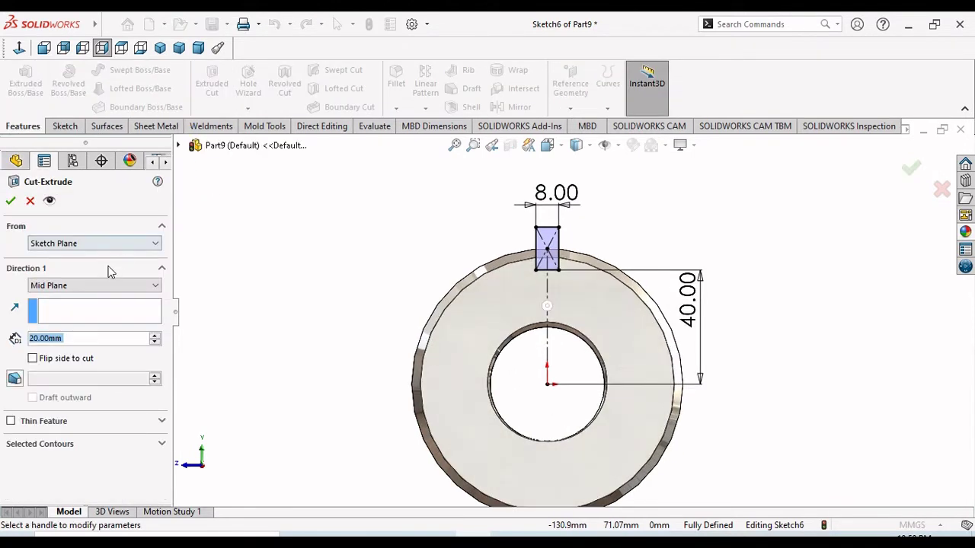
pyautogui.click(106, 284)
pyautogui.click(86, 298)
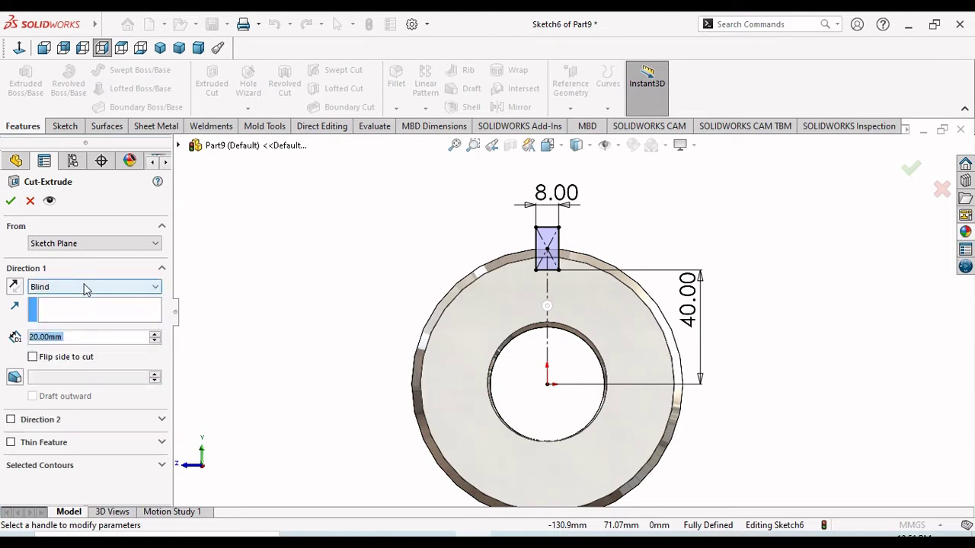
pyautogui.click(86, 287)
pyautogui.click(69, 307)
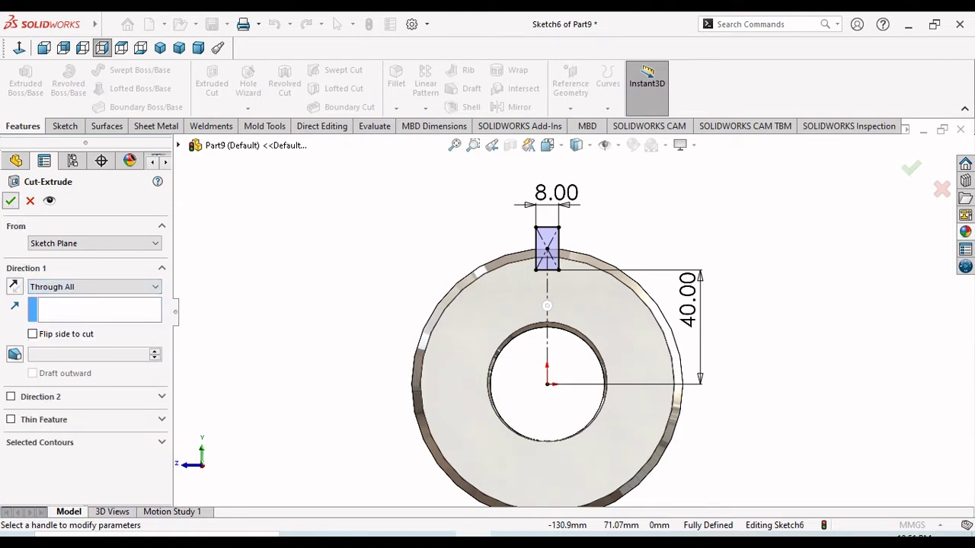
pyautogui.press('Return')
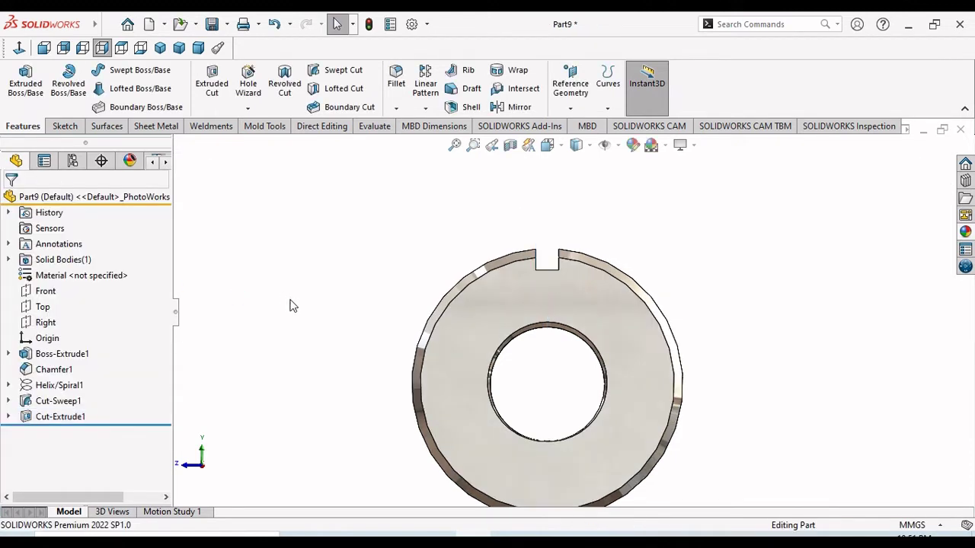
pyautogui.moveTo(303, 317); pyautogui.dragTo(312, 335, button='middle')
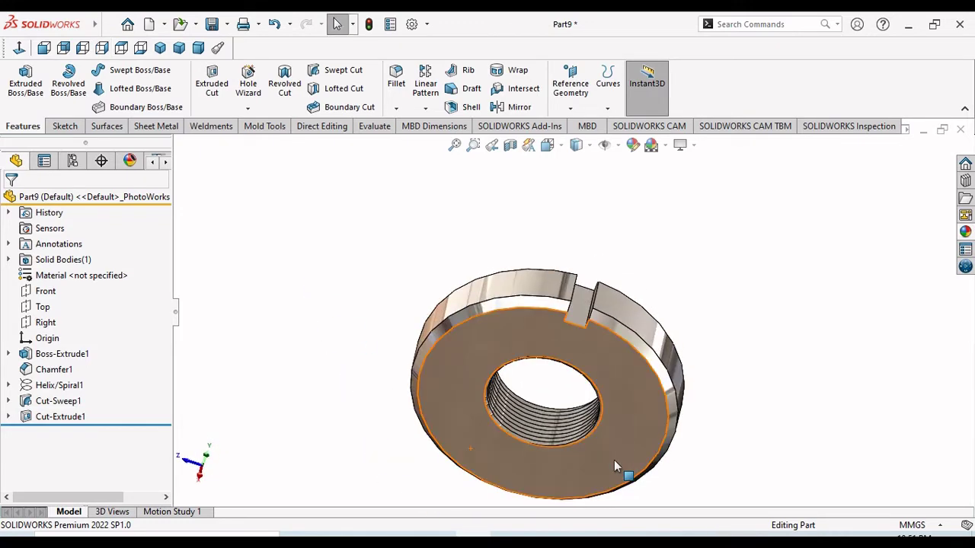
pyautogui.moveTo(614, 461); pyautogui.dragTo(562, 406, button='middle')
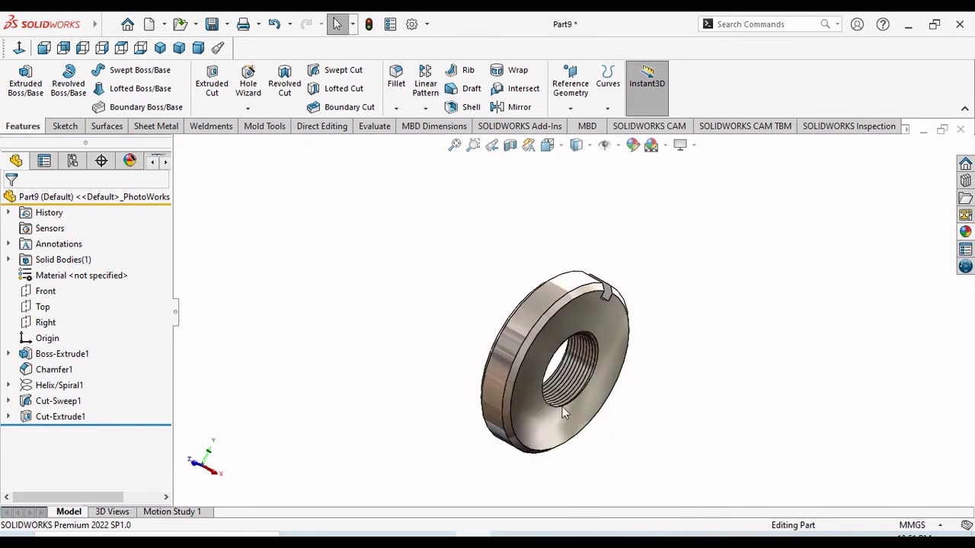
pyautogui.click(425, 108)
pyautogui.click(457, 142)
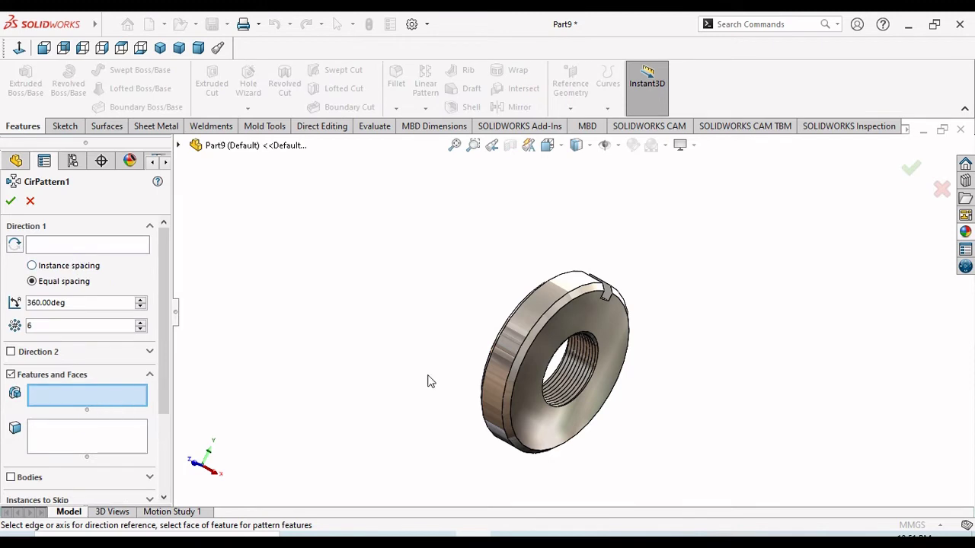
# - Circular-pattern Cut-Extrude1 around the outer face as 4 equally spaced slots over 360°
pyautogui.click(185, 145)
pyautogui.click(237, 365)
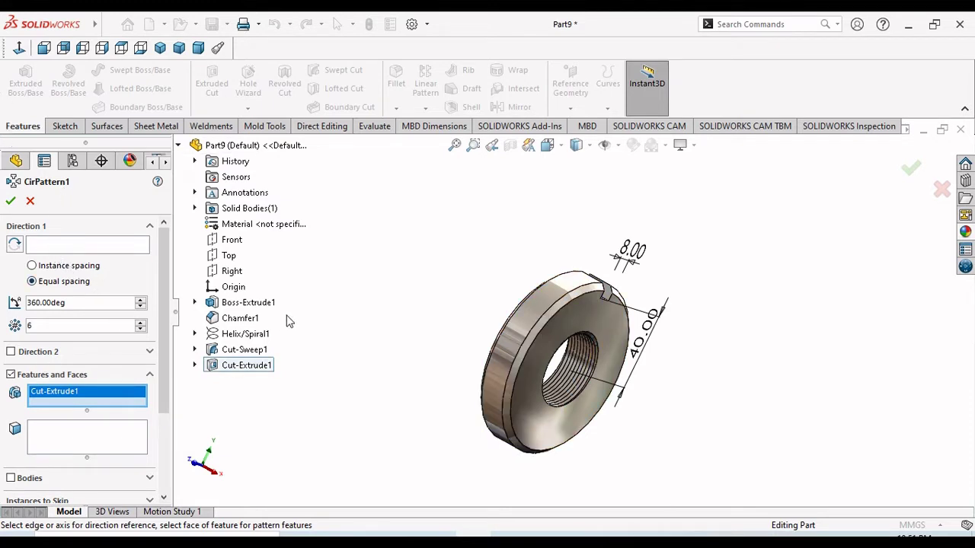
pyautogui.click(61, 245)
pyautogui.click(538, 312)
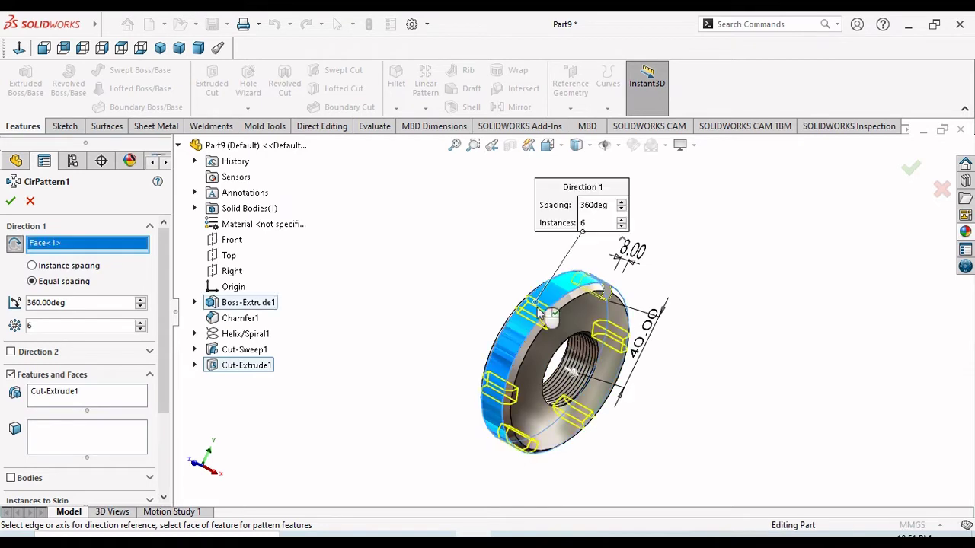
pyautogui.click(140, 330)
pyautogui.click(140, 330)
pyautogui.click(11, 201)
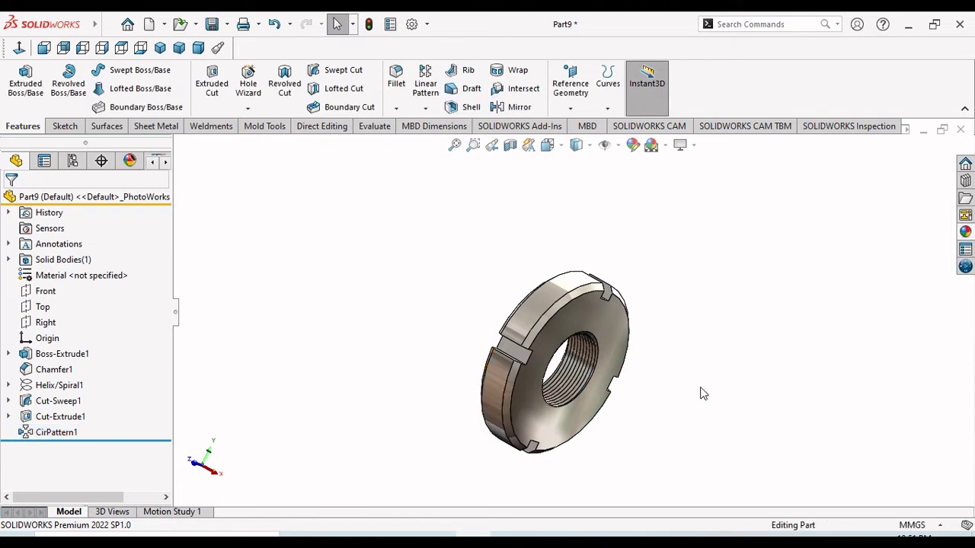
pyautogui.moveTo(701, 392)
pyautogui.mouseDown(button='middle')
pyautogui.moveTo(625, 252)
pyautogui.moveTo(601, 369)
pyautogui.moveTo(552, 393)
pyautogui.moveTo(728, 305)
pyautogui.moveTo(696, 479)
pyautogui.moveTo(709, 394)
pyautogui.mouseUp(button='middle')
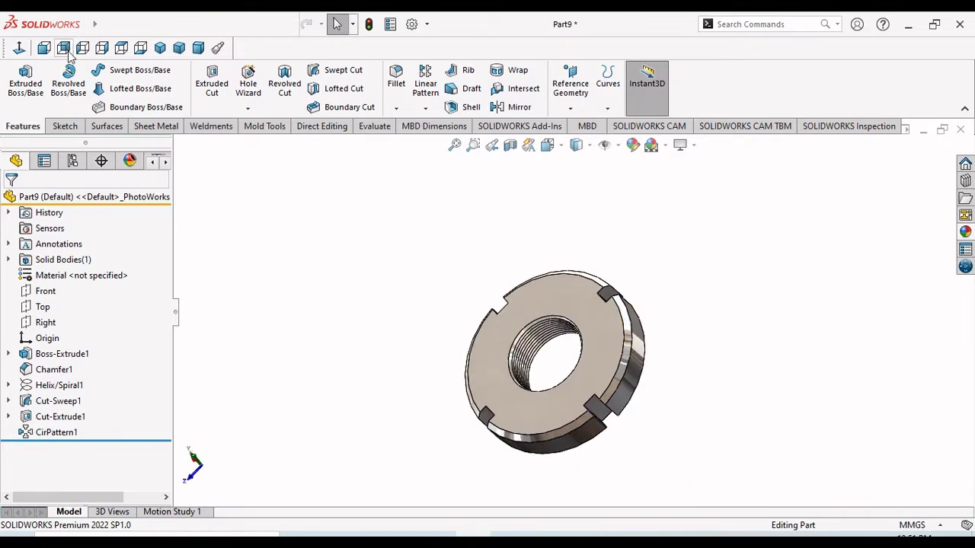
pyautogui.click(160, 48)
pyautogui.moveTo(639, 303)
pyautogui.mouseDown(button='middle')
pyautogui.moveTo(709, 316)
pyautogui.moveTo(666, 340)
pyautogui.moveTo(670, 327)
pyautogui.moveTo(617, 280)
pyautogui.moveTo(561, 312)
pyautogui.moveTo(432, 342)
pyautogui.moveTo(441, 399)
pyautogui.moveTo(449, 394)
pyautogui.mouseUp(button='middle')
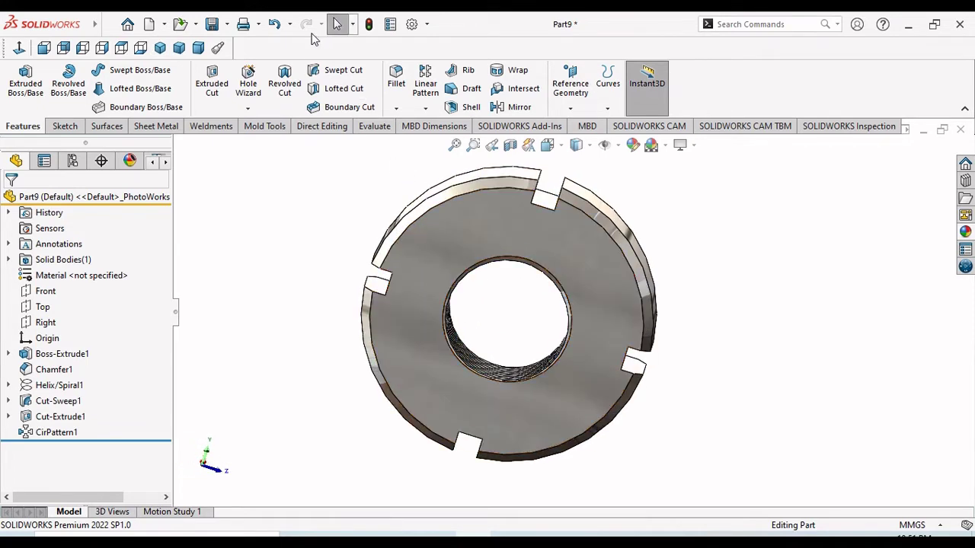
pyautogui.click(211, 24)
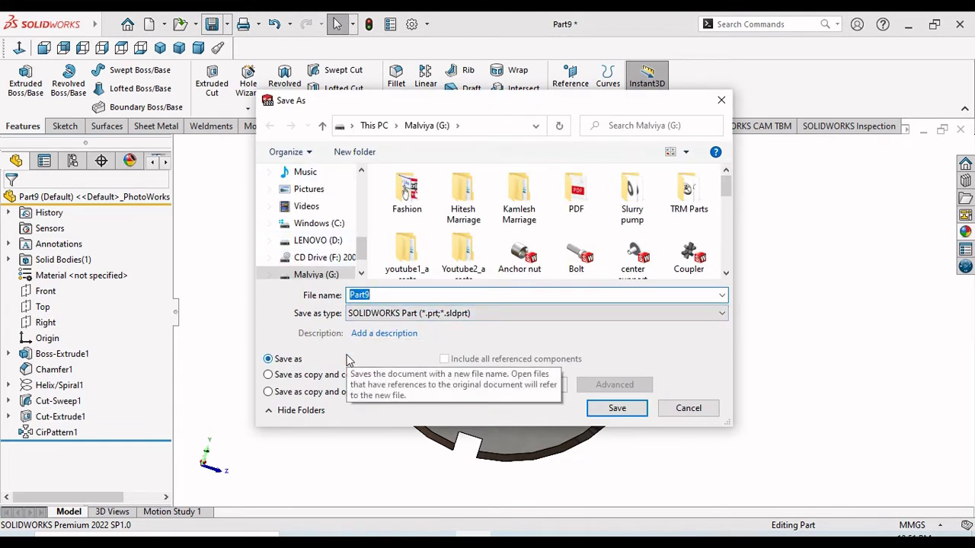
# - Save the part as 'Left side nut'
pyautogui.write('Left side nut')
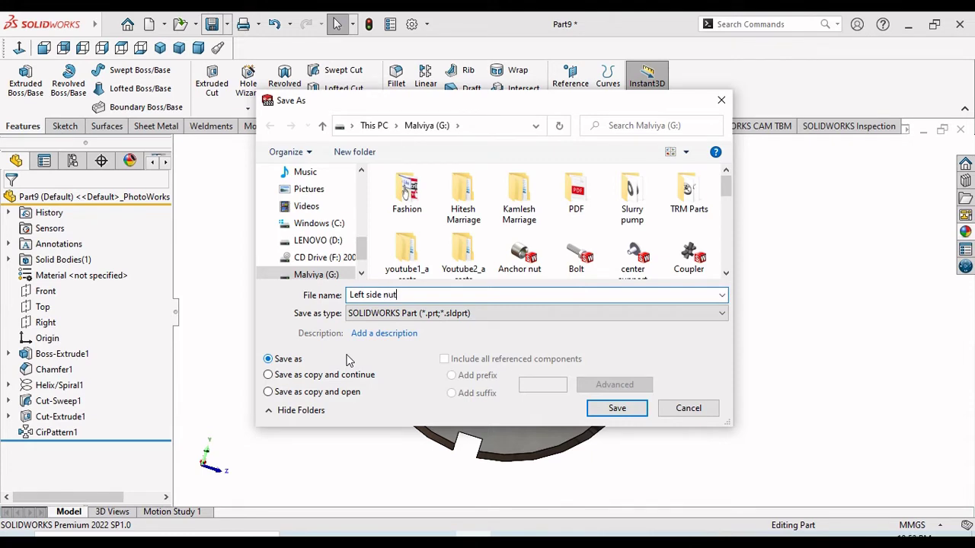
pyautogui.click(613, 408)
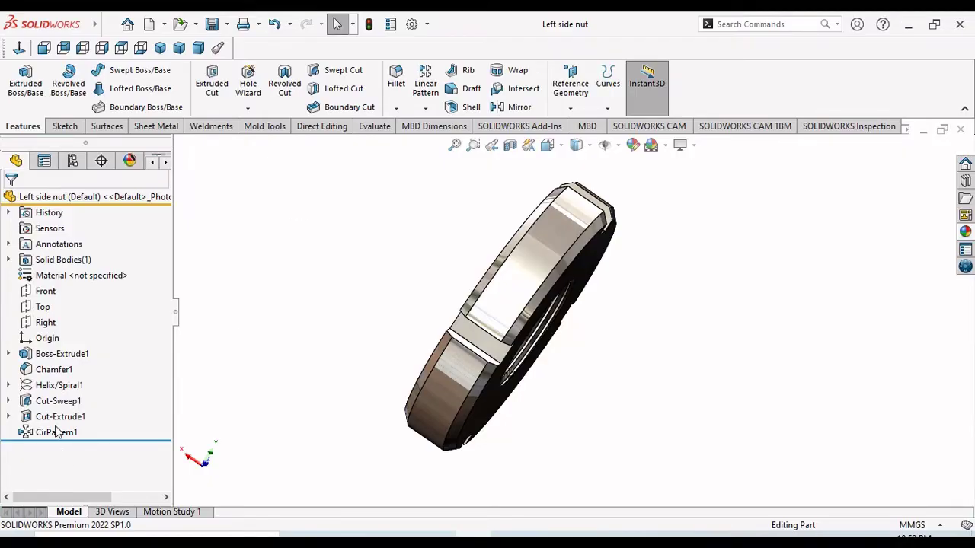
# - Edit the helix feature so it turns clockwise and accept the change
pyautogui.click(61, 386)
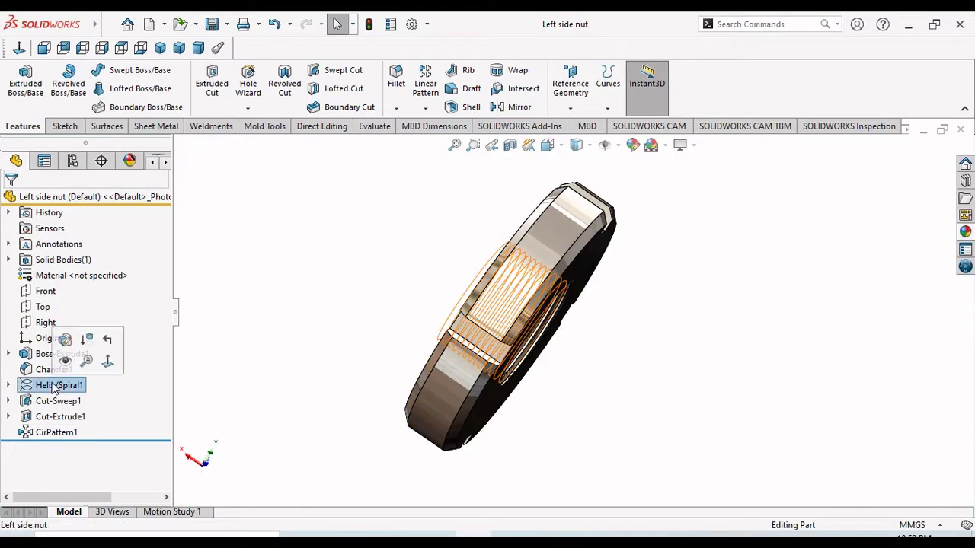
pyautogui.click(98, 392)
pyautogui.click(53, 432)
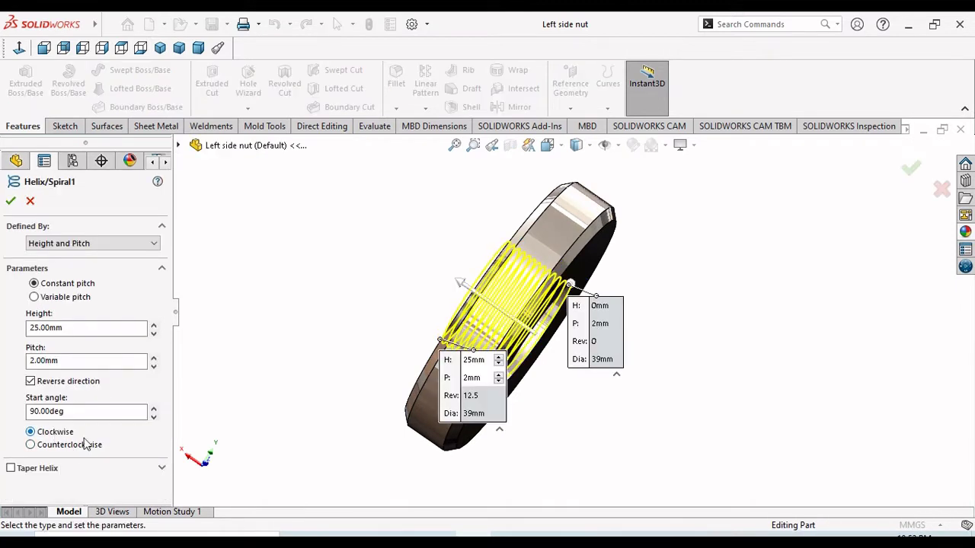
pyautogui.click(10, 201)
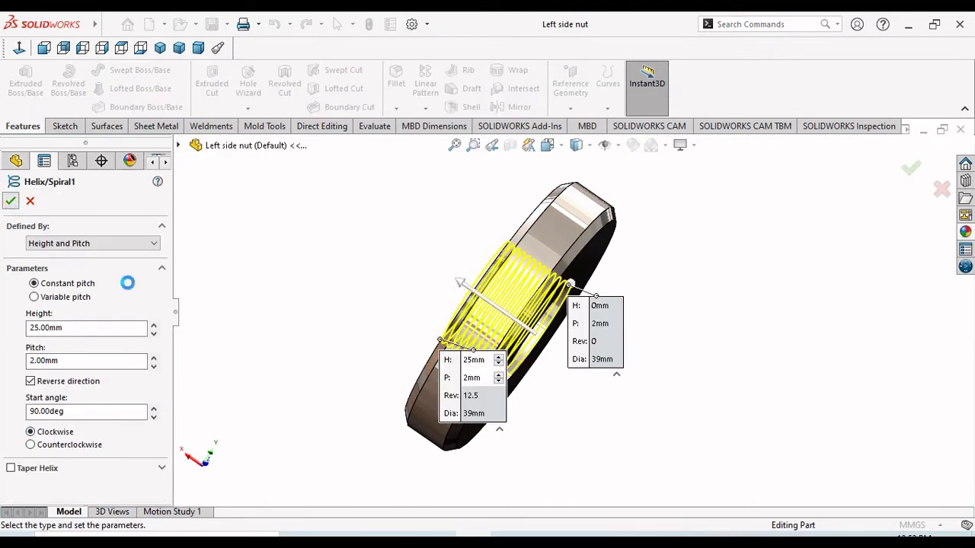
pyautogui.click(262, 324)
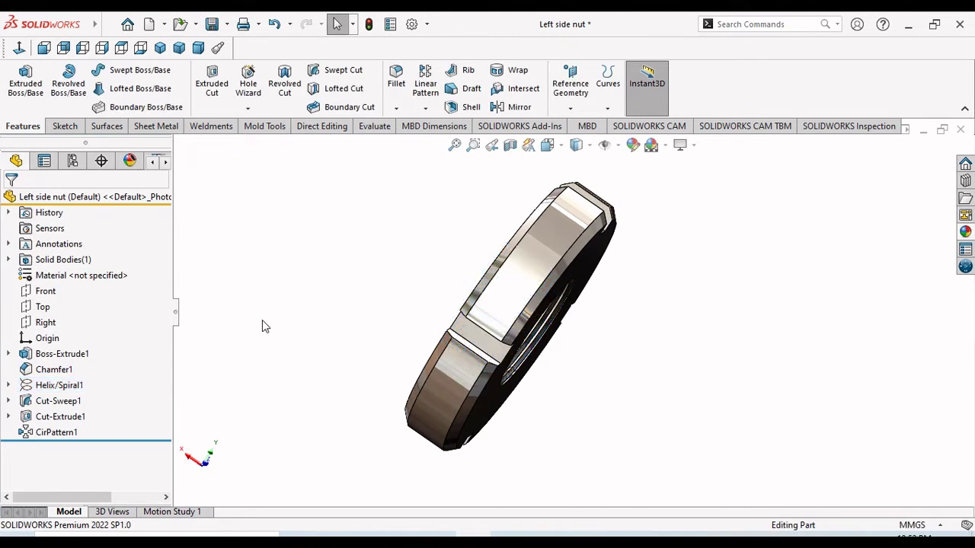
# - Save the nut as a copy named 'Right side nut'
pyautogui.click(228, 23)
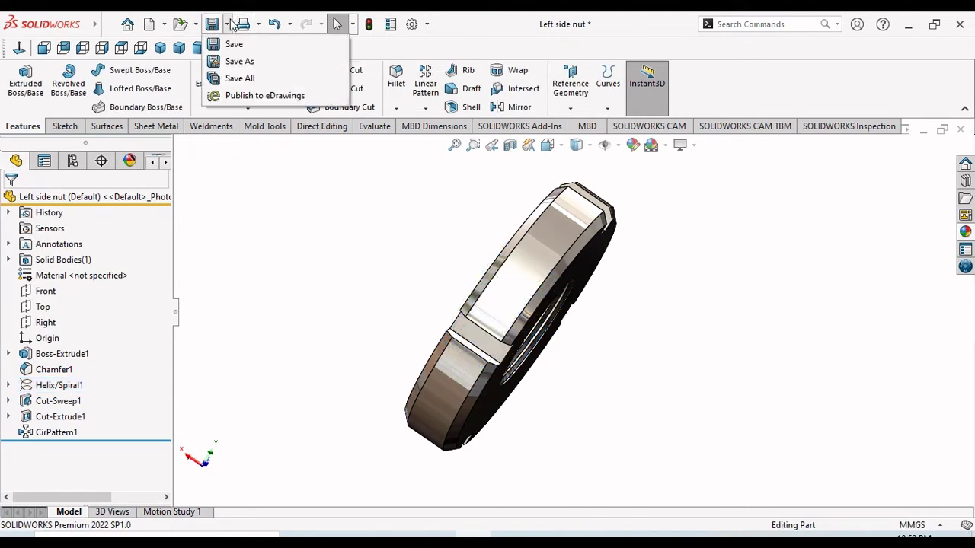
pyautogui.click(239, 61)
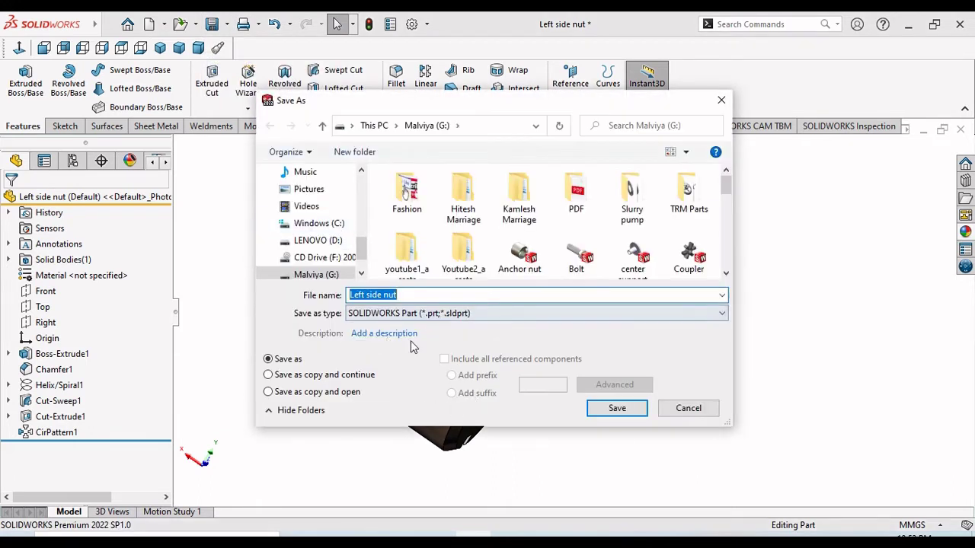
pyautogui.click(368, 295)
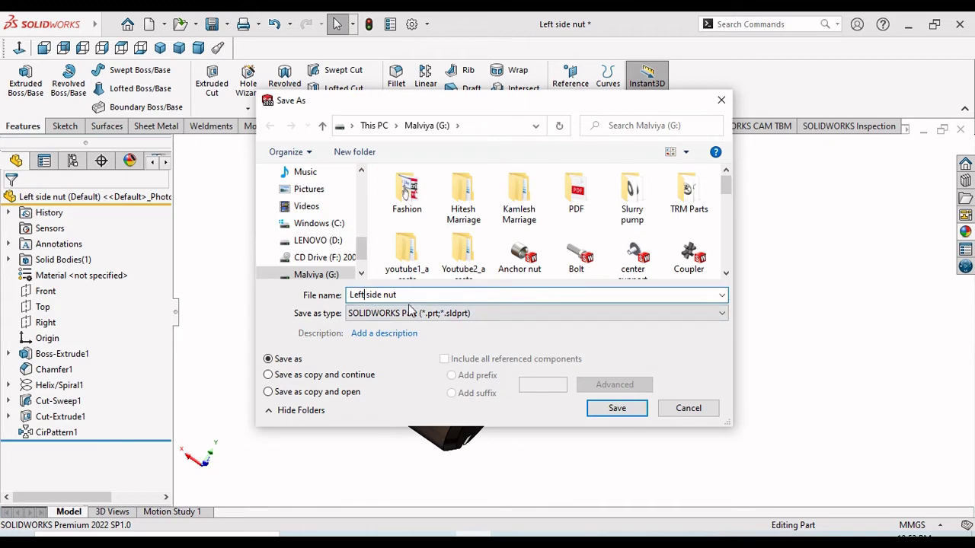
pyautogui.press('BackSpace')
pyautogui.press('BackSpace')
pyautogui.press('BackSpace')
pyautogui.press('BackSpace')
pyautogui.click(606, 410)
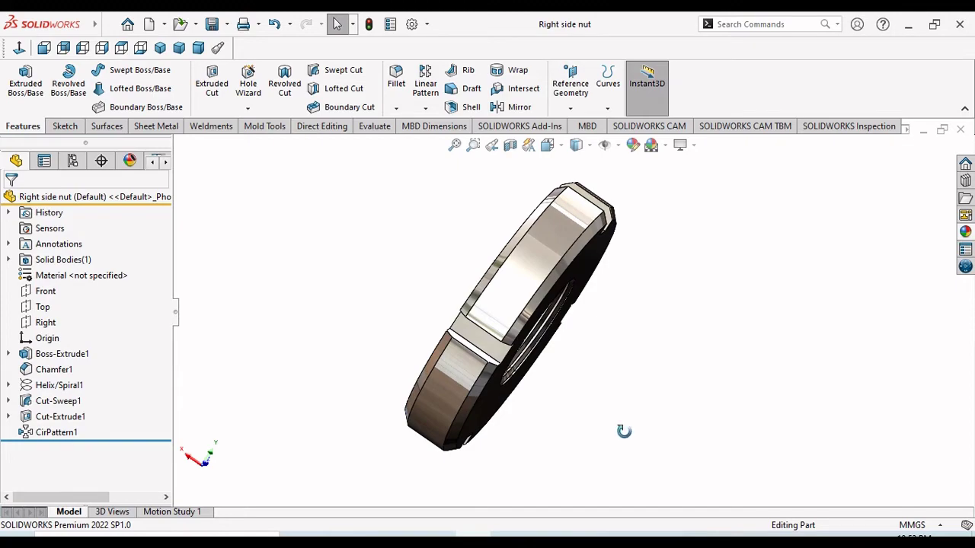
pyautogui.moveTo(623, 431); pyautogui.dragTo(944, 239, button='middle')
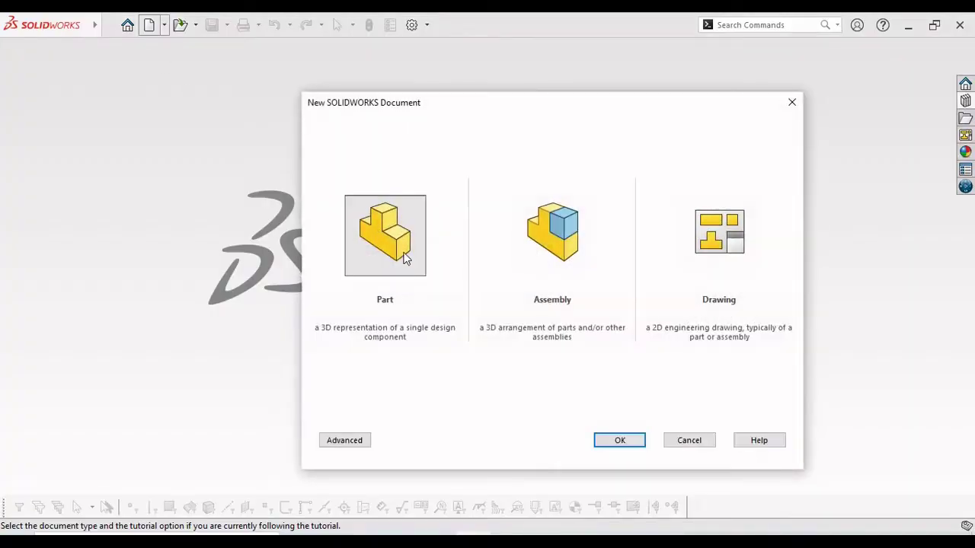
# - Create a new part with a Plain White scene and MMGS units, then sketch on the Right plane
pyautogui.click(616, 441)
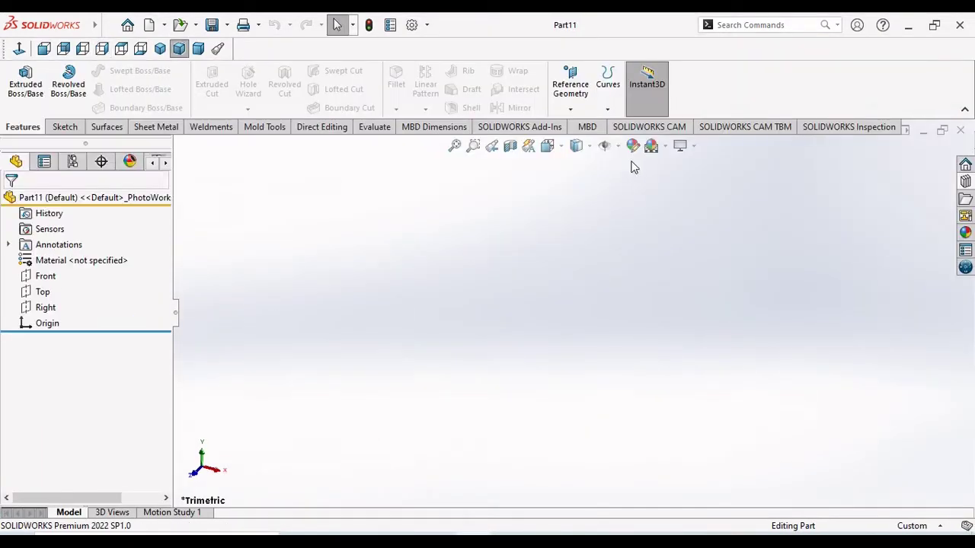
pyautogui.click(652, 147)
pyautogui.click(665, 182)
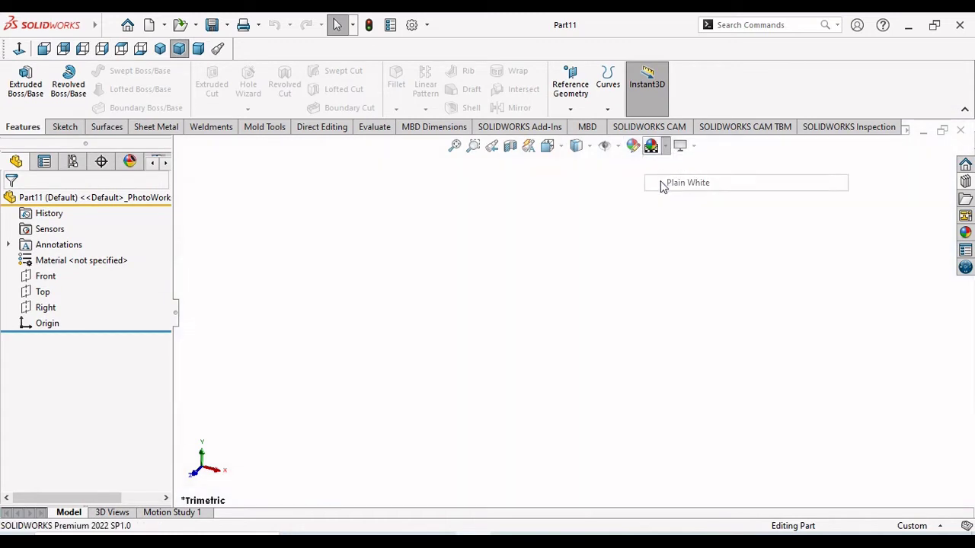
pyautogui.click(905, 531)
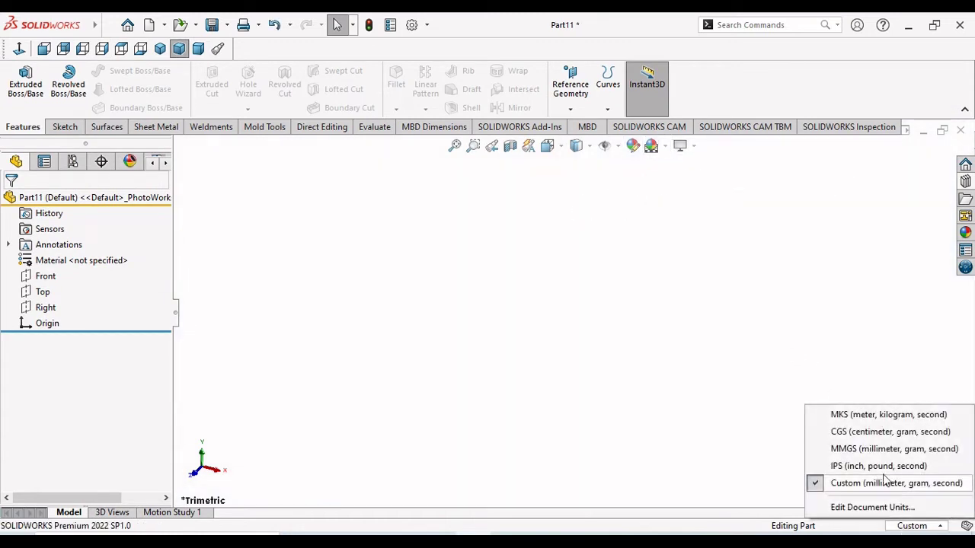
pyautogui.click(851, 449)
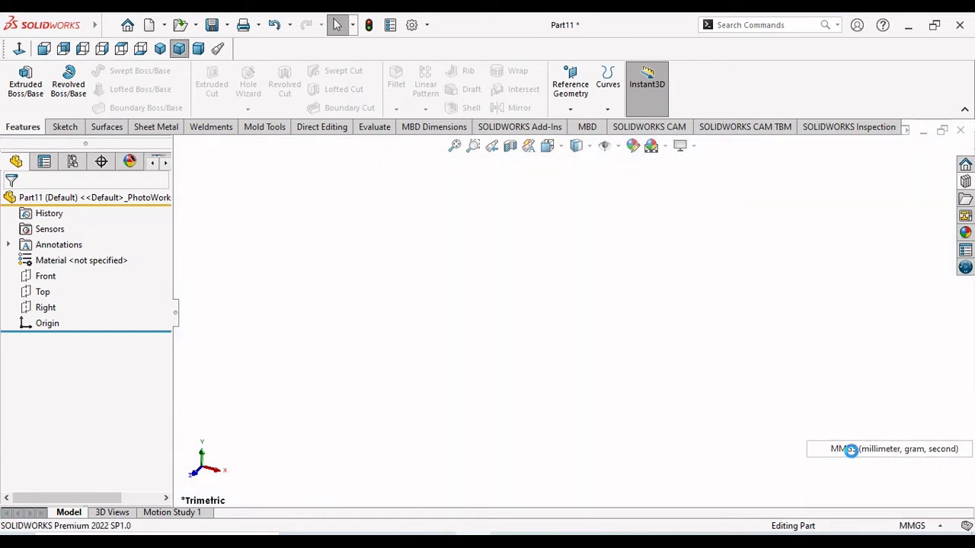
pyautogui.click(45, 307)
pyautogui.click(64, 287)
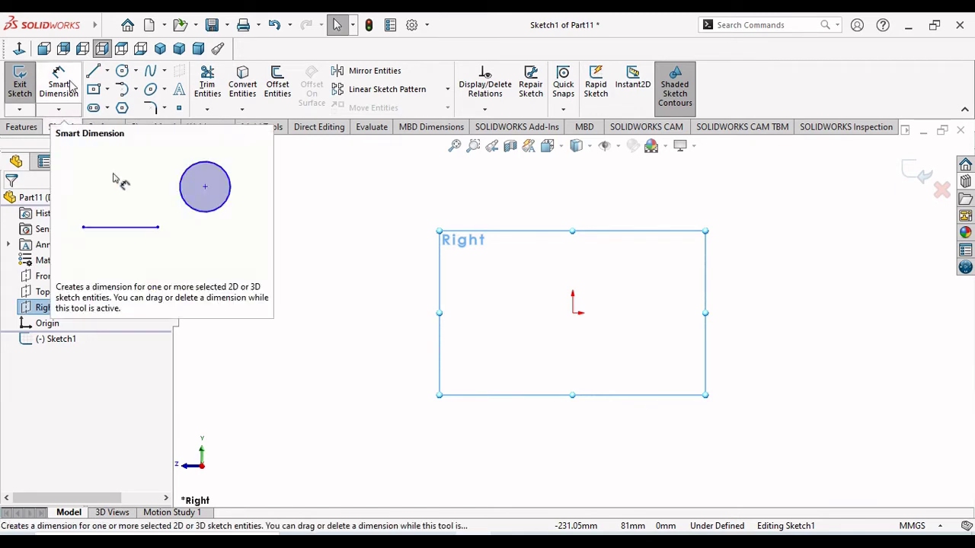
# - Start a centerline left of the origin, then undo it as too short
pyautogui.click(109, 71)
pyautogui.click(115, 105)
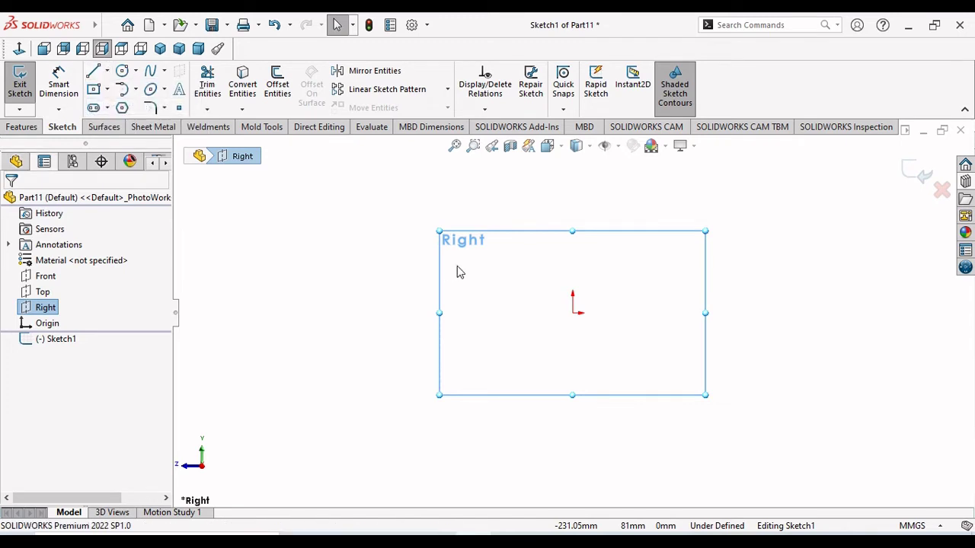
pyautogui.click(407, 305)
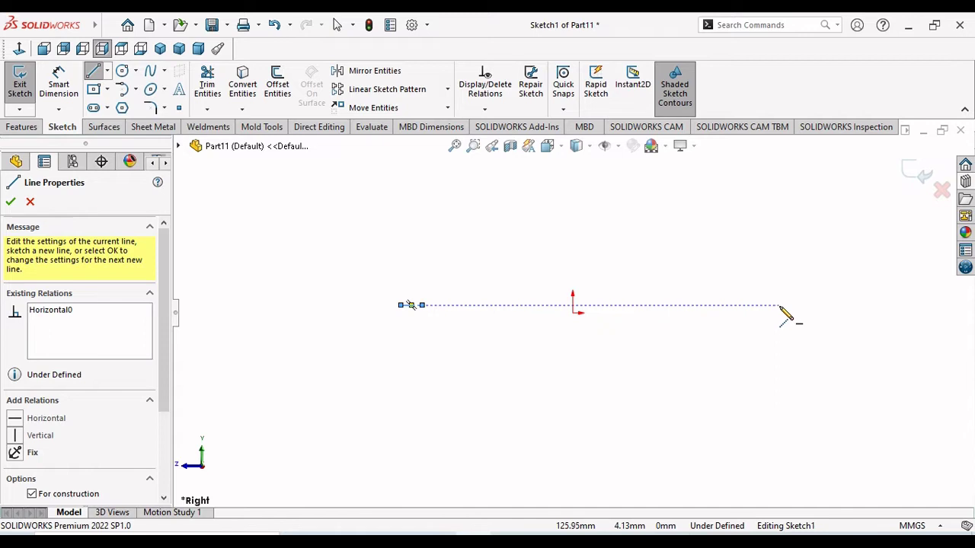
pyautogui.press('Escape')
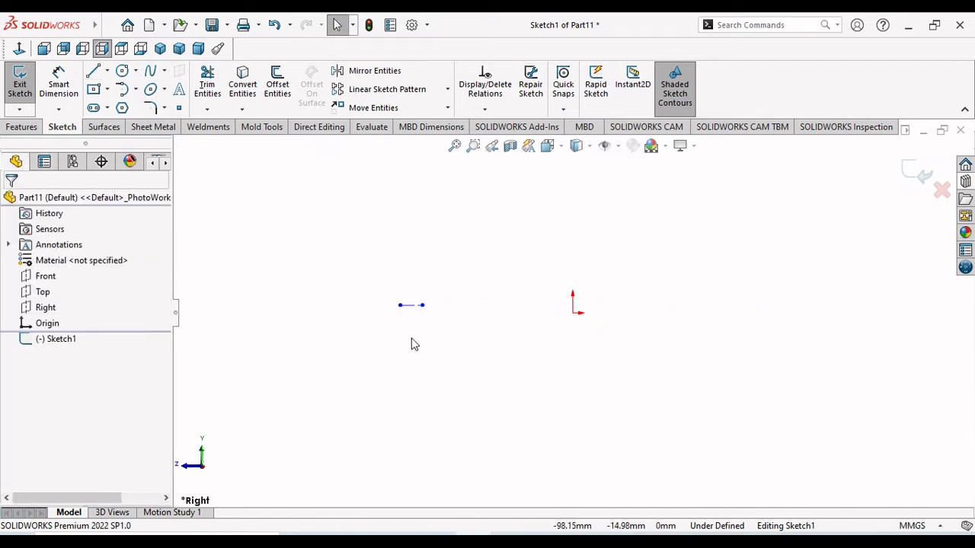
pyautogui.hotkey('ctrl', 'z')
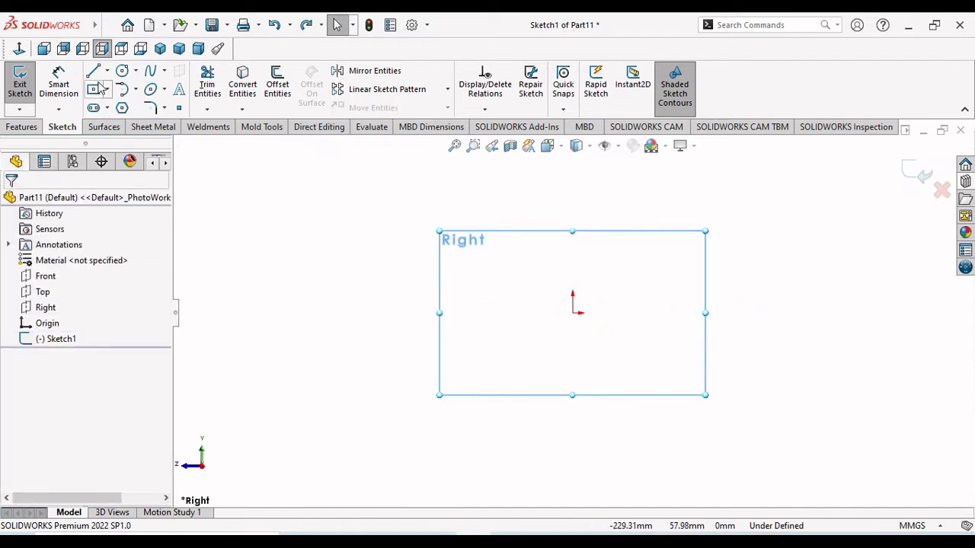
# - Draw a long horizontal centerline from far left to right of the origin
pyautogui.click(107, 71)
pyautogui.click(120, 104)
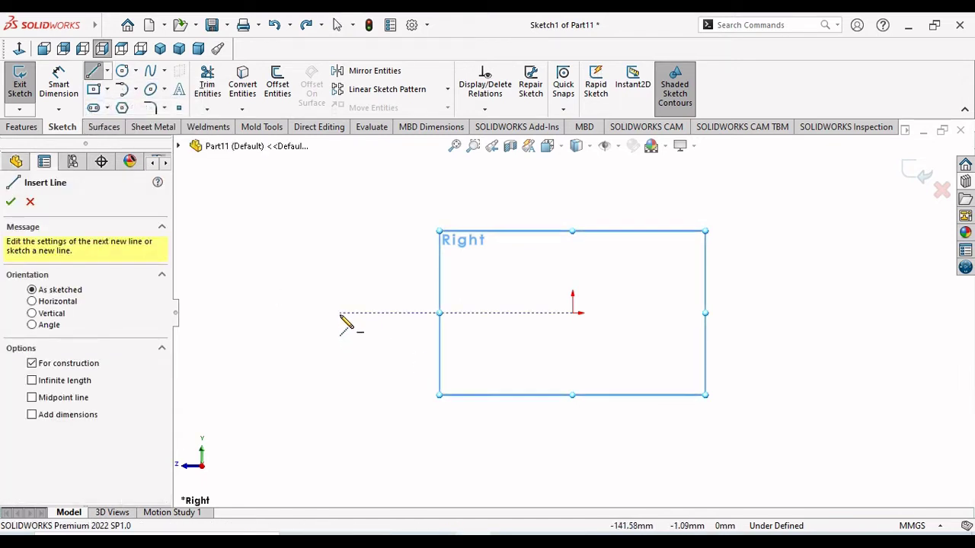
pyautogui.click(340, 313)
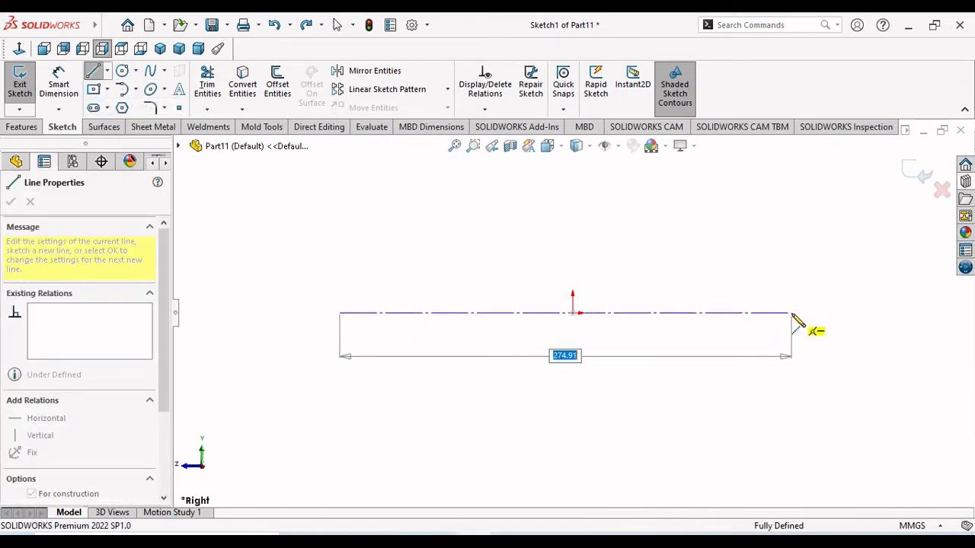
pyautogui.click(792, 314)
pyautogui.rightClick(754, 272)
pyautogui.click(772, 279)
pyautogui.moveTo(533, 311); pyautogui.dragTo(618, 283)
pyautogui.press('Escape')
pyautogui.press('Escape')
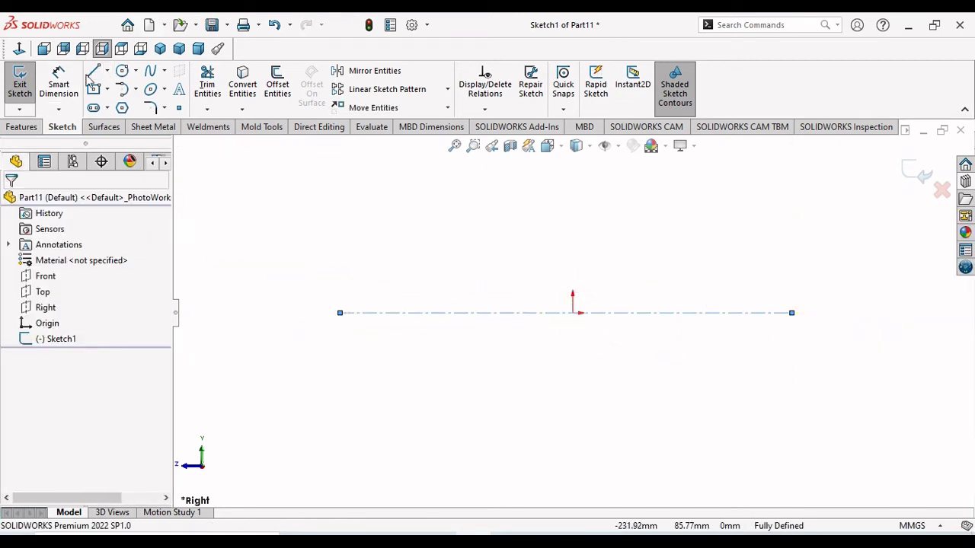
pyautogui.click(93, 71)
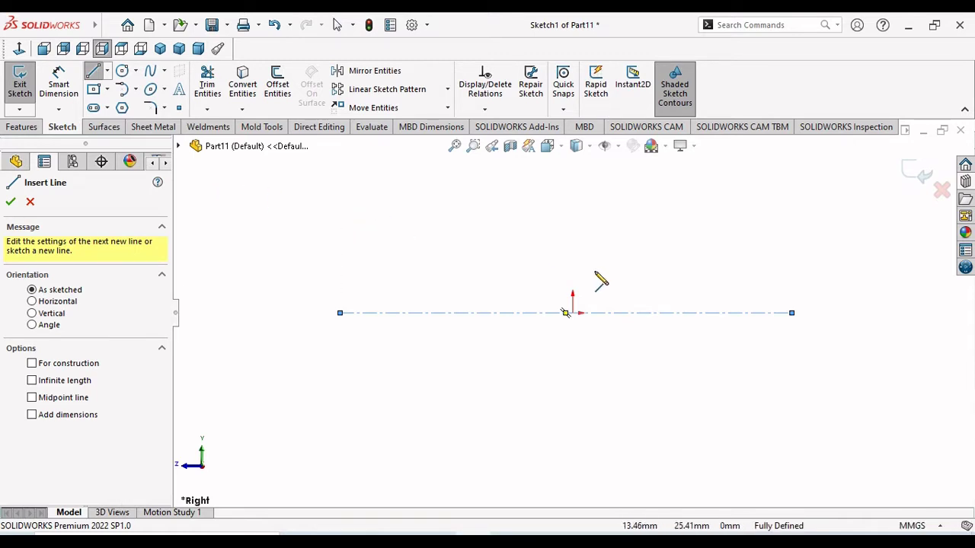
# - Draw the profile's first 44.08 rise, a short horizontal step, and the 66.77 rise
pyautogui.click(498, 311)
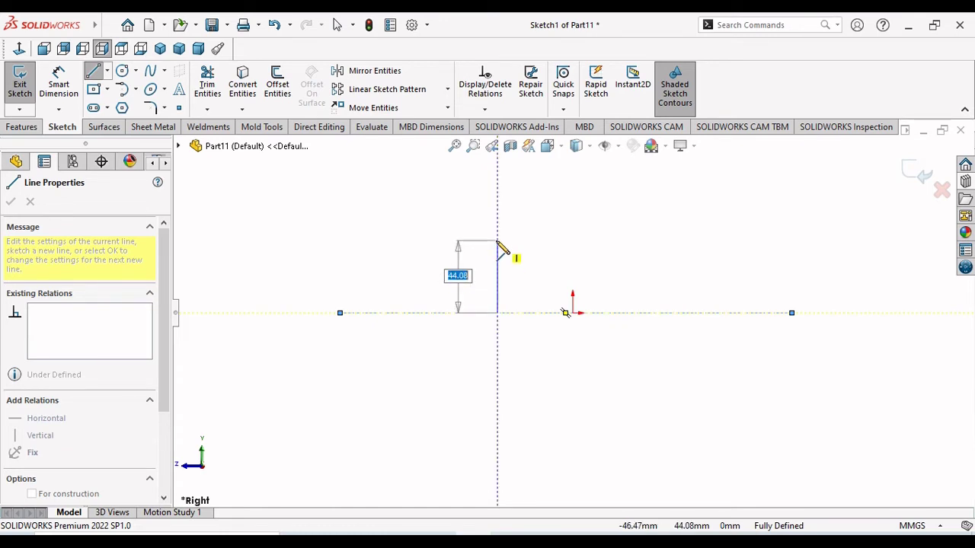
pyautogui.click(498, 242)
pyautogui.scroll(5, 523, 247)
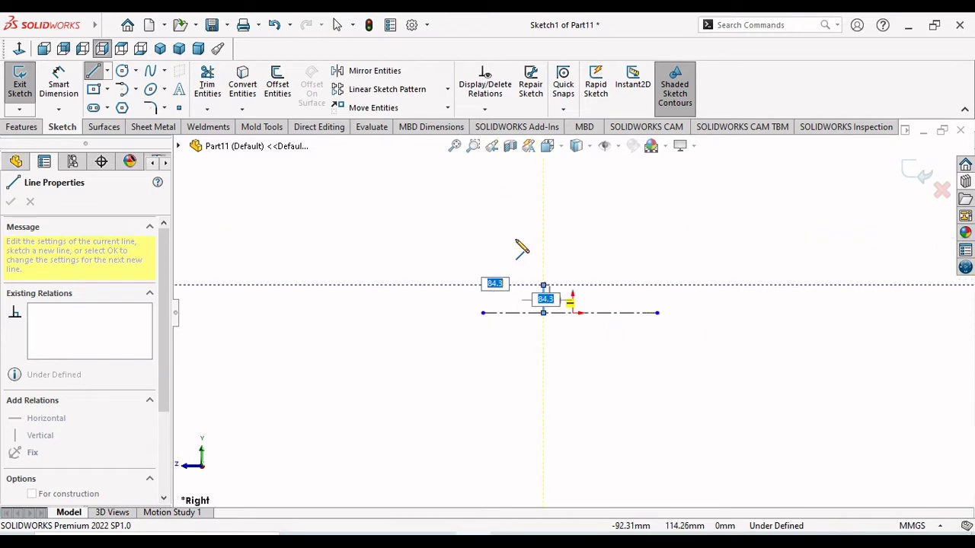
pyautogui.scroll(-3, 533, 255)
pyautogui.scroll(-3, 545, 259)
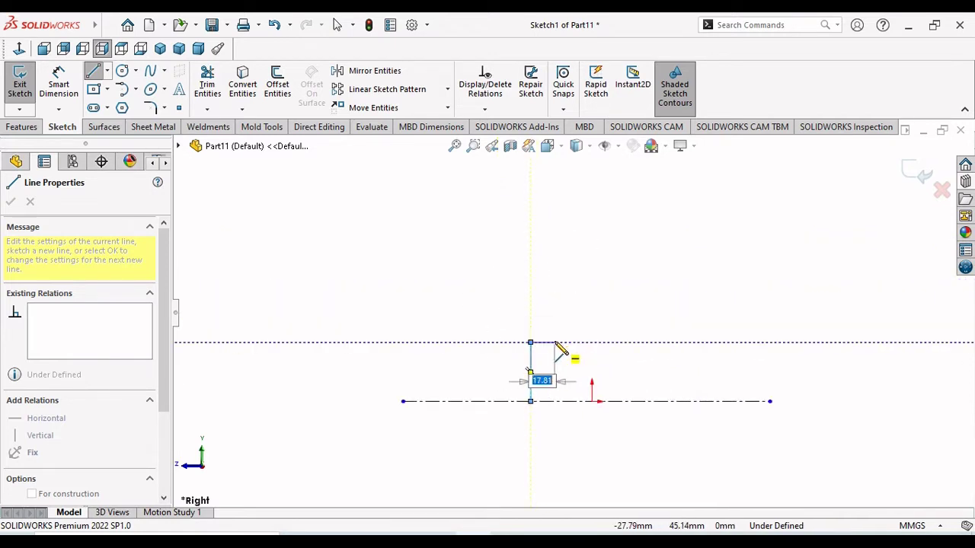
pyautogui.click(555, 343)
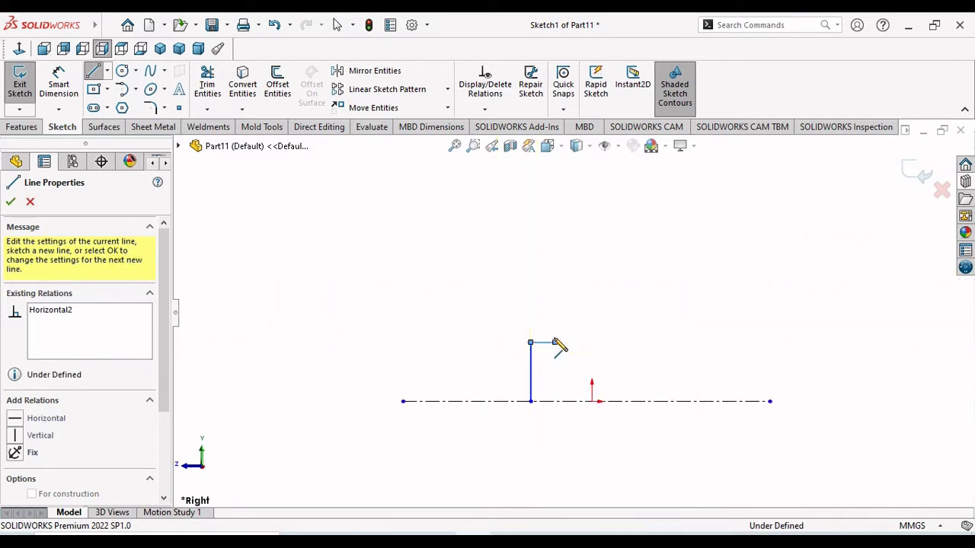
pyautogui.click(556, 254)
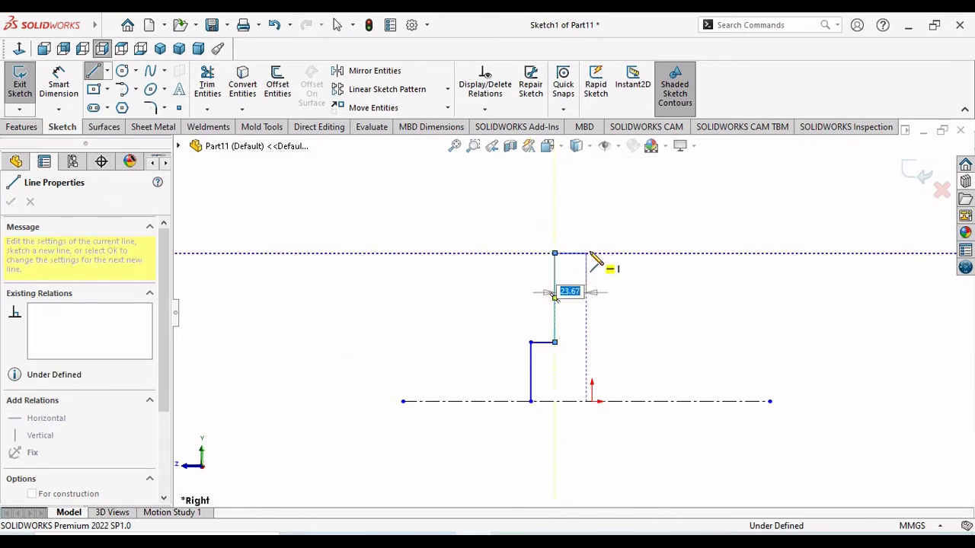
# - Add the top edge, the downward step and the ledge, closing back to the centerline
pyautogui.click(586, 254)
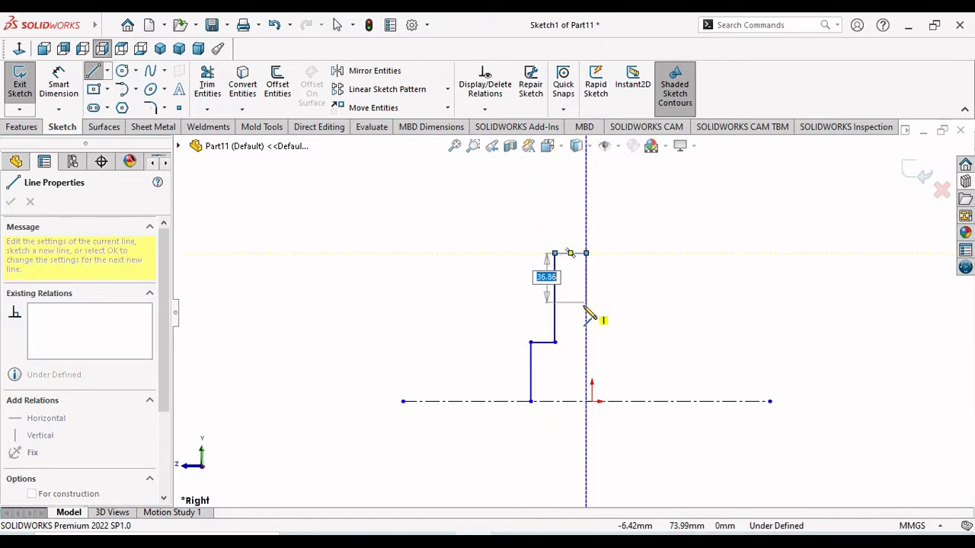
pyautogui.click(586, 305)
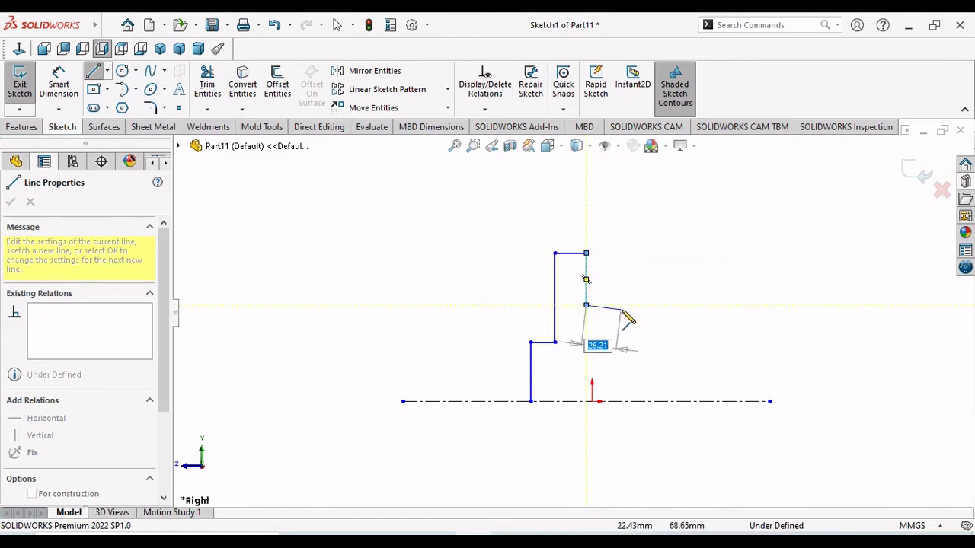
pyautogui.click(620, 305)
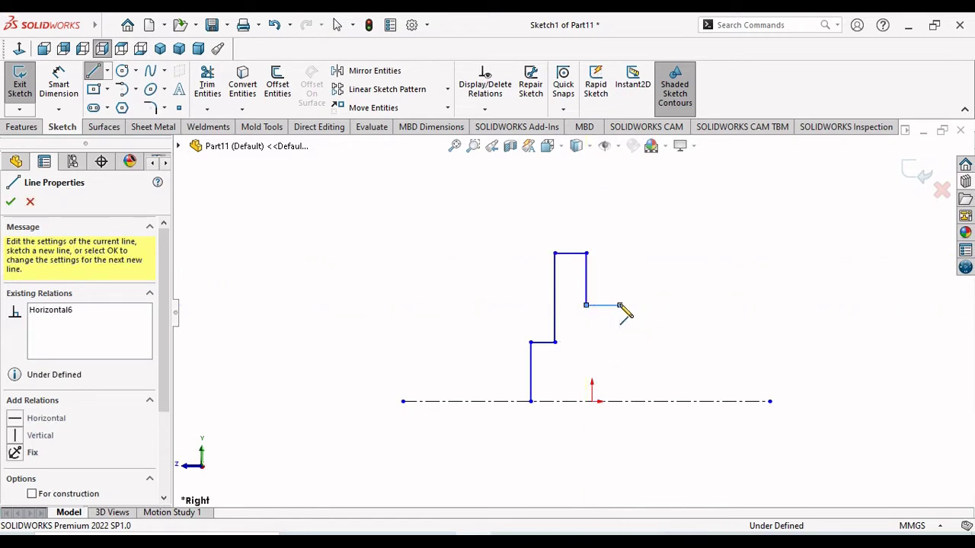
pyautogui.click(619, 401)
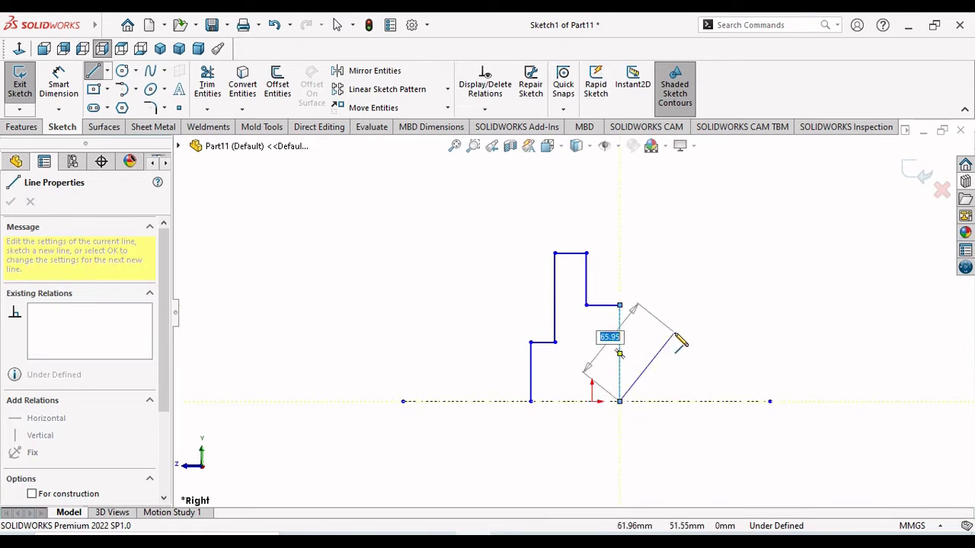
pyautogui.rightClick(685, 340)
pyautogui.click(690, 343)
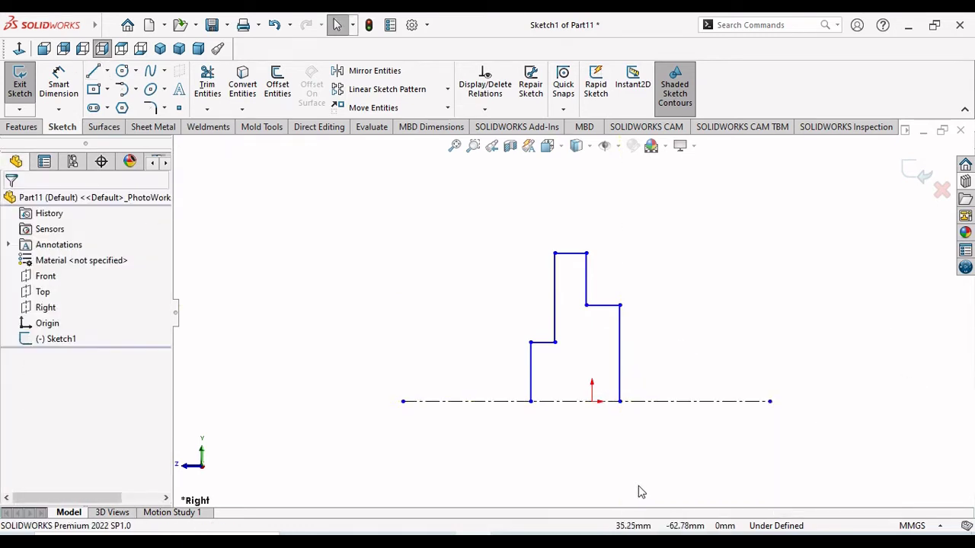
# - Dimension the top line's height from the centerline as 210/2 (105 mm)
pyautogui.click(58, 82)
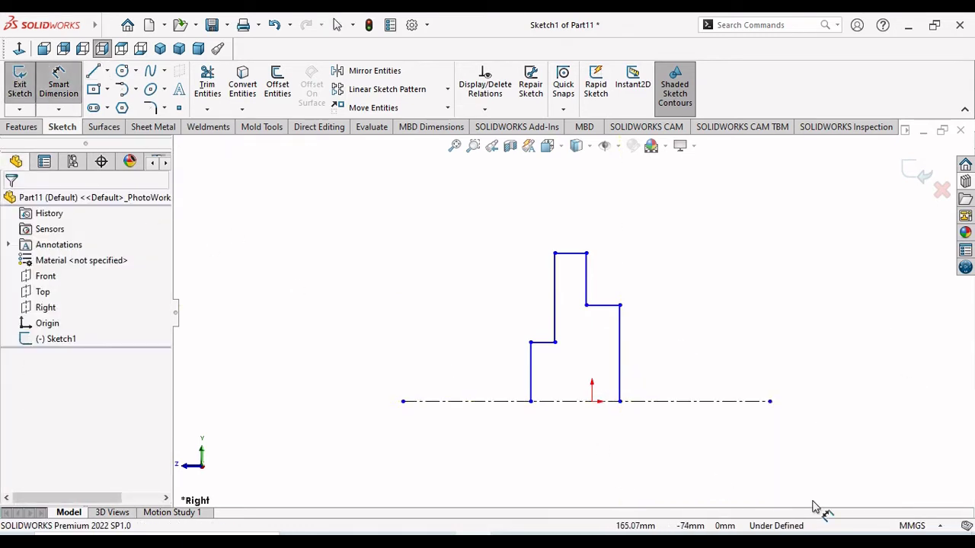
pyautogui.click(577, 404)
pyautogui.click(579, 254)
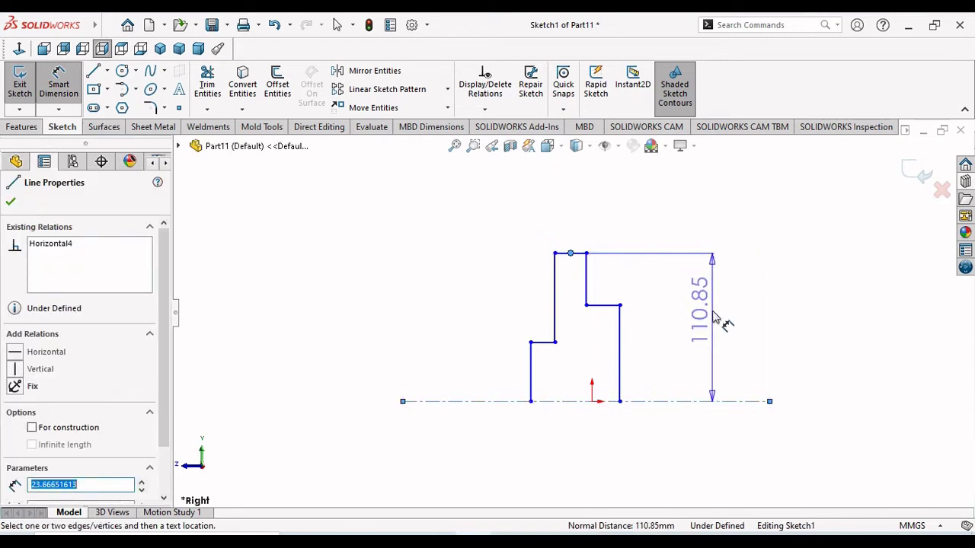
pyautogui.click(716, 319)
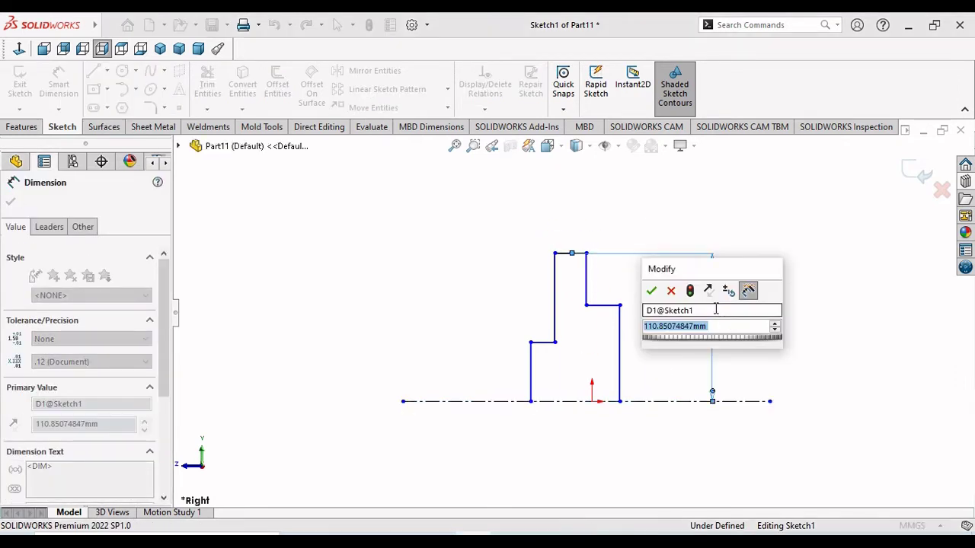
pyautogui.write('21')
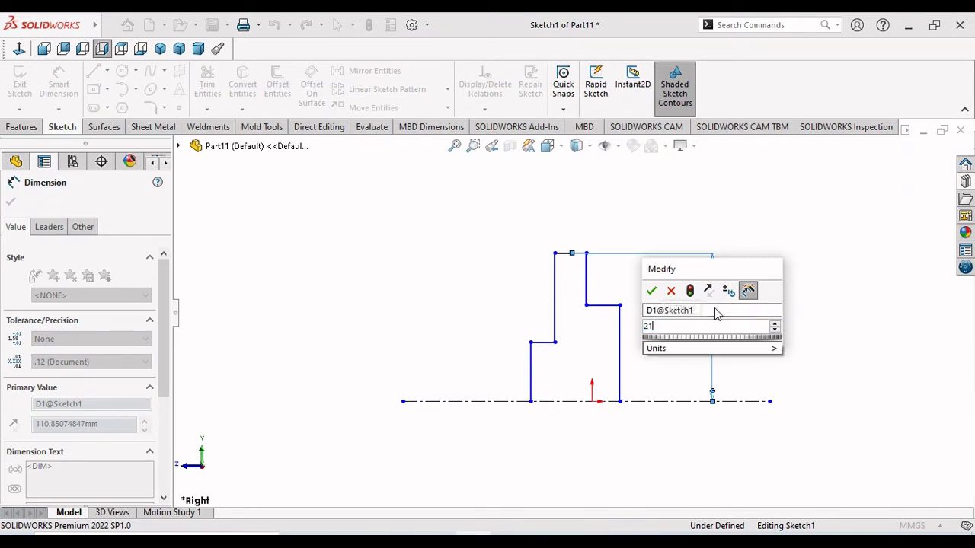
pyautogui.write('0/2')
pyautogui.press('Return')
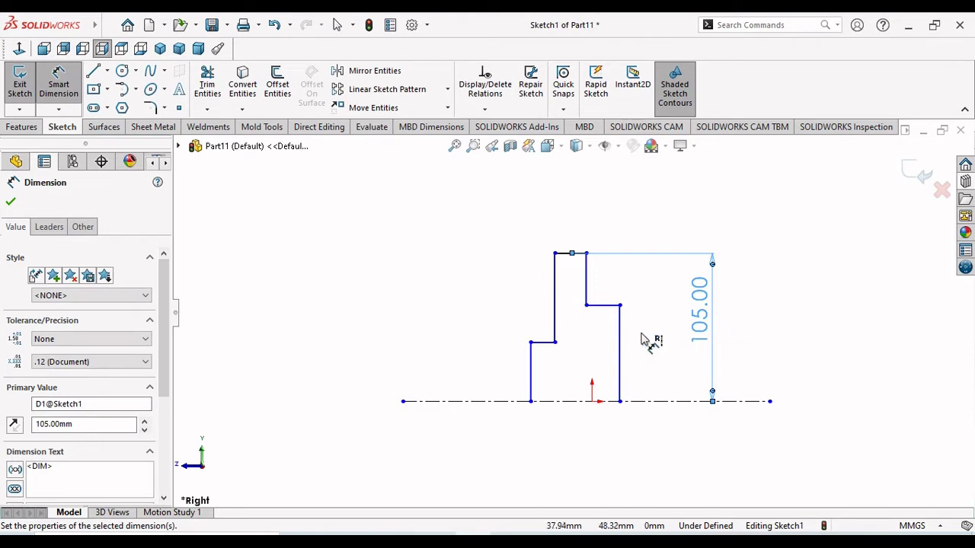
# - Dimension the middle step's height as 152/2 (76 mm)
pyautogui.click(609, 307)
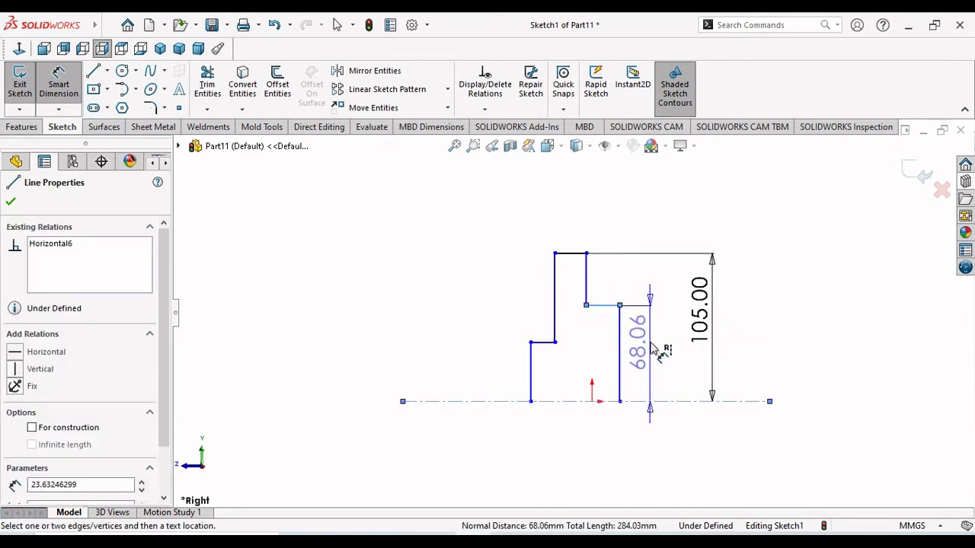
pyautogui.click(665, 349)
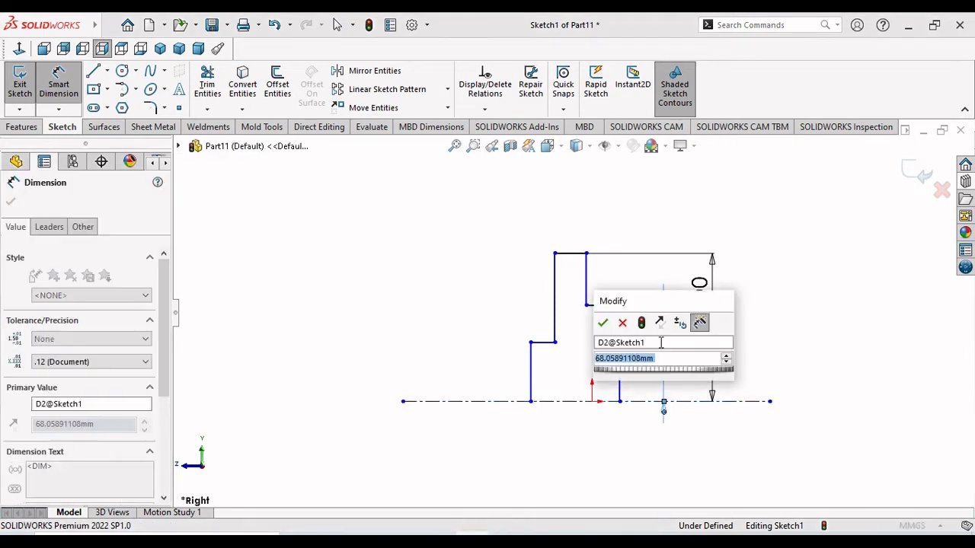
pyautogui.write('152/2')
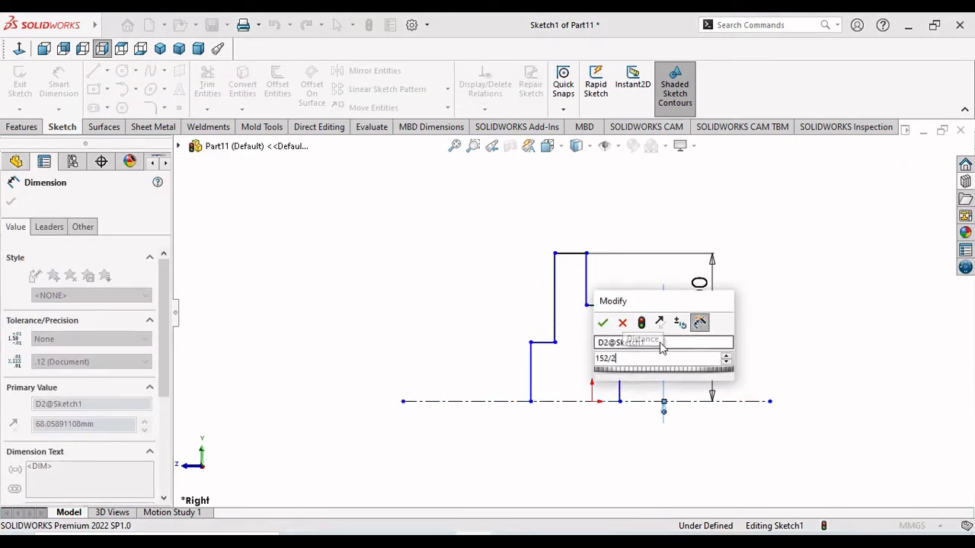
pyautogui.press('Return')
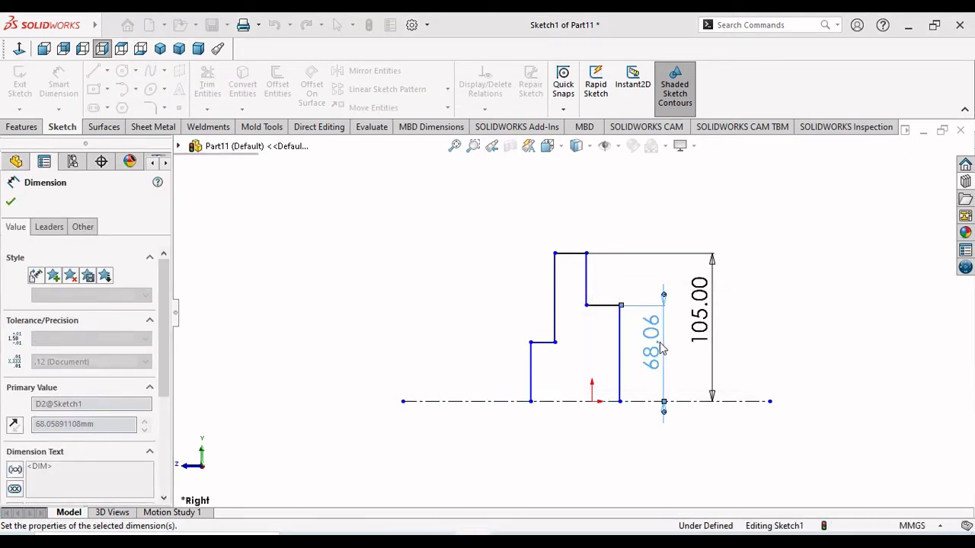
# - Dimension the lower left step's height to 75 mm and reposition the dimension beside it
pyautogui.click(544, 342)
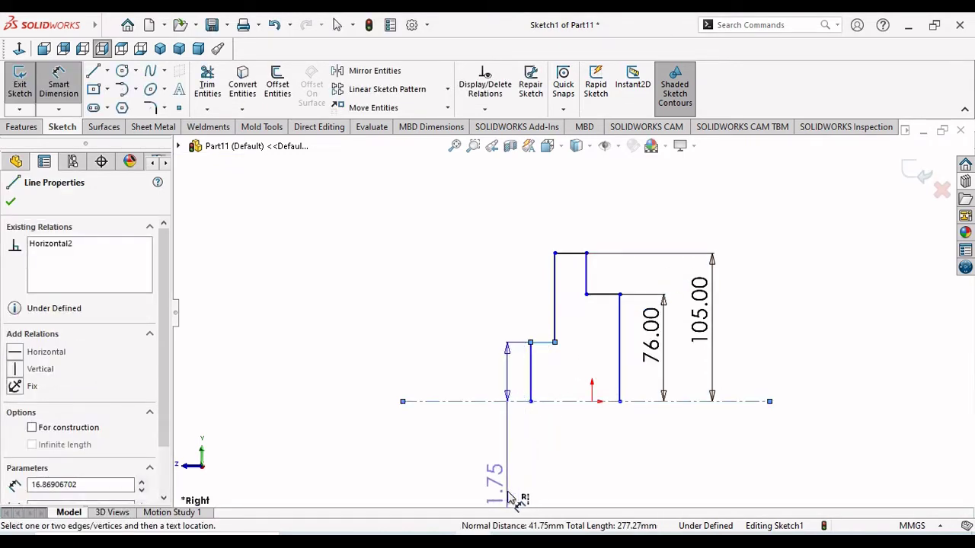
pyautogui.scroll(2, 470, 467)
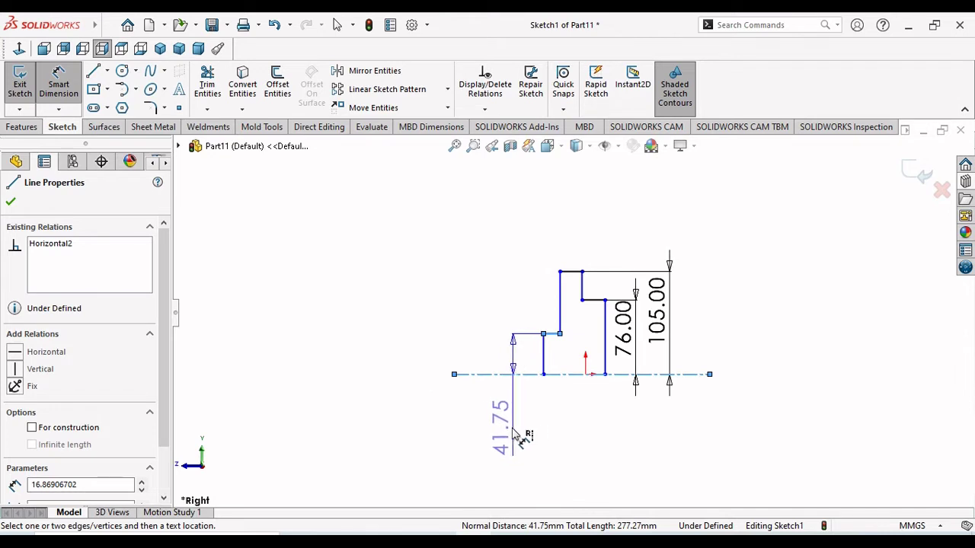
pyautogui.click(495, 431)
pyautogui.doubleClick(491, 428)
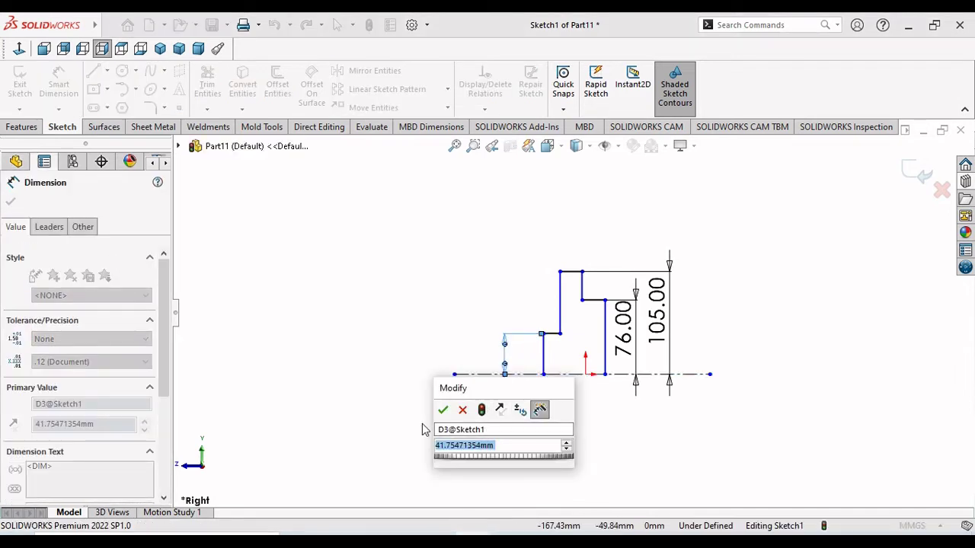
pyautogui.write('150/2')
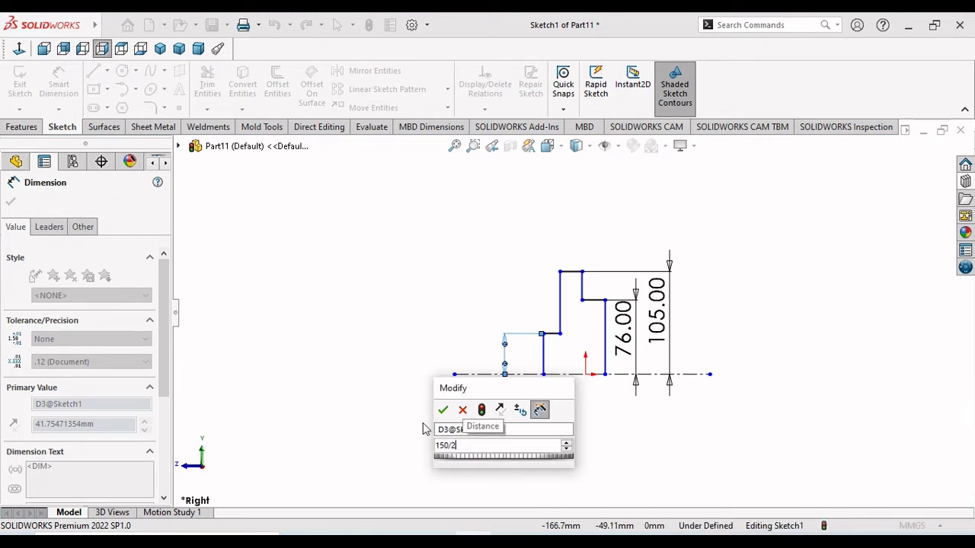
pyautogui.press('Escape')
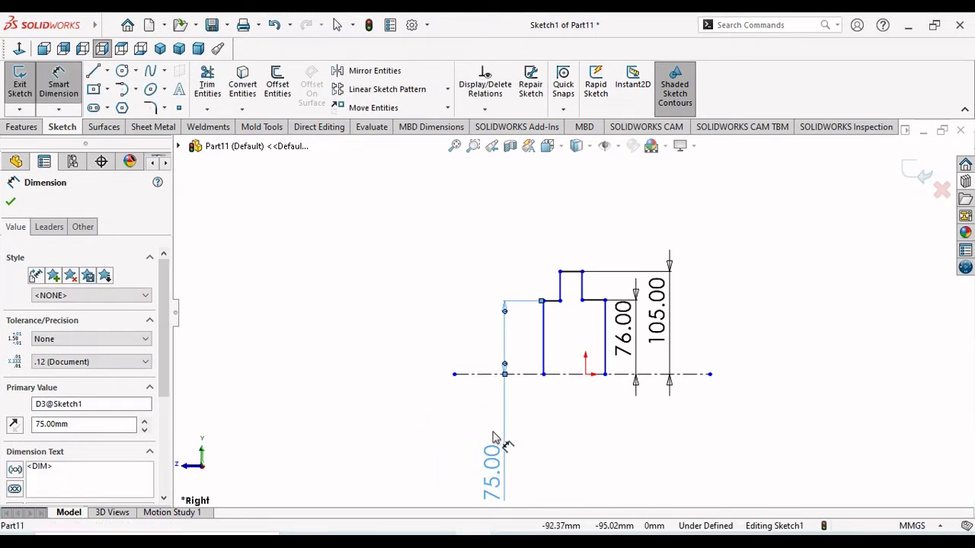
pyautogui.click(512, 339)
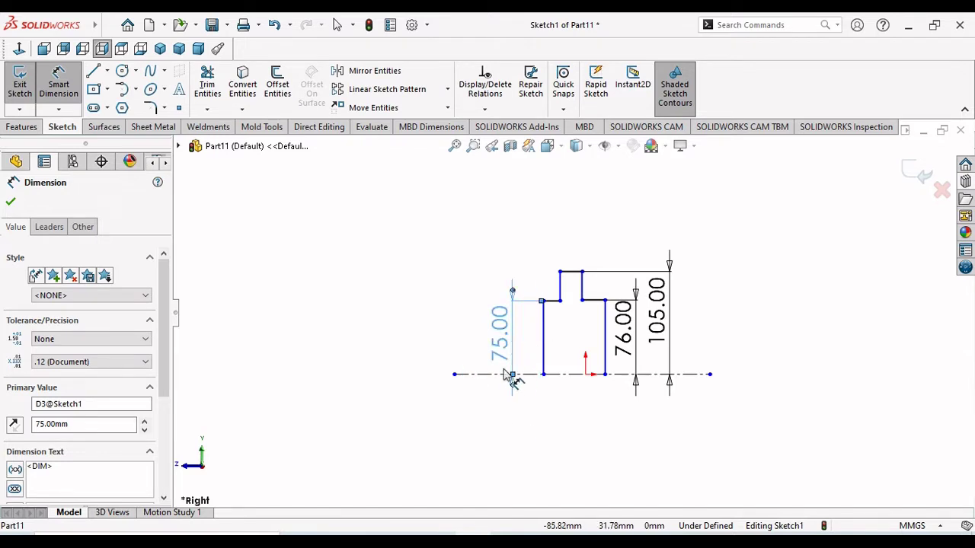
pyautogui.click(516, 434)
pyautogui.scroll(-3, 655, 347)
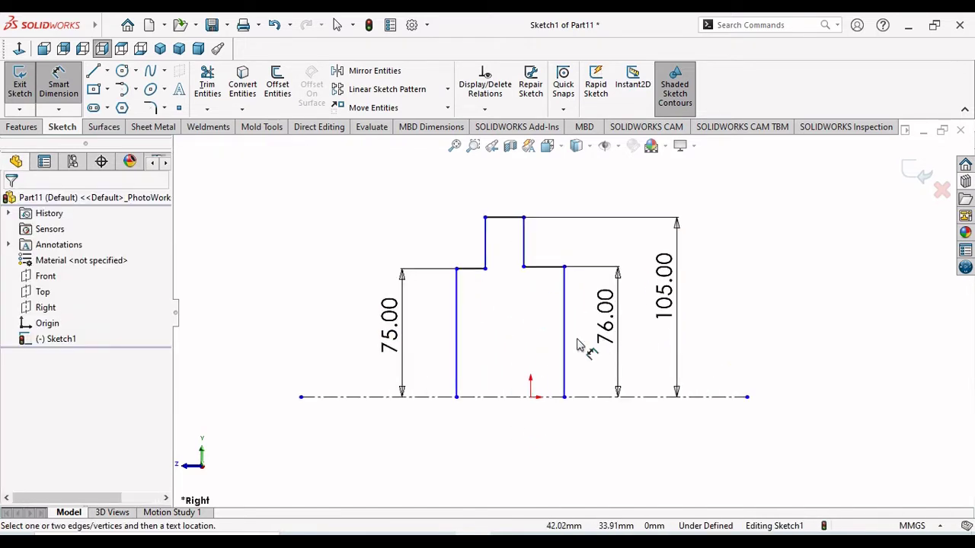
# - Dimension the left shoulder and top line widths at 12 mm each
pyautogui.click(471, 271)
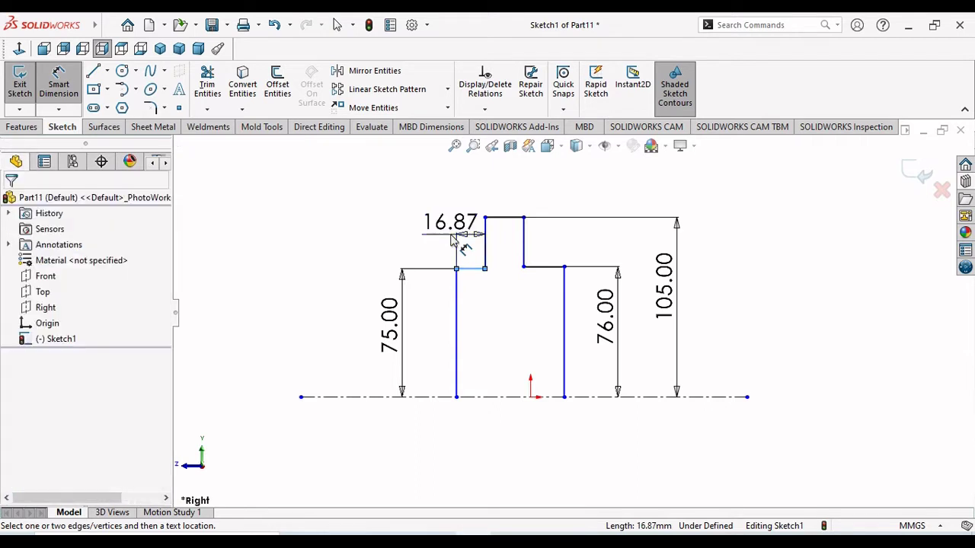
pyautogui.click(456, 240)
pyautogui.write('12')
pyautogui.press('Return')
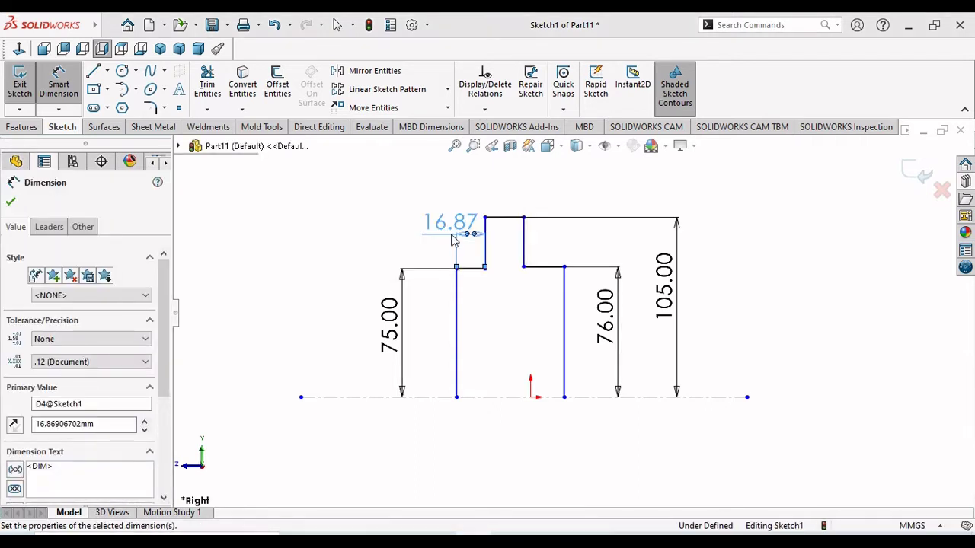
pyautogui.click(509, 218)
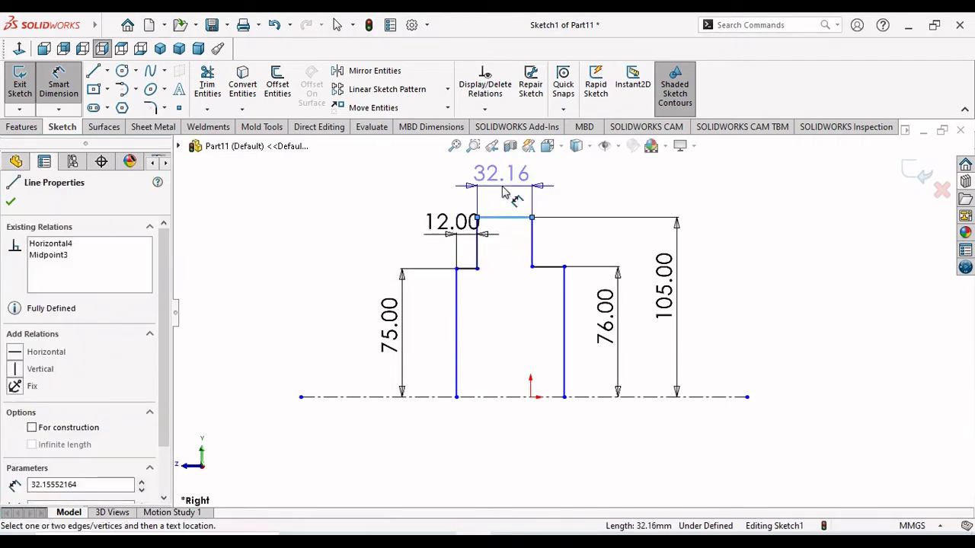
pyautogui.click(503, 193)
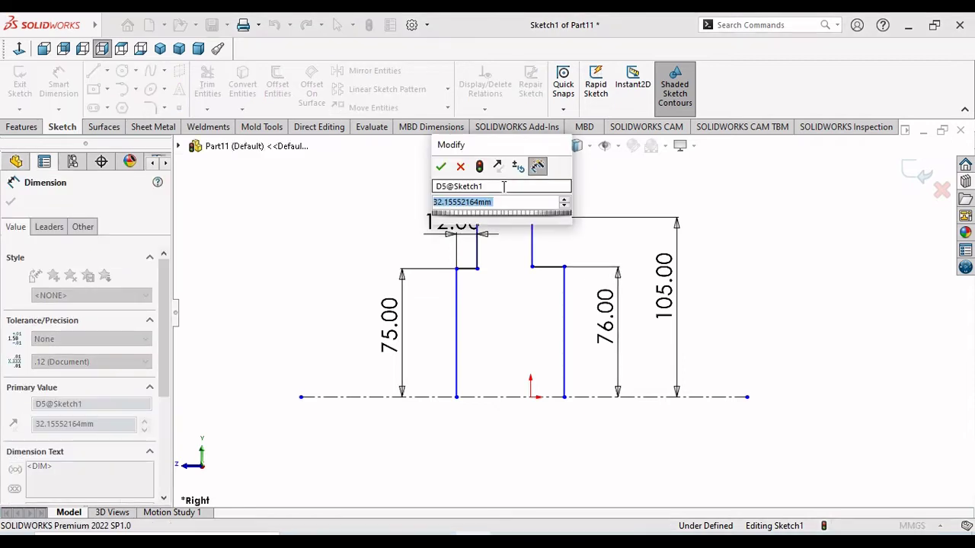
pyautogui.press('Escape')
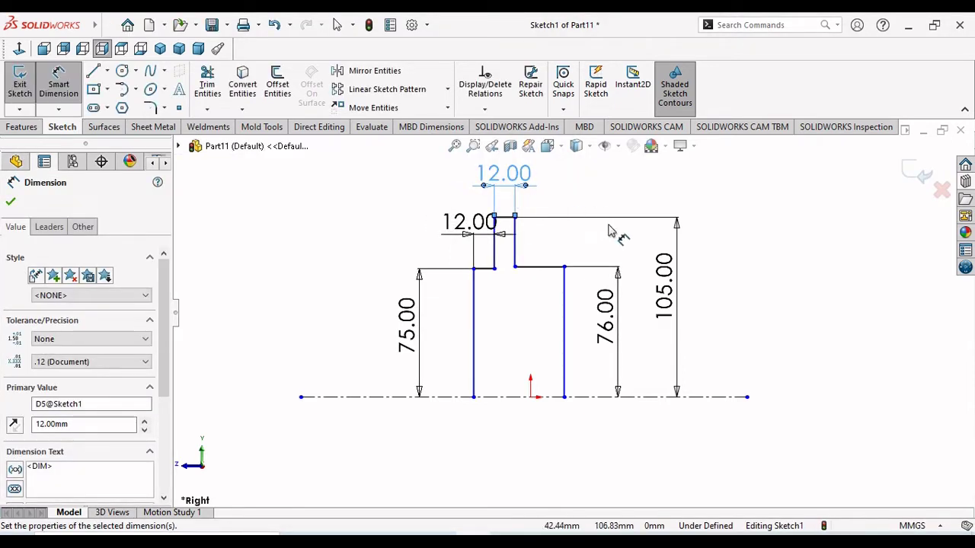
# - Dimension the right shoulder width at 18 mm, then start a new line
pyautogui.click(542, 269)
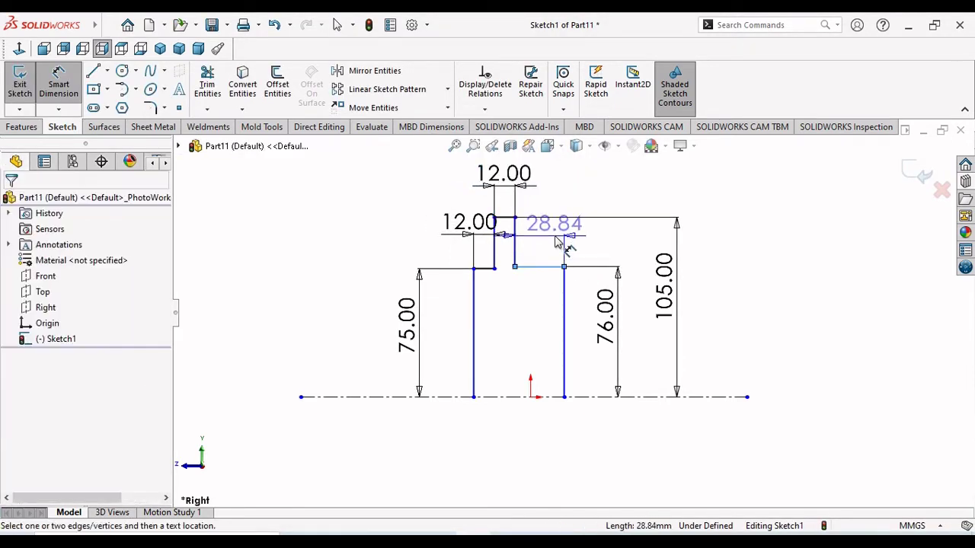
pyautogui.click(556, 241)
pyautogui.write('18')
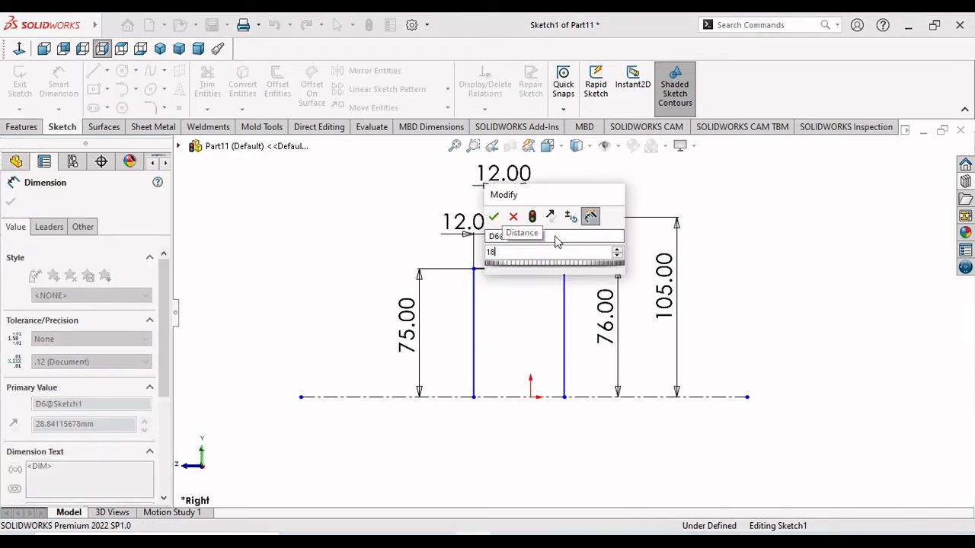
pyautogui.press('Return')
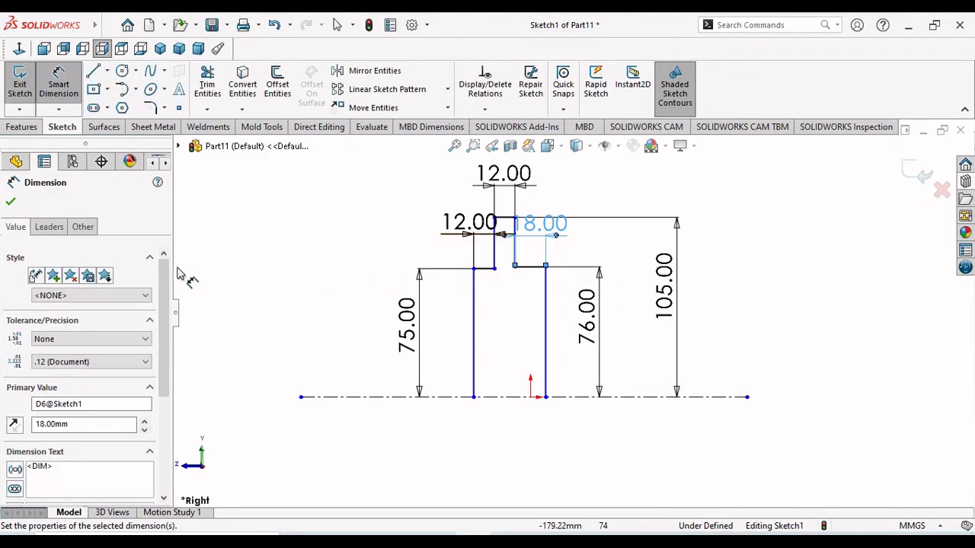
pyautogui.click(11, 202)
pyautogui.scroll(3, 407, 392)
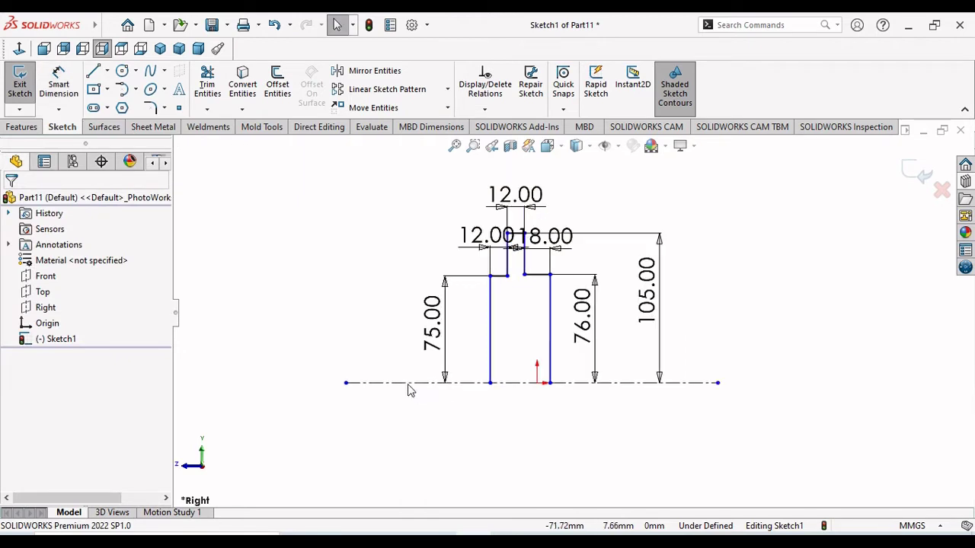
pyautogui.scroll(-1, 537, 325)
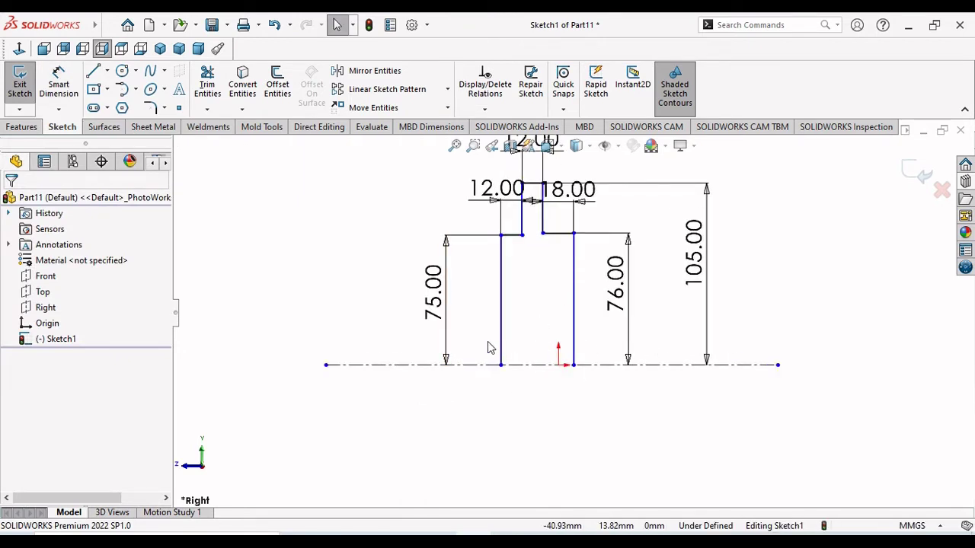
pyautogui.click(93, 71)
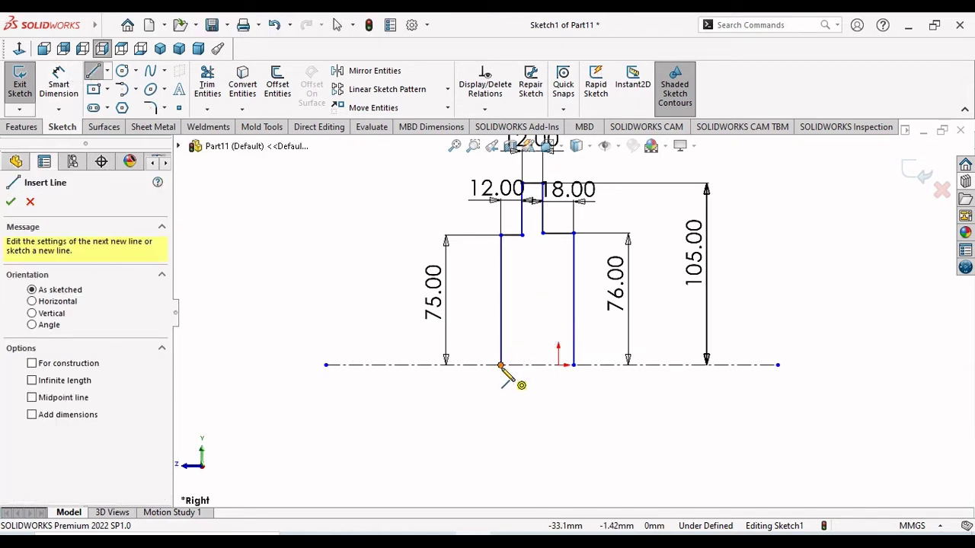
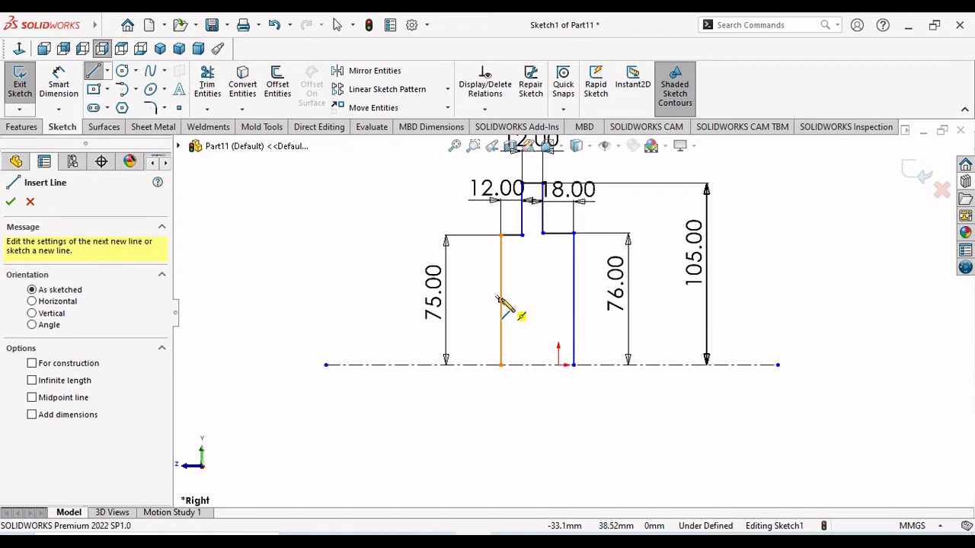
# - Finish the stepped profile and revolve it a full 360° about the centreline into Revolve1
pyautogui.click(500, 300)
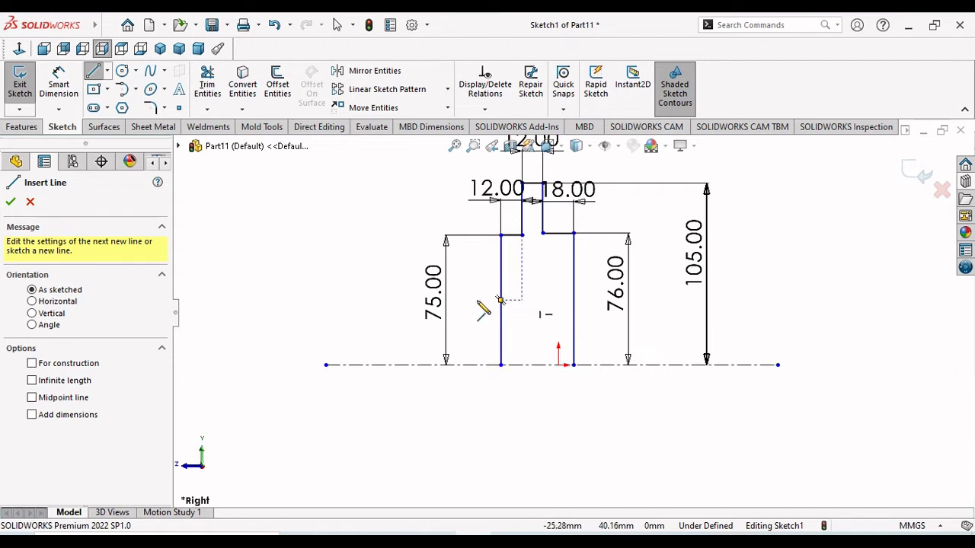
pyautogui.press('Escape')
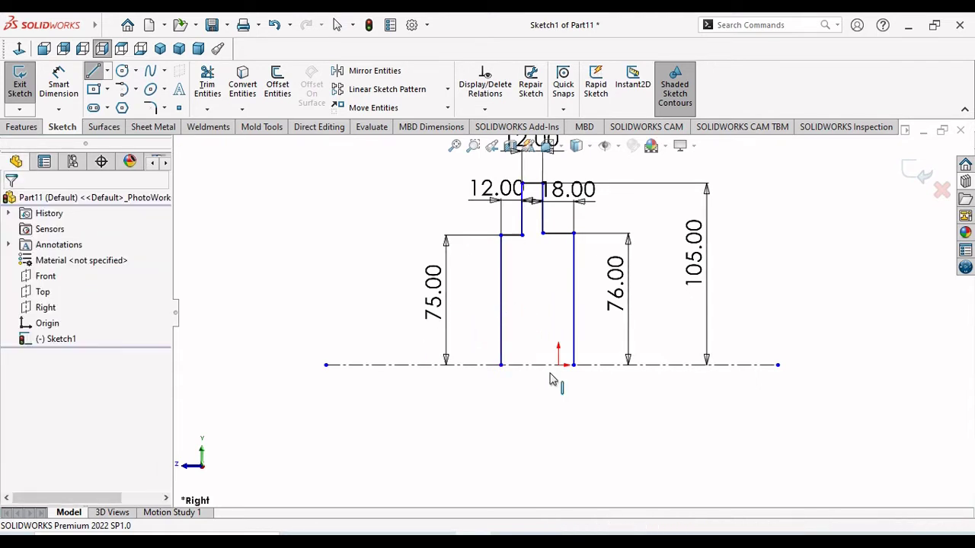
pyautogui.scroll(2, 488, 396)
pyautogui.scroll(-1, 673, 317)
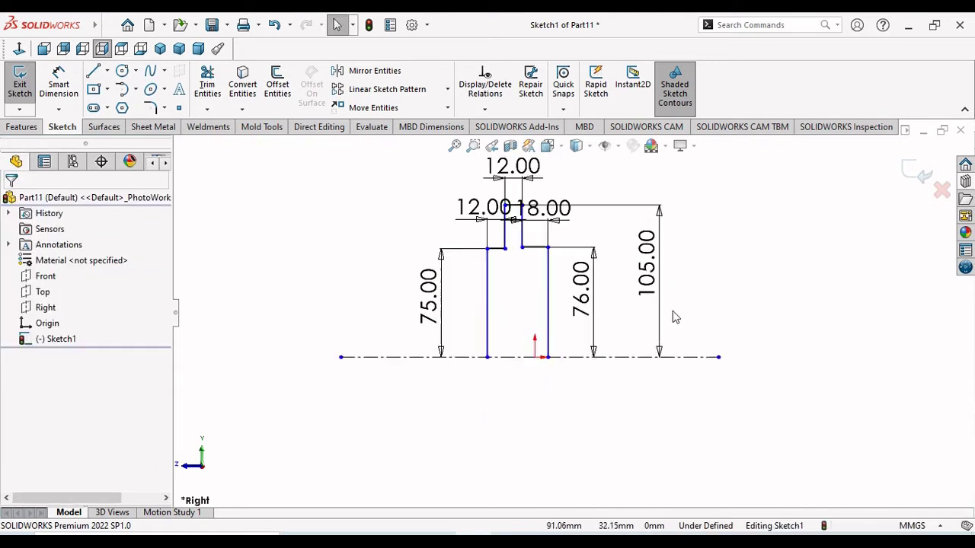
pyautogui.moveTo(636, 330); pyautogui.dragTo(652, 327, button='middle')
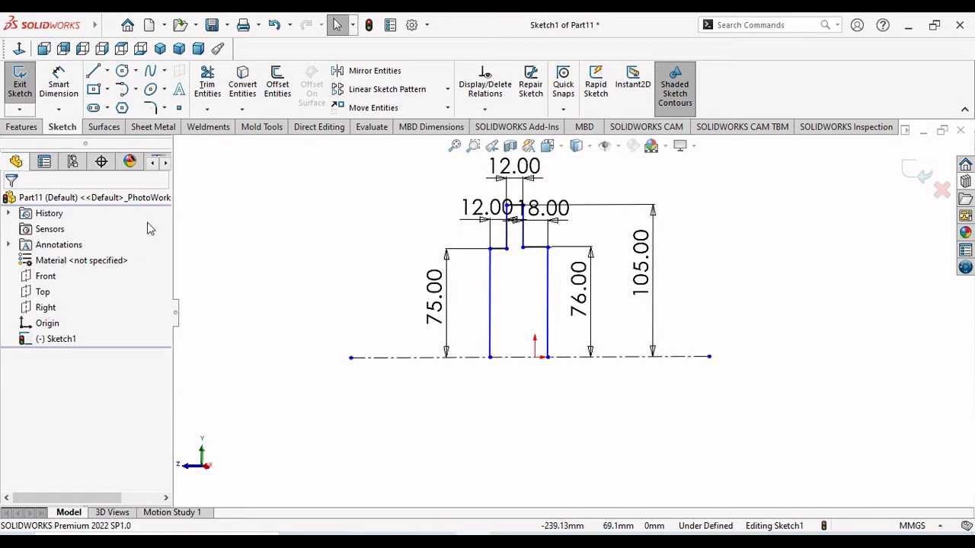
pyautogui.click(21, 127)
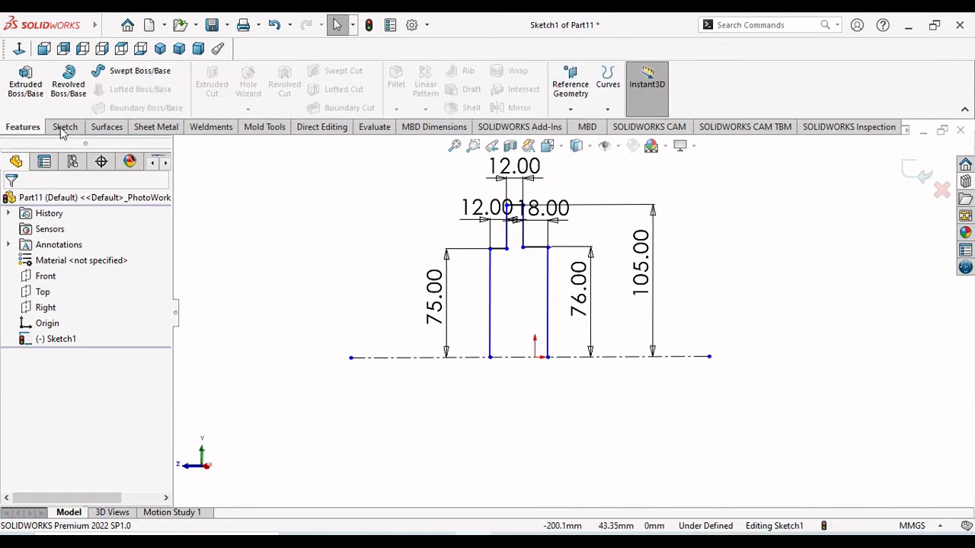
pyautogui.click(69, 83)
pyautogui.click(512, 288)
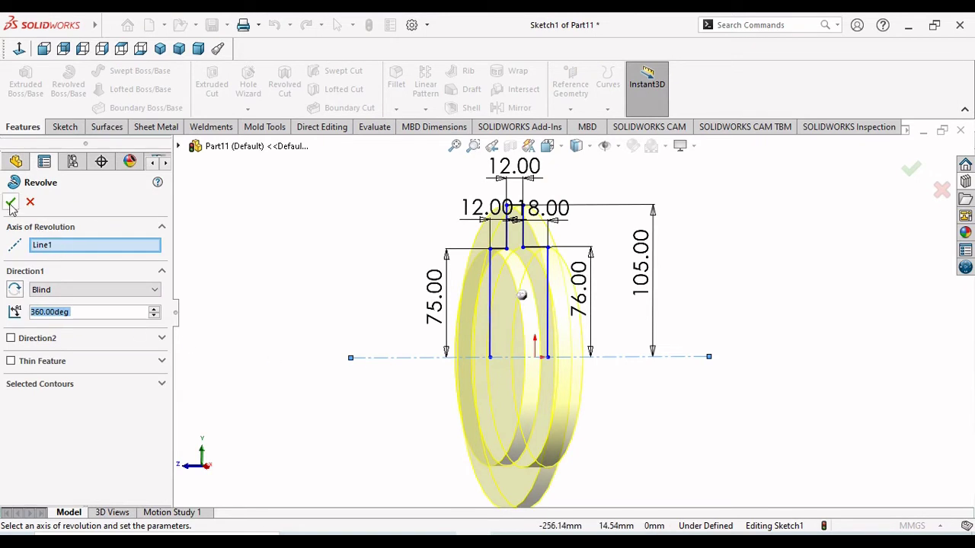
pyautogui.click(10, 203)
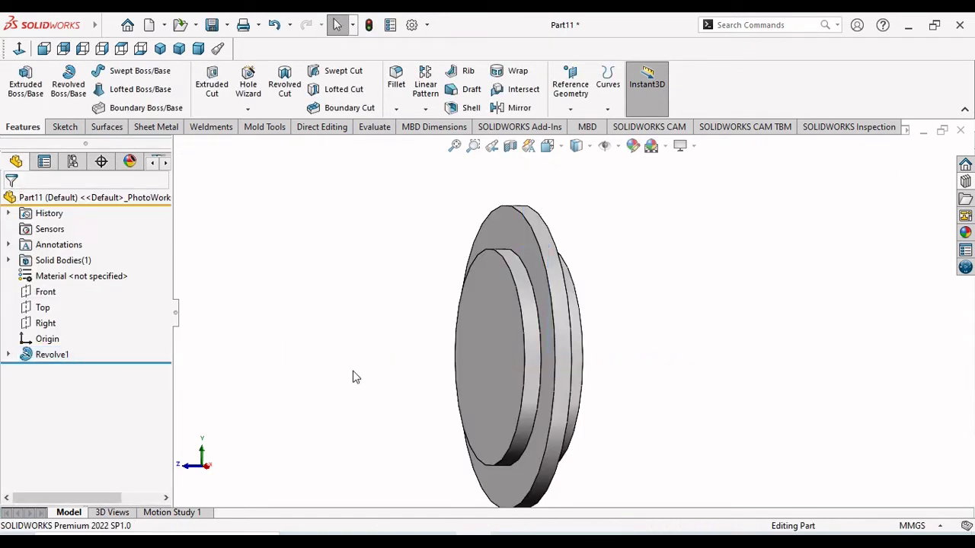
pyautogui.moveTo(584, 386); pyautogui.dragTo(723, 333, button='middle')
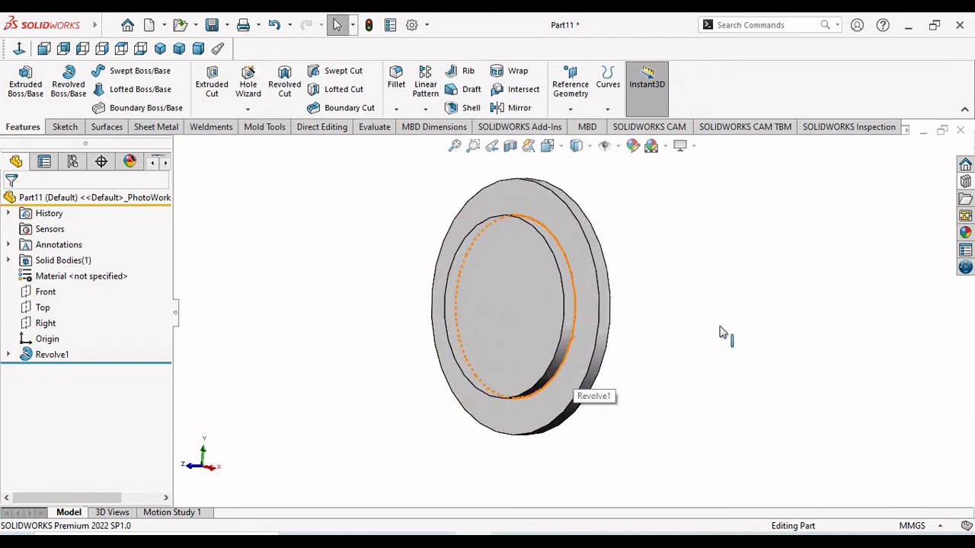
# - Sketch a Ø136 circle centred on the origin on the disc's front face
pyautogui.click(500, 294)
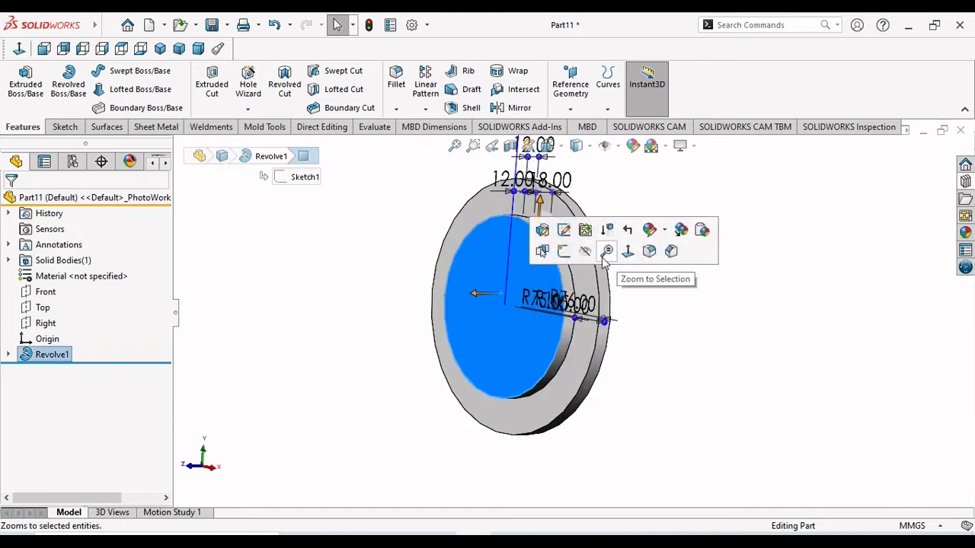
pyautogui.click(564, 251)
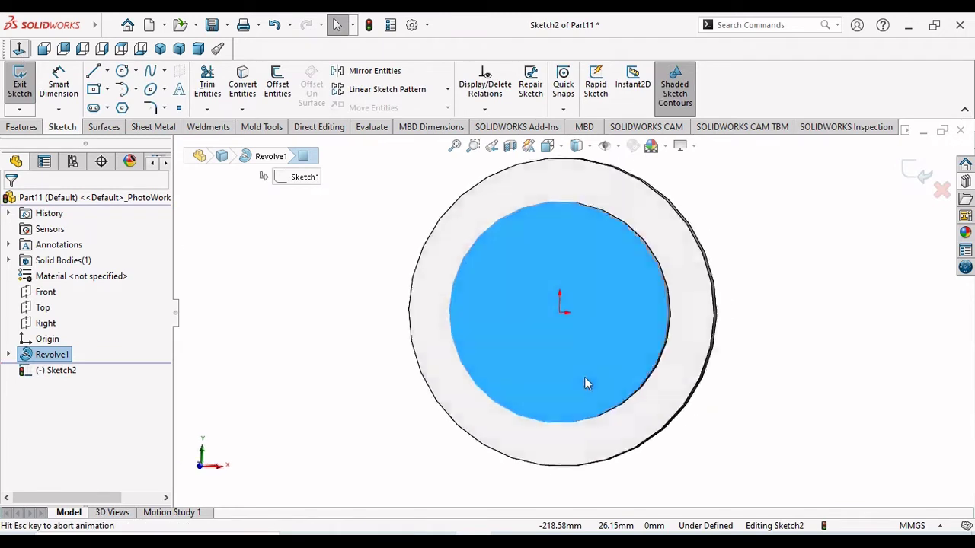
pyautogui.click(121, 71)
pyautogui.click(573, 312)
pyautogui.click(638, 373)
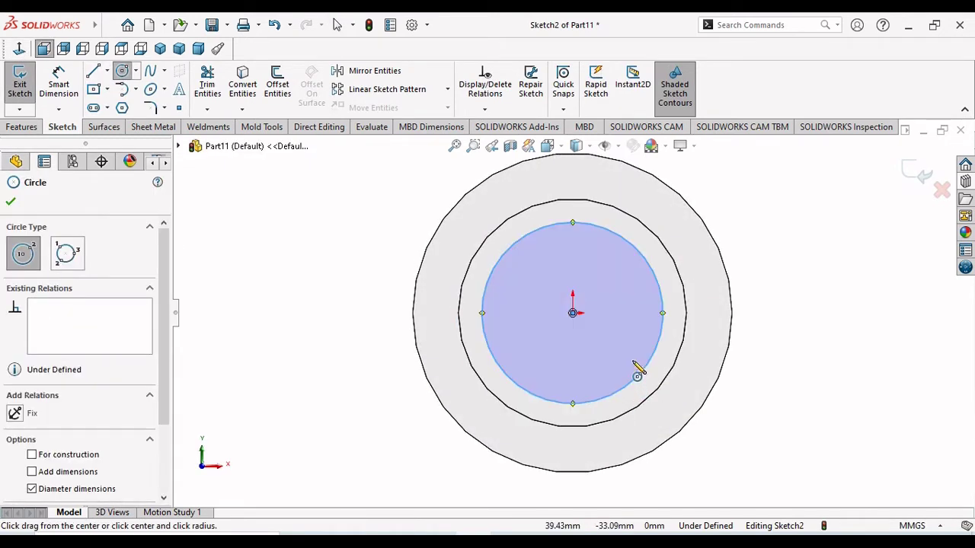
pyautogui.rightClick(767, 330)
pyautogui.click(759, 333)
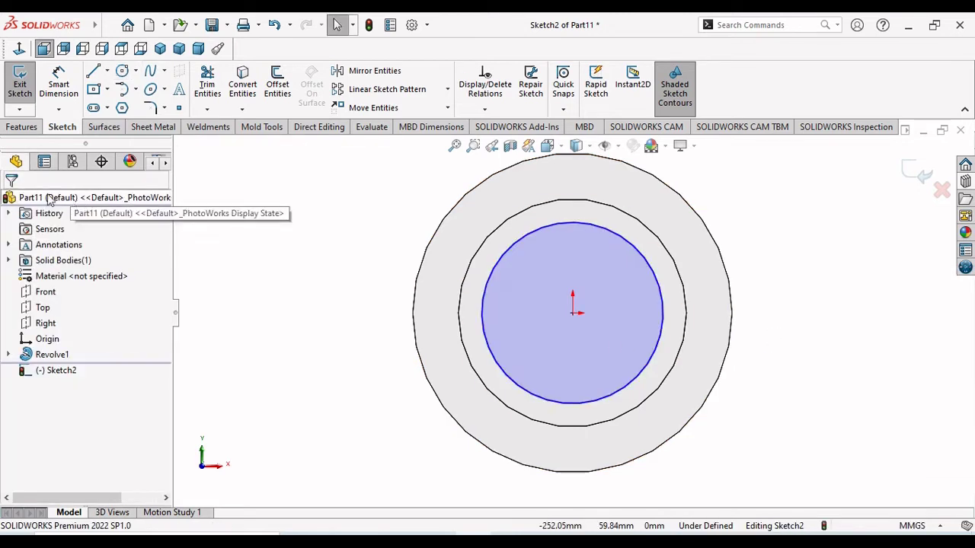
pyautogui.click(73, 88)
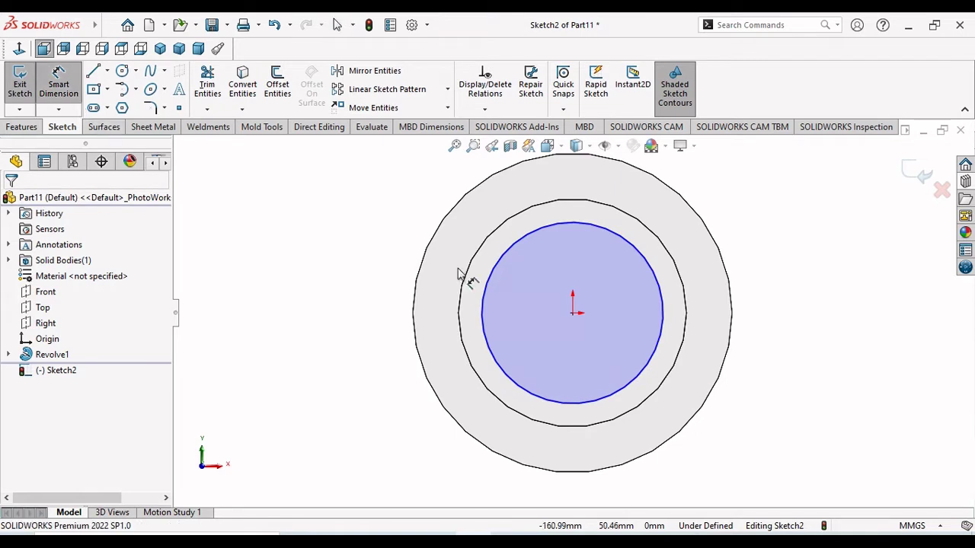
pyautogui.click(665, 312)
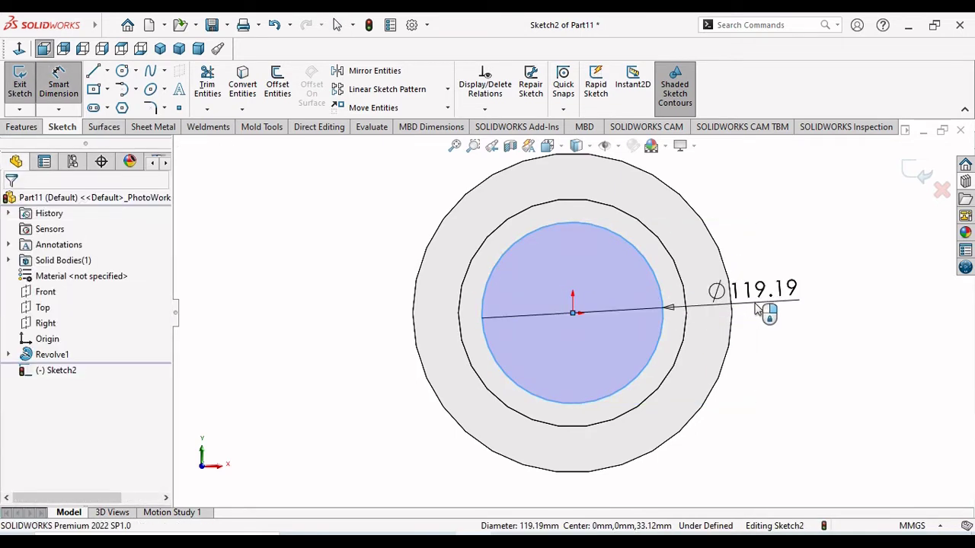
pyautogui.click(756, 308)
pyautogui.write('136')
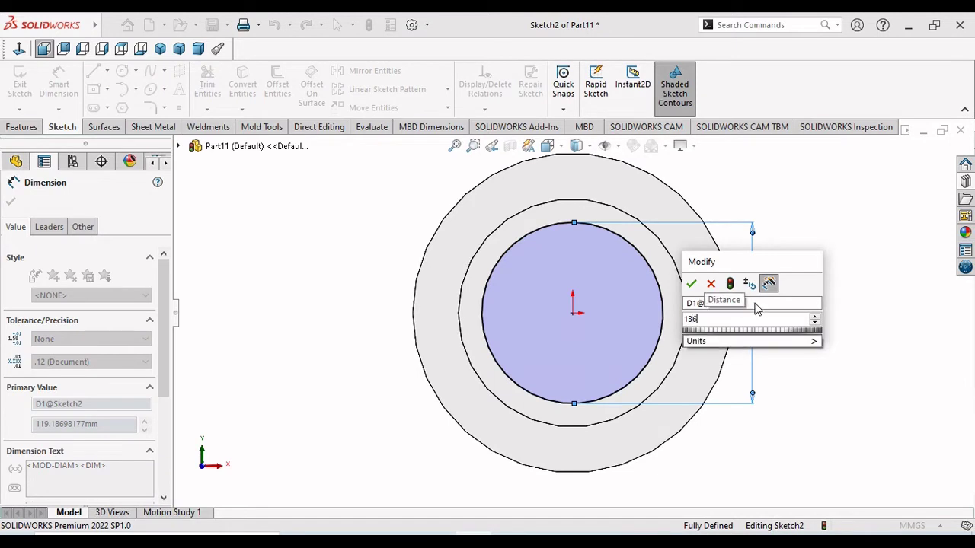
pyautogui.press('Return')
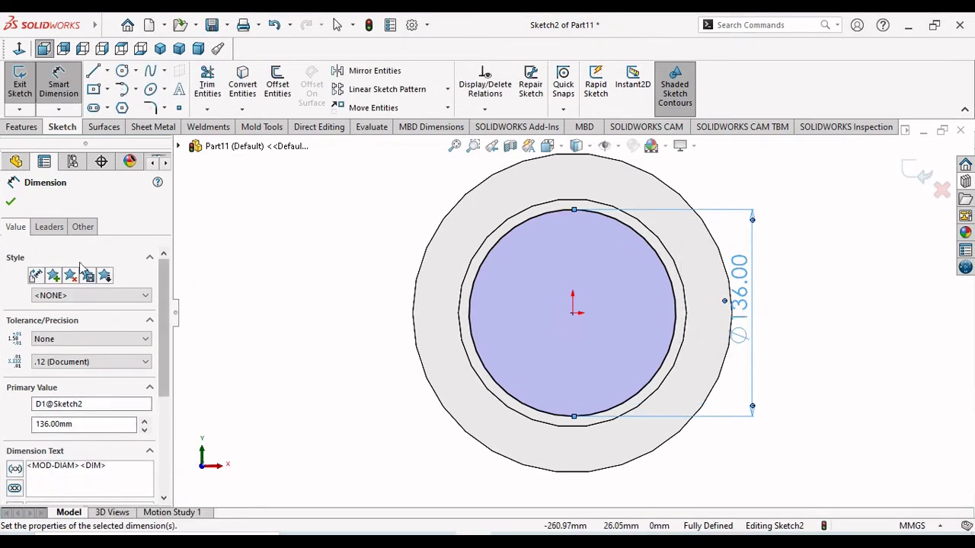
pyautogui.click(10, 204)
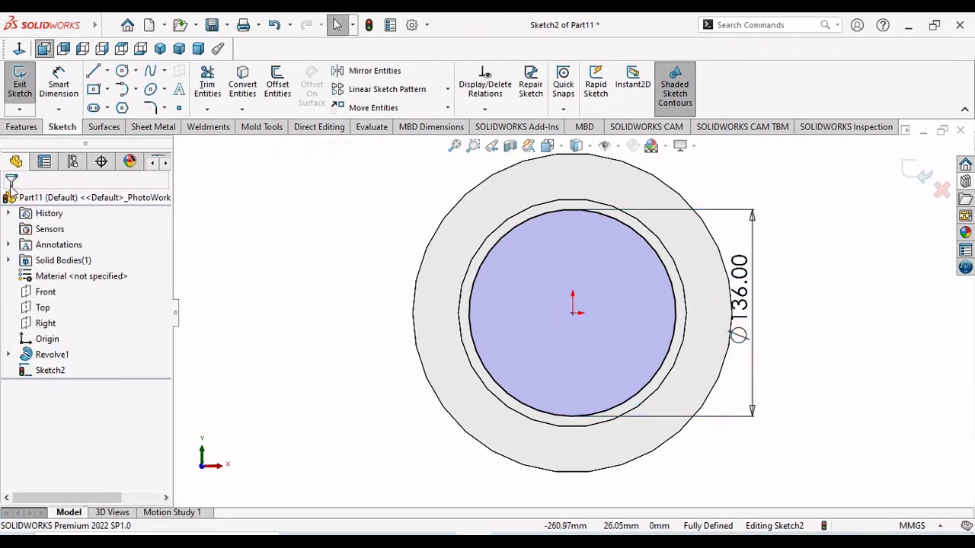
# - Extrude-cut the Ø136 circle Blind to a depth of 30 mm
pyautogui.click(21, 127)
pyautogui.click(212, 85)
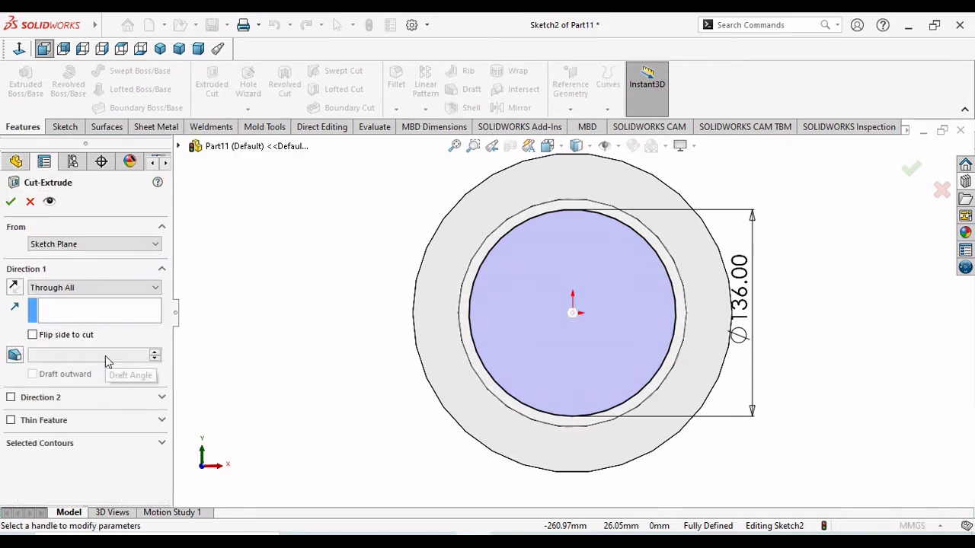
pyautogui.click(91, 289)
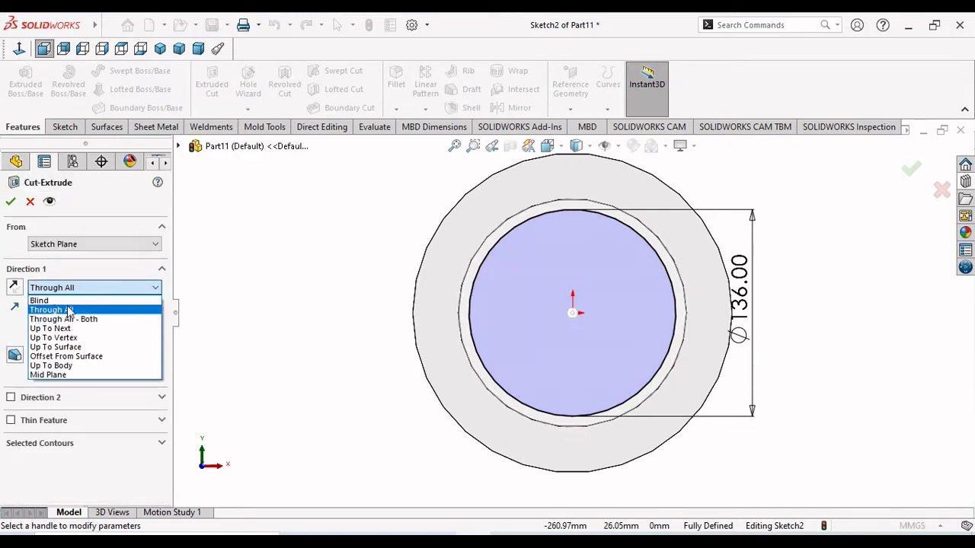
pyautogui.click(68, 302)
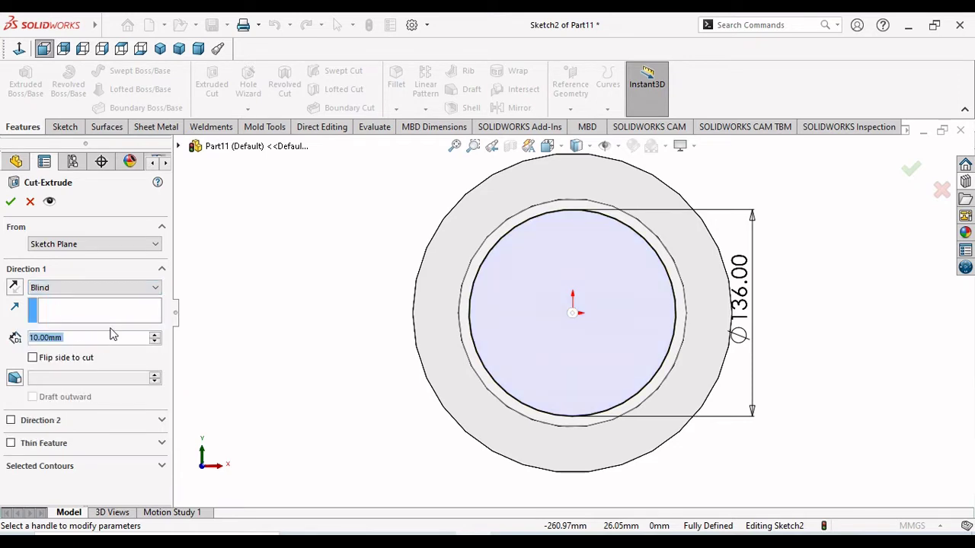
pyautogui.write('30')
pyautogui.press('Return')
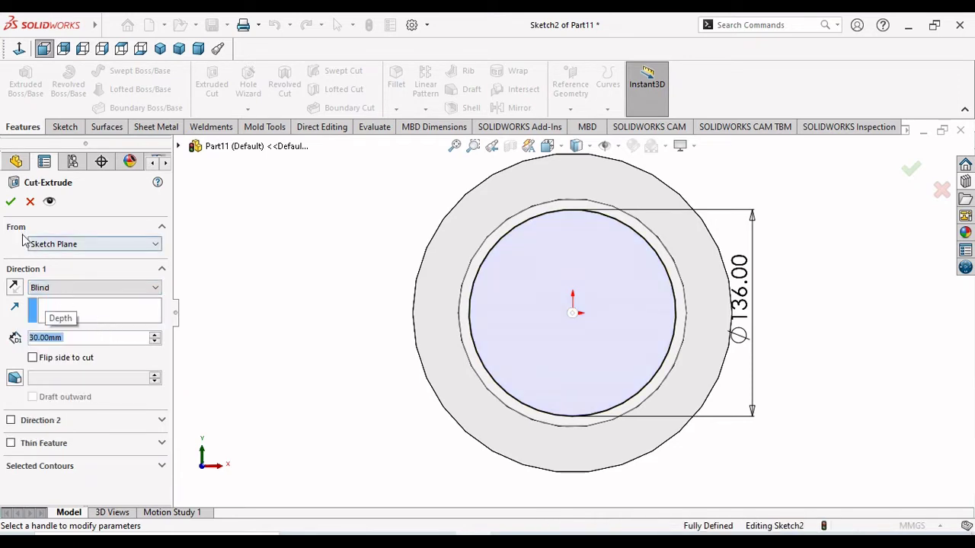
pyautogui.click(10, 201)
pyautogui.click(309, 312)
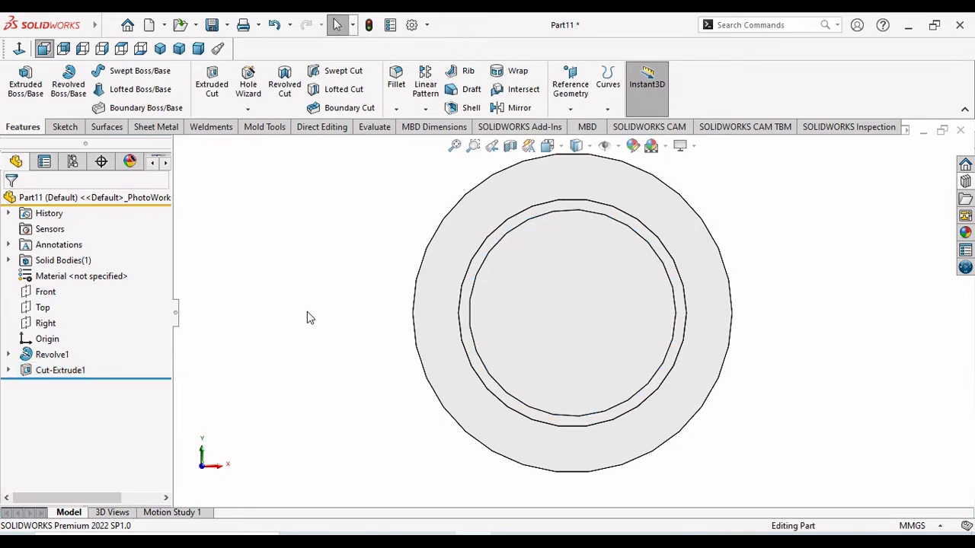
pyautogui.moveTo(309, 312); pyautogui.dragTo(264, 390, button='middle')
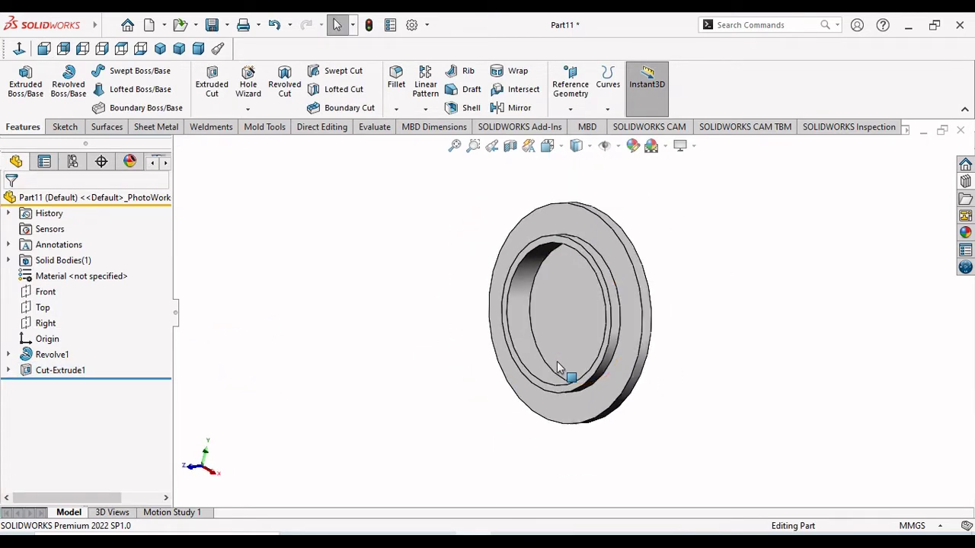
# - Sketch a Ø85 circle centred on the origin on the pocket's inner face
pyautogui.moveTo(663, 363); pyautogui.dragTo(559, 361, button='middle')
pyautogui.click(600, 319)
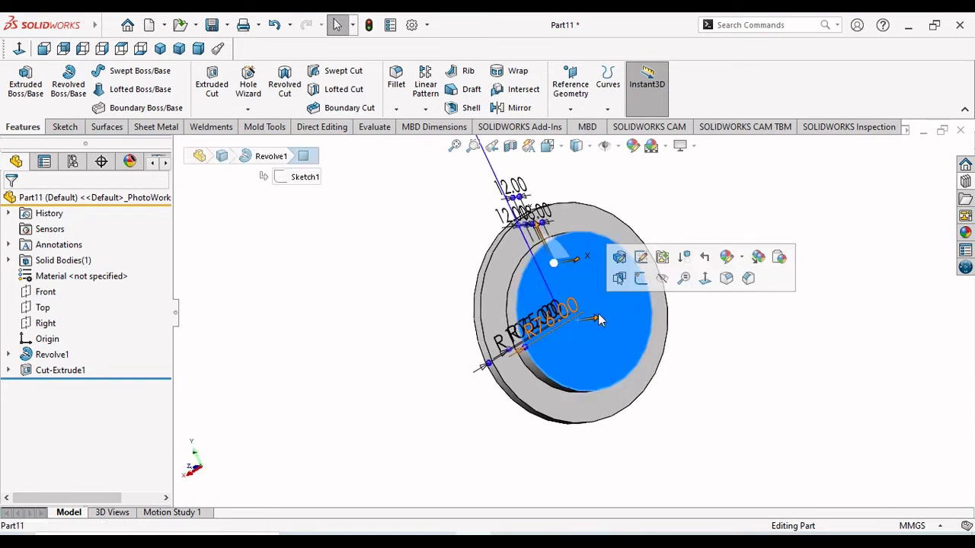
pyautogui.click(639, 278)
pyautogui.click(20, 50)
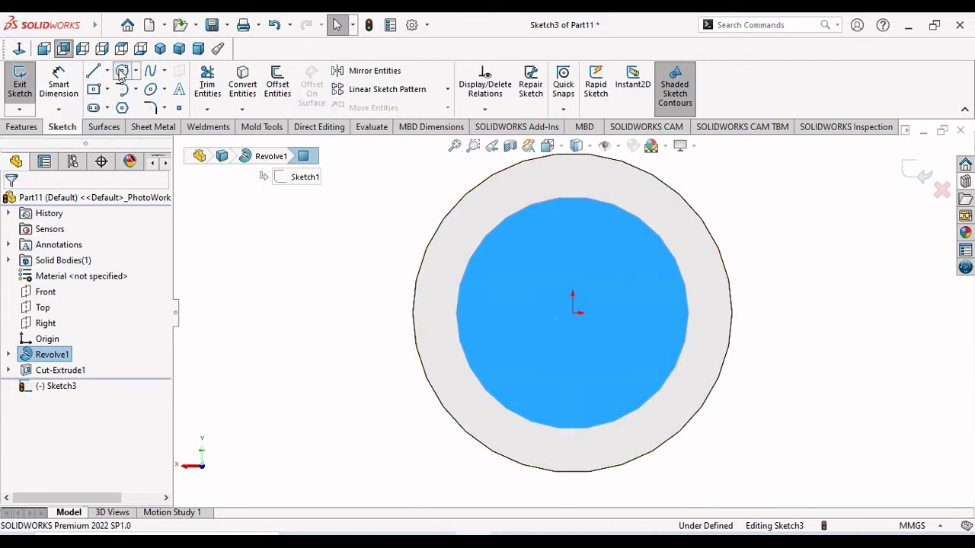
pyautogui.click(122, 71)
pyautogui.click(573, 313)
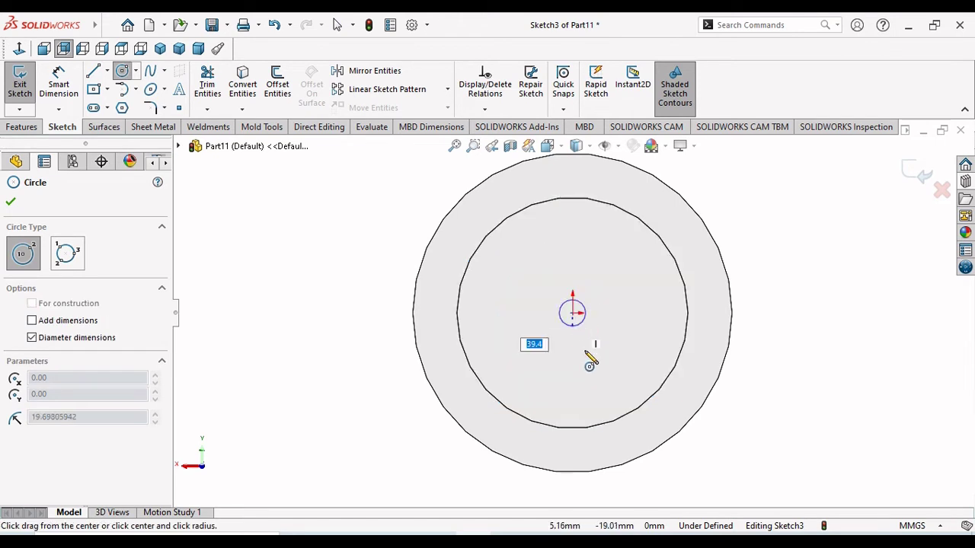
pyautogui.click(614, 357)
pyautogui.rightClick(625, 361)
pyautogui.click(674, 370)
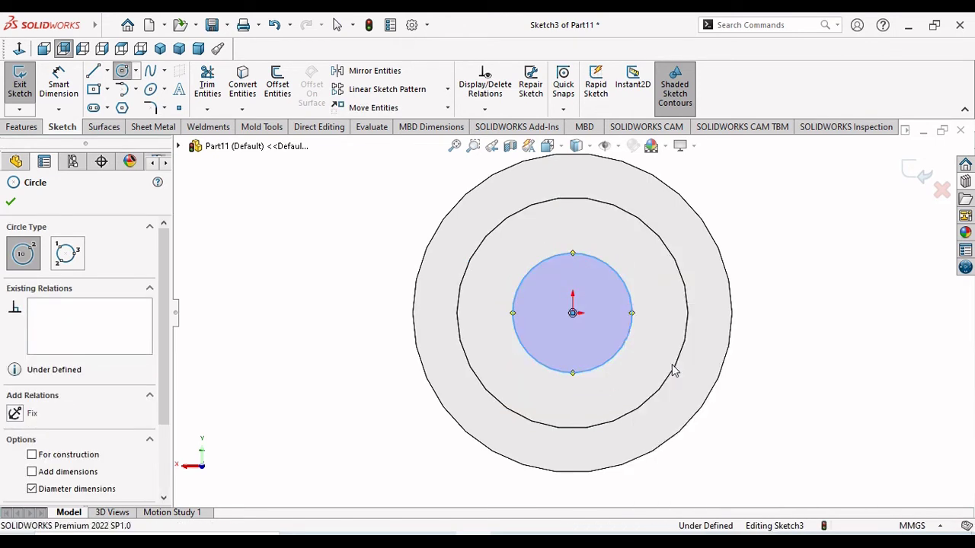
pyautogui.press('d')
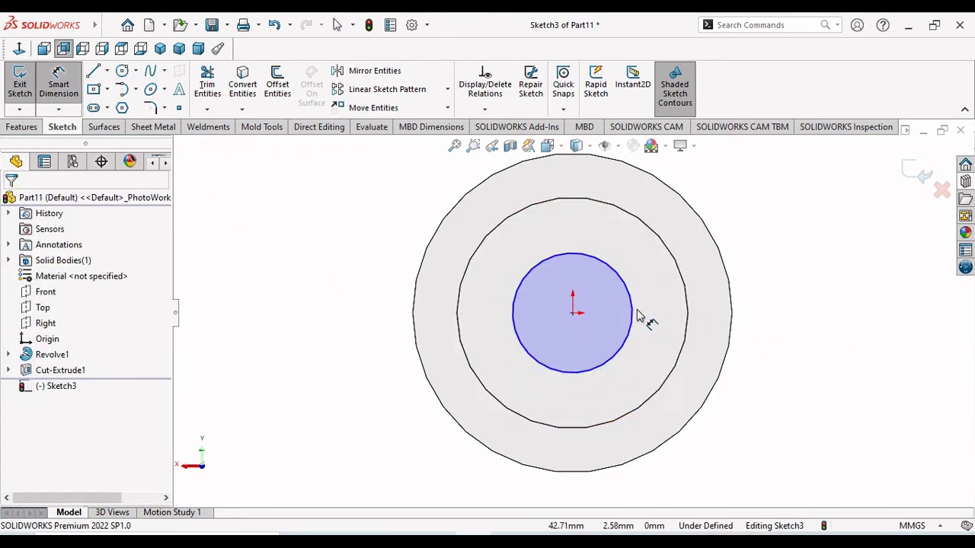
pyautogui.click(692, 317)
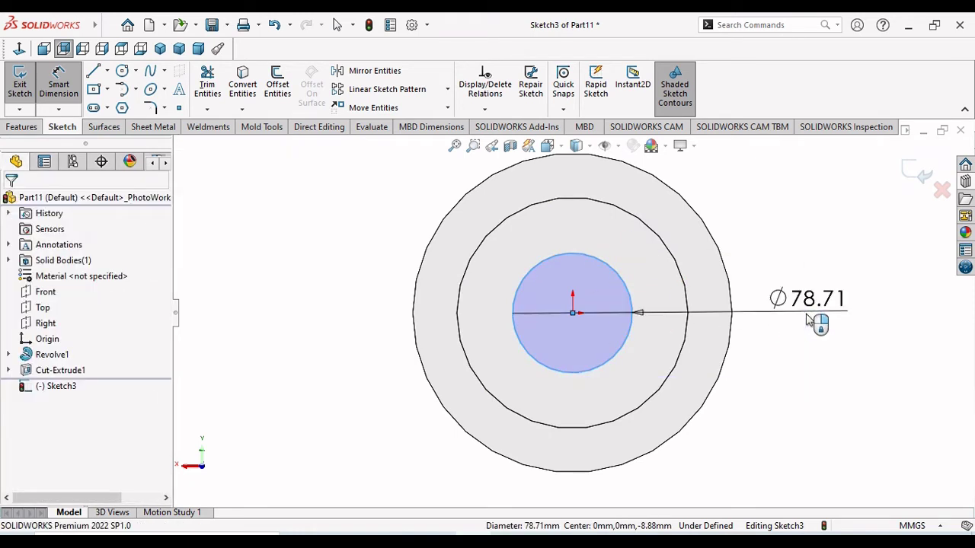
pyautogui.click(811, 324)
pyautogui.write('85')
pyautogui.press('Return')
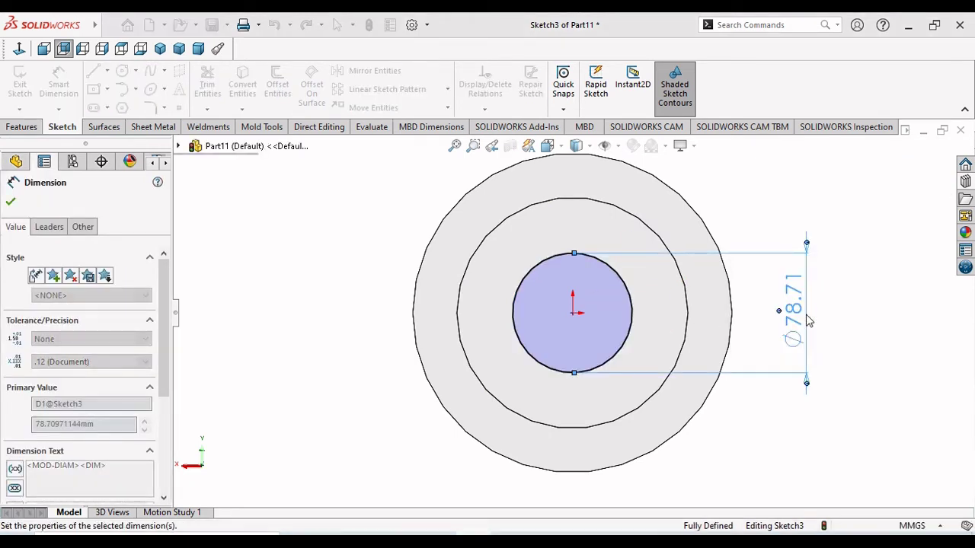
pyautogui.click(11, 202)
# - Extrude-cut the Ø85 circle Through All to bore the centre hole
pyautogui.click(22, 126)
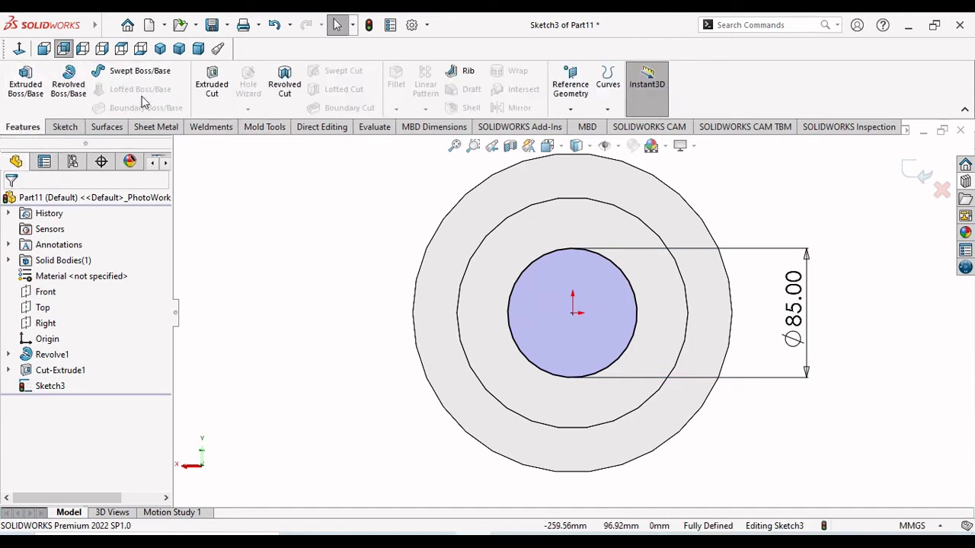
pyautogui.click(206, 98)
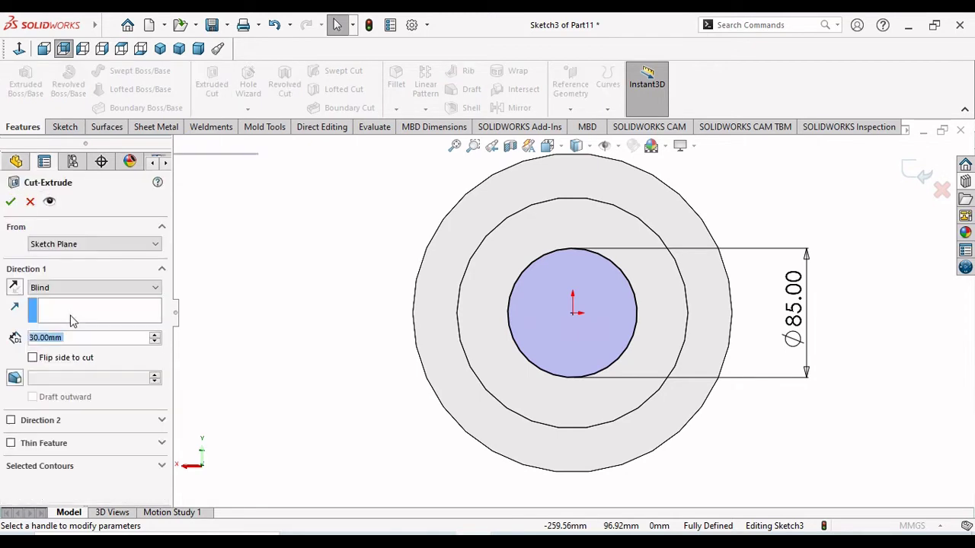
pyautogui.click(76, 288)
pyautogui.click(61, 307)
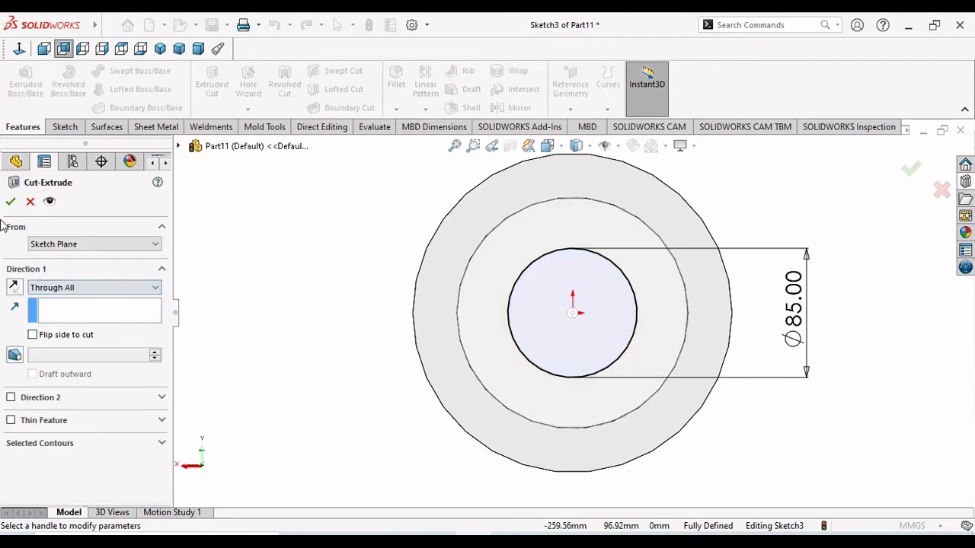
pyautogui.click(11, 201)
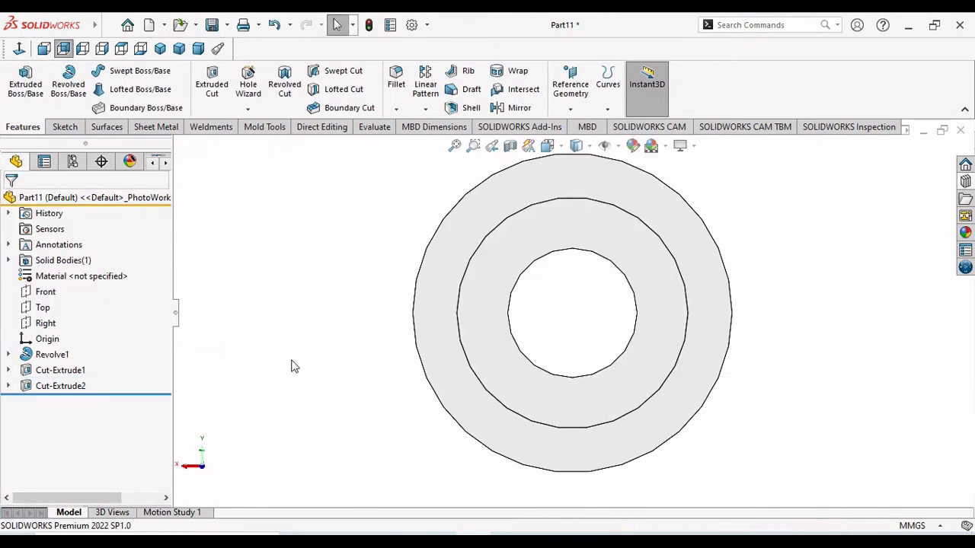
pyautogui.moveTo(290, 367); pyautogui.dragTo(394, 422, button='middle')
# - Start a sketch on the ring's front face and draw an origin-centred circle near the outer edge
pyautogui.moveTo(533, 411); pyautogui.dragTo(634, 370, button='middle')
pyautogui.hotkey('ctrl', '1')
pyautogui.click(652, 308)
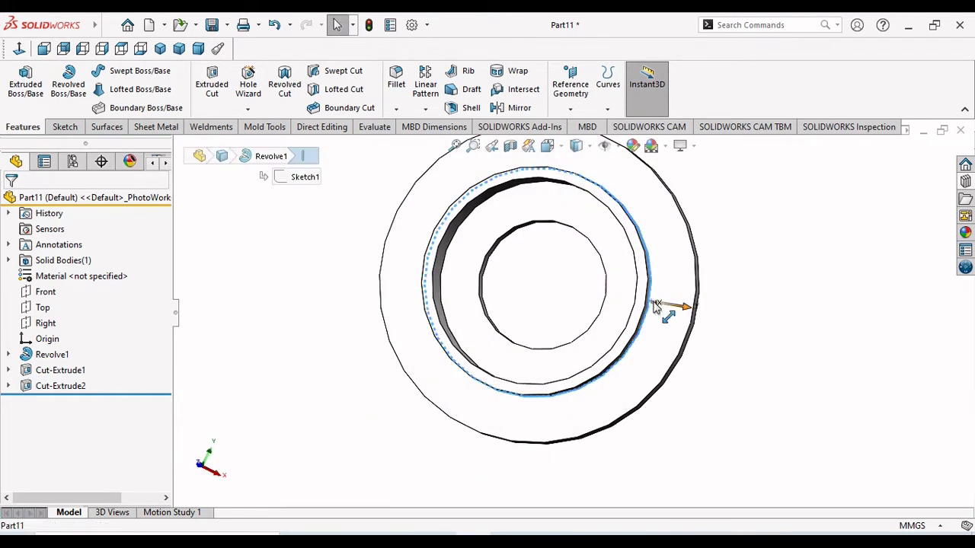
pyautogui.click(681, 297)
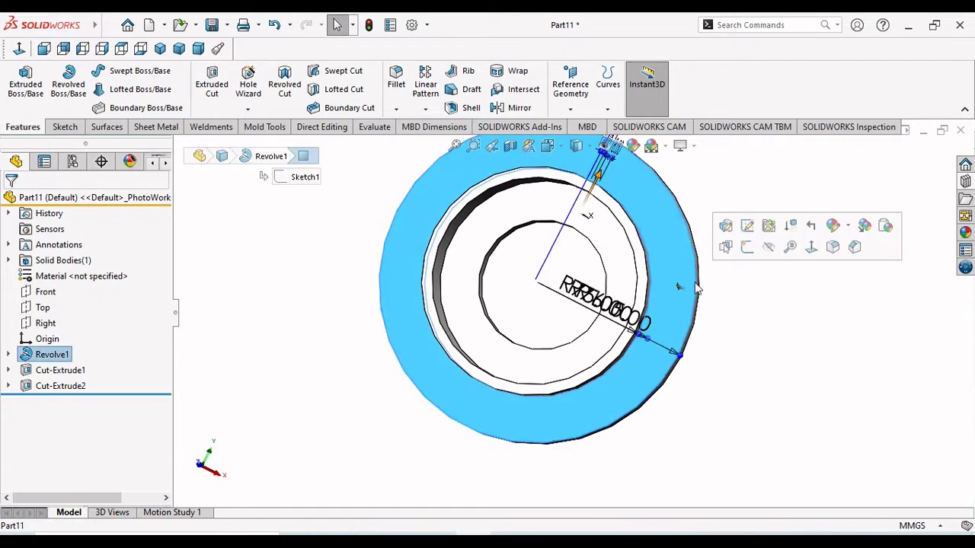
pyautogui.click(745, 246)
pyautogui.click(19, 48)
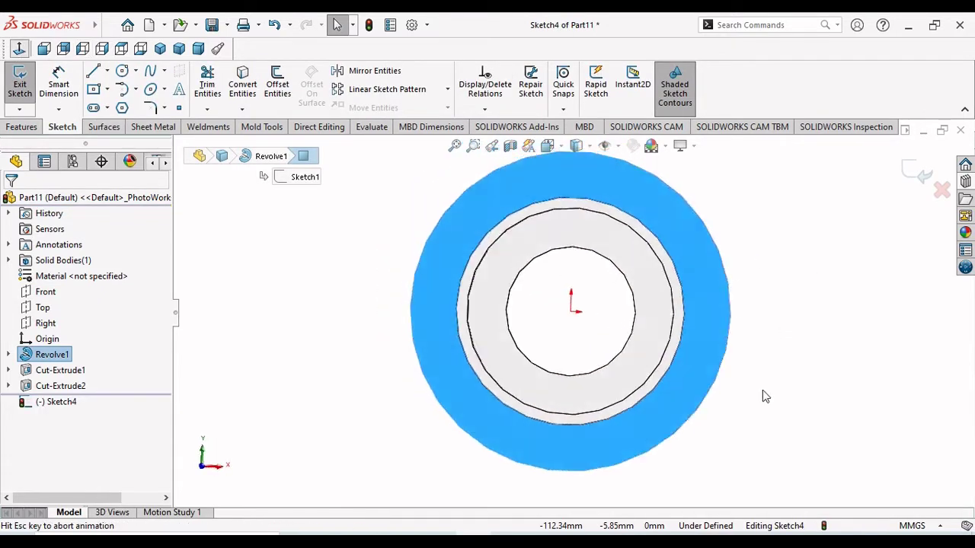
pyautogui.click(122, 70)
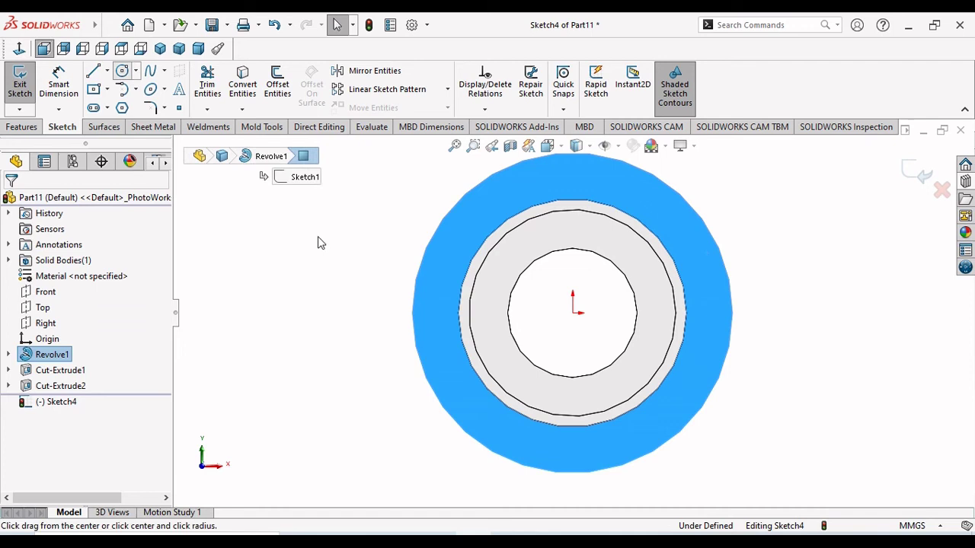
pyautogui.click(573, 314)
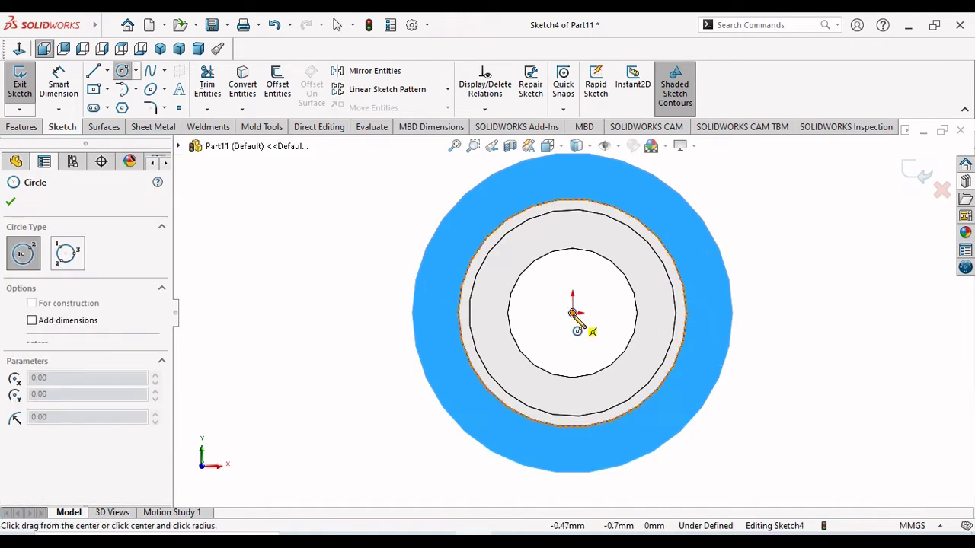
pyautogui.click(692, 396)
pyautogui.rightClick(806, 392)
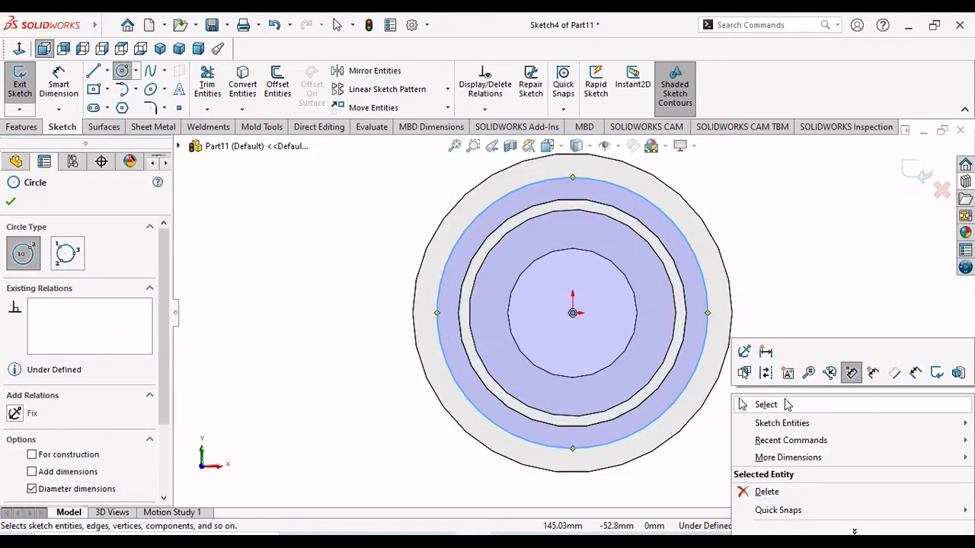
pyautogui.click(758, 405)
pyautogui.scroll(2, 702, 359)
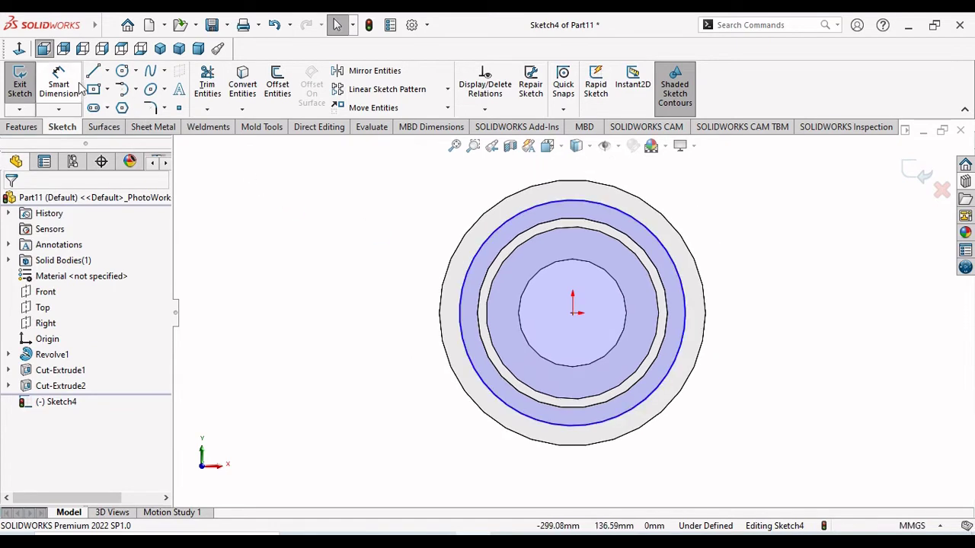
# - Make the circle construction geometry, dimension it to Ø180, and exit Sketch4
pyautogui.click(686, 293)
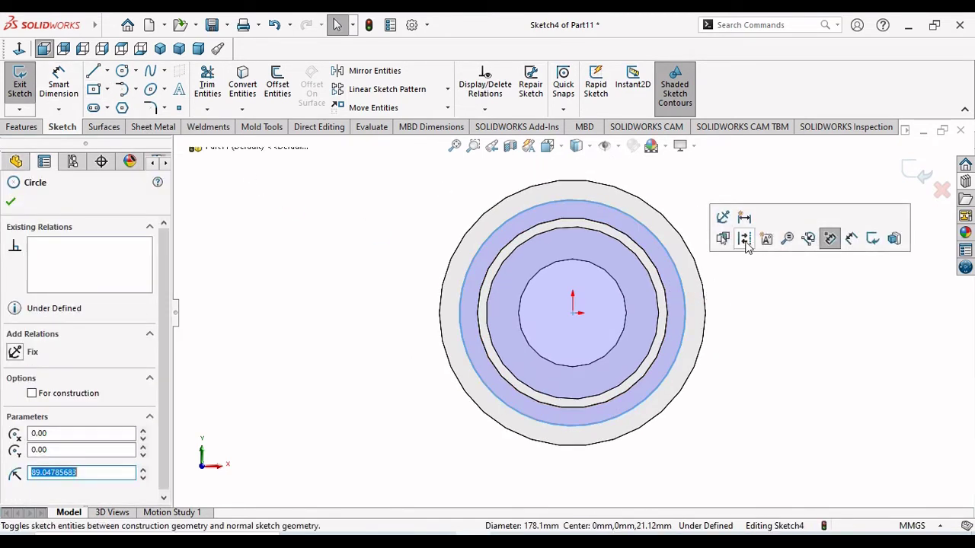
pyautogui.click(742, 239)
pyautogui.click(59, 82)
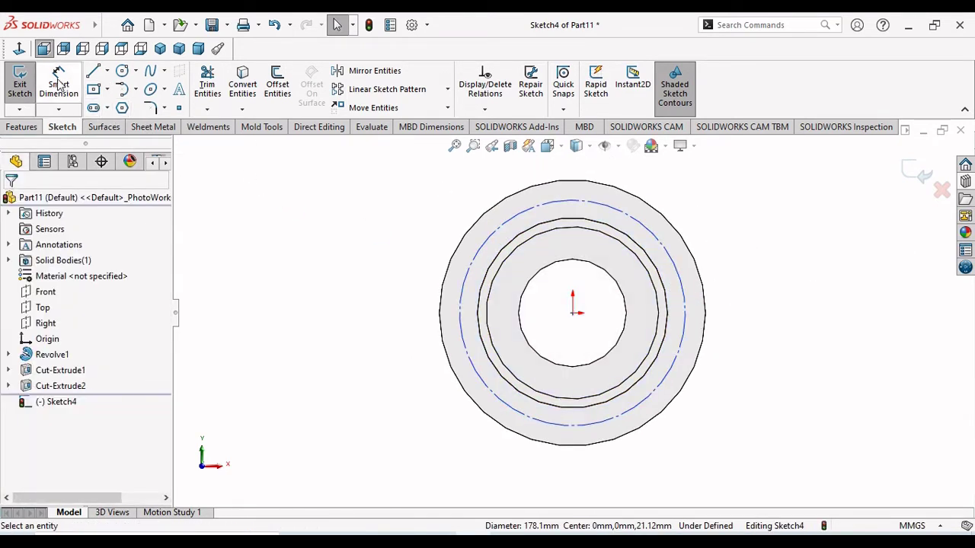
pyautogui.click(708, 323)
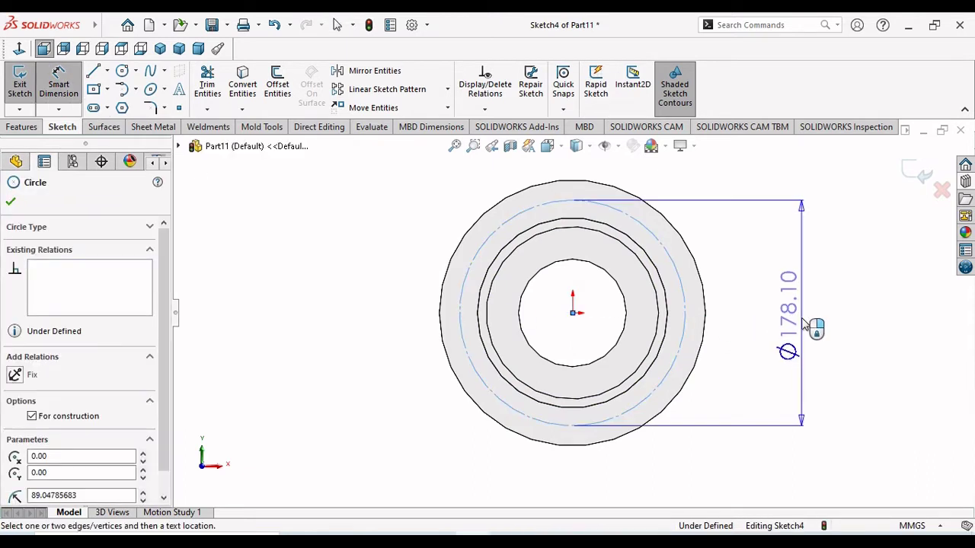
pyautogui.click(807, 324)
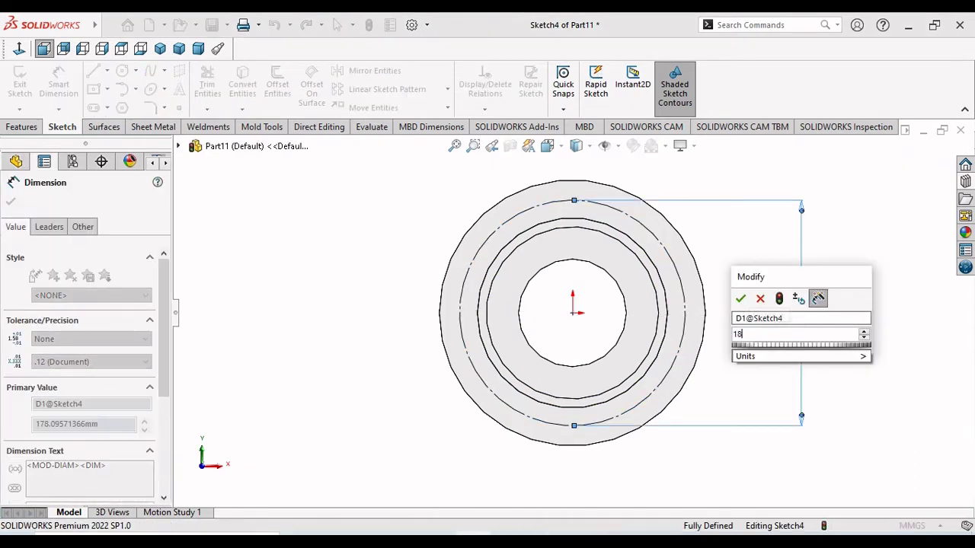
pyautogui.press('Return')
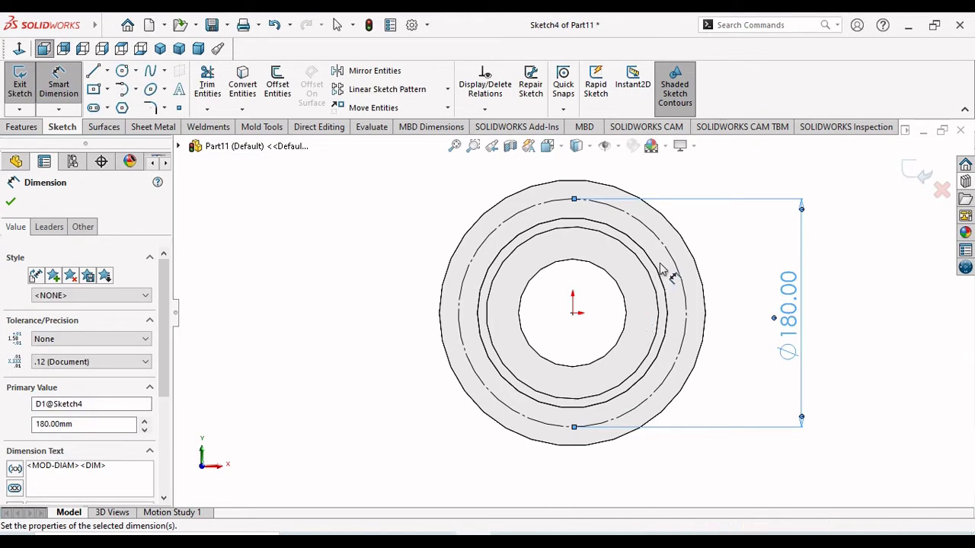
pyautogui.scroll(-2, 665, 236)
pyautogui.scroll(1, 664, 232)
pyautogui.scroll(-1, 638, 236)
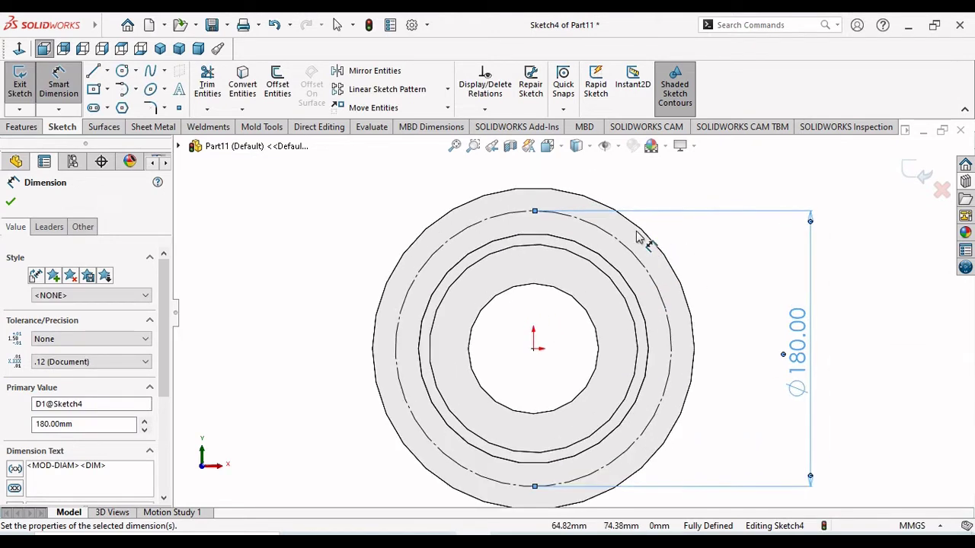
pyautogui.click(121, 73)
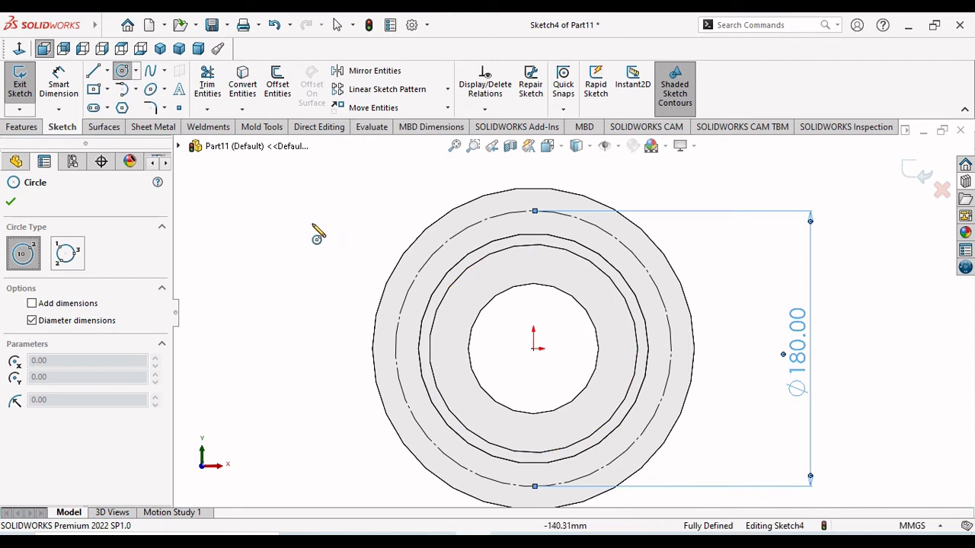
pyautogui.press('Escape')
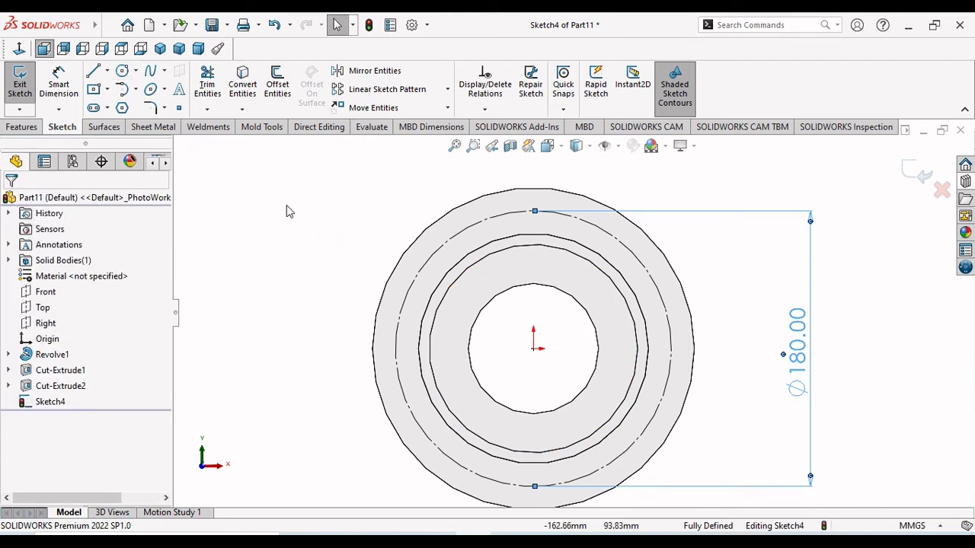
pyautogui.click(912, 180)
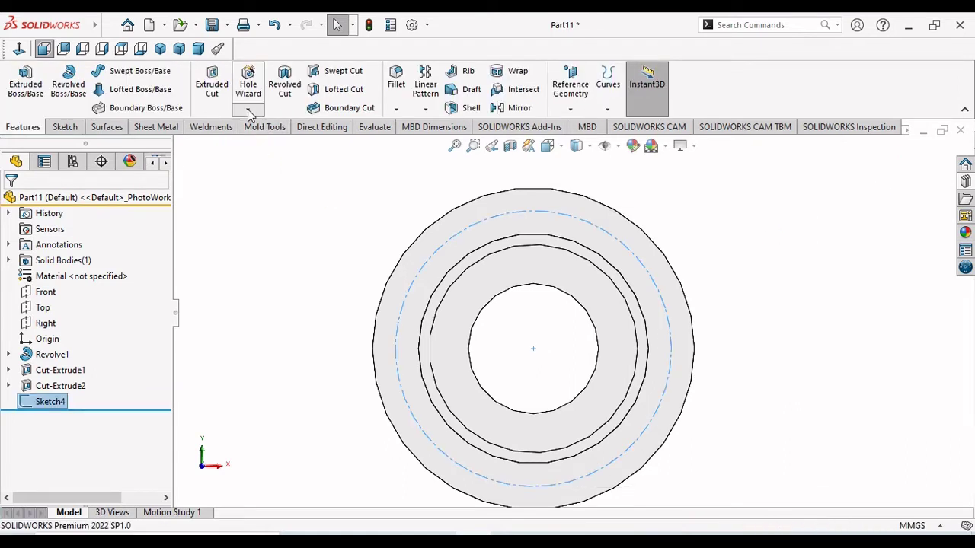
# - Start a Hole Wizard hole with the Through All end condition
pyautogui.click(249, 113)
pyautogui.click(263, 126)
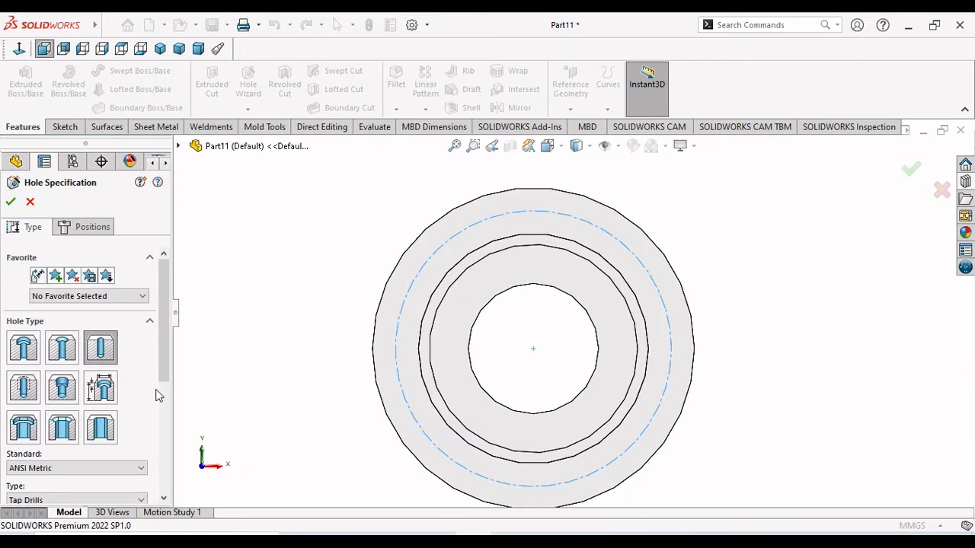
pyautogui.moveTo(164, 343); pyautogui.dragTo(161, 452)
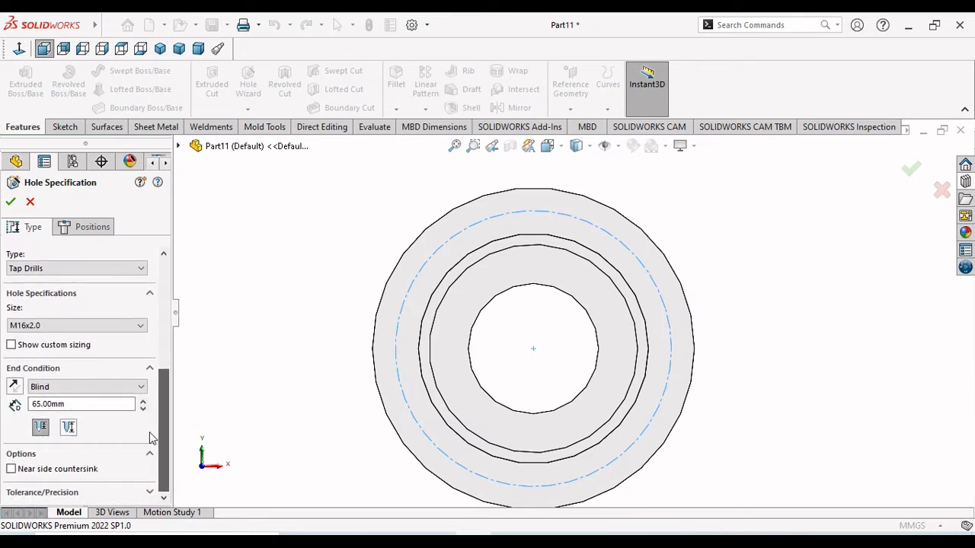
pyautogui.click(140, 387)
pyautogui.click(67, 411)
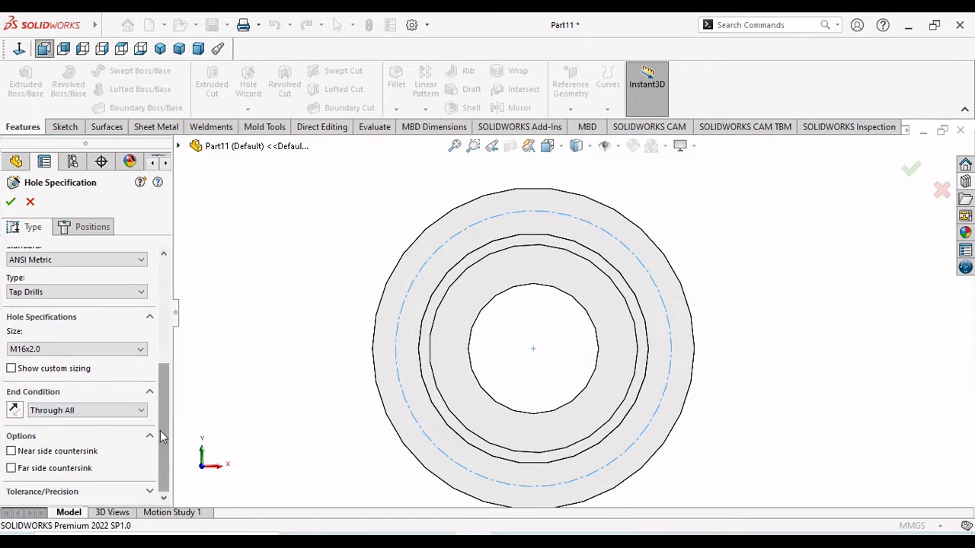
pyautogui.scroll(2, 161, 417)
pyautogui.scroll(-1, 160, 415)
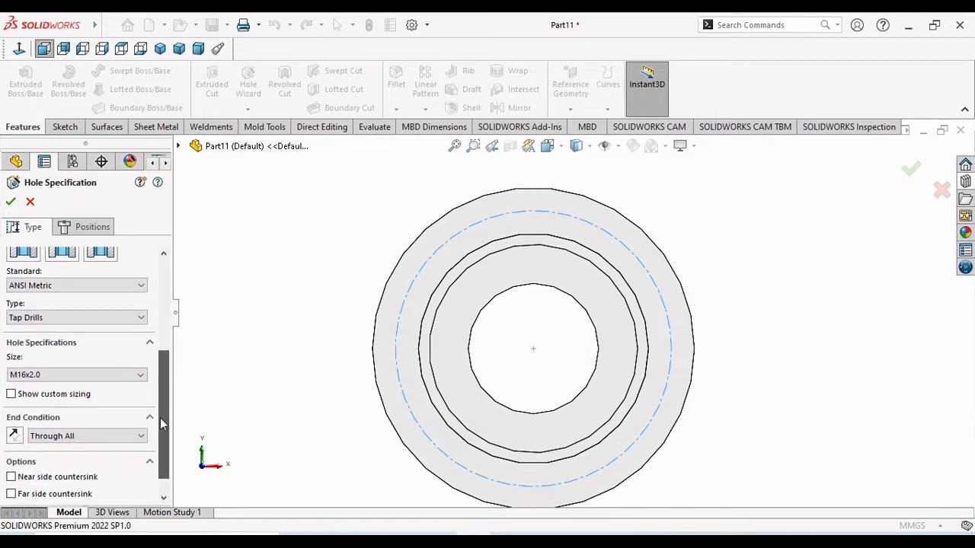
pyautogui.scroll(2, 161, 425)
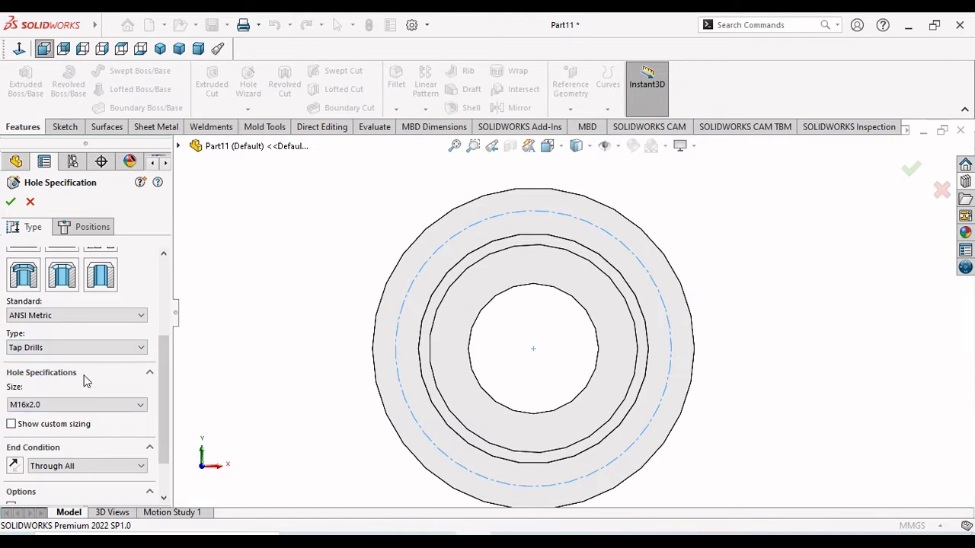
# - Set the ANSI Metric hole to Drill sizes at Ø17.0 and go to positioning
pyautogui.click(124, 348)
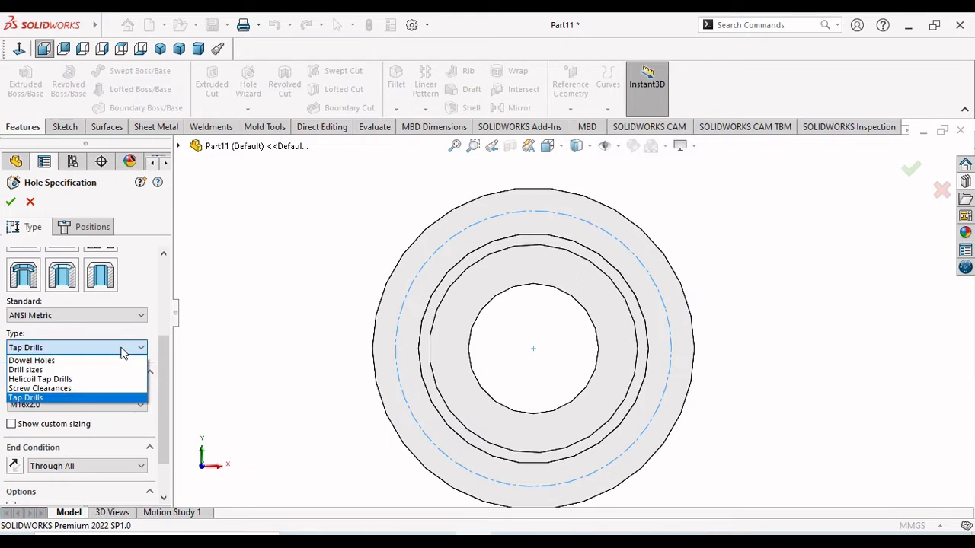
pyautogui.click(87, 370)
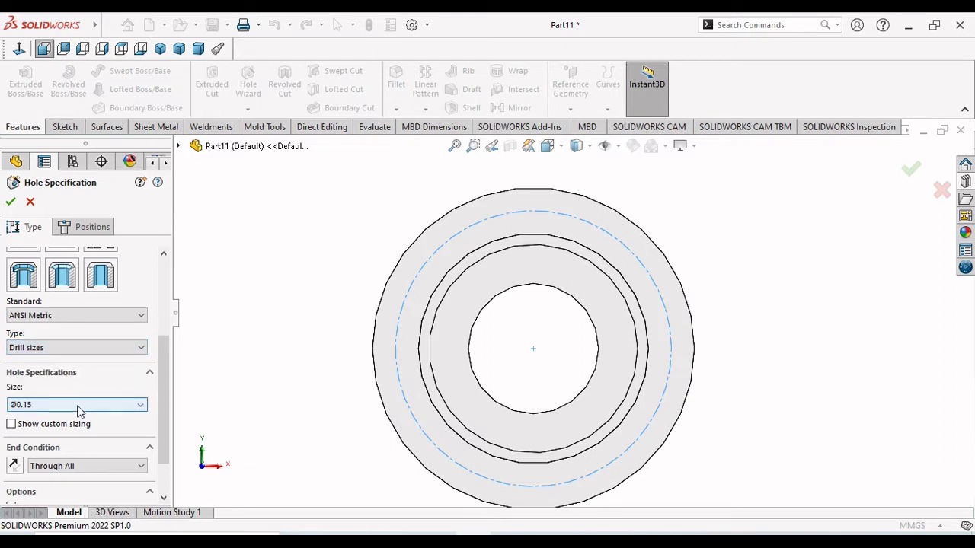
pyautogui.click(78, 406)
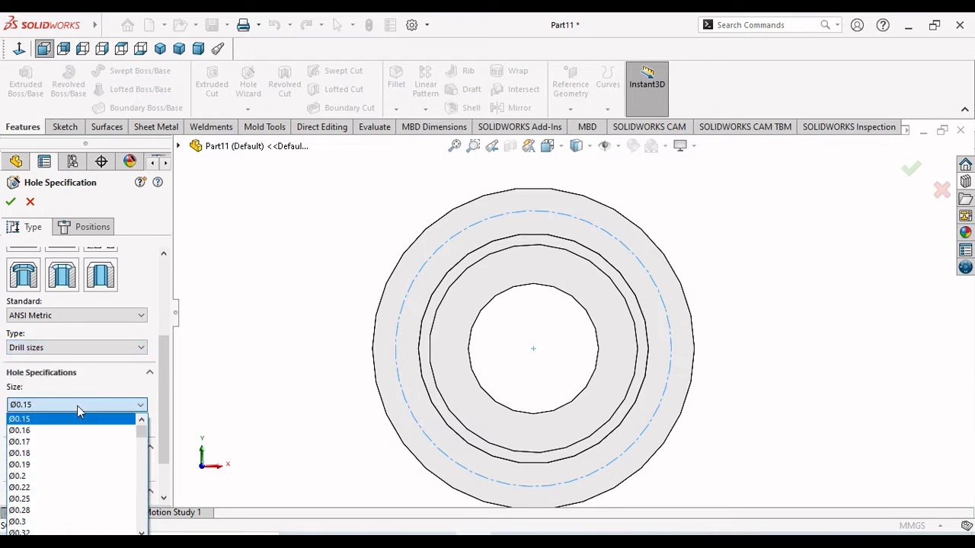
pyautogui.click(65, 442)
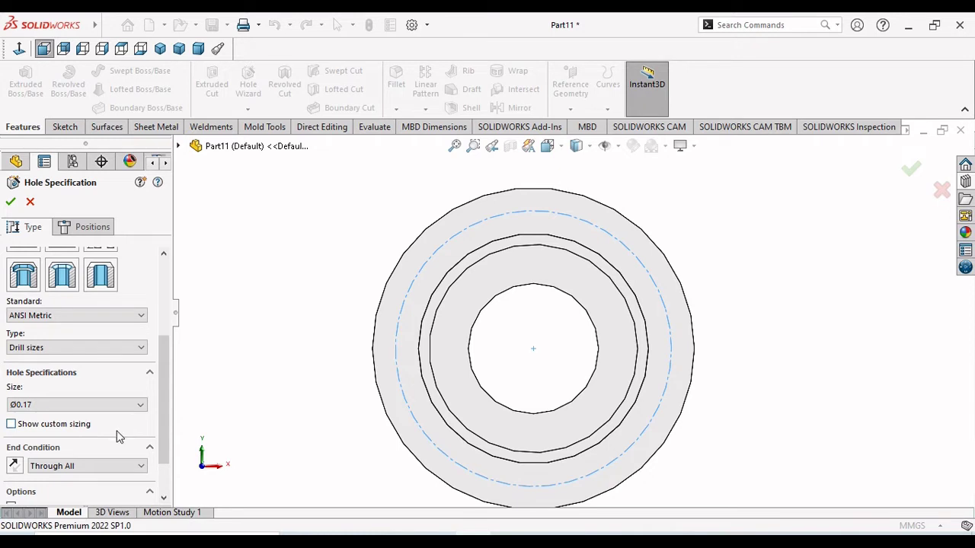
pyautogui.click(141, 405)
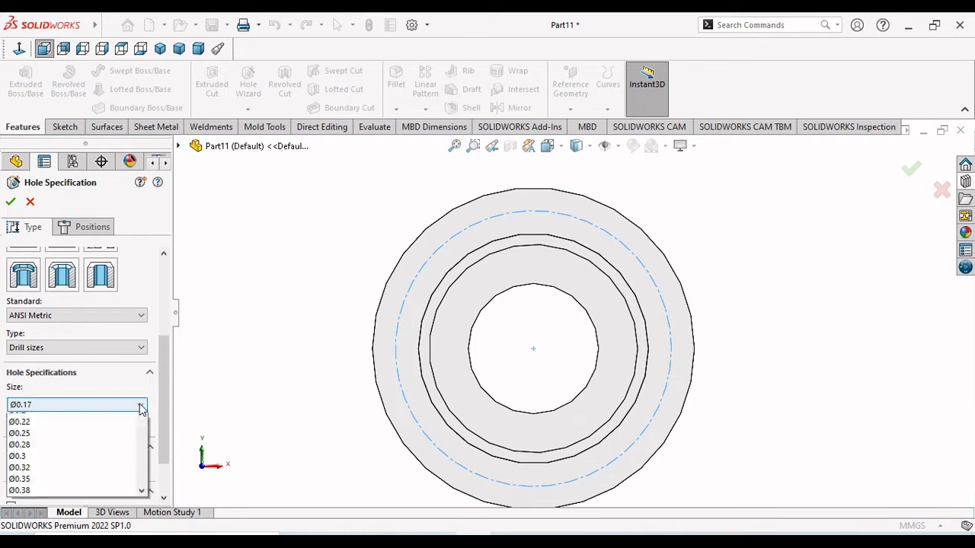
pyautogui.moveTo(142, 426); pyautogui.dragTo(139, 523)
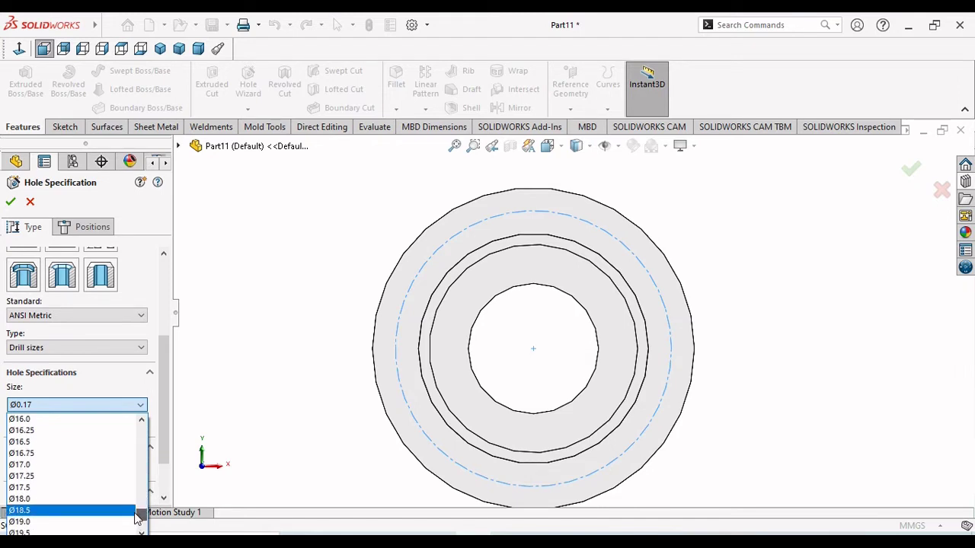
pyautogui.click(31, 467)
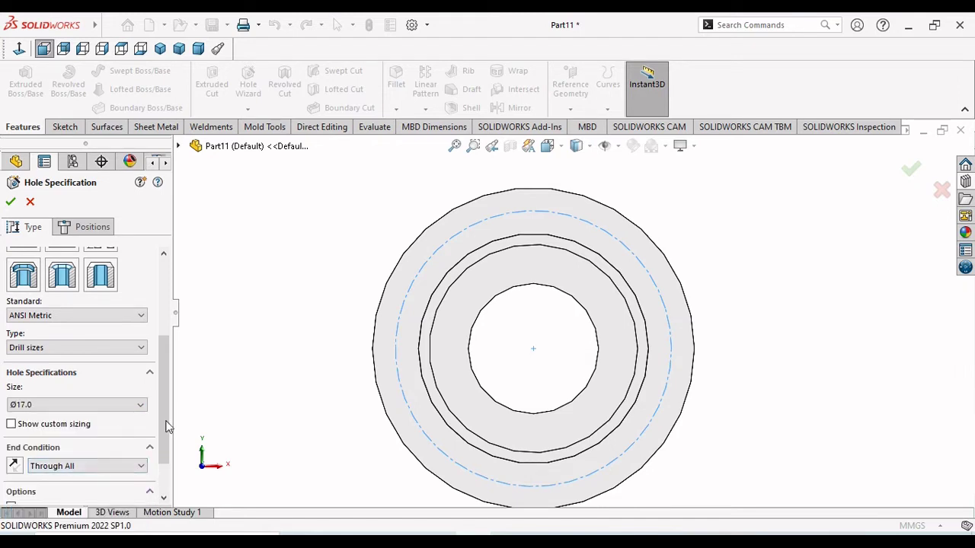
pyautogui.click(84, 231)
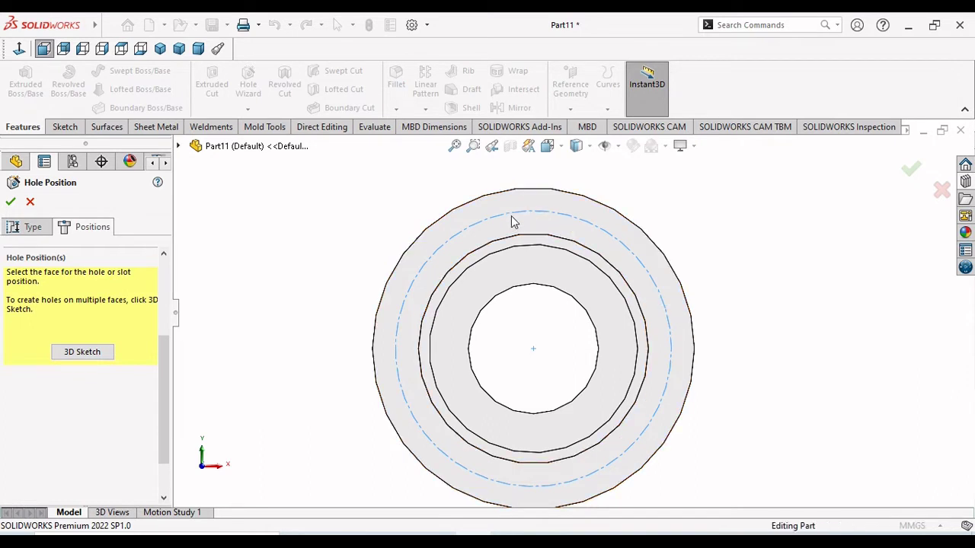
# - Place the Ø17.0 hole at the top of the dashed bolt circle on the ring face
pyautogui.click(542, 226)
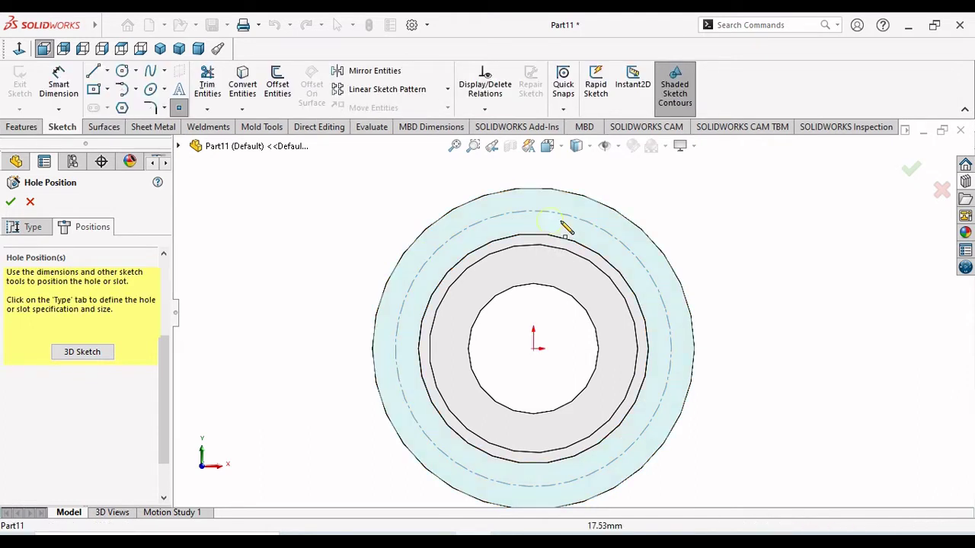
pyautogui.scroll(-2, 562, 224)
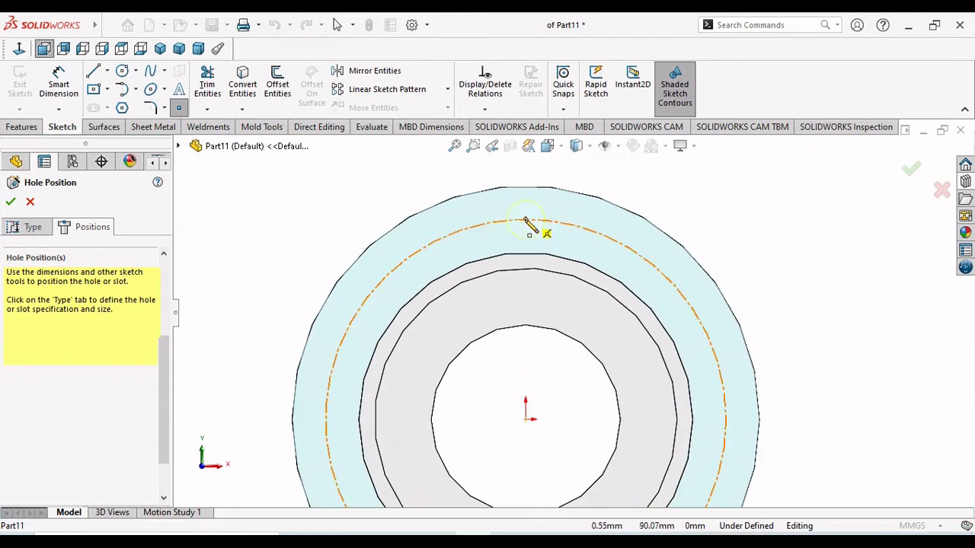
pyautogui.click(526, 220)
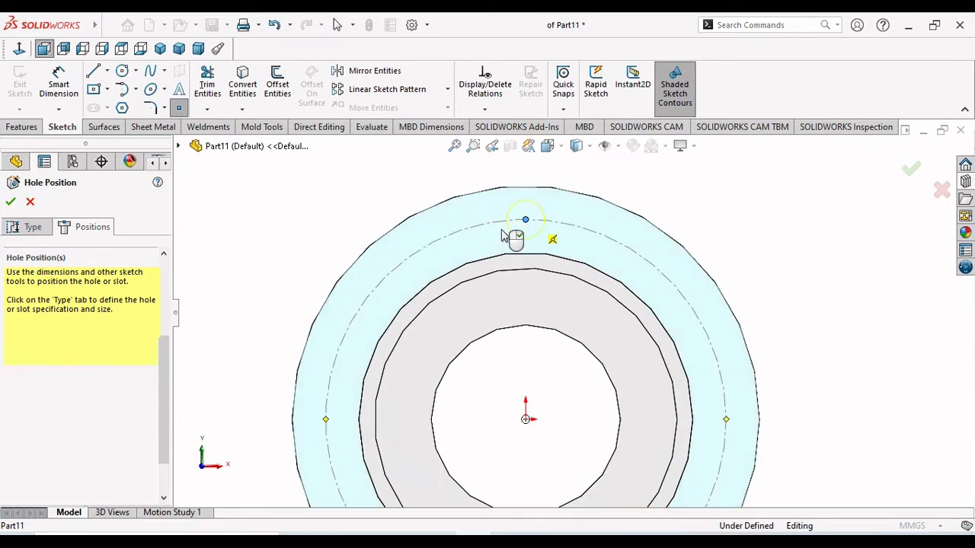
pyautogui.click(11, 202)
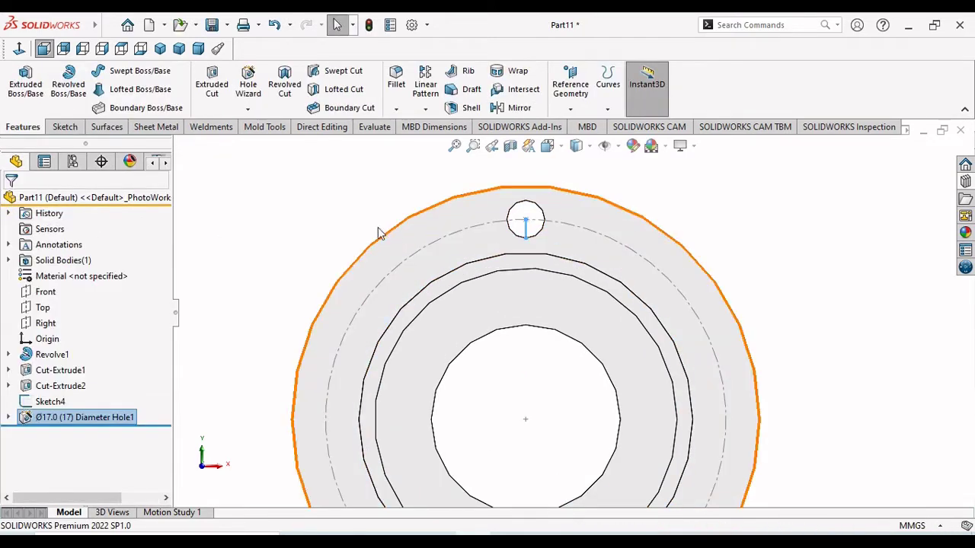
# - Return to the front view and start a circular pattern
pyautogui.scroll(4, 566, 323)
pyautogui.moveTo(570, 317); pyautogui.dragTo(708, 423, button='middle')
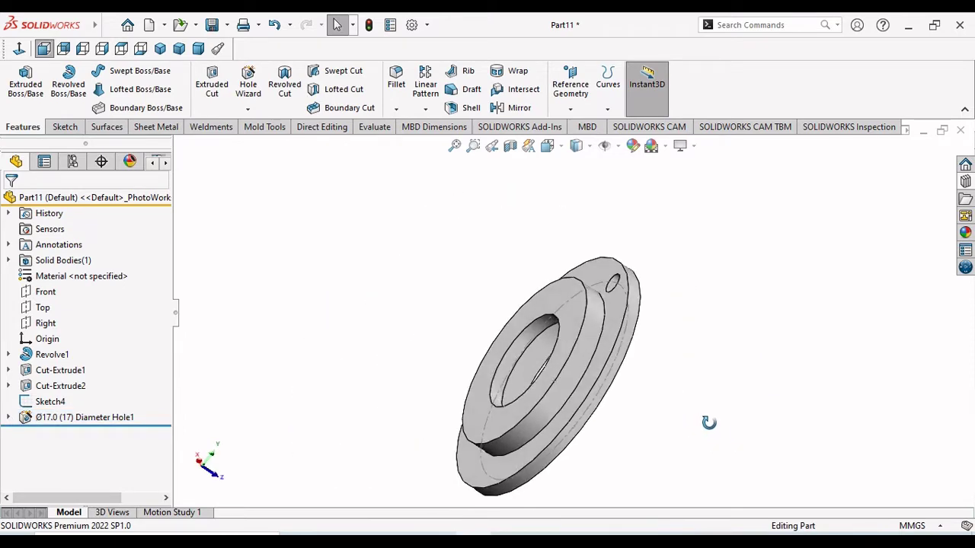
pyautogui.hotkey('ctrl', '1')
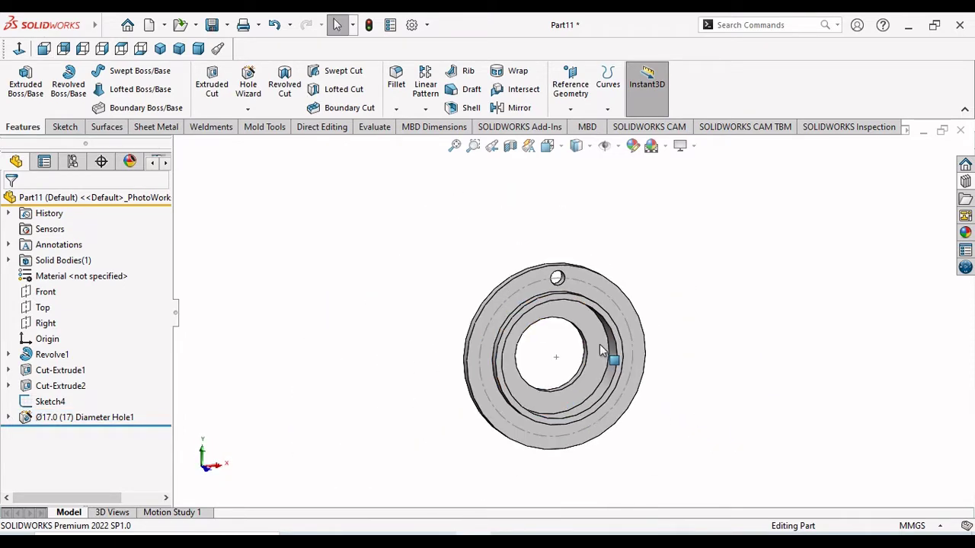
pyautogui.scroll(-2, 585, 354)
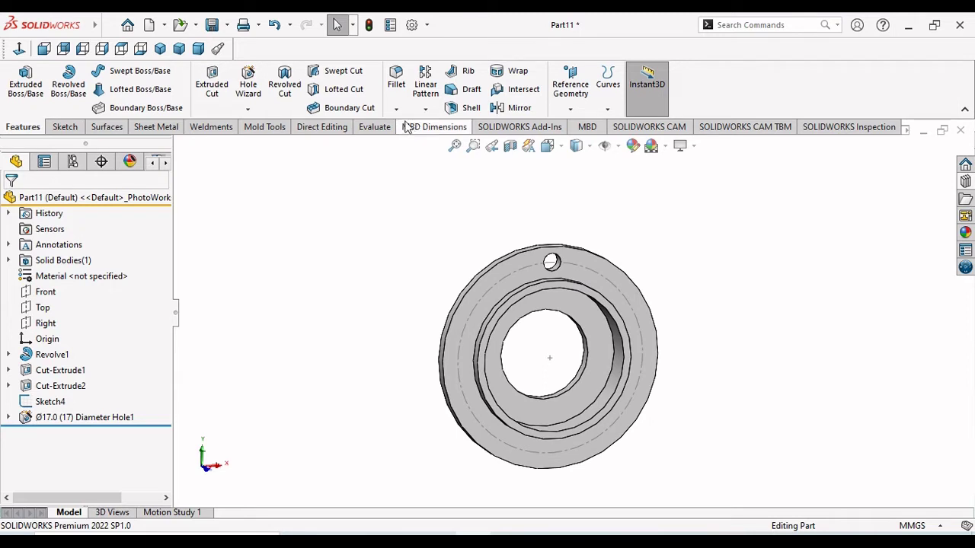
pyautogui.click(425, 108)
pyautogui.click(441, 143)
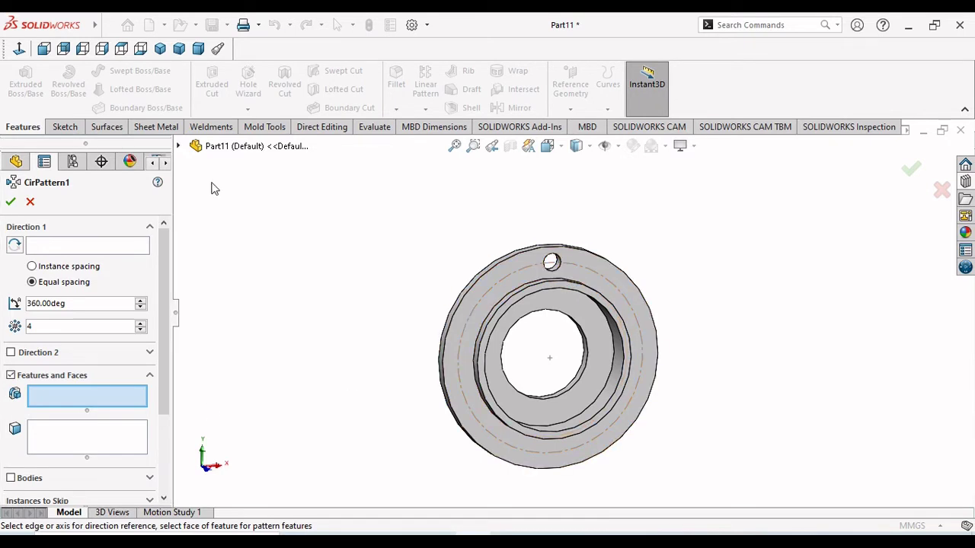
# - Pattern Diameter Hole1 four times over 360° about the outer round face
pyautogui.click(178, 146)
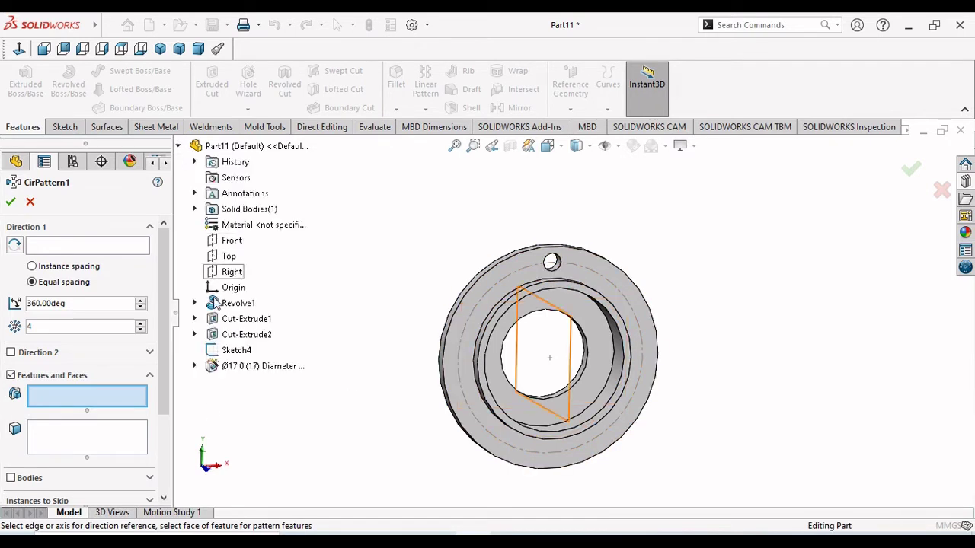
pyautogui.click(228, 367)
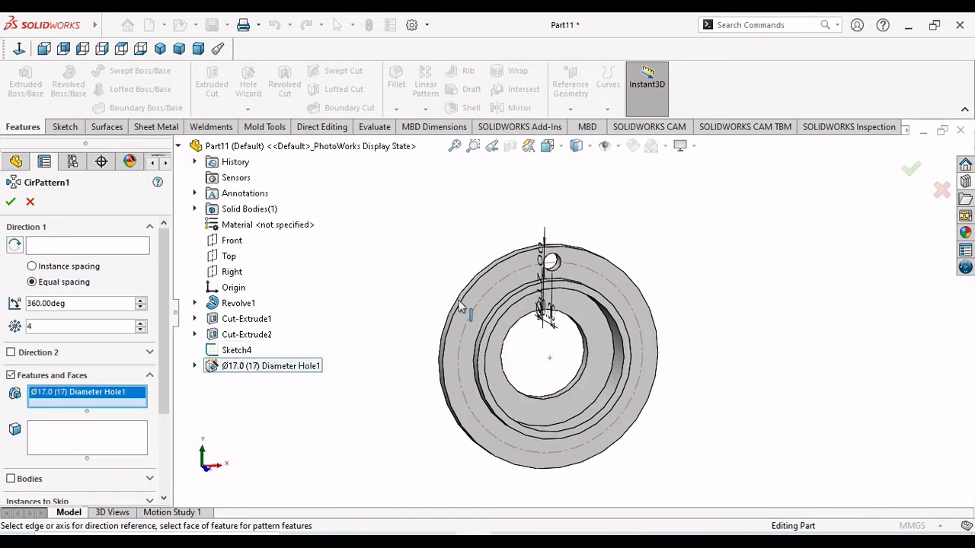
pyautogui.moveTo(458, 300); pyautogui.dragTo(685, 320, button='middle')
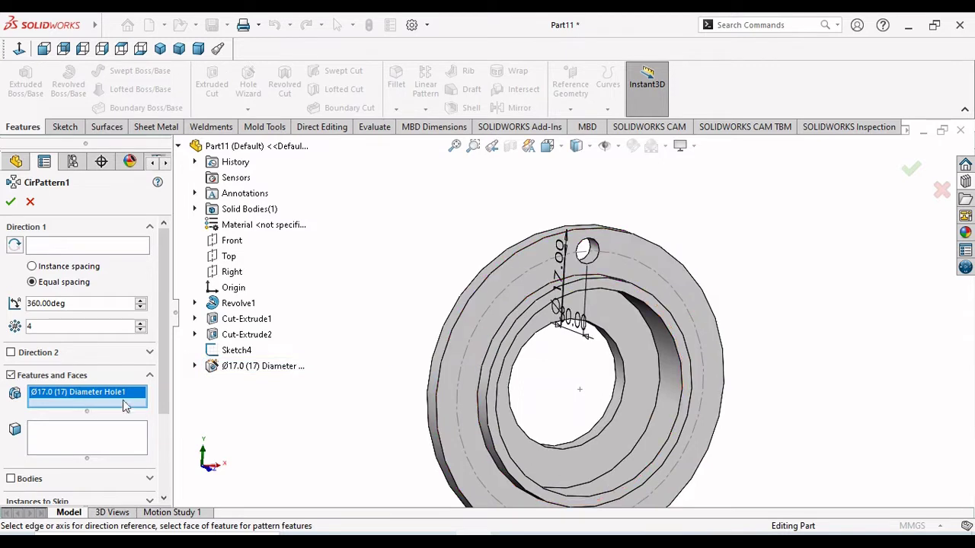
pyautogui.click(10, 479)
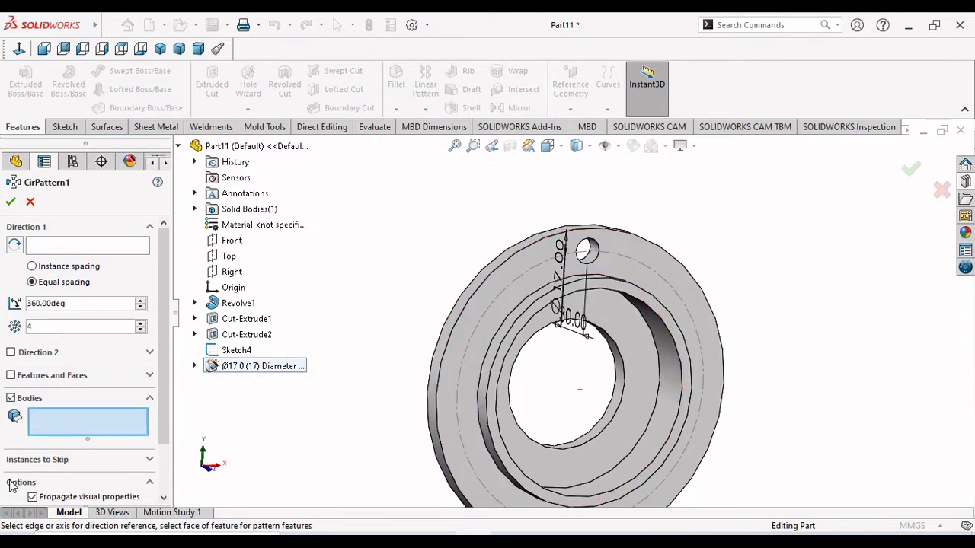
pyautogui.click(10, 375)
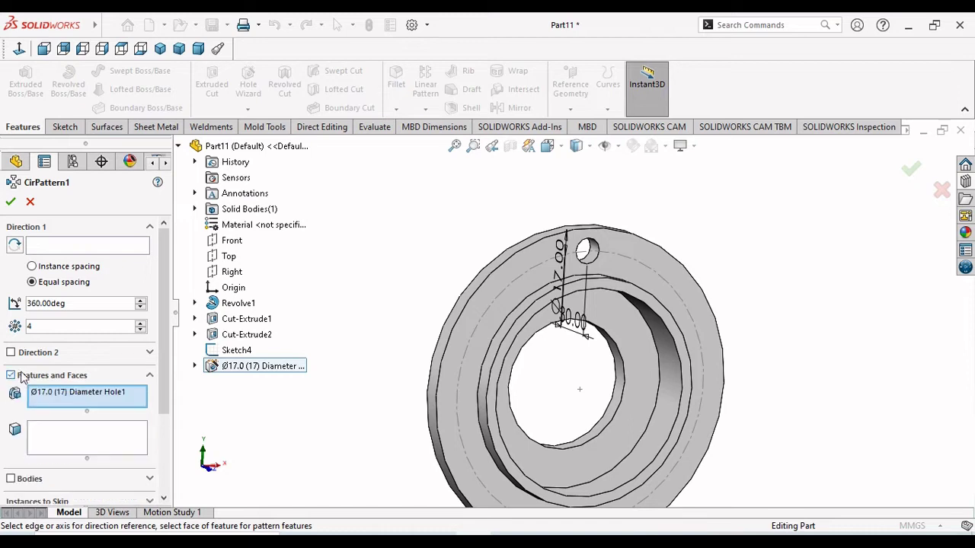
pyautogui.click(62, 247)
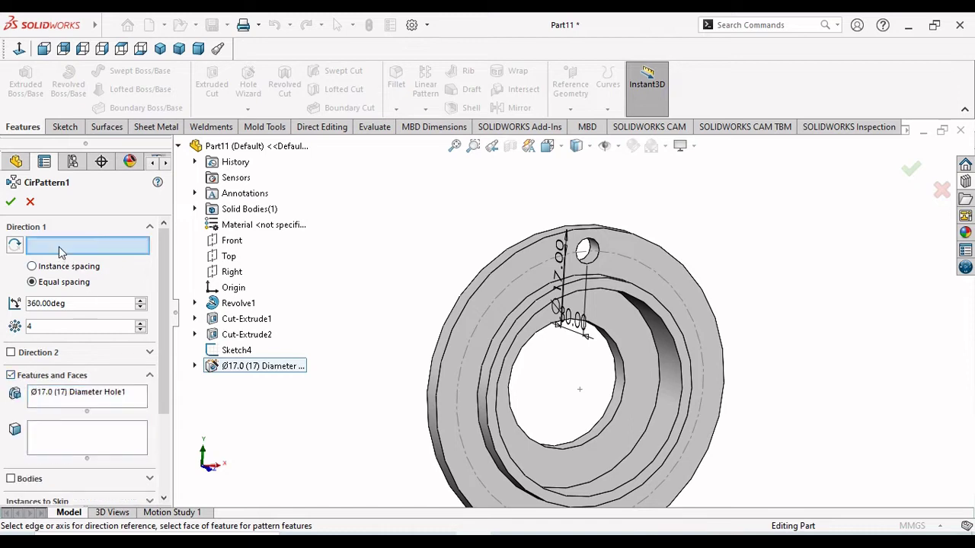
pyautogui.click(442, 374)
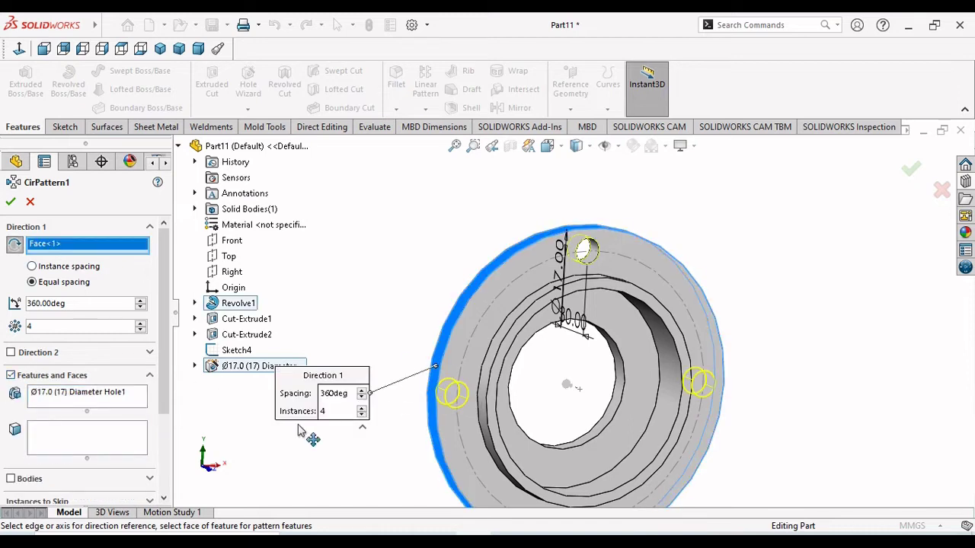
pyautogui.click(15, 202)
# - Hide the Ø180 bolt-circle sketch and bring up the system options
pyautogui.scroll(3, 422, 279)
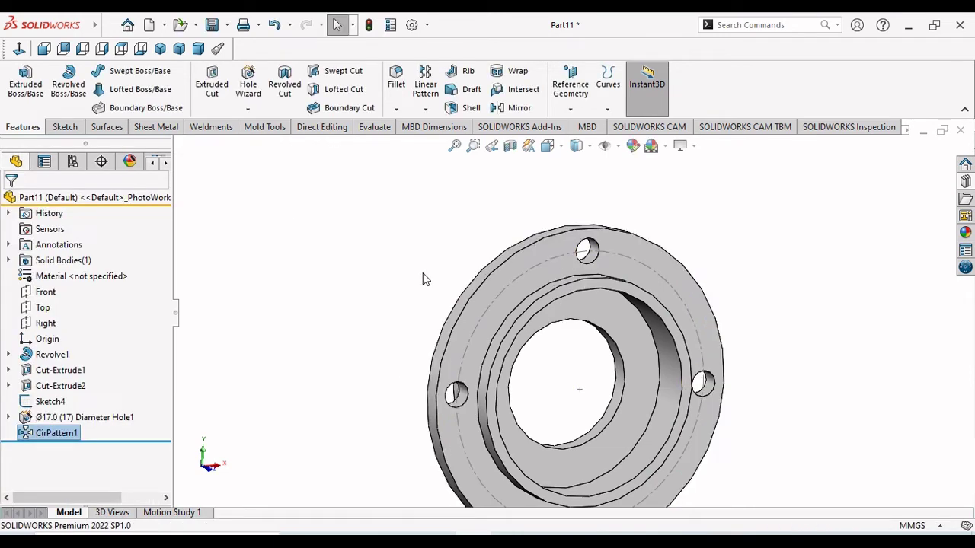
pyautogui.scroll(2, 567, 355)
pyautogui.moveTo(568, 354); pyautogui.dragTo(601, 343, button='middle')
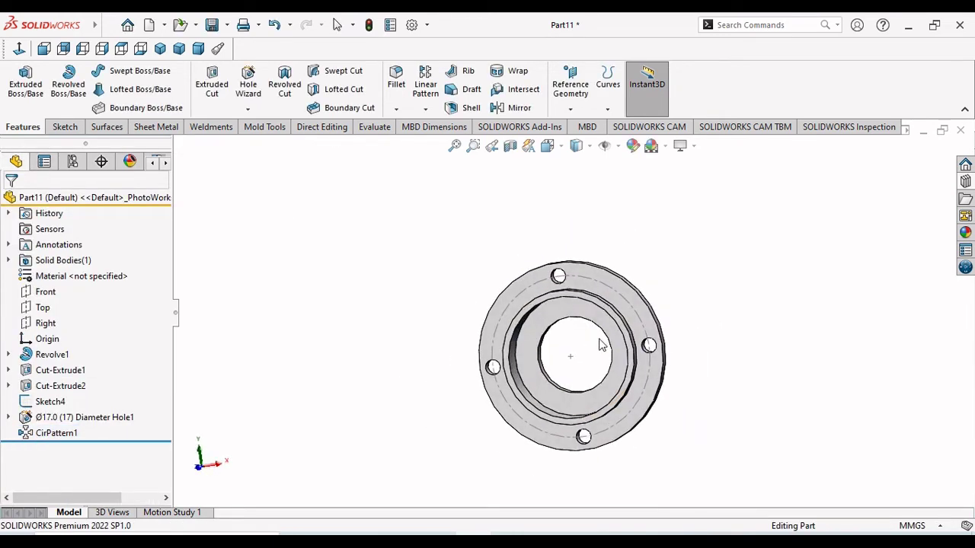
pyautogui.scroll(-3, 634, 312)
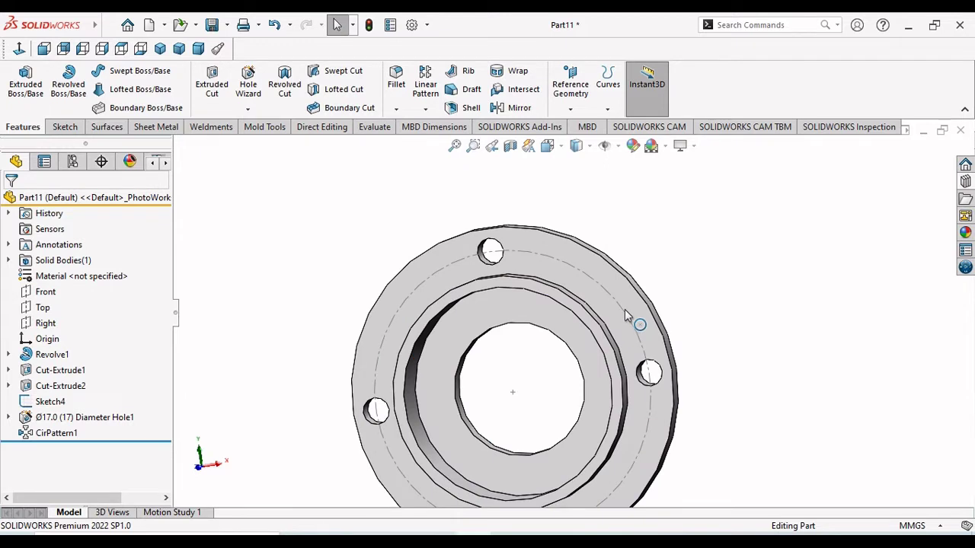
pyautogui.click(623, 312)
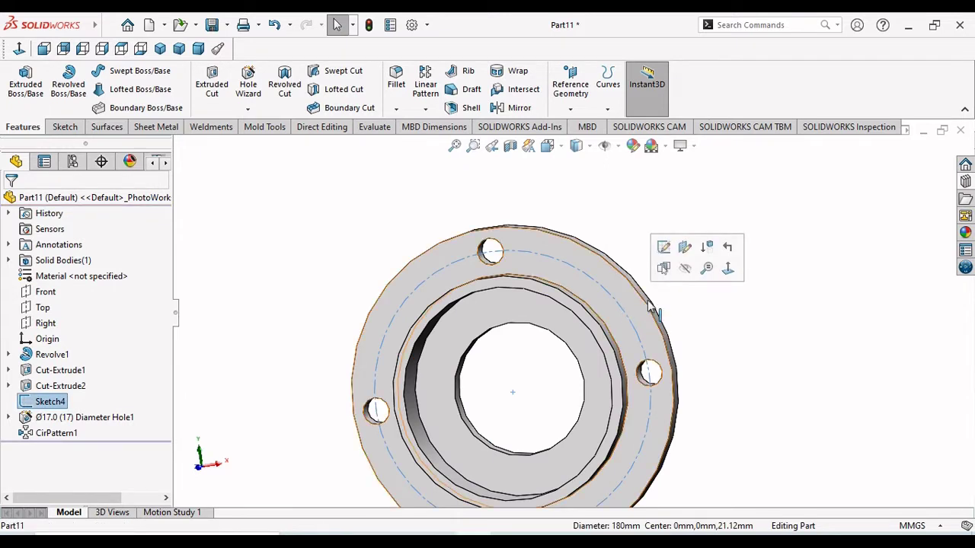
pyautogui.click(683, 268)
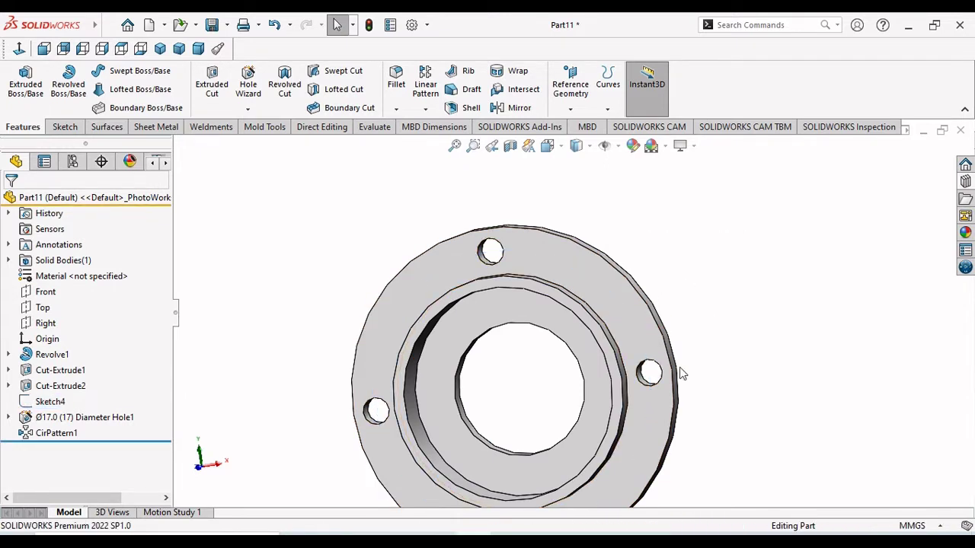
pyautogui.scroll(2, 575, 383)
pyautogui.scroll(-2, 591, 387)
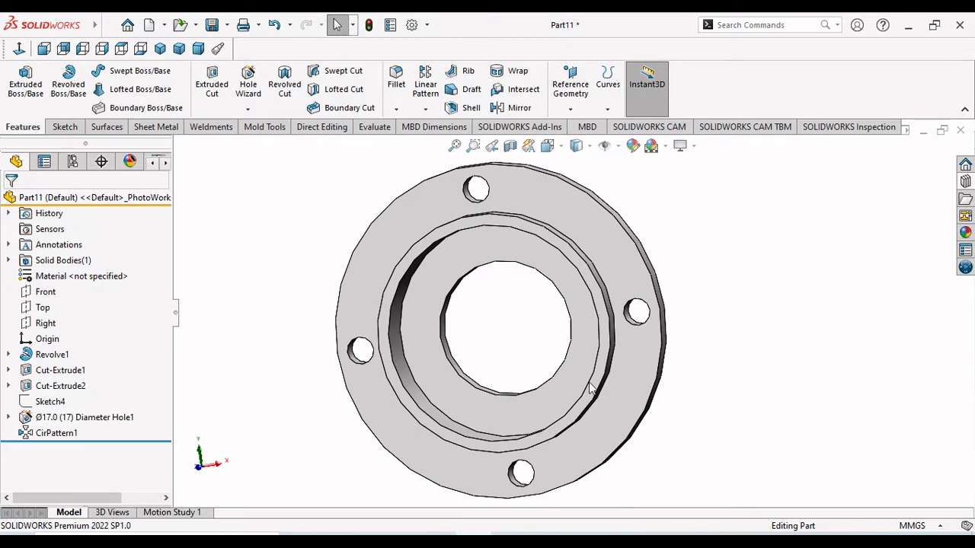
pyautogui.click(412, 25)
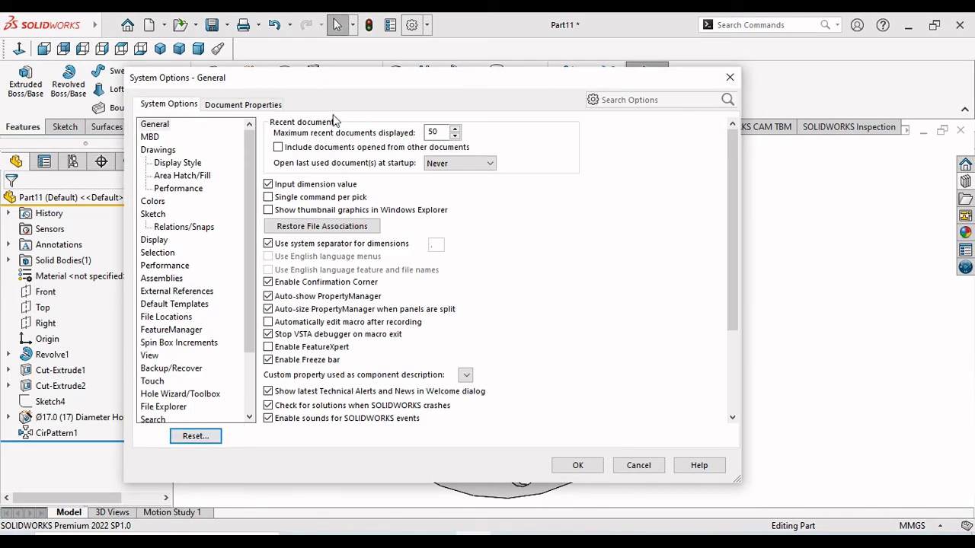
# - Raise Part11's Image Quality wireframe HLR/HLV resolution to near High and close the options
pyautogui.click(252, 104)
pyautogui.click(168, 266)
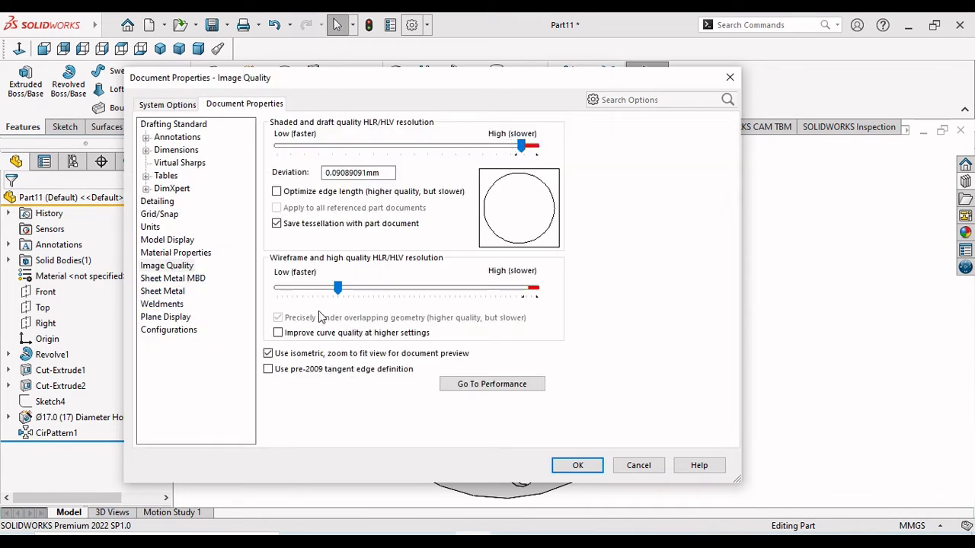
pyautogui.click(531, 291)
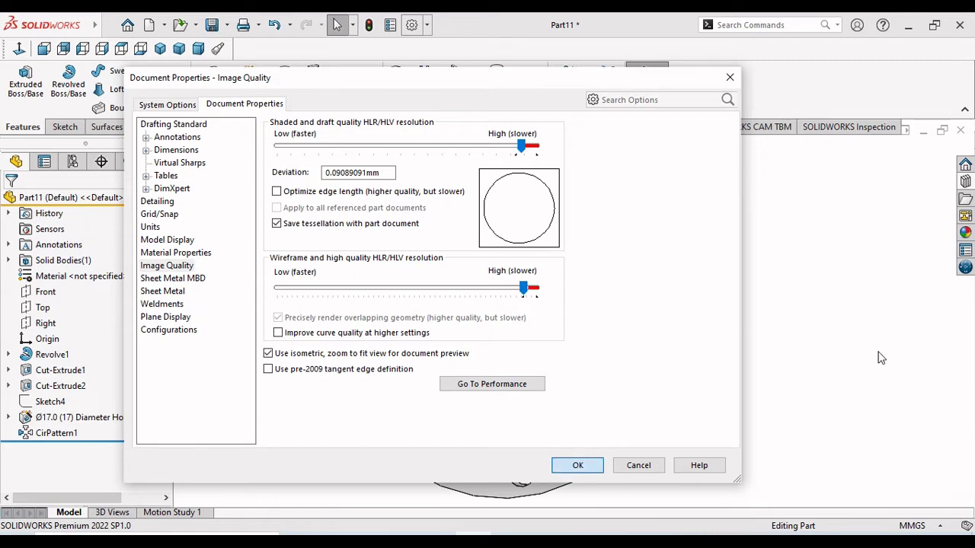
pyautogui.press('Return')
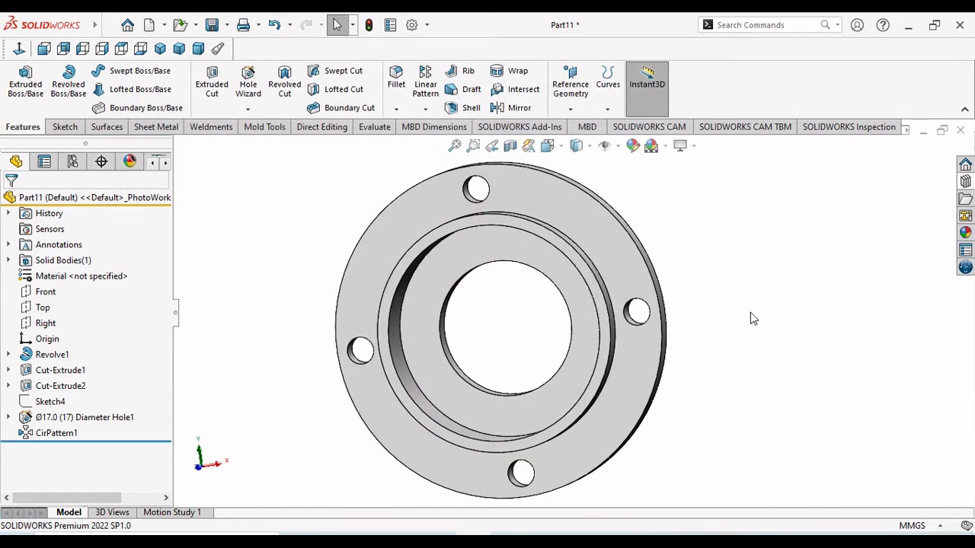
# - Apply the Metal > Iron cast iron appearance to the flange
pyautogui.moveTo(751, 319); pyautogui.dragTo(587, 406, button='middle')
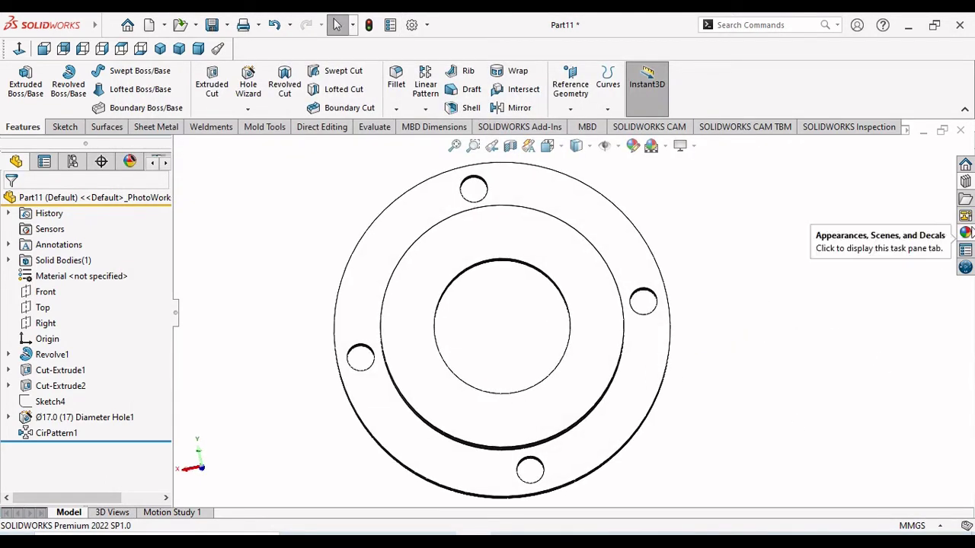
pyautogui.click(965, 233)
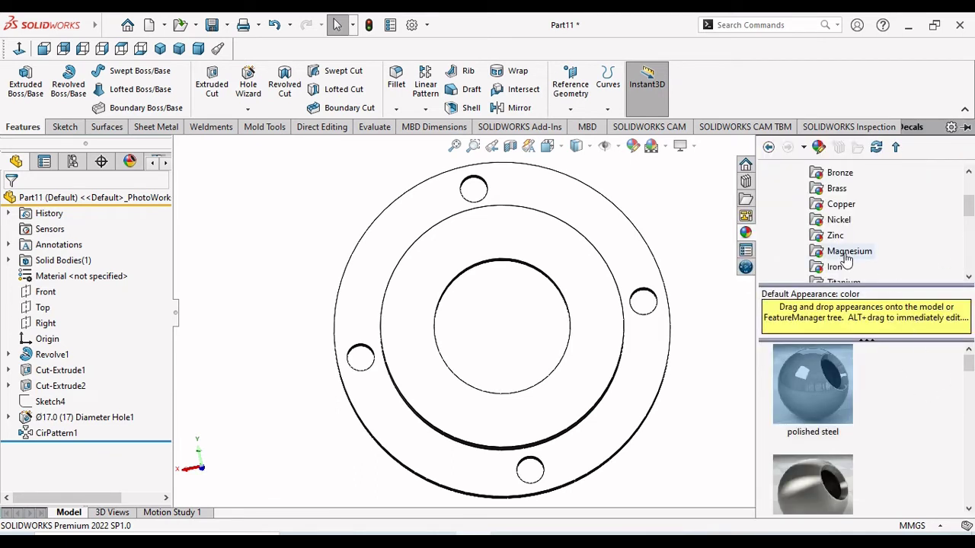
pyautogui.click(835, 268)
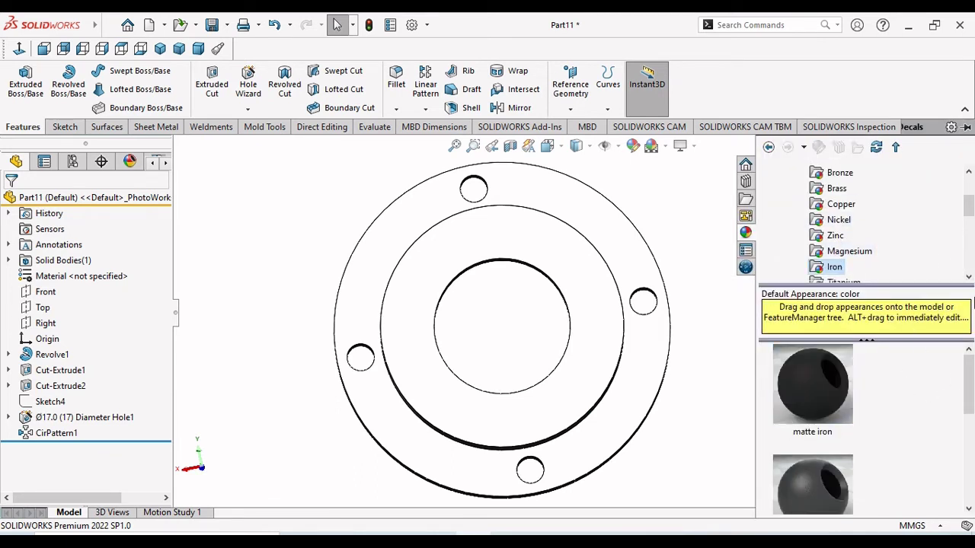
pyautogui.moveTo(971, 377); pyautogui.dragTo(973, 410)
pyautogui.moveTo(972, 444); pyautogui.dragTo(969, 459)
pyautogui.doubleClick(818, 411)
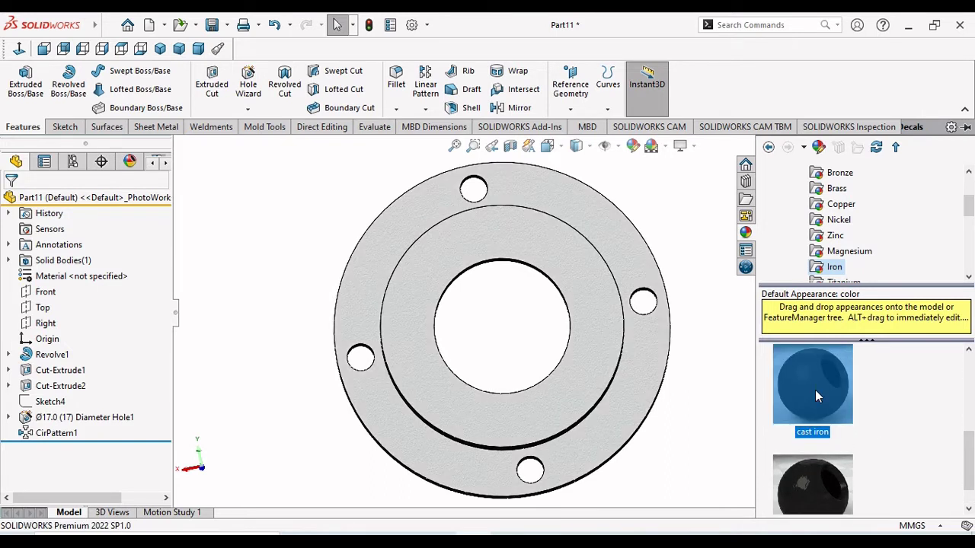
pyautogui.moveTo(272, 288)
pyautogui.mouseDown(button='middle')
pyautogui.moveTo(370, 359)
pyautogui.moveTo(434, 360)
pyautogui.moveTo(416, 220)
pyautogui.moveTo(435, 403)
pyautogui.moveTo(452, 271)
pyautogui.moveTo(531, 197)
pyautogui.moveTo(467, 175)
pyautogui.mouseUp(button='middle')
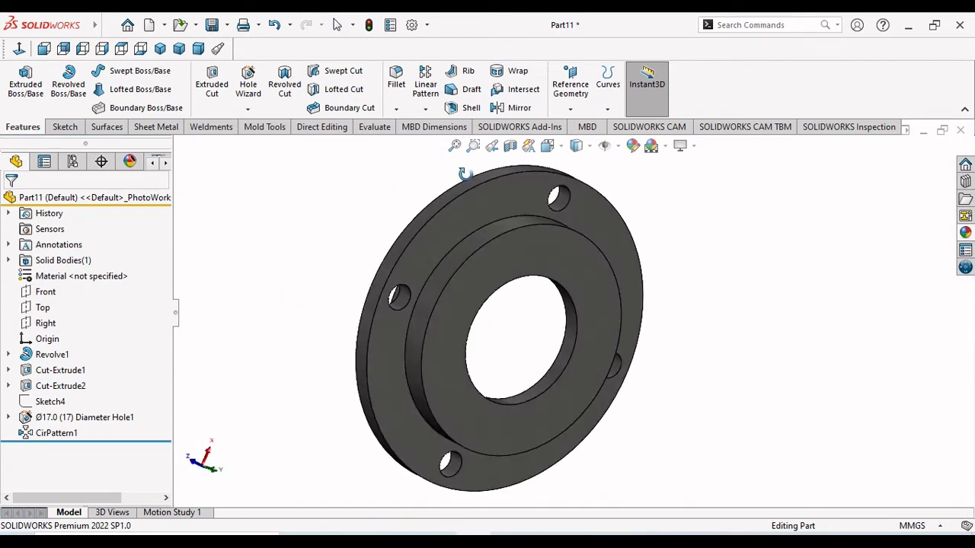
# - Recolour the flange's cast iron appearance with an orange swatch
pyautogui.moveTo(376, 470); pyautogui.dragTo(453, 197, button='middle')
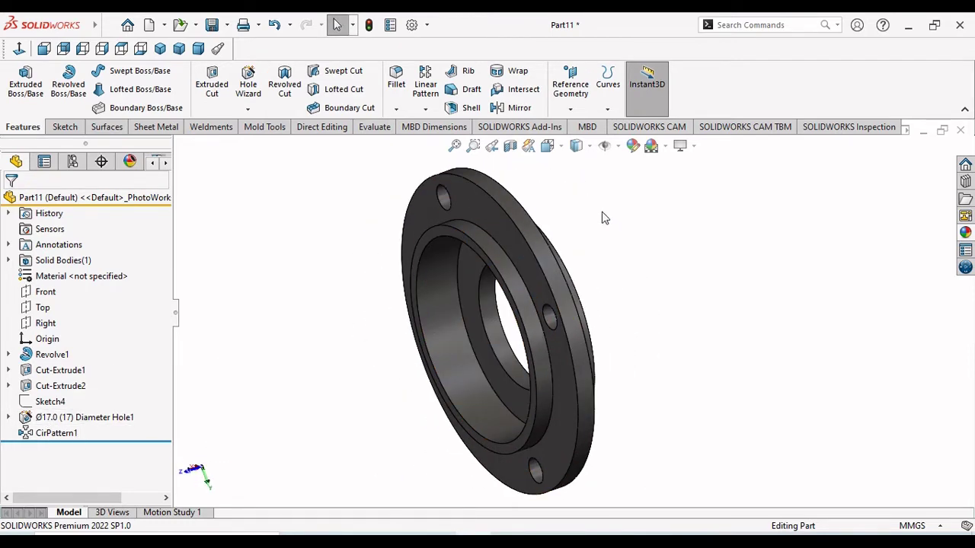
pyautogui.click(633, 146)
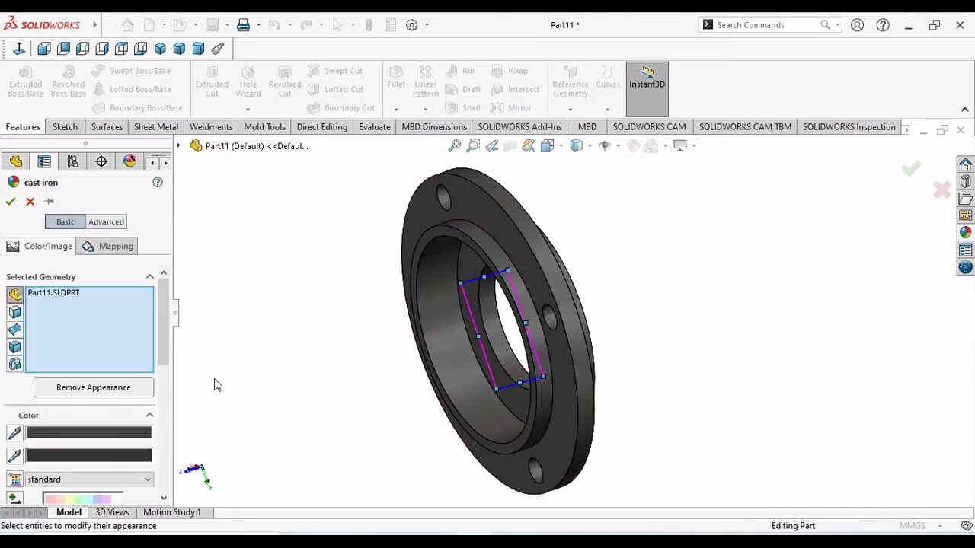
pyautogui.moveTo(165, 367); pyautogui.dragTo(168, 412)
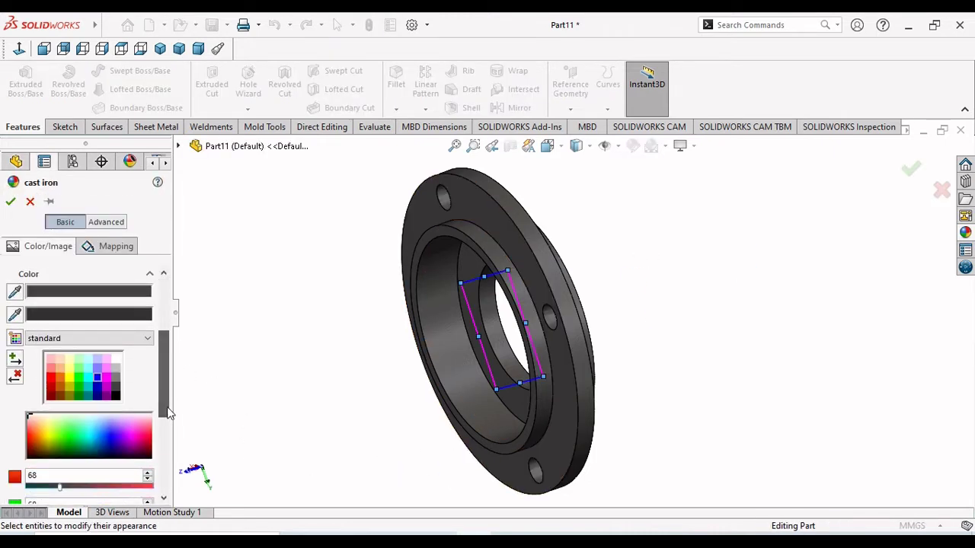
pyautogui.click(59, 379)
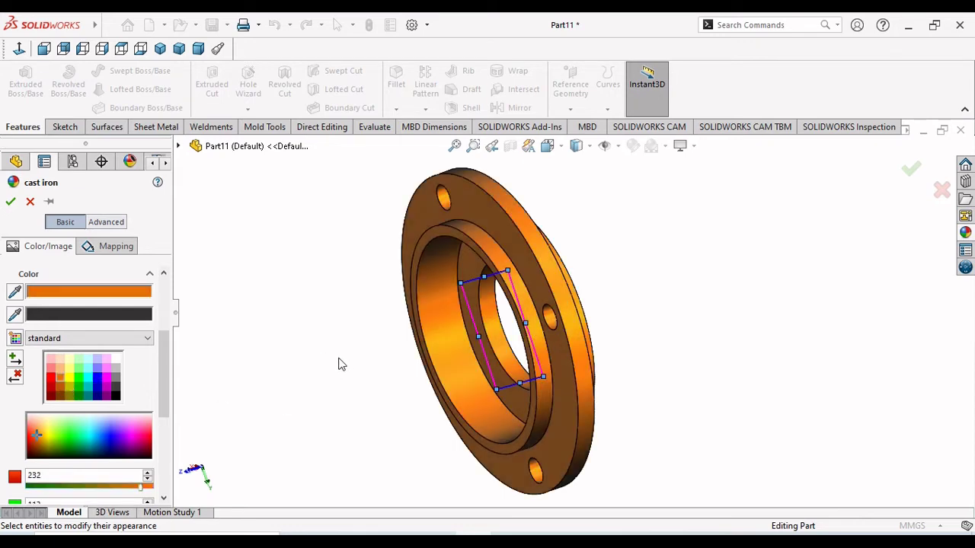
pyautogui.moveTo(340, 364); pyautogui.dragTo(611, 416, button='middle')
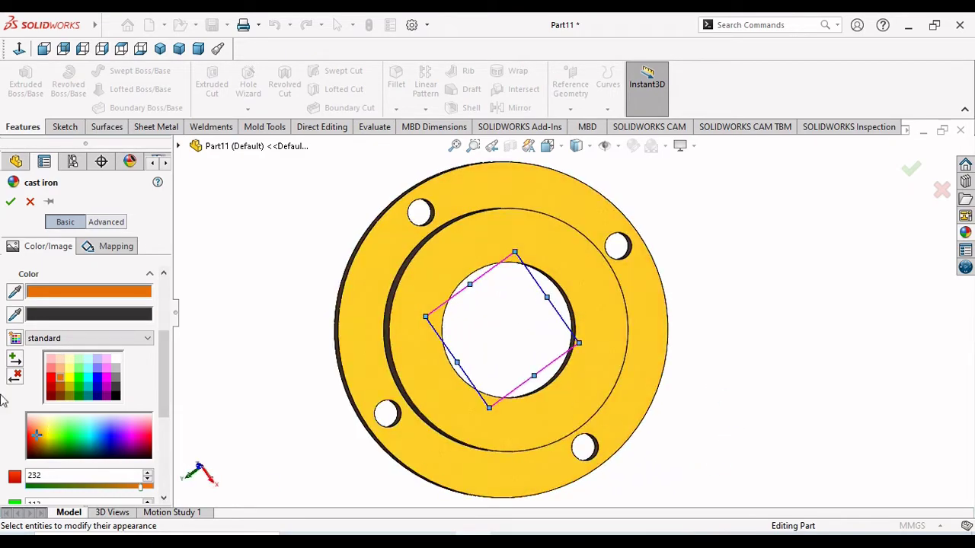
pyautogui.click(11, 201)
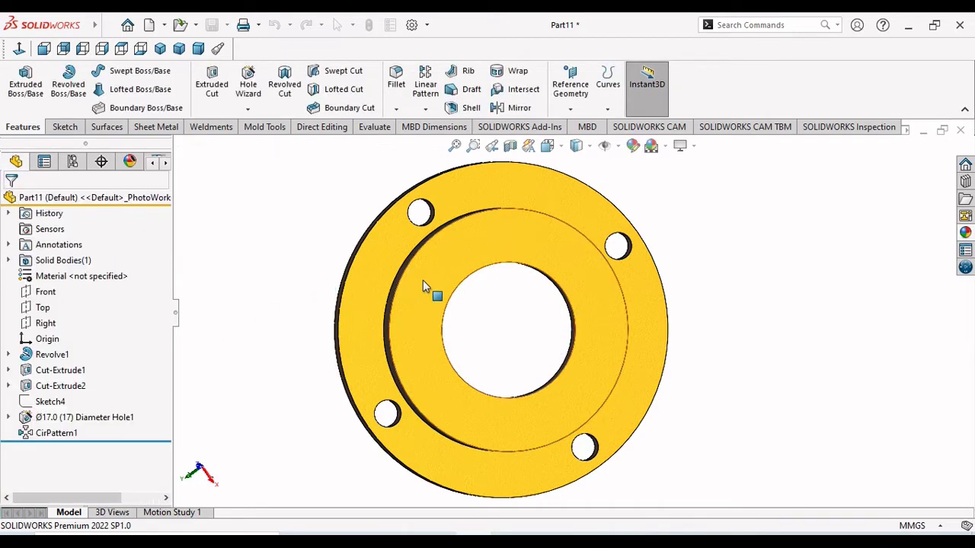
# - Orbit the flange to a tilted face view and select the raised boss's circular outer edge
pyautogui.scroll(-10, 423, 281)
pyautogui.scroll(10, 412, 381)
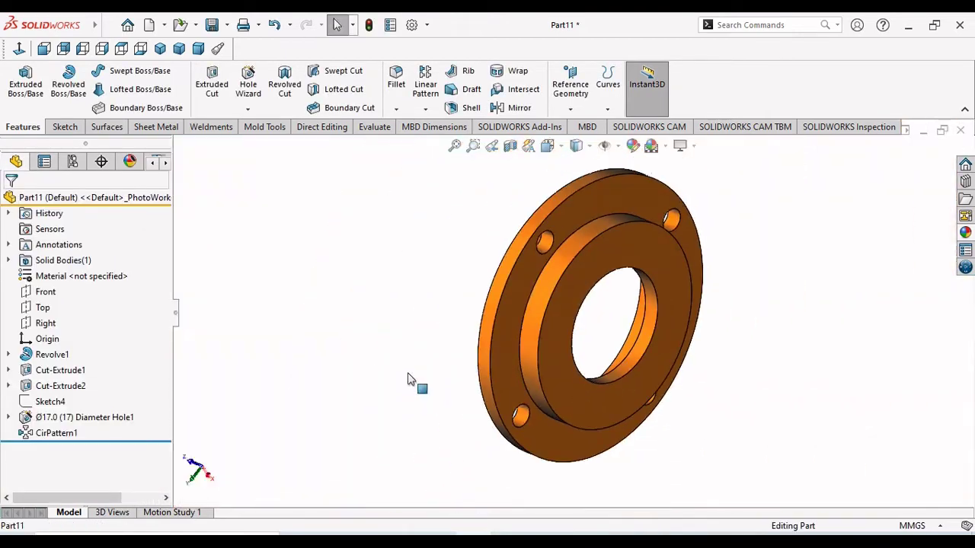
pyautogui.moveTo(407, 377); pyautogui.dragTo(782, 424, button='middle')
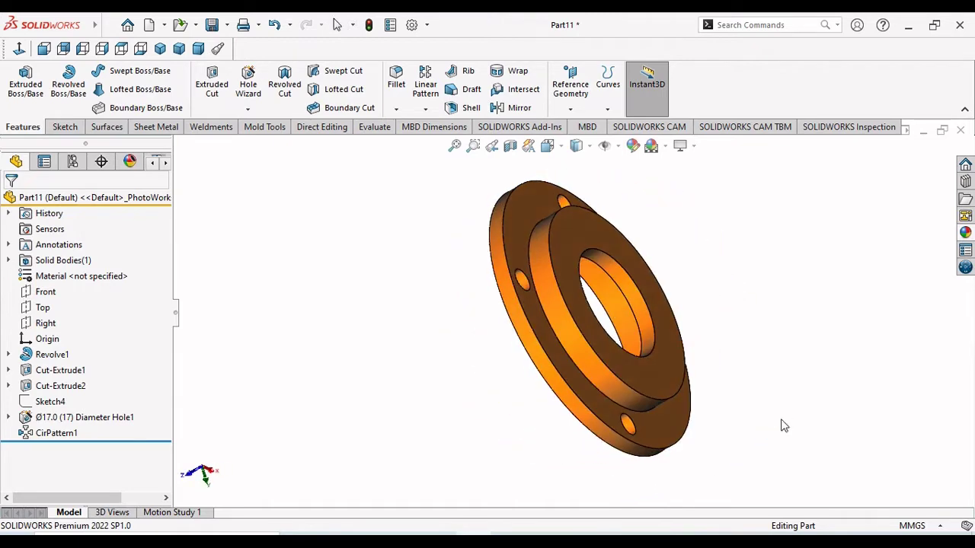
pyautogui.scroll(-3, 661, 390)
pyautogui.moveTo(354, 400); pyautogui.dragTo(396, 384, button='middle')
pyautogui.scroll(3, 419, 374)
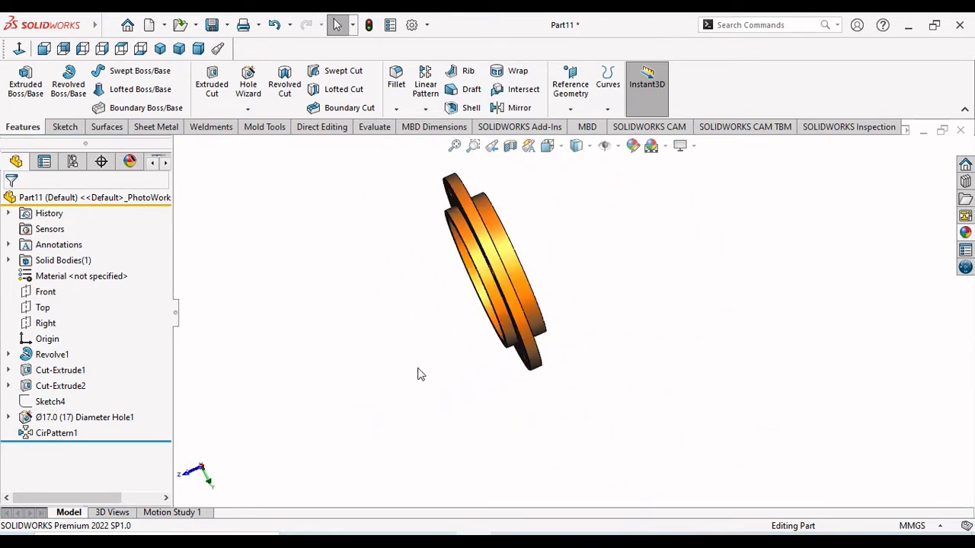
pyautogui.moveTo(546, 265); pyautogui.dragTo(505, 294, button='middle')
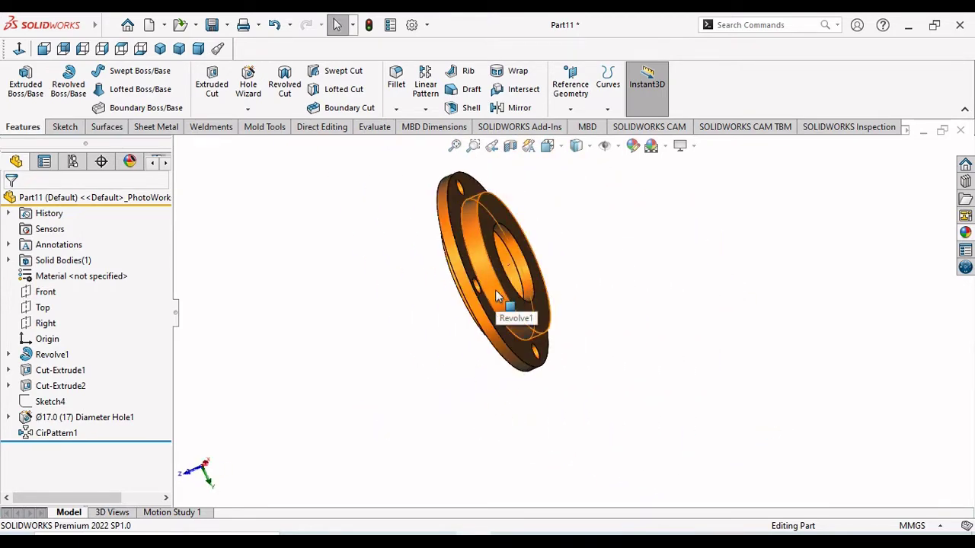
pyautogui.click(512, 285)
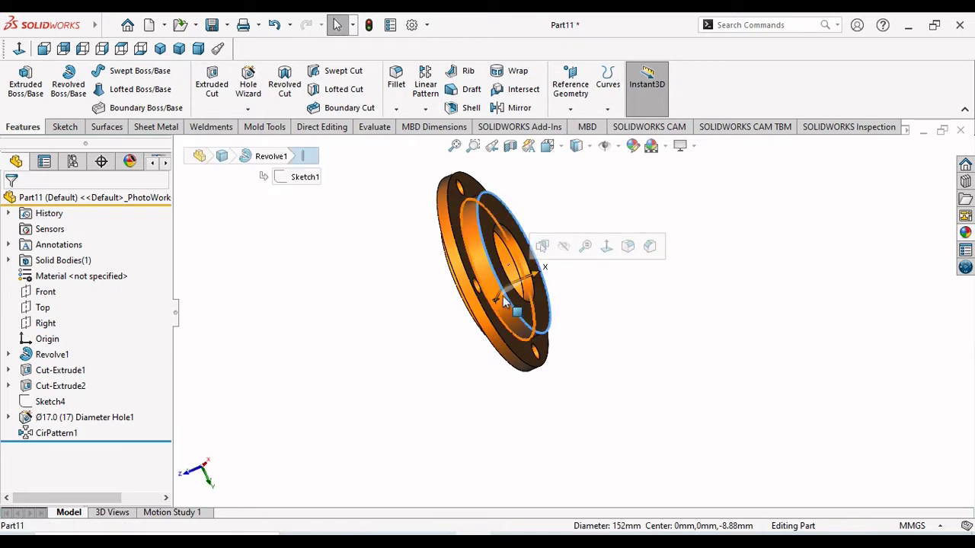
pyautogui.scroll(2, 514, 282)
pyautogui.scroll(-2, 516, 281)
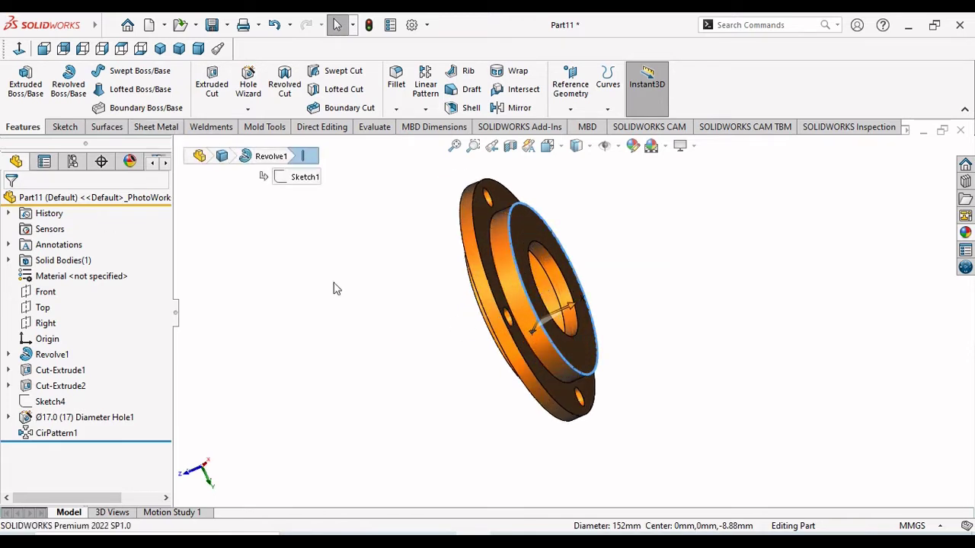
# - Chamfer the raised boss's outer edge with a 3 mm distance
pyautogui.click(395, 111)
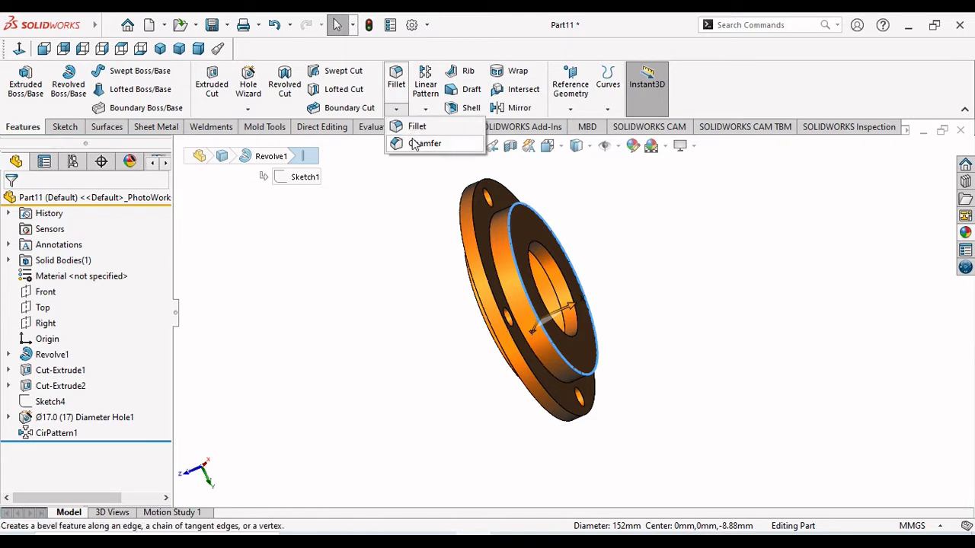
pyautogui.click(412, 143)
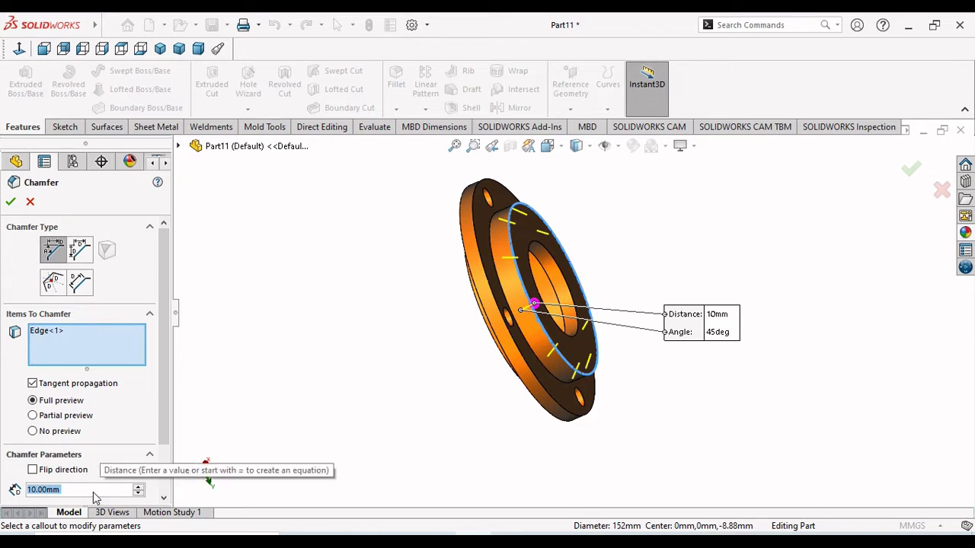
pyautogui.write('3')
pyautogui.press('Return')
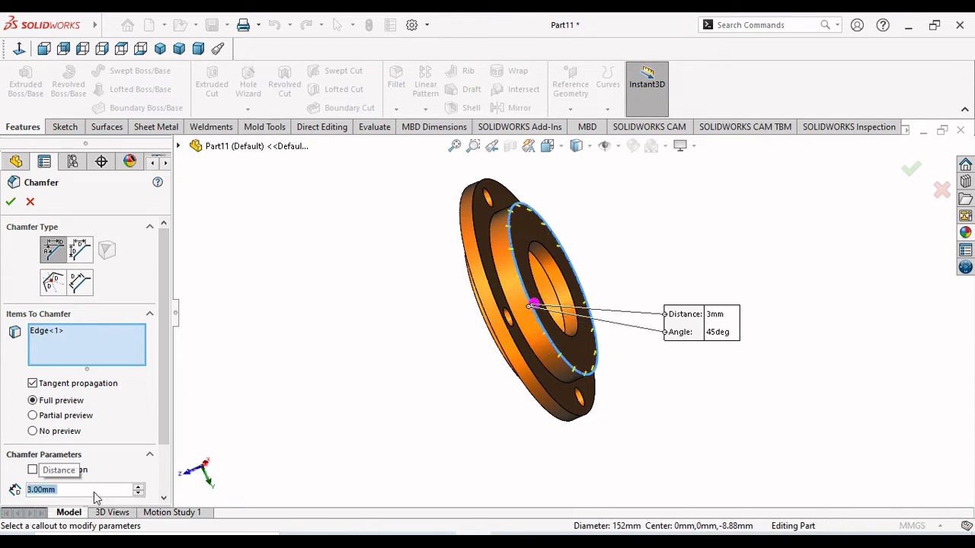
pyautogui.click(10, 201)
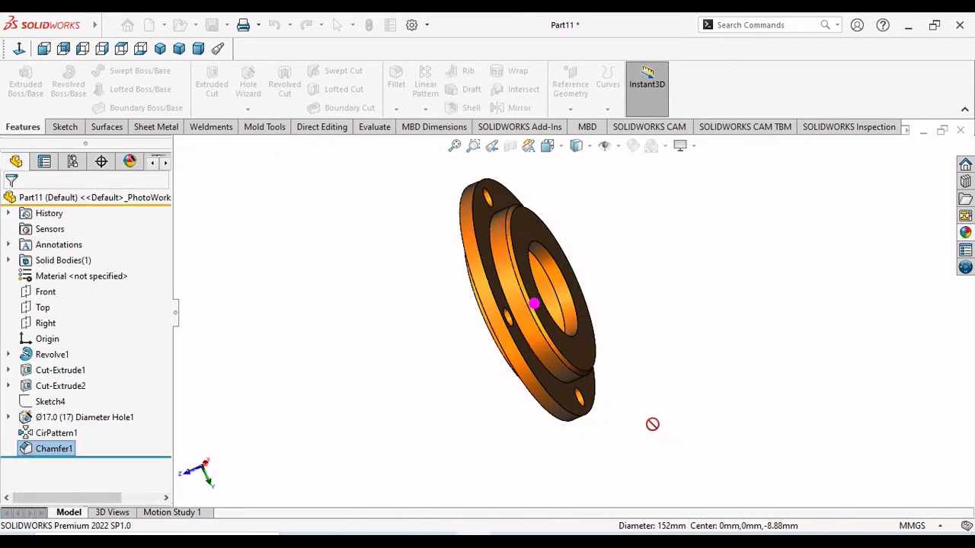
# - Chamfer the central bore face with a 1 mm distance
pyautogui.moveTo(531, 404); pyautogui.dragTo(647, 320, button='middle')
pyautogui.click(396, 109)
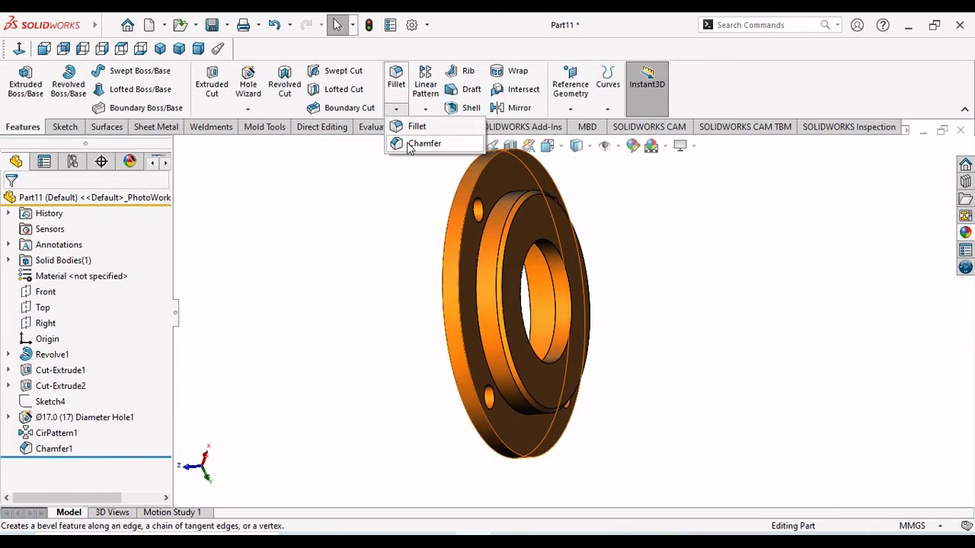
pyautogui.click(564, 294)
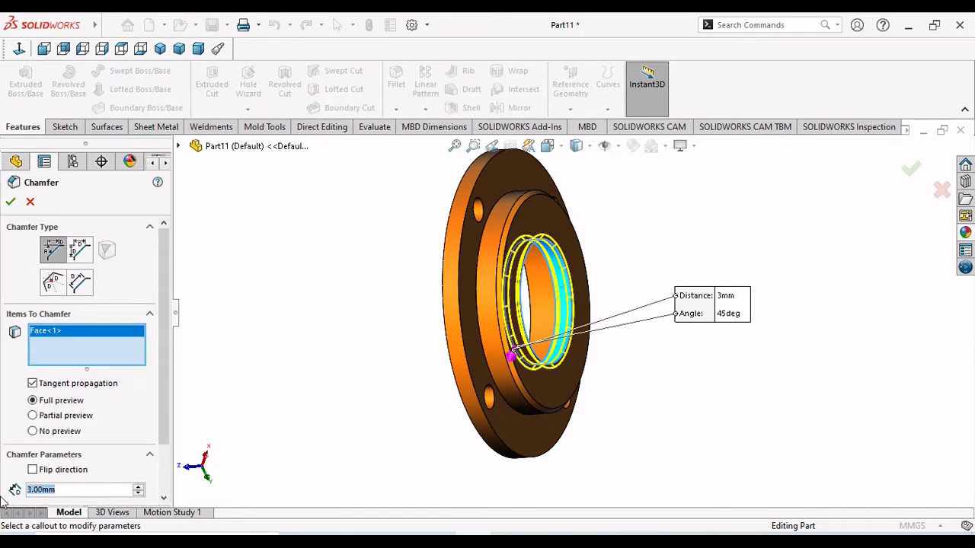
pyautogui.write('1')
pyautogui.press('Return')
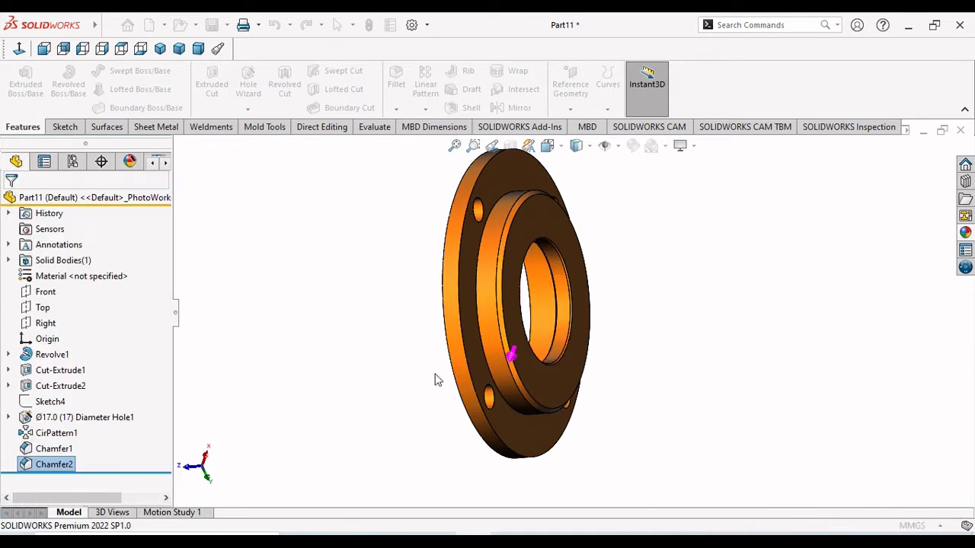
pyautogui.press('Return')
# - Try a chamfer on two circular flange edges, then cancel it without applying
pyautogui.moveTo(420, 381); pyautogui.dragTo(495, 377, button='middle')
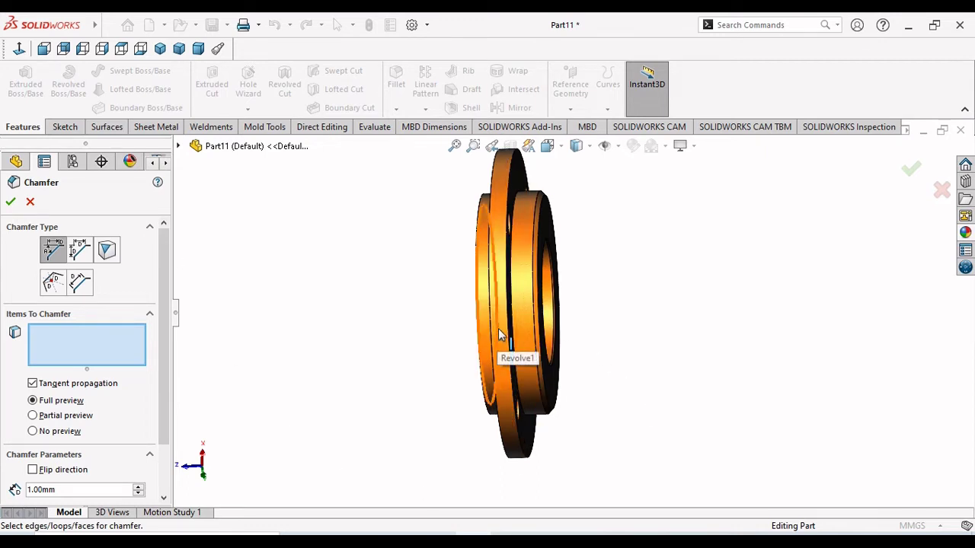
pyautogui.click(485, 387)
pyautogui.scroll(2, 636, 306)
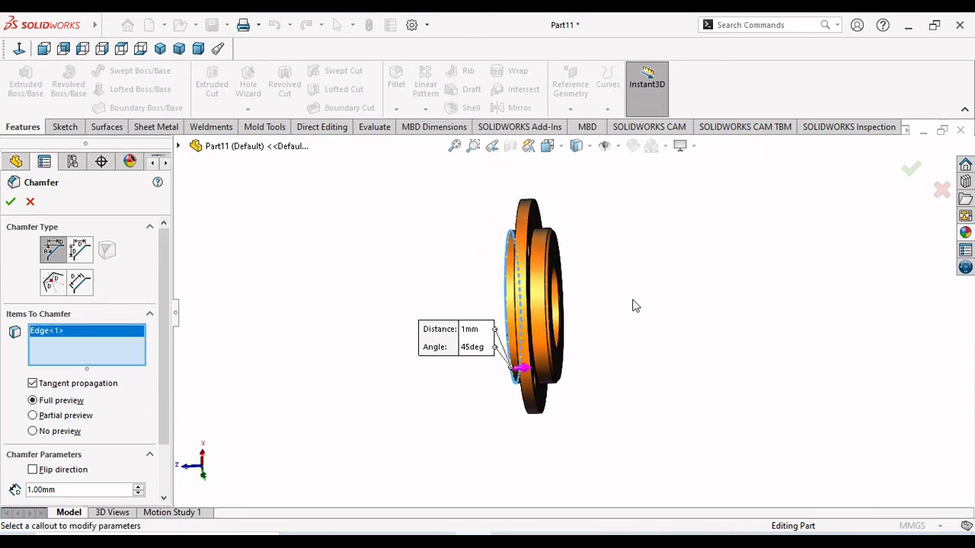
pyautogui.moveTo(644, 299); pyautogui.dragTo(669, 312, button='middle')
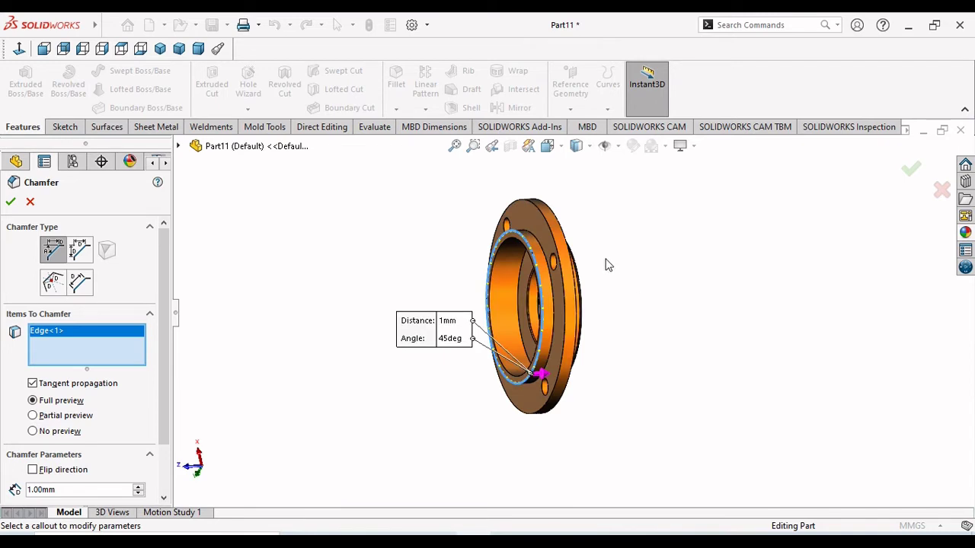
pyautogui.click(560, 238)
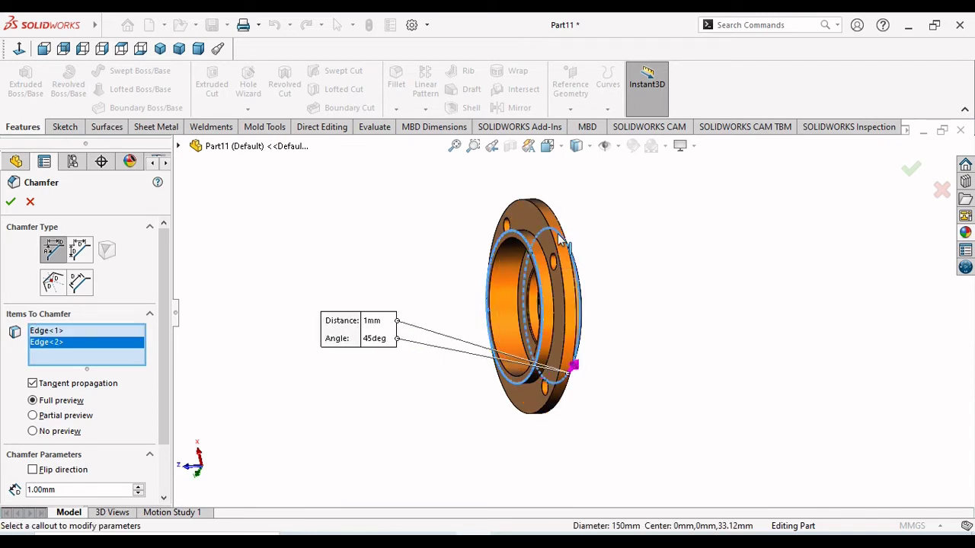
pyautogui.moveTo(672, 274); pyautogui.dragTo(646, 291, button='middle')
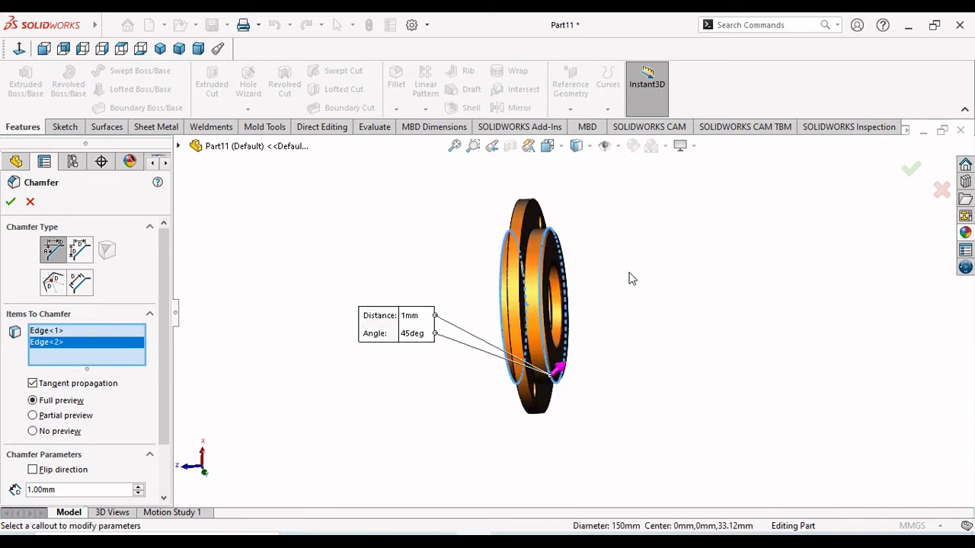
pyautogui.click(10, 201)
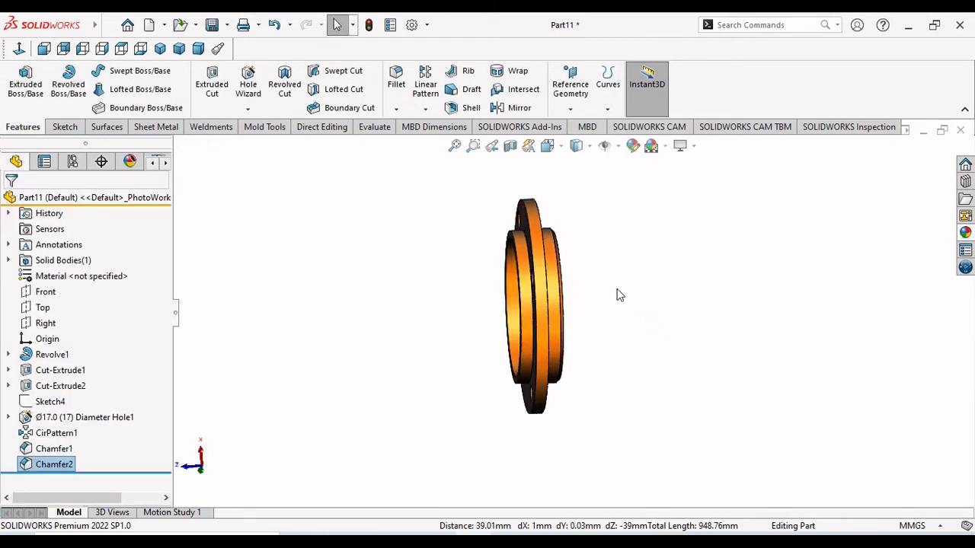
# - Apply a 1 mm chamfer to the outer rim face and both bore edges
pyautogui.scroll(-5, 620, 296)
pyautogui.click(408, 292)
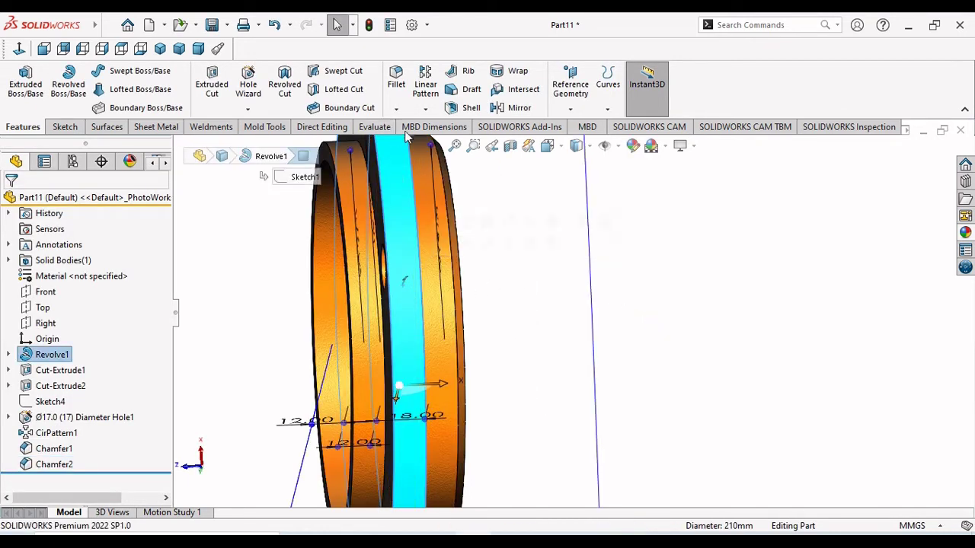
pyautogui.click(396, 108)
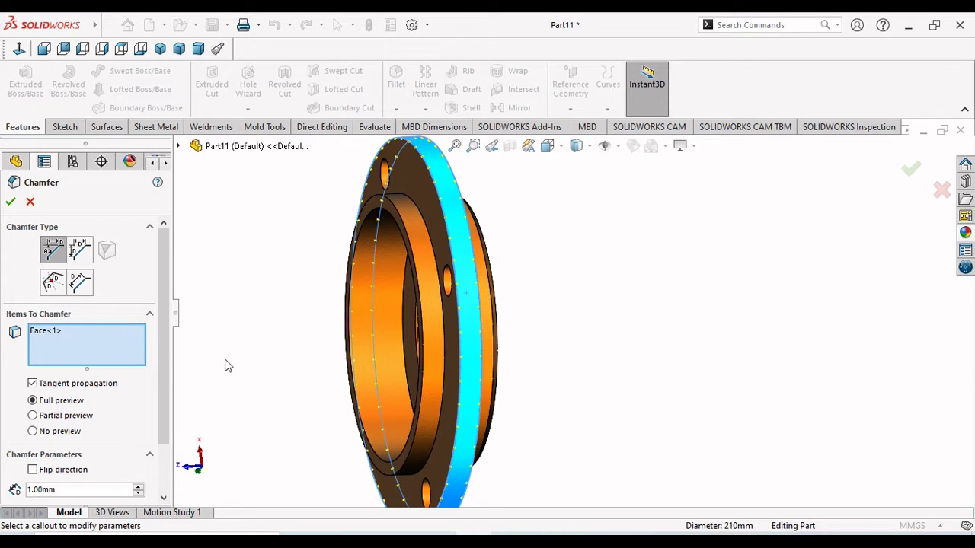
pyautogui.click(406, 283)
pyautogui.moveTo(363, 357); pyautogui.dragTo(366, 290, button='middle')
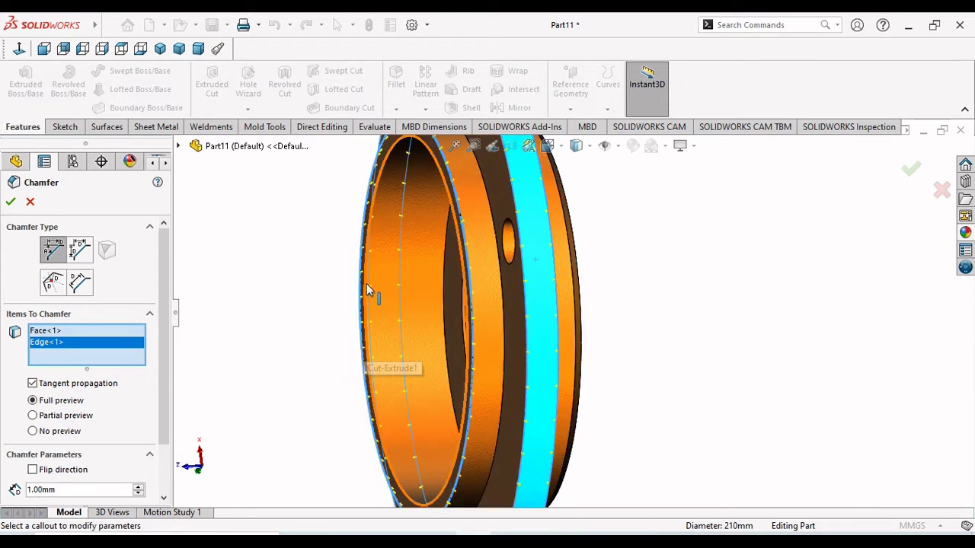
pyautogui.click(368, 300)
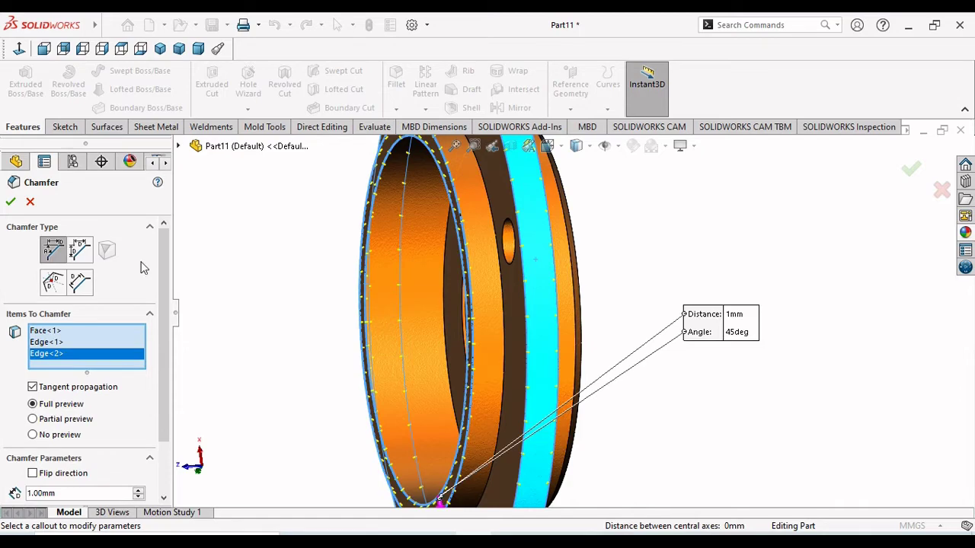
pyautogui.click(11, 202)
pyautogui.moveTo(291, 324); pyautogui.dragTo(724, 226, button='middle')
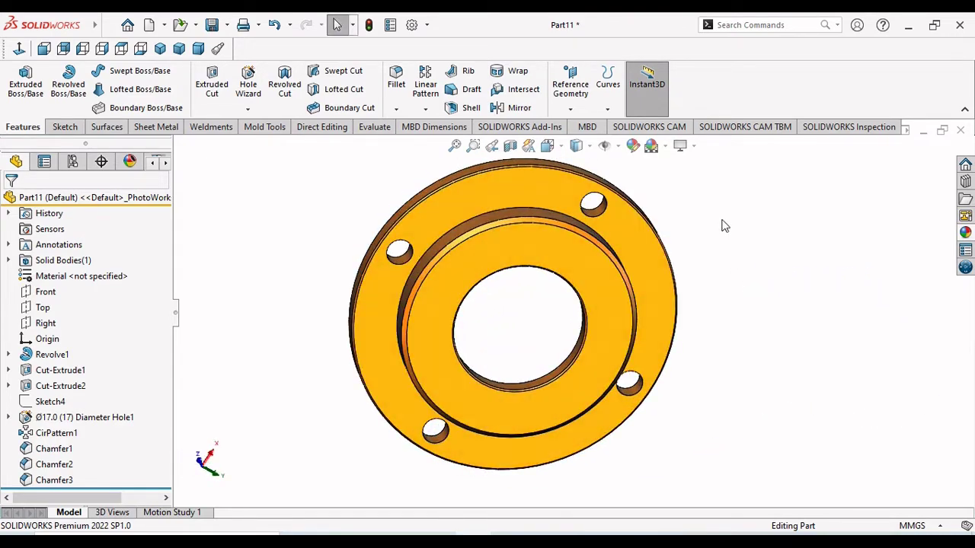
# - Turn on RealView Graphics, orbit the orange flange, and return to the isometric view
pyautogui.click(693, 146)
pyautogui.click(695, 166)
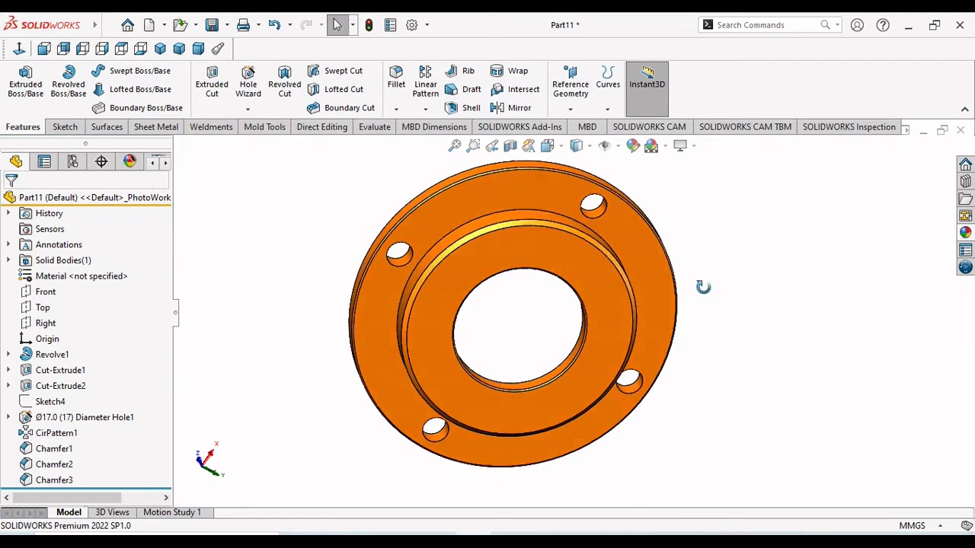
pyautogui.moveTo(703, 287); pyautogui.dragTo(527, 354, button='middle')
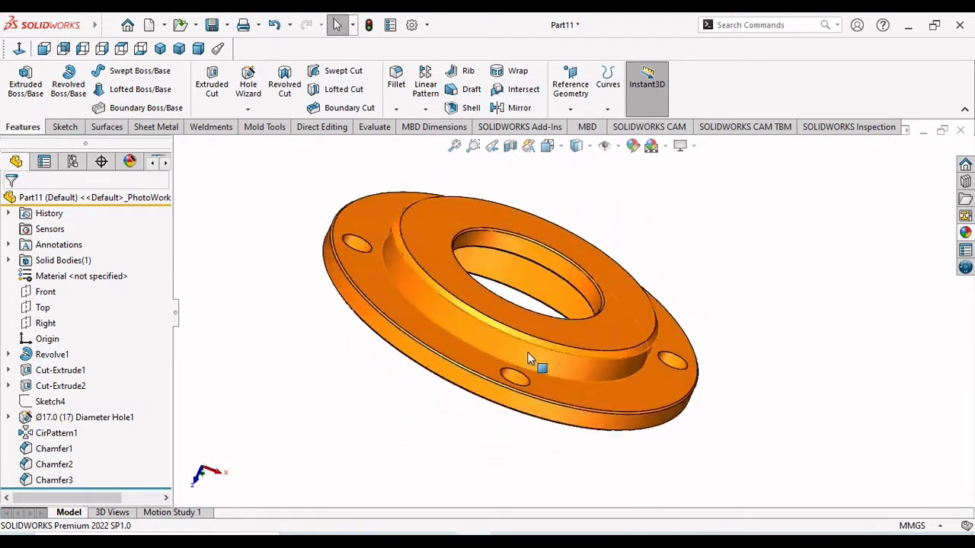
pyautogui.scroll(-5, 527, 355)
pyautogui.scroll(5, 432, 322)
pyautogui.moveTo(399, 324); pyautogui.dragTo(670, 391, button='middle')
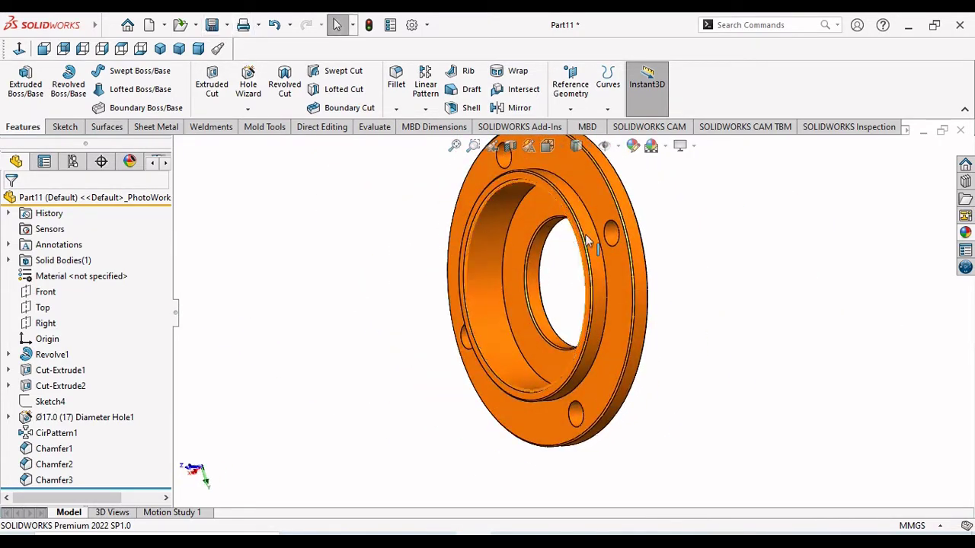
pyautogui.click(158, 49)
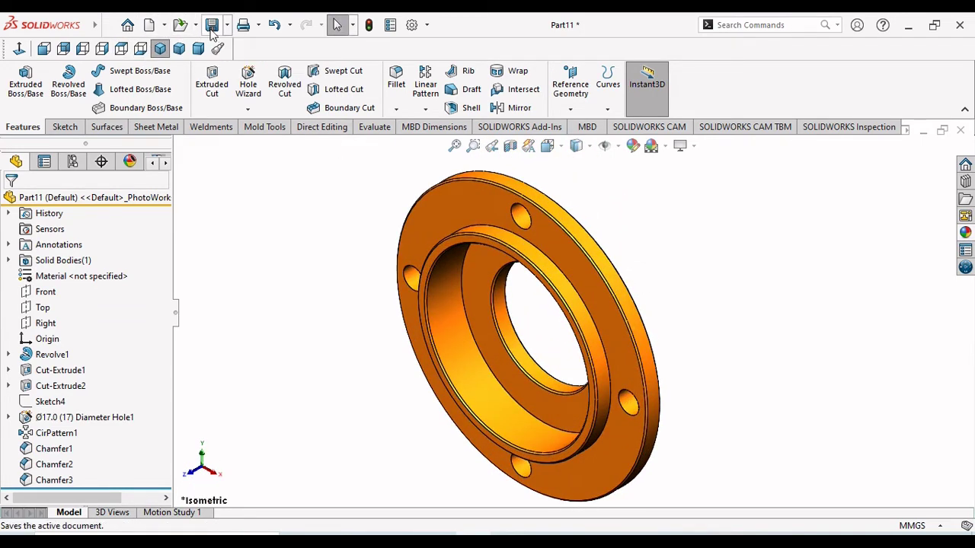
# - Save the flange part with the file name 'cover'
pyautogui.hotkey('ctrl', 's')
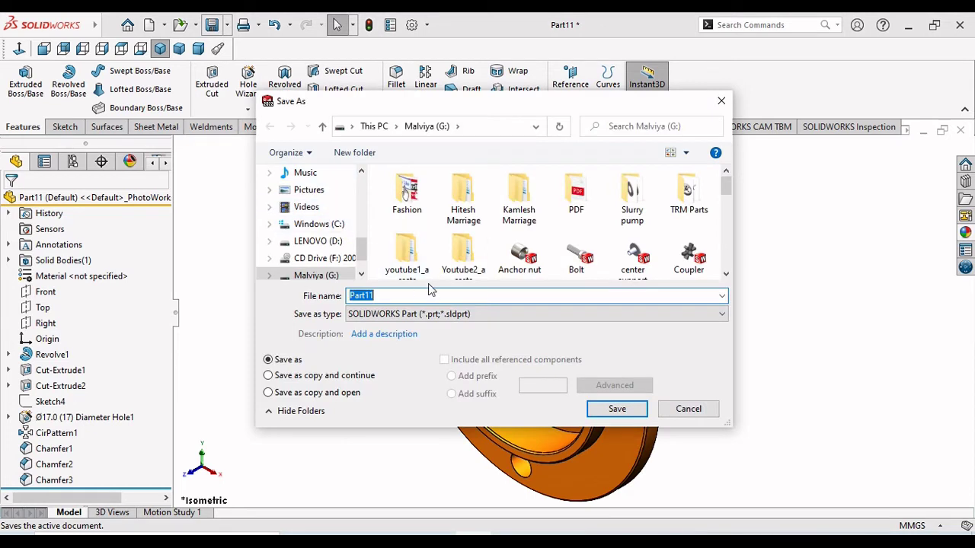
pyautogui.write('co')
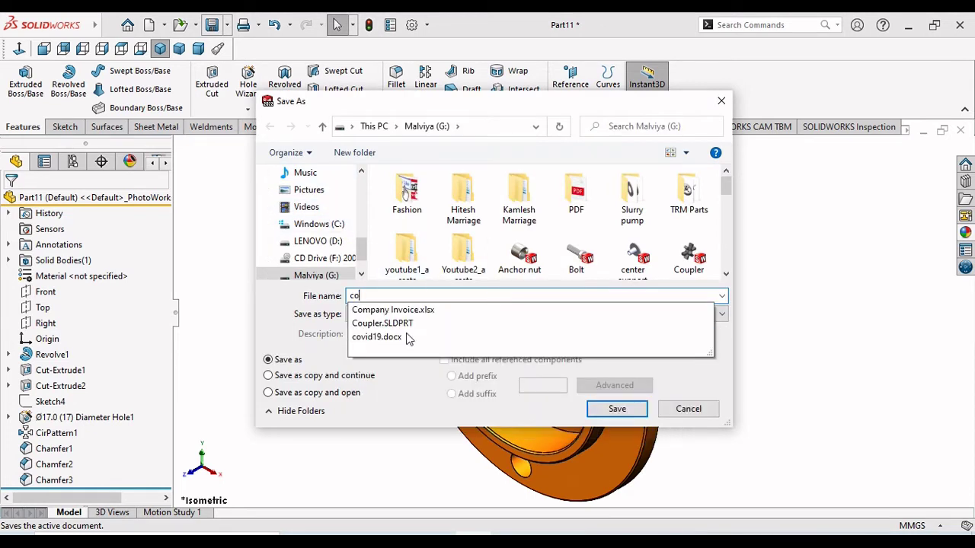
pyautogui.write('vet')
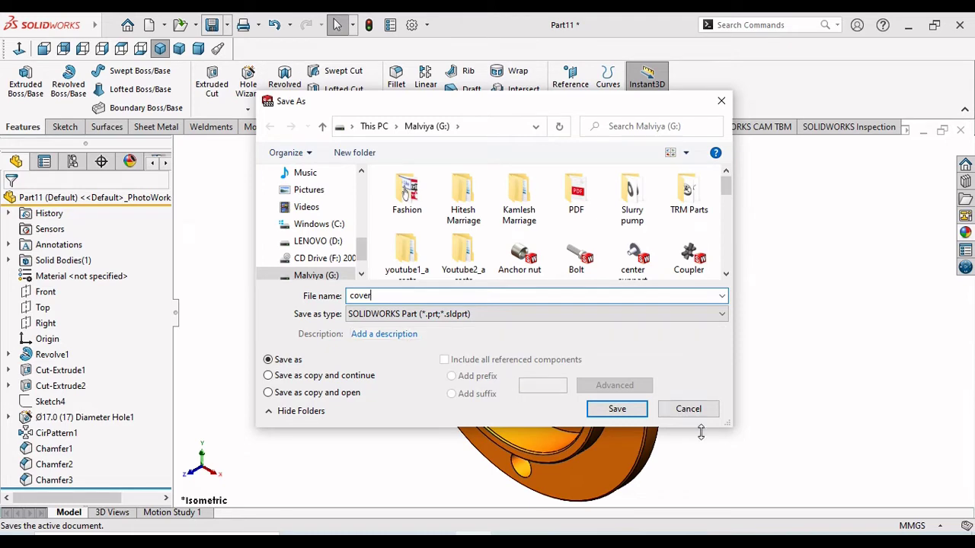
pyautogui.click(617, 415)
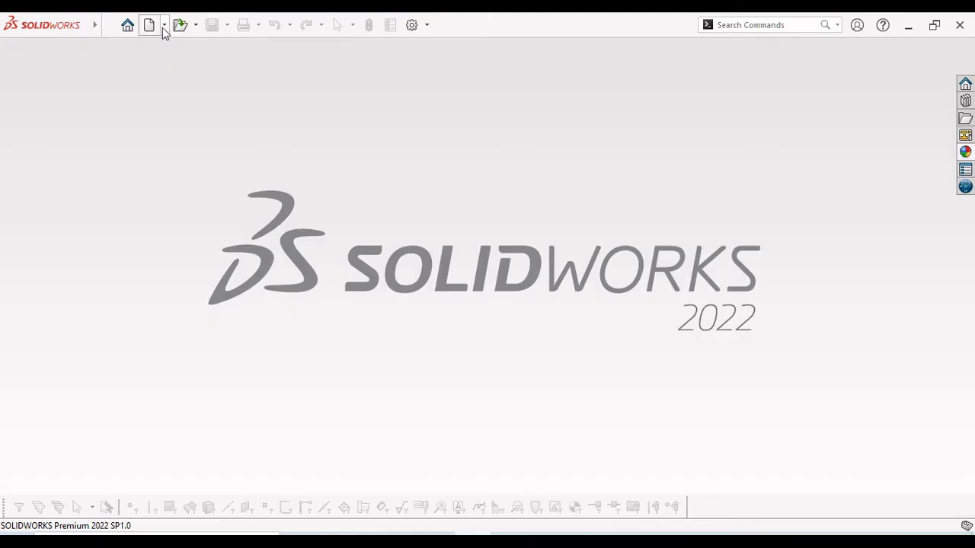
# - Create the empty assembly Assem1 without inserting parts, and apply the Plain White scene
pyautogui.click(165, 29)
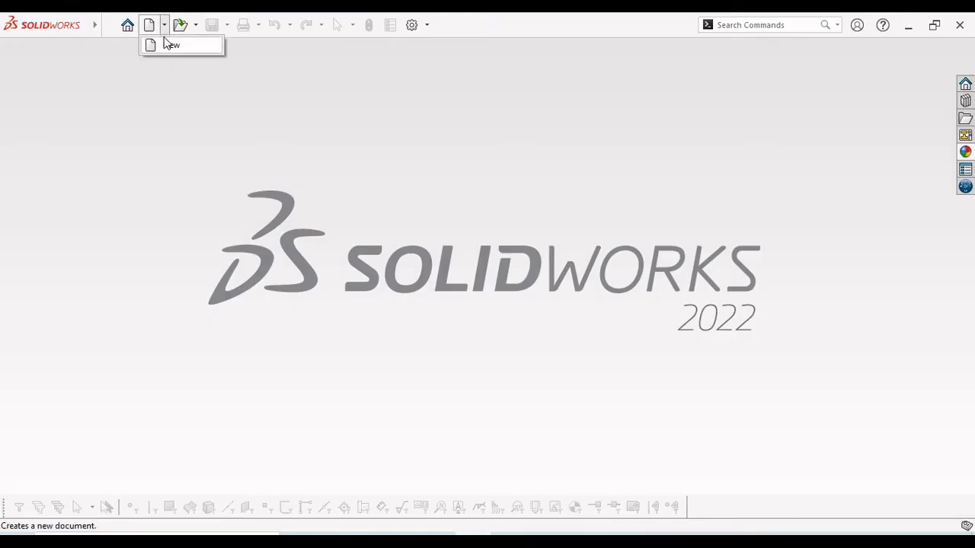
pyautogui.click(158, 47)
pyautogui.click(561, 266)
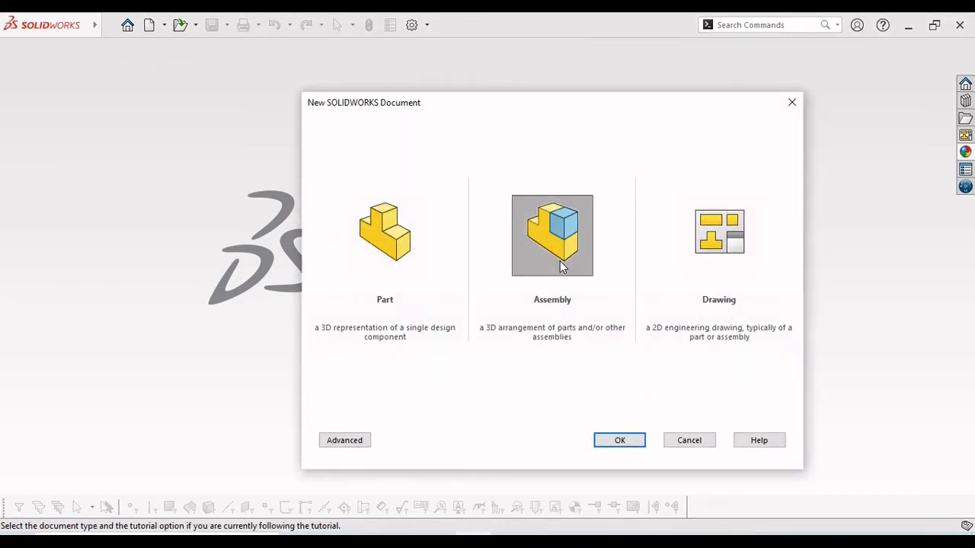
pyautogui.click(614, 442)
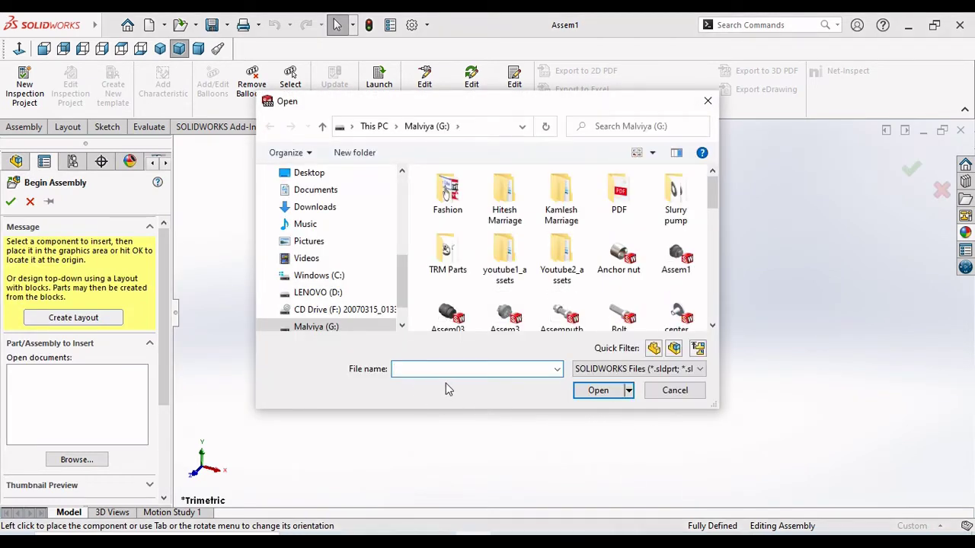
pyautogui.click(670, 394)
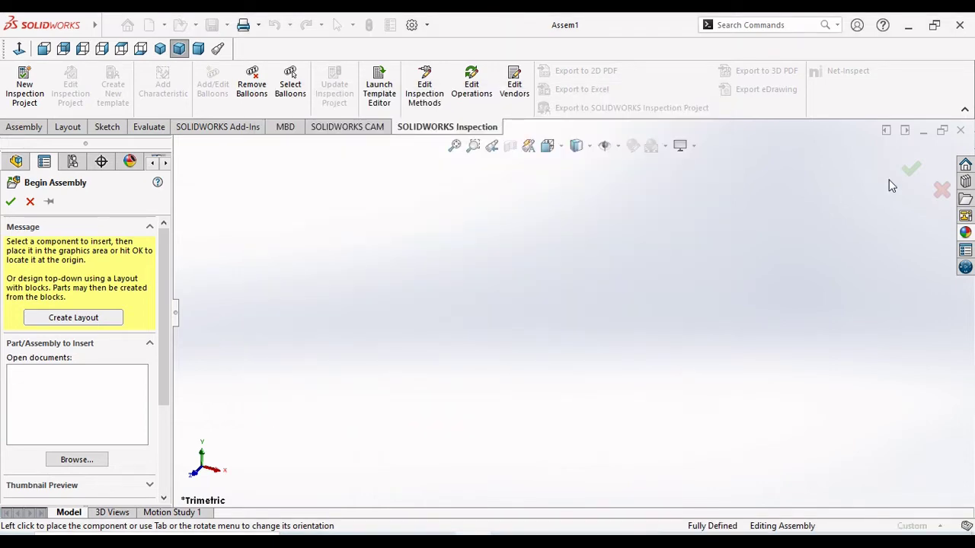
pyautogui.click(941, 190)
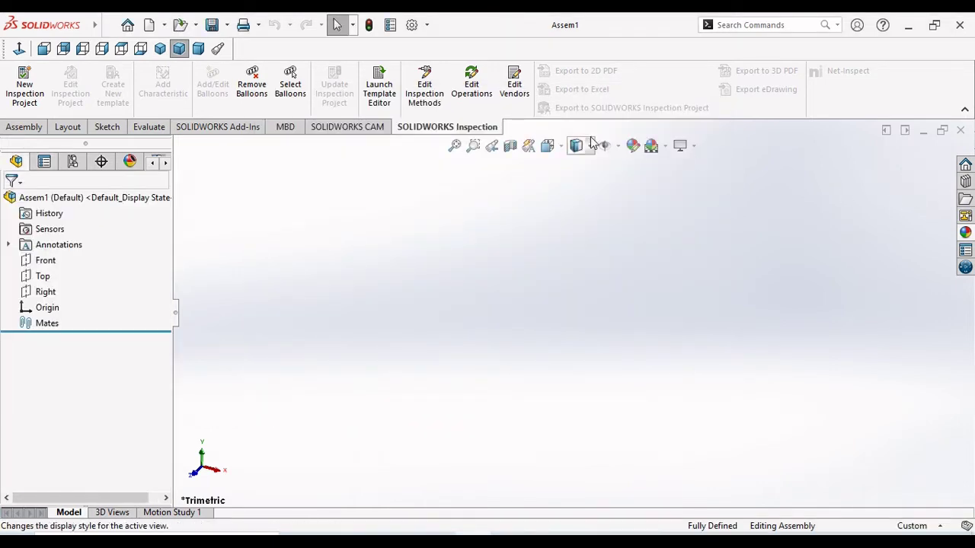
pyautogui.click(663, 147)
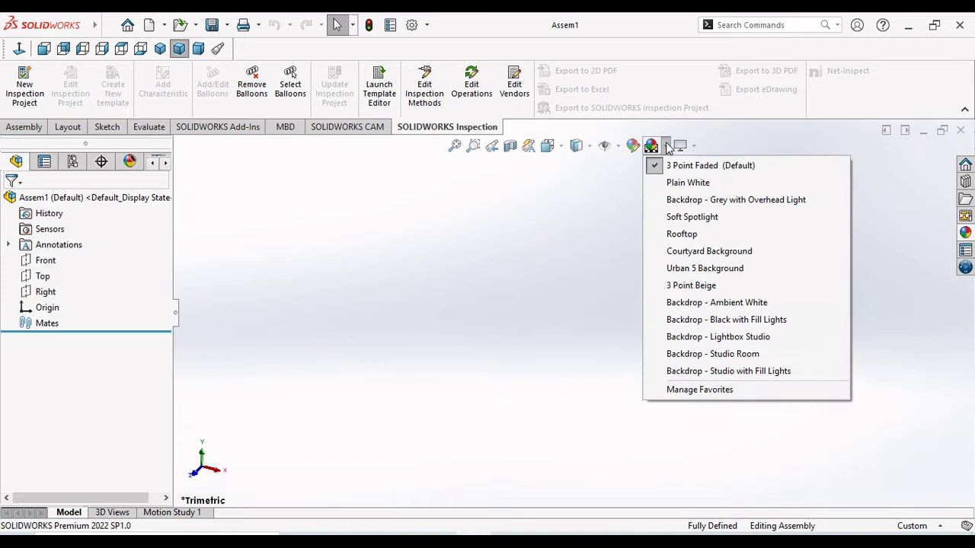
pyautogui.click(668, 185)
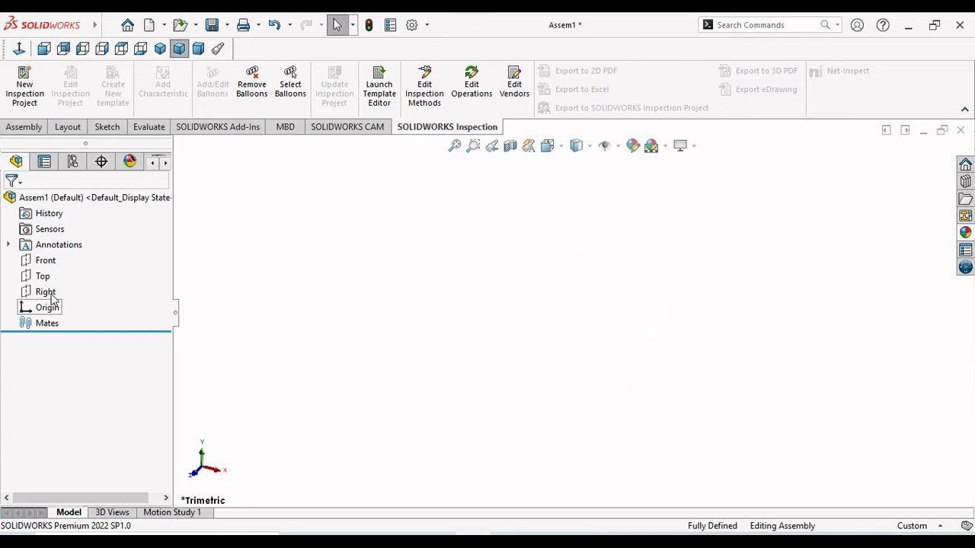
# - Insert the housing and housing shaft parts into Assem1, placing them side by side
pyautogui.click(24, 127)
pyautogui.click(79, 87)
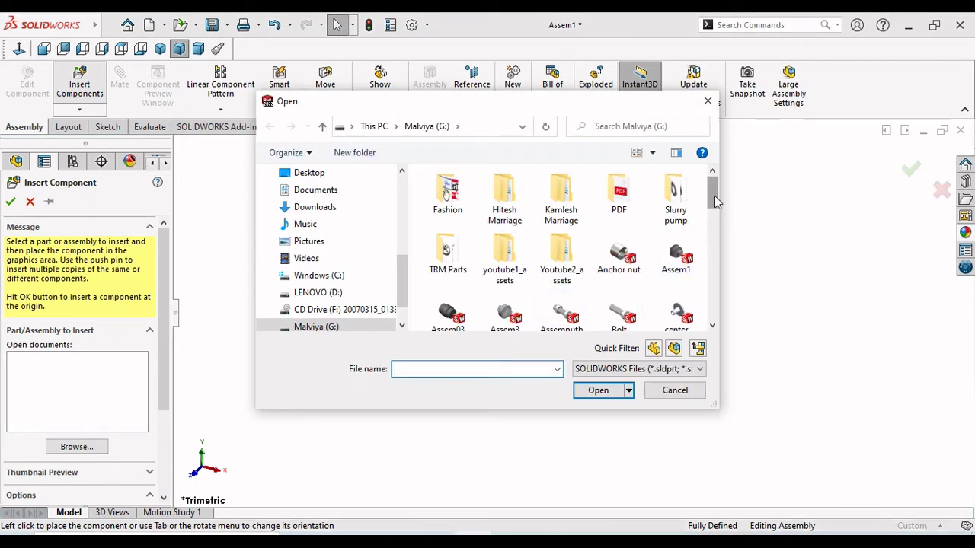
pyautogui.moveTo(715, 201); pyautogui.dragTo(713, 264)
pyautogui.click(448, 255)
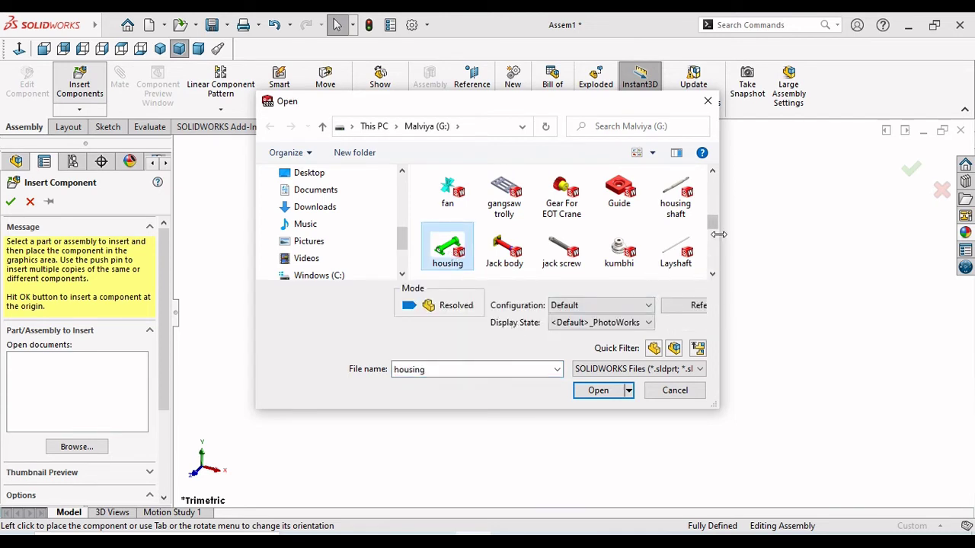
pyautogui.keyDown('ctrl'); pyautogui.click(680, 207); pyautogui.keyUp('ctrl')
pyautogui.click(598, 391)
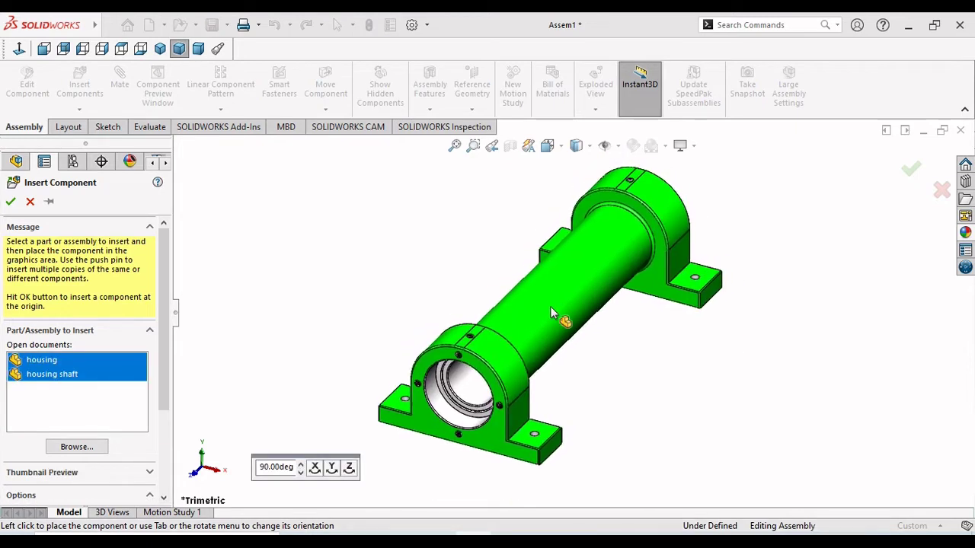
pyautogui.click(549, 306)
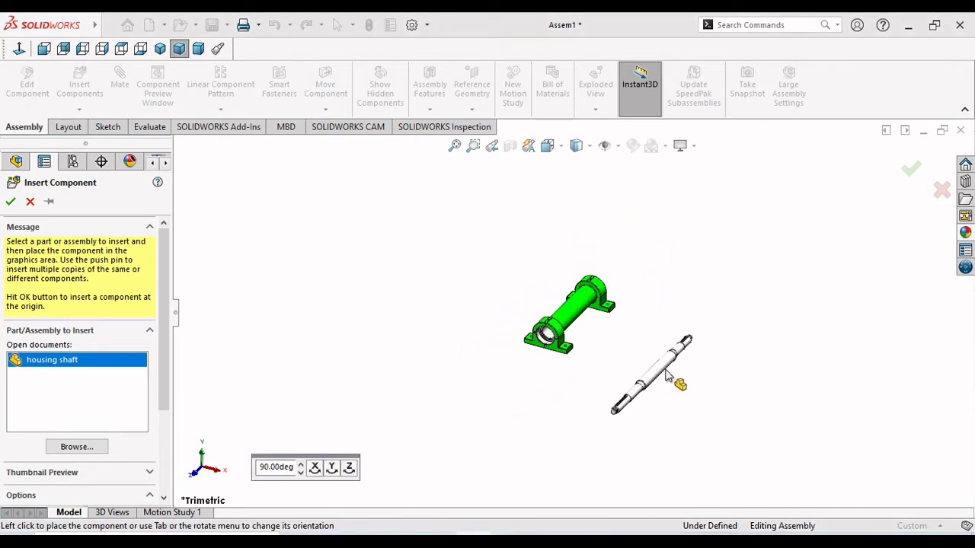
pyautogui.click(716, 346)
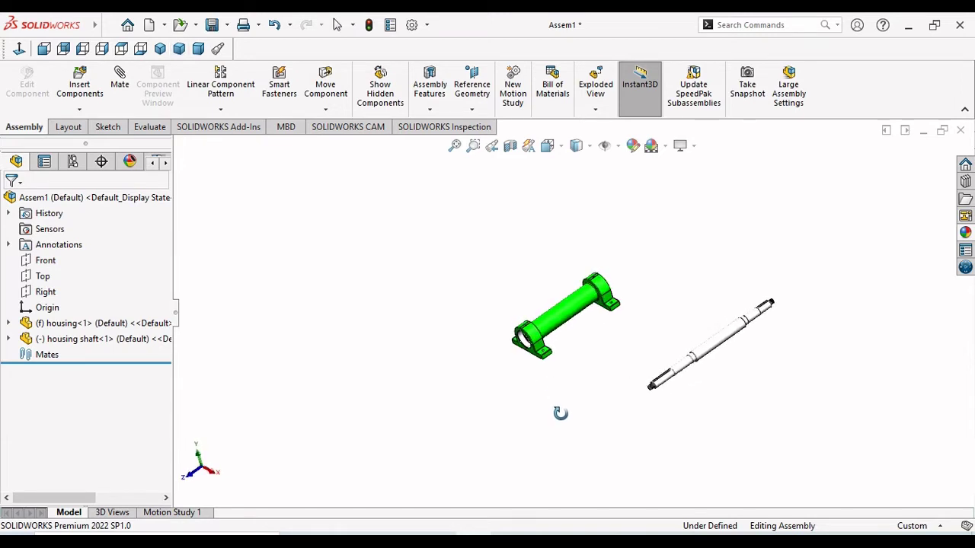
# - Orbit the assembly to a more frontal view and check the housing's component options
pyautogui.scroll(-3, 563, 353)
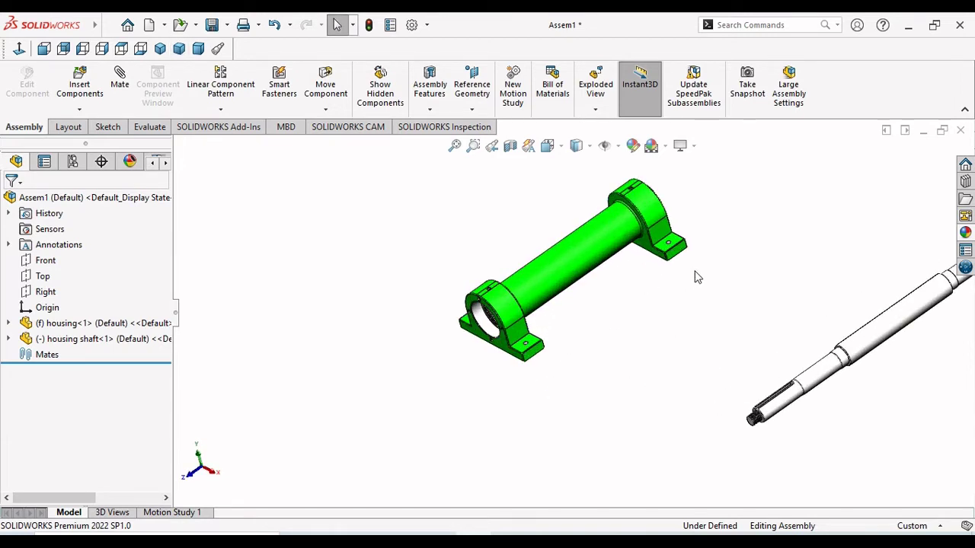
pyautogui.scroll(-2, 794, 300)
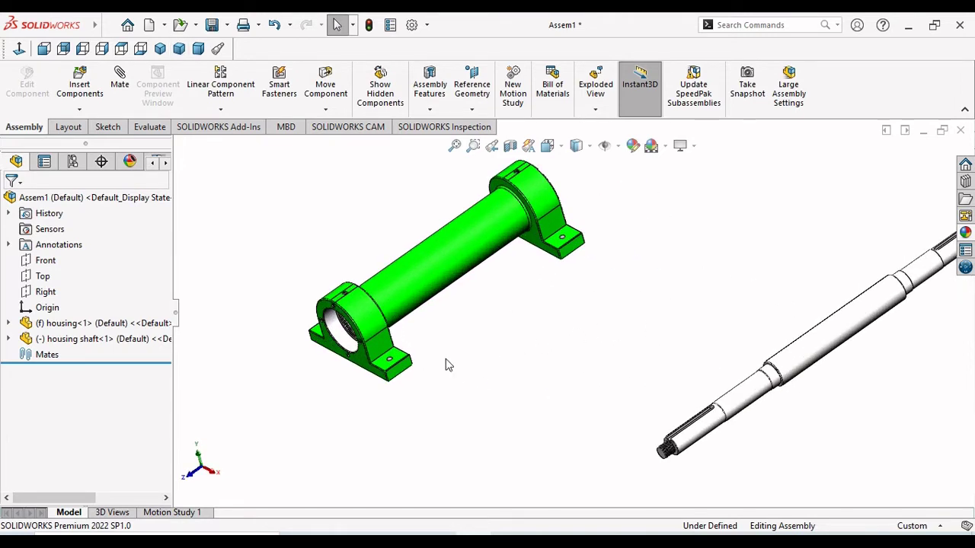
pyautogui.moveTo(294, 378); pyautogui.dragTo(307, 296, button='middle')
pyautogui.scroll(-1, 317, 318)
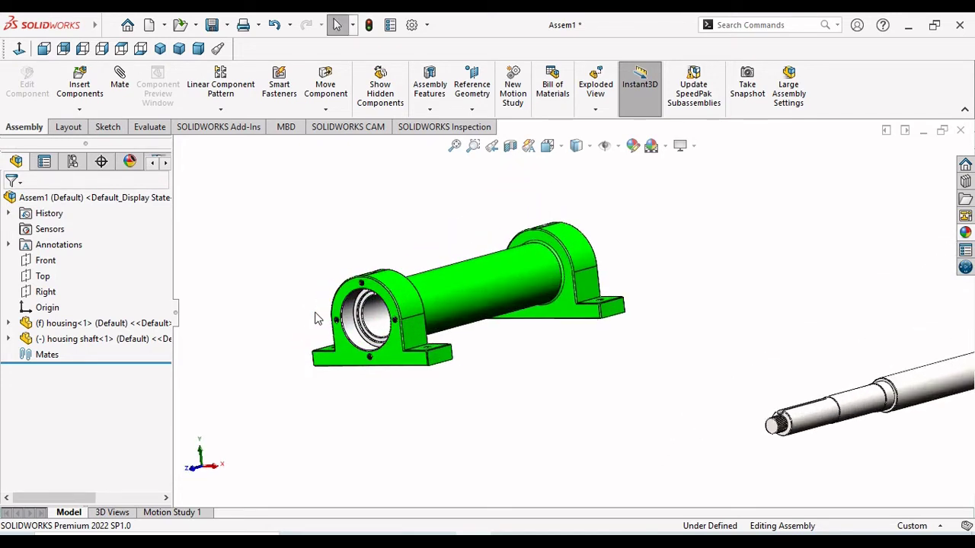
pyautogui.scroll(2, 488, 380)
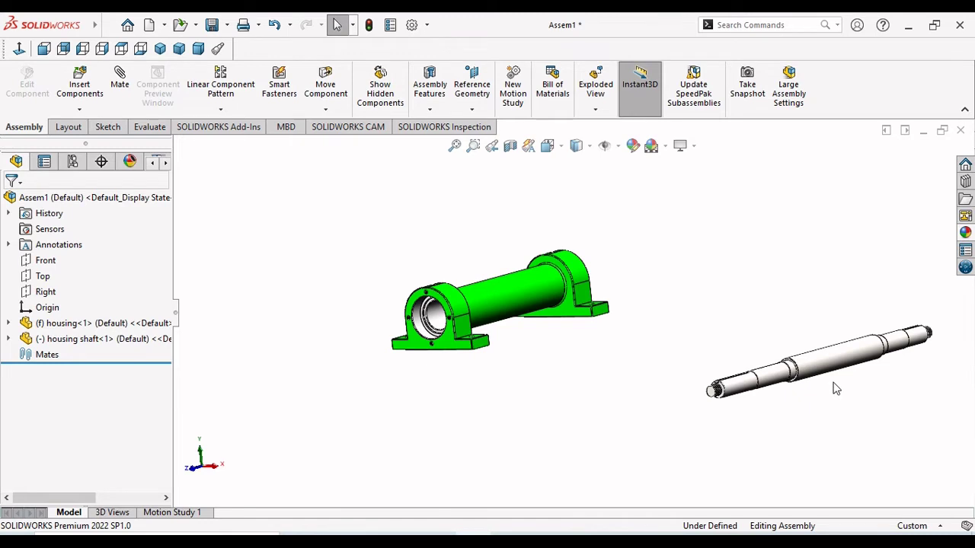
pyautogui.scroll(-1, 773, 388)
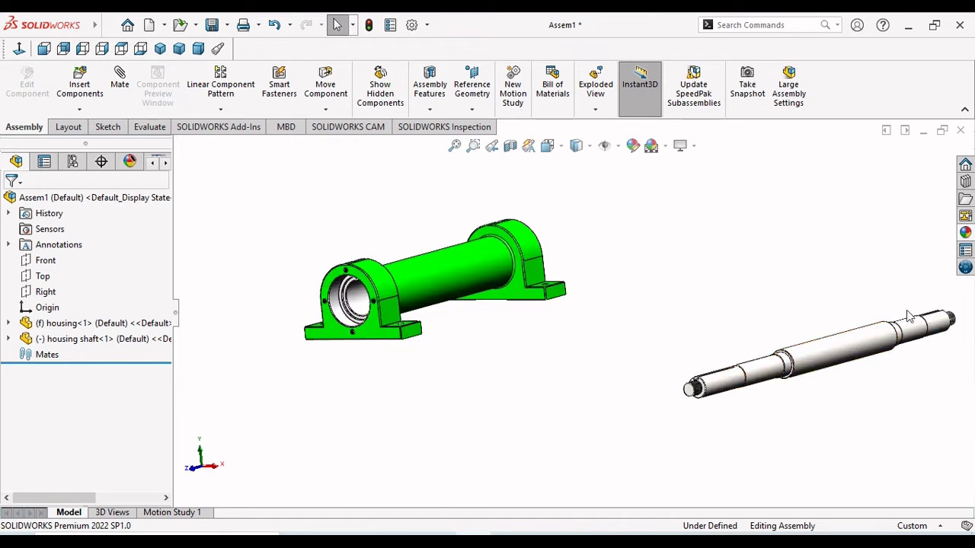
pyautogui.rightClick(462, 283)
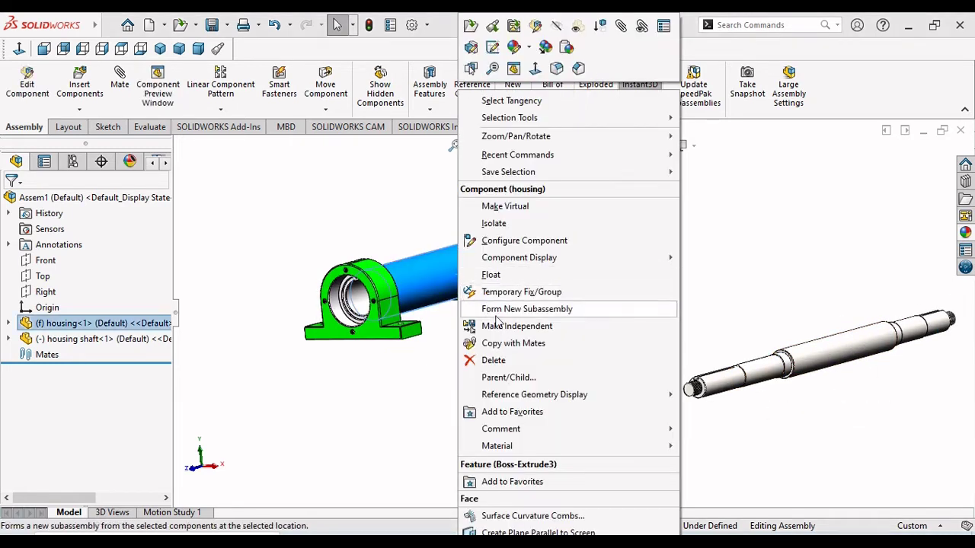
pyautogui.click(788, 267)
# - Check the housing shaft's options without changes, then pan and orbit to a new angle
pyautogui.click(805, 355)
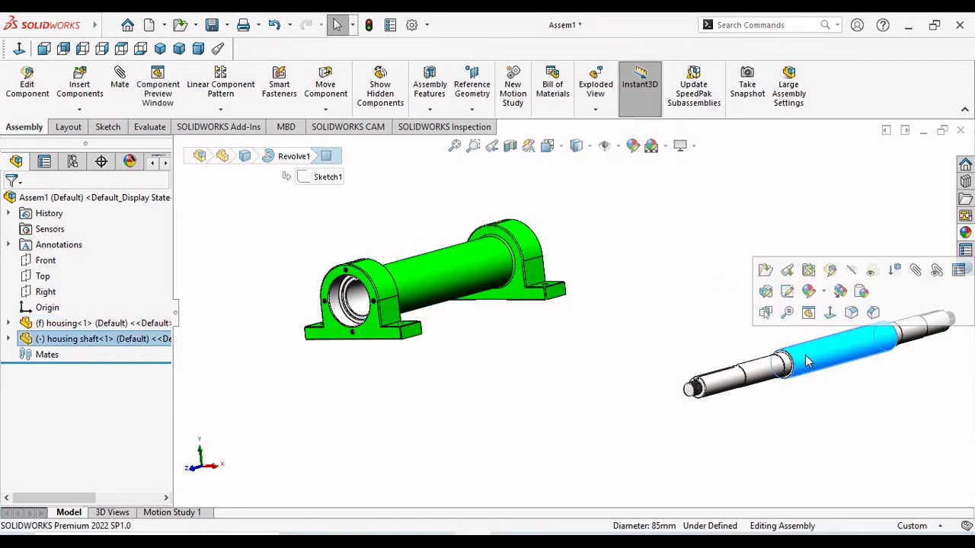
pyautogui.rightClick(806, 355)
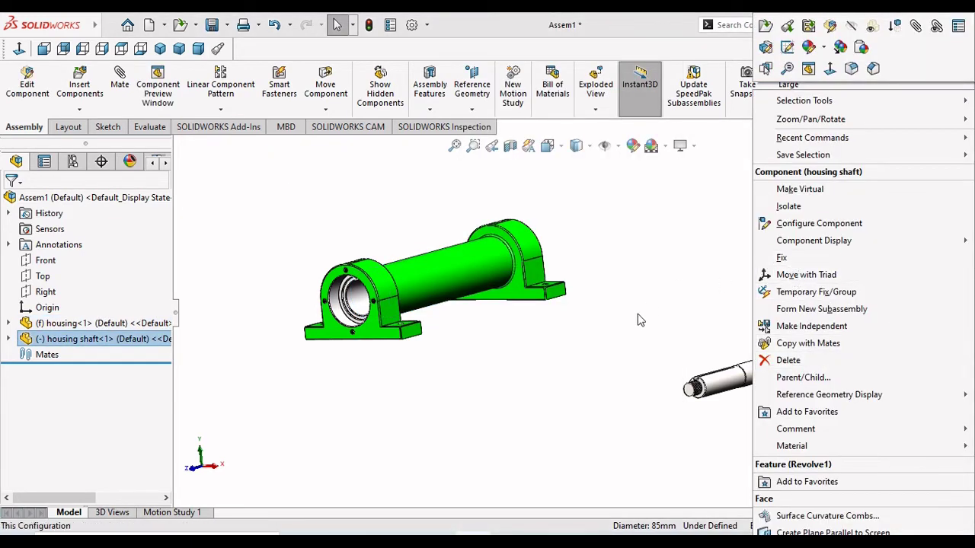
pyautogui.press('Escape')
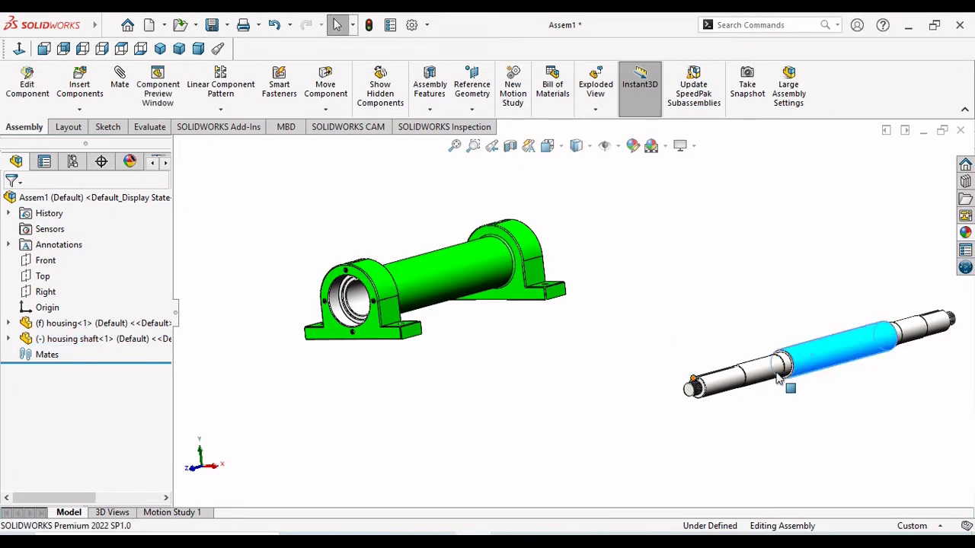
pyautogui.click(809, 368)
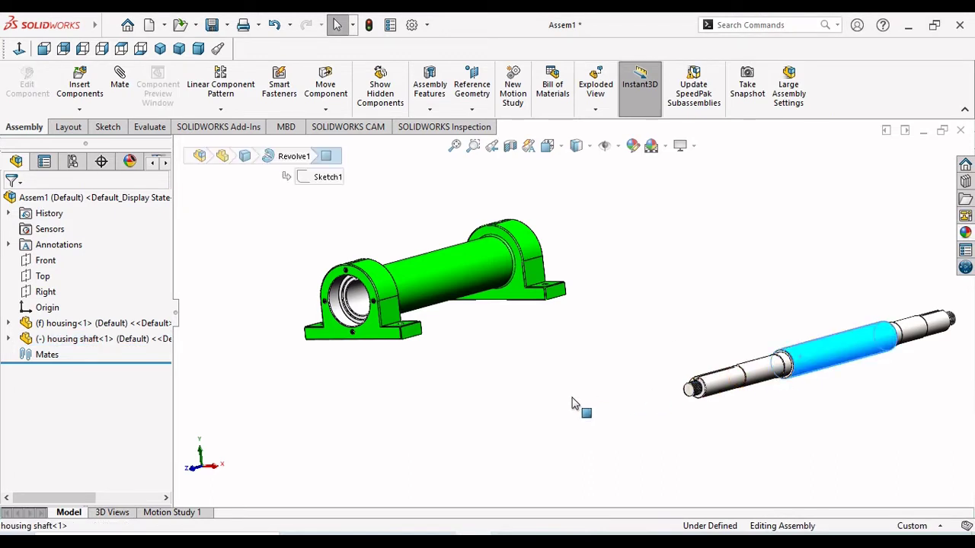
pyautogui.hotkey('ctrl', 'z')
pyautogui.click(688, 366)
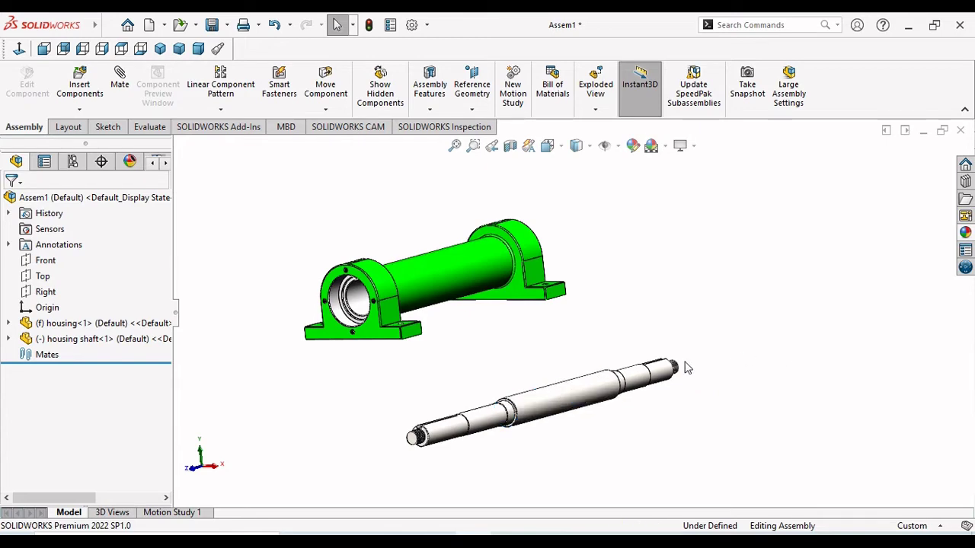
pyautogui.keyDown('ctrl'); pyautogui.moveTo(415, 358); pyautogui.dragTo(432, 343, button='middle'); pyautogui.keyUp('ctrl')
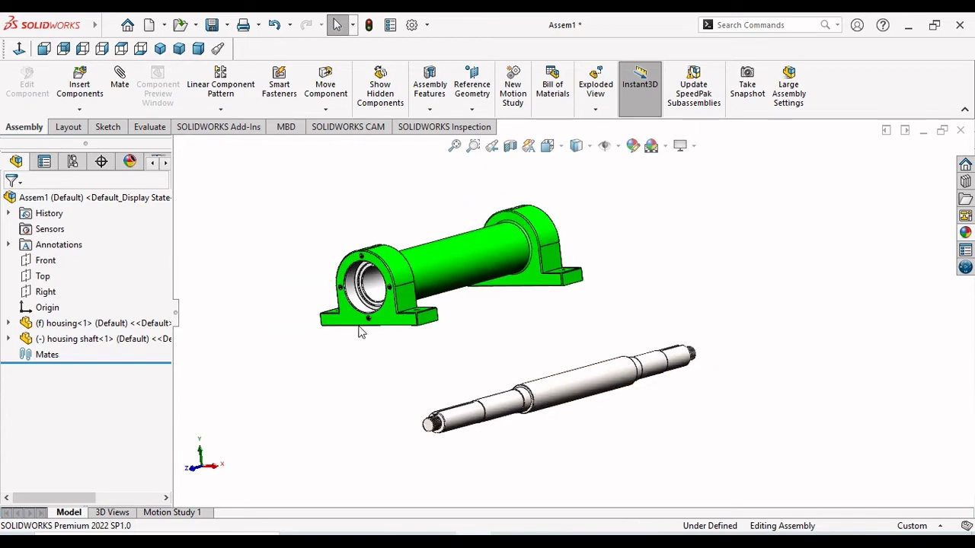
pyautogui.moveTo(366, 364); pyautogui.dragTo(350, 392, button='middle')
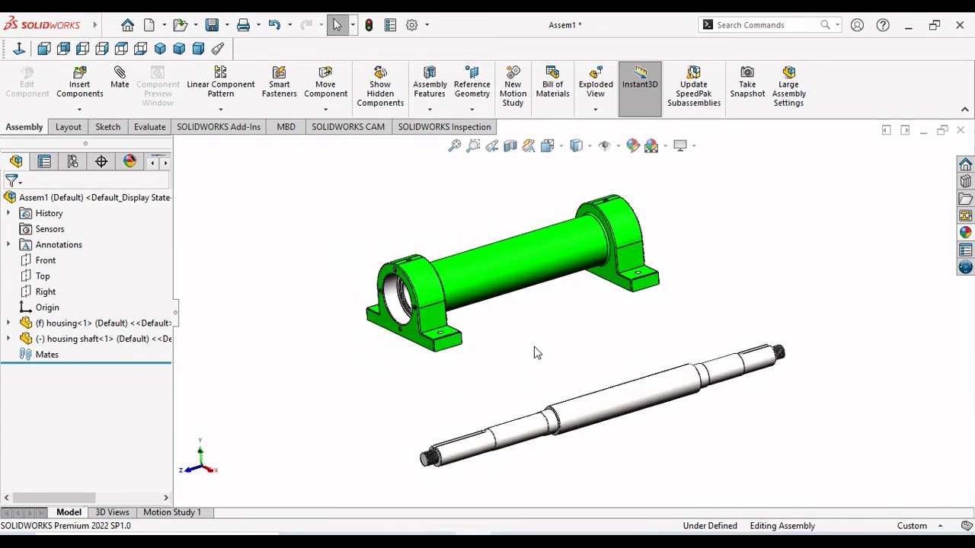
pyautogui.click(966, 183)
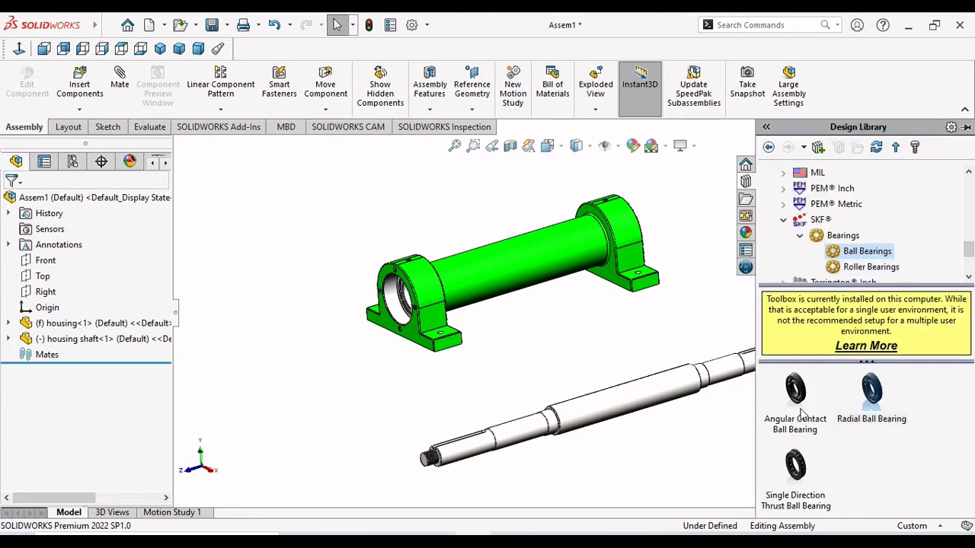
pyautogui.moveTo(800, 407)
pyautogui.moveTo(799, 408); pyautogui.dragTo(327, 378)
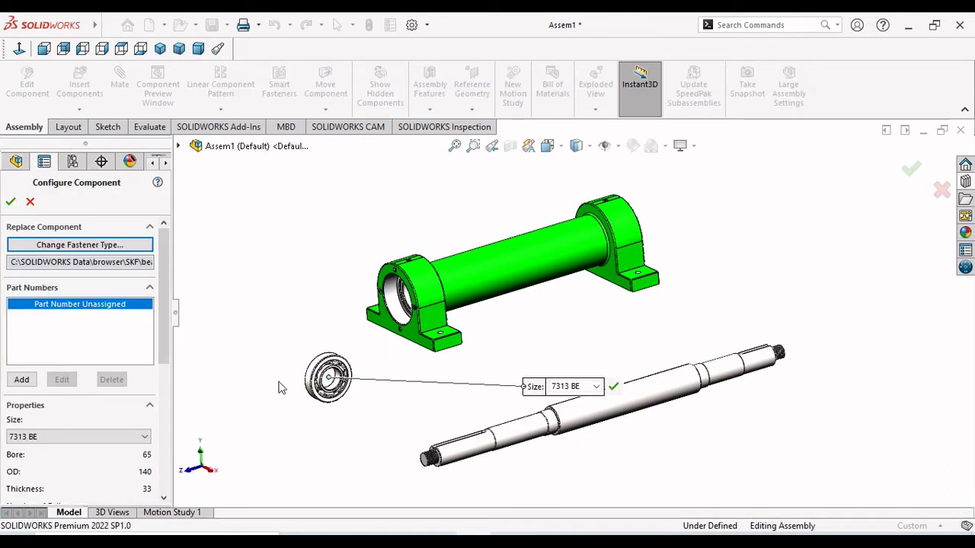
pyautogui.moveTo(166, 328); pyautogui.dragTo(167, 400)
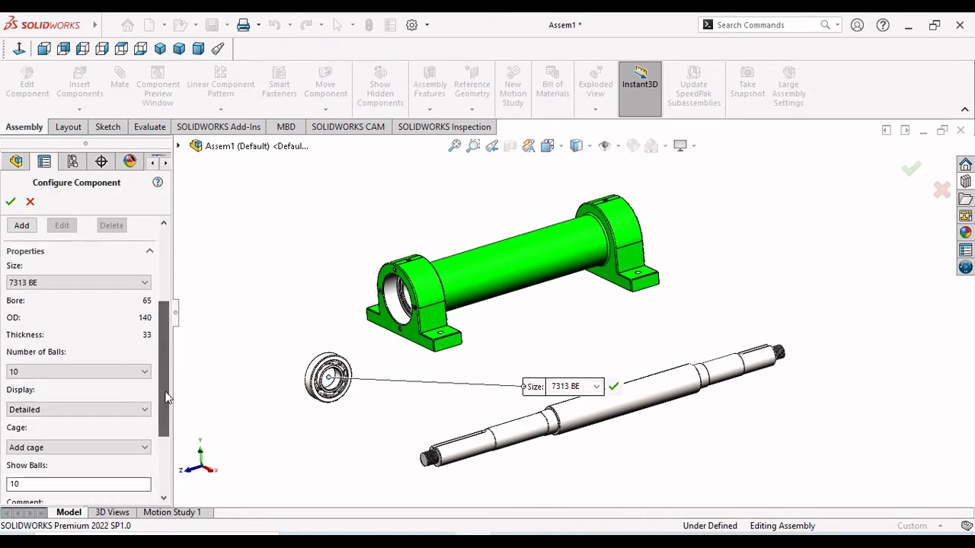
pyautogui.click(145, 283)
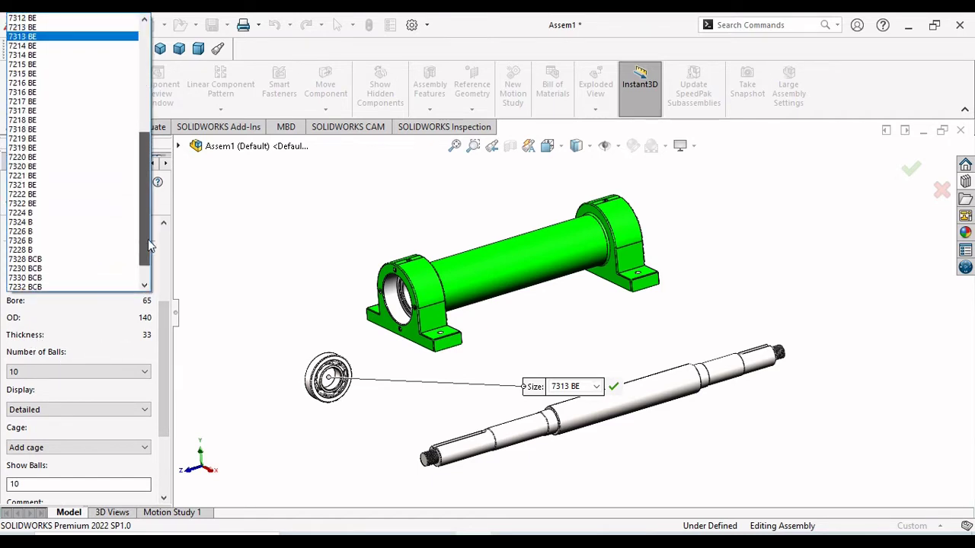
pyautogui.moveTo(150, 245); pyautogui.dragTo(157, 278)
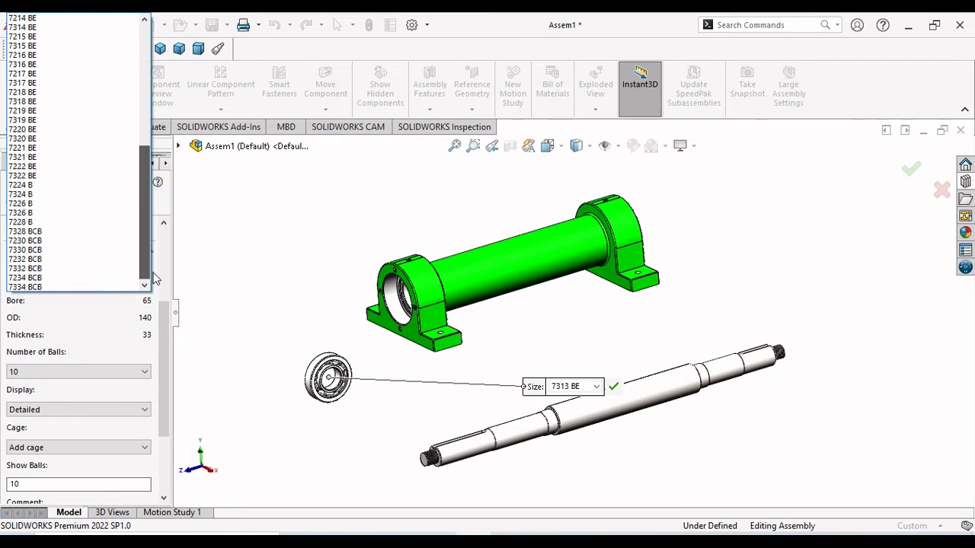
pyautogui.click(218, 333)
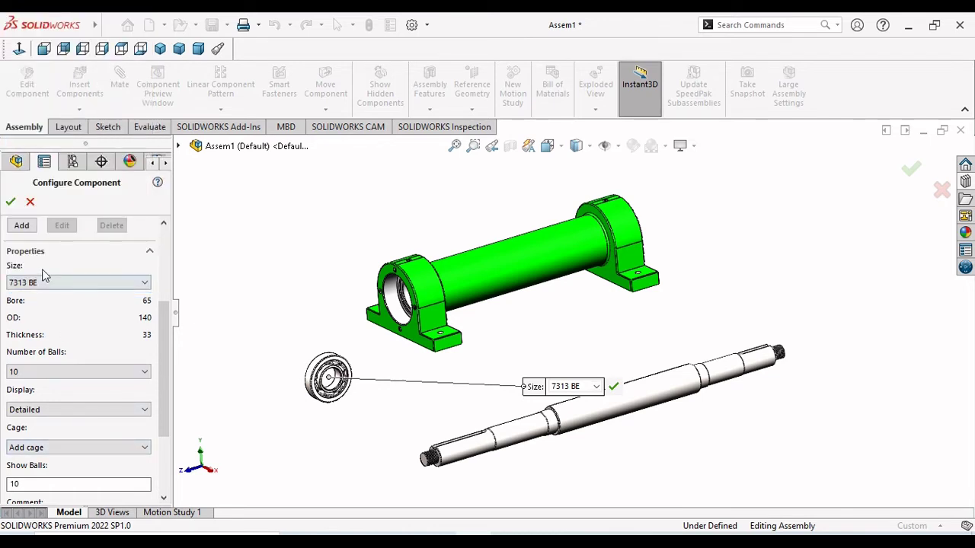
pyautogui.click(22, 225)
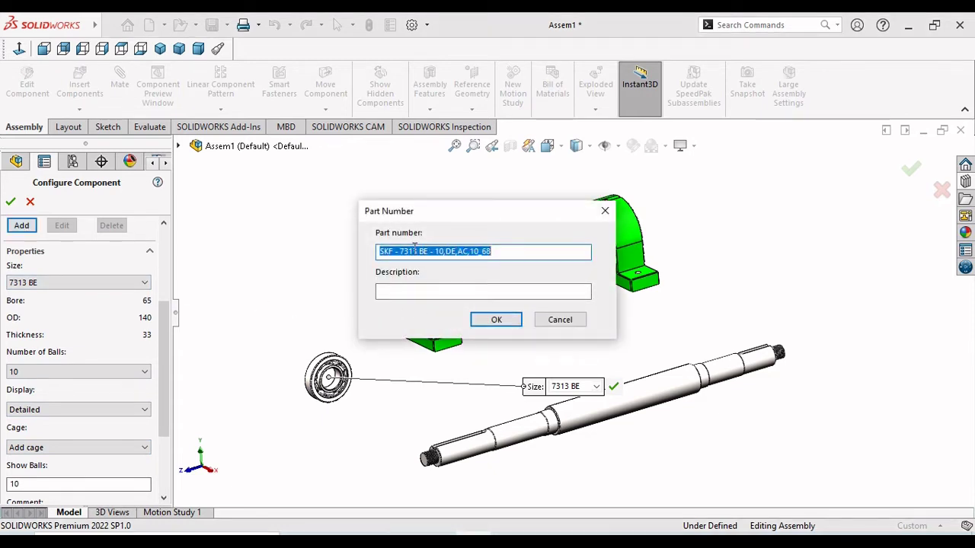
pyautogui.click(560, 320)
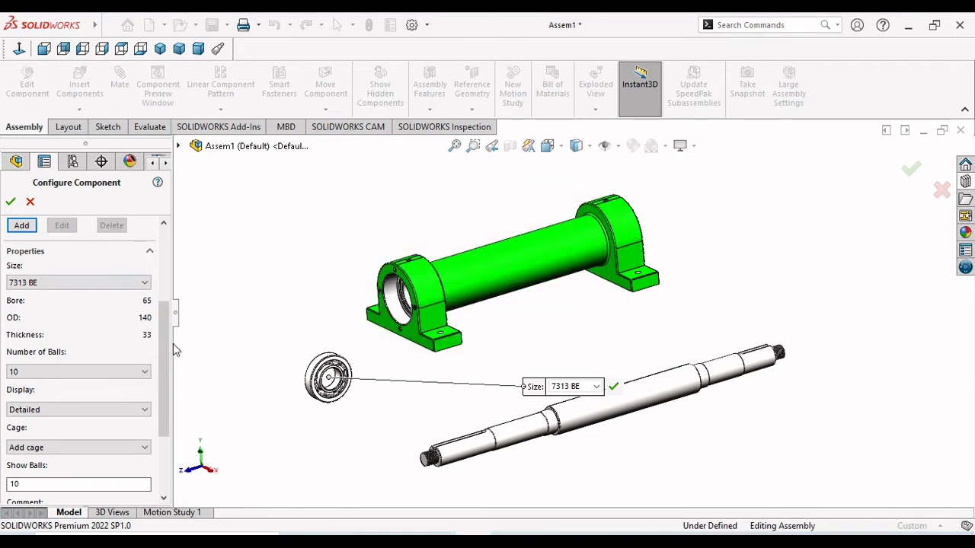
pyautogui.moveTo(166, 344); pyautogui.dragTo(158, 262)
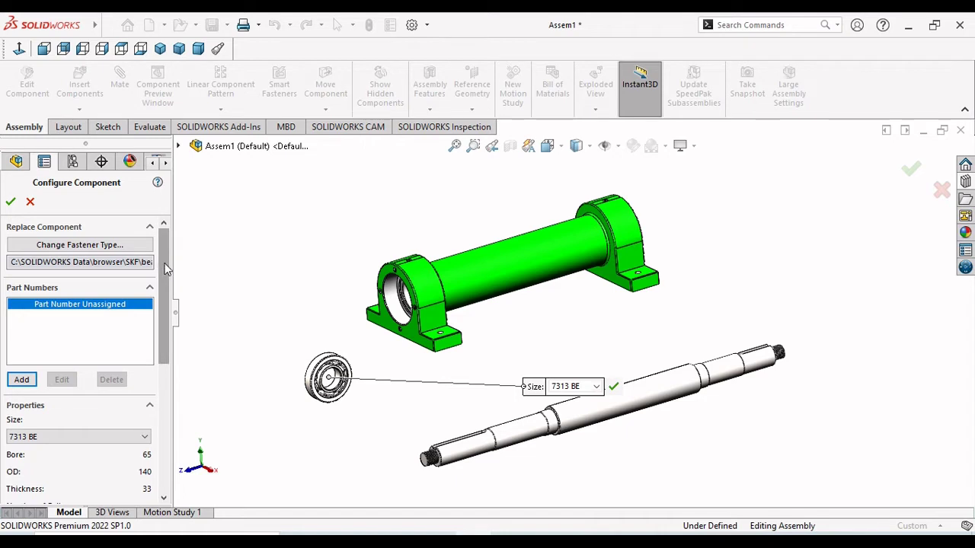
pyautogui.scroll(-5, 152, 381)
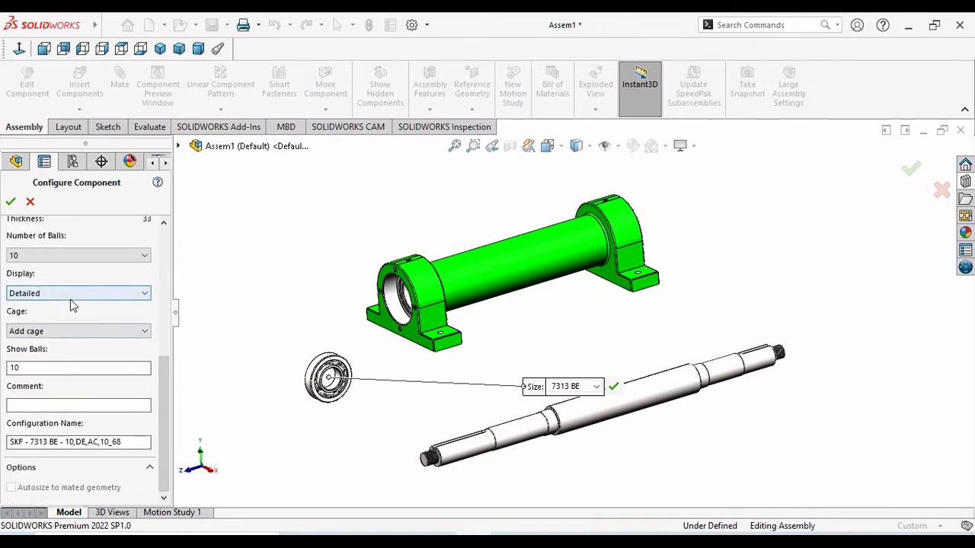
pyautogui.click(31, 201)
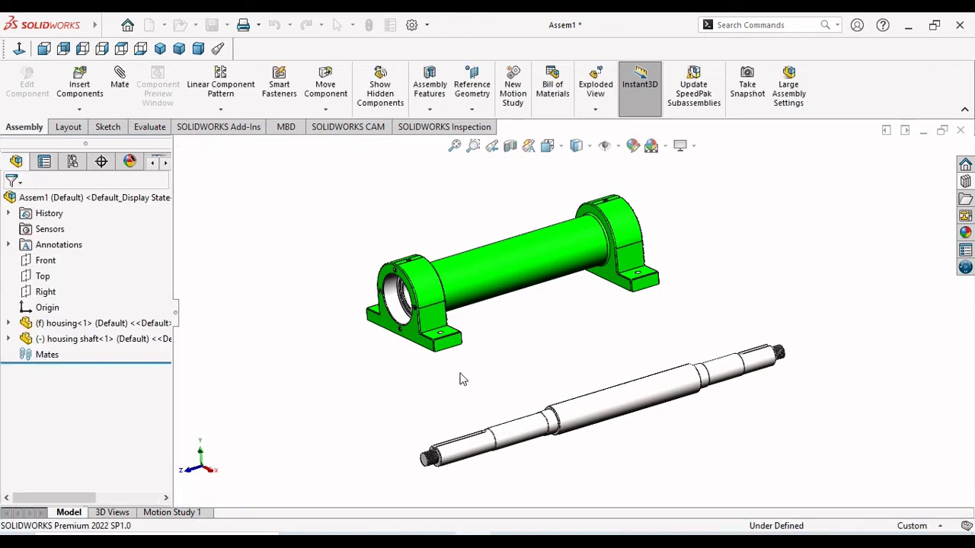
# - Drag an SKF Radial Ball Bearing from the Design Library and place two instances
pyautogui.click(964, 182)
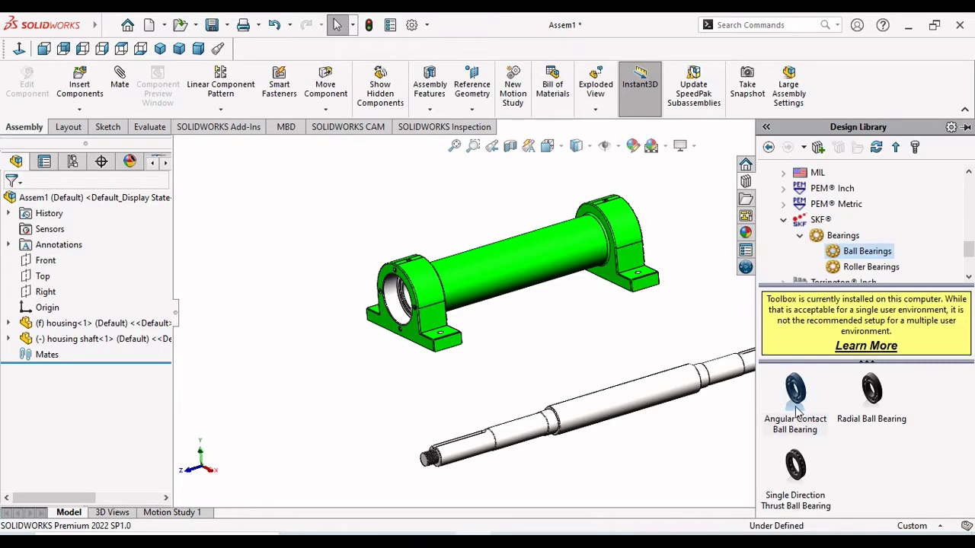
pyautogui.moveTo(874, 392)
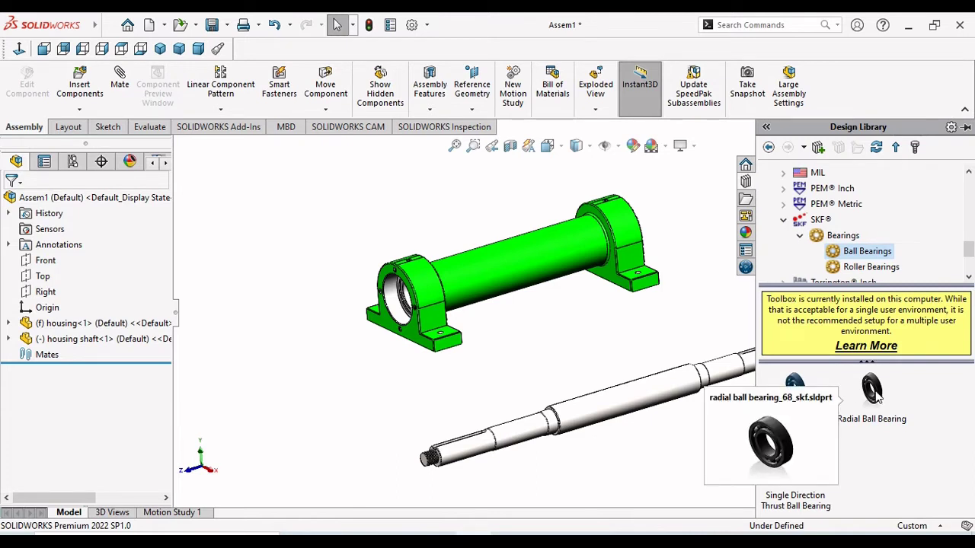
pyautogui.moveTo(876, 393); pyautogui.dragTo(301, 304)
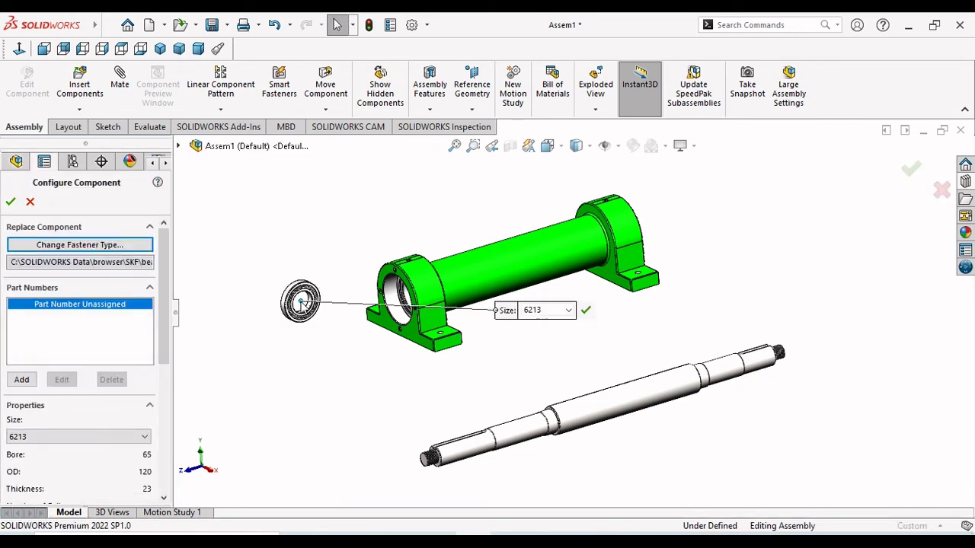
pyautogui.click(144, 437)
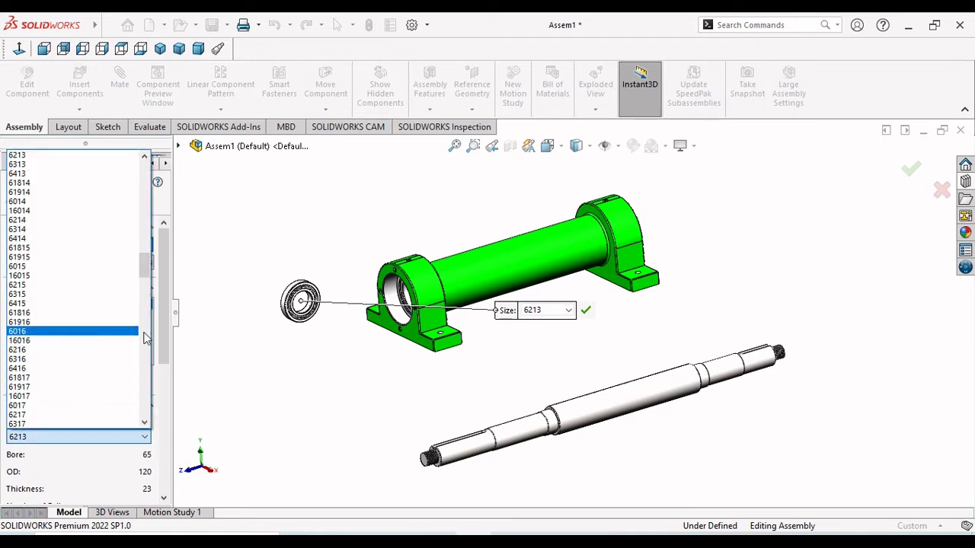
pyautogui.moveTo(147, 273)
pyautogui.mouseDown()
pyautogui.moveTo(149, 259)
pyautogui.moveTo(150, 288)
pyautogui.mouseUp()
pyautogui.click(553, 410)
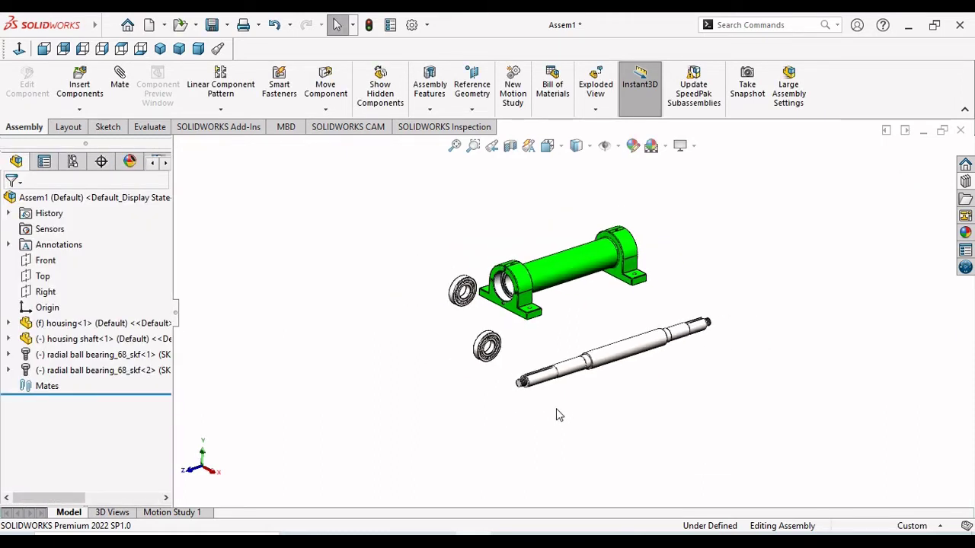
# - Mate the bearing's inner race concentric with the housing shaft
pyautogui.scroll(-5, 538, 258)
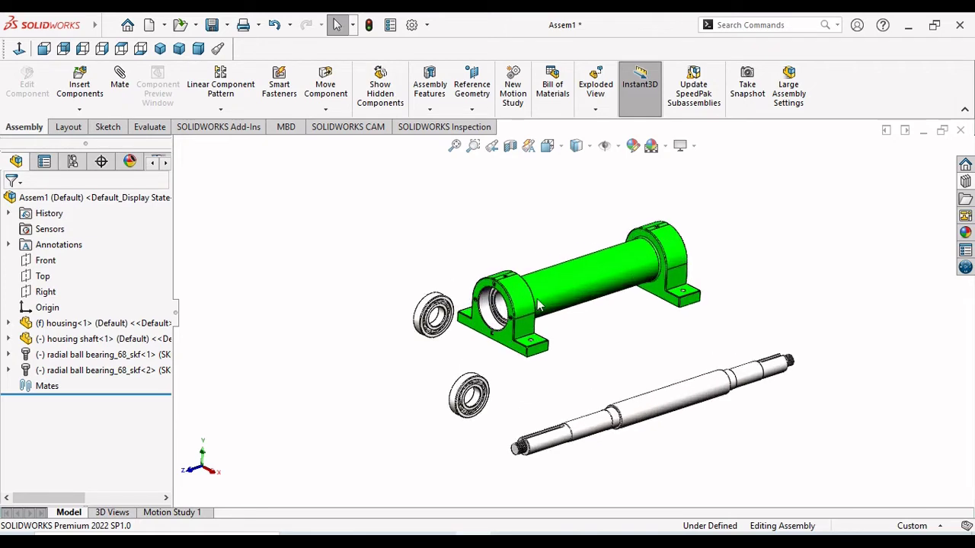
pyautogui.scroll(3, 534, 309)
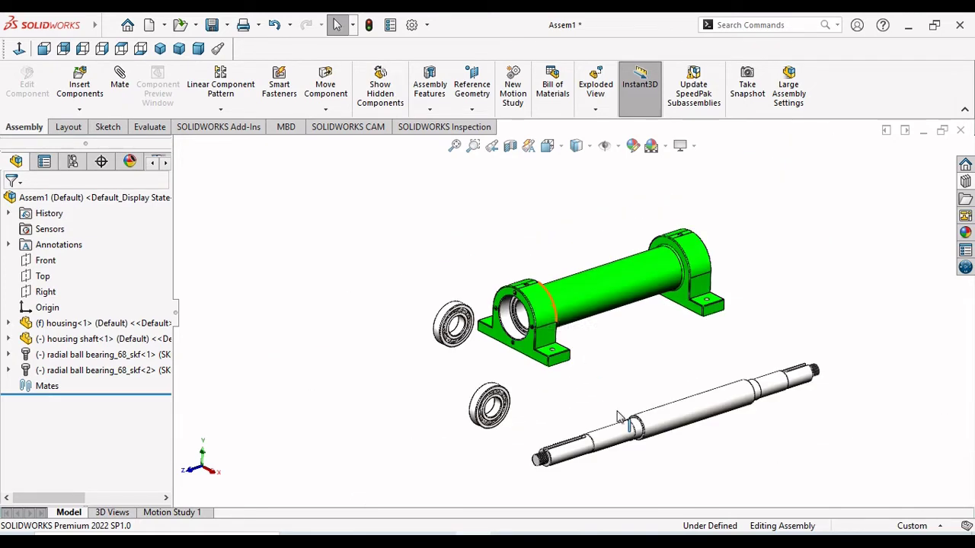
pyautogui.scroll(-3, 633, 408)
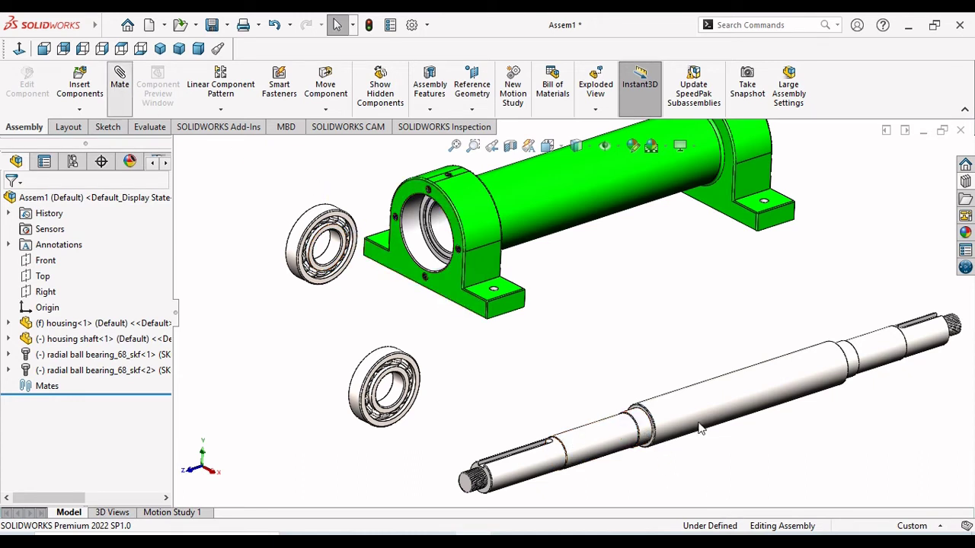
pyautogui.click(120, 84)
pyautogui.scroll(-3, 633, 415)
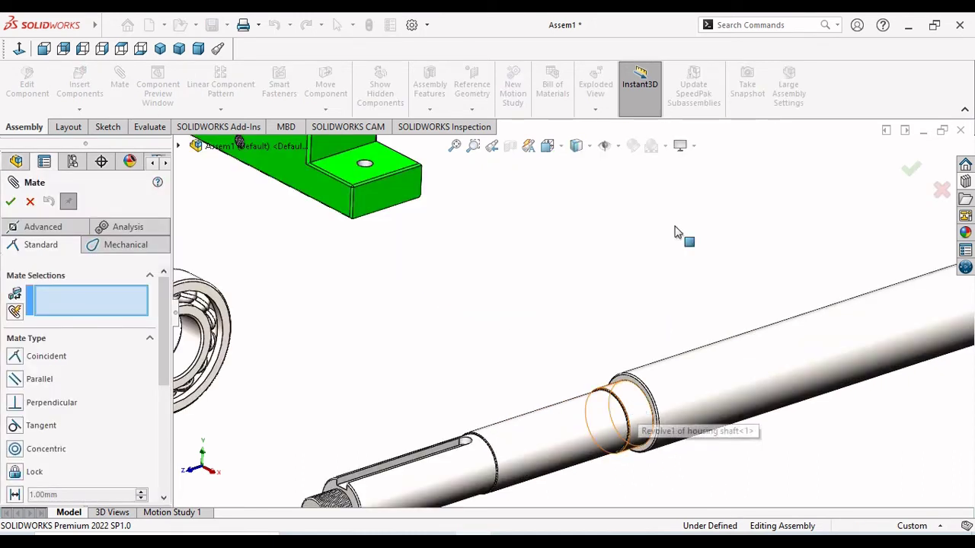
pyautogui.click(634, 416)
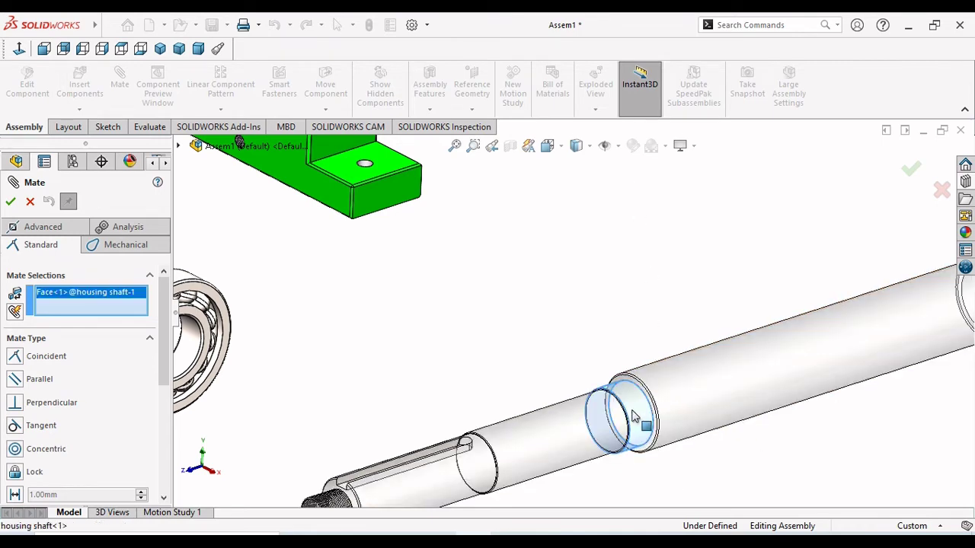
pyautogui.scroll(5, 632, 415)
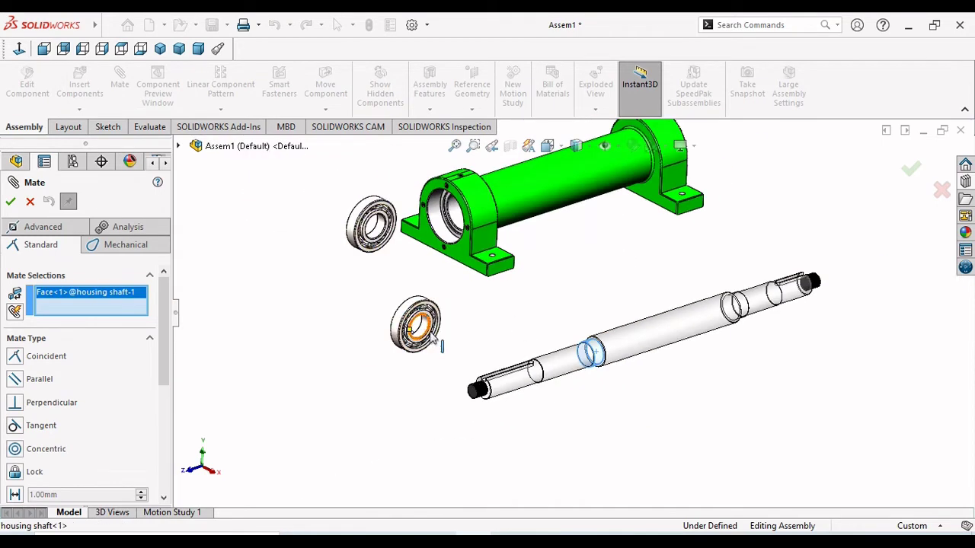
pyautogui.scroll(-3, 431, 337)
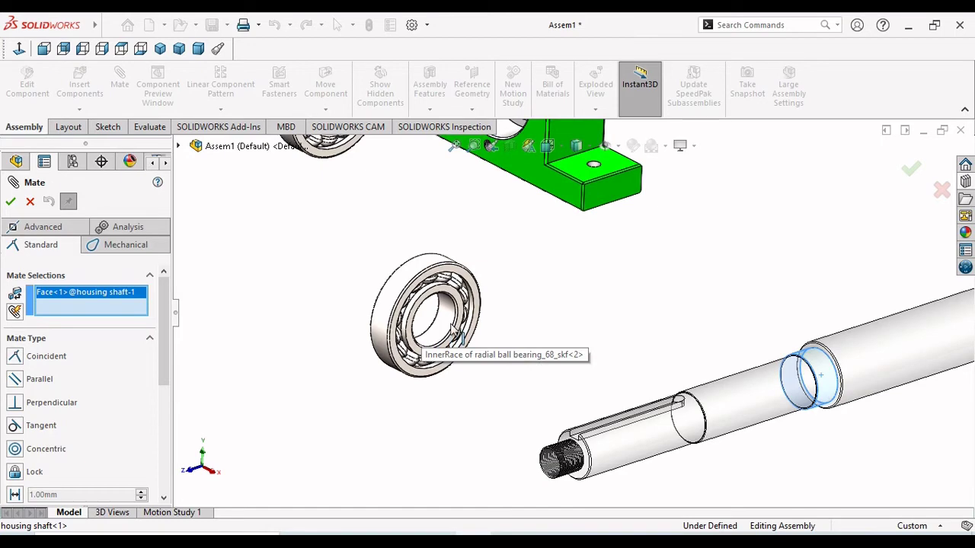
pyautogui.click(454, 327)
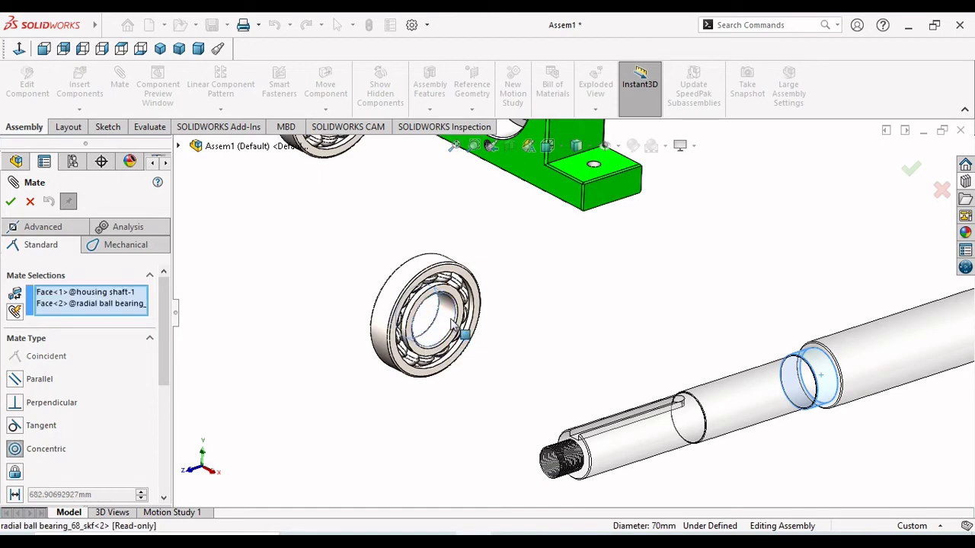
pyautogui.scroll(3, 792, 431)
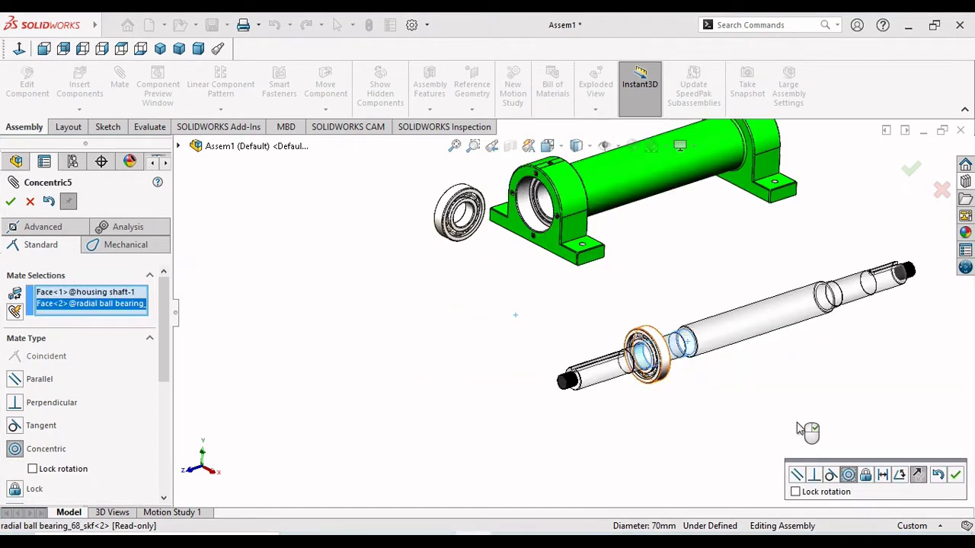
pyautogui.scroll(-3, 702, 324)
pyautogui.scroll(-2, 702, 323)
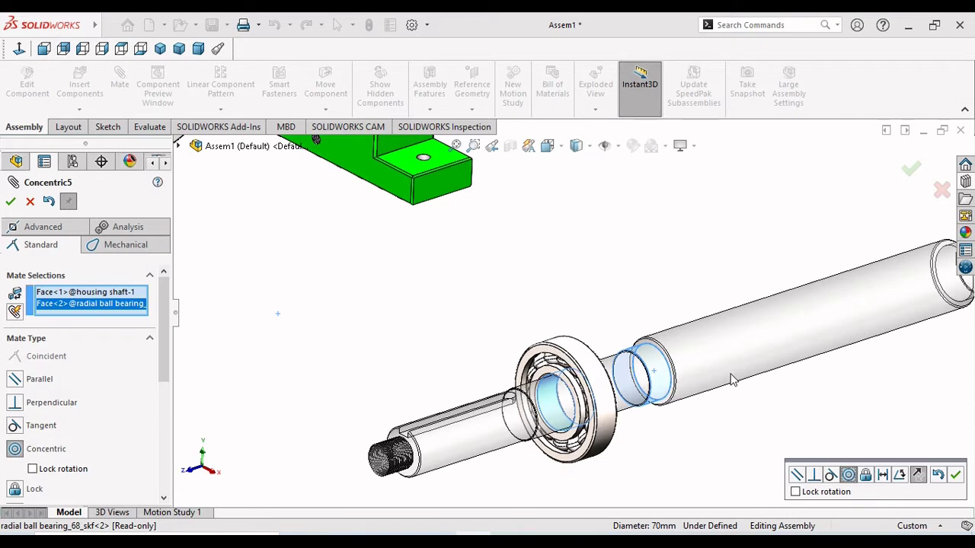
pyautogui.click(956, 476)
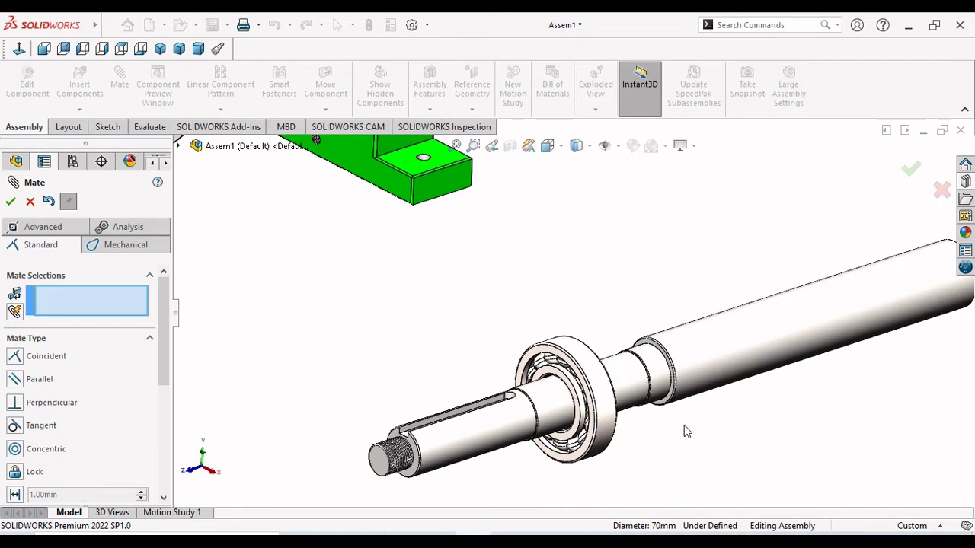
# - Mate the bearing's inner face coincident with the shaft shoulder face
pyautogui.scroll(2, 684, 432)
pyautogui.scroll(-2, 797, 367)
pyautogui.scroll(-3, 315, 398)
pyautogui.scroll(1, 457, 356)
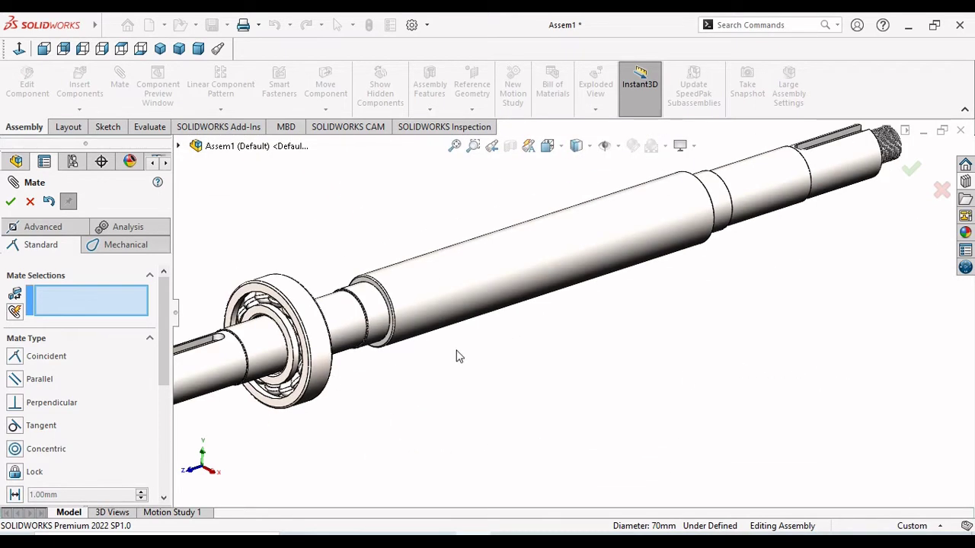
pyautogui.moveTo(457, 356); pyautogui.dragTo(359, 348, button='middle')
pyautogui.scroll(-3, 325, 322)
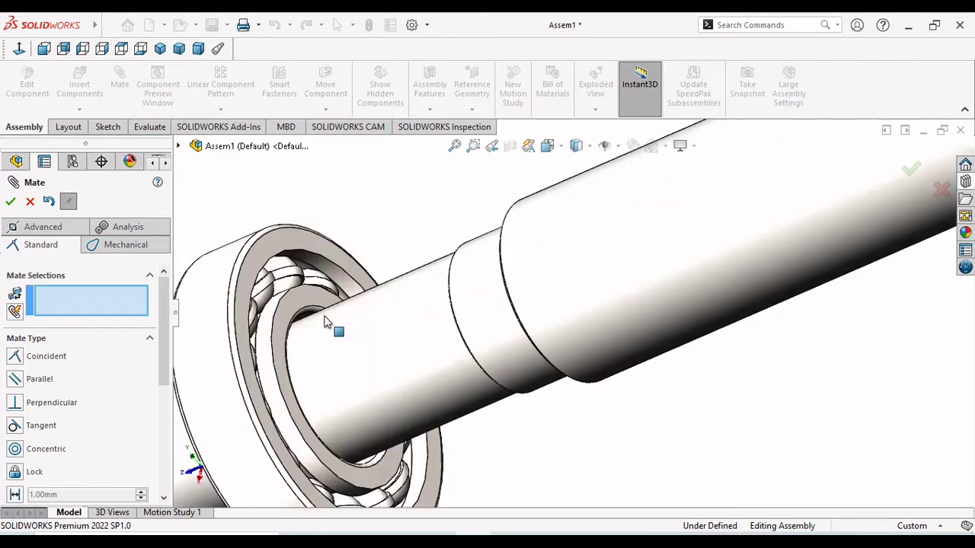
pyautogui.click(336, 324)
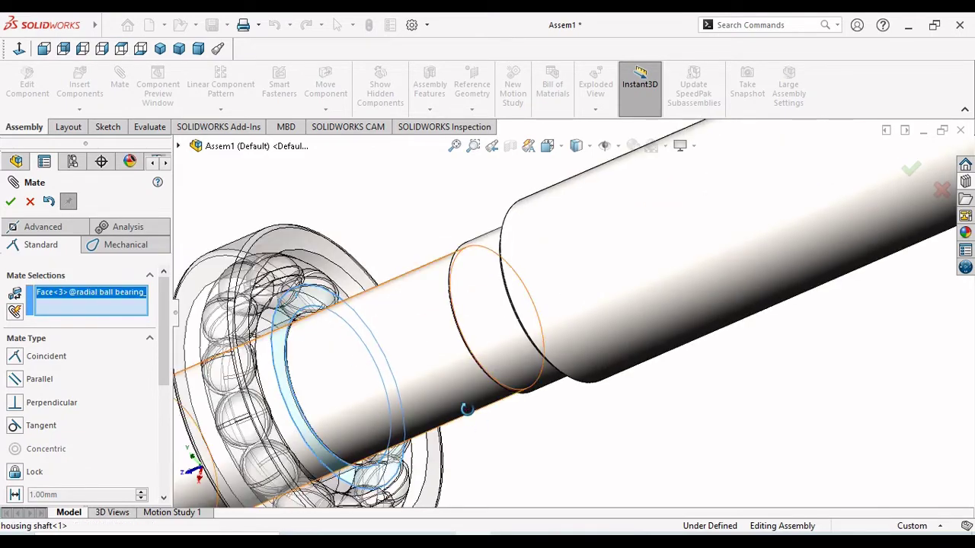
pyautogui.moveTo(467, 409); pyautogui.dragTo(548, 413, button='middle')
pyautogui.scroll(-3, 548, 414)
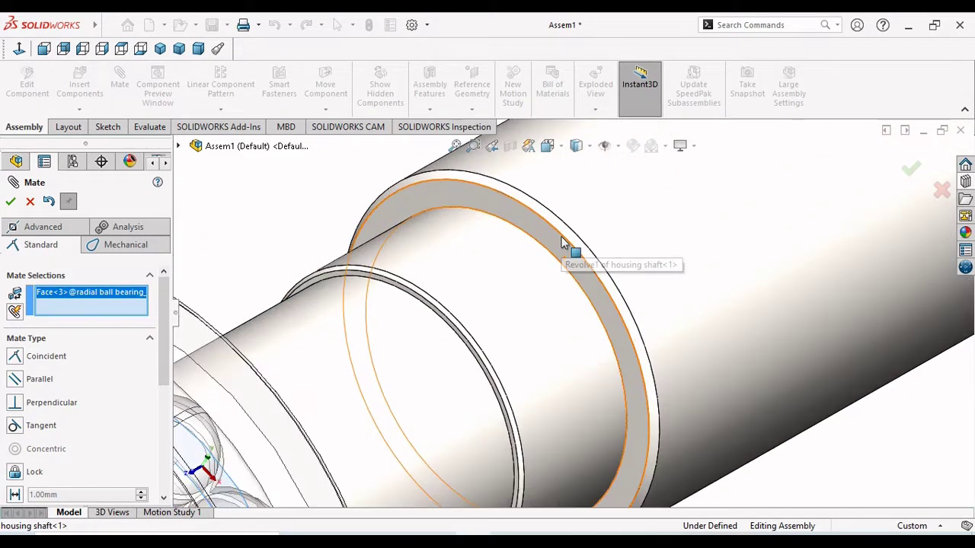
pyautogui.click(540, 234)
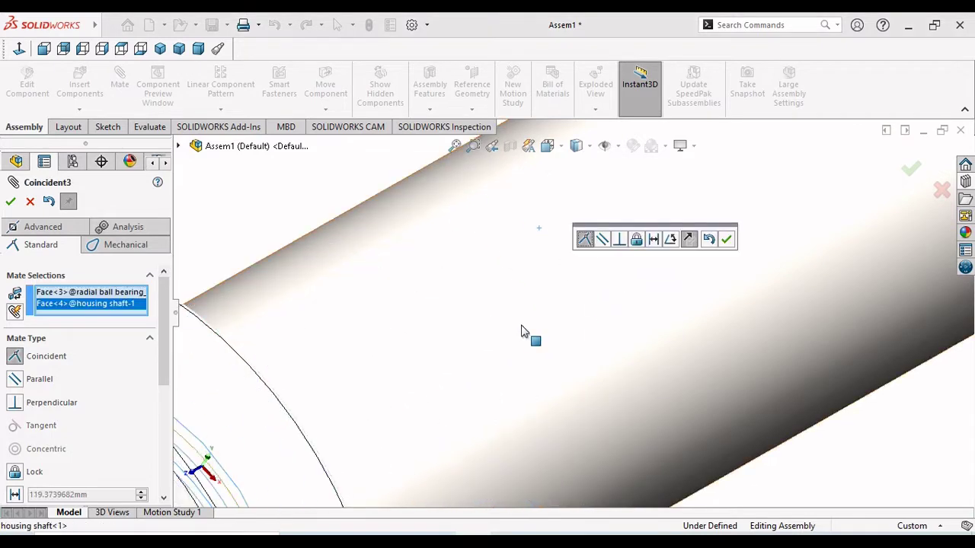
pyautogui.scroll(2, 687, 297)
pyautogui.click(726, 240)
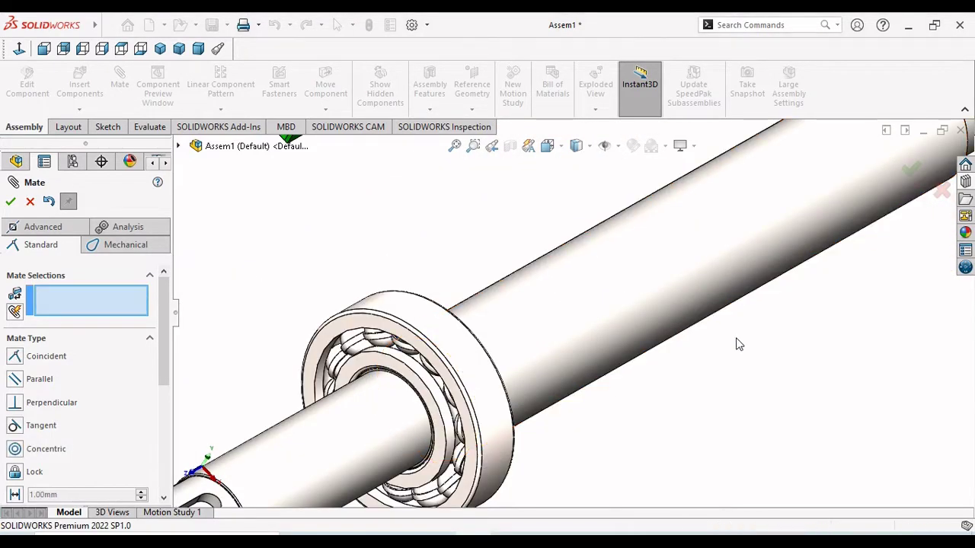
pyautogui.scroll(3, 586, 352)
pyautogui.scroll(-2, 591, 358)
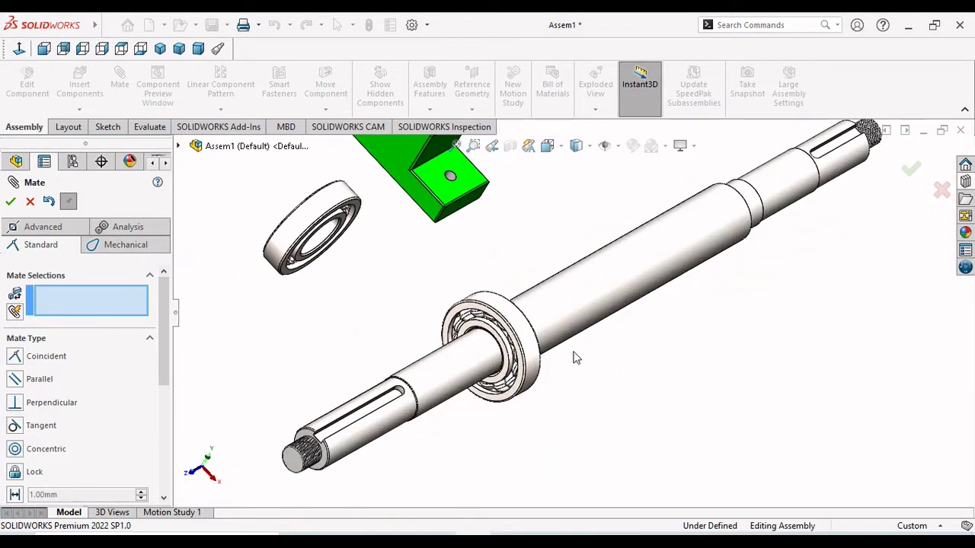
pyautogui.scroll(4, 577, 358)
# - Add a Concentric mate between the shaft's cylindrical face and the green housing's bore
pyautogui.scroll(-1, 616, 225)
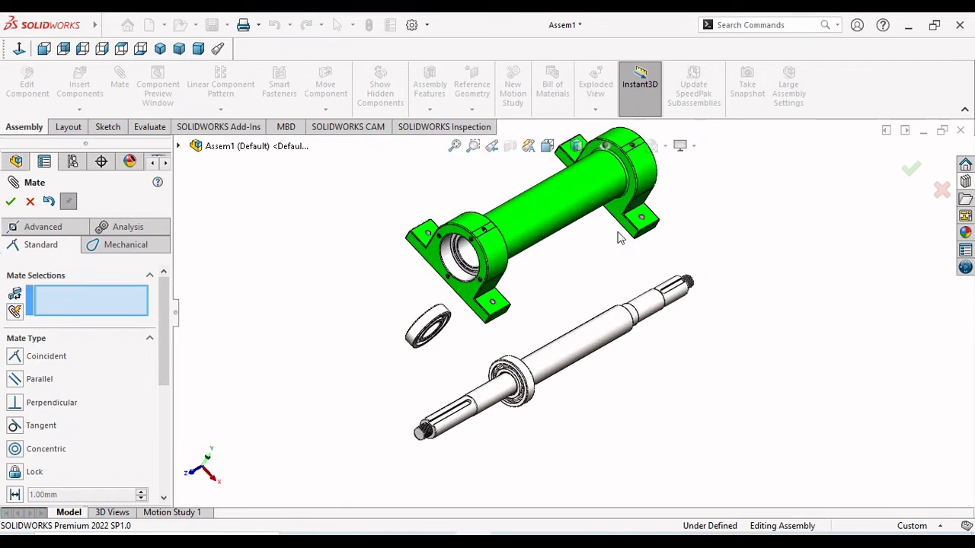
pyautogui.scroll(-1, 588, 289)
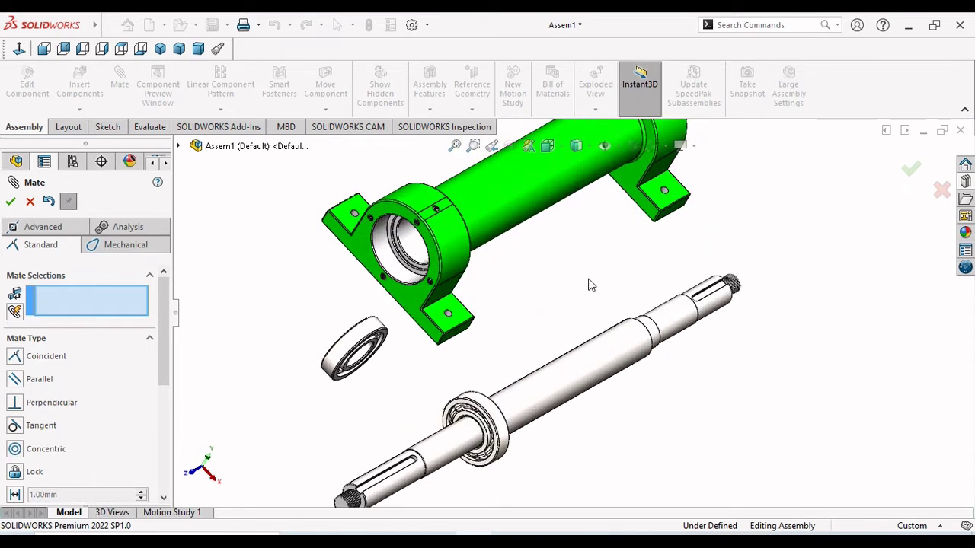
pyautogui.scroll(-1, 588, 286)
pyautogui.click(578, 397)
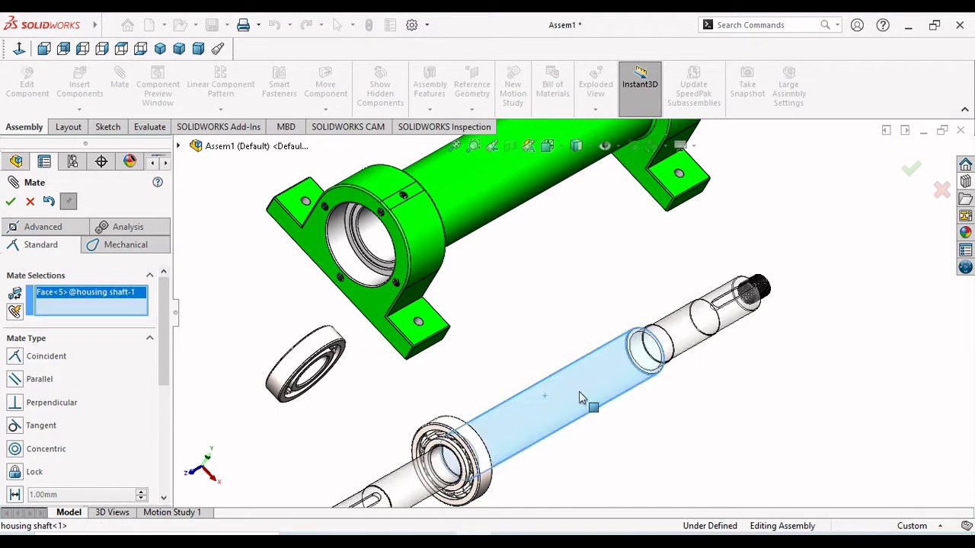
pyautogui.click(482, 183)
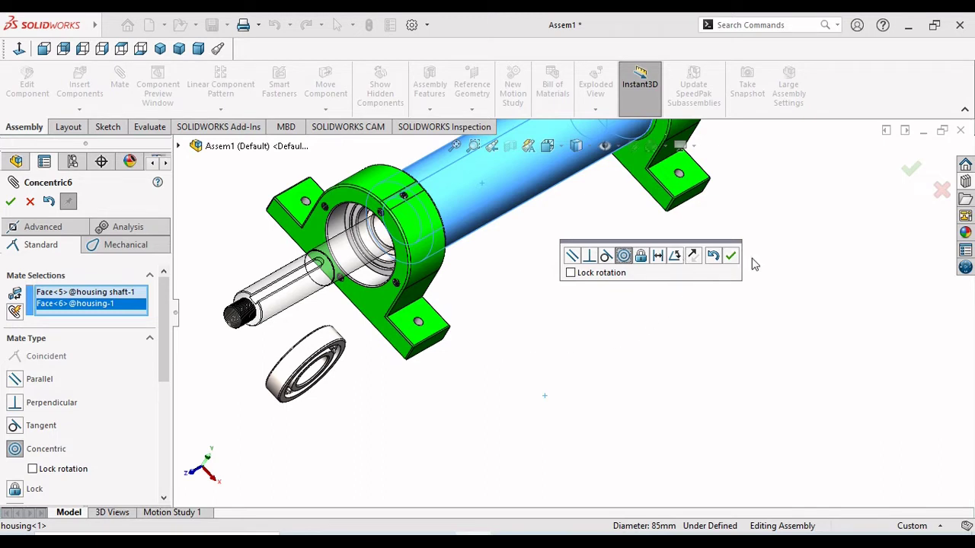
pyautogui.click(731, 256)
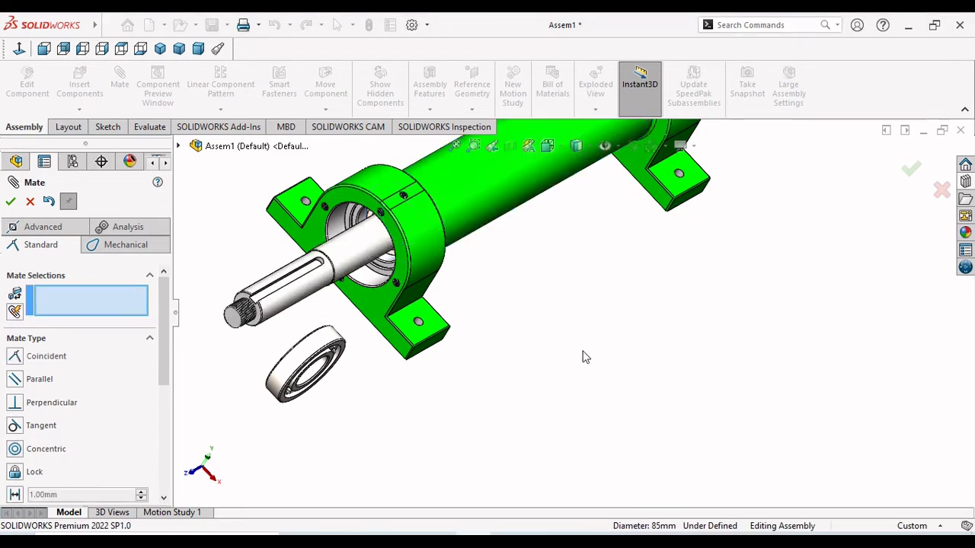
pyautogui.scroll(5, 580, 355)
pyautogui.scroll(-2, 545, 266)
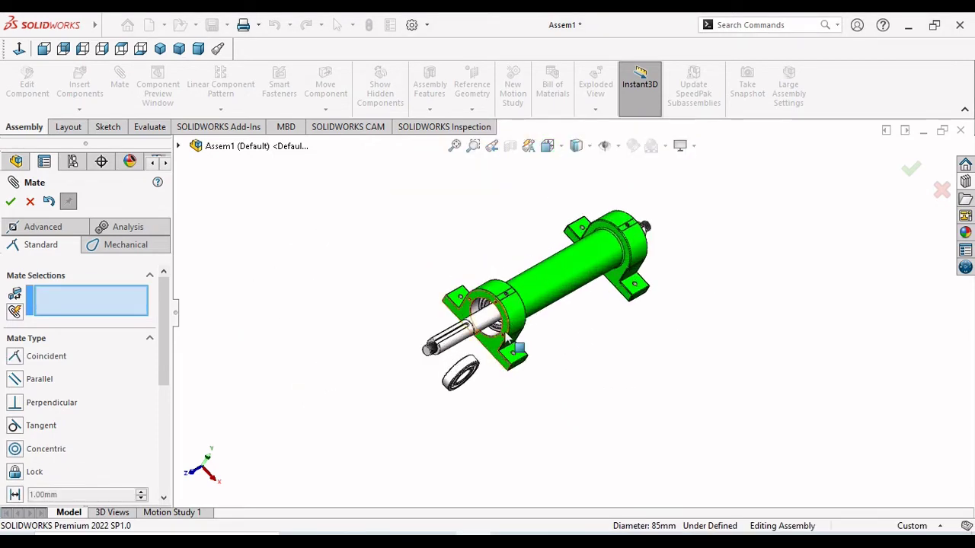
# - Mate the bearing's outer race coincident with the face inside the housing bore
pyautogui.scroll(-4, 509, 342)
pyautogui.scroll(-2, 509, 342)
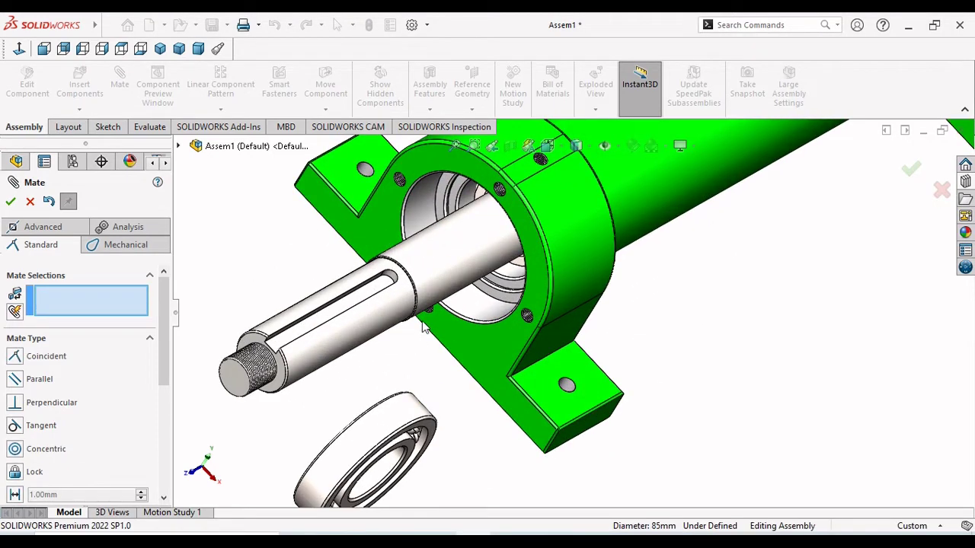
pyautogui.click(444, 194)
pyautogui.scroll(5, 368, 346)
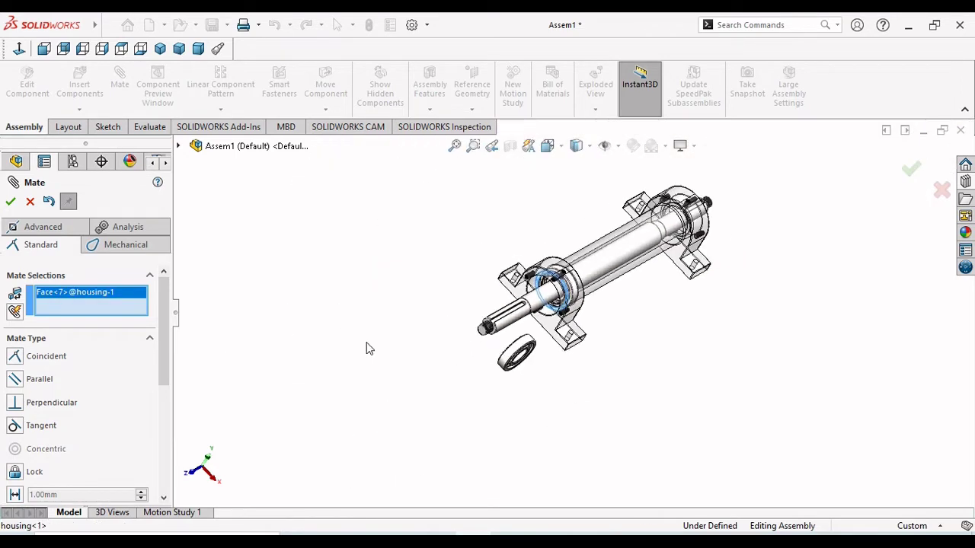
pyautogui.scroll(2, 369, 348)
pyautogui.moveTo(706, 302); pyautogui.dragTo(572, 315, button='middle')
pyautogui.scroll(-8, 575, 255)
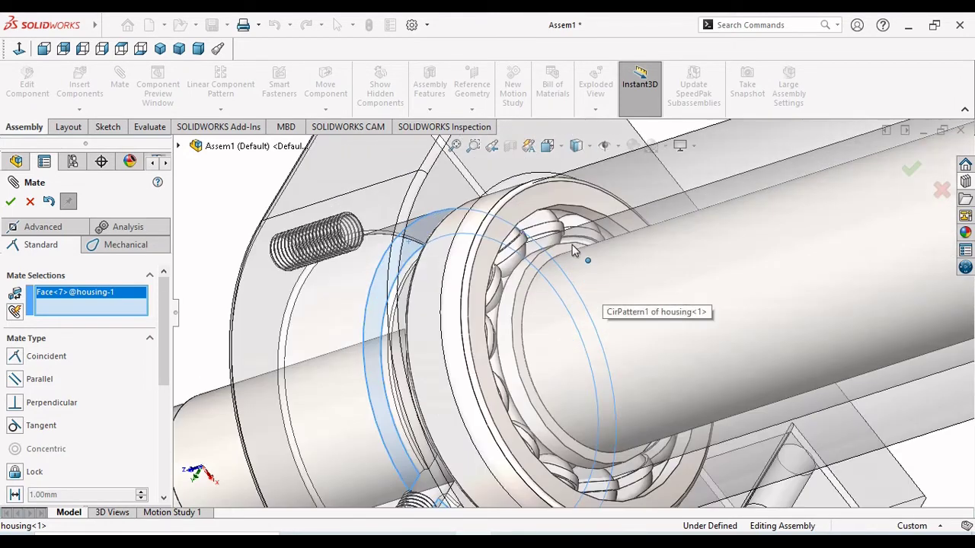
pyautogui.click(530, 215)
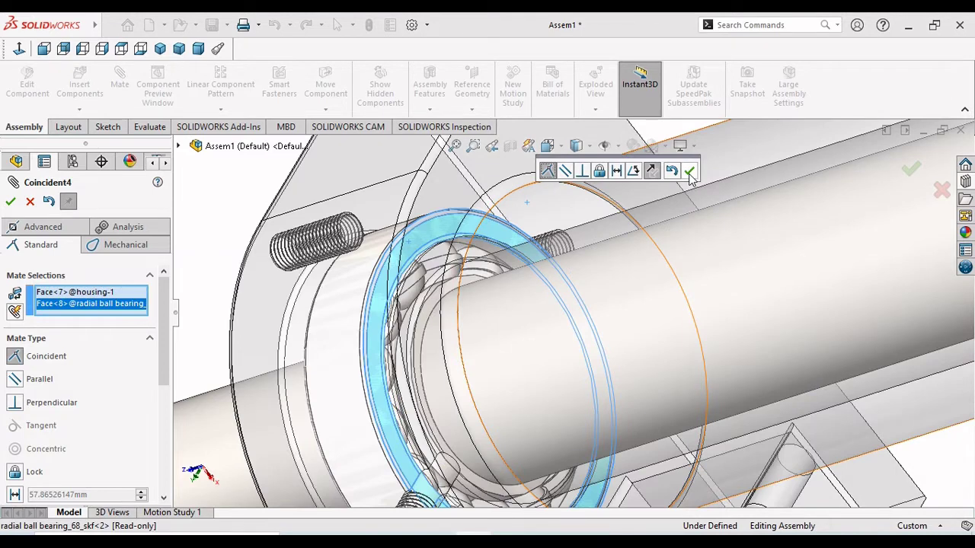
pyautogui.click(689, 173)
# - Orbit to a side-on view, start a further shaft mate, then cancel it
pyautogui.scroll(6, 463, 301)
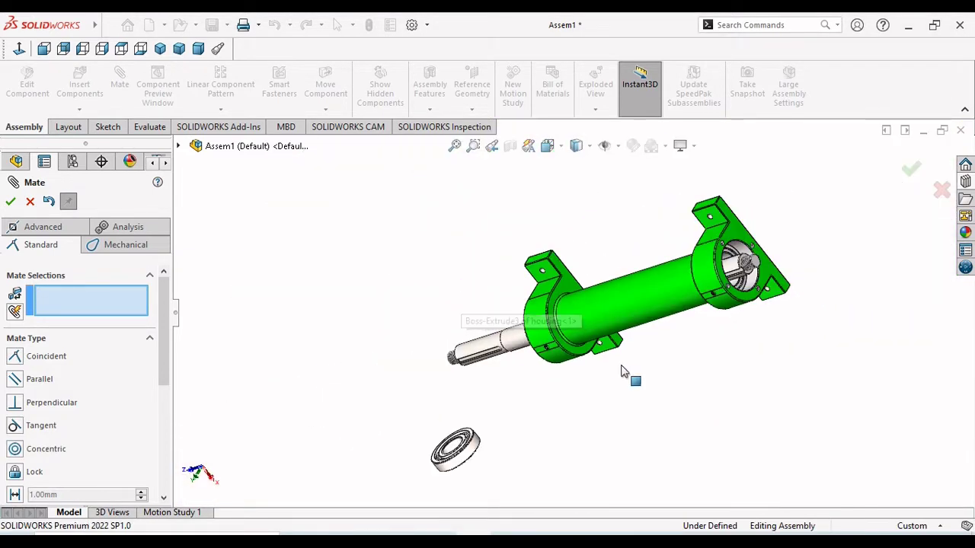
pyautogui.moveTo(621, 372)
pyautogui.mouseDown(button='middle')
pyautogui.moveTo(698, 241)
pyautogui.moveTo(713, 242)
pyautogui.moveTo(713, 257)
pyautogui.moveTo(642, 213)
pyautogui.moveTo(625, 236)
pyautogui.moveTo(617, 281)
pyautogui.moveTo(634, 320)
pyautogui.moveTo(607, 359)
pyautogui.mouseUp(button='middle')
pyautogui.scroll(-5, 525, 342)
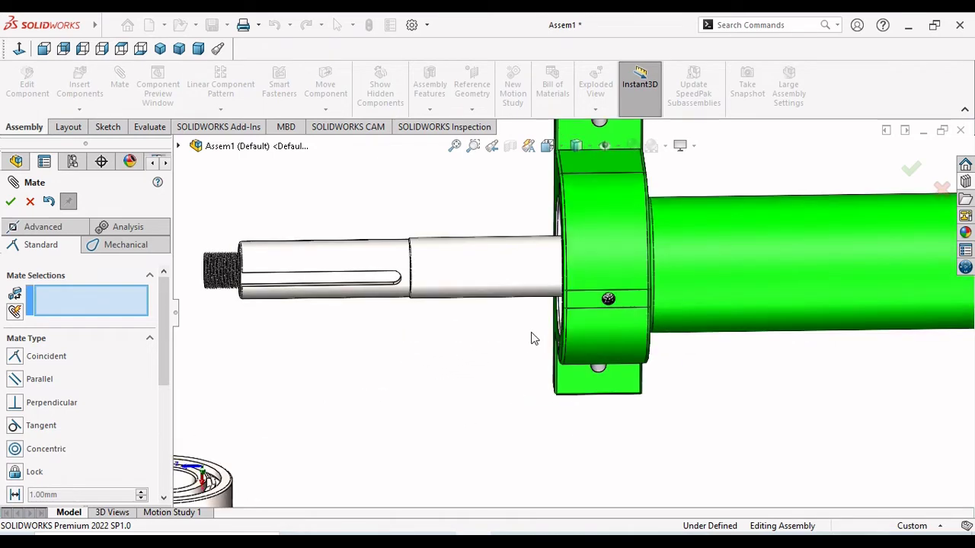
pyautogui.scroll(5, 531, 338)
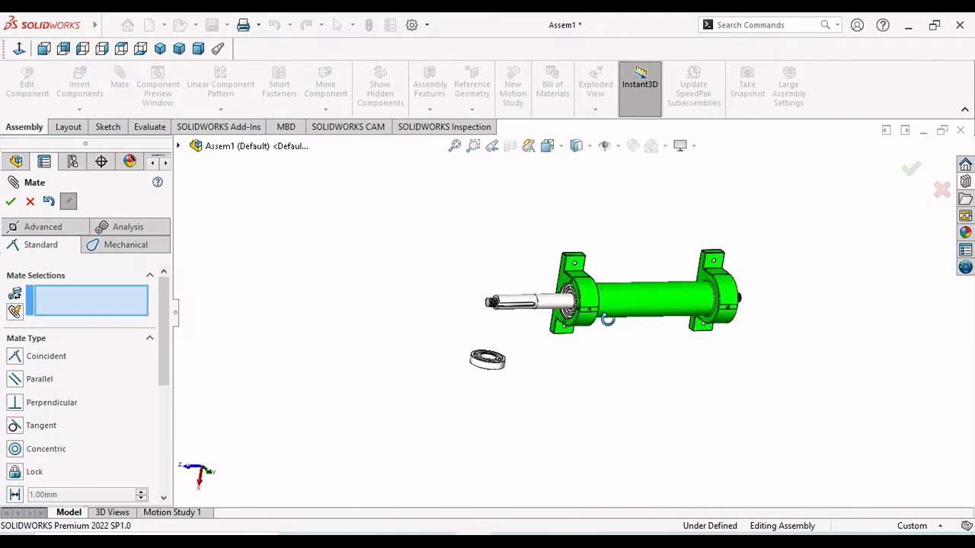
pyautogui.moveTo(589, 315); pyautogui.dragTo(609, 320, button='middle')
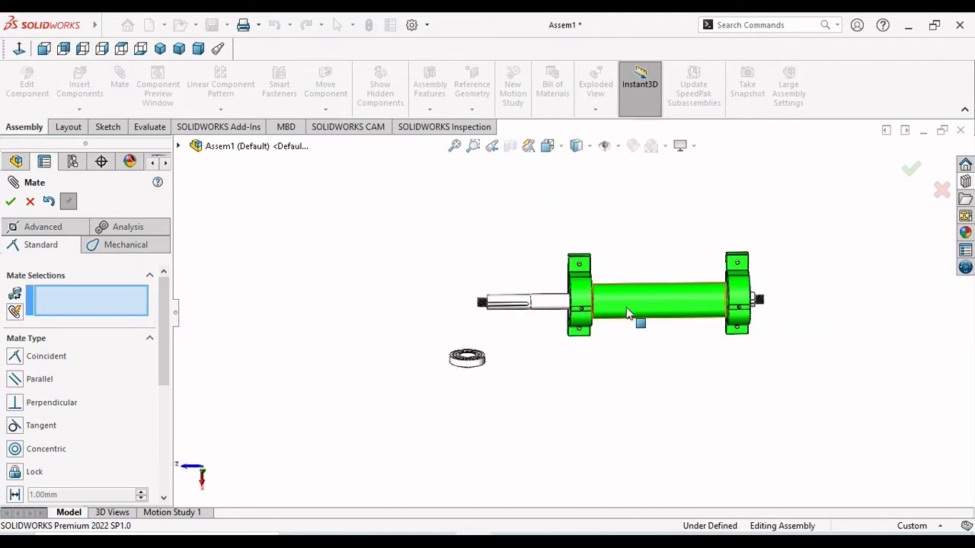
pyautogui.scroll(3, 571, 300)
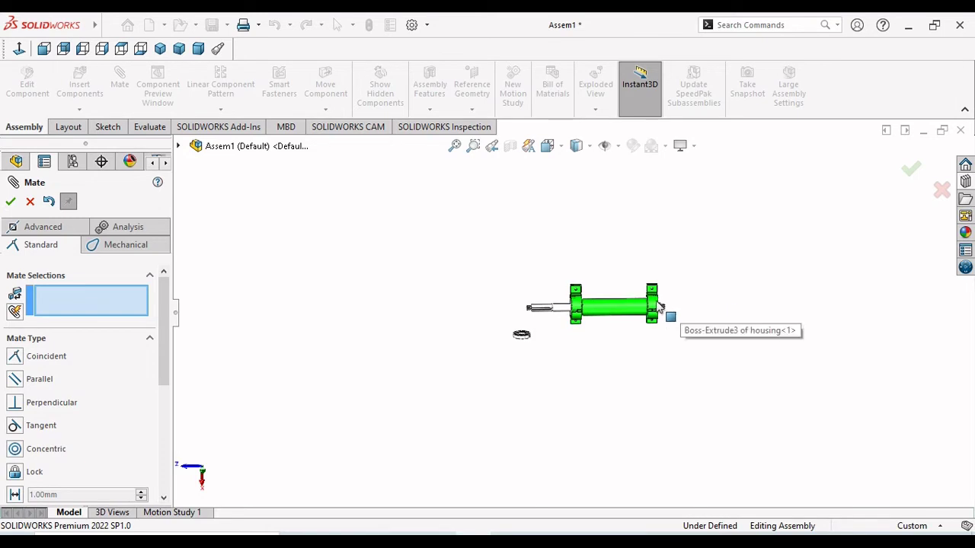
pyautogui.scroll(-5, 620, 312)
pyautogui.scroll(-3, 655, 293)
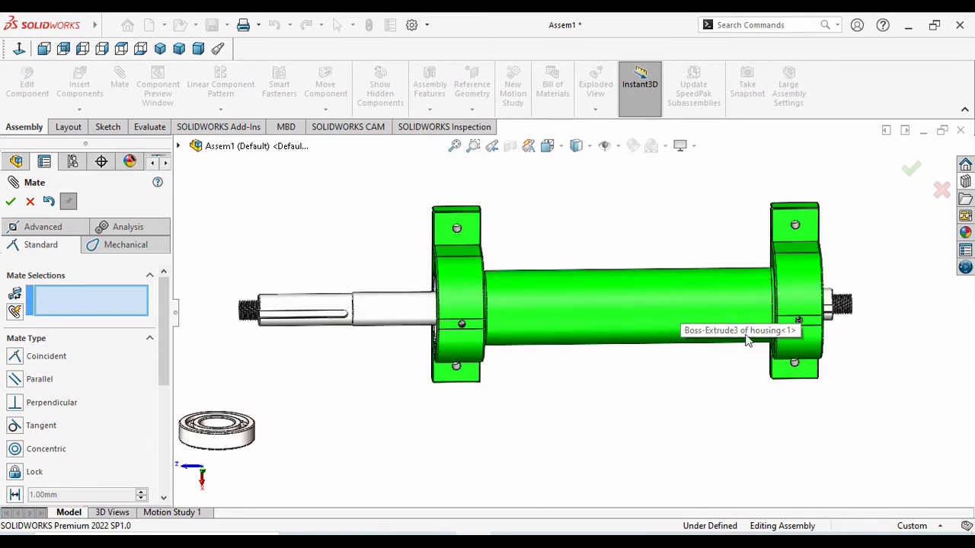
pyautogui.click(395, 311)
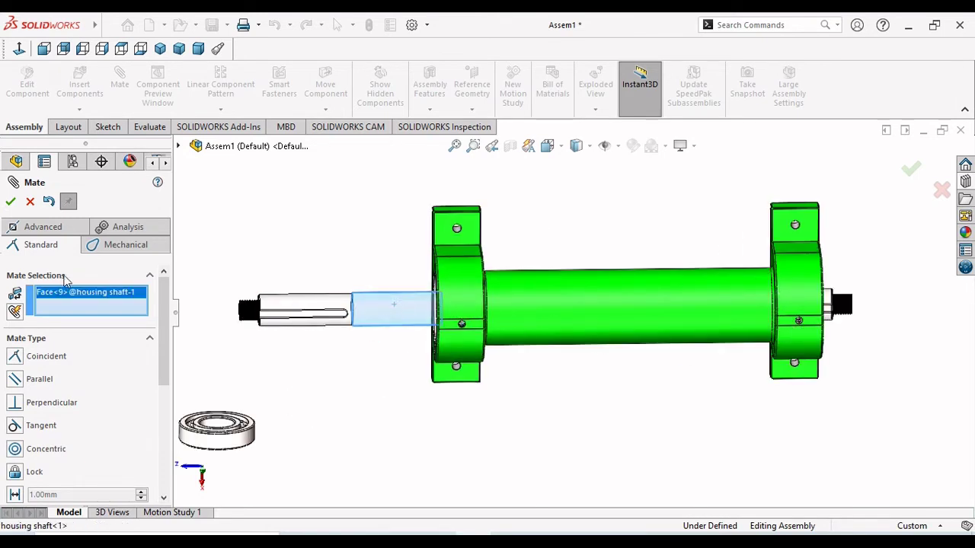
pyautogui.click(13, 203)
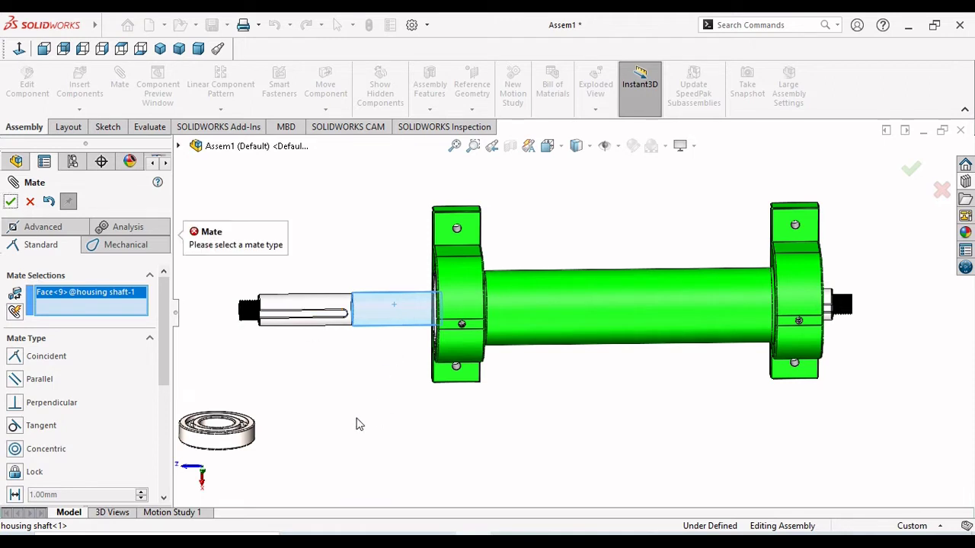
pyautogui.click(29, 203)
pyautogui.scroll(-5, 396, 324)
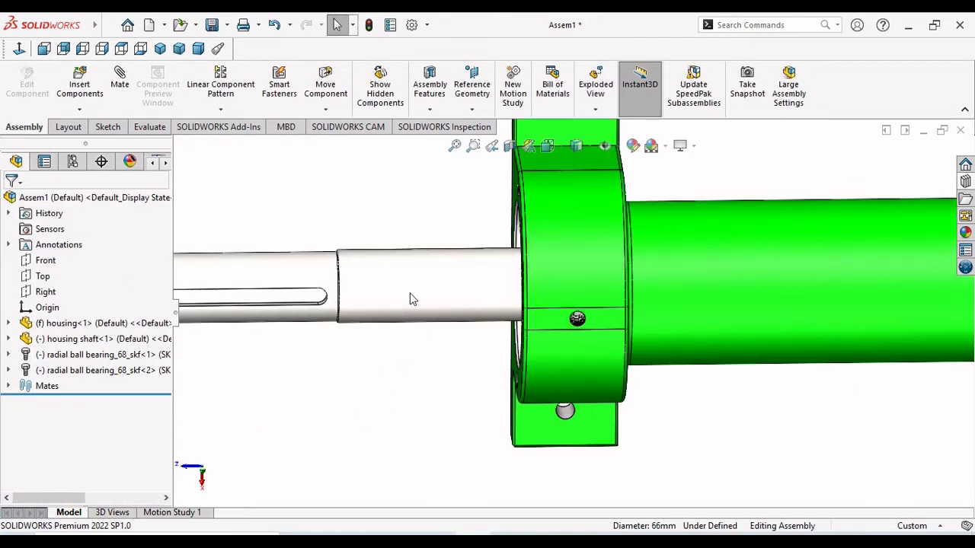
# - Save the assembly on drive G: as 'Blower housing assembly', replacing the Assem1 title
pyautogui.click(412, 297)
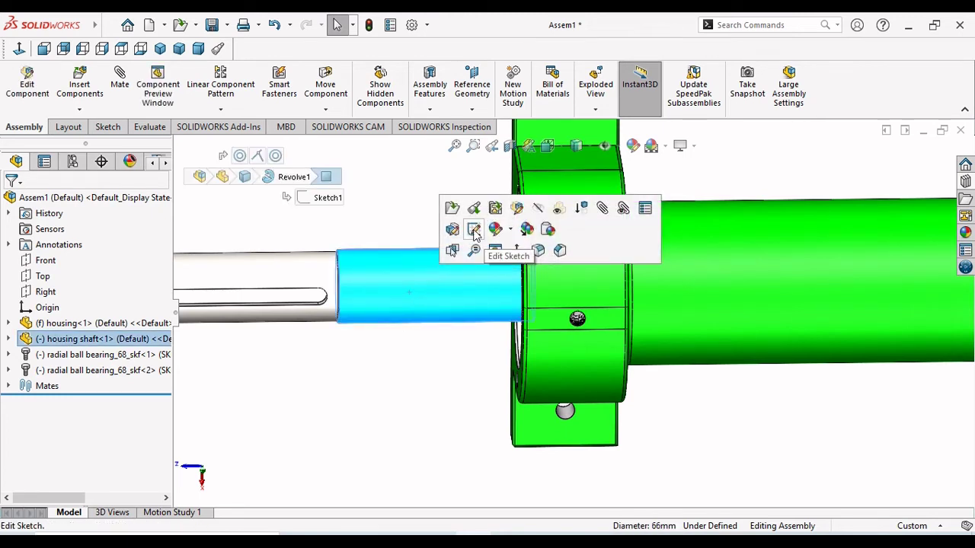
pyautogui.click(474, 230)
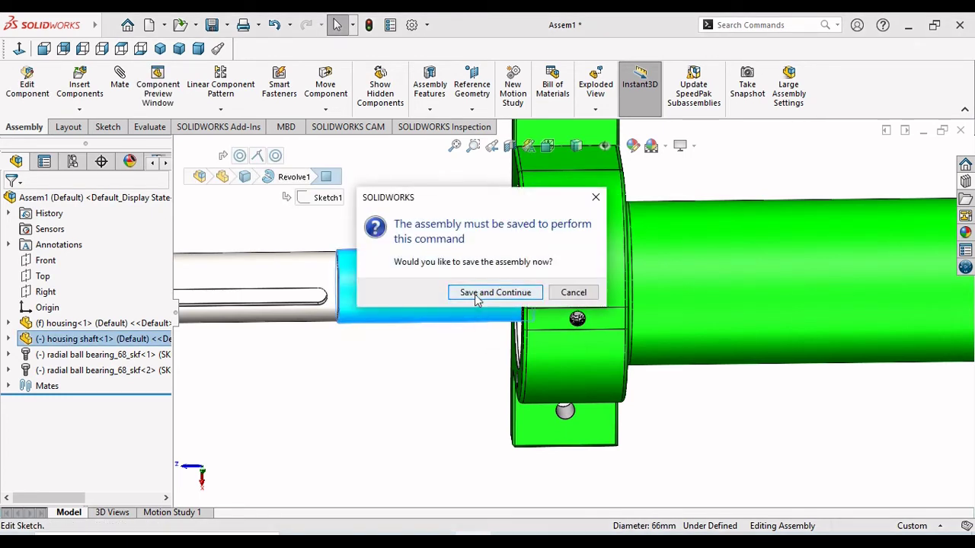
pyautogui.click(495, 293)
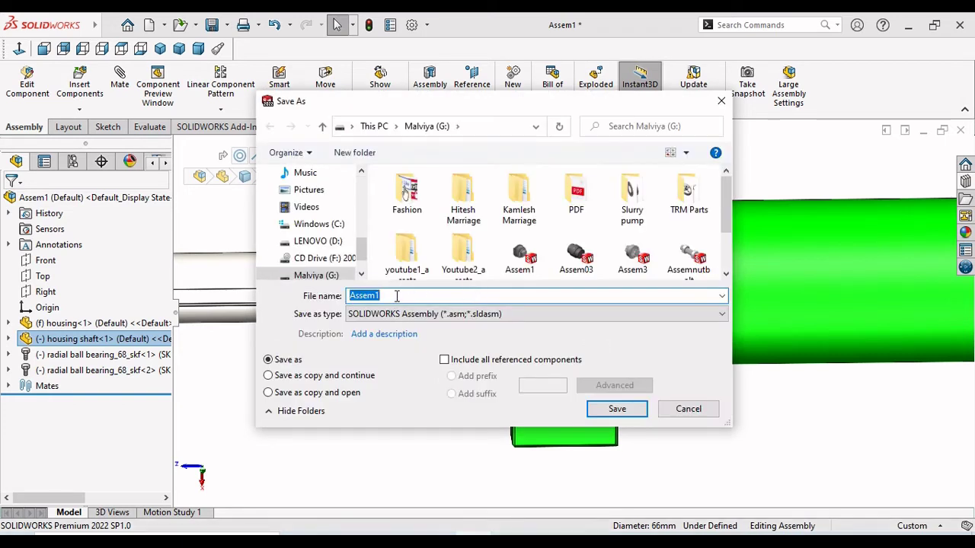
pyautogui.write('Blower housing a')
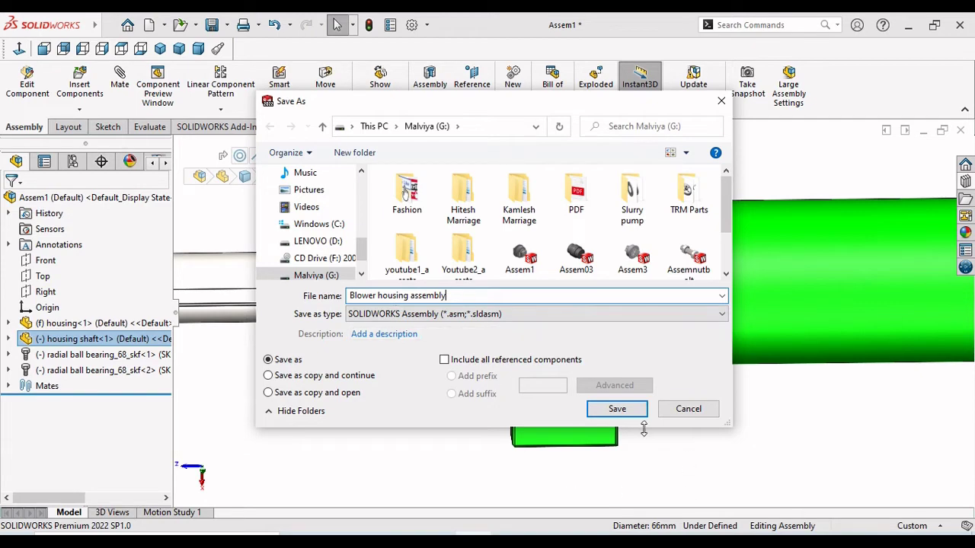
pyautogui.click(615, 409)
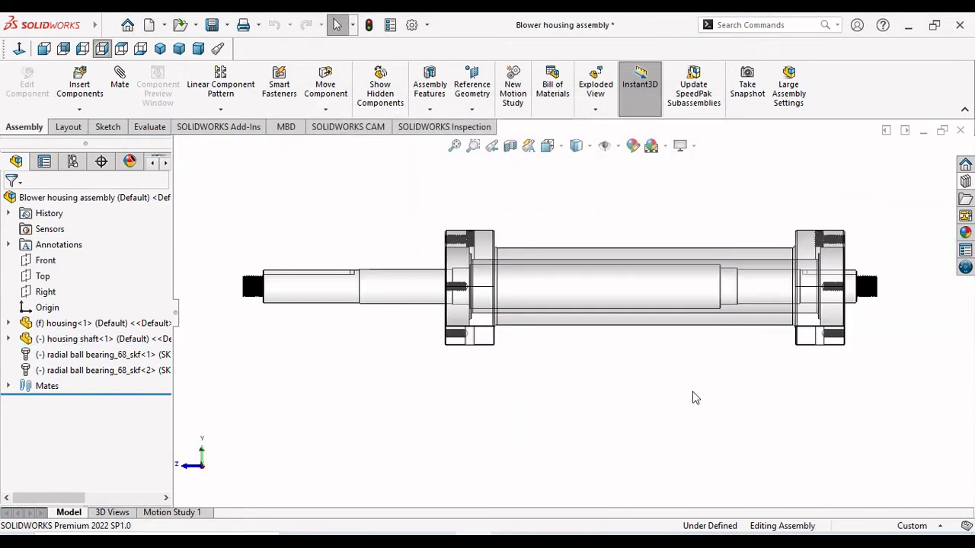
# - Open the green housing's Sketch4 for in-context editing within the assembly
pyautogui.click(126, 340)
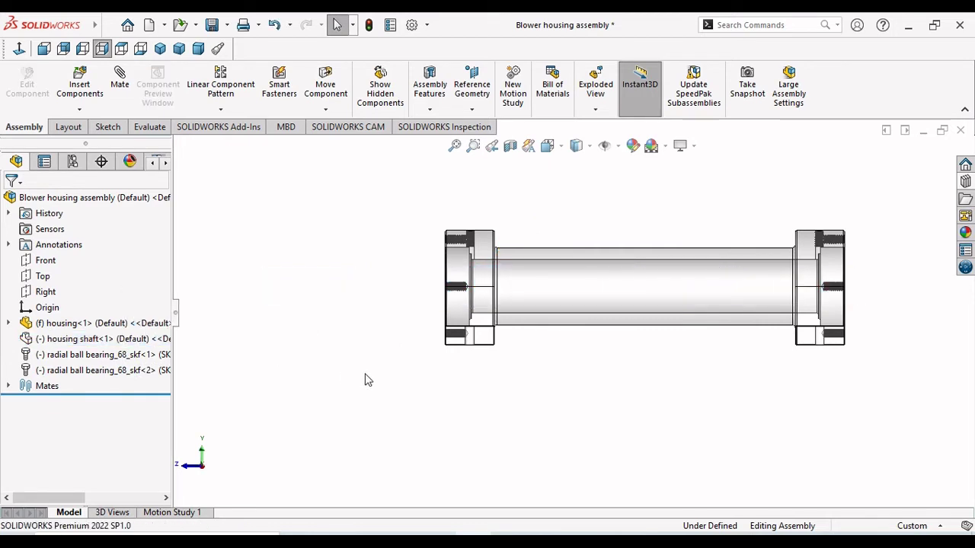
pyautogui.click(569, 298)
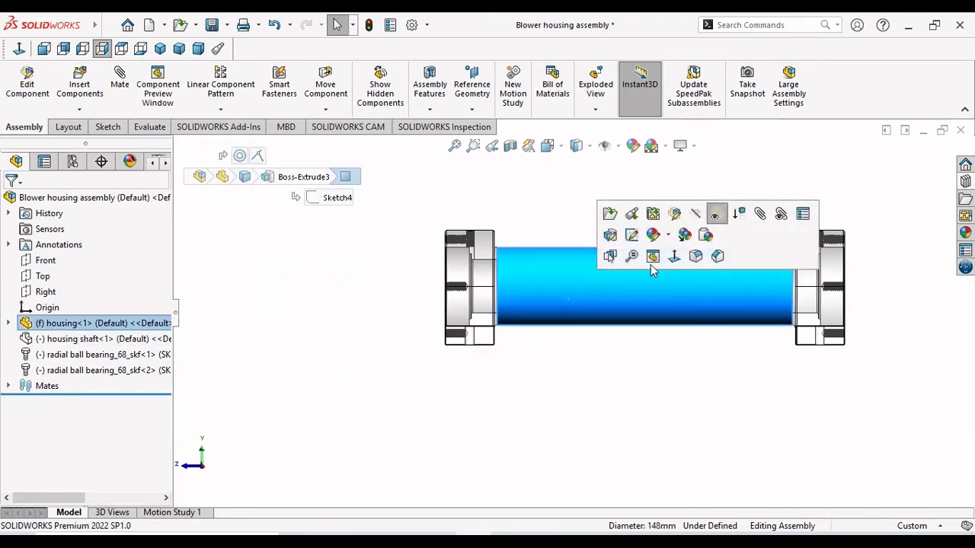
pyautogui.click(632, 237)
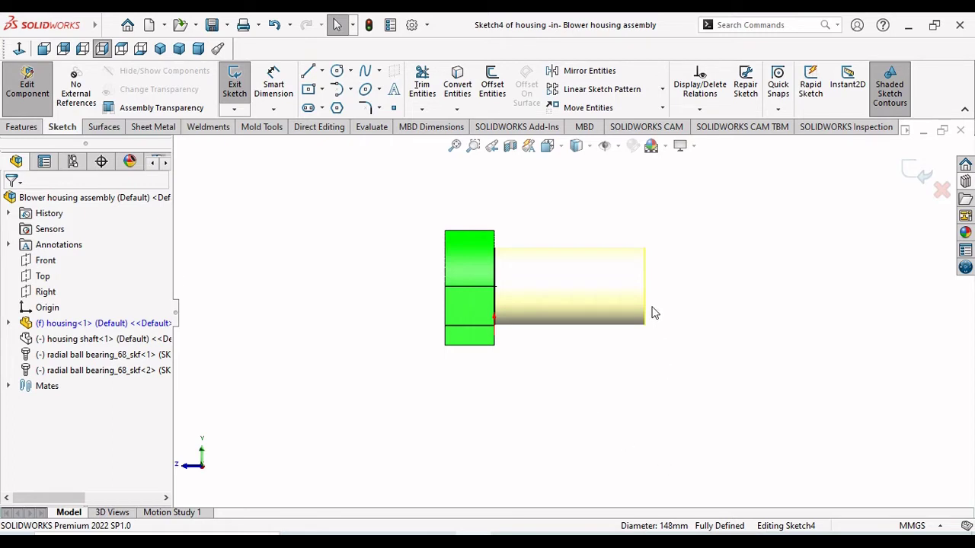
pyautogui.scroll(3, 652, 312)
pyautogui.scroll(-3, 625, 274)
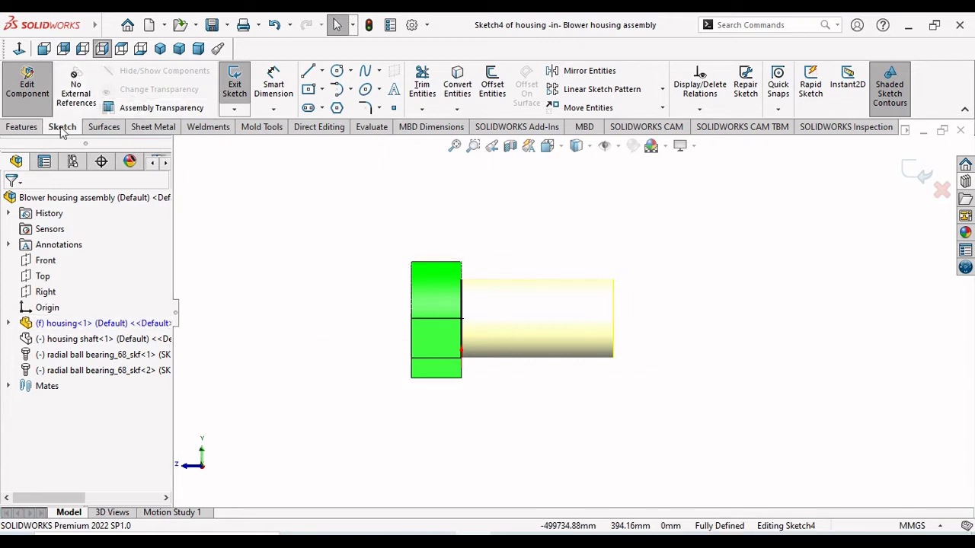
# - Abandon a Smart Dimension on the housing edge and expand housing<1> to list its features
pyautogui.click(274, 85)
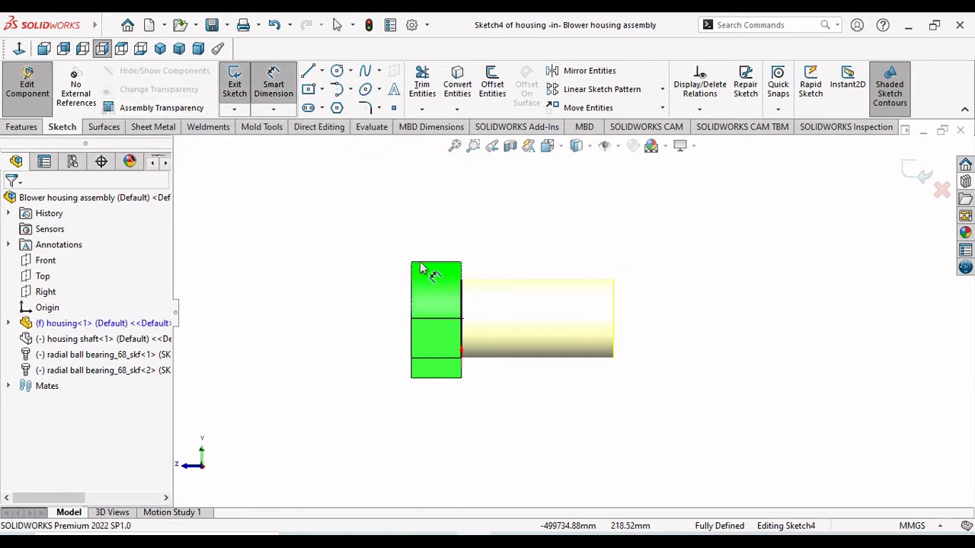
pyautogui.click(411, 307)
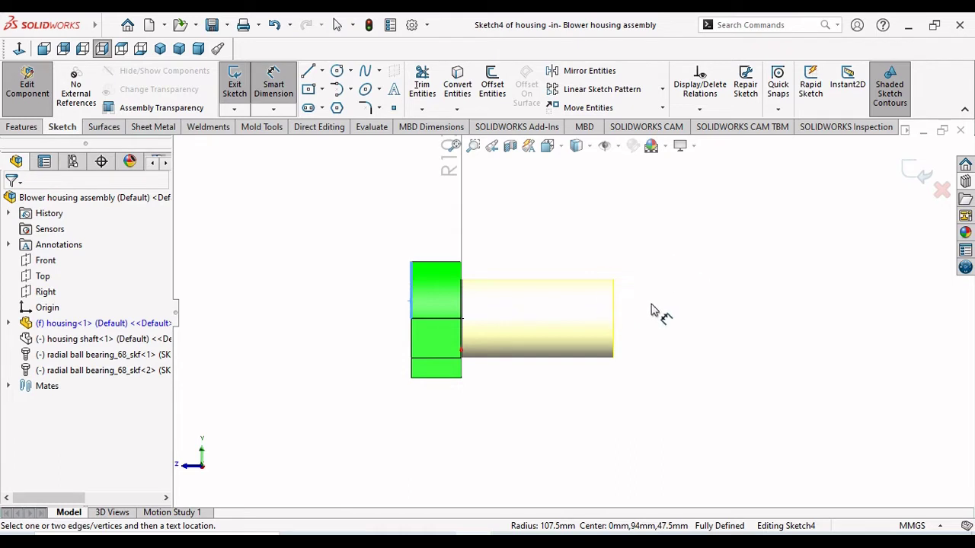
pyautogui.press('Escape')
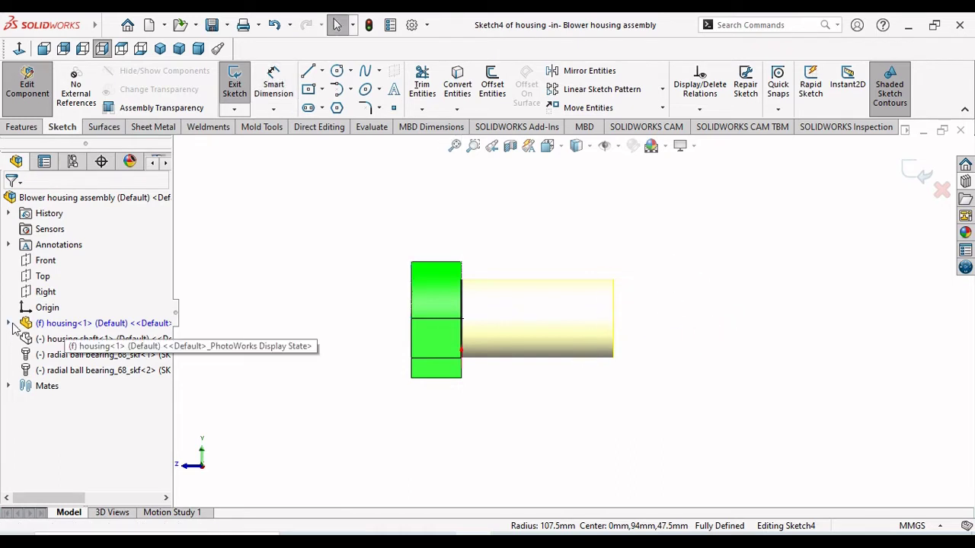
pyautogui.click(10, 324)
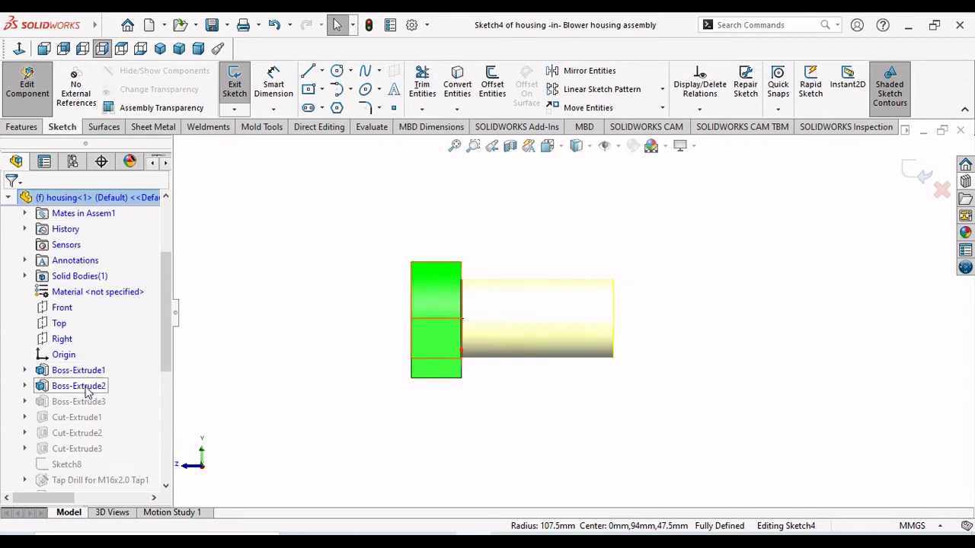
pyautogui.scroll(-2, 600, 336)
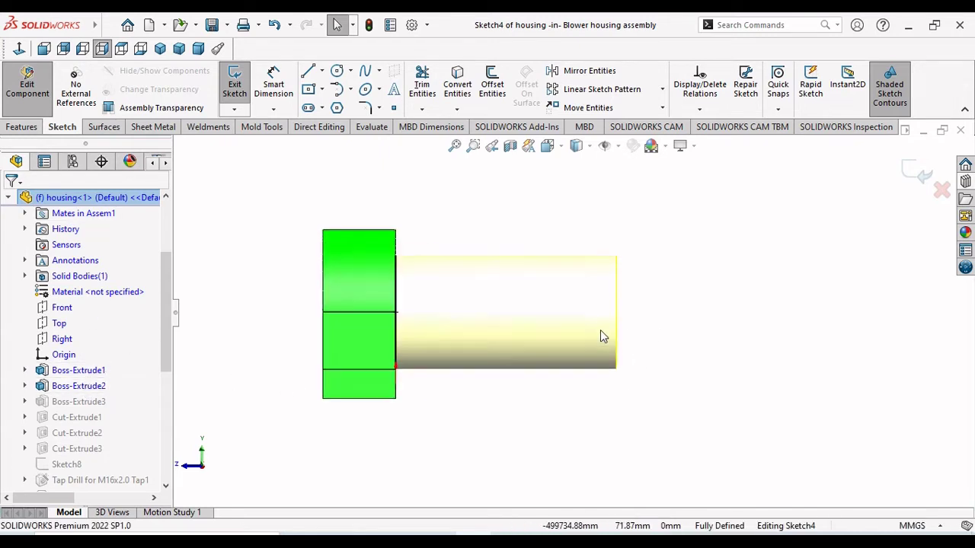
pyautogui.scroll(1, 600, 336)
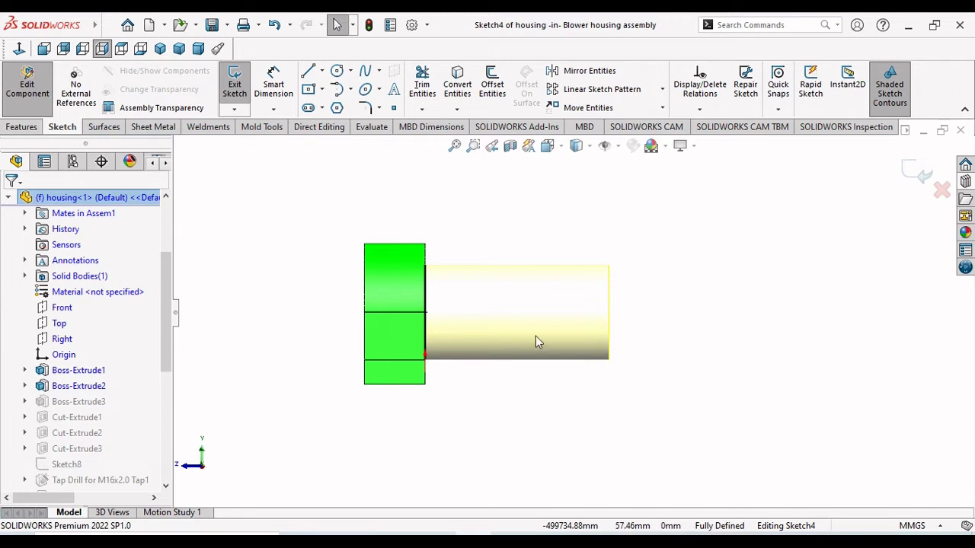
pyautogui.scroll(1, 531, 338)
pyautogui.scroll(-1, 526, 329)
pyautogui.scroll(-1, 533, 323)
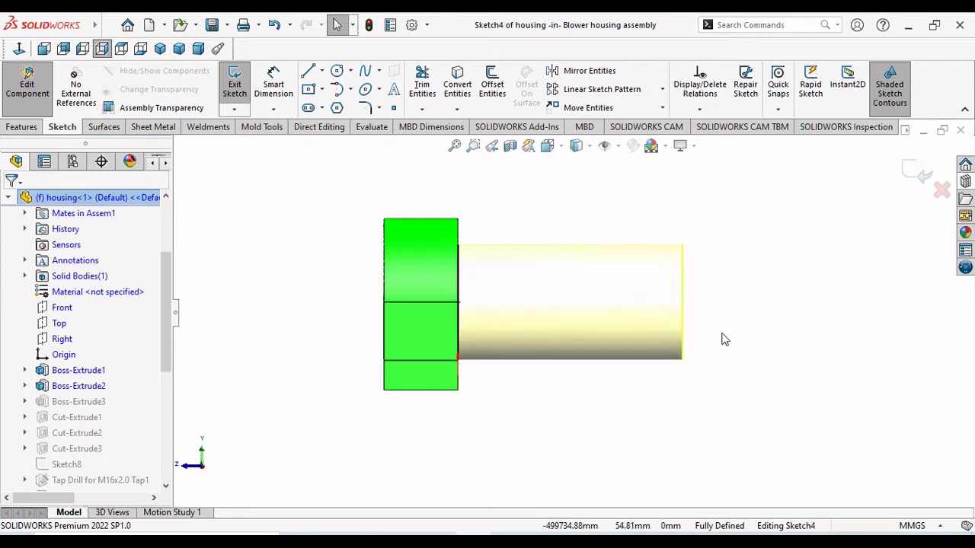
# - Orbit the housing and shaft in 3-D while dimensioning the housing's base edge
pyautogui.moveTo(723, 337); pyautogui.dragTo(742, 341, button='middle')
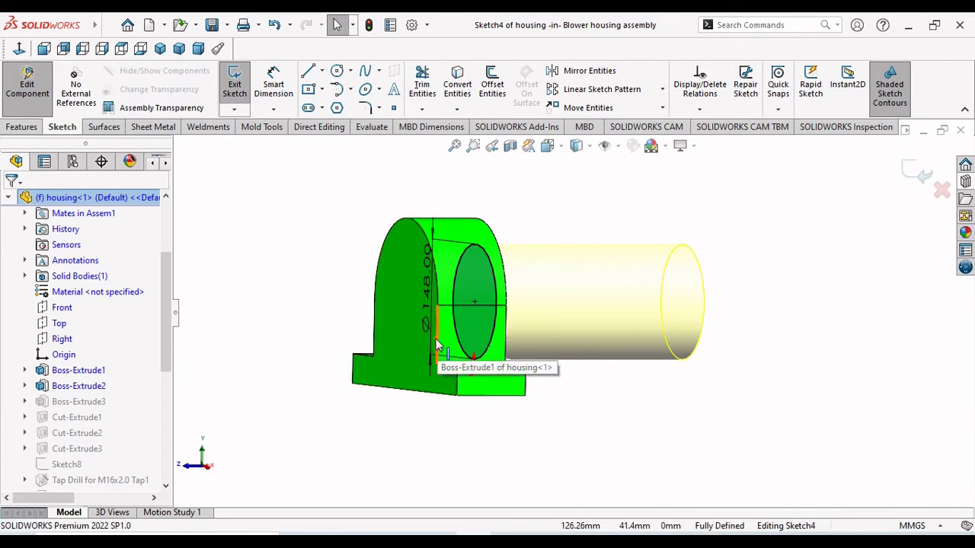
pyautogui.click(276, 90)
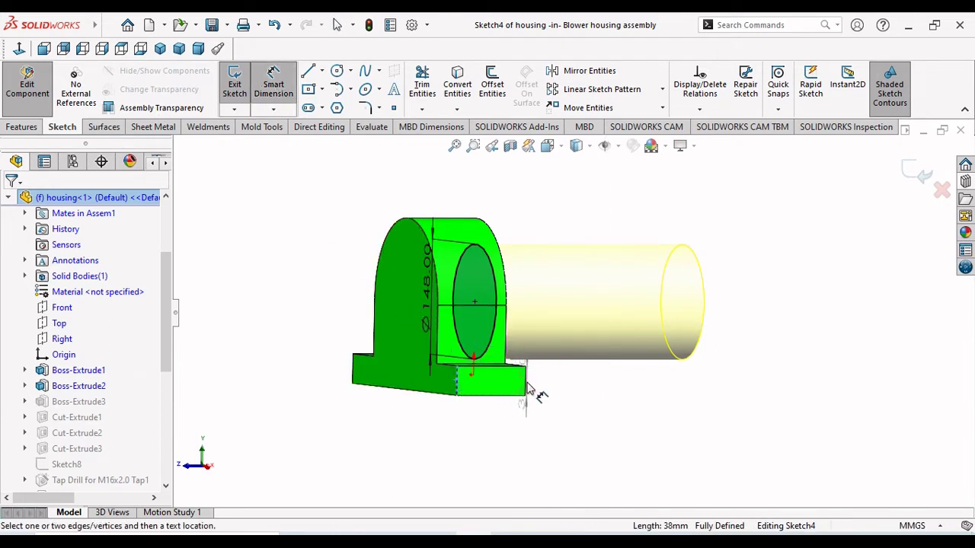
pyautogui.moveTo(549, 393); pyautogui.dragTo(504, 392, button='middle')
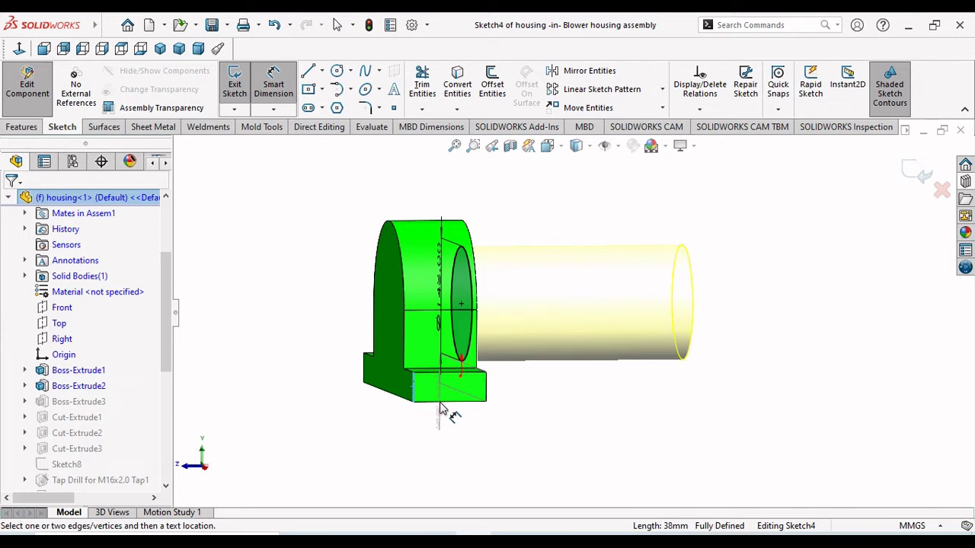
pyautogui.press('Escape')
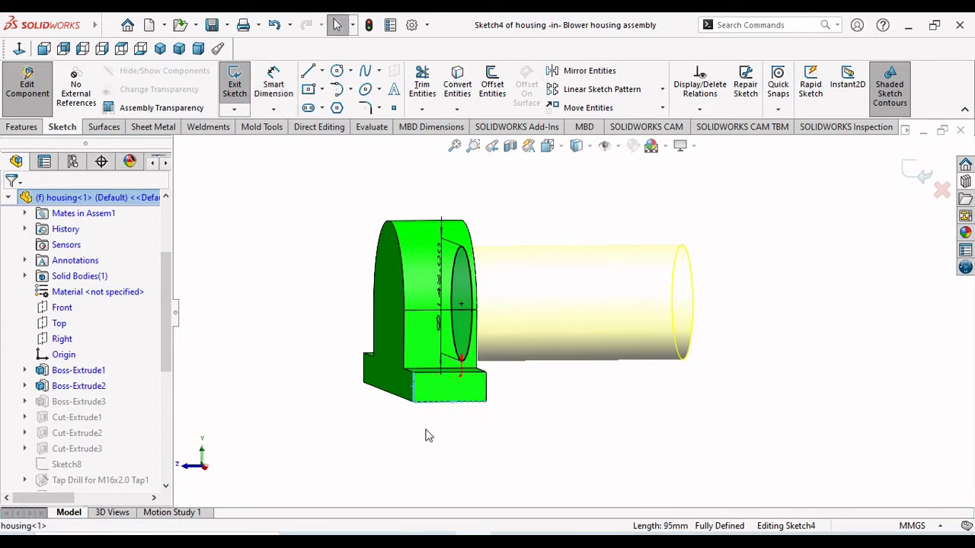
pyautogui.press('Return')
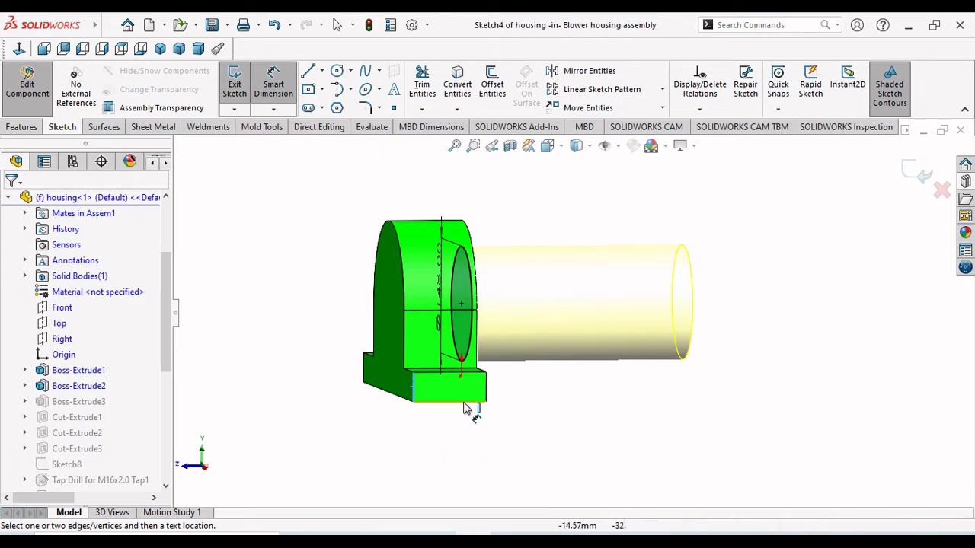
pyautogui.moveTo(522, 414); pyautogui.dragTo(496, 461, button='middle')
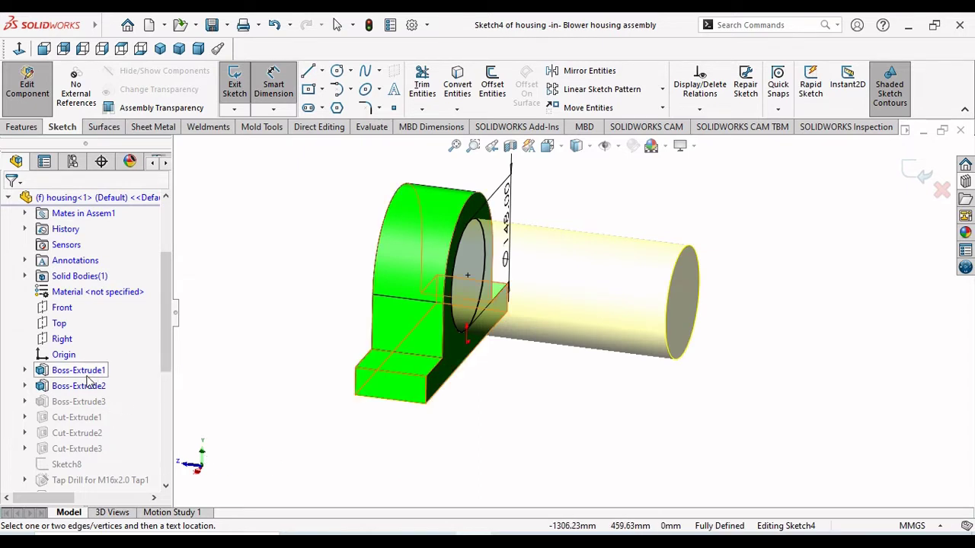
# - Expand Boss-Extrude1 in the housing tree to reveal Sketch1
pyautogui.click(25, 371)
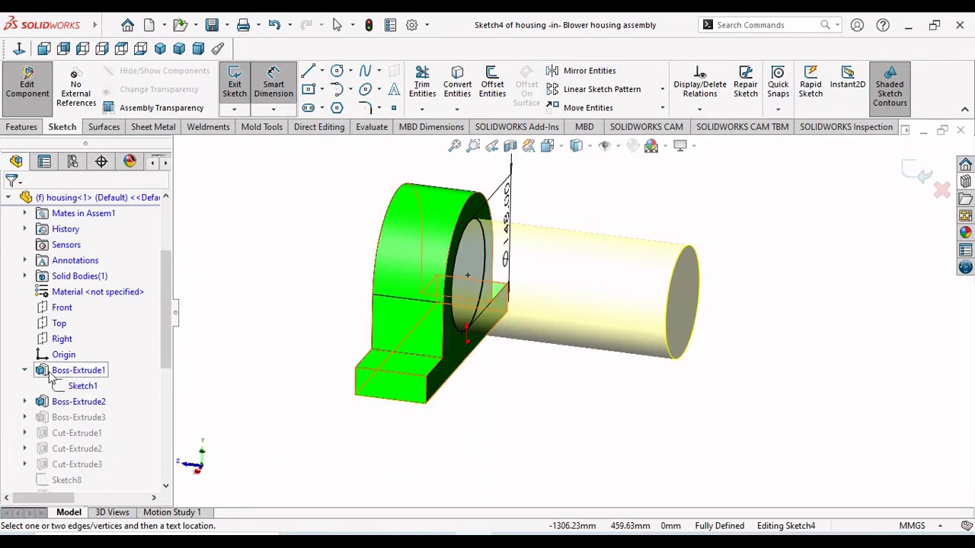
pyautogui.click(78, 386)
pyautogui.click(279, 420)
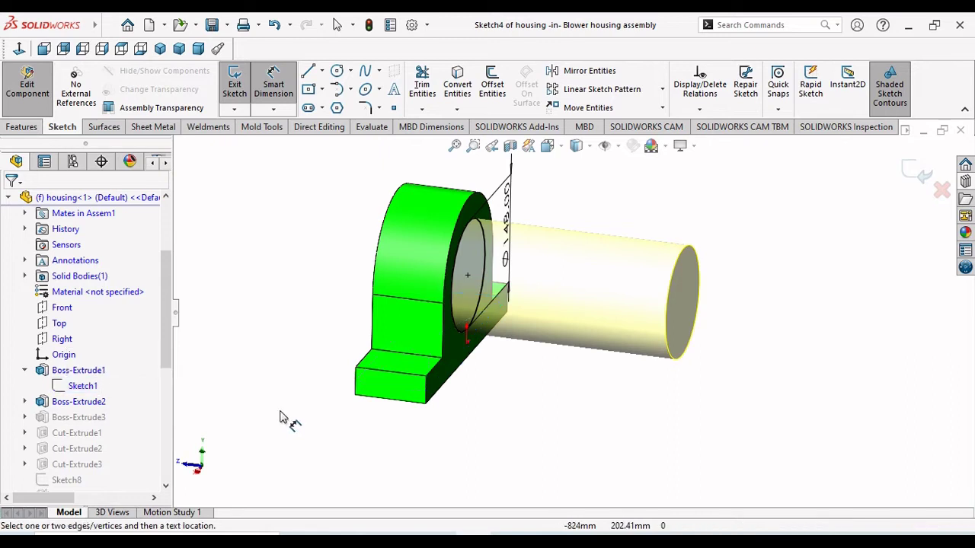
# - Open Sketch1 to check its 95 by 355 base rectangle, then exit to the housing part
pyautogui.doubleClick(84, 386)
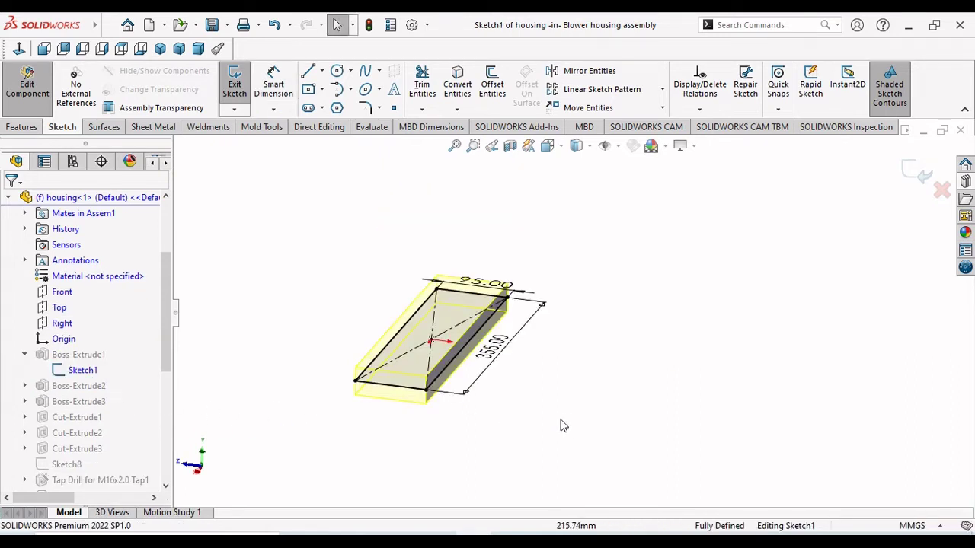
pyautogui.click(63, 372)
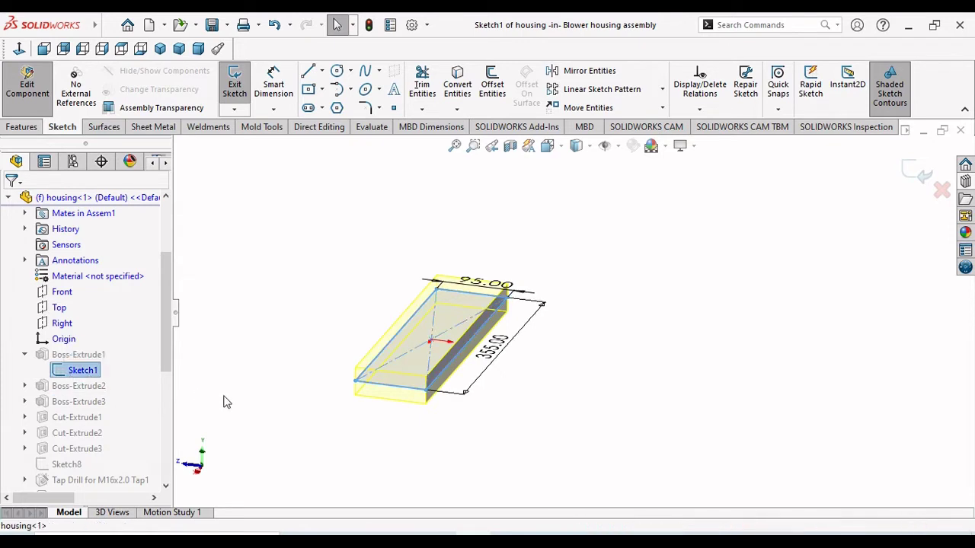
pyautogui.click(473, 429)
pyautogui.hotkey('ctrl', 'b')
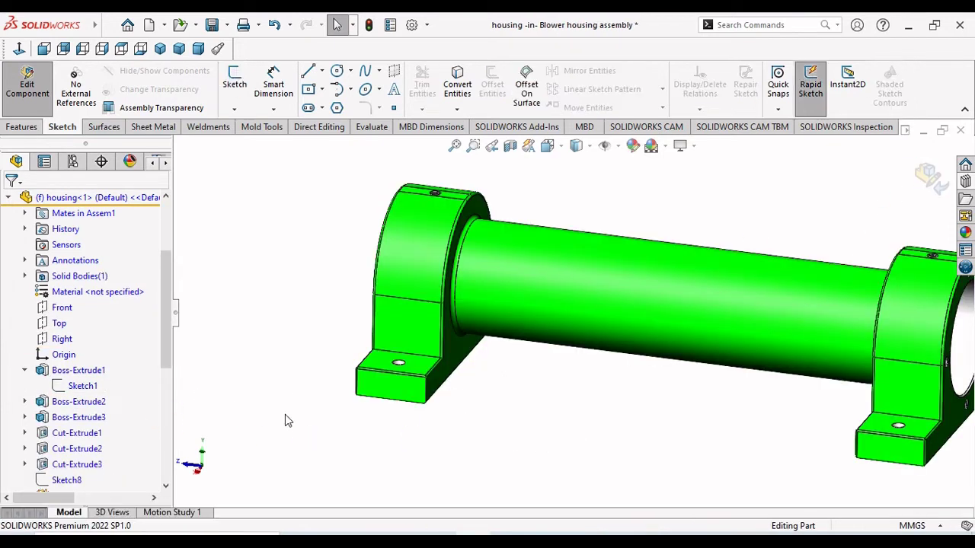
# - Orbit to a near front-on view and show Sketch3 under Boss-Extrude2
pyautogui.moveTo(551, 379); pyautogui.dragTo(563, 438, button='middle')
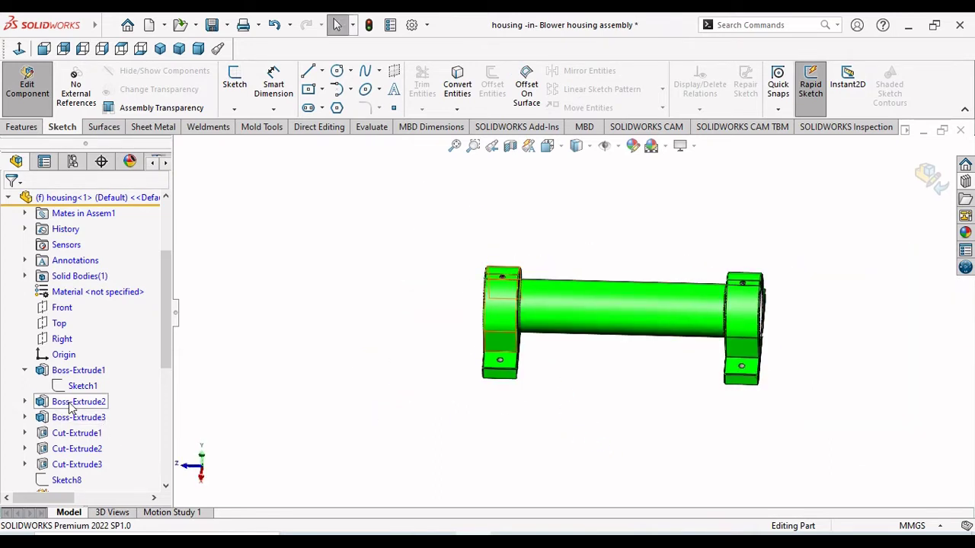
pyautogui.click(25, 402)
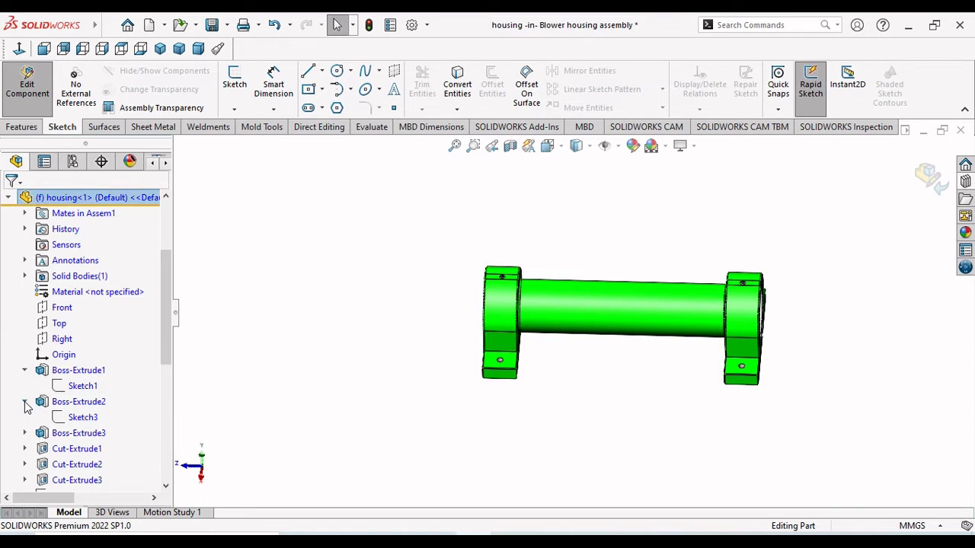
pyautogui.click(83, 419)
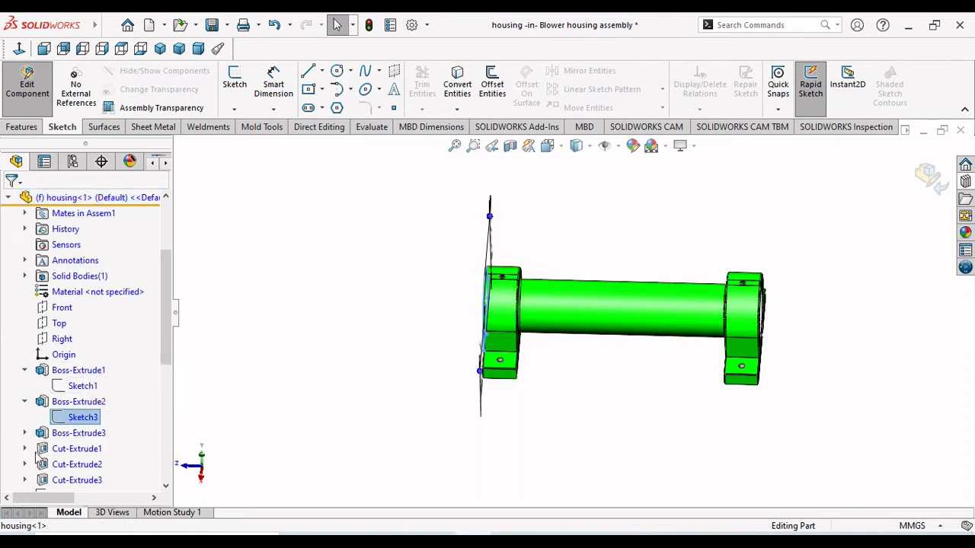
pyautogui.moveTo(166, 370); pyautogui.dragTo(160, 473)
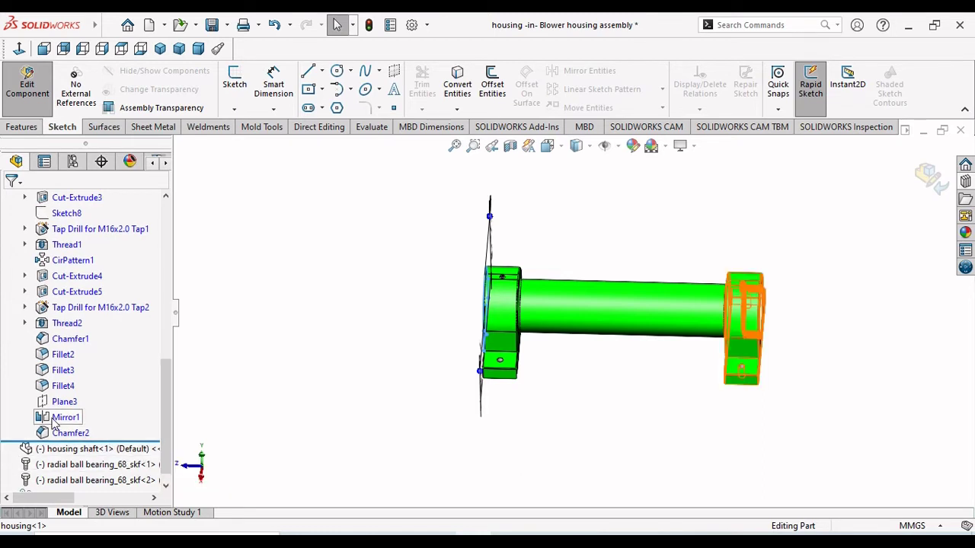
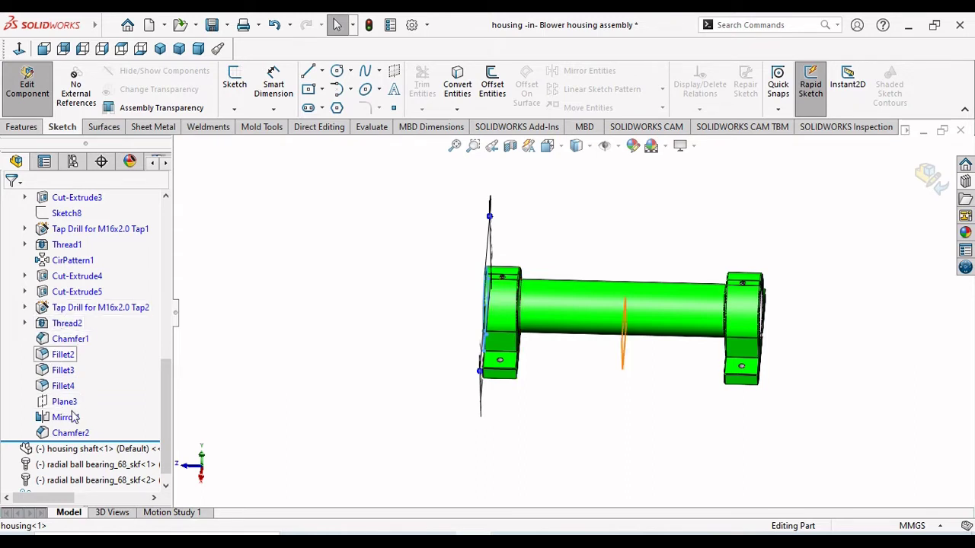
# - Browse the housing's feature tree and expand Boss-Extrude3 to reveal its sketch
pyautogui.click(160, 390)
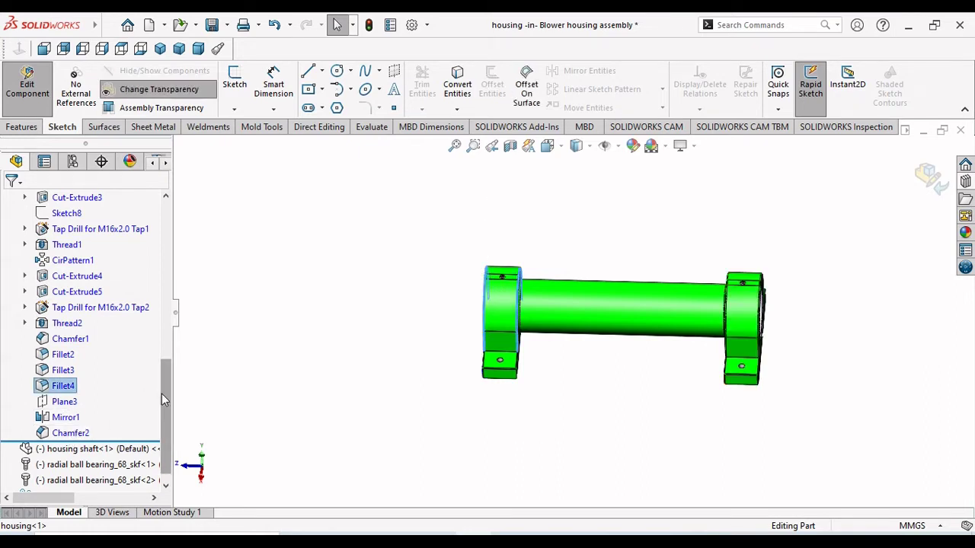
pyautogui.scroll(-1, 161, 393)
pyautogui.click(288, 379)
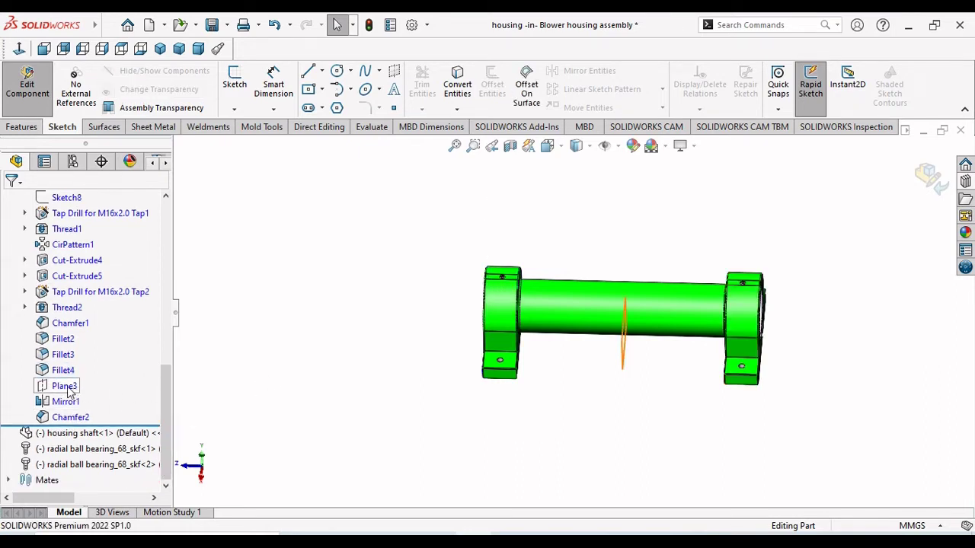
pyautogui.scroll(2, 77, 304)
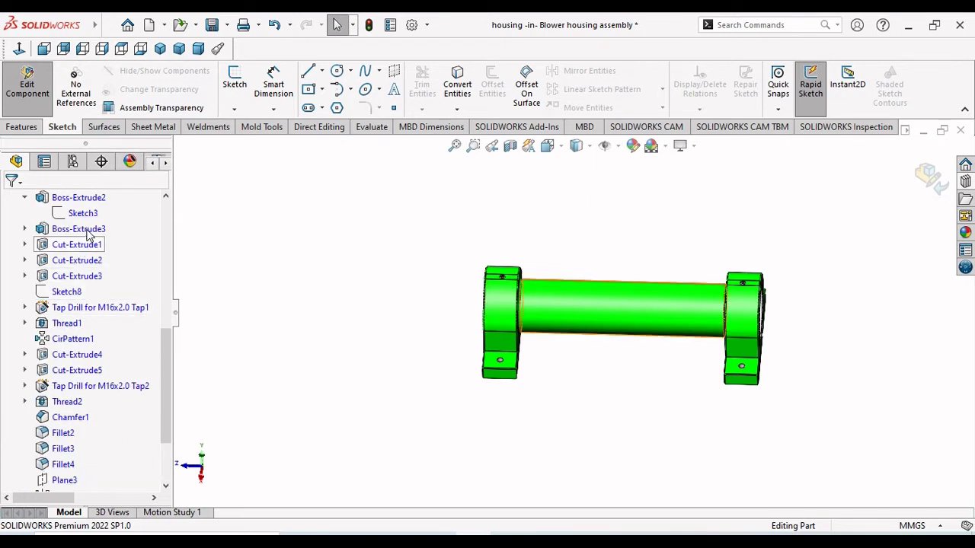
pyautogui.click(24, 229)
pyautogui.click(62, 245)
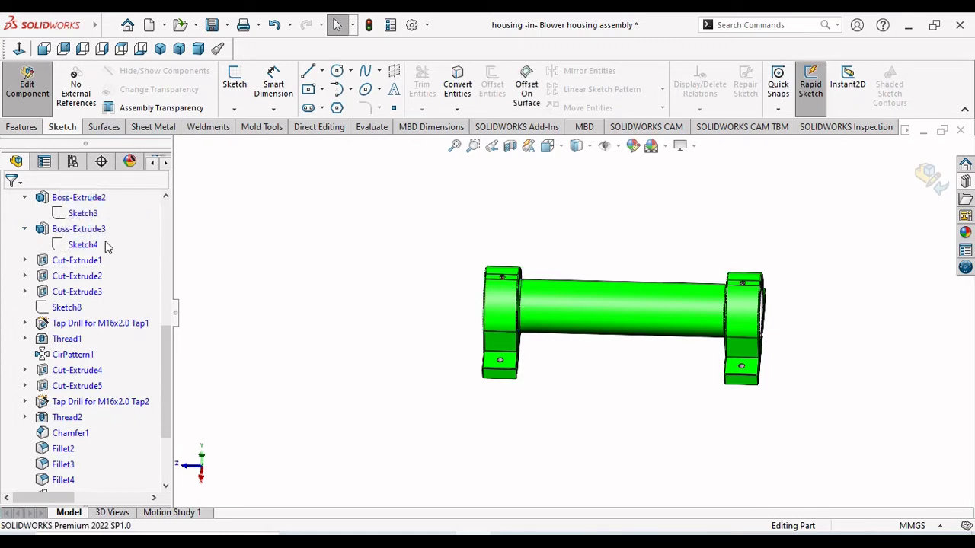
# - Edit Boss-Extrude3, changing its depth from 288 mm to 386/2 (193 mm)
pyautogui.click(78, 229)
pyautogui.click(114, 188)
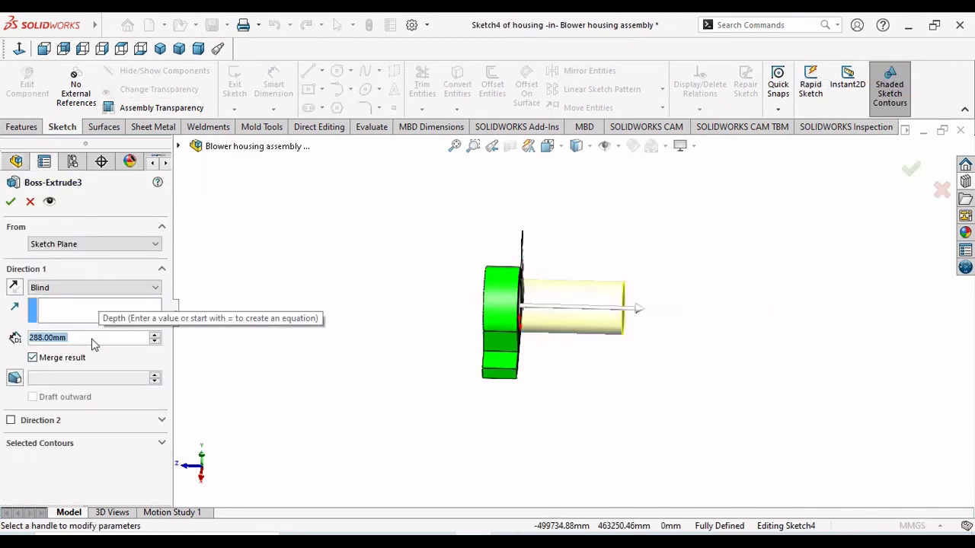
pyautogui.click(29, 338)
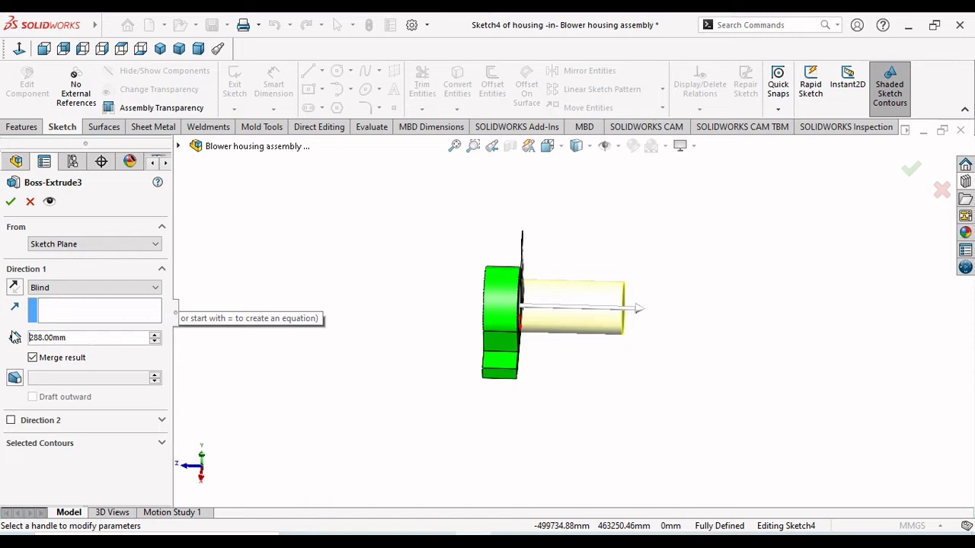
pyautogui.doubleClick(88, 339)
pyautogui.write('386')
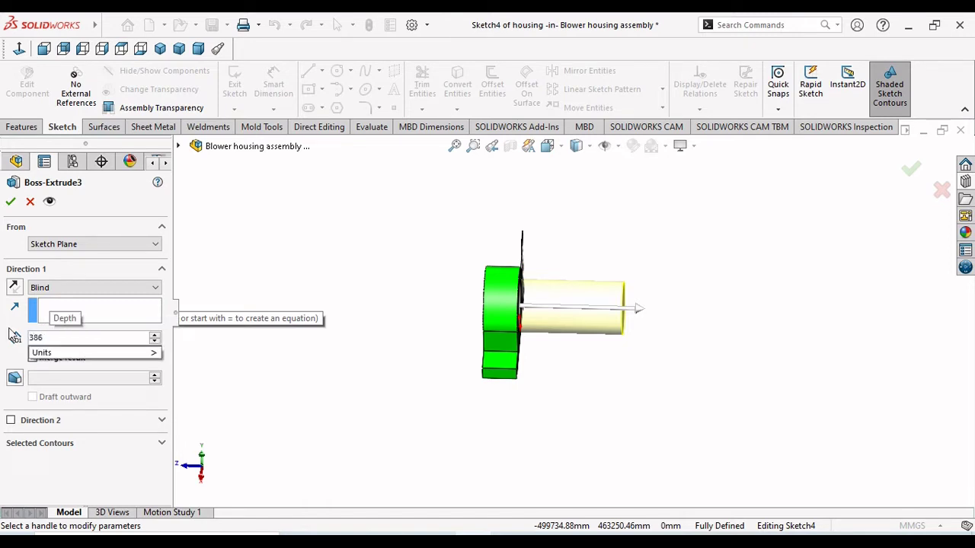
pyautogui.write('/2')
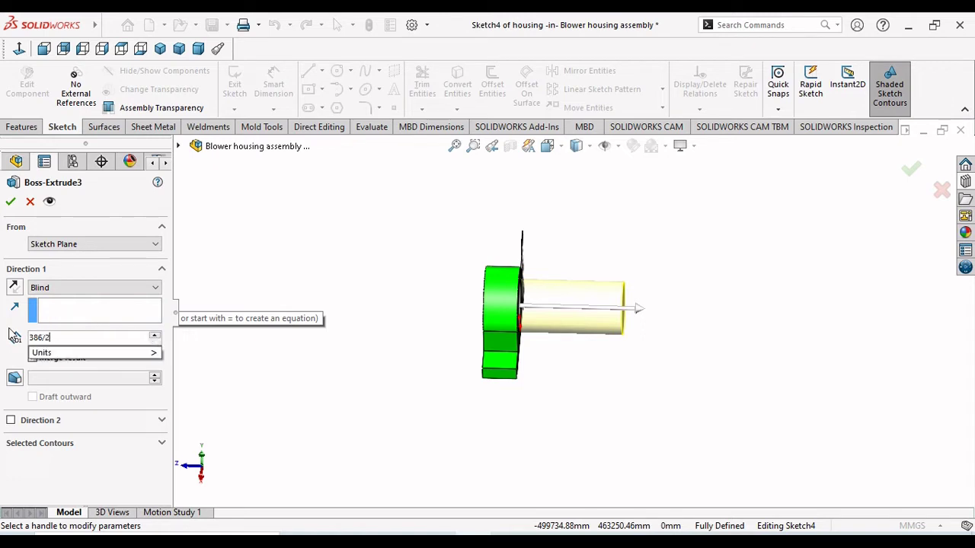
pyautogui.press('Return')
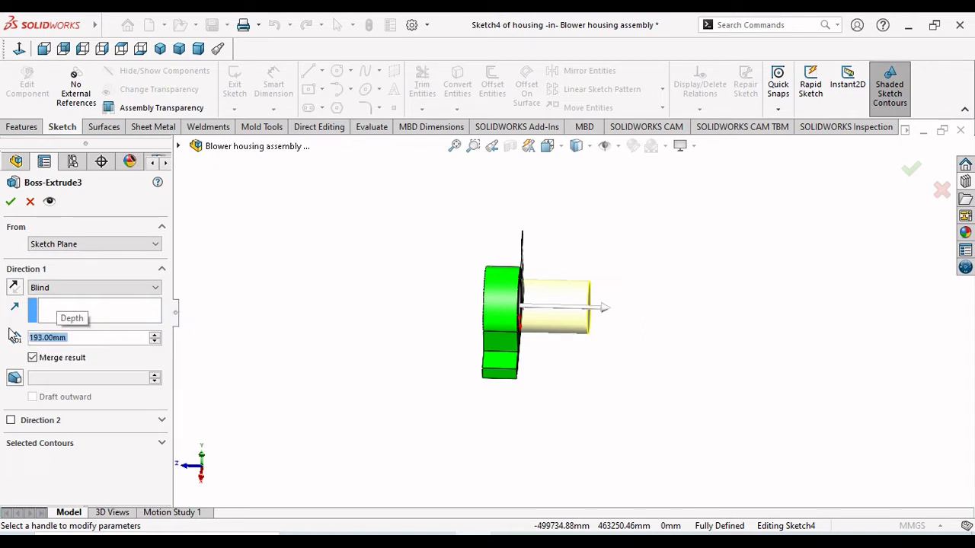
pyautogui.click(11, 202)
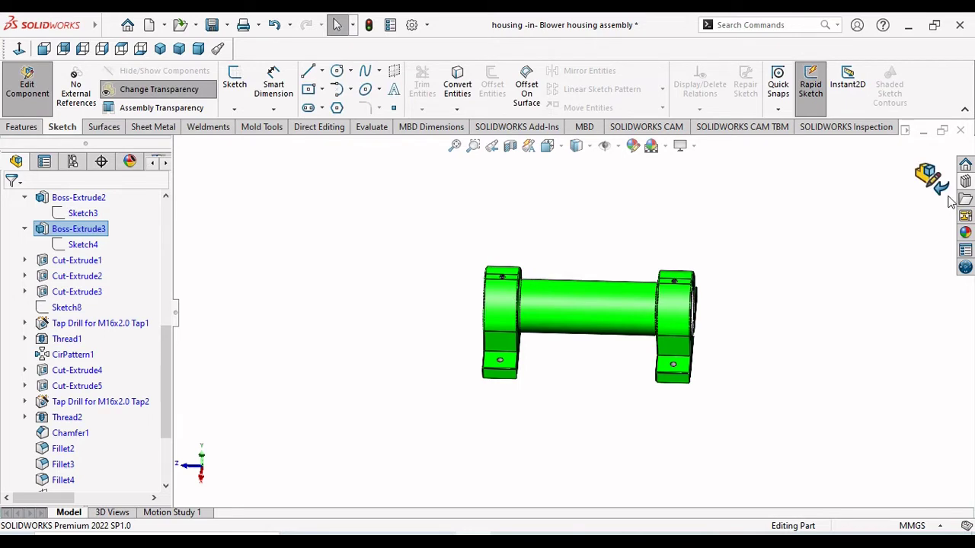
# - Exit part editing back to the Blower housing assembly and collapse the housing's feature list
pyautogui.click(929, 178)
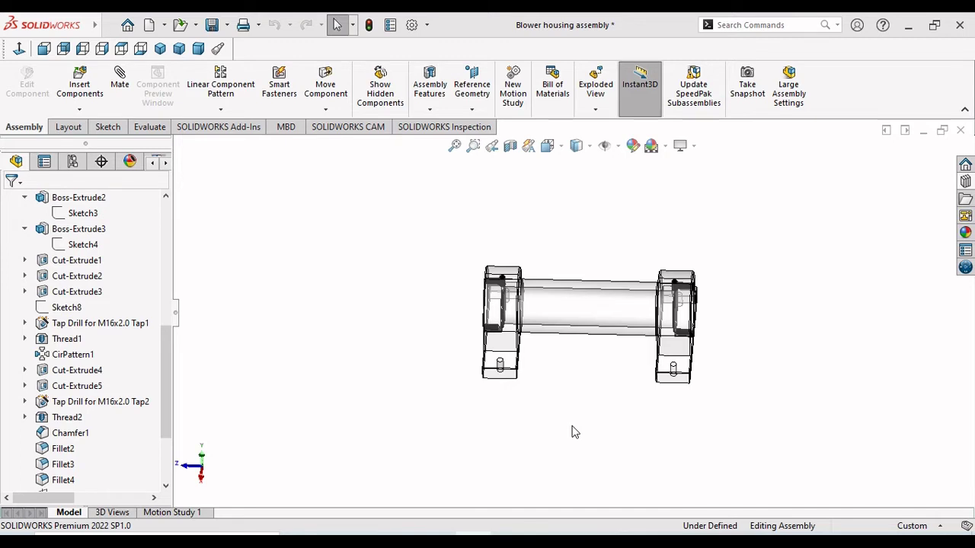
pyautogui.moveTo(182, 362); pyautogui.dragTo(187, 262)
pyautogui.click(11, 260)
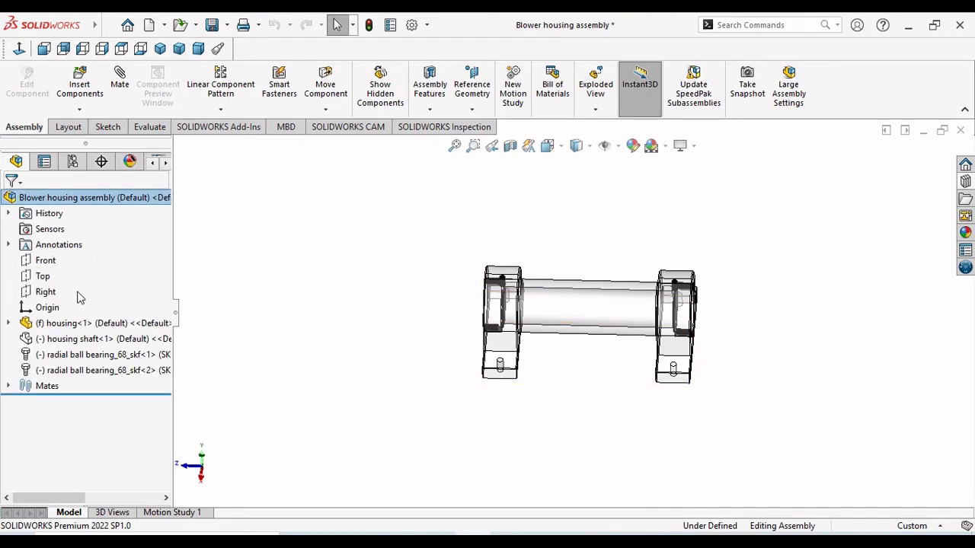
# - Show the hidden housing shaft and both radial ball bearings, then fit and orbit the view
pyautogui.click(114, 339)
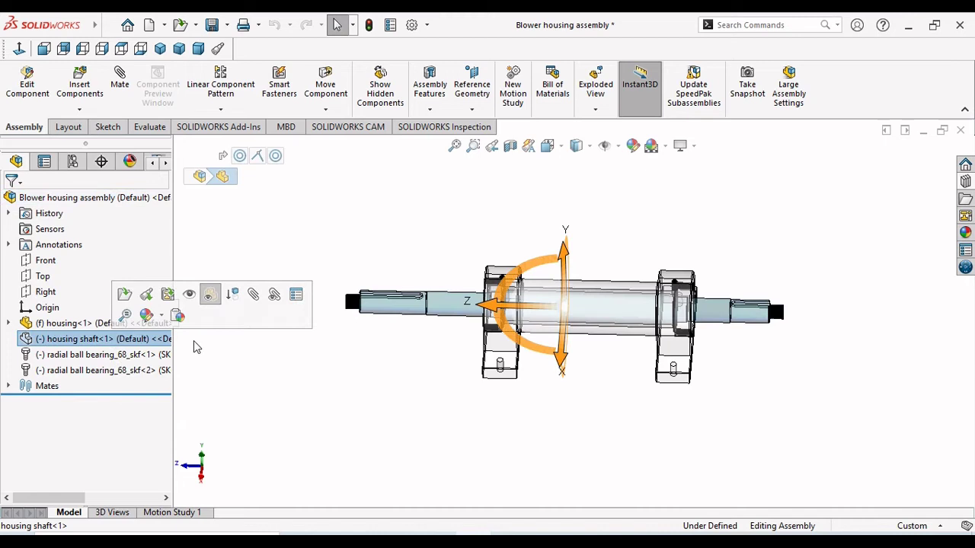
pyautogui.click(189, 294)
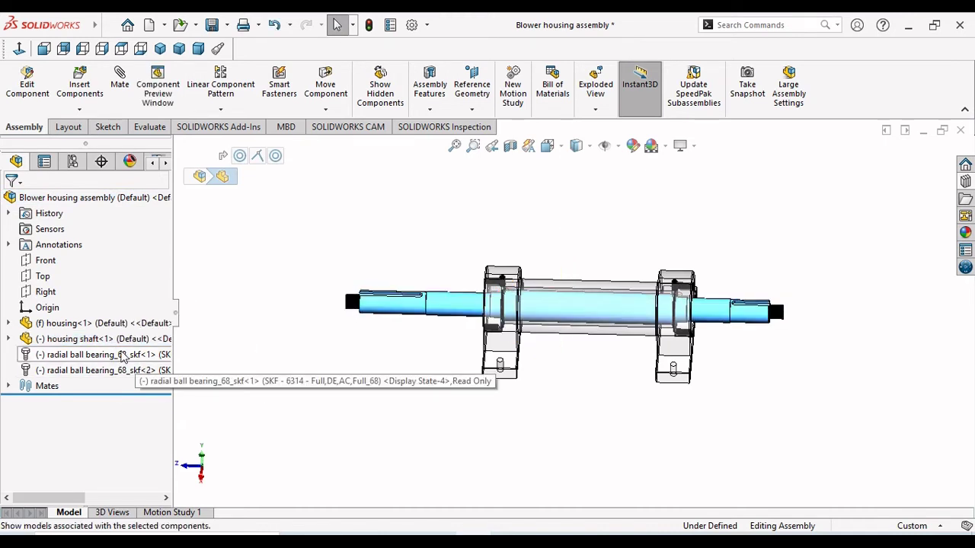
pyautogui.click(84, 354)
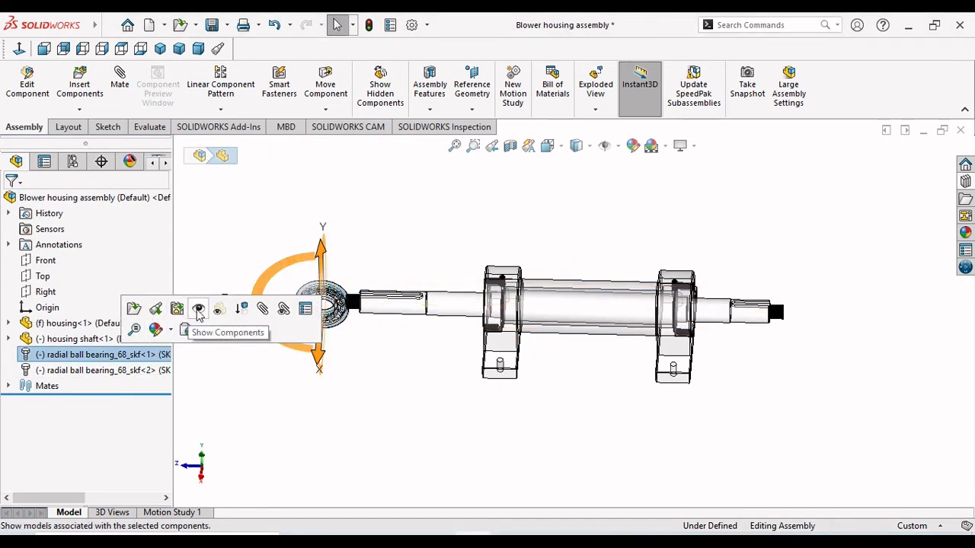
pyautogui.click(155, 329)
pyautogui.click(138, 370)
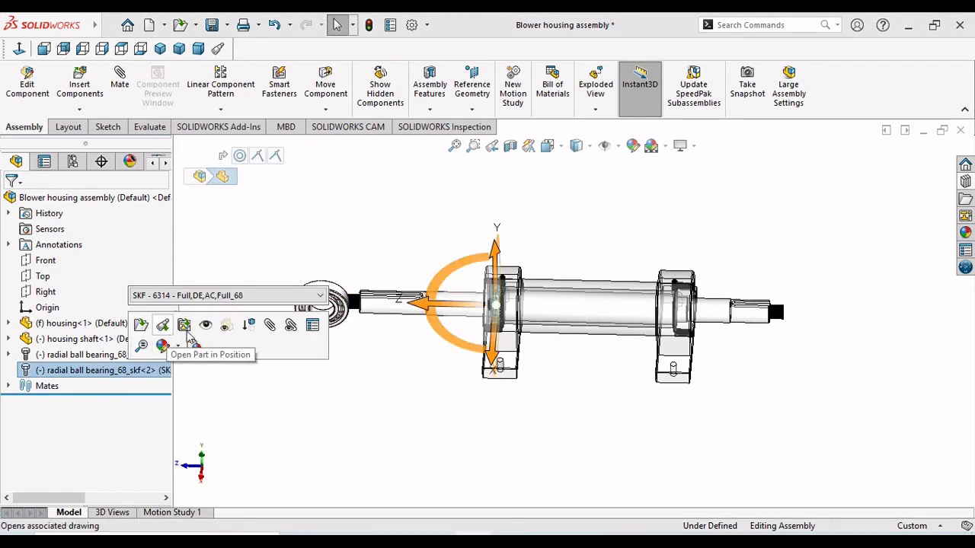
pyautogui.click(205, 324)
pyautogui.press('f')
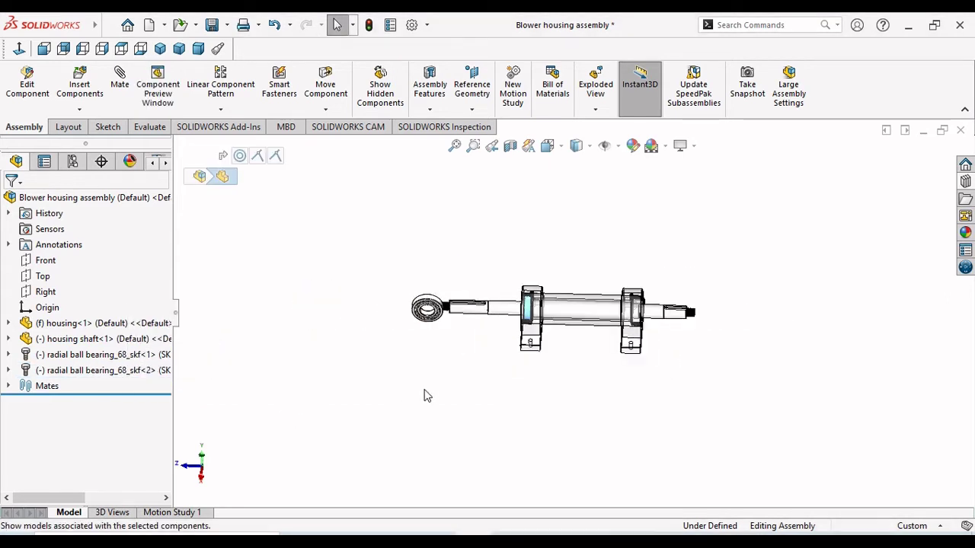
pyautogui.moveTo(427, 395); pyautogui.dragTo(521, 403, button='middle')
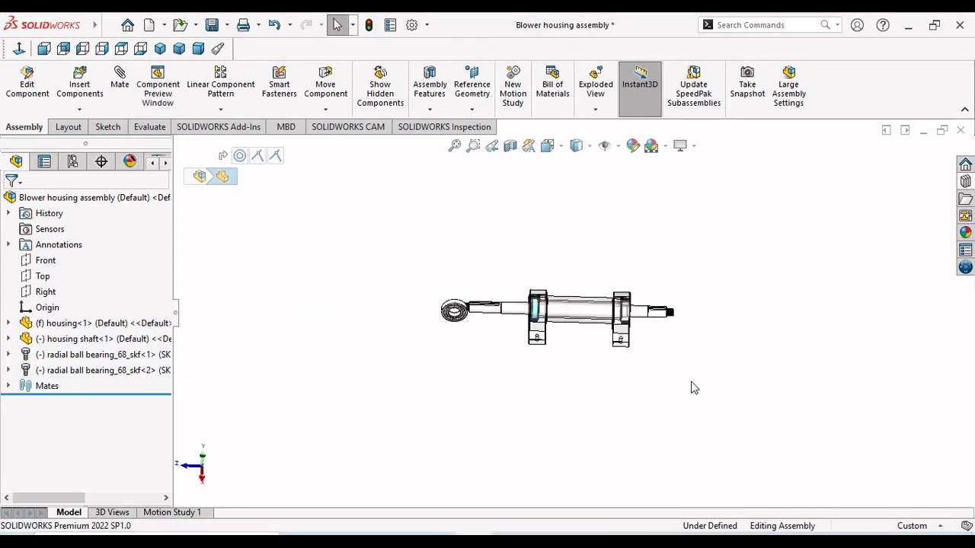
pyautogui.scroll(-3, 707, 358)
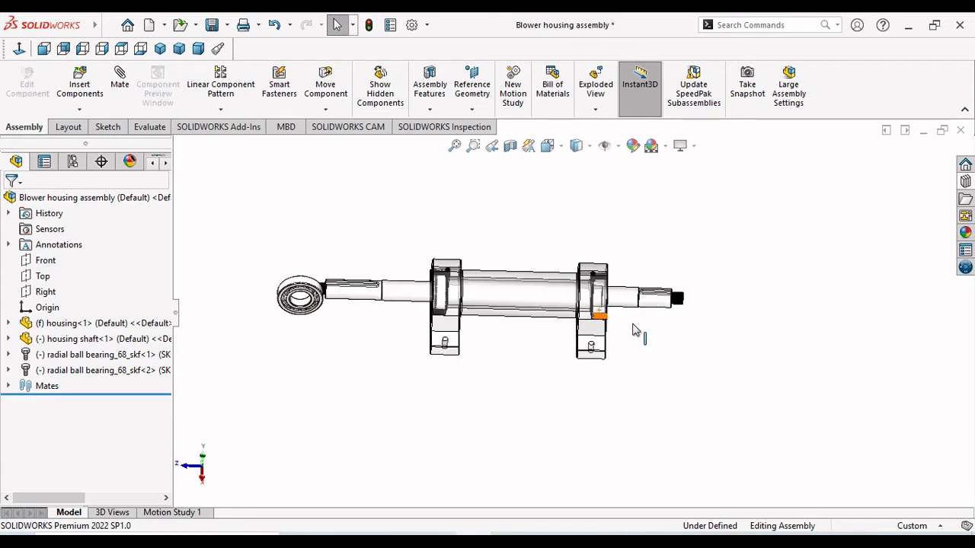
pyautogui.moveTo(515, 415); pyautogui.dragTo(480, 386, button='middle')
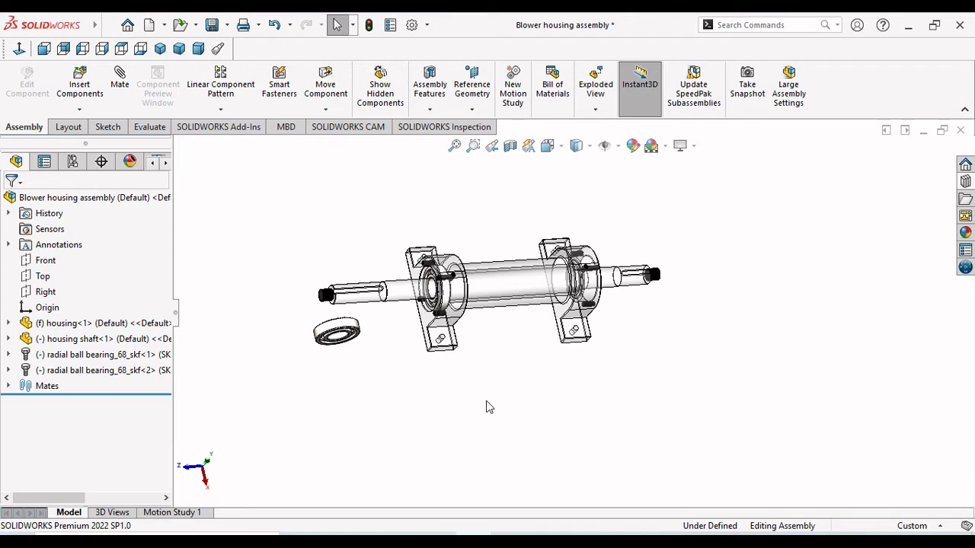
pyautogui.moveTo(596, 368); pyautogui.dragTo(621, 327, button='middle')
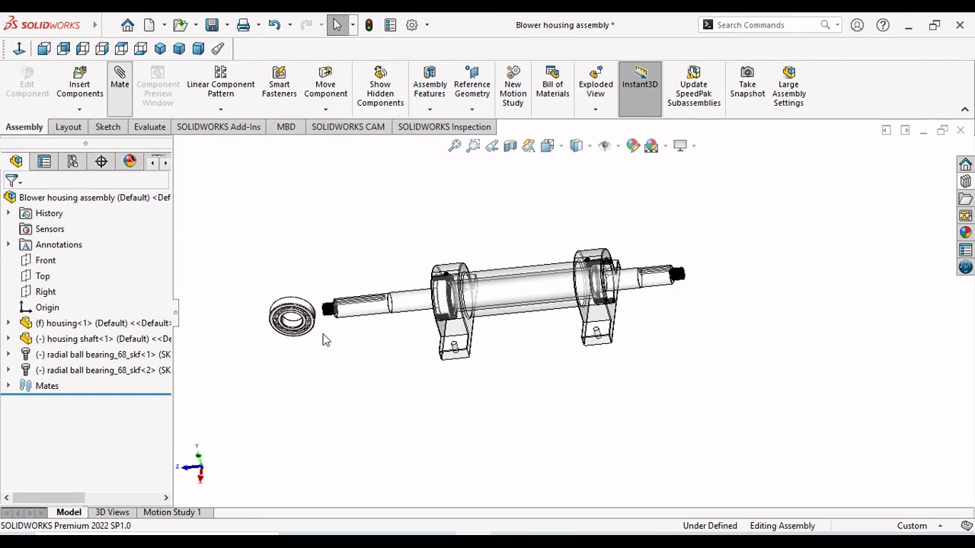
pyautogui.scroll(-5, 326, 324)
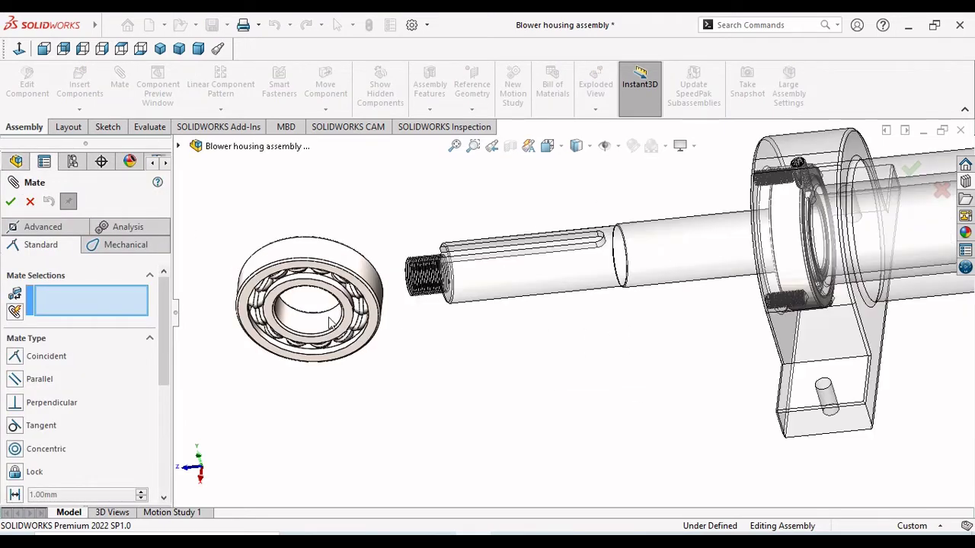
pyautogui.click(316, 332)
pyautogui.press('z')
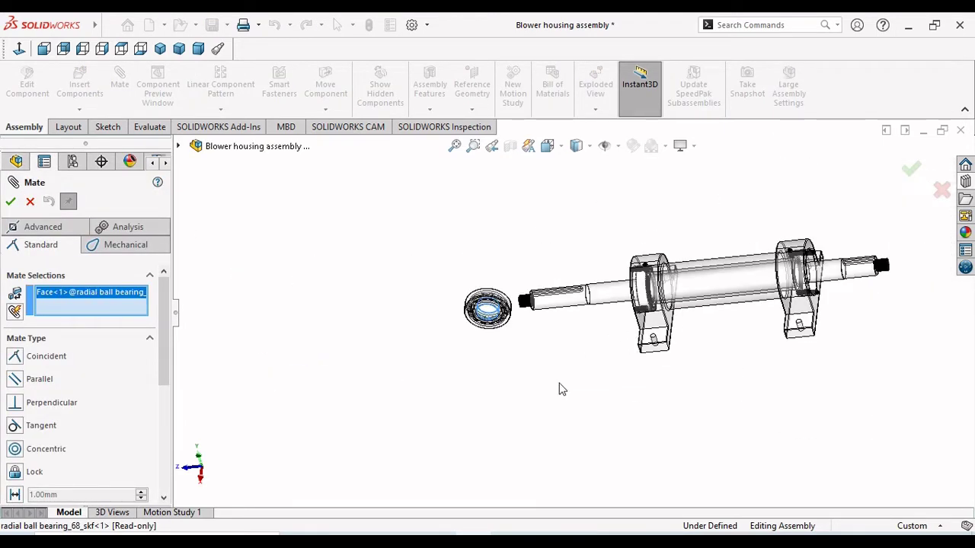
pyautogui.scroll(-5, 857, 288)
pyautogui.click(694, 279)
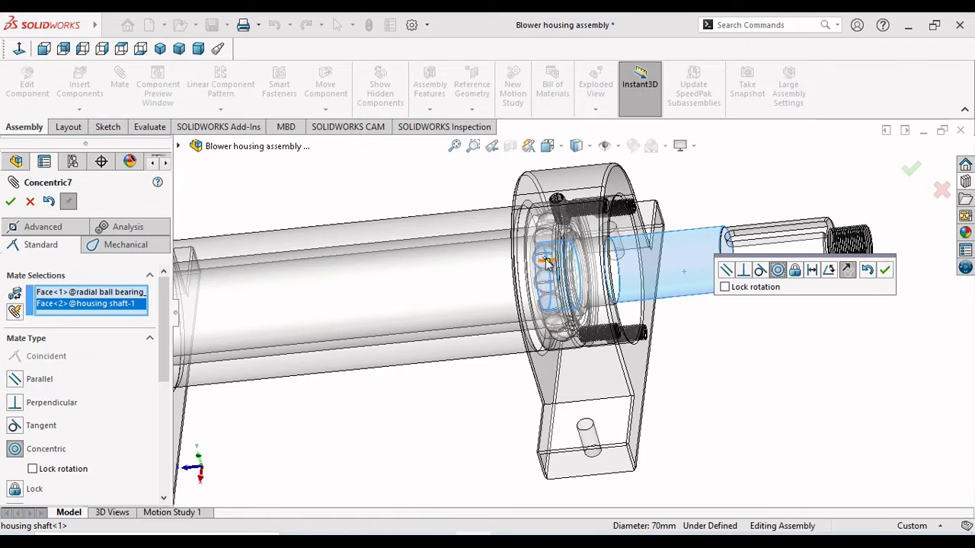
pyautogui.moveTo(547, 262); pyautogui.dragTo(863, 287)
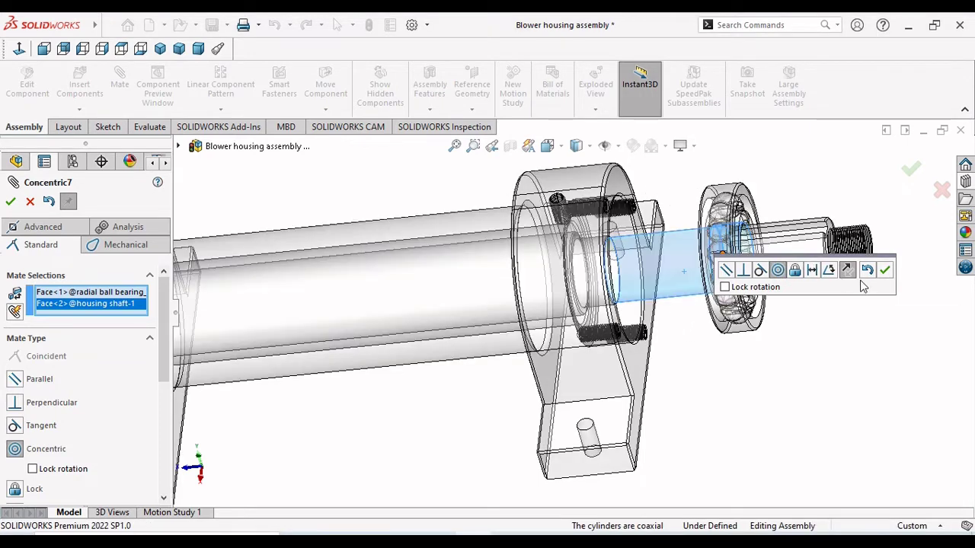
pyautogui.click(885, 272)
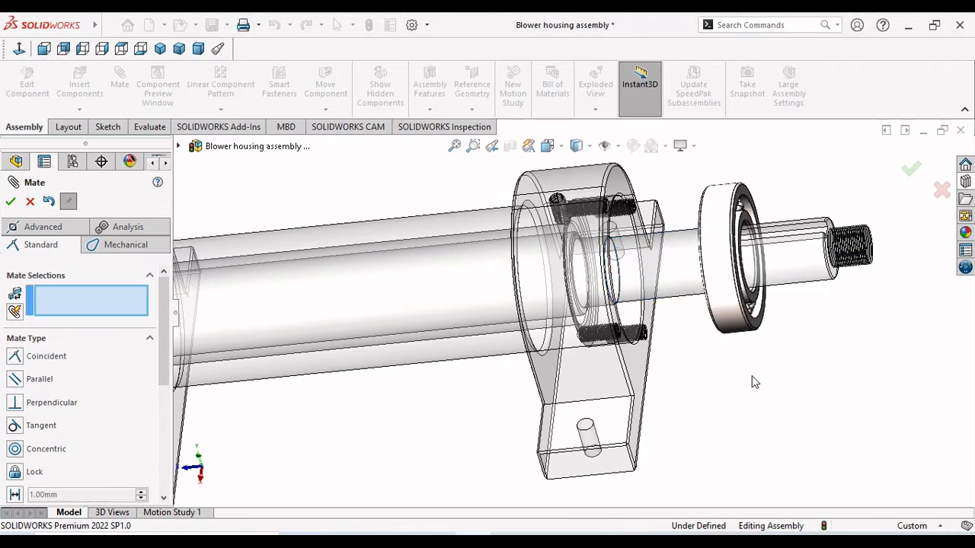
pyautogui.moveTo(692, 384); pyautogui.dragTo(664, 409, button='middle')
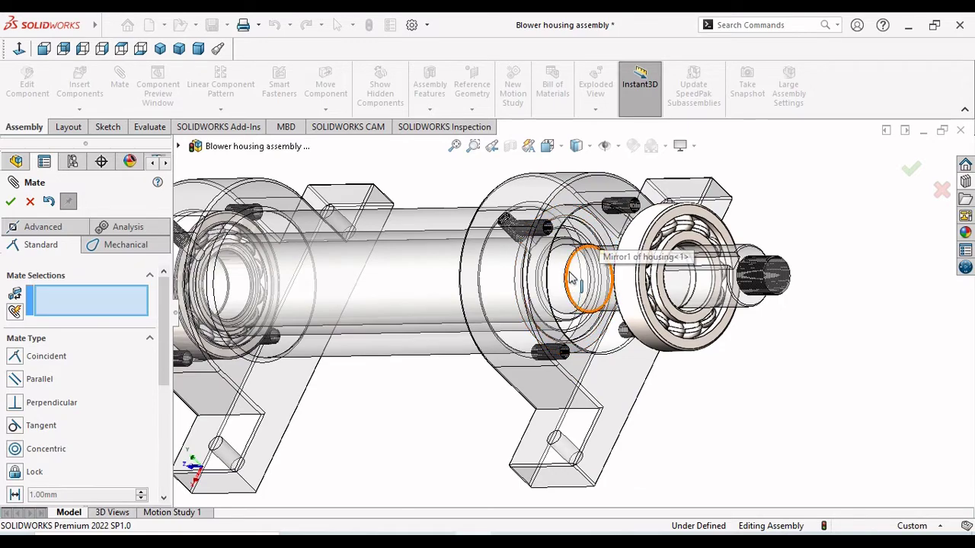
pyautogui.scroll(-5, 590, 244)
pyautogui.scroll(5, 579, 259)
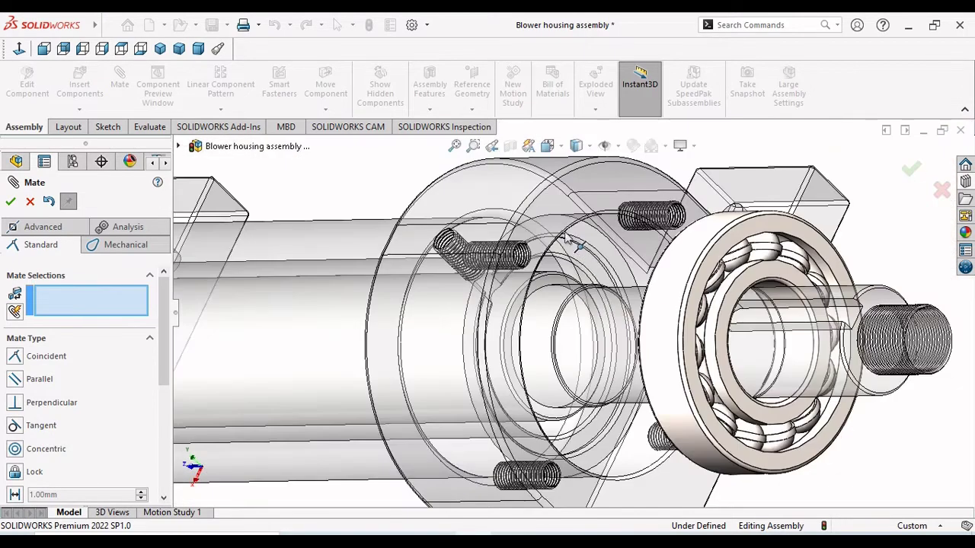
pyautogui.click(10, 201)
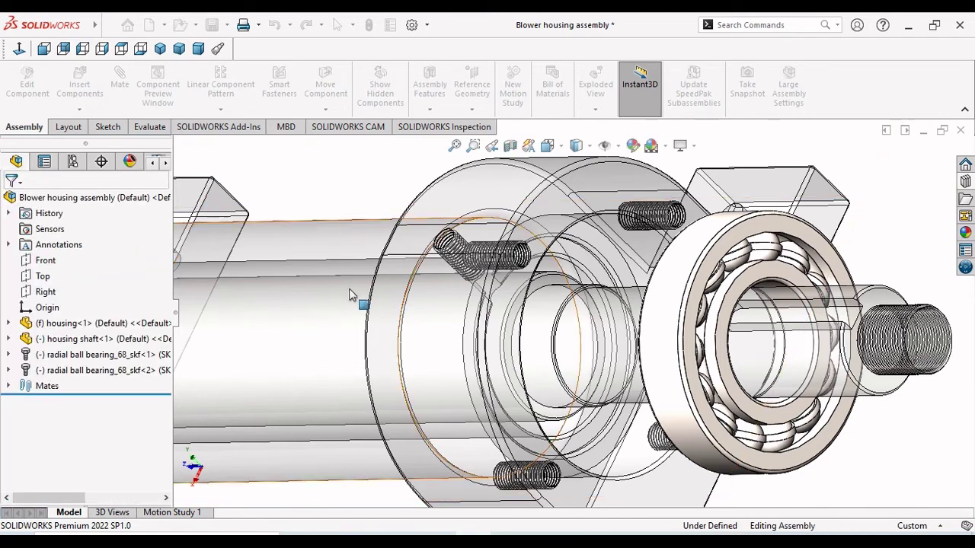
# - Check the view's display style and orbit to see the housing shaded
pyautogui.click(591, 146)
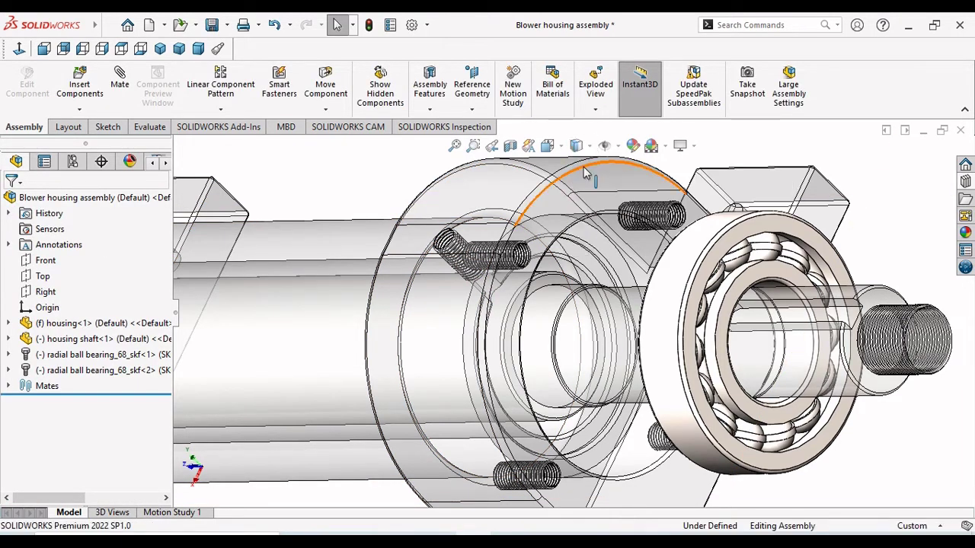
pyautogui.scroll(5, 524, 299)
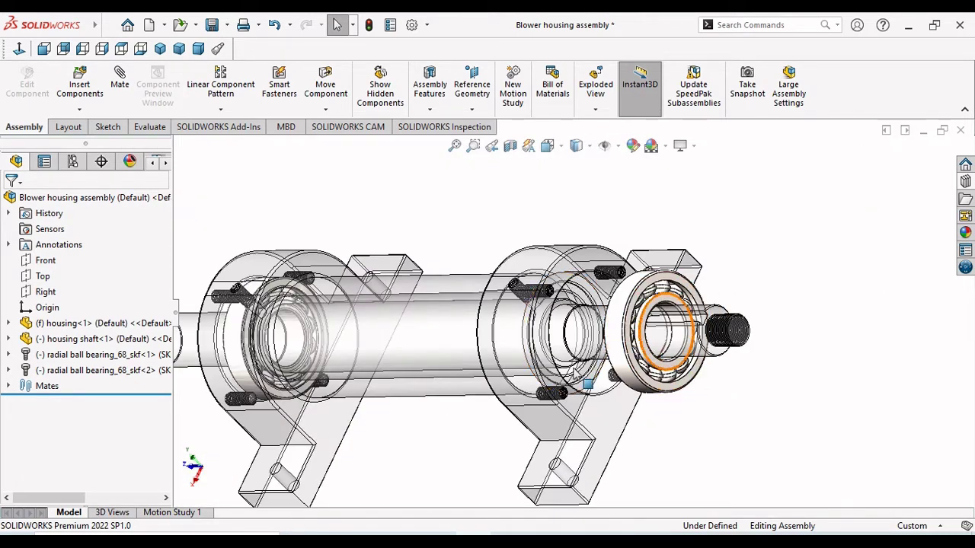
pyautogui.scroll(-3, 540, 357)
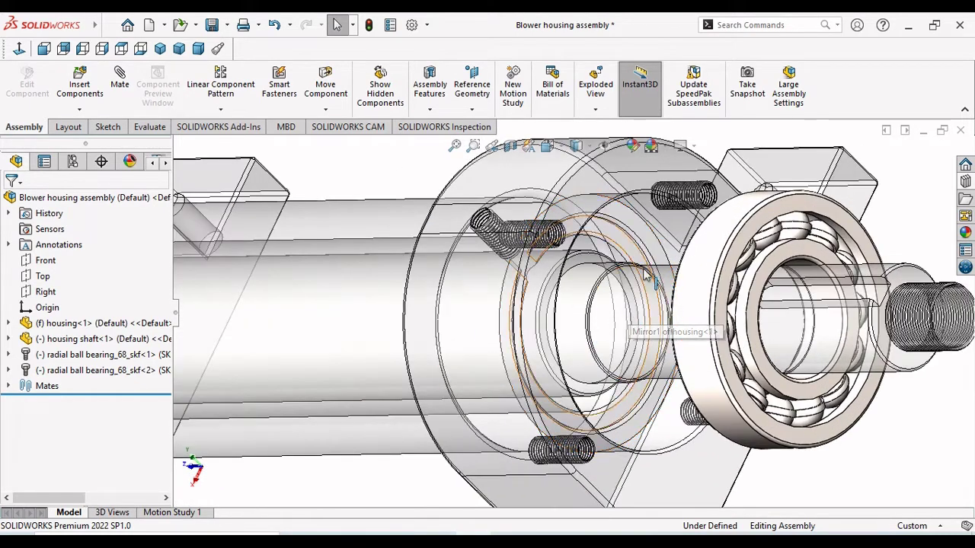
pyautogui.scroll(5, 374, 212)
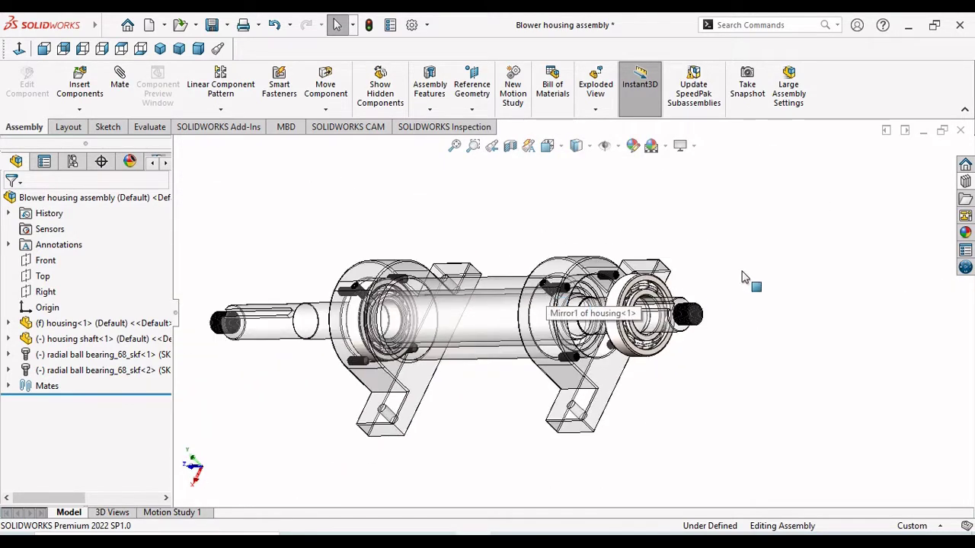
pyautogui.moveTo(762, 249)
pyautogui.mouseDown(button='middle')
pyautogui.moveTo(803, 246)
pyautogui.moveTo(772, 267)
pyautogui.moveTo(804, 246)
pyautogui.moveTo(827, 250)
pyautogui.moveTo(709, 407)
pyautogui.moveTo(731, 411)
pyautogui.mouseUp(button='middle')
pyautogui.scroll(-6, 599, 329)
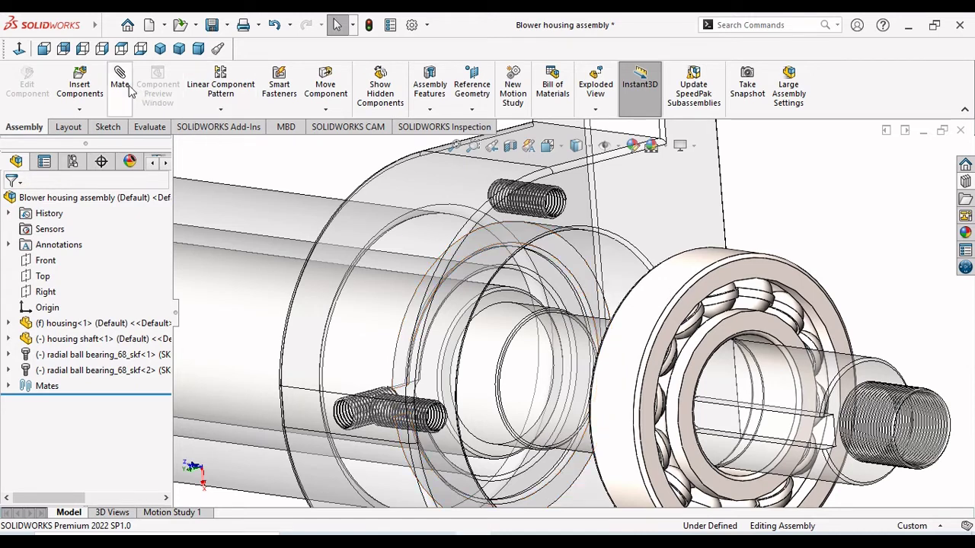
# - Mate the housing face and the radial ball bearing face with a Coincident mate
pyautogui.click(572, 261)
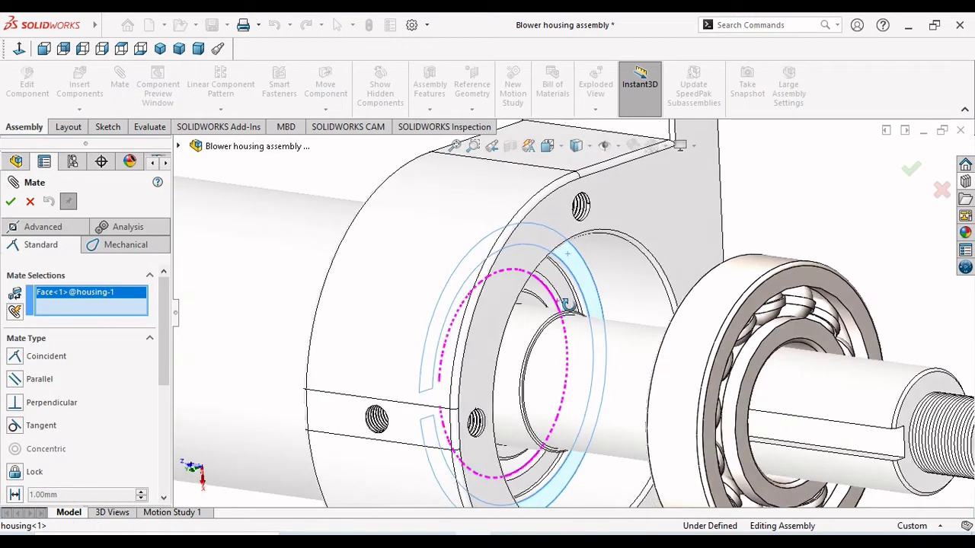
pyautogui.moveTo(565, 303); pyautogui.dragTo(813, 296, button='middle')
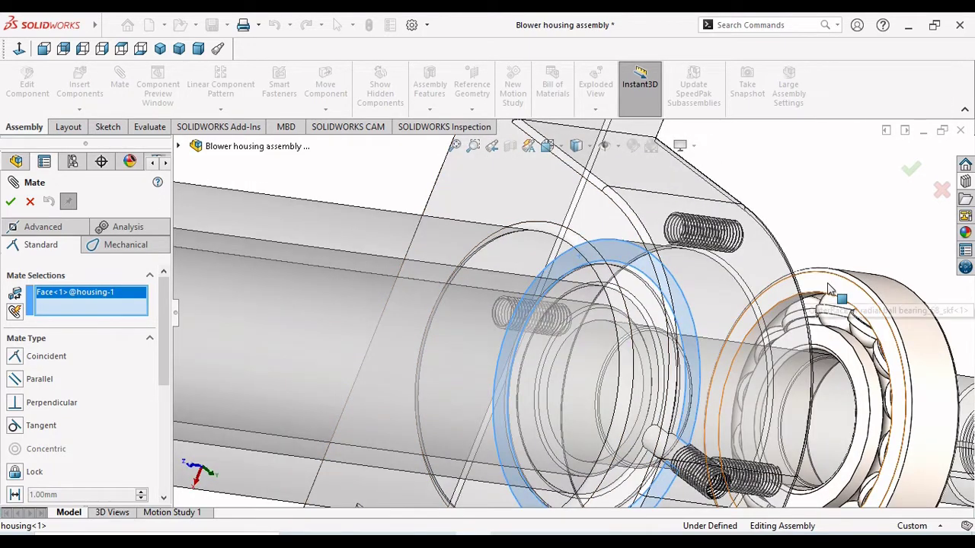
pyautogui.click(830, 290)
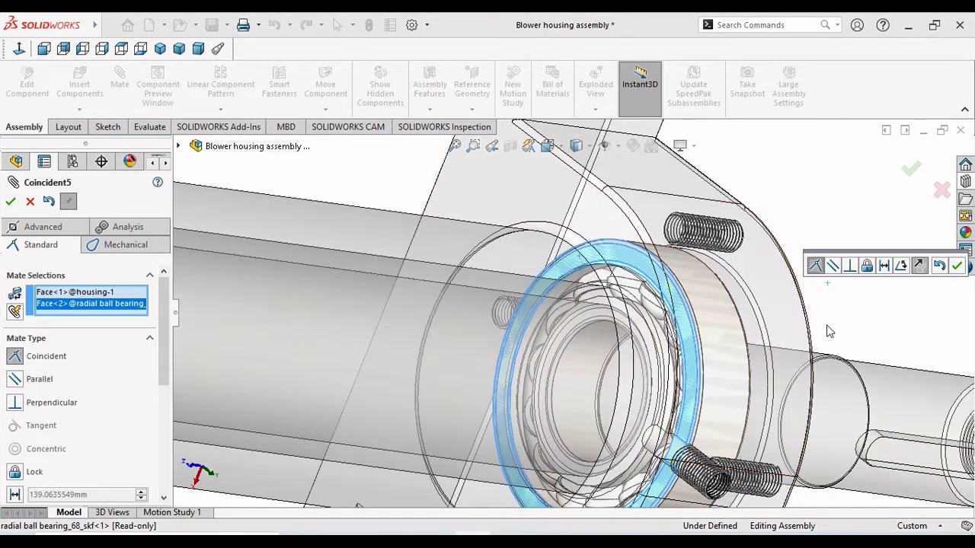
pyautogui.scroll(-5, 810, 326)
pyautogui.moveTo(810, 326); pyautogui.dragTo(713, 376, button='middle')
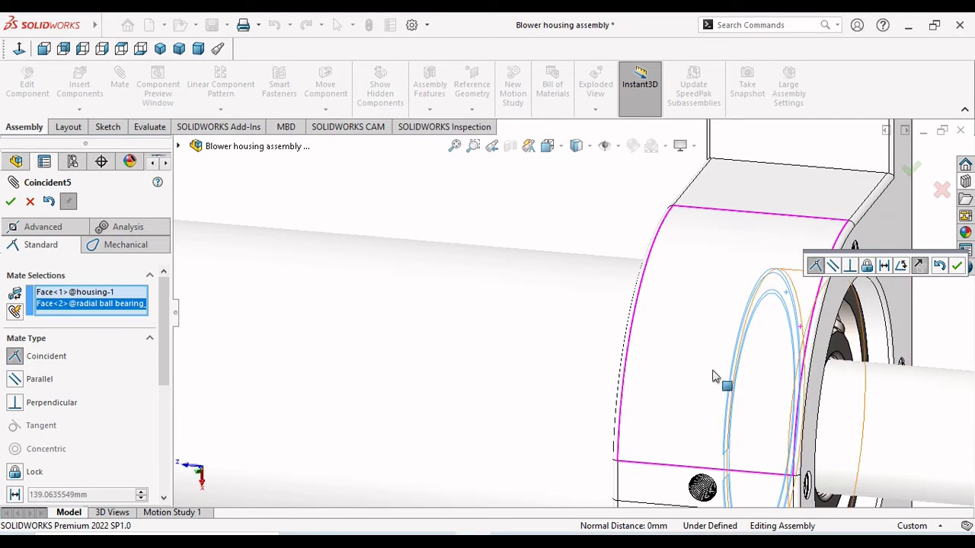
pyautogui.scroll(5, 713, 376)
pyautogui.moveTo(739, 421); pyautogui.dragTo(750, 414, button='middle')
pyautogui.scroll(-4, 668, 372)
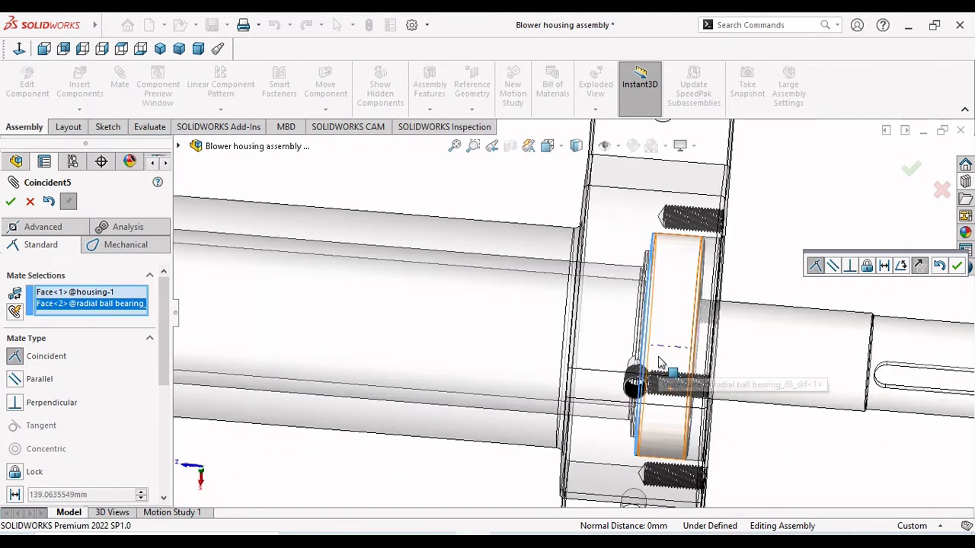
pyautogui.scroll(3, 656, 364)
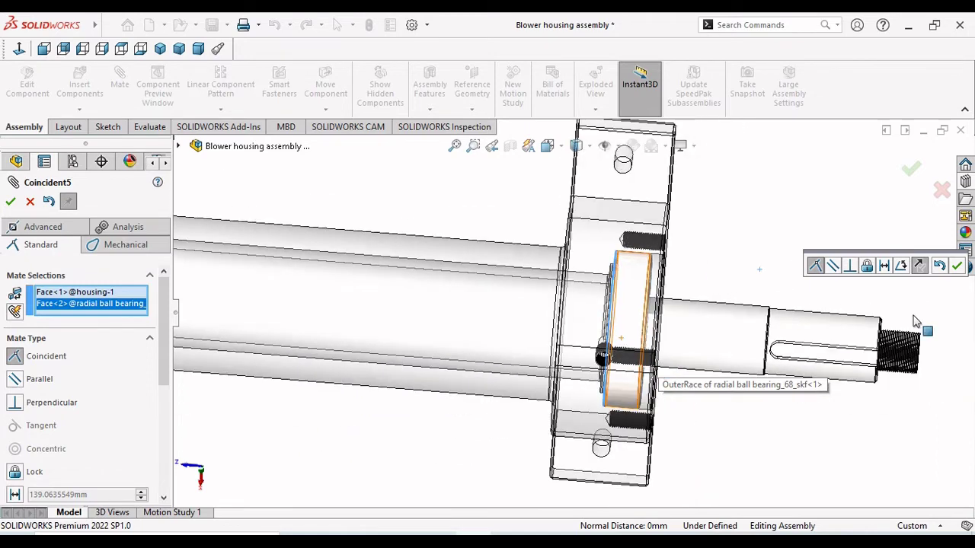
pyautogui.click(957, 265)
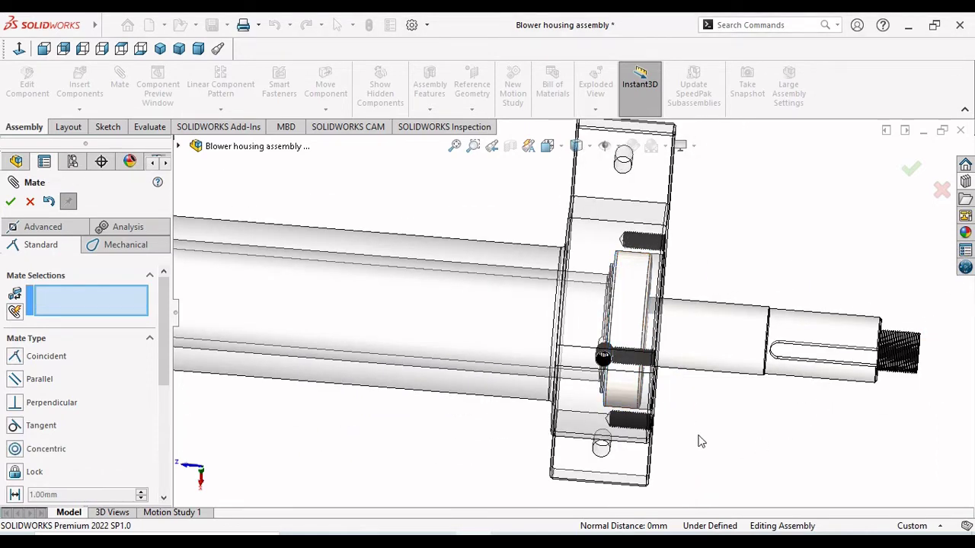
pyautogui.click(10, 202)
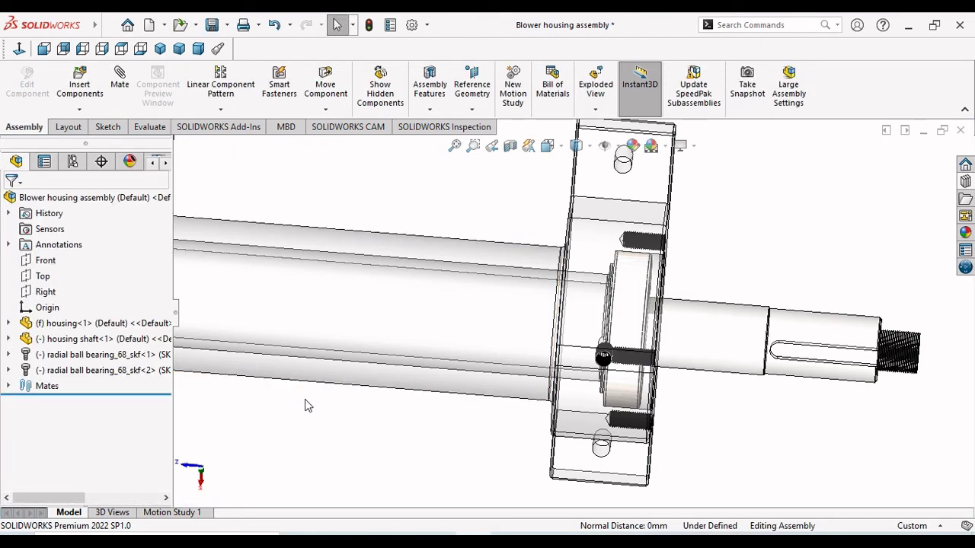
pyautogui.moveTo(361, 416); pyautogui.dragTo(526, 374, button='middle')
pyautogui.scroll(5, 467, 431)
pyautogui.scroll(-3, 528, 373)
pyautogui.scroll(-2, 527, 374)
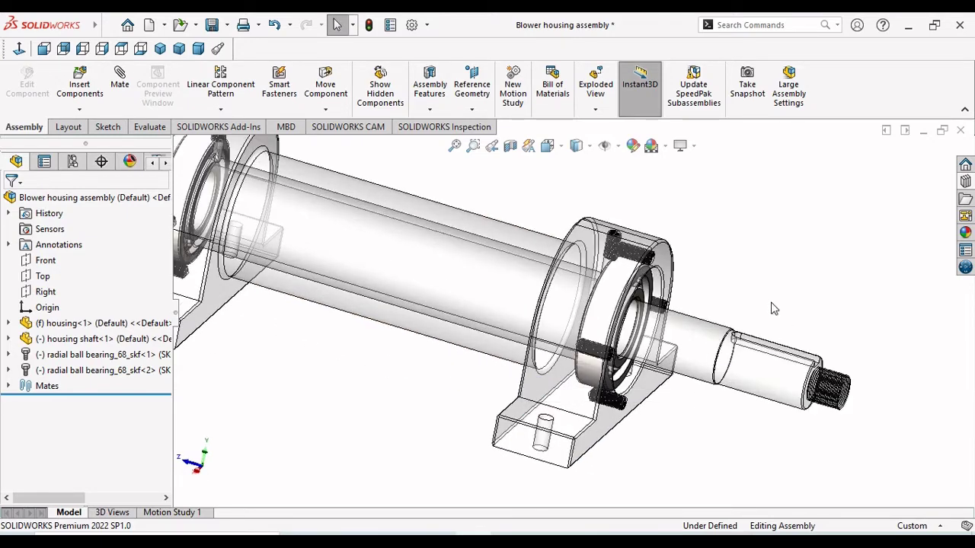
pyautogui.scroll(3, 648, 371)
pyautogui.moveTo(627, 371); pyautogui.dragTo(312, 217, button='middle')
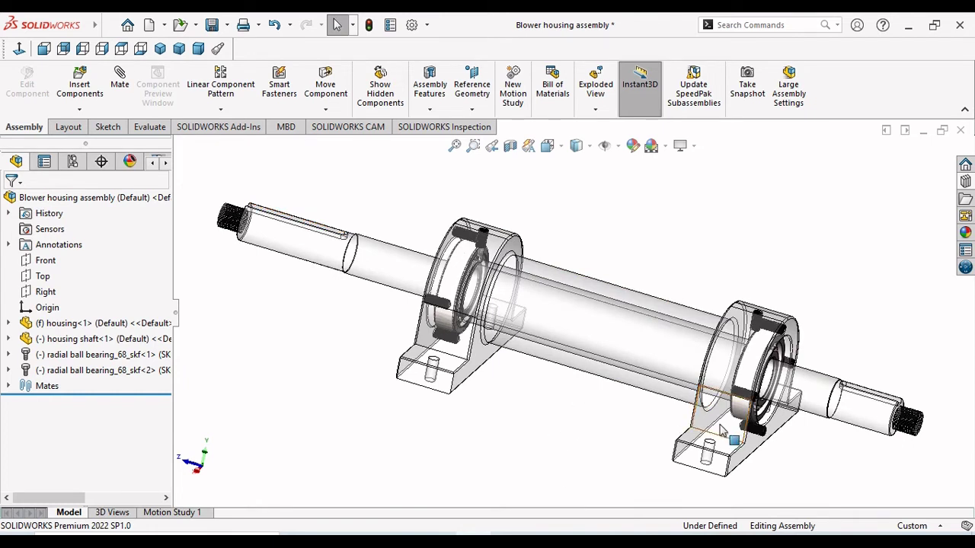
pyautogui.scroll(2, 720, 432)
pyautogui.scroll(-3, 735, 436)
pyautogui.scroll(2, 457, 346)
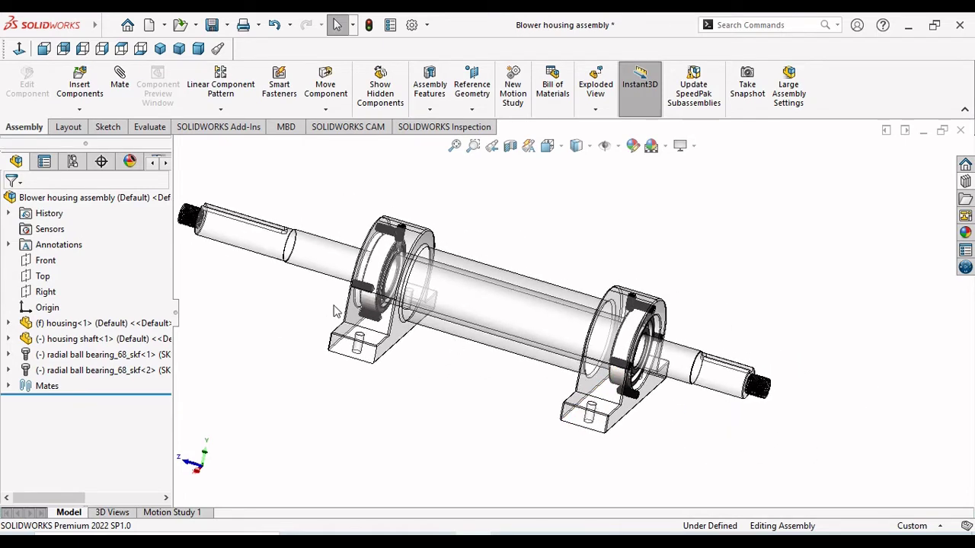
pyautogui.scroll(-2, 325, 265)
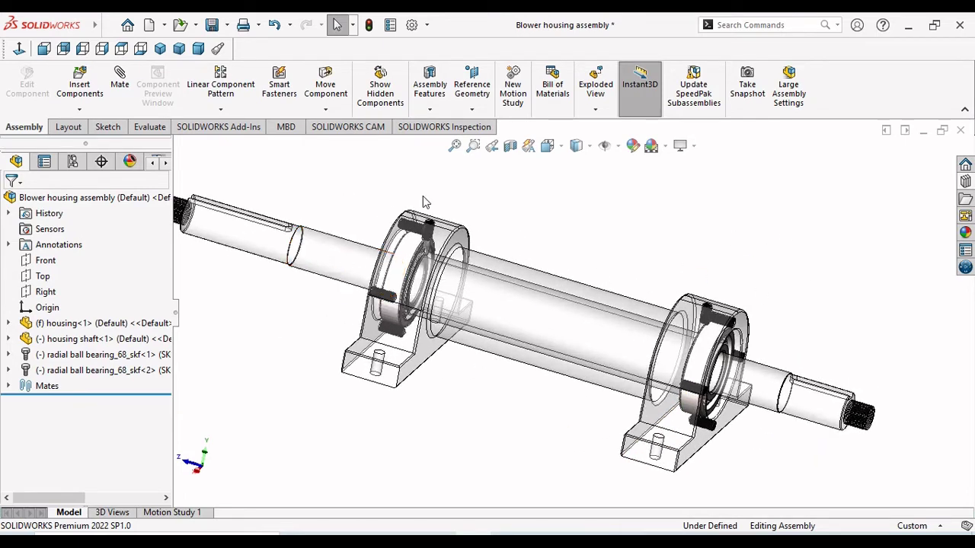
# - Insert cover.SLDPRT and place it beside the shaft's right end
pyautogui.click(93, 93)
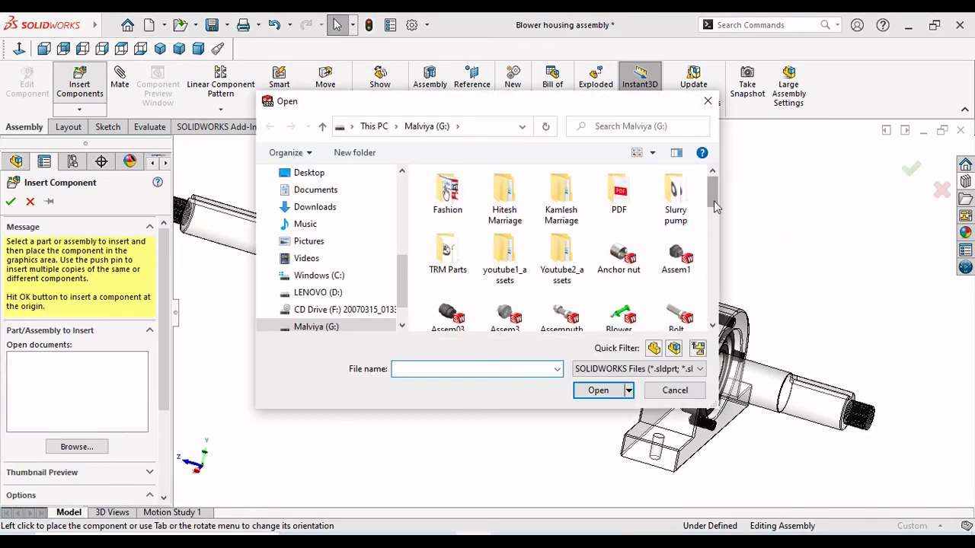
pyautogui.scroll(-3, 563, 263)
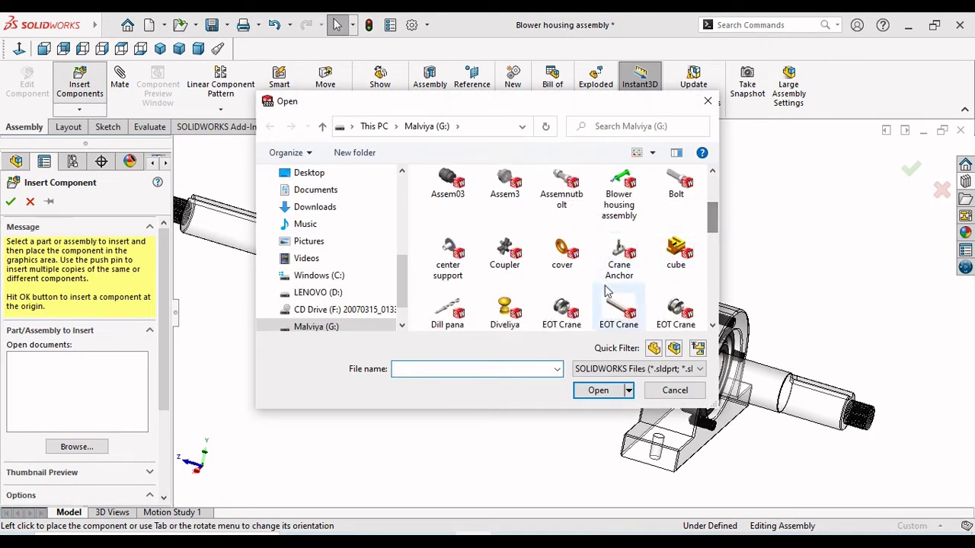
pyautogui.click(564, 258)
pyautogui.click(598, 394)
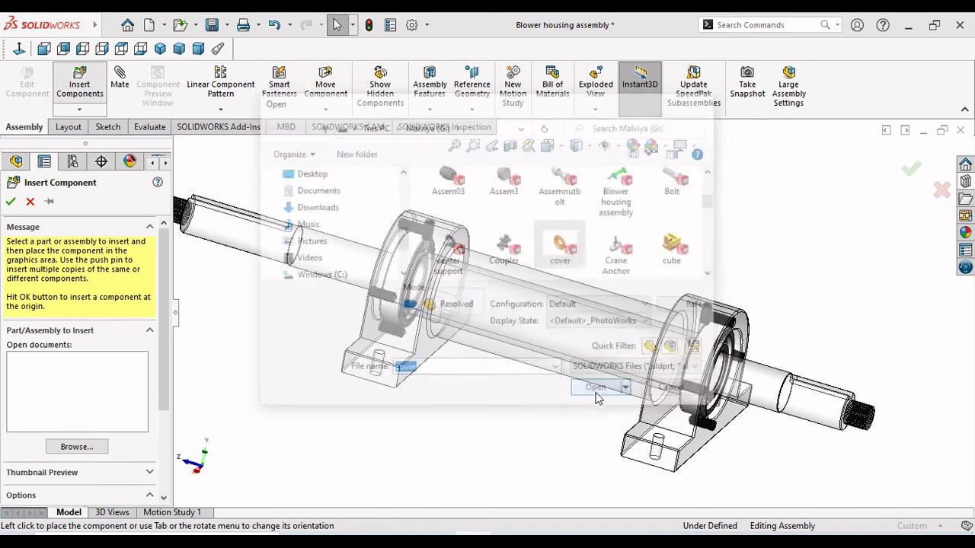
pyautogui.scroll(3, 654, 364)
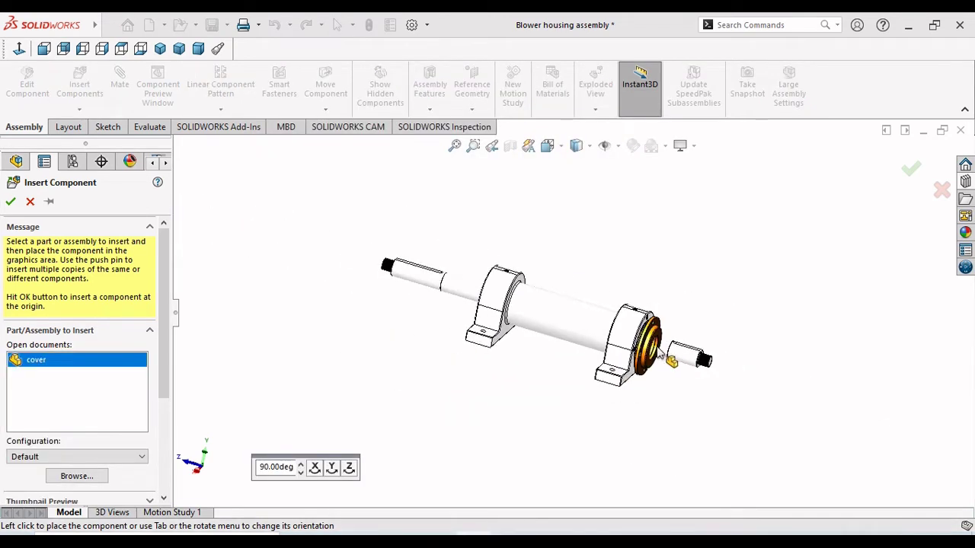
pyautogui.click(742, 263)
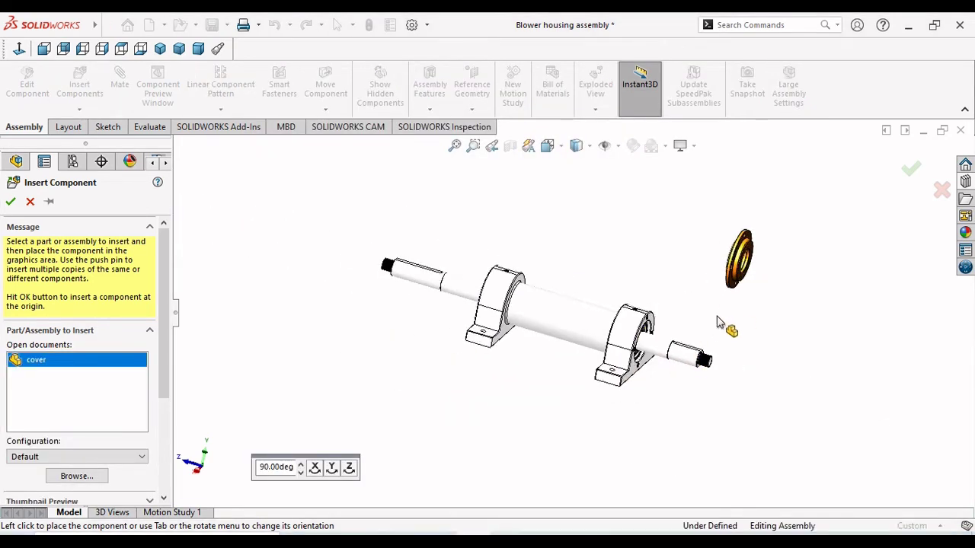
# - Ctrl-drag the cover to create a second copy below the shaft
pyautogui.scroll(-2, 667, 362)
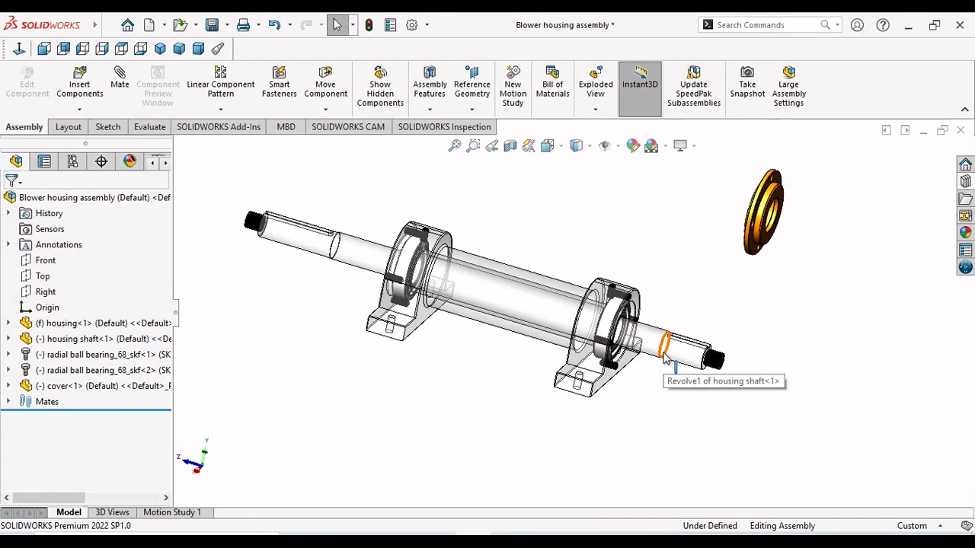
pyautogui.scroll(-2, 631, 318)
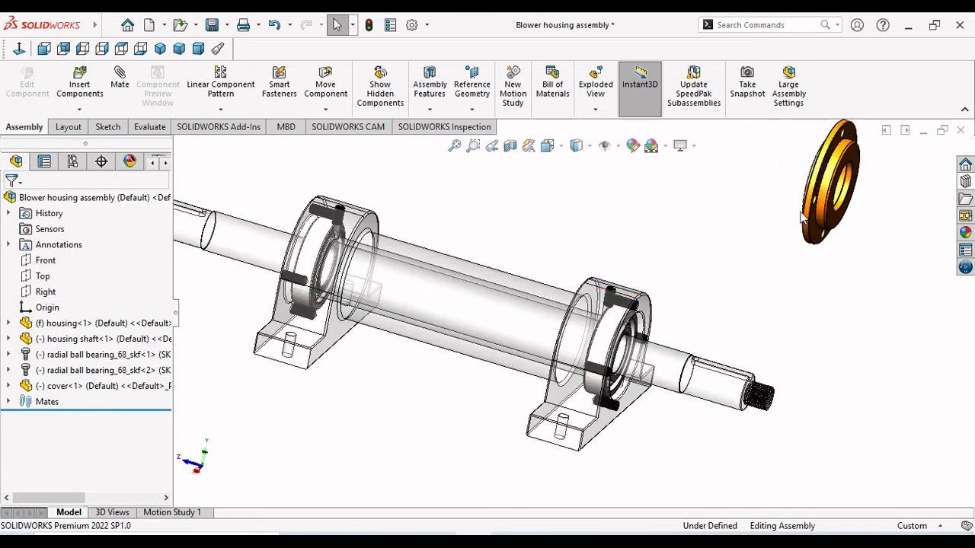
pyautogui.keyDown('ctrl'); pyautogui.moveTo(807, 215); pyautogui.dragTo(390, 434); pyautogui.keyUp('ctrl')
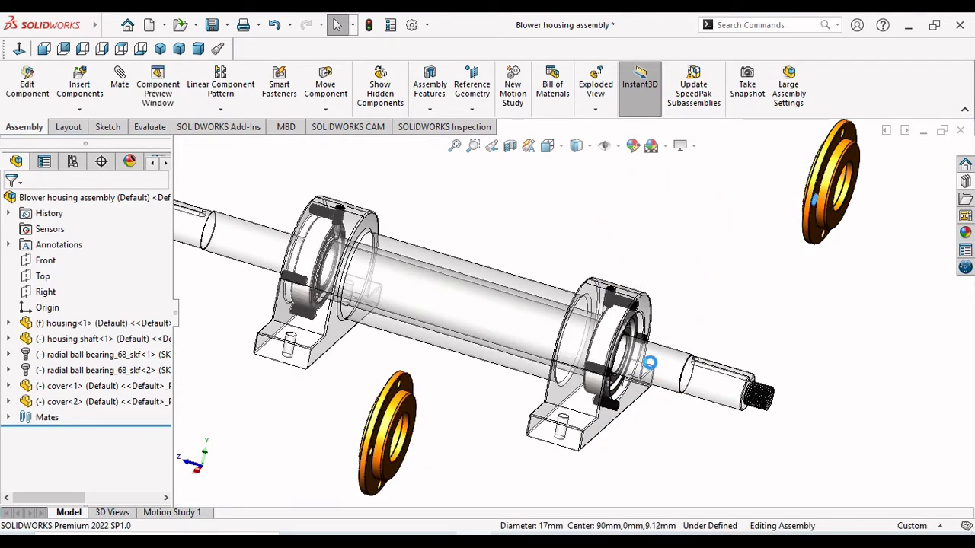
# - Make the cover concentric with the housing's outer face
pyautogui.scroll(-3, 777, 240)
pyautogui.scroll(5, 770, 261)
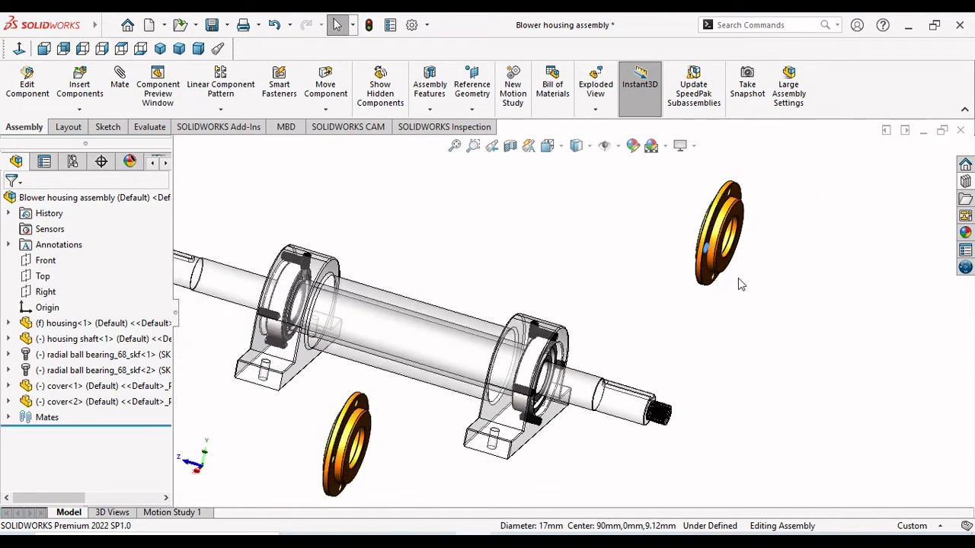
pyautogui.scroll(-2, 694, 226)
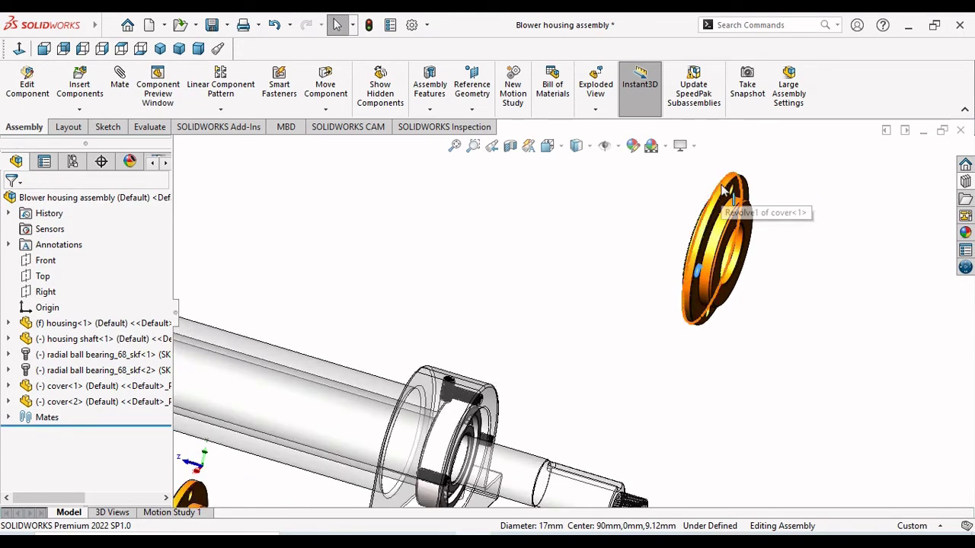
pyautogui.scroll(-3, 723, 191)
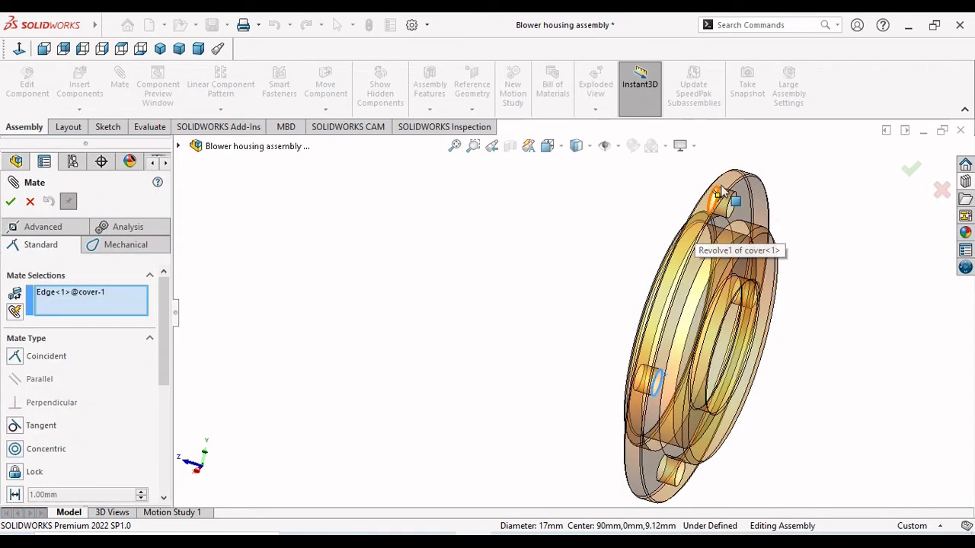
pyautogui.scroll(5, 657, 322)
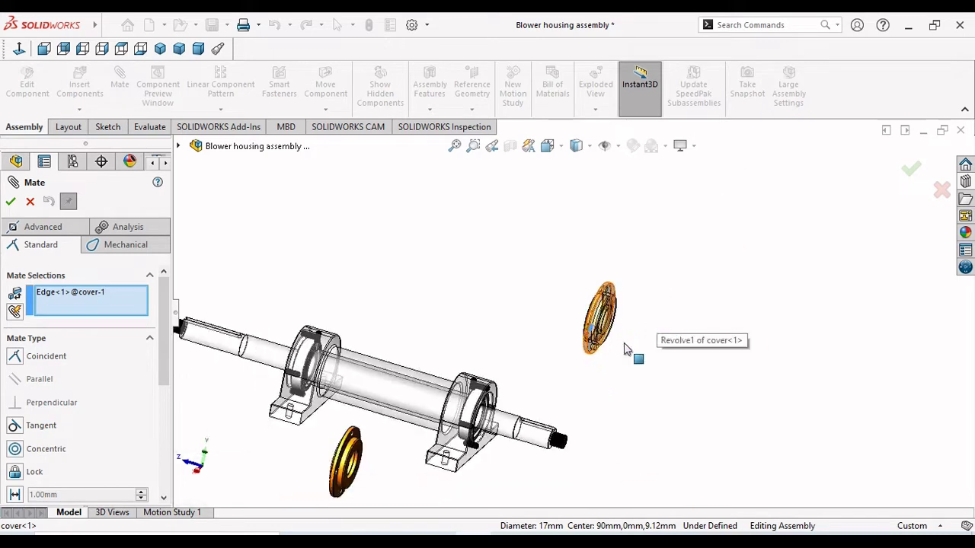
pyautogui.scroll(-5, 461, 414)
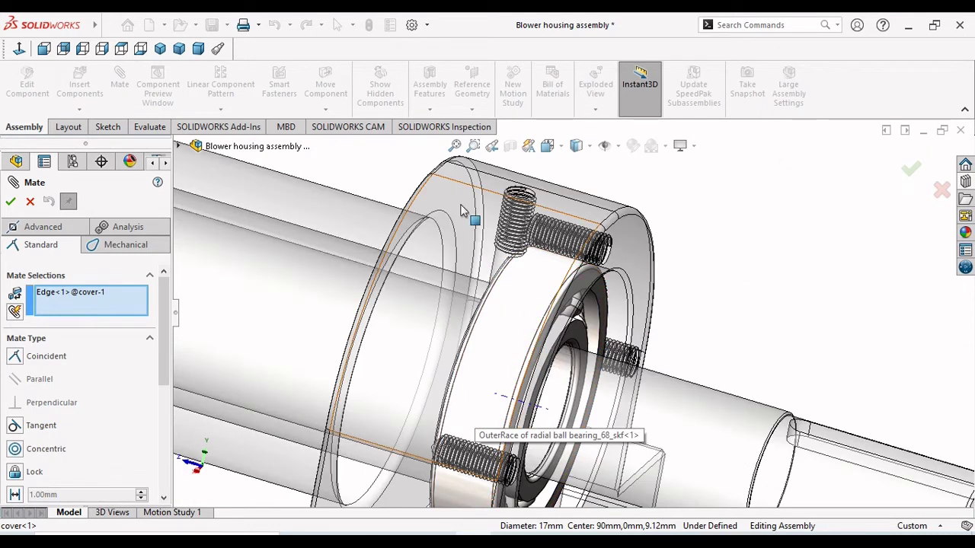
pyautogui.click(486, 255)
pyautogui.scroll(3, 480, 286)
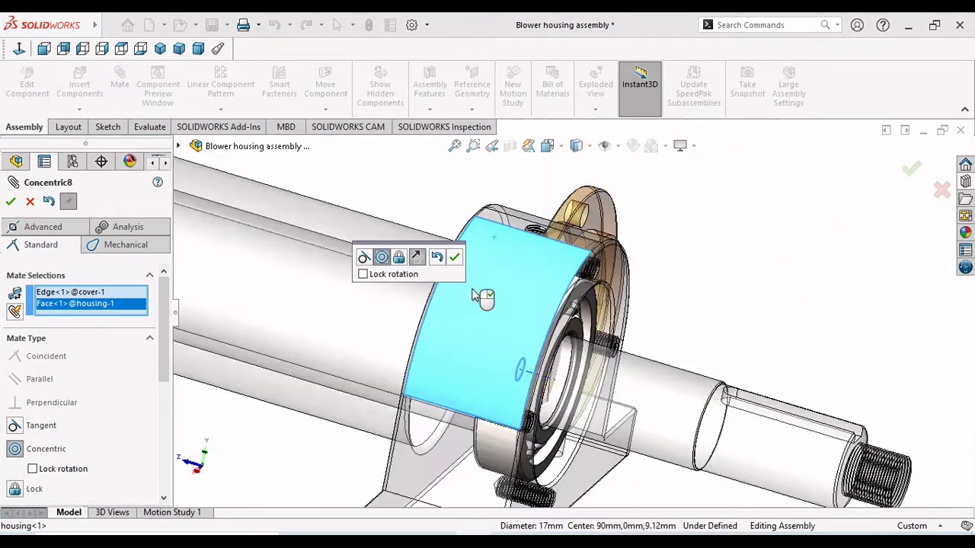
pyautogui.click(692, 269)
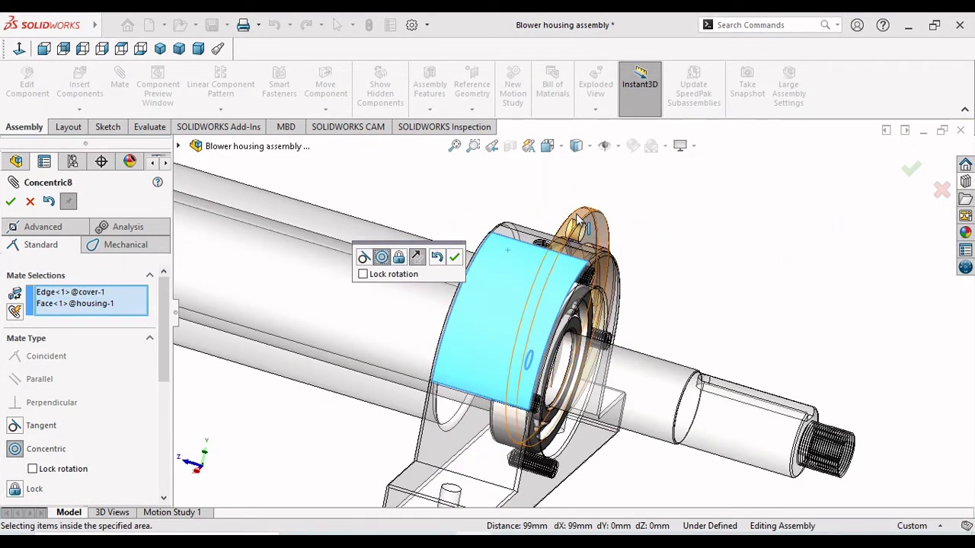
pyautogui.moveTo(602, 238); pyautogui.dragTo(716, 259)
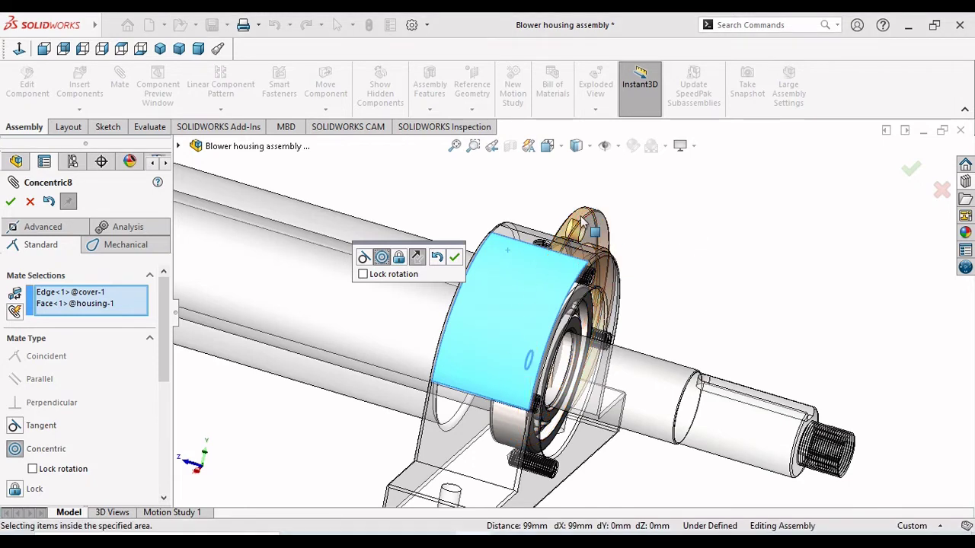
pyautogui.moveTo(598, 237); pyautogui.dragTo(708, 274)
pyautogui.click(455, 258)
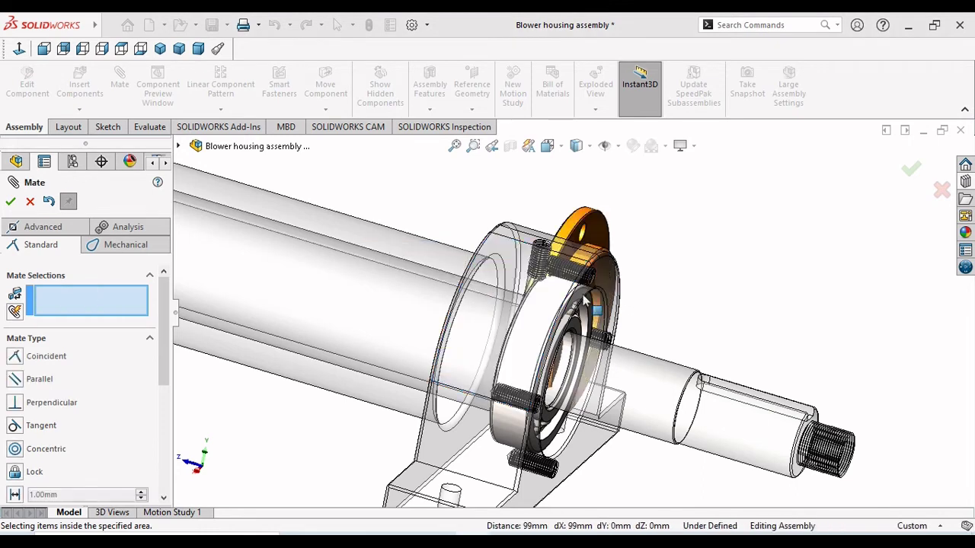
# - Drag the cover along the shaft to test how it moves
pyautogui.moveTo(576, 223); pyautogui.dragTo(935, 373)
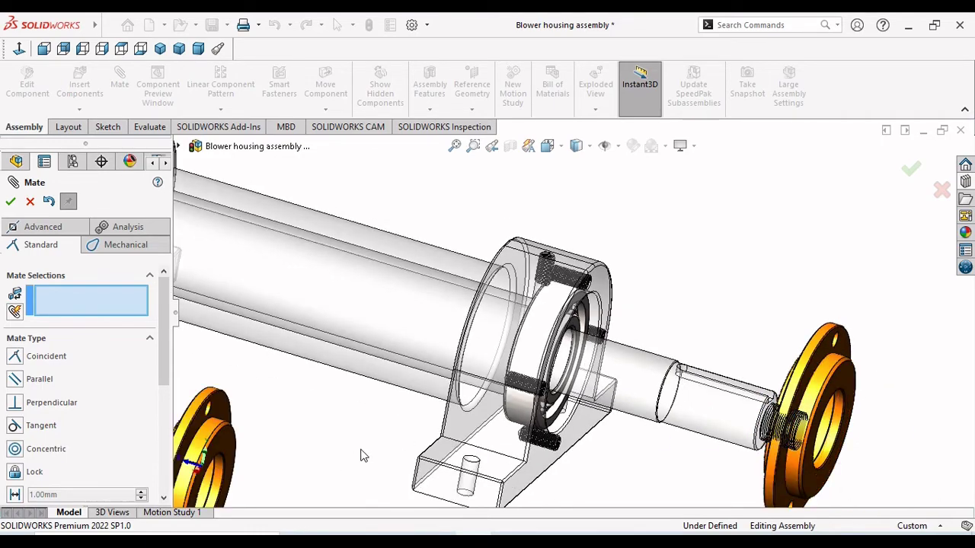
pyautogui.scroll(-5, 365, 447)
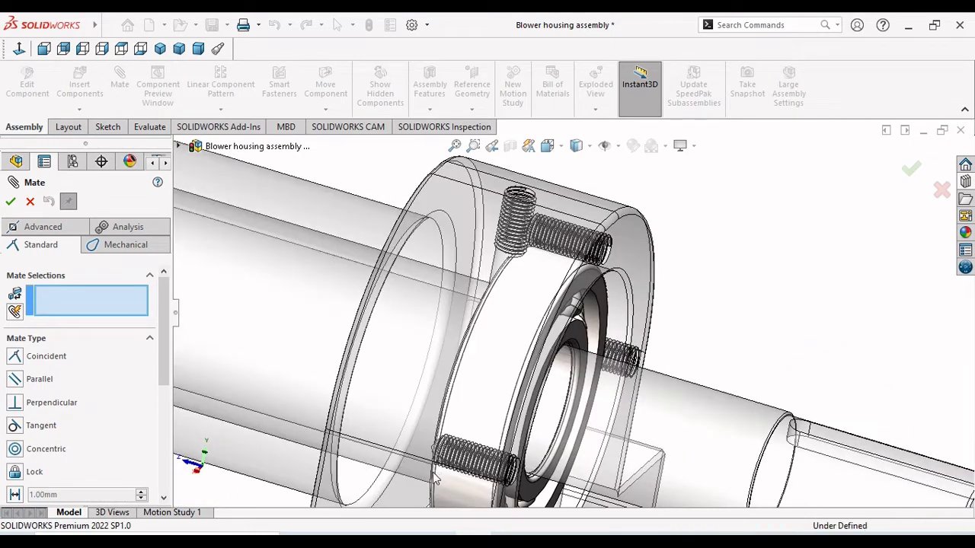
pyautogui.scroll(10, 433, 473)
# - Centre the cover on the shaft with a Concentric mate between shaft face and cover bore
pyautogui.scroll(-3, 636, 320)
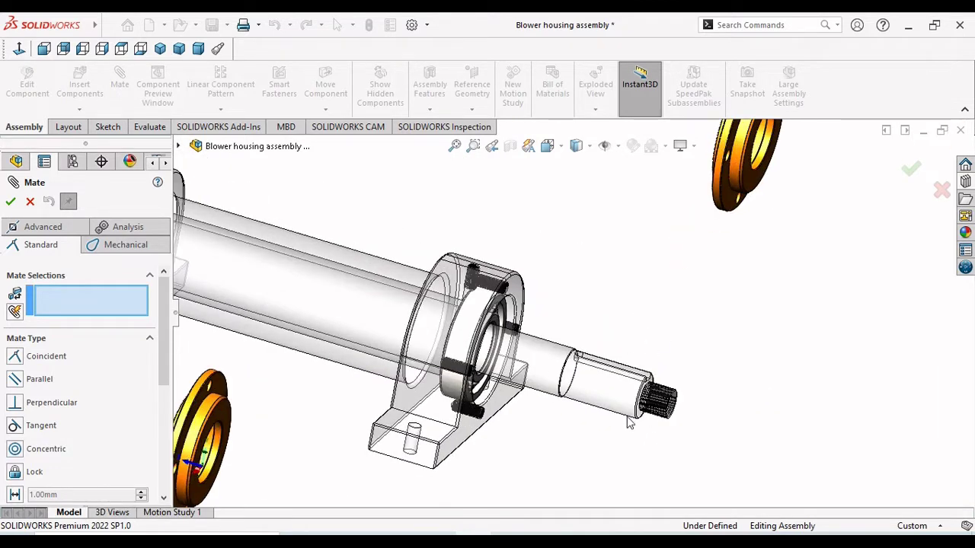
pyautogui.click(539, 369)
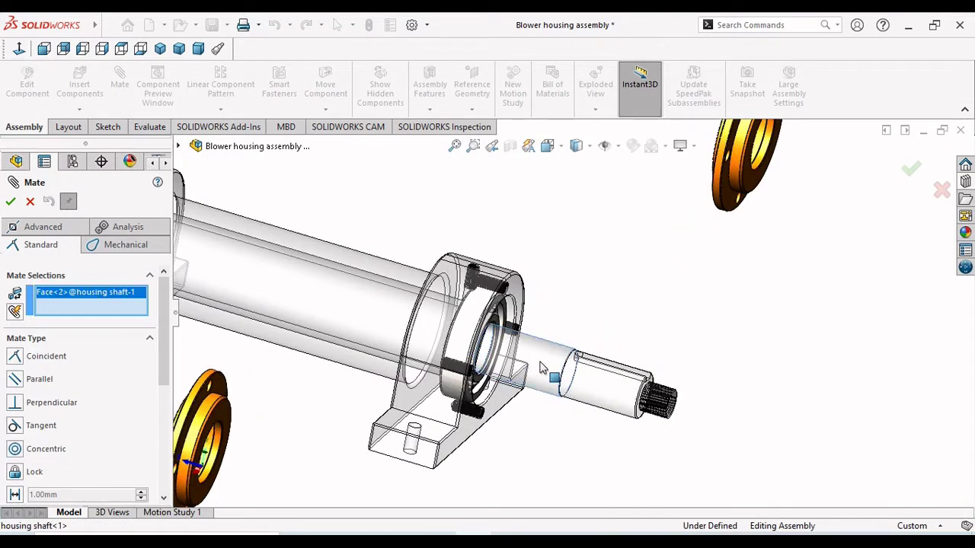
pyautogui.scroll(-5, 683, 197)
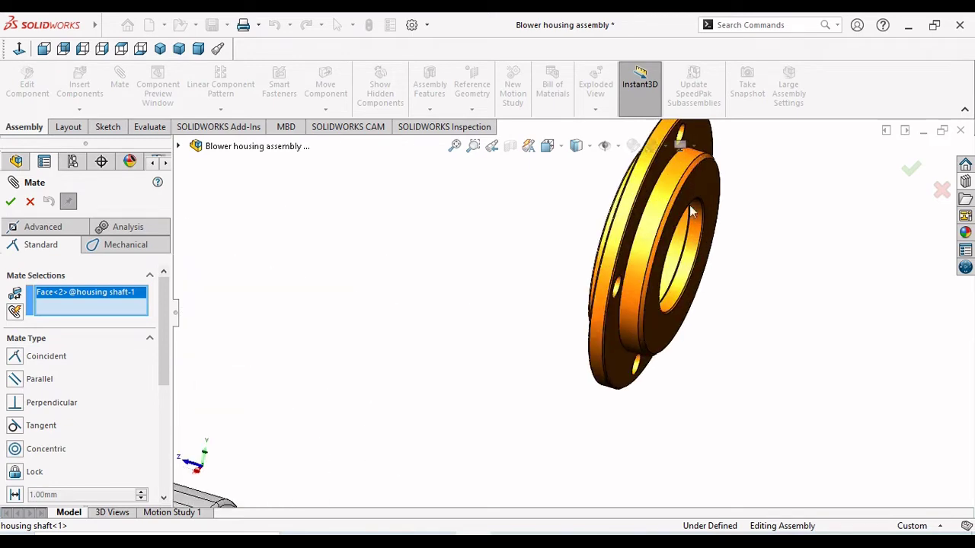
pyautogui.click(696, 244)
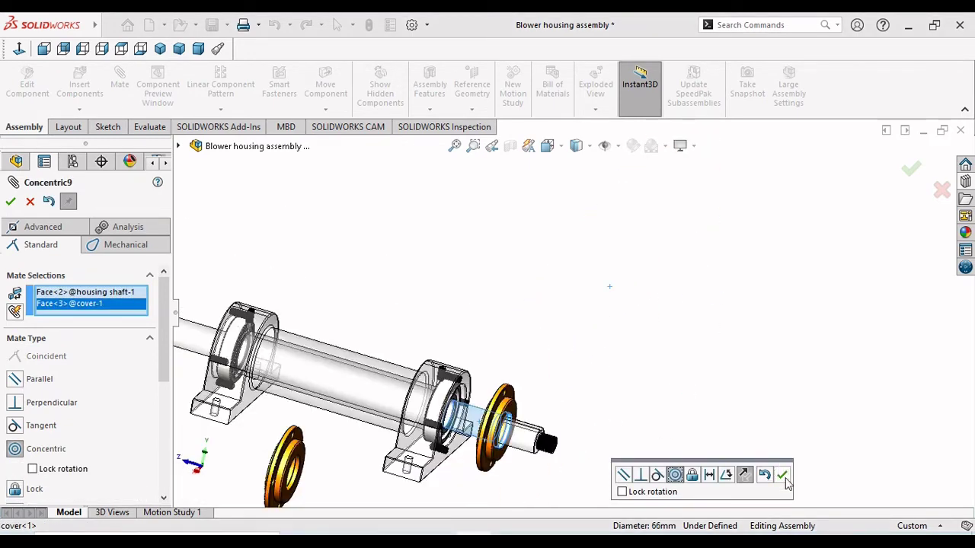
pyautogui.click(782, 476)
# - Align a cover bolt hole with a housing screw edge using a Concentric mate
pyautogui.scroll(2, 488, 453)
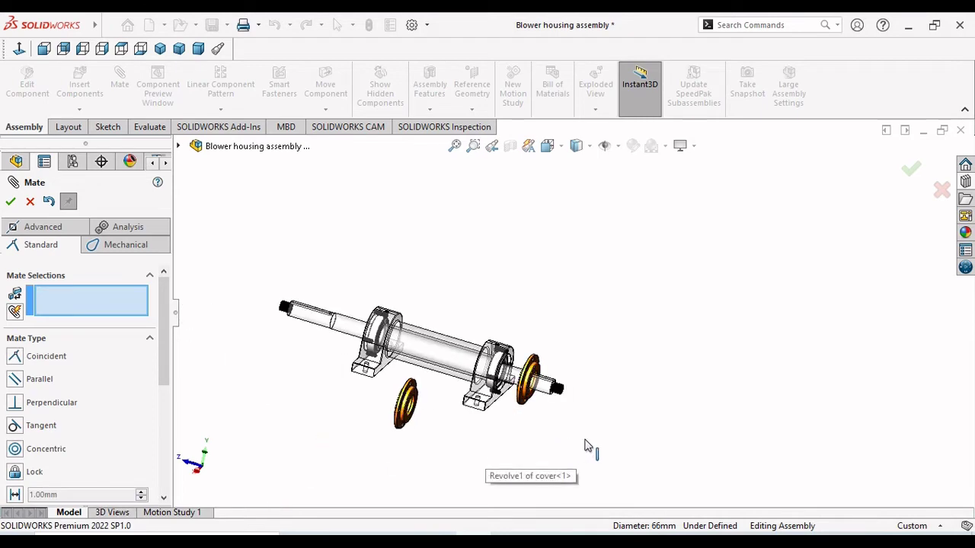
pyautogui.moveTo(583, 446); pyautogui.dragTo(461, 360, button='middle')
pyautogui.scroll(-6, 551, 303)
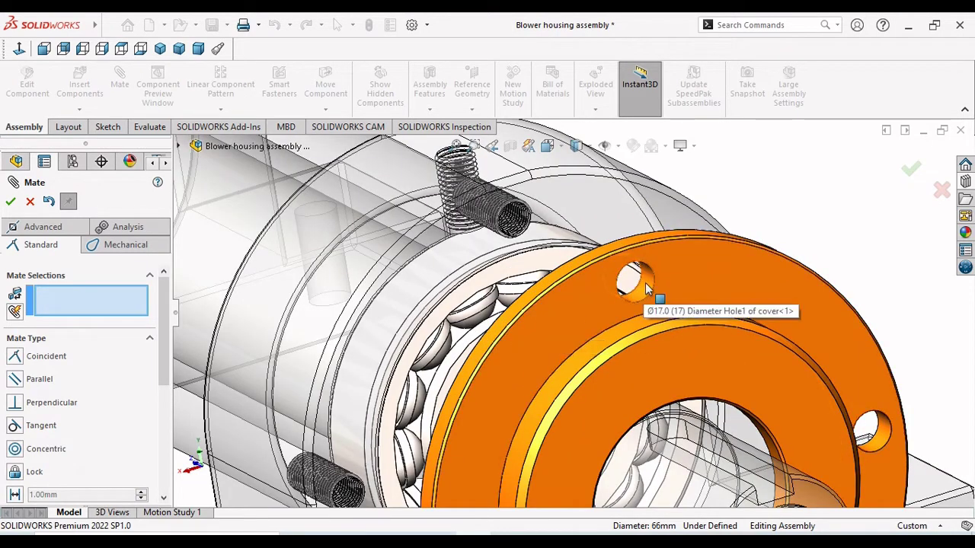
pyautogui.click(651, 286)
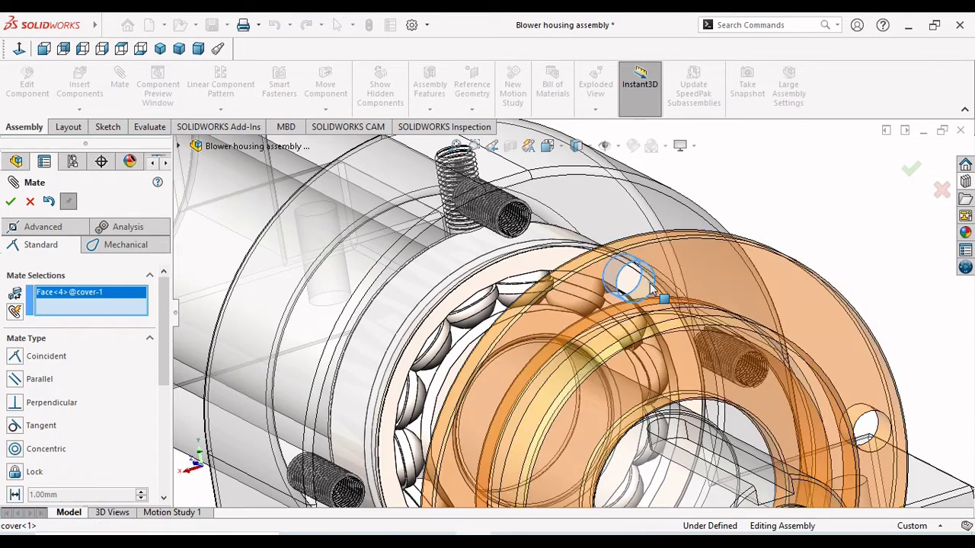
pyautogui.scroll(-2, 532, 233)
pyautogui.scroll(-2, 531, 231)
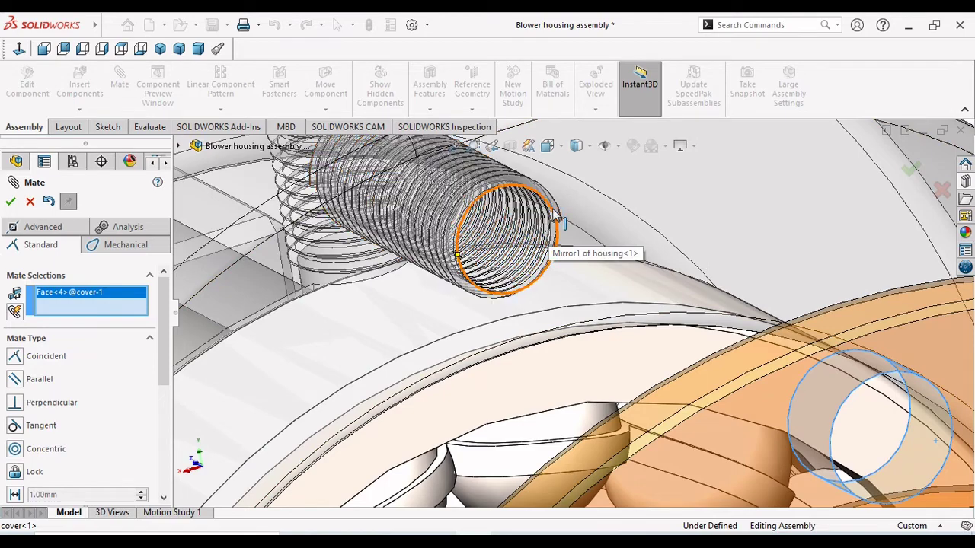
pyautogui.click(557, 220)
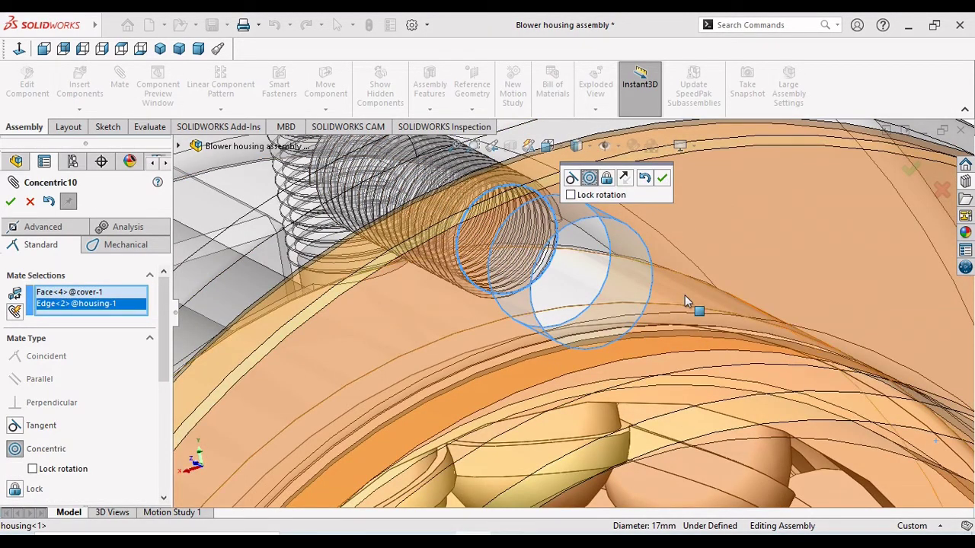
pyautogui.click(662, 178)
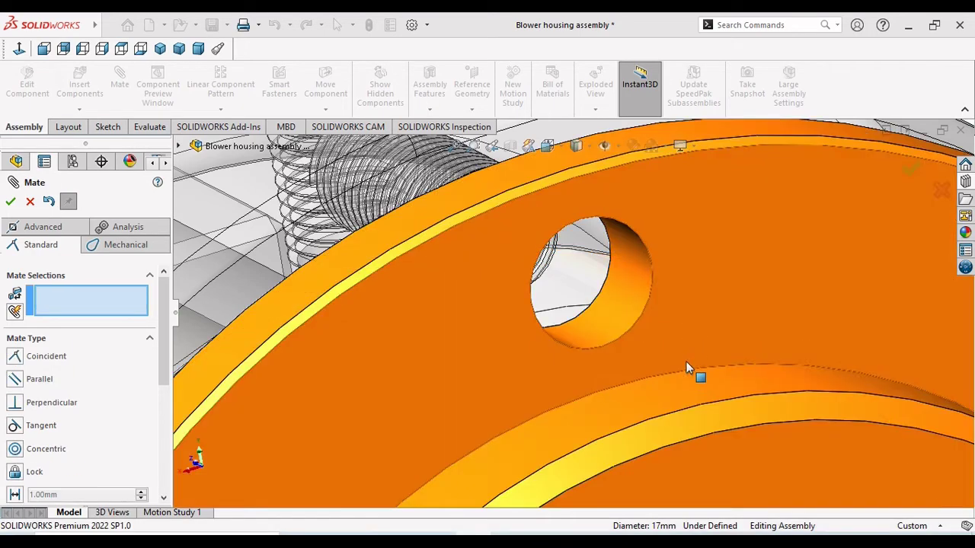
# - Seat the cover flush with a Coincident mate between cover face and housing face
pyautogui.moveTo(696, 374); pyautogui.dragTo(640, 279, button='middle')
pyautogui.click(633, 261)
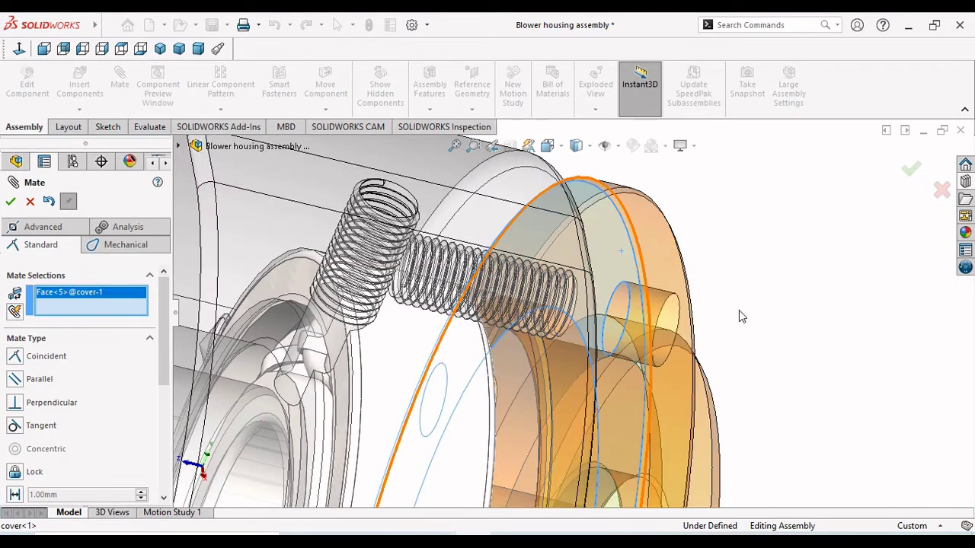
pyautogui.moveTo(738, 316); pyautogui.dragTo(723, 320, button='middle')
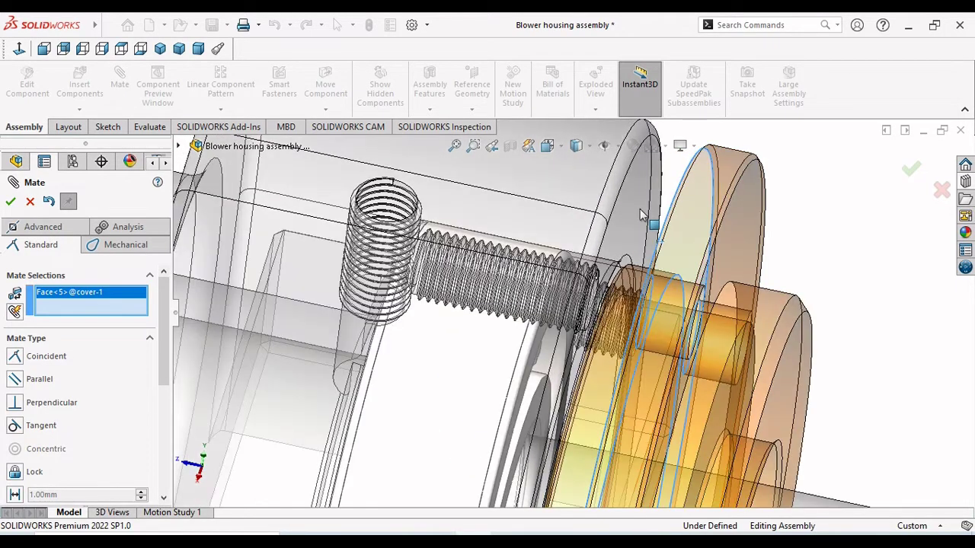
pyautogui.click(640, 206)
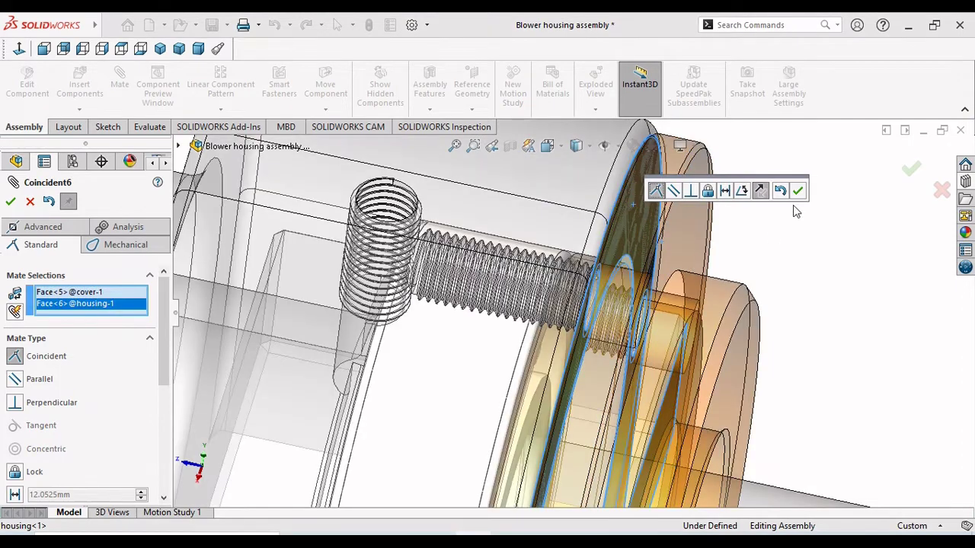
pyautogui.click(797, 192)
pyautogui.scroll(10, 710, 339)
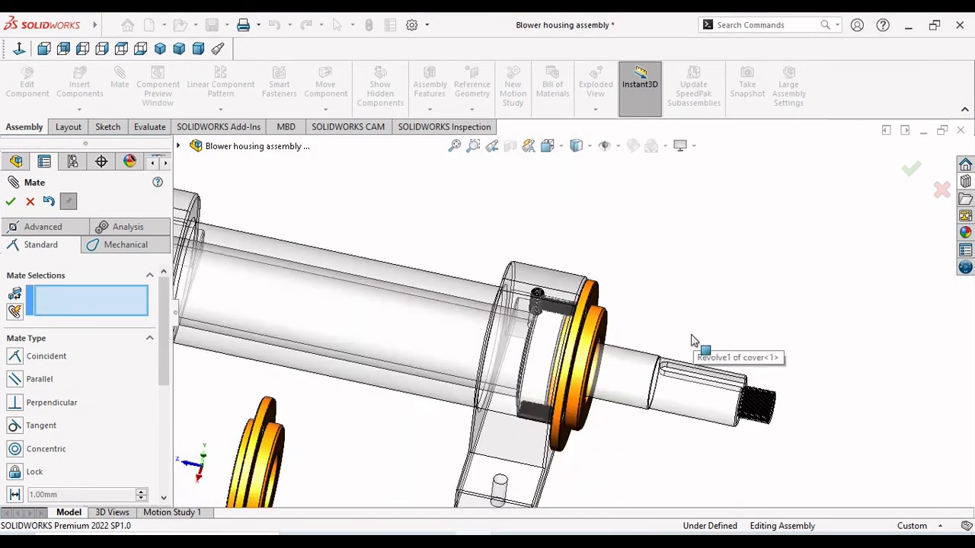
pyautogui.moveTo(499, 386); pyautogui.dragTo(436, 440, button='middle')
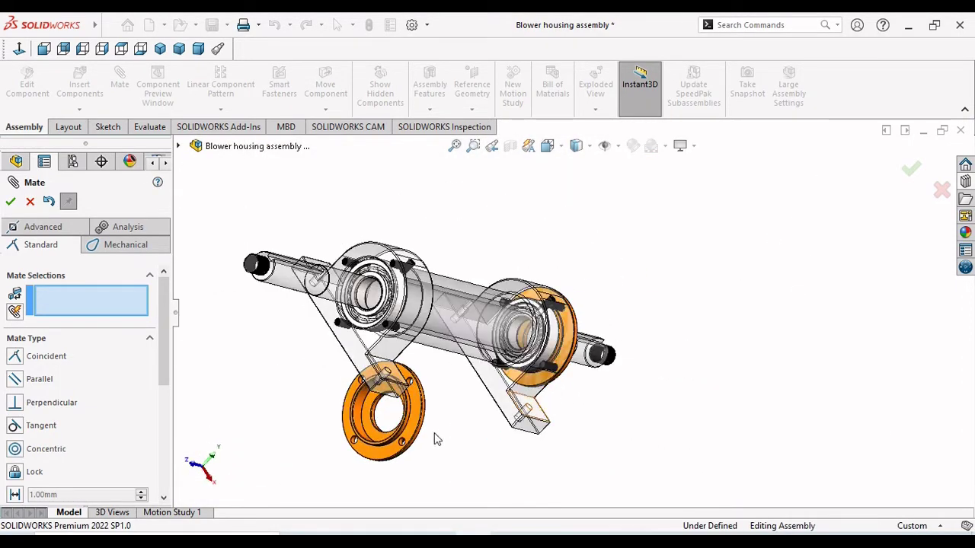
pyautogui.scroll(-5, 387, 419)
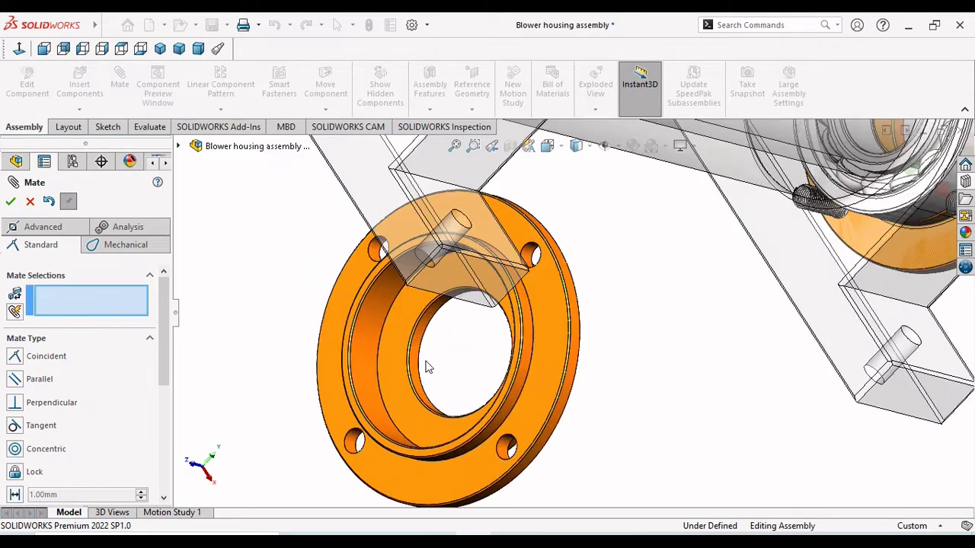
pyautogui.click(426, 367)
pyautogui.scroll(5, 438, 396)
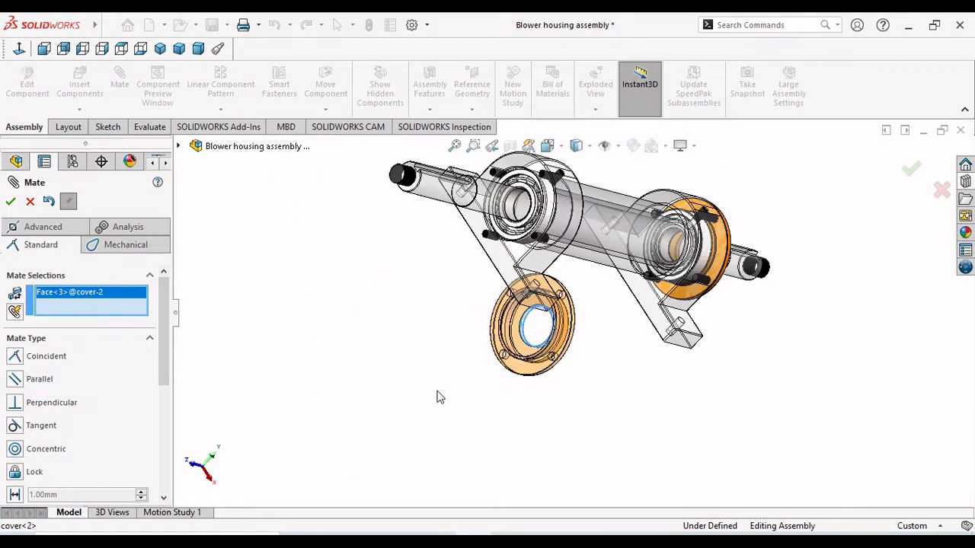
pyautogui.moveTo(379, 345); pyautogui.dragTo(439, 250, button='middle')
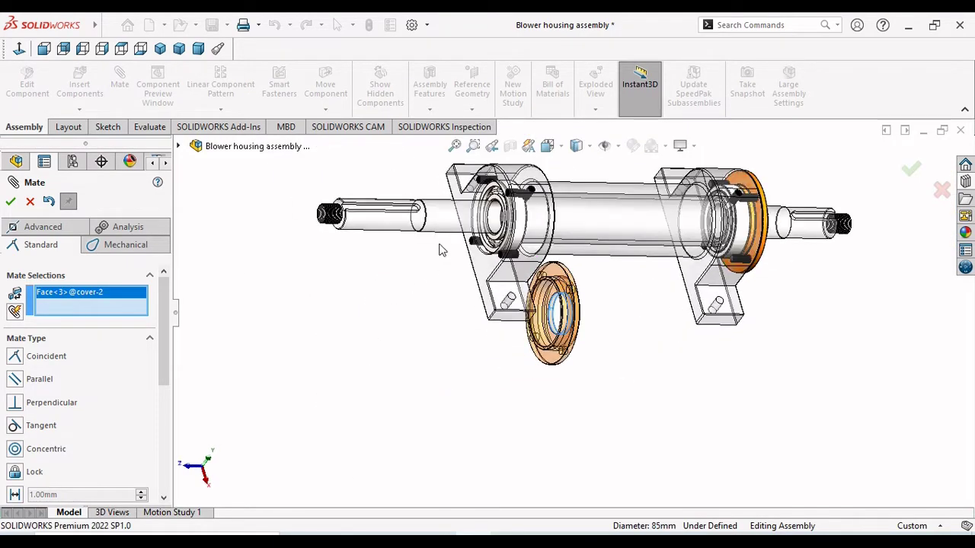
pyautogui.click(439, 229)
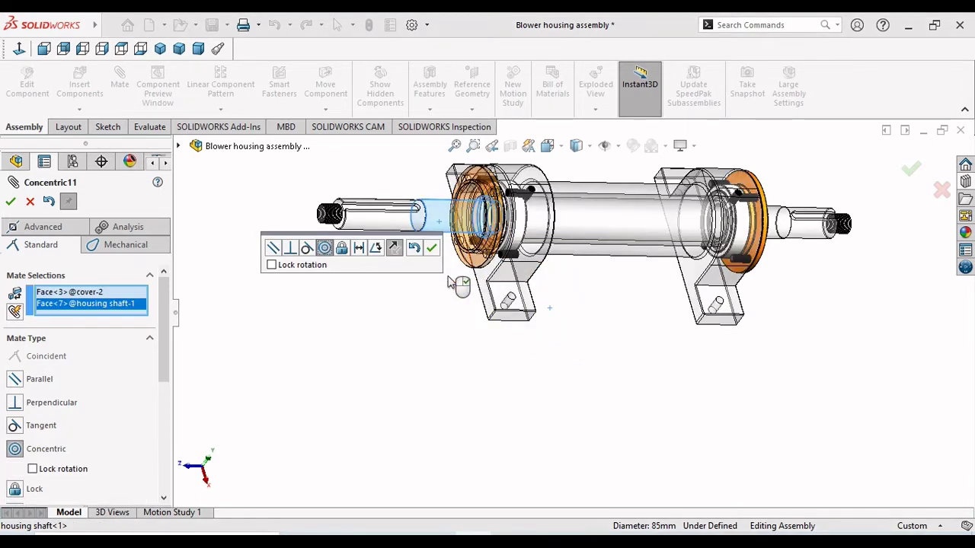
pyautogui.click(399, 255)
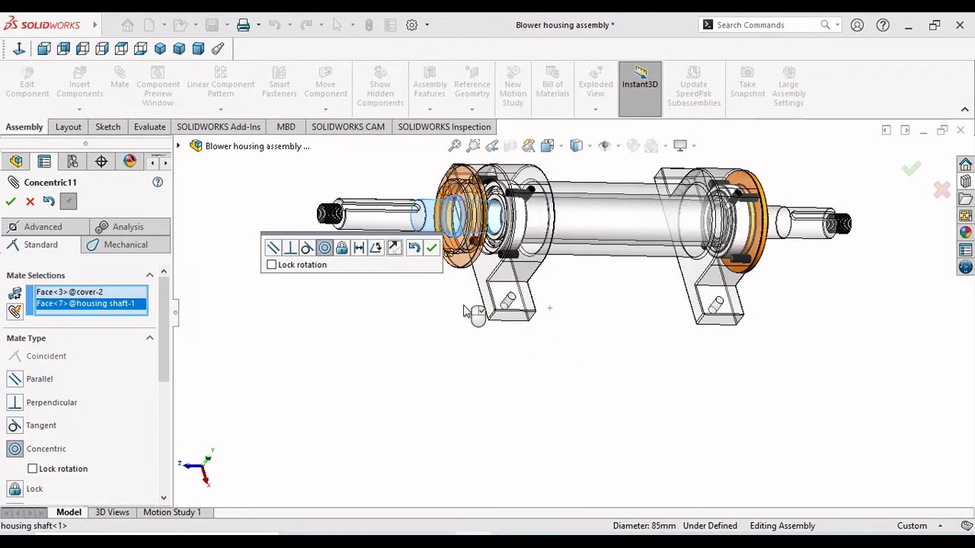
pyautogui.click(432, 249)
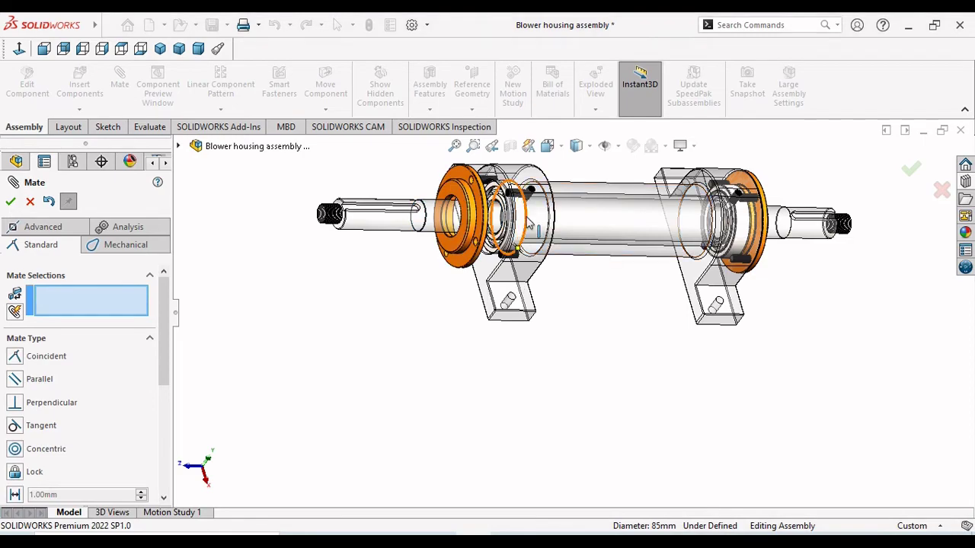
pyautogui.scroll(3, 572, 297)
pyautogui.scroll(-4, 598, 340)
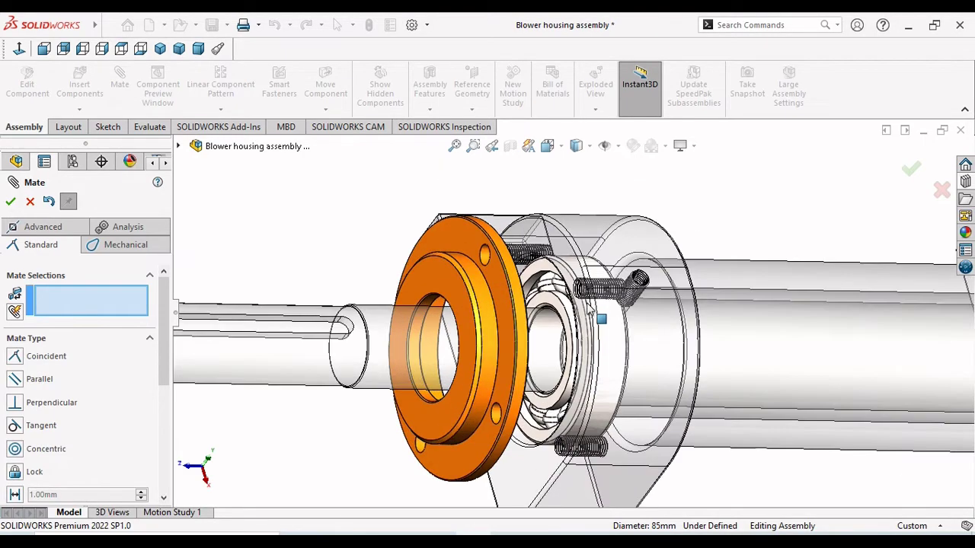
pyautogui.moveTo(716, 234); pyautogui.dragTo(739, 277, button='middle')
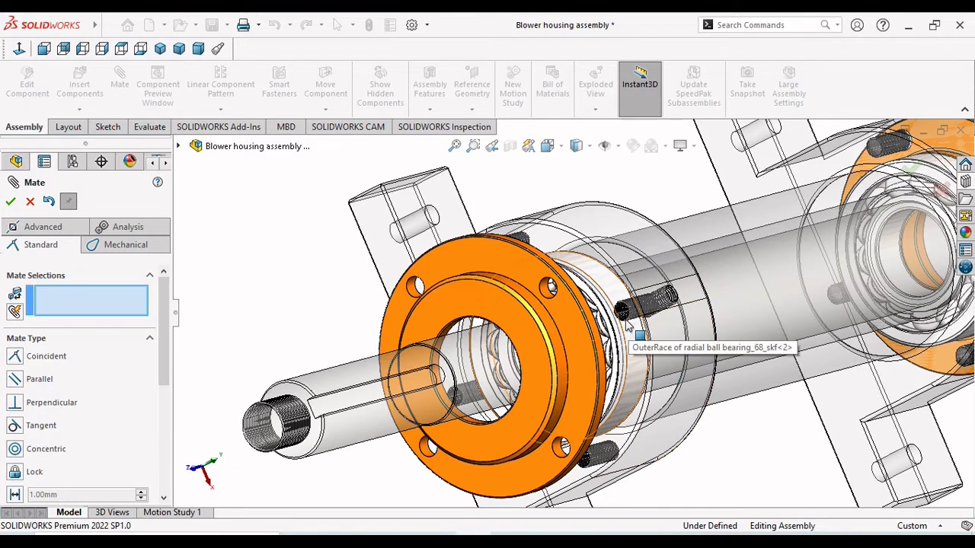
pyautogui.scroll(-4, 628, 325)
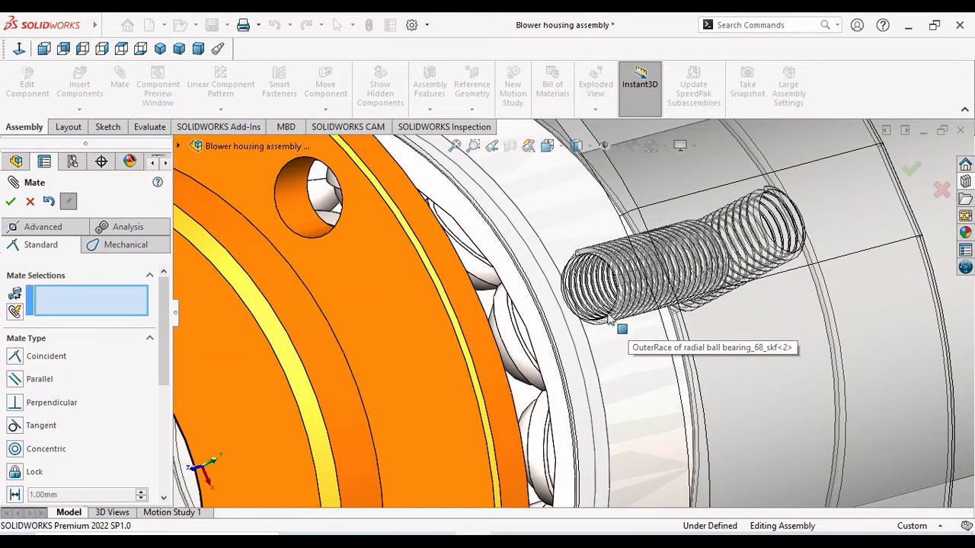
pyautogui.moveTo(615, 347); pyautogui.dragTo(674, 286, button='middle')
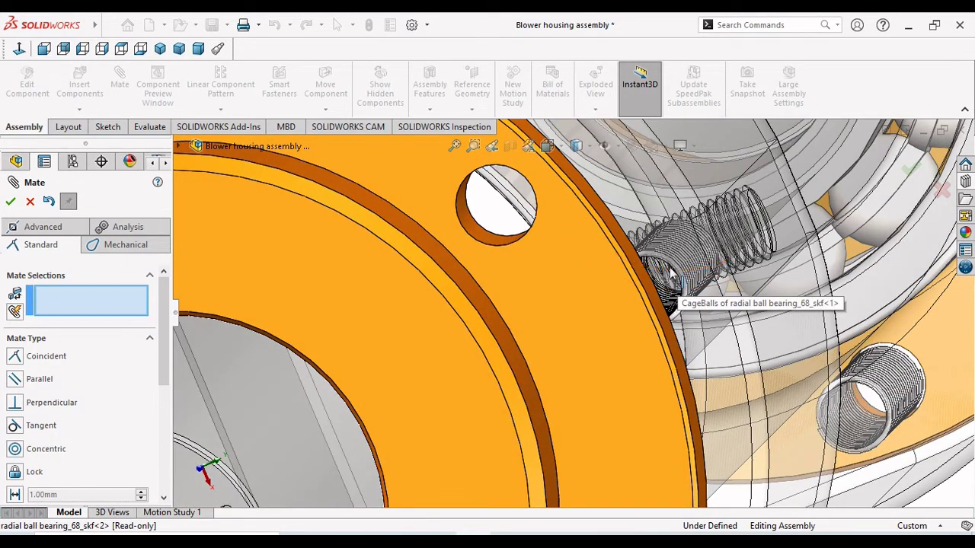
pyautogui.scroll(-3, 616, 267)
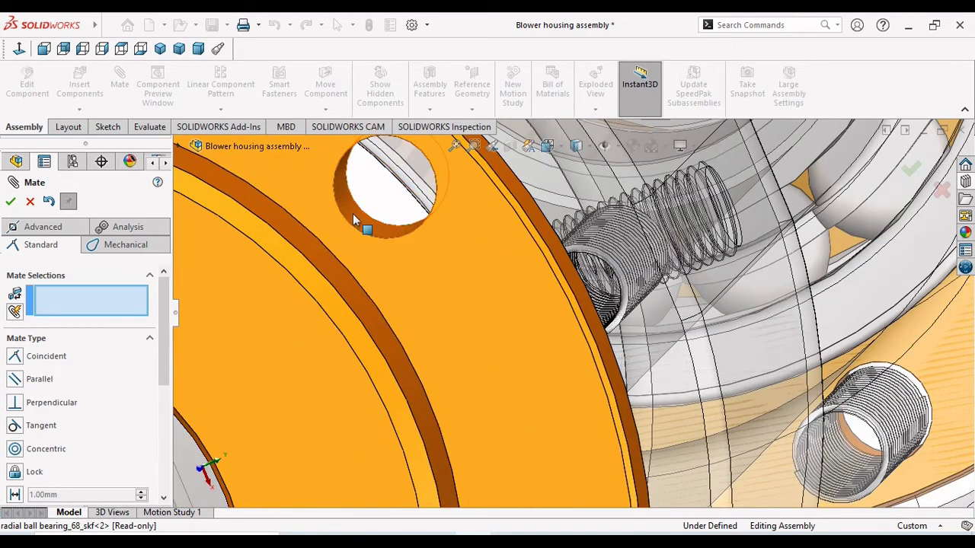
# - Pick a bearing edge and the housing tapped-hole edge, then remove both wrong references
pyautogui.click(354, 218)
pyautogui.scroll(3, 469, 312)
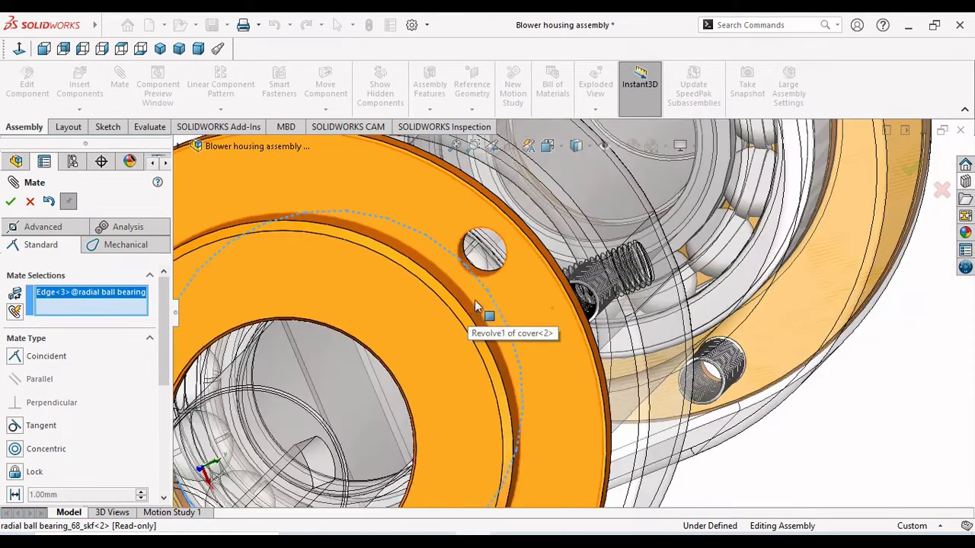
pyautogui.moveTo(465, 312); pyautogui.dragTo(567, 329, button='middle')
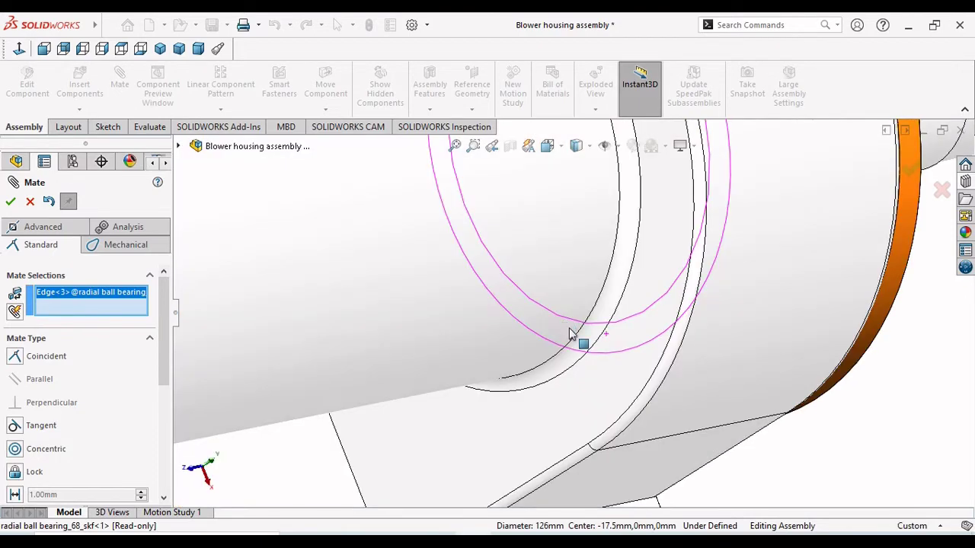
pyautogui.scroll(5, 571, 335)
pyautogui.scroll(-5, 404, 305)
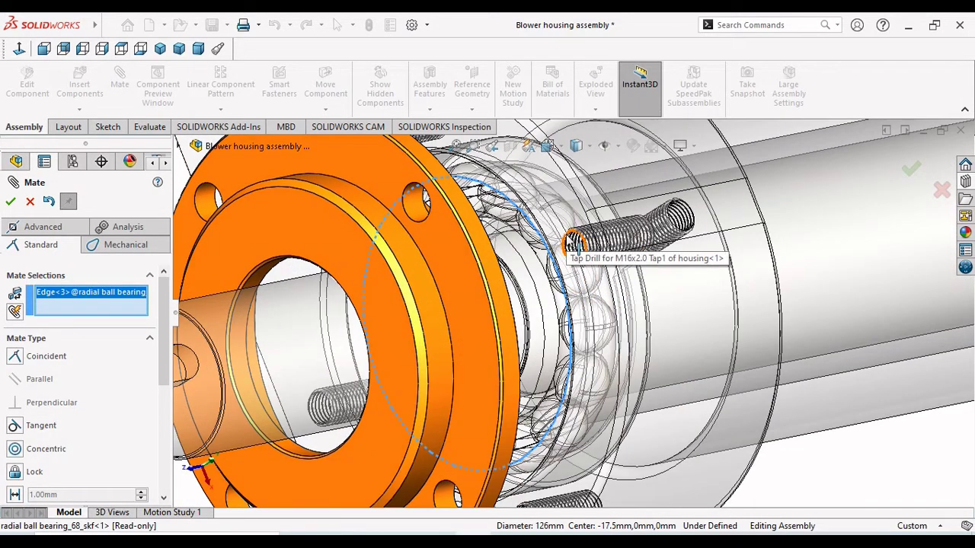
pyautogui.click(573, 243)
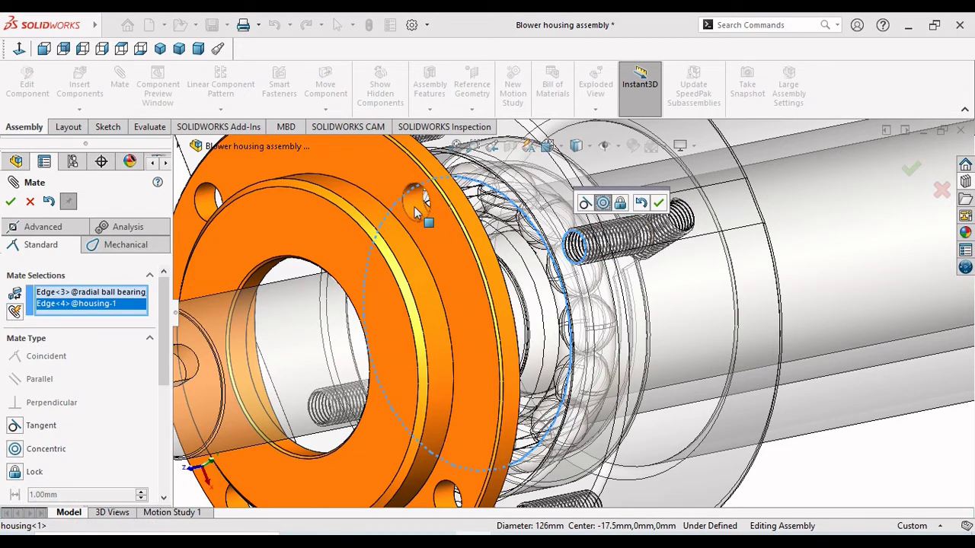
pyautogui.rightClick(108, 307)
pyautogui.click(130, 329)
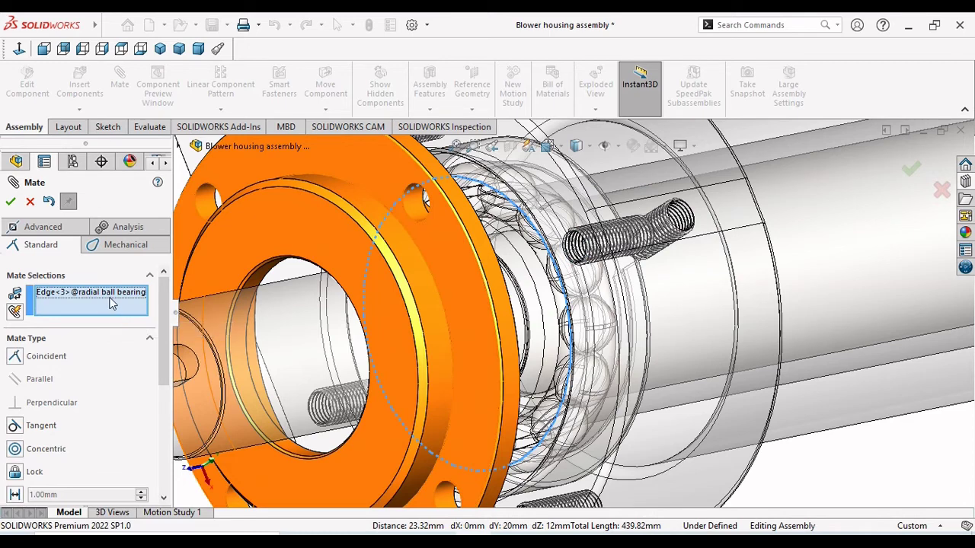
pyautogui.rightClick(115, 294)
pyautogui.click(150, 318)
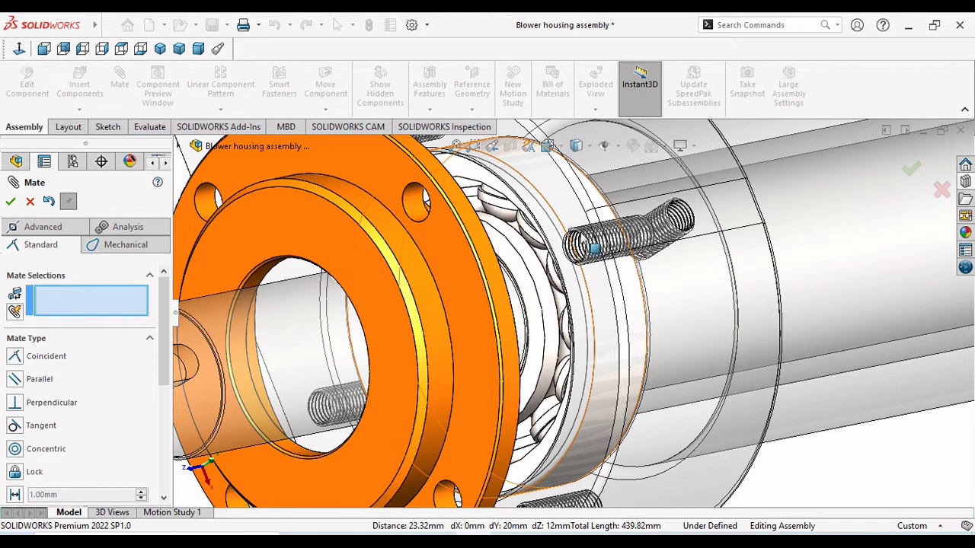
# - Mate the housing tapped-hole edge Concentric with the cover's bolt hole
pyautogui.scroll(-3, 589, 243)
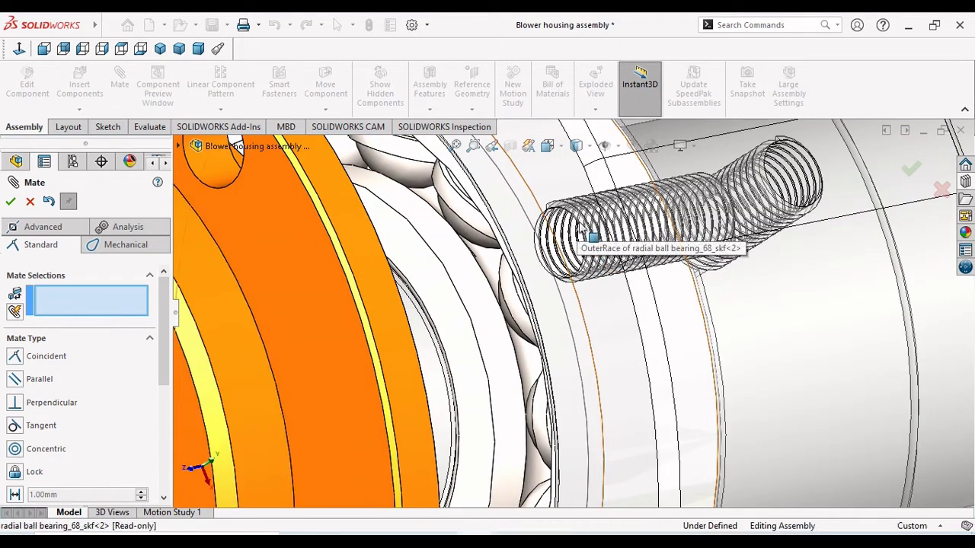
pyautogui.click(581, 229)
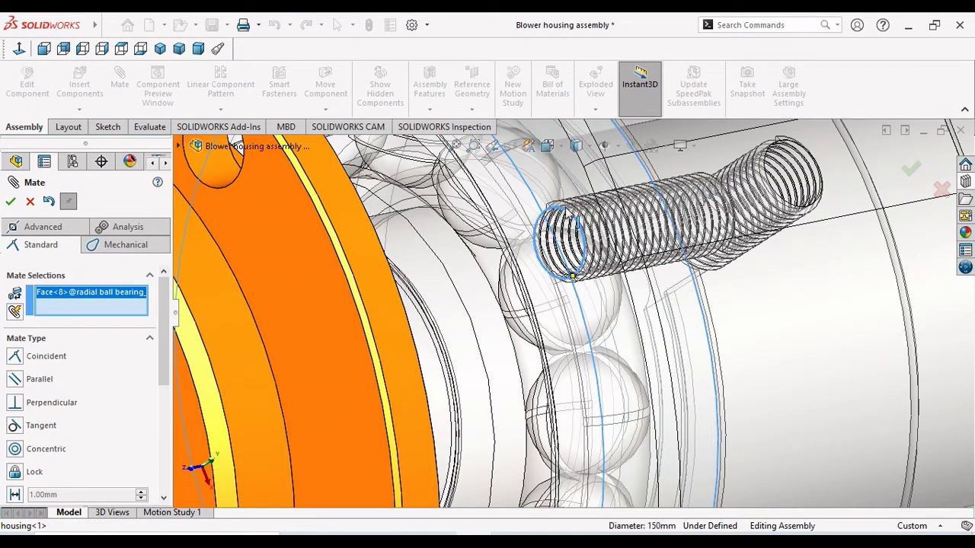
pyautogui.click(570, 263)
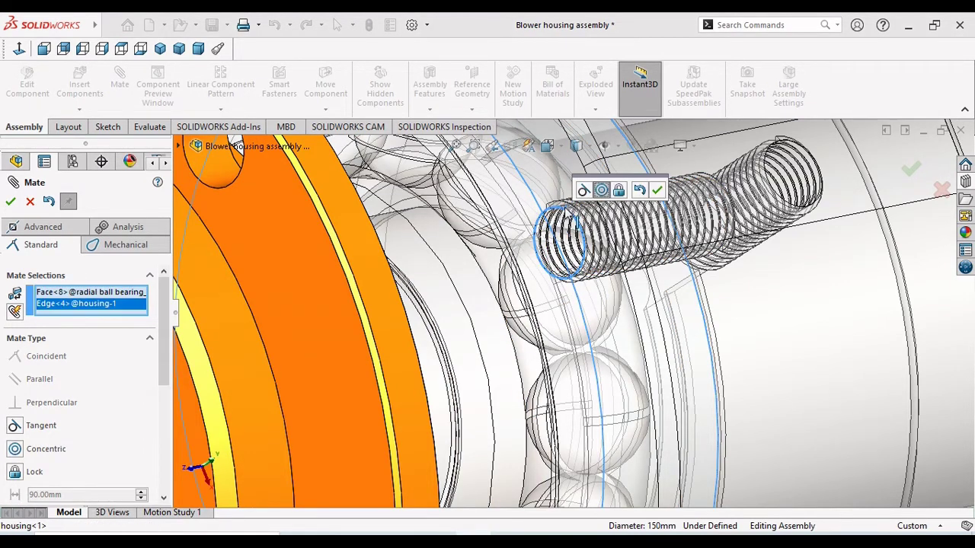
pyautogui.rightClick(92, 297)
pyautogui.click(126, 321)
pyautogui.moveTo(244, 327); pyautogui.dragTo(411, 248, button='middle')
pyautogui.click(400, 232)
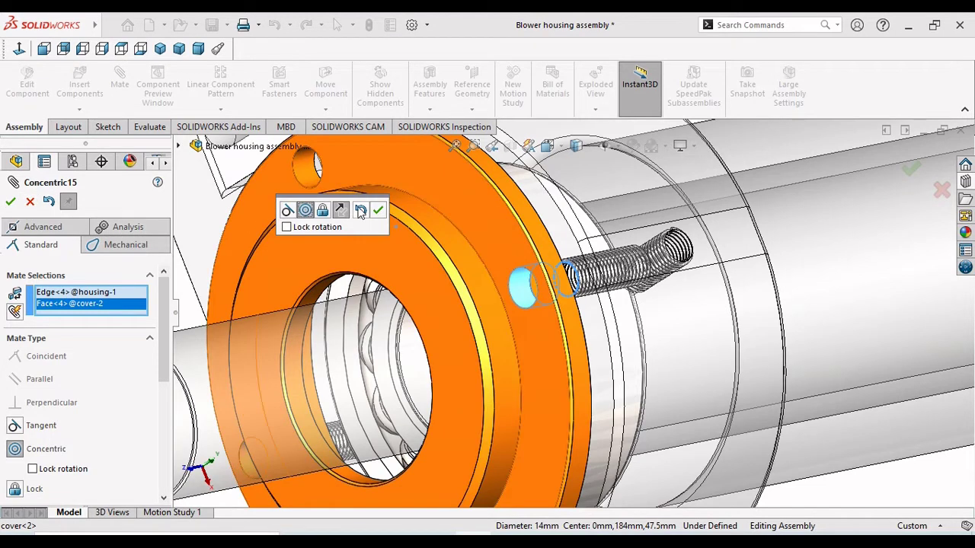
pyautogui.click(379, 210)
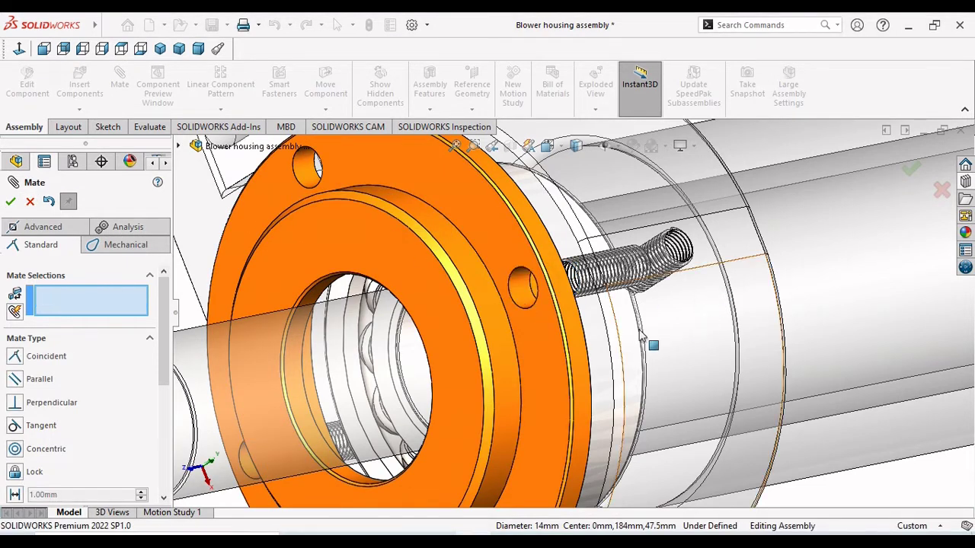
# - Make the housing transparent and select the bearing's outer race face as a mate reference
pyautogui.moveTo(563, 320); pyautogui.dragTo(602, 340, button='middle')
pyautogui.scroll(2, 602, 341)
pyautogui.scroll(-4, 606, 340)
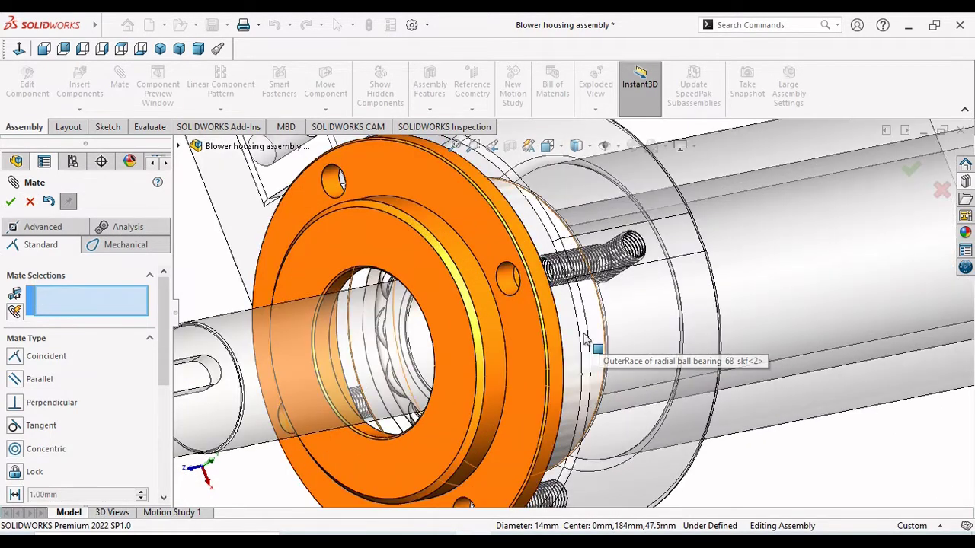
pyautogui.scroll(-1, 617, 341)
pyautogui.scroll(3, 632, 337)
pyautogui.moveTo(634, 338); pyautogui.dragTo(593, 321, button='middle')
pyautogui.hotkey('shift', 'Tab')
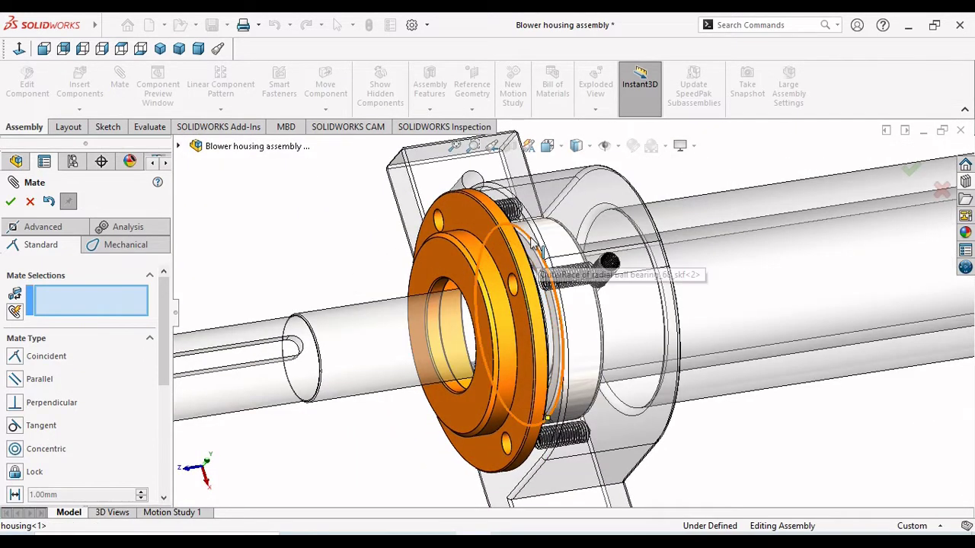
pyautogui.scroll(-4, 528, 230)
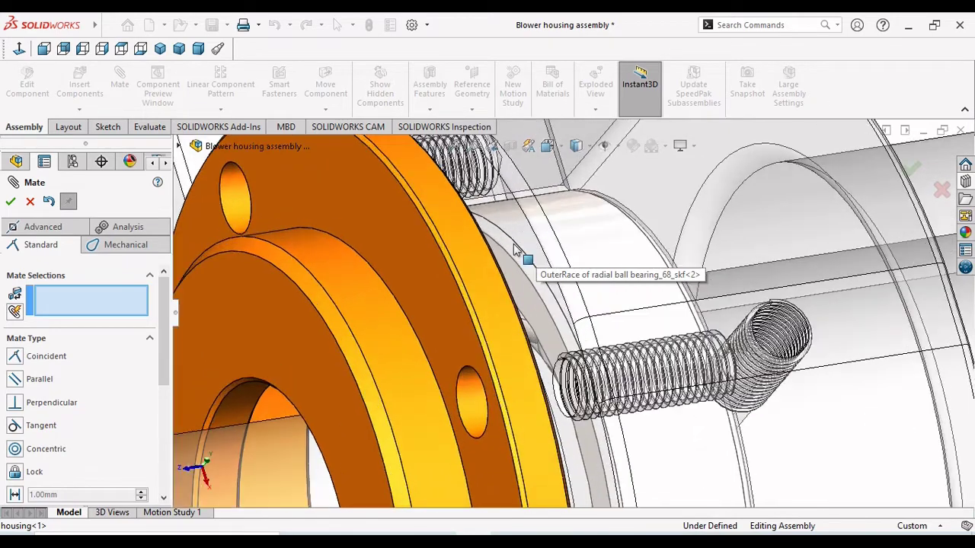
pyautogui.click(512, 227)
# - Add the cover face as second reference, try confirming, then switch to normal and side views
pyautogui.scroll(5, 640, 330)
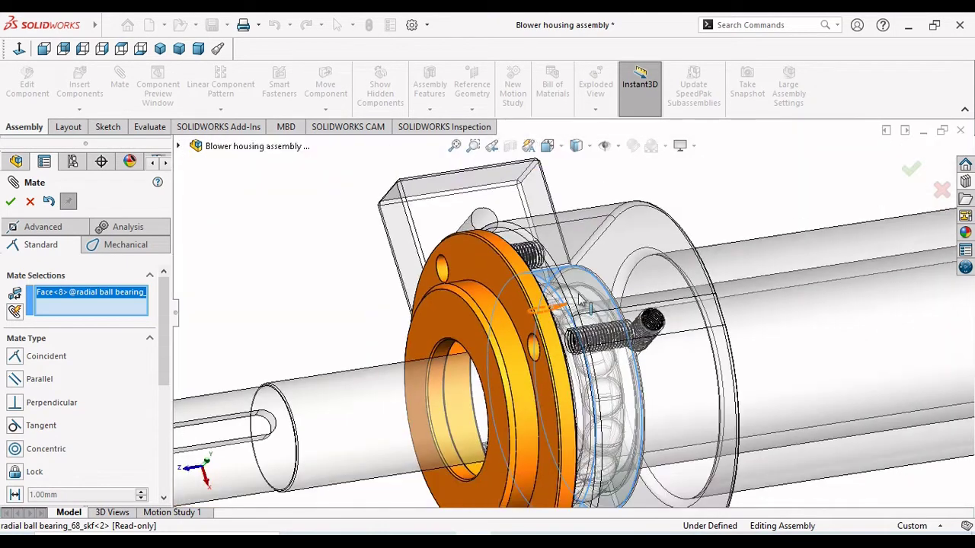
pyautogui.hotkey('shift', 'Tab')
pyautogui.scroll(-3, 648, 324)
pyautogui.hotkey('shift', 'Tab')
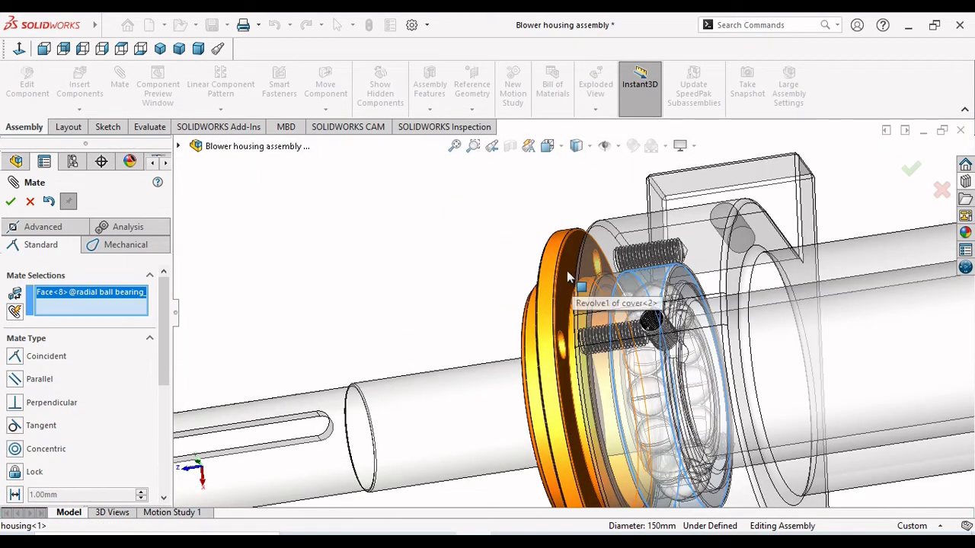
pyautogui.click(568, 276)
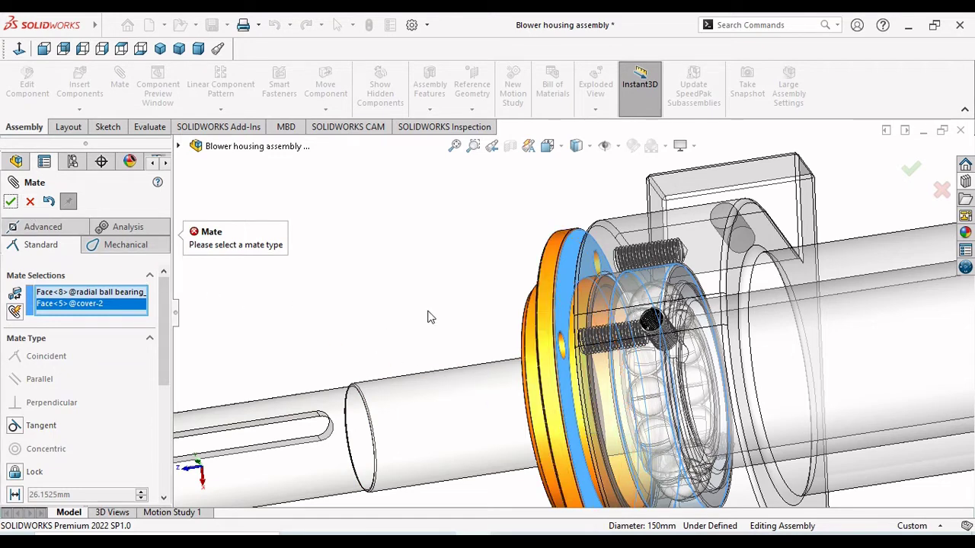
pyautogui.scroll(3, 428, 316)
pyautogui.moveTo(427, 317); pyautogui.dragTo(514, 292, button='middle')
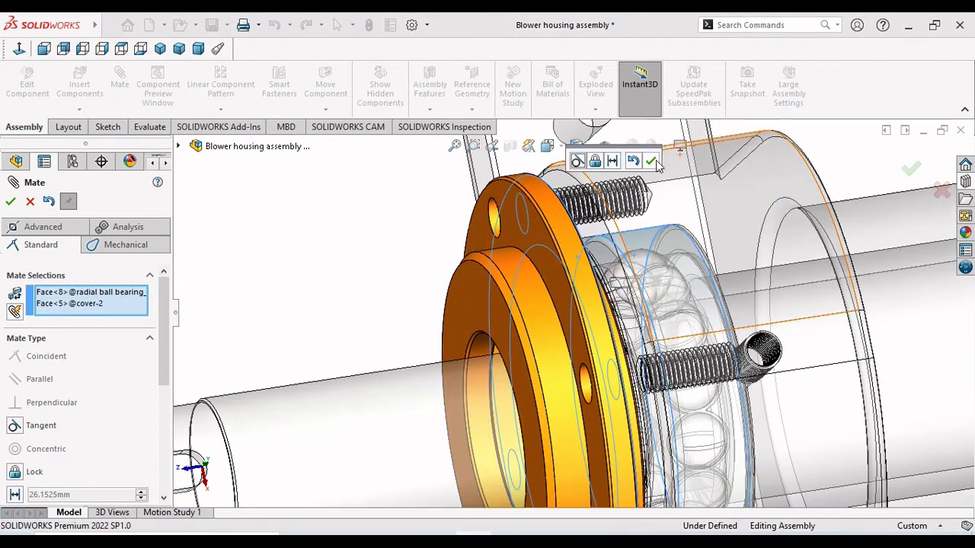
pyautogui.click(652, 162)
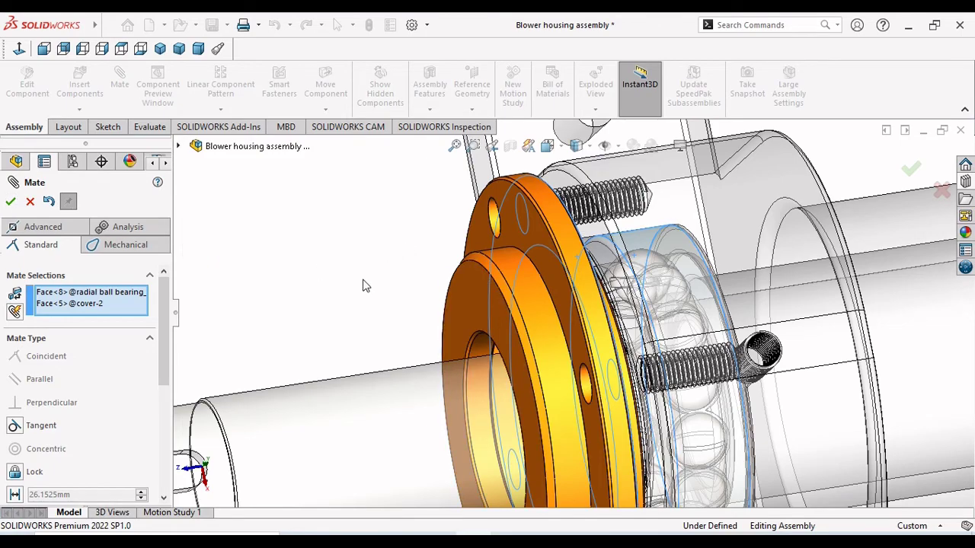
pyautogui.scroll(4, 496, 283)
pyautogui.hotkey('ctrl', '8')
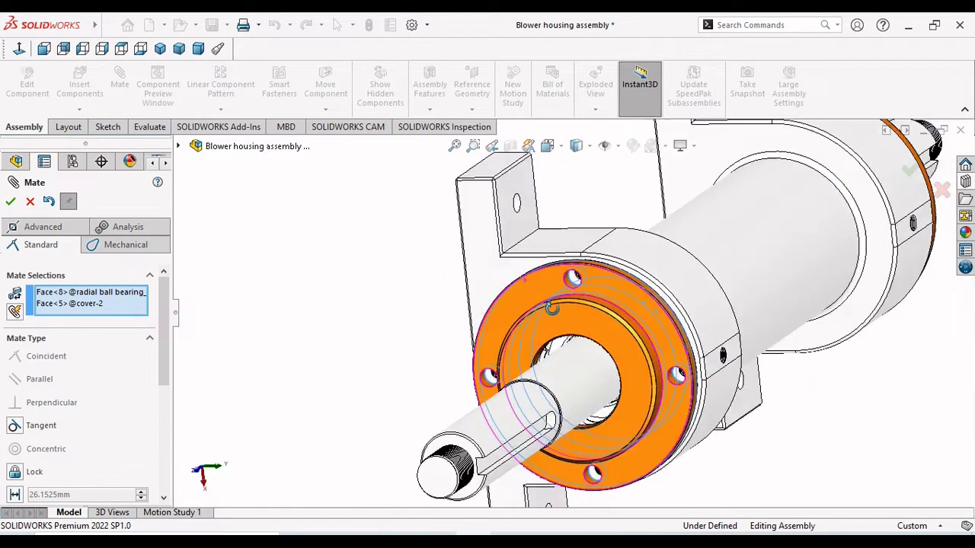
pyautogui.hotkey('ctrl', 'shift', 'z')
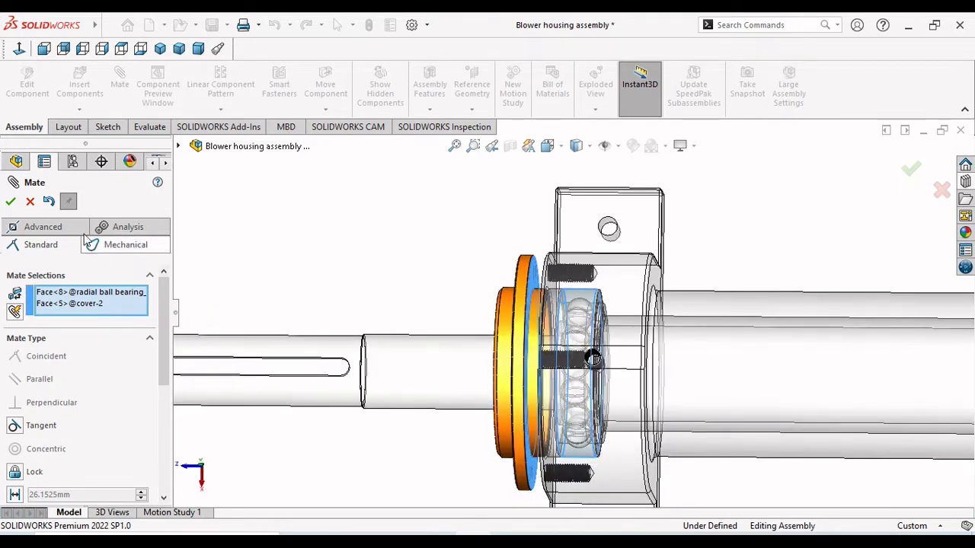
# - Cancel the pending mate, then mate the second cover's face Coincident with the housing face
pyautogui.press('Escape')
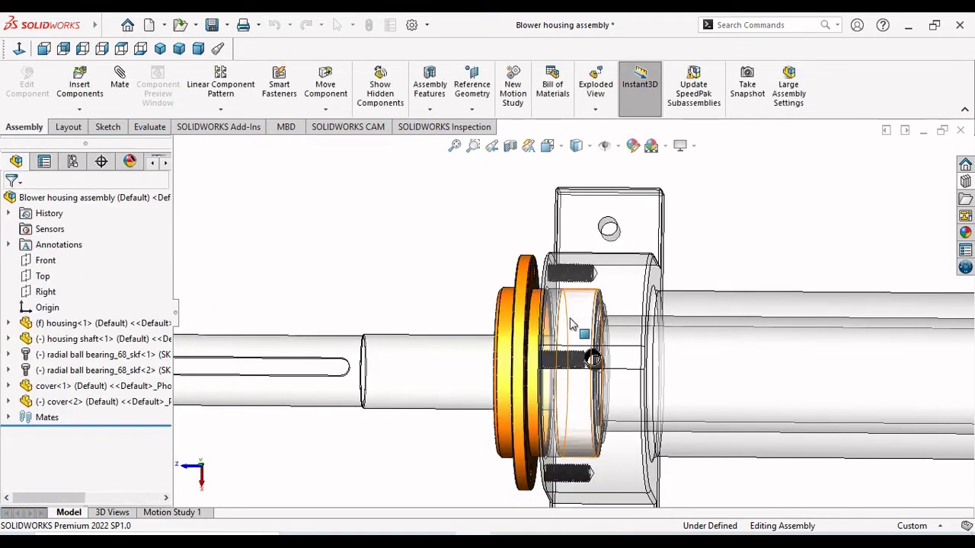
pyautogui.scroll(-2, 564, 320)
pyautogui.moveTo(403, 270); pyautogui.dragTo(346, 255, button='middle')
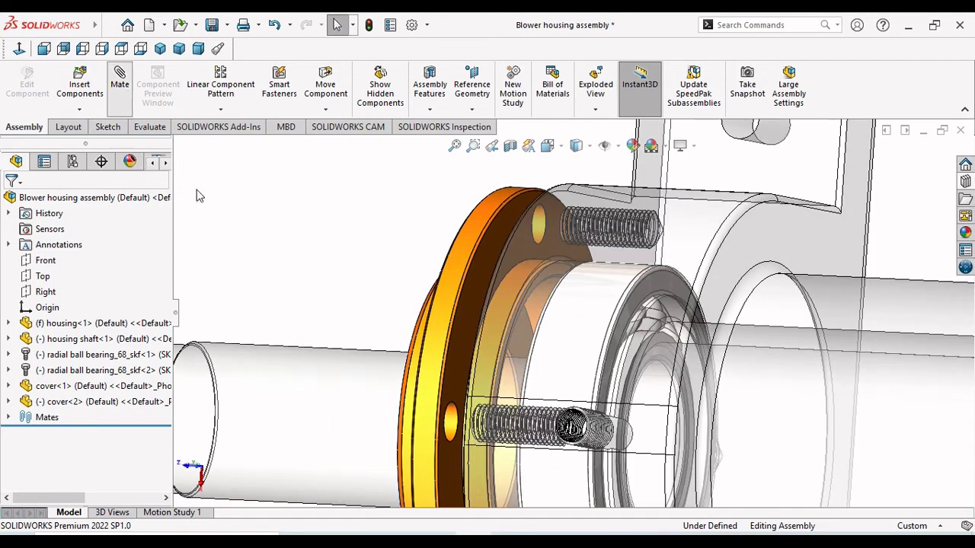
pyautogui.click(487, 267)
pyautogui.moveTo(343, 251); pyautogui.dragTo(396, 252, button='middle')
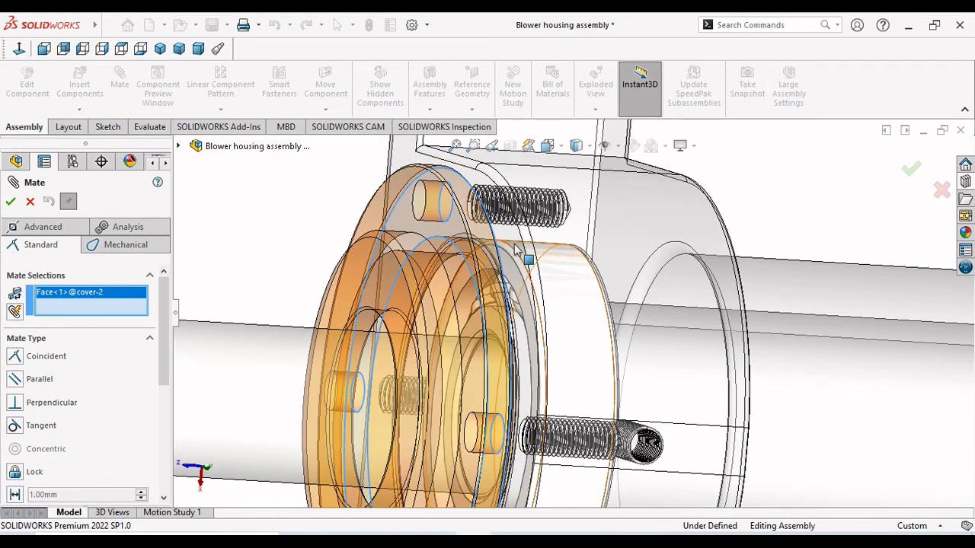
pyautogui.click(514, 242)
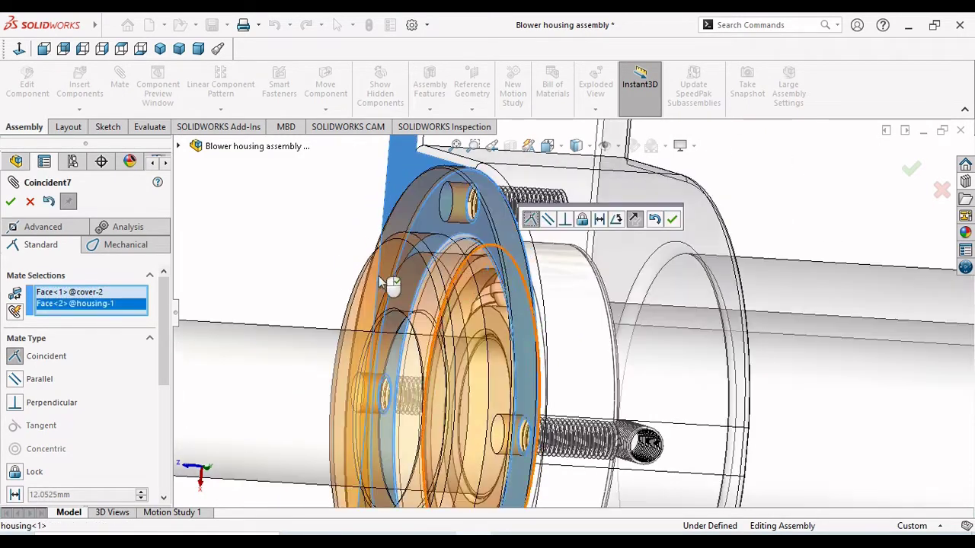
pyautogui.click(672, 219)
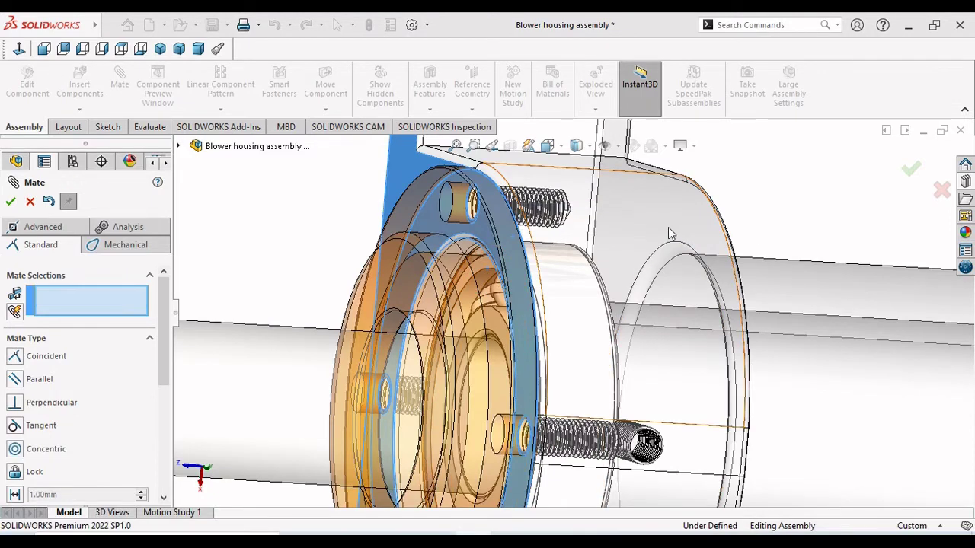
pyautogui.scroll(3, 337, 272)
pyautogui.moveTo(338, 272); pyautogui.dragTo(315, 257, button='middle')
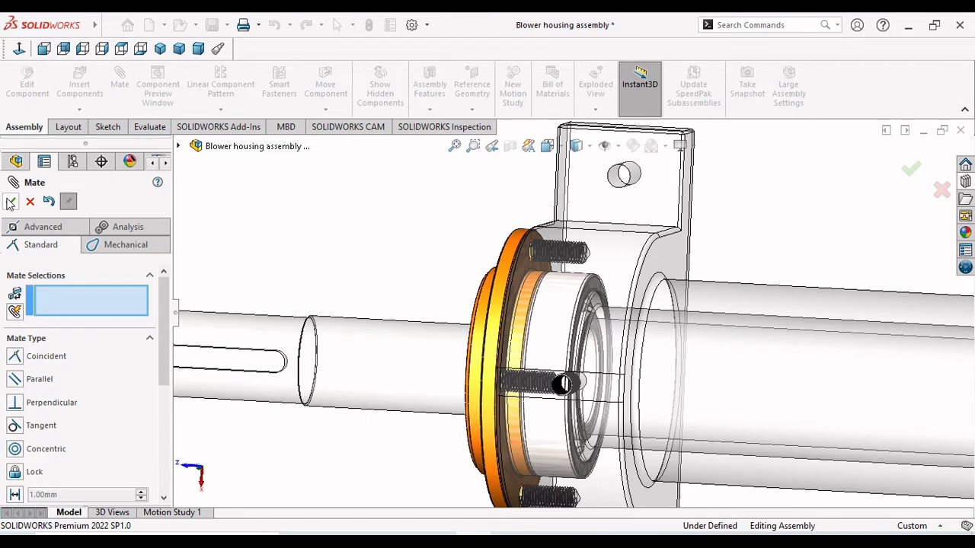
# - Close the mate and turn the view normal to the shaft's keyway face
pyautogui.press('Escape')
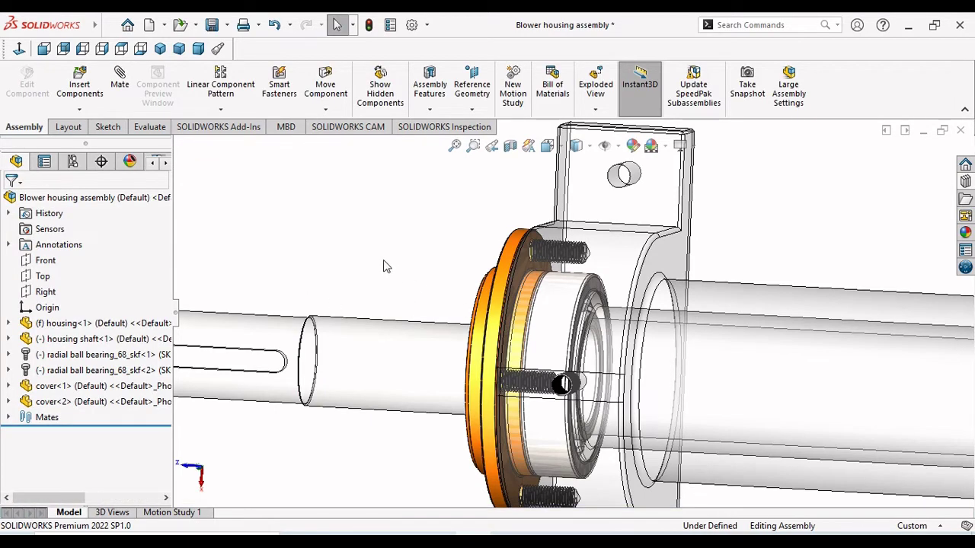
pyautogui.scroll(5, 425, 272)
pyautogui.moveTo(424, 272); pyautogui.dragTo(447, 279, button='middle')
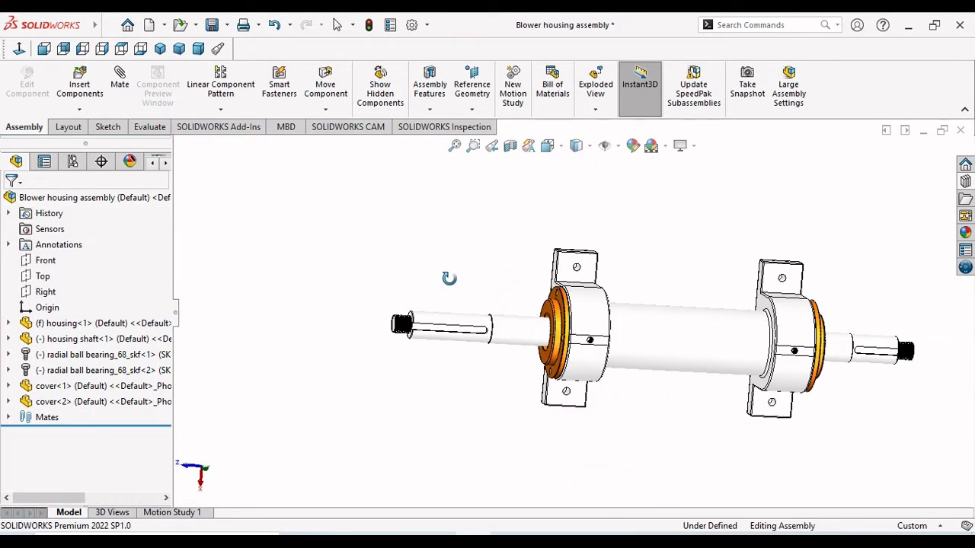
pyautogui.scroll(-2, 762, 321)
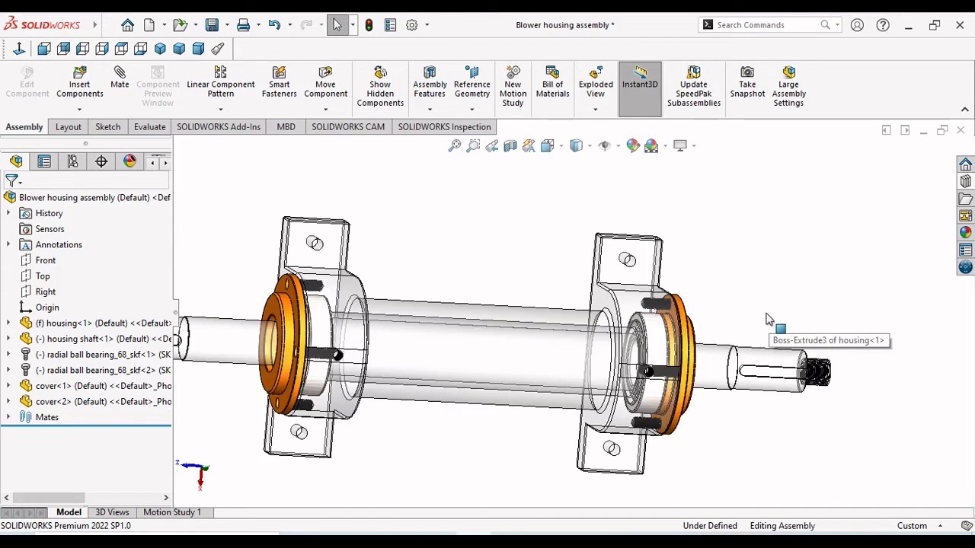
pyautogui.scroll(2, 768, 317)
pyautogui.click(256, 312)
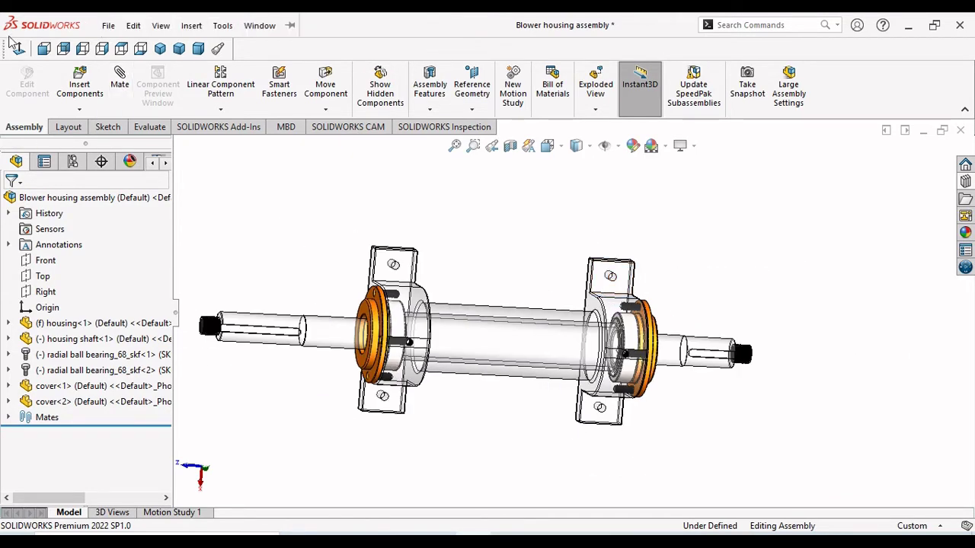
pyautogui.click(279, 257)
# - Orbit to angled views of both housings and the covers sitting on the shaft
pyautogui.scroll(2, 461, 400)
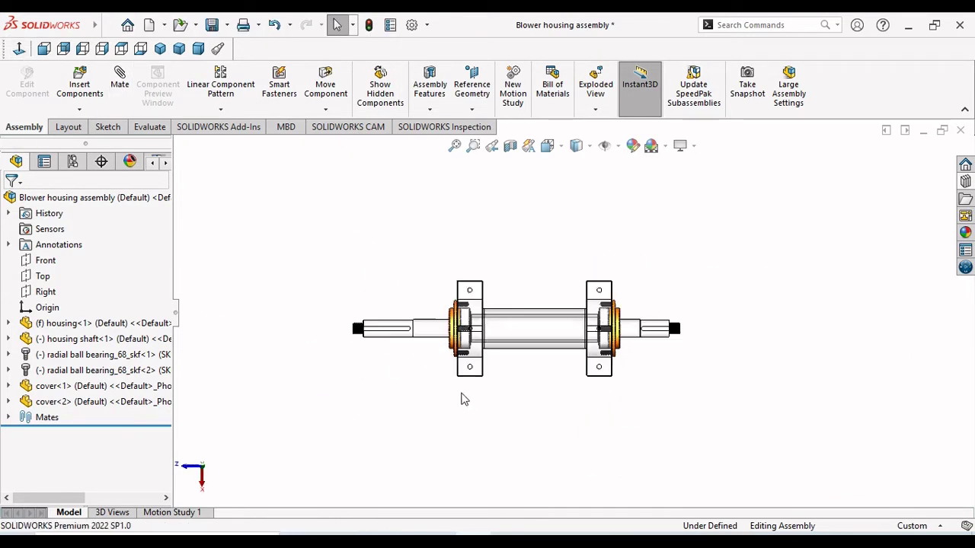
pyautogui.moveTo(462, 398); pyautogui.dragTo(512, 352, button='middle')
pyautogui.scroll(-3, 512, 351)
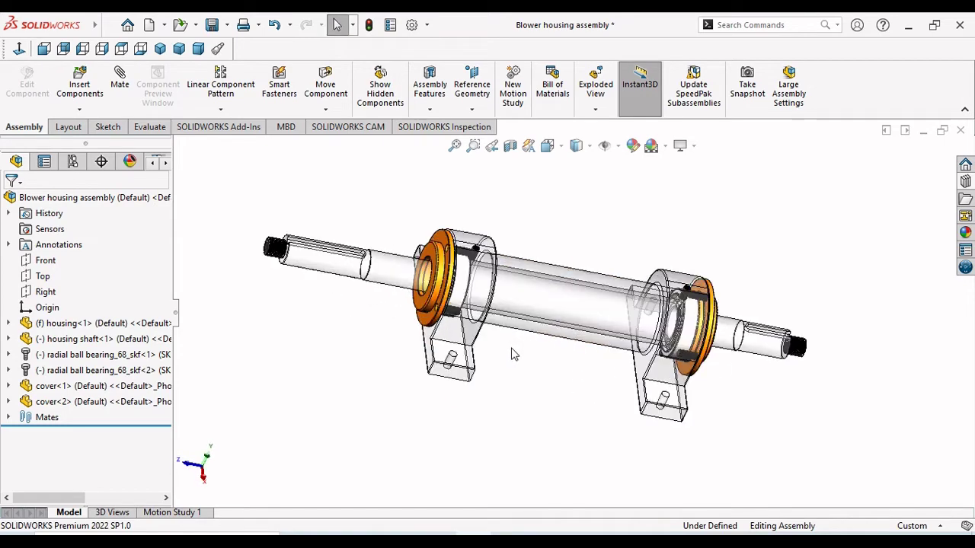
pyautogui.moveTo(851, 417); pyautogui.dragTo(790, 320, button='middle')
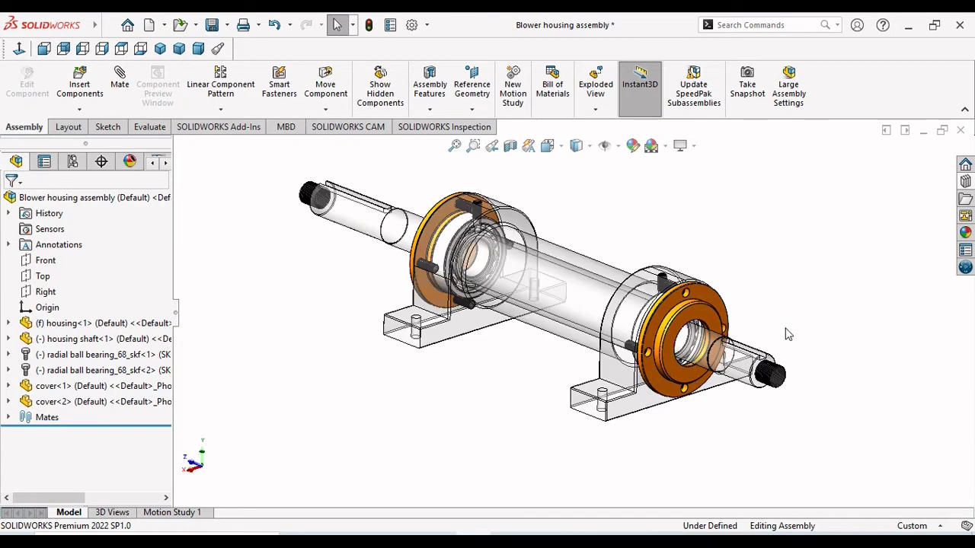
pyautogui.scroll(-2, 758, 312)
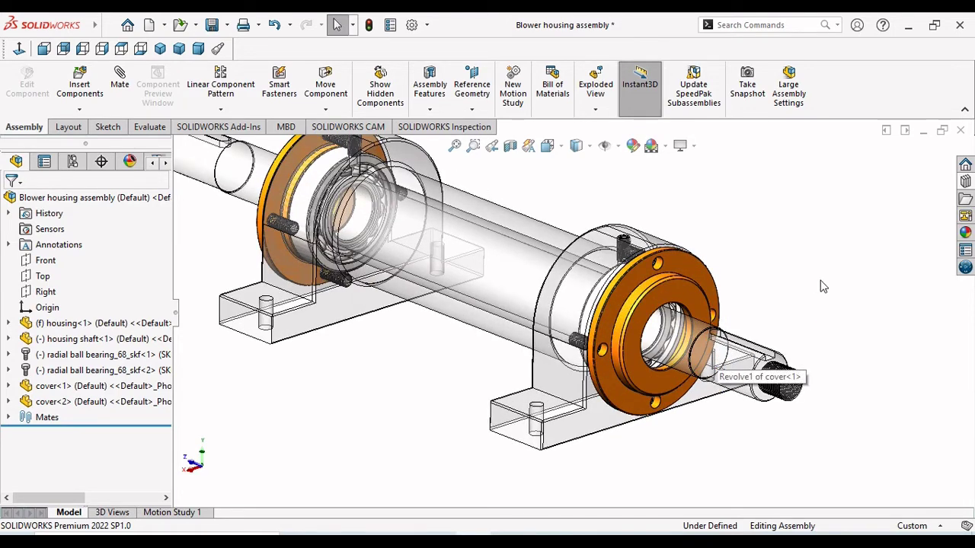
pyautogui.click(626, 303)
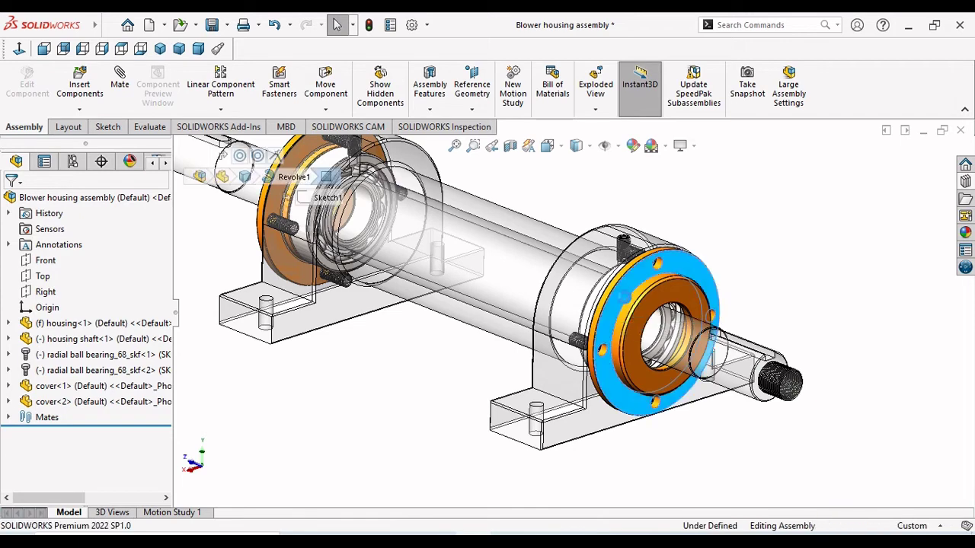
pyautogui.click(744, 221)
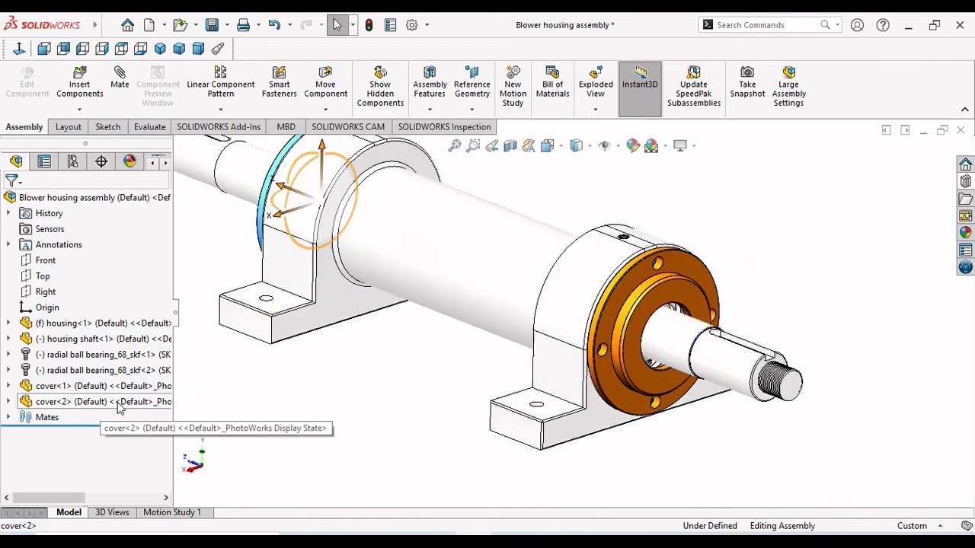
# - Apply a green appearance (RGB 0, 192, 0) to cover<1> and cover<2> at component level
pyautogui.click(118, 404)
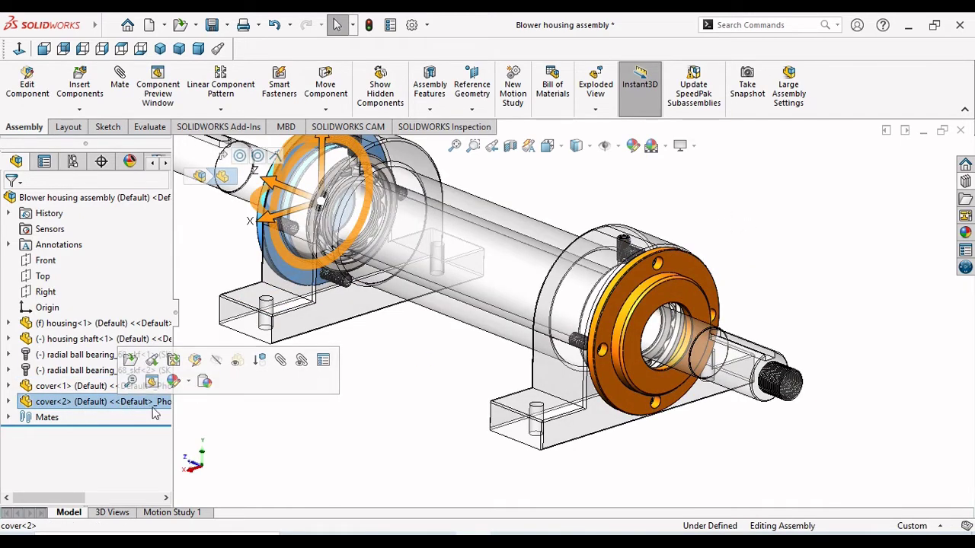
pyautogui.keyDown('ctrl'); pyautogui.click(67, 387); pyautogui.keyUp('ctrl')
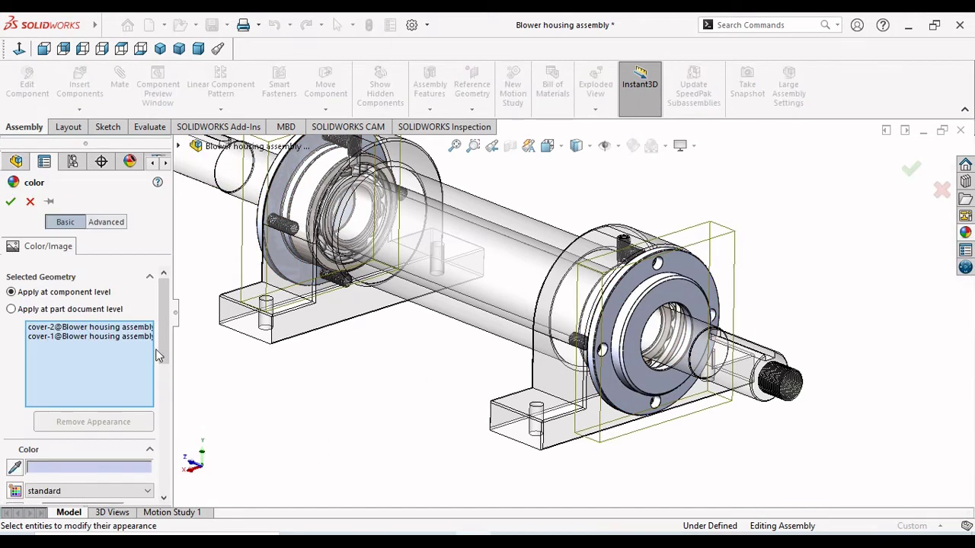
pyautogui.scroll(-5, 157, 355)
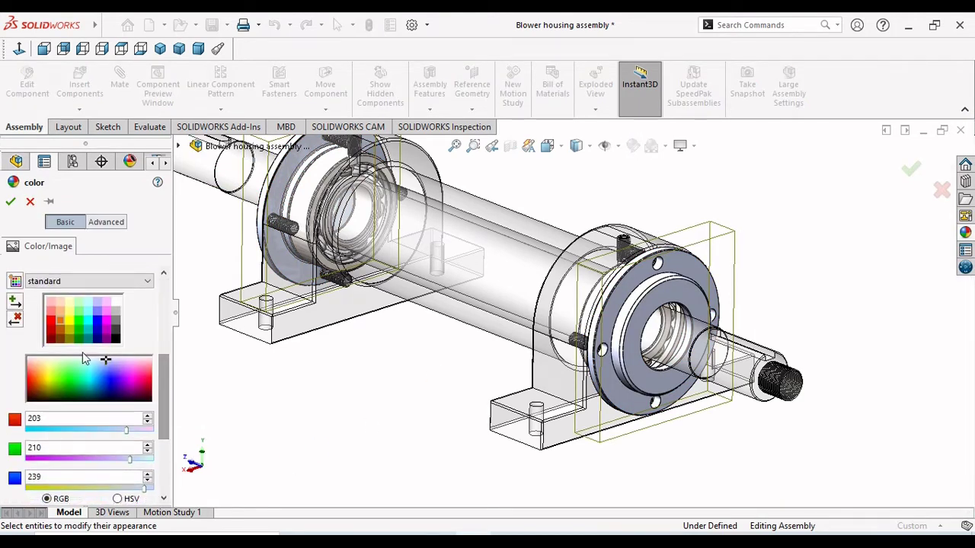
pyautogui.click(78, 332)
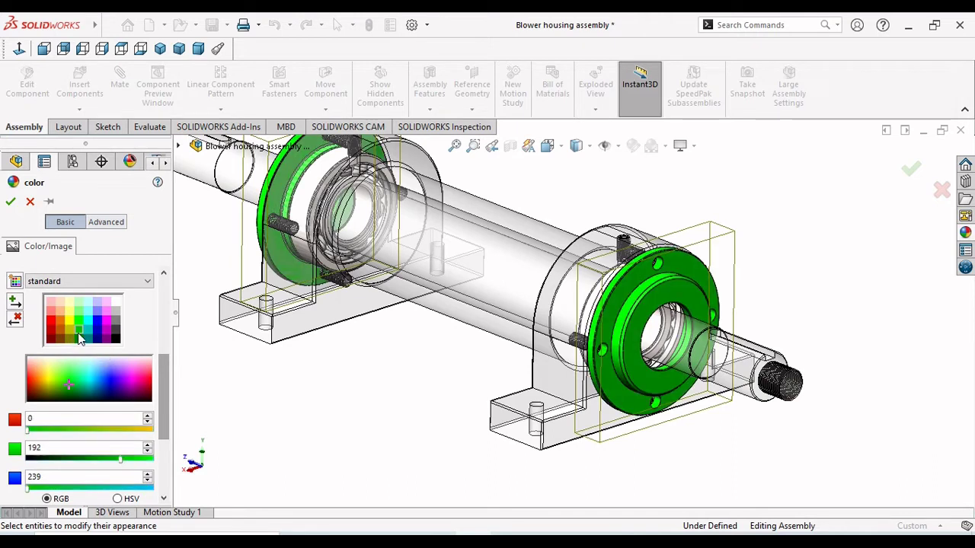
pyautogui.click(10, 202)
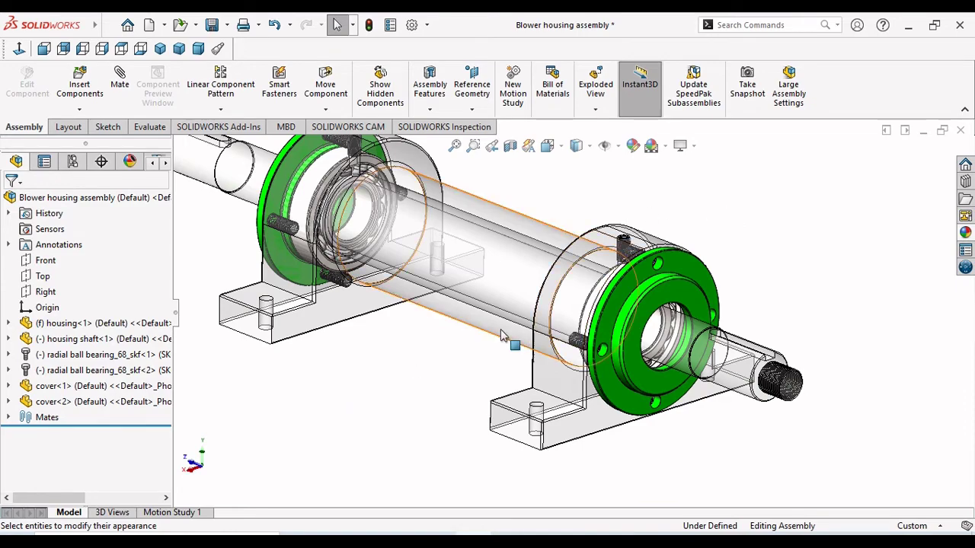
# - Orbit to side and oblique views of the green covers, then open the Design Library
pyautogui.moveTo(501, 328); pyautogui.dragTo(733, 343, button='middle')
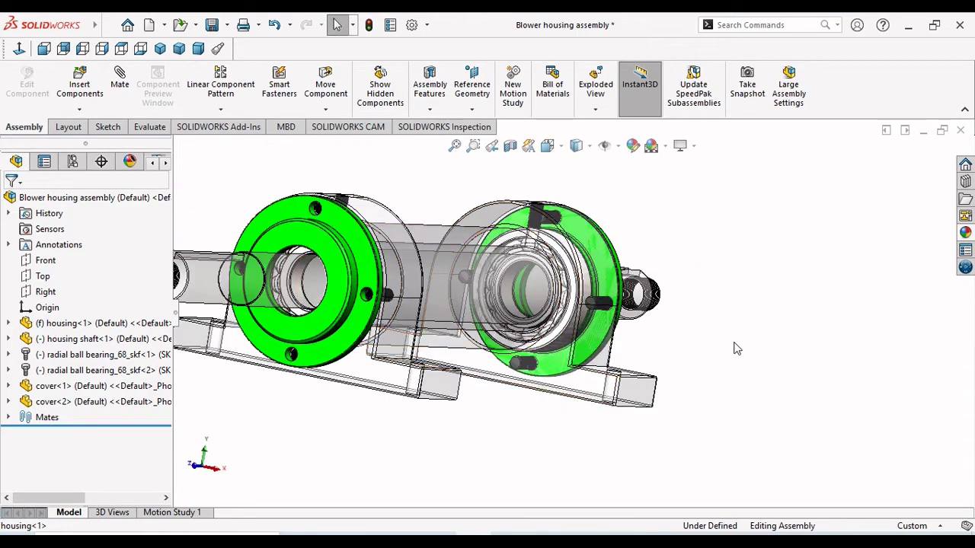
pyautogui.scroll(3, 457, 348)
pyautogui.scroll(-2, 665, 372)
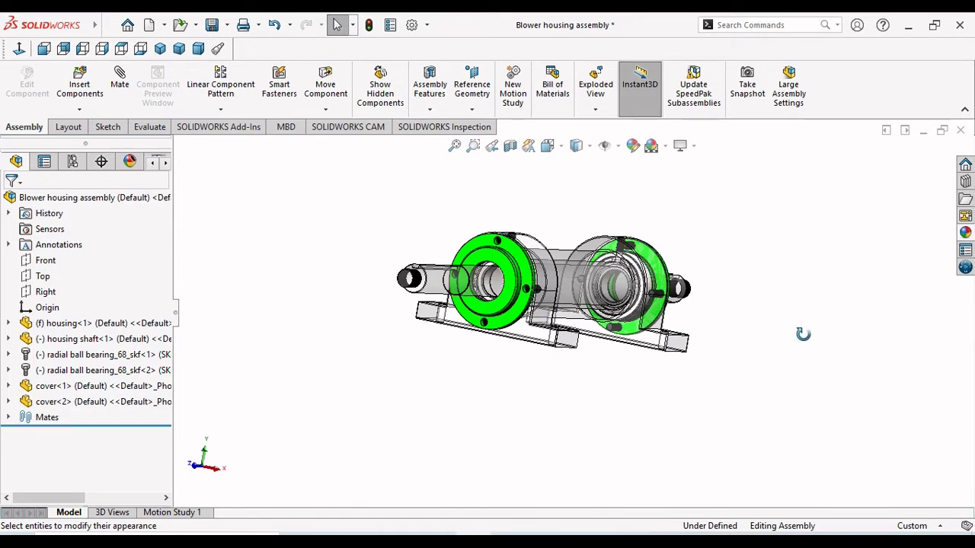
pyautogui.moveTo(803, 336); pyautogui.dragTo(685, 416, button='middle')
pyautogui.moveTo(633, 314); pyautogui.dragTo(746, 263, button='middle')
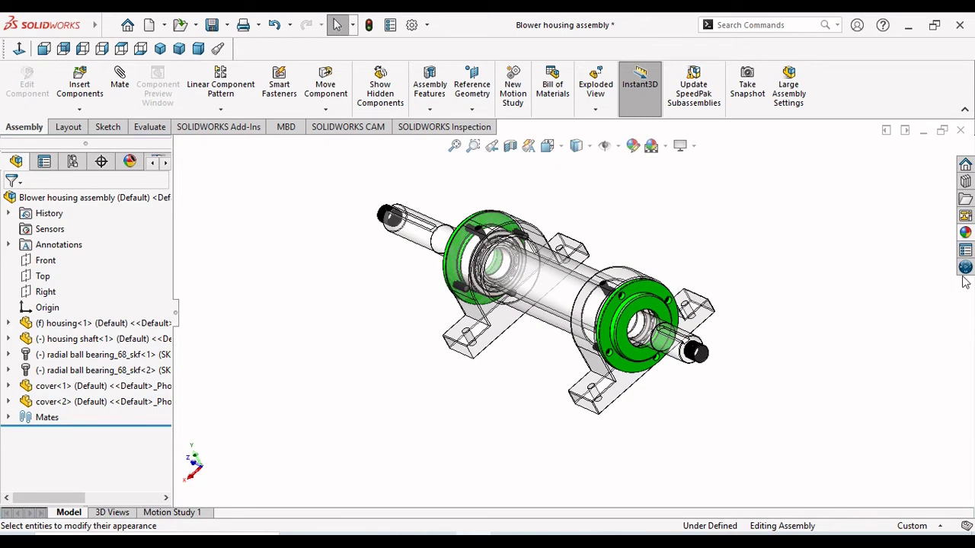
pyautogui.click(965, 197)
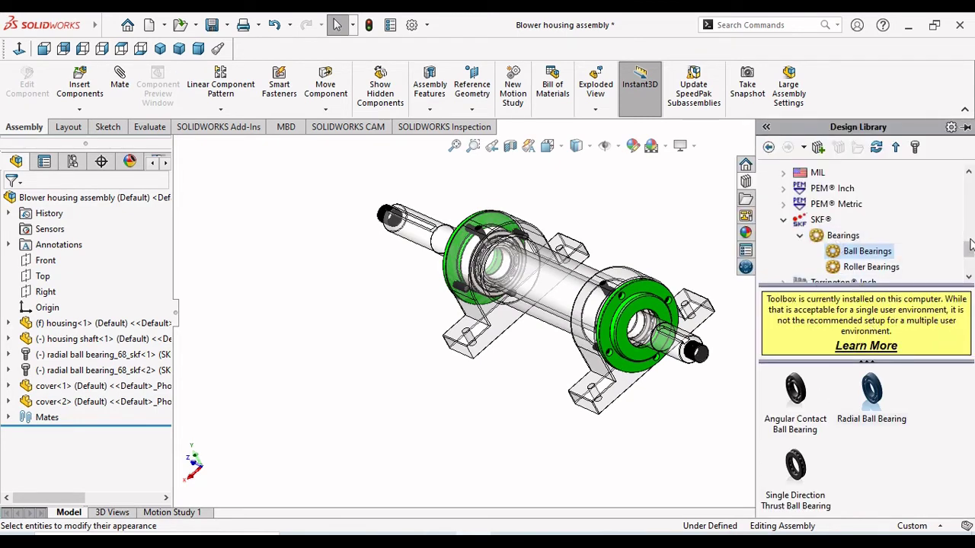
# - Drag a Formed Hex Screw from Toolbox ANSI Metric > Bolts and Screws > Hex Head into the assembly
pyautogui.moveTo(969, 243); pyautogui.dragTo(970, 185)
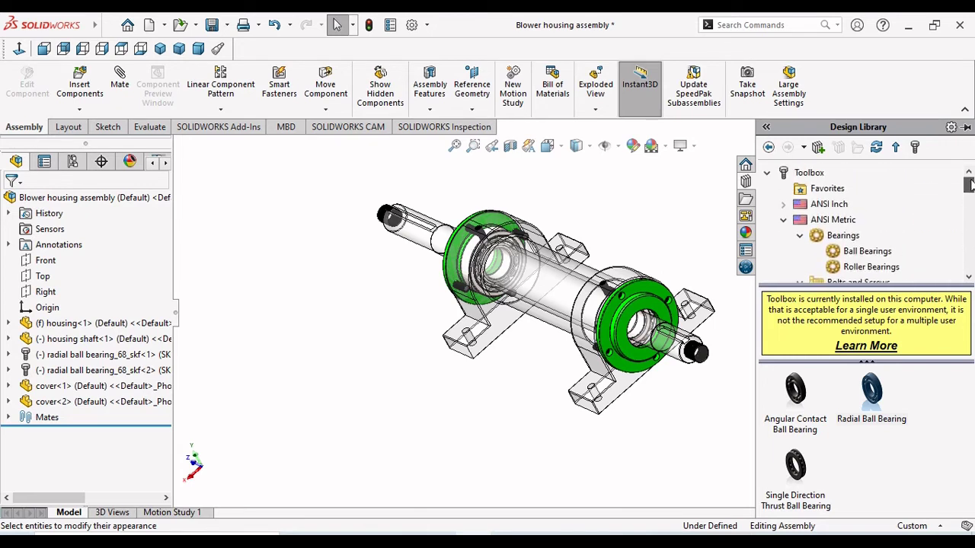
pyautogui.click(850, 221)
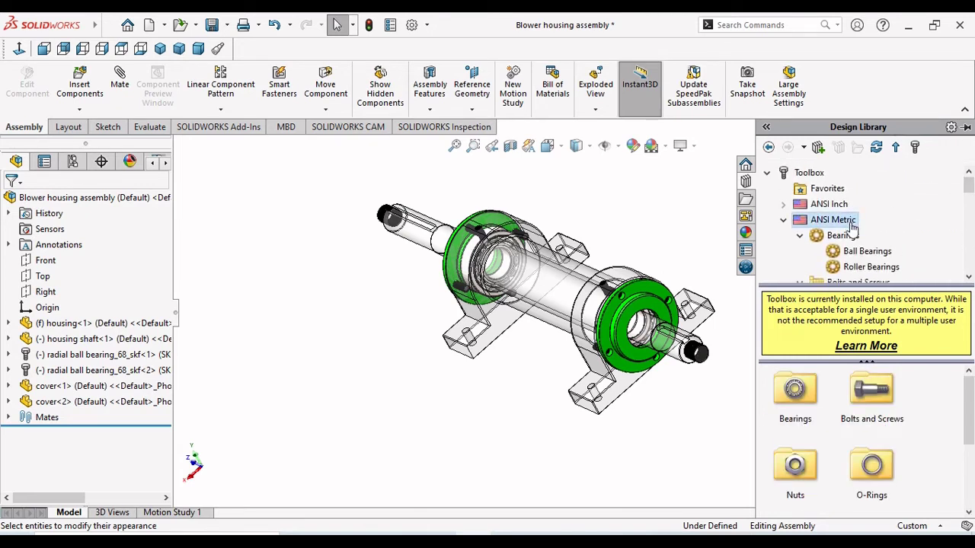
pyautogui.doubleClick(876, 404)
pyautogui.doubleClick(795, 401)
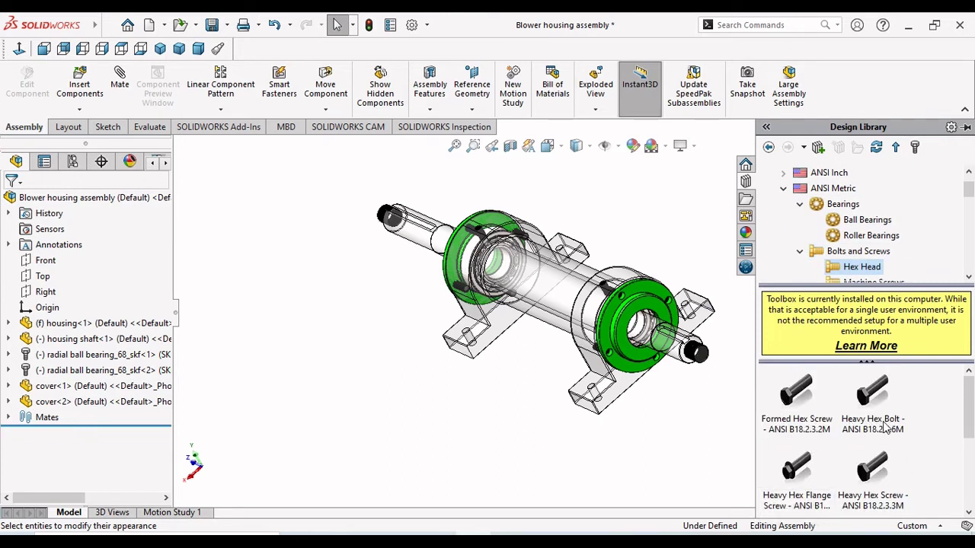
pyautogui.moveTo(885, 430)
pyautogui.moveTo(780, 429); pyautogui.dragTo(323, 391)
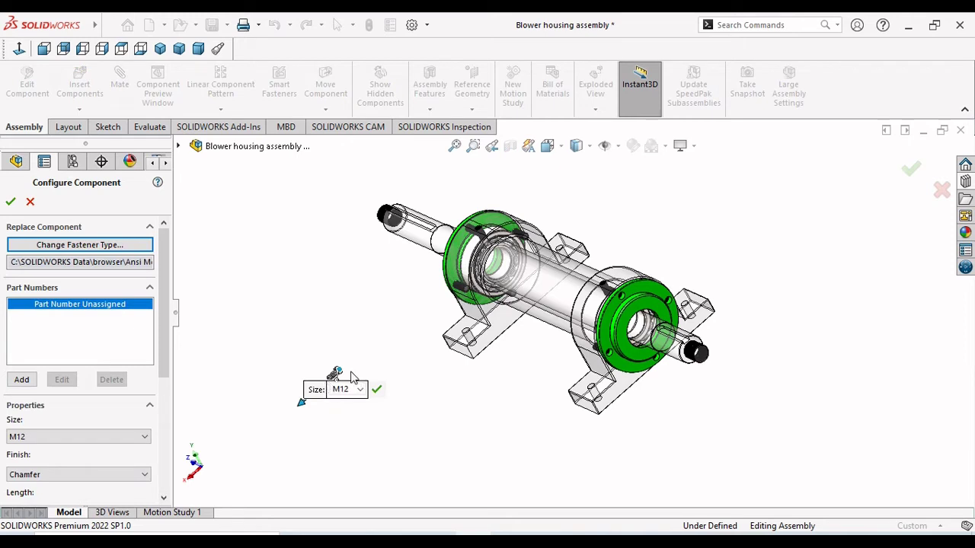
# - Configure the screw as M16 with Washer-face finish and 35 length
pyautogui.click(145, 436)
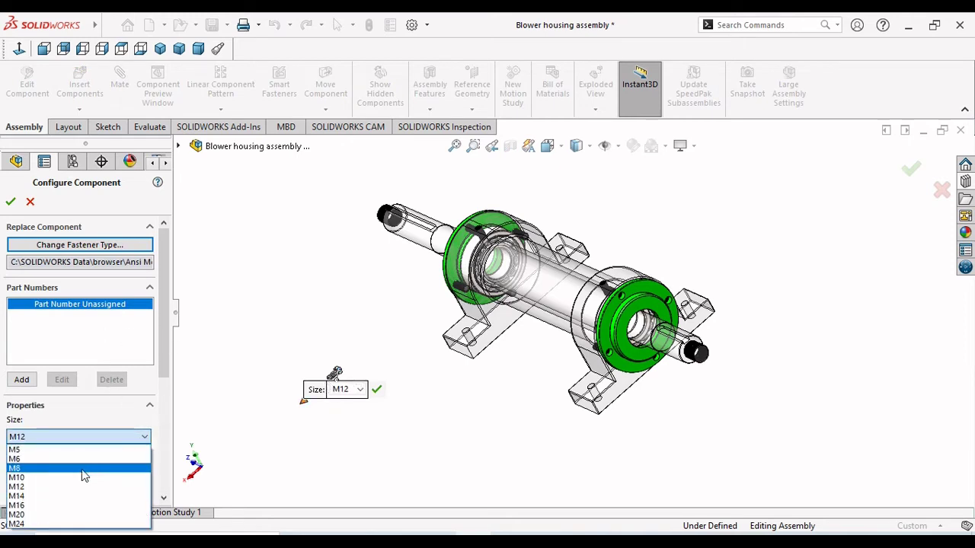
pyautogui.click(47, 506)
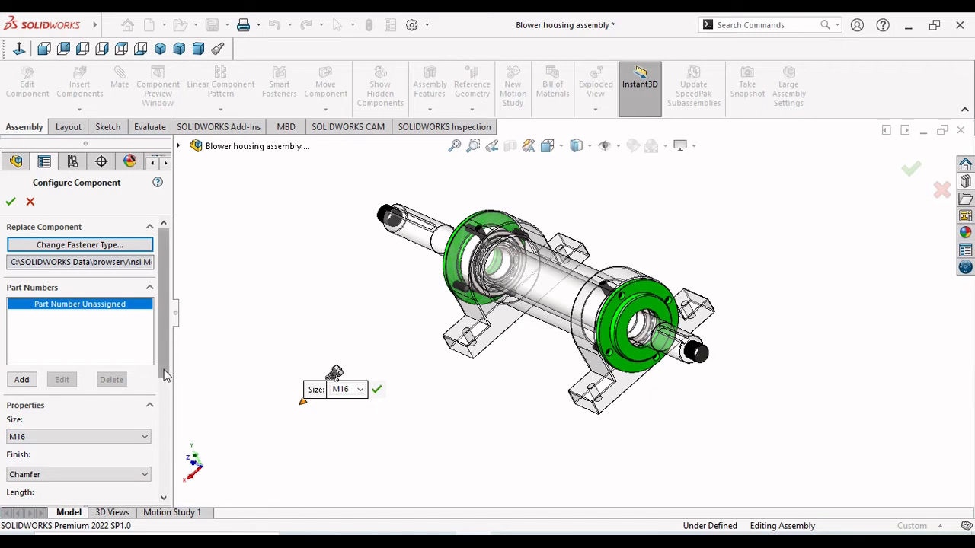
pyautogui.scroll(-3, 163, 364)
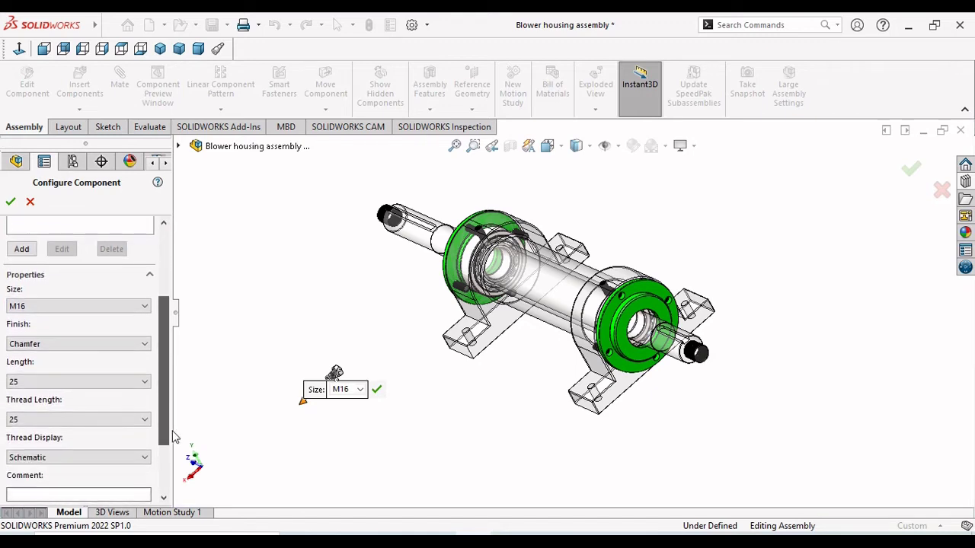
pyautogui.click(145, 346)
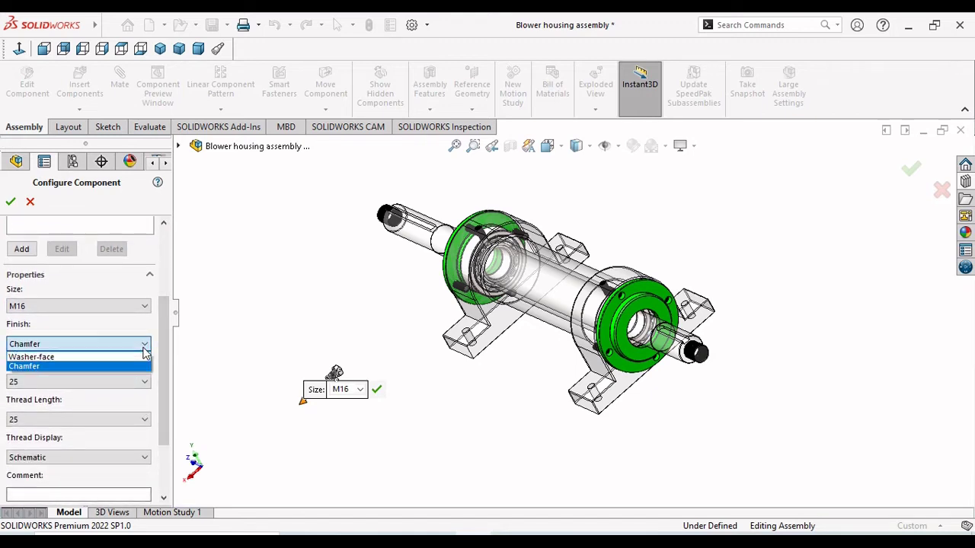
pyautogui.click(145, 346)
pyautogui.click(144, 347)
pyautogui.click(129, 358)
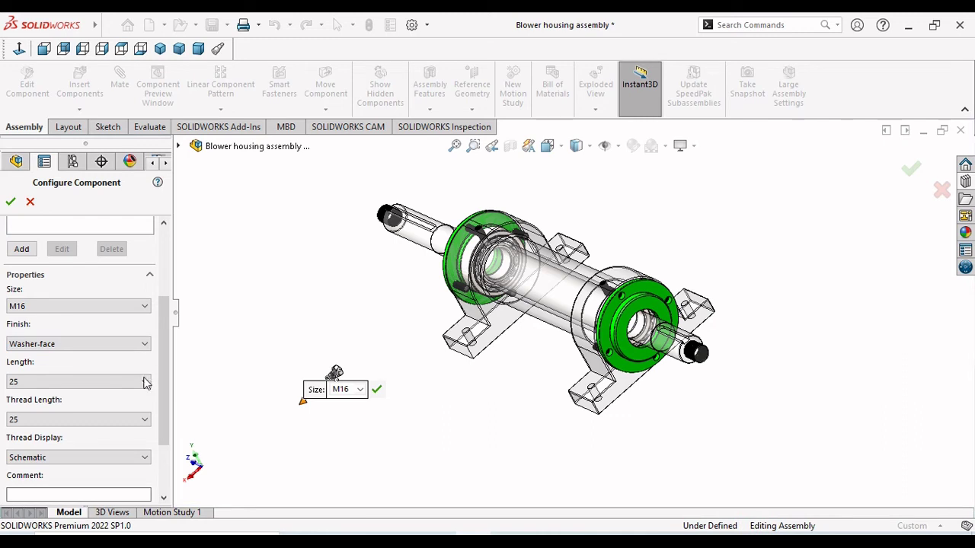
pyautogui.click(146, 384)
pyautogui.click(36, 413)
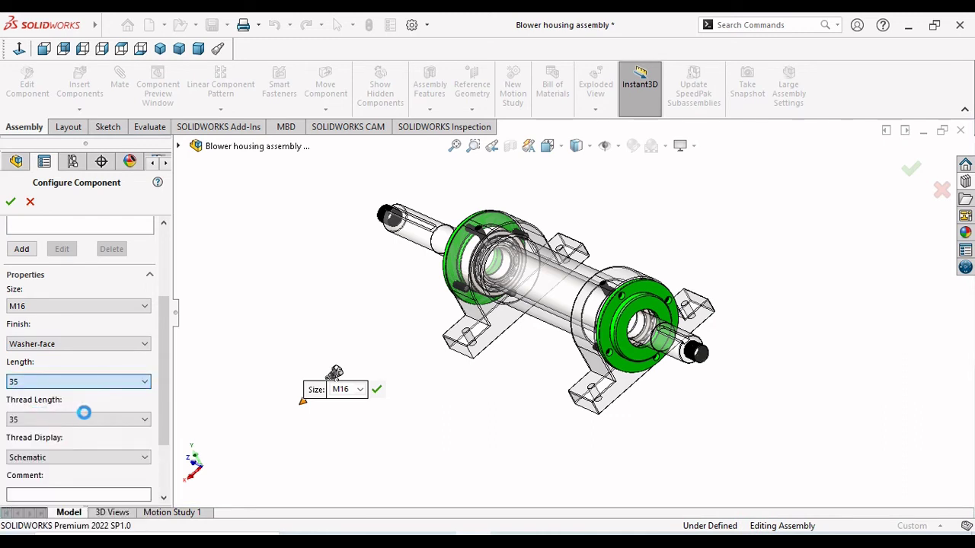
# - Switch the screw's thread display from Simplified to Schematic
pyautogui.click(86, 418)
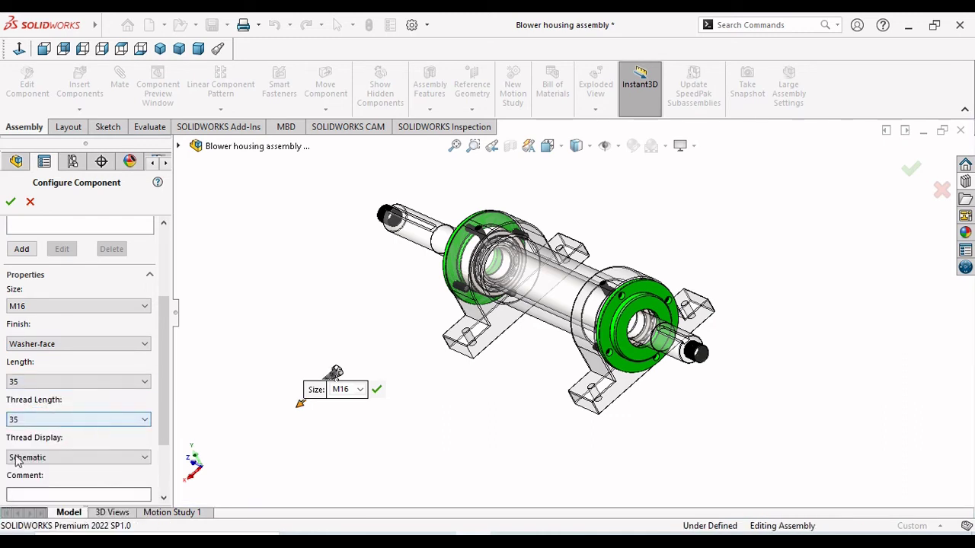
pyautogui.scroll(-3, 160, 449)
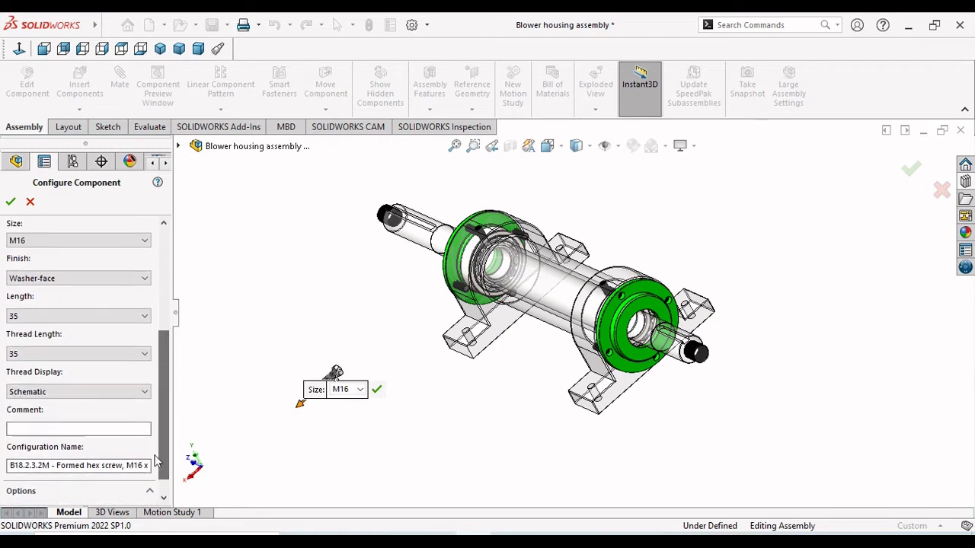
pyautogui.click(145, 394)
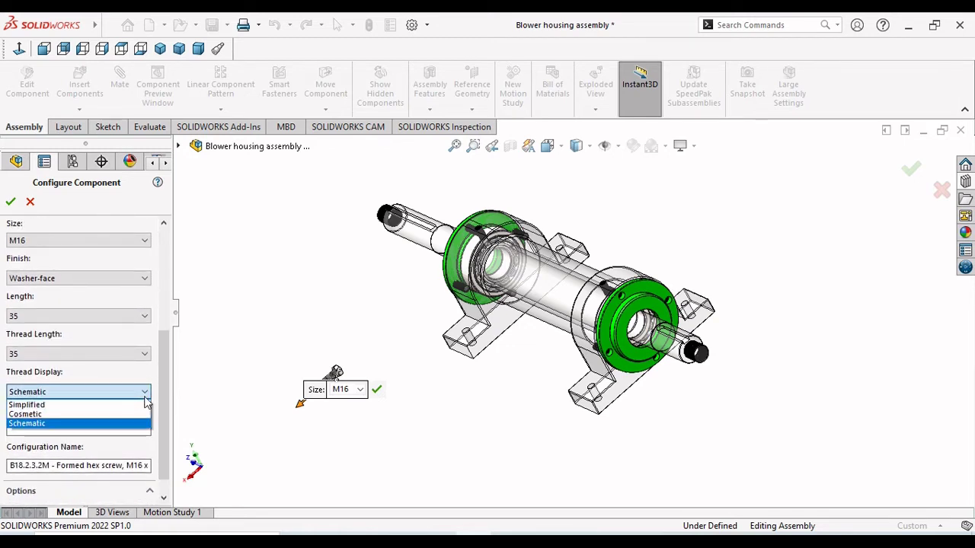
pyautogui.click(106, 406)
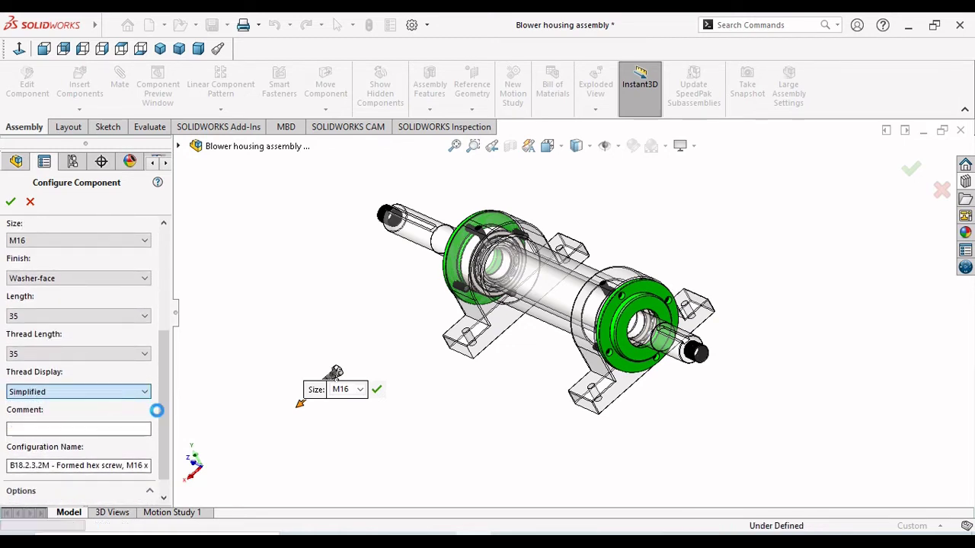
pyautogui.scroll(-4, 336, 384)
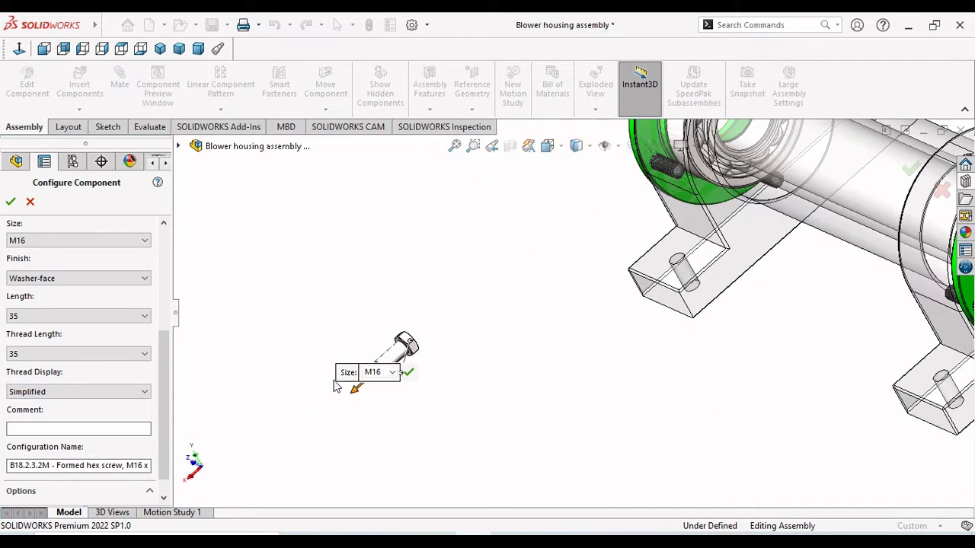
pyautogui.click(128, 397)
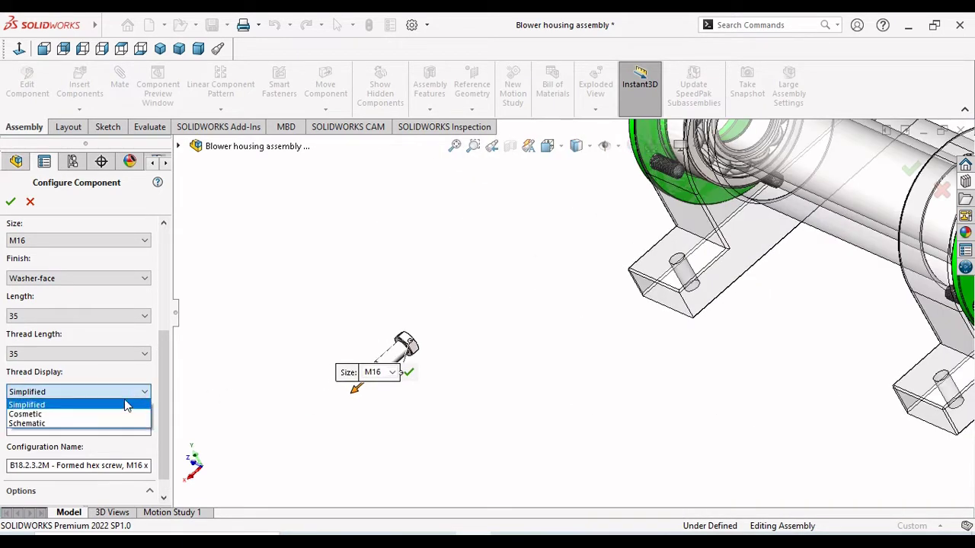
pyautogui.click(92, 424)
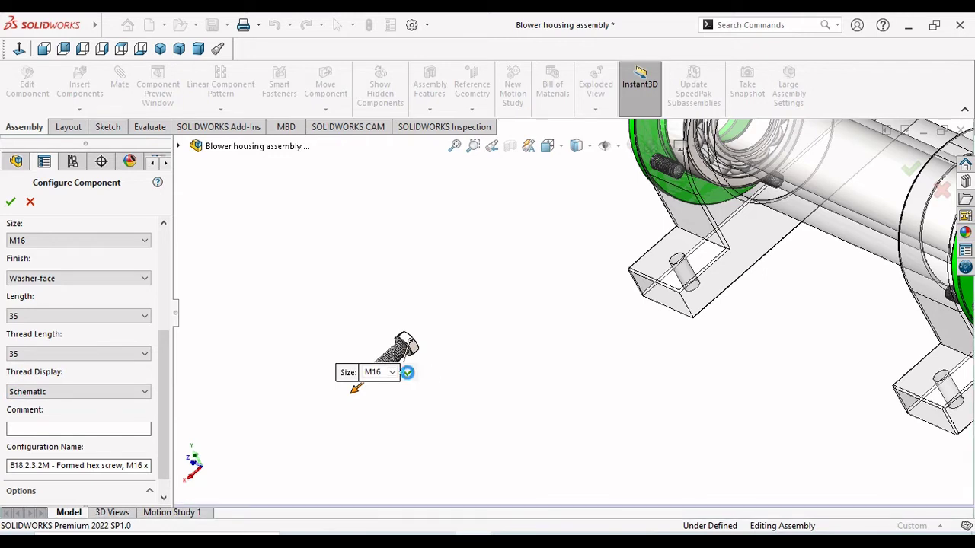
pyautogui.scroll(-2, 165, 441)
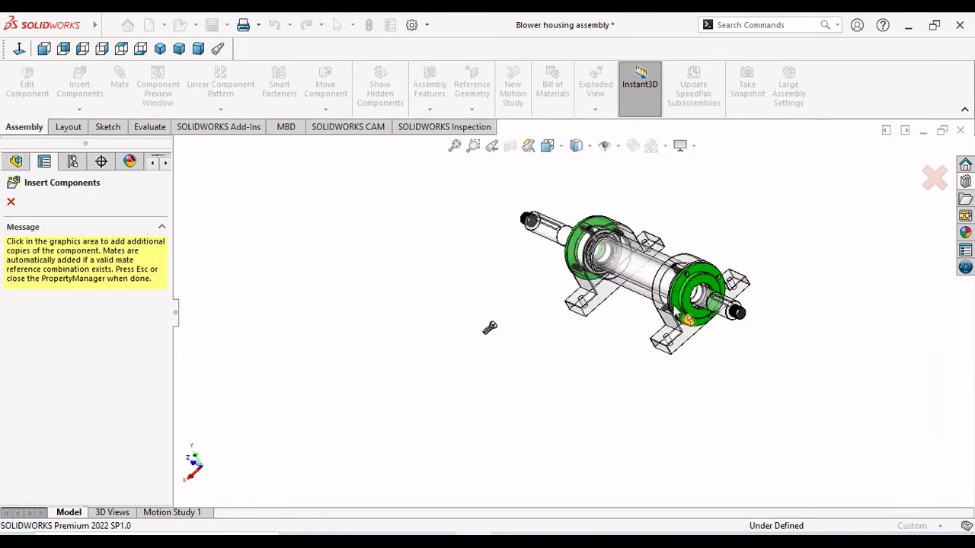
# - Seat hex screws in the first two flange holes of the green cover
pyautogui.scroll(-5, 728, 255)
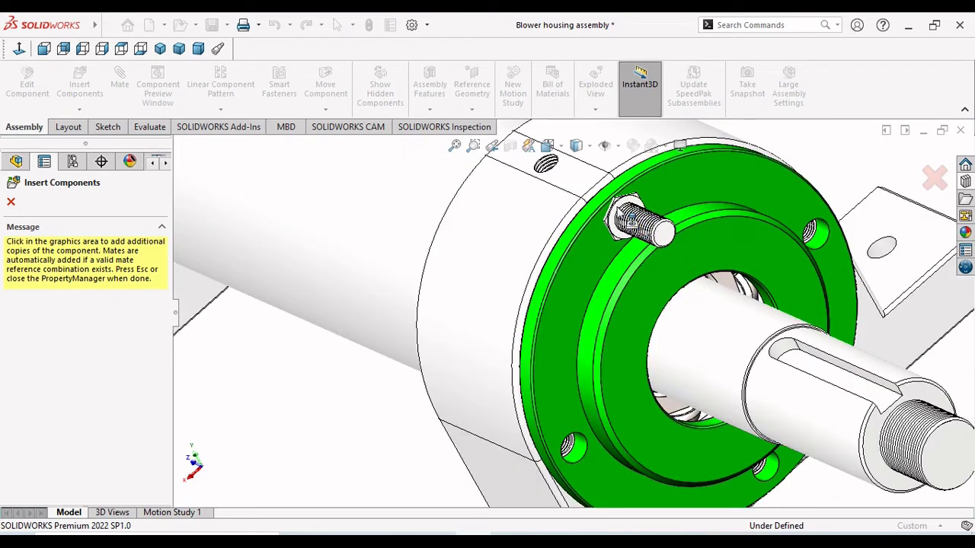
pyautogui.click(667, 226)
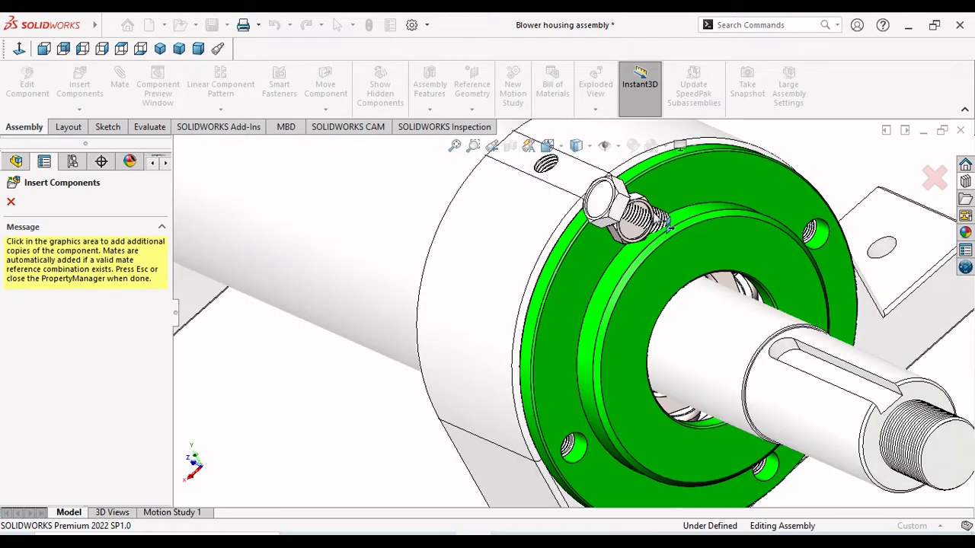
pyautogui.click(802, 222)
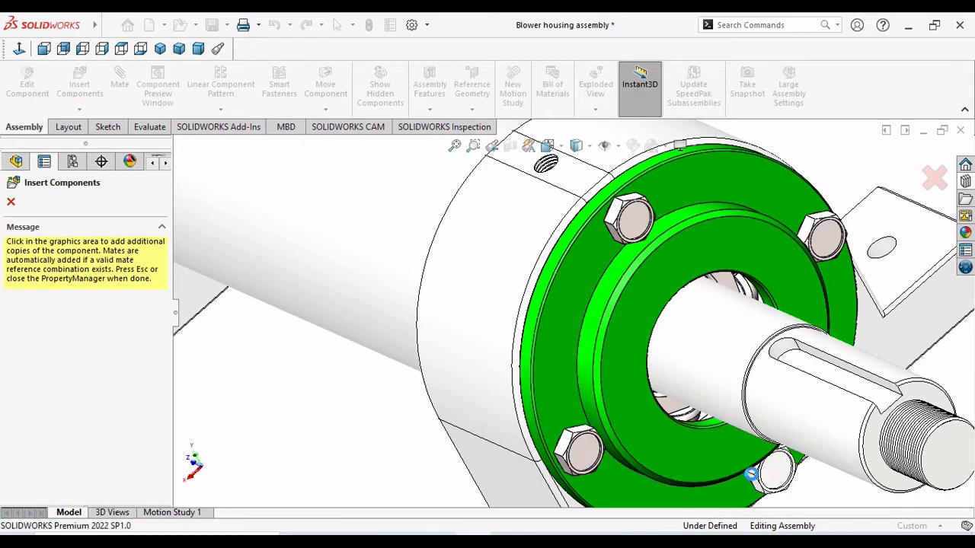
pyautogui.scroll(8, 472, 402)
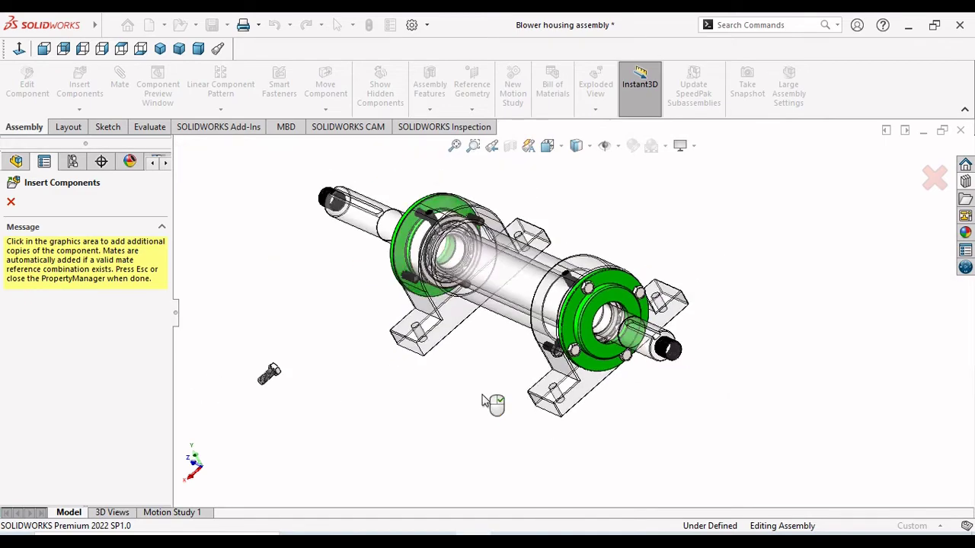
pyautogui.moveTo(488, 402); pyautogui.dragTo(589, 396, button='middle')
pyautogui.scroll(-6, 380, 225)
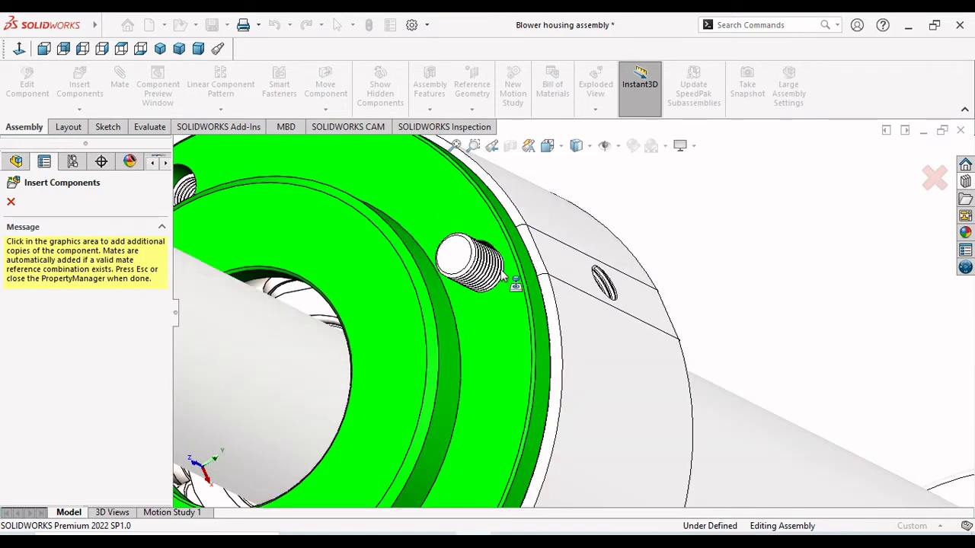
# - Seat screws in the remaining flange holes, including the lower one, and finish inserting
pyautogui.click(497, 275)
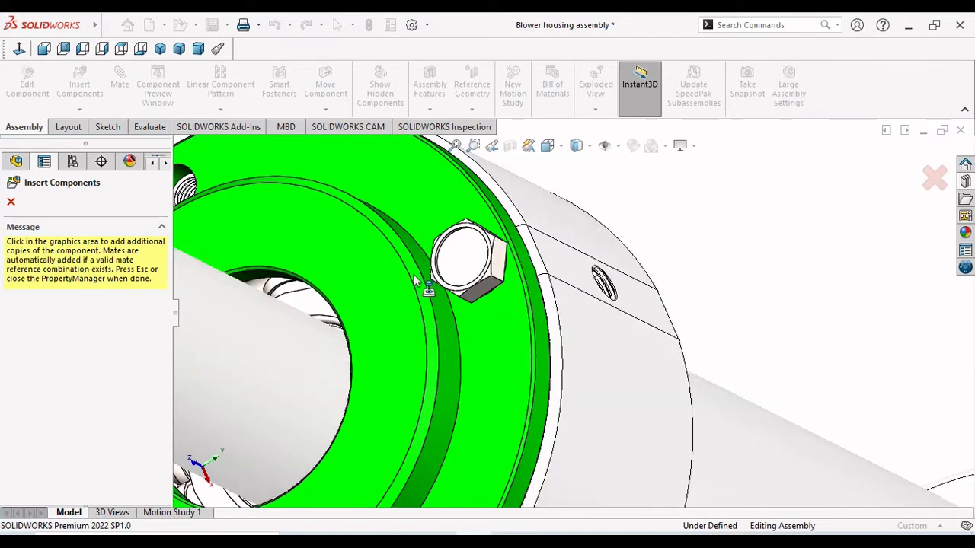
pyautogui.scroll(4, 418, 263)
pyautogui.scroll(-5, 416, 261)
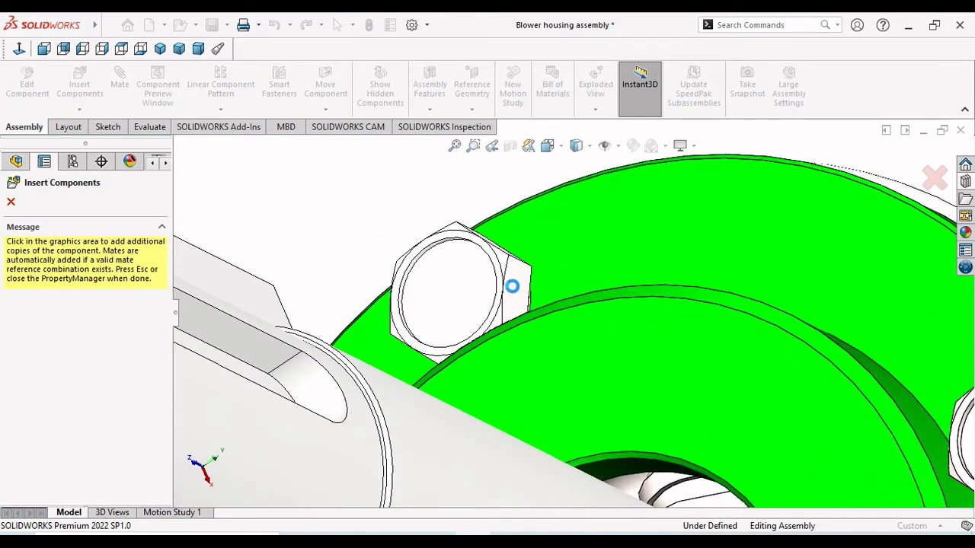
pyautogui.click(518, 310)
pyautogui.scroll(3, 507, 305)
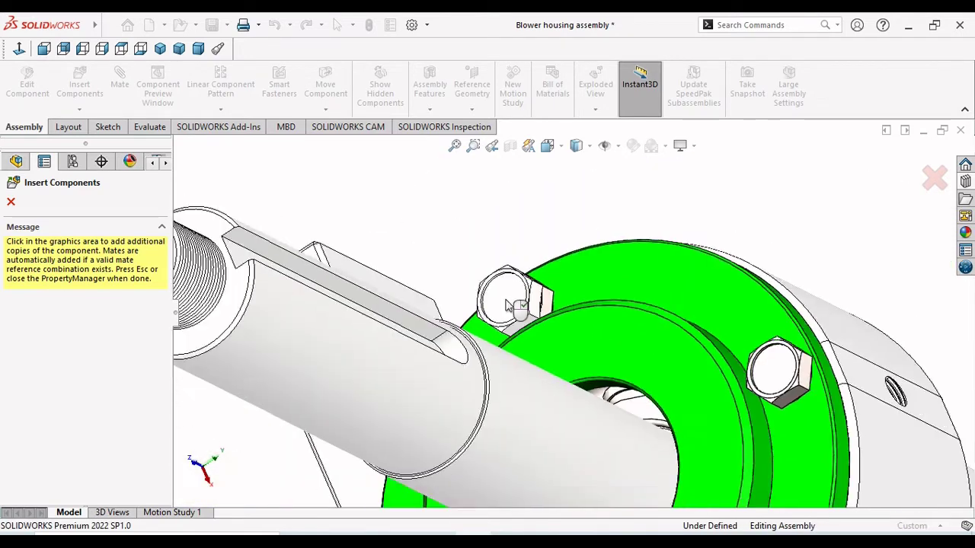
pyautogui.scroll(2, 507, 305)
pyautogui.scroll(-4, 605, 404)
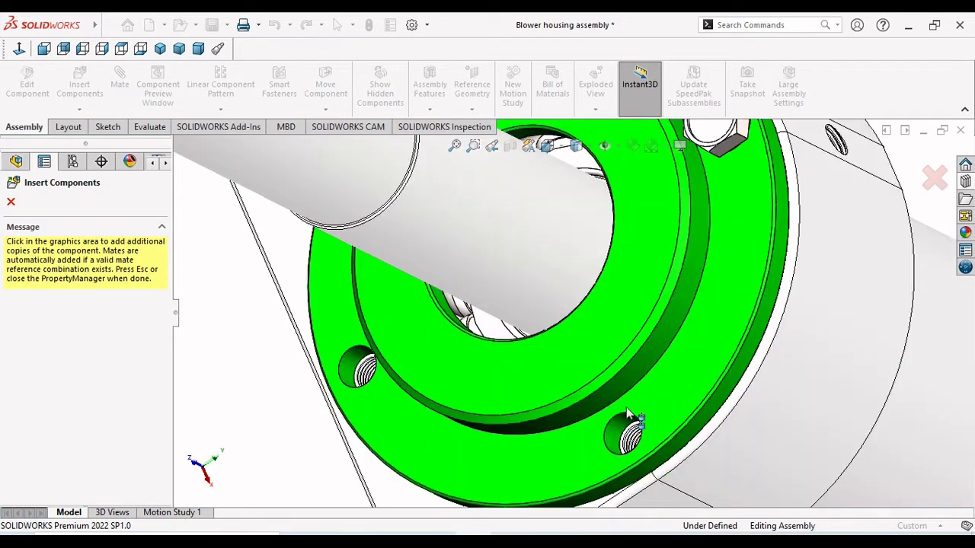
pyautogui.scroll(-4, 630, 419)
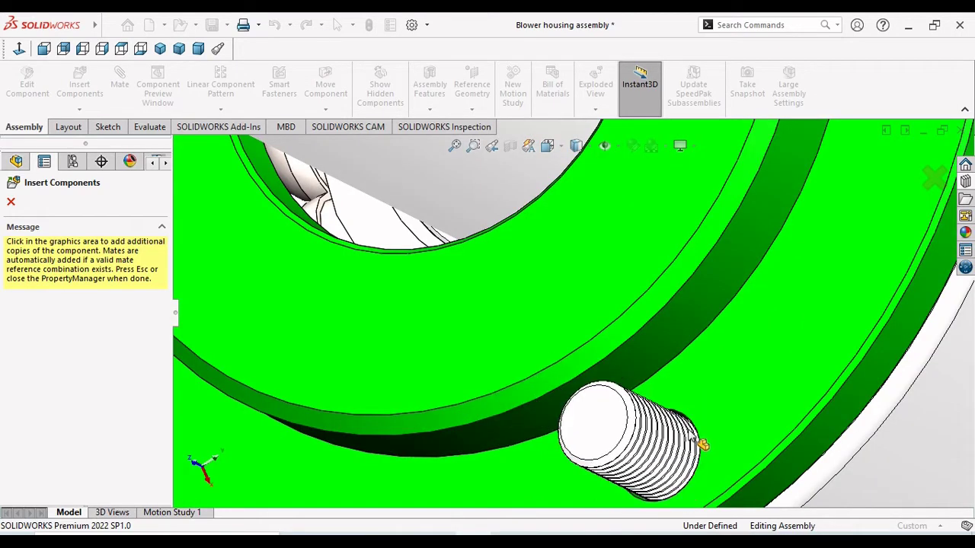
pyautogui.click(700, 441)
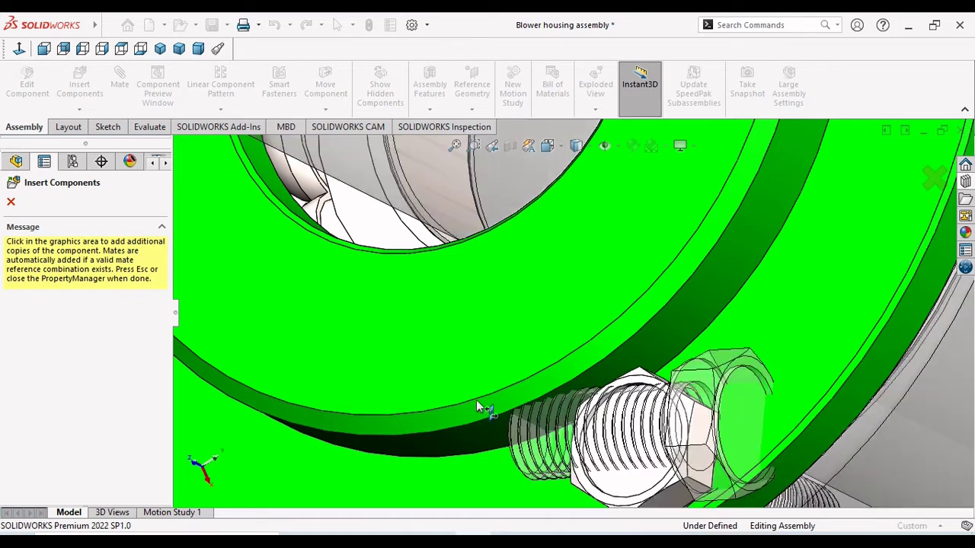
pyautogui.scroll(5, 477, 403)
pyautogui.moveTo(476, 407); pyautogui.dragTo(429, 330, button='middle')
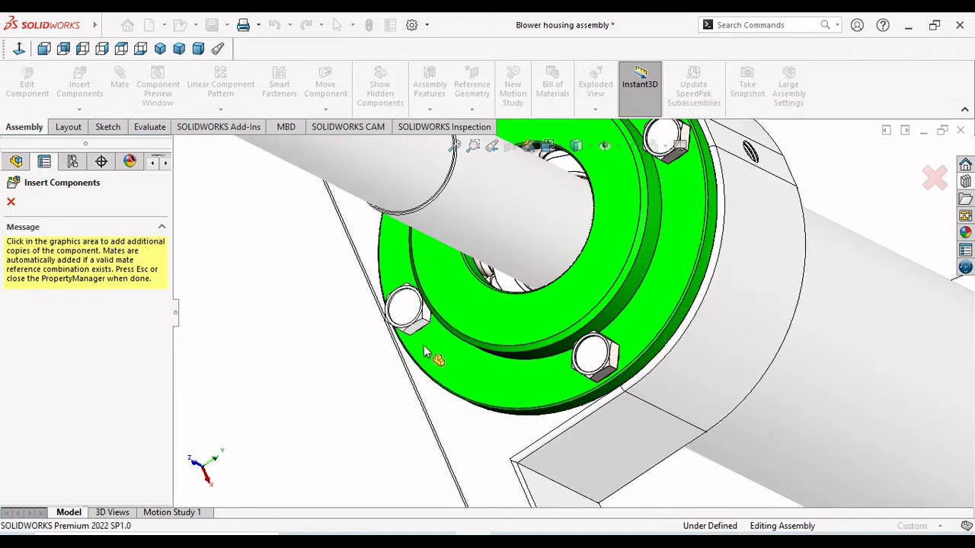
pyautogui.scroll(6, 429, 364)
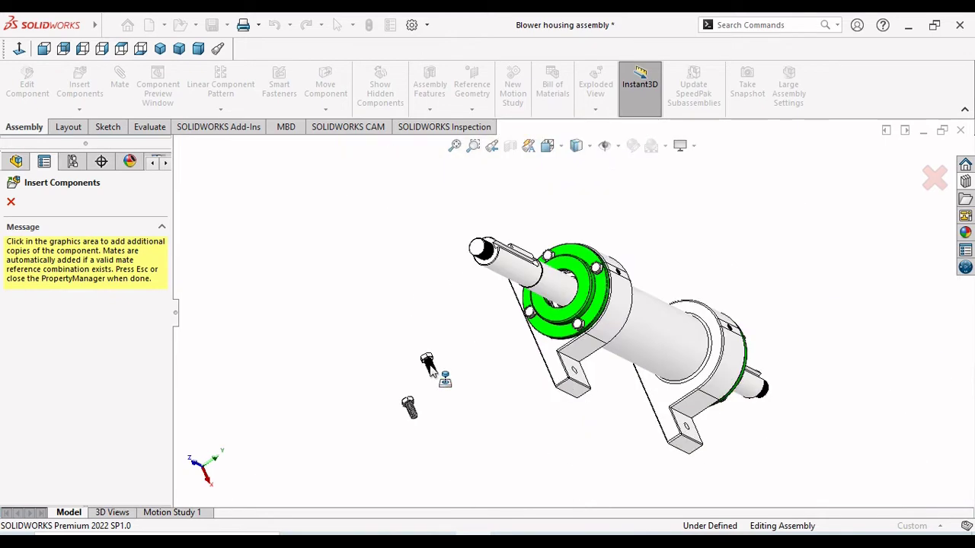
pyautogui.click(11, 203)
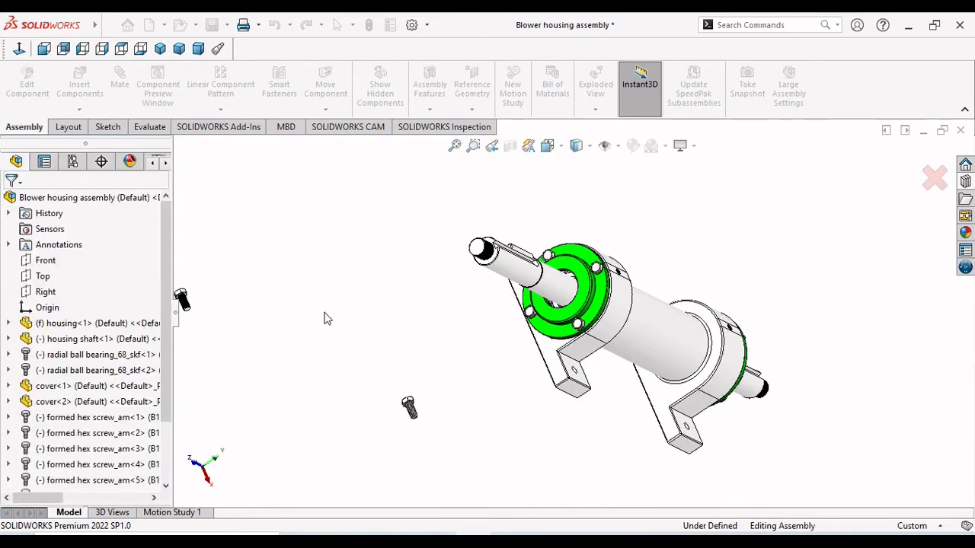
# - Delete the stray loose screw, formed hex screw_am<1>
pyautogui.rightClick(414, 404)
pyautogui.click(431, 398)
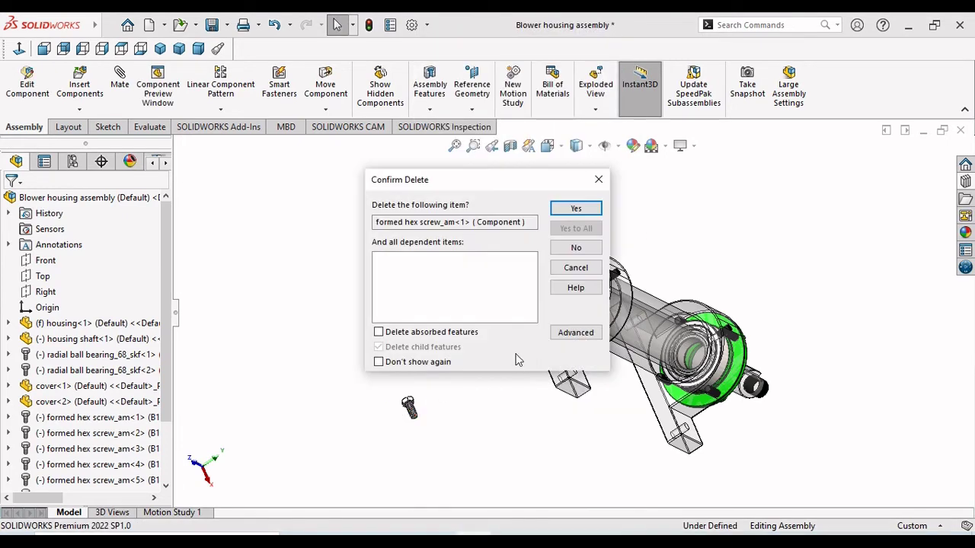
pyautogui.click(575, 211)
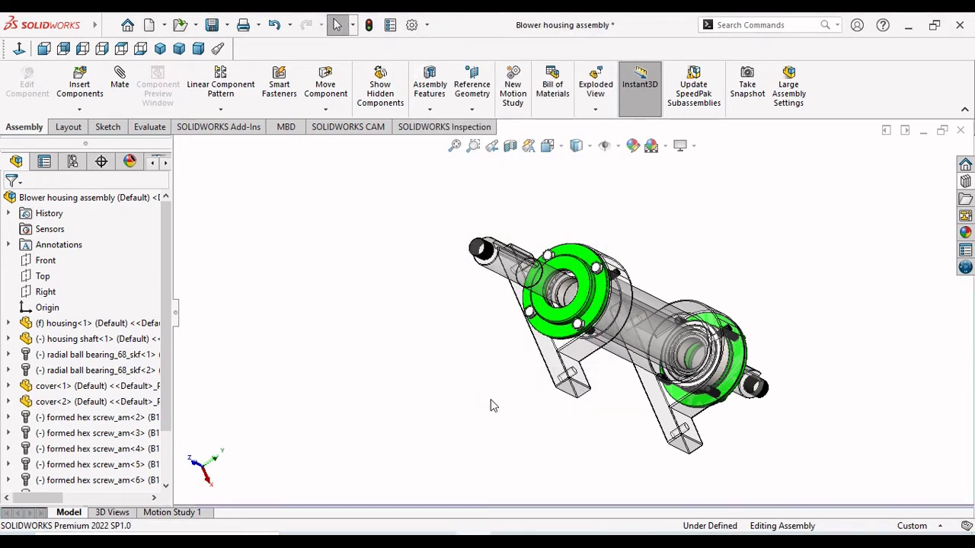
pyautogui.moveTo(490, 404); pyautogui.dragTo(620, 391, button='middle')
pyautogui.scroll(-6, 620, 391)
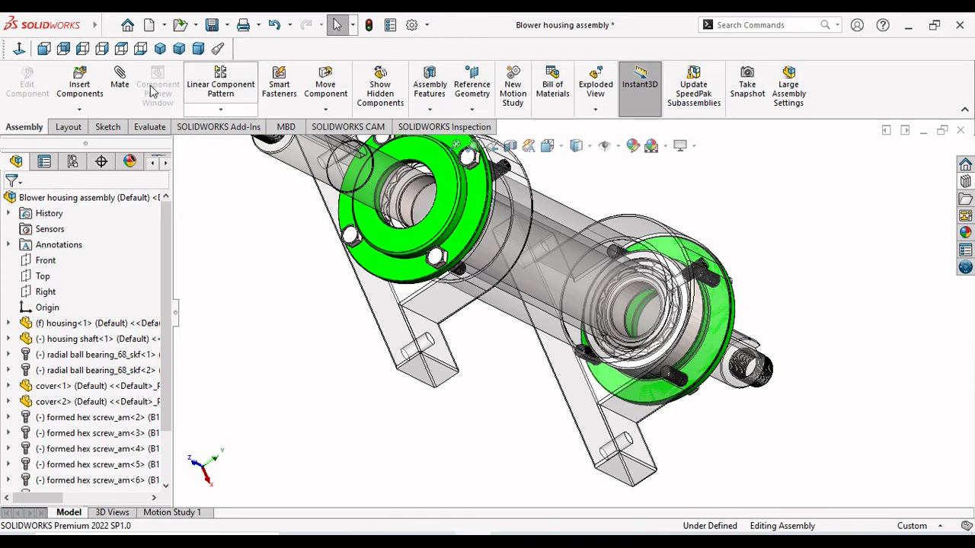
pyautogui.hotkey('ctrl', '7')
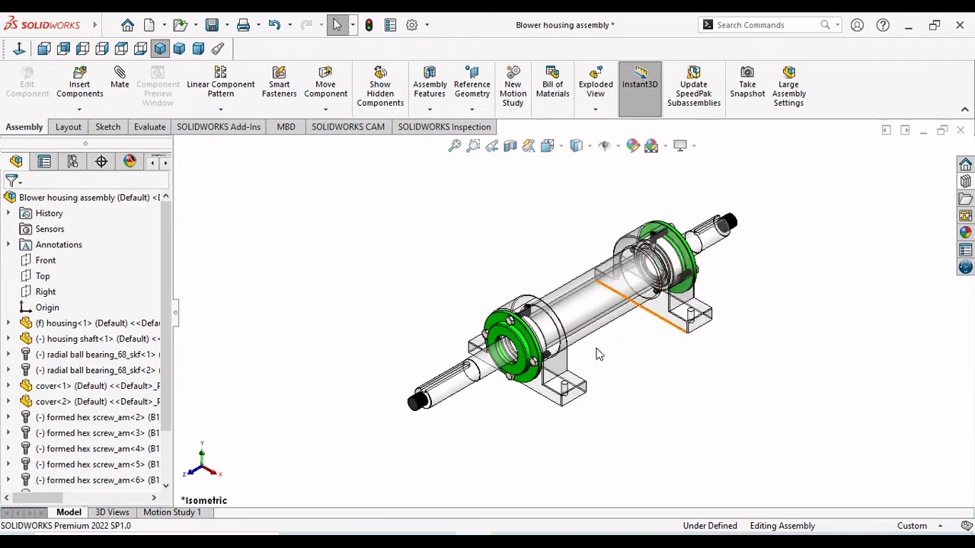
pyautogui.scroll(-3, 594, 358)
pyautogui.moveTo(612, 396); pyautogui.dragTo(365, 392, button='middle')
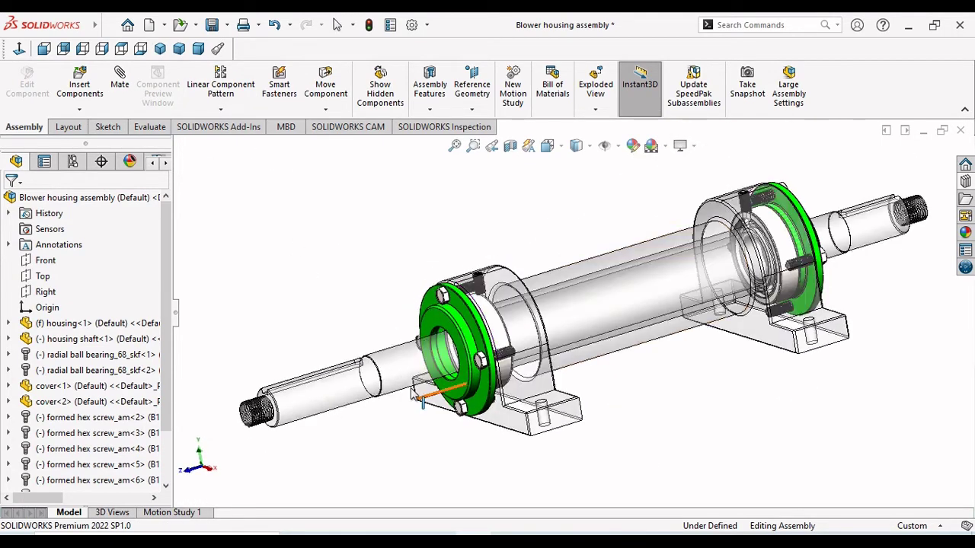
pyautogui.click(339, 395)
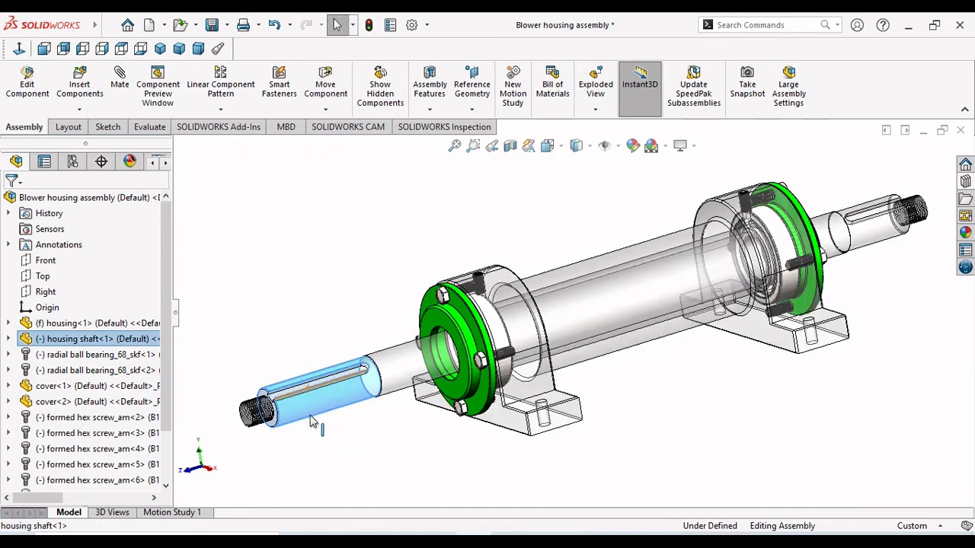
pyautogui.click(315, 449)
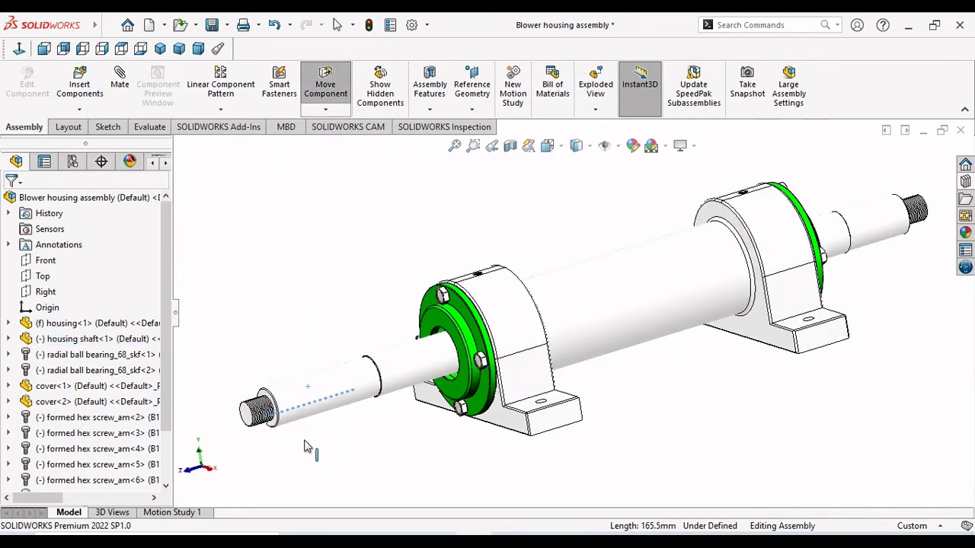
pyautogui.press('Escape')
pyautogui.scroll(2, 483, 385)
pyautogui.scroll(-4, 533, 327)
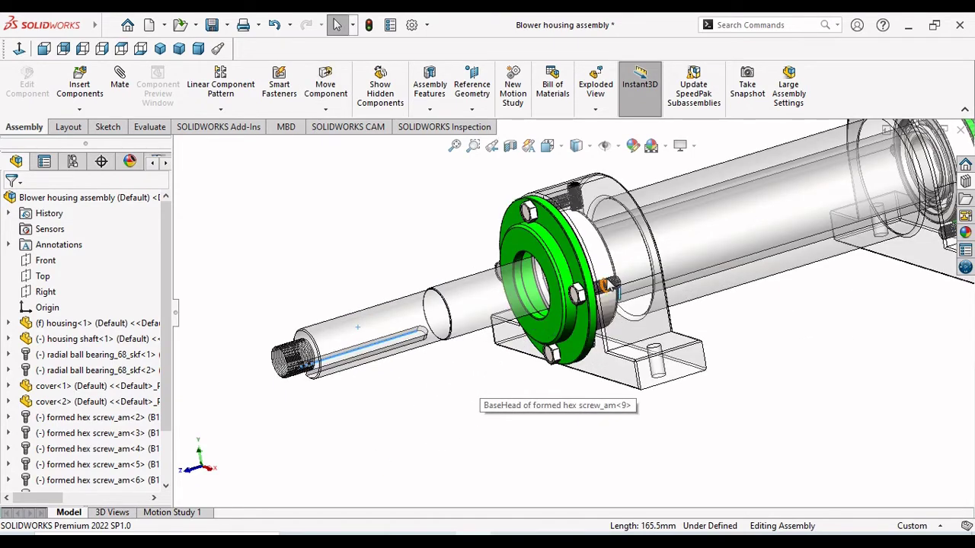
pyautogui.scroll(-3, 609, 286)
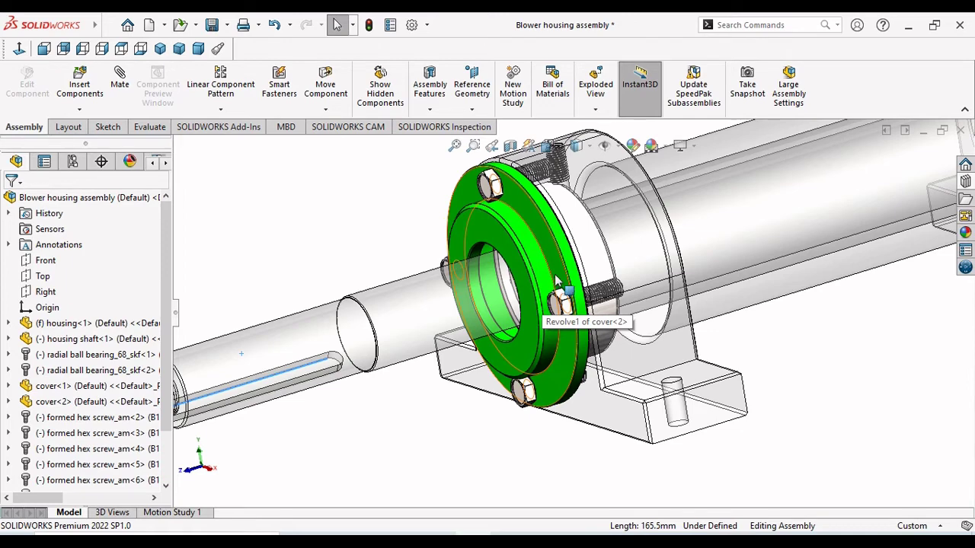
# - Open cover<2>'s revolve sketch, Sketch1, for editing and rotate to face it
pyautogui.click(512, 231)
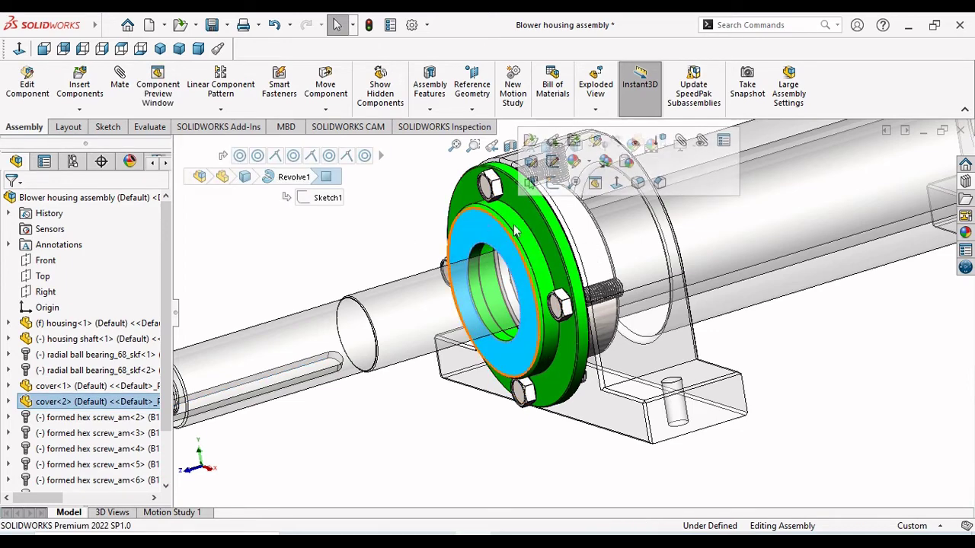
pyautogui.click(552, 162)
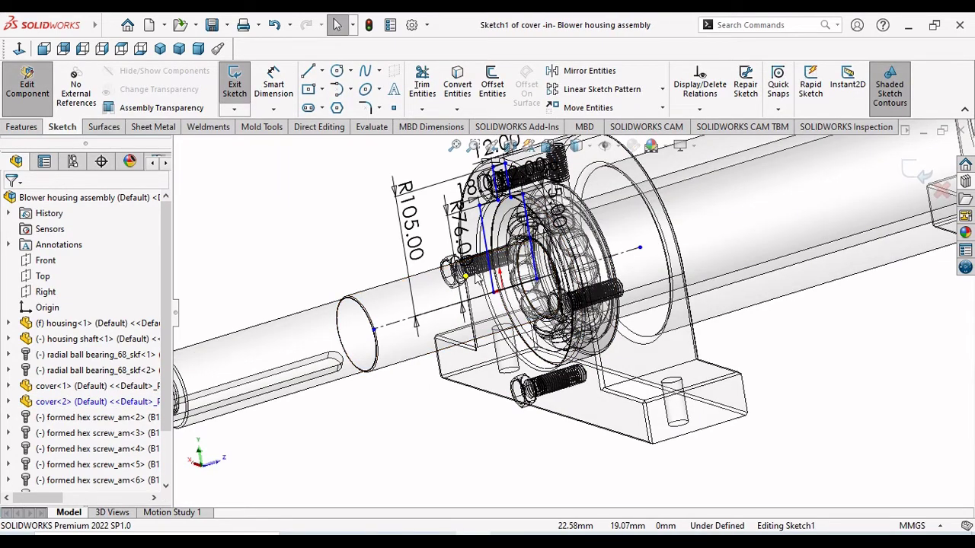
pyautogui.scroll(-4, 564, 224)
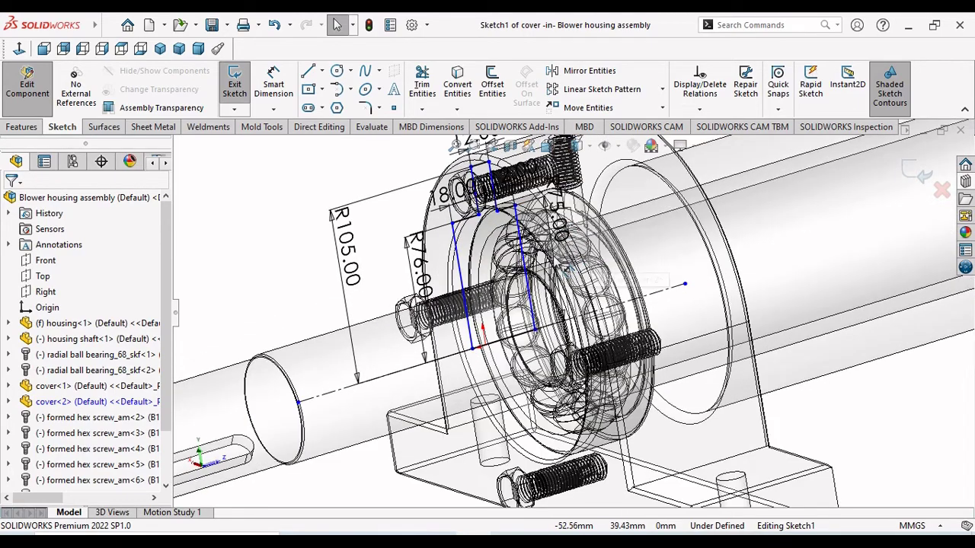
pyautogui.scroll(4, 487, 358)
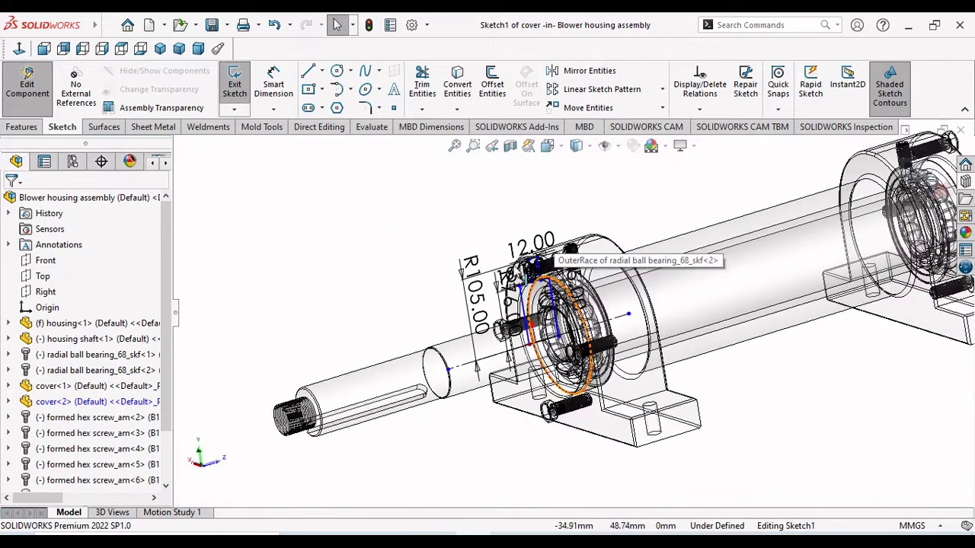
pyautogui.scroll(-2, 415, 382)
pyautogui.moveTo(415, 382)
pyautogui.mouseDown(button='middle')
pyautogui.moveTo(368, 316)
pyautogui.moveTo(380, 331)
pyautogui.mouseUp(button='middle')
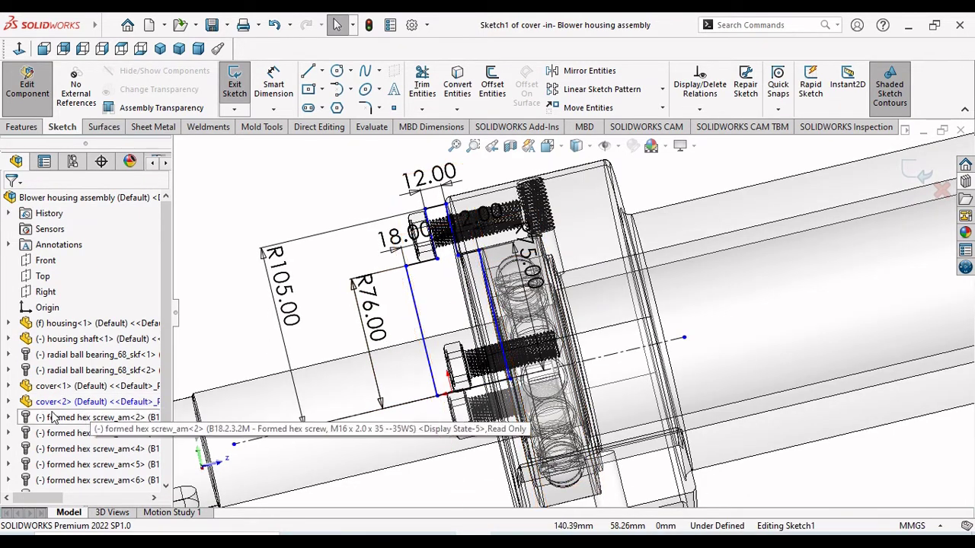
# - Browse cover<2>'s features in the tree, then exit the sketch without keeping changes
pyautogui.click(10, 404)
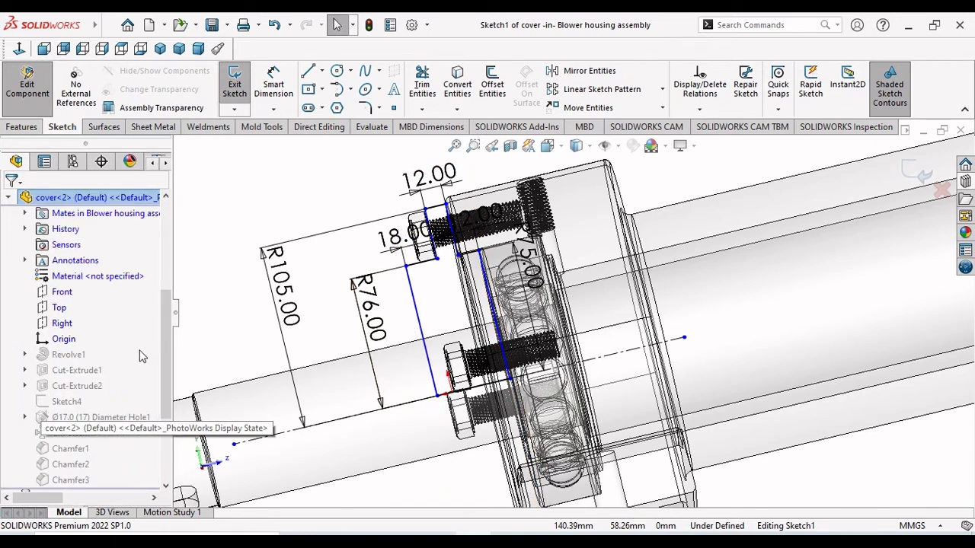
pyautogui.moveTo(164, 354); pyautogui.dragTo(193, 324)
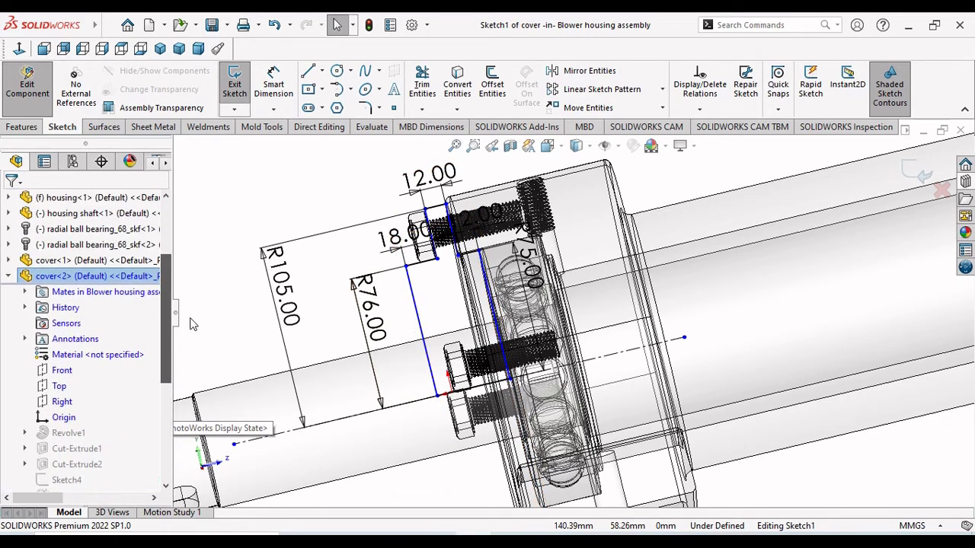
pyautogui.click(8, 276)
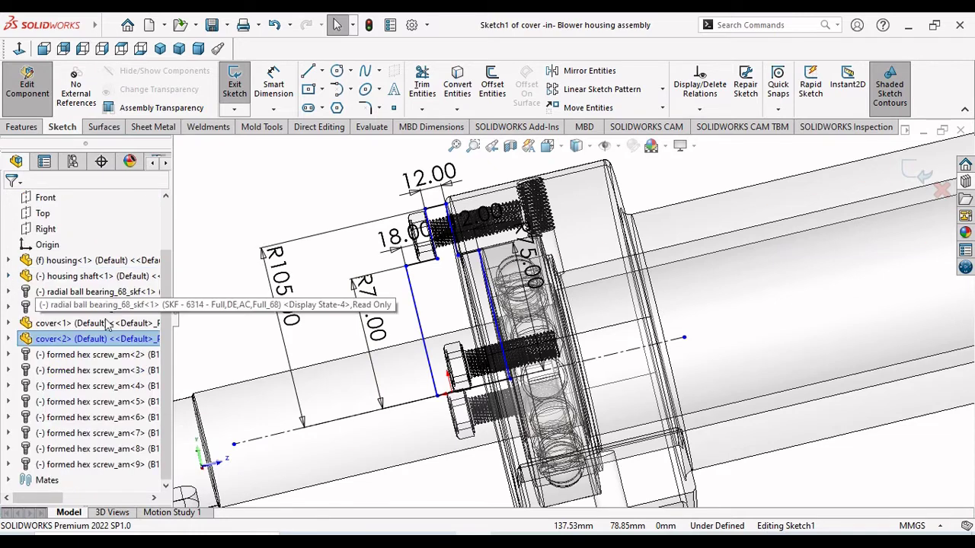
pyautogui.scroll(3, 572, 320)
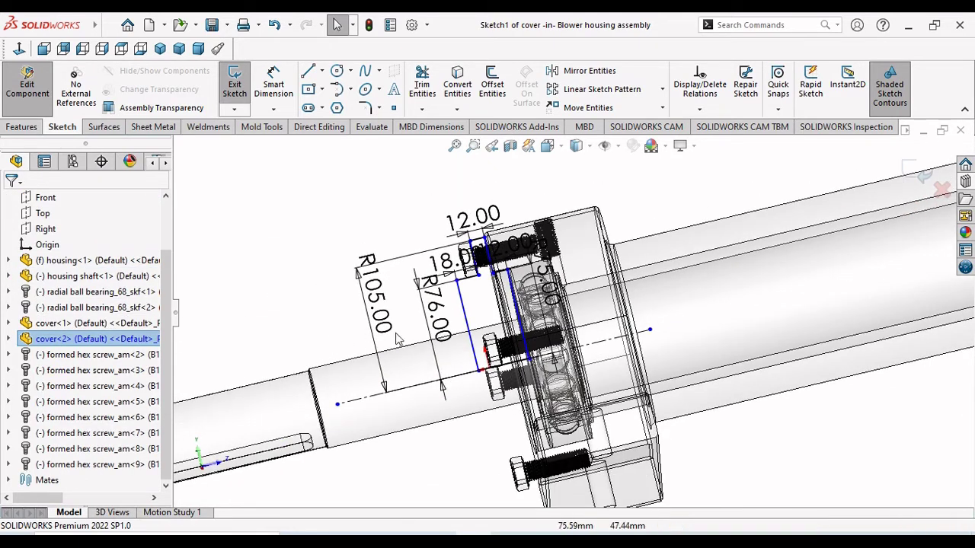
pyautogui.click(942, 191)
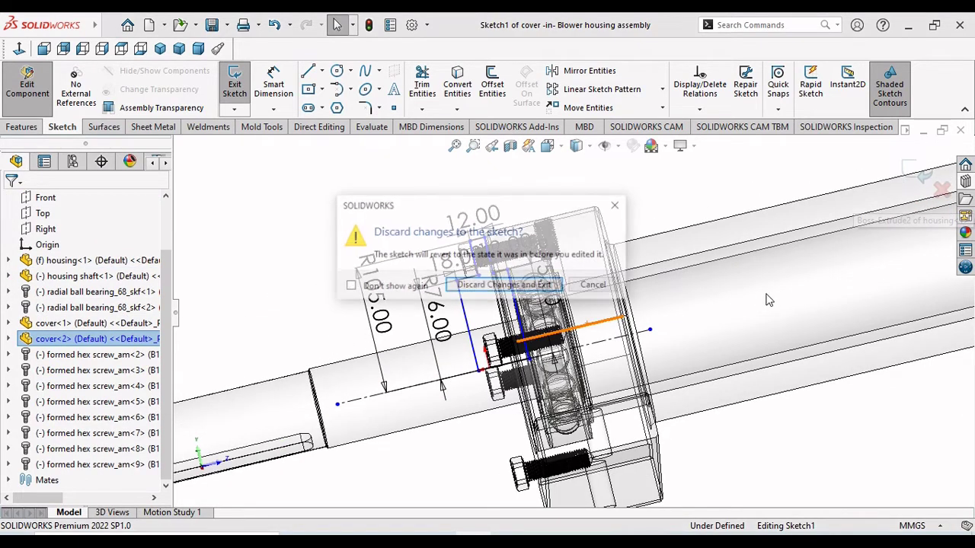
# - Discard the Sketch1 changes and expand cover<2> > Cut-Extrude2 to show Sketch3
pyautogui.click(561, 286)
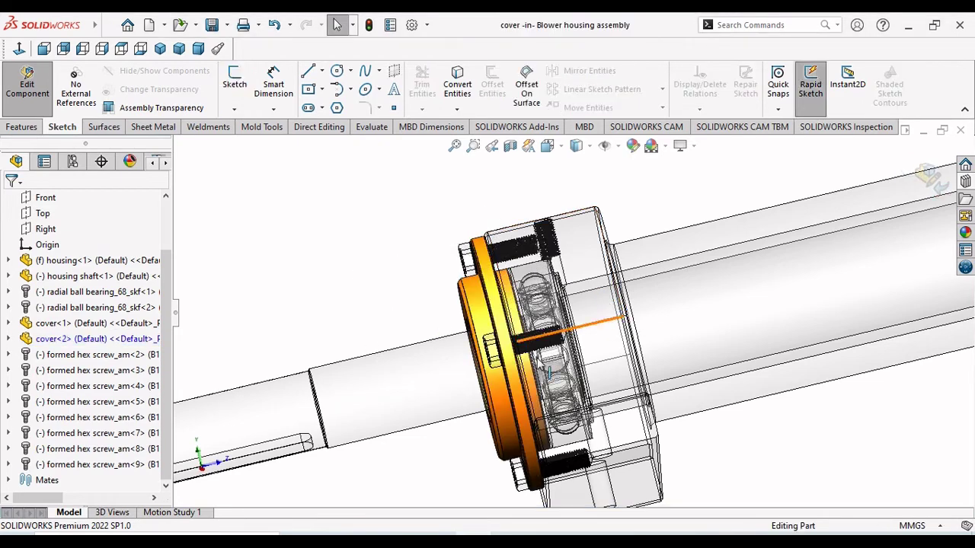
pyautogui.scroll(-2, 494, 344)
pyautogui.moveTo(358, 323); pyautogui.dragTo(481, 294, button='middle')
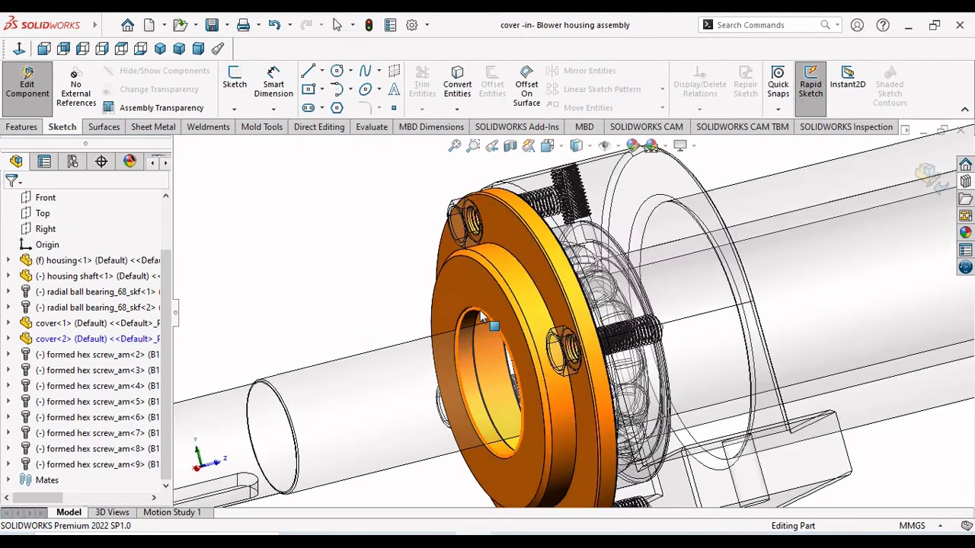
pyautogui.click(482, 294)
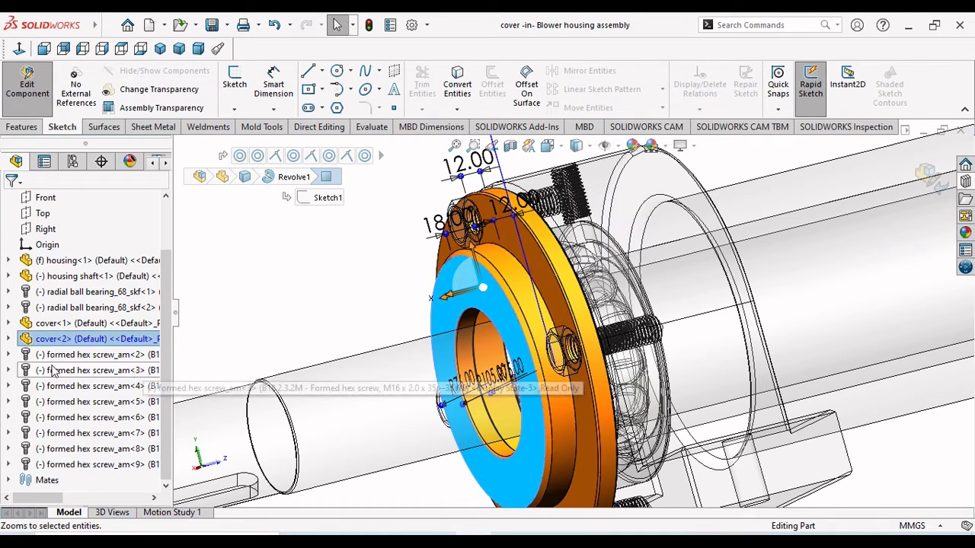
pyautogui.click(8, 339)
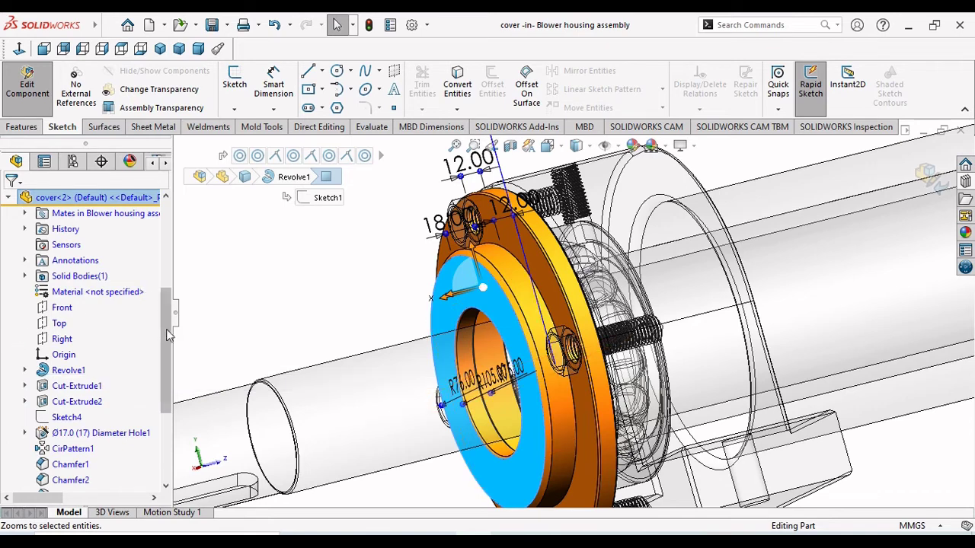
pyautogui.moveTo(171, 358); pyautogui.dragTo(160, 381)
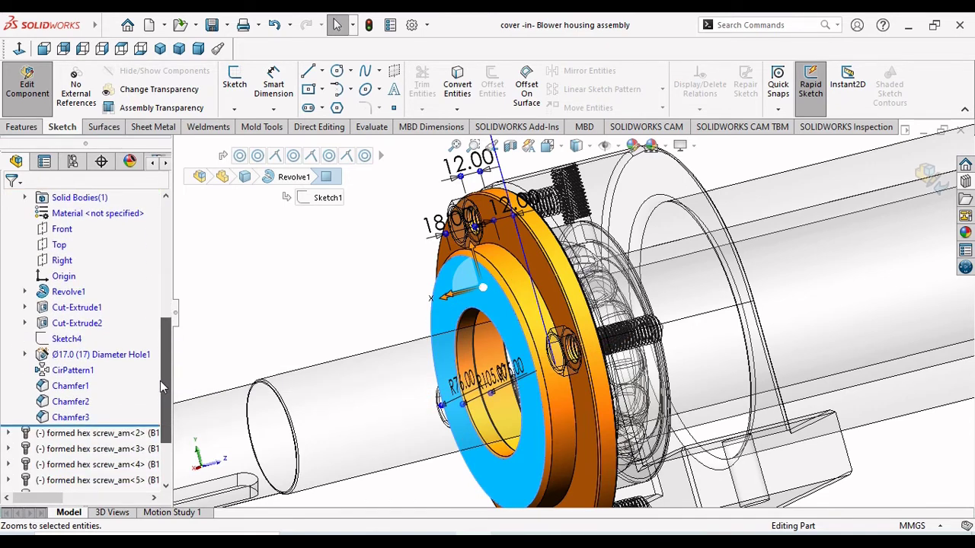
pyautogui.click(25, 323)
pyautogui.click(83, 340)
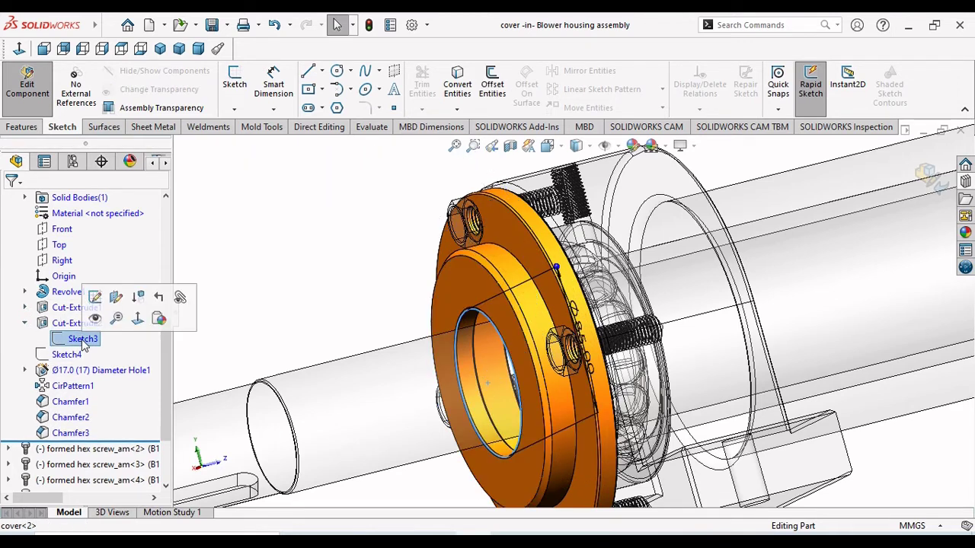
# - Change Sketch3's D1 diameter from 85.00 mm to 66.50 mm
pyautogui.click(583, 330)
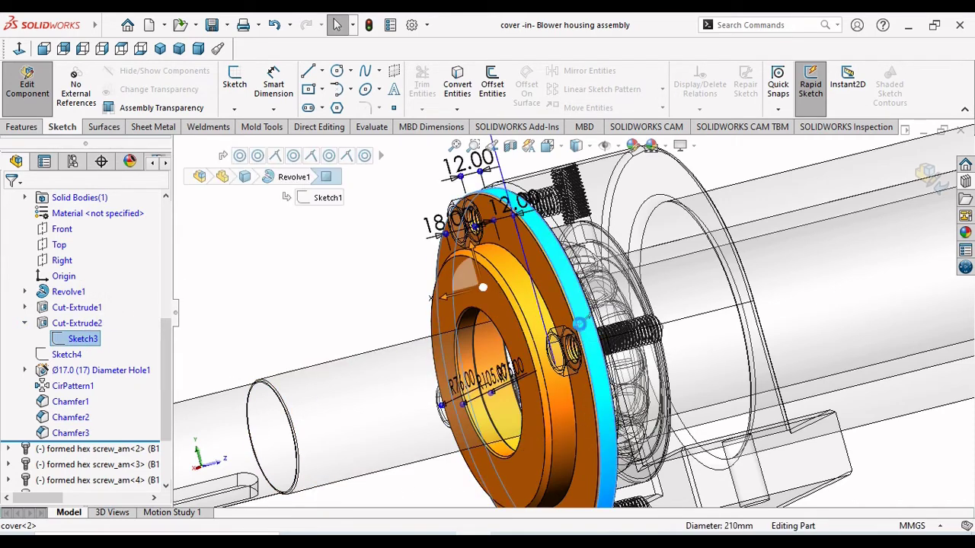
pyautogui.click(296, 294)
pyautogui.click(80, 339)
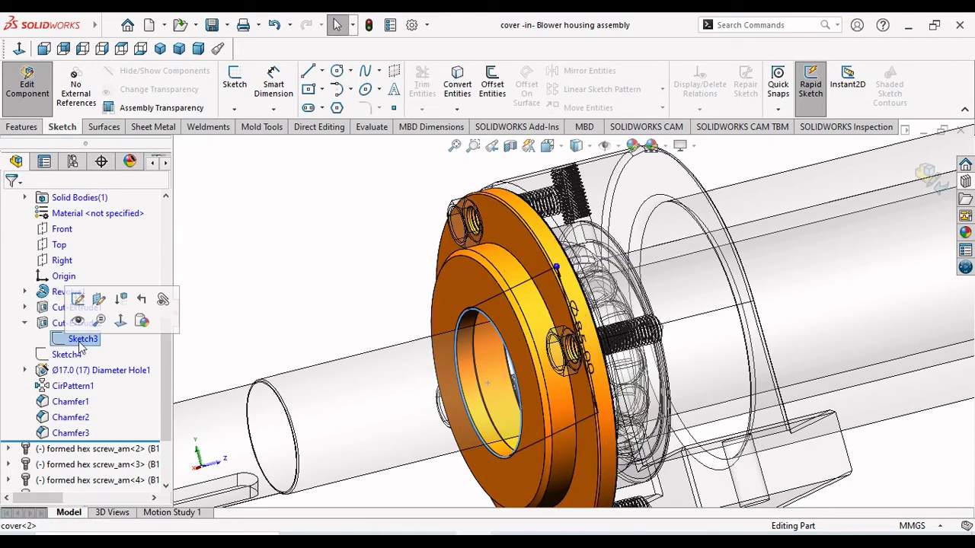
pyautogui.scroll(-5, 594, 352)
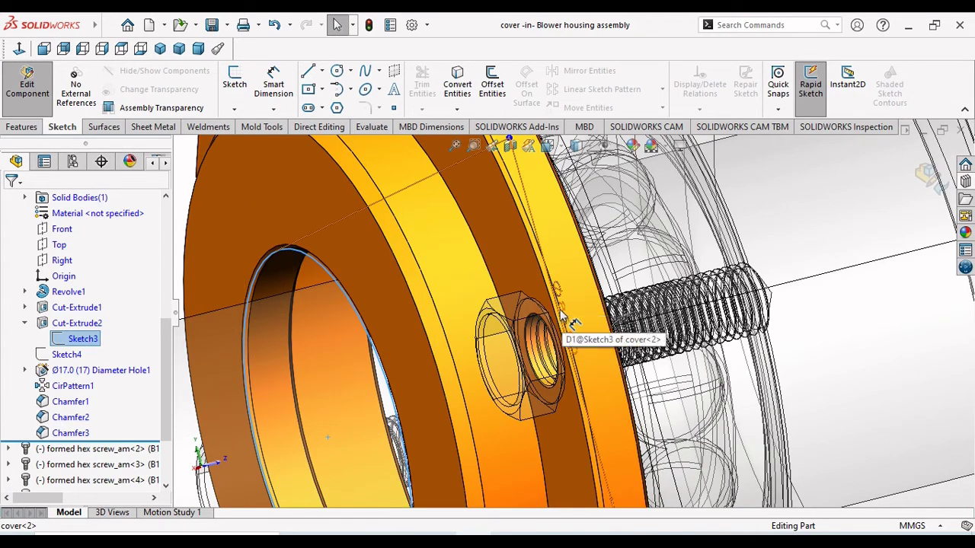
pyautogui.doubleClick(561, 315)
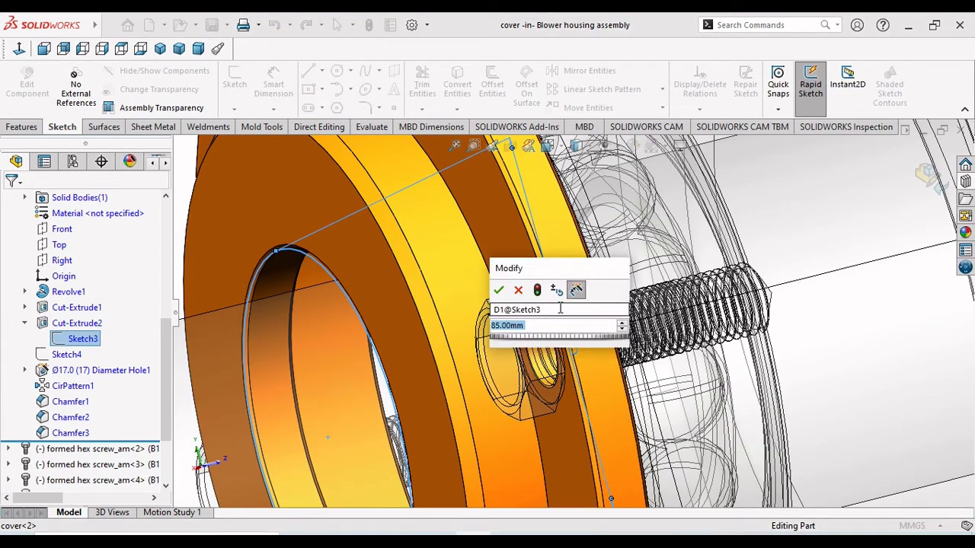
pyautogui.write('90')
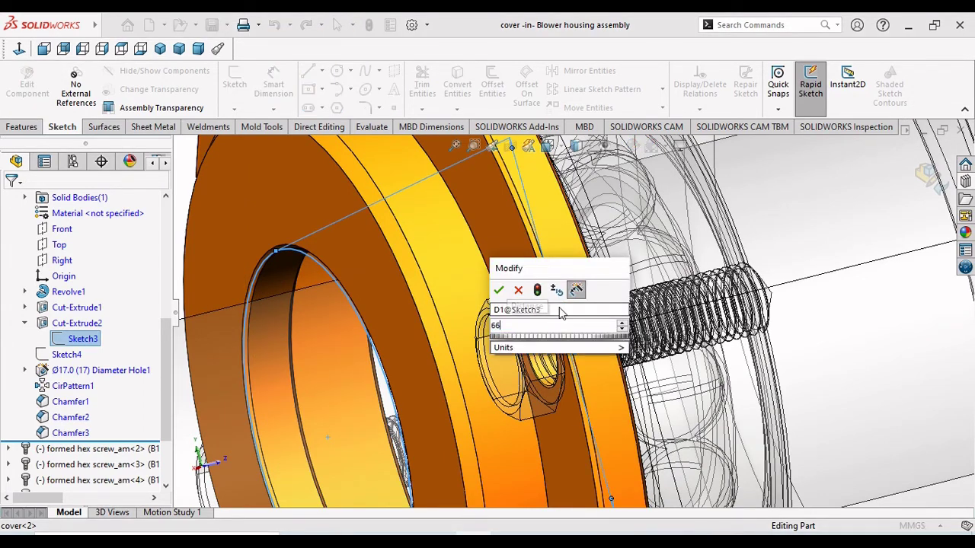
pyautogui.press('Return')
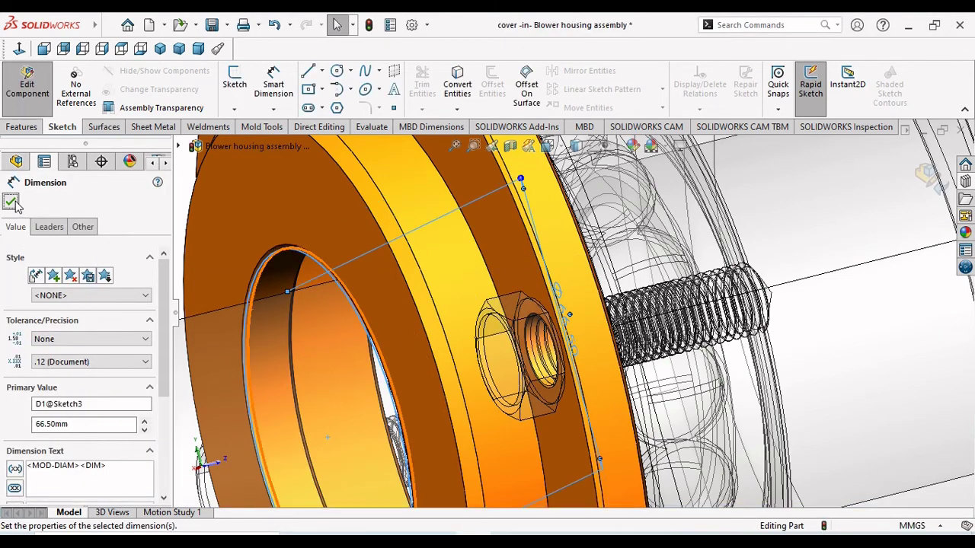
pyautogui.click(11, 201)
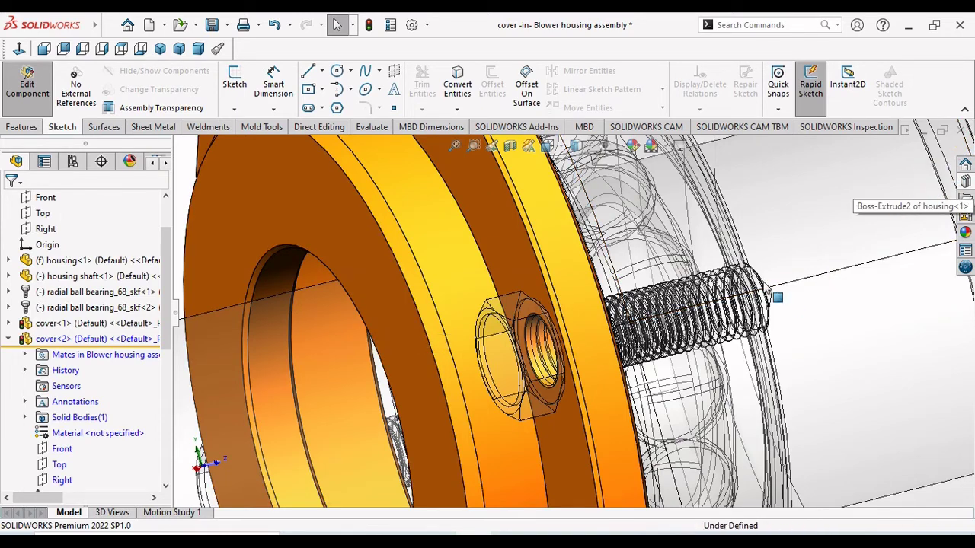
# - Exit cover editing with Ctrl+E and review the bolted green cover end from several angles
pyautogui.hotkey('ctrl', 'e')
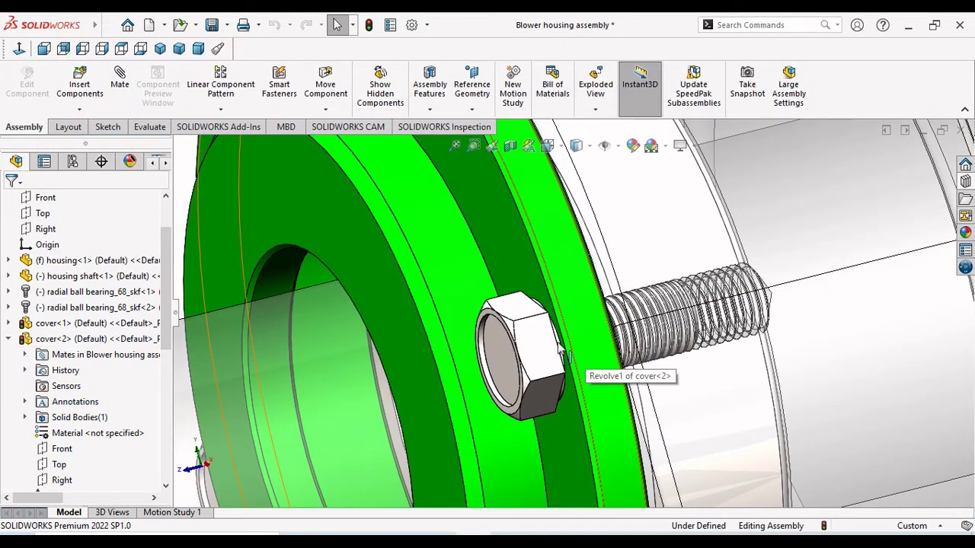
pyautogui.scroll(5, 304, 335)
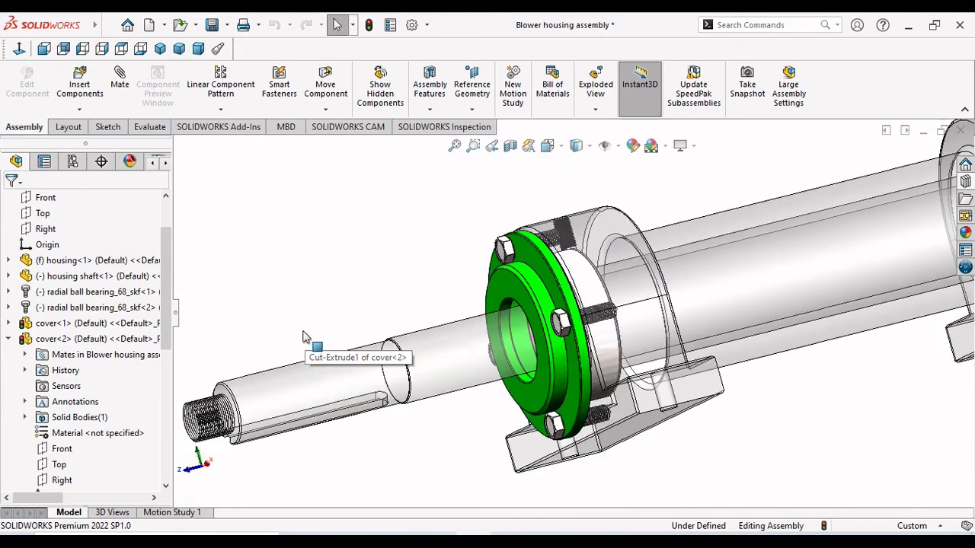
pyautogui.scroll(-3, 534, 355)
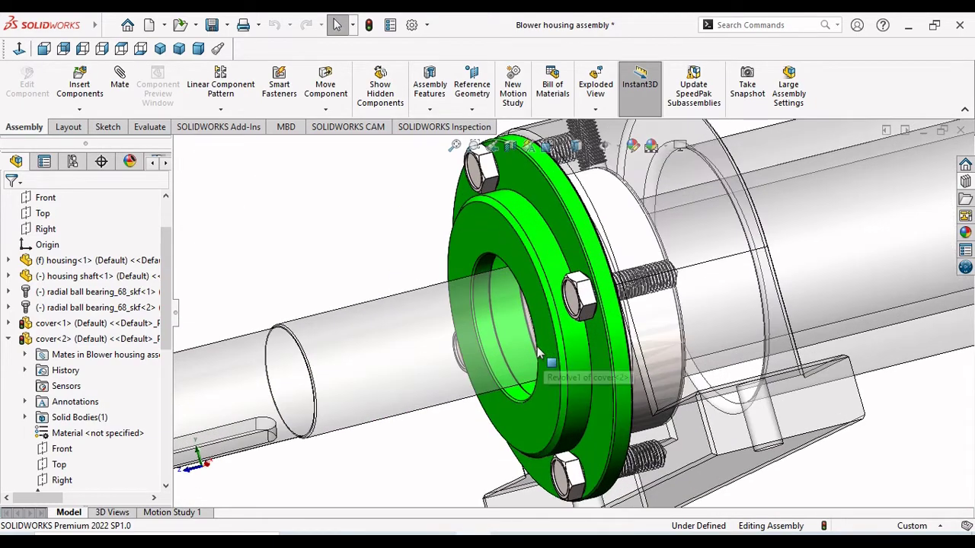
pyautogui.moveTo(442, 280); pyautogui.dragTo(425, 265, button='middle')
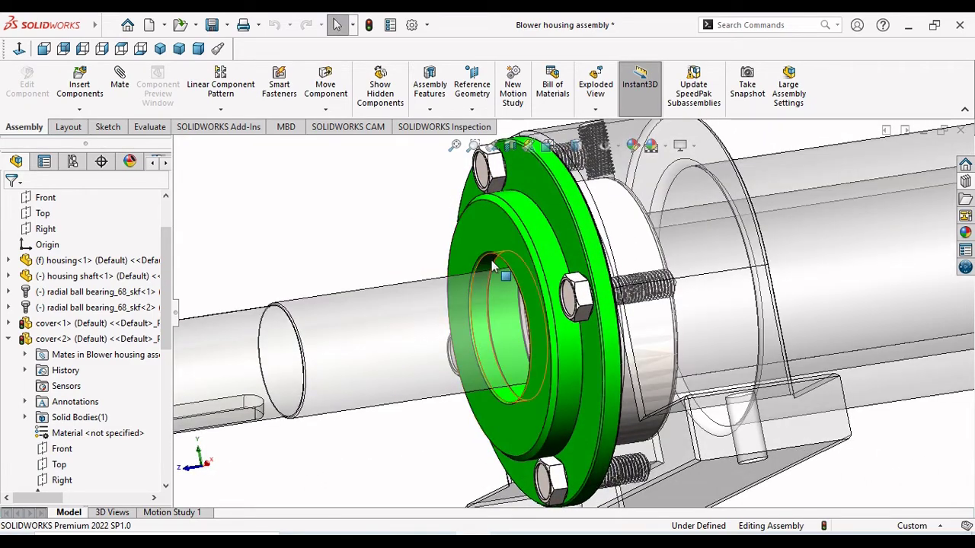
pyautogui.press('f')
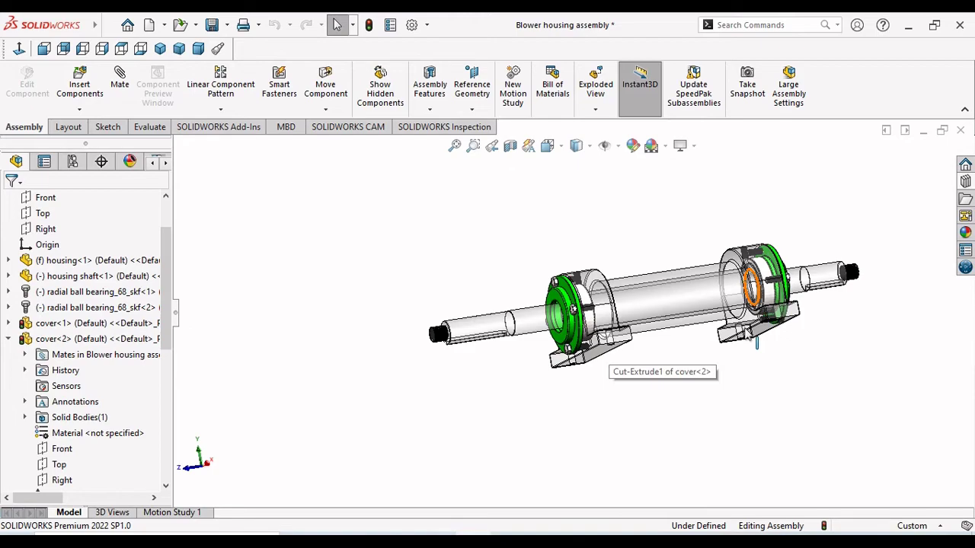
pyautogui.moveTo(701, 360); pyautogui.dragTo(659, 374, button='middle')
pyautogui.scroll(-10, 666, 358)
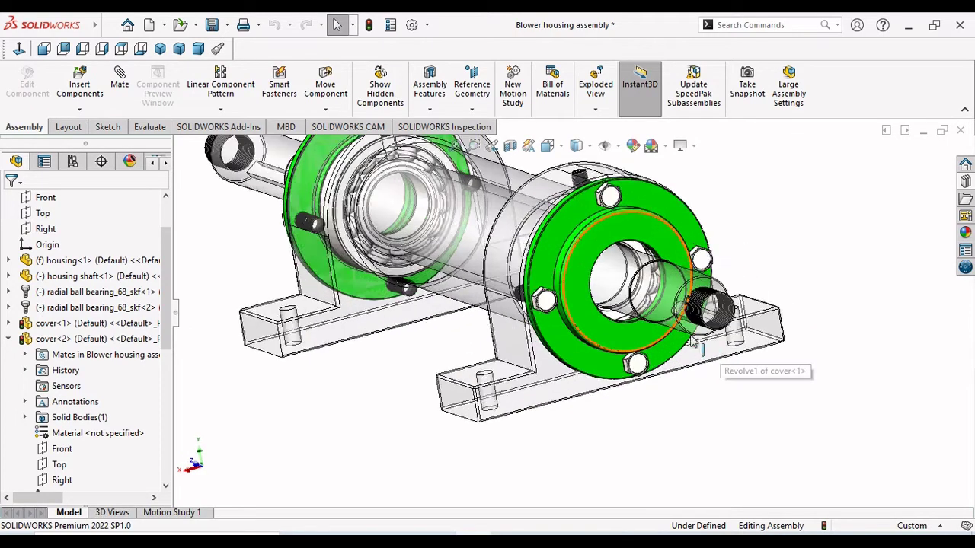
pyautogui.moveTo(795, 231); pyautogui.dragTo(755, 205, button='middle')
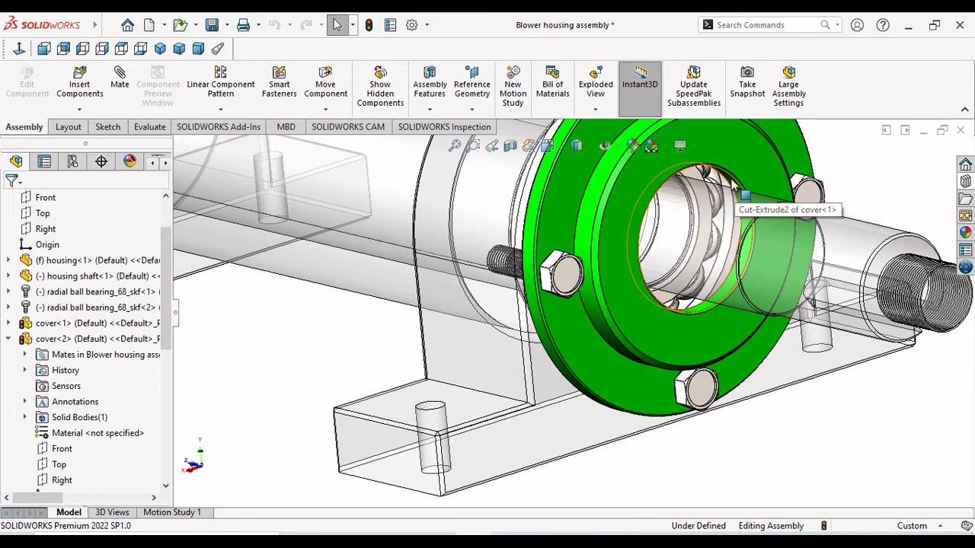
# - Start a sketch on the green cover face and exit it without adding anything
pyautogui.click(746, 177)
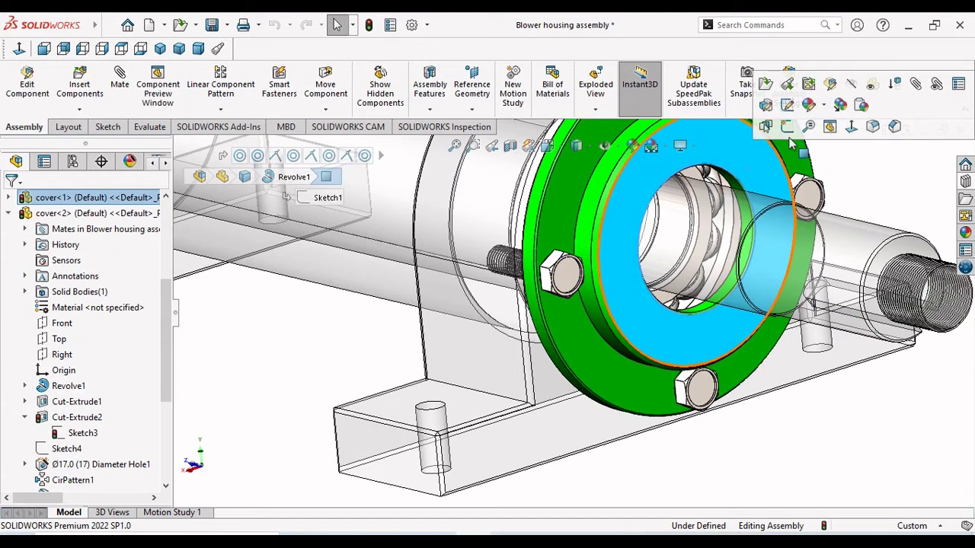
pyautogui.click(787, 127)
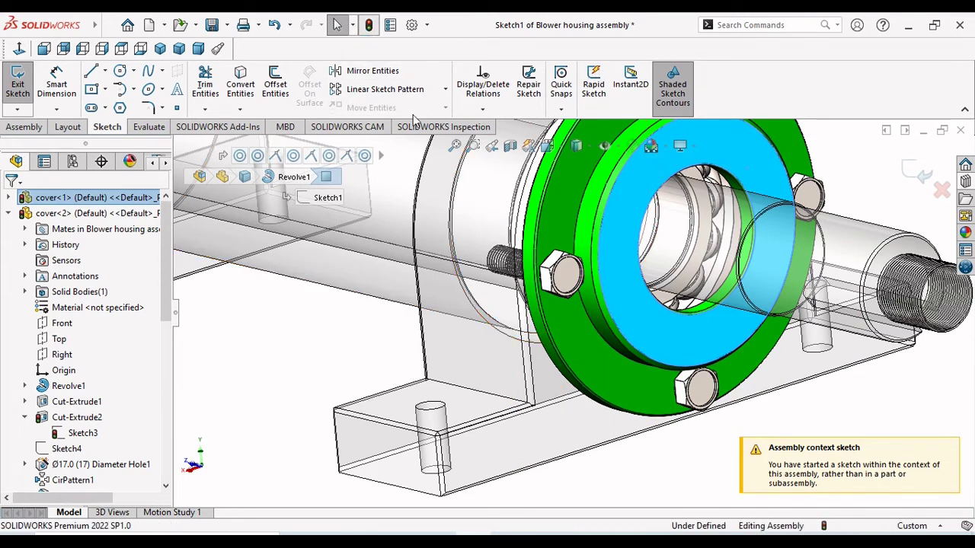
pyautogui.click(924, 174)
pyautogui.scroll(4, 809, 248)
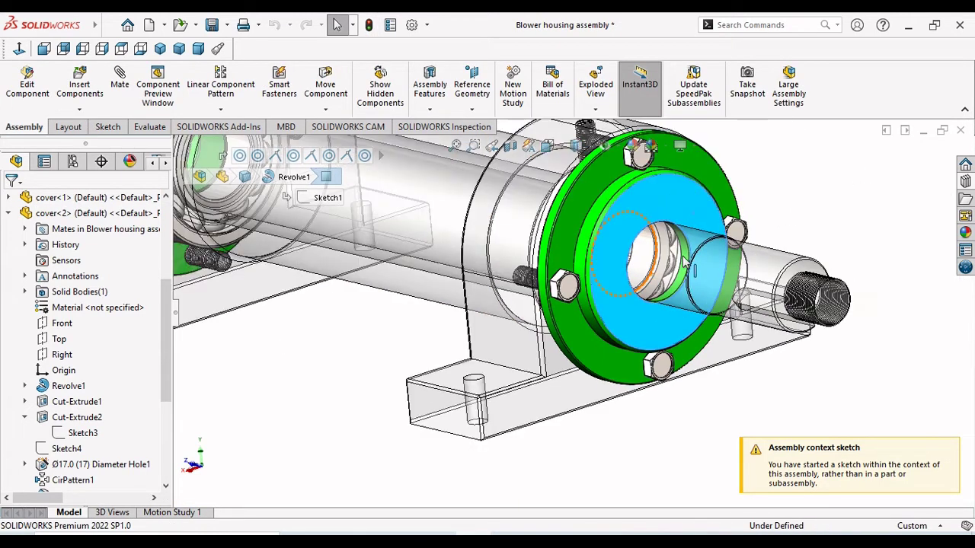
pyautogui.click(690, 401)
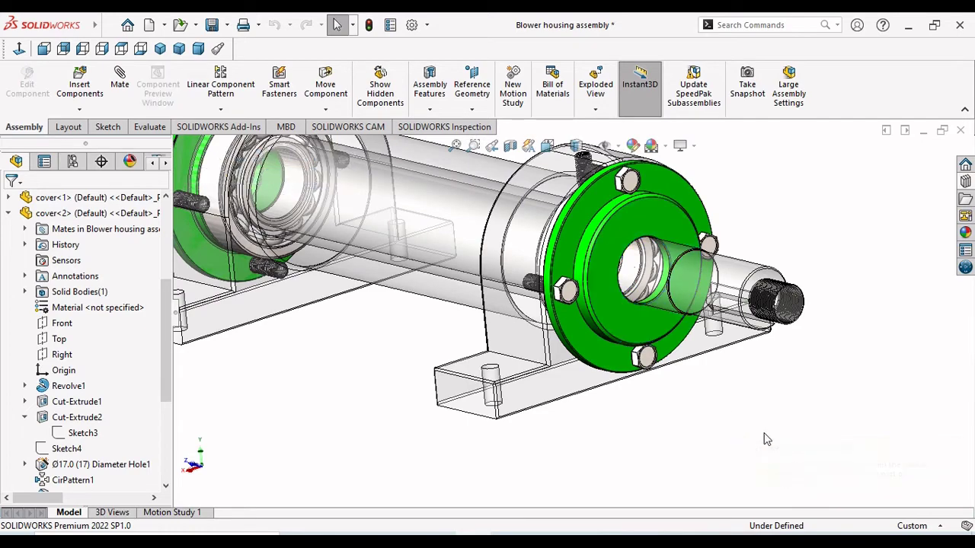
# - Fit the whole assembly, orbit around it, and switch to the isometric view
pyautogui.press('f')
pyautogui.scroll(-4, 663, 309)
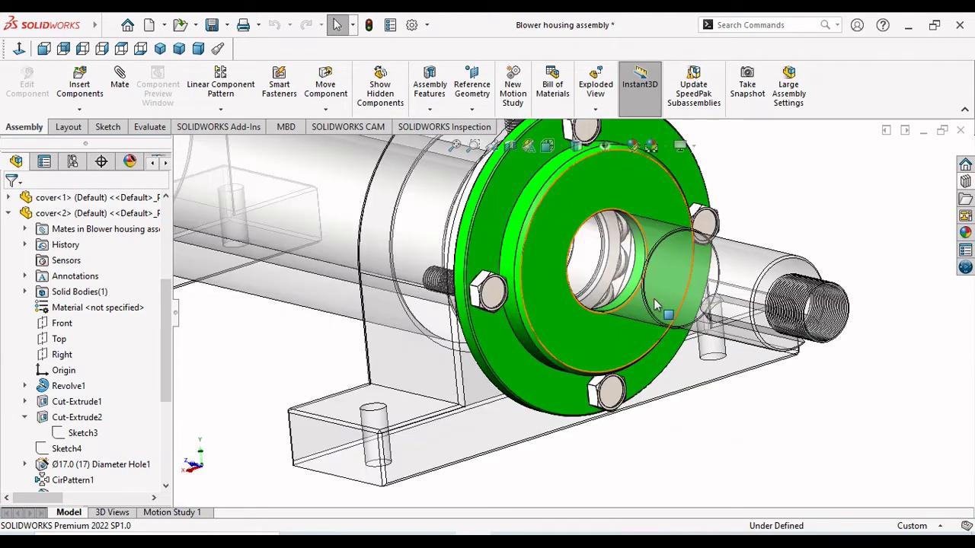
pyautogui.scroll(3, 610, 289)
pyautogui.moveTo(666, 363); pyautogui.dragTo(375, 319, button='middle')
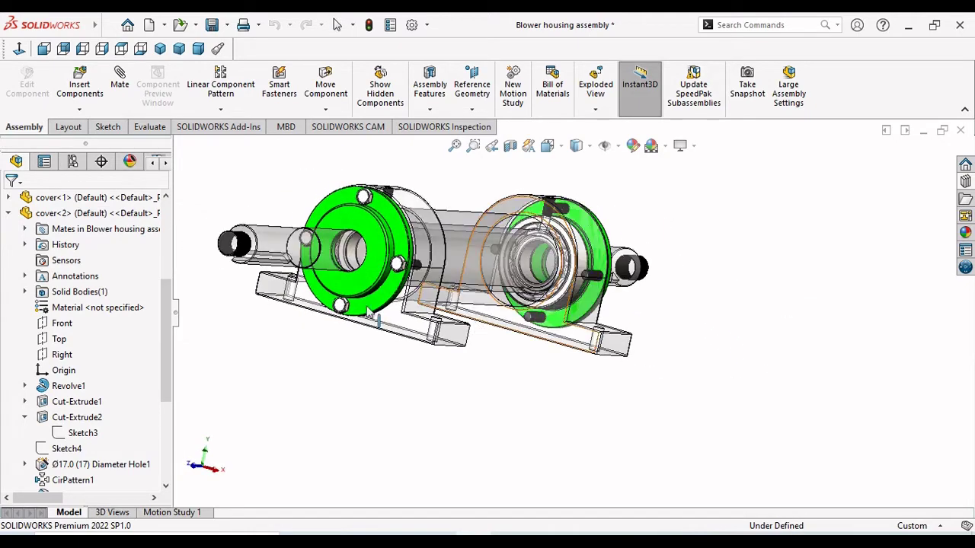
pyautogui.click(278, 239)
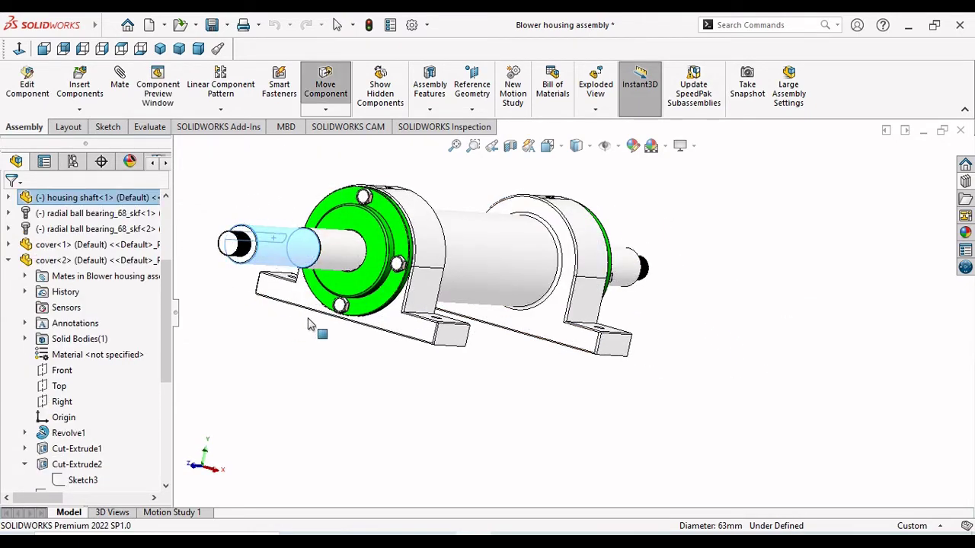
pyautogui.click(362, 411)
pyautogui.scroll(5, 463, 297)
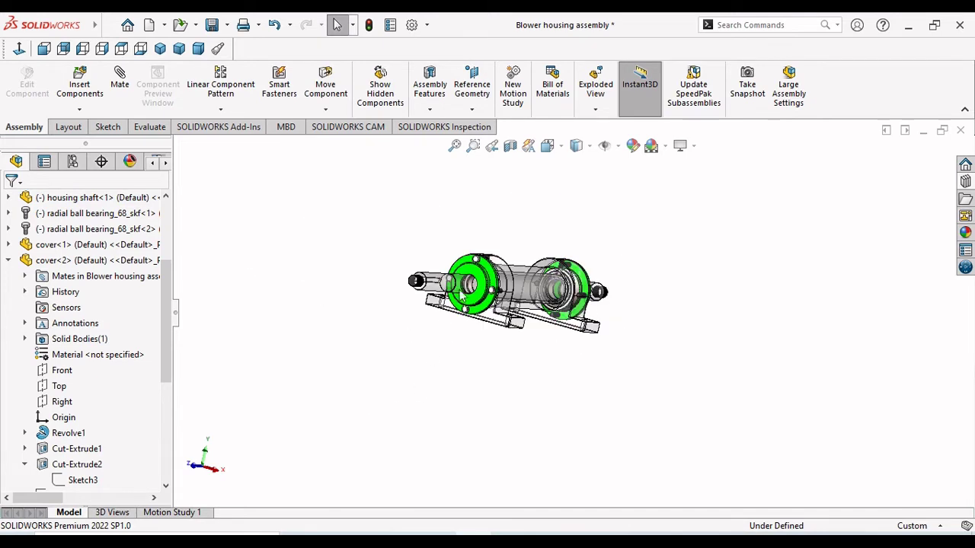
pyautogui.scroll(-3, 607, 262)
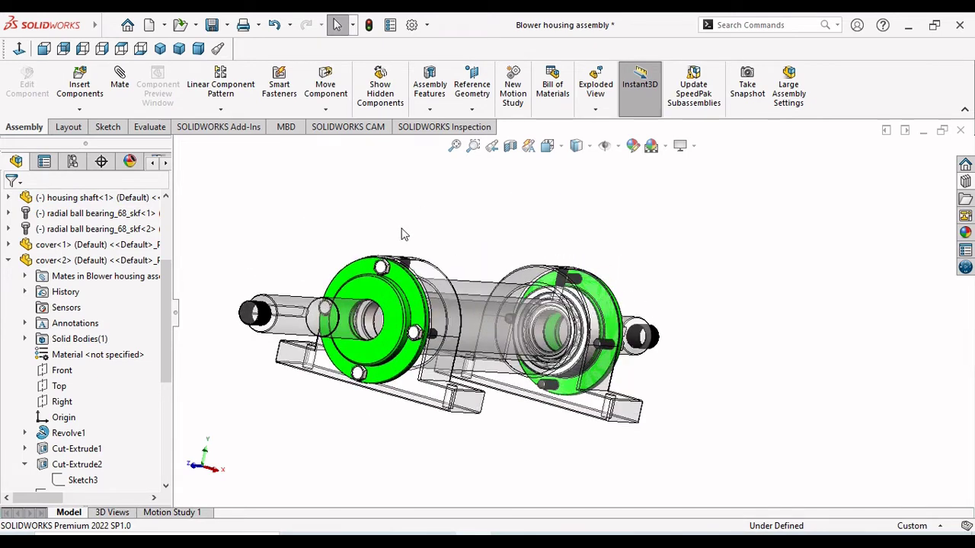
pyautogui.hotkey('ctrl', '7')
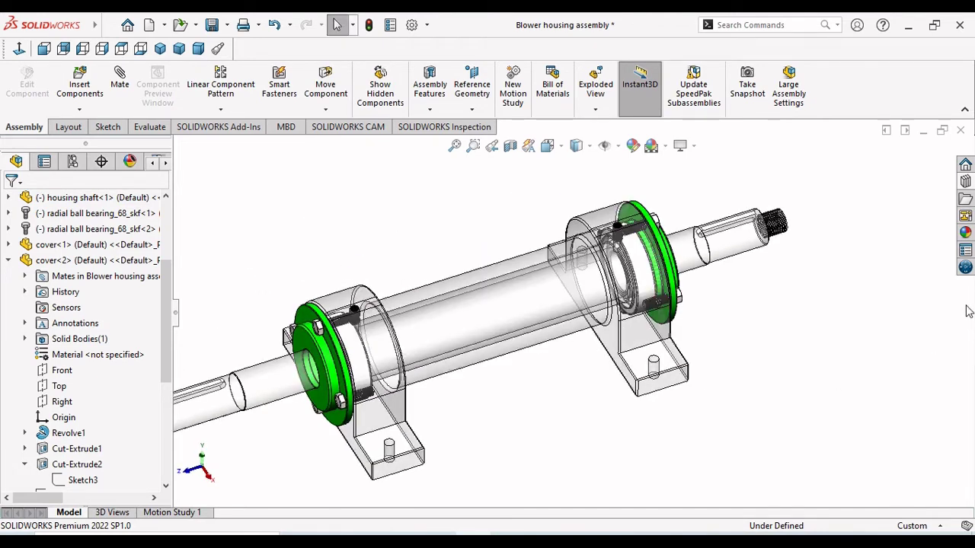
# - Insert an M16 Formed Hex Screw from the Toolbox Design Library with length 25
pyautogui.click(965, 182)
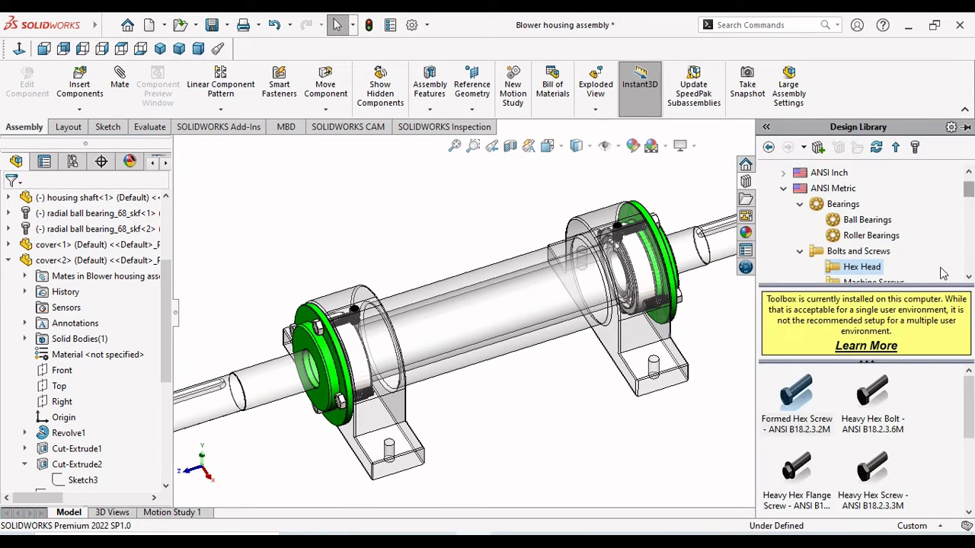
pyautogui.moveTo(798, 411); pyautogui.dragTo(614, 412)
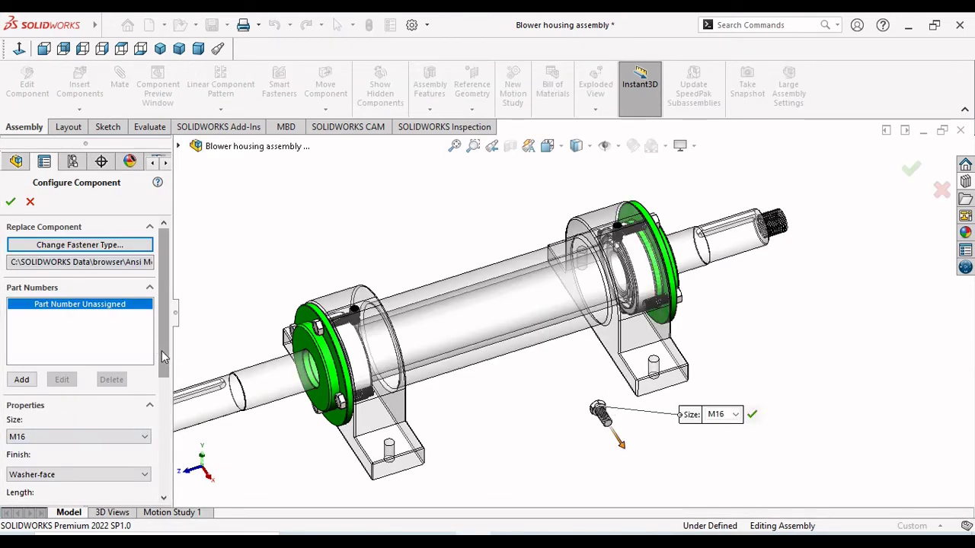
pyautogui.moveTo(168, 357); pyautogui.dragTo(169, 428)
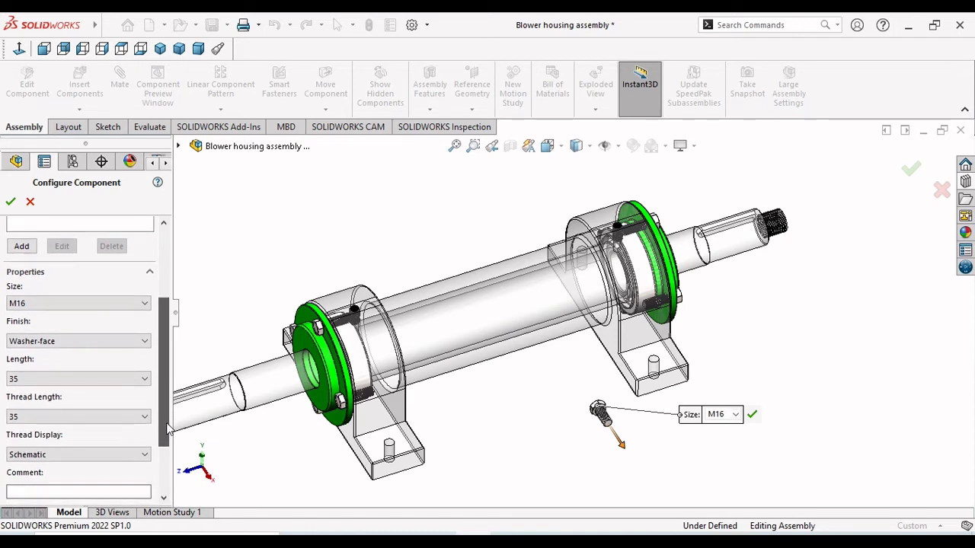
pyautogui.click(142, 381)
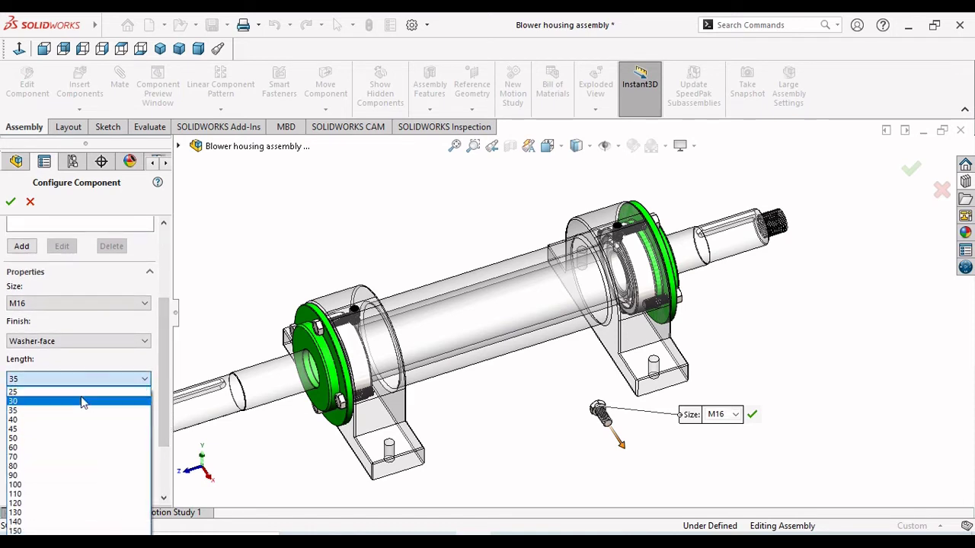
pyautogui.click(30, 392)
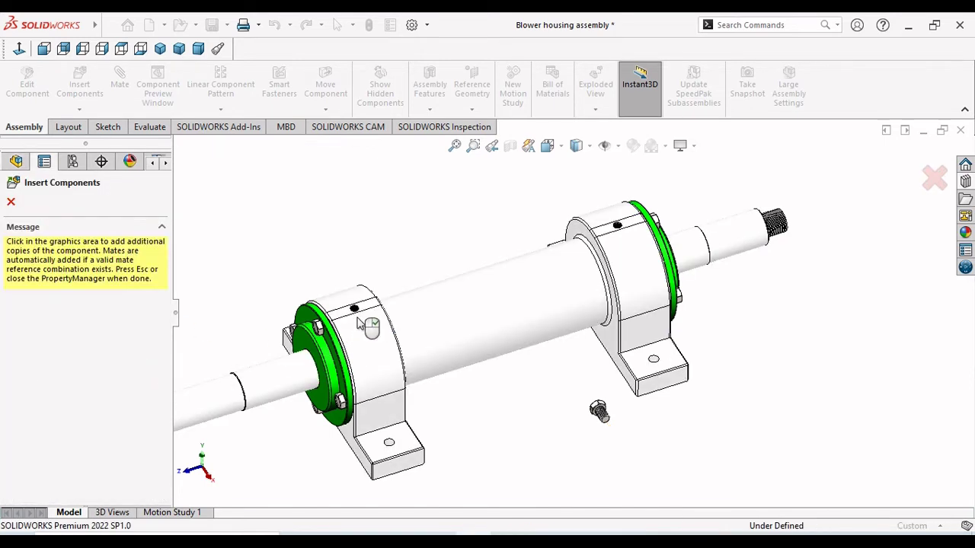
# - Drop a hex screw copy into the first bearing housing's top hole
pyautogui.scroll(-6, 359, 324)
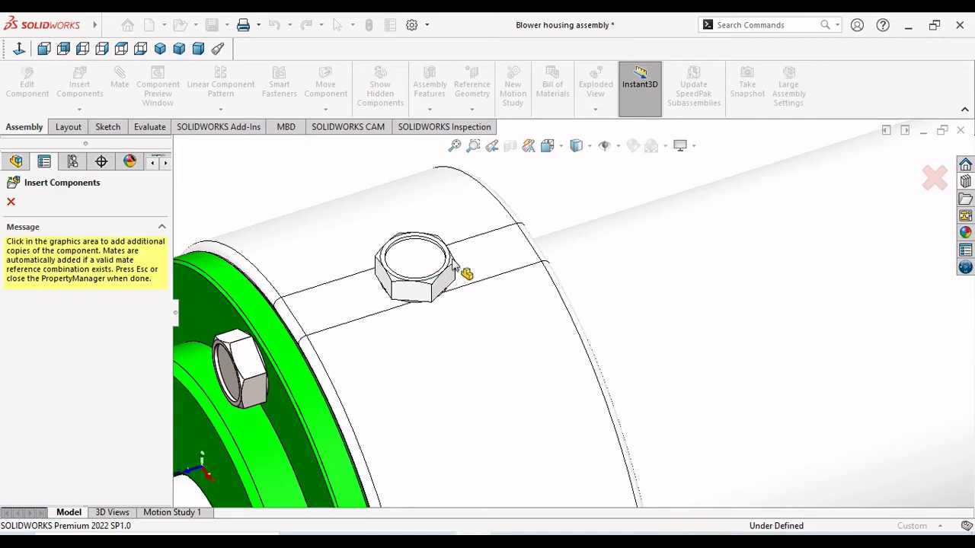
pyautogui.click(437, 279)
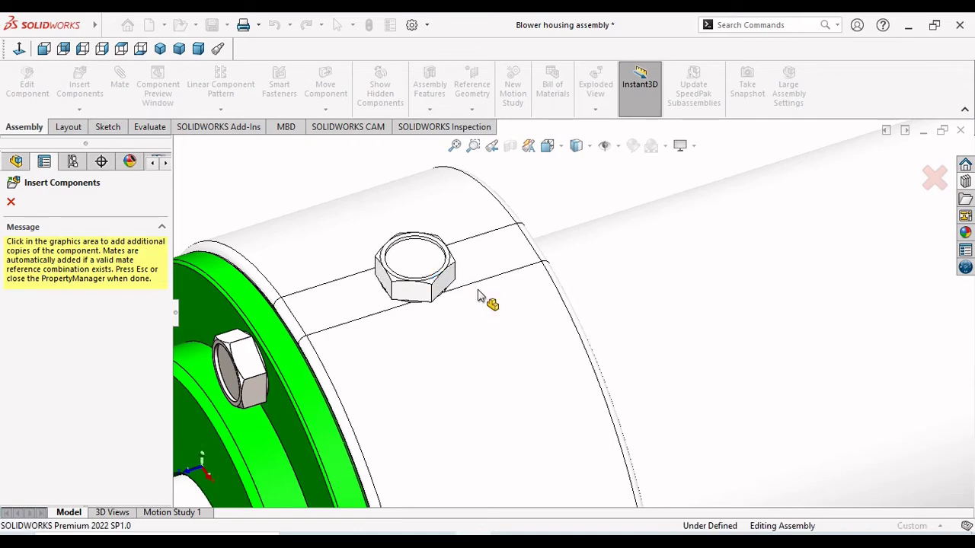
pyautogui.scroll(5, 481, 298)
pyautogui.scroll(3, 478, 297)
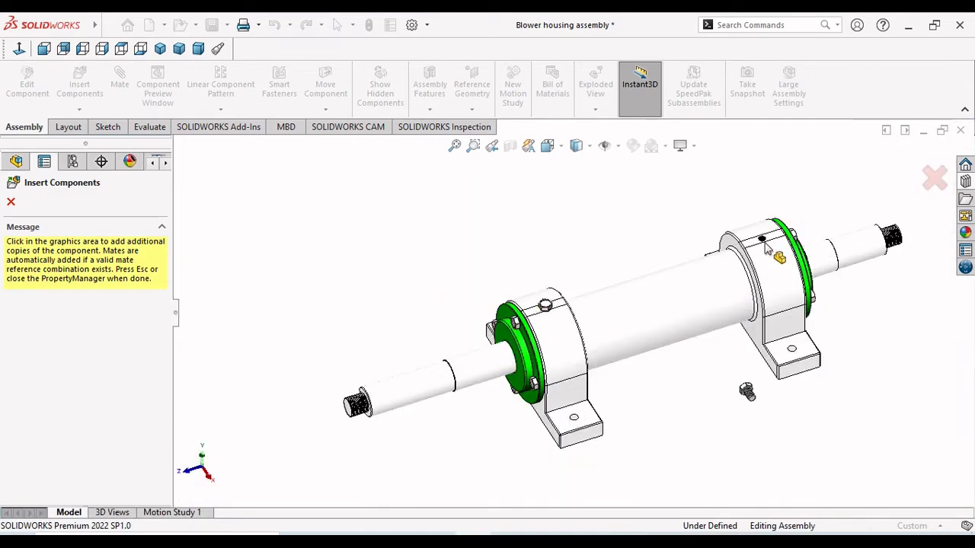
pyautogui.scroll(-6, 765, 248)
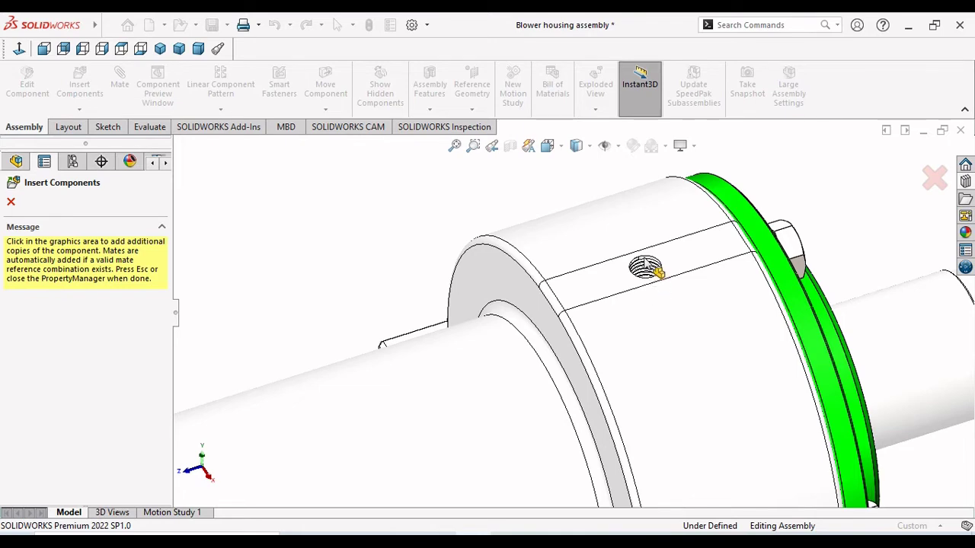
pyautogui.scroll(6, 646, 266)
pyautogui.scroll(-8, 596, 301)
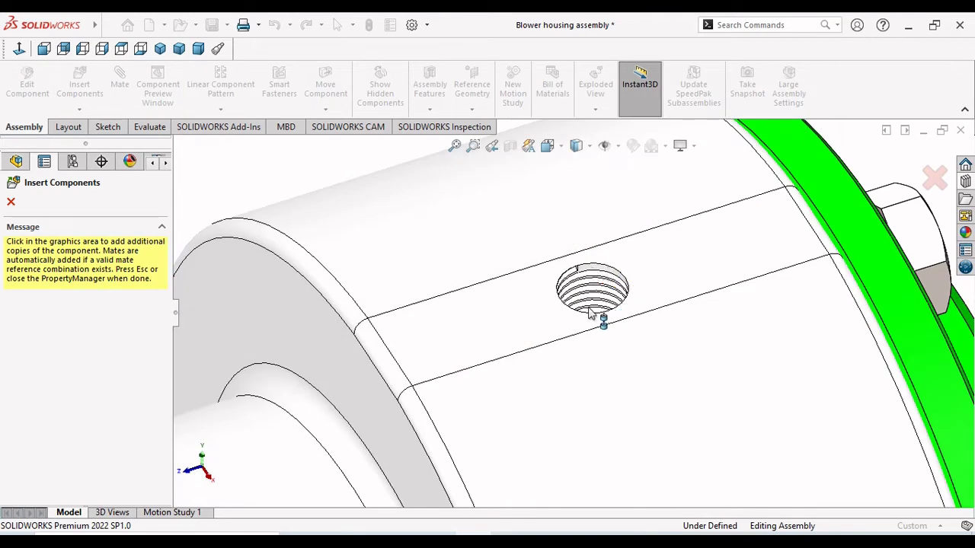
pyautogui.scroll(3, 580, 304)
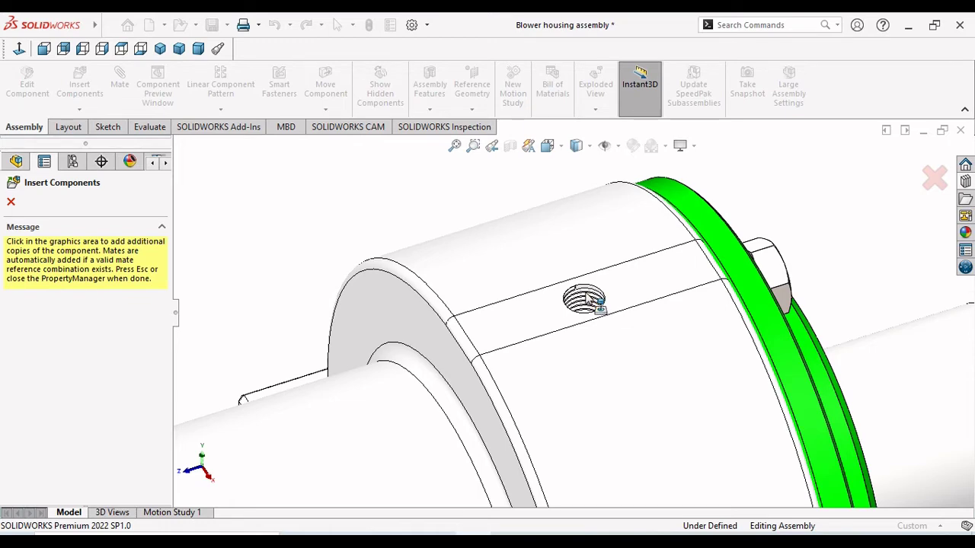
# - Orbit to the other housing beside the green cover and seat screw copies in its top hole
pyautogui.moveTo(568, 248); pyautogui.dragTo(572, 289, button='middle')
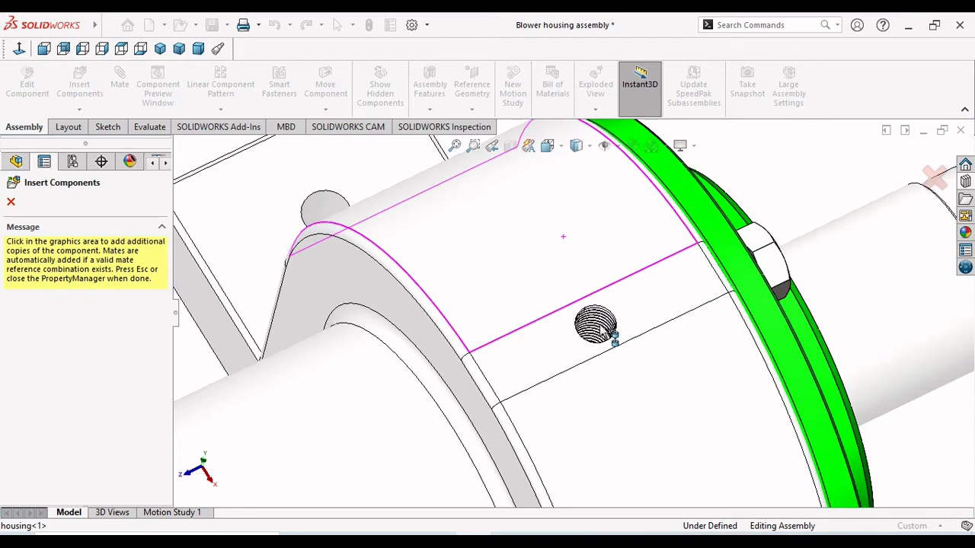
pyautogui.scroll(-3, 605, 344)
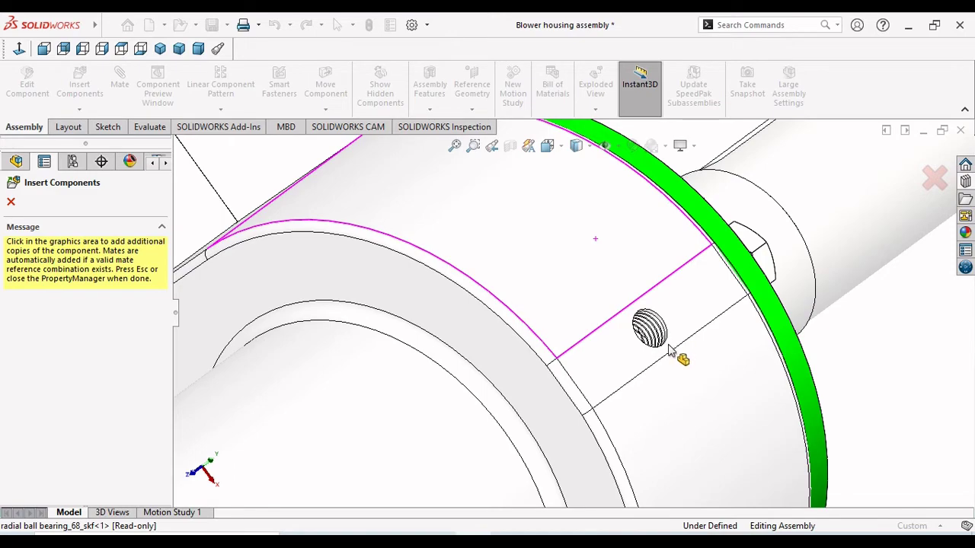
pyautogui.scroll(-5, 639, 344)
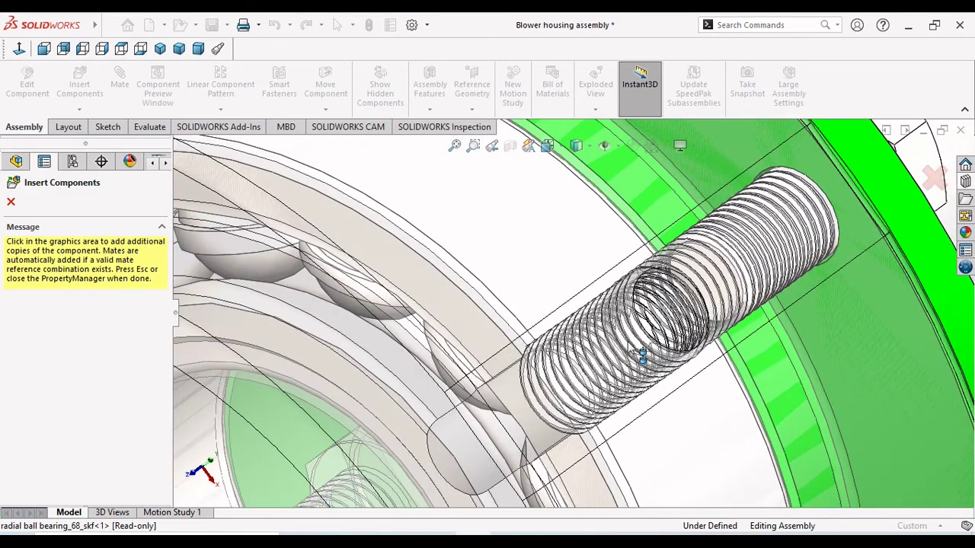
pyautogui.scroll(5, 642, 352)
pyautogui.moveTo(629, 337); pyautogui.dragTo(543, 331, button='middle')
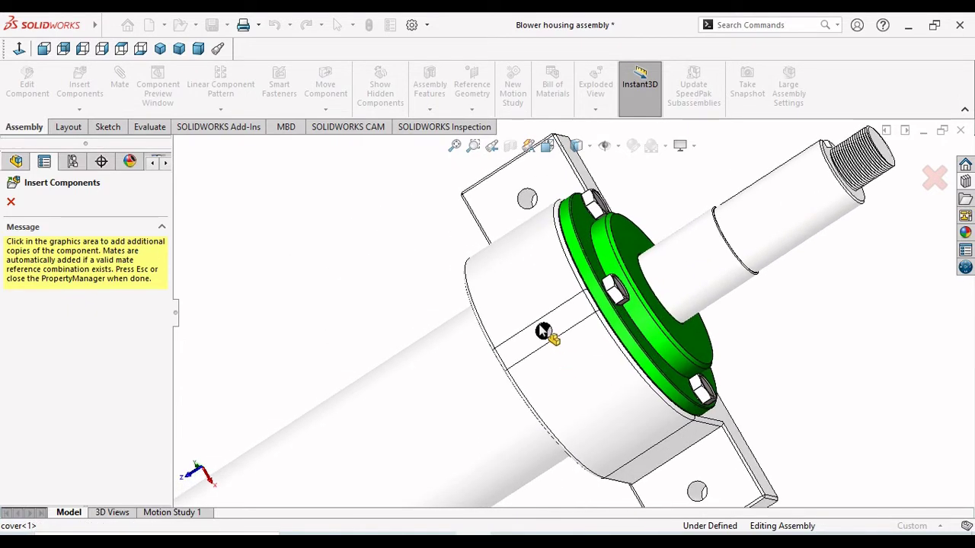
pyautogui.scroll(-5, 545, 336)
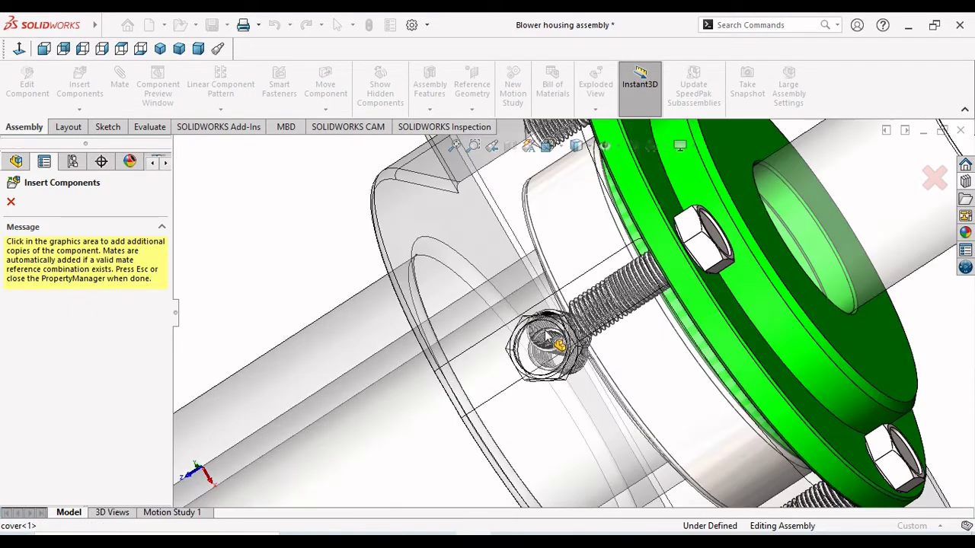
pyautogui.click(556, 317)
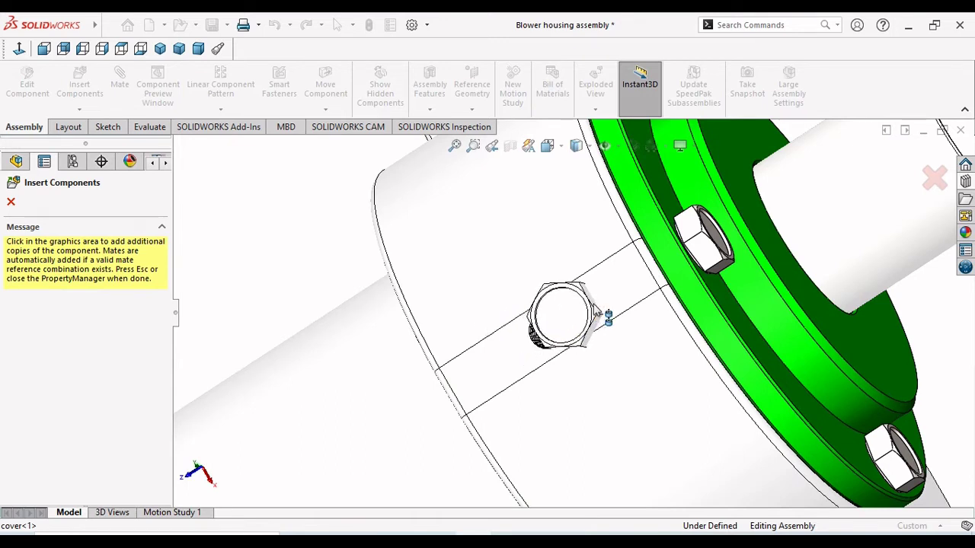
pyautogui.click(556, 339)
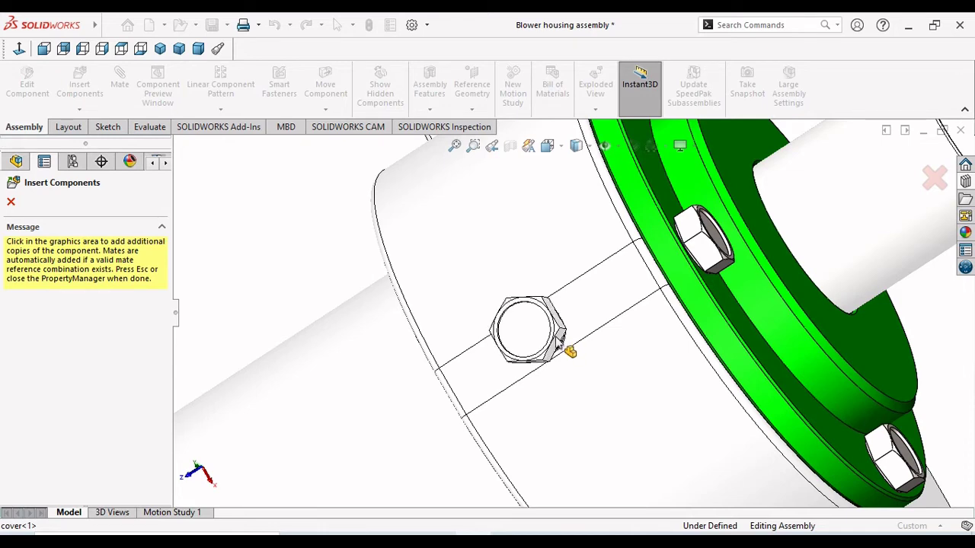
pyautogui.scroll(3, 558, 342)
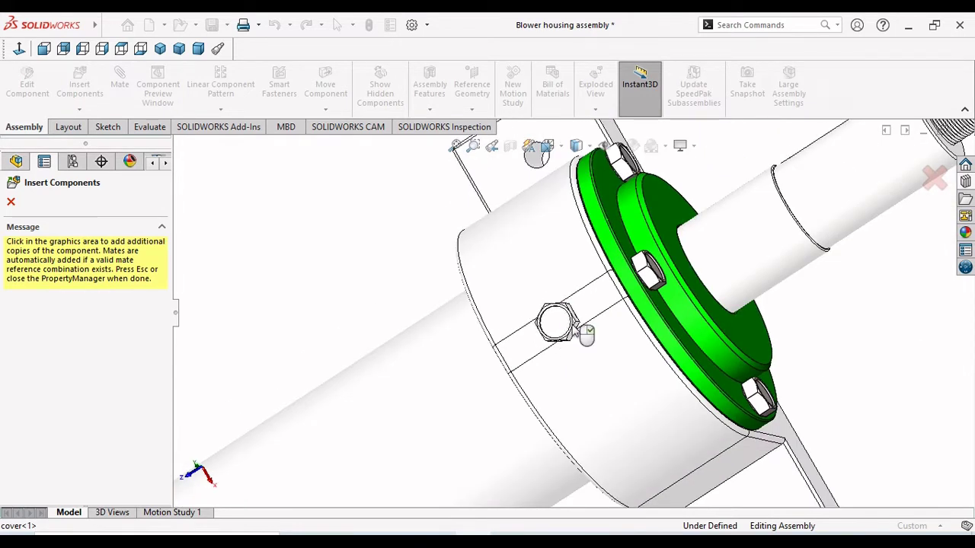
pyautogui.click(577, 327)
pyautogui.scroll(3, 590, 352)
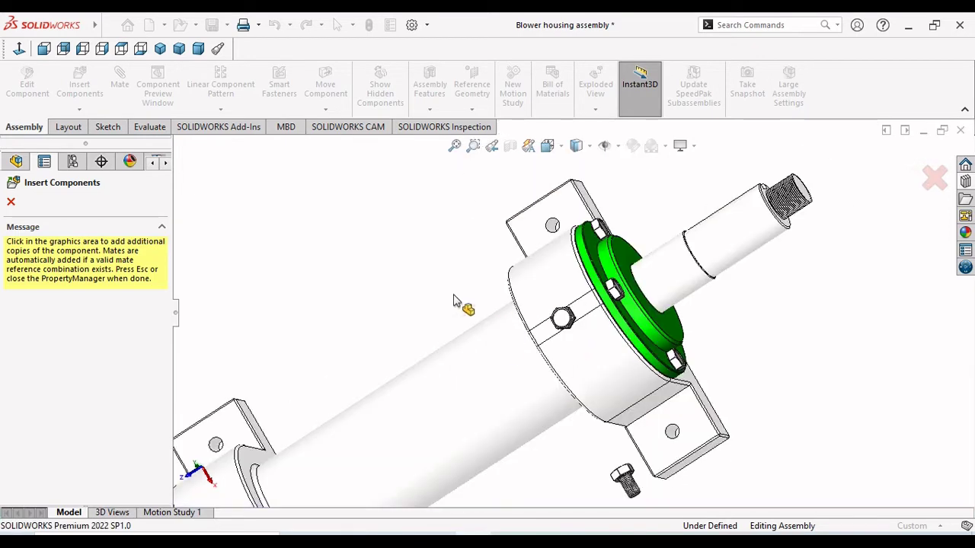
# - Cancel inserting and delete the loose hex screw below the assembly
pyautogui.press('Escape')
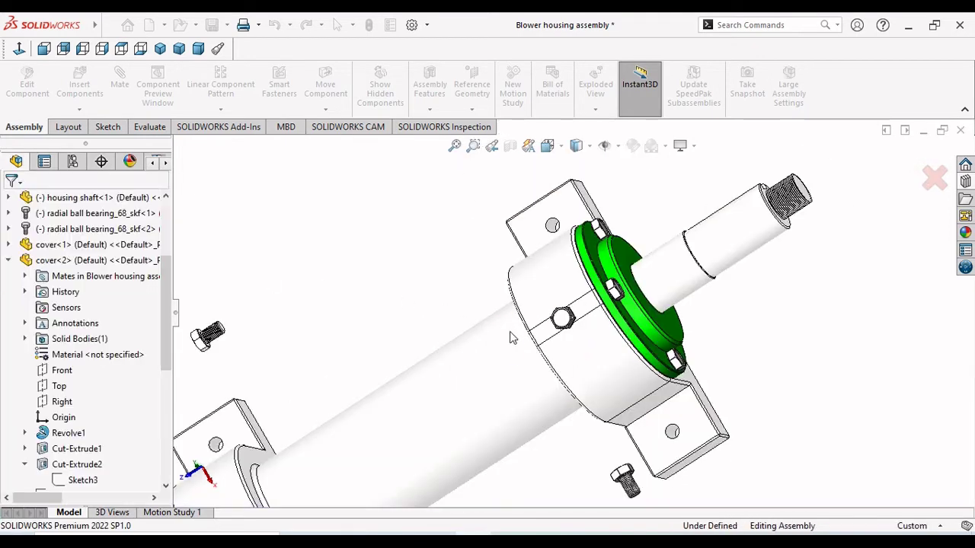
pyautogui.moveTo(453, 330); pyautogui.dragTo(575, 297, button='middle')
pyautogui.scroll(-5, 579, 308)
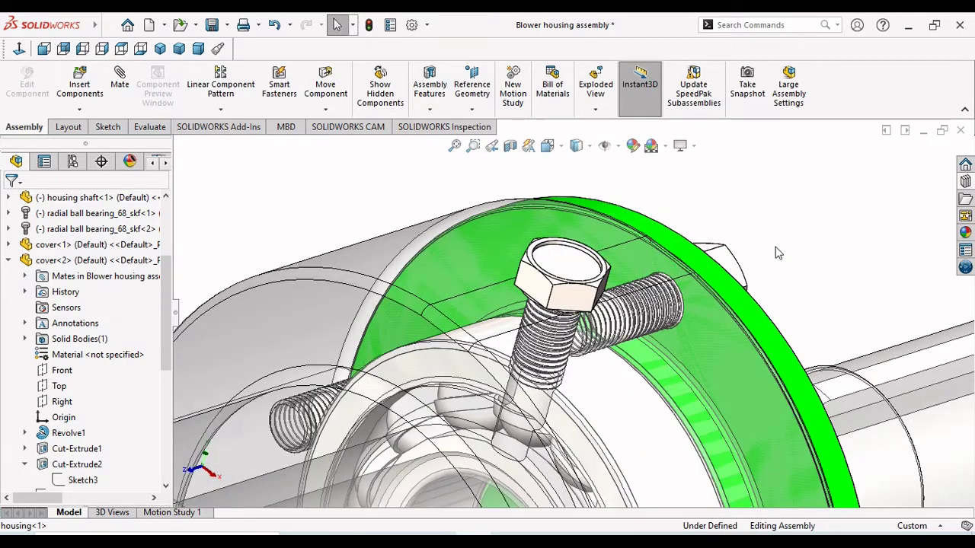
pyautogui.scroll(10, 627, 344)
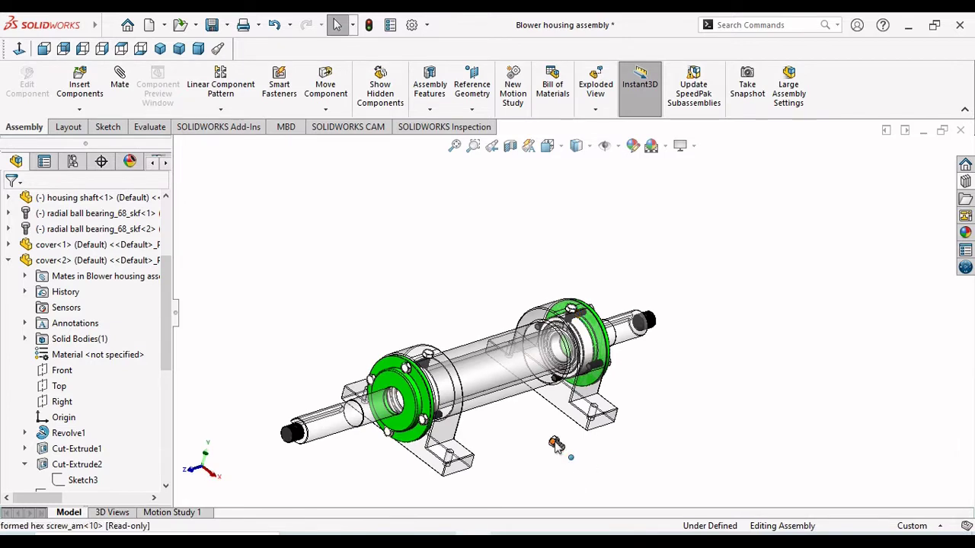
pyautogui.rightClick(558, 443)
pyautogui.click(601, 424)
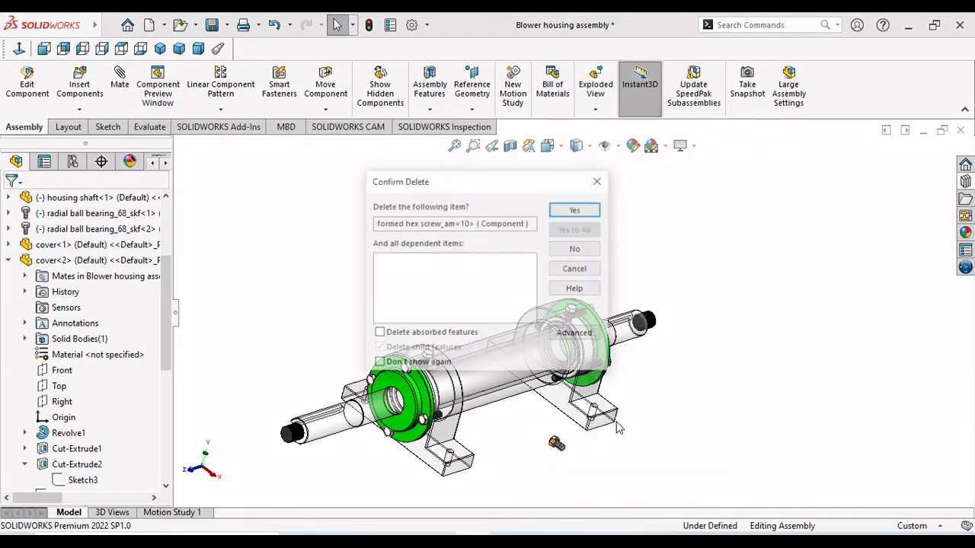
pyautogui.click(575, 210)
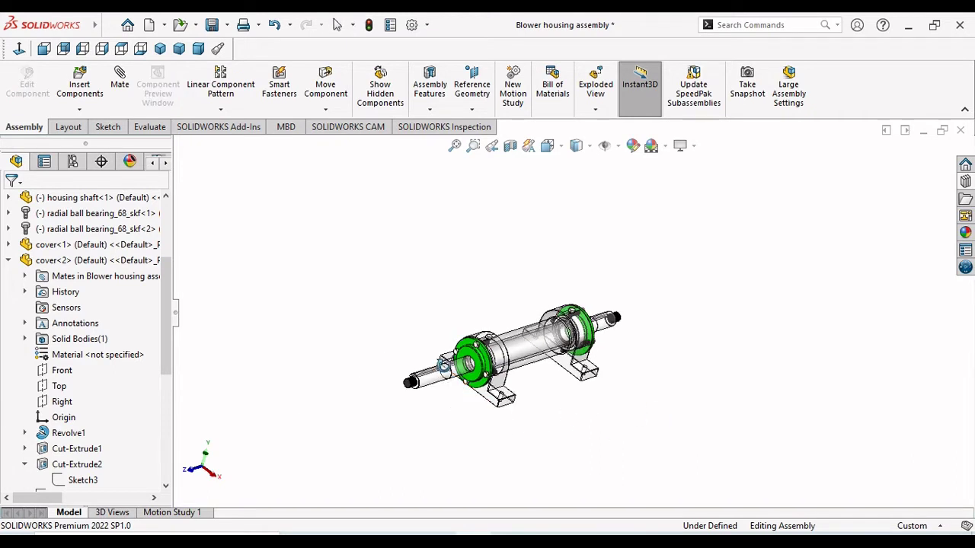
# - Switch the display style to Hidden Lines Visible, then back to Shaded With Edges
pyautogui.click(577, 146)
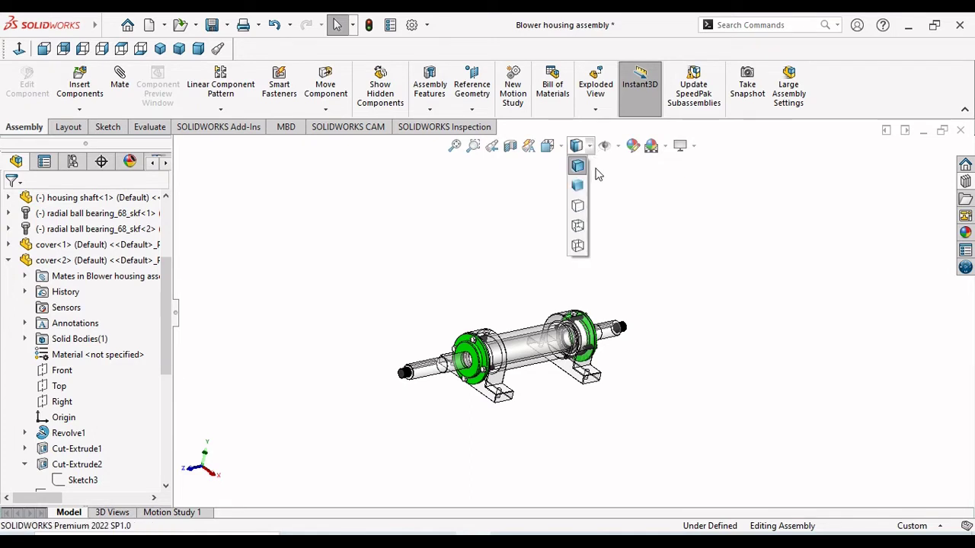
pyautogui.click(578, 227)
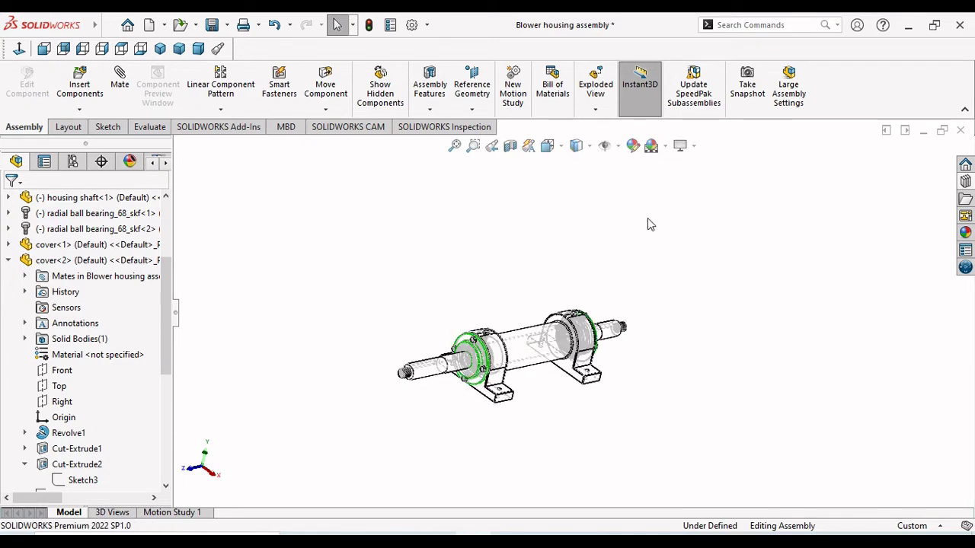
pyautogui.click(590, 146)
pyautogui.click(577, 168)
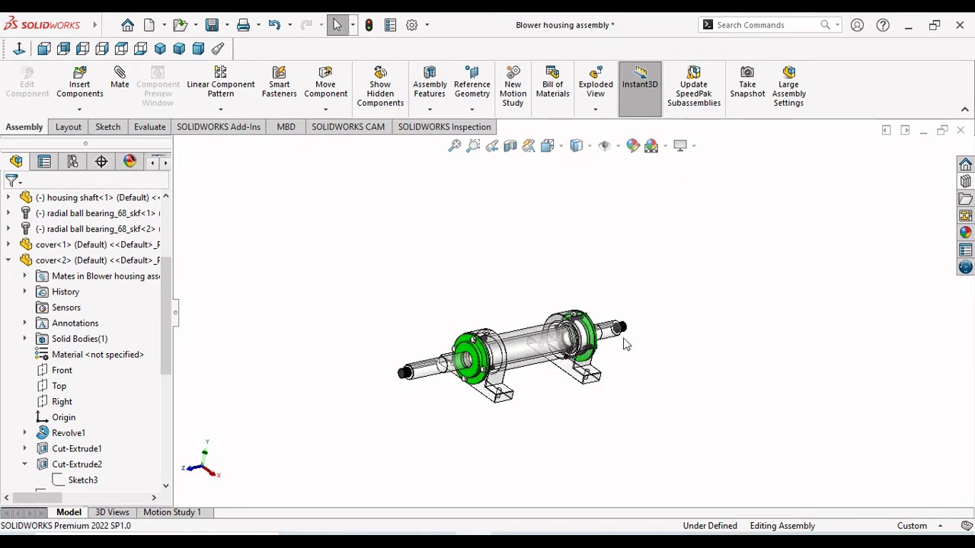
pyautogui.scroll(-3, 557, 366)
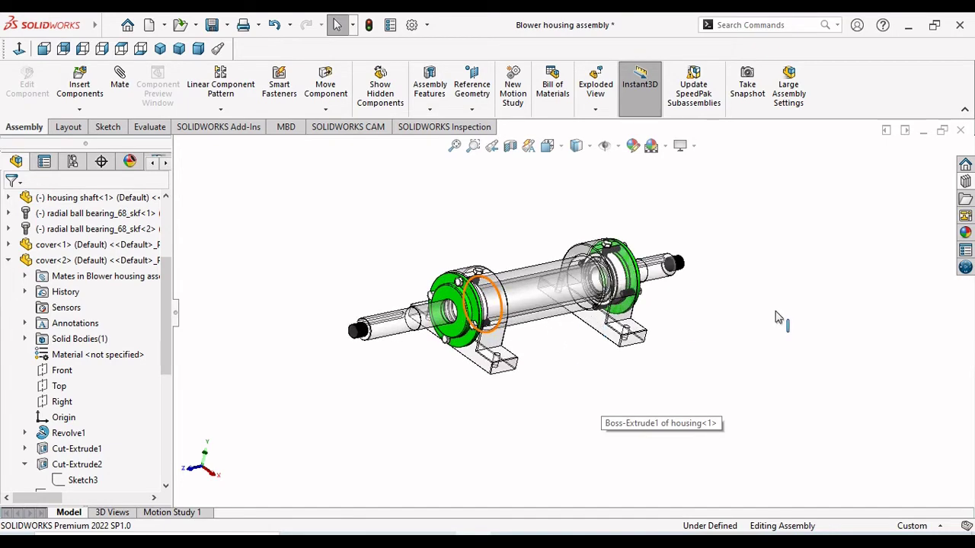
pyautogui.moveTo(694, 343); pyautogui.dragTo(670, 343, button='middle')
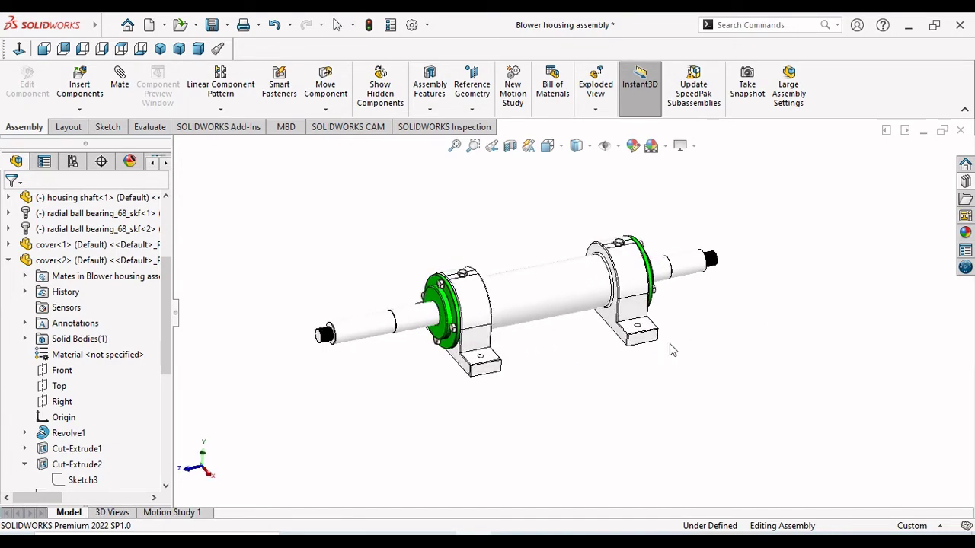
pyautogui.scroll(-5, 547, 356)
pyautogui.scroll(5, 547, 356)
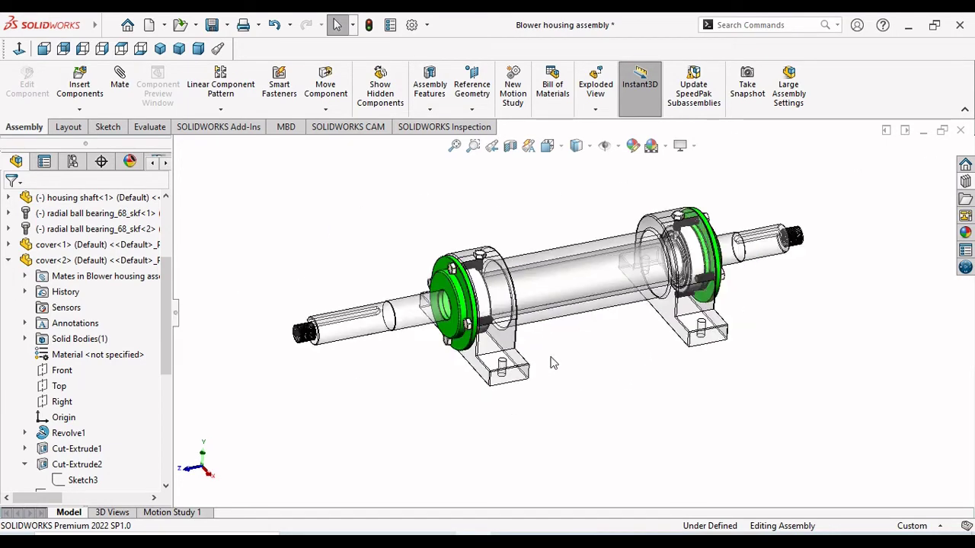
# - Insert fan.sldprt and place it beside the shaft end
pyautogui.click(79, 84)
pyautogui.click(91, 445)
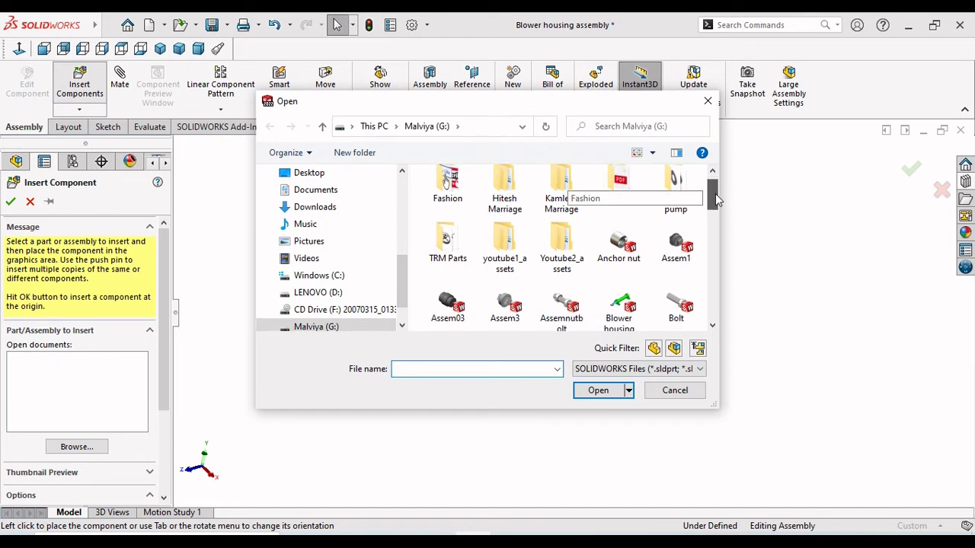
pyautogui.moveTo(717, 190); pyautogui.dragTo(711, 221)
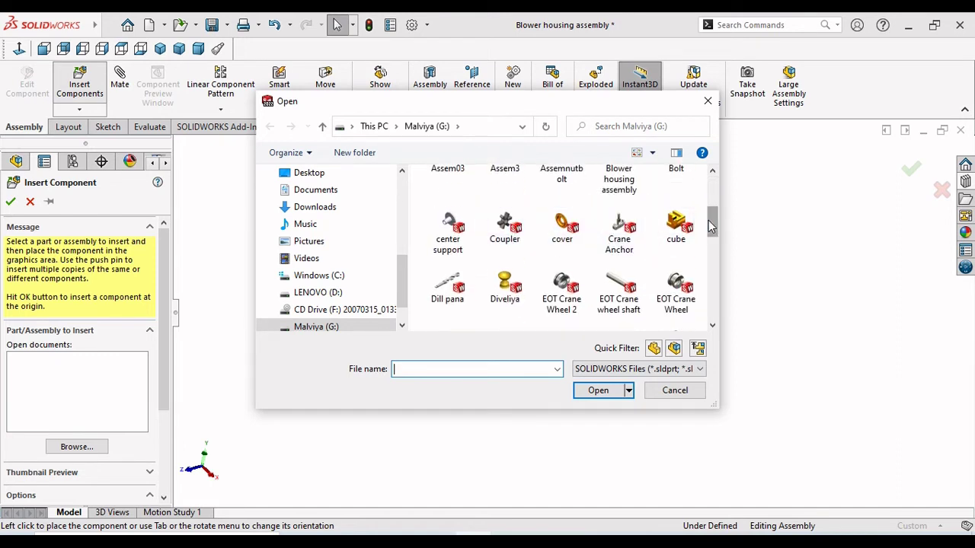
pyautogui.moveTo(711, 220); pyautogui.dragTo(695, 261)
pyautogui.scroll(2, 592, 259)
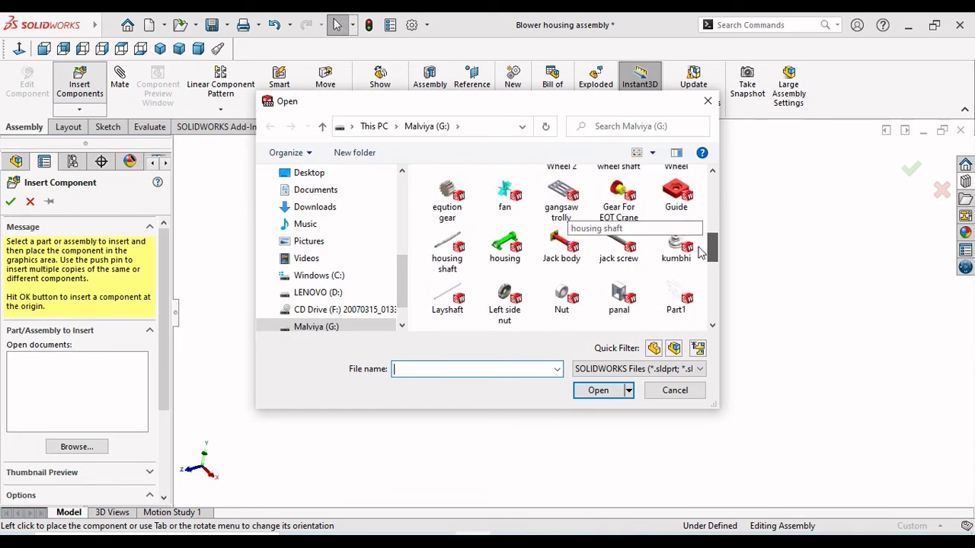
pyautogui.click(505, 242)
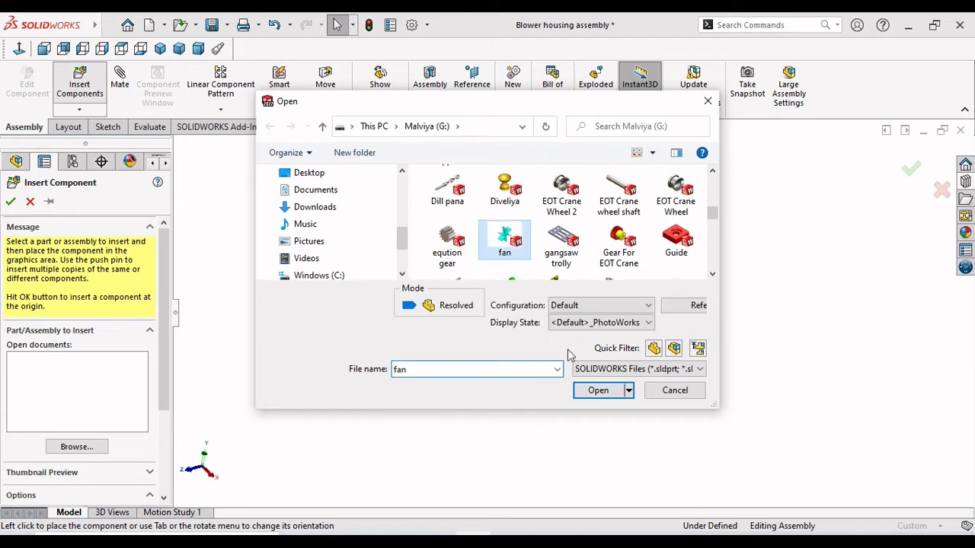
pyautogui.click(595, 391)
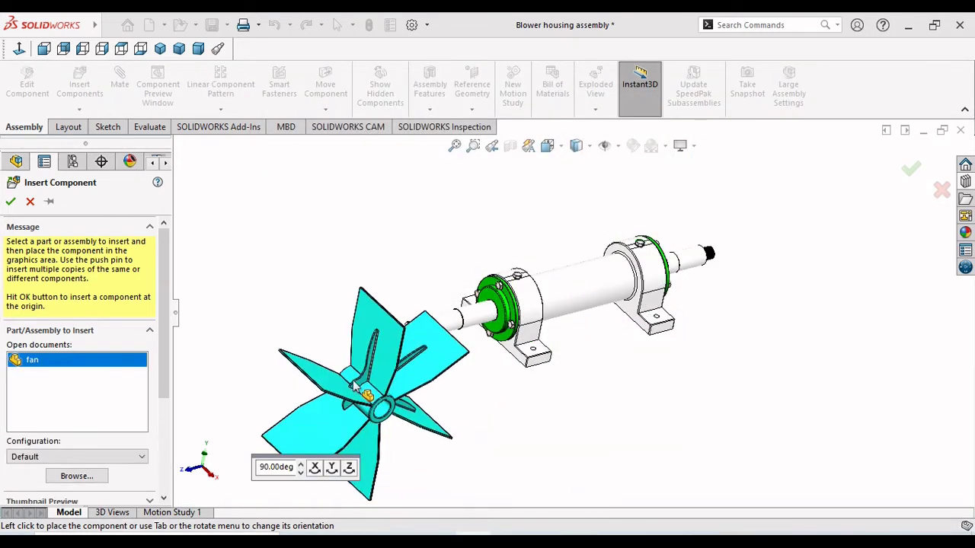
pyautogui.click(318, 305)
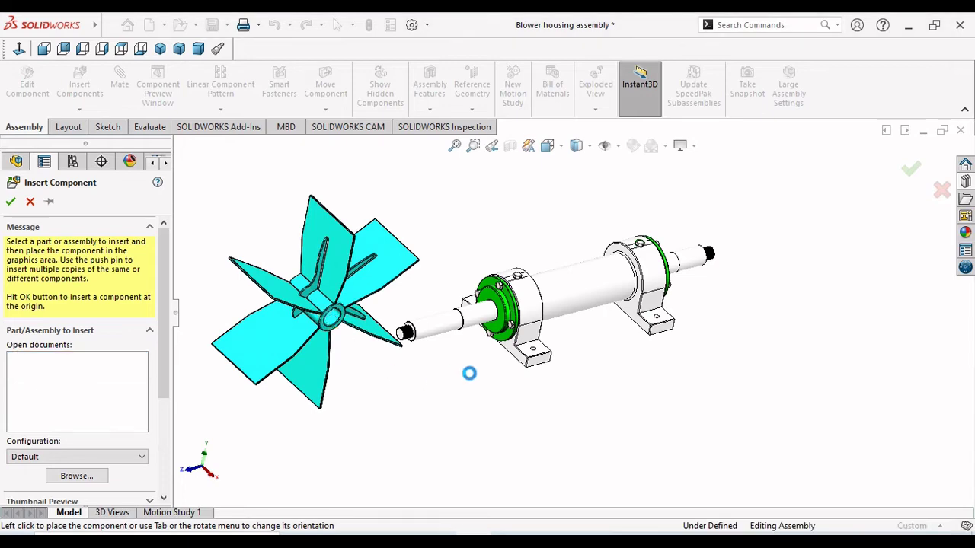
pyautogui.scroll(2, 403, 341)
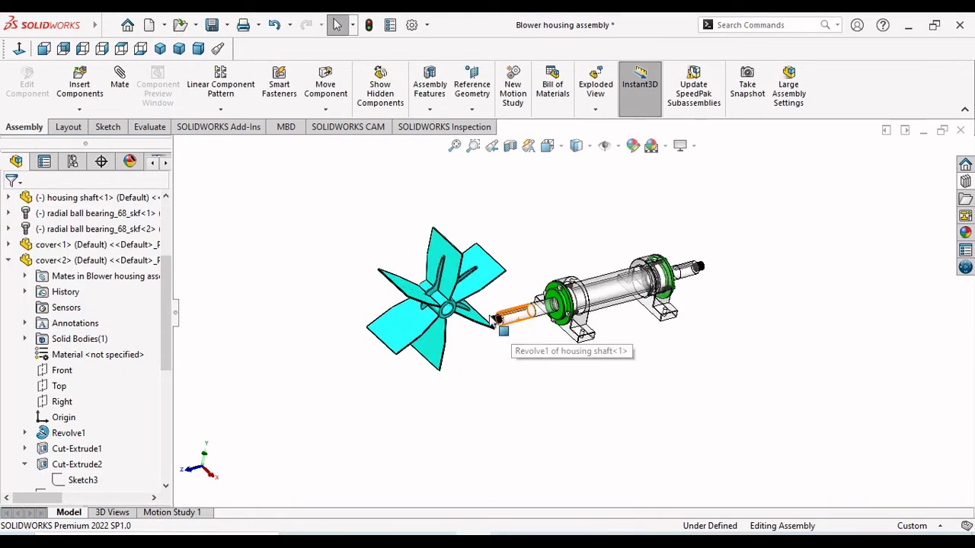
pyautogui.scroll(-5, 510, 331)
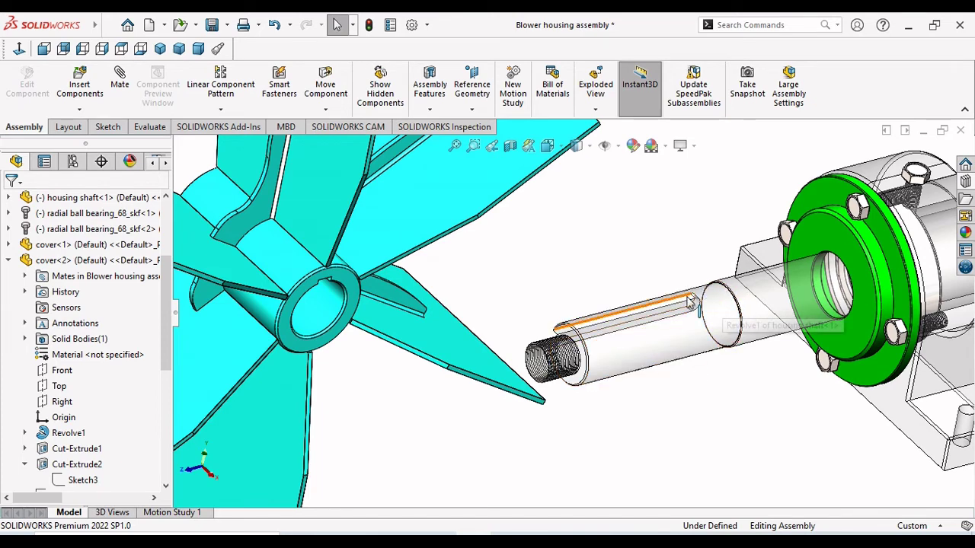
# - Rotate the shaft about its axis so the keyway faces forward, then open the Design Library
pyautogui.click(690, 304)
pyautogui.click(692, 375)
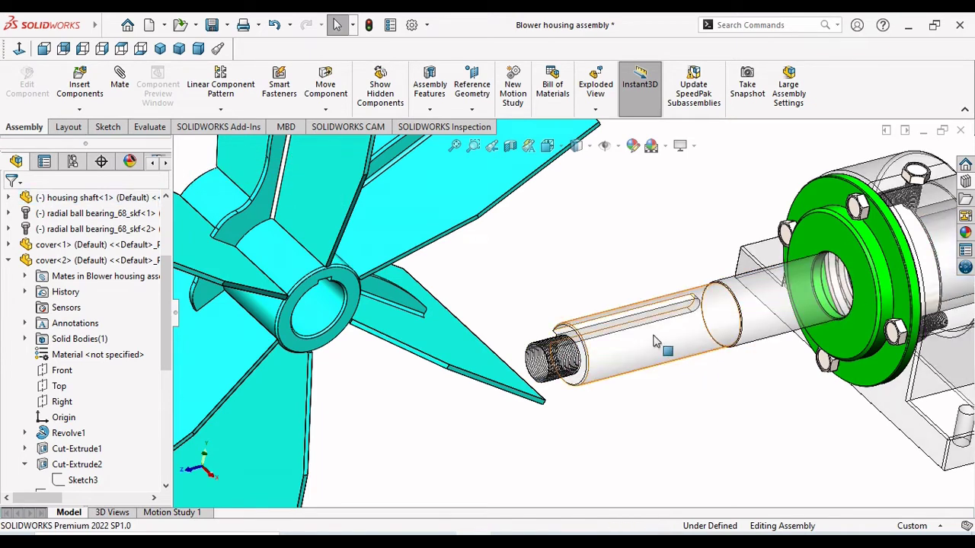
pyautogui.moveTo(655, 341); pyautogui.dragTo(573, 267)
pyautogui.click(614, 342)
pyautogui.press('Escape')
pyautogui.press('Escape')
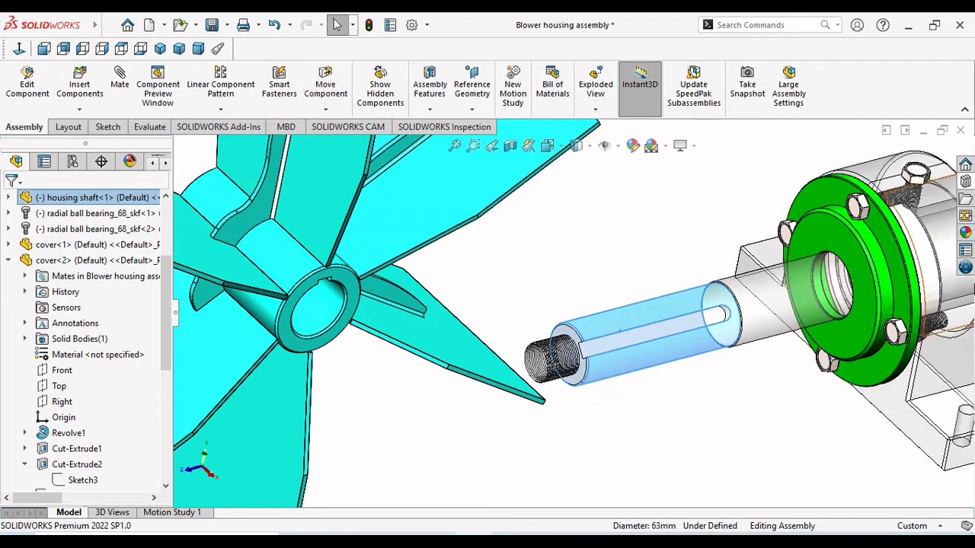
pyautogui.click(966, 183)
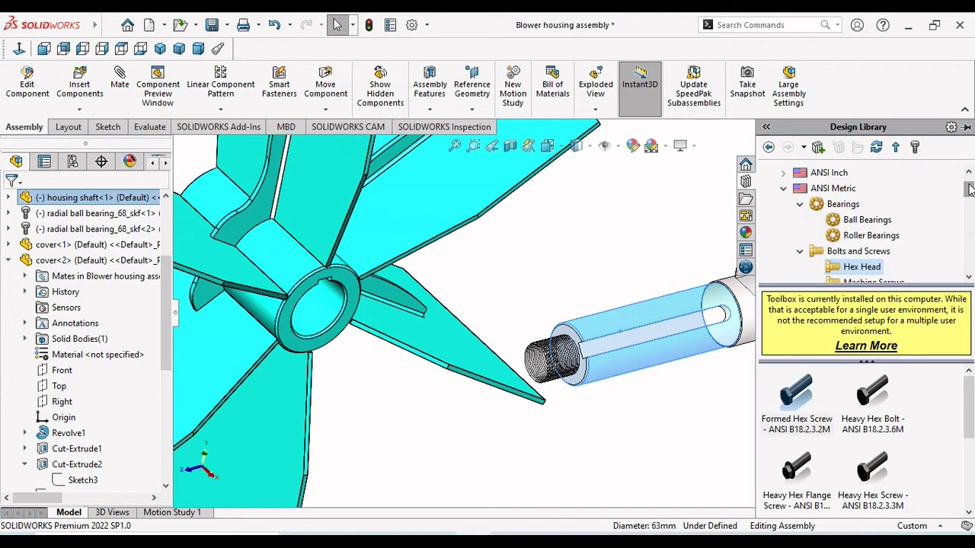
# - Scroll up and down through the Design Library list
pyautogui.click(970, 210)
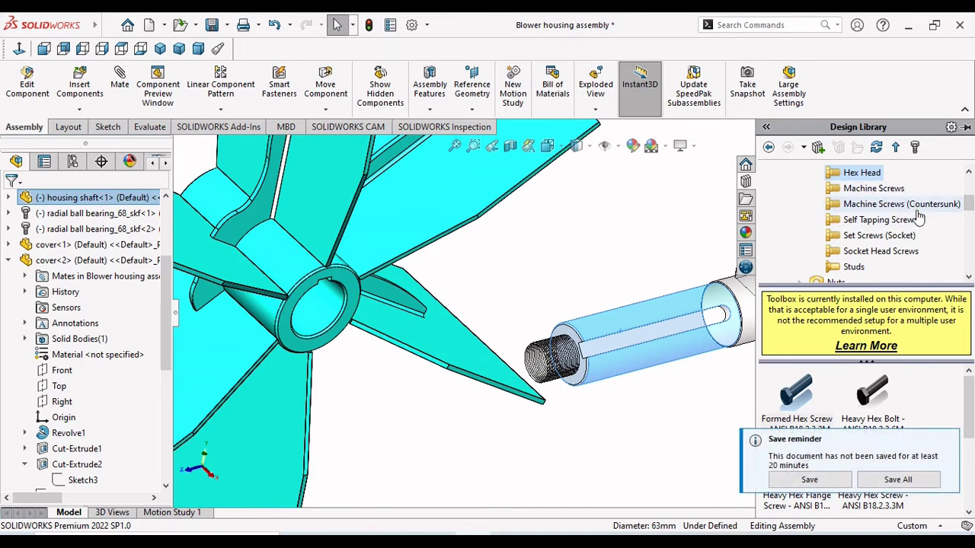
pyautogui.click(970, 279)
pyautogui.click(970, 279)
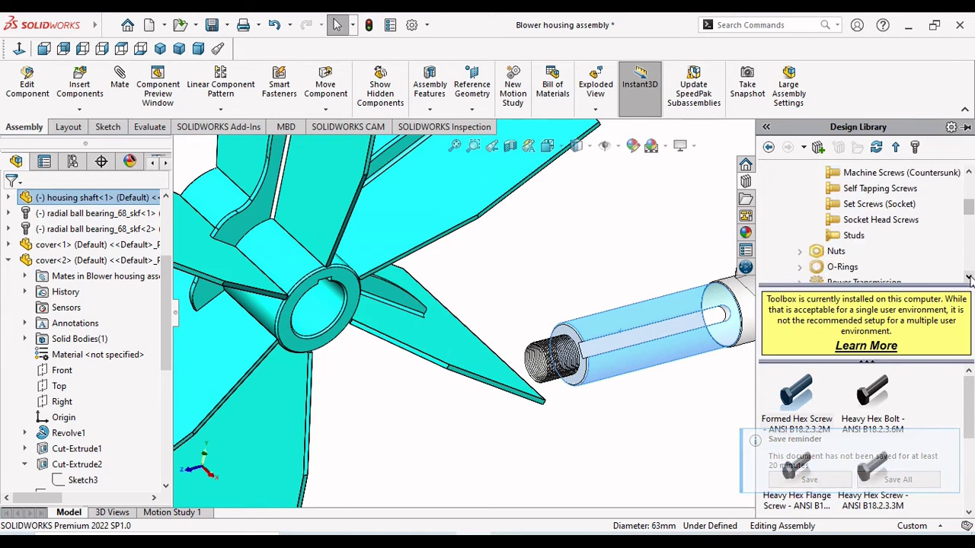
pyautogui.click(969, 279)
pyautogui.click(969, 279)
pyautogui.click(970, 279)
pyautogui.click(969, 279)
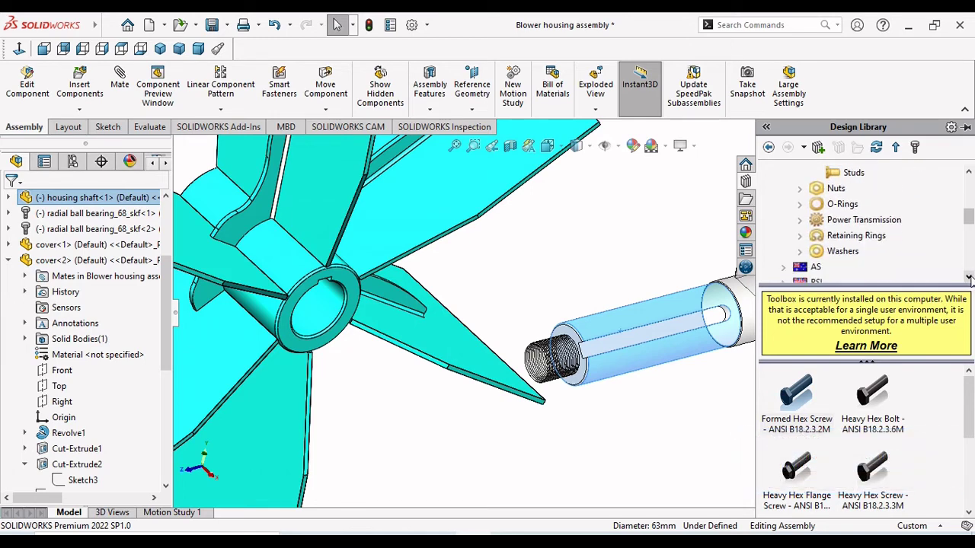
pyautogui.click(970, 279)
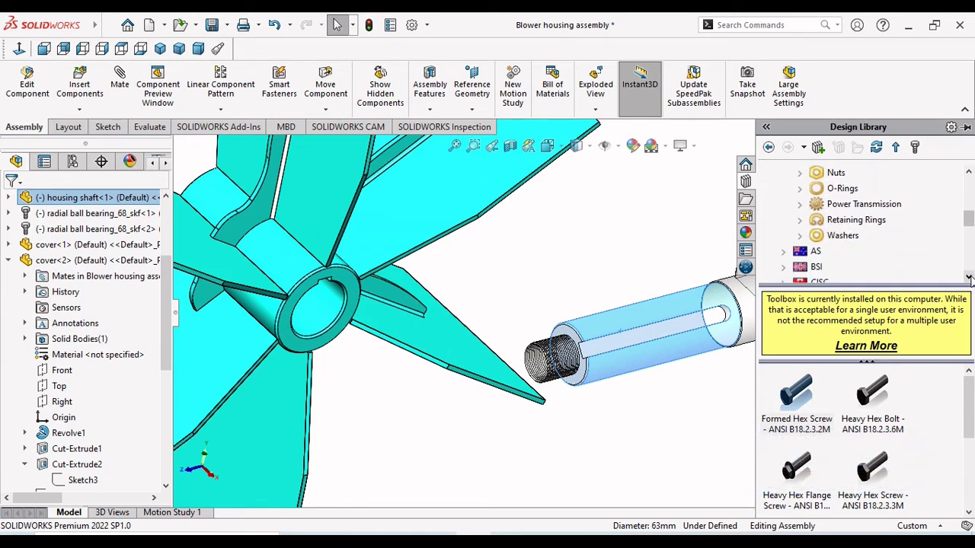
pyautogui.click(970, 175)
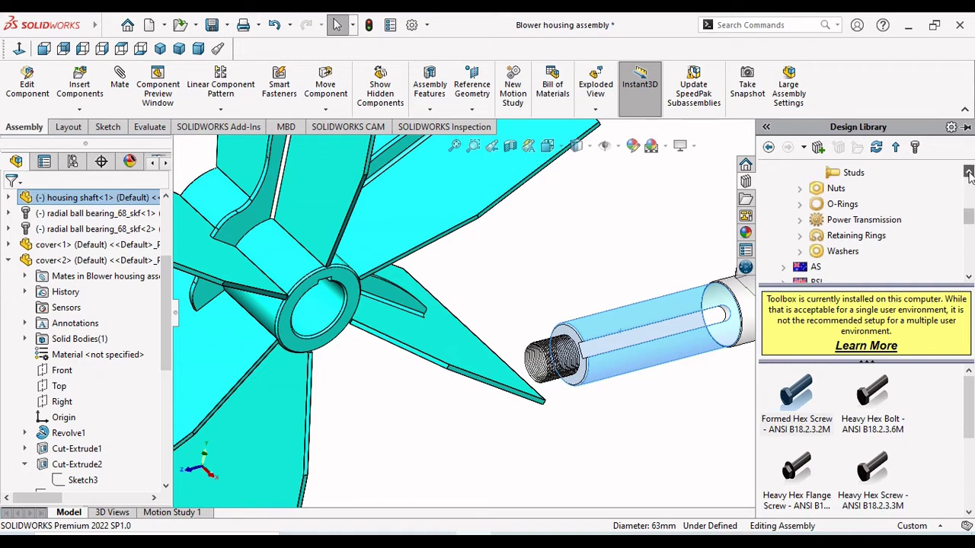
pyautogui.click(969, 174)
pyautogui.click(970, 174)
pyautogui.click(970, 175)
pyautogui.click(969, 174)
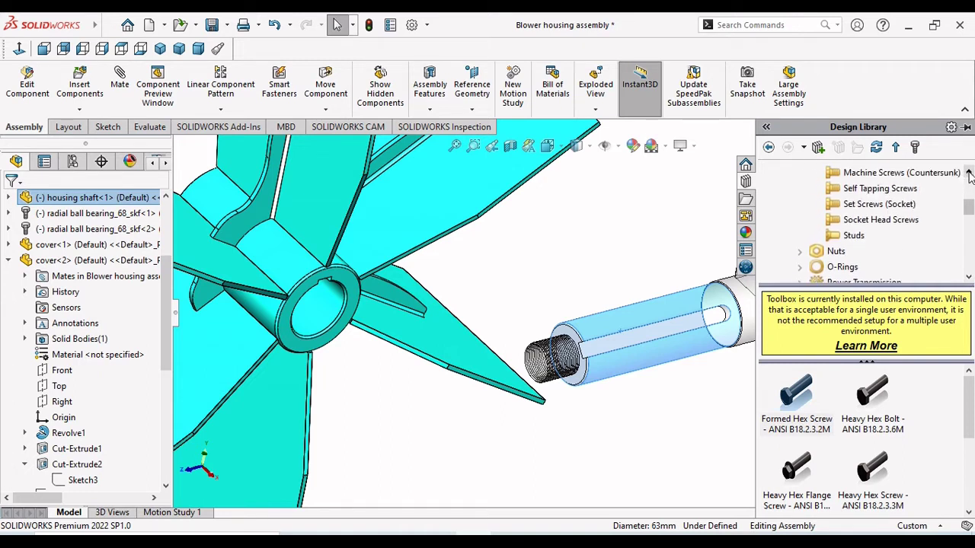
pyautogui.click(970, 175)
pyautogui.click(970, 174)
pyautogui.click(970, 174)
pyautogui.click(970, 174)
pyautogui.click(970, 175)
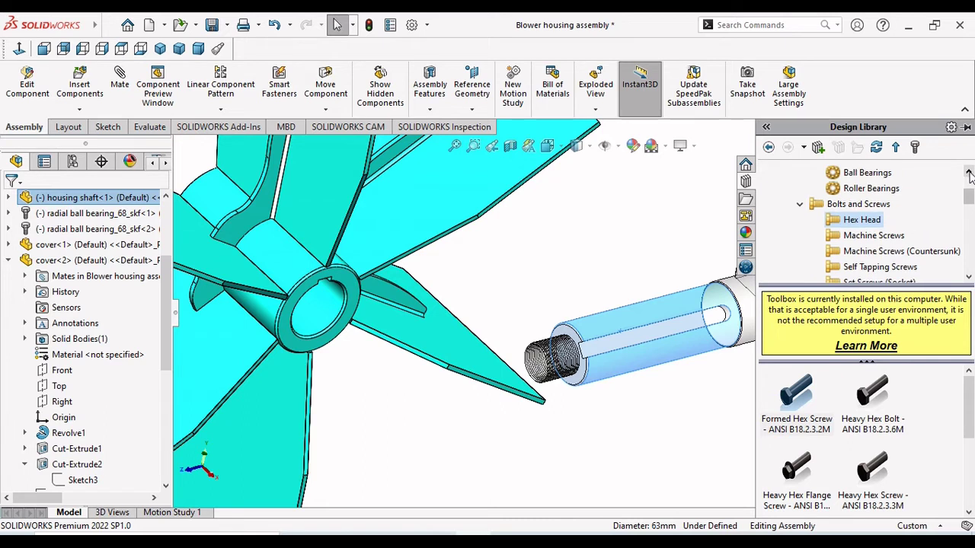
pyautogui.click(970, 175)
pyautogui.click(969, 174)
pyautogui.click(970, 174)
pyautogui.click(970, 174)
pyautogui.click(970, 175)
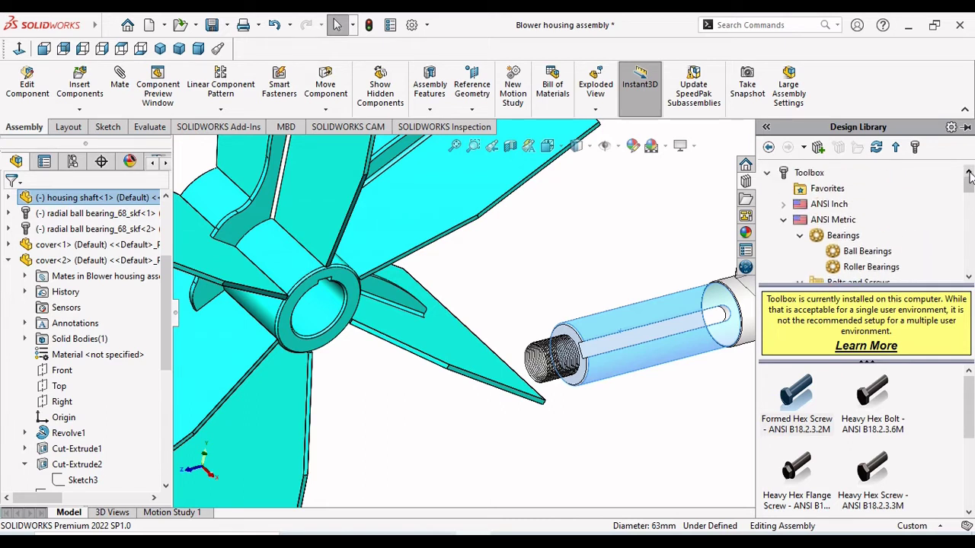
# - Navigate Toolbox > ANSI Inch > Keys and open the Parallel Keys folder
pyautogui.click(824, 189)
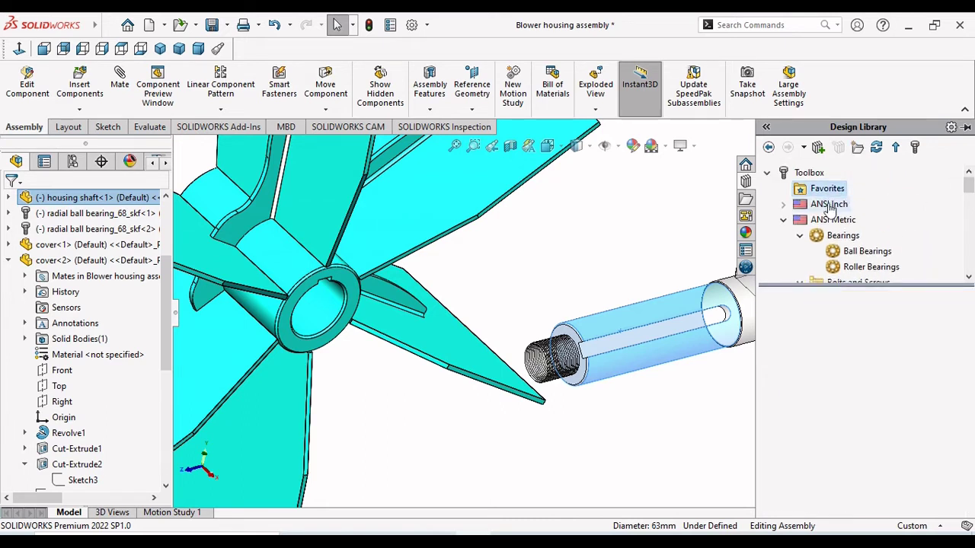
pyautogui.click(830, 206)
pyautogui.click(834, 237)
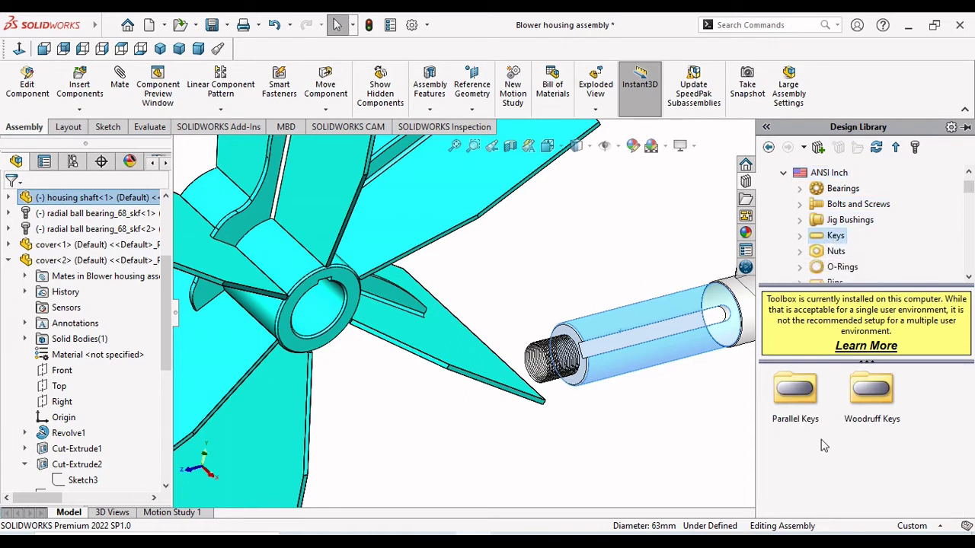
pyautogui.click(792, 397)
pyautogui.moveTo(795, 404); pyautogui.dragTo(724, 445)
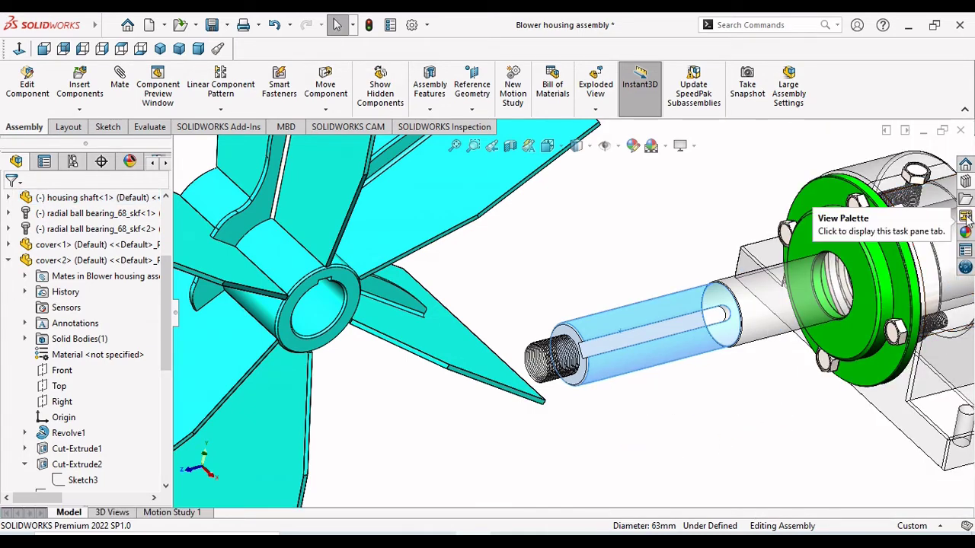
pyautogui.click(969, 183)
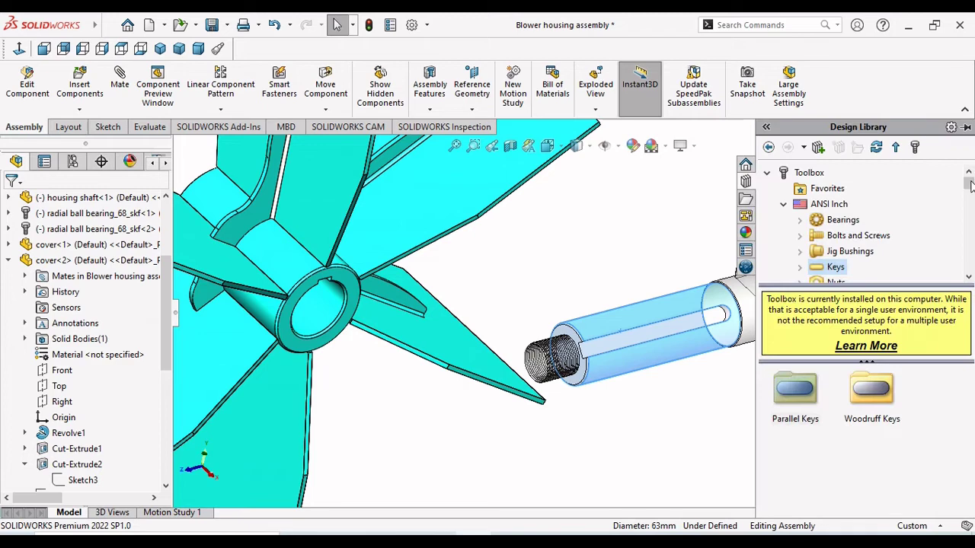
pyautogui.doubleClick(806, 381)
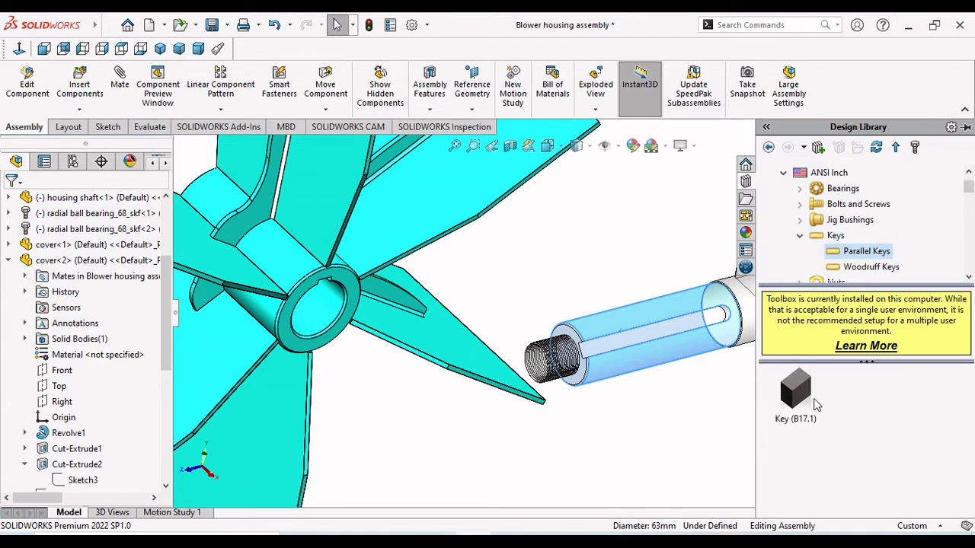
# - Drag in Key (B17.1), set Shaft Diameter to 2-1/4 - 2-3/4, then cancel the insertion
pyautogui.moveTo(802, 410); pyautogui.dragTo(591, 430)
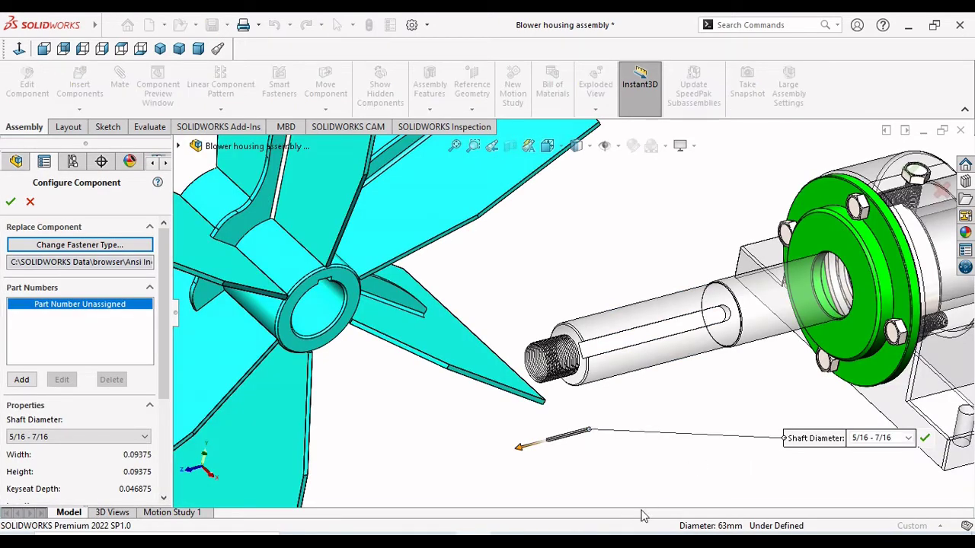
pyautogui.scroll(-10, 568, 449)
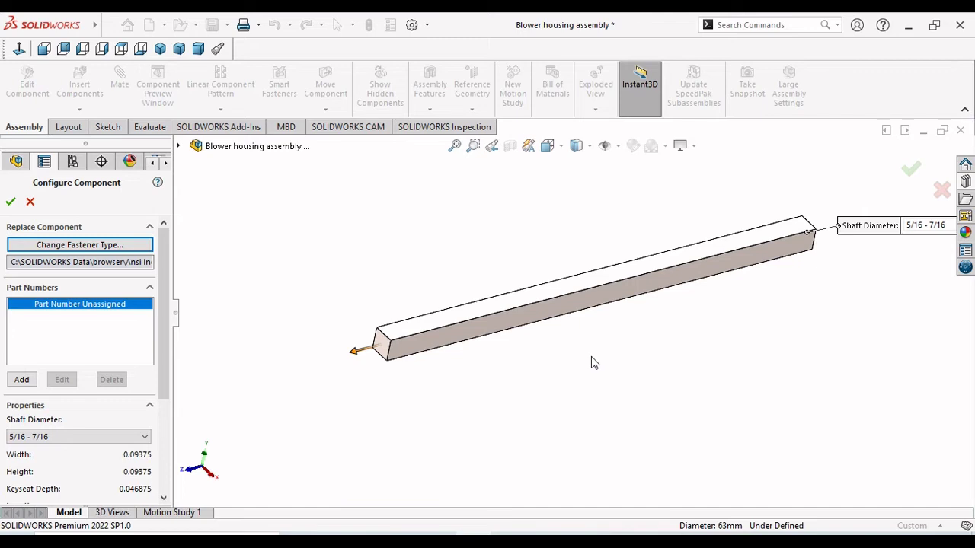
pyautogui.moveTo(159, 371); pyautogui.dragTo(164, 435)
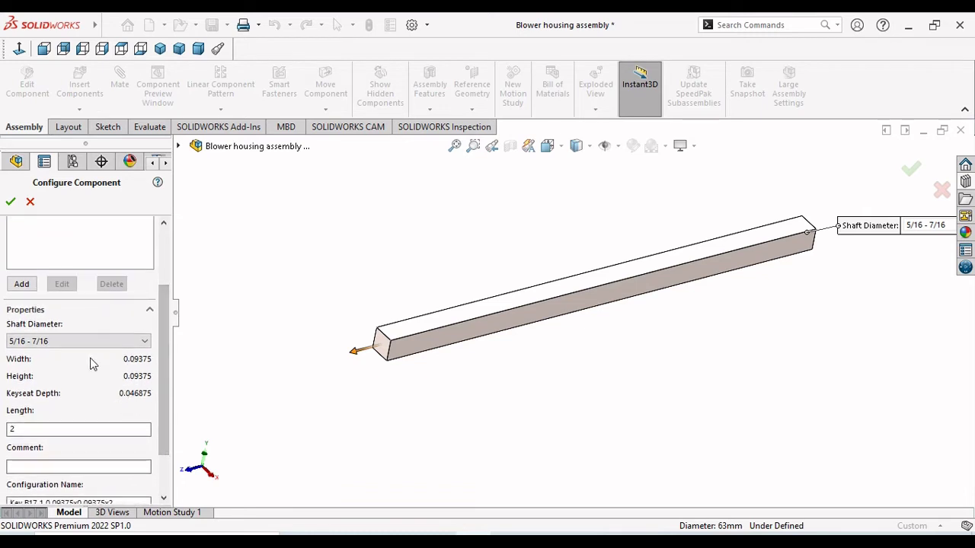
pyautogui.click(141, 343)
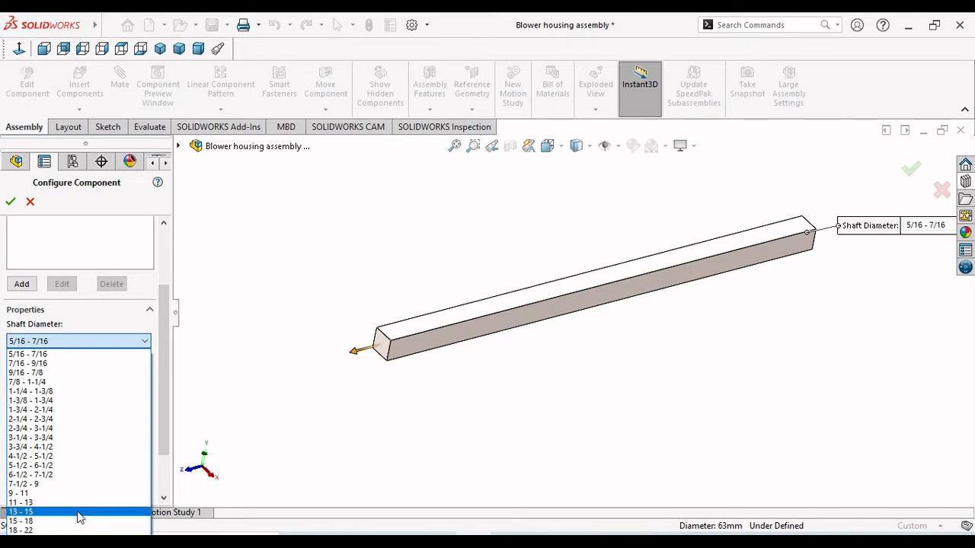
pyautogui.click(74, 419)
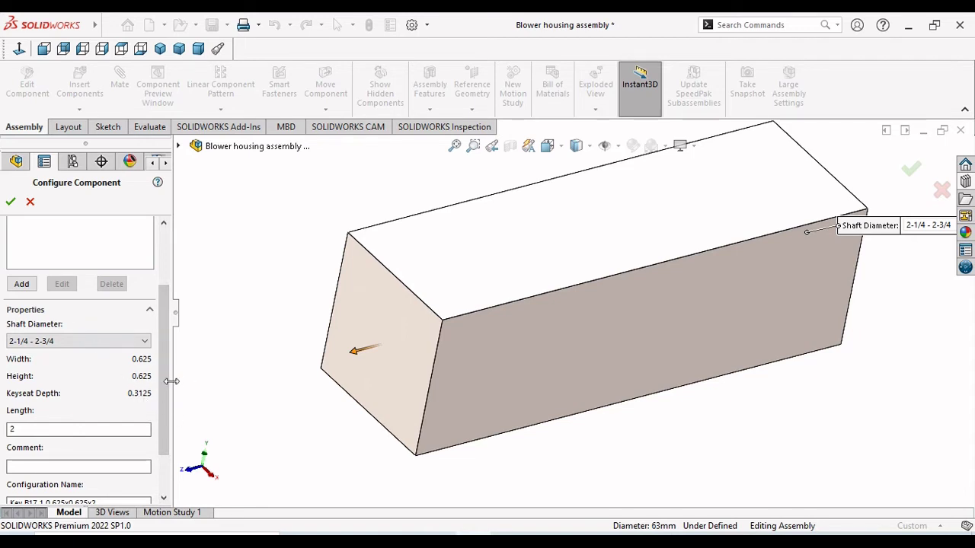
pyautogui.moveTo(161, 384); pyautogui.dragTo(170, 320)
pyautogui.scroll(-3, 149, 431)
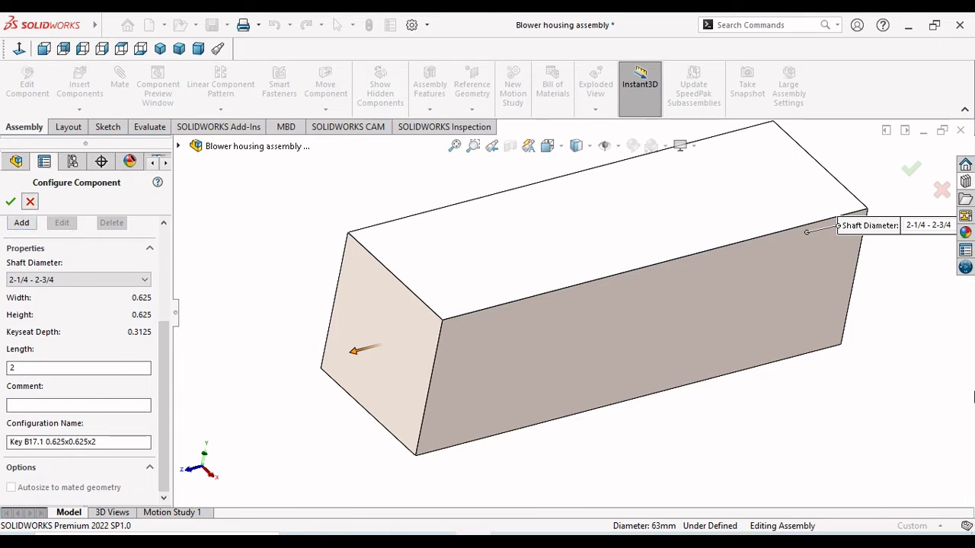
pyautogui.press('Escape')
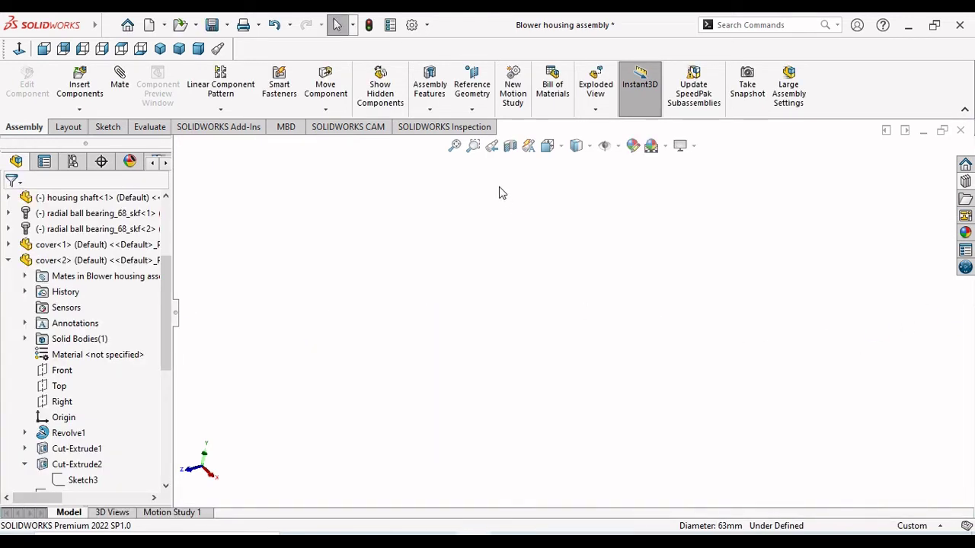
# - Zoom to fit and drag Key (B17.1) from the Parallel Keys folder into the assembly again
pyautogui.click(455, 146)
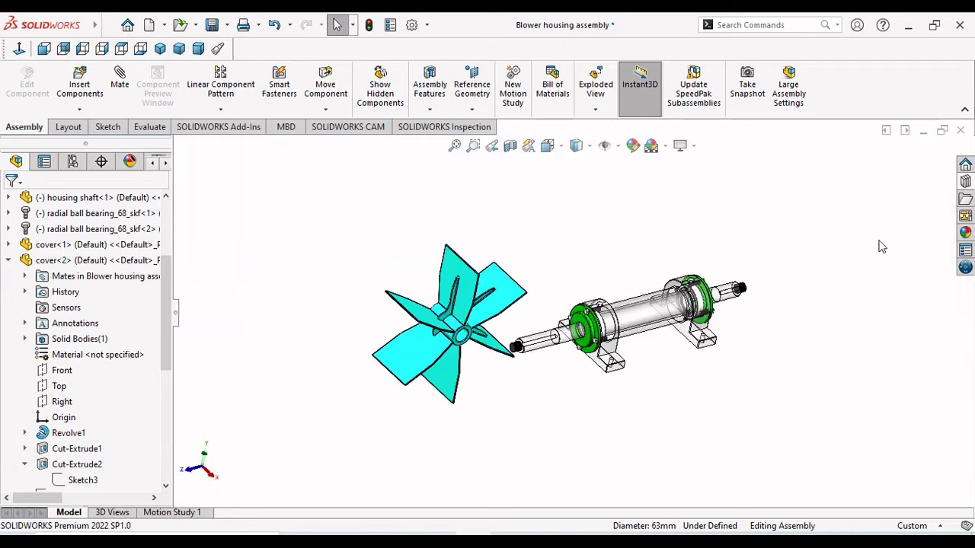
pyautogui.click(965, 181)
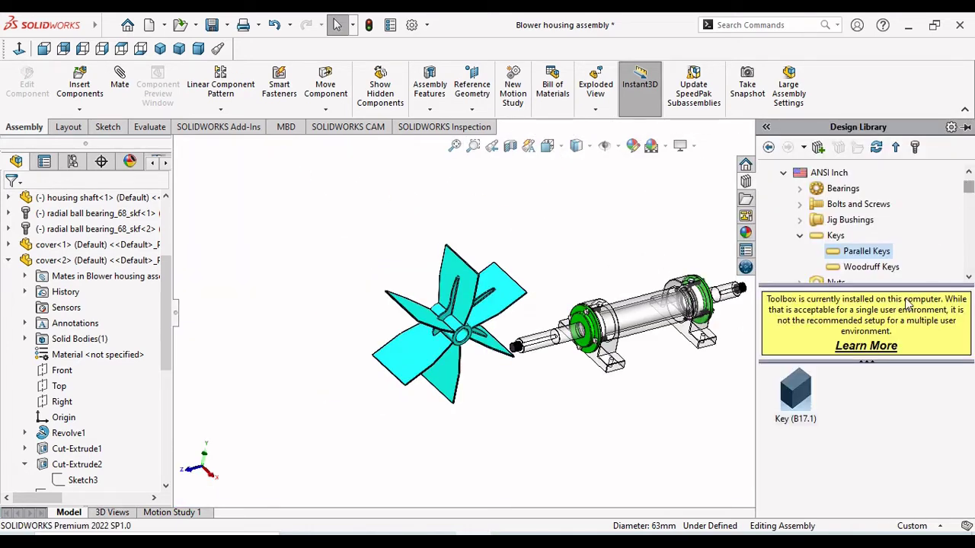
pyautogui.click(865, 271)
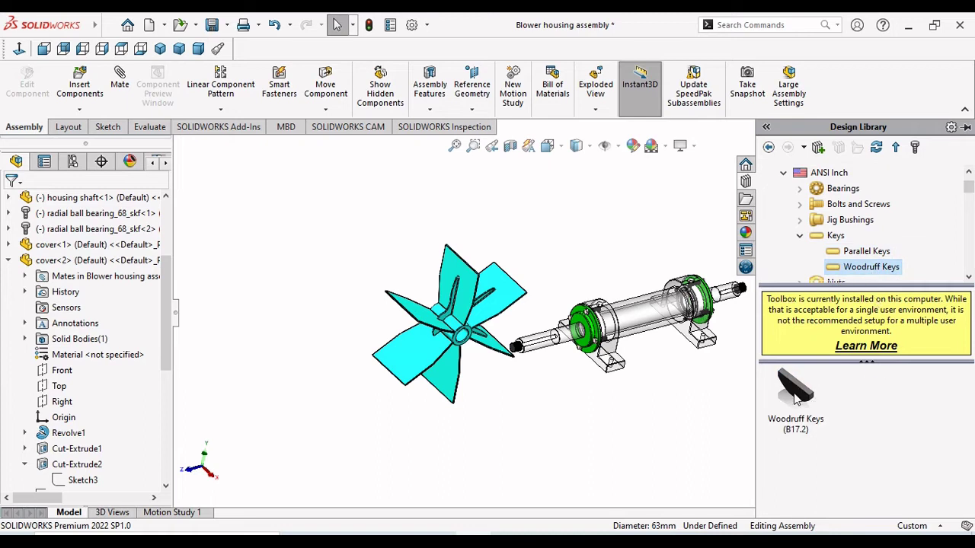
pyautogui.click(847, 252)
pyautogui.moveTo(799, 403); pyautogui.dragTo(270, 352)
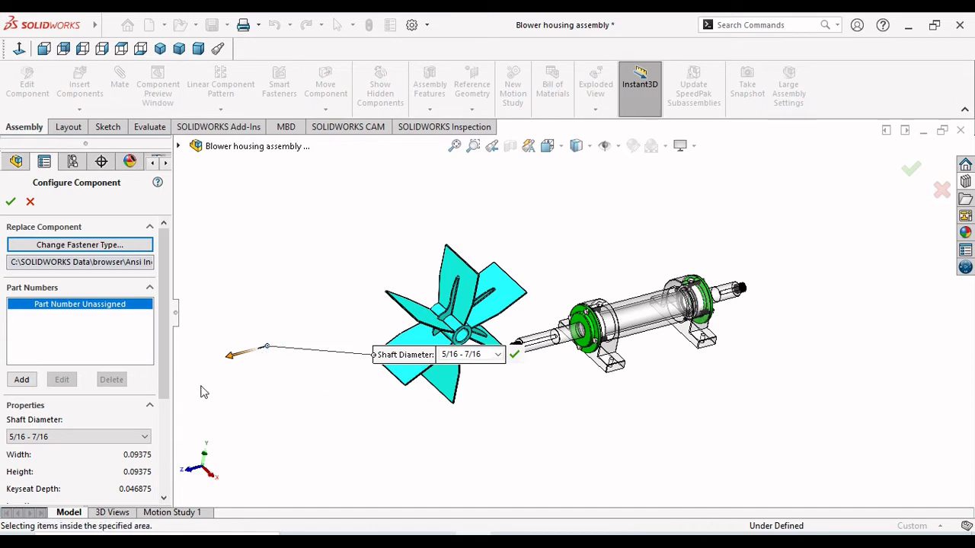
# - Set the key's Shaft Diameter to 2-1/4 - 2-3/4, giving a 0.625 × 0.625 × 2 key
pyautogui.scroll(-3, 167, 388)
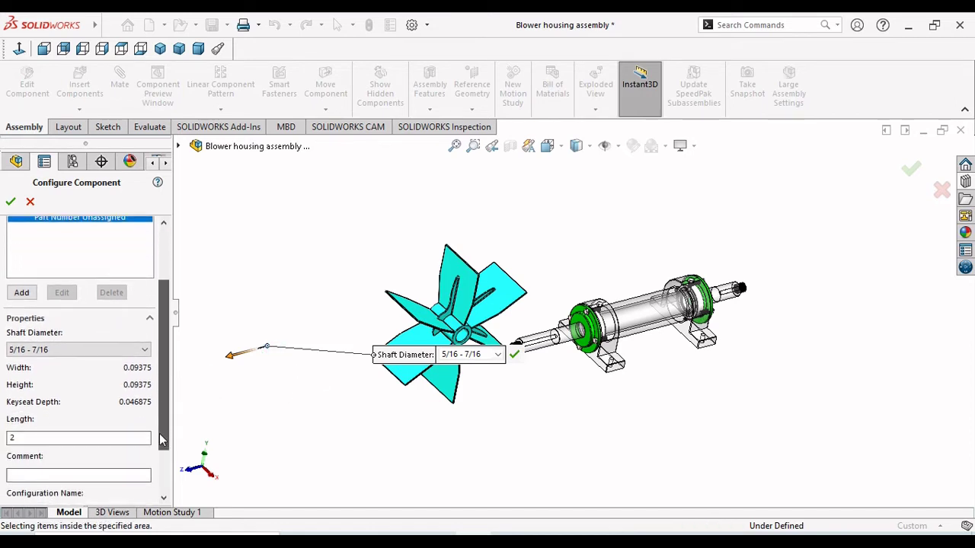
pyautogui.click(140, 352)
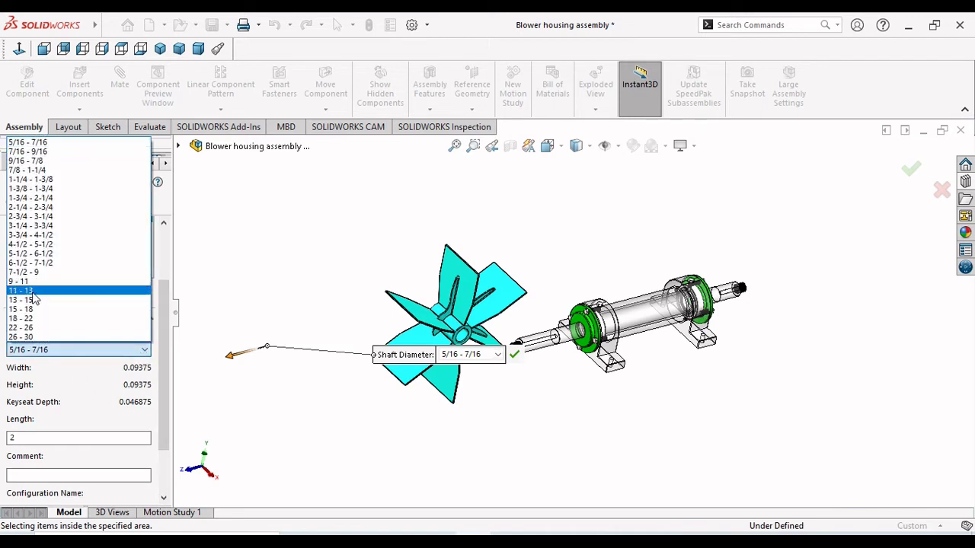
pyautogui.click(30, 216)
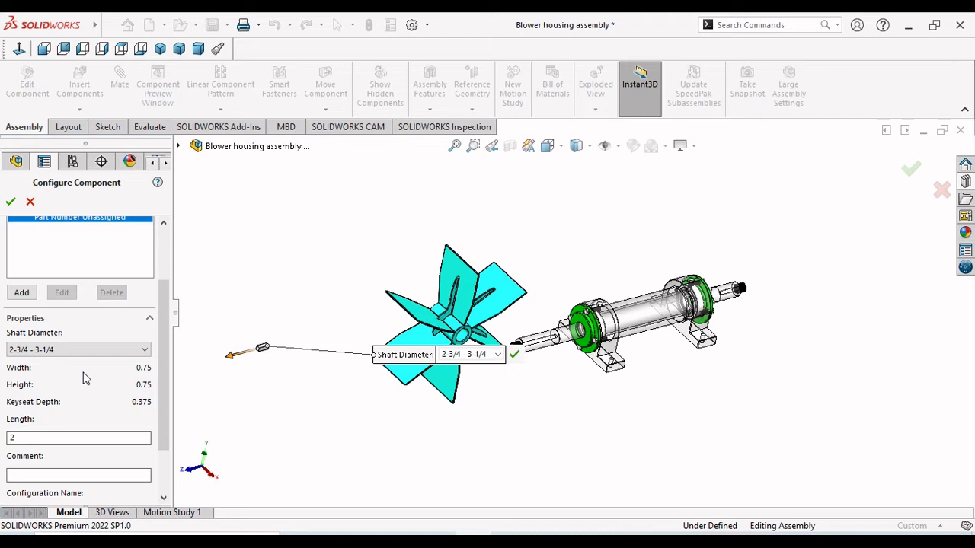
pyautogui.click(145, 350)
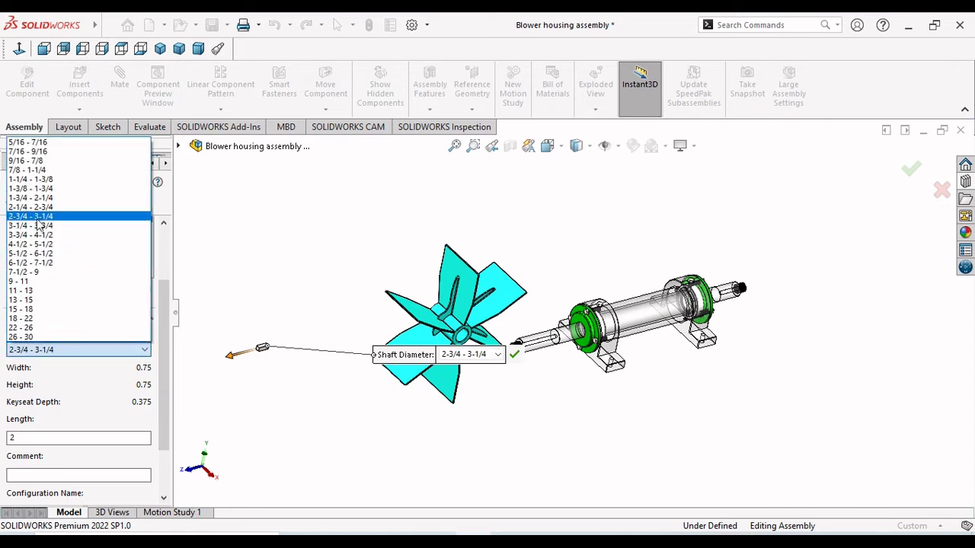
pyautogui.click(38, 207)
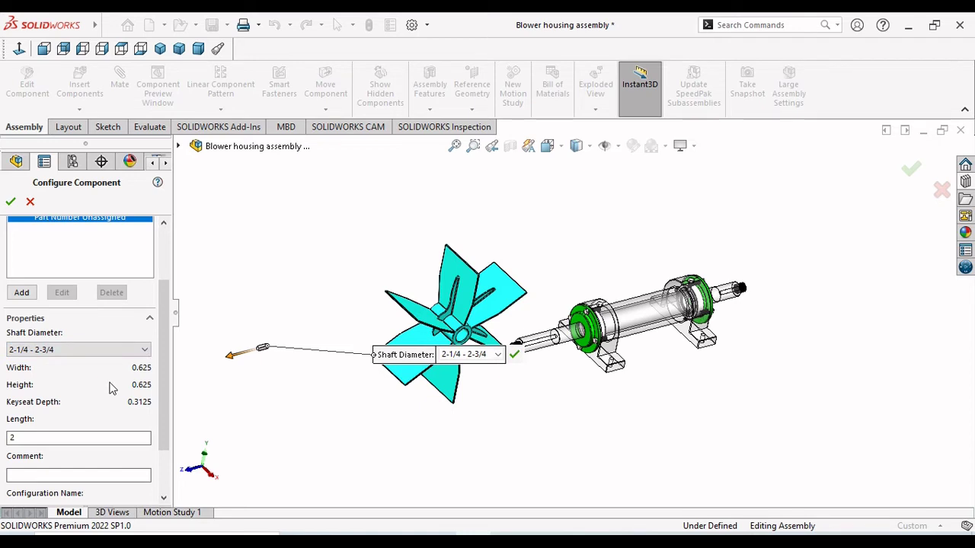
pyautogui.moveTo(162, 409)
pyautogui.mouseDown()
pyautogui.moveTo(161, 450)
pyautogui.moveTo(161, 419)
pyautogui.mouseUp()
# - Set the key length to 170 and zoom to fit the long key
pyautogui.doubleClick(65, 408)
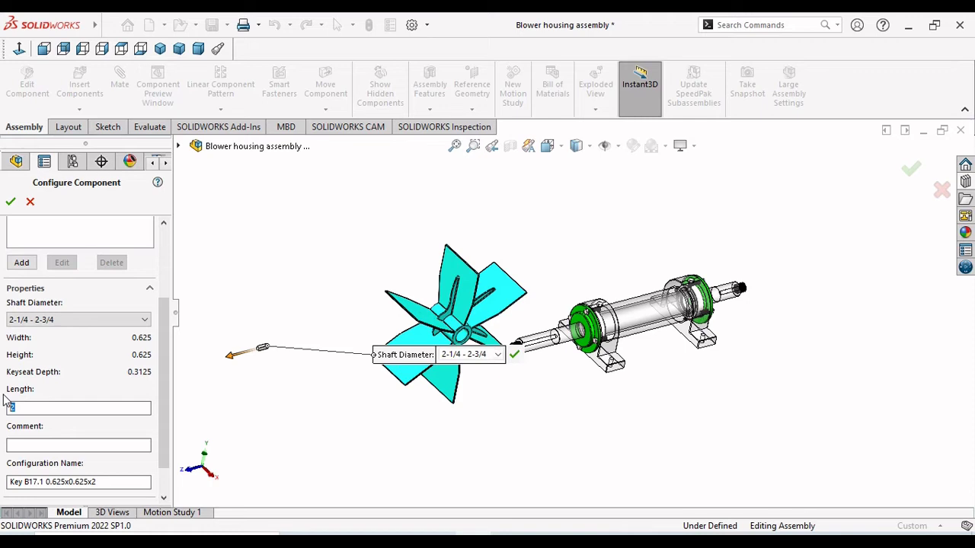
pyautogui.write('170')
pyautogui.click(72, 442)
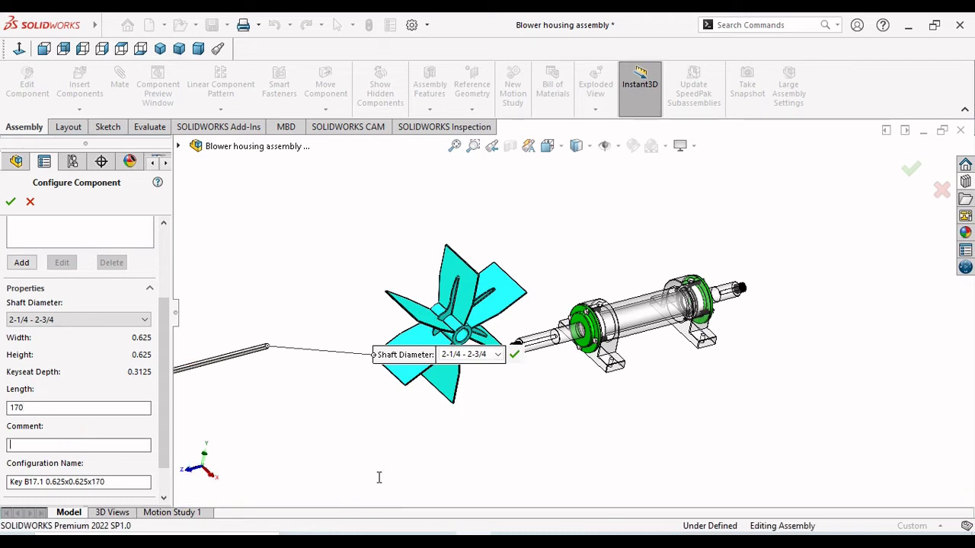
pyautogui.press('f')
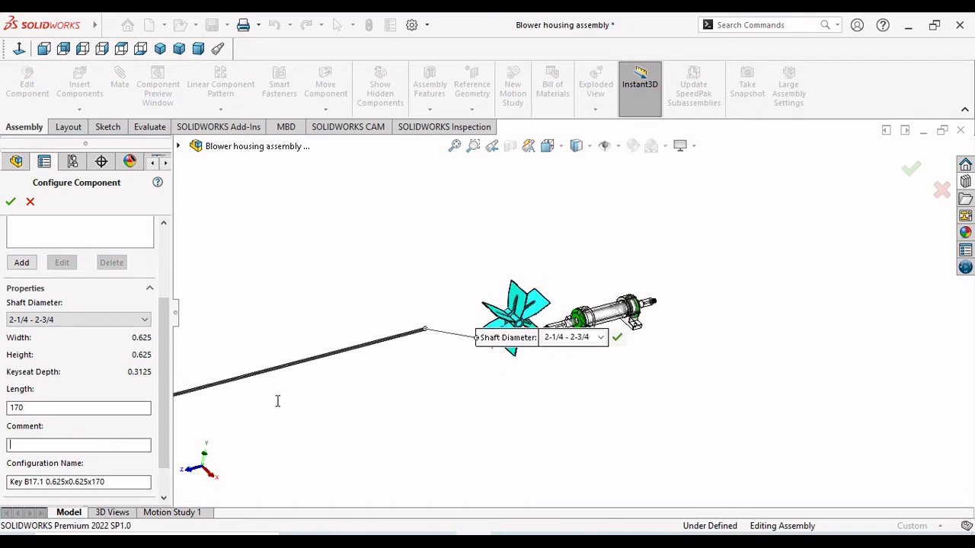
pyautogui.scroll(-3, 316, 381)
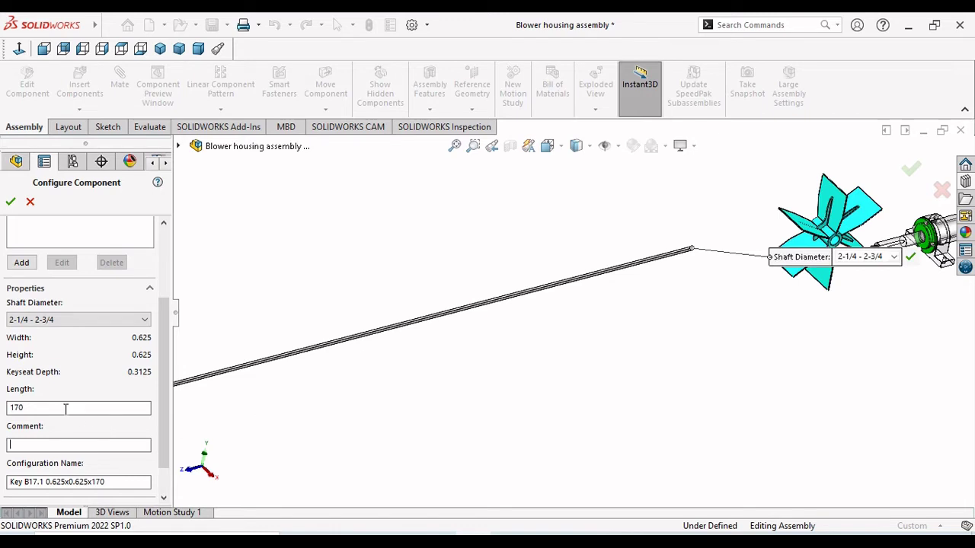
# - Clear the 170 length and begin entering 25
pyautogui.doubleClick(23, 407)
pyautogui.press('BackSpace')
pyautogui.write('25.4')
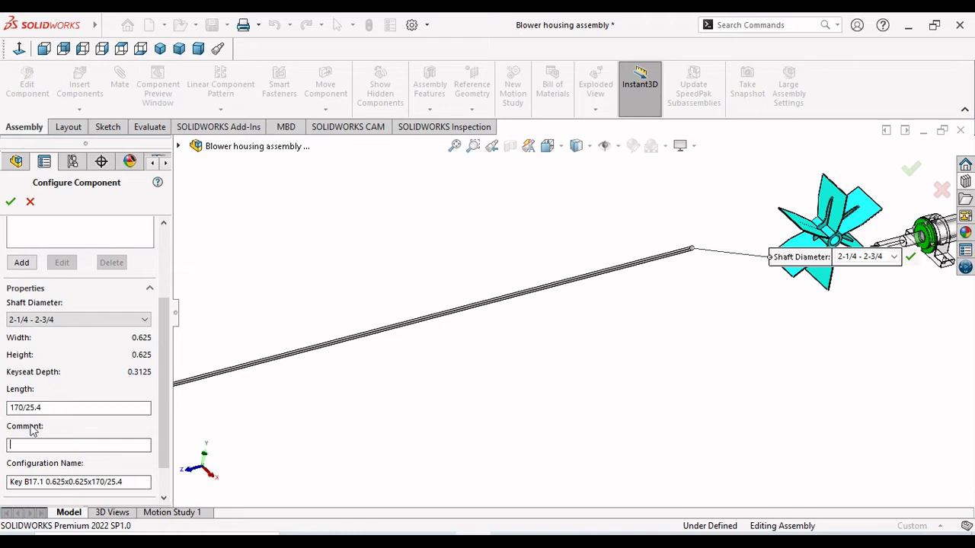
# - Change the square key length to 6.7 to get Key B17.1 0.625x0.625x6.70 and place it
pyautogui.doubleClick(38, 408)
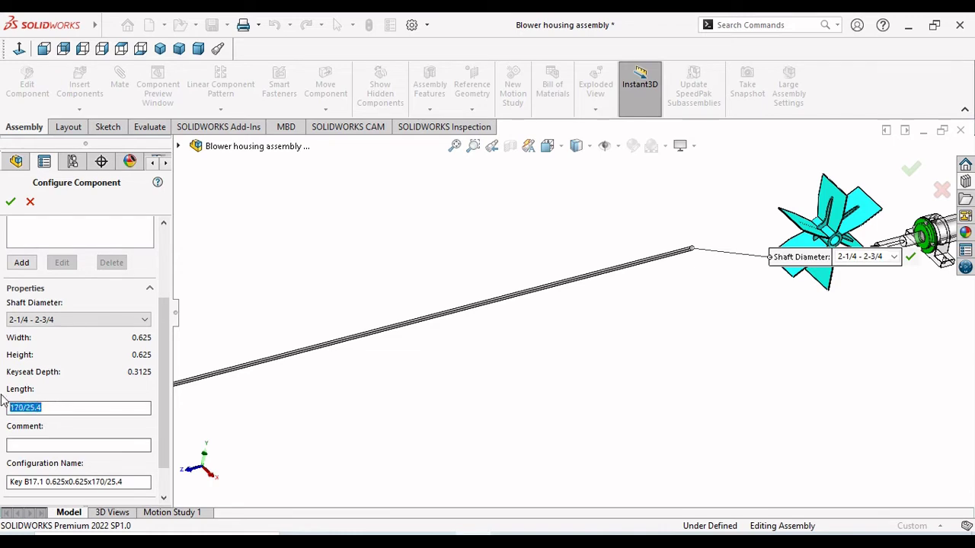
pyautogui.write('6.7')
pyautogui.press('Tab')
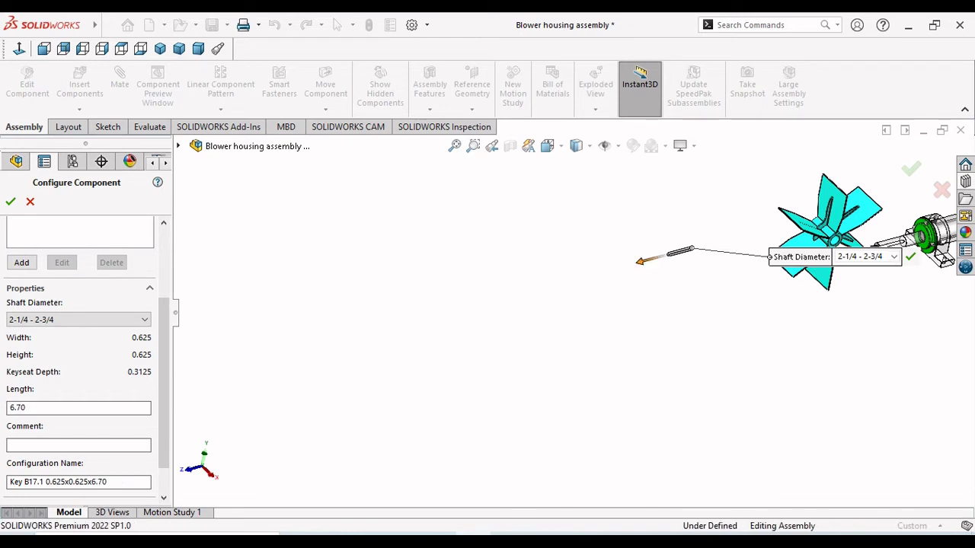
pyautogui.scroll(-3, 716, 255)
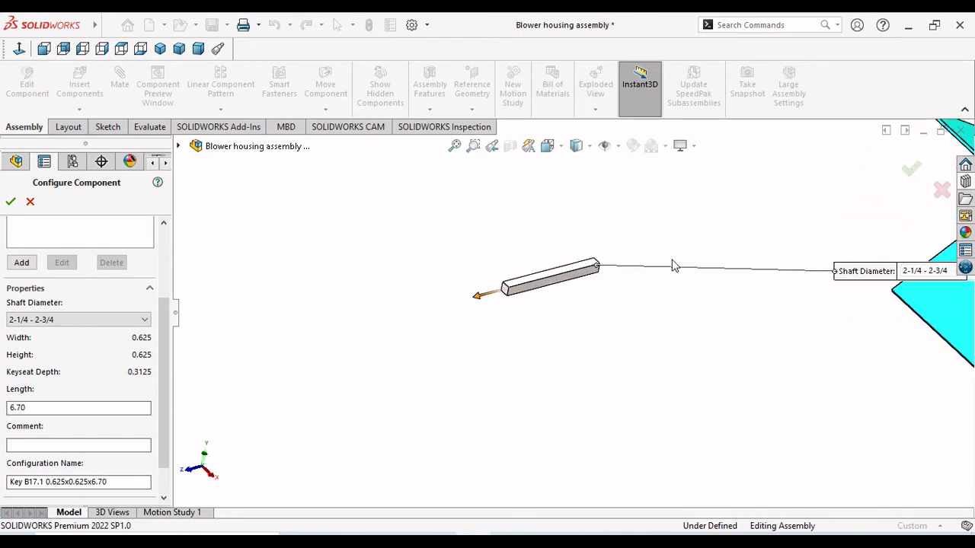
pyautogui.scroll(-2, 640, 275)
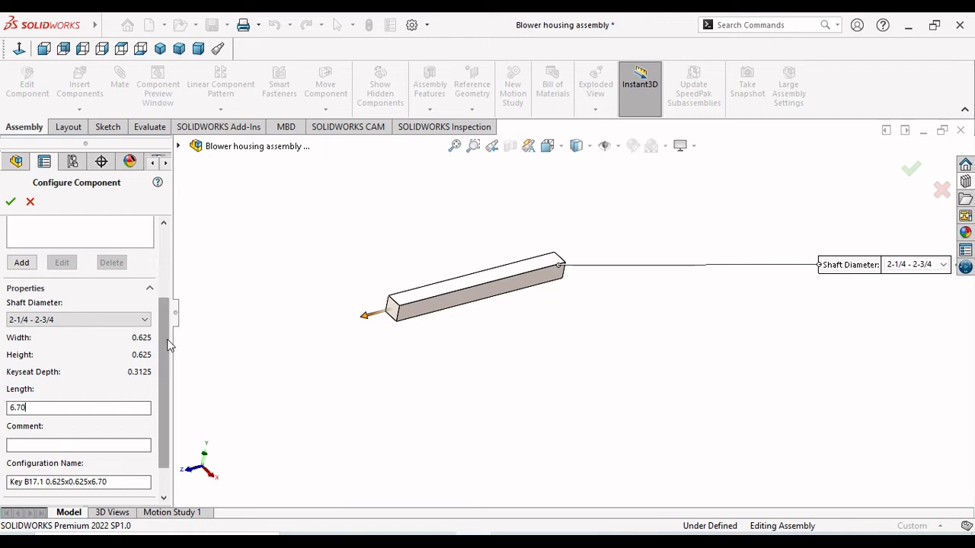
pyautogui.click(10, 201)
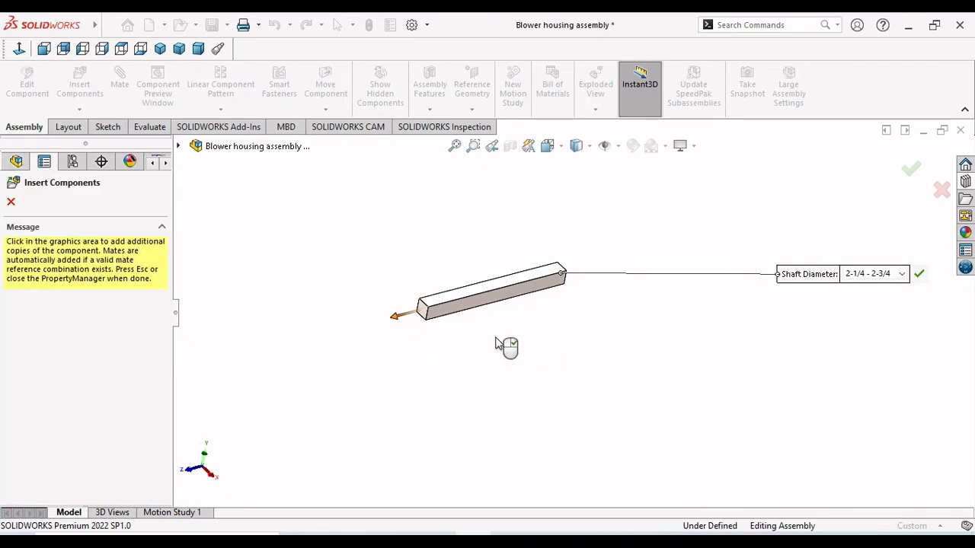
pyautogui.scroll(5, 495, 342)
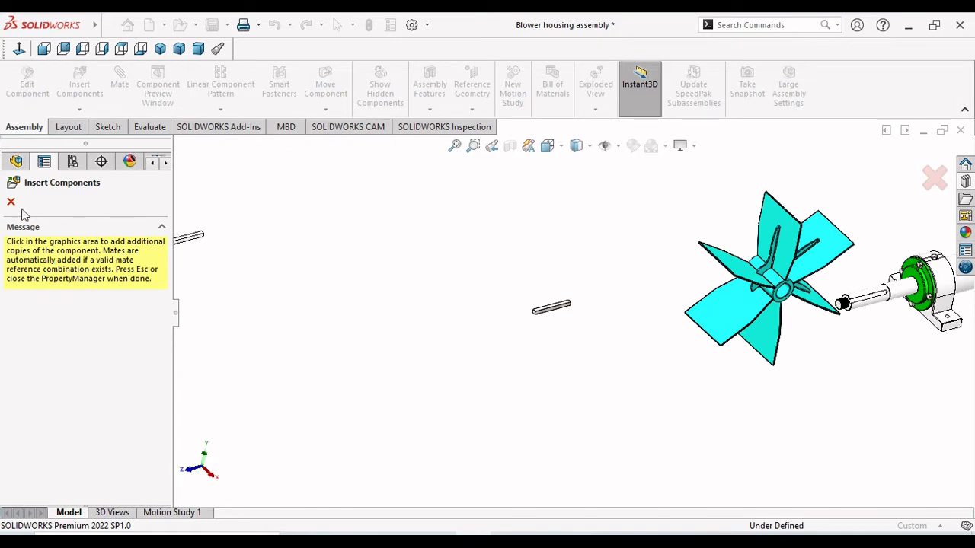
# - Drag the placed square key beneath the shaft and orbit to view it beside the keyway
pyautogui.press('Escape')
pyautogui.scroll(4, 731, 322)
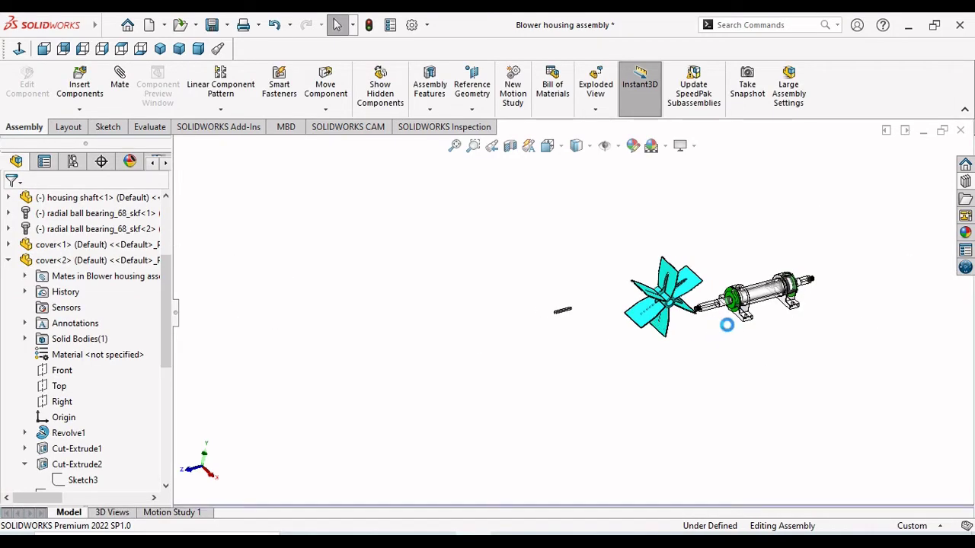
pyautogui.scroll(-2, 731, 322)
pyautogui.scroll(1, 642, 302)
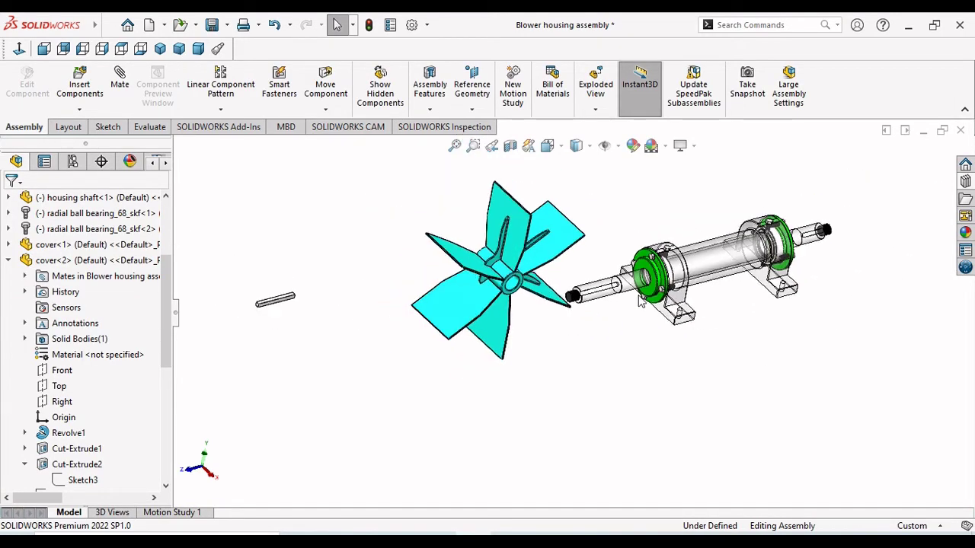
pyautogui.moveTo(284, 301); pyautogui.dragTo(619, 324)
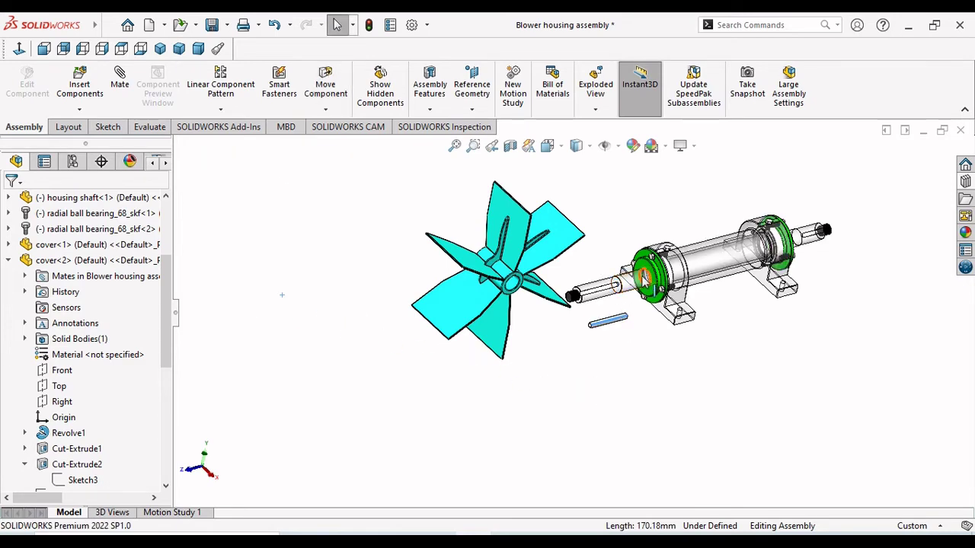
pyautogui.scroll(-5, 579, 350)
pyautogui.scroll(-3, 569, 351)
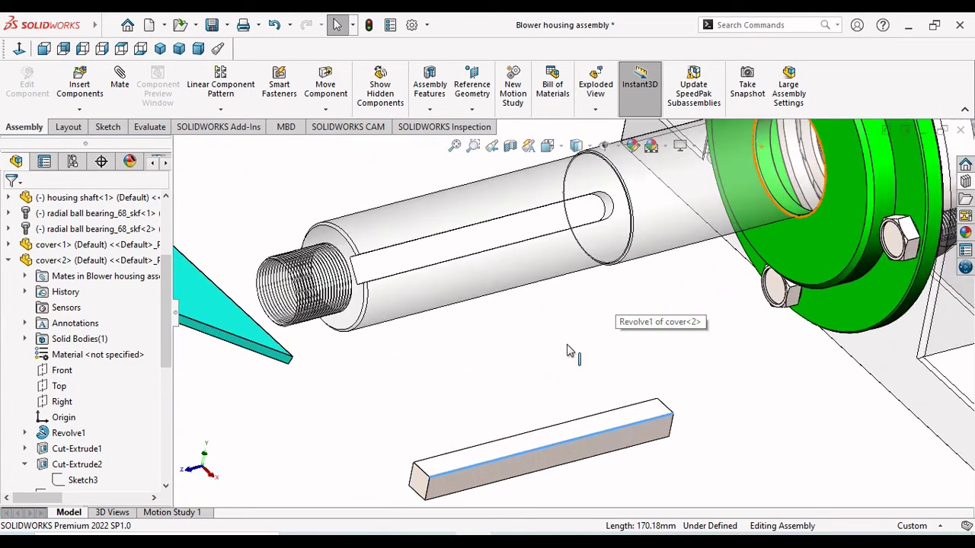
pyautogui.click(545, 463)
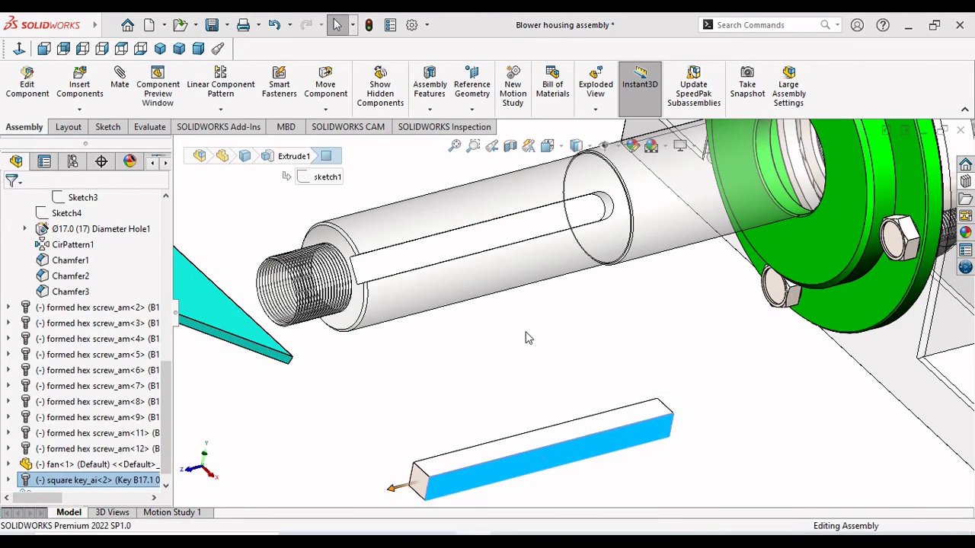
pyautogui.moveTo(529, 352); pyautogui.dragTo(535, 393, button='middle')
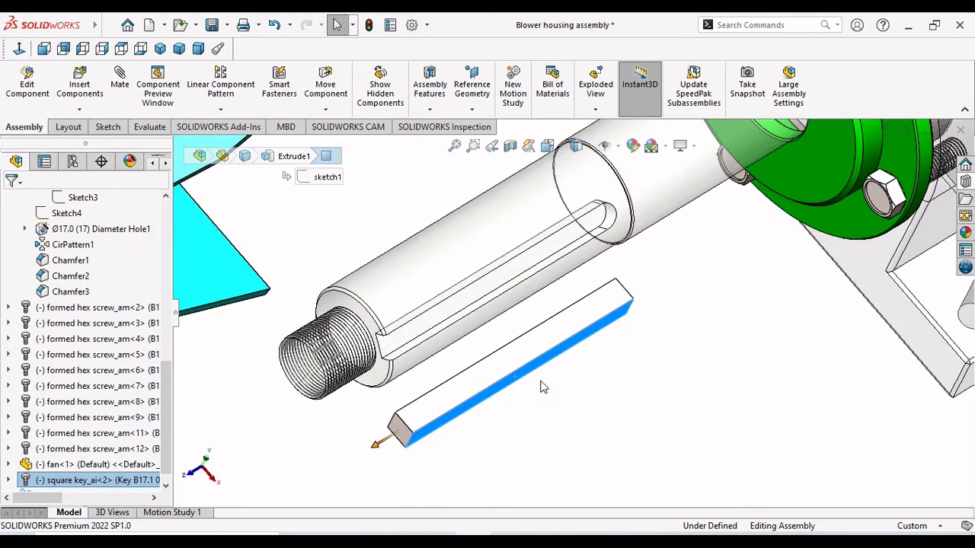
pyautogui.click(604, 424)
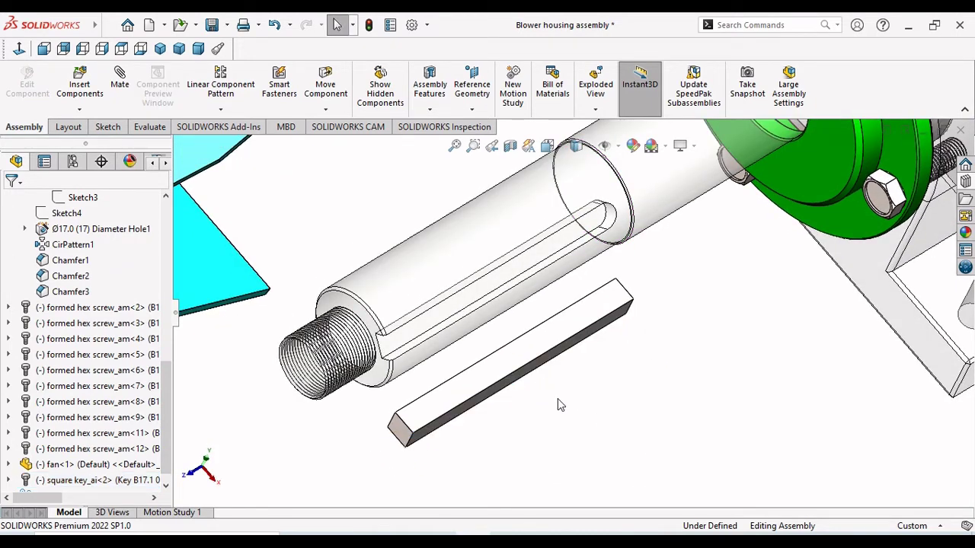
pyautogui.moveTo(498, 409); pyautogui.dragTo(498, 411, button='middle')
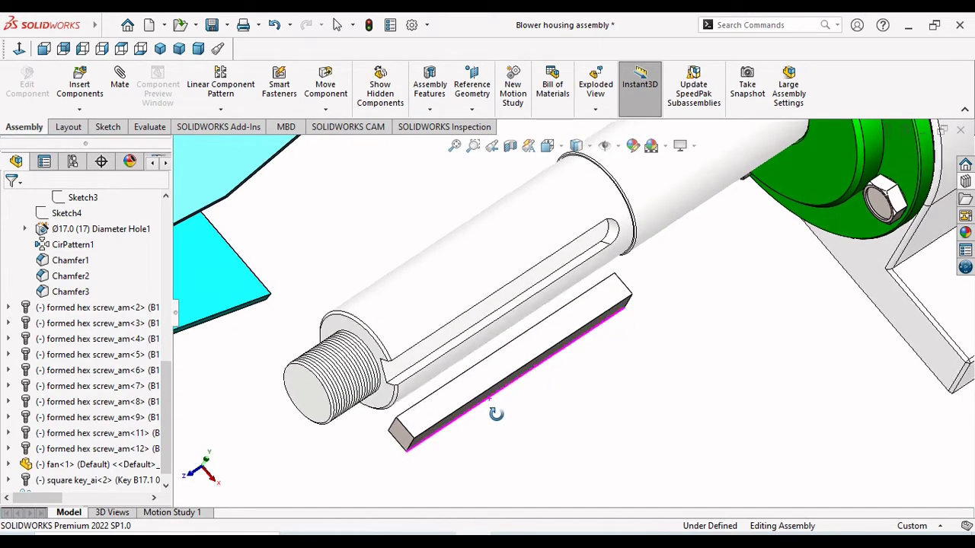
# - Add an angle mate between the shaft's keyway face and a face of the square key
pyautogui.click(119, 86)
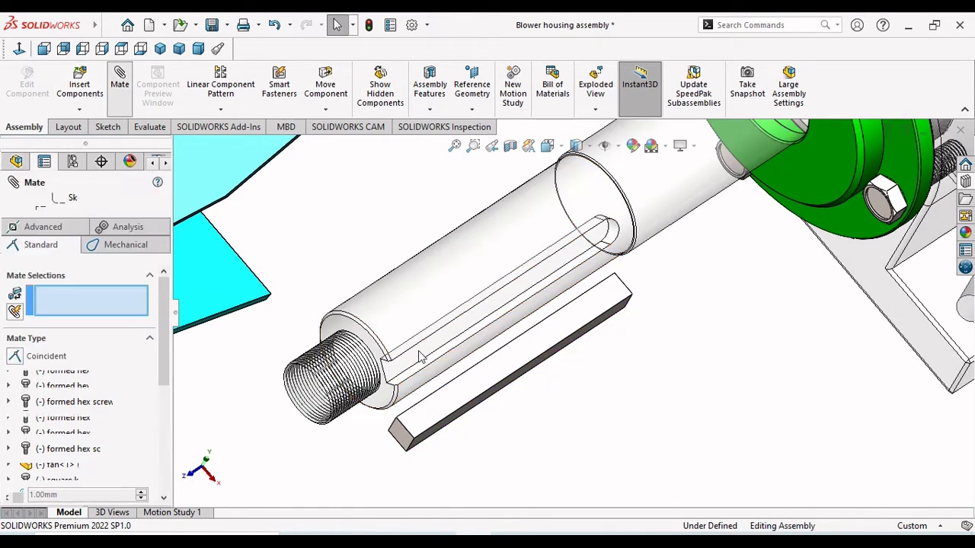
pyautogui.click(419, 356)
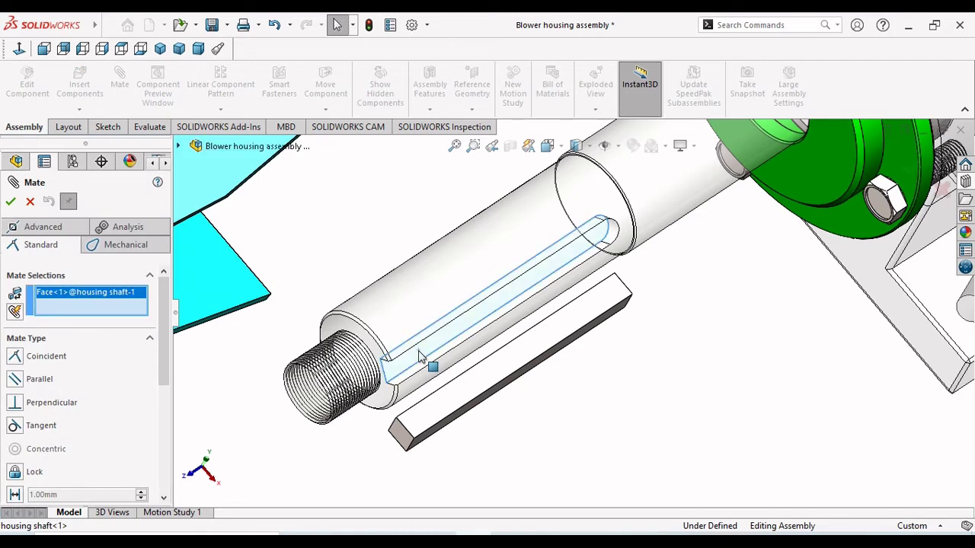
pyautogui.click(499, 364)
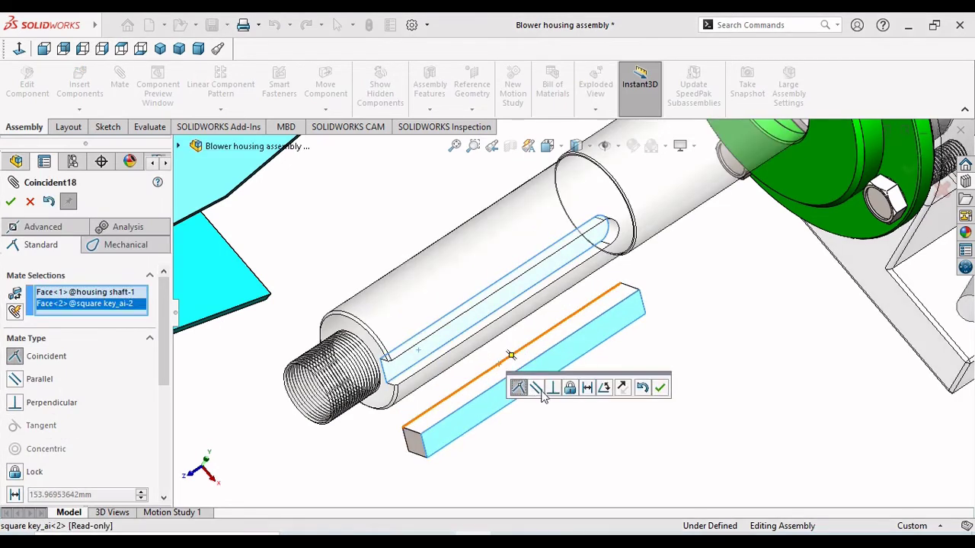
pyautogui.click(604, 389)
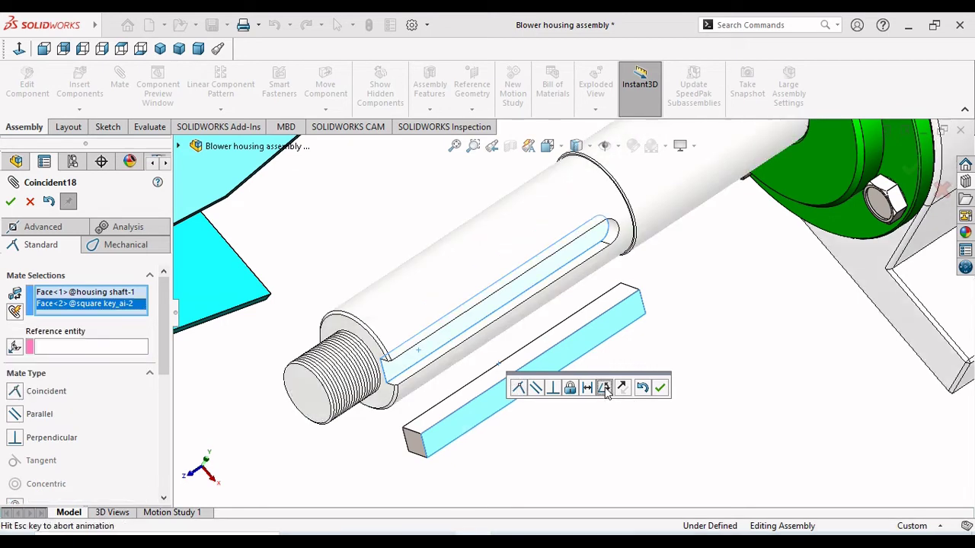
pyautogui.moveTo(533, 435); pyautogui.dragTo(457, 374, button='middle')
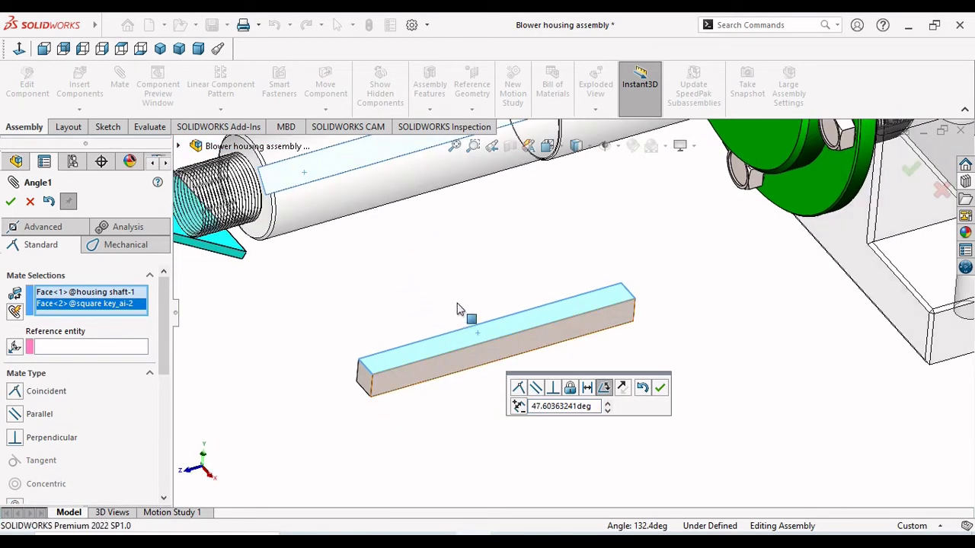
pyautogui.moveTo(457, 309); pyautogui.dragTo(418, 338)
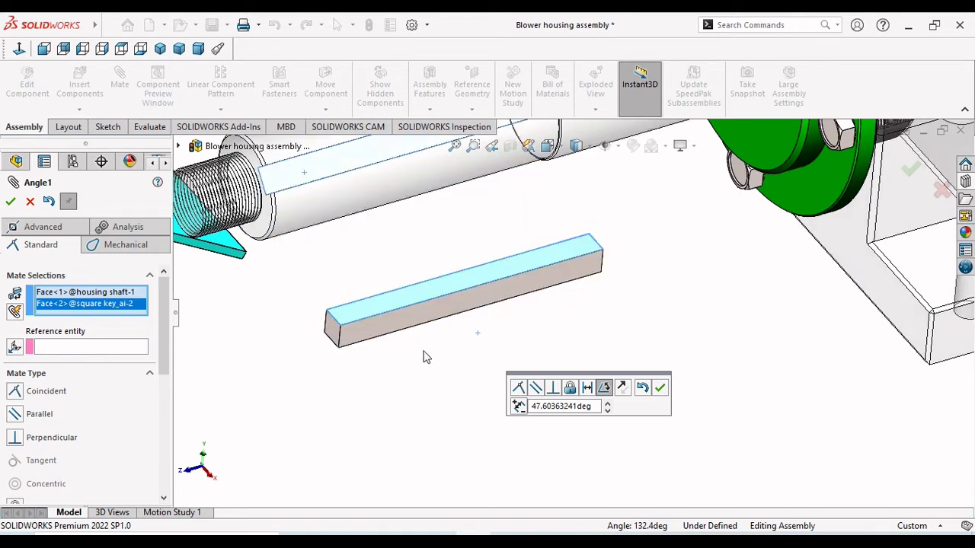
pyautogui.moveTo(429, 318); pyautogui.dragTo(475, 355)
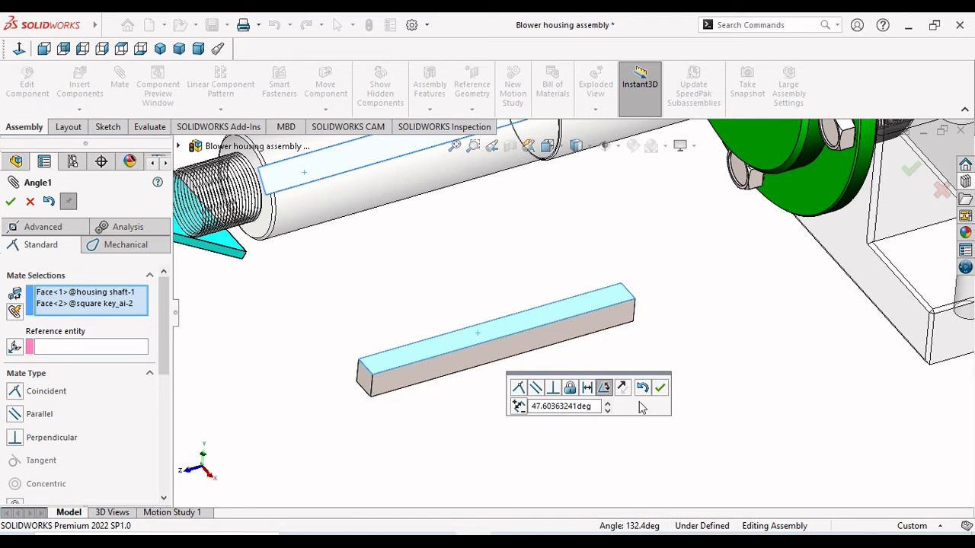
pyautogui.click(659, 390)
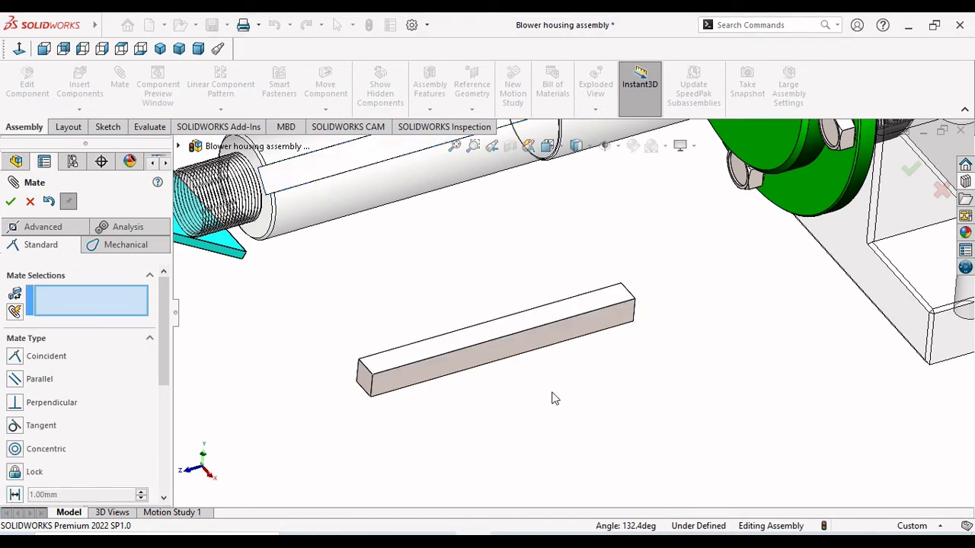
# - Start a second mate from a shaft flat face and a key face, then cancel it
pyautogui.click(306, 172)
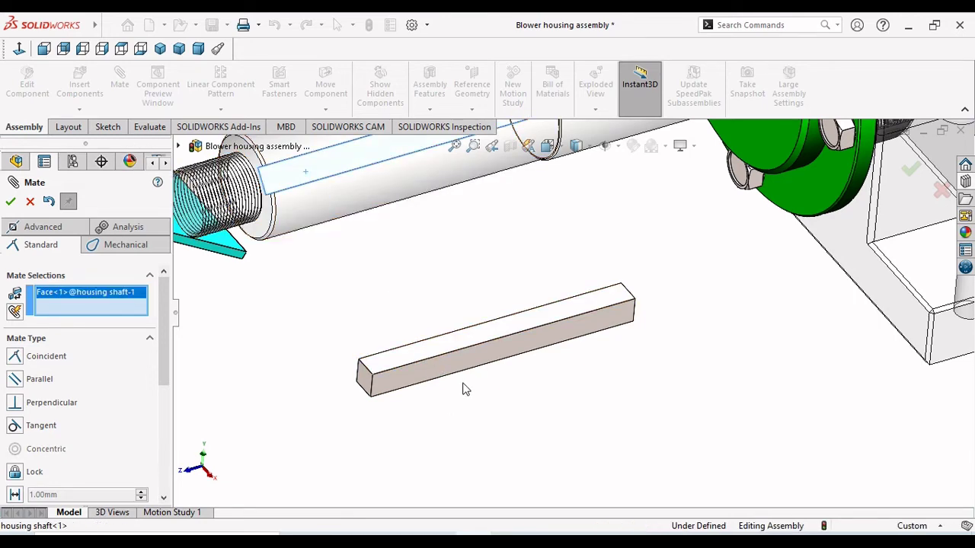
pyautogui.moveTo(464, 388); pyautogui.dragTo(420, 383, button='middle')
pyautogui.click(412, 369)
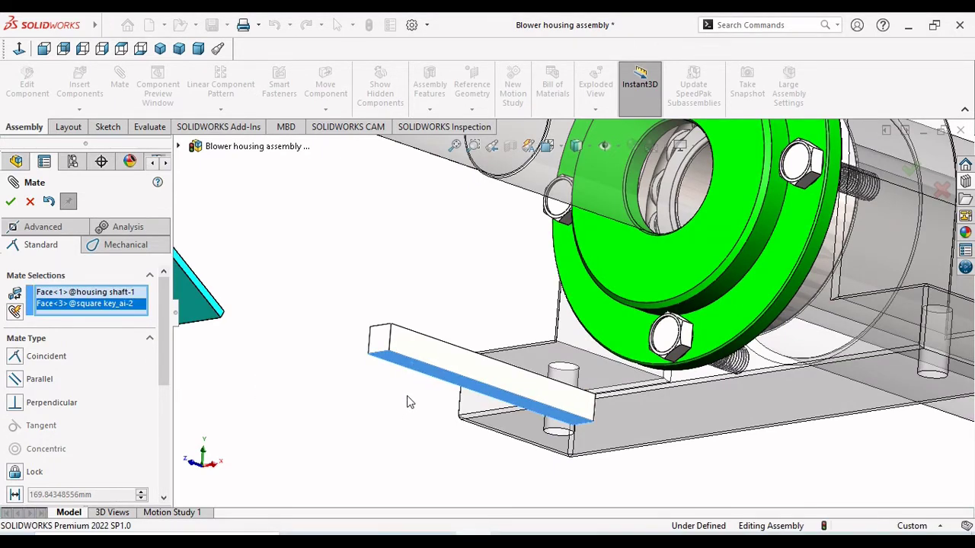
pyautogui.moveTo(407, 401); pyautogui.dragTo(494, 338, button='middle')
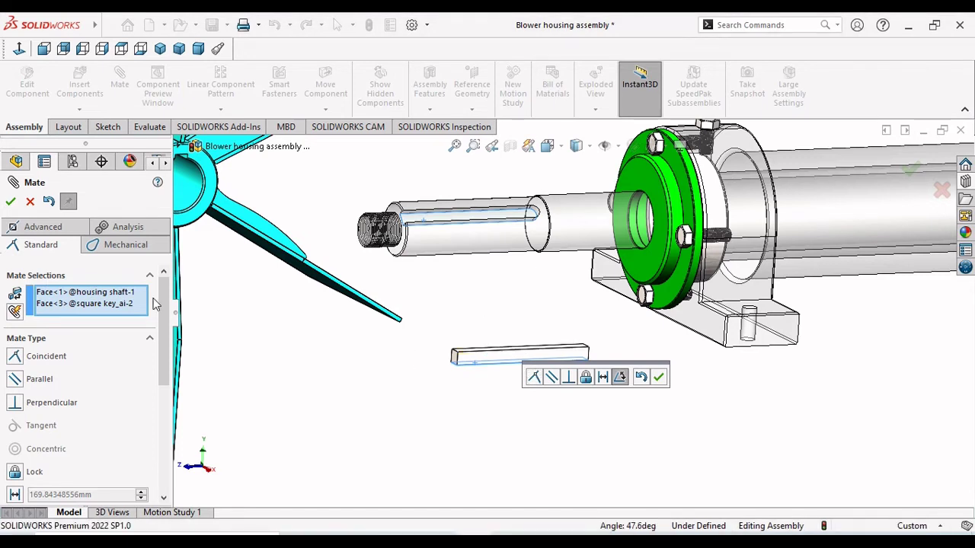
pyautogui.press('Escape')
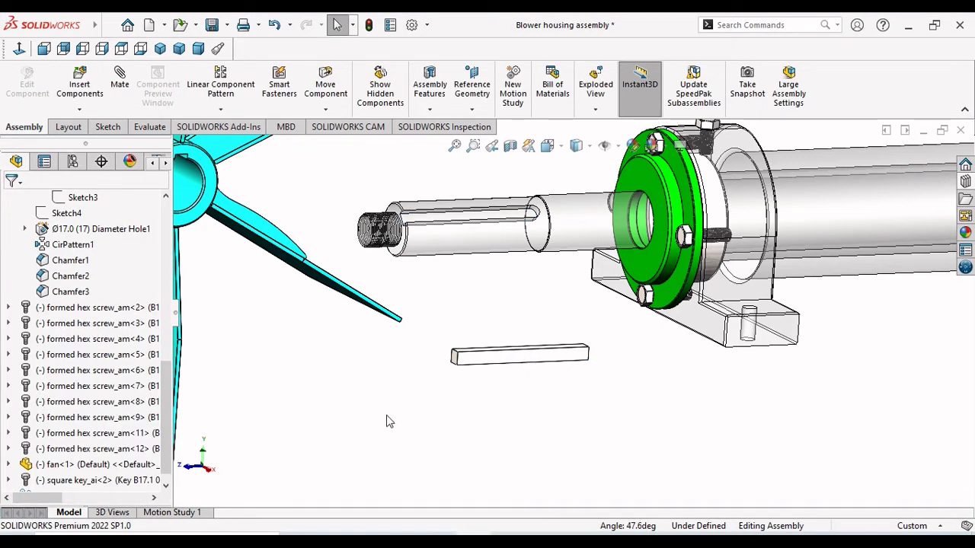
# - Drag the square key up onto the shaft beside the keyway end
pyautogui.hotkey('ctrl', 'shift', 'z')
pyautogui.hotkey('ctrl', 'shift', 'z')
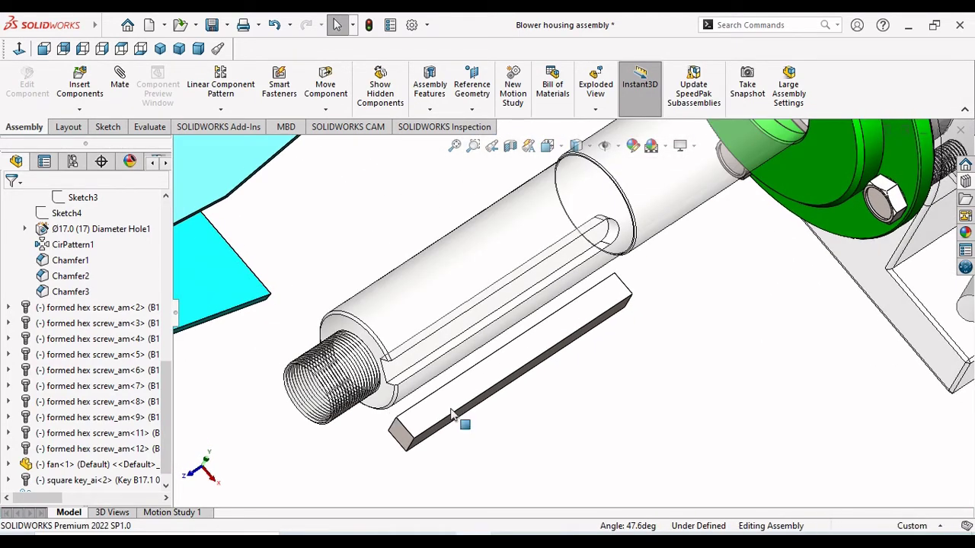
pyautogui.hotkey('ctrl', 'shift', 'z')
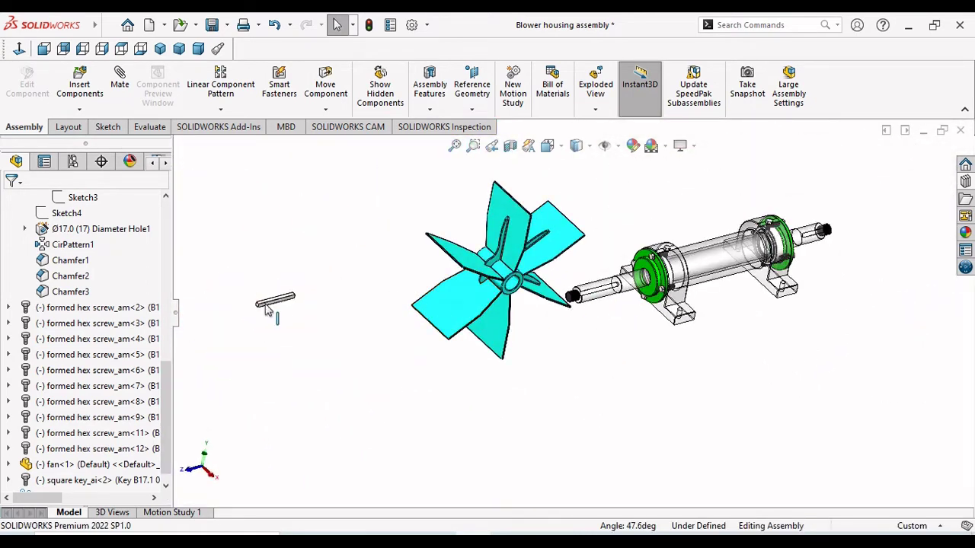
pyautogui.click(325, 85)
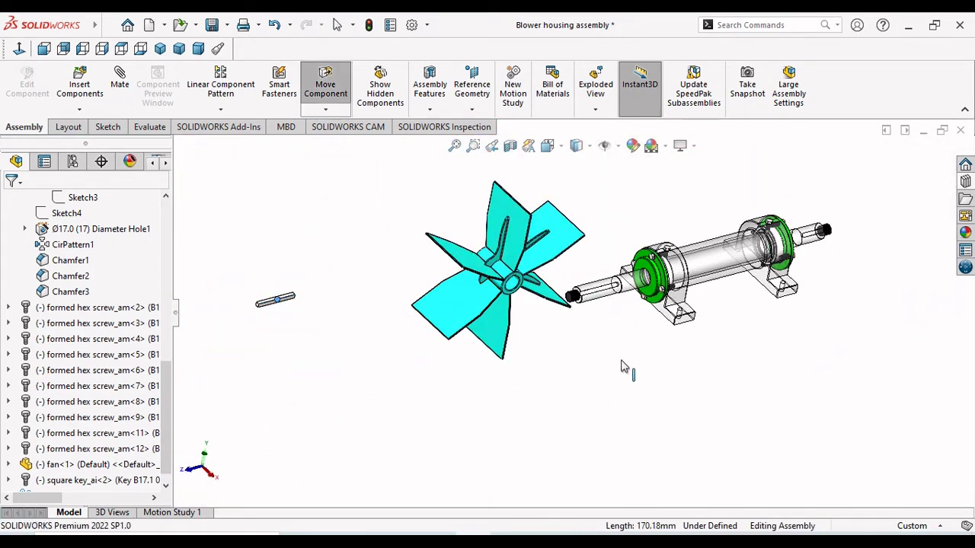
pyautogui.press('Escape')
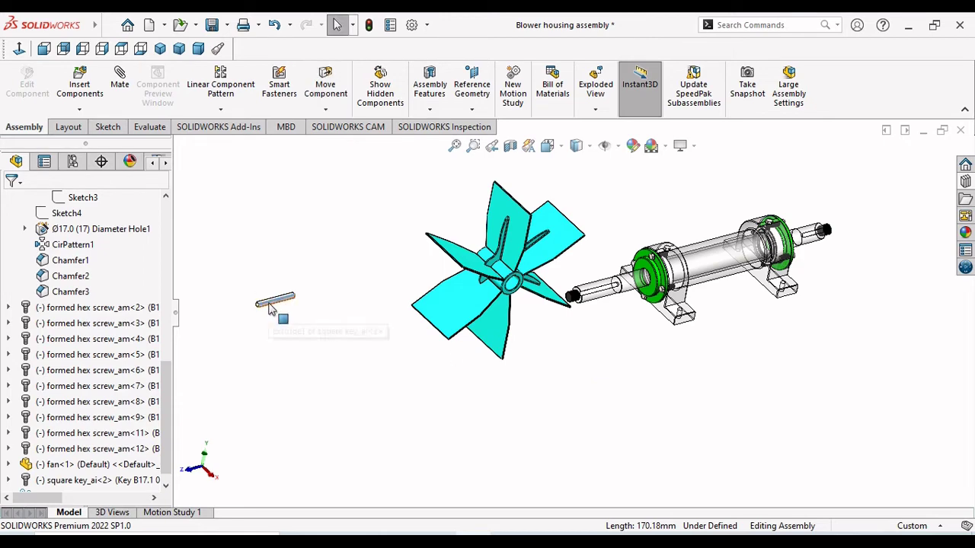
pyautogui.moveTo(268, 308); pyautogui.dragTo(518, 361)
pyautogui.moveTo(617, 331); pyautogui.dragTo(607, 283)
pyautogui.scroll(-6, 608, 285)
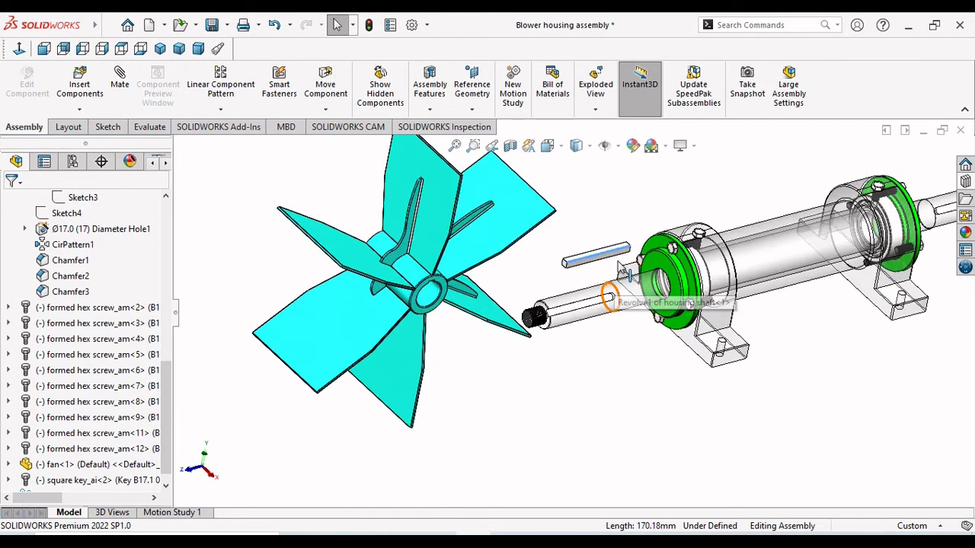
pyautogui.scroll(-2, 579, 301)
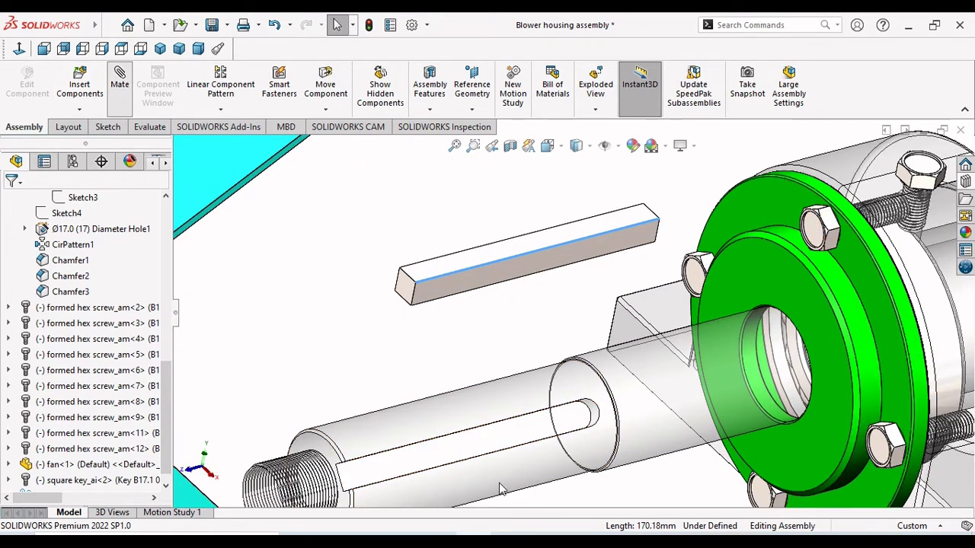
# - Add a coincident mate between a square key edge and the shaft face
pyautogui.click(466, 455)
pyautogui.scroll(1, 463, 407)
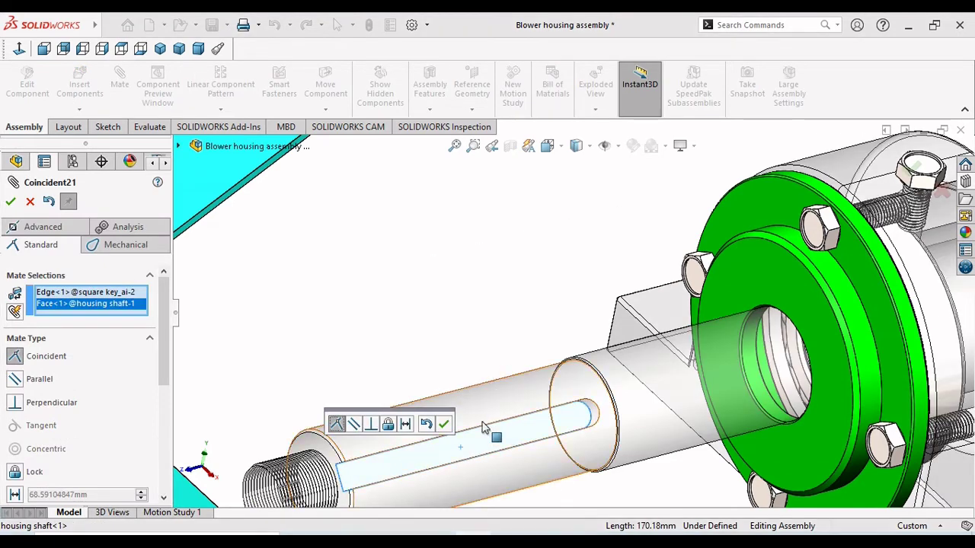
pyautogui.scroll(5, 491, 431)
pyautogui.scroll(4, 492, 431)
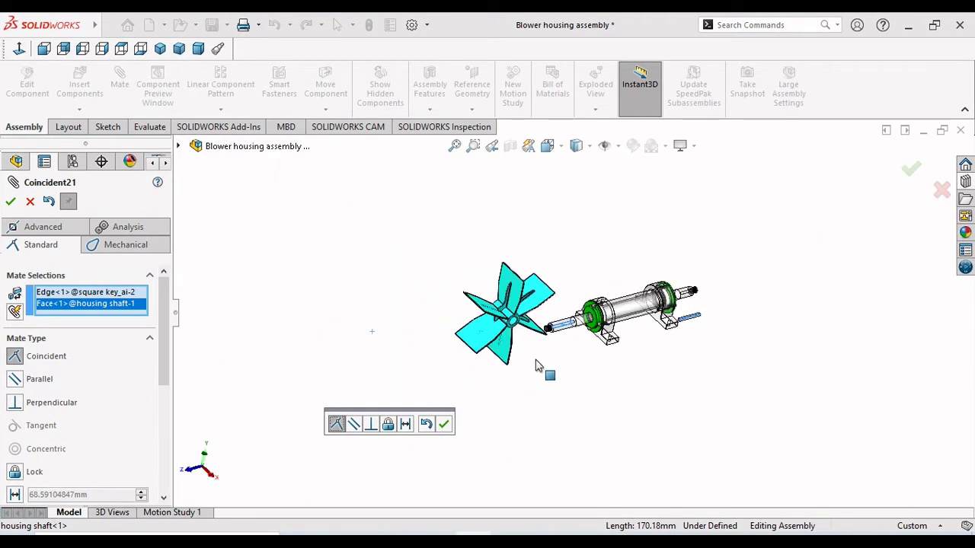
pyautogui.scroll(-1, 544, 370)
pyautogui.scroll(-8, 771, 342)
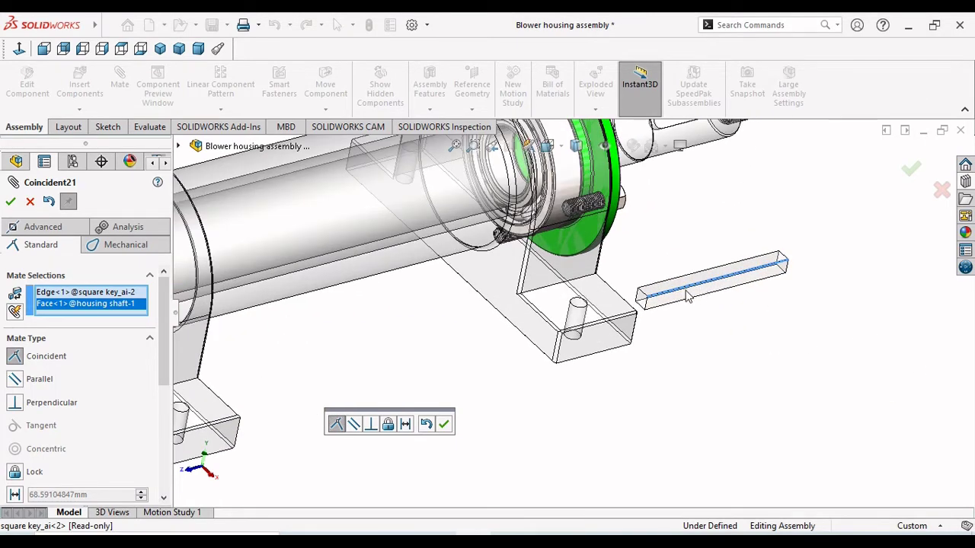
pyautogui.moveTo(688, 297); pyautogui.dragTo(288, 487)
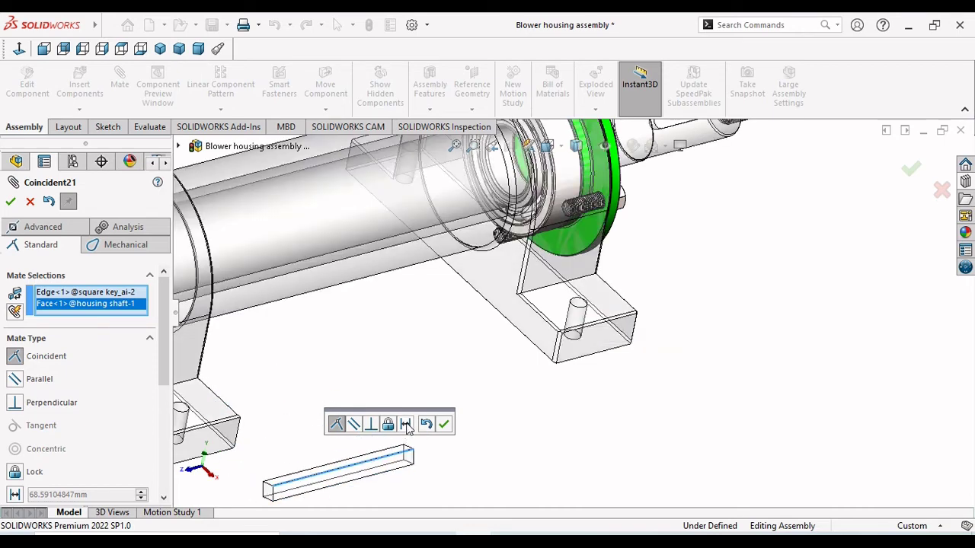
pyautogui.scroll(5, 331, 403)
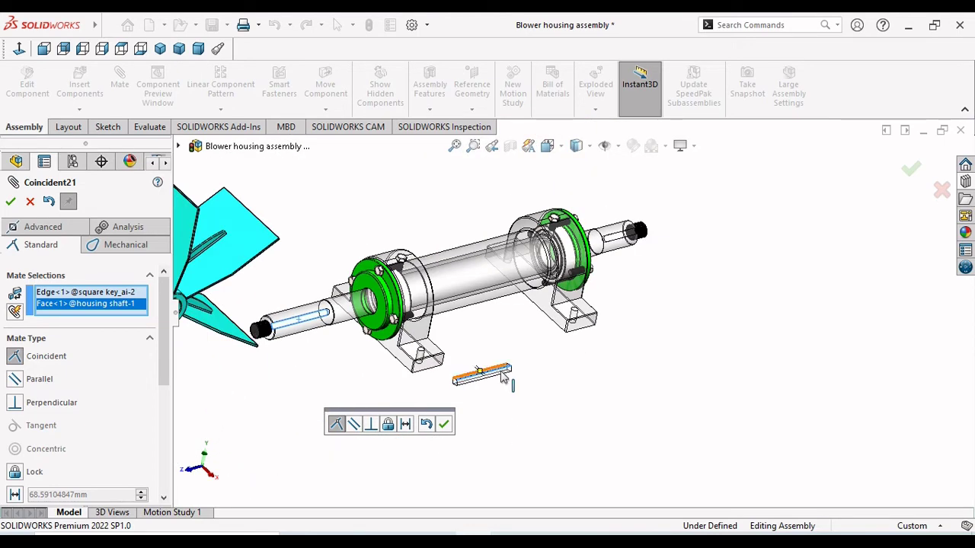
pyautogui.scroll(-6, 499, 377)
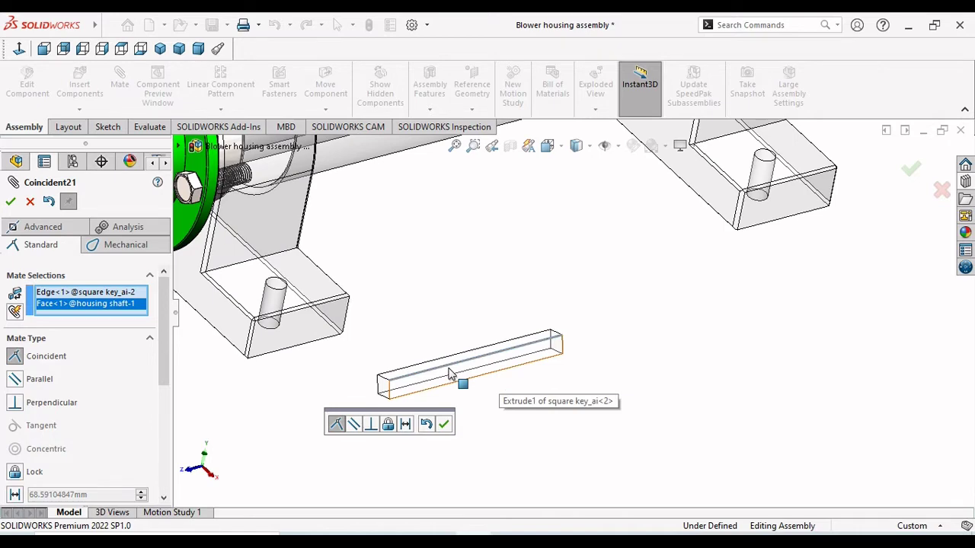
pyautogui.moveTo(449, 373); pyautogui.dragTo(118, 370)
pyautogui.scroll(5, 333, 385)
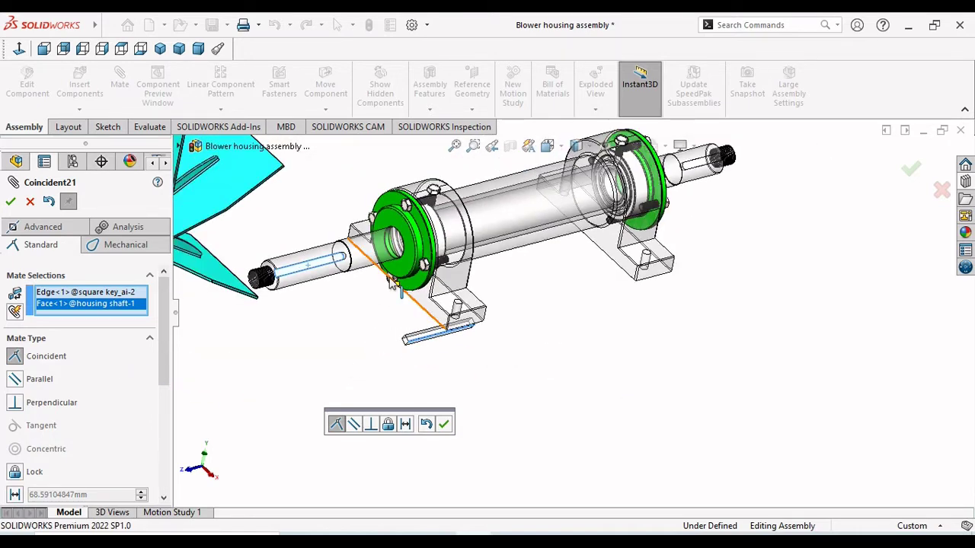
pyautogui.scroll(-3, 392, 281)
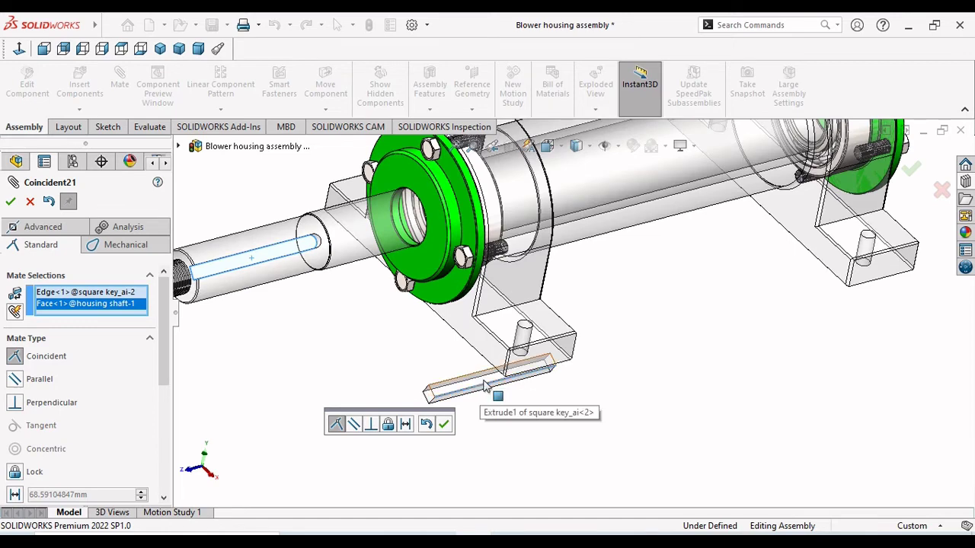
pyautogui.moveTo(413, 354); pyautogui.dragTo(304, 262)
pyautogui.scroll(-3, 275, 211)
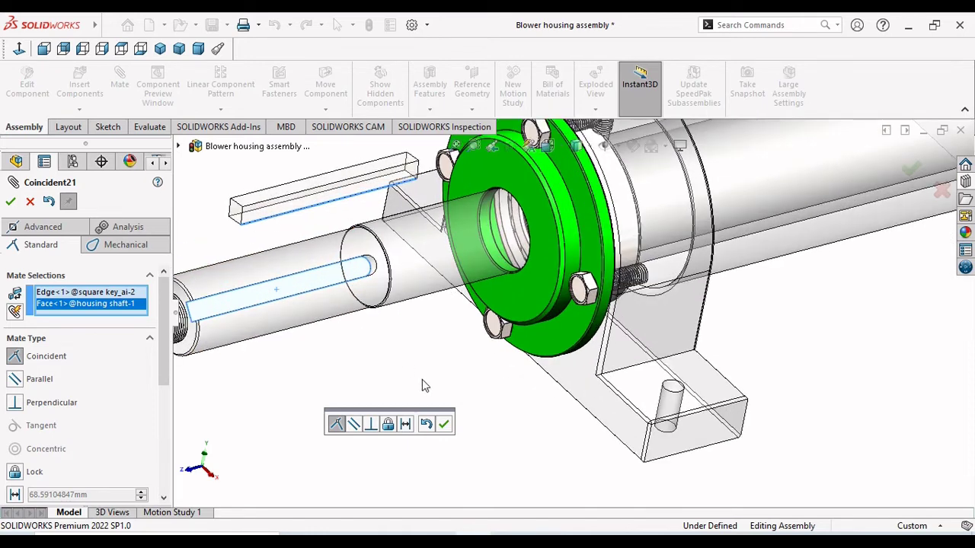
pyautogui.click(444, 424)
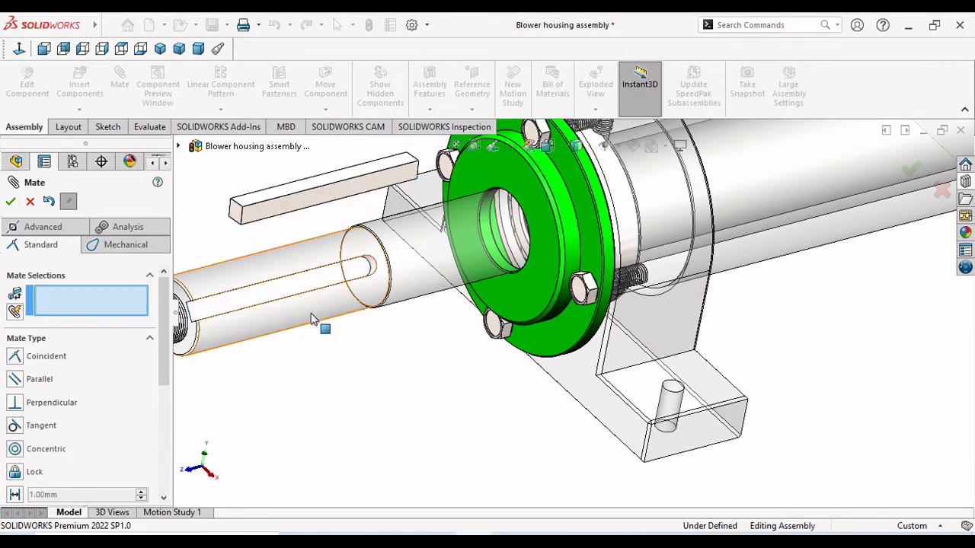
# - Mate the keyway floor coincident with the key's bottom face to seat the key
pyautogui.moveTo(288, 330); pyautogui.dragTo(311, 335, button='middle')
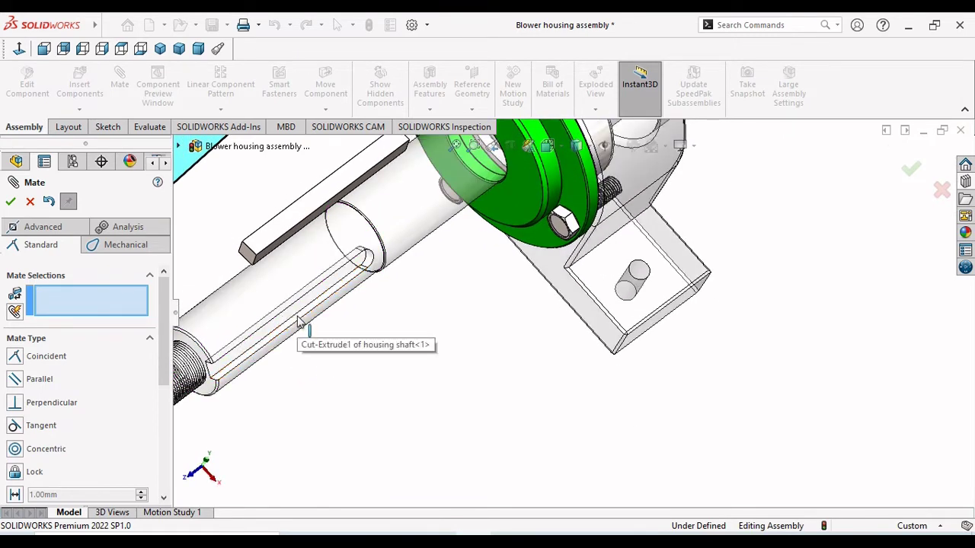
pyautogui.scroll(-4, 307, 326)
pyautogui.click(374, 336)
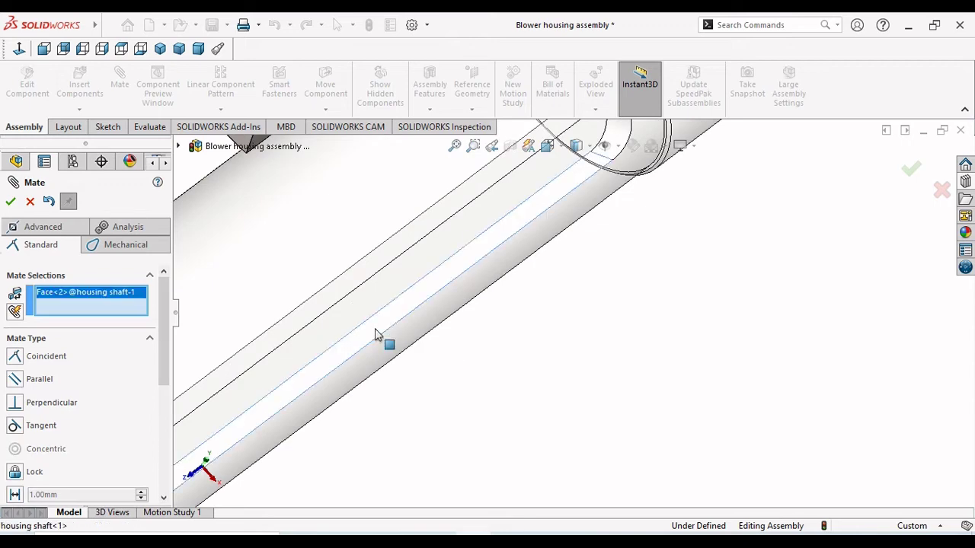
pyautogui.scroll(5, 383, 355)
pyautogui.moveTo(383, 354); pyautogui.dragTo(623, 301, button='middle')
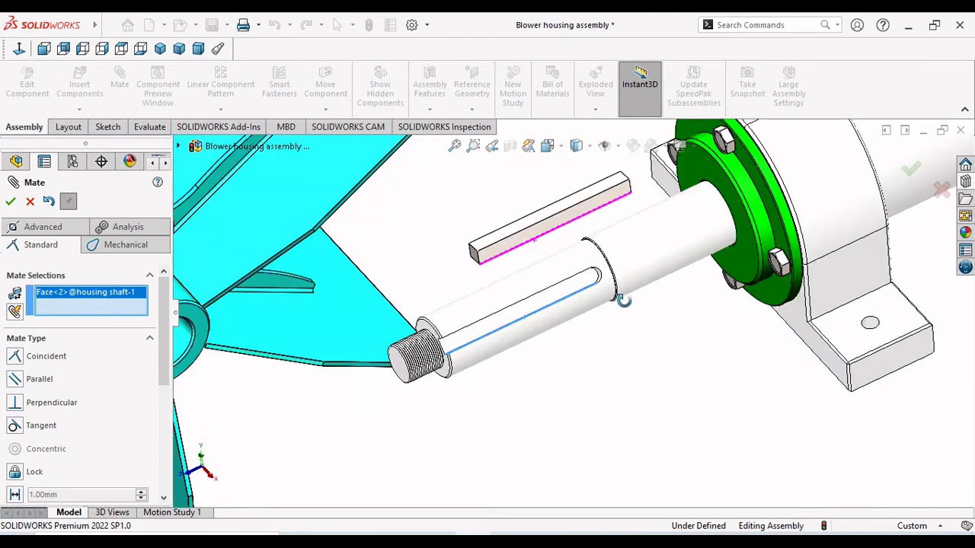
pyautogui.click(522, 245)
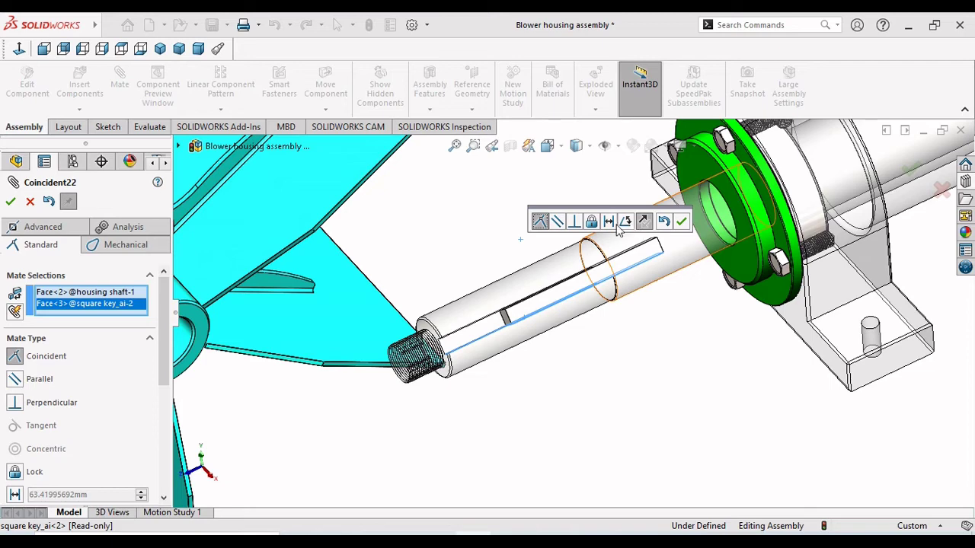
pyautogui.click(681, 222)
# - Add a 2 mm distance mate between the key's end face and the shaft shoulder near the threads
pyautogui.scroll(-3, 489, 343)
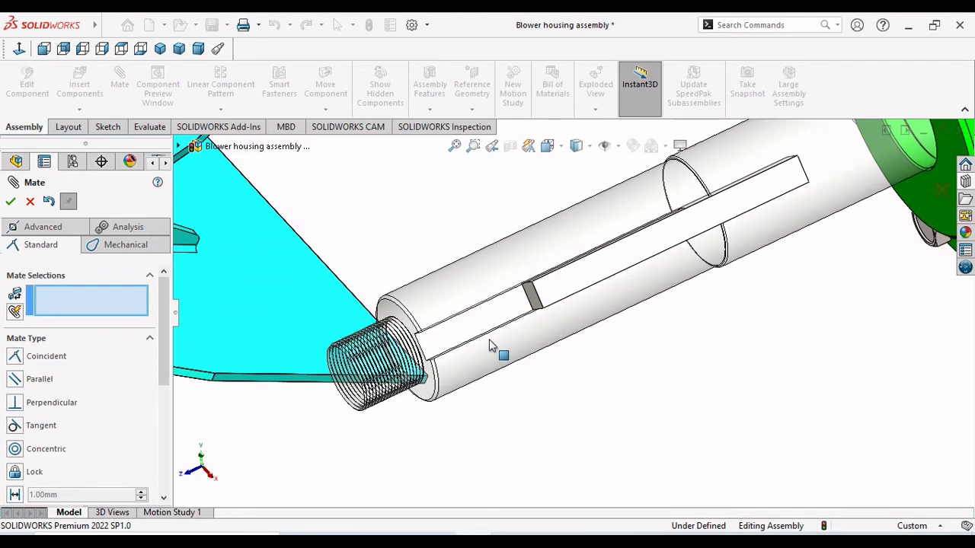
pyautogui.scroll(-2, 490, 340)
pyautogui.moveTo(495, 398); pyautogui.dragTo(570, 342, button='middle')
pyautogui.click(565, 281)
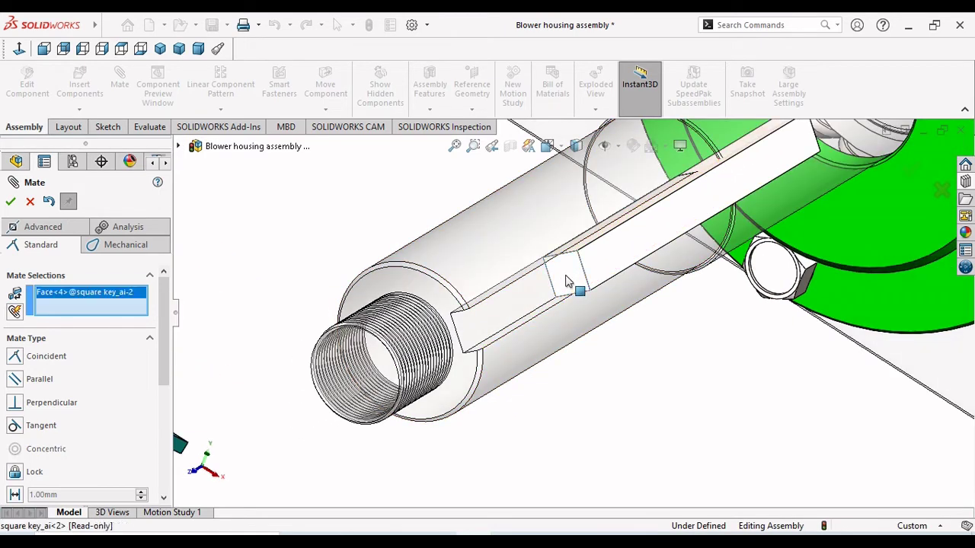
pyautogui.click(451, 308)
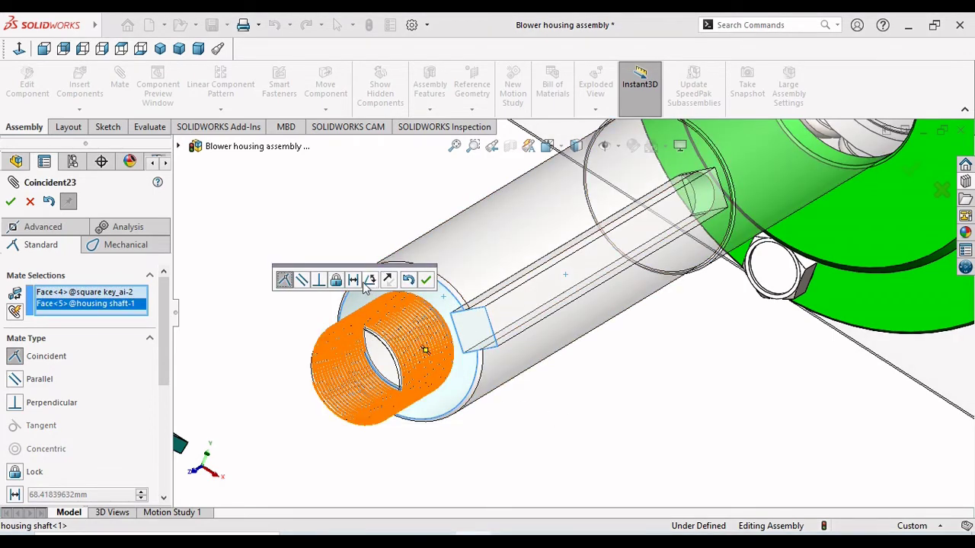
pyautogui.click(354, 280)
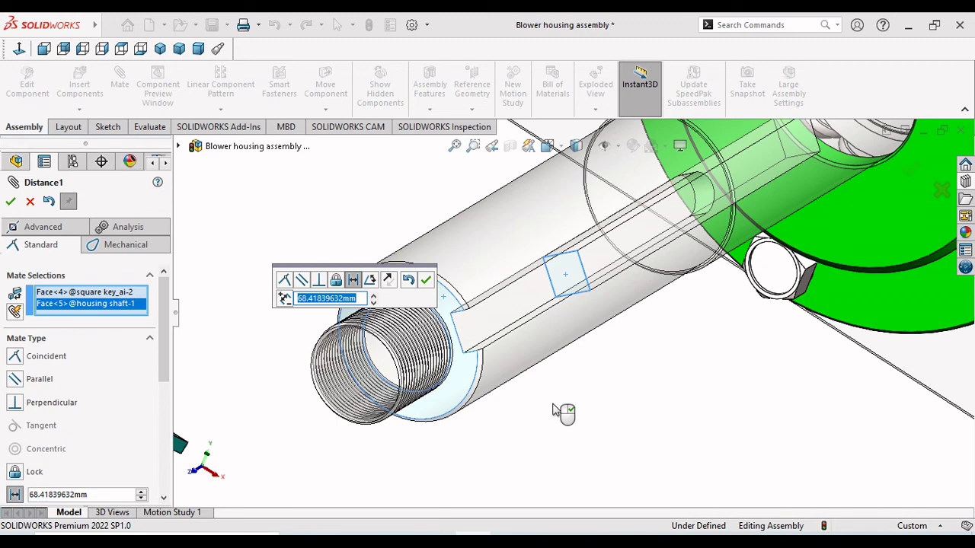
pyautogui.write('5')
pyautogui.press('Return')
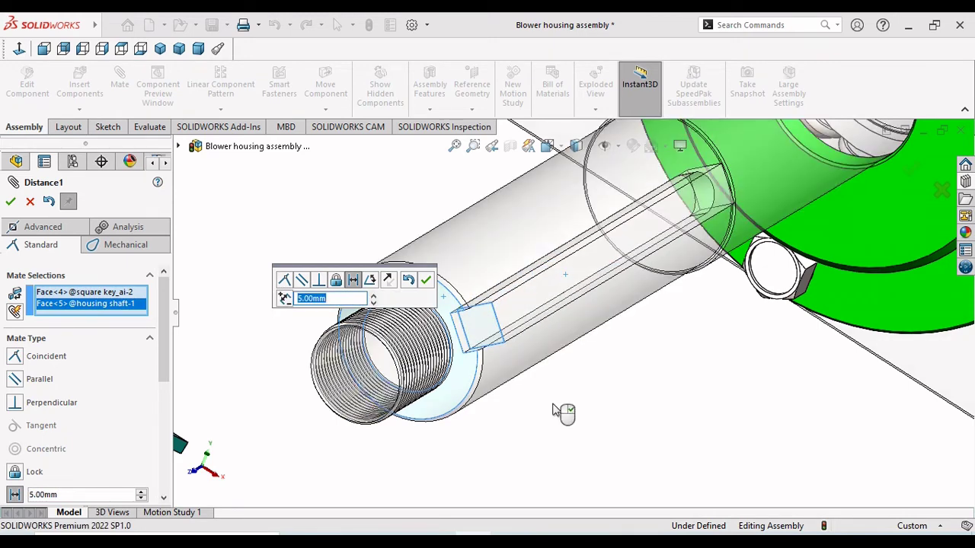
pyautogui.press('Return')
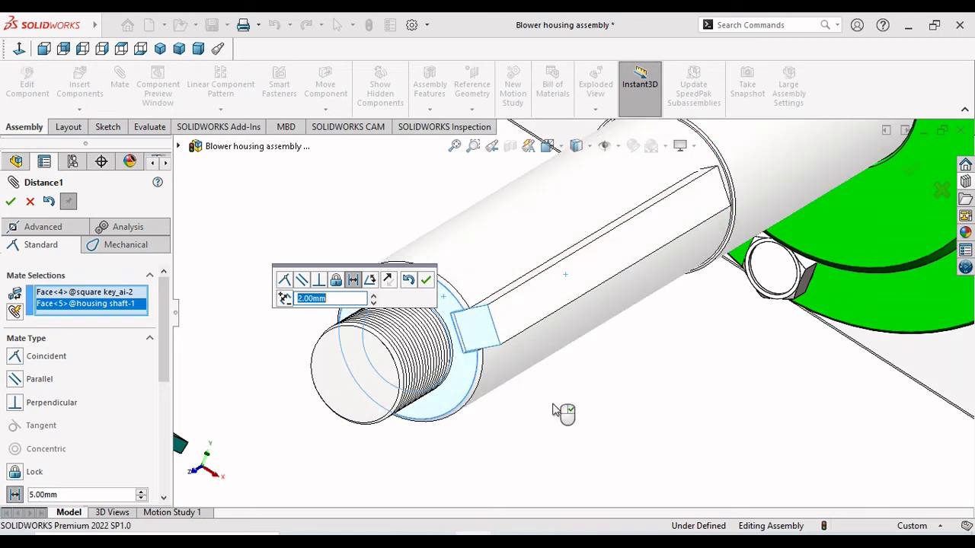
pyautogui.click(426, 280)
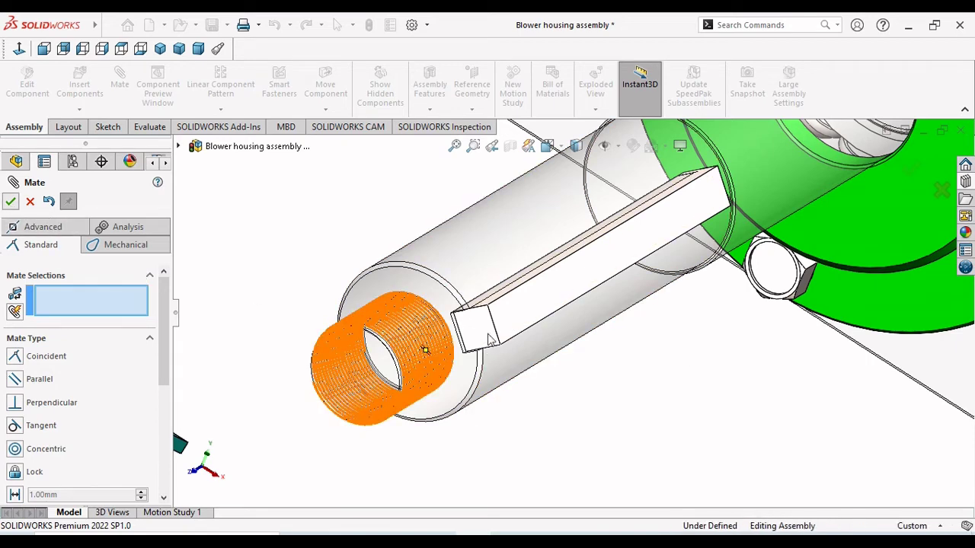
pyautogui.press('Escape')
pyautogui.moveTo(682, 377); pyautogui.dragTo(602, 354, button='middle')
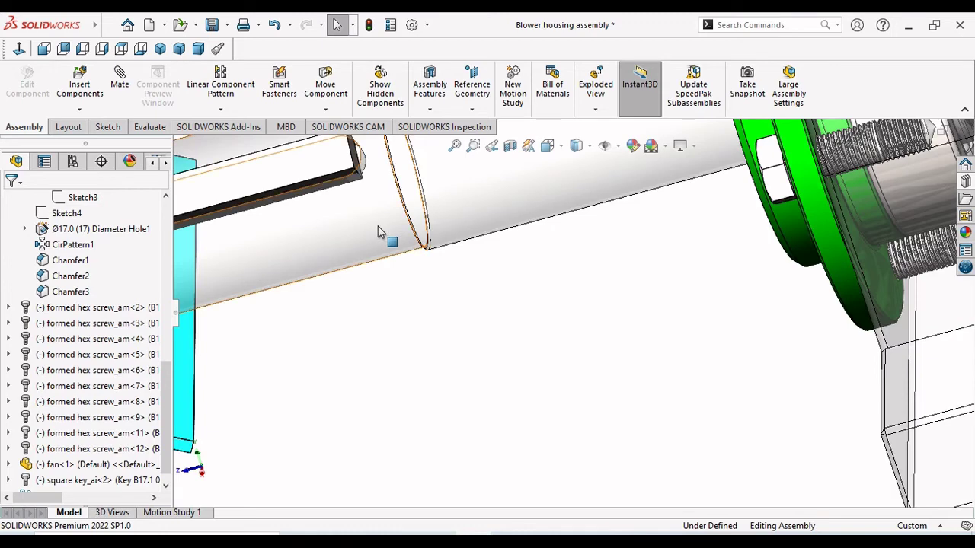
# - Inspect the seated key, selecting it in the feature tree and then deselecting it
pyautogui.scroll(-3, 412, 217)
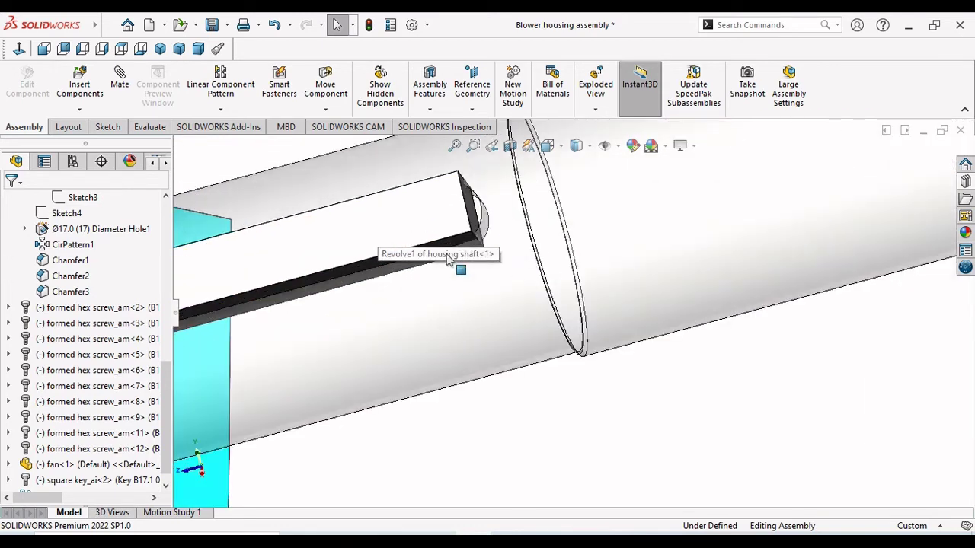
pyautogui.scroll(5, 470, 215)
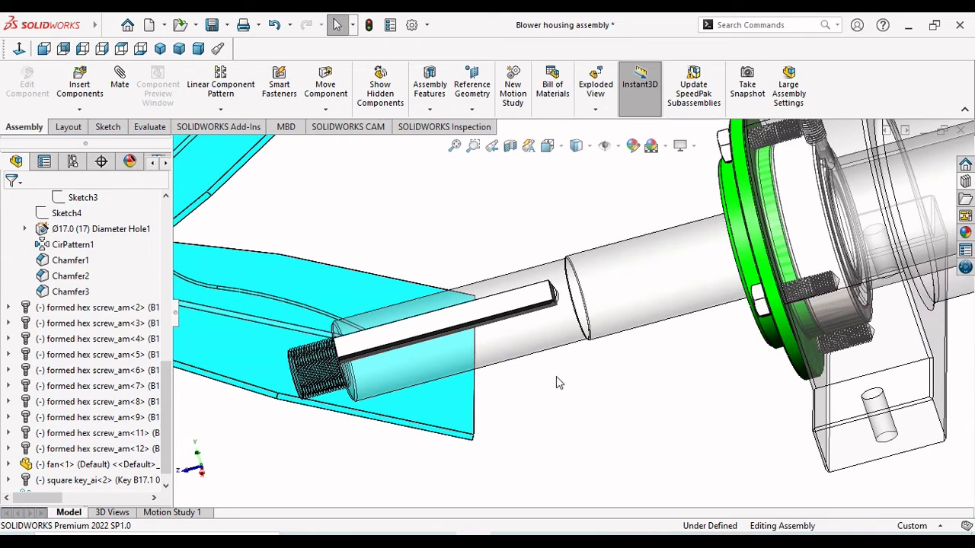
pyautogui.moveTo(558, 376); pyautogui.dragTo(562, 371, button='middle')
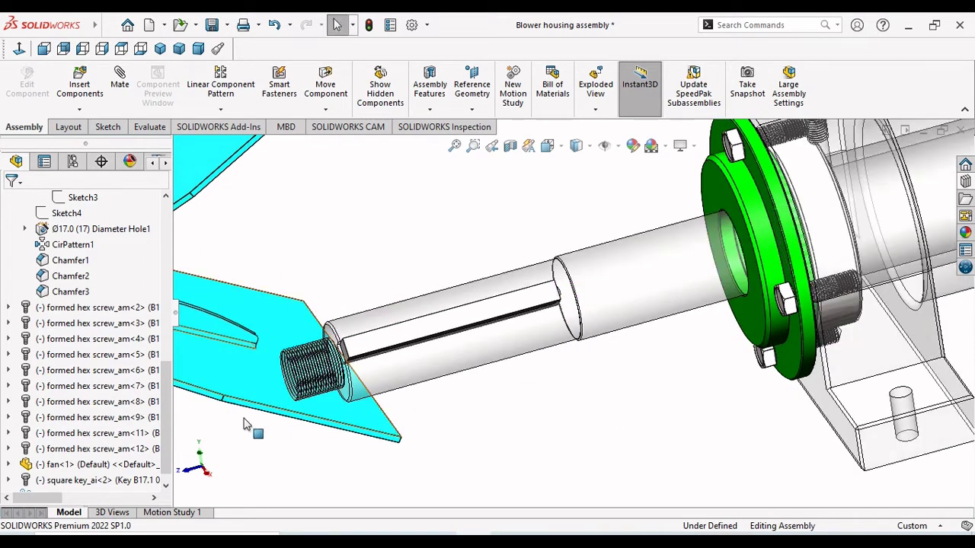
pyautogui.moveTo(168, 390); pyautogui.dragTo(162, 431)
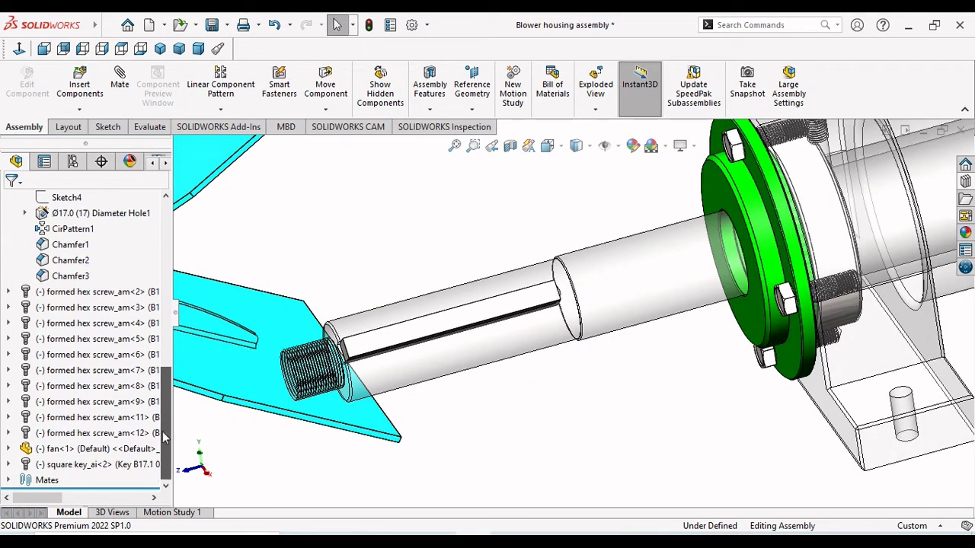
pyautogui.click(9, 465)
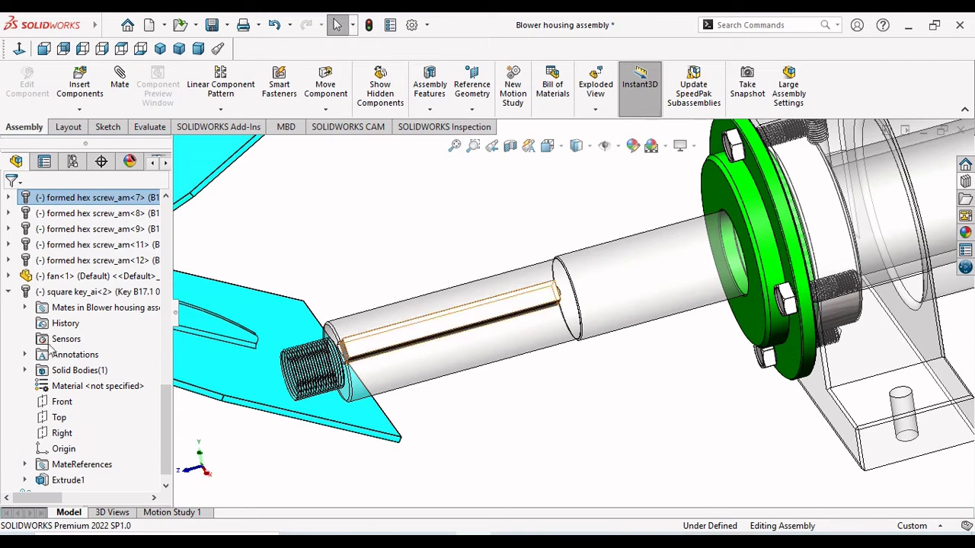
pyautogui.click(73, 293)
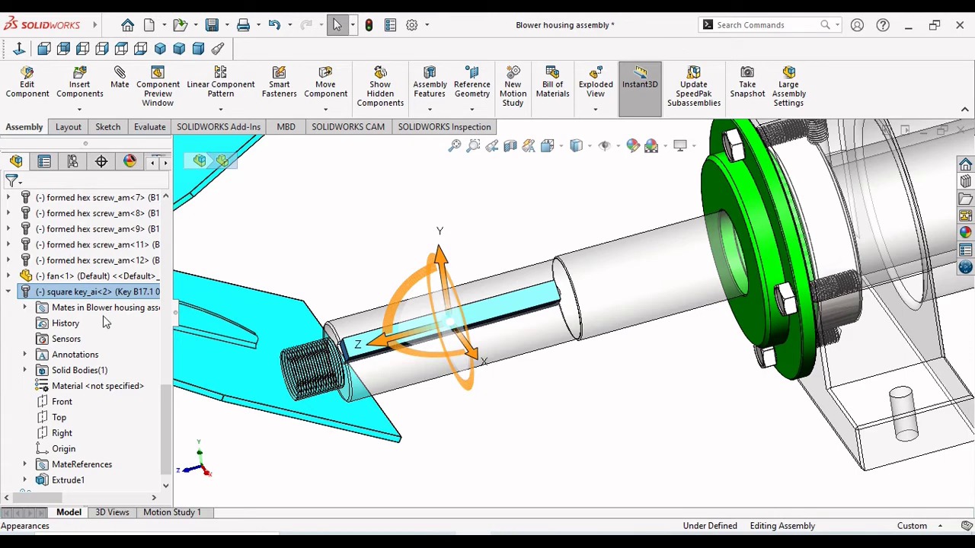
pyautogui.click(294, 202)
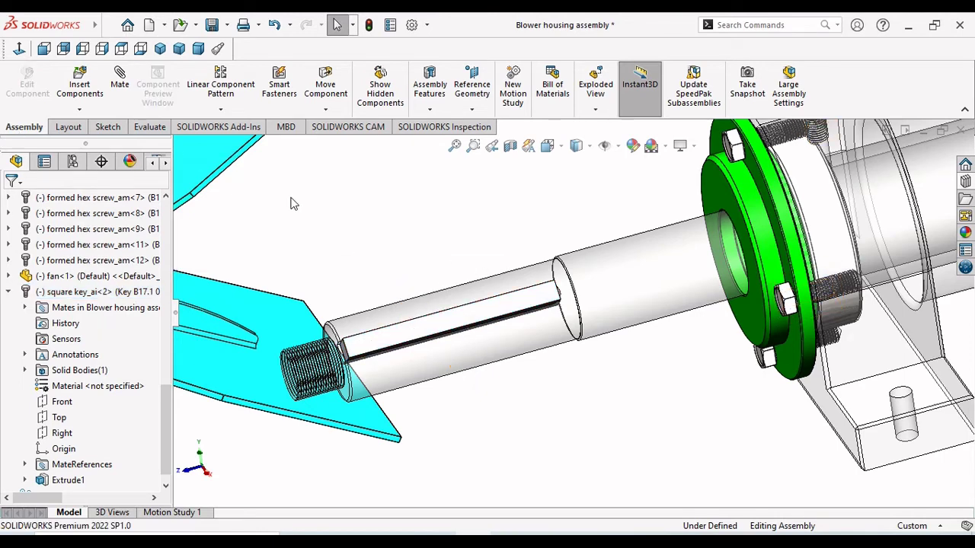
# - Zoom to fit and orbit around the fan and shaft, leaving the fan unselected
pyautogui.press('f')
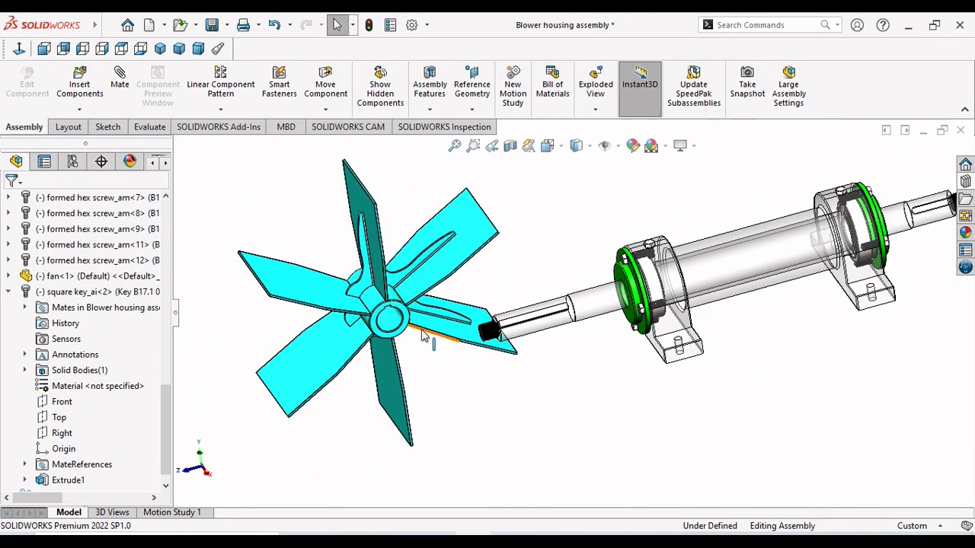
pyautogui.moveTo(475, 248); pyautogui.dragTo(579, 344, button='middle')
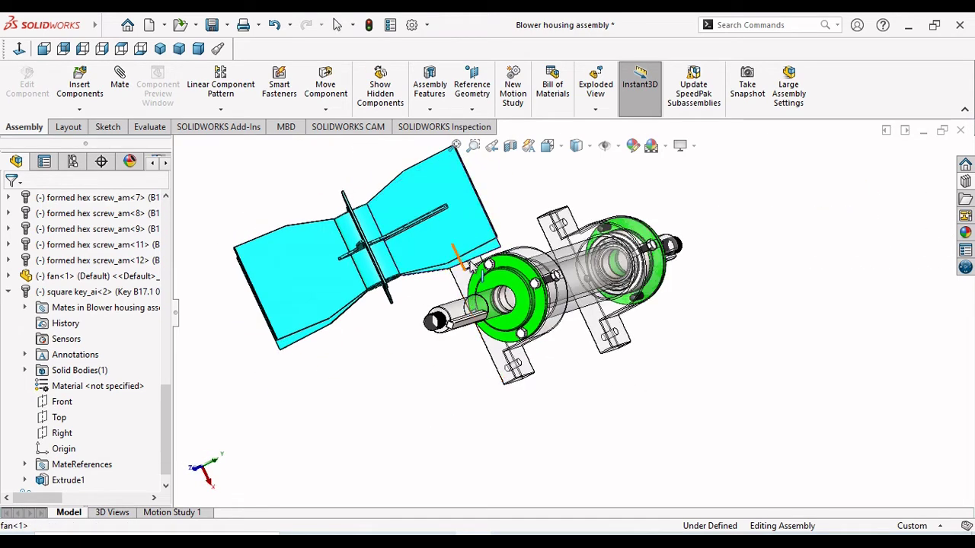
pyautogui.rightClick(460, 242)
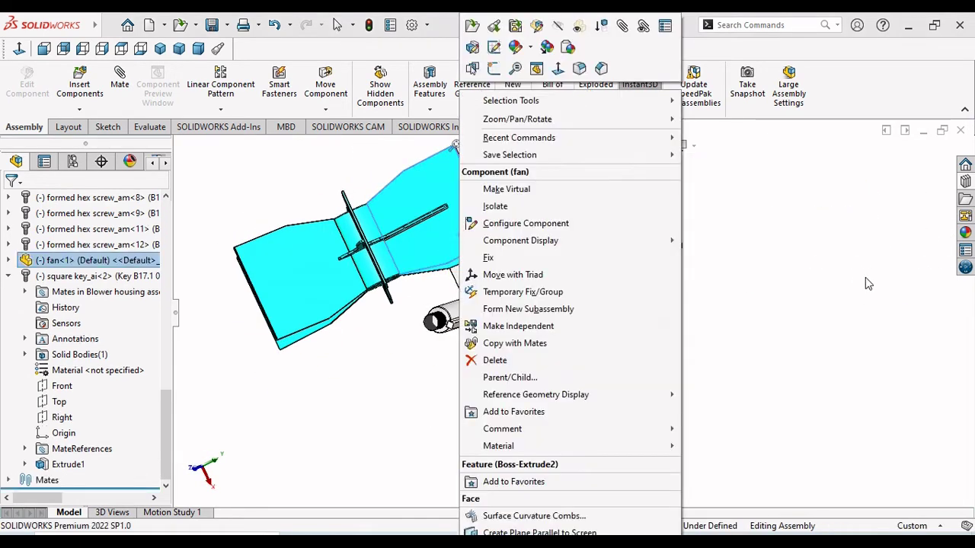
pyautogui.click(818, 355)
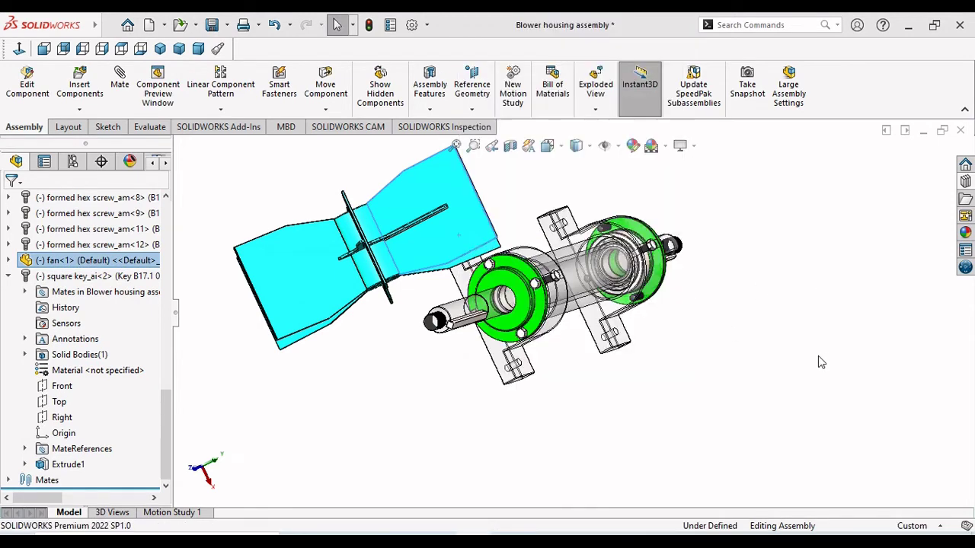
pyautogui.click(818, 356)
pyautogui.scroll(-2, 411, 283)
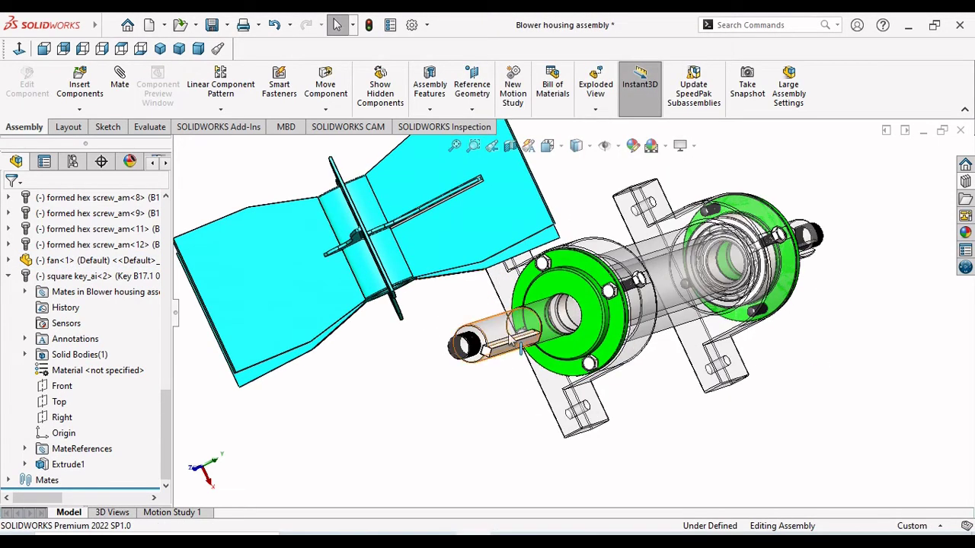
pyautogui.scroll(-1, 521, 344)
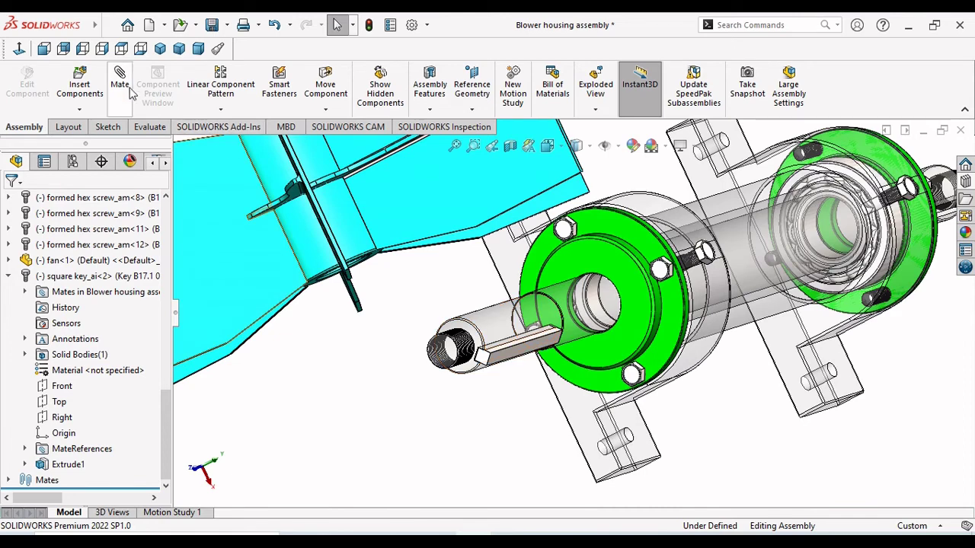
# - Mate the fan hub bore concentric with the housing shaft's cylindrical face
pyautogui.click(498, 325)
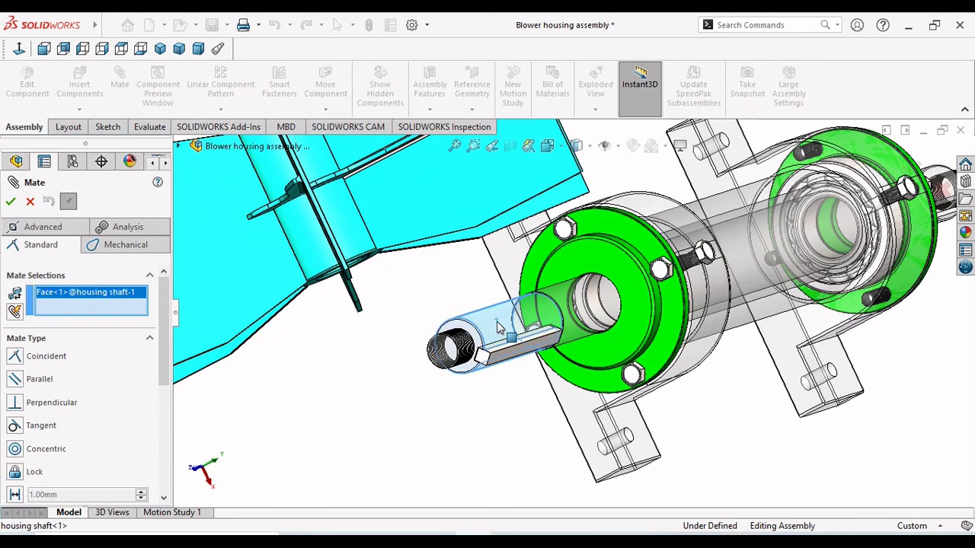
pyautogui.moveTo(406, 332); pyautogui.dragTo(361, 242, button='middle')
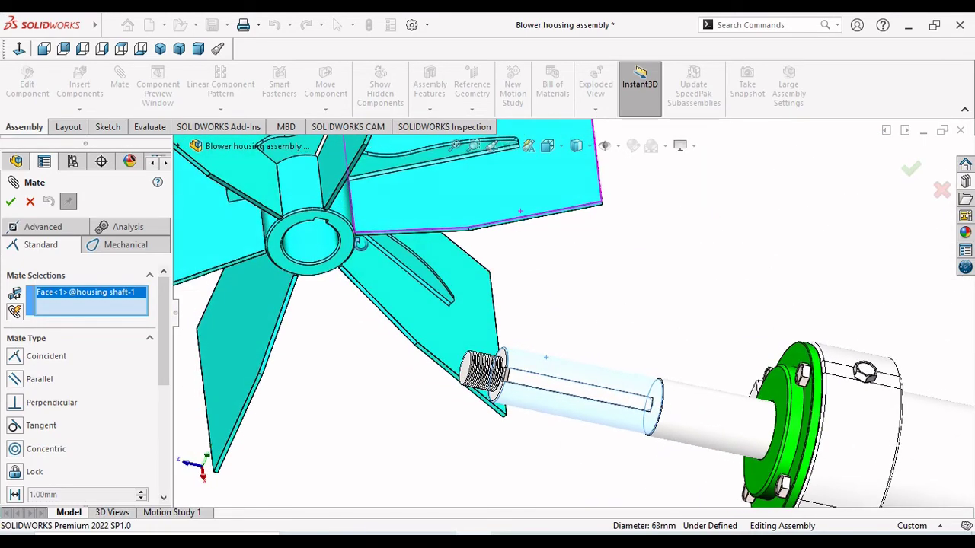
pyautogui.click(309, 251)
pyautogui.scroll(-3, 517, 388)
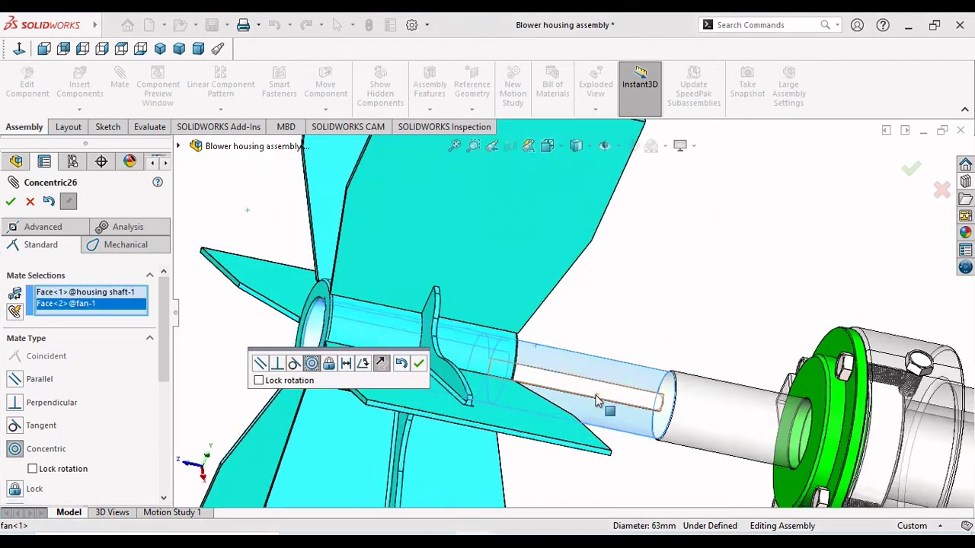
pyautogui.click(424, 364)
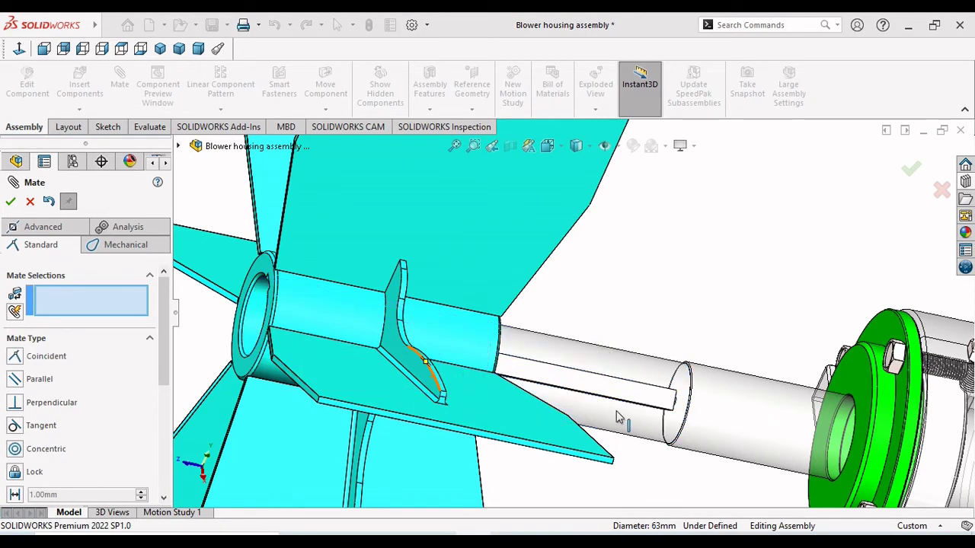
pyautogui.scroll(3, 620, 404)
pyautogui.moveTo(560, 272); pyautogui.dragTo(396, 266)
pyautogui.scroll(-4, 646, 370)
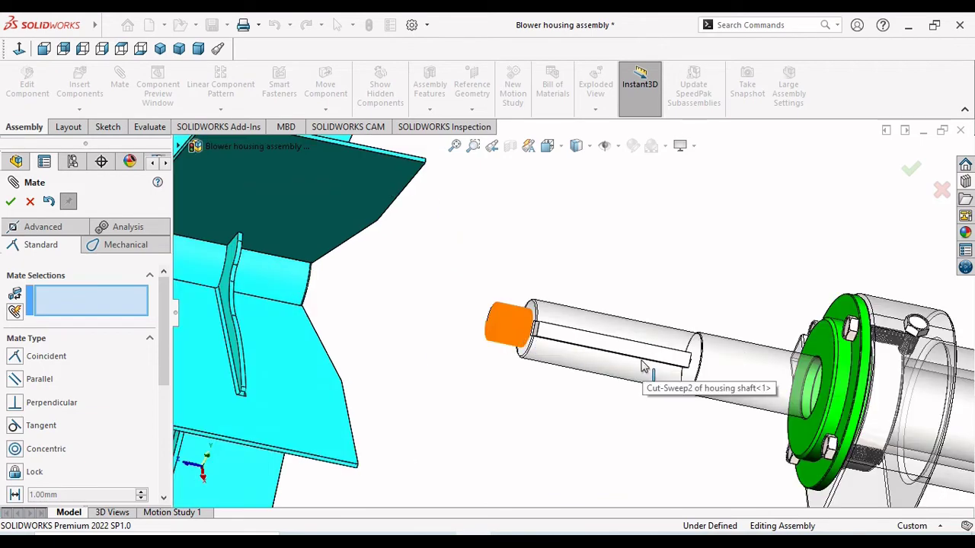
# - Add a parallel mate between the square key's face and the fan's keyway face
pyautogui.click(556, 339)
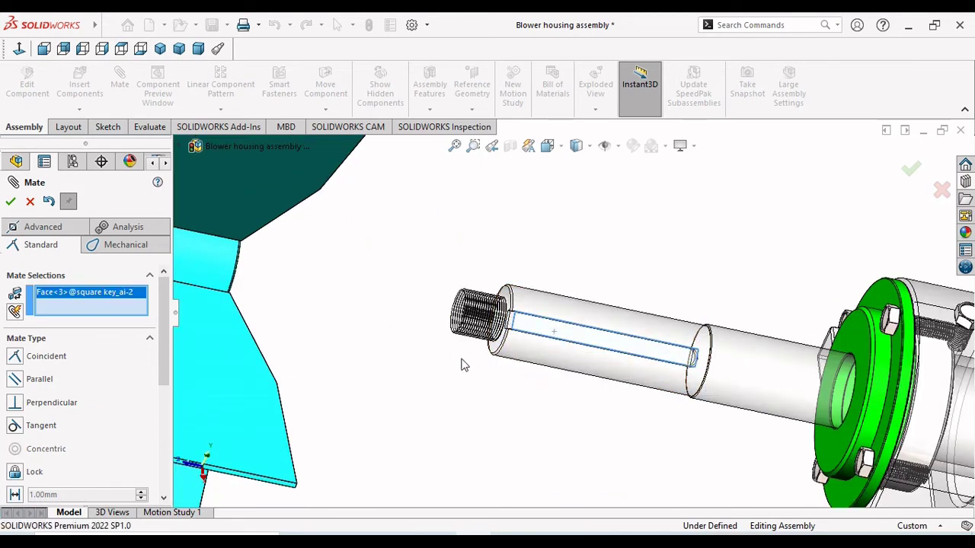
pyautogui.moveTo(461, 364); pyautogui.dragTo(557, 398, button='middle')
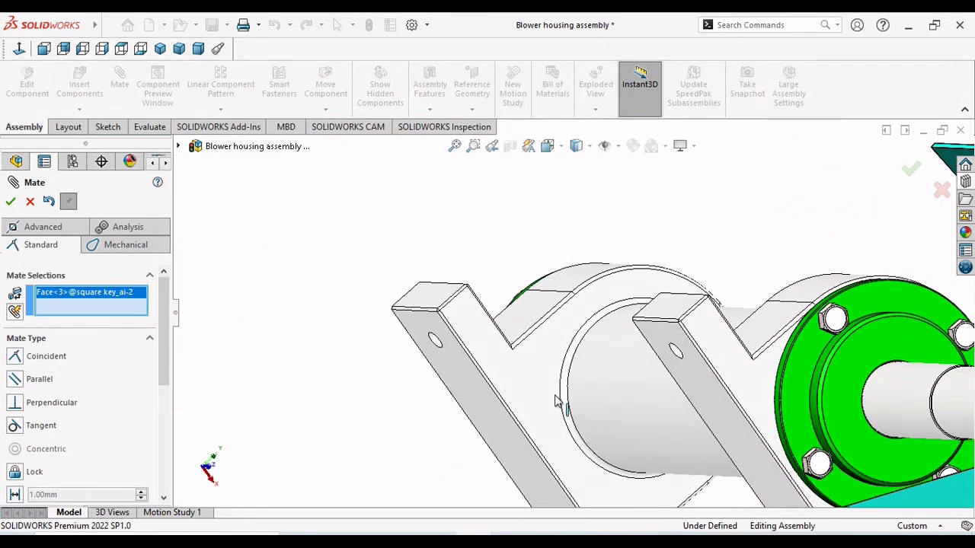
pyautogui.scroll(5, 557, 398)
pyautogui.scroll(-5, 906, 376)
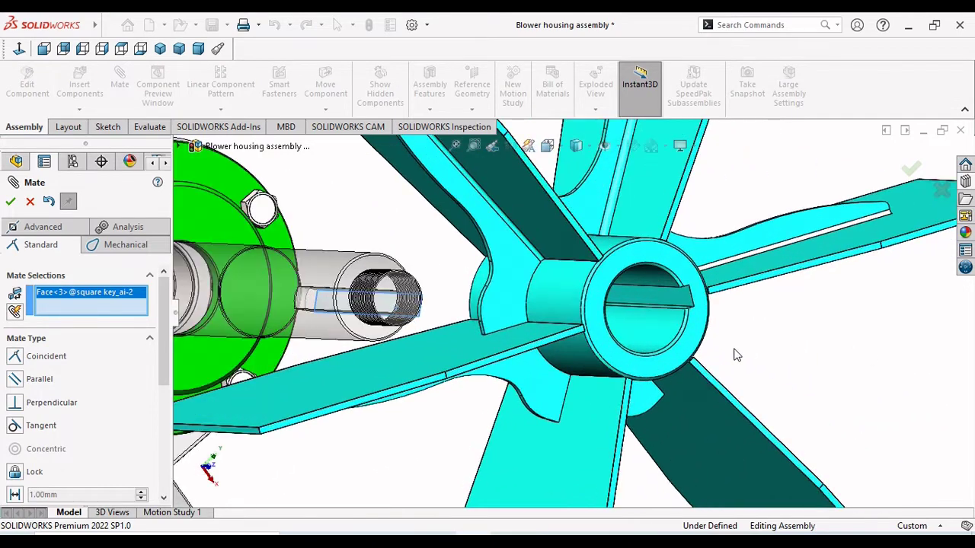
pyautogui.click(682, 301)
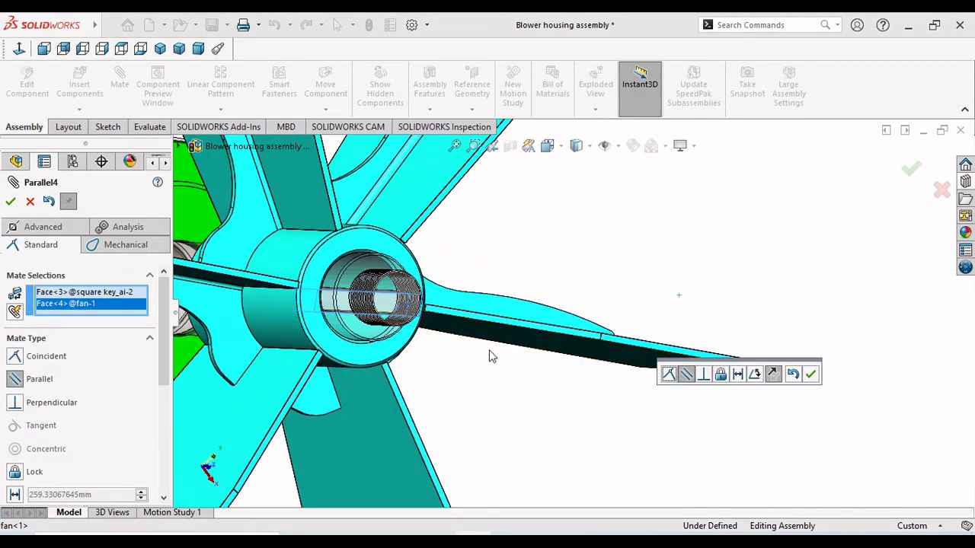
pyautogui.scroll(5, 492, 353)
pyautogui.moveTo(694, 324); pyautogui.dragTo(597, 305, button='middle')
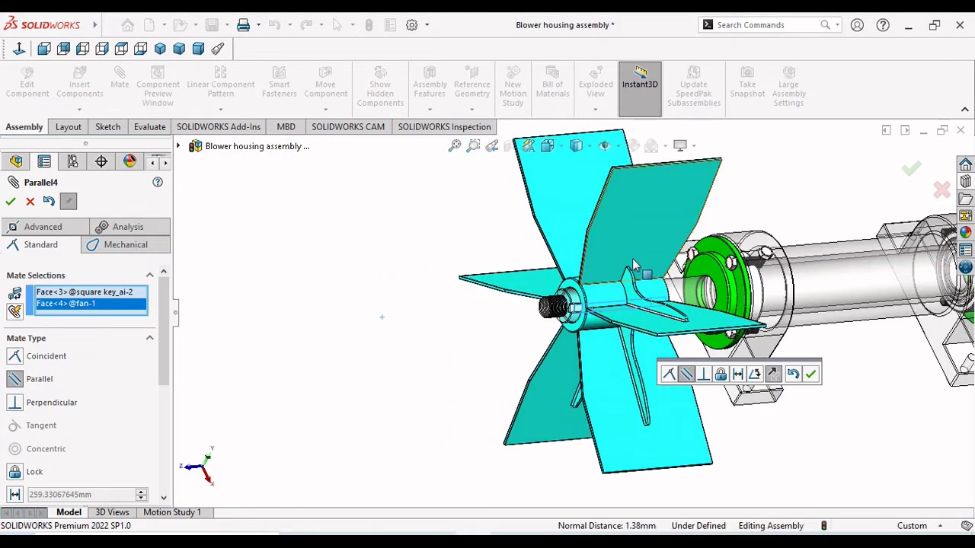
pyautogui.moveTo(634, 264); pyautogui.dragTo(472, 292)
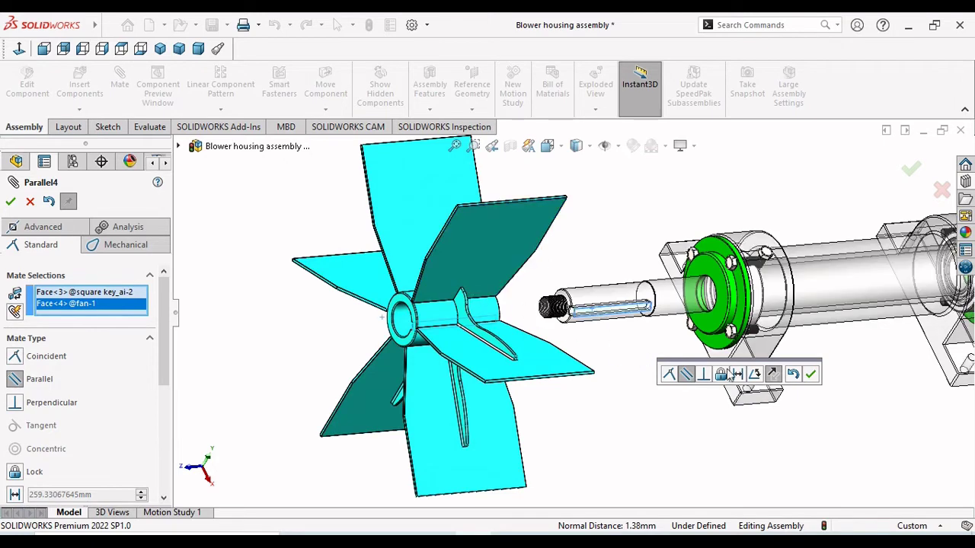
pyautogui.click(811, 375)
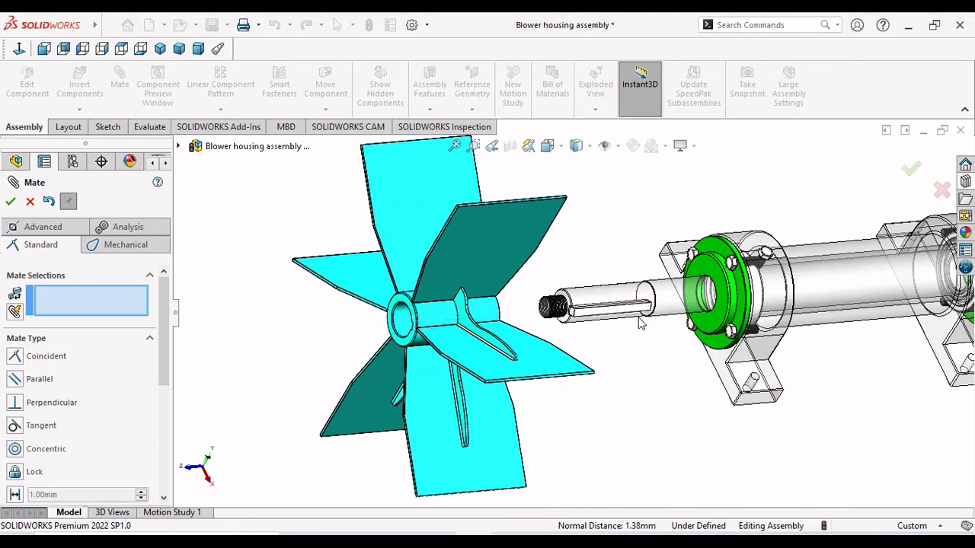
# - Add parallel mate Parallel5 between a key side face and the fan keyway wall
pyautogui.moveTo(615, 265); pyautogui.dragTo(617, 275, button='middle')
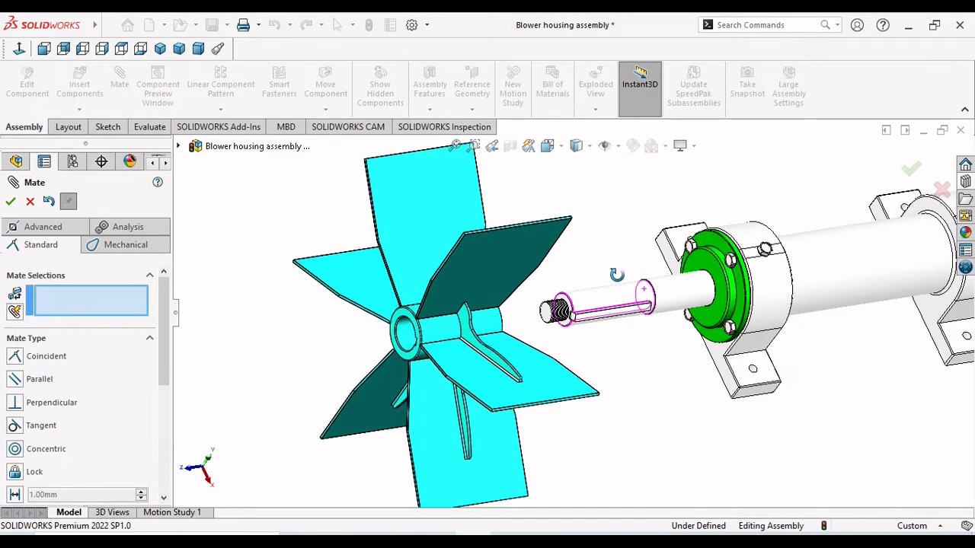
pyautogui.scroll(-5, 621, 309)
pyautogui.scroll(-4, 609, 303)
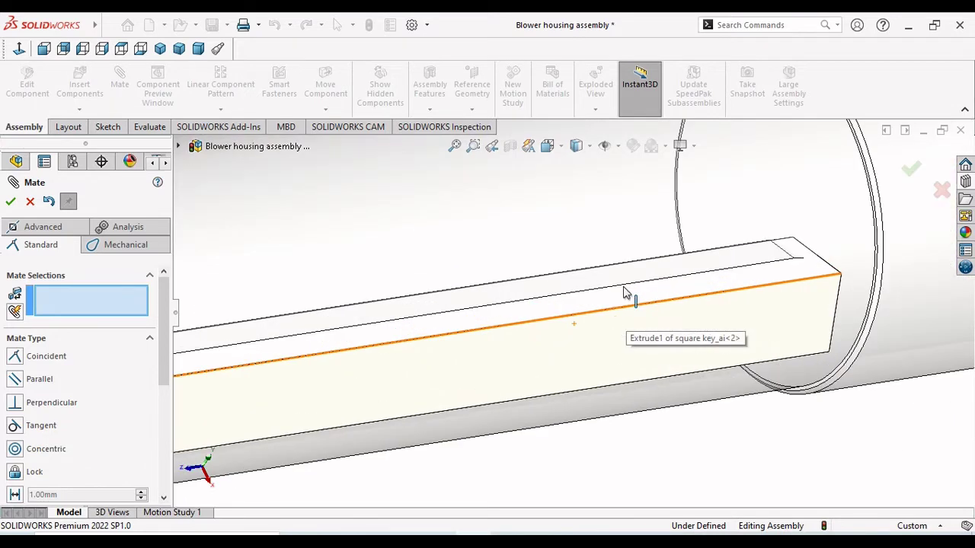
pyautogui.moveTo(644, 358); pyautogui.dragTo(706, 348, button='middle')
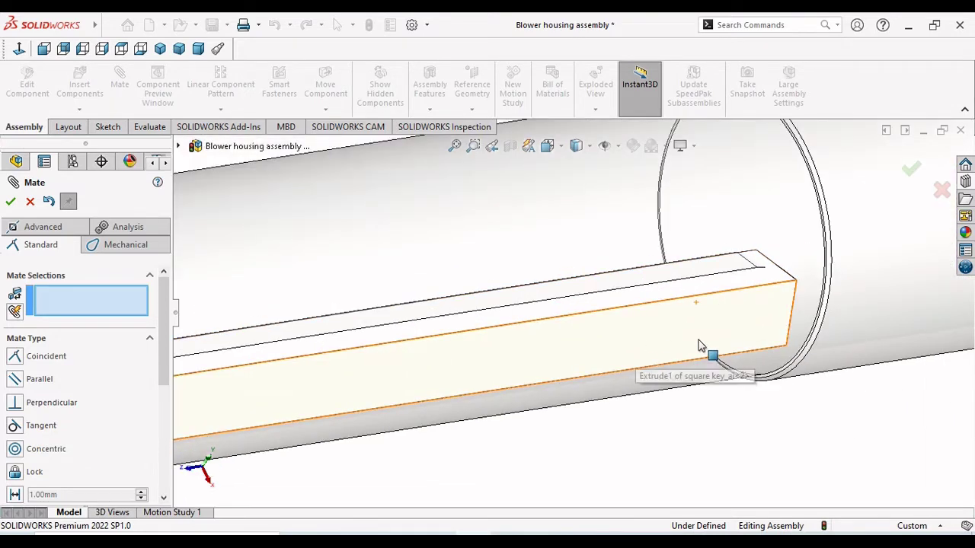
pyautogui.click(644, 302)
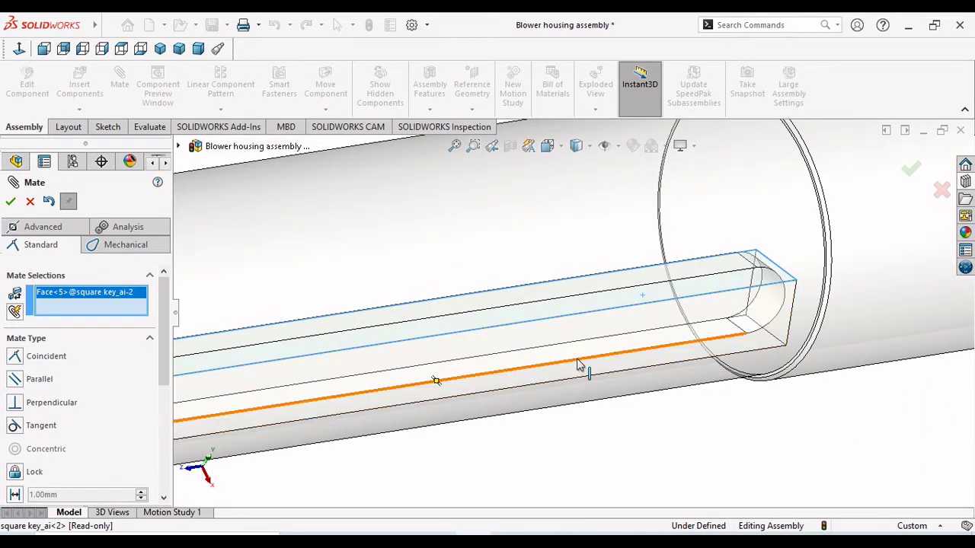
pyautogui.scroll(8, 583, 366)
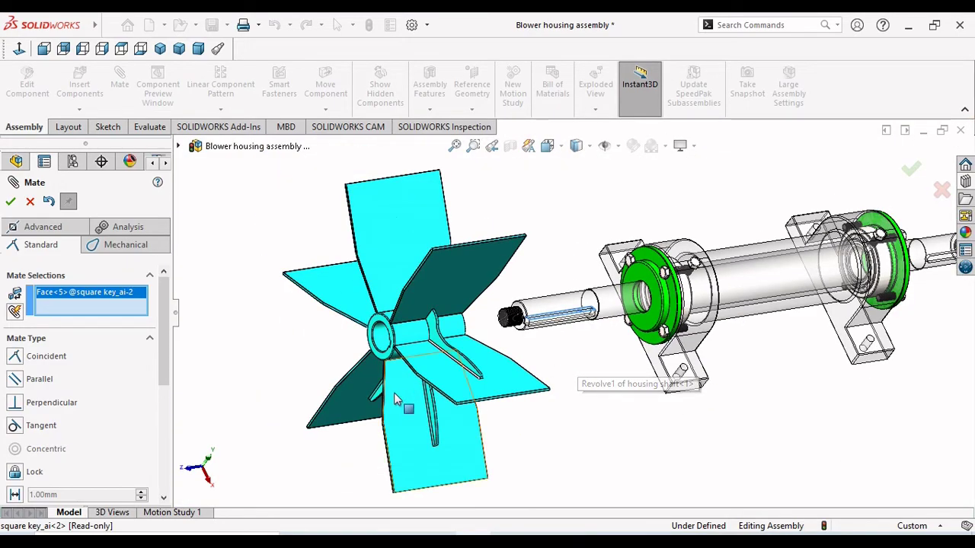
pyautogui.moveTo(583, 366); pyautogui.dragTo(446, 337, button='middle')
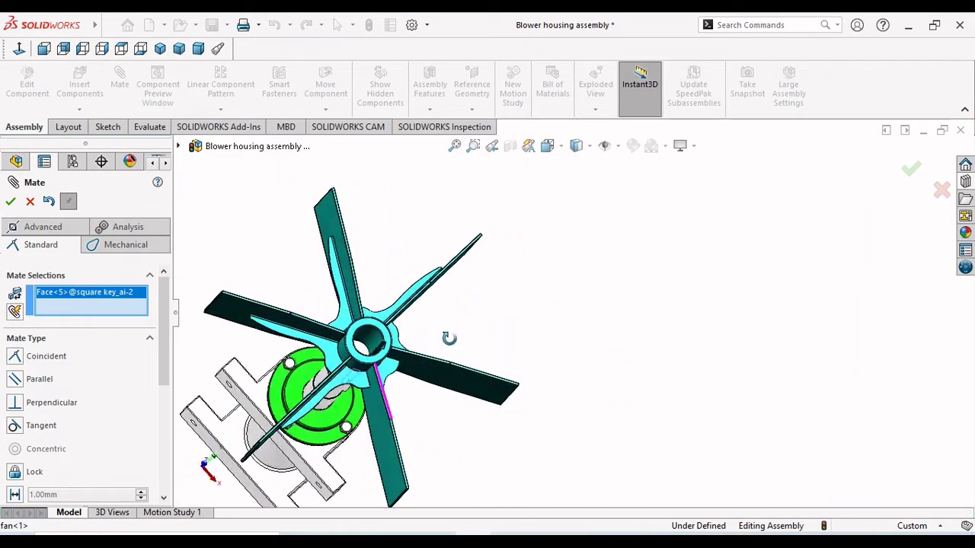
pyautogui.scroll(-5, 379, 353)
pyautogui.scroll(-5, 379, 353)
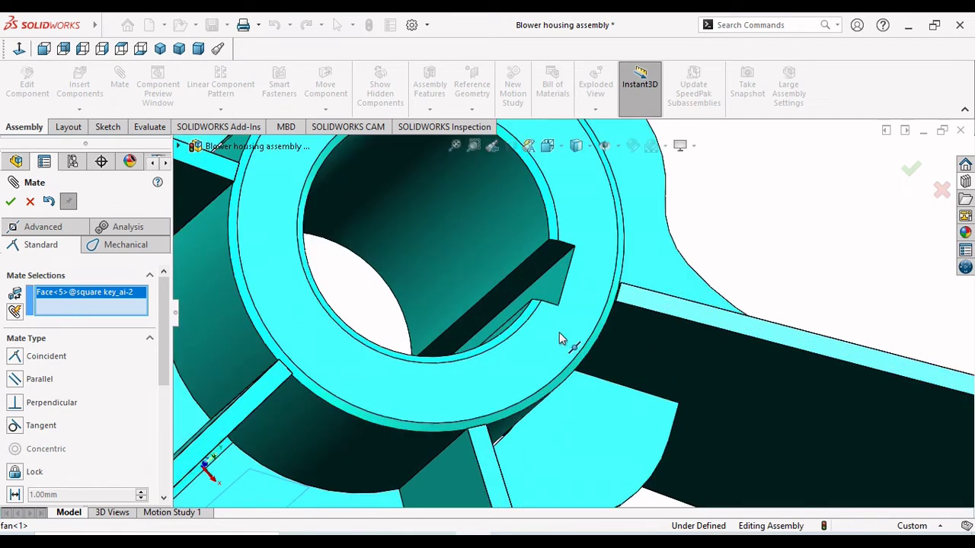
pyautogui.click(527, 279)
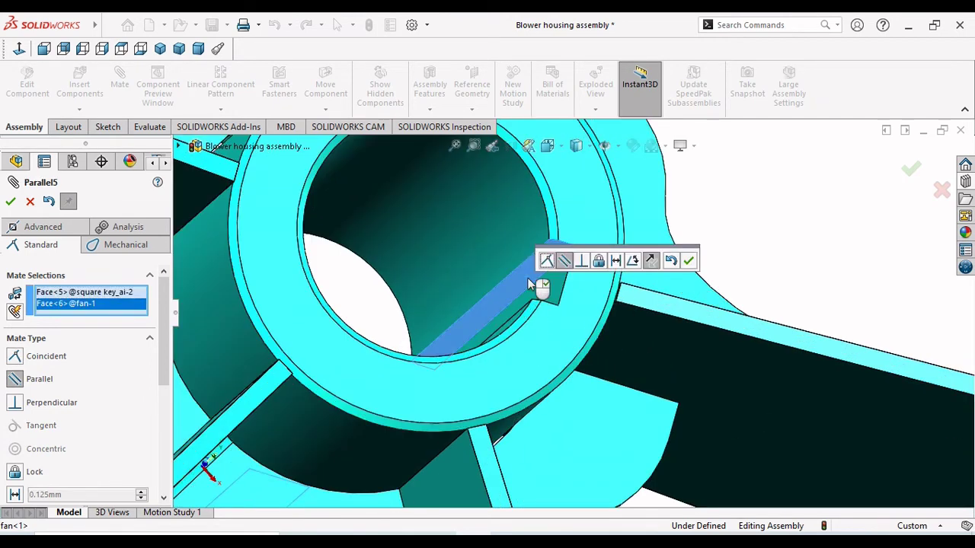
pyautogui.click(689, 262)
# - Orbit so the fan sits beside the housing and pick the fan's hub face
pyautogui.scroll(5, 576, 381)
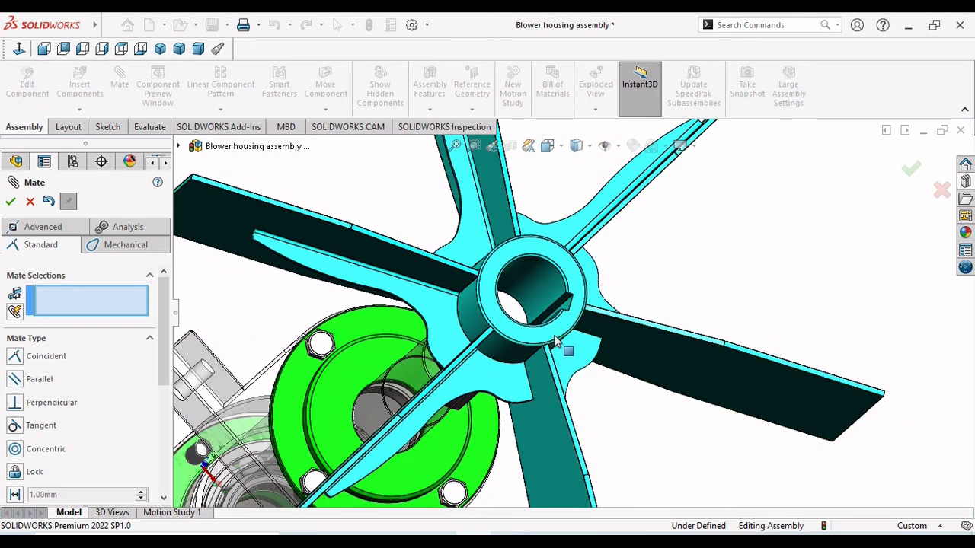
pyautogui.scroll(6, 556, 344)
pyautogui.moveTo(663, 348); pyautogui.dragTo(525, 316, button='middle')
pyautogui.scroll(-5, 524, 313)
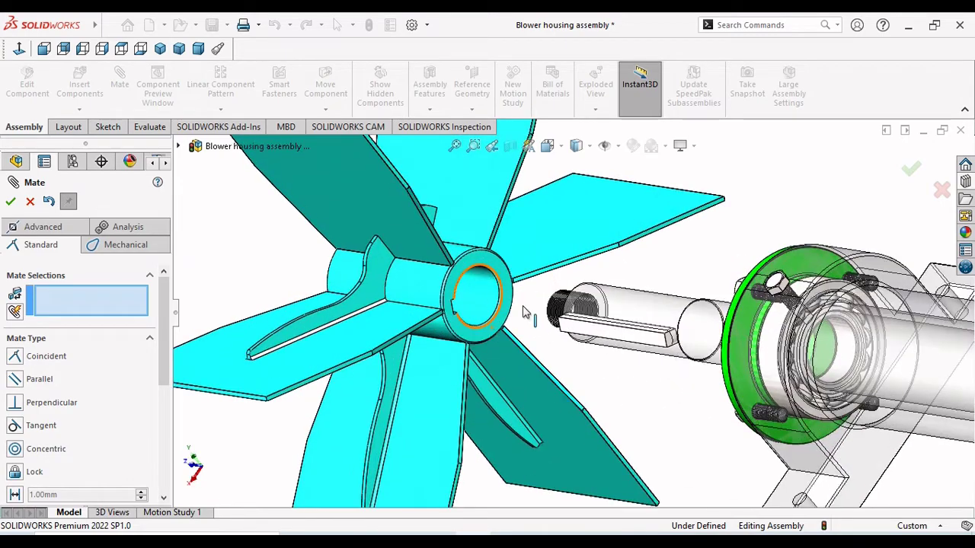
pyautogui.scroll(-2, 524, 312)
pyautogui.click(499, 220)
# - Pick the housing shaft's end face and accept a Coincident mate with the fan hub face
pyautogui.scroll(4, 564, 367)
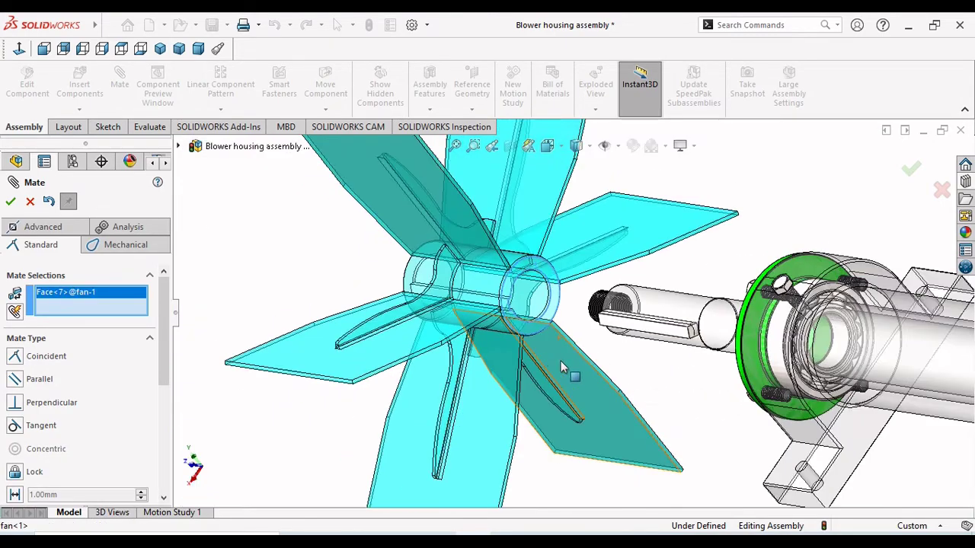
pyautogui.scroll(-2, 625, 374)
pyautogui.moveTo(625, 374); pyautogui.dragTo(645, 388, button='middle')
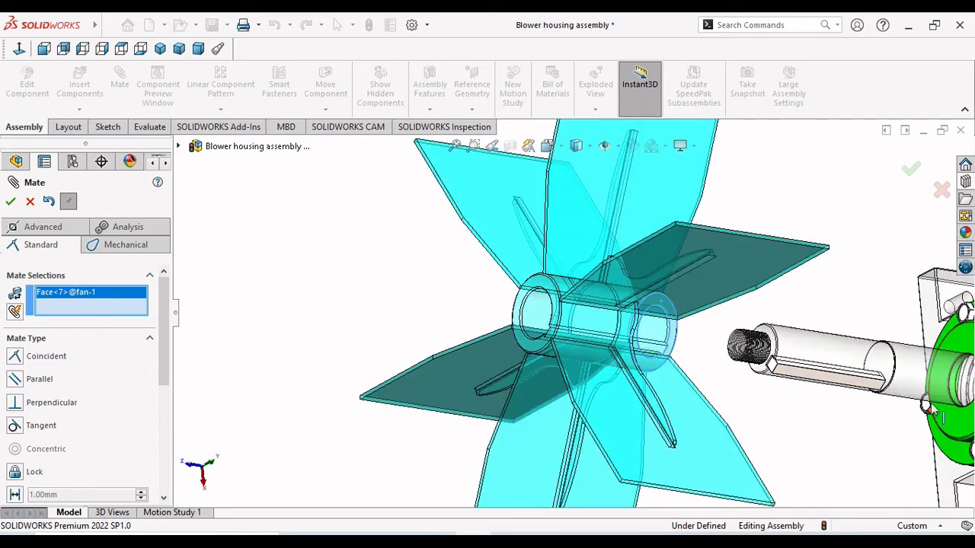
pyautogui.scroll(-5, 871, 370)
pyautogui.scroll(-6, 754, 344)
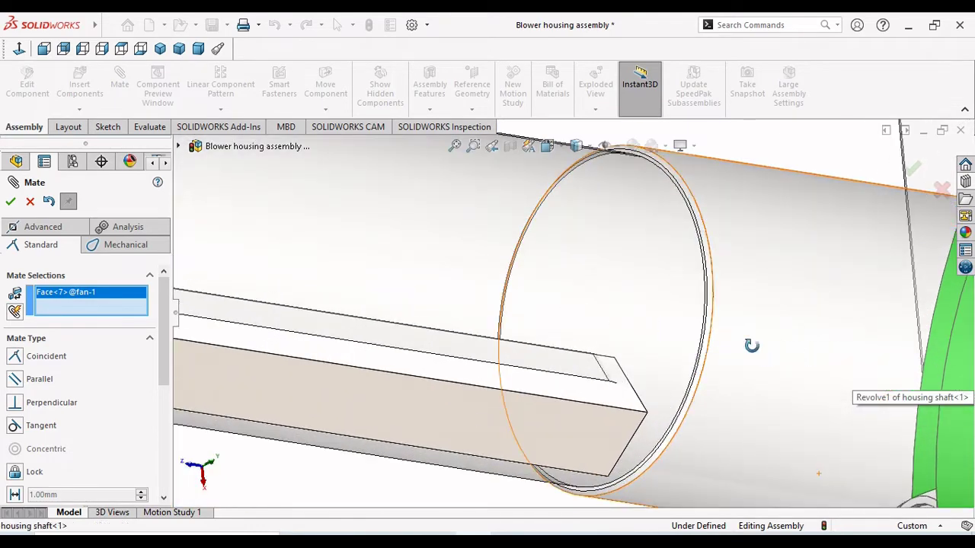
pyautogui.scroll(-2, 699, 248)
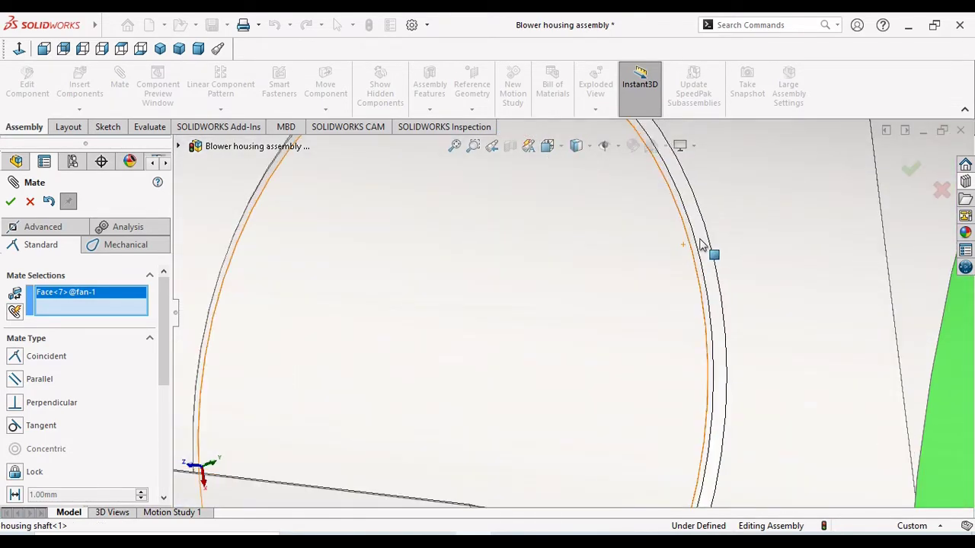
pyautogui.click(690, 231)
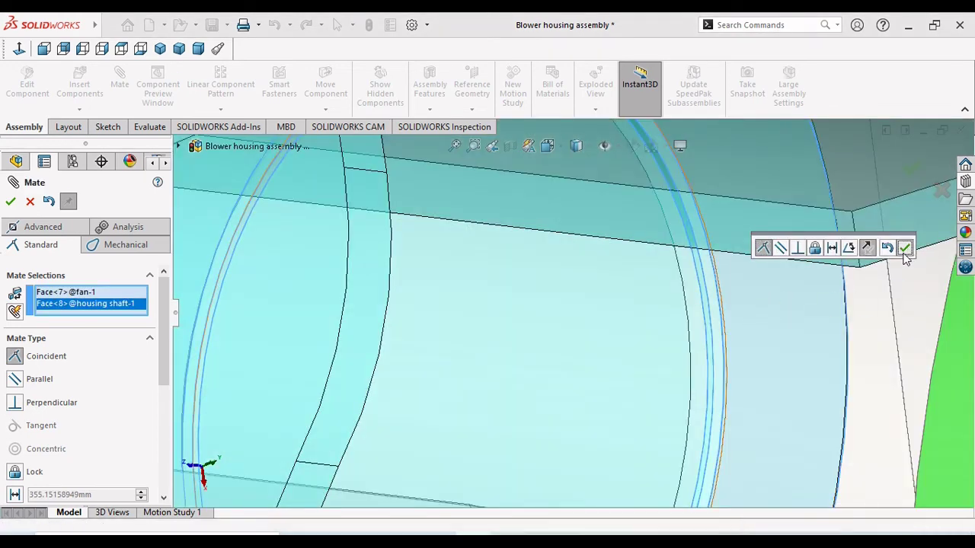
pyautogui.click(904, 249)
# - View the fan head-on, then close the Mate PropertyManager
pyautogui.scroll(4, 647, 344)
pyautogui.scroll(3, 637, 326)
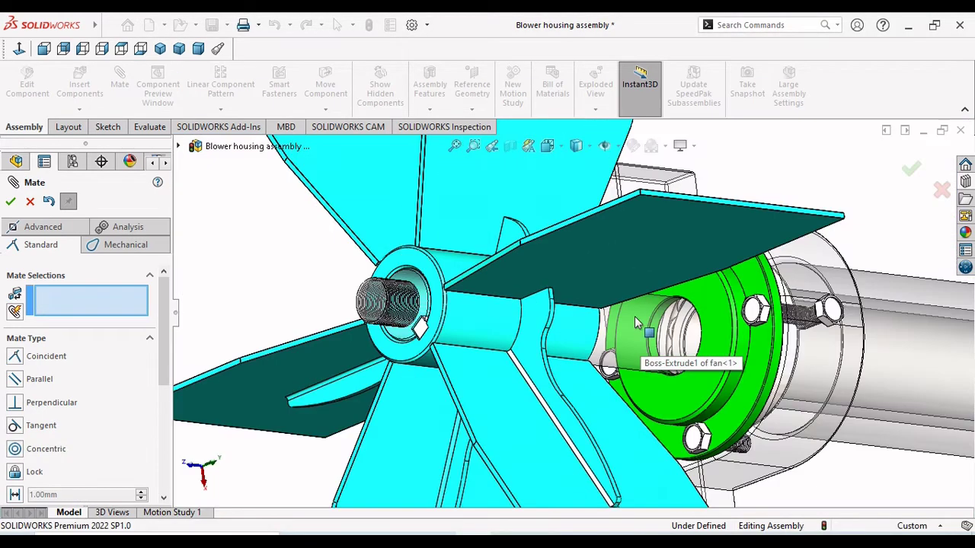
pyautogui.moveTo(451, 358); pyautogui.dragTo(496, 311, button='middle')
pyautogui.scroll(-3, 479, 343)
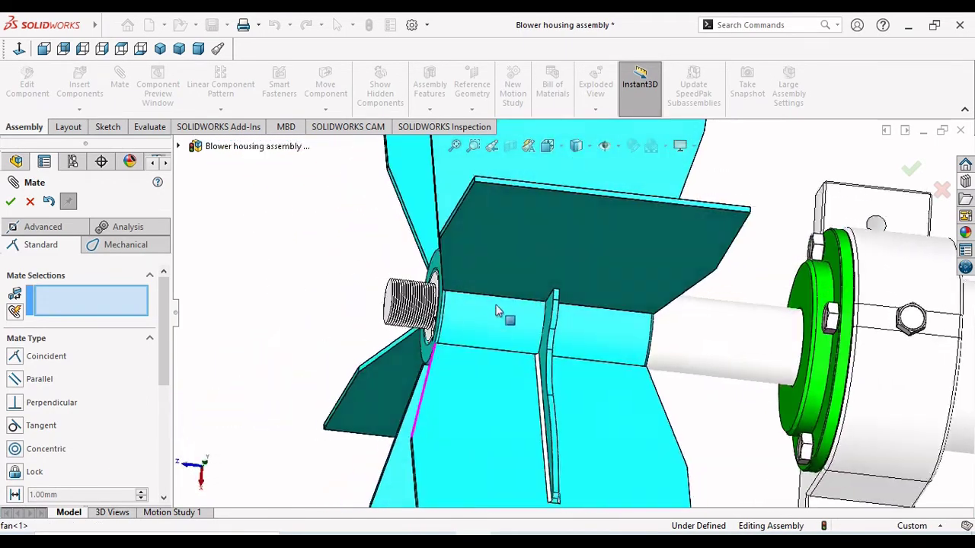
pyautogui.scroll(-2, 496, 311)
pyautogui.scroll(-2, 461, 320)
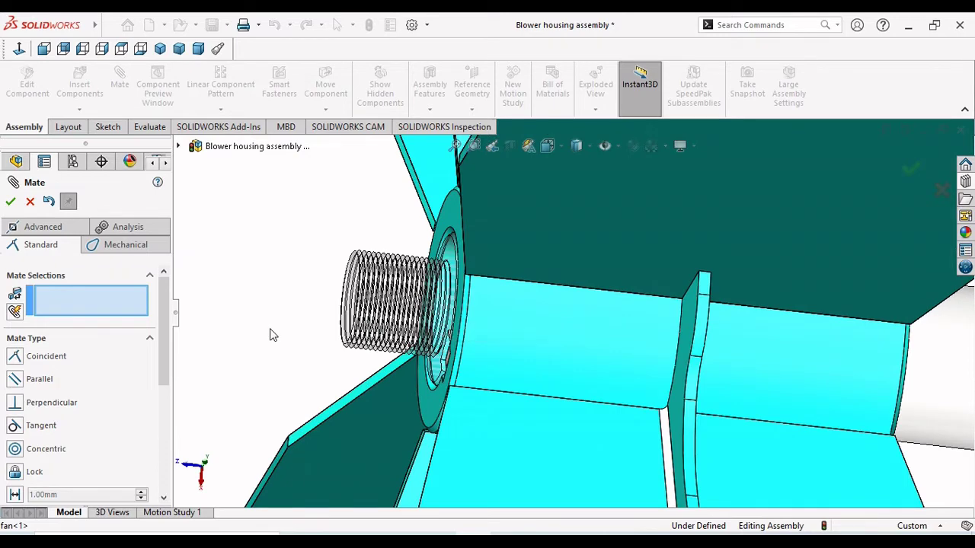
pyautogui.scroll(3, 349, 382)
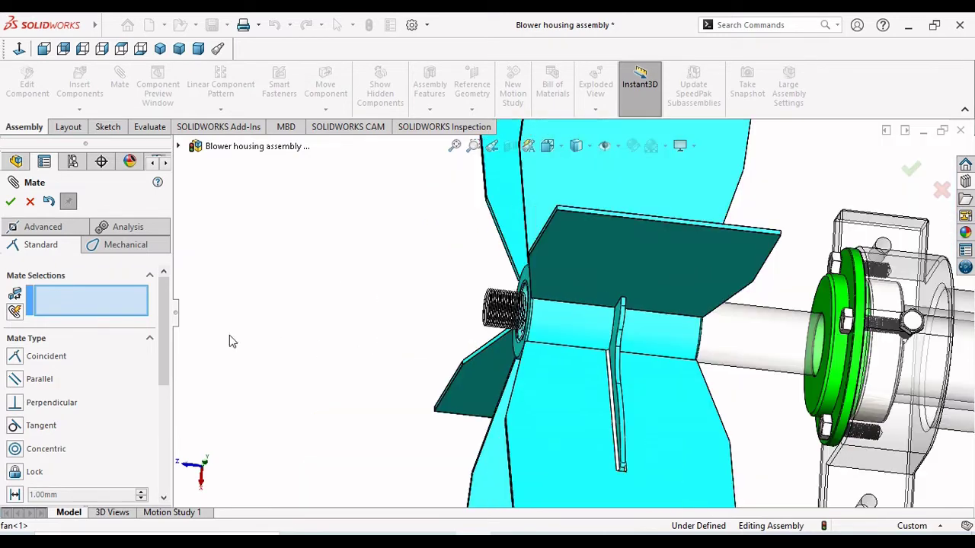
pyautogui.click(10, 201)
# - Orbit the assembly to inspect the fan seated on the shaft
pyautogui.scroll(5, 533, 381)
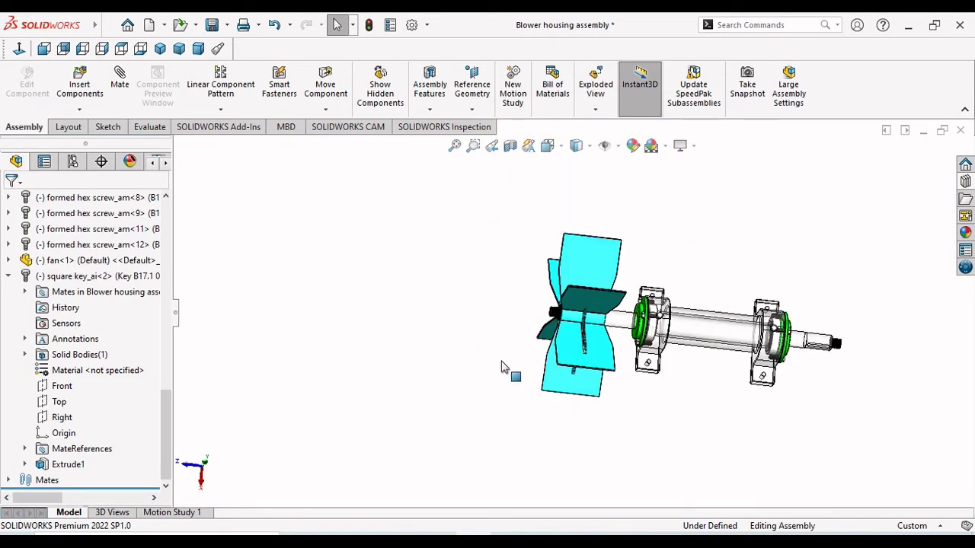
pyautogui.moveTo(701, 375); pyautogui.dragTo(680, 370, button='middle')
pyautogui.scroll(-4, 542, 355)
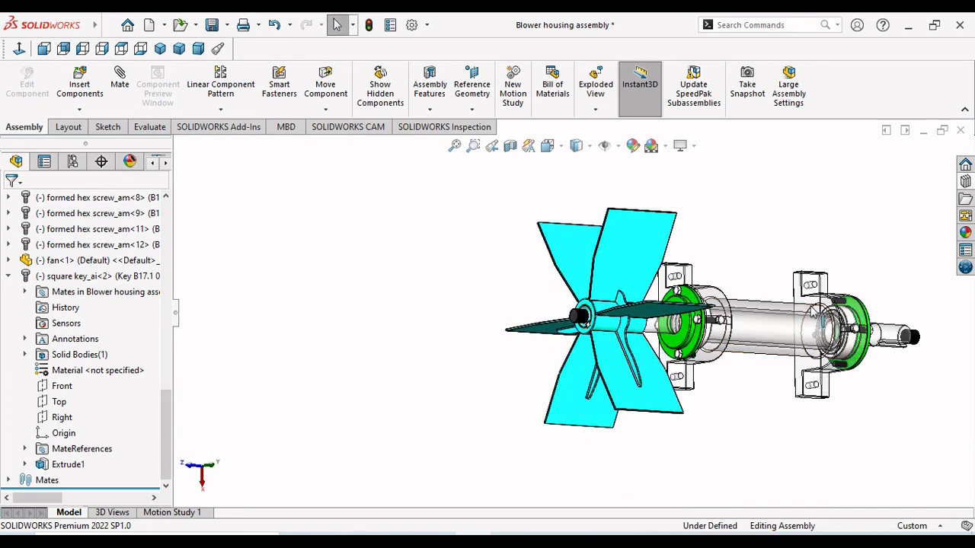
pyautogui.scroll(-3, 542, 355)
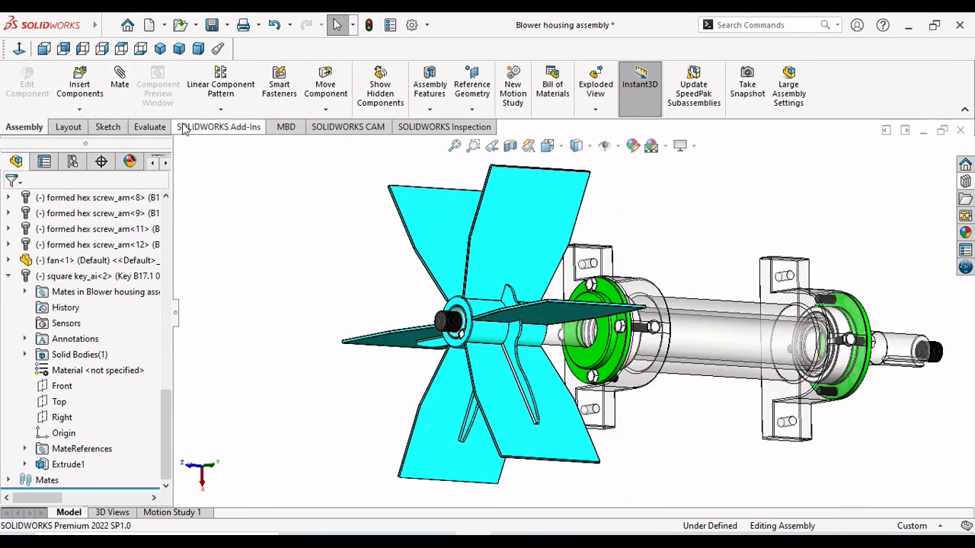
pyautogui.scroll(4, 600, 369)
pyautogui.moveTo(696, 370); pyautogui.dragTo(705, 374, button='middle')
# - Leave the mate tool and start Insert Components to add a new part
pyautogui.press('Escape')
pyautogui.click(76, 88)
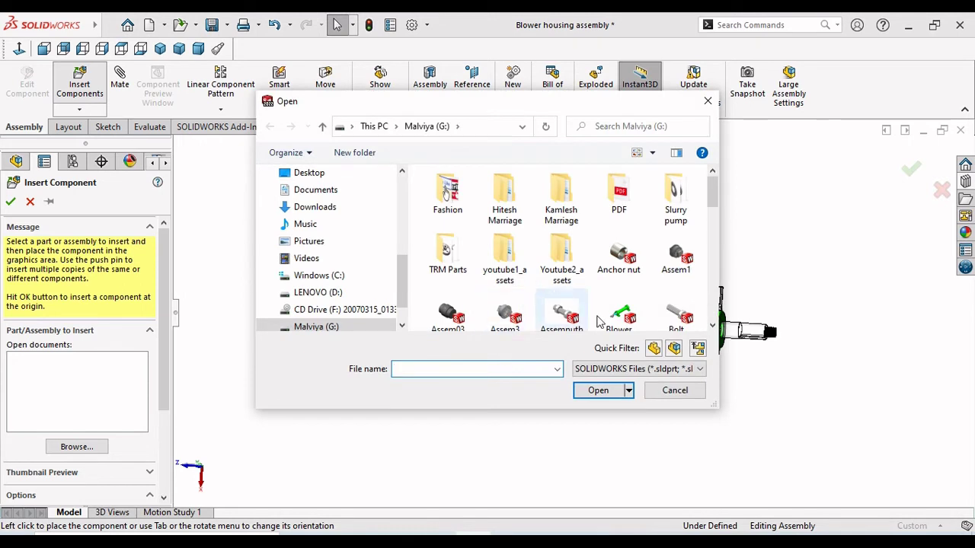
pyautogui.scroll(-3, 664, 282)
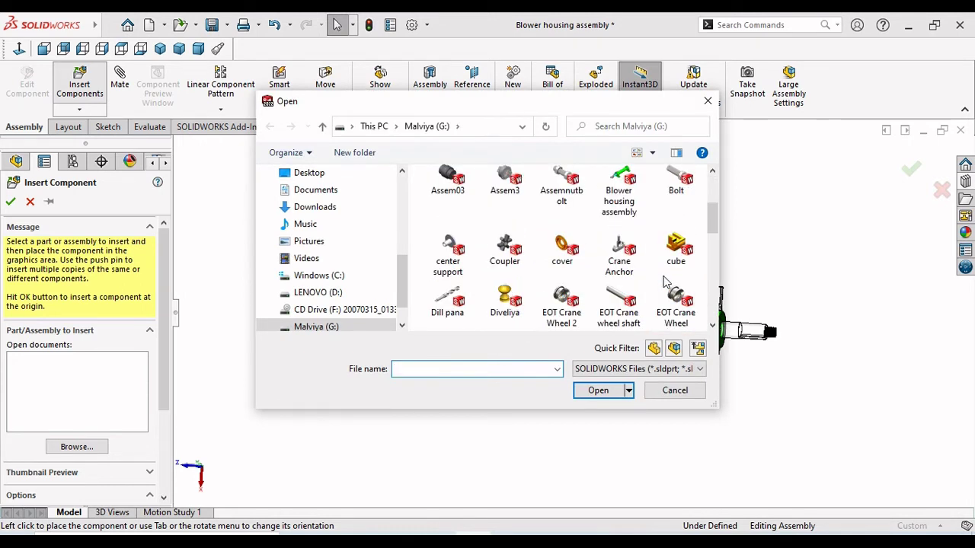
pyautogui.scroll(-3, 664, 281)
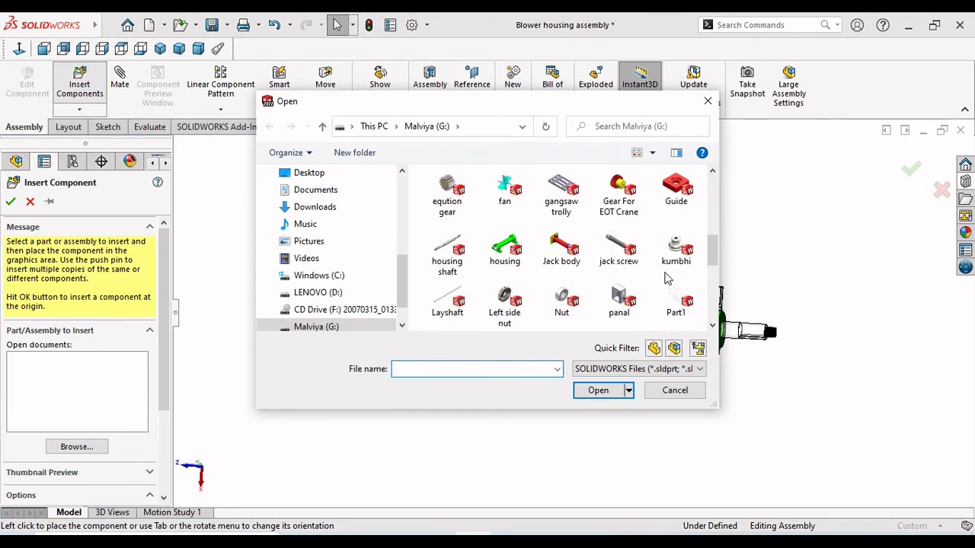
pyautogui.scroll(3, 665, 279)
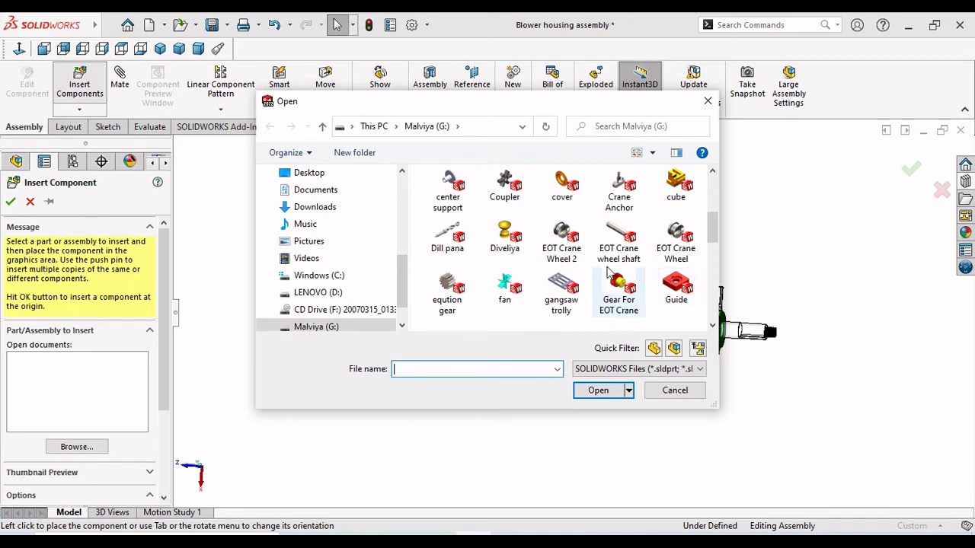
pyautogui.scroll(-2, 613, 278)
pyautogui.scroll(-2, 609, 273)
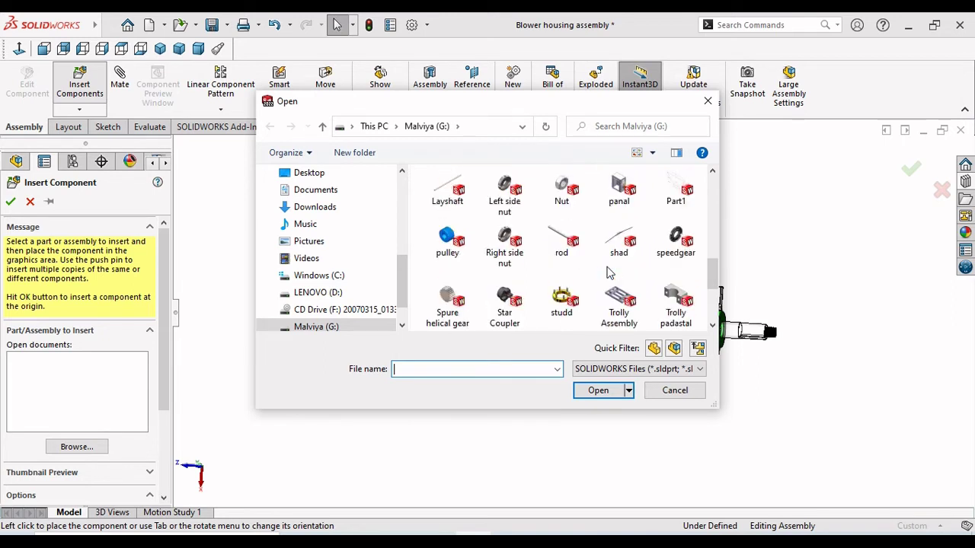
pyautogui.scroll(-3, 609, 273)
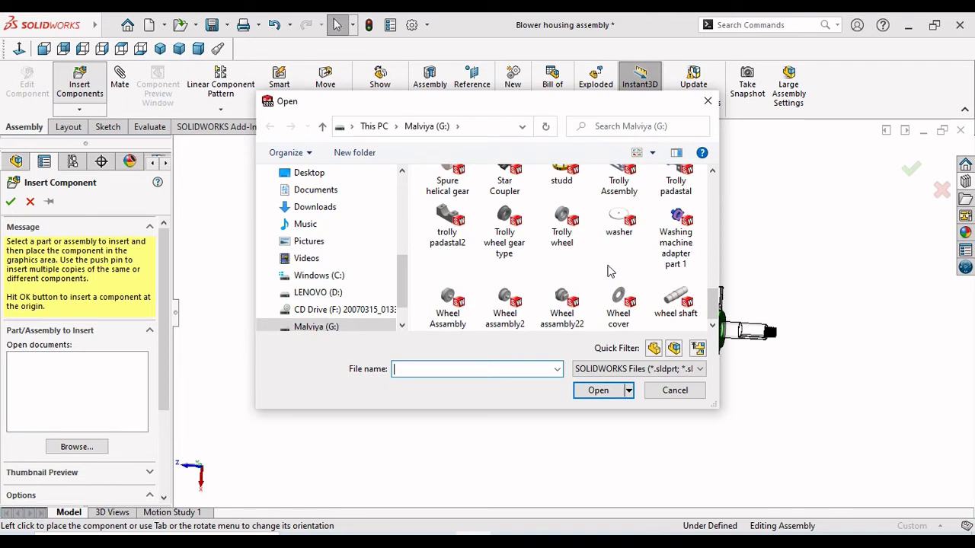
# - Browse the Open dialog to the pulley part file and open it
pyautogui.click(713, 172)
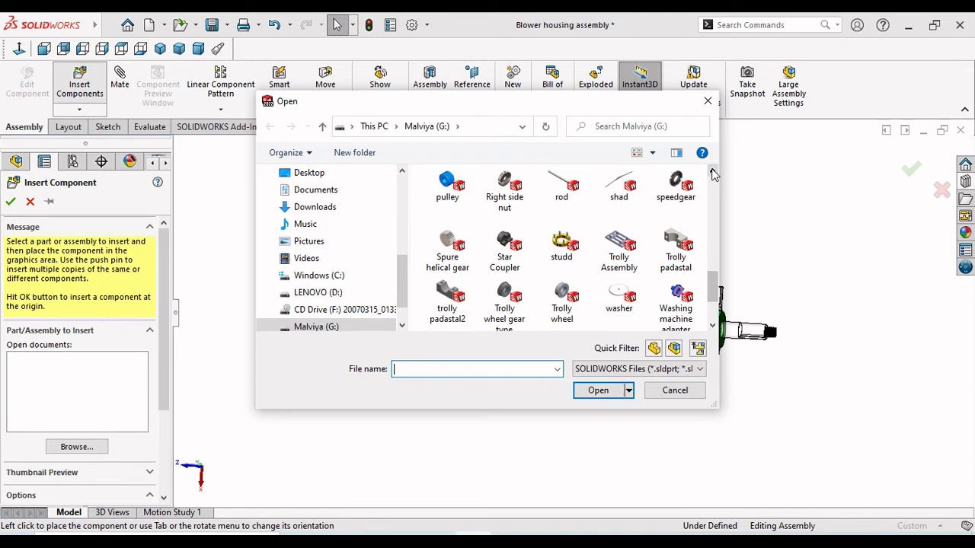
pyautogui.click(712, 172)
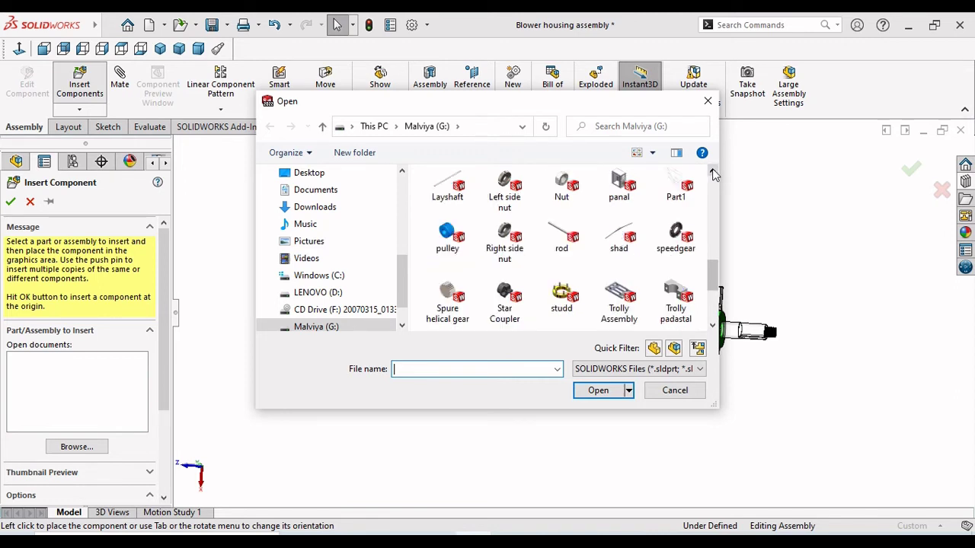
pyautogui.click(713, 172)
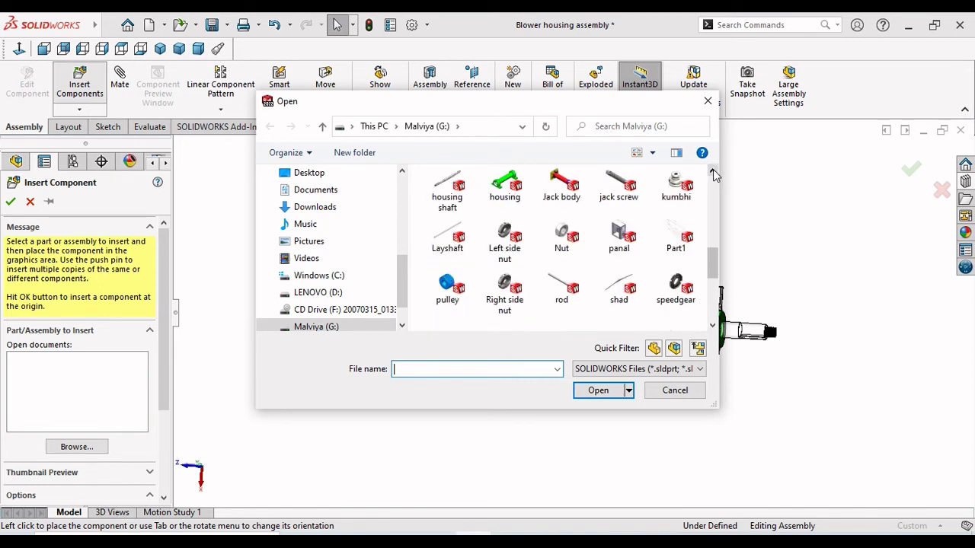
pyautogui.click(713, 172)
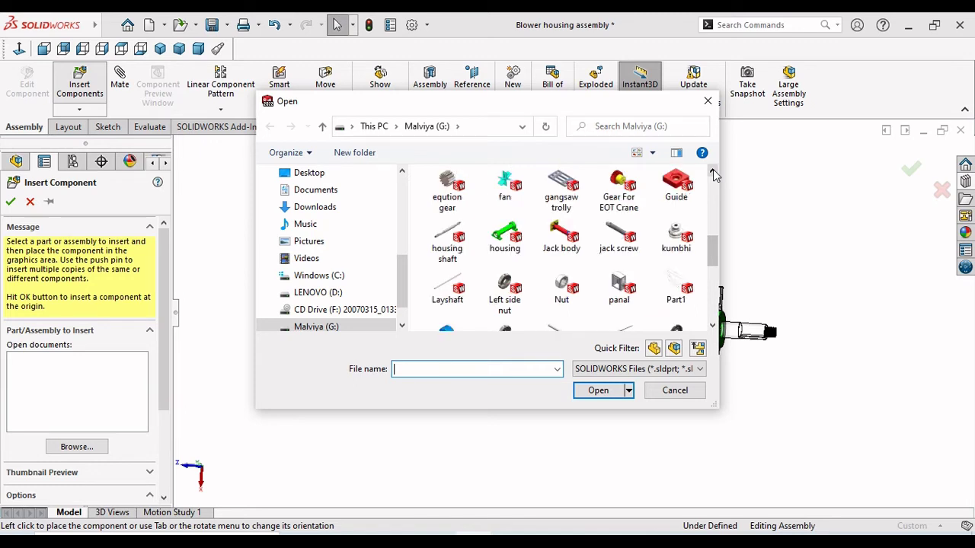
pyautogui.click(713, 173)
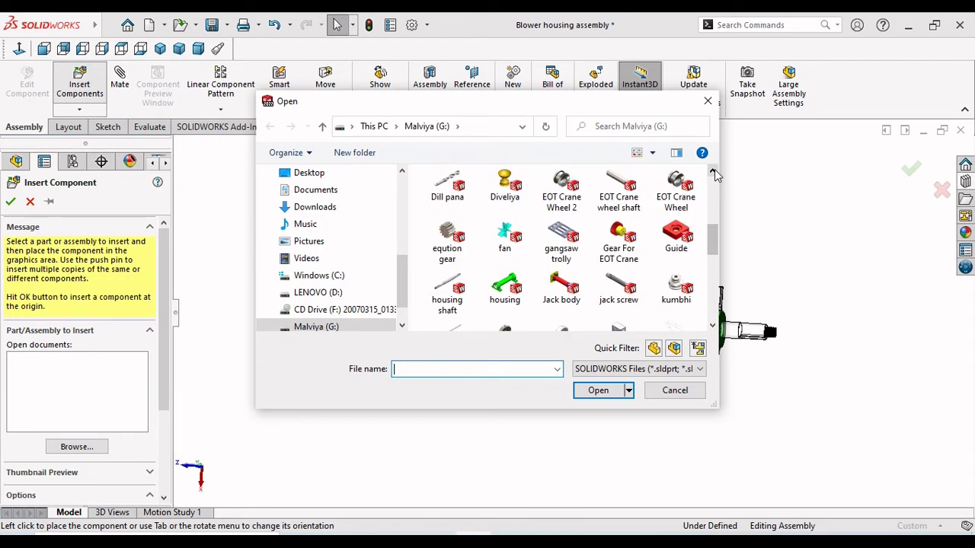
pyautogui.click(713, 172)
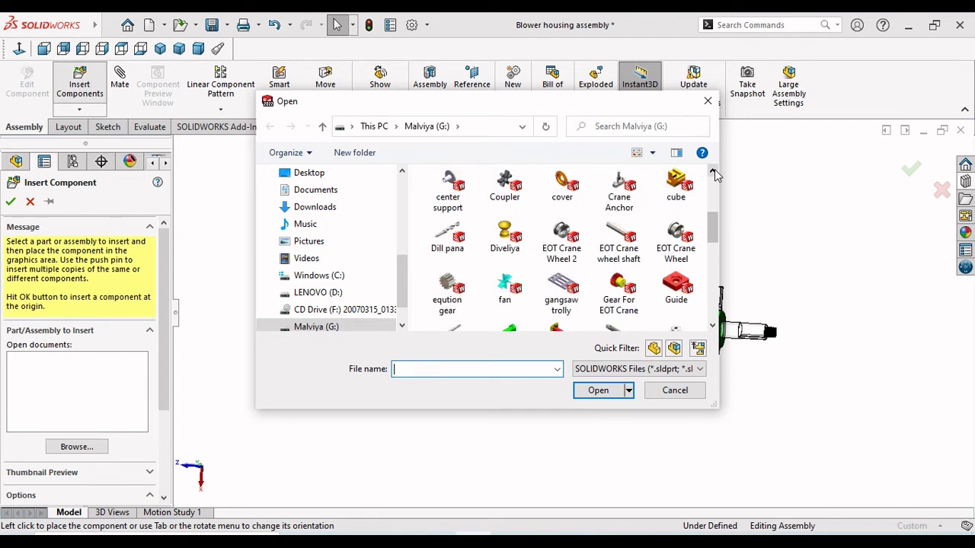
pyautogui.click(713, 172)
pyautogui.click(713, 172)
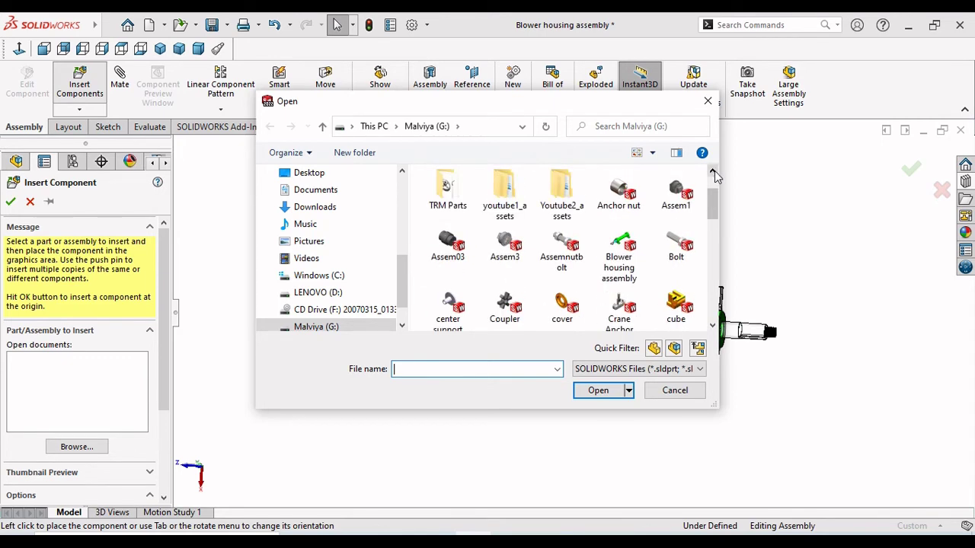
pyautogui.click(713, 326)
pyautogui.click(713, 326)
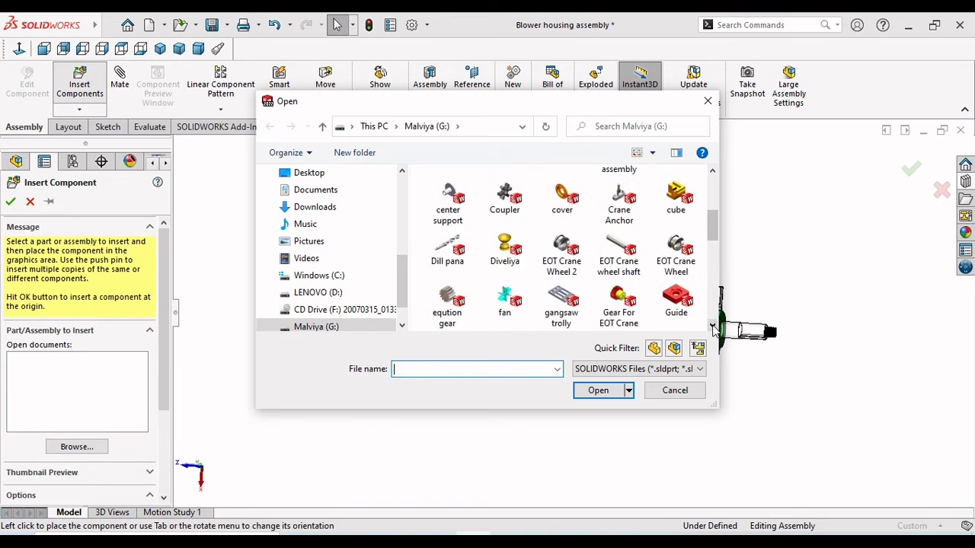
pyautogui.click(713, 326)
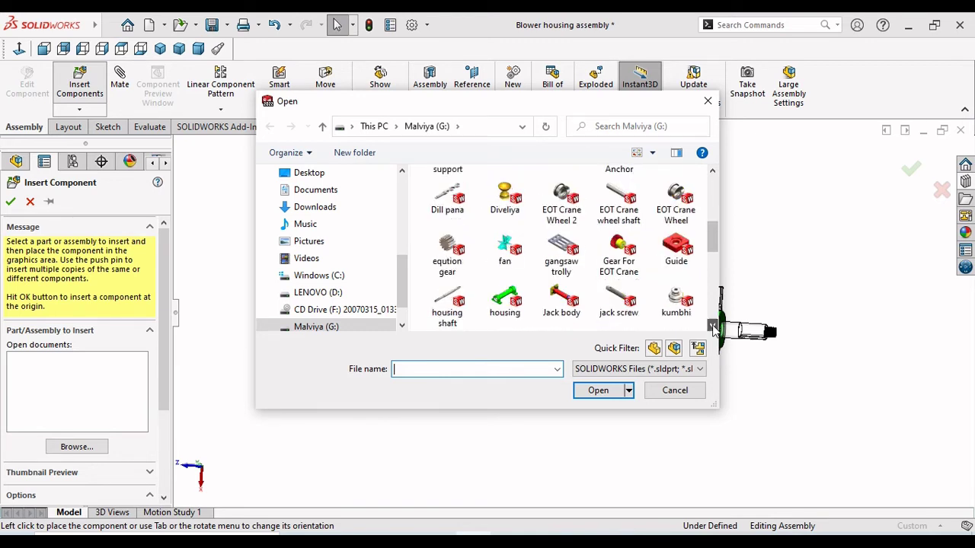
pyautogui.click(713, 326)
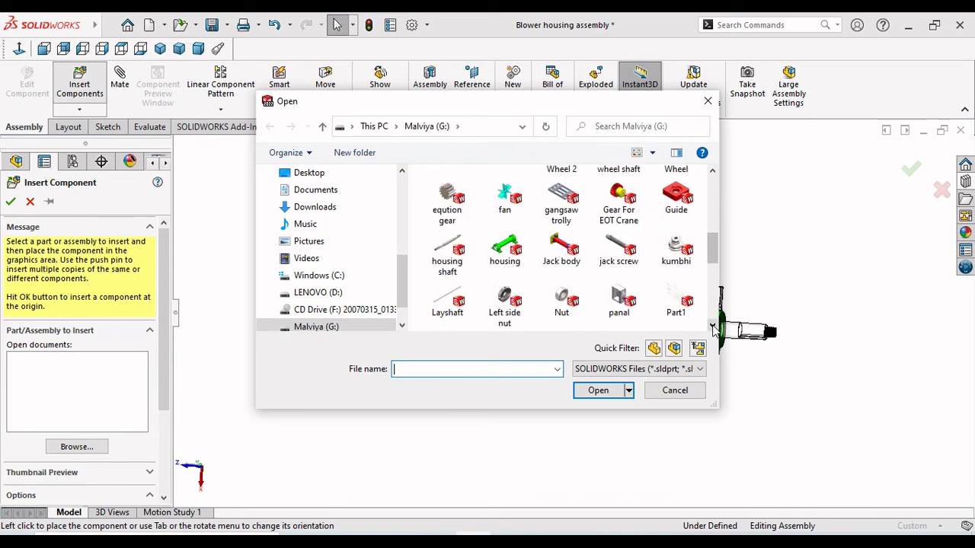
pyautogui.click(713, 326)
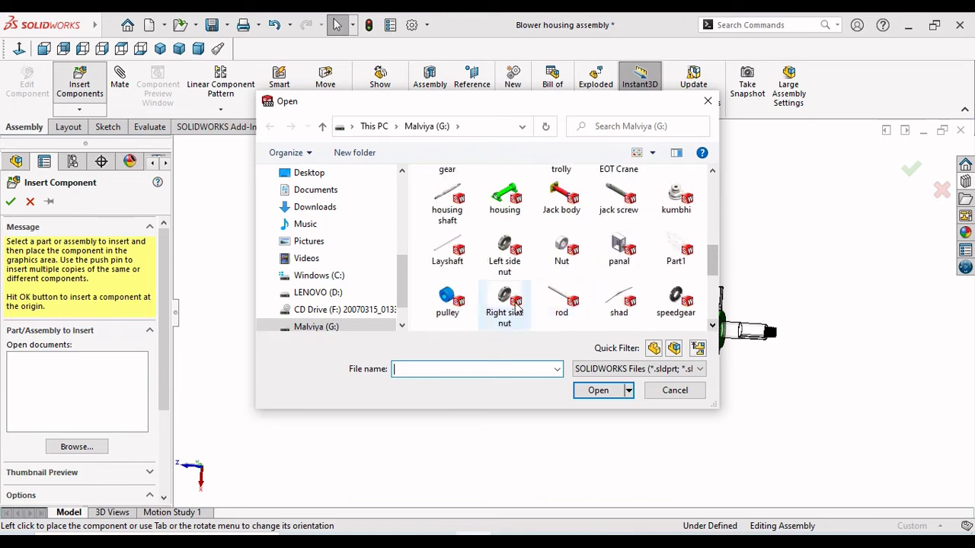
pyautogui.click(450, 307)
pyautogui.click(598, 391)
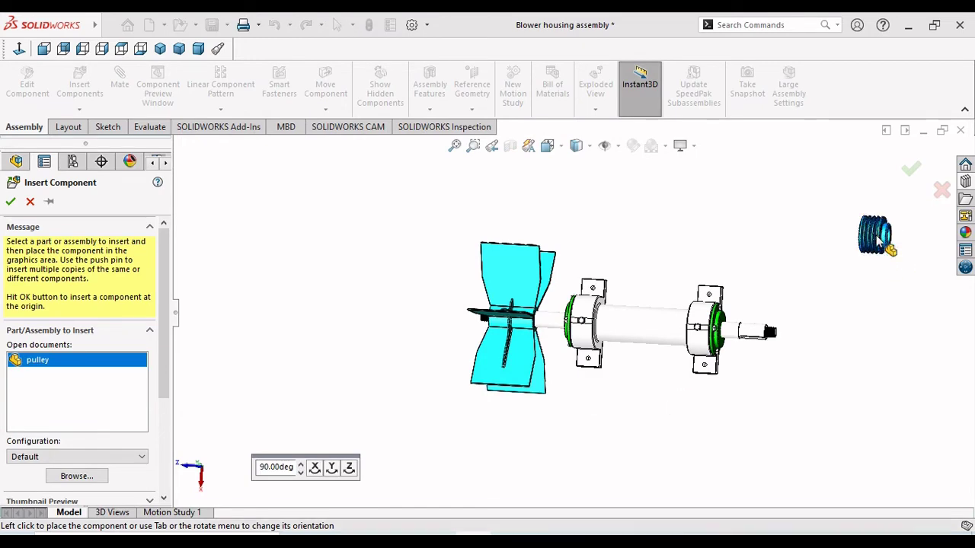
# - Place the pulley in the blower housing assembly
pyautogui.scroll(-4, 727, 346)
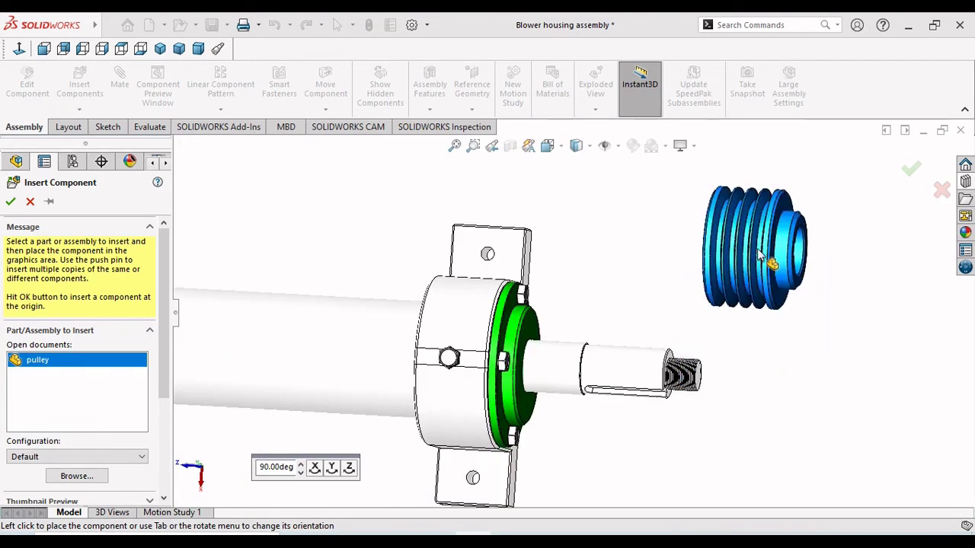
pyautogui.click(763, 268)
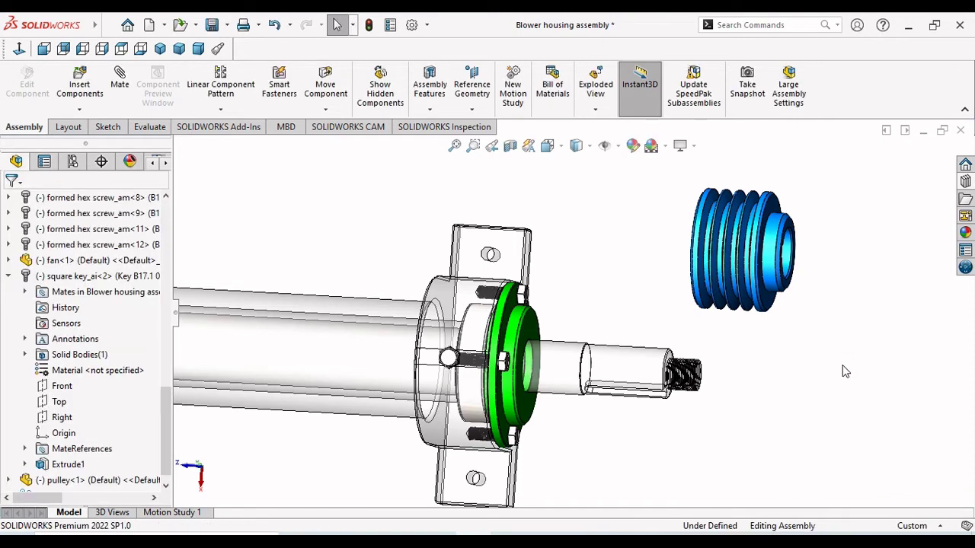
pyautogui.scroll(-5, 822, 335)
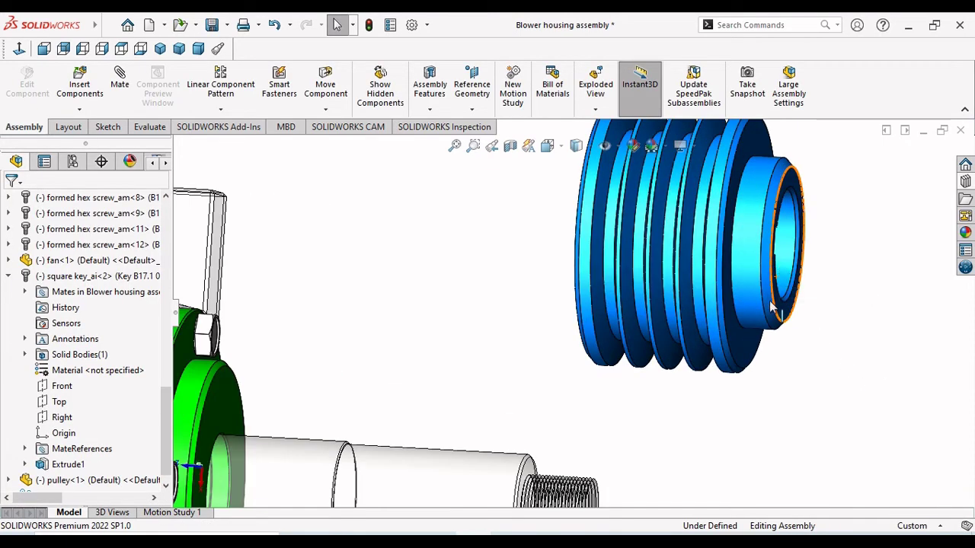
pyautogui.scroll(4, 822, 335)
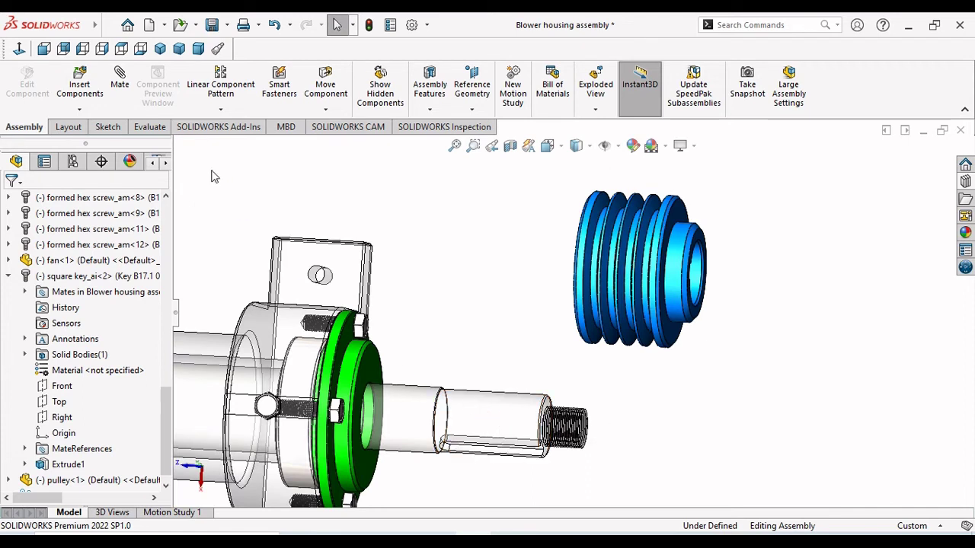
# - Mate the pulley bore to the shaft, trying an Angle mate and confirming it
pyautogui.click(119, 81)
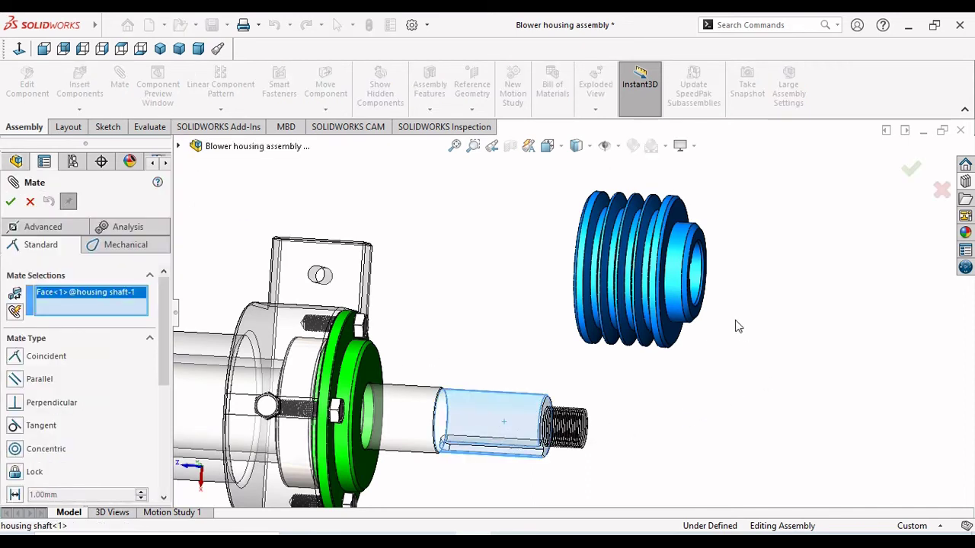
pyautogui.scroll(-3, 727, 313)
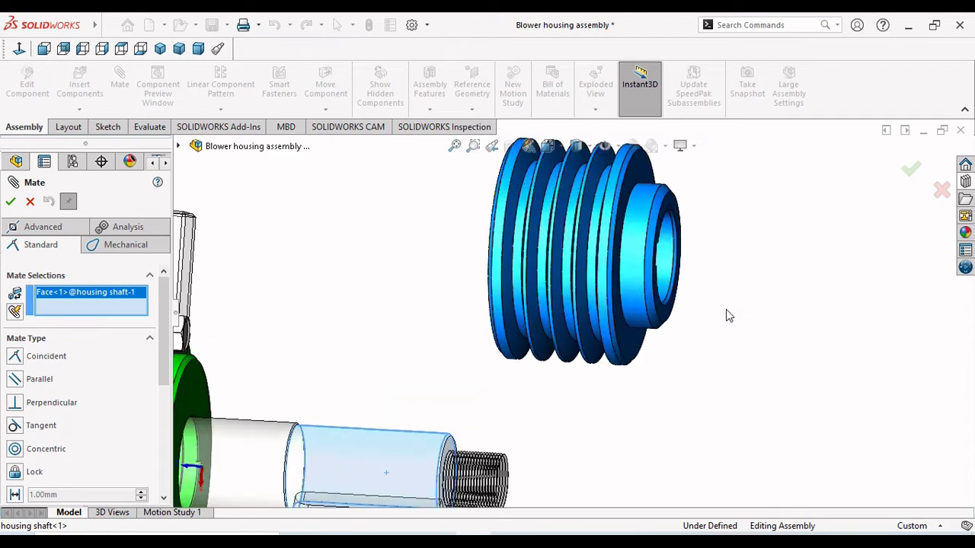
pyautogui.click(670, 264)
pyautogui.scroll(3, 670, 396)
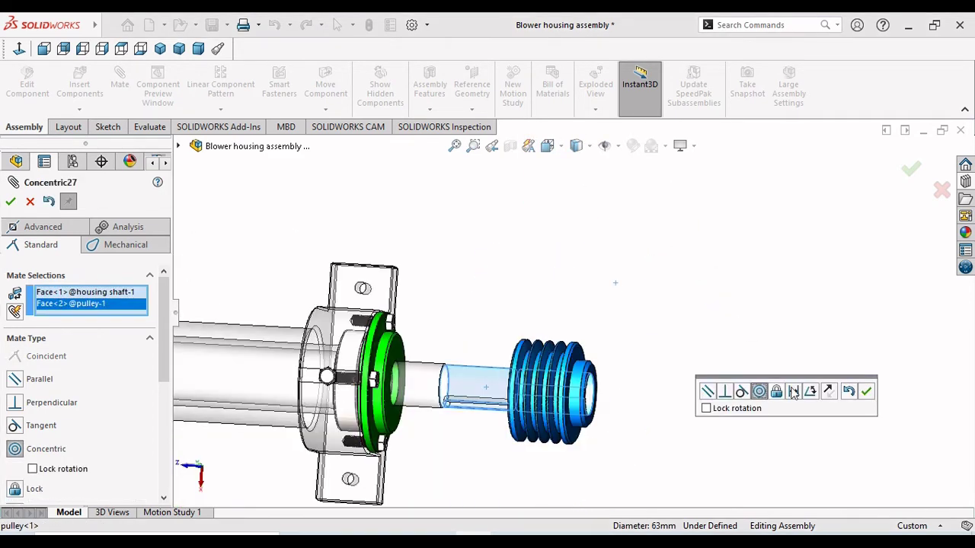
pyautogui.click(811, 391)
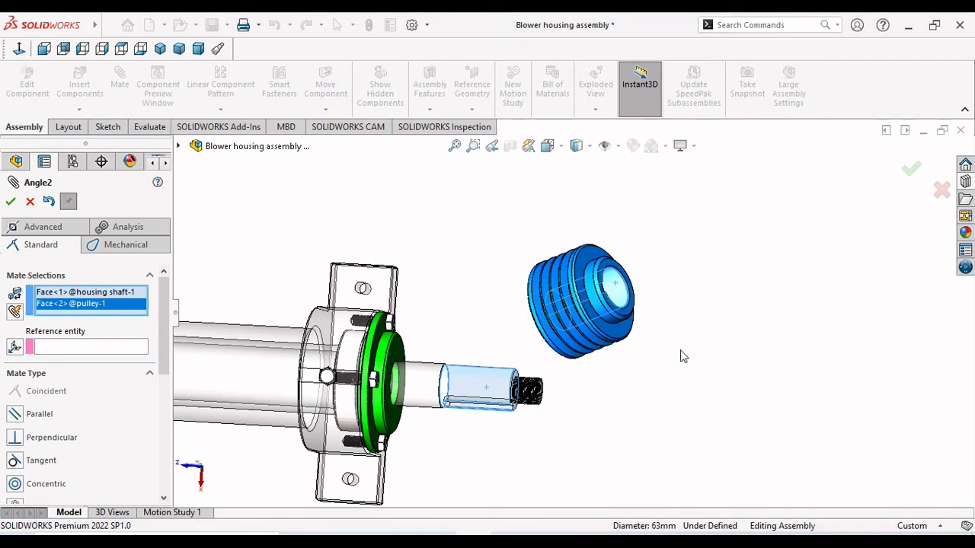
pyautogui.scroll(-5, 679, 355)
pyautogui.press('Return')
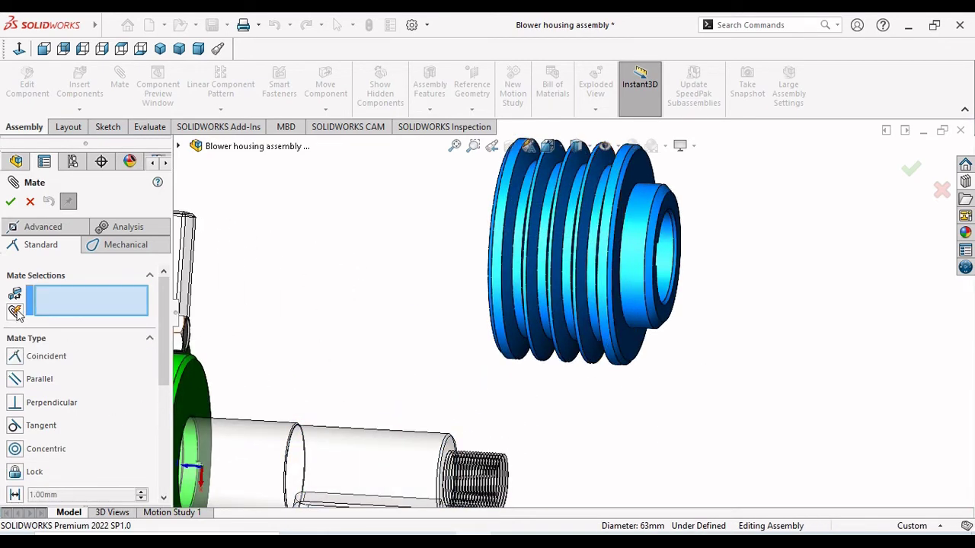
# - Rotate the pulley to face the other way and slide it along its axis
pyautogui.click(30, 201)
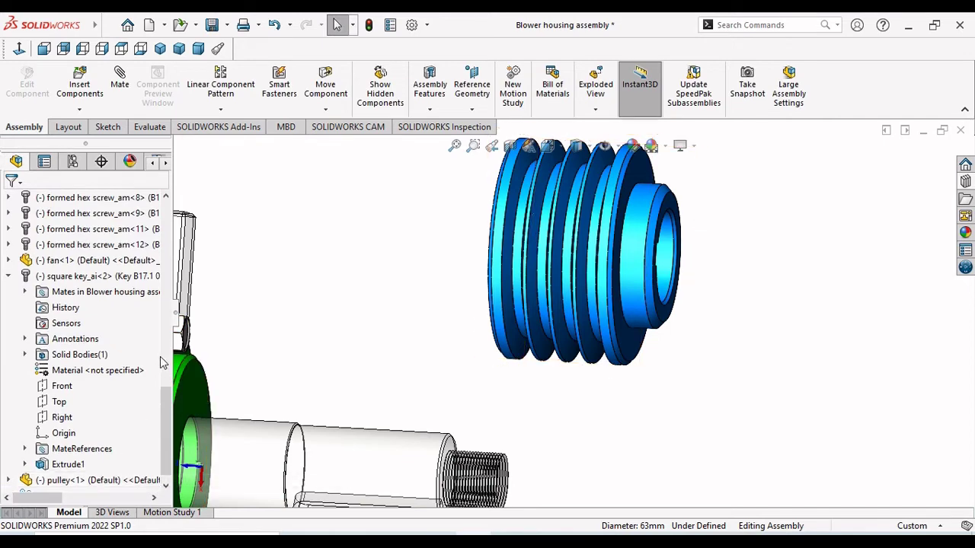
pyautogui.click(89, 482)
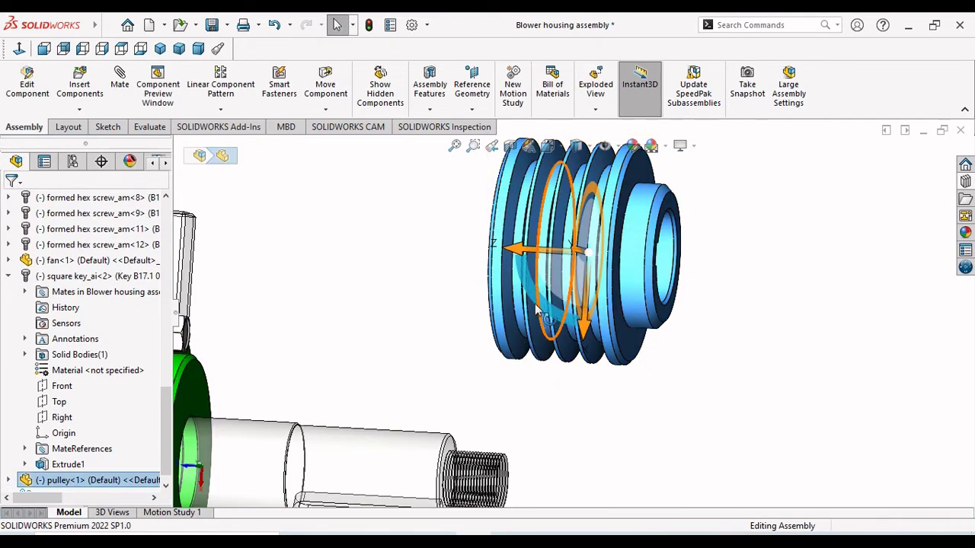
pyautogui.moveTo(550, 326); pyautogui.dragTo(638, 329)
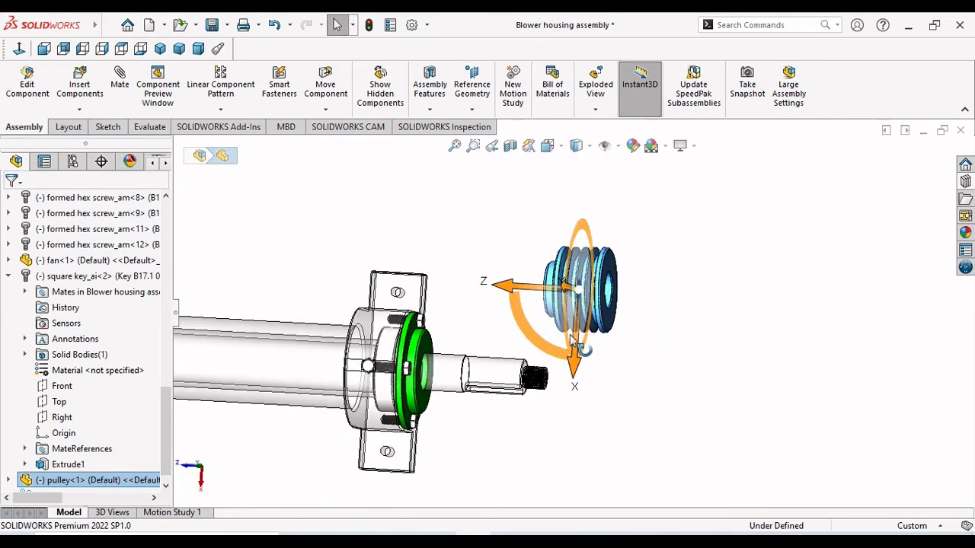
pyautogui.moveTo(508, 293); pyautogui.dragTo(664, 358)
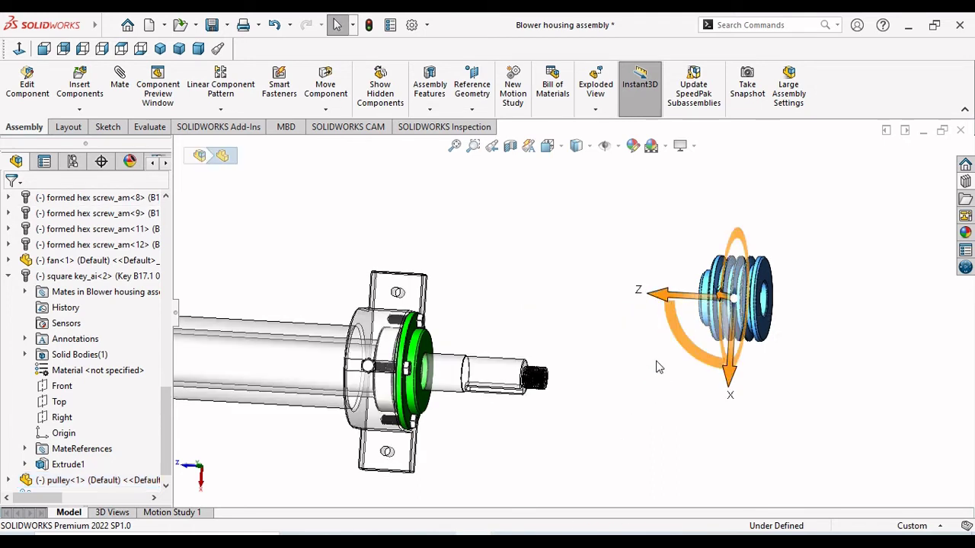
pyautogui.click(792, 372)
pyautogui.scroll(-3, 792, 335)
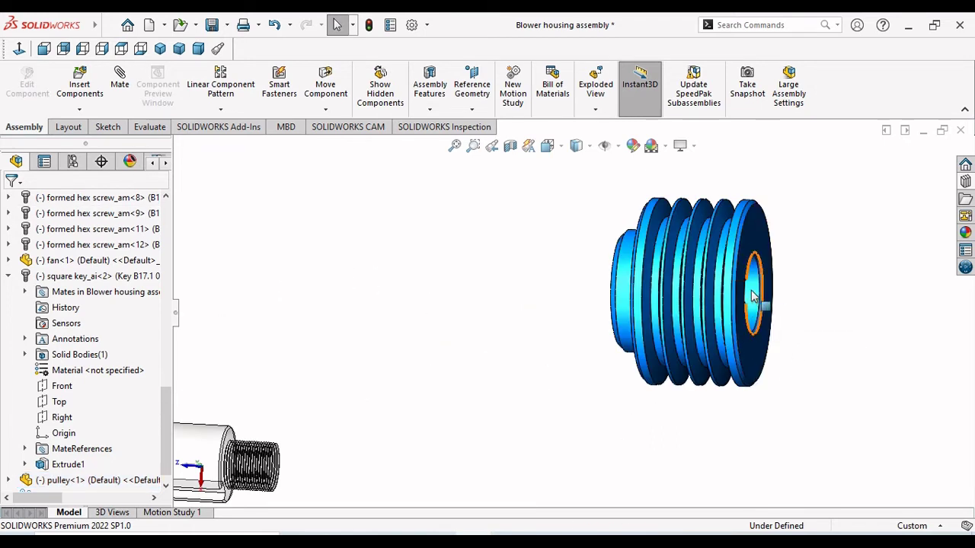
# - Mate the pulley bore Concentric to the shaft and slide it past the threaded end
pyautogui.click(119, 83)
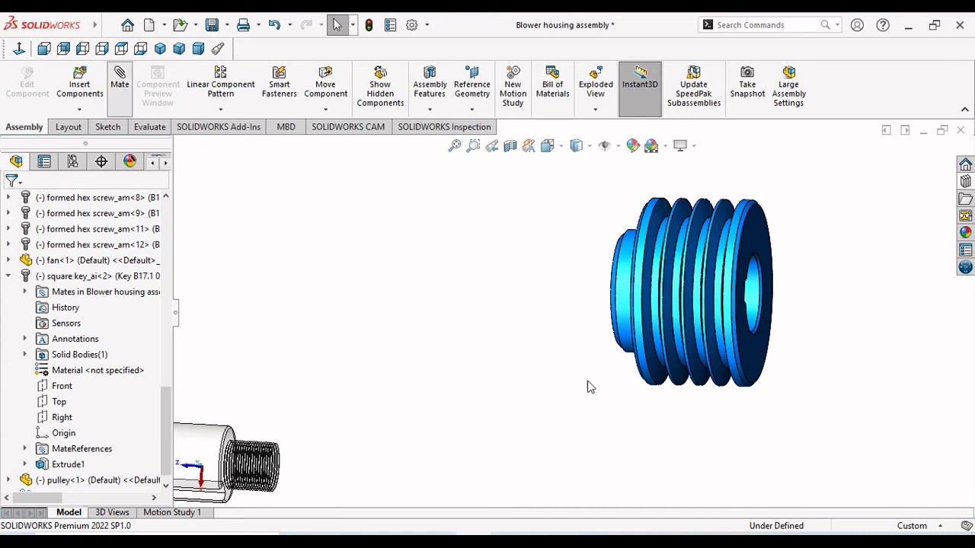
pyautogui.click(754, 295)
pyautogui.scroll(3, 355, 458)
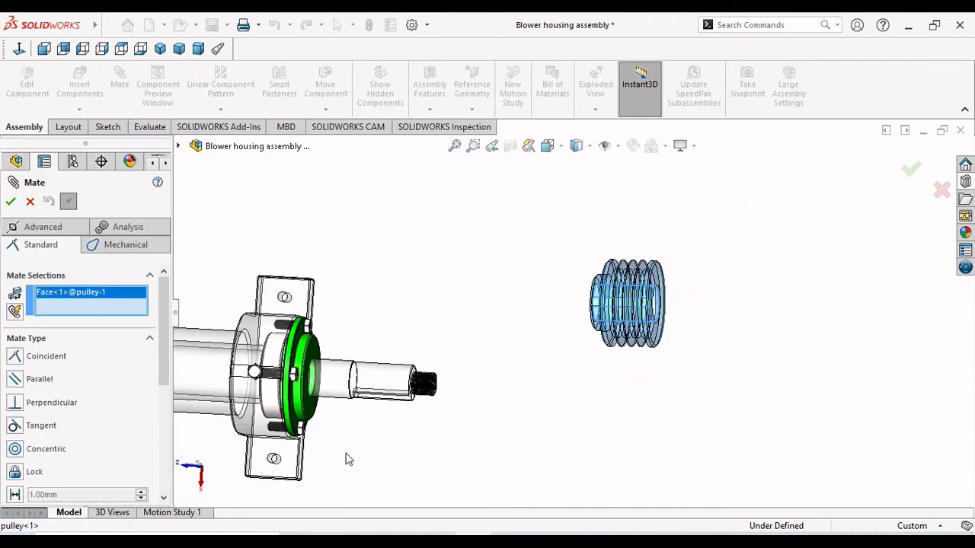
pyautogui.click(392, 383)
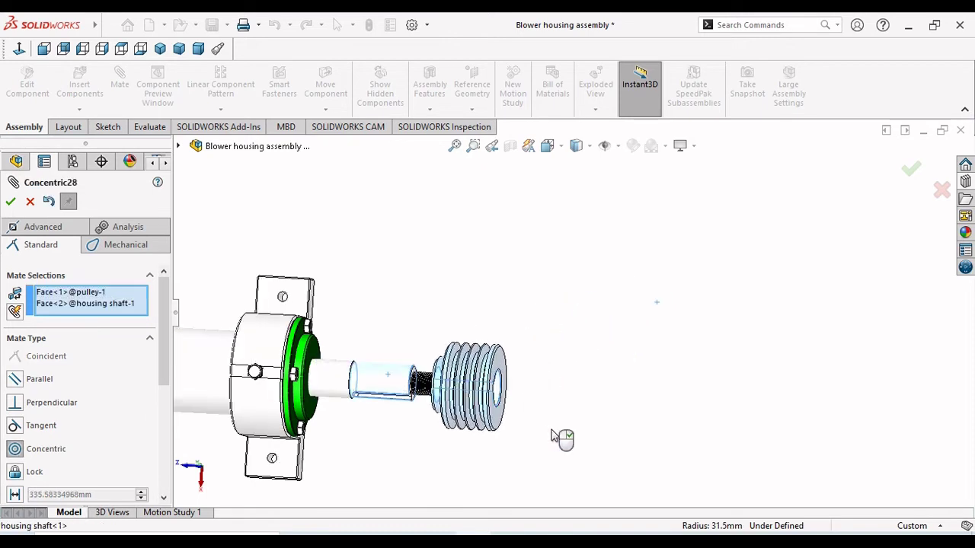
pyautogui.click(729, 454)
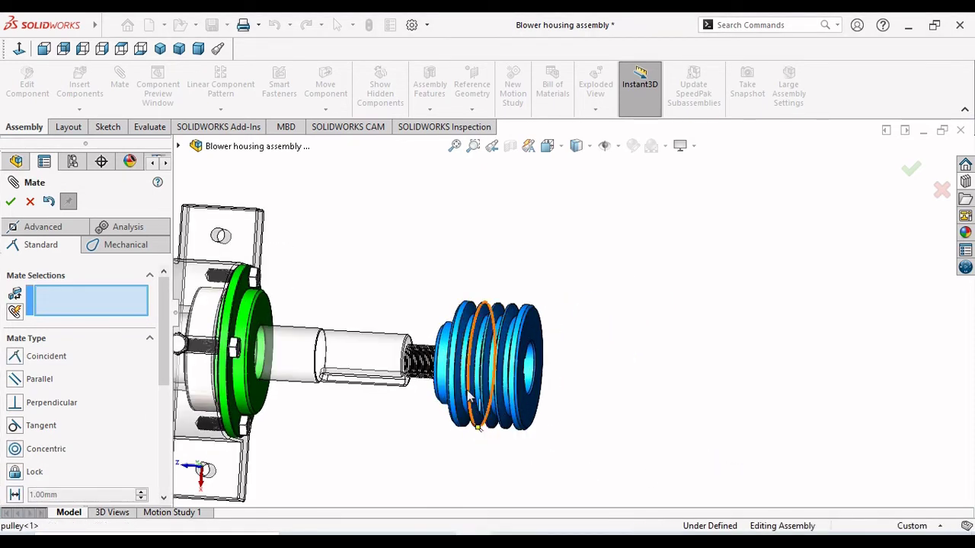
pyautogui.moveTo(488, 412); pyautogui.dragTo(602, 419)
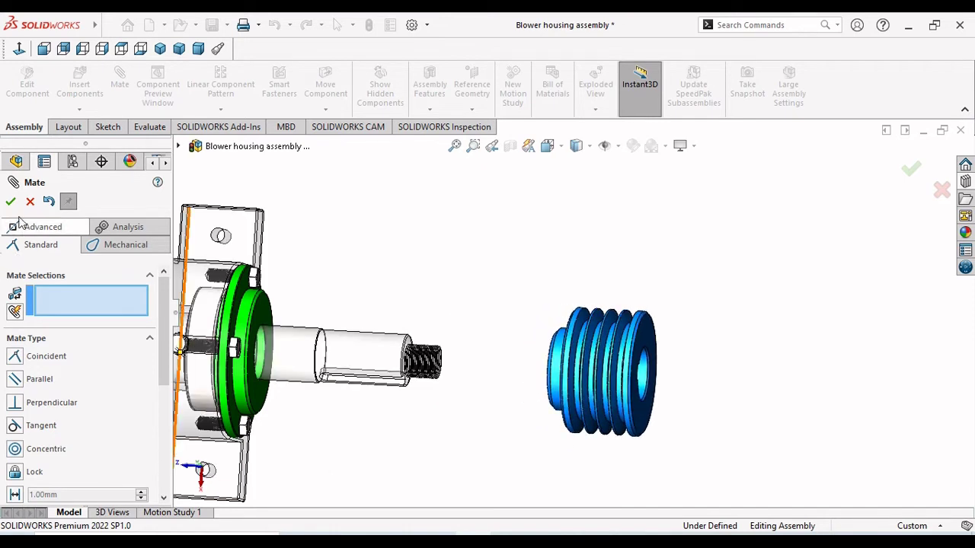
pyautogui.press('Escape')
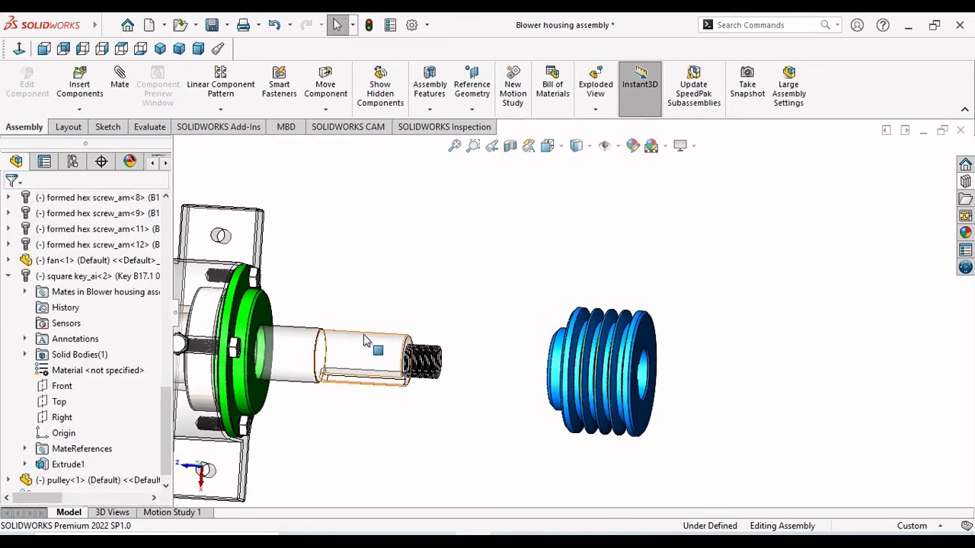
# - Spin the shaft about its axis by dragging its cylindrical face
pyautogui.click(374, 342)
pyautogui.moveTo(373, 342)
pyautogui.mouseDown()
pyautogui.moveTo(387, 335)
pyautogui.moveTo(370, 349)
pyautogui.moveTo(371, 370)
pyautogui.moveTo(454, 295)
pyautogui.mouseUp()
pyautogui.click(454, 295)
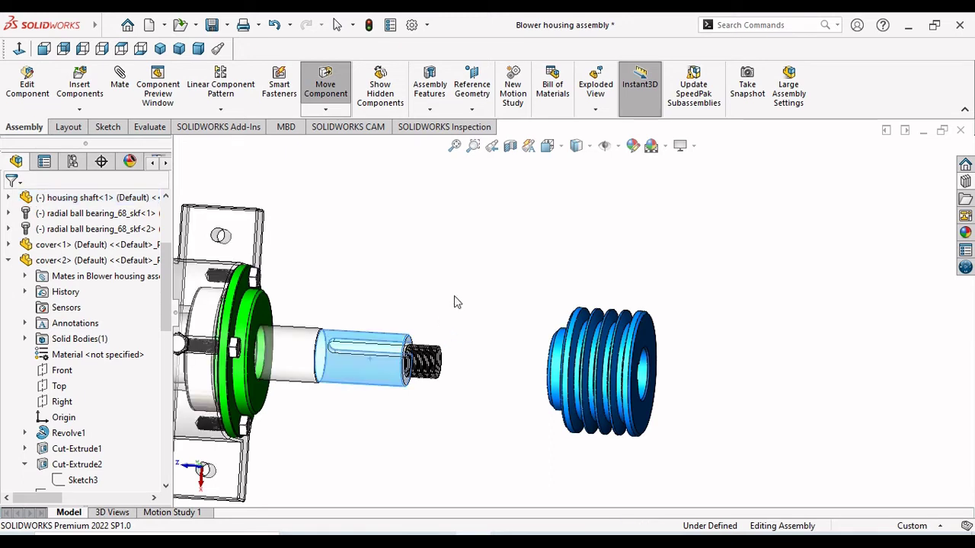
# - Insert a Key (B17.1) from the Design Library for 2-1/4 – 2-3/4 shafts, length 3.8
pyautogui.click(966, 182)
pyautogui.moveTo(812, 404); pyautogui.dragTo(537, 301)
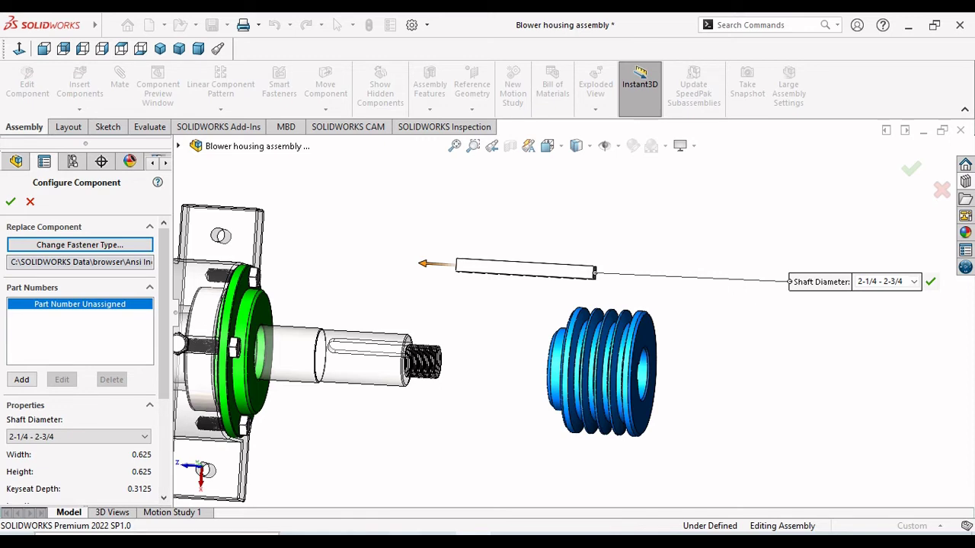
pyautogui.scroll(-1, 162, 406)
pyautogui.scroll(-4, 163, 406)
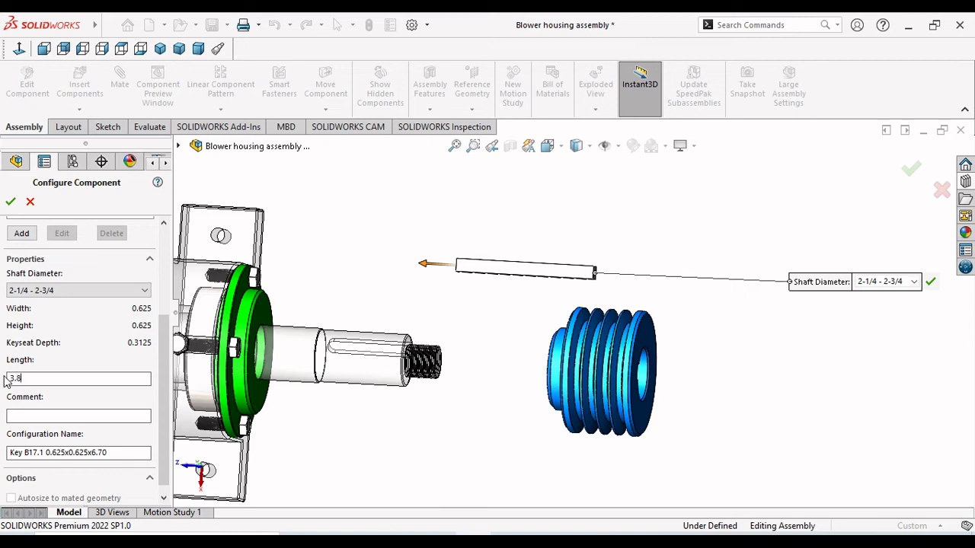
pyautogui.click(11, 202)
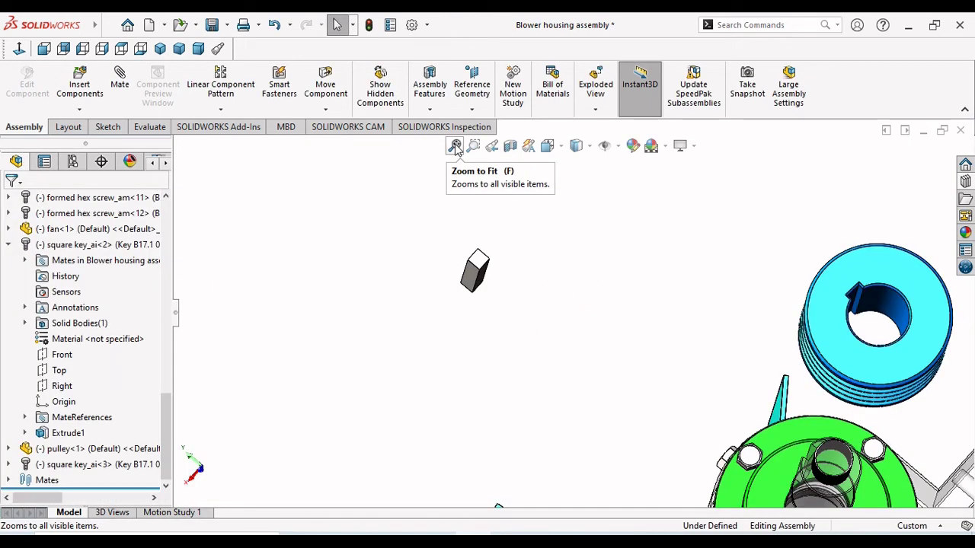
# - Move the new square key away from the hub
pyautogui.scroll(5, 624, 341)
pyautogui.scroll(-2, 685, 365)
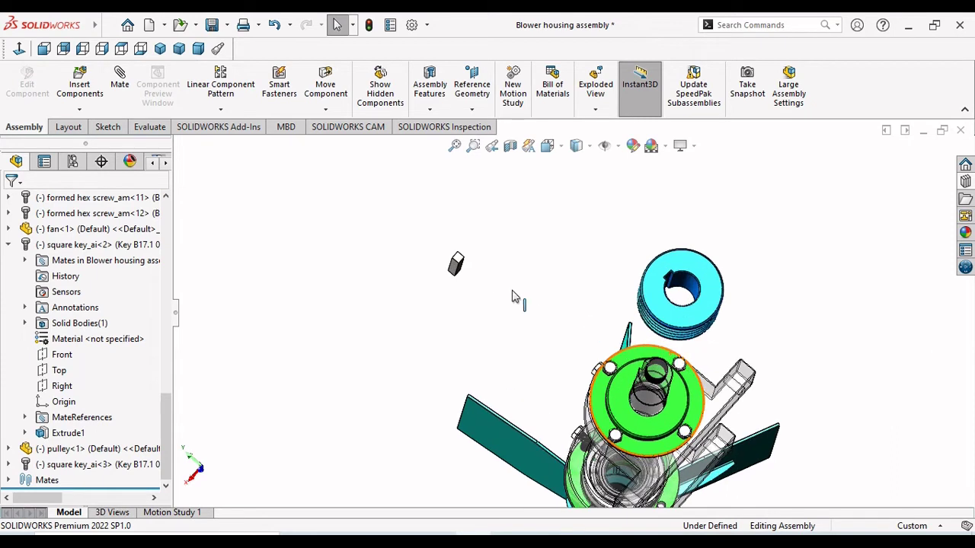
pyautogui.moveTo(457, 262); pyautogui.dragTo(857, 444)
pyautogui.scroll(-3, 656, 387)
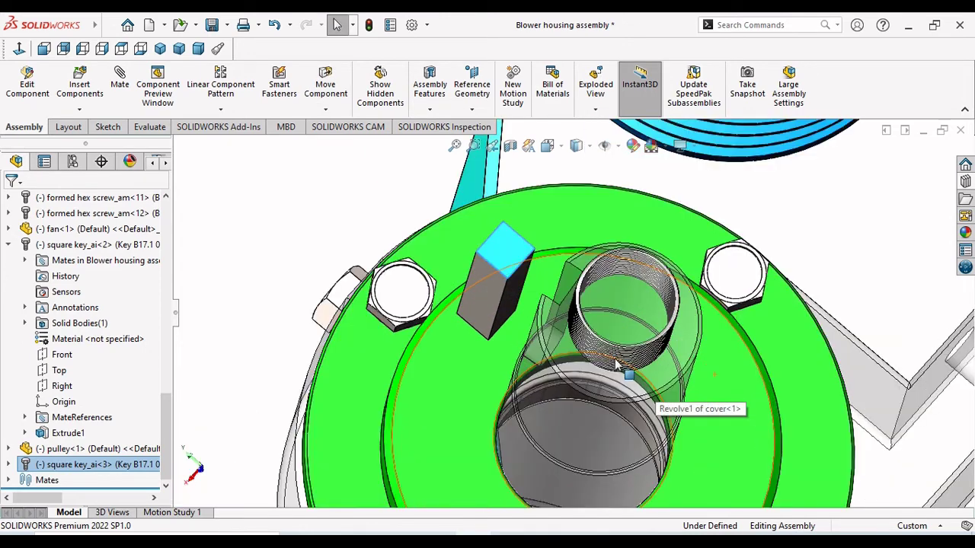
pyautogui.press('Escape')
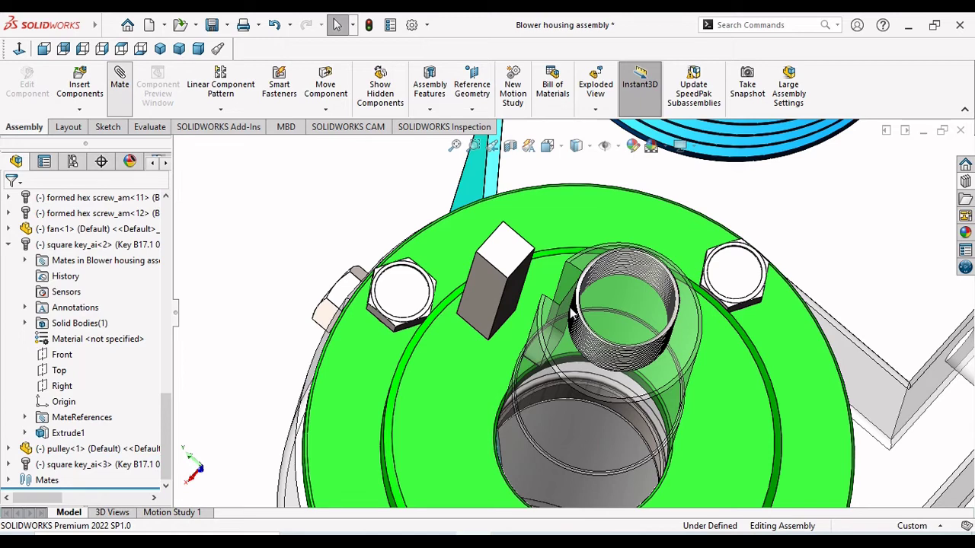
# - Mate a square key face Coincident to the cover face
pyautogui.press('m')
pyautogui.scroll(-3, 567, 313)
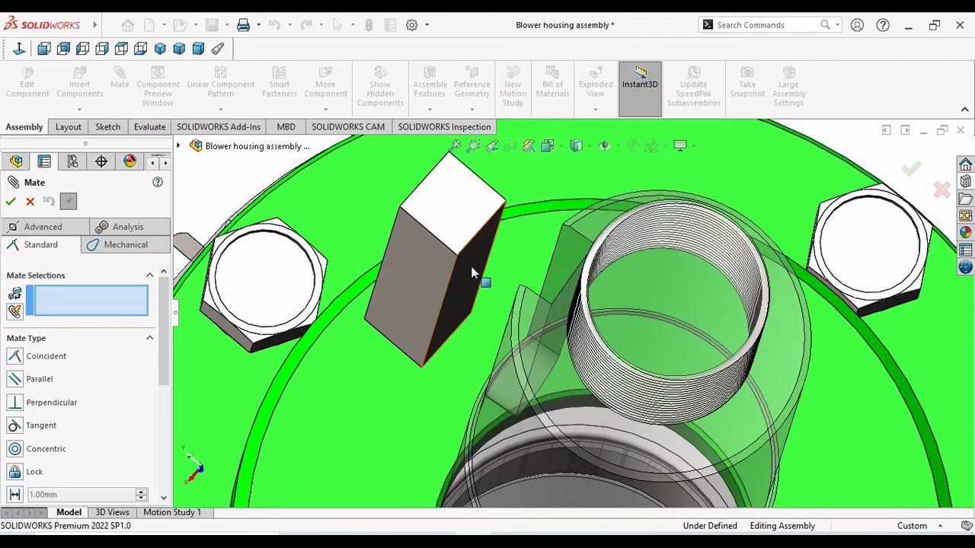
pyautogui.click(472, 273)
pyautogui.moveTo(583, 326); pyautogui.dragTo(794, 467, button='middle')
pyautogui.click(795, 461)
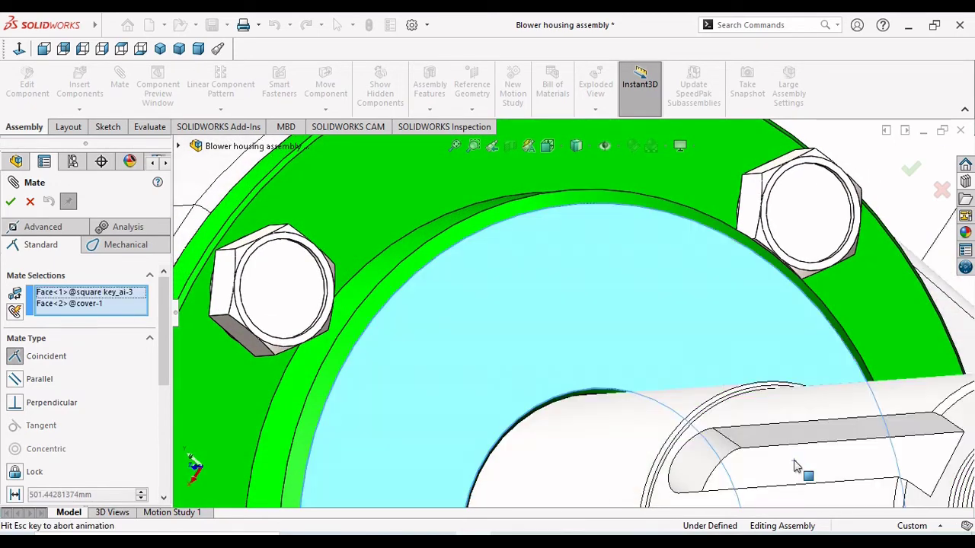
pyautogui.scroll(3, 708, 464)
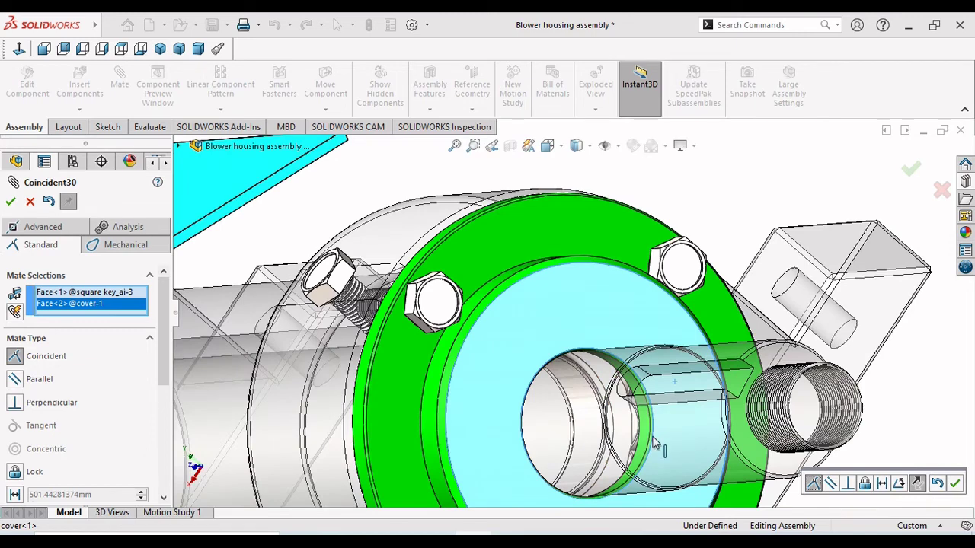
pyautogui.scroll(3, 653, 444)
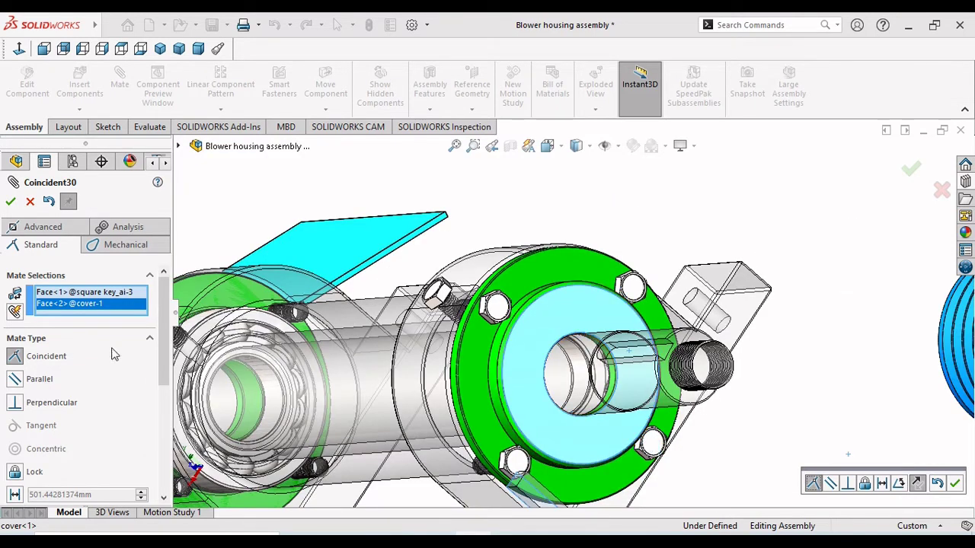
pyautogui.click(956, 484)
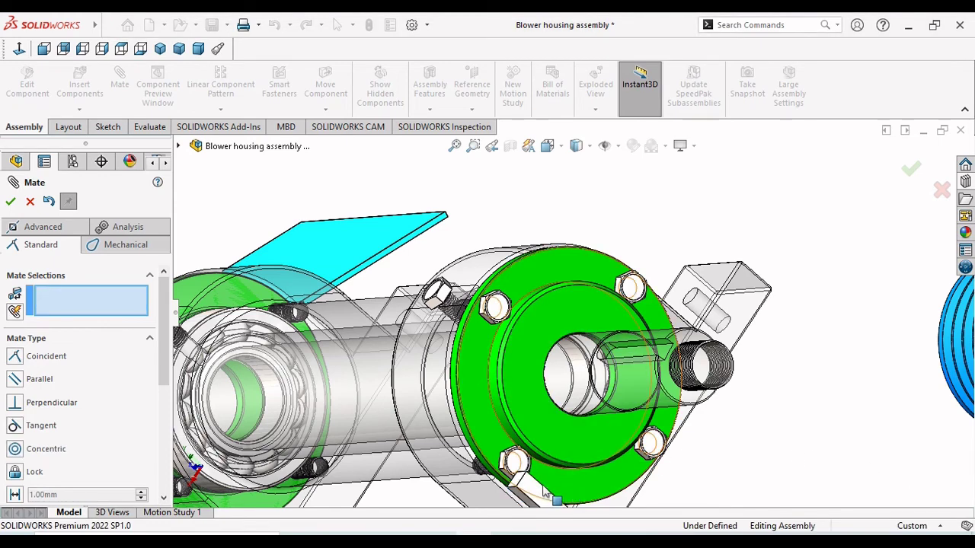
# - Pull the square key out of the keyway toward the shaft end and zoom to the flange
pyautogui.moveTo(647, 333); pyautogui.dragTo(799, 318)
pyautogui.click(800, 318)
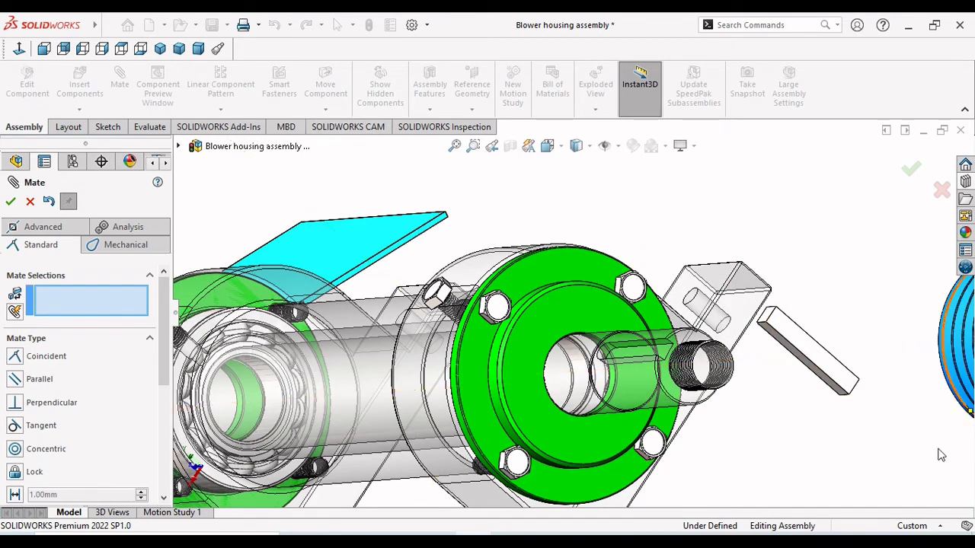
pyautogui.click(801, 355)
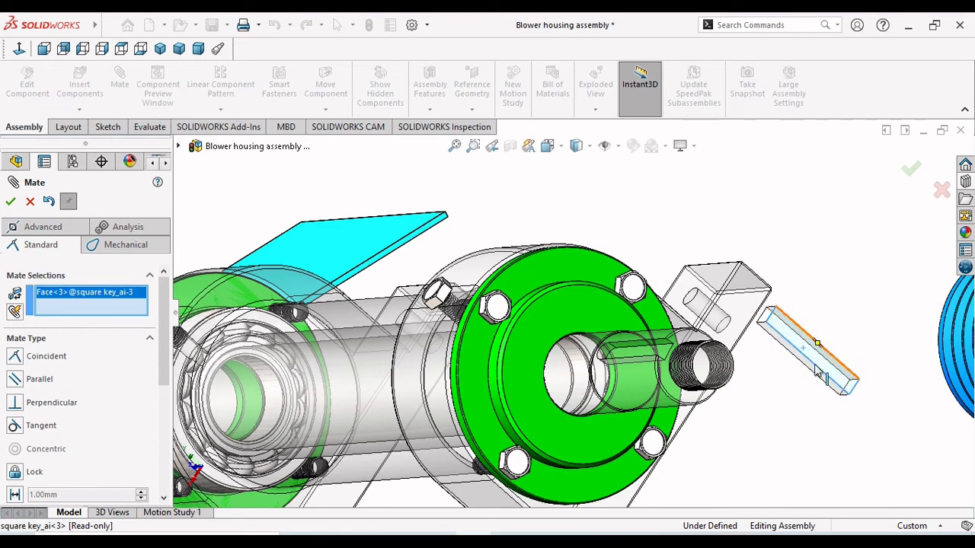
pyautogui.moveTo(817, 371)
pyautogui.mouseDown()
pyautogui.moveTo(797, 373)
pyautogui.moveTo(813, 357)
pyautogui.mouseUp()
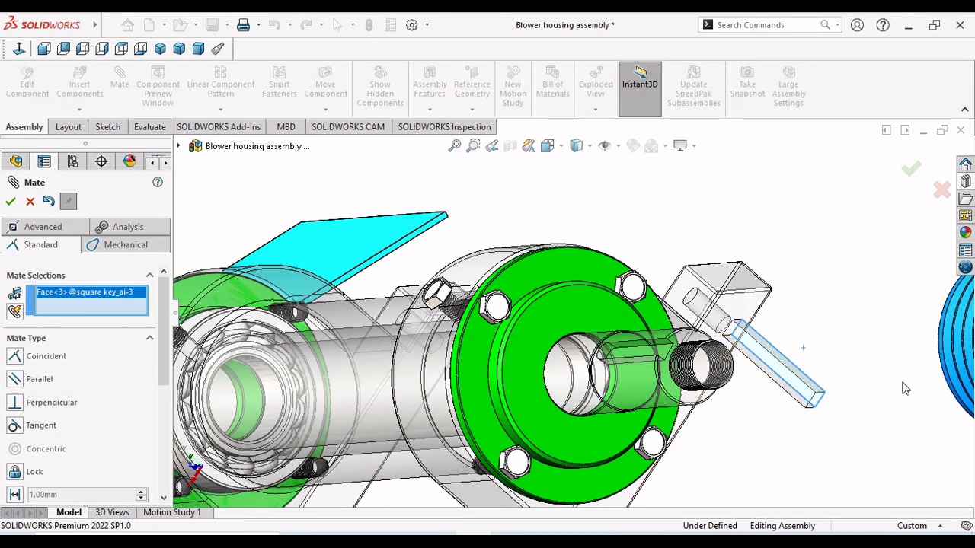
pyautogui.hotkey('shift', 'z')
pyautogui.hotkey('shift', 'z')
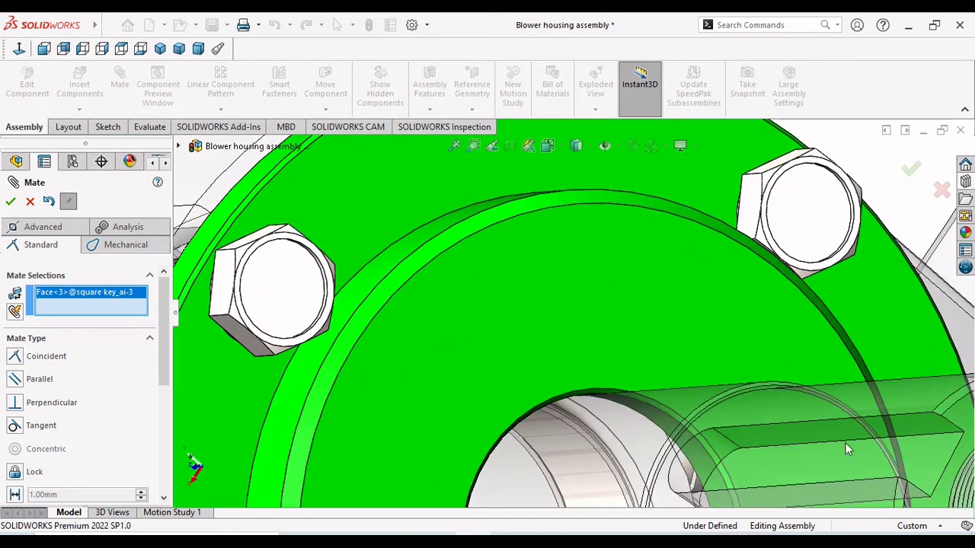
pyautogui.scroll(5, 772, 427)
# - Look down the shaft axis and cancel the current mate
pyautogui.scroll(1, 725, 407)
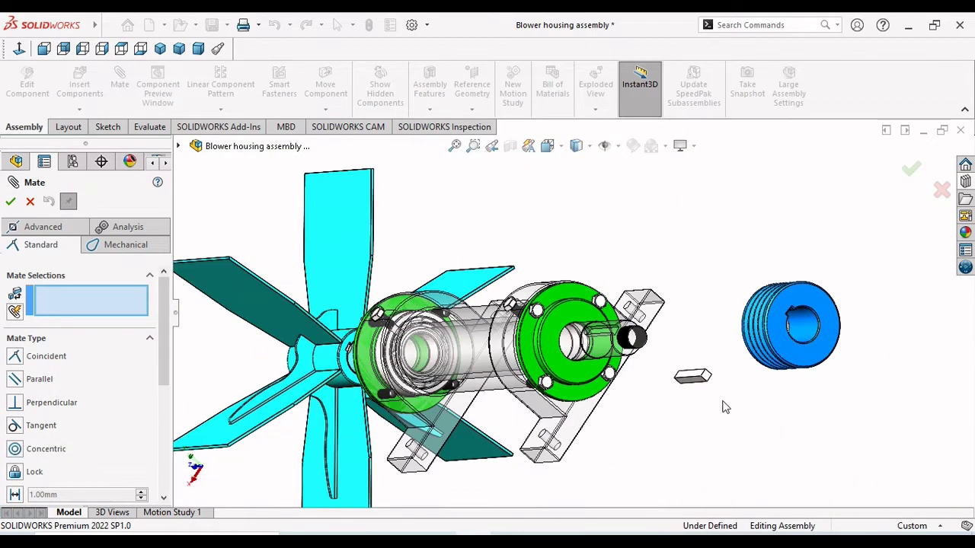
pyautogui.scroll(-2, 685, 375)
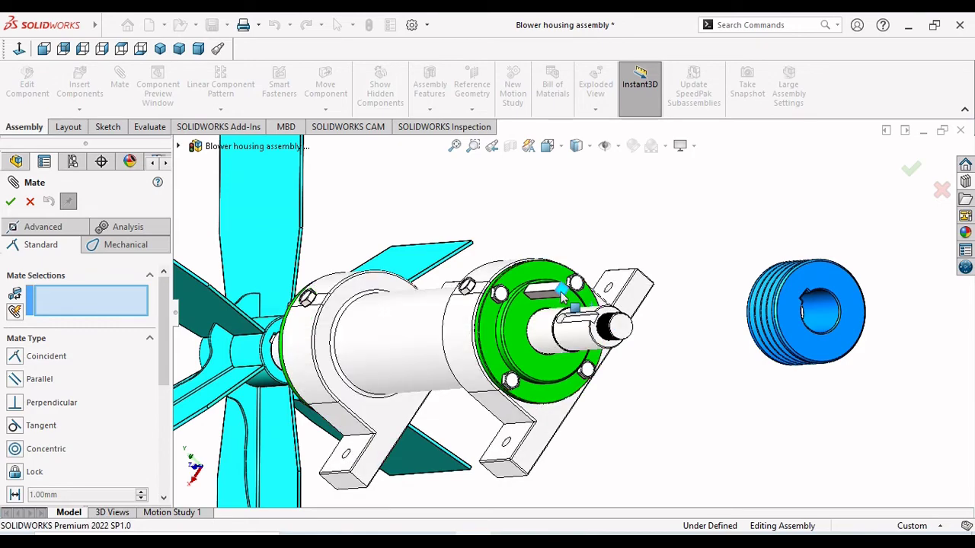
pyautogui.moveTo(591, 309); pyautogui.dragTo(28, 183, button='middle')
pyautogui.click(30, 203)
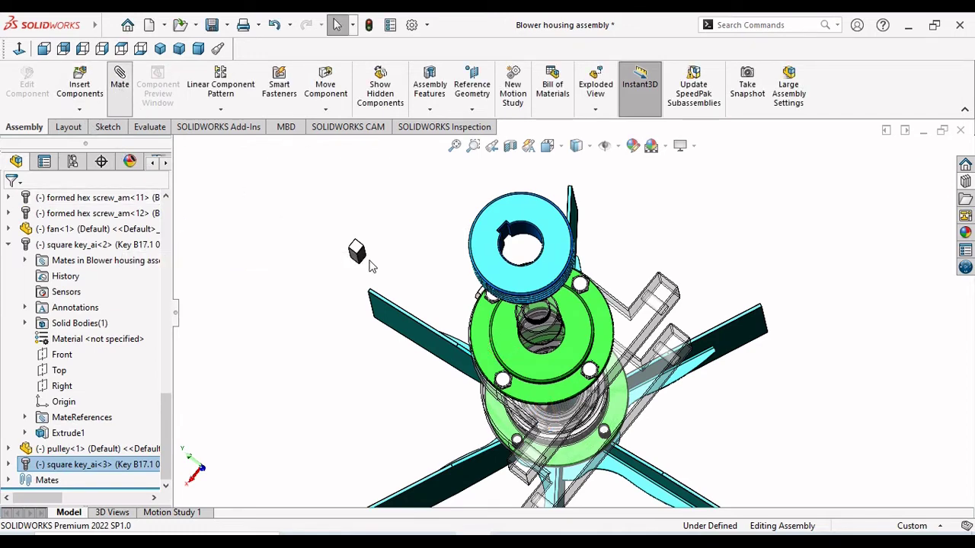
# - Mate the square key's side face Coincident to the shaft's keyway face
pyautogui.press('m')
pyautogui.scroll(5, 361, 257)
pyautogui.click(390, 255)
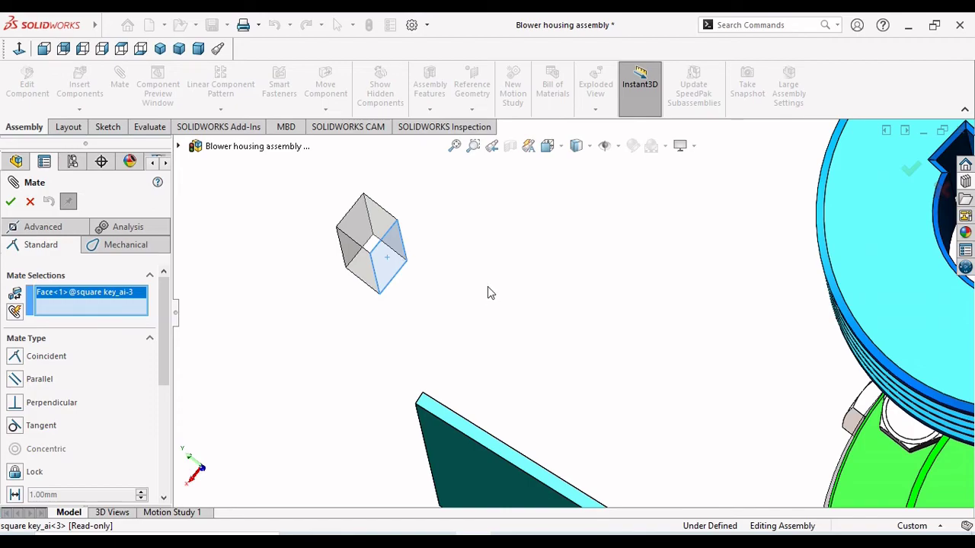
pyautogui.moveTo(489, 293); pyautogui.dragTo(647, 397, button='middle')
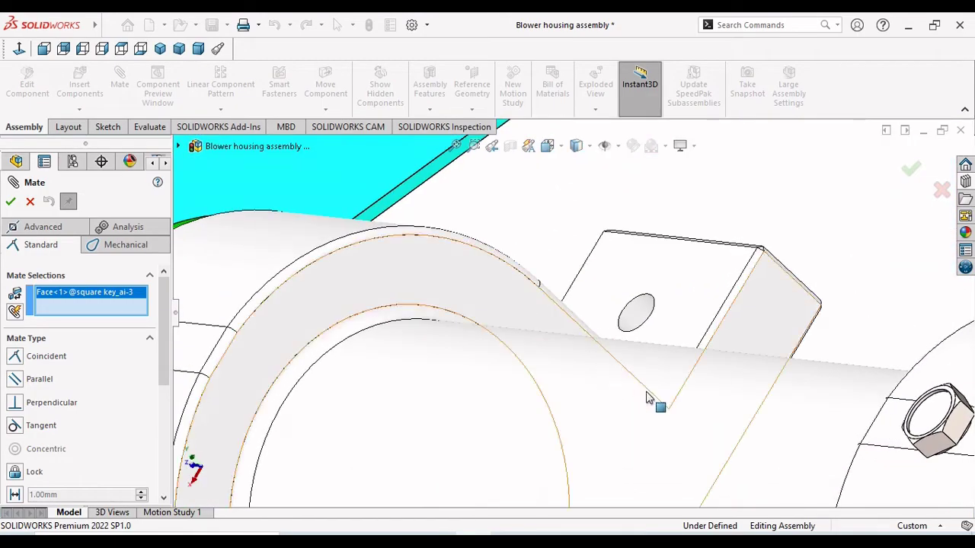
pyautogui.scroll(-10, 647, 393)
pyautogui.scroll(3, 779, 388)
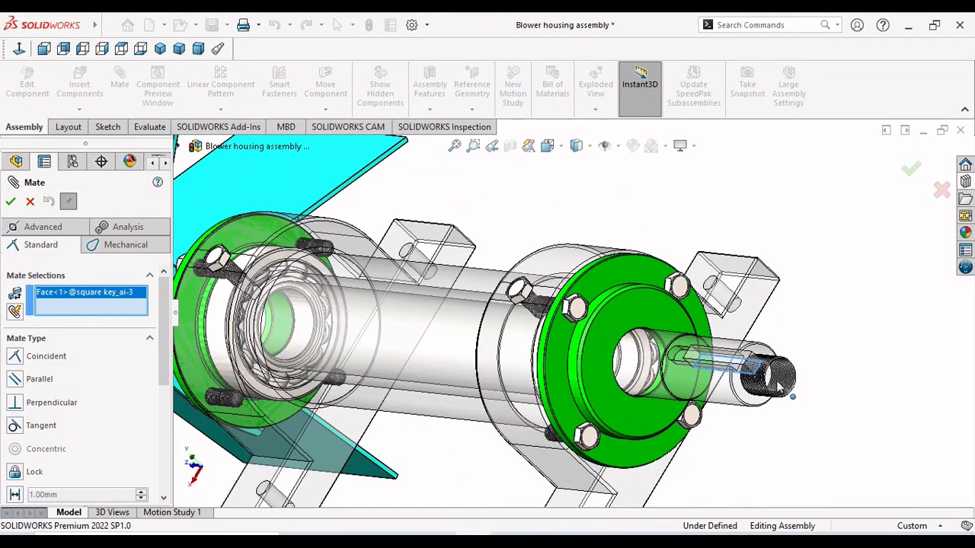
pyautogui.scroll(3, 758, 381)
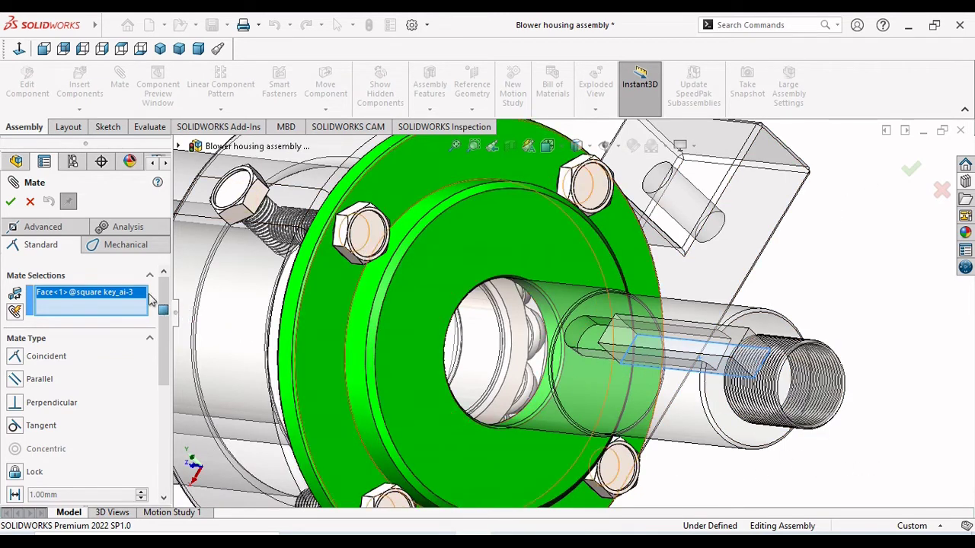
pyautogui.click(11, 202)
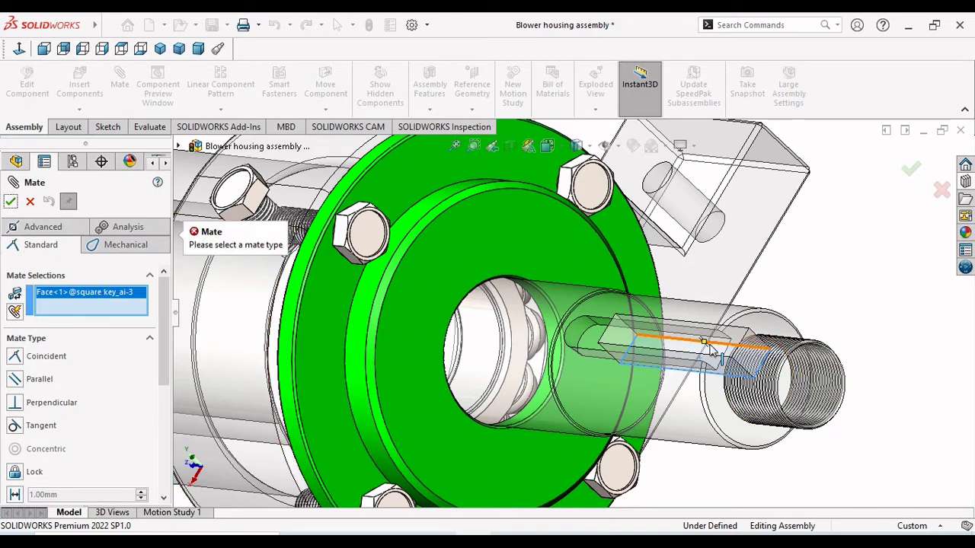
pyautogui.click(674, 364)
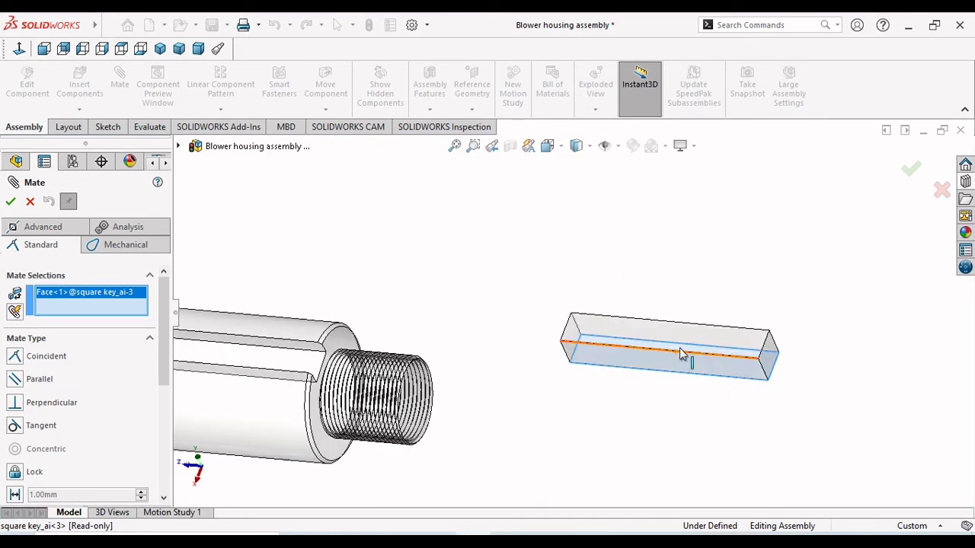
pyautogui.click(289, 367)
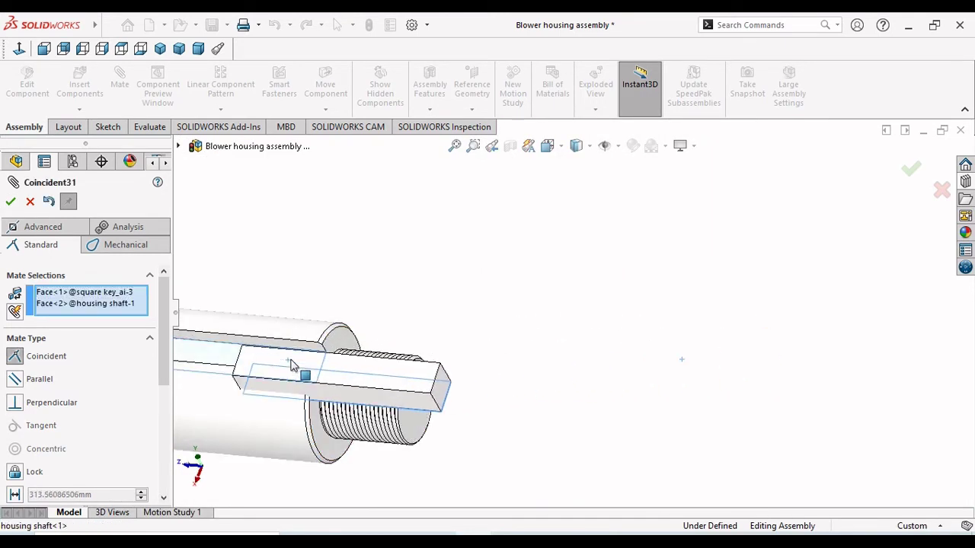
pyautogui.click(273, 382)
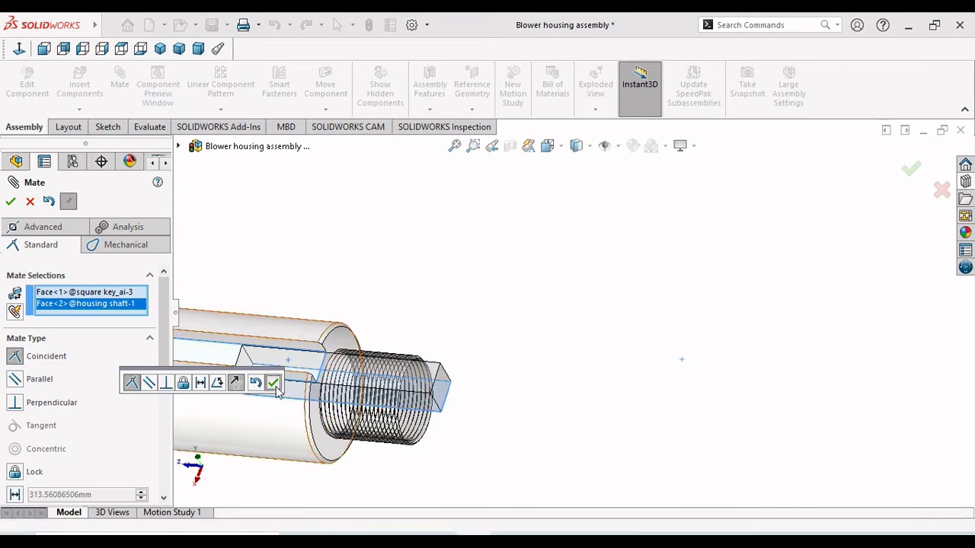
# - Mate the key's top face Coincident to the shaft face, then pick the shaft's end face
pyautogui.moveTo(623, 368); pyautogui.dragTo(612, 374, button='middle')
pyautogui.scroll(5, 392, 396)
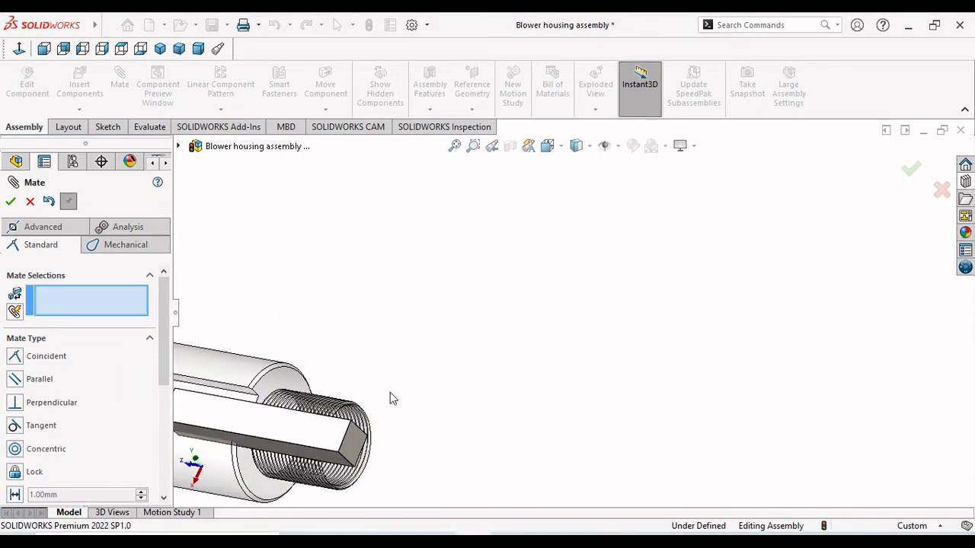
pyautogui.moveTo(505, 349); pyautogui.dragTo(408, 408, button='middle')
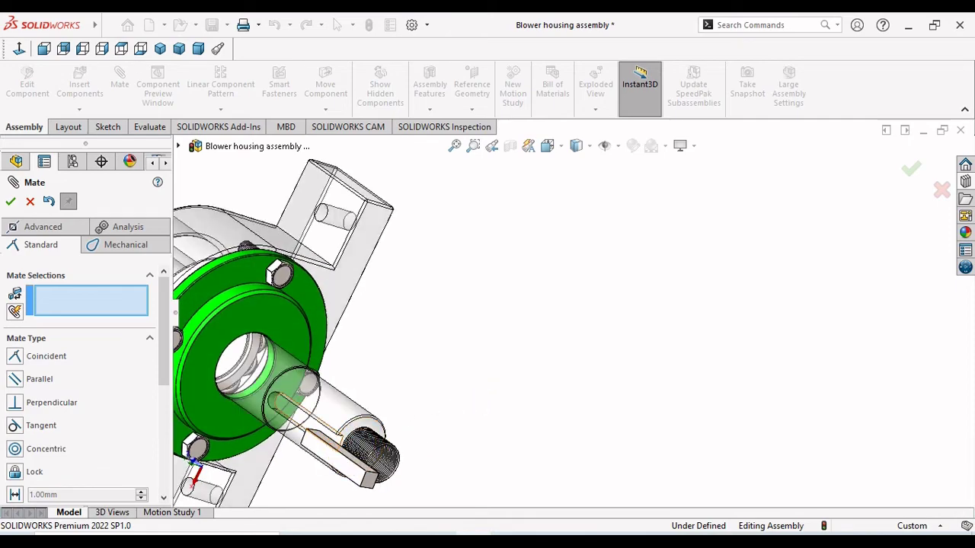
pyautogui.scroll(-10, 323, 482)
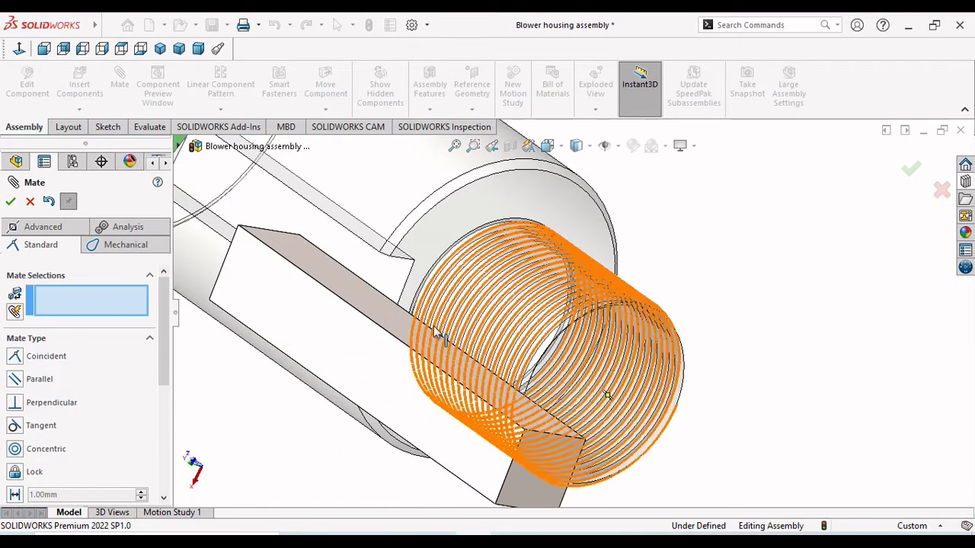
pyautogui.click(355, 288)
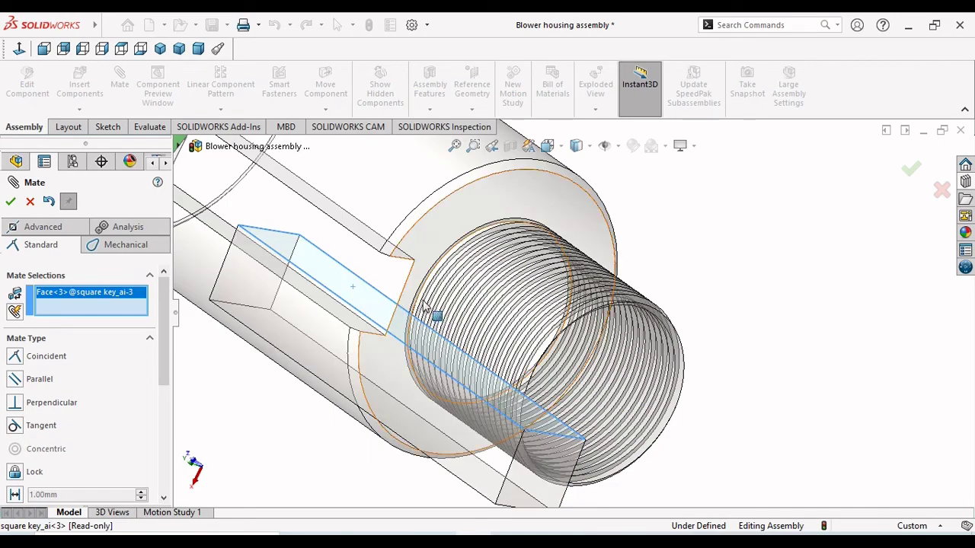
pyautogui.moveTo(429, 309); pyautogui.dragTo(525, 251, button='middle')
pyautogui.click(352, 223)
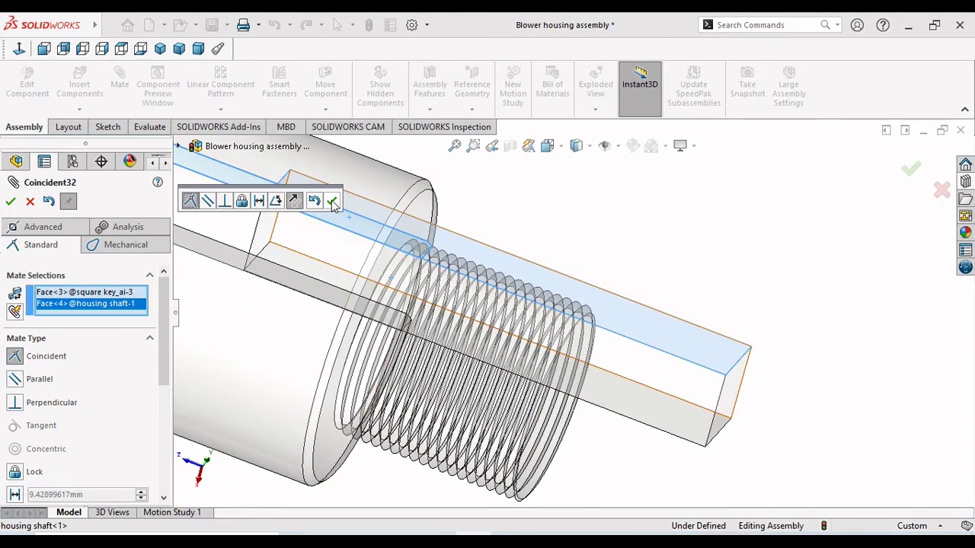
pyautogui.click(332, 201)
pyautogui.moveTo(668, 287); pyautogui.dragTo(614, 268, button='middle')
pyautogui.click(614, 269)
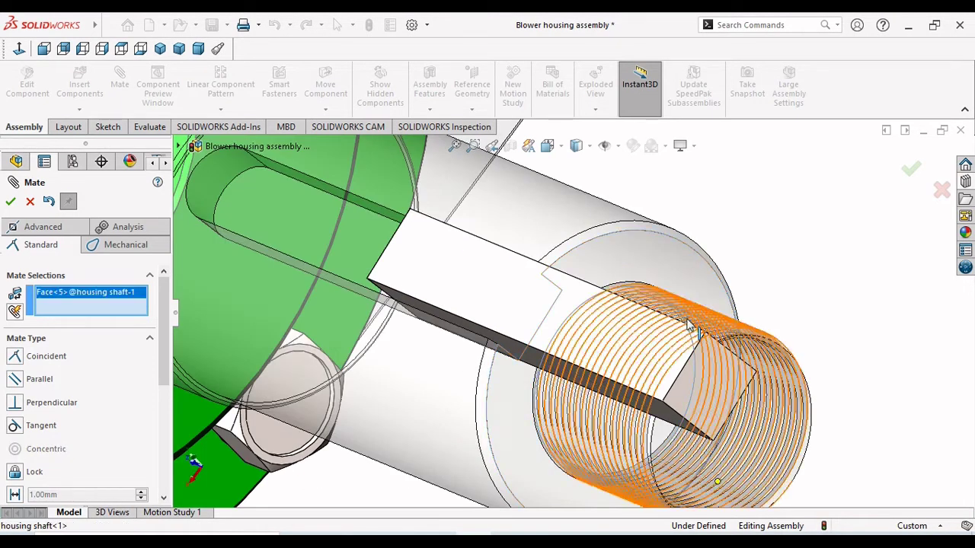
# - Pick the key's end face and set a 2 mm Distance mate to the shaft face
pyautogui.click(679, 390)
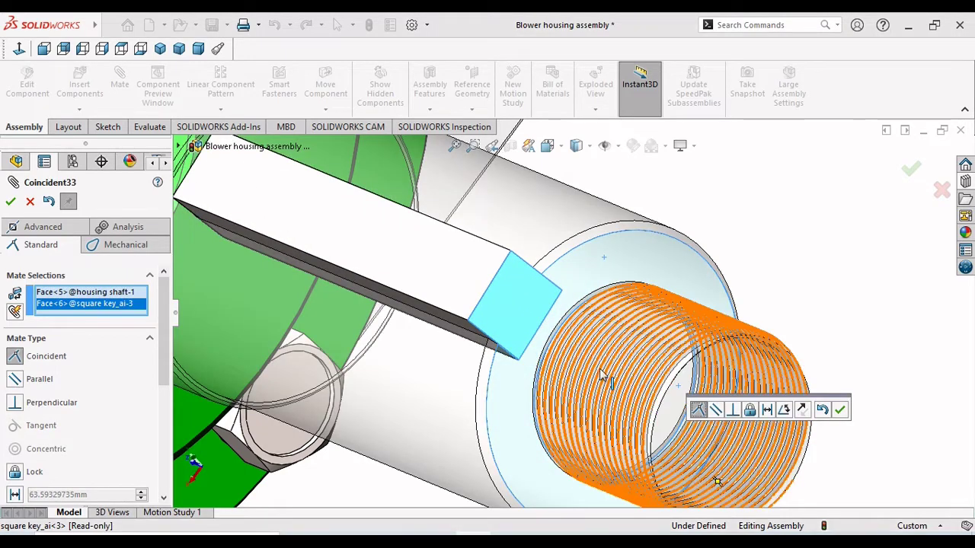
pyautogui.scroll(3, 602, 375)
pyautogui.moveTo(601, 375); pyautogui.dragTo(676, 347, button='middle')
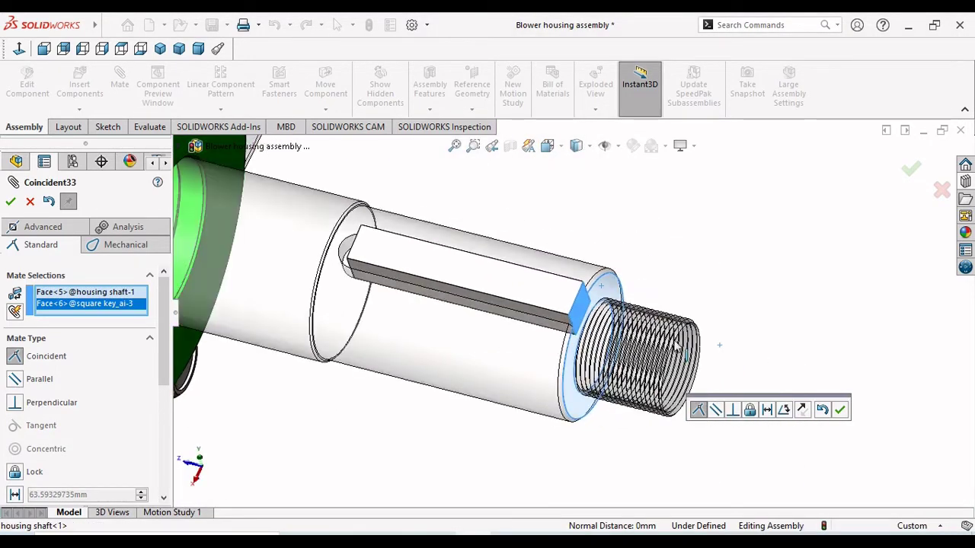
pyautogui.click(767, 410)
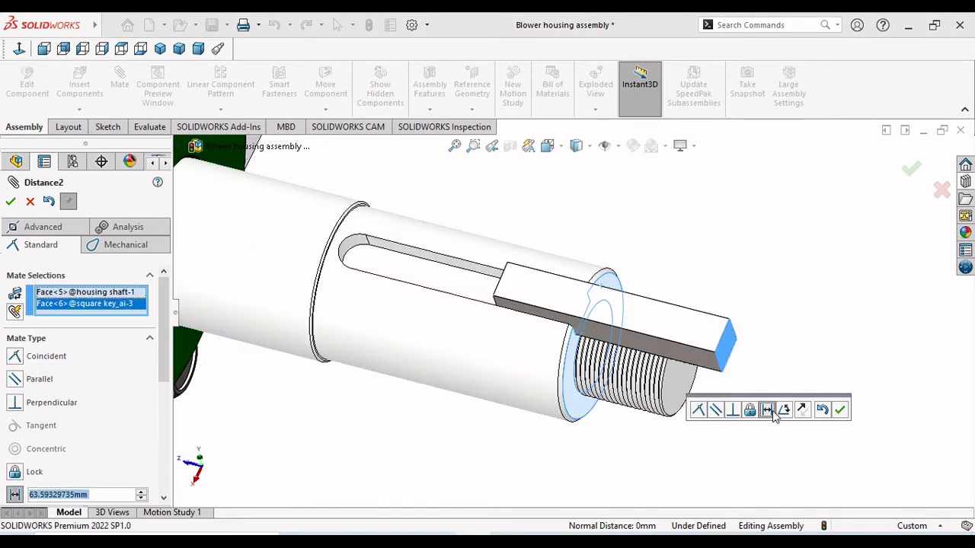
pyautogui.write('2')
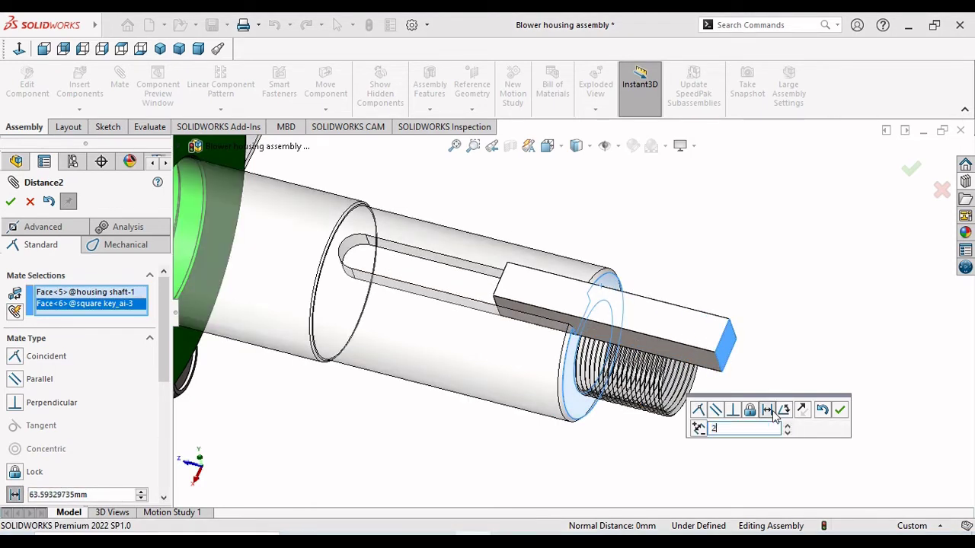
pyautogui.press('Return')
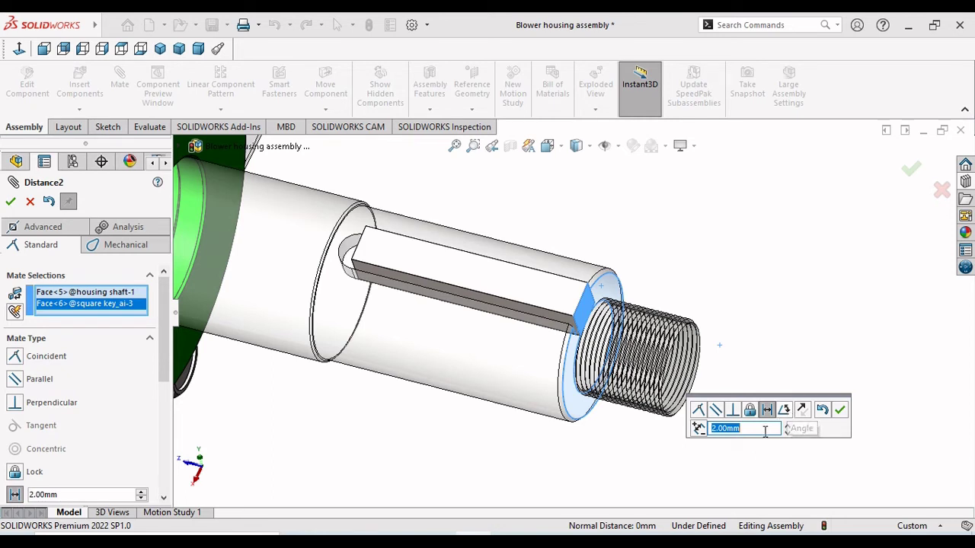
pyautogui.moveTo(752, 430); pyautogui.dragTo(709, 431)
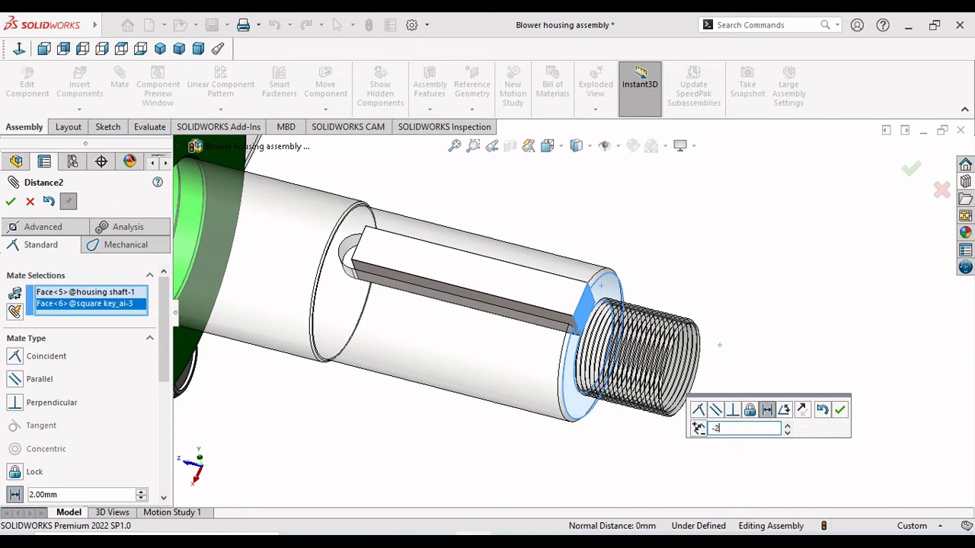
pyautogui.press('Return')
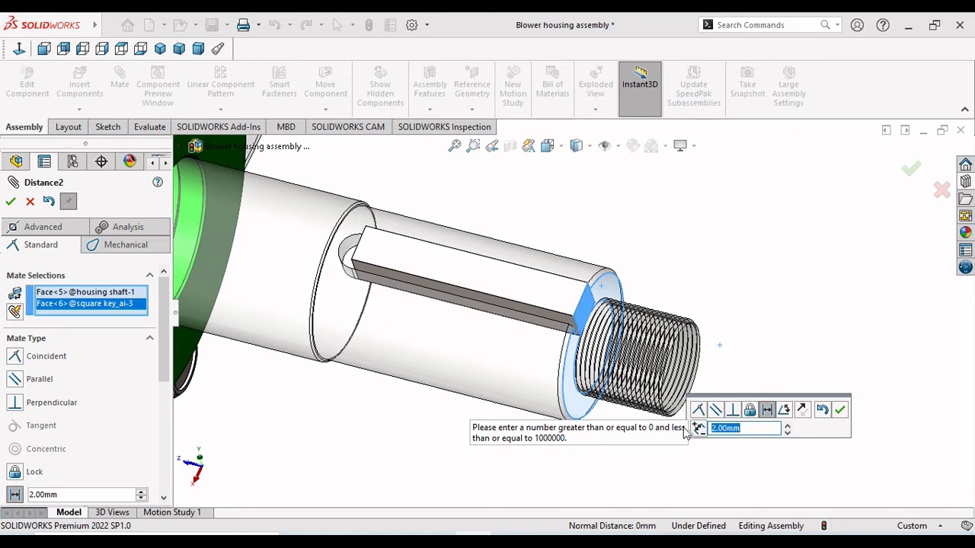
# - Flip the 2.00mm distance to the other side, accept it, and exit Mate
pyautogui.click(784, 410)
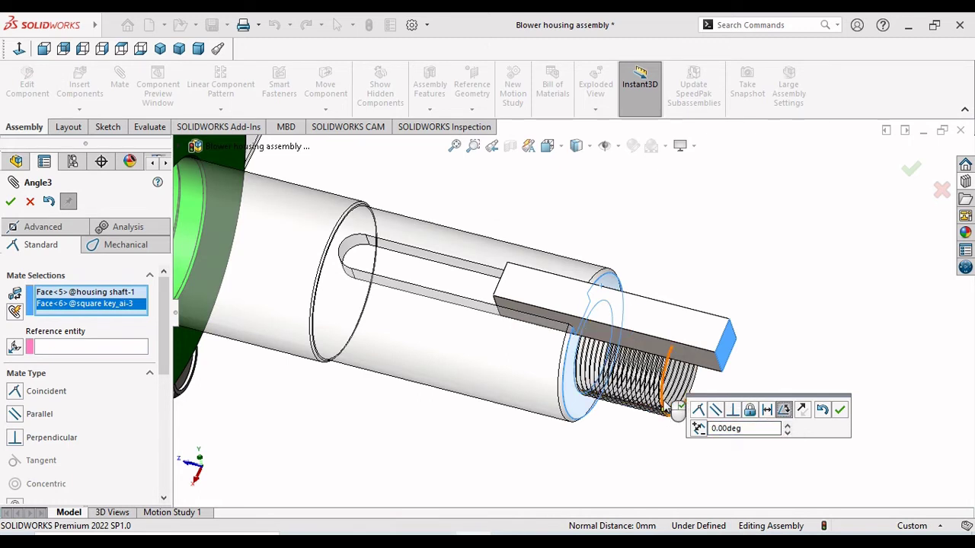
pyautogui.click(767, 410)
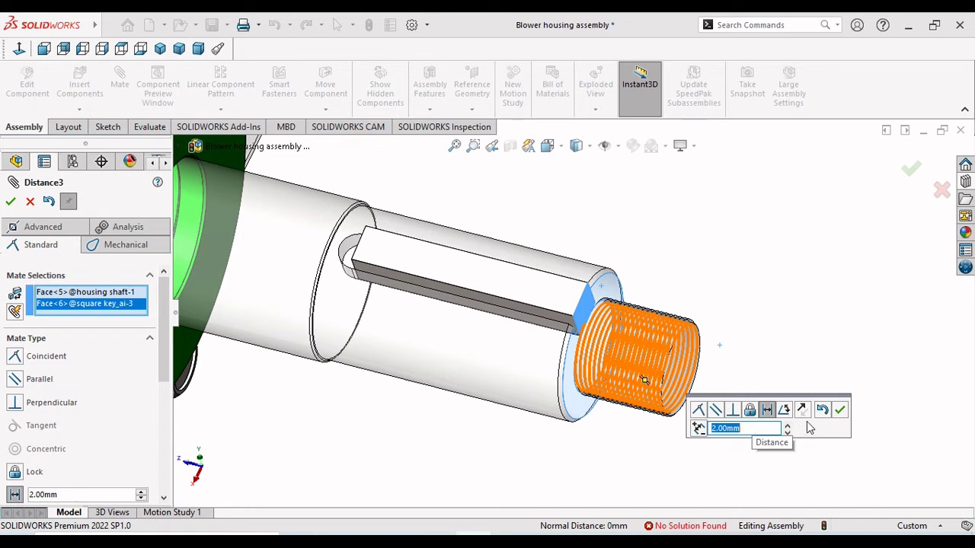
pyautogui.click(698, 428)
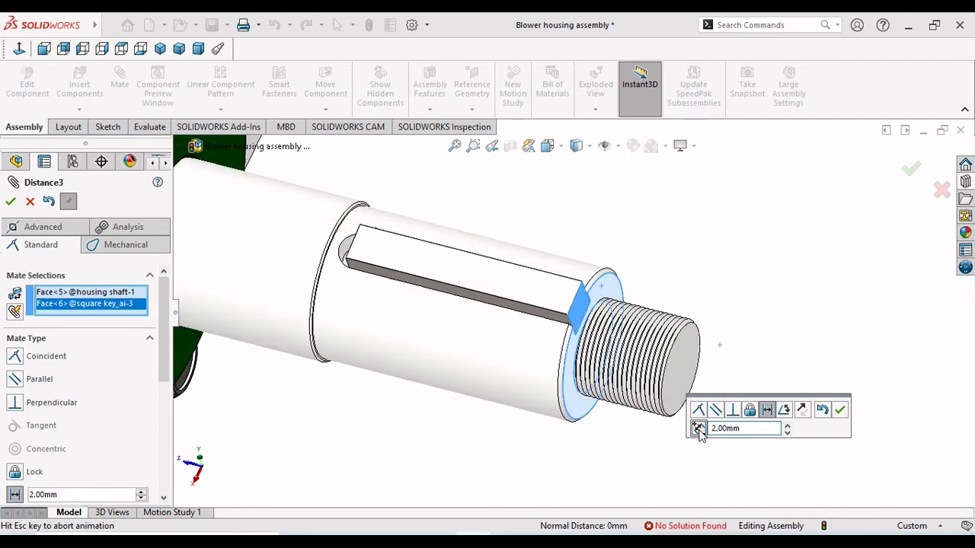
pyautogui.click(840, 411)
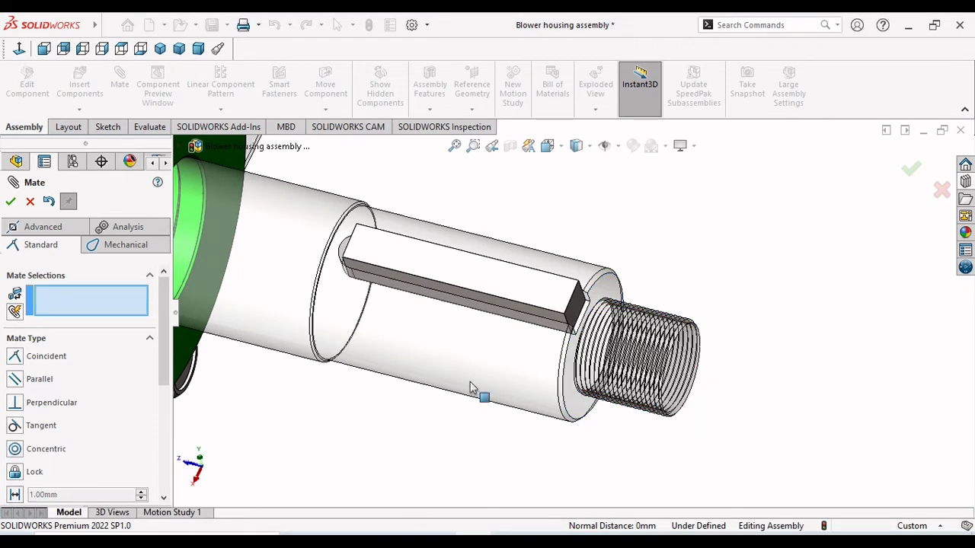
pyautogui.press('Escape')
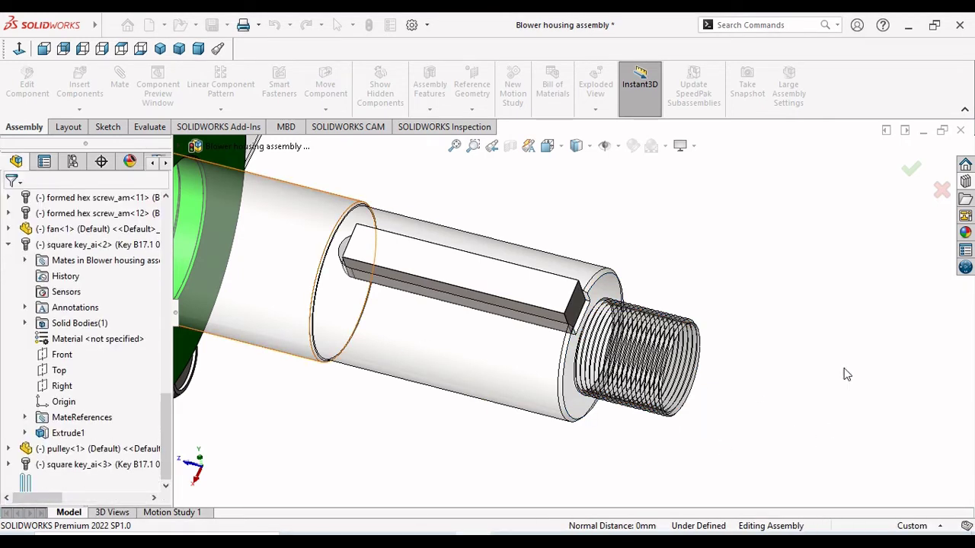
# - Zoom and orbit to show the pulley beside the keyed, threaded shaft end
pyautogui.scroll(4, 701, 377)
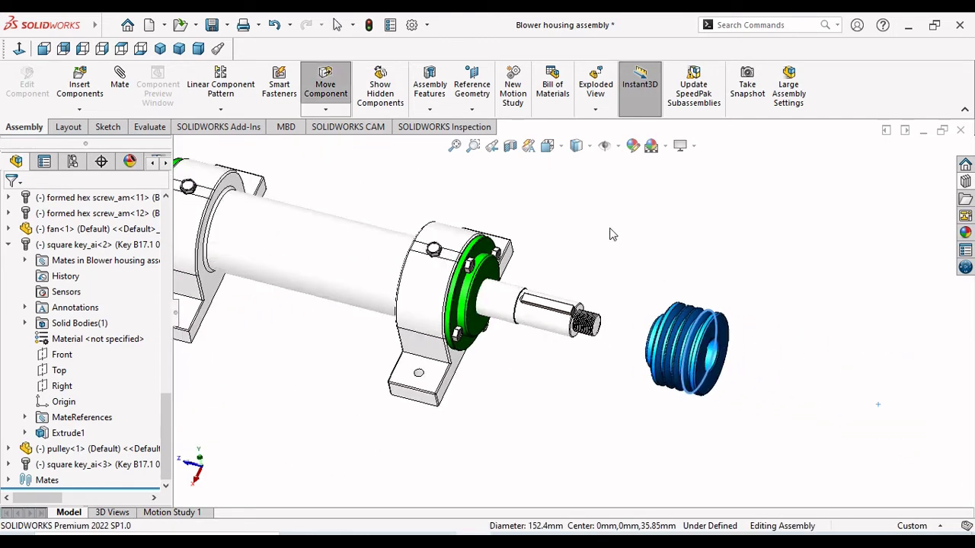
pyautogui.scroll(3, 587, 322)
pyautogui.scroll(-5, 591, 351)
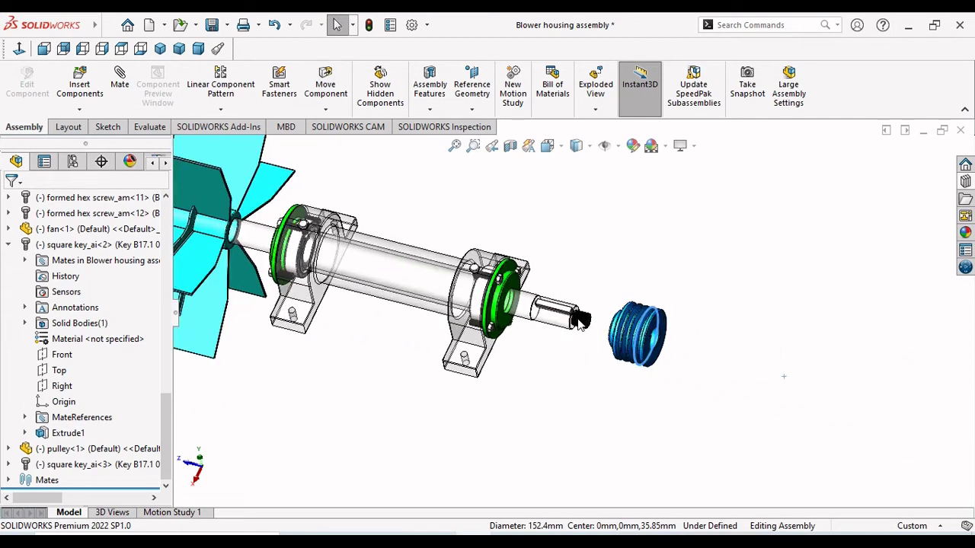
pyautogui.moveTo(631, 374); pyautogui.dragTo(669, 348, button='middle')
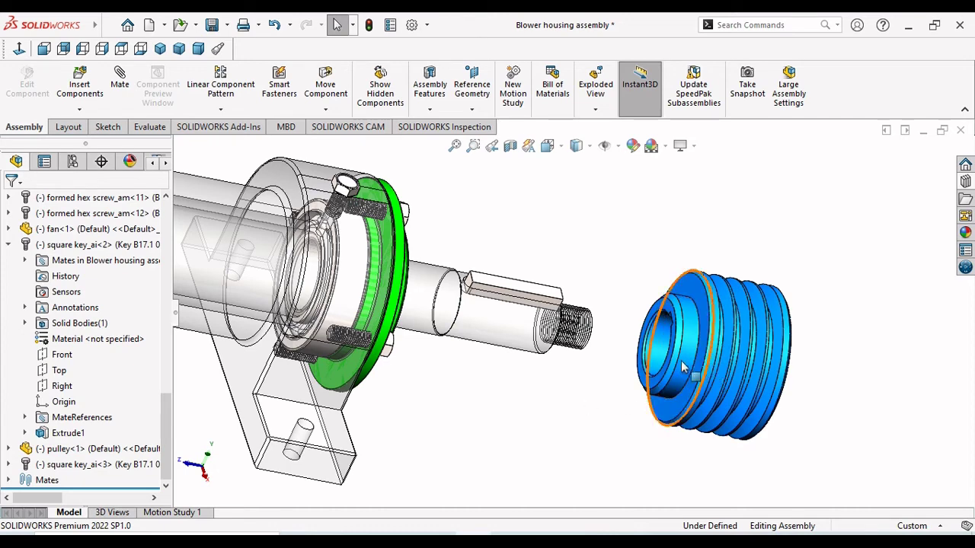
pyautogui.scroll(-2, 661, 352)
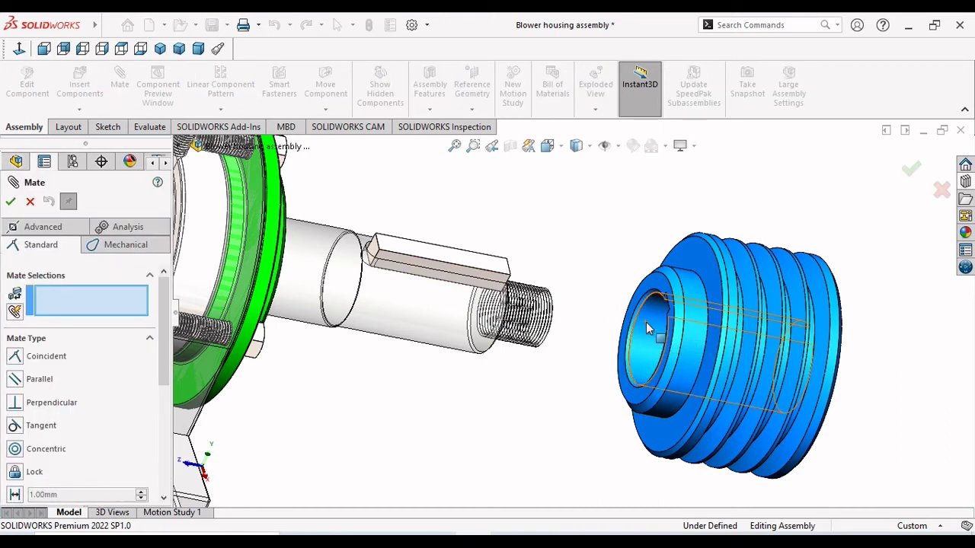
pyautogui.click(395, 316)
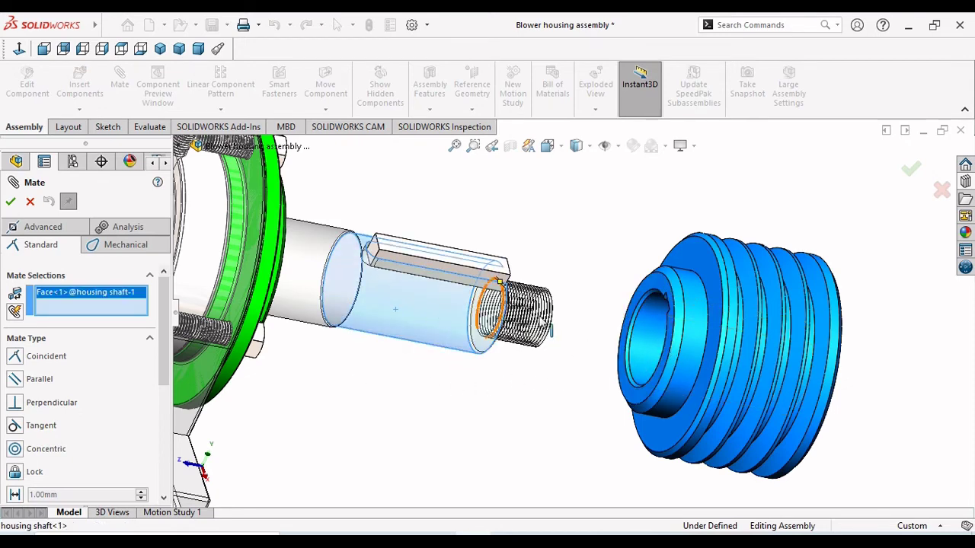
pyautogui.scroll(-1, 587, 326)
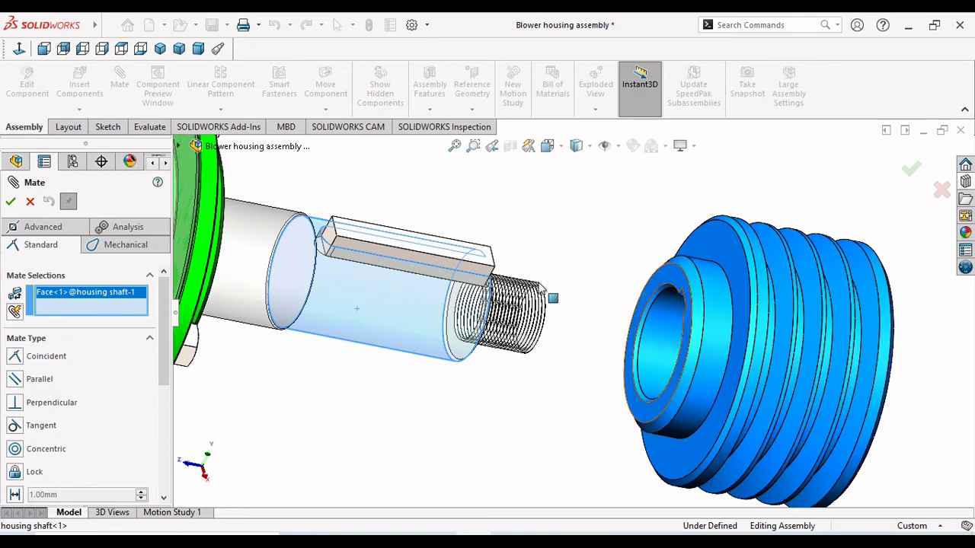
pyautogui.scroll(-3, 482, 268)
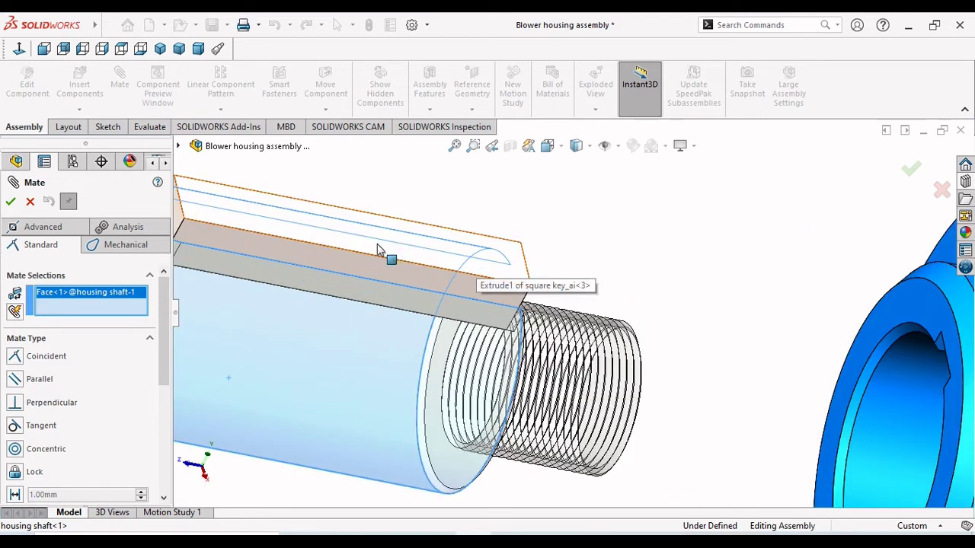
pyautogui.click(374, 274)
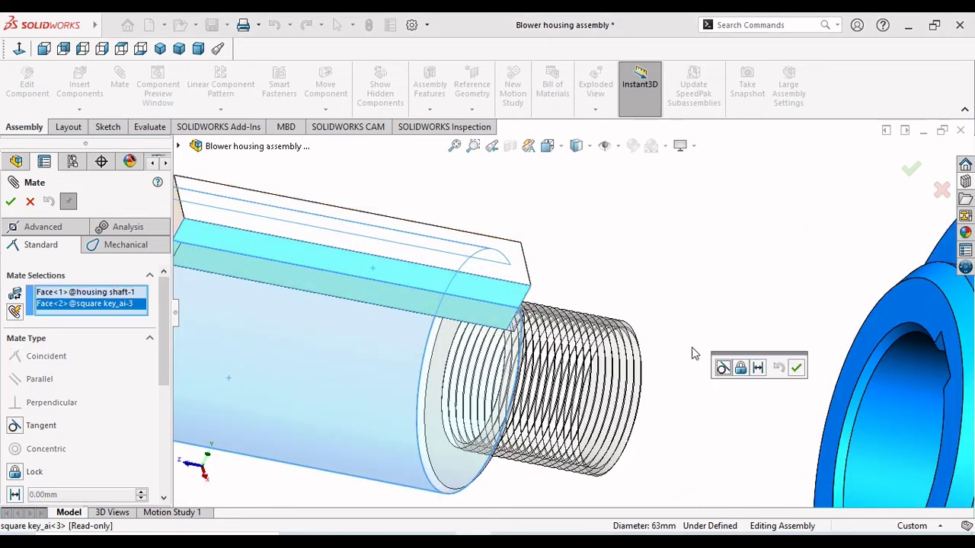
pyautogui.scroll(4, 693, 353)
pyautogui.moveTo(713, 337); pyautogui.dragTo(735, 346, button='middle')
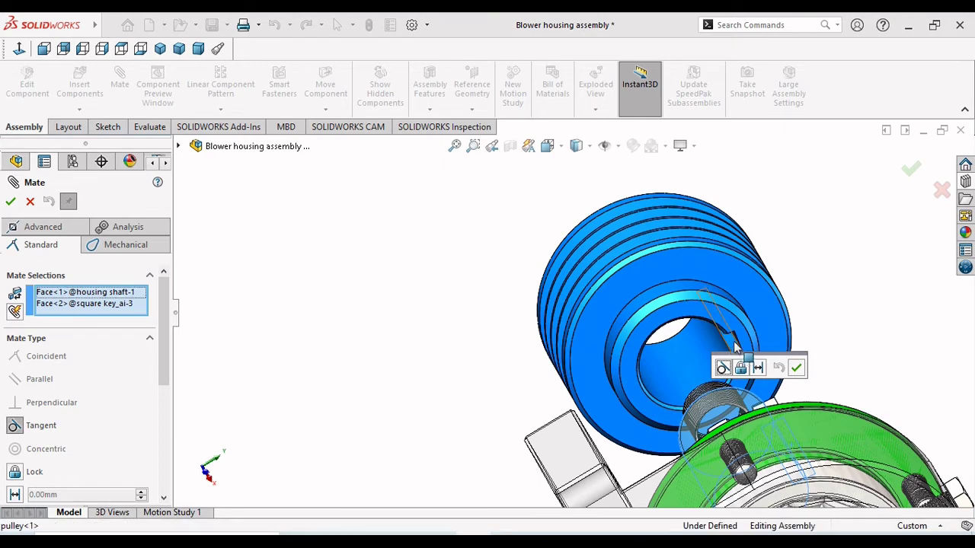
pyautogui.click(797, 370)
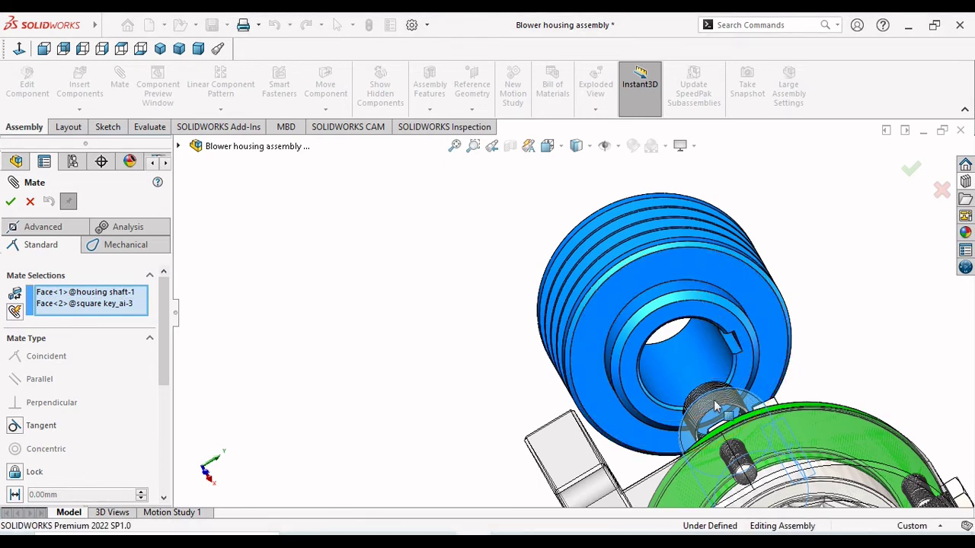
pyautogui.moveTo(792, 480); pyautogui.dragTo(823, 457, button='middle')
pyautogui.scroll(3, 823, 457)
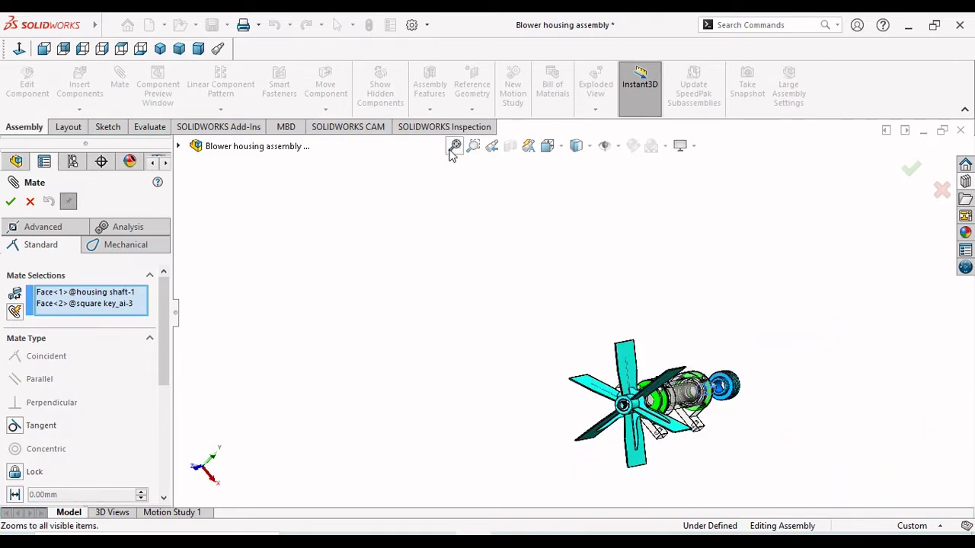
pyautogui.click(454, 147)
pyautogui.scroll(-5, 684, 415)
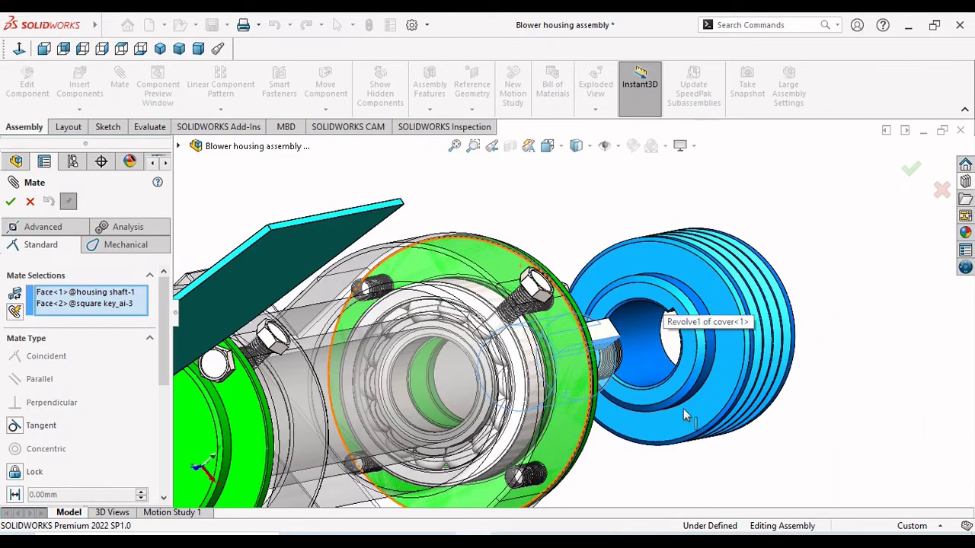
pyautogui.scroll(-4, 683, 412)
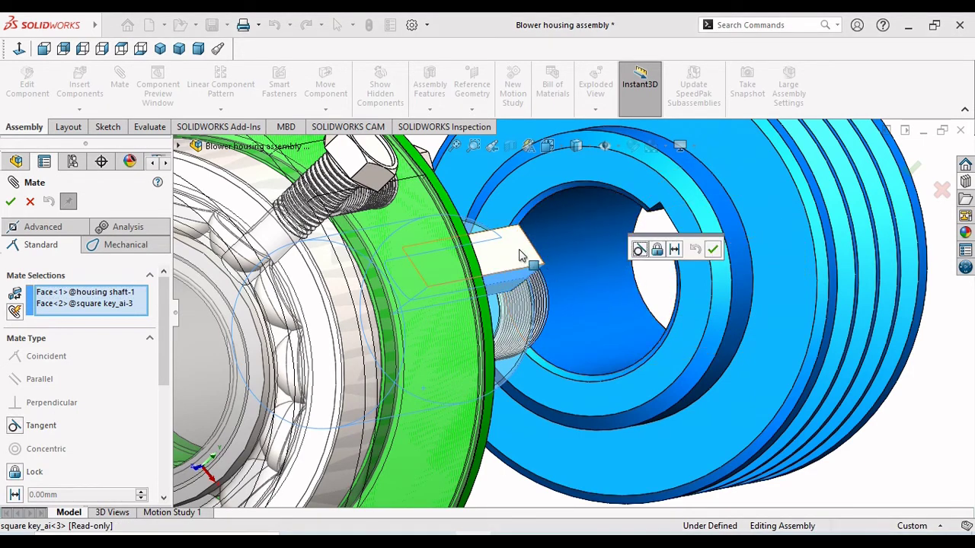
pyautogui.moveTo(598, 263); pyautogui.dragTo(658, 237, button='middle')
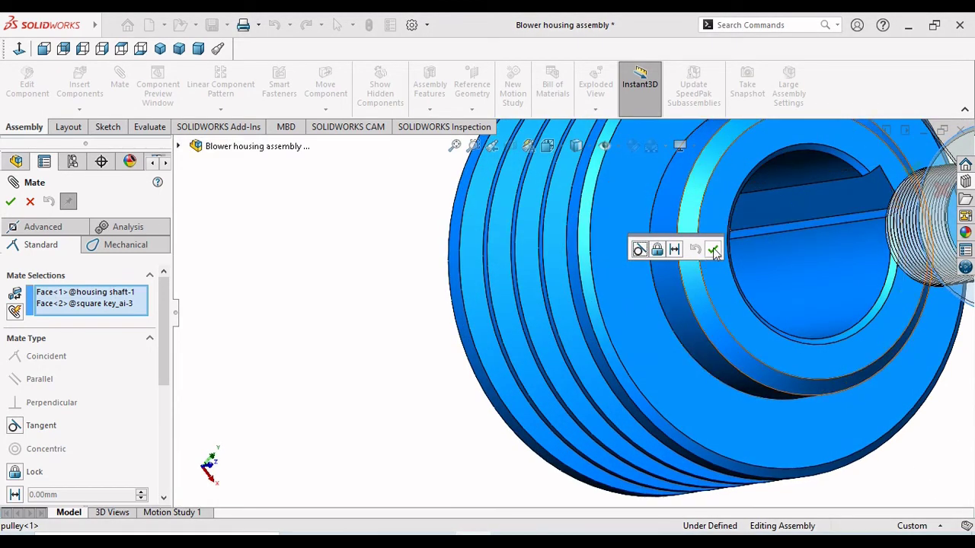
pyautogui.rightClick(107, 305)
pyautogui.click(140, 328)
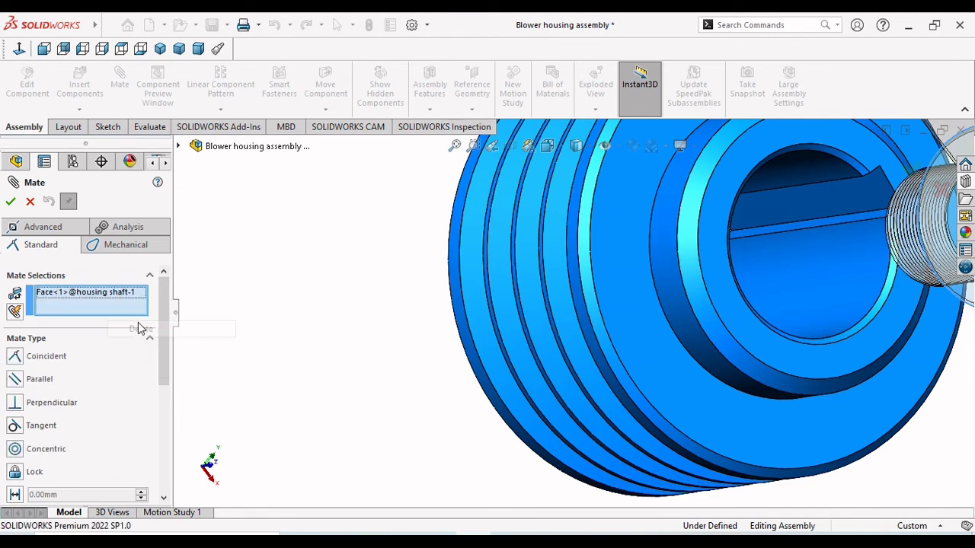
pyautogui.rightClick(126, 299)
pyautogui.click(156, 319)
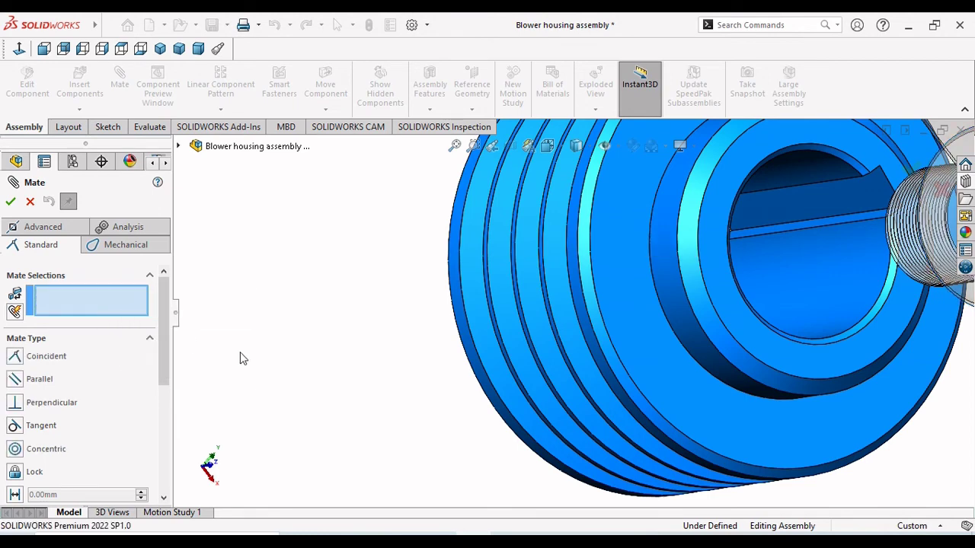
# - Mate the pulley's keyway face parallel to the square key's side face and inspect the key's fit
pyautogui.click(831, 196)
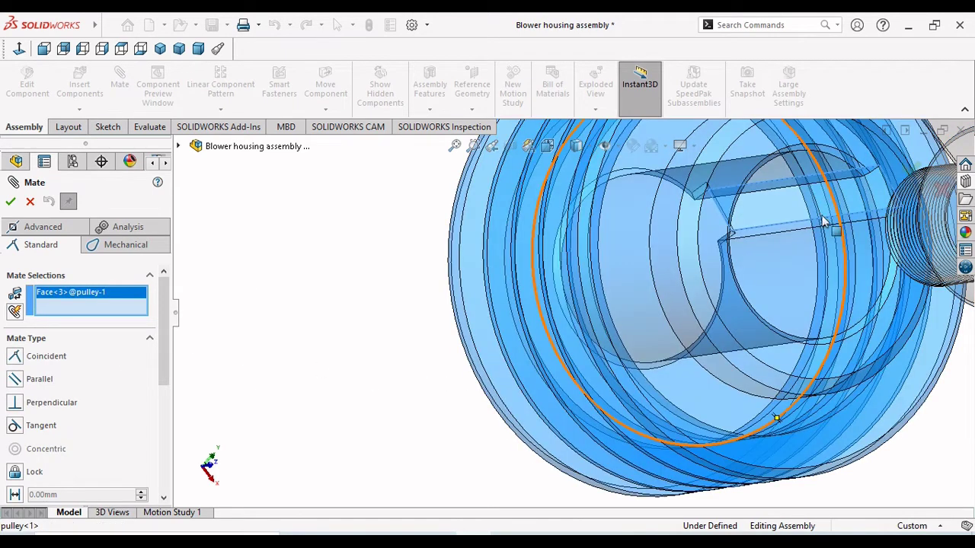
pyautogui.scroll(5, 598, 391)
pyautogui.scroll(1, 594, 390)
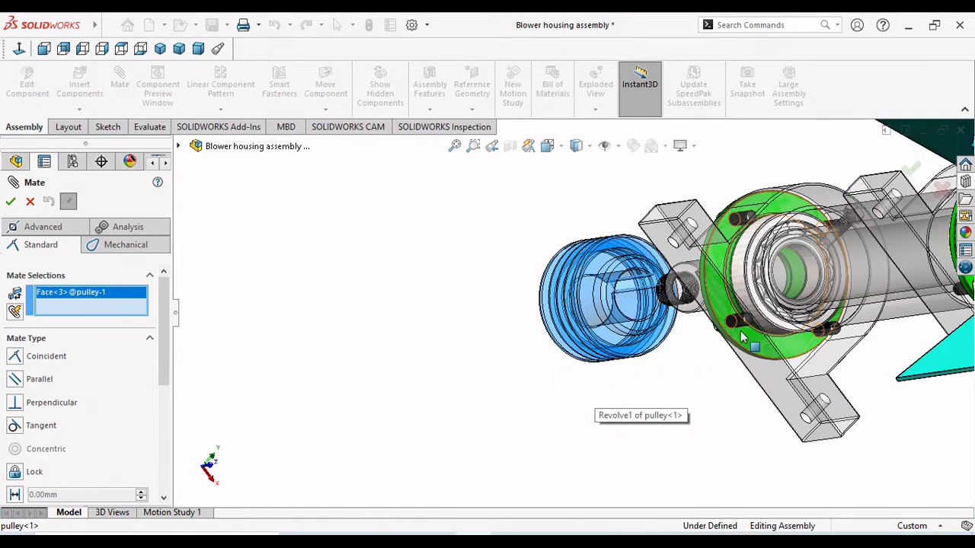
pyautogui.moveTo(707, 357); pyautogui.dragTo(876, 244, button='middle')
pyautogui.scroll(-2, 876, 244)
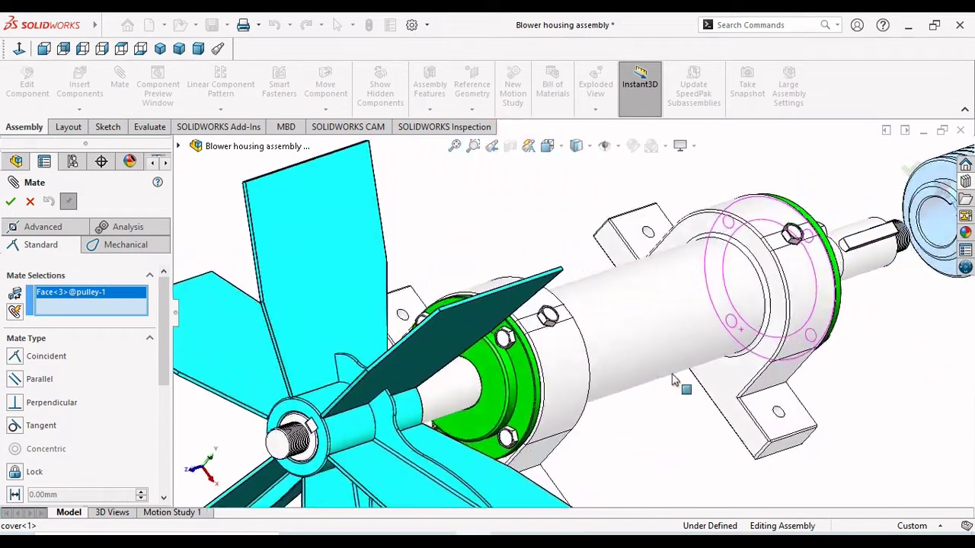
pyautogui.scroll(-3, 795, 281)
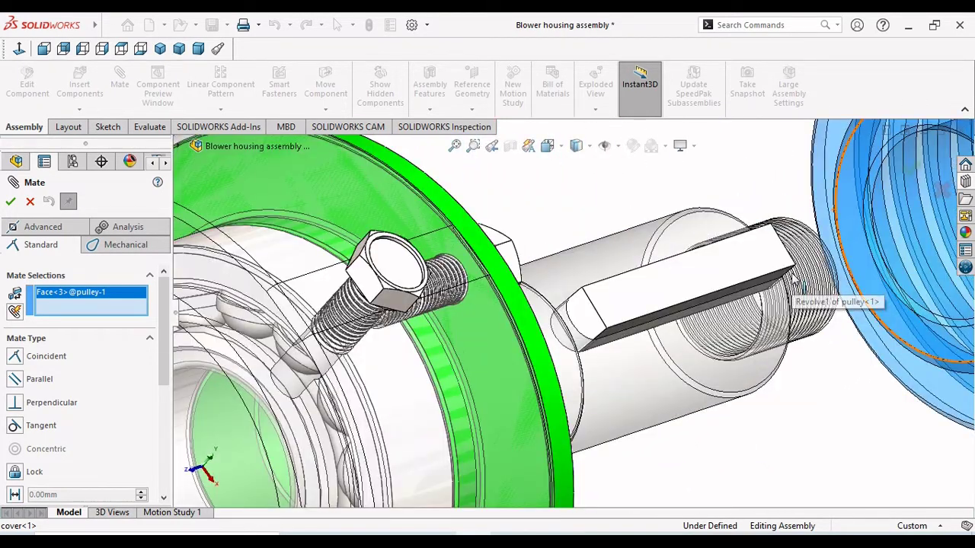
pyautogui.click(731, 276)
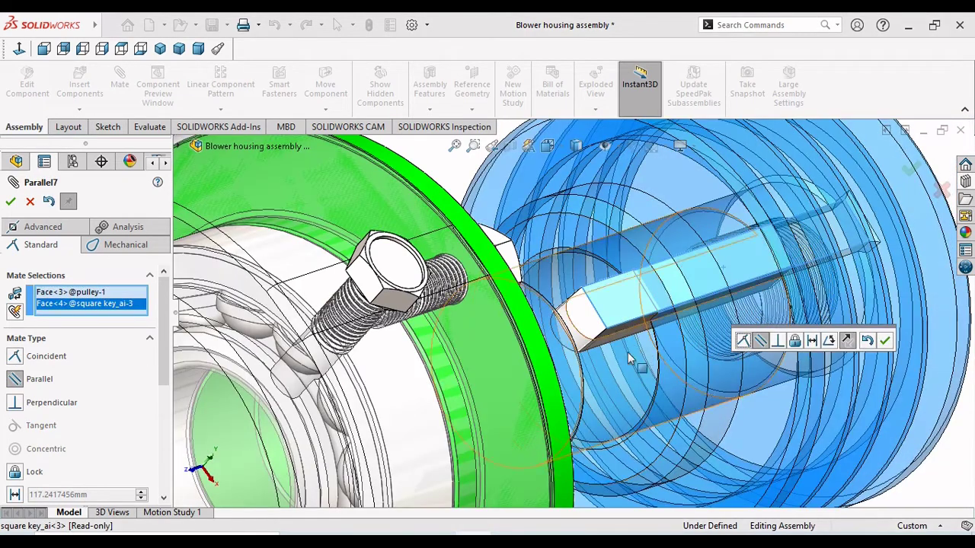
pyautogui.click(886, 342)
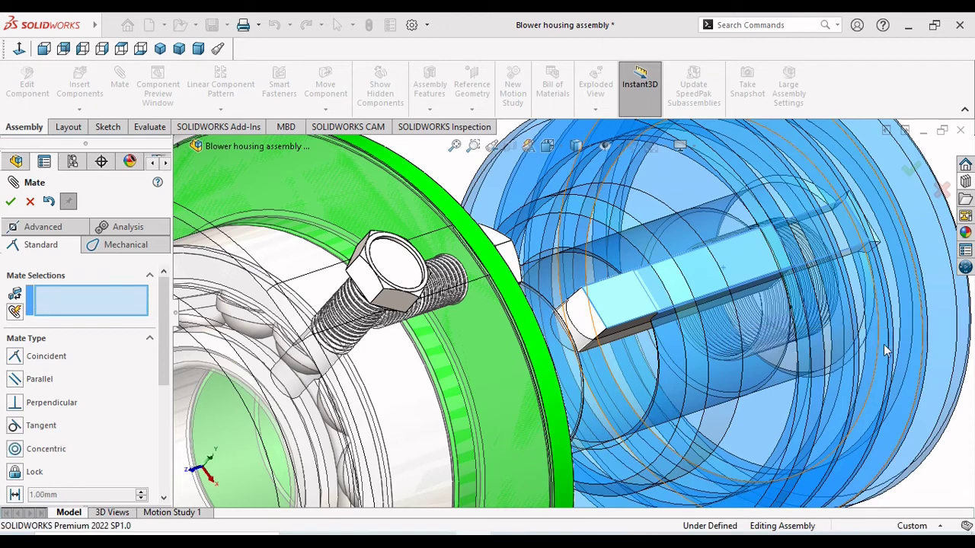
pyautogui.scroll(3, 639, 308)
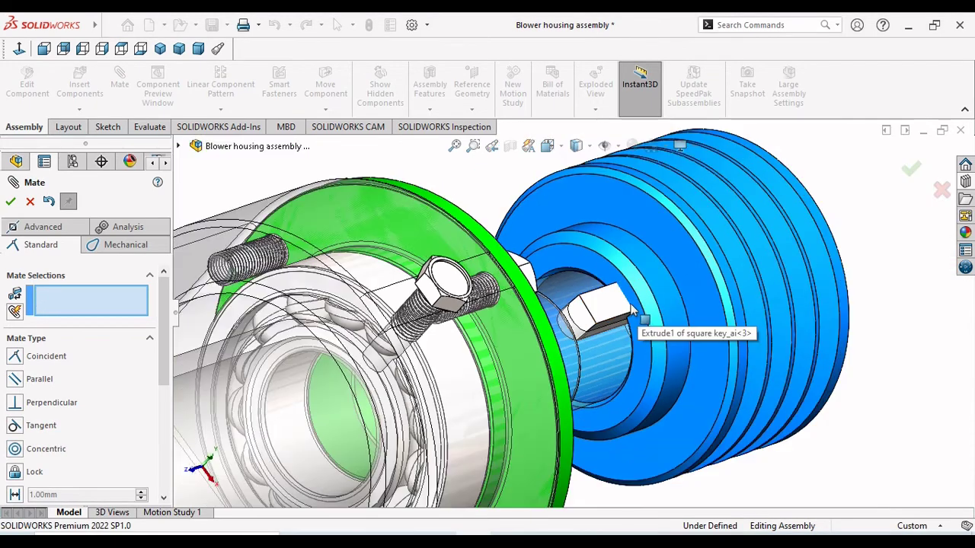
pyautogui.scroll(-6, 630, 307)
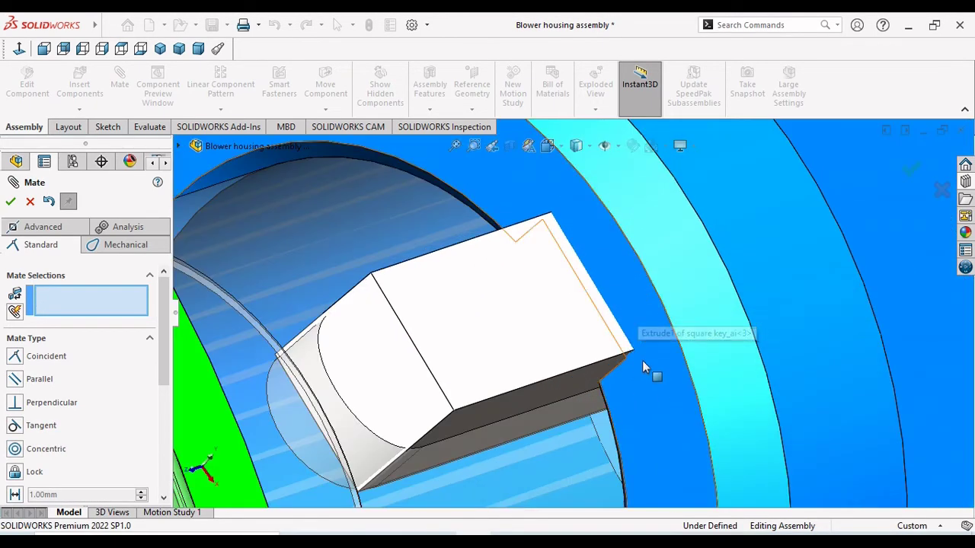
pyautogui.moveTo(647, 371); pyautogui.dragTo(762, 335, button='middle')
pyautogui.scroll(3, 613, 341)
pyautogui.moveTo(612, 342); pyautogui.dragTo(509, 464, button='middle')
pyautogui.scroll(5, 491, 369)
pyautogui.scroll(-5, 548, 335)
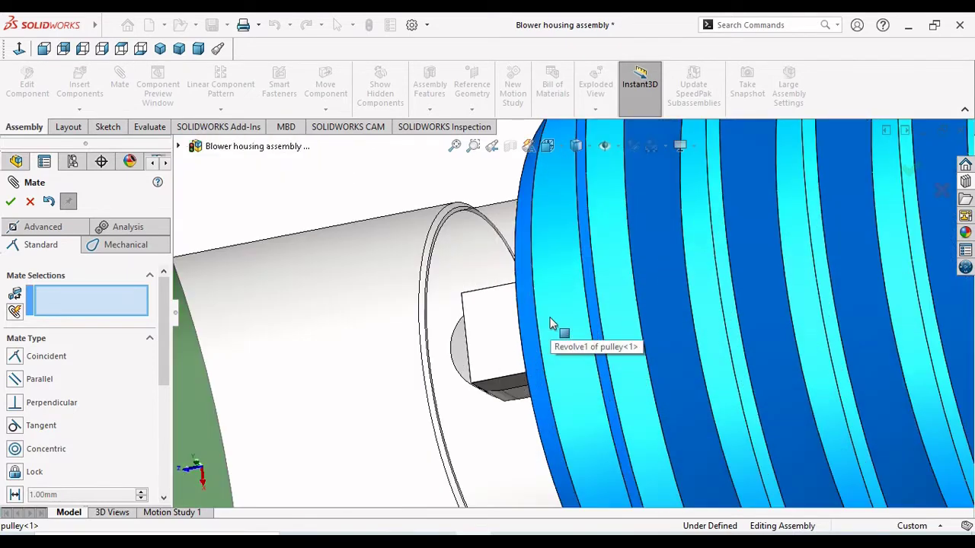
pyautogui.scroll(-4, 465, 236)
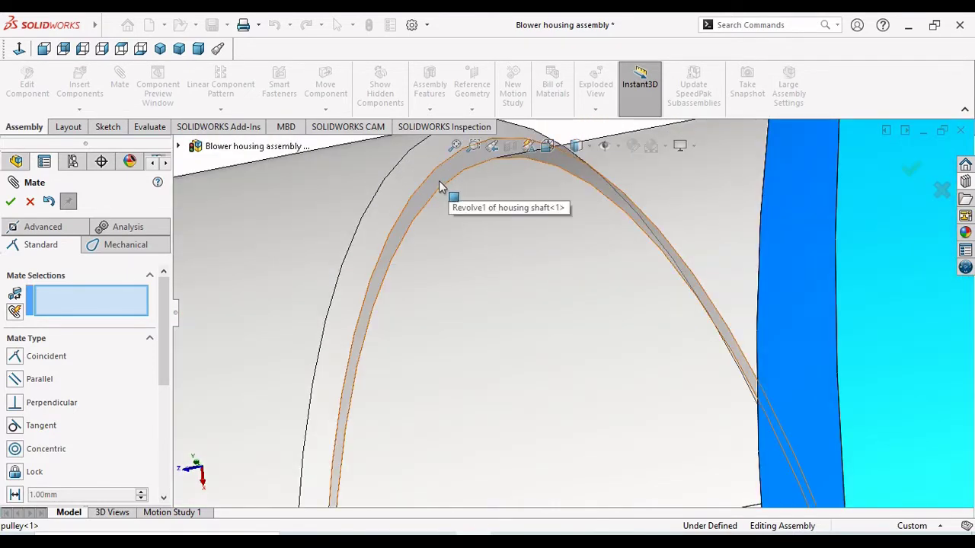
# - Make housing shaft Face<5> and pulley Face<6> coincident so the pulley seats flush
pyautogui.click(435, 184)
pyautogui.scroll(3, 433, 323)
pyautogui.moveTo(432, 320); pyautogui.dragTo(652, 242, button='middle')
pyautogui.click(666, 218)
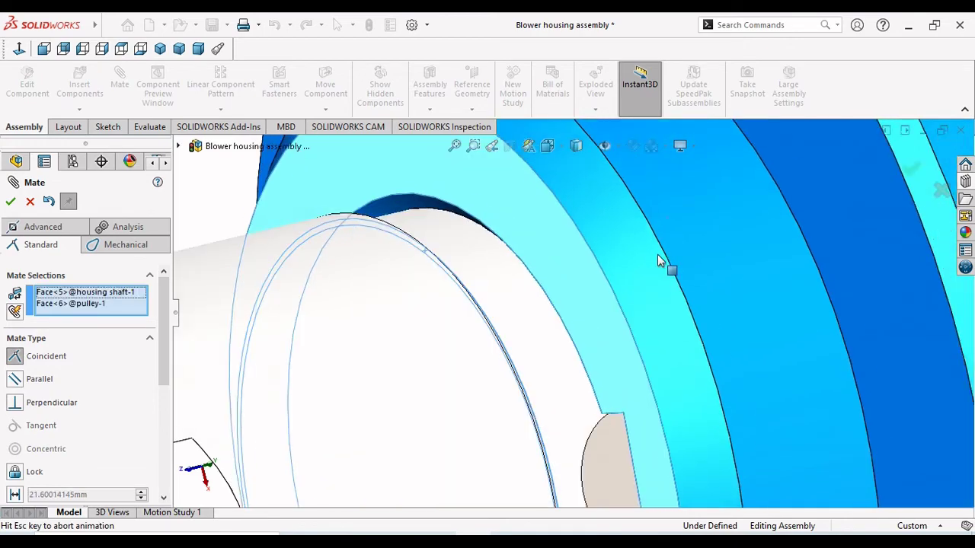
pyautogui.scroll(4, 479, 319)
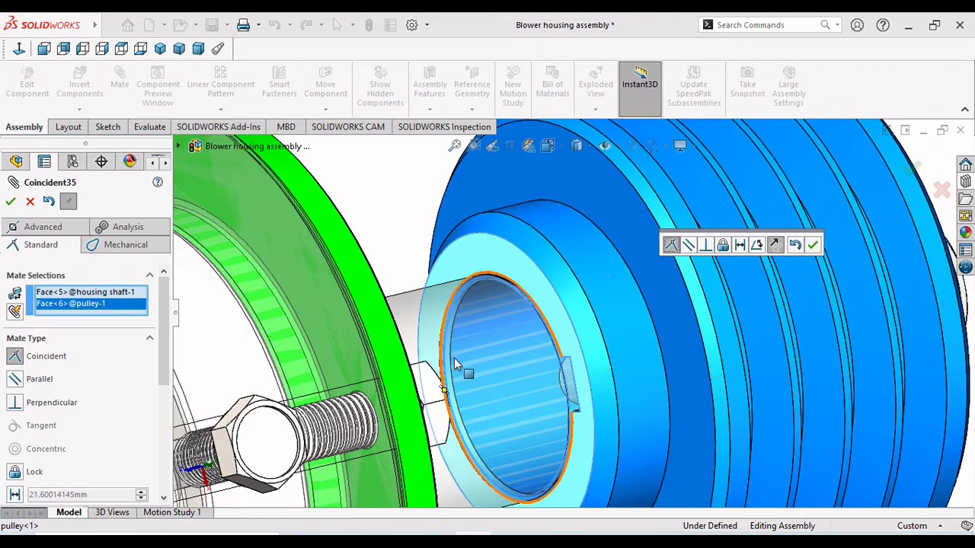
pyautogui.moveTo(457, 343)
pyautogui.mouseDown(button='middle')
pyautogui.moveTo(405, 349)
pyautogui.moveTo(442, 344)
pyautogui.mouseUp(button='middle')
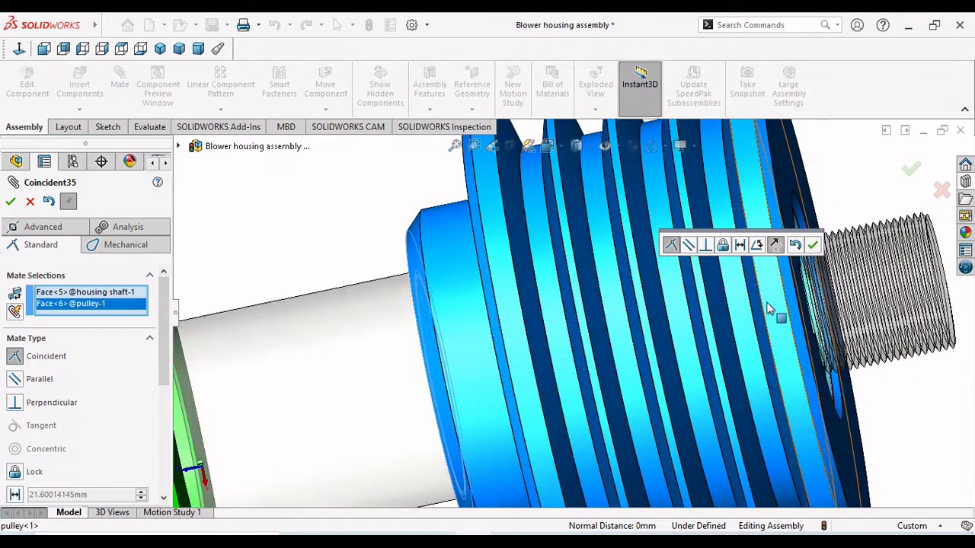
pyautogui.click(813, 246)
# - Close the Mate PropertyManager and return to the feature tree
pyautogui.scroll(3, 544, 365)
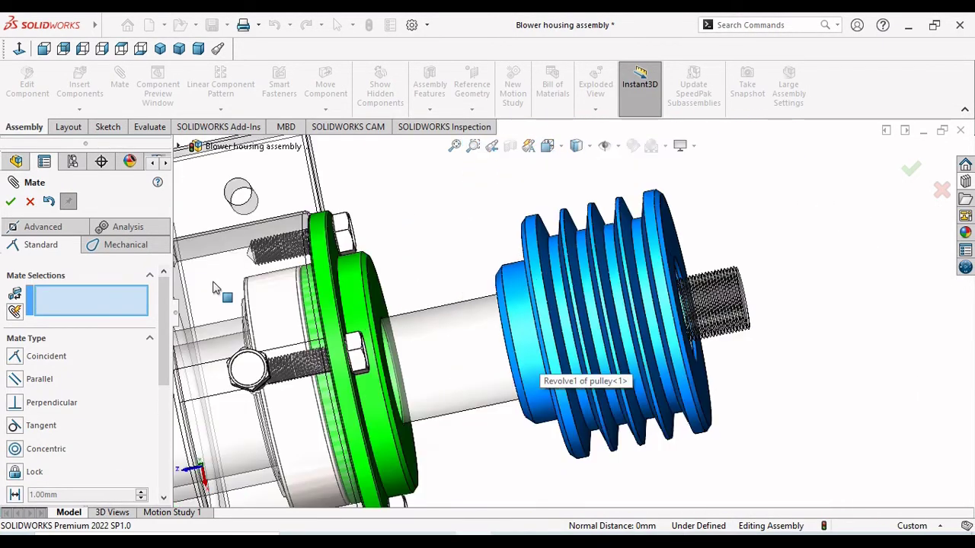
pyautogui.press('Escape')
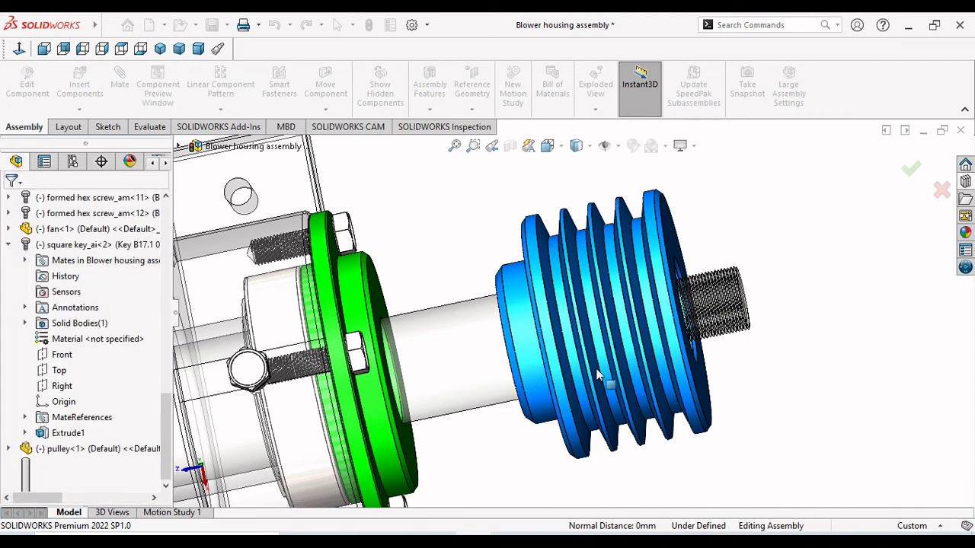
pyautogui.scroll(5, 579, 374)
pyautogui.scroll(4, 575, 374)
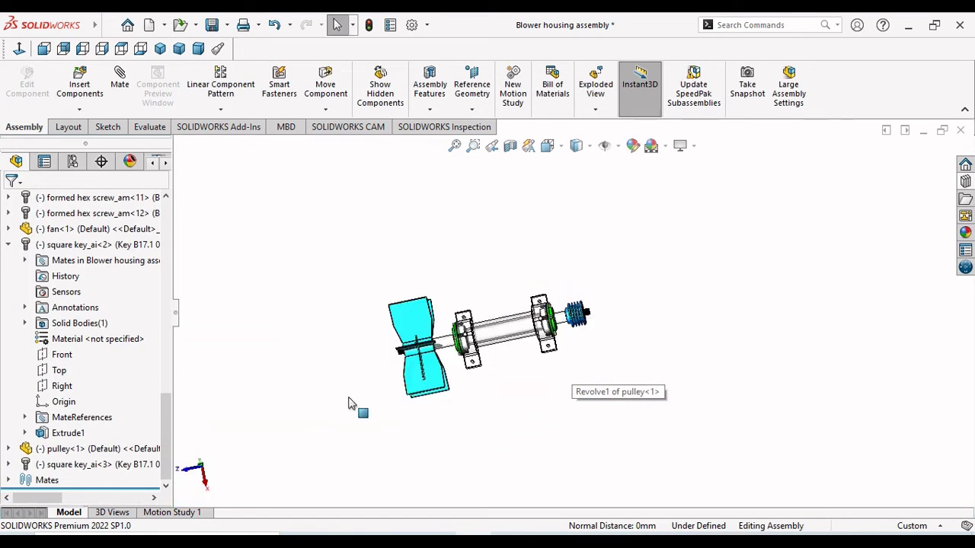
pyautogui.scroll(-5, 441, 339)
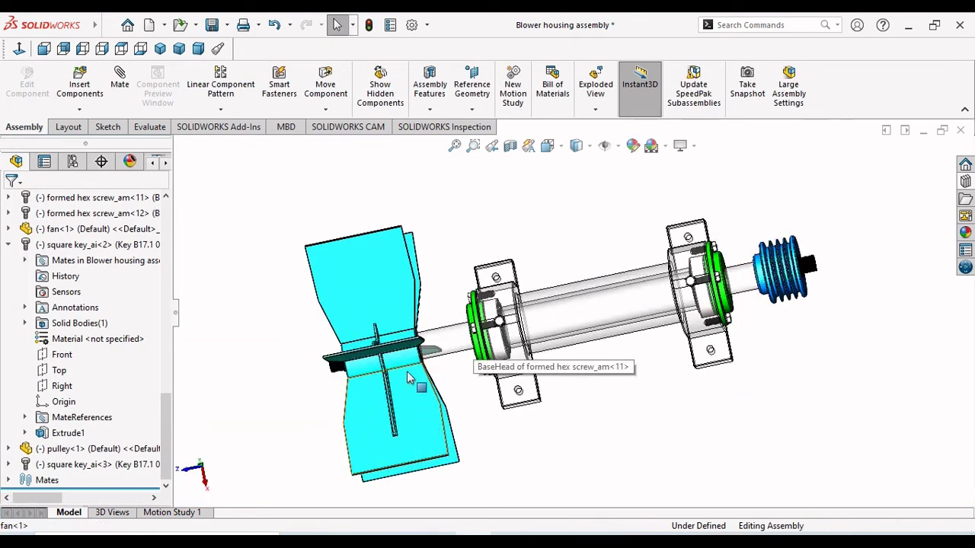
# - Rotate fan<1> slightly about the shaft with Move Component
pyautogui.click(392, 301)
pyautogui.click(381, 258)
pyautogui.moveTo(406, 418); pyautogui.dragTo(379, 274)
pyautogui.moveTo(451, 447)
pyautogui.mouseDown()
pyautogui.moveTo(449, 465)
pyautogui.moveTo(458, 457)
pyautogui.mouseUp()
pyautogui.press('Escape')
pyautogui.scroll(3, 746, 393)
pyautogui.scroll(-5, 572, 377)
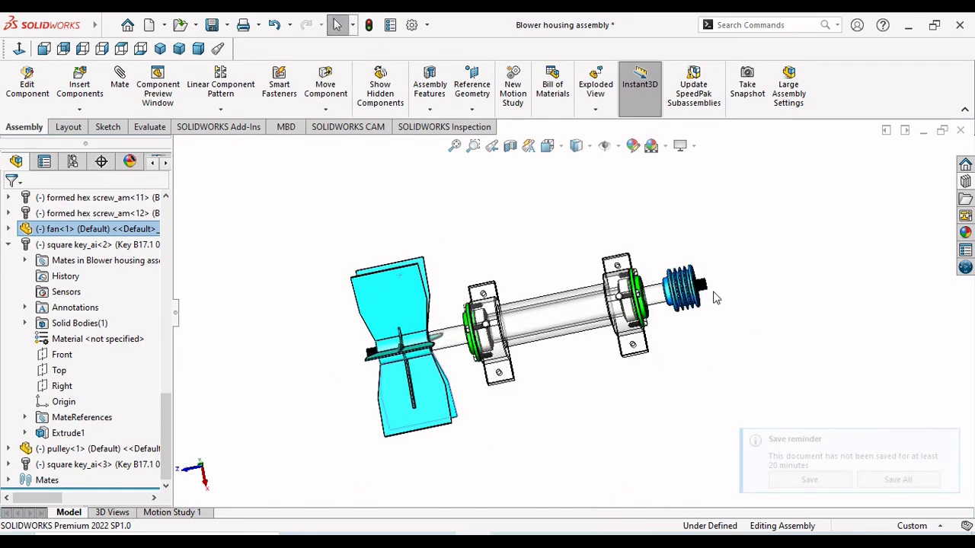
pyautogui.scroll(5, 566, 375)
pyautogui.scroll(-3, 572, 388)
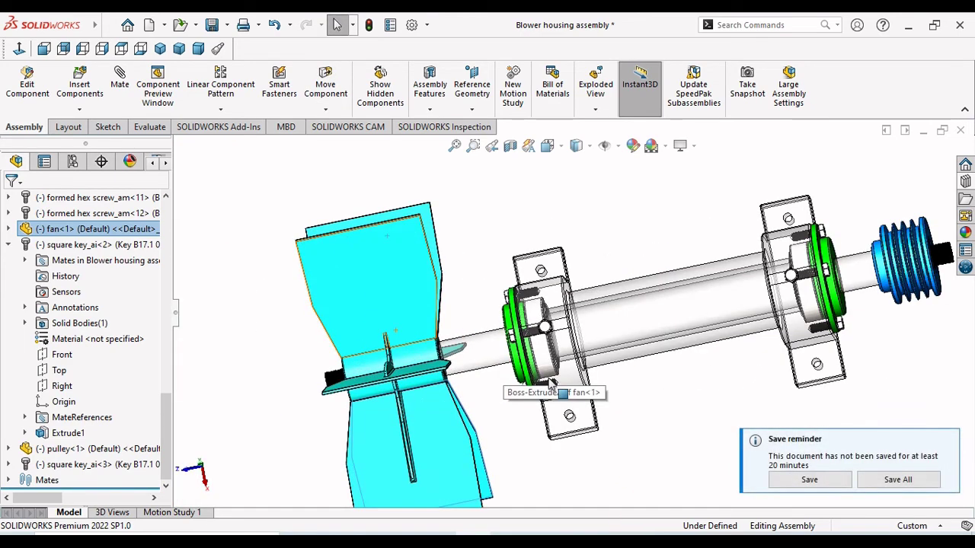
# - Rebuild and save the assembly, using Save All for the modified component files
pyautogui.click(787, 486)
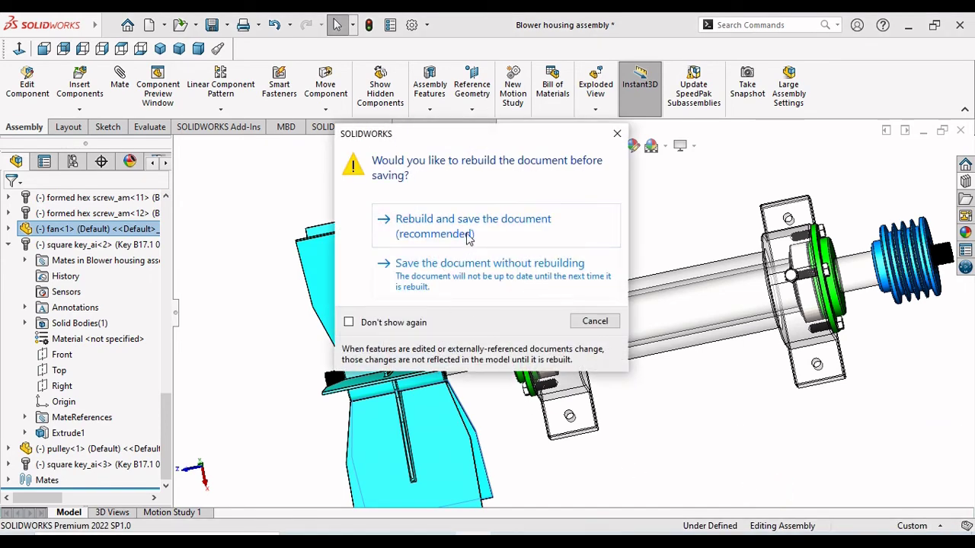
pyautogui.click(457, 227)
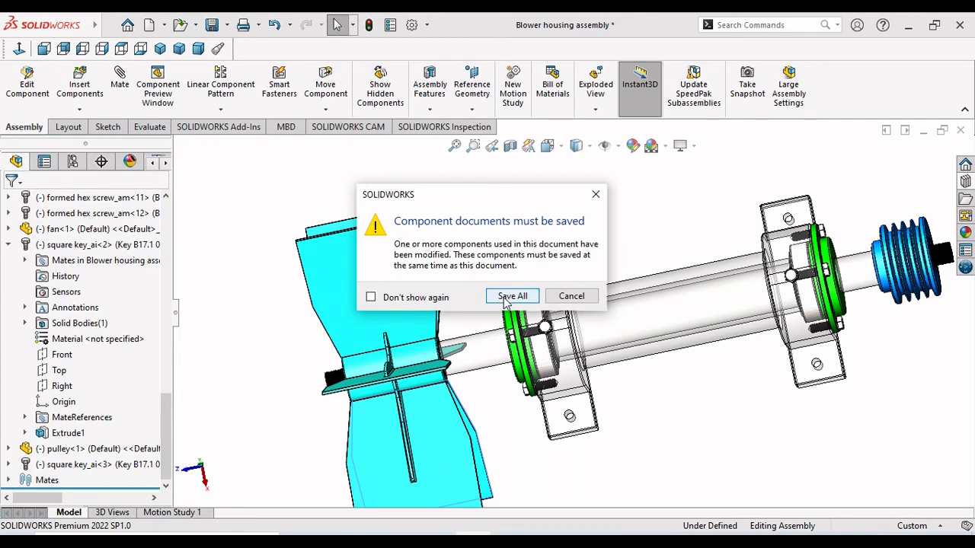
pyautogui.click(508, 298)
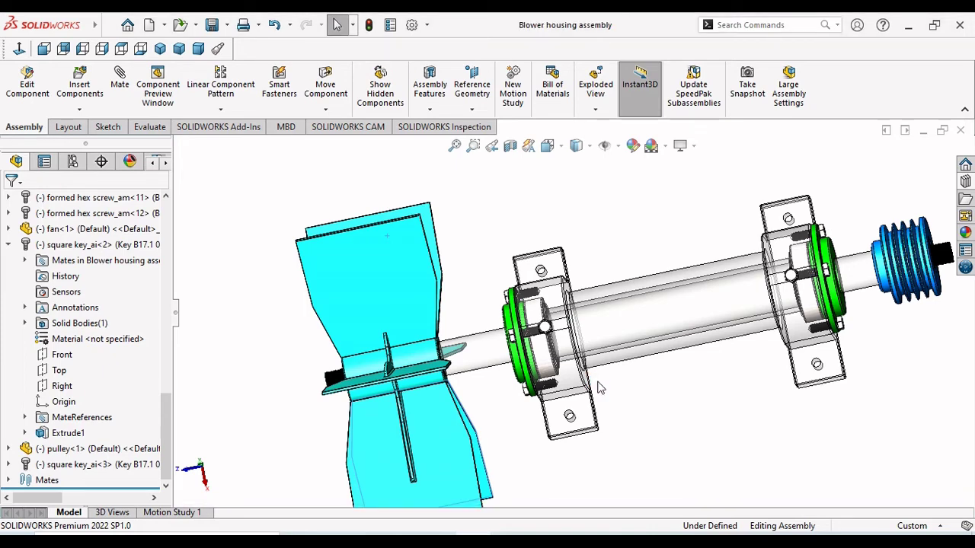
pyautogui.scroll(2, 682, 391)
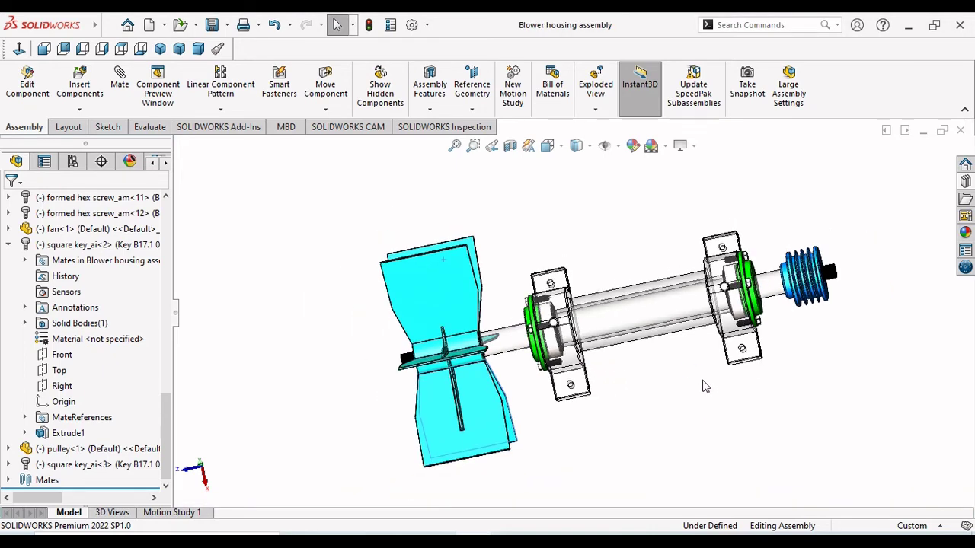
pyautogui.moveTo(705, 386); pyautogui.dragTo(667, 357, button='middle')
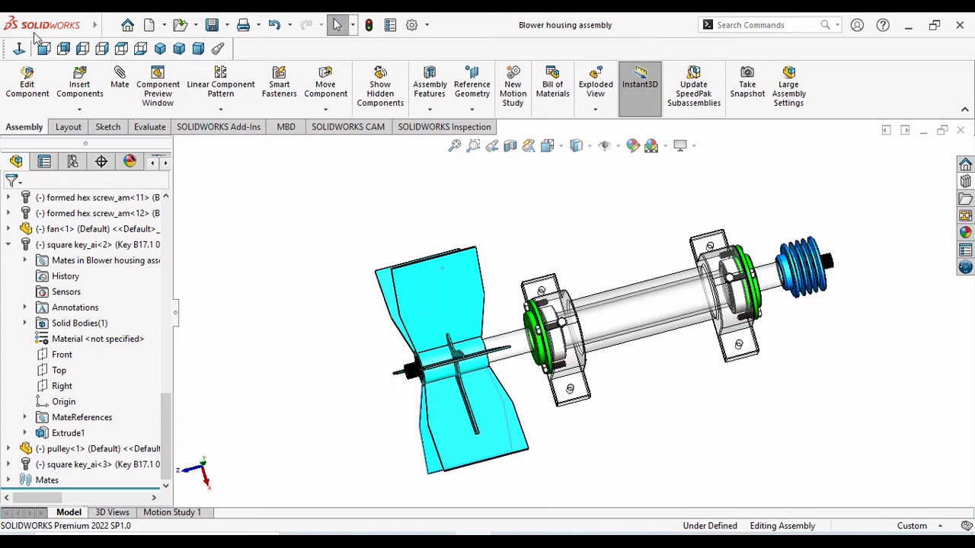
# - Insert the Left side nut and Right side nut parts, placing them near the fan and pulley ends
pyautogui.click(79, 87)
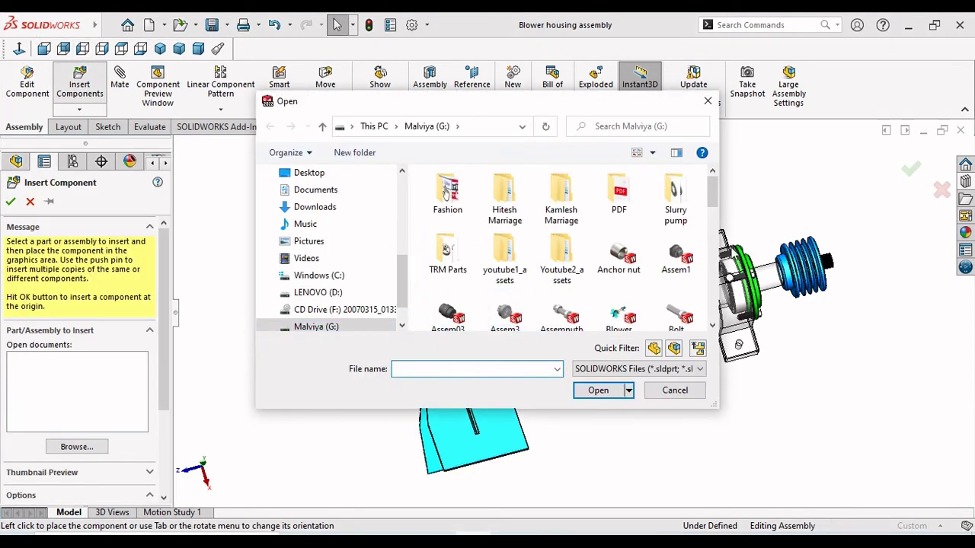
pyautogui.moveTo(709, 200); pyautogui.dragTo(730, 274)
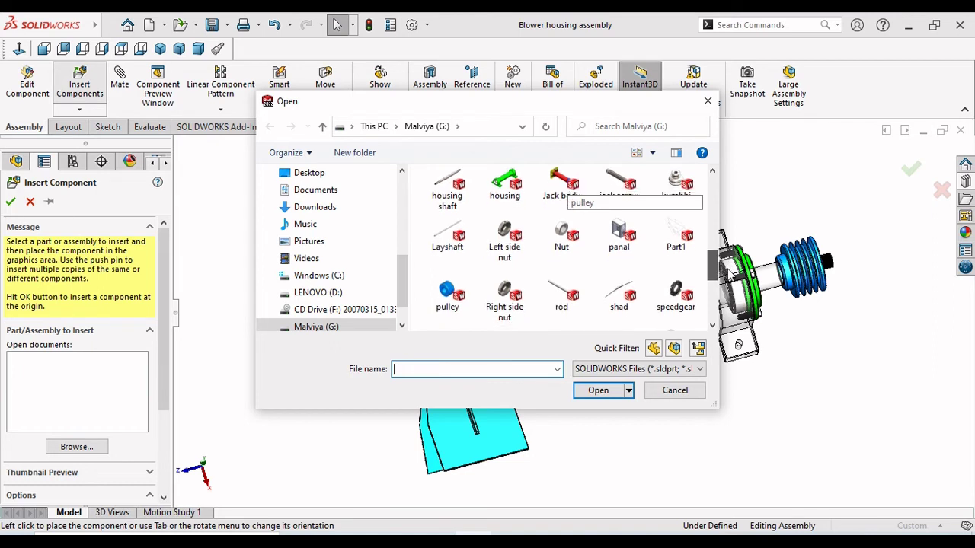
pyautogui.click(513, 260)
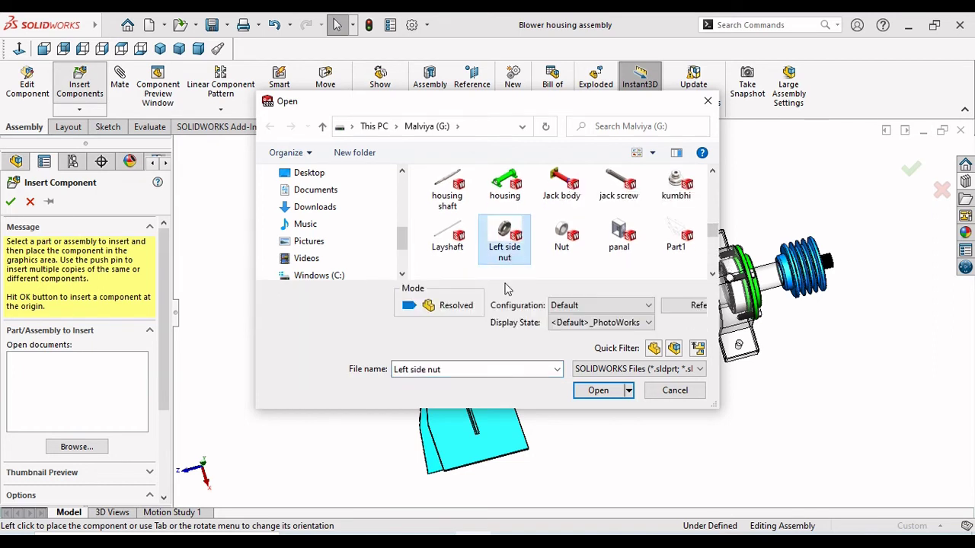
pyautogui.click(713, 276)
pyautogui.keyDown('ctrl'); pyautogui.click(521, 263); pyautogui.keyUp('ctrl')
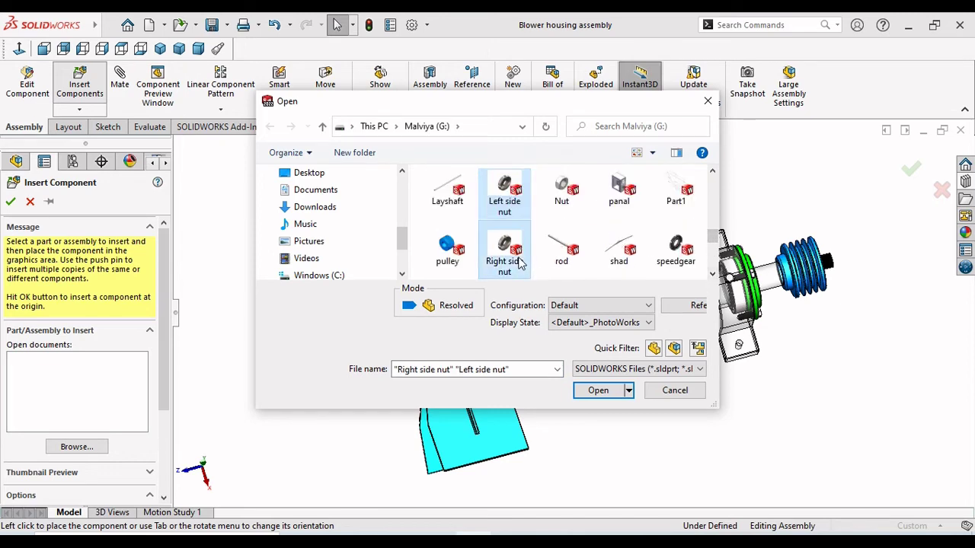
pyautogui.click(620, 390)
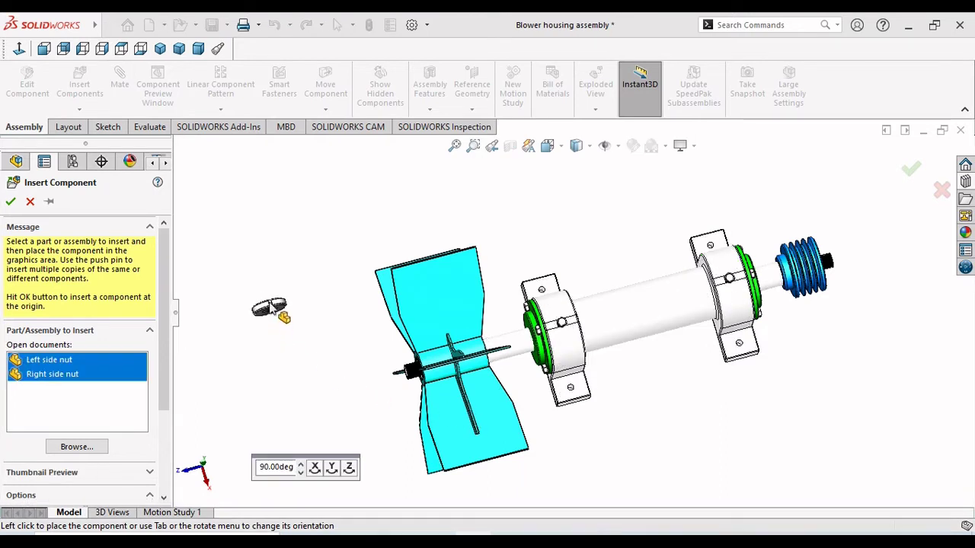
pyautogui.click(272, 305)
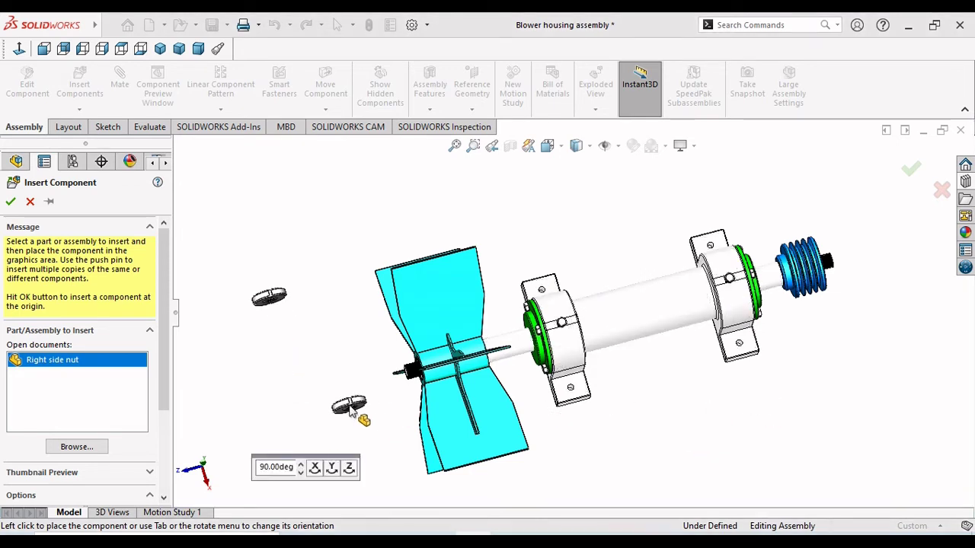
pyautogui.click(859, 240)
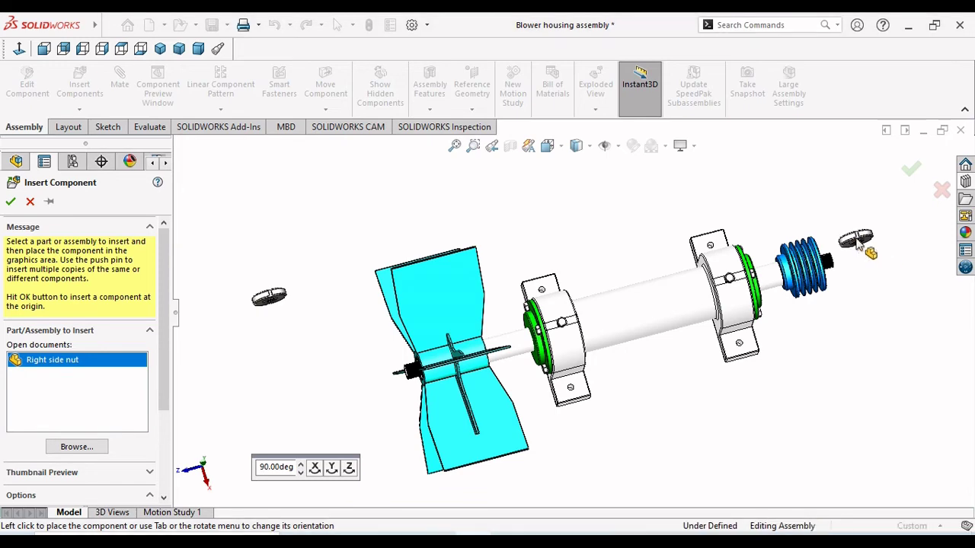
# - Move the Left side nut beside the fan and mate it concentric with the fan hub
pyautogui.scroll(-3, 444, 404)
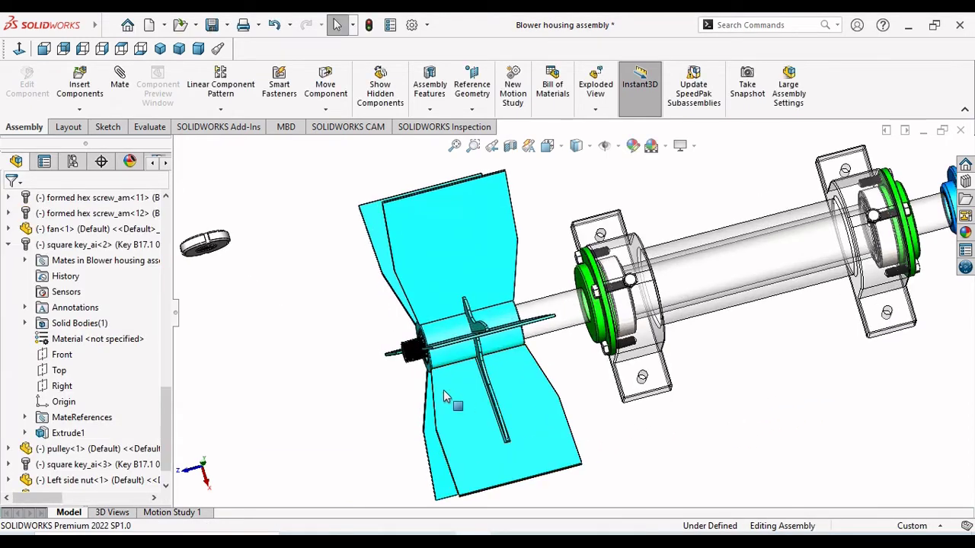
pyautogui.moveTo(219, 242); pyautogui.dragTo(358, 368)
pyautogui.scroll(4, 492, 383)
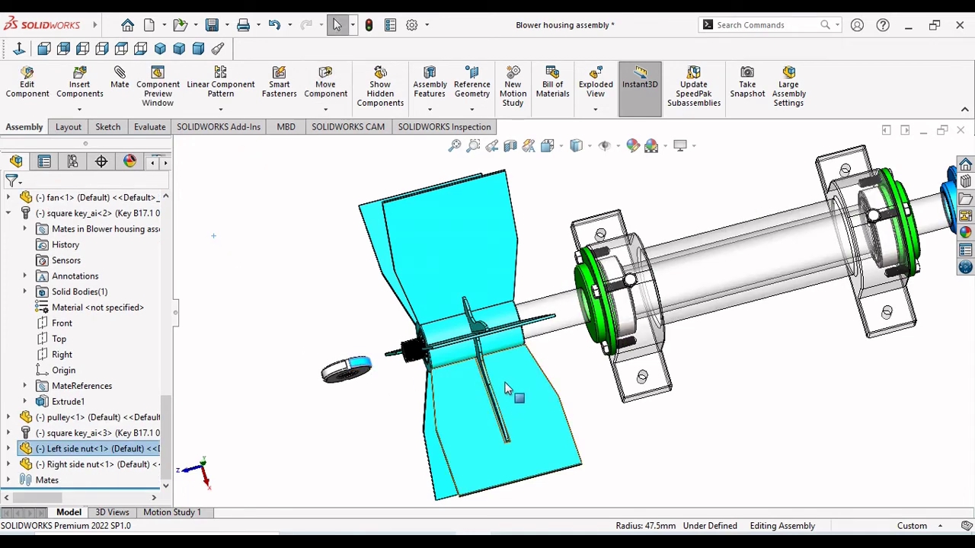
pyautogui.scroll(-6, 492, 381)
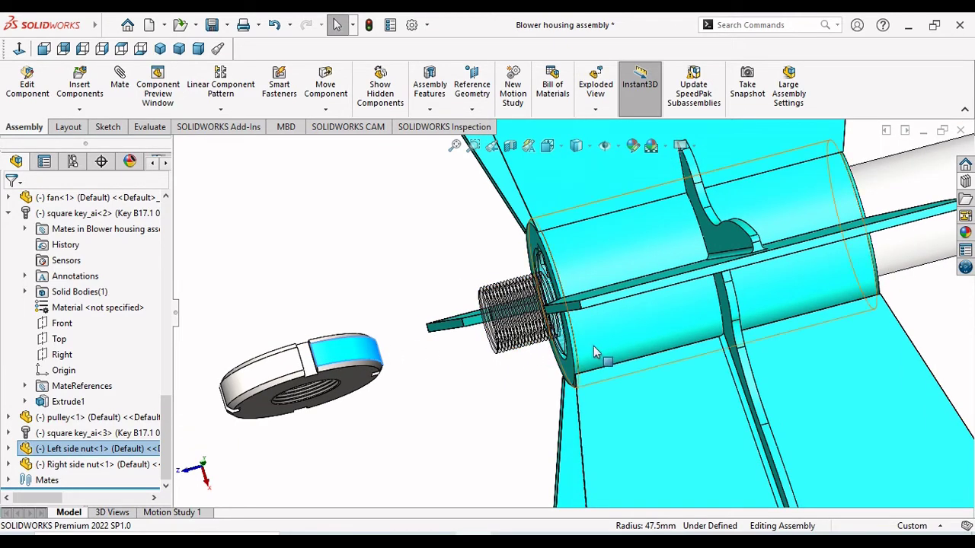
pyautogui.click(587, 264)
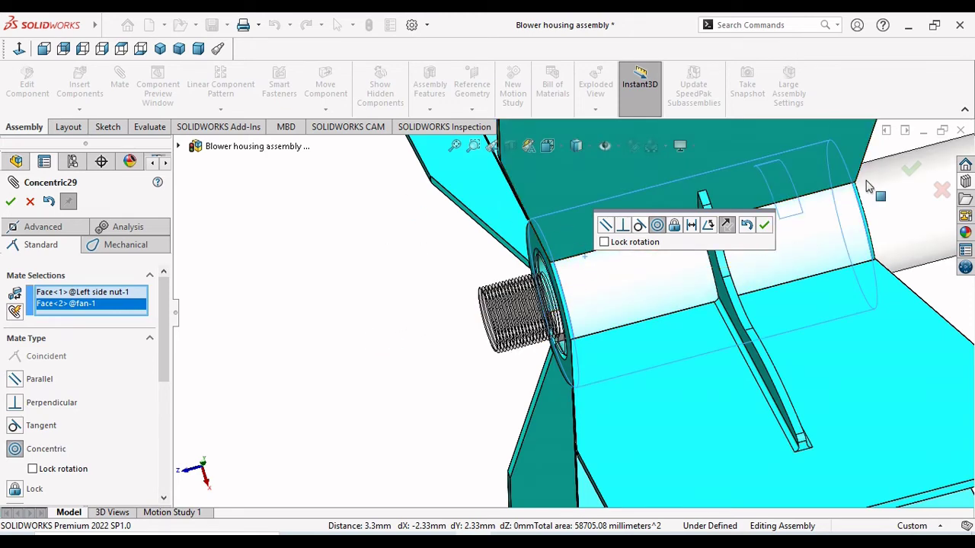
pyautogui.click(764, 226)
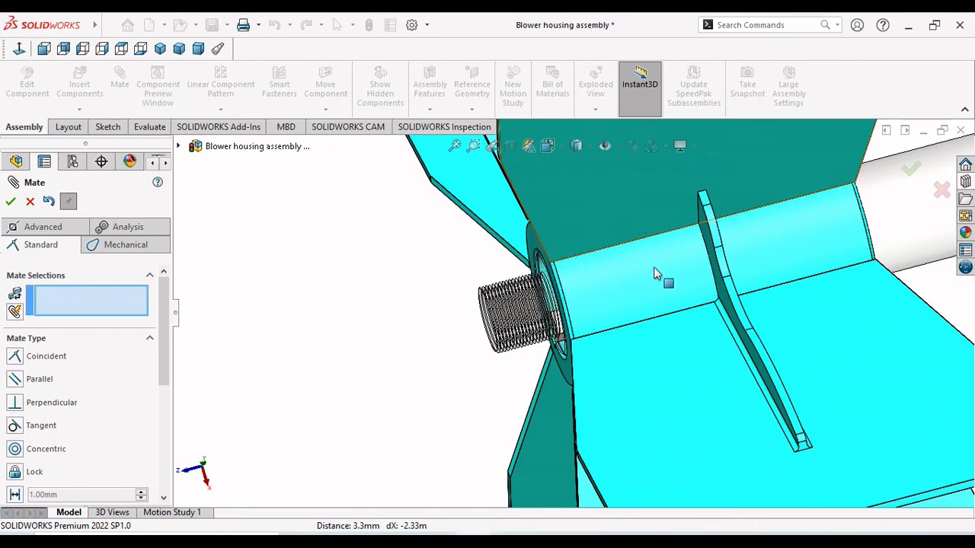
pyautogui.moveTo(653, 272); pyautogui.dragTo(593, 305, button='middle')
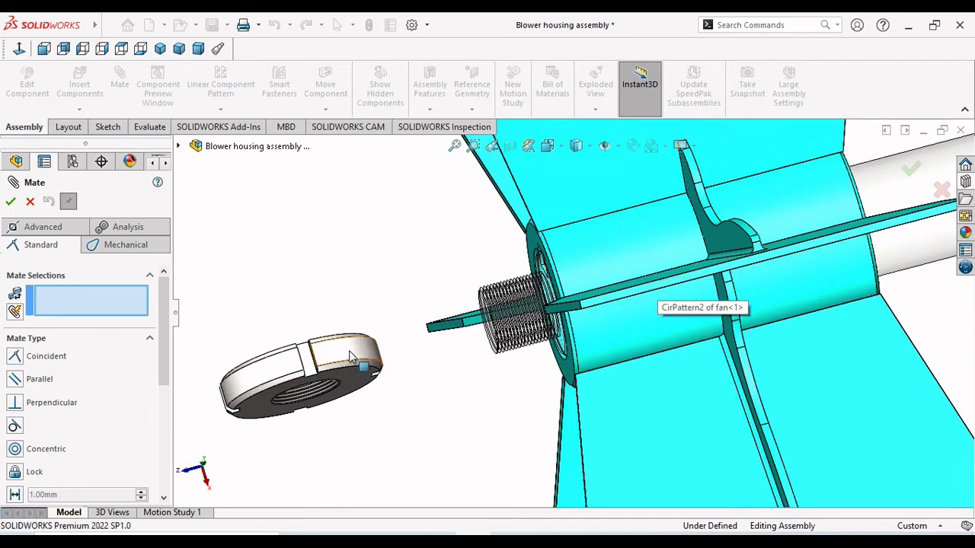
pyautogui.click(29, 202)
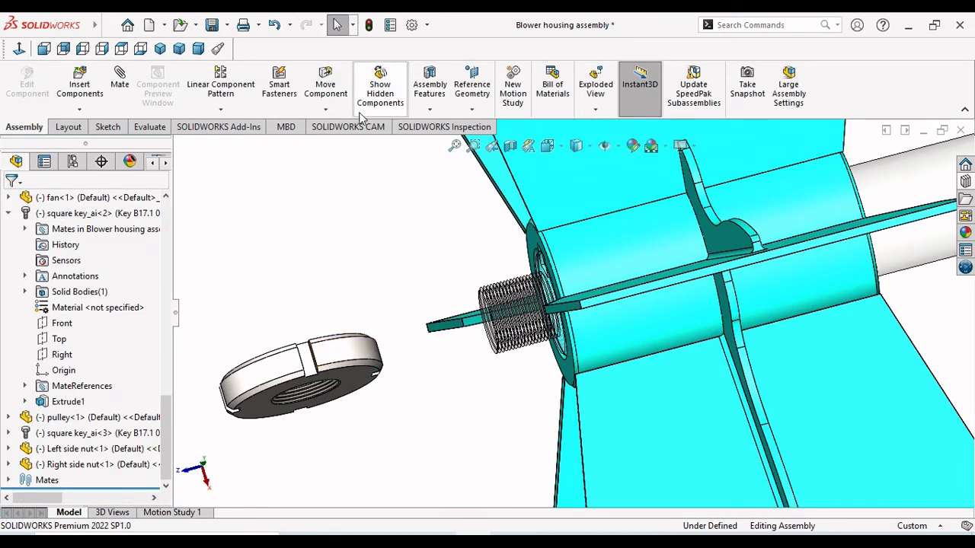
# - Rotate the Left side nut so its threaded bore faces the shaft's threaded end
pyautogui.click(325, 109)
pyautogui.click(361, 144)
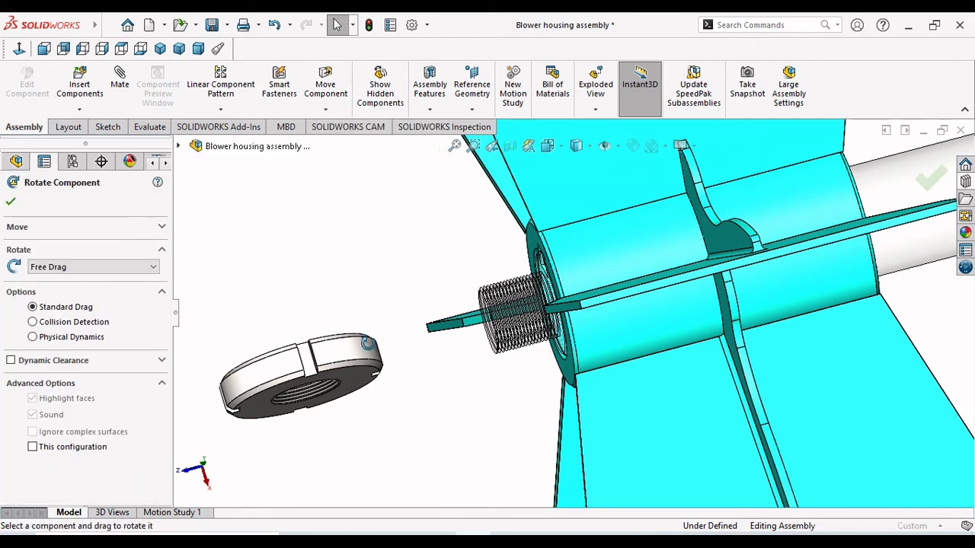
pyautogui.moveTo(368, 344); pyautogui.dragTo(297, 341)
pyautogui.moveTo(370, 402); pyautogui.dragTo(287, 391)
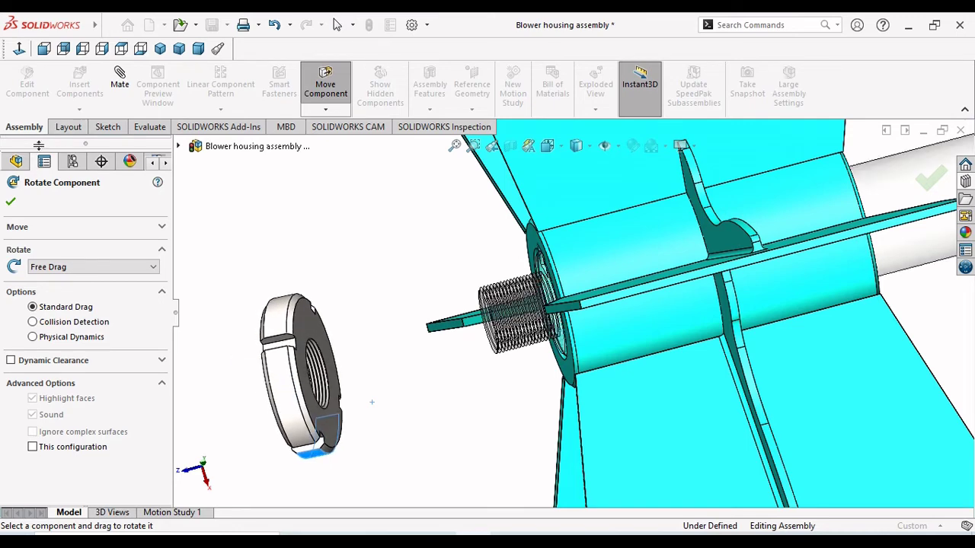
pyautogui.press('Return')
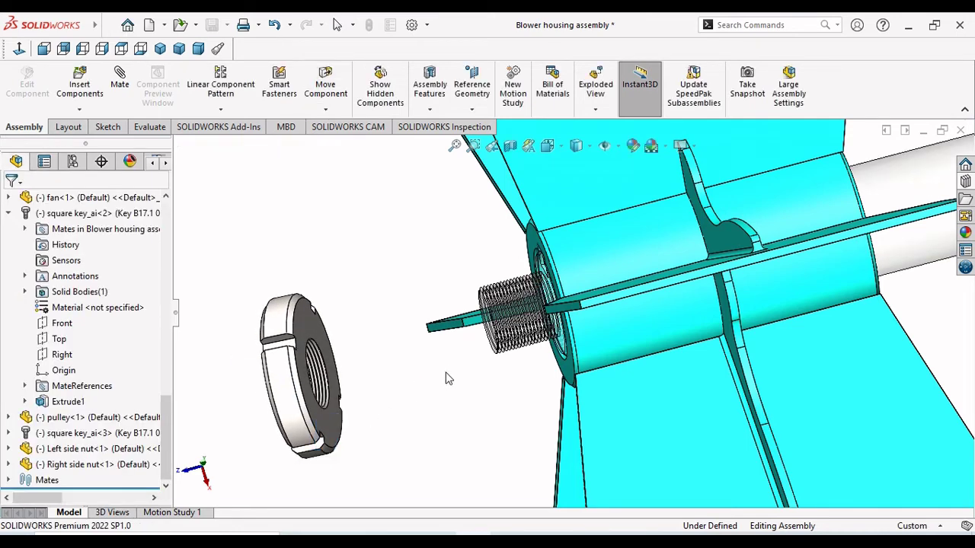
pyautogui.scroll(-2, 449, 383)
pyautogui.scroll(2, 457, 378)
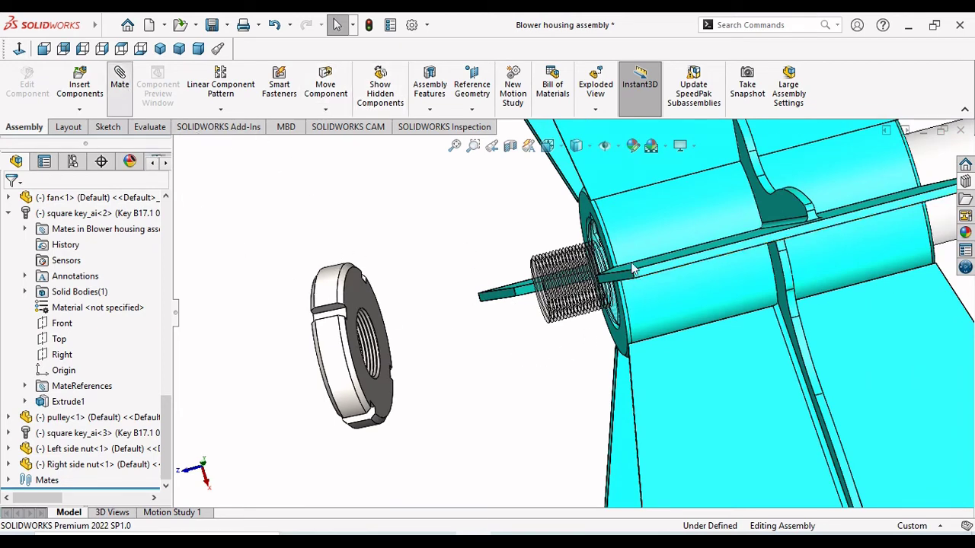
# - Mate the nut's round face concentric with the fan hub, then slide it out along the axis
pyautogui.press('m')
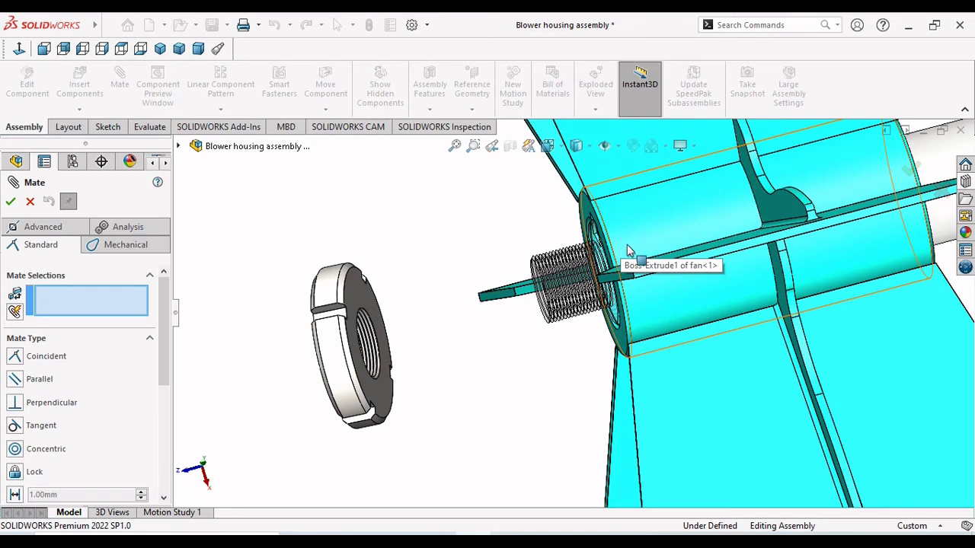
pyautogui.click(630, 252)
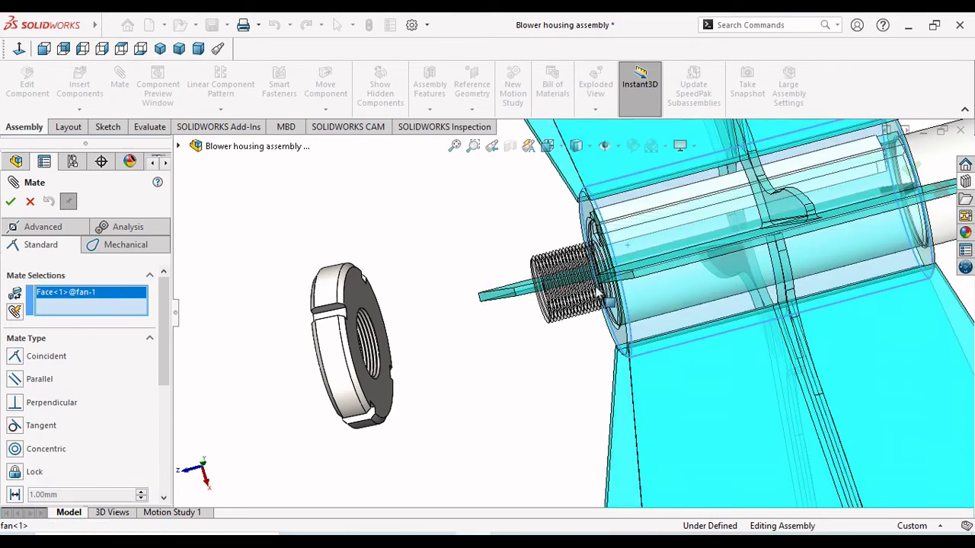
pyautogui.click(332, 375)
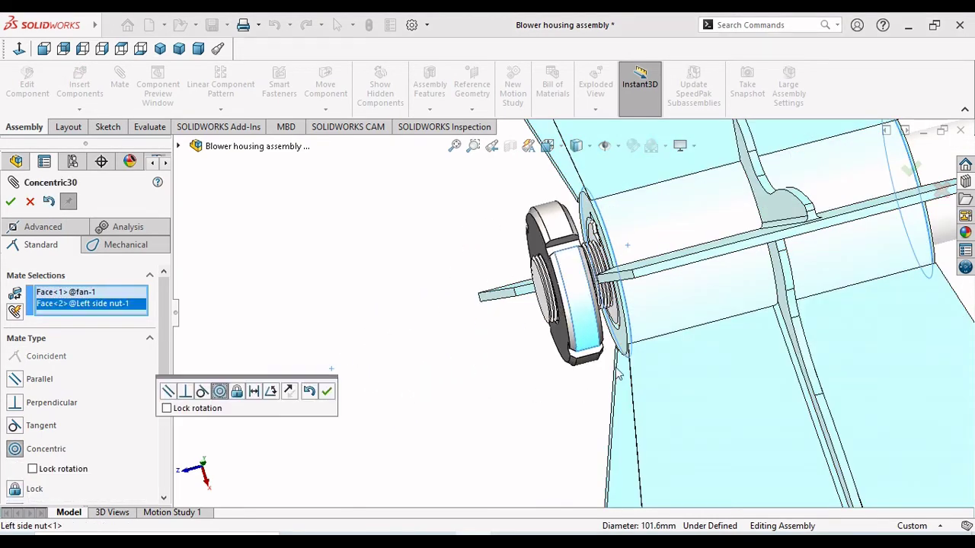
pyautogui.click(326, 391)
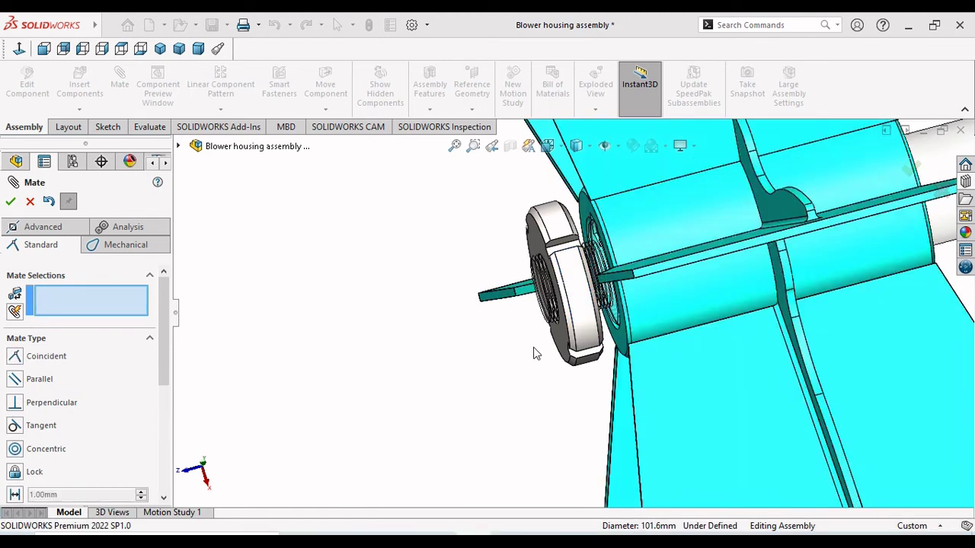
pyautogui.scroll(-2, 636, 295)
pyautogui.scroll(2, 585, 309)
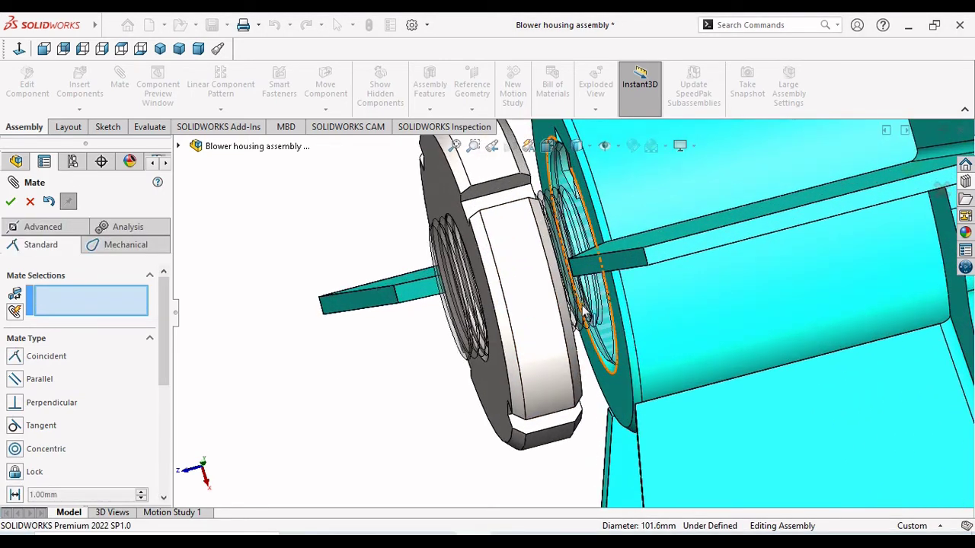
pyautogui.scroll(-1, 438, 347)
pyautogui.moveTo(439, 348); pyautogui.dragTo(332, 363)
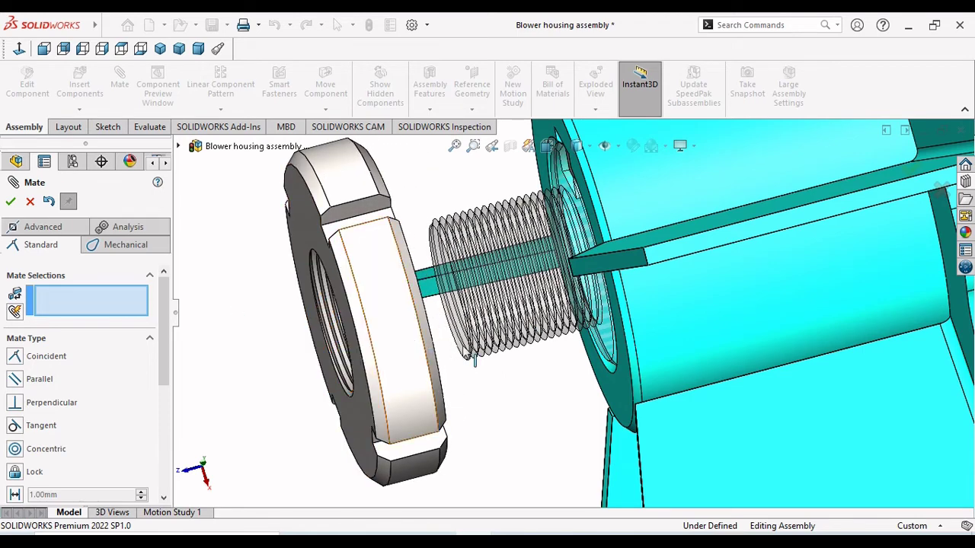
pyautogui.scroll(2, 557, 386)
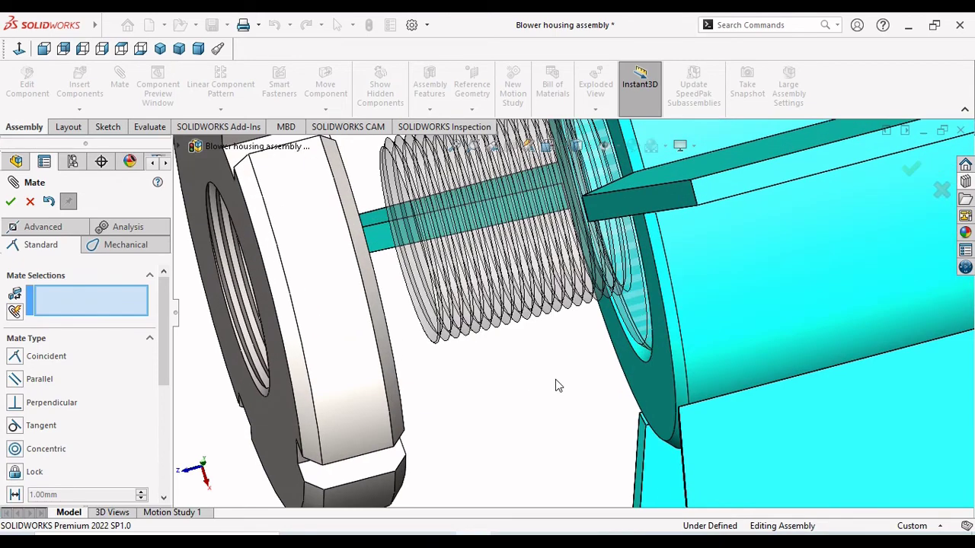
pyautogui.scroll(-3, 548, 385)
pyautogui.moveTo(544, 384); pyautogui.dragTo(547, 408, button='middle')
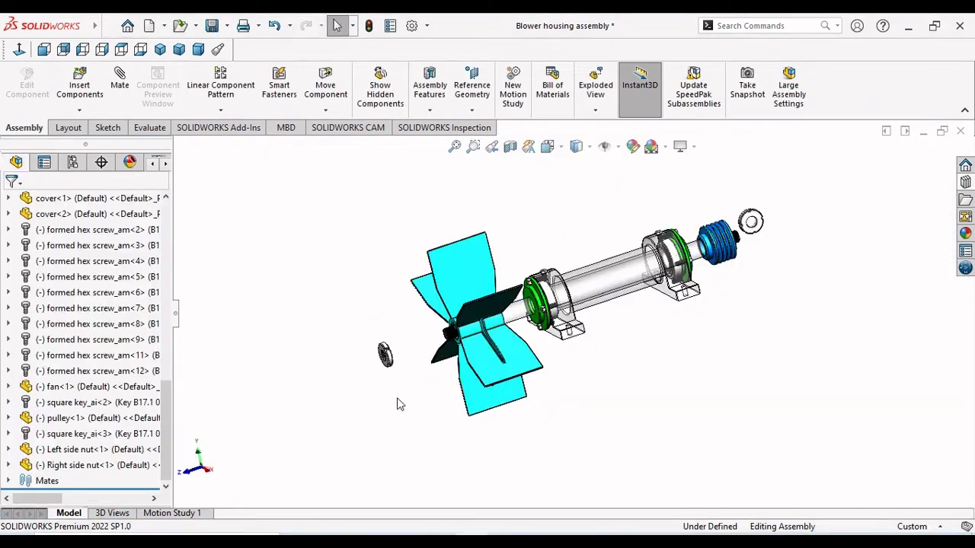
pyautogui.scroll(5, 482, 341)
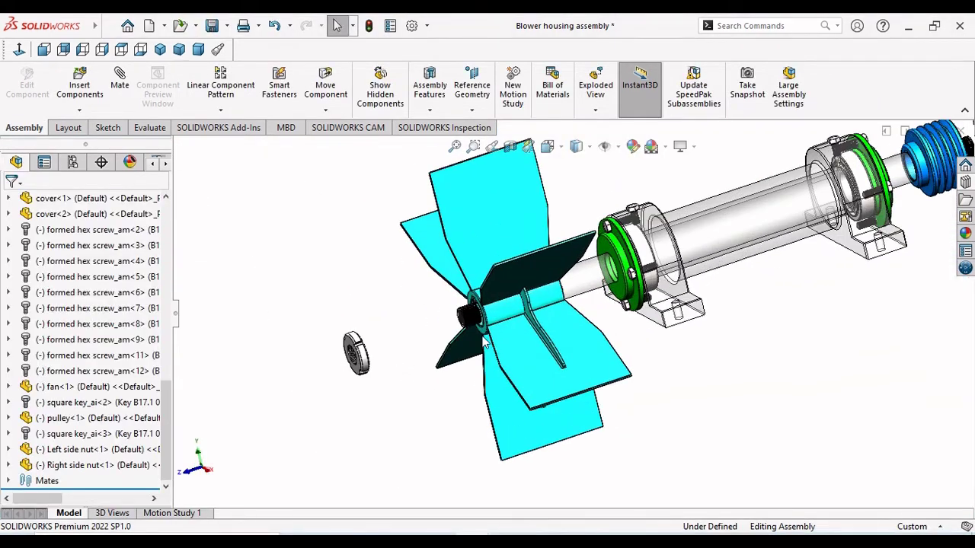
# - Drag the left side nut closer to the shaft's threaded end
pyautogui.moveTo(482, 341); pyautogui.dragTo(310, 366, button='middle')
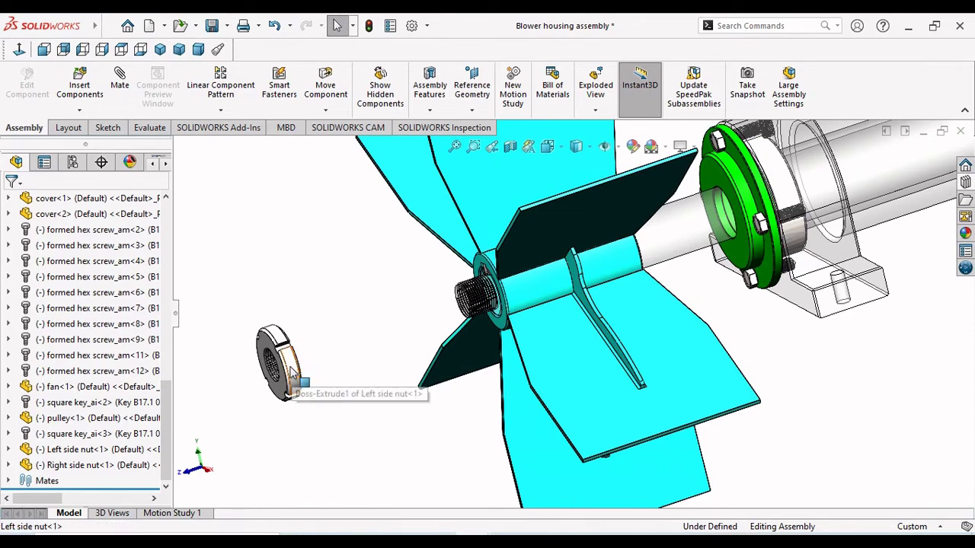
pyautogui.moveTo(280, 381); pyautogui.dragTo(452, 336)
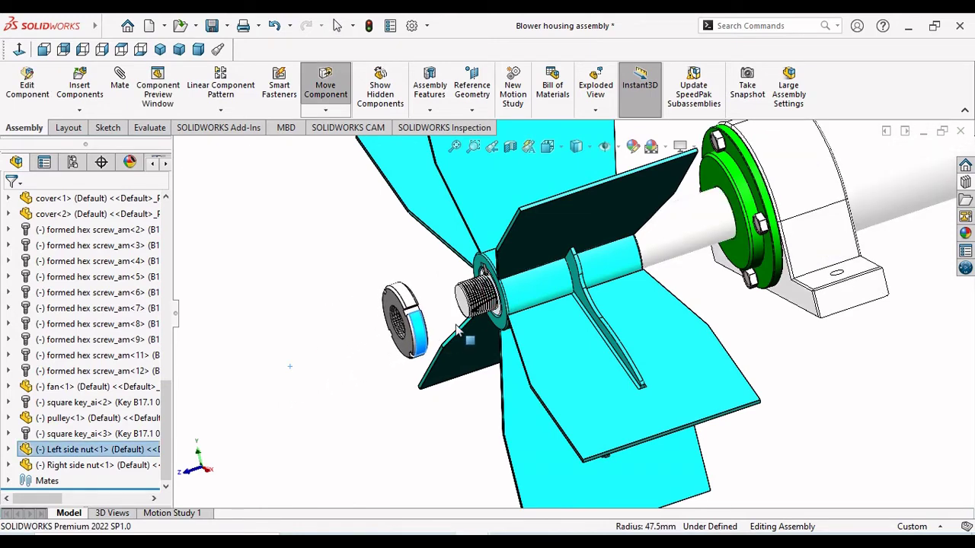
pyautogui.moveTo(453, 336); pyautogui.dragTo(566, 301, button='middle')
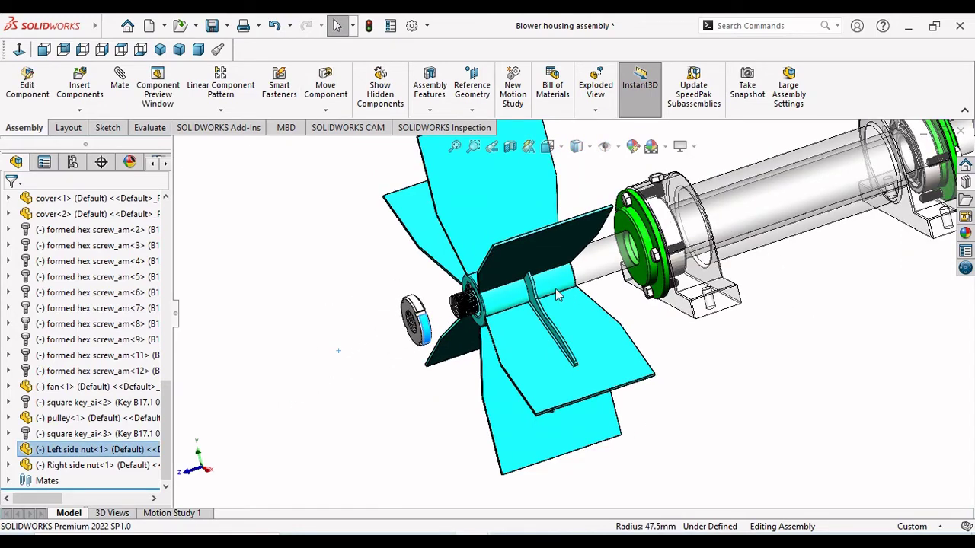
pyautogui.scroll(-6, 472, 304)
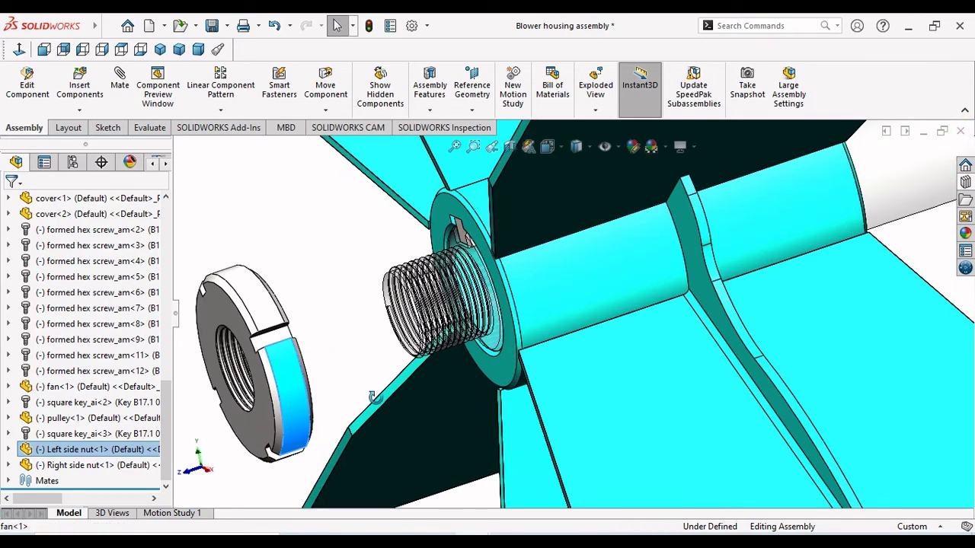
pyautogui.moveTo(373, 397); pyautogui.dragTo(346, 292, button='middle')
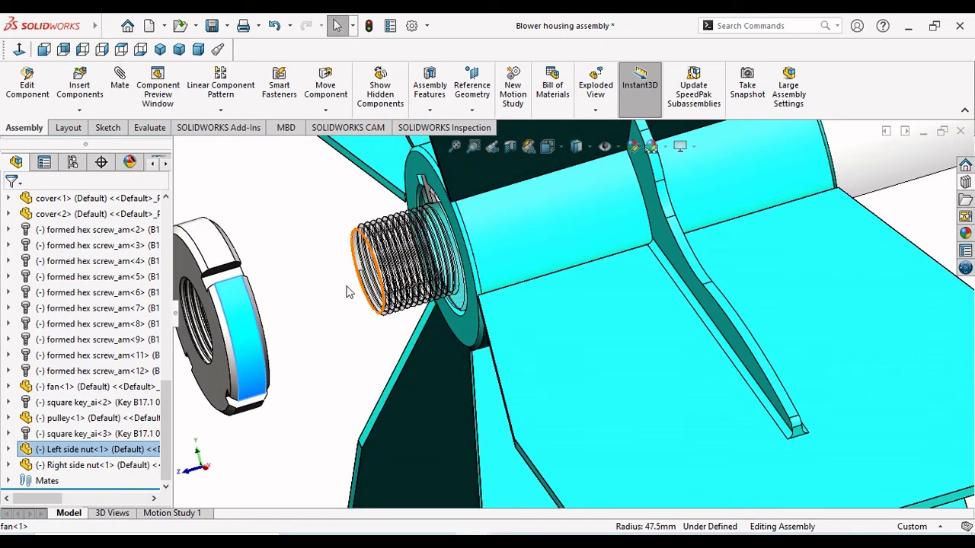
pyautogui.scroll(4, 329, 294)
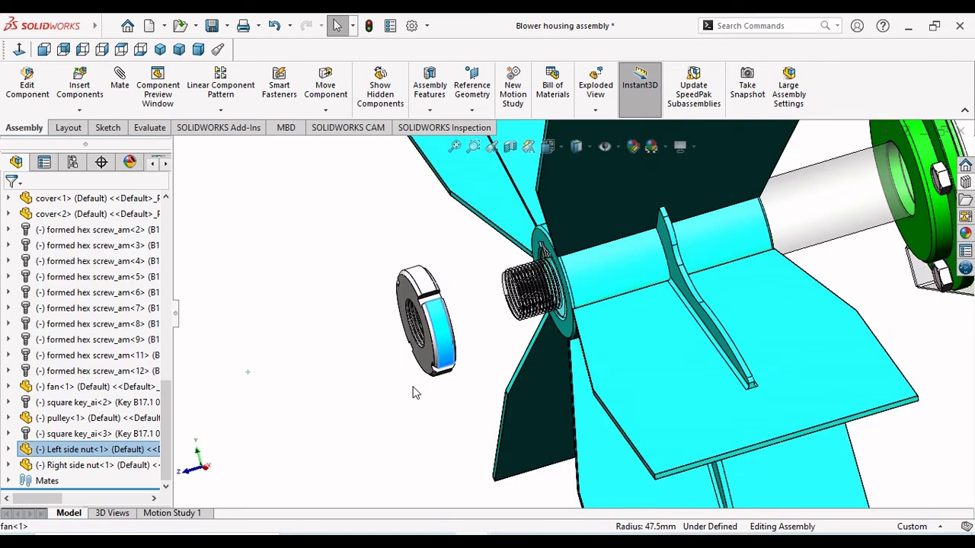
pyautogui.moveTo(416, 392)
pyautogui.mouseDown(button='middle')
pyautogui.moveTo(388, 348)
pyautogui.moveTo(388, 388)
pyautogui.moveTo(417, 404)
pyautogui.mouseUp(button='middle')
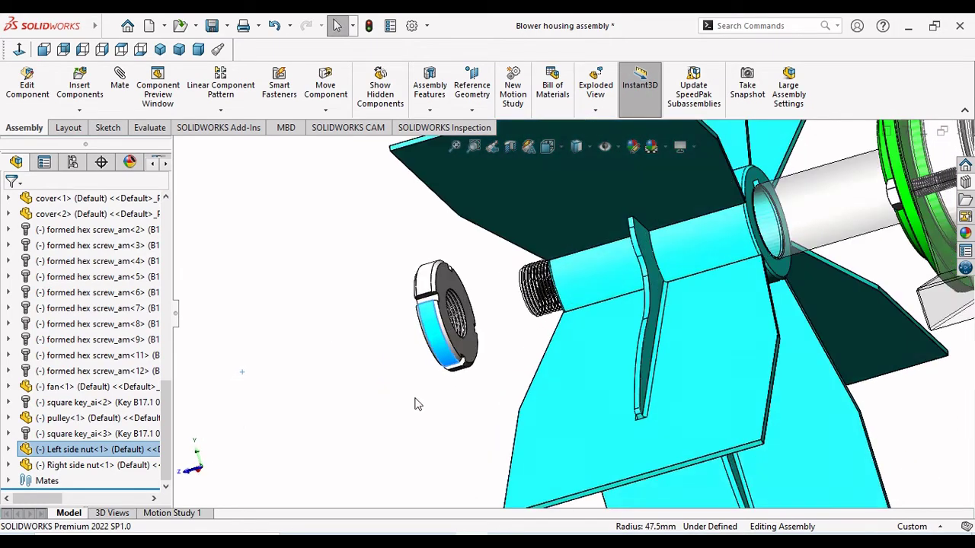
pyautogui.scroll(-5, 487, 342)
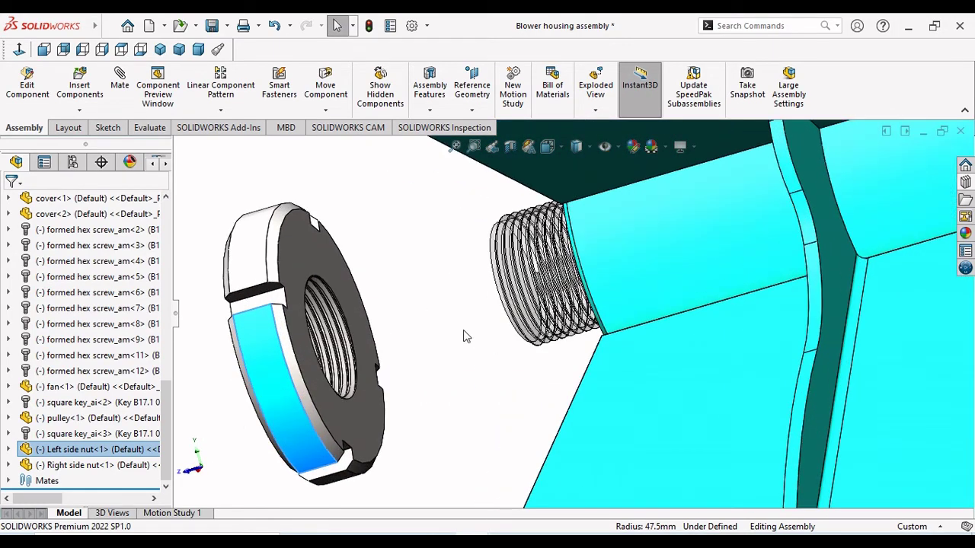
pyautogui.click(297, 229)
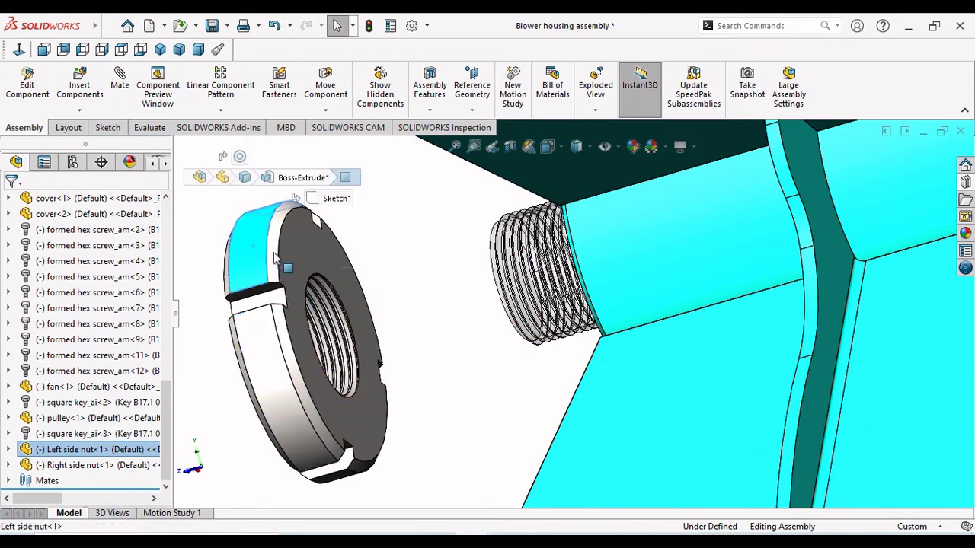
pyautogui.moveTo(297, 228); pyautogui.dragTo(385, 263)
pyautogui.scroll(-5, 411, 297)
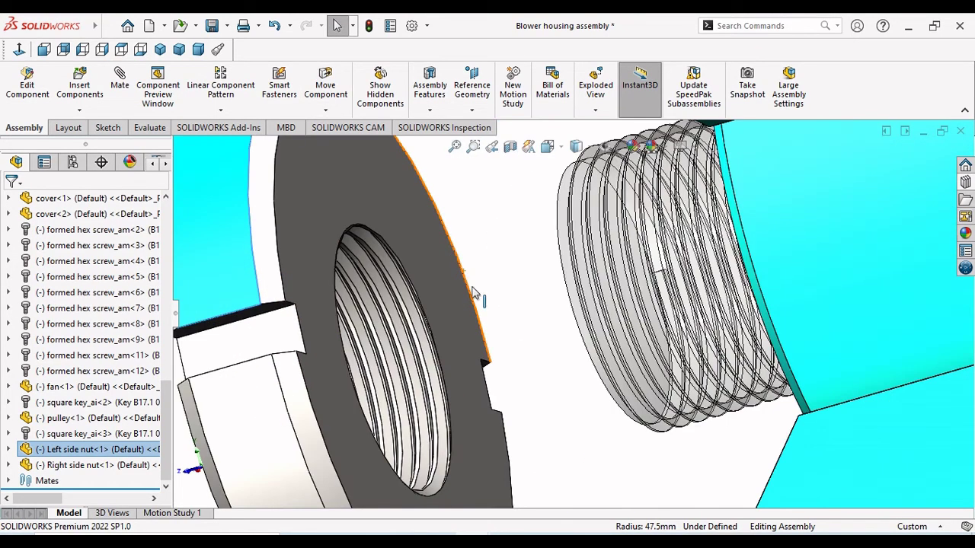
pyautogui.moveTo(457, 305); pyautogui.dragTo(549, 274, button='middle')
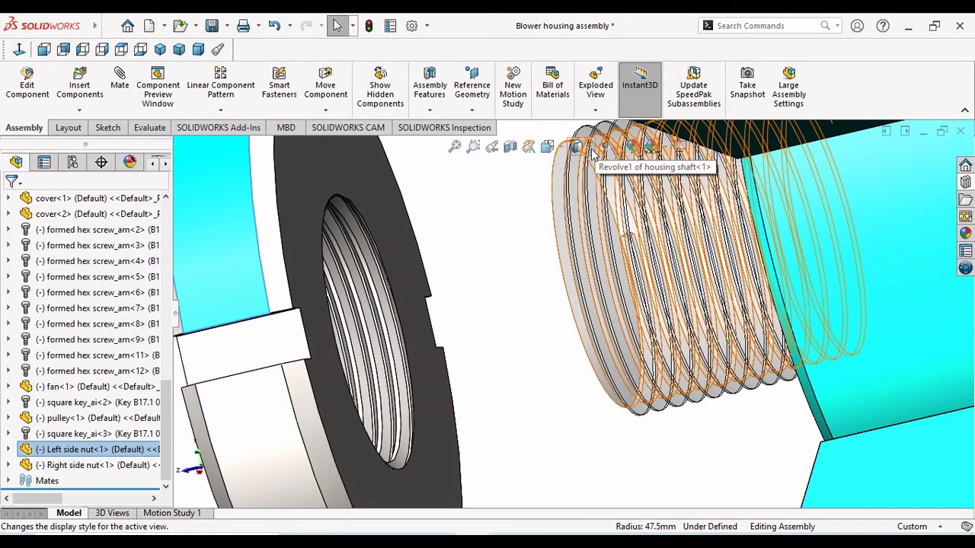
# - Switch the display style to Wireframe and back to Shaded
pyautogui.press('w')
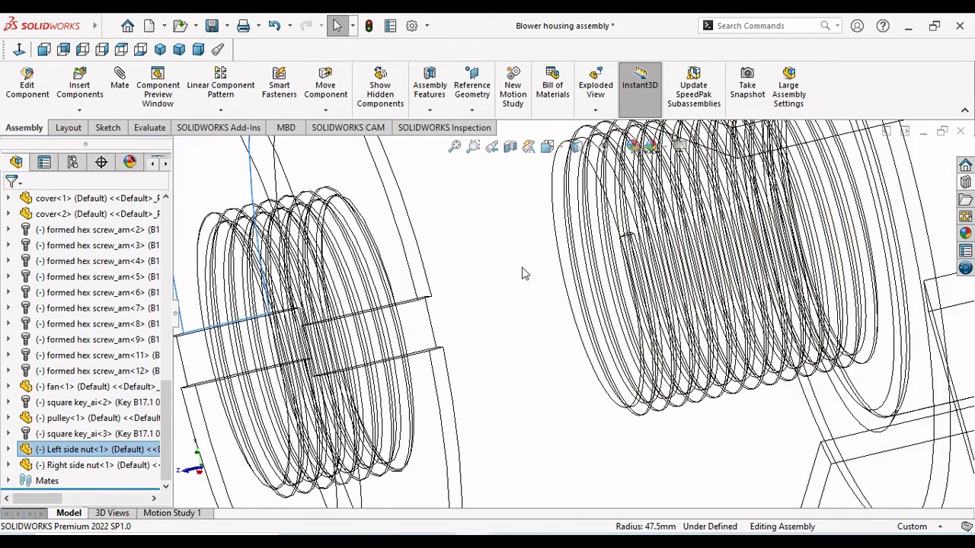
pyautogui.click(591, 151)
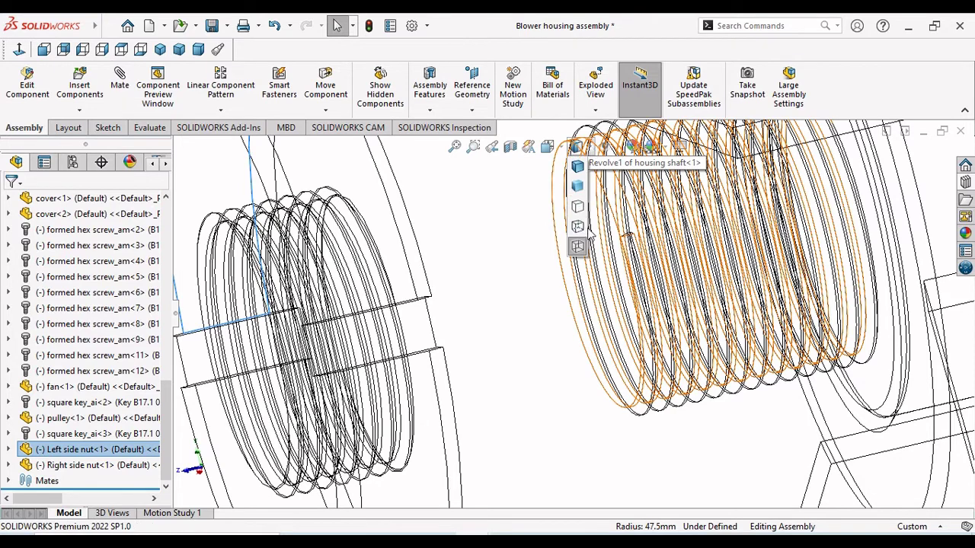
pyautogui.click(577, 188)
pyautogui.press('Escape')
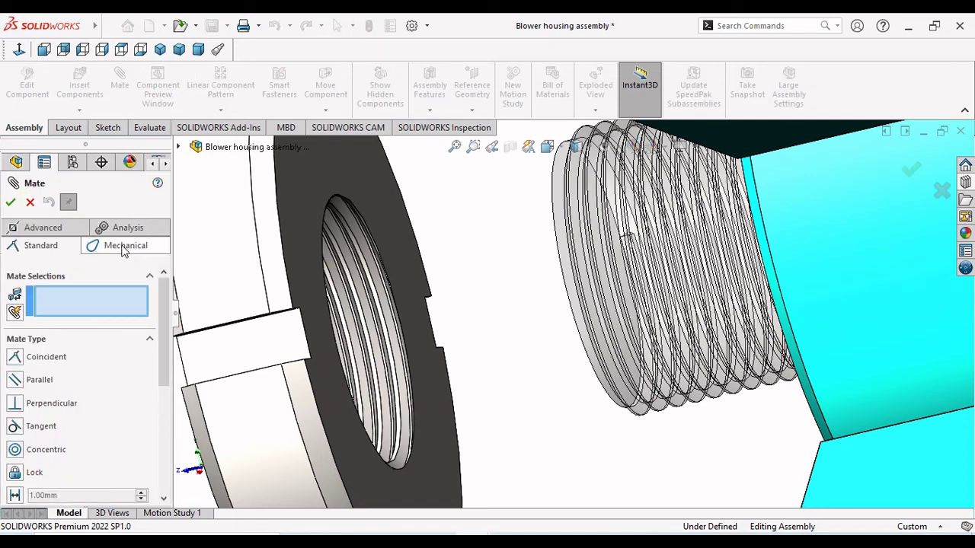
# - Choose the Screw mechanical mate with Distance/revolution set to 1.00mm
pyautogui.click(124, 248)
pyautogui.click(15, 468)
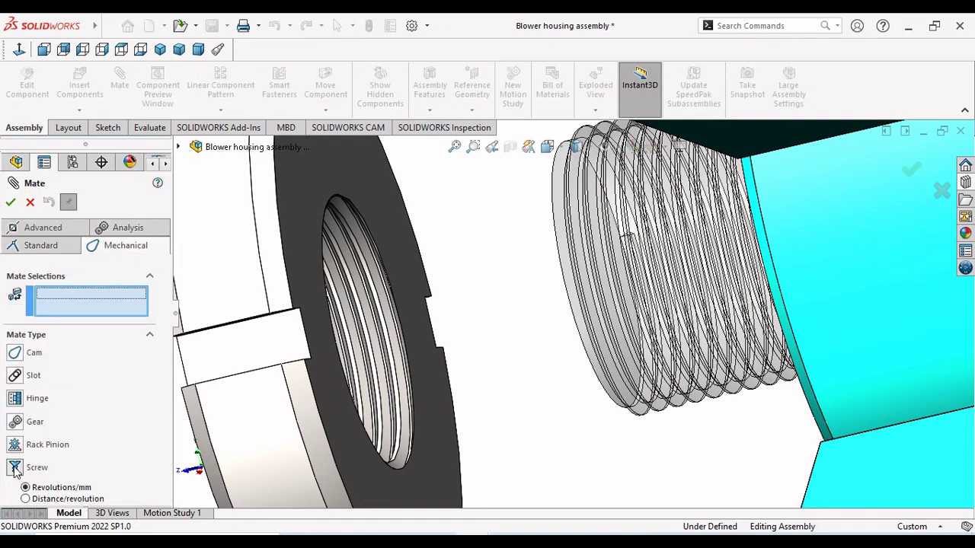
pyautogui.scroll(-3, 159, 375)
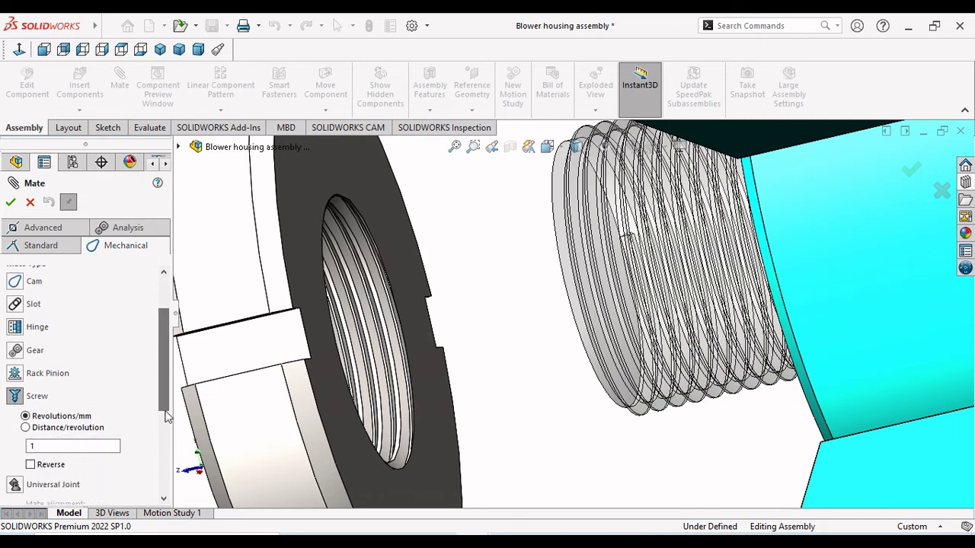
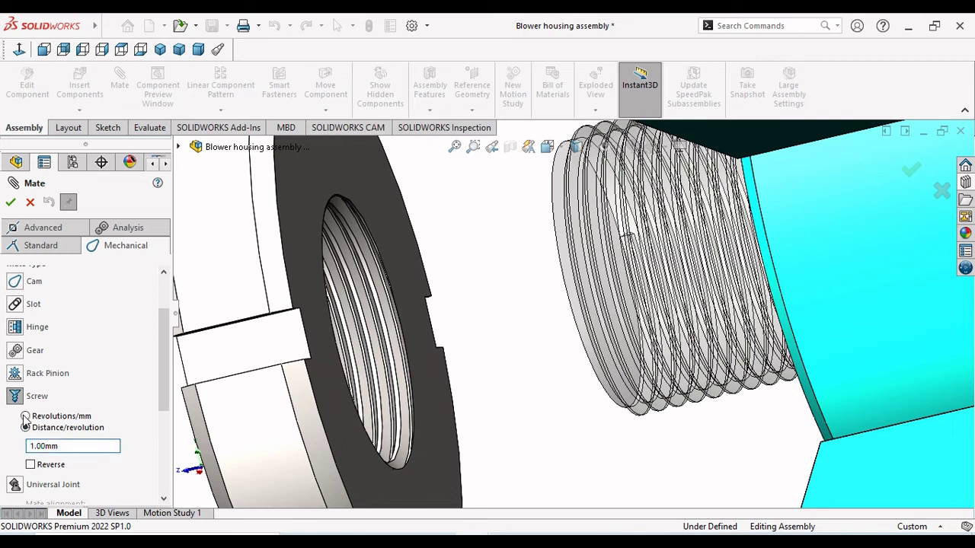
# - Pick the housing shaft's external thread face as the first screw-mate face
pyautogui.scroll(3, 84, 366)
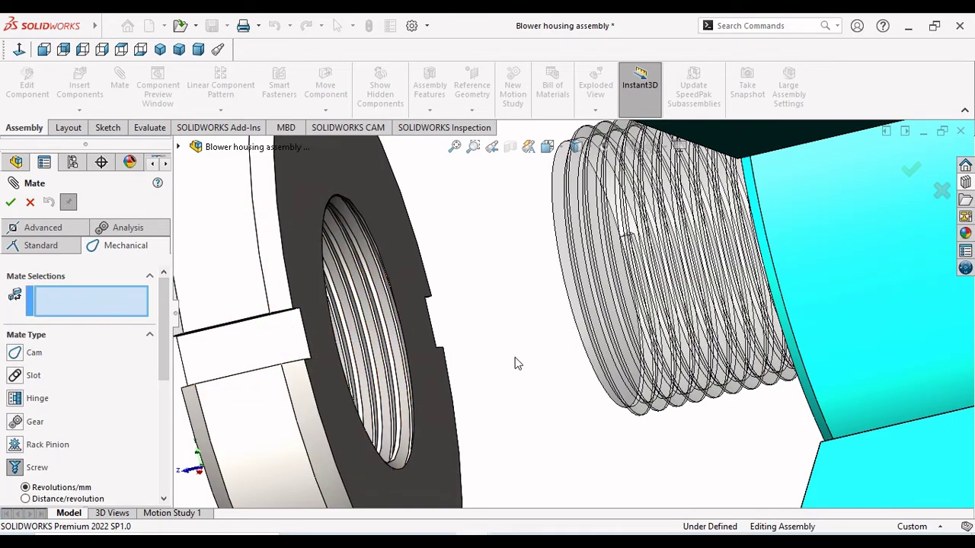
pyautogui.moveTo(515, 360); pyautogui.dragTo(531, 380, button='middle')
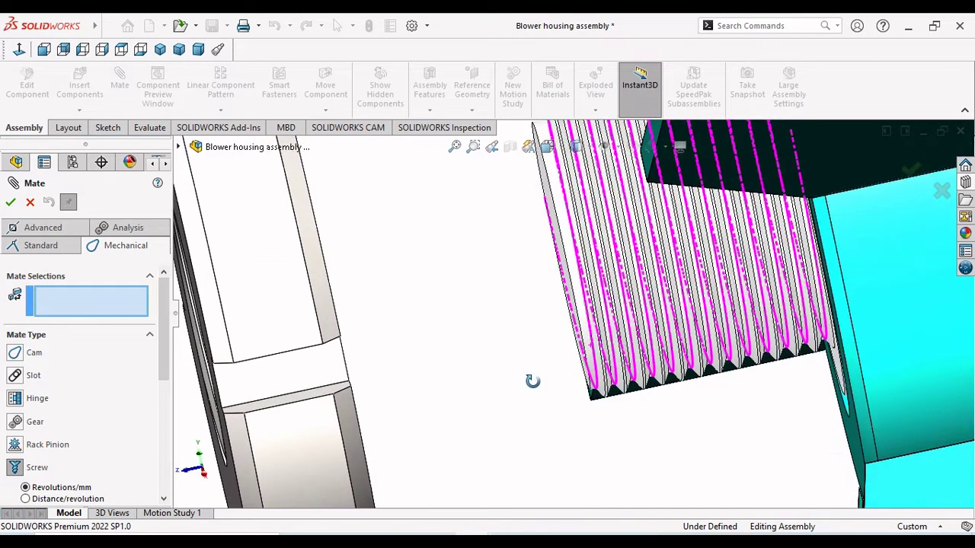
pyautogui.scroll(3, 553, 366)
pyautogui.scroll(-5, 576, 199)
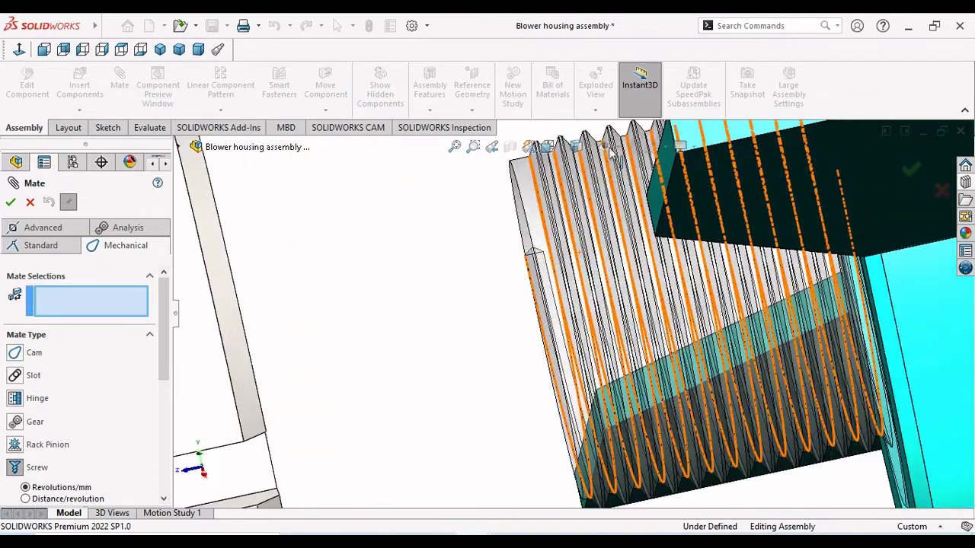
pyautogui.scroll(-5, 573, 221)
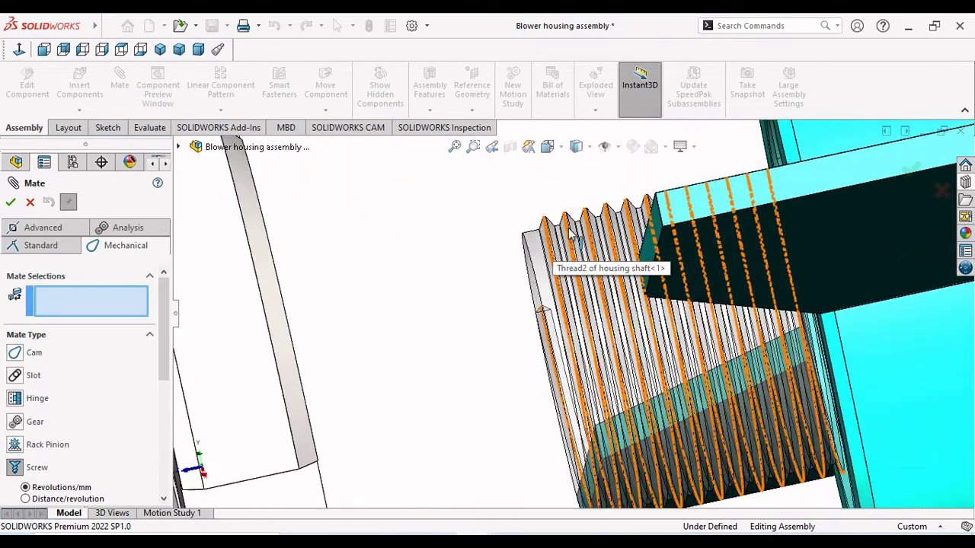
pyautogui.scroll(-2, 568, 242)
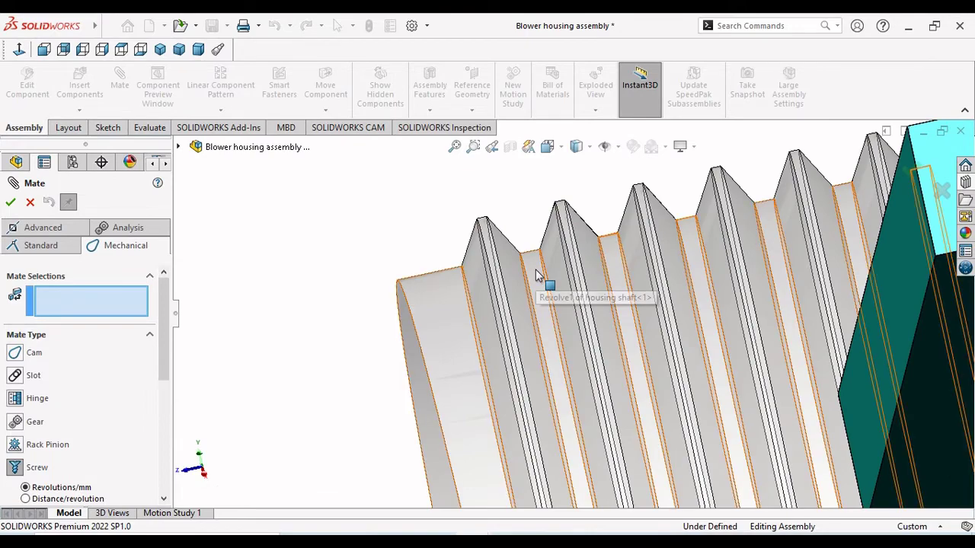
pyautogui.click(537, 276)
# - Pick the left side nut's internal thread face as the second screw-mate face
pyautogui.scroll(10, 504, 380)
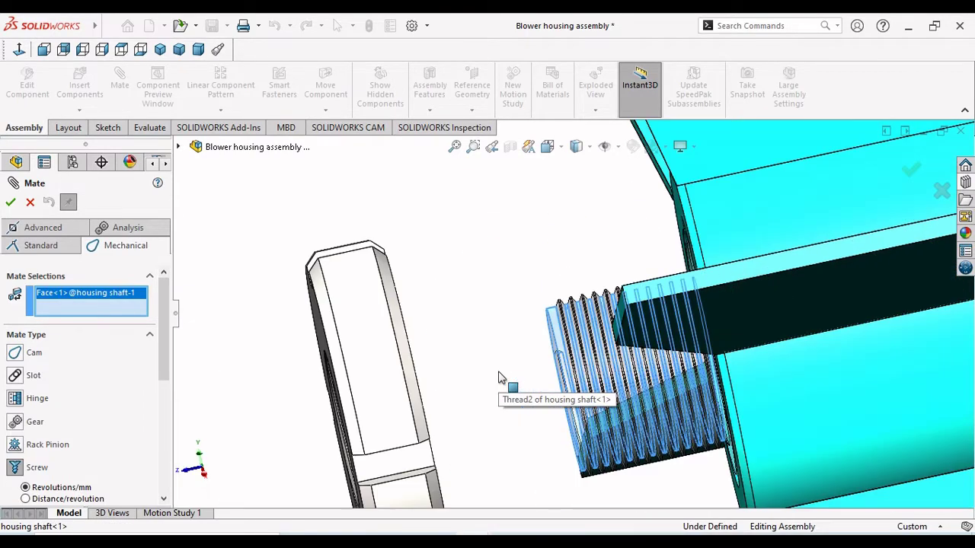
pyautogui.press('Left')
pyautogui.press('Left')
pyautogui.press('Left')
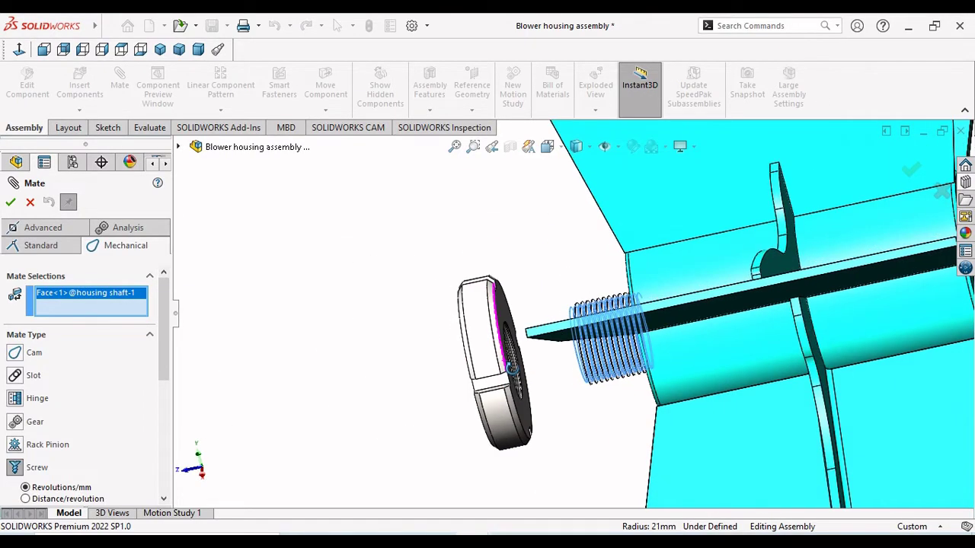
pyautogui.press('Down')
pyautogui.press('Down')
pyautogui.press('Down')
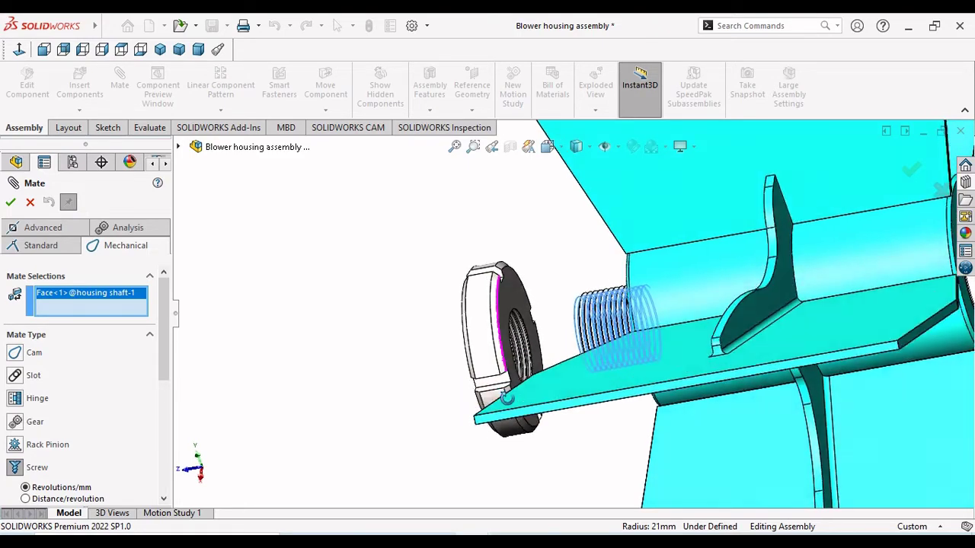
pyautogui.scroll(-10, 520, 335)
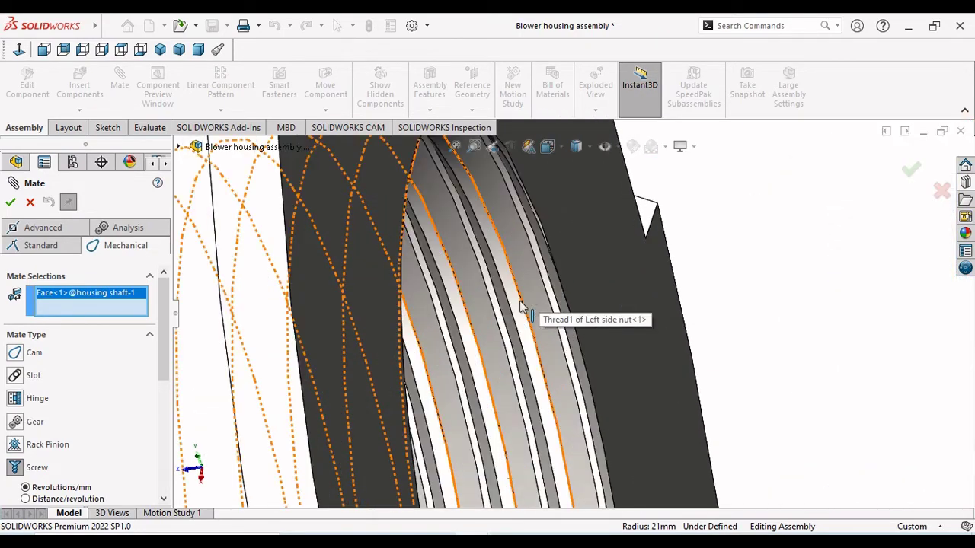
pyautogui.press('Left')
pyautogui.press('Left')
pyautogui.press('Left')
pyautogui.press('Left')
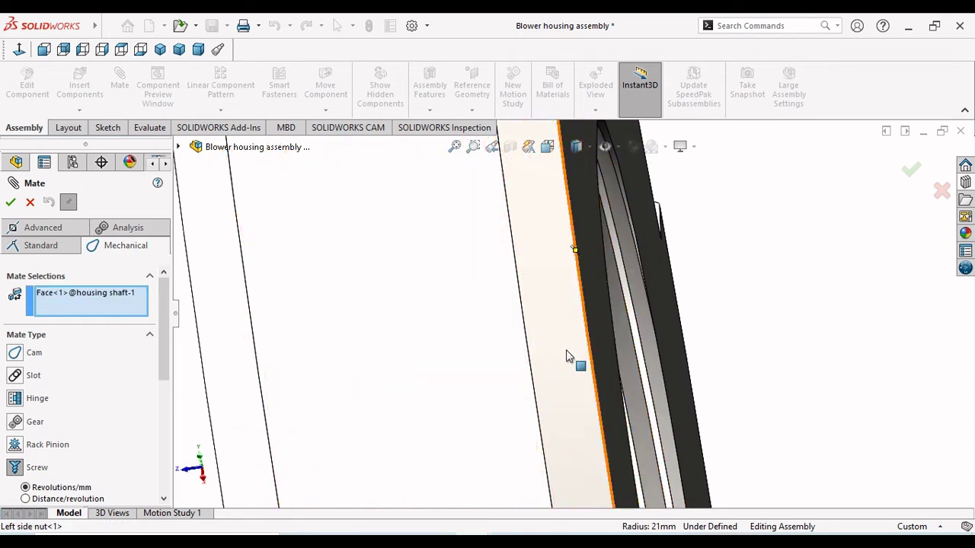
pyautogui.press('Left')
pyautogui.press('Left')
pyautogui.press('Left')
pyautogui.press('Left')
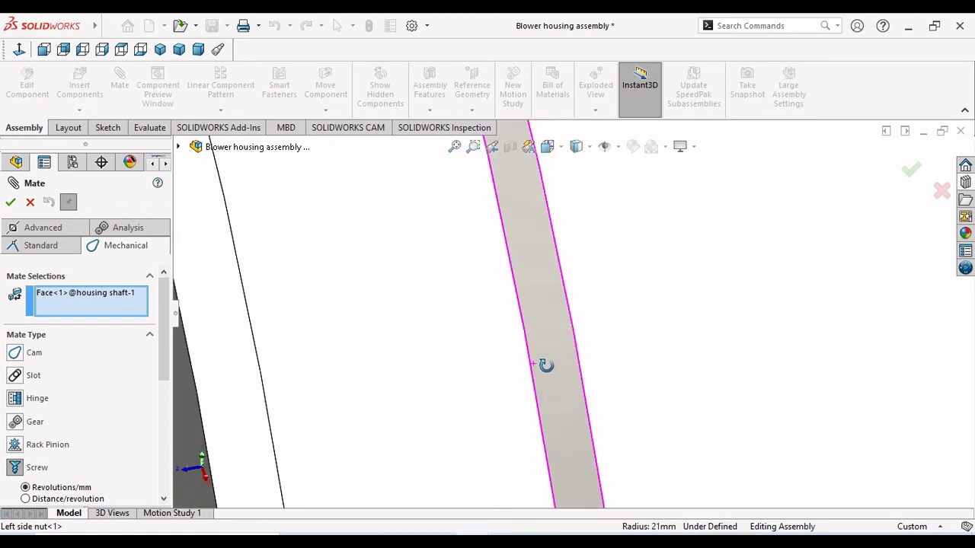
pyautogui.scroll(-5, 460, 369)
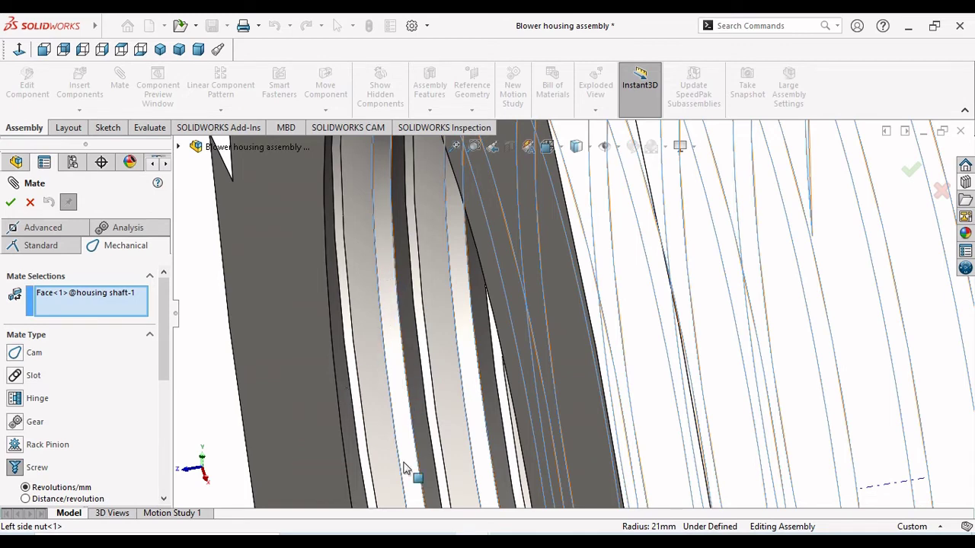
pyautogui.click(659, 329)
pyautogui.scroll(8, 512, 373)
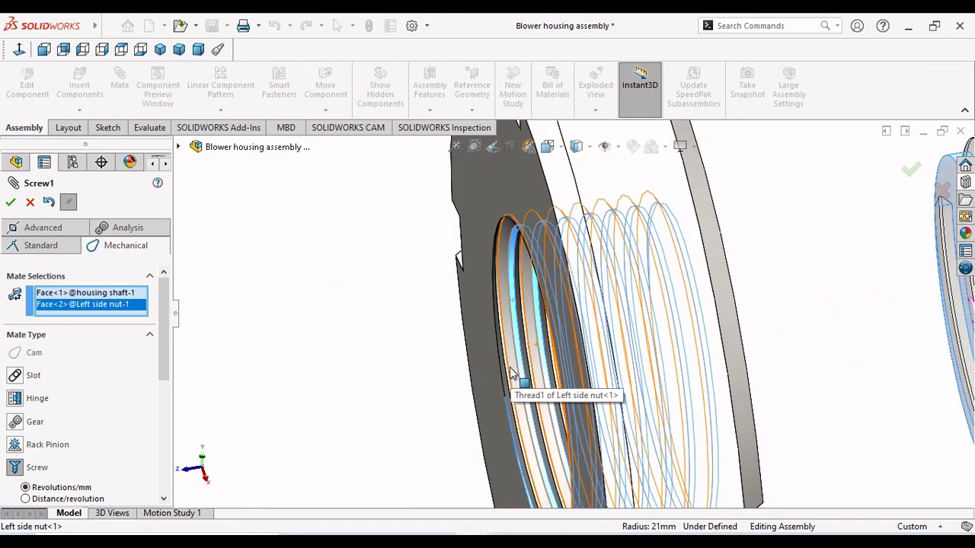
# - Set the screw mate to 3 revolutions/mm and apply it as Screw1
pyautogui.scroll(-2, 505, 392)
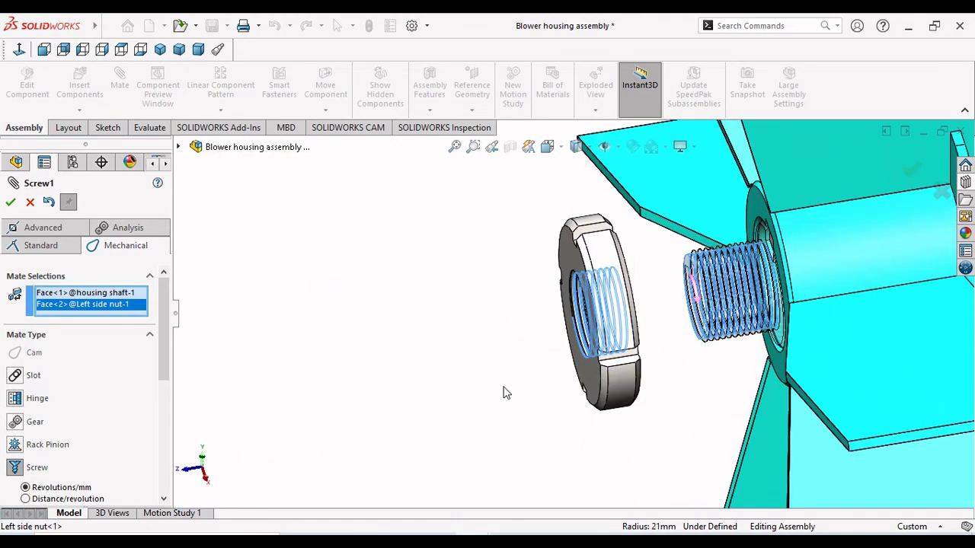
pyautogui.scroll(-3, 166, 371)
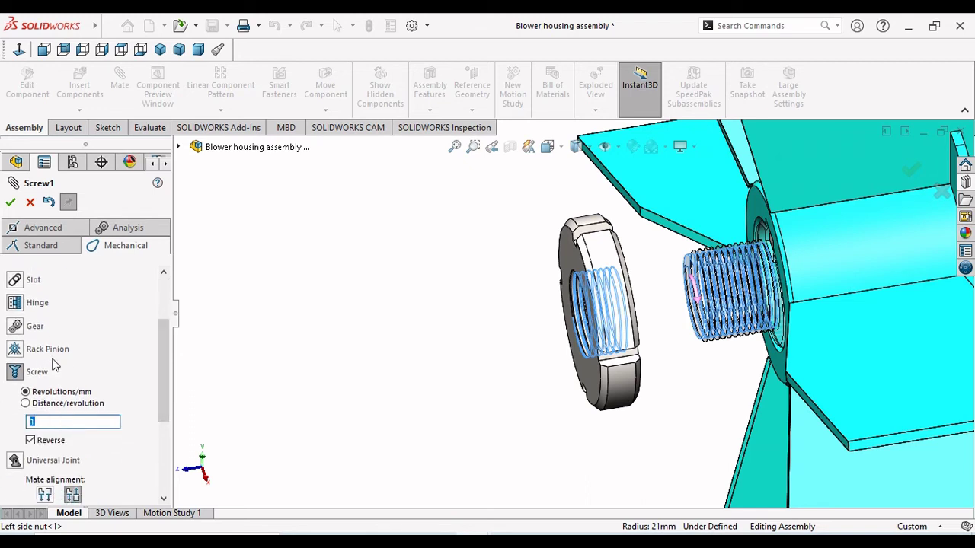
pyautogui.write('3')
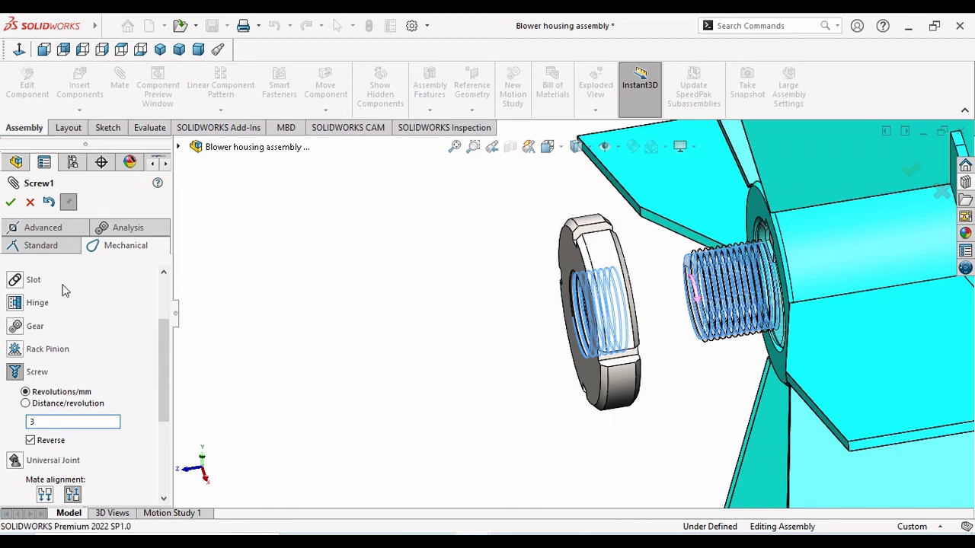
pyautogui.click(13, 208)
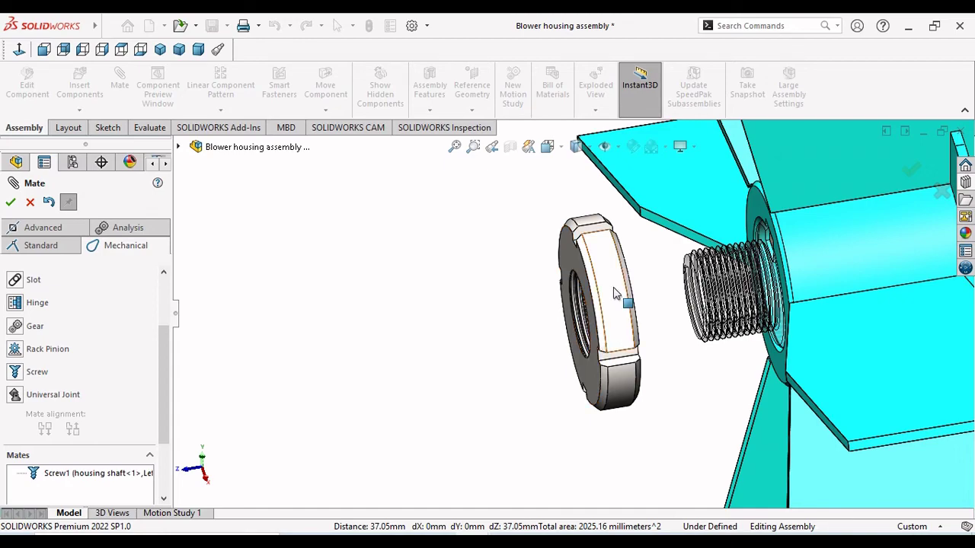
# - Drag the left side nut along the shaft to test the Screw1 mate
pyautogui.click(614, 320)
pyautogui.moveTo(627, 407); pyautogui.dragTo(662, 435)
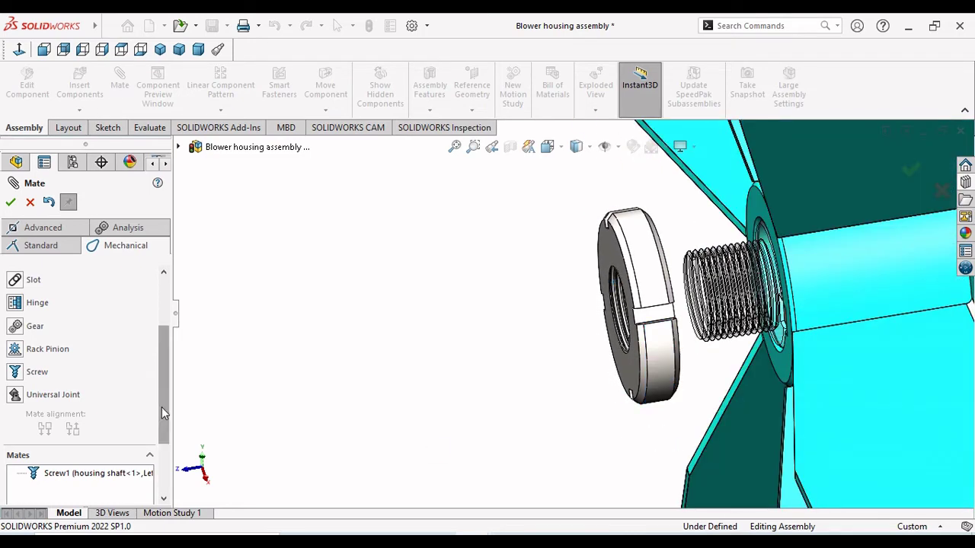
pyautogui.scroll(-3, 162, 406)
pyautogui.scroll(4, 161, 403)
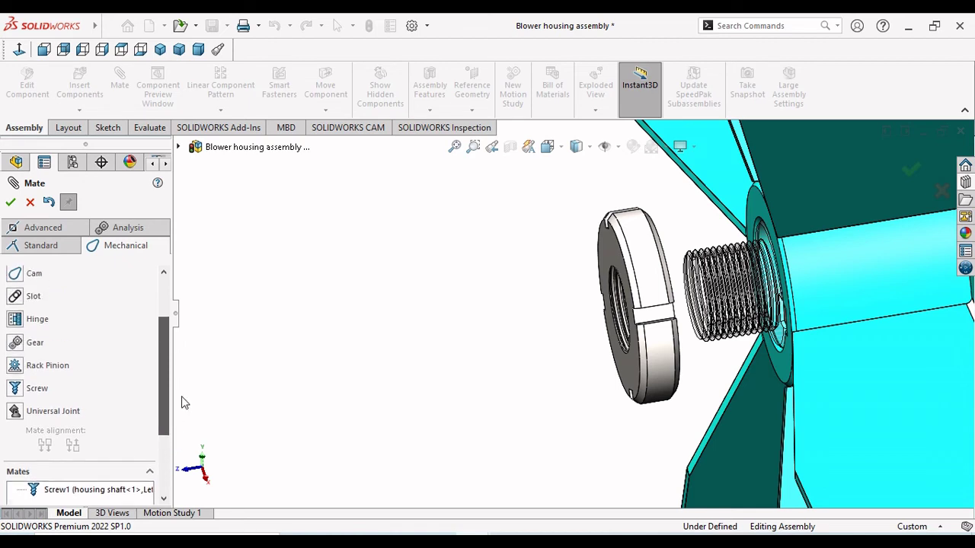
pyautogui.scroll(-3, 152, 396)
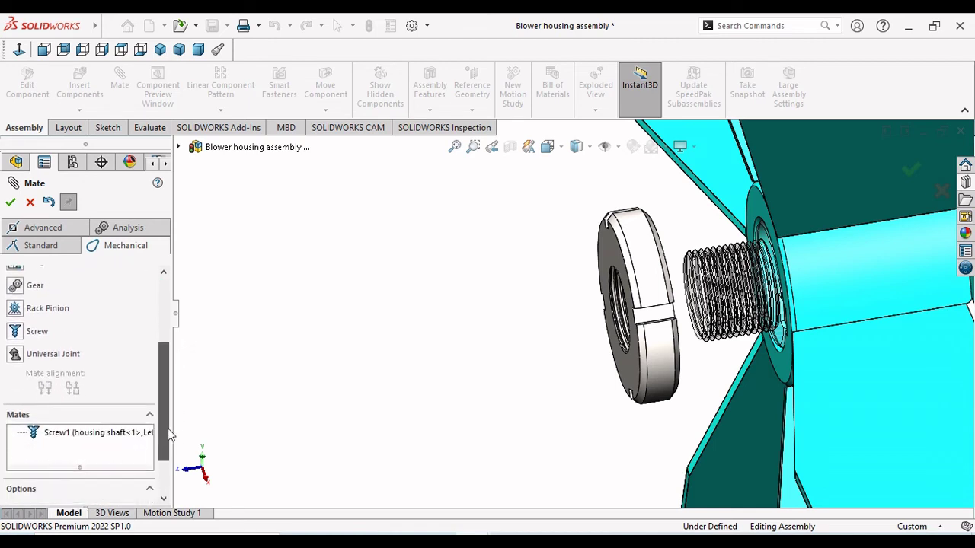
# - Uncheck Reverse on Screw1 and turn the nut to confirm it advances onto the thread
pyautogui.click(95, 396)
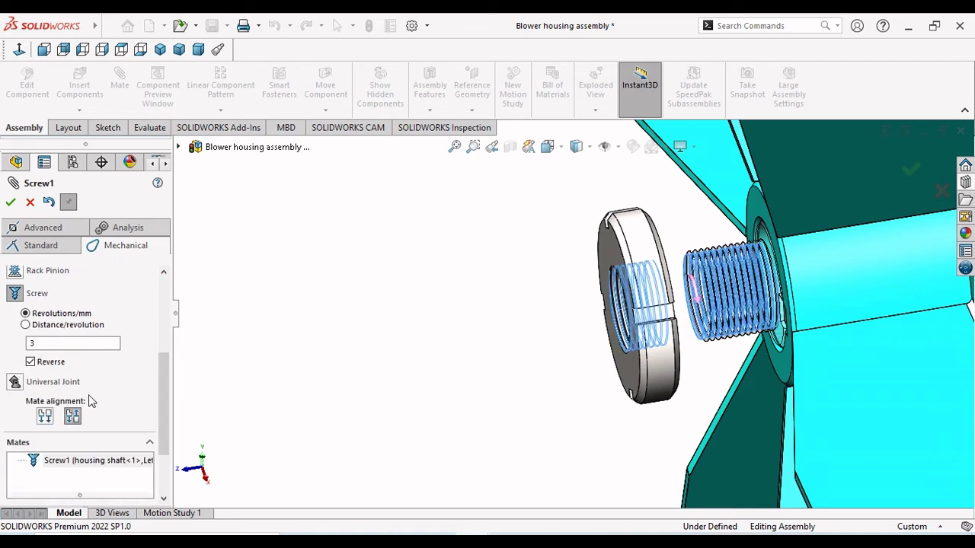
pyautogui.click(33, 365)
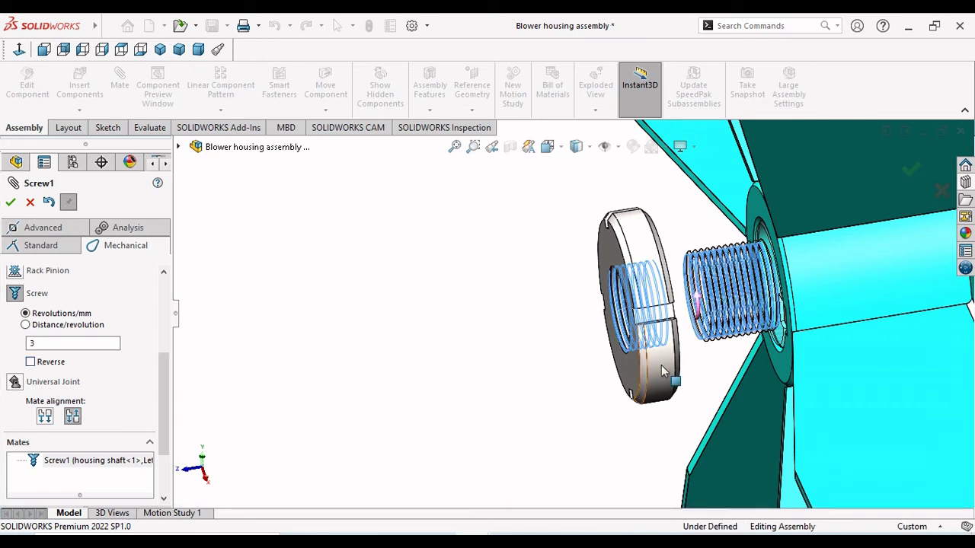
pyautogui.click(10, 202)
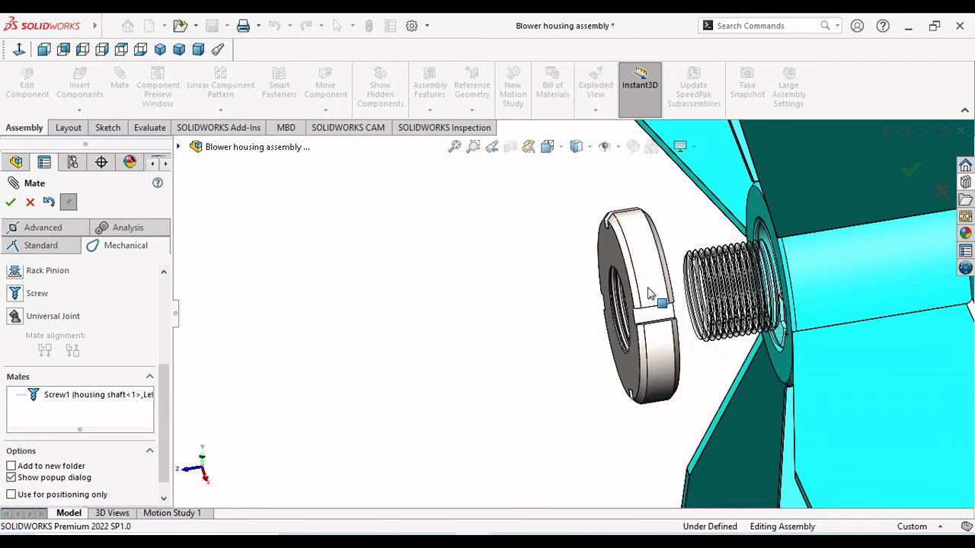
pyautogui.moveTo(649, 294); pyautogui.dragTo(686, 296, button='middle')
pyautogui.click(685, 296)
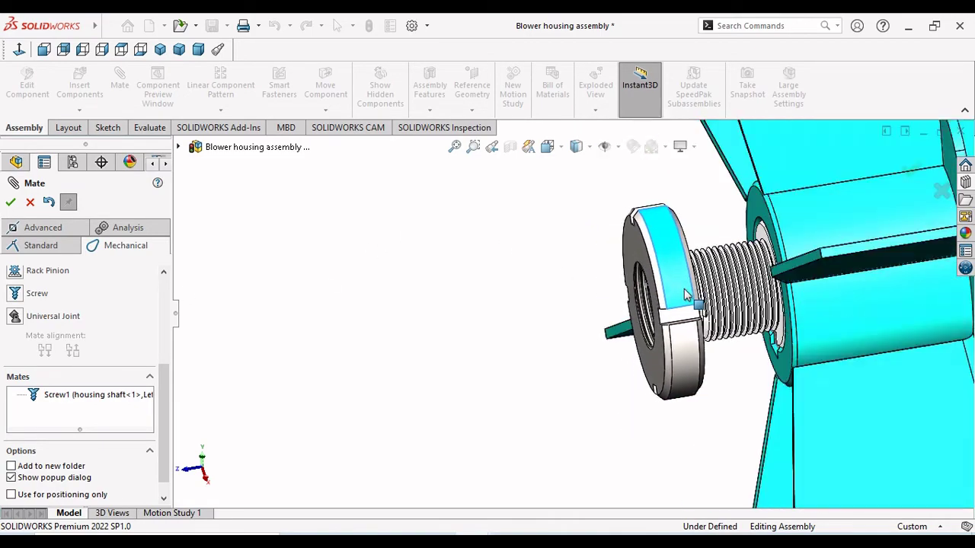
pyautogui.moveTo(685, 295); pyautogui.dragTo(727, 328)
pyautogui.moveTo(575, 383)
pyautogui.mouseDown(button='middle')
pyautogui.moveTo(566, 374)
pyautogui.moveTo(553, 383)
pyautogui.moveTo(567, 389)
pyautogui.mouseUp(button='middle')
pyautogui.scroll(-1, 758, 320)
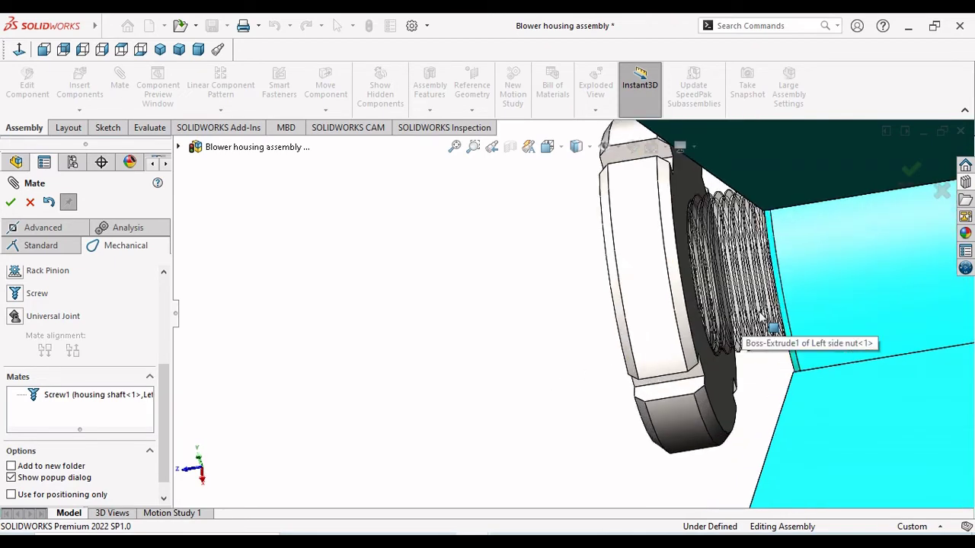
# - Select the nut's circular face and the fan housing's inner face, then confirm
pyautogui.click(687, 180)
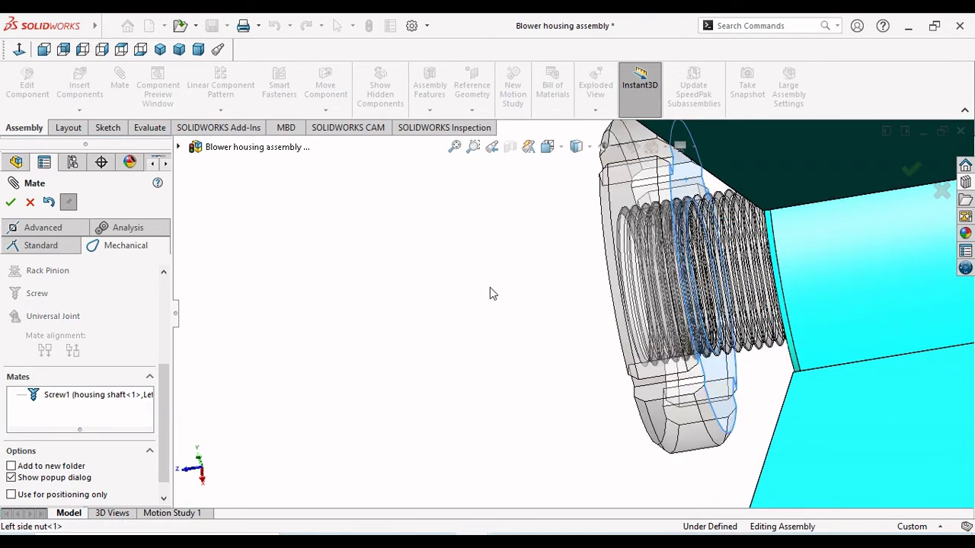
pyautogui.moveTo(490, 292); pyautogui.dragTo(514, 306, button='middle')
pyautogui.scroll(-2, 770, 160)
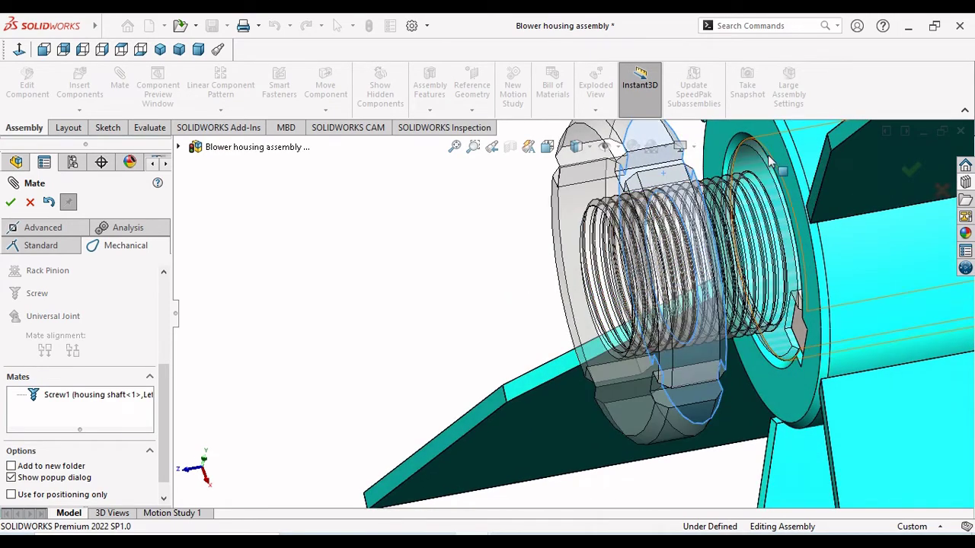
pyautogui.click(773, 145)
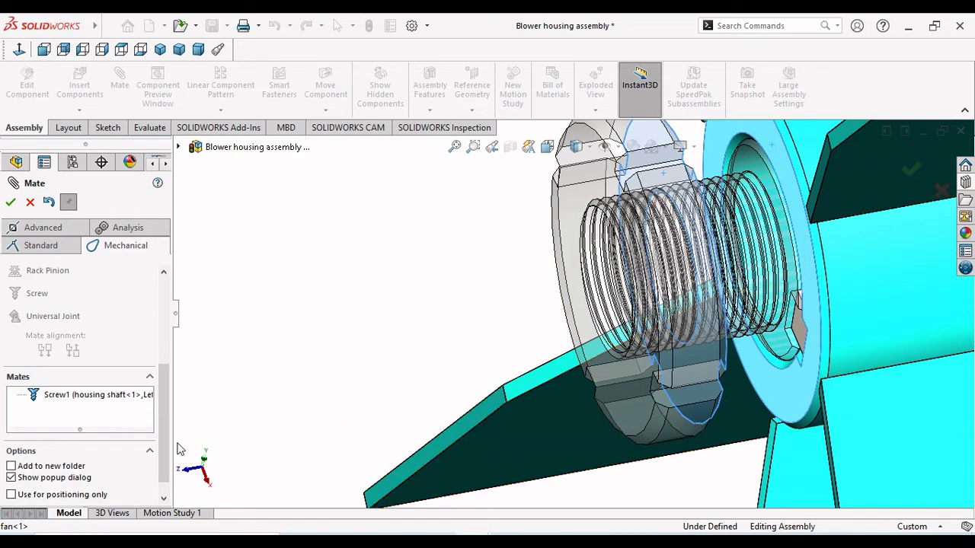
pyautogui.click(11, 202)
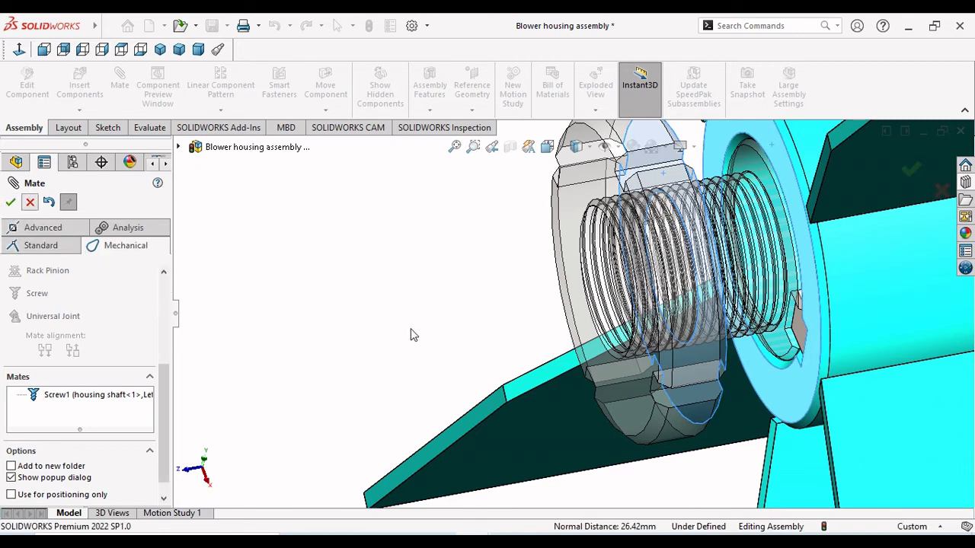
# - Mate the left side nut's face coincident with the fan hub face as Coincident36
pyautogui.press('Escape')
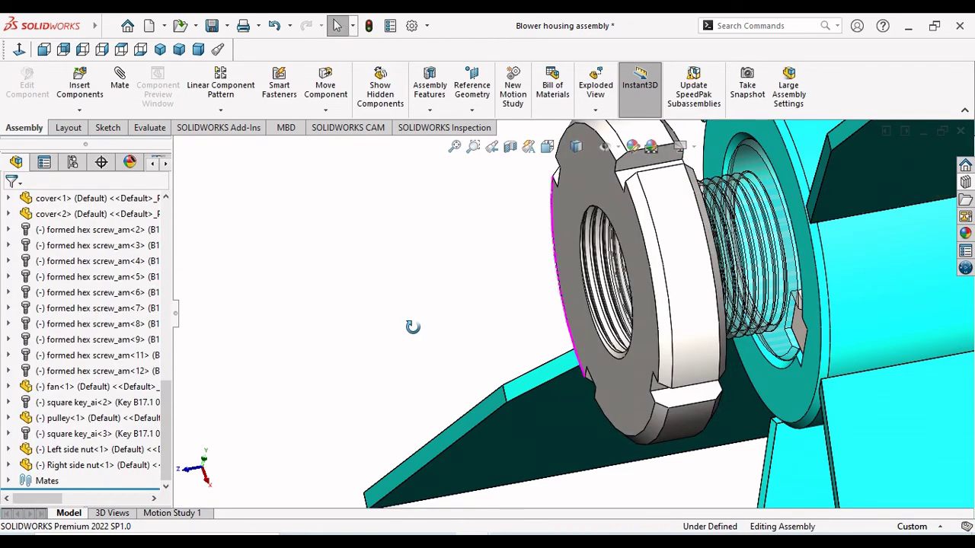
pyautogui.moveTo(412, 326); pyautogui.dragTo(391, 348, button='middle')
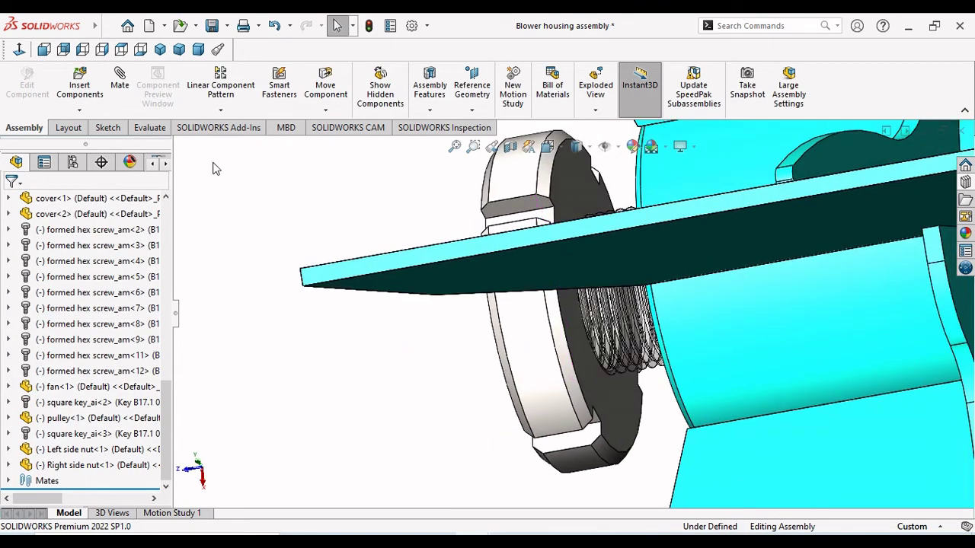
pyautogui.click(576, 192)
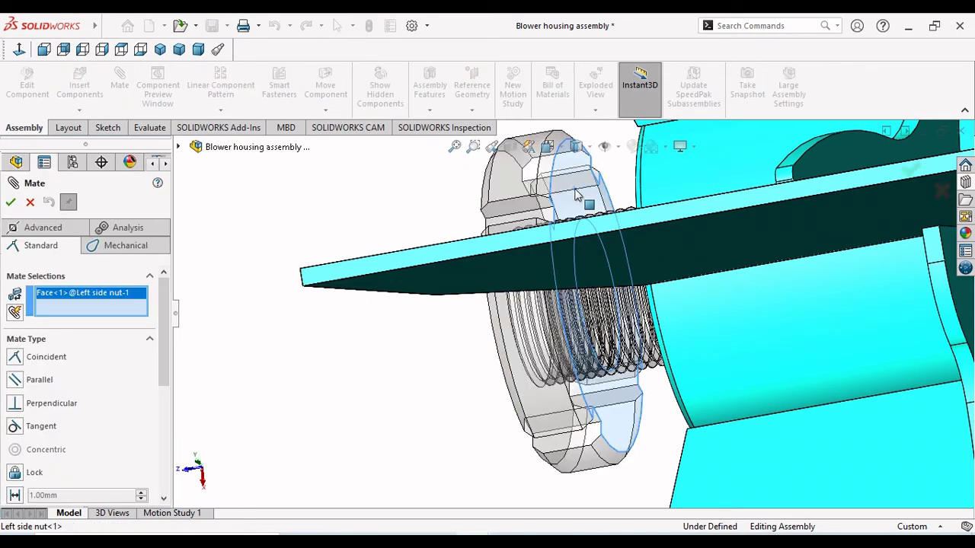
pyautogui.moveTo(446, 290); pyautogui.dragTo(363, 308, button='middle')
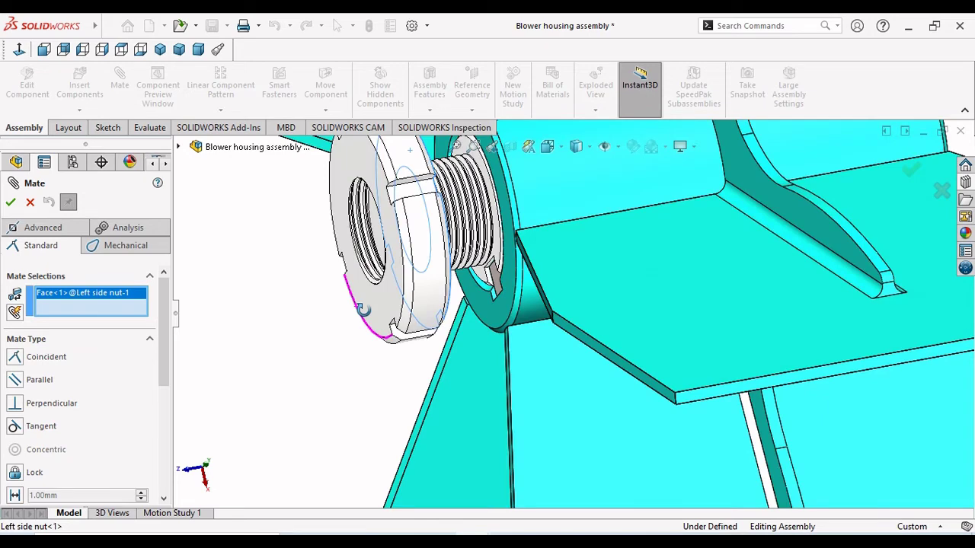
pyautogui.click(502, 185)
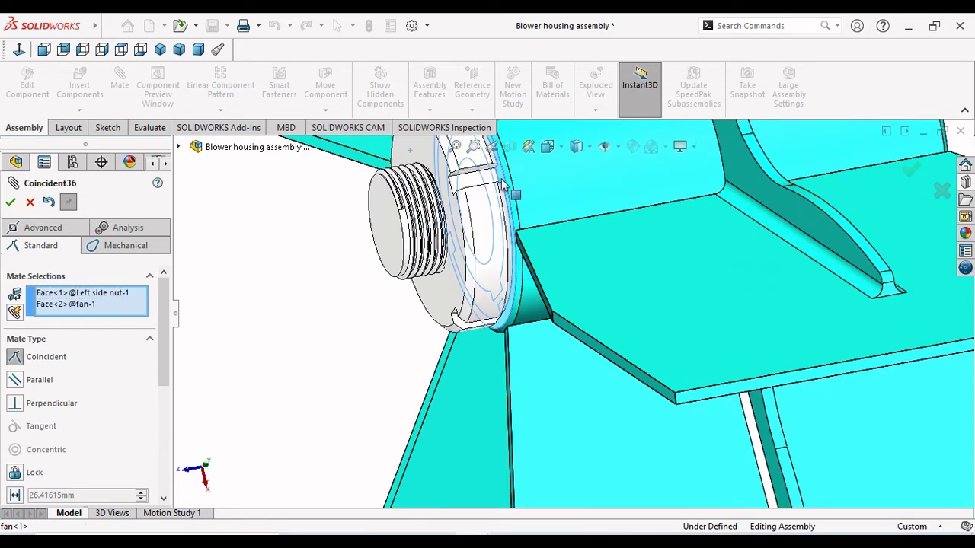
pyautogui.scroll(3, 388, 347)
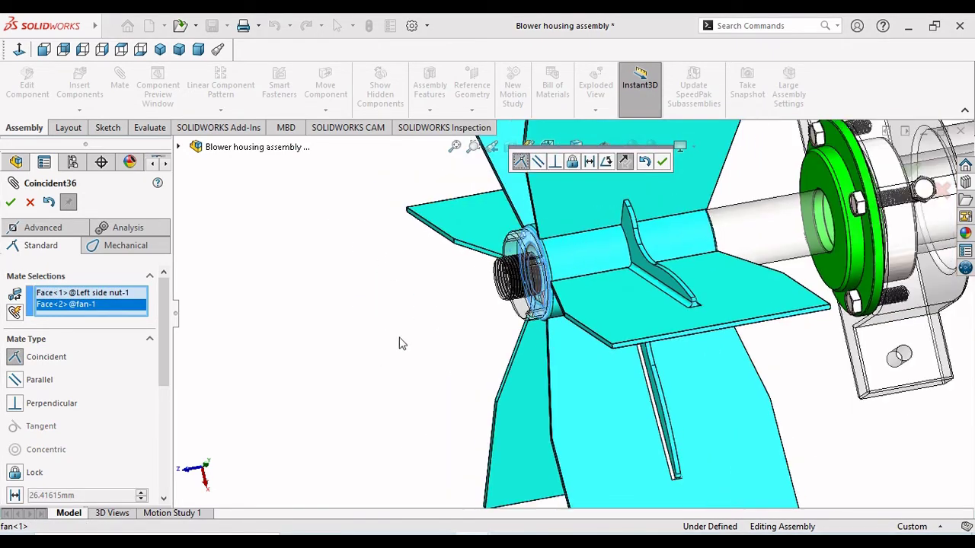
pyautogui.click(667, 162)
# - Select the right side nut's rim face for a concentric mate
pyautogui.scroll(3, 465, 362)
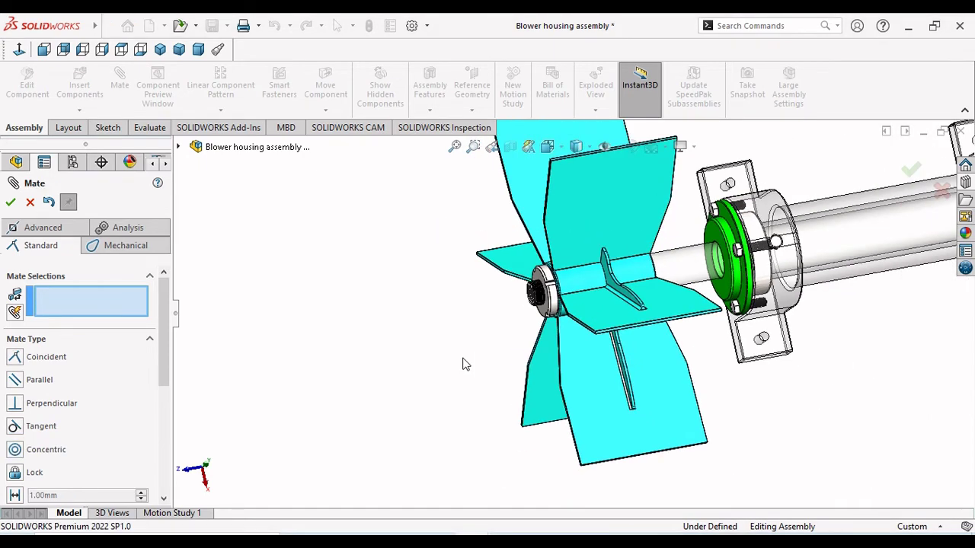
pyautogui.scroll(5, 465, 364)
pyautogui.scroll(-3, 698, 308)
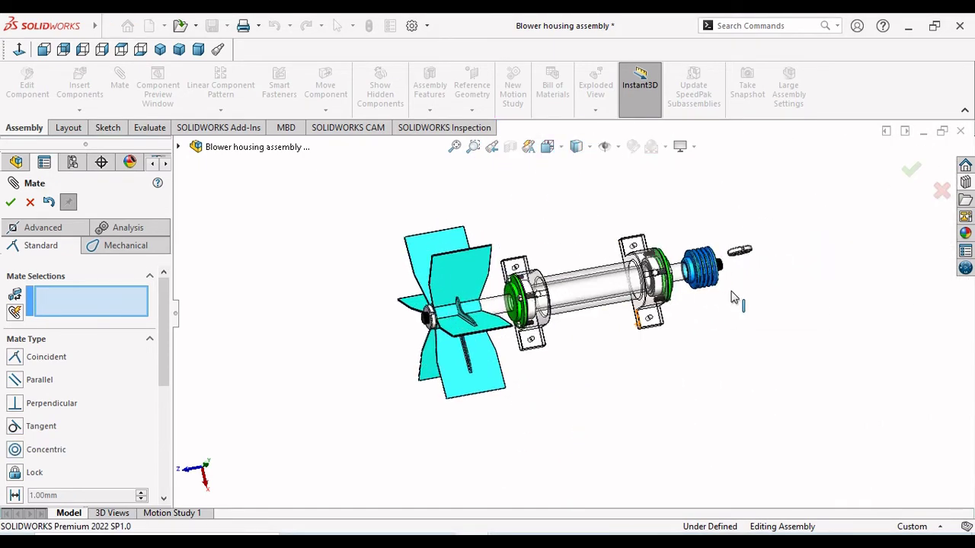
pyautogui.moveTo(746, 305); pyautogui.dragTo(714, 279, button='middle')
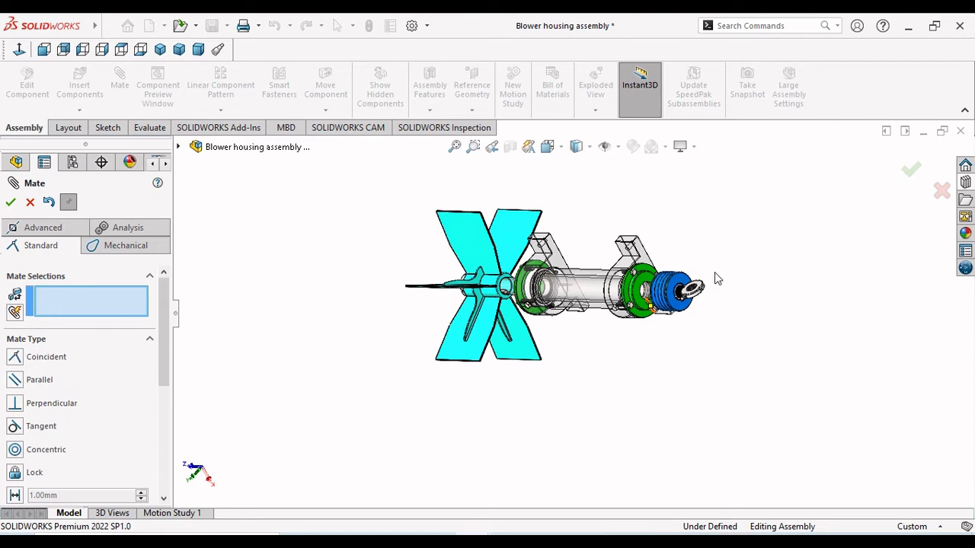
pyautogui.scroll(-6, 695, 297)
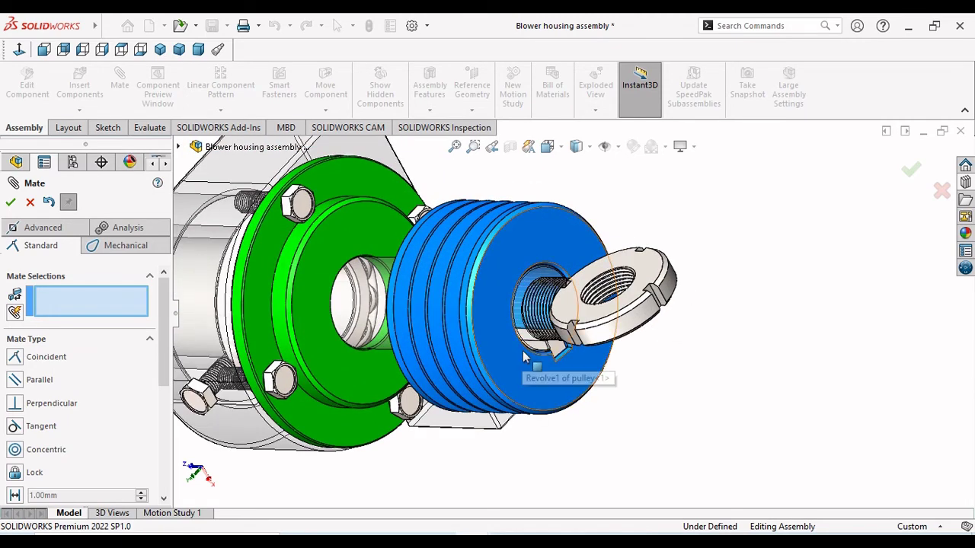
pyautogui.scroll(-4, 607, 330)
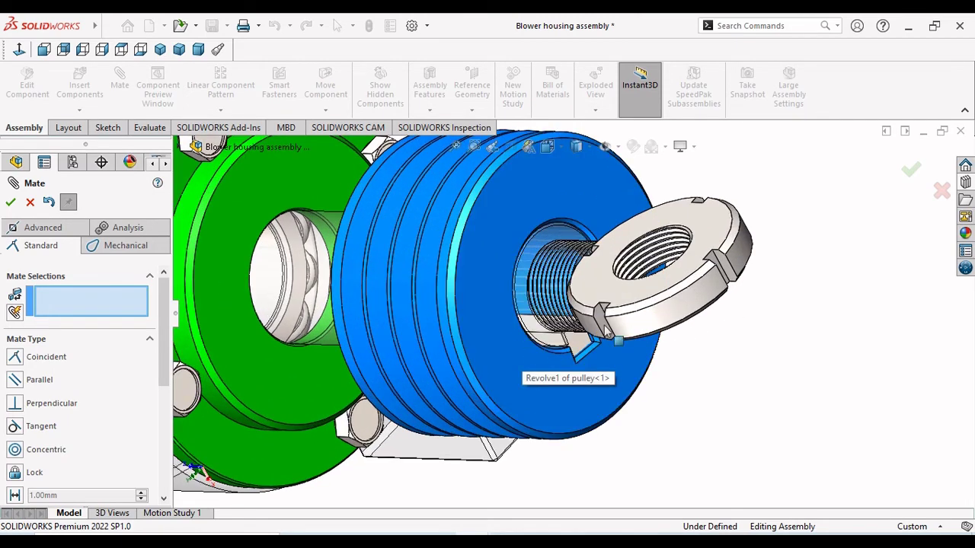
pyautogui.click(670, 322)
# - Add the housing shaft face, apply Concentric31, and close the Mate tool
pyautogui.scroll(-3, 588, 305)
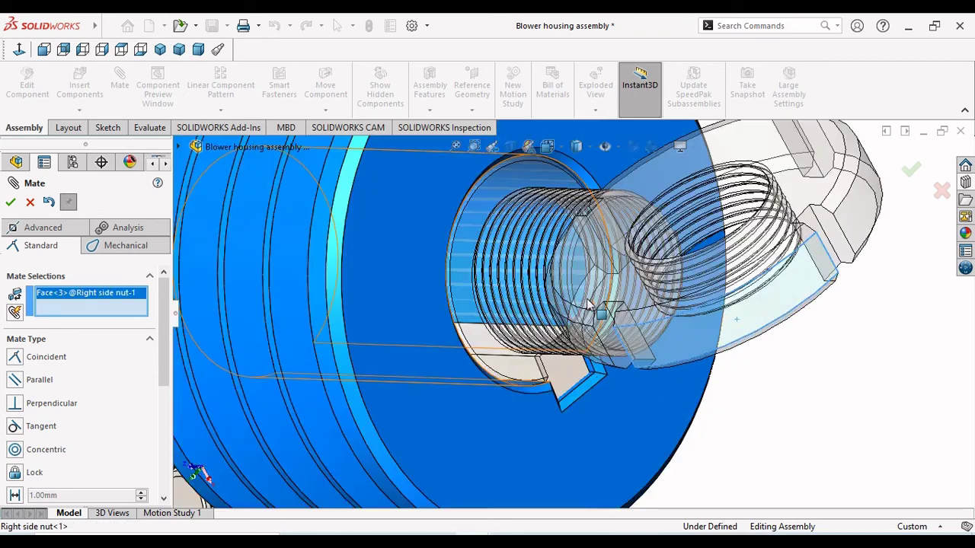
pyautogui.scroll(6, 588, 304)
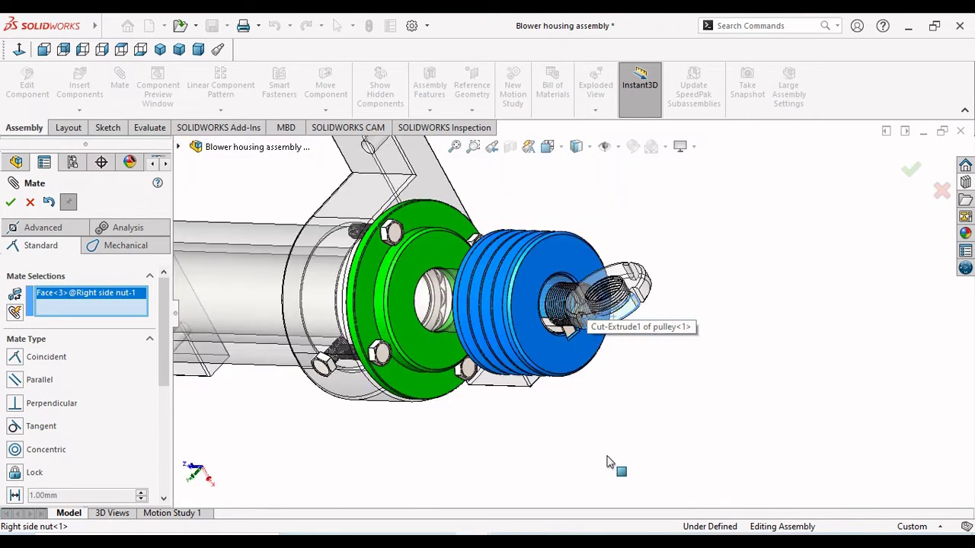
pyautogui.moveTo(611, 454); pyautogui.dragTo(631, 453, button='middle')
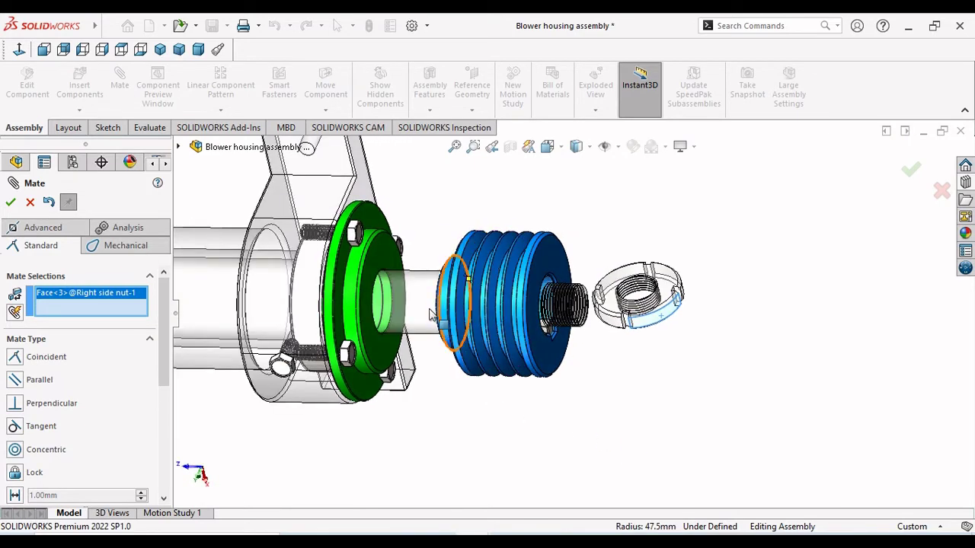
pyautogui.click(396, 312)
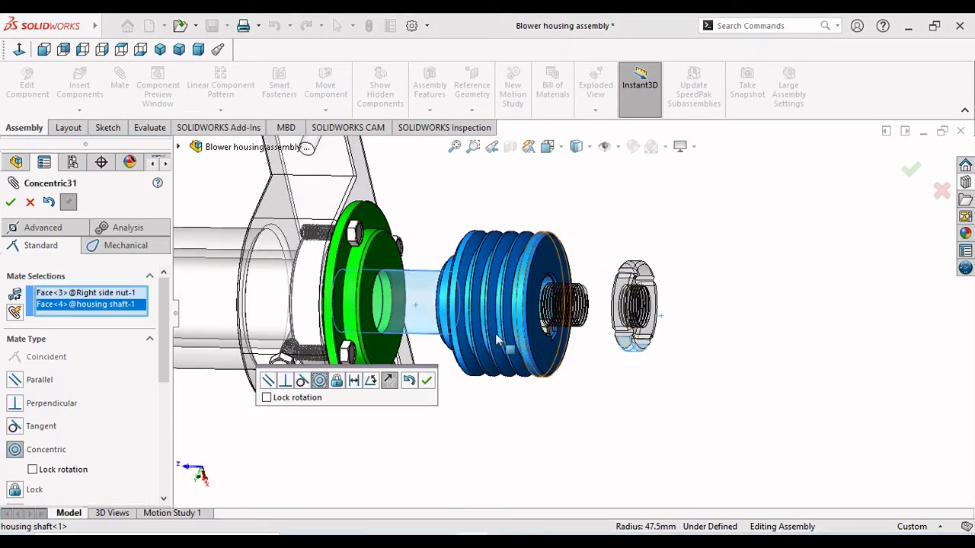
pyautogui.click(426, 380)
pyautogui.scroll(-5, 583, 317)
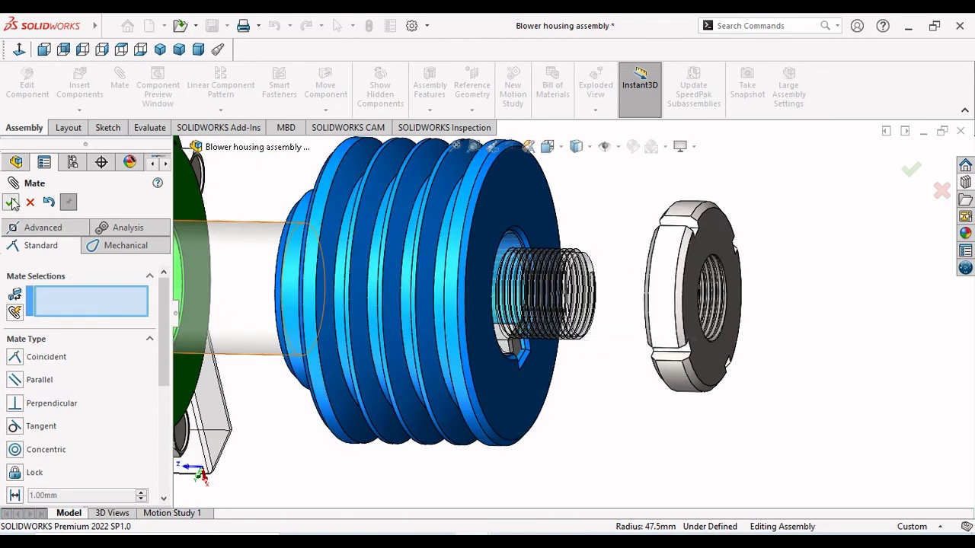
pyautogui.press('Escape')
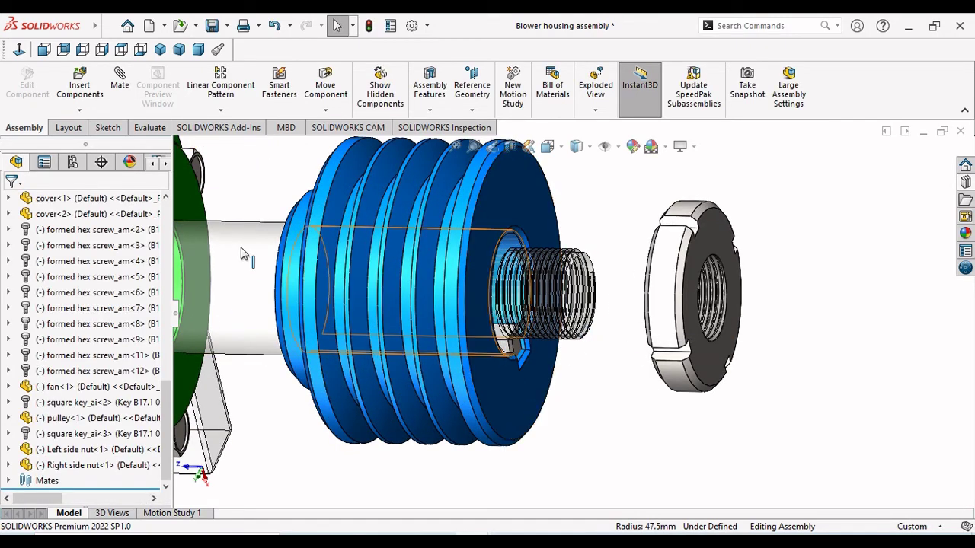
# - Start a new mate and choose the Screw type from Mechanical mates
pyautogui.click(119, 85)
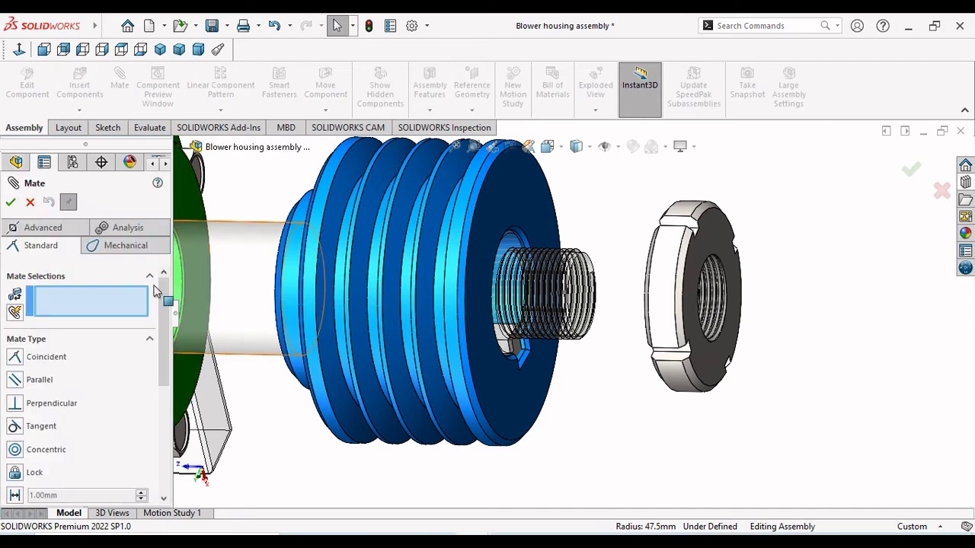
pyautogui.click(105, 247)
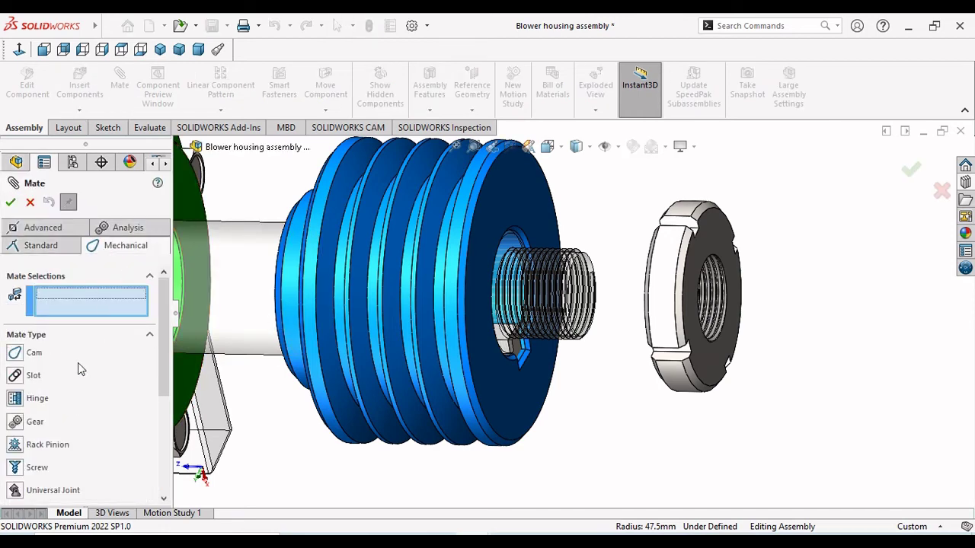
pyautogui.scroll(-3, 82, 369)
pyautogui.click(15, 342)
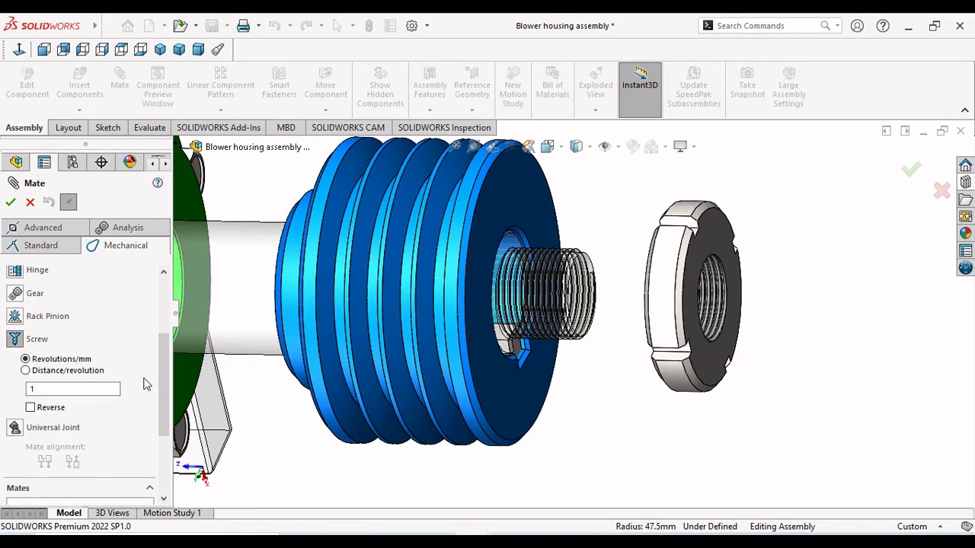
pyautogui.scroll(-2, 601, 364)
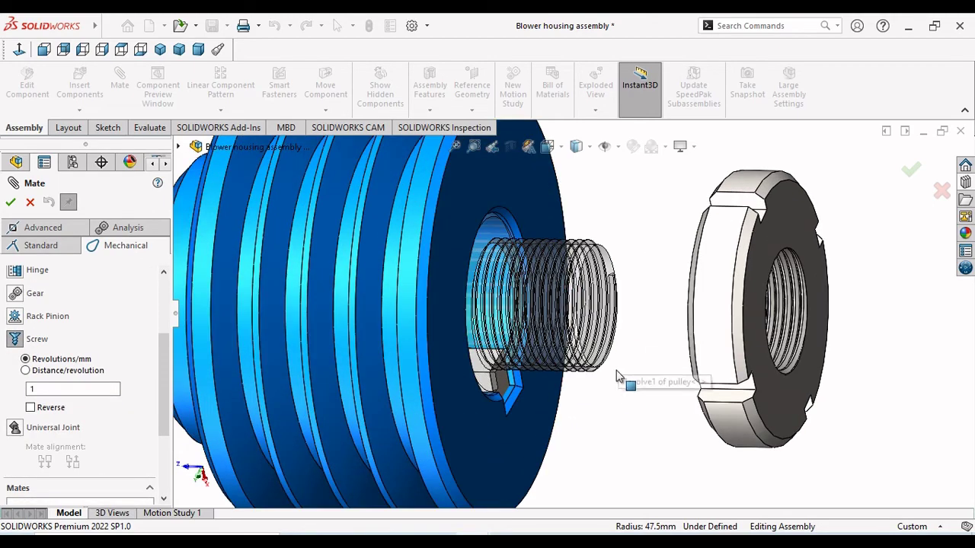
# - Select the housing shaft thread and the right side nut's internal thread
pyautogui.click(619, 374)
pyautogui.moveTo(619, 373); pyautogui.dragTo(604, 299, button='middle')
pyautogui.scroll(-8, 594, 288)
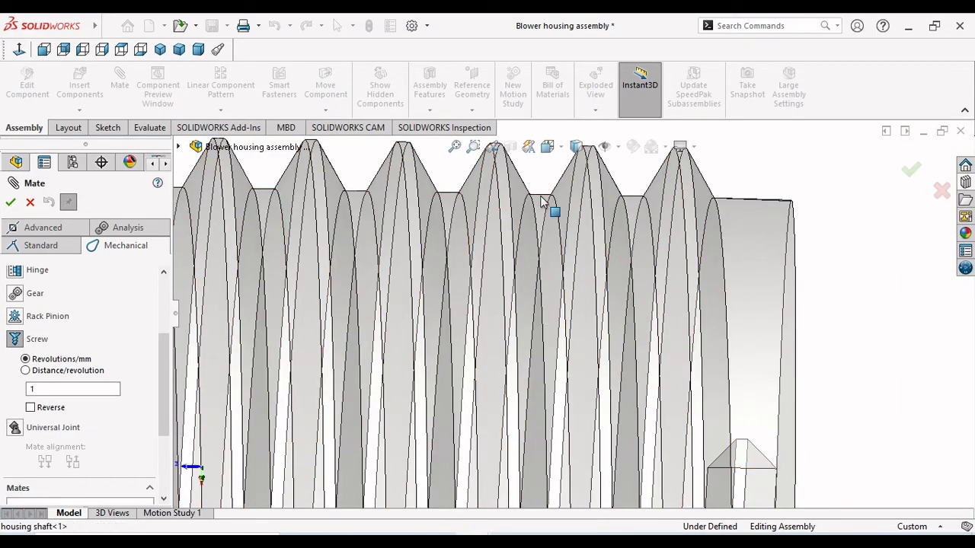
pyautogui.click(549, 202)
pyautogui.scroll(6, 699, 322)
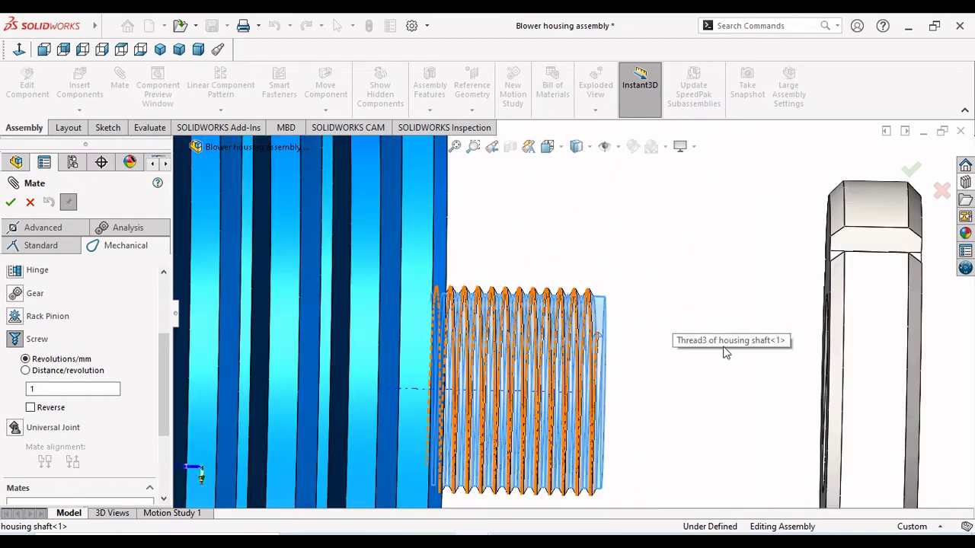
pyautogui.press('Right')
pyautogui.press('Right')
pyautogui.press('Right')
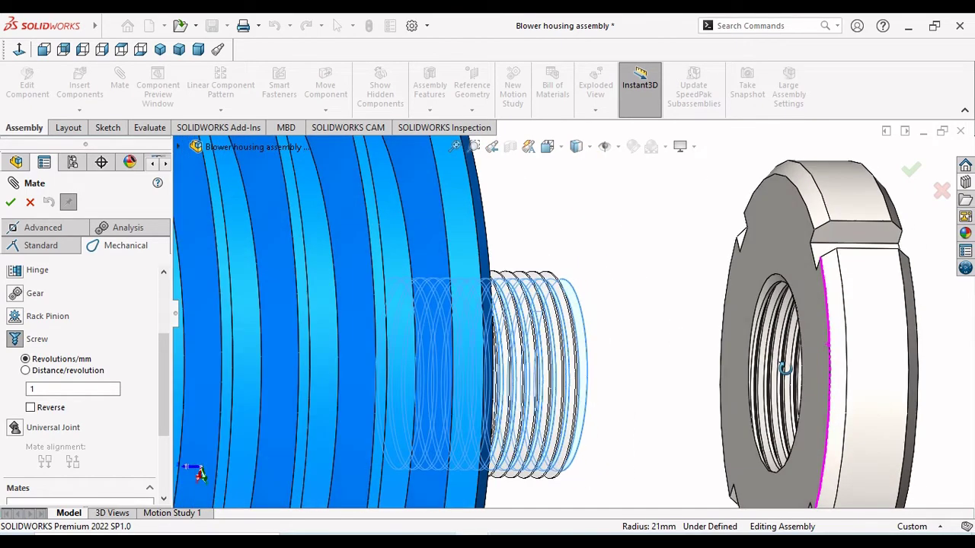
pyautogui.scroll(-4, 792, 358)
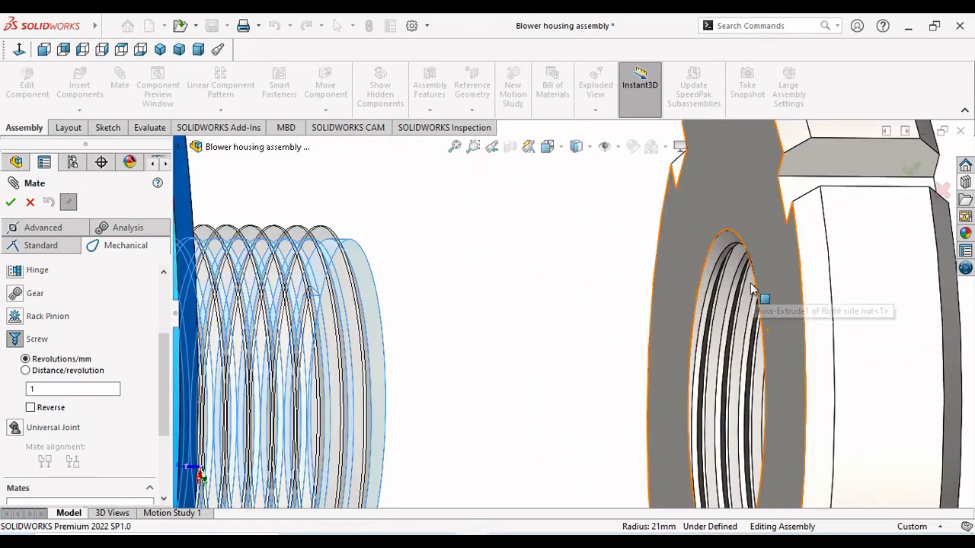
pyautogui.scroll(-3, 746, 297)
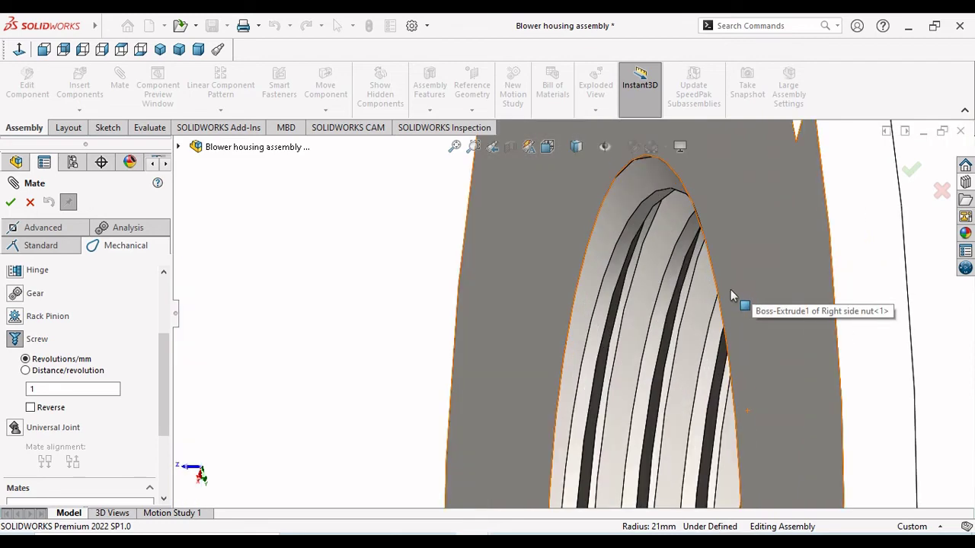
pyautogui.click(678, 274)
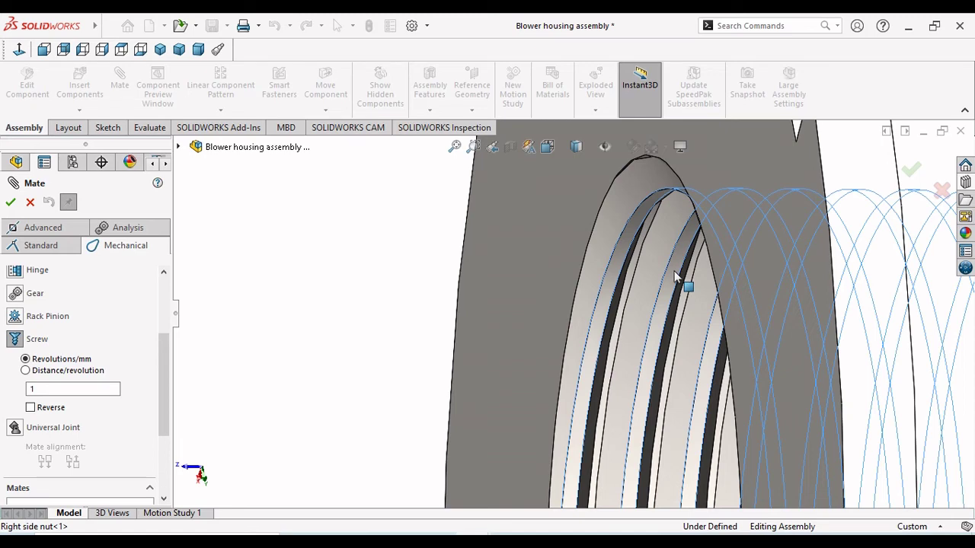
# - Reverse the direction, flip Mate alignment, and accept Screw2 at 3 revolutions/mm
pyautogui.click(472, 355)
pyautogui.scroll(6, 472, 355)
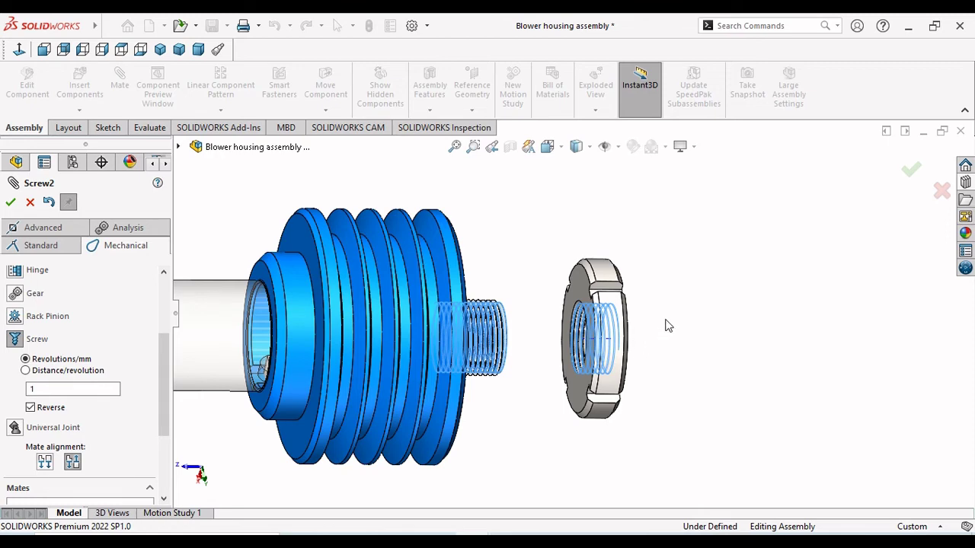
pyautogui.hotkey('ctrl', '7')
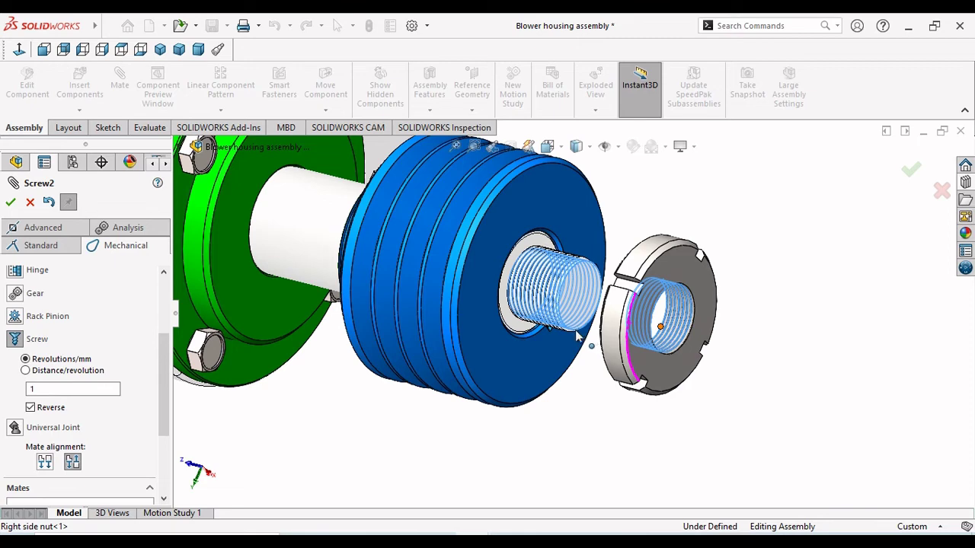
pyautogui.scroll(-5, 577, 337)
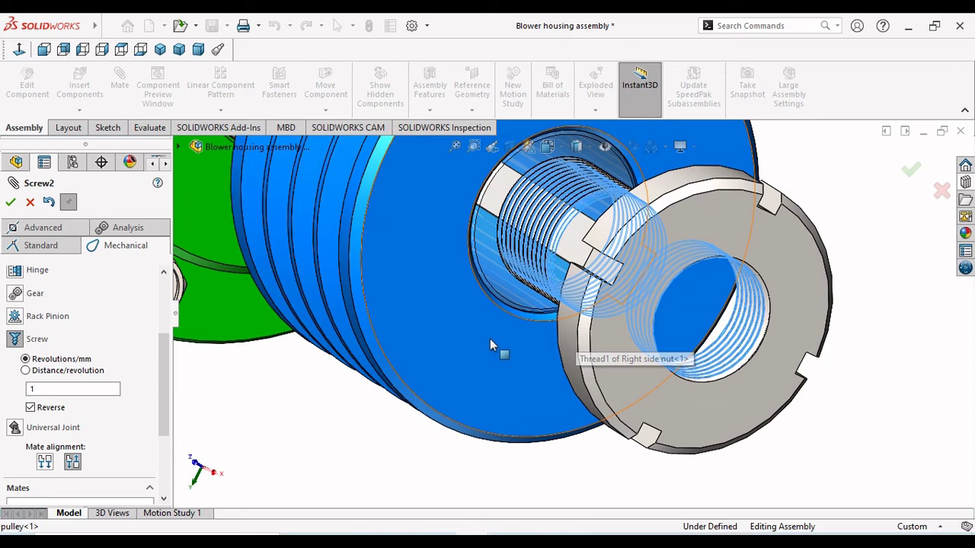
pyautogui.click(564, 340)
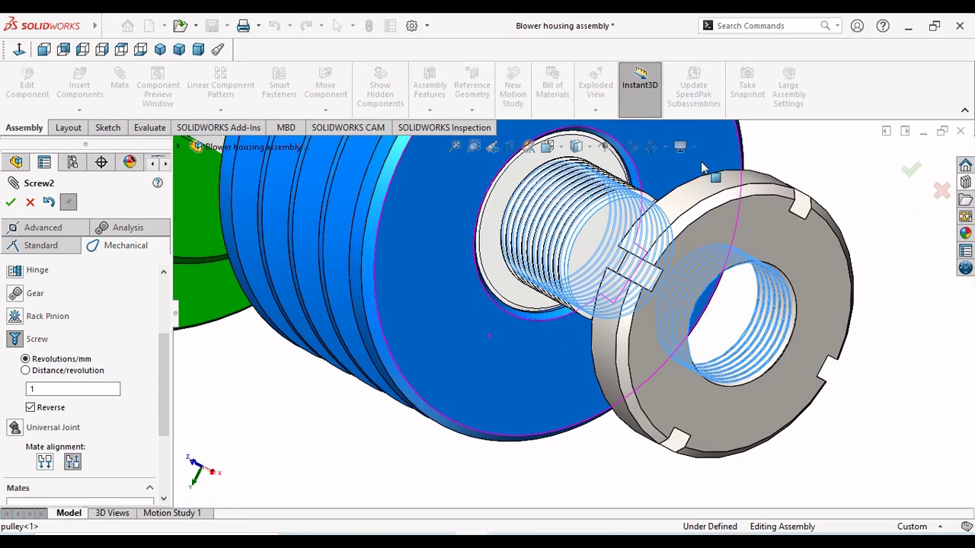
pyautogui.scroll(5, 702, 168)
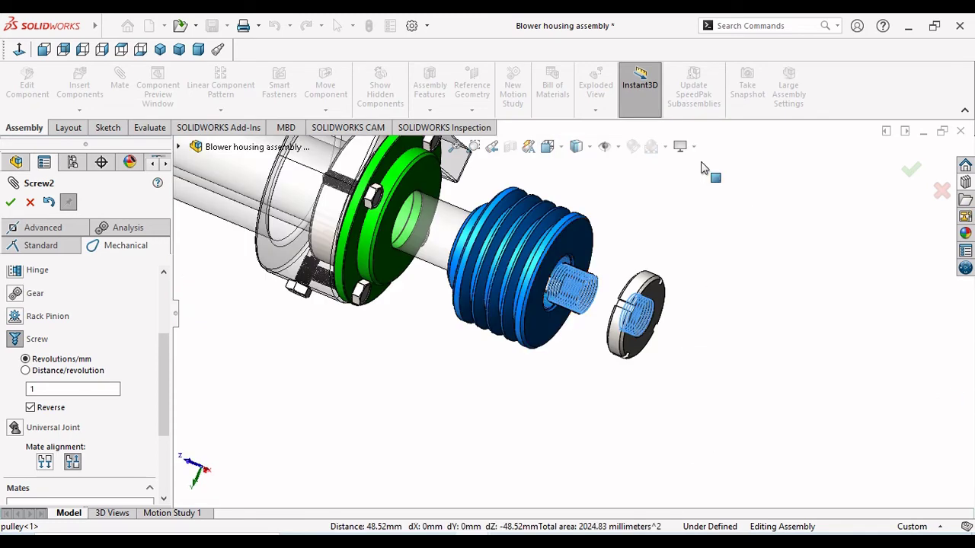
pyautogui.press('XF86MonBrightnessUp')
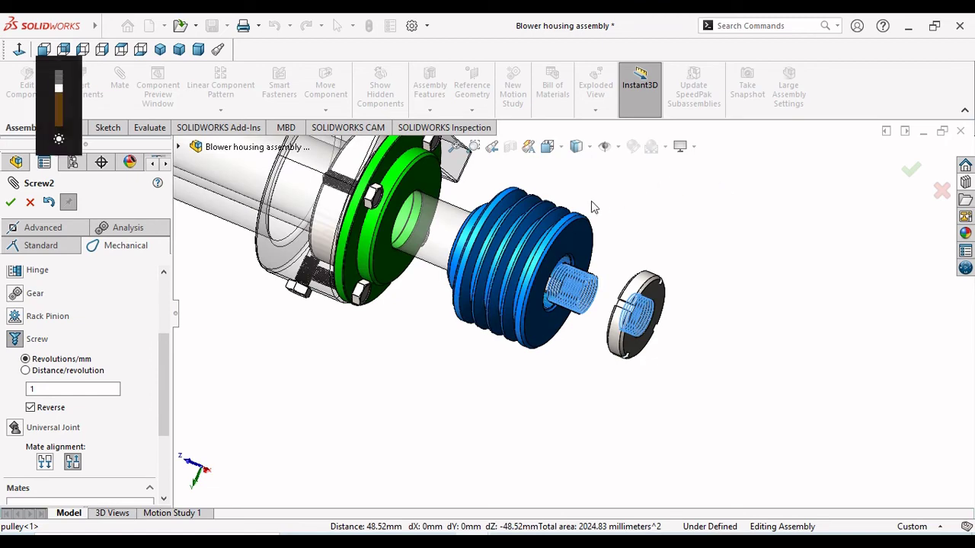
pyautogui.scroll(-5, 554, 210)
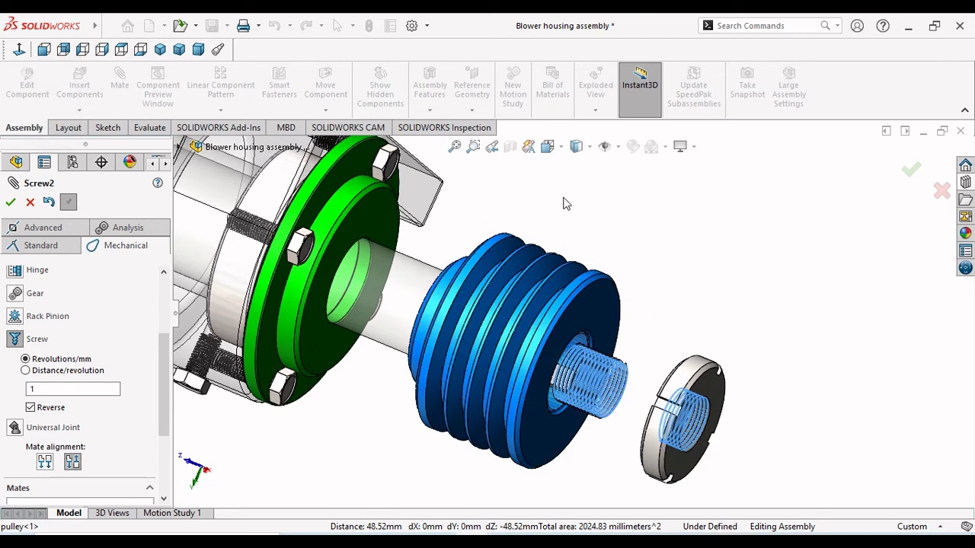
pyautogui.press('XF86MonBrightnessUp')
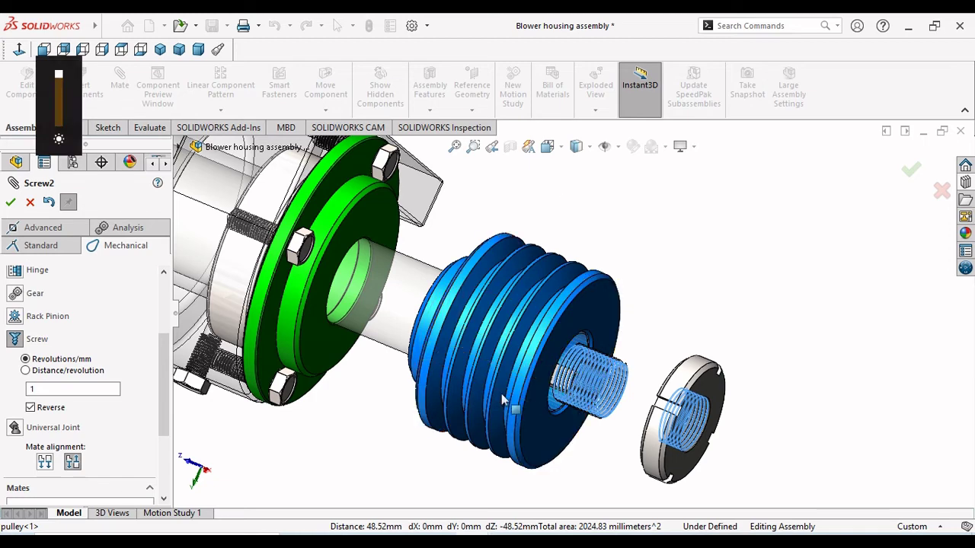
pyautogui.scroll(-3, 605, 377)
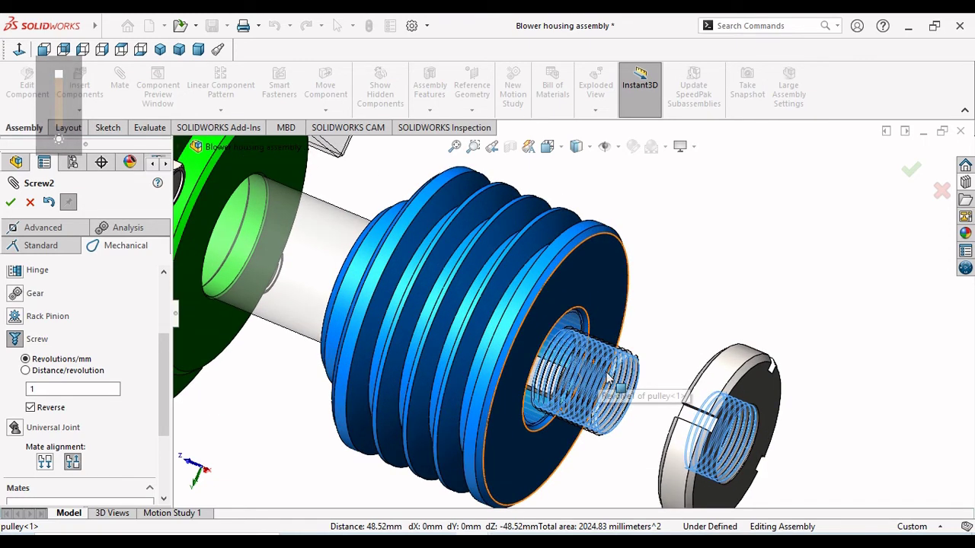
pyautogui.click(72, 459)
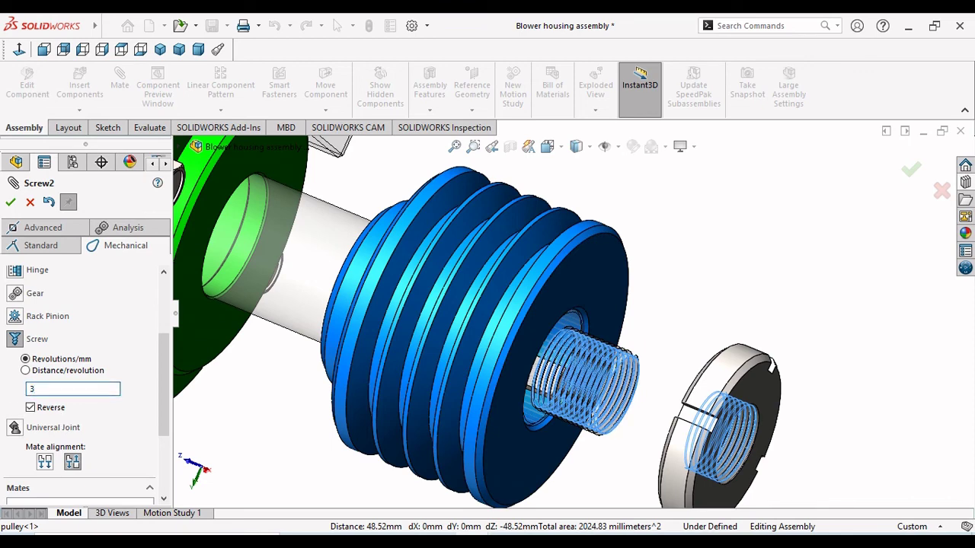
pyautogui.click(11, 203)
pyautogui.click(12, 202)
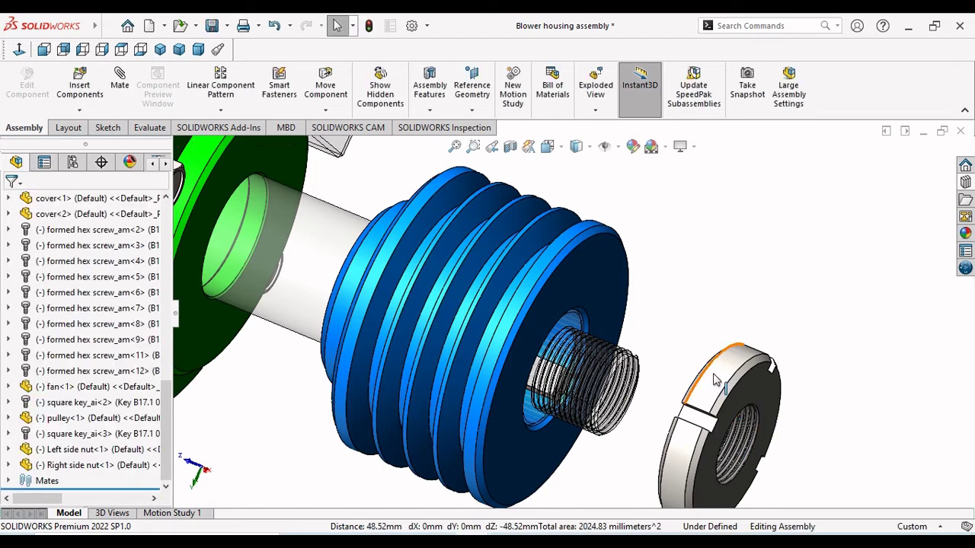
# - Test the right side nut's travel, then open Screw2 for editing from the Mates folder
pyautogui.moveTo(715, 383); pyautogui.dragTo(508, 337)
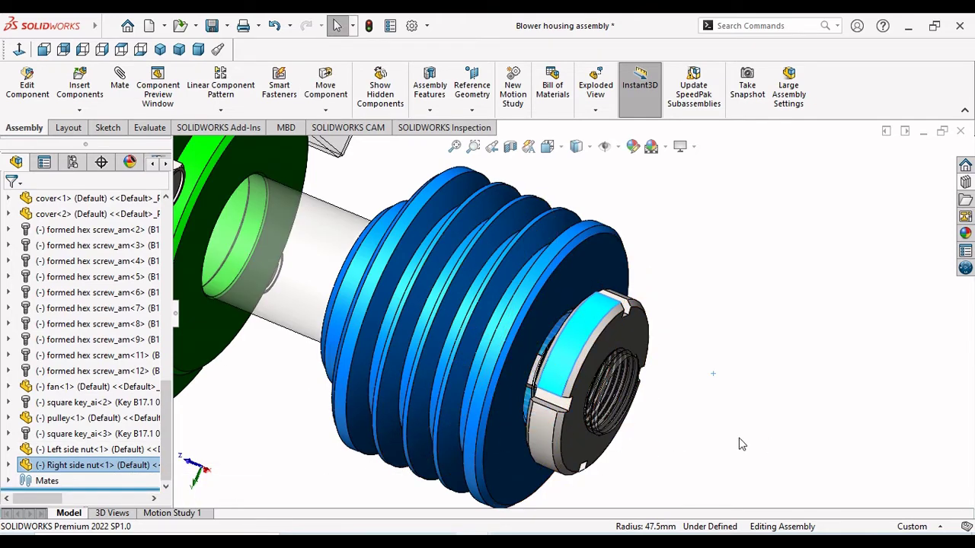
pyautogui.click(42, 484)
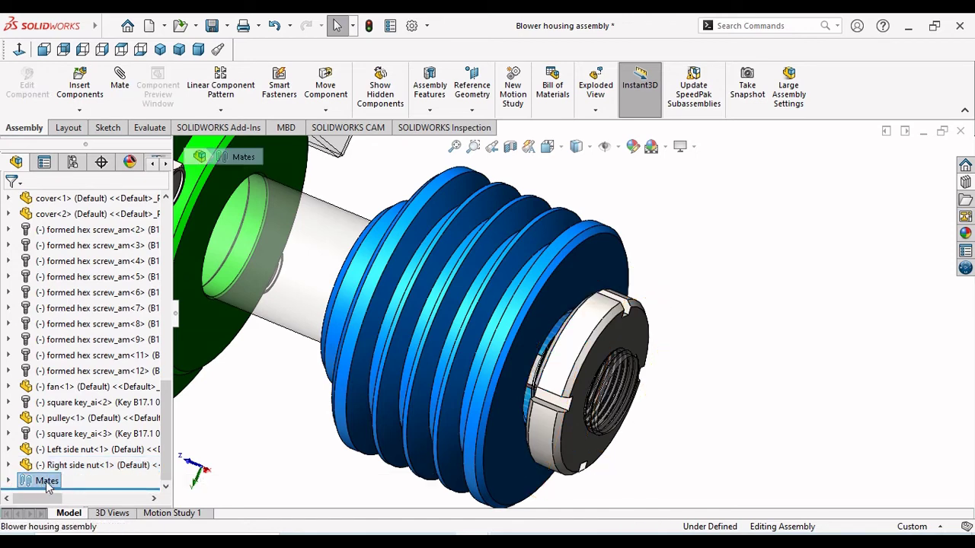
pyautogui.rightClick(46, 484)
pyautogui.click(152, 262)
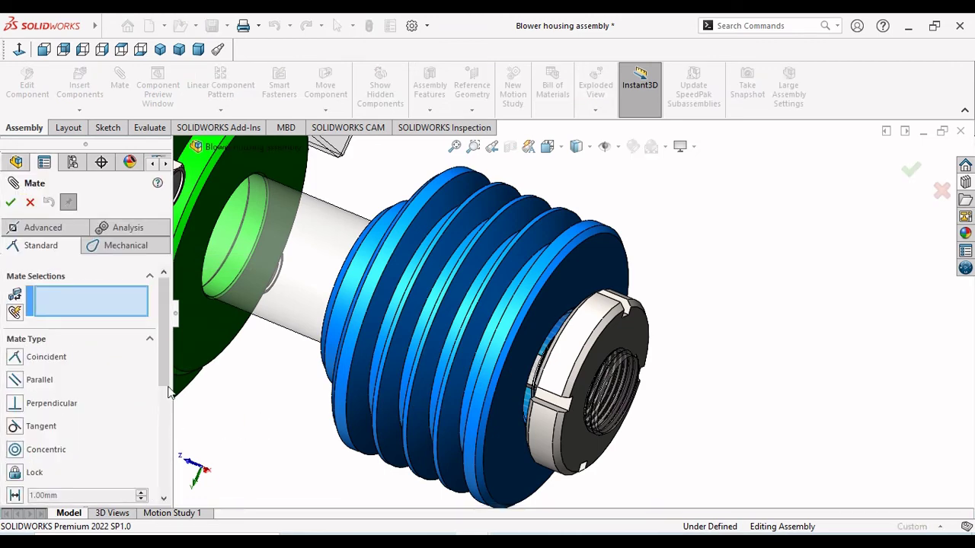
pyautogui.moveTo(168, 379); pyautogui.dragTo(172, 450)
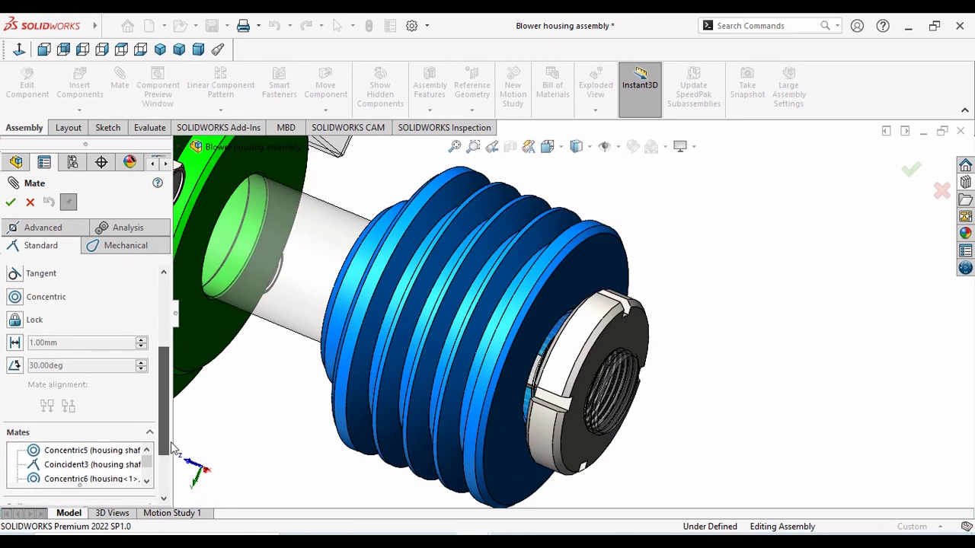
pyautogui.click(147, 474)
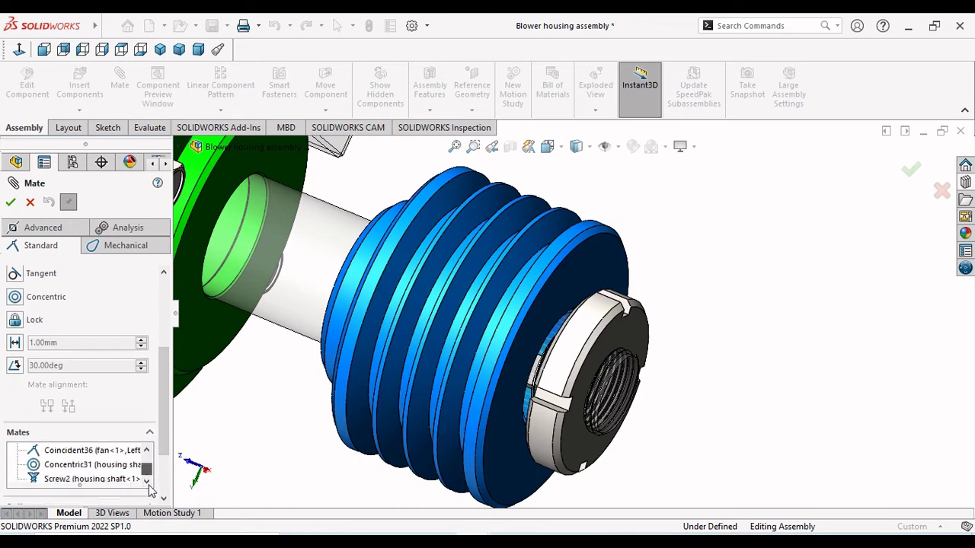
pyautogui.click(91, 480)
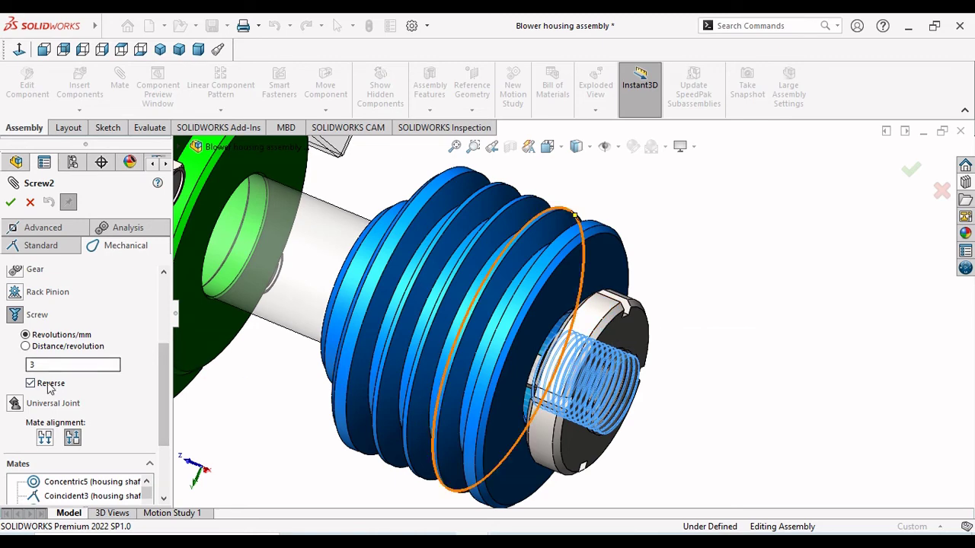
# - Uncheck Reverse on Screw2 and drag the nut to thread it onto the shaft
pyautogui.moveTo(606, 339); pyautogui.dragTo(761, 415)
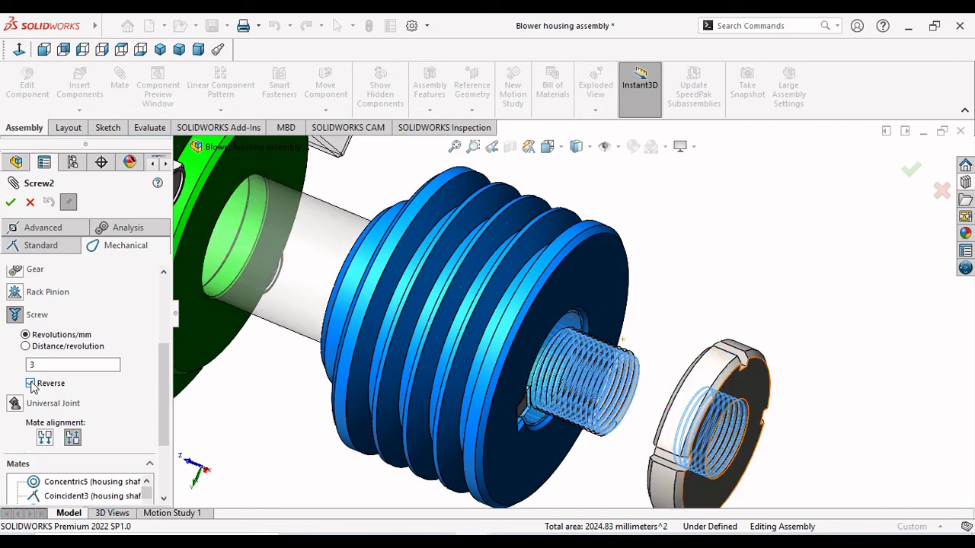
pyautogui.click(30, 383)
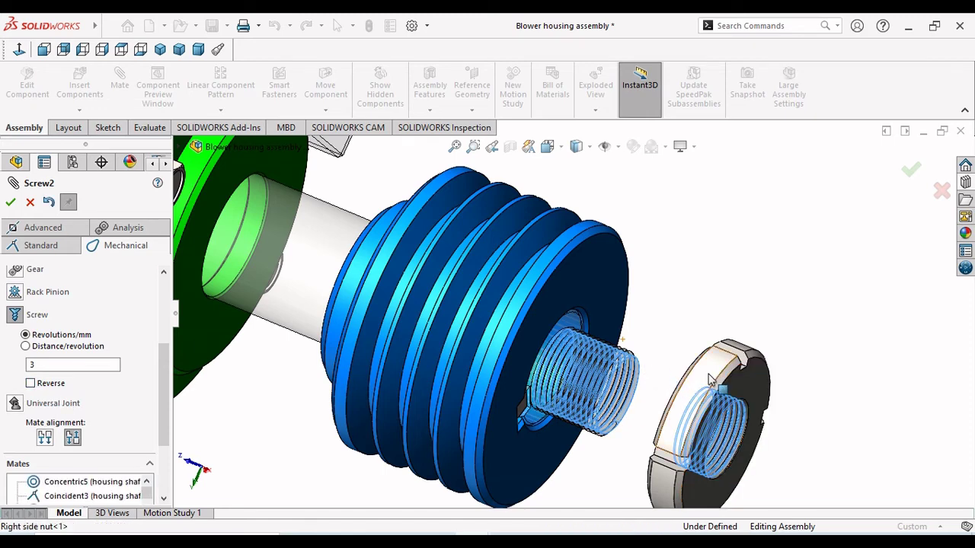
pyautogui.click(10, 202)
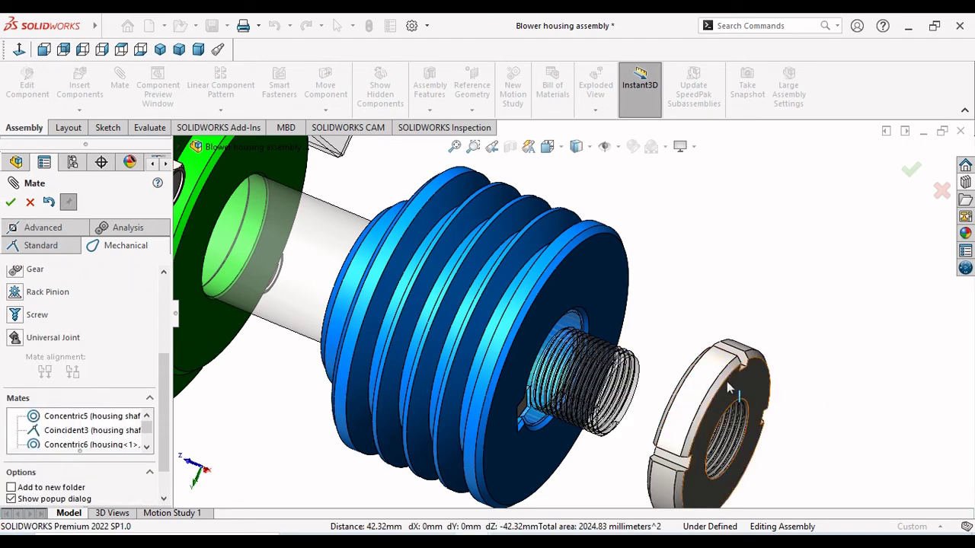
pyautogui.click(697, 373)
pyautogui.moveTo(648, 357); pyautogui.dragTo(628, 384)
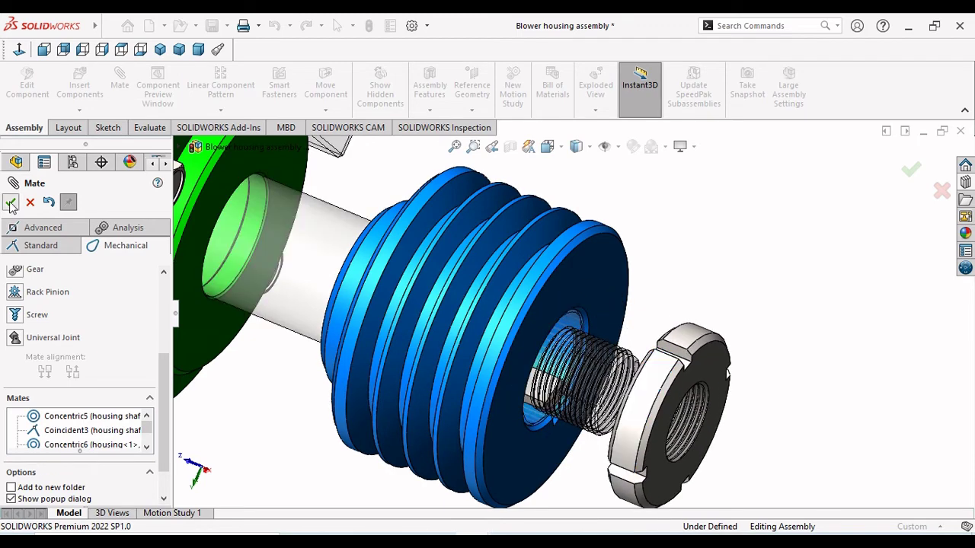
pyautogui.click(11, 205)
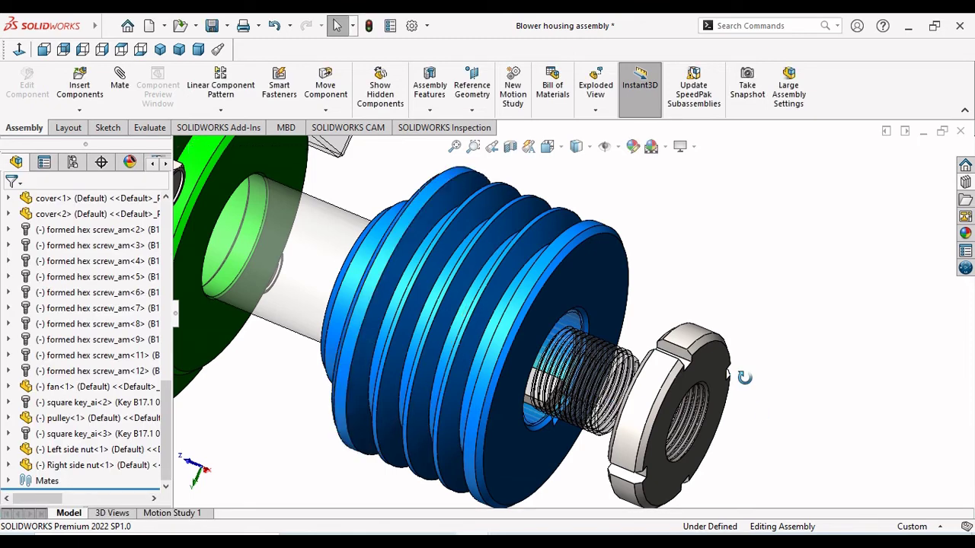
# - Start a new mate with the Enter shortcut and orbit to view the shaft
pyautogui.moveTo(728, 376); pyautogui.dragTo(733, 377, button='middle')
pyautogui.press('Return')
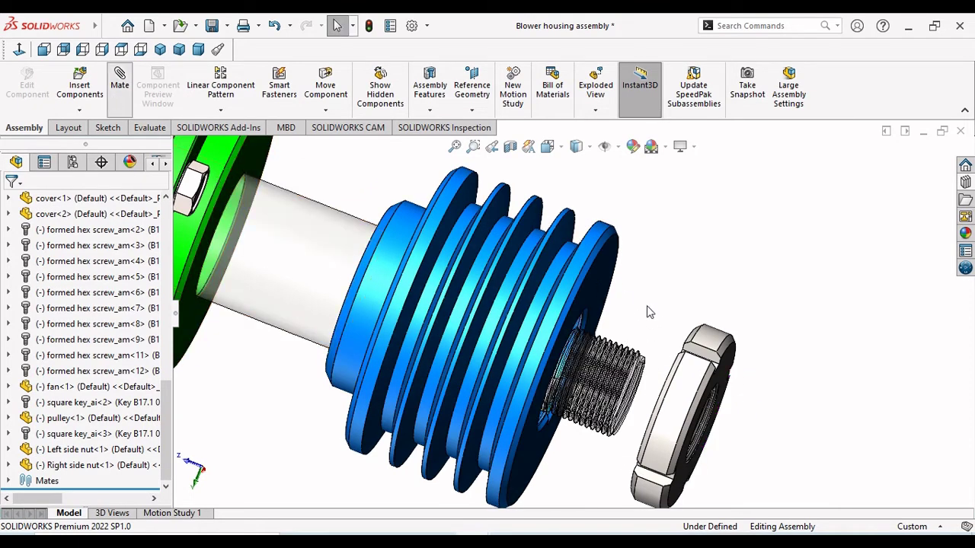
pyautogui.moveTo(662, 301); pyautogui.dragTo(608, 291, button='middle')
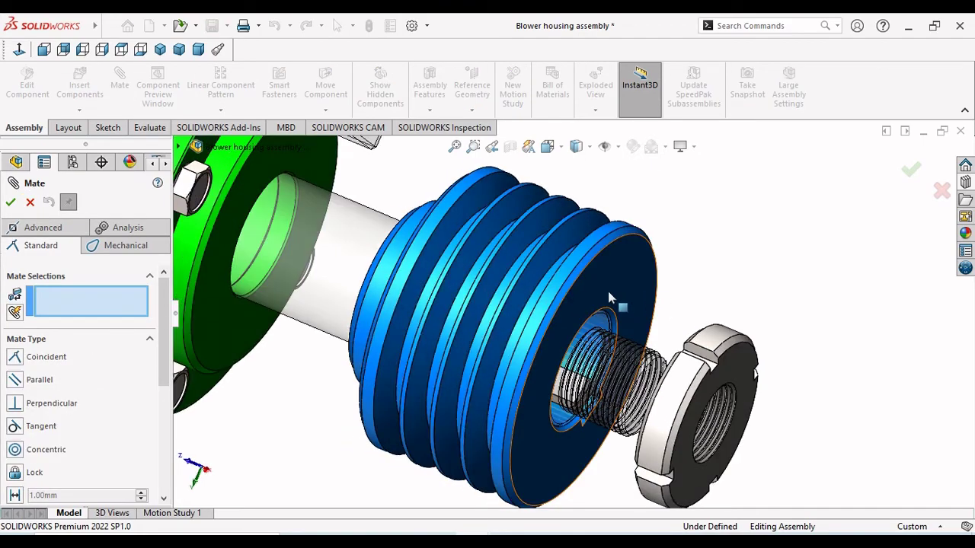
pyautogui.click(608, 291)
pyautogui.moveTo(664, 319); pyautogui.dragTo(779, 351, button='middle')
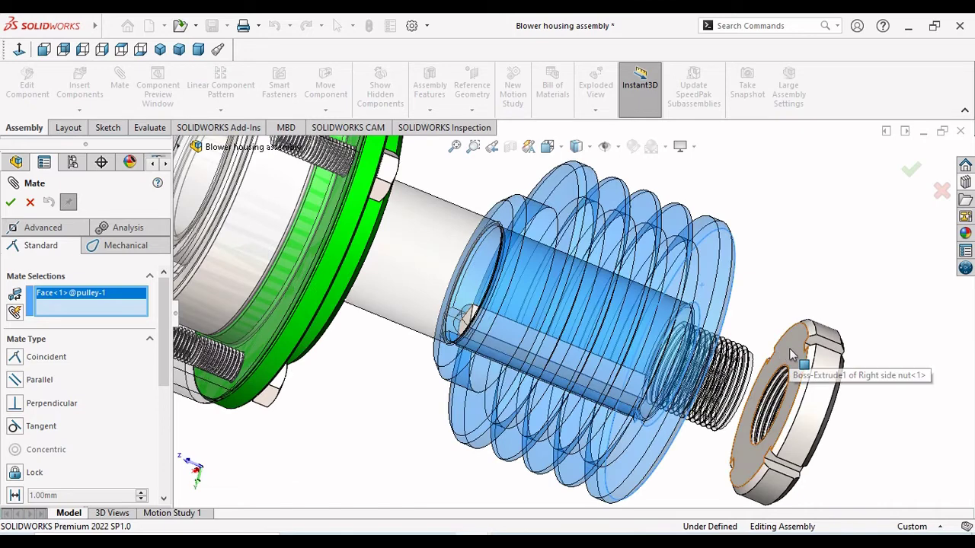
pyautogui.click(790, 351)
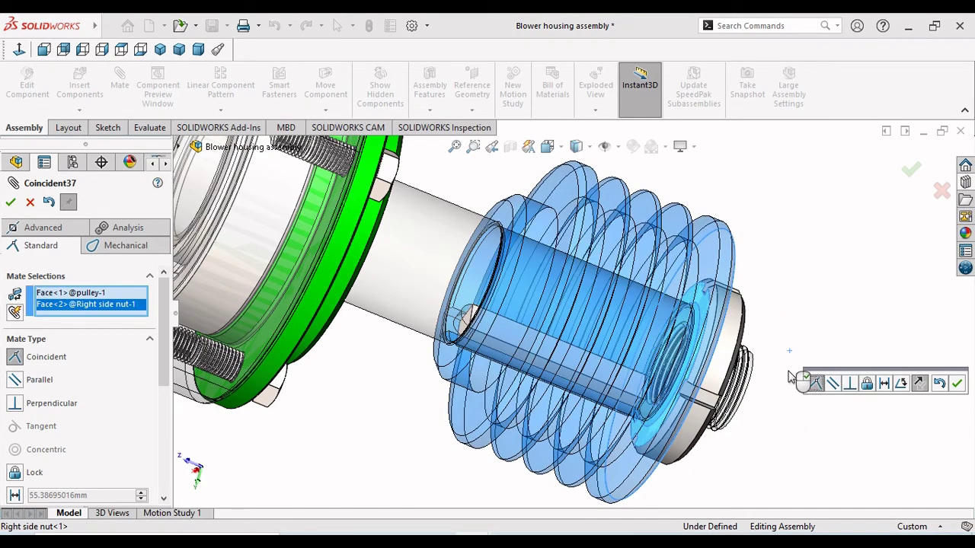
pyautogui.click(958, 383)
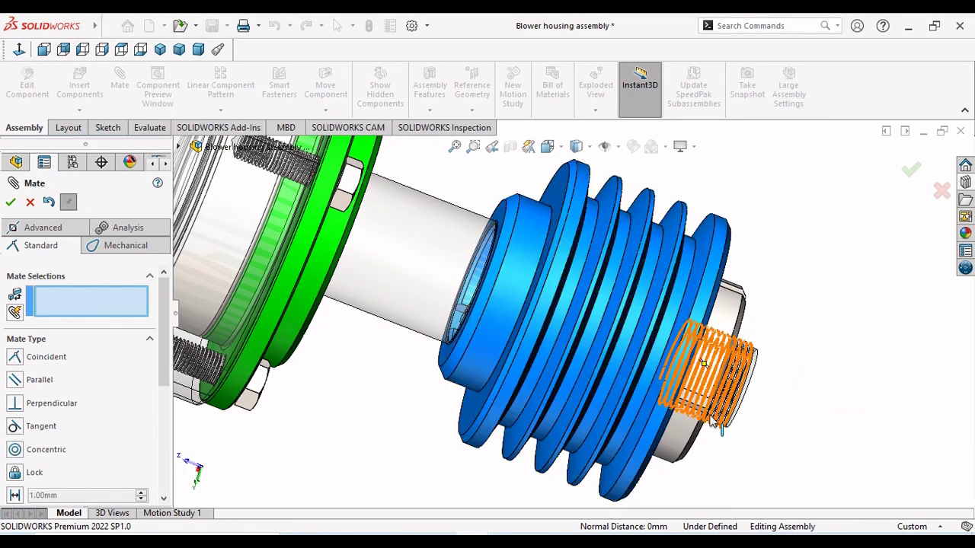
pyautogui.scroll(5, 714, 421)
pyautogui.scroll(6, 644, 404)
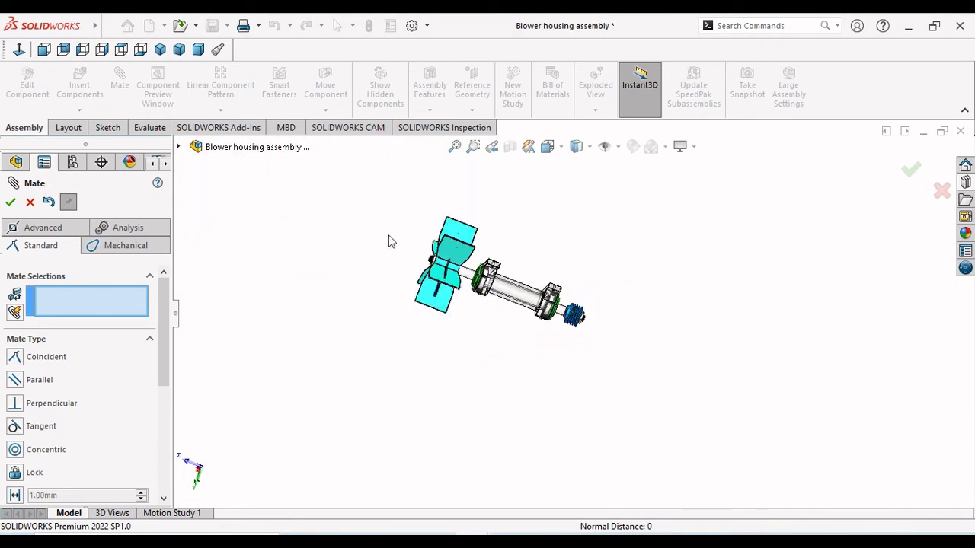
pyautogui.moveTo(389, 239); pyautogui.dragTo(417, 369, button='middle')
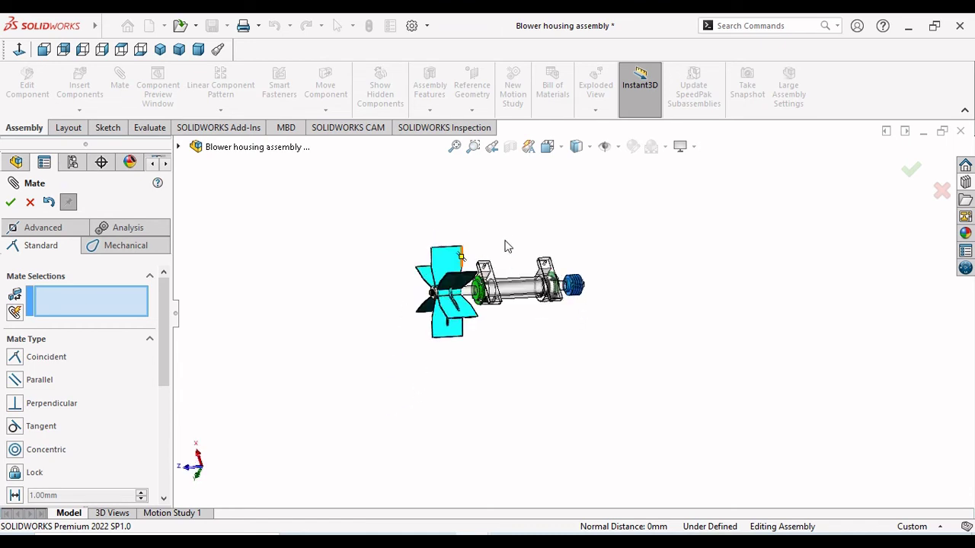
pyautogui.moveTo(505, 246); pyautogui.dragTo(583, 346, button='middle')
pyautogui.scroll(-8, 544, 294)
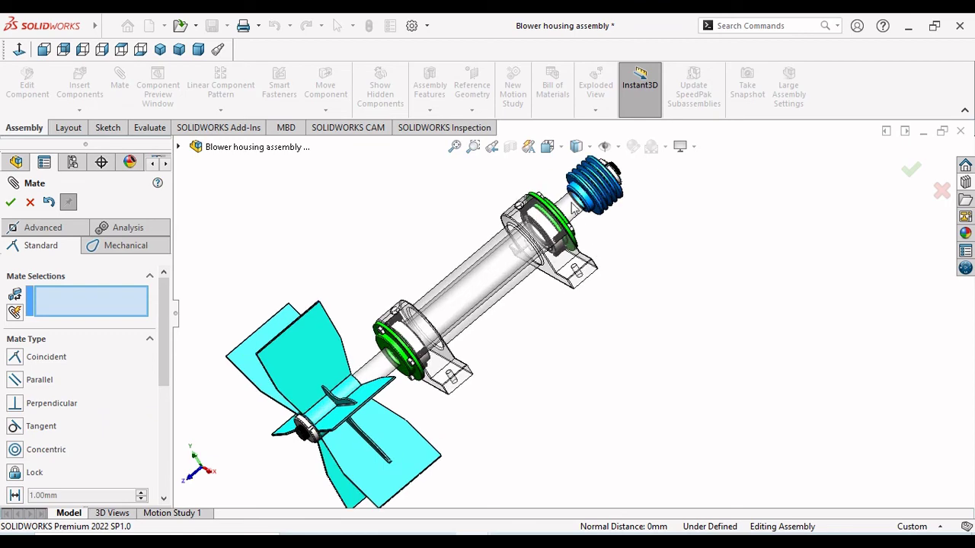
pyautogui.moveTo(573, 209); pyautogui.dragTo(548, 251, button='middle')
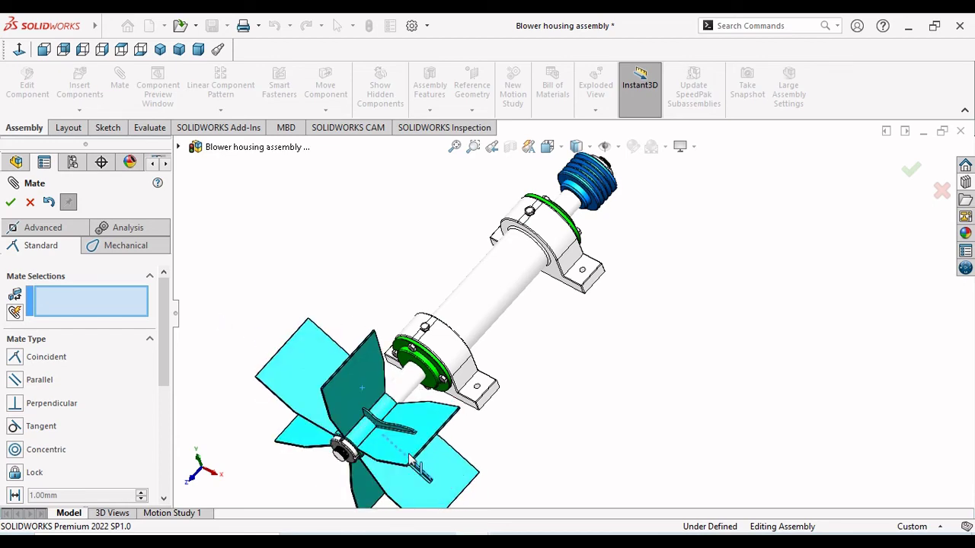
pyautogui.moveTo(411, 457); pyautogui.dragTo(275, 358)
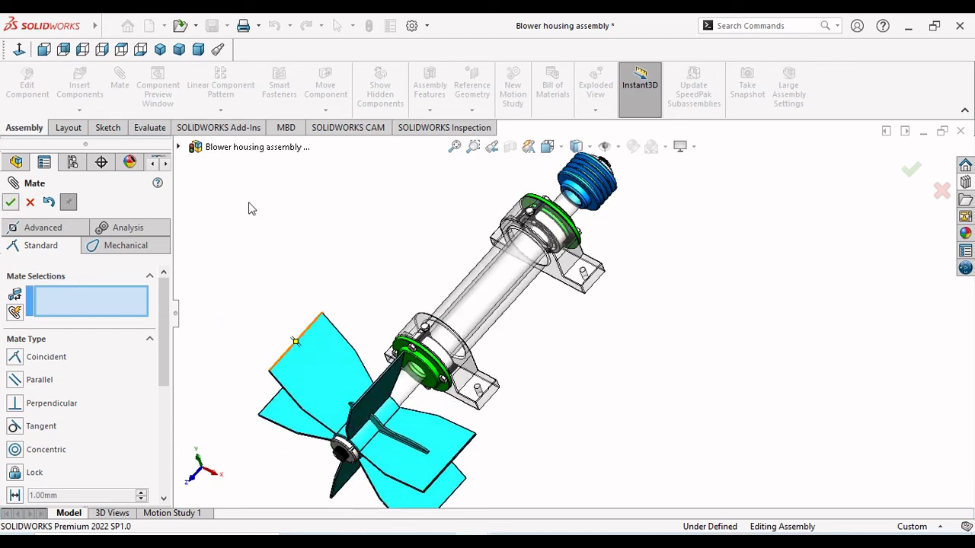
pyautogui.press('Escape')
pyautogui.click(160, 49)
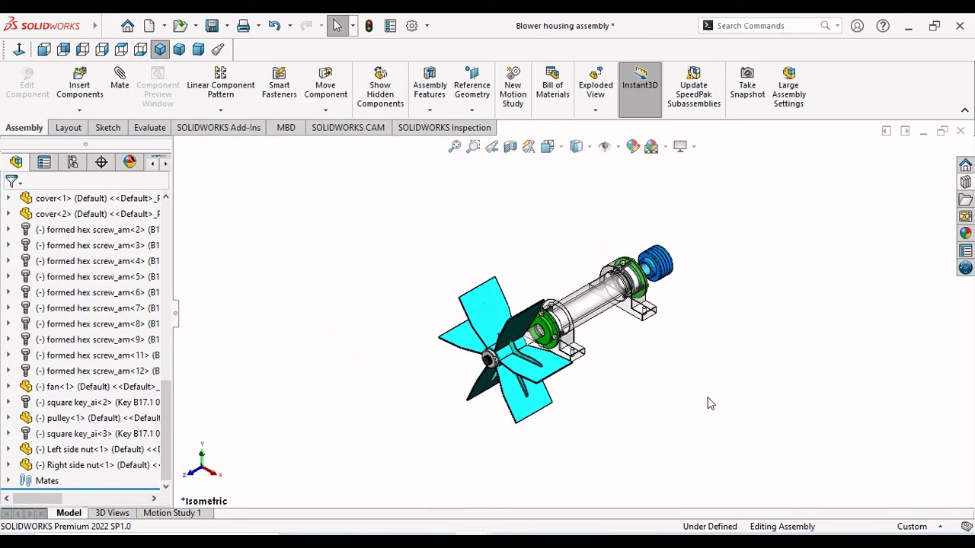
pyautogui.scroll(2, 708, 403)
pyautogui.scroll(-4, 762, 384)
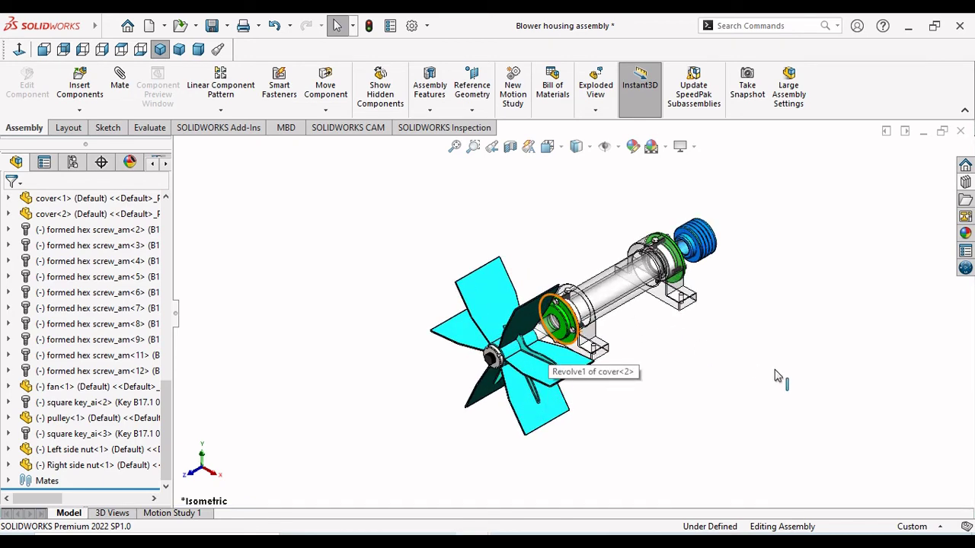
pyautogui.scroll(-2, 642, 346)
pyautogui.scroll(2, 534, 380)
pyautogui.click(525, 335)
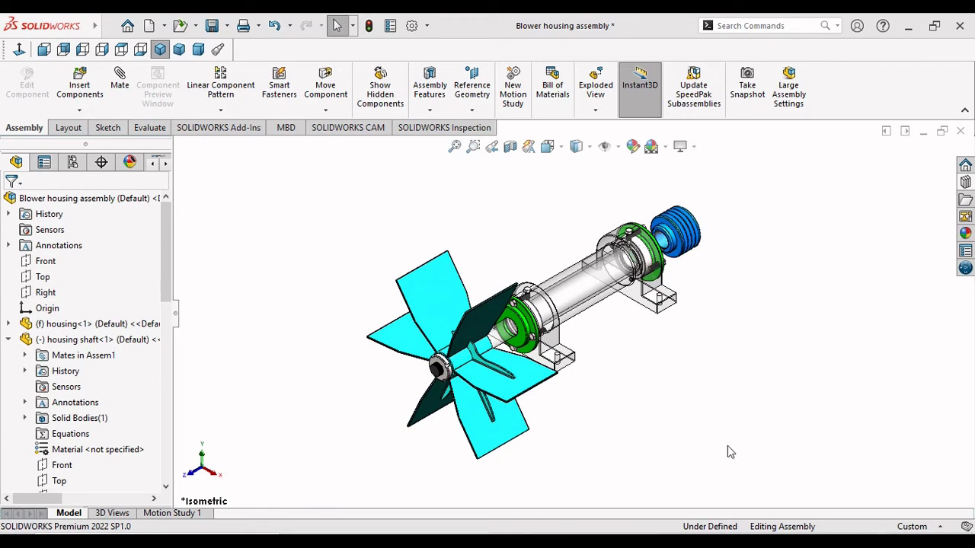
# - Start an exploded view and pull the left side nut out along the shaft axis
pyautogui.click(590, 99)
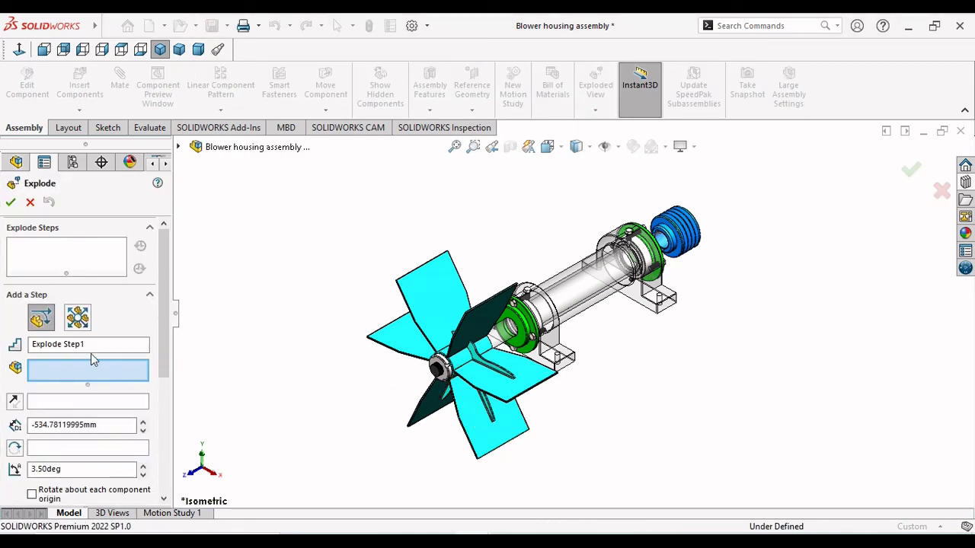
pyautogui.scroll(-5, 451, 371)
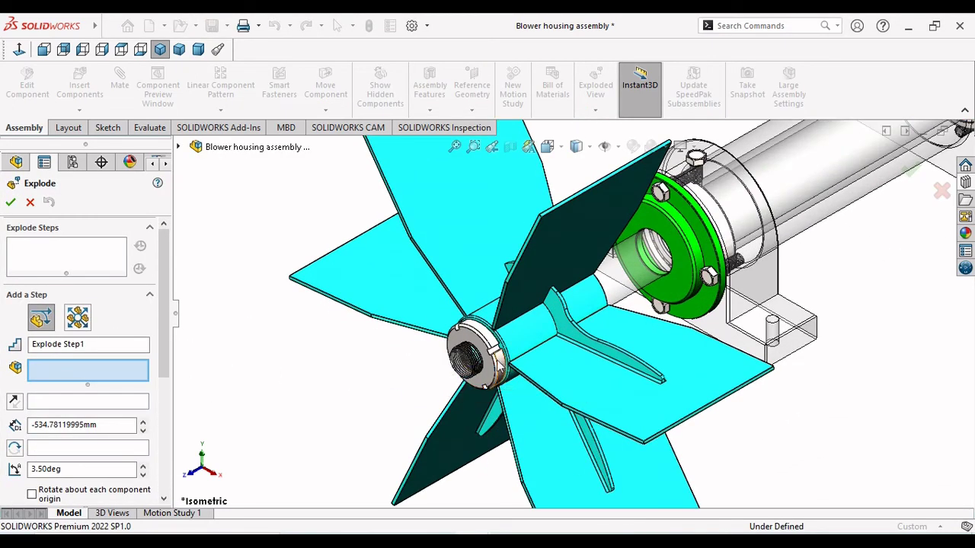
pyautogui.click(496, 352)
pyautogui.scroll(5, 494, 373)
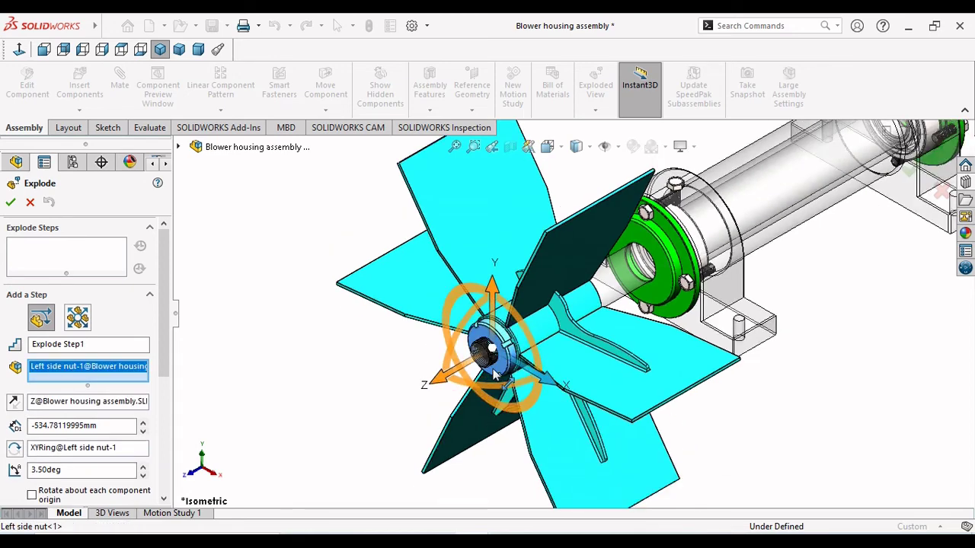
pyautogui.moveTo(496, 364); pyautogui.dragTo(335, 457)
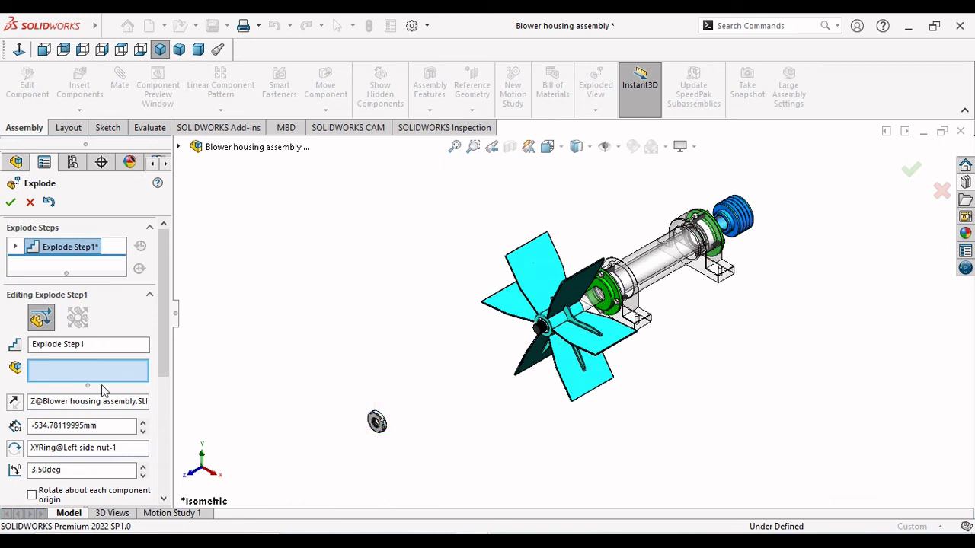
pyautogui.click(376, 422)
pyautogui.moveTo(162, 365); pyautogui.dragTo(162, 446)
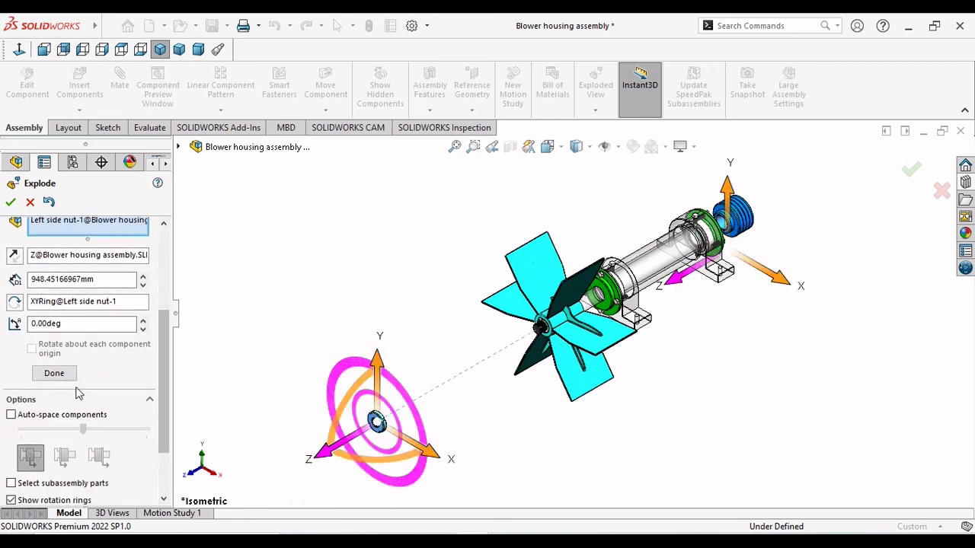
pyautogui.click(55, 373)
# - Pull the fan off the shaft about 857 mm along the Z axis
pyautogui.click(544, 328)
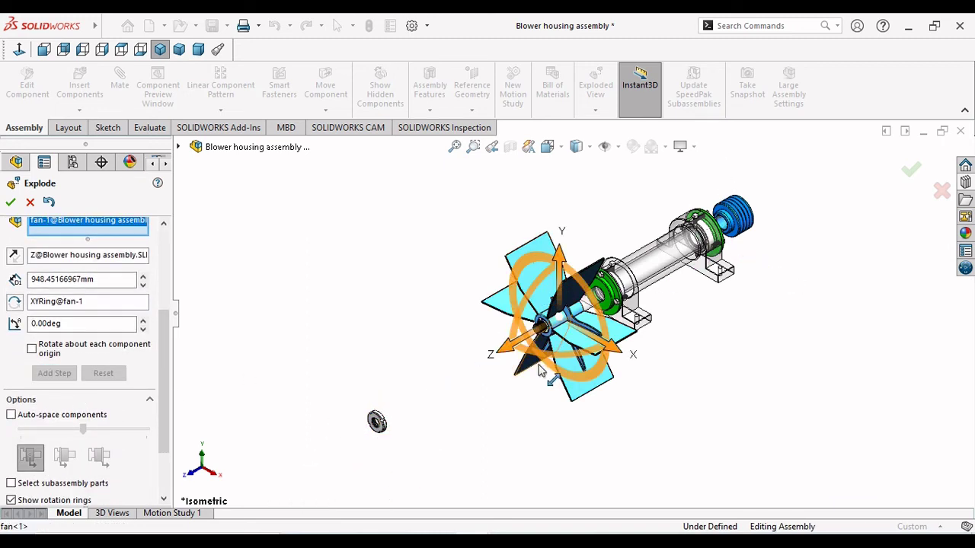
pyautogui.moveTo(506, 347); pyautogui.dragTo(366, 446)
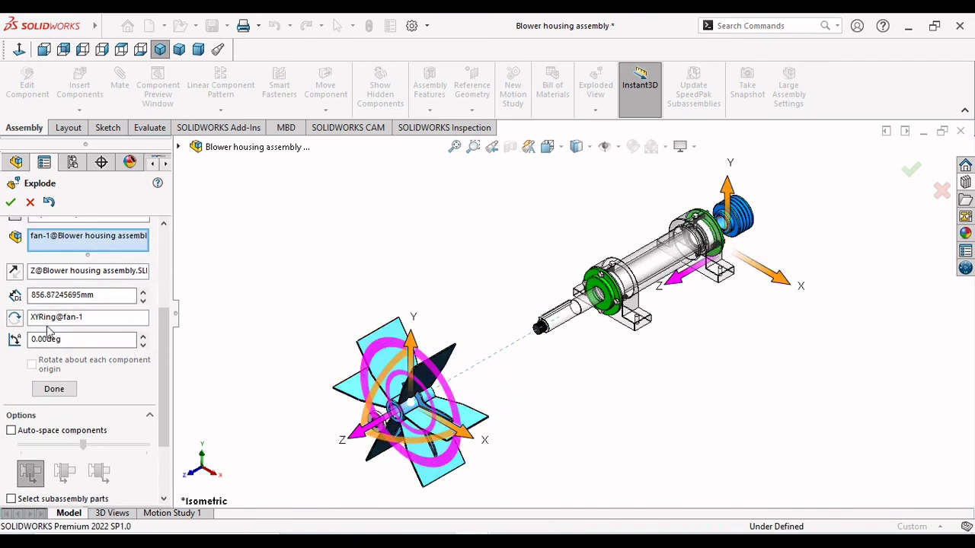
pyautogui.click(59, 398)
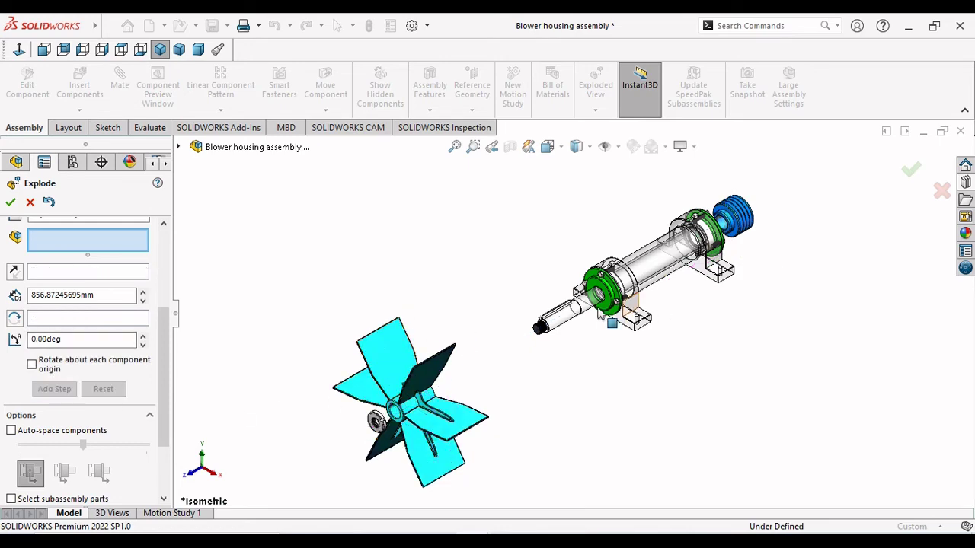
# - Explode square key_ai-2 out along the shaft toward the fan
pyautogui.scroll(-6, 559, 307)
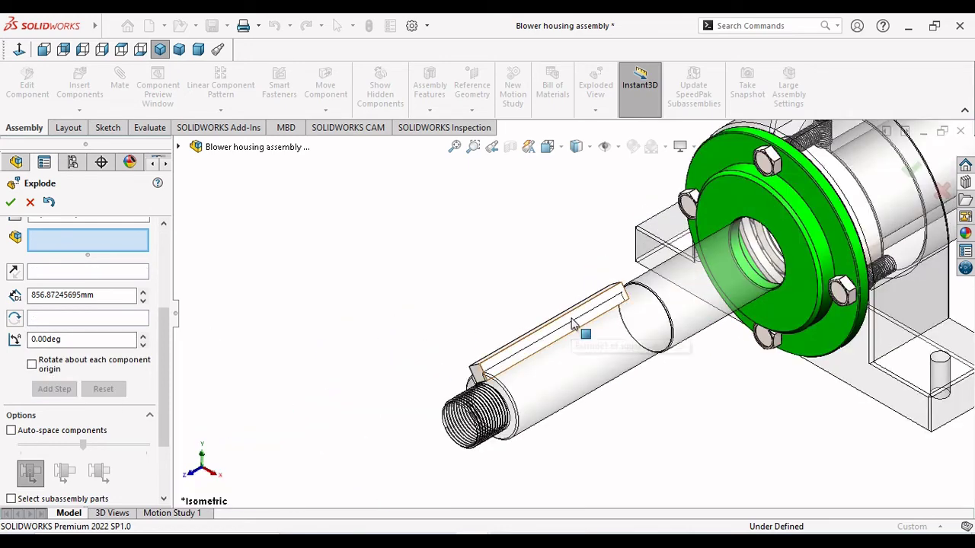
pyautogui.click(575, 324)
pyautogui.scroll(5, 556, 332)
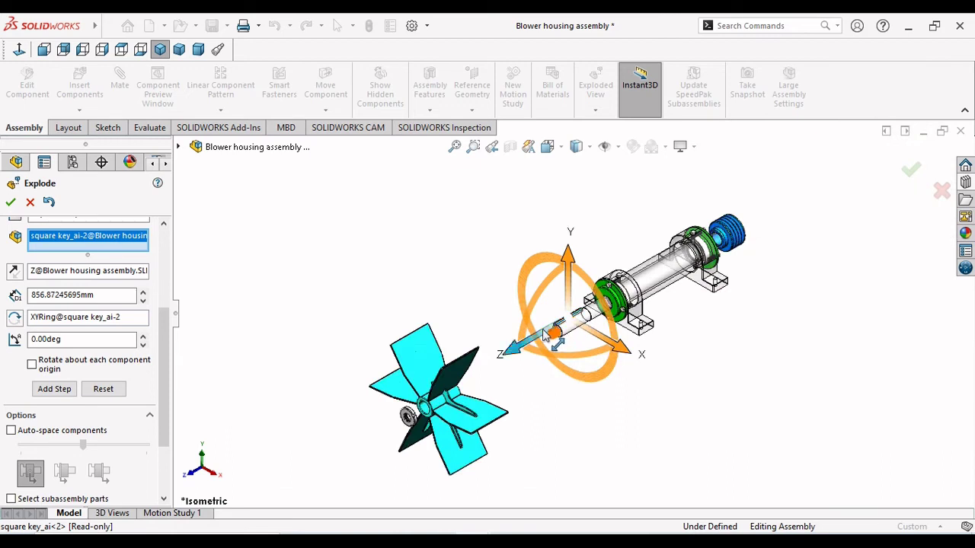
pyautogui.moveTo(542, 340); pyautogui.dragTo(455, 401)
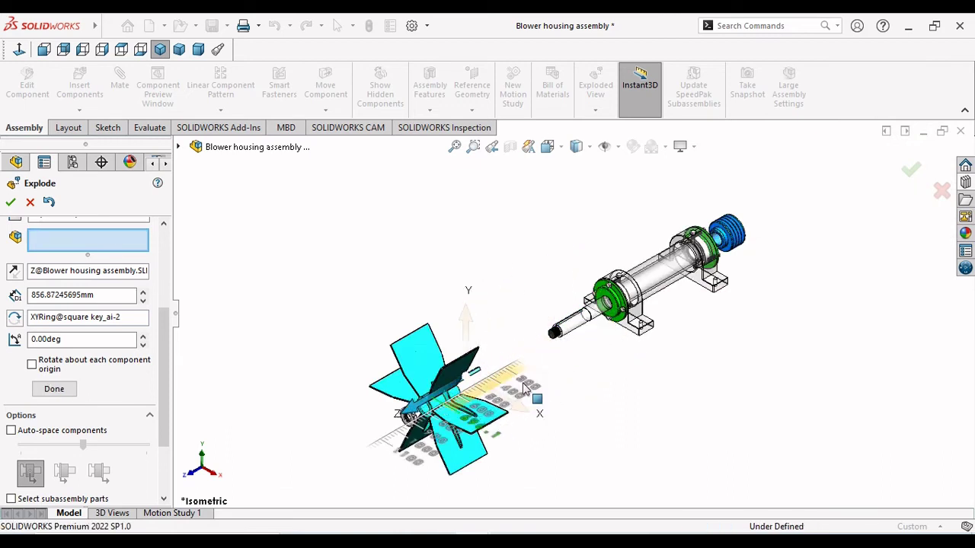
pyautogui.click(581, 318)
pyautogui.scroll(-6, 587, 312)
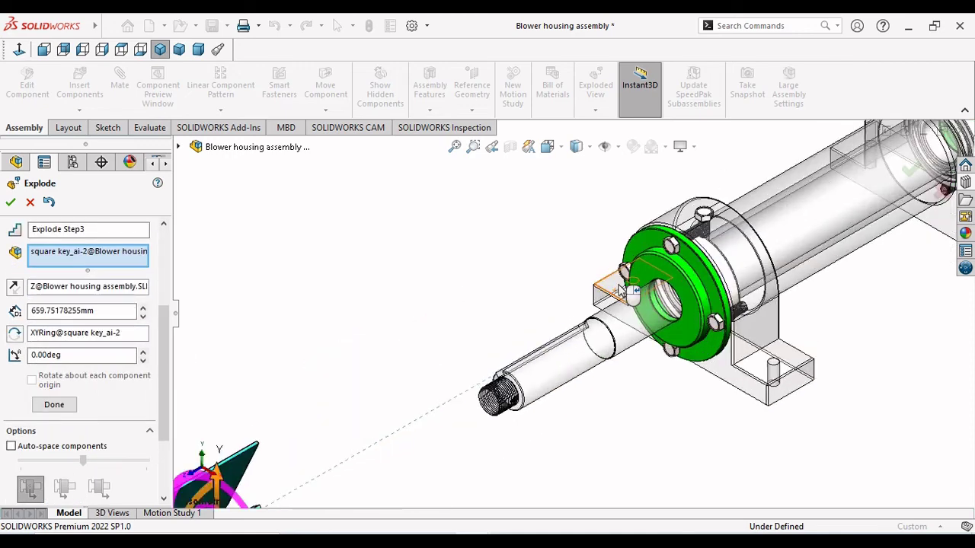
pyautogui.click(713, 220)
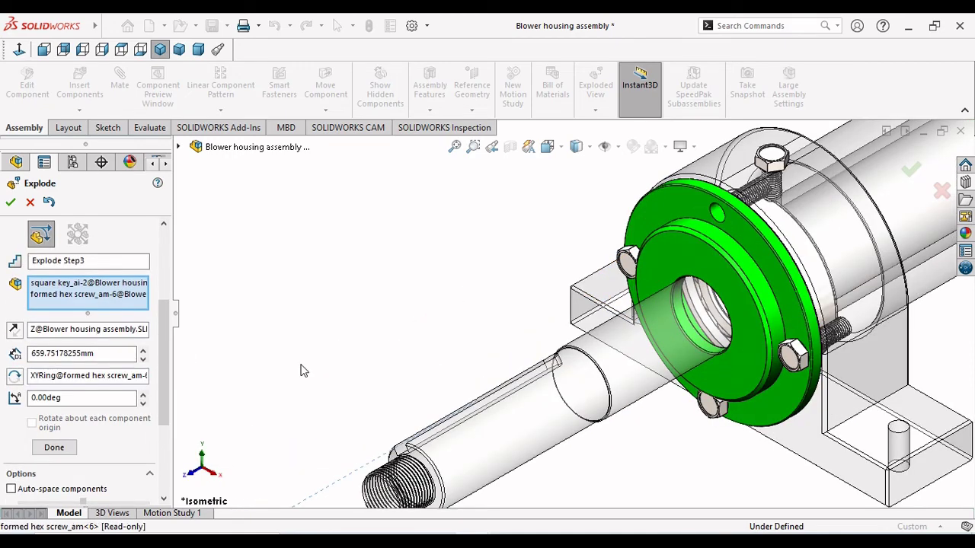
pyautogui.hotkey('ctrl', 'z')
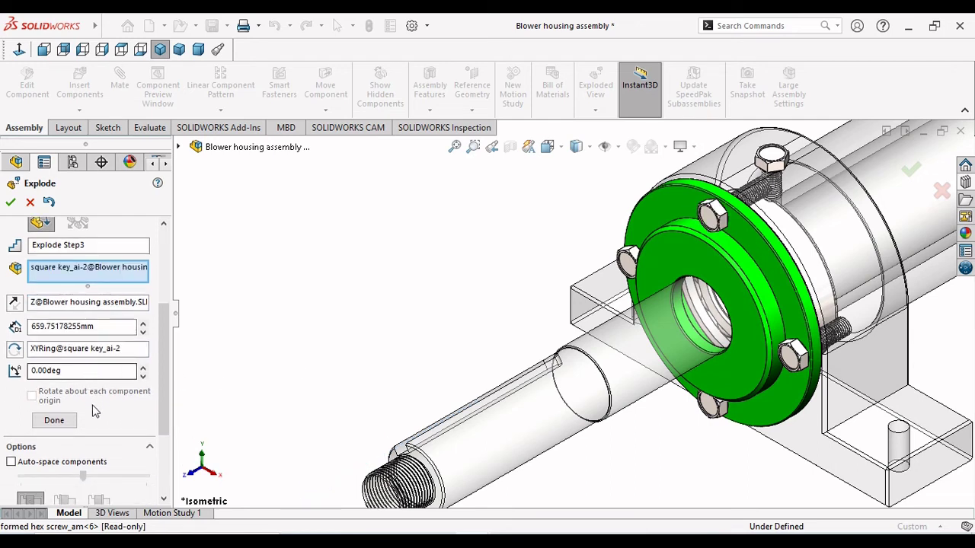
pyautogui.click(55, 420)
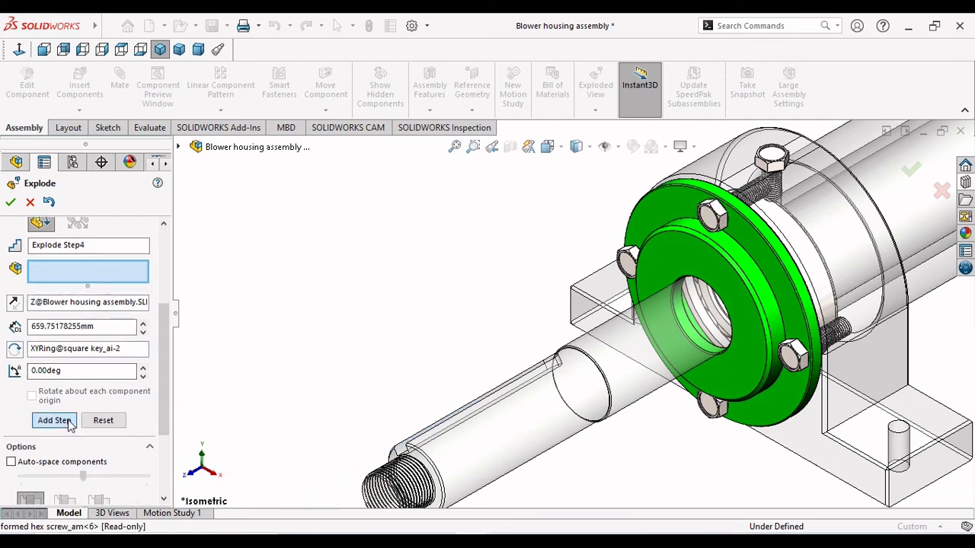
# - Move the four flange hex screws about 849 mm along the shaft axis
pyautogui.click(709, 220)
pyautogui.click(630, 263)
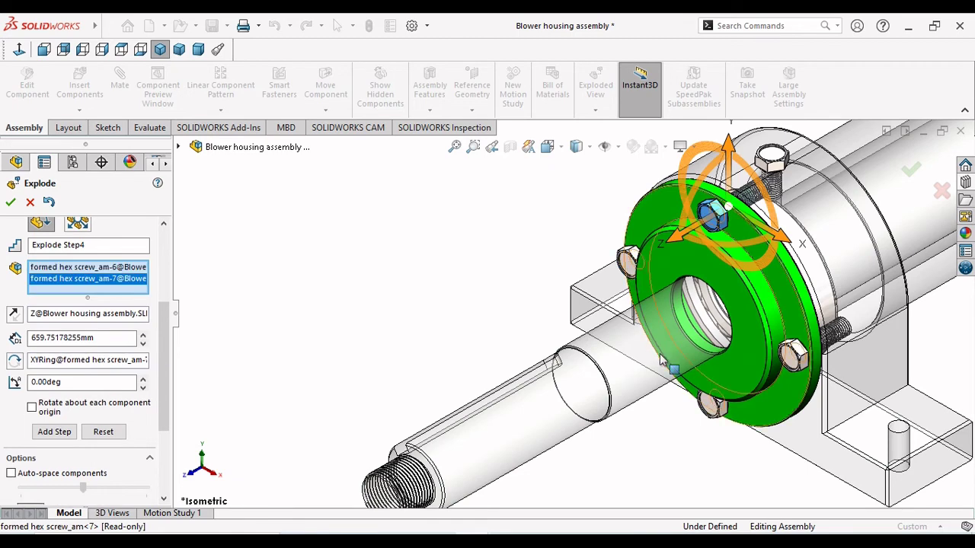
pyautogui.click(708, 405)
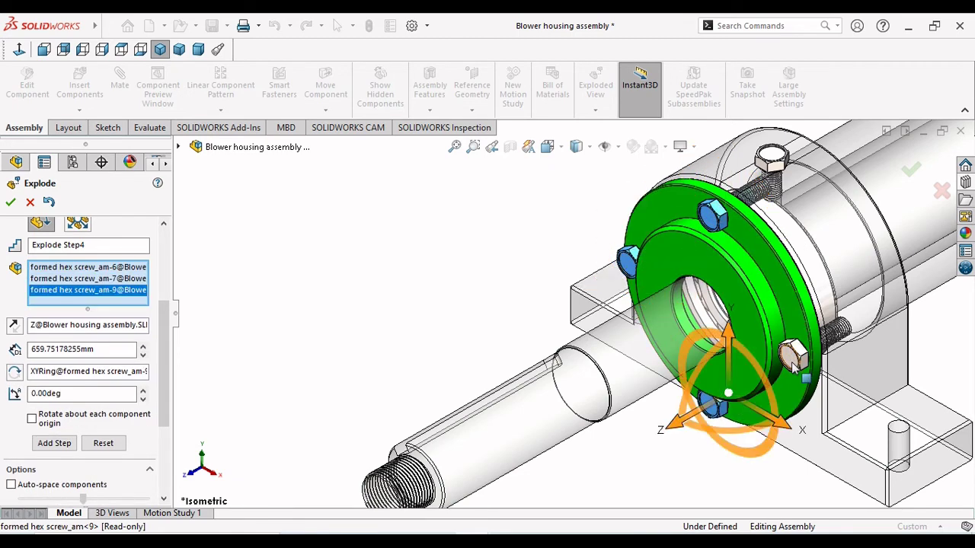
pyautogui.click(792, 357)
pyautogui.scroll(5, 659, 350)
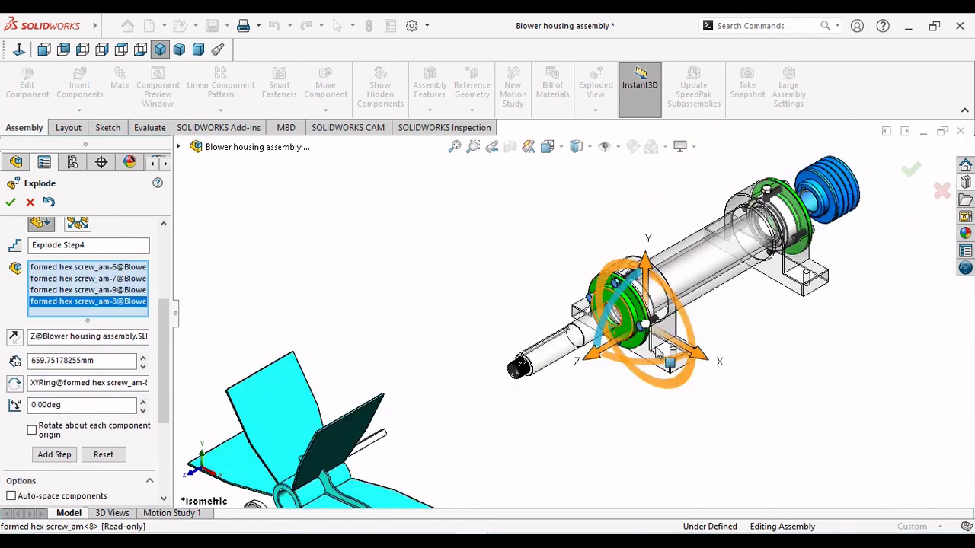
pyautogui.moveTo(598, 361); pyautogui.dragTo(371, 523)
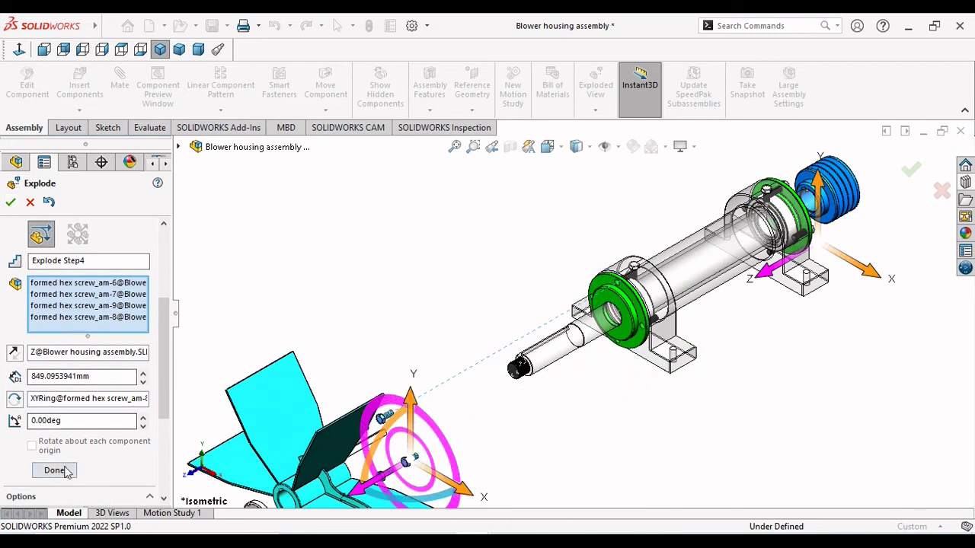
pyautogui.click(55, 470)
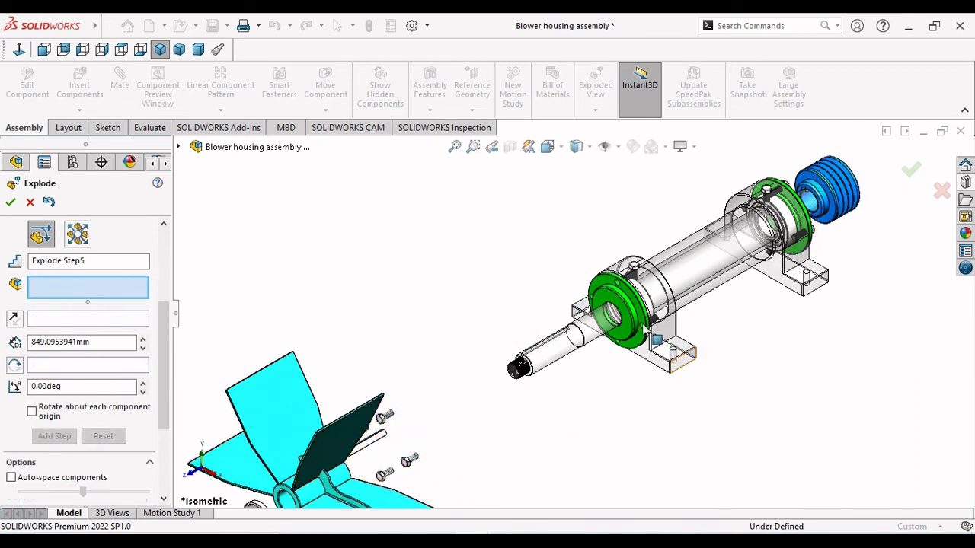
# - Pull the green cover ring cover-2 out along the shaft
pyautogui.click(610, 301)
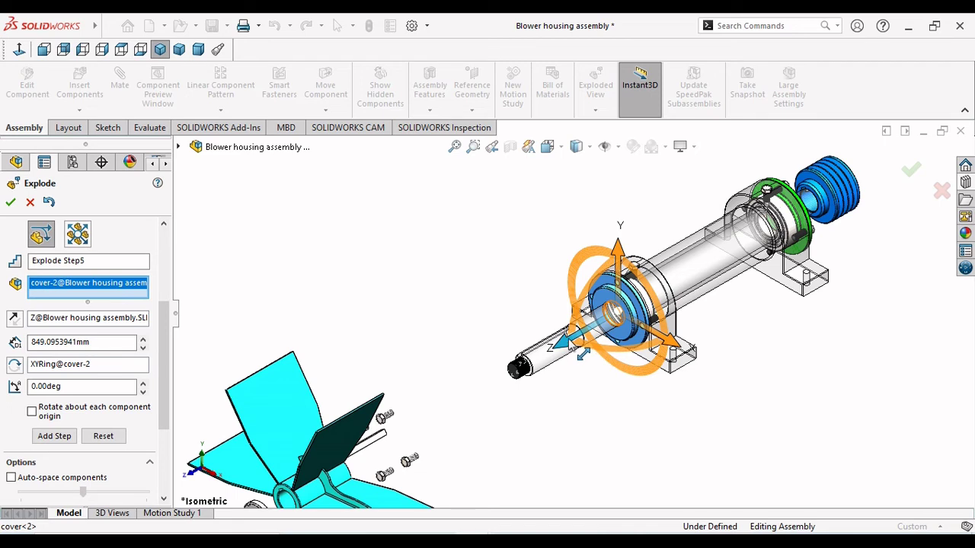
pyautogui.moveTo(567, 339); pyautogui.dragTo(381, 471)
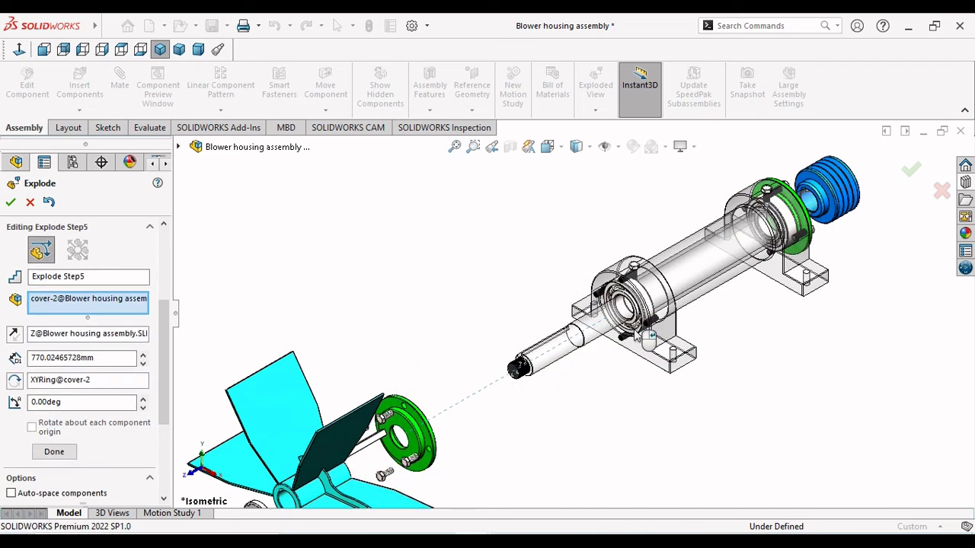
pyautogui.click(46, 450)
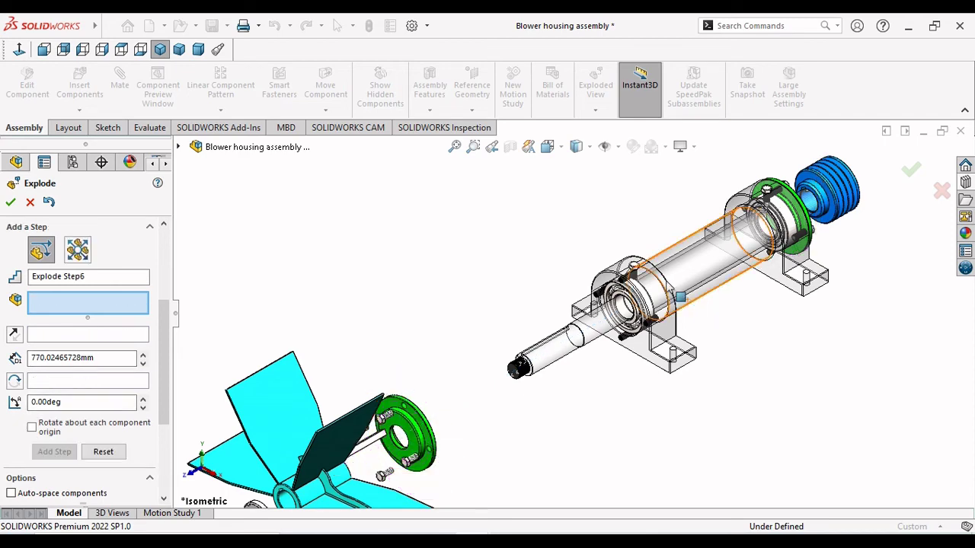
# - Slide the radial ball bearing about 718 mm along the shaft toward the fan
pyautogui.scroll(-4, 625, 311)
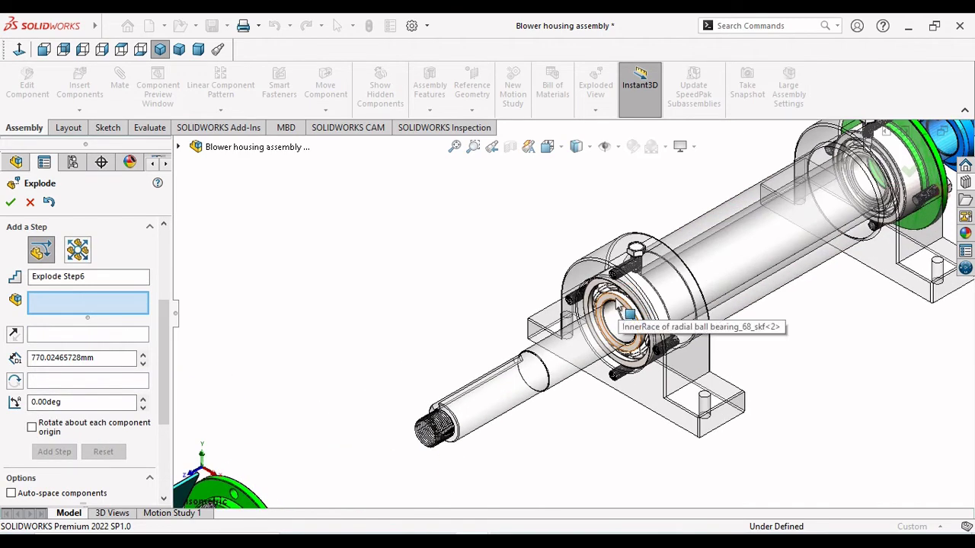
pyautogui.click(618, 309)
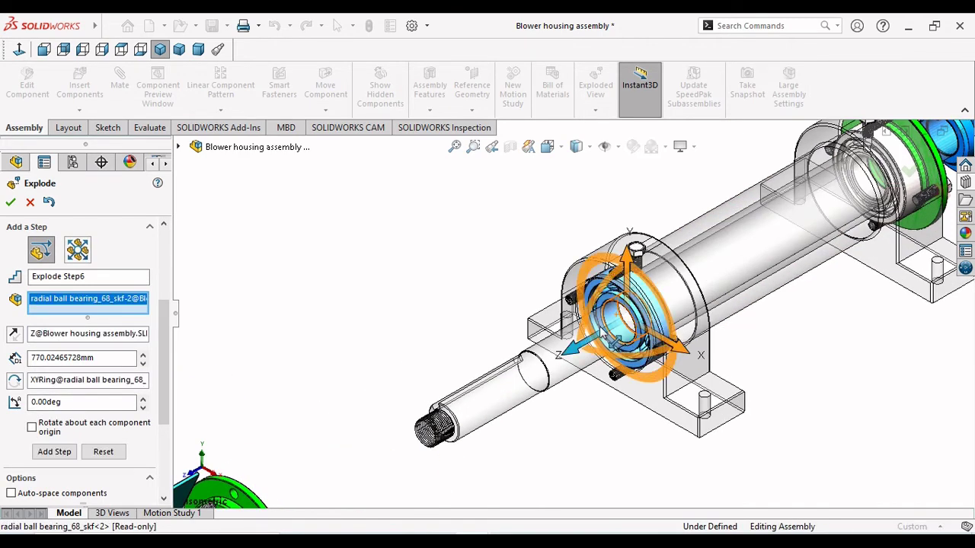
pyautogui.scroll(5, 609, 336)
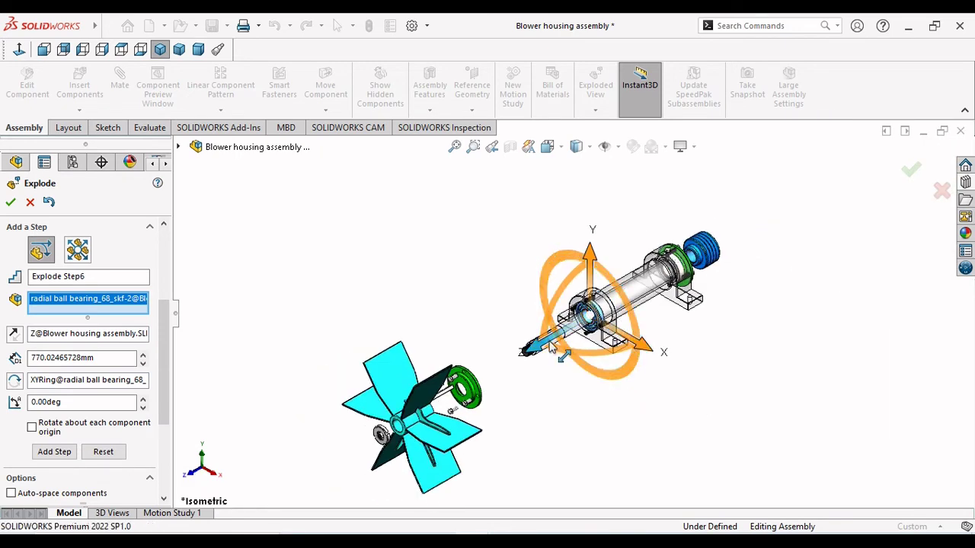
pyautogui.moveTo(550, 347); pyautogui.dragTo(460, 402)
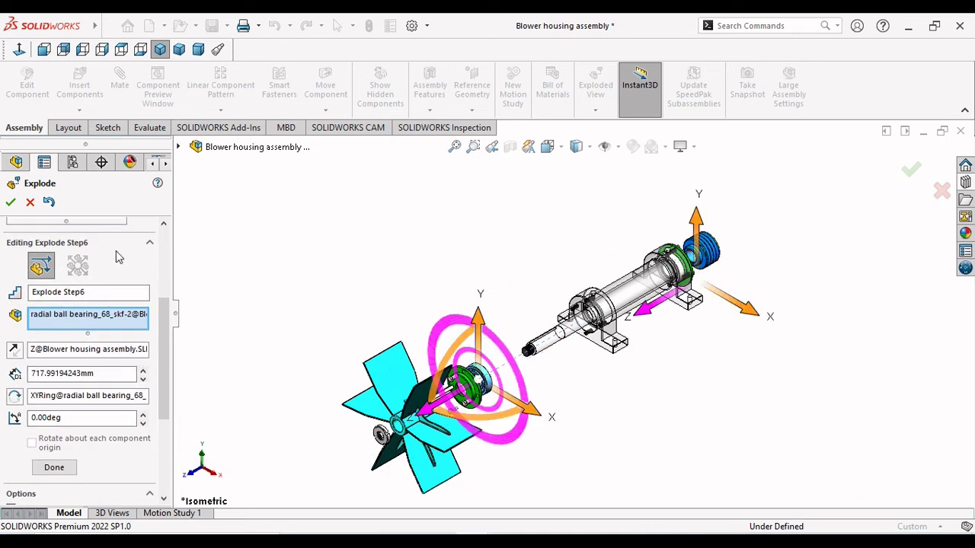
pyautogui.click(54, 467)
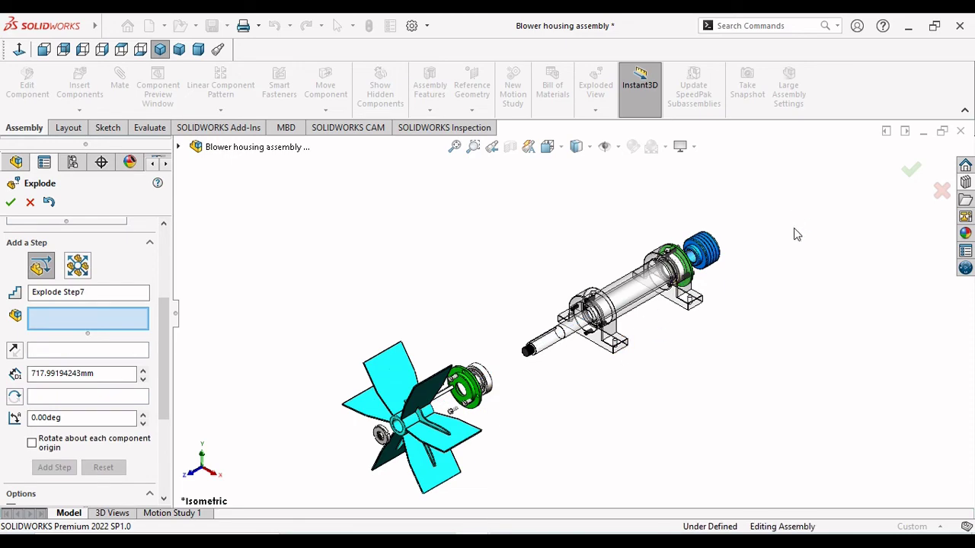
# - Explode the Right side nut about 886 mm out along the shaft's Z axis
pyautogui.moveTo(794, 234); pyautogui.dragTo(784, 418, button='middle')
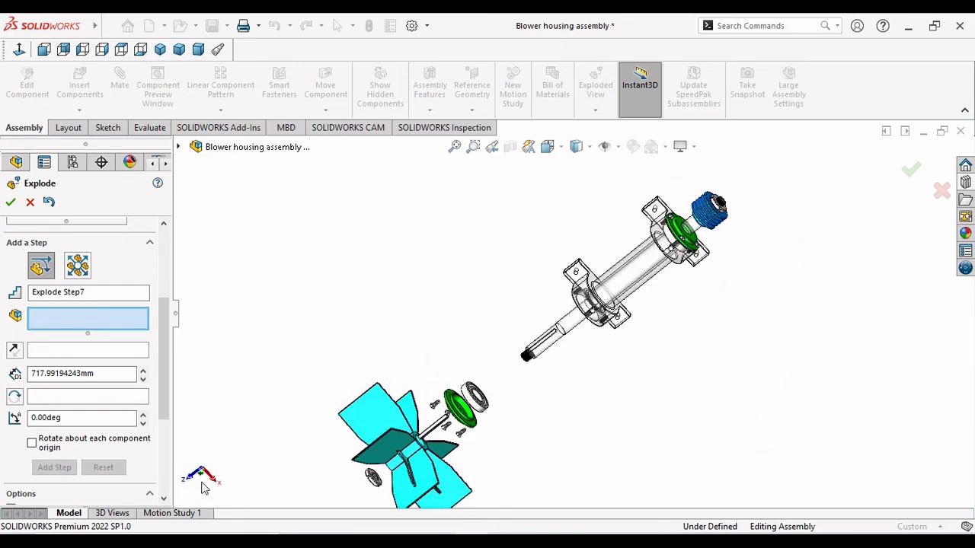
pyautogui.moveTo(308, 434); pyautogui.dragTo(343, 274, button='middle')
pyautogui.scroll(4, 511, 409)
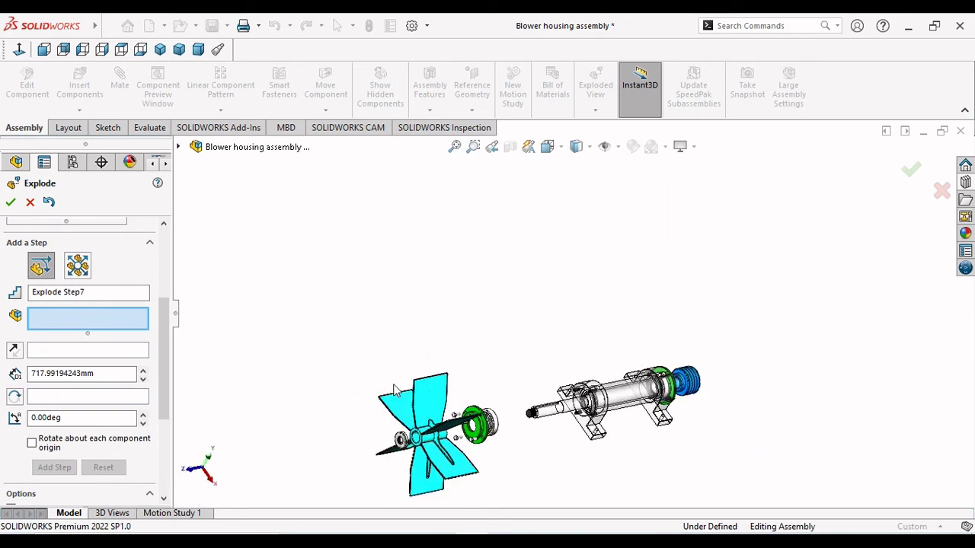
pyautogui.scroll(-5, 527, 387)
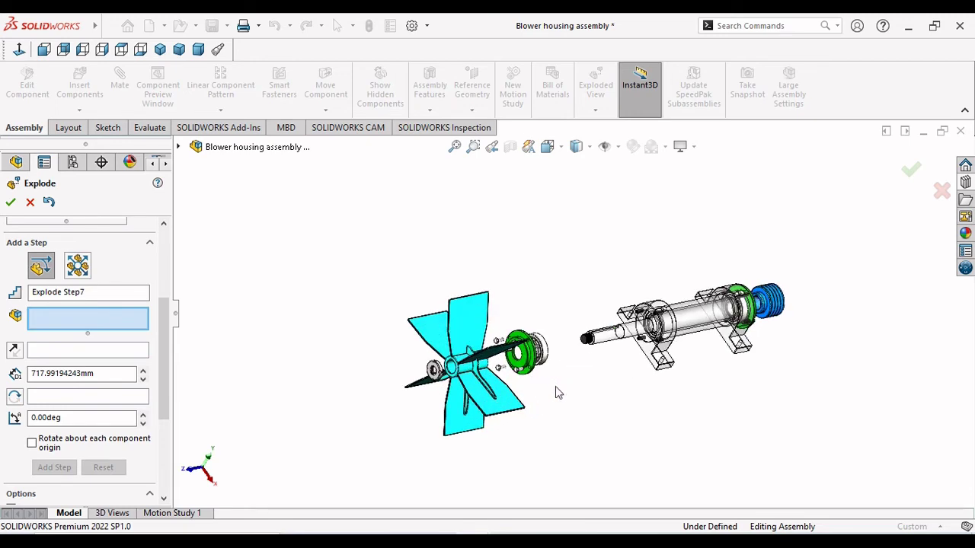
pyautogui.moveTo(550, 397); pyautogui.dragTo(370, 256, button='middle')
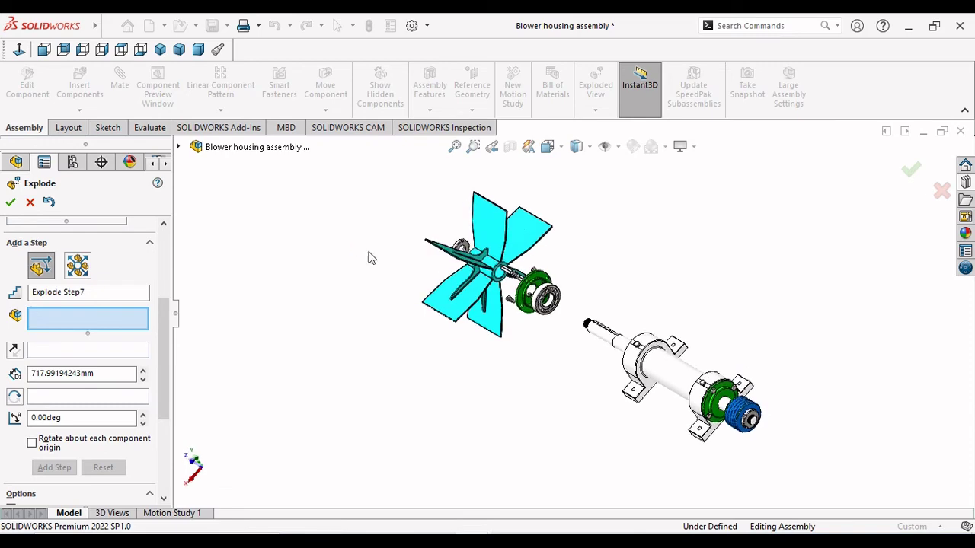
pyautogui.scroll(3, 758, 411)
pyautogui.moveTo(754, 407); pyautogui.dragTo(764, 377, button='middle')
pyautogui.scroll(-5, 695, 358)
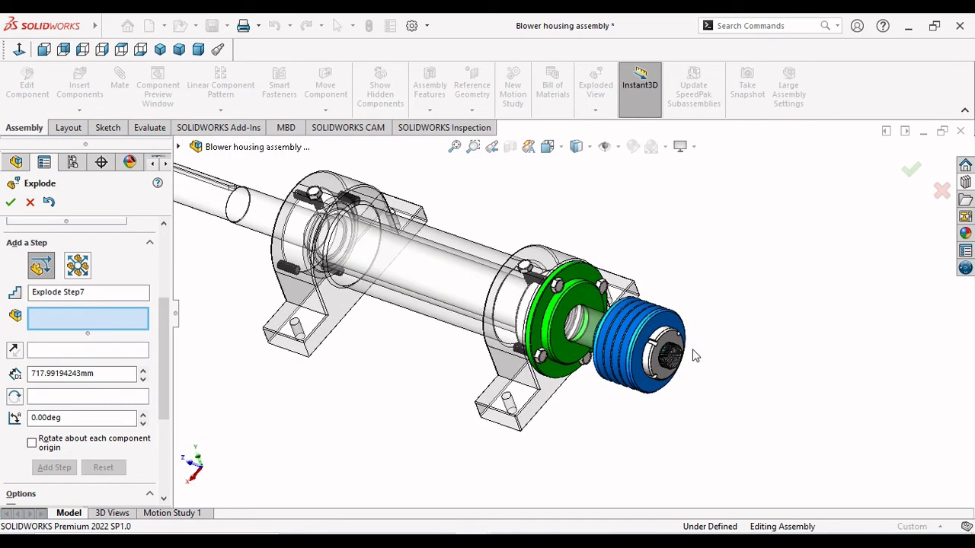
pyautogui.scroll(-3, 674, 356)
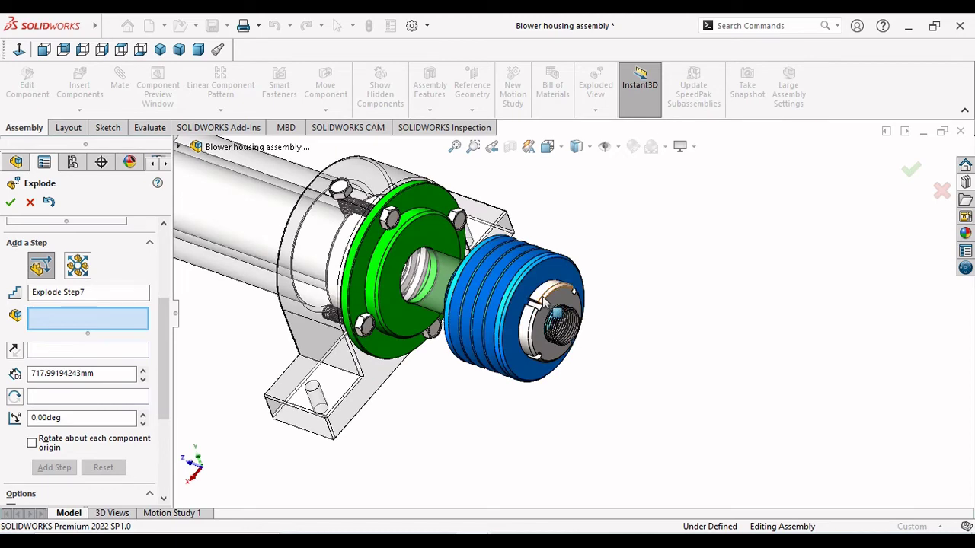
pyautogui.click(543, 303)
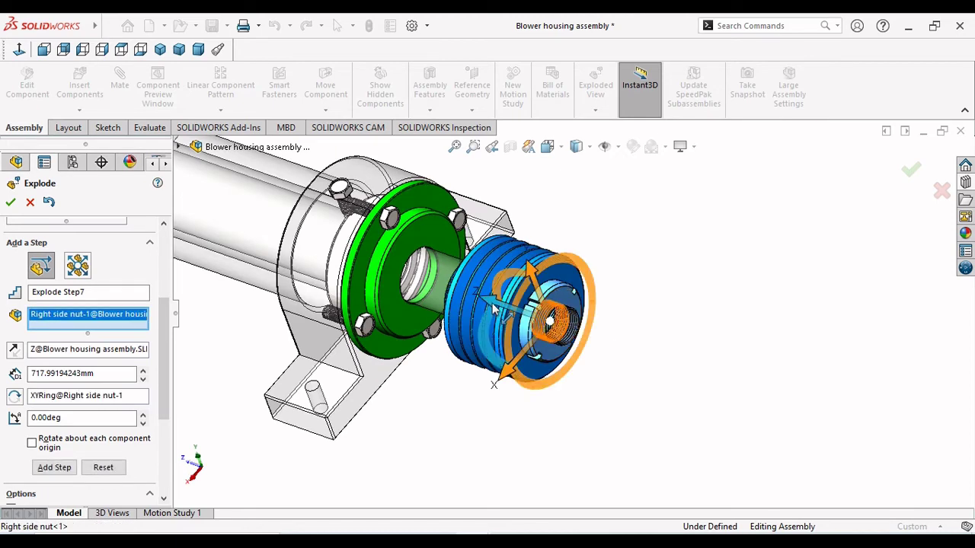
pyautogui.moveTo(494, 308); pyautogui.dragTo(859, 438)
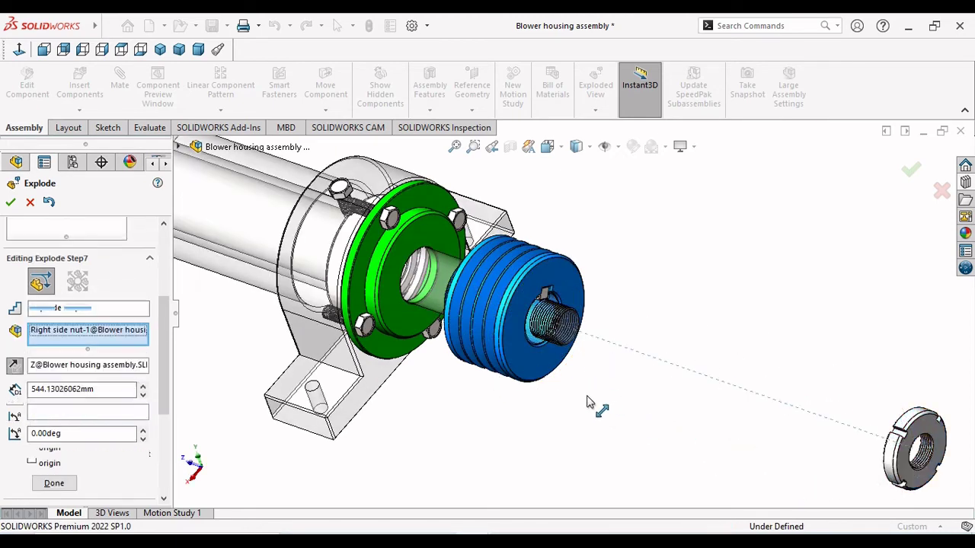
pyautogui.scroll(3, 588, 404)
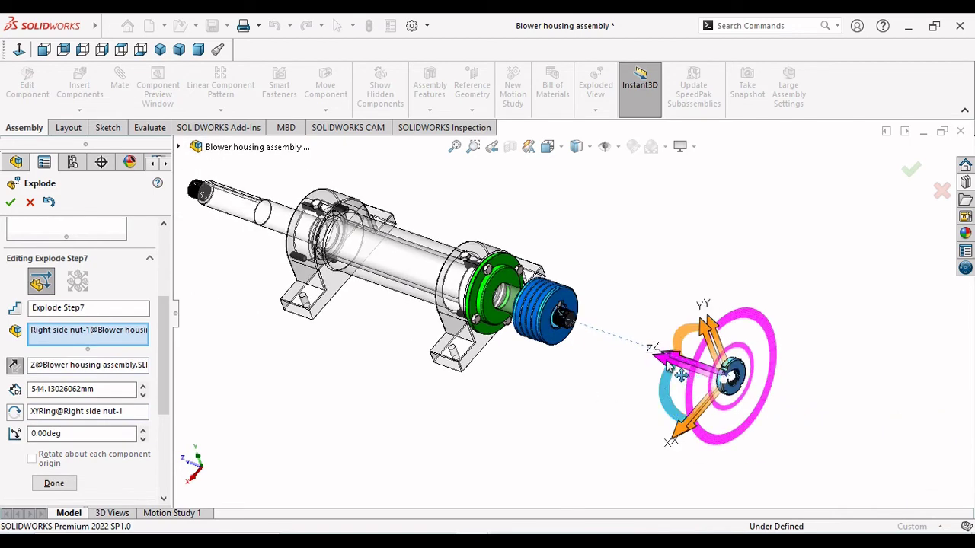
pyautogui.moveTo(667, 363); pyautogui.dragTo(732, 393)
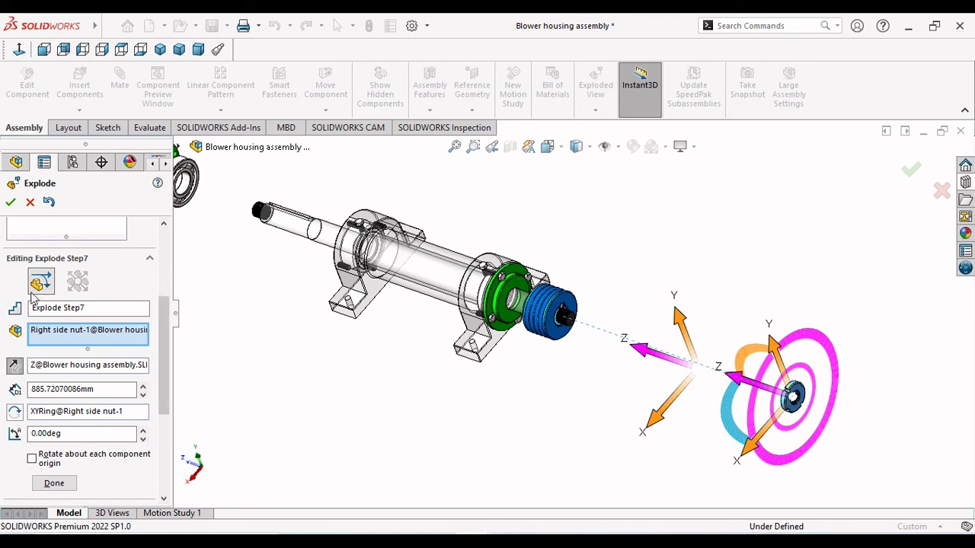
# - Start a new explode step pulling the blue pulley about 871 mm along the shaft
pyautogui.click(54, 484)
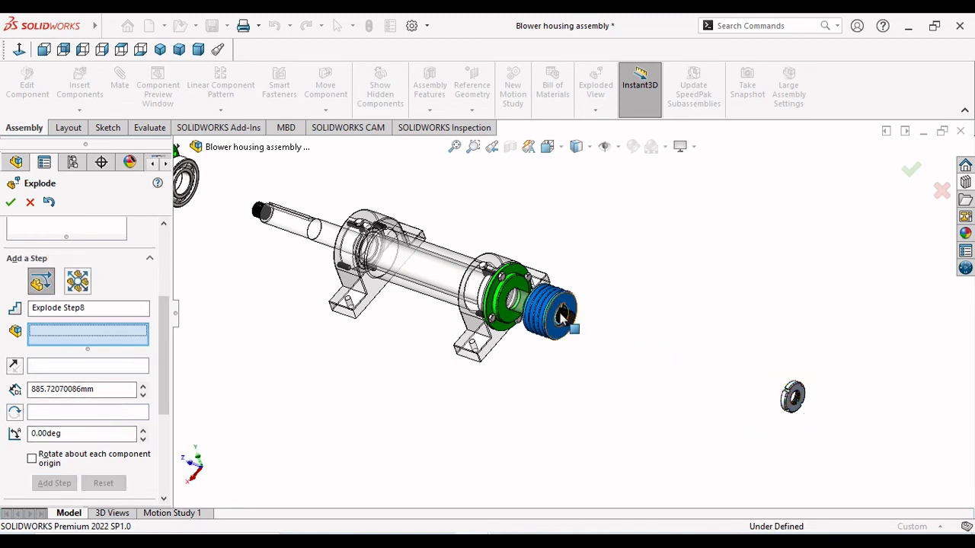
pyautogui.click(543, 304)
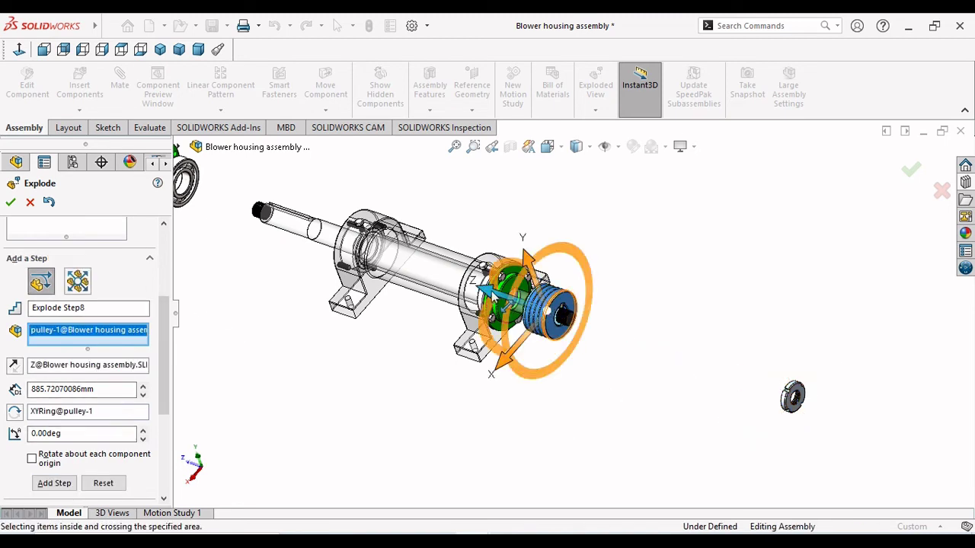
pyautogui.moveTo(492, 294); pyautogui.dragTo(712, 373)
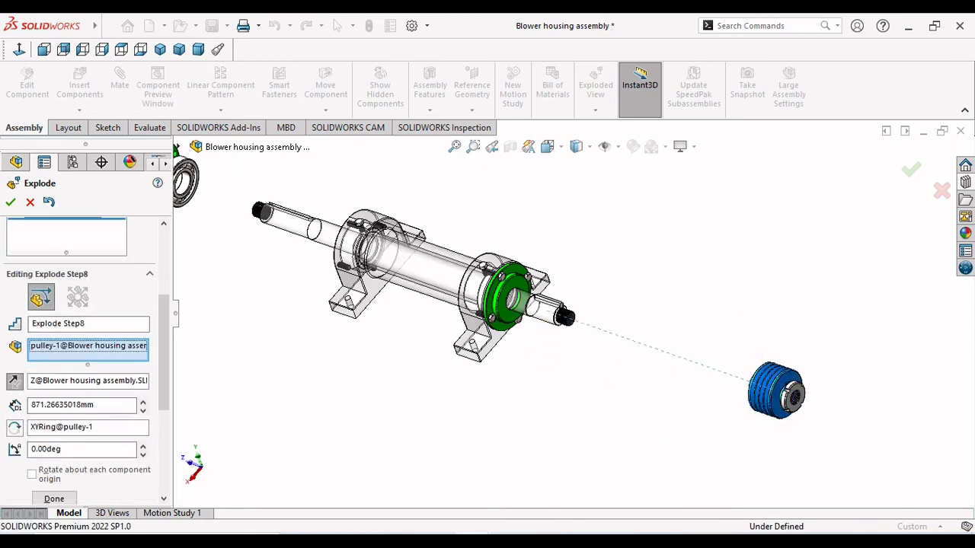
# - Finish the pulley step and explode the square key along Z toward the pulley
pyautogui.click(54, 500)
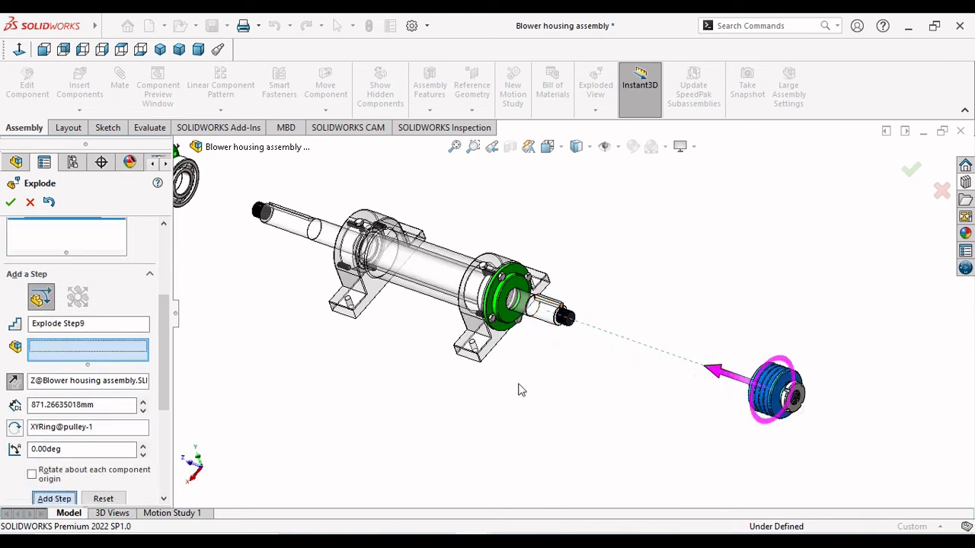
pyautogui.click(542, 309)
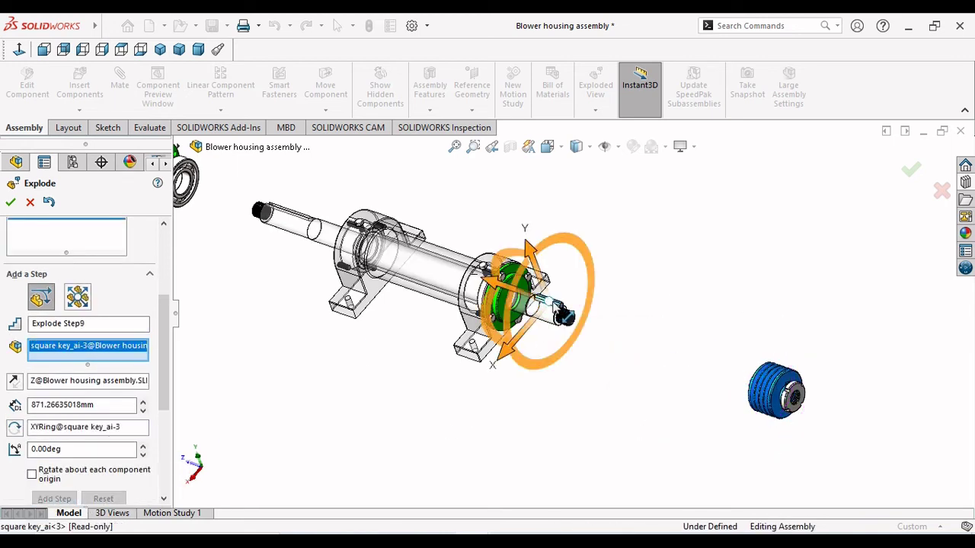
pyautogui.moveTo(525, 293); pyautogui.dragTo(732, 408)
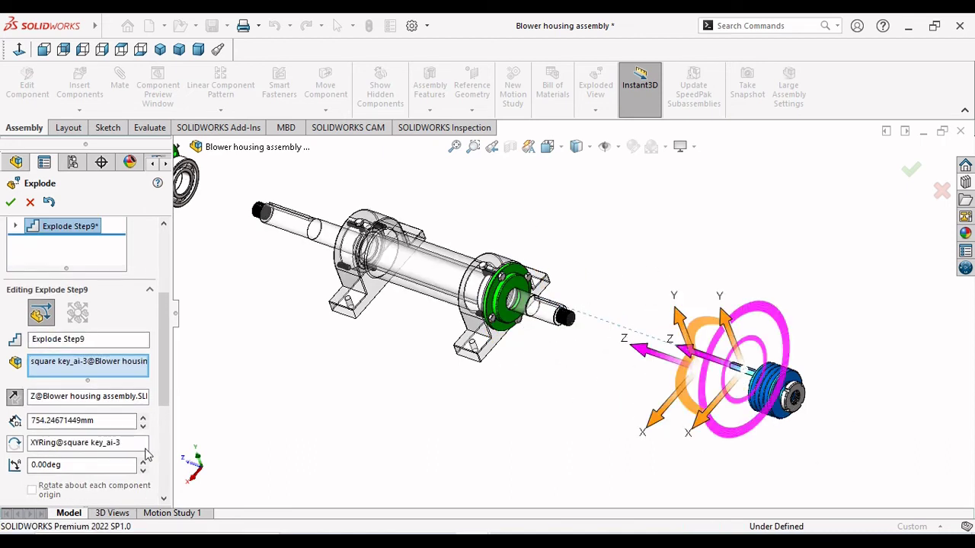
pyautogui.scroll(-3, 85, 436)
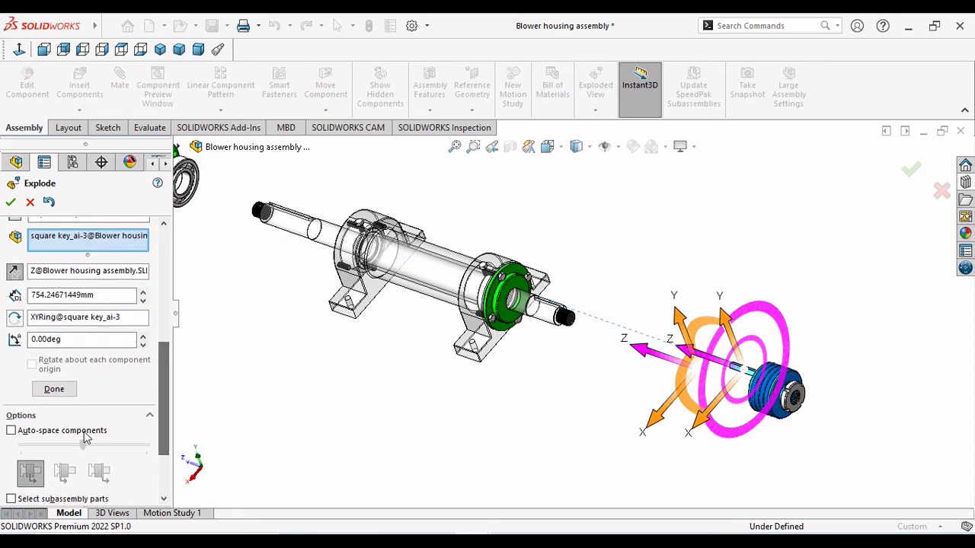
pyautogui.click(67, 390)
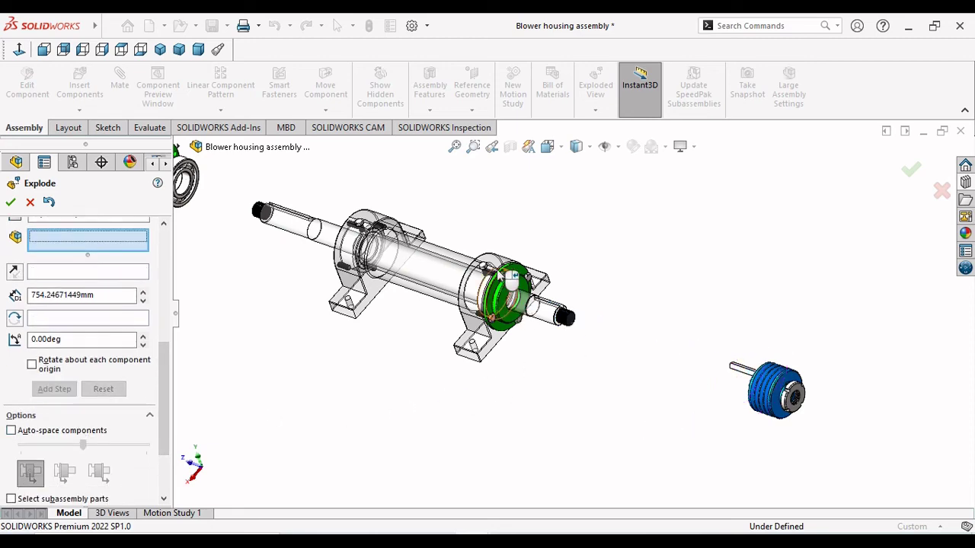
# - Explode the four right-flange hex screws about 883 mm out beside the pulley
pyautogui.scroll(-4, 504, 280)
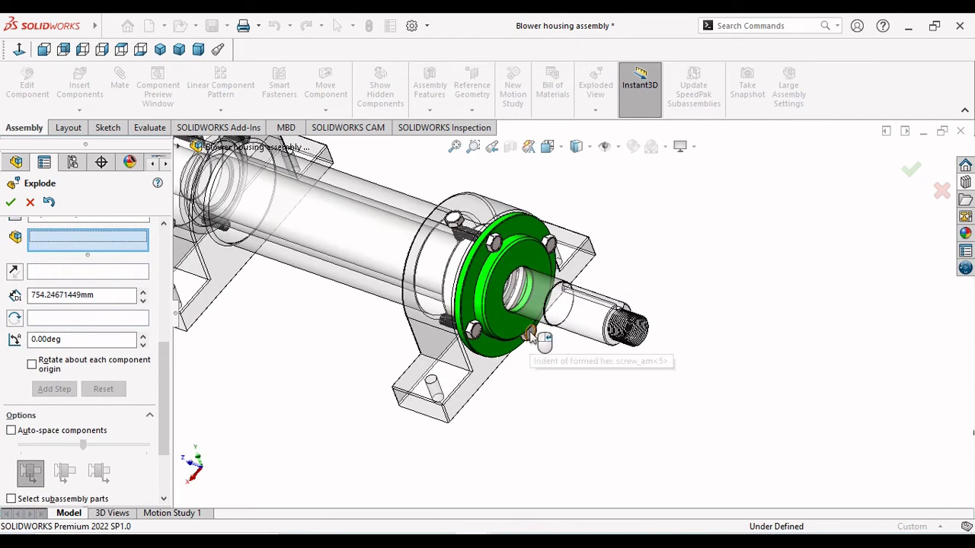
pyautogui.click(531, 334)
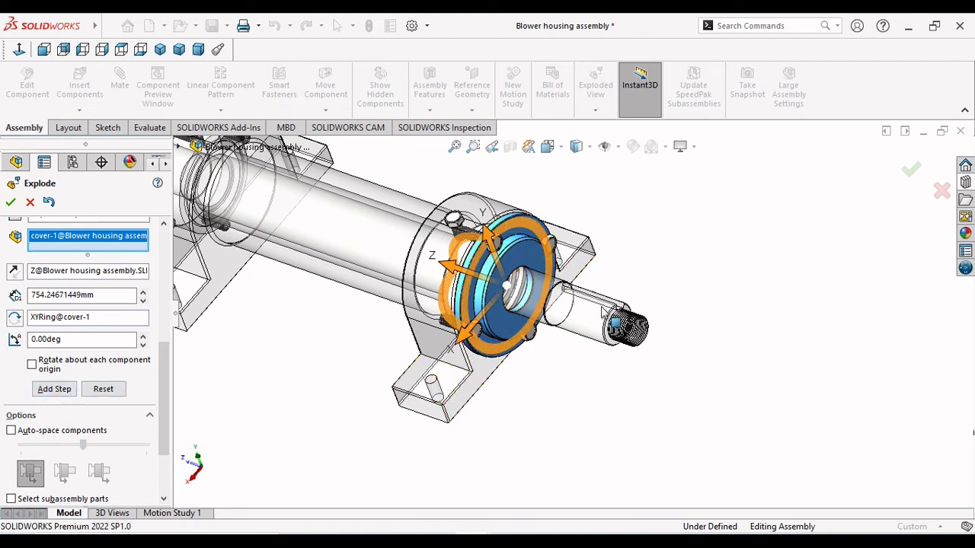
pyautogui.click(661, 282)
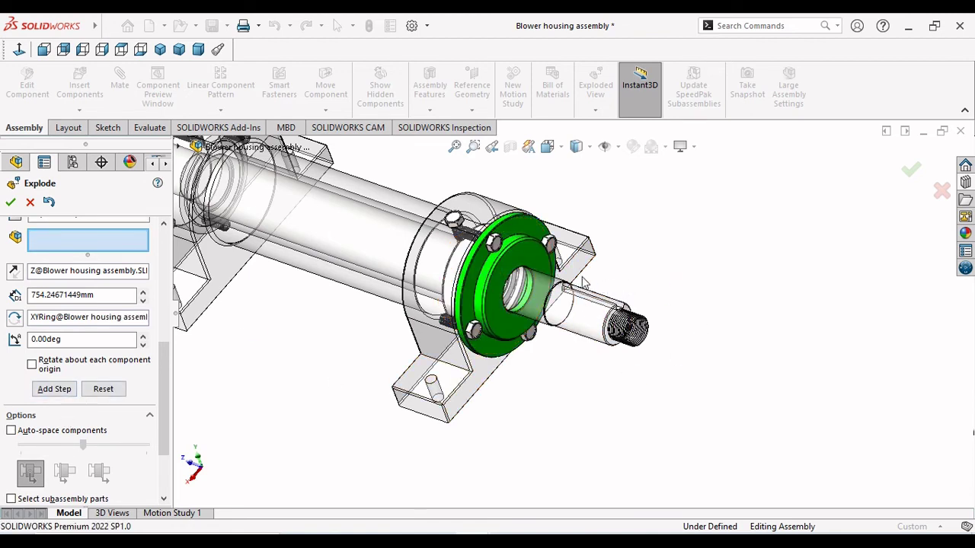
pyautogui.click(549, 243)
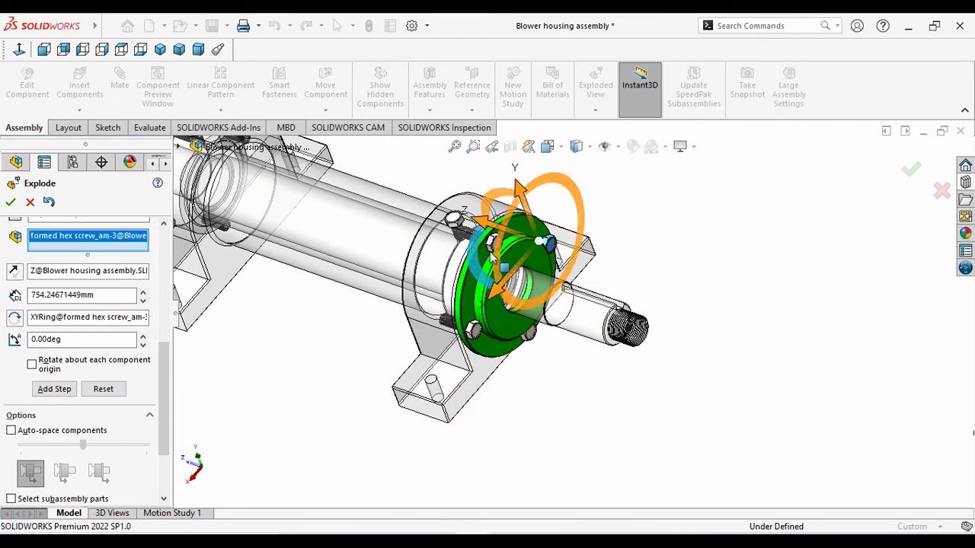
pyautogui.scroll(-5, 507, 255)
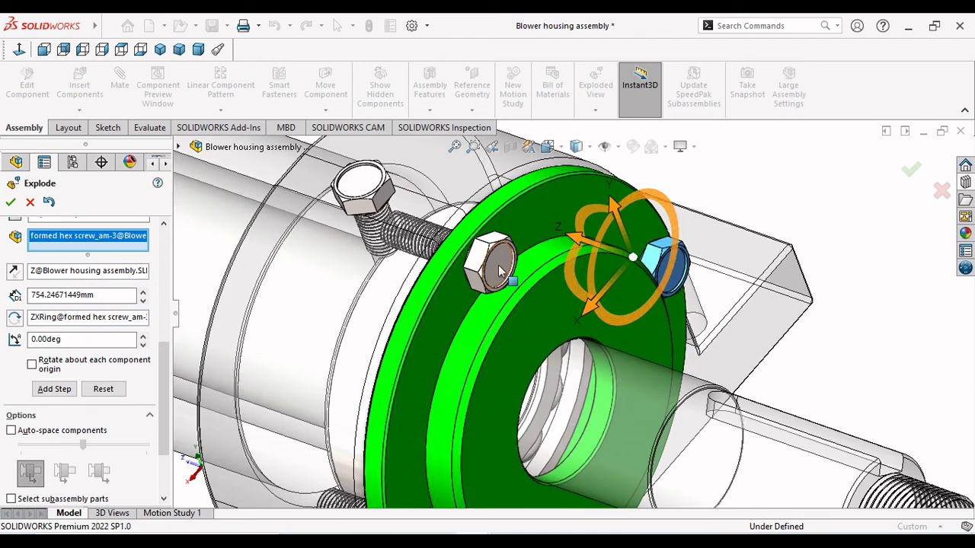
pyautogui.click(497, 268)
pyautogui.scroll(6, 505, 296)
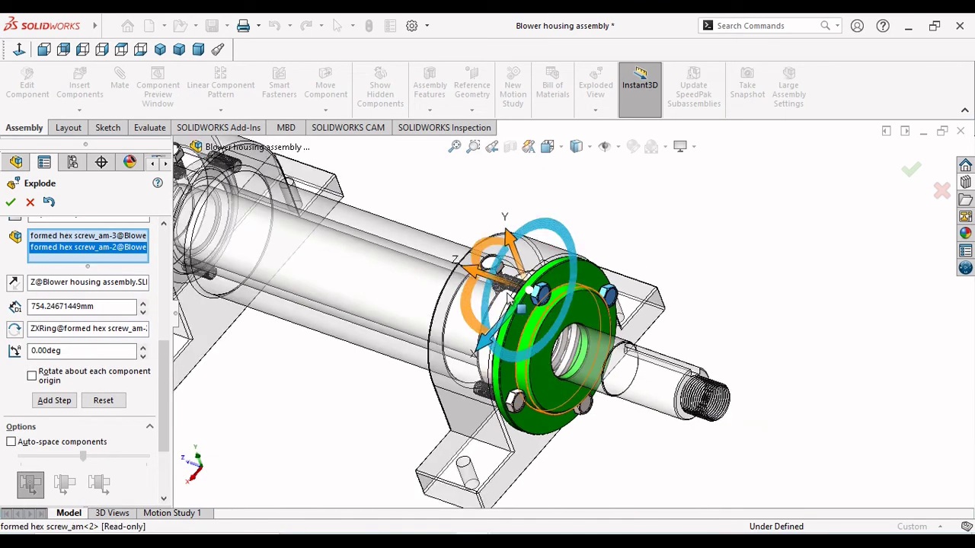
pyautogui.click(519, 410)
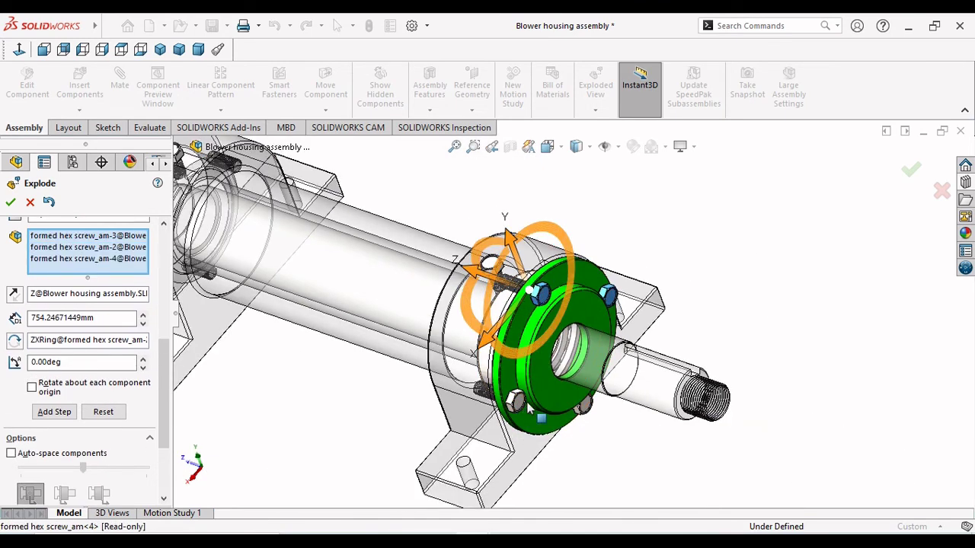
pyautogui.click(586, 411)
pyautogui.scroll(5, 592, 403)
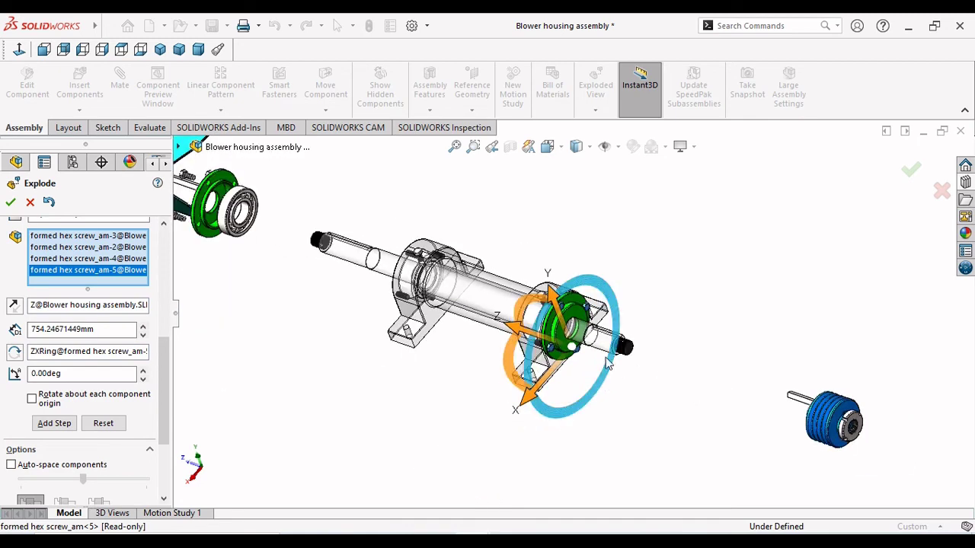
pyautogui.moveTo(517, 333); pyautogui.dragTo(777, 373)
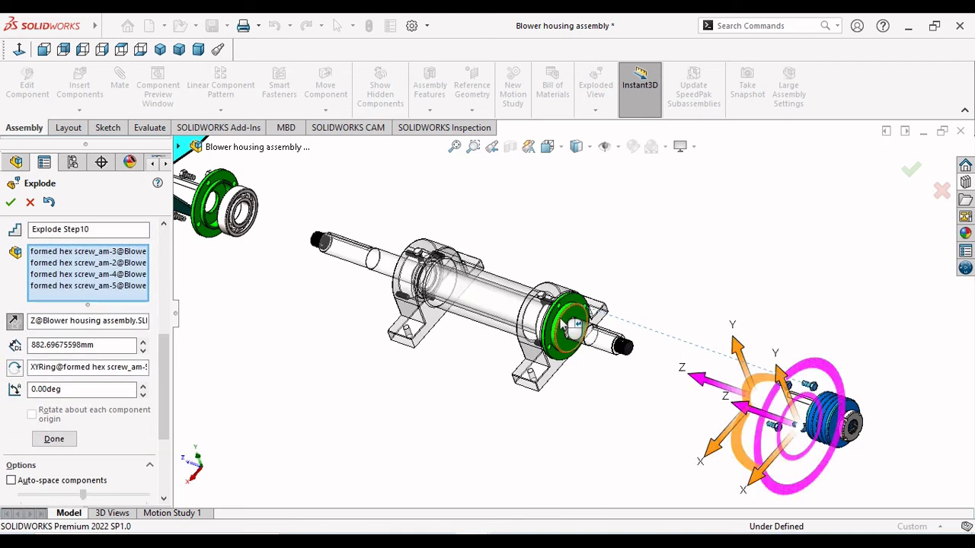
pyautogui.click(74, 442)
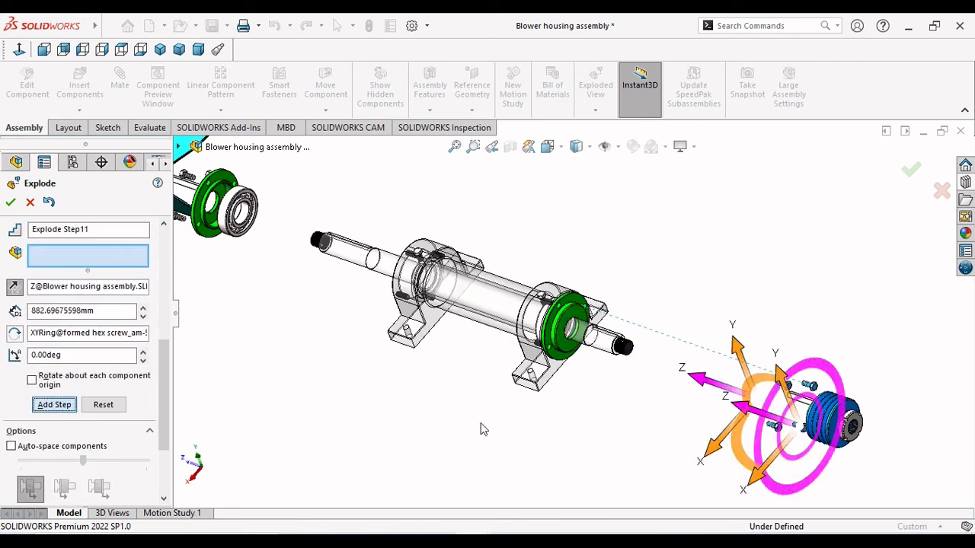
# - Explode the green right cover about 810 mm out toward the pulley
pyautogui.click(567, 329)
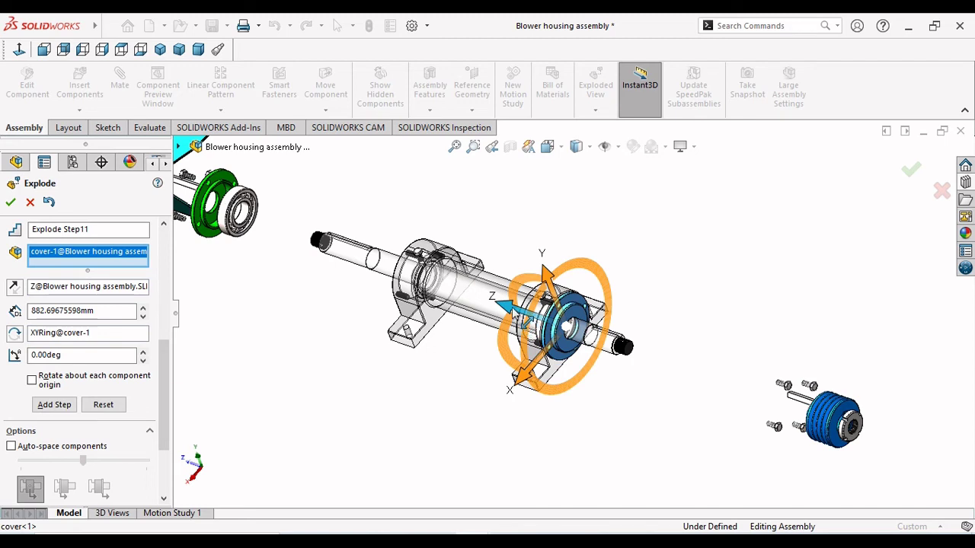
pyautogui.moveTo(516, 312); pyautogui.dragTo(757, 347)
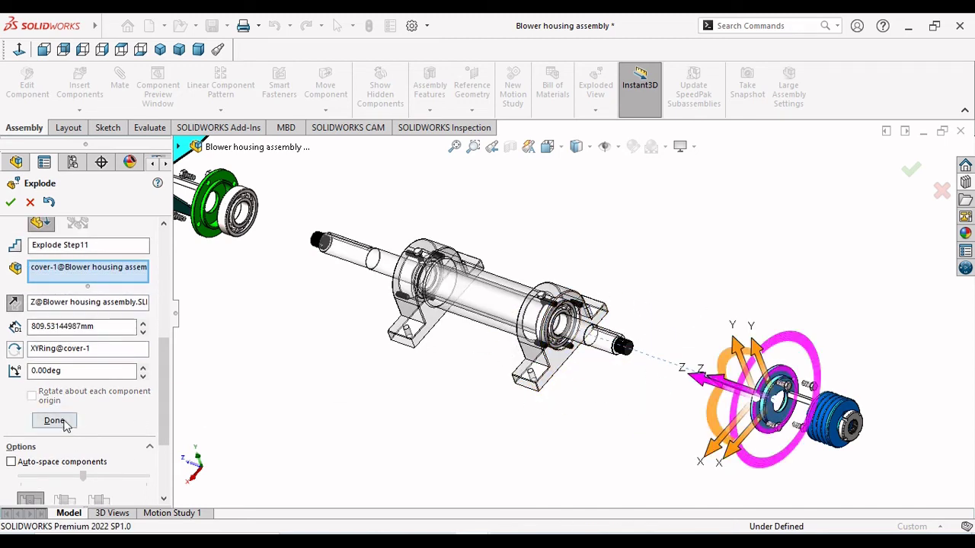
pyautogui.click(64, 422)
# - Slide the right radial ball bearing about 786 mm along the shaft axis
pyautogui.scroll(-5, 573, 320)
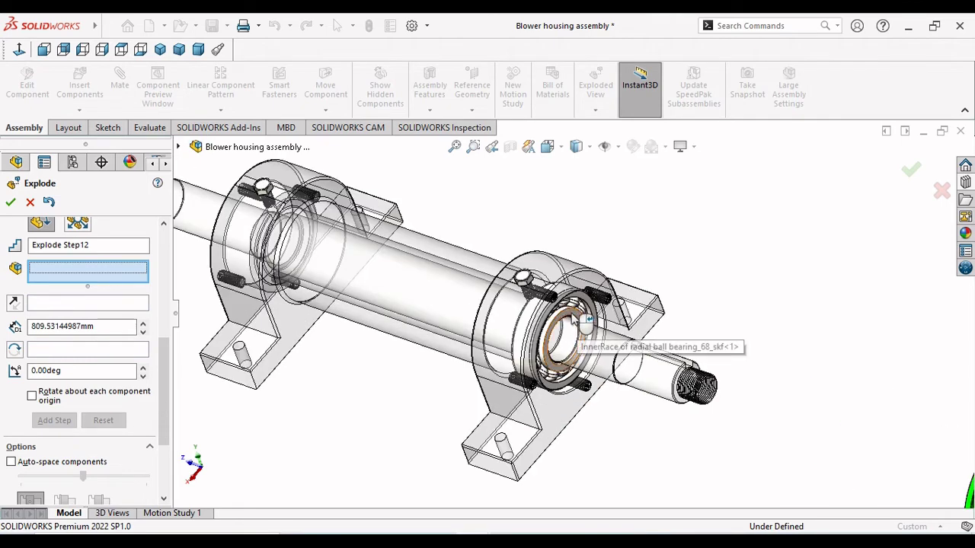
pyautogui.click(570, 322)
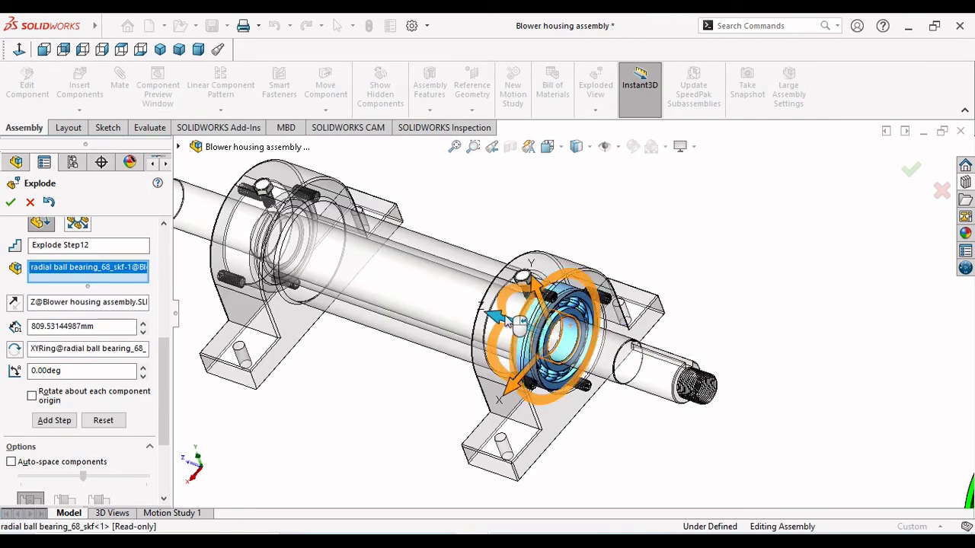
pyautogui.scroll(5, 507, 320)
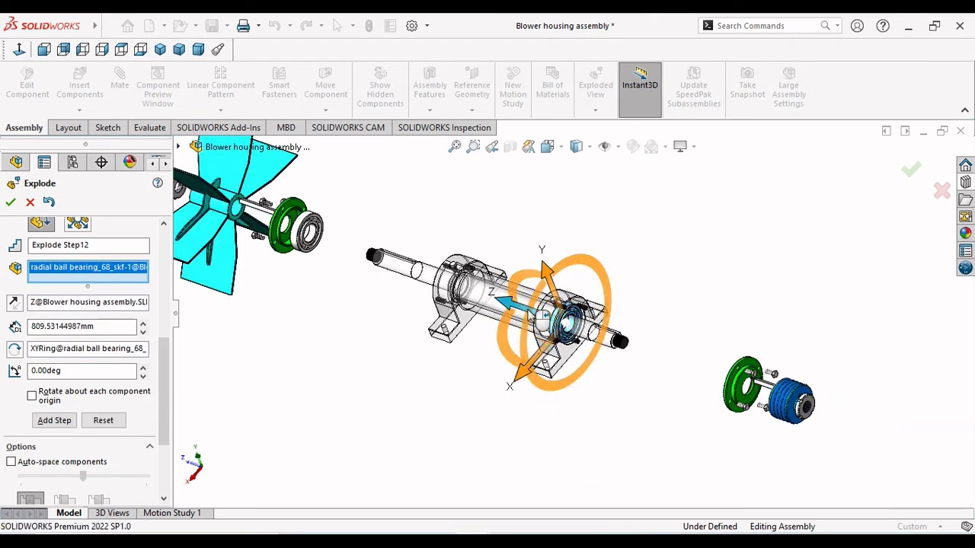
pyautogui.moveTo(536, 315); pyautogui.dragTo(687, 381)
pyautogui.click(67, 440)
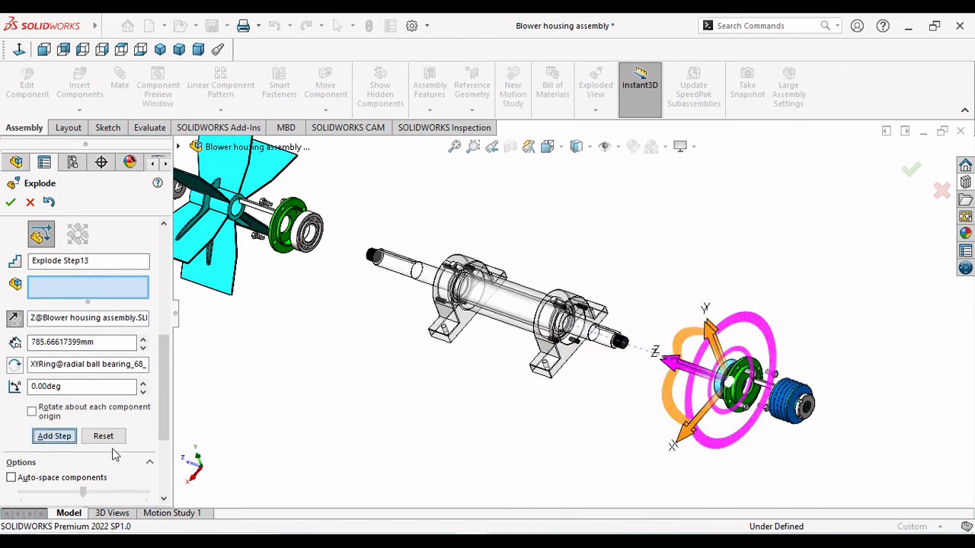
# - Drag housing shaft-1 about 1041 mm out along Z after trying the X and Y directions
pyautogui.click(403, 271)
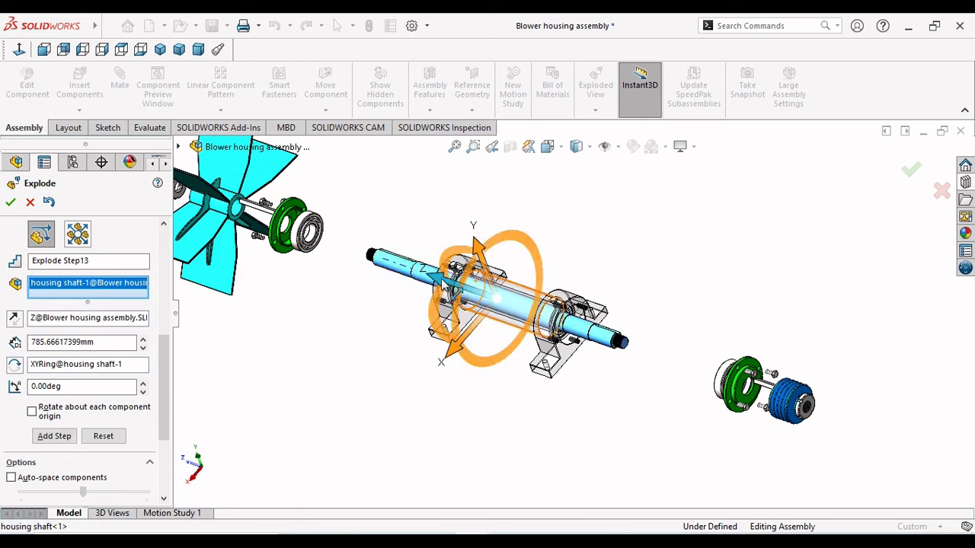
pyautogui.moveTo(443, 280); pyautogui.dragTo(661, 382)
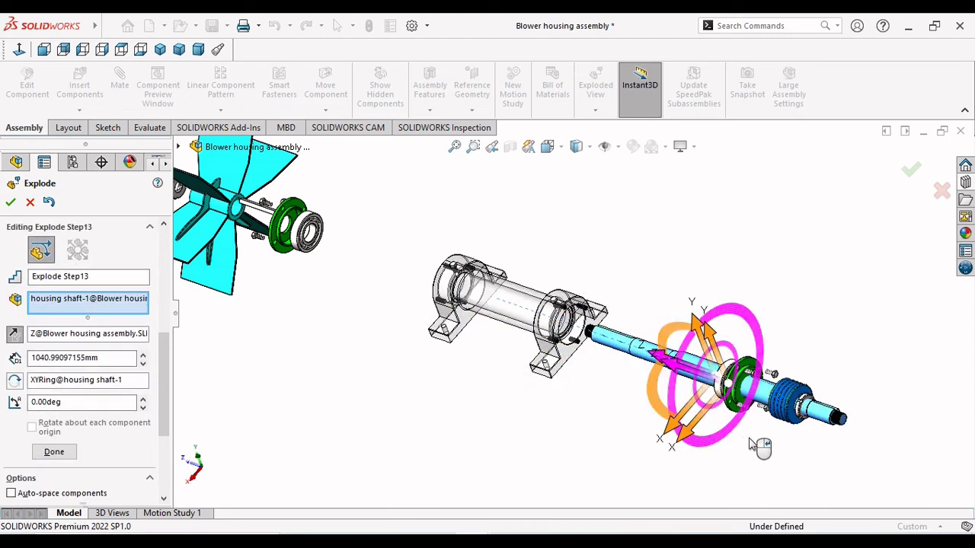
pyautogui.scroll(-3, 750, 442)
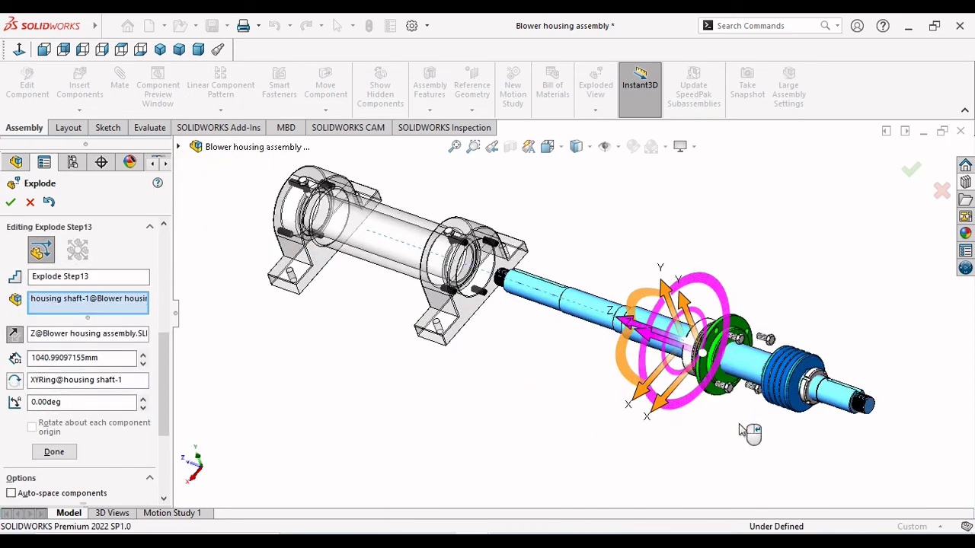
pyautogui.click(639, 404)
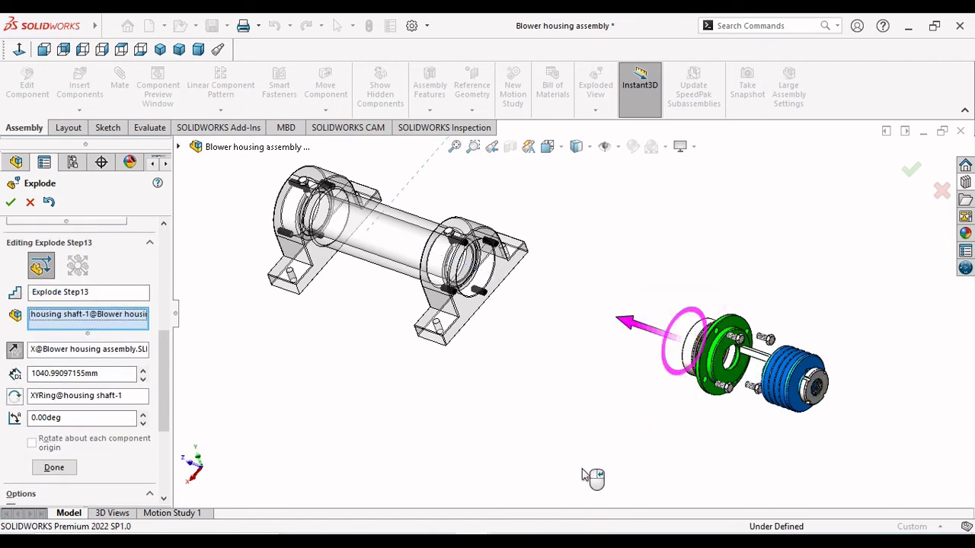
pyautogui.scroll(4, 533, 420)
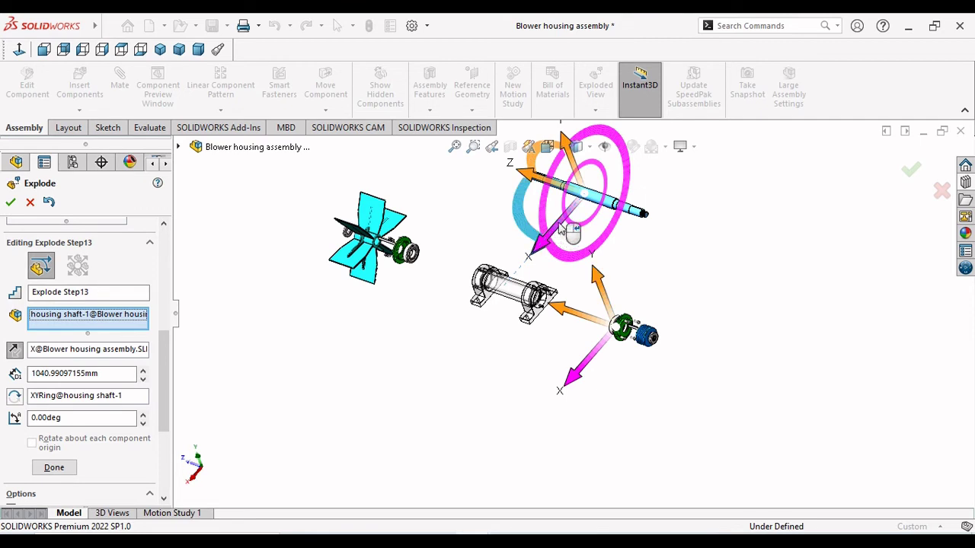
pyautogui.moveTo(565, 138); pyautogui.dragTo(504, 411)
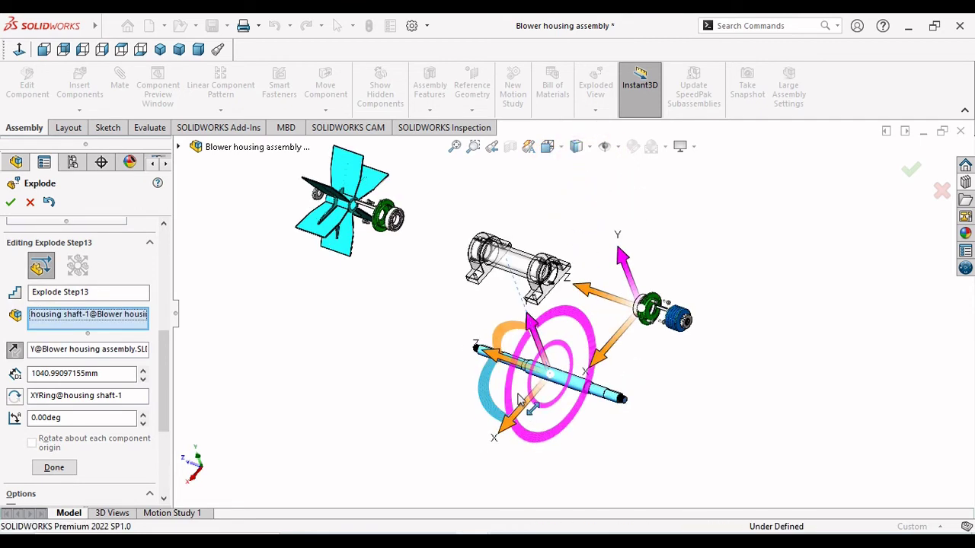
pyautogui.click(537, 375)
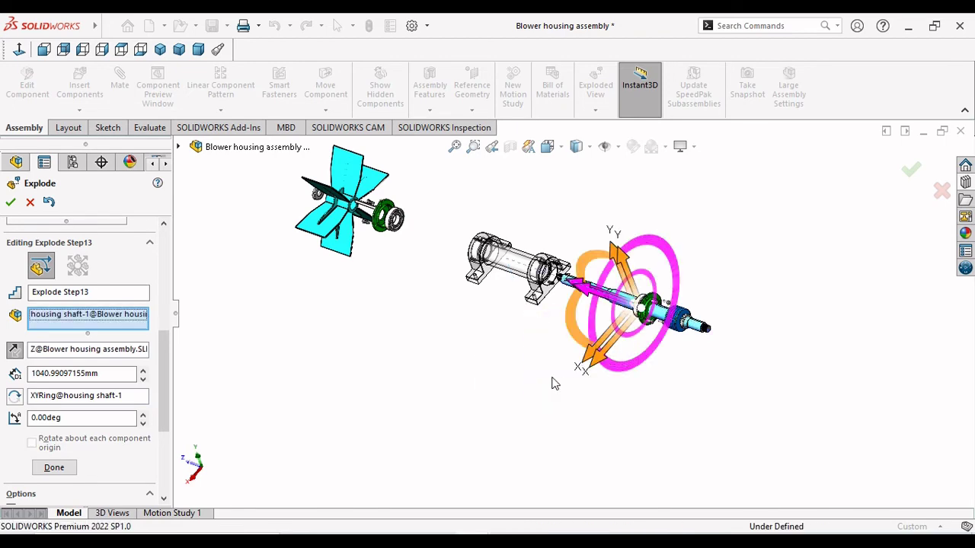
pyautogui.moveTo(576, 392); pyautogui.dragTo(579, 320, button='middle')
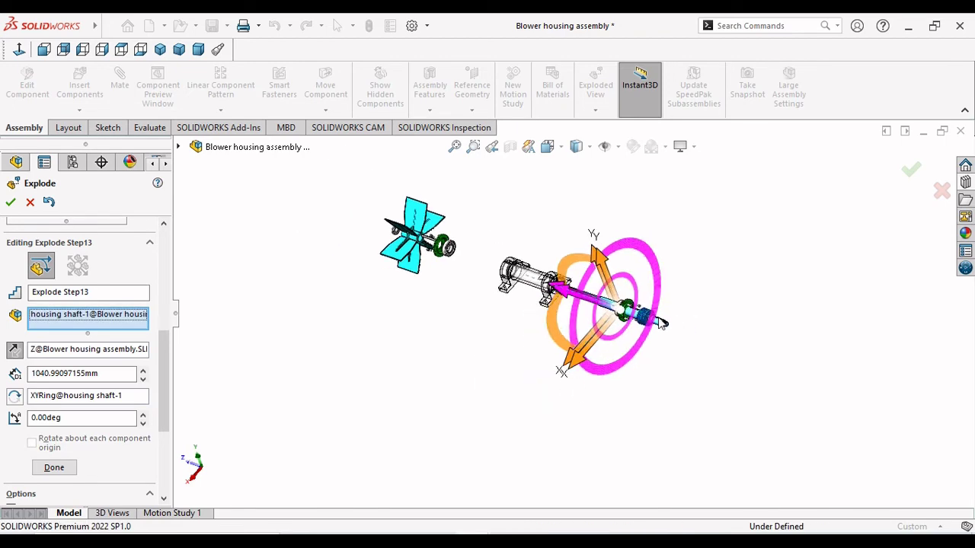
pyautogui.scroll(-3, 579, 303)
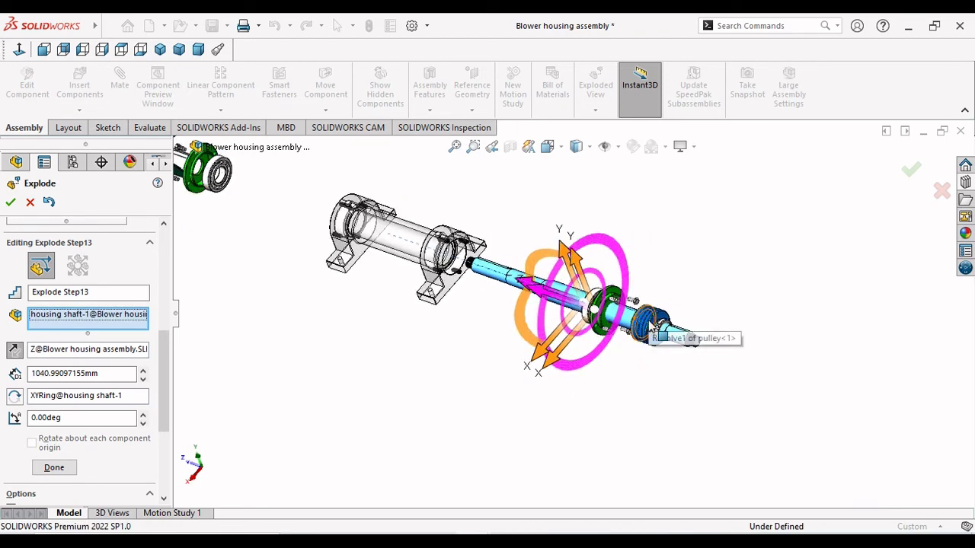
pyautogui.scroll(1, 651, 327)
pyautogui.scroll(-1, 651, 327)
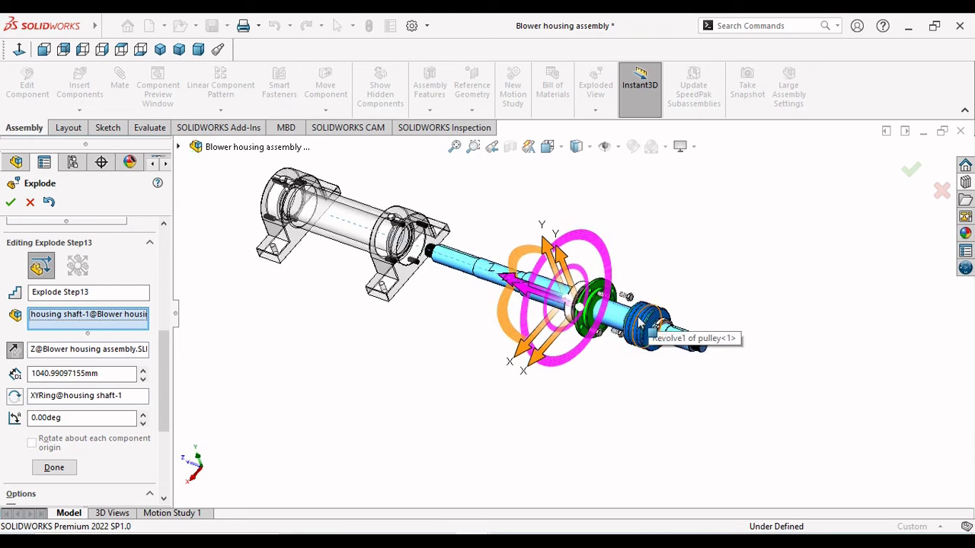
pyautogui.scroll(-2, 644, 332)
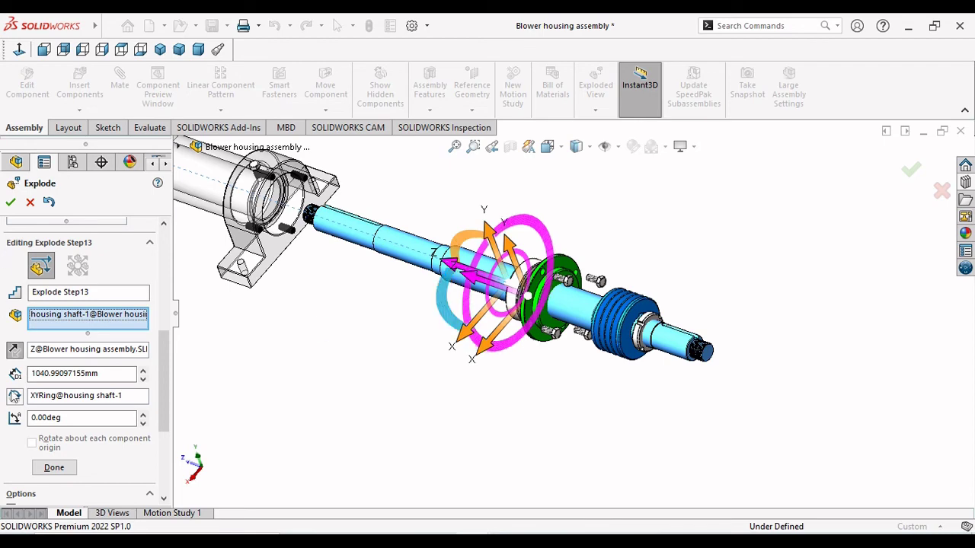
# - Commit the shaft step, then explode Right side nut-1 alone along Z, removing the pulley
pyautogui.click(54, 468)
pyautogui.scroll(-3, 648, 335)
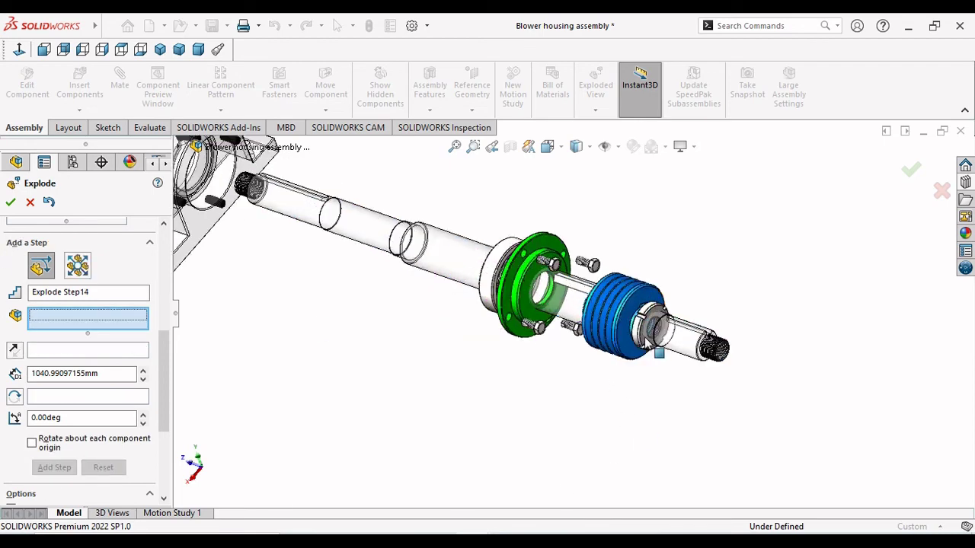
pyautogui.click(651, 320)
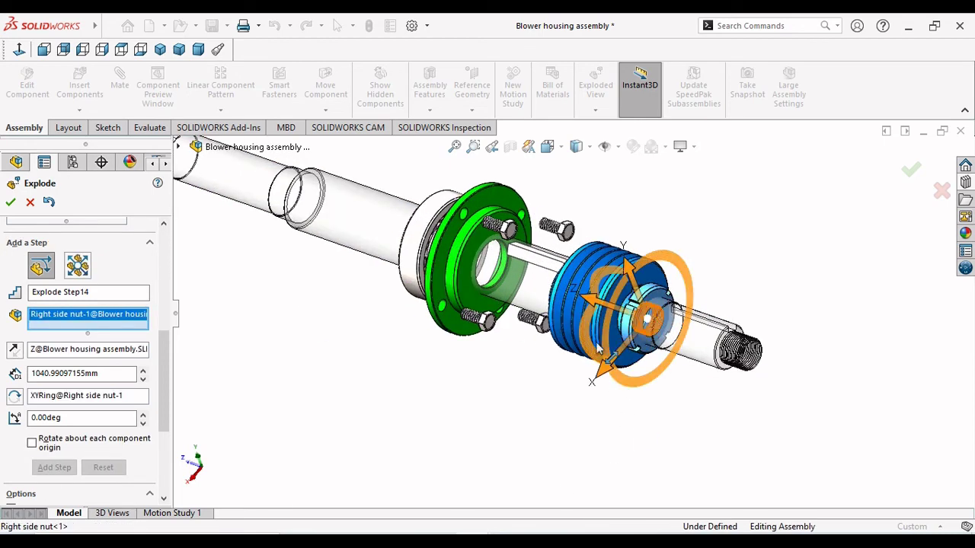
pyautogui.scroll(3, 579, 314)
pyautogui.moveTo(562, 298); pyautogui.dragTo(769, 373)
pyautogui.click(596, 320)
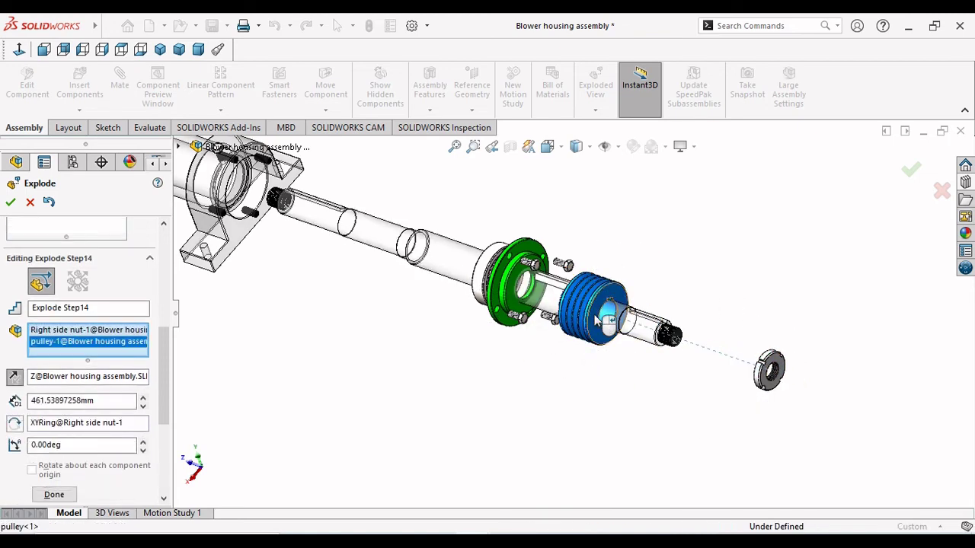
pyautogui.moveTo(601, 324); pyautogui.dragTo(720, 358)
pyautogui.moveTo(690, 394); pyautogui.dragTo(654, 392)
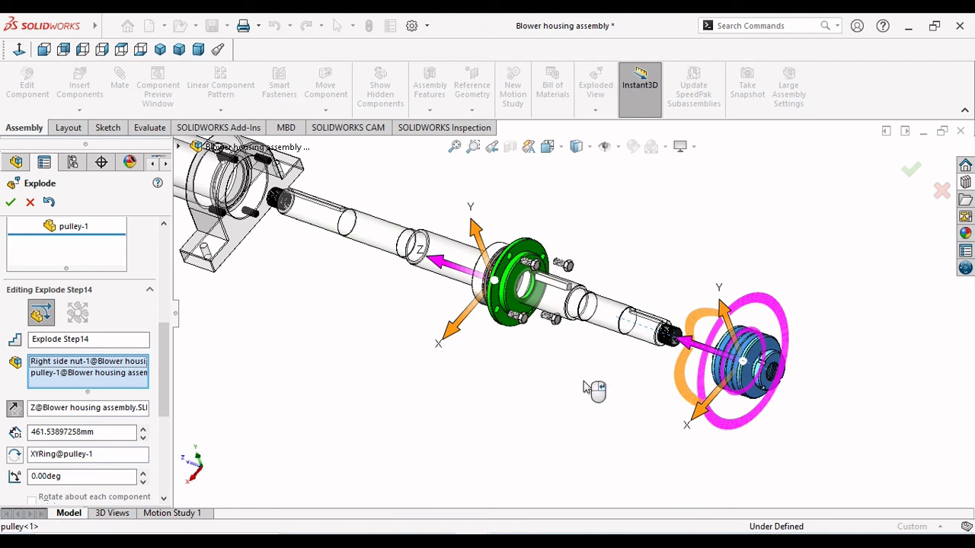
pyautogui.rightClick(111, 373)
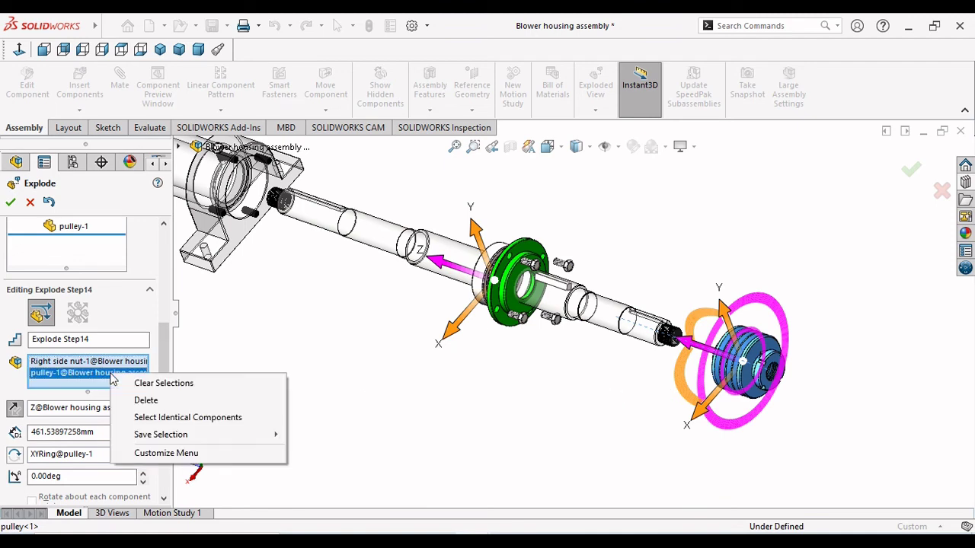
pyautogui.click(230, 403)
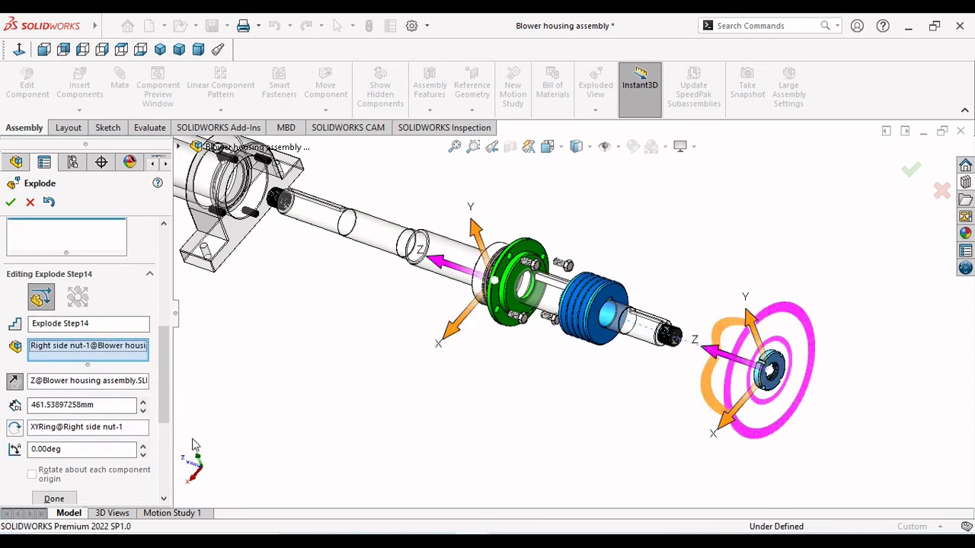
pyautogui.click(54, 499)
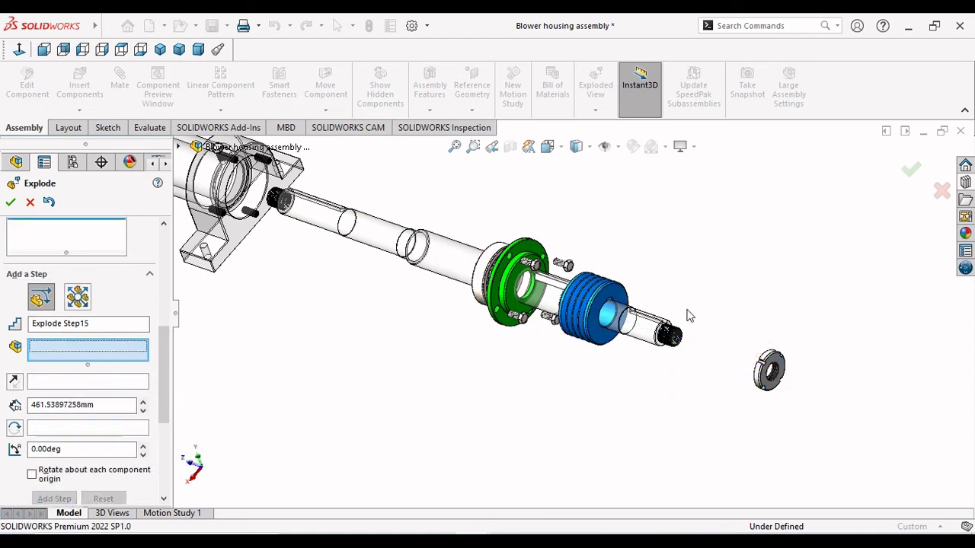
# - Explode pulley-1 about 404 mm along Z as its own step
pyautogui.click(590, 312)
pyautogui.moveTo(533, 293); pyautogui.dragTo(674, 354)
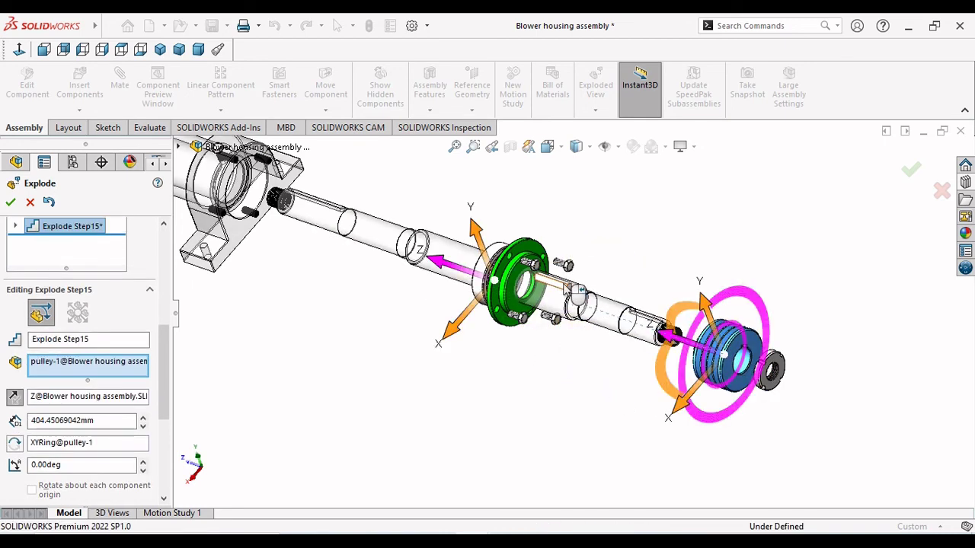
pyautogui.click(568, 289)
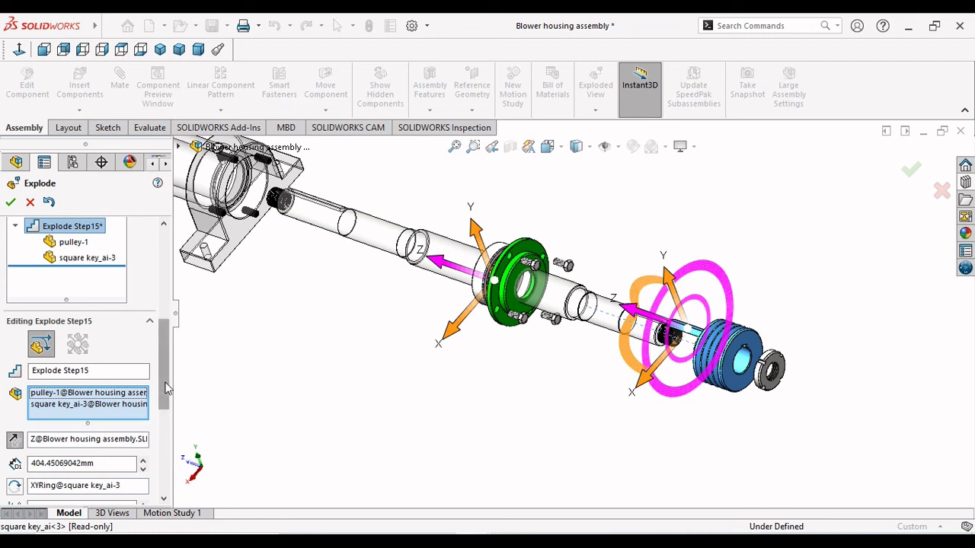
pyautogui.scroll(-5, 137, 396)
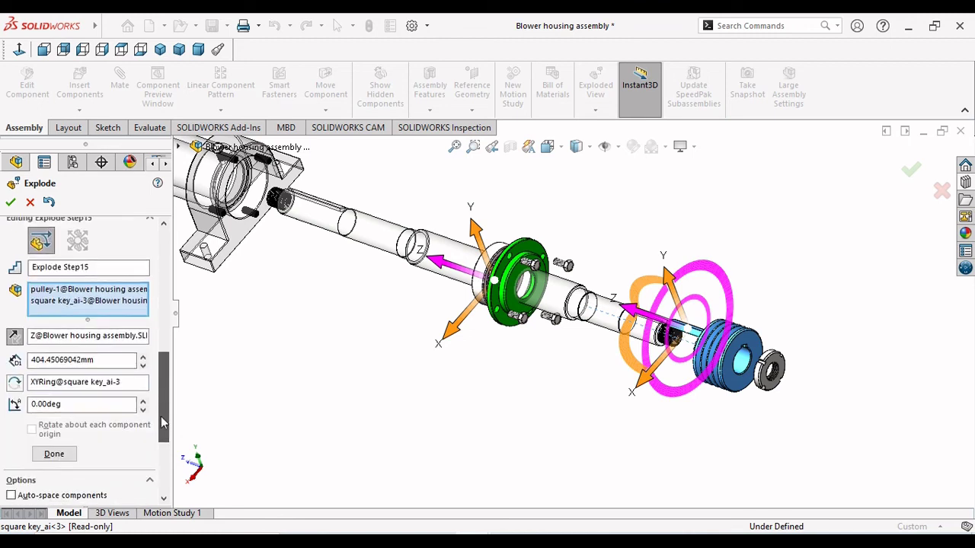
pyautogui.rightClick(110, 300)
pyautogui.click(128, 328)
pyautogui.hotkey('ctrl', 'z')
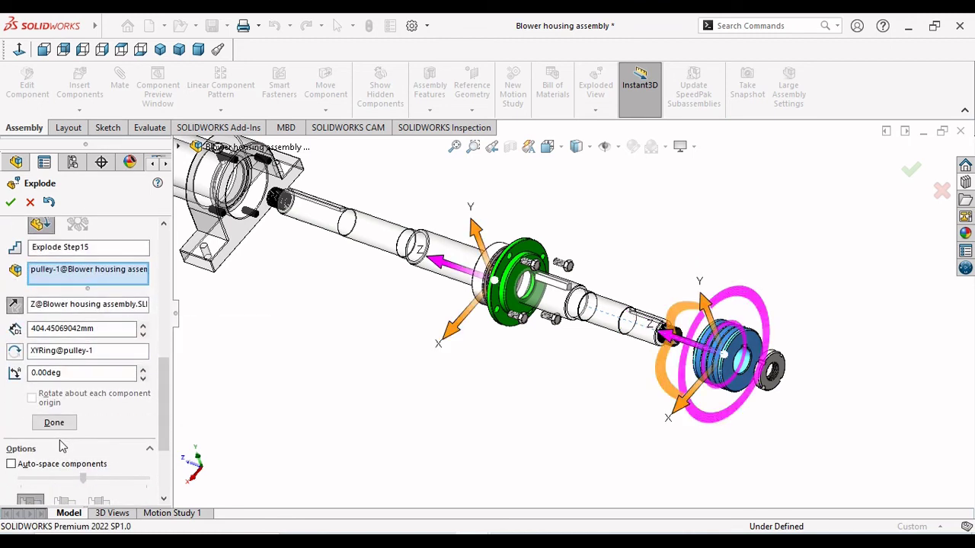
pyautogui.click(55, 423)
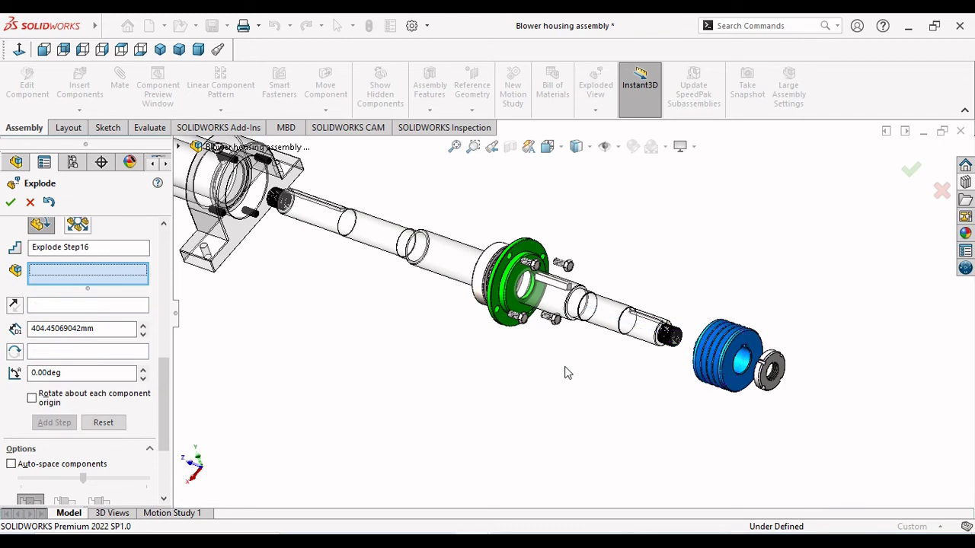
# - Slide square key_ai-3 along the shaft toward the pulley
pyautogui.click(554, 288)
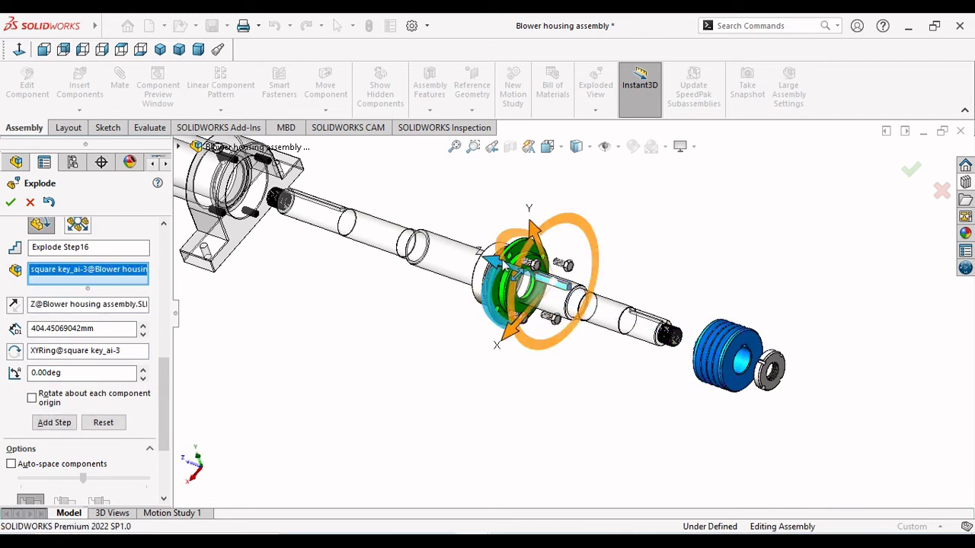
pyautogui.moveTo(554, 288); pyautogui.dragTo(609, 306)
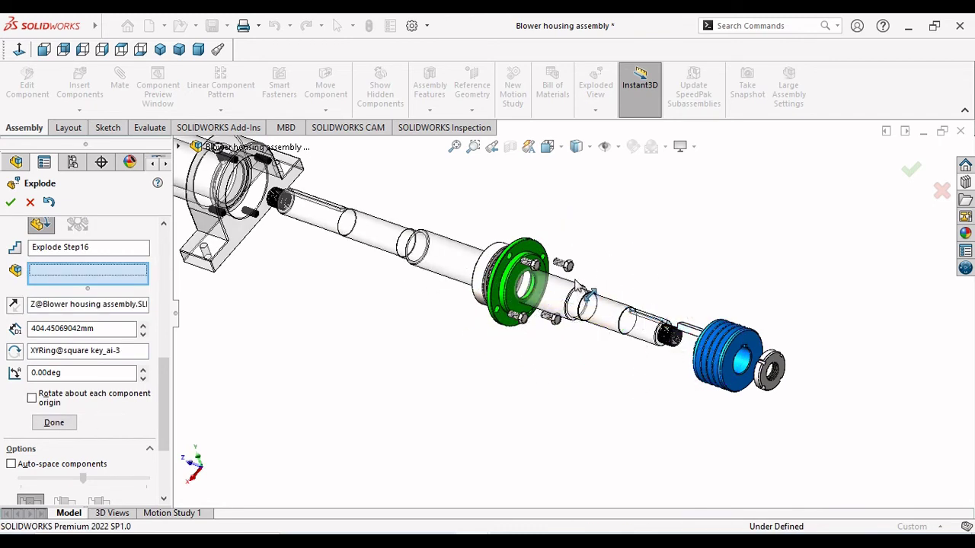
pyautogui.click(580, 279)
# - Commit the key step and slide the four hex screws along Z toward the pulley
pyautogui.click(54, 438)
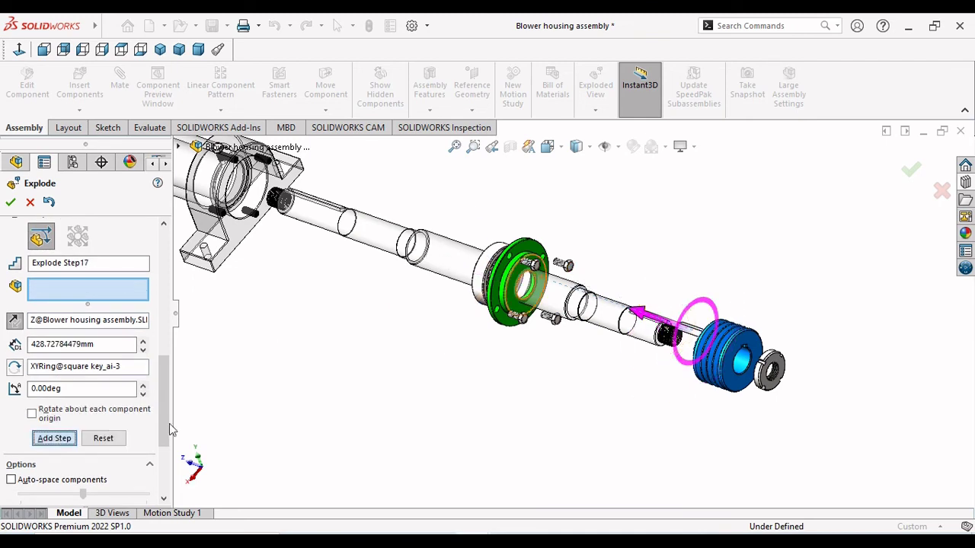
pyautogui.click(569, 266)
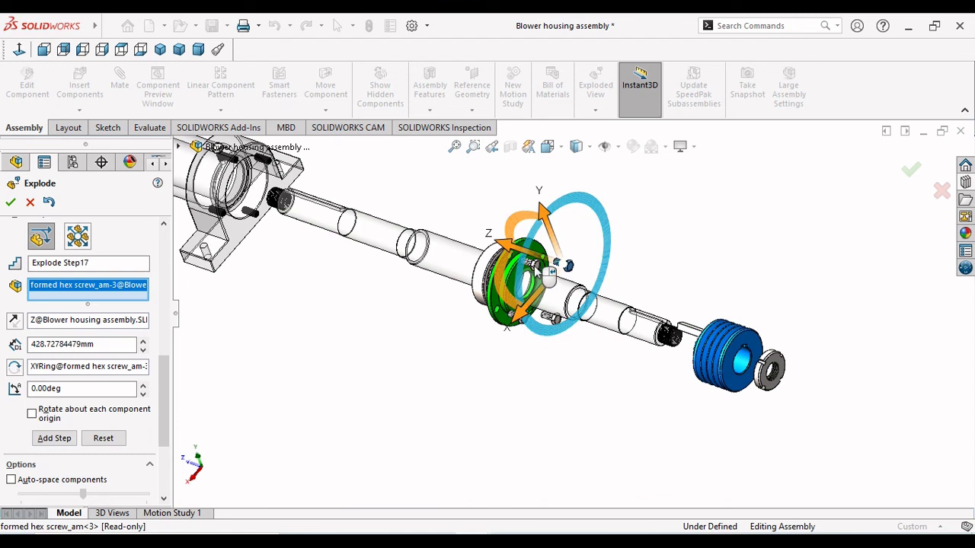
pyautogui.click(526, 318)
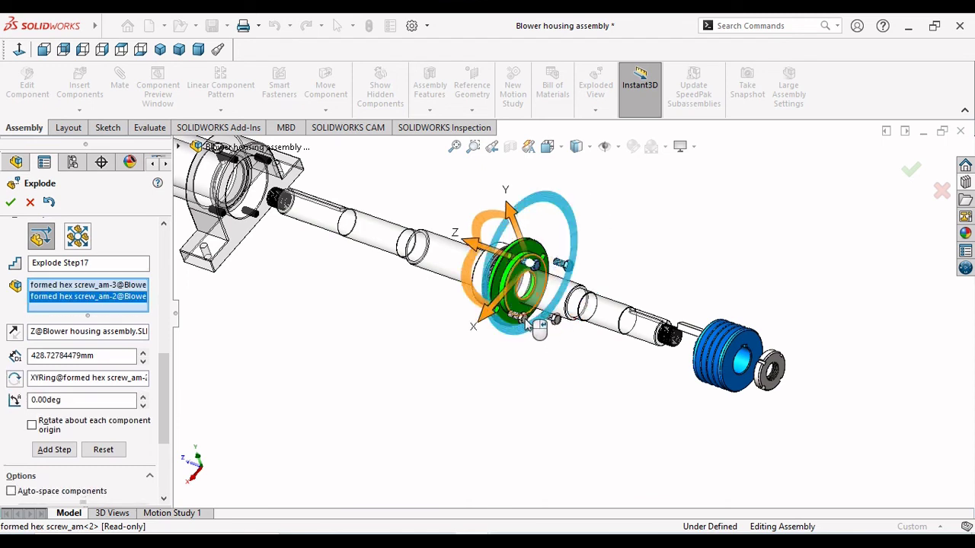
pyautogui.click(557, 319)
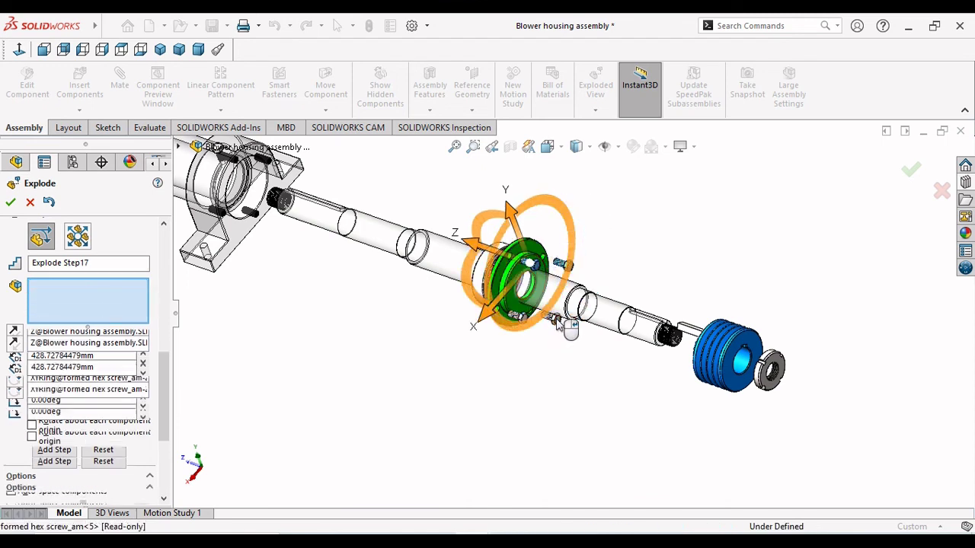
pyautogui.scroll(-4, 521, 322)
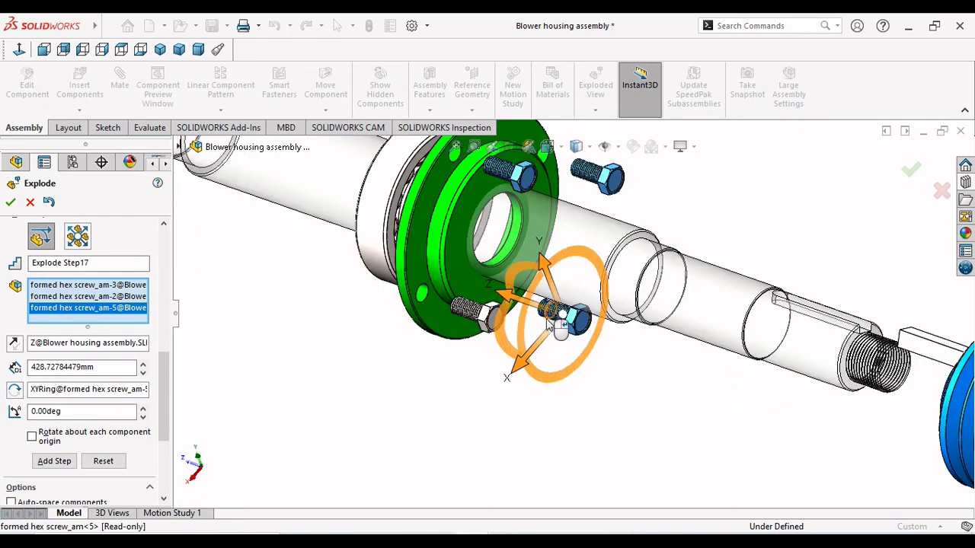
pyautogui.click(495, 320)
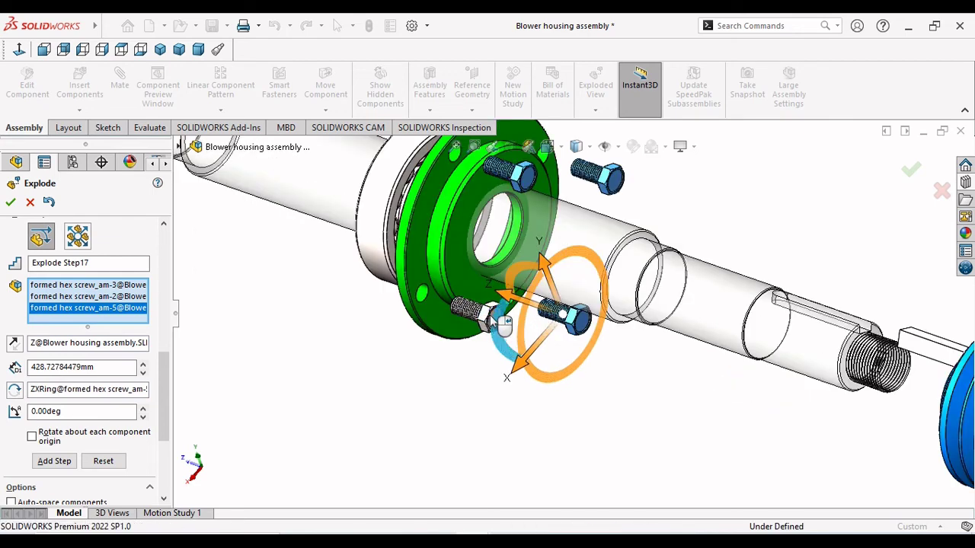
pyautogui.click(471, 309)
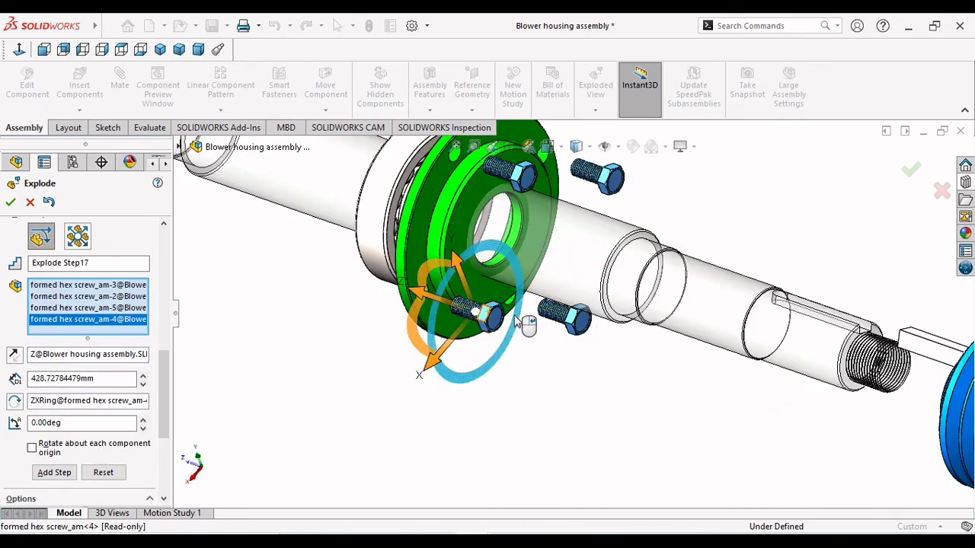
pyautogui.scroll(4, 516, 322)
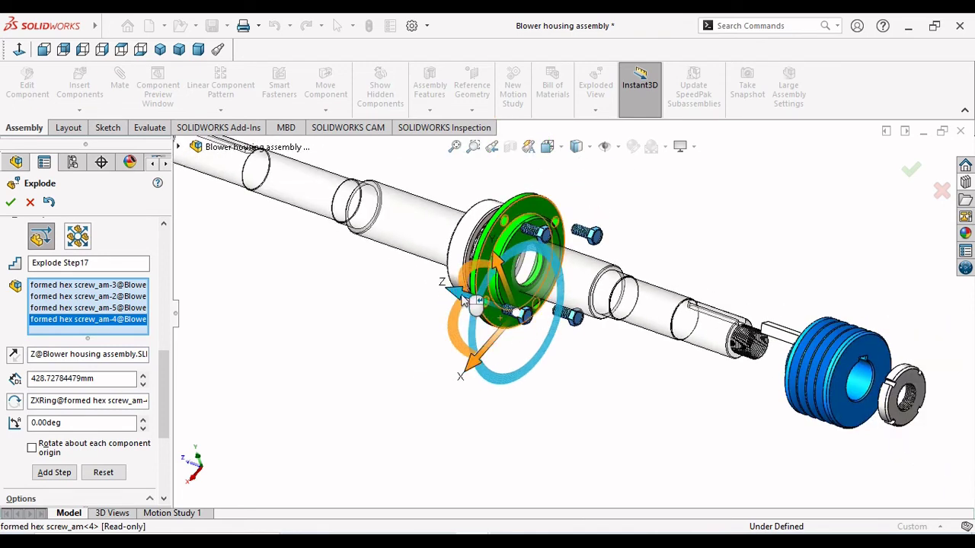
pyautogui.moveTo(466, 298); pyautogui.dragTo(690, 362)
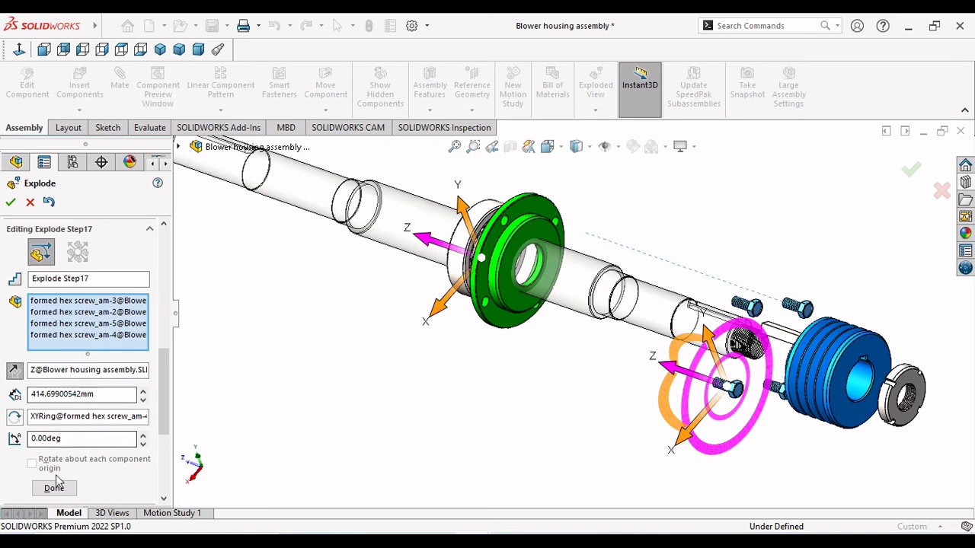
pyautogui.click(54, 488)
# - Slide cover-1 about 403 mm along Z
pyautogui.click(518, 268)
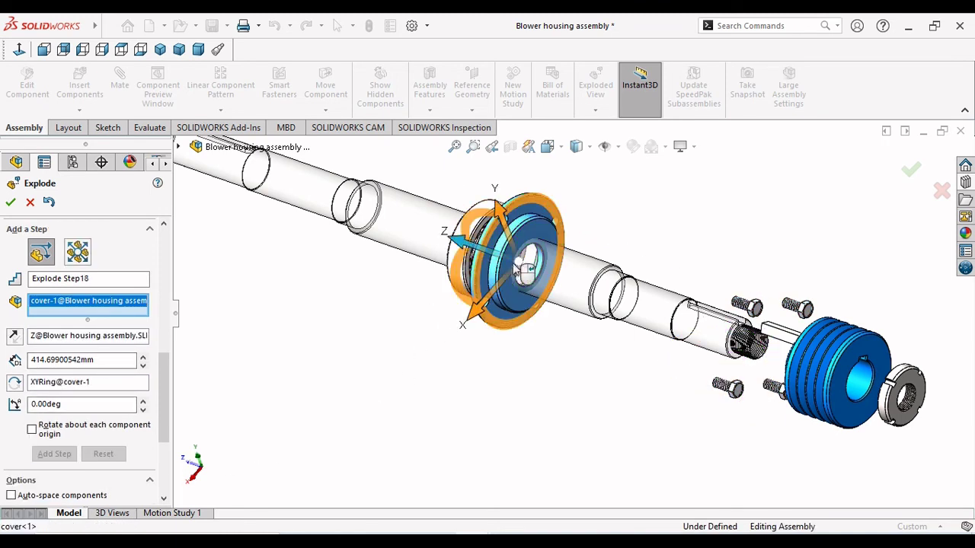
pyautogui.moveTo(457, 247); pyautogui.dragTo(675, 322)
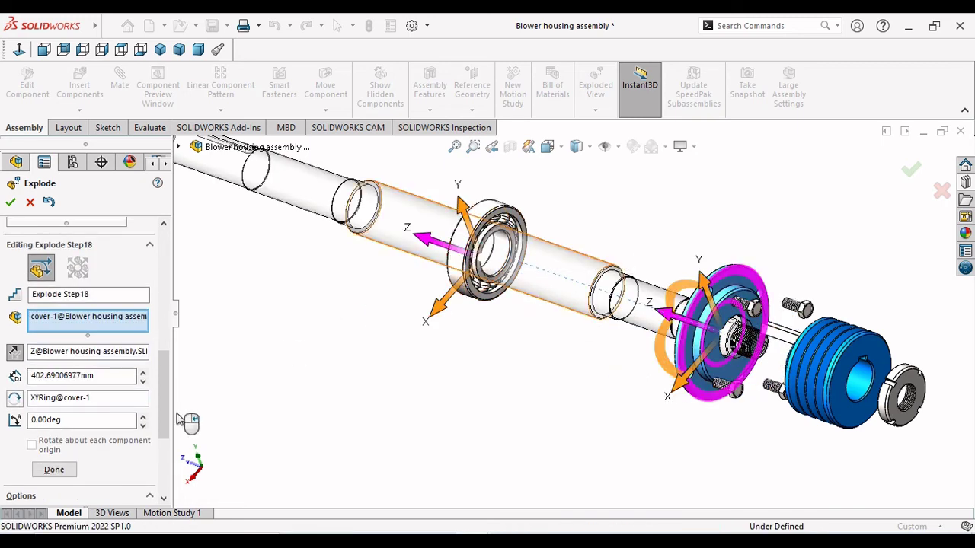
pyautogui.click(50, 469)
# - Slide the radial ball bearing about 394 mm along Z toward the cover
pyautogui.click(463, 256)
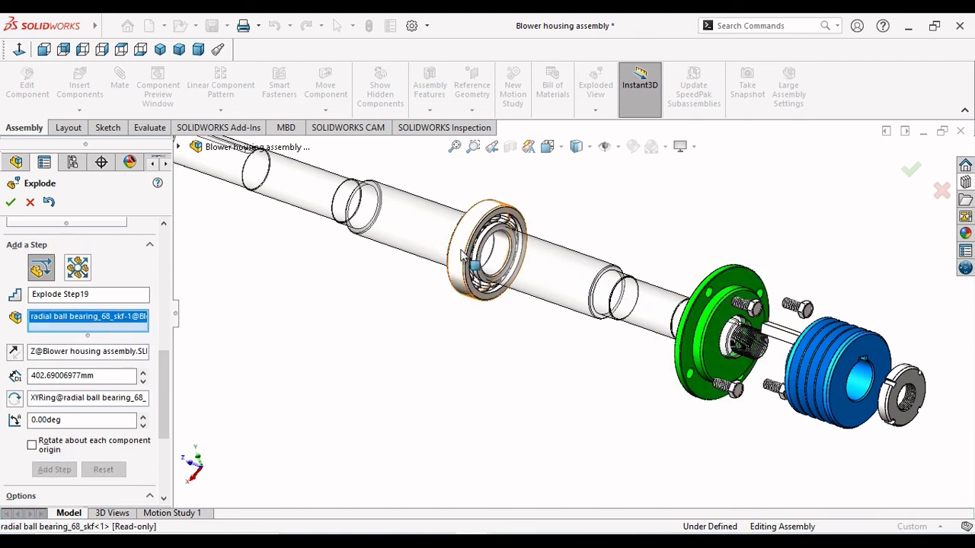
pyautogui.moveTo(473, 262); pyautogui.dragTo(615, 297)
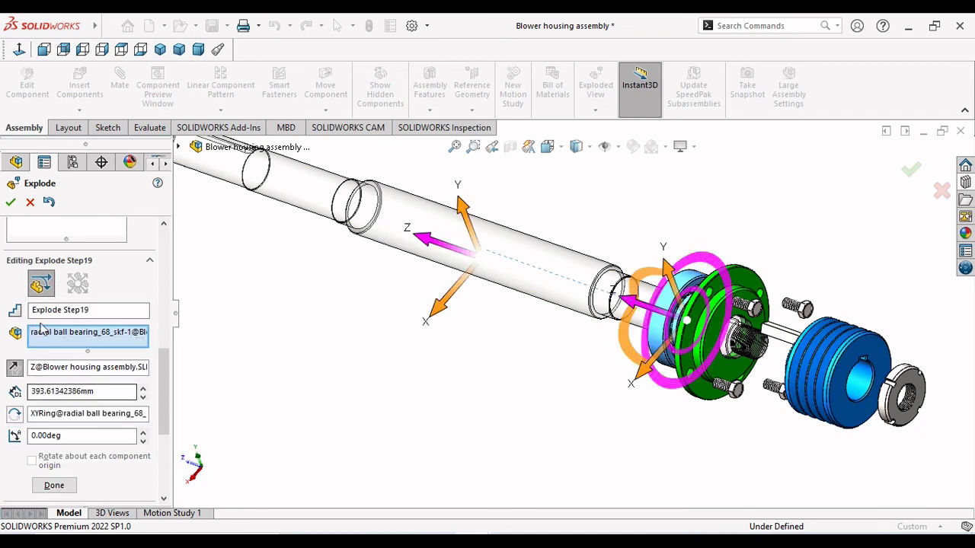
pyautogui.click(53, 485)
# - Fit the assembly in isometric view, then select and clear the bearing housing from Step20
pyautogui.press('z')
pyautogui.press('z')
pyautogui.press('z')
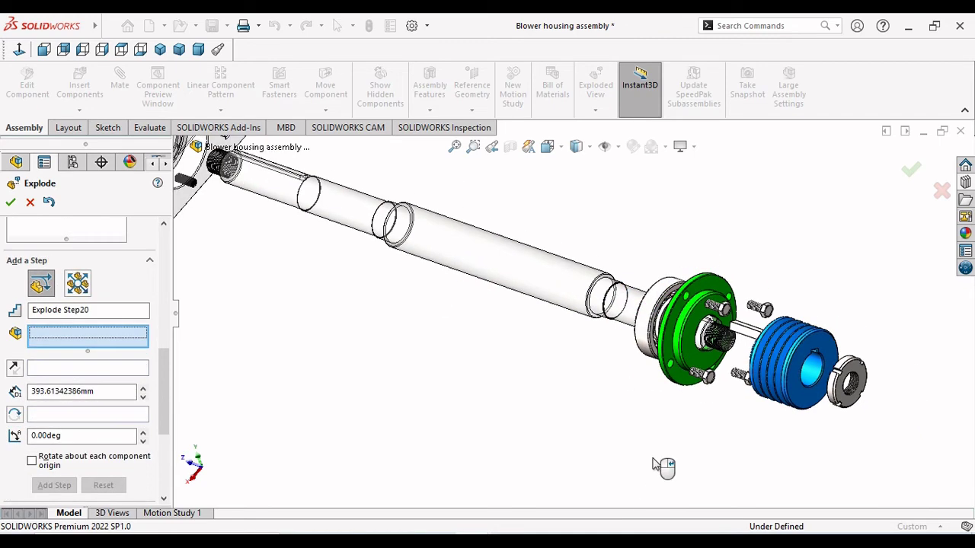
pyautogui.click(159, 49)
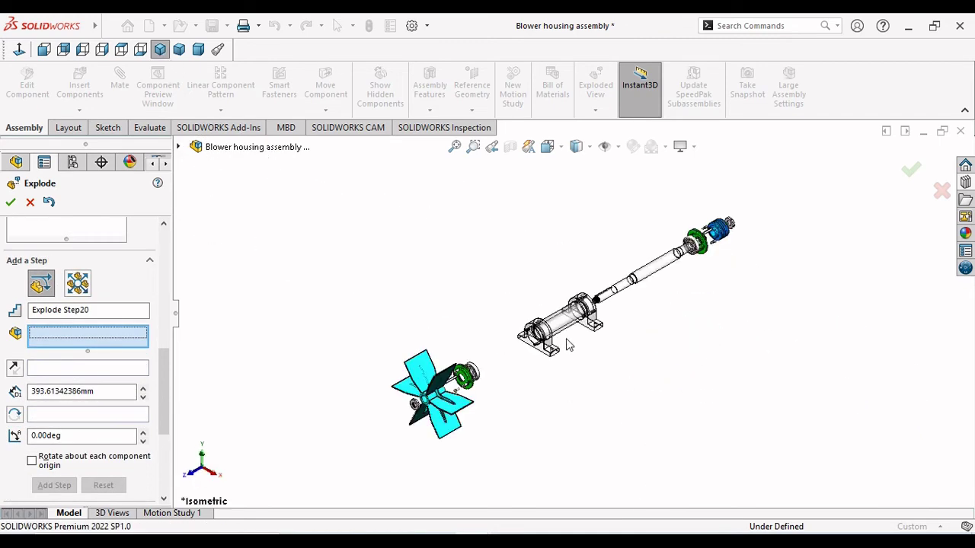
pyautogui.scroll(-3, 565, 349)
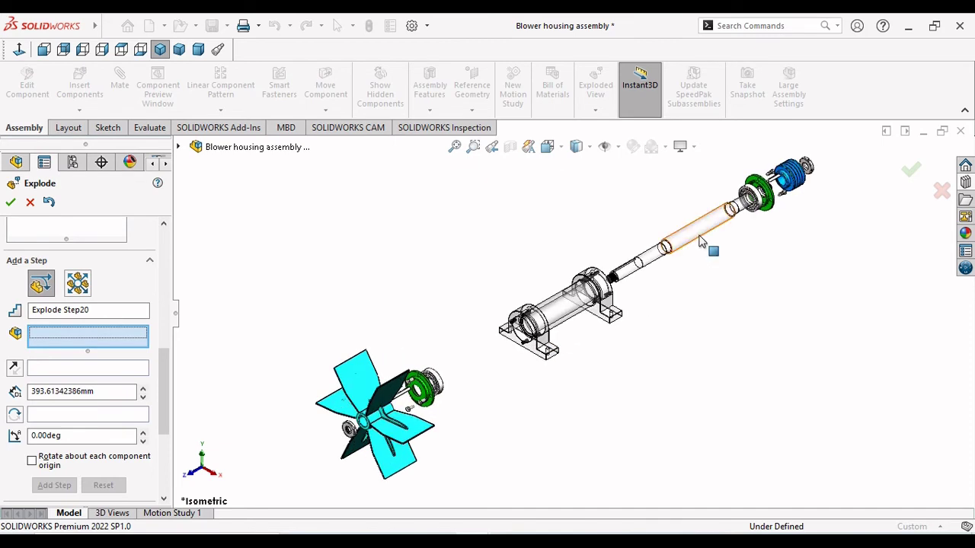
pyautogui.scroll(-1, 701, 240)
pyautogui.scroll(1, 470, 416)
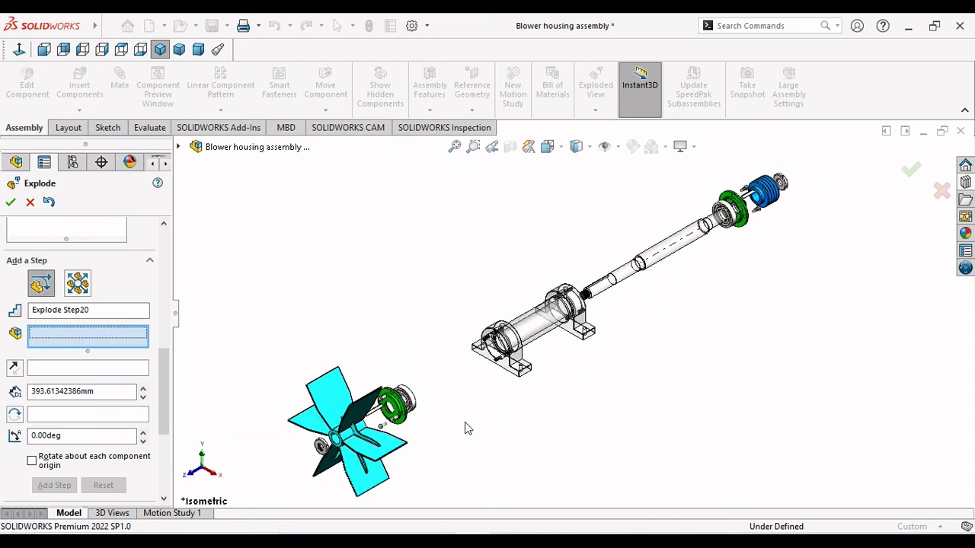
pyautogui.click(534, 335)
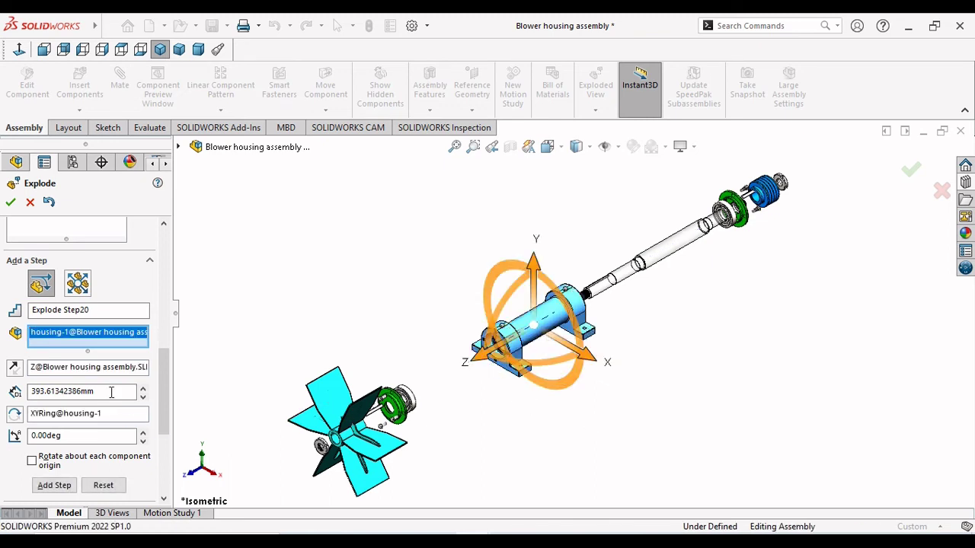
pyautogui.rightClick(81, 336)
pyautogui.click(114, 359)
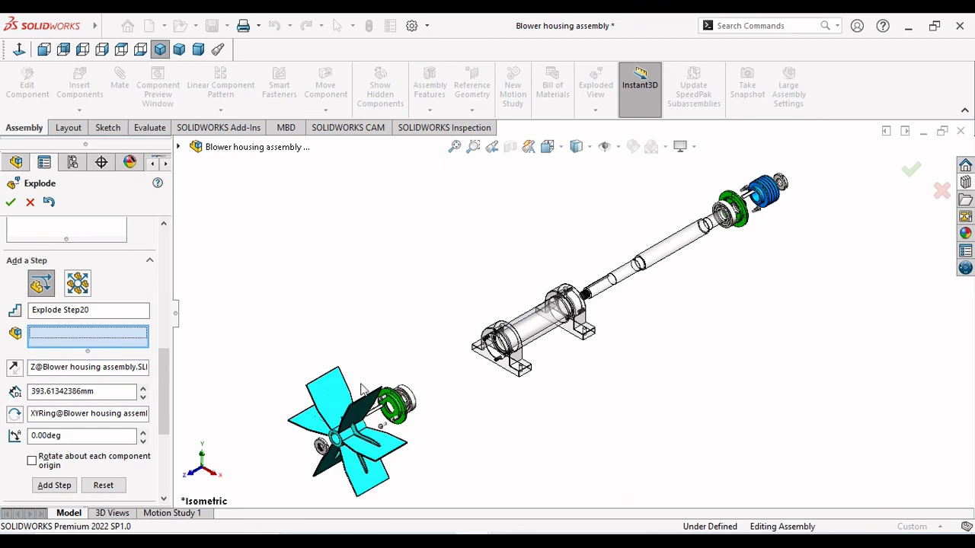
# - Close the Explode editor and collapse the blower housing assembly
pyautogui.click(11, 202)
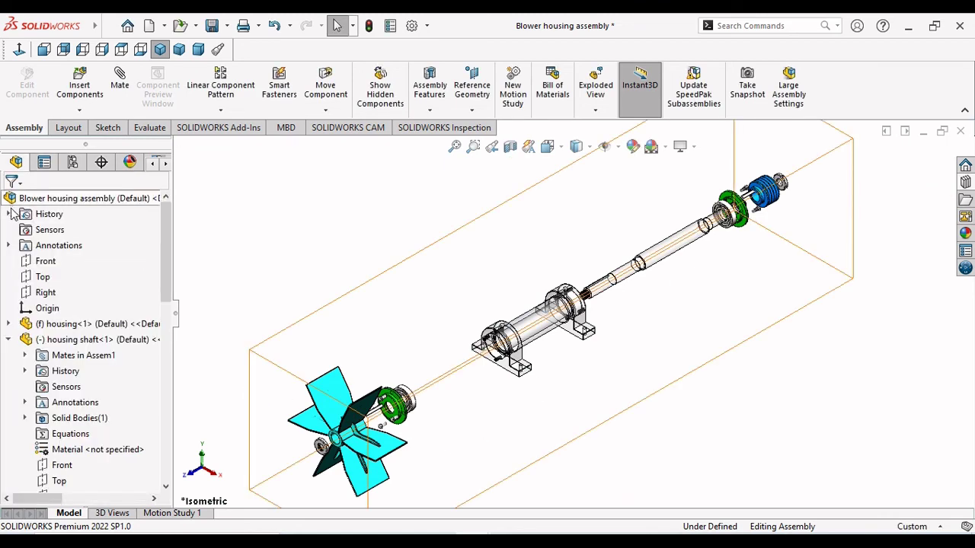
pyautogui.rightClick(72, 198)
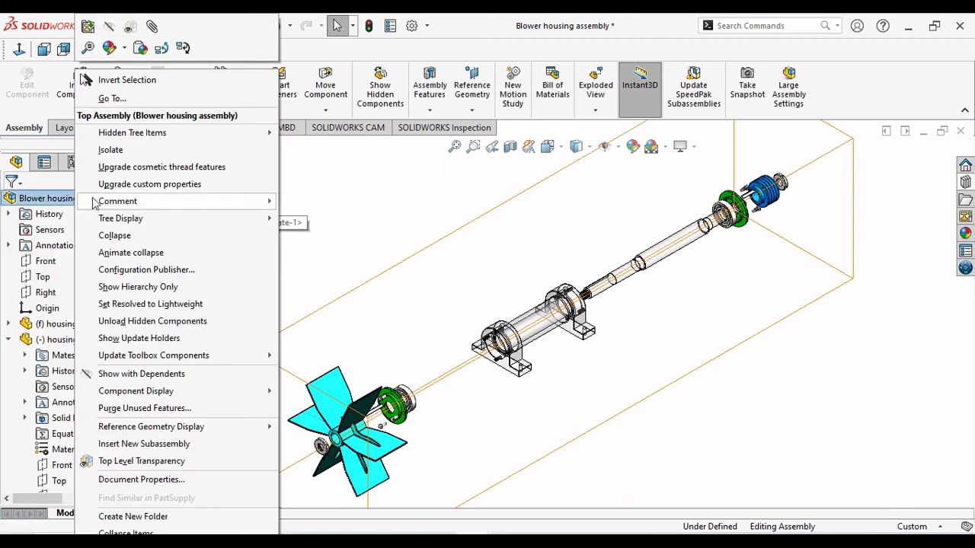
pyautogui.click(146, 236)
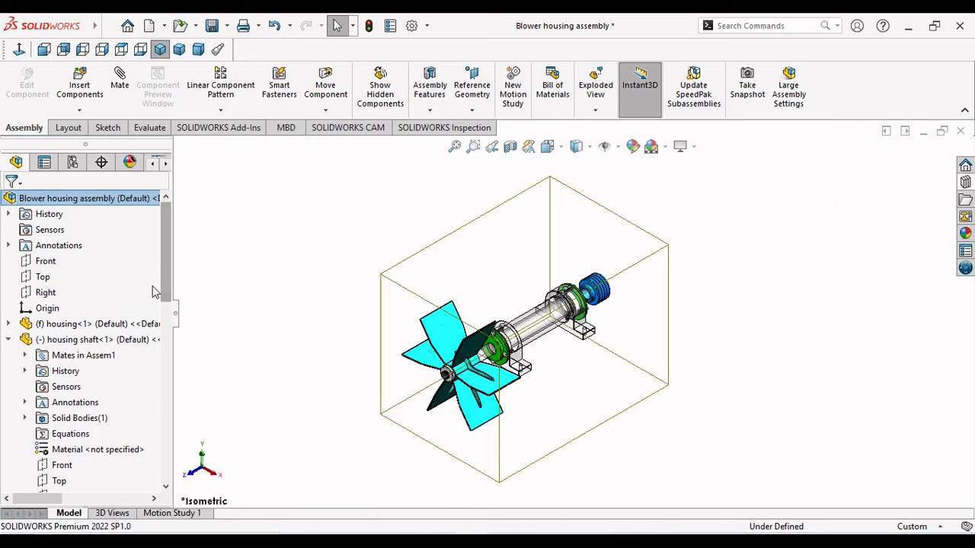
# - Play the 8-second explode animation in Reciprocate mode, then pause it
pyautogui.rightClick(105, 199)
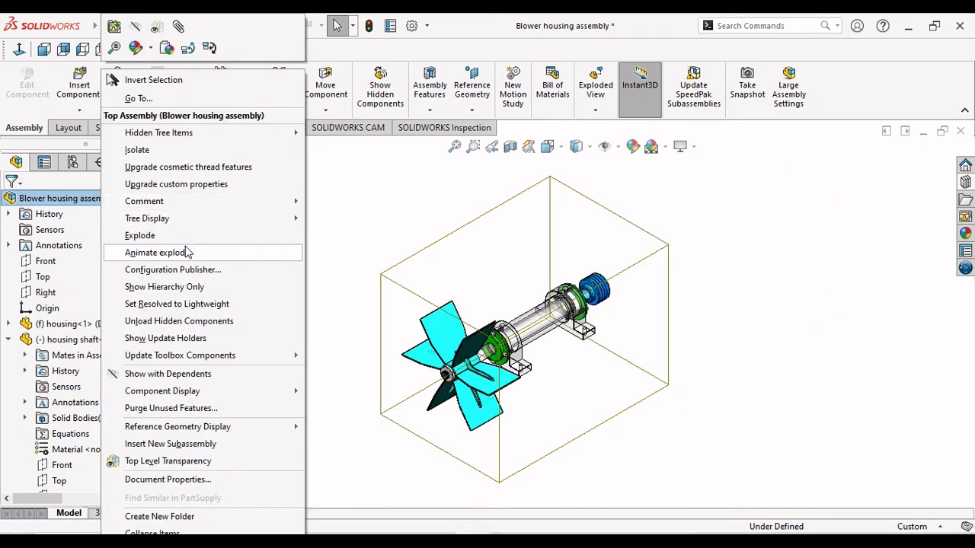
pyautogui.click(187, 252)
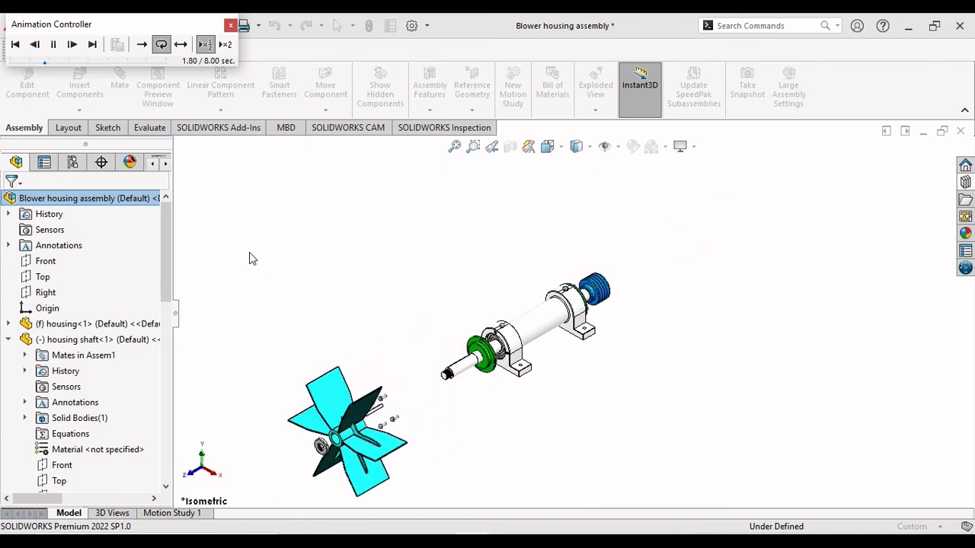
pyautogui.click(180, 44)
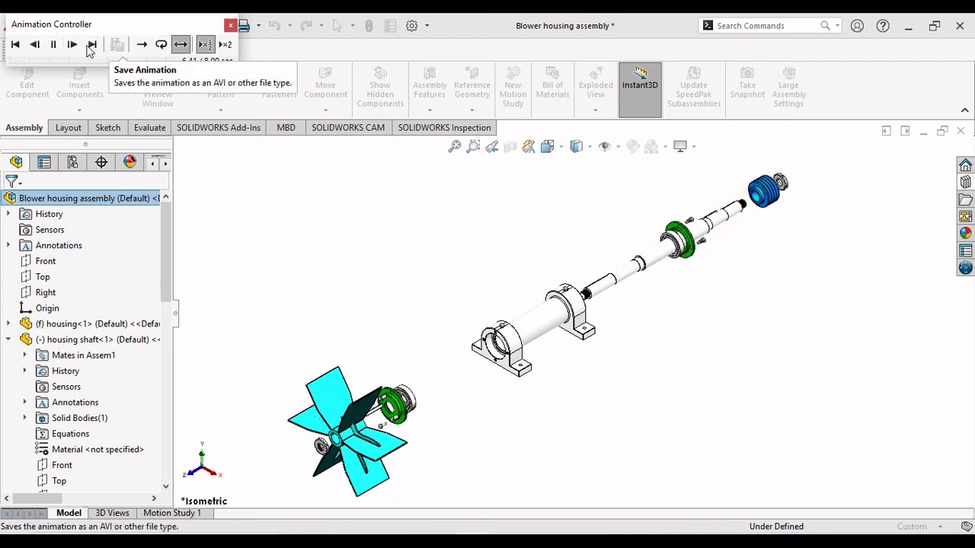
pyautogui.click(55, 46)
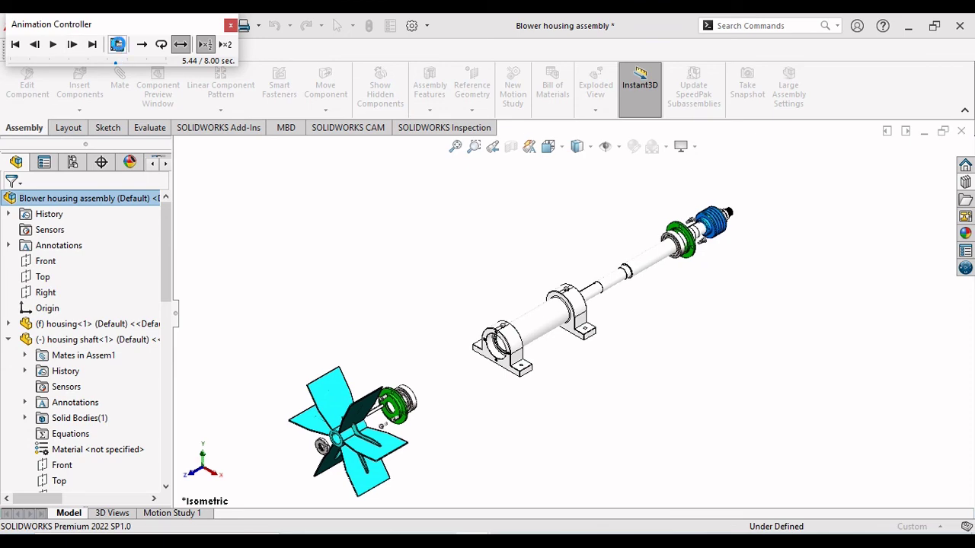
# - Save the animation as 'Blower housing assembly' AVI at 16:9, 1920 × 1080
pyautogui.click(116, 46)
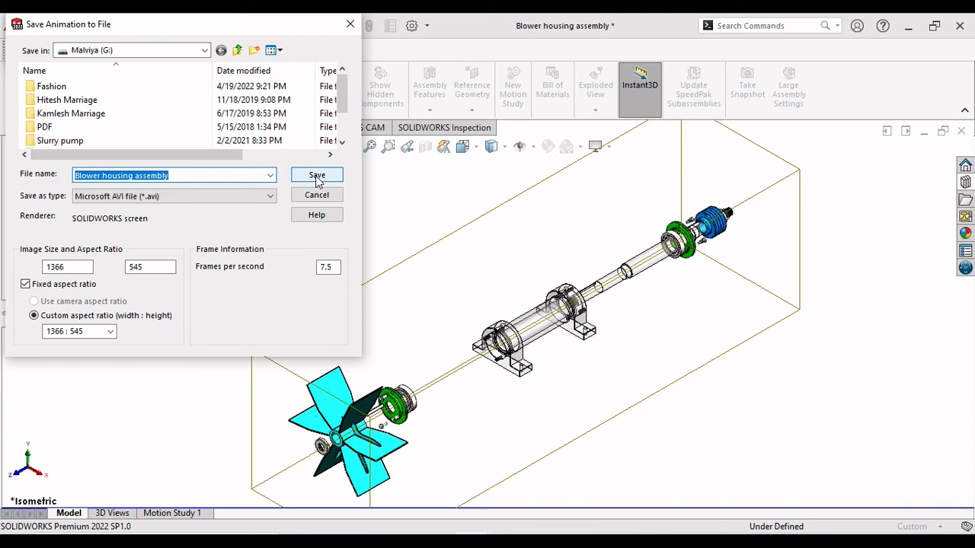
pyautogui.moveTo(93, 267); pyautogui.dragTo(41, 269)
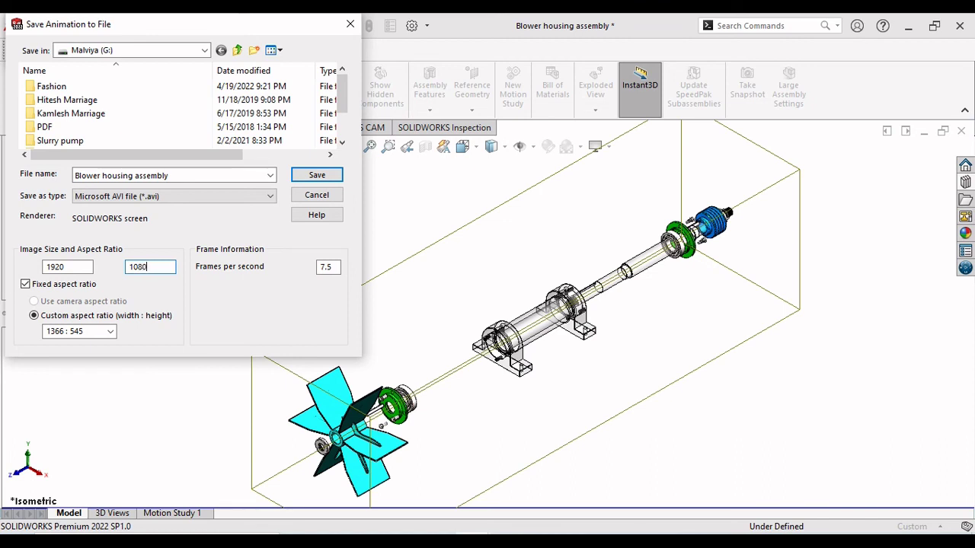
pyautogui.click(110, 333)
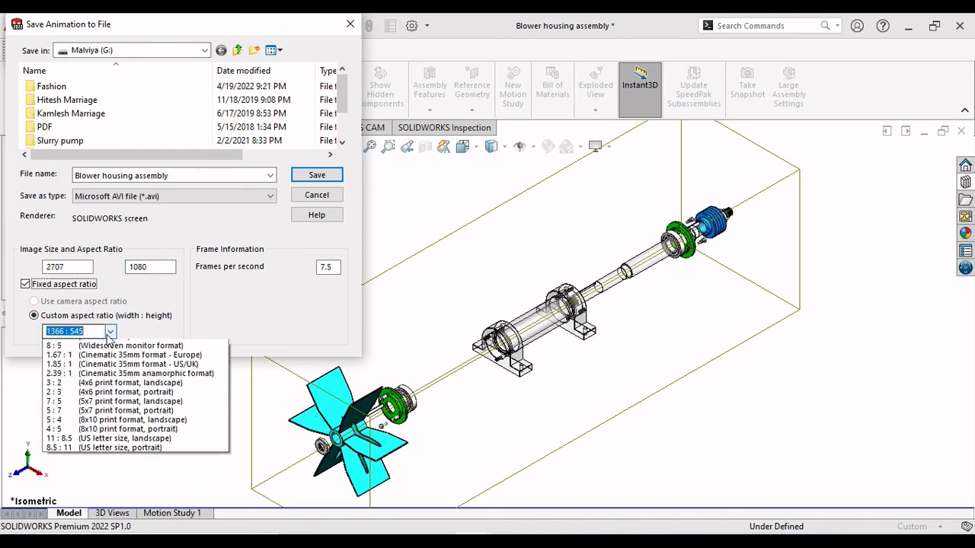
pyautogui.click(77, 373)
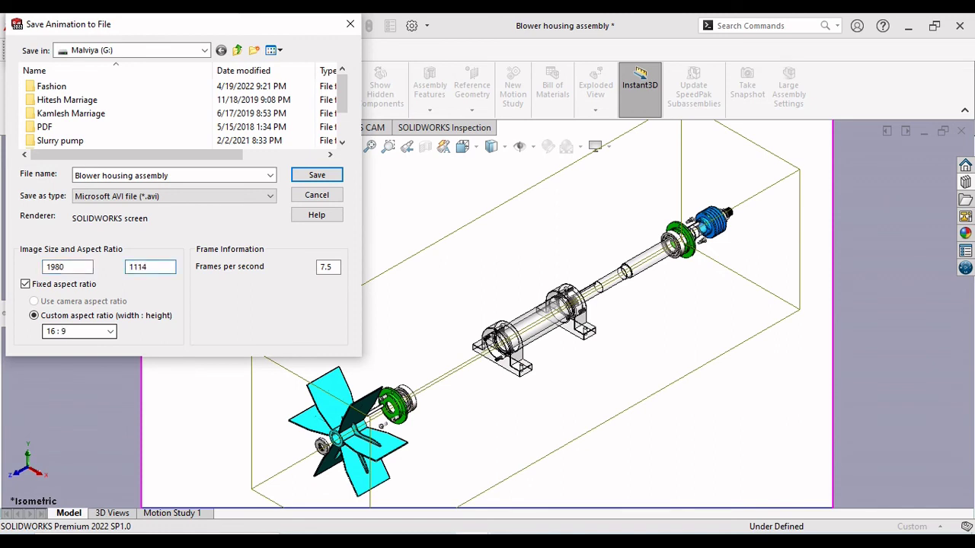
pyautogui.doubleClick(47, 266)
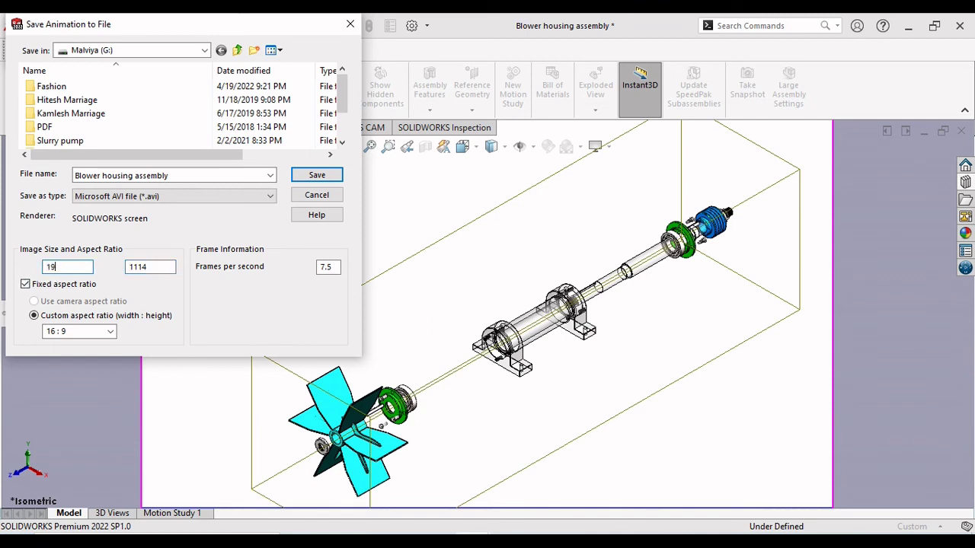
pyautogui.doubleClick(127, 272)
pyautogui.write('1080')
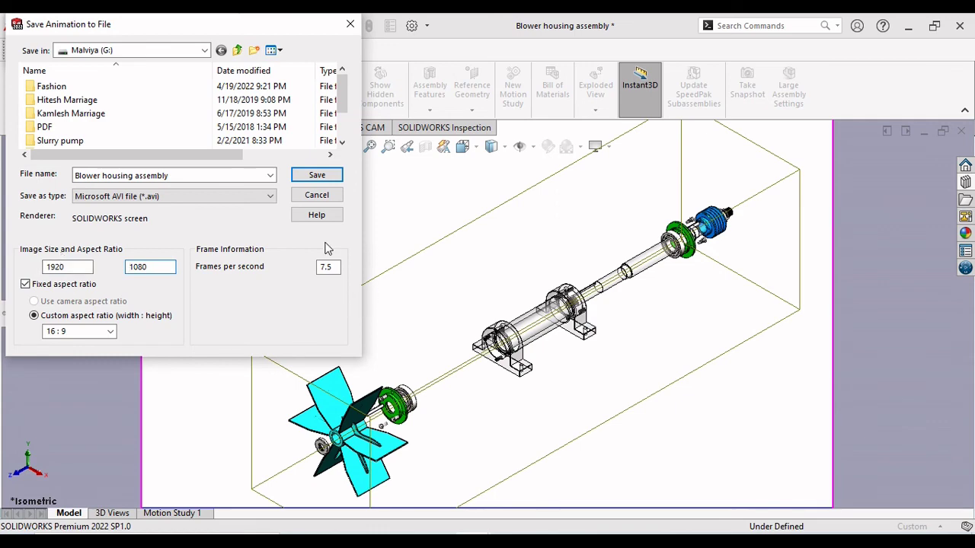
pyautogui.click(317, 175)
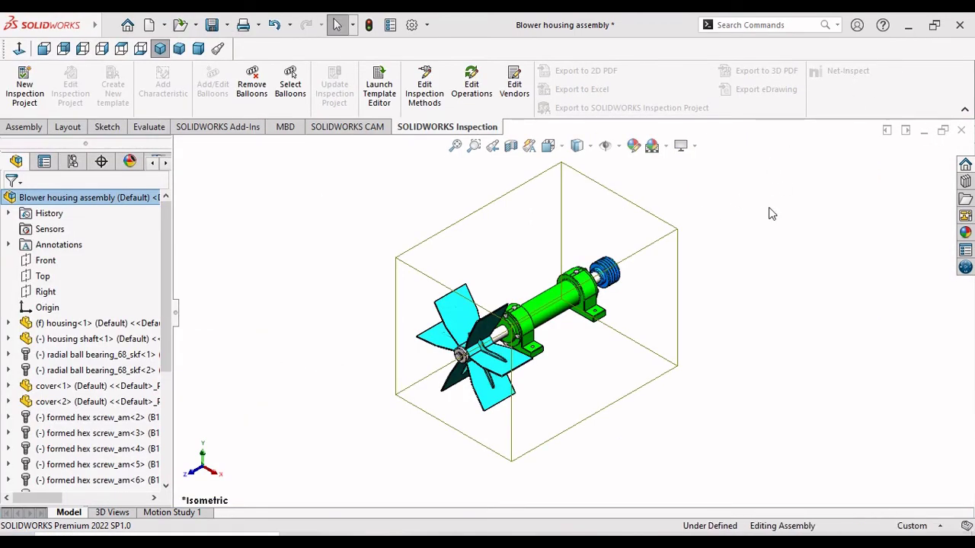
# - Replay the assembly's explode animation, then stop it and close the controller
pyautogui.click(706, 386)
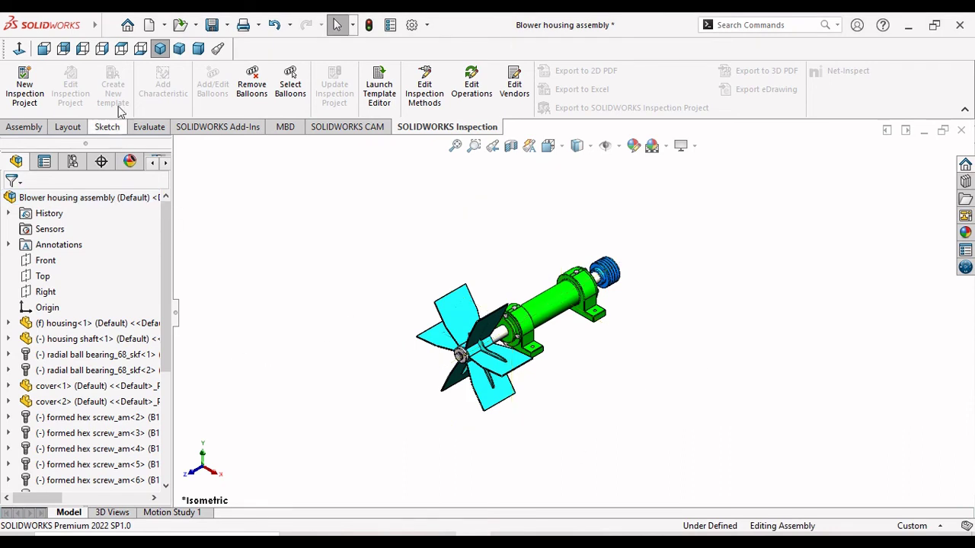
pyautogui.rightClick(89, 200)
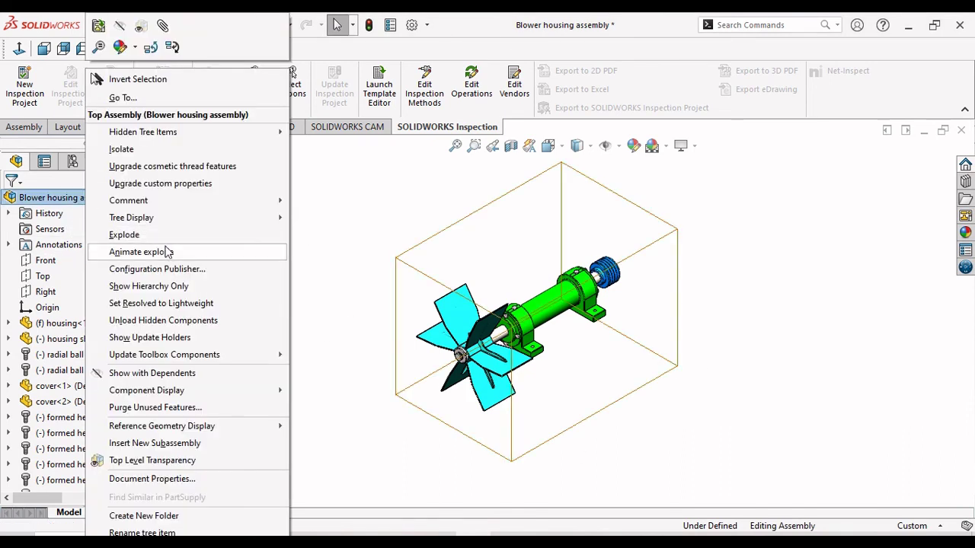
pyautogui.click(140, 252)
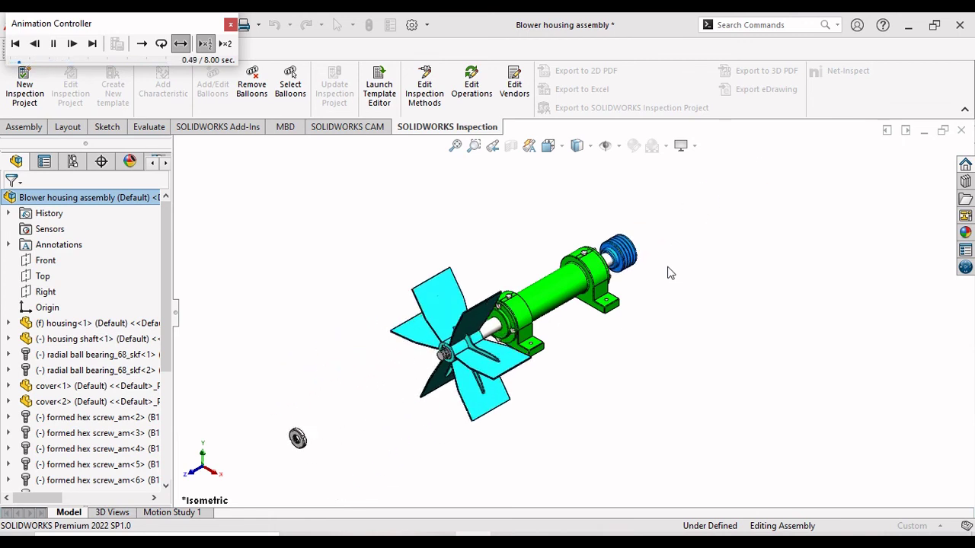
pyautogui.click(53, 43)
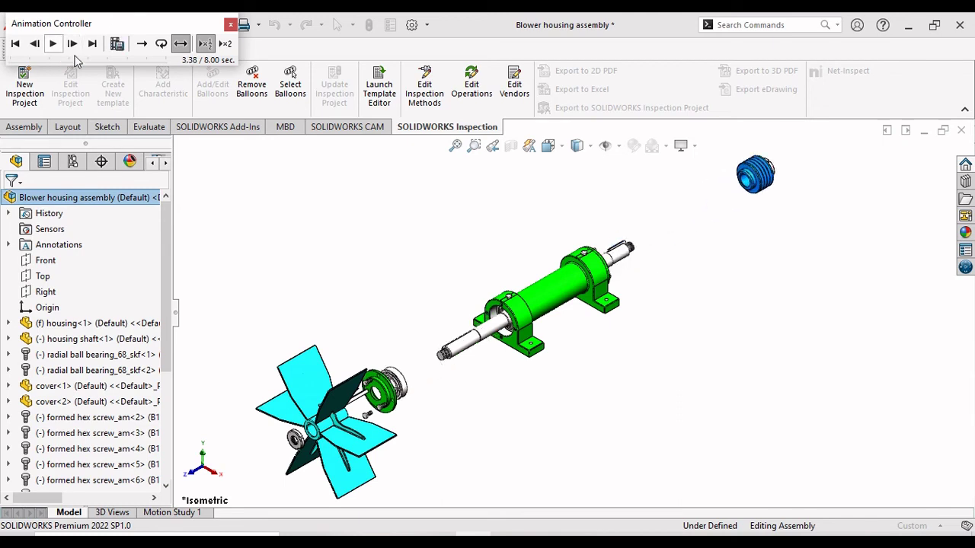
pyautogui.click(230, 24)
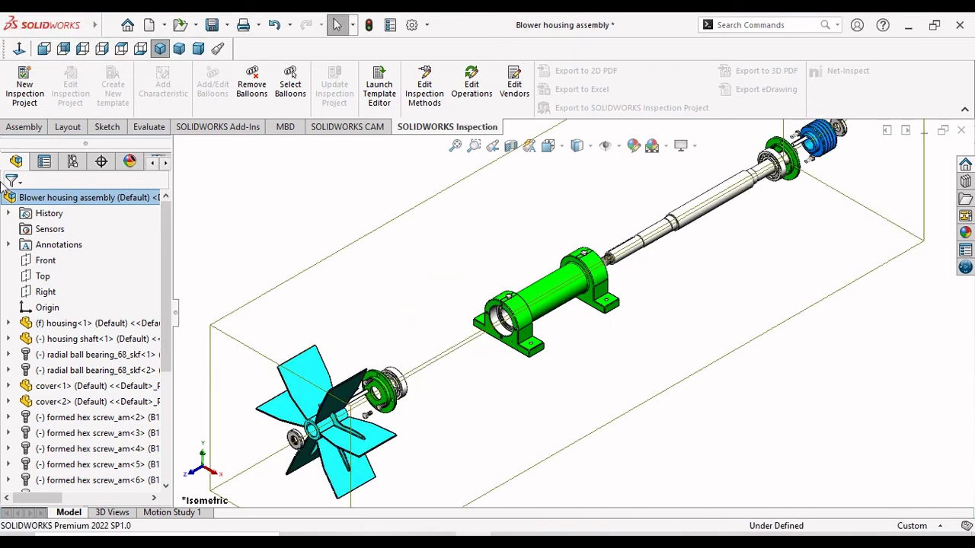
# - Collapse the assembly, turn off Exploded View4 under Default, and open Motion Study 1
pyautogui.rightClick(61, 198)
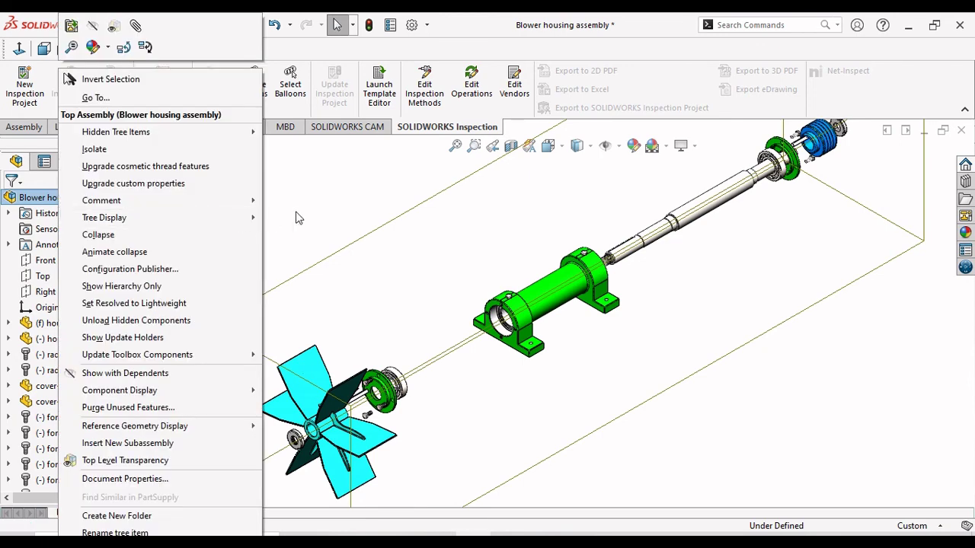
pyautogui.click(204, 230)
pyautogui.click(73, 161)
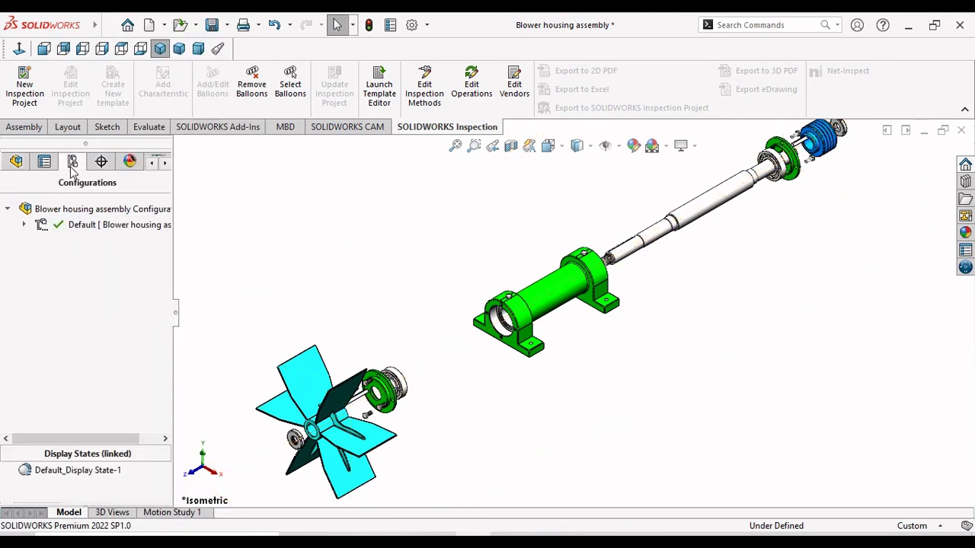
pyautogui.click(74, 222)
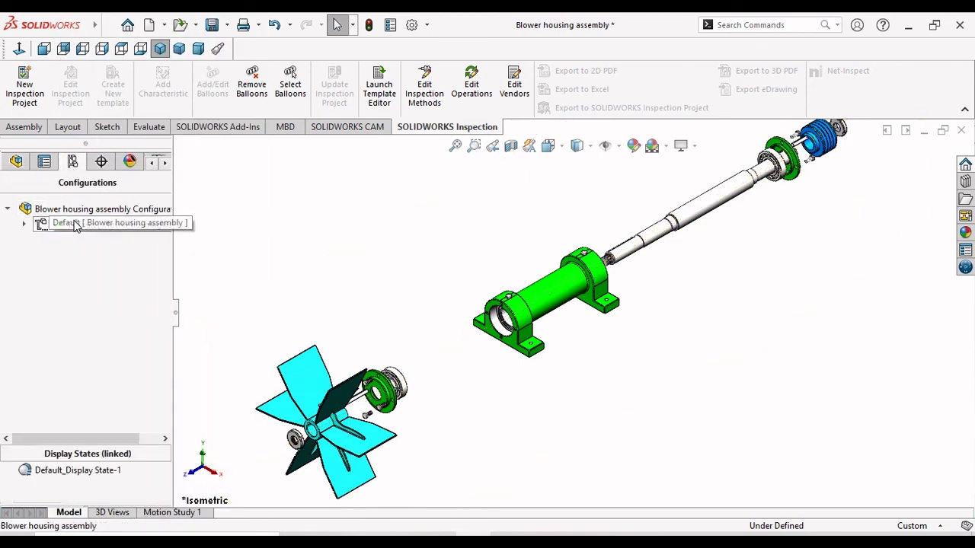
pyautogui.click(24, 225)
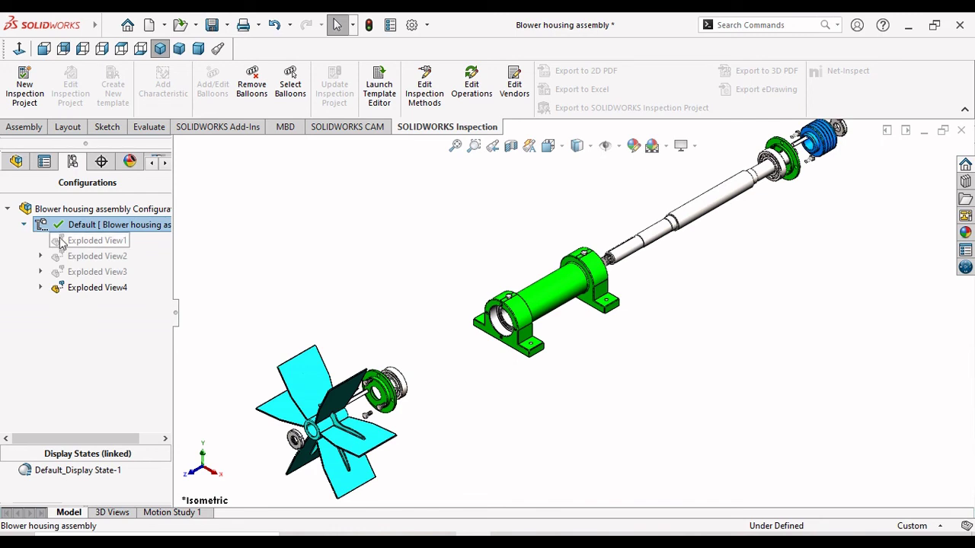
pyautogui.click(90, 288)
pyautogui.doubleClick(99, 294)
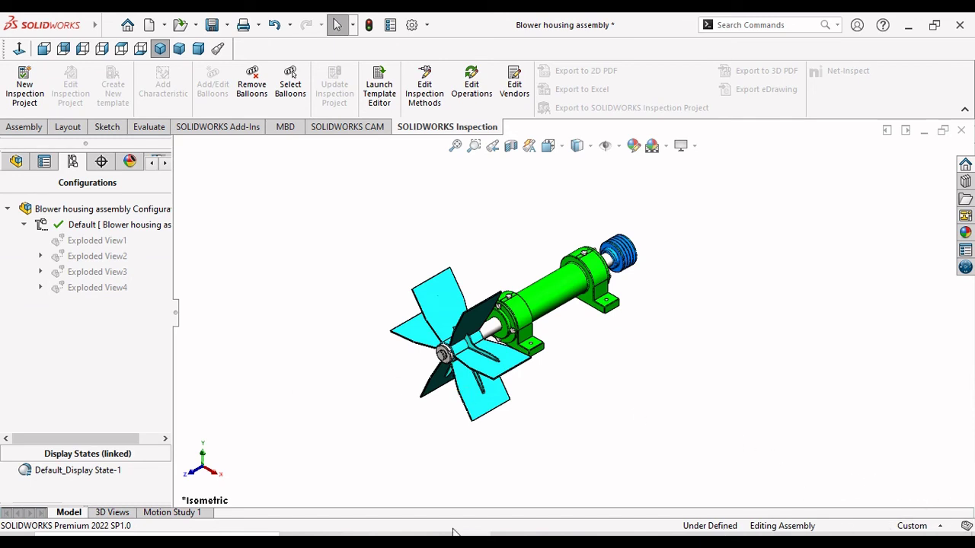
pyautogui.click(195, 515)
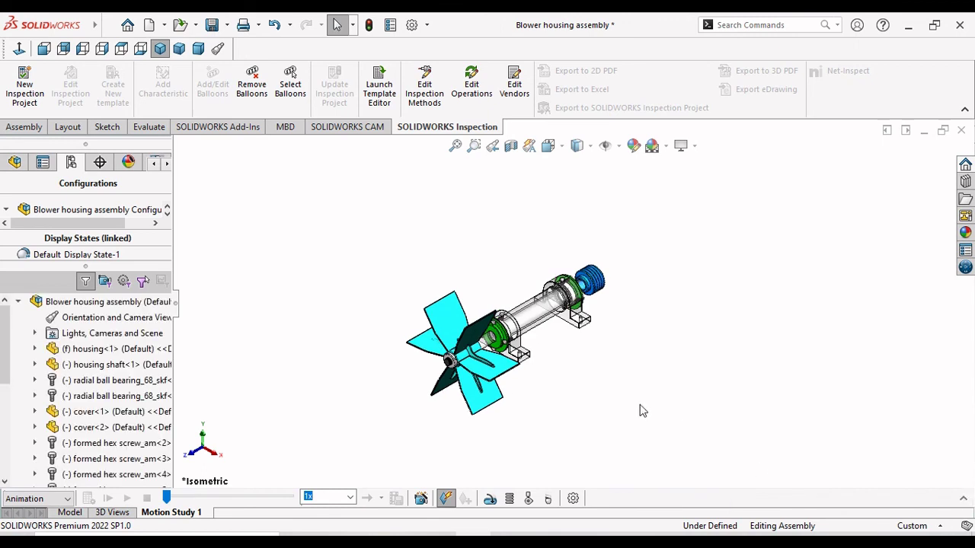
# - Turn off transparency on the housing and the housing shaft so both are opaque again
pyautogui.scroll(-3, 476, 366)
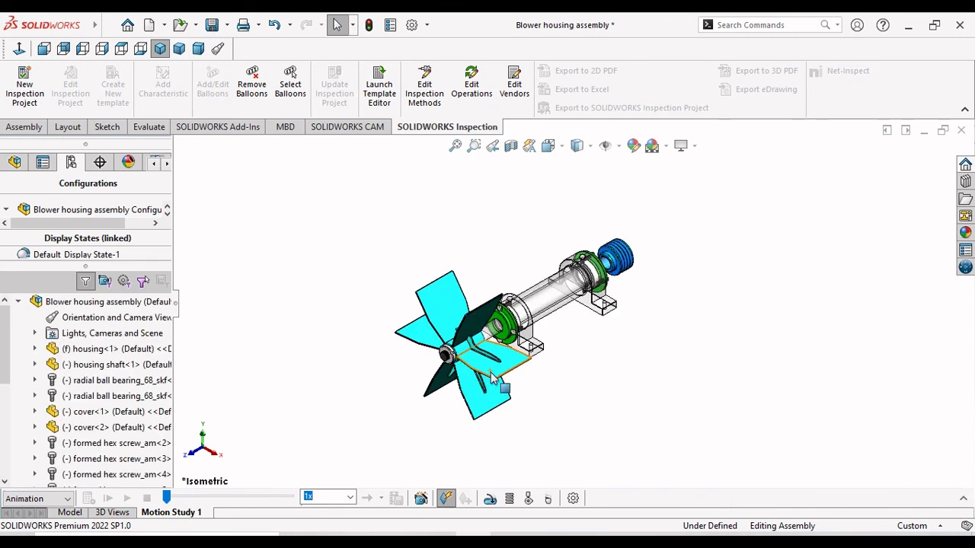
pyautogui.click(560, 282)
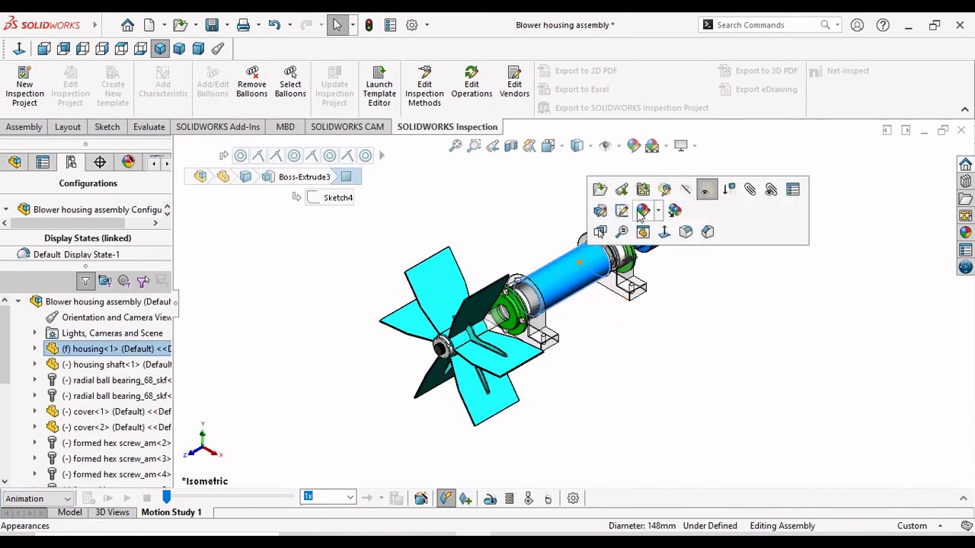
pyautogui.click(707, 195)
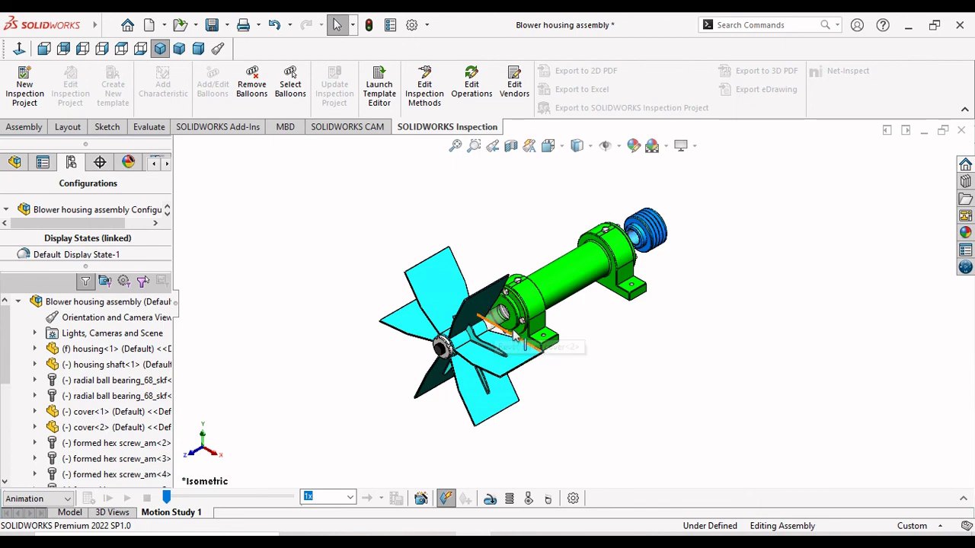
pyautogui.scroll(-5, 488, 324)
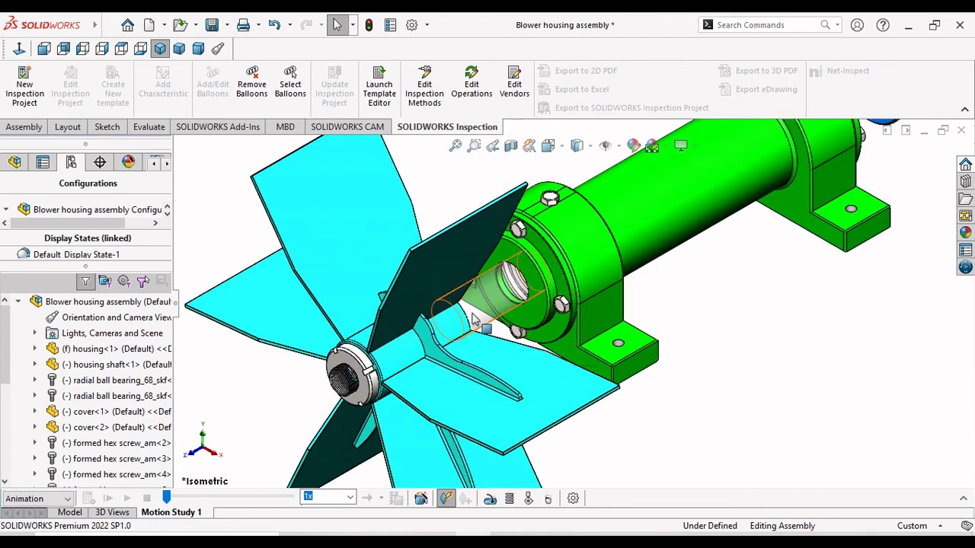
pyautogui.click(473, 318)
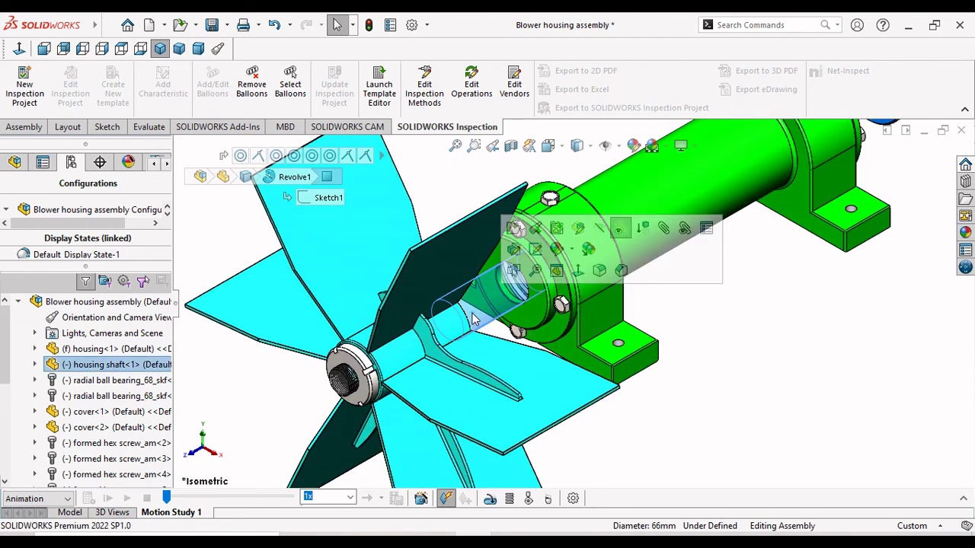
pyautogui.click(621, 230)
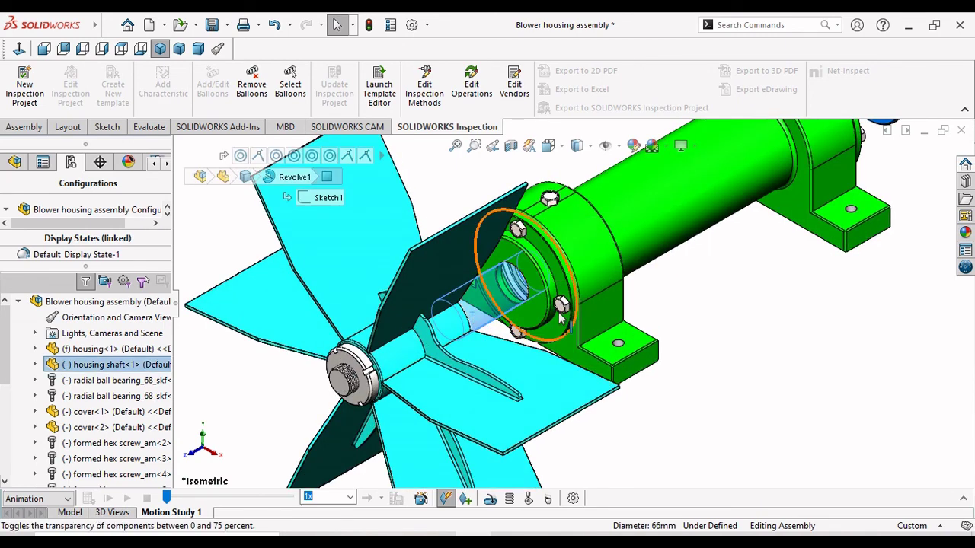
pyautogui.click(716, 354)
# - Show the assembly in isometric view and expand the Motion Study 1 timeline
pyautogui.scroll(4, 661, 369)
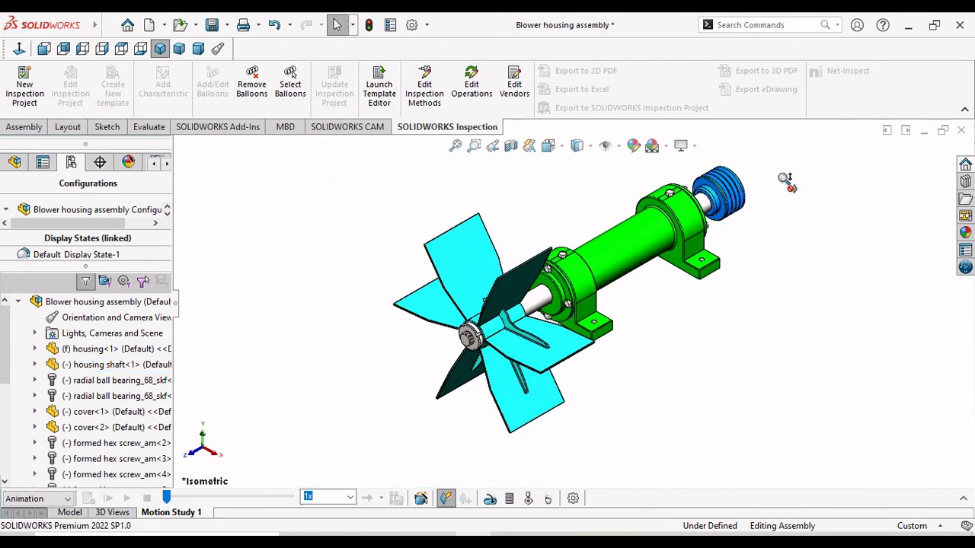
pyautogui.keyDown('ctrl'); pyautogui.moveTo(762, 365); pyautogui.dragTo(644, 438, button='middle'); pyautogui.keyUp('ctrl')
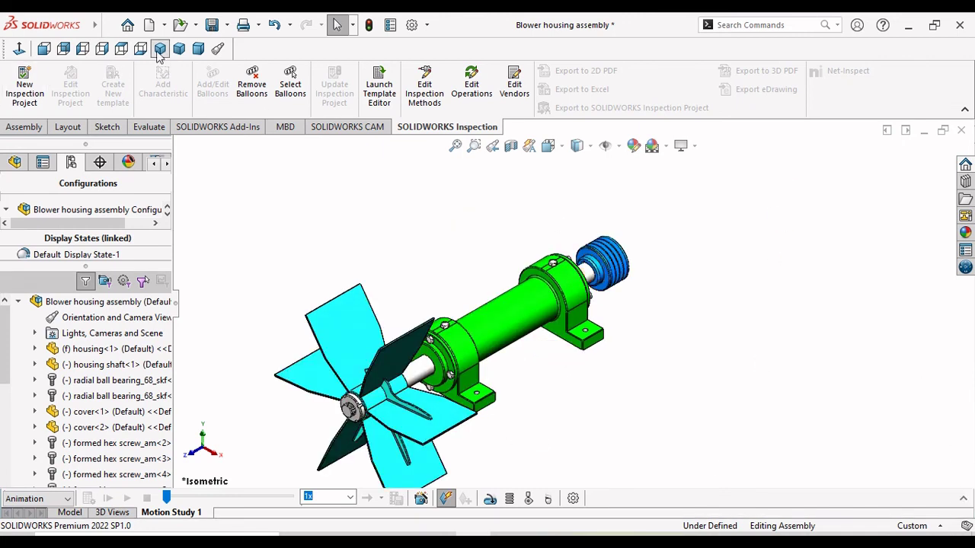
pyautogui.click(160, 49)
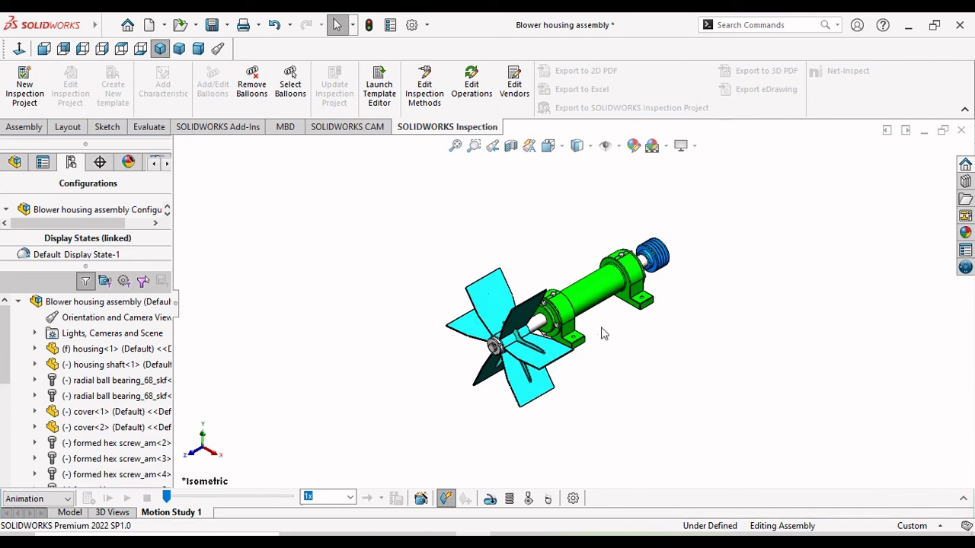
pyautogui.scroll(-2, 575, 344)
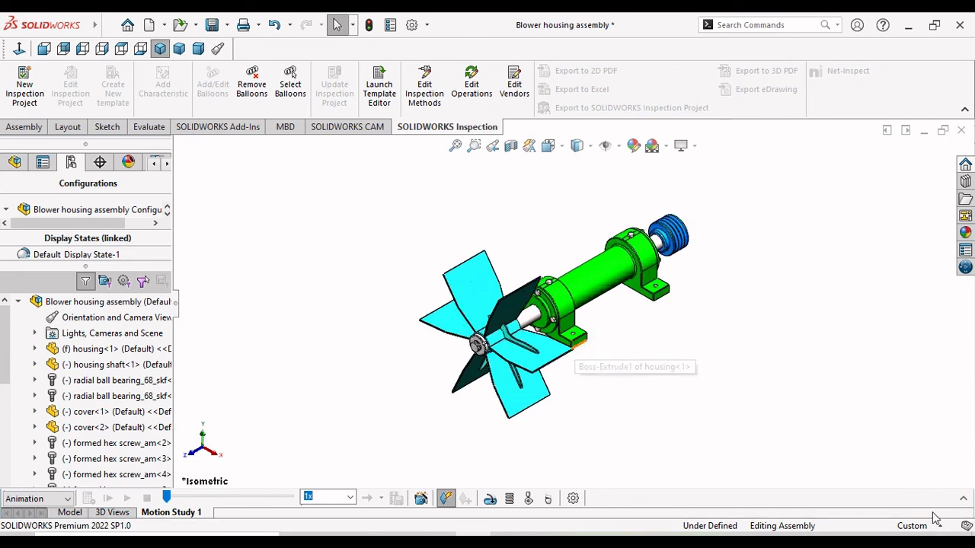
pyautogui.click(964, 498)
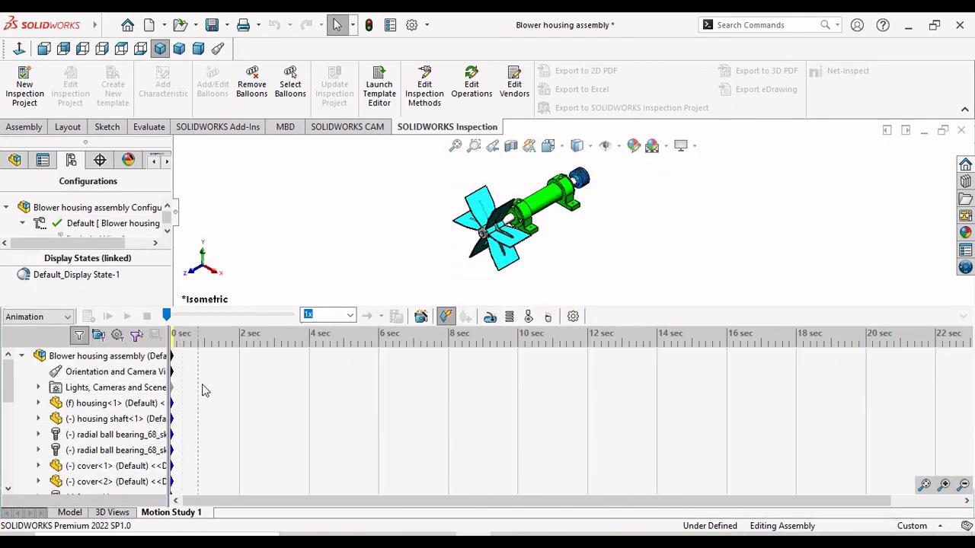
# - Add a reversed 100 RPM constant-speed rotary motor on the housing shaft face
pyautogui.click(573, 316)
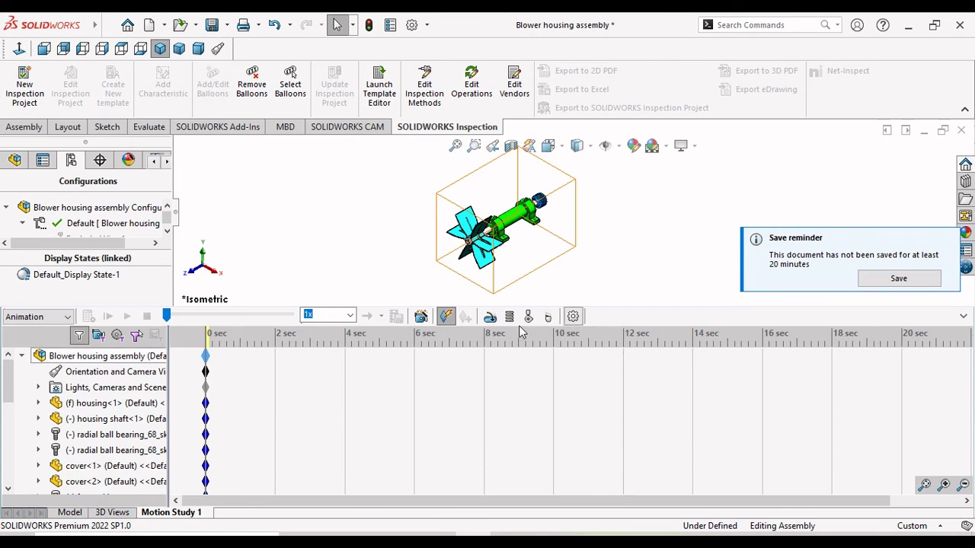
pyautogui.click(9, 203)
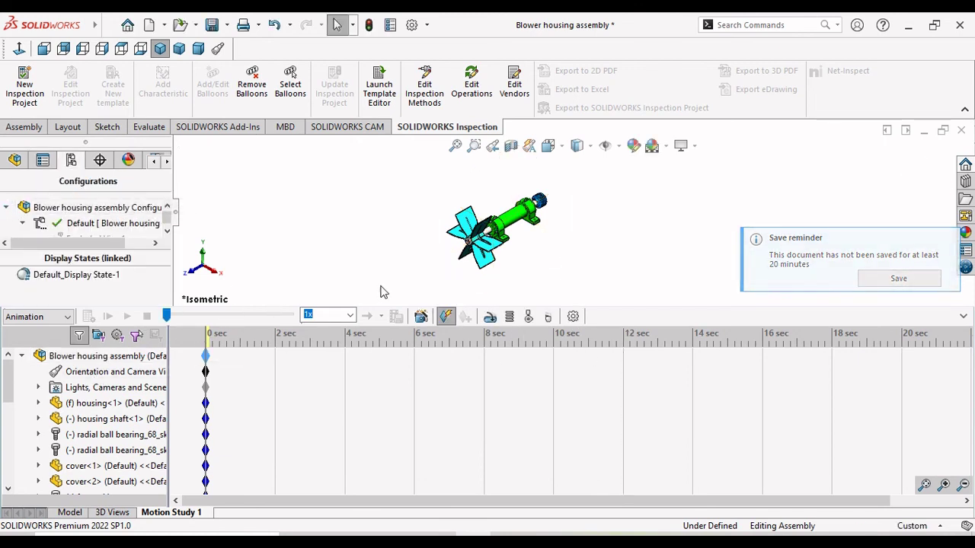
pyautogui.click(490, 316)
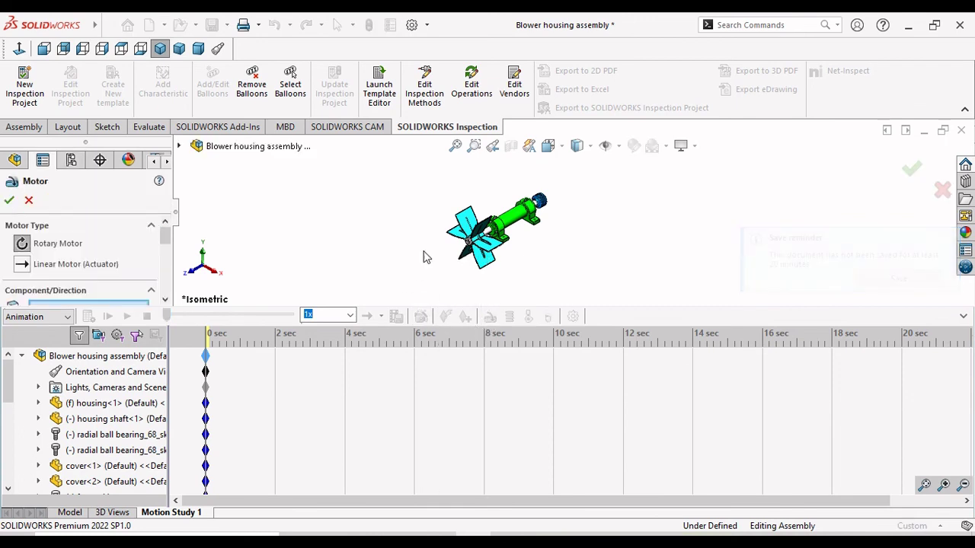
pyautogui.scroll(-2, 168, 253)
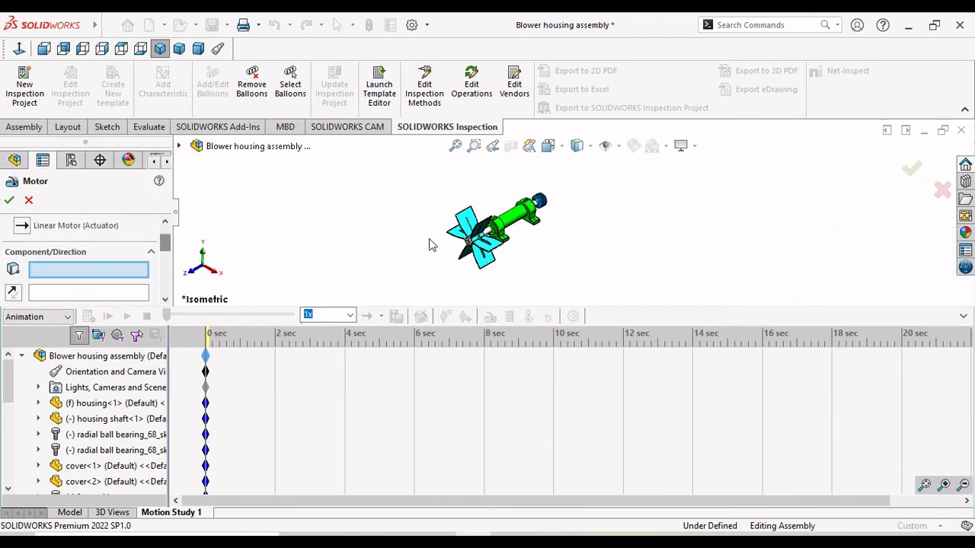
pyautogui.scroll(-5, 510, 250)
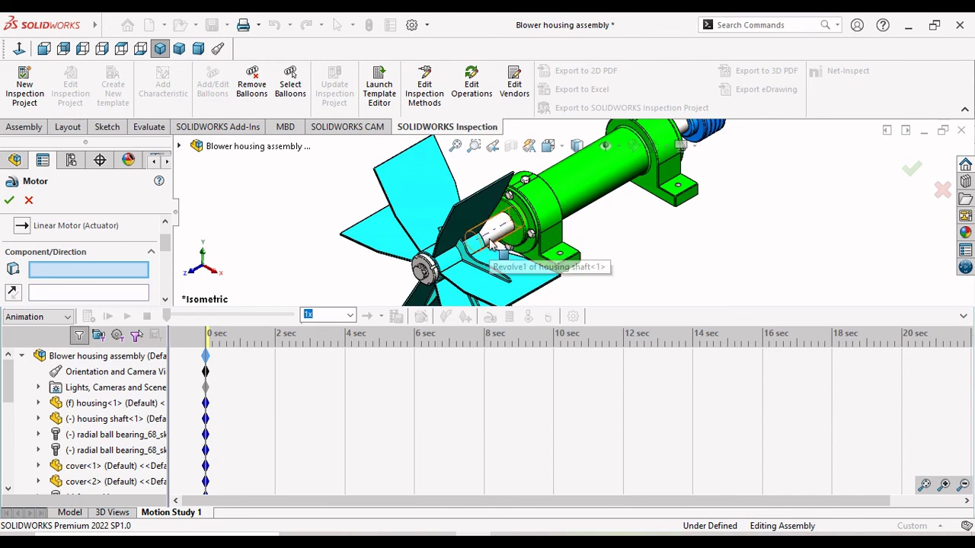
pyautogui.click(492, 243)
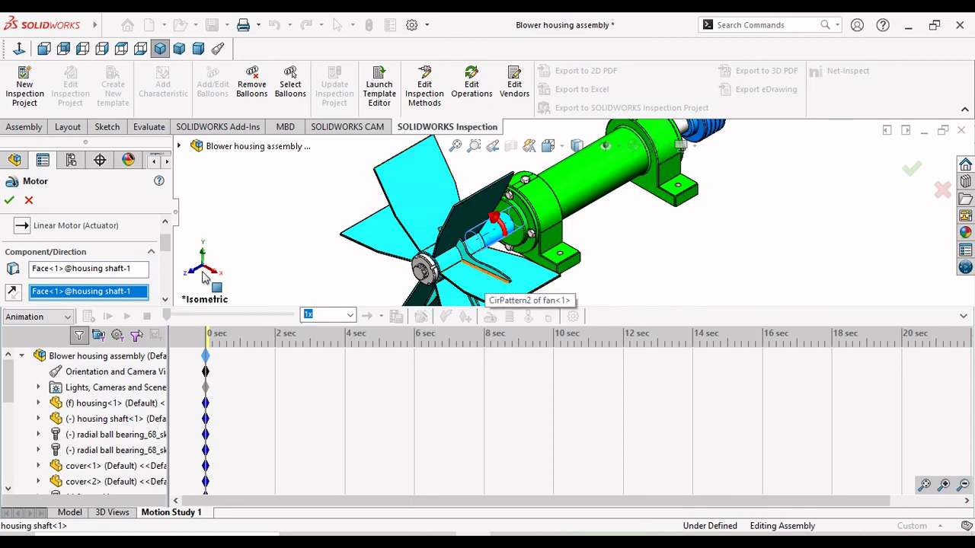
pyautogui.click(14, 293)
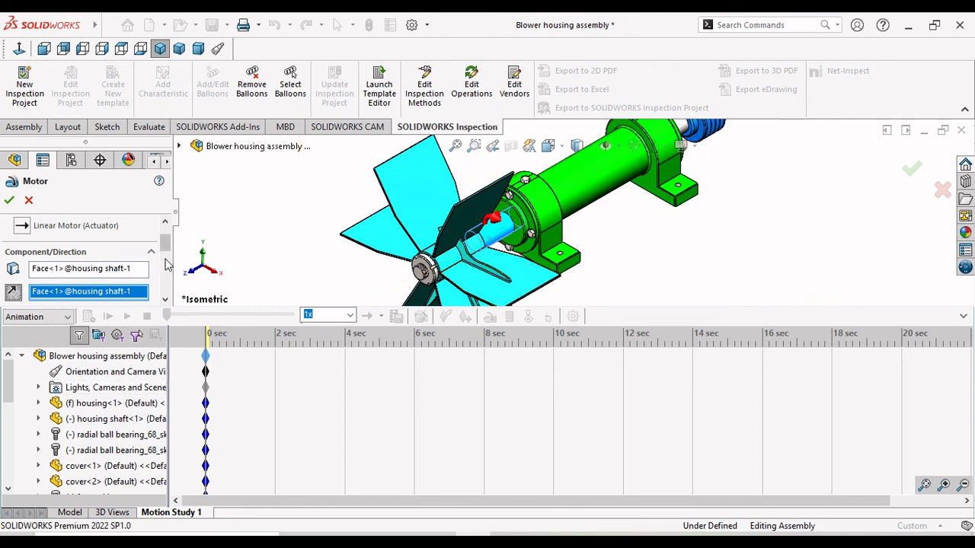
pyautogui.moveTo(167, 250); pyautogui.dragTo(167, 275)
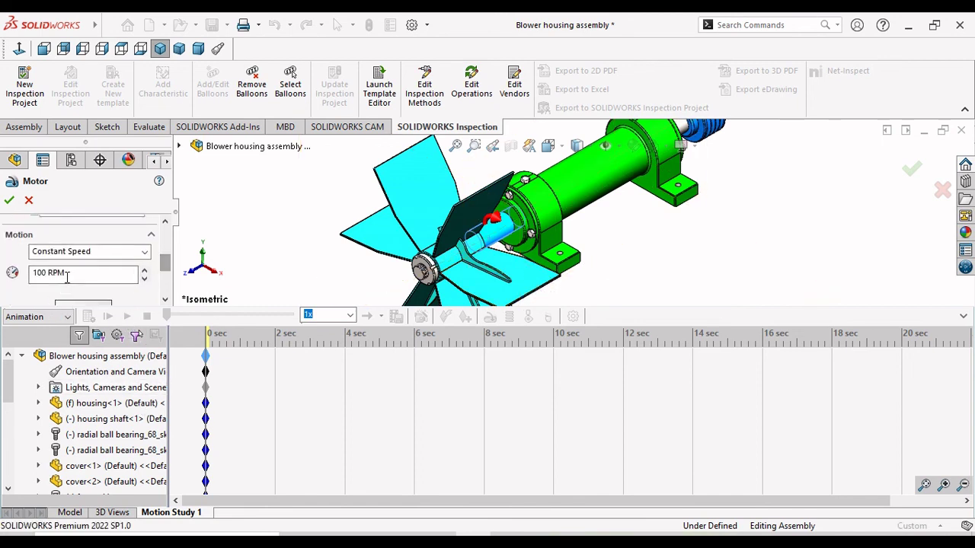
pyautogui.click(9, 201)
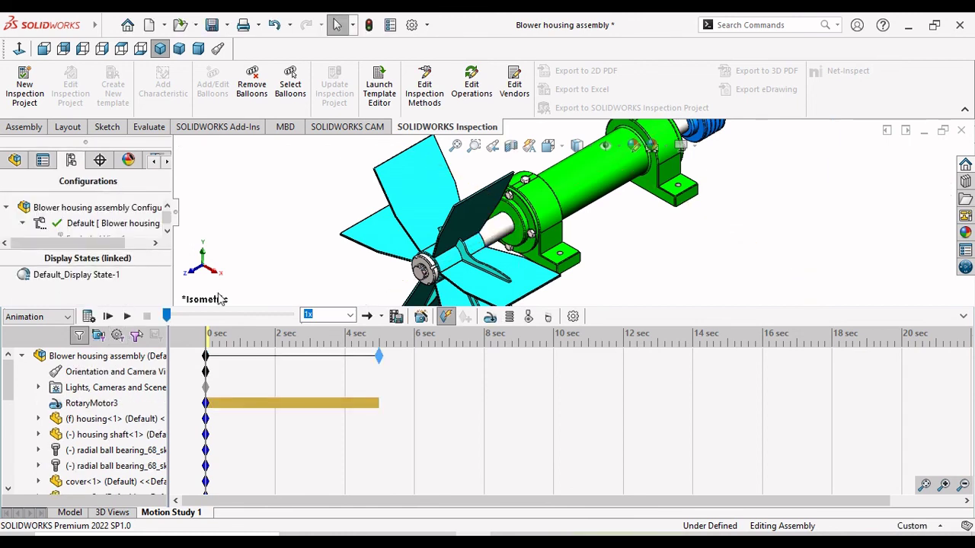
# - Drag the study's end key point from 5 sec out to about 12 sec
pyautogui.click(379, 356)
pyautogui.moveTo(406, 363); pyautogui.dragTo(381, 363)
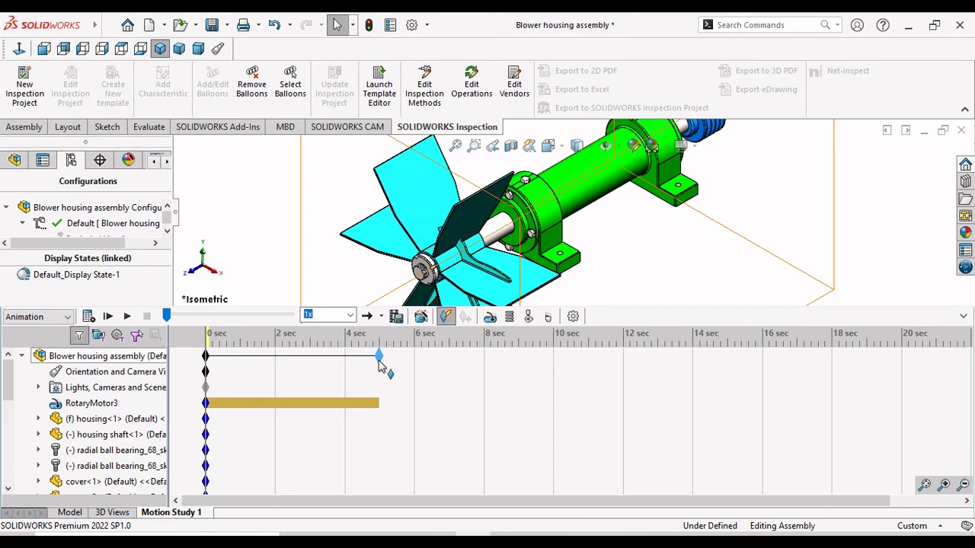
pyautogui.moveTo(449, 366); pyautogui.dragTo(623, 357)
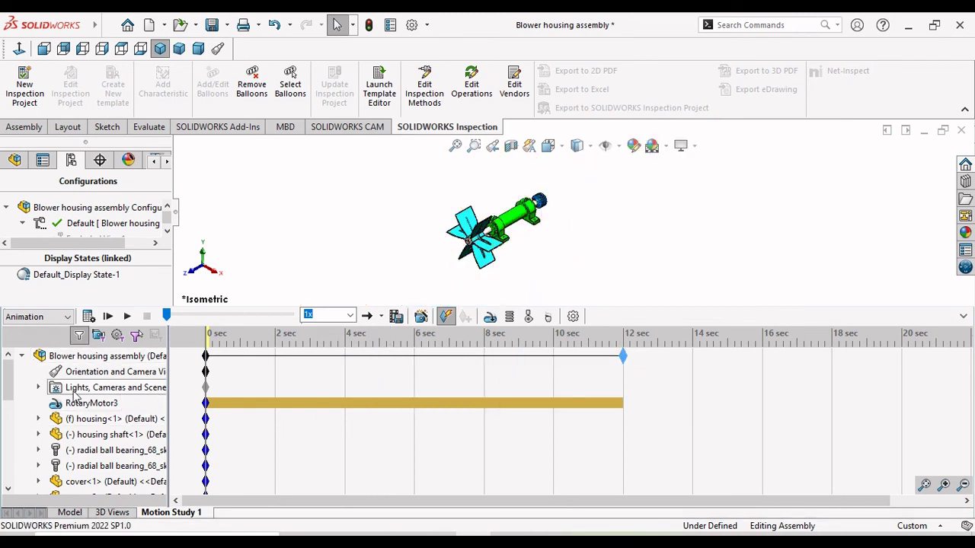
# - Calculate Motion Study 1 to compute the motor's 12-second spin of the shaft
pyautogui.click(87, 318)
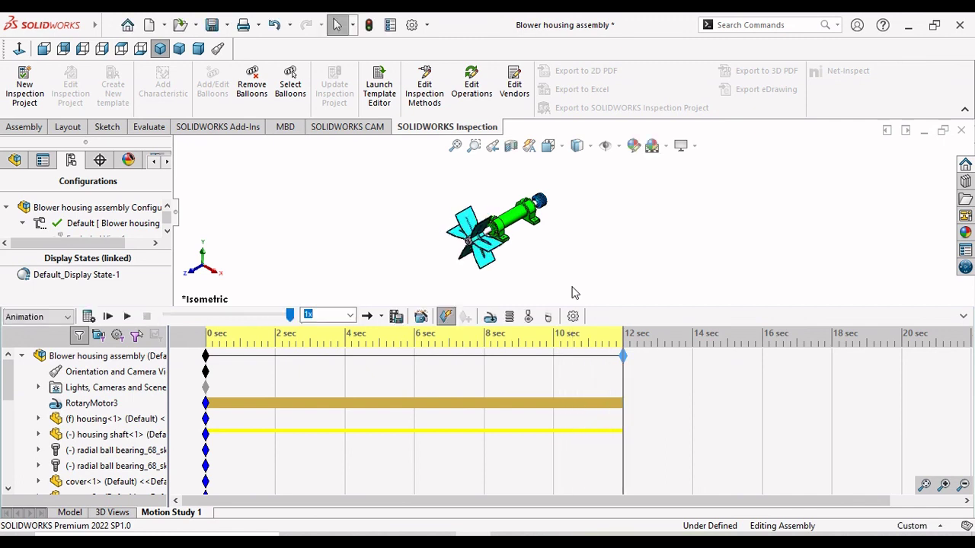
# - Collapse the MotionManager timeline, zoom in on the blower, and play the fan-spin study
pyautogui.click(964, 316)
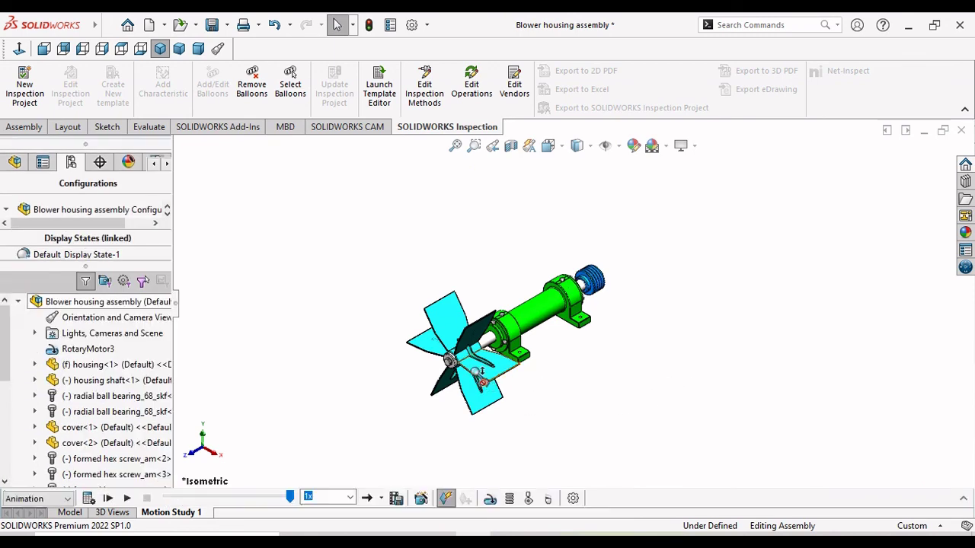
pyautogui.scroll(-2, 480, 371)
pyautogui.scroll(1, 670, 282)
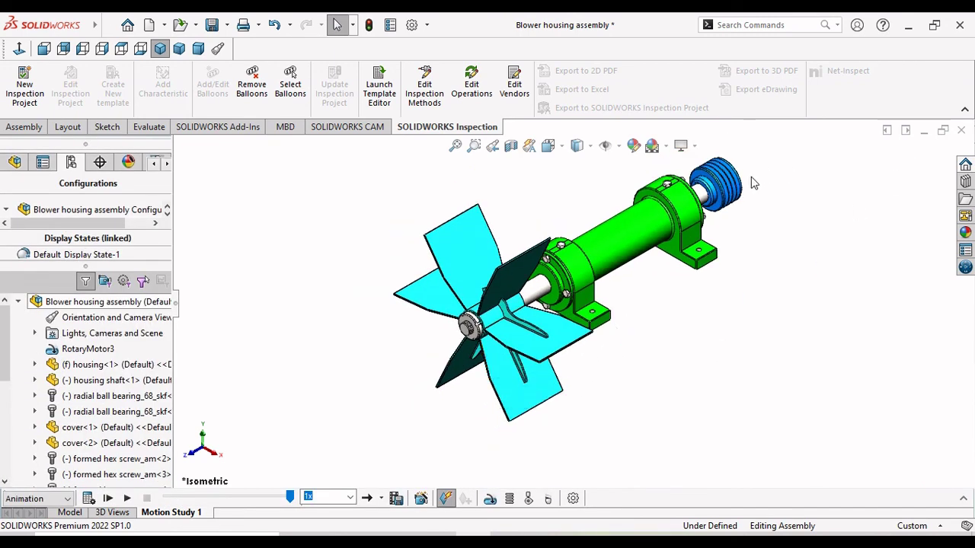
pyautogui.scroll(-1, 752, 183)
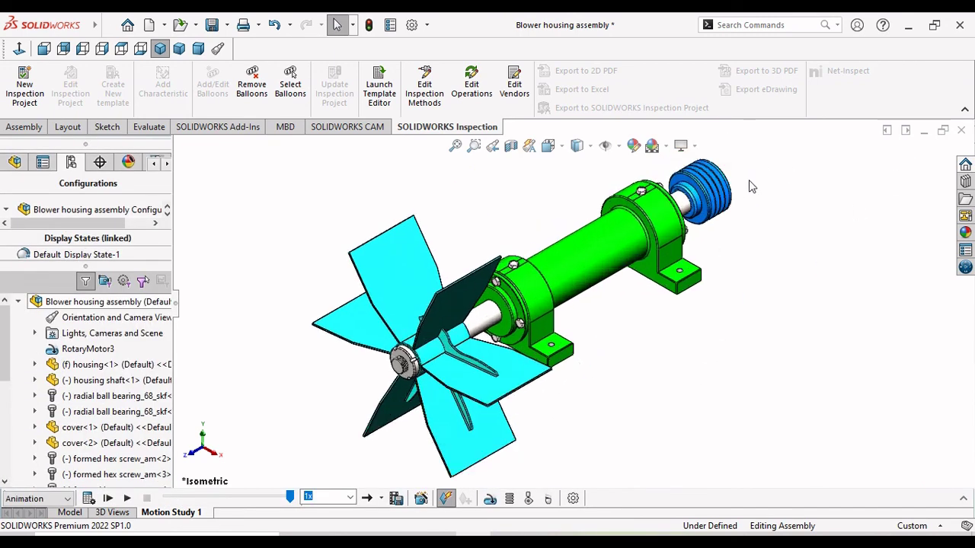
pyautogui.click(128, 499)
pyautogui.scroll(-1, 499, 405)
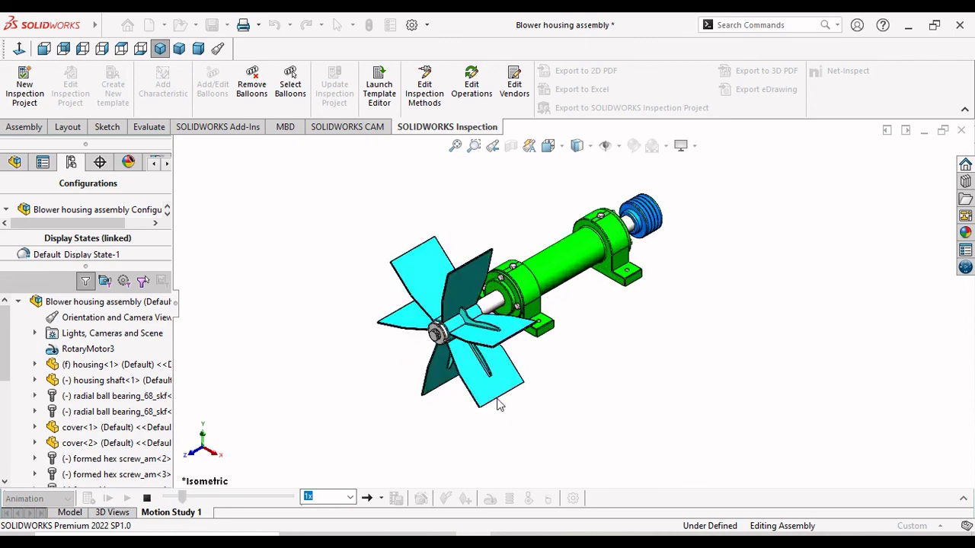
pyautogui.scroll(-1, 529, 282)
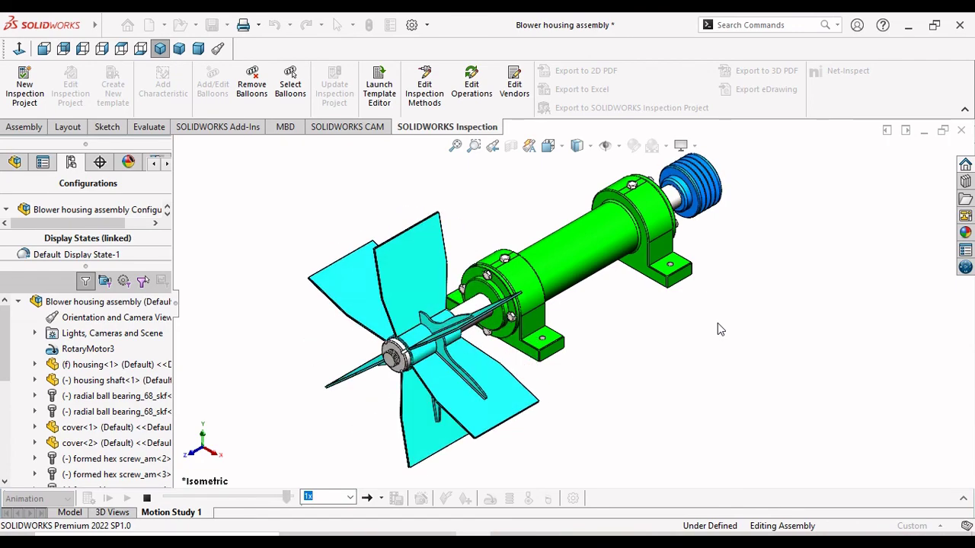
# - Play the motion study at 2x playback speed
pyautogui.click(352, 498)
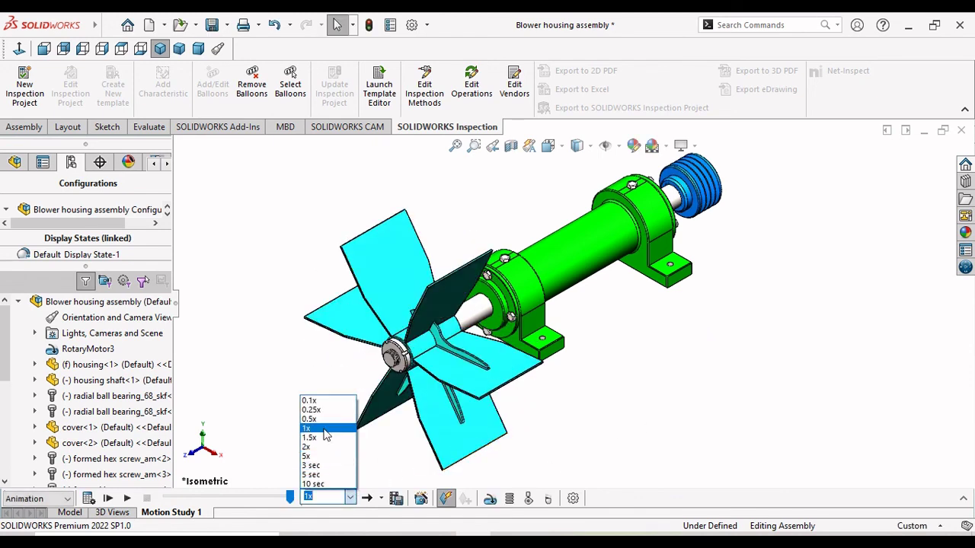
pyautogui.click(314, 447)
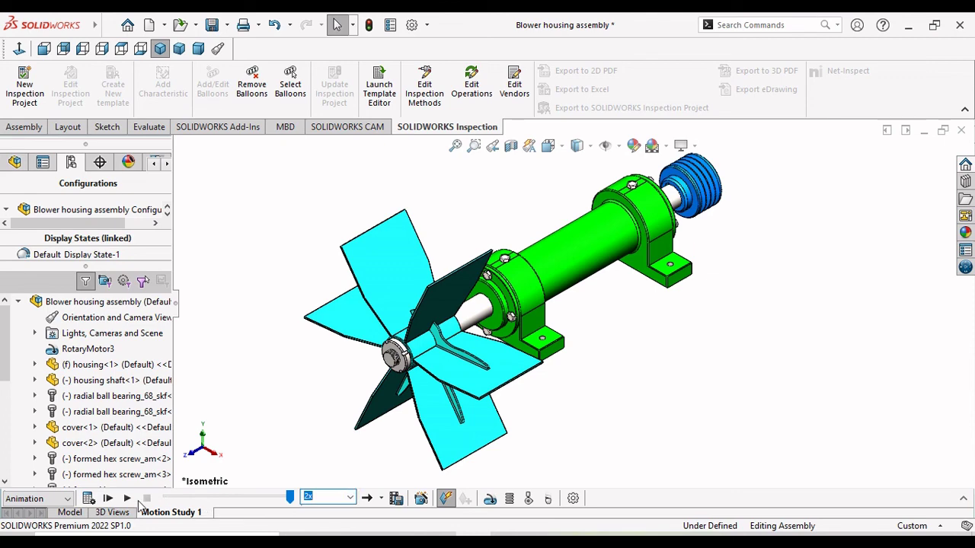
pyautogui.click(127, 499)
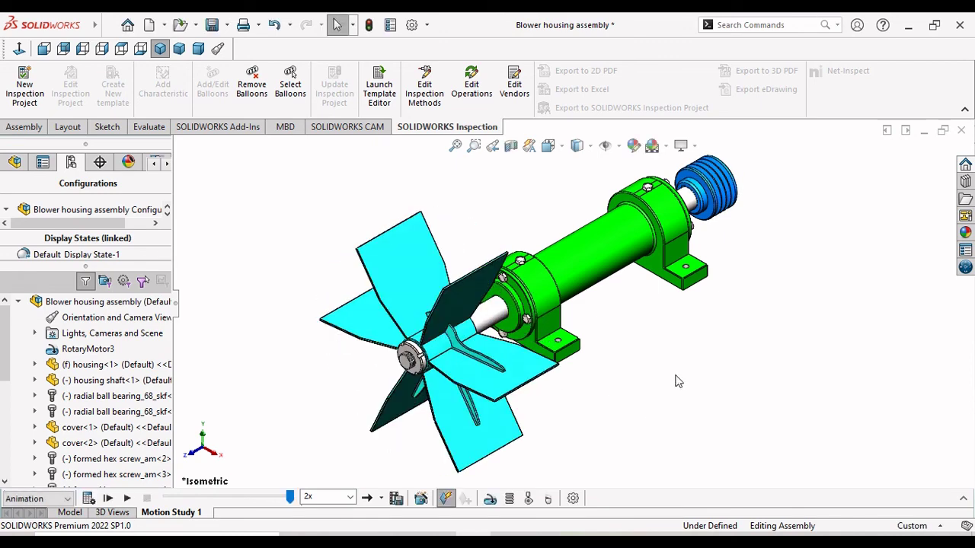
# - Set playback back to 1x and replay the study several times, stopping in between
pyautogui.click(348, 499)
pyautogui.click(327, 431)
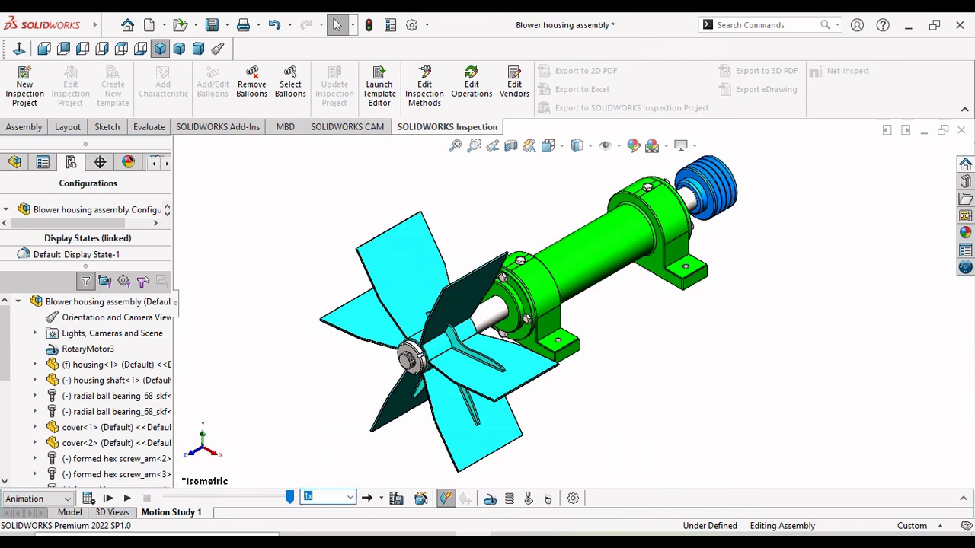
pyautogui.click(128, 499)
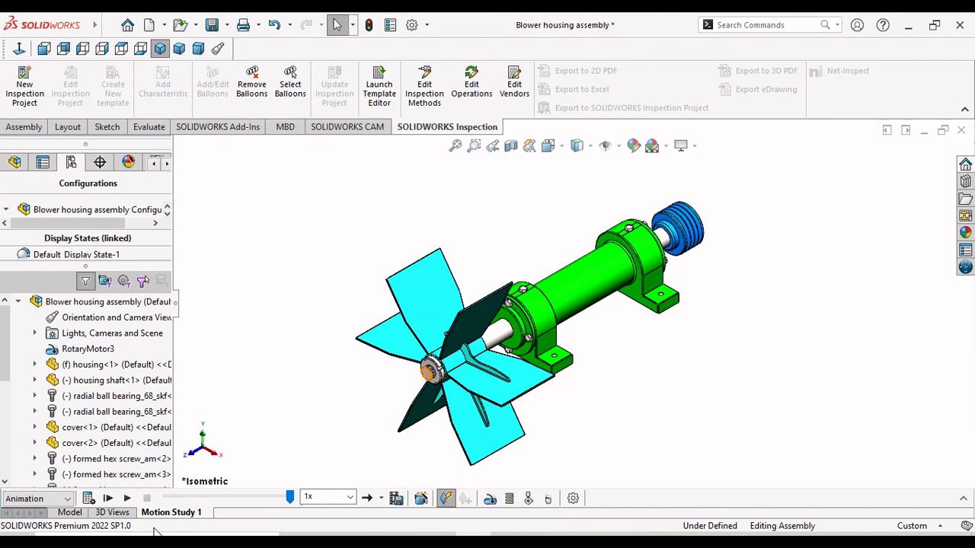
pyautogui.click(128, 499)
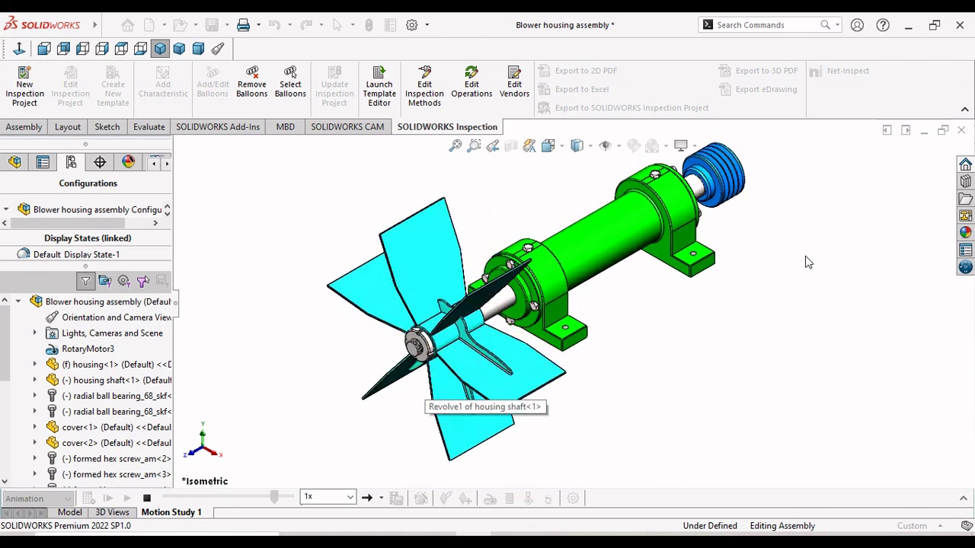
pyautogui.click(147, 499)
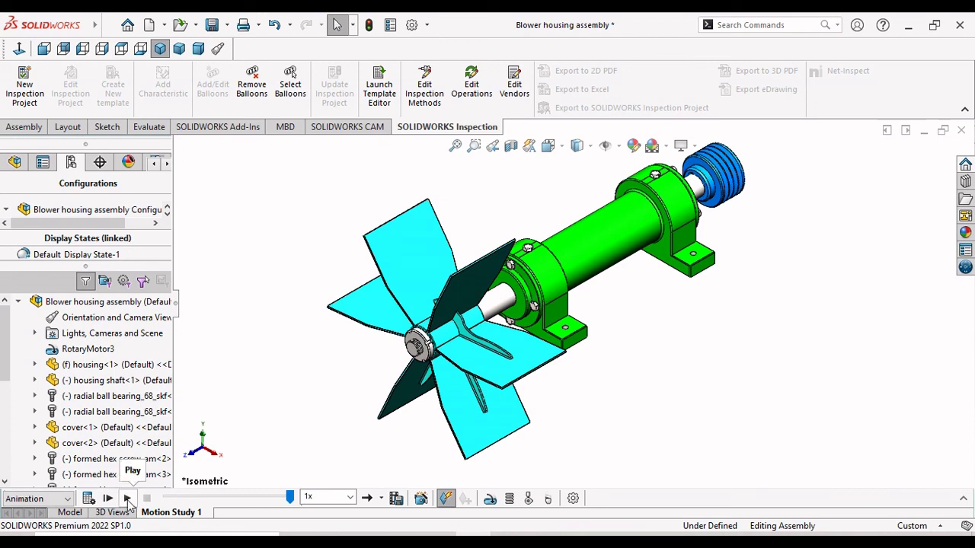
pyautogui.click(127, 499)
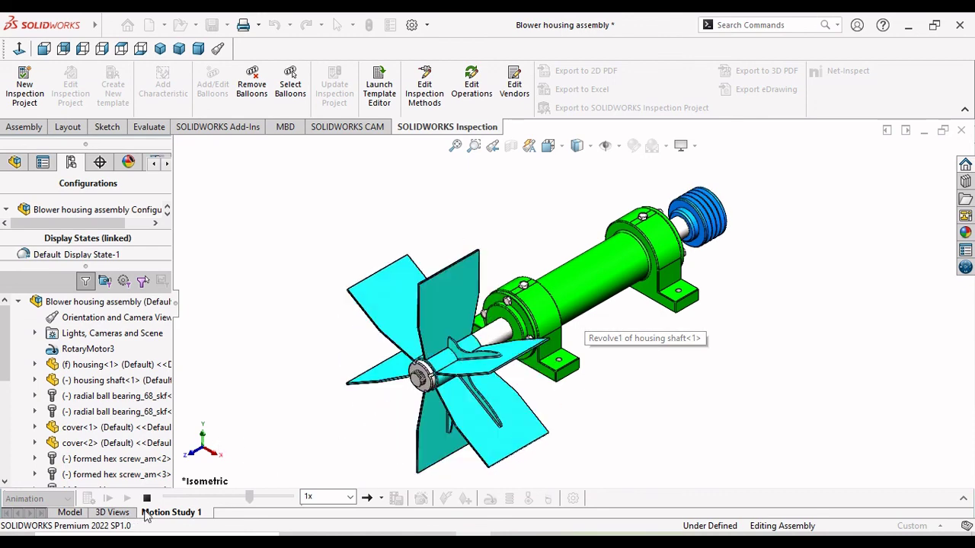
pyautogui.click(145, 499)
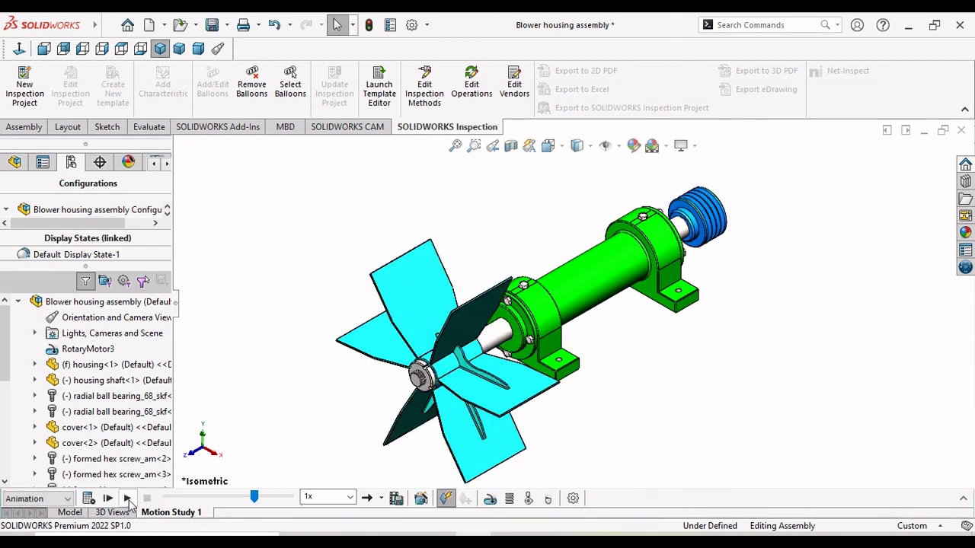
pyautogui.click(128, 499)
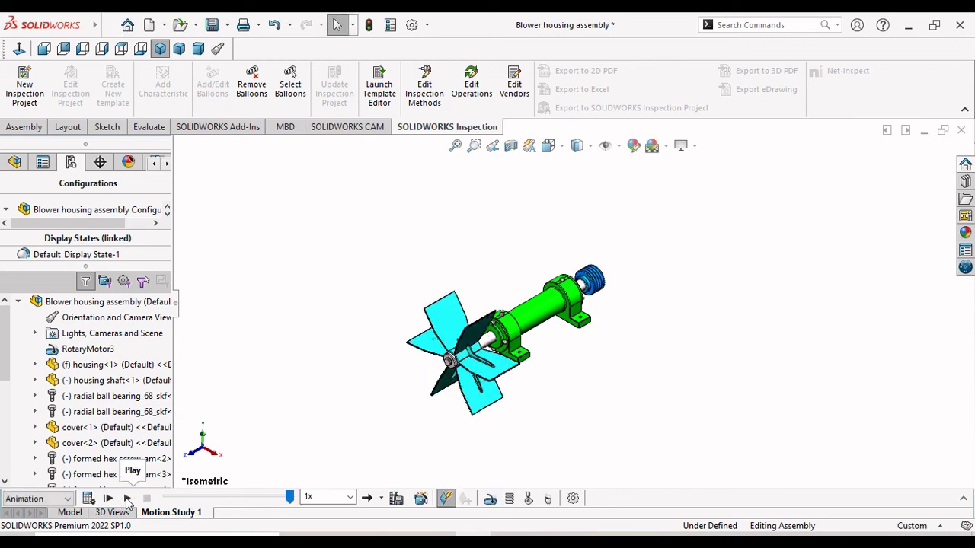
pyautogui.click(127, 499)
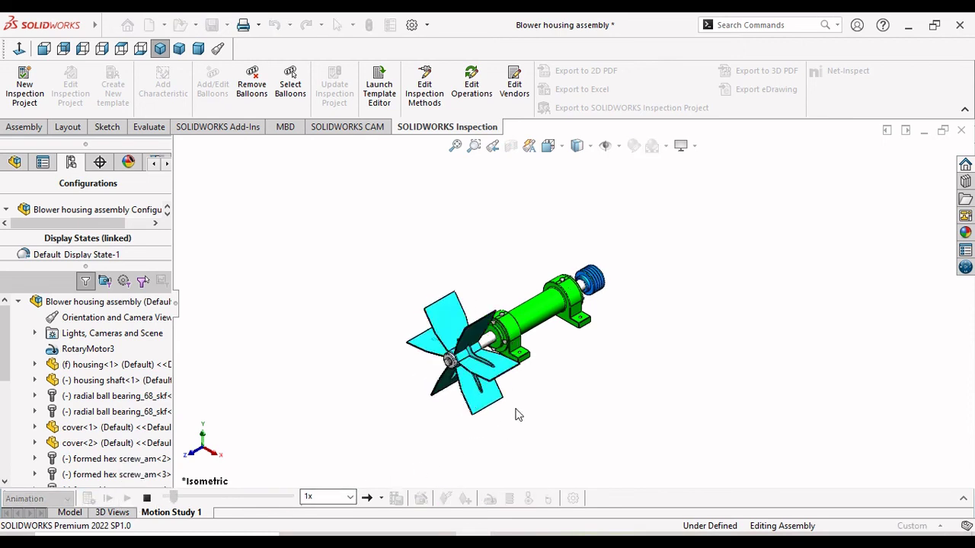
pyautogui.scroll(-3, 545, 349)
pyautogui.scroll(-2, 537, 373)
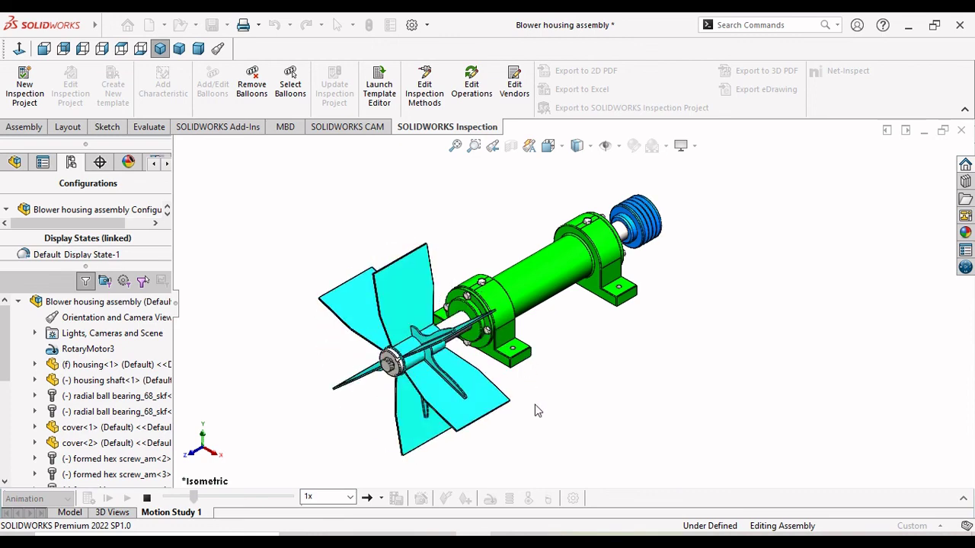